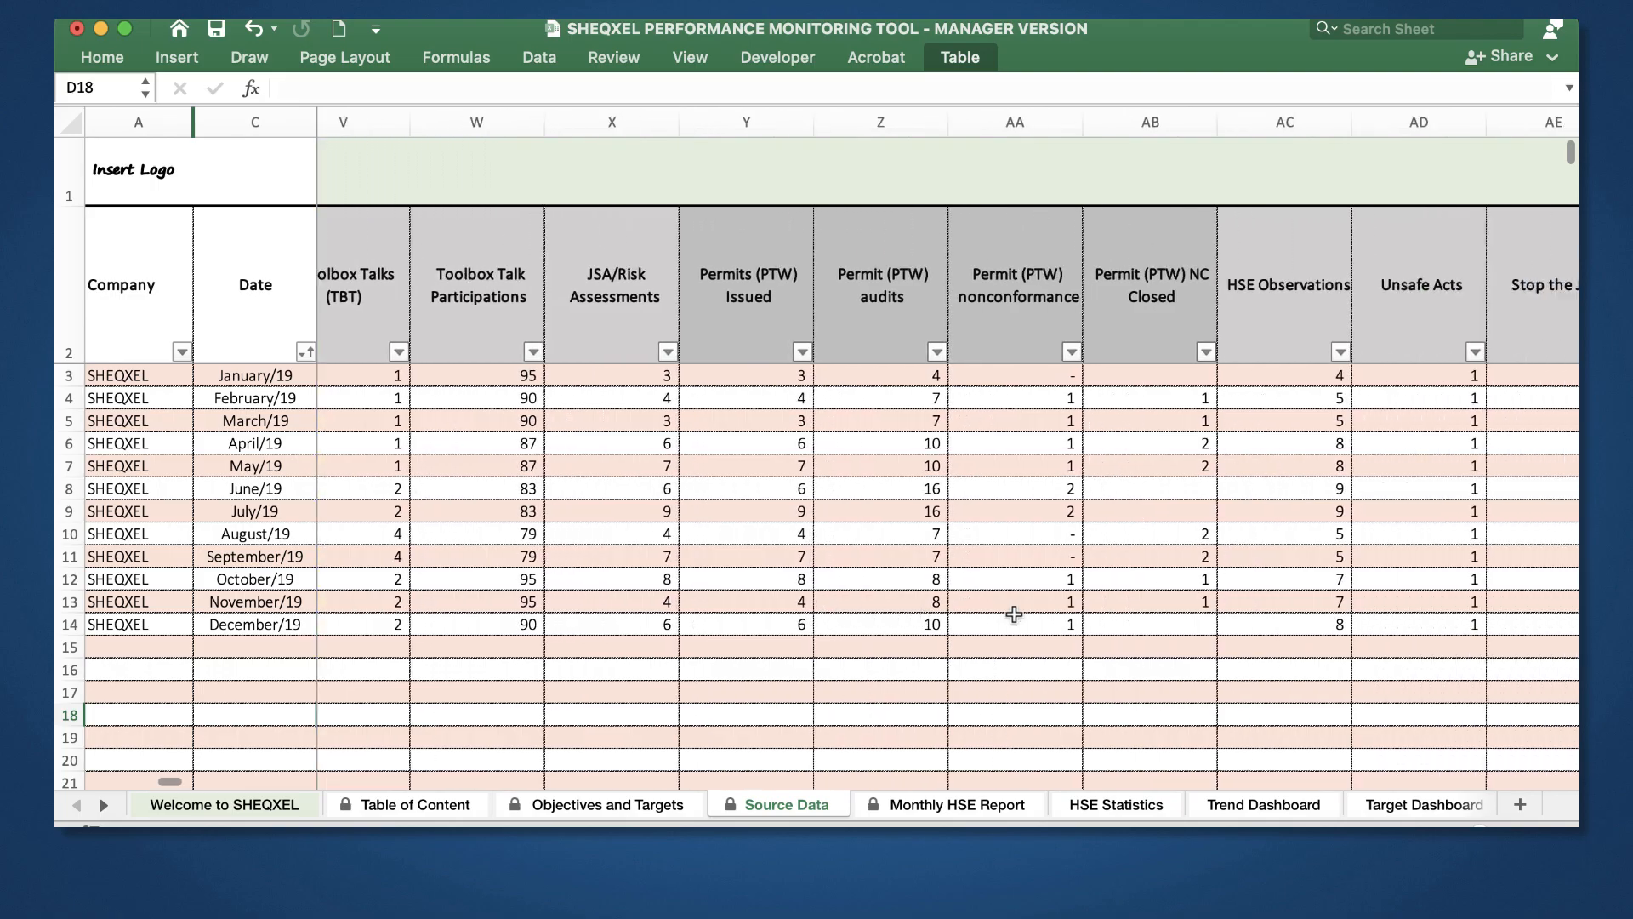
# Step: Examine the Manager Version's Source Data columns from staff and man hours through the safety indicators, and return to the Welcome to SHEQXEL sheet
pyautogui.hscroll(-10, 1014, 614)
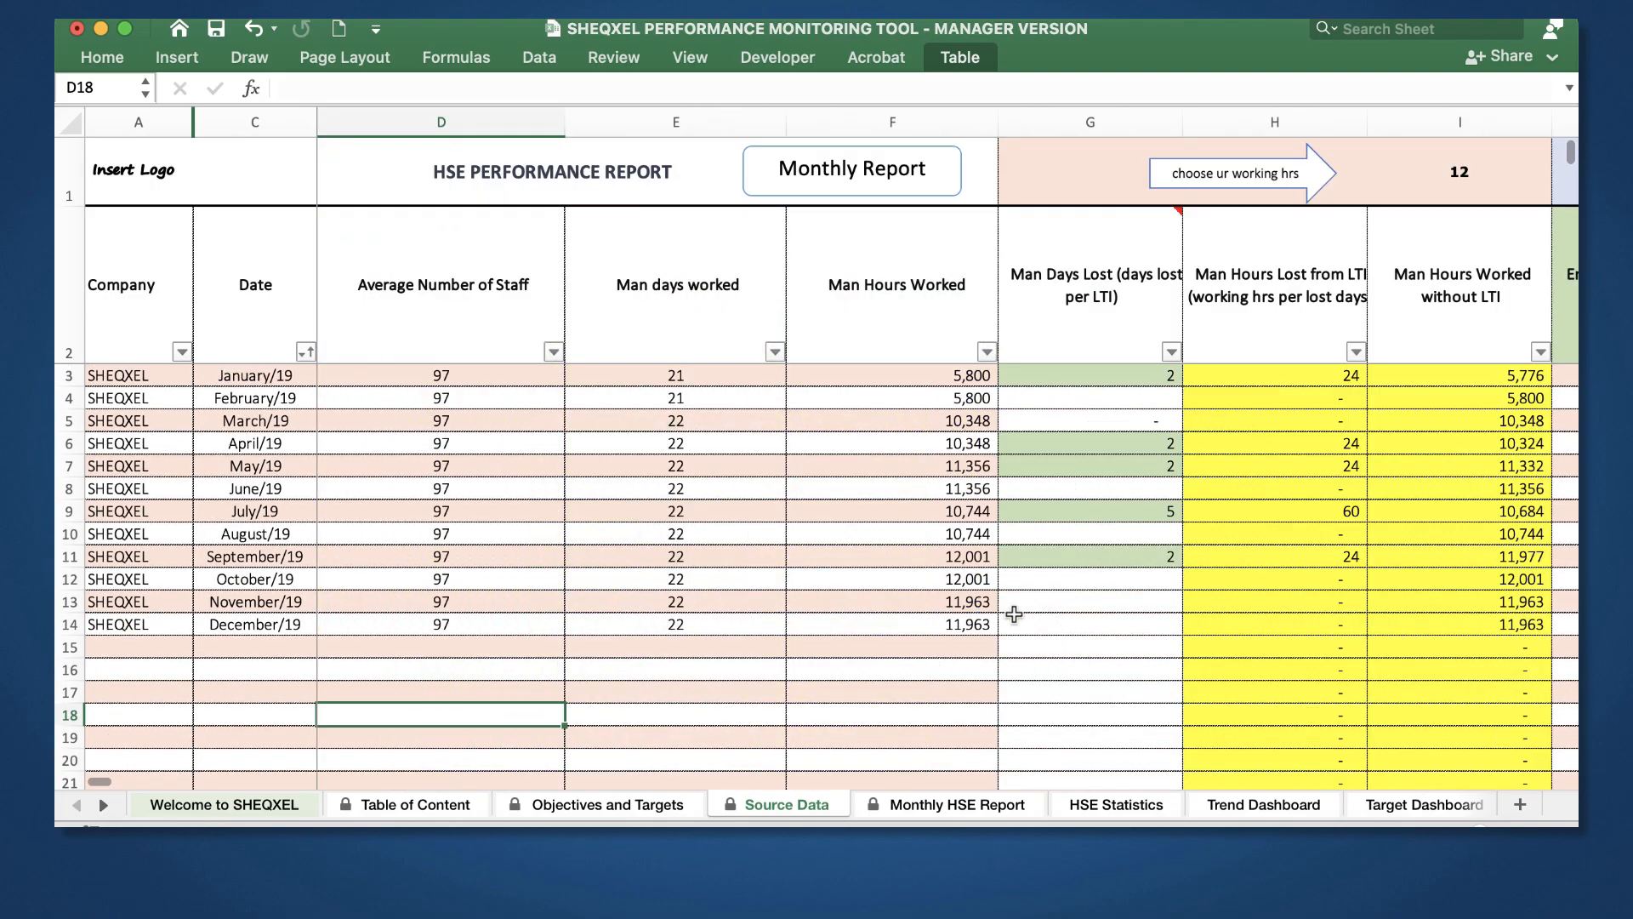
pyautogui.scroll(-5, 1013, 614)
pyautogui.scroll(5, 1014, 614)
pyautogui.scroll(-4, 1014, 614)
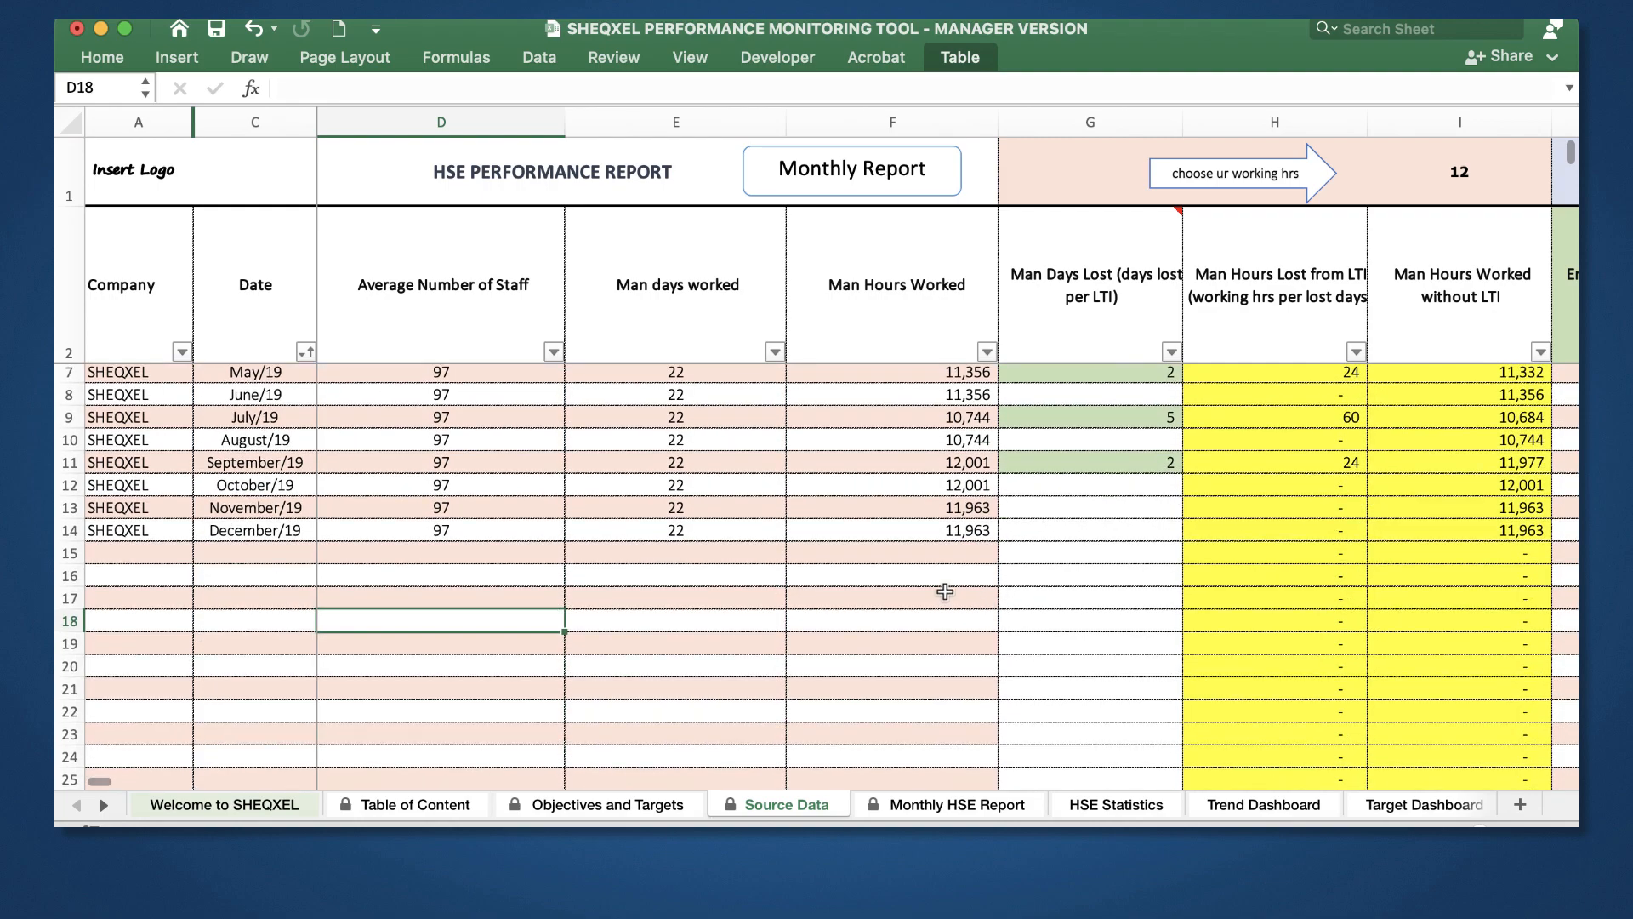
pyautogui.scroll(4, 945, 591)
pyautogui.hscroll(5, 945, 591)
pyautogui.hscroll(1, 945, 591)
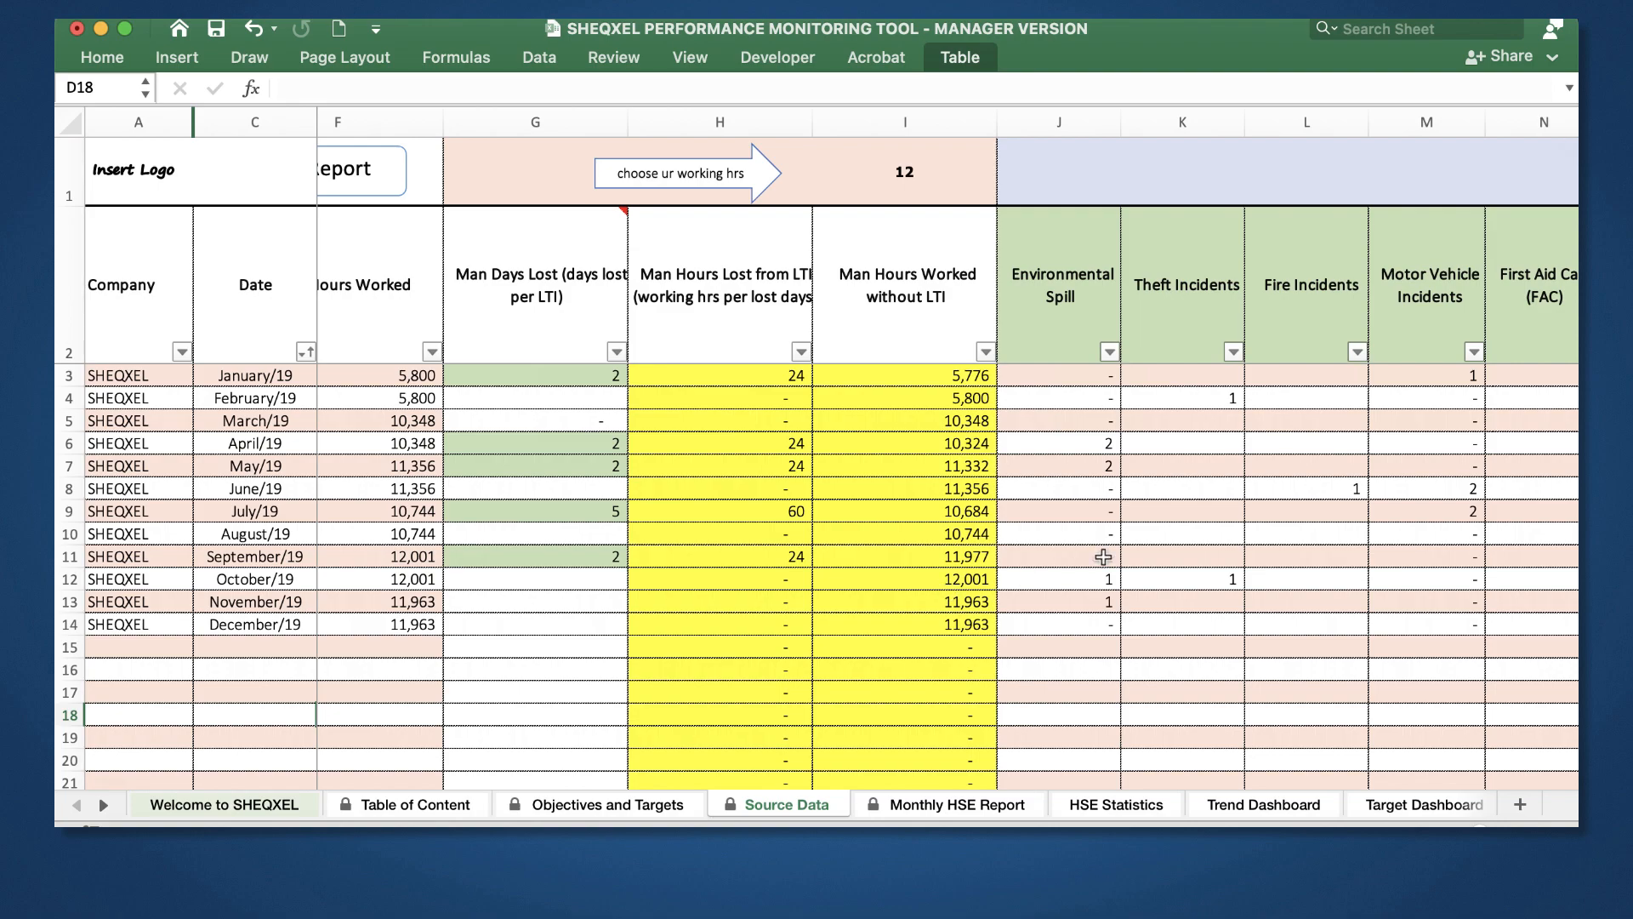
pyautogui.hscroll(10, 1103, 557)
pyautogui.hscroll(-1, 1103, 557)
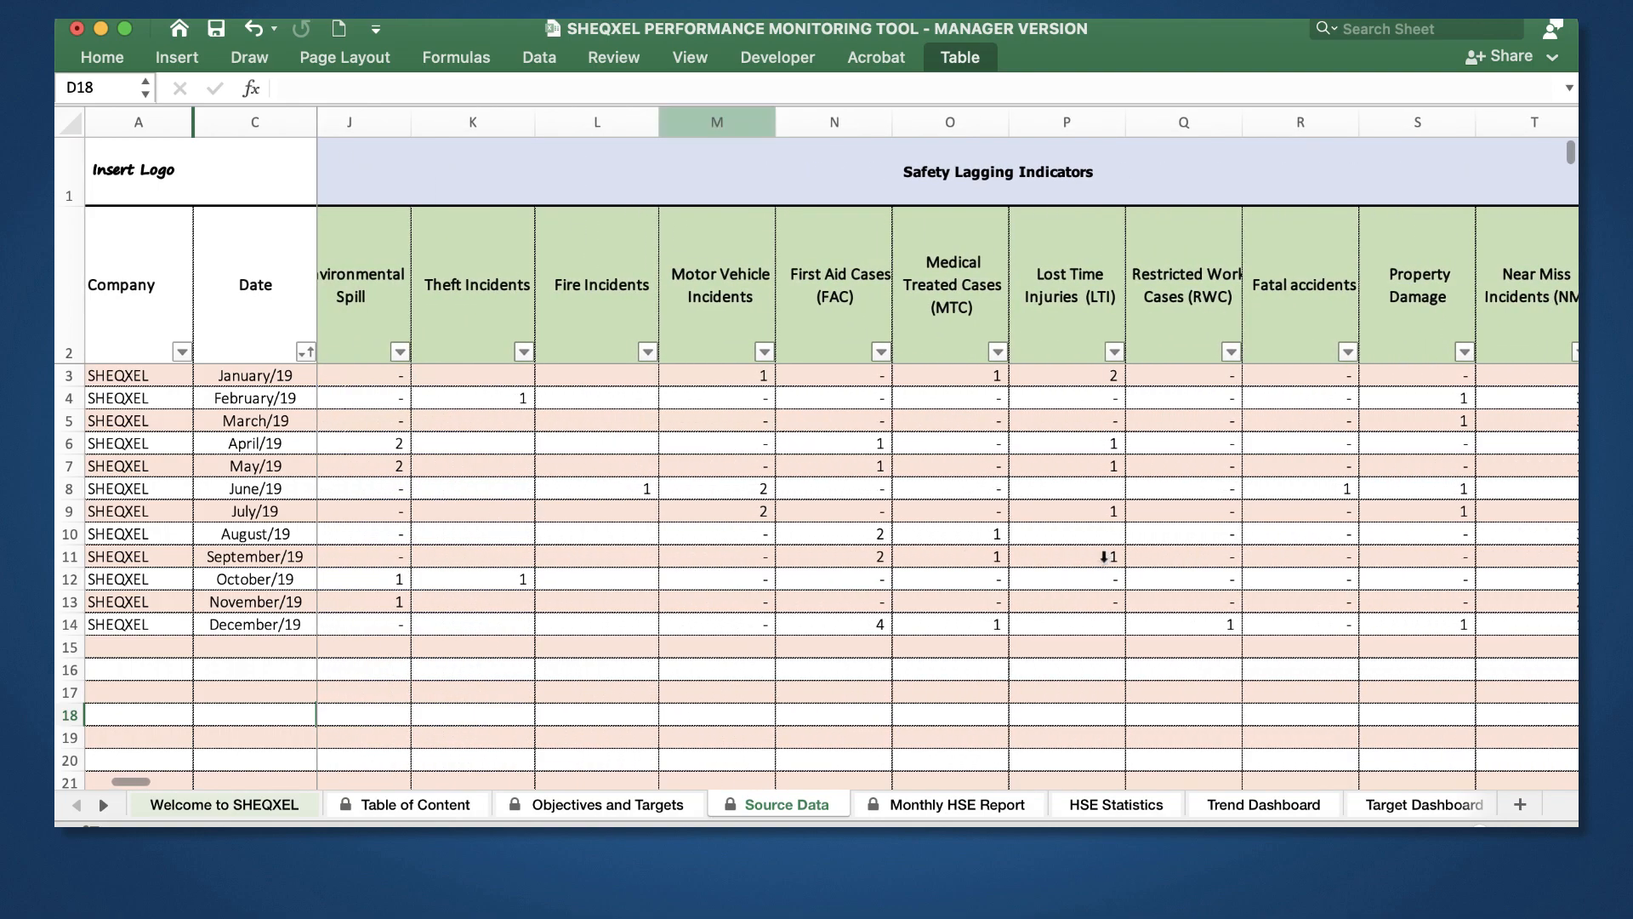
pyautogui.hscroll(5, 1057, 547)
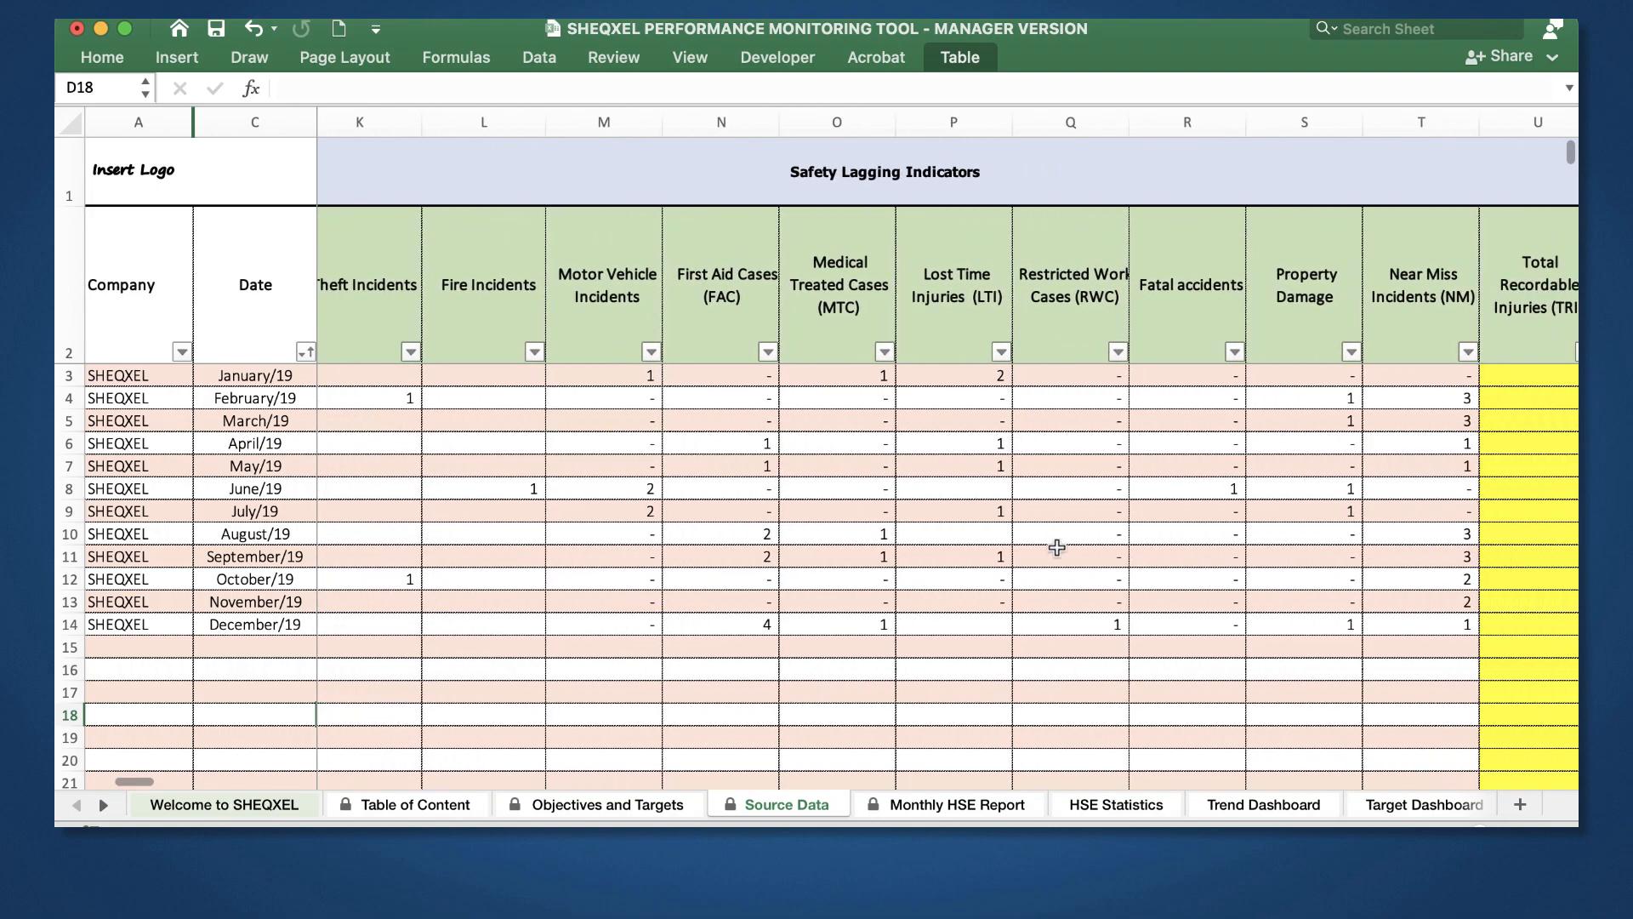
pyautogui.hscroll(5, 1057, 547)
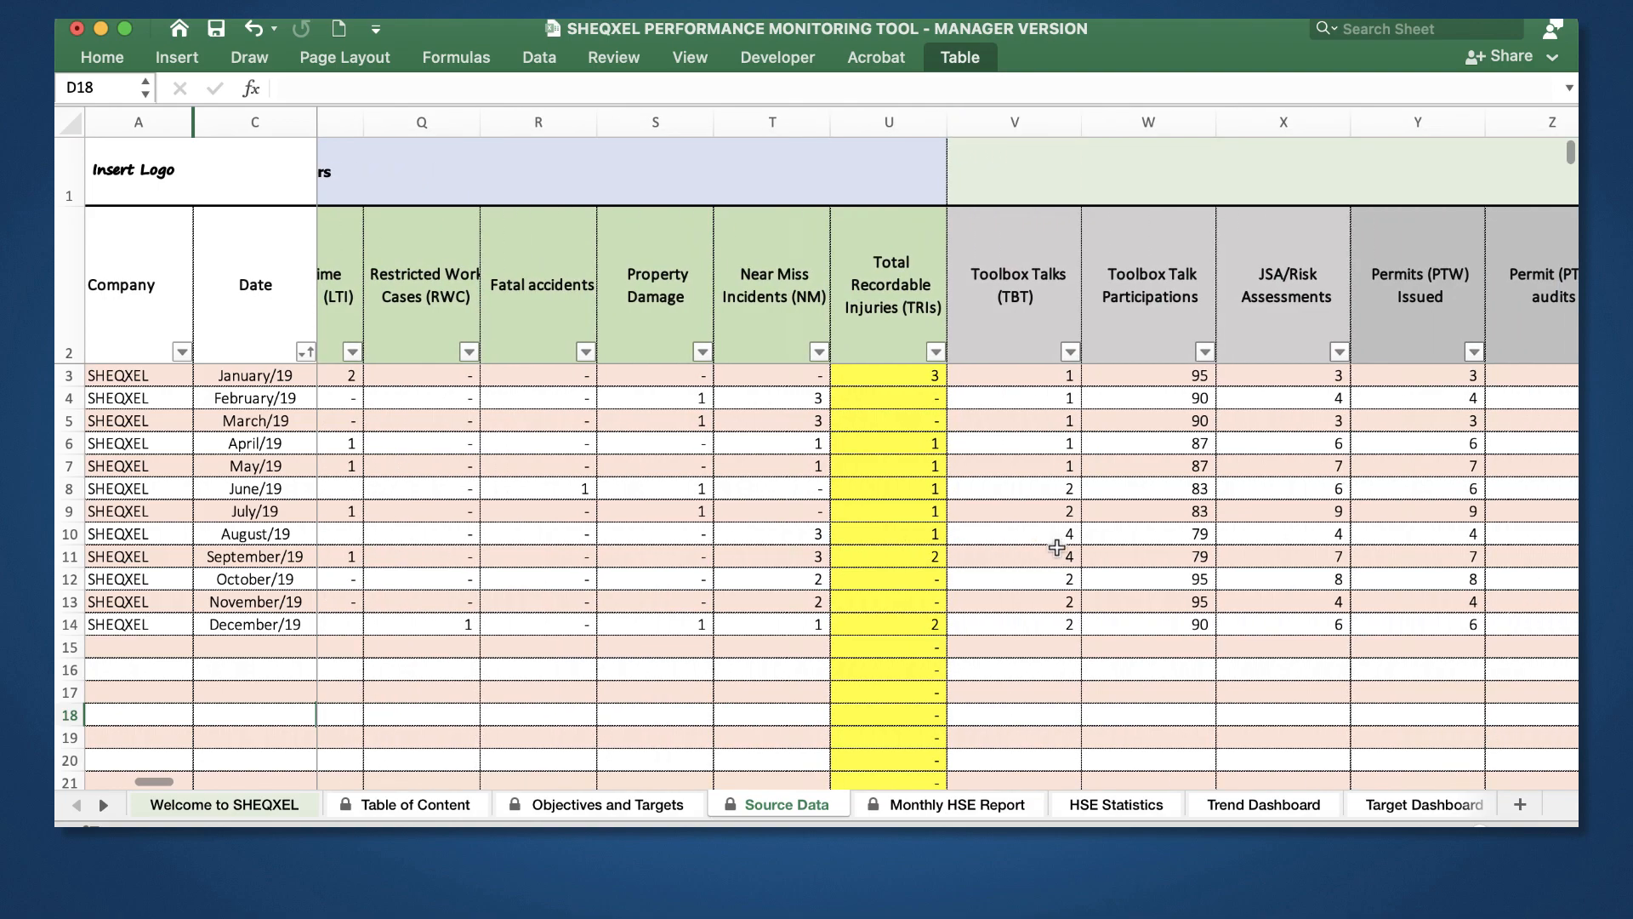
pyautogui.hscroll(-7, 1003, 542)
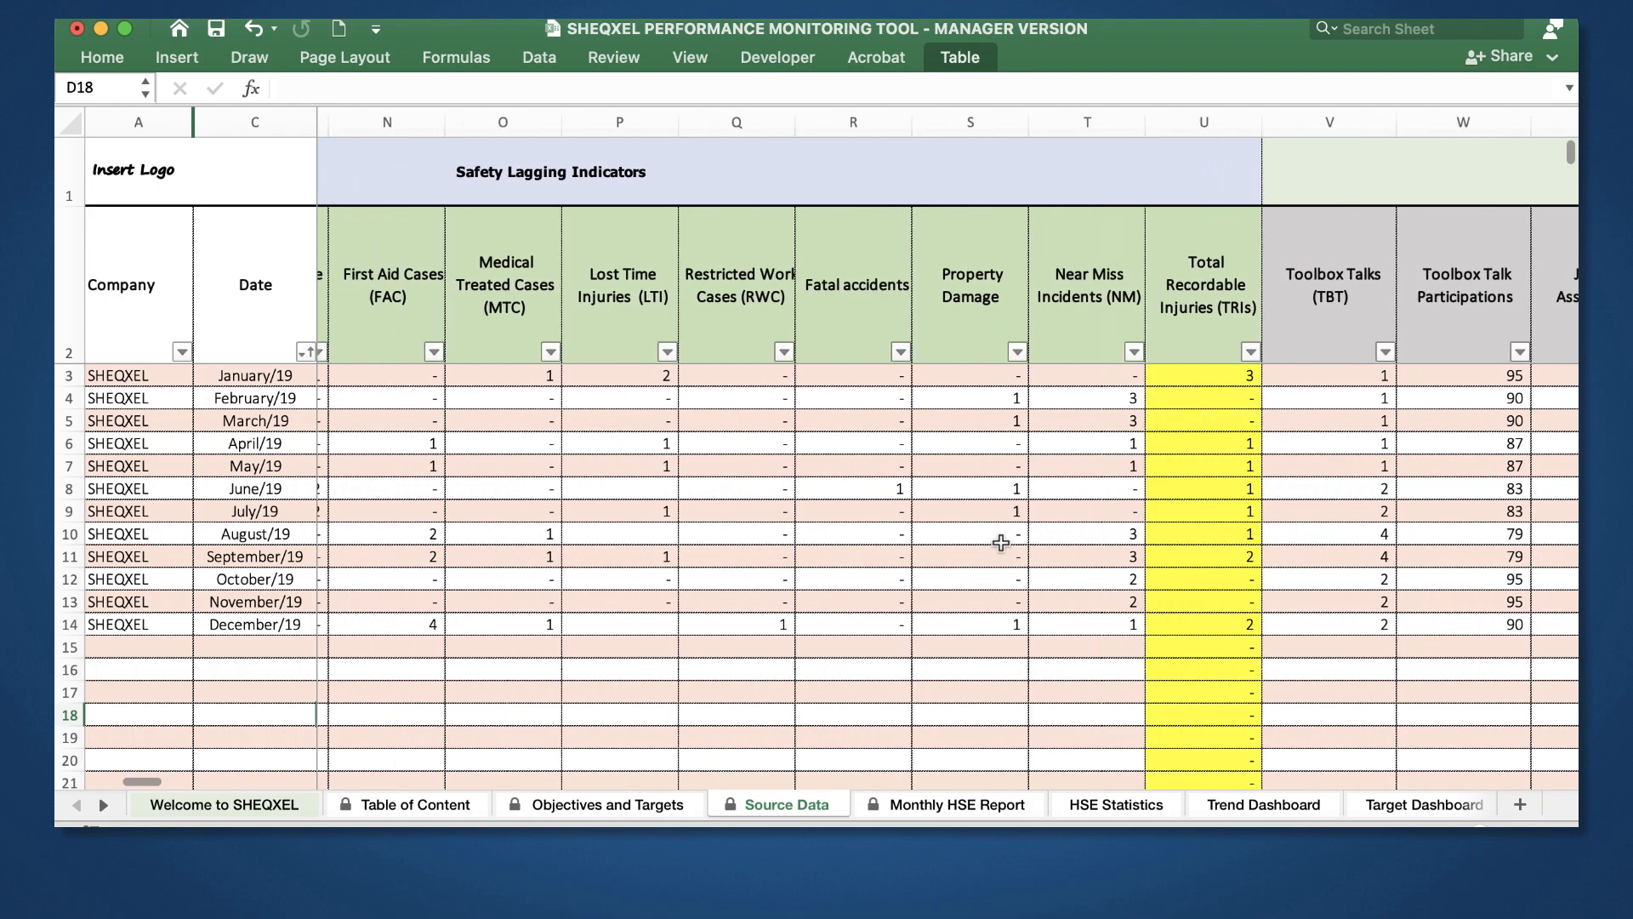
pyautogui.hscroll(-6, 1001, 543)
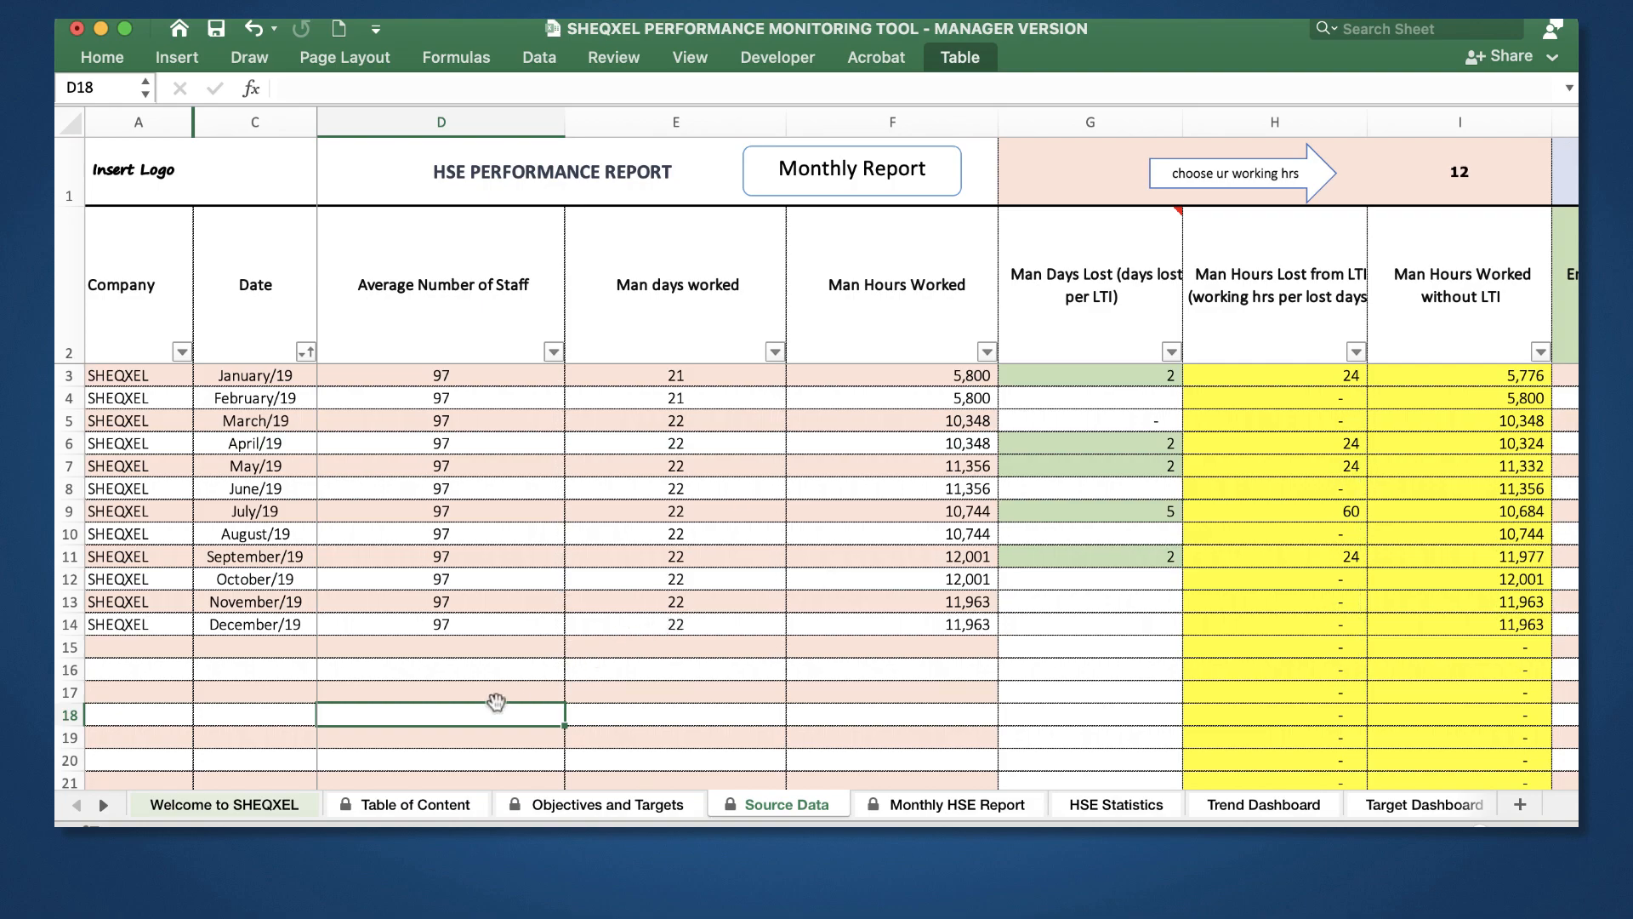
pyautogui.click(227, 805)
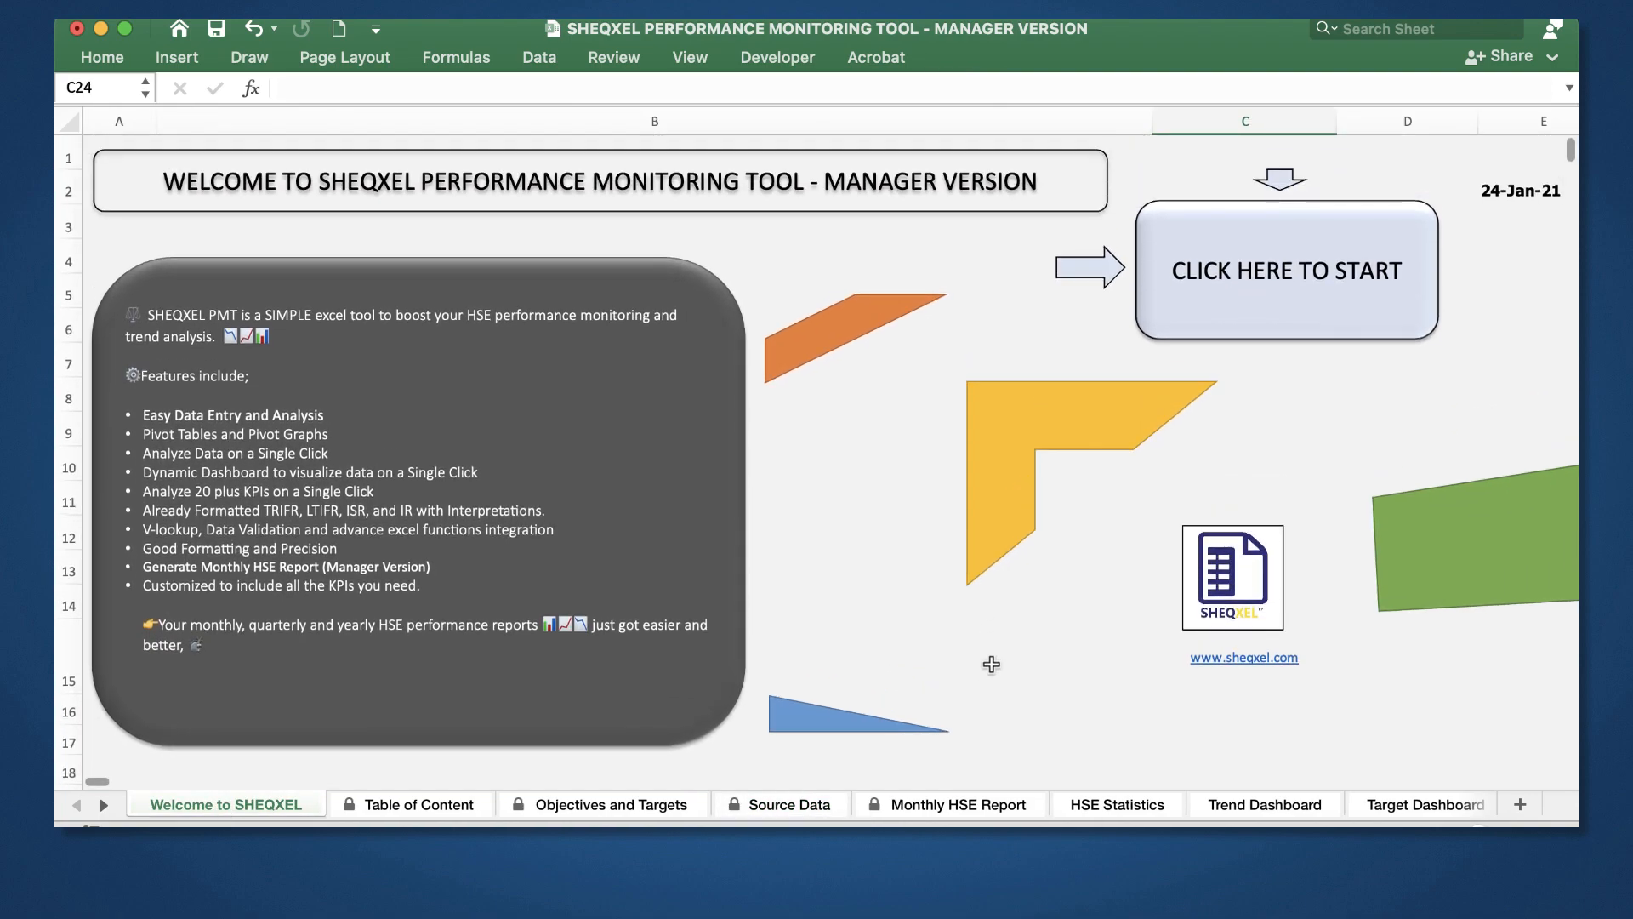
# Step: Switch to the Officer Version workbook and select the dates 1-Jan-19 to 13-Jan-19 on its Source Data sheet
pyautogui.hotkey('ctrl', 'Up')
pyautogui.click(553, 319)
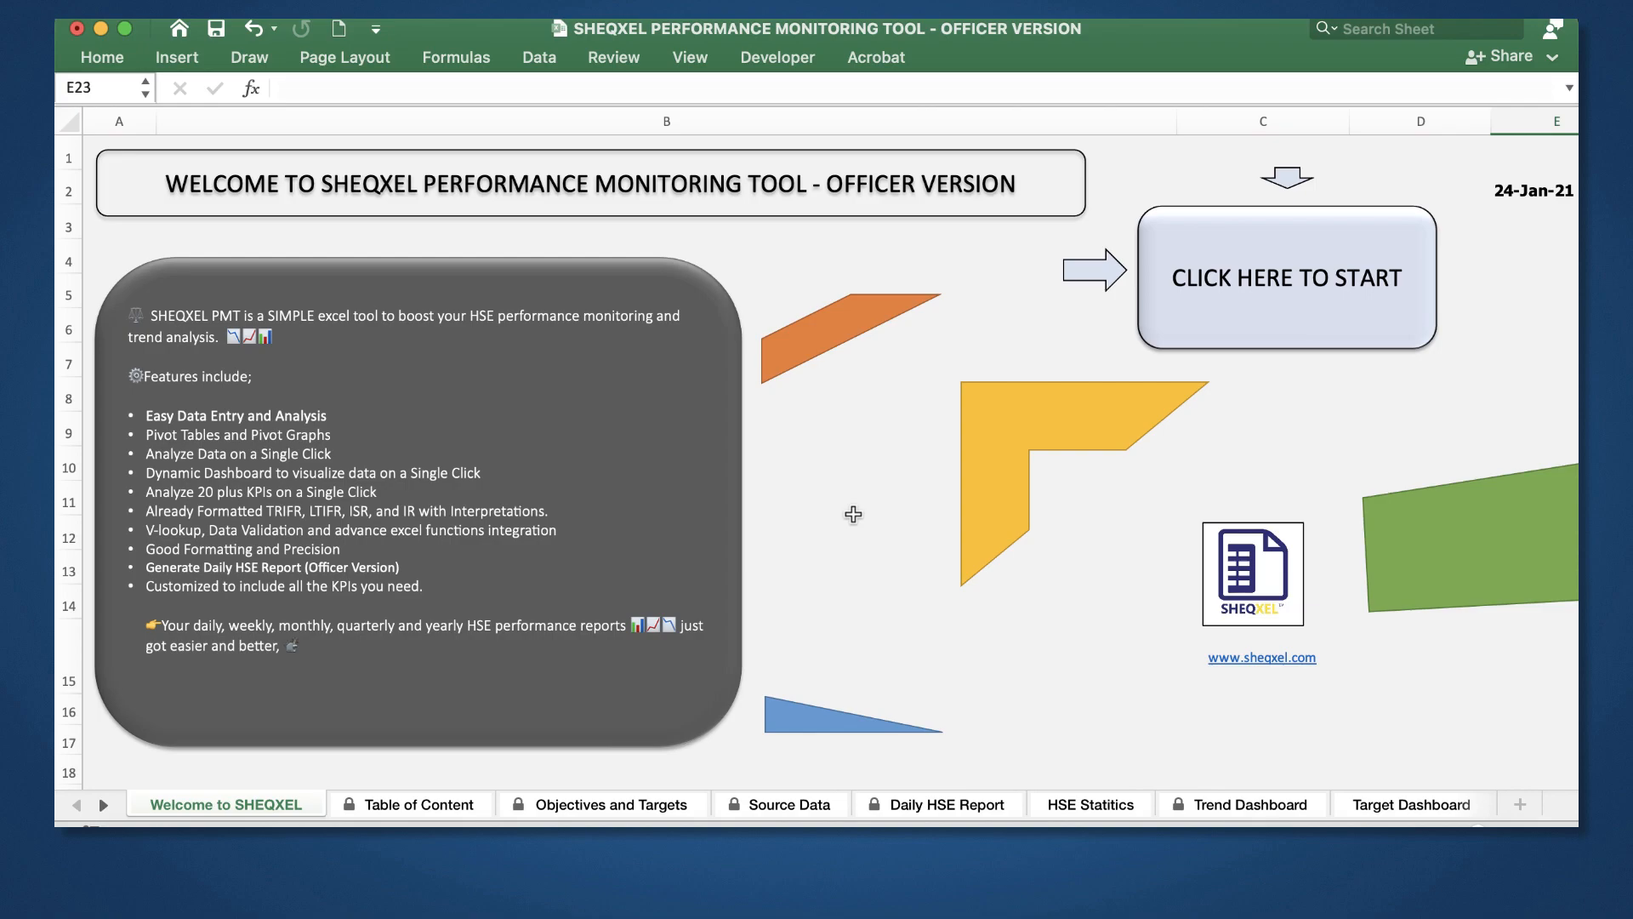
pyautogui.click(781, 808)
pyautogui.moveTo(293, 372); pyautogui.dragTo(282, 636)
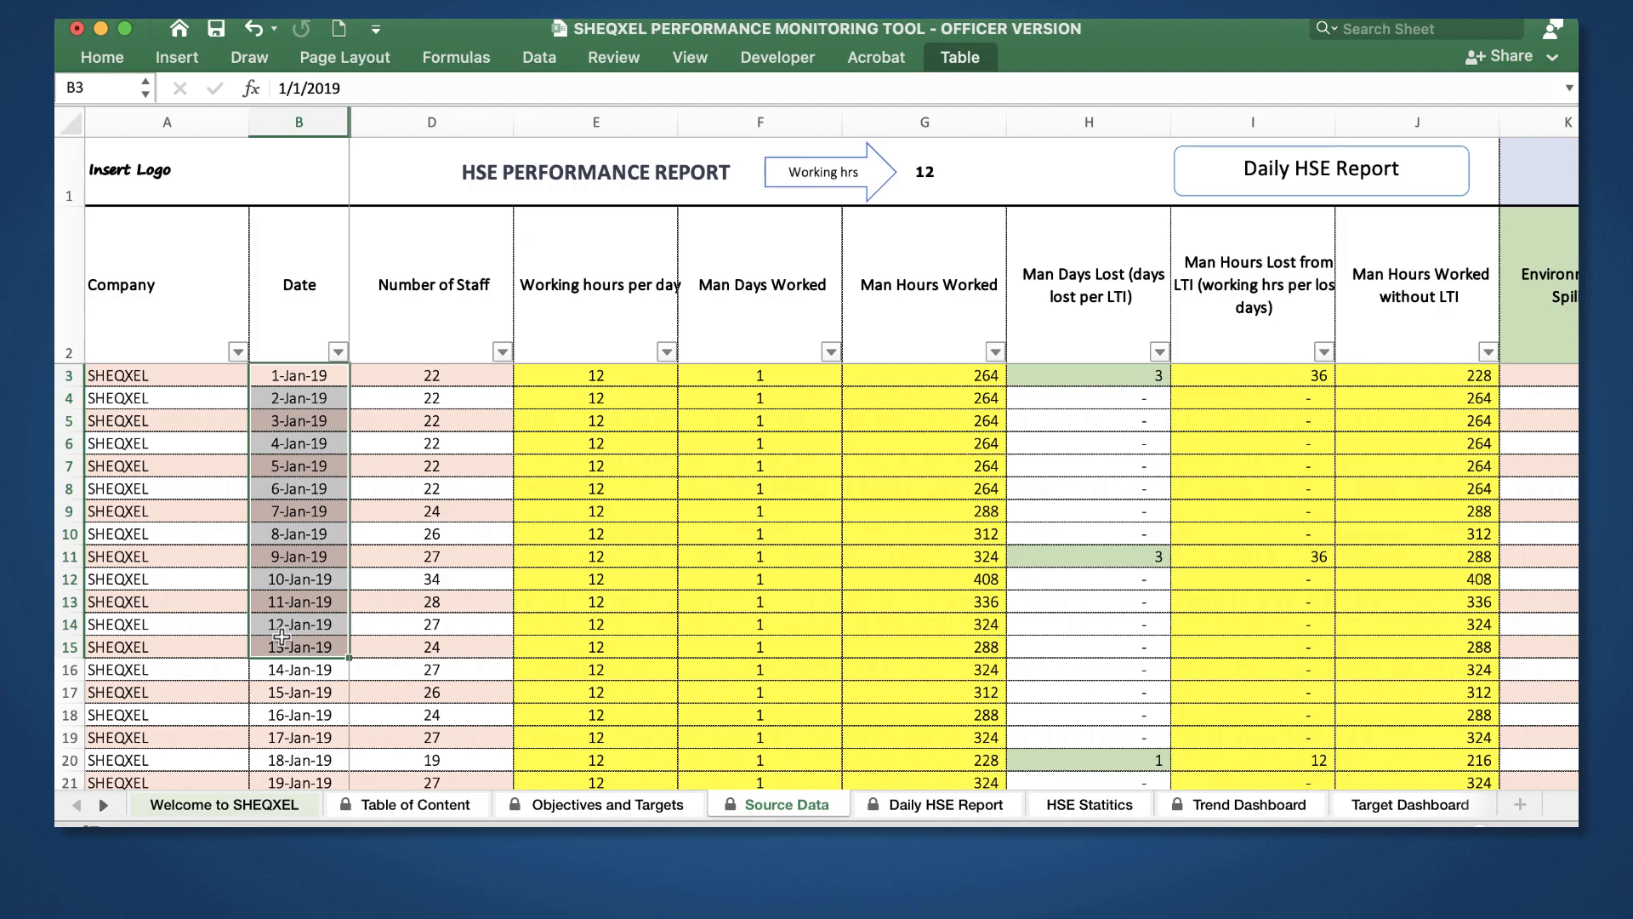
# Step: Filter the Daily HSE Report by custom date from 2019-12-19 to 2019-12-27
pyautogui.click(900, 804)
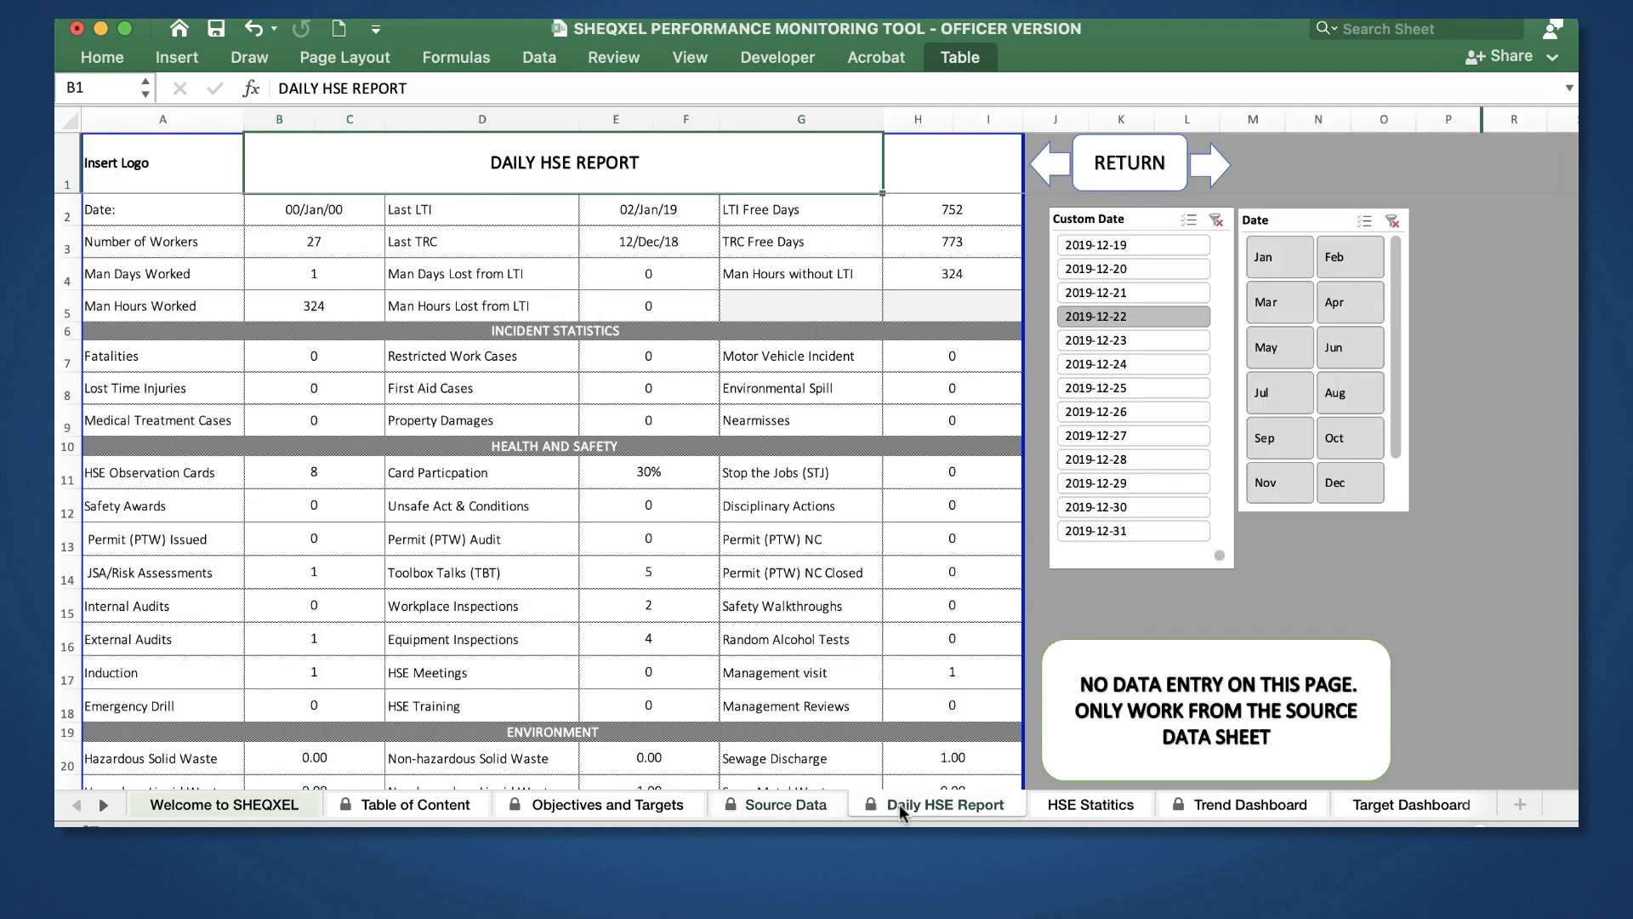
pyautogui.scroll(-5, 702, 579)
pyautogui.scroll(5, 702, 580)
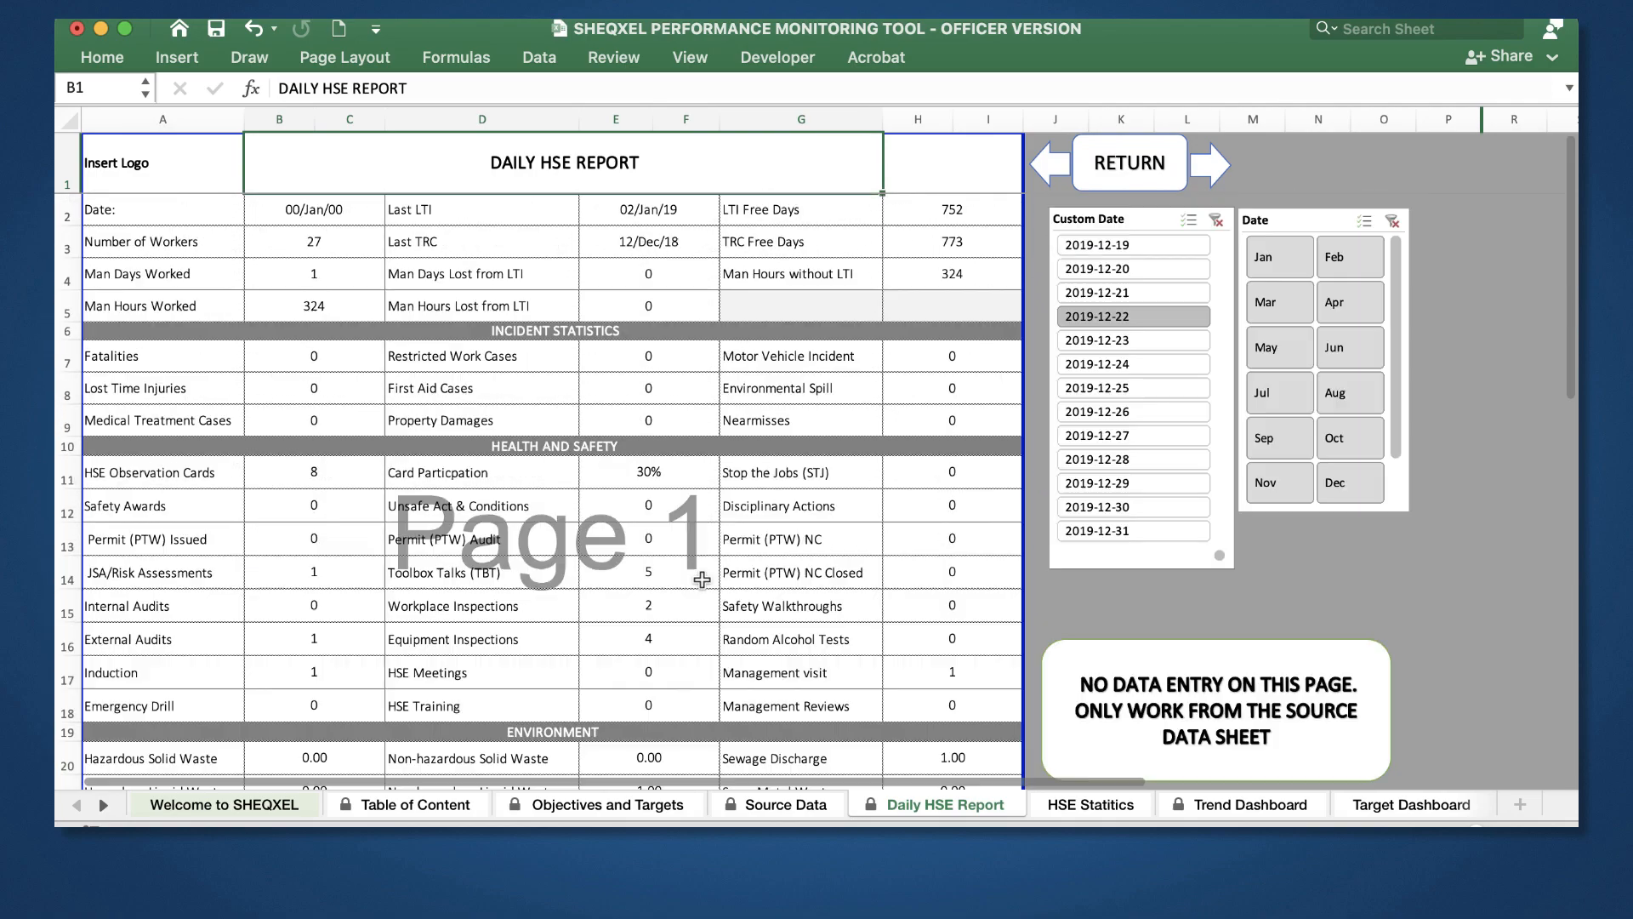
pyautogui.click(1131, 246)
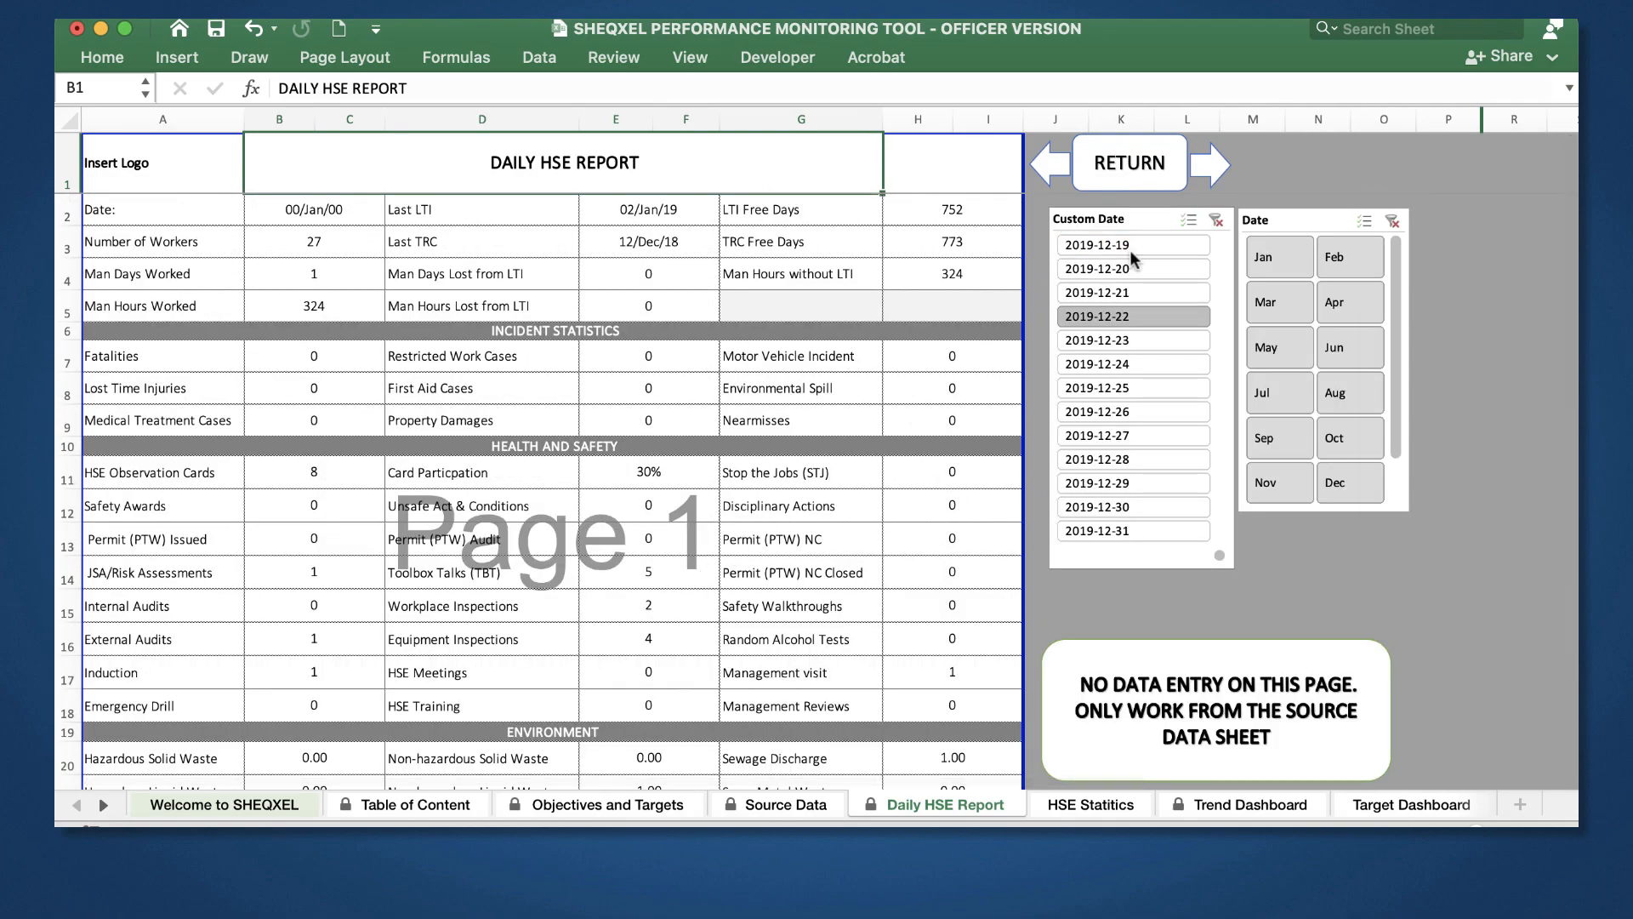
pyautogui.moveTo(1133, 258); pyautogui.dragTo(1121, 432)
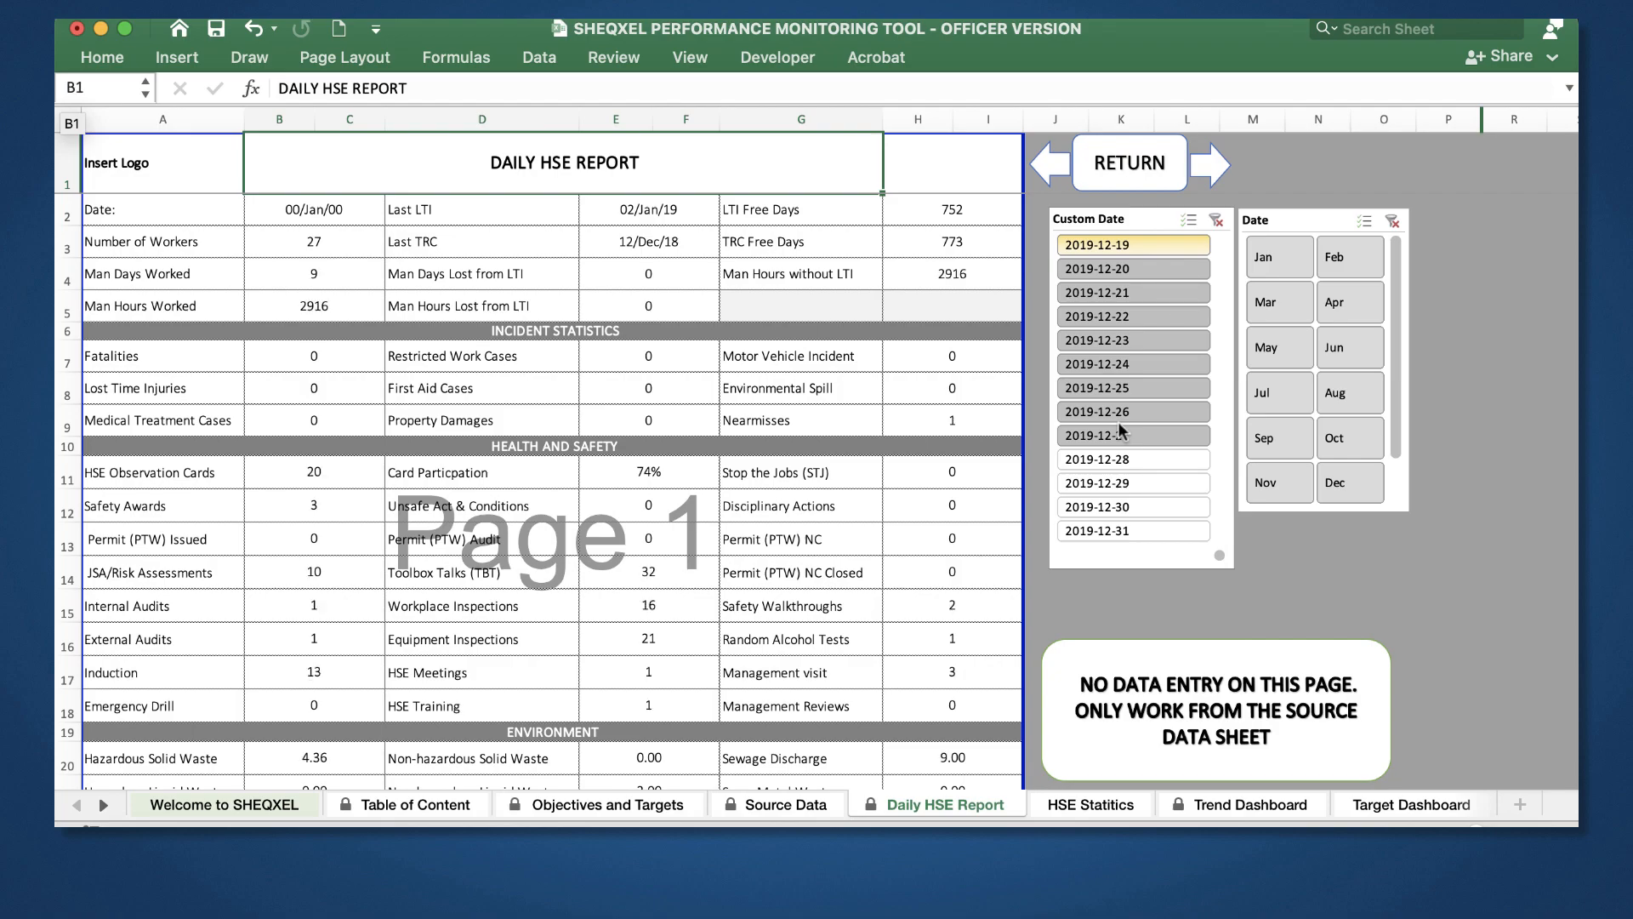
# Step: Switch to the Manager Version workbook and select the months January/19 to July/19 on its Source Data sheet
pyautogui.hotkey('ctrl', 'Up')
pyautogui.click(615, 283)
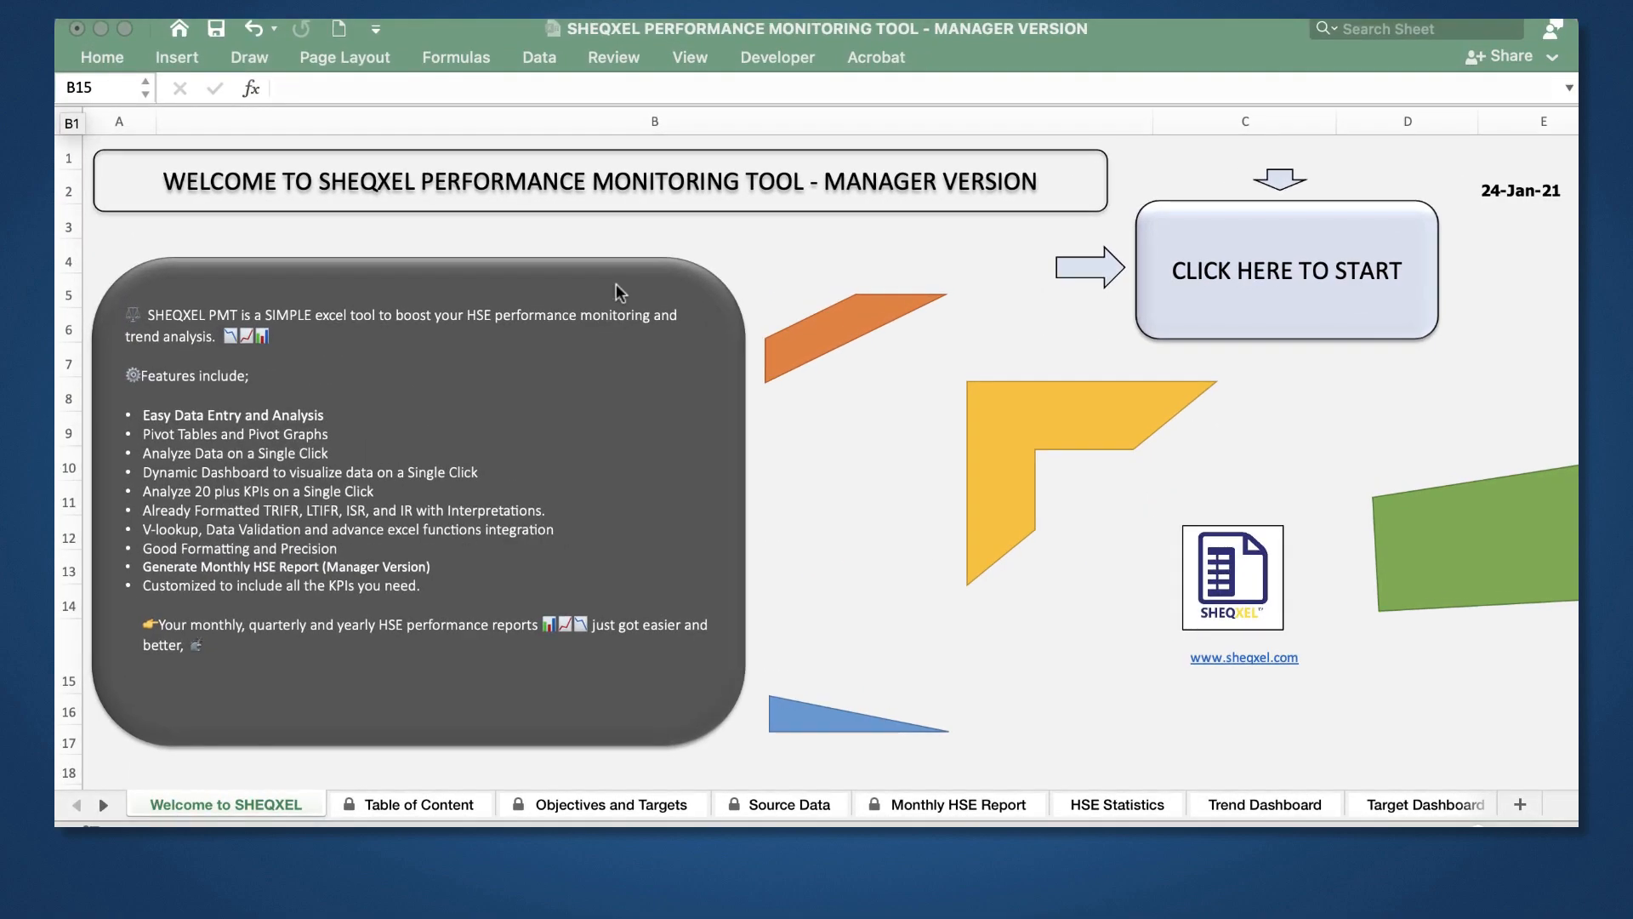
pyautogui.click(755, 809)
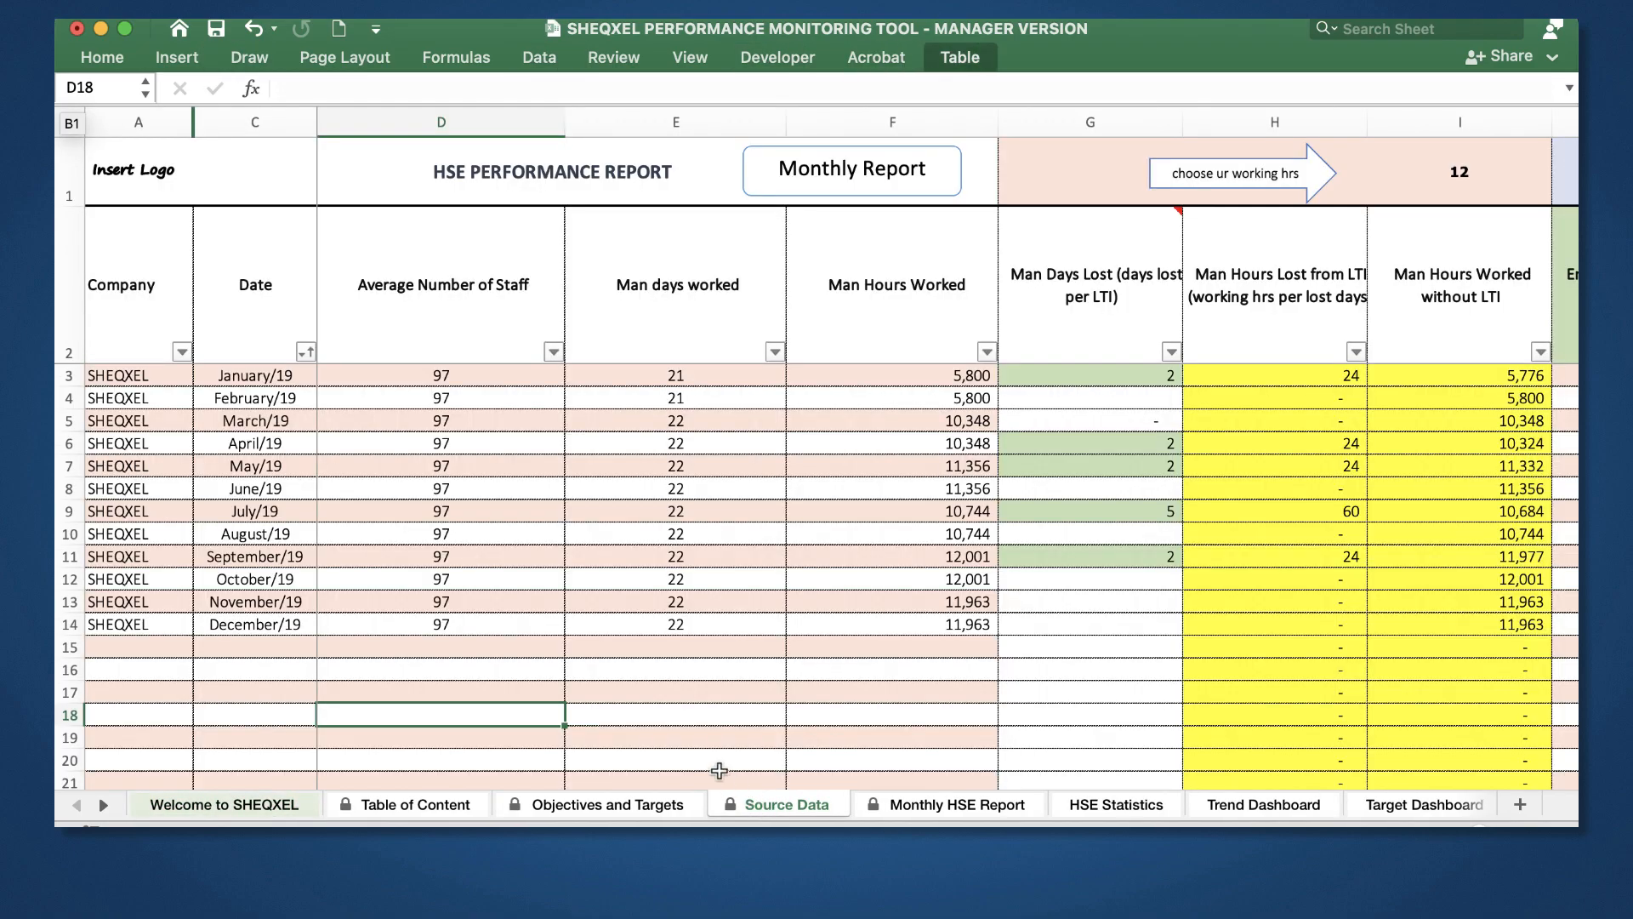
pyautogui.moveTo(281, 375); pyautogui.dragTo(278, 508)
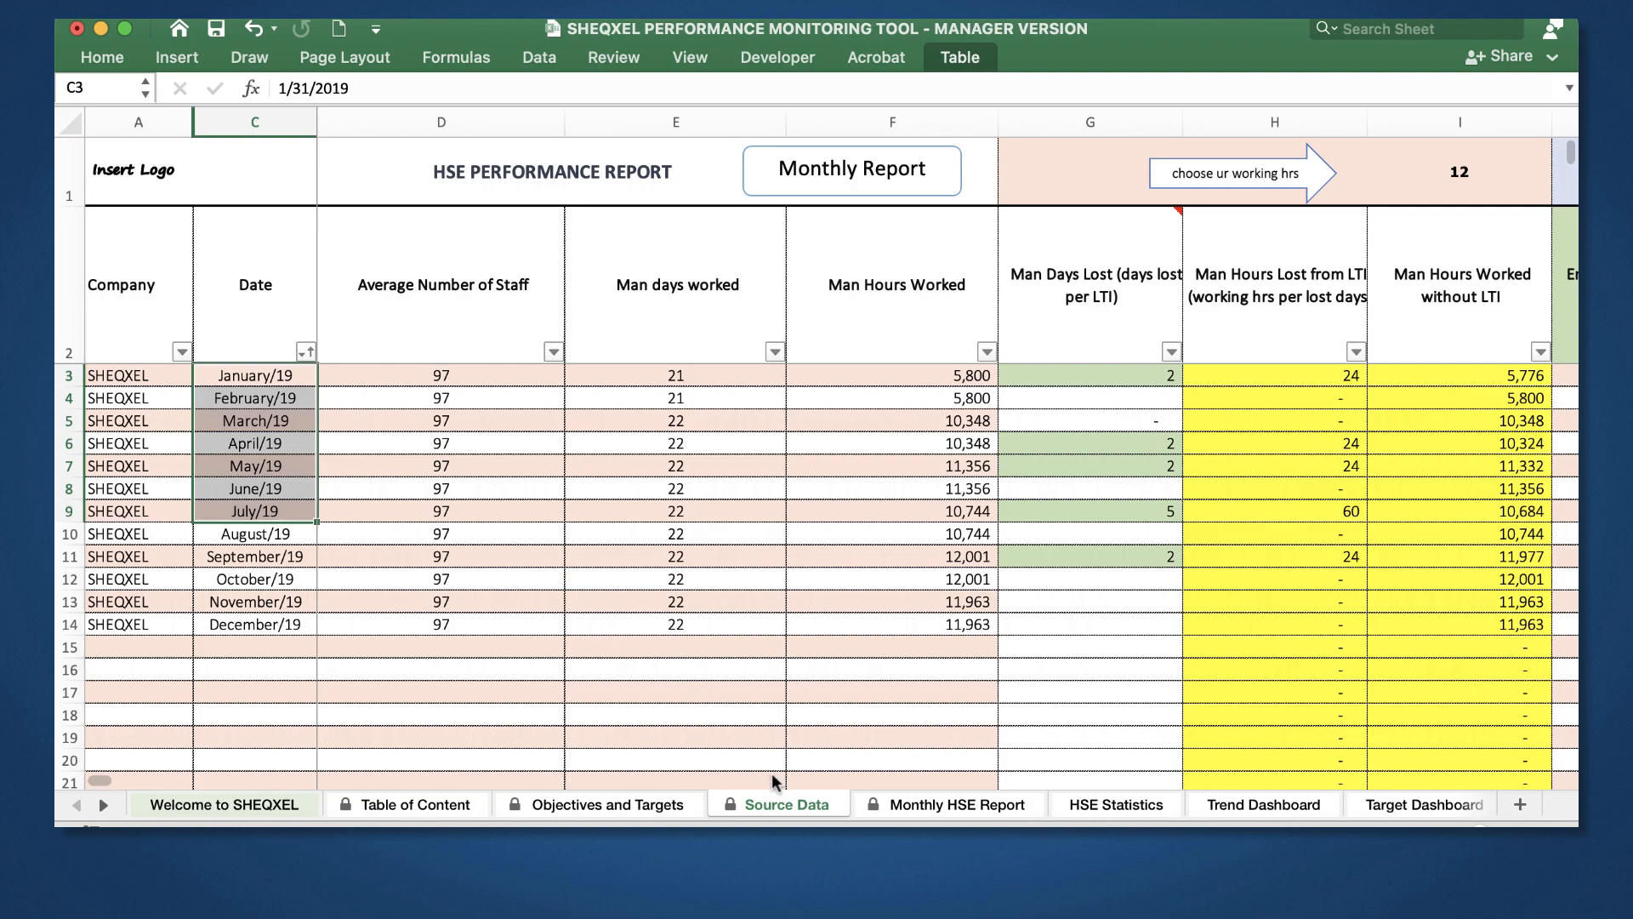
# Step: Filter the Monthly HSE Report by custom date from 2019-01 to 2019-10 and look through the whole report
pyautogui.click(939, 805)
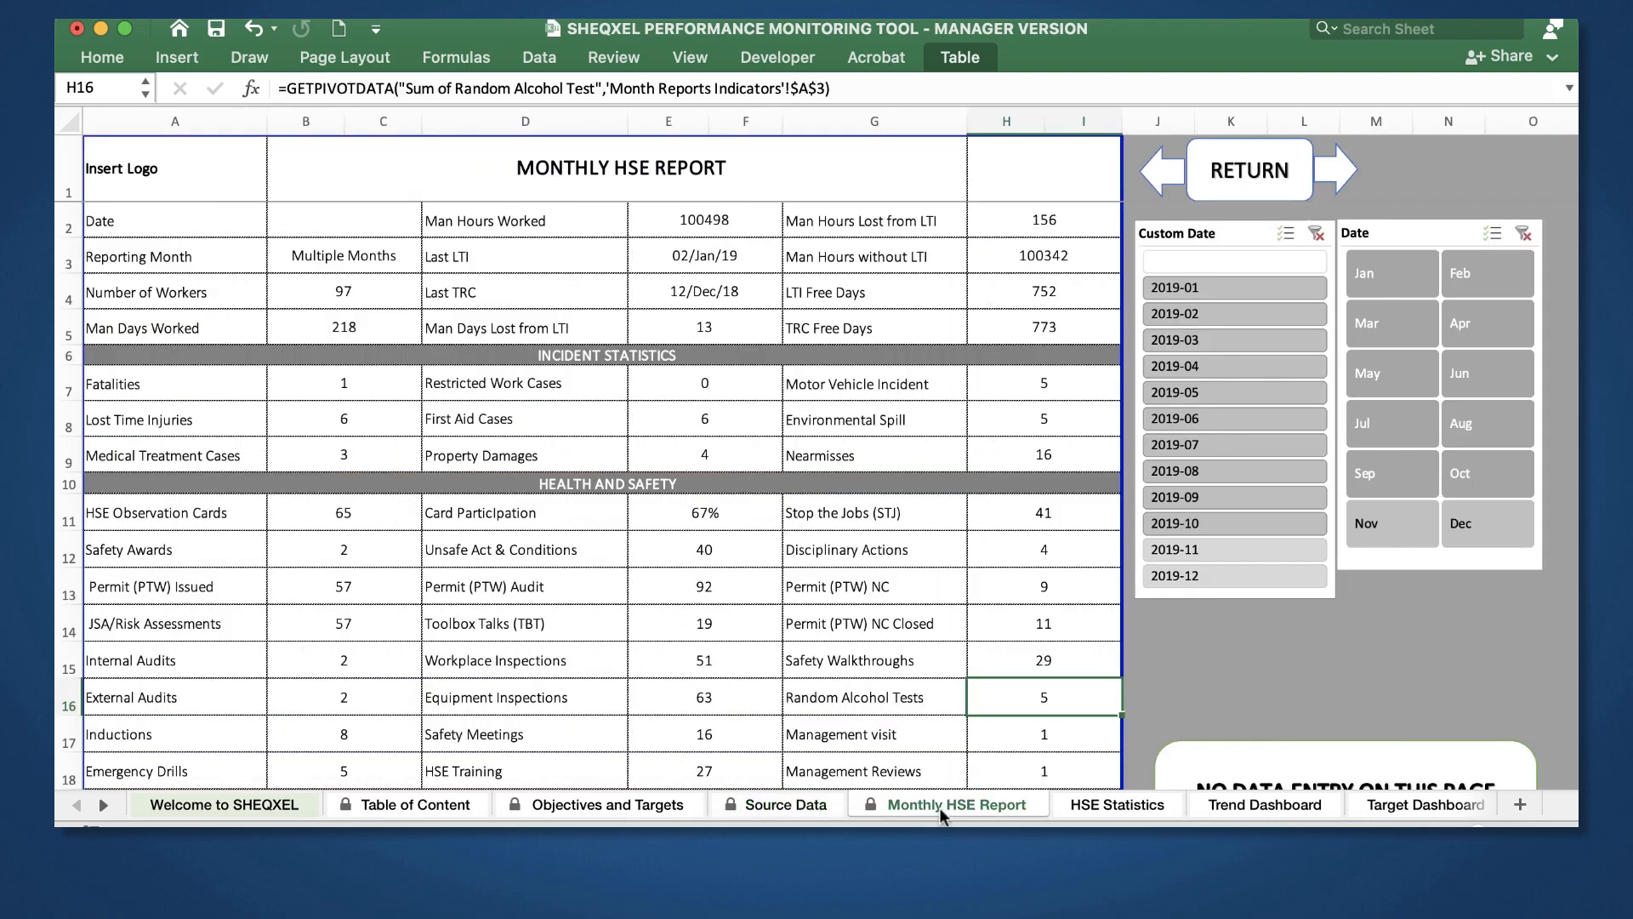
pyautogui.scroll(-3, 746, 486)
pyautogui.scroll(-3, 746, 486)
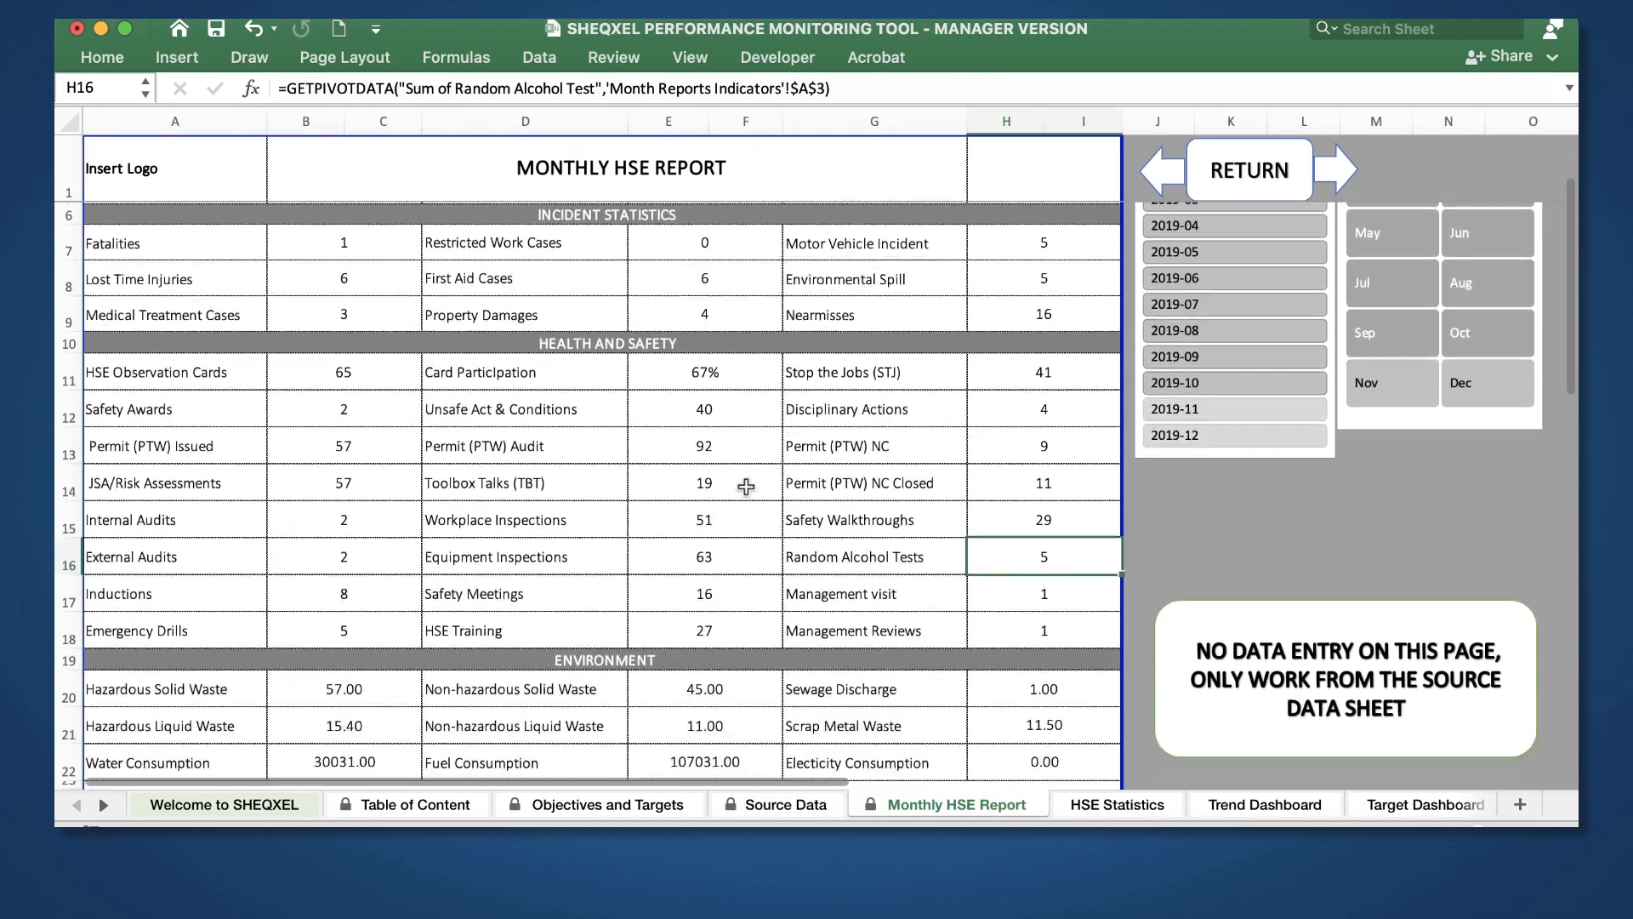
pyautogui.scroll(5, 746, 486)
pyautogui.moveTo(1185, 287); pyautogui.dragTo(1243, 527)
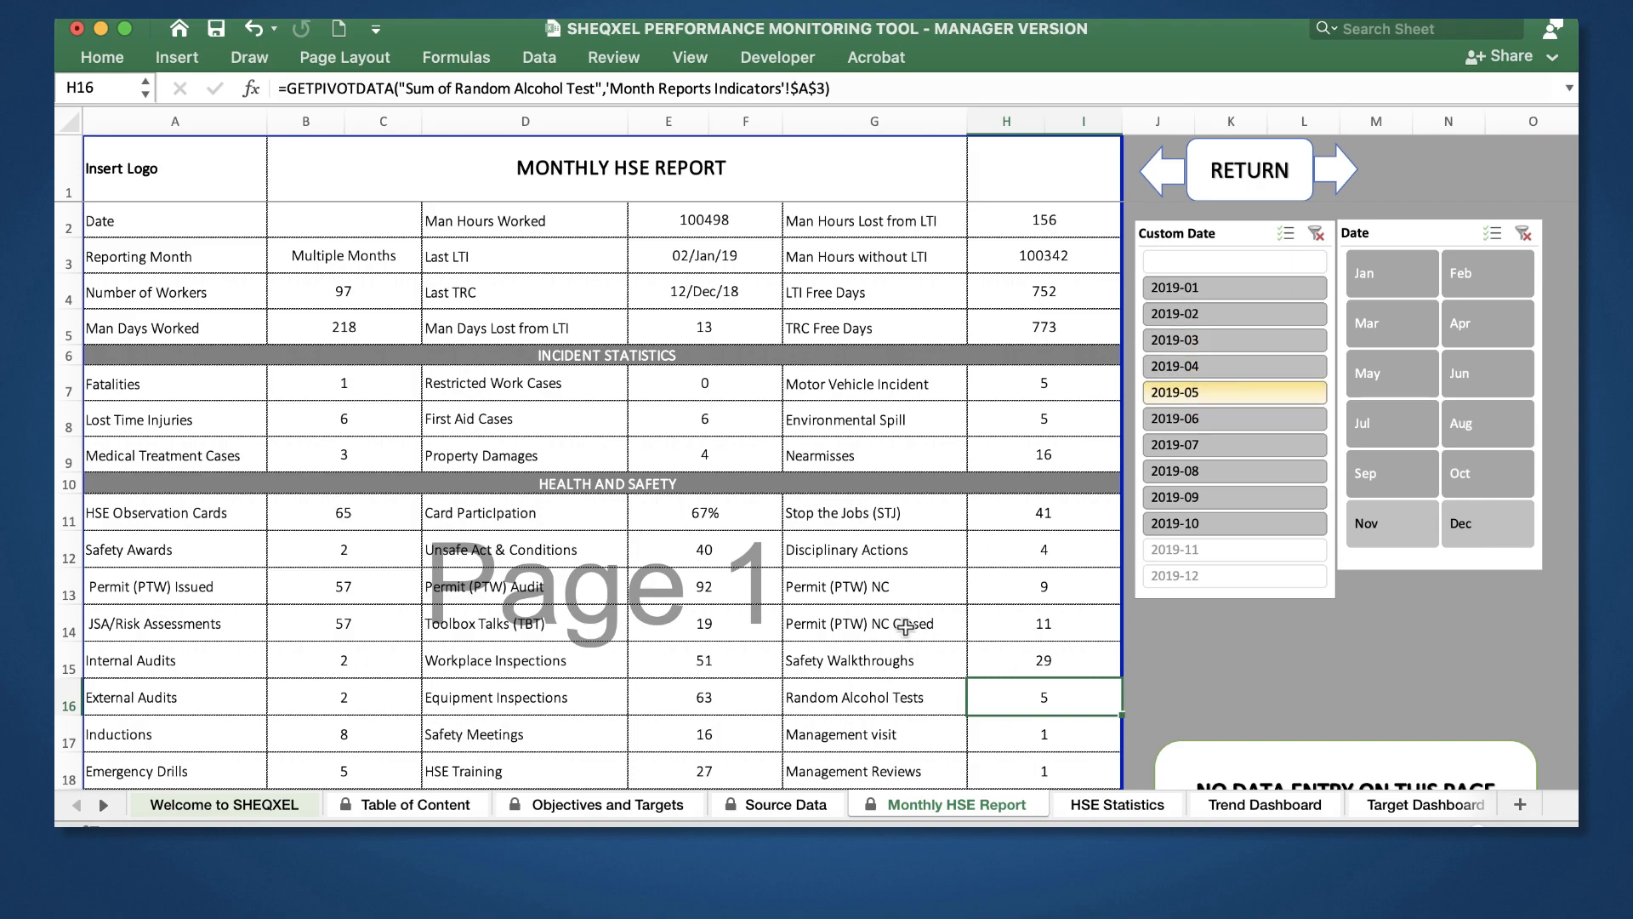
pyautogui.scroll(-10, 909, 630)
pyautogui.scroll(10, 904, 627)
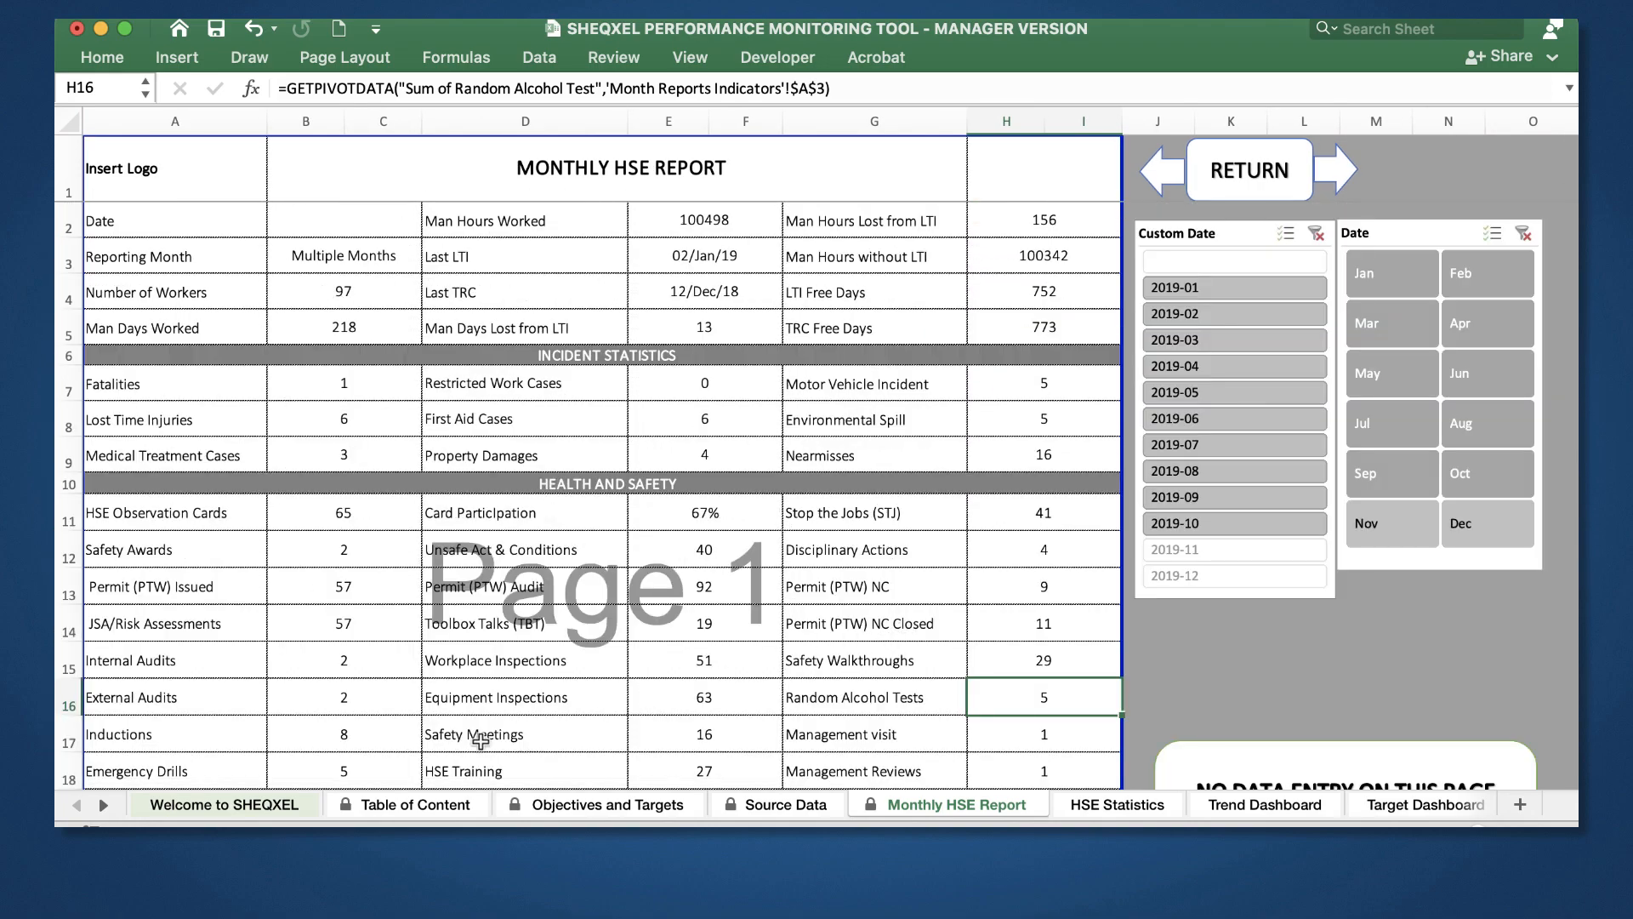
# Step: View the Manager Version's Welcome to SHEQXEL sheet and review the monthly Source Data columns up to Total Recordable Injuries
pyautogui.click(228, 808)
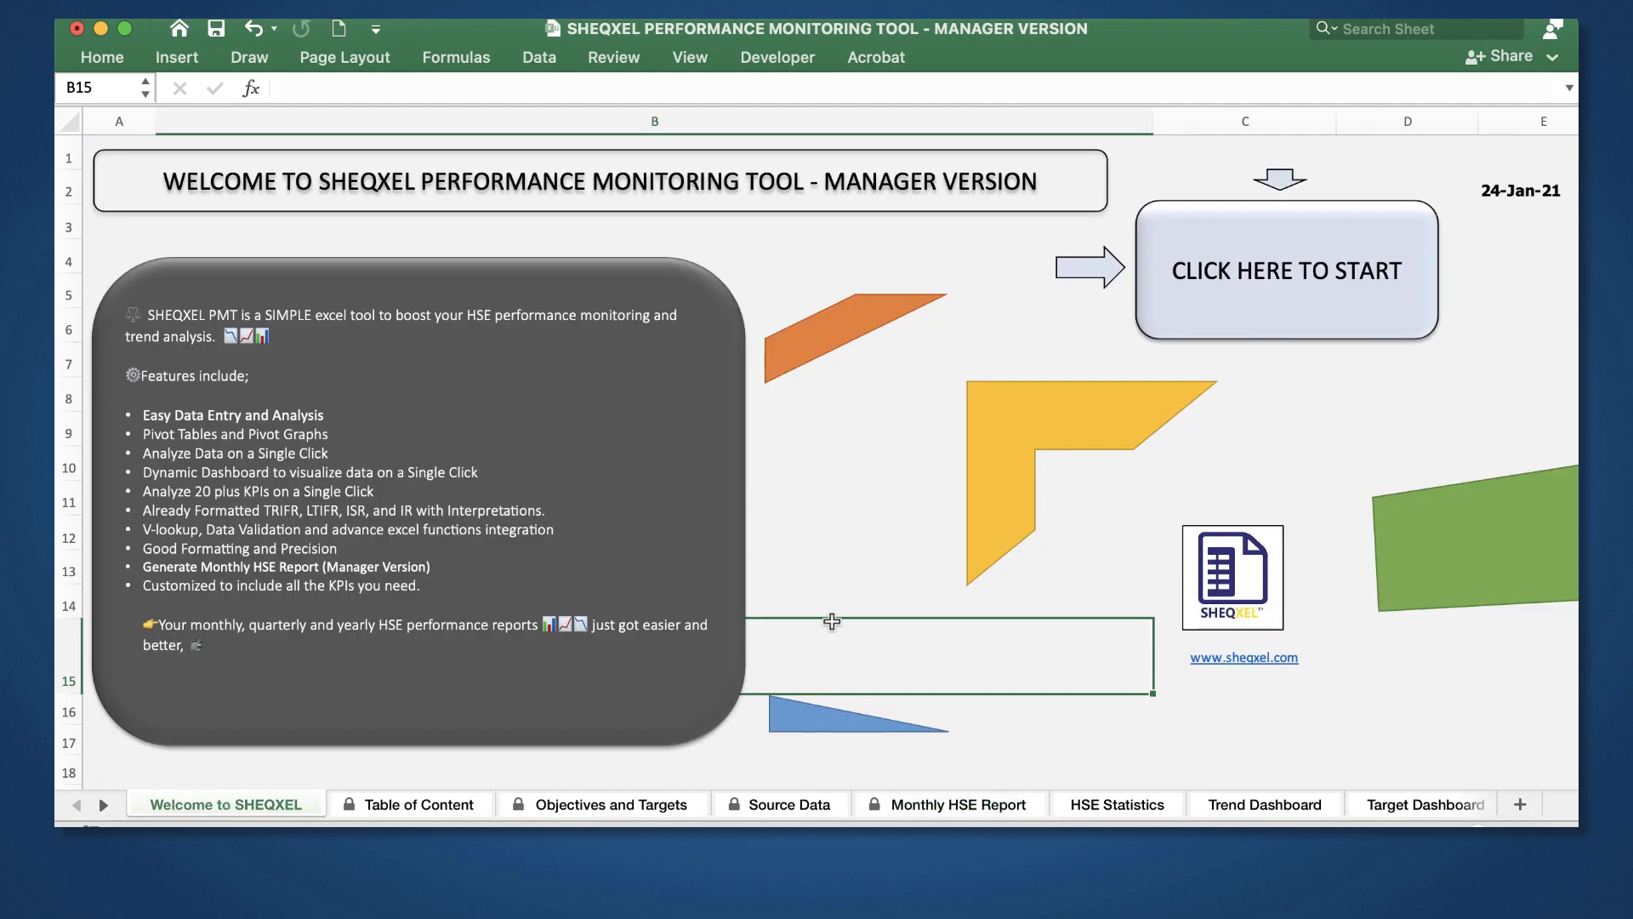
pyautogui.click(814, 804)
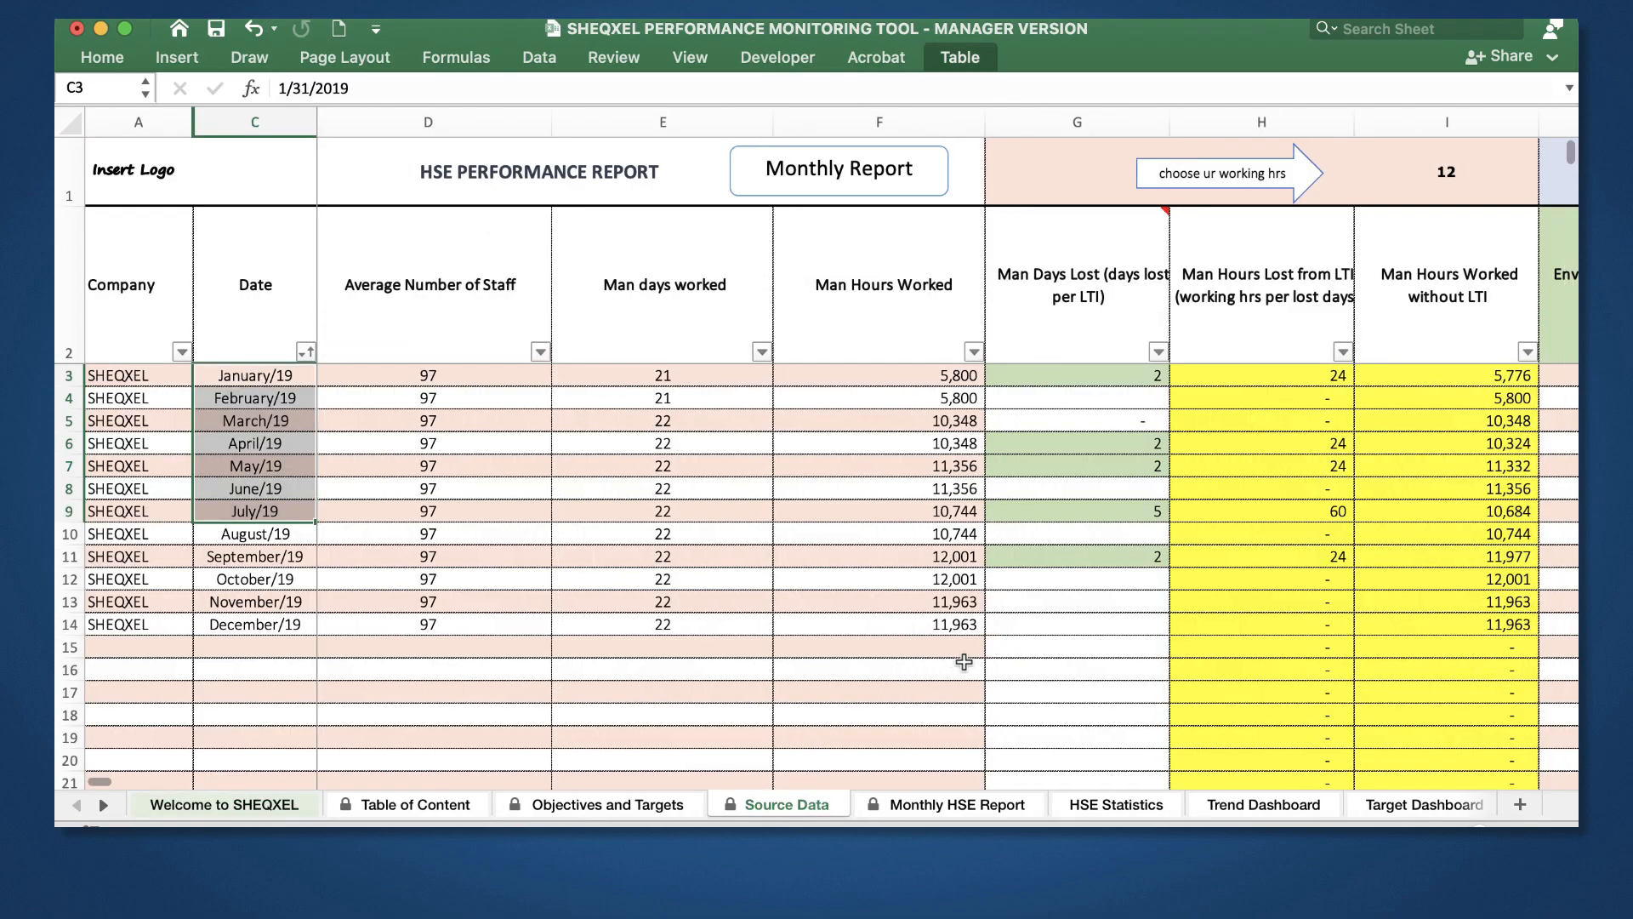
pyautogui.hscroll(10, 964, 662)
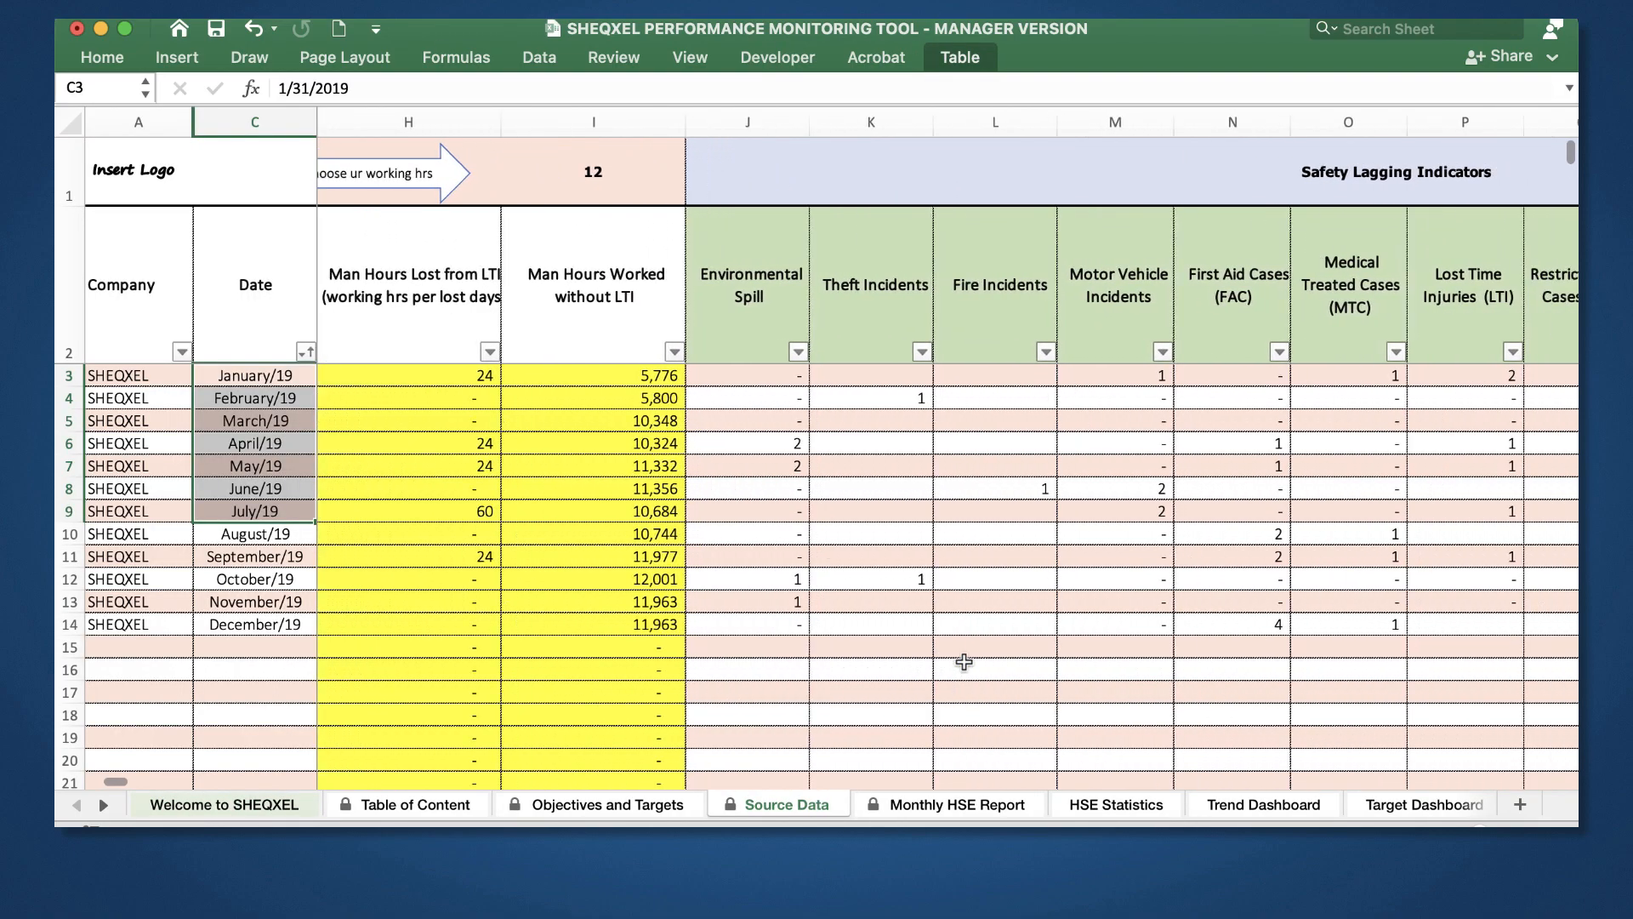
pyautogui.hscroll(15, 963, 662)
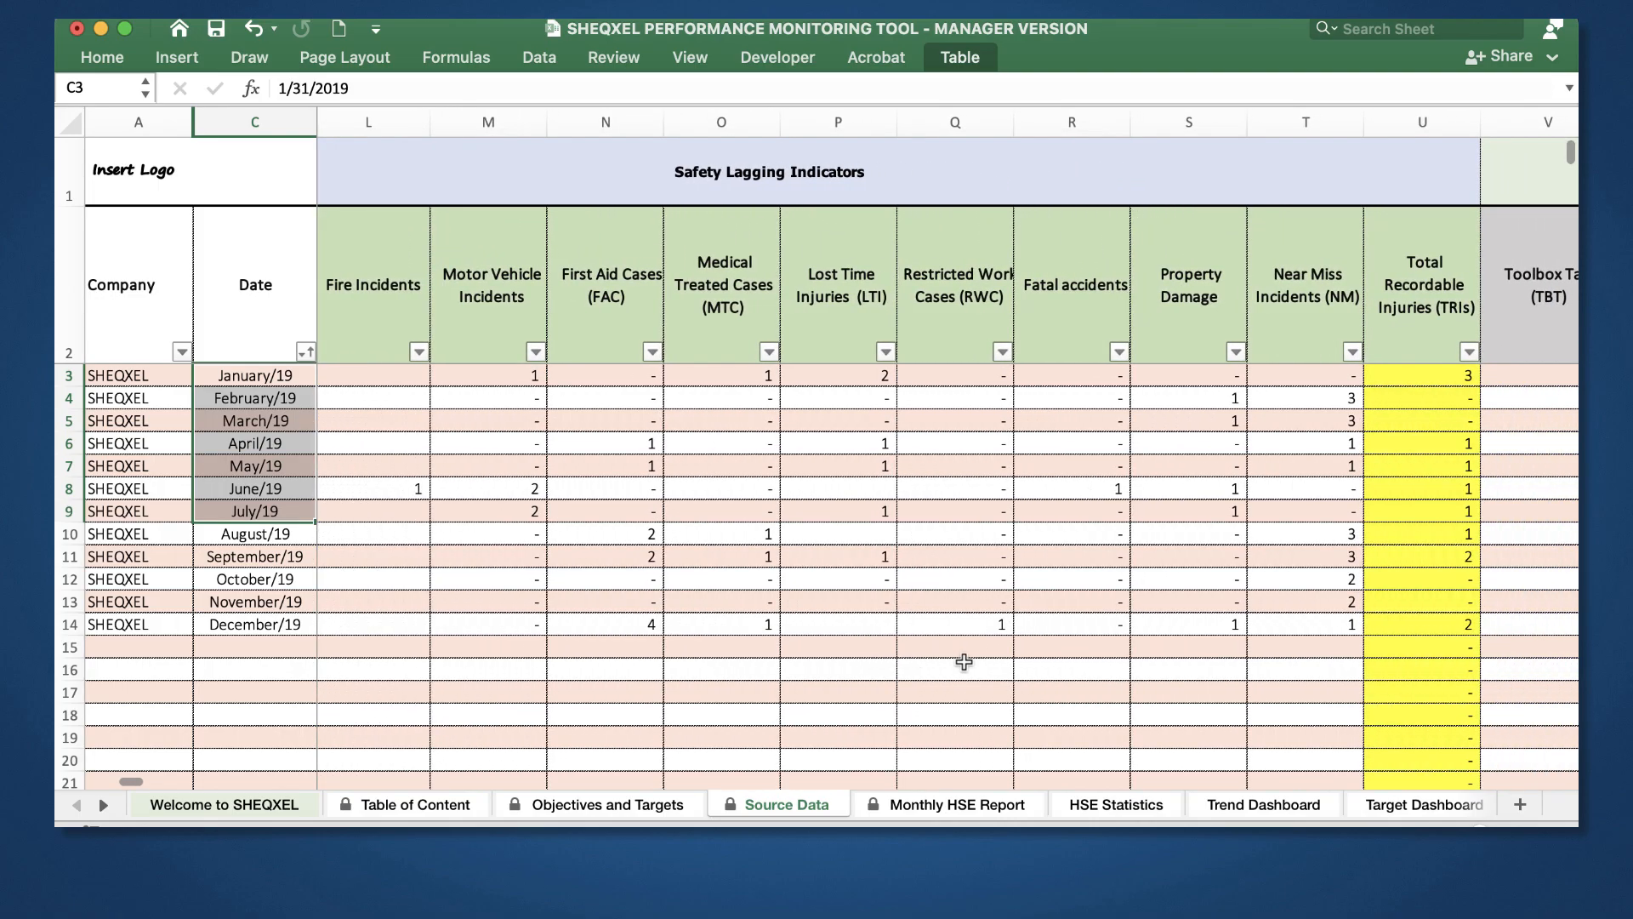
pyautogui.hscroll(-13, 964, 661)
pyautogui.hscroll(-6, 963, 662)
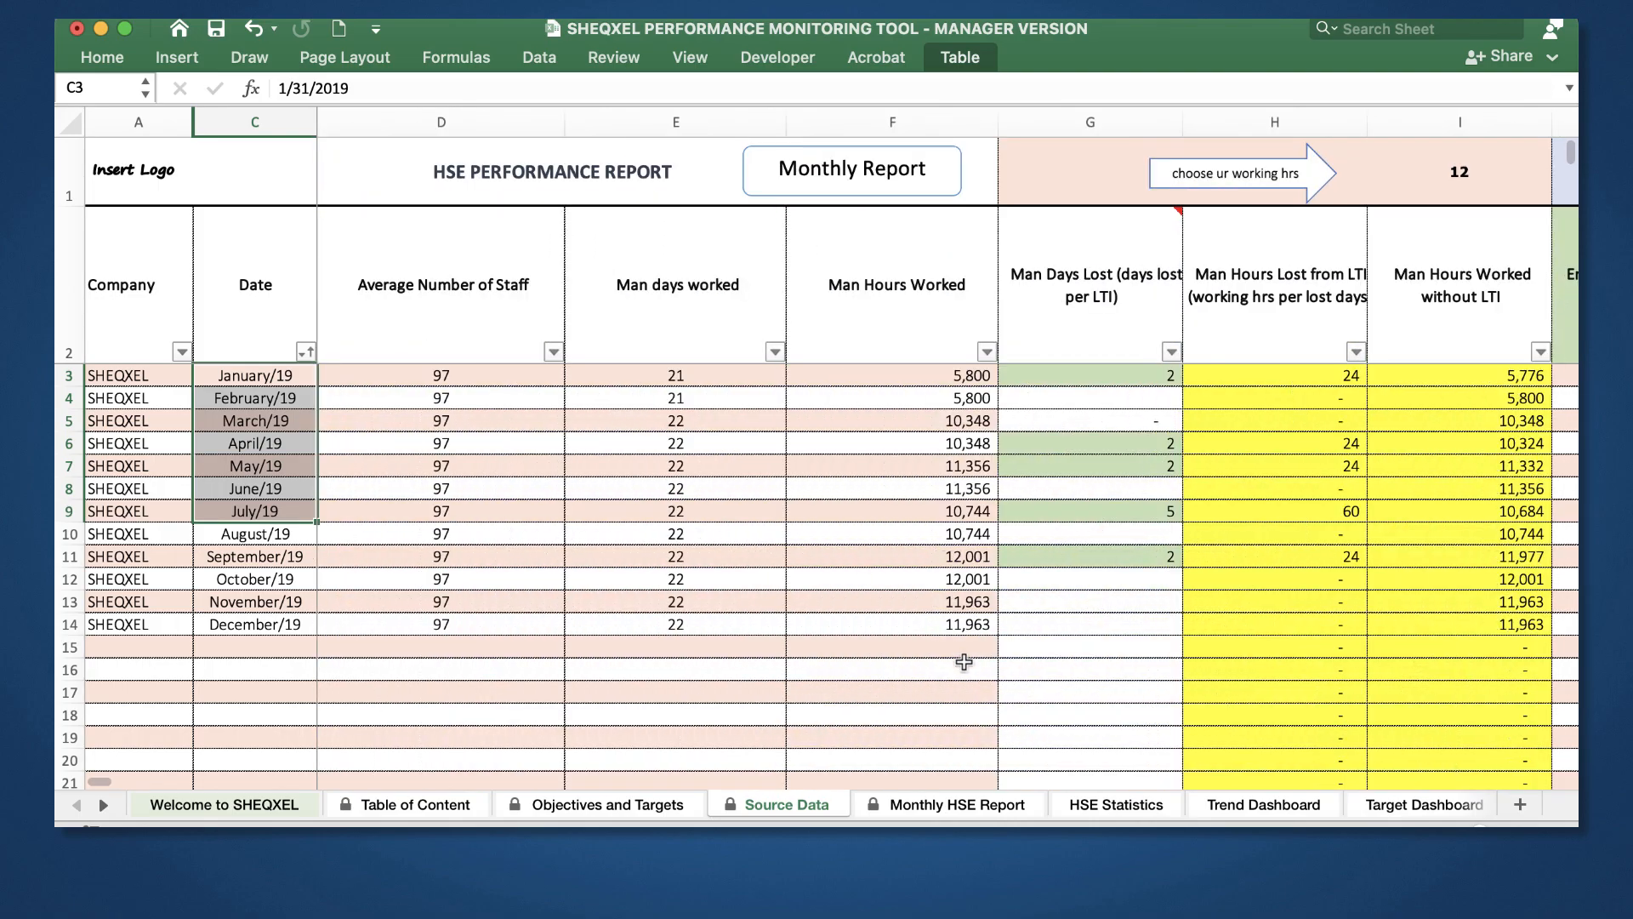
# Step: Switch to the Officer Version workbook and examine the daily Source Data columns from staff numbers through the permit and safety indicators
pyautogui.hotkey('ctrl', 'Up')
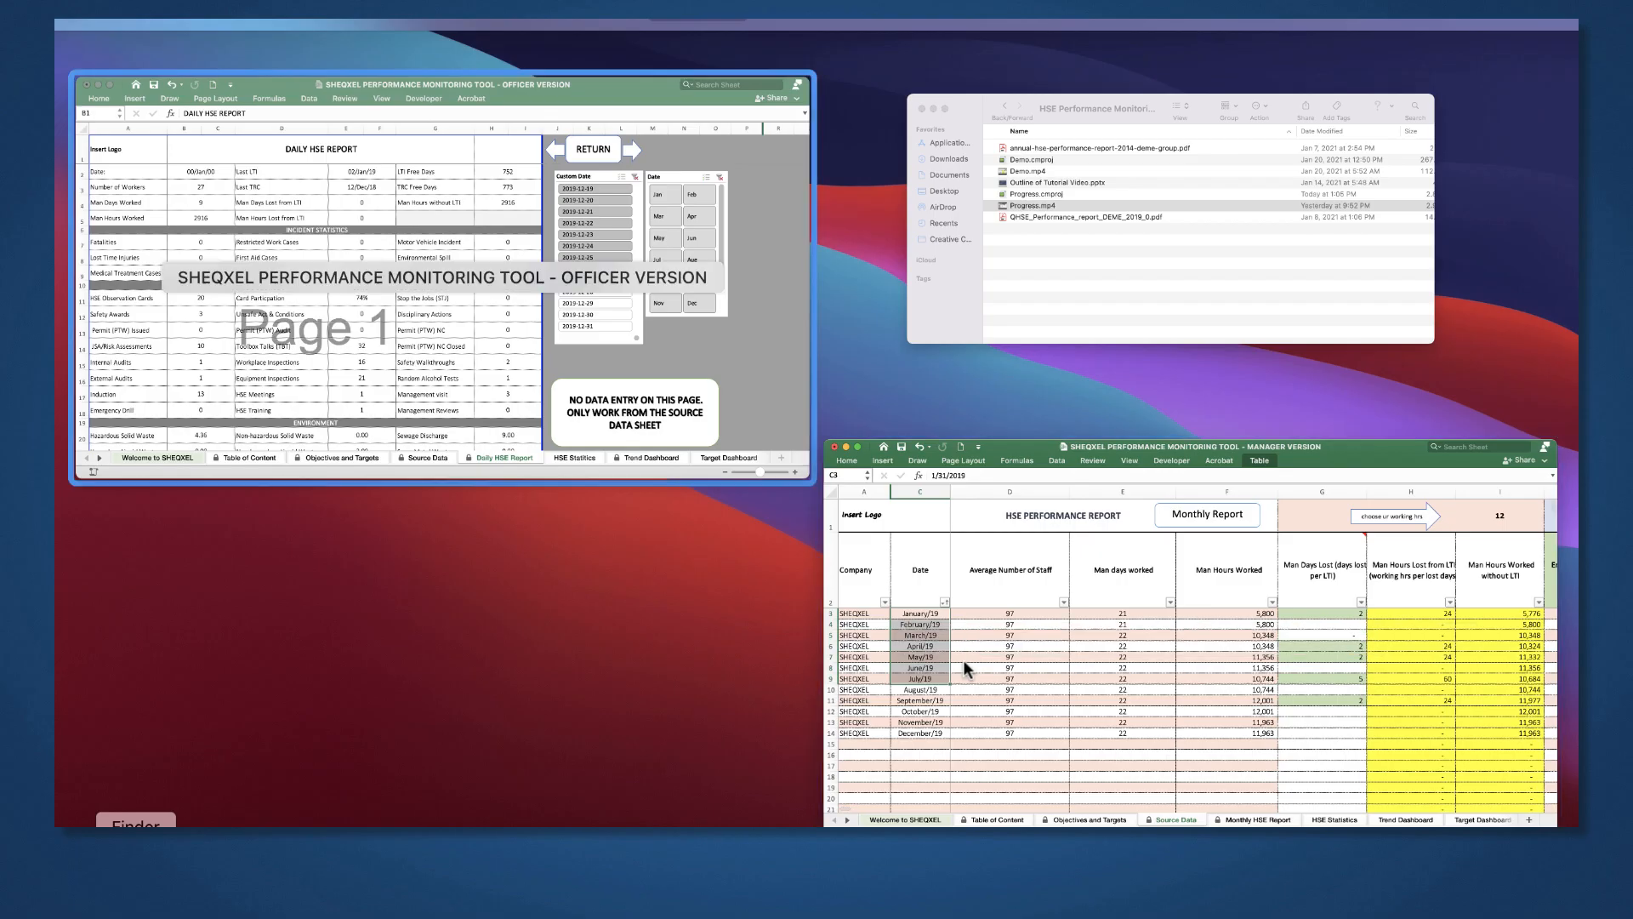
pyautogui.click(680, 391)
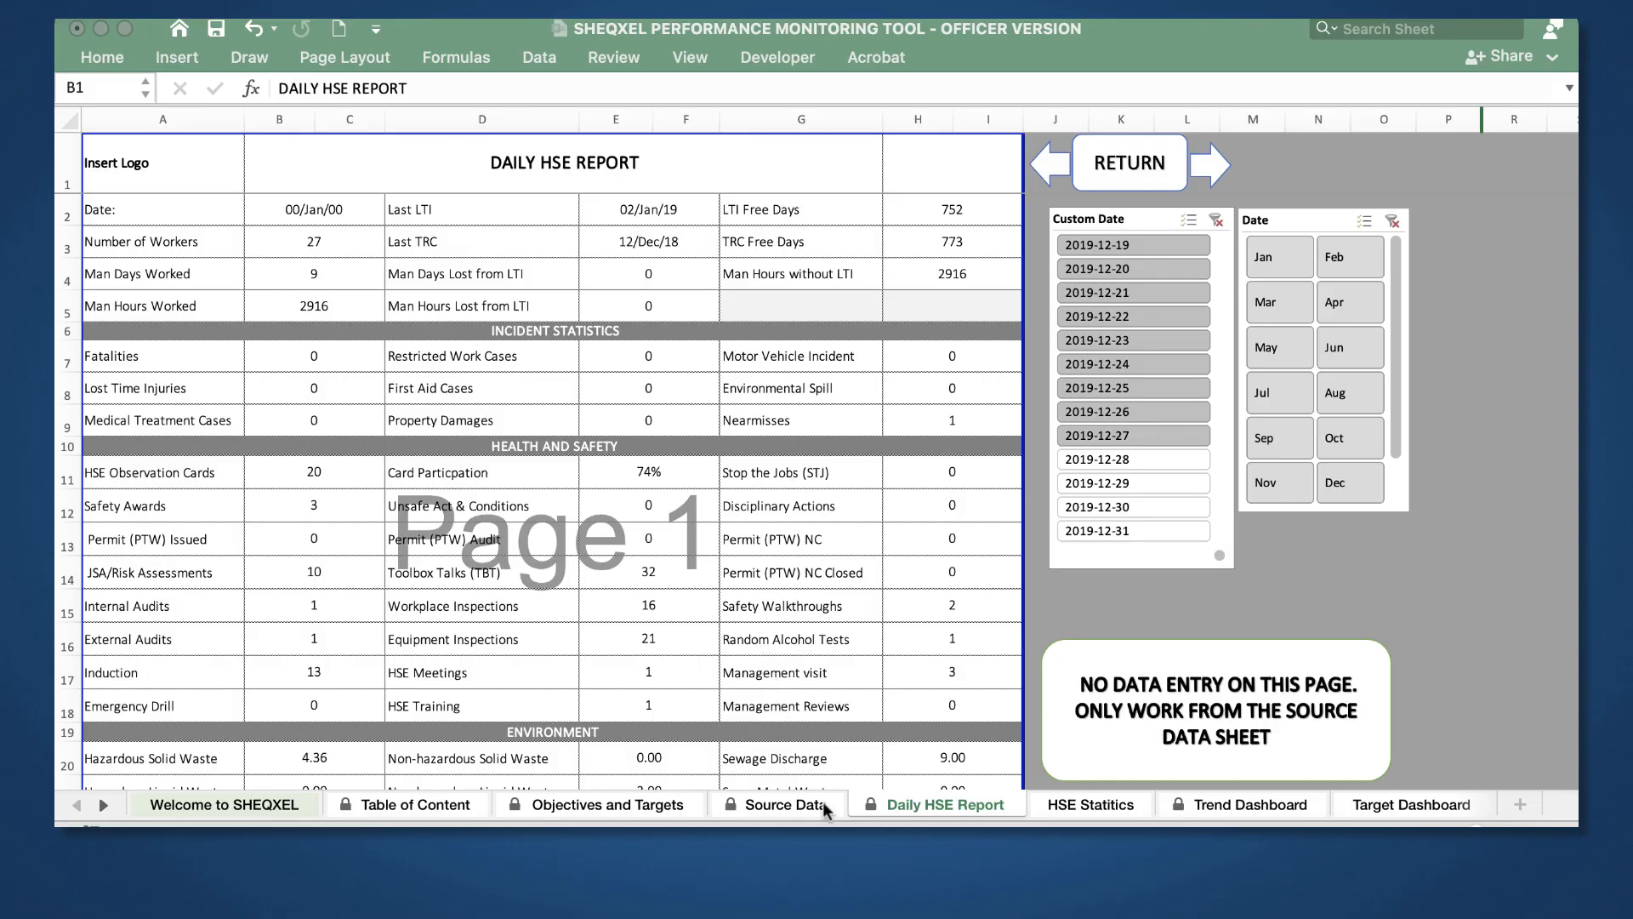
pyautogui.click(794, 803)
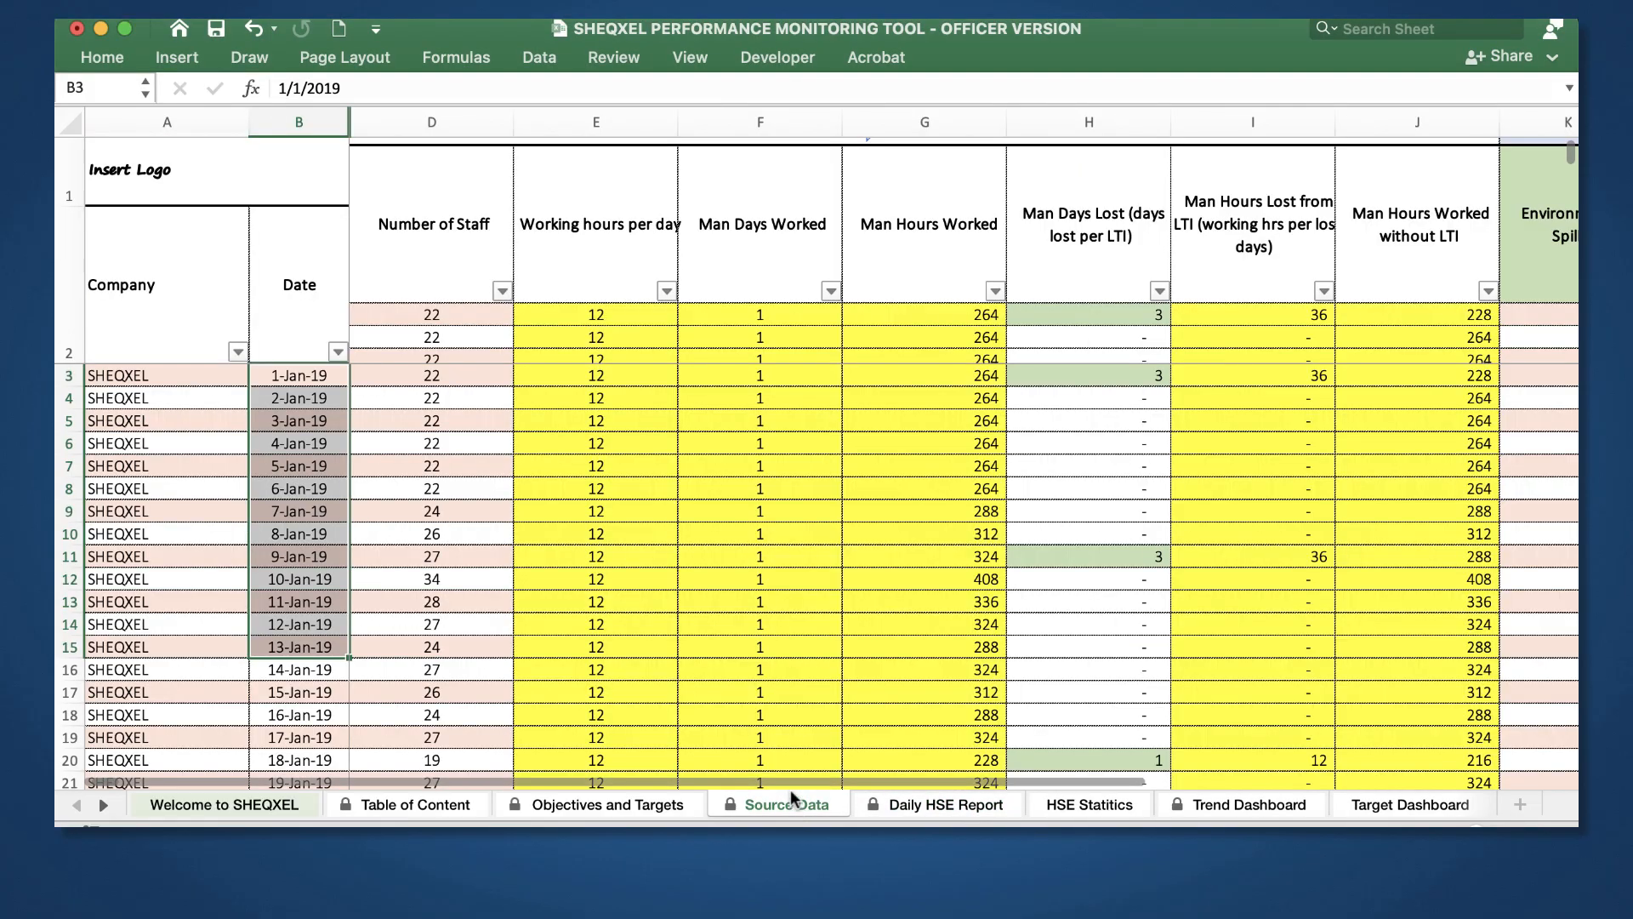
pyautogui.click(713, 541)
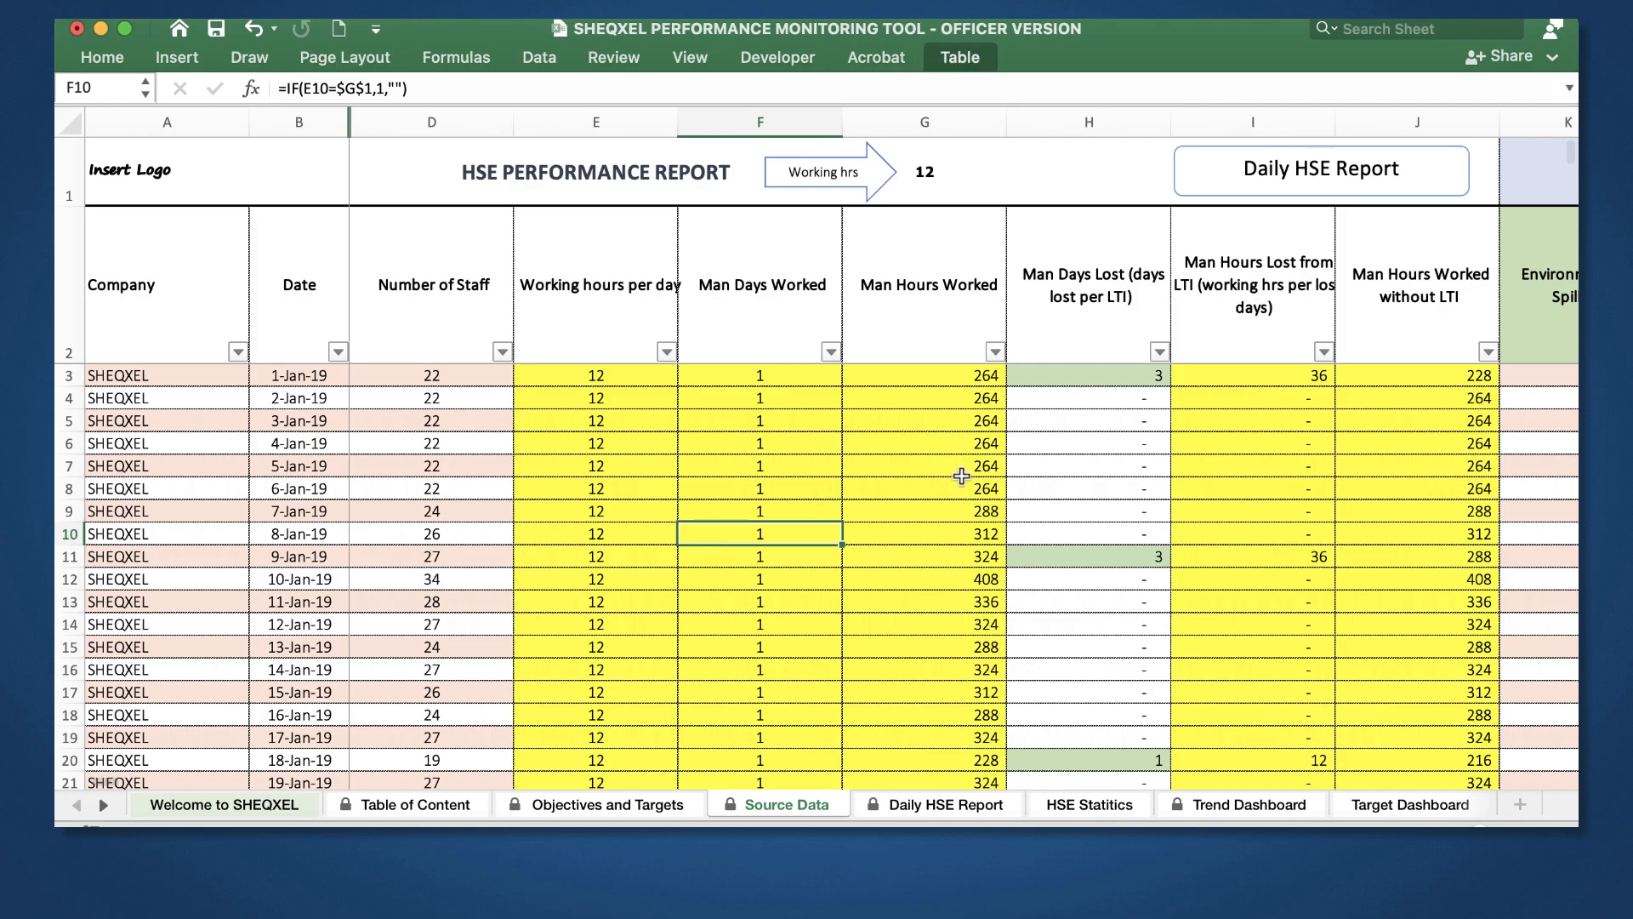
pyautogui.hscroll(3, 960, 472)
pyautogui.hscroll(6, 962, 476)
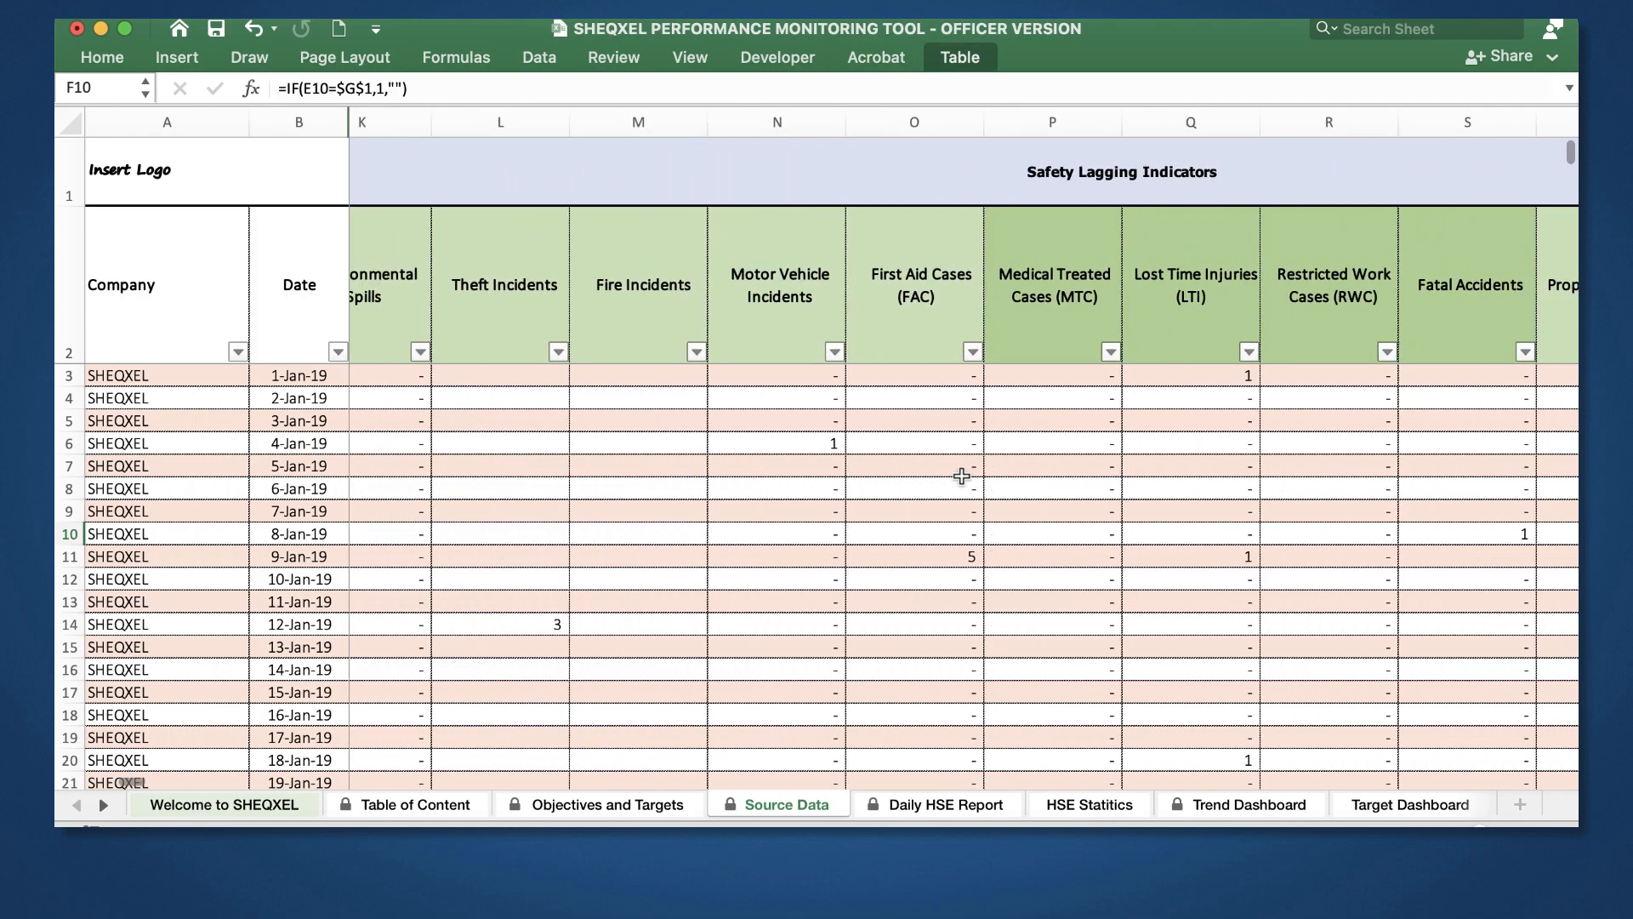
pyautogui.hscroll(8, 961, 475)
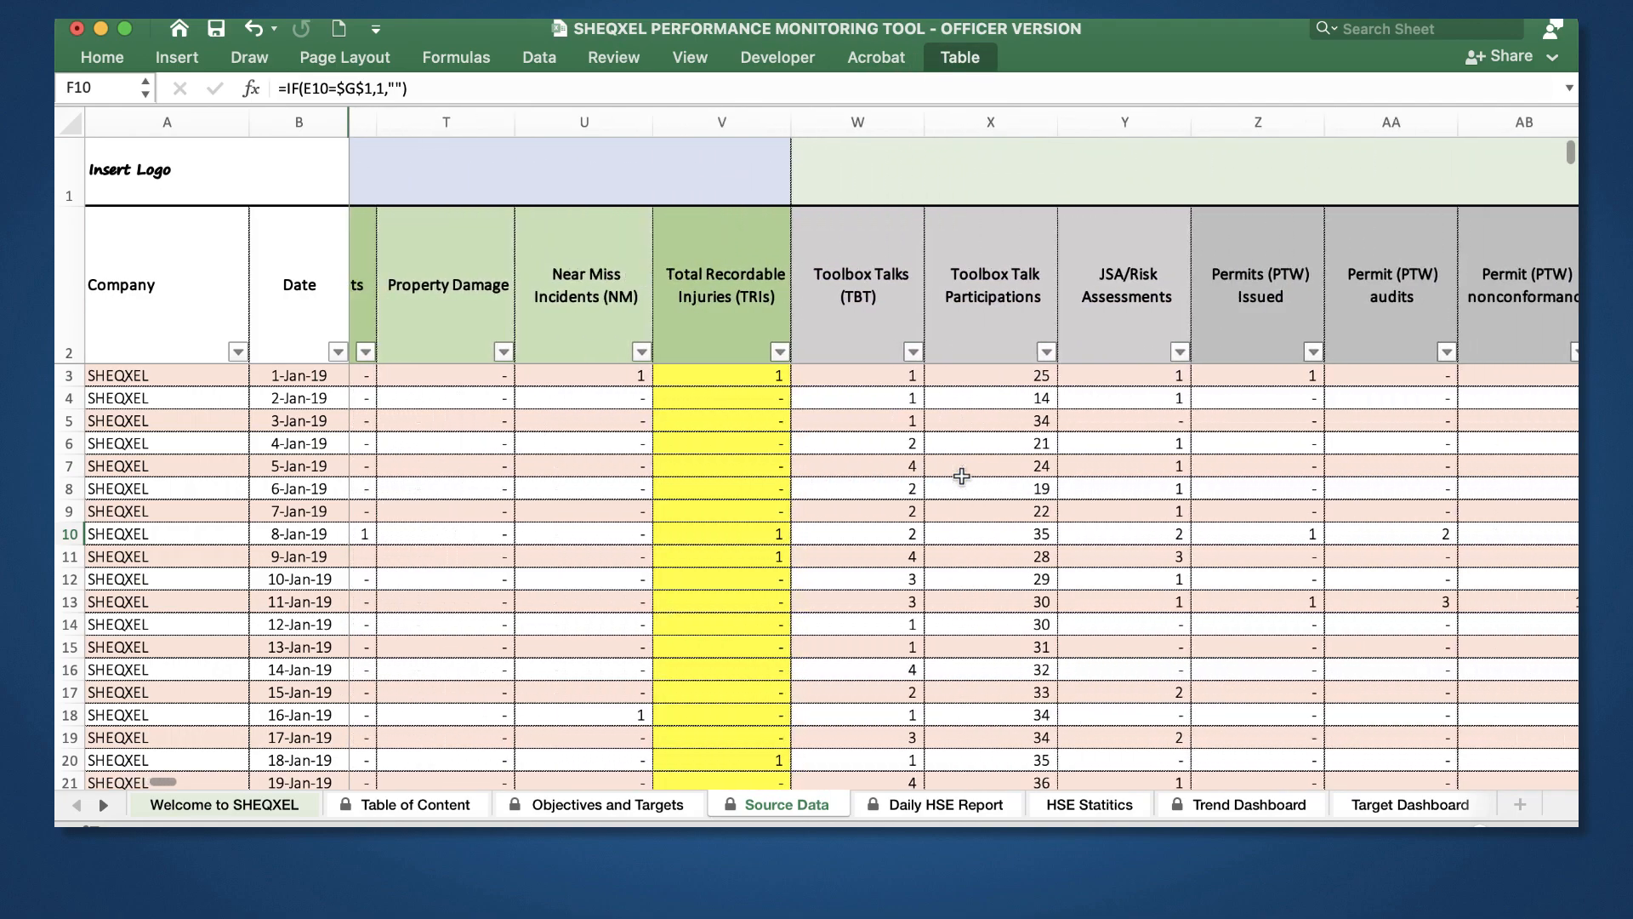
pyautogui.hscroll(5, 961, 475)
pyautogui.hscroll(-16, 961, 476)
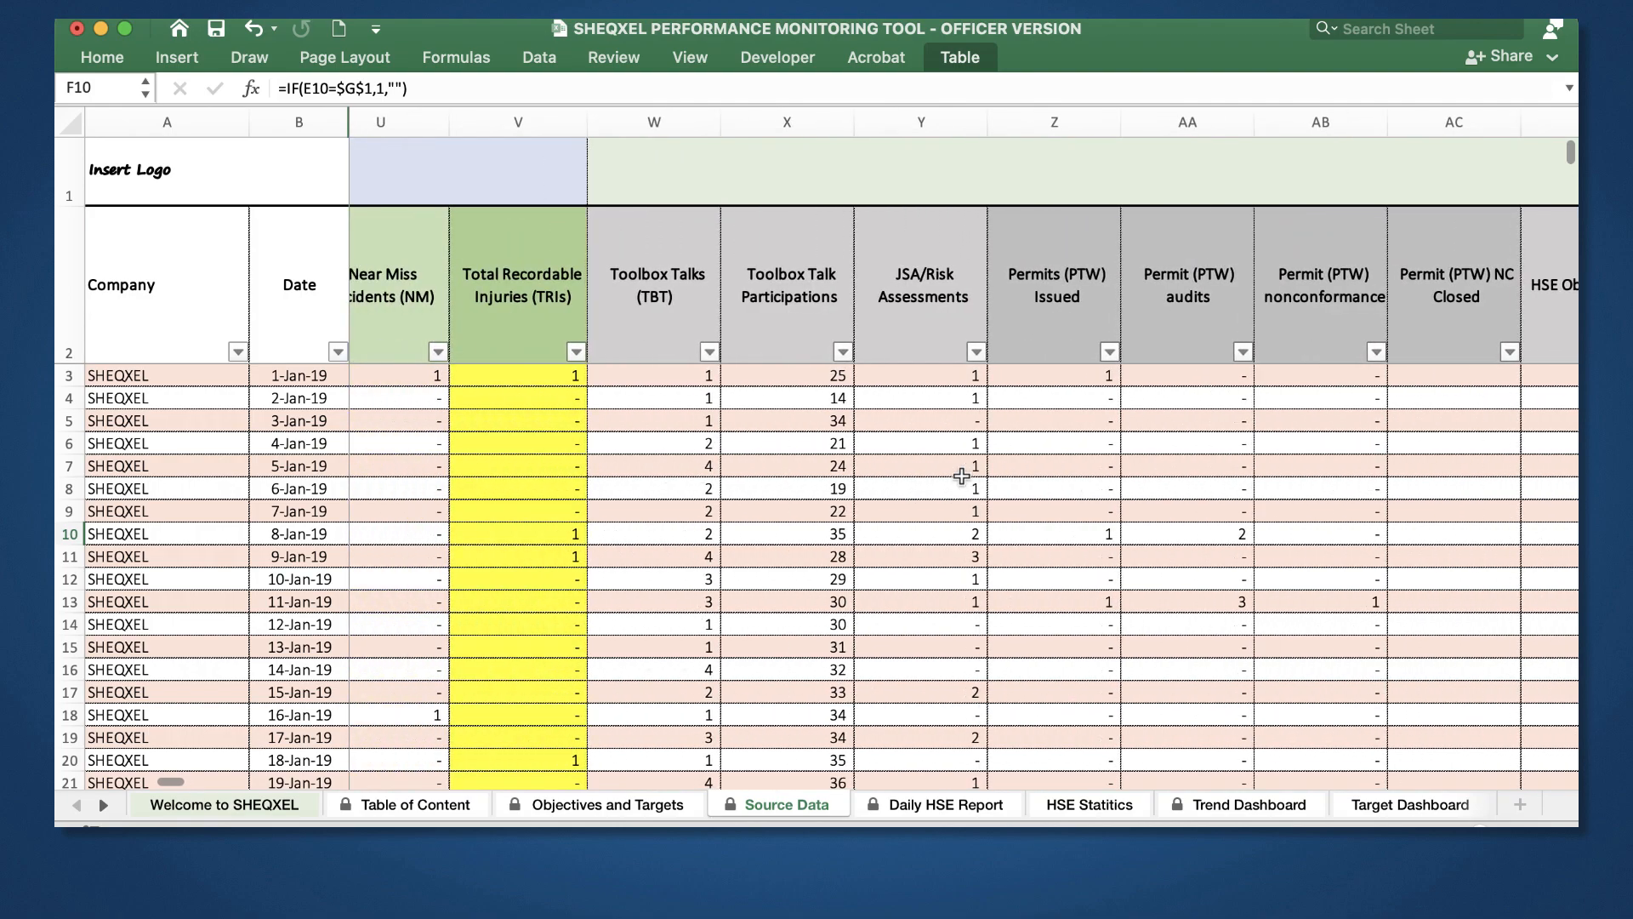
pyautogui.hscroll(-5, 962, 476)
# Step: Switch to the Manager Version workbook and view its Welcome to SHEQXEL sheet
pyautogui.hotkey('ctrl', 'Up')
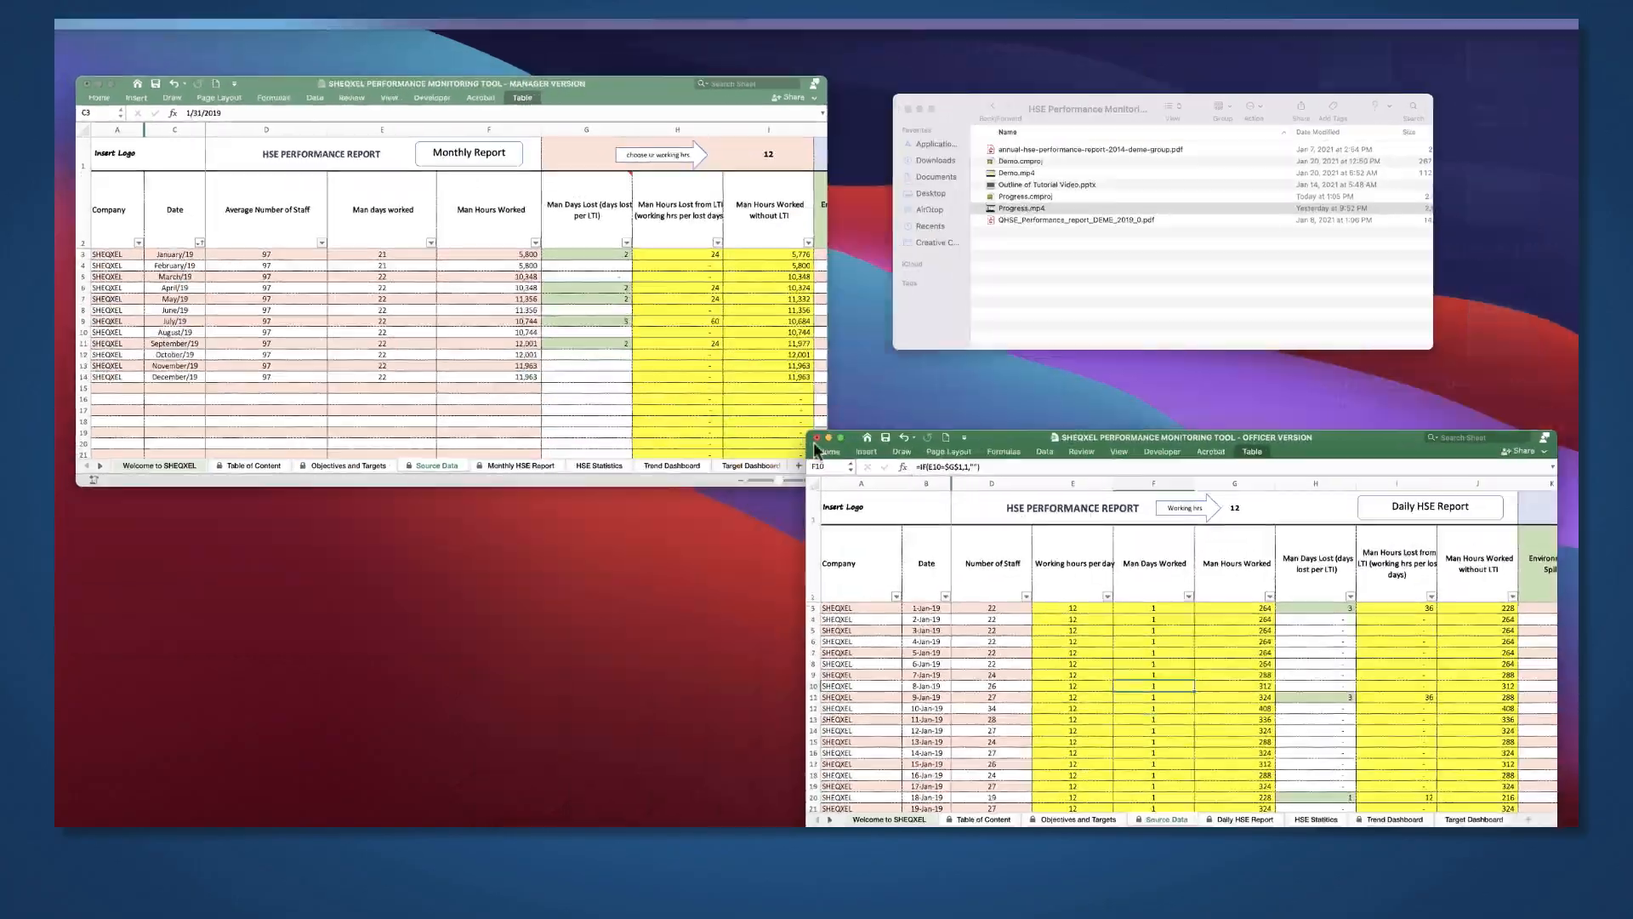
pyautogui.click(583, 310)
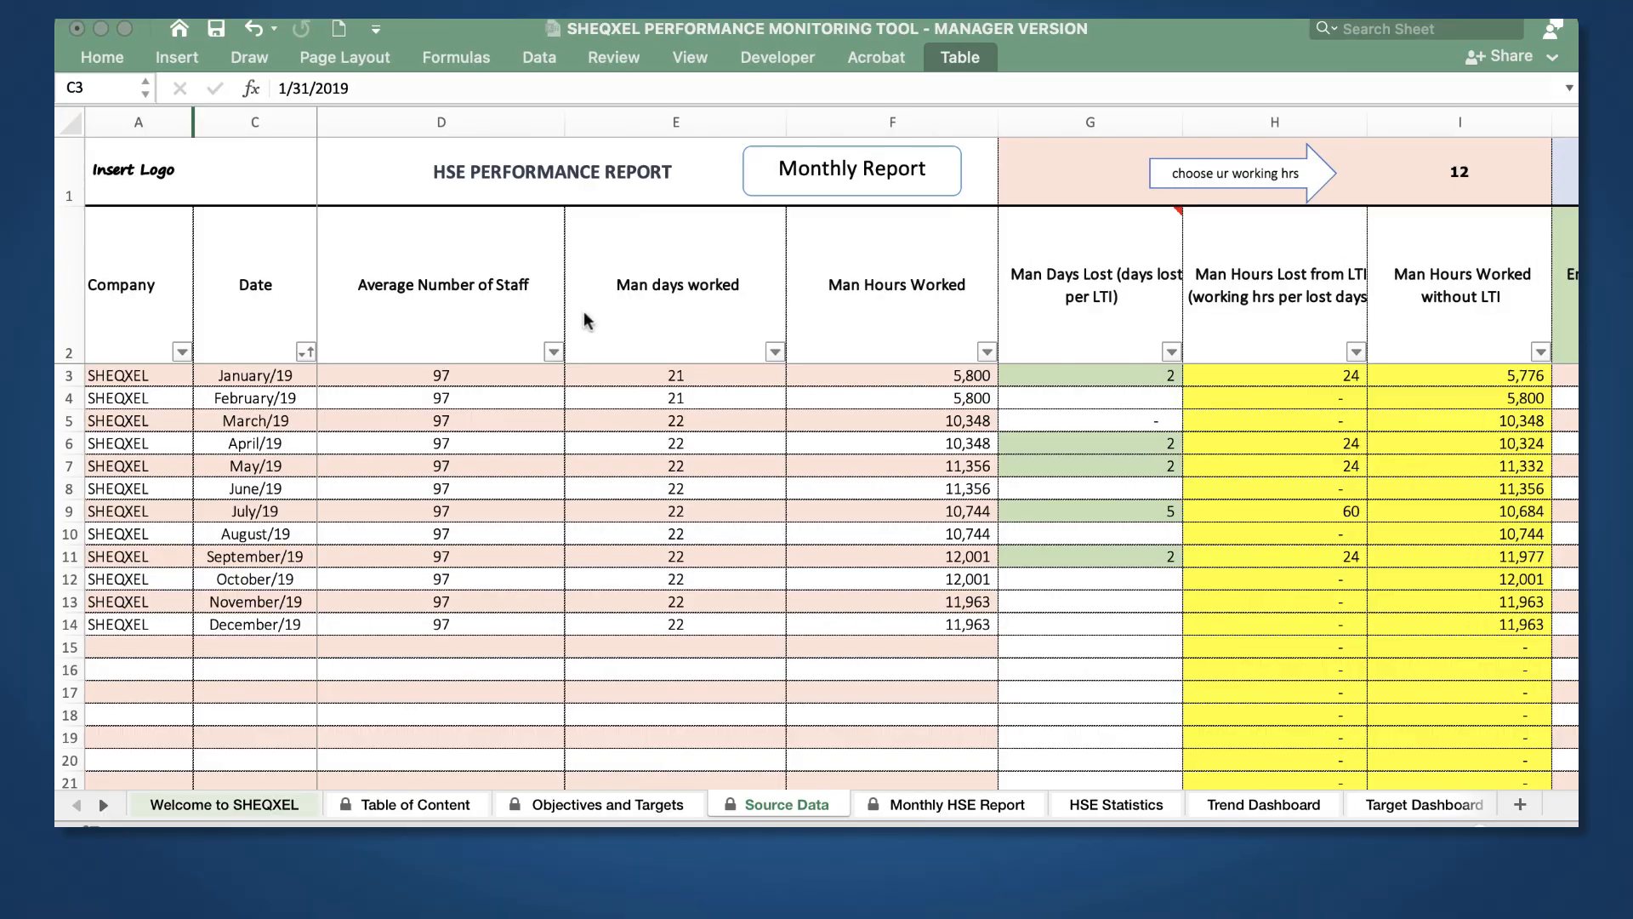
pyautogui.click(237, 805)
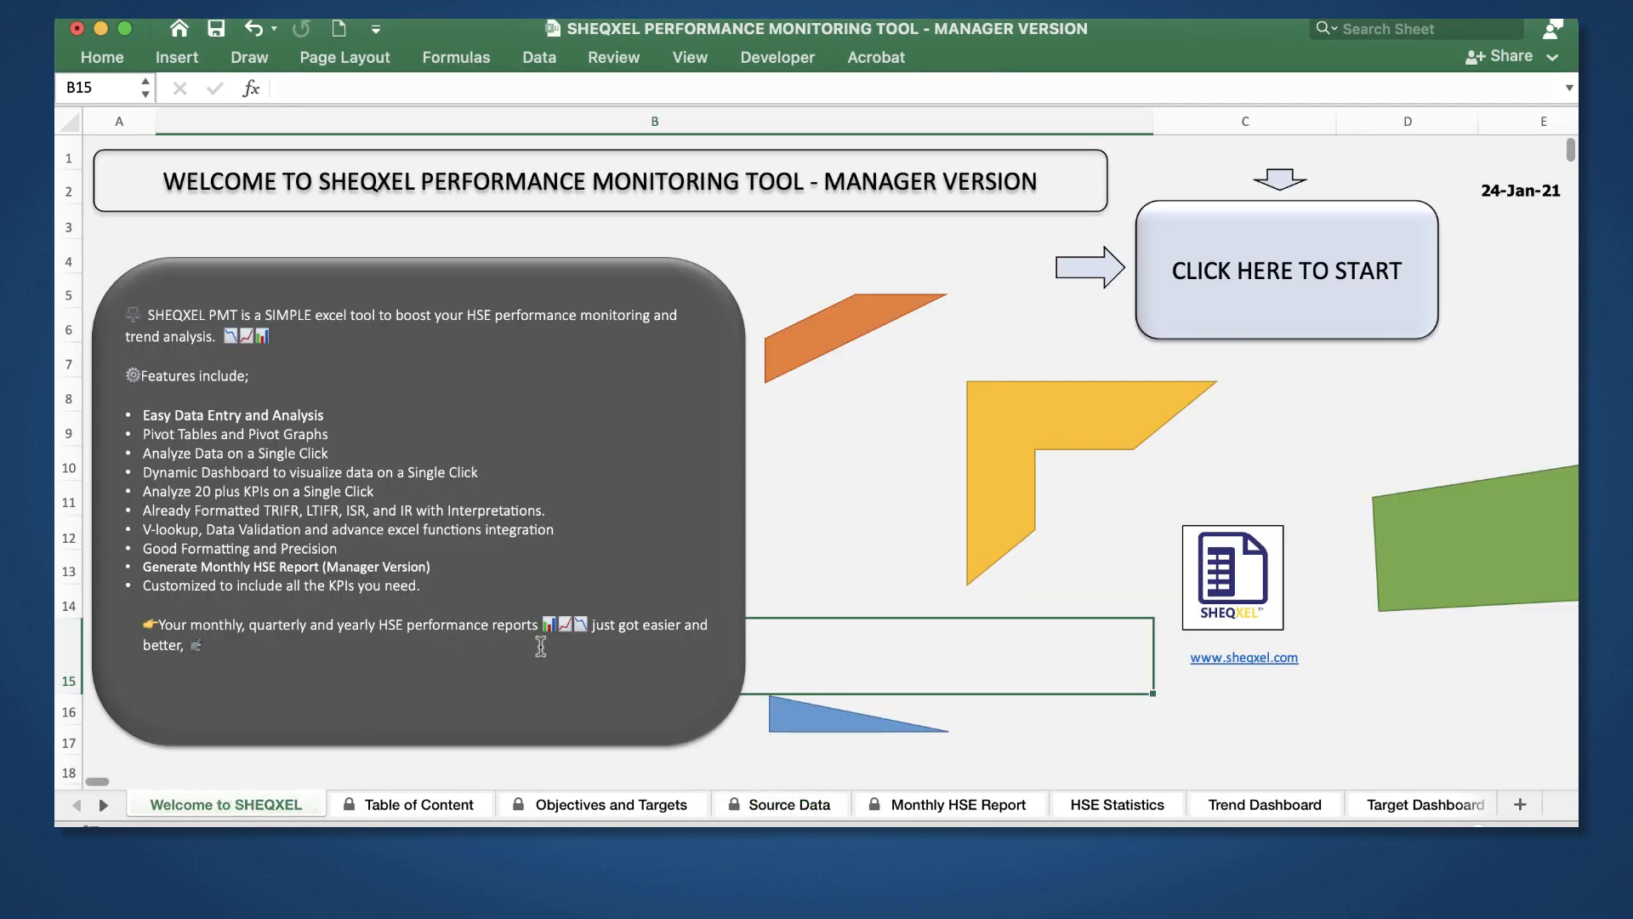
# Step: View the Table of Content sheet and look through its list of linked sheets
pyautogui.click(424, 804)
pyautogui.scroll(-3, 423, 805)
pyautogui.scroll(-6, 423, 800)
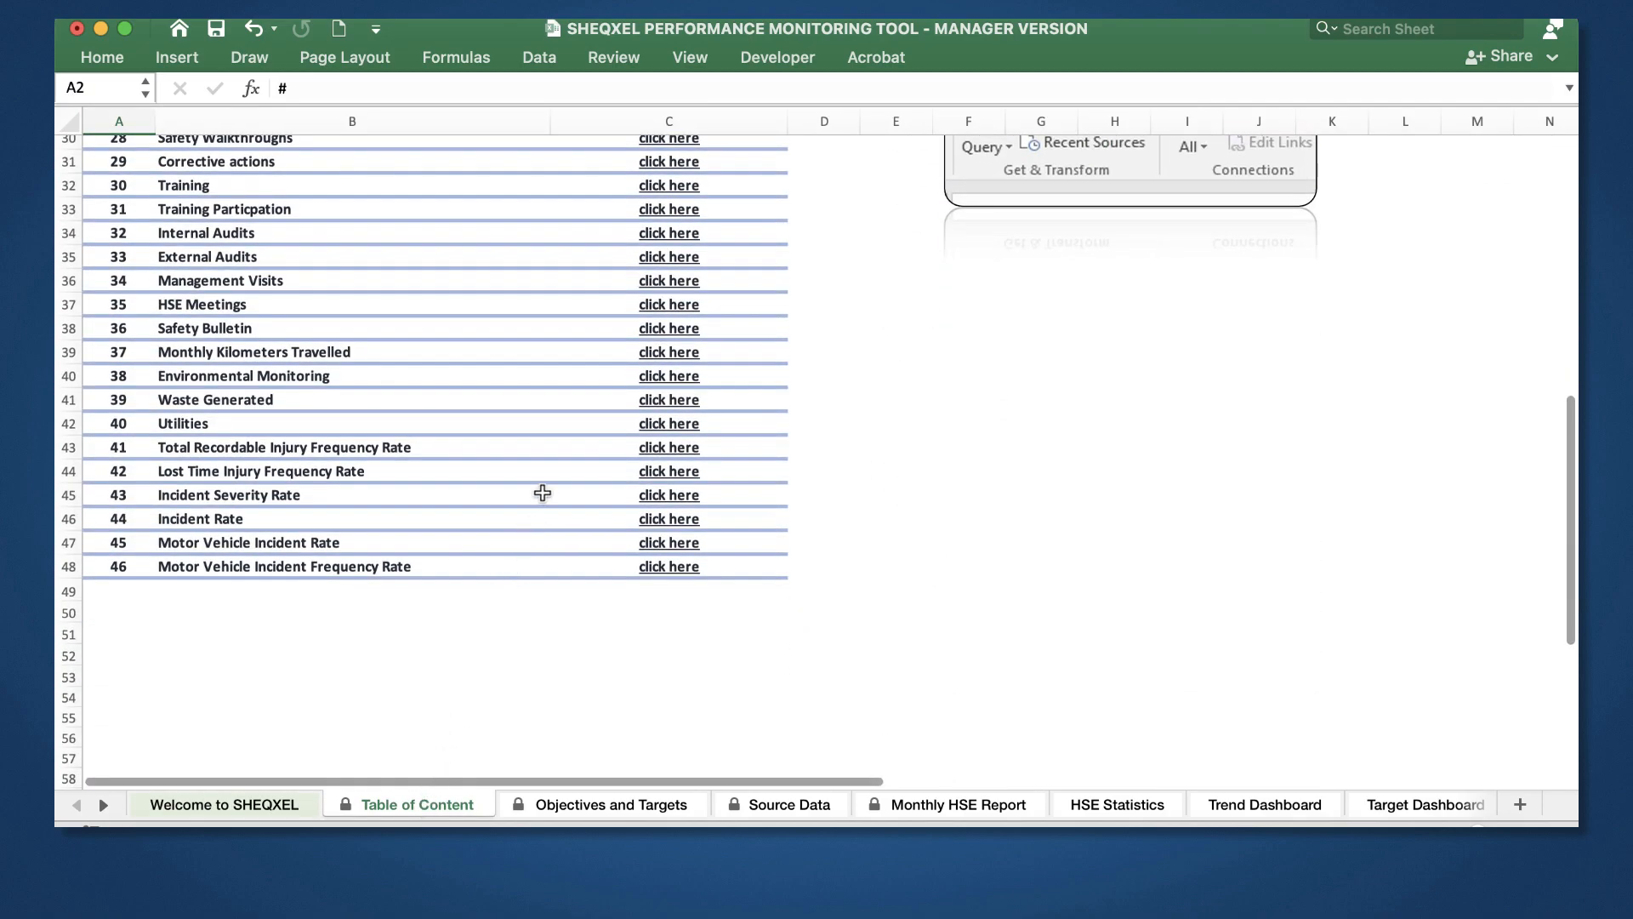
pyautogui.scroll(6, 543, 494)
pyautogui.scroll(-2, 545, 492)
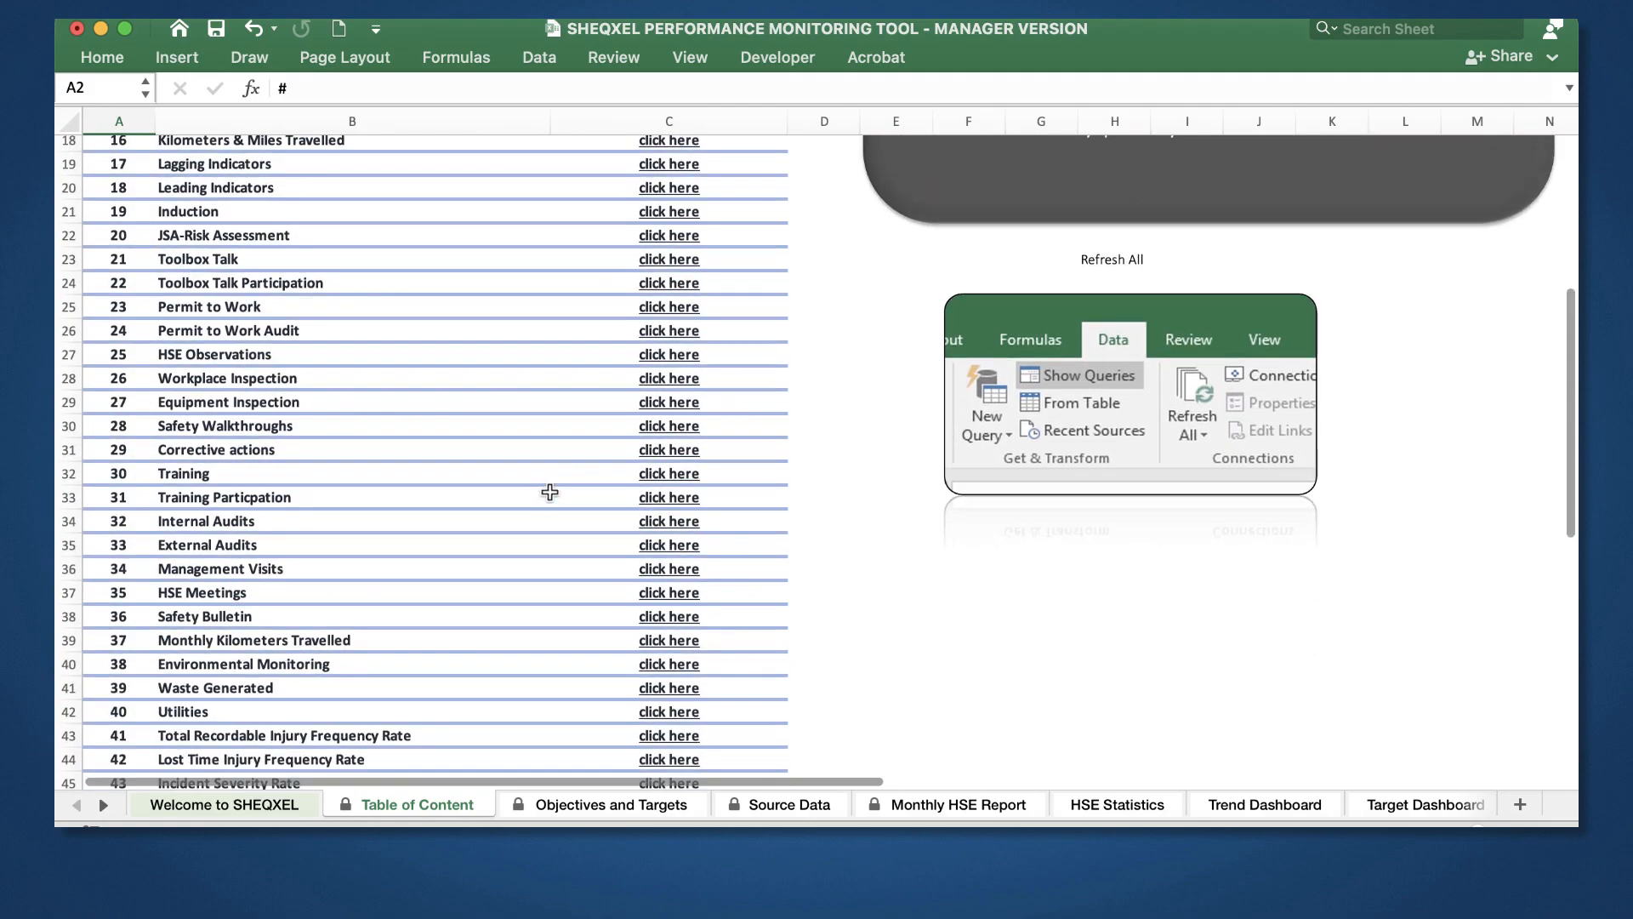
# Step: View the Training chart through its Table of Content link, return, and look through the whole list of contents
pyautogui.click(677, 482)
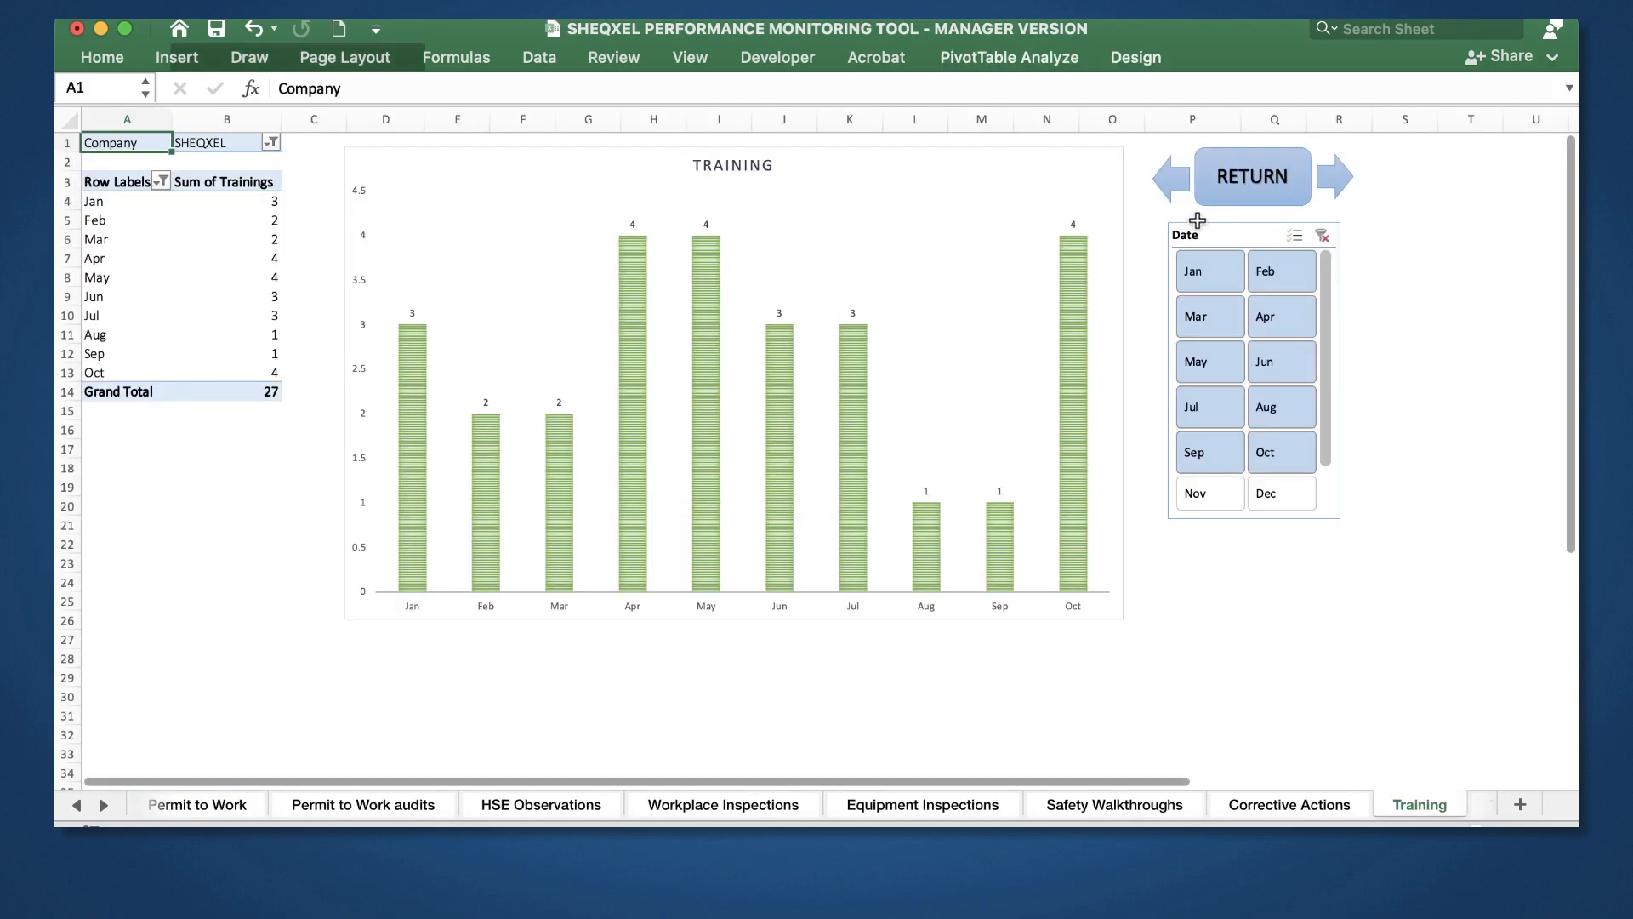
pyautogui.click(1198, 219)
pyautogui.scroll(-6, 565, 645)
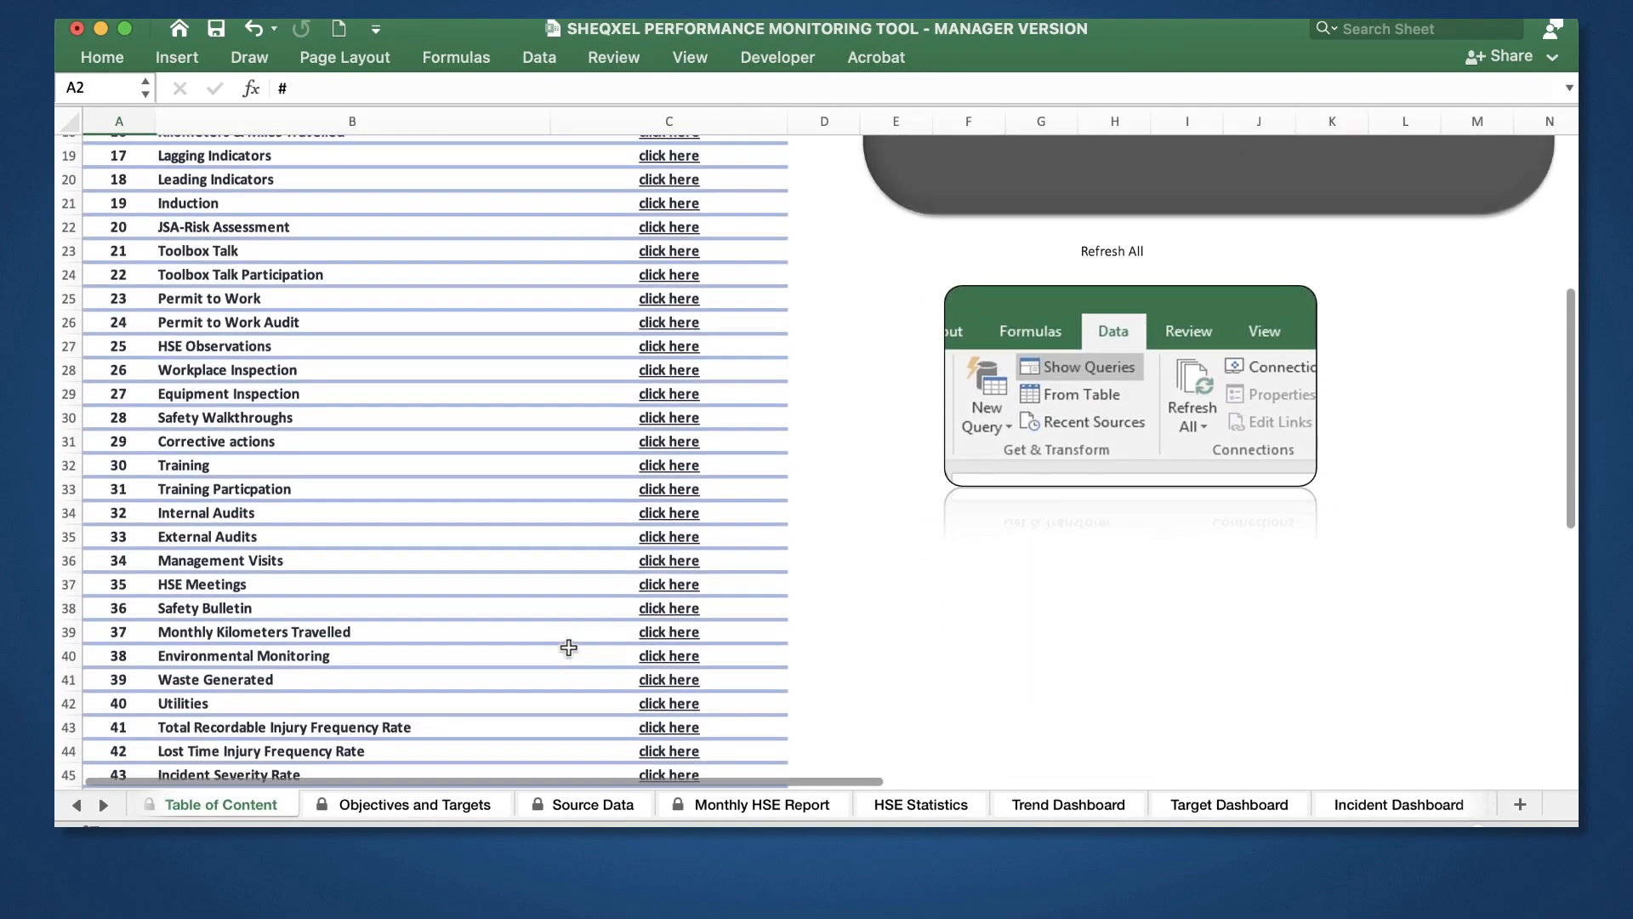
pyautogui.click(669, 629)
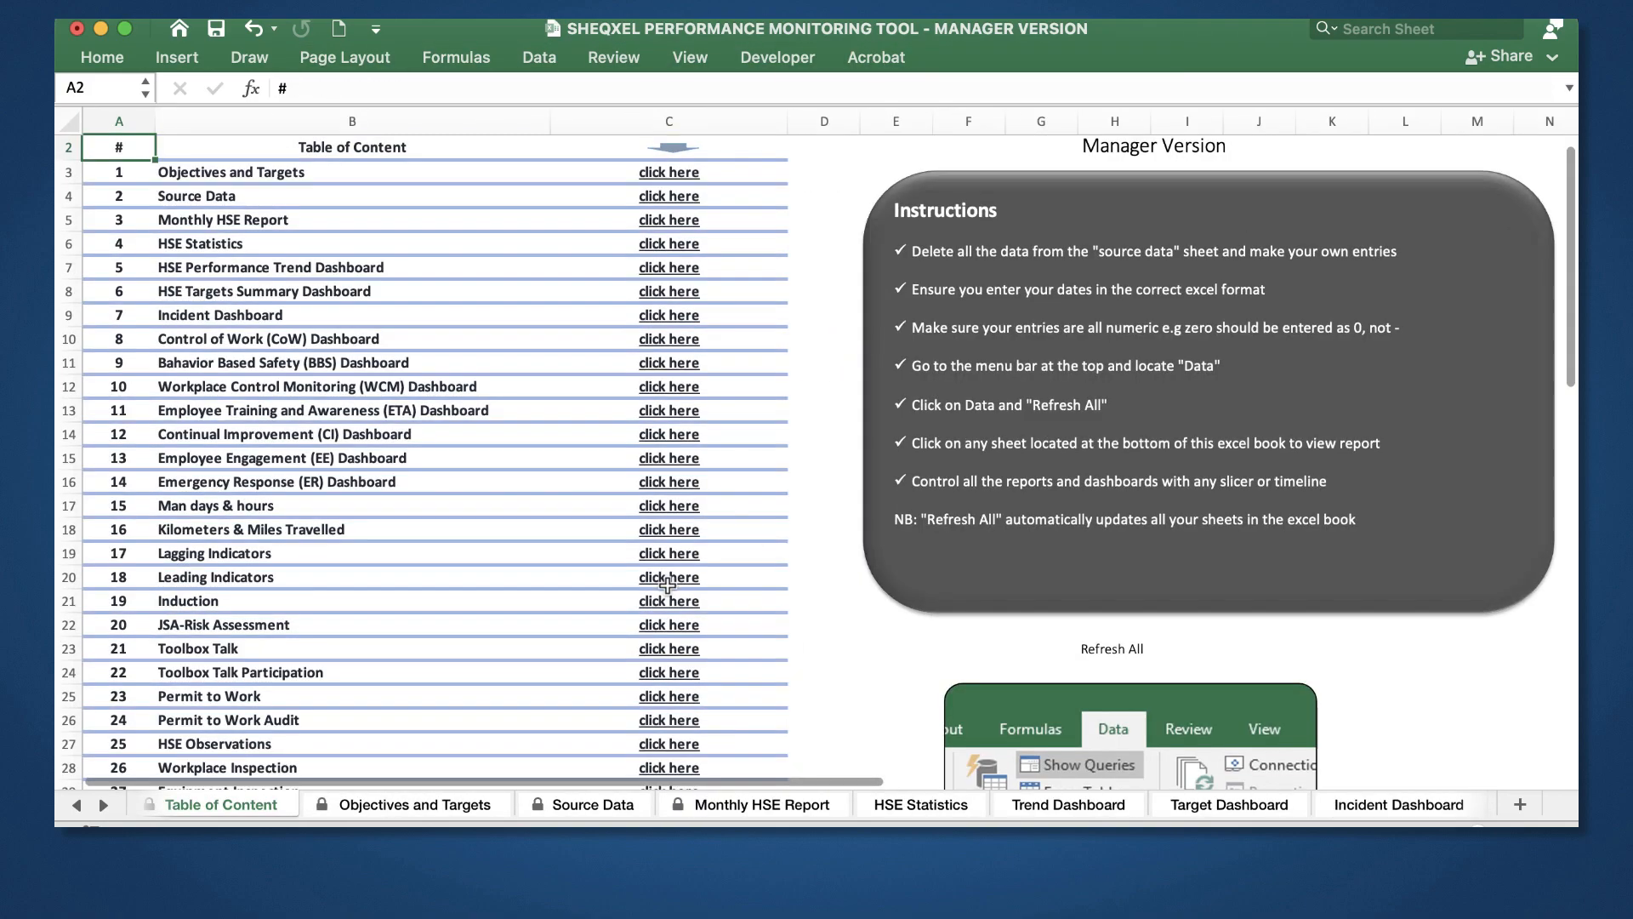
pyautogui.scroll(-10, 668, 584)
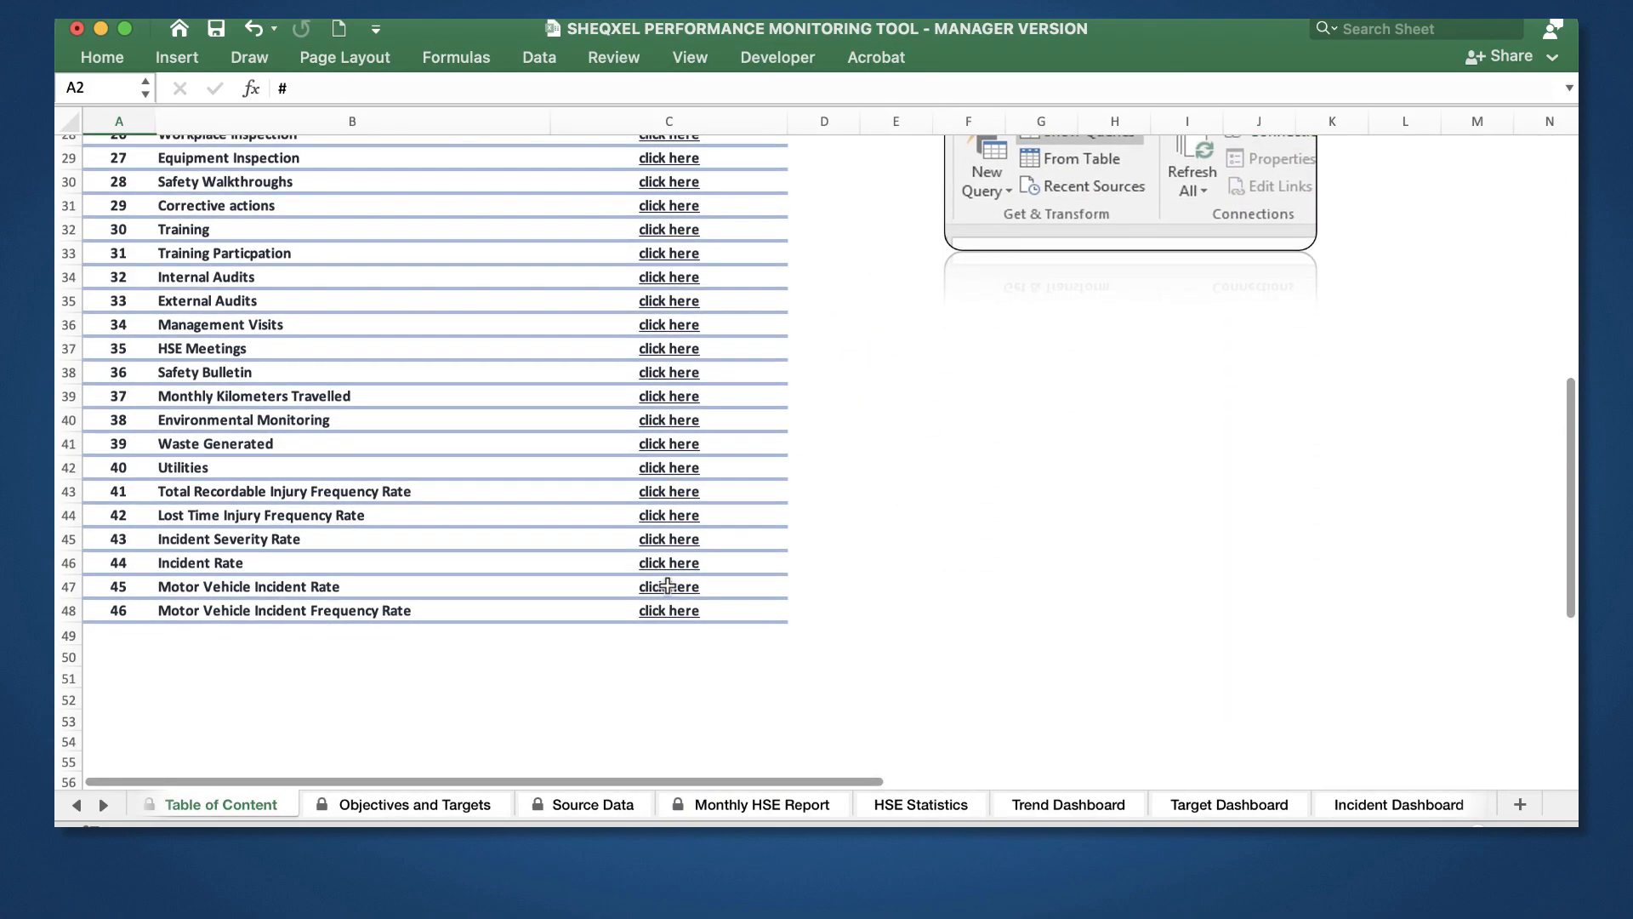
pyautogui.scroll(10, 668, 584)
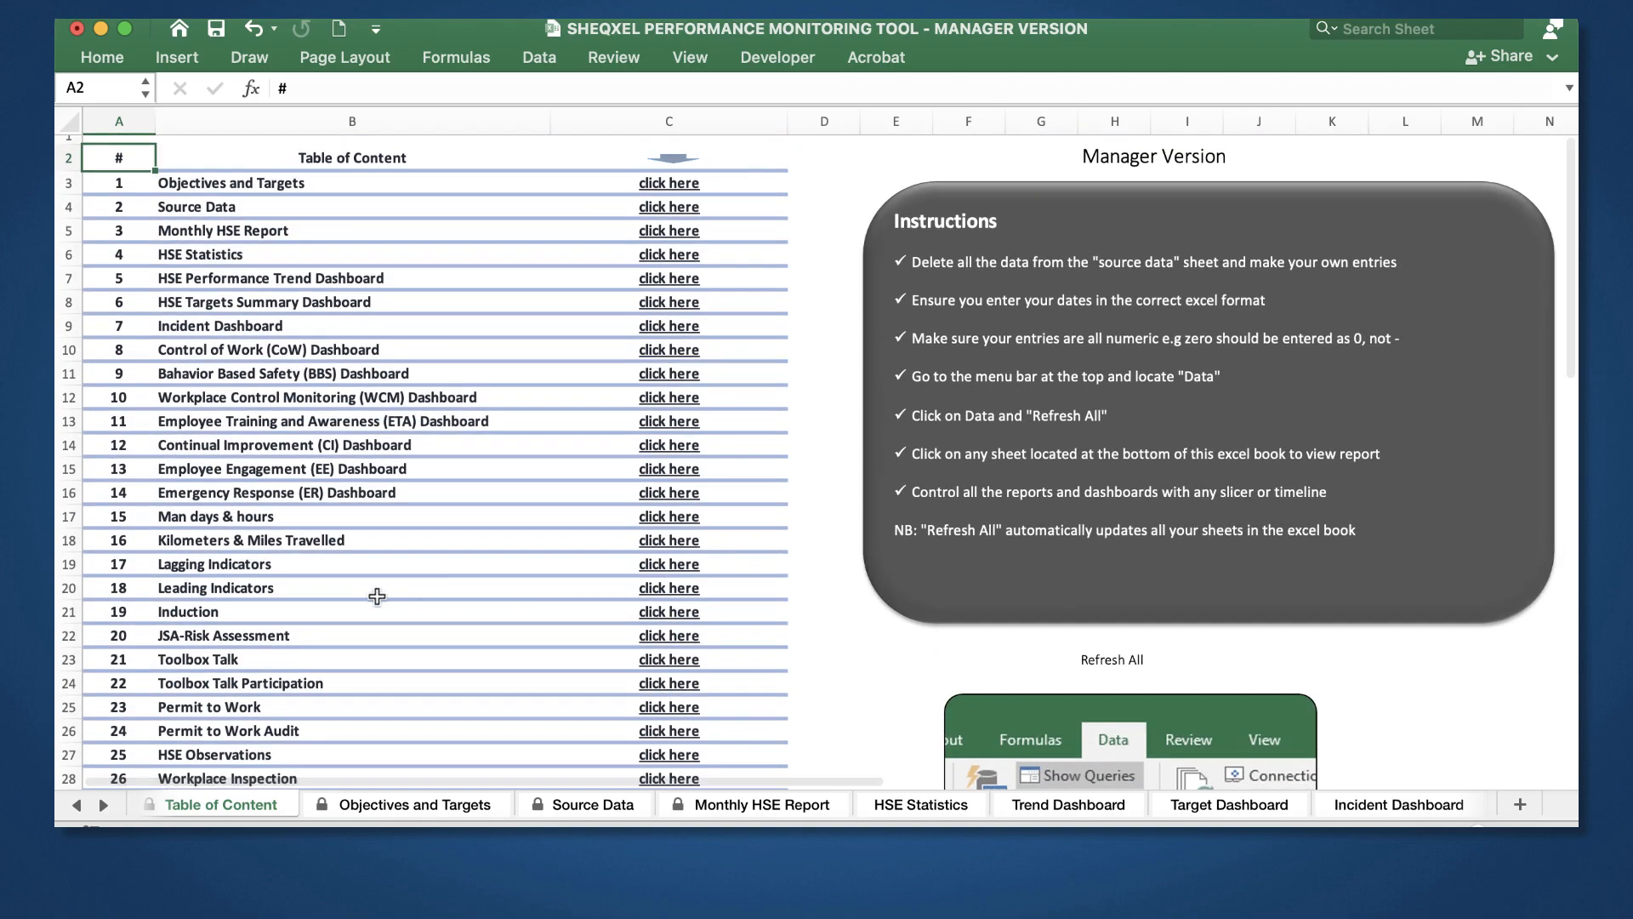
# Step: View the Training sheet by choosing it in the workbook's full sheet list, and return to the Table of Content
pyautogui.rightClick(95, 806)
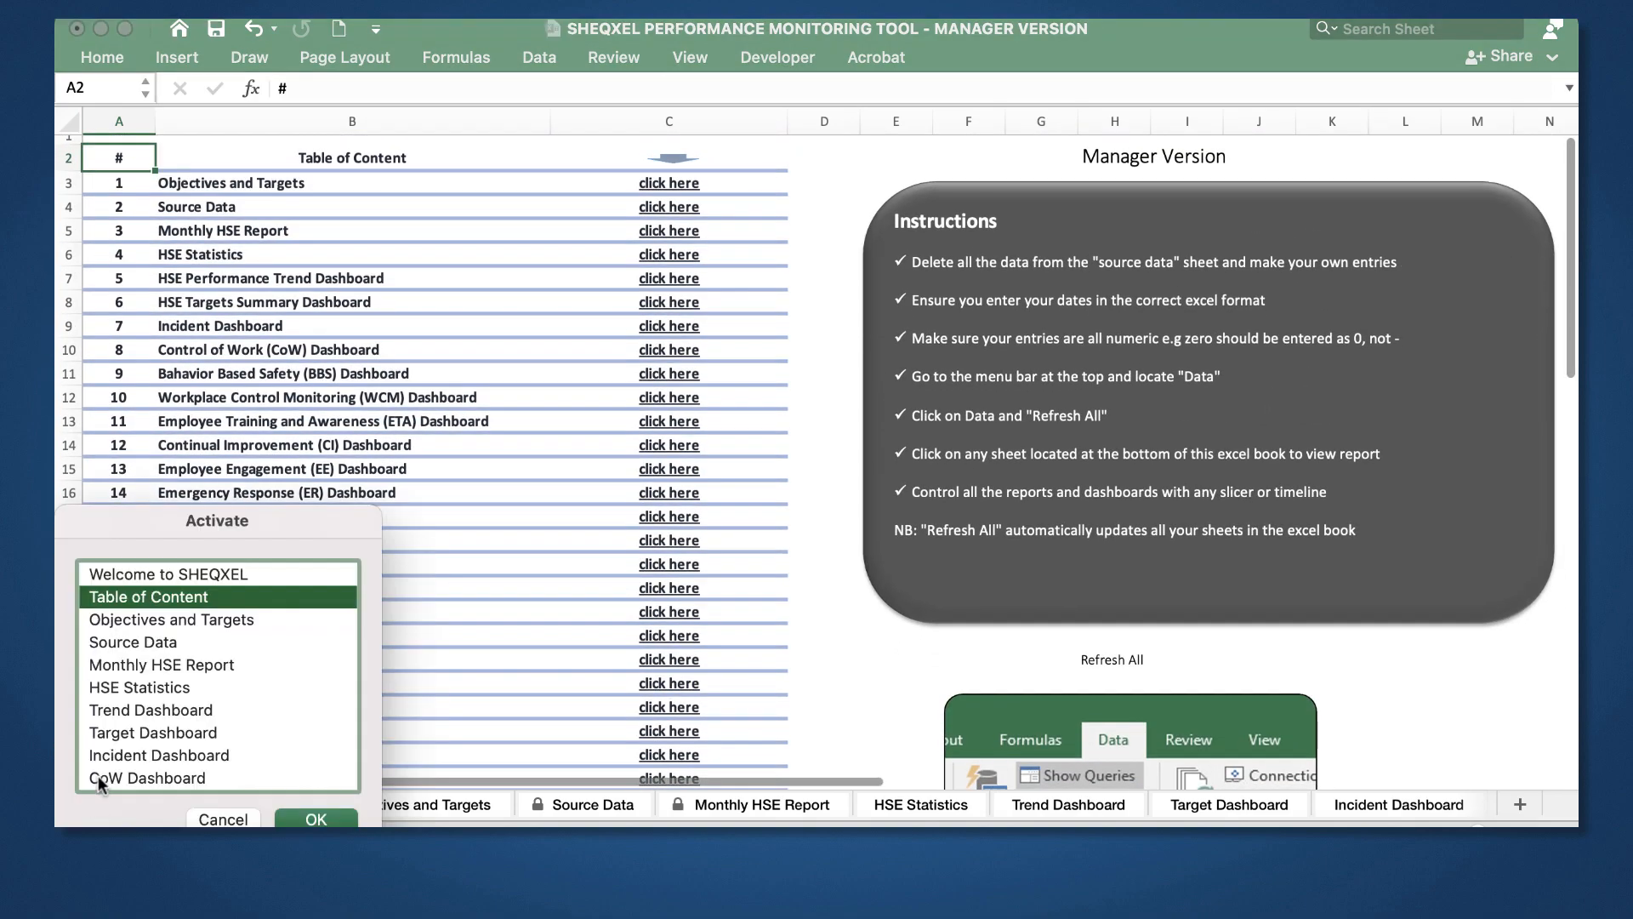
pyautogui.scroll(-10, 125, 715)
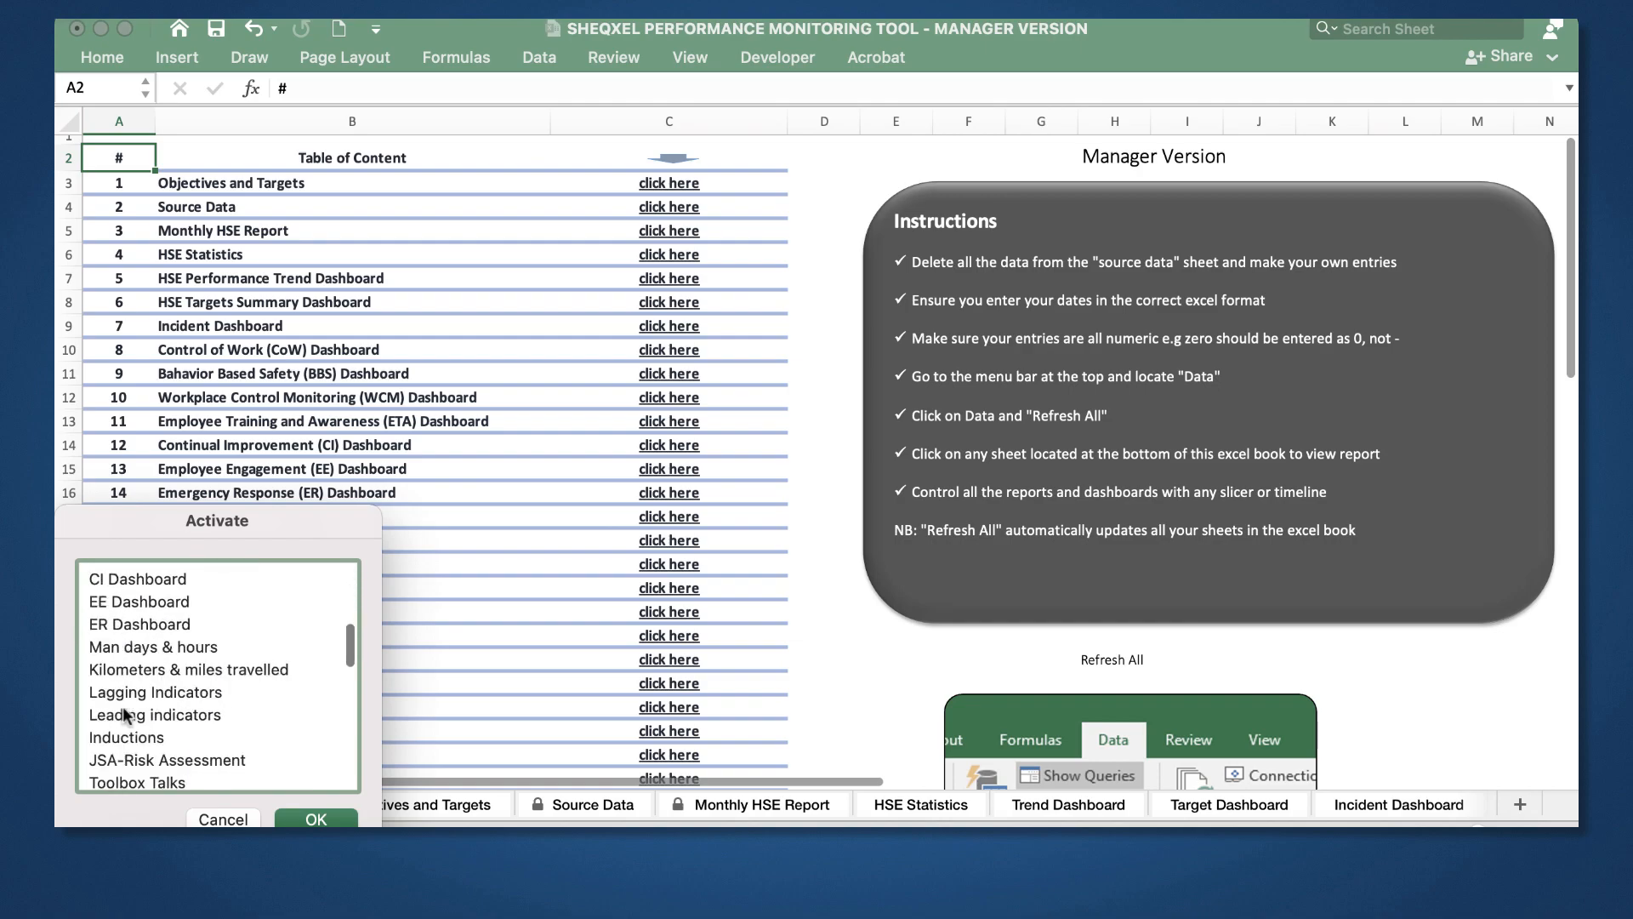
pyautogui.scroll(-3, 125, 714)
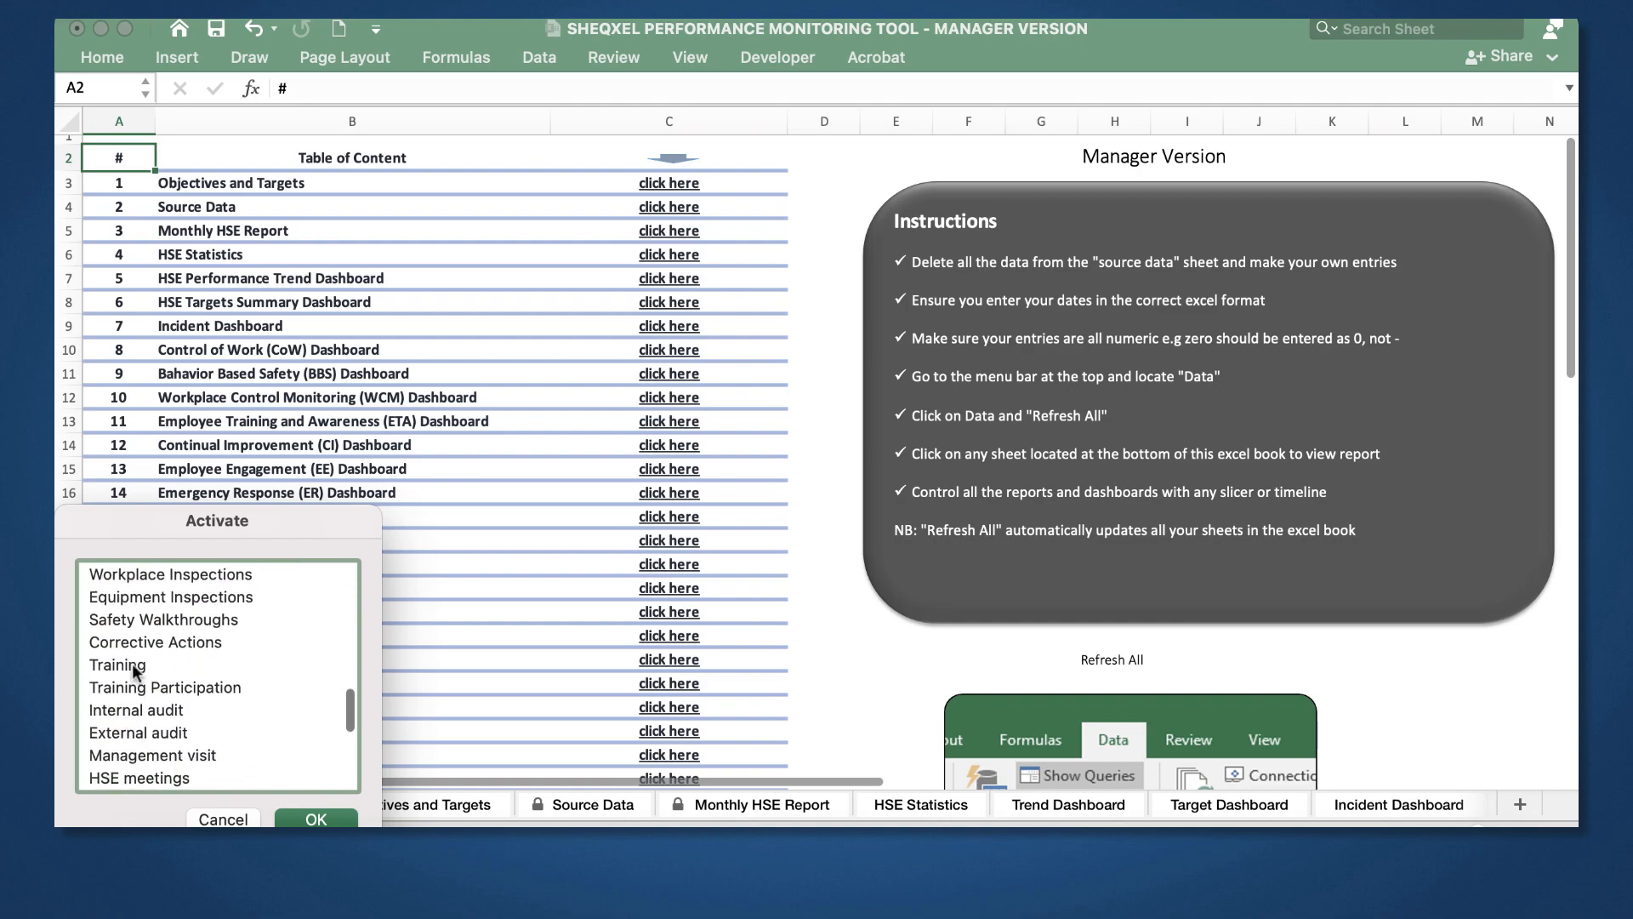
pyautogui.click(123, 664)
pyautogui.click(306, 819)
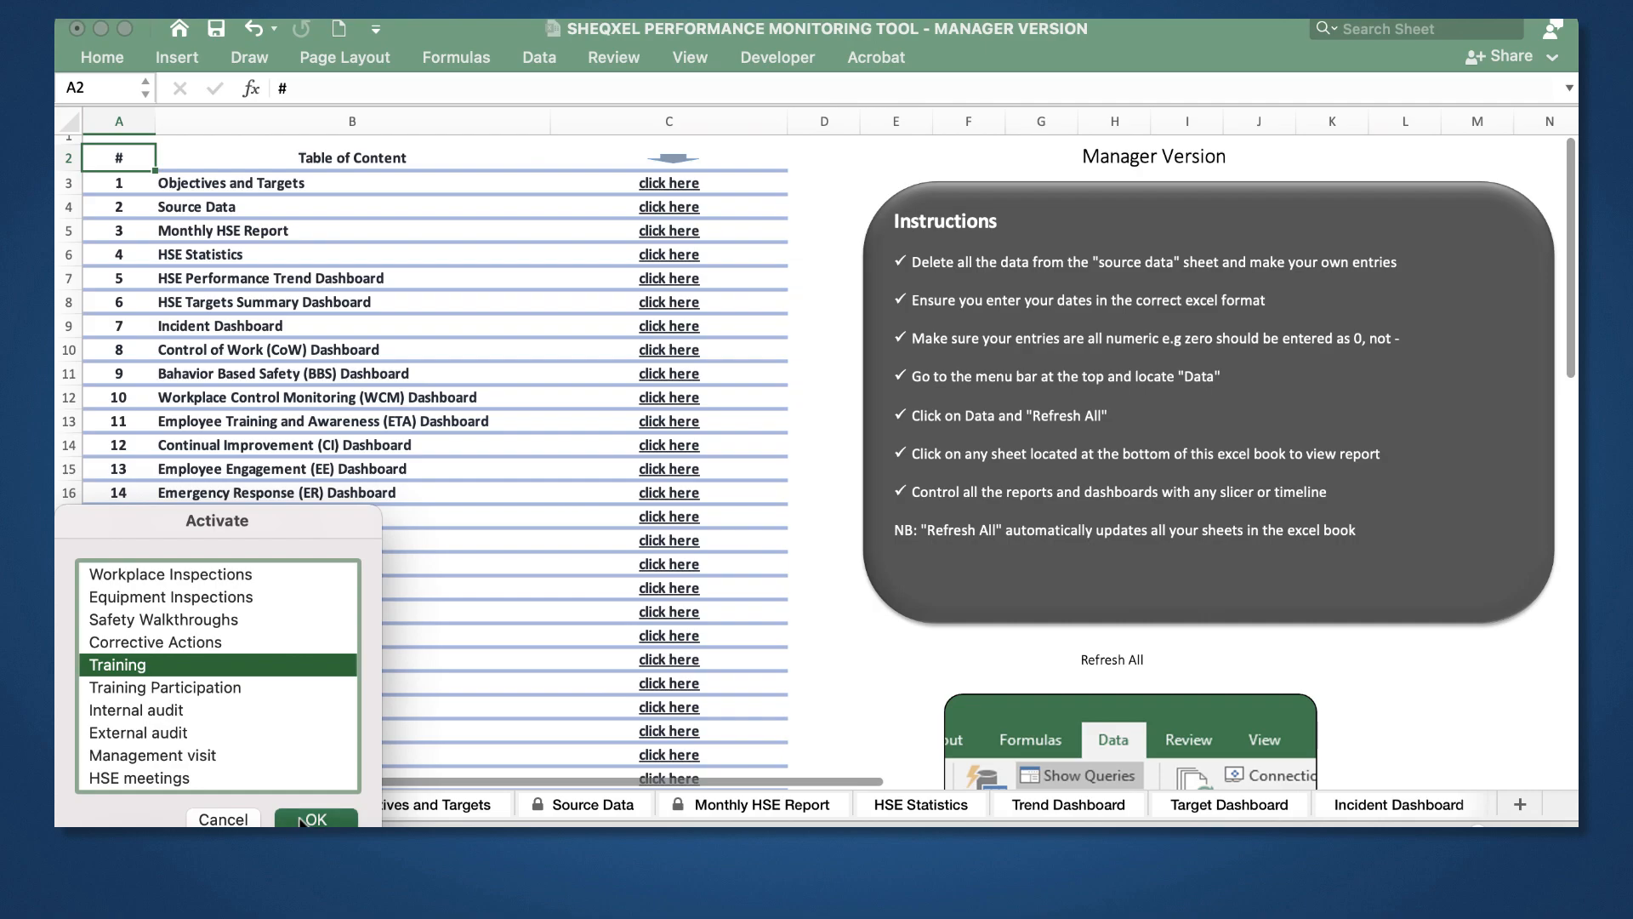
pyautogui.click(1244, 197)
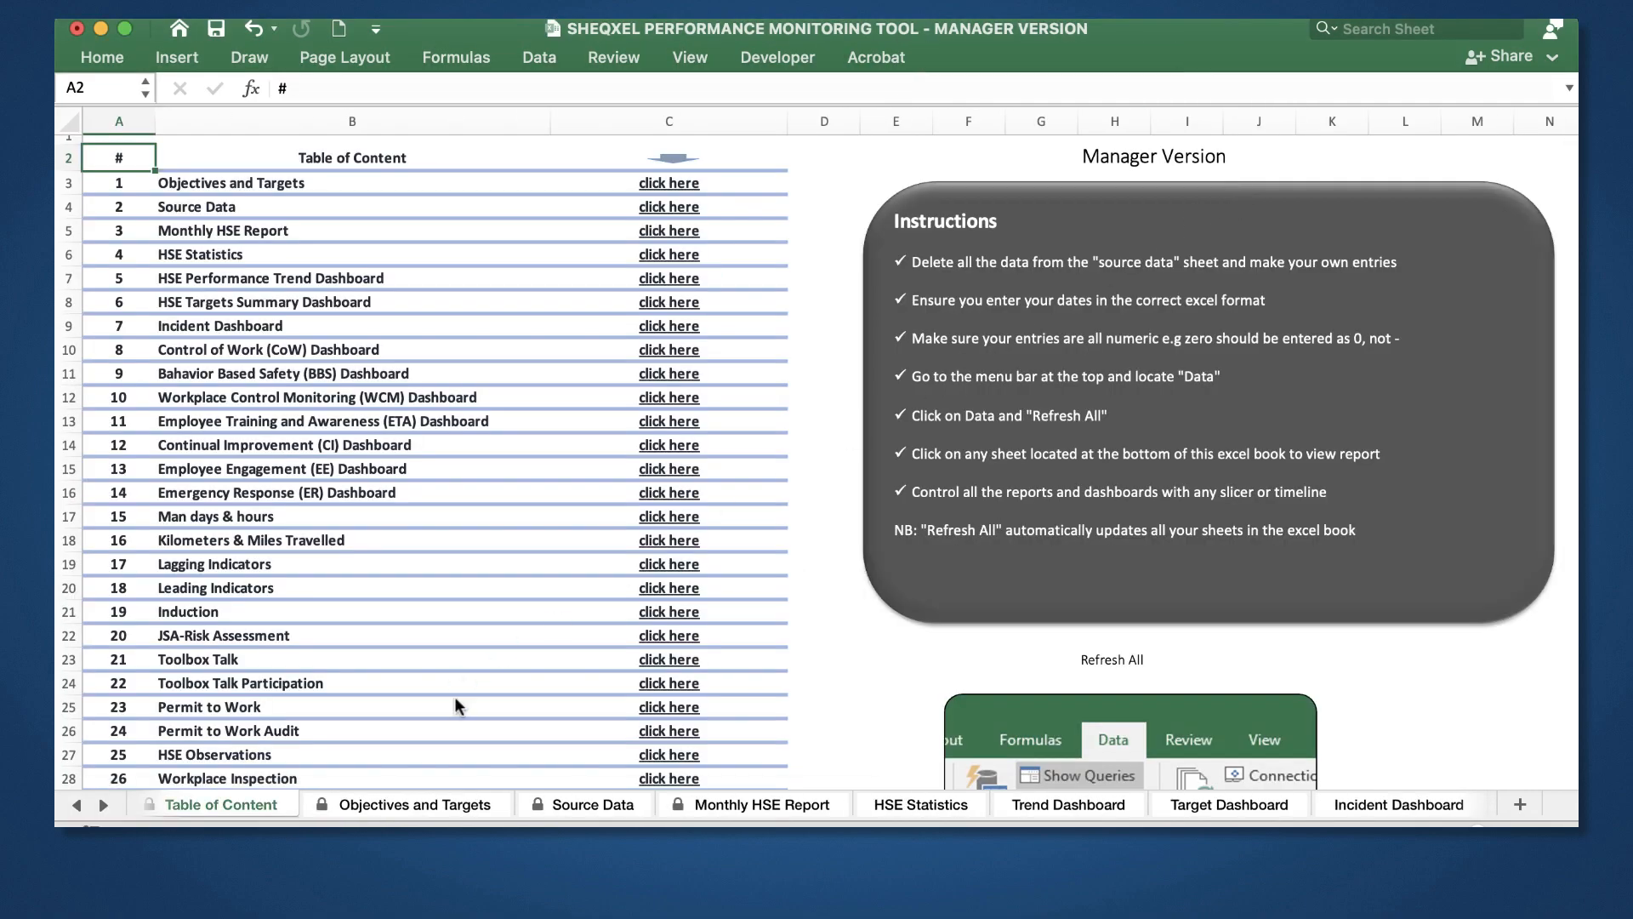
# Step: View the Objectives and Targets sheet and select its PROACTIVE KPIs and REACTIVE KPIs headings in turn
pyautogui.click(423, 804)
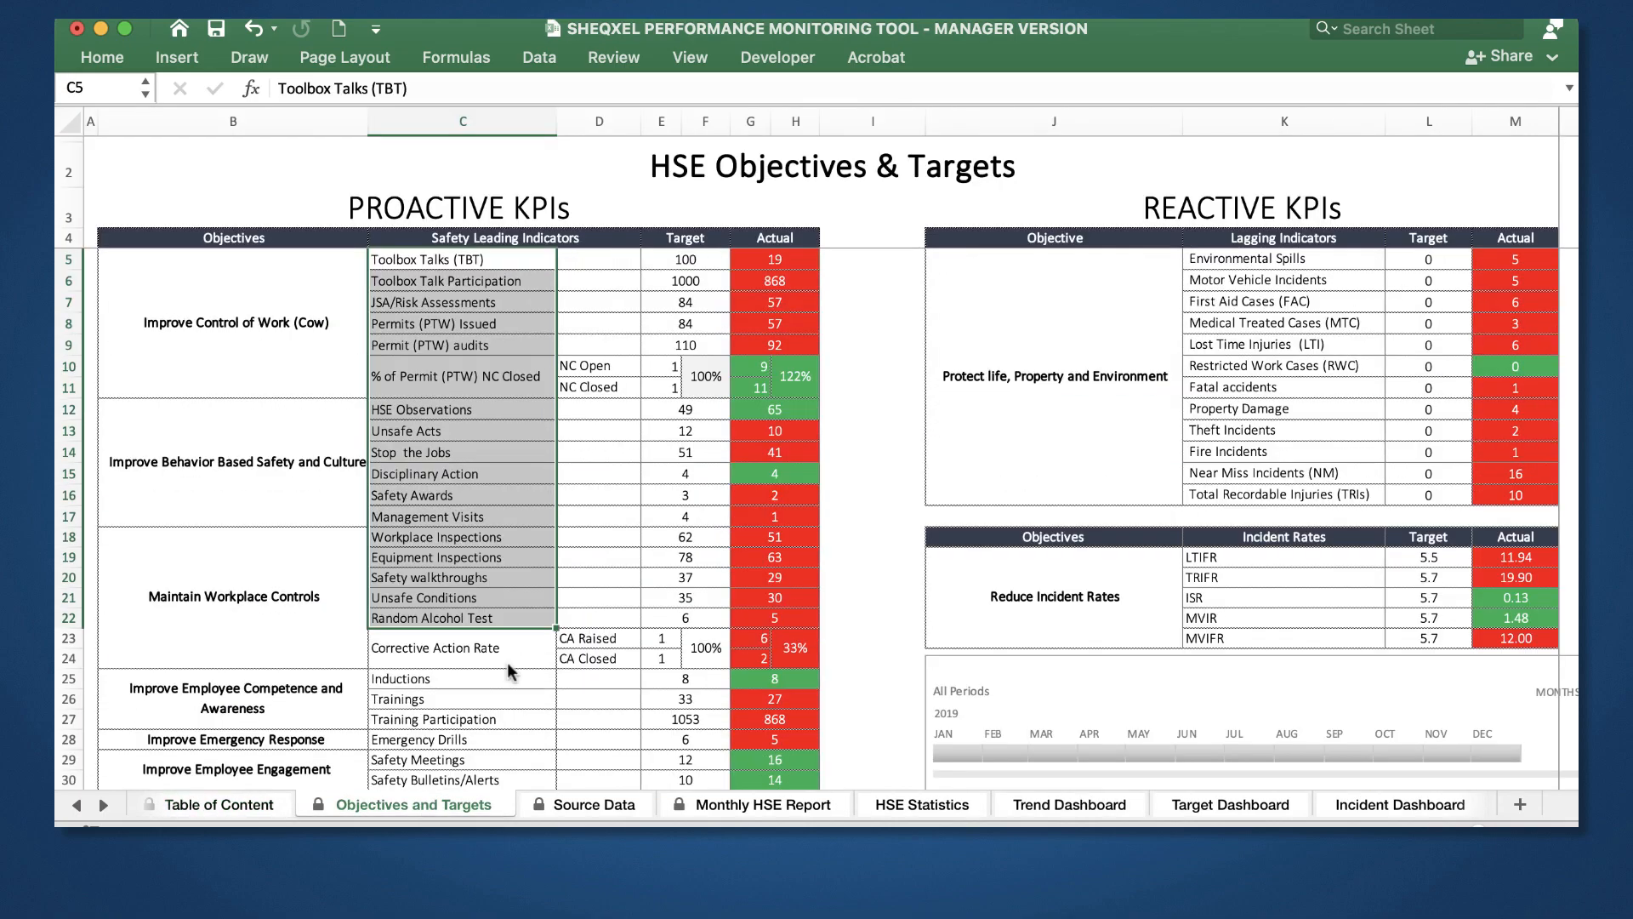
pyautogui.click(867, 693)
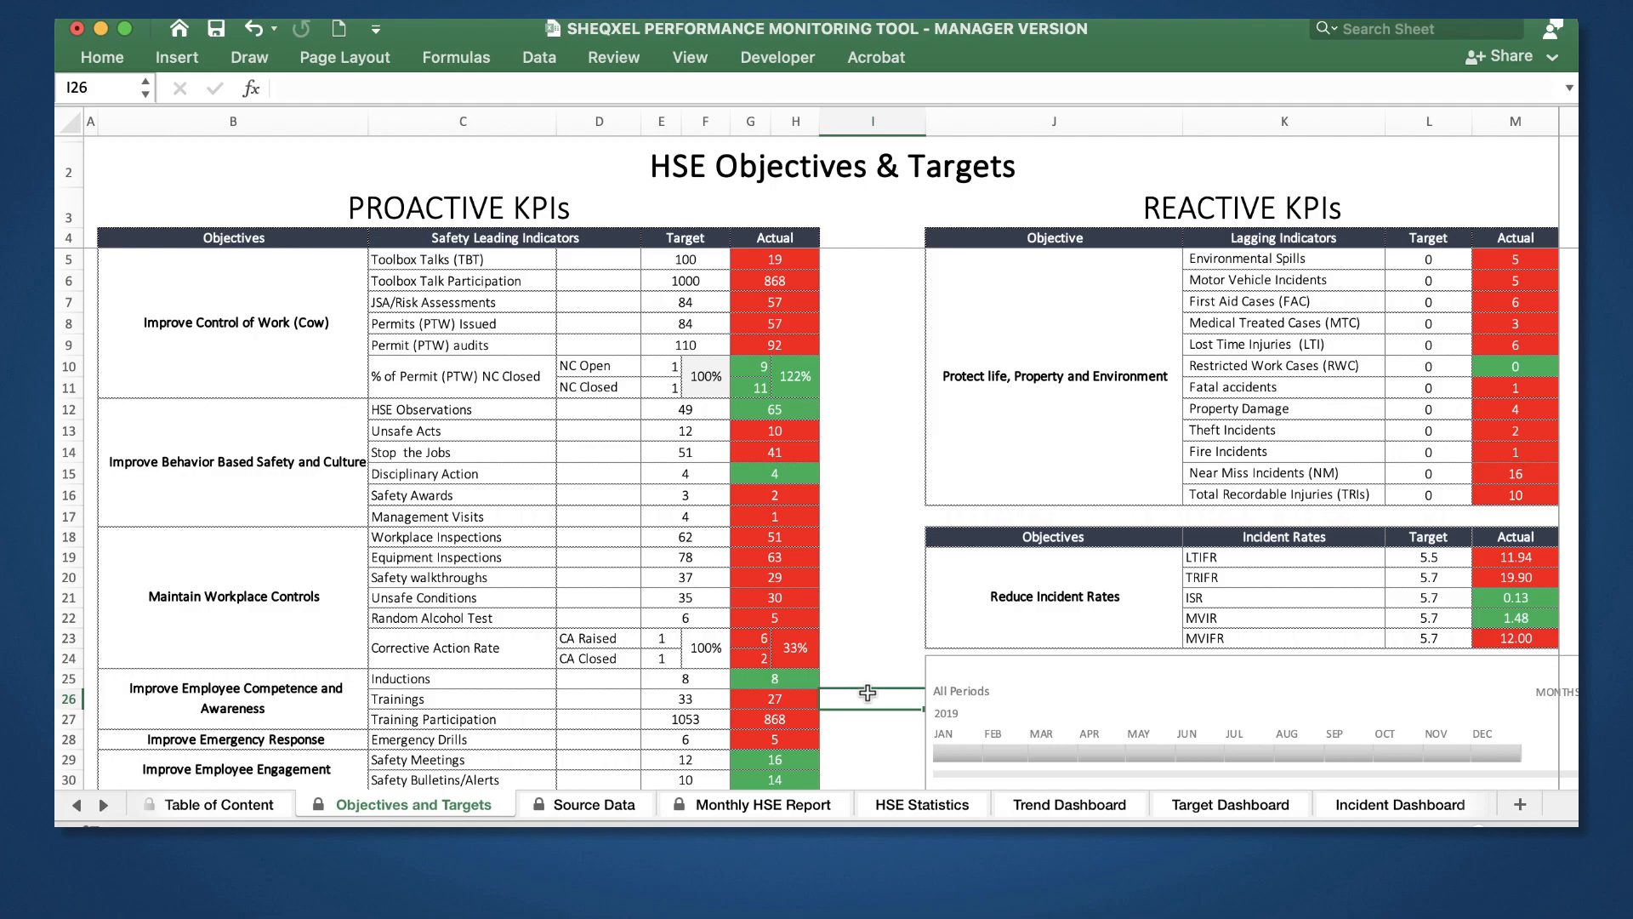
pyautogui.click(422, 204)
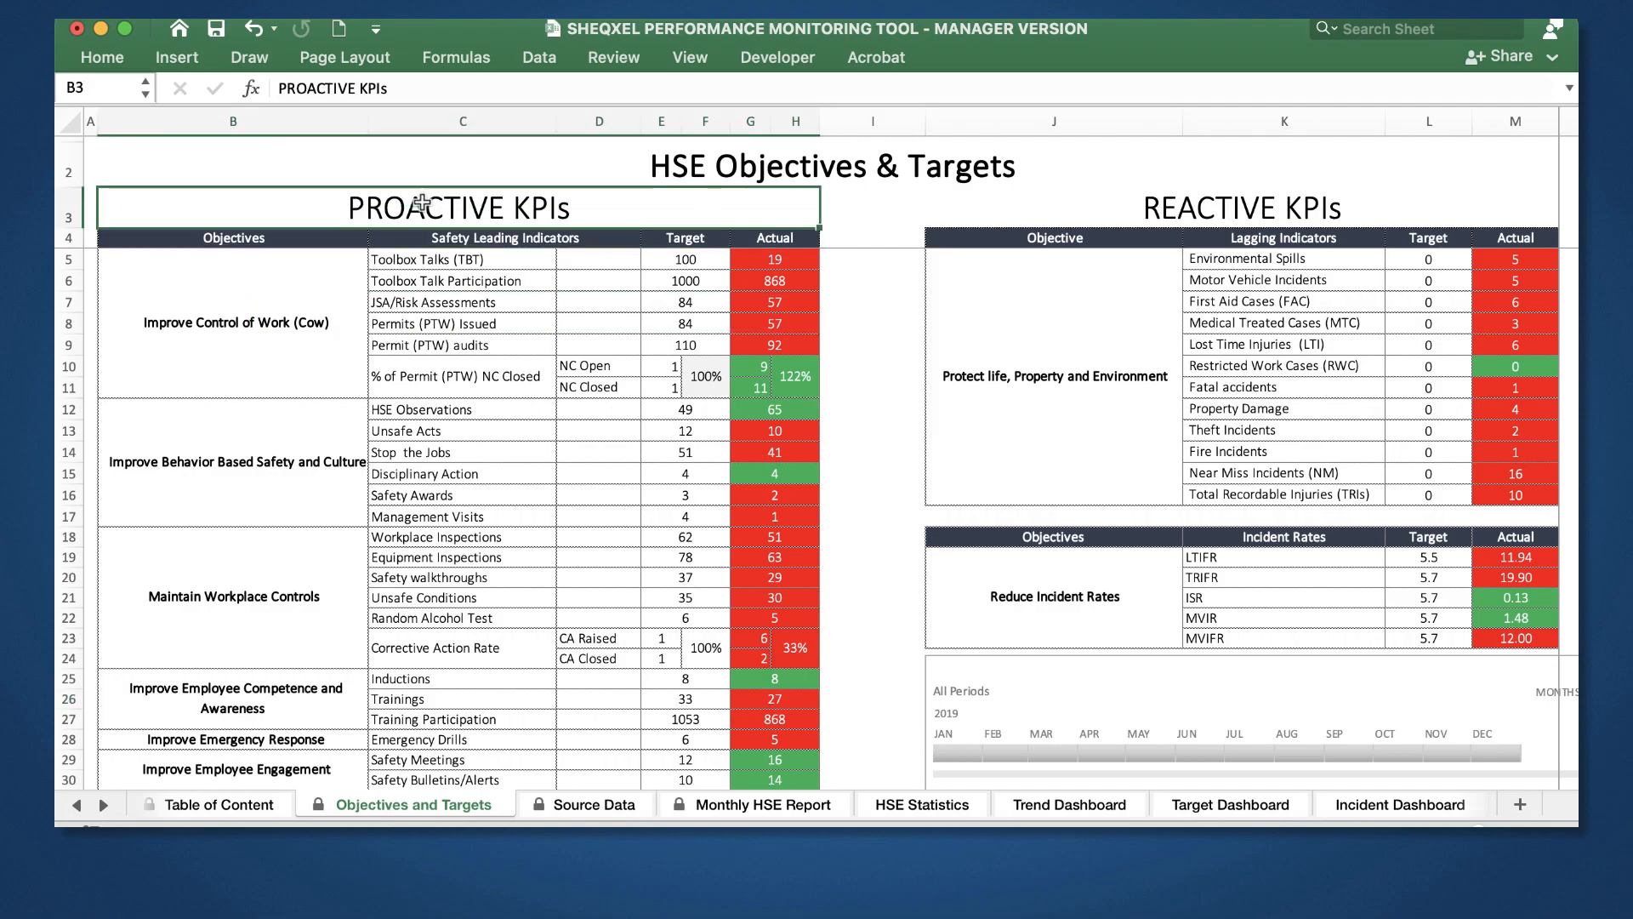
pyautogui.click(1307, 210)
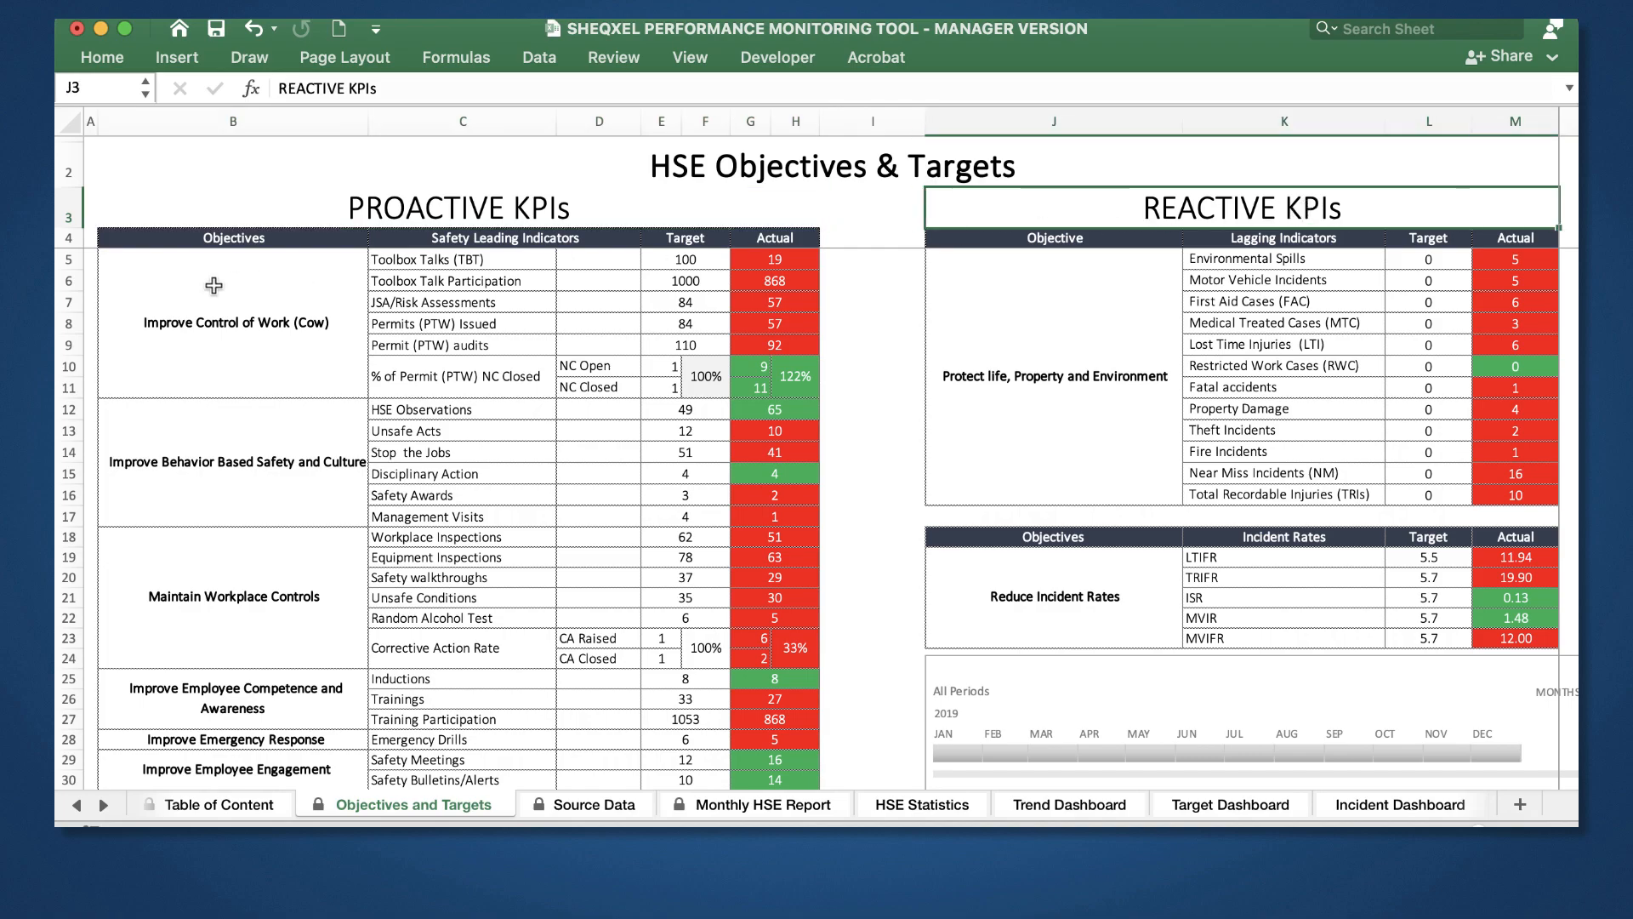
# Step: Examine the proactive Objectives and Safety Leading Indicators columns, starting from Improve Control of Work (Cow) and Toolbox Talks
pyautogui.moveTo(213, 285); pyautogui.dragTo(231, 722)
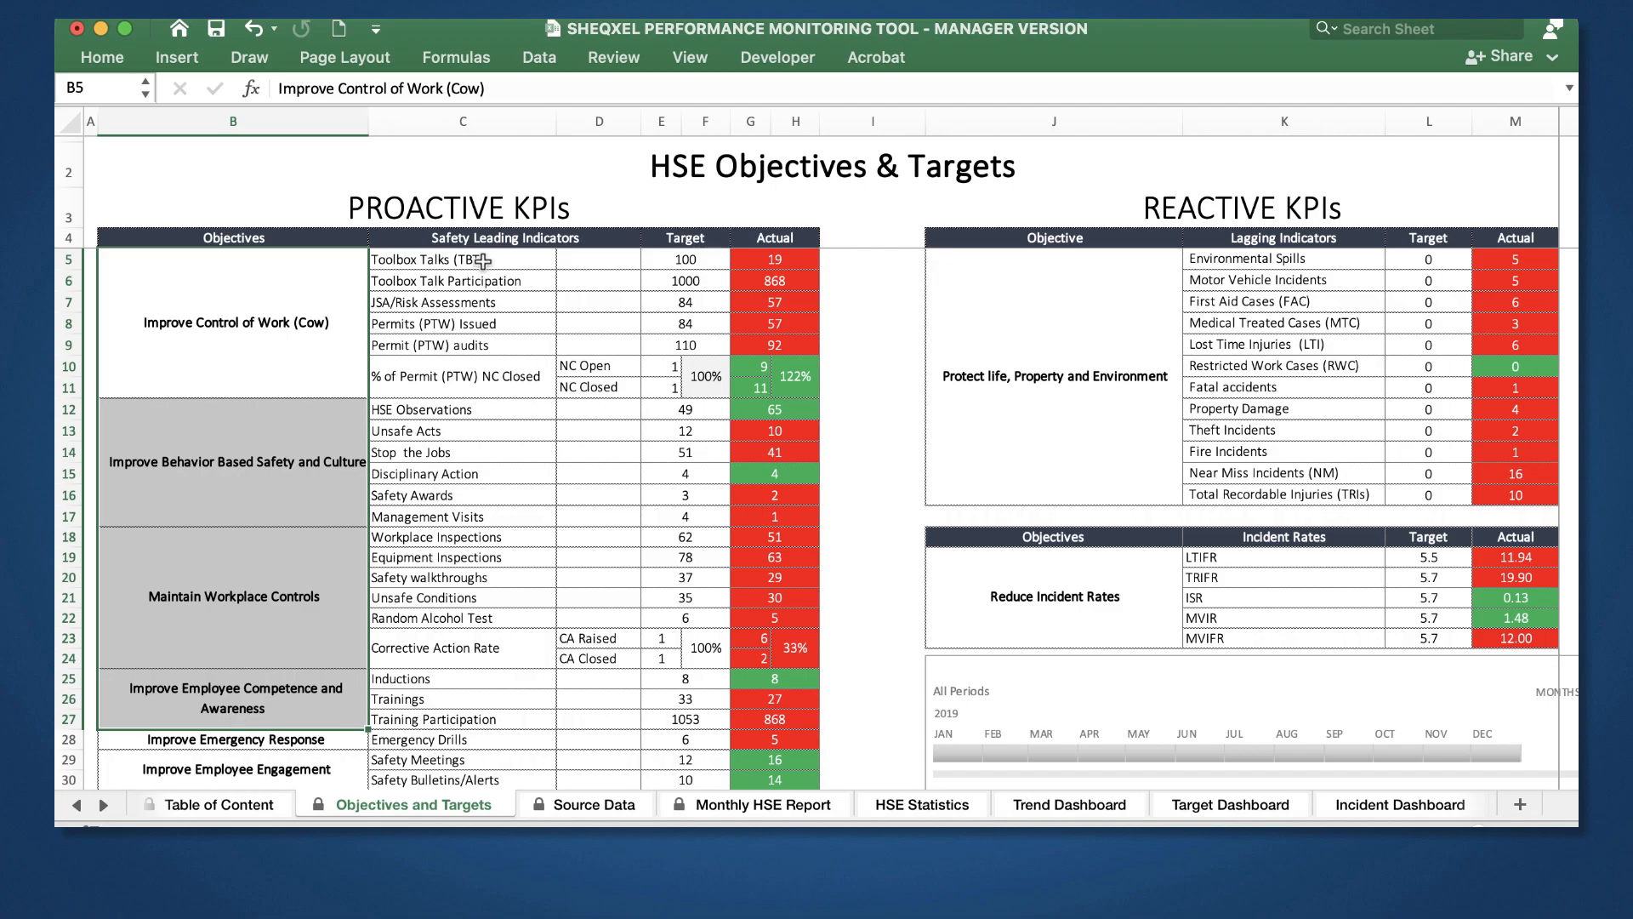
pyautogui.moveTo(483, 261); pyautogui.dragTo(461, 662)
pyautogui.click(223, 356)
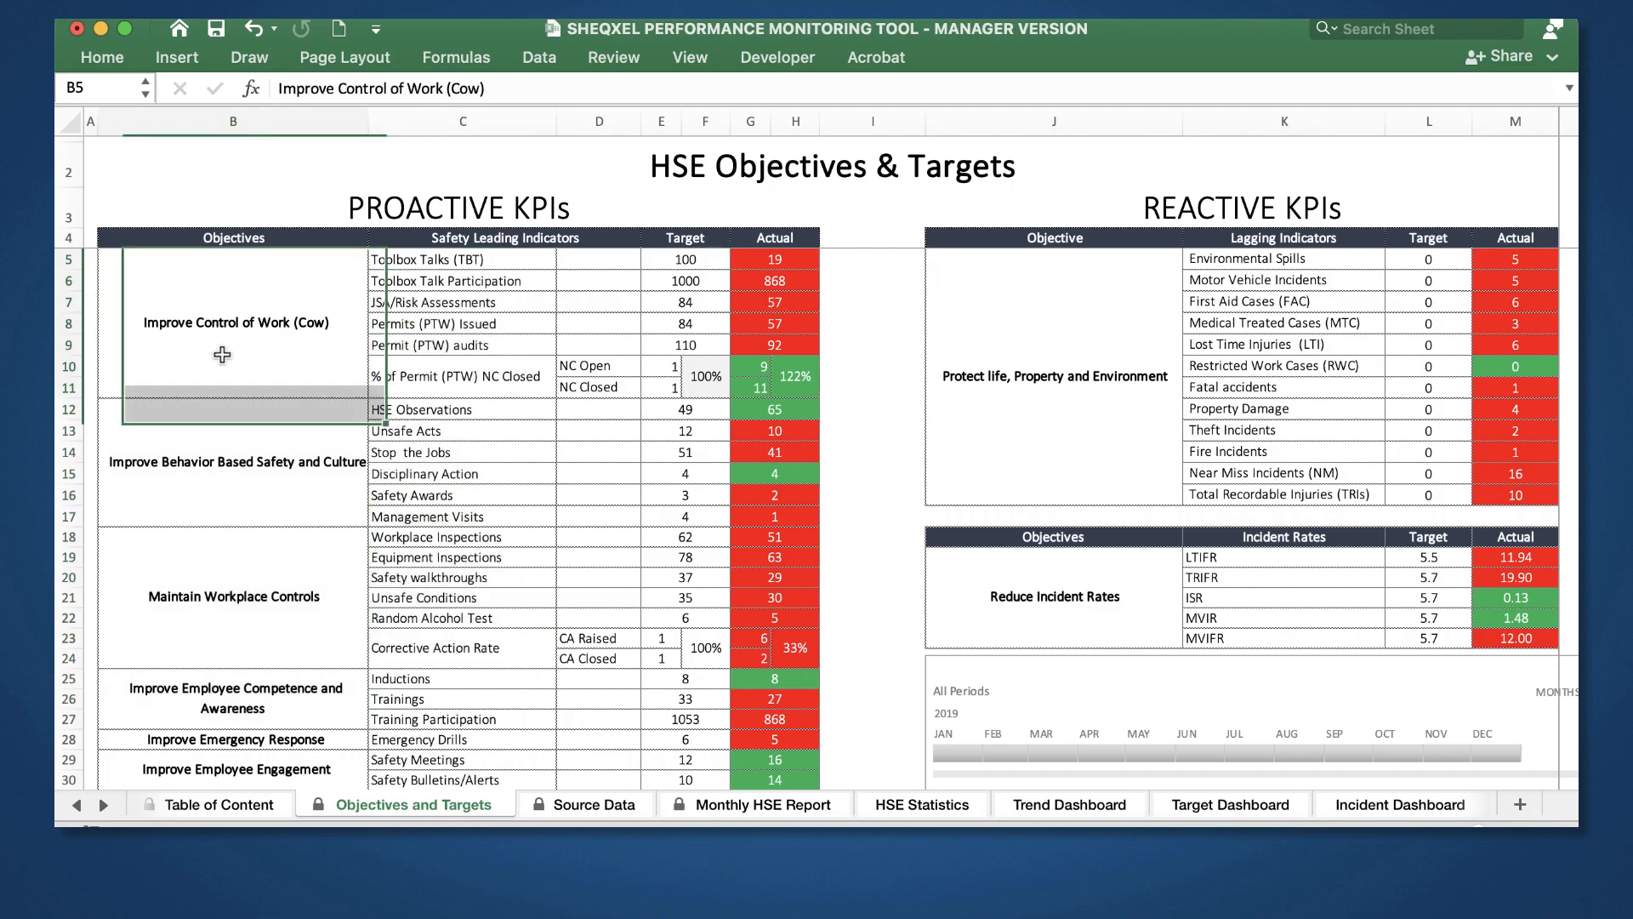
# Step: Clear the proactive targets from Toolbox Talks (TBT) to Permit (PTW) audits, and undo the deletion
pyautogui.moveTo(687, 257); pyautogui.dragTo(704, 348)
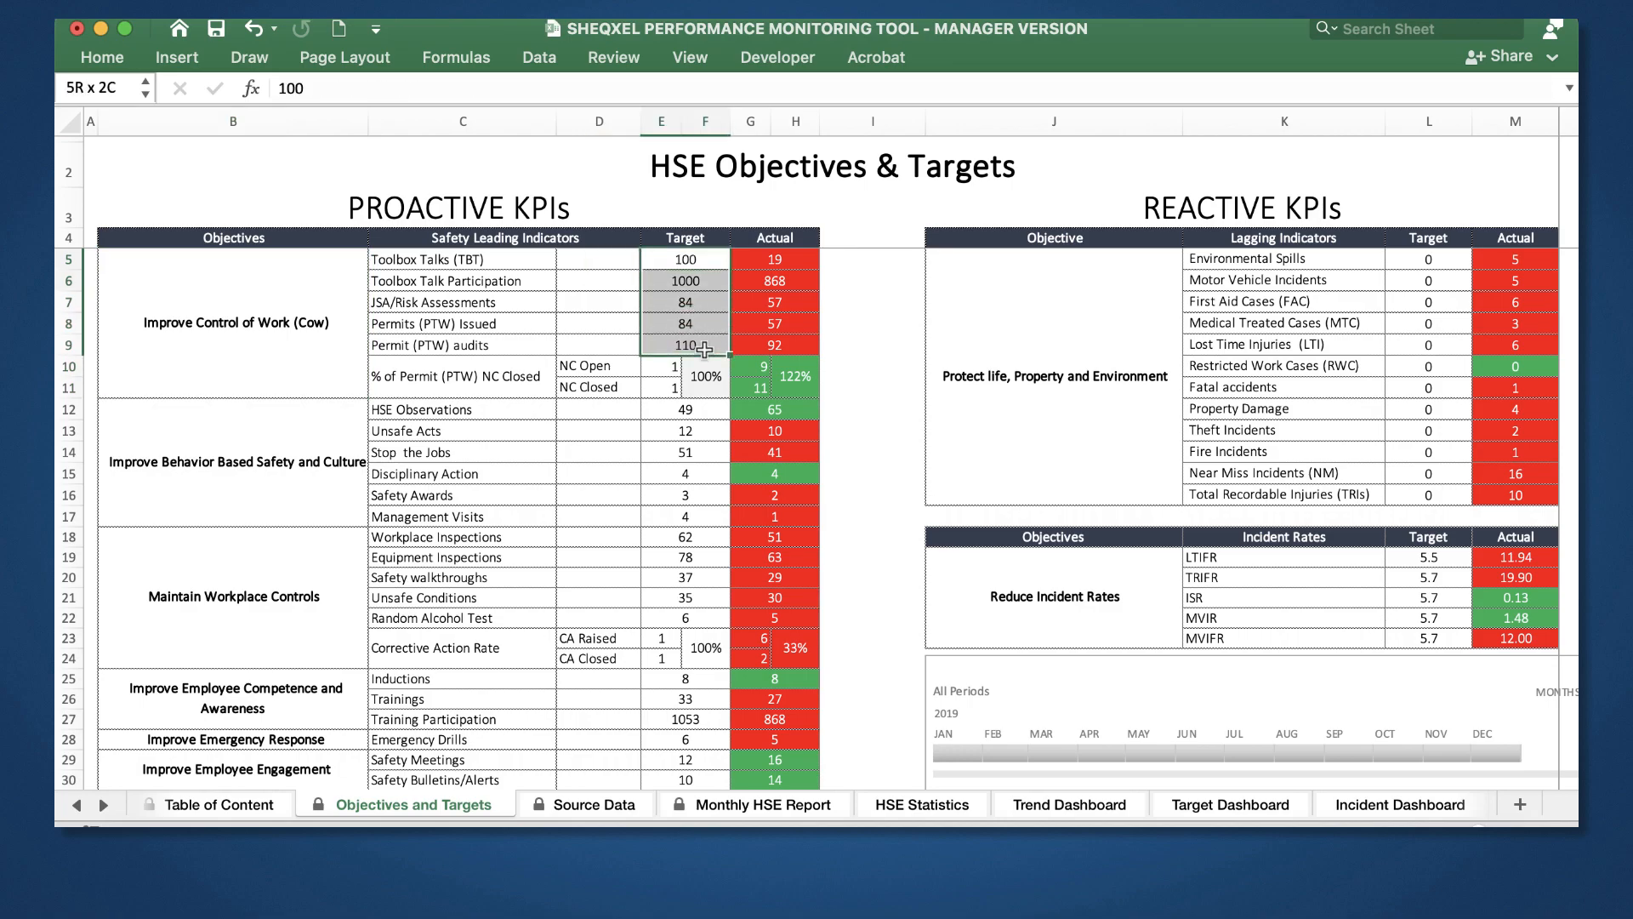
pyautogui.press('Delete')
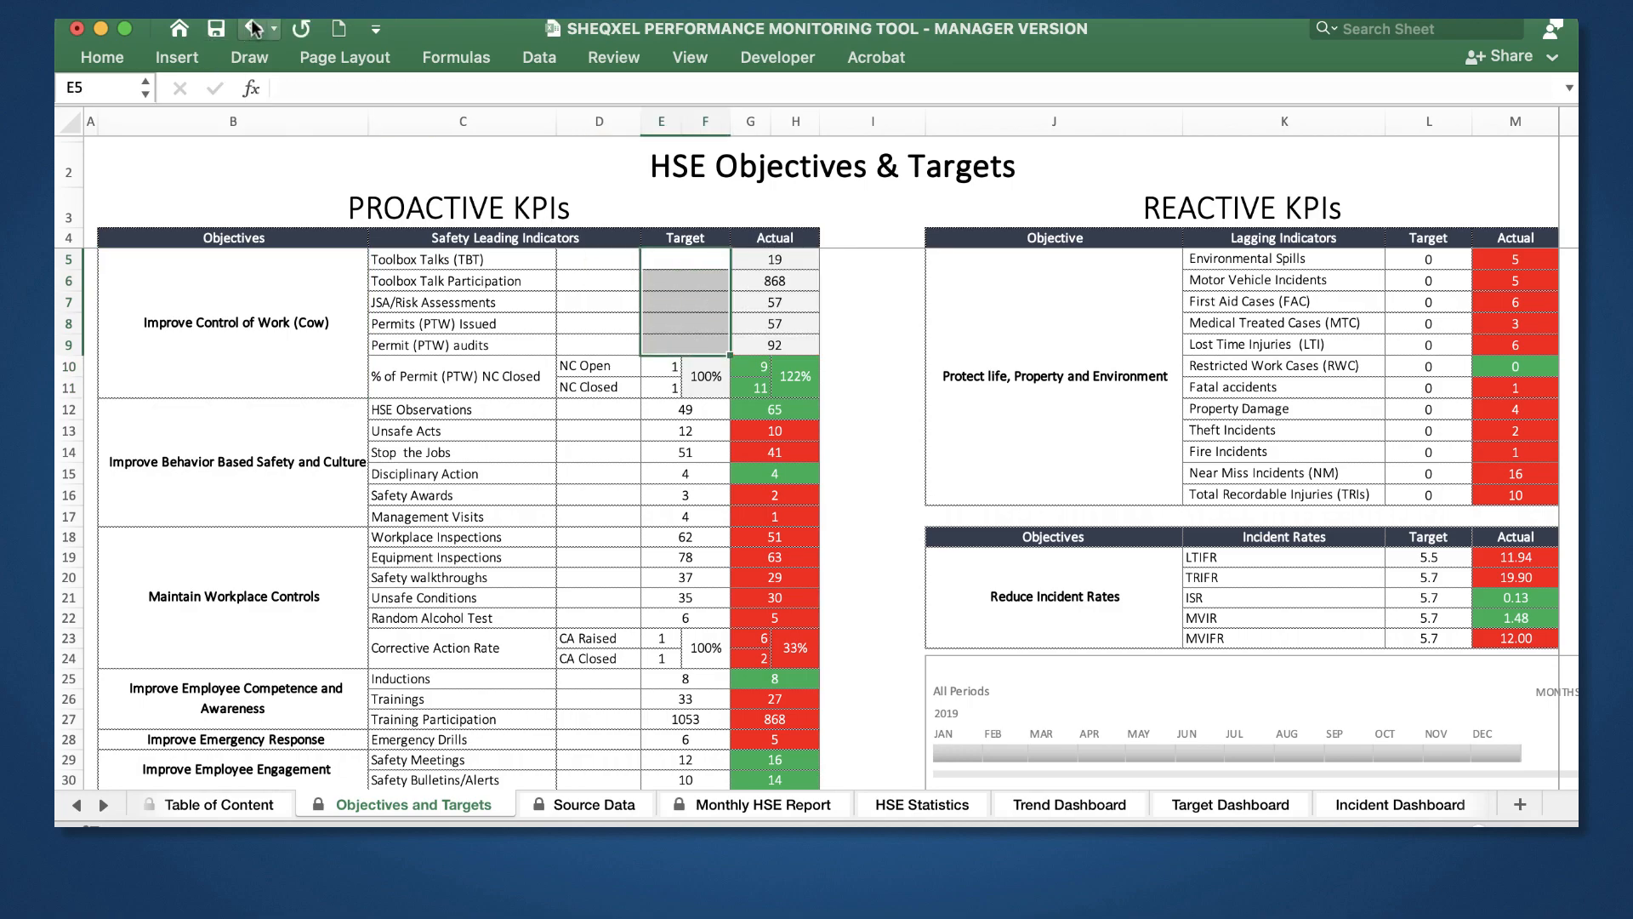
pyautogui.click(253, 28)
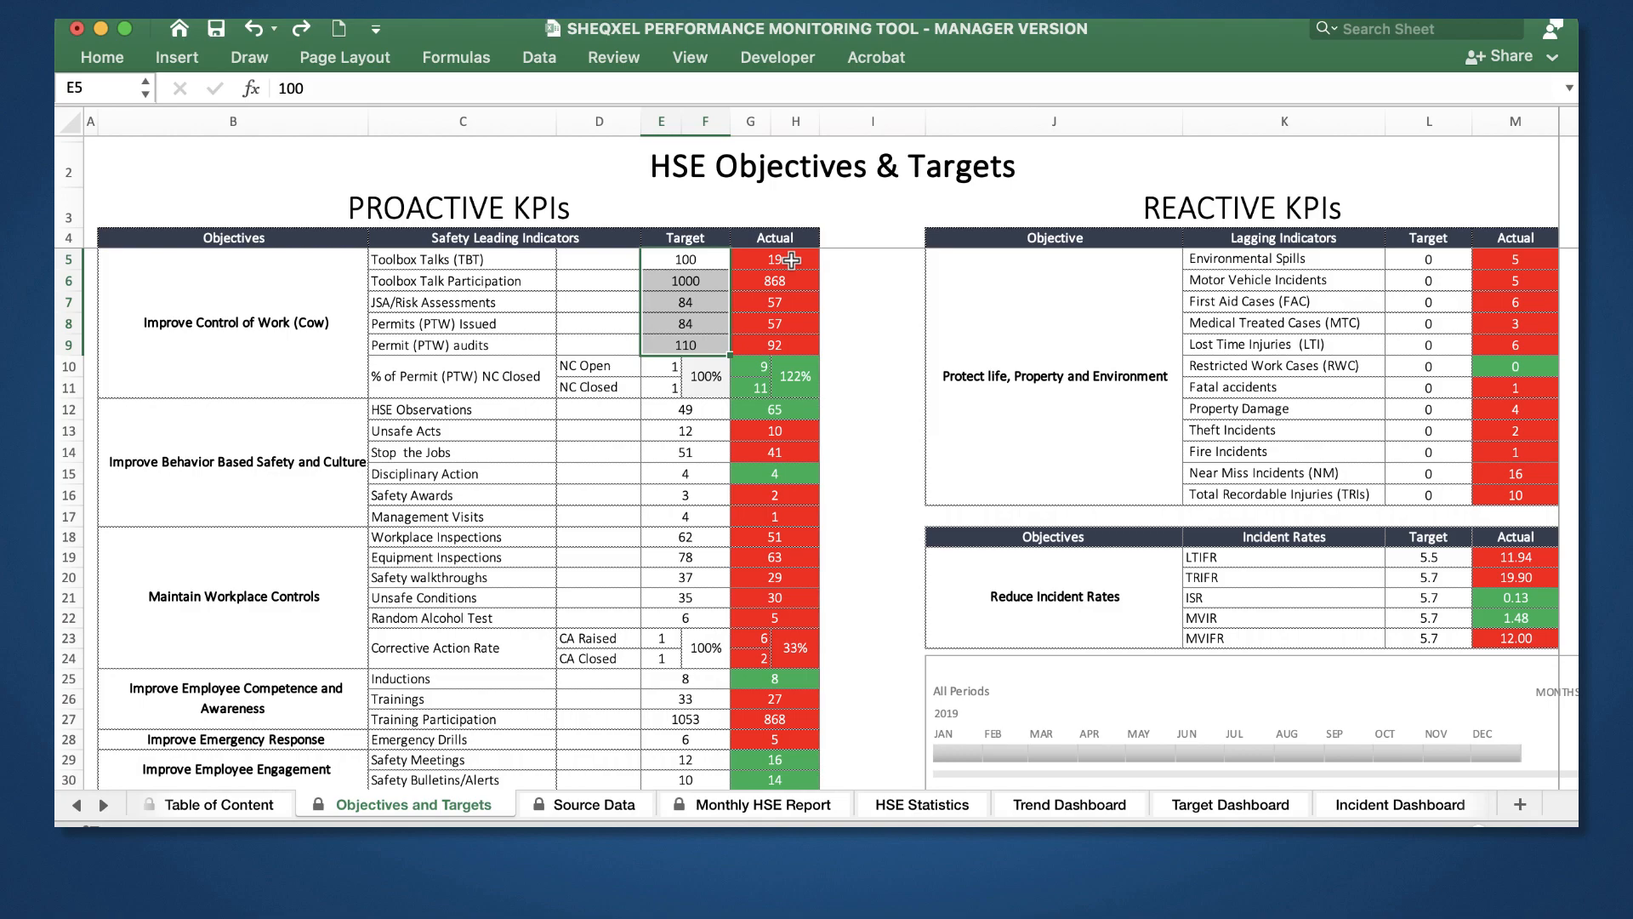
# Step: Examine the first proactive Actual values and the reactive KPIs' Protect life, Property and Environment objective, lagging indicators and targets
pyautogui.moveTo(792, 259); pyautogui.dragTo(791, 332)
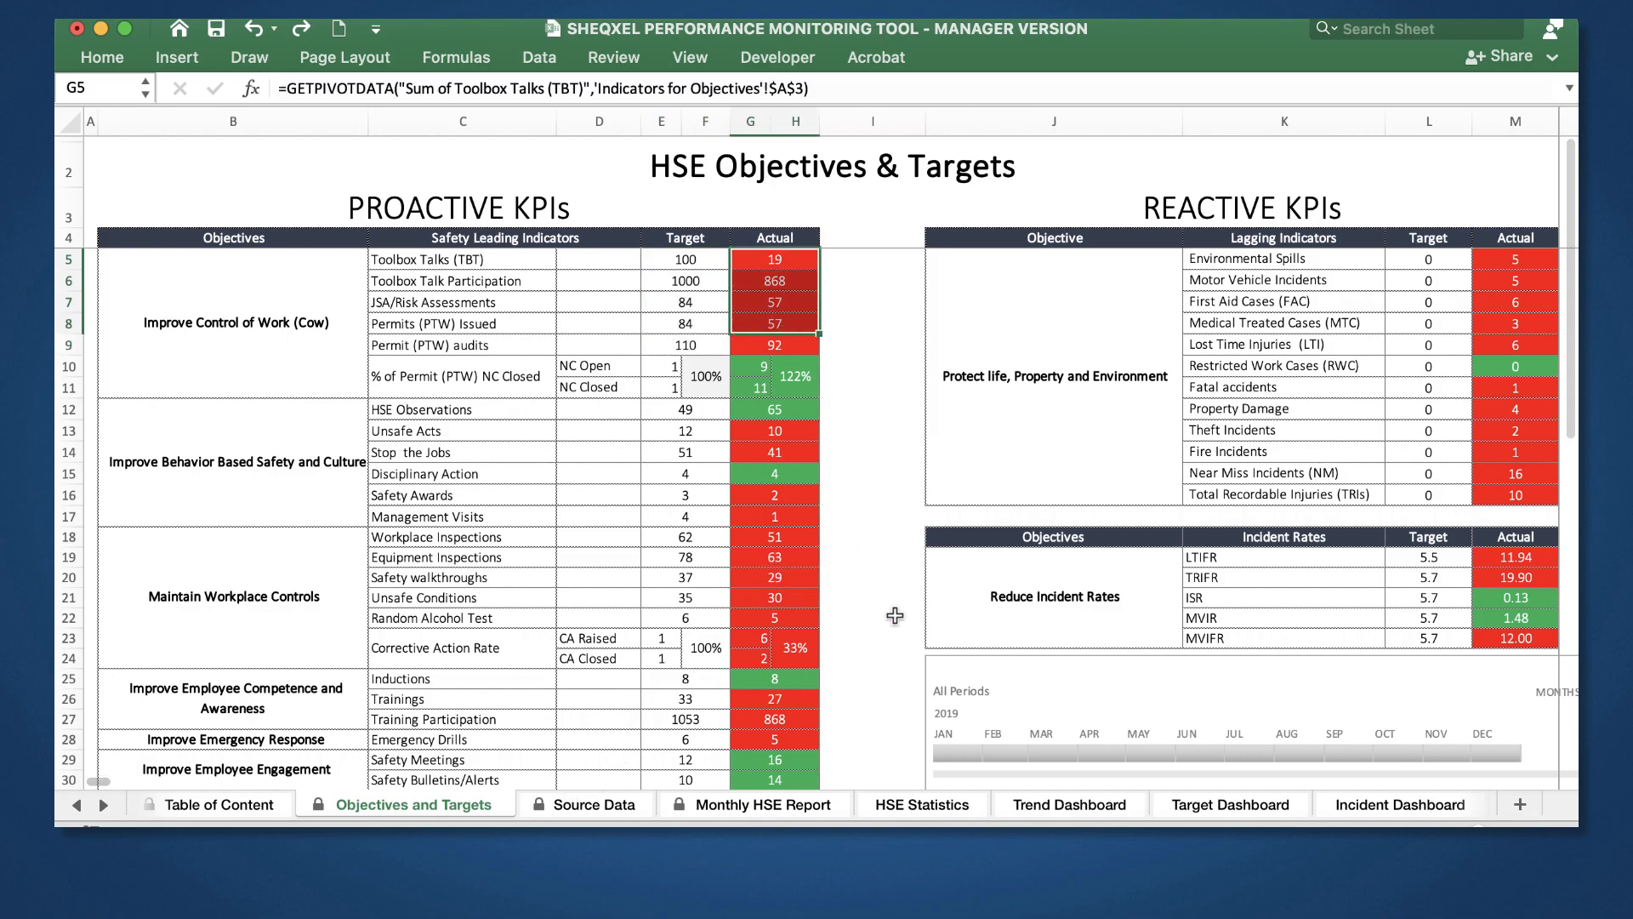
pyautogui.click(1250, 205)
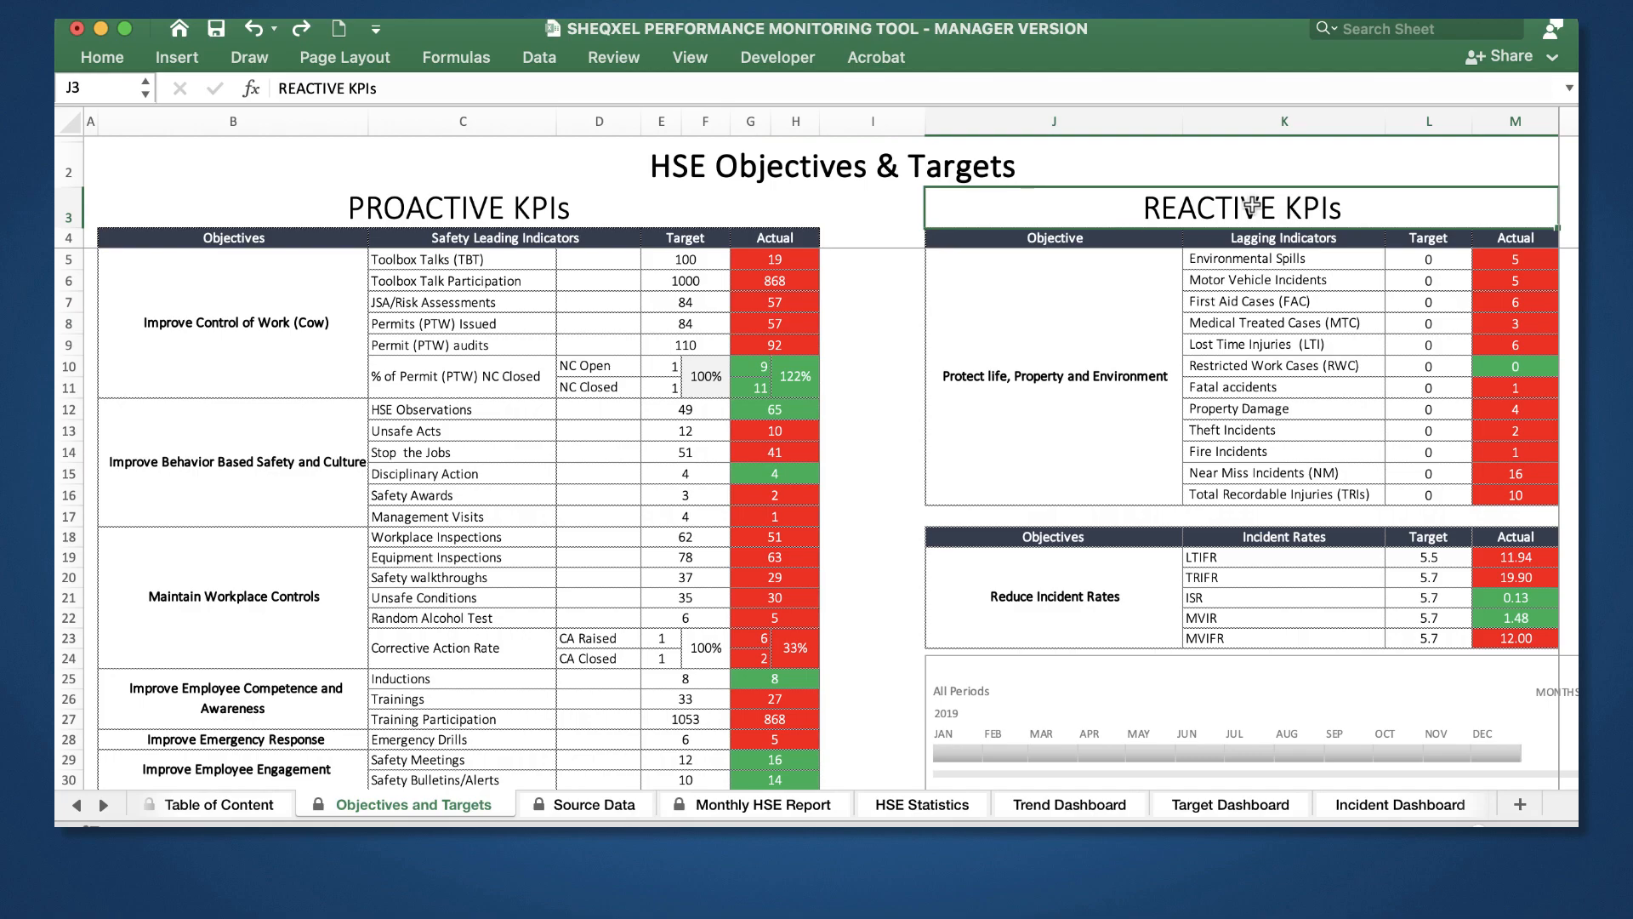
pyautogui.click(1104, 358)
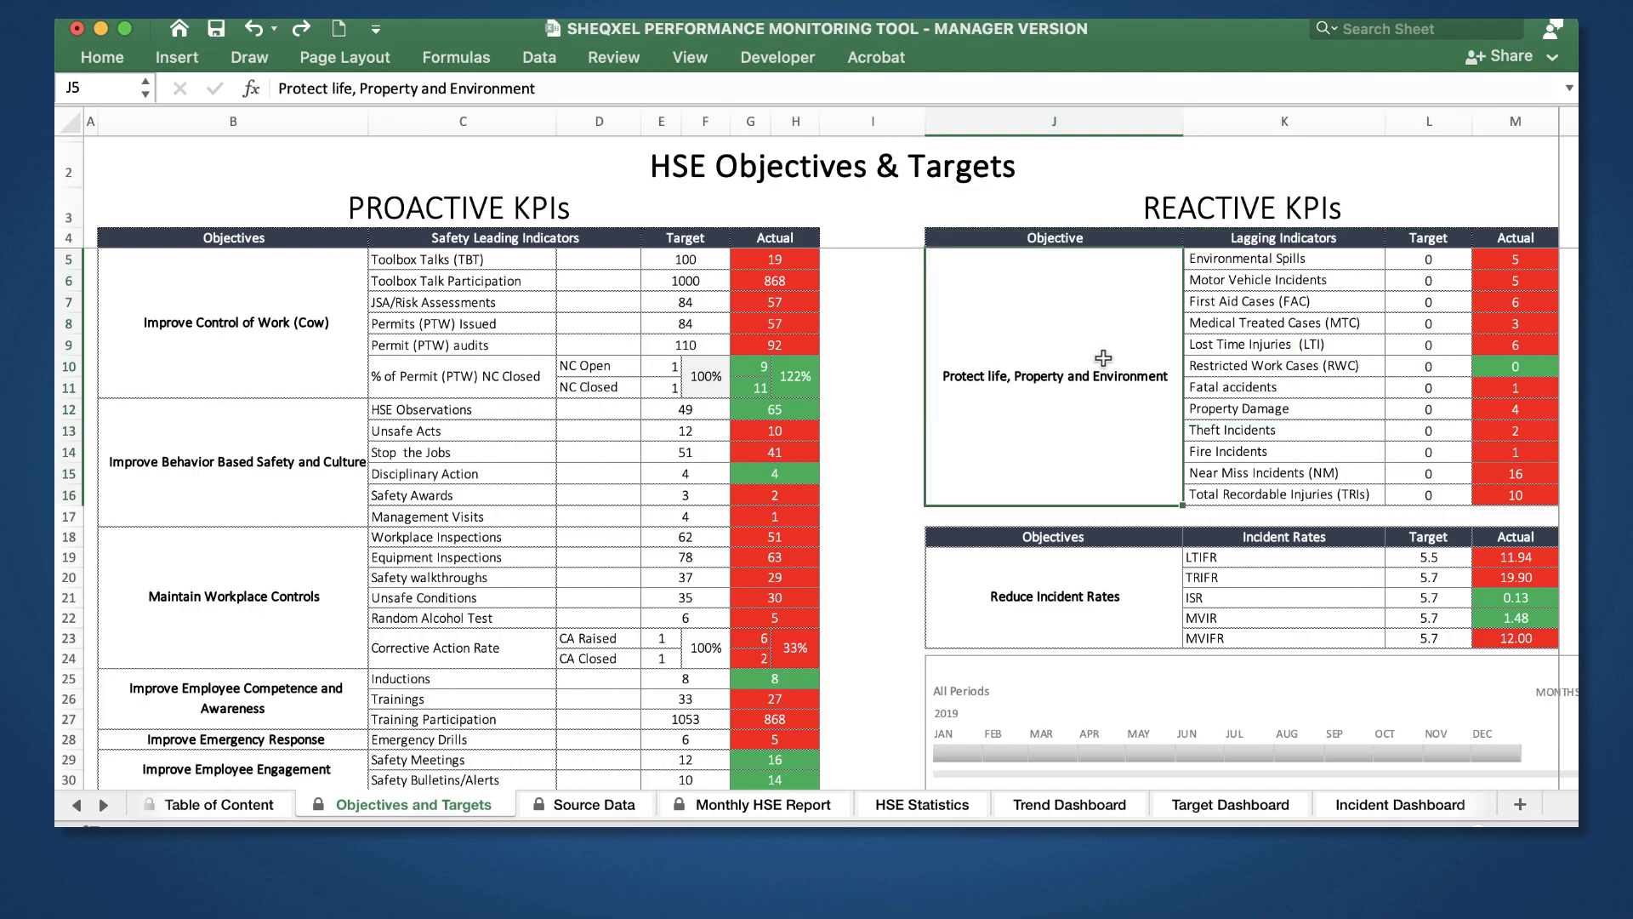
pyautogui.moveTo(1254, 258); pyautogui.dragTo(1280, 494)
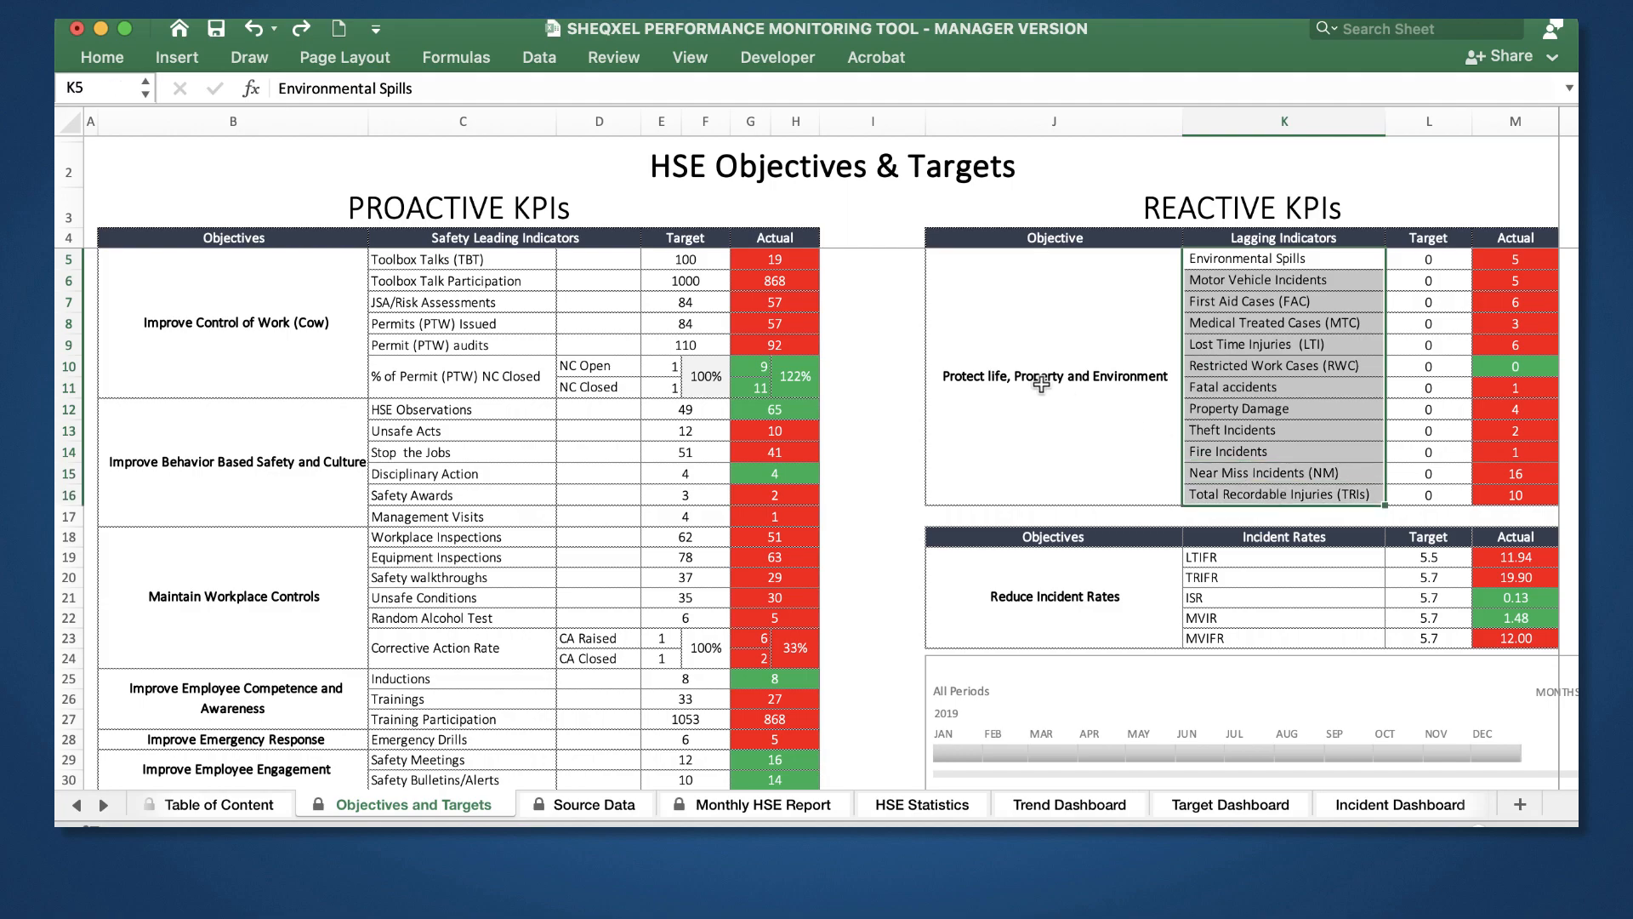
pyautogui.moveTo(1436, 259); pyautogui.dragTo(1436, 452)
pyautogui.moveTo(1433, 493); pyautogui.dragTo(1433, 493)
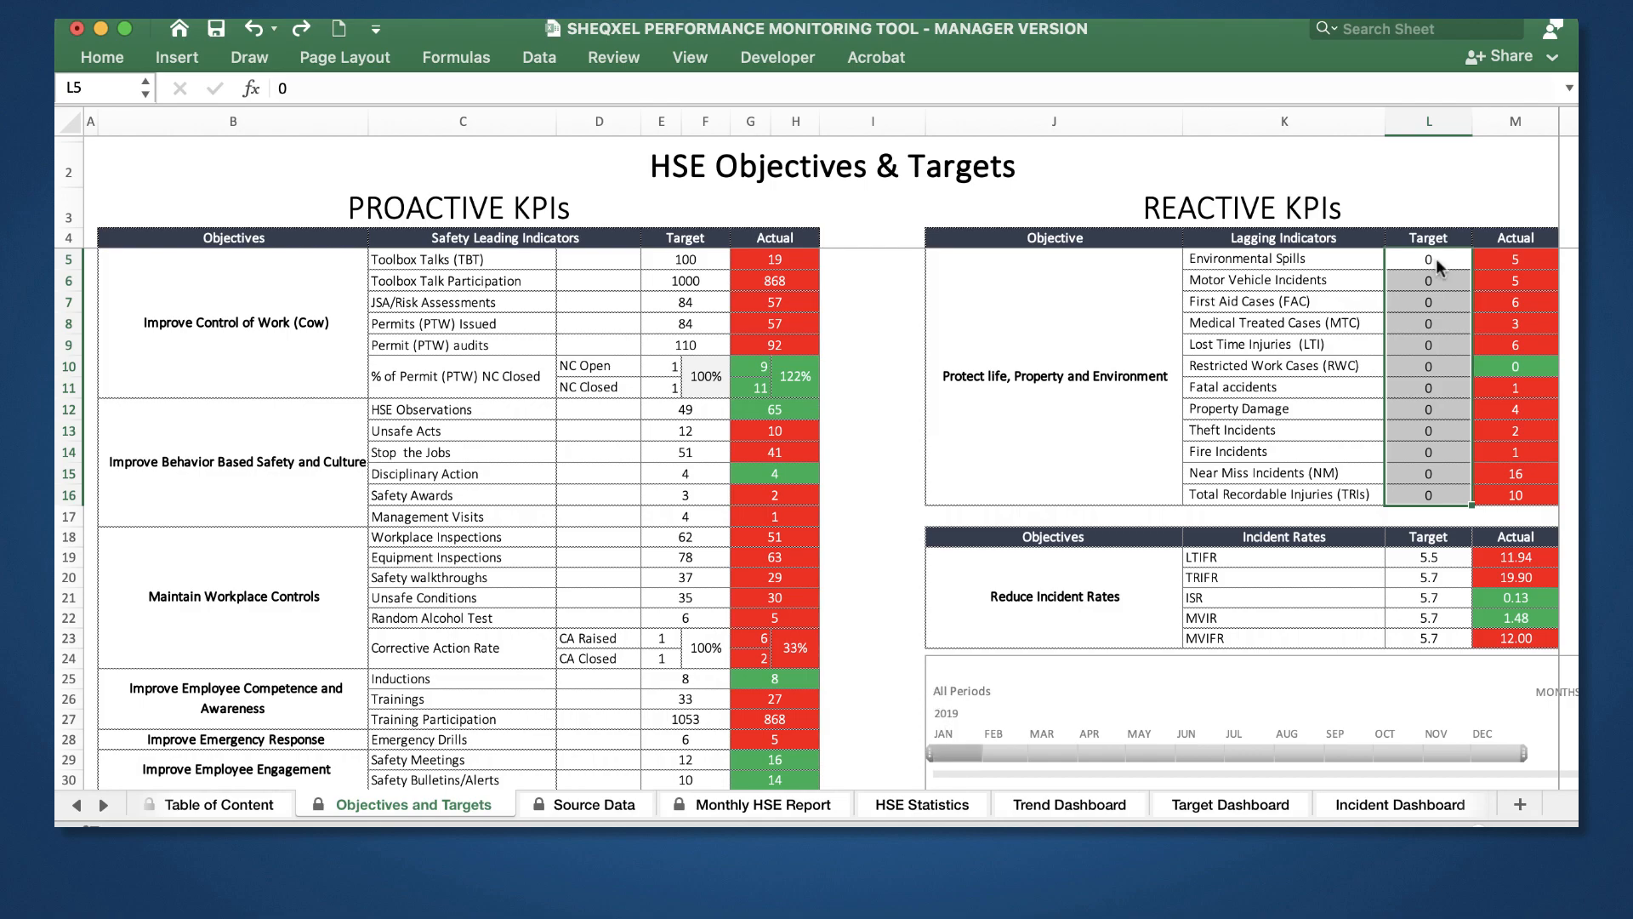
# Step: Filter the Objectives and Targets sheet to January through October 2019 with its months timeline
pyautogui.moveTo(952, 757); pyautogui.dragTo(1405, 757)
pyautogui.moveTo(1525, 754); pyautogui.dragTo(1525, 753)
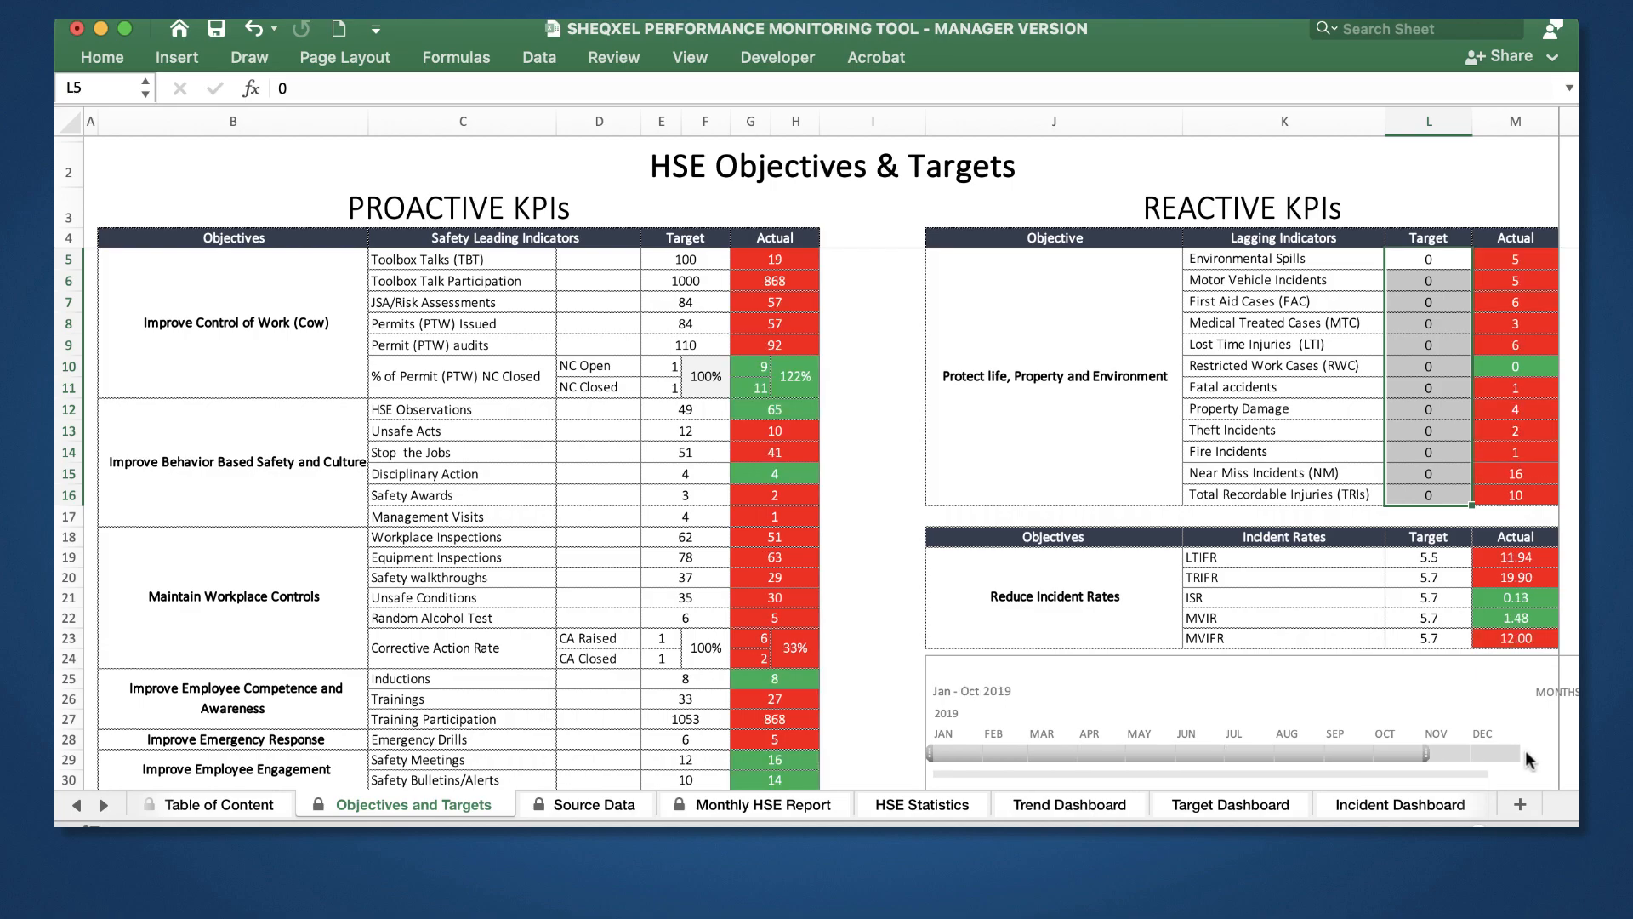
# Step: Look through the filtered Objectives and Targets sheet down to Management Reviews, and return to the Source Data sheet
pyautogui.scroll(-5, 817, 639)
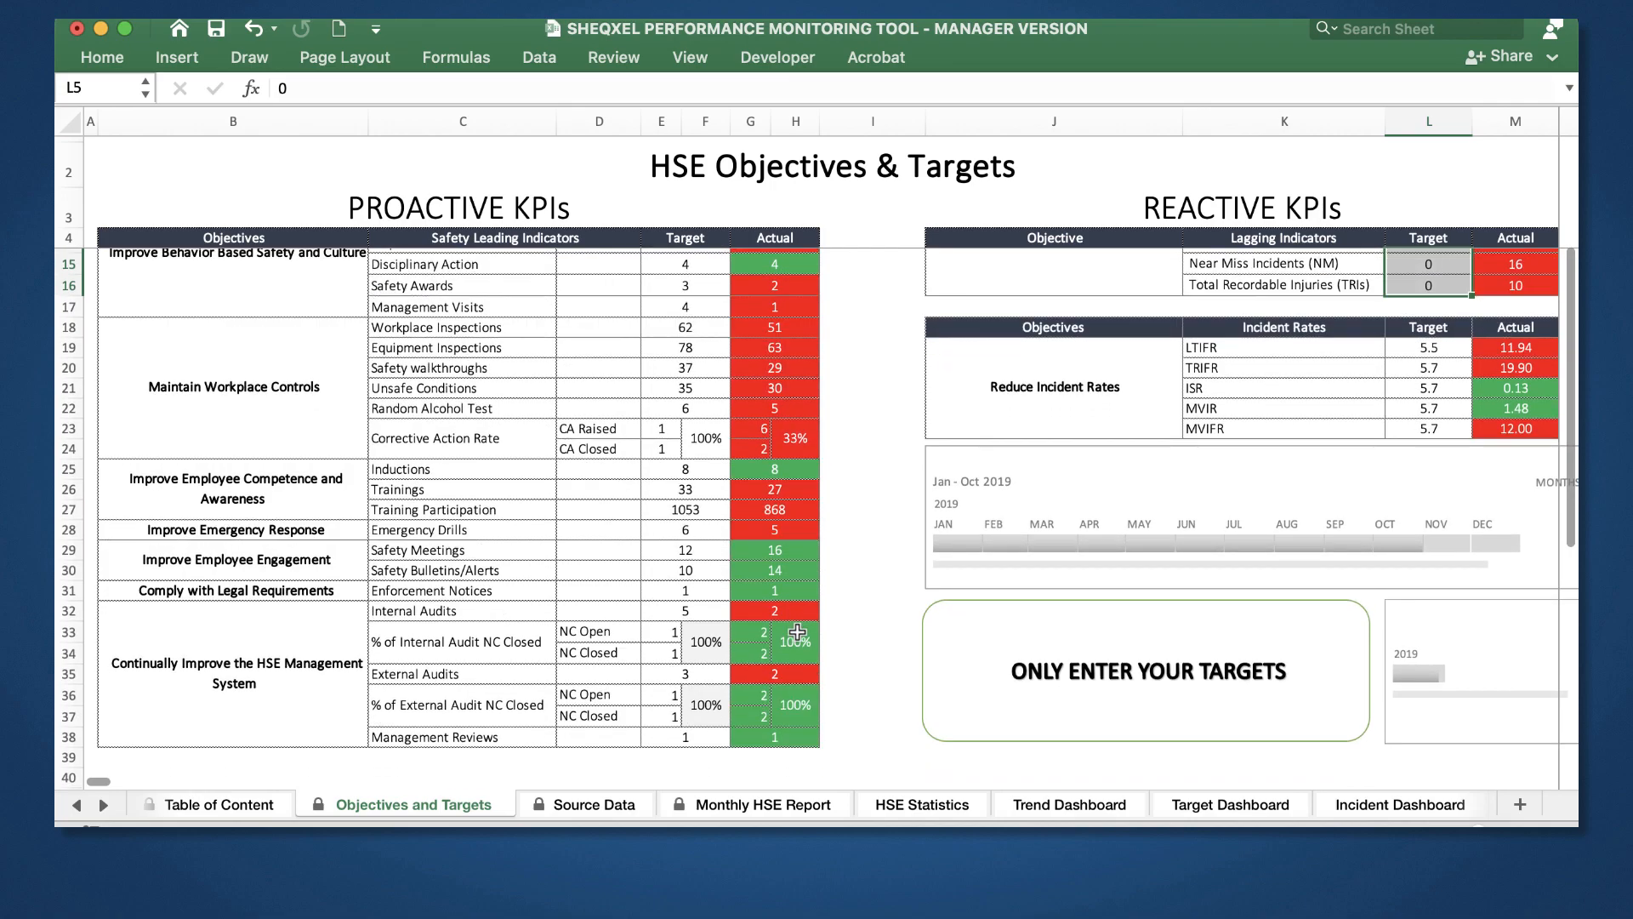
pyautogui.scroll(5, 803, 633)
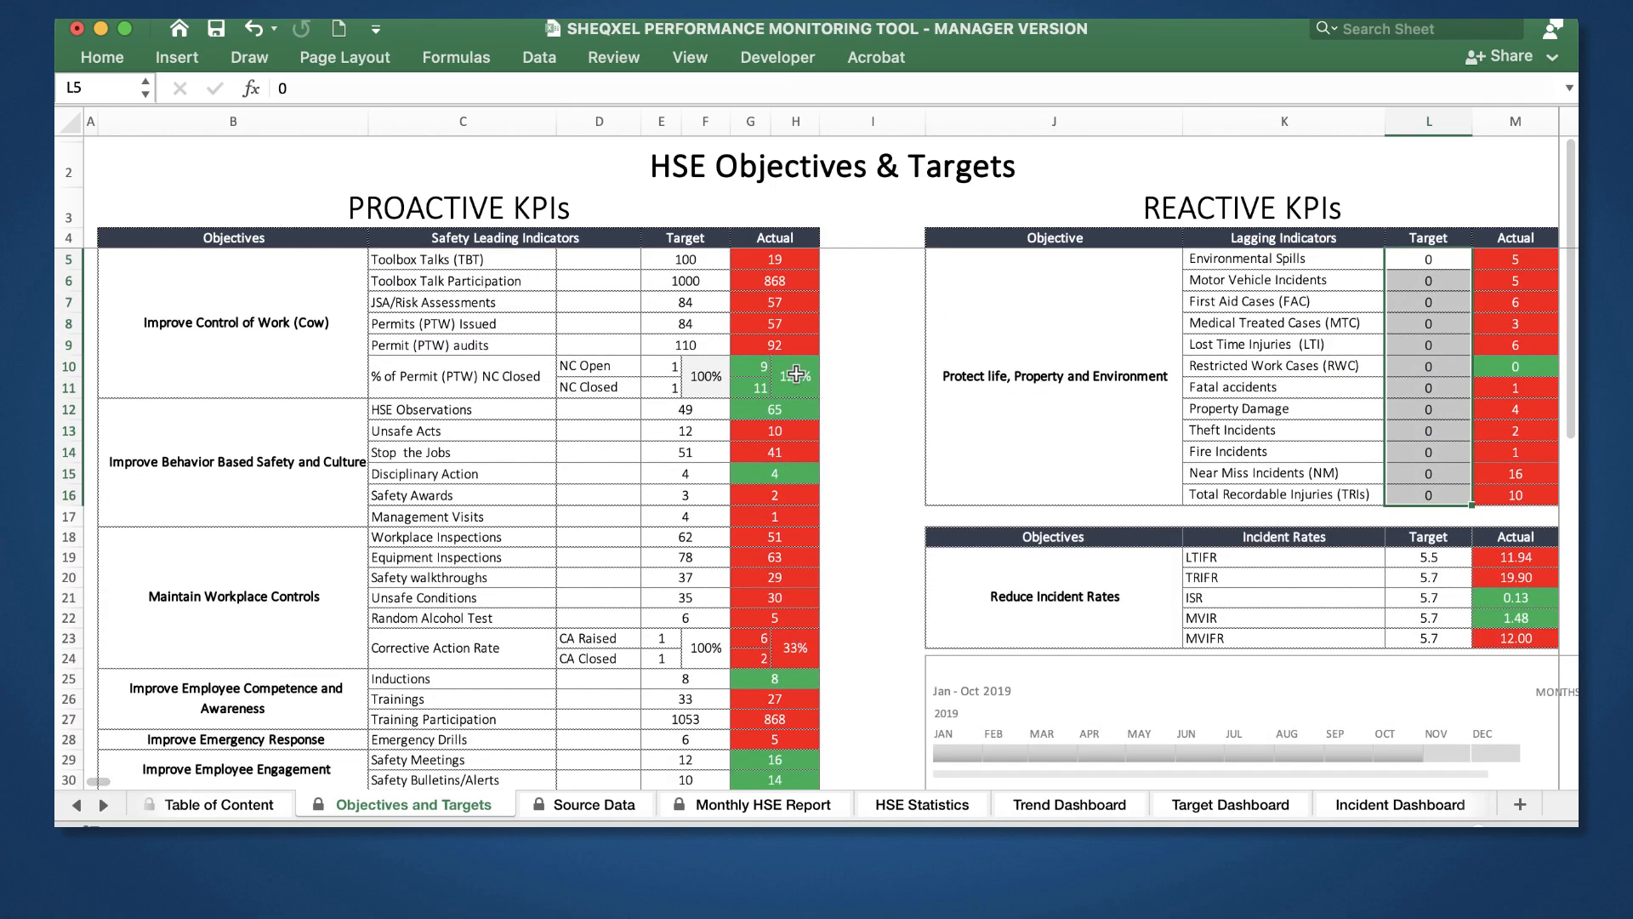
pyautogui.click(894, 706)
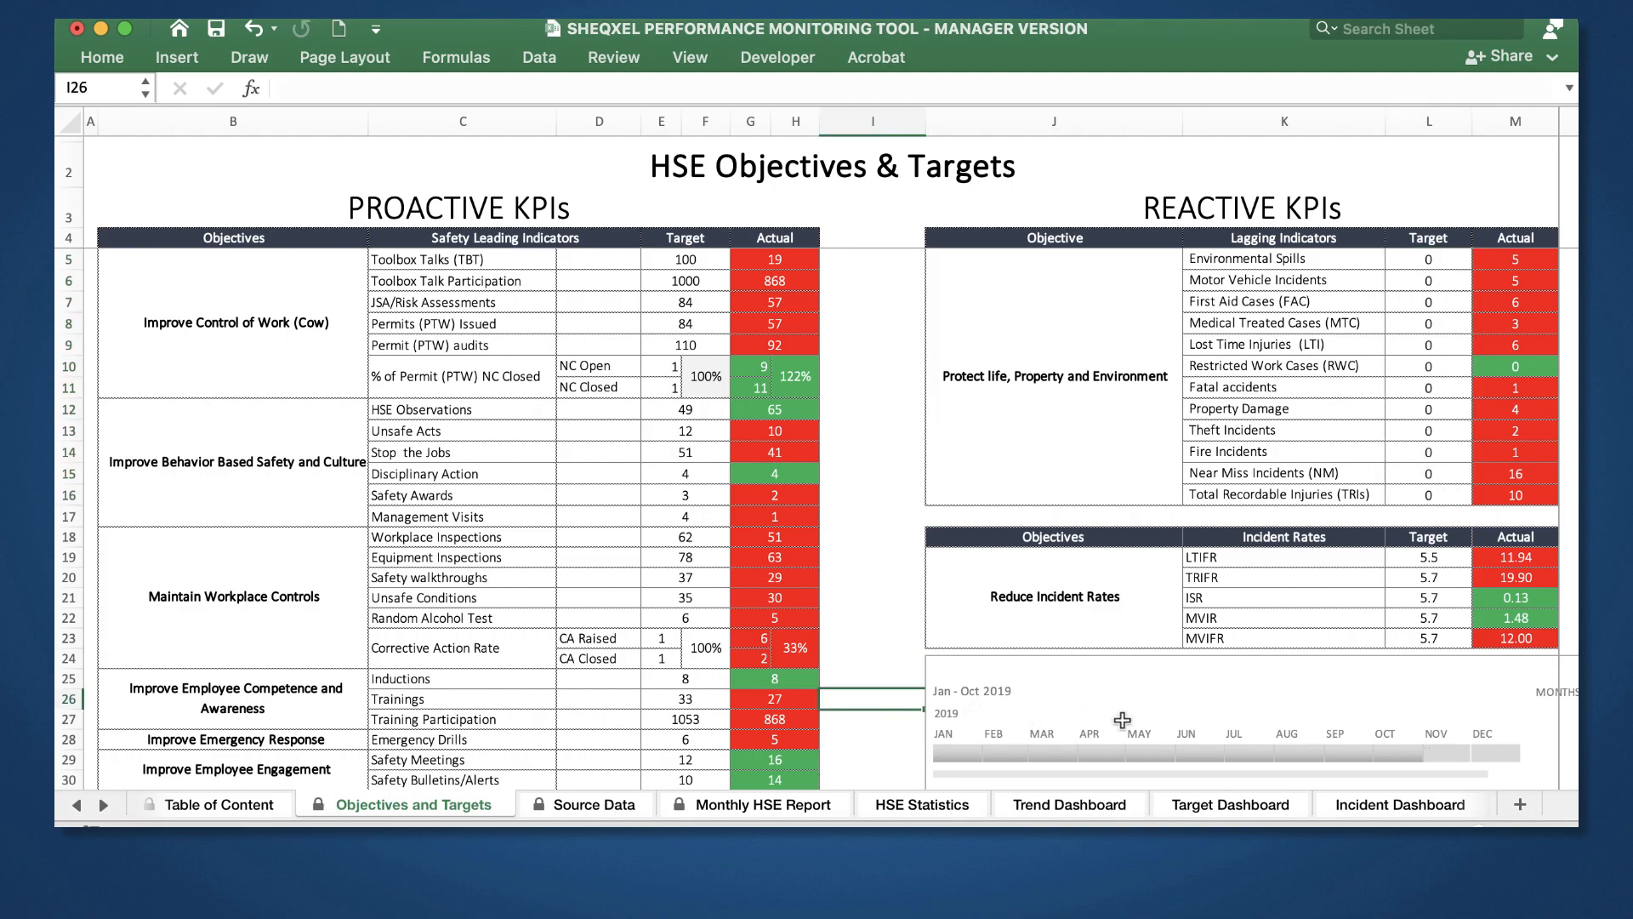
pyautogui.scroll(-3, 1123, 720)
pyautogui.scroll(3, 901, 731)
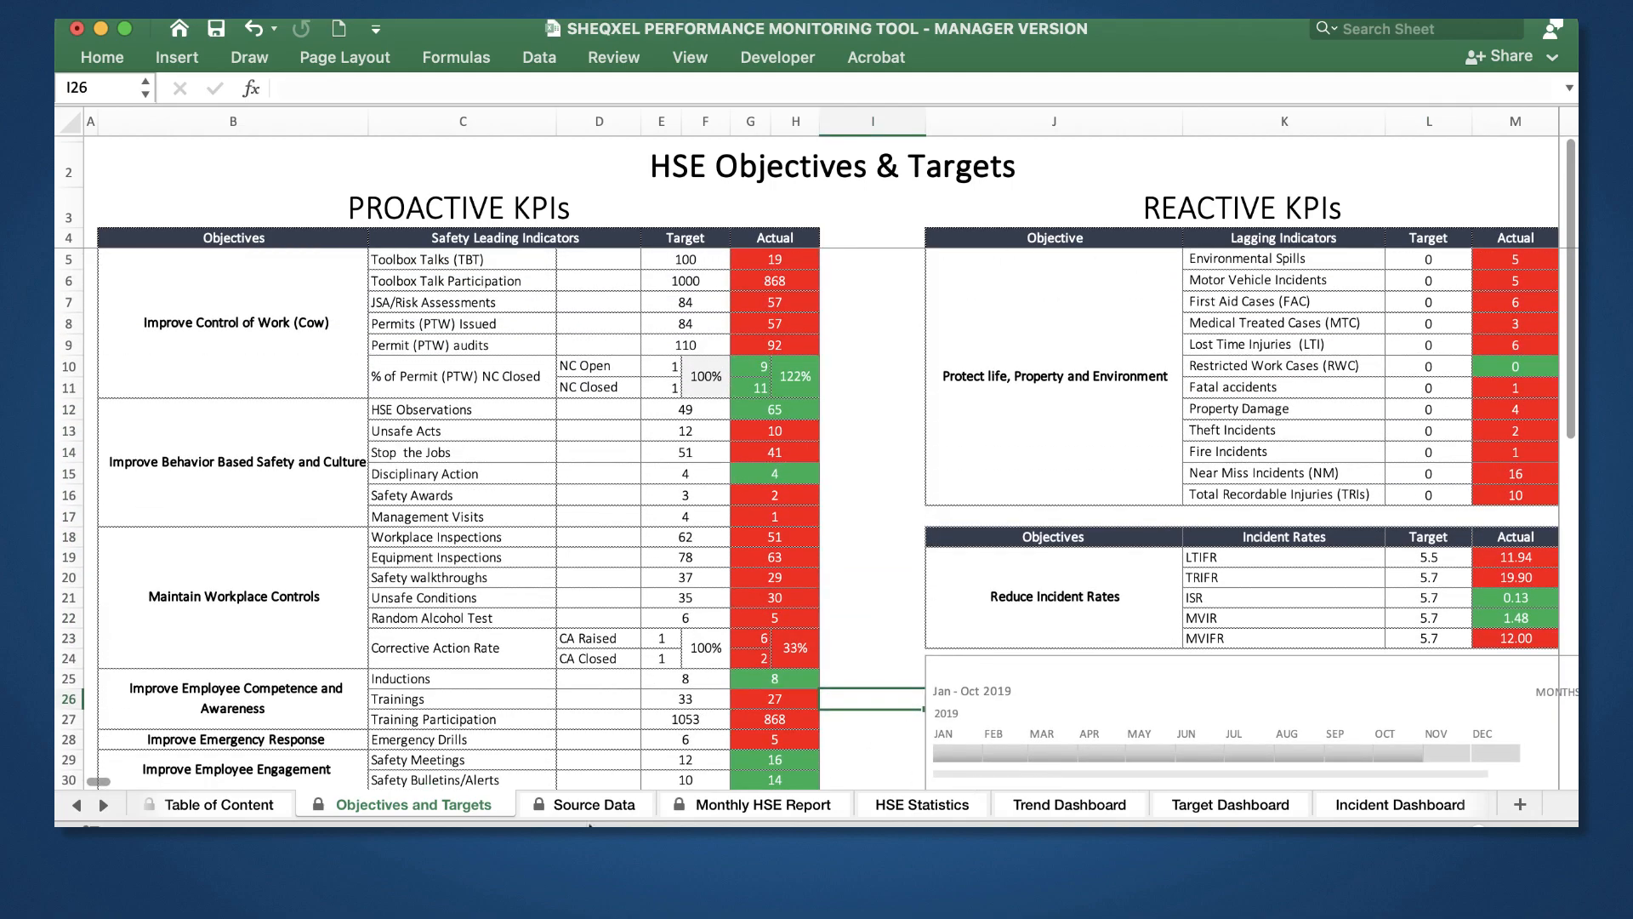
pyautogui.click(593, 806)
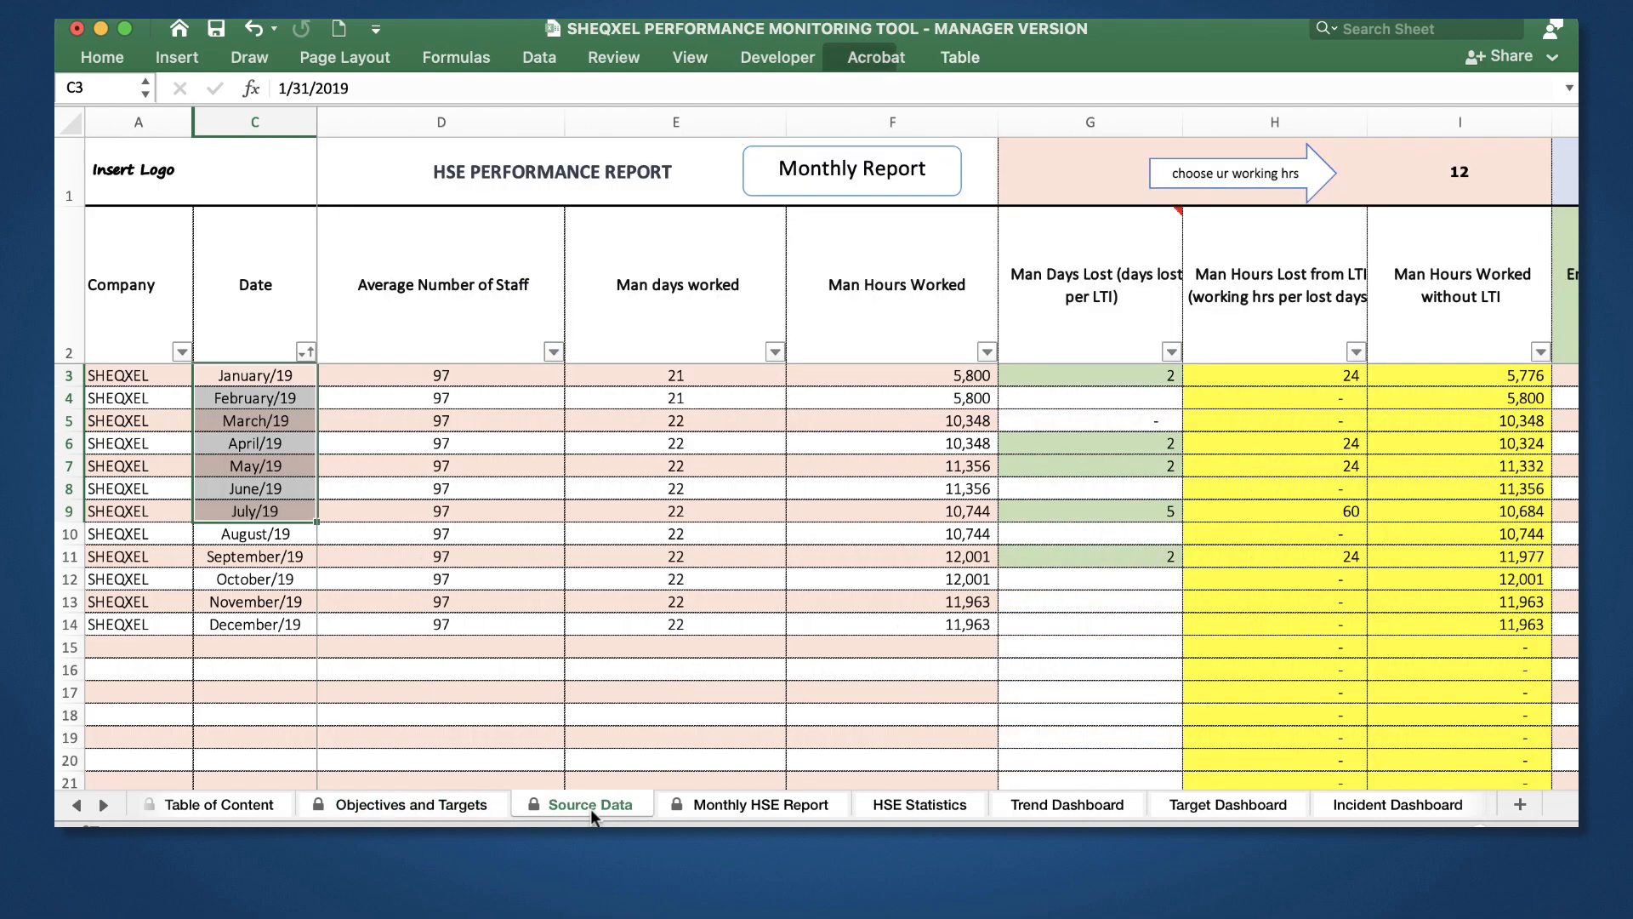
# Step: Look over the Source Data sheet's monthly rows for staff, man days, man hours and lost time
pyautogui.click(595, 634)
pyautogui.scroll(-5, 595, 637)
pyautogui.scroll(5, 594, 637)
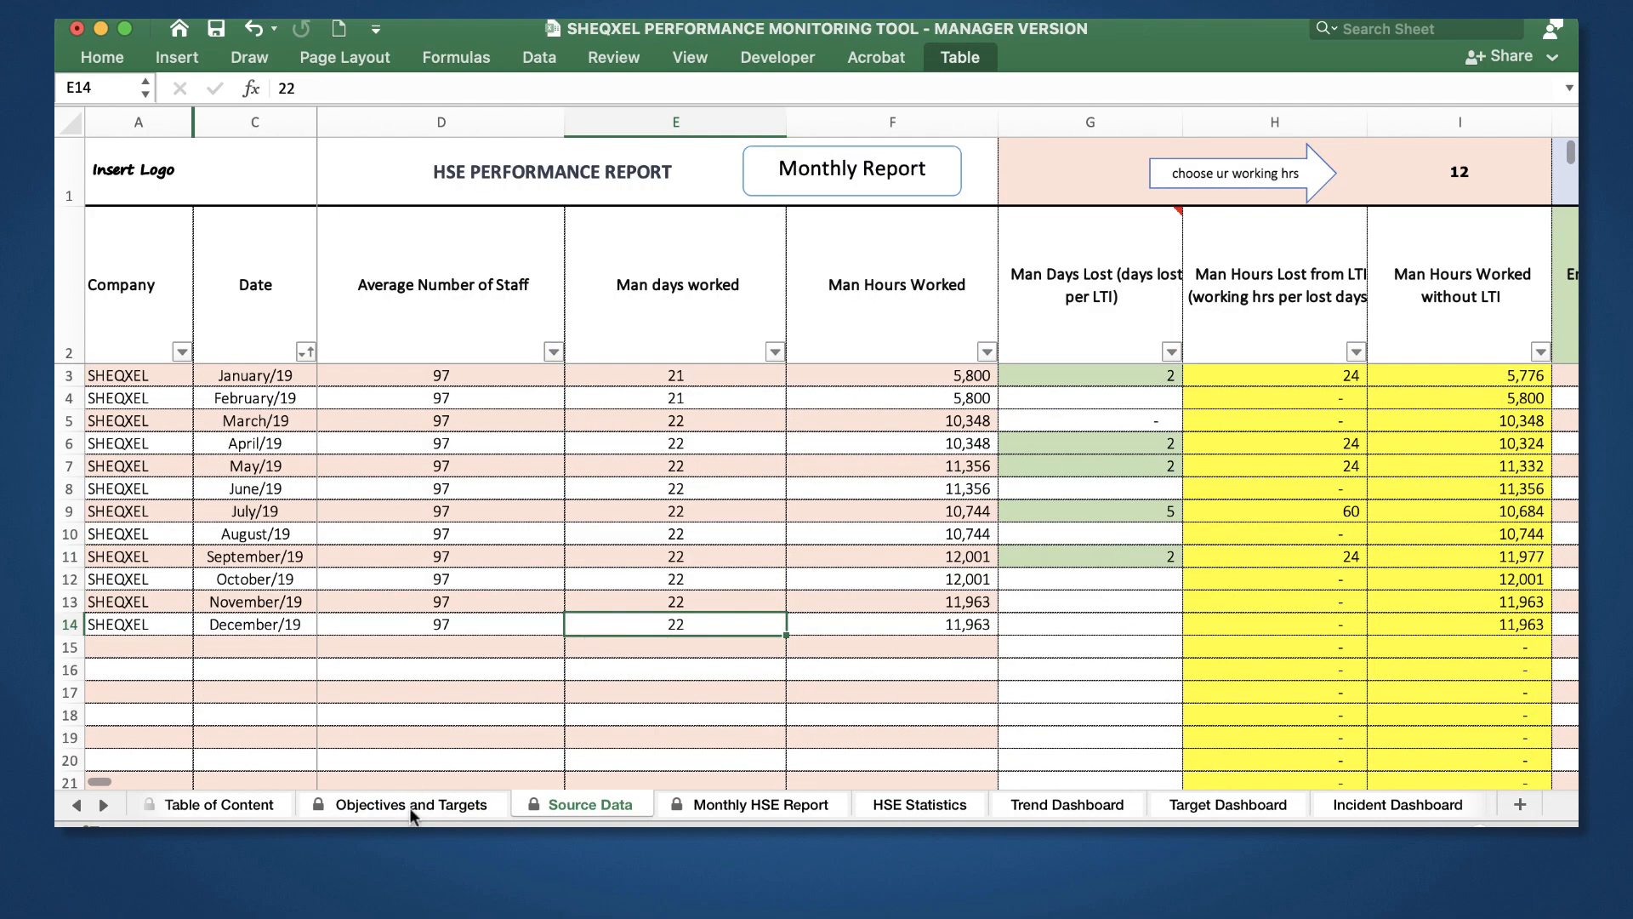
pyautogui.scroll(-4, 628, 665)
pyautogui.scroll(4, 628, 665)
pyautogui.hscroll(3, 953, 599)
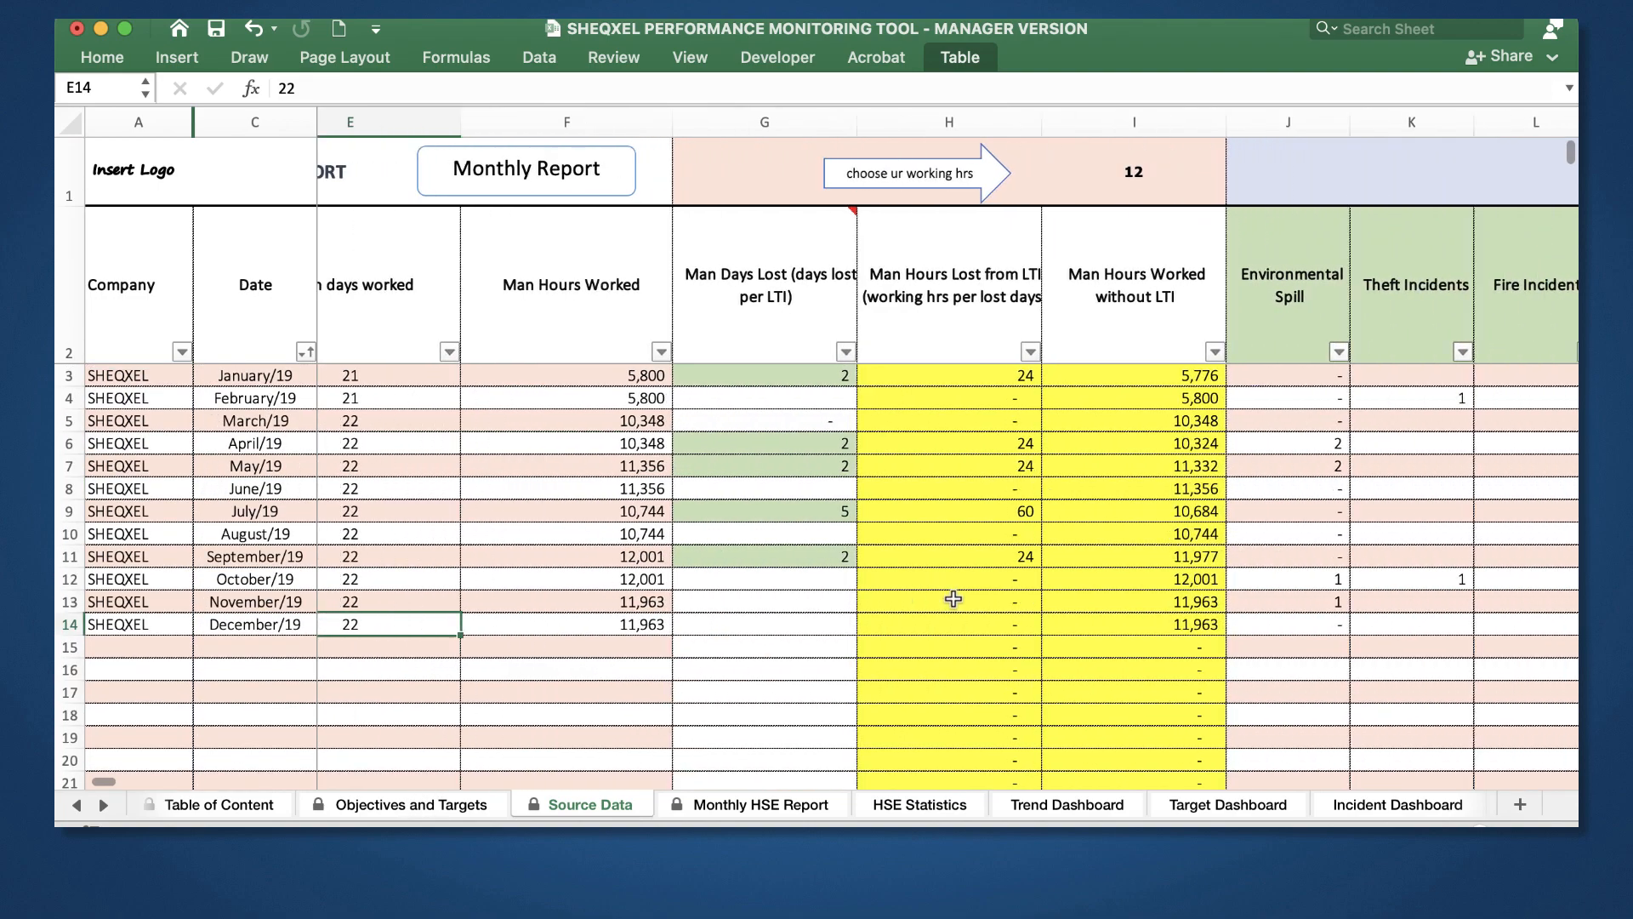
pyautogui.hscroll(8, 953, 599)
pyautogui.hscroll(-5, 423, 630)
pyautogui.scroll(-20, 422, 630)
pyautogui.scroll(20, 422, 630)
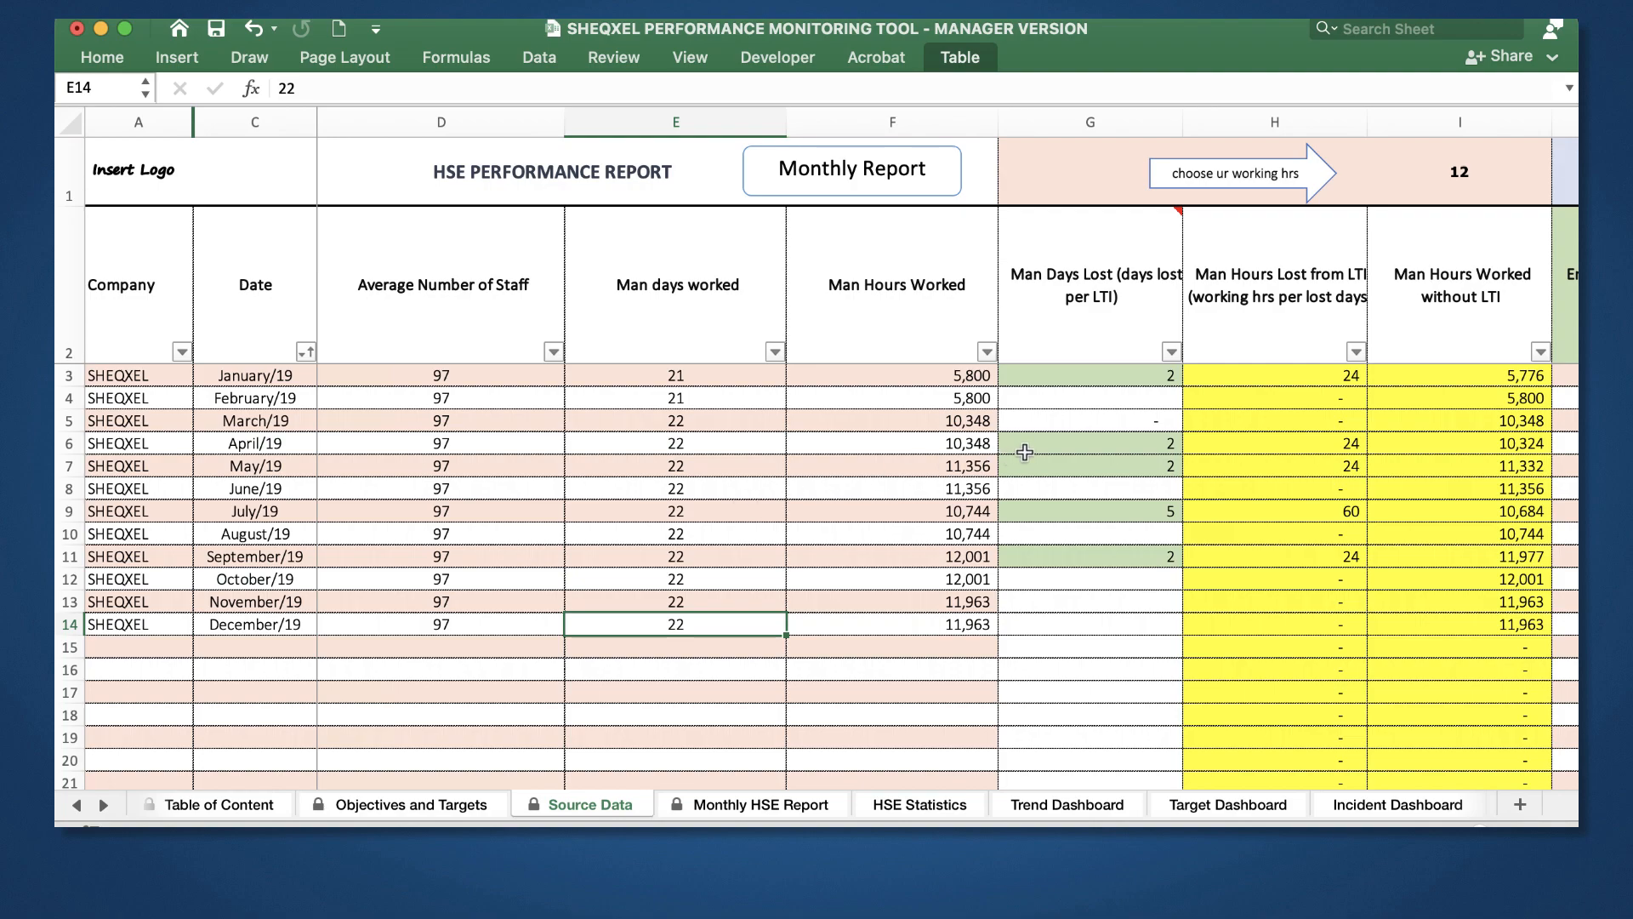
# Step: Examine the Source Data columns from Average Number of Staff through the Safety Lagging Indicators
pyautogui.click(516, 292)
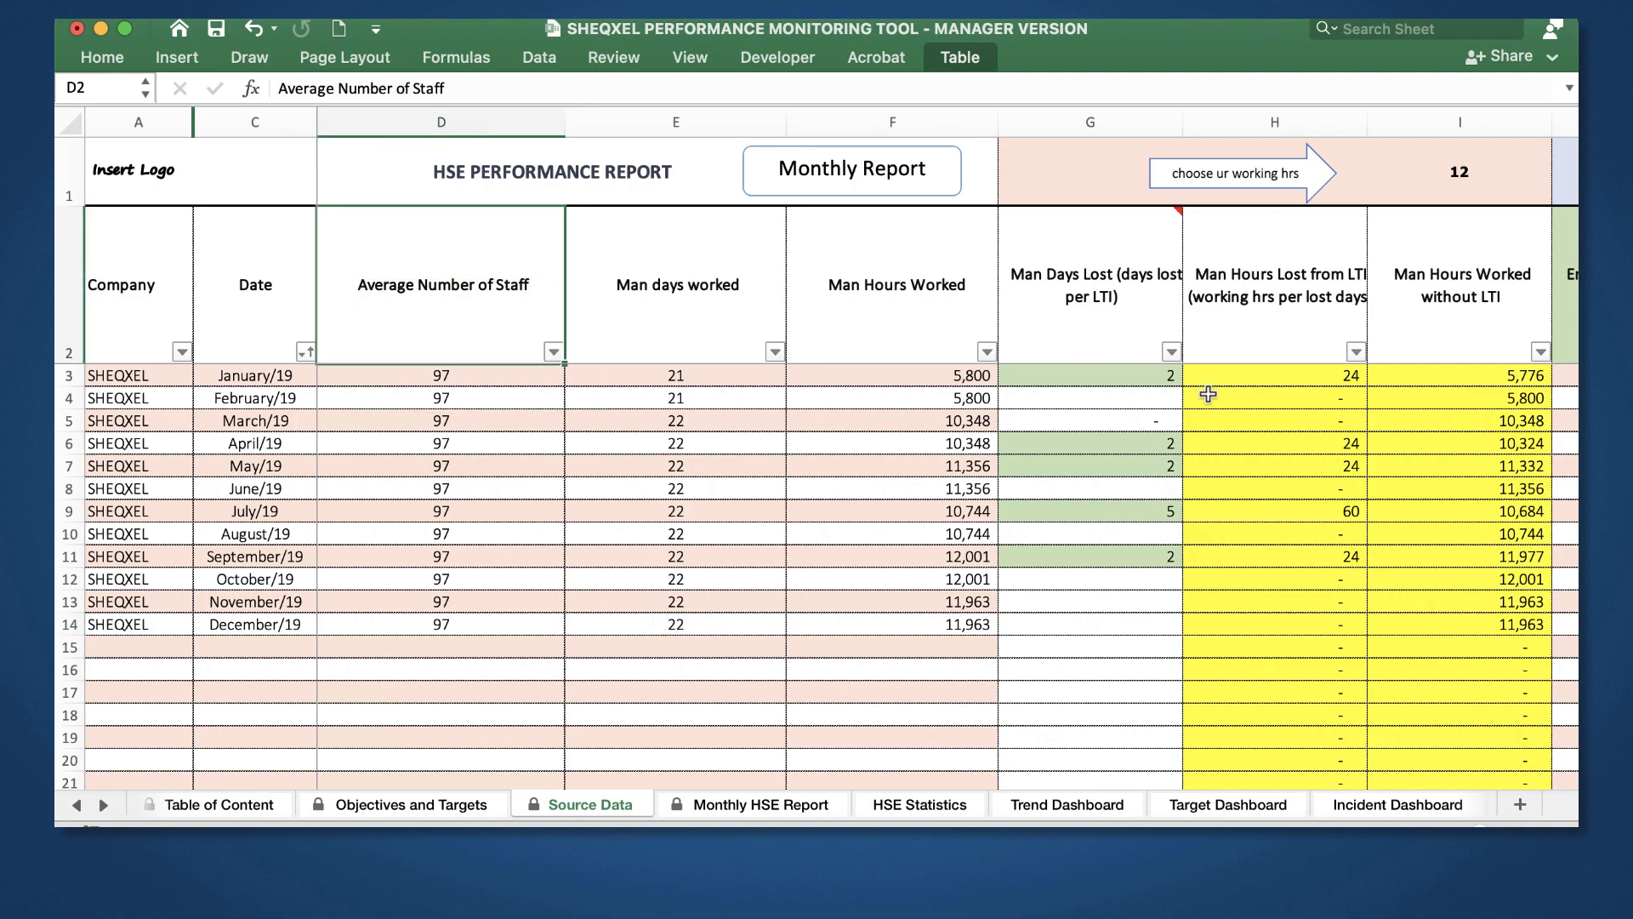
pyautogui.hscroll(10, 1203, 394)
pyautogui.hscroll(2, 1208, 394)
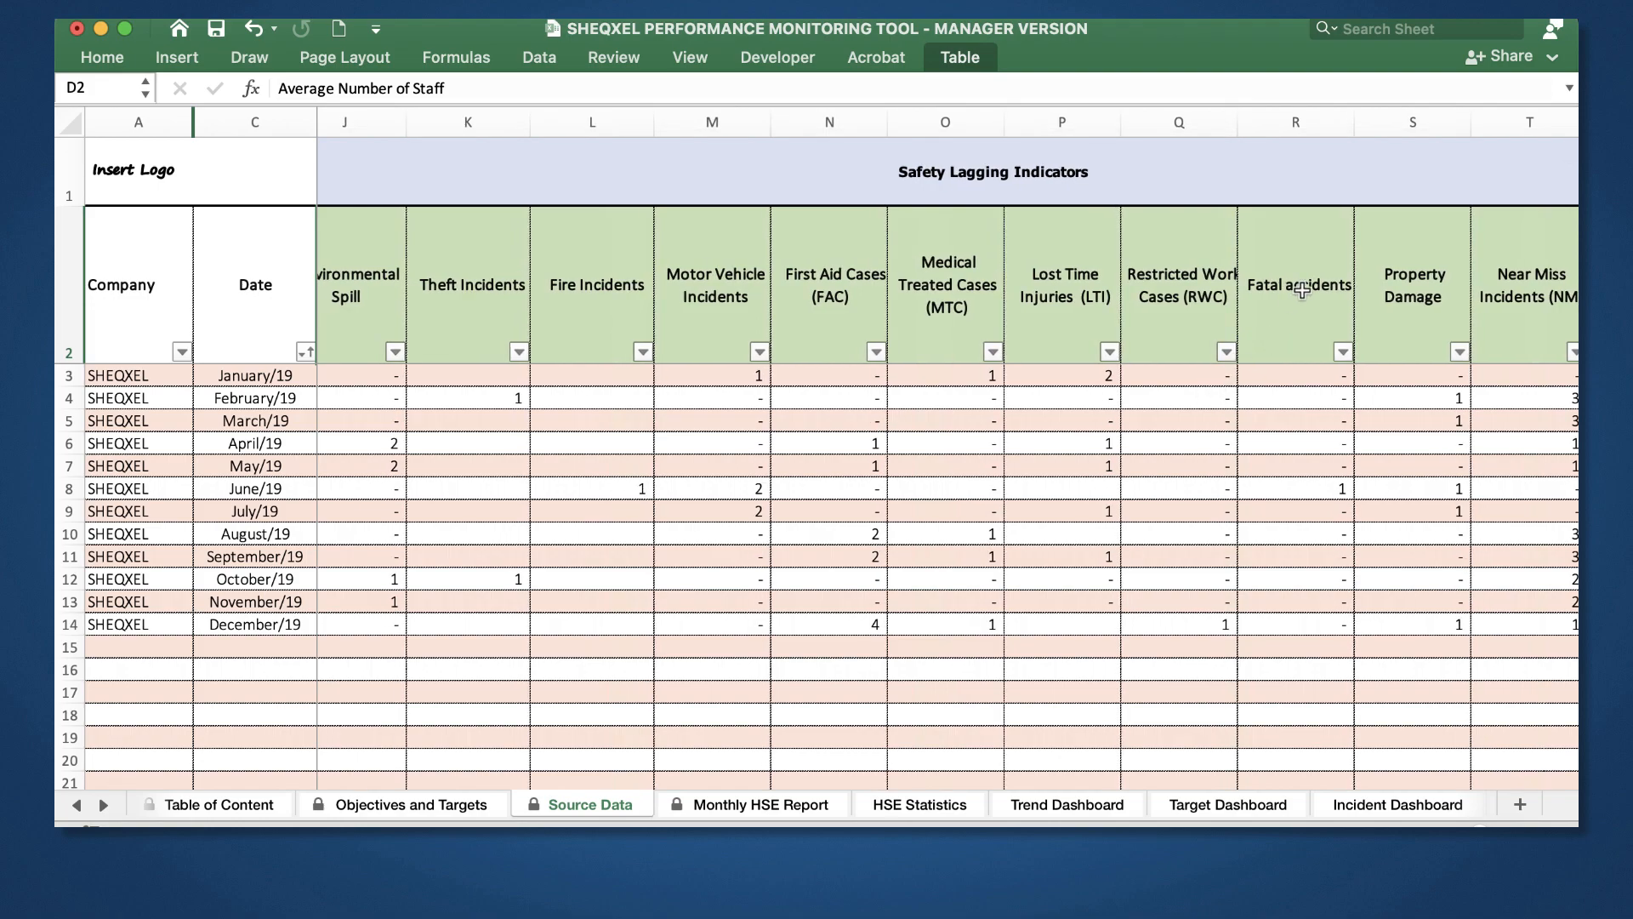
pyautogui.hscroll(1, 1301, 290)
pyautogui.hscroll(-3, 1301, 290)
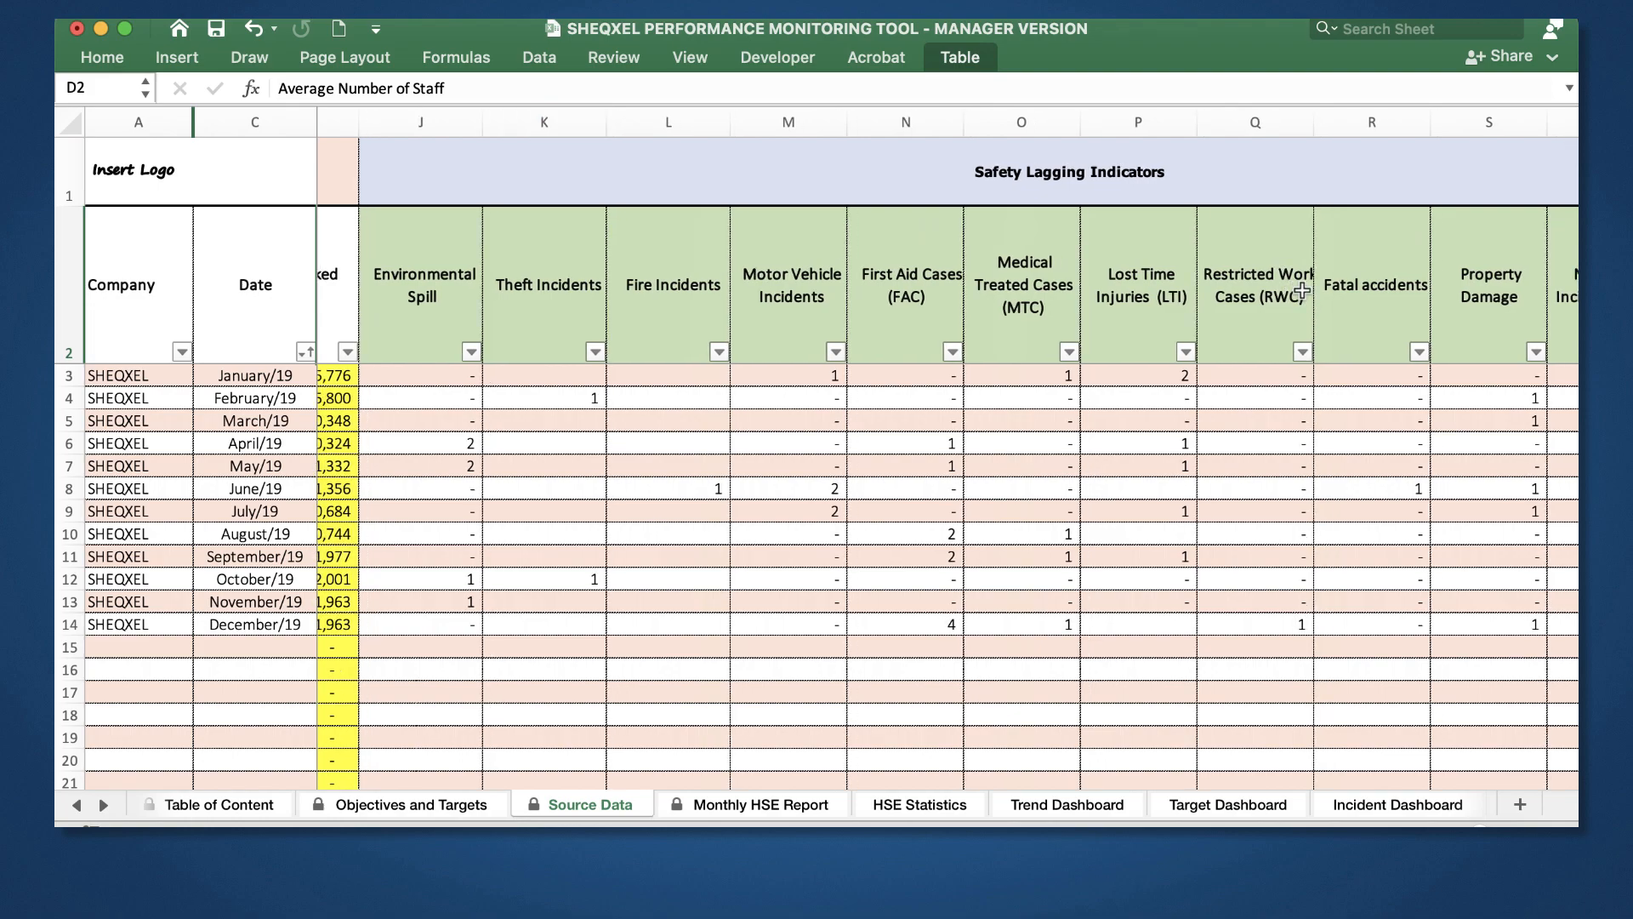
pyautogui.hscroll(3, 1068, 462)
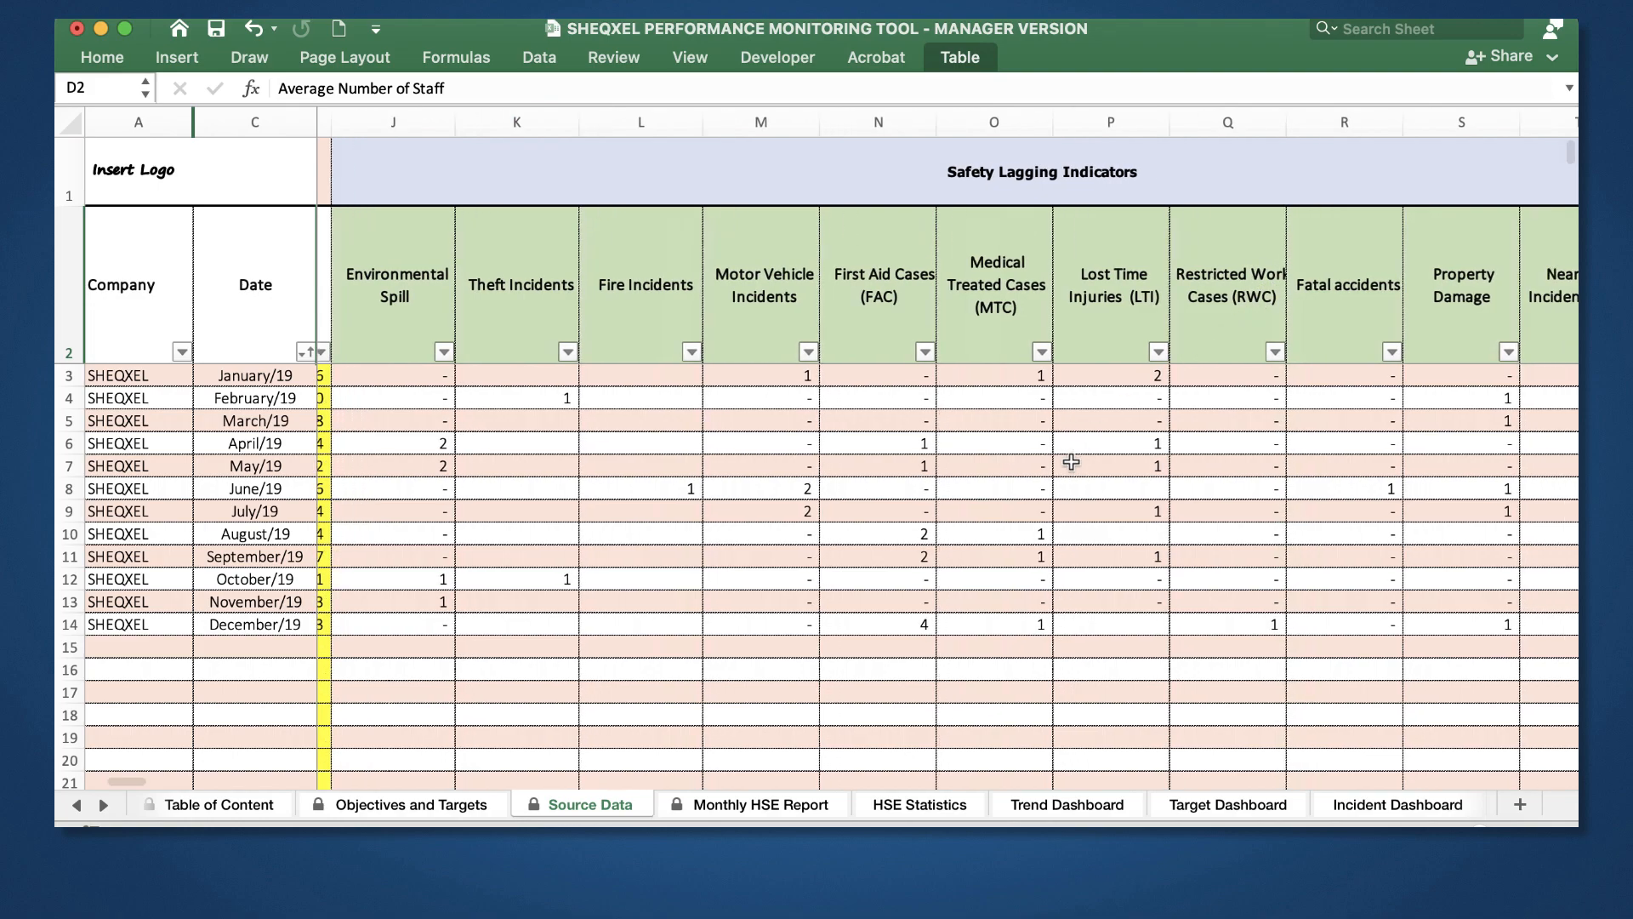
# Step: Examine the Safety leading Indicators columns, from Toolbox Talks (TBT) through Trainings and Safety Awards
pyautogui.hscroll(8, 1070, 462)
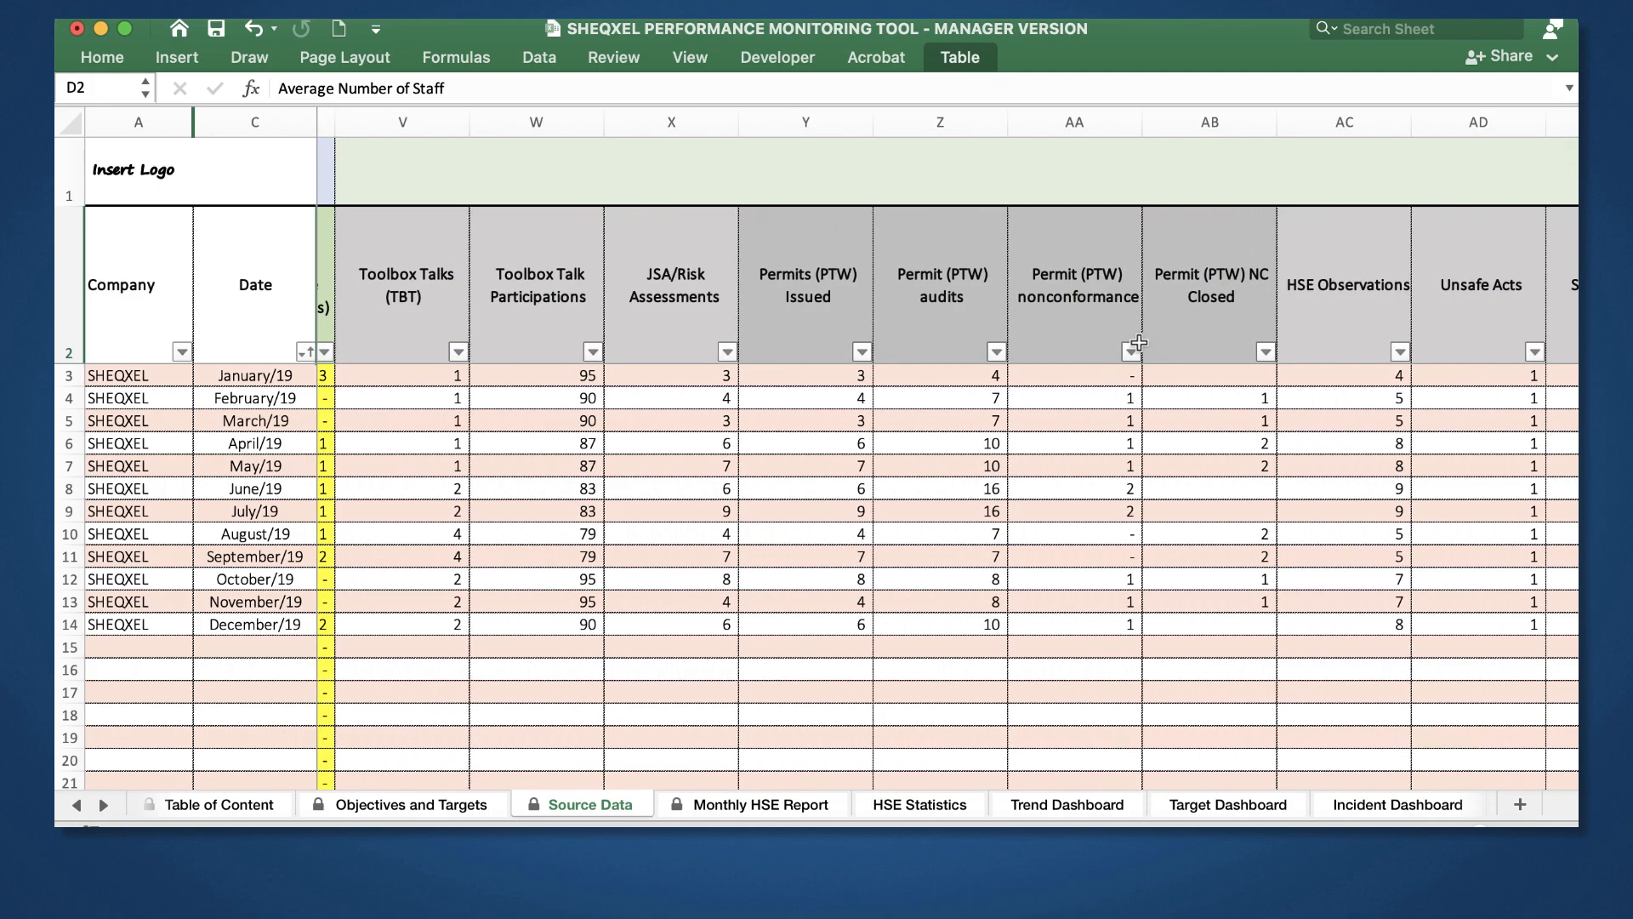
pyautogui.click(1003, 487)
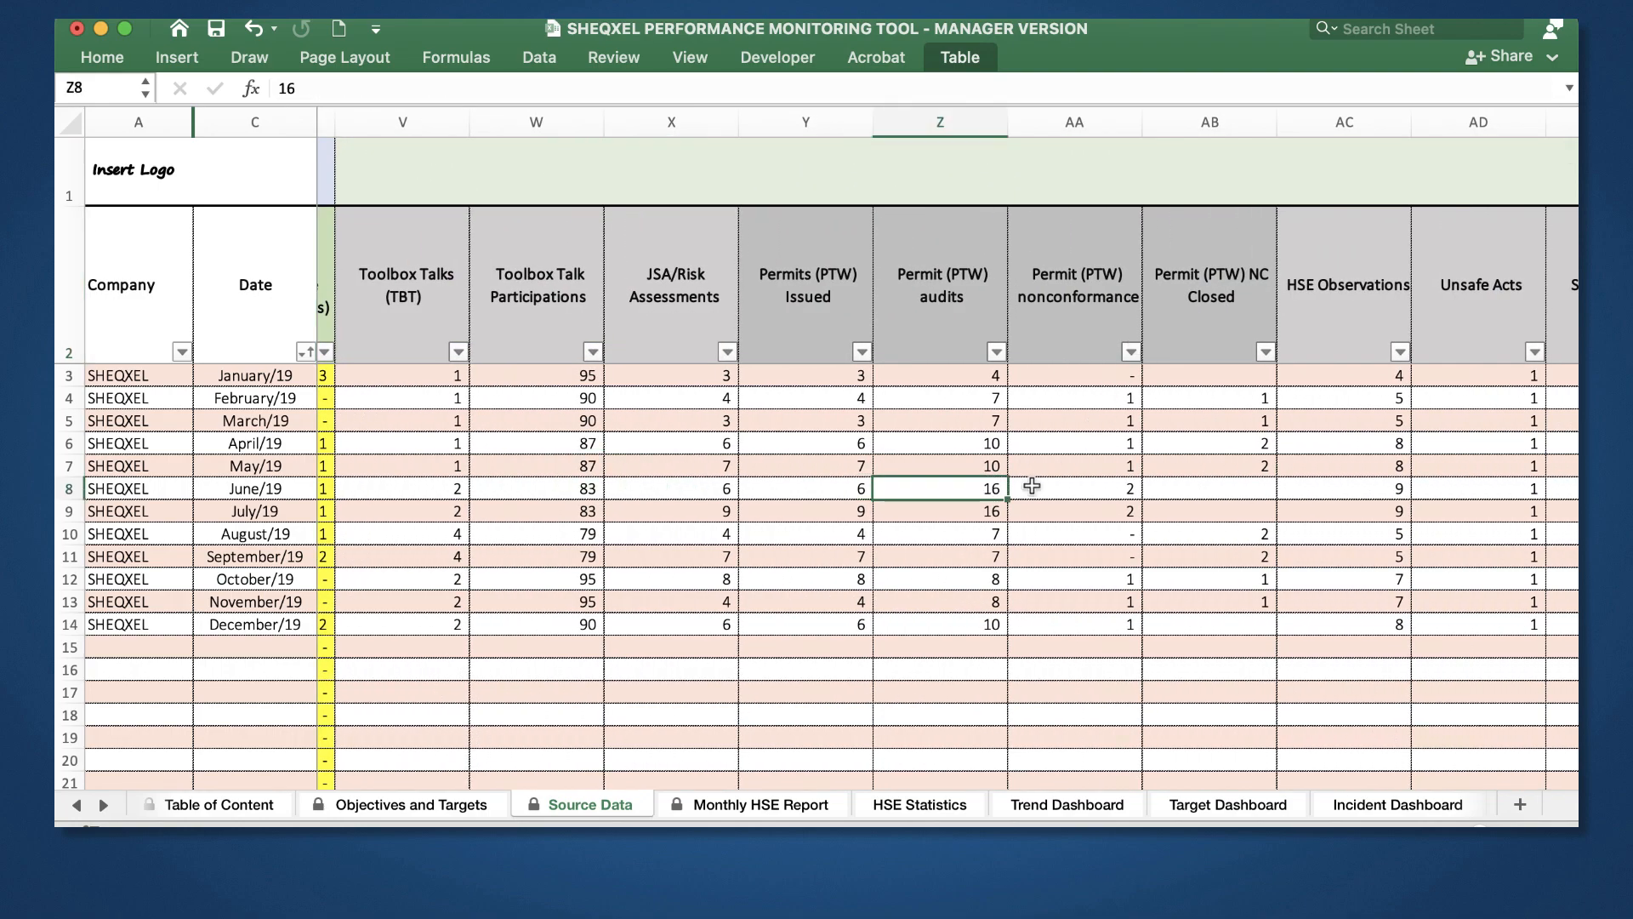
pyautogui.hscroll(3, 1032, 485)
pyautogui.hscroll(12, 1032, 486)
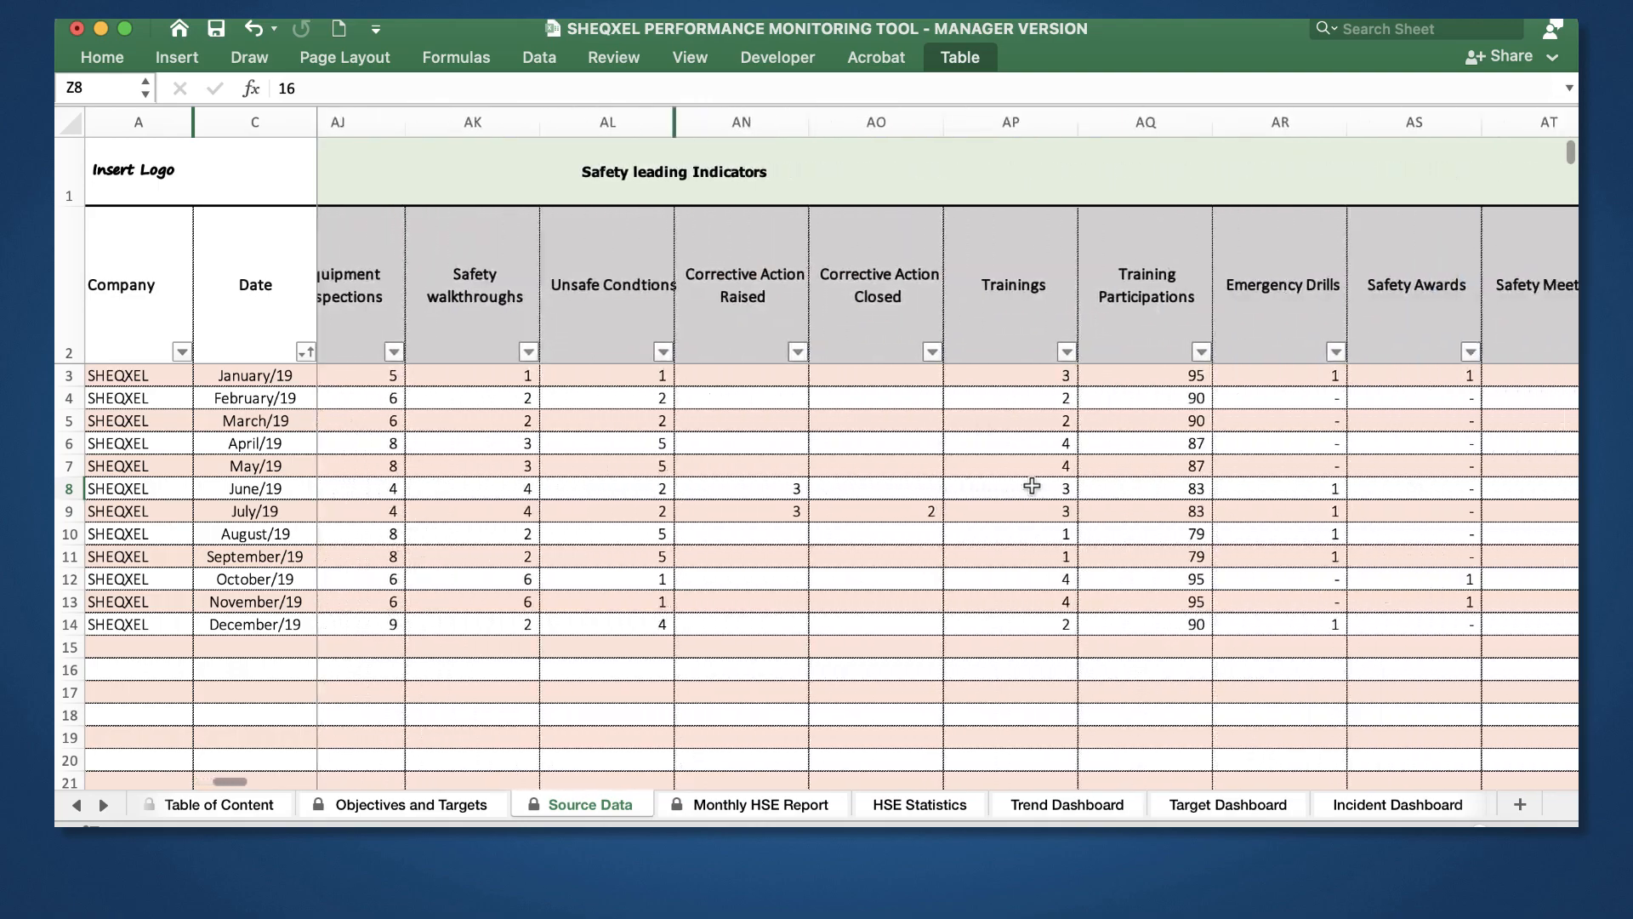
# Step: Examine the Road Traffic Indicators and the Environmental Indicators columns through Fuel Consumption
pyautogui.hscroll(10, 1032, 485)
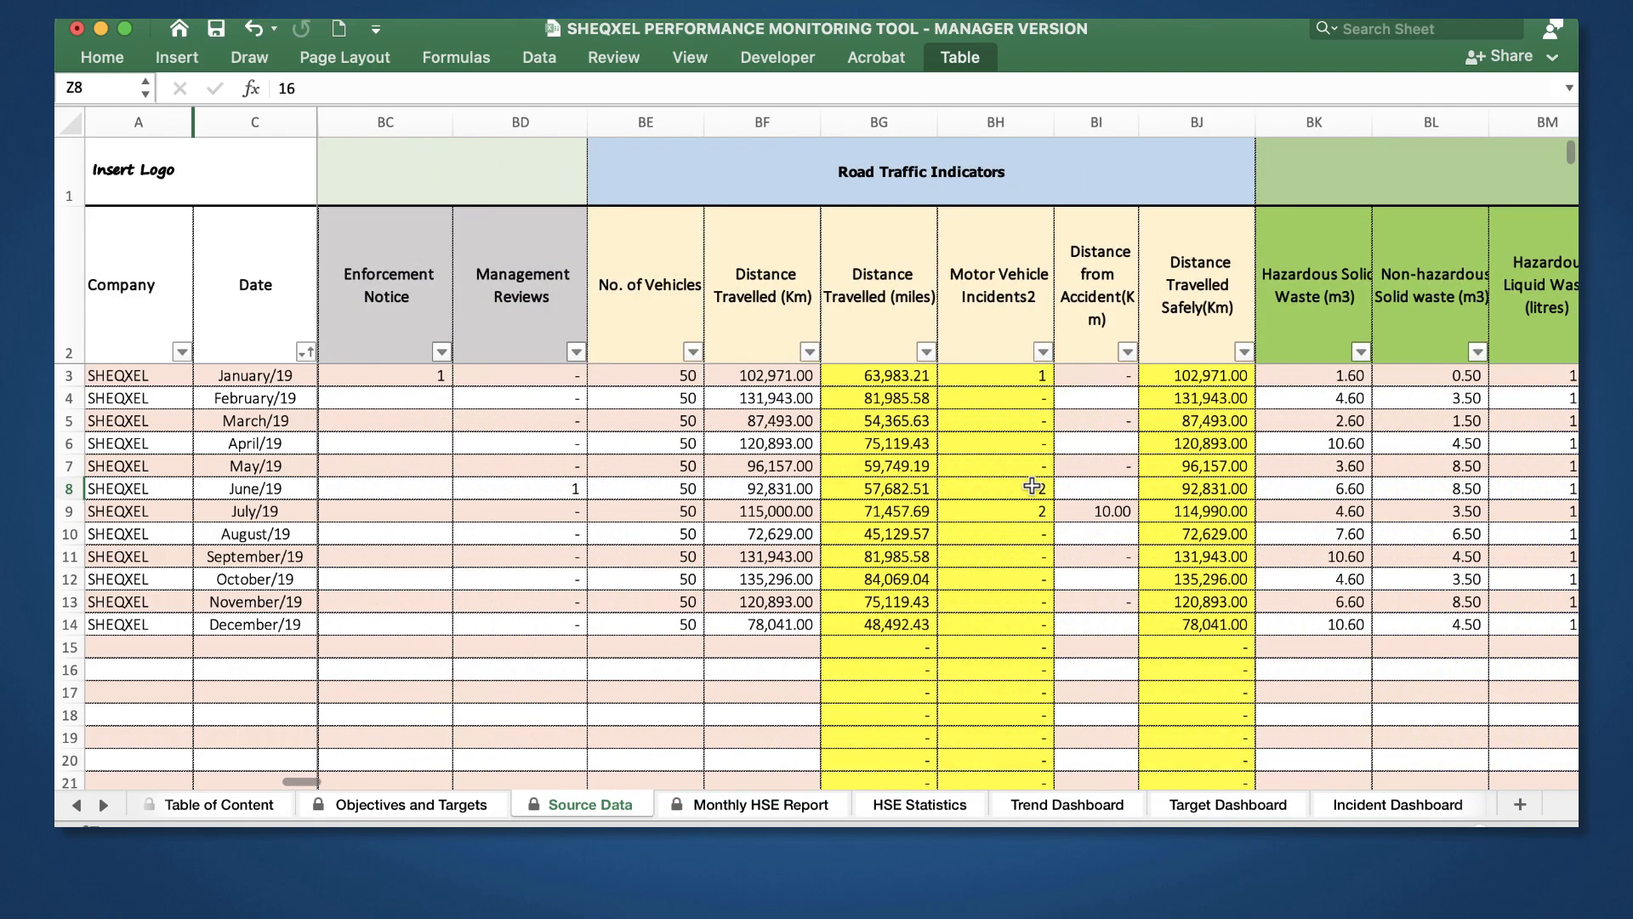
pyautogui.hscroll(2, 1032, 486)
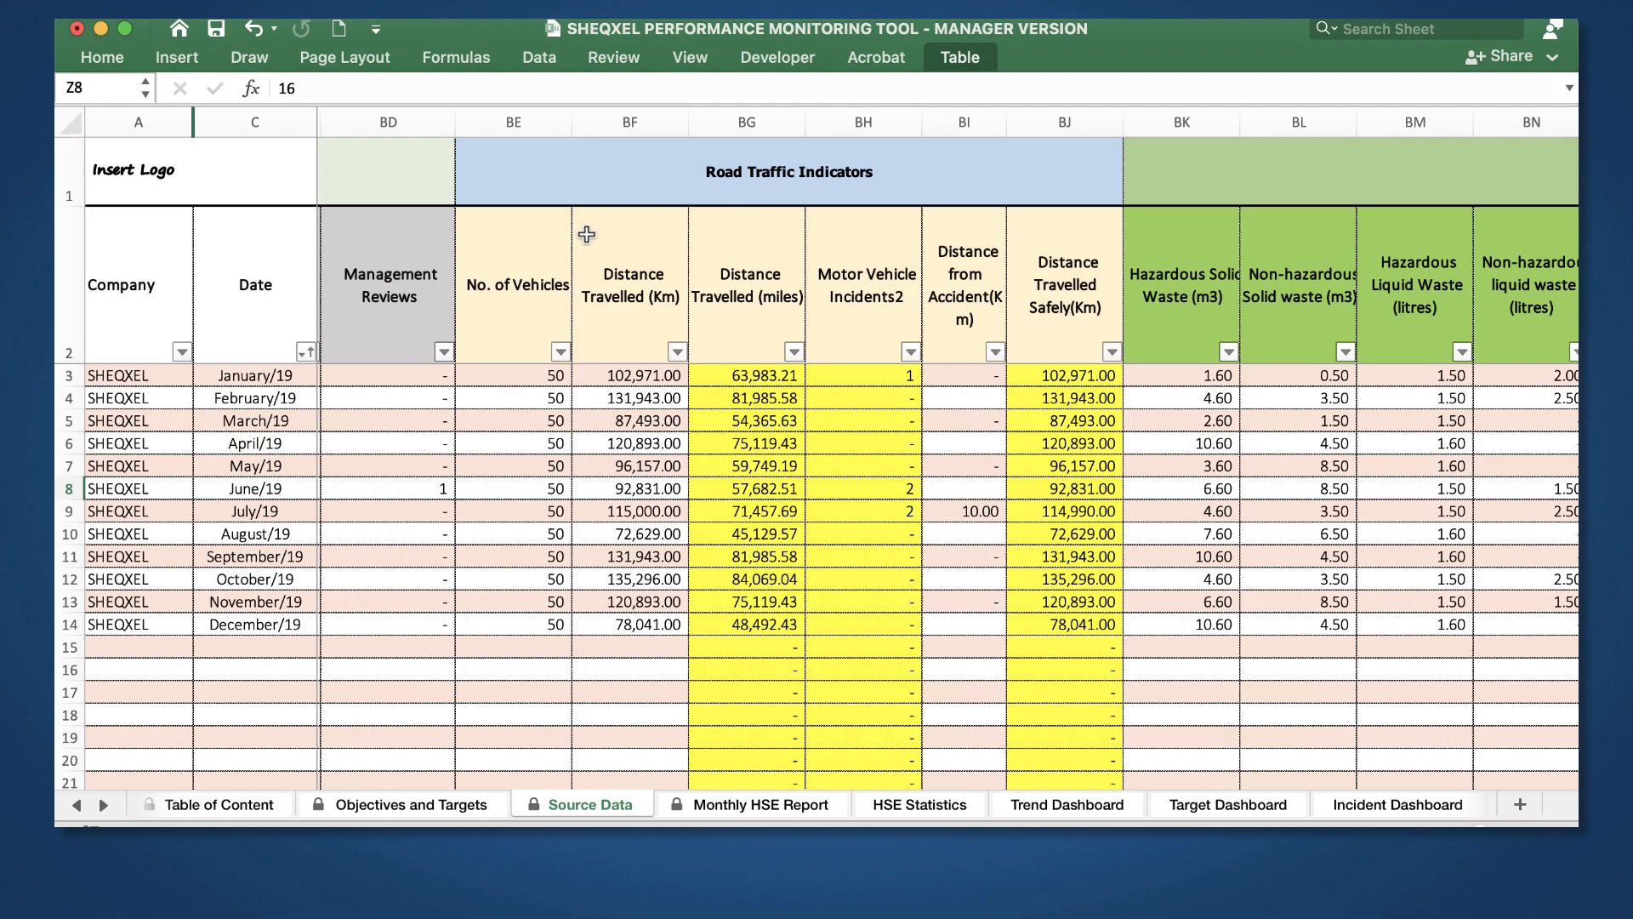
pyautogui.hscroll(5, 846, 446)
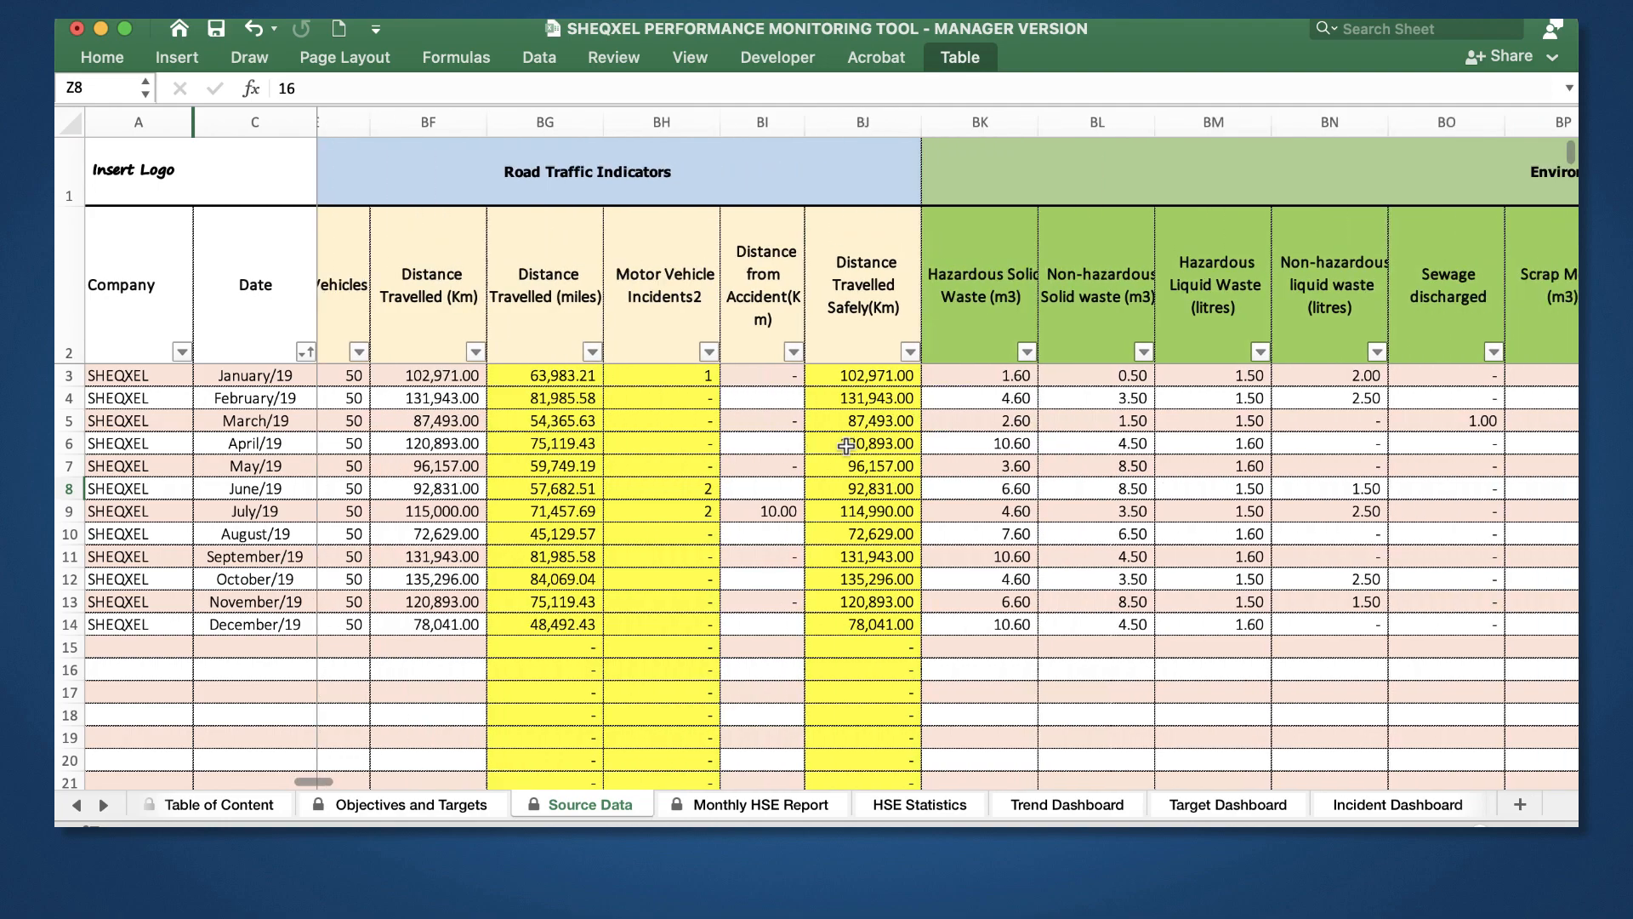
pyautogui.hscroll(3, 845, 446)
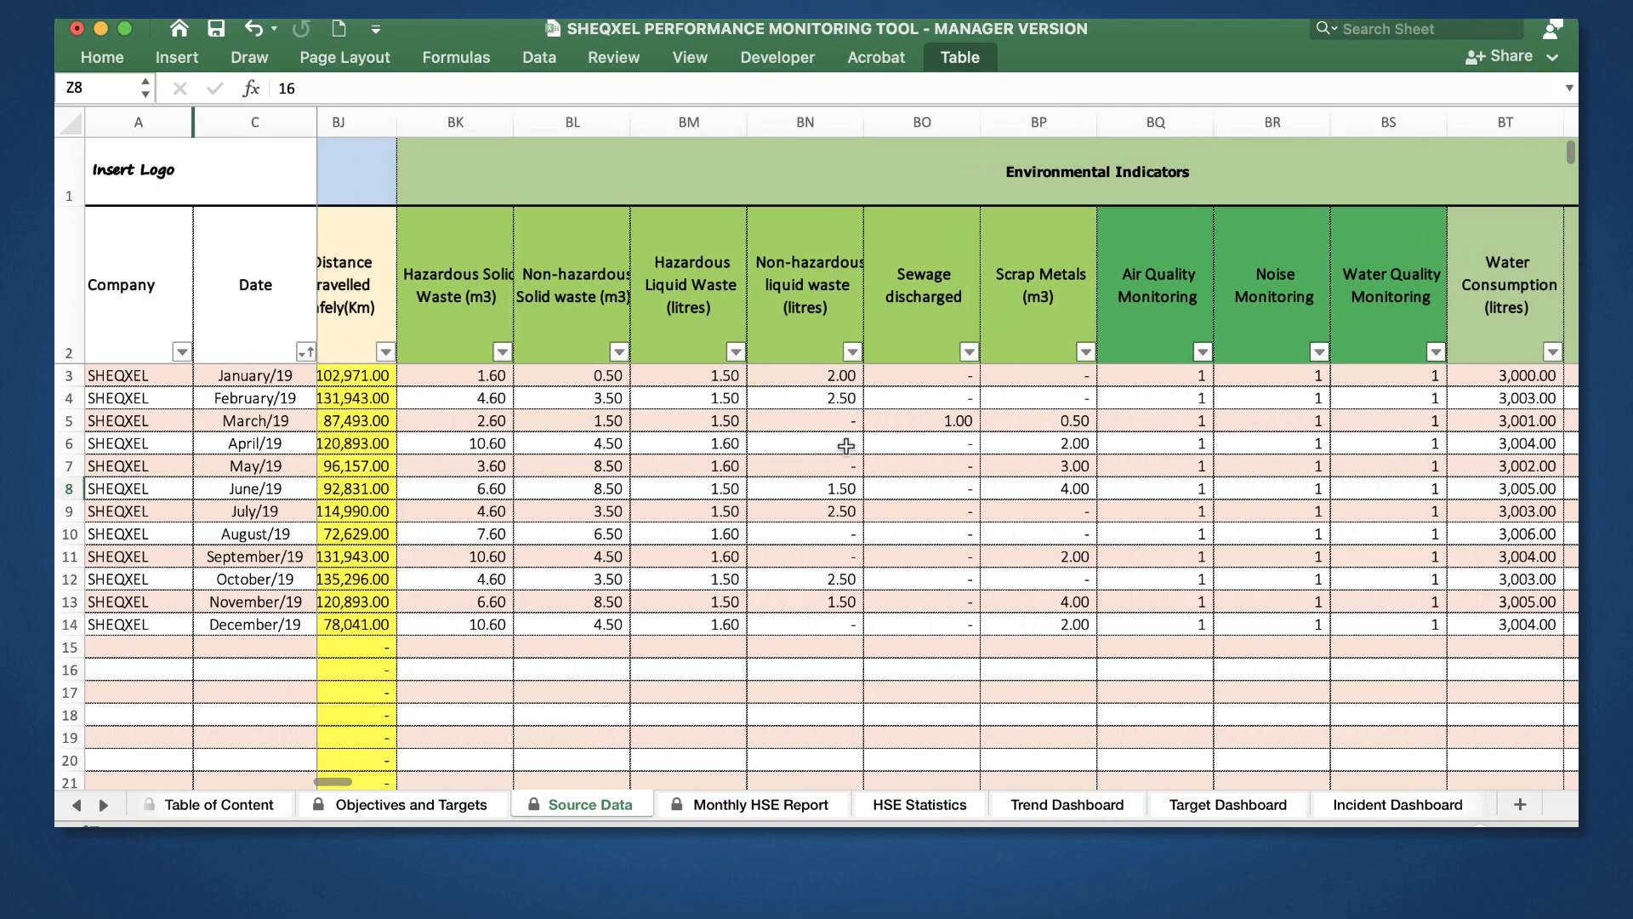
pyautogui.hscroll(2, 845, 446)
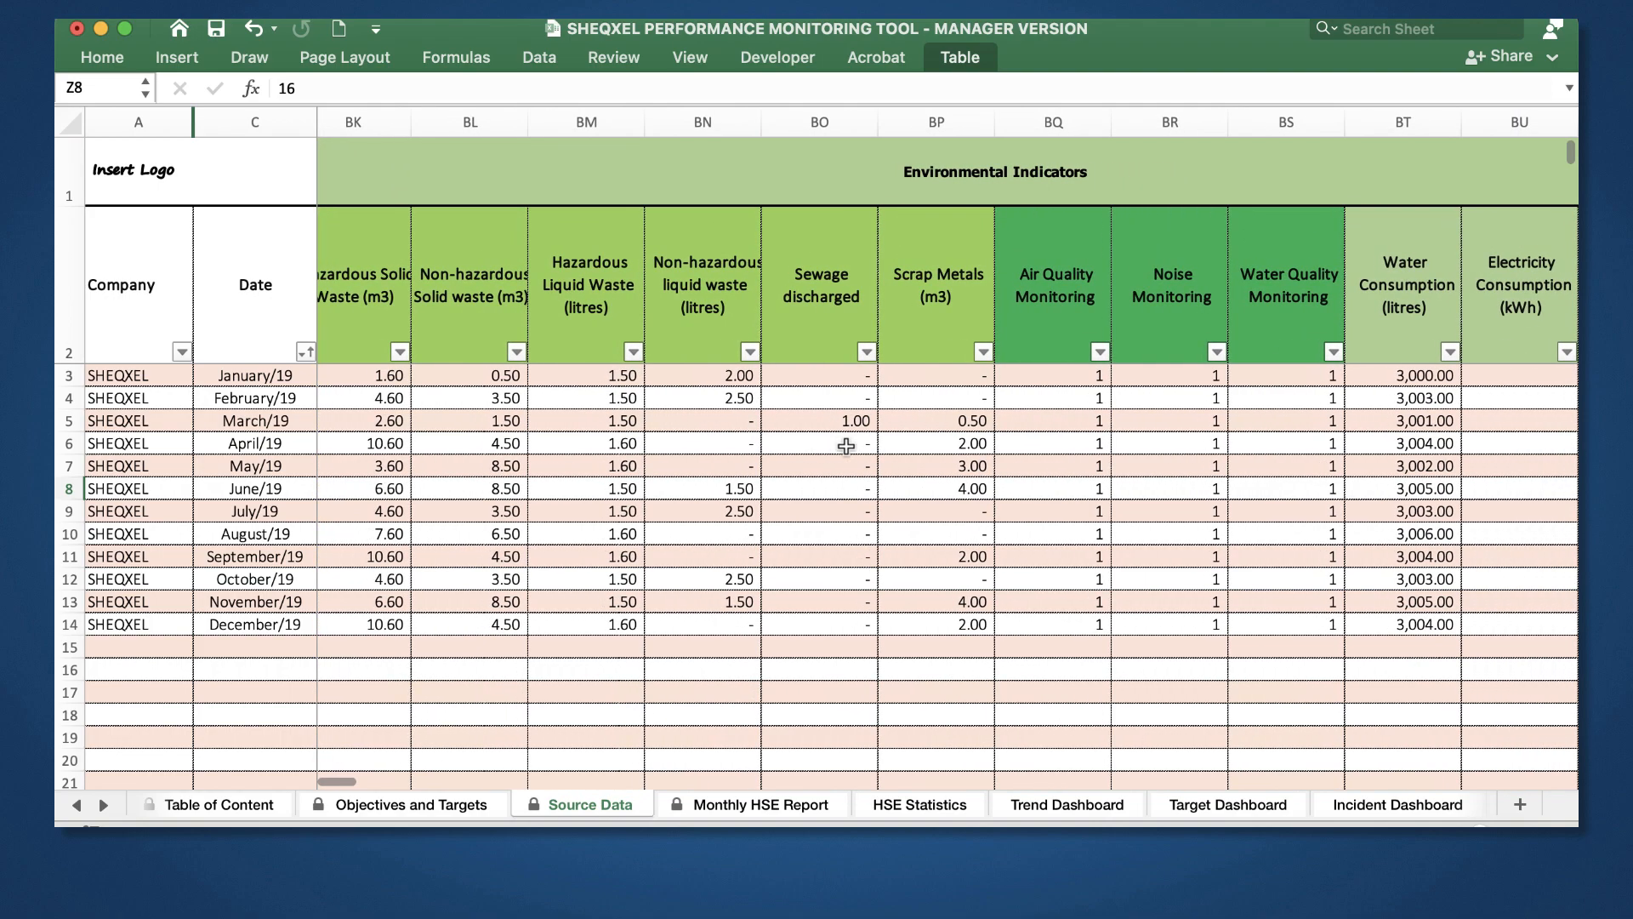
pyautogui.hscroll(-1, 846, 445)
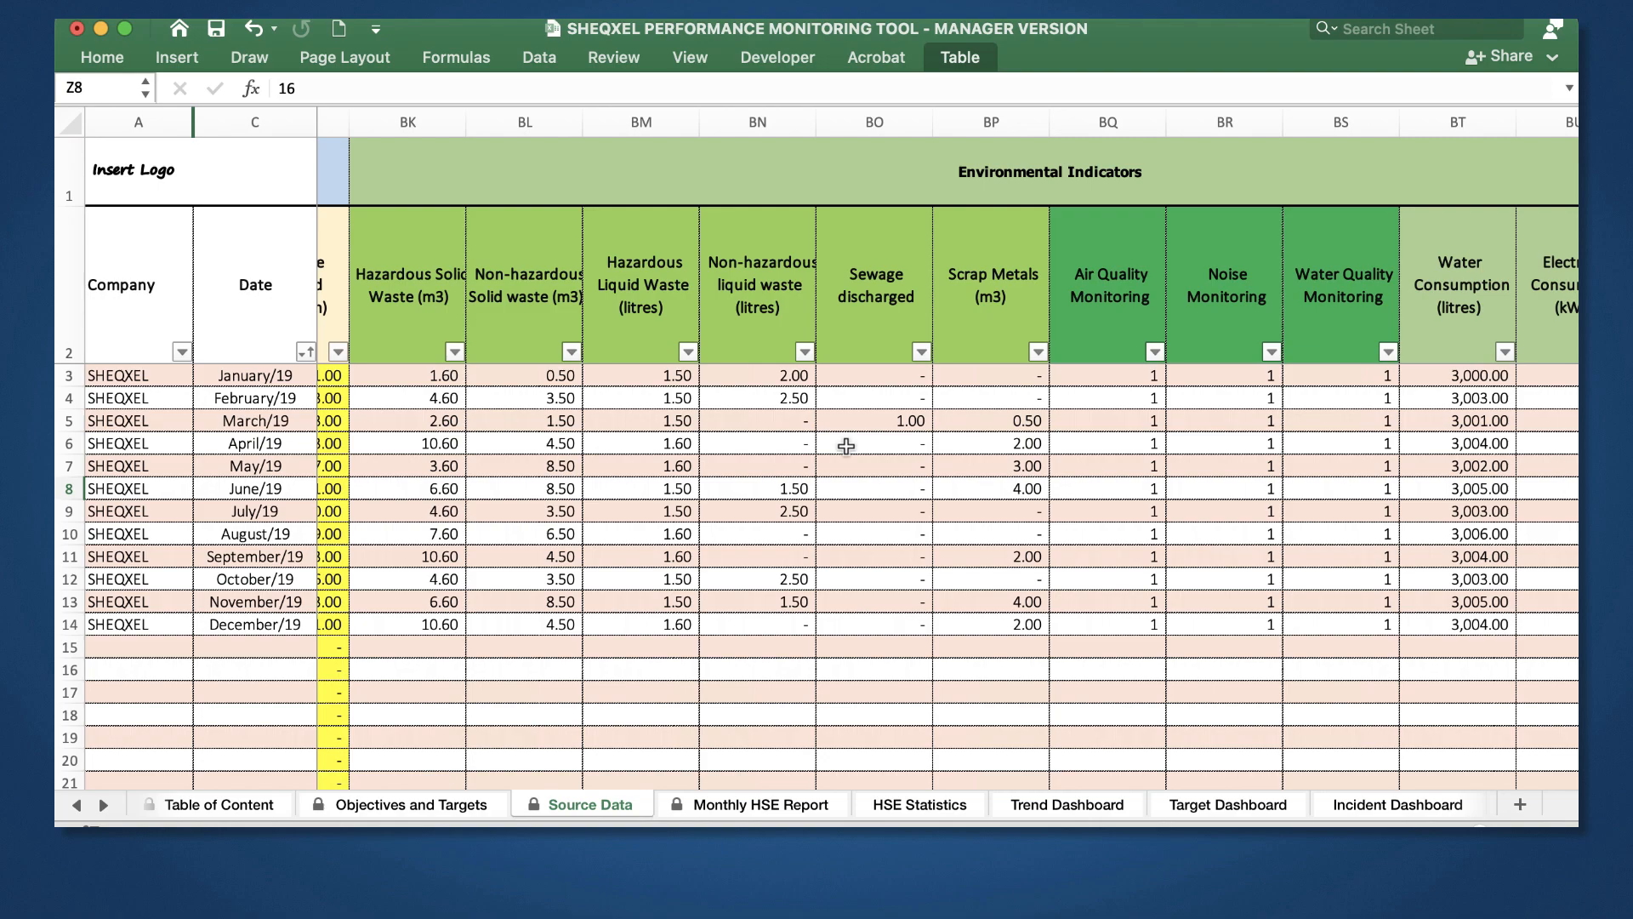
pyautogui.hscroll(5, 1018, 504)
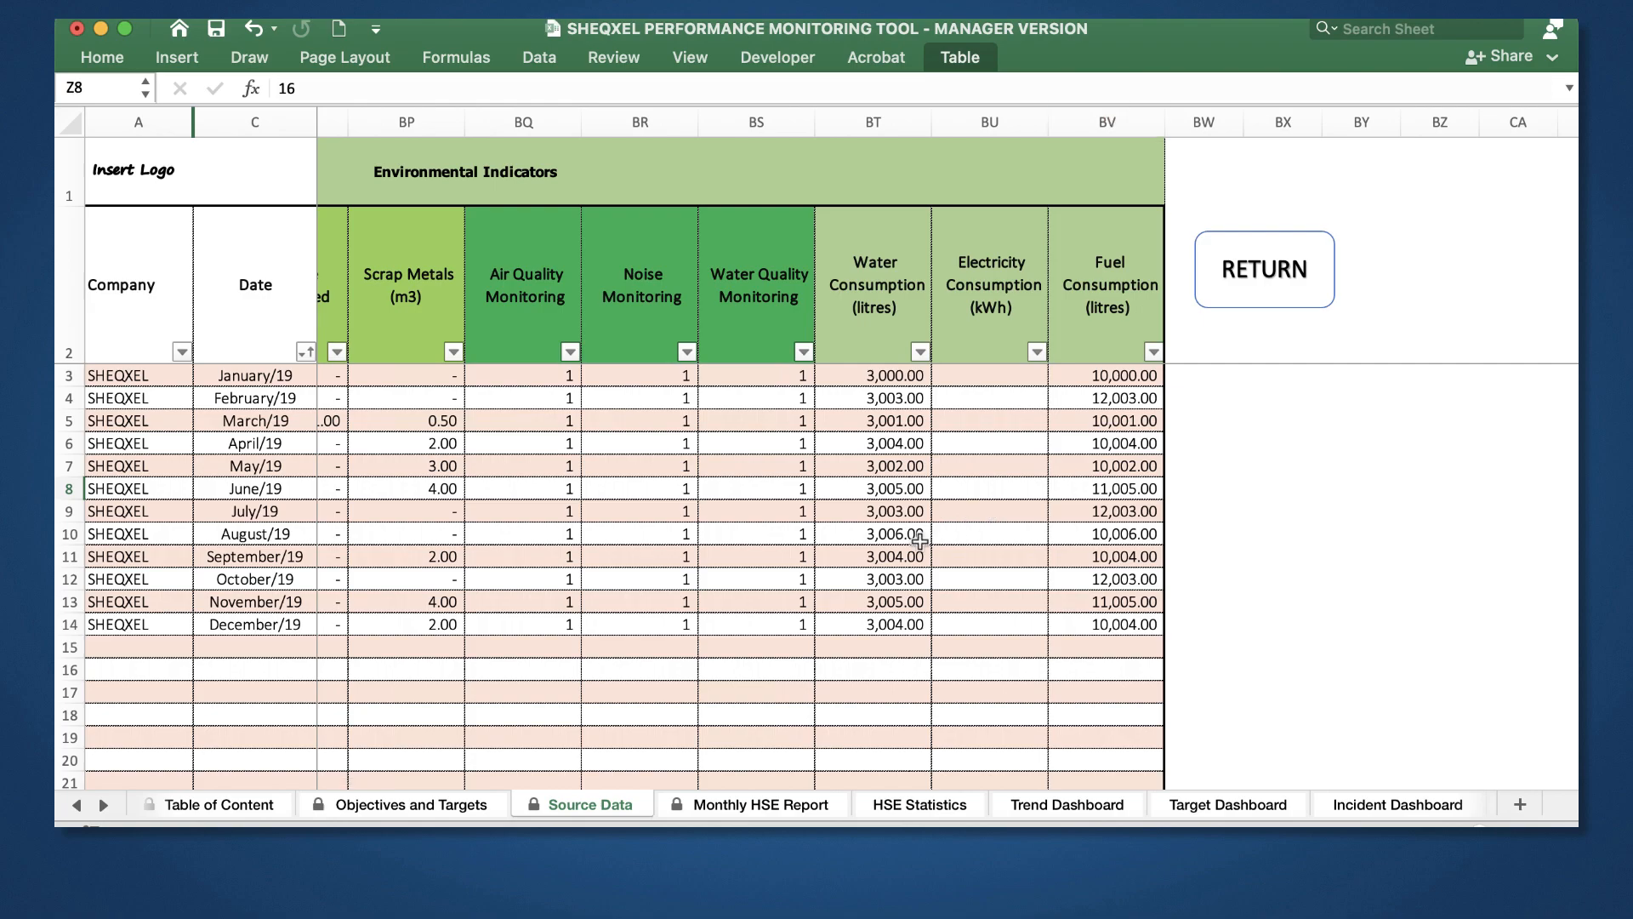
pyautogui.hscroll(-1, 920, 541)
pyautogui.hscroll(-1, 920, 541)
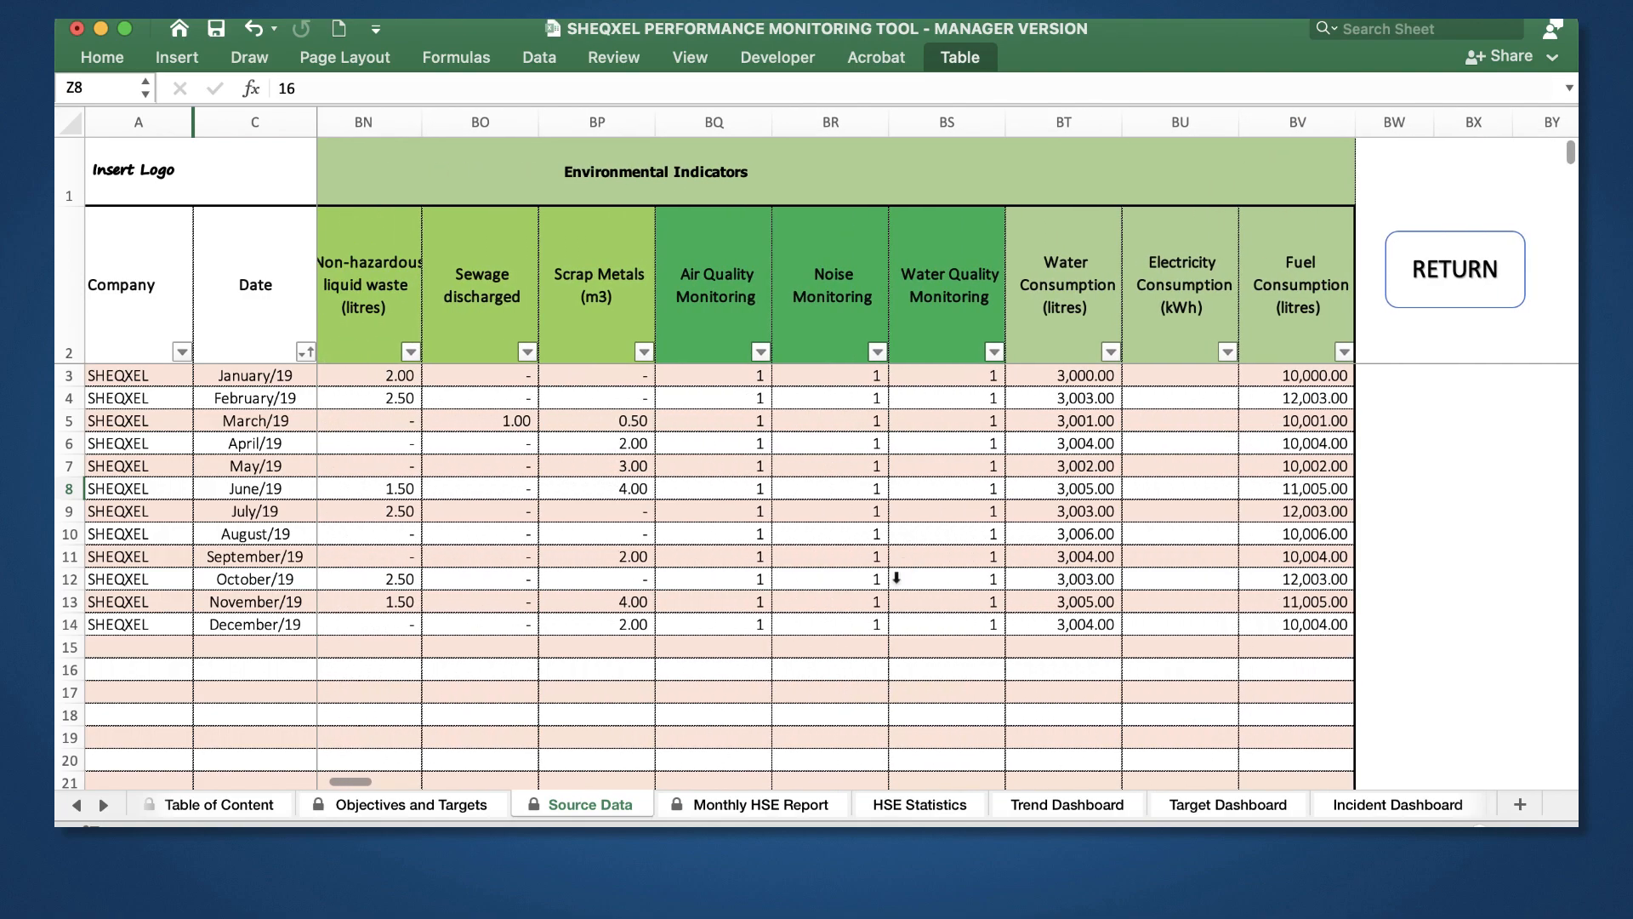
# Step: Return to the first columns of the Source Data table and look over its monthly rows
pyautogui.hscroll(-8, 854, 638)
pyautogui.hscroll(-15, 854, 637)
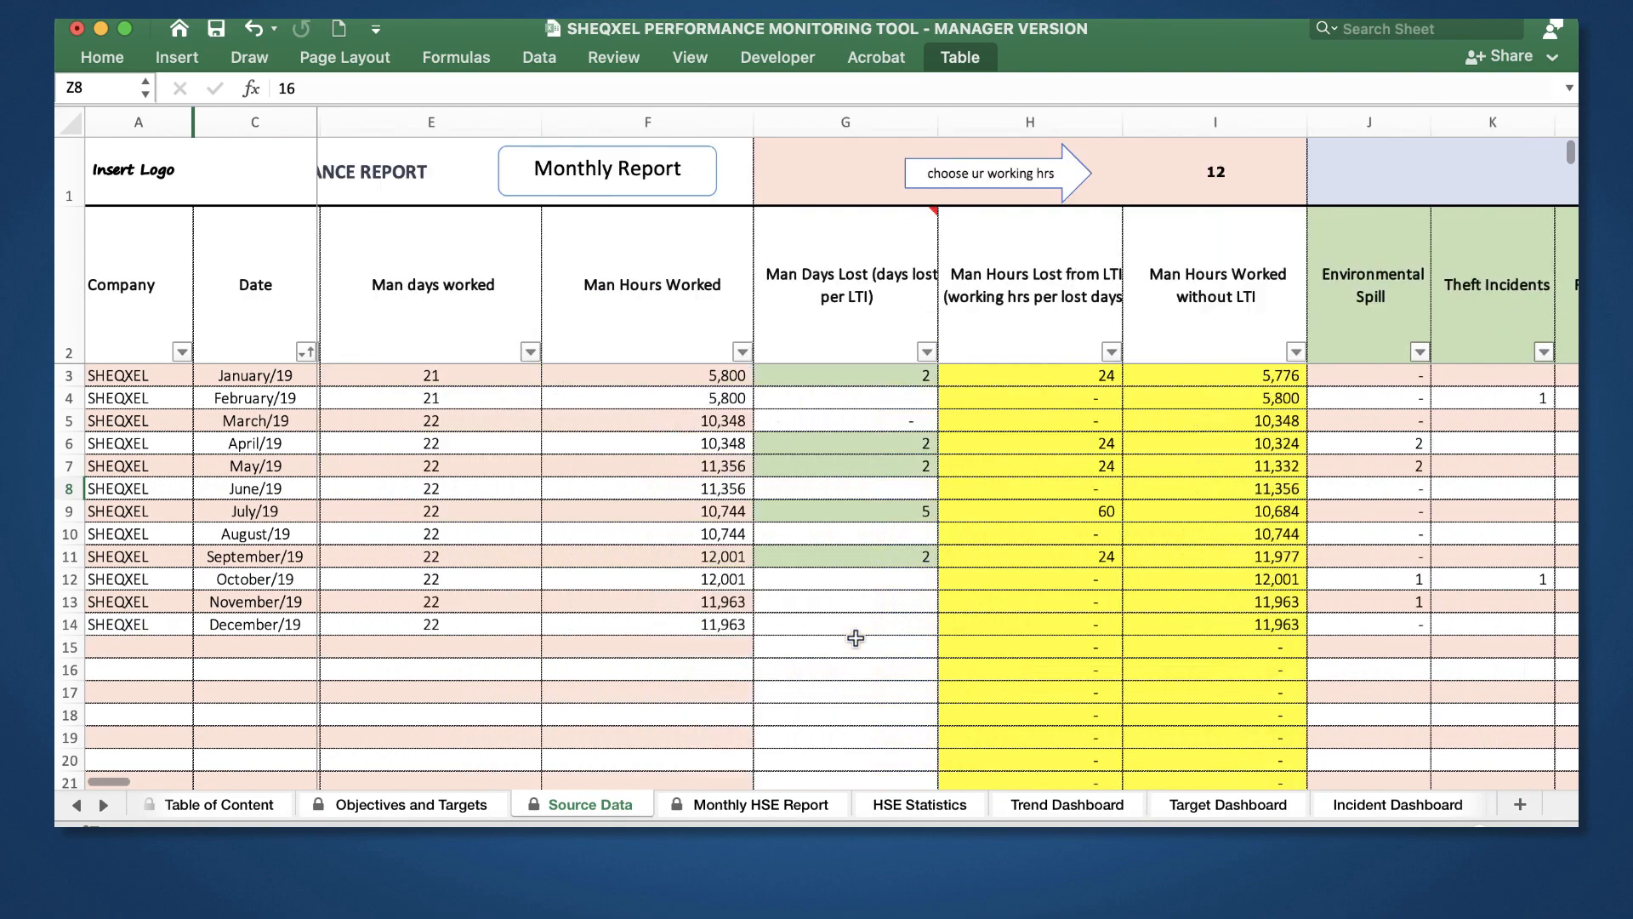
pyautogui.scroll(-5, 853, 638)
pyautogui.scroll(5, 856, 638)
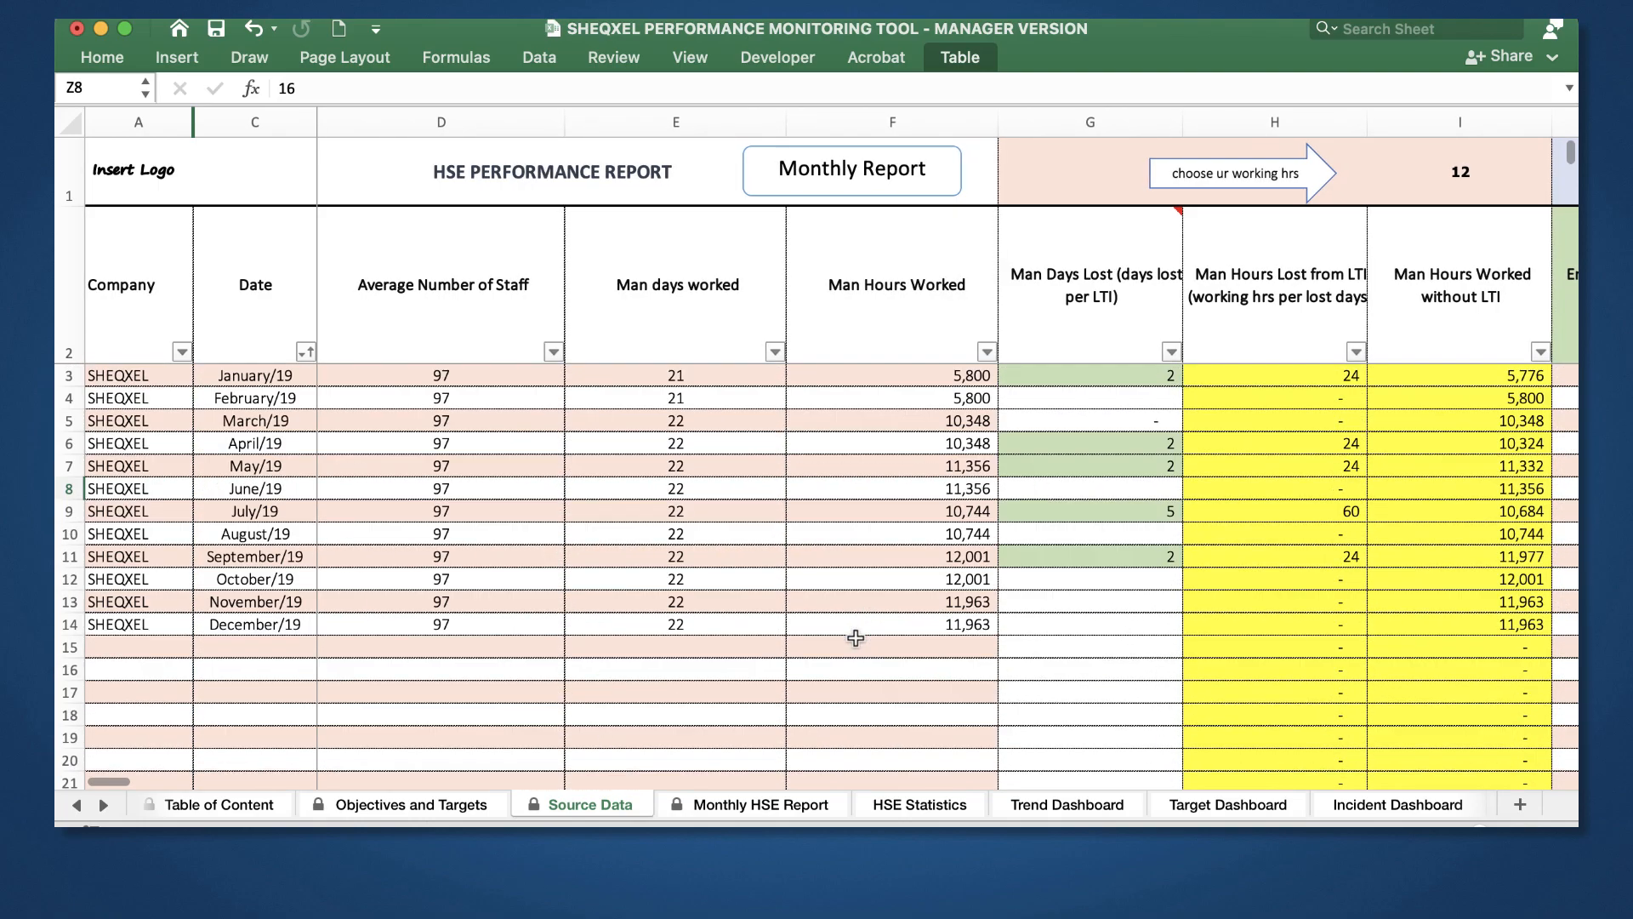
# Step: Open the Monthly HSE Report sheet and highlight its general figures from Date to TRC Free Days, including Last LTI
pyautogui.click(743, 808)
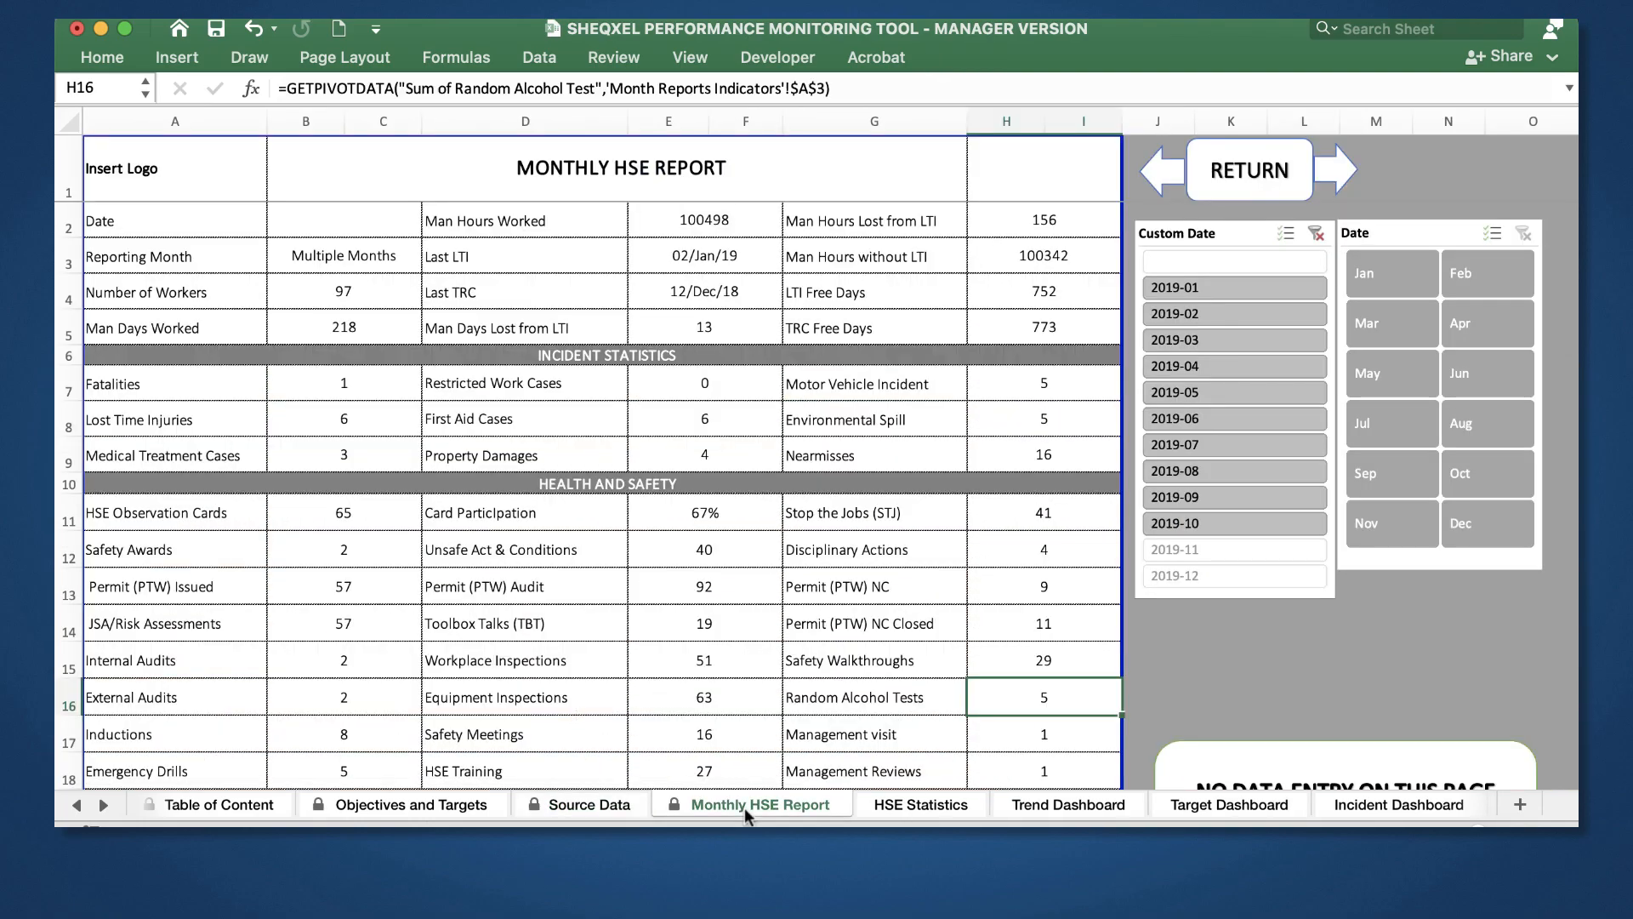
pyautogui.scroll(-2, 760, 605)
pyautogui.scroll(2, 760, 511)
pyautogui.moveTo(195, 219); pyautogui.dragTo(1073, 321)
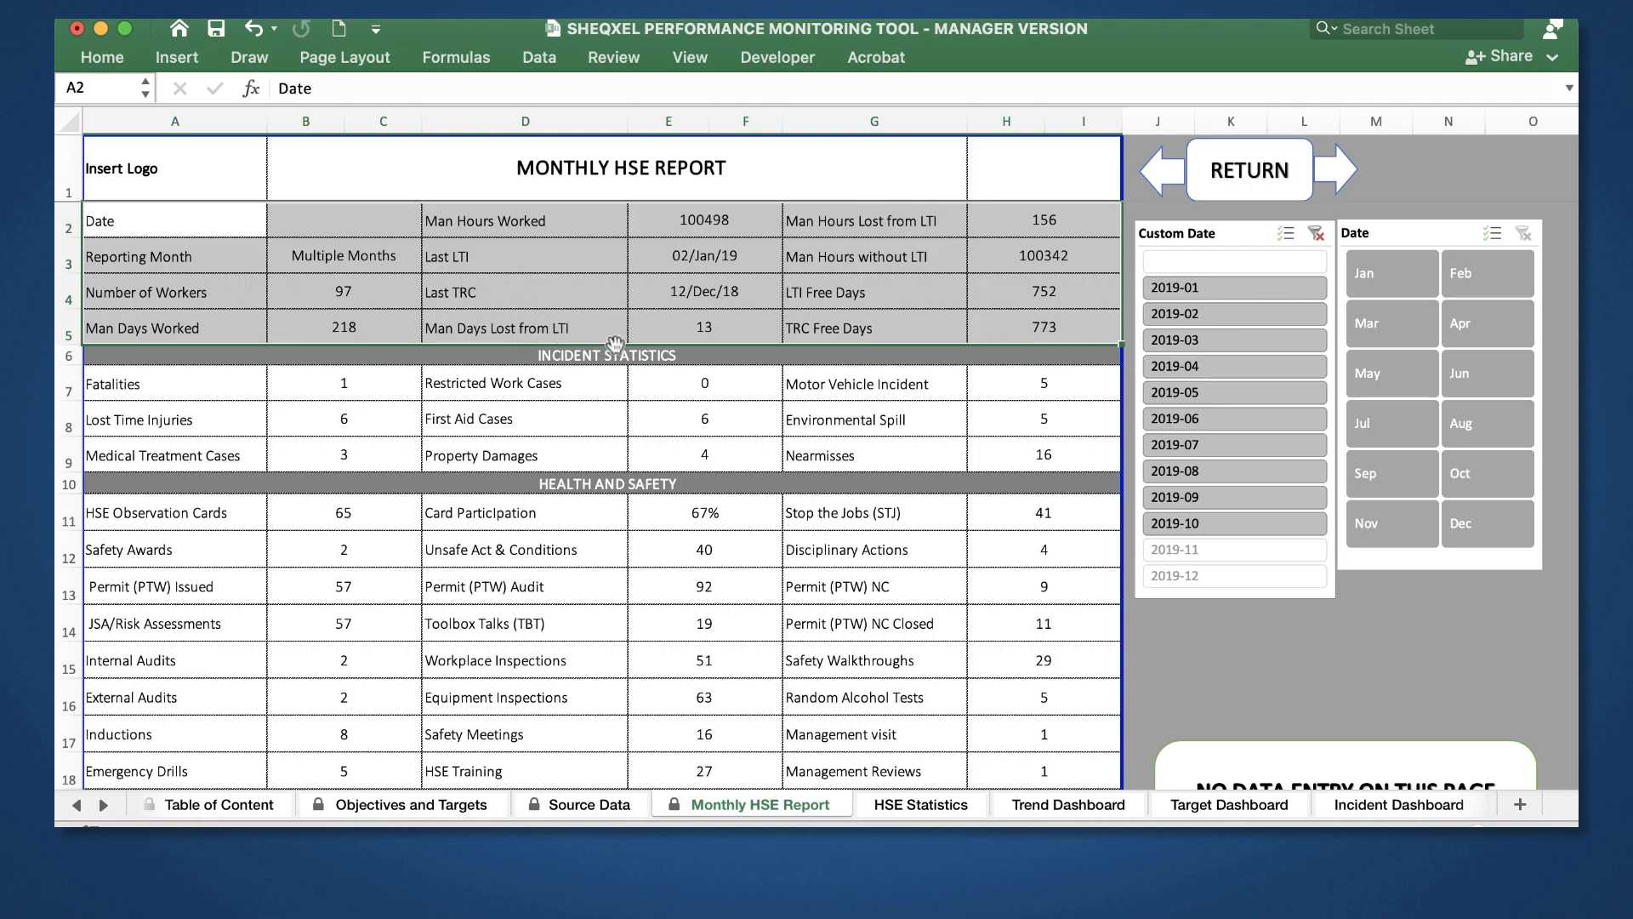
pyautogui.hscroll(2, 732, 348)
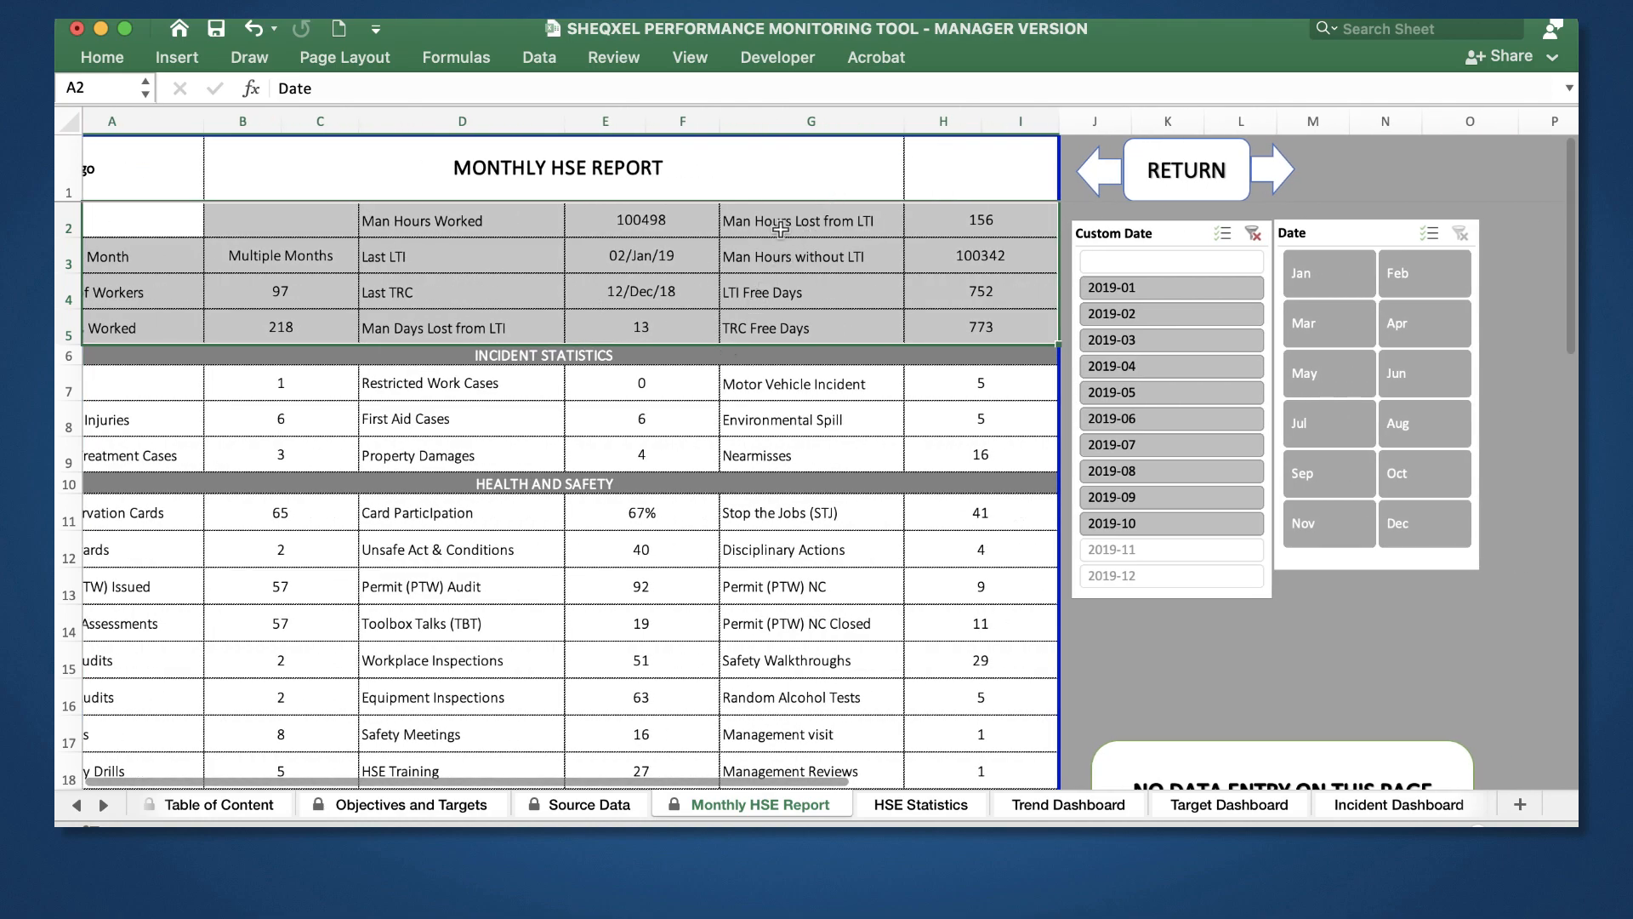
pyautogui.hscroll(-2, 671, 351)
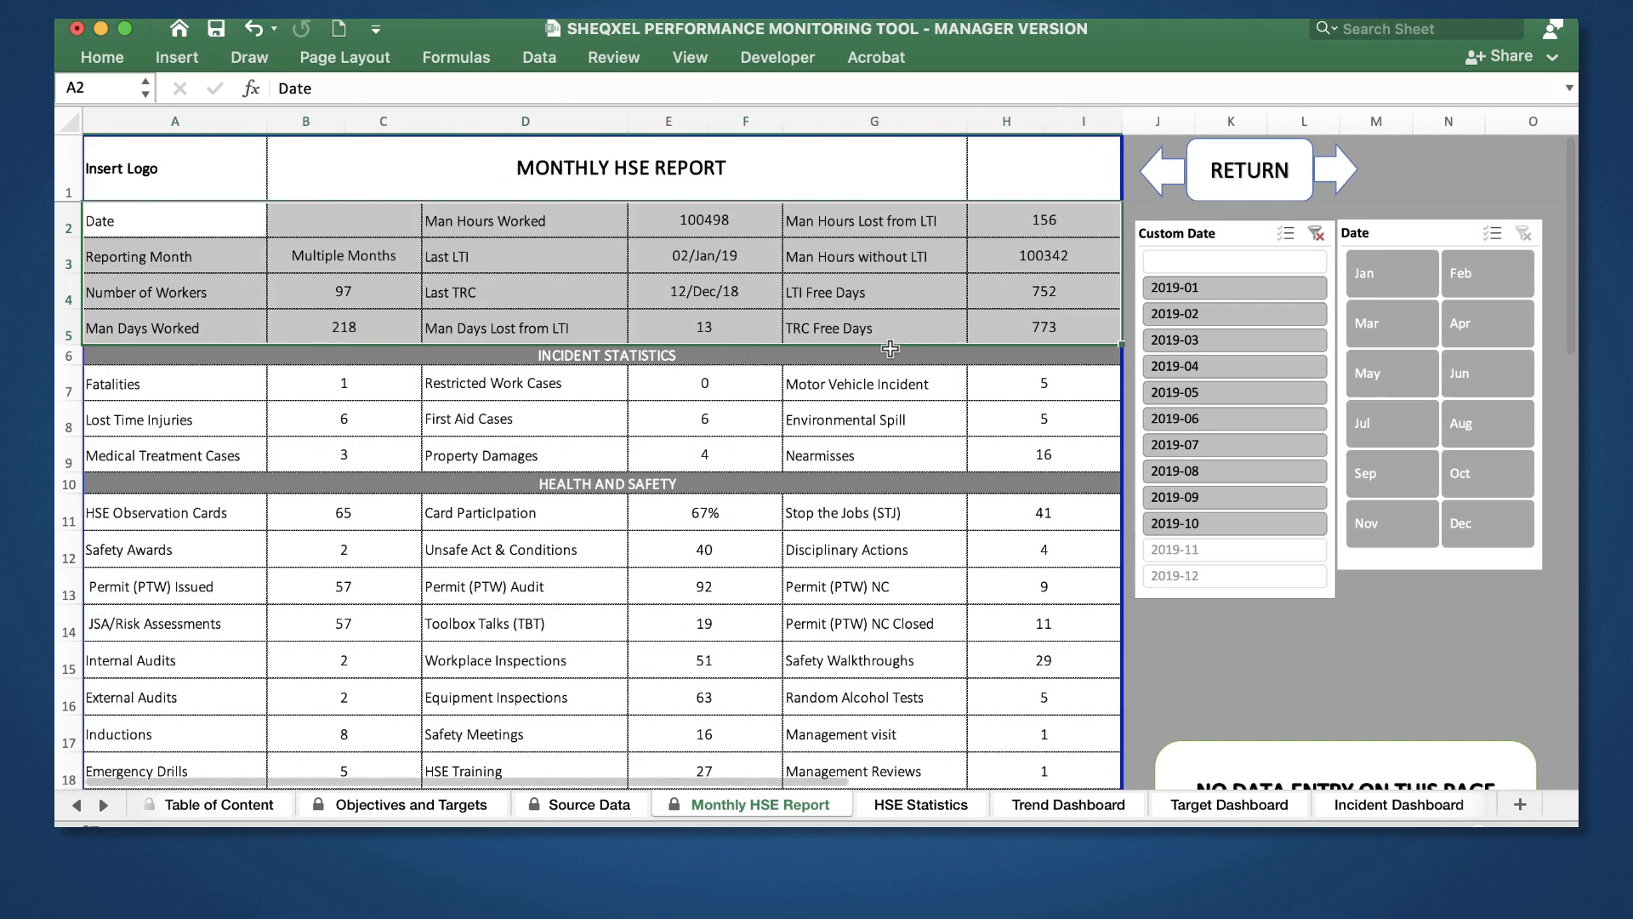
pyautogui.click(540, 255)
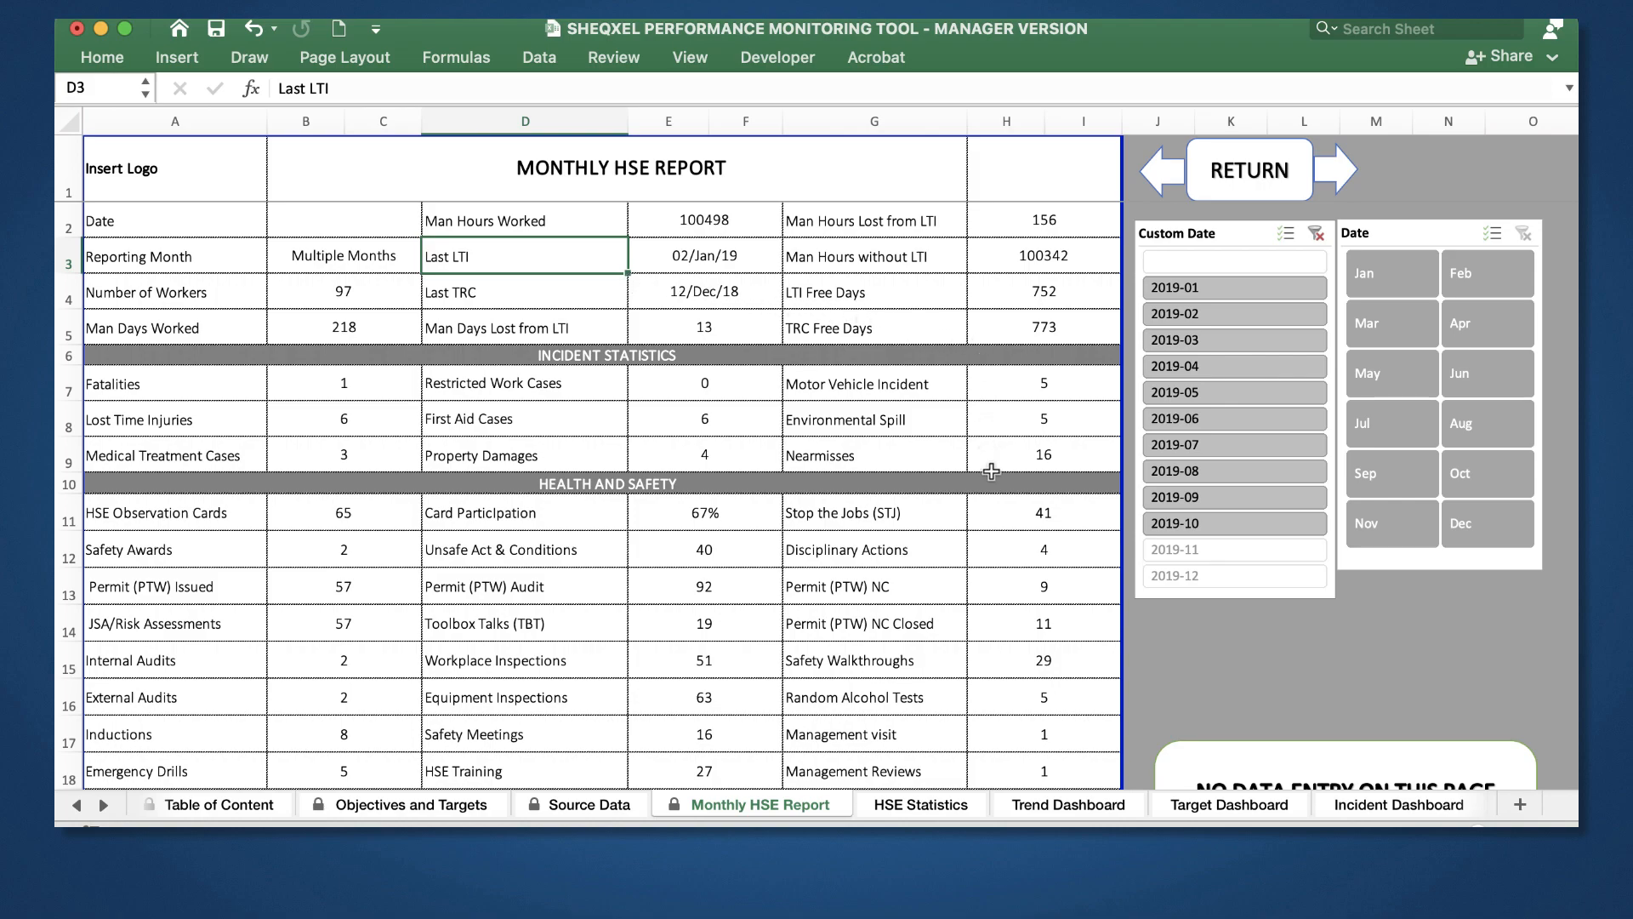
# Step: Highlight the report's Incident Statistics and Health and Safety figures, and select the Incident Details box below the Environment section
pyautogui.click(617, 360)
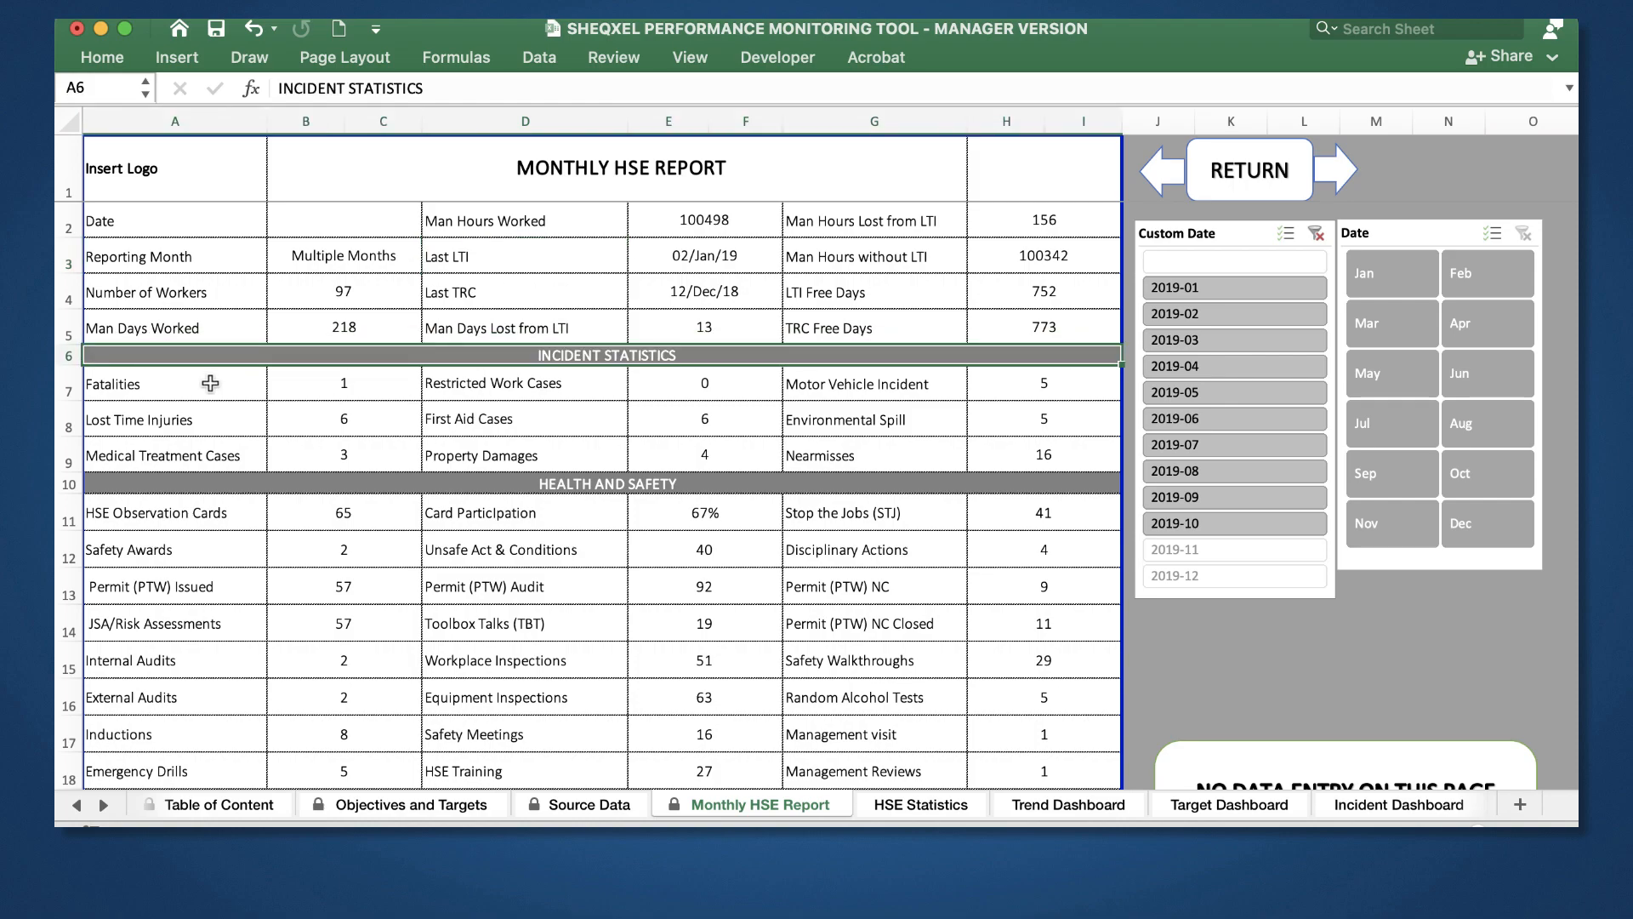
pyautogui.moveTo(210, 384)
pyautogui.mouseDown()
pyautogui.moveTo(1050, 442)
pyautogui.moveTo(1016, 446)
pyautogui.mouseUp()
pyautogui.scroll(-3, 679, 662)
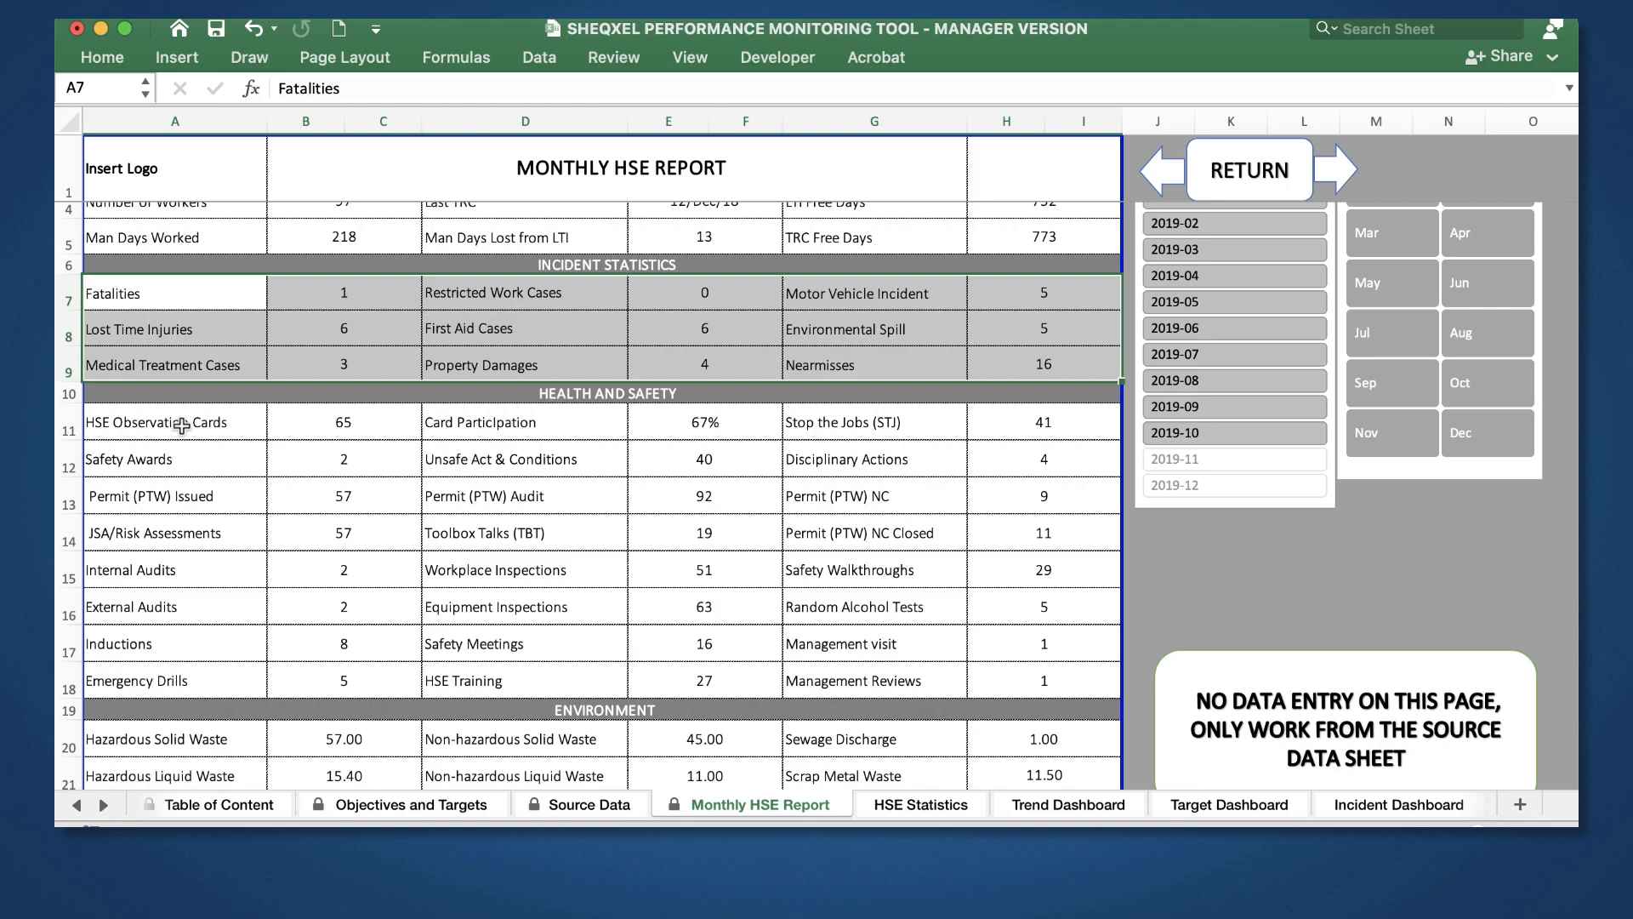
pyautogui.moveTo(182, 425); pyautogui.dragTo(1012, 681)
pyautogui.scroll(-5, 1013, 681)
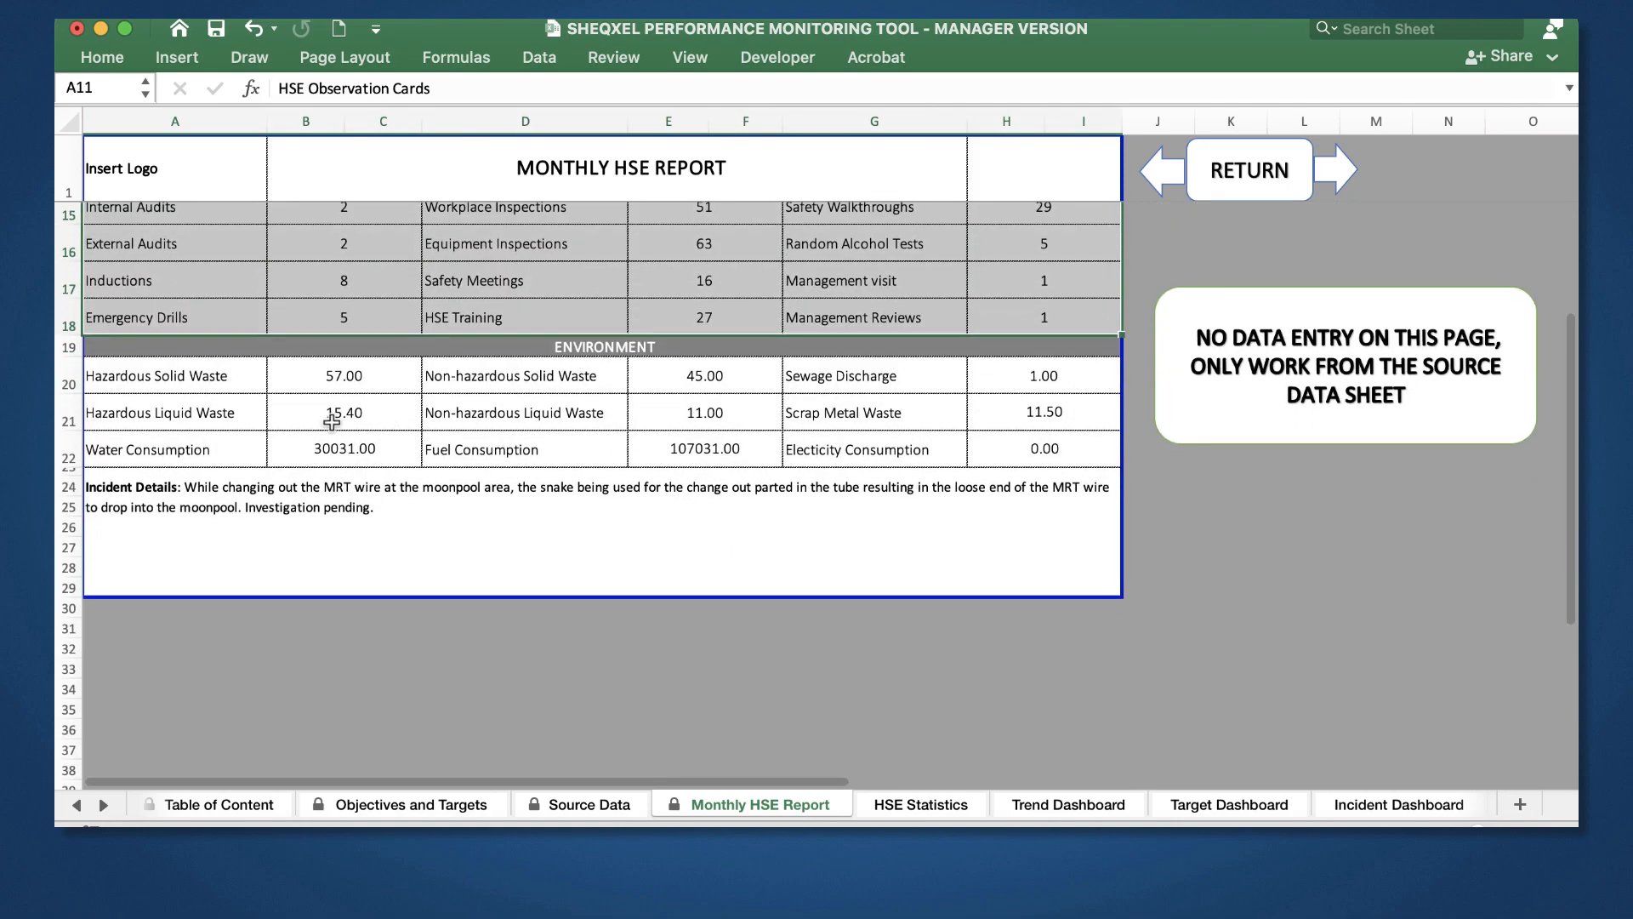
pyautogui.click(607, 555)
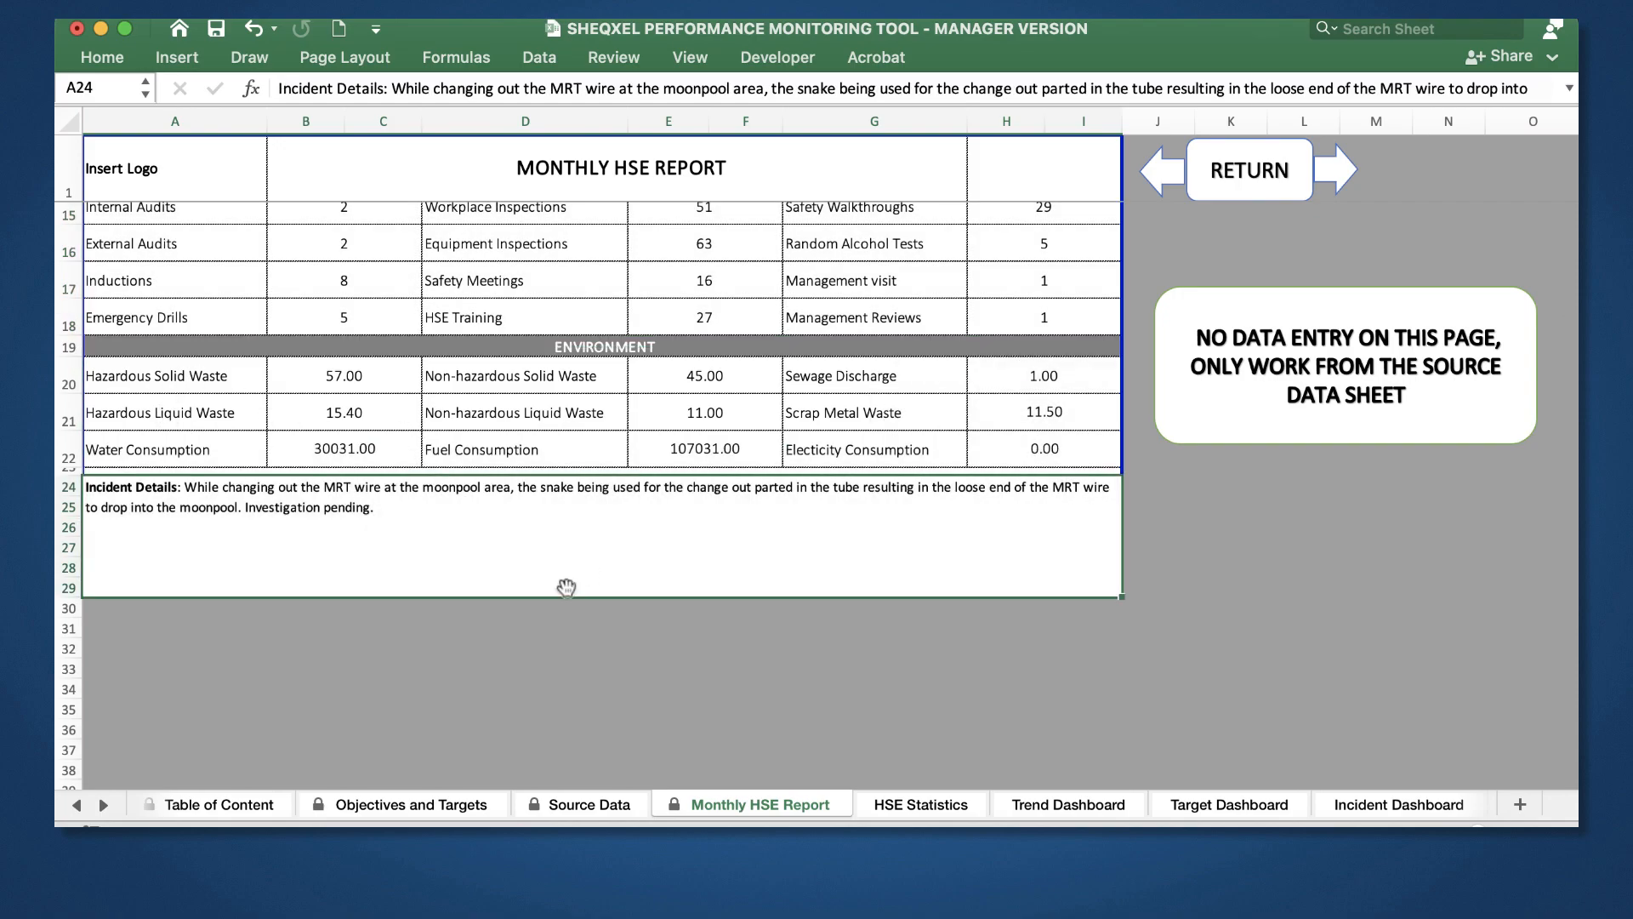
# Step: Look back over the Monthly HSE Report from the Incident Details to the general figures
pyautogui.scroll(6, 565, 587)
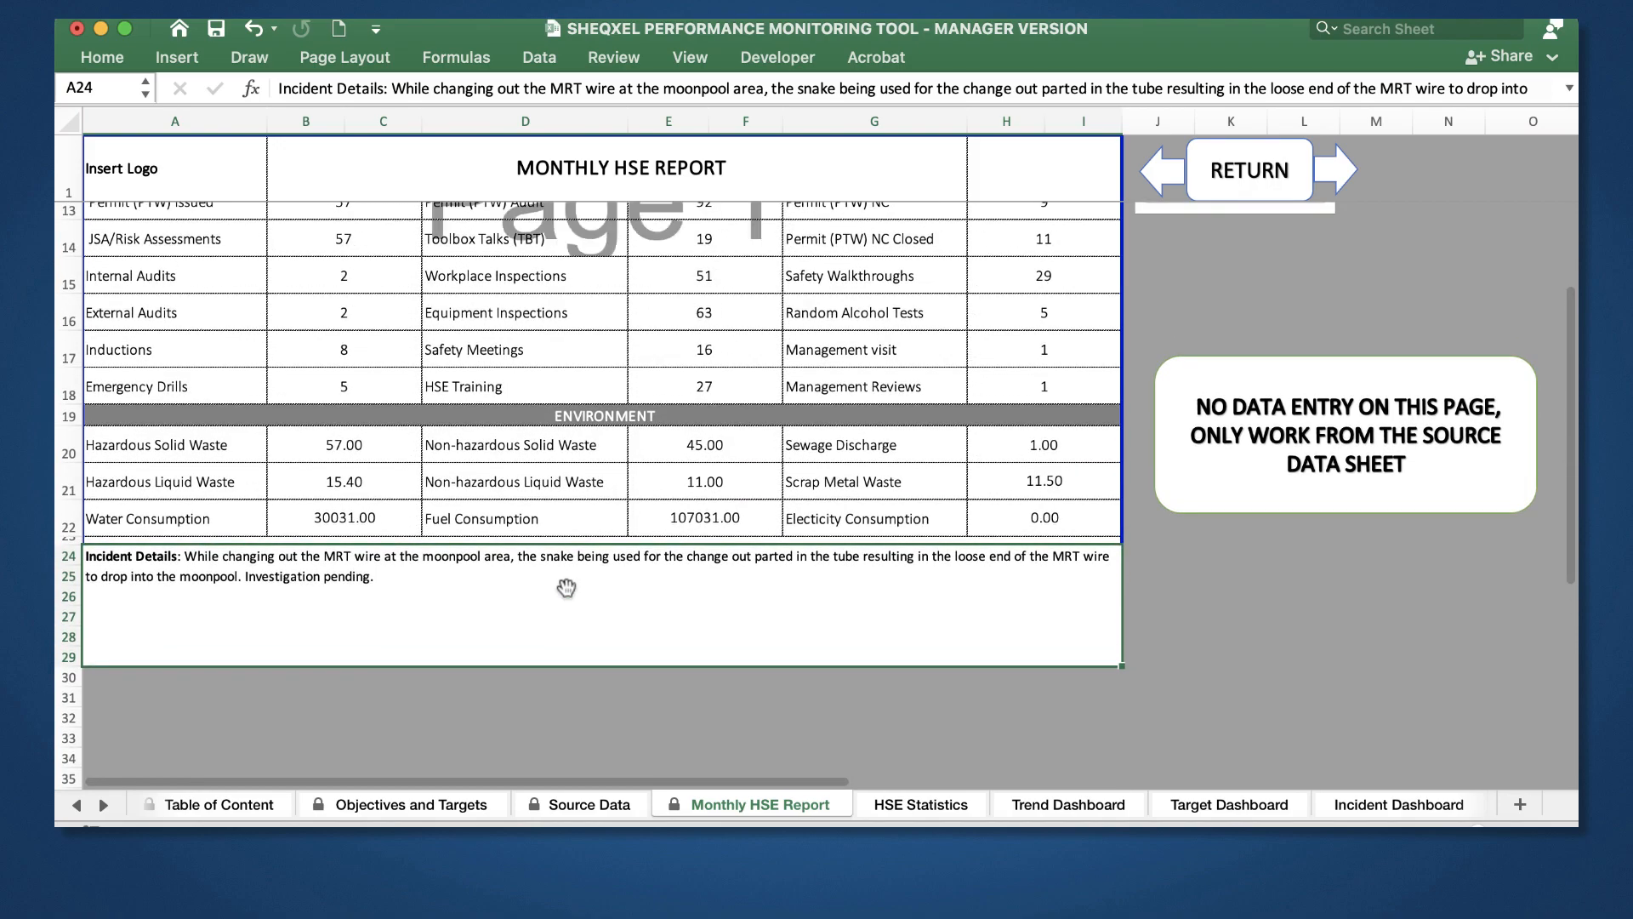
pyautogui.scroll(-1, 694, 618)
pyautogui.scroll(1, 694, 618)
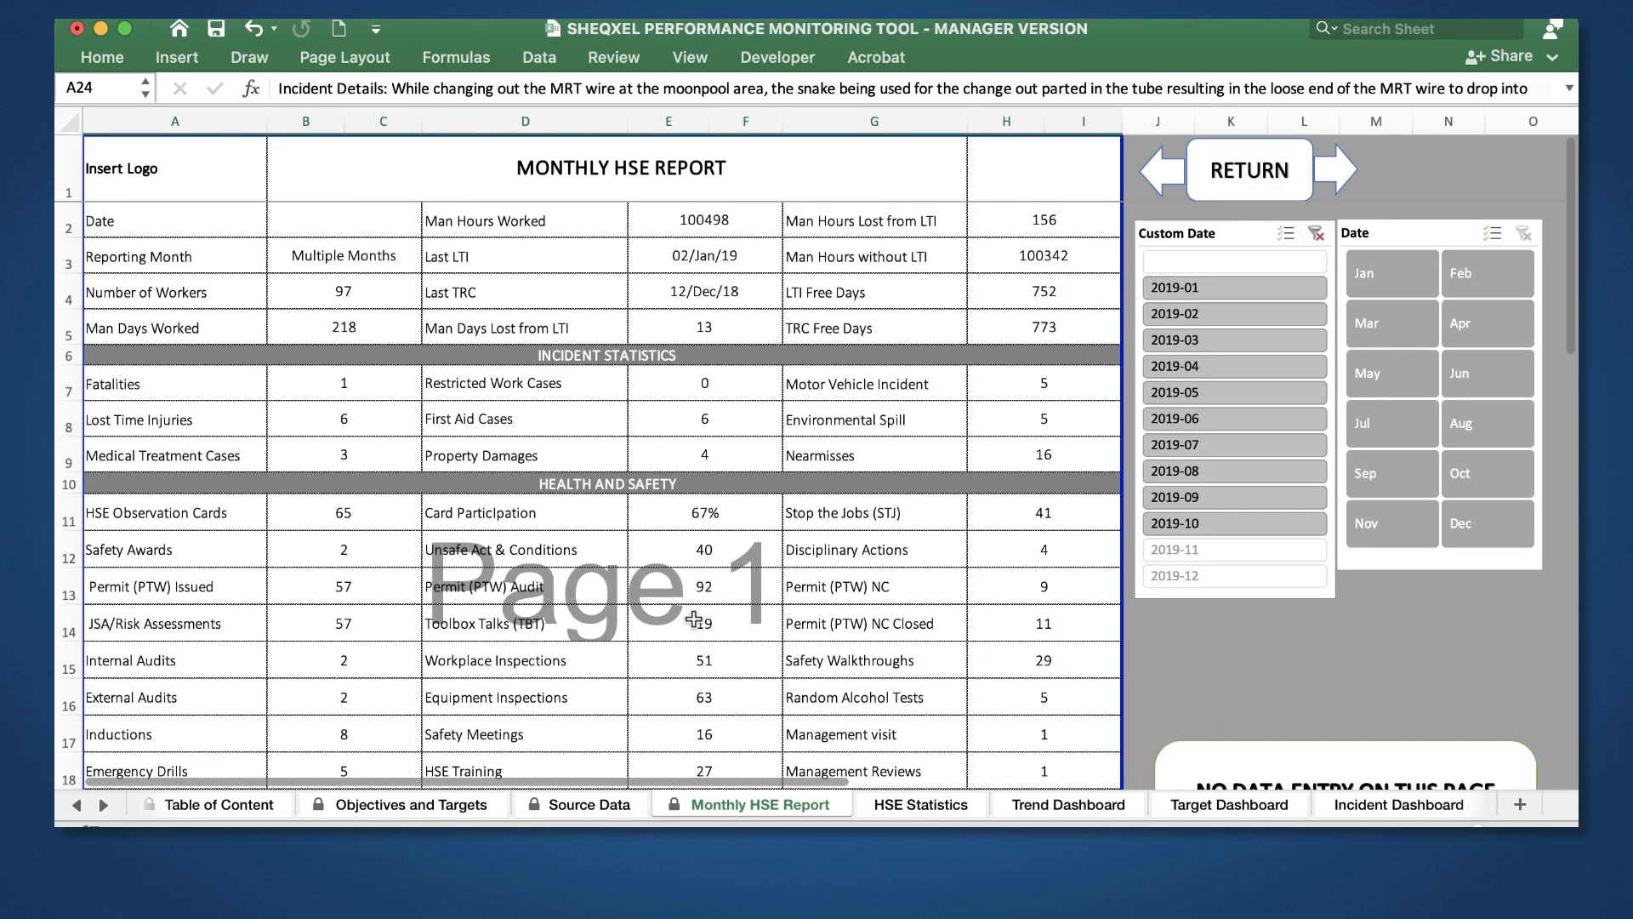
pyautogui.scroll(-2, 895, 639)
pyautogui.scroll(2, 896, 638)
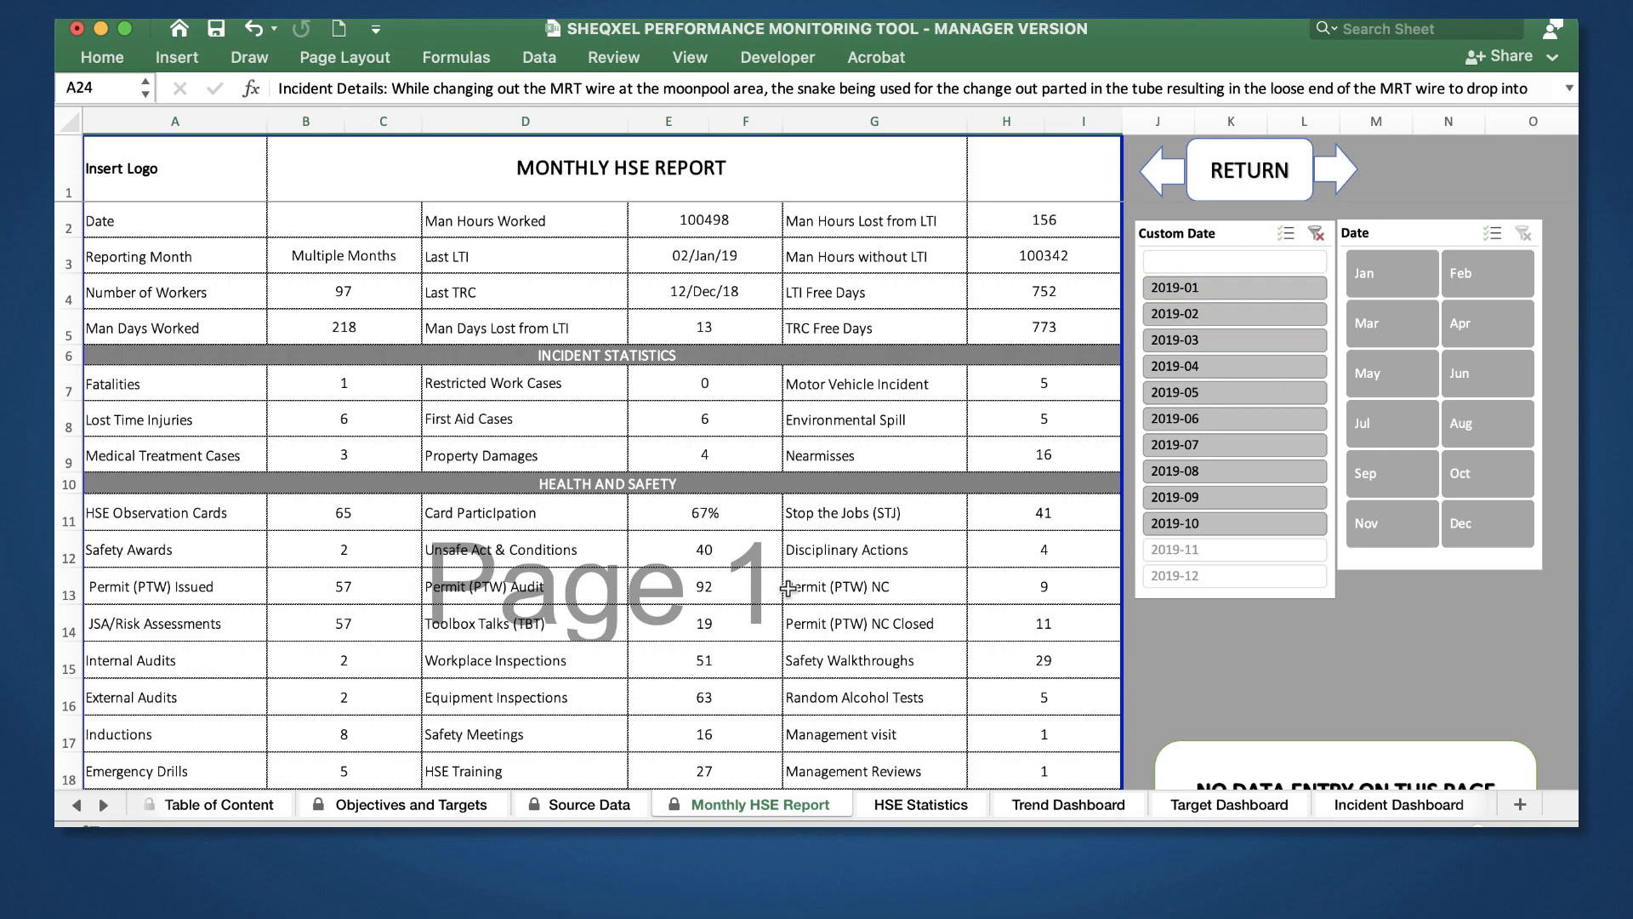
pyautogui.scroll(-2, 816, 672)
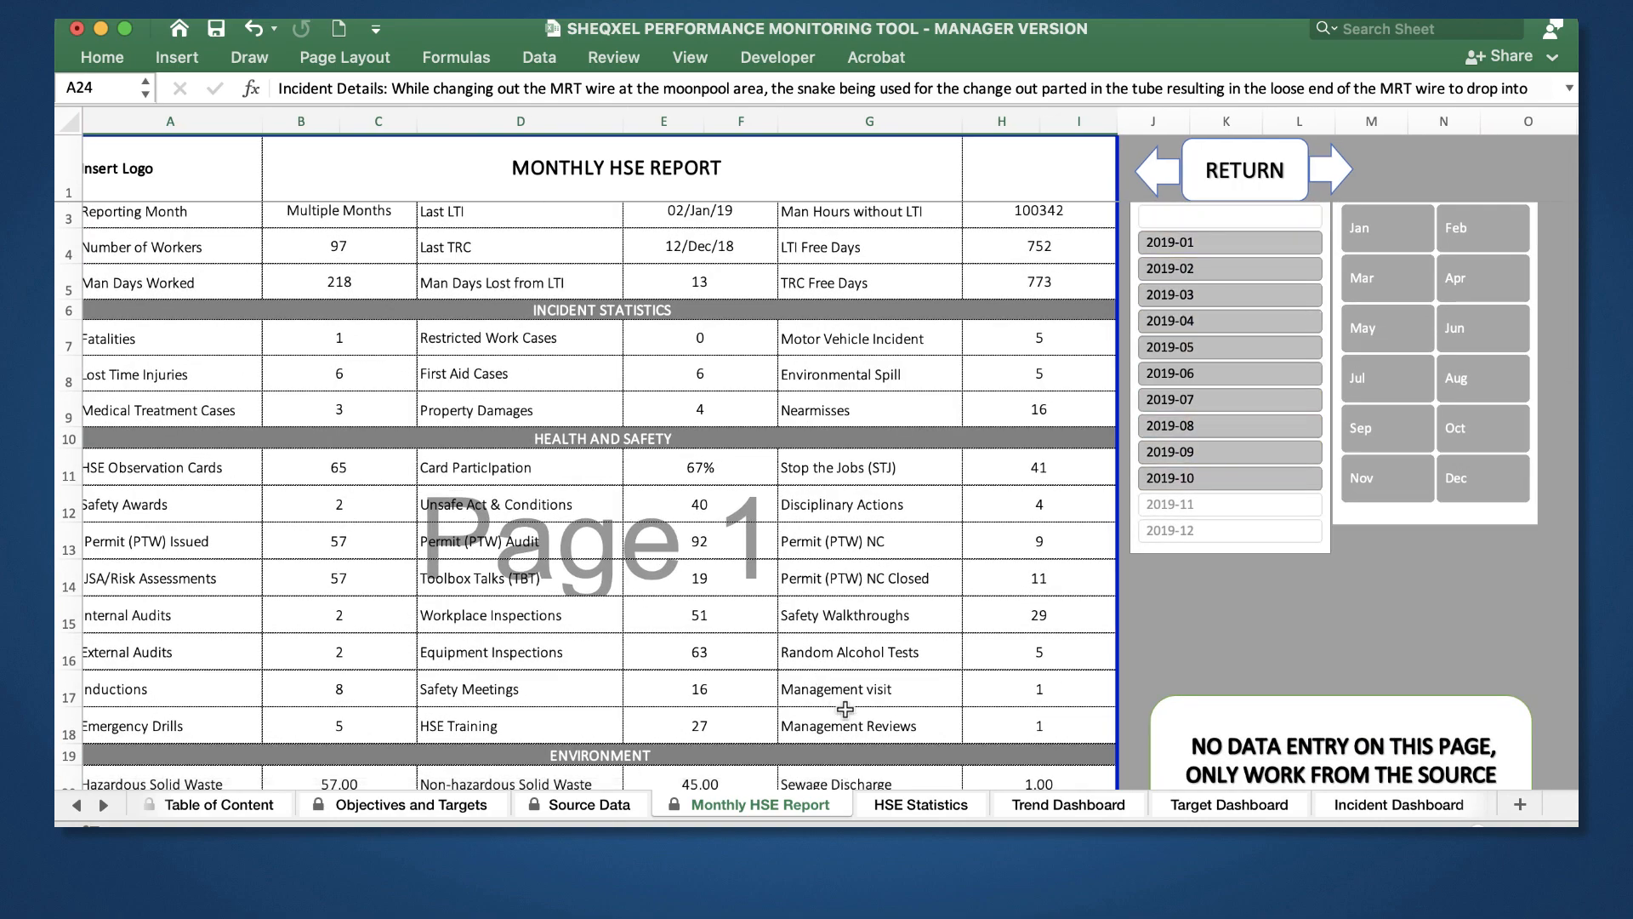
# Step: Look over the HSE Statistics sheet and extend its 2019 timeline to cover January through December
pyautogui.click(922, 808)
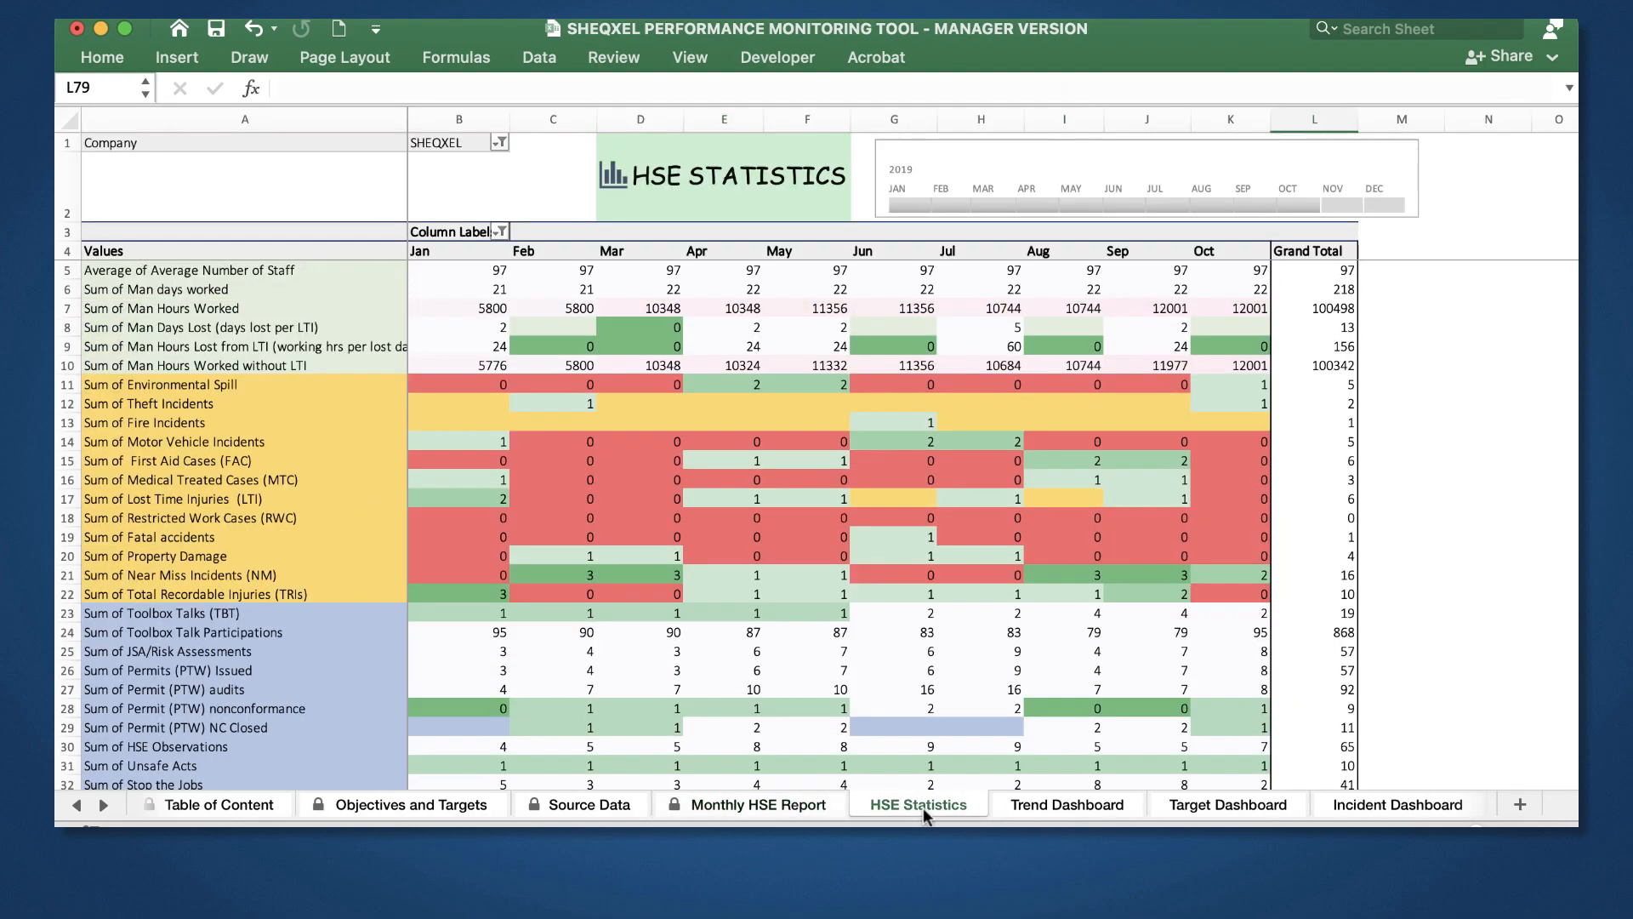
pyautogui.scroll(-5, 1026, 648)
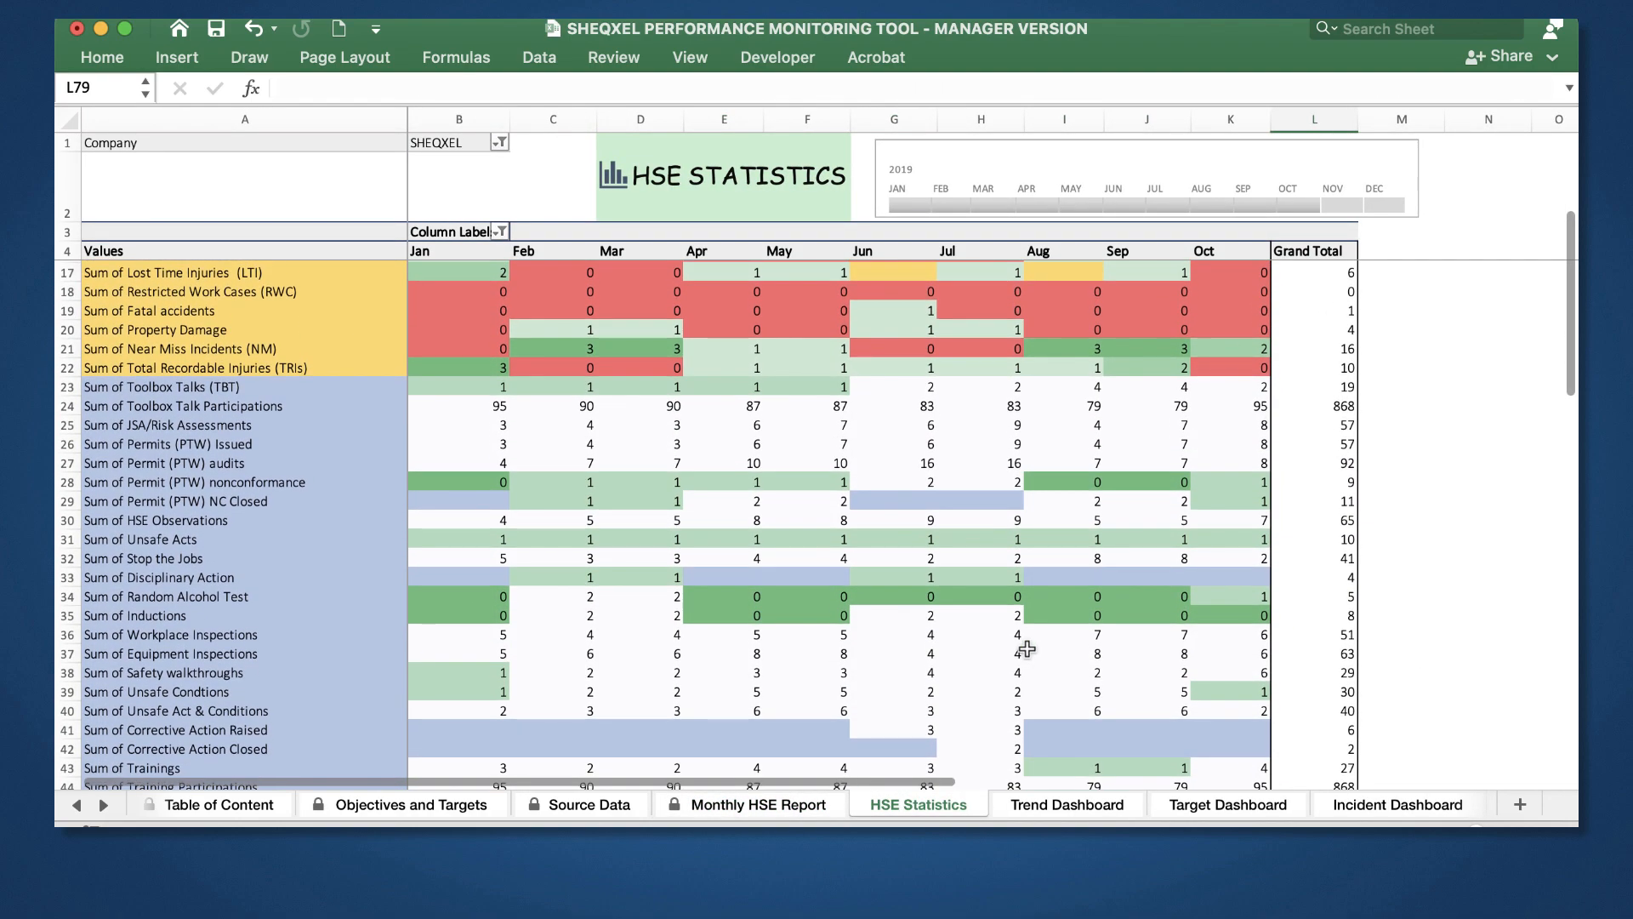
pyautogui.scroll(5, 1027, 651)
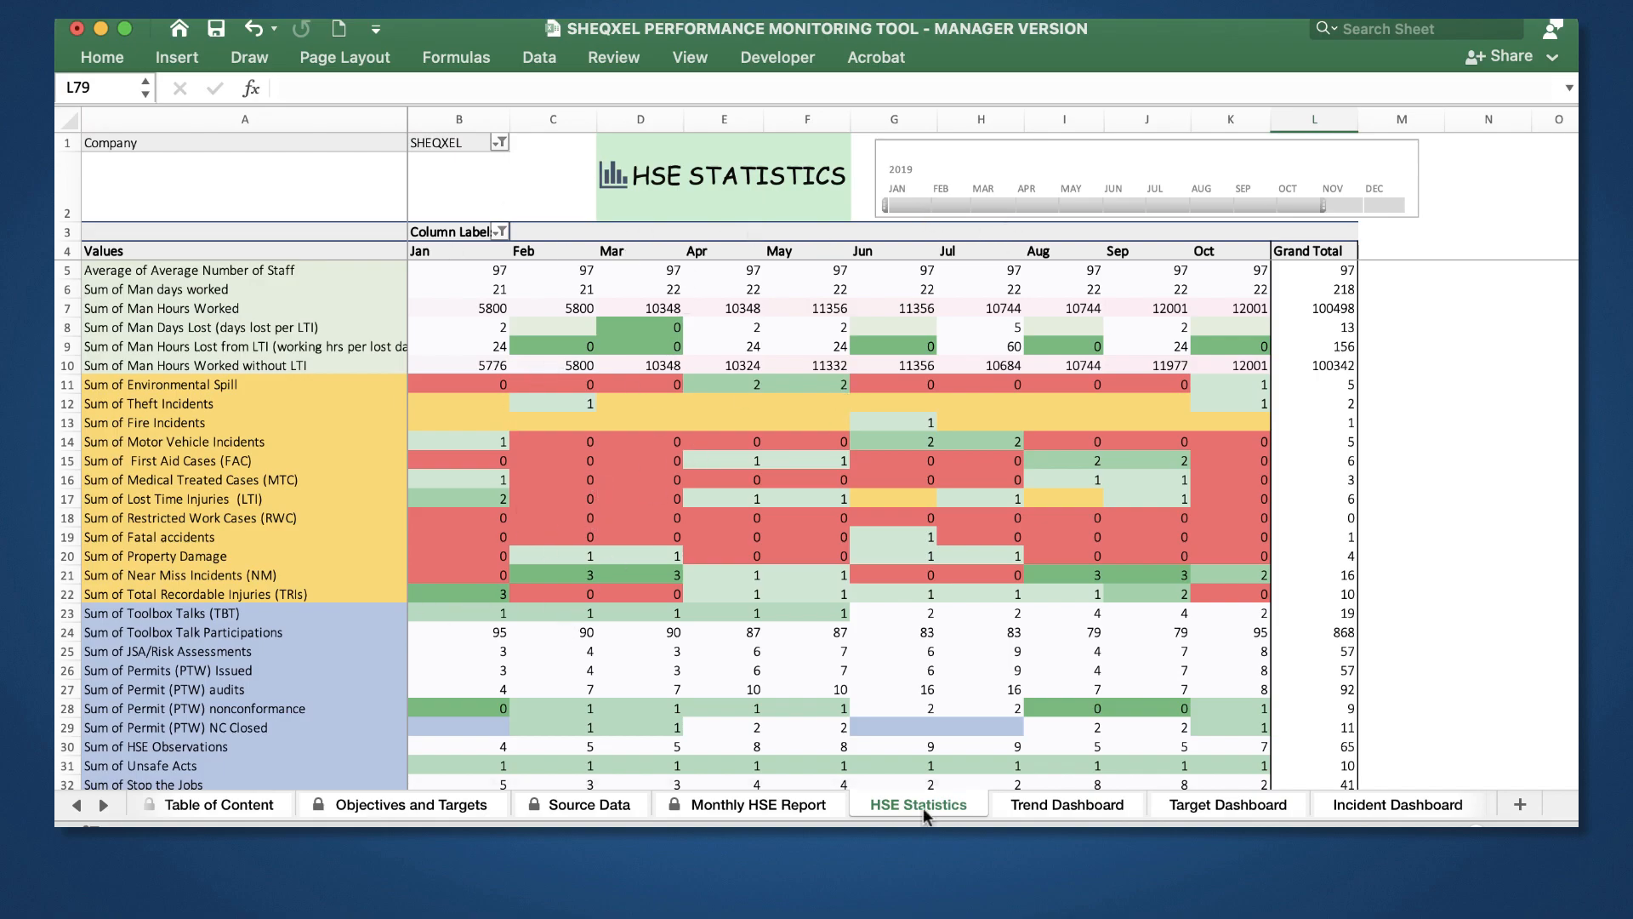
pyautogui.moveTo(923, 206); pyautogui.dragTo(1401, 211)
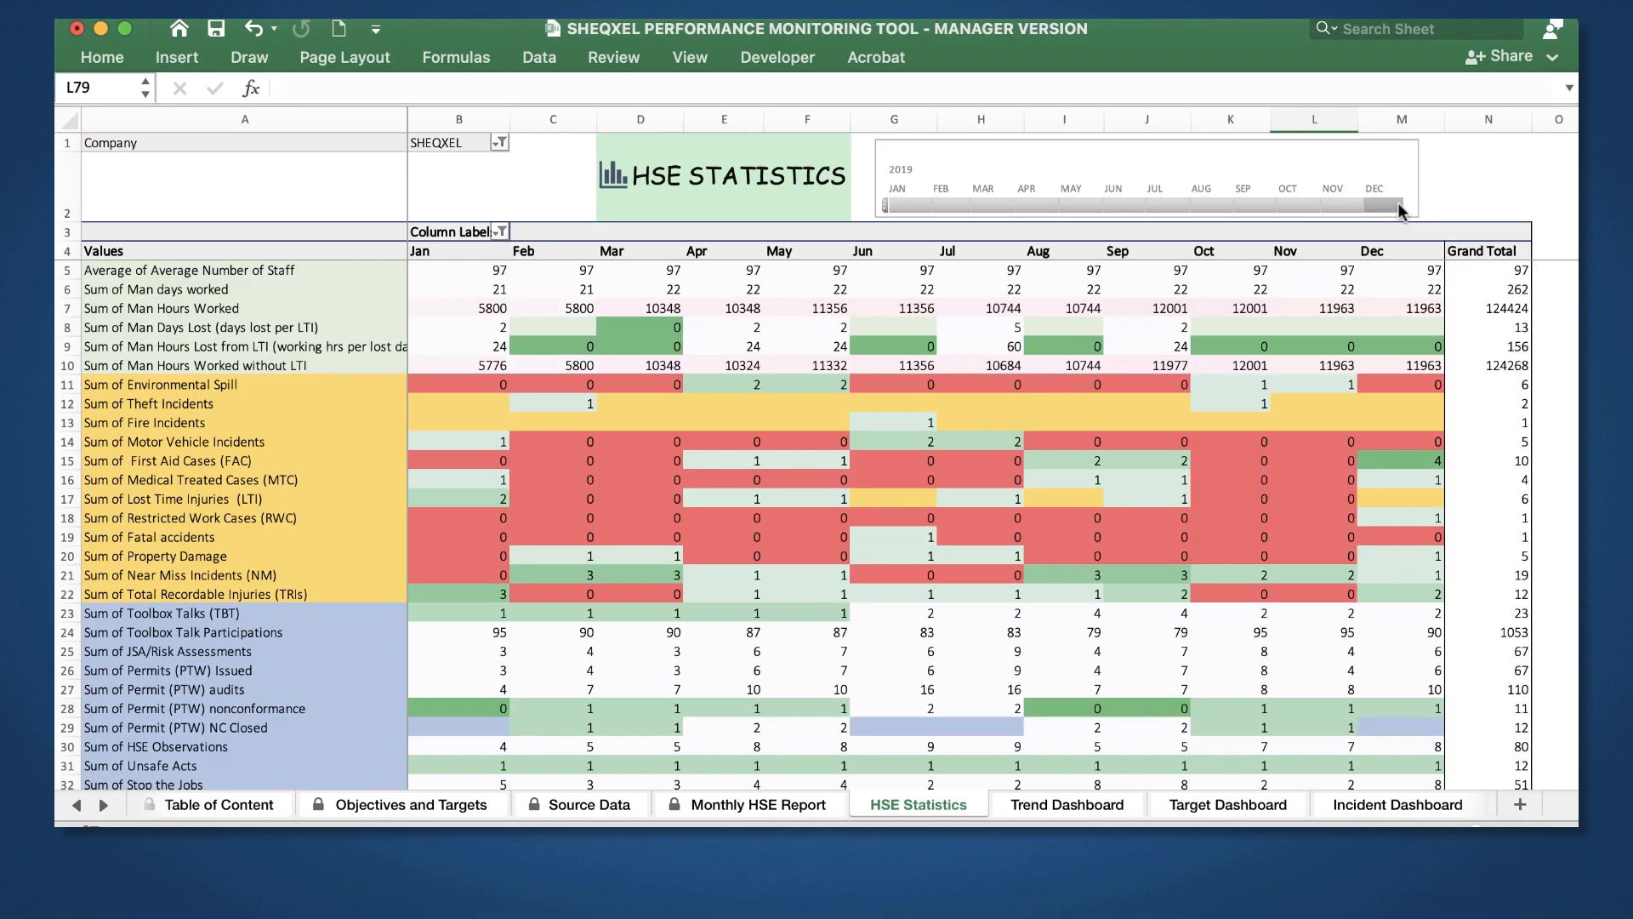
# Step: Open the Trend Dashboard and set its timeline to January through December 2019
pyautogui.click(1055, 806)
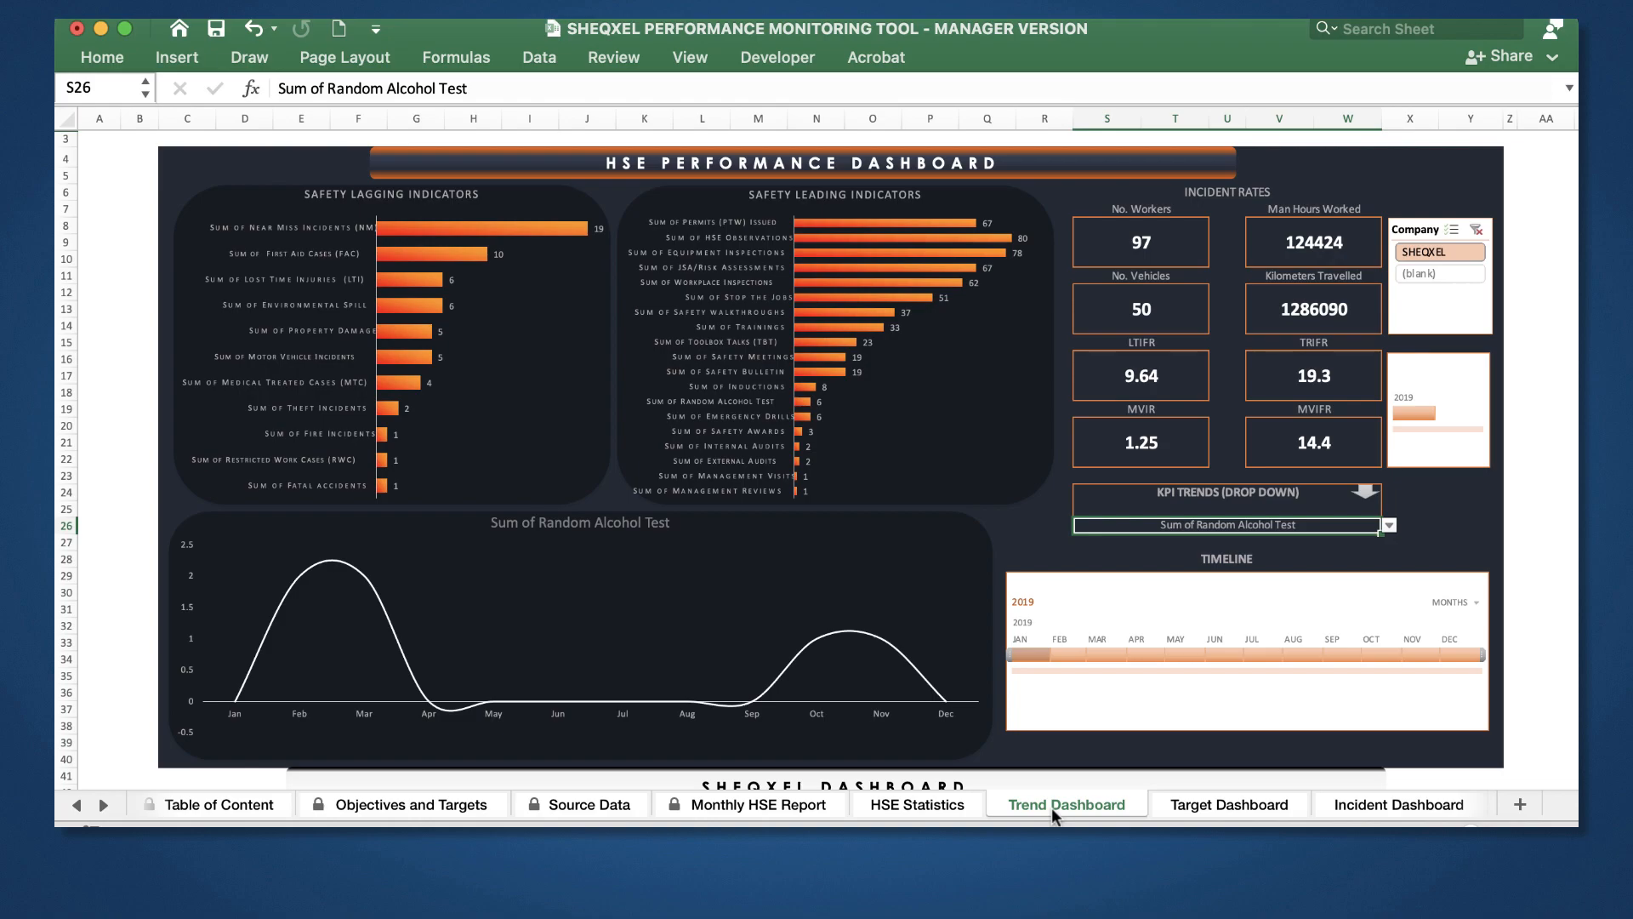
pyautogui.moveTo(1031, 652); pyautogui.dragTo(1243, 653)
pyautogui.moveTo(1435, 661); pyautogui.dragTo(1473, 653)
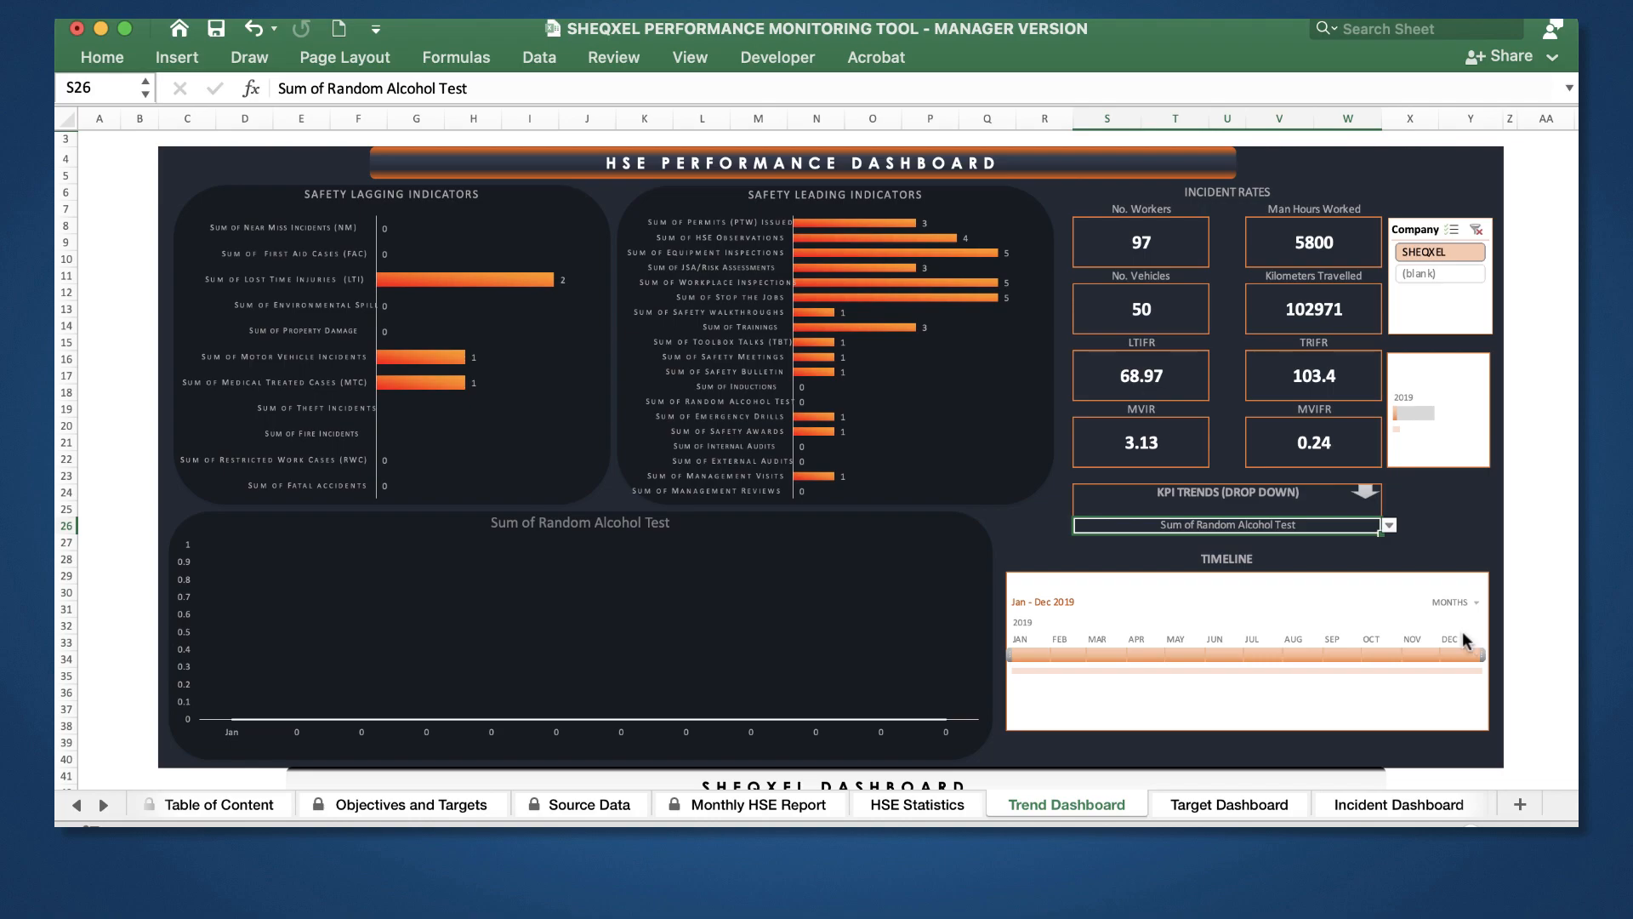
# Step: Switch the dashboard's KPI trend chart first to Sum of Management Reviews and finally to Sum of HSE Observations
pyautogui.click(1389, 526)
pyautogui.scroll(-5, 1215, 666)
pyautogui.scroll(1, 1214, 667)
pyautogui.press('Down')
pyautogui.press('Down')
pyautogui.press('Return')
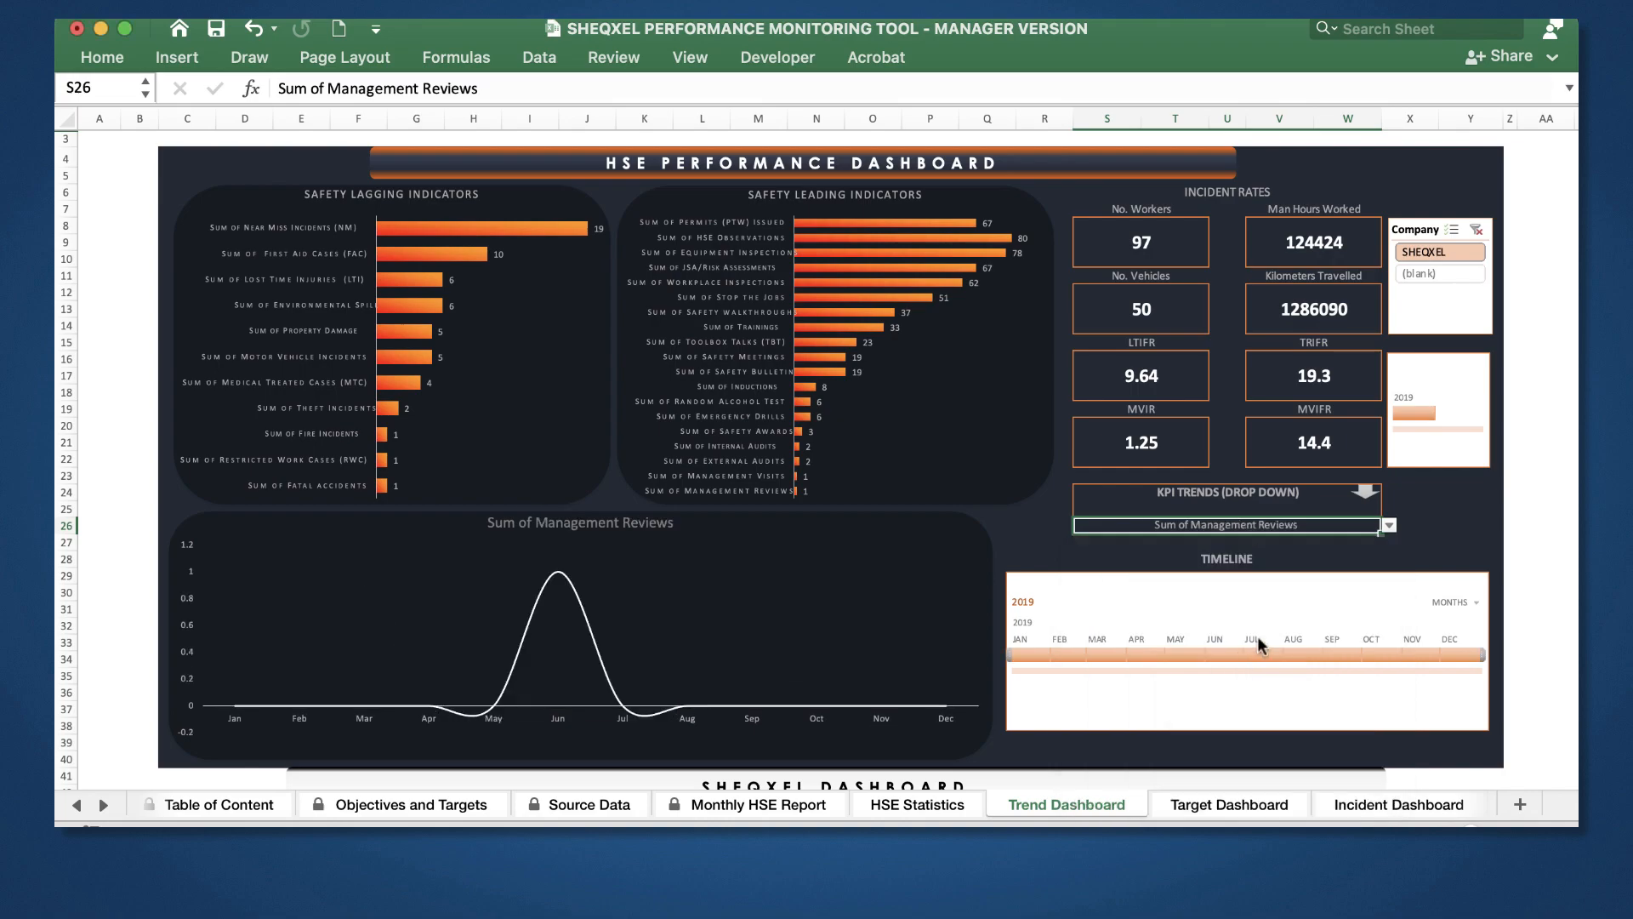
pyautogui.click(1389, 524)
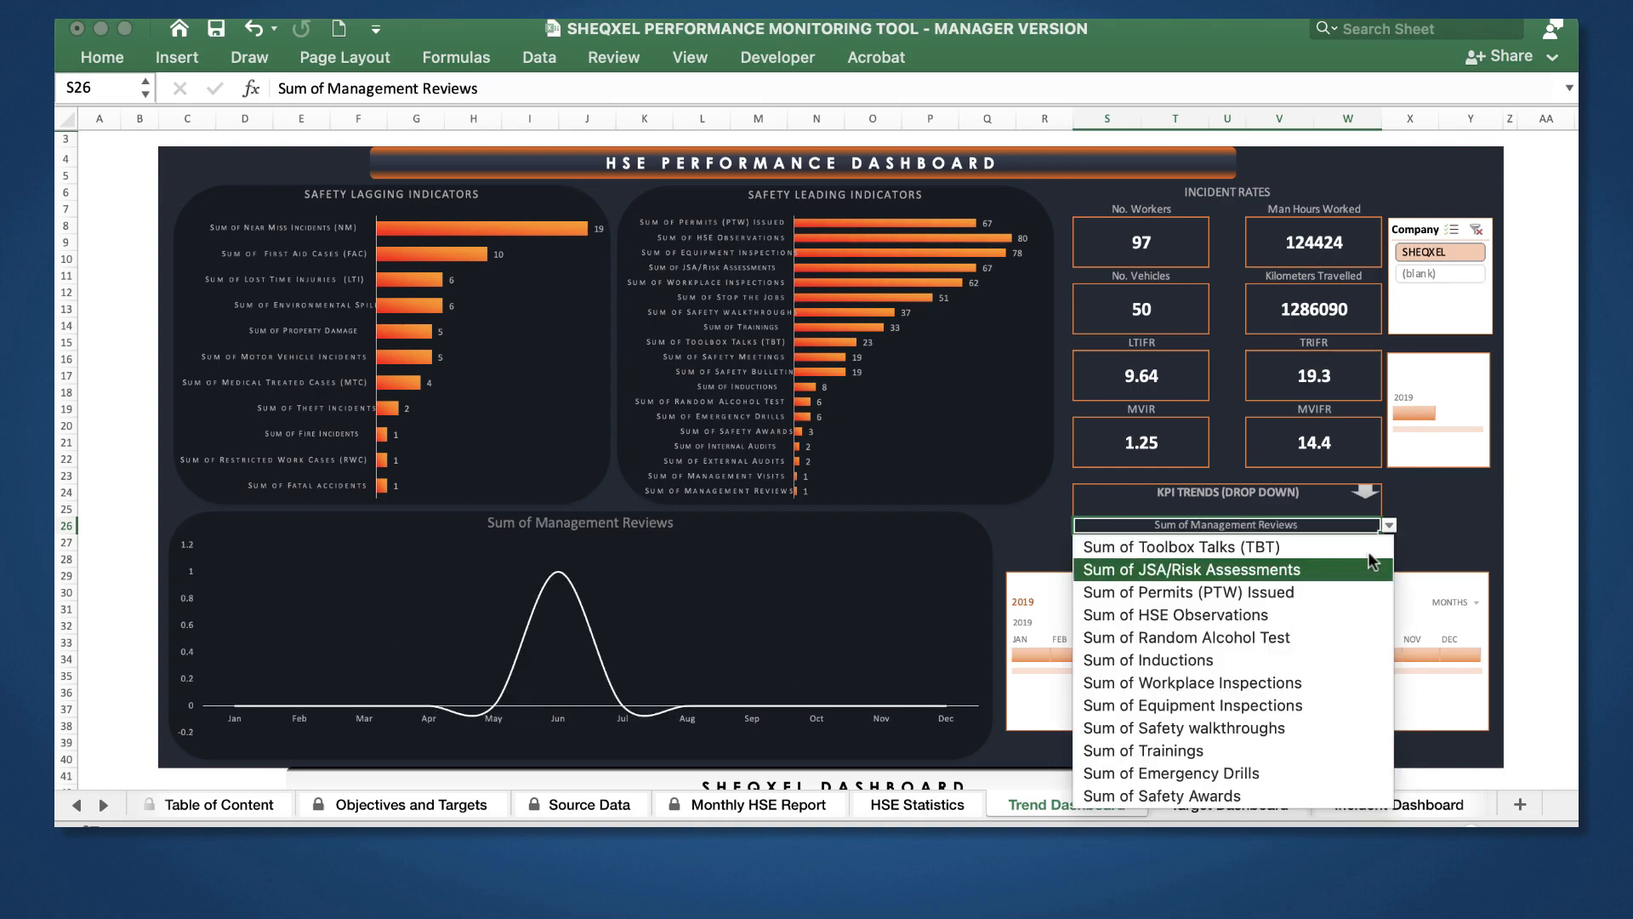
pyautogui.click(1217, 616)
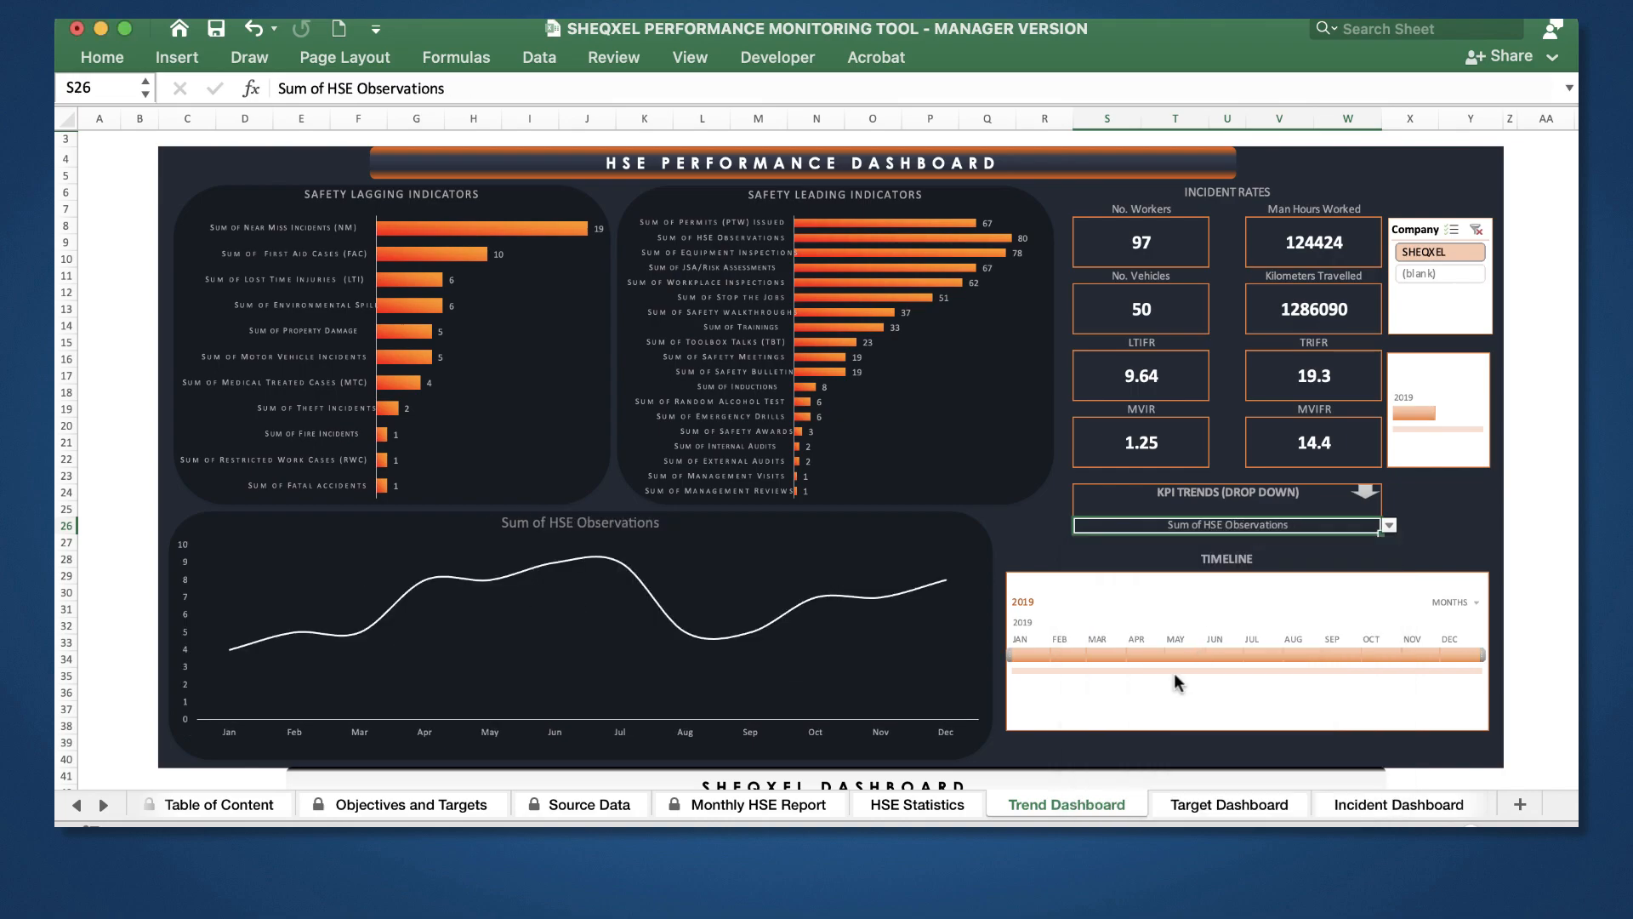
# Step: Open the Target Dashboard and set its timeline to January through November 2019
pyautogui.click(1203, 815)
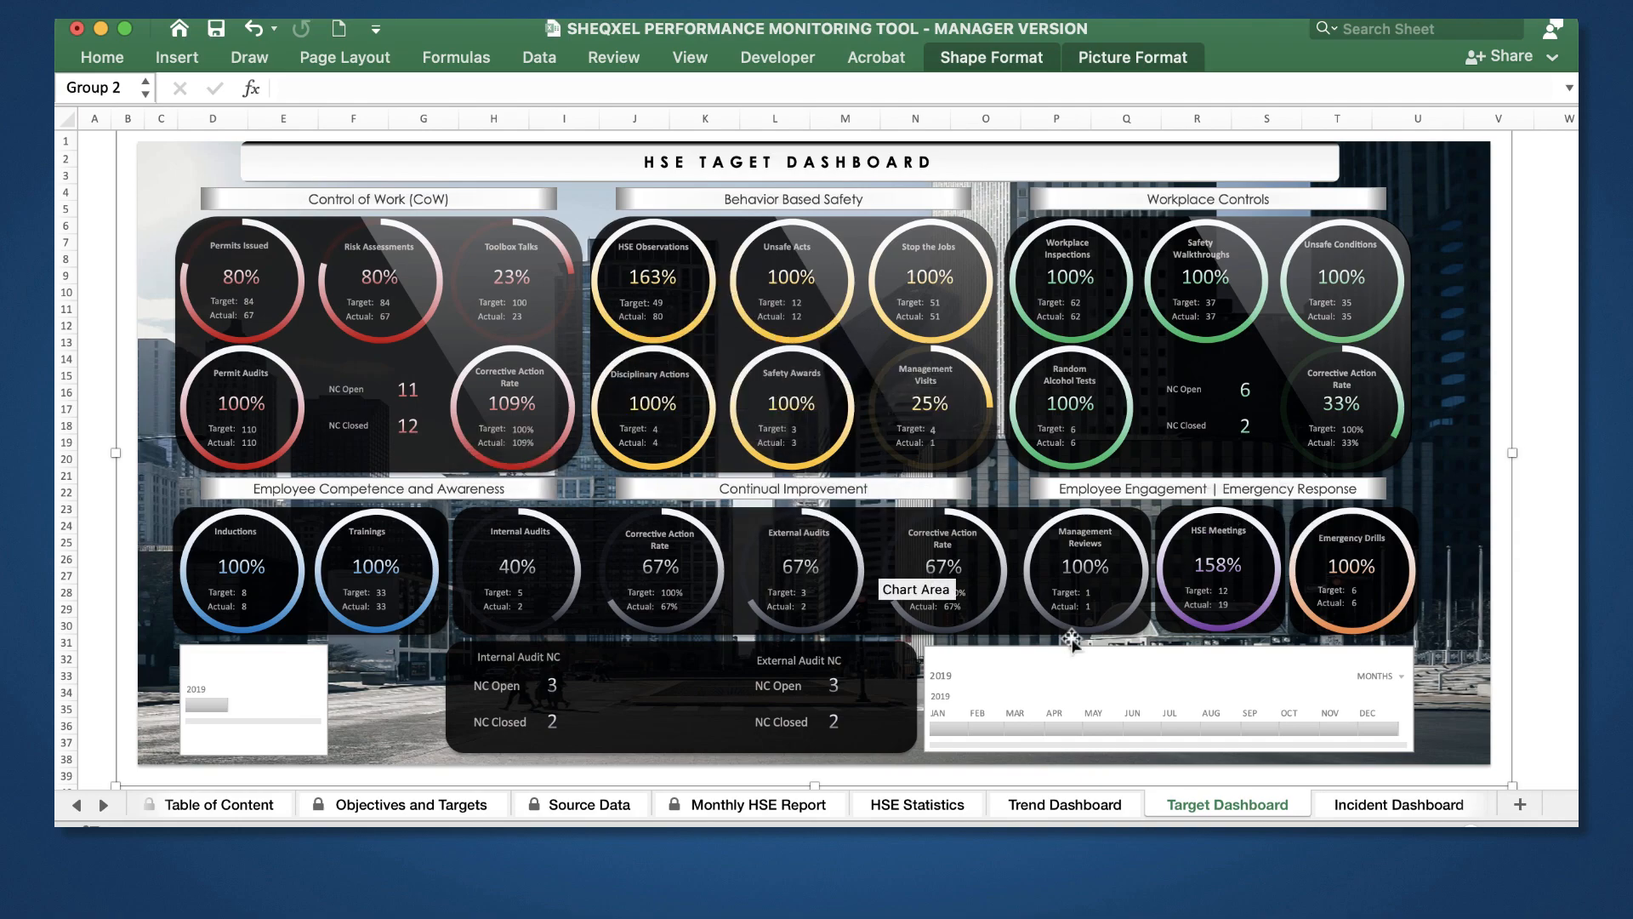
pyautogui.click(948, 725)
pyautogui.moveTo(947, 725); pyautogui.dragTo(1354, 721)
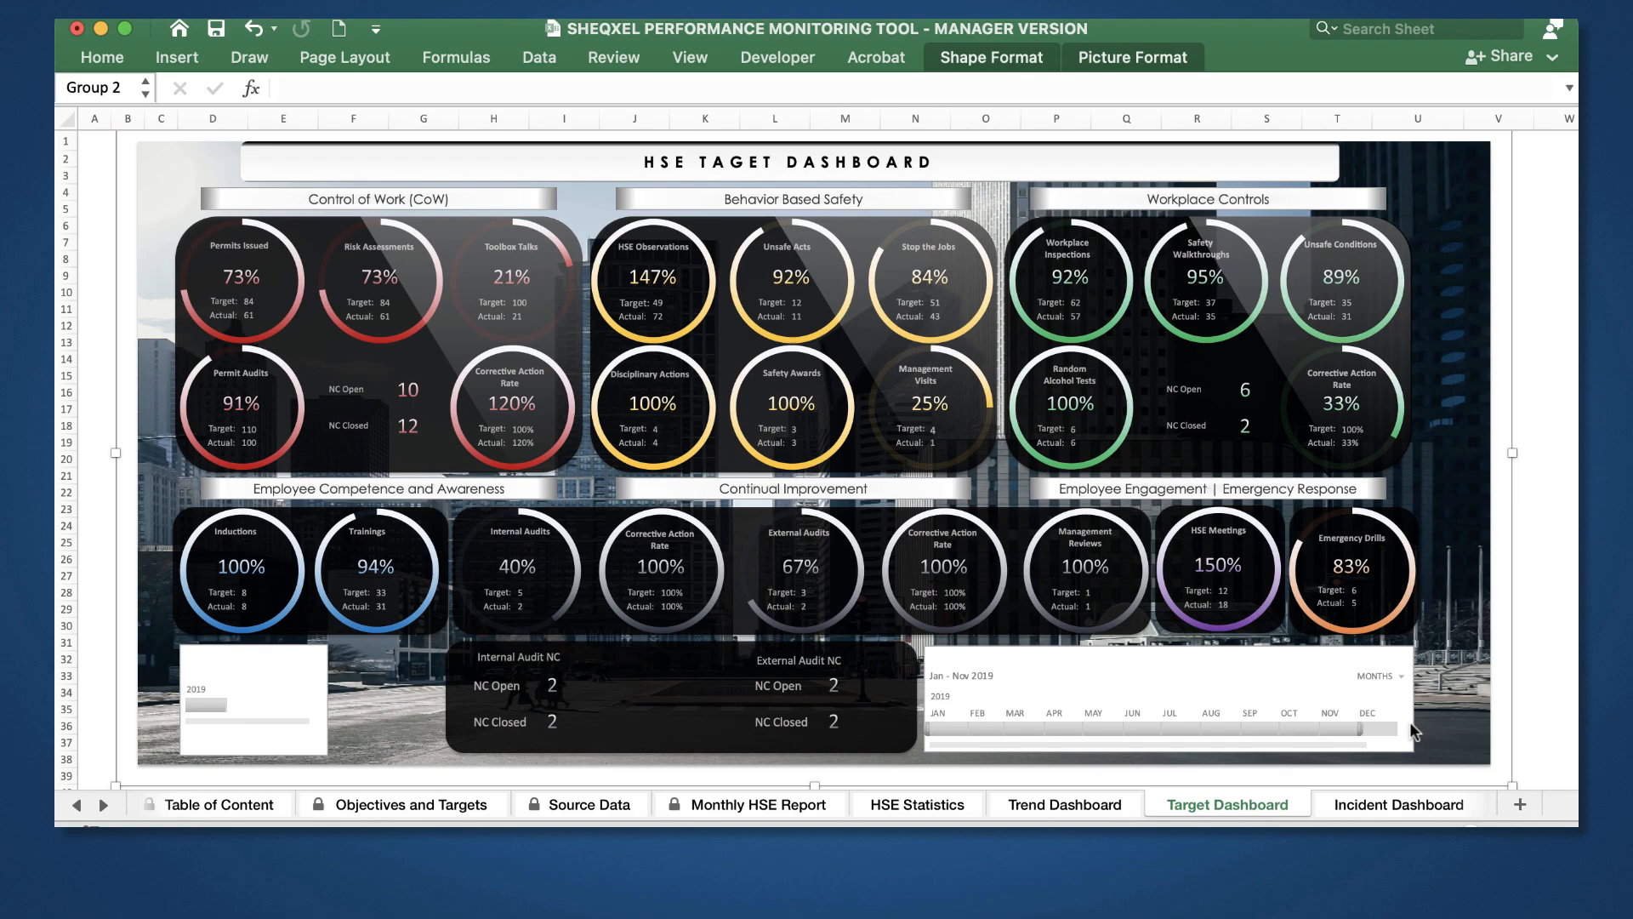
# Step: Look over the incident statistics and trends on the Incident Dashboard and the gauges on the CoW Dashboard
pyautogui.click(1366, 806)
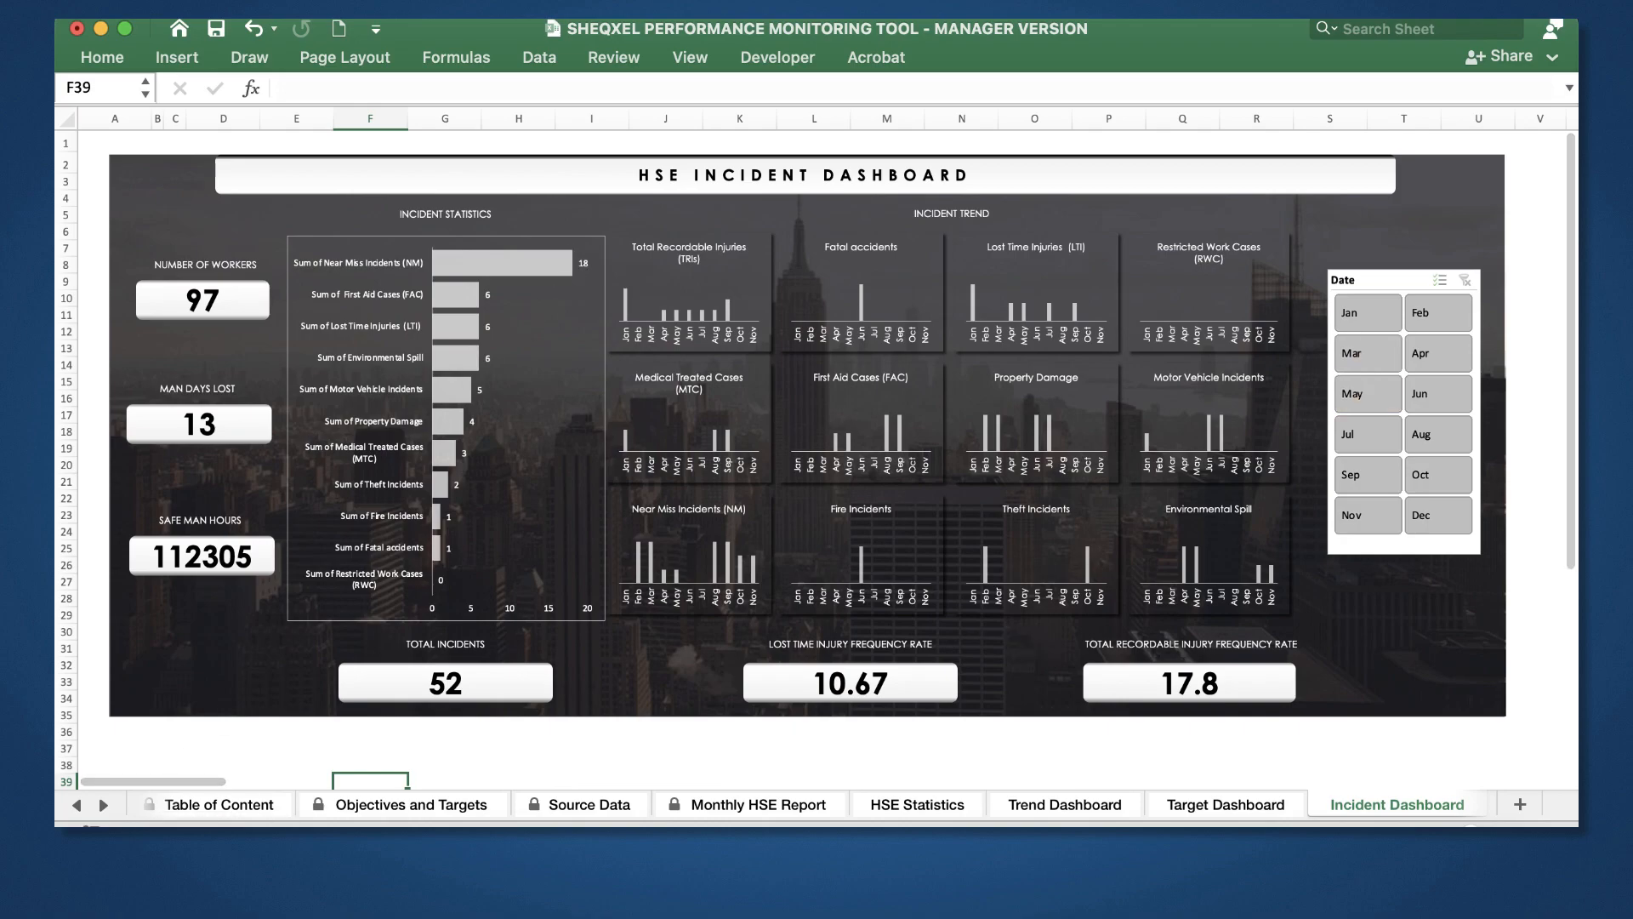
pyautogui.click(102, 804)
pyautogui.click(103, 805)
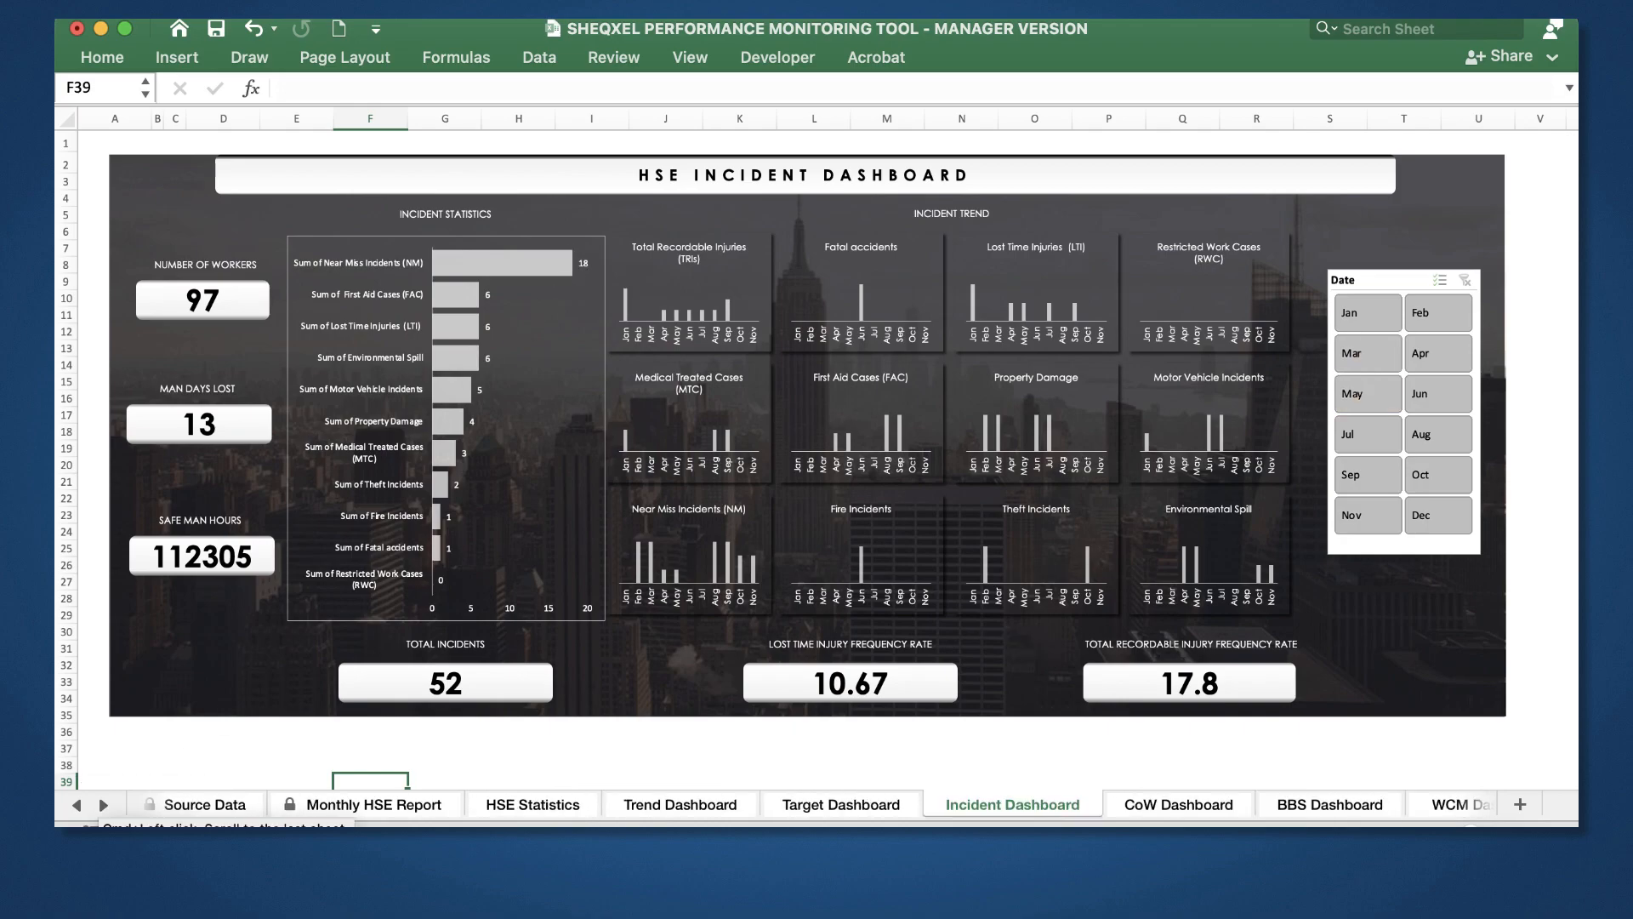
pyautogui.click(103, 805)
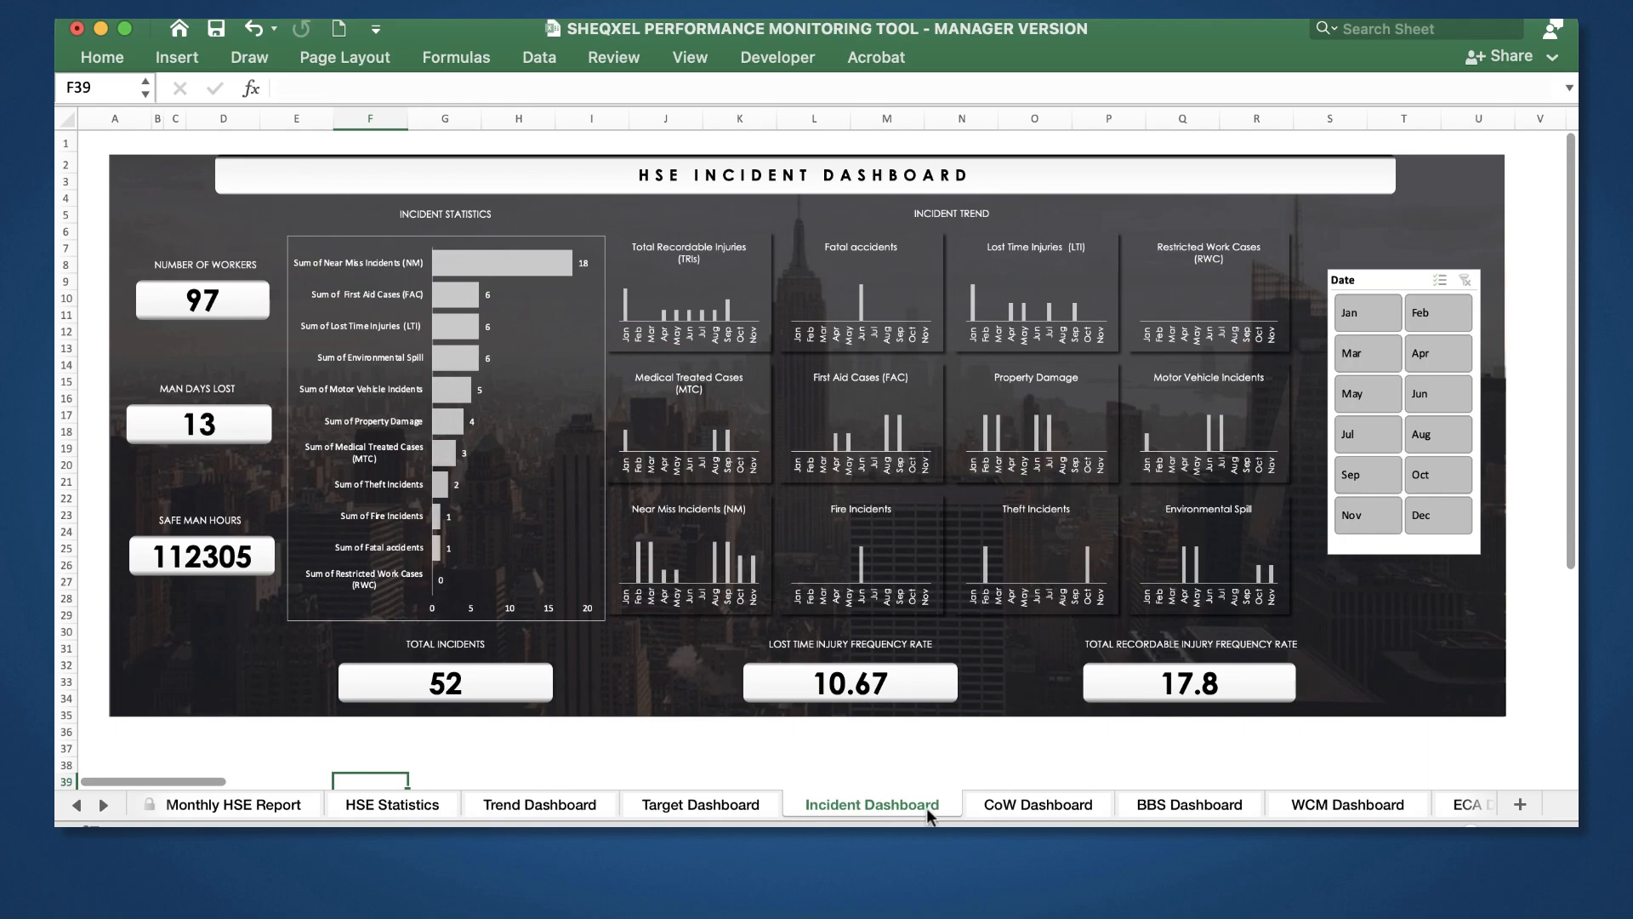
pyautogui.click(1001, 810)
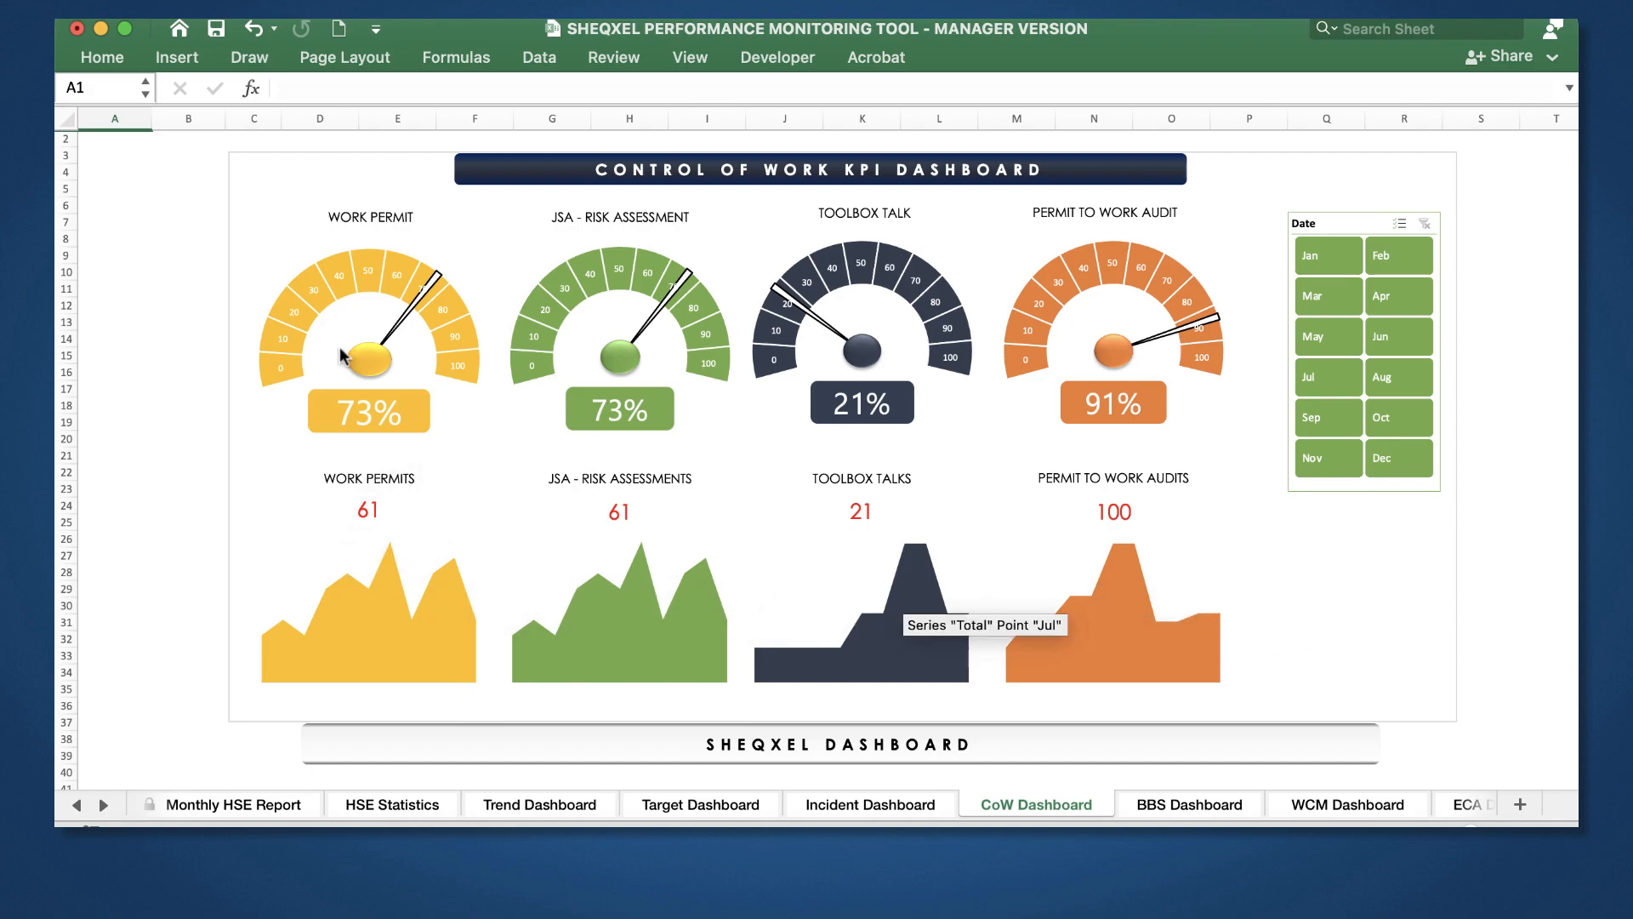
# Step: Look through the BBS, WCM, ECA and CI dashboards
pyautogui.click(1166, 804)
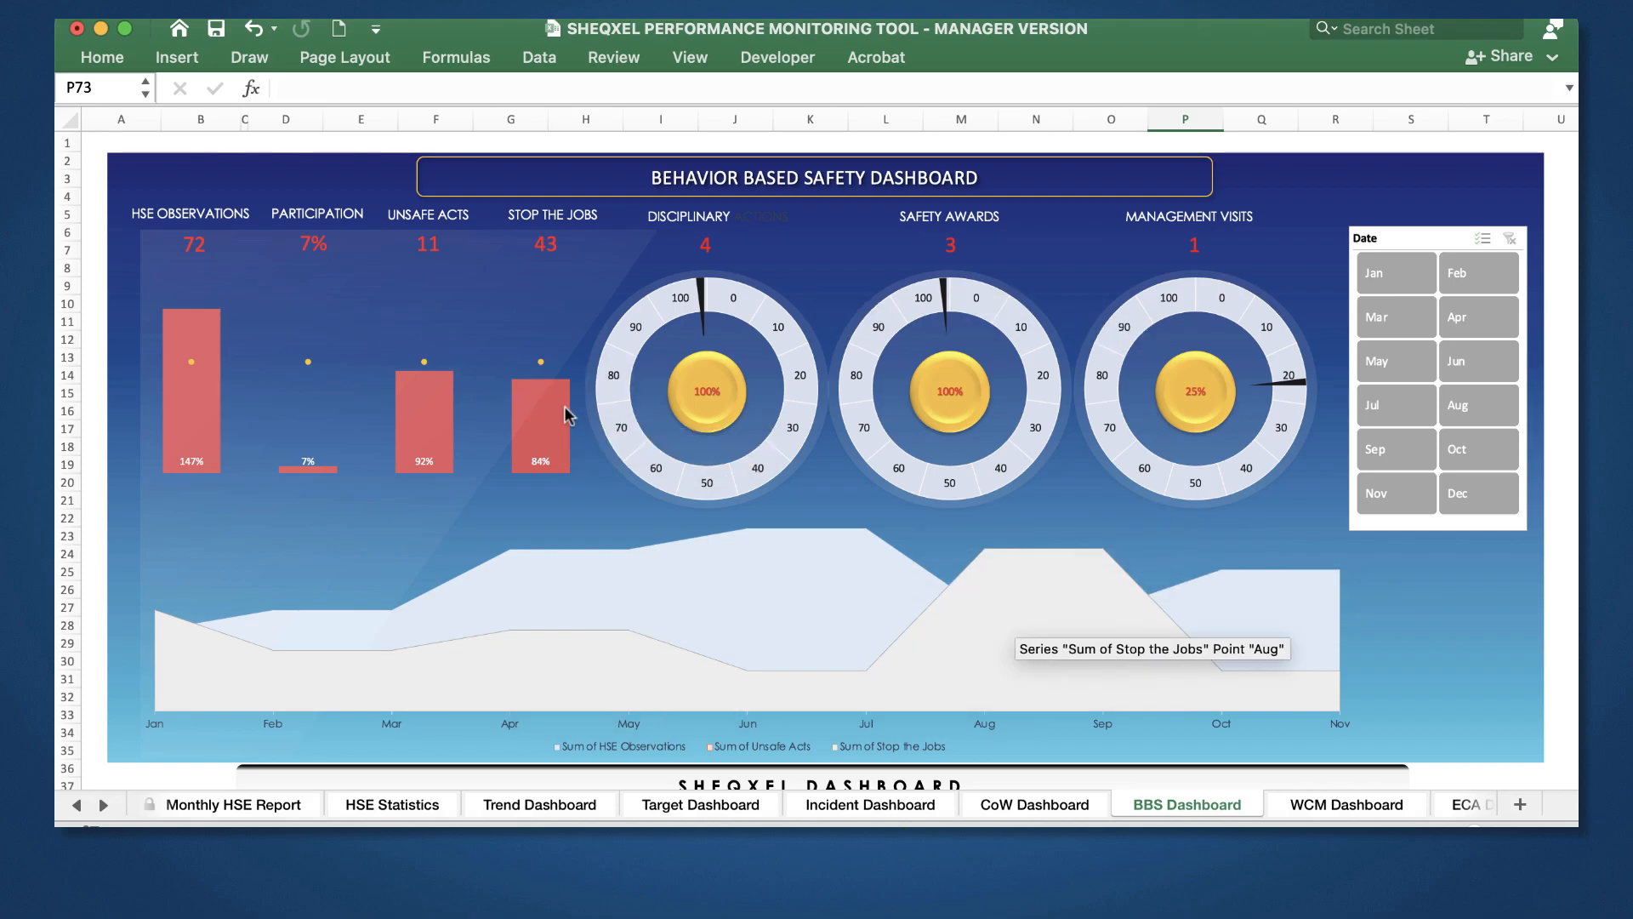
pyautogui.click(1312, 806)
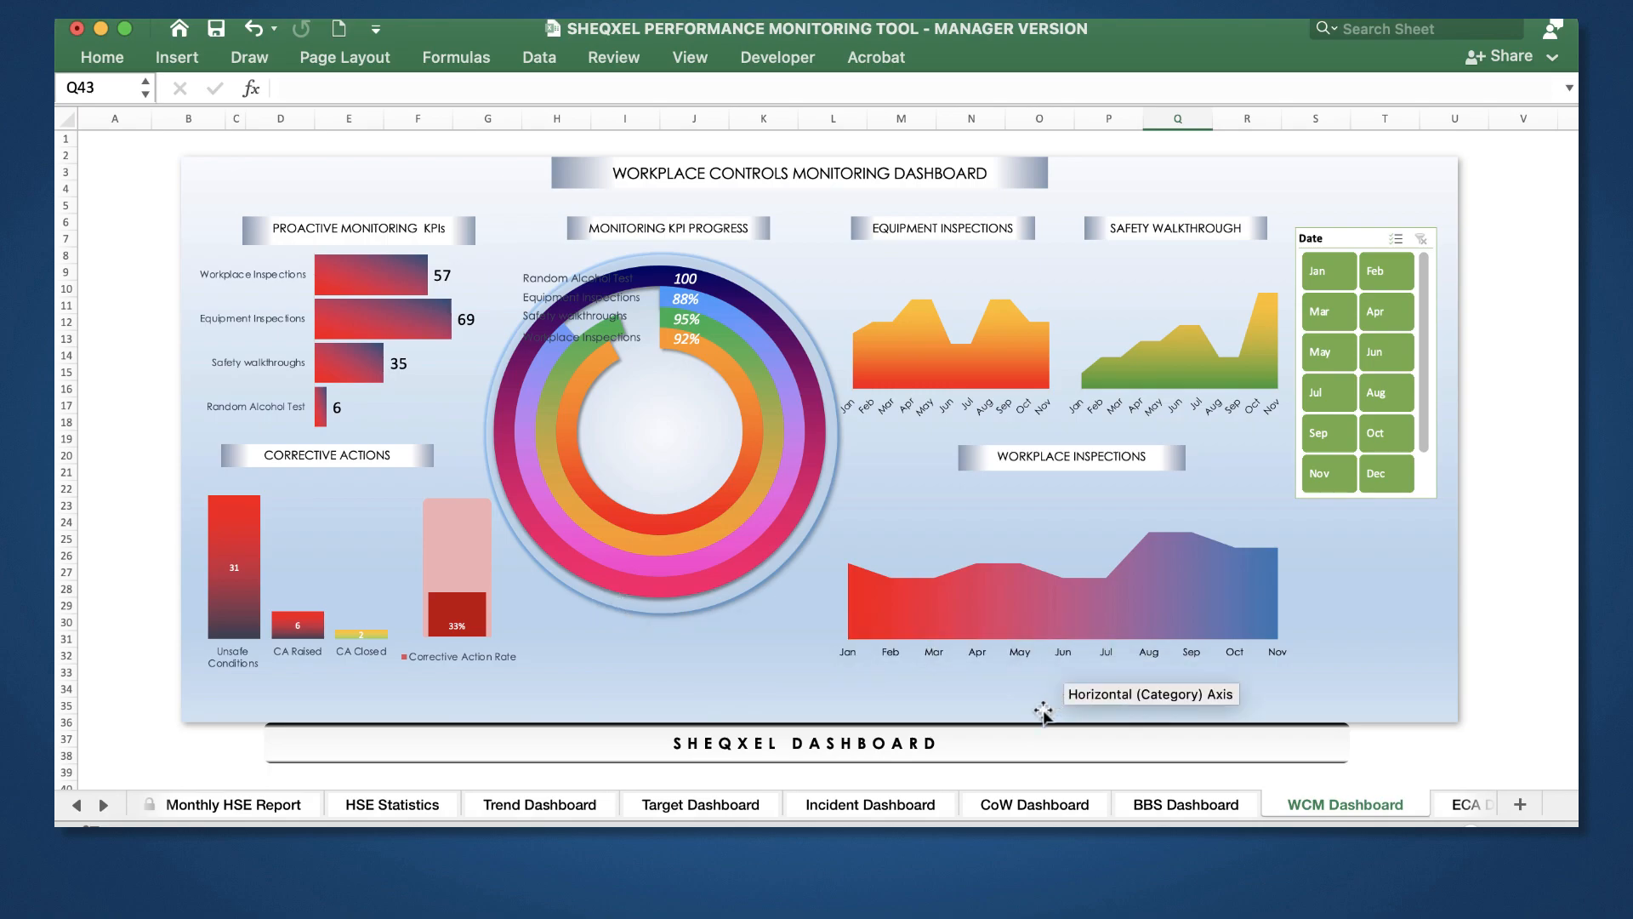
pyautogui.click(104, 805)
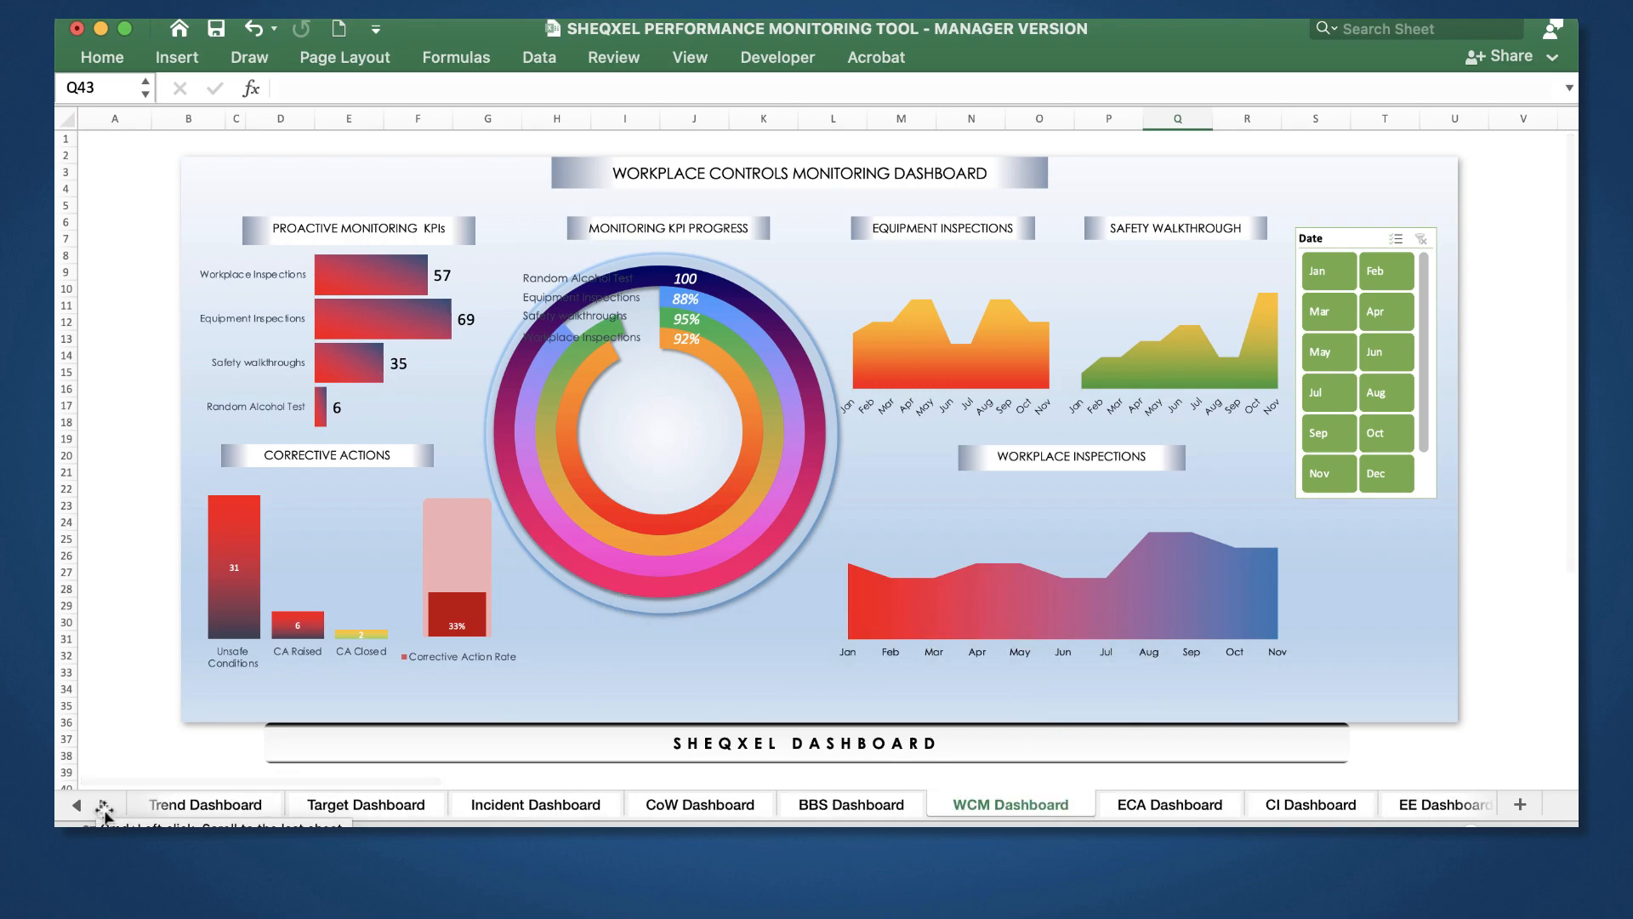
pyautogui.click(1176, 806)
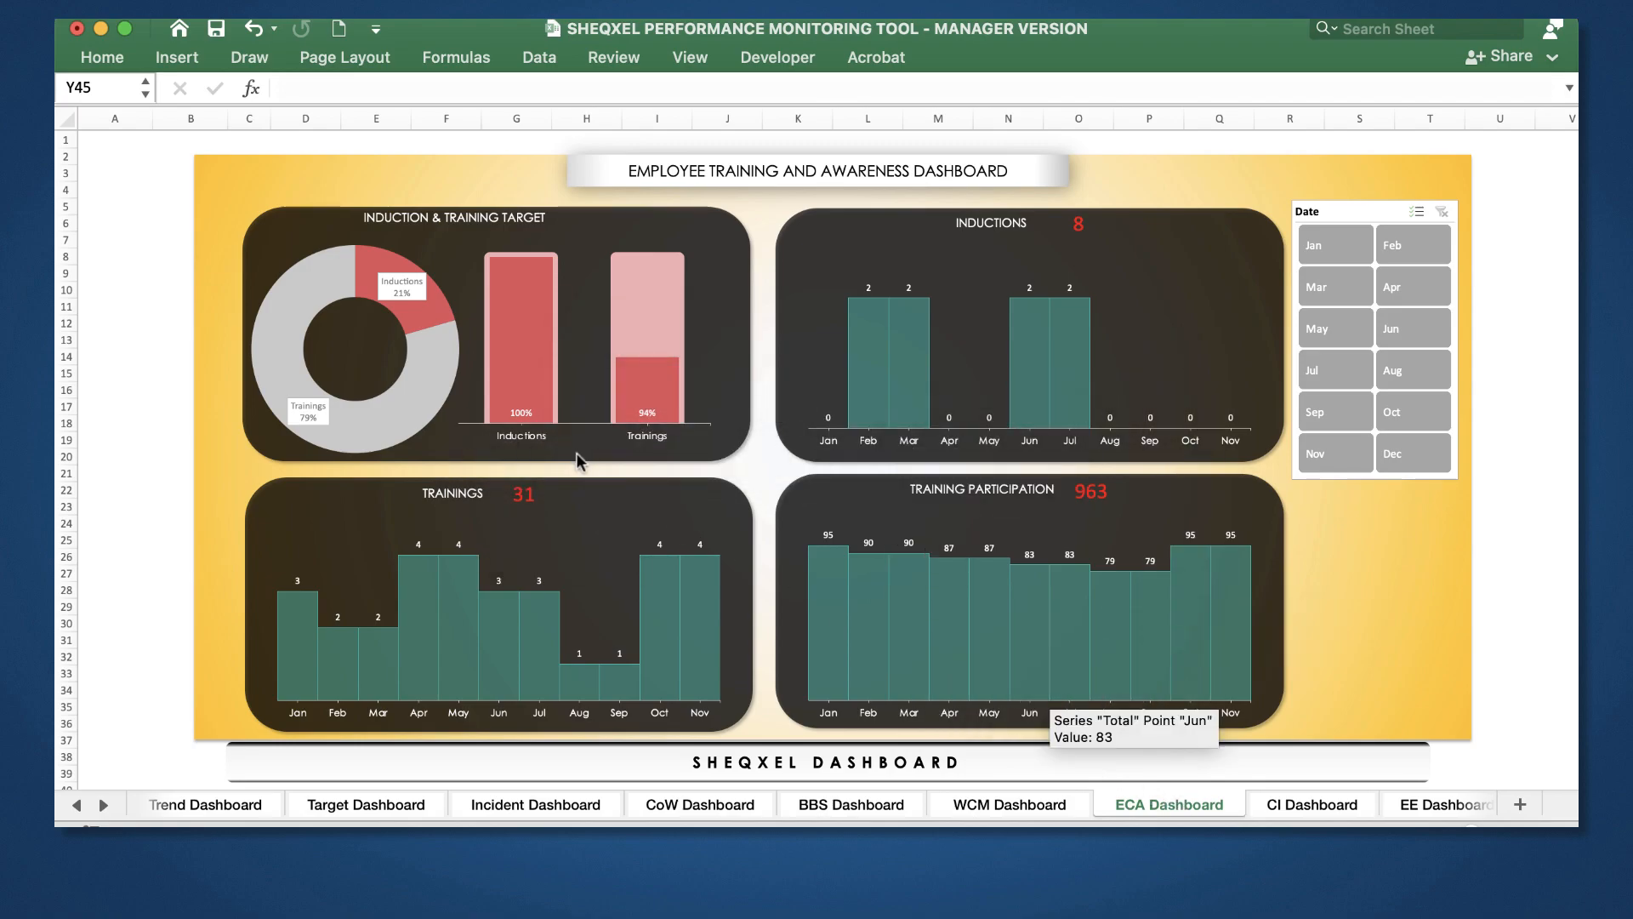
pyautogui.click(1279, 804)
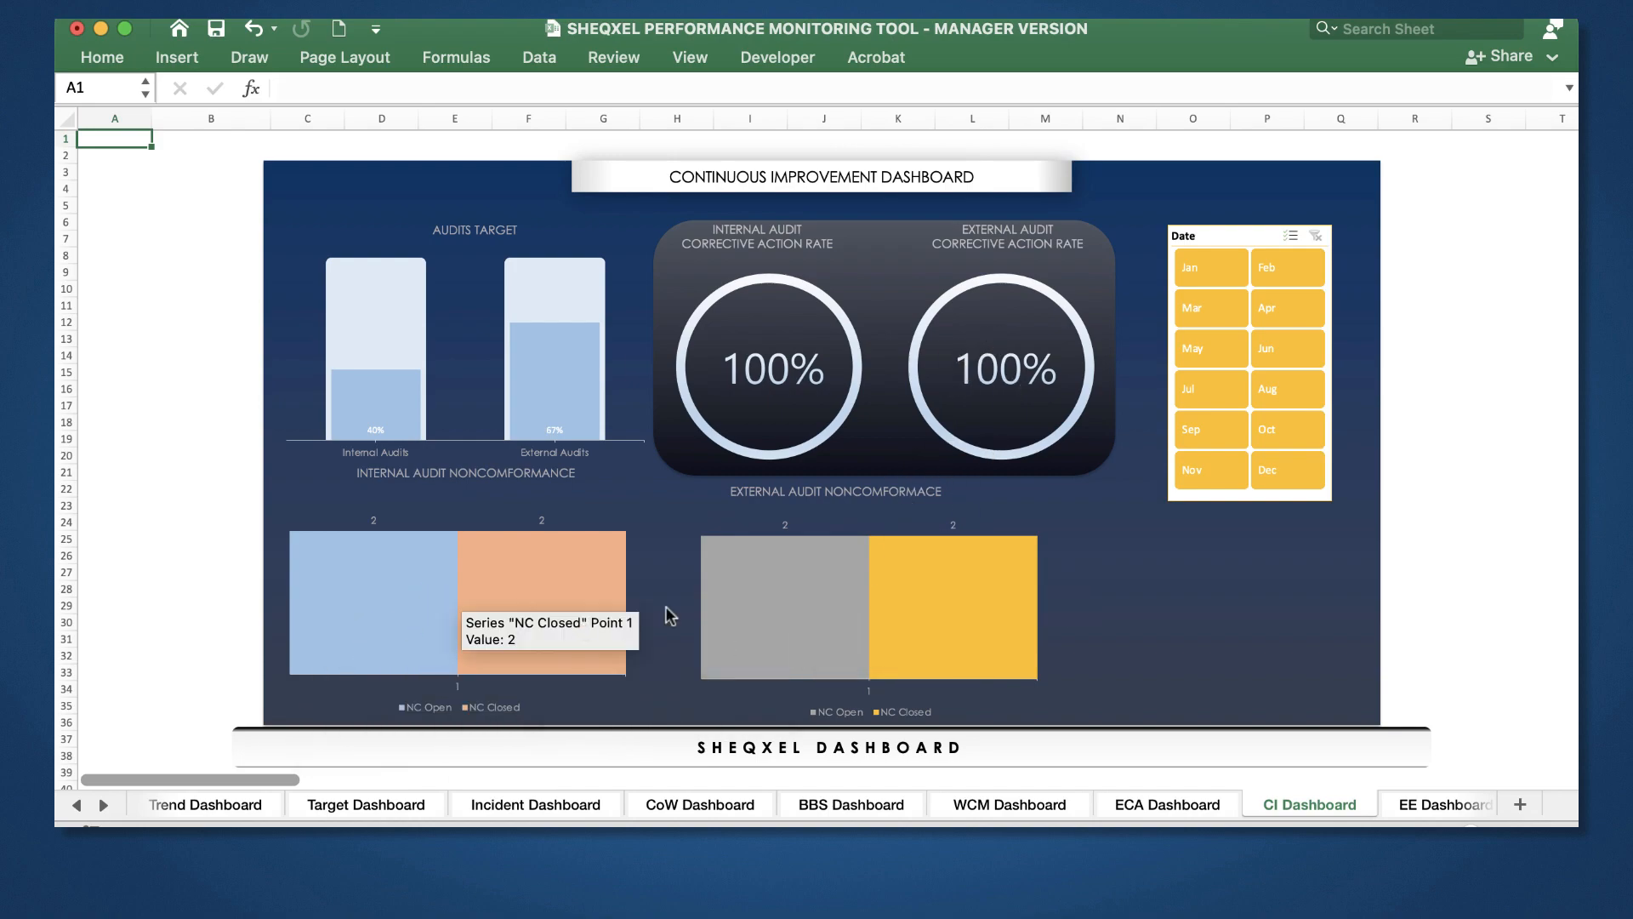
# Step: View the employee engagement charts on the EE Dashboard and the emergency drill charts on the ER Dashboard
pyautogui.click(1442, 805)
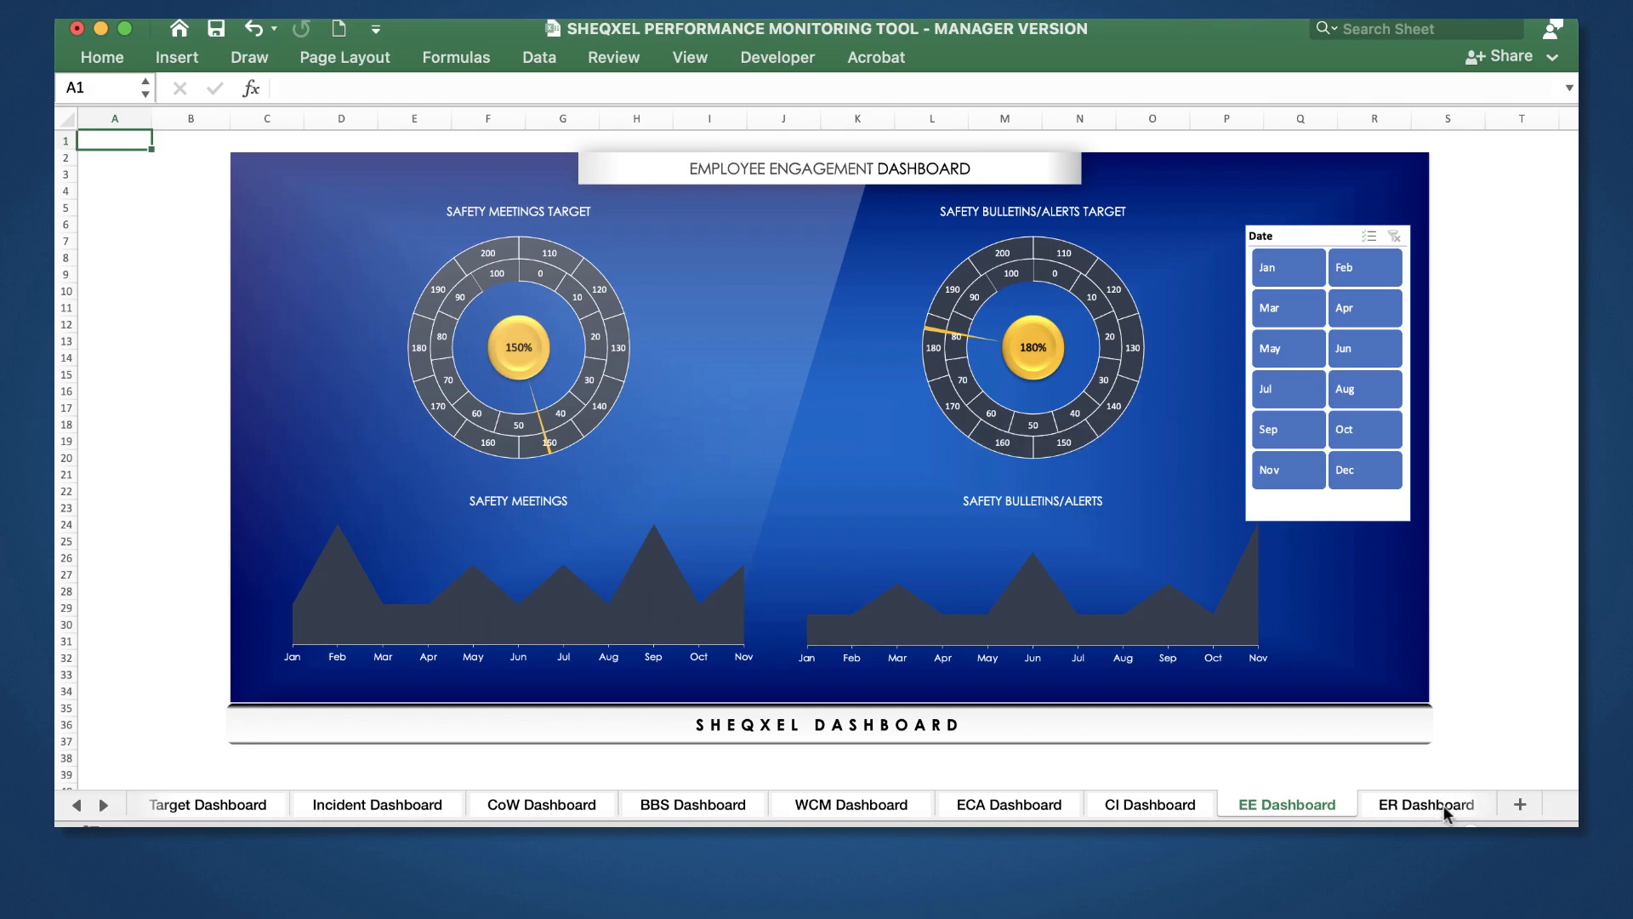
pyautogui.click(101, 809)
pyautogui.click(102, 809)
pyautogui.click(102, 809)
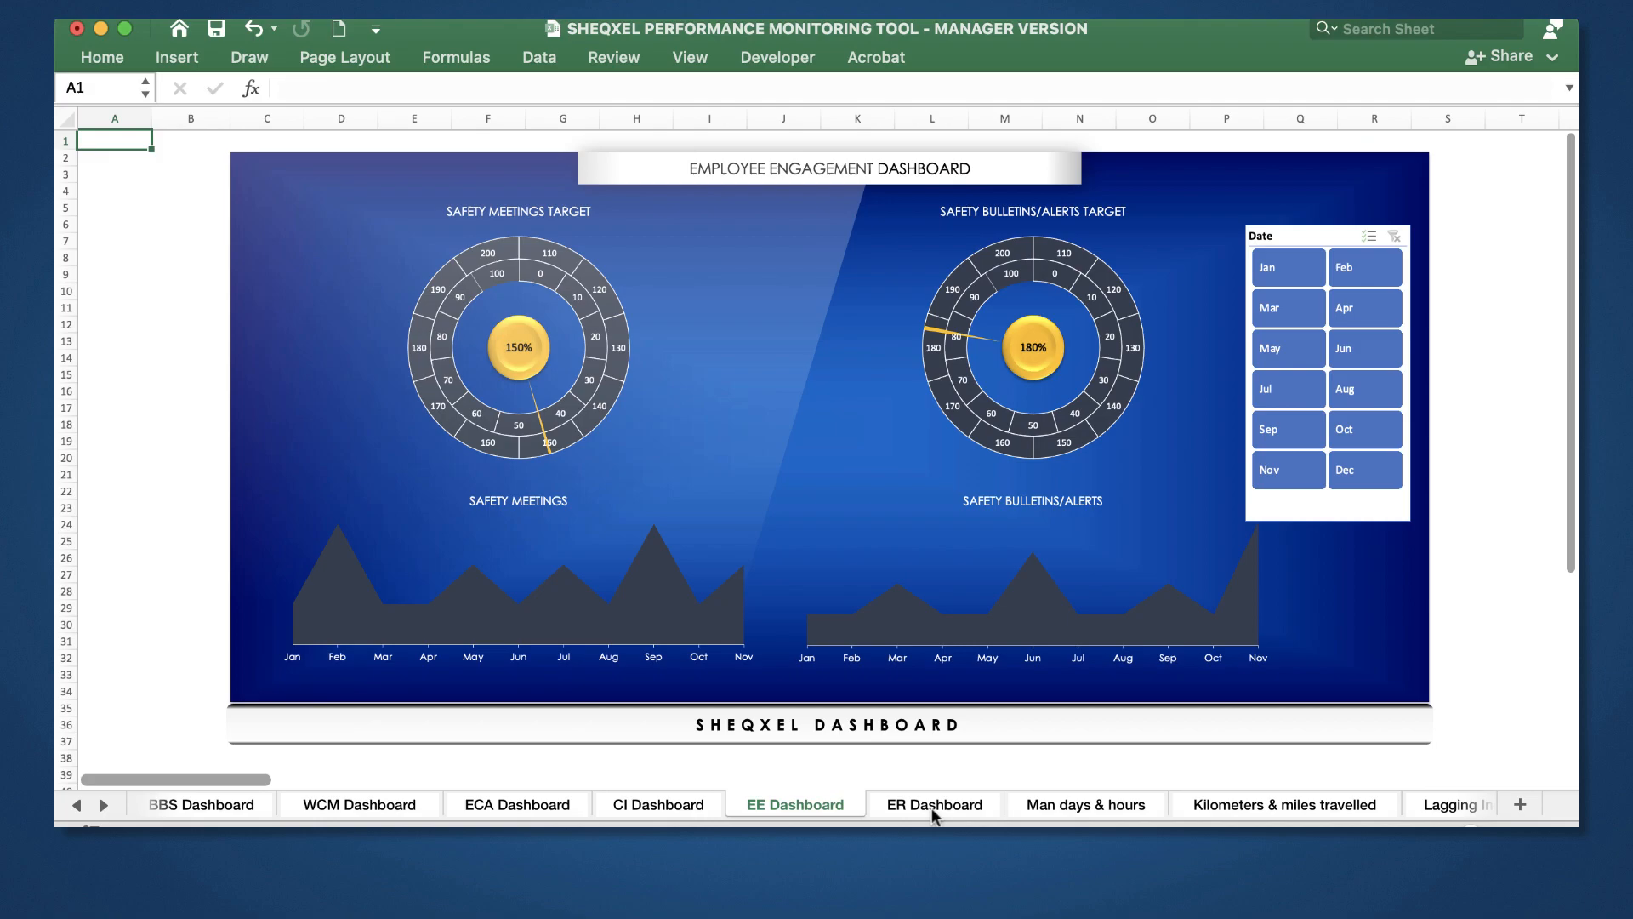
pyautogui.click(933, 808)
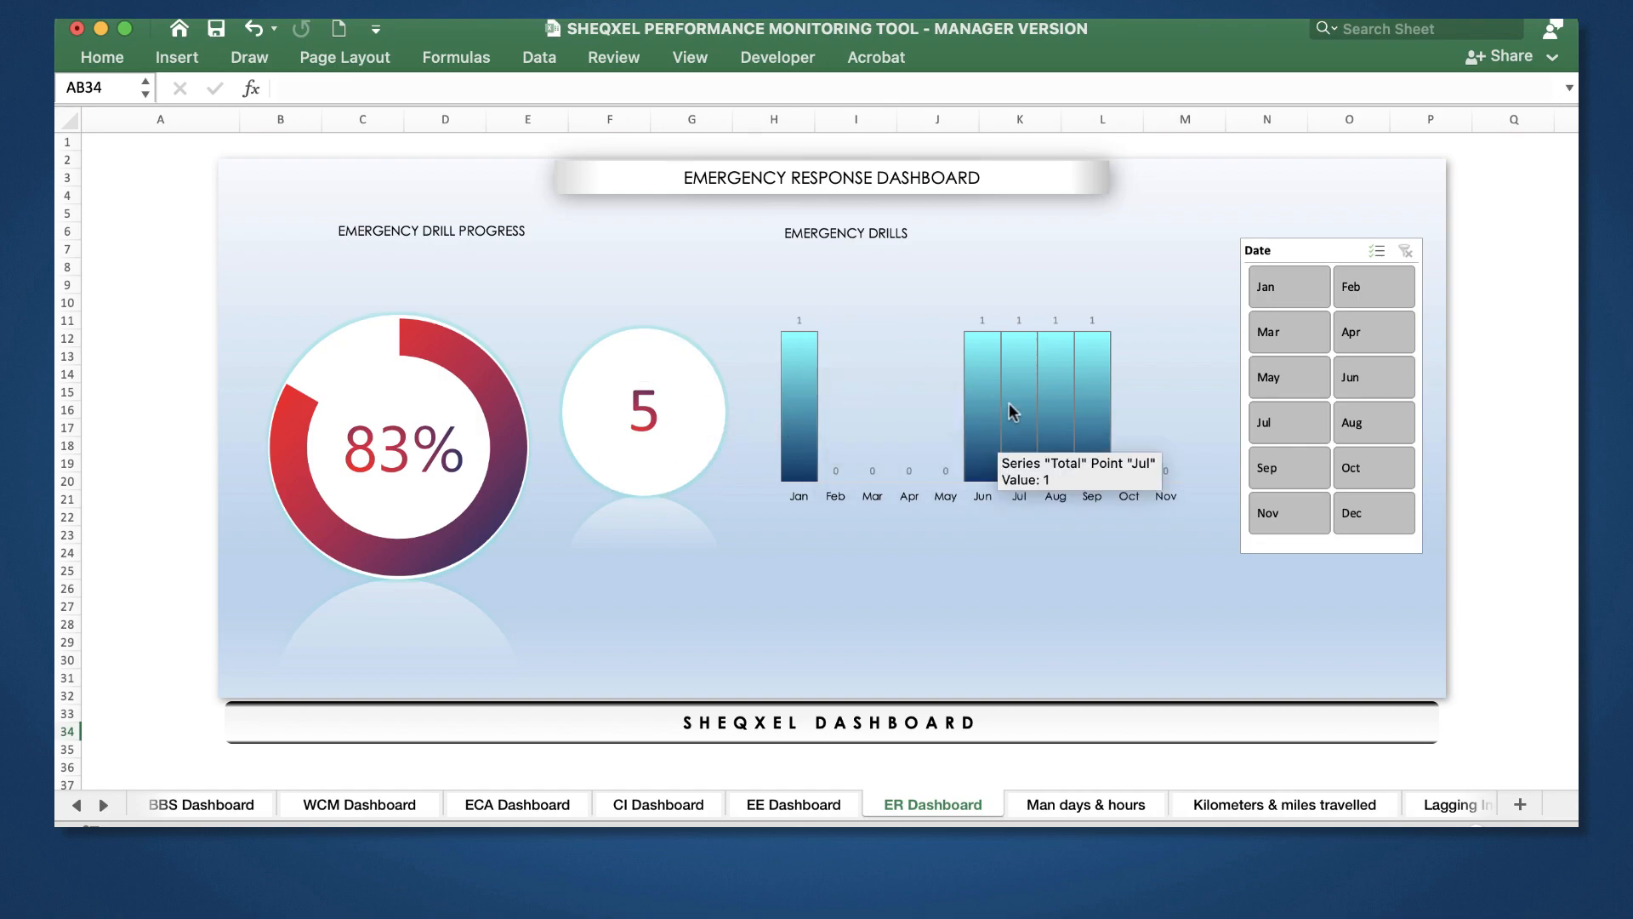
# Step: View the pivot tables on the Man days & hours and Kilometers & miles travelled sheets
pyautogui.click(1077, 808)
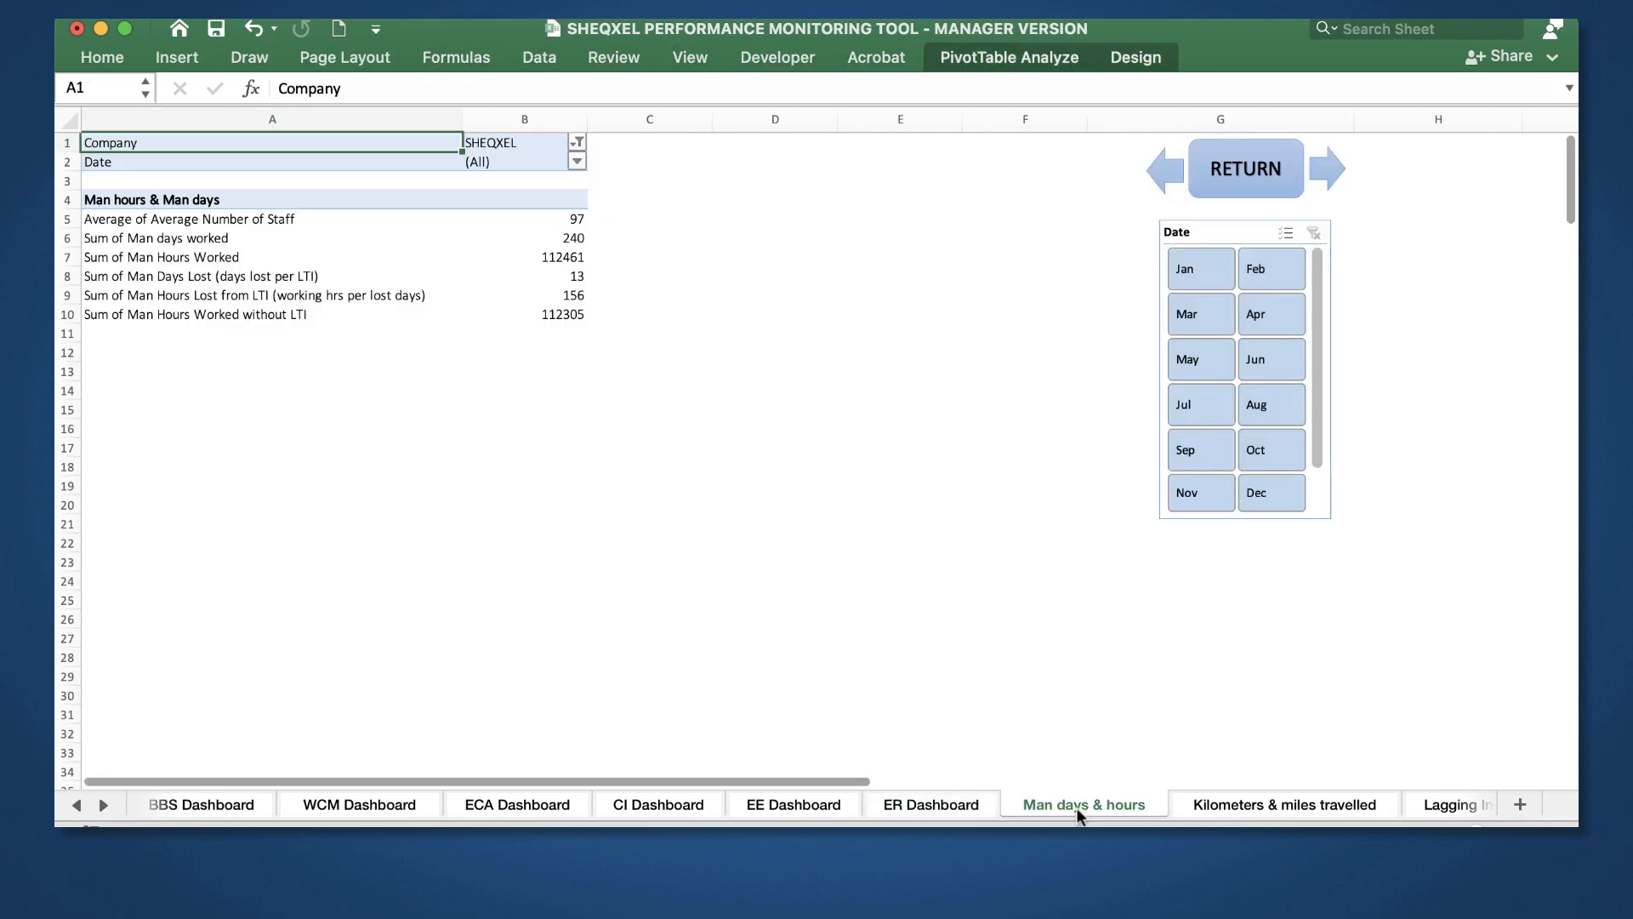
pyautogui.click(104, 806)
pyautogui.click(105, 806)
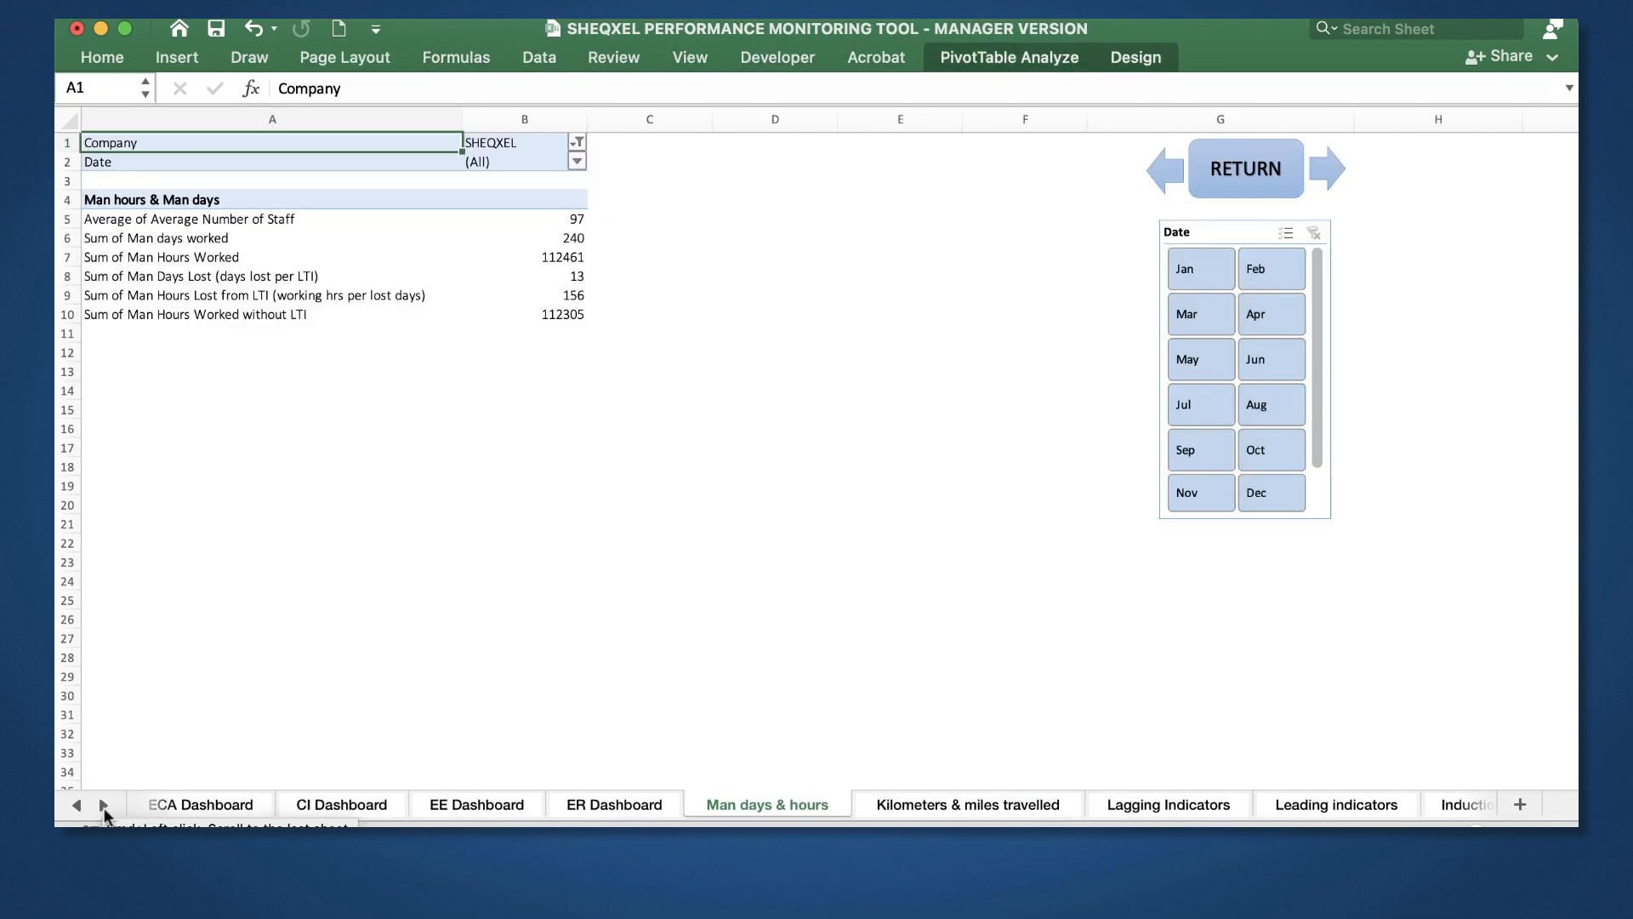
pyautogui.click(936, 808)
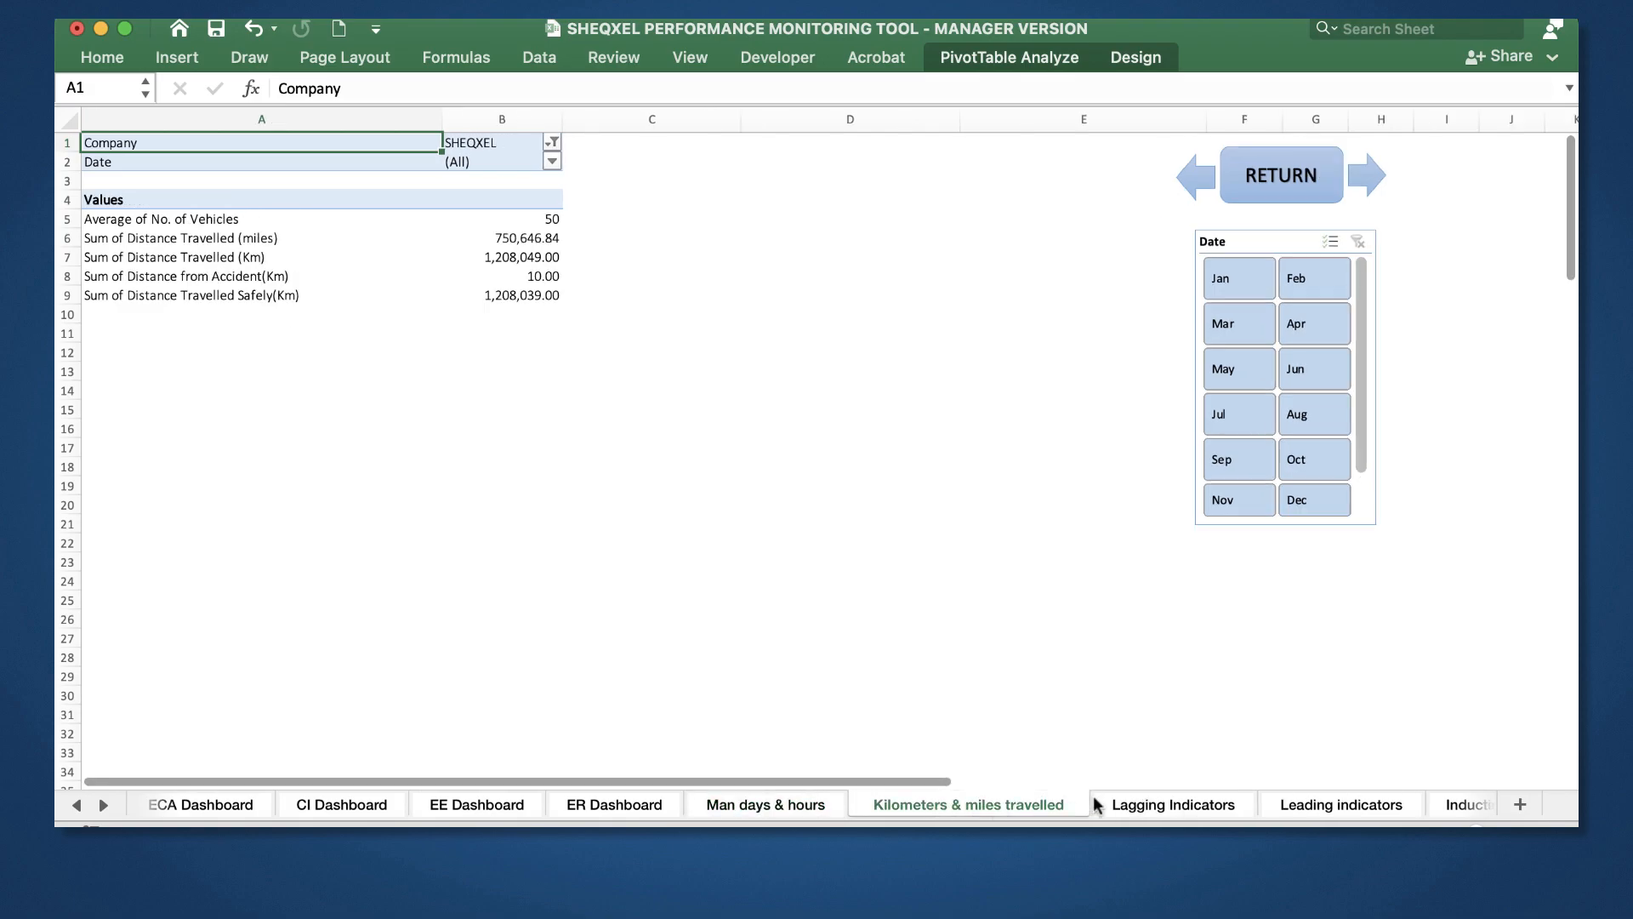
# Step: View the Lagging Indicators sheet and the Leading indicators sheet with its pie chart
pyautogui.click(1099, 805)
pyautogui.click(103, 806)
pyautogui.click(103, 805)
pyautogui.click(103, 805)
pyautogui.click(103, 806)
pyautogui.click(779, 808)
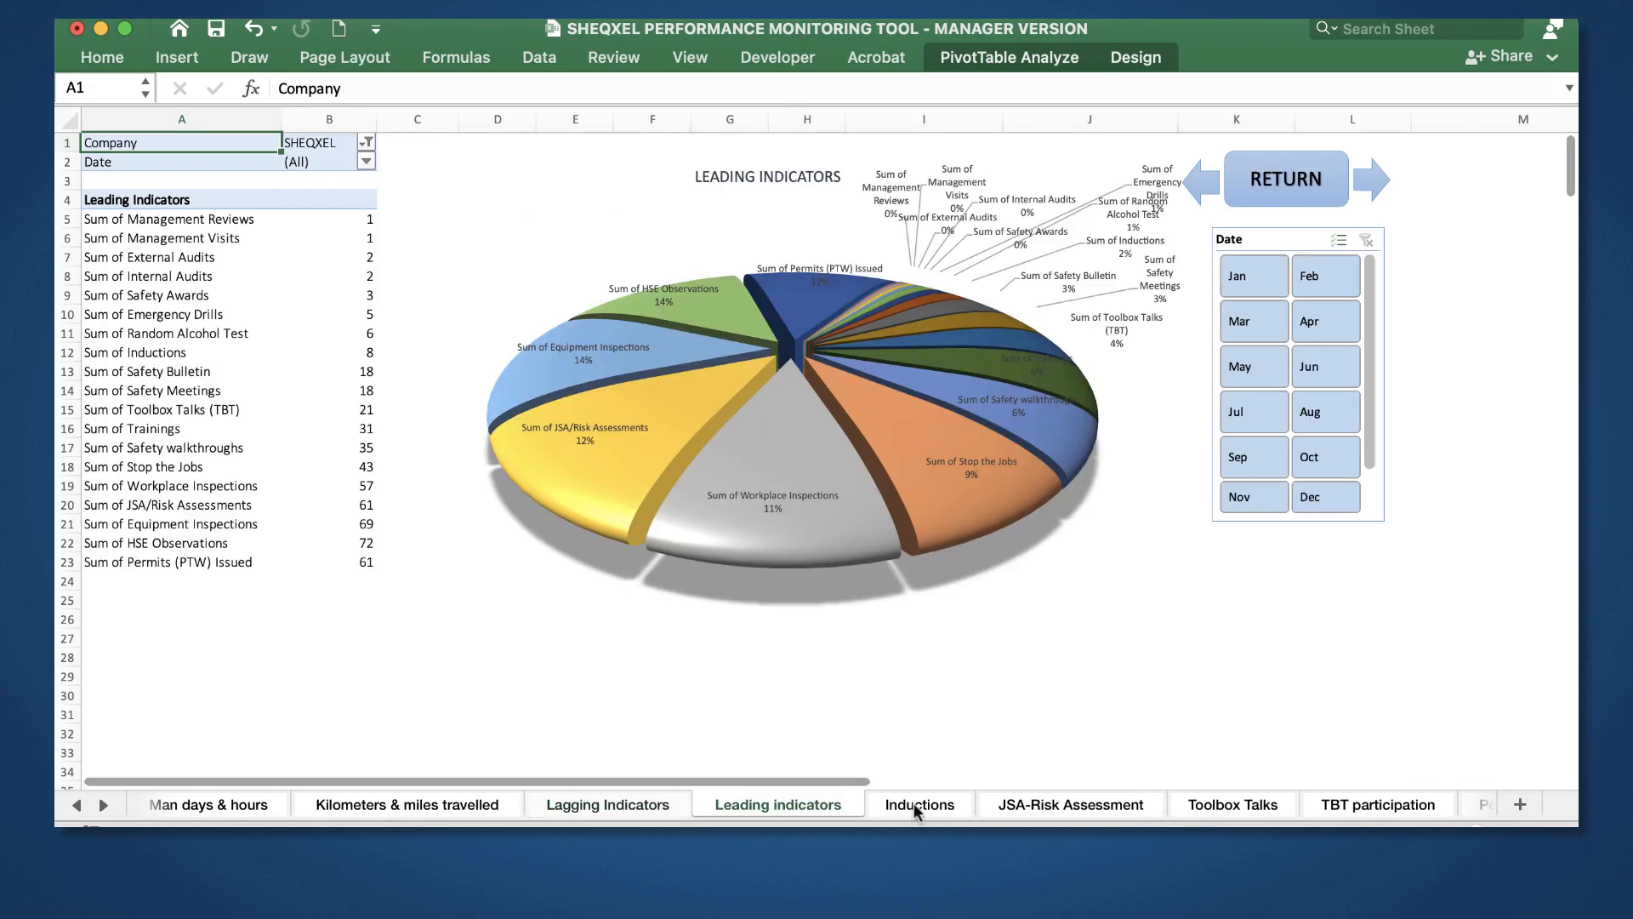
# Step: Look through the monthly charts on the Inductions, JSA-Risk Assessment and Toolbox Talks sheets
pyautogui.click(918, 806)
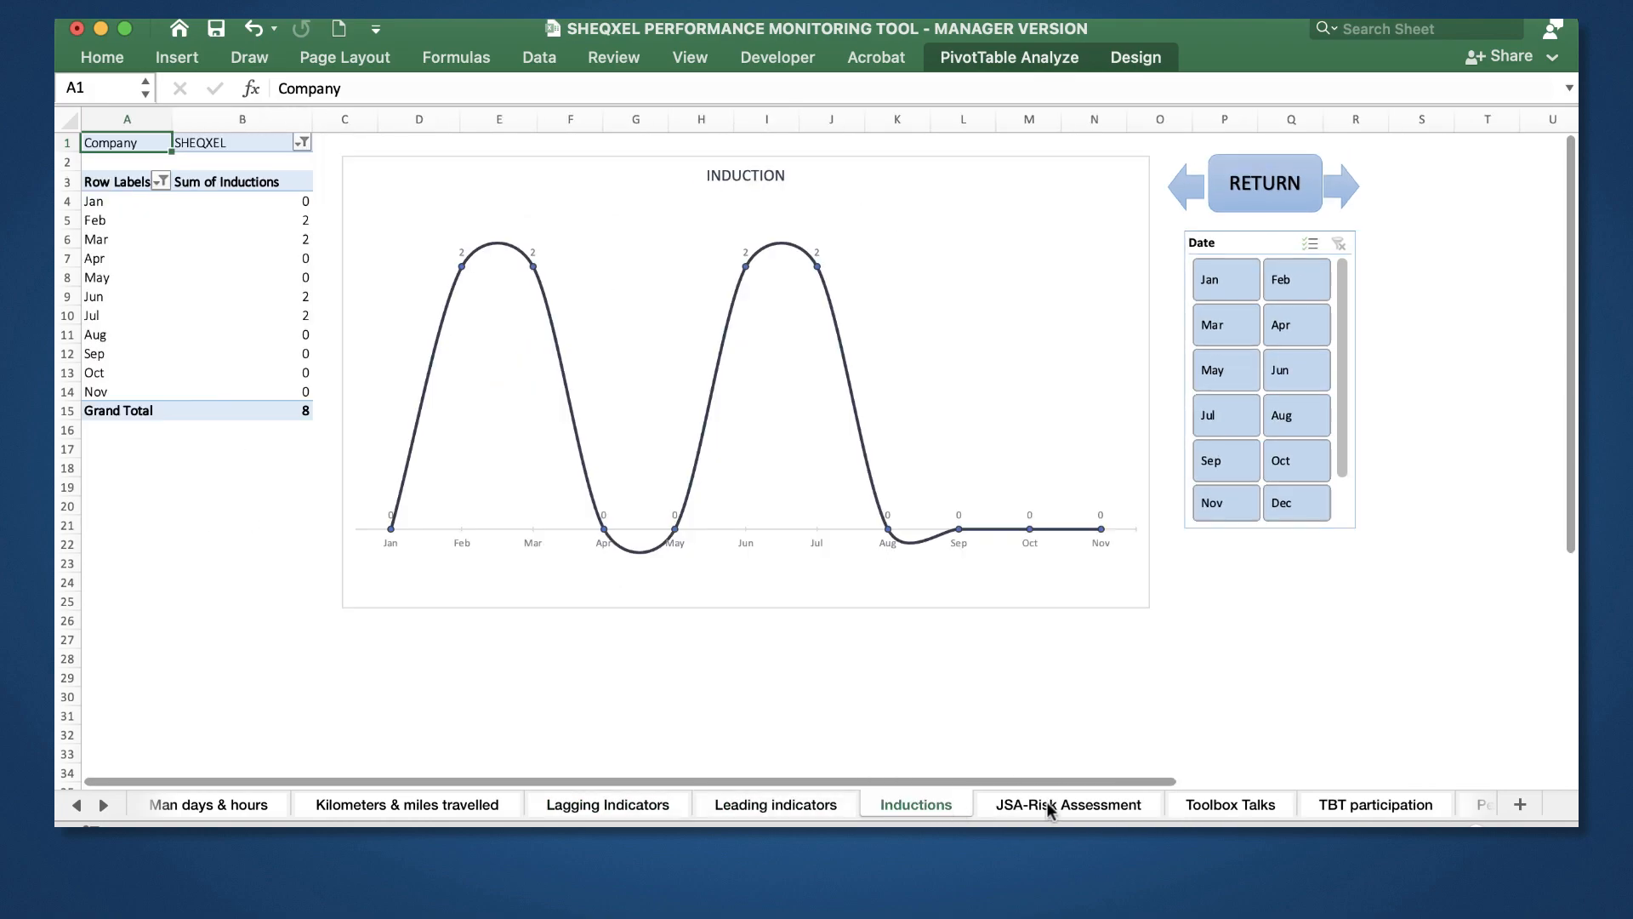
pyautogui.click(1051, 806)
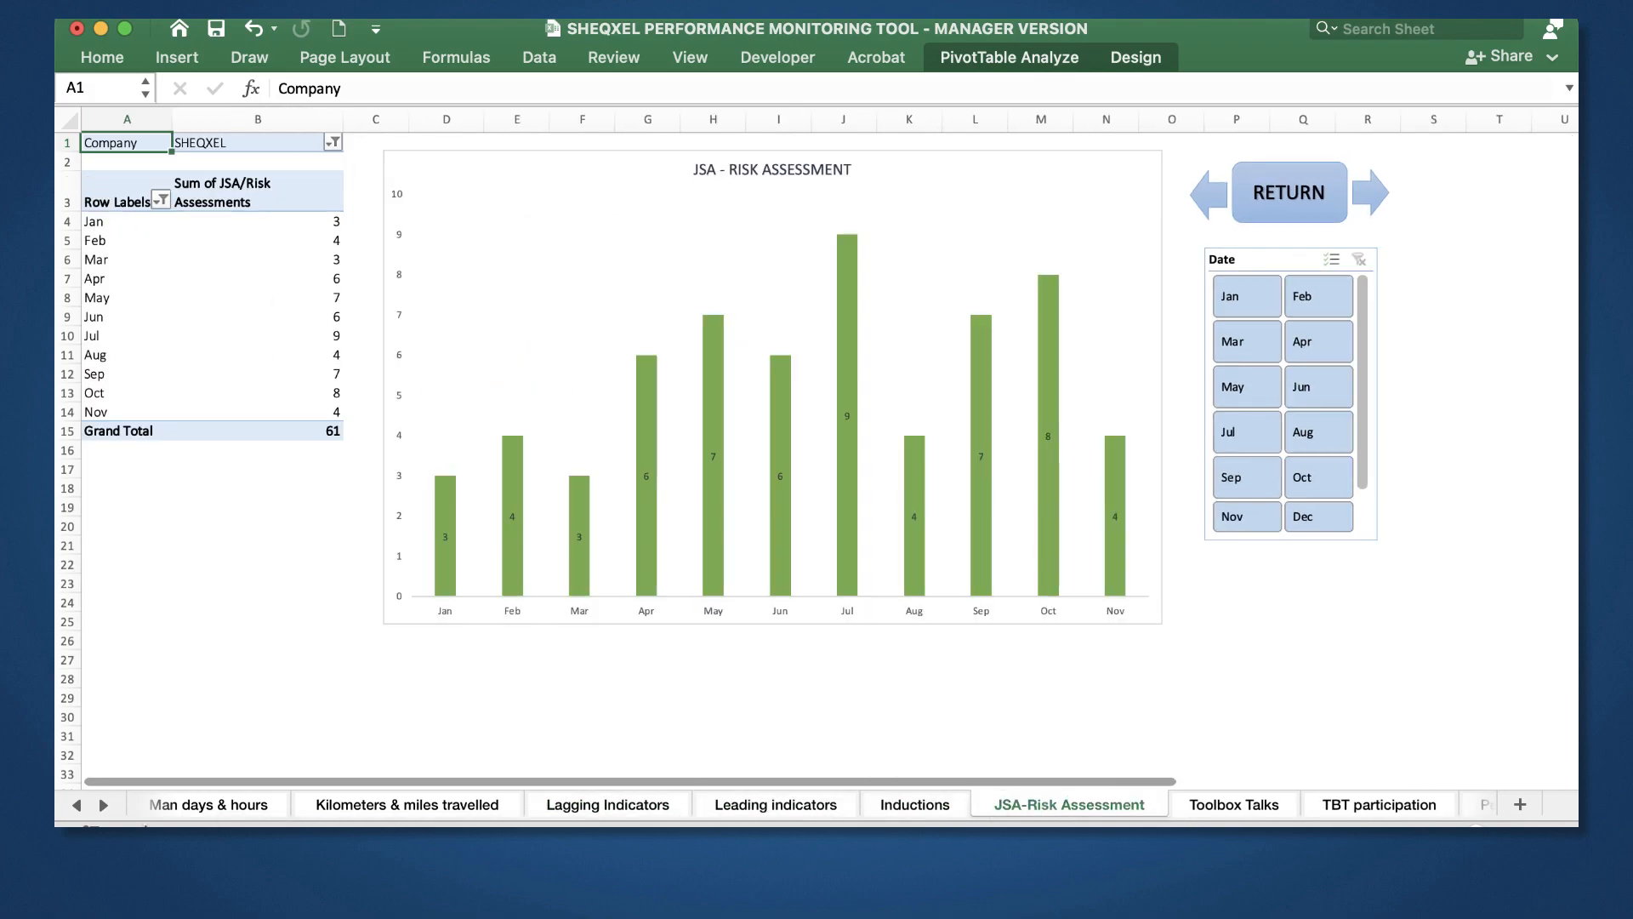
pyautogui.hscroll(5, 442, 816)
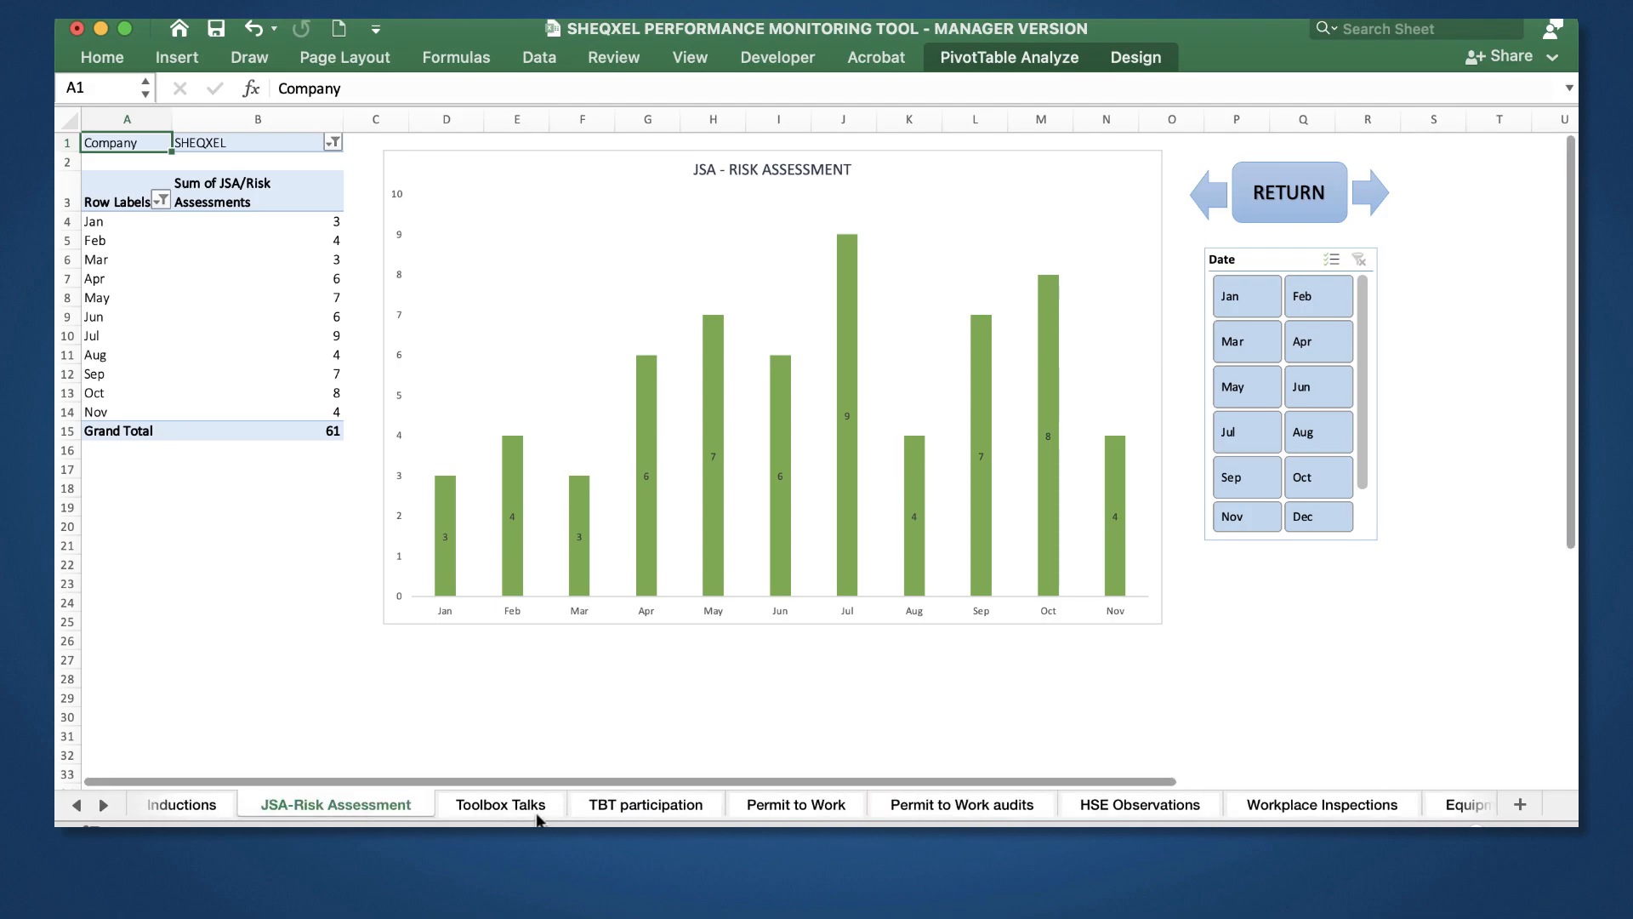
pyautogui.click(537, 816)
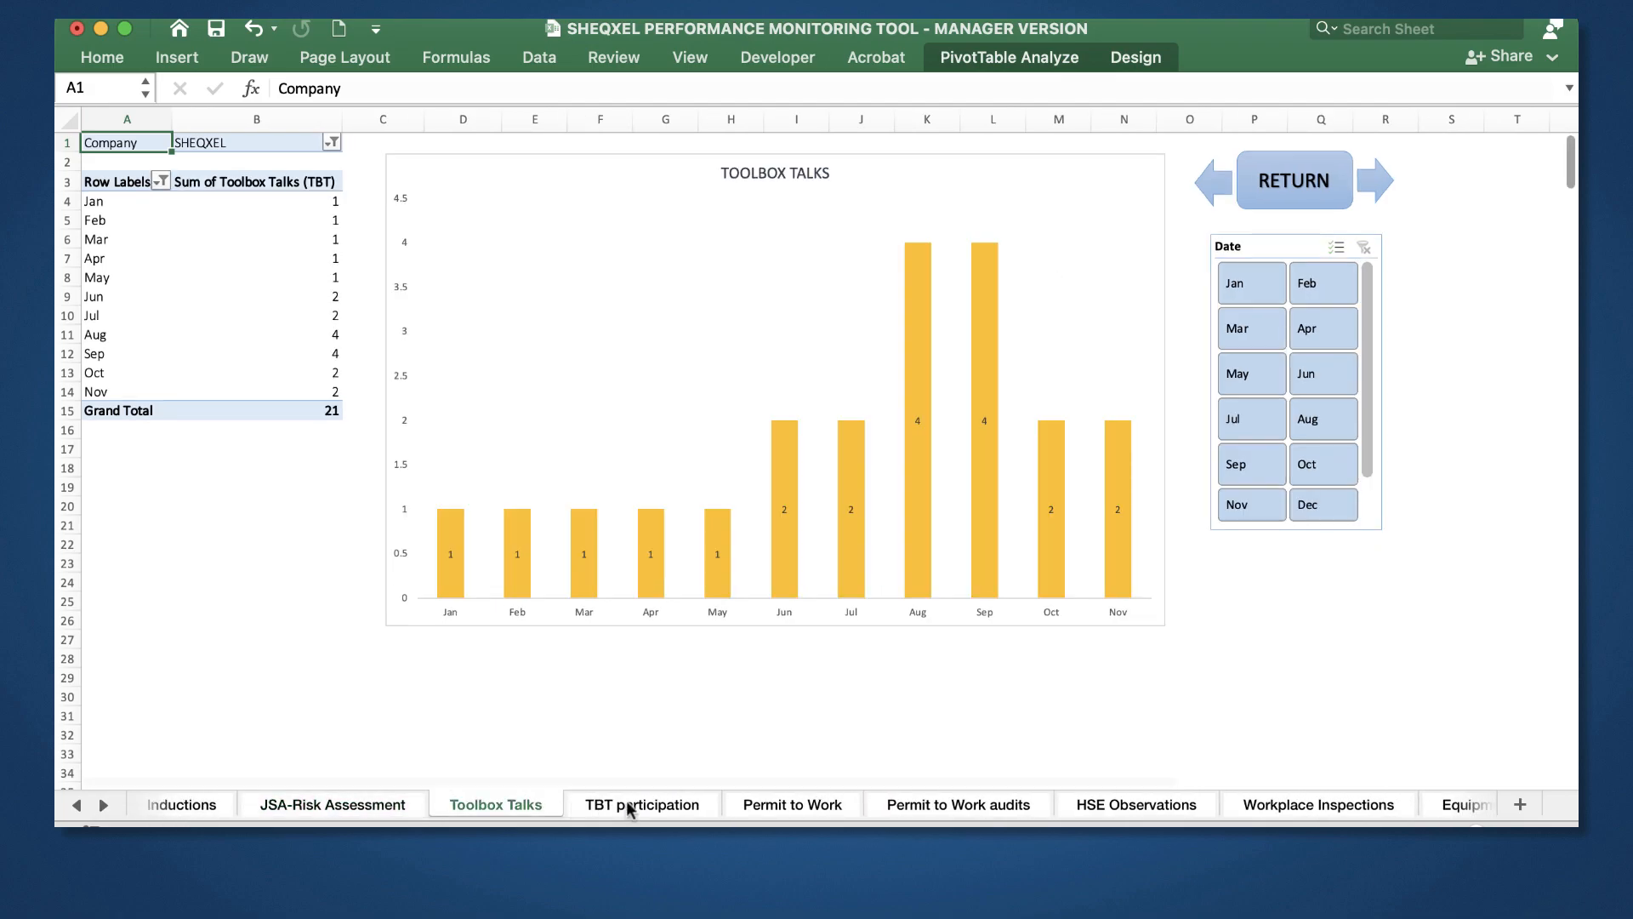
# Step: Look through the TBT participation, Permit to Work, Permit to Work audits, HSE Observations and Workplace Inspections sheets
pyautogui.click(631, 809)
pyautogui.click(786, 801)
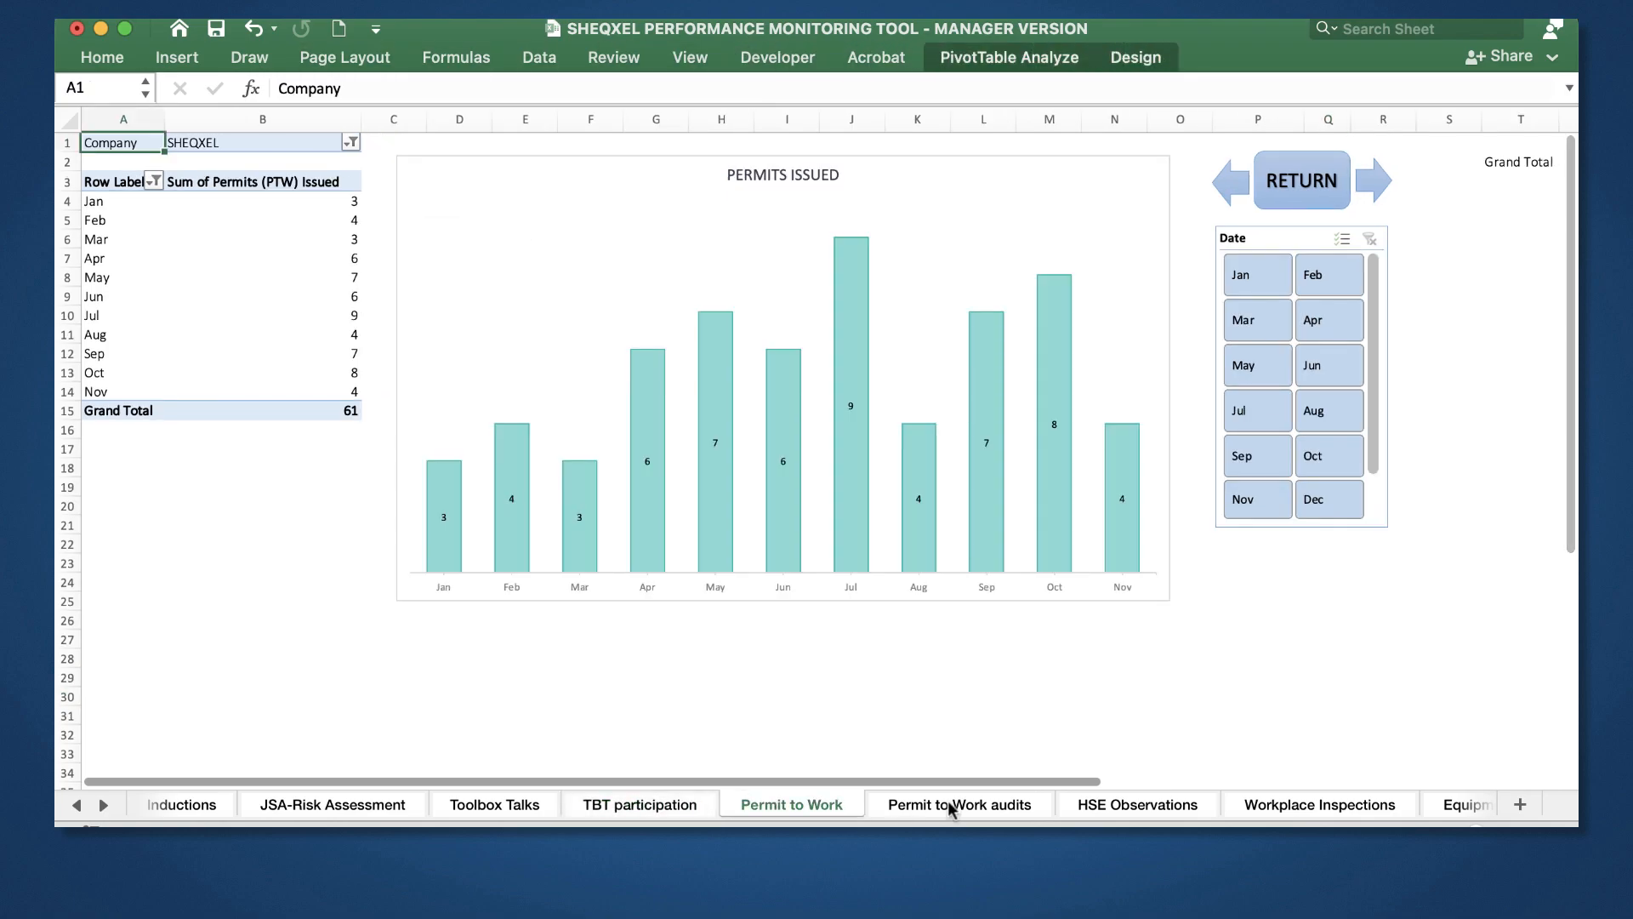
pyautogui.click(951, 808)
pyautogui.click(1123, 804)
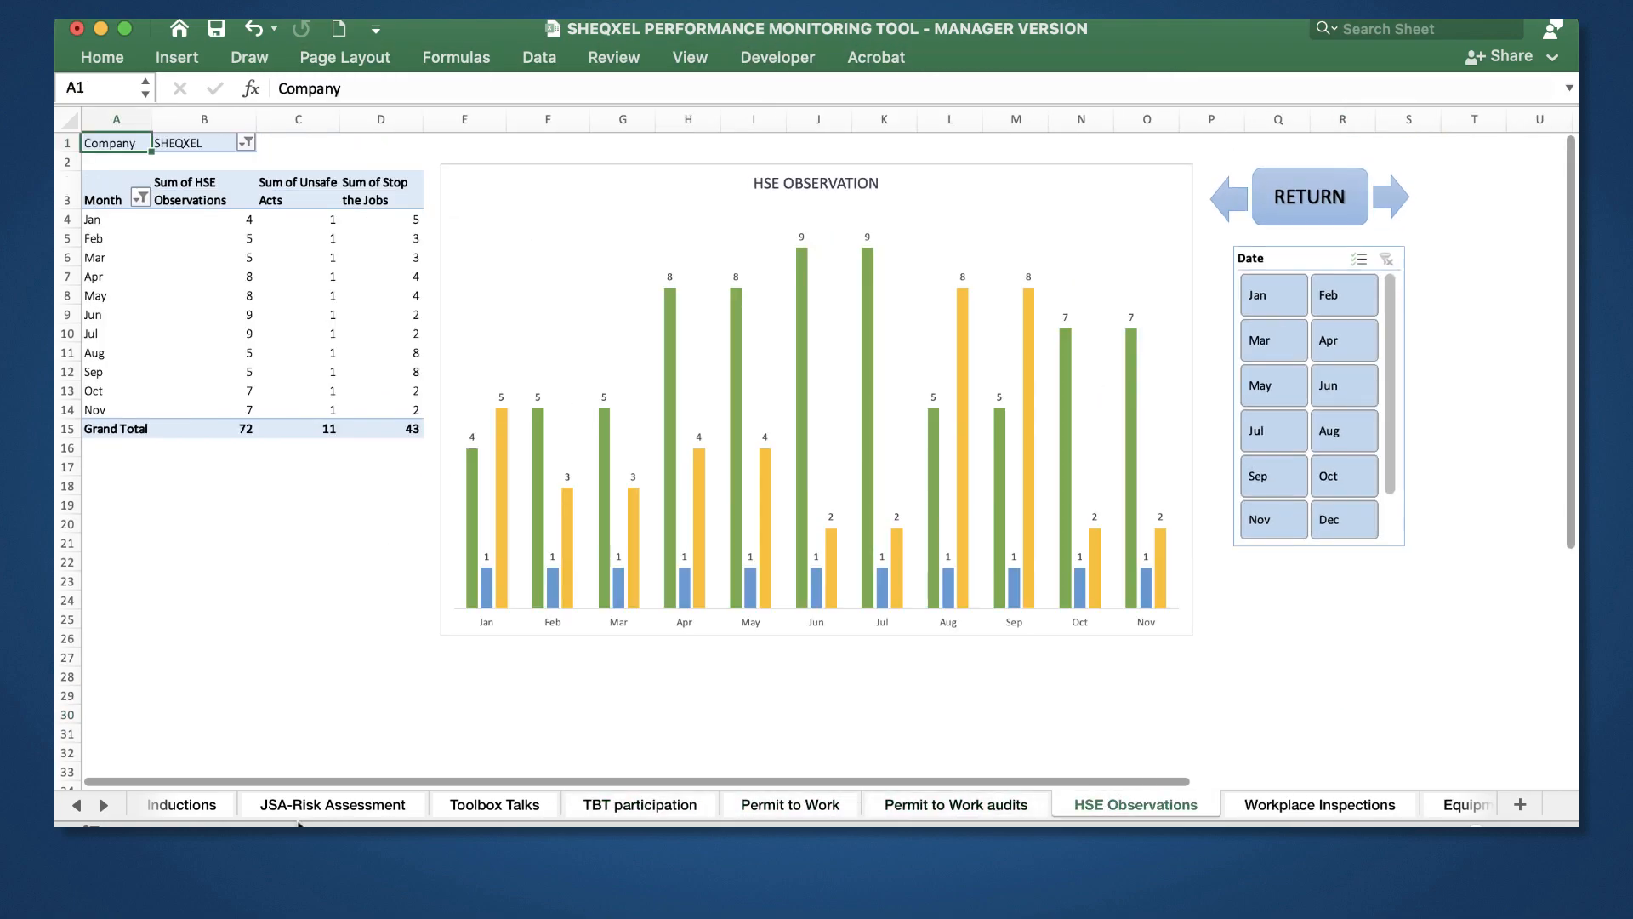
pyautogui.hscroll(8, 504, 808)
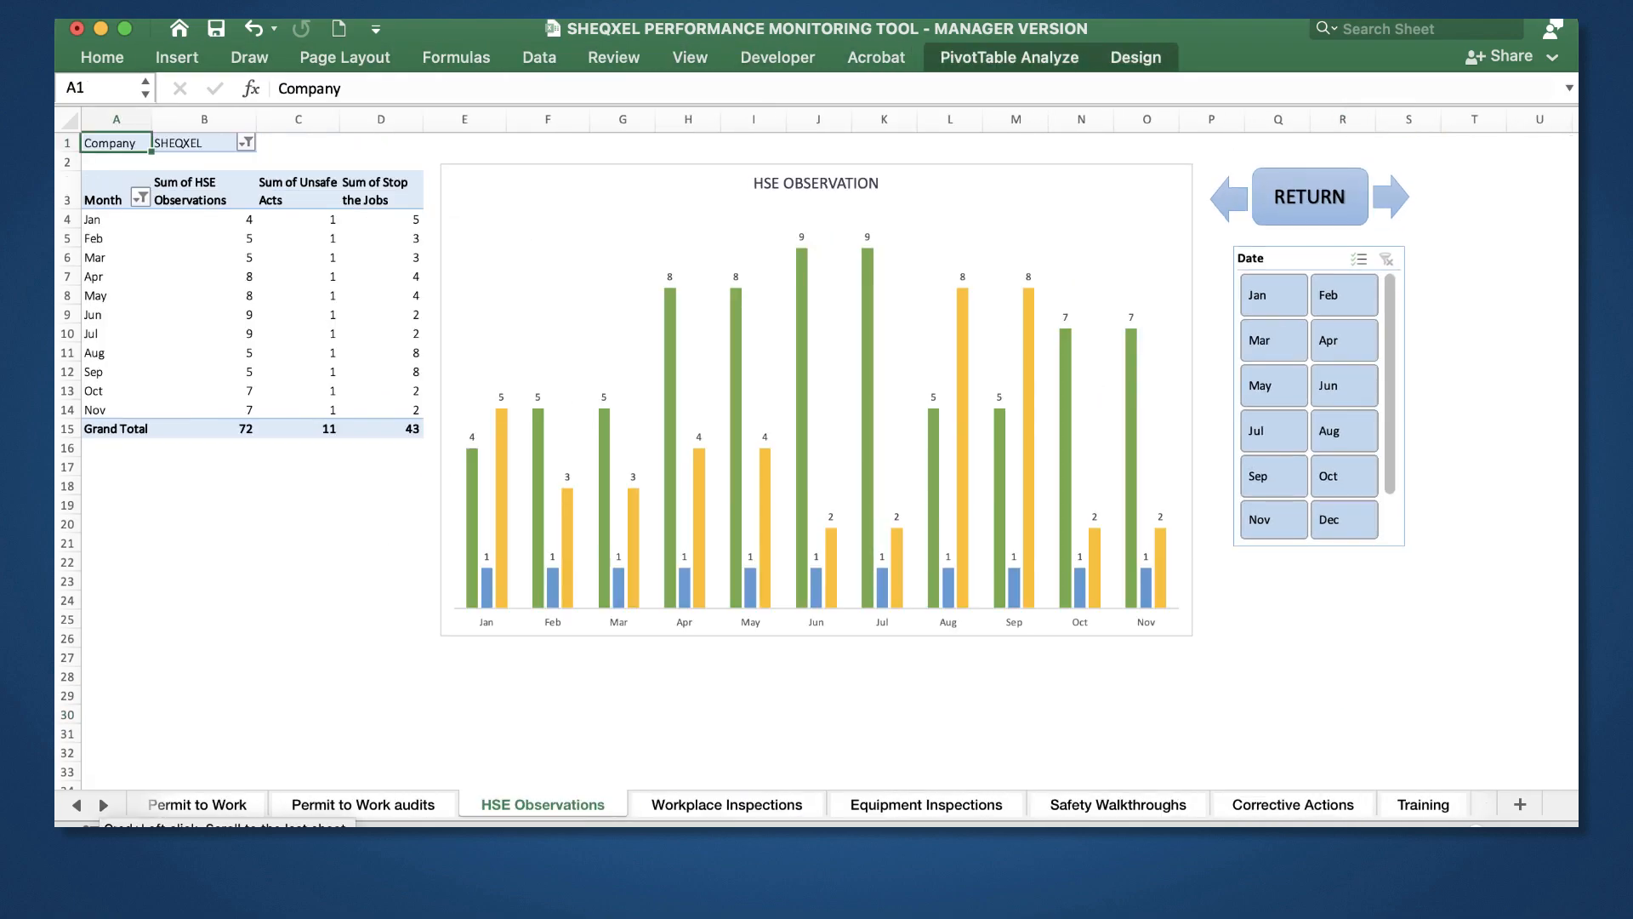
pyautogui.click(544, 806)
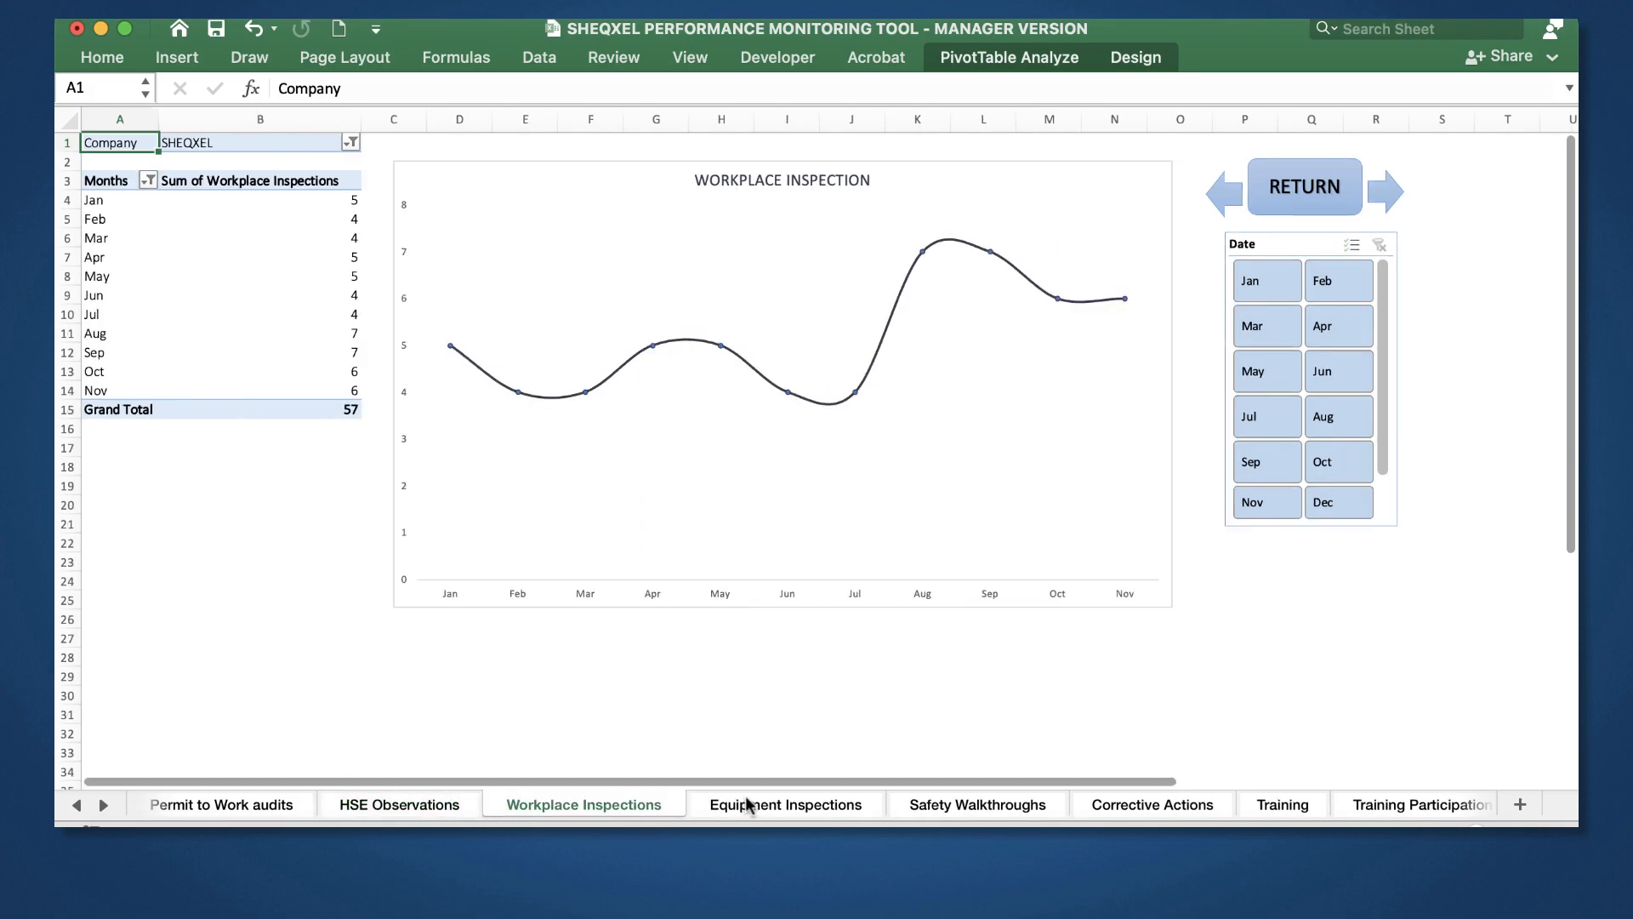
# Step: View the monthly charts on the Equipment Inspections, Safety Walkthroughs and Corrective Actions sheets
pyautogui.click(748, 805)
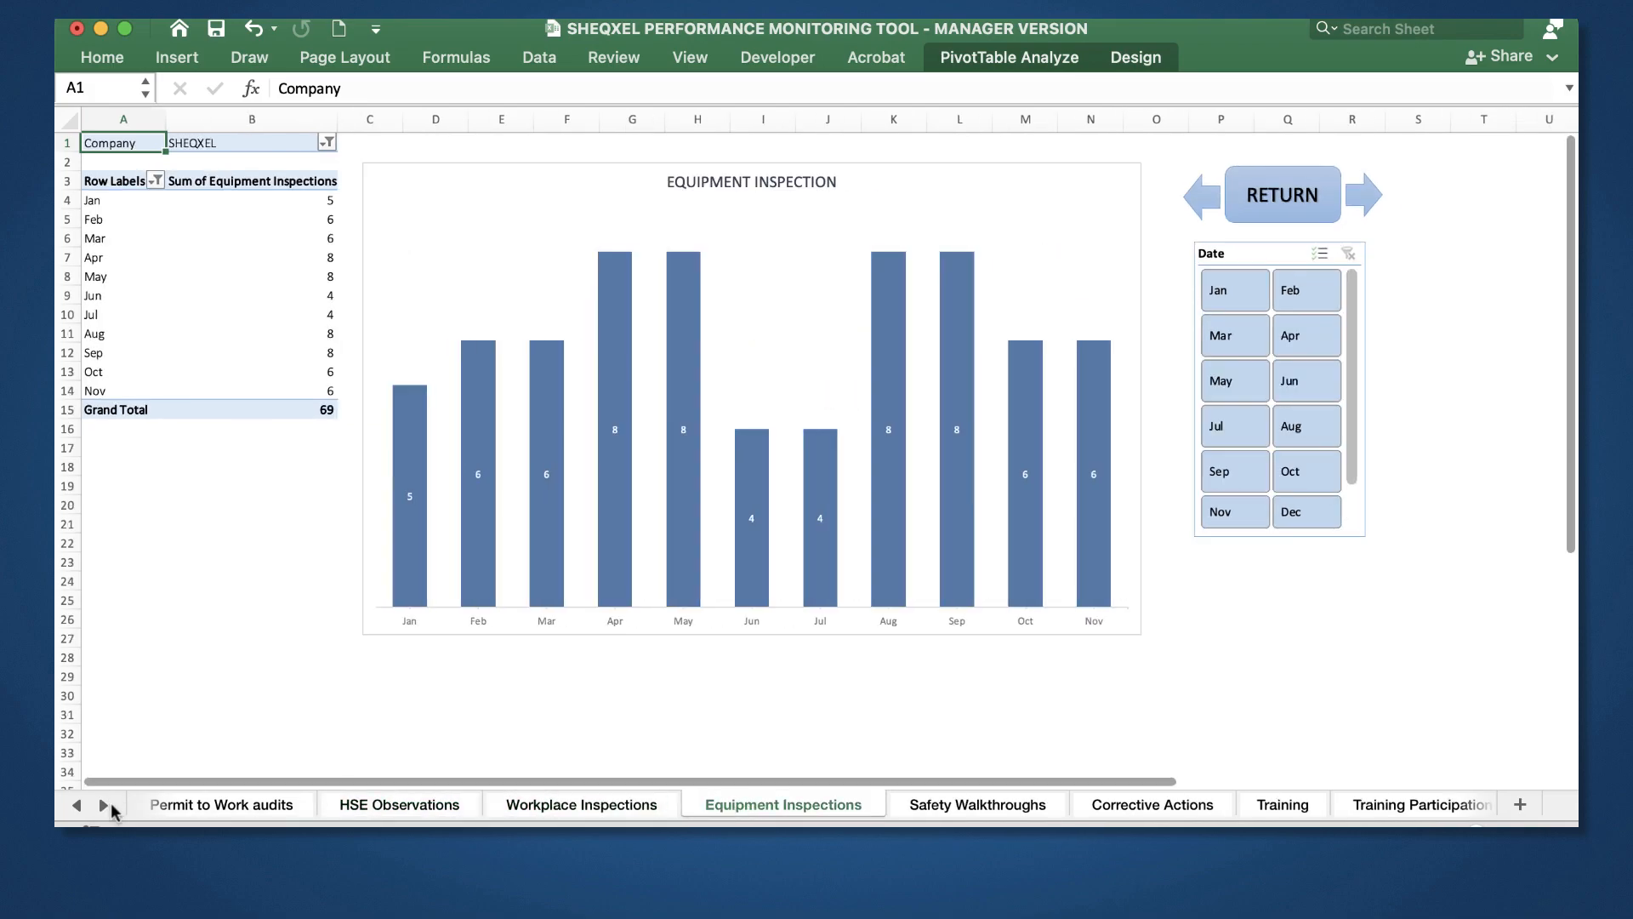
pyautogui.click(104, 805)
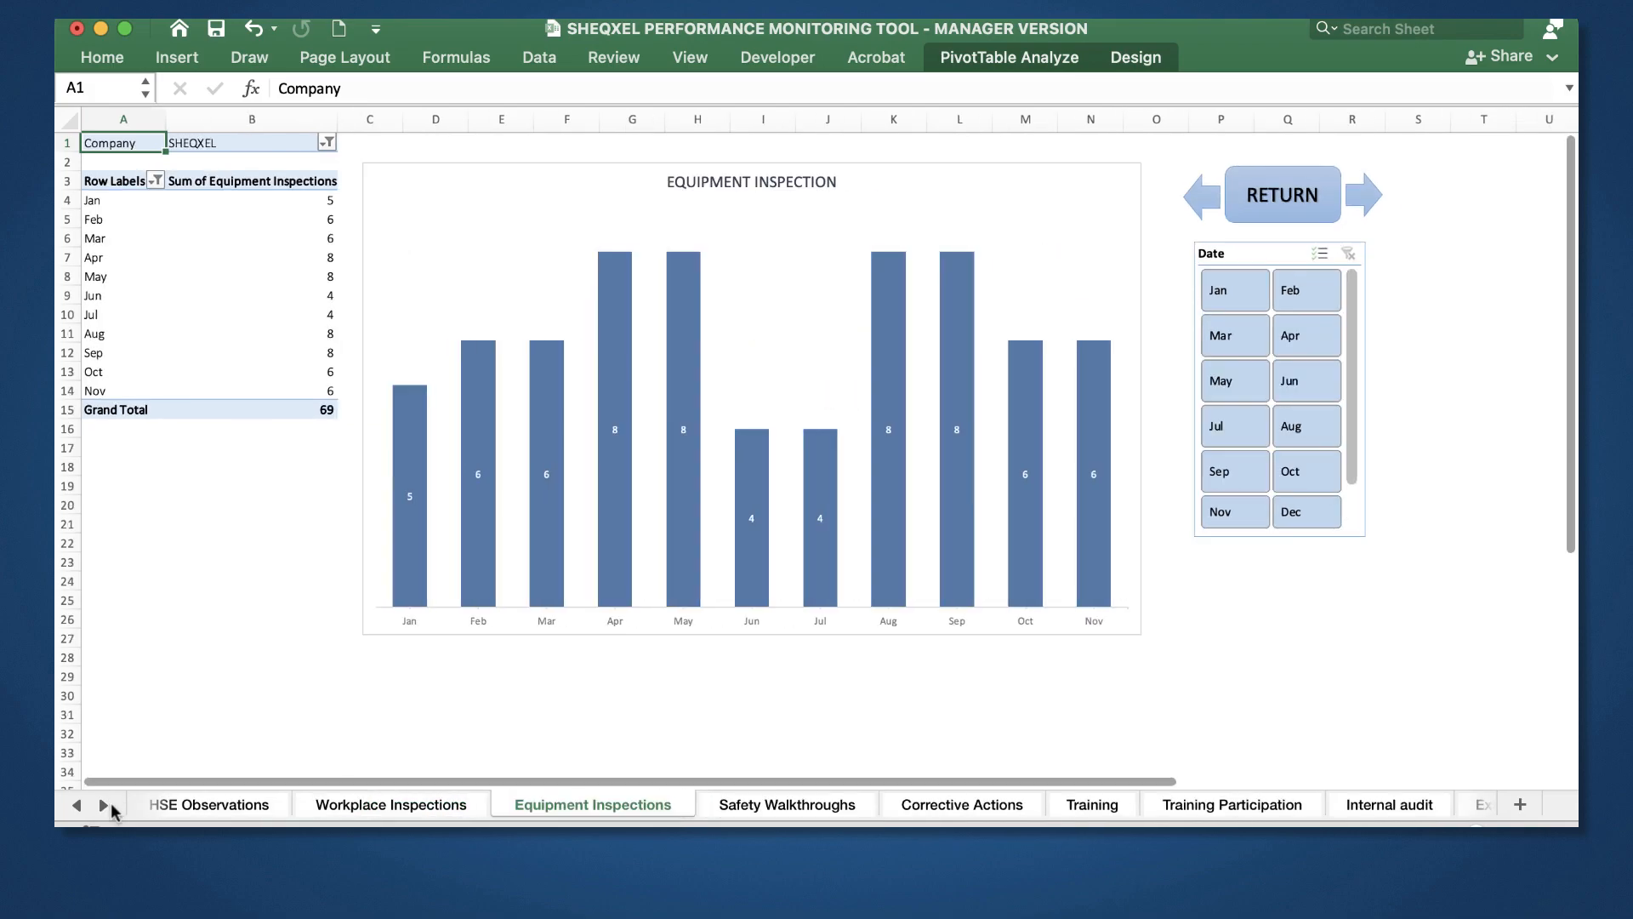
pyautogui.click(733, 805)
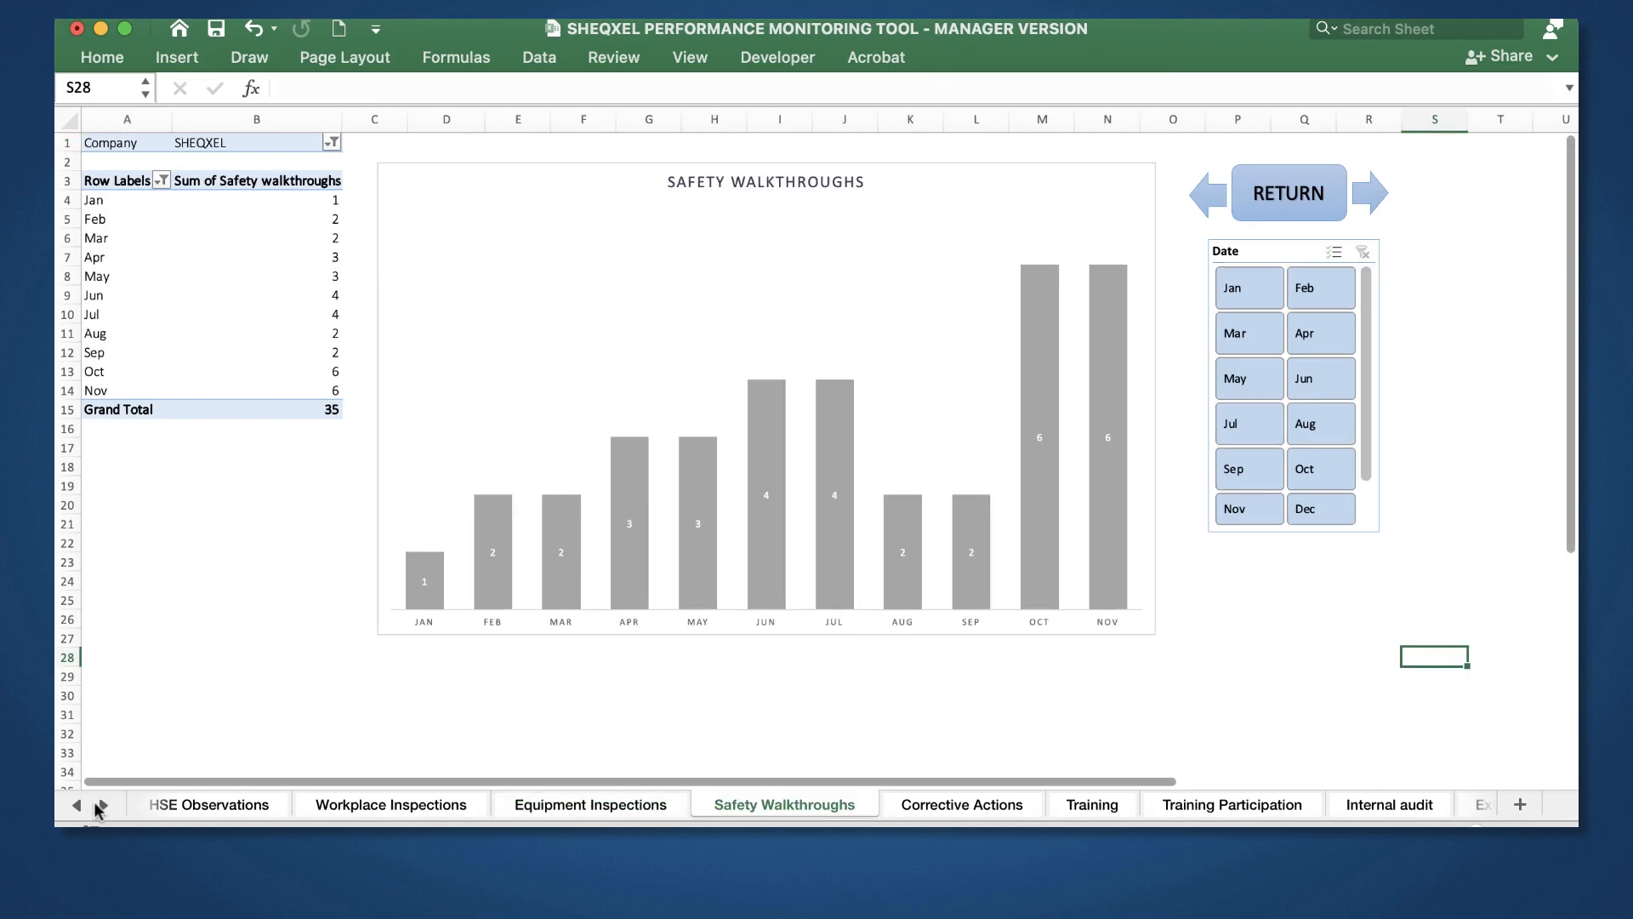
pyautogui.click(102, 805)
pyautogui.click(101, 805)
pyautogui.click(598, 806)
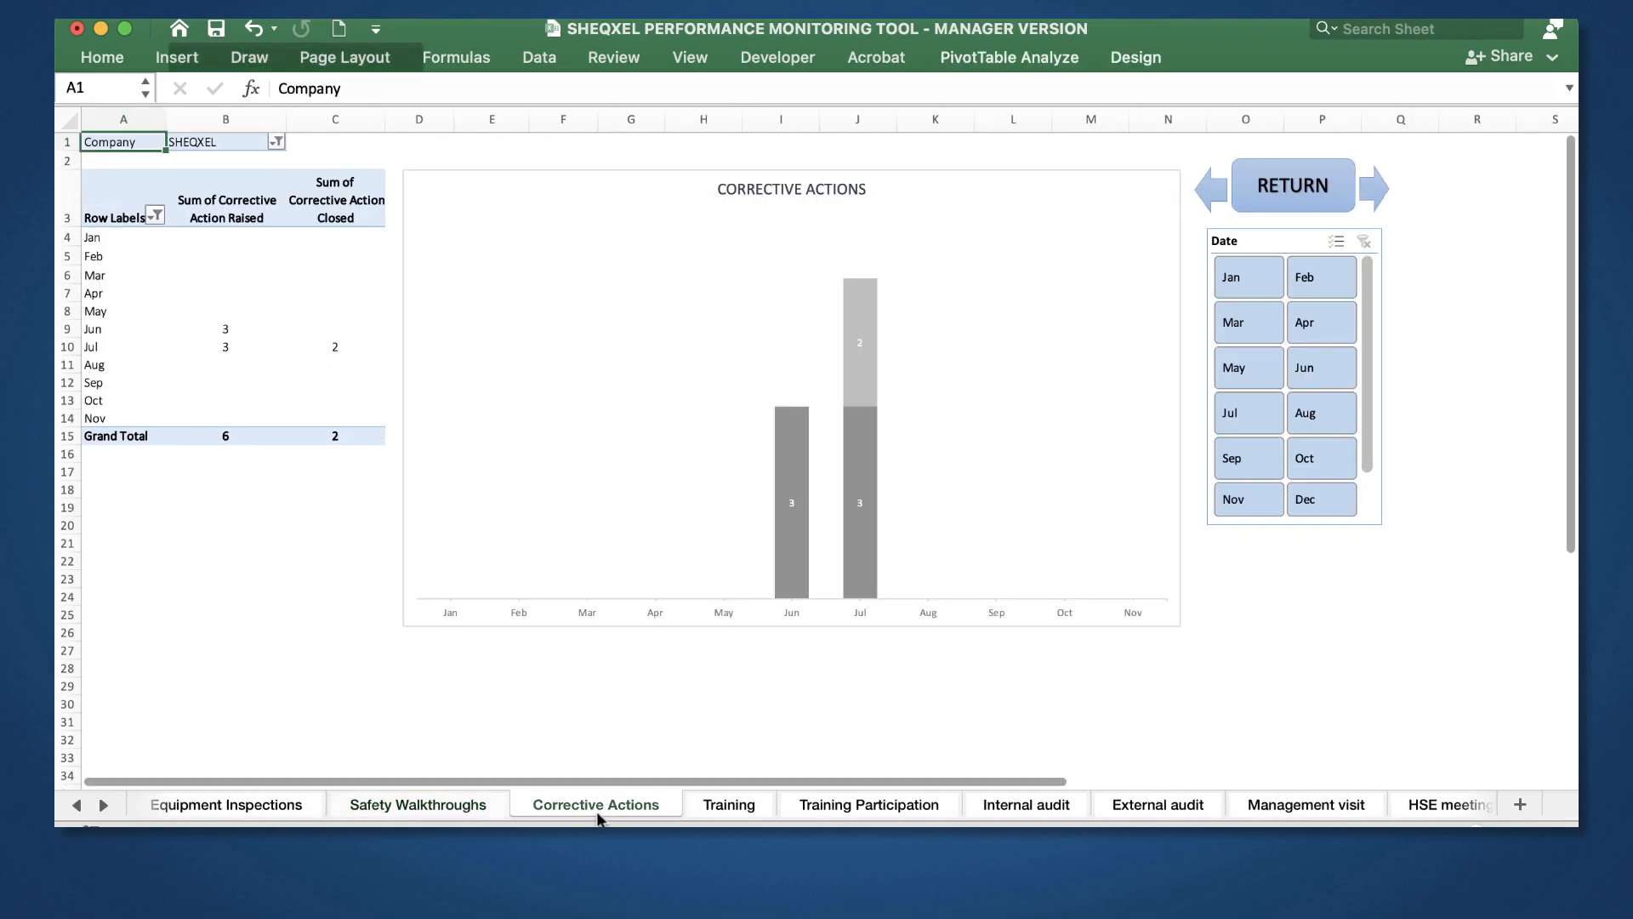
# Step: View the Training, Training Participation and Internal audit sheets
pyautogui.hotkey('ctrl', 'pagedown')
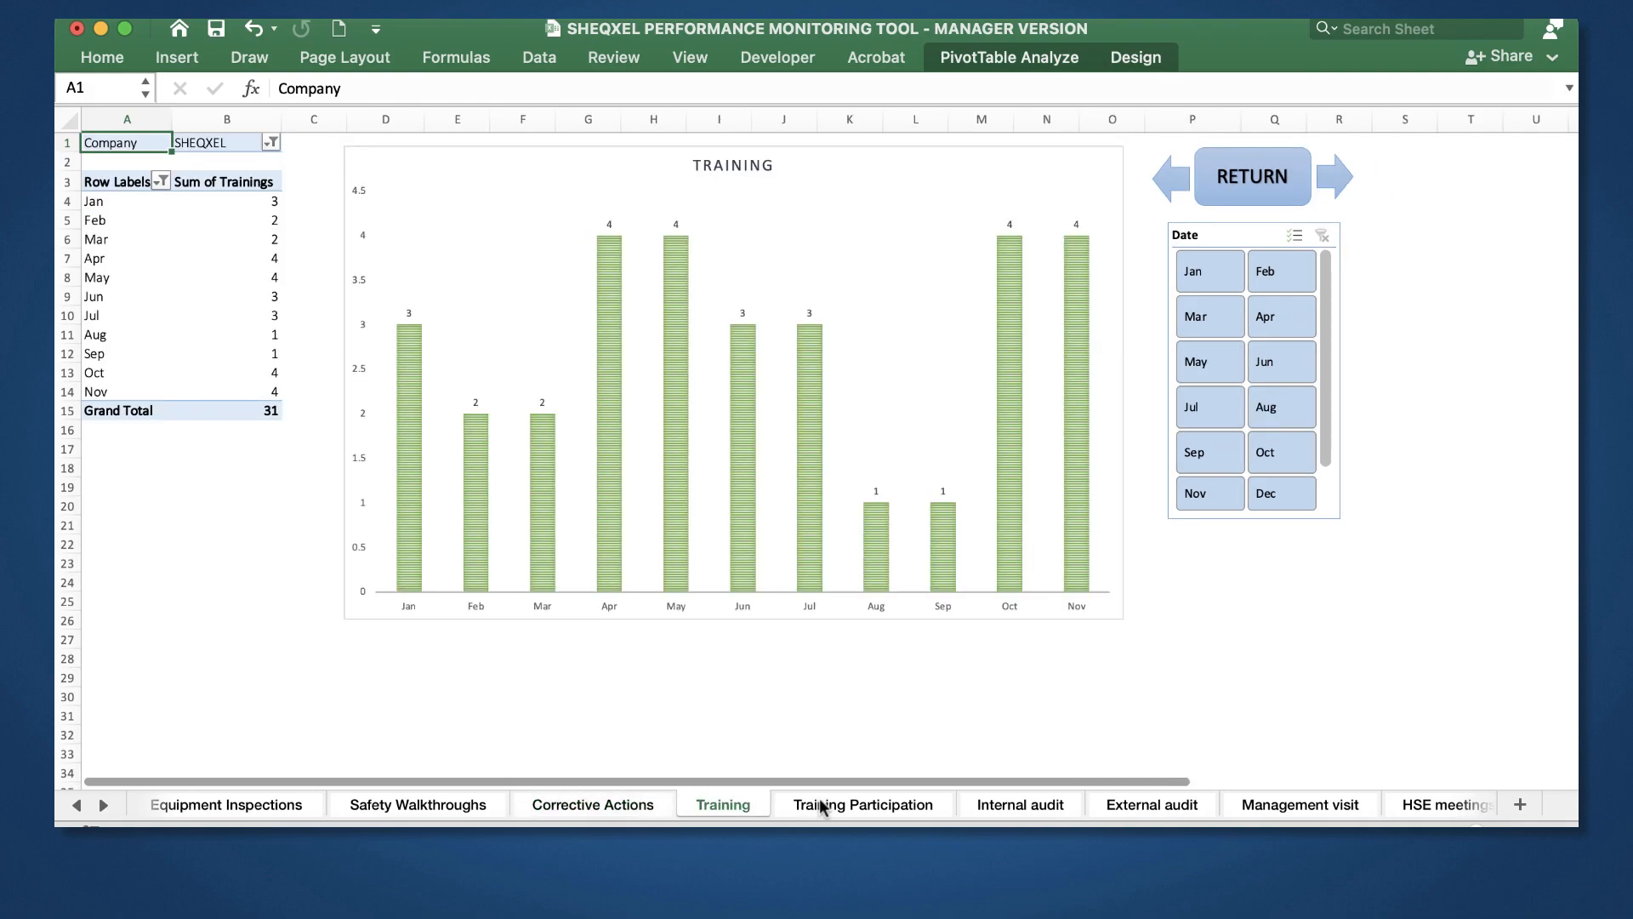
pyautogui.click(829, 799)
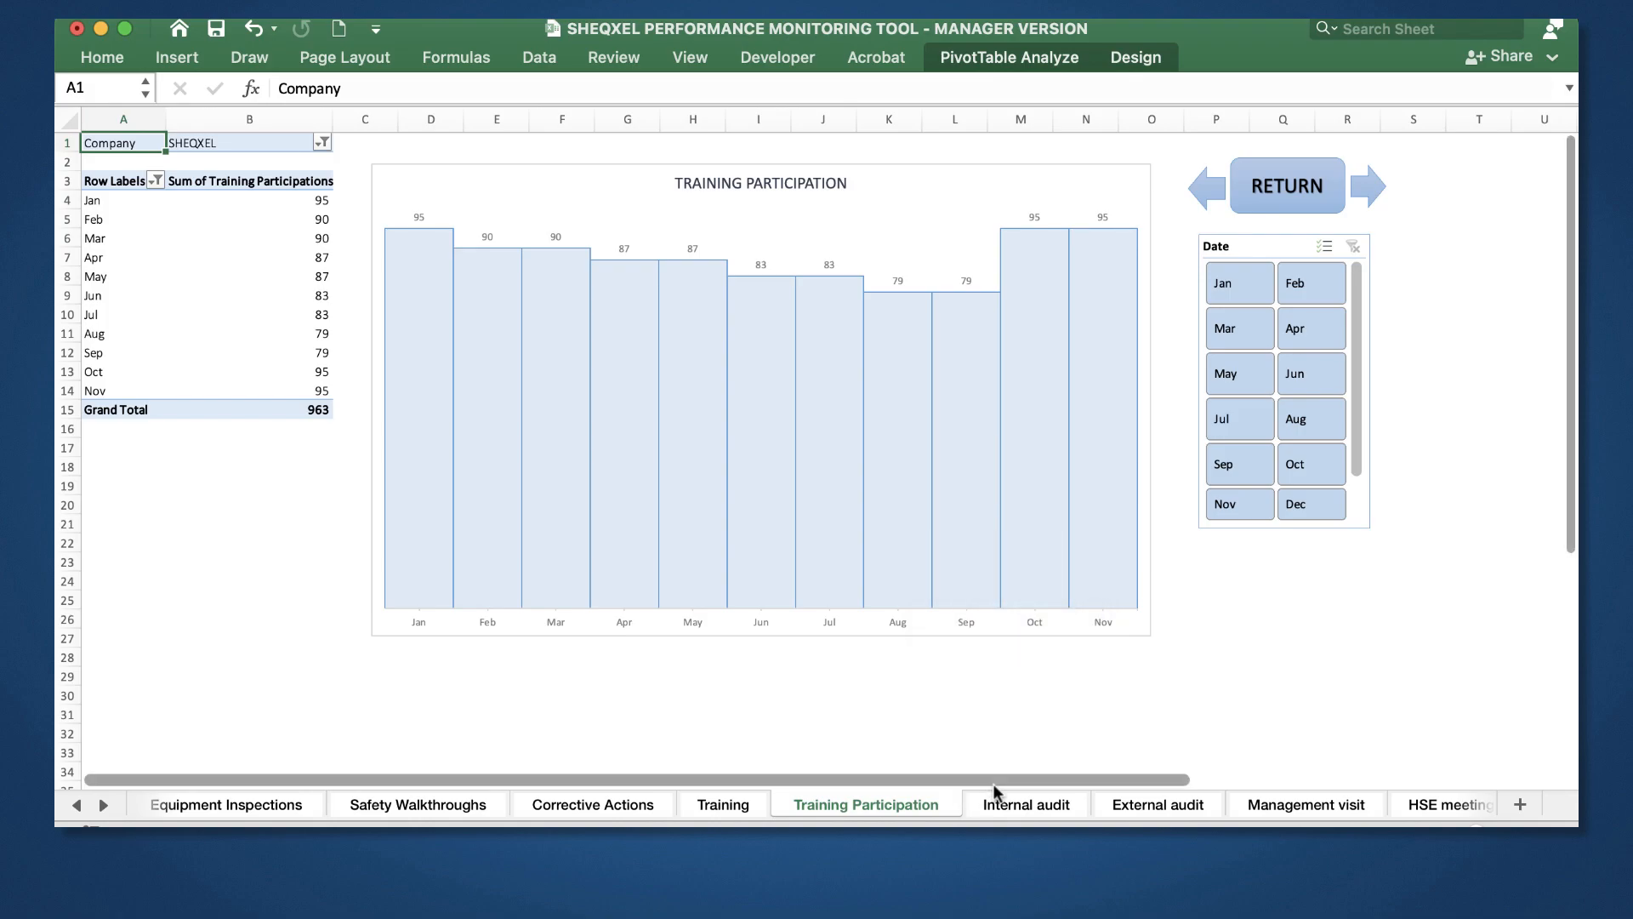
pyautogui.click(1012, 804)
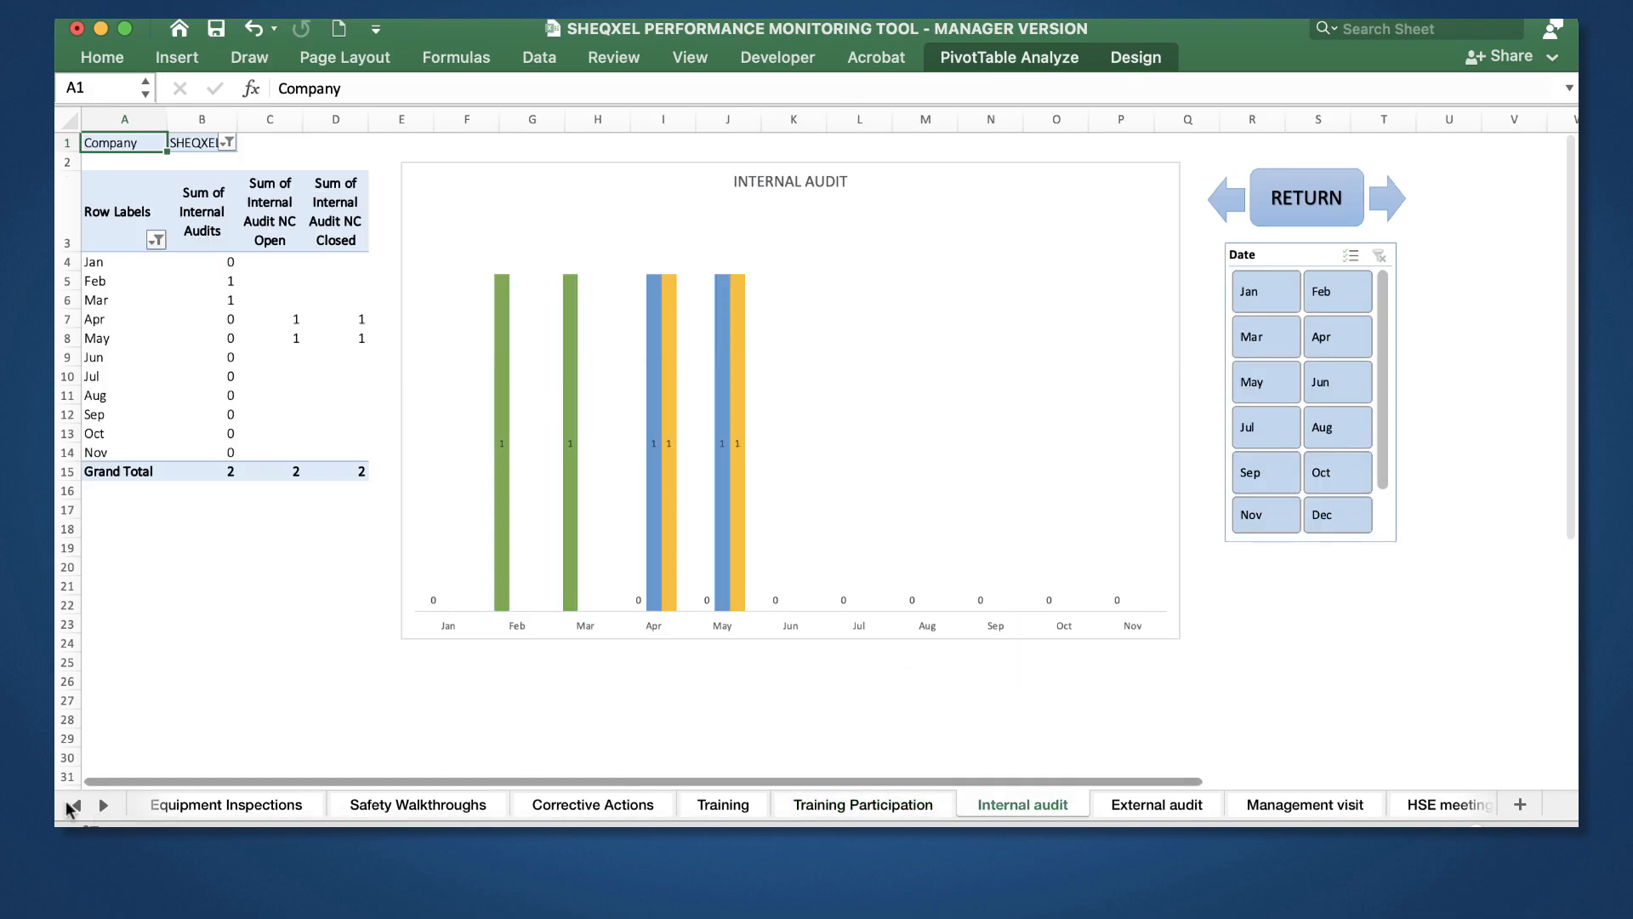
pyautogui.click(71, 806)
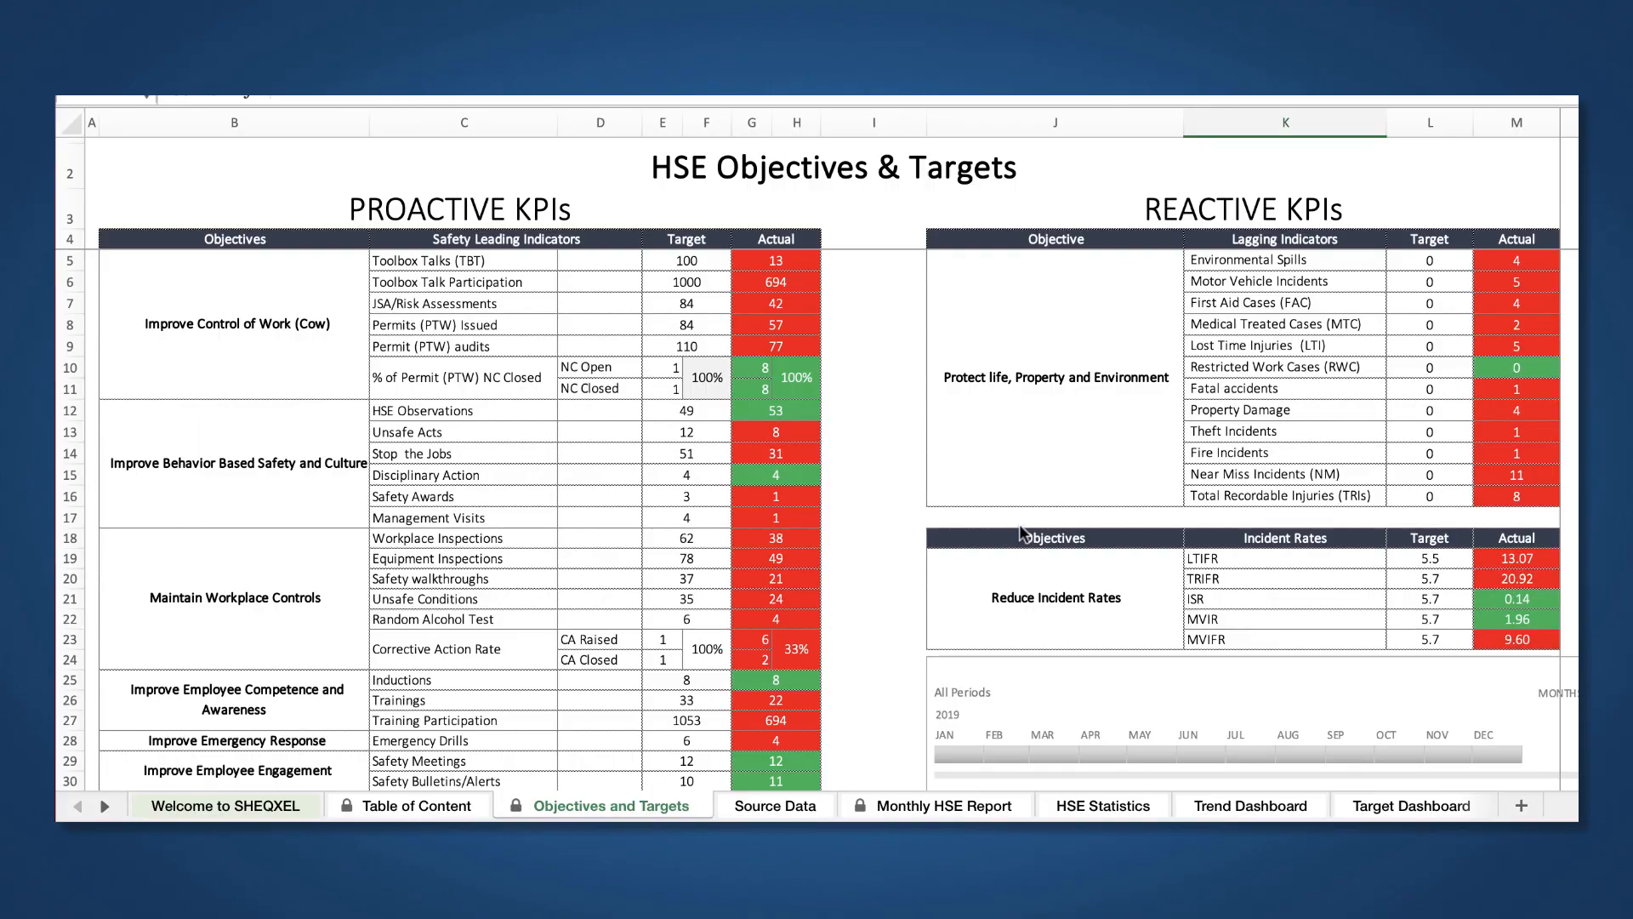
# Step: Clear the targets of the Improve Control of Work objective, from Toolbox Talks through NC Closed
pyautogui.moveTo(699, 260); pyautogui.dragTo(659, 386)
pyautogui.press('Delete')
pyautogui.press('Delete')
# Step: Clear the targets from HSE Observations through Random Alcohol Test, plus the CA Raised and CA Closed targets
pyautogui.click(691, 408)
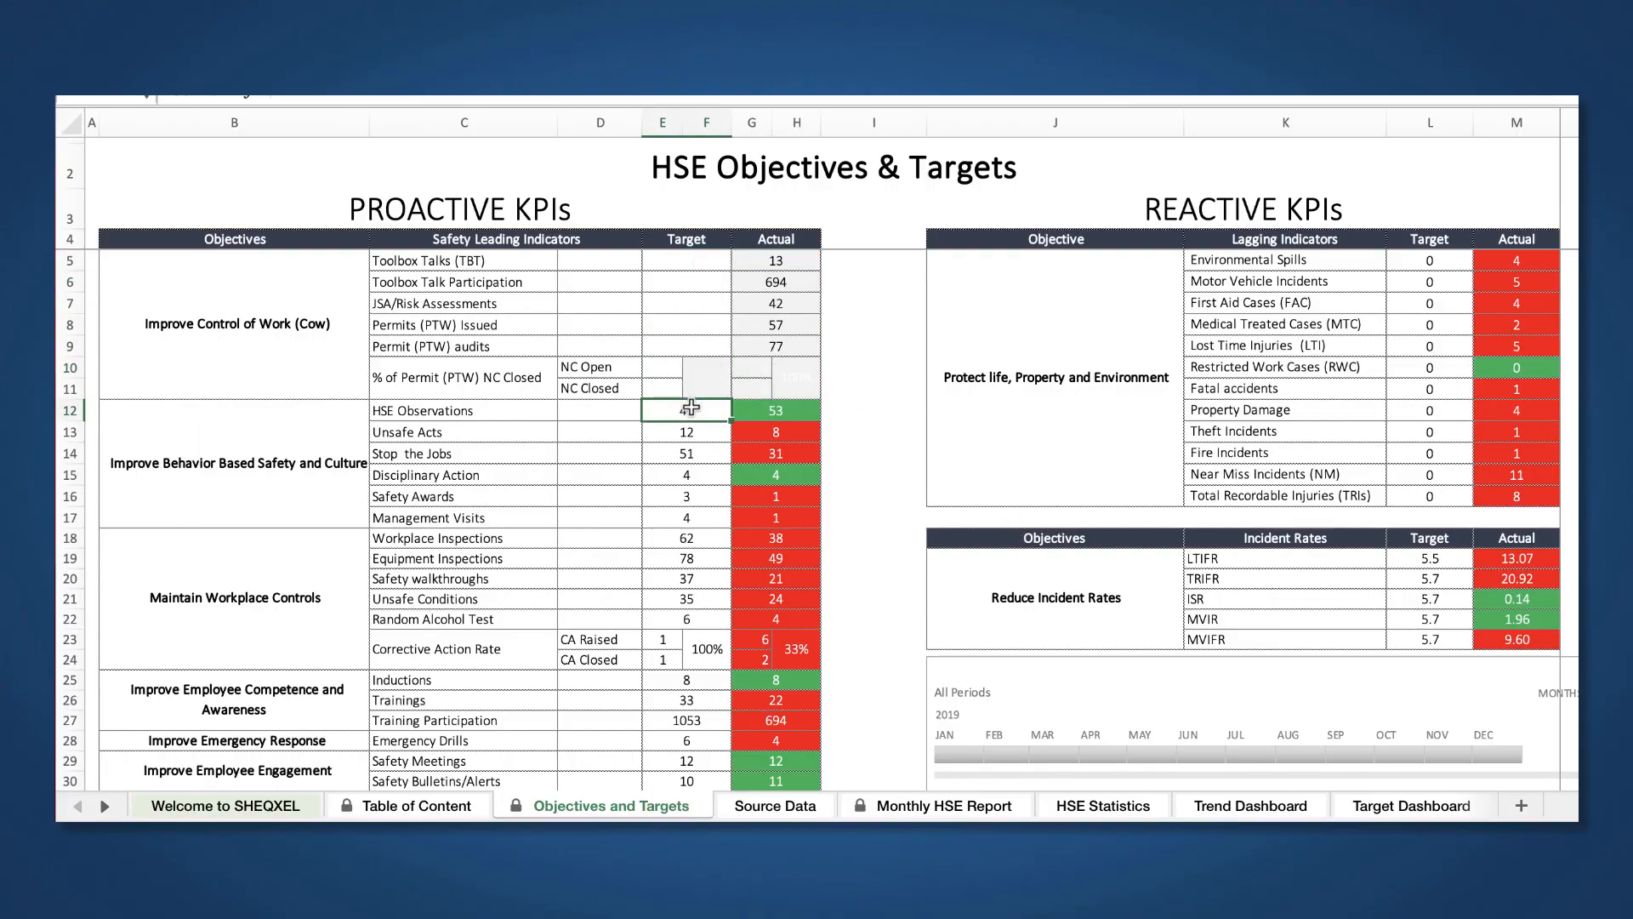
pyautogui.hotkey('shift', 'Down')
pyautogui.hotkey('shift', 'Down')
pyautogui.hotkey('shift', 'Down')
pyautogui.hotkey('shift', 'Down')
pyautogui.hotkey('shift', 'Down')
pyautogui.hotkey('shift', 'Down')
pyautogui.hotkey('shift', 'Down')
pyautogui.hotkey('shift', 'Down')
pyautogui.hotkey('shift', 'Down')
pyautogui.hotkey('shift', 'Down')
pyautogui.press('Delete')
pyautogui.moveTo(663, 639); pyautogui.dragTo(662, 659)
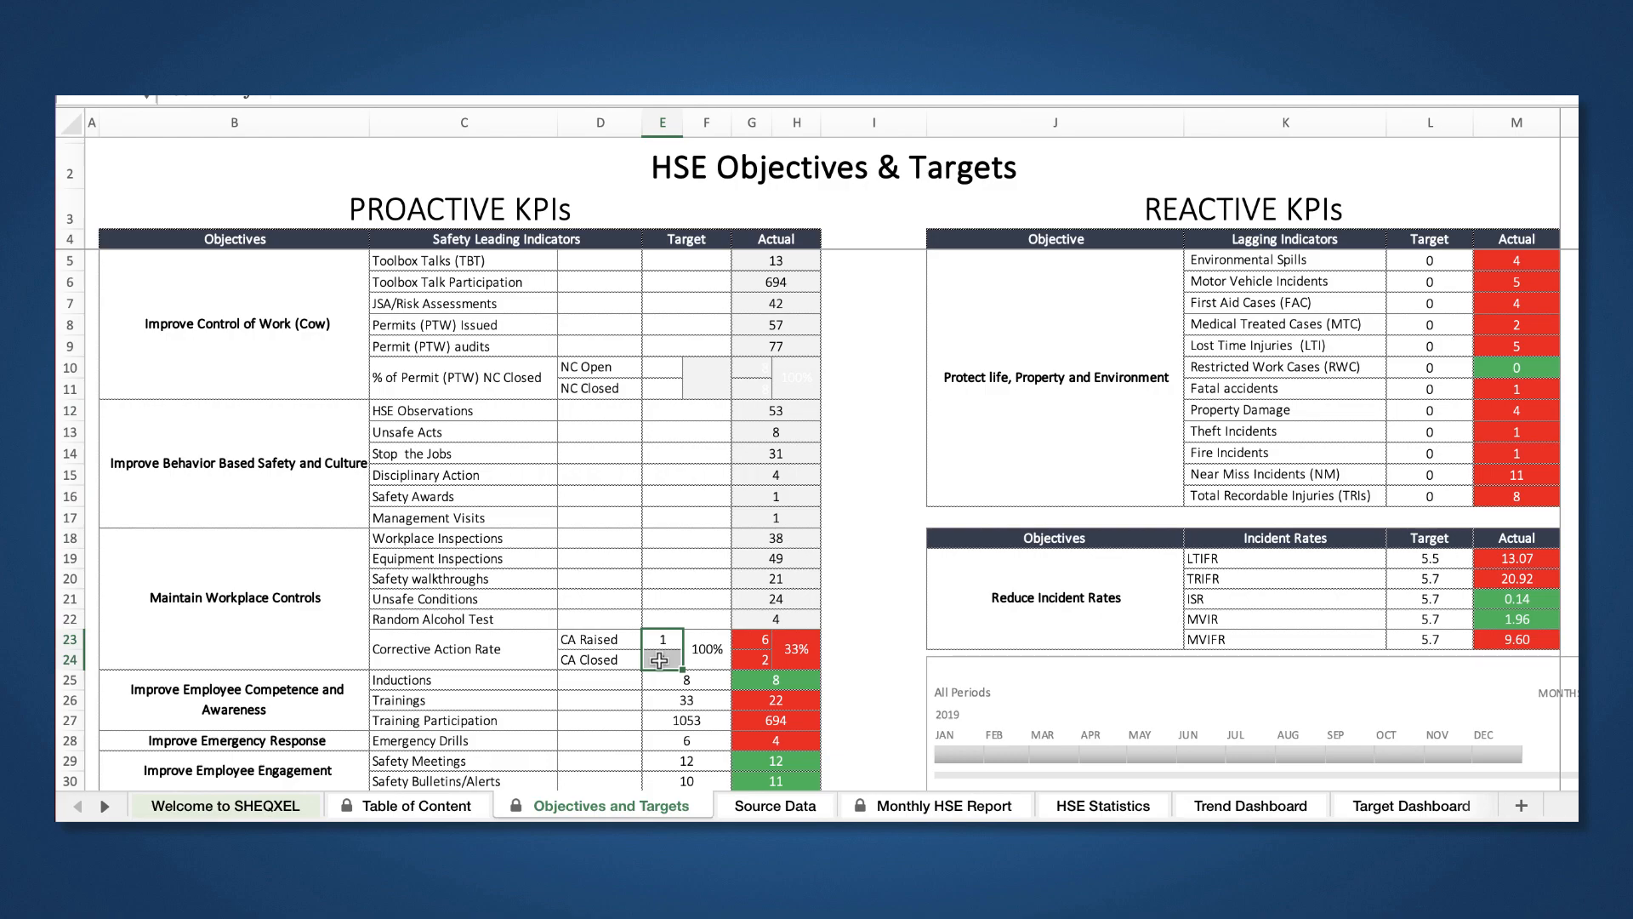
pyautogui.press('Delete')
# Step: Clear the remaining proactive KPI targets from Inductions through Management Reviews, including the internal and external audit NC targets
pyautogui.scroll(-3, 691, 507)
pyautogui.moveTo(691, 507); pyautogui.dragTo(689, 648)
pyautogui.scroll(-3, 689, 649)
pyautogui.press('Delete')
pyautogui.moveTo(669, 533); pyautogui.dragTo(655, 614)
pyautogui.press('Delete')
pyautogui.click(696, 577)
pyautogui.press('Delete')
pyautogui.press('Delete')
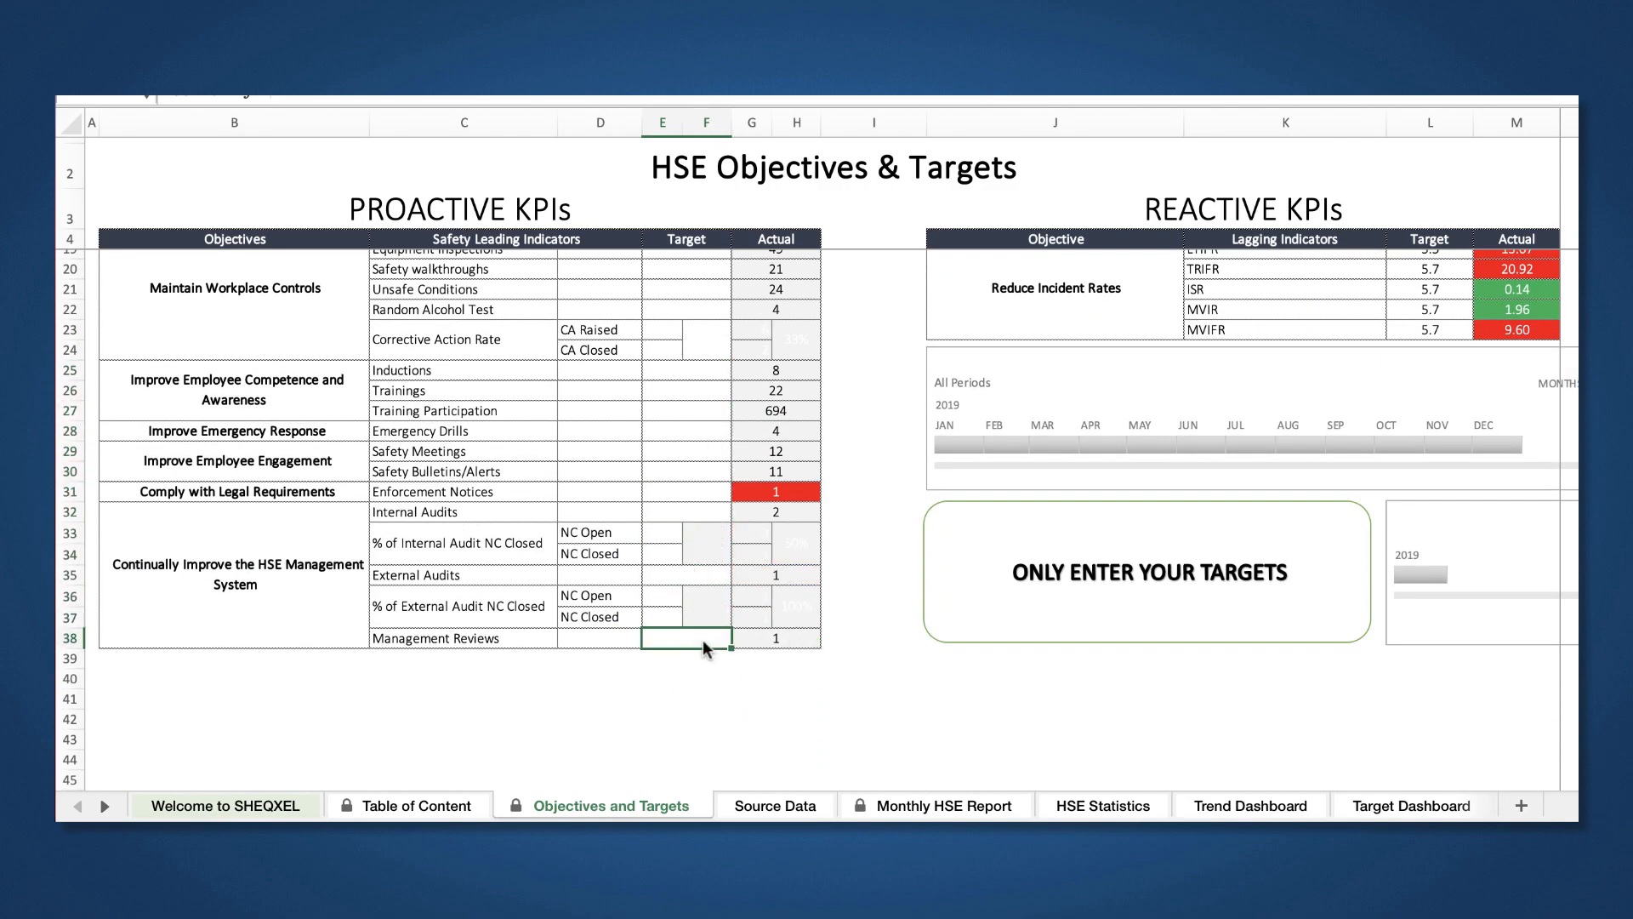
# Step: Clear the reactive KPI targets for all lagging indicators and incident rates
pyautogui.scroll(5, 703, 639)
pyautogui.moveTo(1429, 260); pyautogui.dragTo(1426, 490)
pyautogui.press('Delete')
pyautogui.moveTo(1431, 554); pyautogui.dragTo(1430, 639)
pyautogui.press('Delete')
# Step: Clear the Company, Date, Average Number of Staff, Man days worked and Man Hours Worked entries on the Source Data sheet
pyautogui.click(774, 805)
pyautogui.moveTo(119, 376); pyautogui.dragTo(170, 616)
pyautogui.press('Delete')
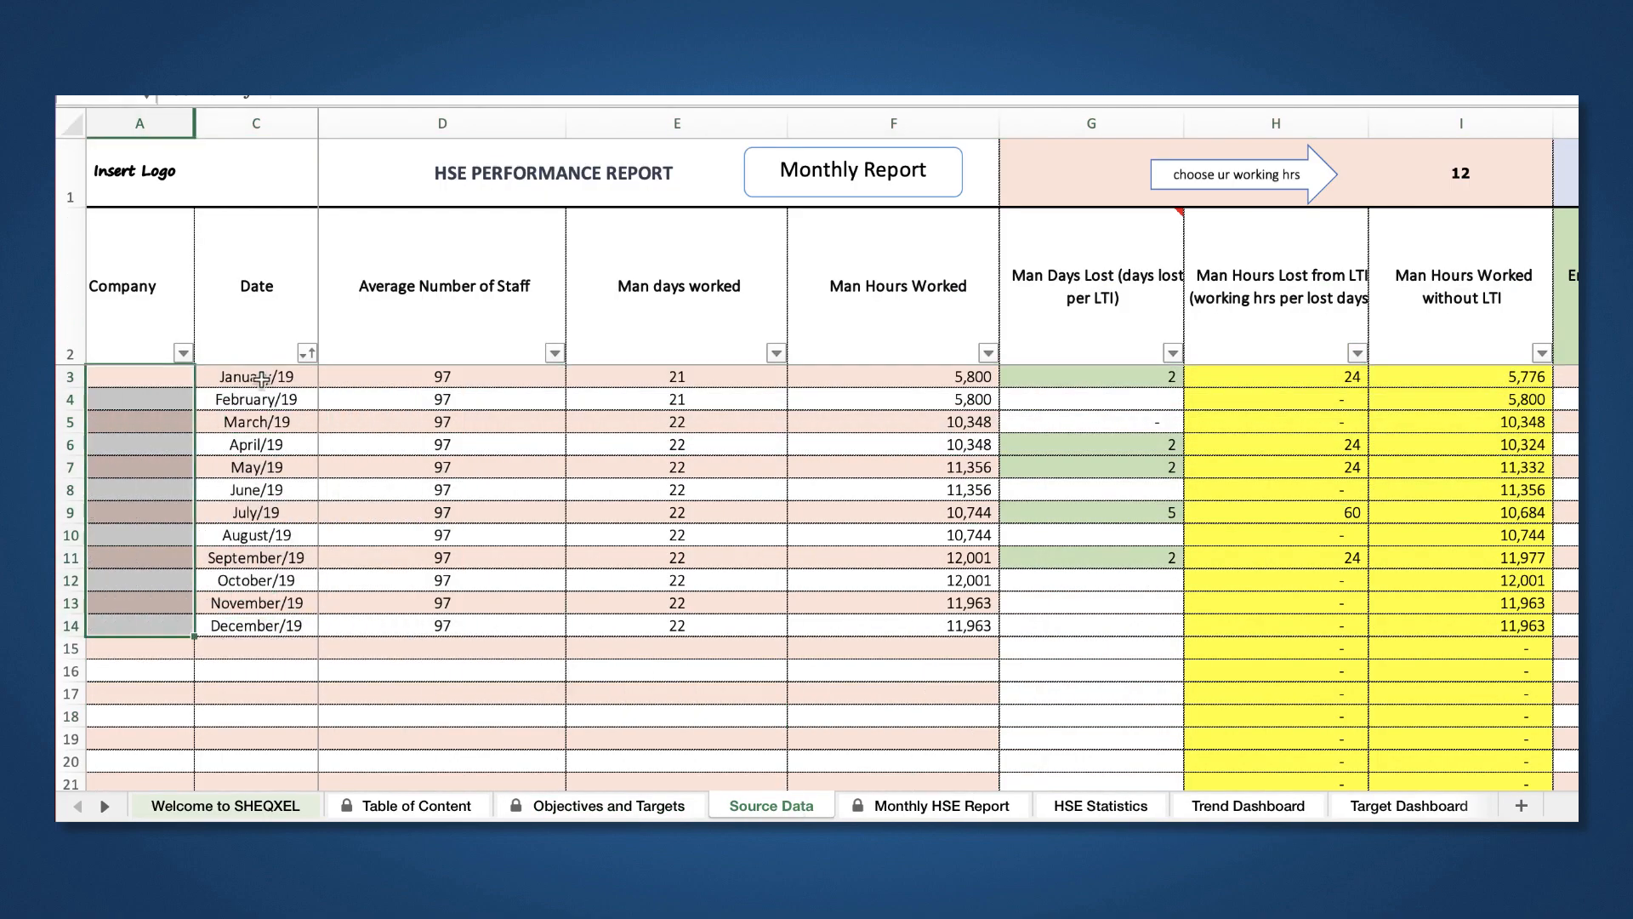
pyautogui.moveTo(251, 376); pyautogui.dragTo(901, 625)
pyautogui.press('Delete')
# Step: Clear the entries in the Man Days Lost column of the Source Data sheet
pyautogui.hscroll(5, 1157, 572)
pyautogui.click(740, 376)
pyautogui.moveTo(740, 375); pyautogui.dragTo(731, 625)
pyautogui.press('Delete')
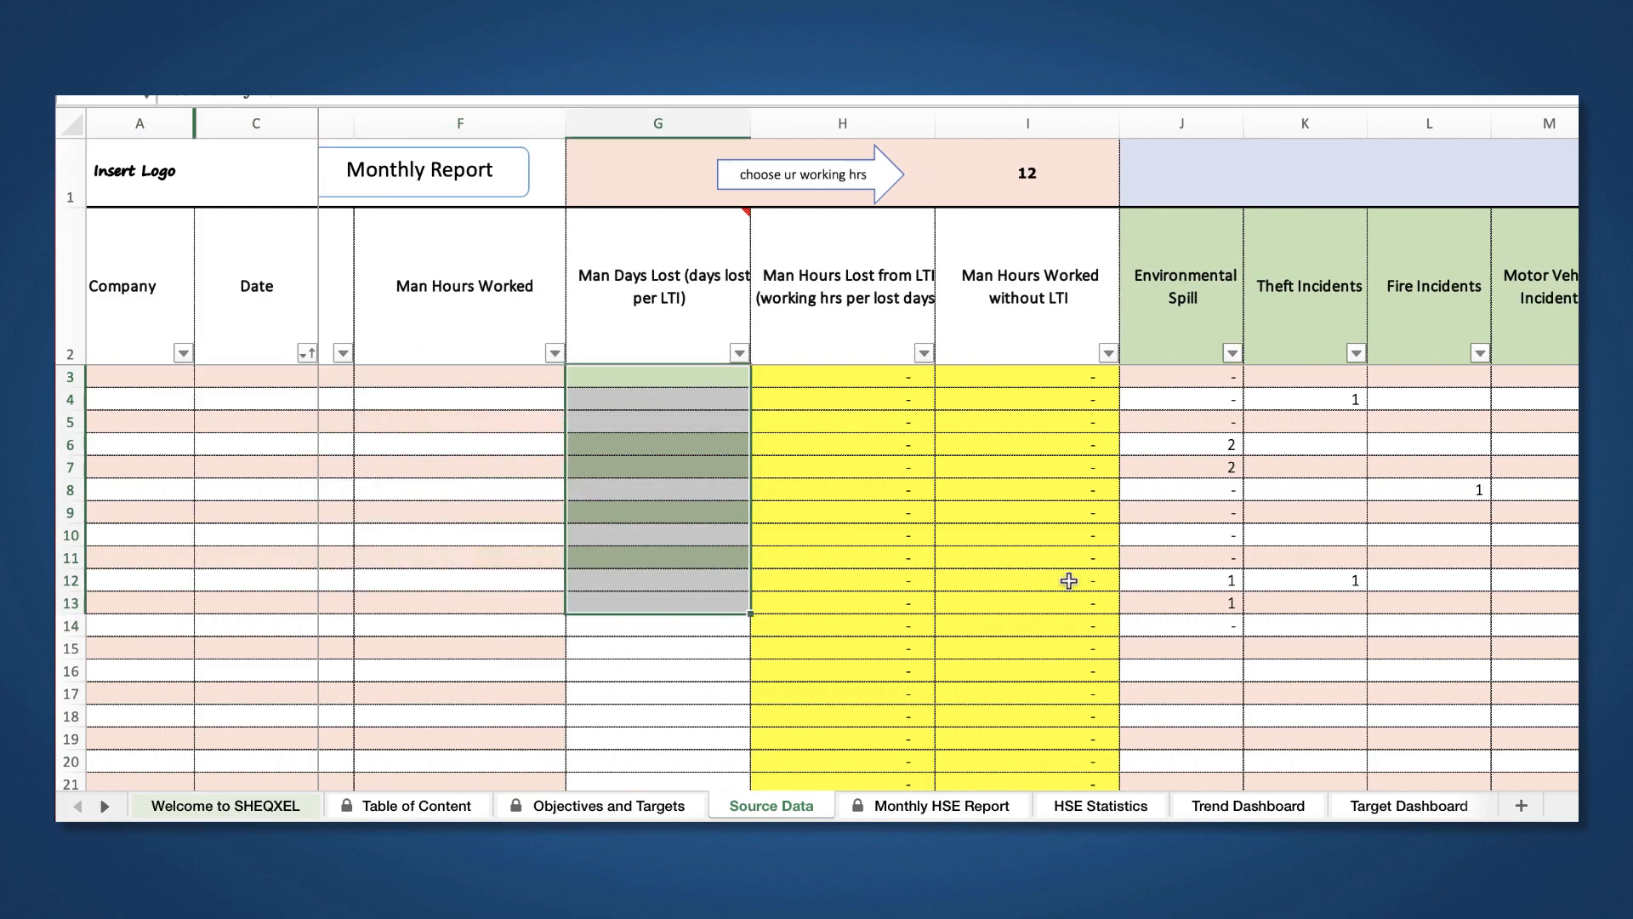
# Step: Clear the incident entries from Environmental Spill through Near Miss Incidents, leaving out the yellow calculated Total Recordable Injuries column
pyautogui.hscroll(5, 1068, 575)
pyautogui.moveTo(596, 374); pyautogui.dragTo(1407, 656)
pyautogui.press('Delete')
pyautogui.hscroll(5, 1406, 656)
pyautogui.hscroll(3, 1415, 666)
pyautogui.moveTo(620, 372); pyautogui.dragTo(808, 644)
pyautogui.press('Delete')
# Step: Clear the leading indicator entries from the Toolbox Talks column through the Inductions column
pyautogui.hscroll(5, 1258, 603)
pyautogui.moveTo(583, 376); pyautogui.dragTo(715, 421)
pyautogui.moveTo(961, 494); pyautogui.dragTo(1268, 627)
pyautogui.press('Delete')
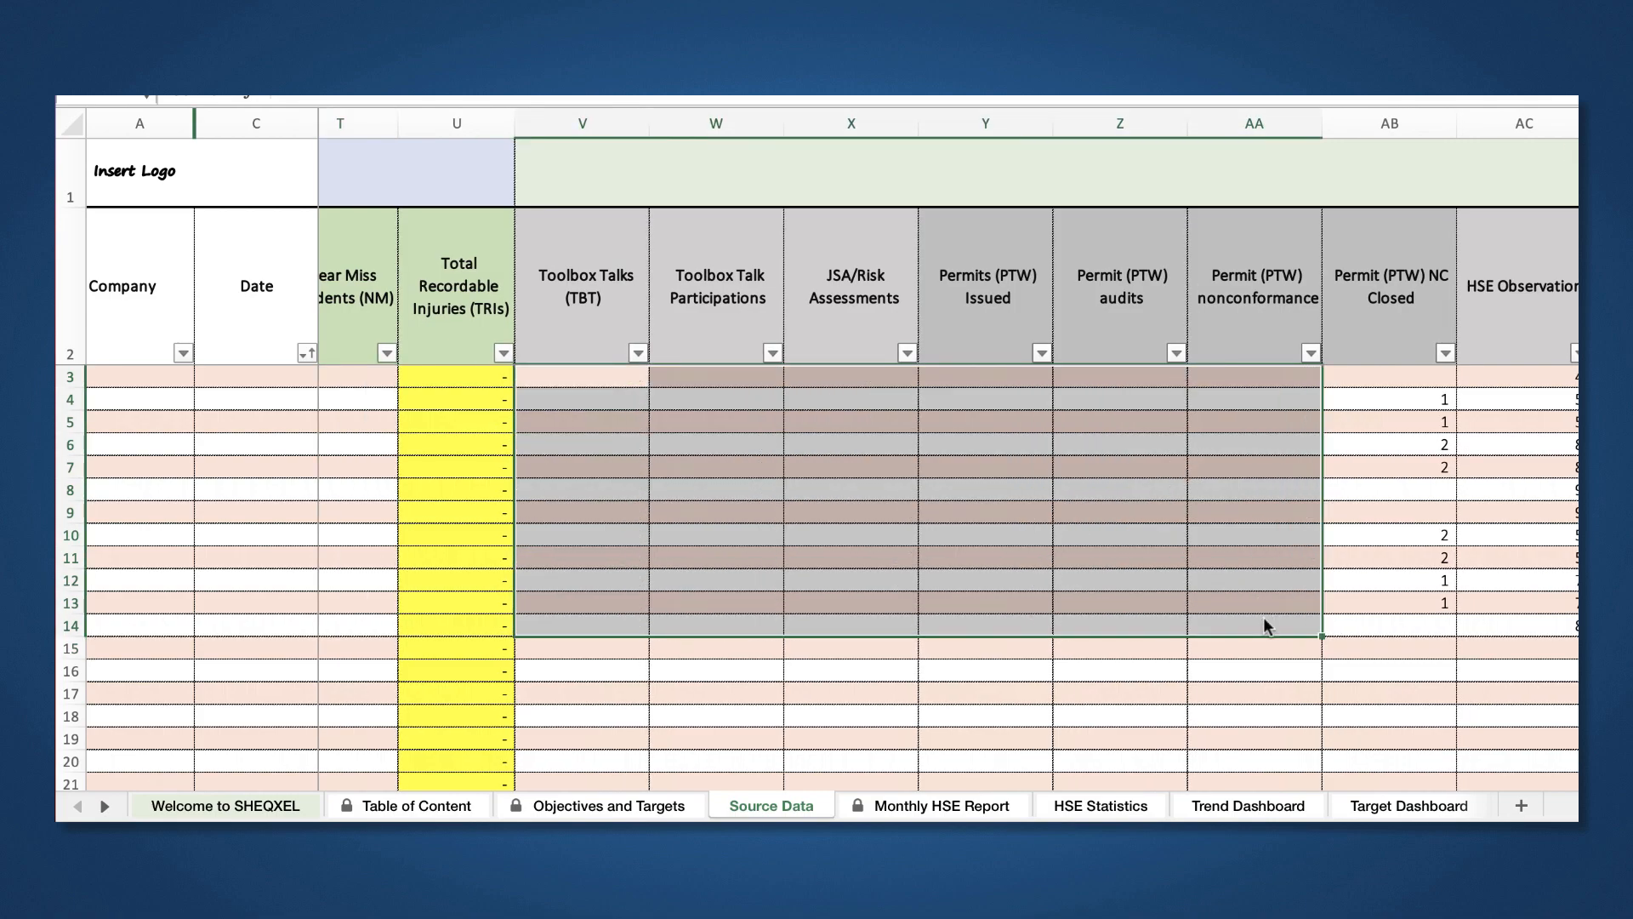
pyautogui.hscroll(5, 1268, 627)
pyautogui.moveTo(704, 387); pyautogui.dragTo(1406, 608)
pyautogui.press('Delete')
# Step: Clear the leading indicator entries from the Workplace Inspections column through the Safety Meetings column
pyautogui.hscroll(5, 1199, 638)
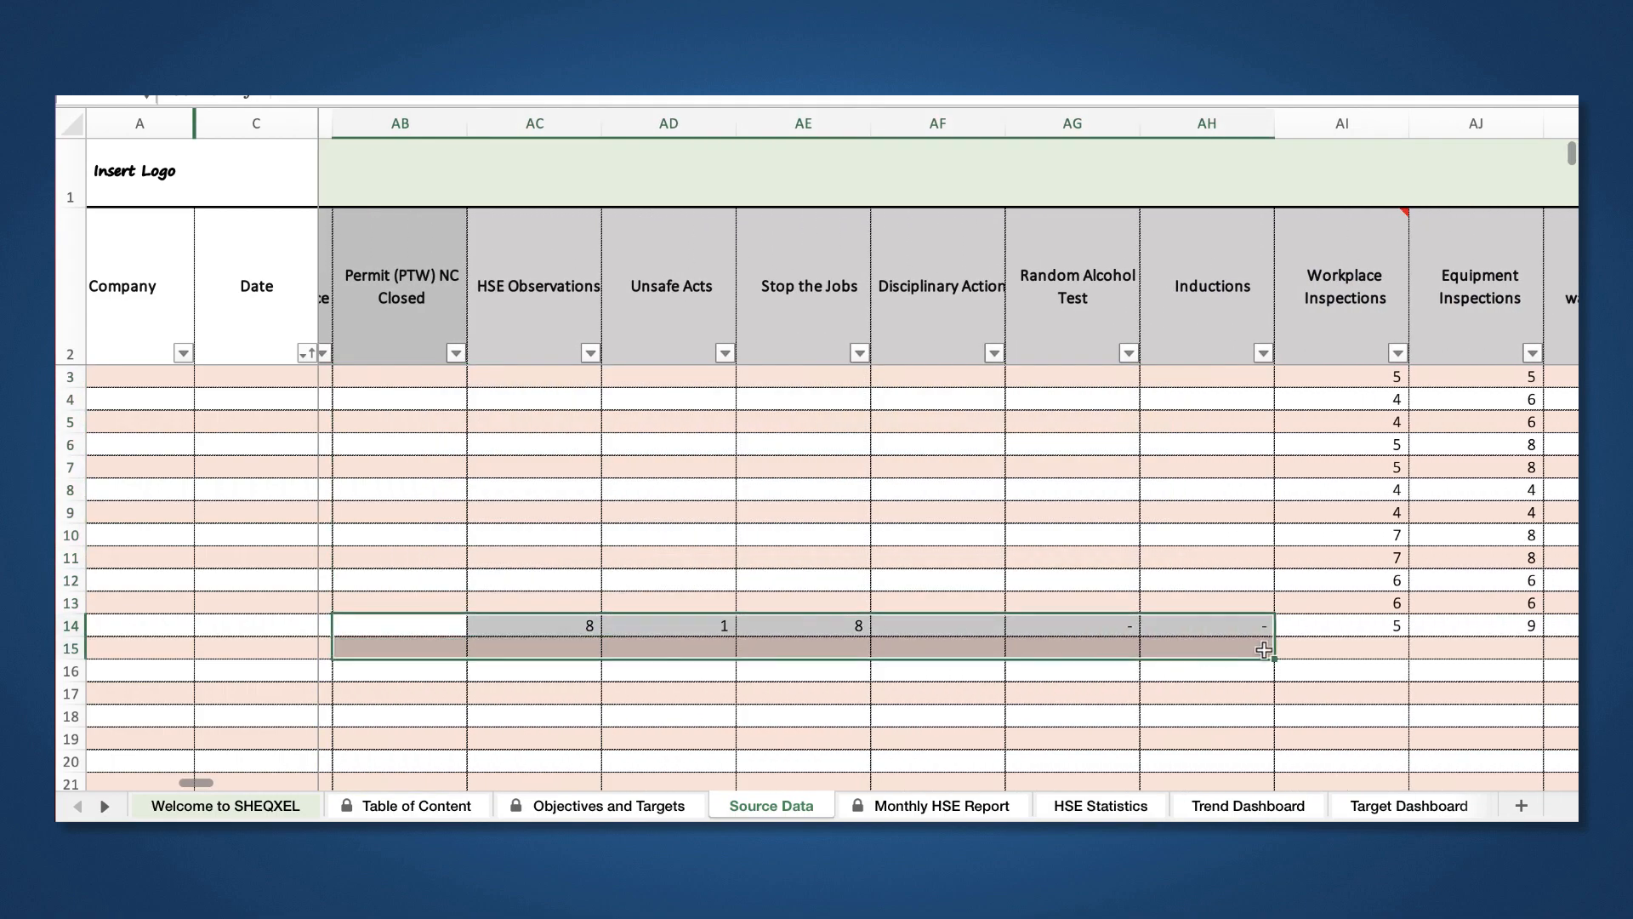
pyautogui.moveTo(423, 376); pyautogui.dragTo(1040, 639)
pyautogui.press('Delete')
pyautogui.hscroll(3, 1004, 621)
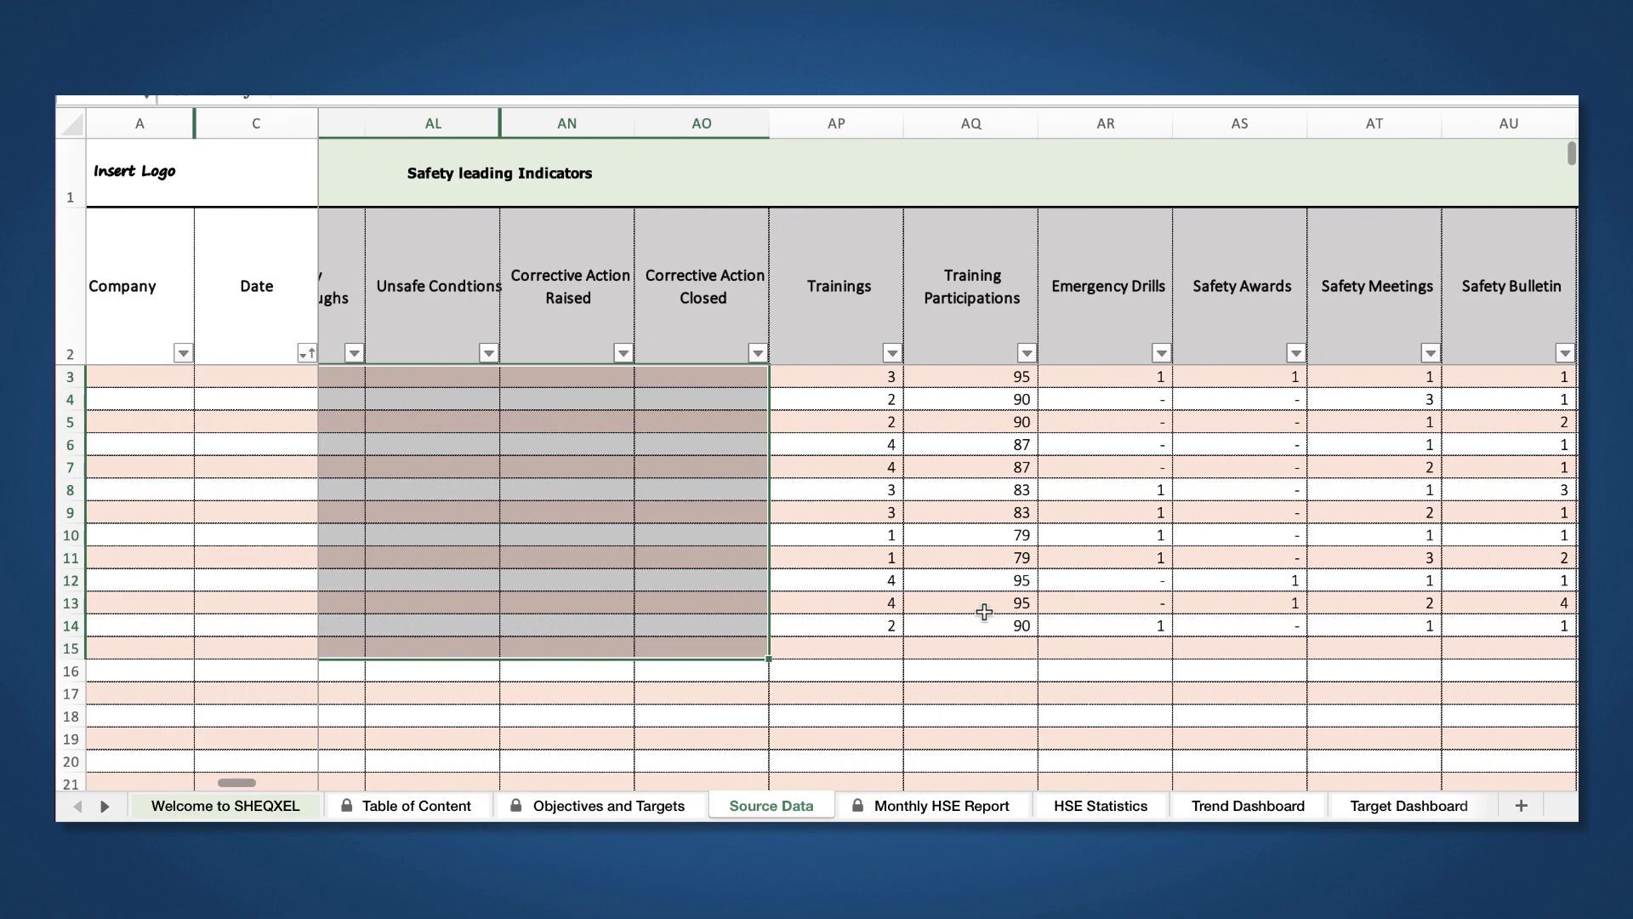
pyautogui.moveTo(838, 376); pyautogui.dragTo(1429, 642)
pyautogui.press('Delete')
# Step: Clear the entries from the Safety Bulletin column through External Audits and the external audit nonconformance columns
pyautogui.hscroll(5, 1301, 621)
pyautogui.moveTo(718, 376); pyautogui.dragTo(1440, 633)
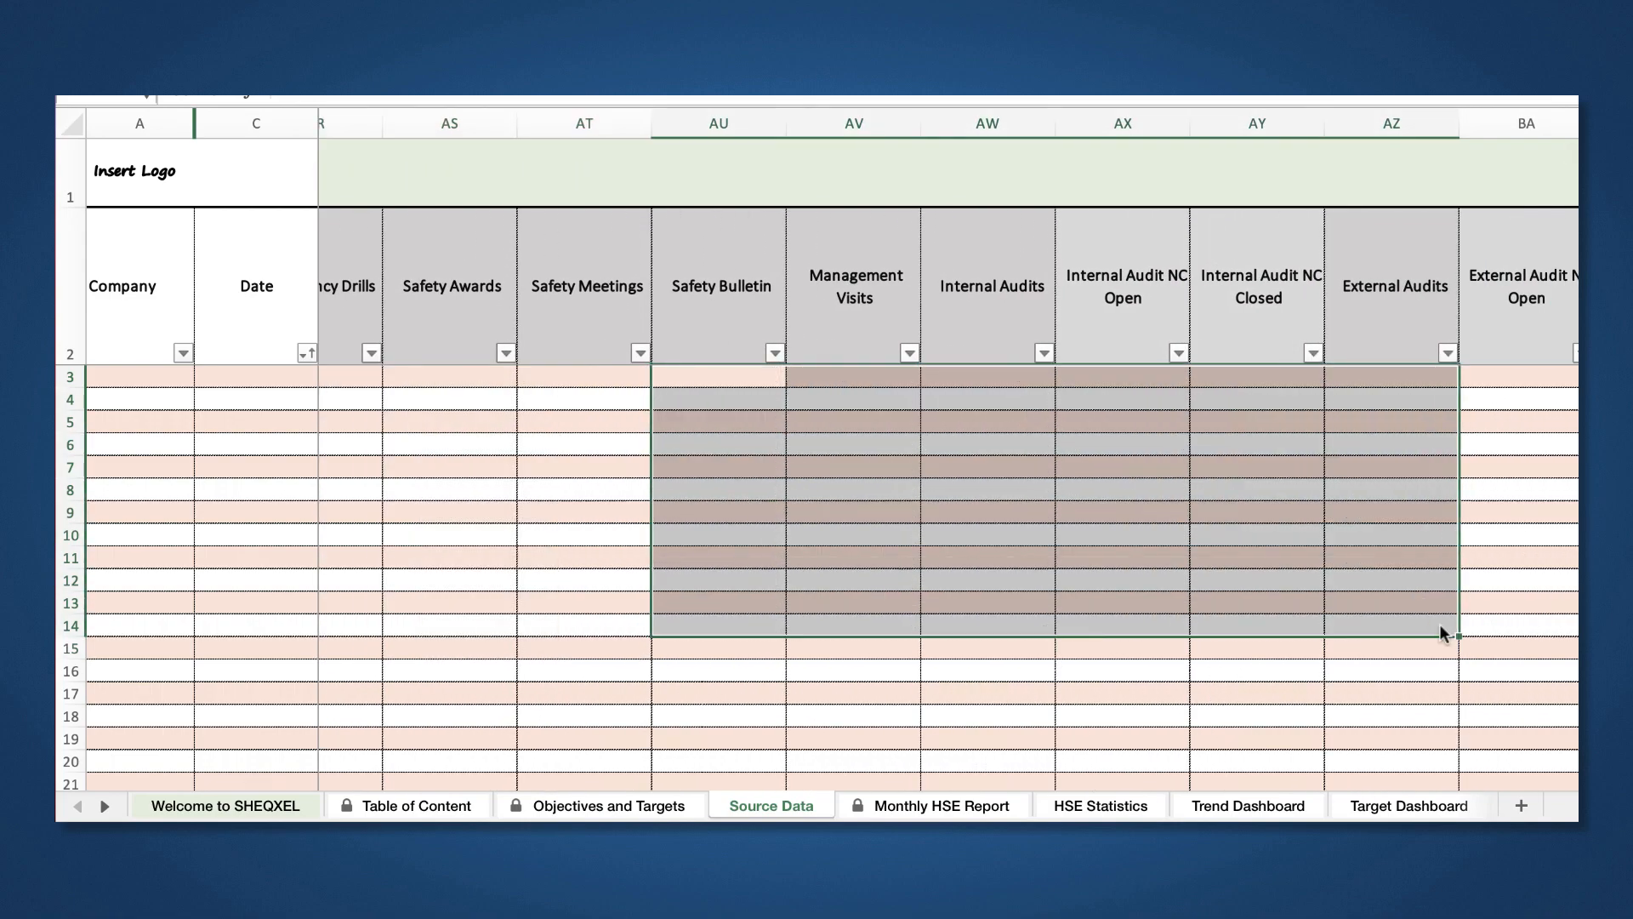
pyautogui.press('Delete')
pyautogui.hscroll(5, 1344, 620)
pyautogui.moveTo(672, 376); pyautogui.dragTo(1186, 627)
pyautogui.press('Delete')
# Step: Clear the remaining Source Data entries, including the environmental indicators through Fuel Consumption, and return to the first columns
pyautogui.hscroll(3, 1180, 626)
pyautogui.hscroll(2, 1179, 628)
pyautogui.moveTo(619, 379); pyautogui.dragTo(651, 653)
pyautogui.press('Delete')
pyautogui.hscroll(3, 656, 660)
pyautogui.moveTo(710, 377); pyautogui.dragTo(726, 681)
pyautogui.press('Delete')
pyautogui.hscroll(2, 1100, 702)
pyautogui.hscroll(2, 1100, 701)
pyautogui.moveTo(672, 376); pyautogui.dragTo(1548, 629)
pyautogui.press('Delete')
pyautogui.hscroll(5, 1548, 630)
pyautogui.moveTo(1010, 376); pyautogui.dragTo(1291, 653)
pyautogui.press('Delete')
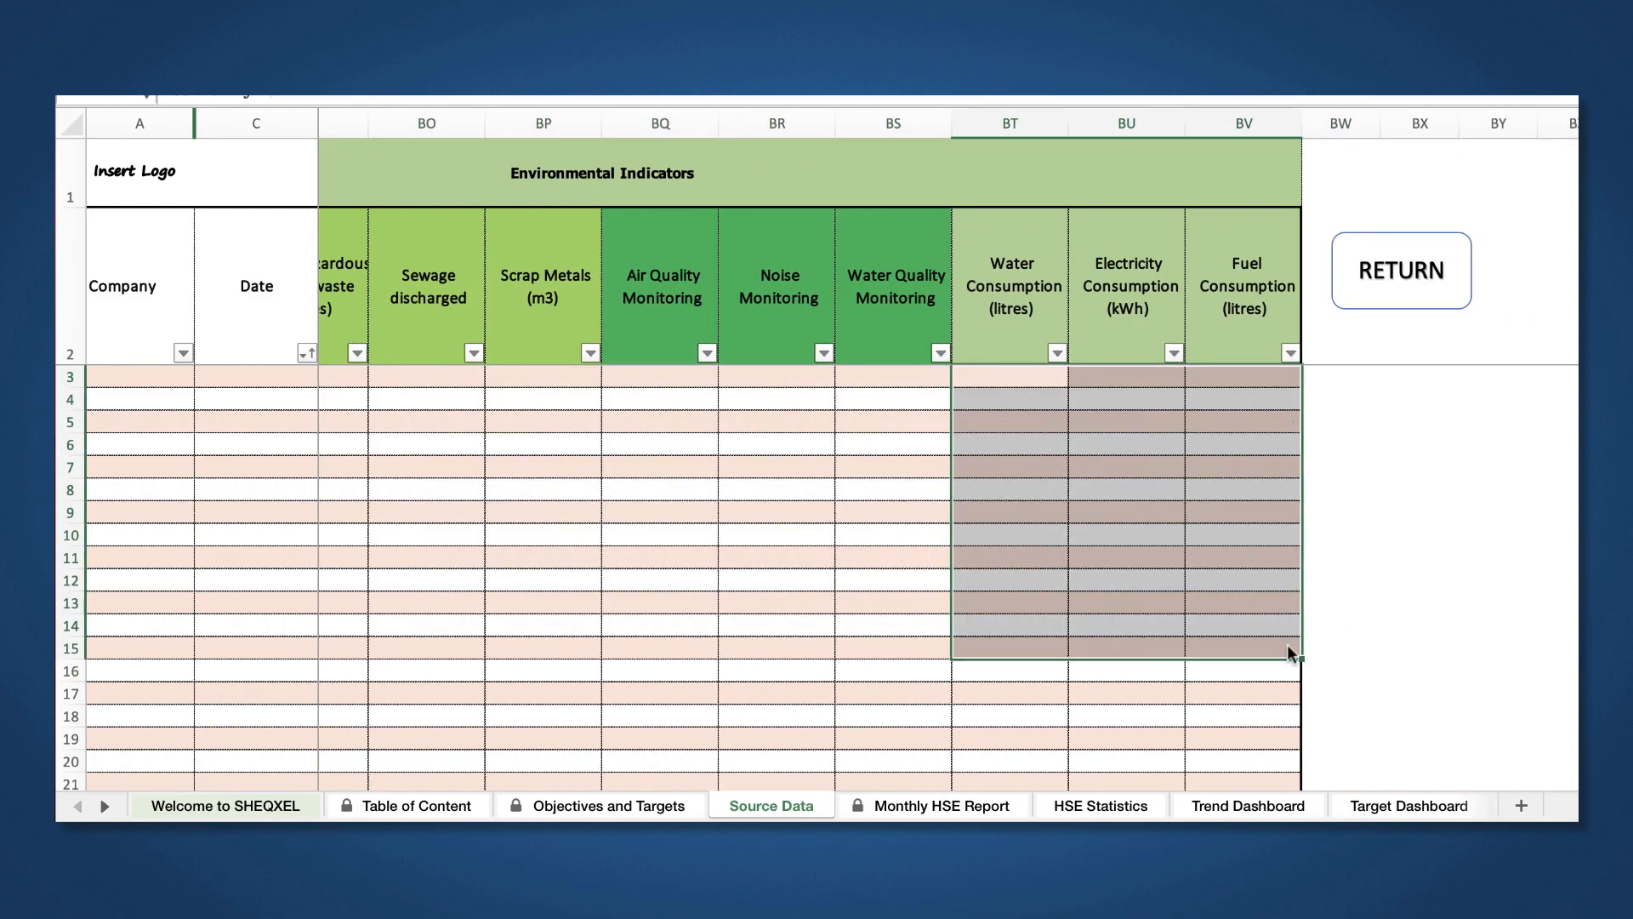
pyautogui.hscroll(-15, 893, 599)
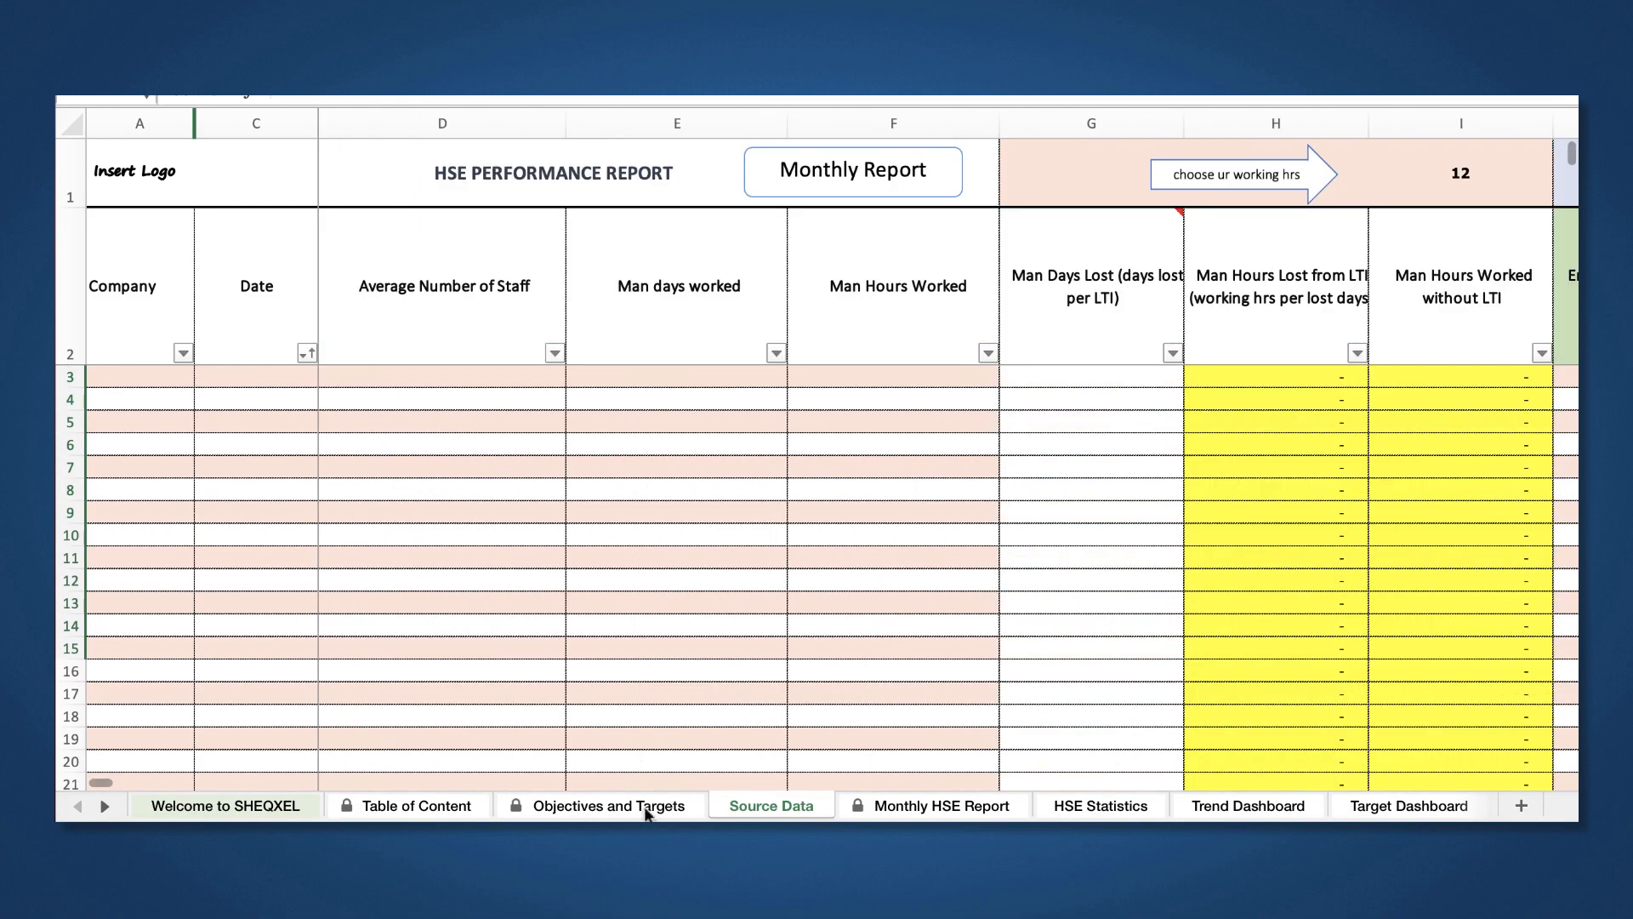
# Step: Open the HSE Statistics sheet and refresh all of the workbook's data
pyautogui.click(648, 808)
pyautogui.click(772, 812)
pyautogui.click(878, 803)
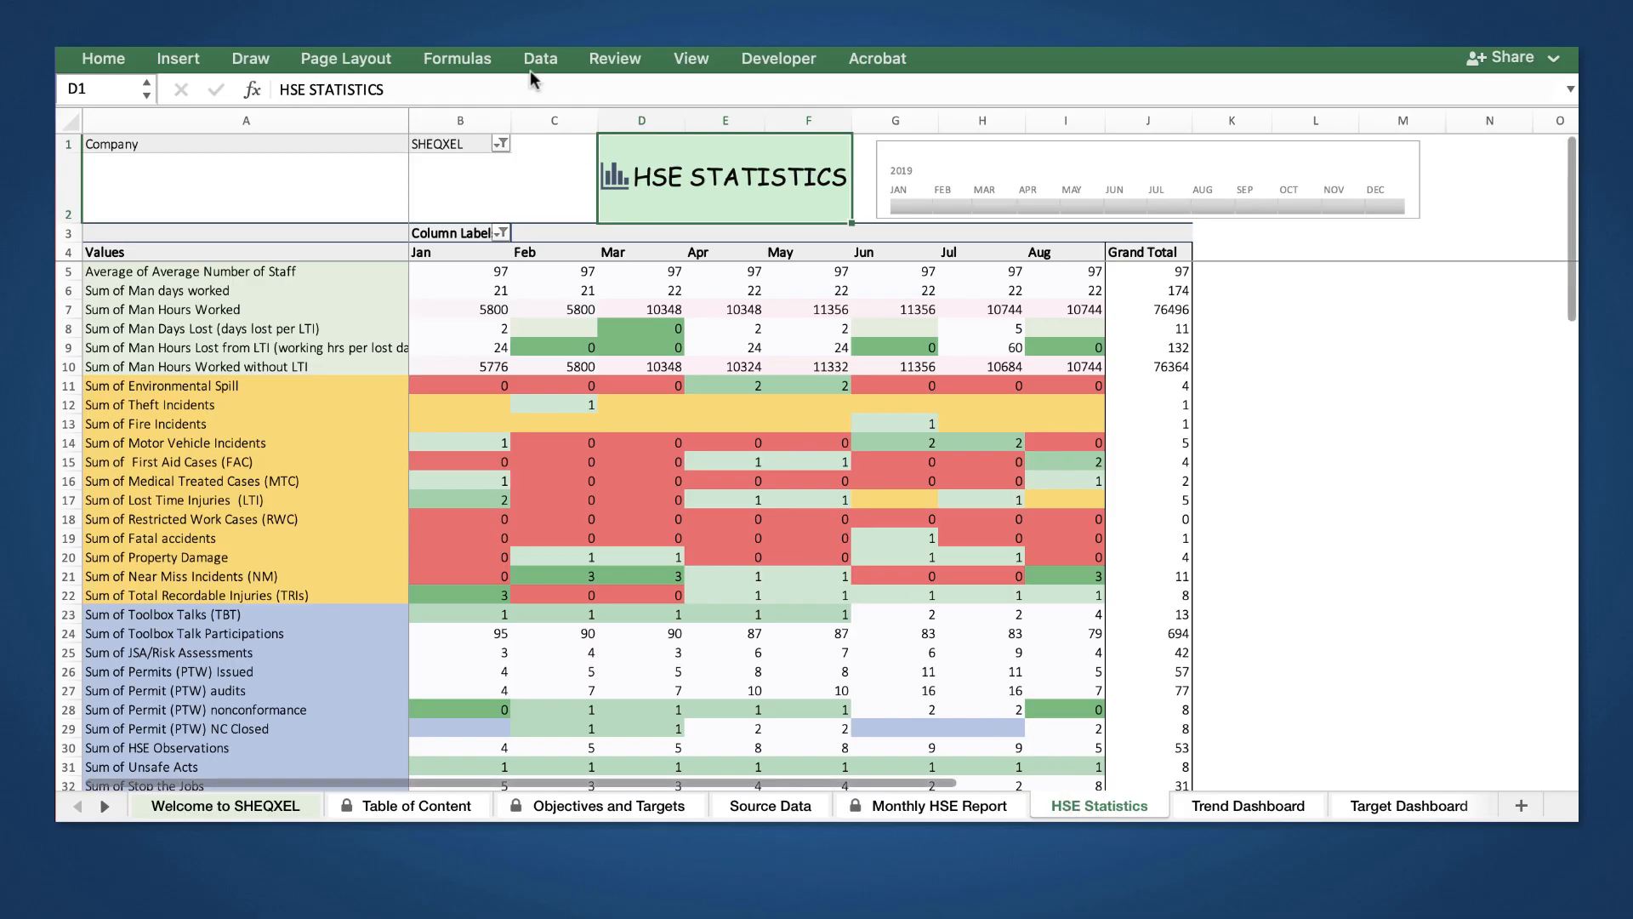
pyautogui.click(530, 71)
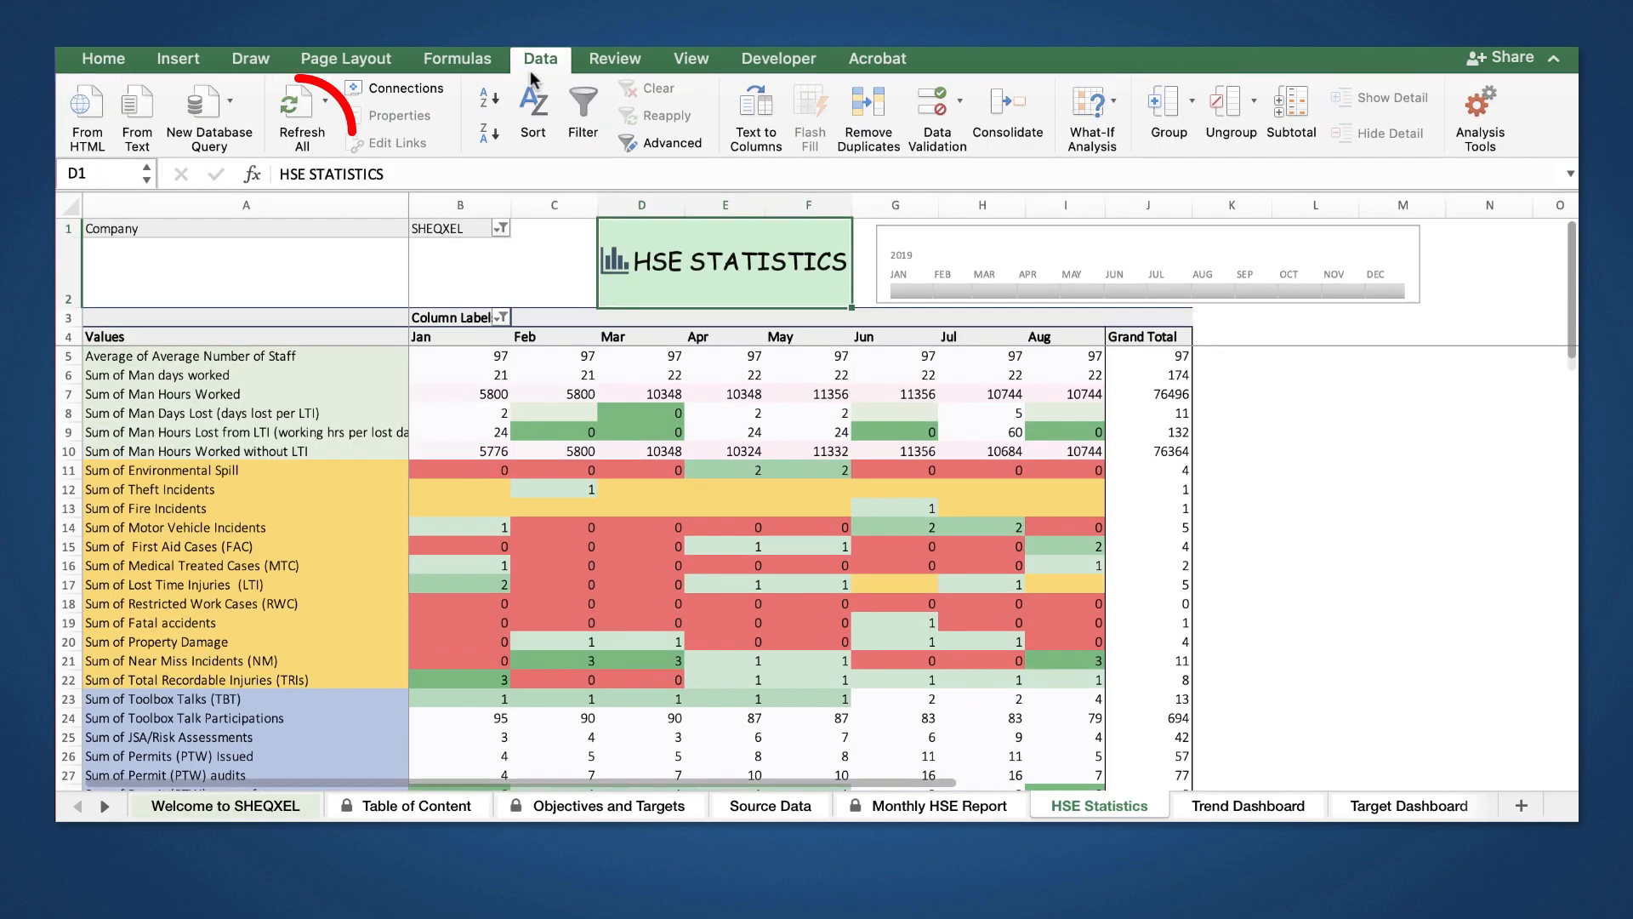
pyautogui.click(323, 104)
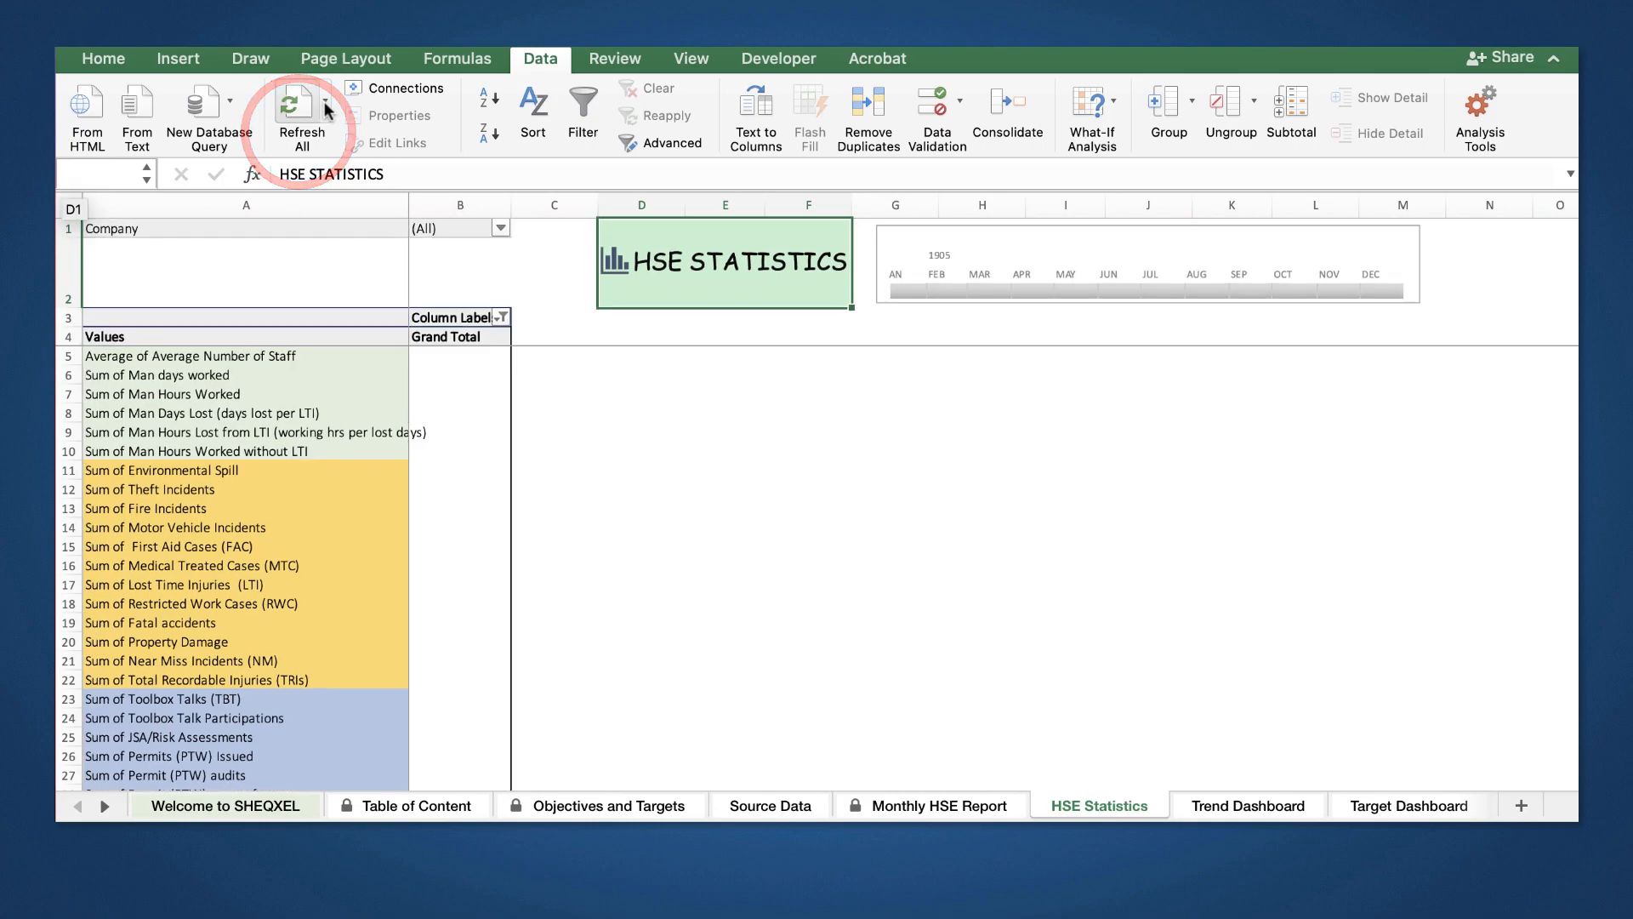
# Step: Check the refreshed Monthly HSE Report and Trend Dashboard sheets, and collapse the ribbon
pyautogui.click(941, 791)
pyautogui.scroll(-10, 941, 782)
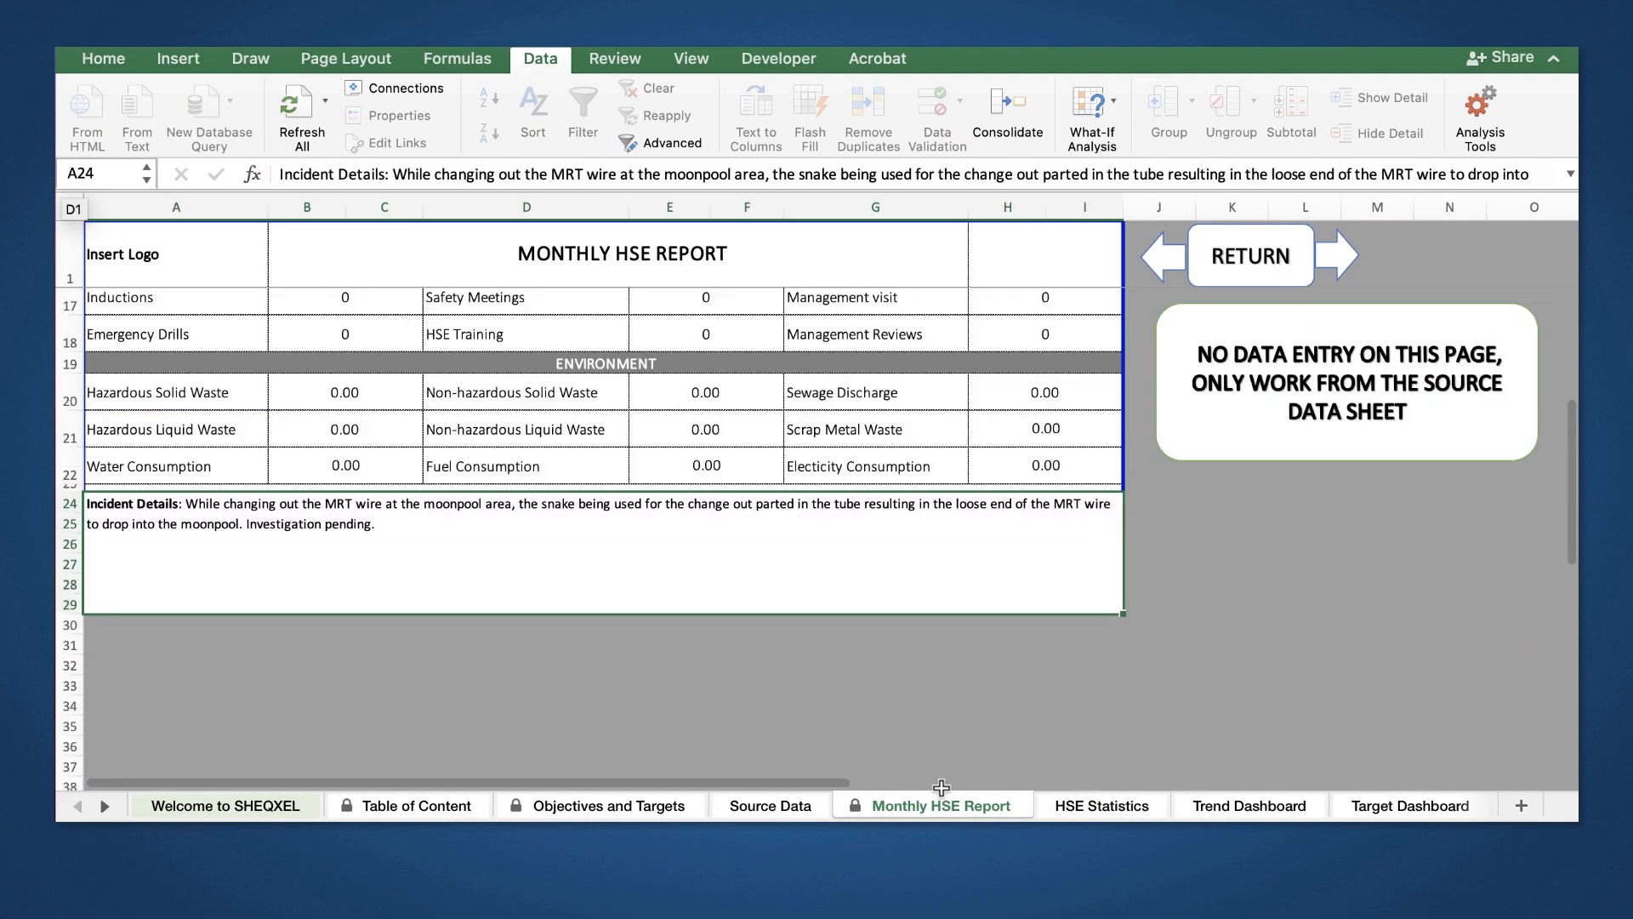
pyautogui.scroll(10, 978, 782)
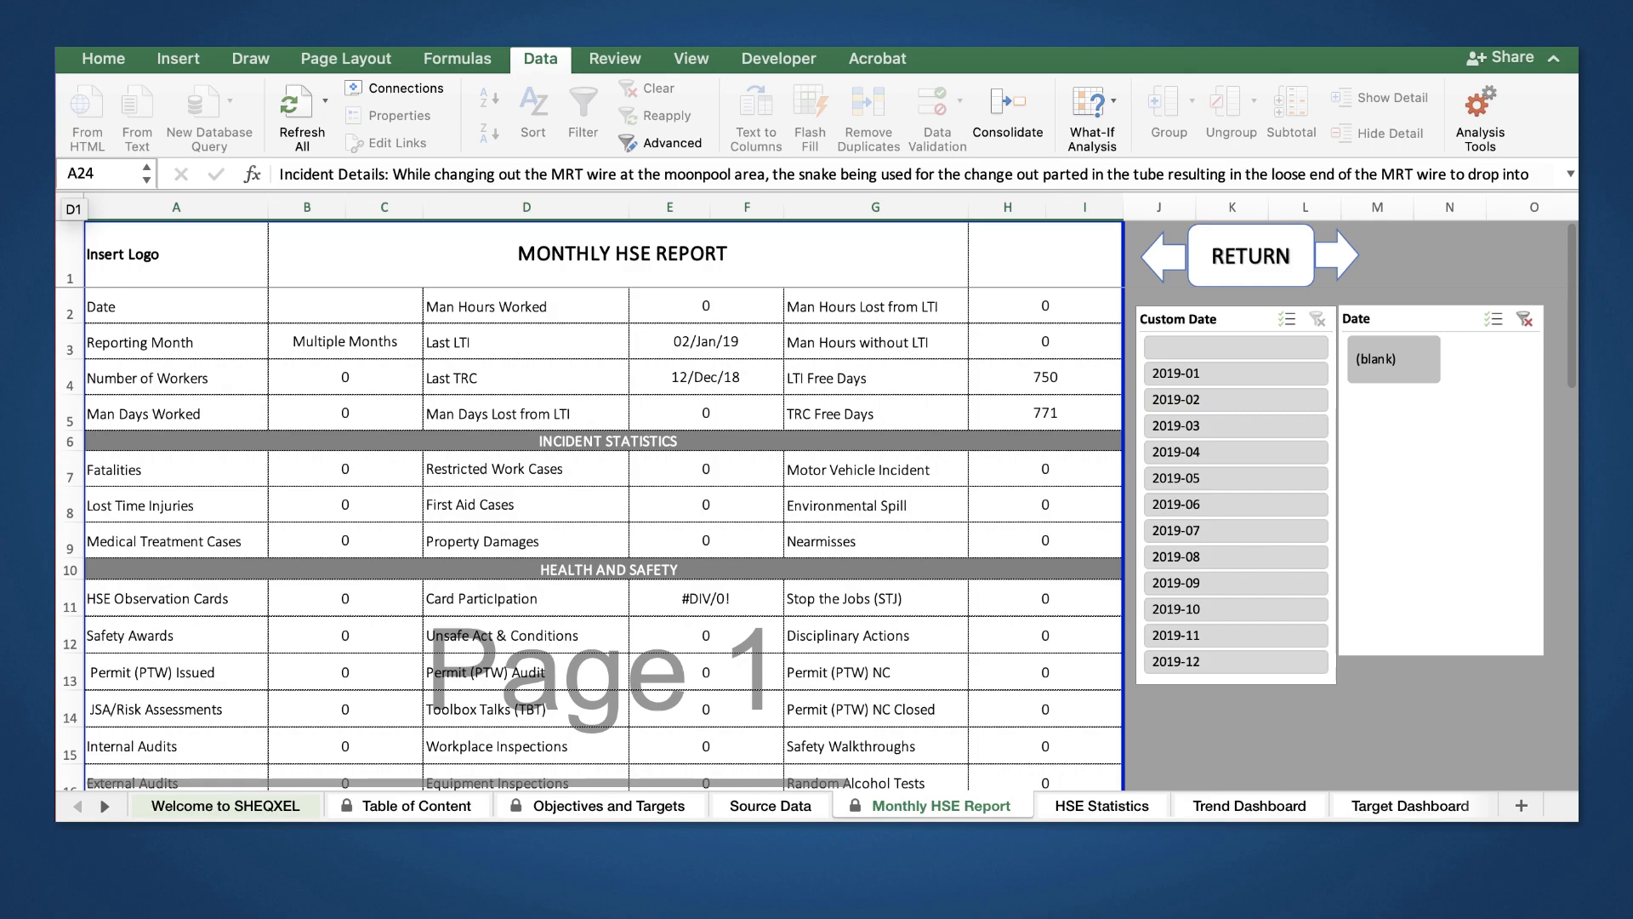
pyautogui.click(1249, 805)
pyautogui.scroll(-4, 817, 502)
pyautogui.scroll(4, 816, 502)
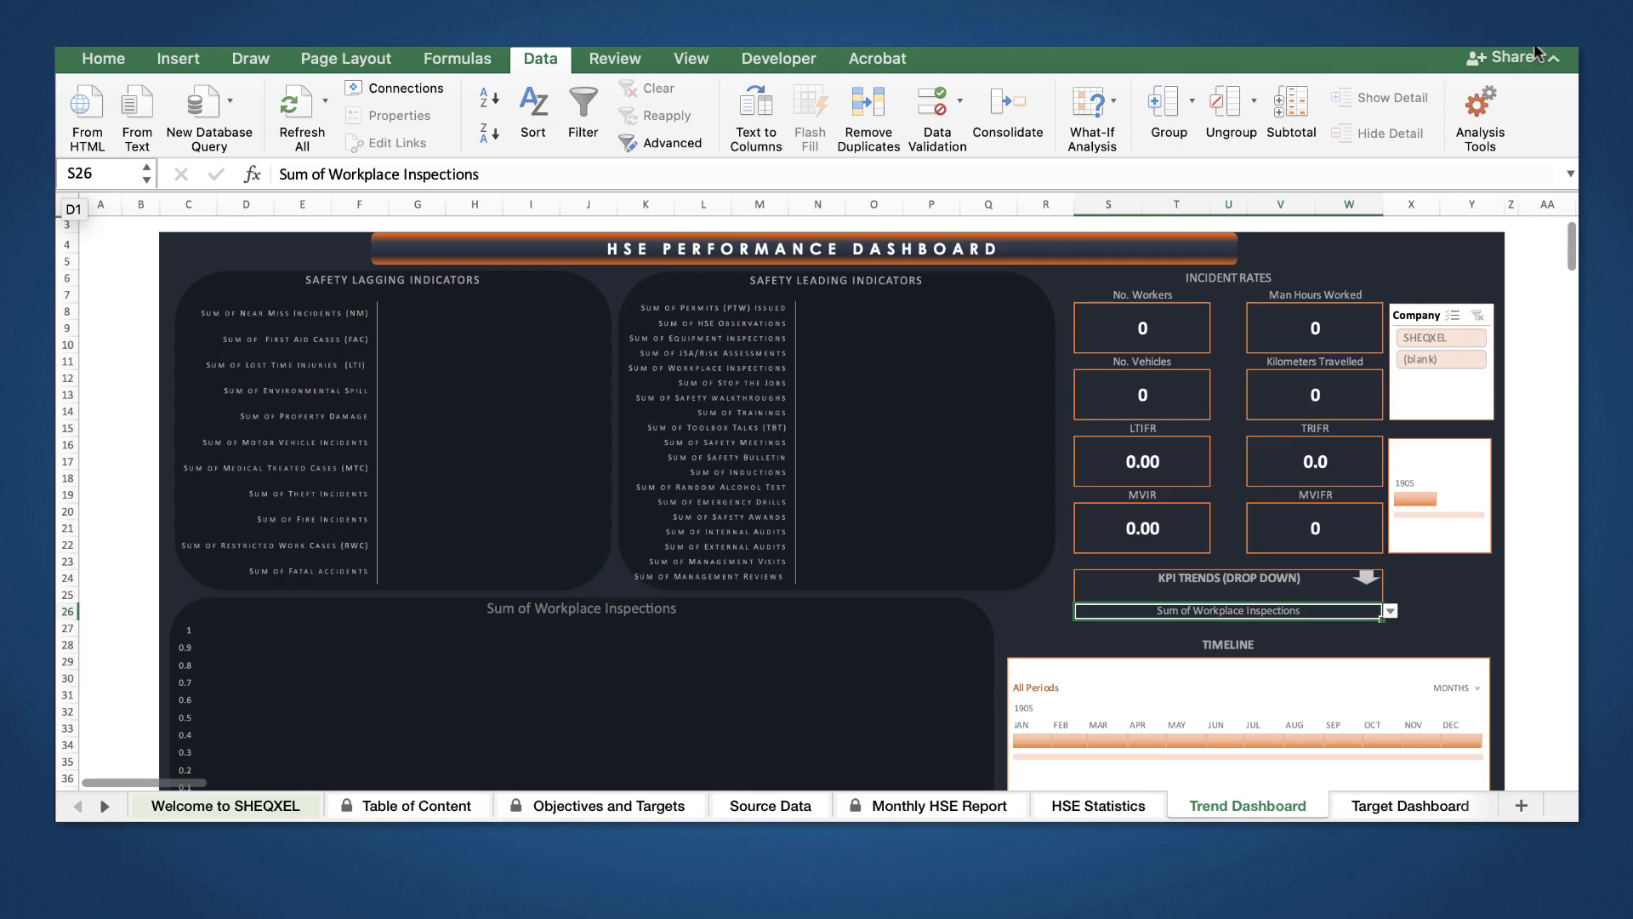
pyautogui.click(1552, 58)
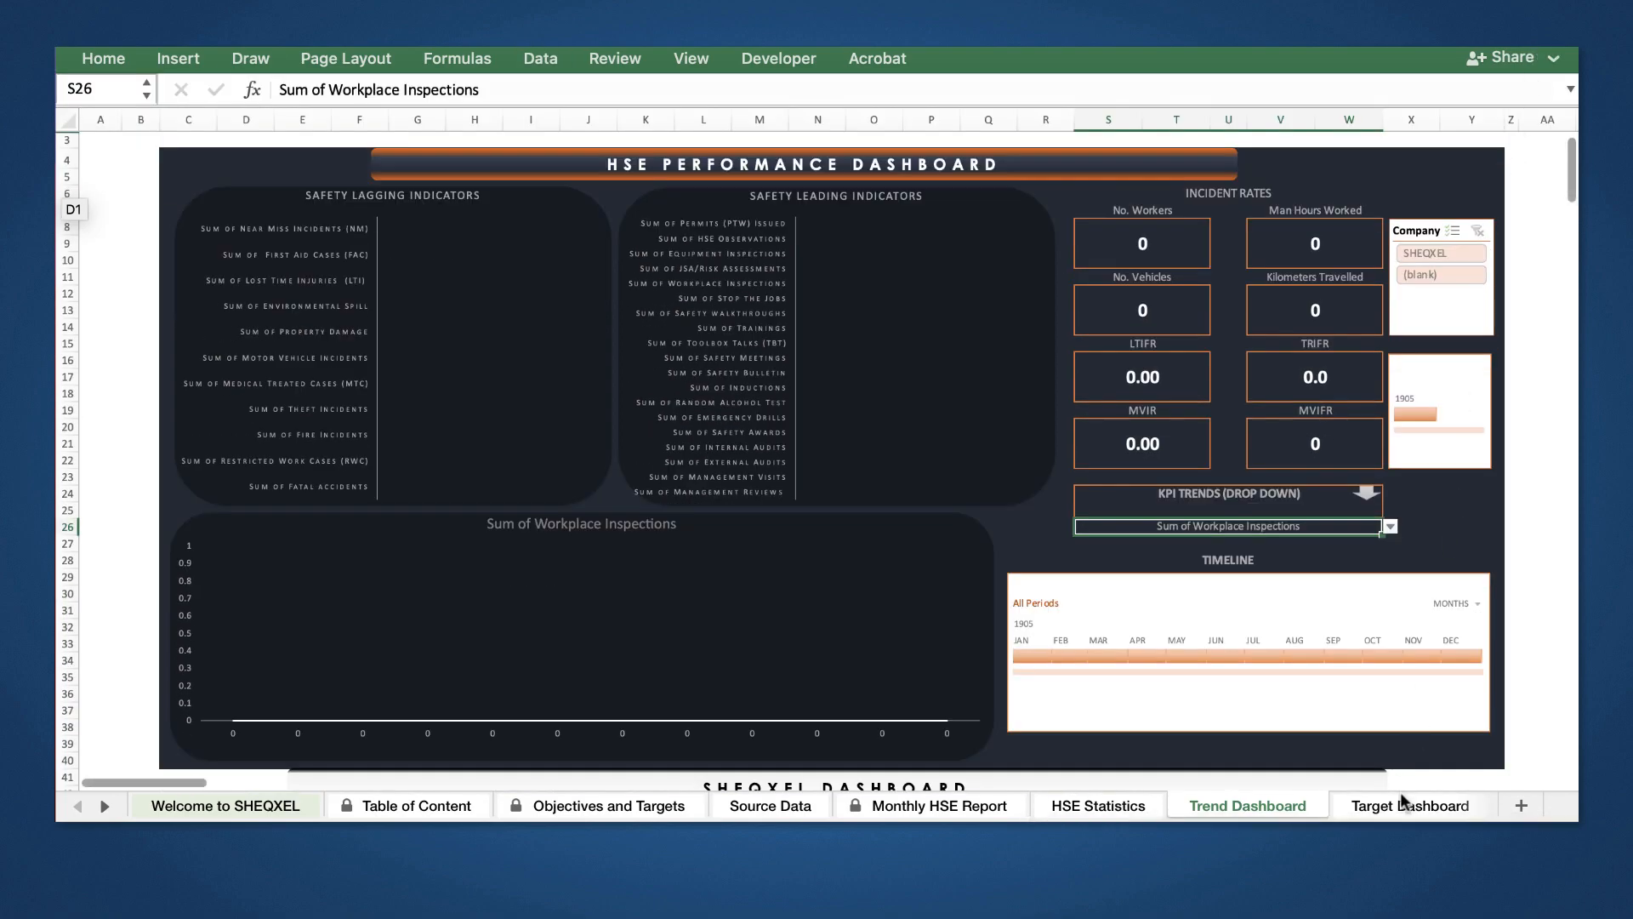
# Step: Check the Target Dashboard, Incident Dashboard and CoW Dashboard after the refresh
pyautogui.click(1403, 804)
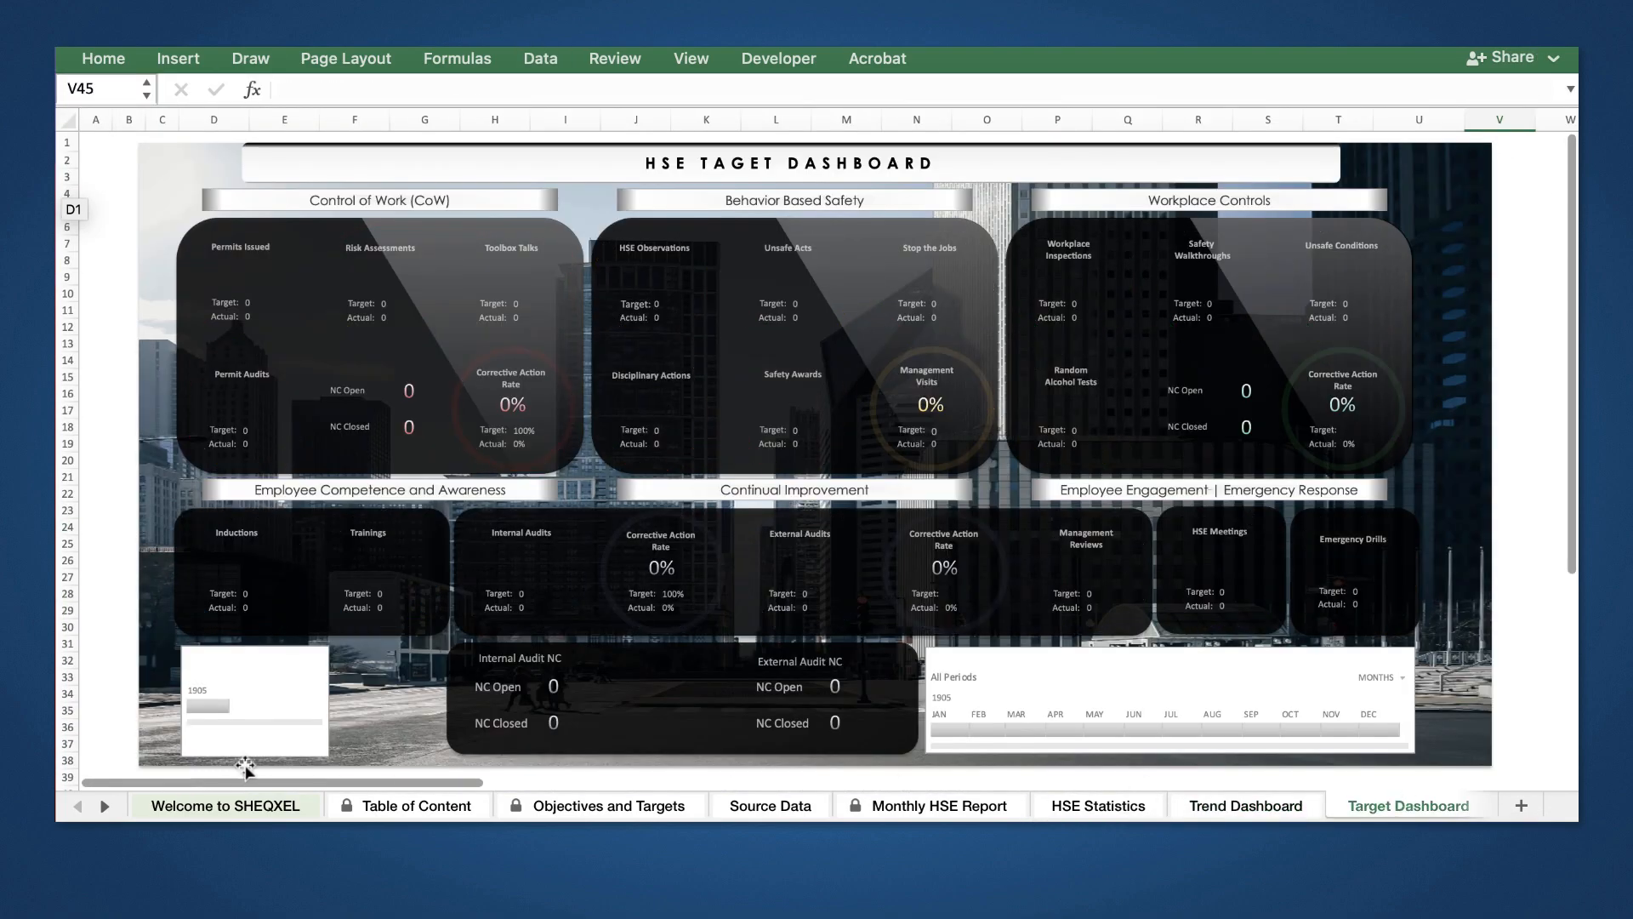
pyautogui.click(100, 805)
pyautogui.click(100, 805)
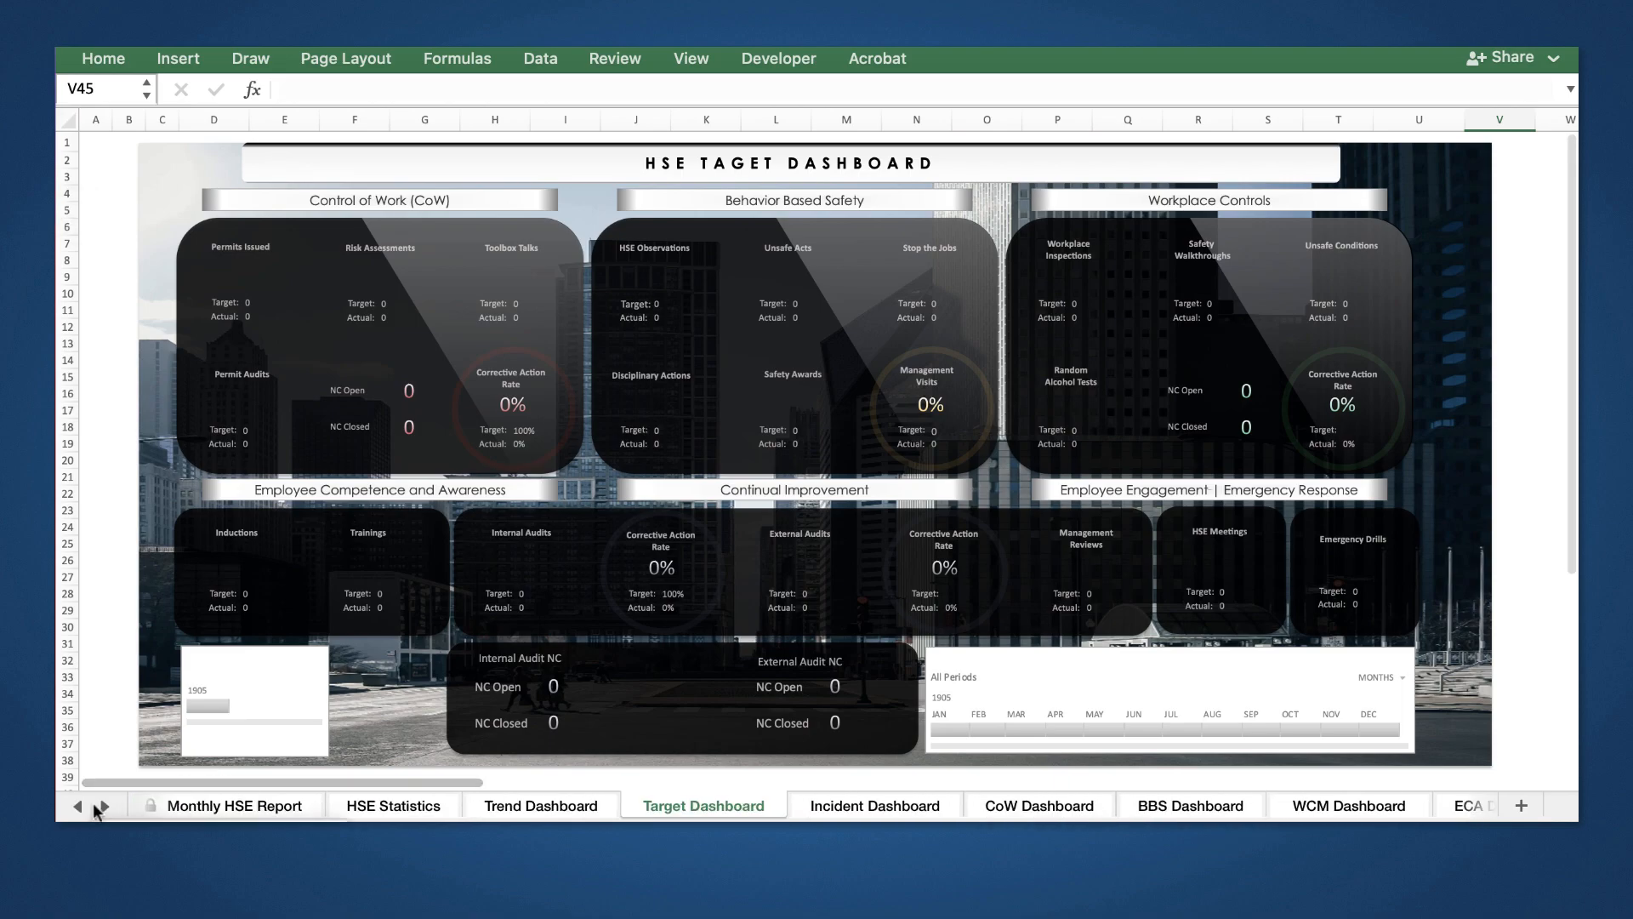
pyautogui.click(905, 808)
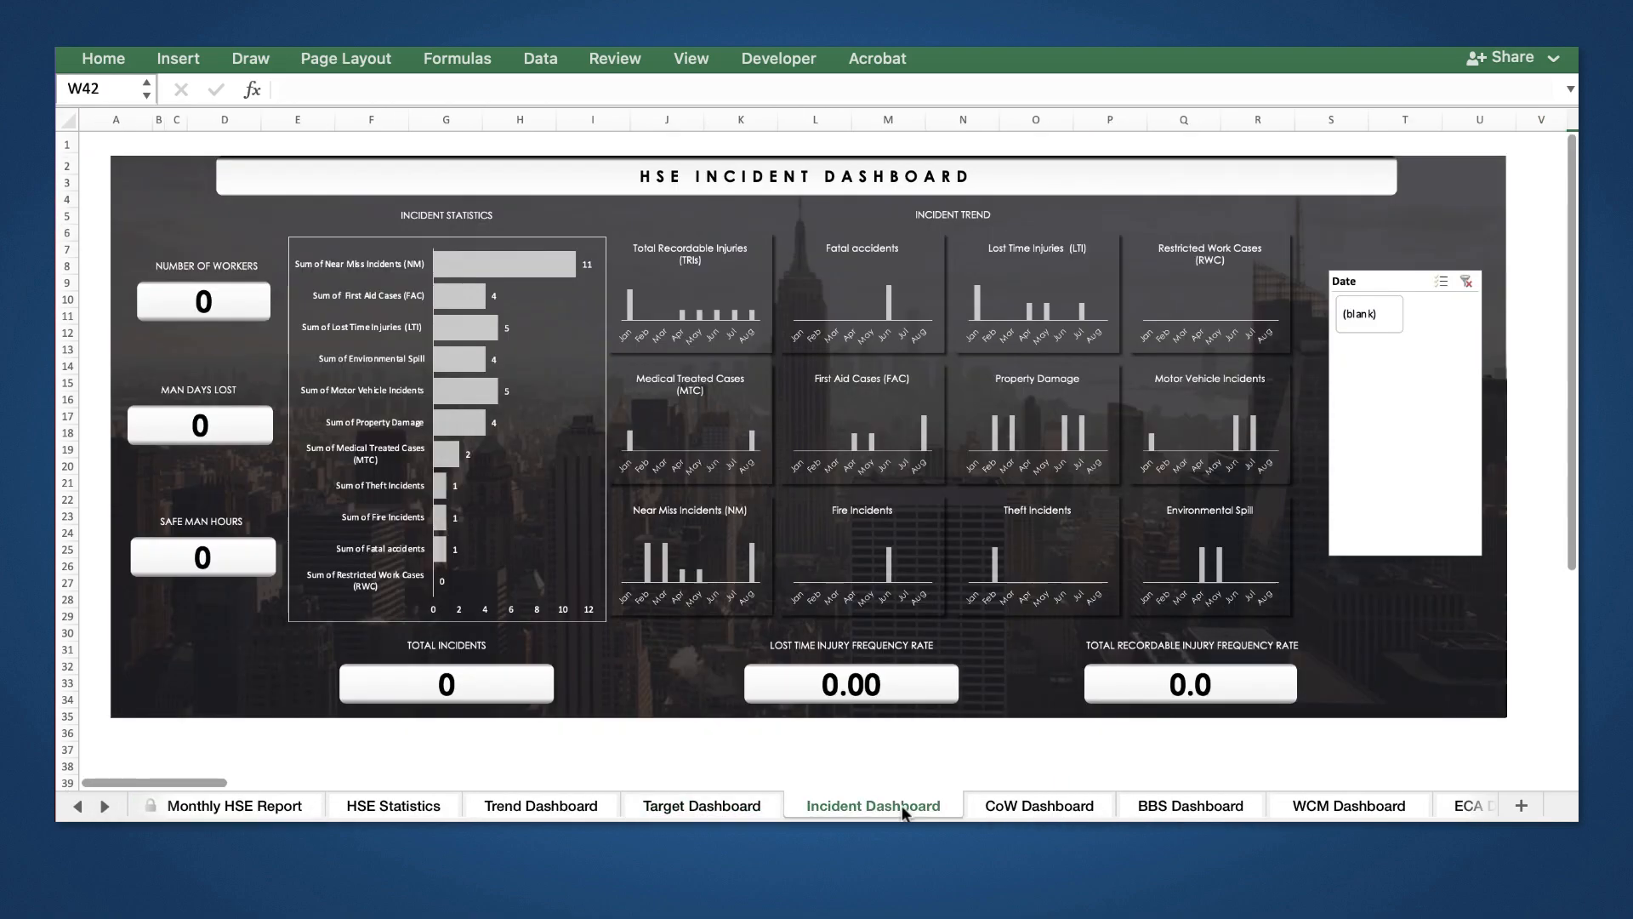
pyautogui.click(999, 804)
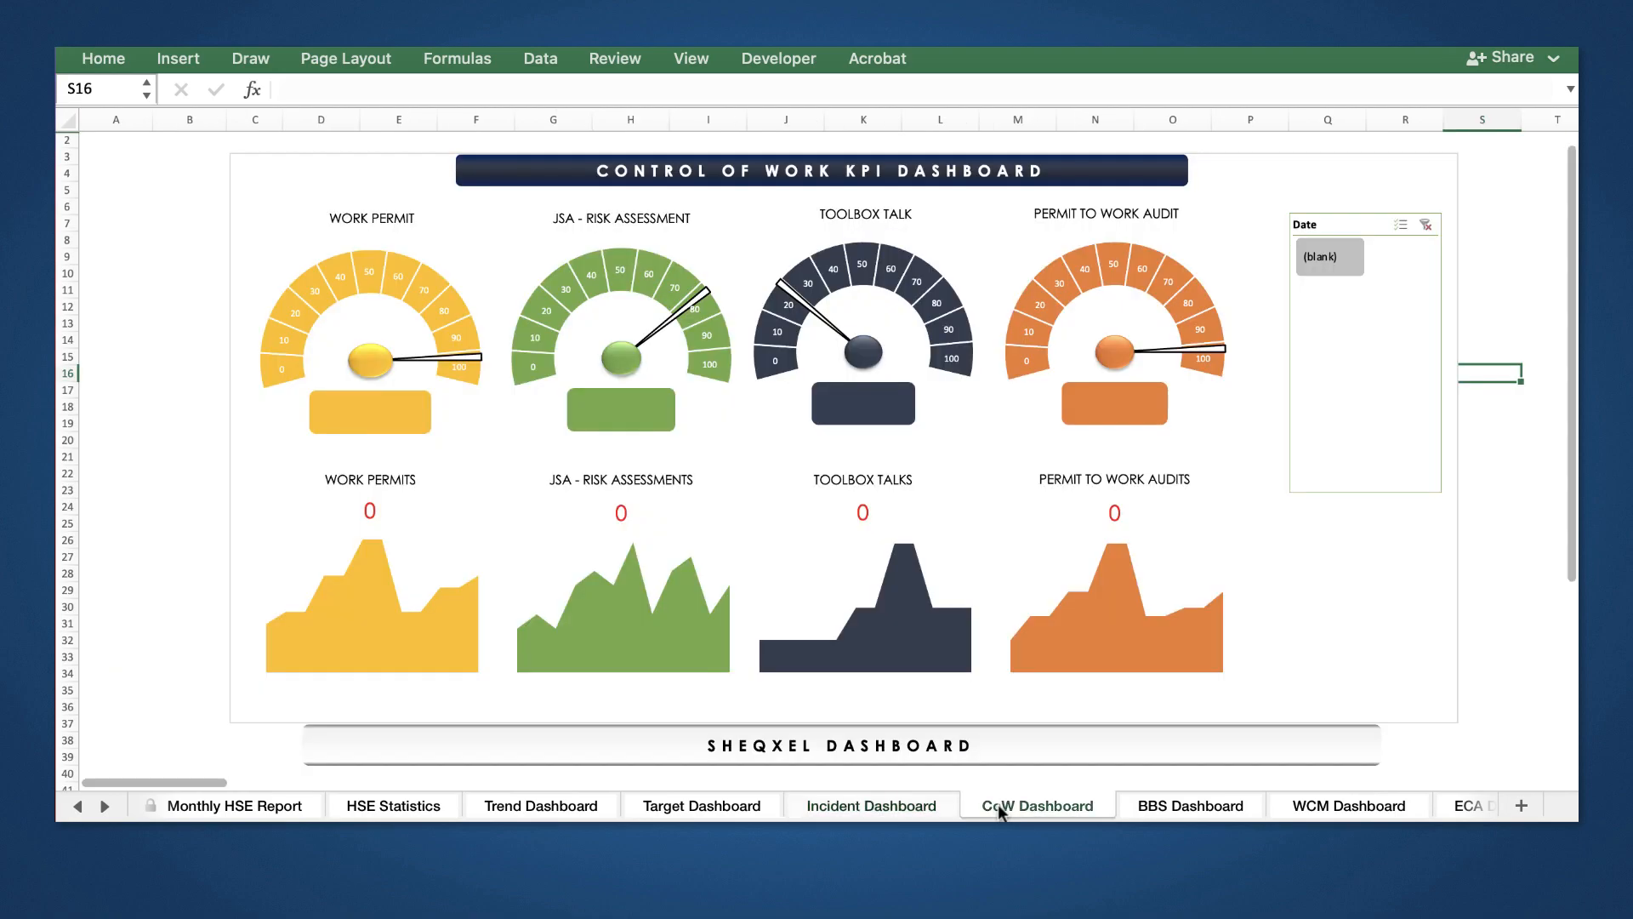
# Step: Check the BBS, WCM, ECA and CI dashboards after the refresh
pyautogui.click(1177, 798)
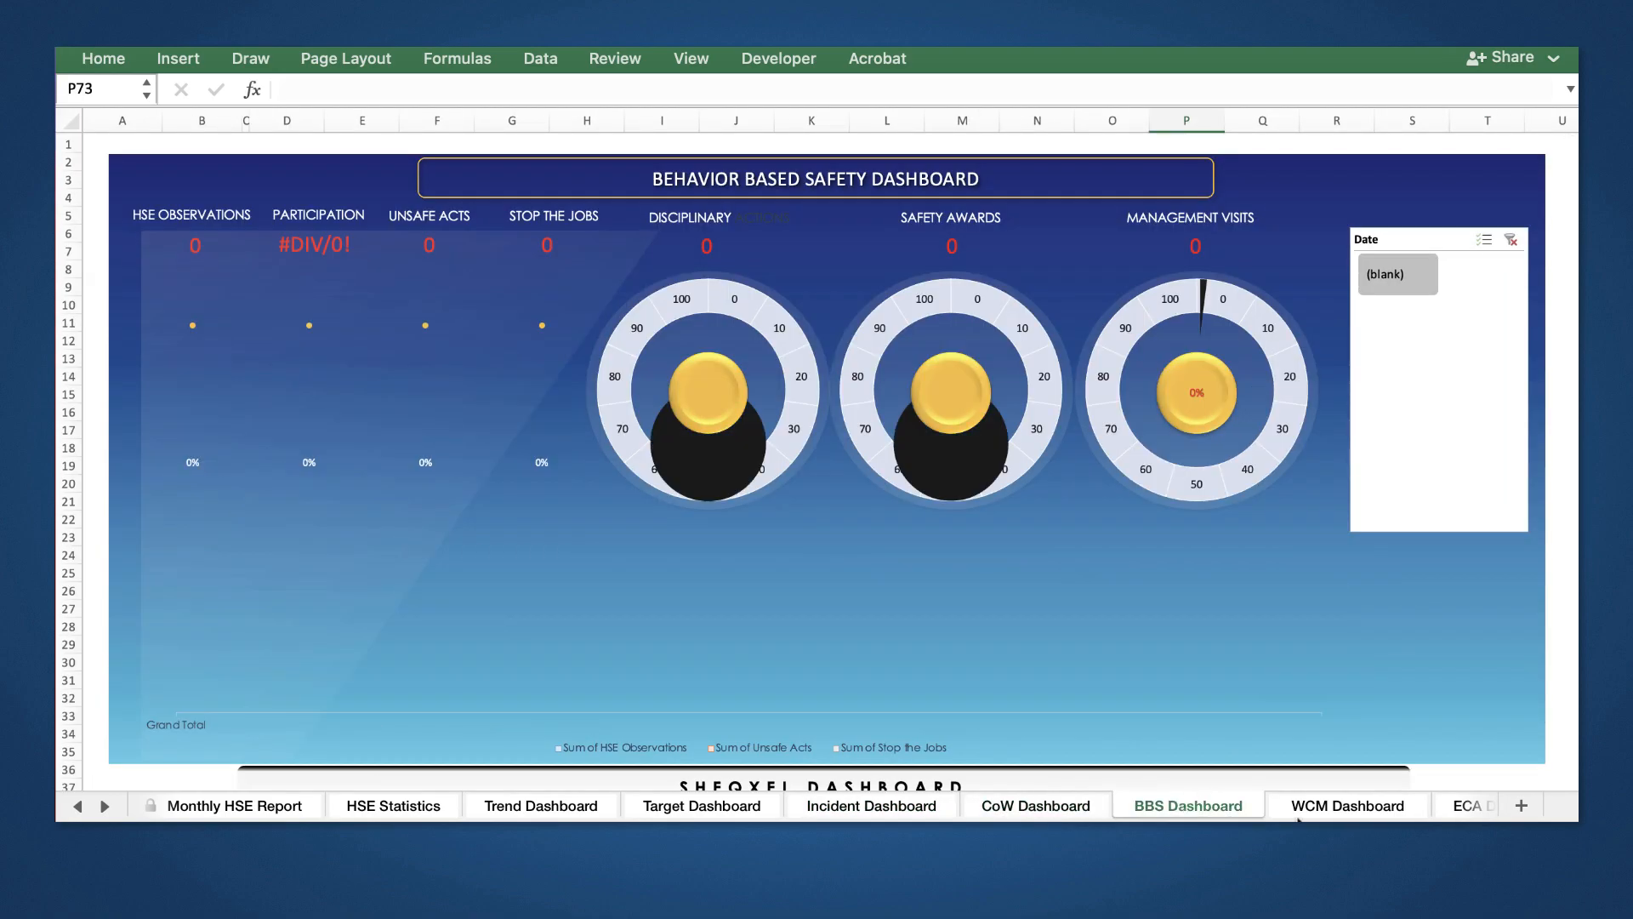
pyautogui.click(1298, 815)
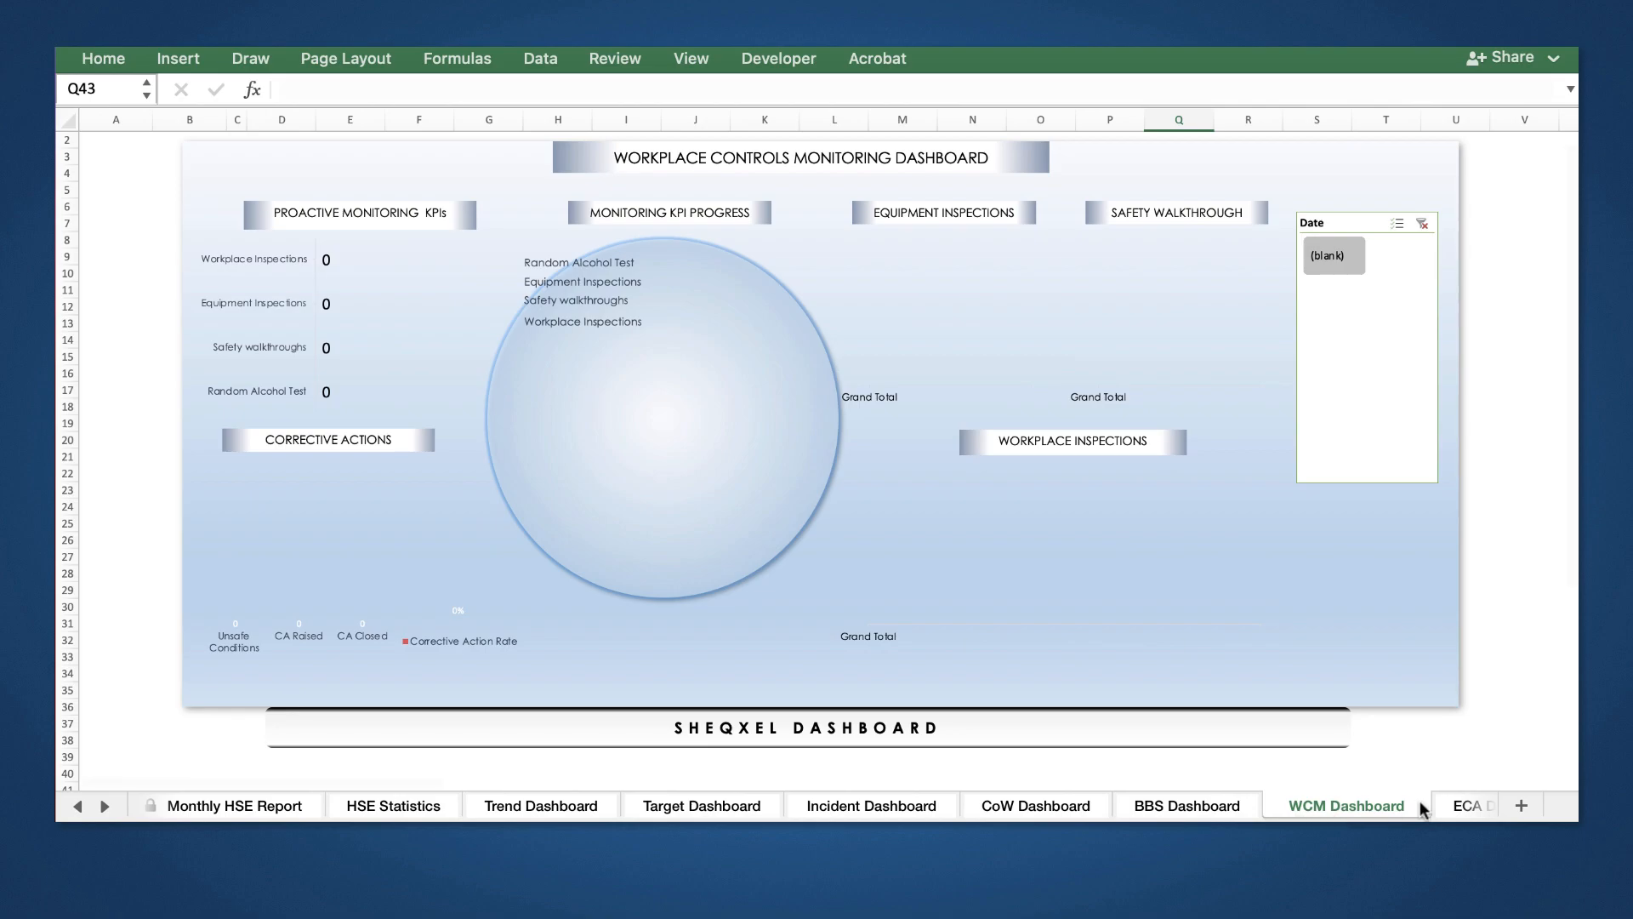
pyautogui.click(1422, 806)
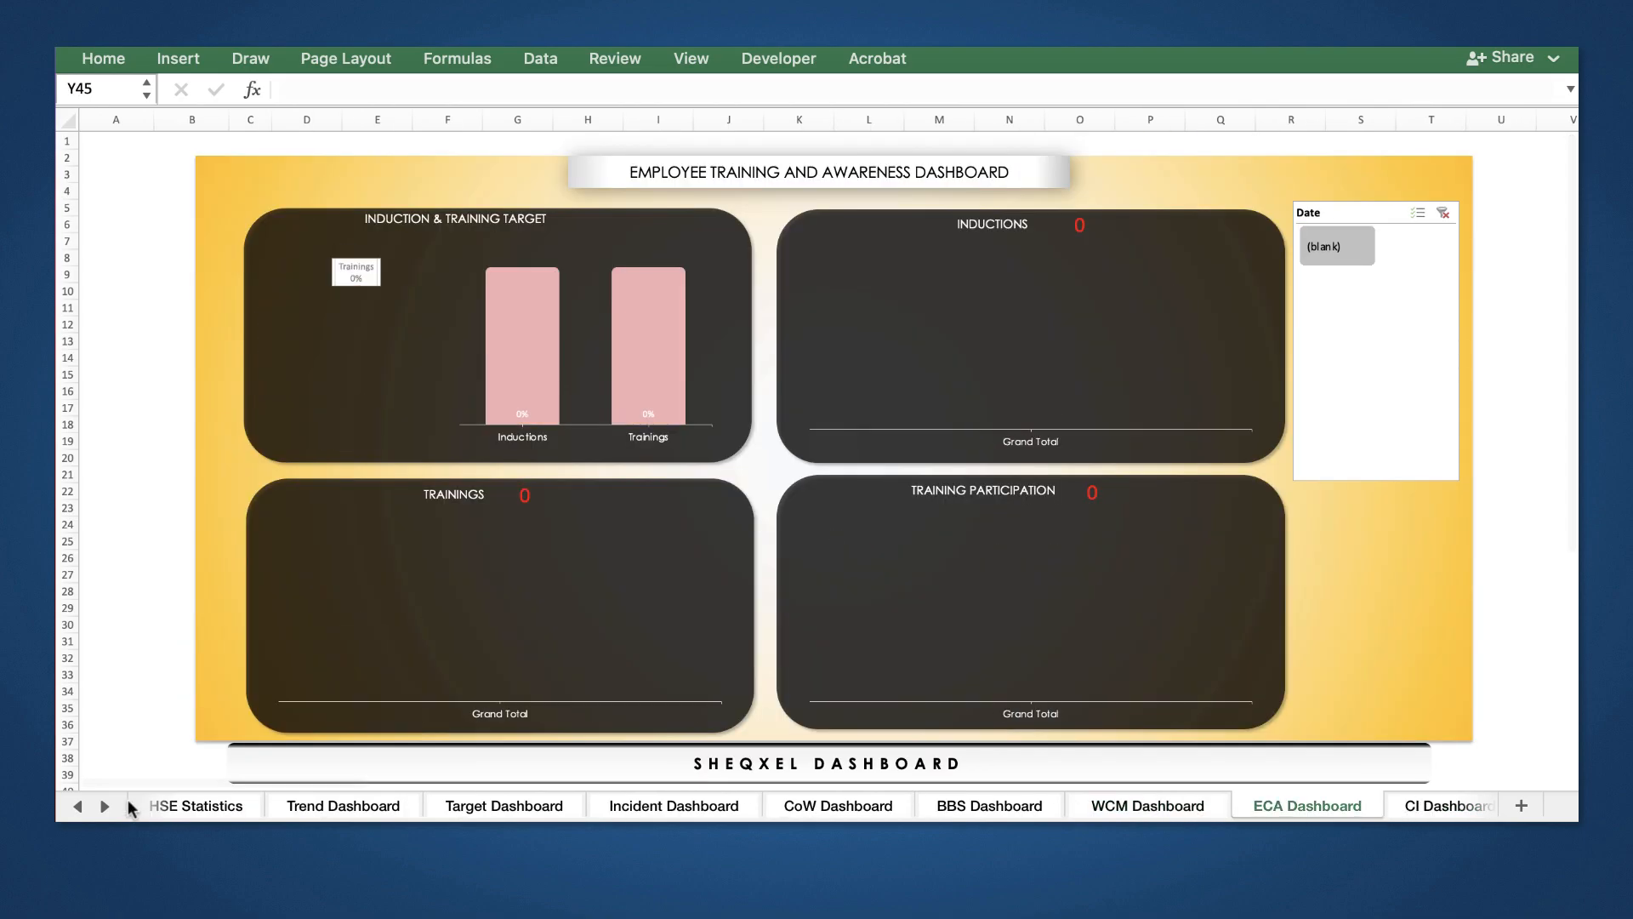
pyautogui.hscroll(5, 131, 806)
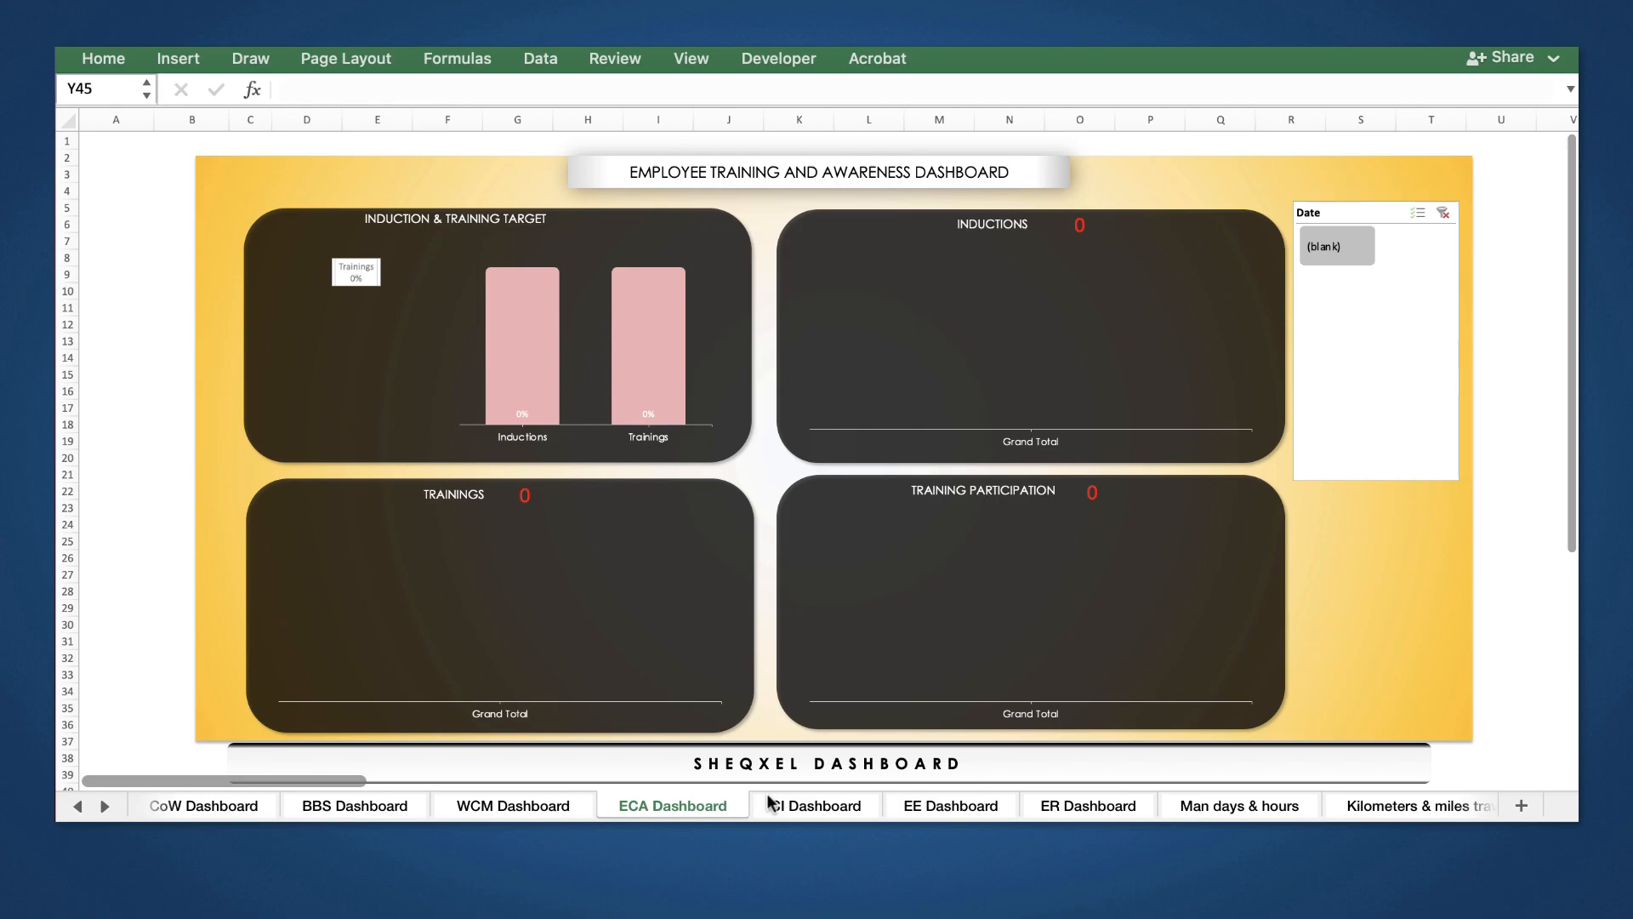
pyautogui.click(772, 804)
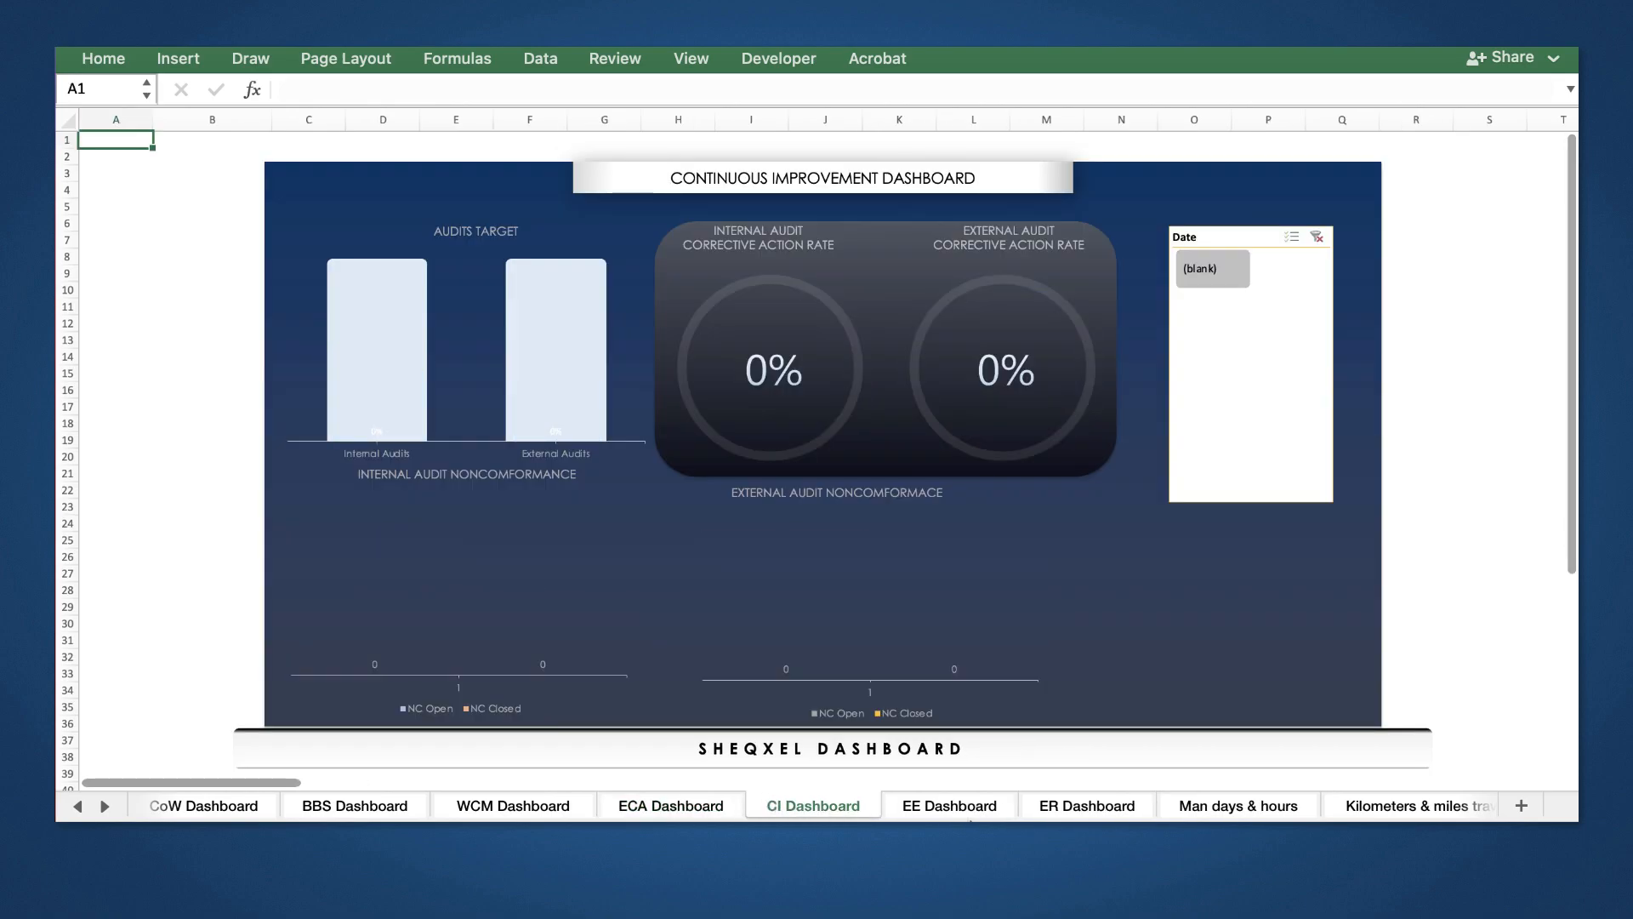
# Step: Check the EE Dashboard and the ER Dashboard after the refresh
pyautogui.click(969, 816)
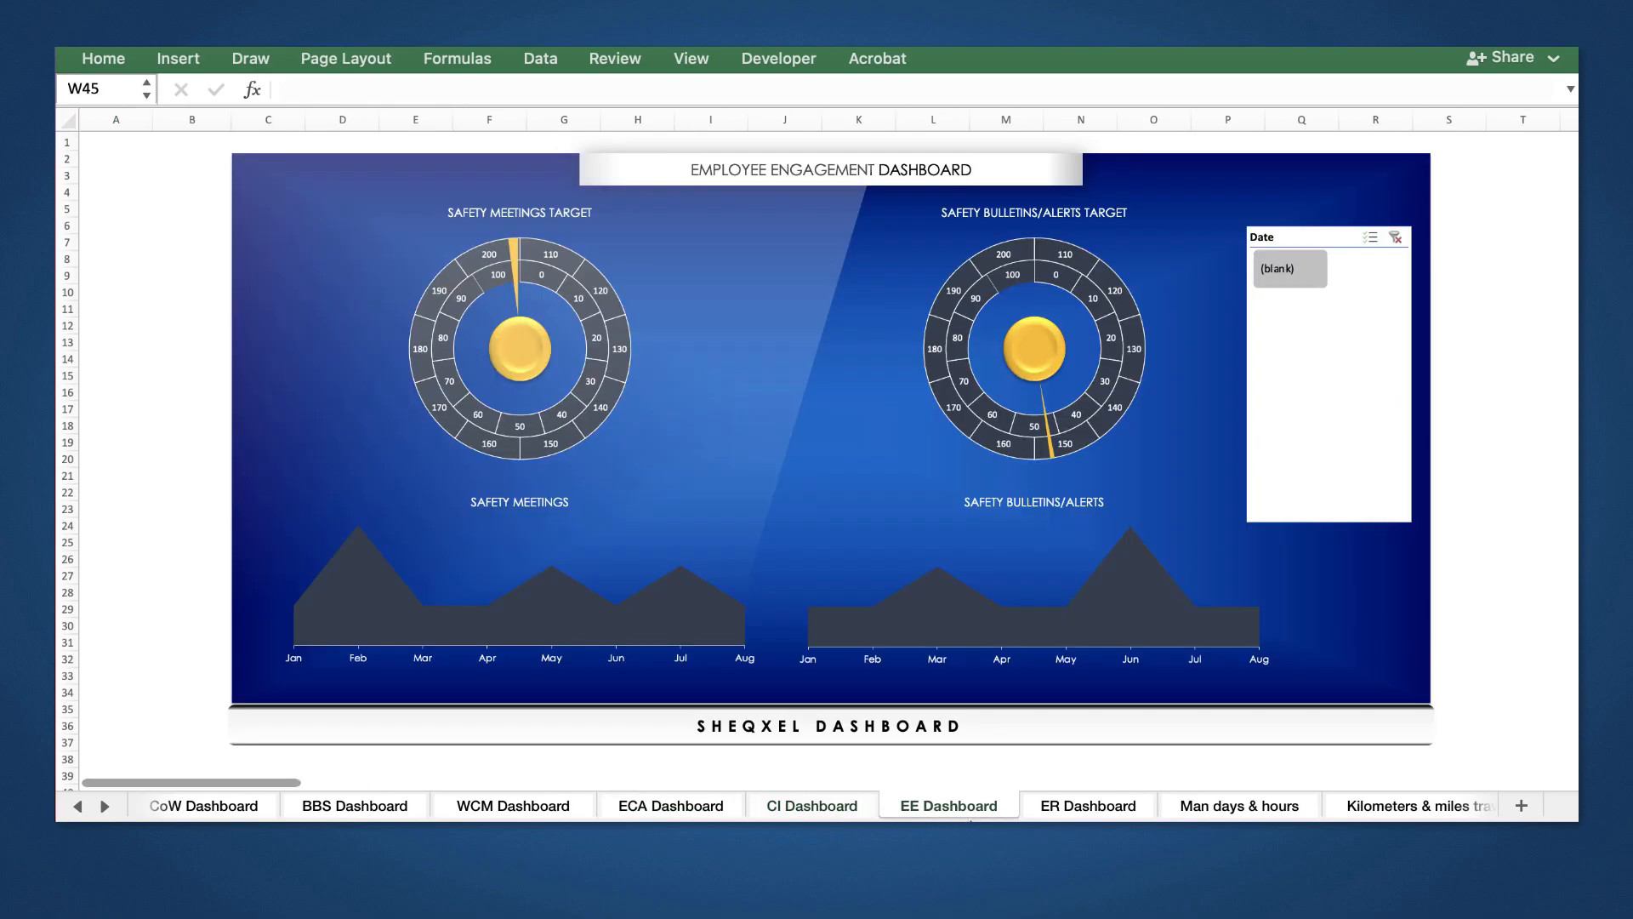
pyautogui.click(1090, 814)
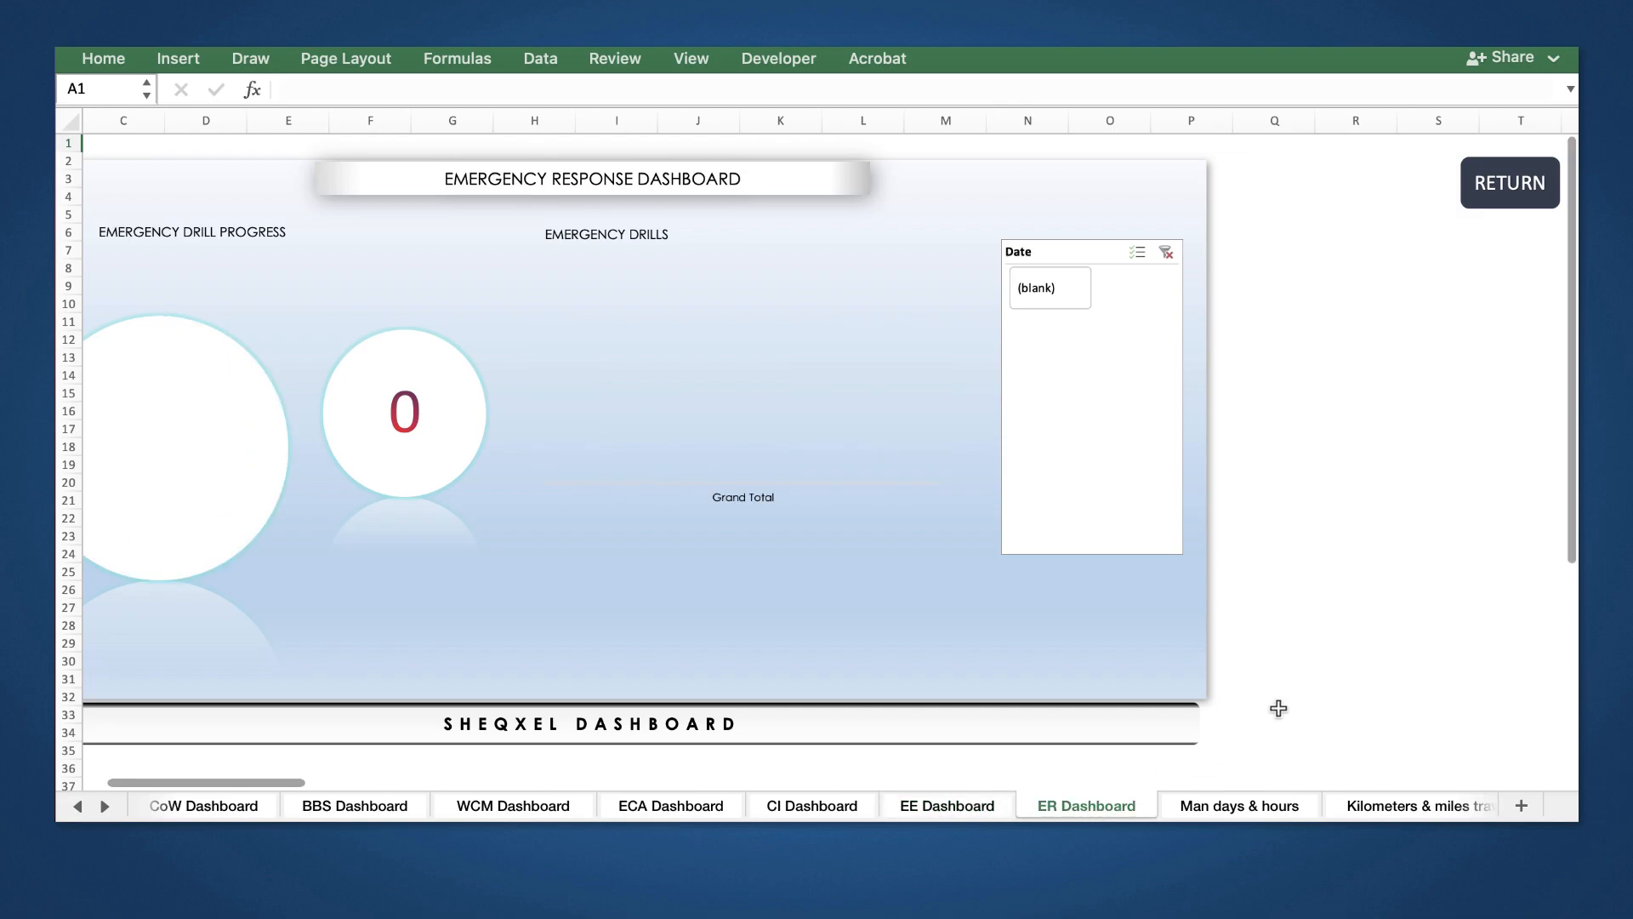
pyautogui.hscroll(-5, 1341, 674)
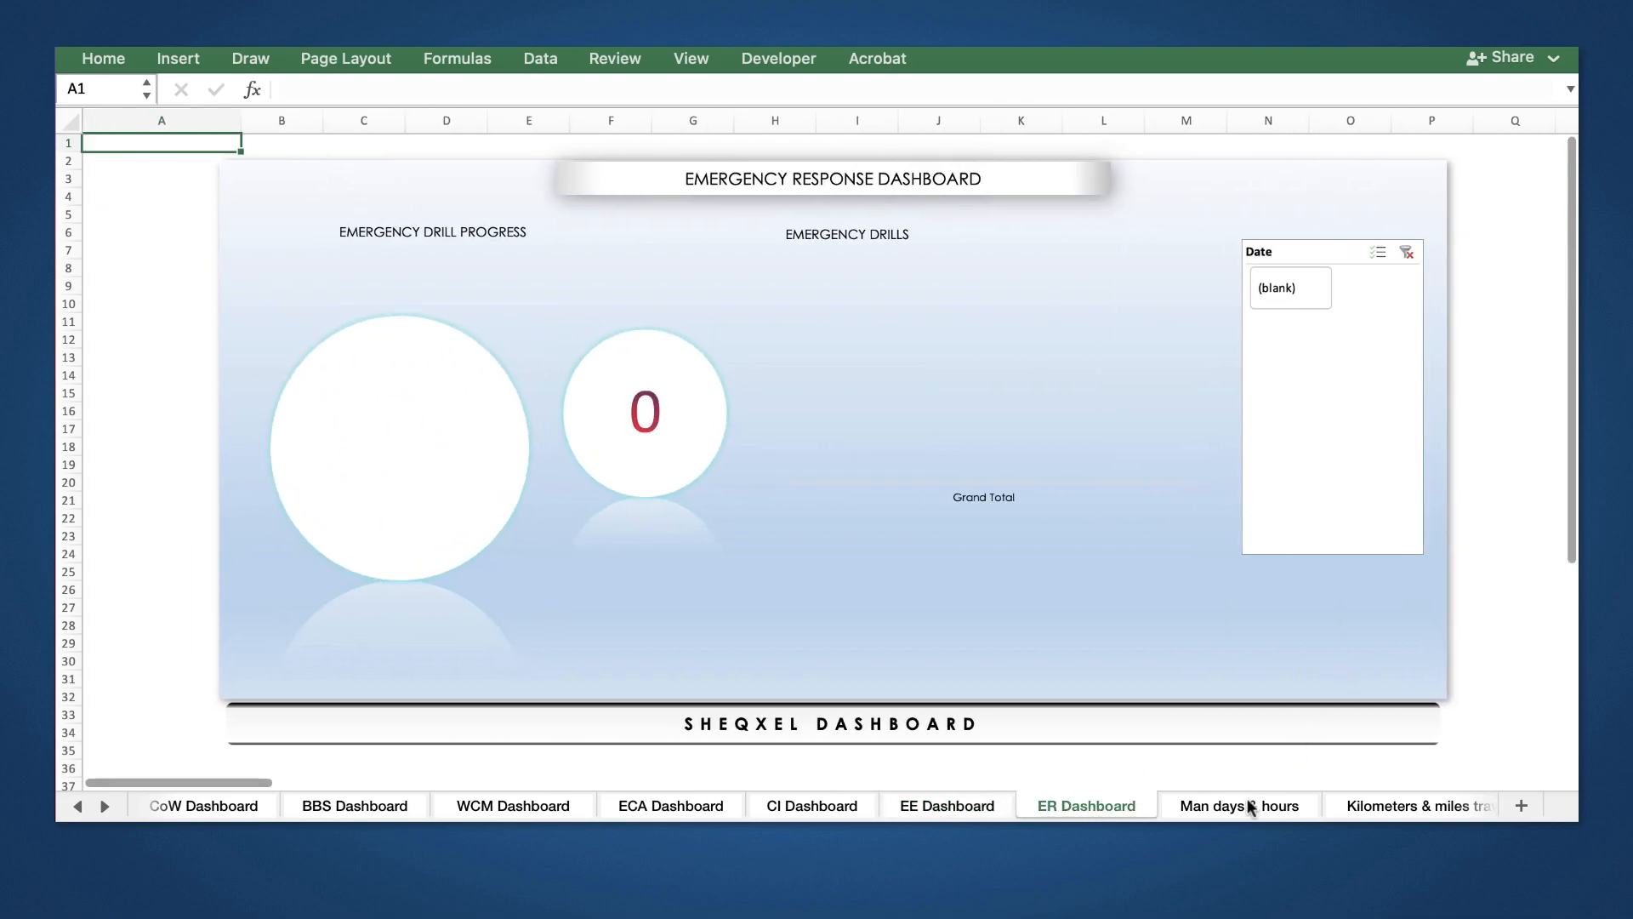
# Step: Check the Man days & hours and Kilometers & miles travelled pivot sheets after the refresh
pyautogui.click(1252, 807)
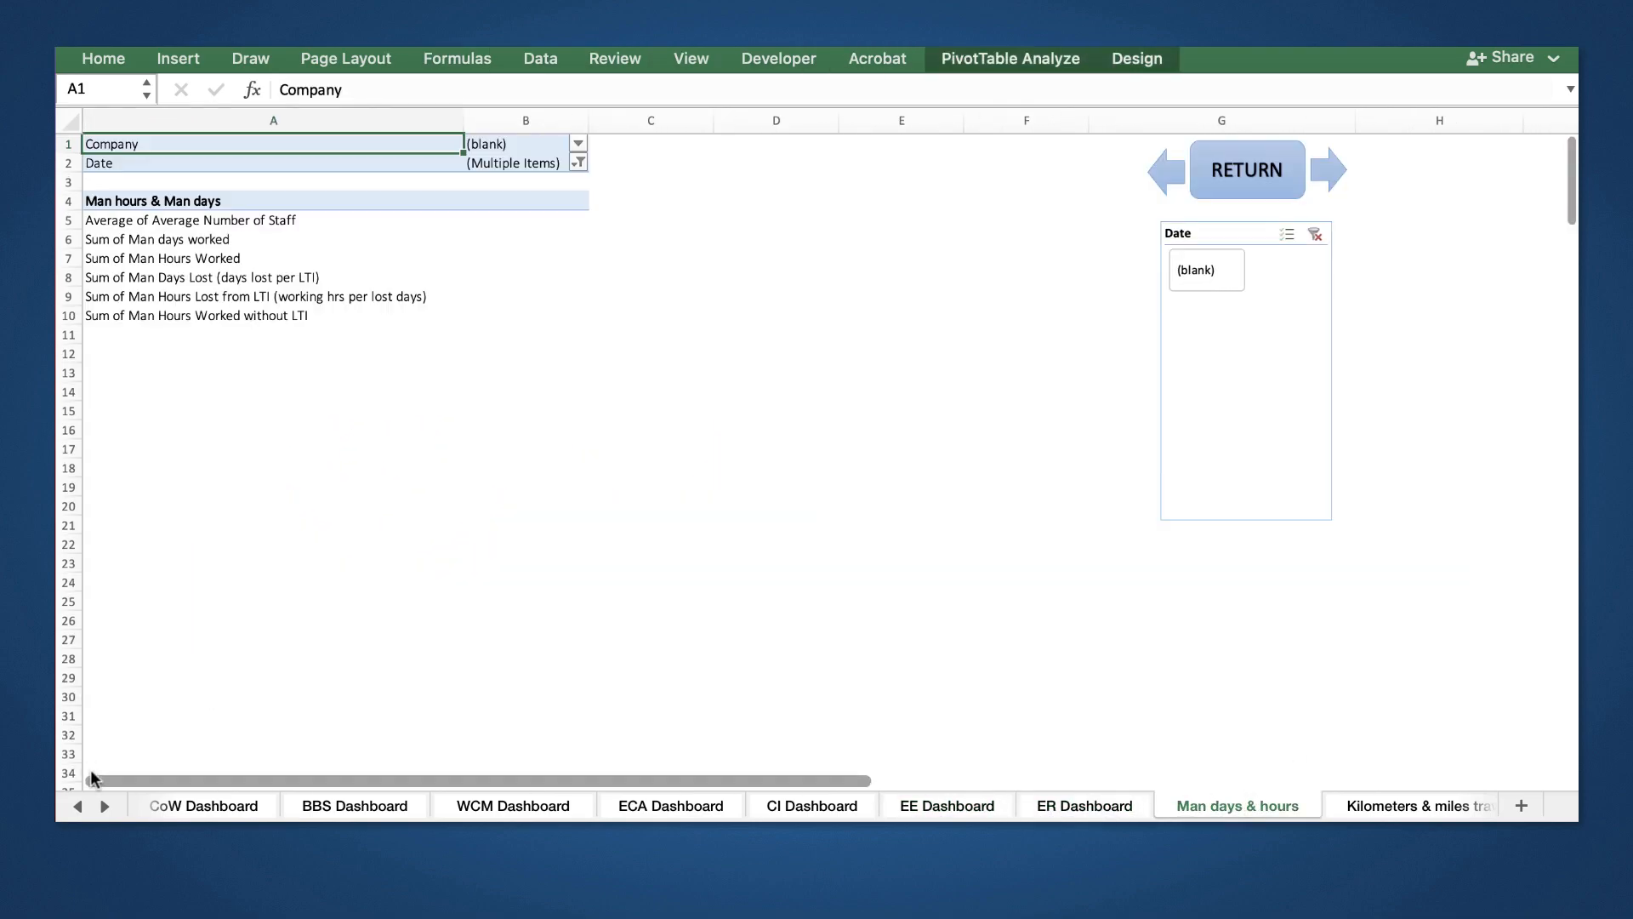
pyautogui.click(105, 805)
pyautogui.click(104, 806)
pyautogui.click(105, 805)
pyautogui.click(104, 805)
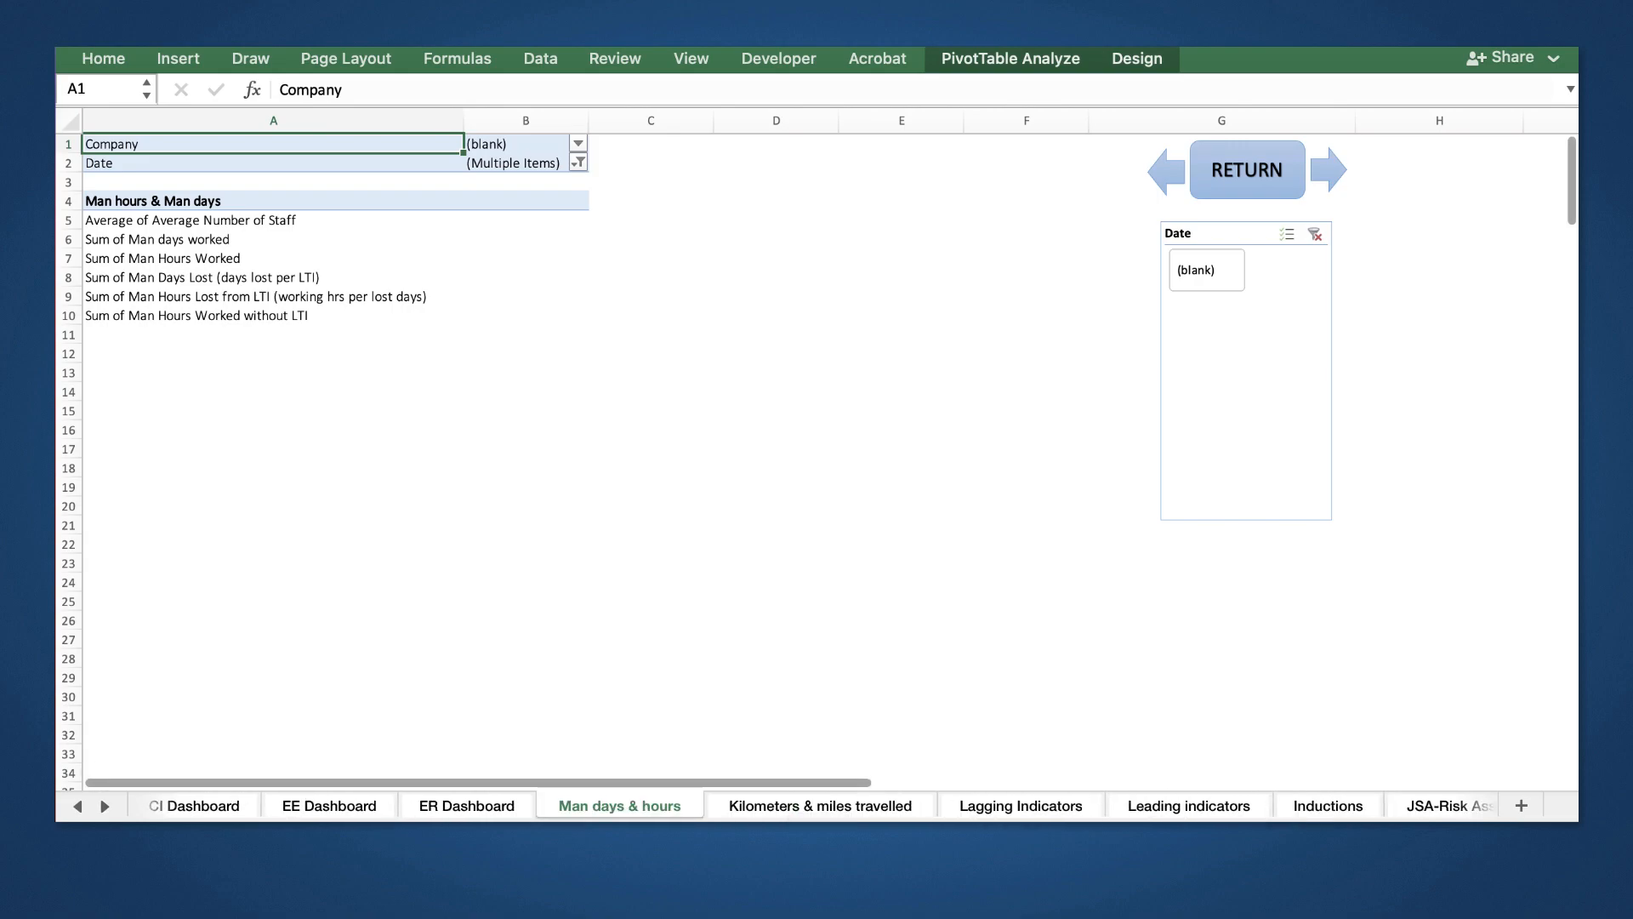
pyautogui.hotkey('ctrl', 'pagedown')
# Step: Return to the workbook's first sheets and check the cleared Objectives and Targets and Source Data sheets, ending on Objectives and Targets
pyautogui.click(76, 806)
pyautogui.click(76, 806)
pyautogui.click(76, 806)
pyautogui.click(76, 806)
pyautogui.click(75, 806)
pyautogui.click(76, 806)
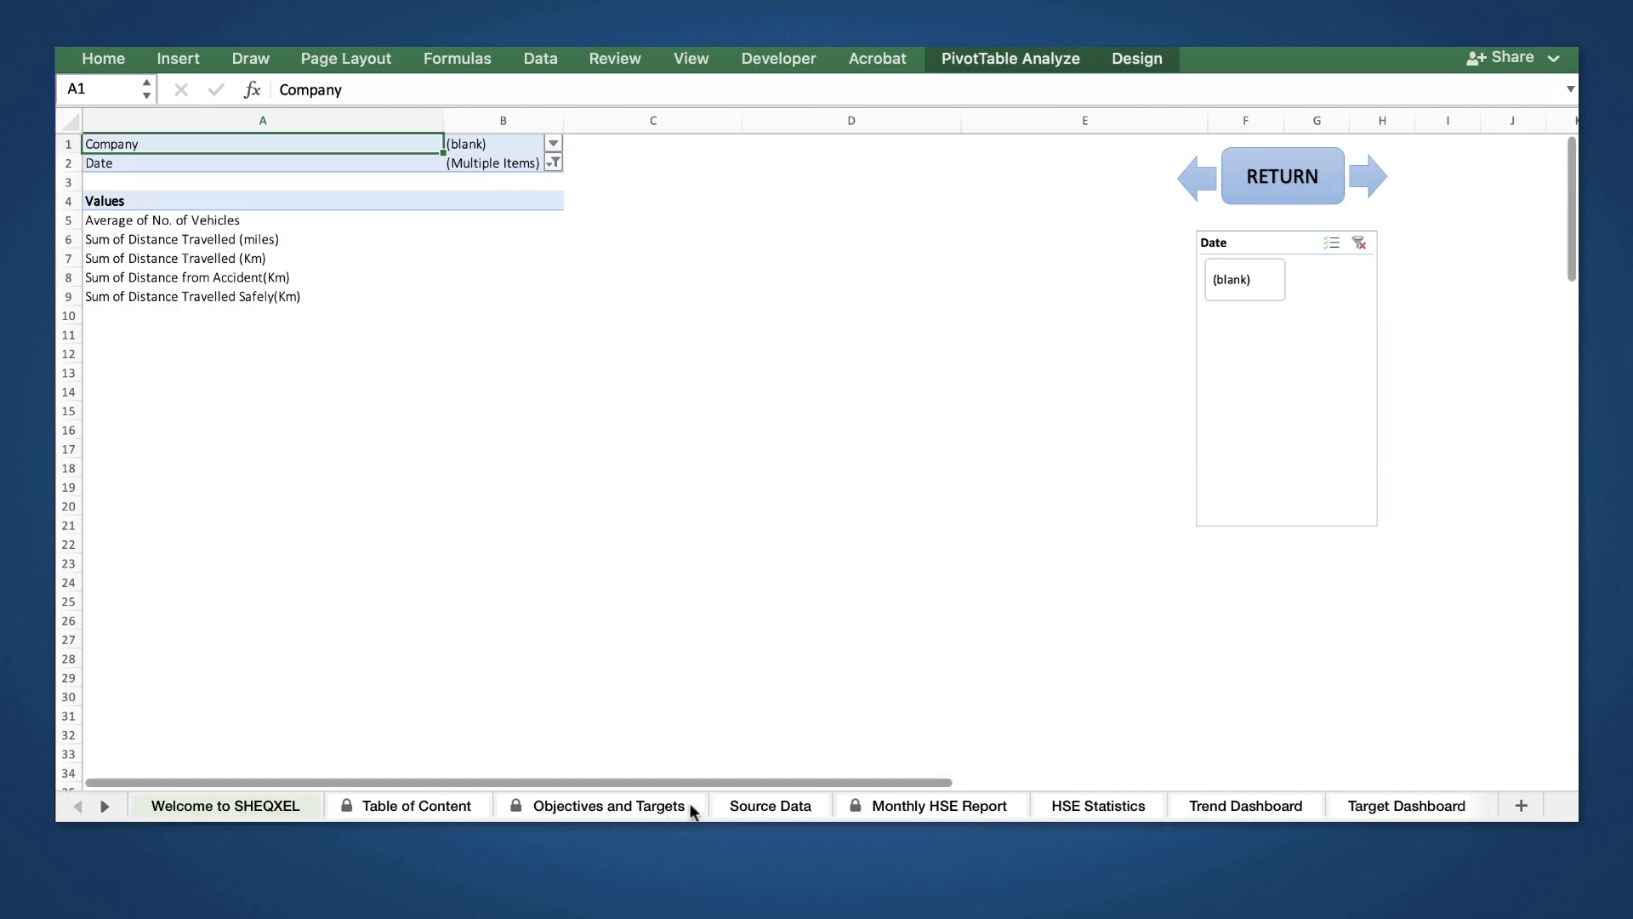
pyautogui.click(609, 805)
pyautogui.scroll(-5, 1121, 726)
pyautogui.scroll(5, 1121, 725)
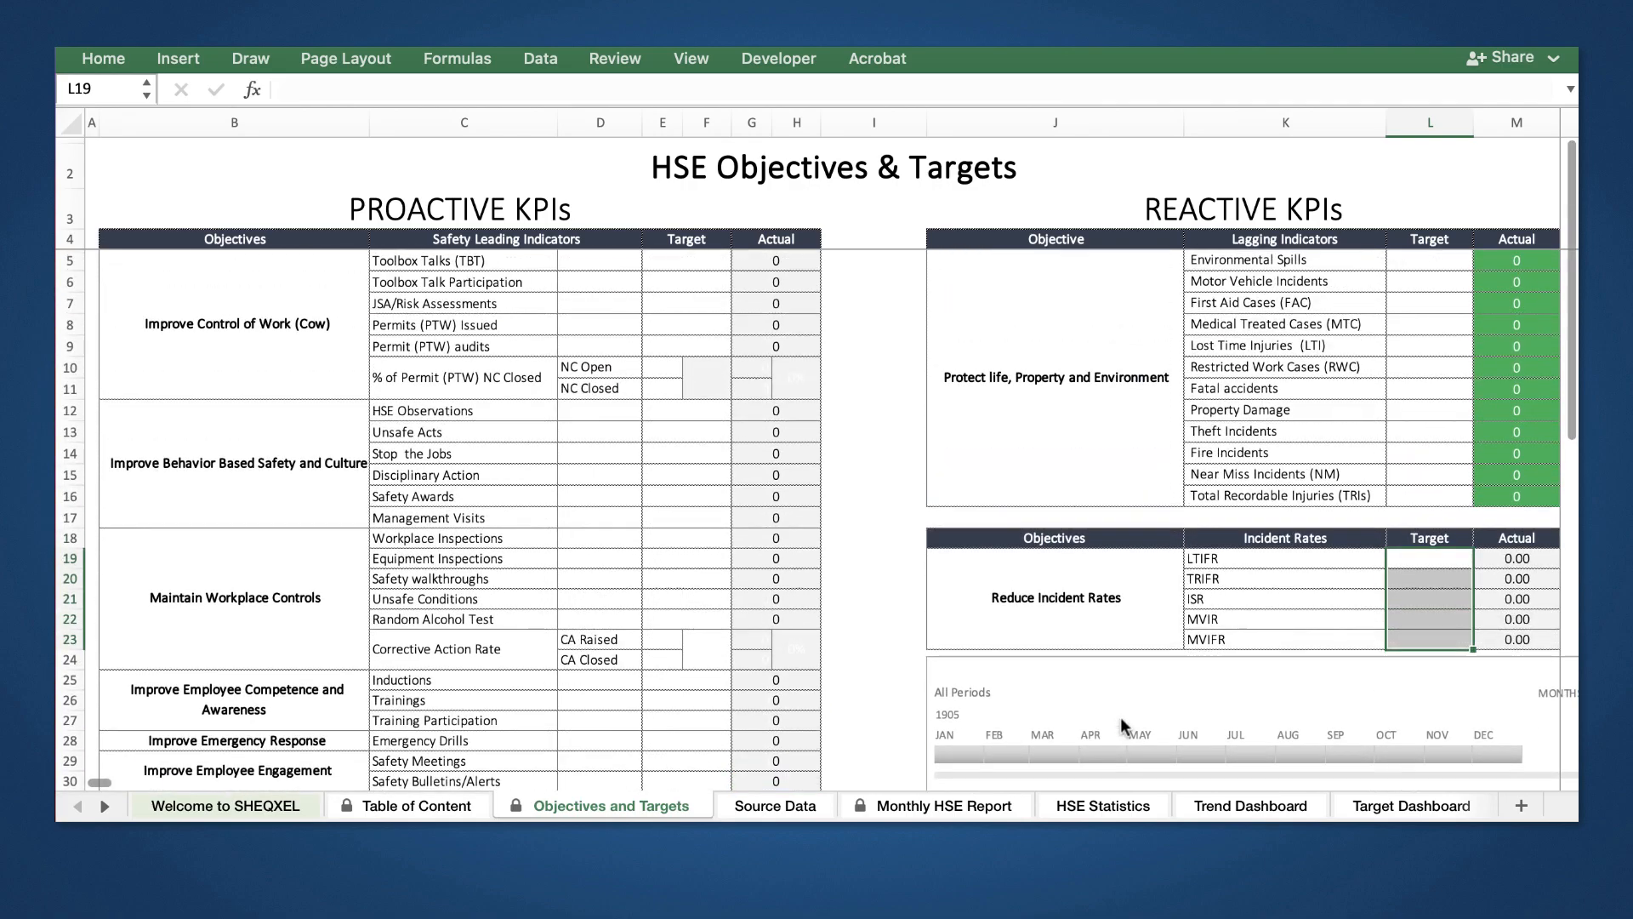
pyautogui.click(774, 804)
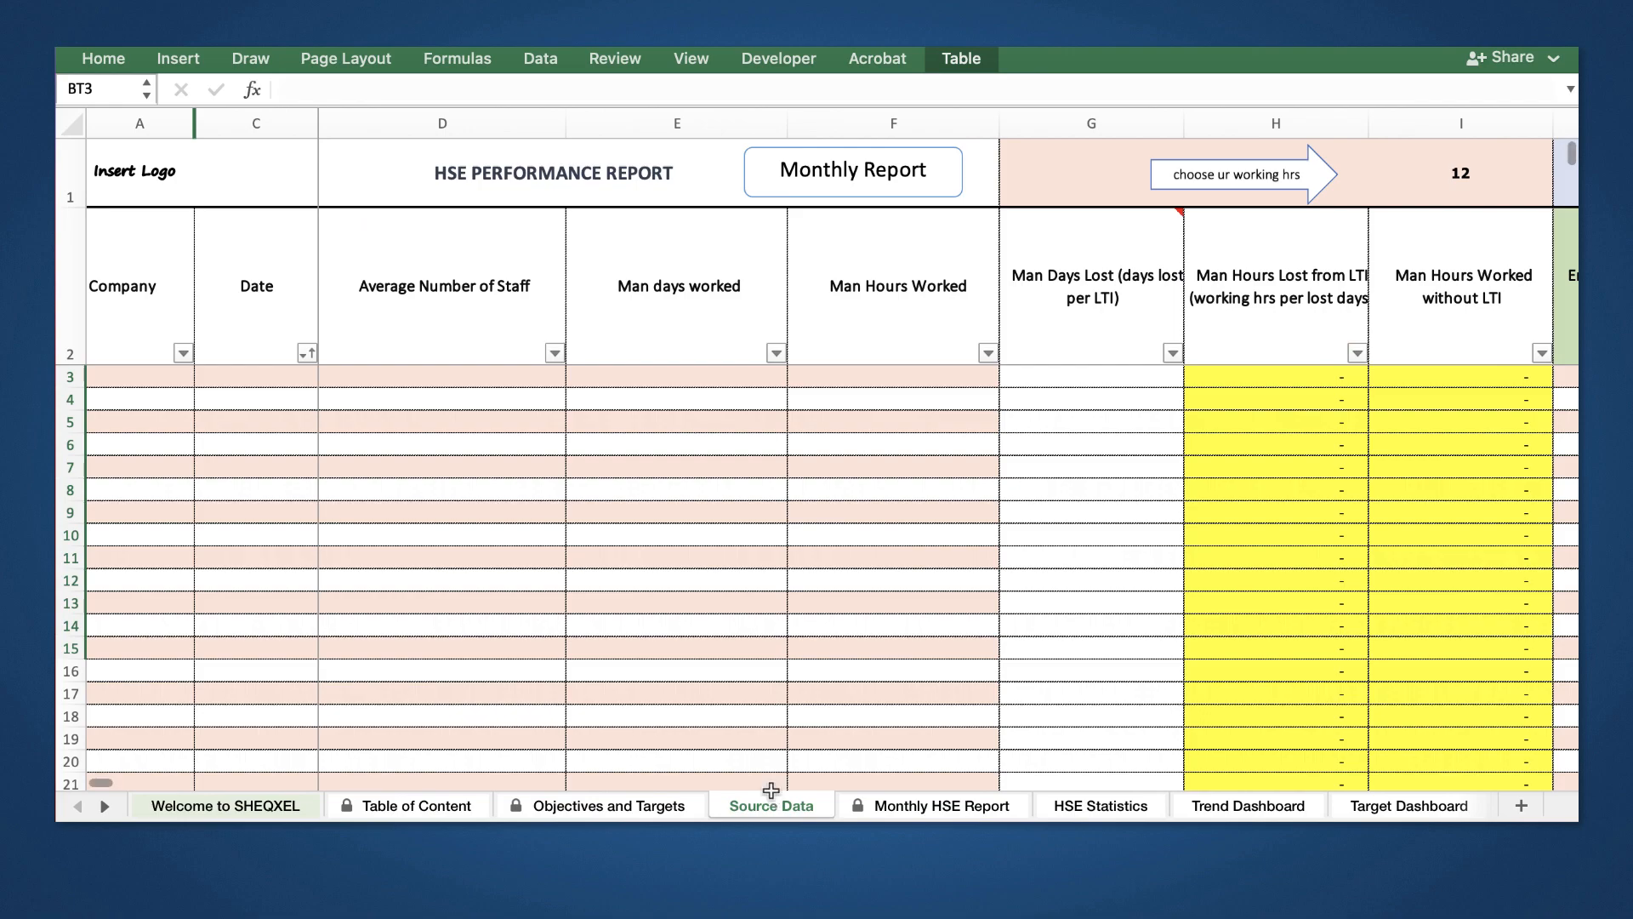
pyautogui.click(660, 806)
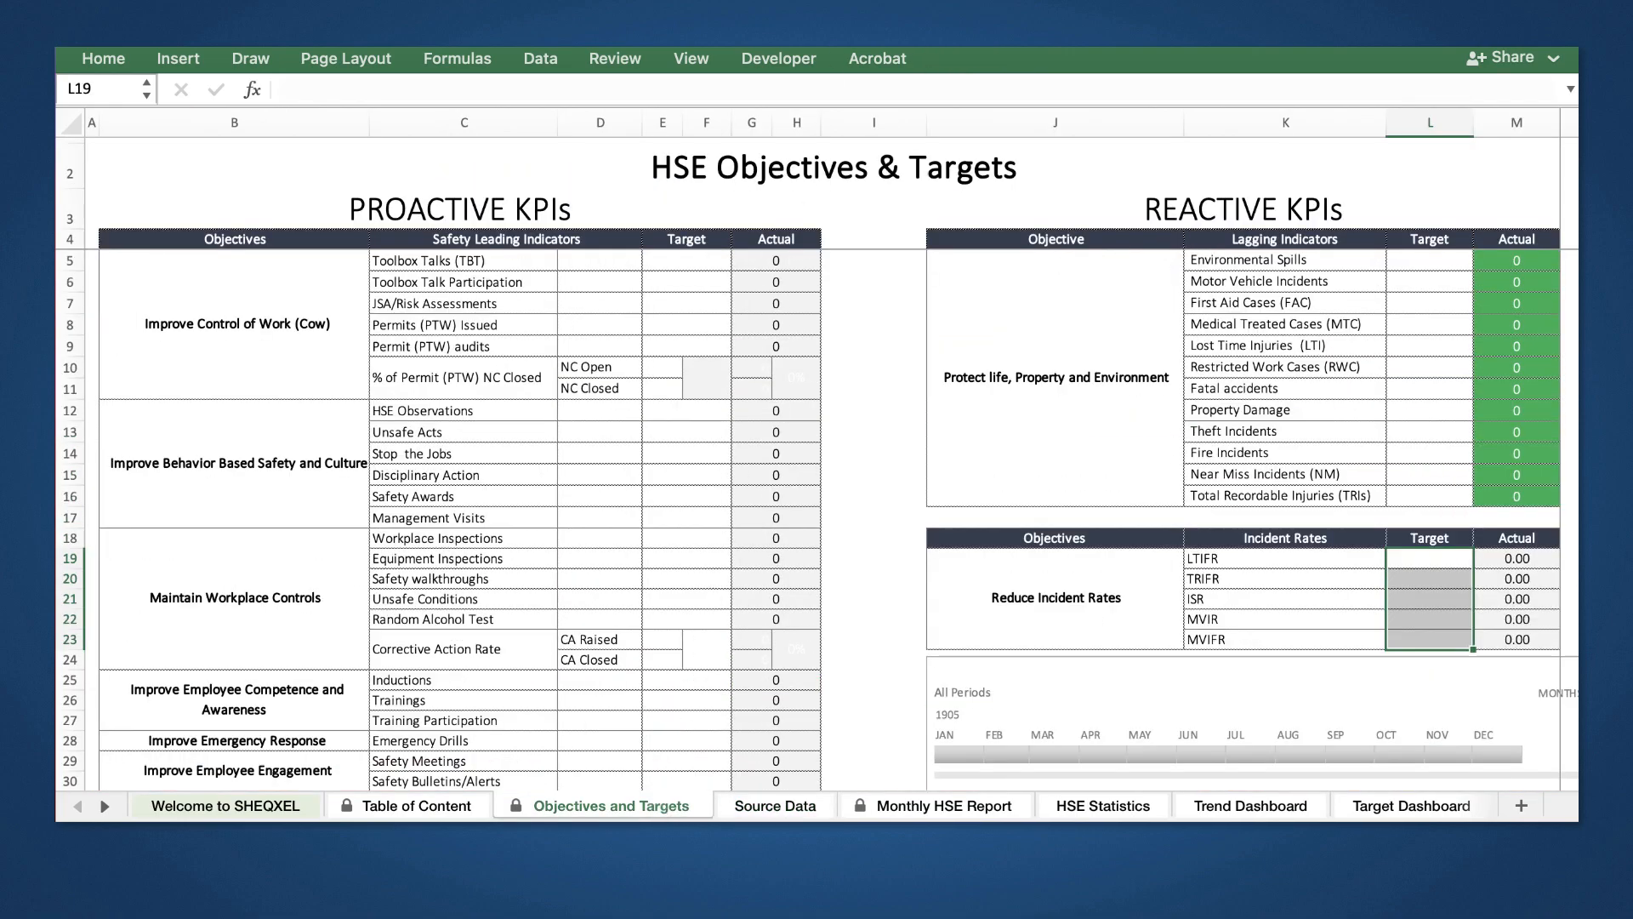
# Step: Undo the clearing of the incident rate and lagging indicator targets under Reactive KPIs
pyautogui.click(828, 6)
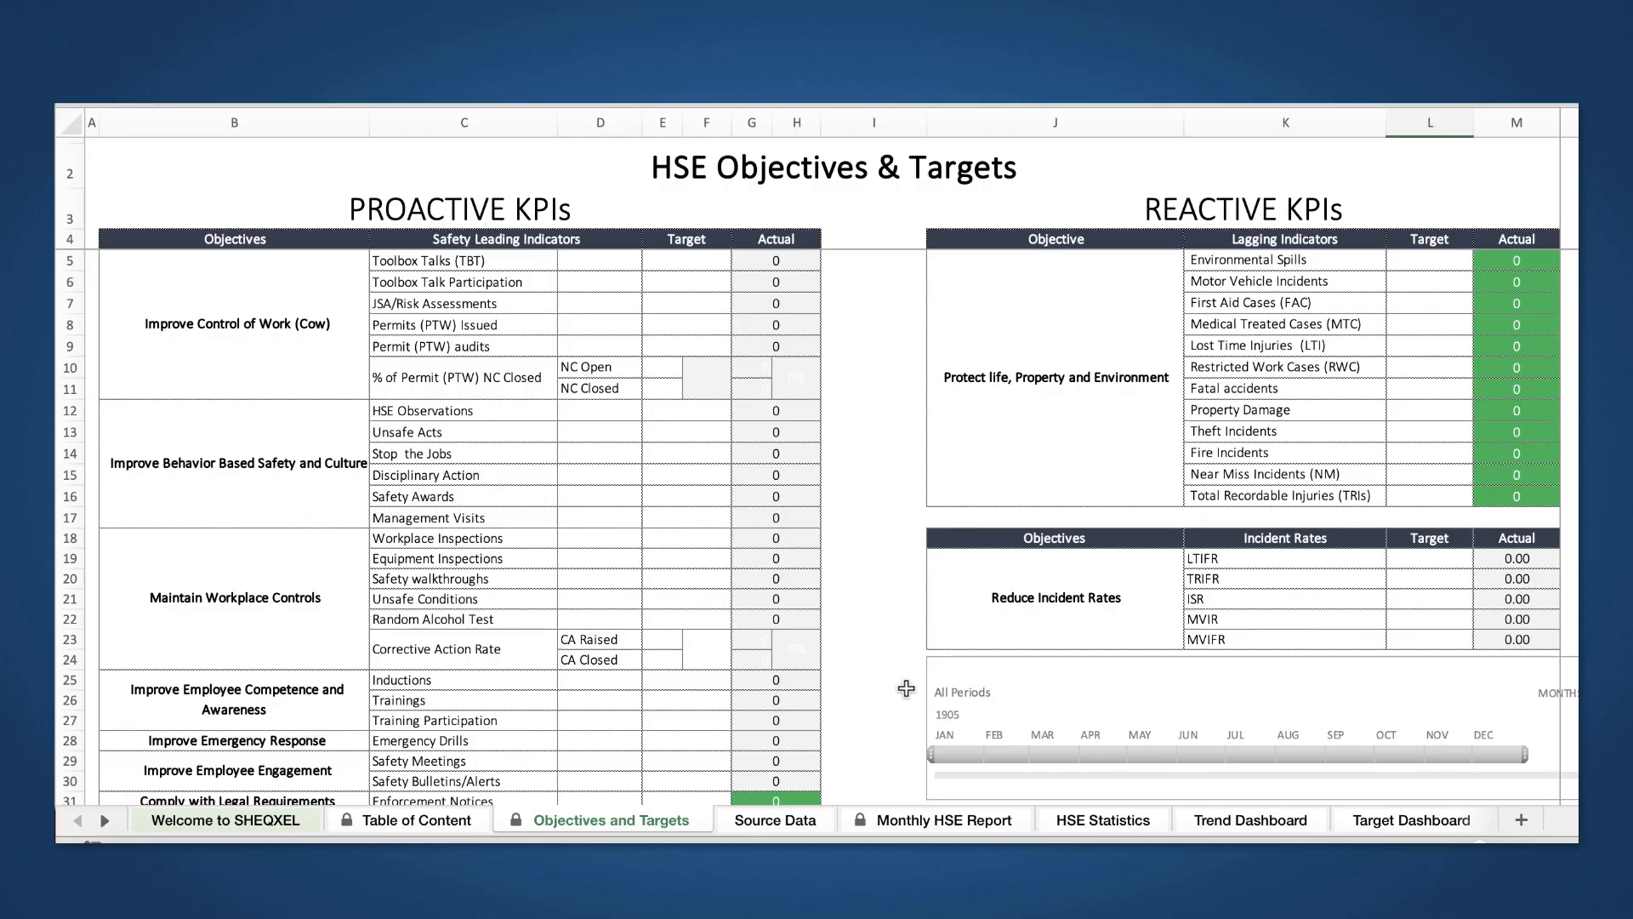
pyautogui.write('5.5 5.7 5.7 5.7 5.7')
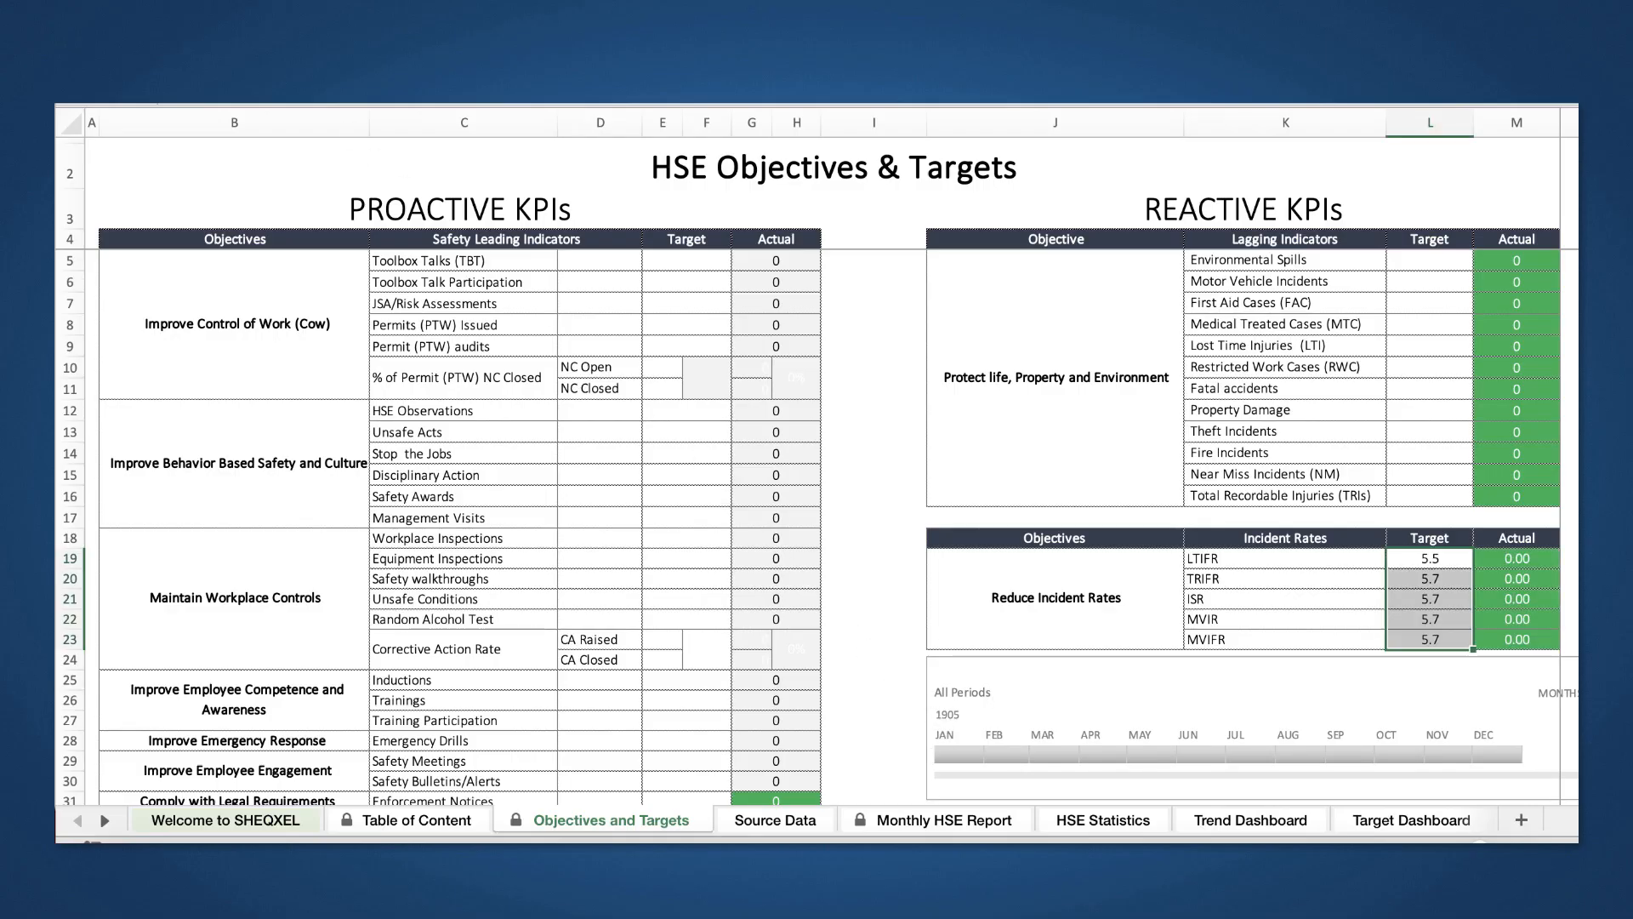
pyautogui.hotkey('ctrl', 'z')
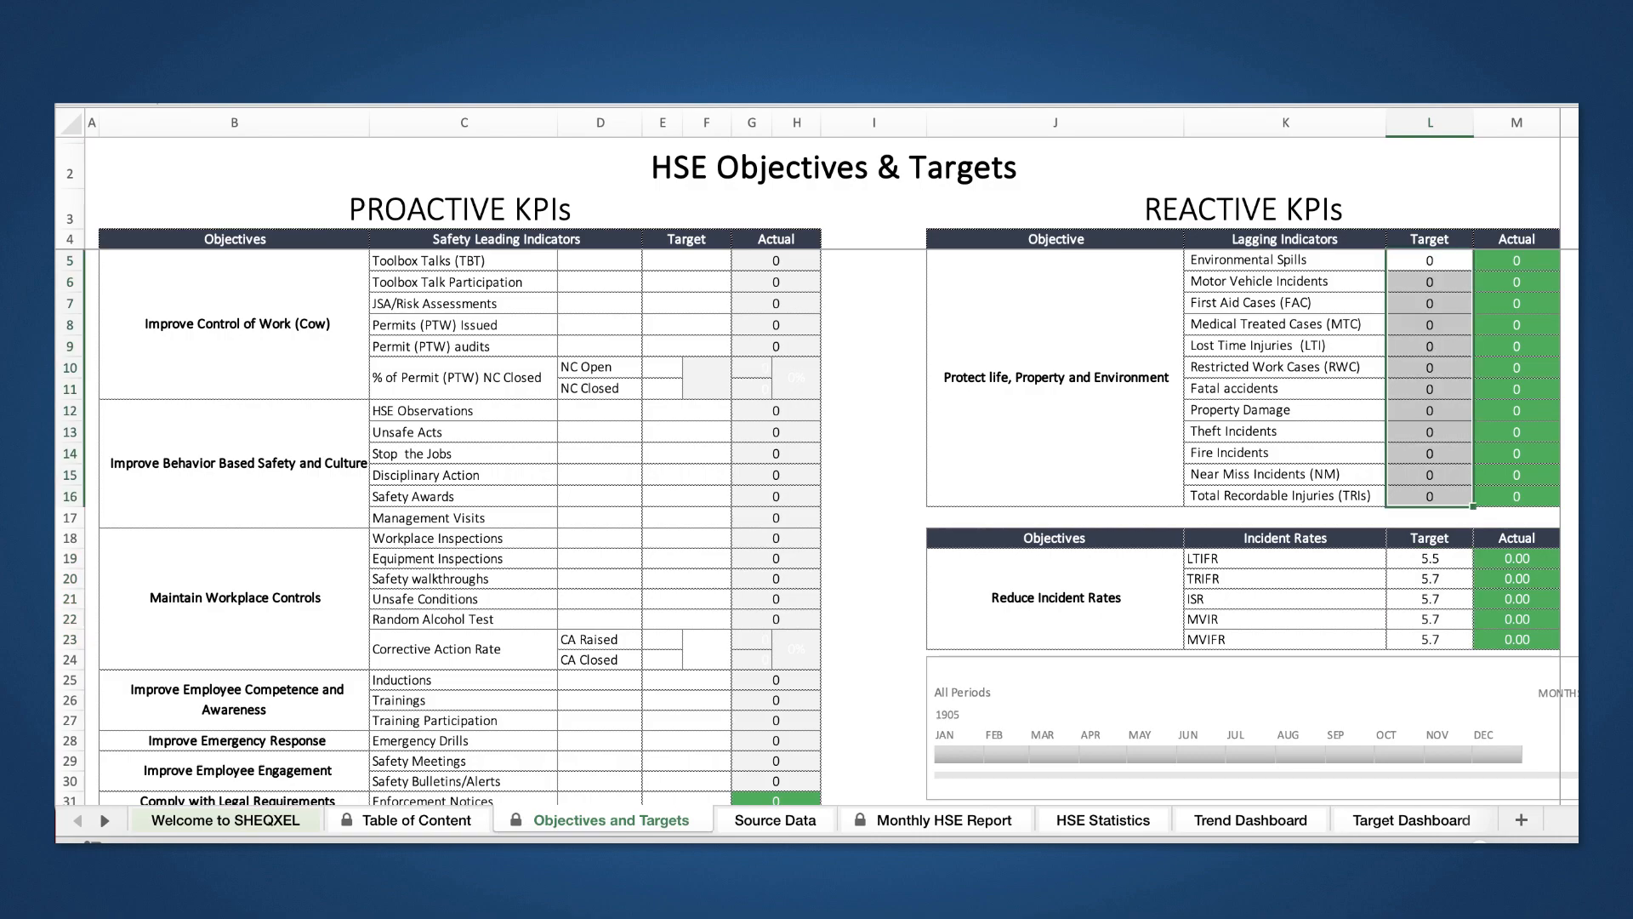
# Step: Undo the clearing of all Proactive KPI targets, from Management Reviews back up to Toolbox Talks, and look over the targets
pyautogui.hotkey('ctrl', 'z')
pyautogui.hotkey('ctrl', 'z')
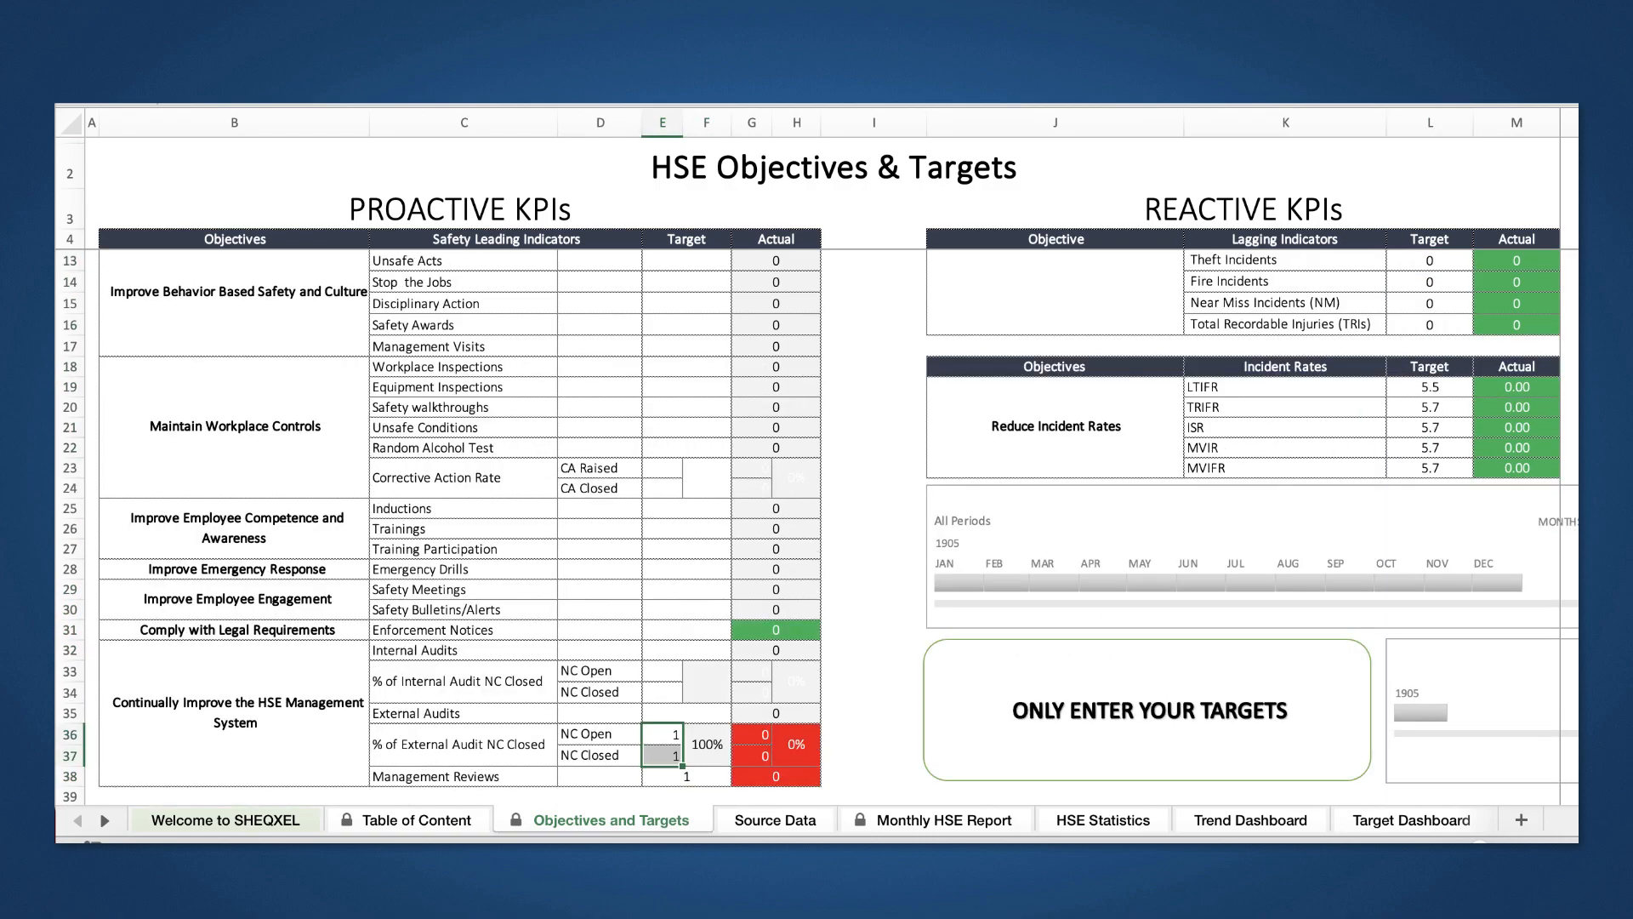
pyautogui.hotkey('ctrl', 'z')
pyautogui.hotkey('ctrl', 'z')
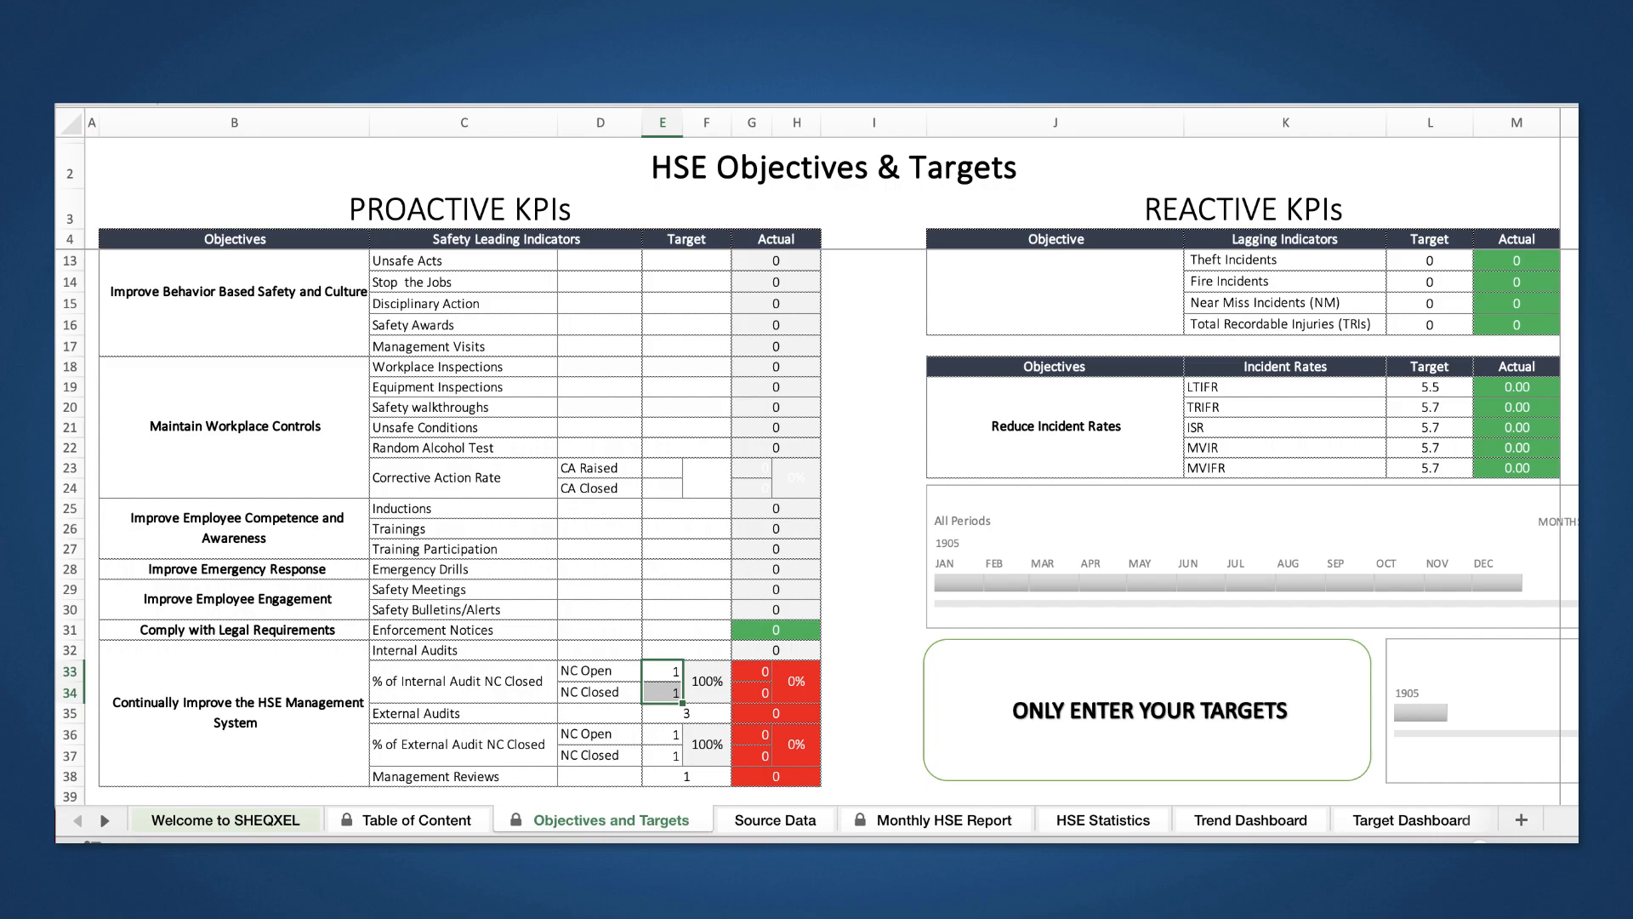
pyautogui.hotkey('ctrl', 'z')
pyautogui.hotkey('ctrl', 'z')
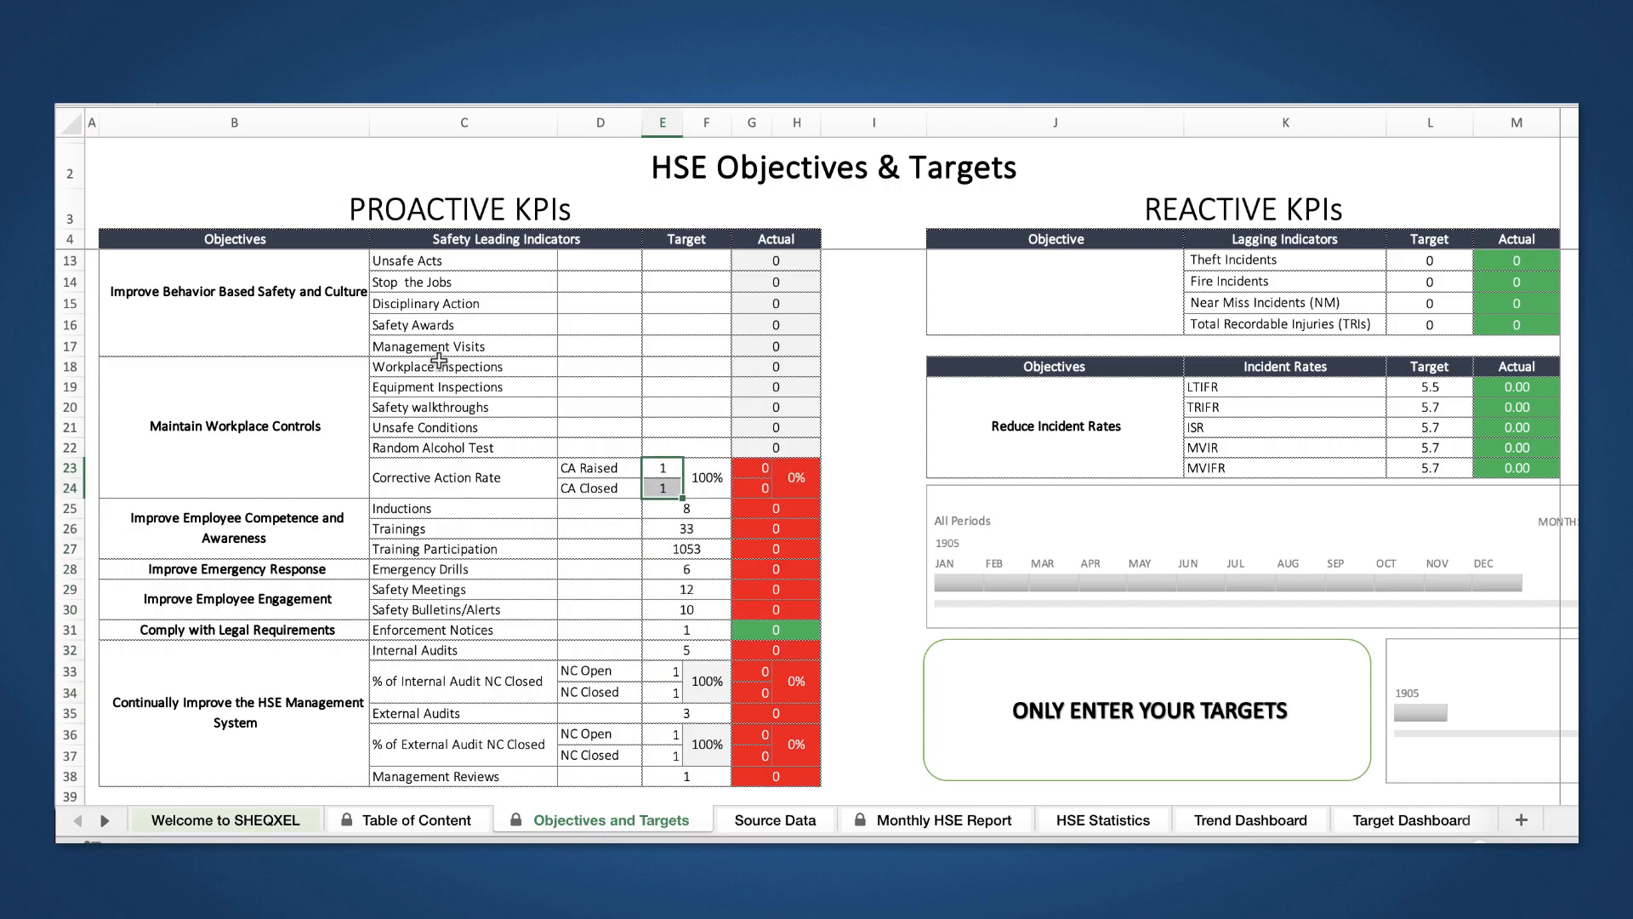
pyautogui.scroll(3, 439, 361)
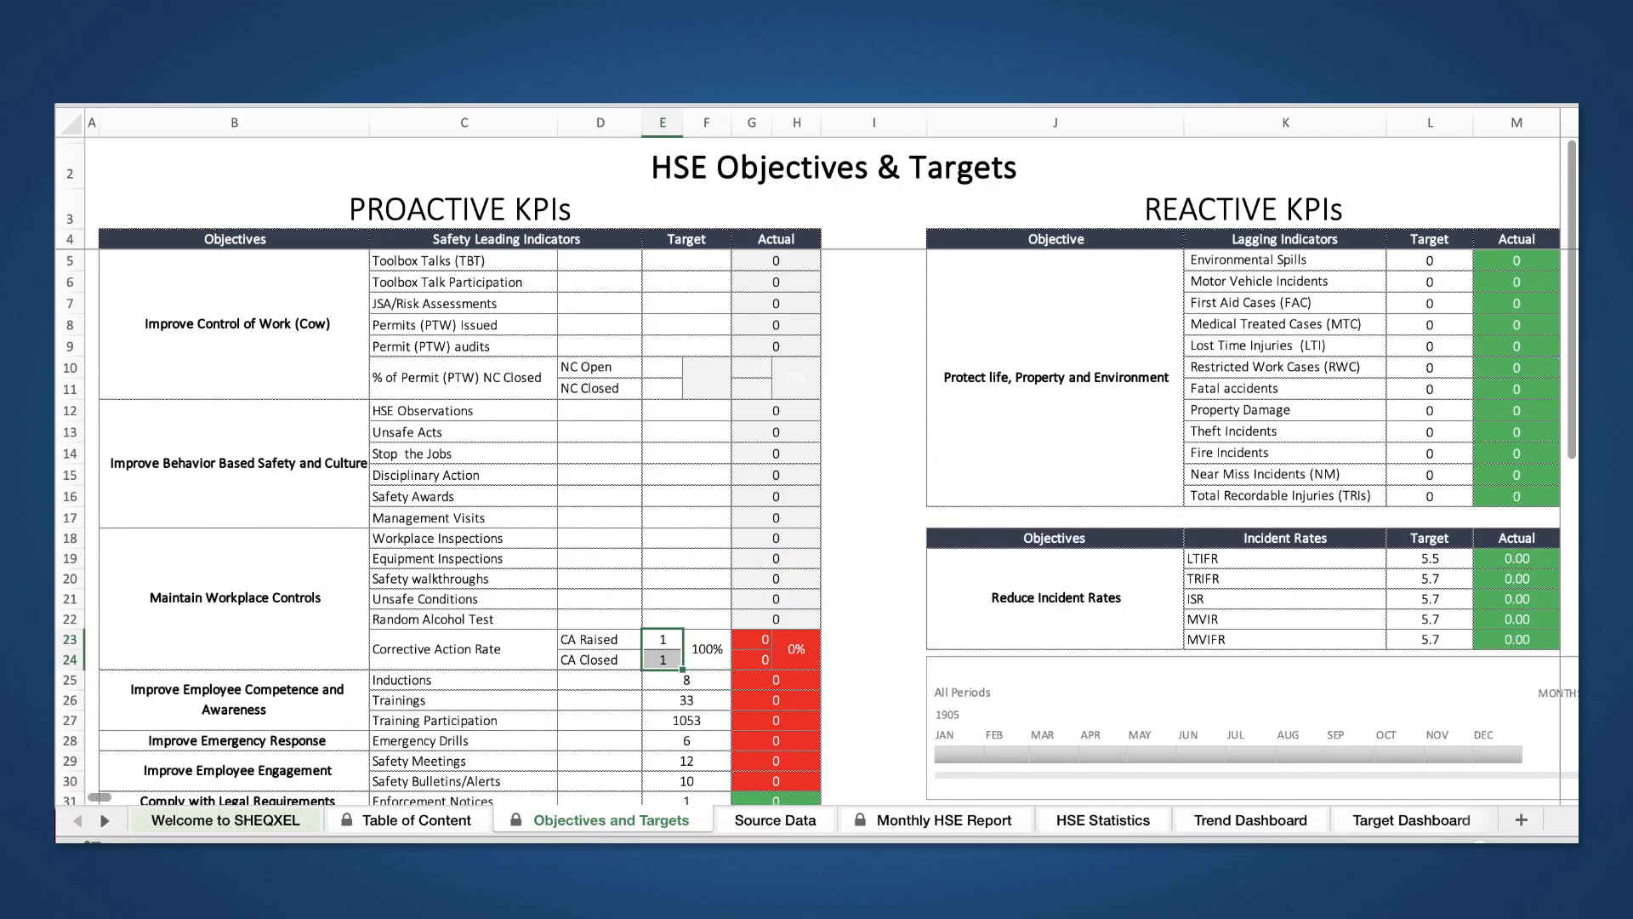
pyautogui.hotkey('ctrl', 'z')
pyautogui.hotkey('ctrl', 'z')
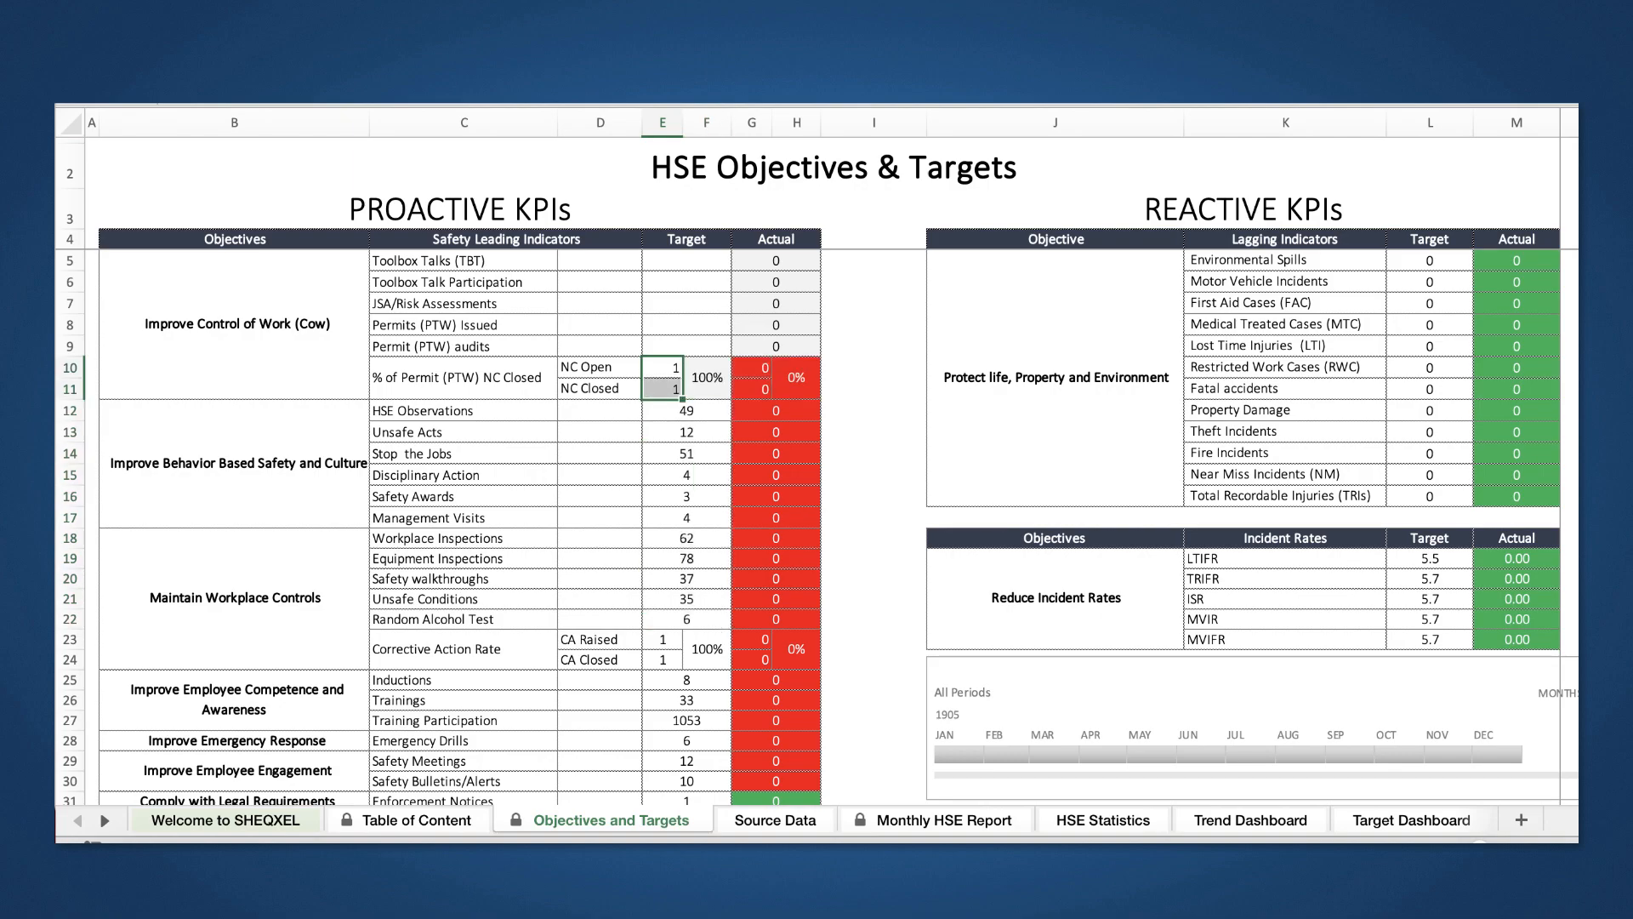
pyautogui.hotkey('ctrl', 'z')
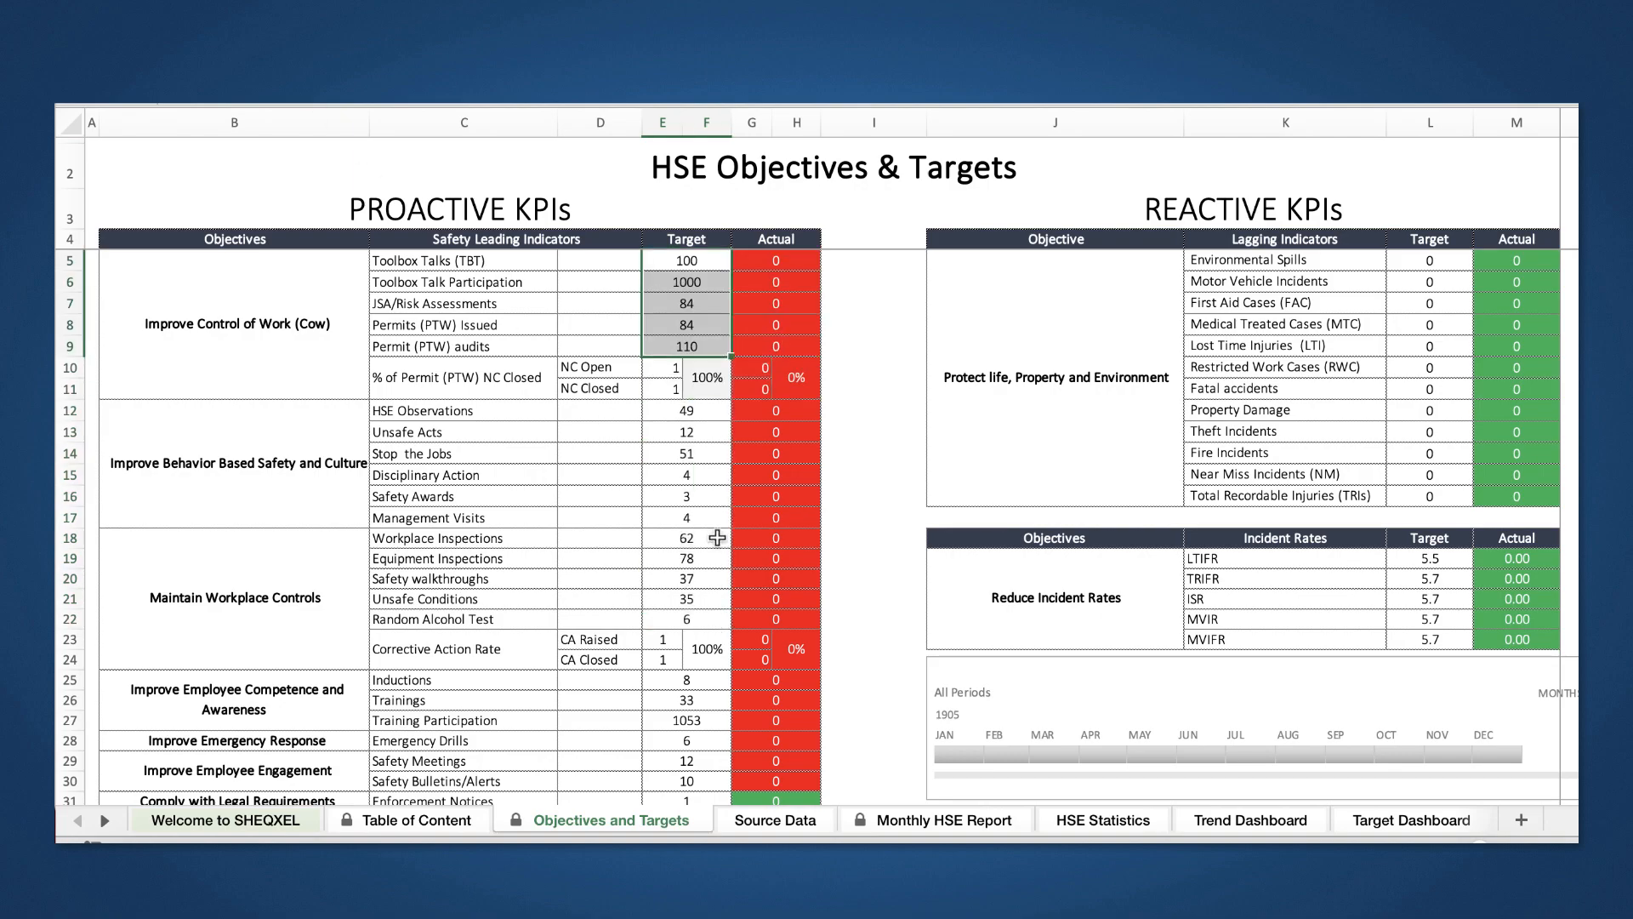
pyautogui.scroll(-3, 891, 726)
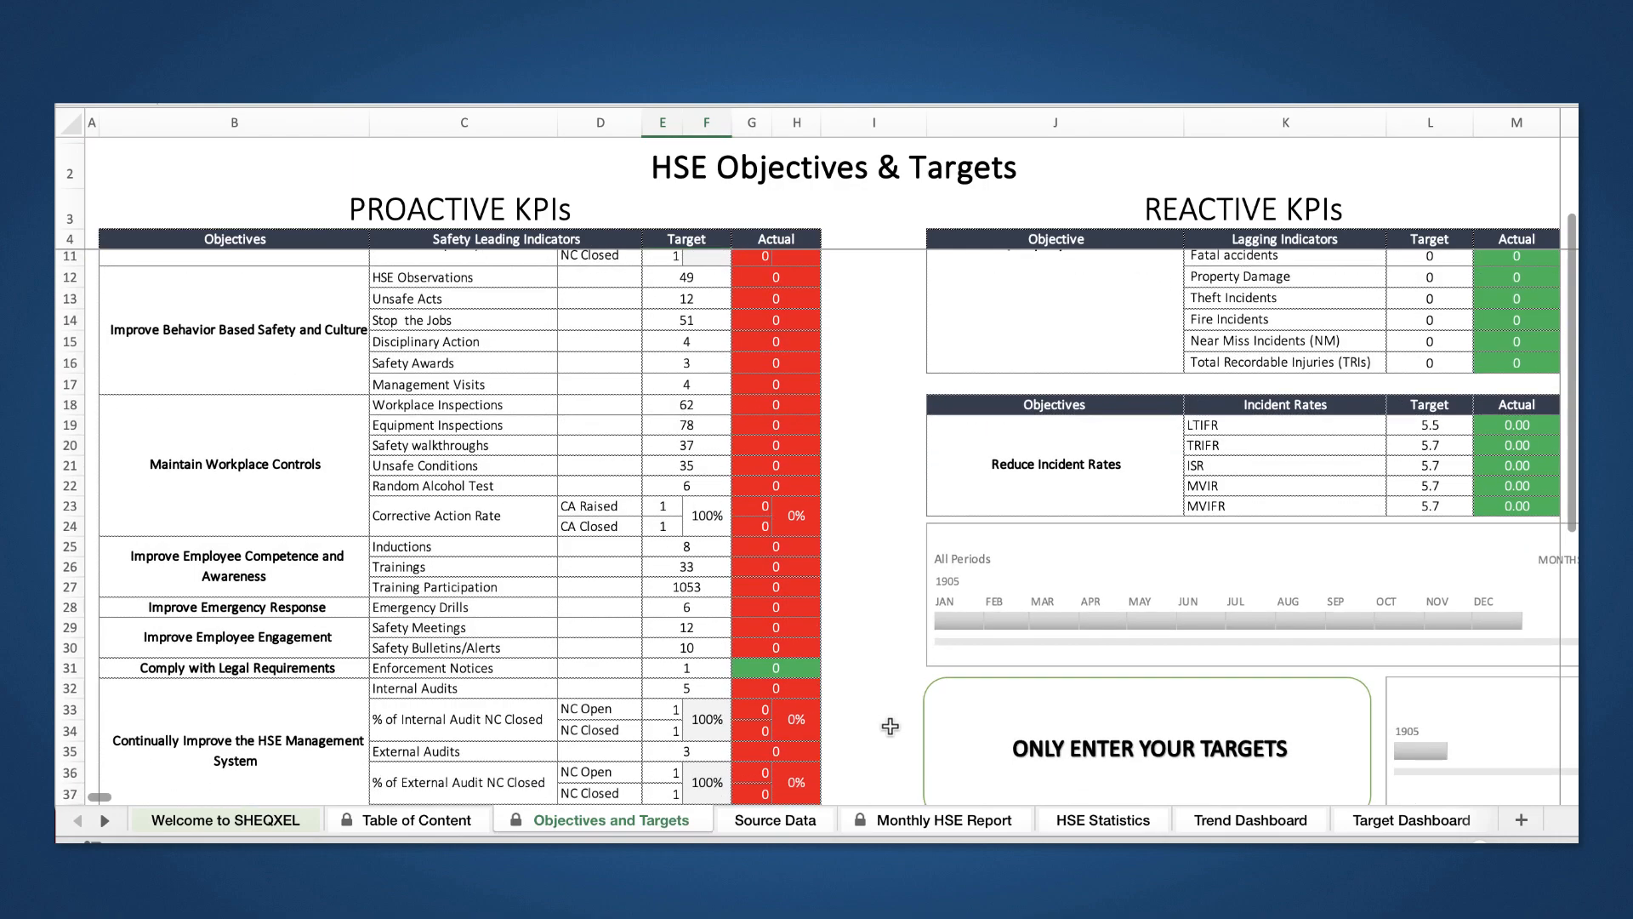
pyautogui.click(891, 726)
pyautogui.scroll(3, 890, 726)
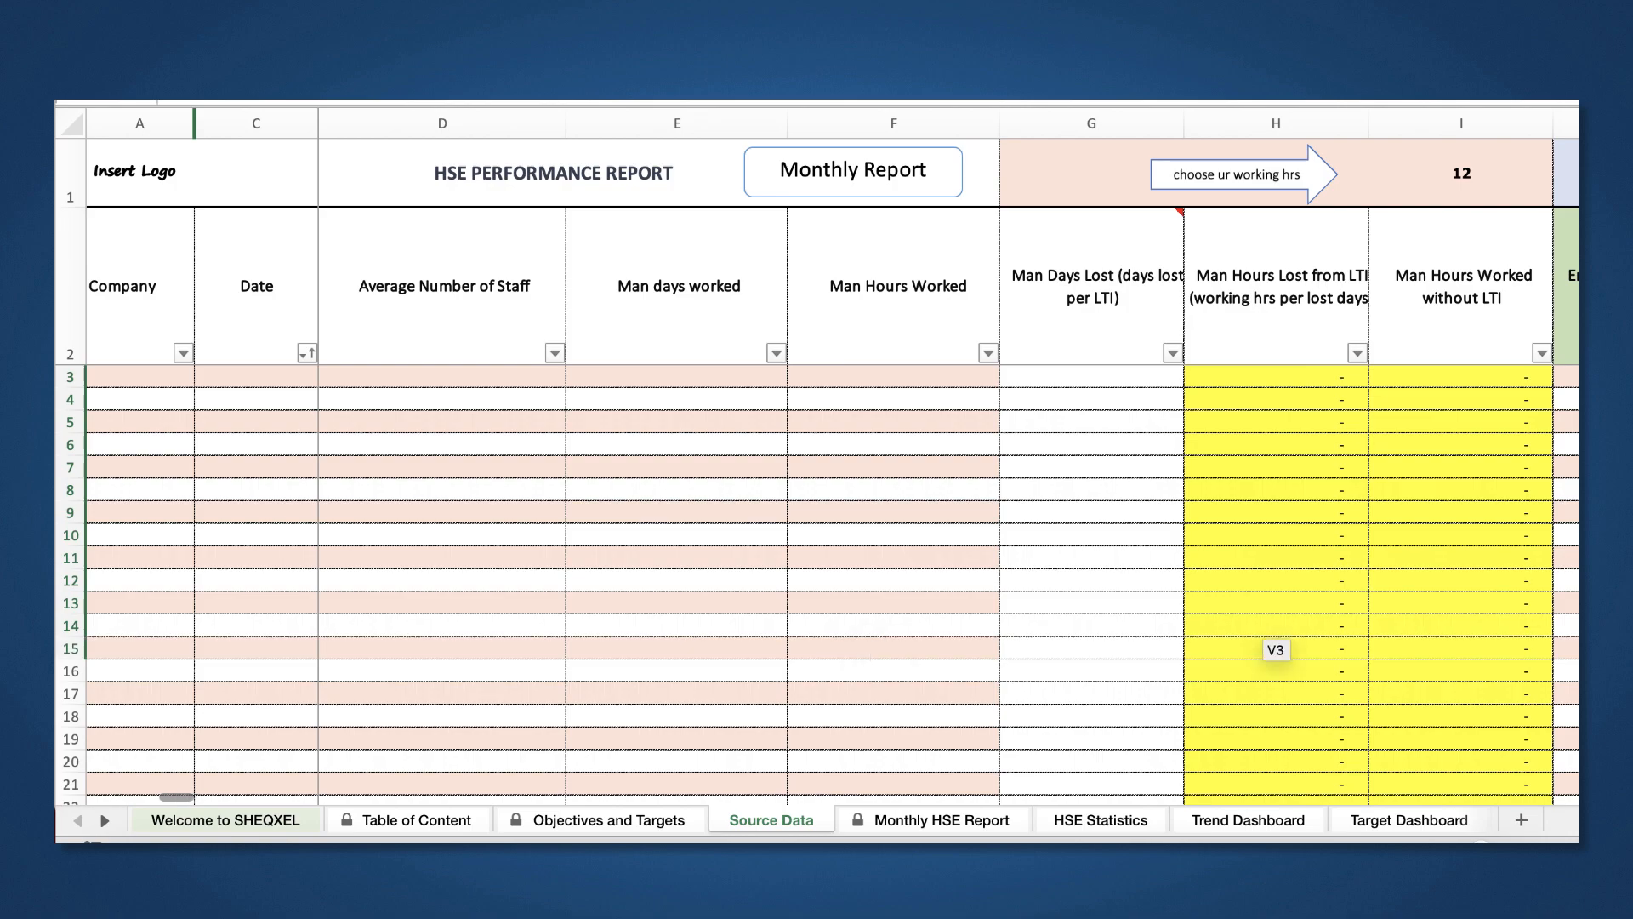
# Step: Undo the clearing of the Source Data table to restore the SHEQXEL entries for January/19 to December/19, and look over its columns
pyautogui.write('2  - 2 2  5  2')
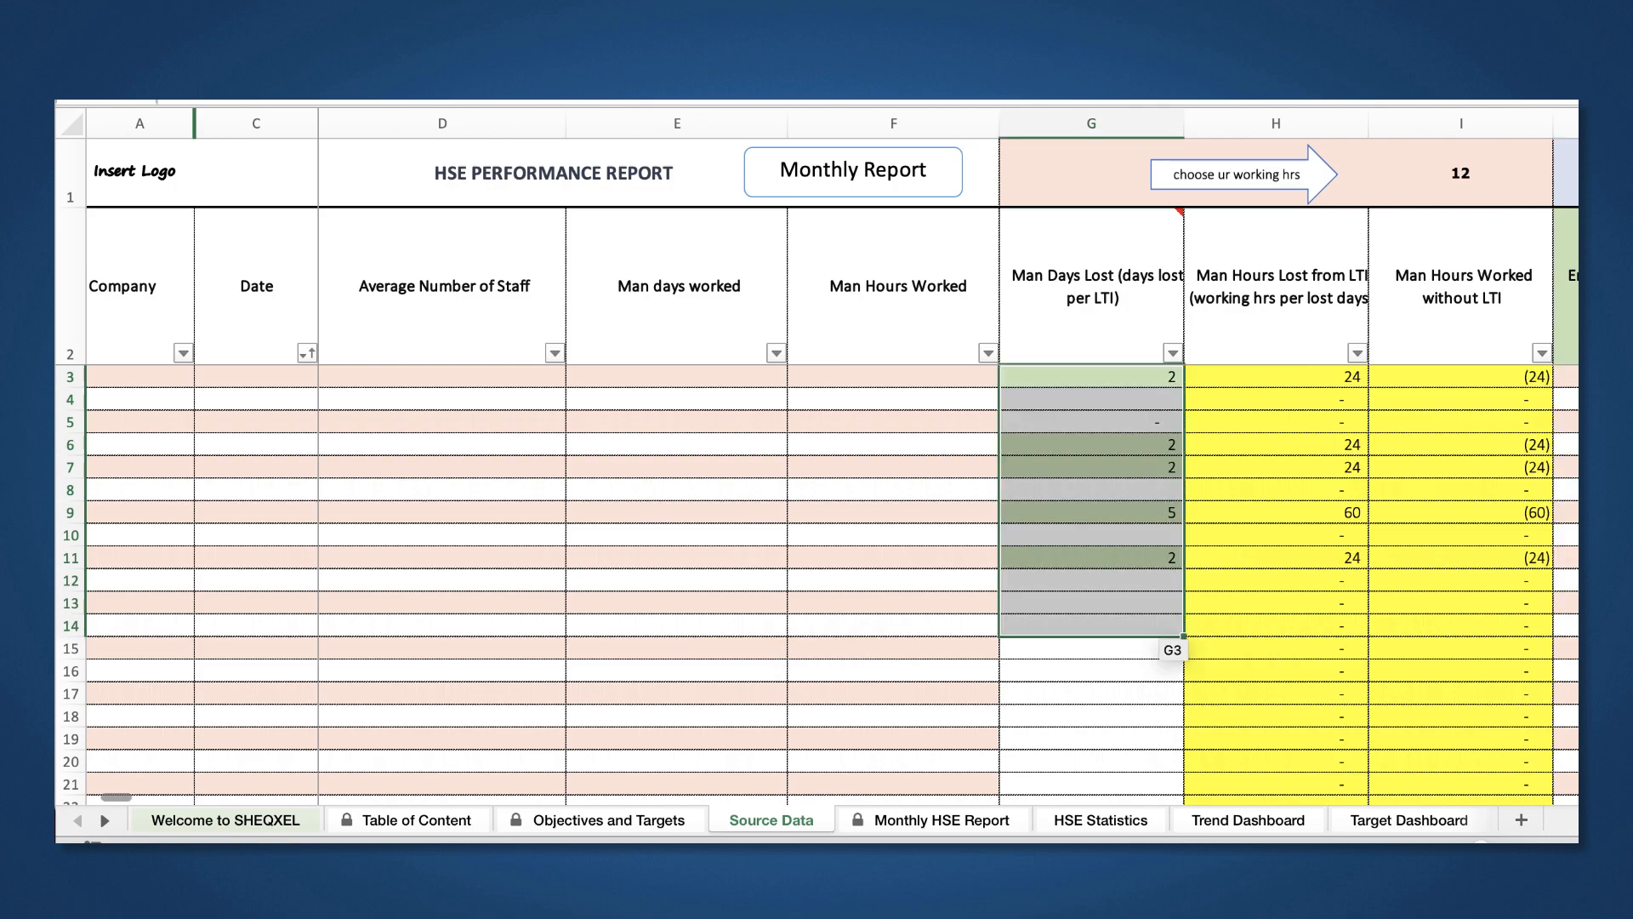
pyautogui.write('January/19\t97\t21\t5,800 February/19\t97\t21\t5,800 March/19\t97\t22\t10,348 April/19\t97\t22\t10,348 May/19\t97\t22\t11,356 June/19\t97\t22\t11,356 July/19\t97\t22\t10,744 August/19\t97\t22\t10,744 September/19\t97\t22\t12,001 October/19\t97\t22\t12,001 November/19\t97\t22\t11,963 December/19\t97\t22\t11,963')
pyautogui.write('SHEQXEL SHEQXEL SHEQXEL SHEQXEL SHEQXEL SHEQXEL SHEQXEL SHEQXEL SHEQXEL SHEQXEL SHEQXEL SHEQXEL')
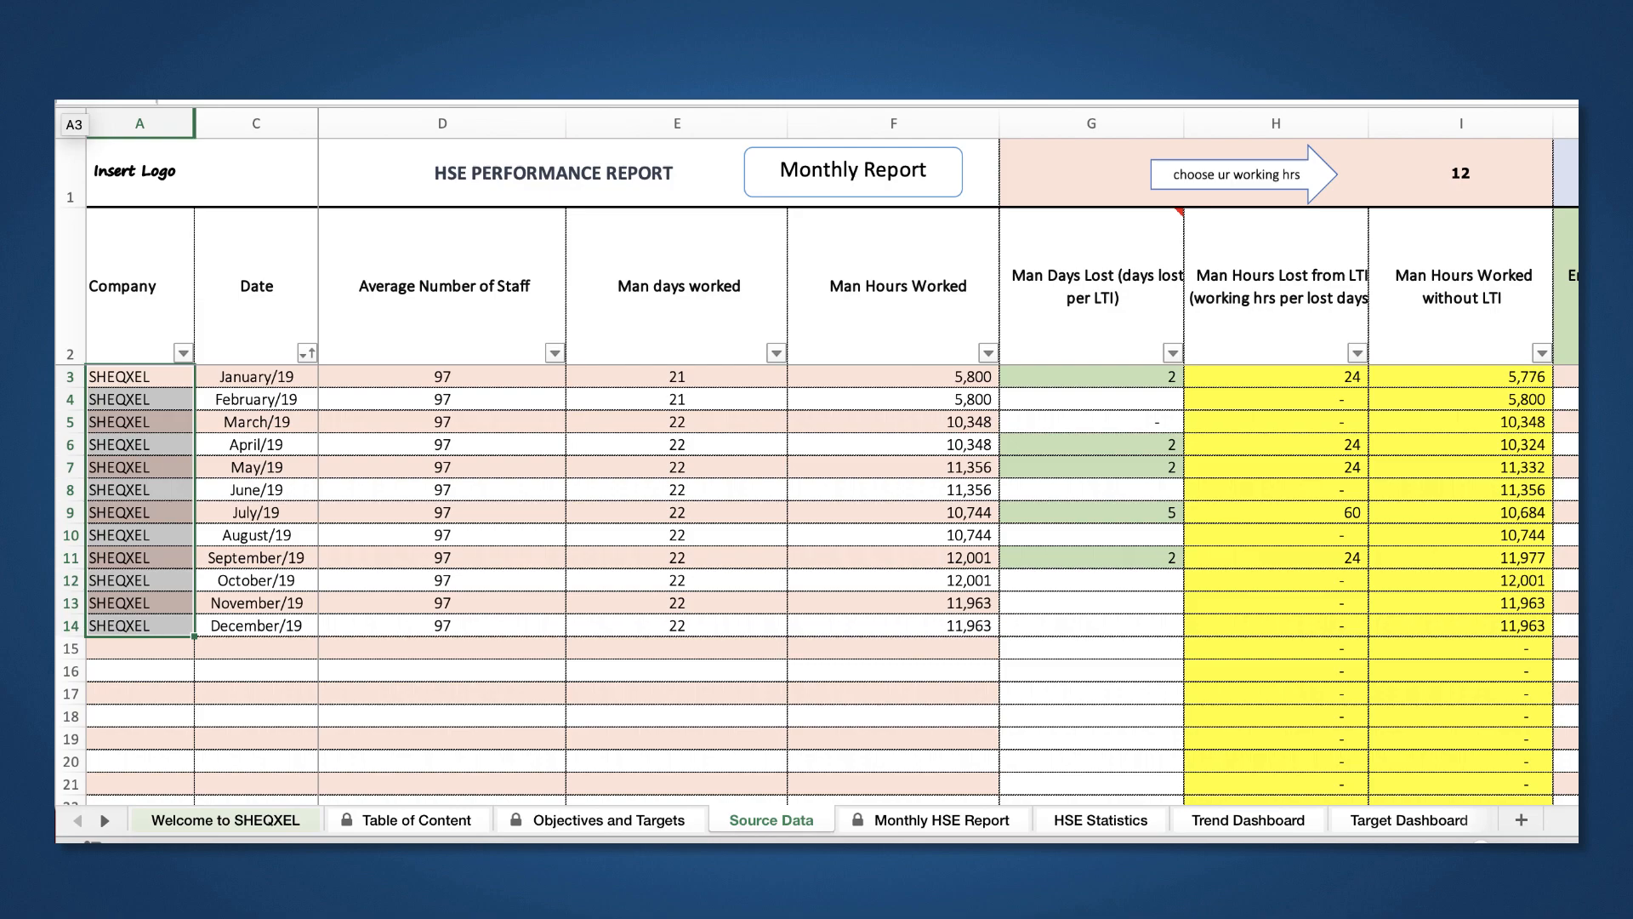
pyautogui.click(831, 664)
pyautogui.hscroll(8, 831, 664)
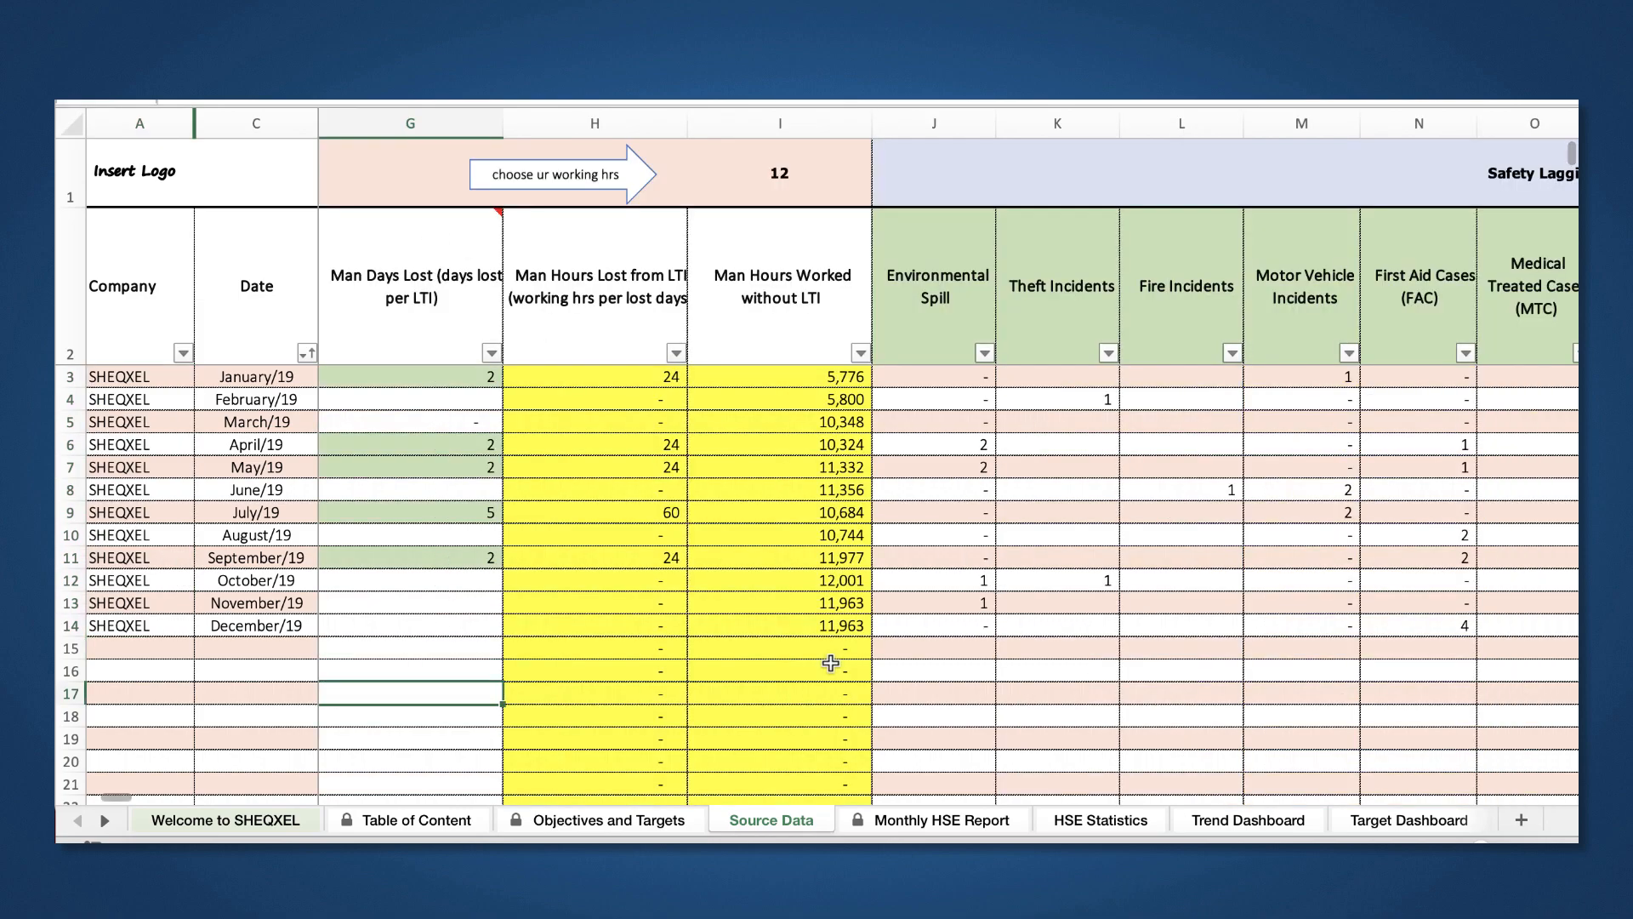
pyautogui.hscroll(-5, 1012, 629)
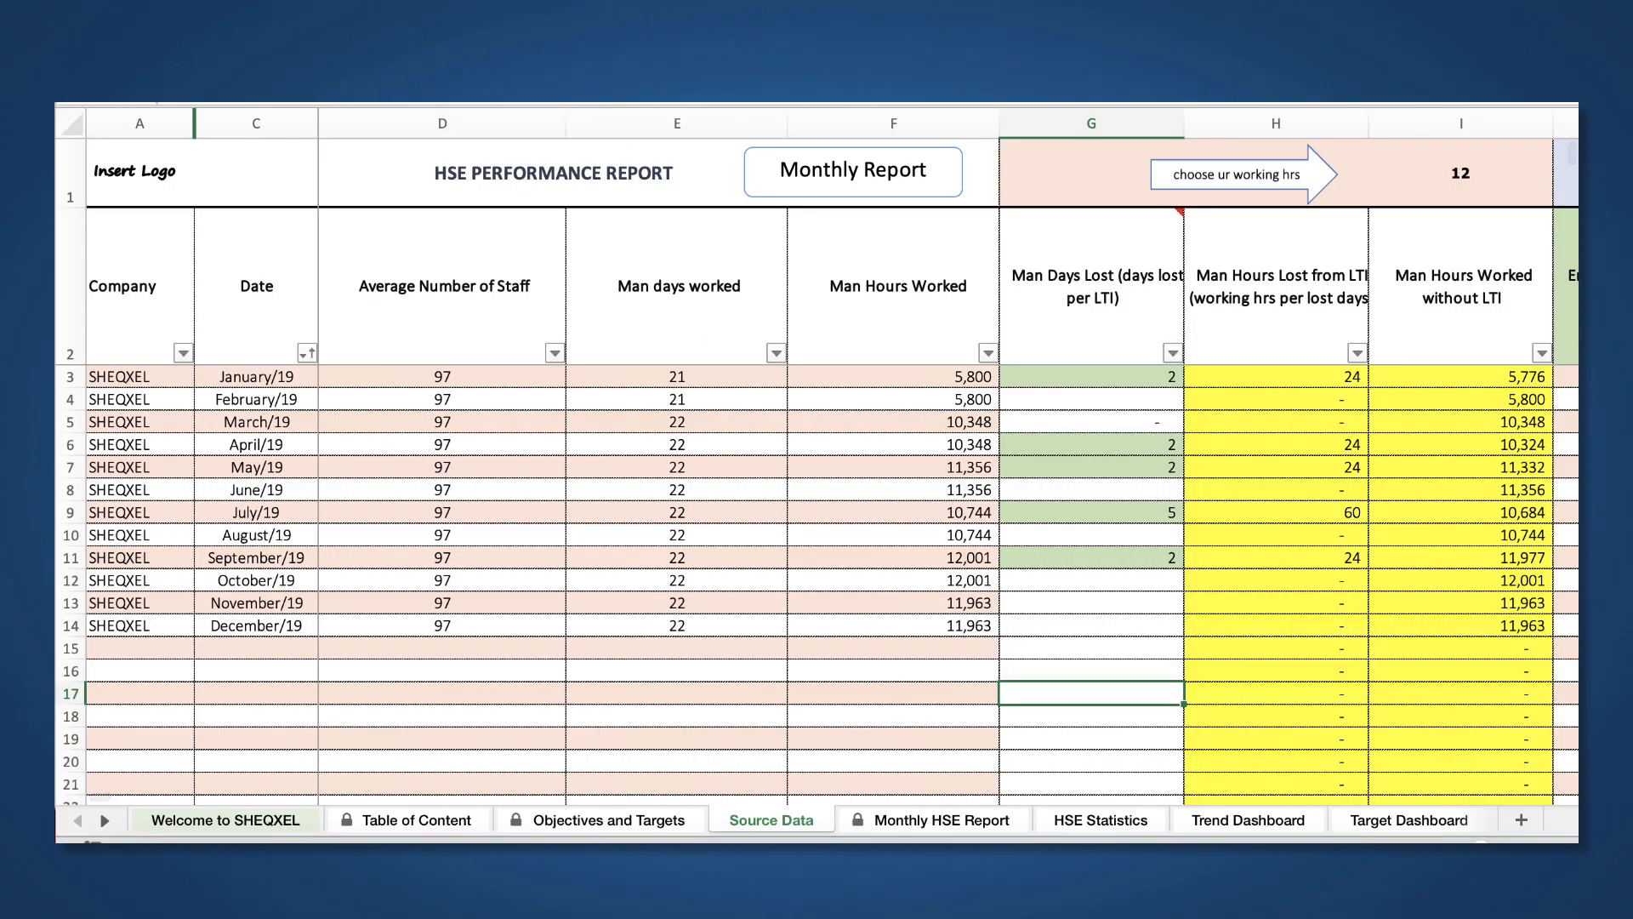
# Step: Refresh all of the workbook's data and check the Monthly HSE Report, HSE Statistics and Trend Dashboard sheets
pyautogui.press('super+alt+r')
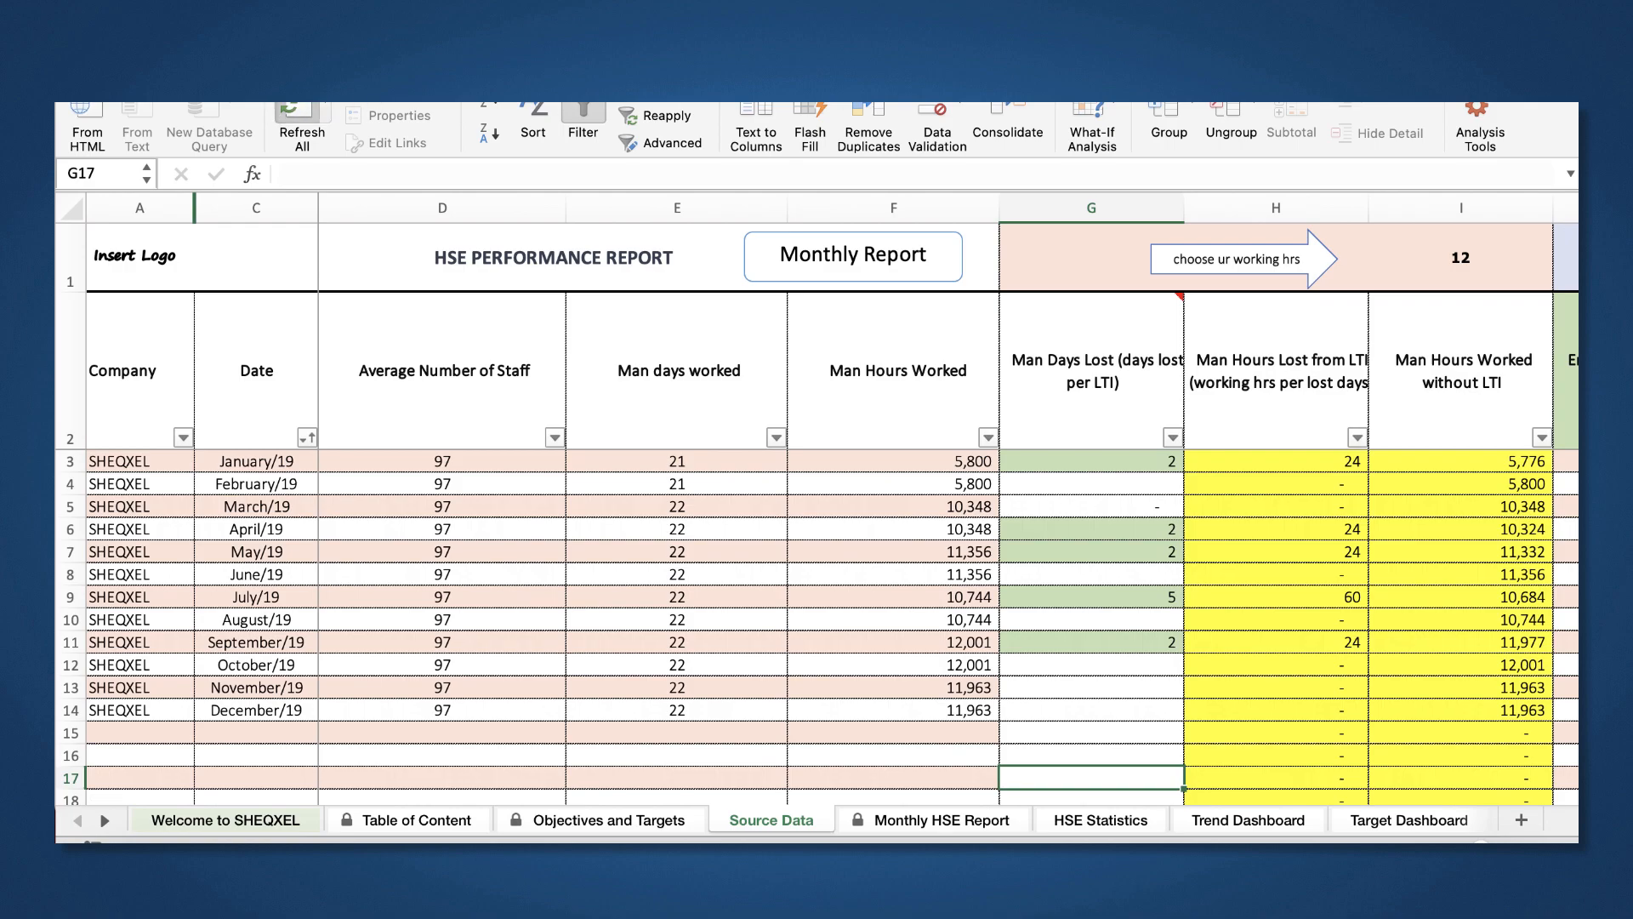
pyautogui.press('super+alt+r')
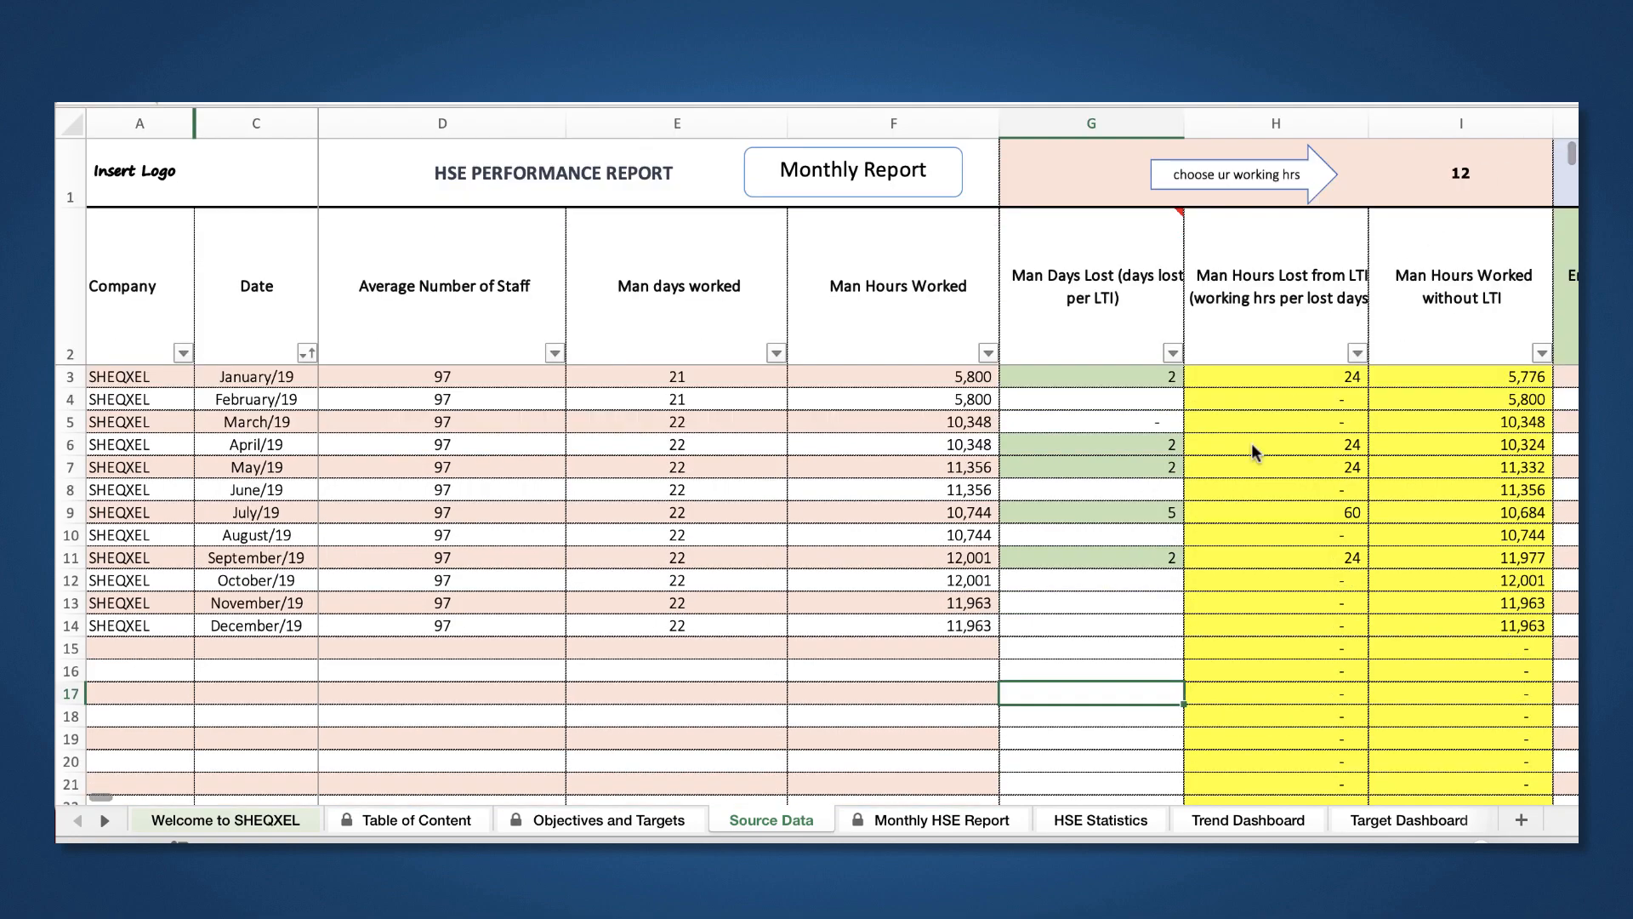
pyautogui.click(926, 822)
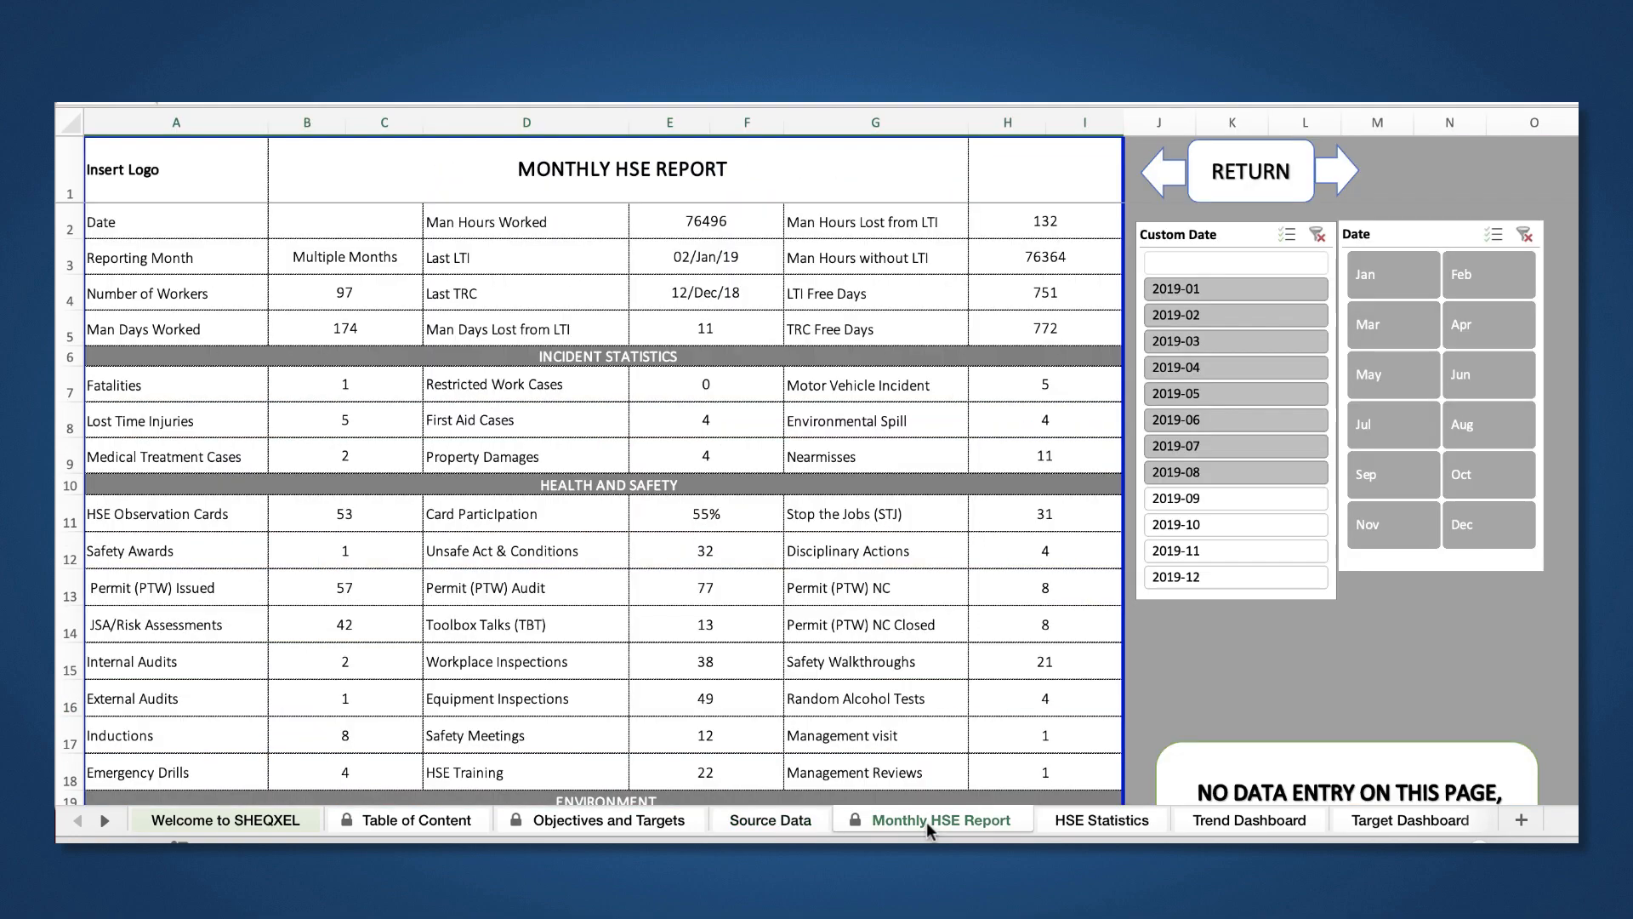
pyautogui.click(1075, 801)
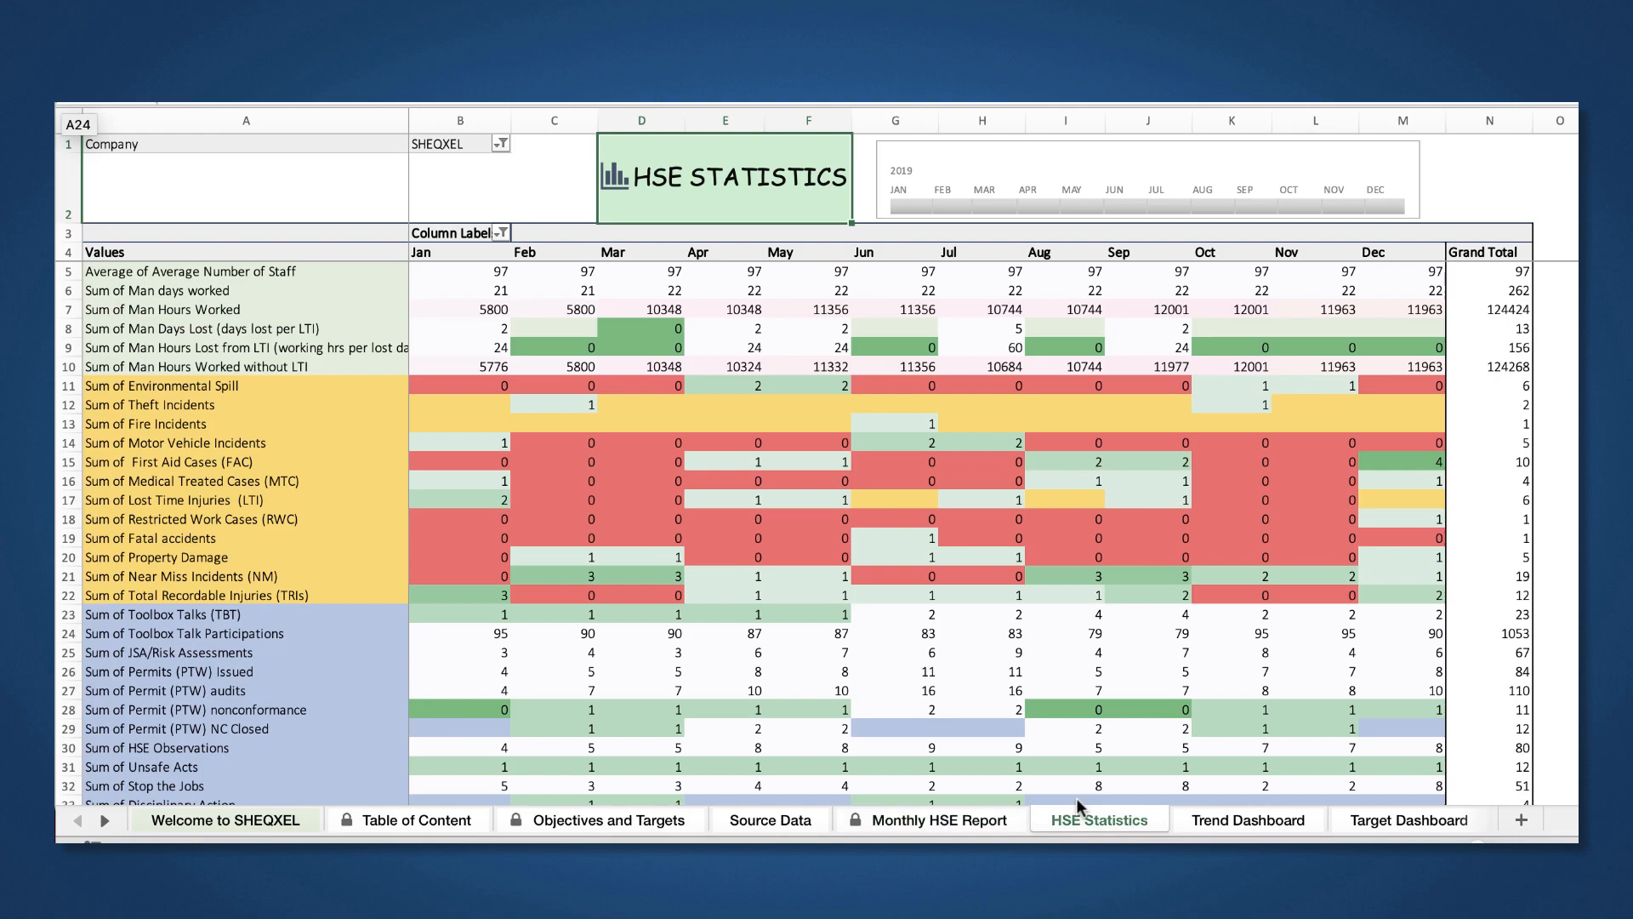
pyautogui.click(1214, 822)
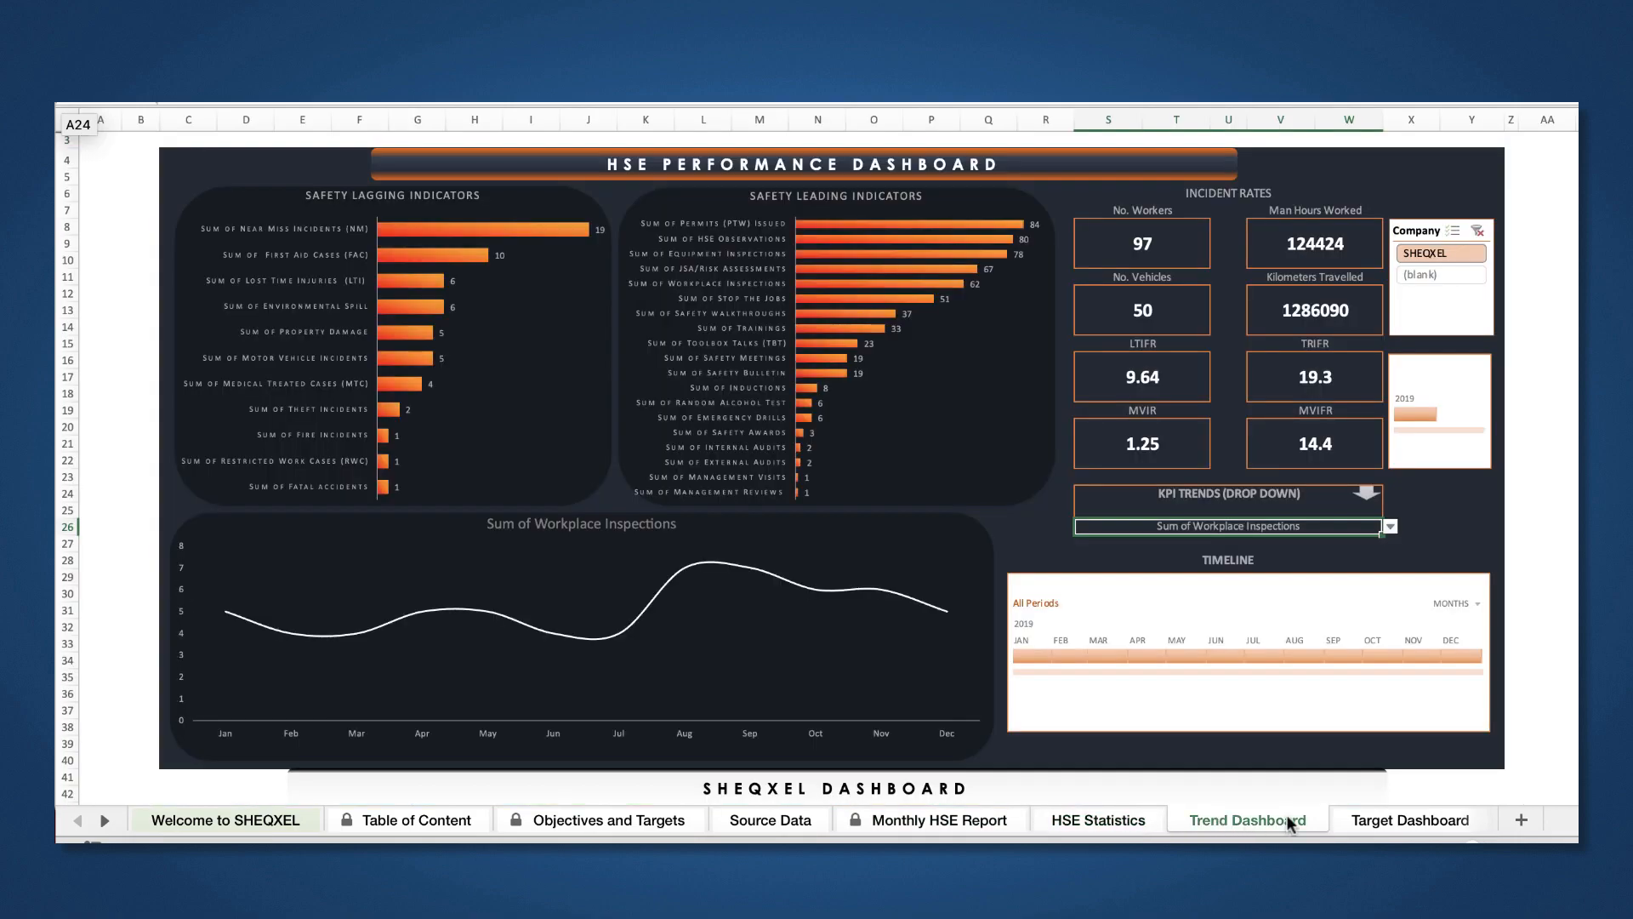
# Step: Check the Target, Incident, CoW, BBS and WCM dashboards with the restored data
pyautogui.click(1362, 821)
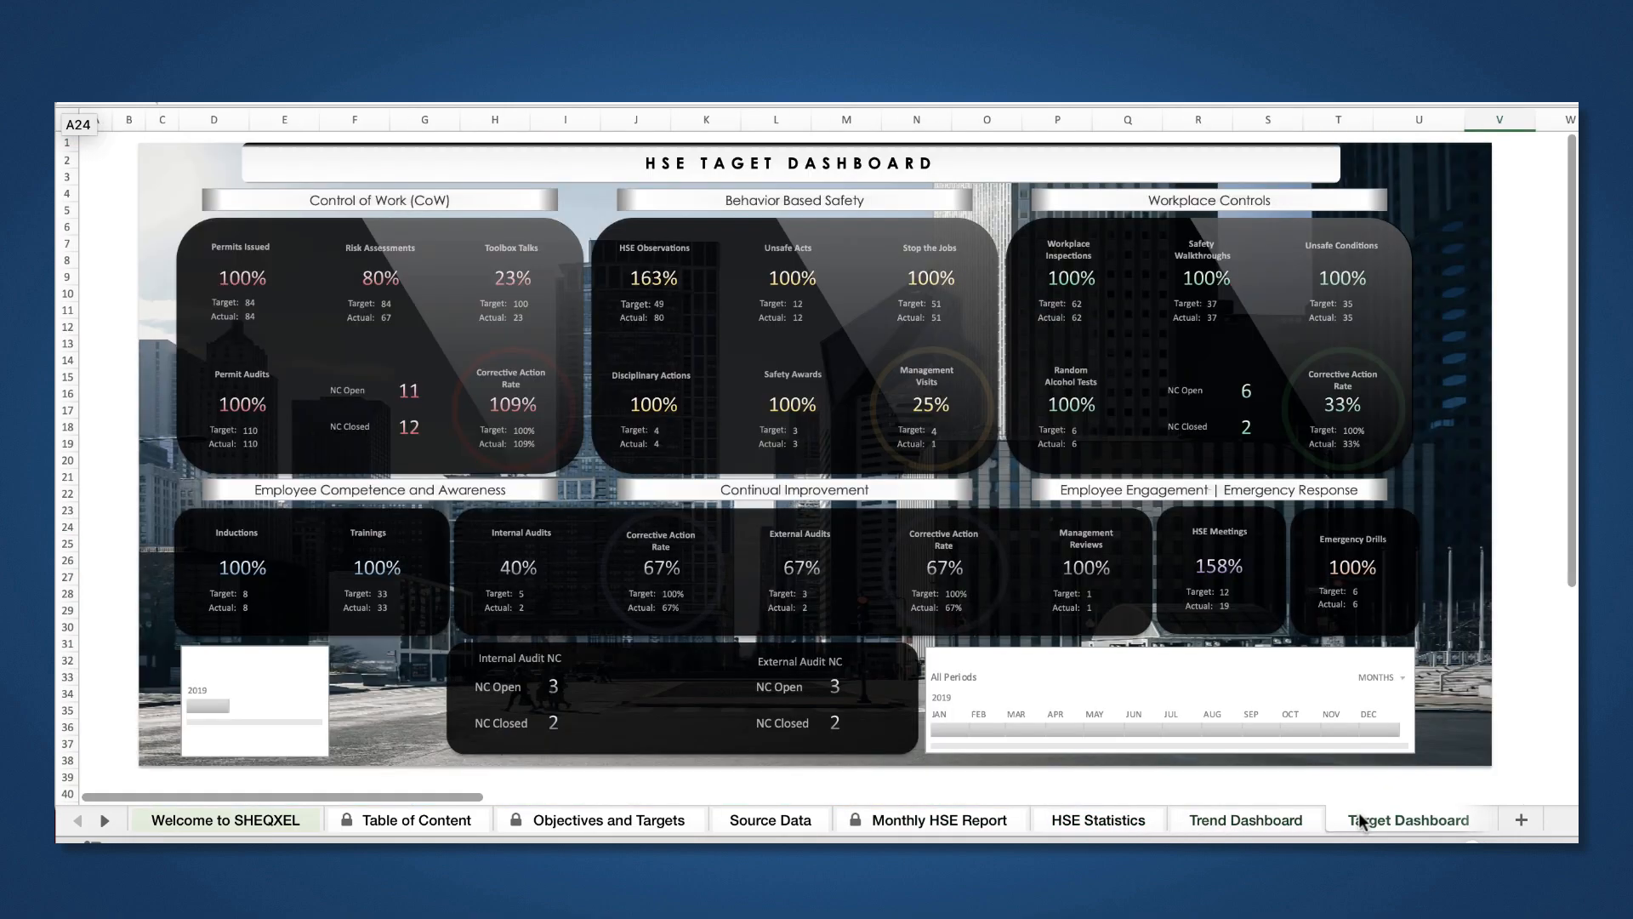
pyautogui.hscroll(5, 992, 819)
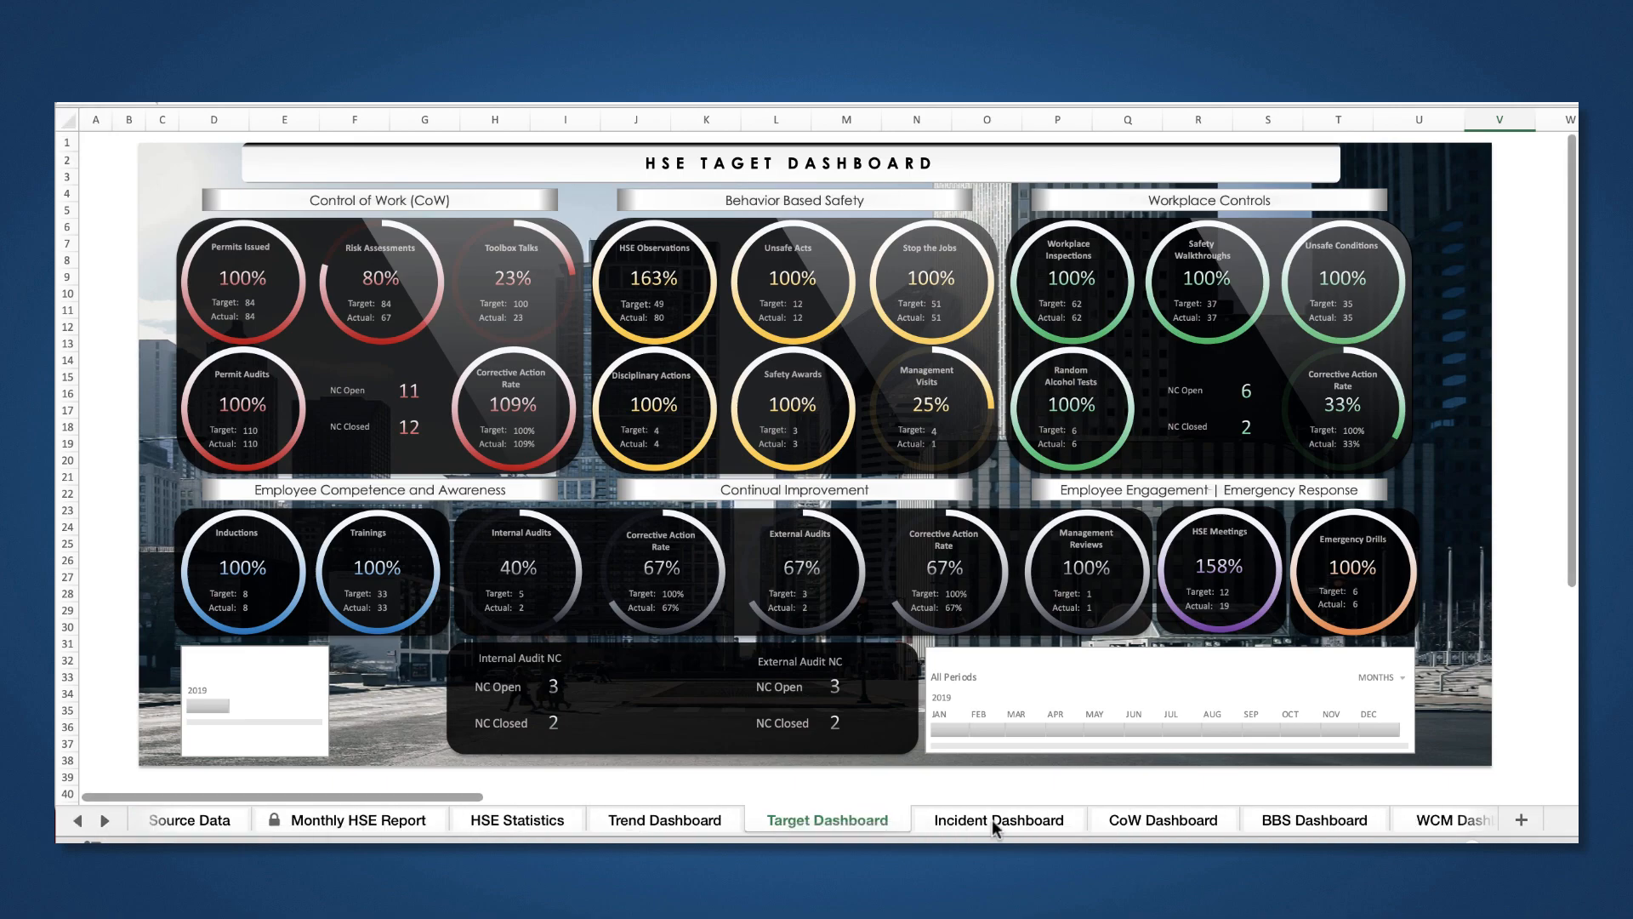
pyautogui.click(992, 819)
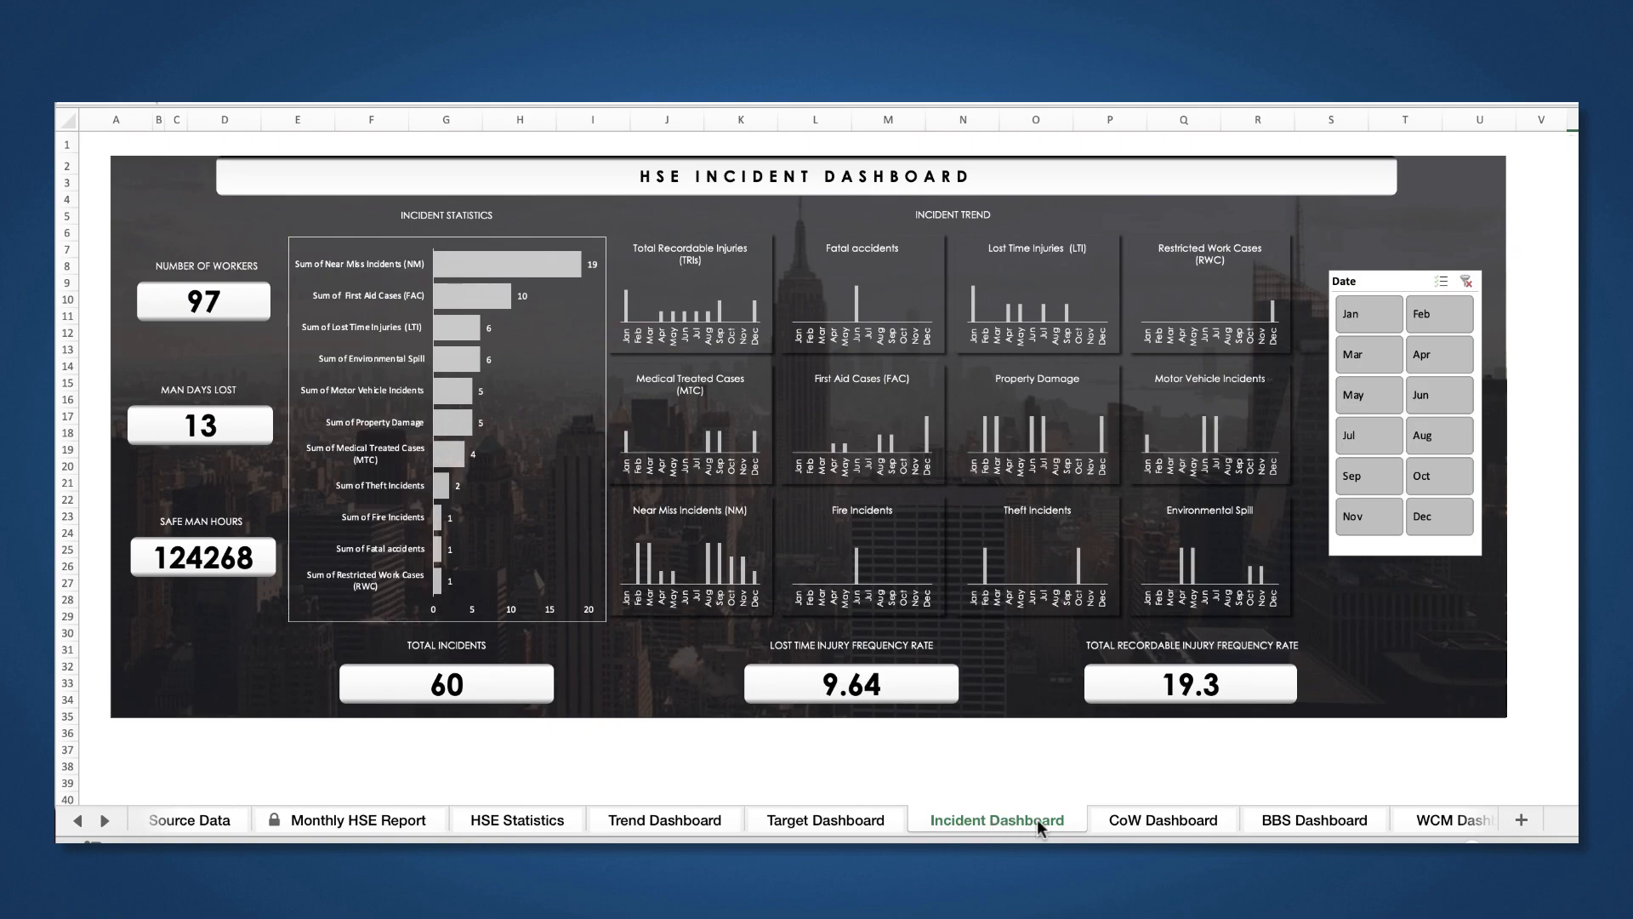
pyautogui.click(1113, 818)
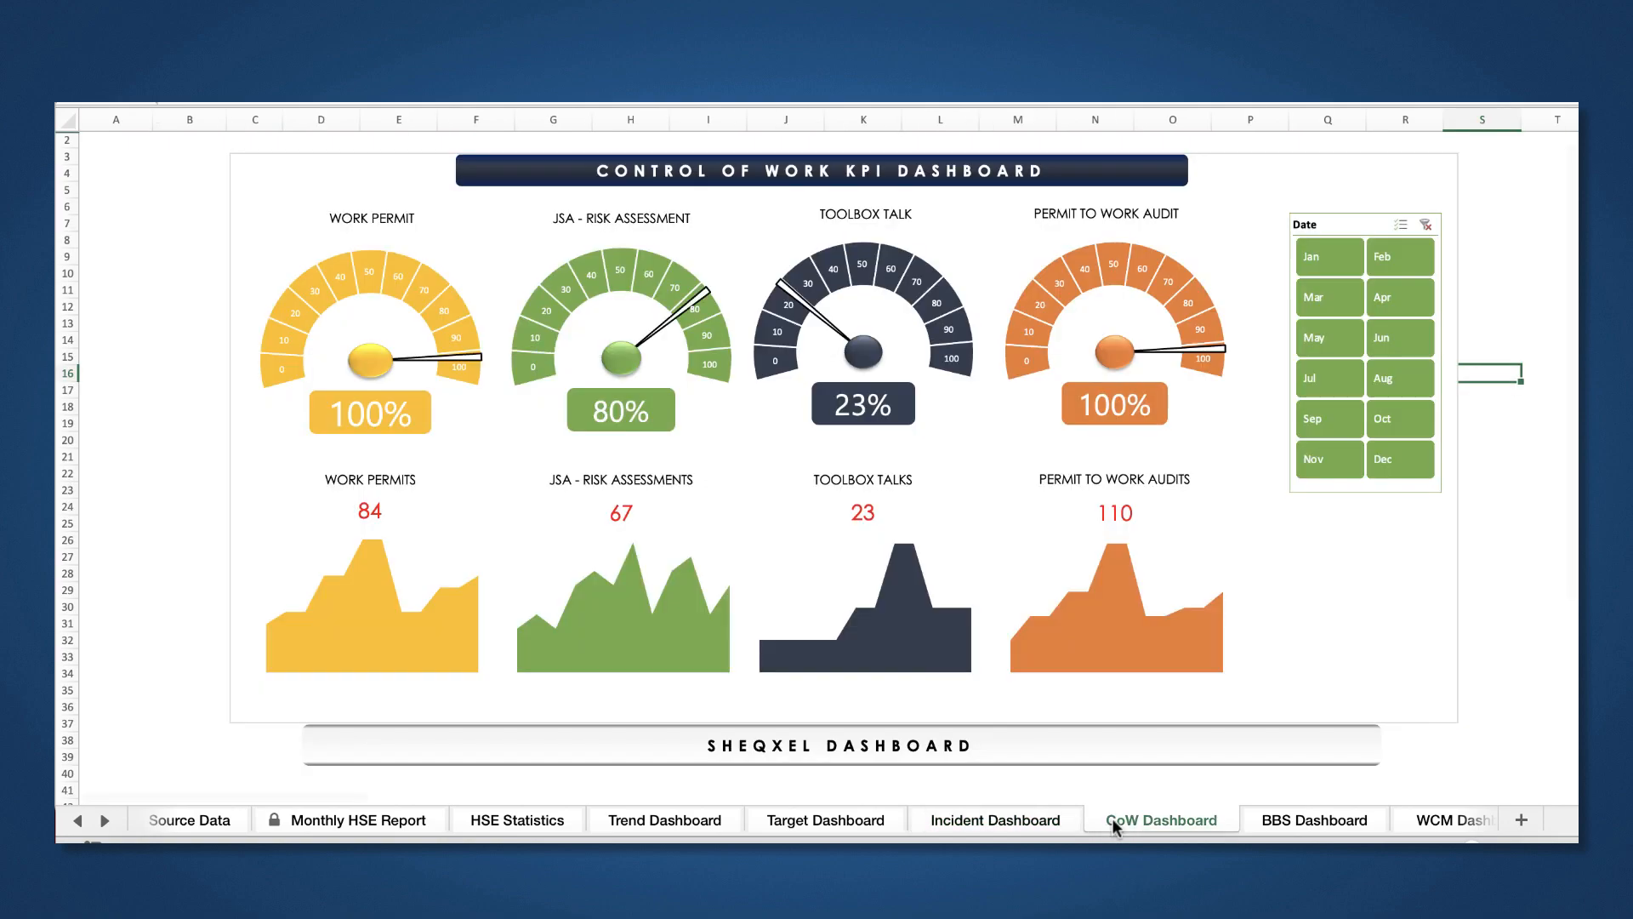
pyautogui.click(1273, 822)
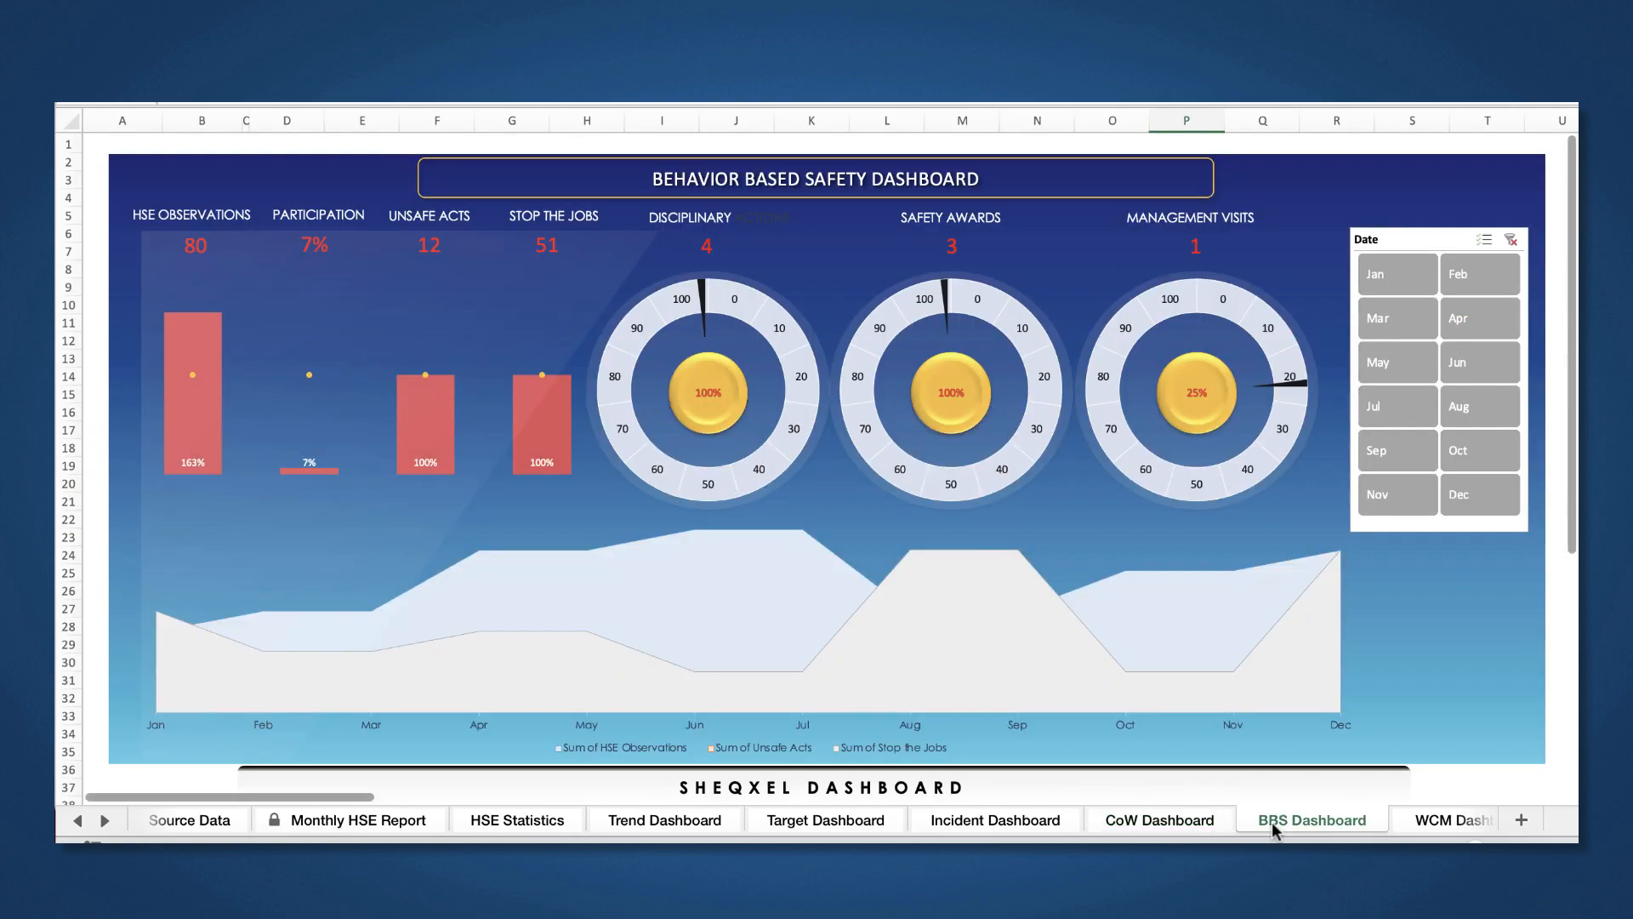
pyautogui.click(1405, 827)
pyautogui.scroll(10, 1275, 654)
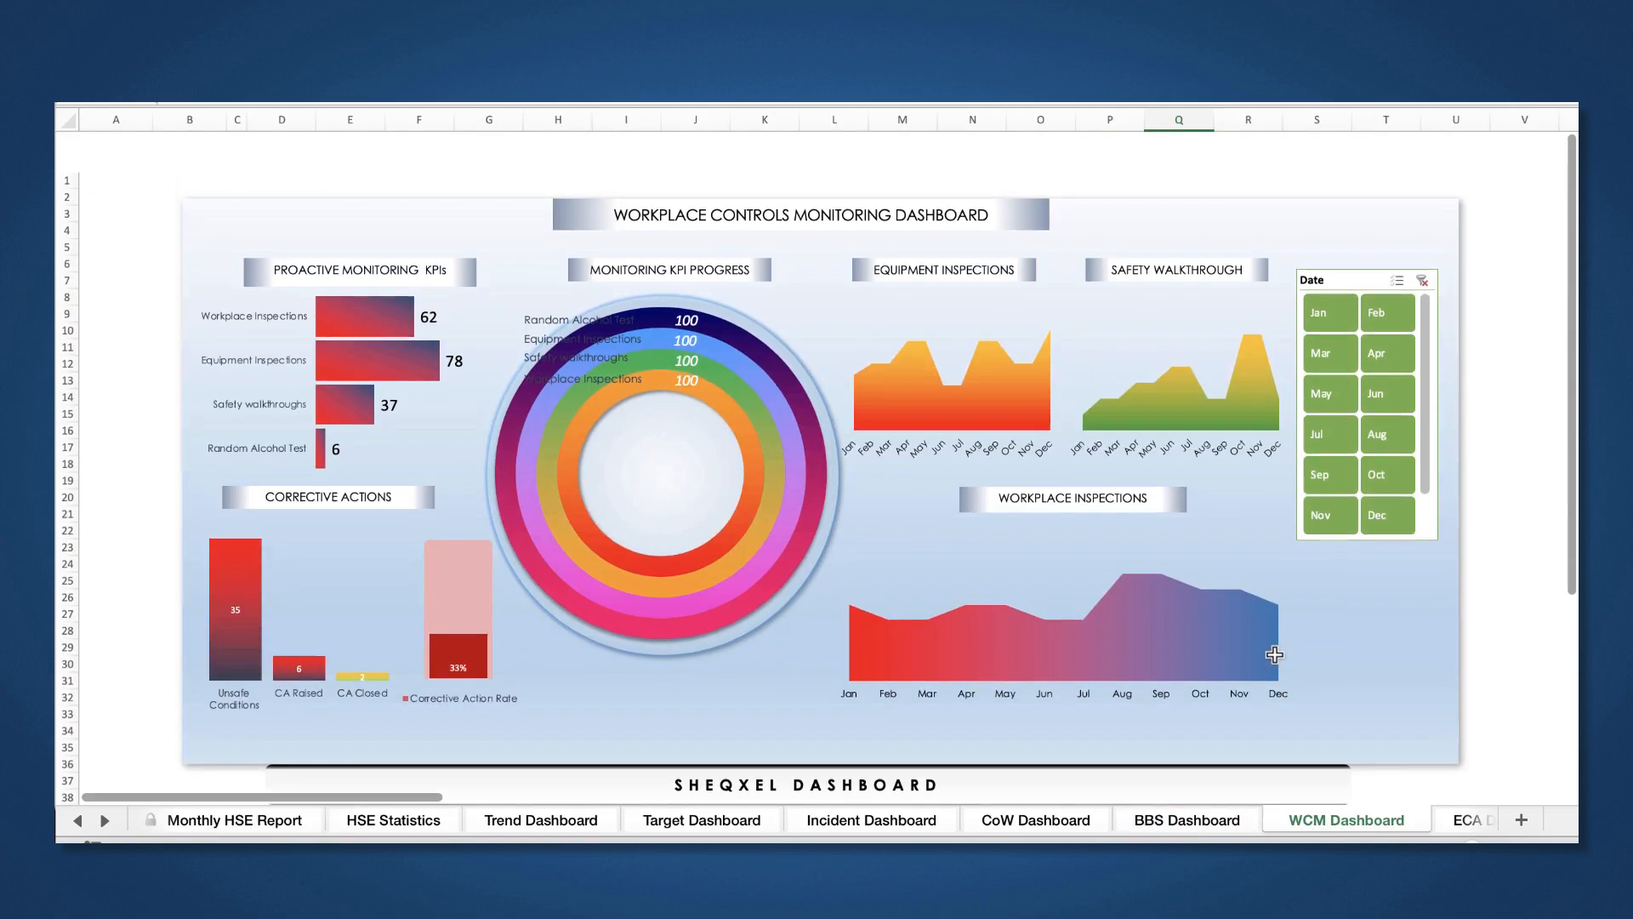
# Step: Check the ECA, CI, EE and ER dashboards with the restored data
pyautogui.click(1451, 808)
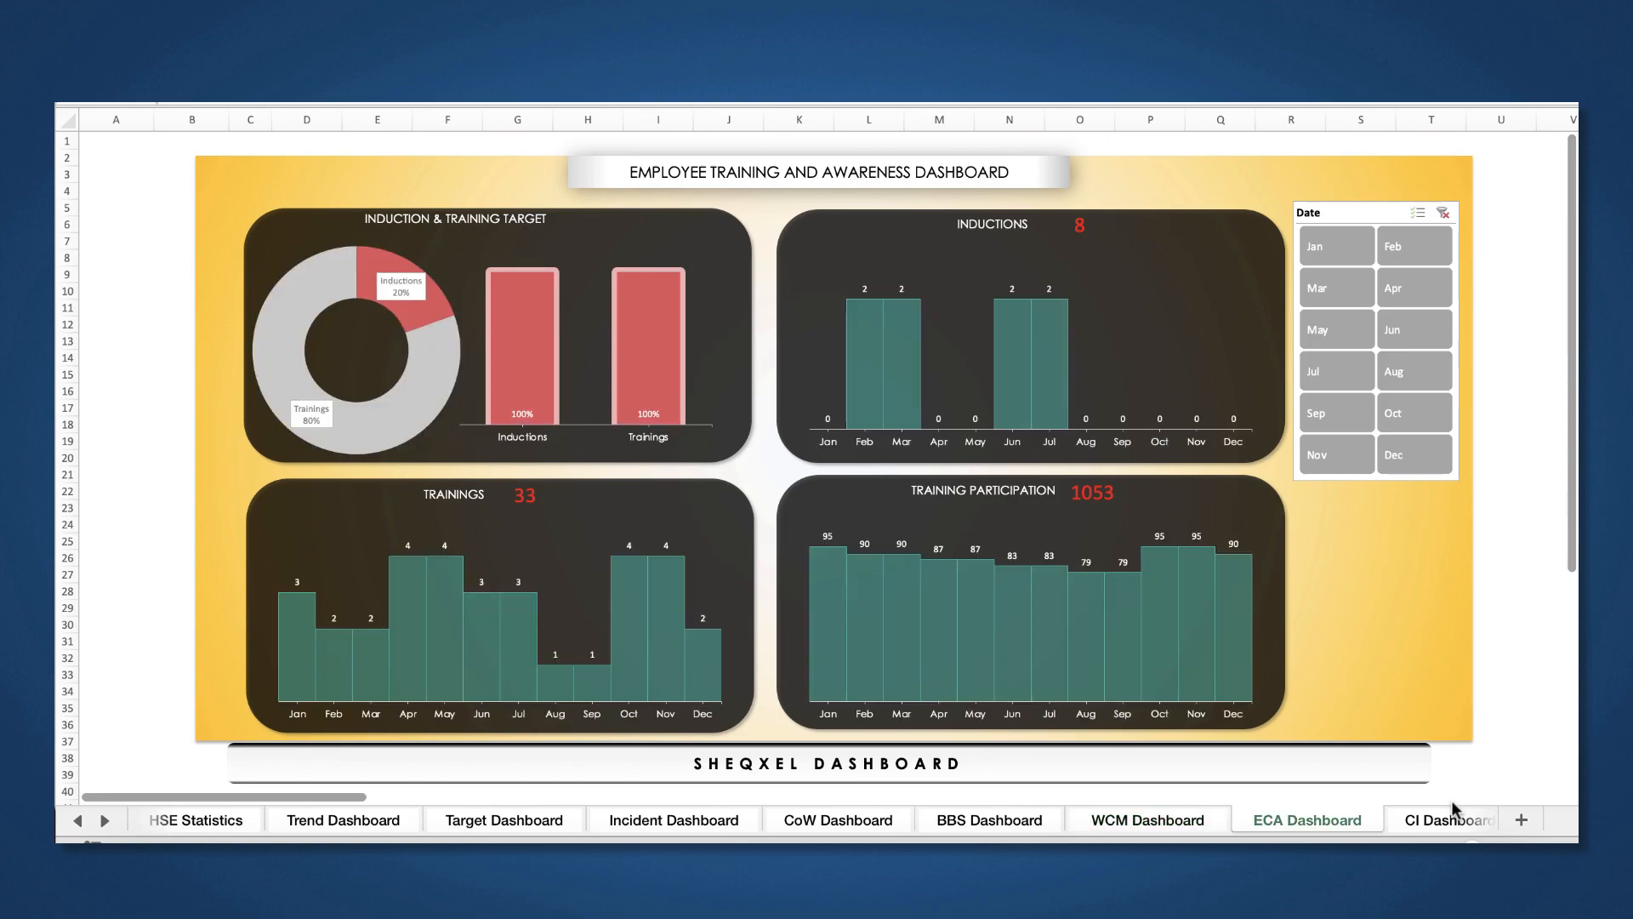
pyautogui.click(1451, 808)
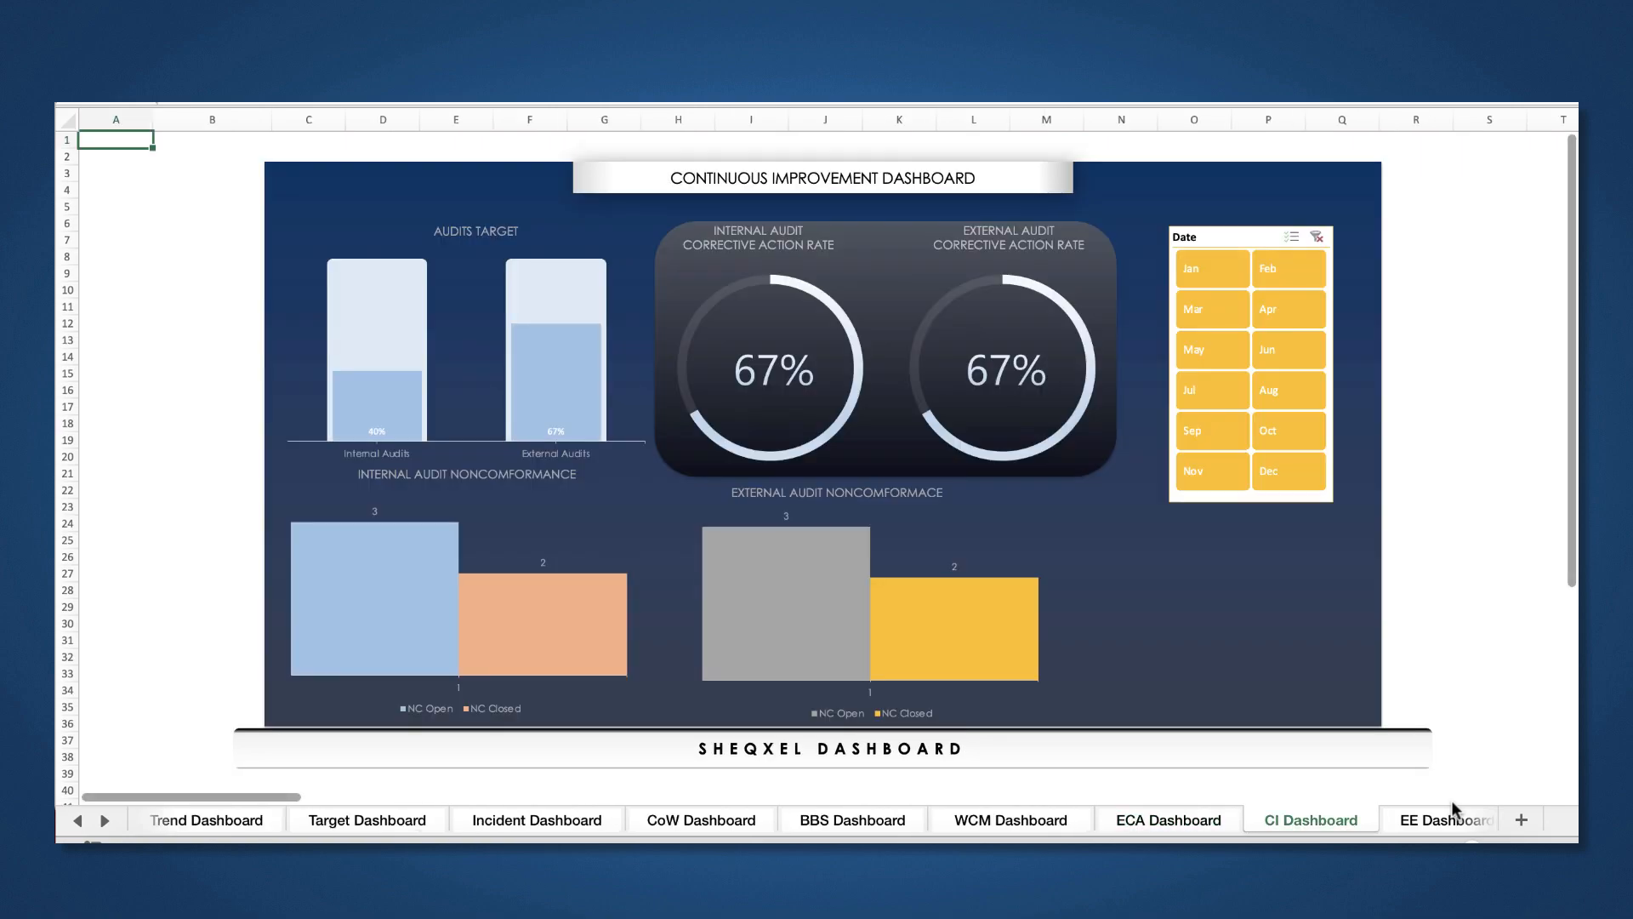
pyautogui.hscroll(5, 76, 816)
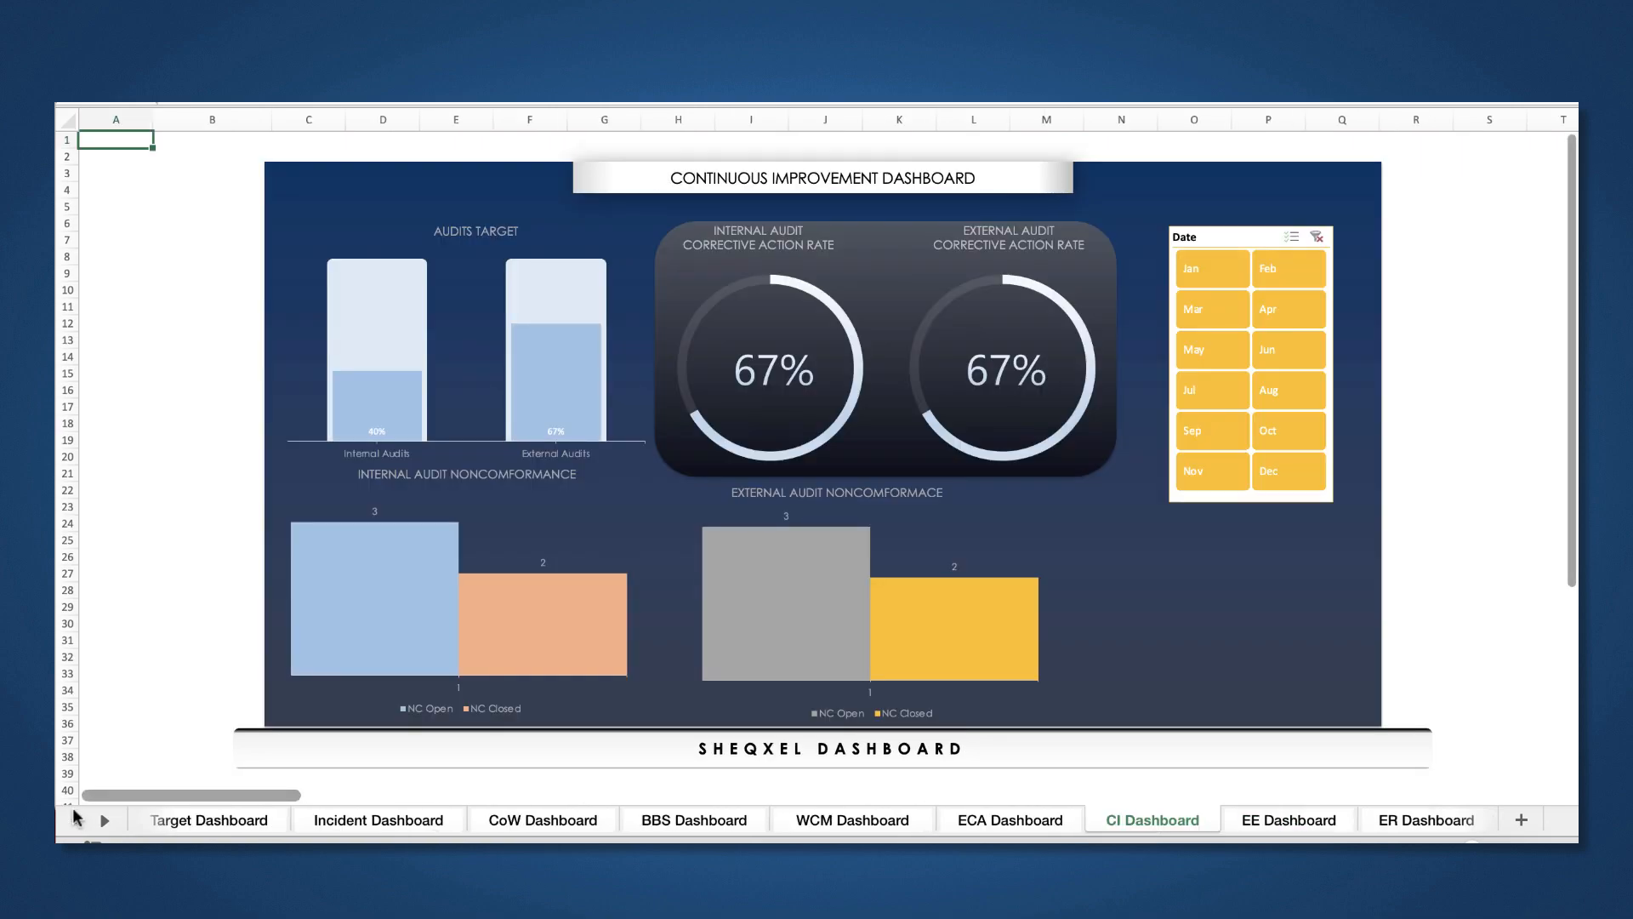
pyautogui.click(832, 825)
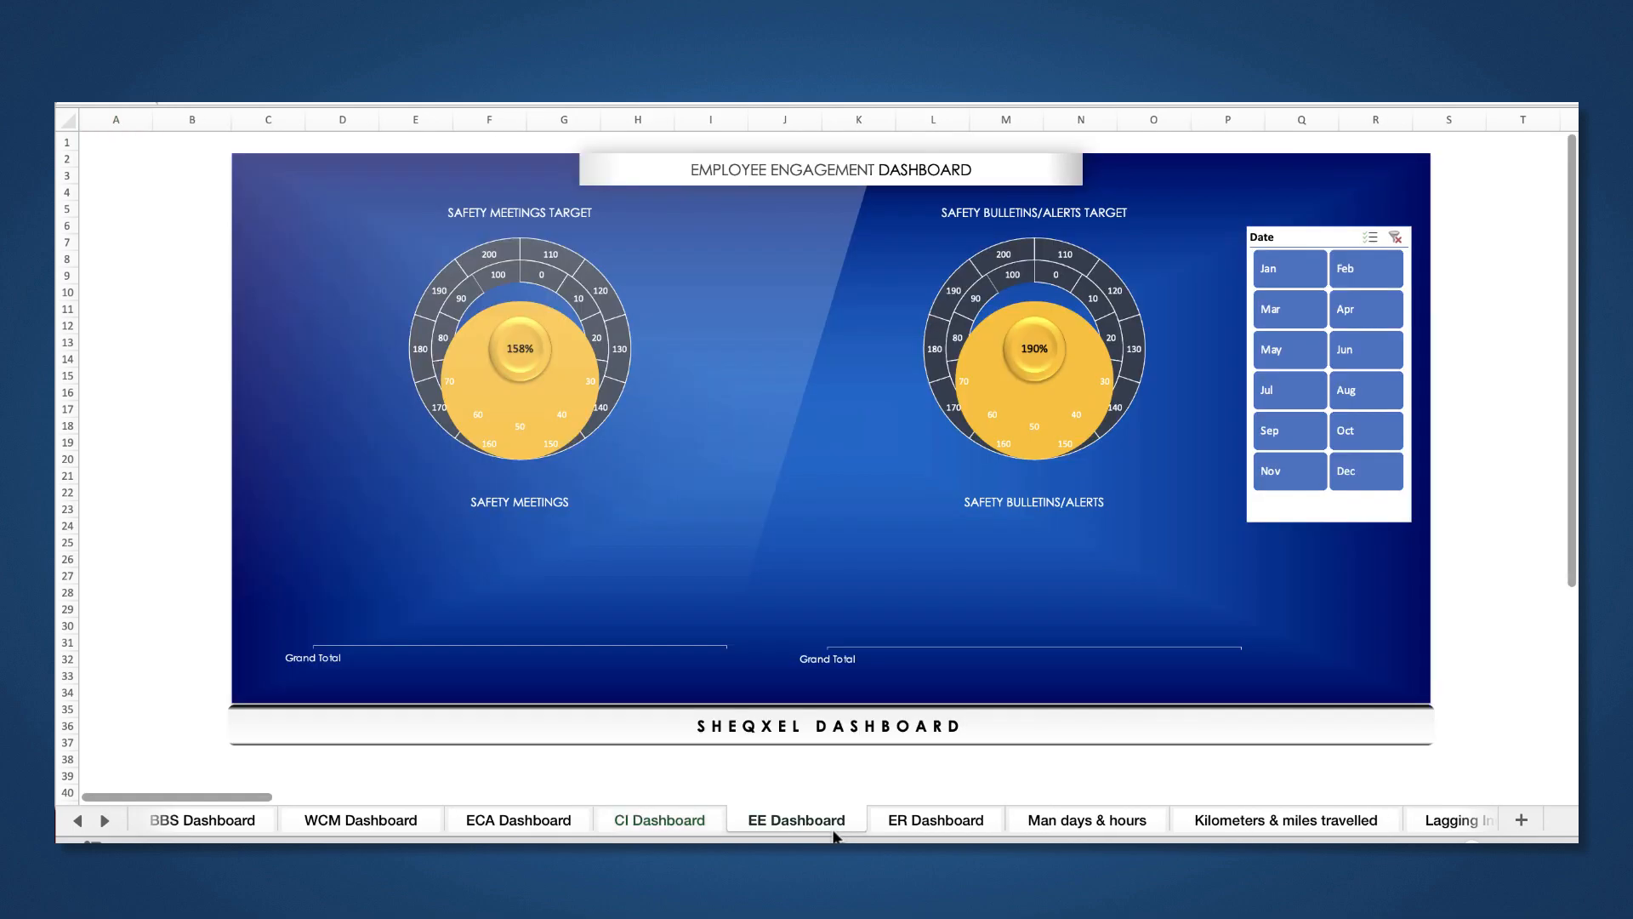
pyautogui.click(912, 816)
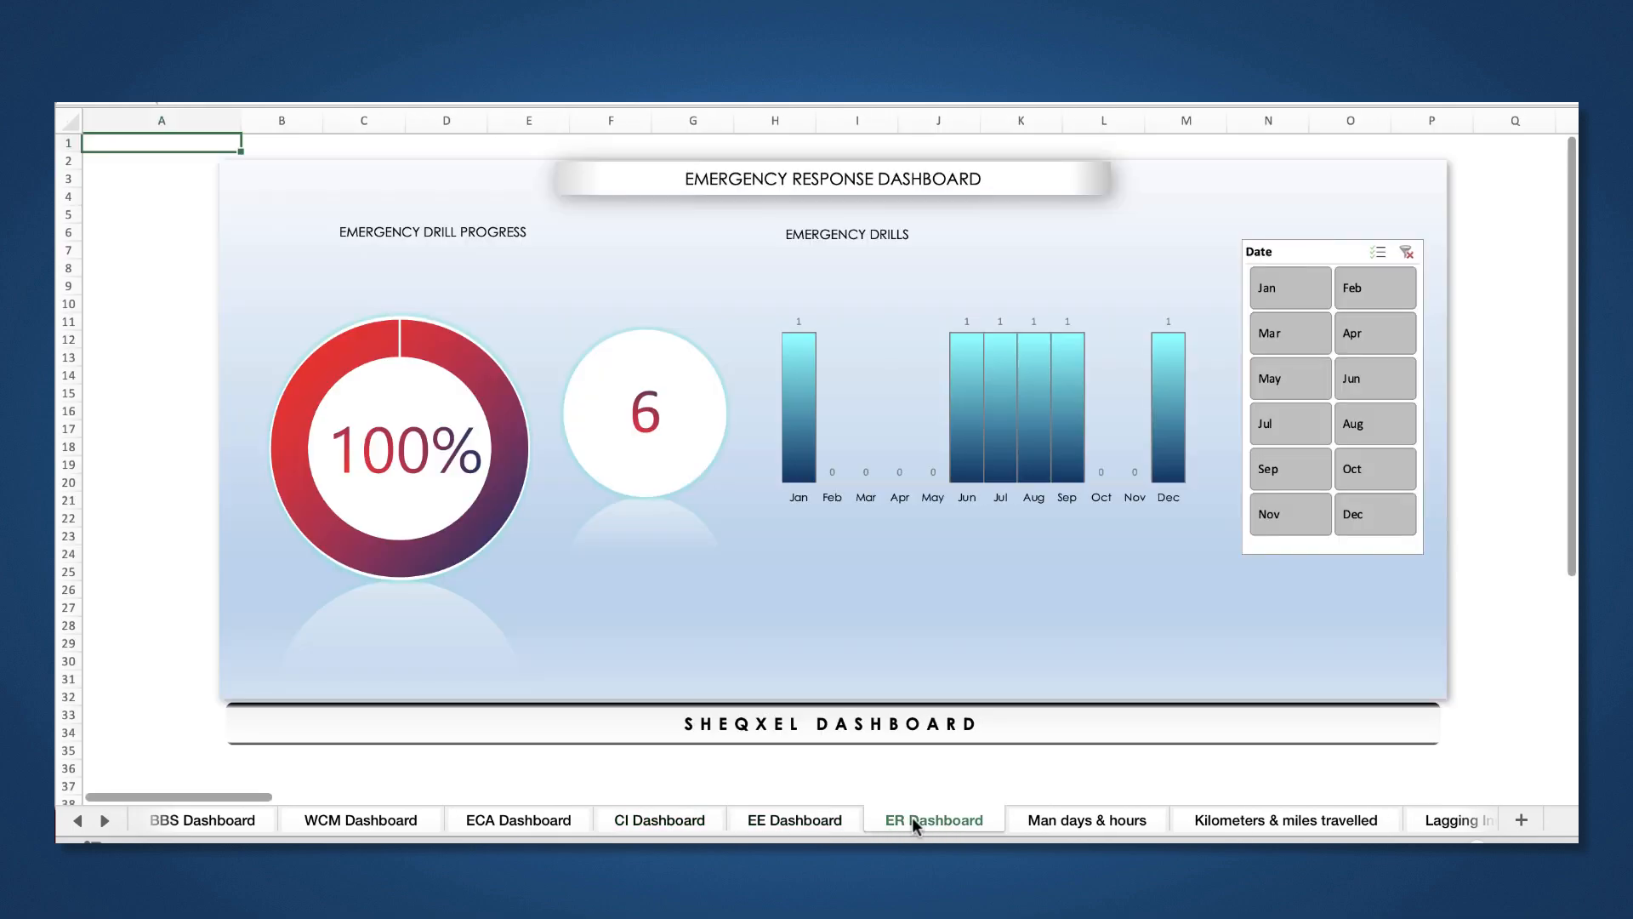
# Step: Return to the Objectives and Targets sheet and set its timeline to cover January through December 2019
pyautogui.click(80, 819)
pyautogui.click(100, 804)
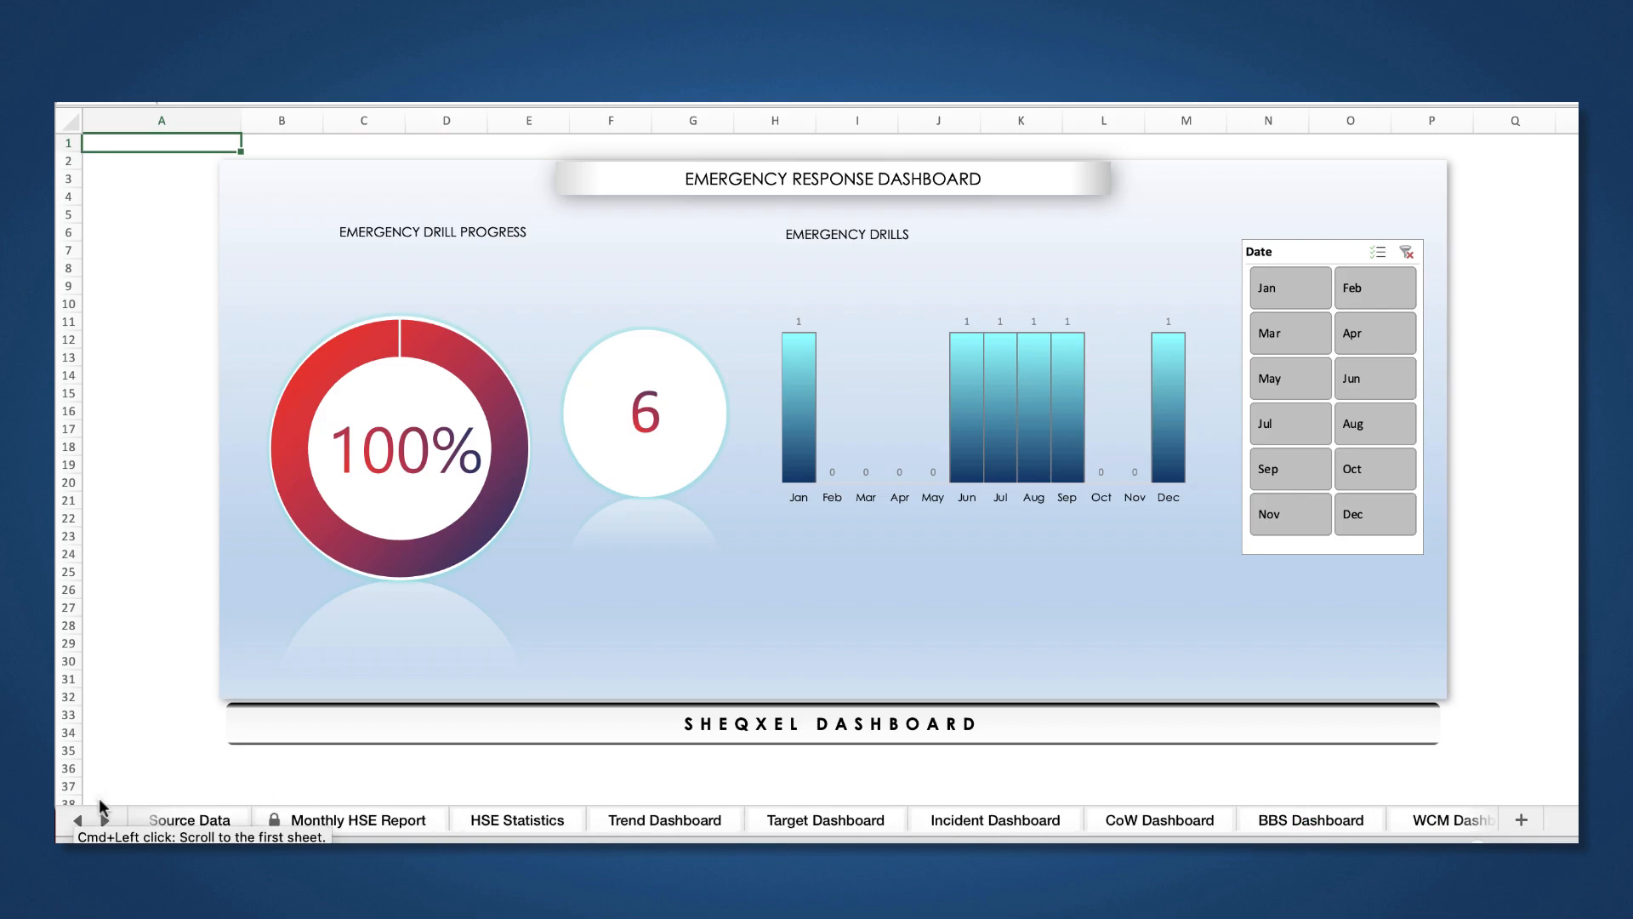
pyautogui.keyDown('super'); pyautogui.click(99, 804); pyautogui.keyUp('super')
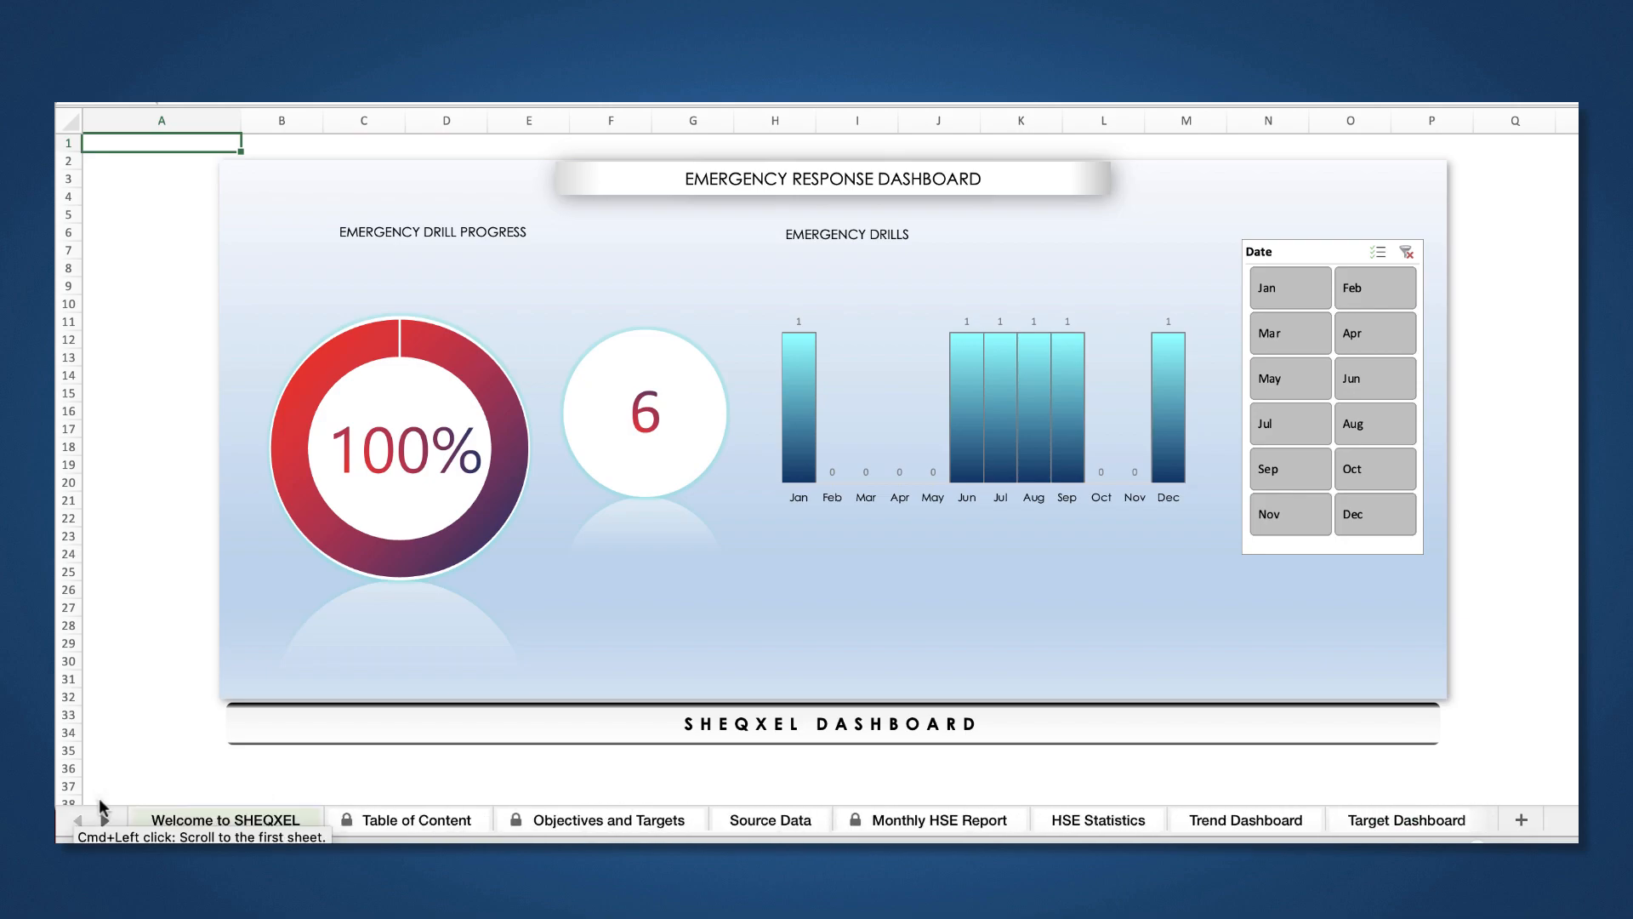
pyautogui.click(604, 822)
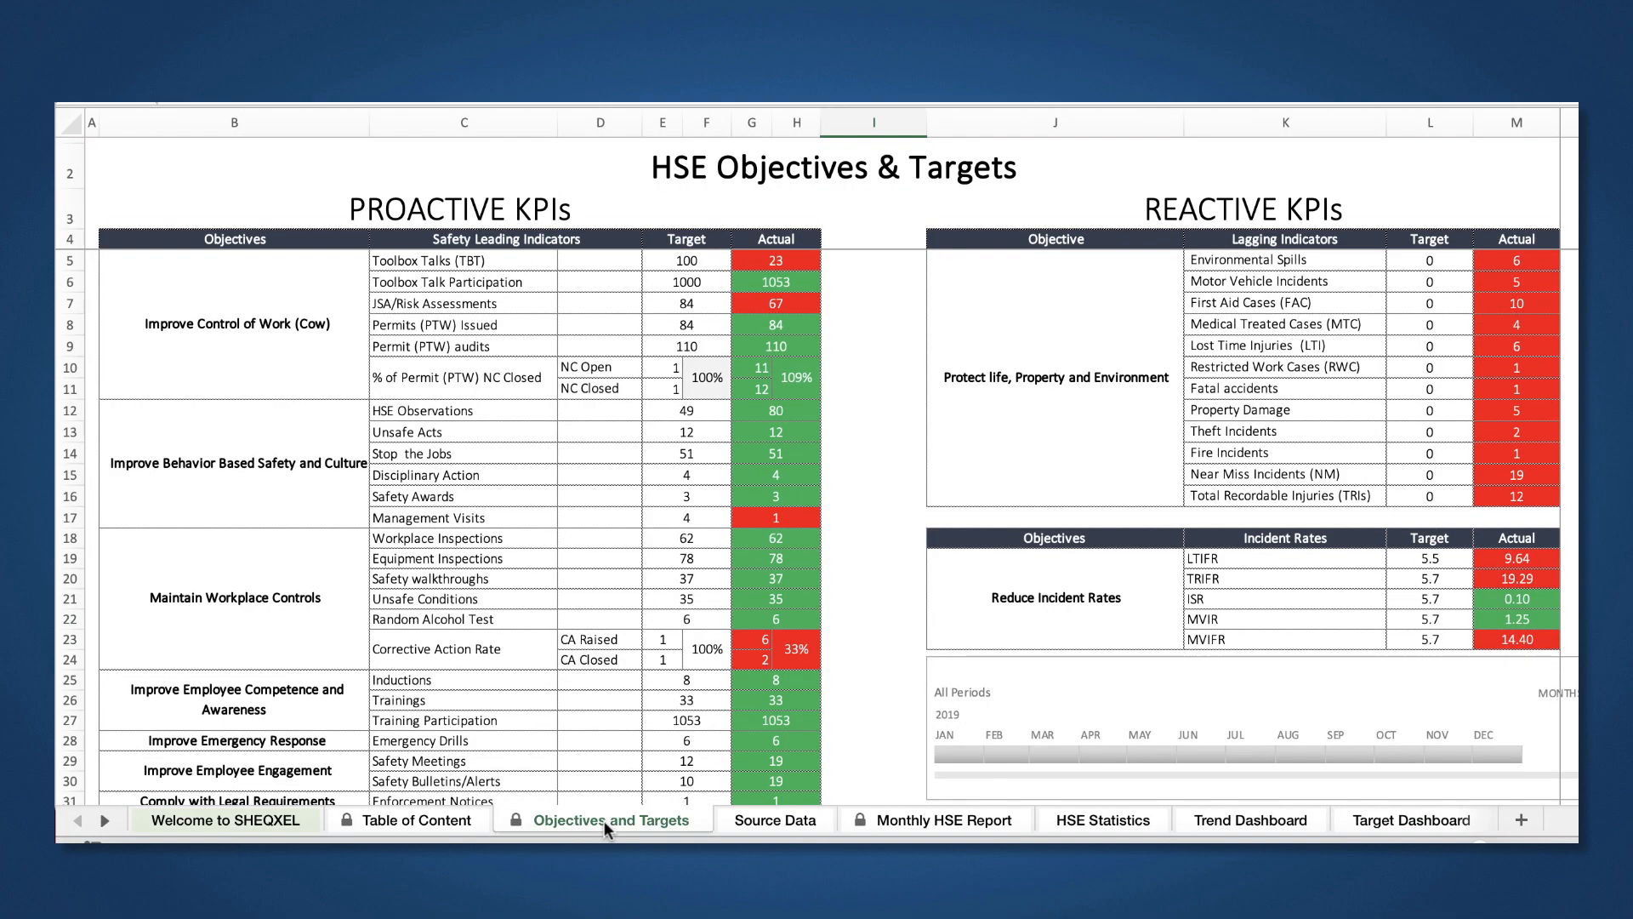
pyautogui.click(962, 753)
pyautogui.moveTo(962, 753); pyautogui.dragTo(1528, 760)
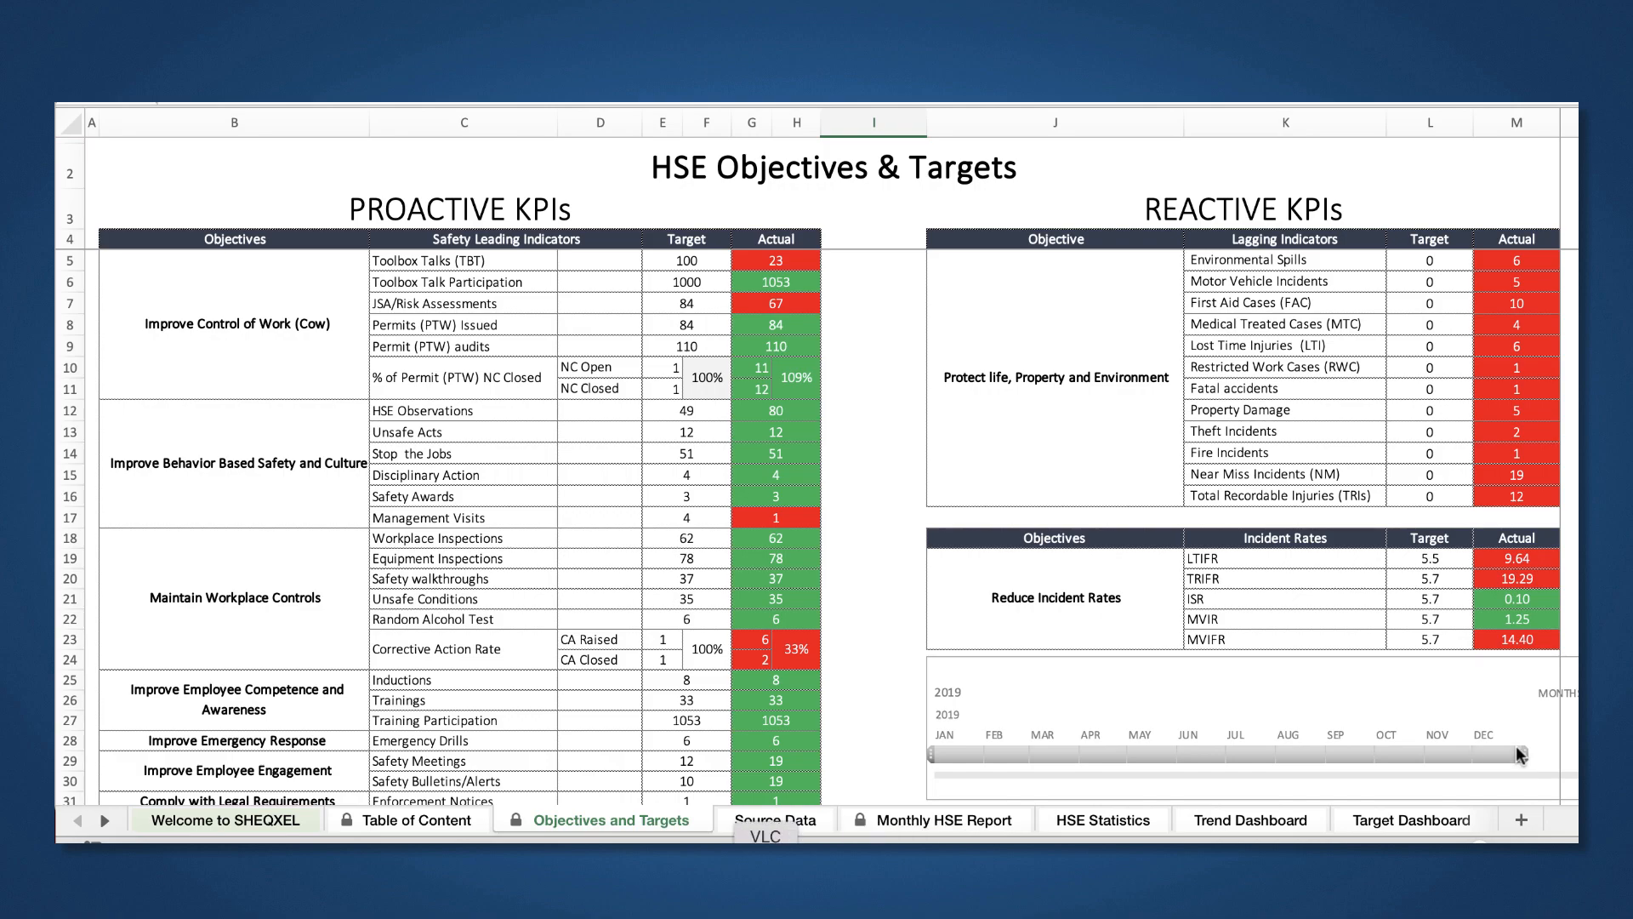
# Step: Jump to the Toolbox Talks sheet, check the TBT participation and Permit to Work charts, and follow the return link
pyautogui.rightClick(82, 824)
pyautogui.scroll(-10, 174, 747)
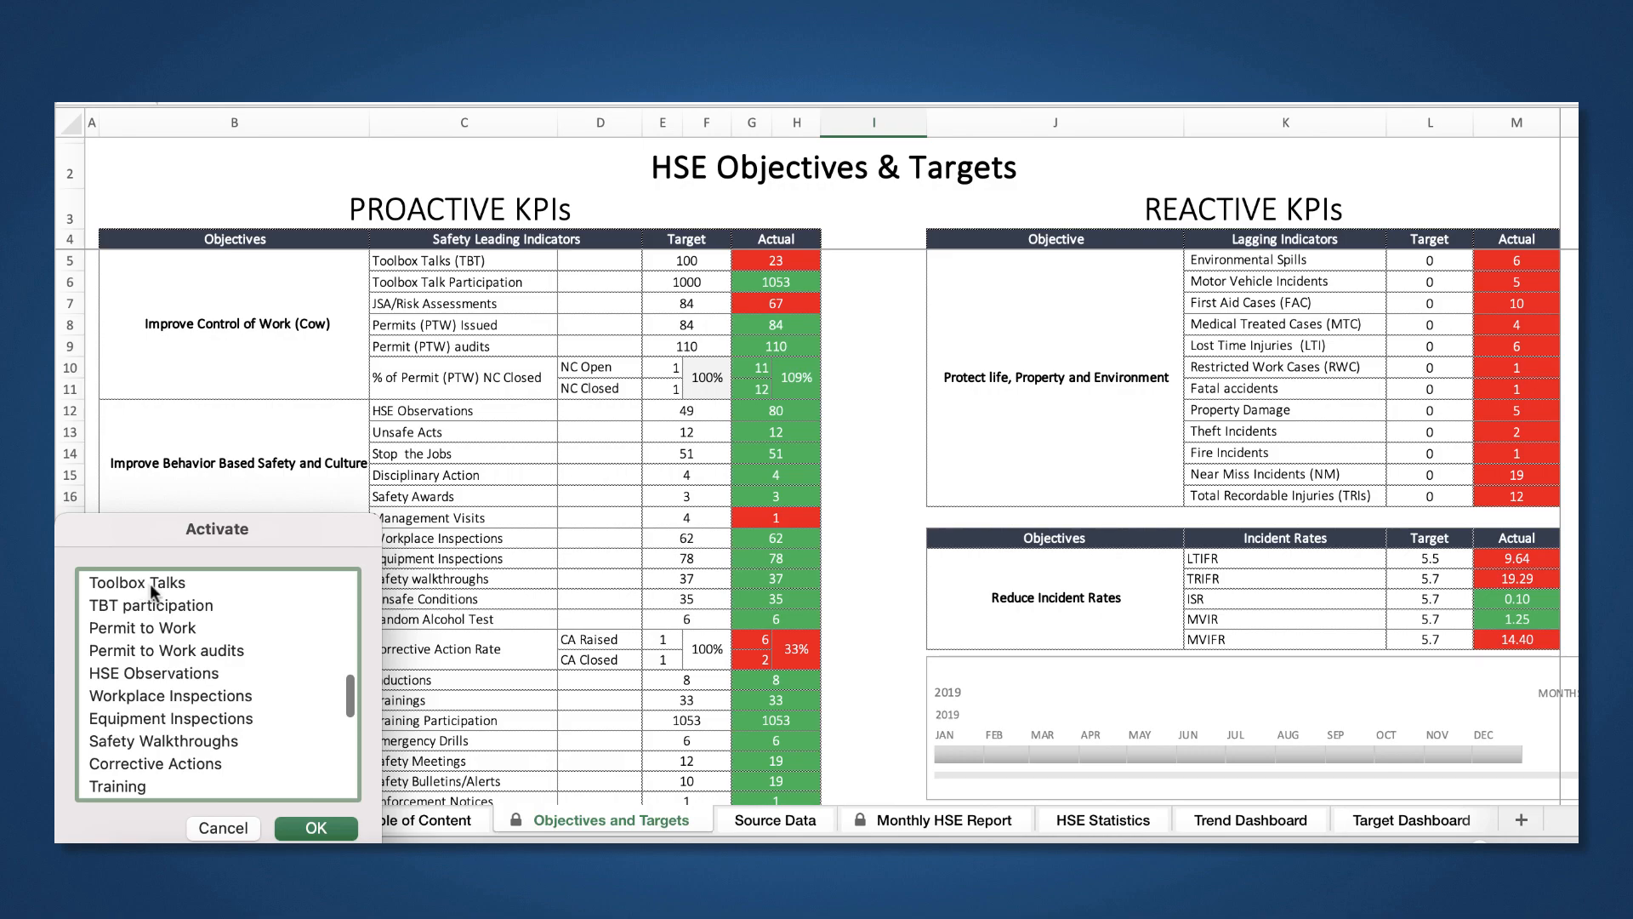
pyautogui.click(157, 585)
pyautogui.click(282, 821)
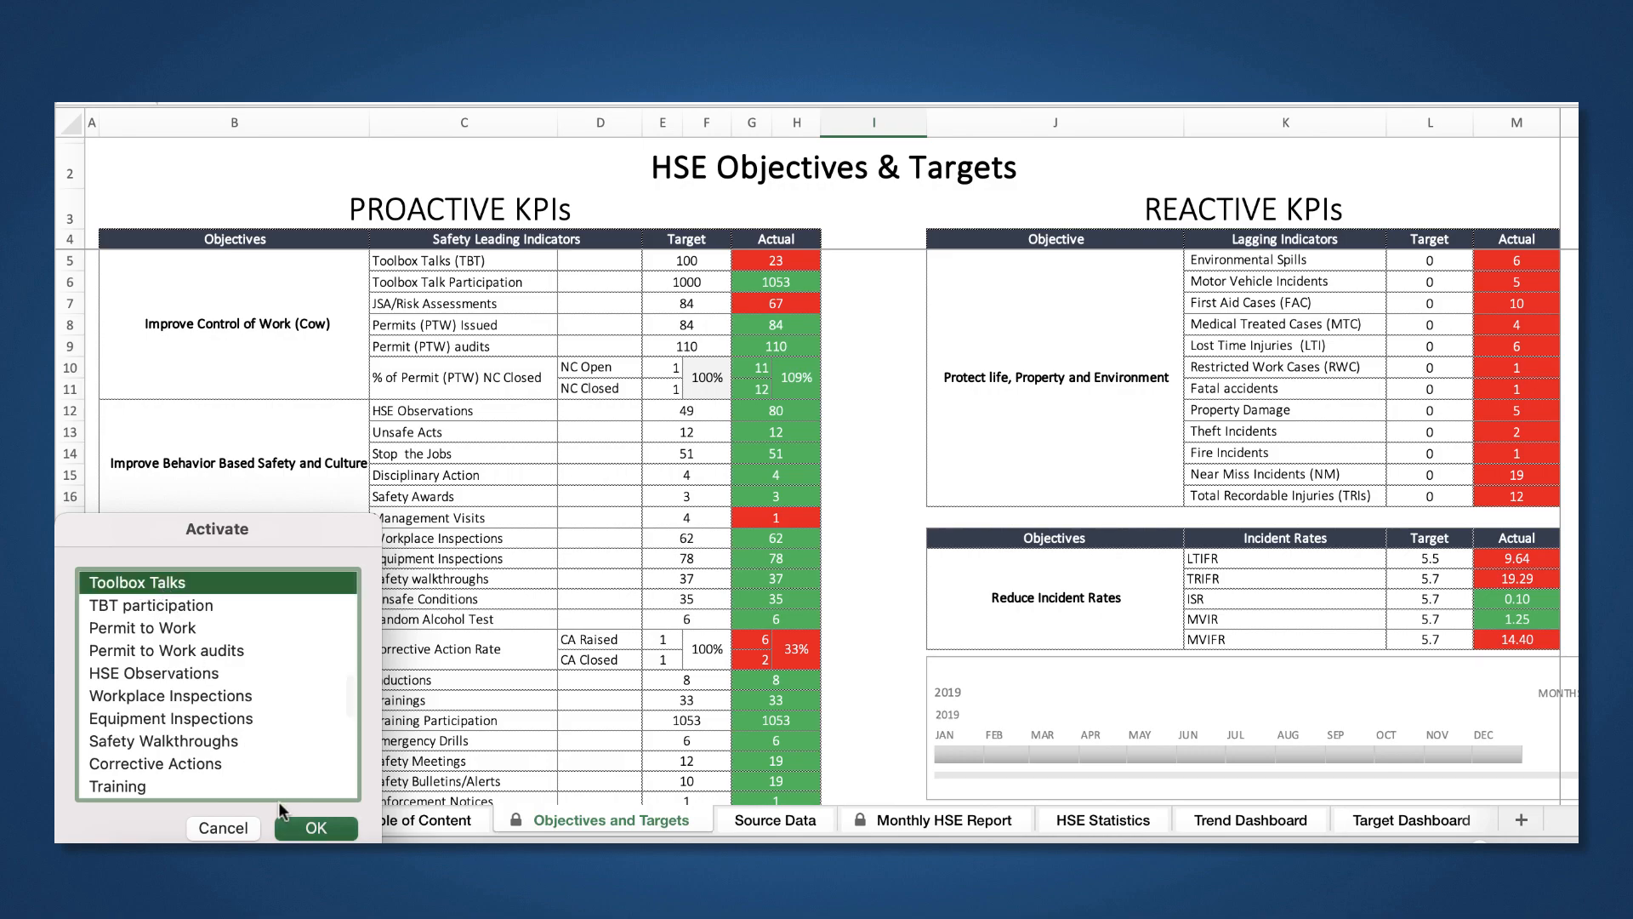
pyautogui.click(104, 819)
pyautogui.click(103, 820)
pyautogui.click(104, 819)
pyautogui.click(1012, 820)
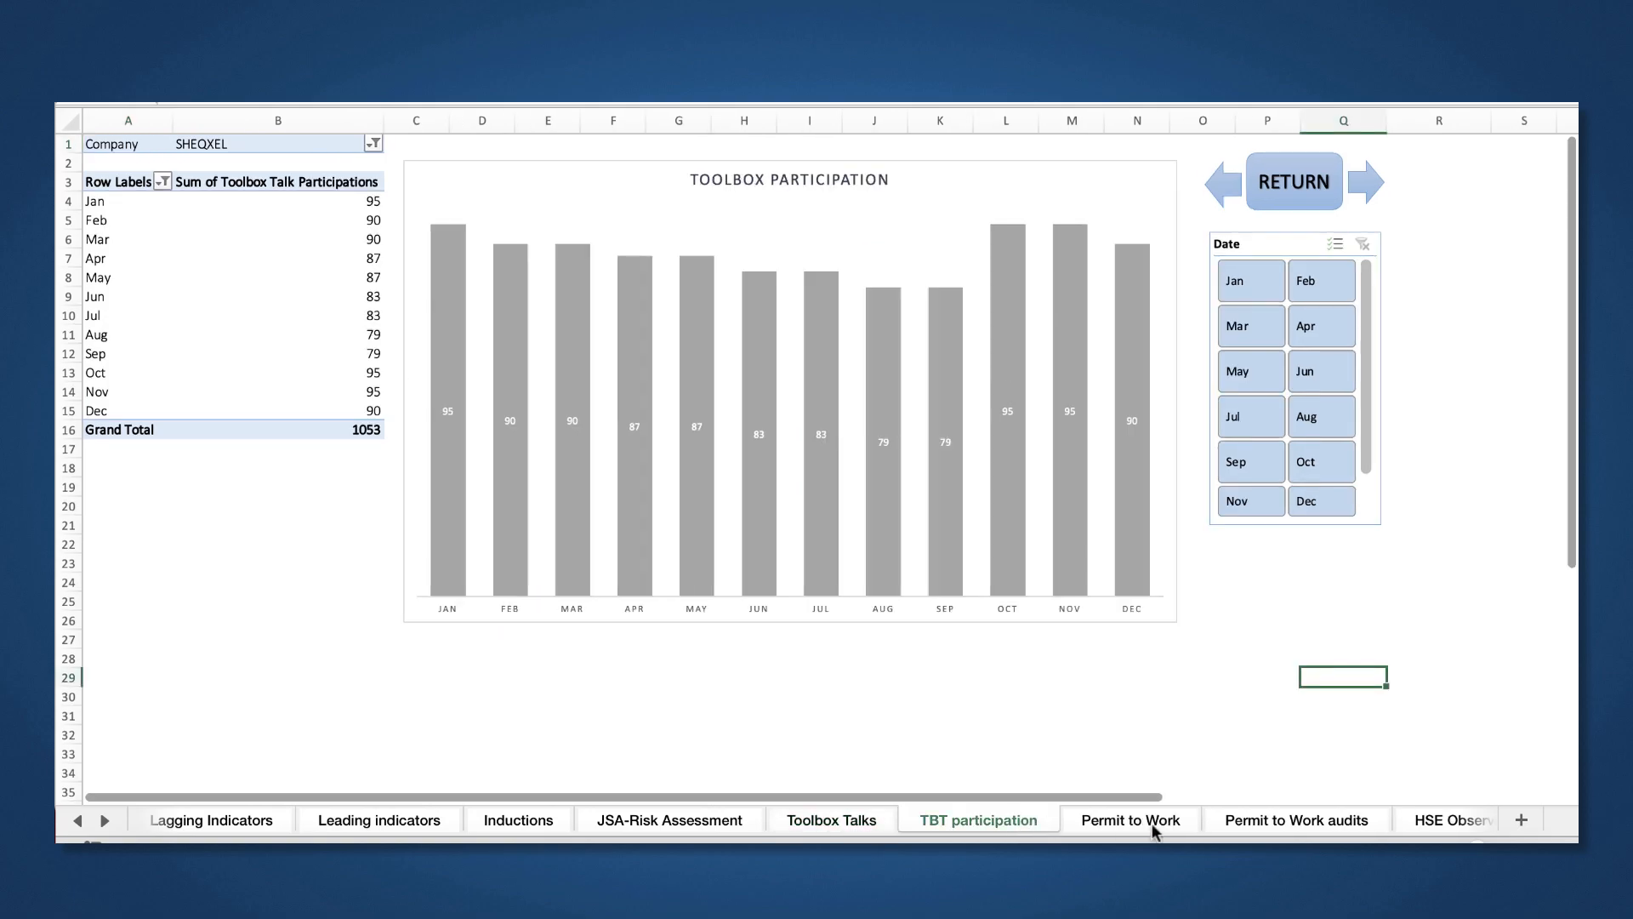
pyautogui.click(1155, 829)
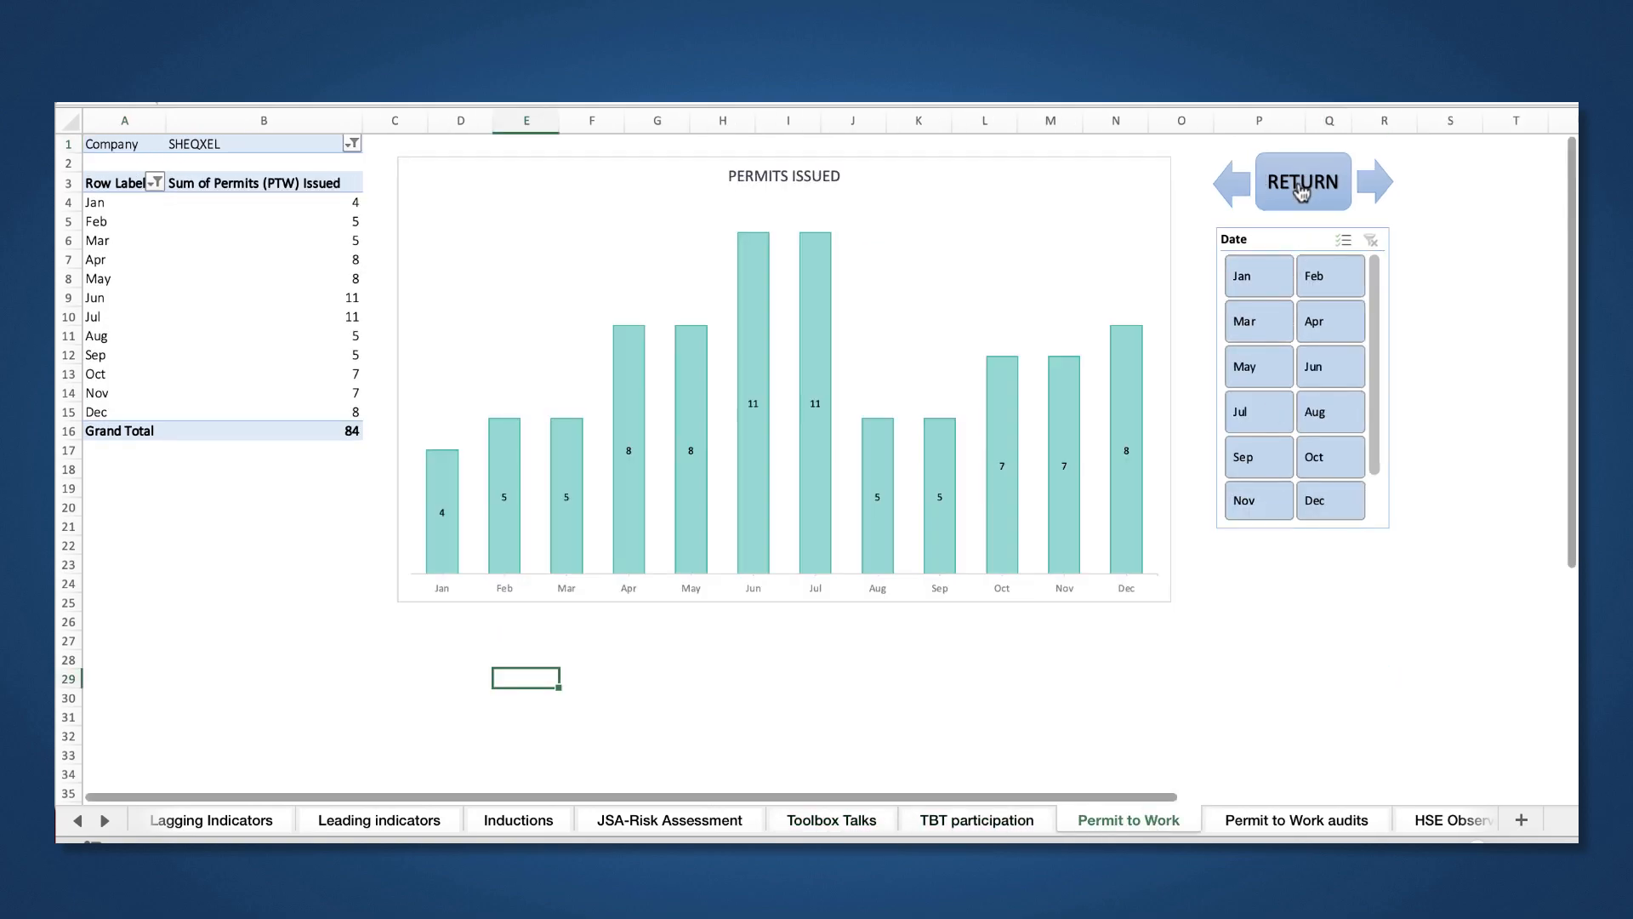
pyautogui.click(1303, 189)
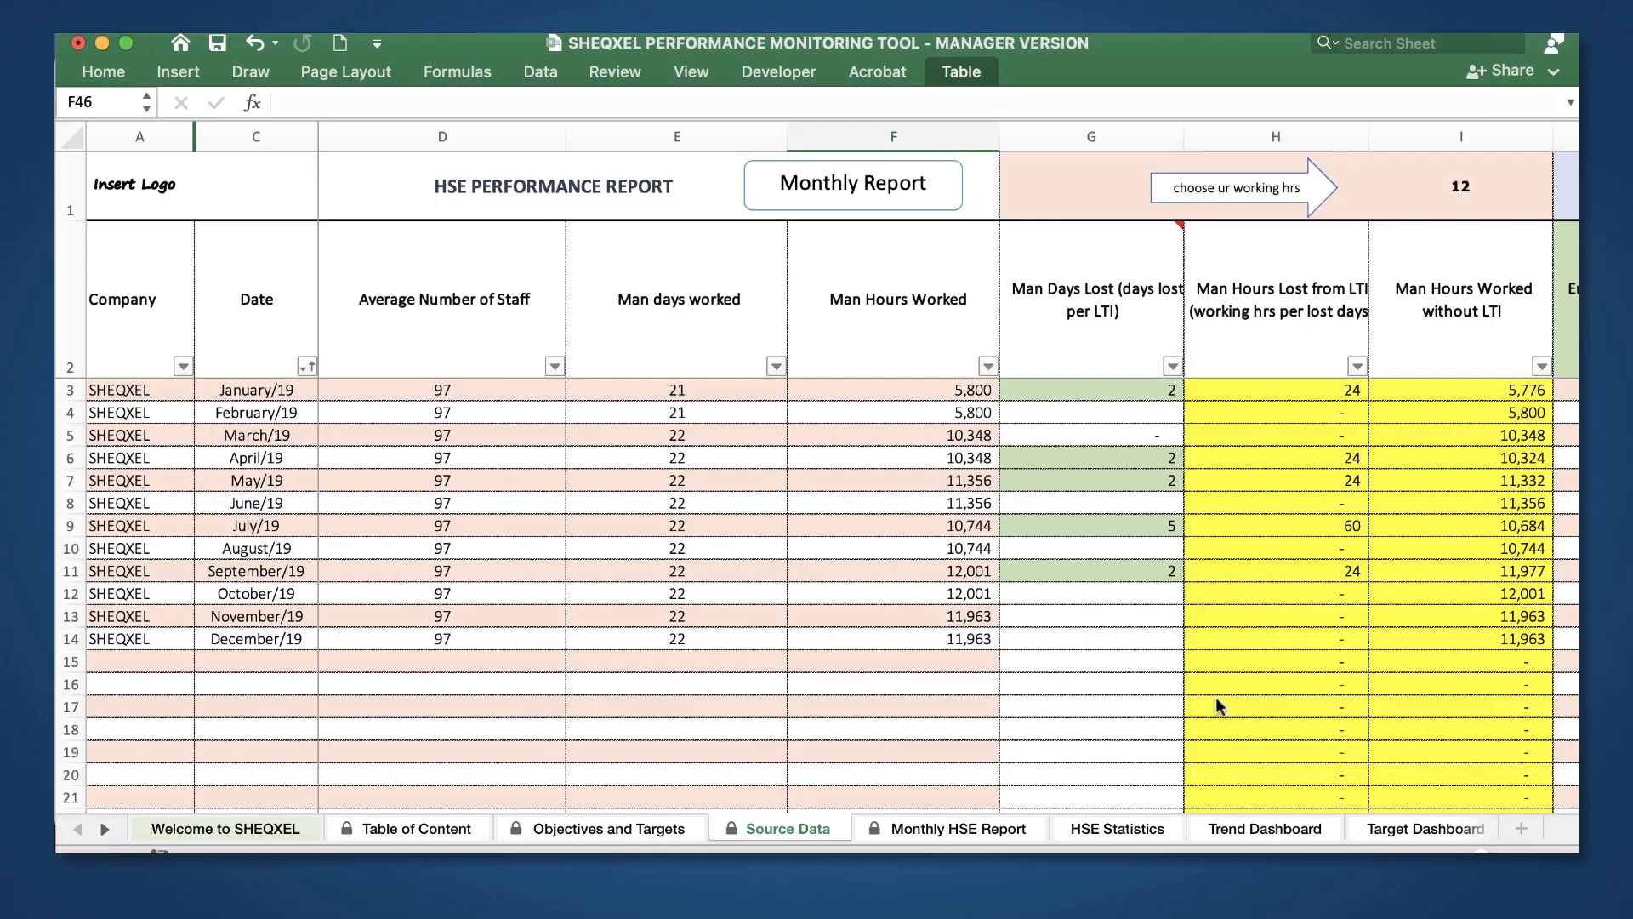
# Step: Select the whole Permits (PTW) Issued column in the Source Data sheet
pyautogui.hscroll(10, 1216, 697)
pyautogui.hscroll(10, 1217, 704)
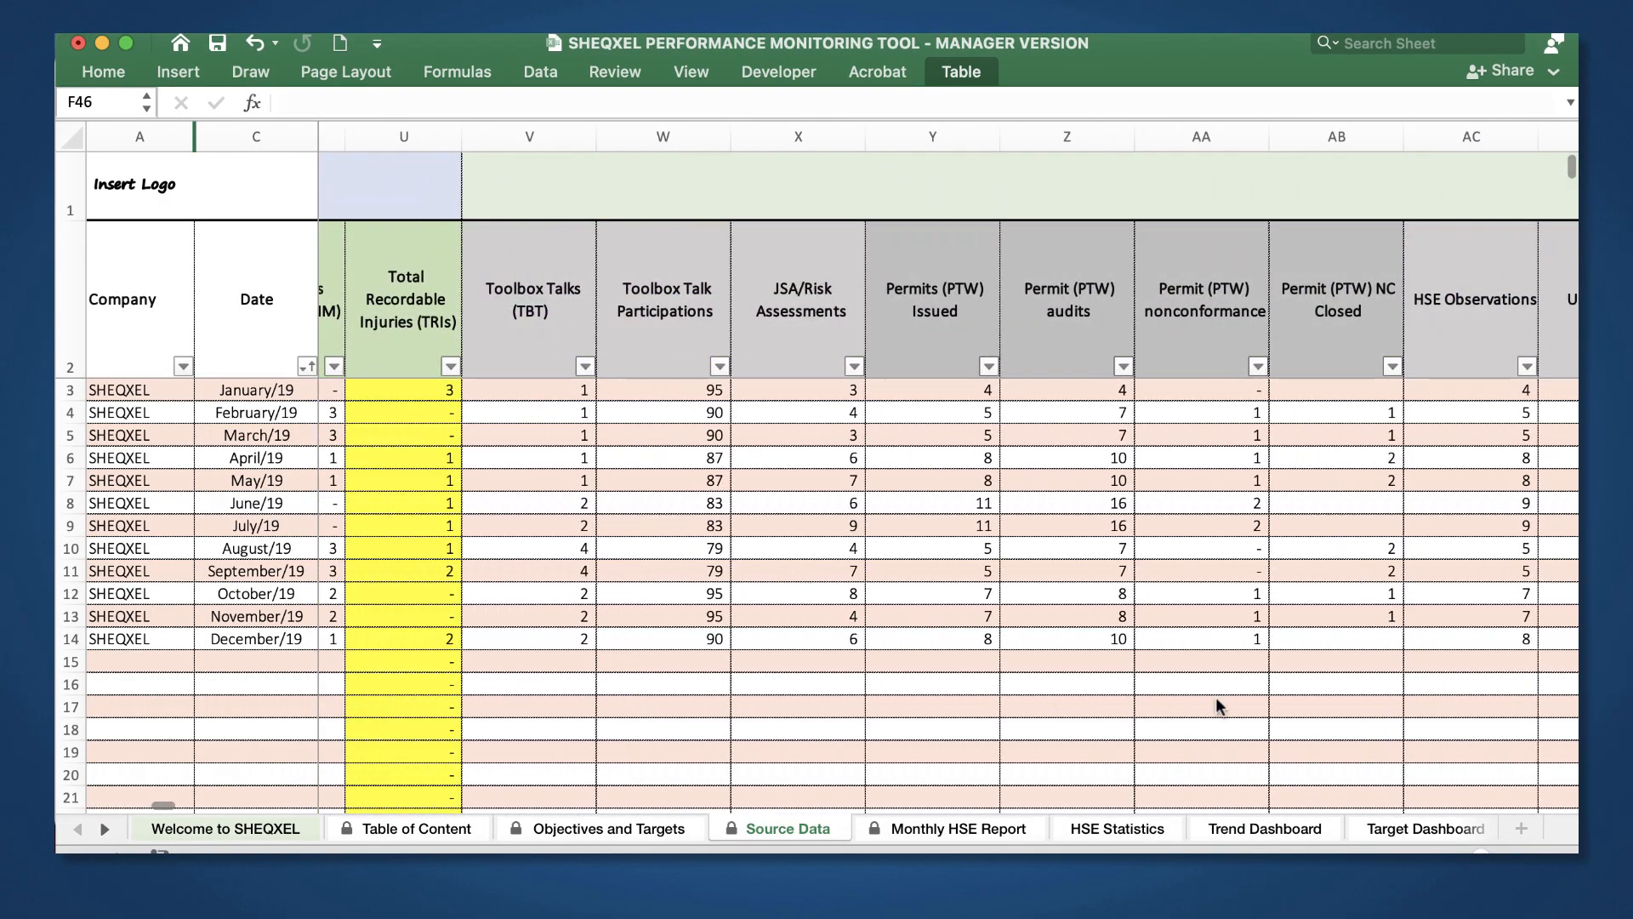
pyautogui.click(881, 144)
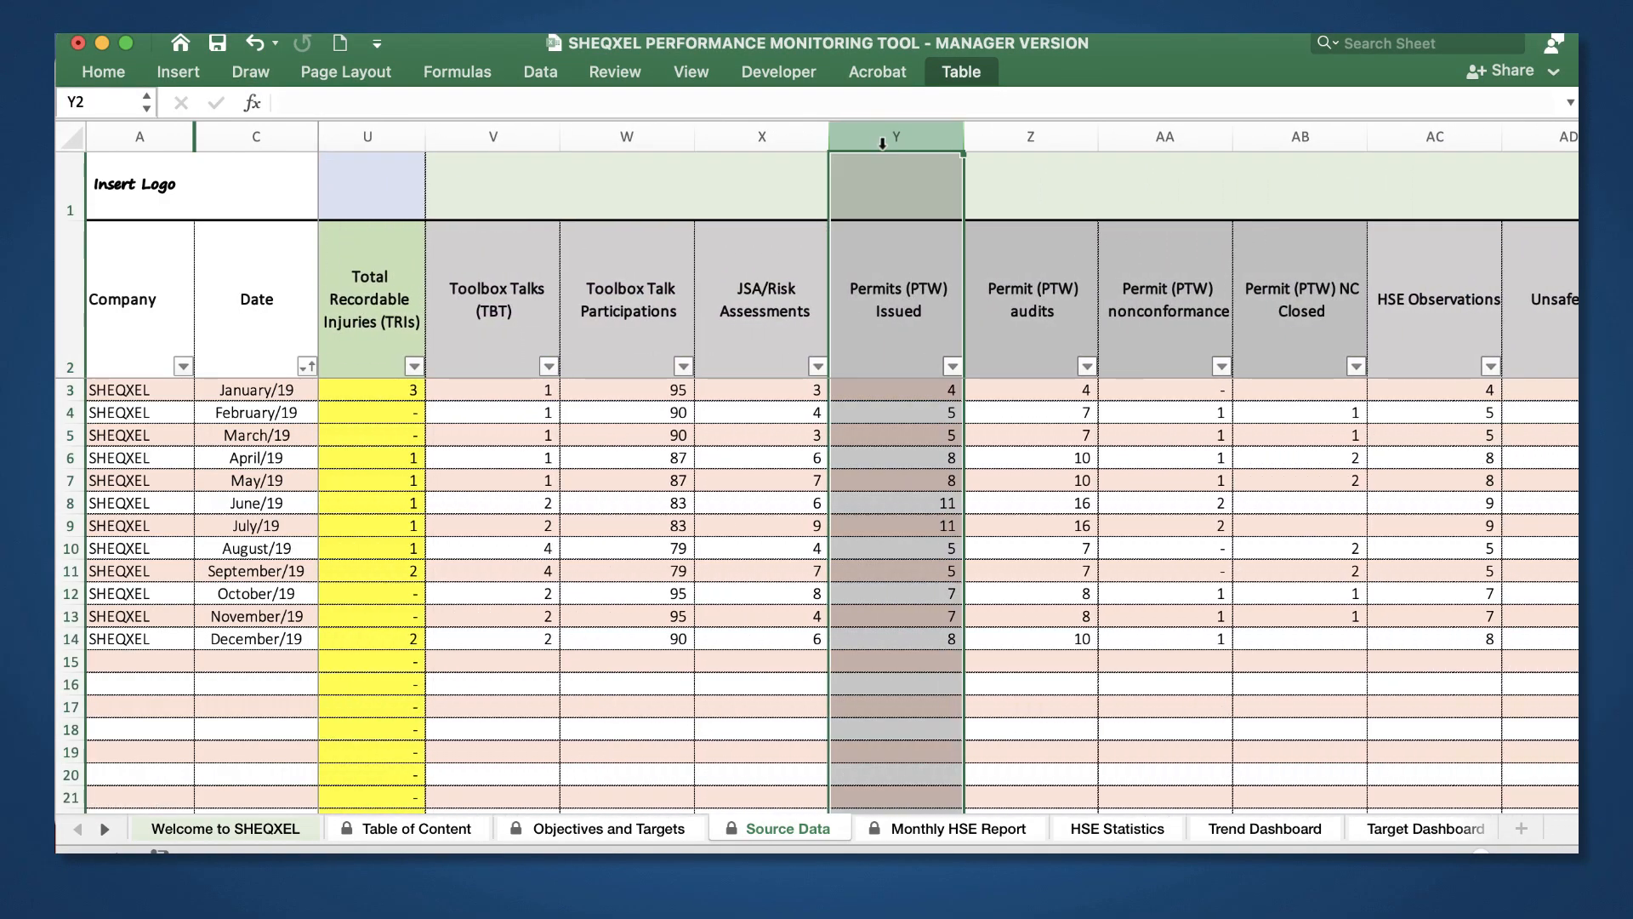
# Step: Copy the sheet and workbook password from cell C22 of the Welcome to SHEQXEL sheet
pyautogui.click(232, 828)
pyautogui.scroll(-2, 786, 739)
pyautogui.click(1230, 712)
pyautogui.doubleClick(328, 103)
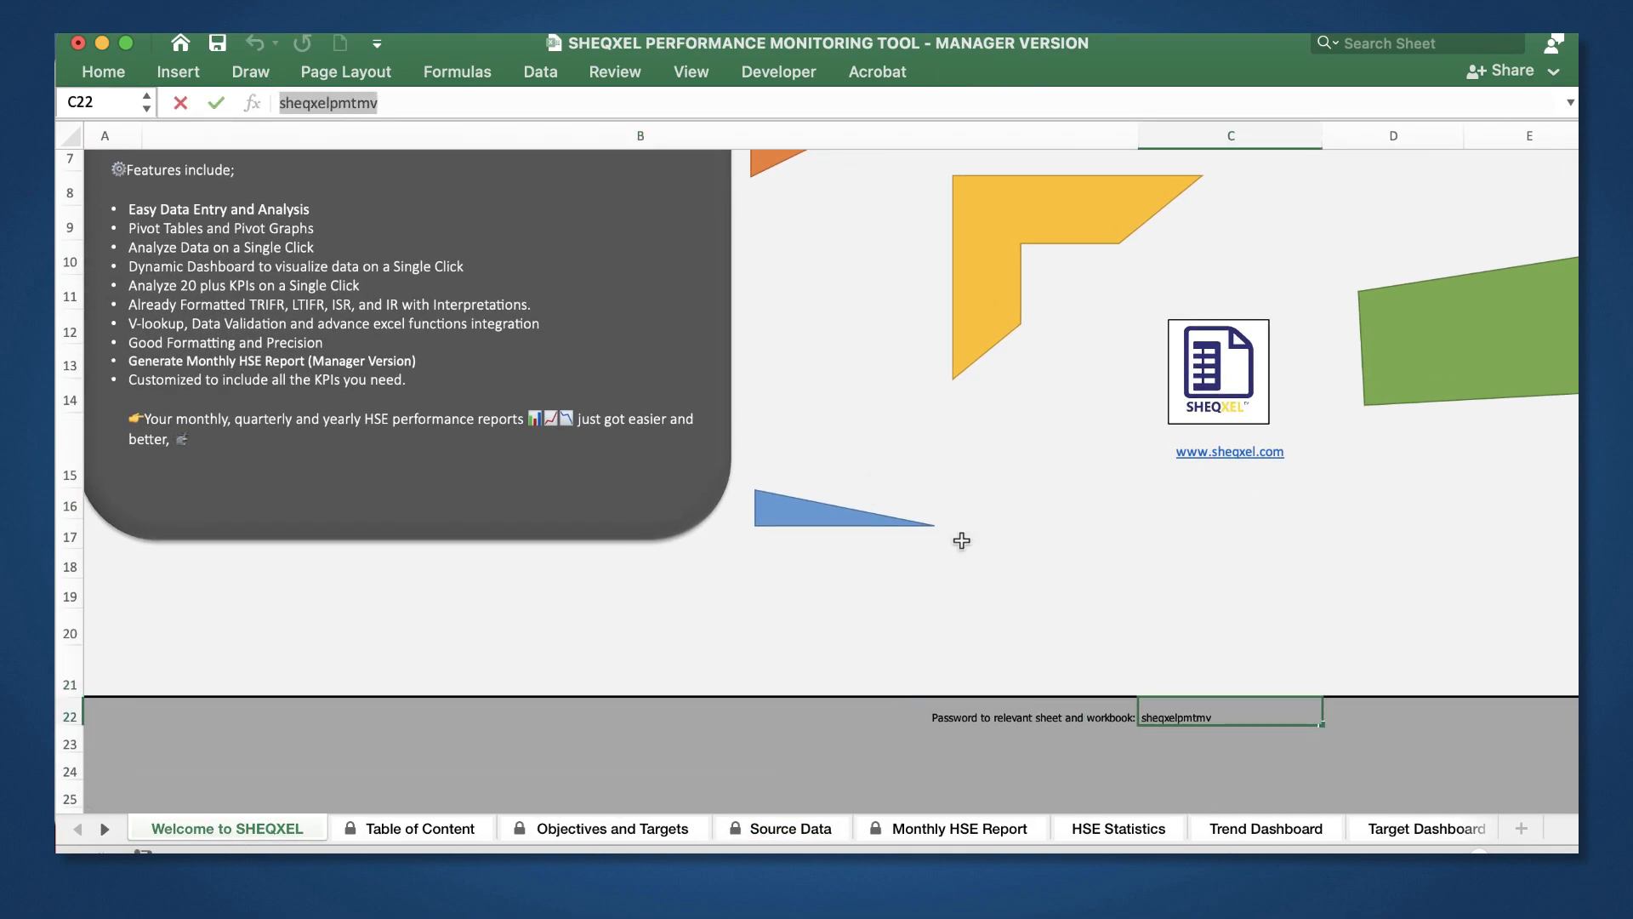
pyautogui.press('Return')
pyautogui.scroll(5, 816, 476)
# Step: Unprotect the Source Data sheet and the workbook by pasting the copied password for each
pyautogui.click(806, 826)
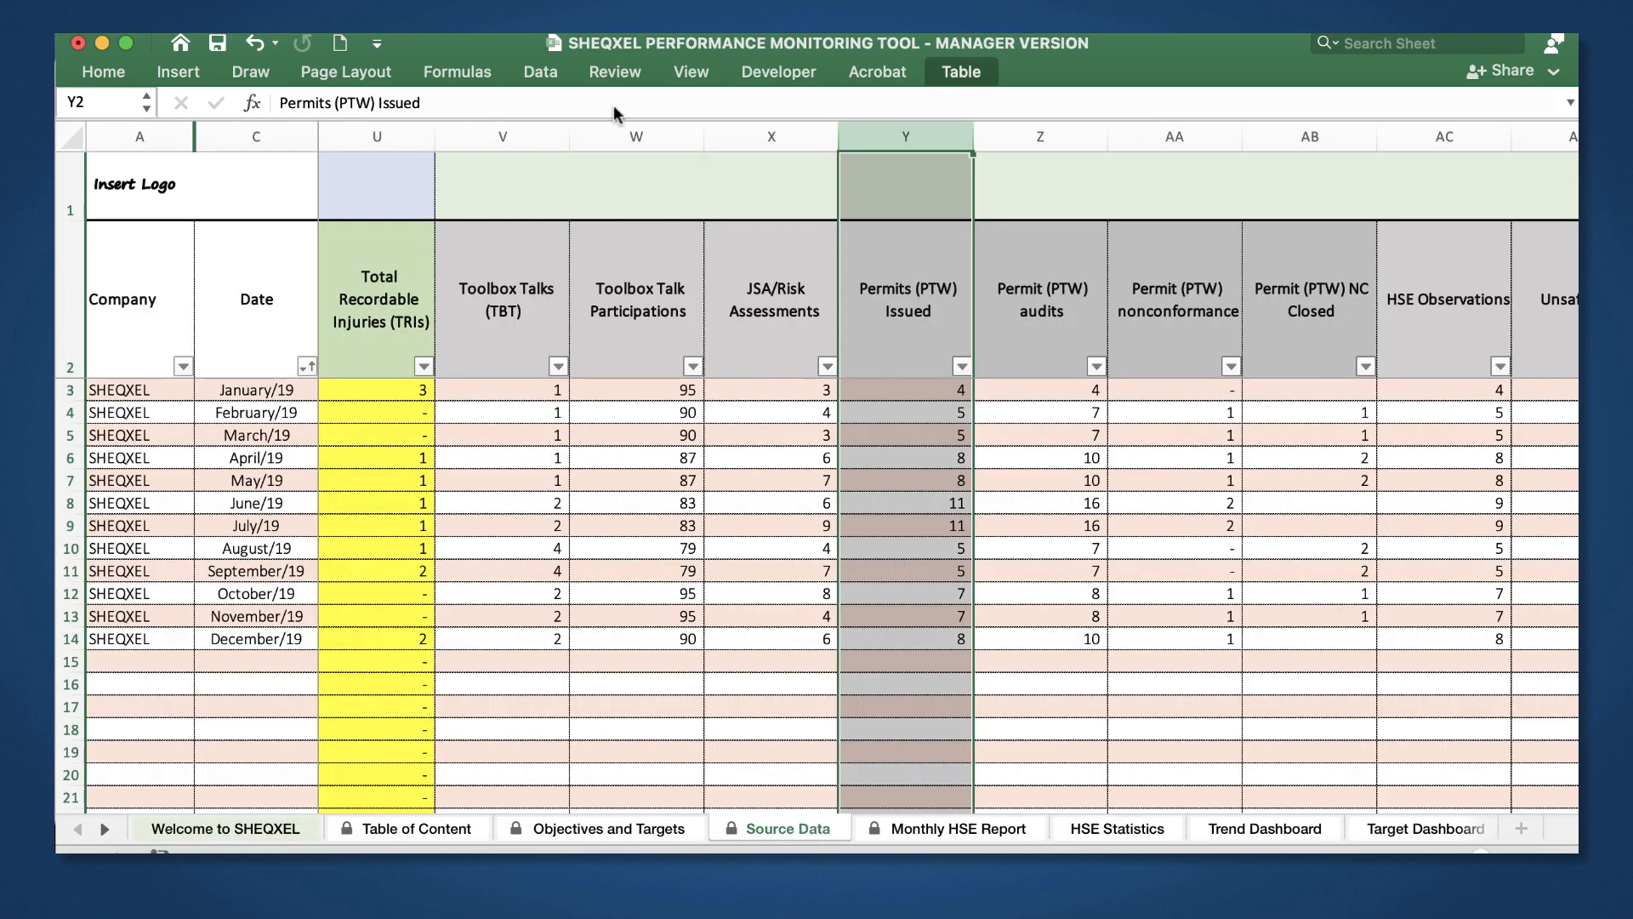
pyautogui.click(615, 71)
pyautogui.click(935, 117)
pyautogui.press('super+v')
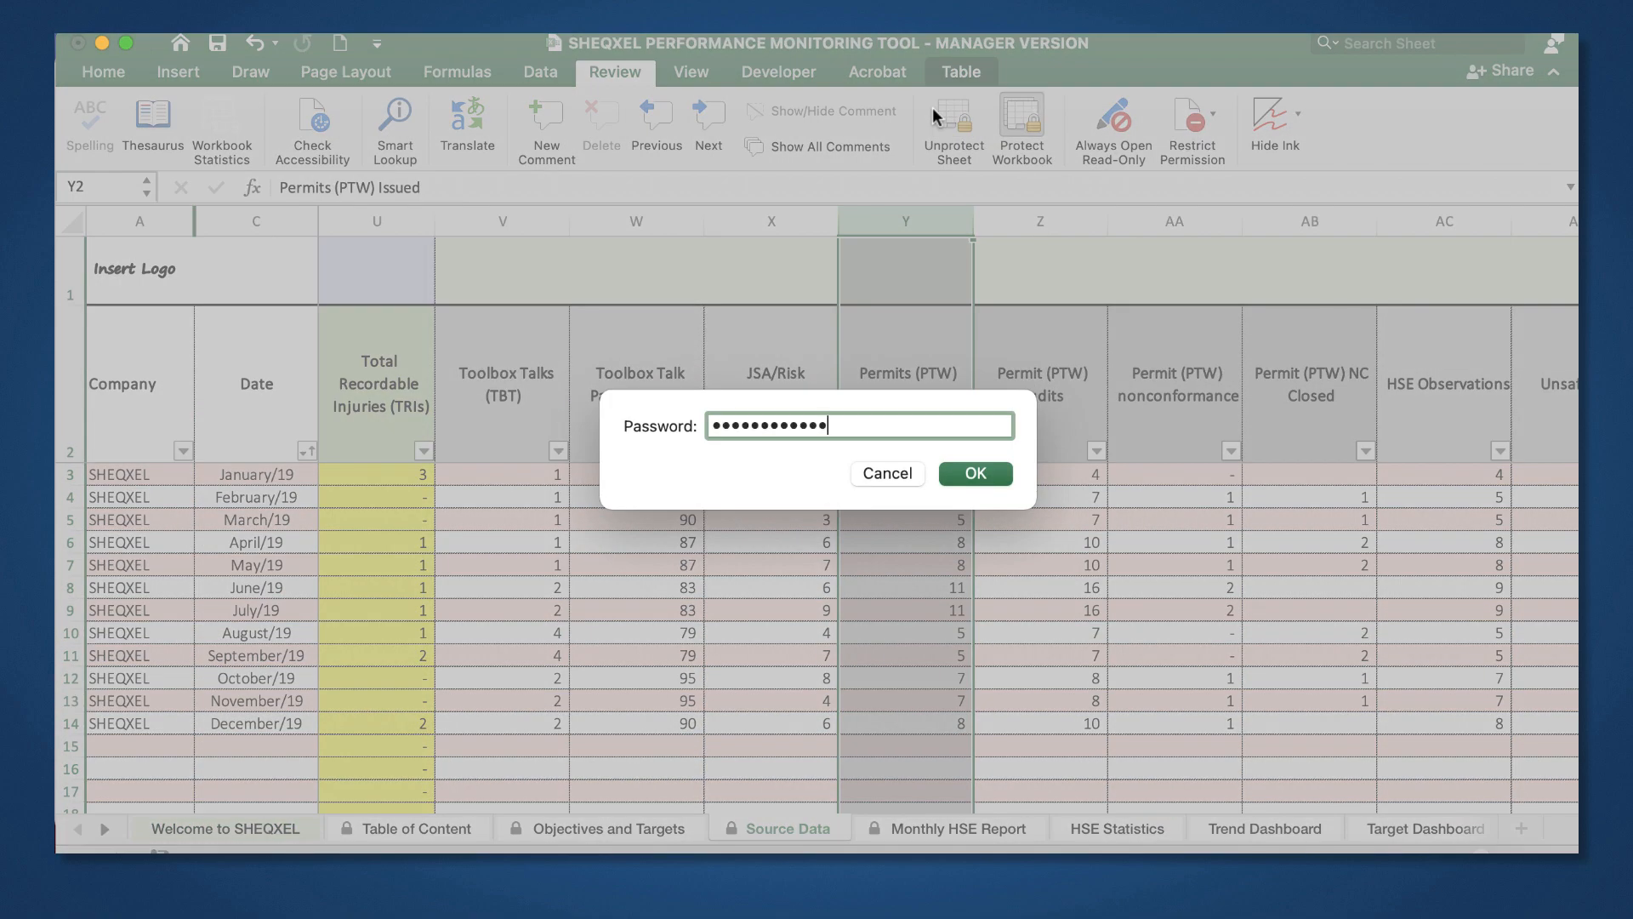
pyautogui.click(975, 473)
pyautogui.click(1010, 115)
pyautogui.press('super+v')
pyautogui.click(970, 473)
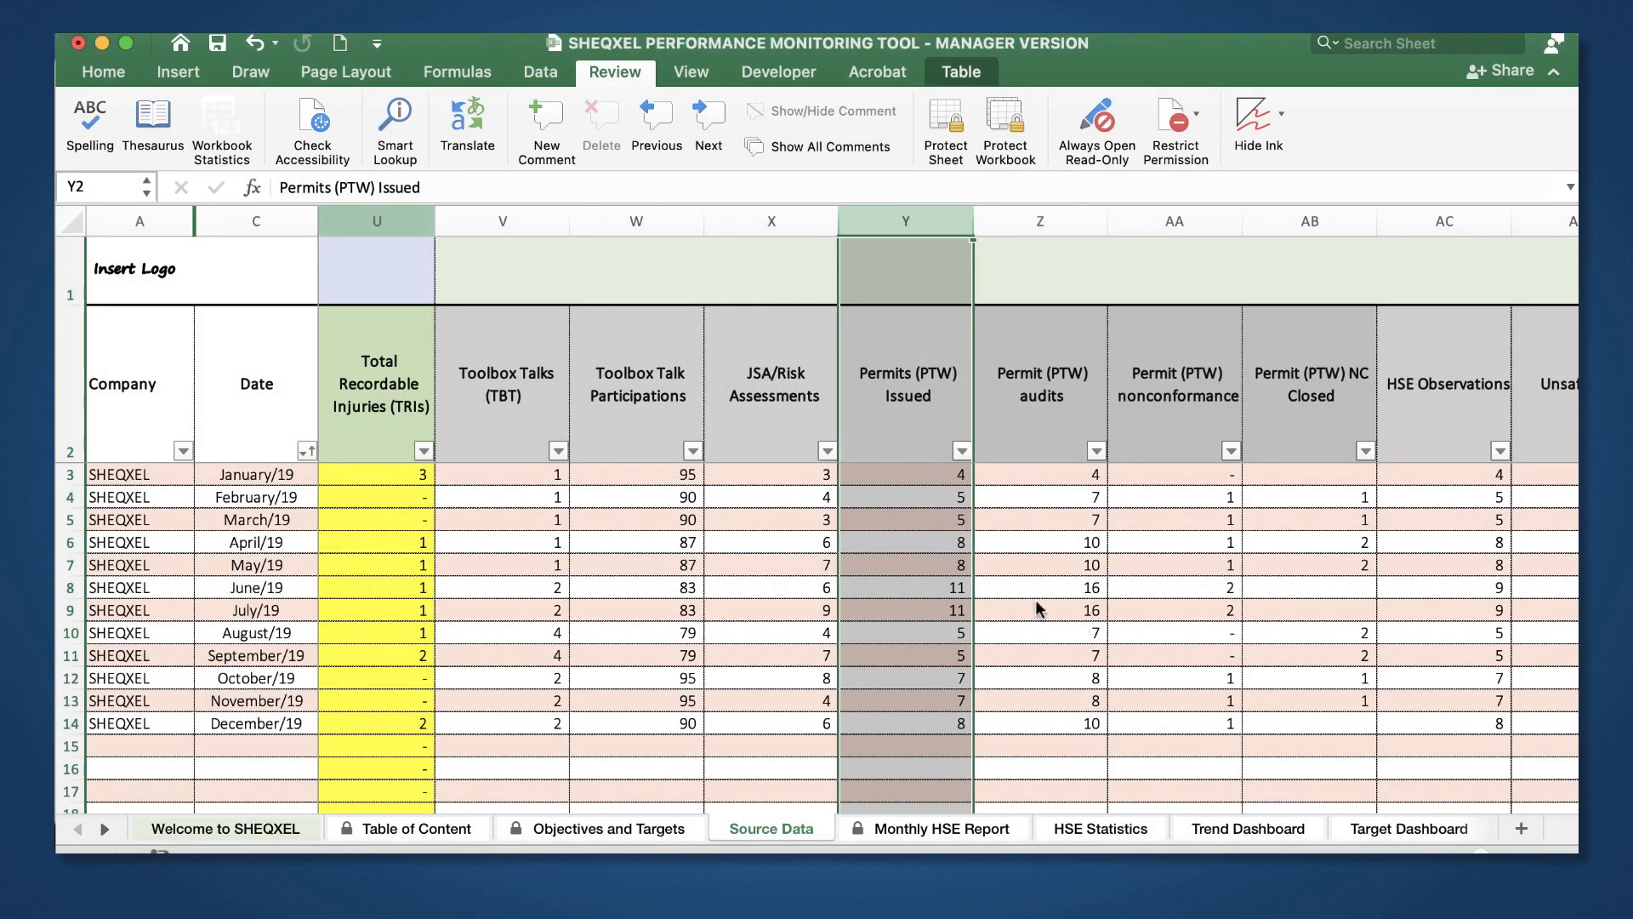
# Step: Insert four new columns before the Permits (PTW) Issued column in the Source Data table
pyautogui.click(103, 71)
pyautogui.click(1196, 102)
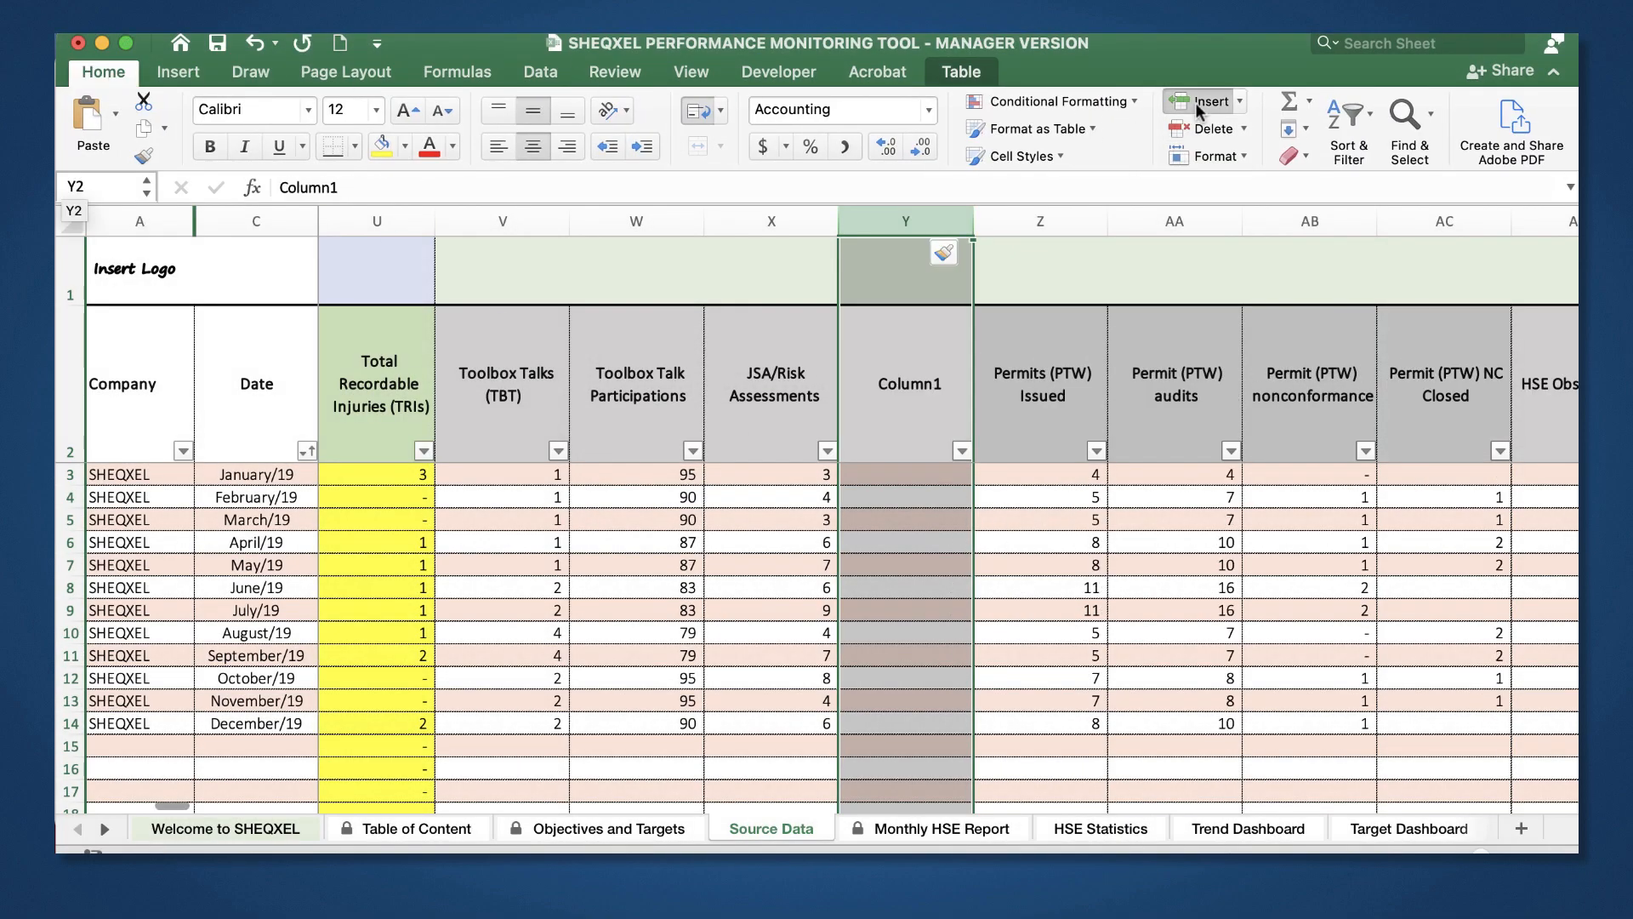
pyautogui.click(1196, 102)
pyautogui.click(1196, 102)
pyautogui.click(1196, 102)
pyautogui.hscroll(3, 950, 483)
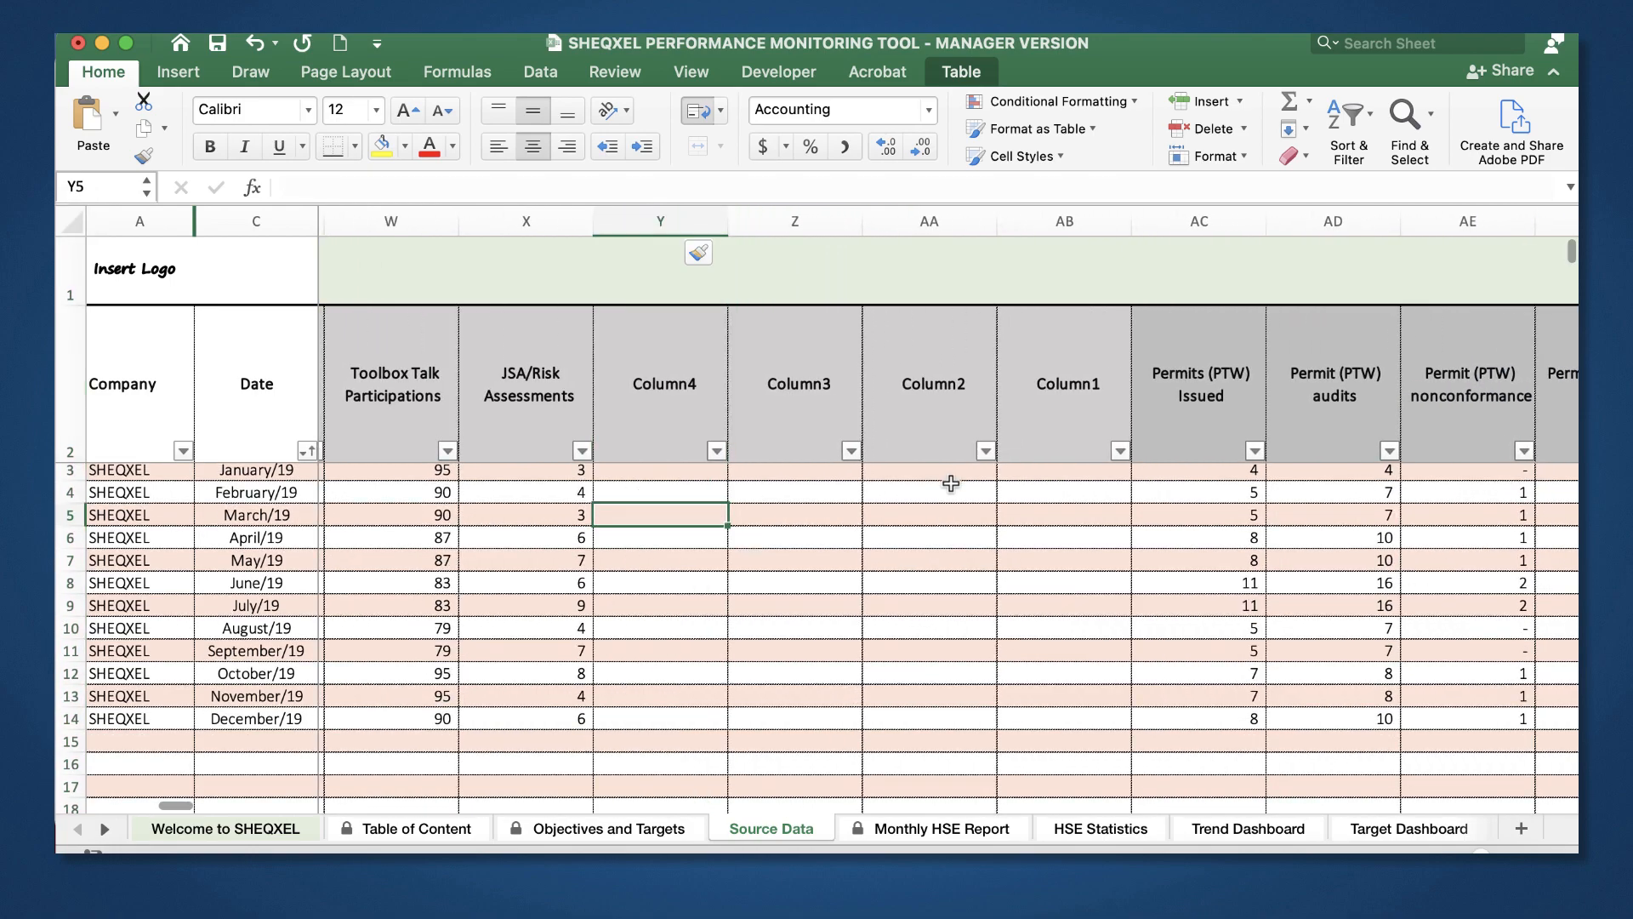
# Step: Name the first two new column headers Confined Space Entry Permit and Hot Work Permit
pyautogui.hscroll(-1, 951, 483)
pyautogui.click(762, 412)
pyautogui.hscroll(2, 762, 412)
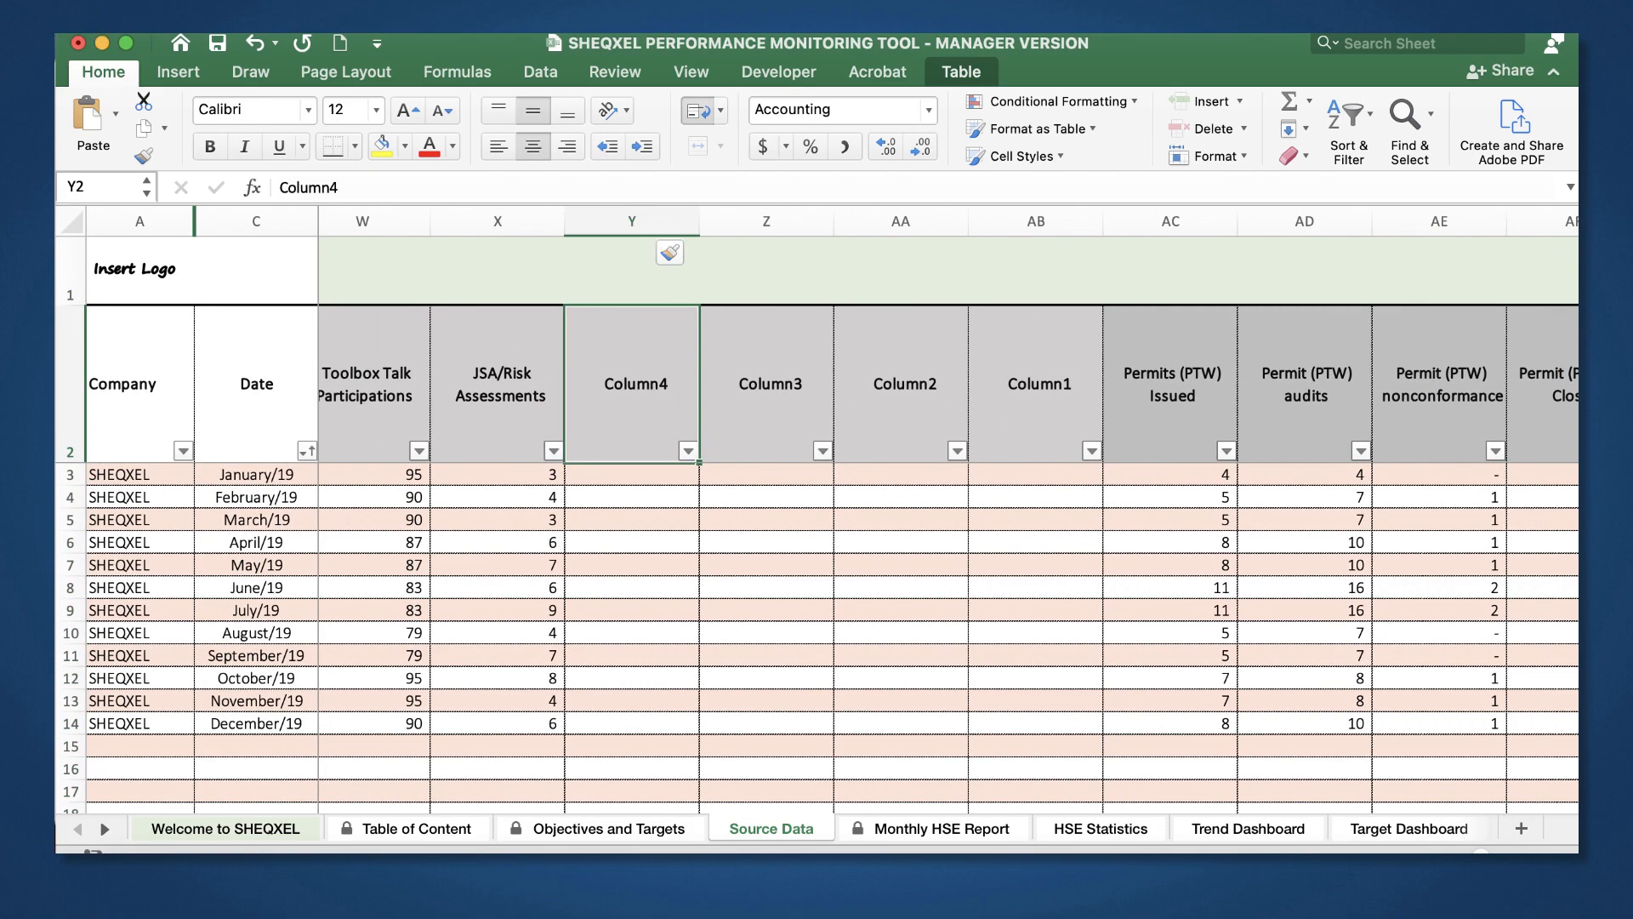
pyautogui.write('Confined Space Entry Permit')
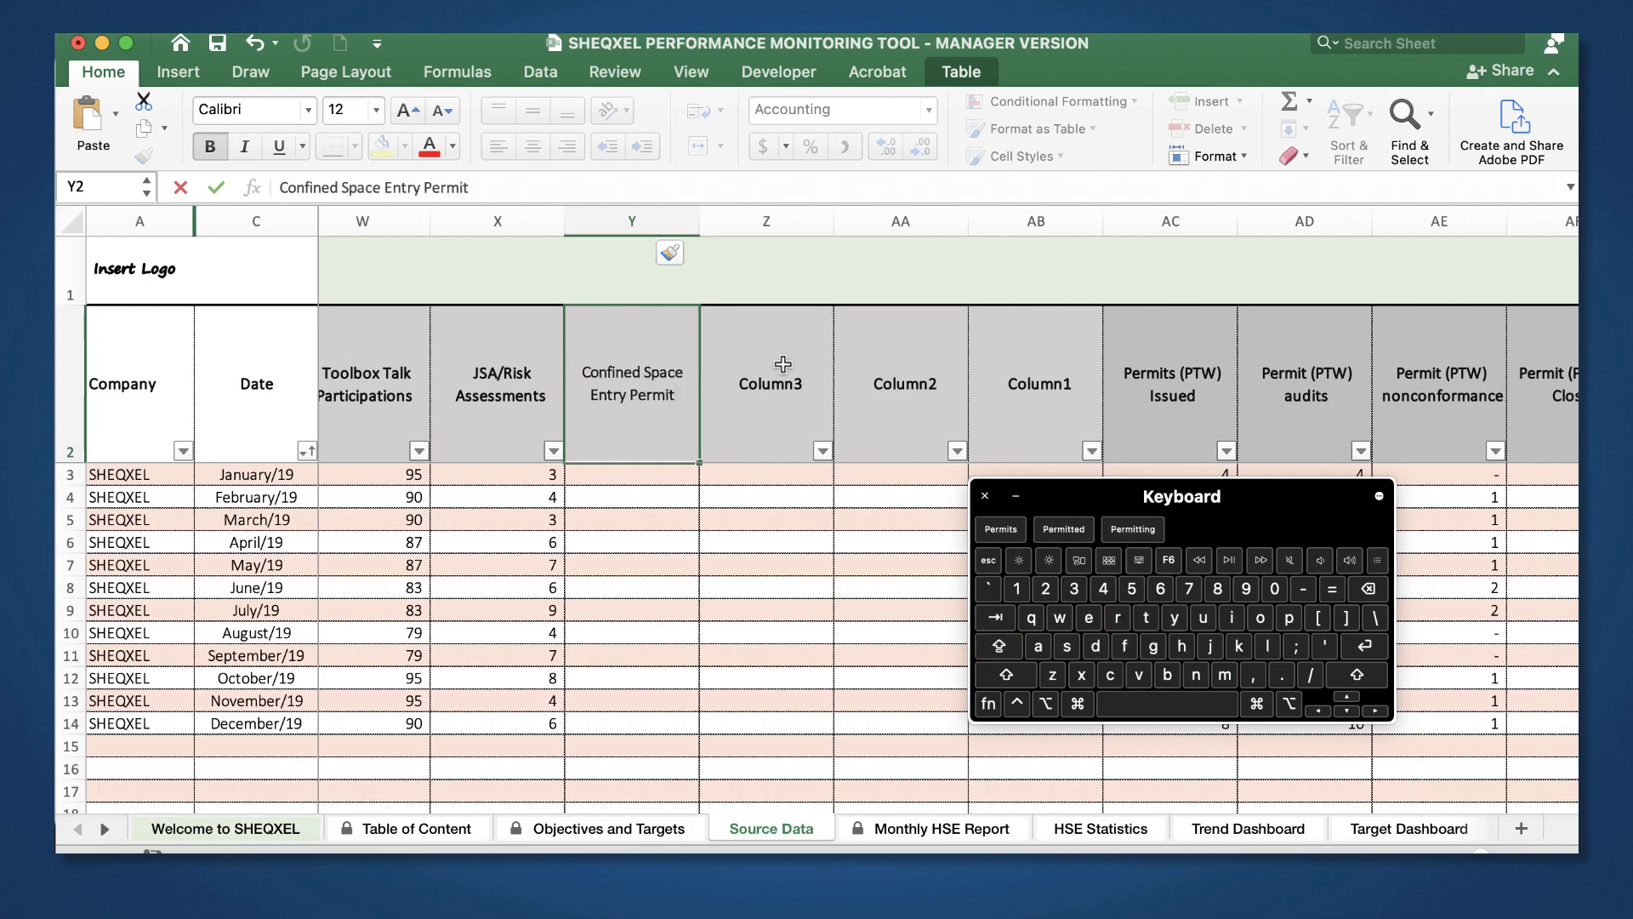
pyautogui.click(783, 364)
pyautogui.write('Hot Work')
pyautogui.write('it')
# Step: Name the remaining two new column headers Work at Height Permit and Ground Disturbance Permit
pyautogui.press('Tab')
pyautogui.write('Work a')
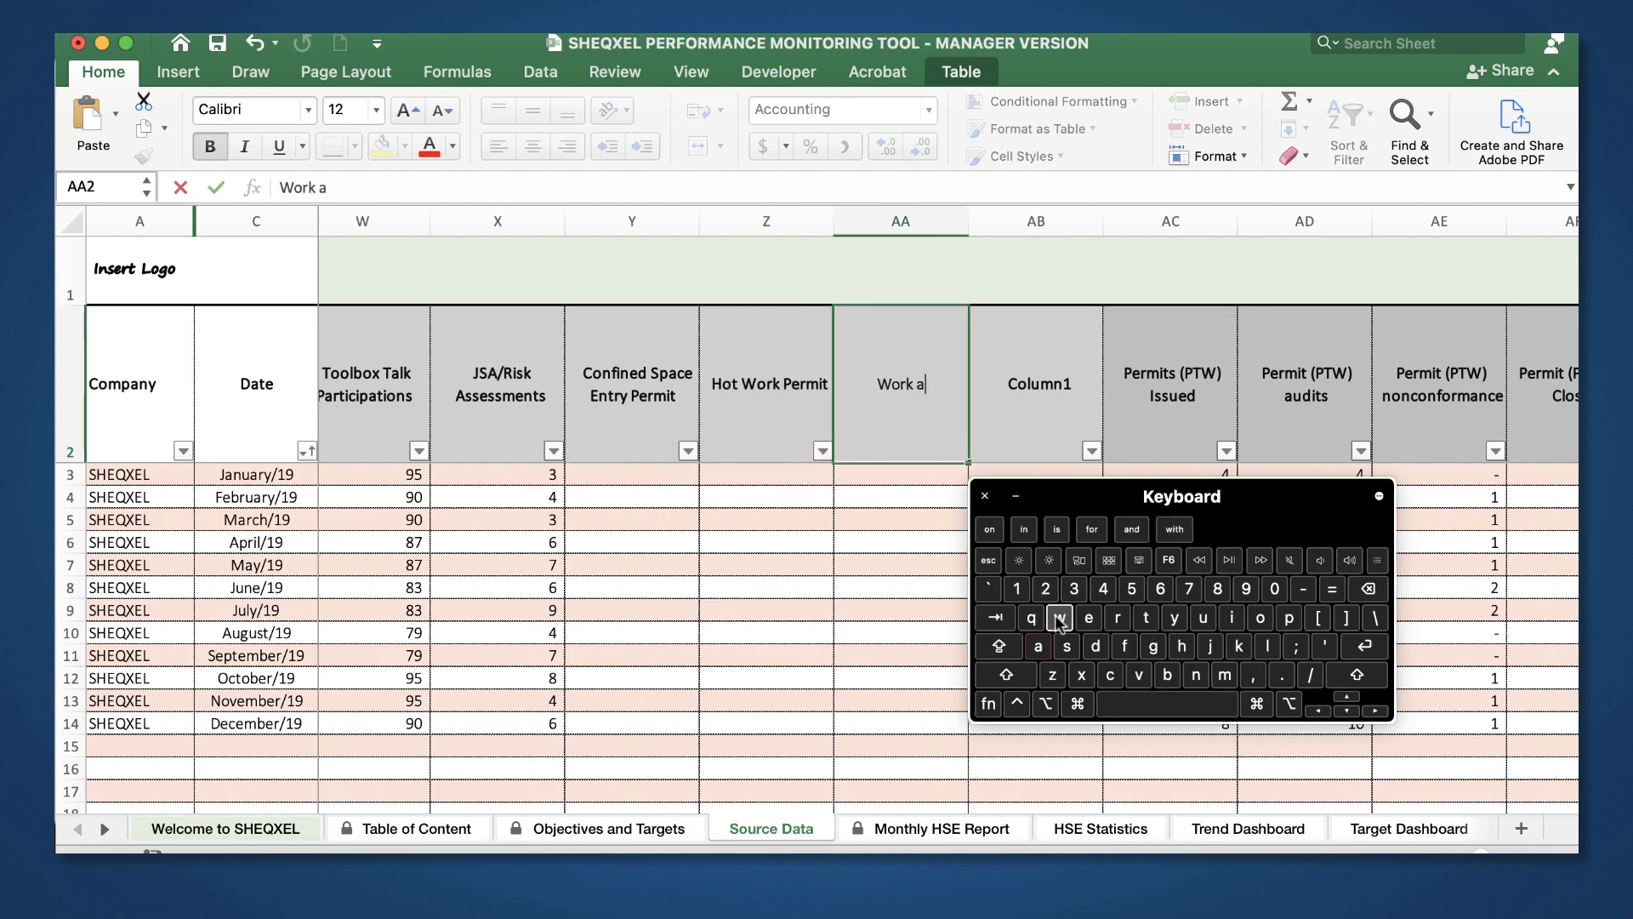
pyautogui.write('t Height Permit')
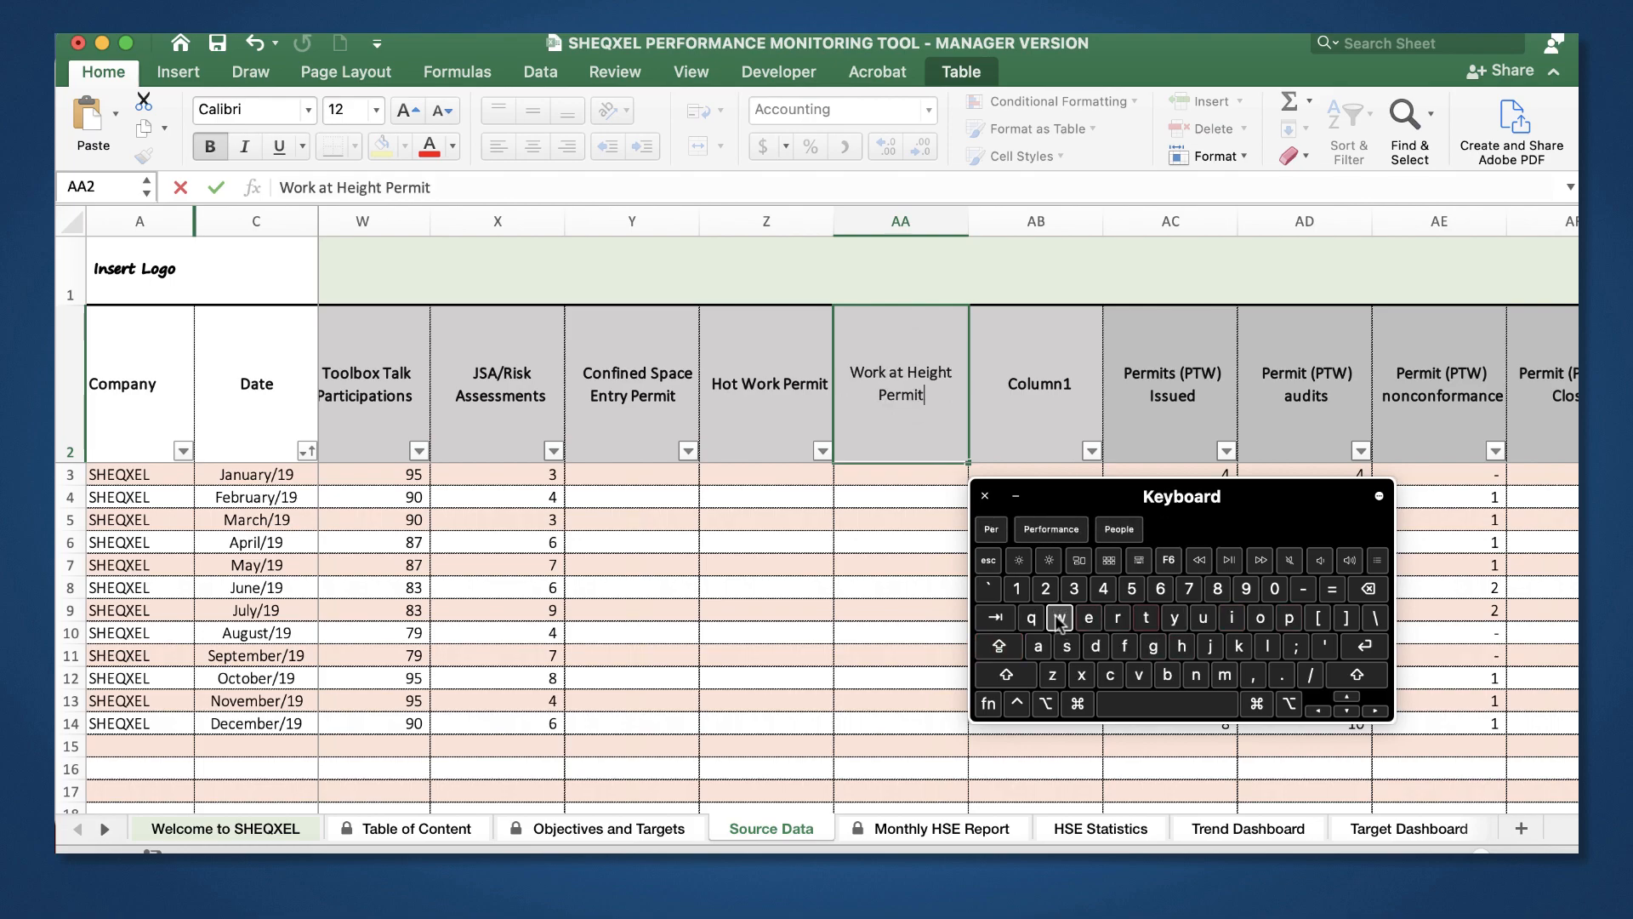
pyautogui.click(888, 572)
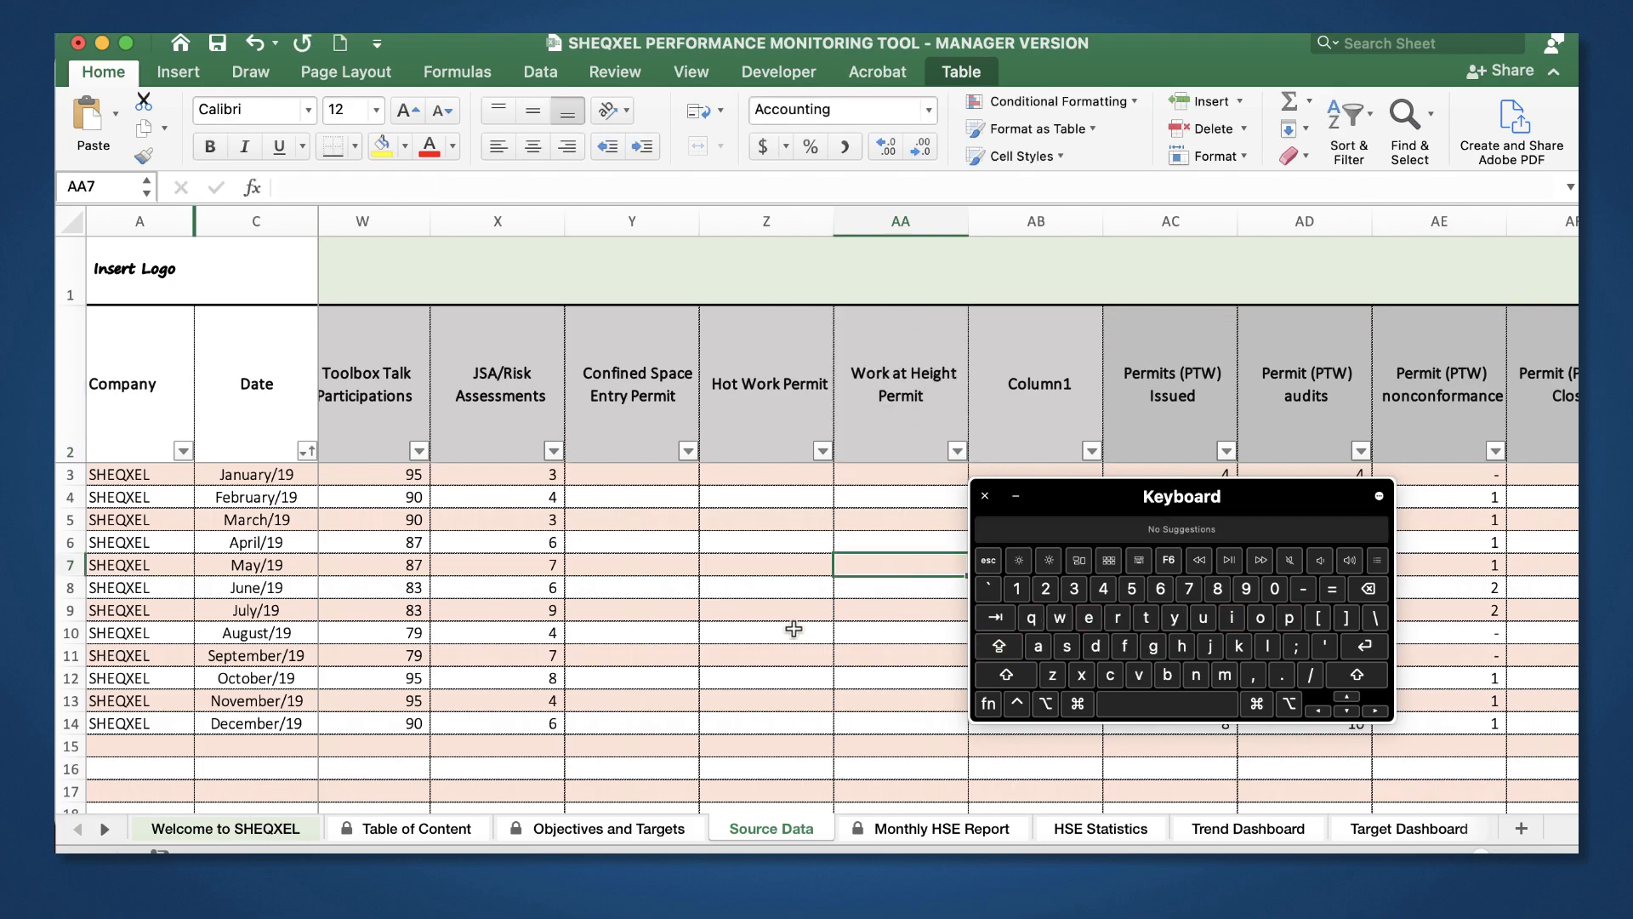
pyautogui.hscroll(5, 793, 628)
pyautogui.hscroll(-3, 808, 596)
pyautogui.click(855, 401)
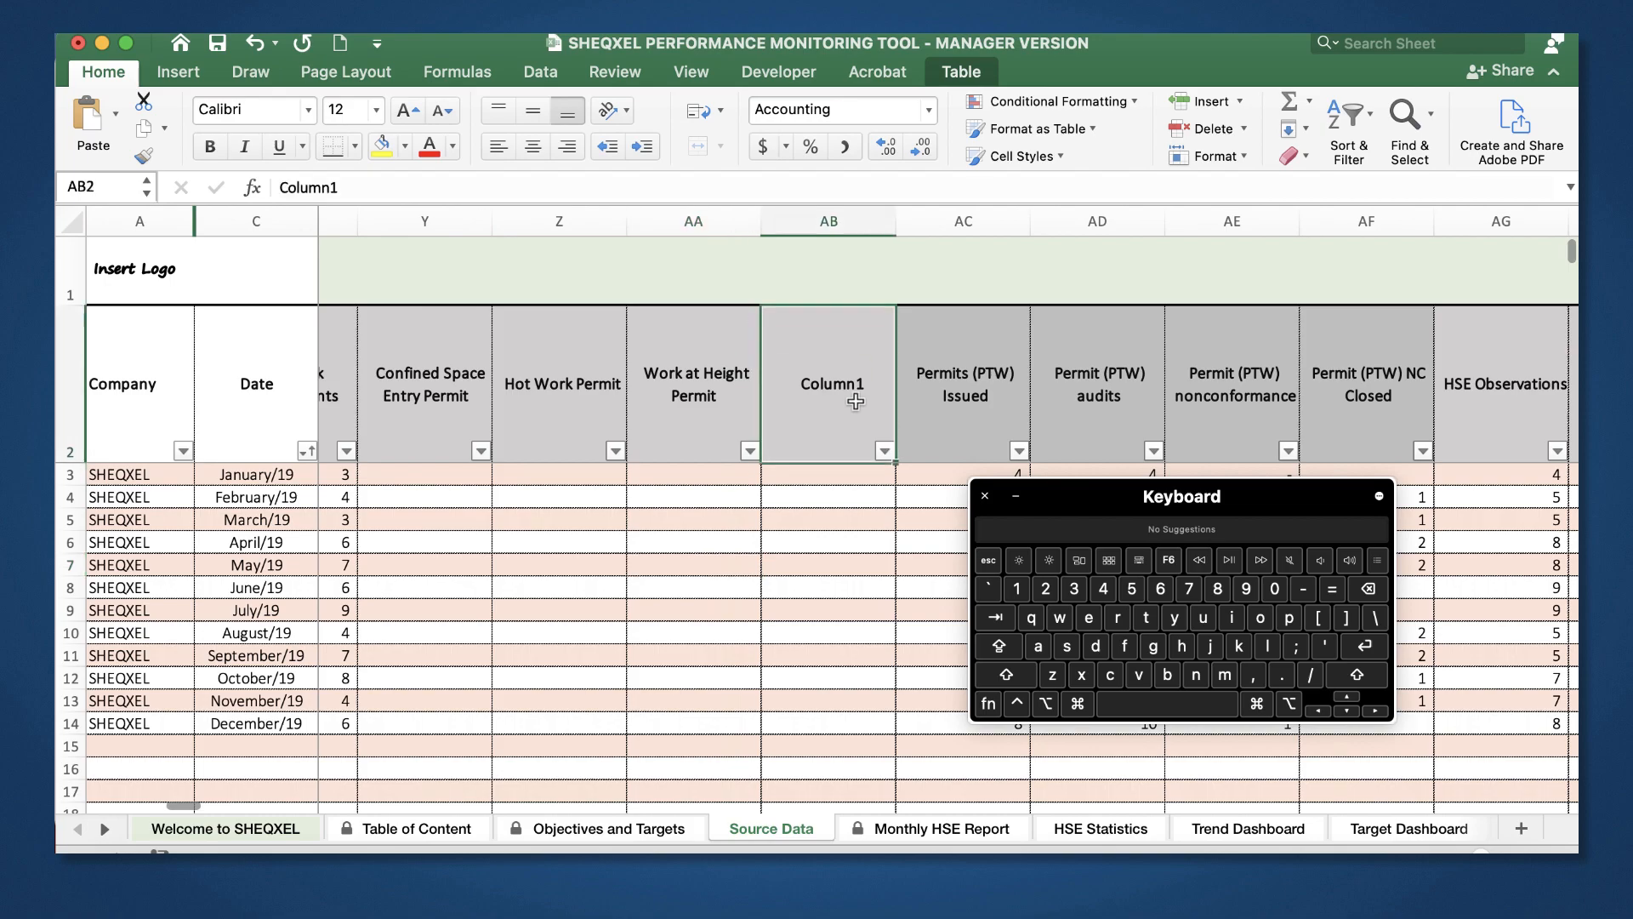
pyautogui.write('Ground Disturbance')
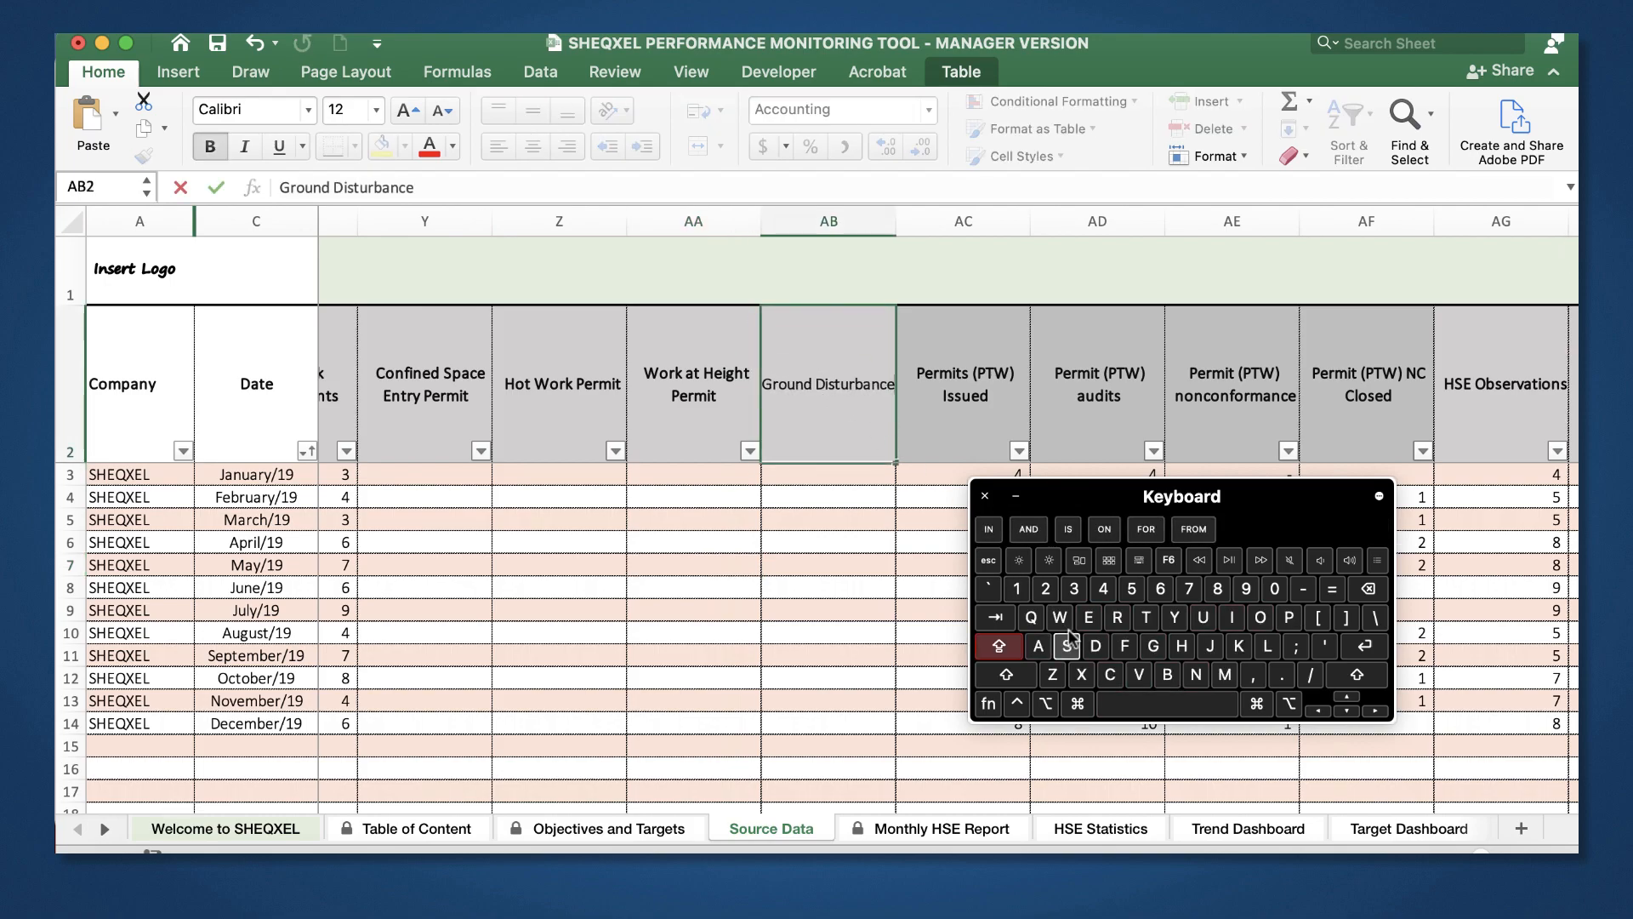
pyautogui.write(' Permit')
pyautogui.click(740, 650)
pyautogui.click(985, 496)
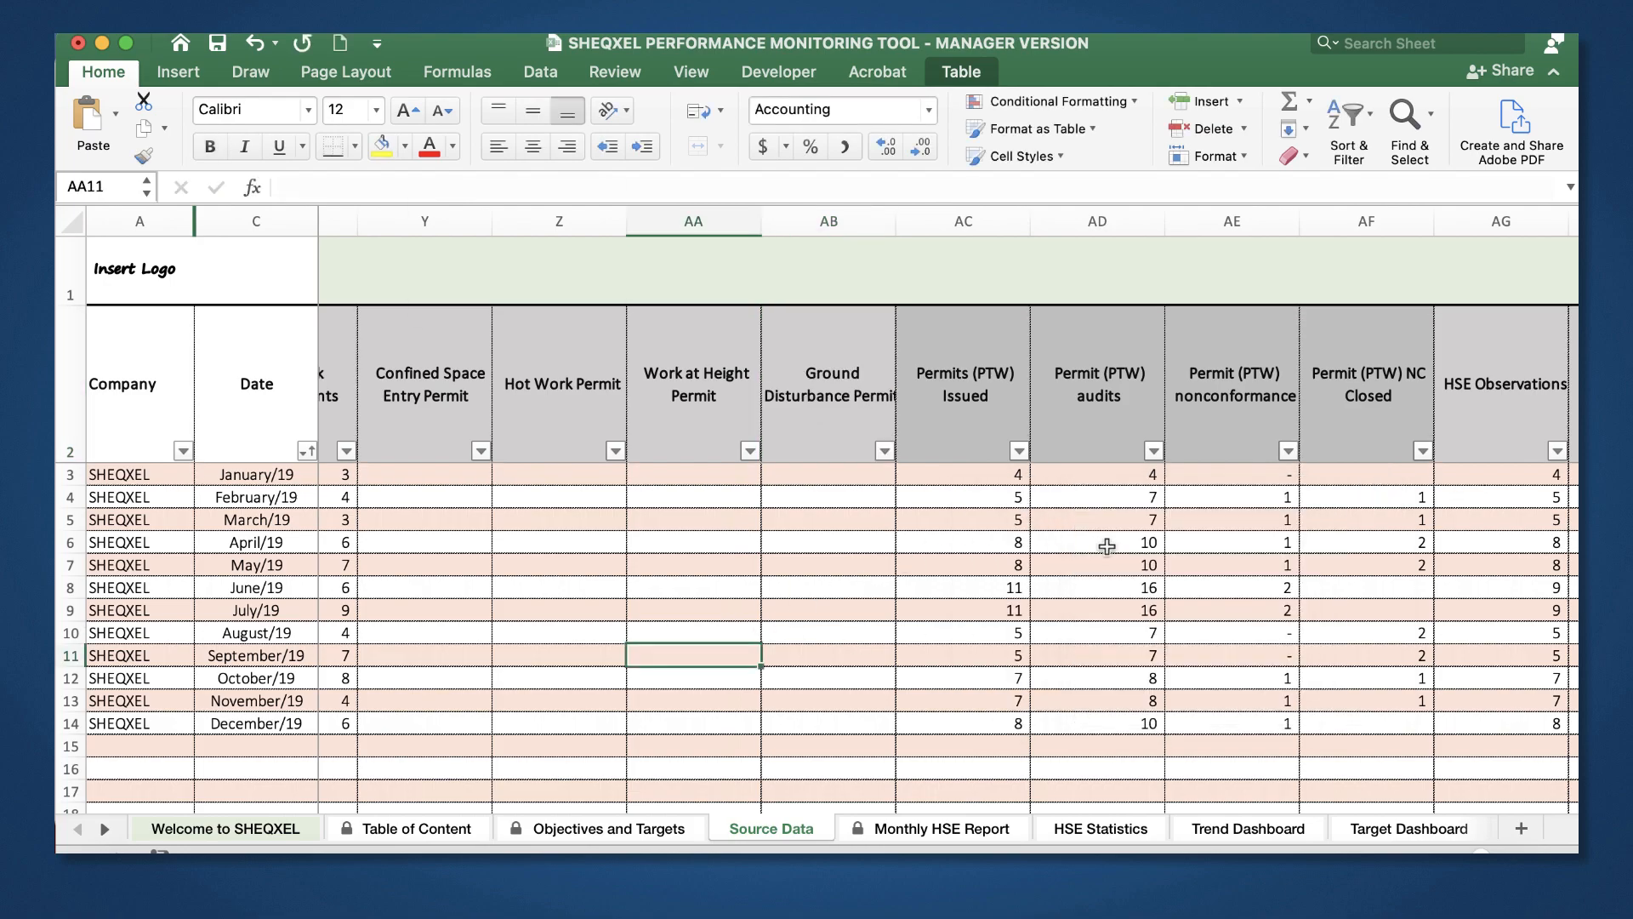
# Step: Enter the formula =SUM(Y3:AB3) in the January row of the Permits (PTW) Issued column to total the four permit types
pyautogui.hscroll(-3, 1106, 545)
pyautogui.moveTo(596, 401); pyautogui.dragTo(986, 413)
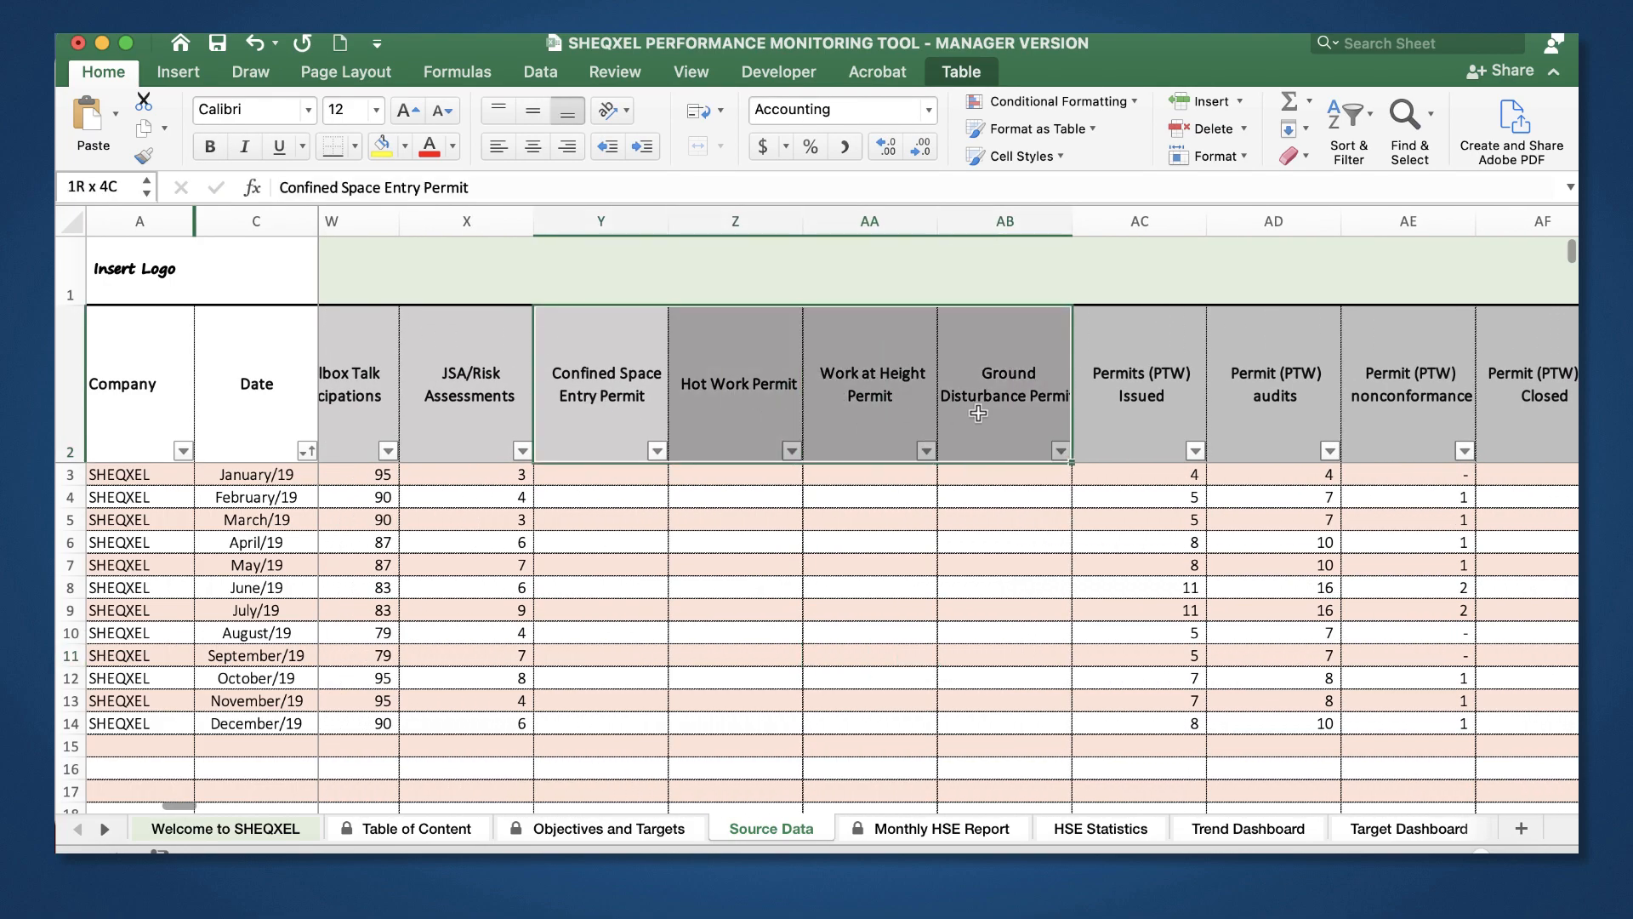
pyautogui.click(1148, 409)
pyautogui.click(1172, 475)
pyautogui.write('=')
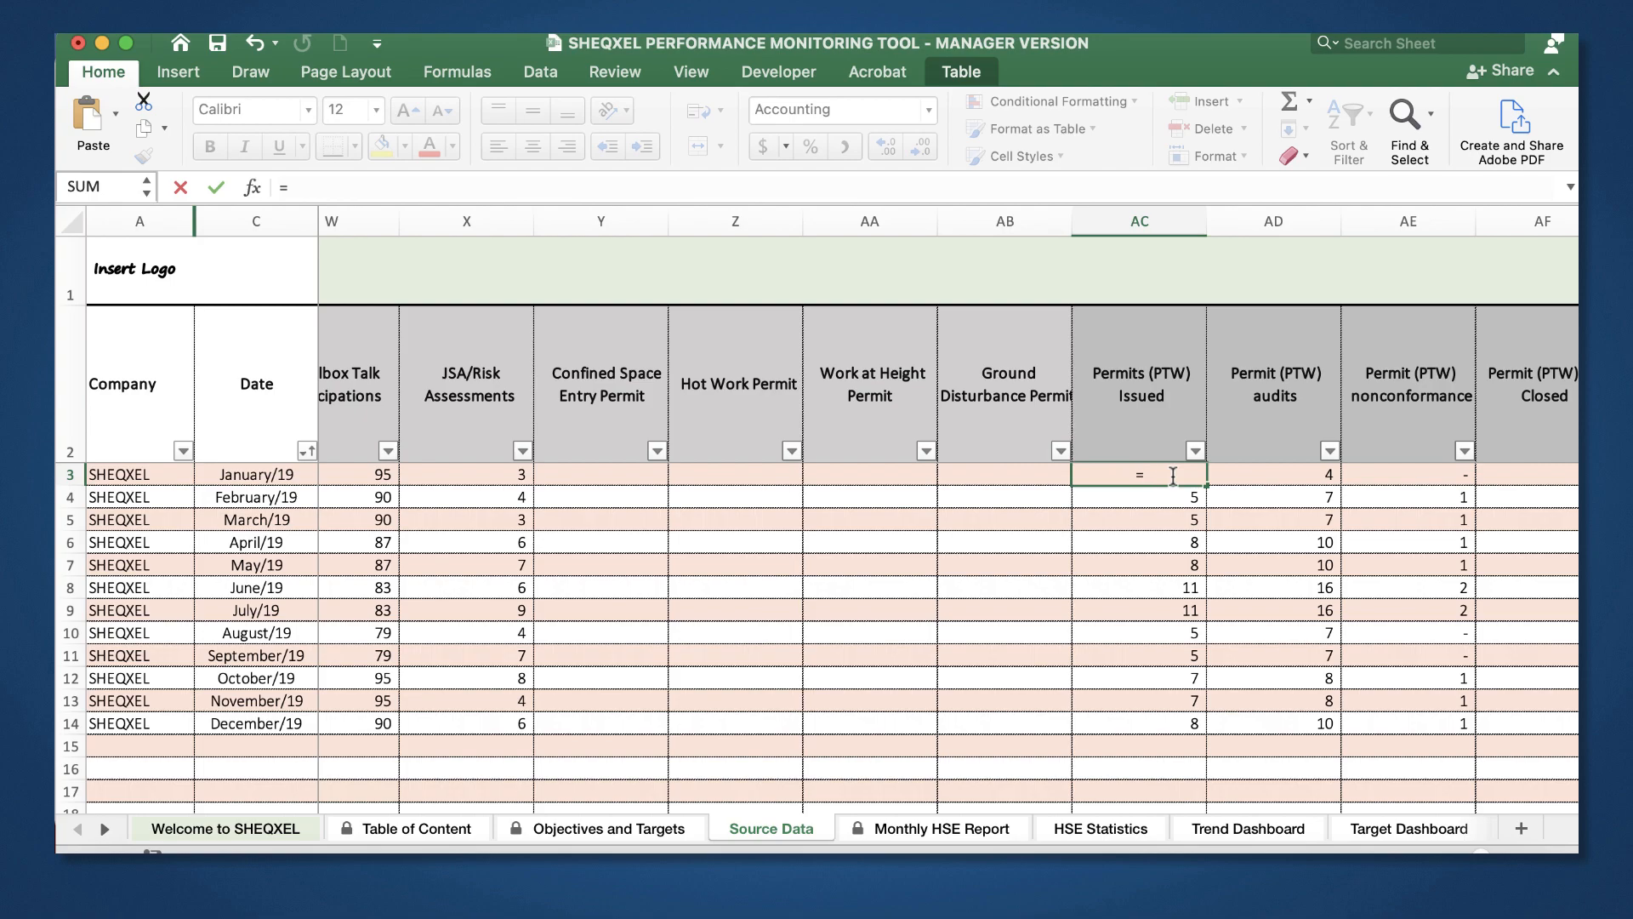
pyautogui.click(1066, 645)
pyautogui.moveTo(1161, 496); pyautogui.dragTo(1161, 648)
pyautogui.write('UM')
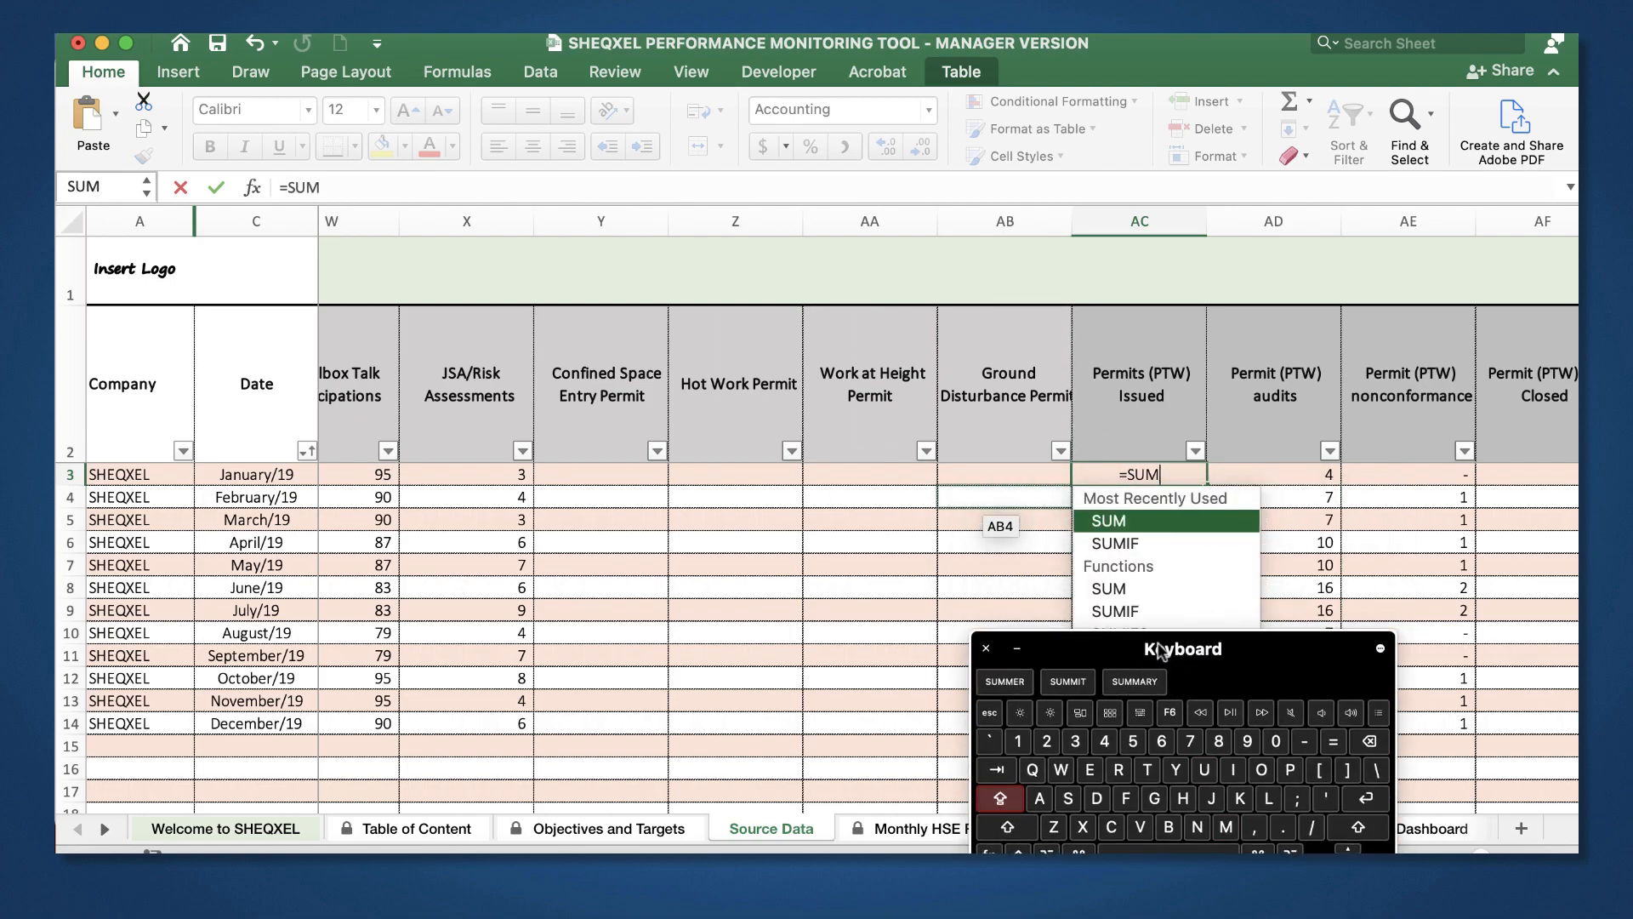
pyautogui.write('(Y')
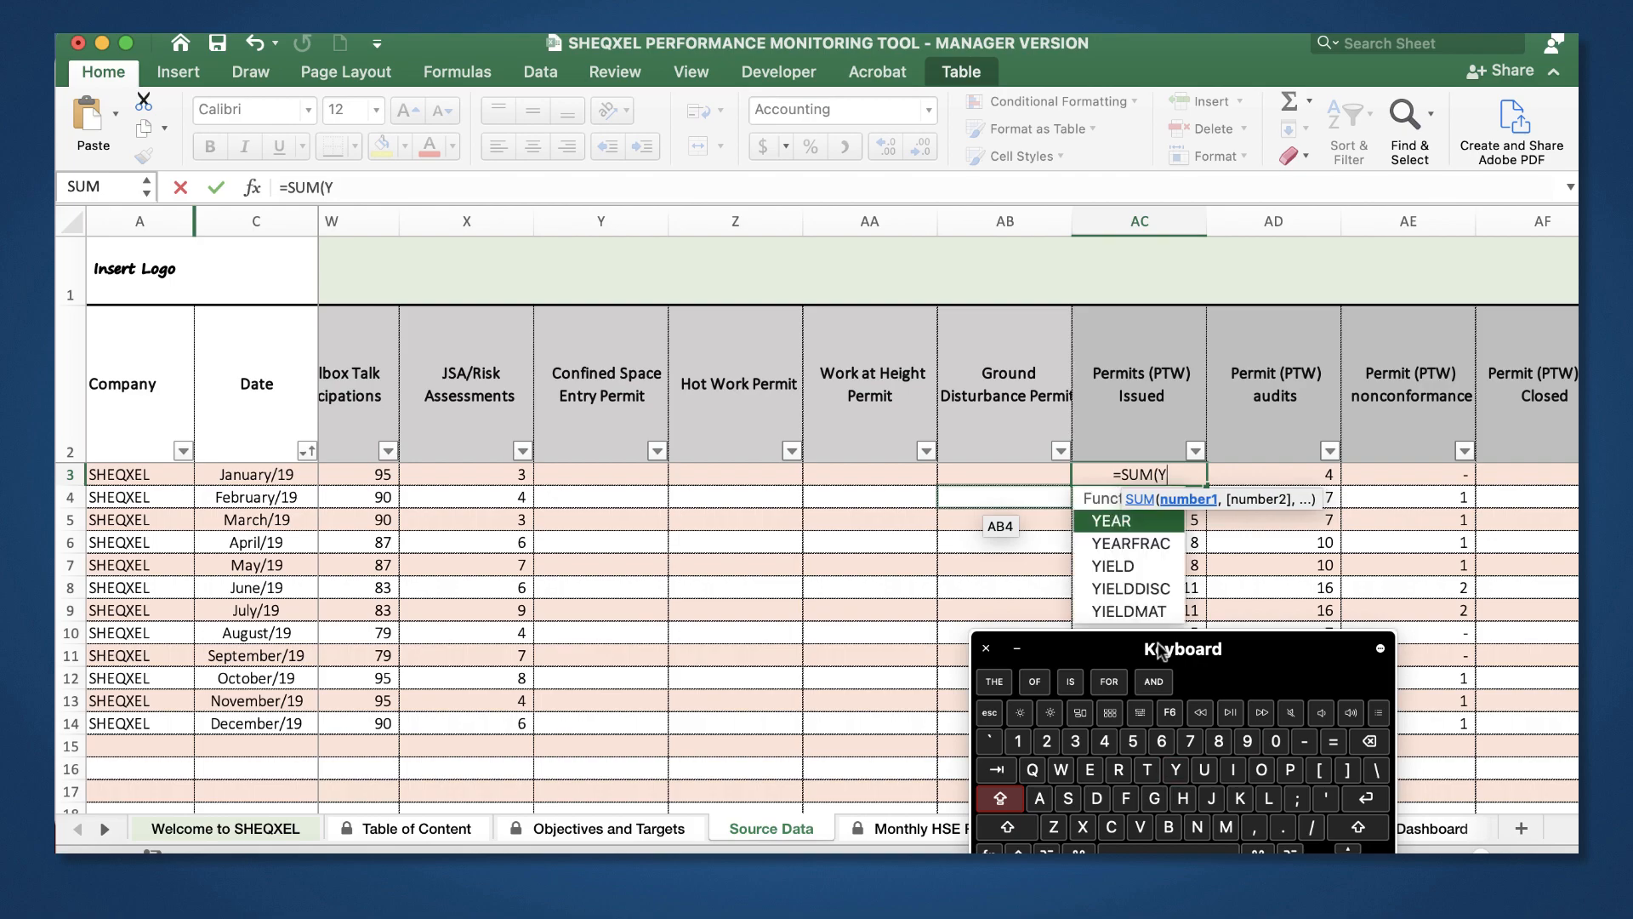
pyautogui.write('3:')
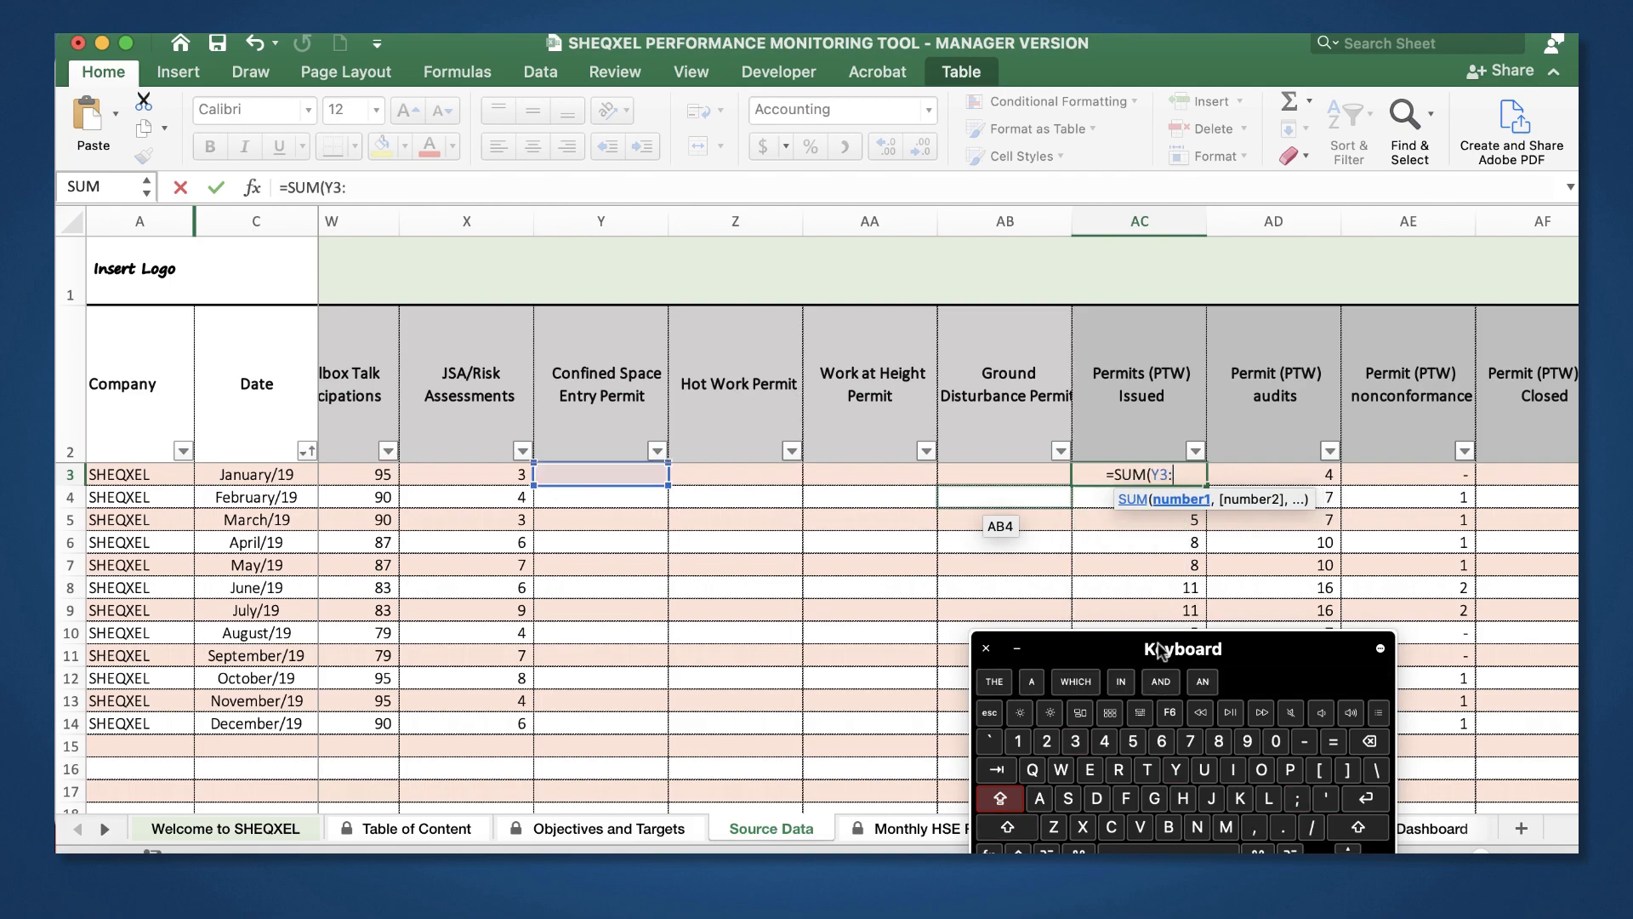
pyautogui.write('AB3)')
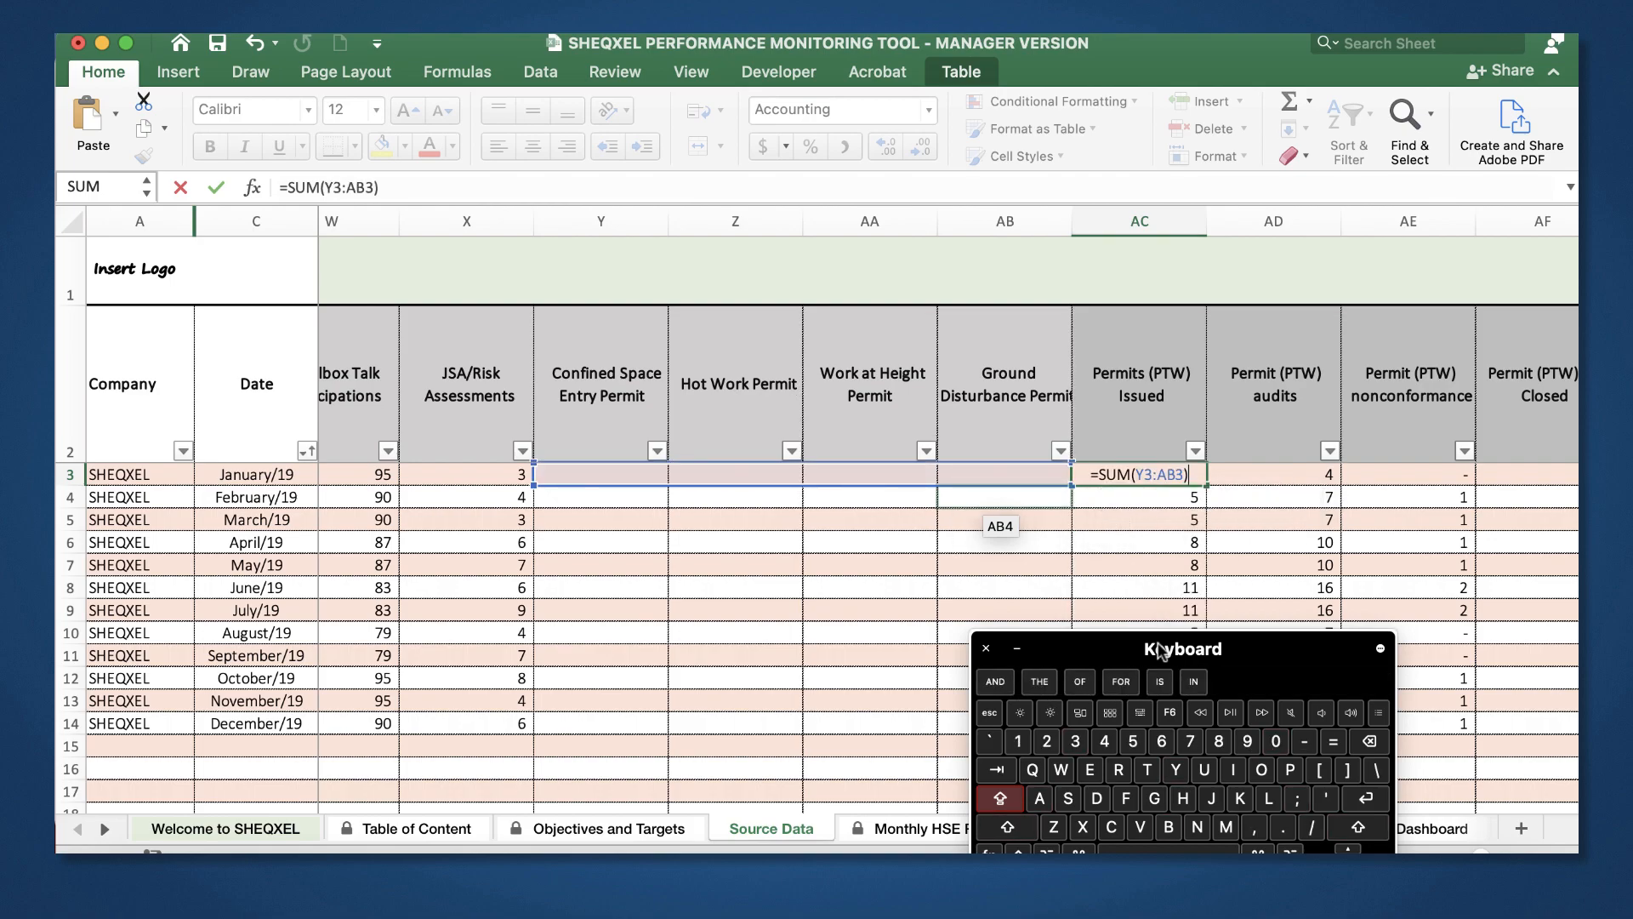
pyautogui.press('Return')
pyautogui.click(1018, 649)
# Step: Fill the permit sum formula down the Permits (PTW) Issued column from row 3 through row 2000
pyautogui.click(1157, 479)
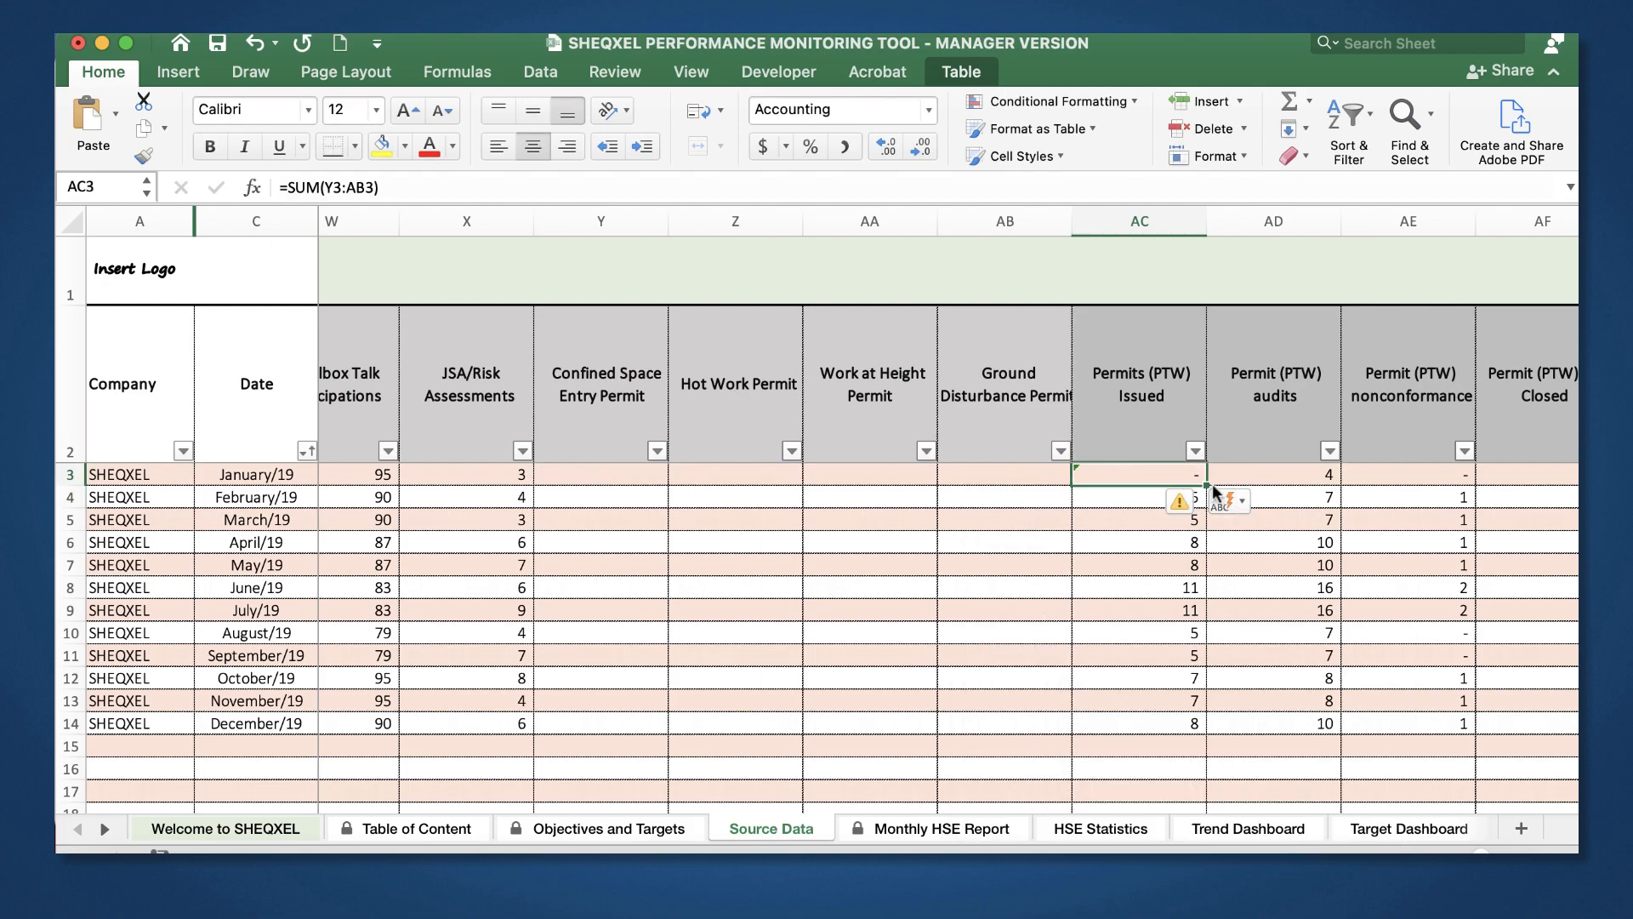
pyautogui.doubleClick(1211, 485)
pyautogui.click(1171, 521)
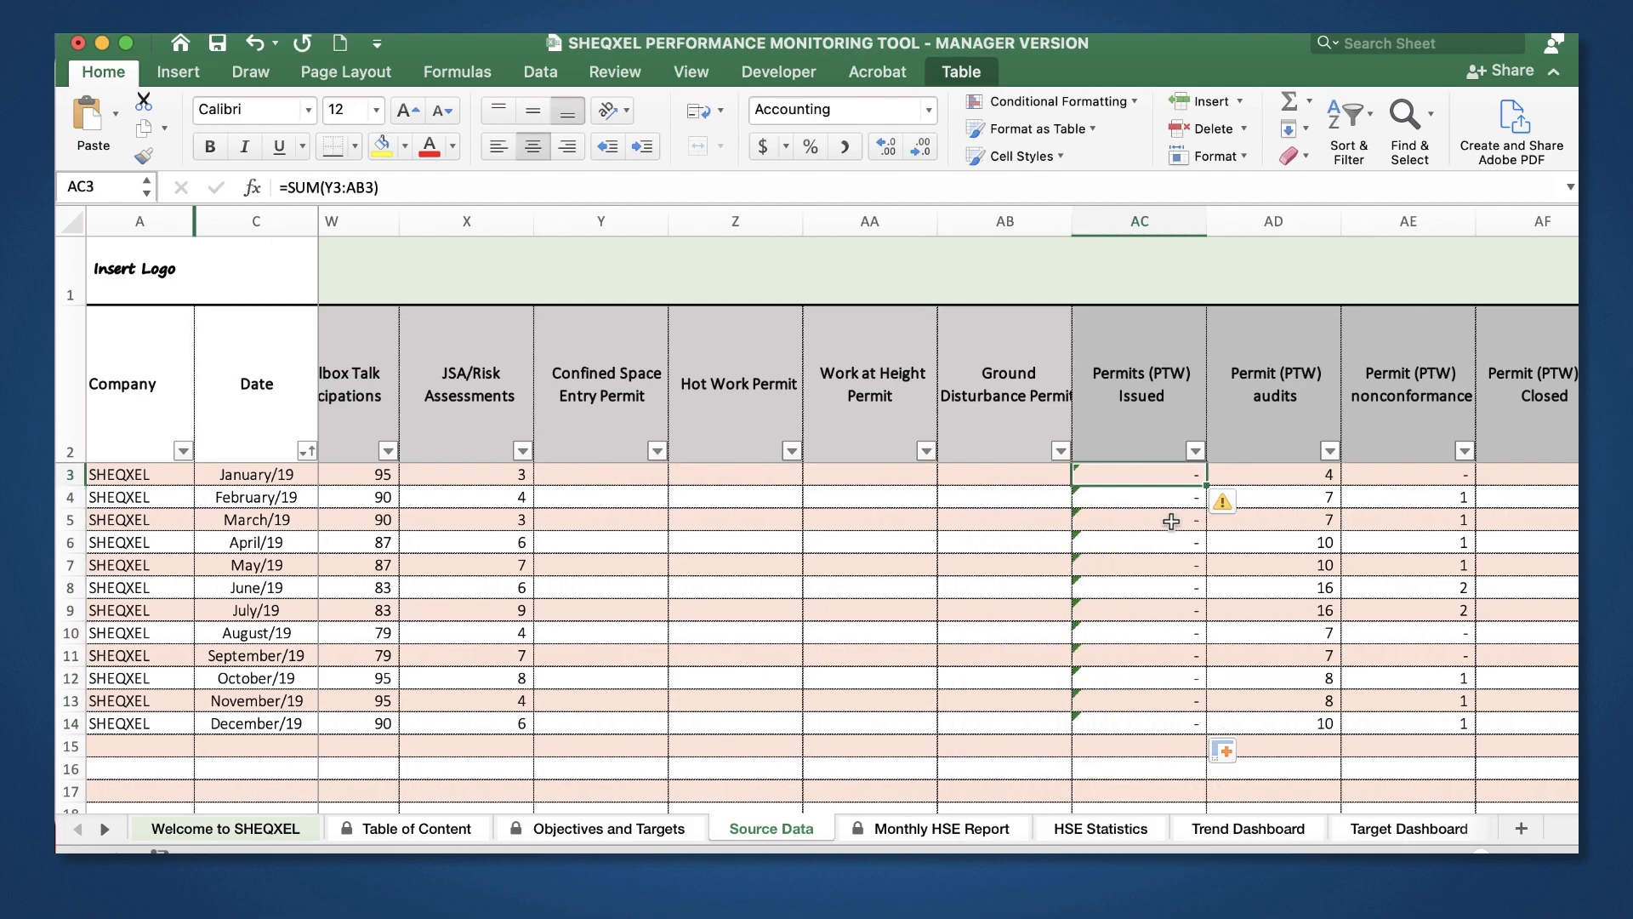
pyautogui.press('super+shift+Down')
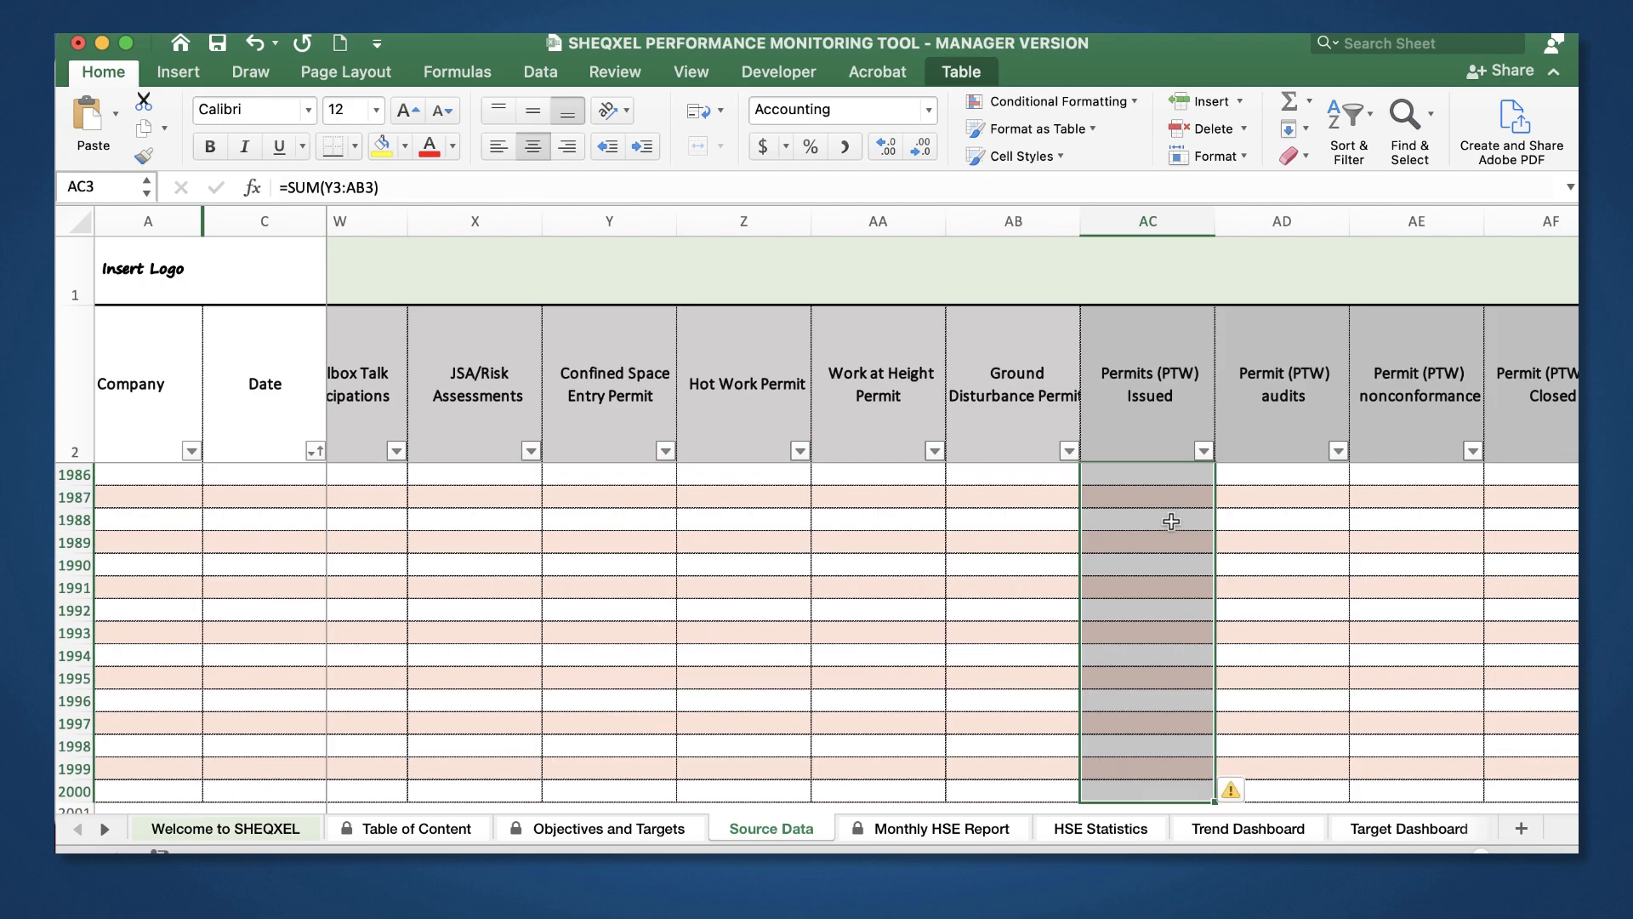
pyautogui.scroll(4, 1171, 528)
pyautogui.hscroll(-1, 1171, 528)
# Step: Give the filled Permits (PTW) Issued formula cells a yellow background
pyautogui.click(406, 146)
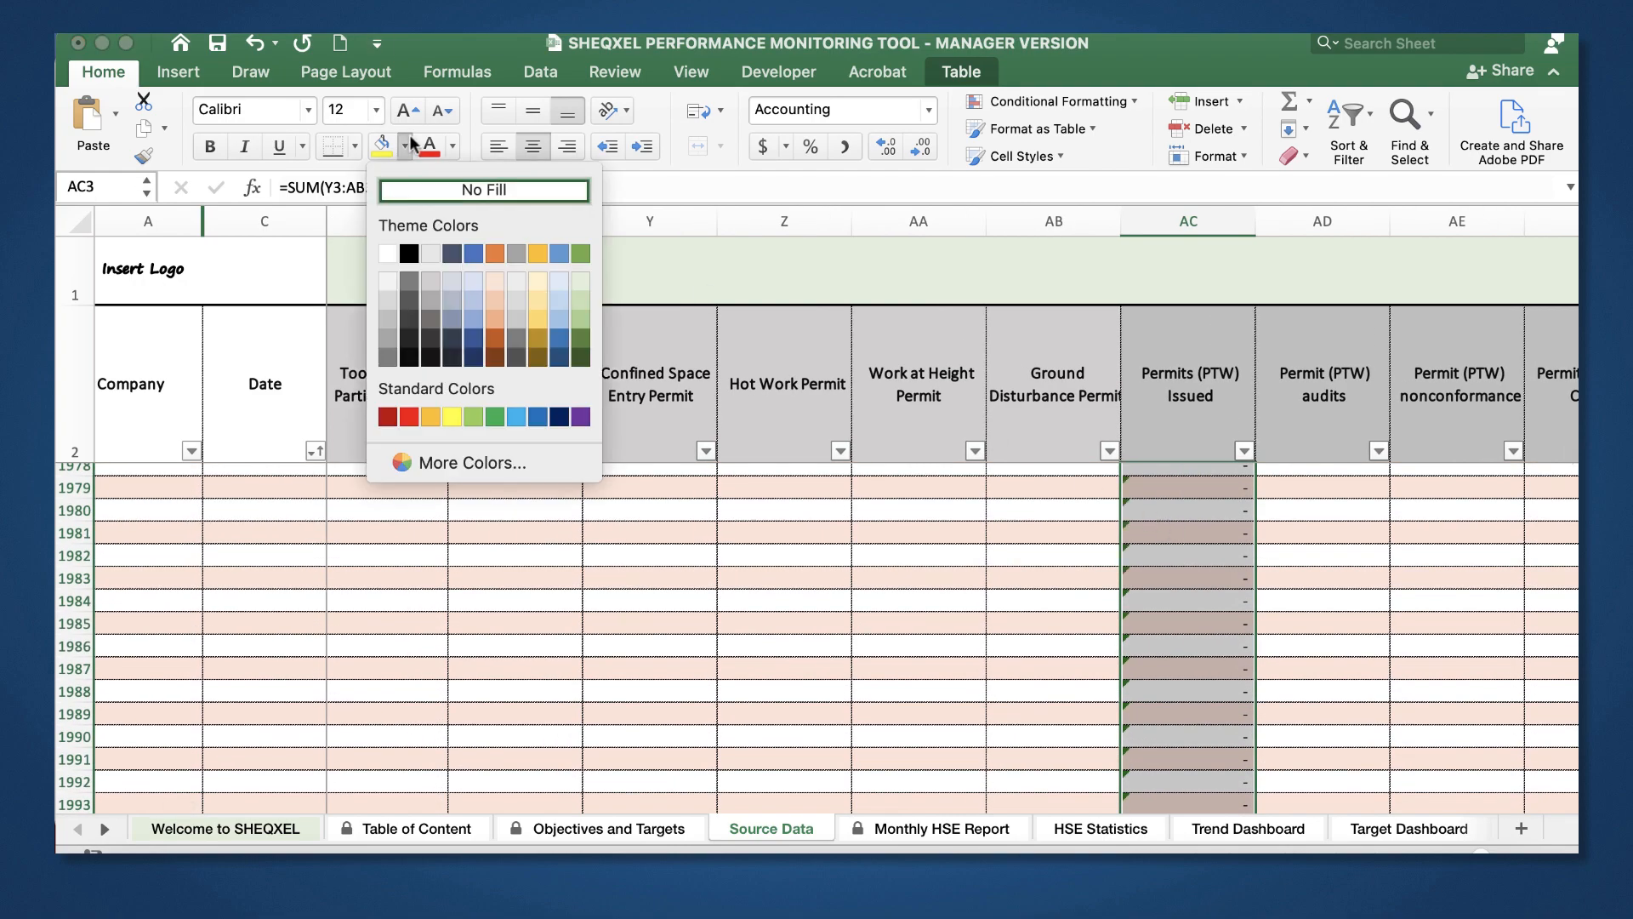
pyautogui.click(451, 416)
pyautogui.scroll(15, 1284, 601)
pyautogui.hscroll(-1, 1284, 600)
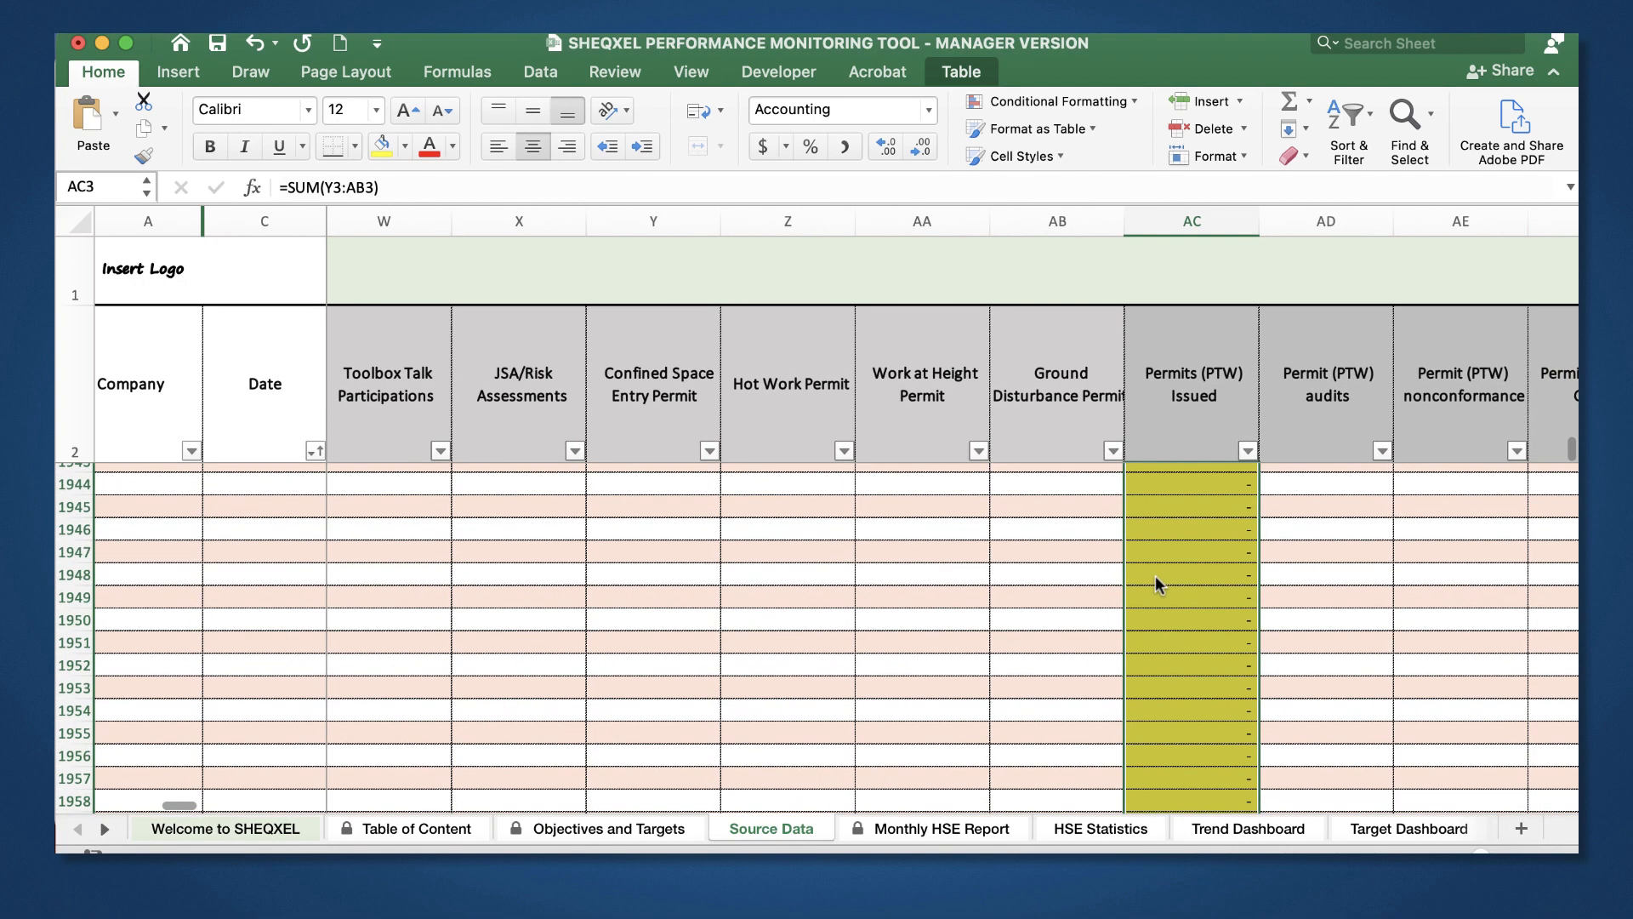
pyautogui.scroll(20, 1284, 600)
pyautogui.hscroll(-1, 1284, 601)
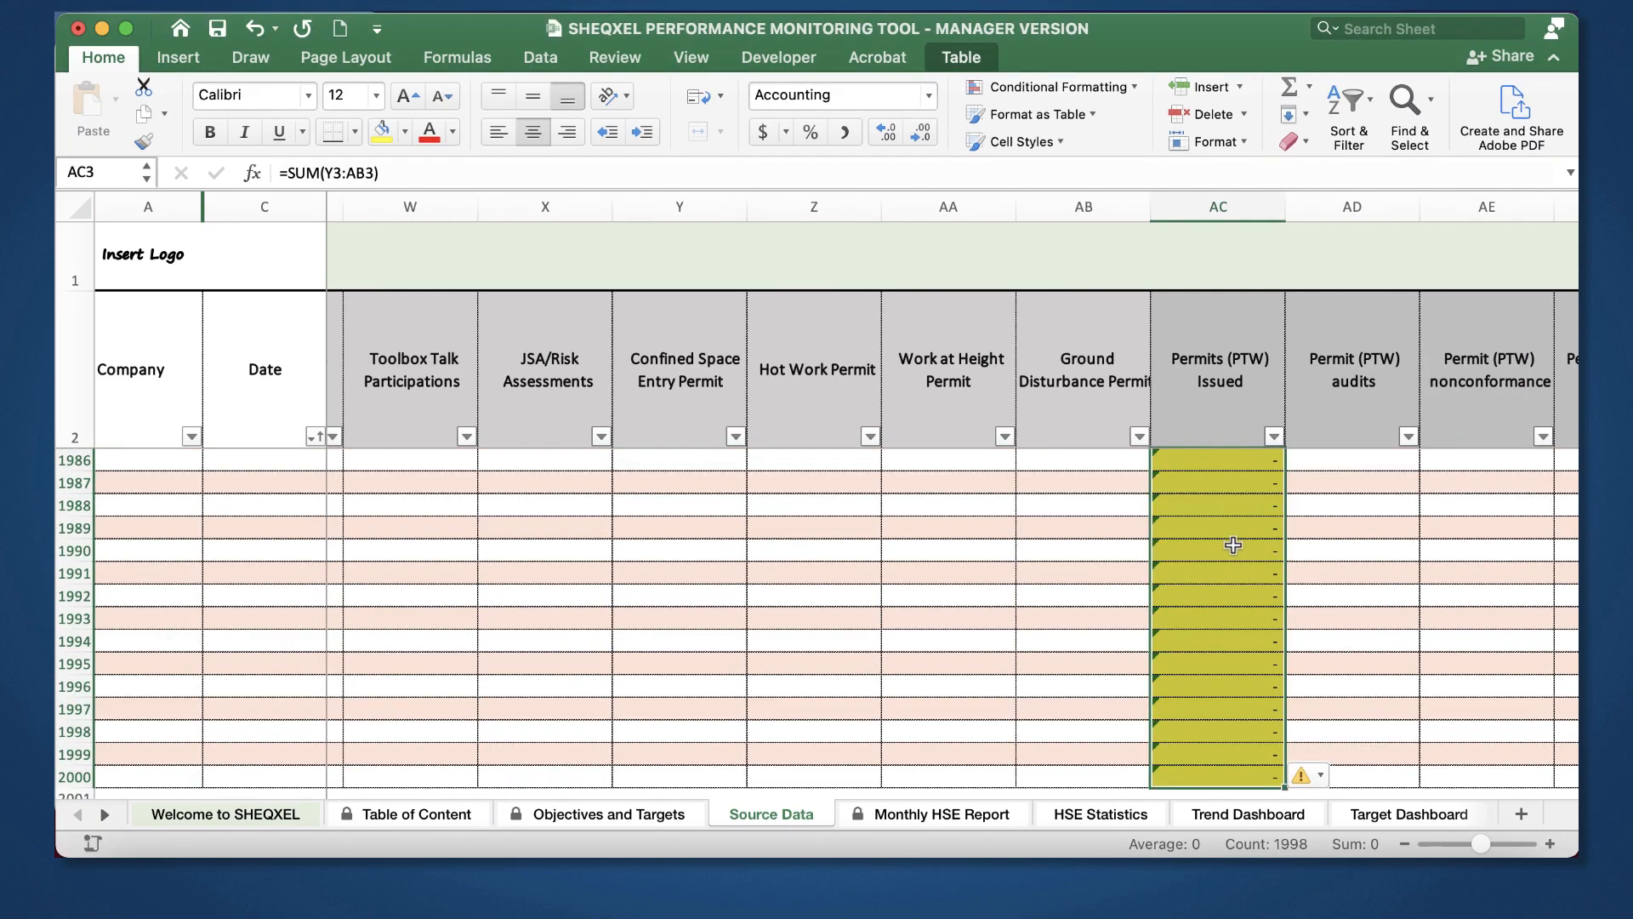
# Step: Set the Permits (PTW) Issued formula cells to Locked in their cell protection settings
pyautogui.rightClick(1233, 546)
pyautogui.click(1281, 788)
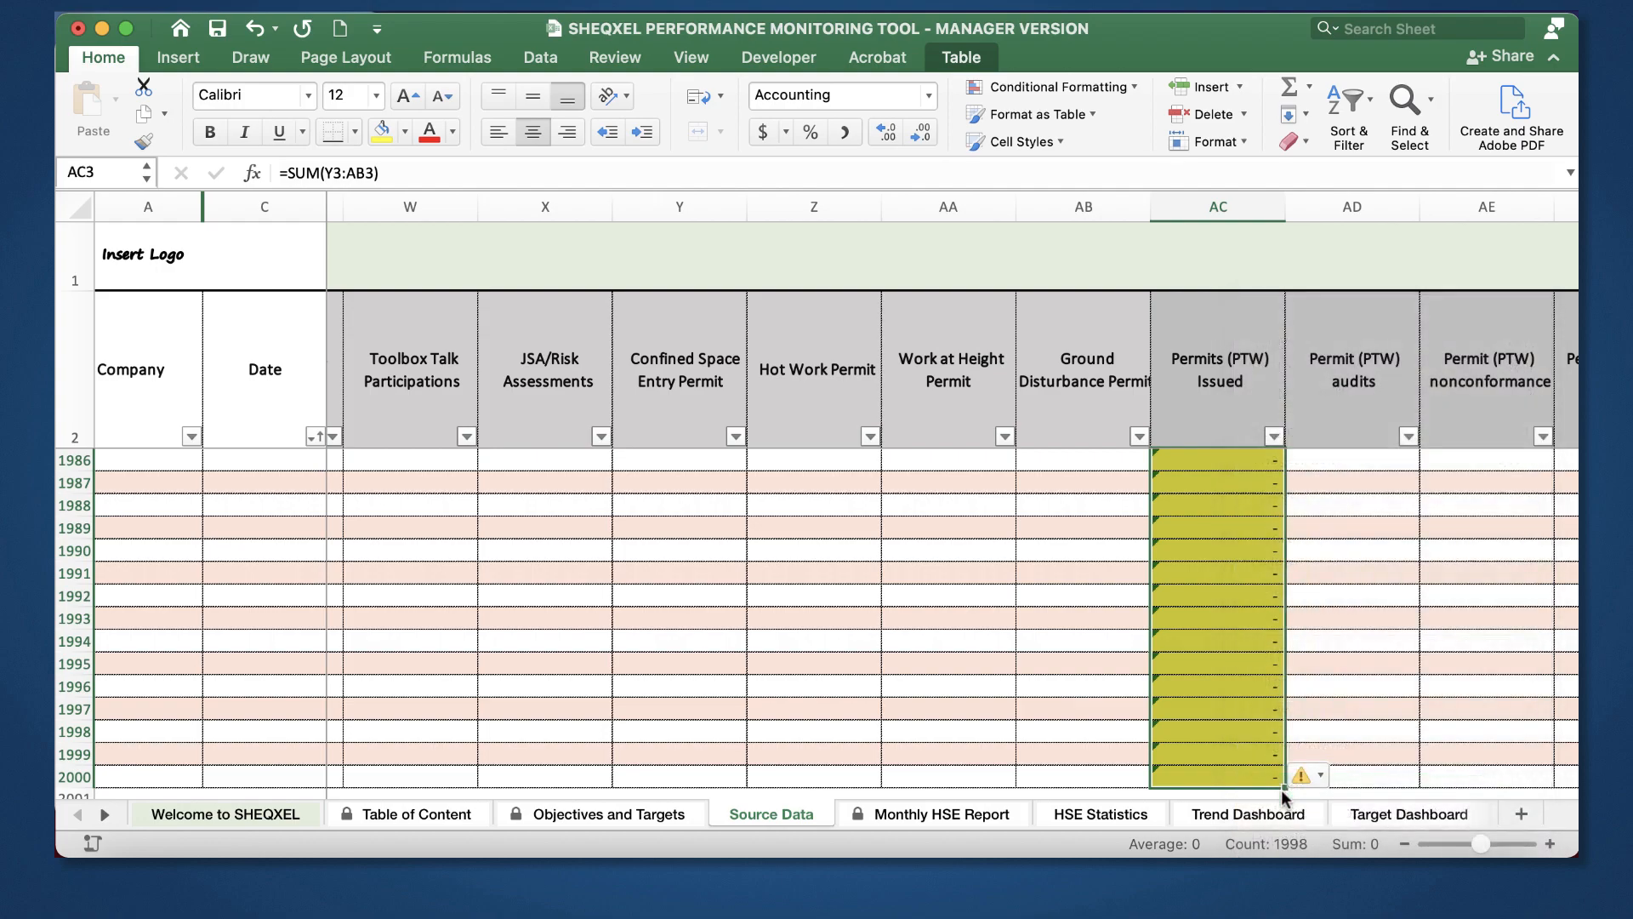
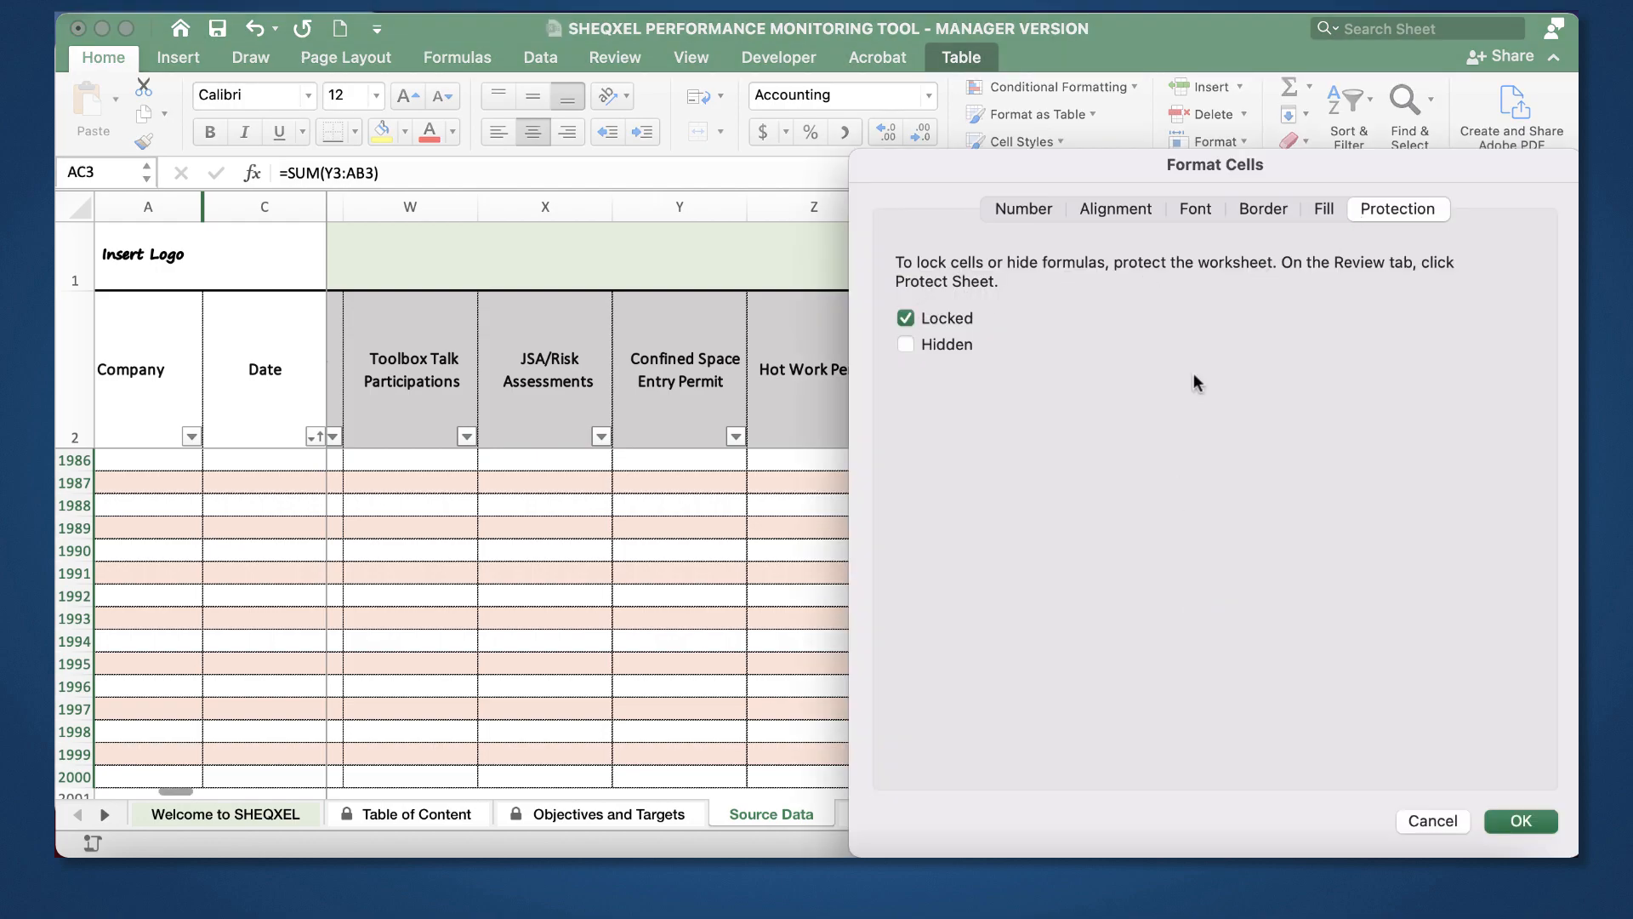
pyautogui.click(1522, 821)
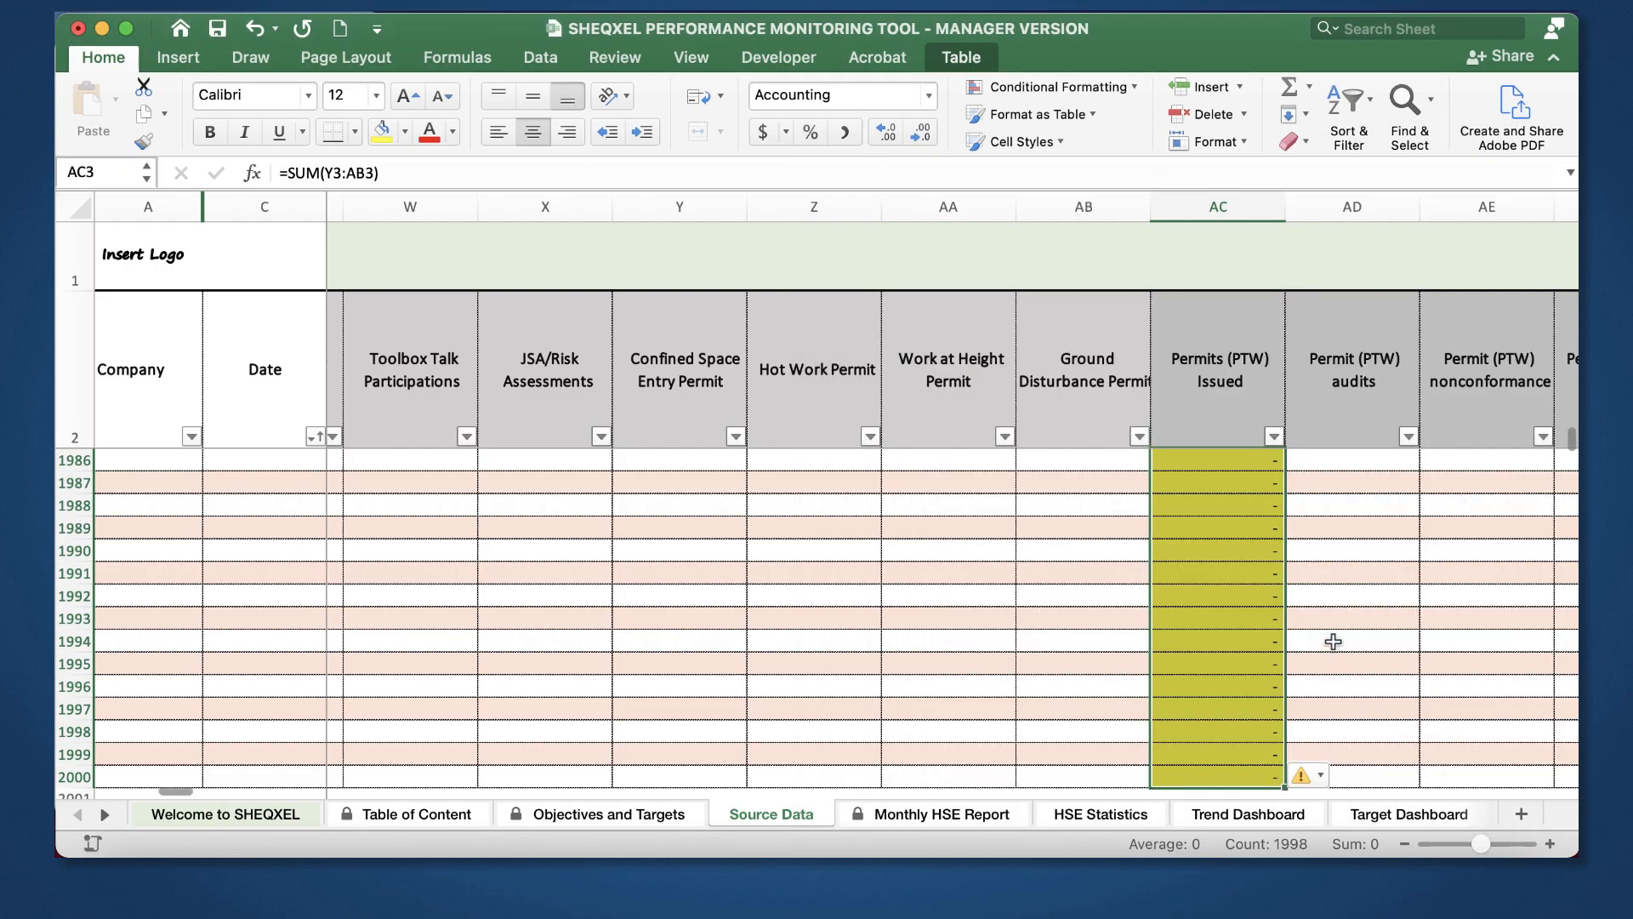
# Step: Copy the January to December JSA/Risk Assessments values into the Confined Space Entry Permit column, starting at the January row
pyautogui.scroll(15, 1228, 534)
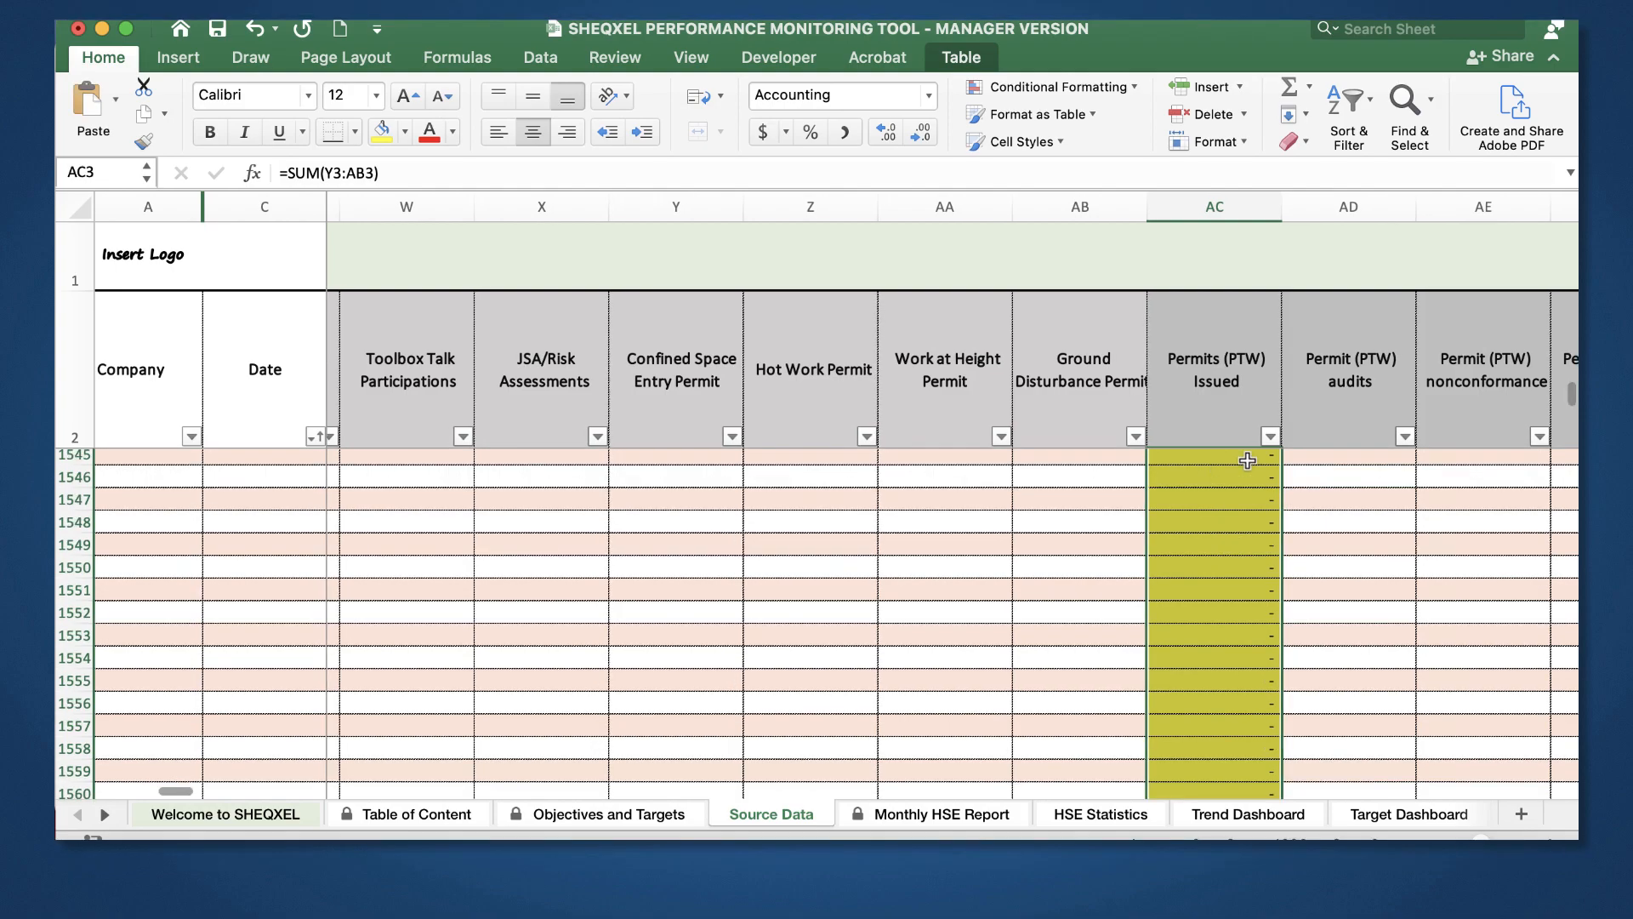
pyautogui.press('Up')
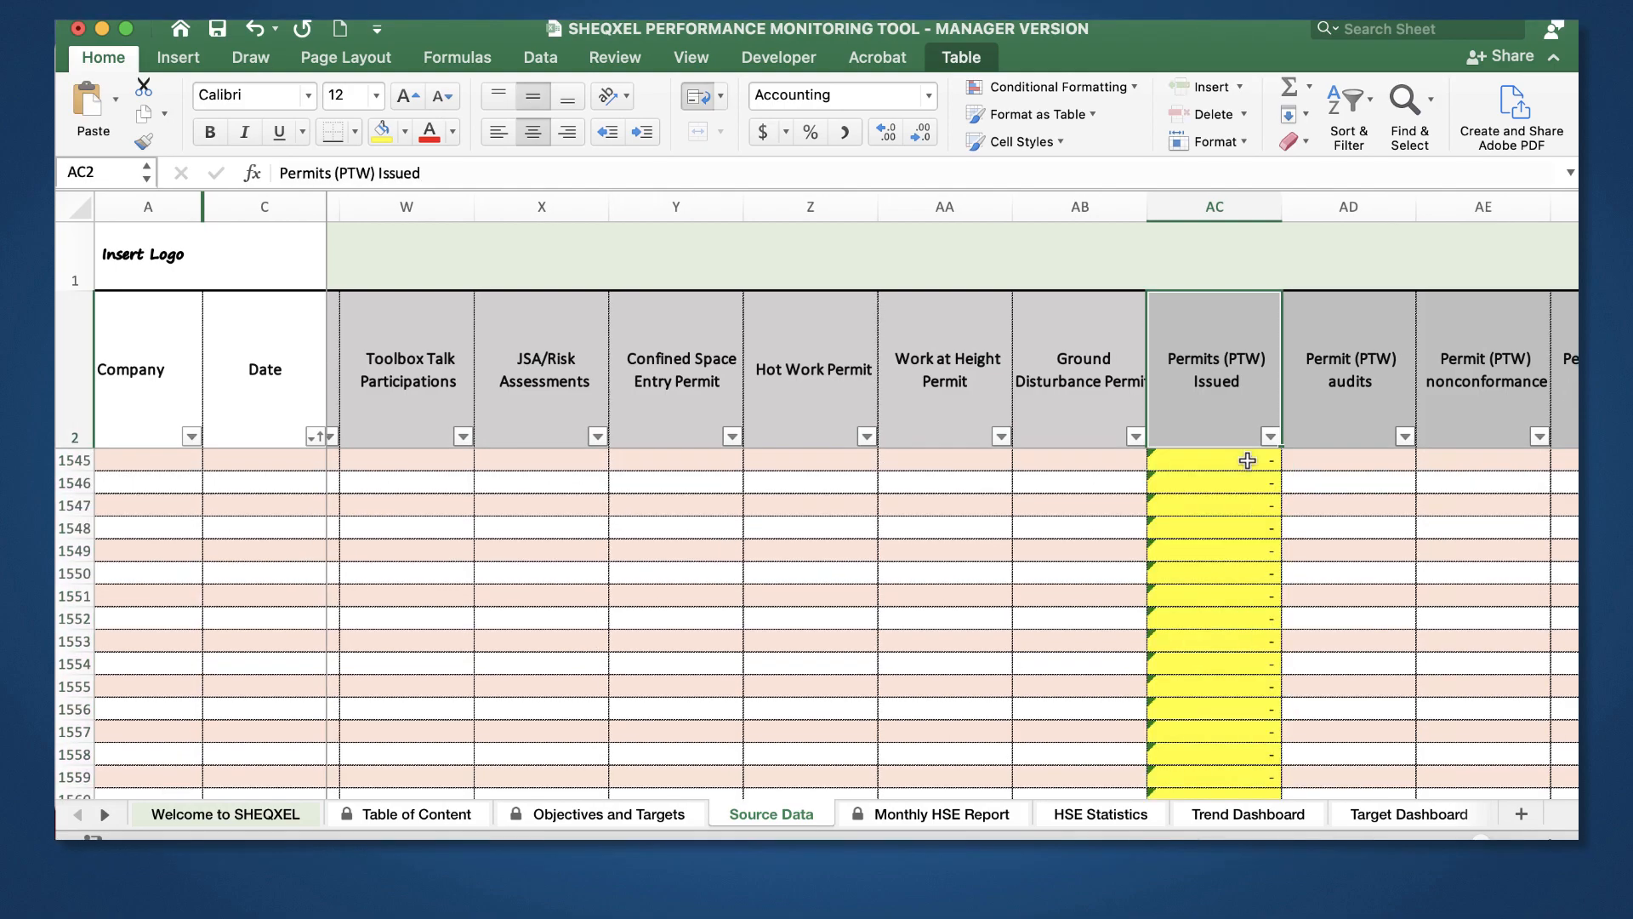
pyautogui.press('Down')
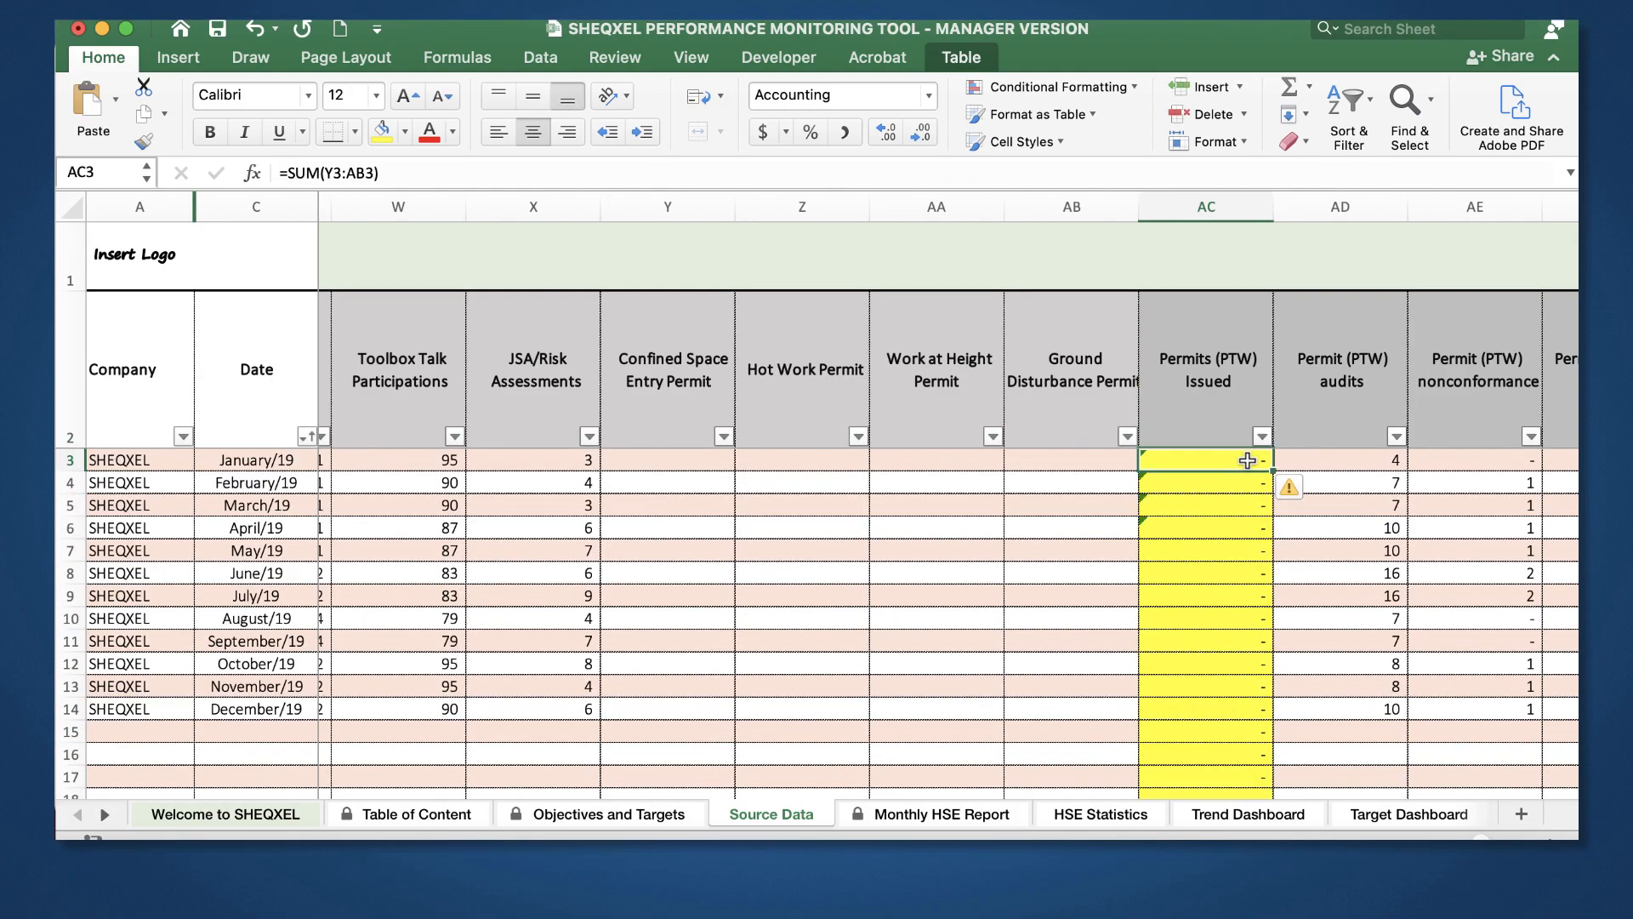
pyautogui.moveTo(571, 469); pyautogui.dragTo(545, 706)
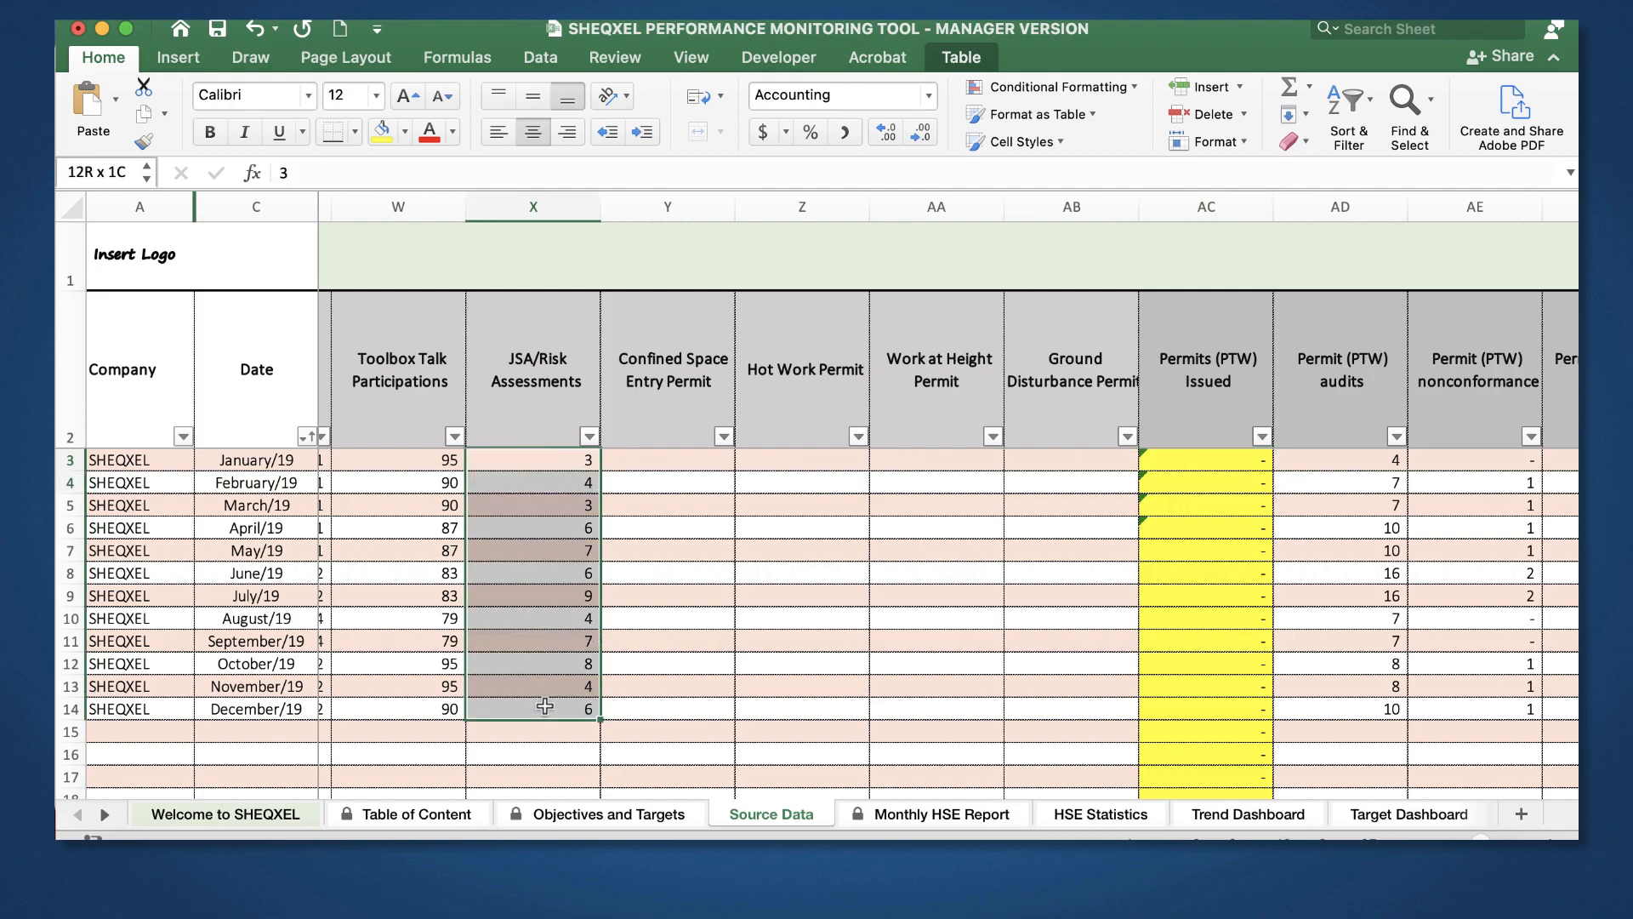
pyautogui.press('super+c')
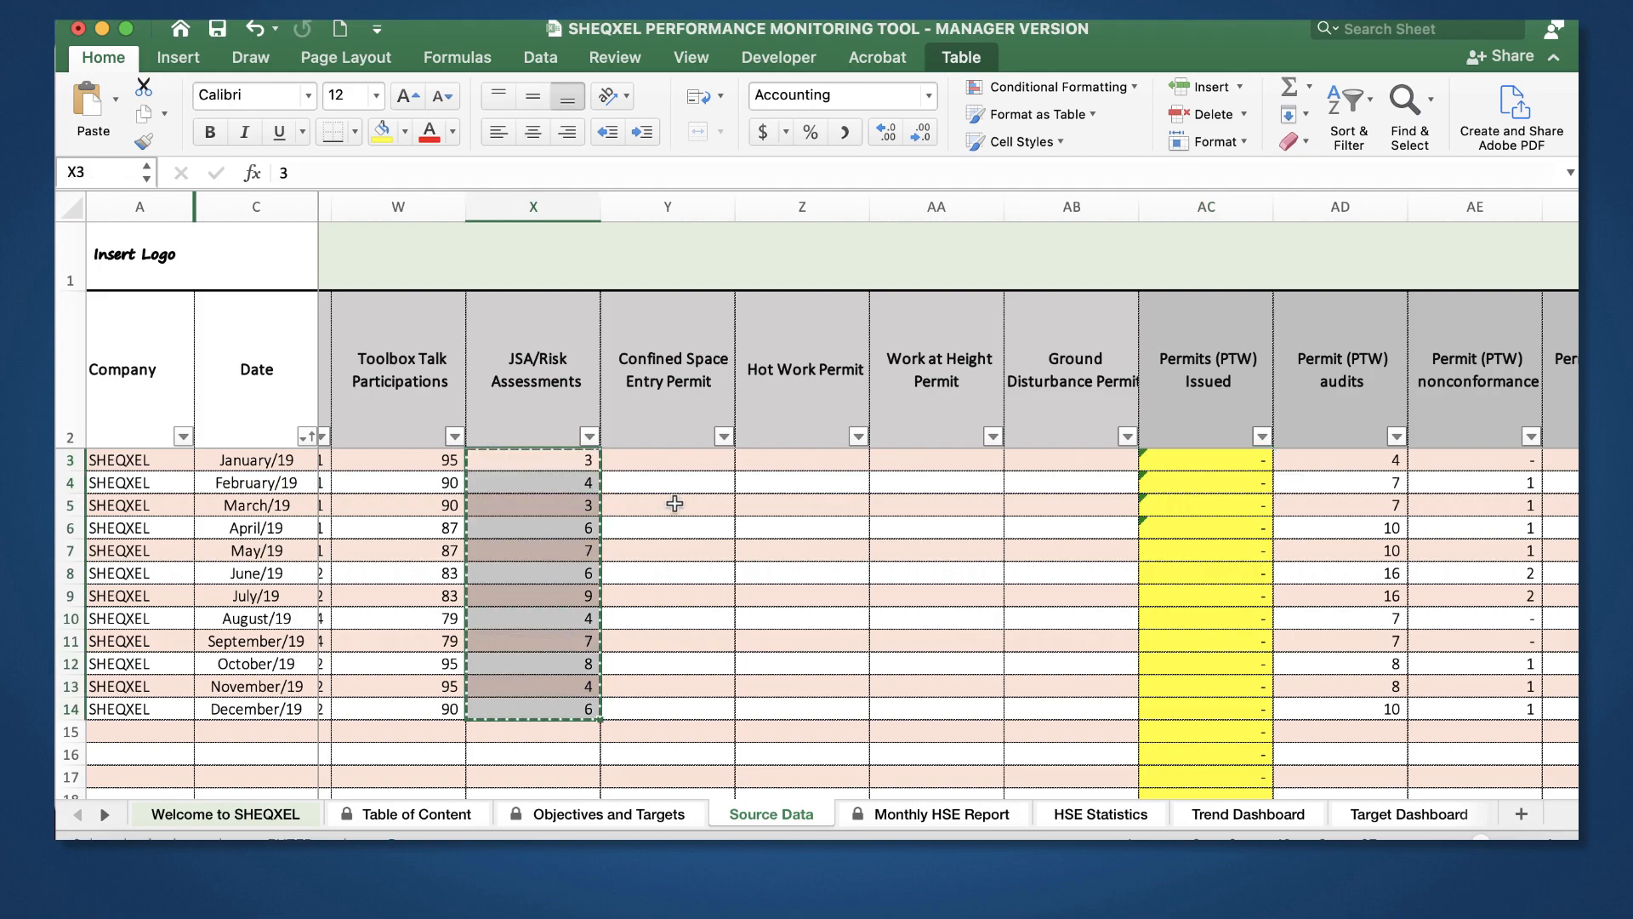
pyautogui.click(699, 467)
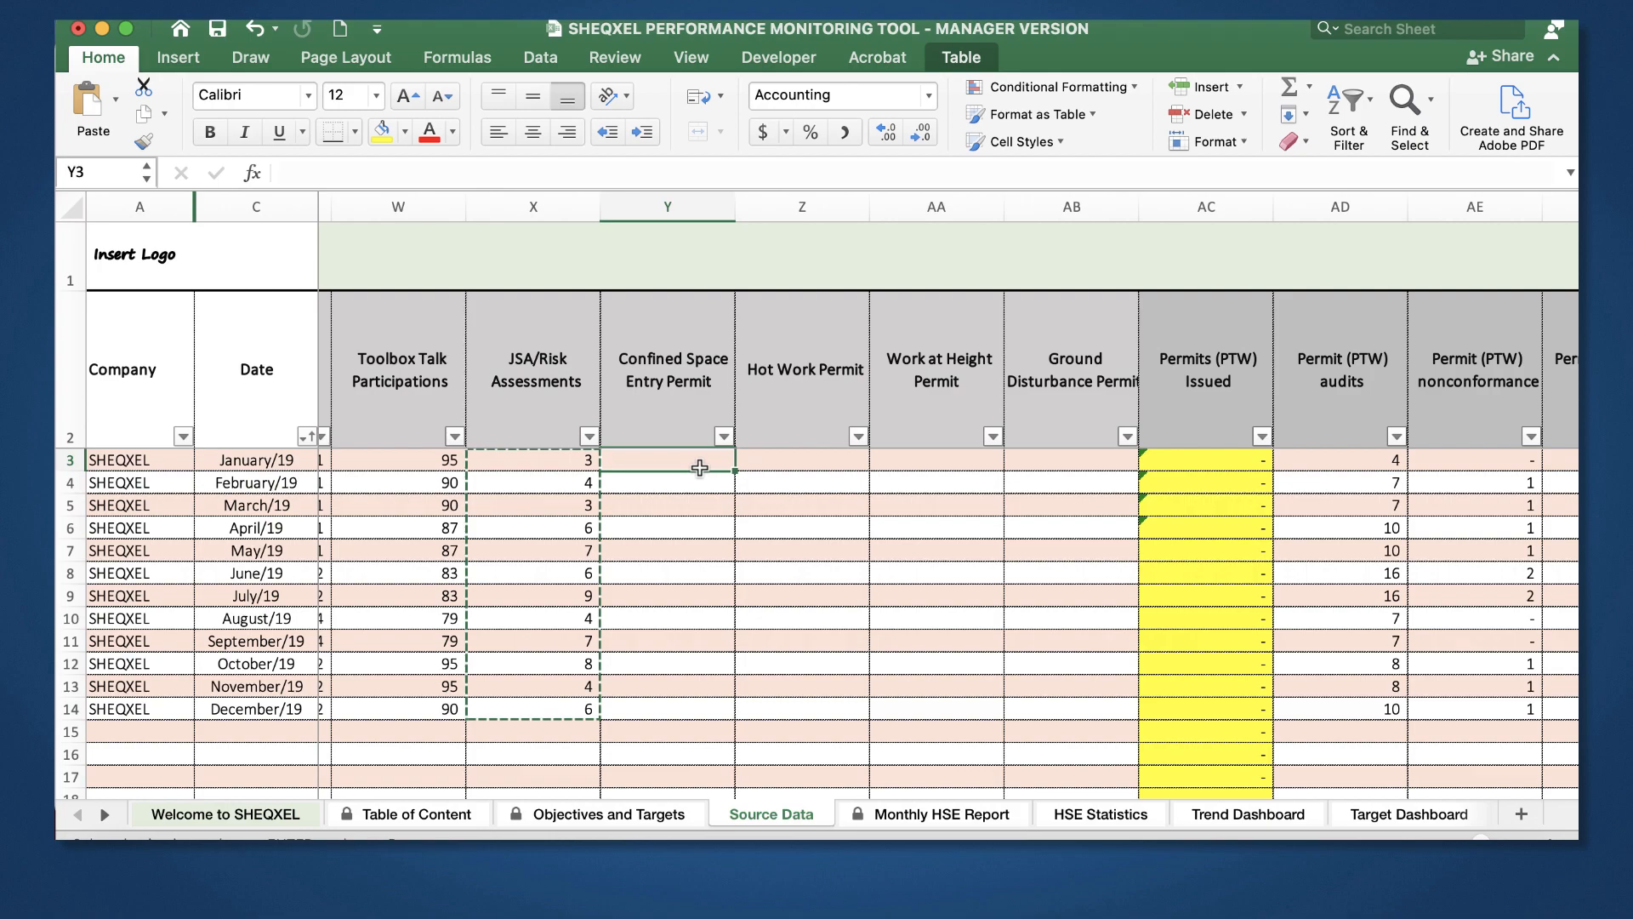
pyautogui.press('super+v')
# Step: Copy the January to December Permit (PTW) nonconformance values into the Hot Work Permit column, starting at the January row
pyautogui.hscroll(3, 854, 496)
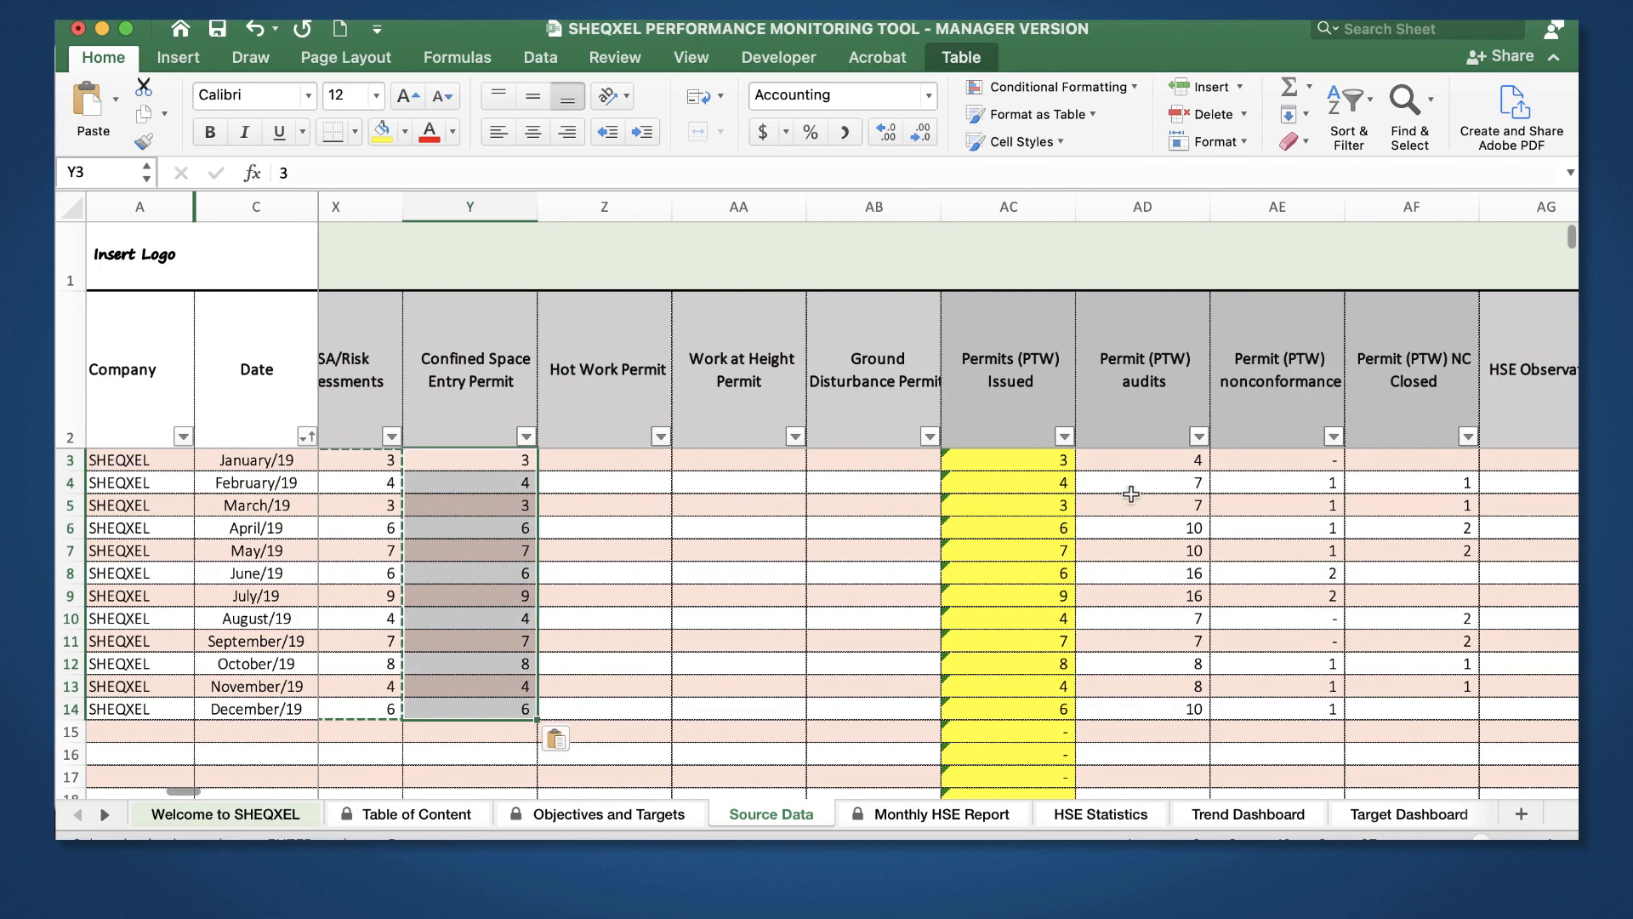
pyautogui.moveTo(1297, 464); pyautogui.dragTo(1309, 717)
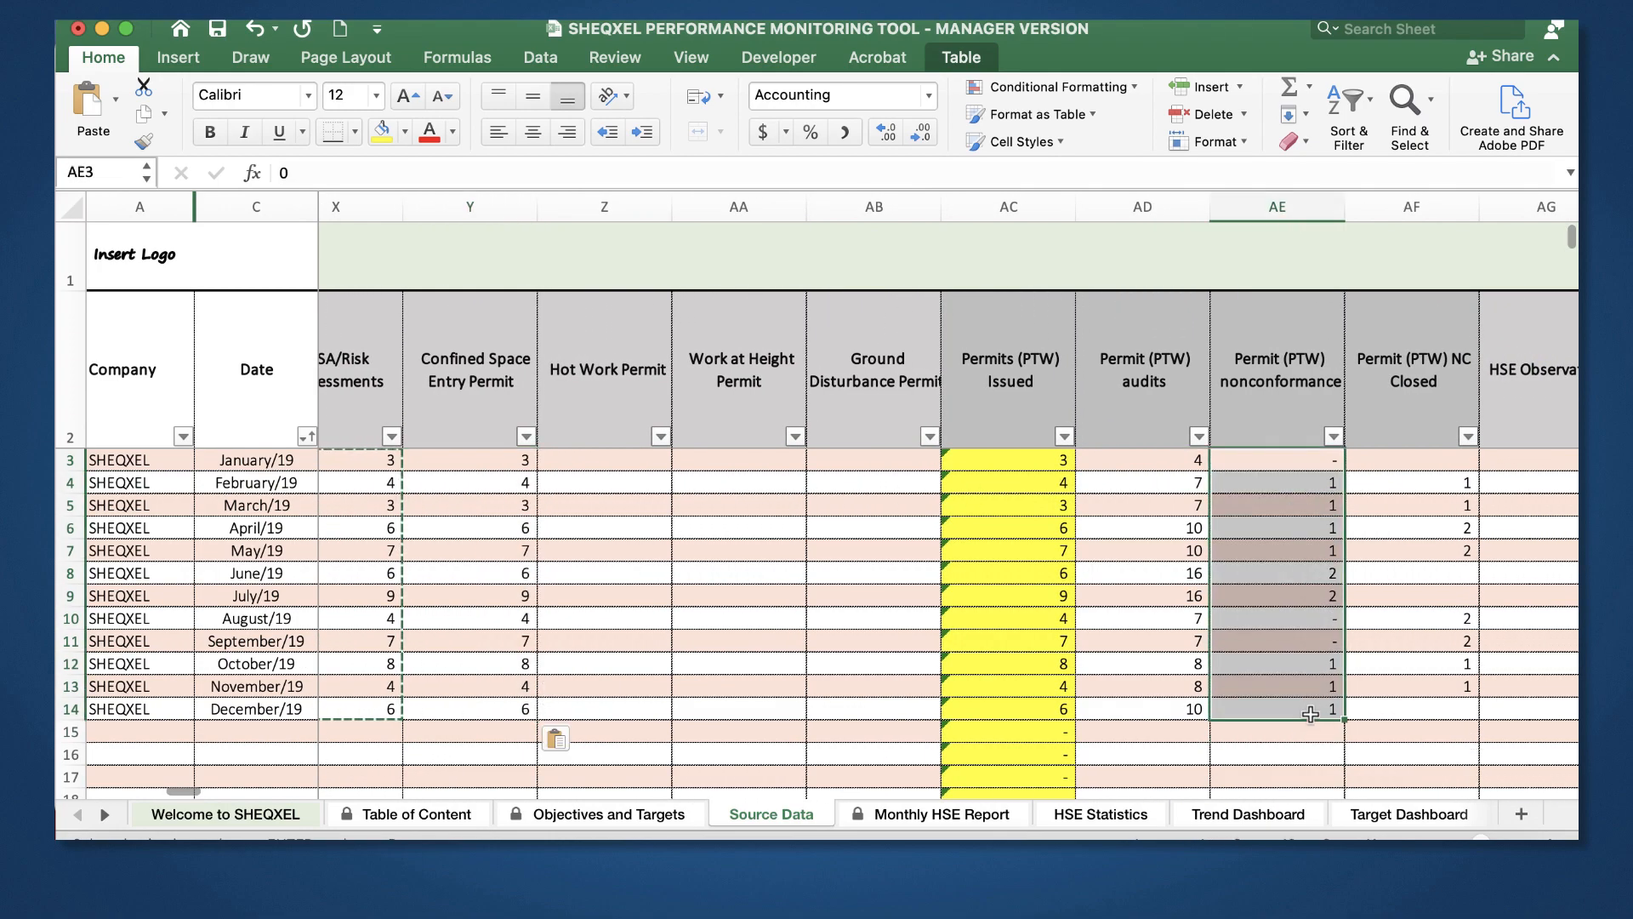
pyautogui.press('super+c')
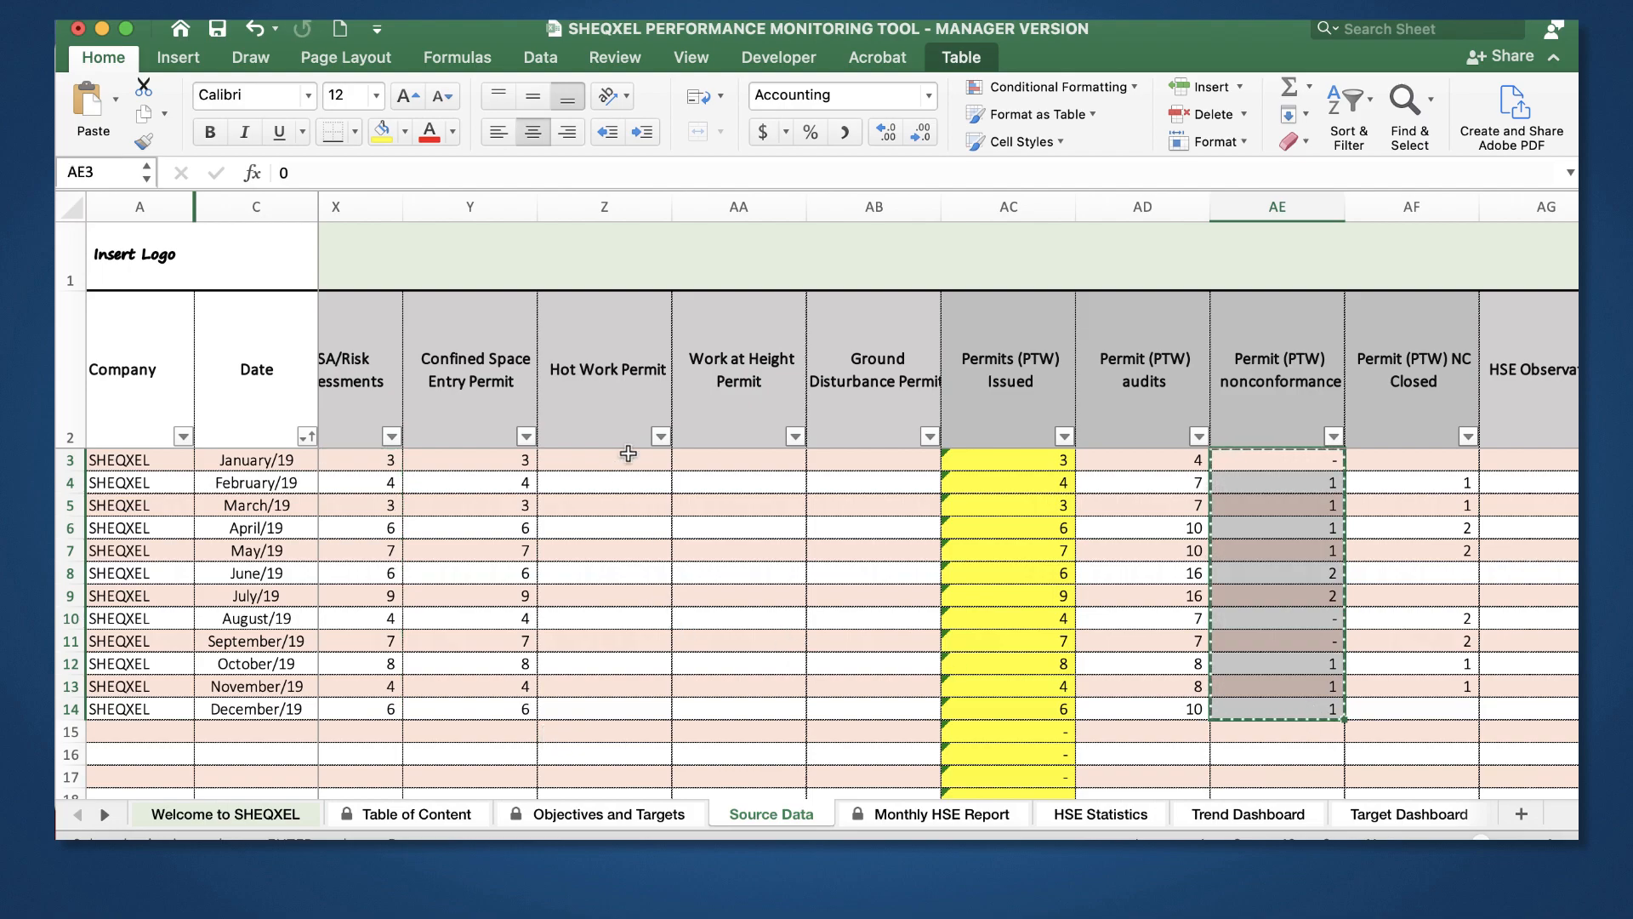
pyautogui.click(629, 455)
pyautogui.press('super+v')
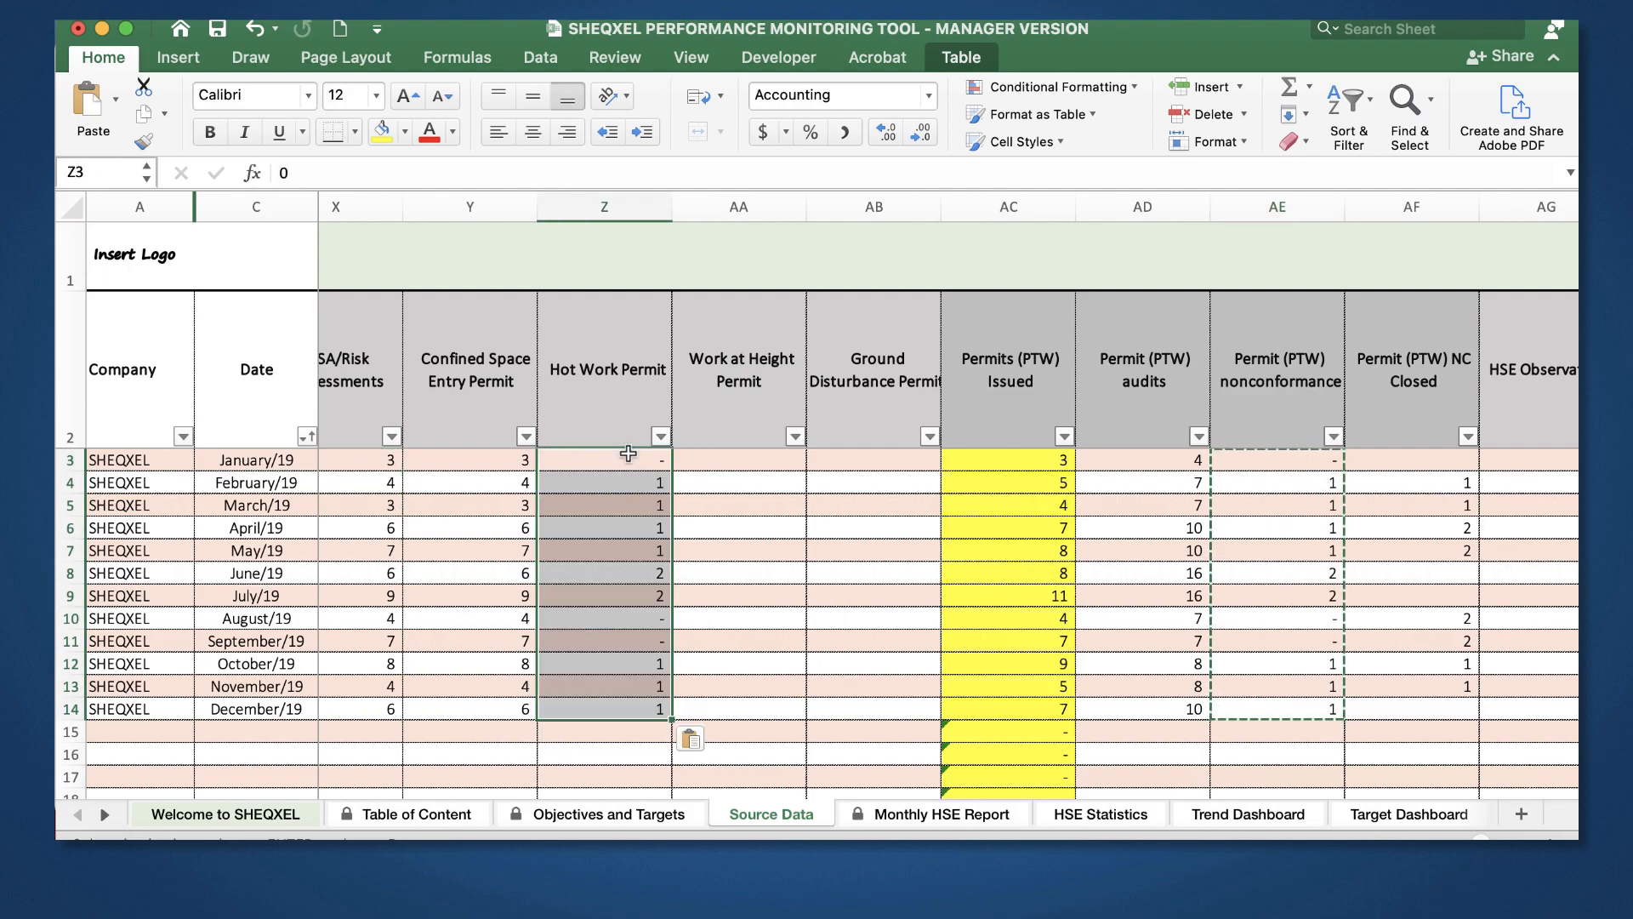
# Step: Copy the January to November Permit (PTW) NC Closed values into the Work at Height Permit column
pyautogui.moveTo(1456, 461); pyautogui.dragTo(1448, 690)
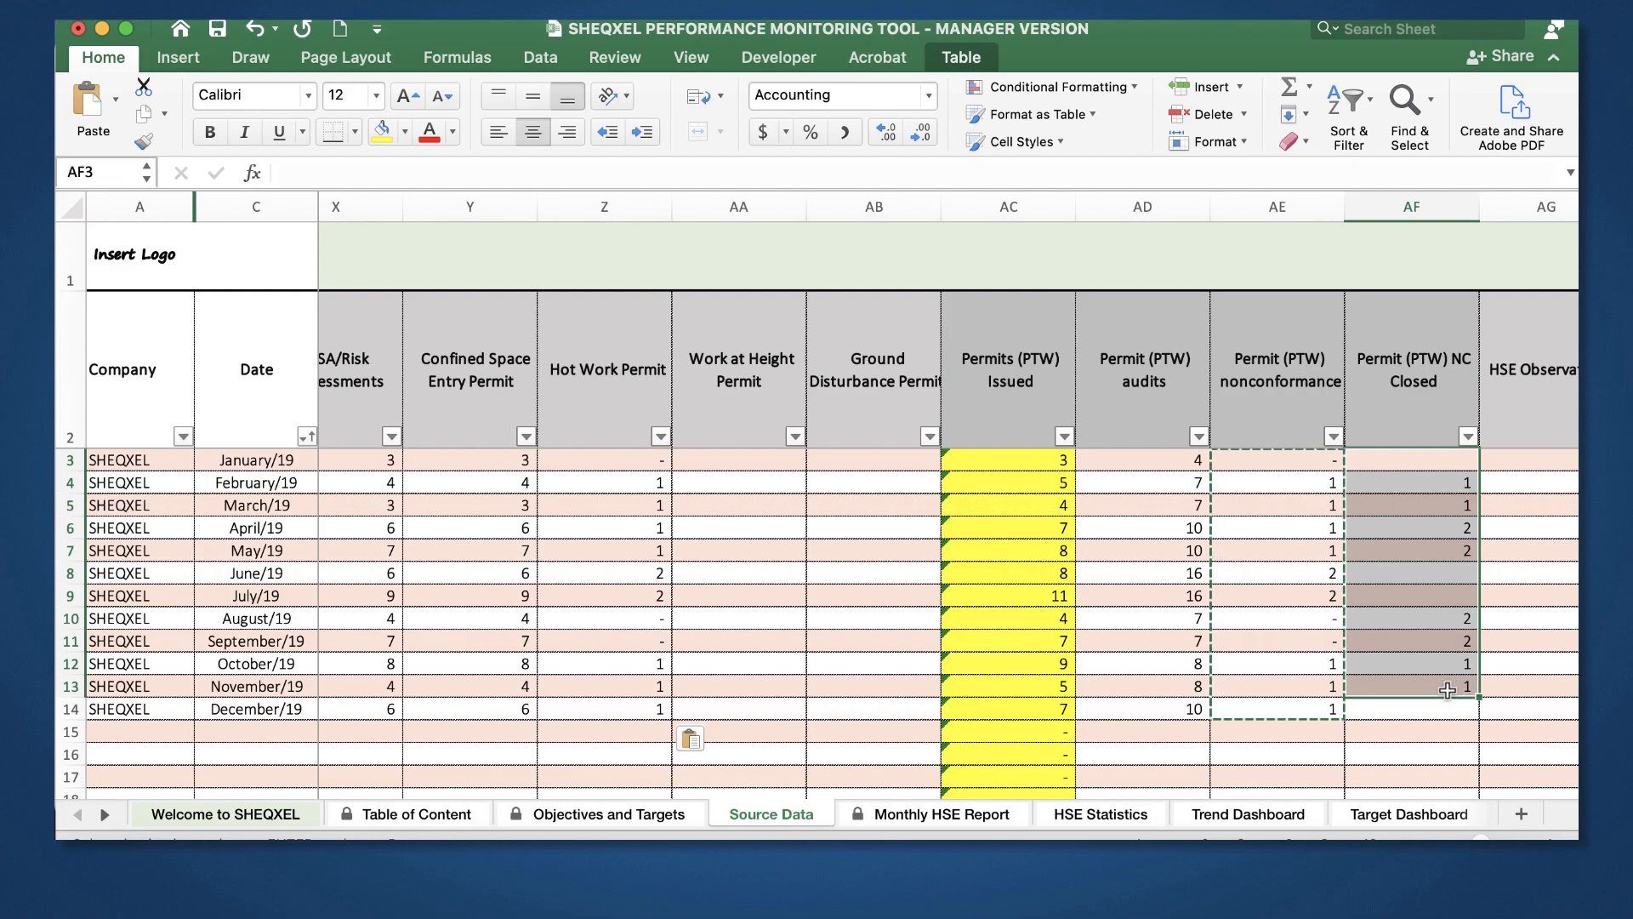
pyautogui.press('super+c')
pyautogui.click(751, 462)
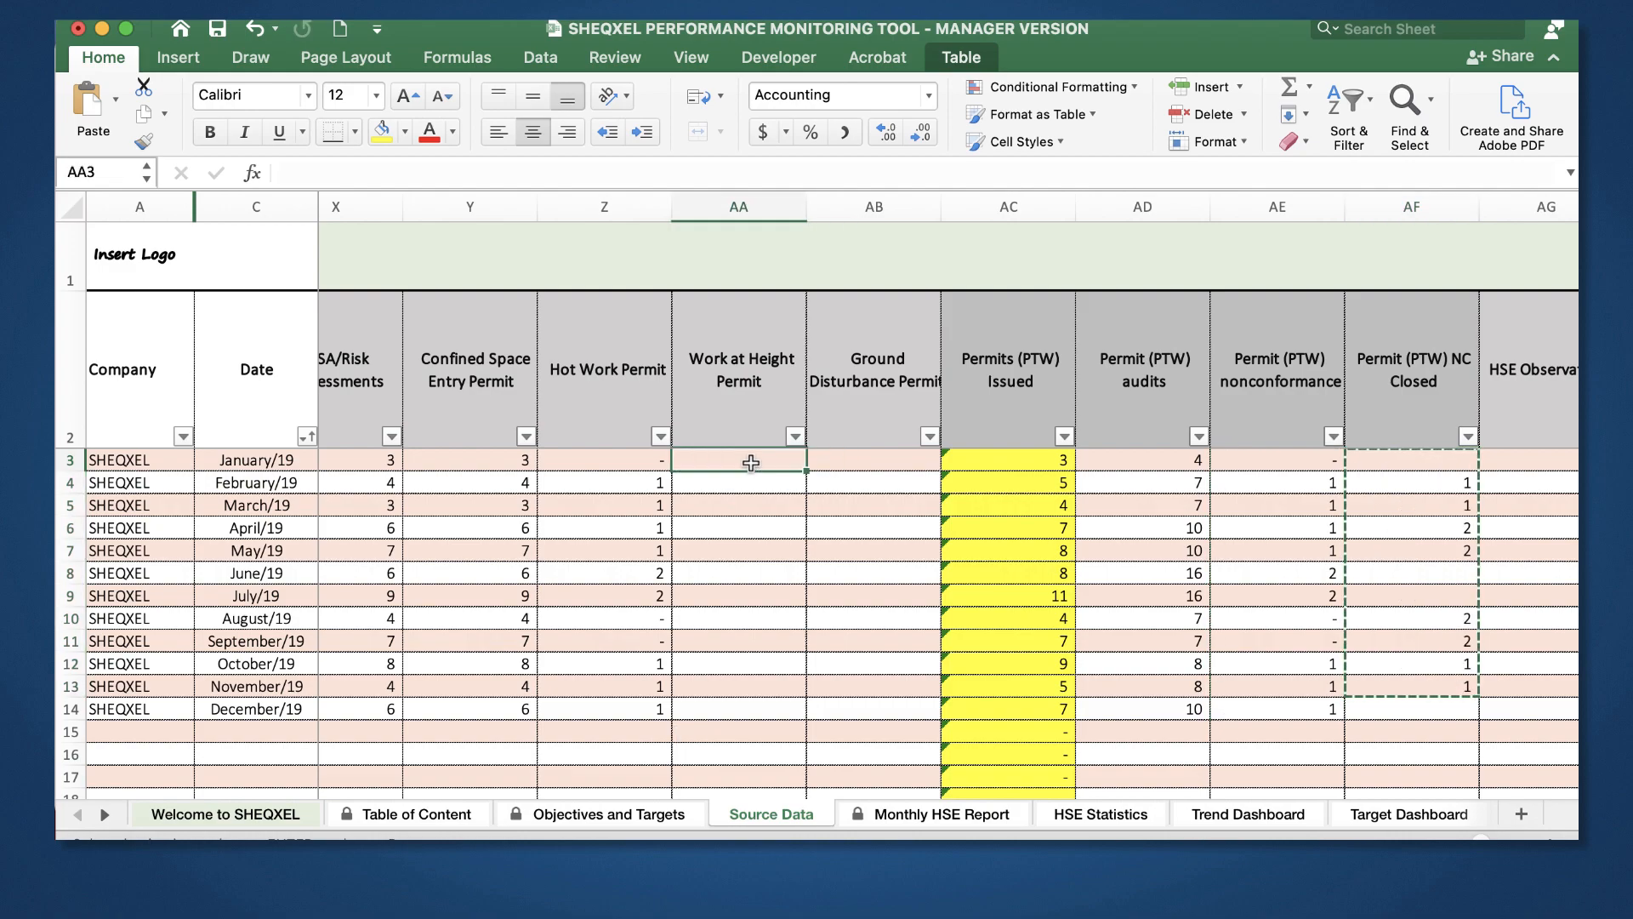
pyautogui.press('super+v')
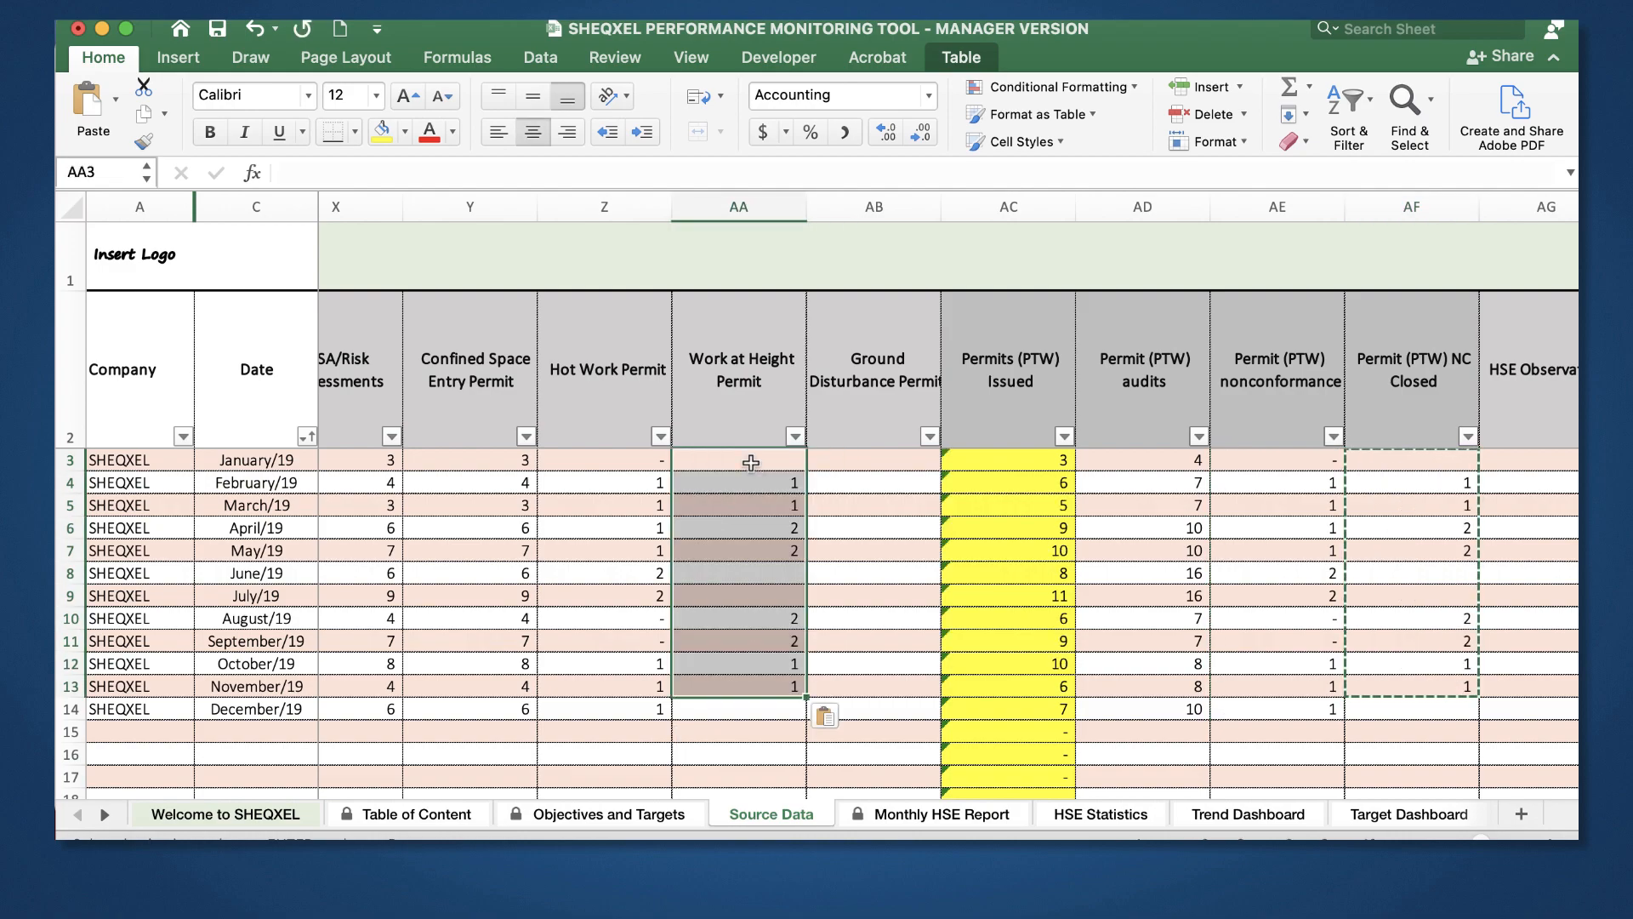
# Step: Copy the April to August Confined Space Entry Permit values into the January to May rows of Ground Disturbance Permit
pyautogui.moveTo(521, 527); pyautogui.dragTo(521, 625)
pyautogui.press('super+c')
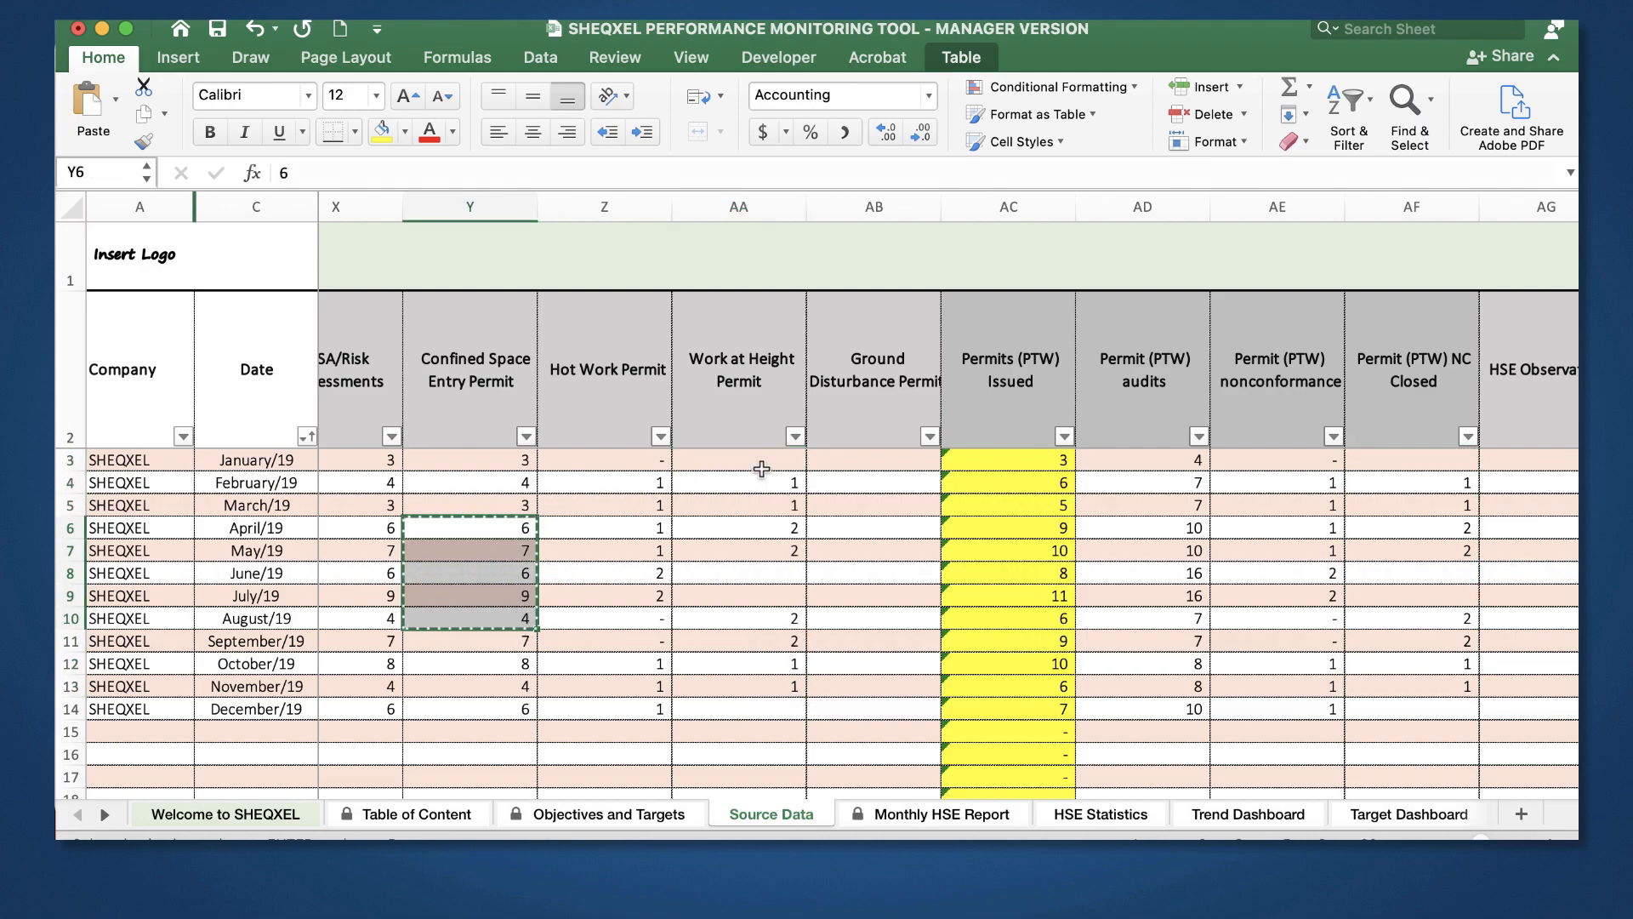
pyautogui.click(837, 463)
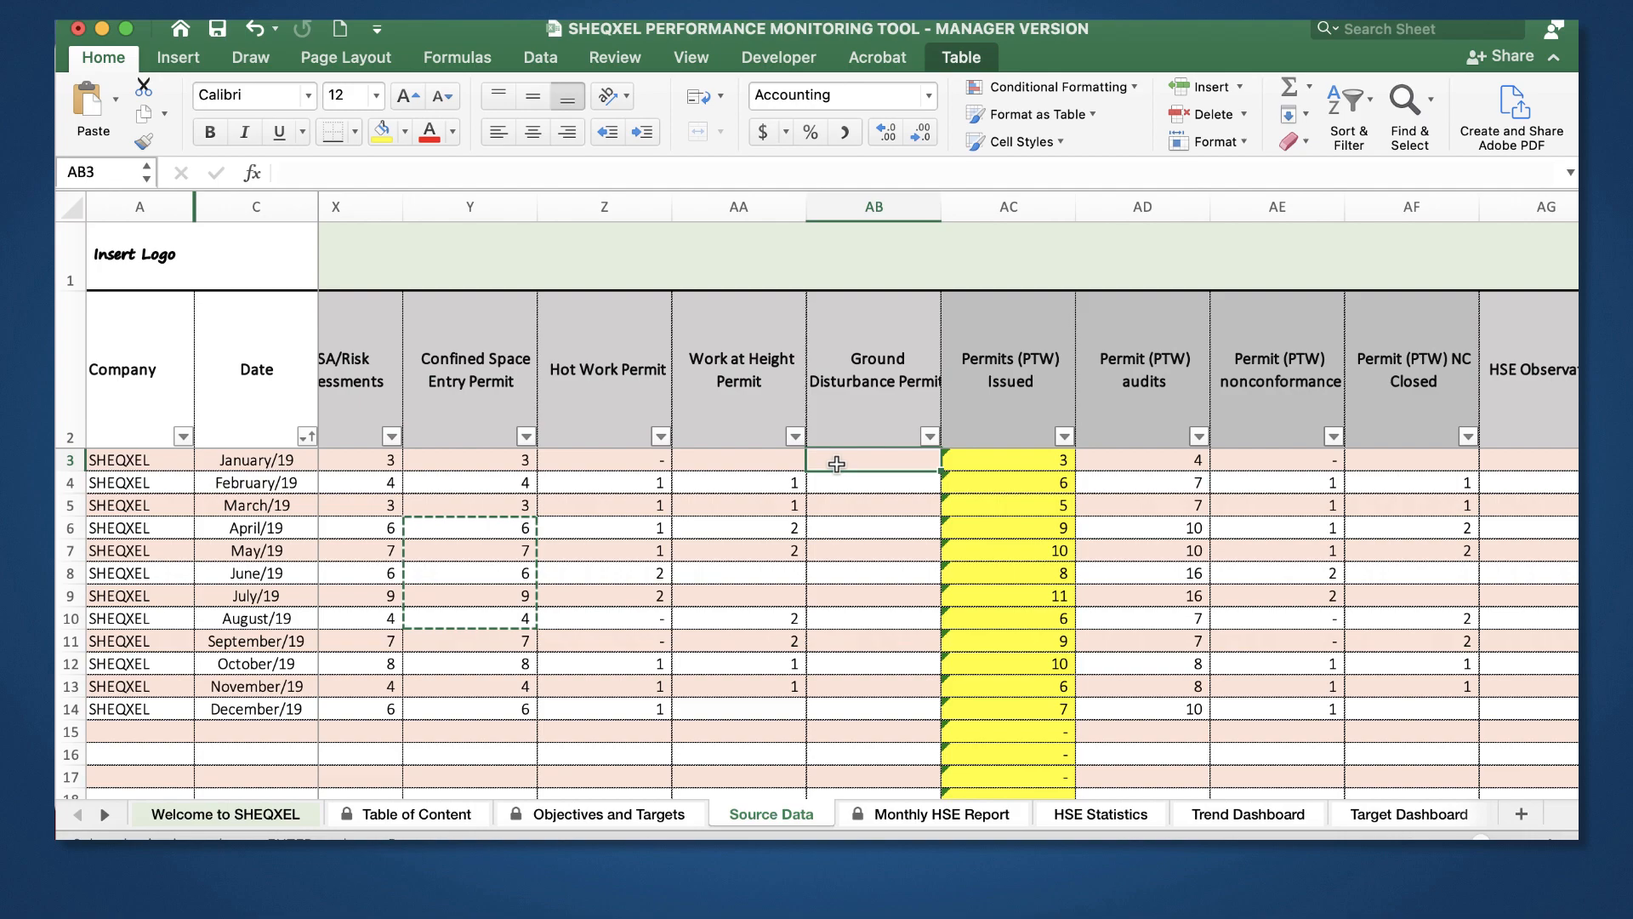
pyautogui.press('super+v')
# Step: Copy the October and November Hot Work Permit values into the July and August rows of Ground Disturbance Permit
pyautogui.moveTo(657, 664); pyautogui.dragTo(653, 693)
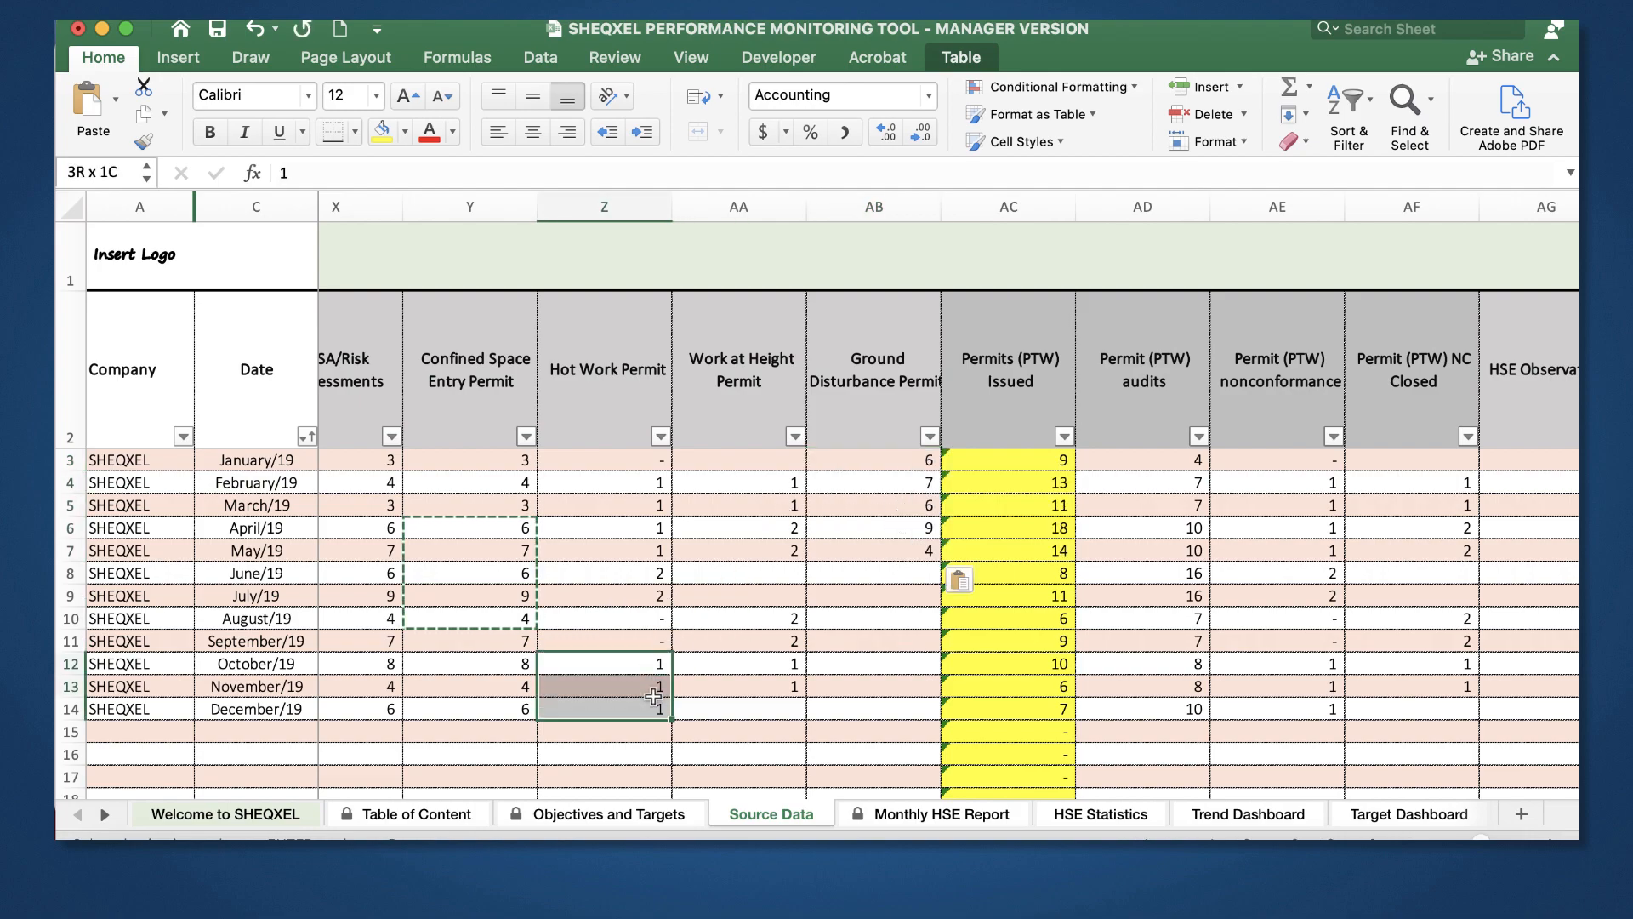
pyautogui.press('super+c')
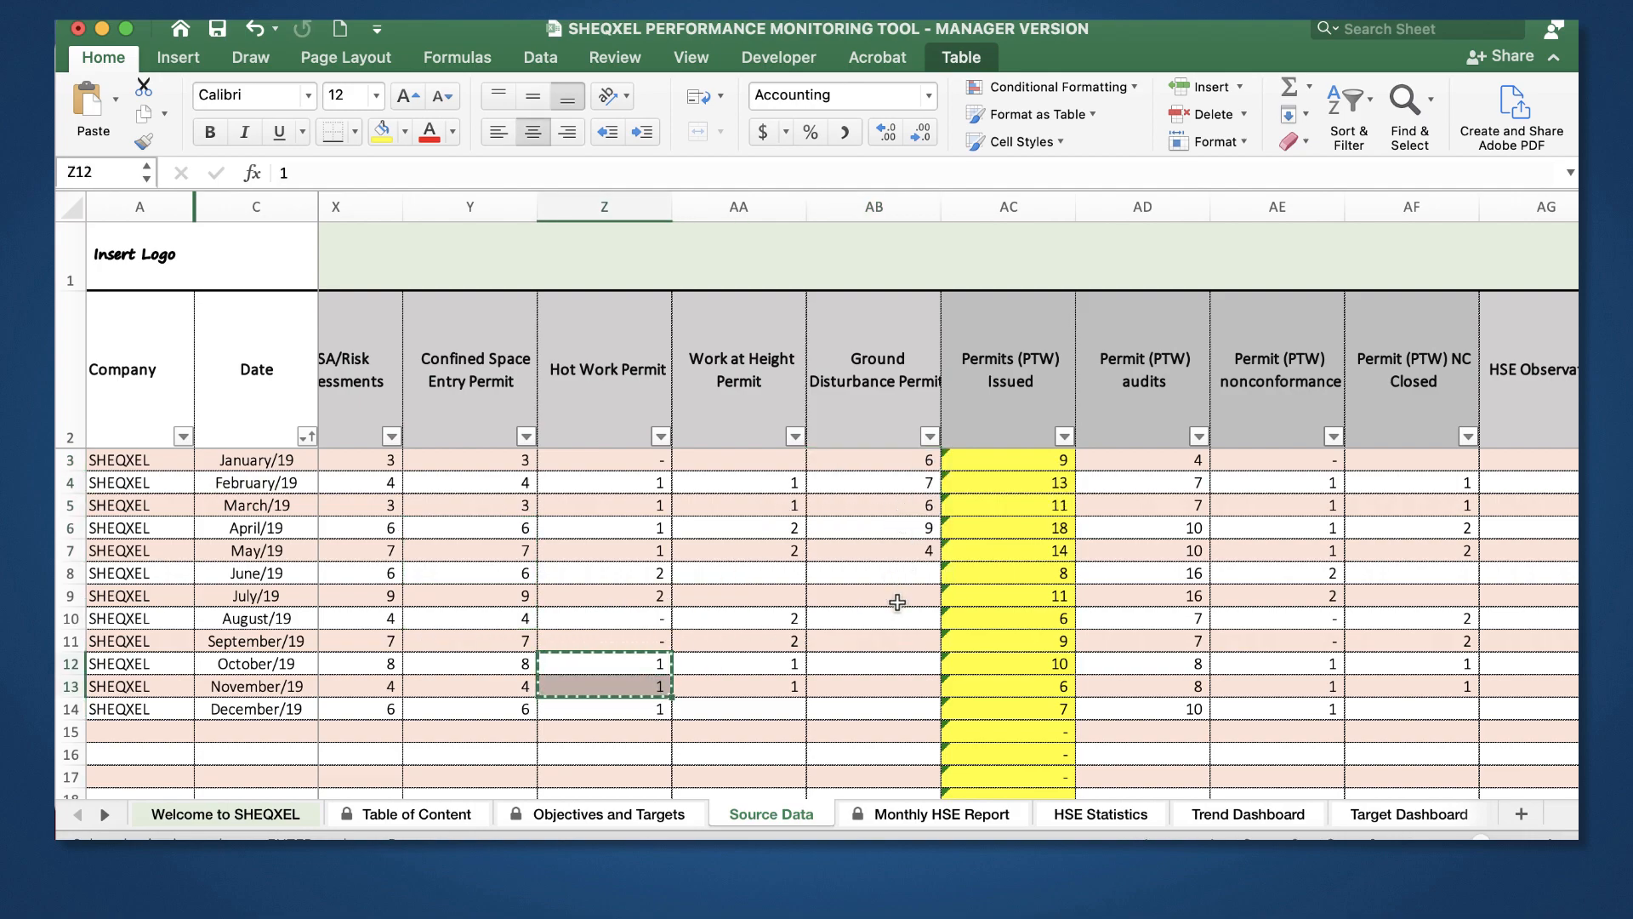
pyautogui.click(896, 605)
pyautogui.press('super+v')
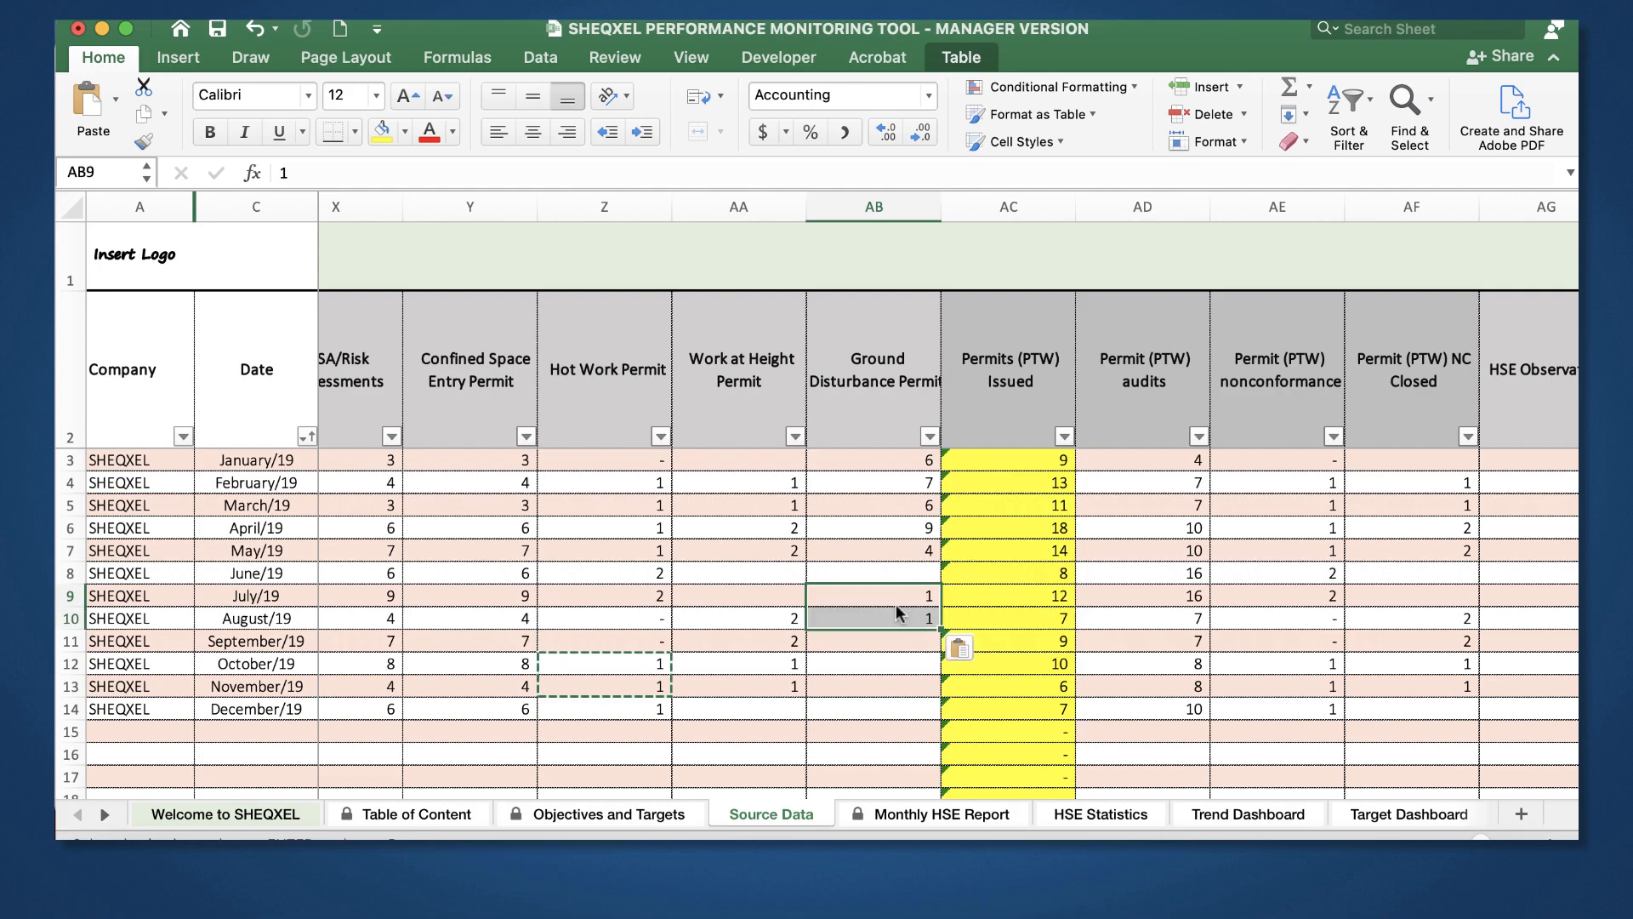
pyautogui.hscroll(-5, 896, 606)
pyautogui.scroll(-1, 896, 606)
pyautogui.scroll(-3, 896, 606)
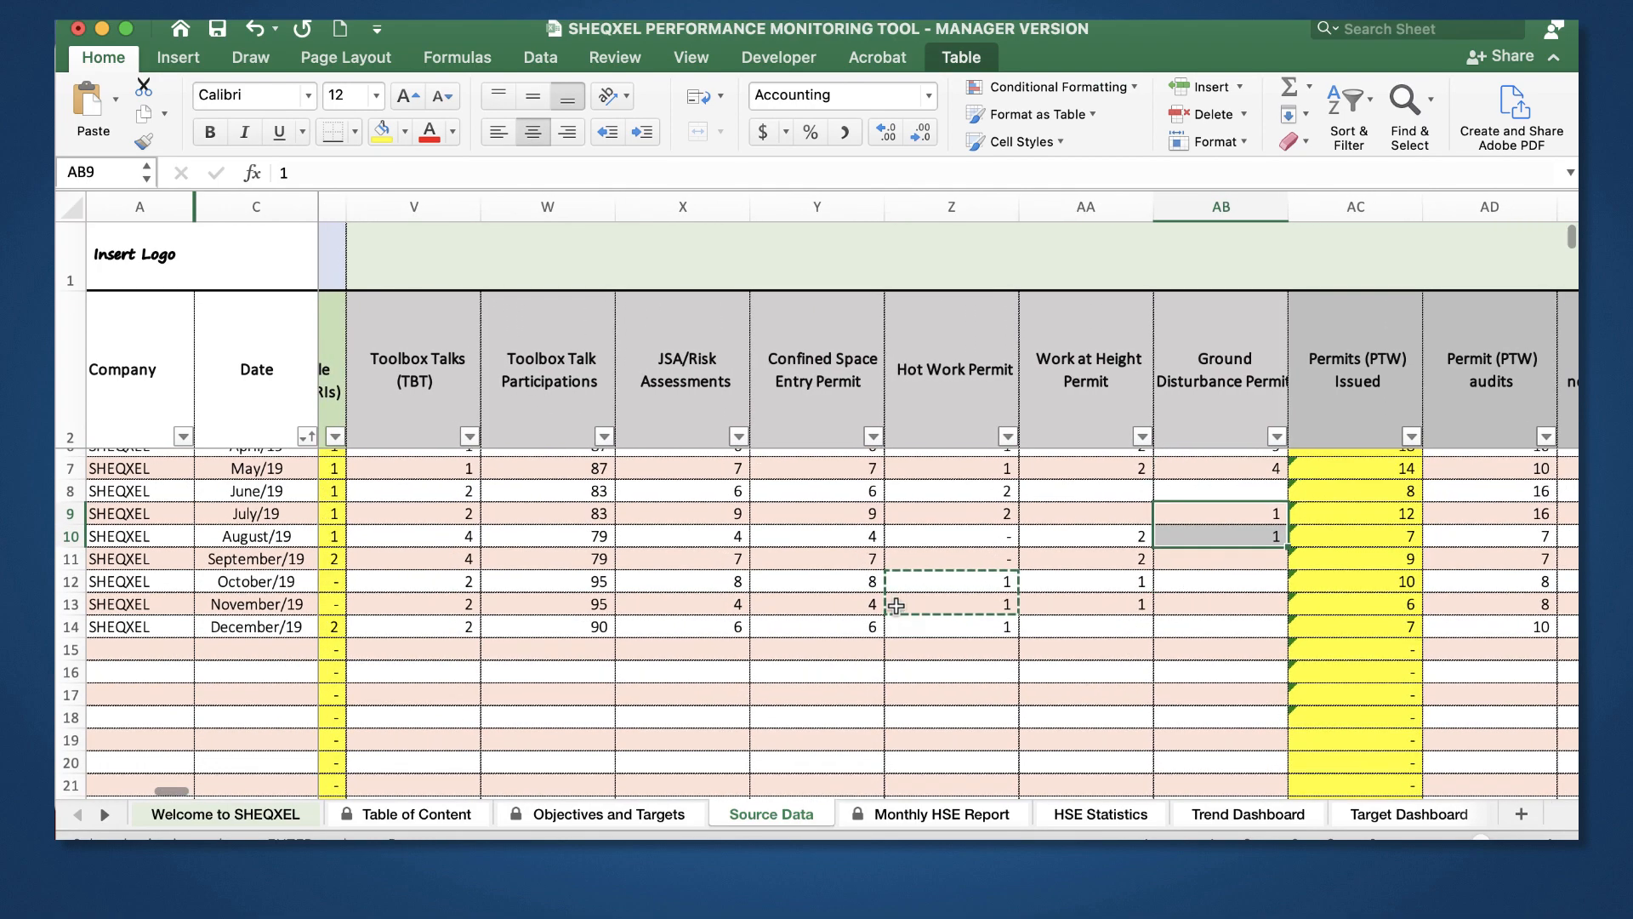
pyautogui.hscroll(-2, 897, 606)
pyautogui.scroll(4, 896, 606)
pyautogui.hscroll(-2, 896, 606)
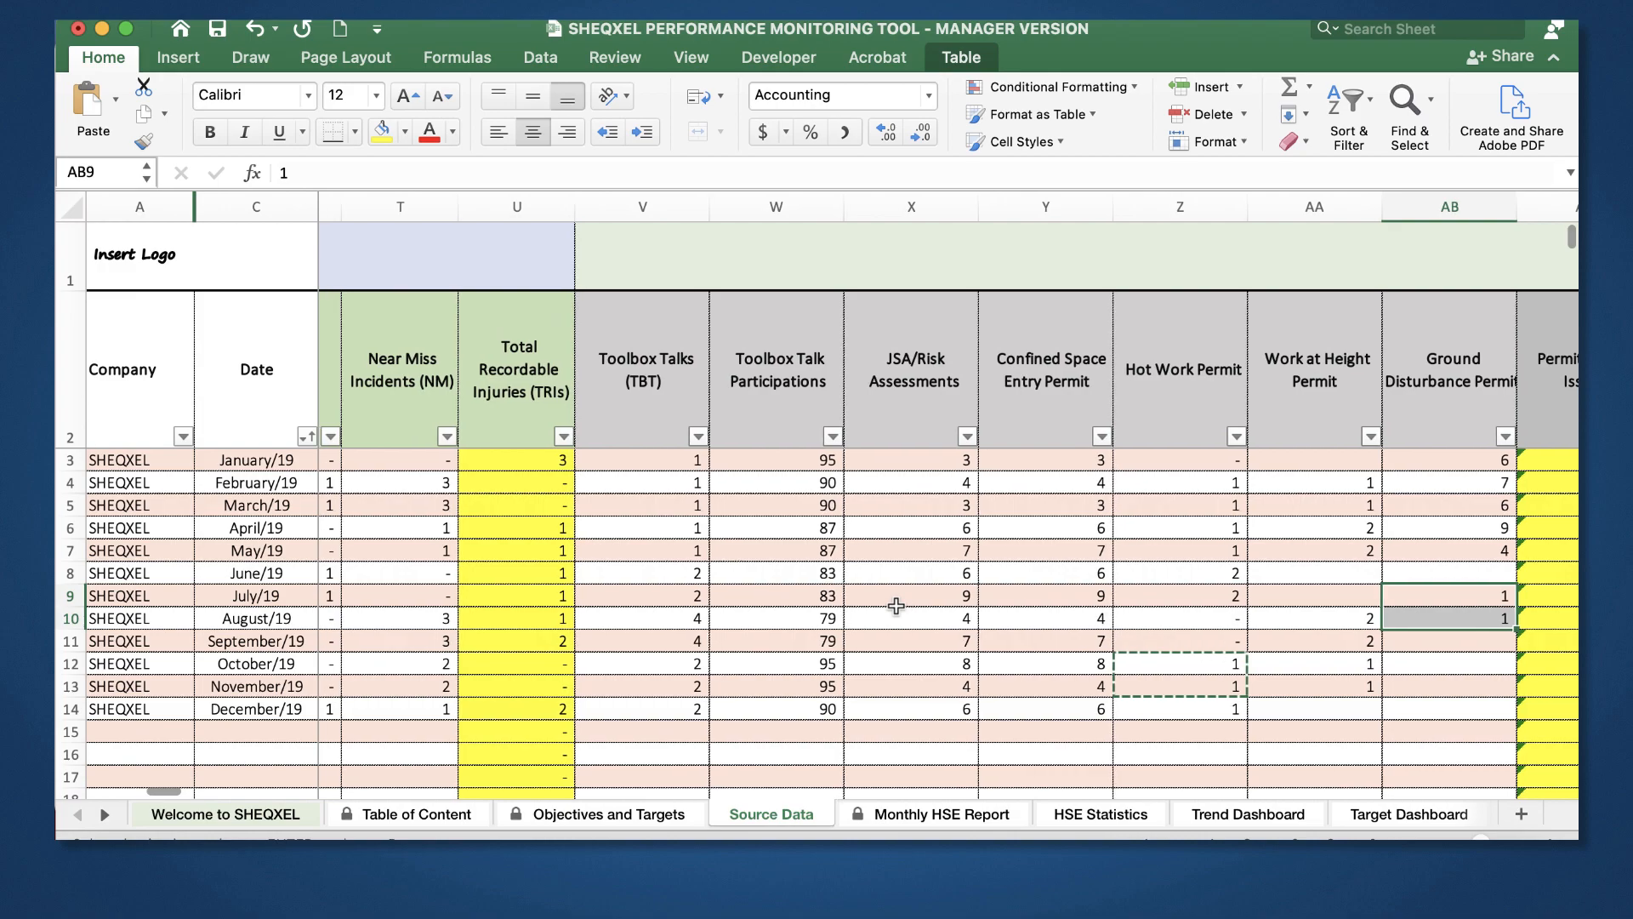
# Step: Open the Permit to Work sheet containing the Permits Issued chart
pyautogui.hscroll(2, 896, 605)
pyautogui.hscroll(-3, 897, 605)
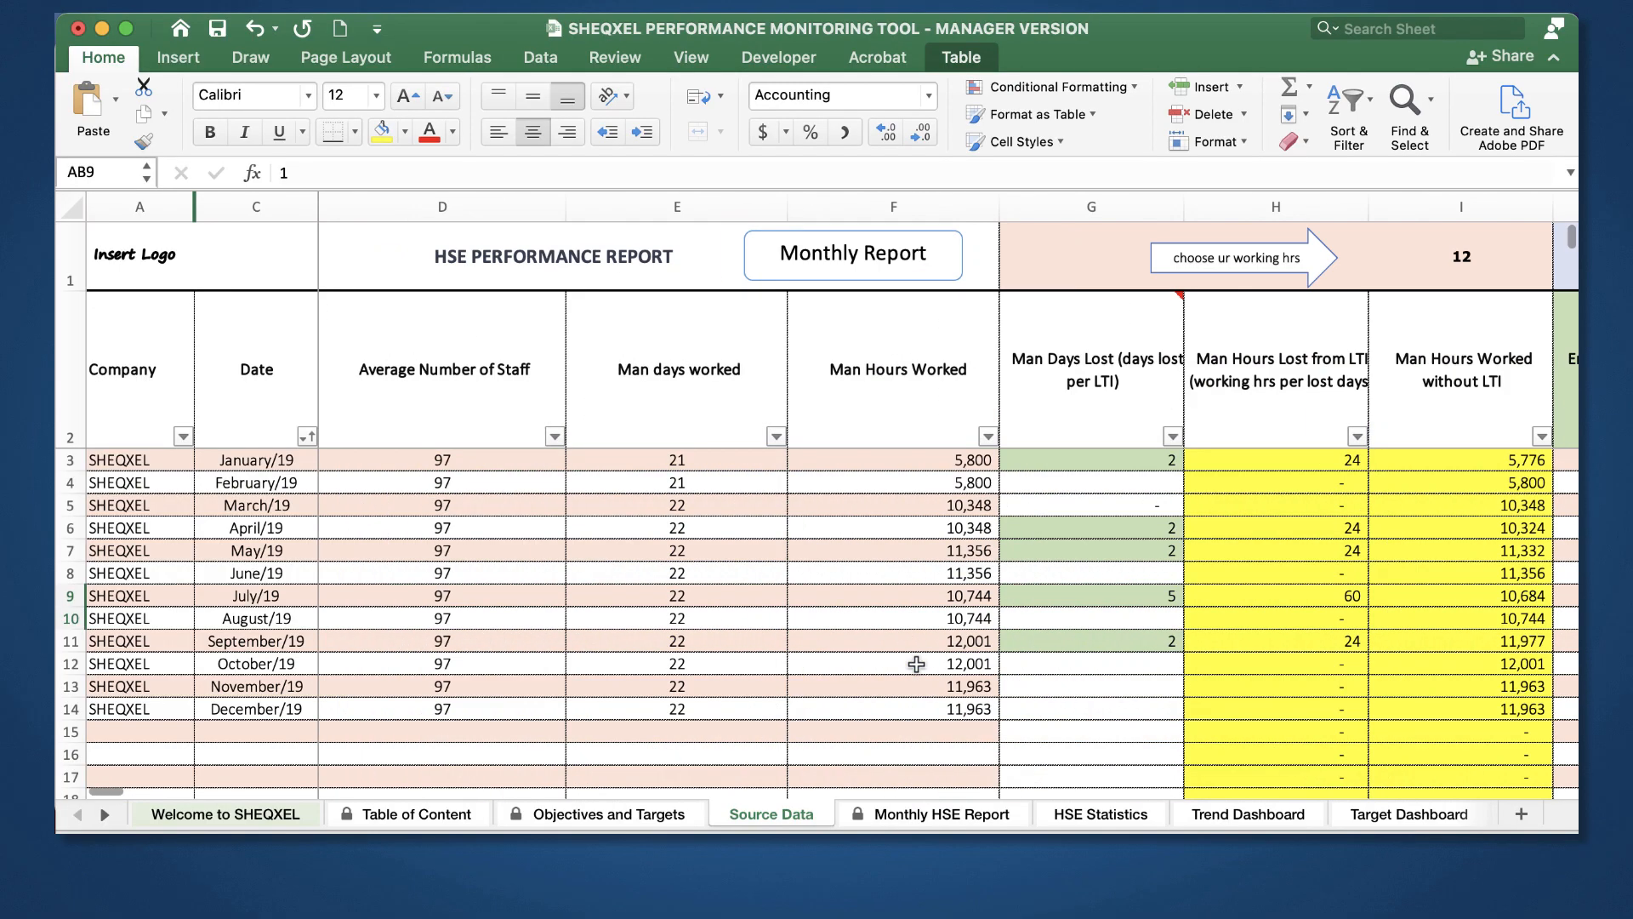
pyautogui.click(97, 817)
pyautogui.click(99, 819)
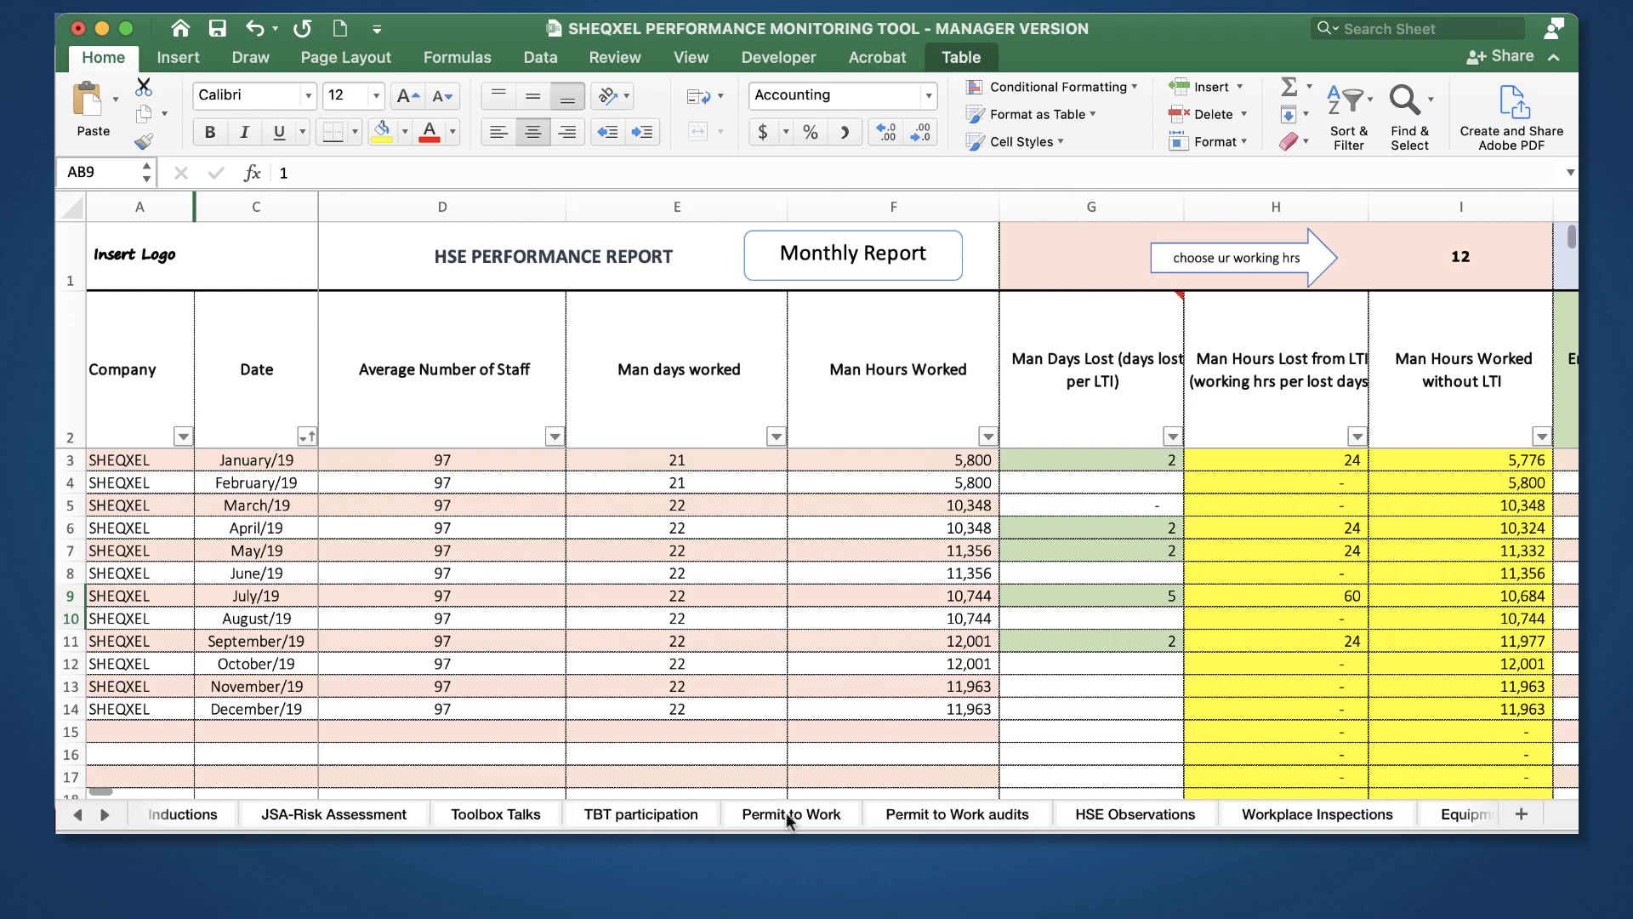
pyautogui.click(789, 817)
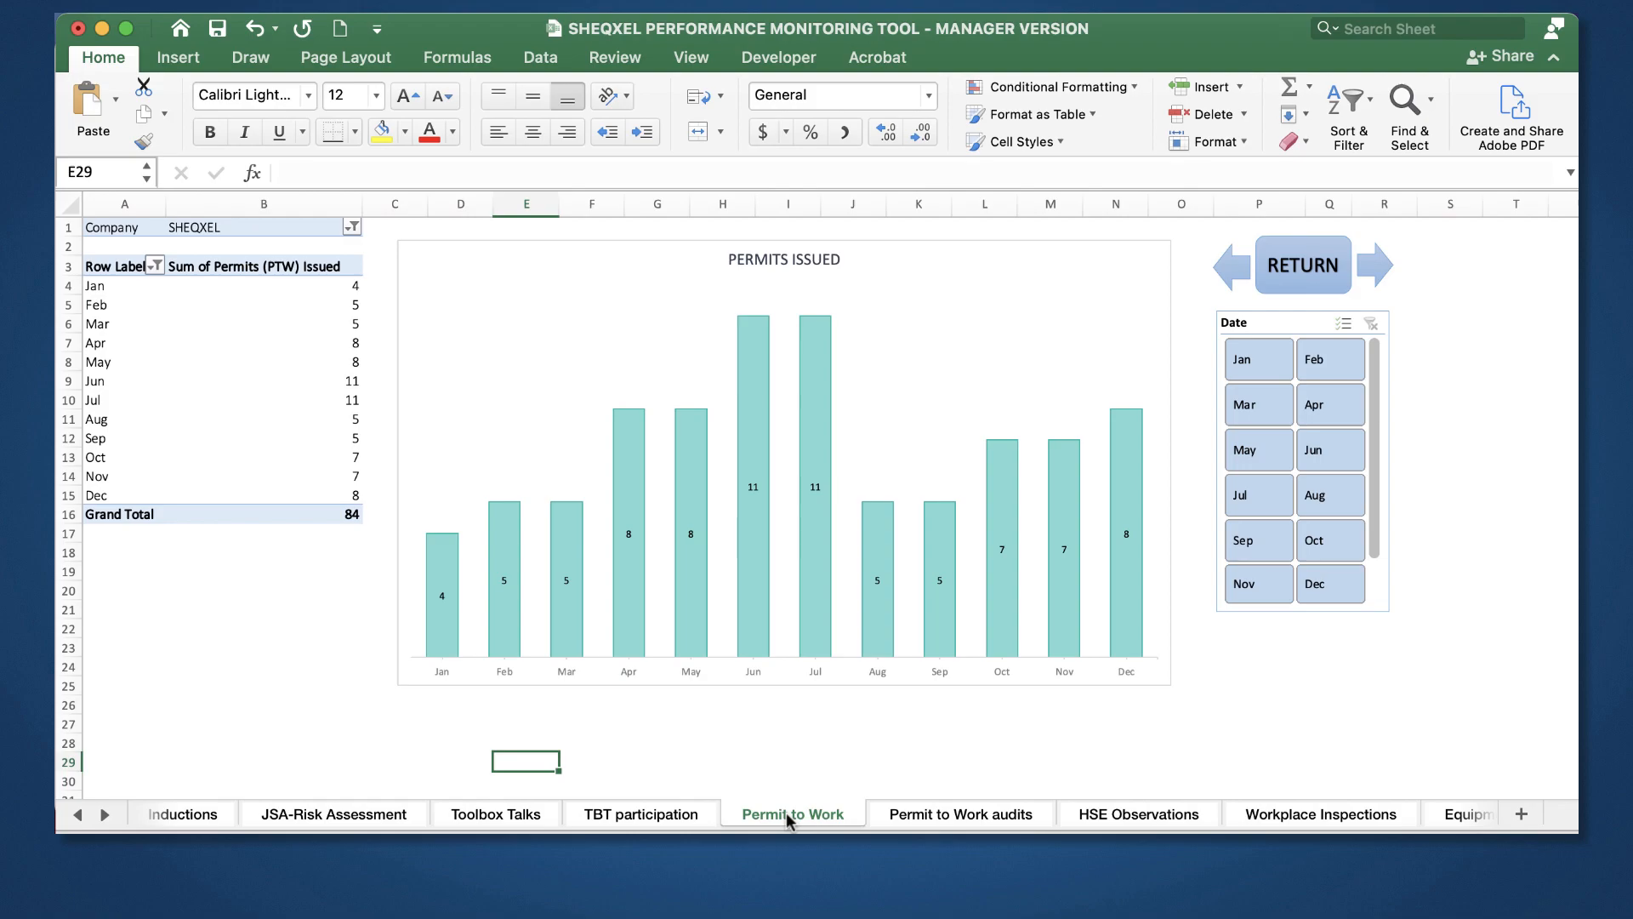
# Step: Create a copy of the Permit to Work sheet in the same workbook, placed before the original sheet
pyautogui.rightClick(789, 817)
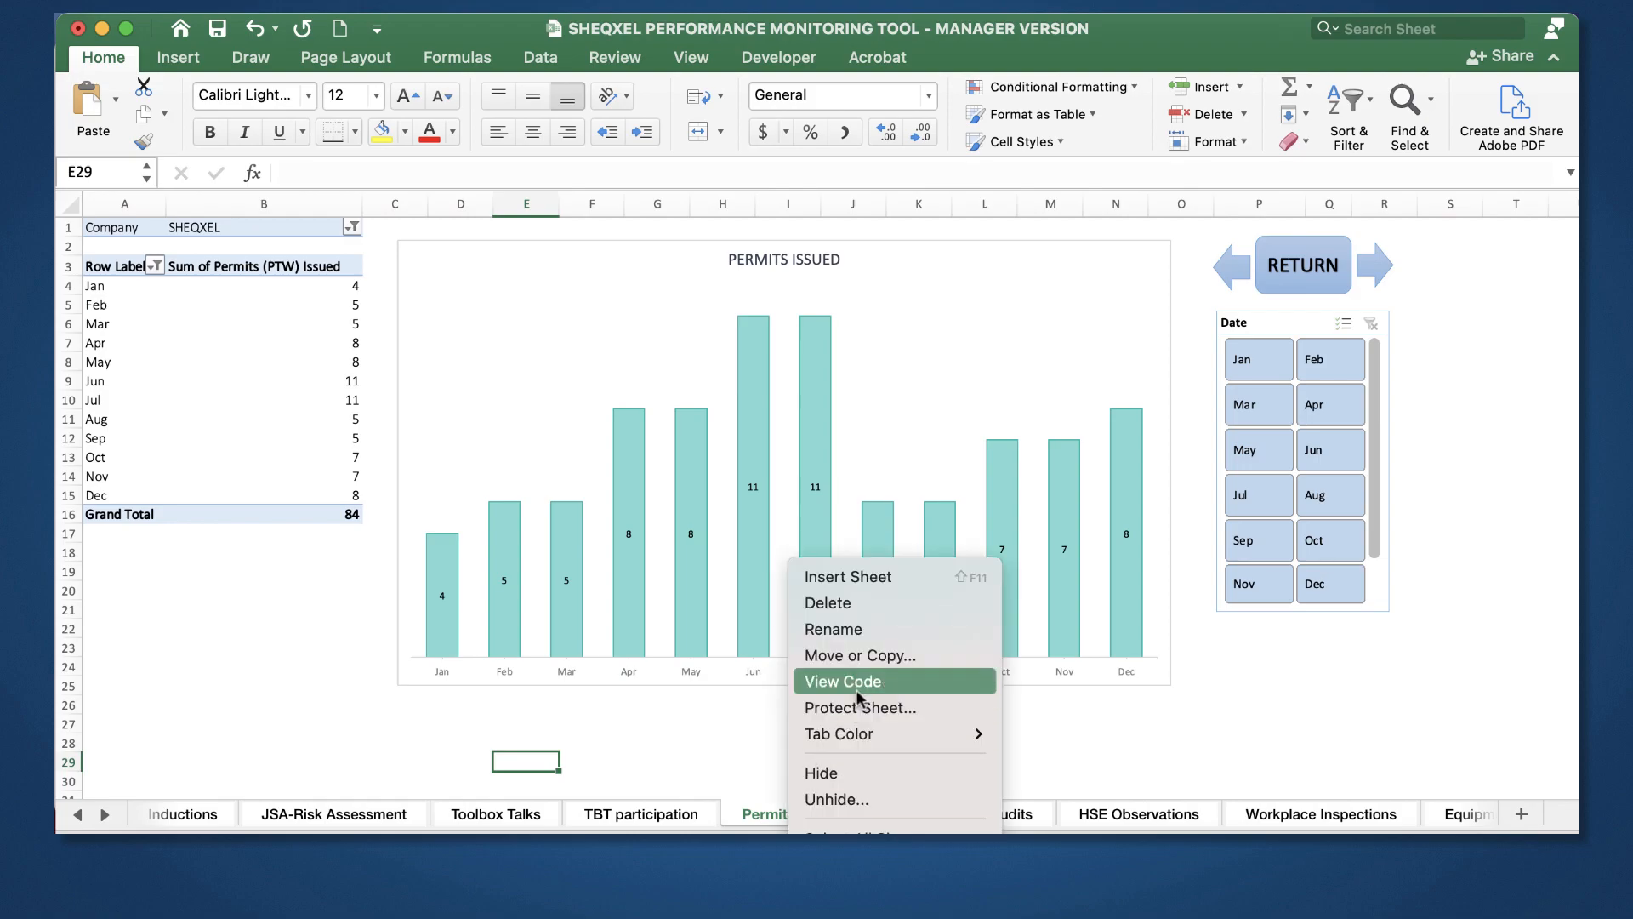
pyautogui.click(884, 657)
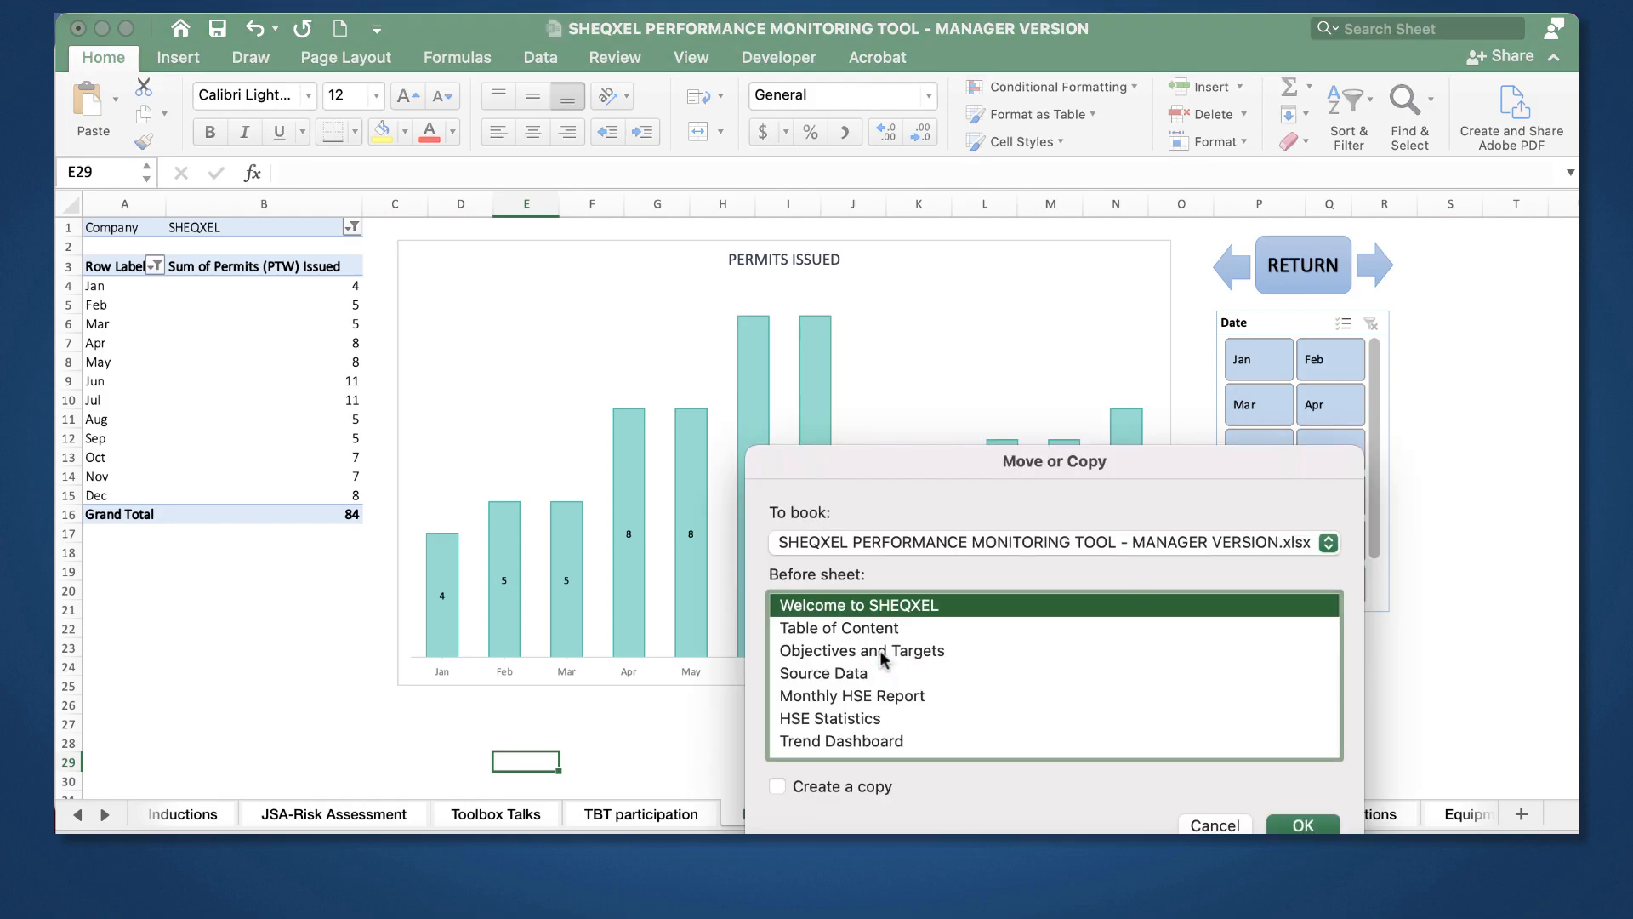
pyautogui.click(799, 779)
pyautogui.scroll(-15, 799, 779)
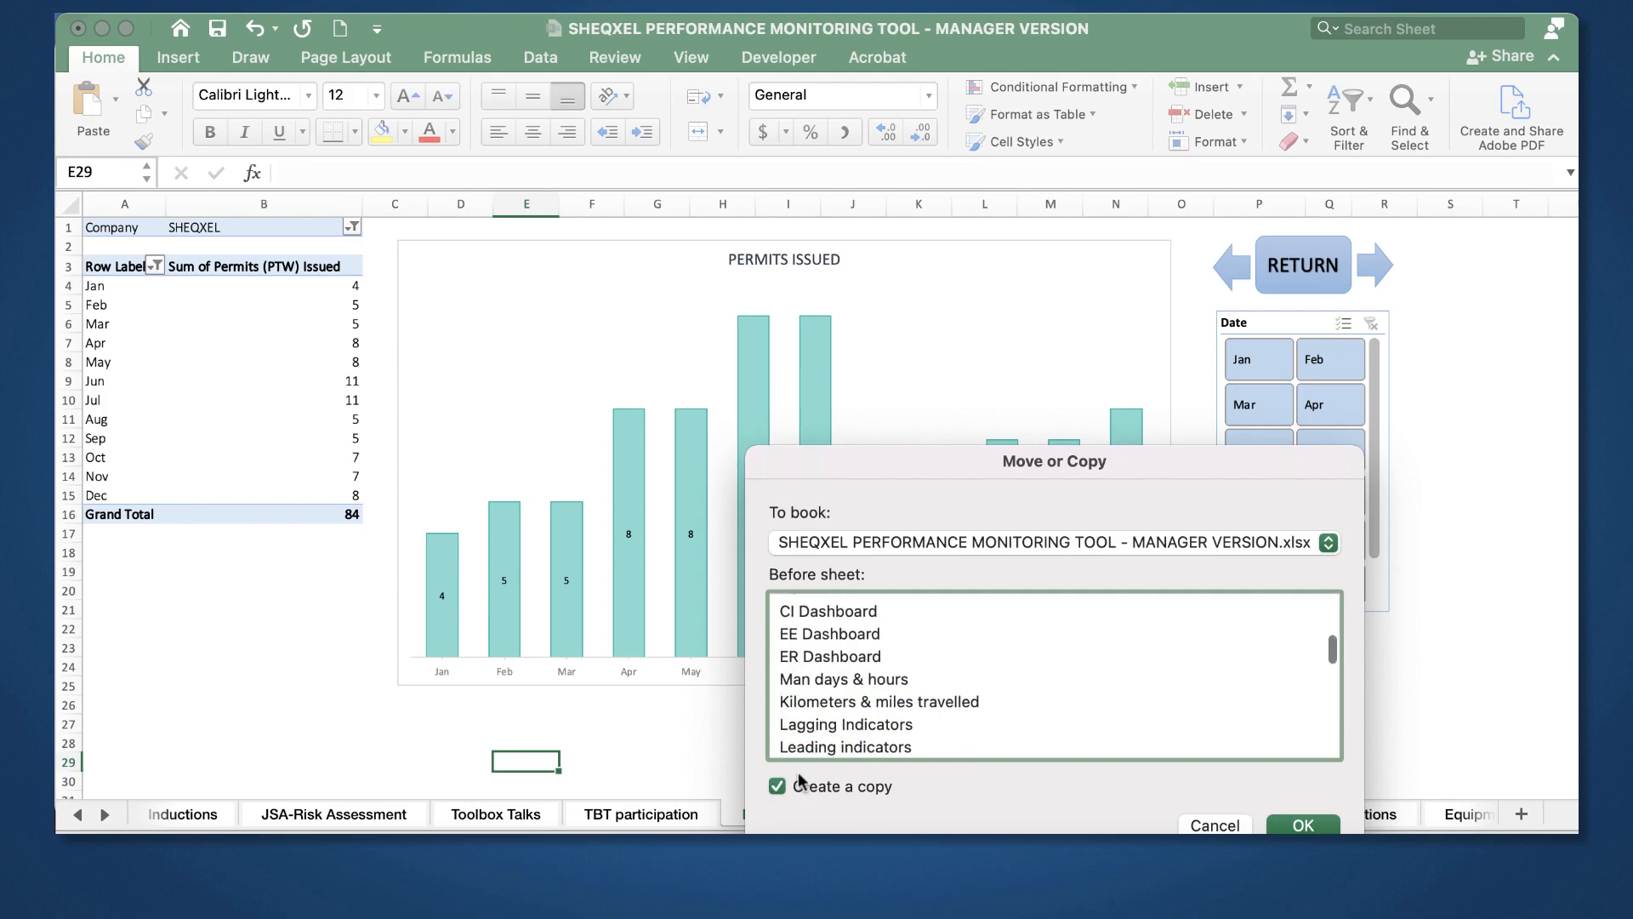
pyautogui.click(850, 618)
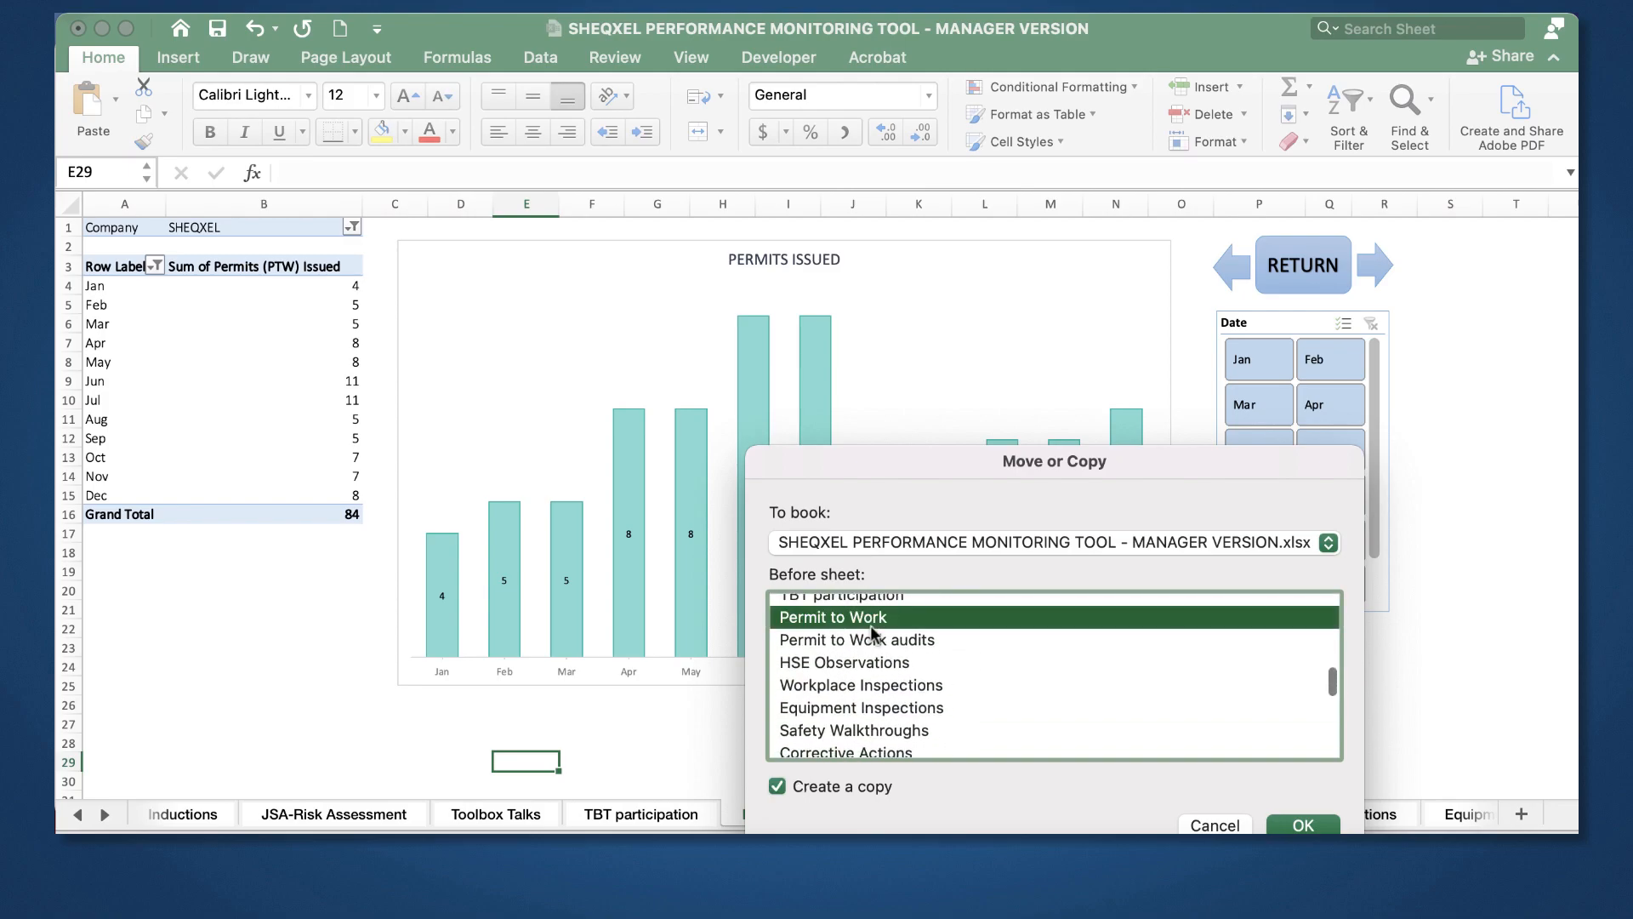
pyautogui.click(1337, 823)
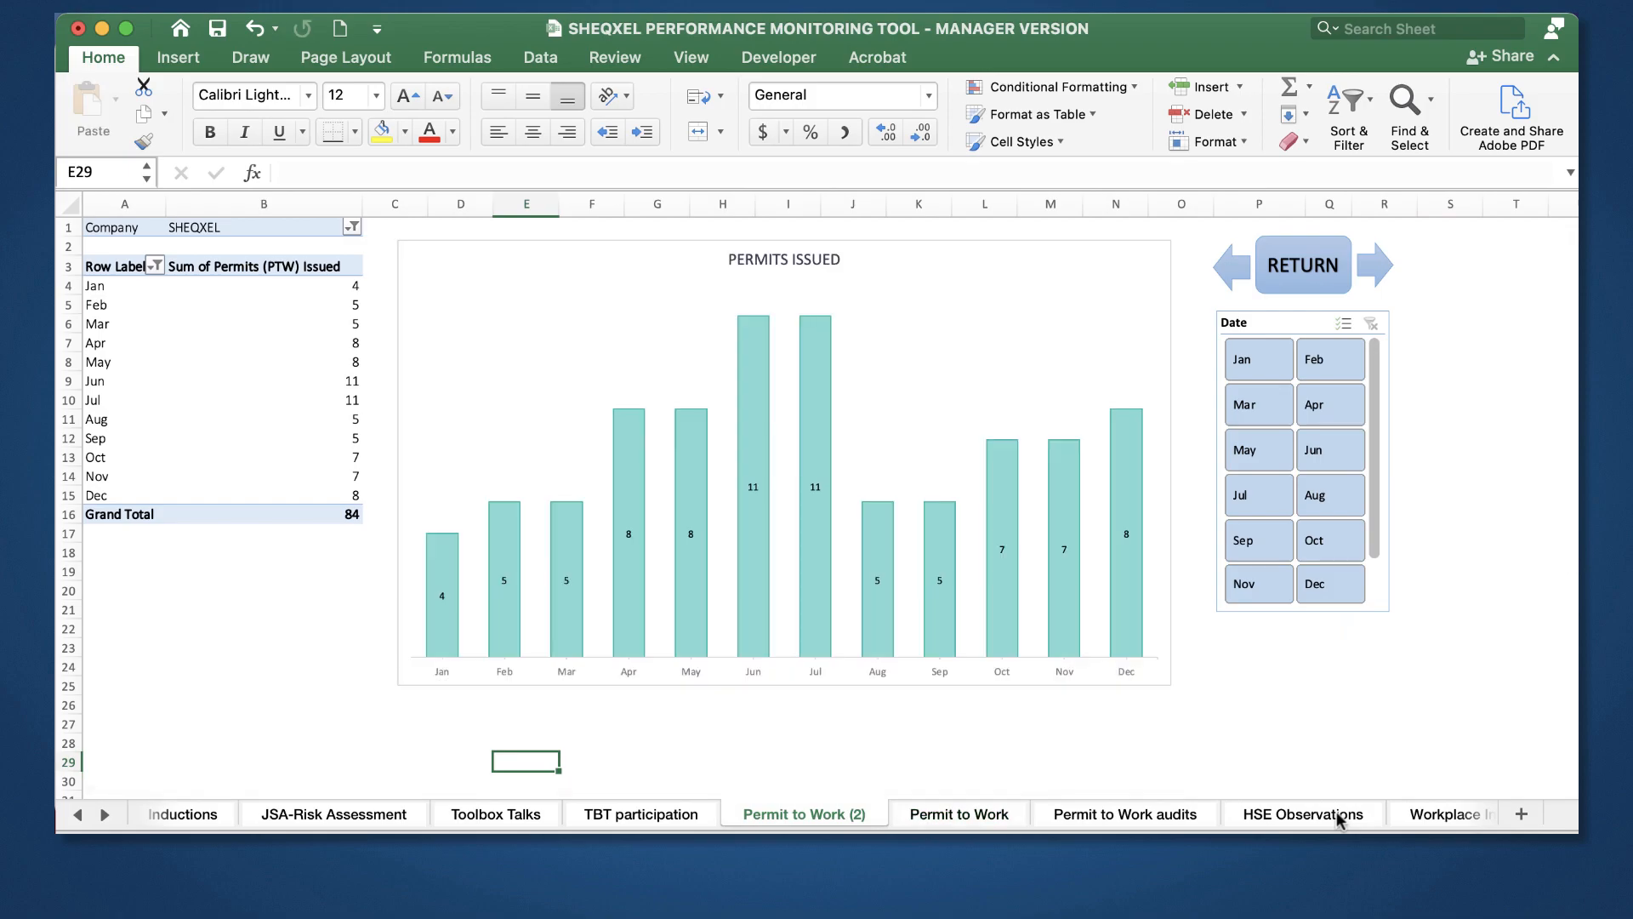
# Step: Create a copy of the Permit to Work (2) sheet and place it before Permit to Work (2)
pyautogui.rightClick(825, 819)
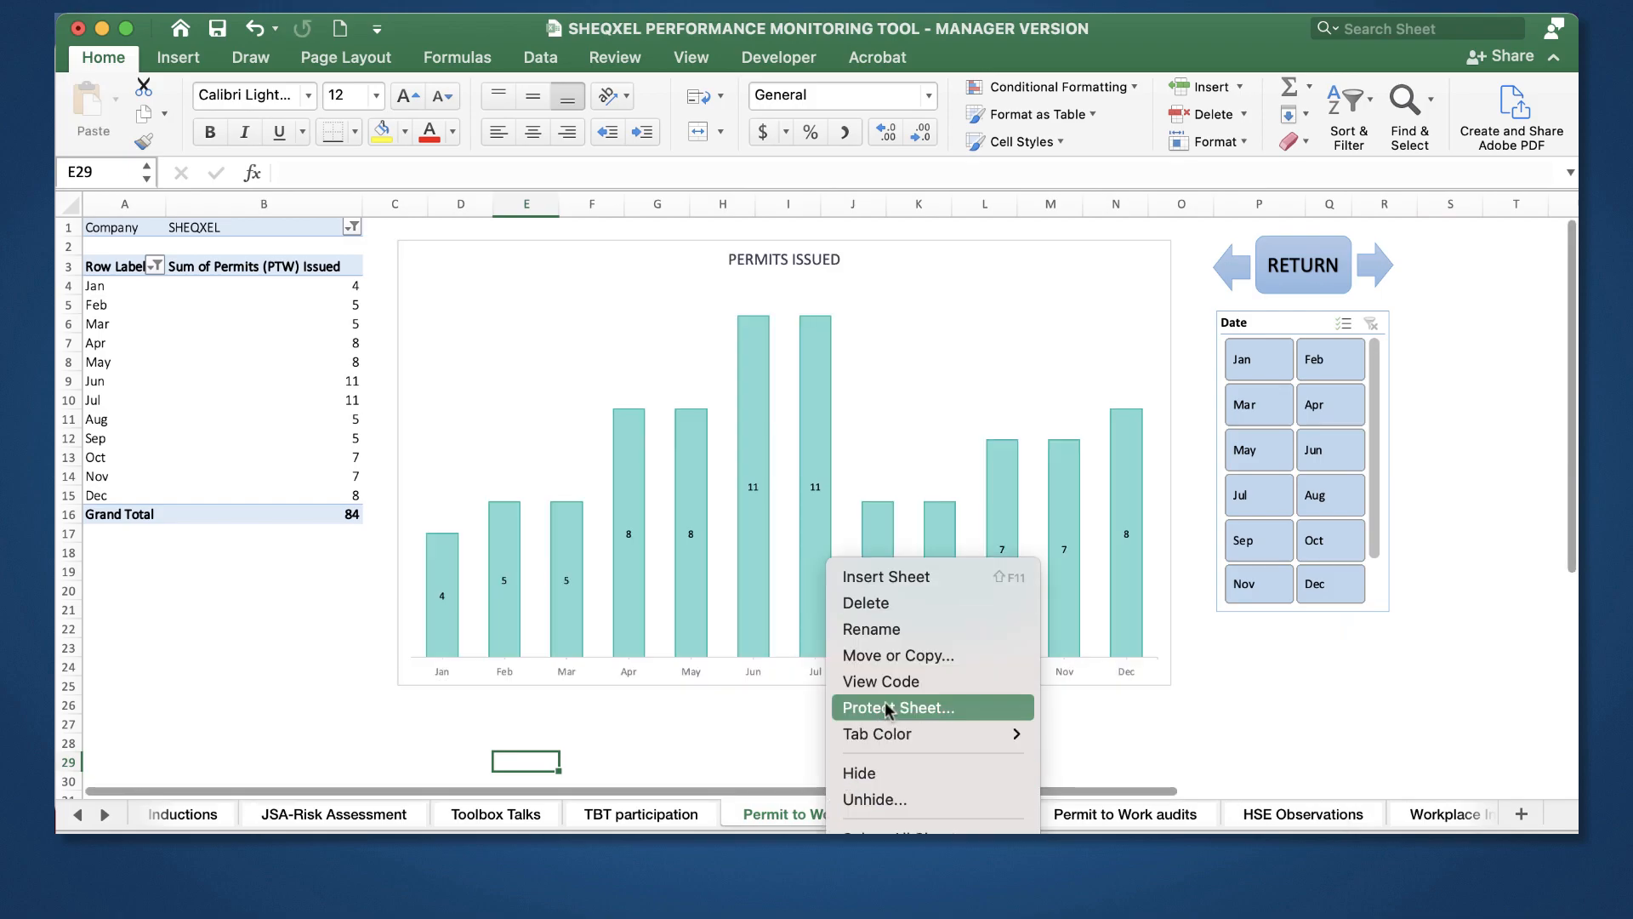
pyautogui.click(906, 661)
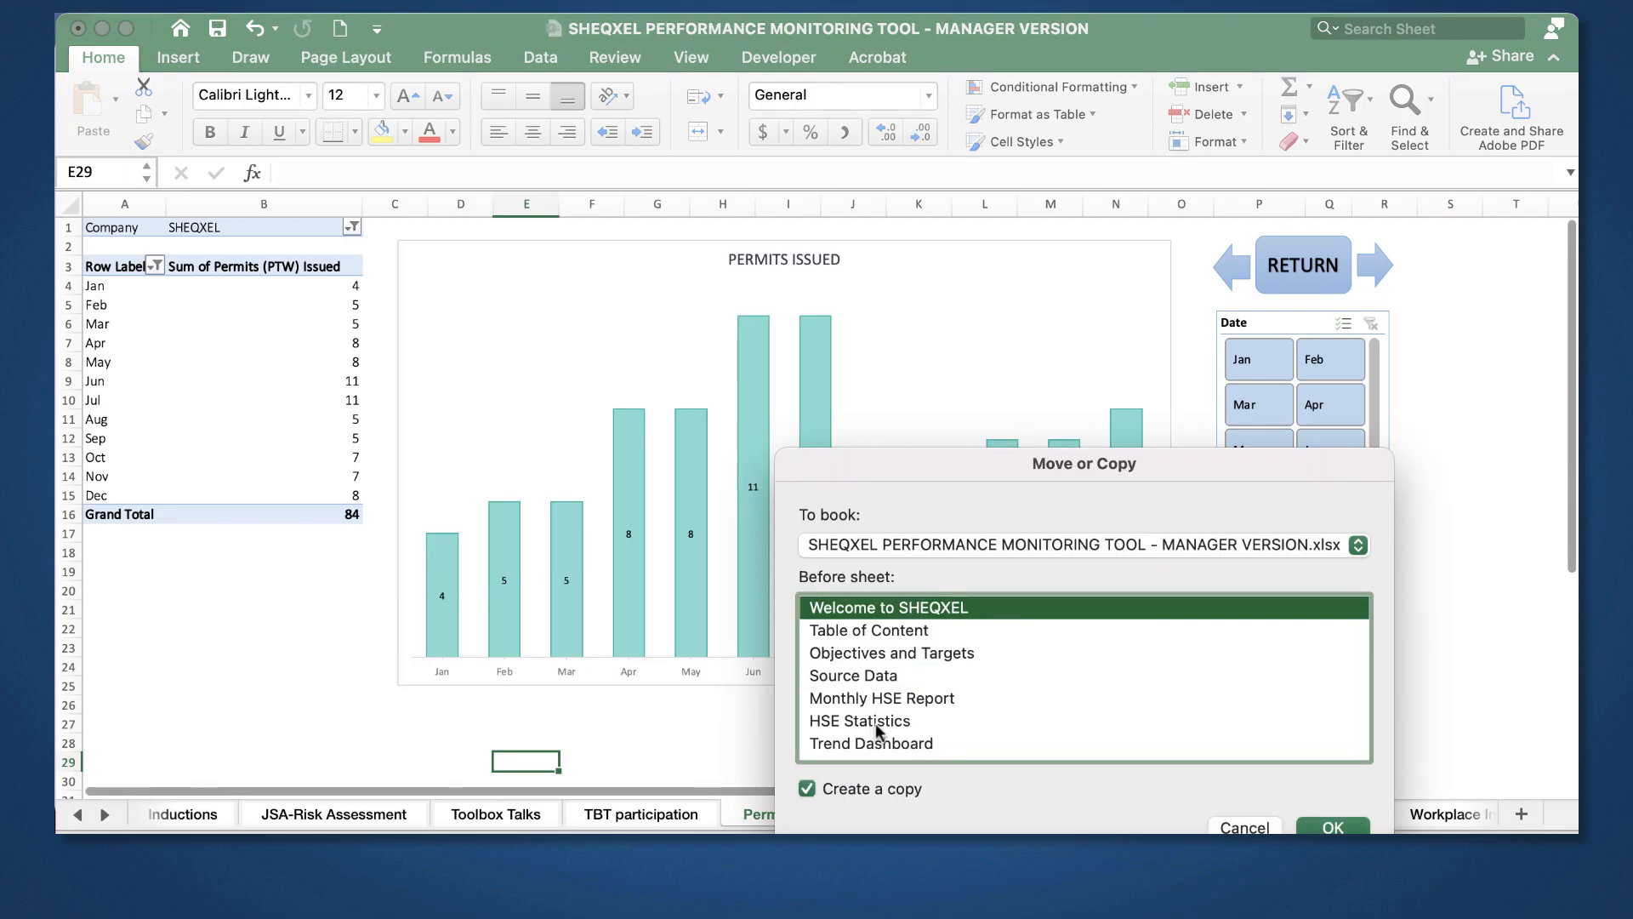
pyautogui.scroll(-10, 879, 730)
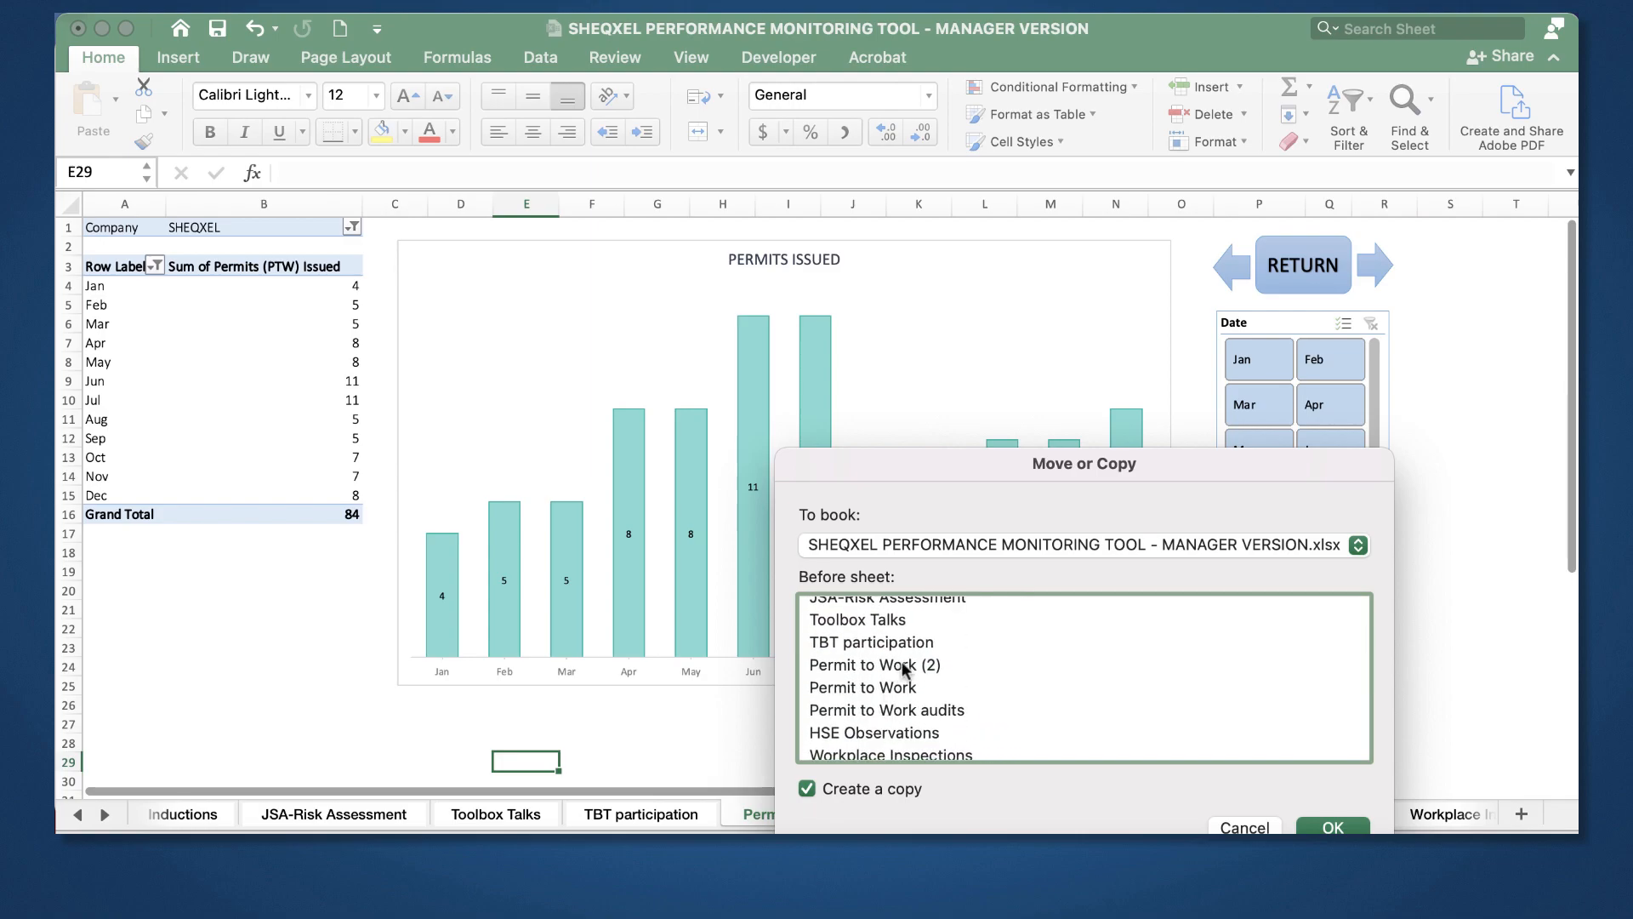
pyautogui.click(905, 669)
pyautogui.click(1328, 827)
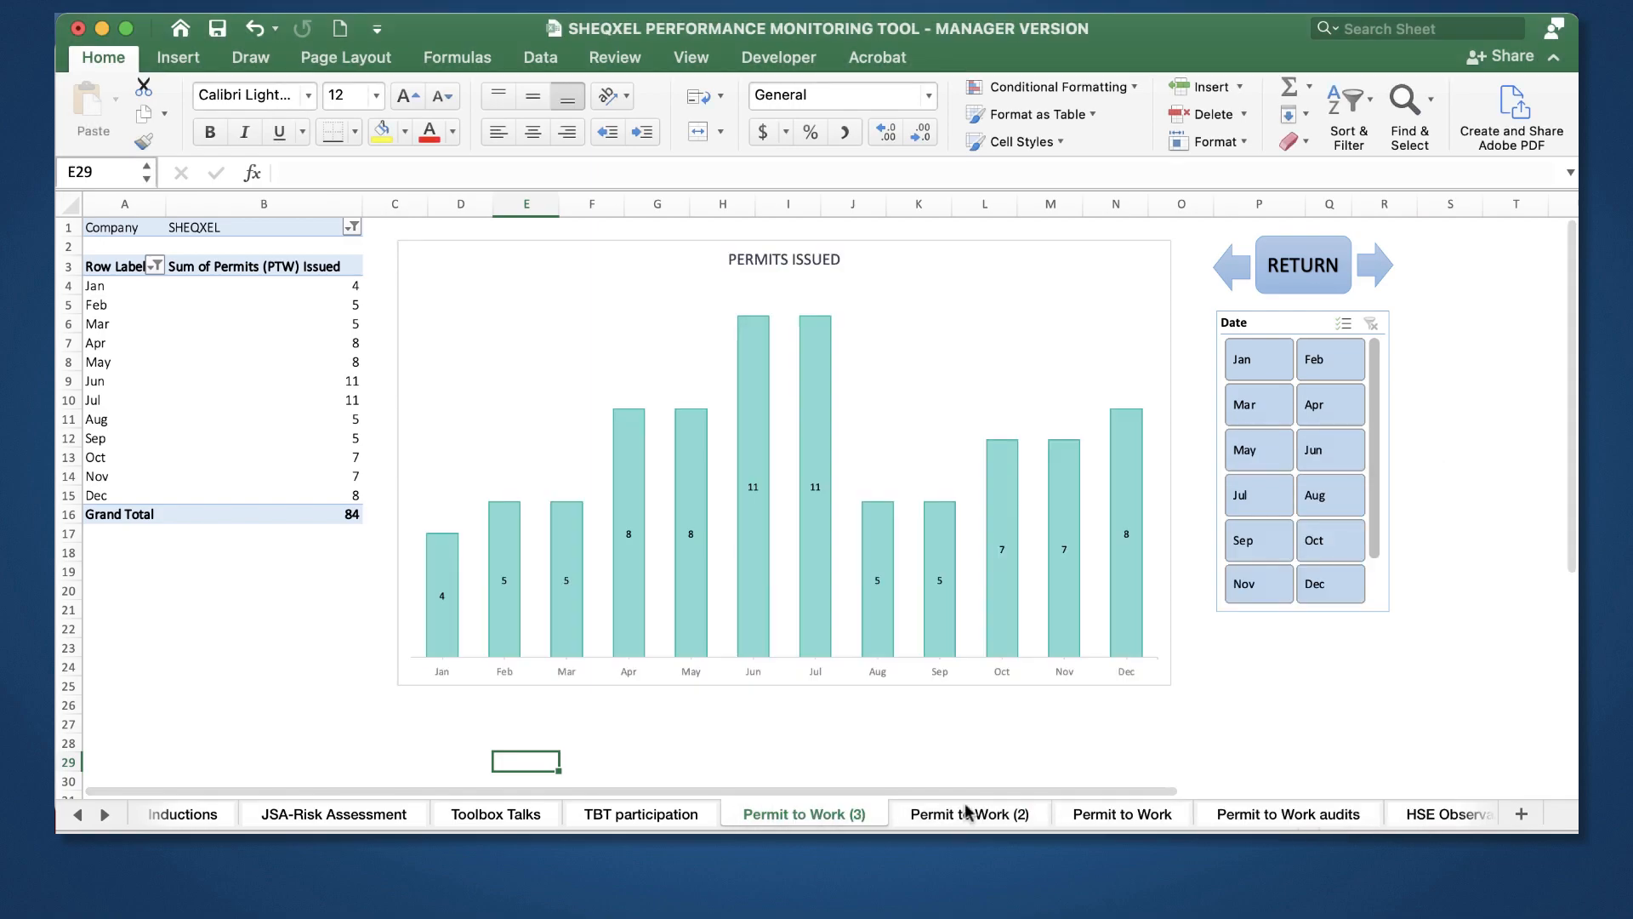
# Step: Create a copy of the Permit to Work (3) sheet and place it before Permit to Work (2)
pyautogui.rightClick(827, 816)
pyautogui.click(919, 656)
pyautogui.scroll(-10, 918, 659)
pyautogui.scroll(-3, 919, 660)
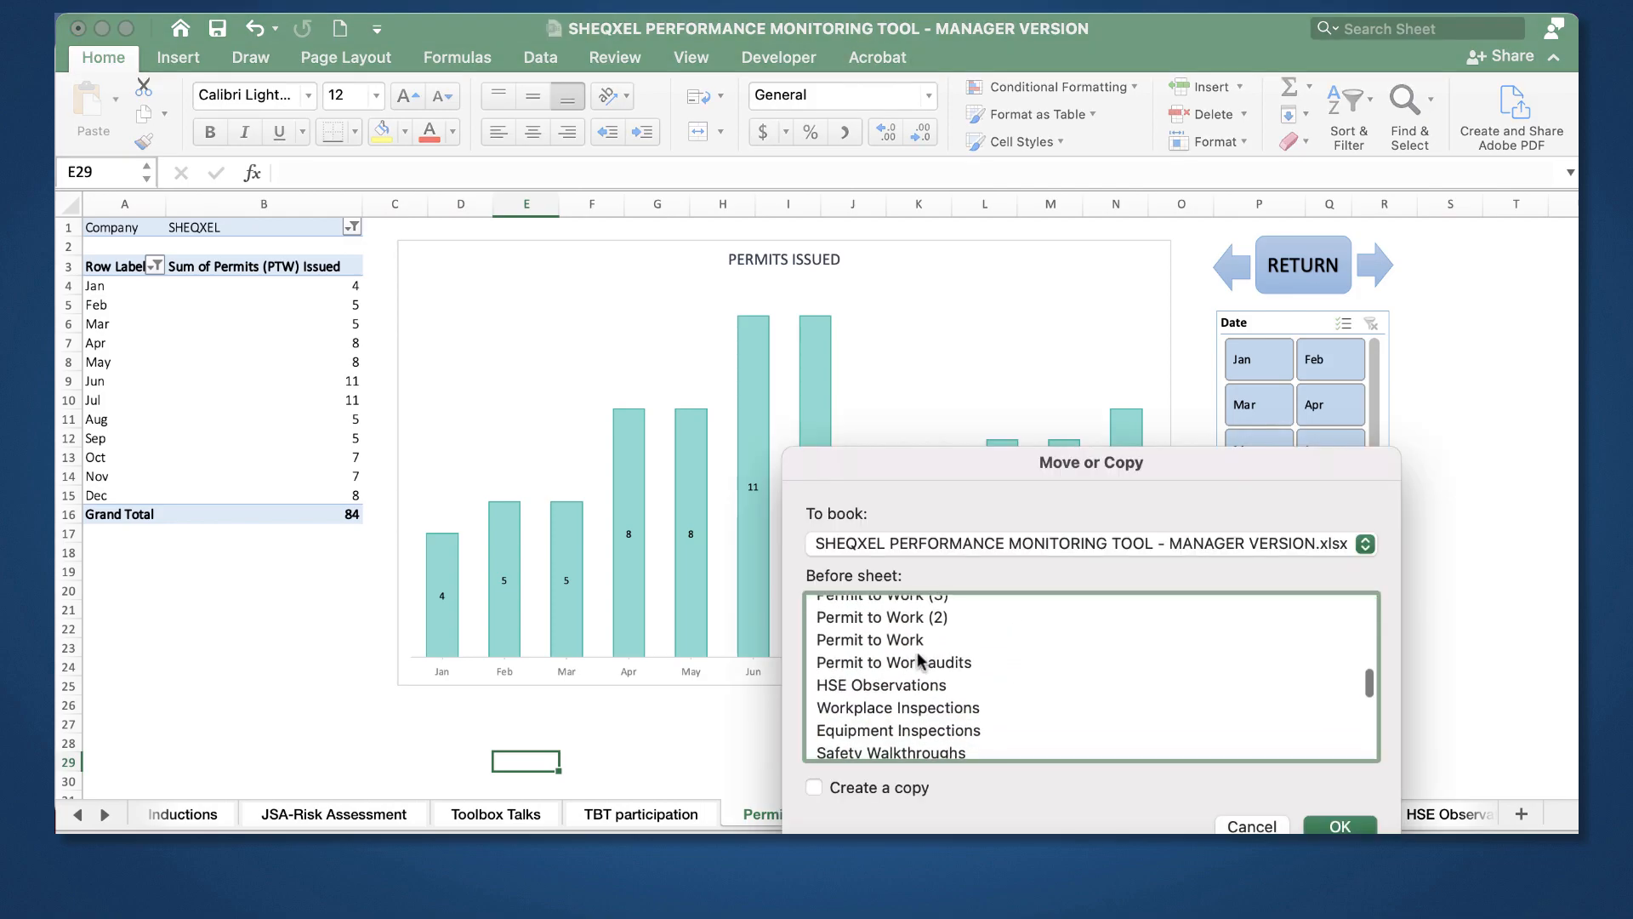
pyautogui.click(919, 660)
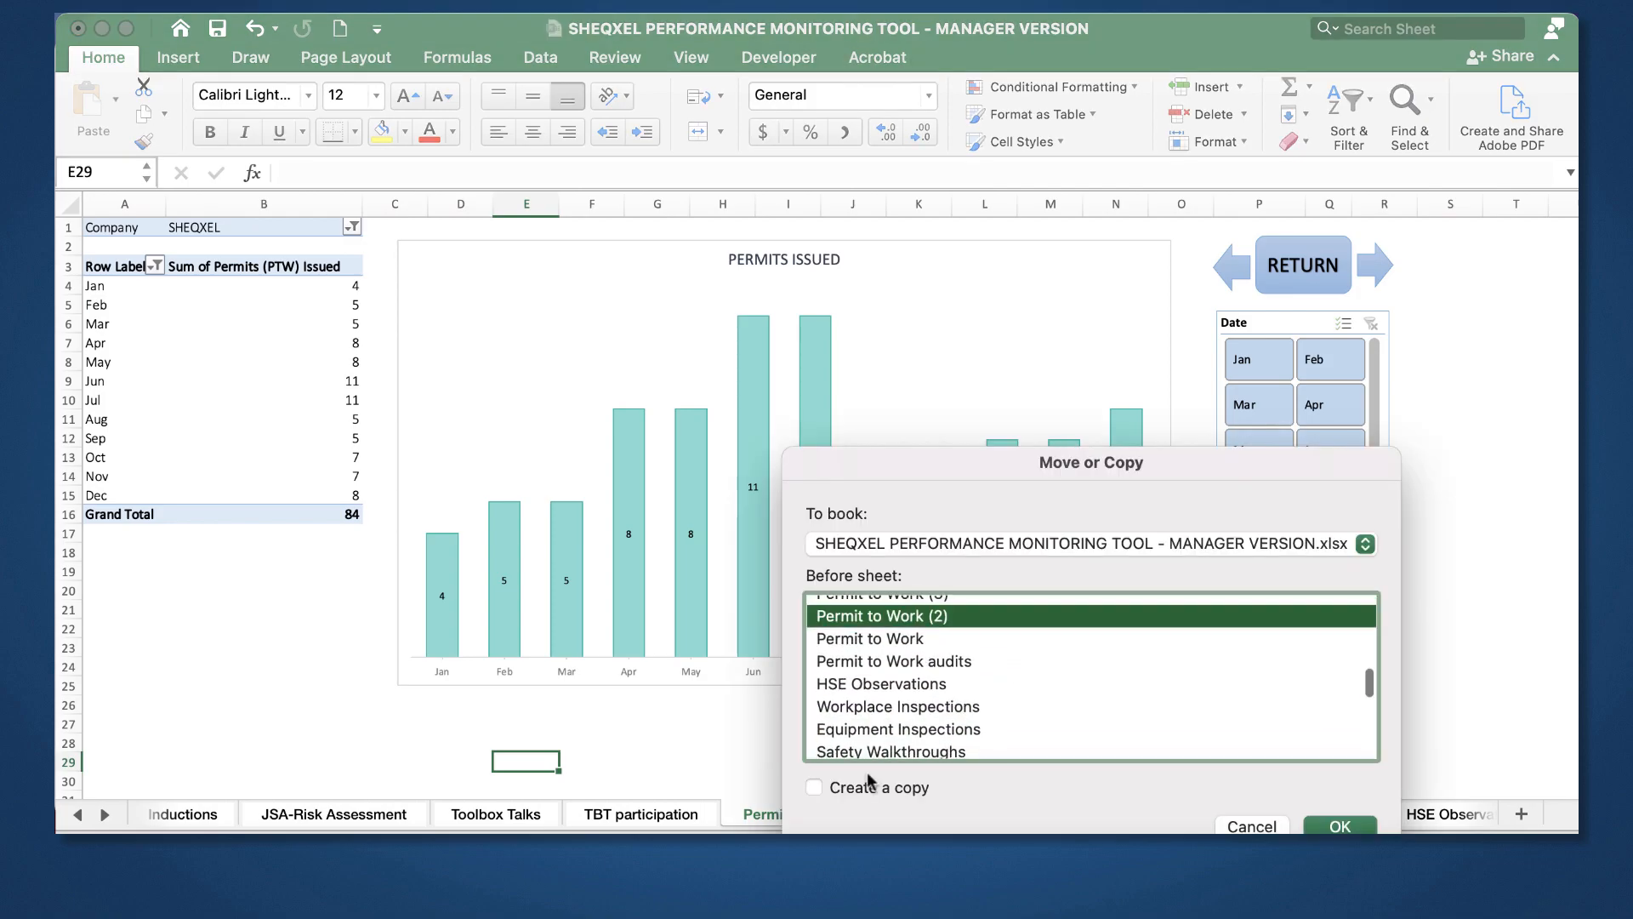
pyautogui.click(1332, 821)
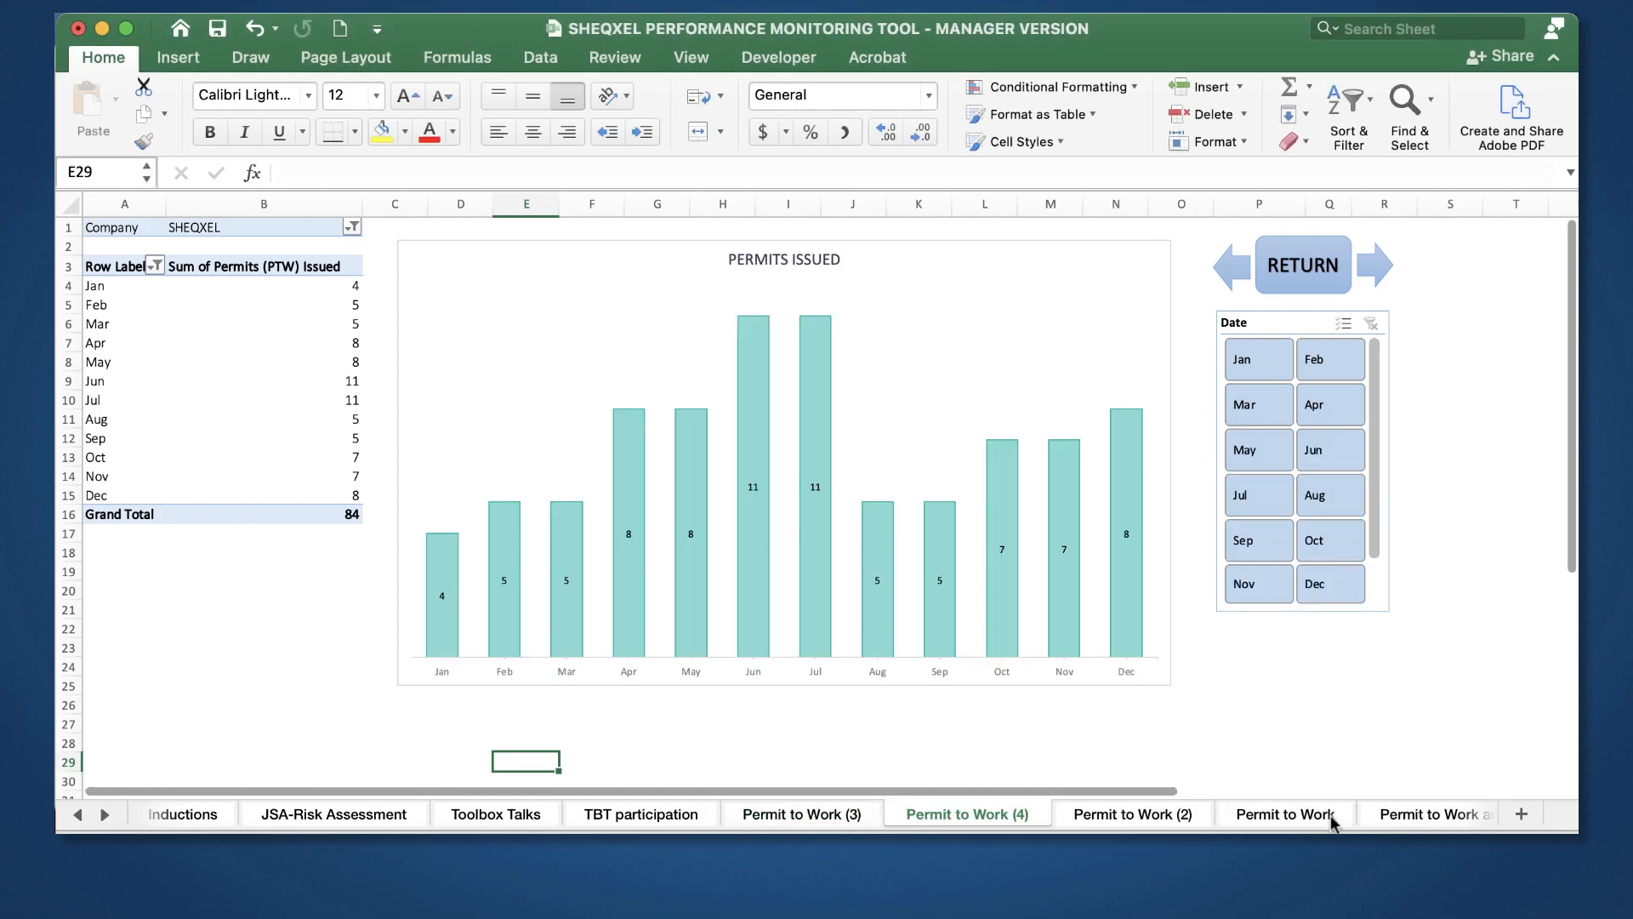
# Step: Create another copy of the Permit to Work (3) sheet and place it before Permit to Work (3)
pyautogui.rightClick(865, 818)
pyautogui.click(935, 657)
pyautogui.scroll(-2, 990, 638)
pyautogui.scroll(-10, 991, 638)
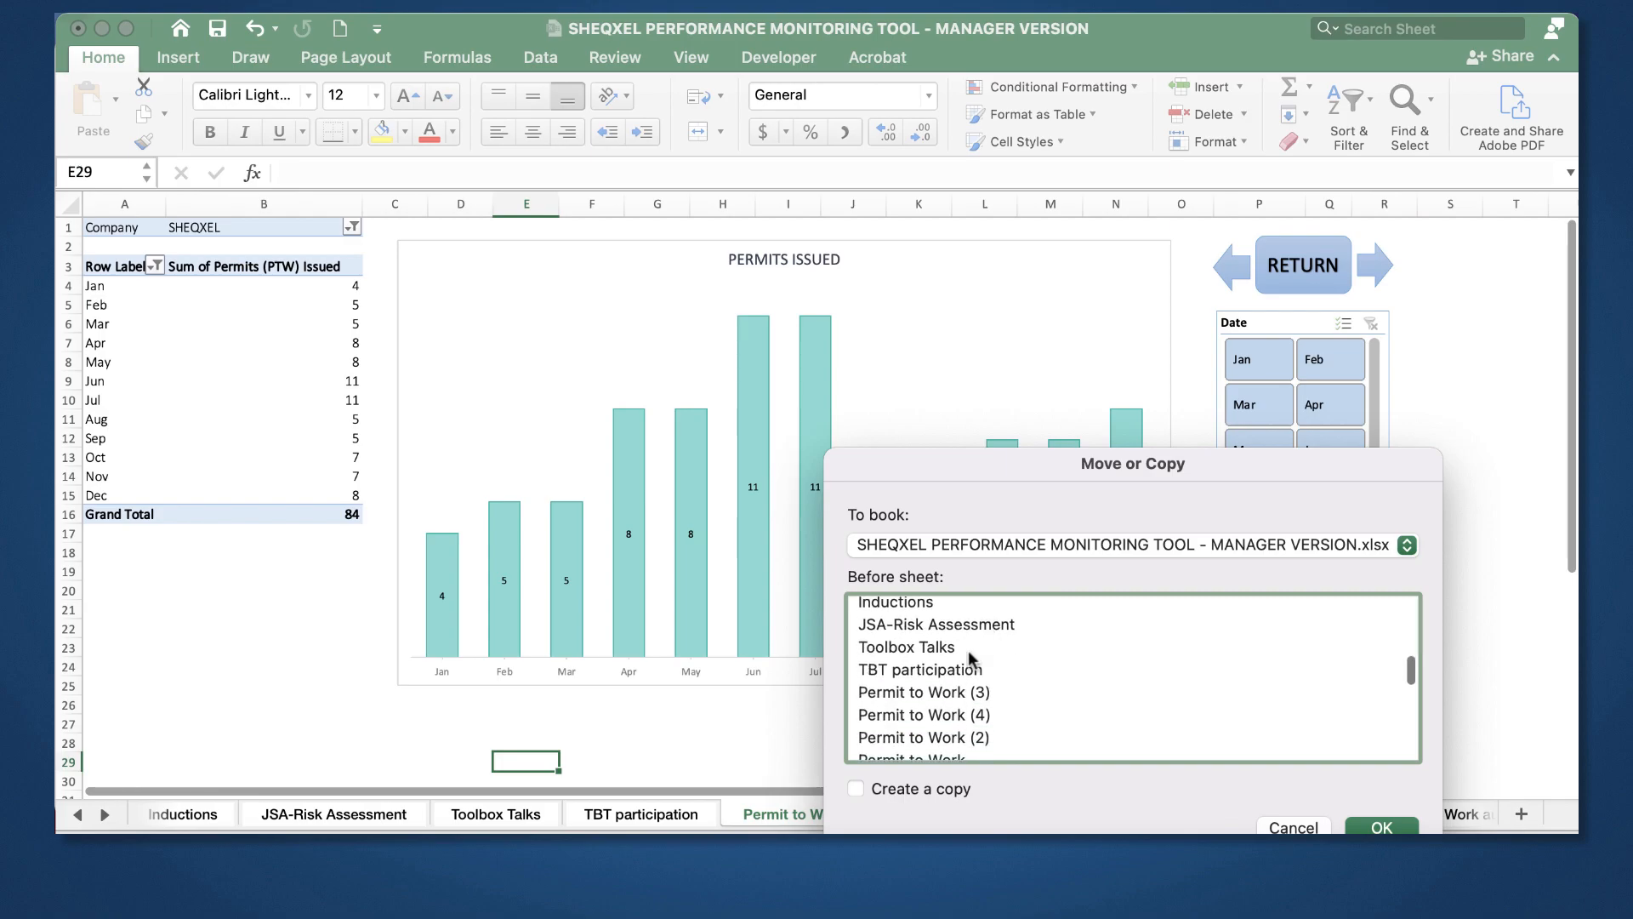
pyautogui.click(856, 788)
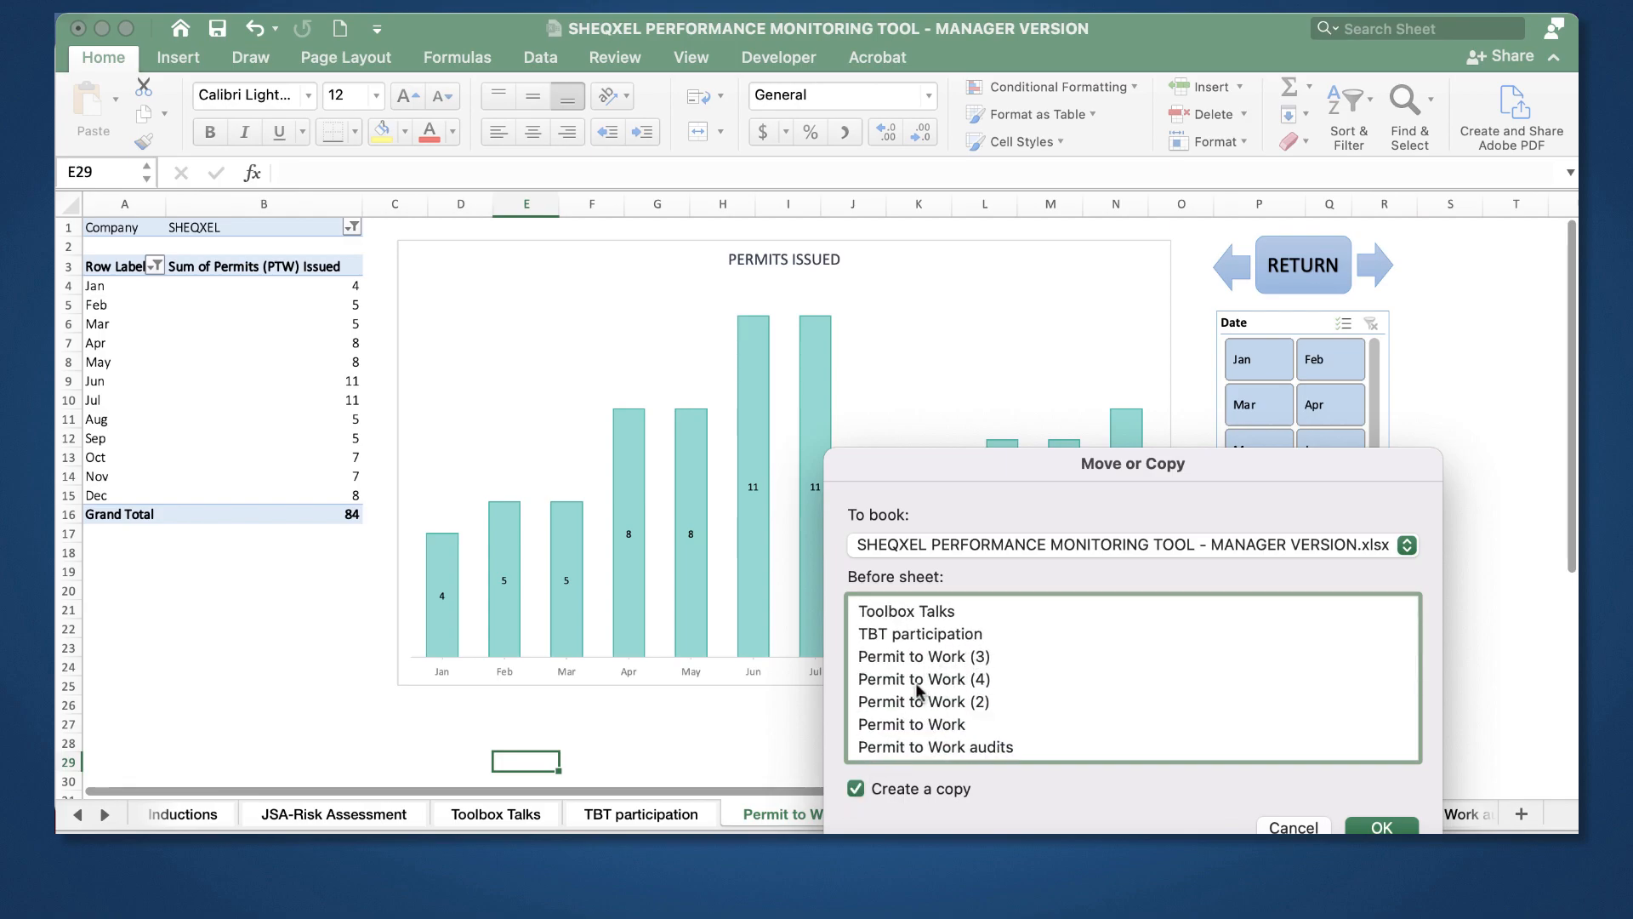
pyautogui.click(919, 657)
pyautogui.click(1382, 826)
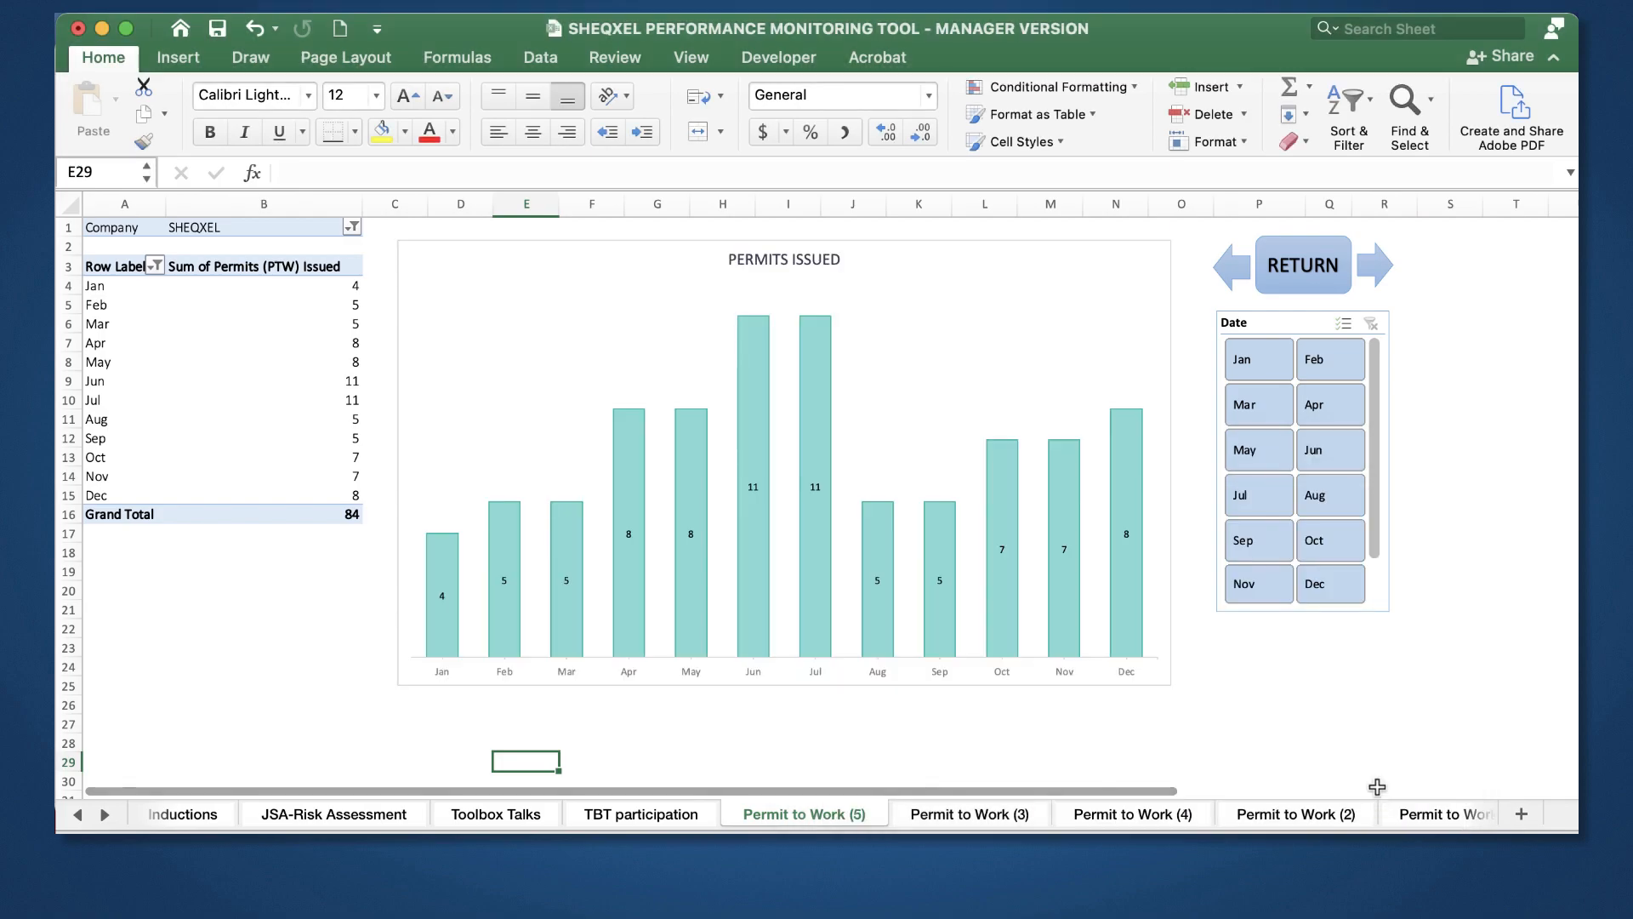
# Step: Rename the Permit to Work (5) sheet as Confined Space Entry and move the on-screen keyboard away from the sheet names
pyautogui.doubleClick(850, 812)
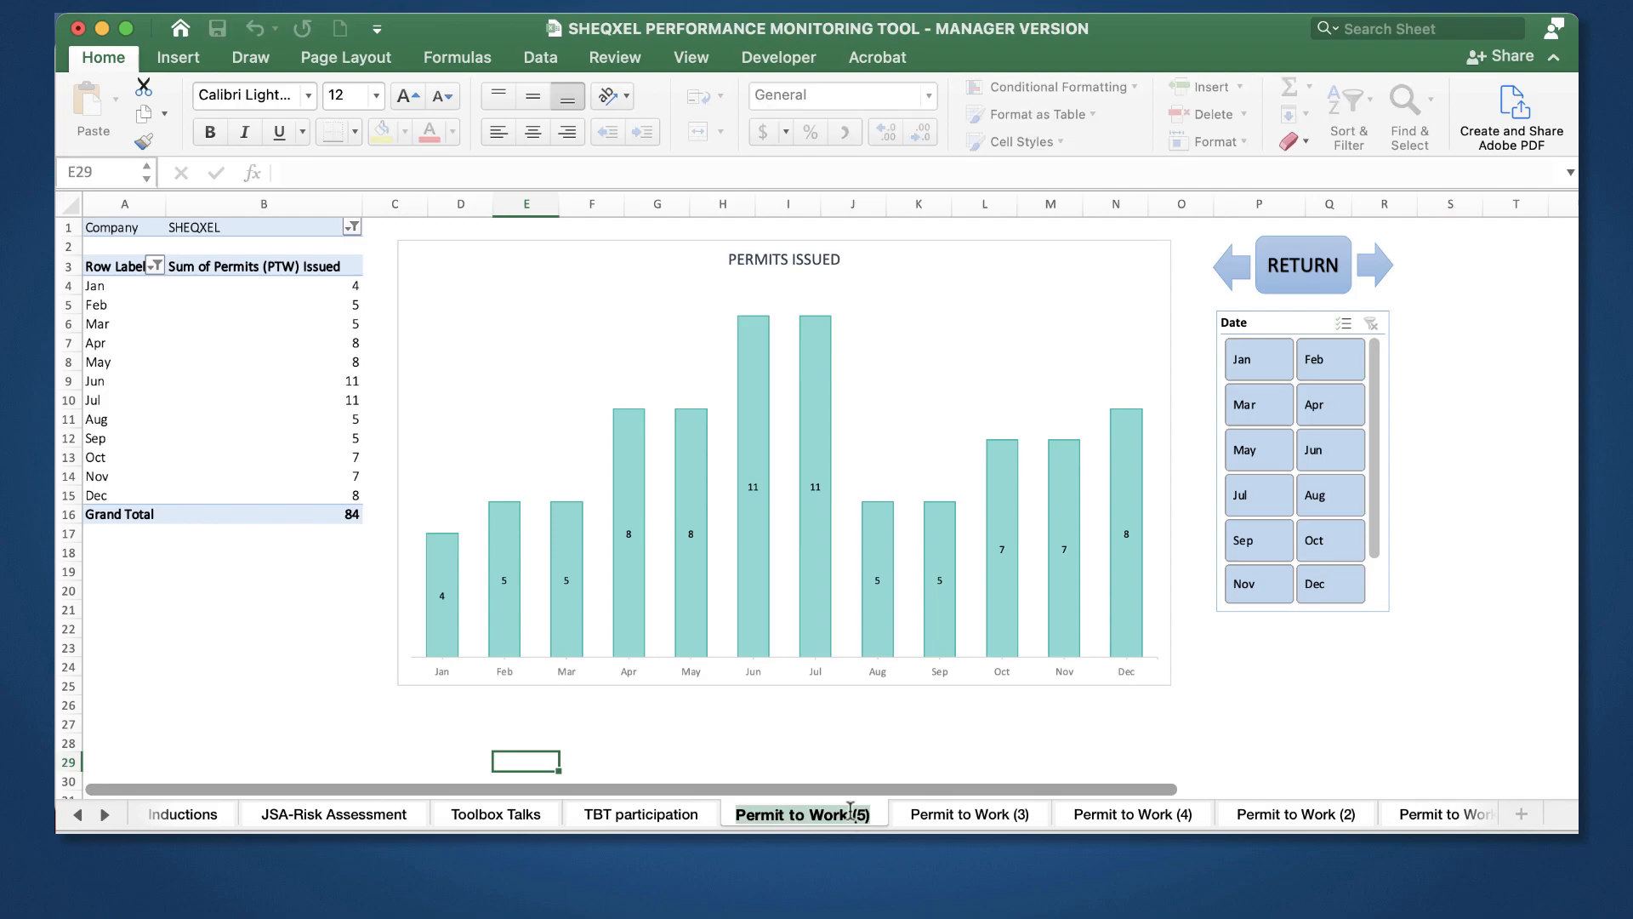
pyautogui.write('c')
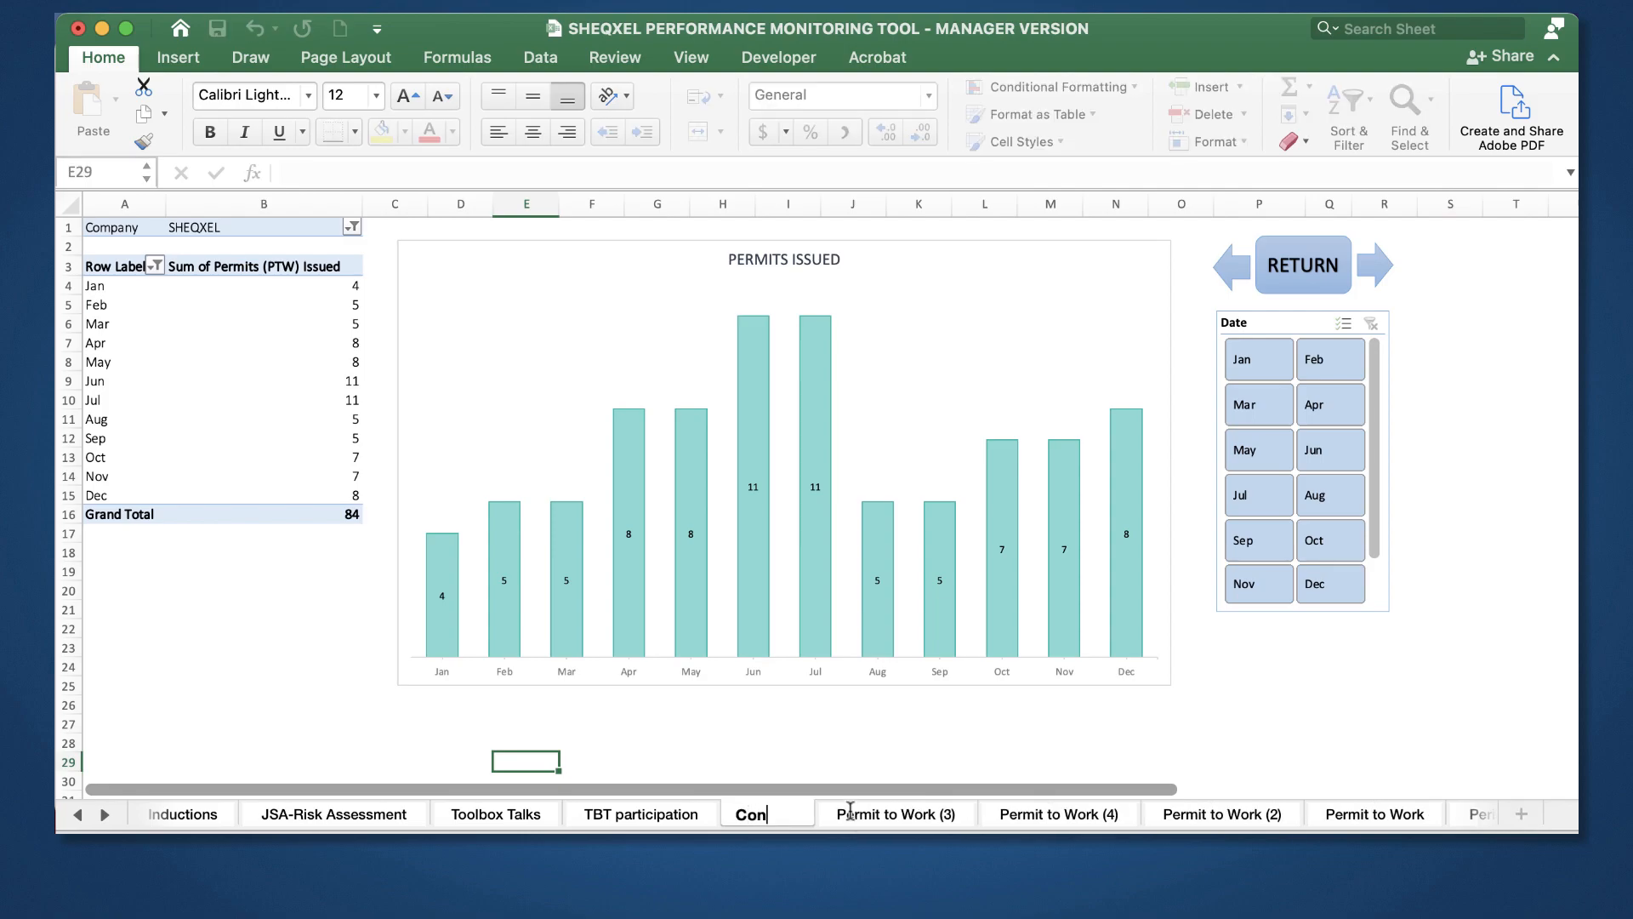
pyautogui.write('onfined ')
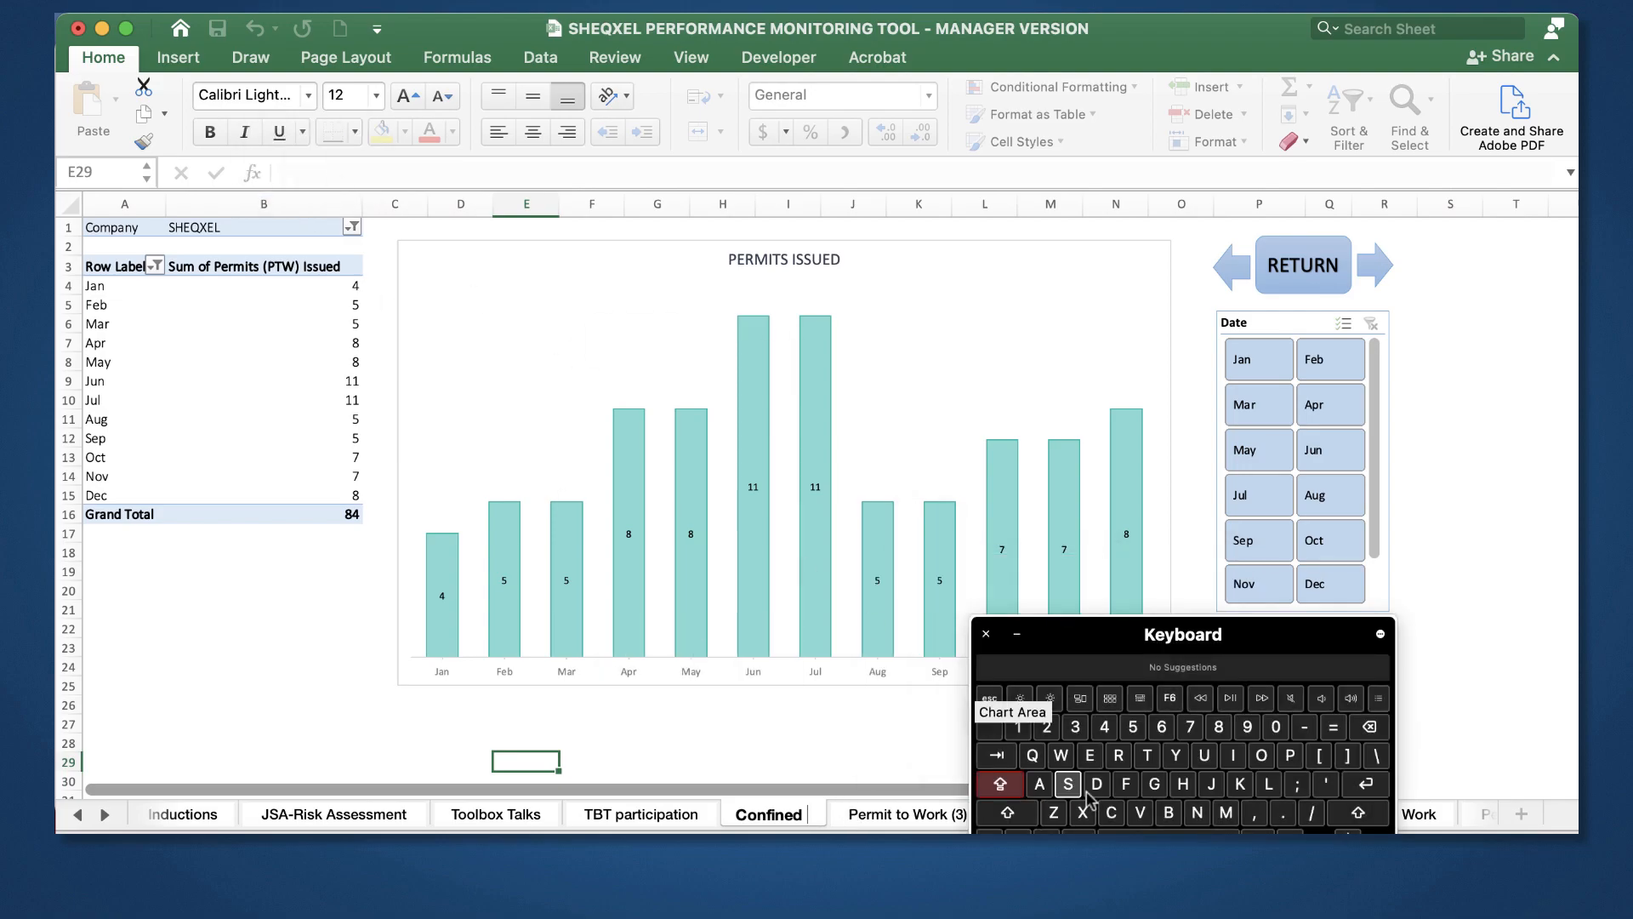
pyautogui.write('Space Entry')
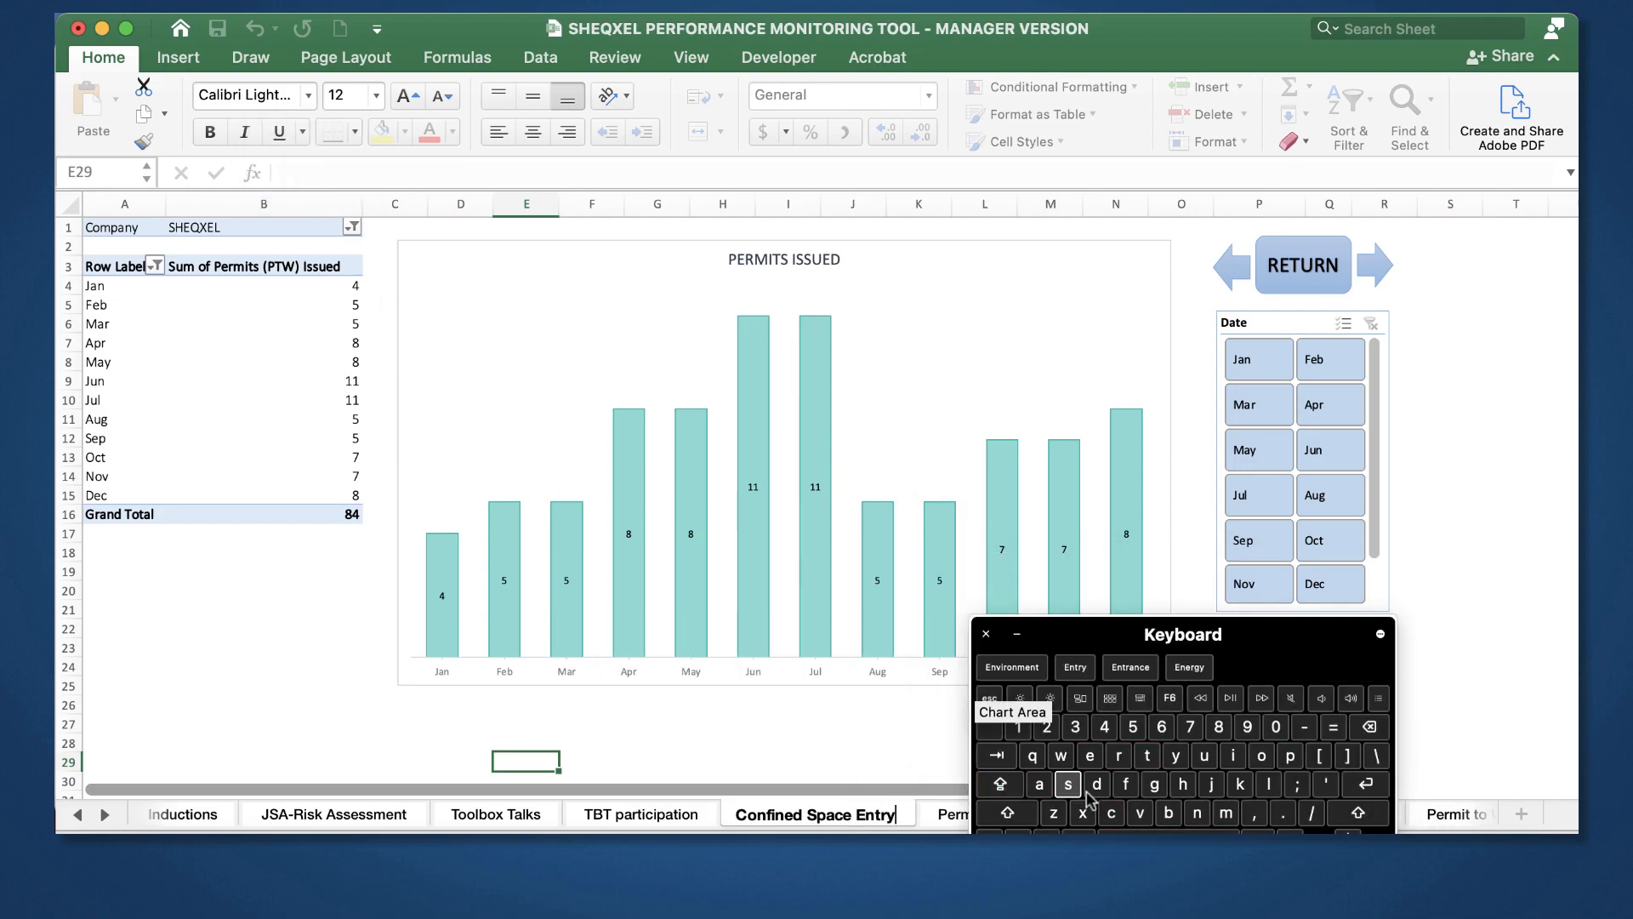
pyautogui.moveTo(1076, 635); pyautogui.dragTo(939, 262)
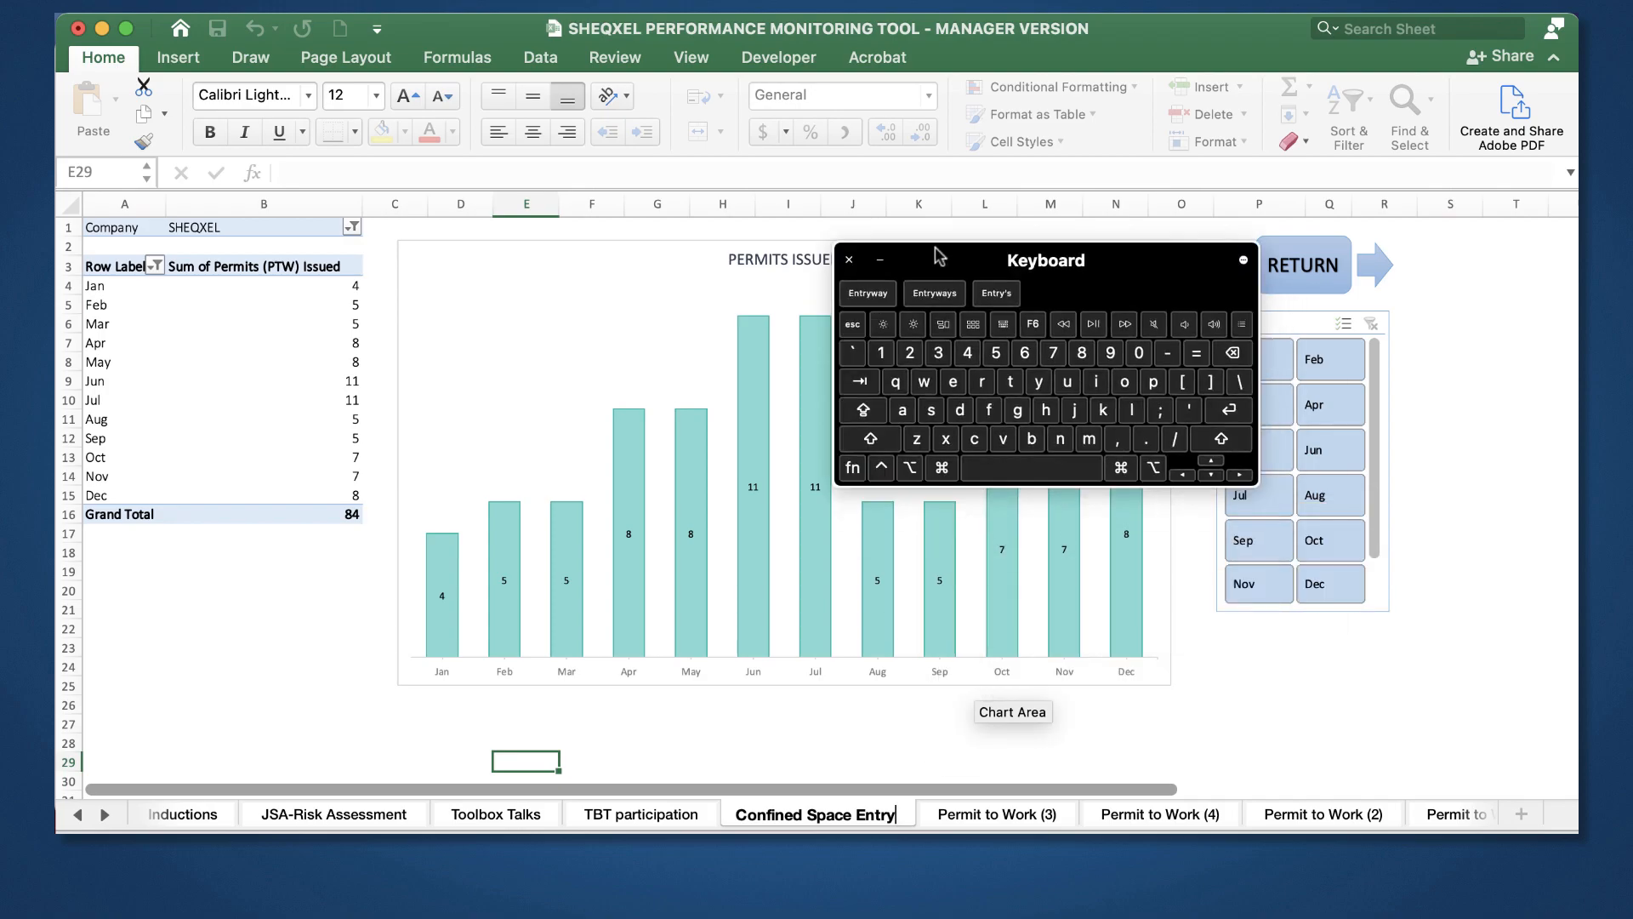
# Step: Rename the Permit to Work (3) sheet as Hot Work Permit
pyautogui.doubleClick(989, 826)
pyautogui.write('Hot Work Permit')
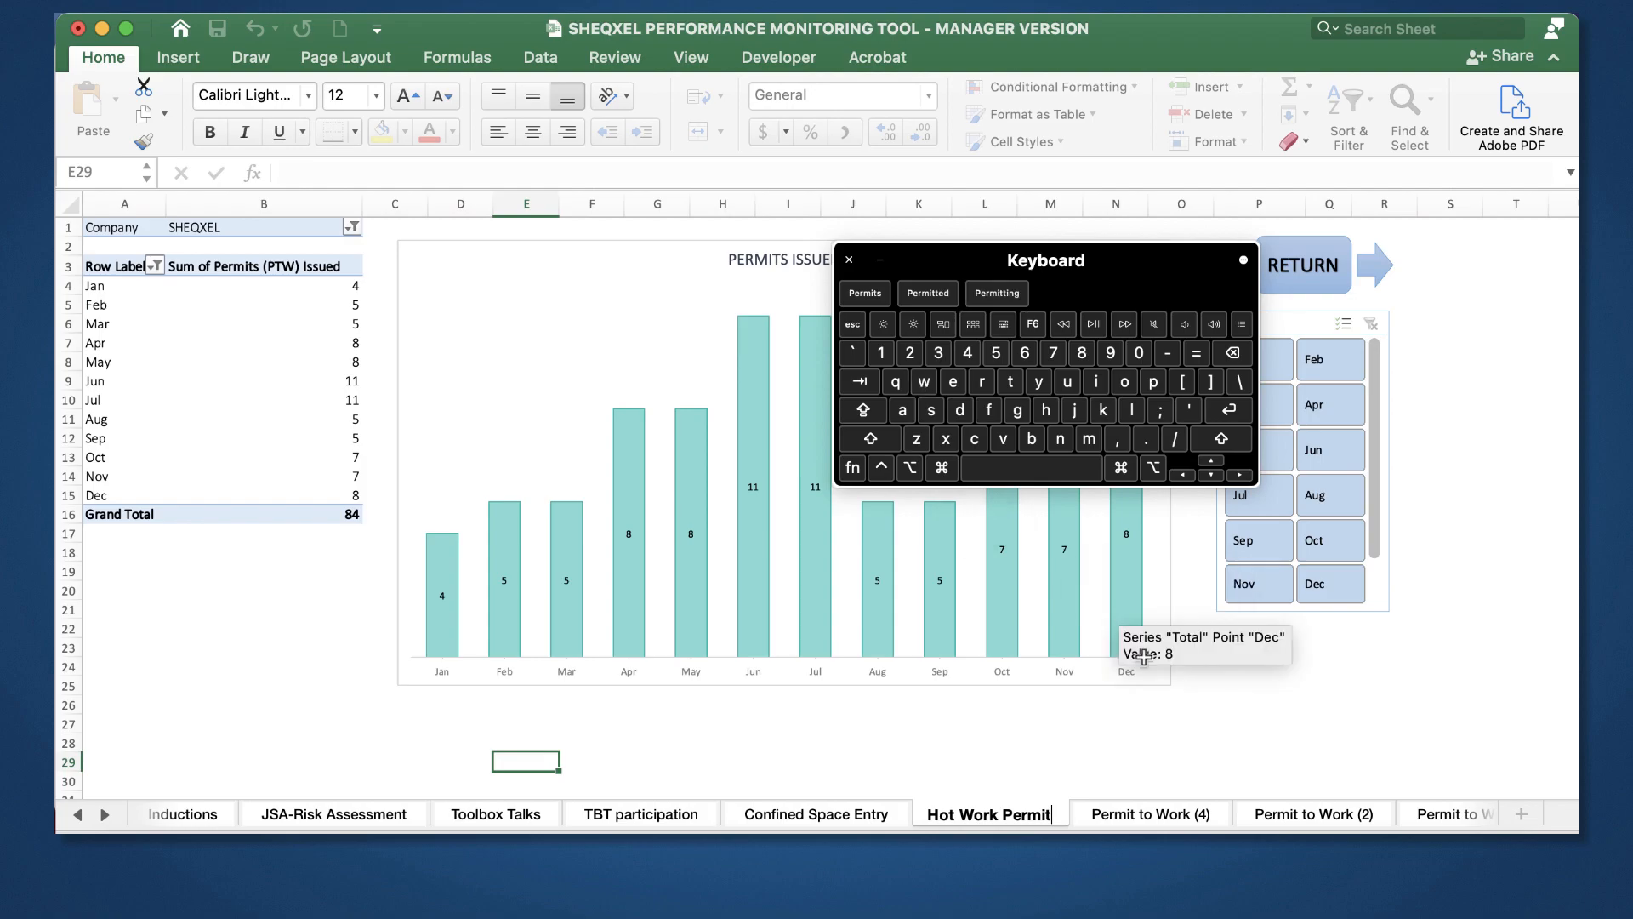
pyautogui.click(1137, 815)
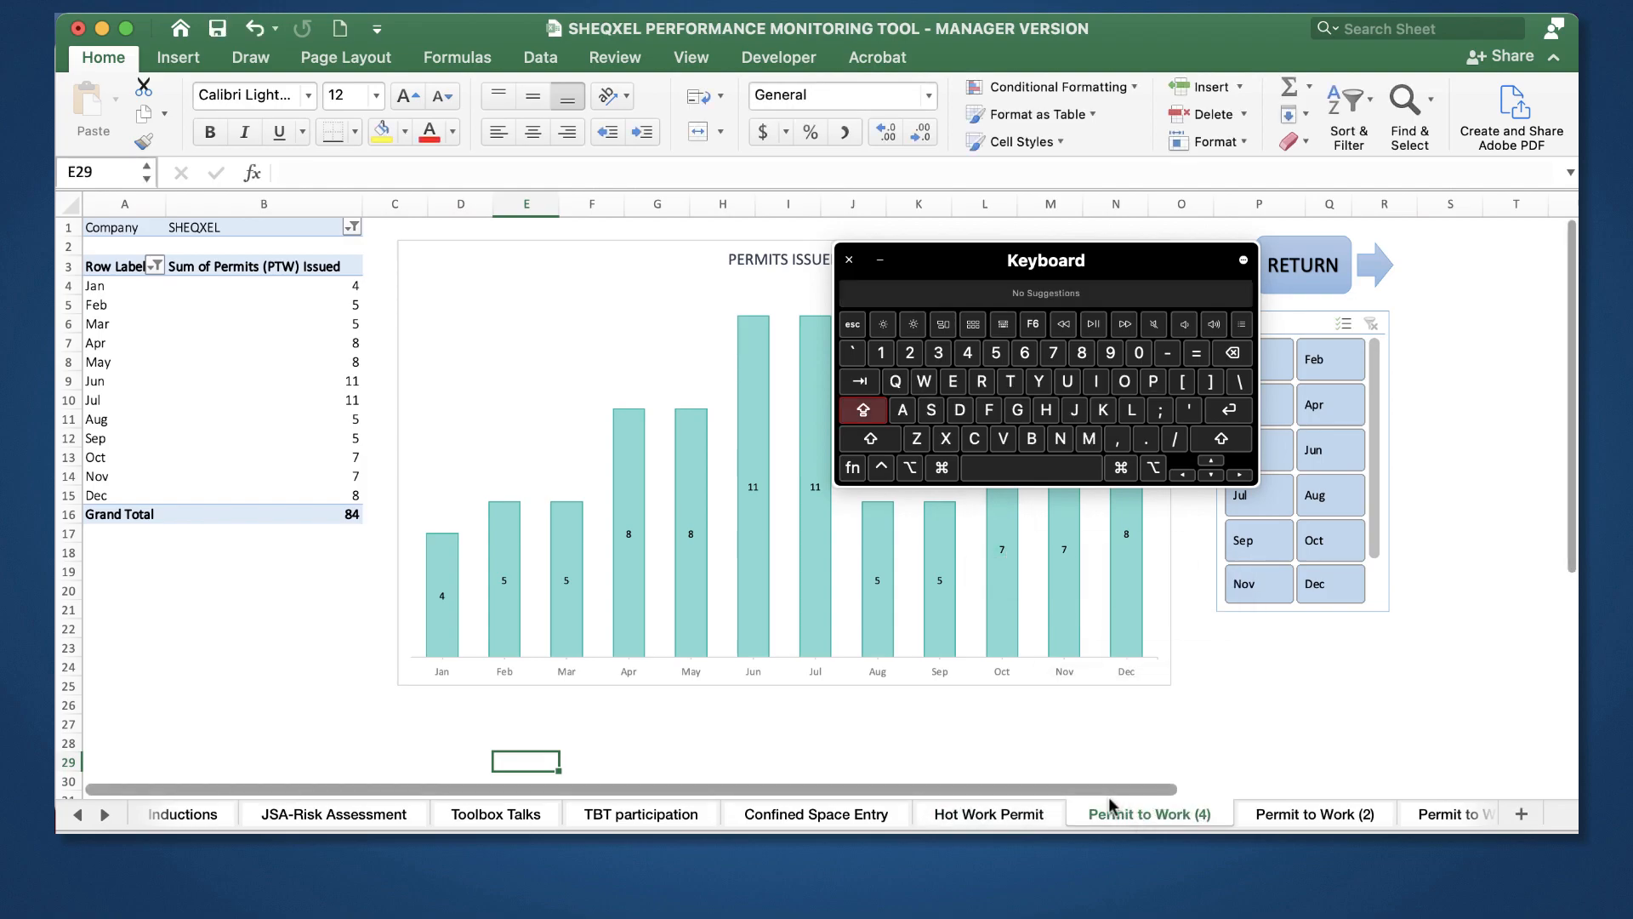
# Step: Rename the Permit to Work (4) sheet as Work at Height Permit
pyautogui.doubleClick(1114, 812)
pyautogui.write('Work a')
pyautogui.write('t Heihgt')
pyautogui.press('BackSpace')
pyautogui.press('BackSpace')
pyautogui.press('BackSpace')
pyautogui.press('BackSpace')
pyautogui.write('ht')
pyautogui.press('BackSpace')
pyautogui.press('BackSpace')
pyautogui.write('ght Permit')
pyautogui.press('Return')
# Step: Rename the Permit to Work (2) sheet as Ground Disturbance Permit and close the on-screen keyboard
pyautogui.doubleClick(1322, 815)
pyautogui.write('Ground Di')
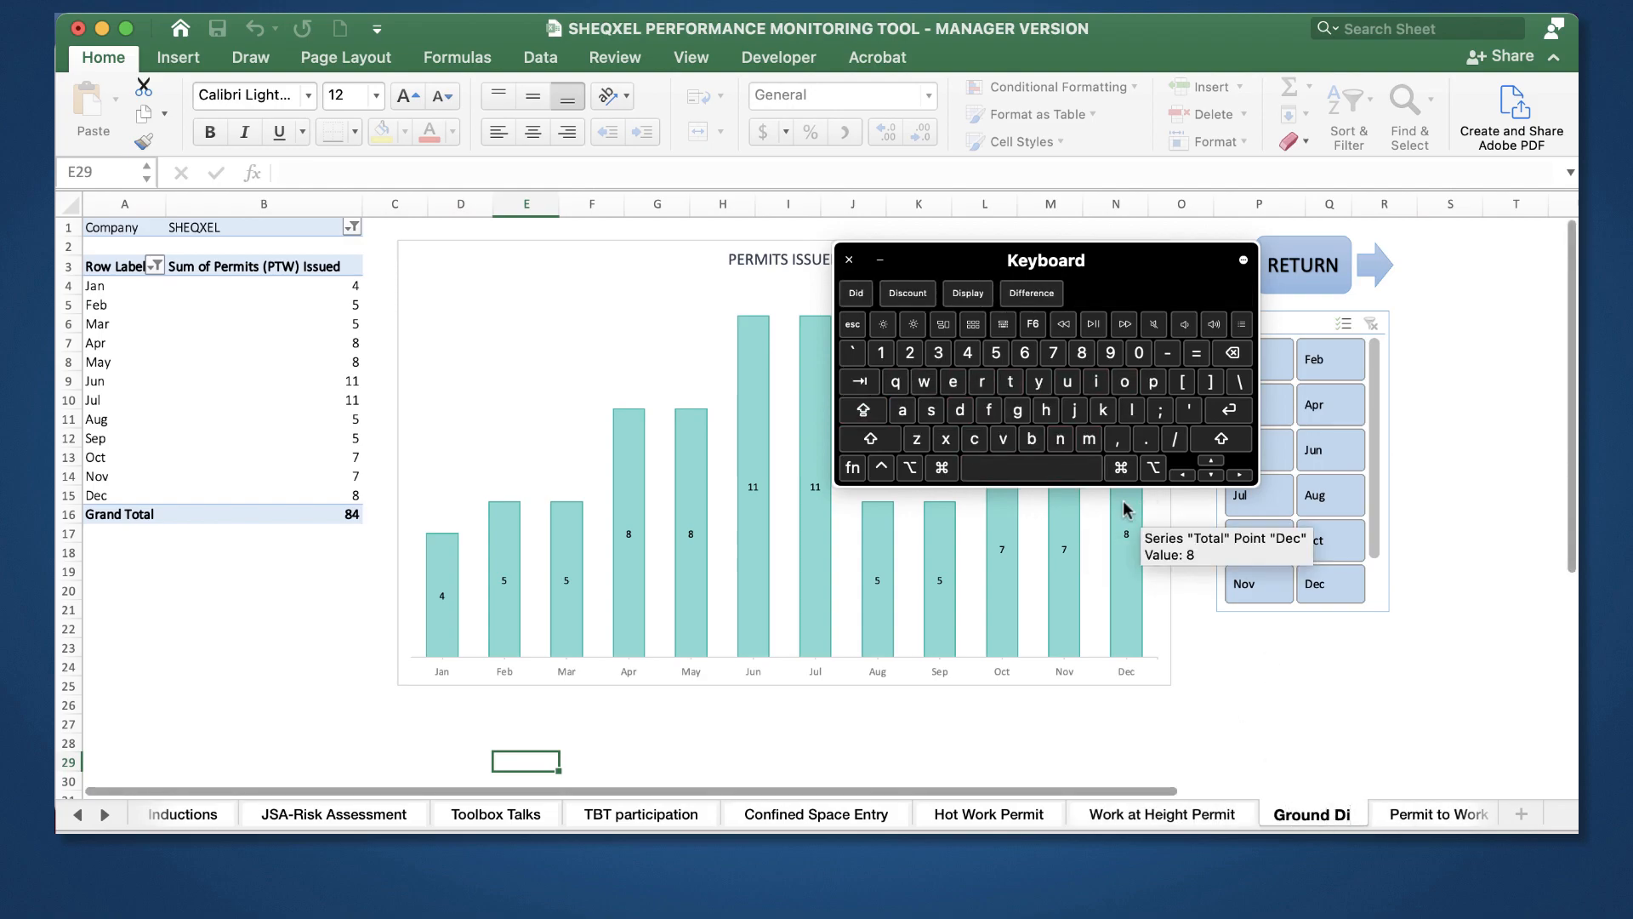
pyautogui.write('sturance Permi')
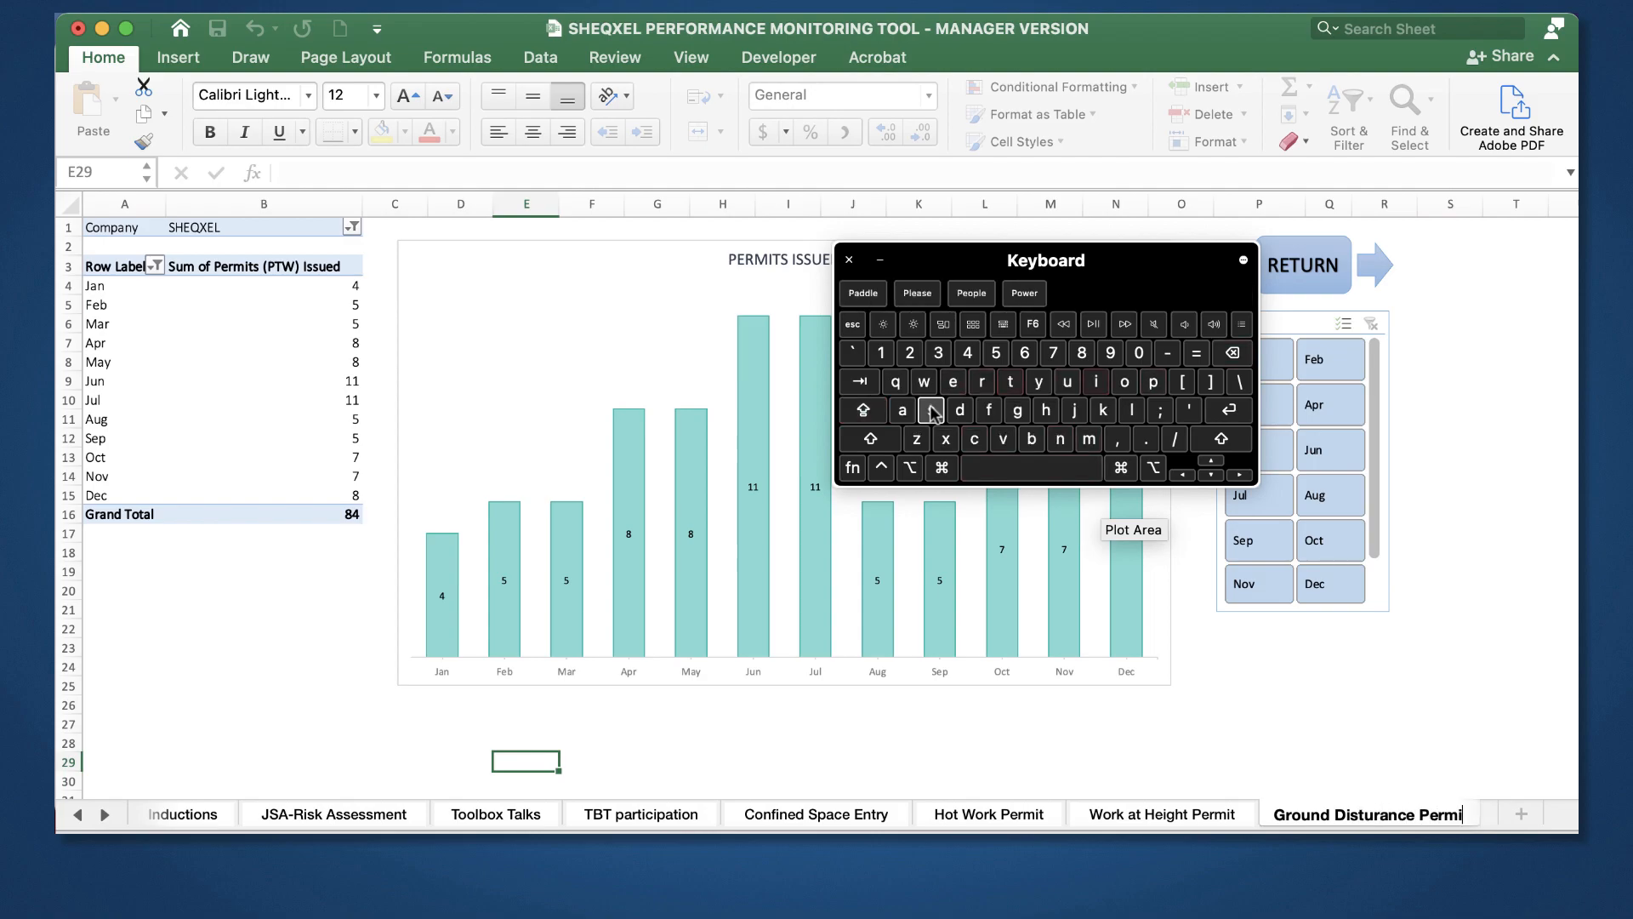
pyautogui.write('t')
pyautogui.press('Left')
pyautogui.press('Left')
pyautogui.press('Left')
pyautogui.press('Left')
pyautogui.press('Left')
pyautogui.press('Left')
pyautogui.press('Left')
pyautogui.press('Left')
pyautogui.press('Left')
pyautogui.press('Left')
pyautogui.press('Left')
pyautogui.write('b')
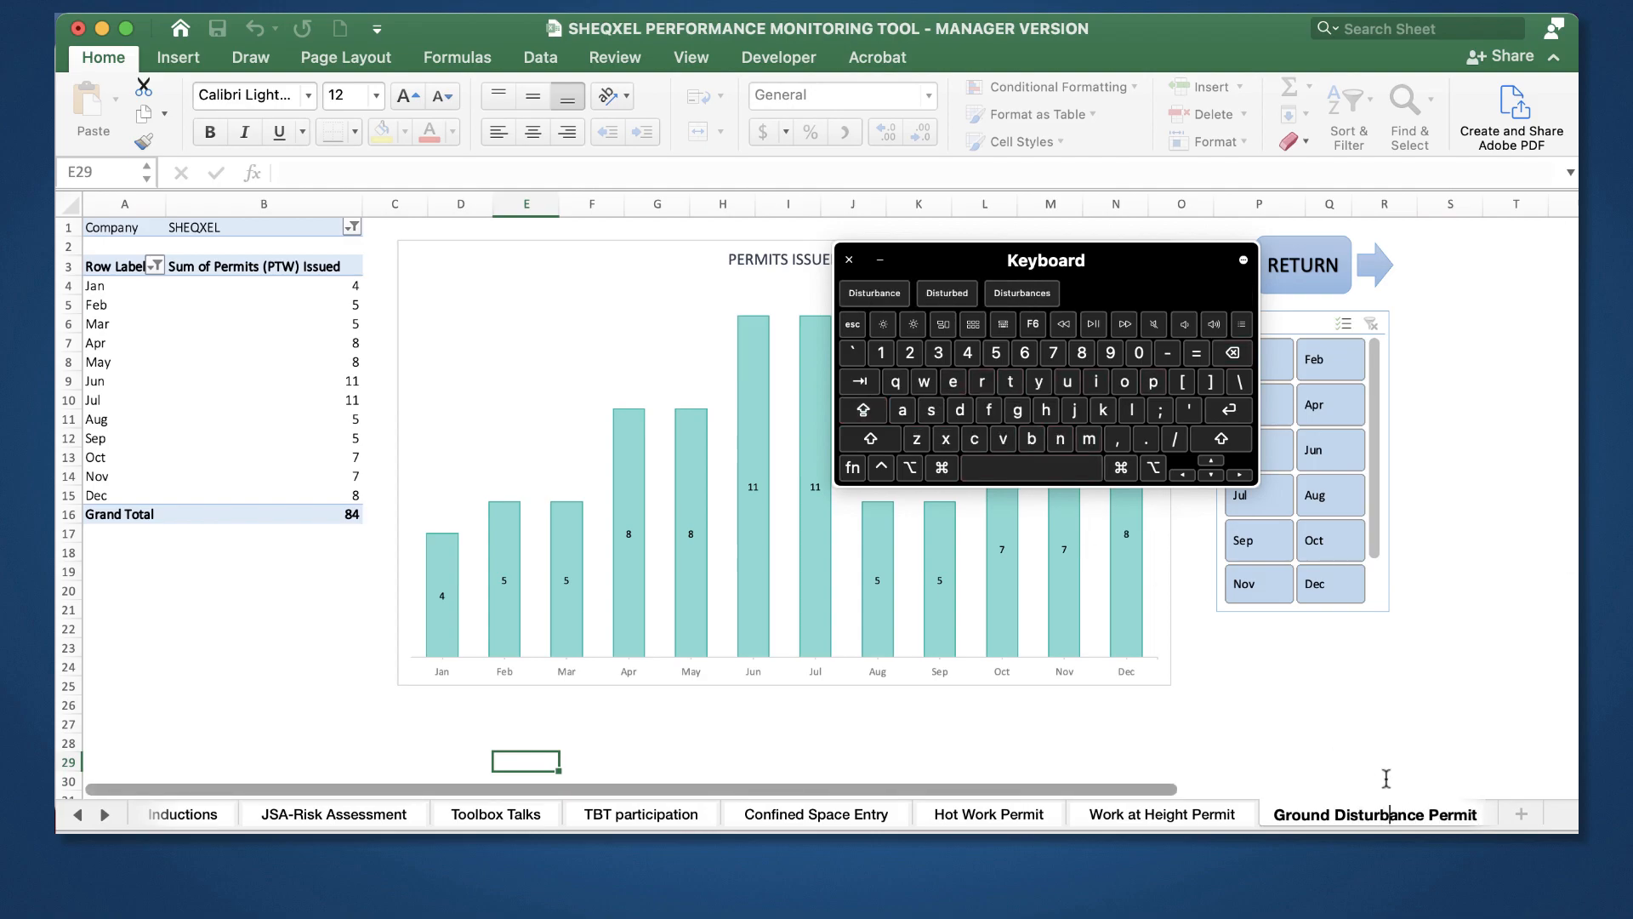
pyautogui.click(1510, 666)
pyautogui.click(849, 259)
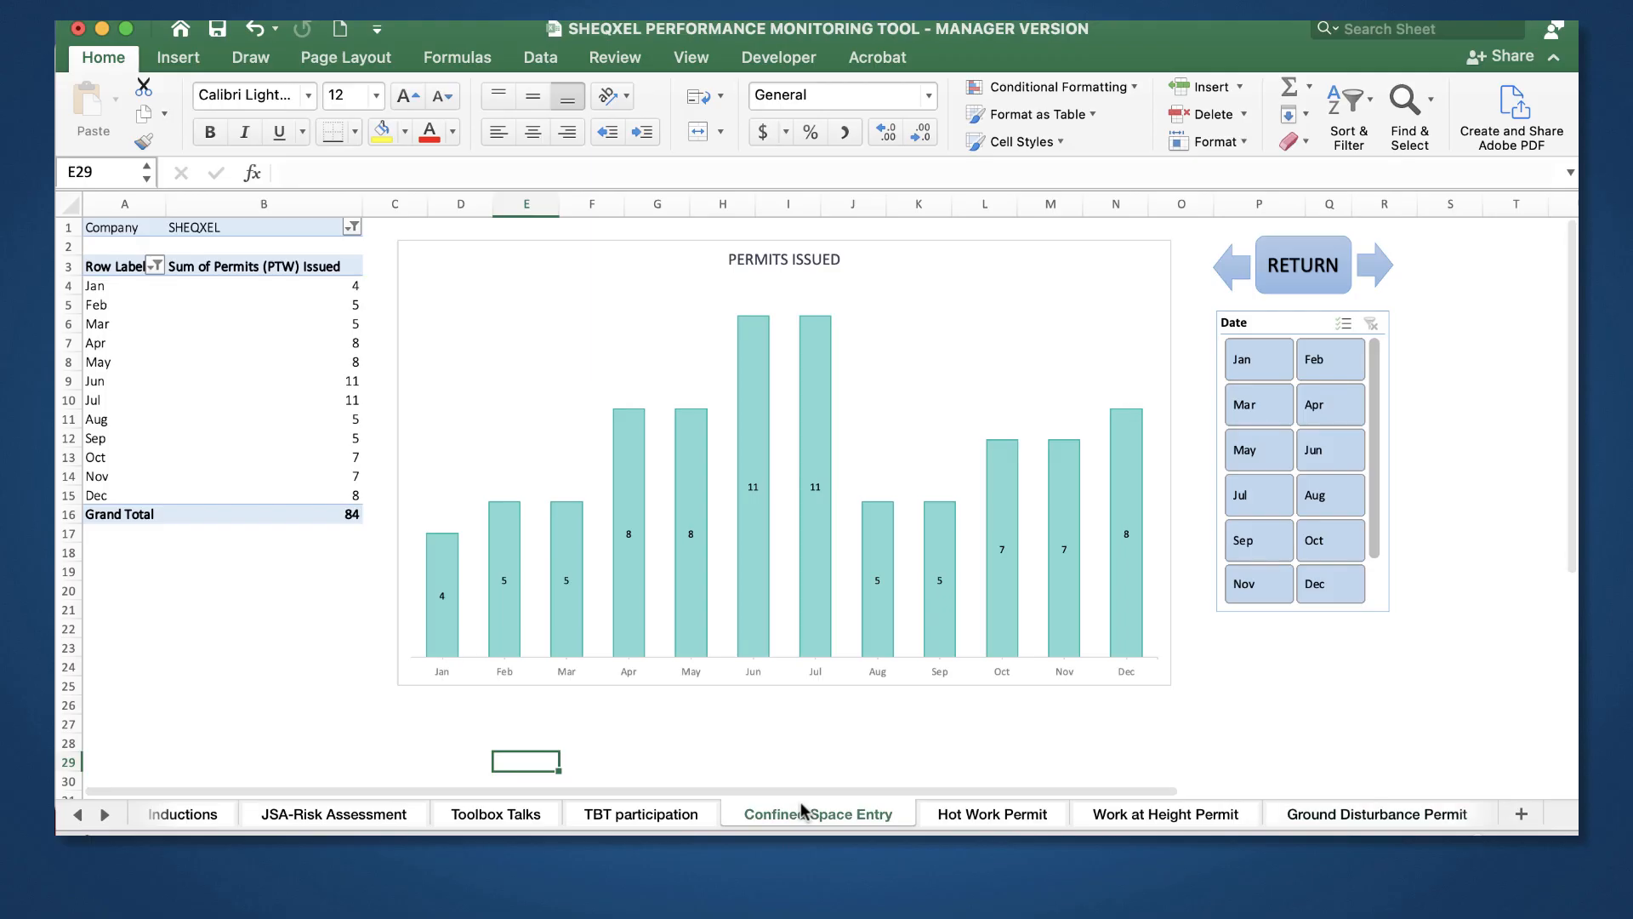
# Step: Show the field list of the Confined Space Entry sheet's PivotTable and go to its permit fields
pyautogui.click(178, 289)
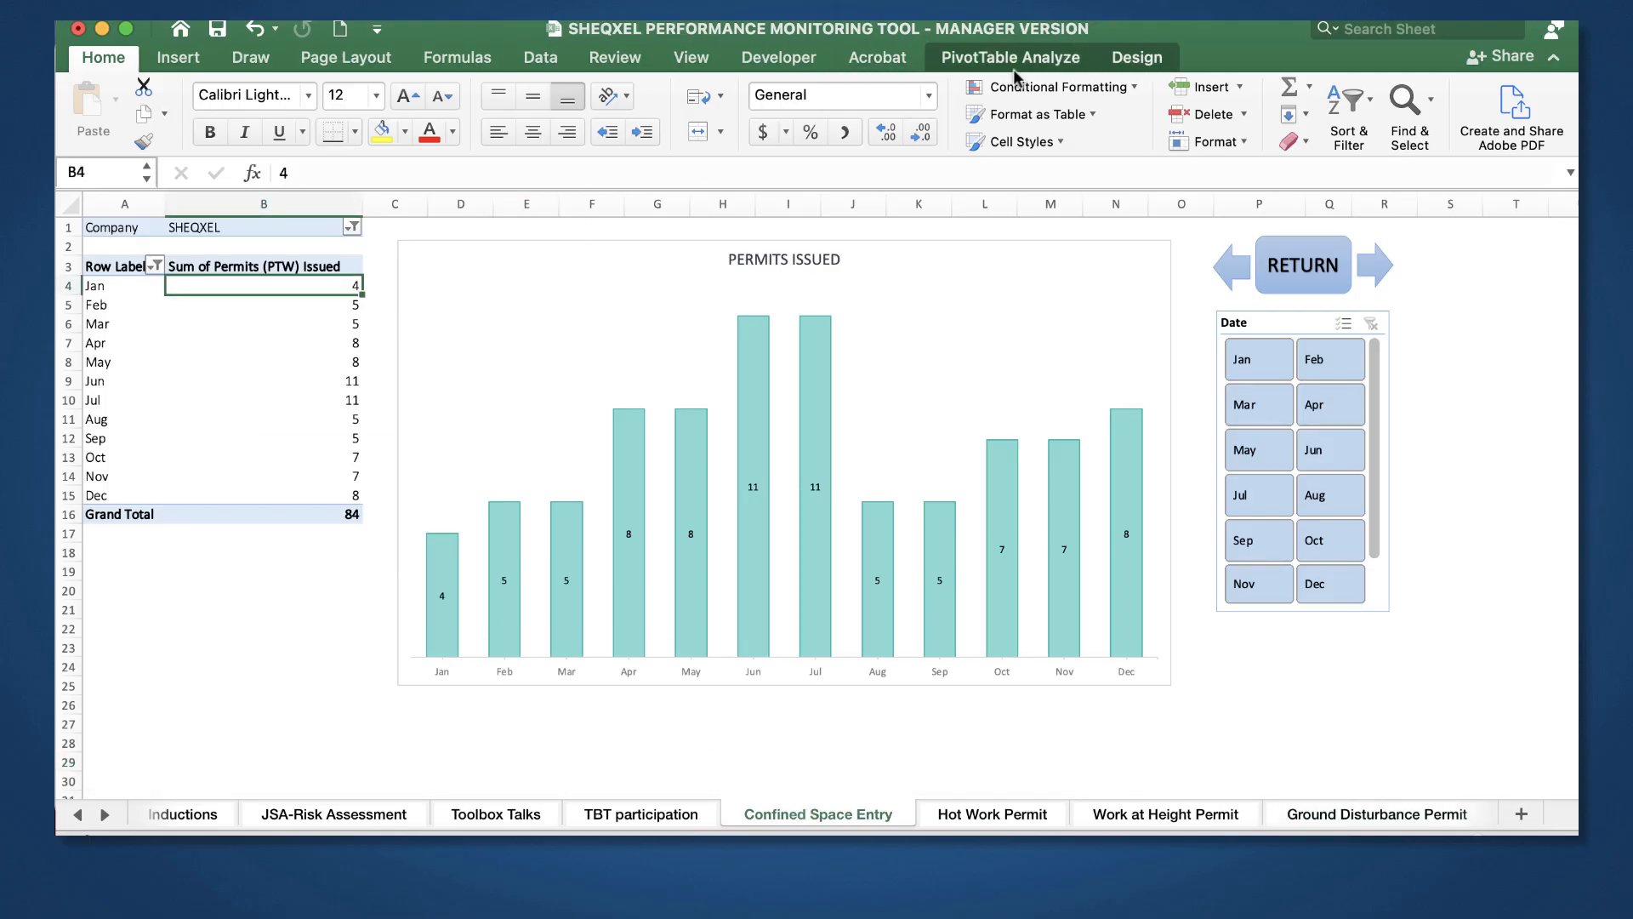
pyautogui.click(1012, 60)
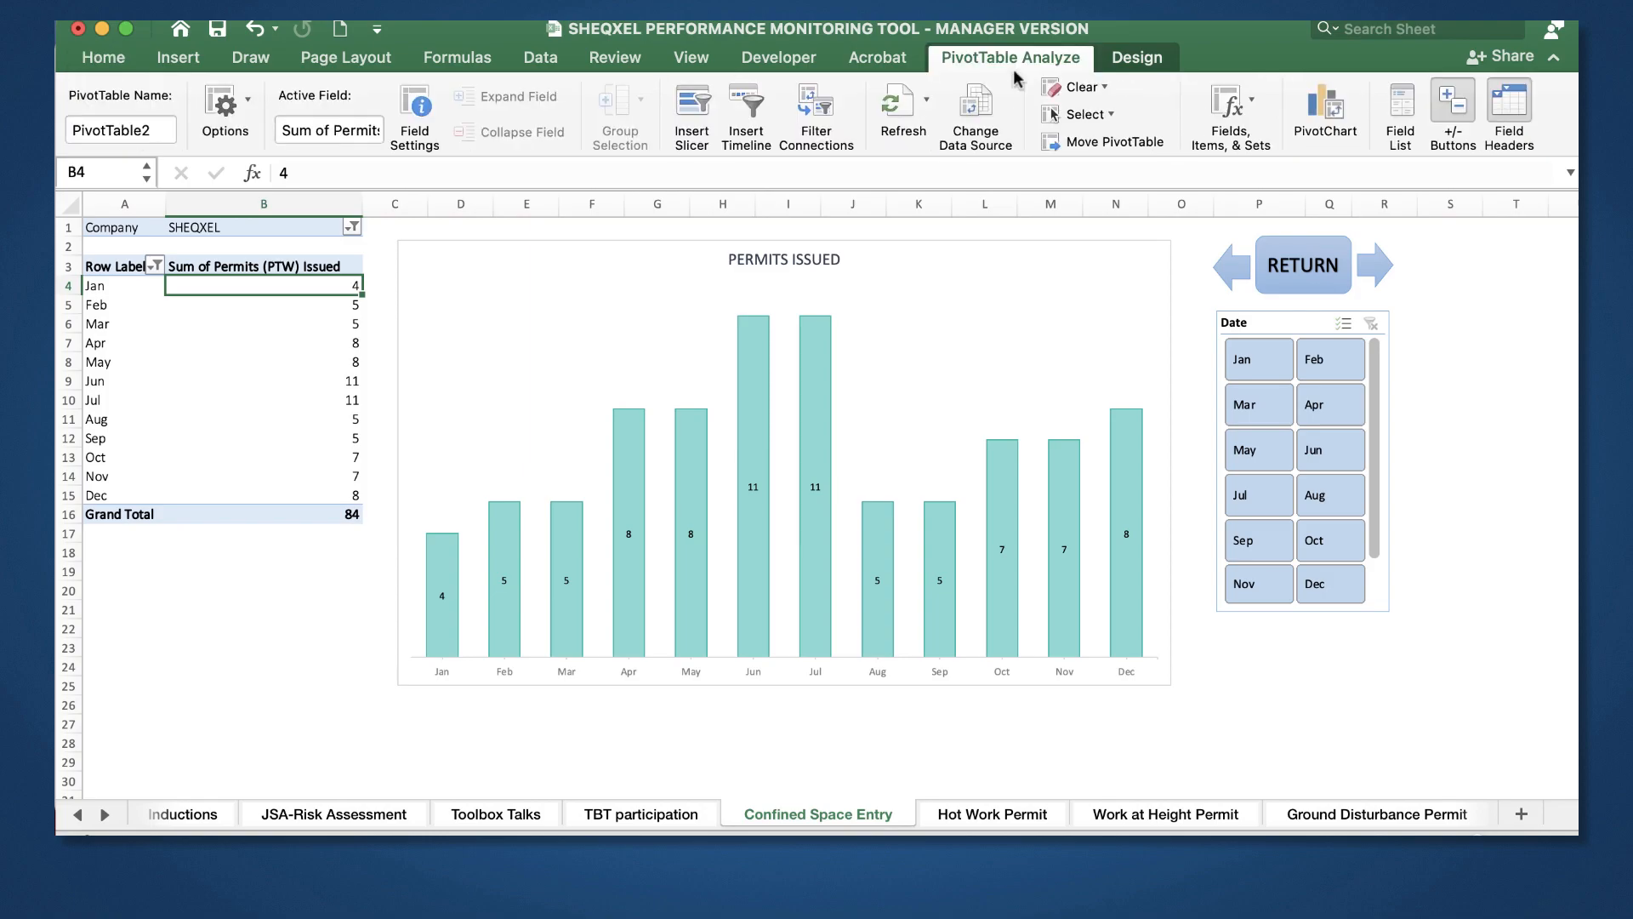
pyautogui.click(1391, 102)
pyautogui.moveTo(1400, 398); pyautogui.dragTo(1400, 558)
pyautogui.scroll(-10, 1371, 476)
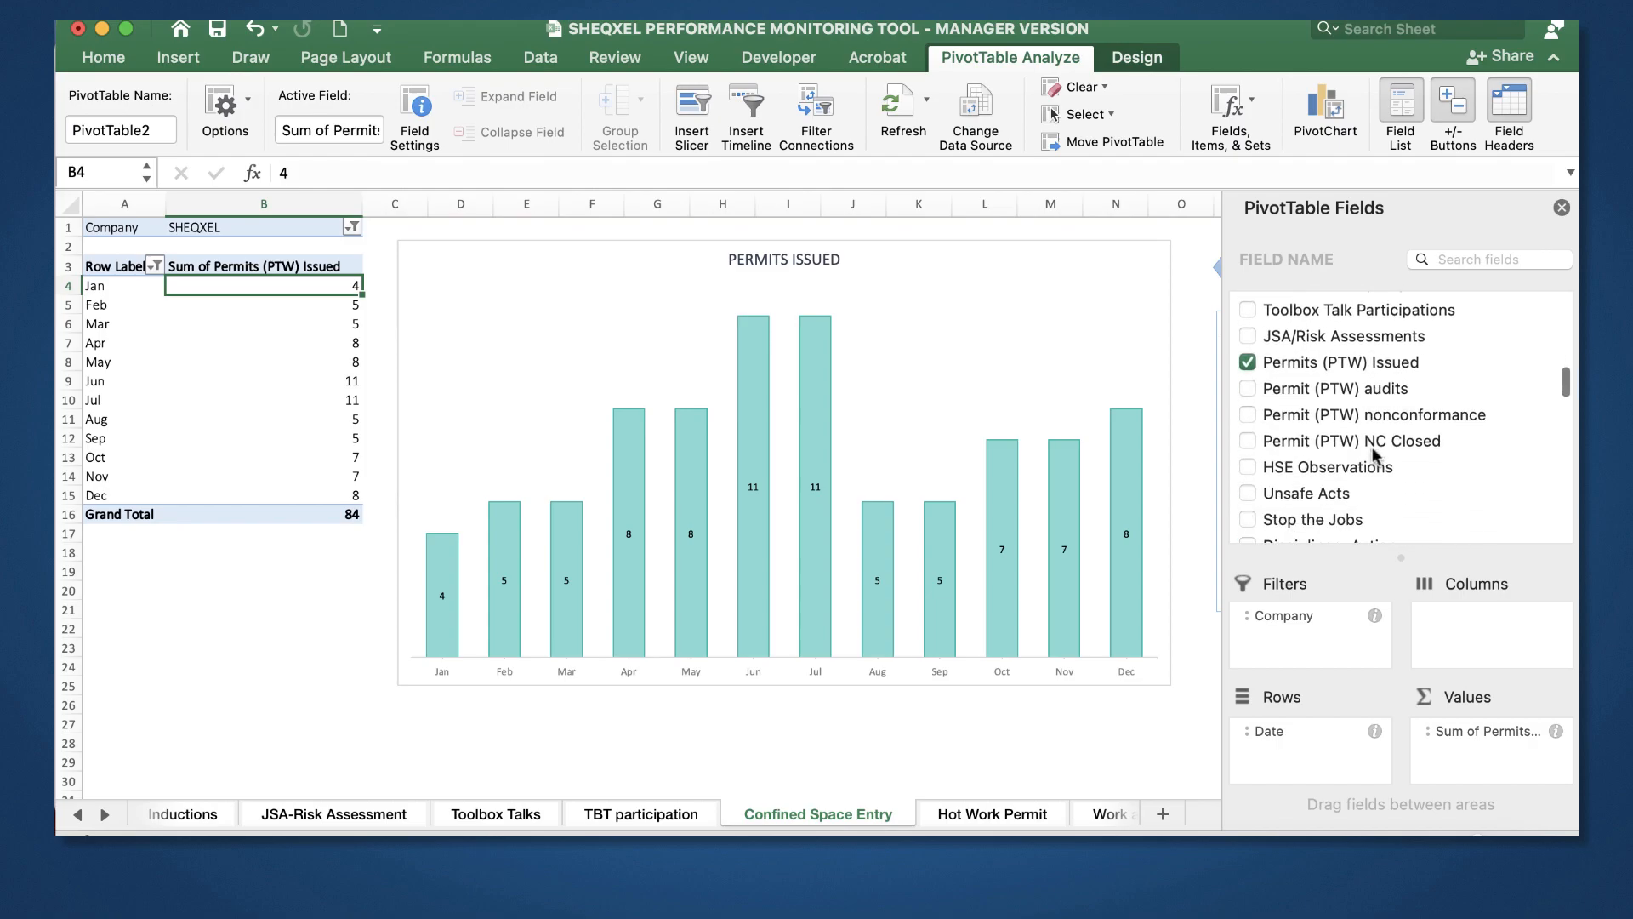
# Step: Refresh all workbook data and remove the Permits (PTW) Issued field from the Confined Space Entry PivotTable
pyautogui.click(541, 58)
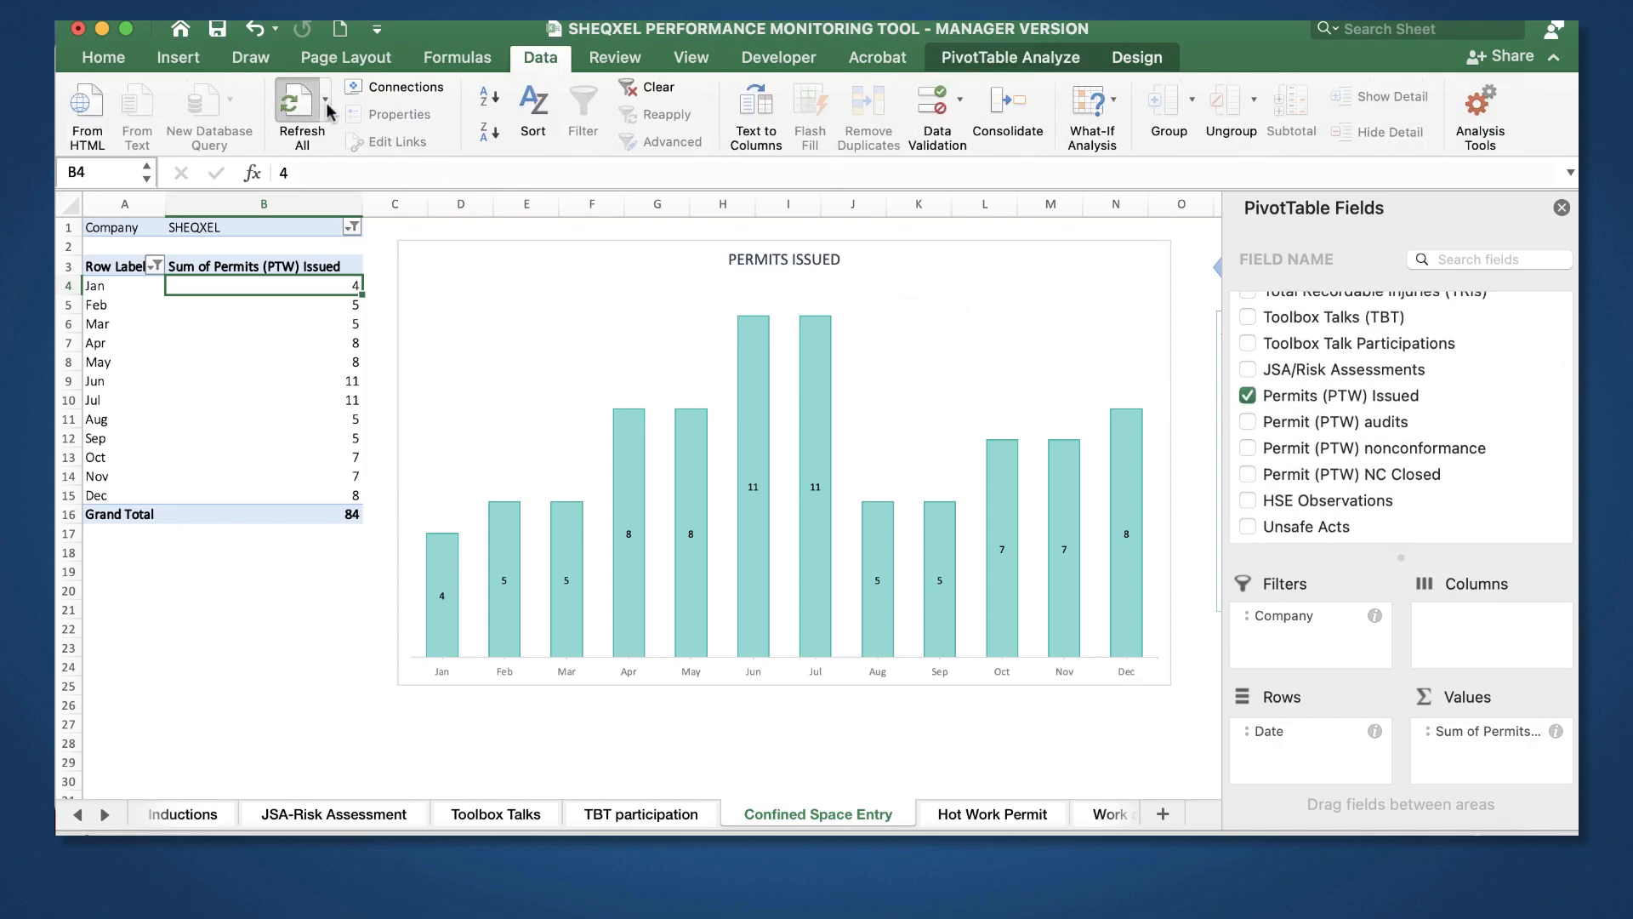
pyautogui.click(325, 102)
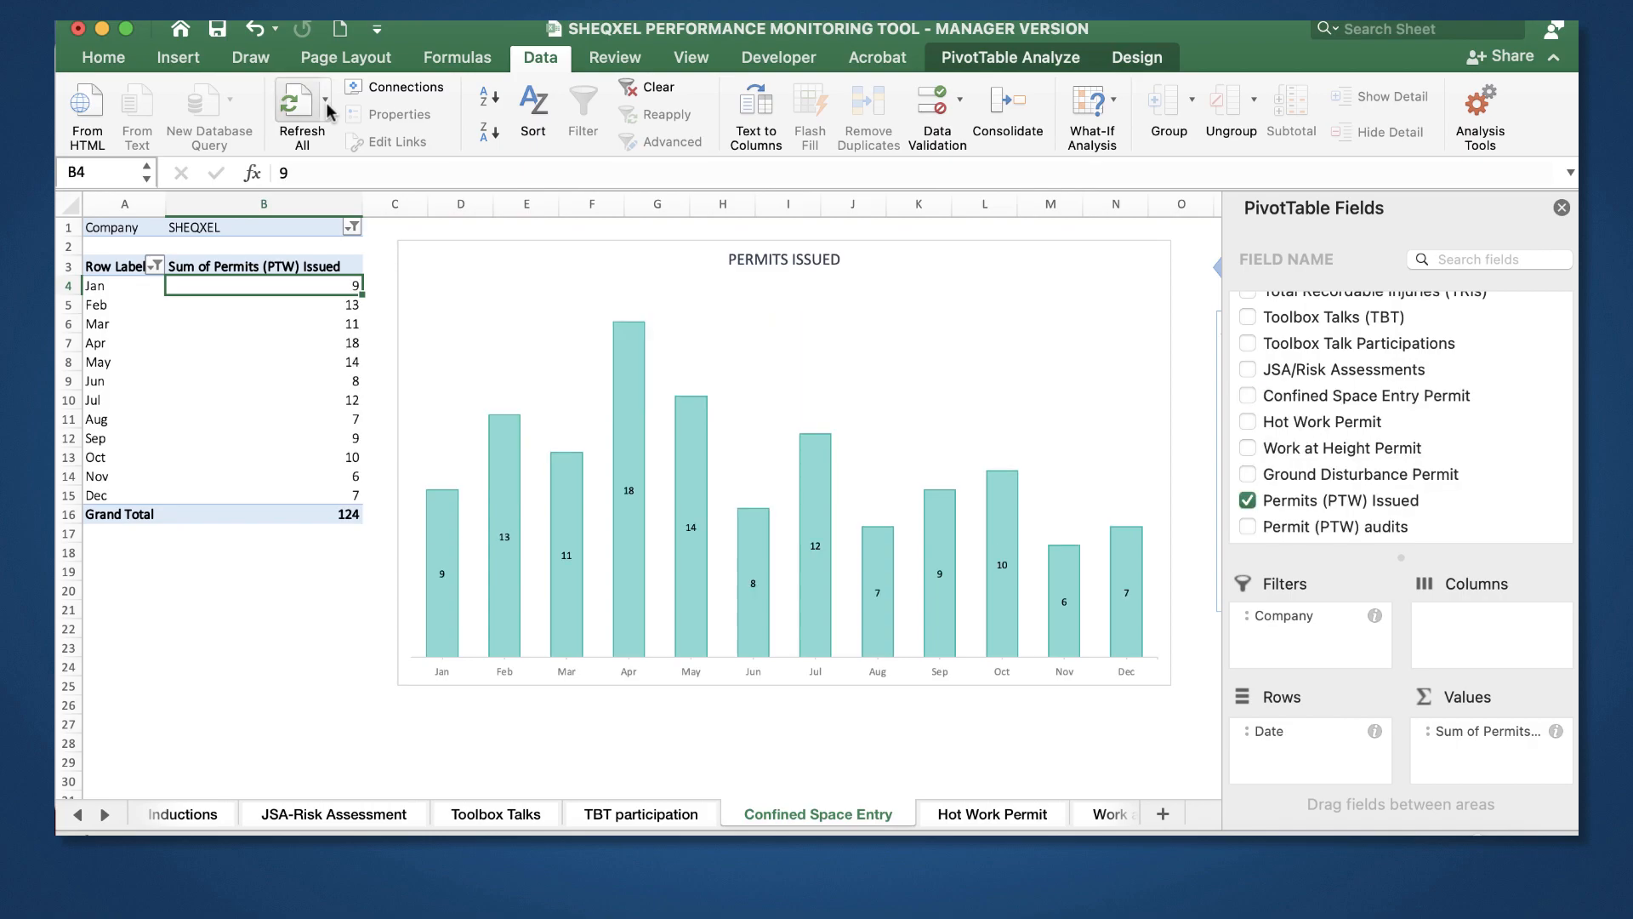
pyautogui.click(1247, 501)
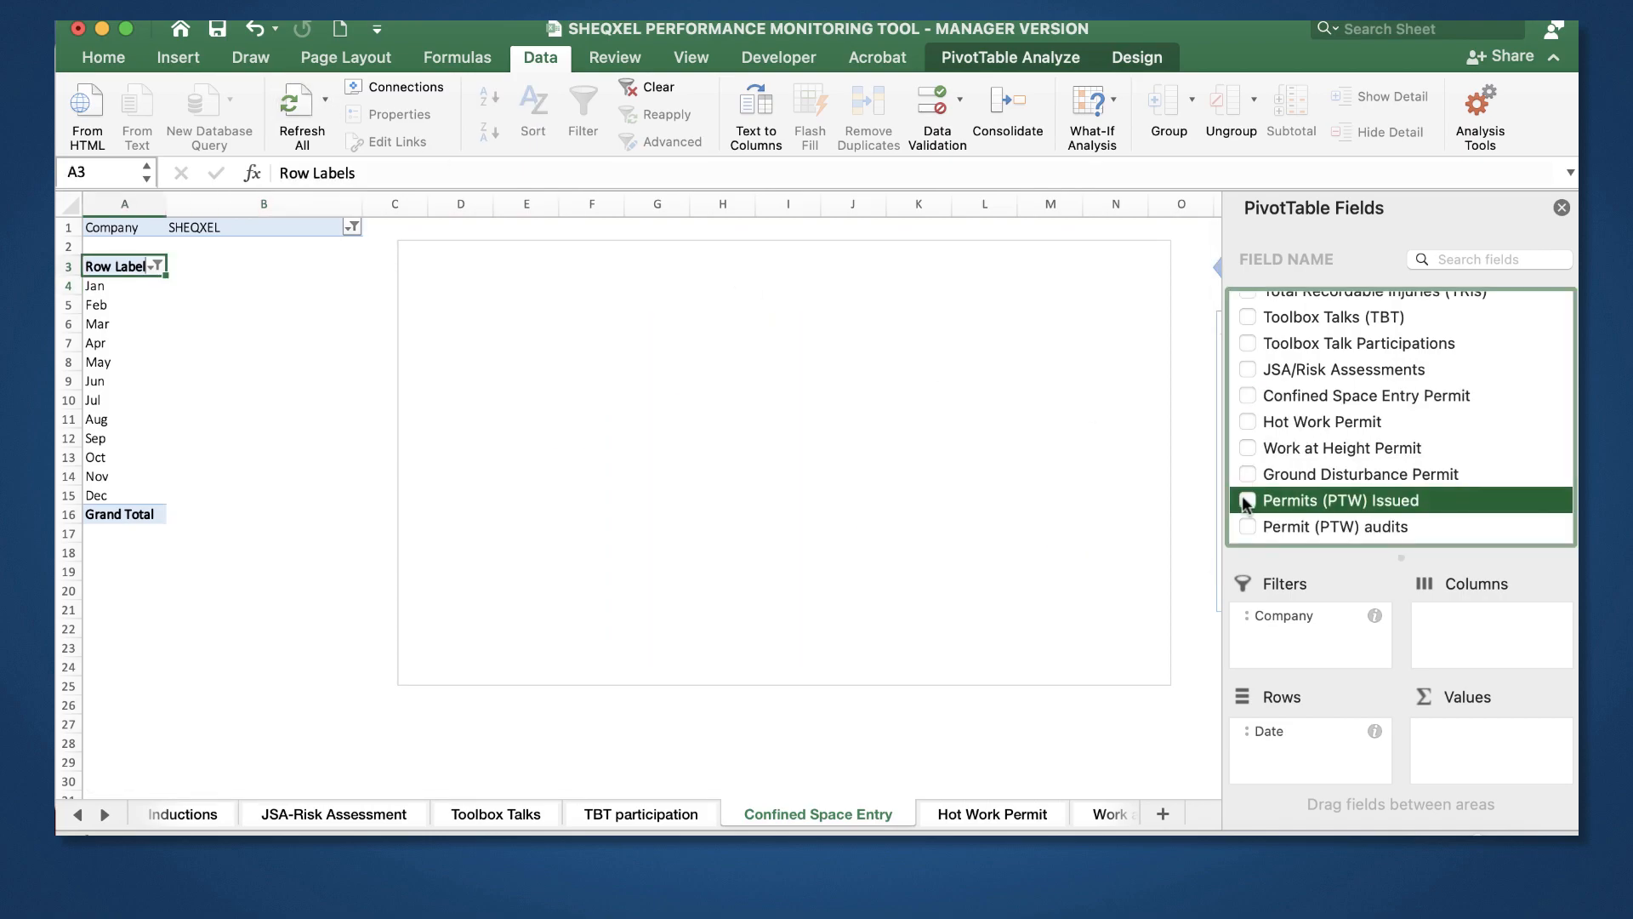
# Step: Add the Confined Space Entry Permit field to the PivotTable's values and close the field list
pyautogui.click(1247, 396)
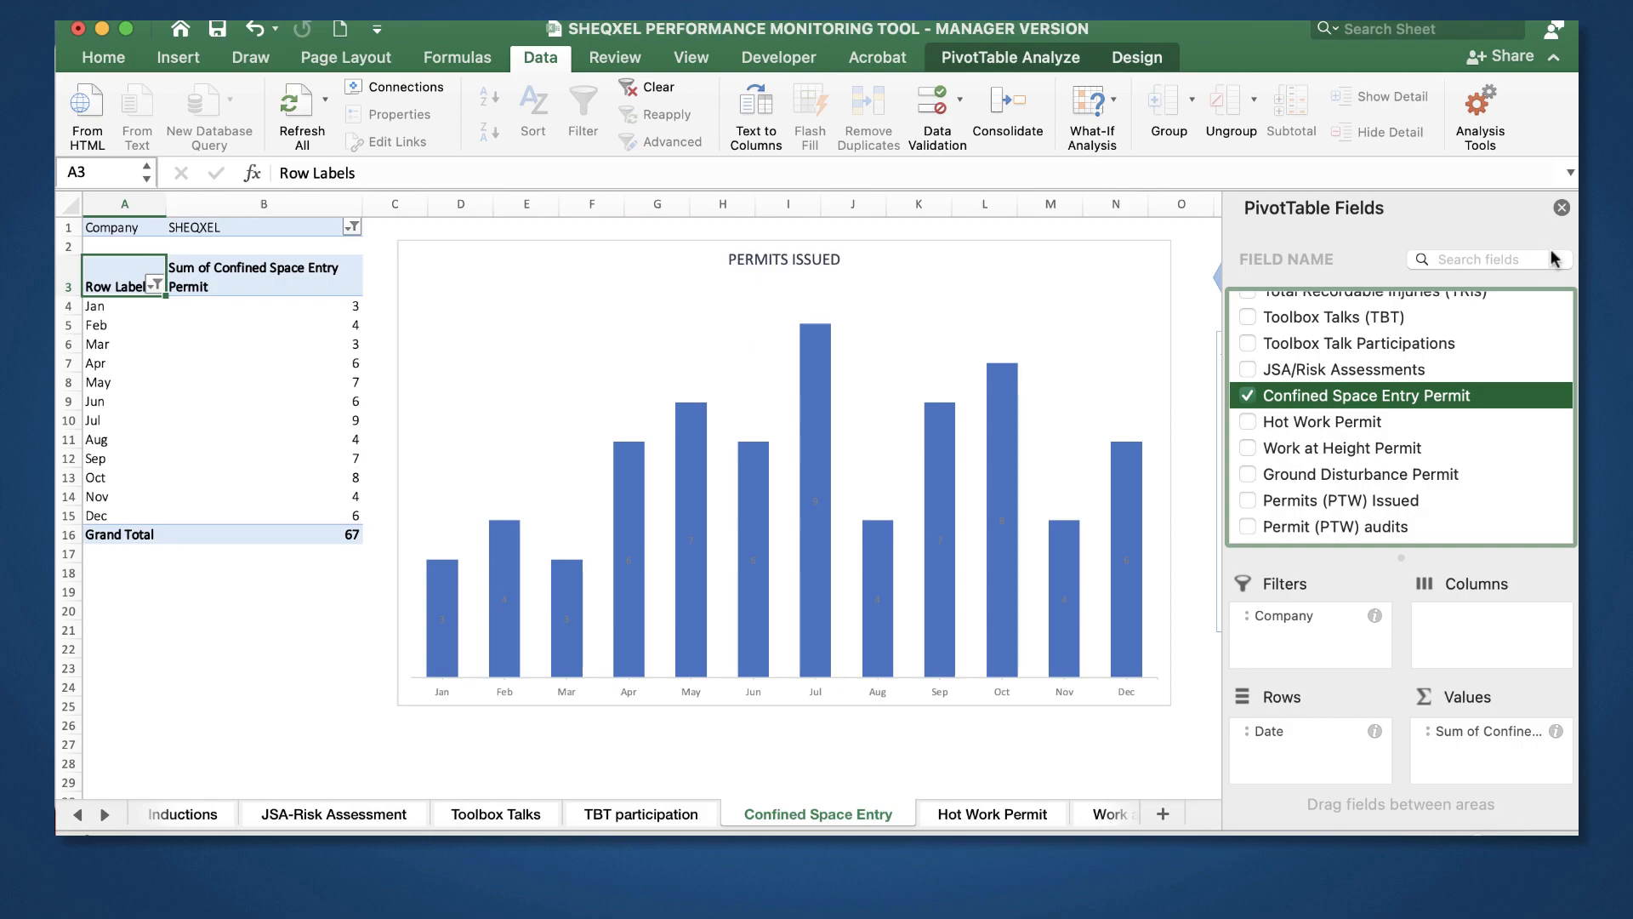
pyautogui.click(1432, 733)
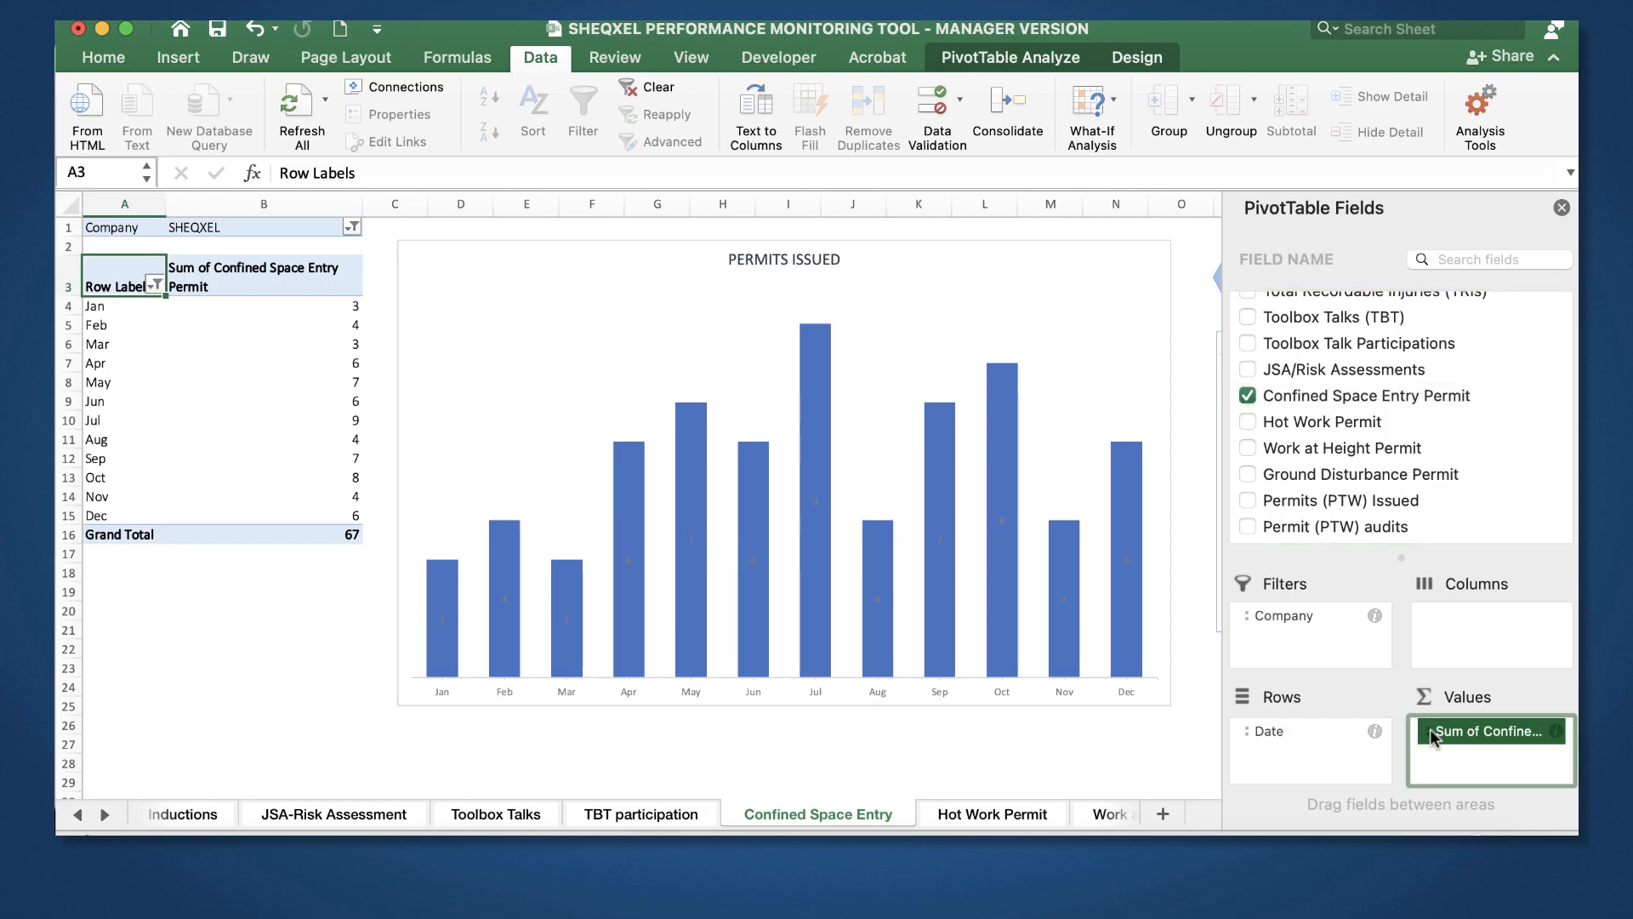
pyautogui.click(1561, 209)
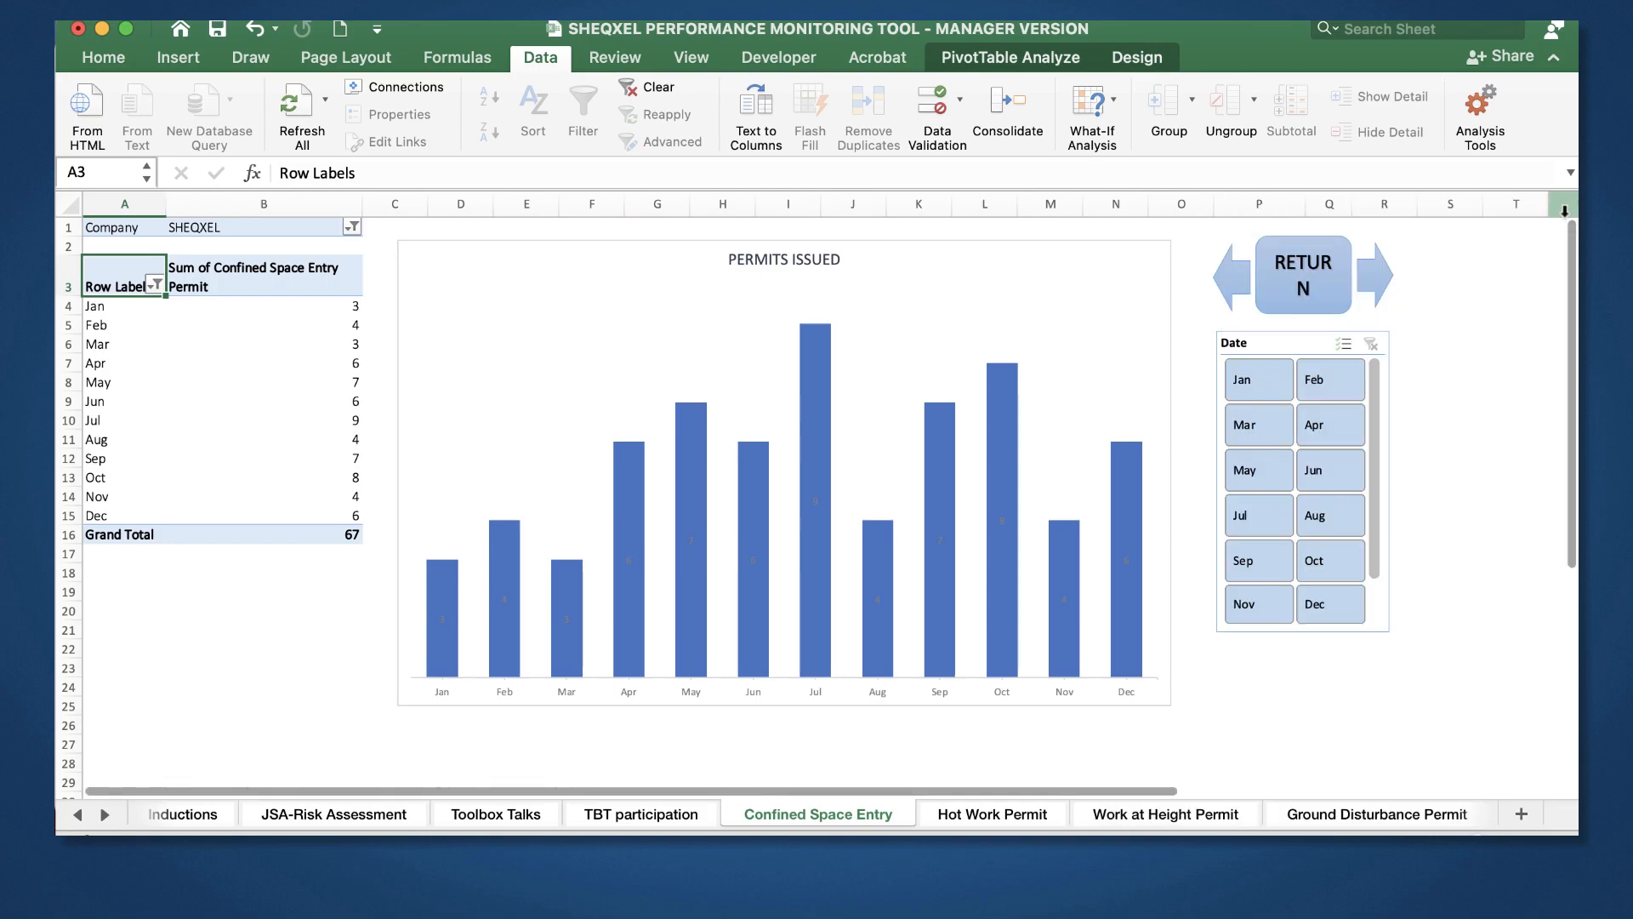
# Step: Retitle the chart on the Confined Space Entry sheet as CONFINED SPACE ENTRY PERMIT and close the title formatting pane
pyautogui.doubleClick(763, 262)
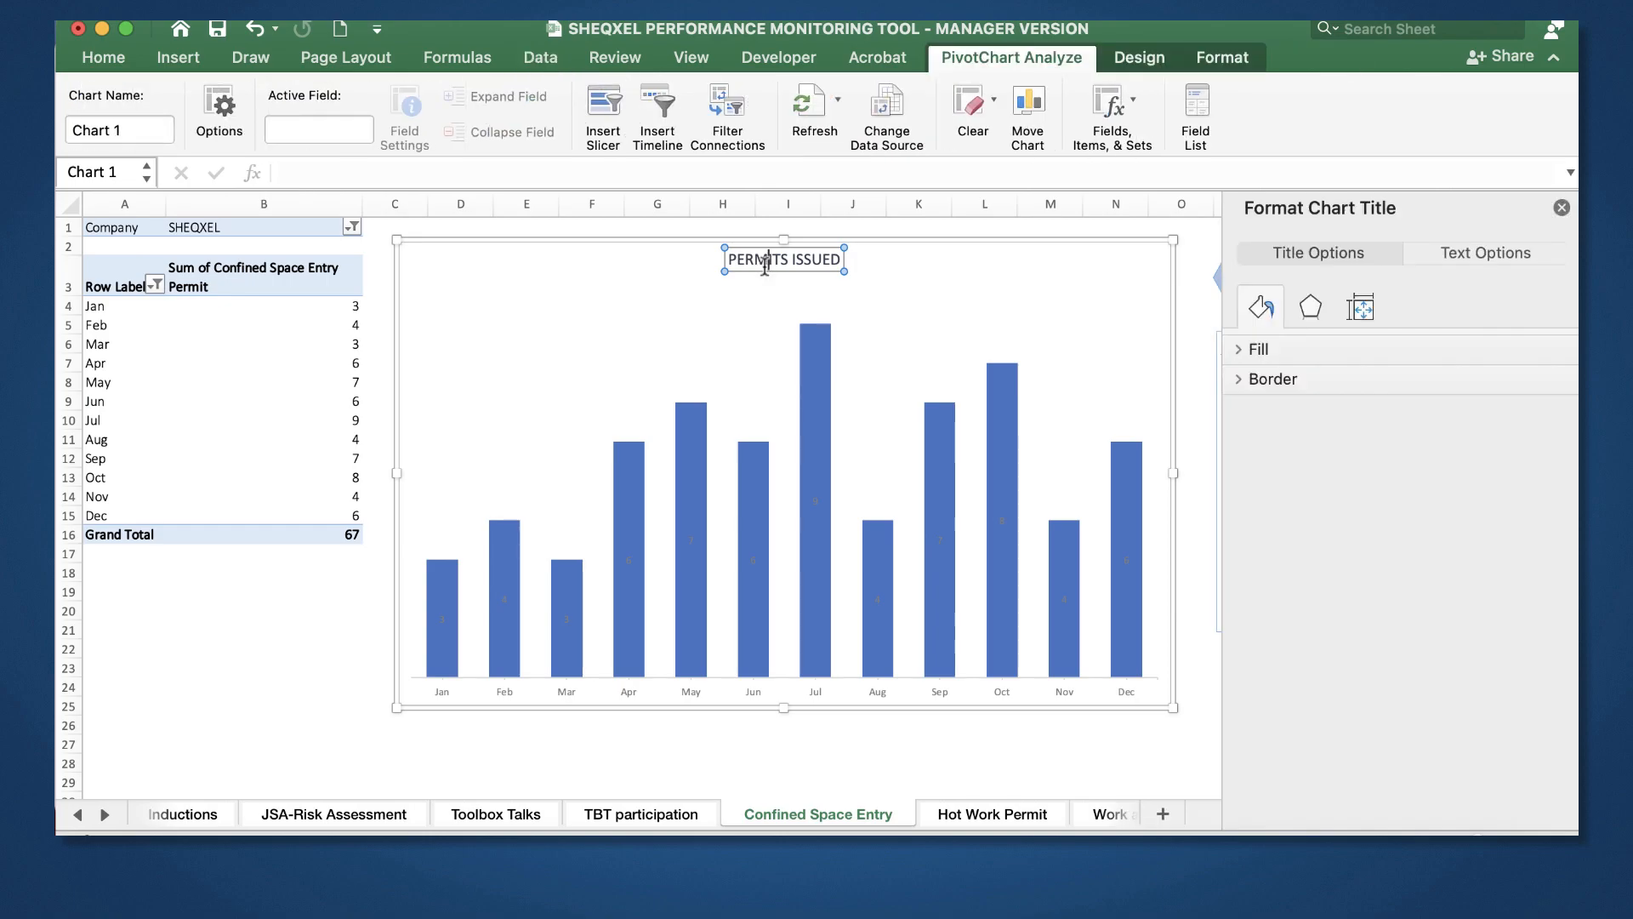
pyautogui.tripleClick(764, 265)
pyautogui.write('d')
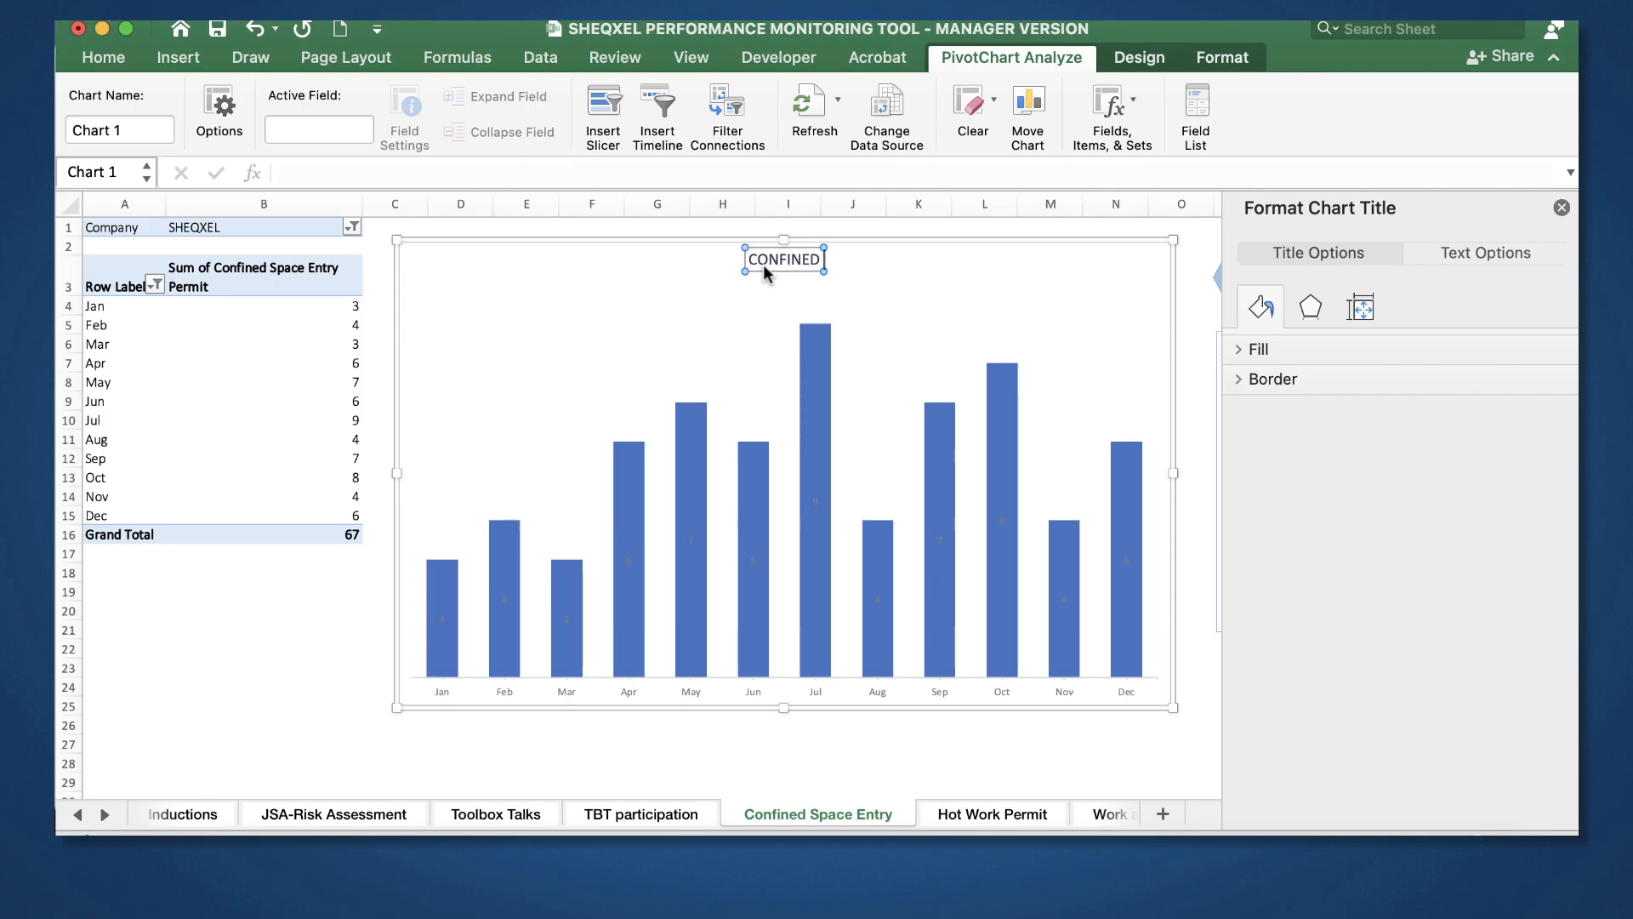
pyautogui.write('ONFINED SPACE ENNTRY PE')
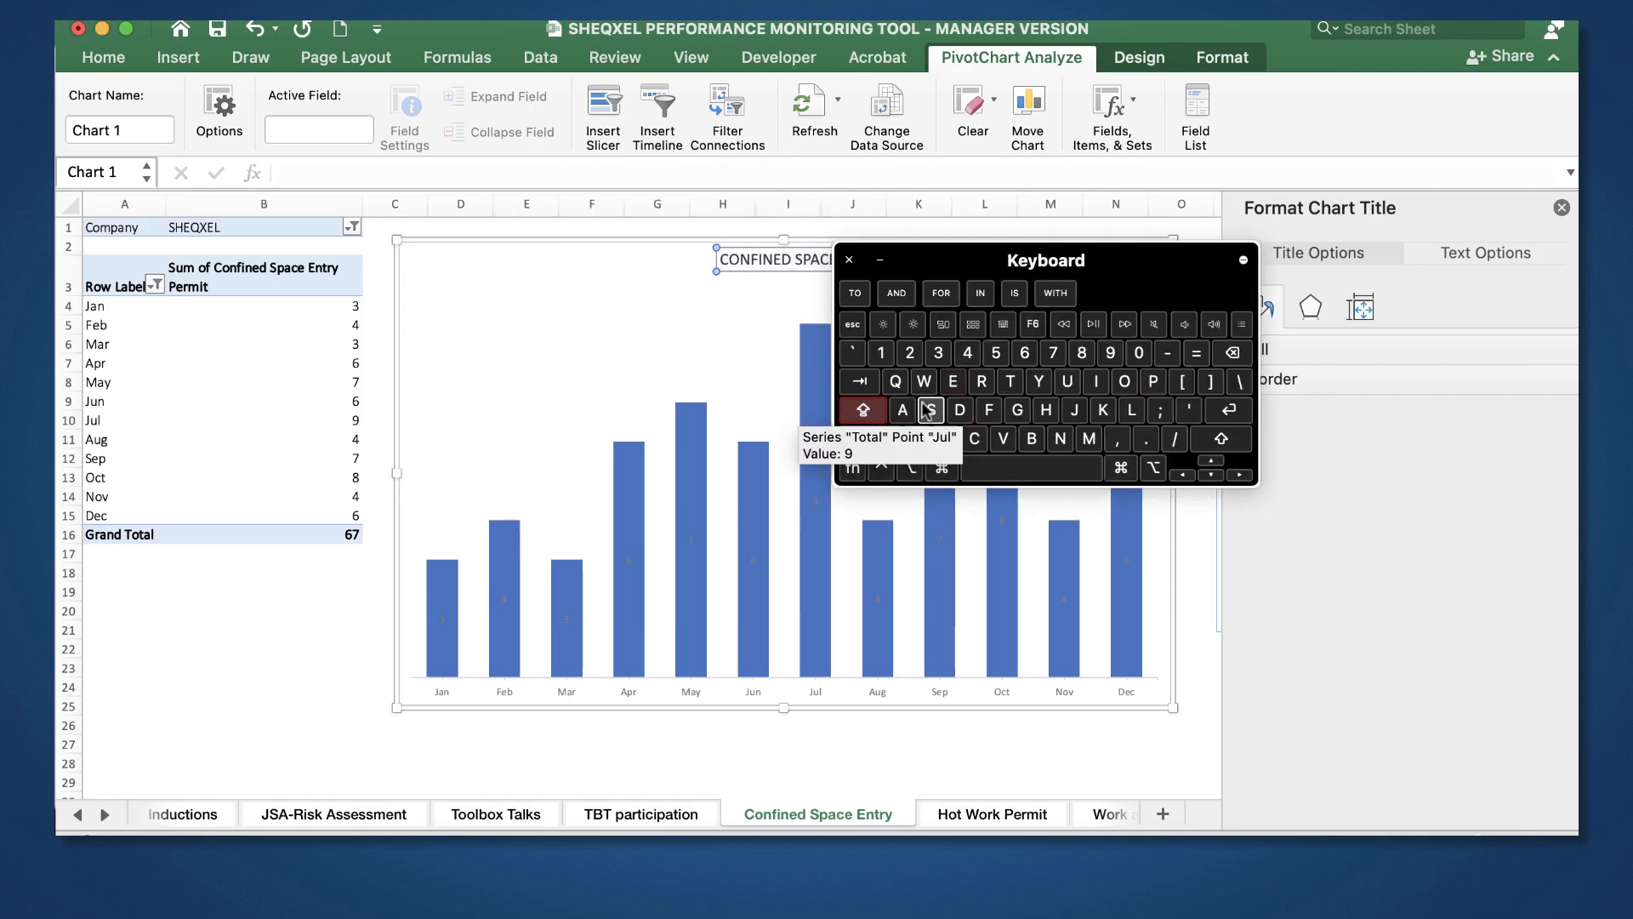
pyautogui.moveTo(1008, 255); pyautogui.dragTo(370, 460)
pyautogui.click(806, 261)
pyautogui.press('BackSpace')
pyautogui.click(1562, 207)
pyautogui.click(1331, 723)
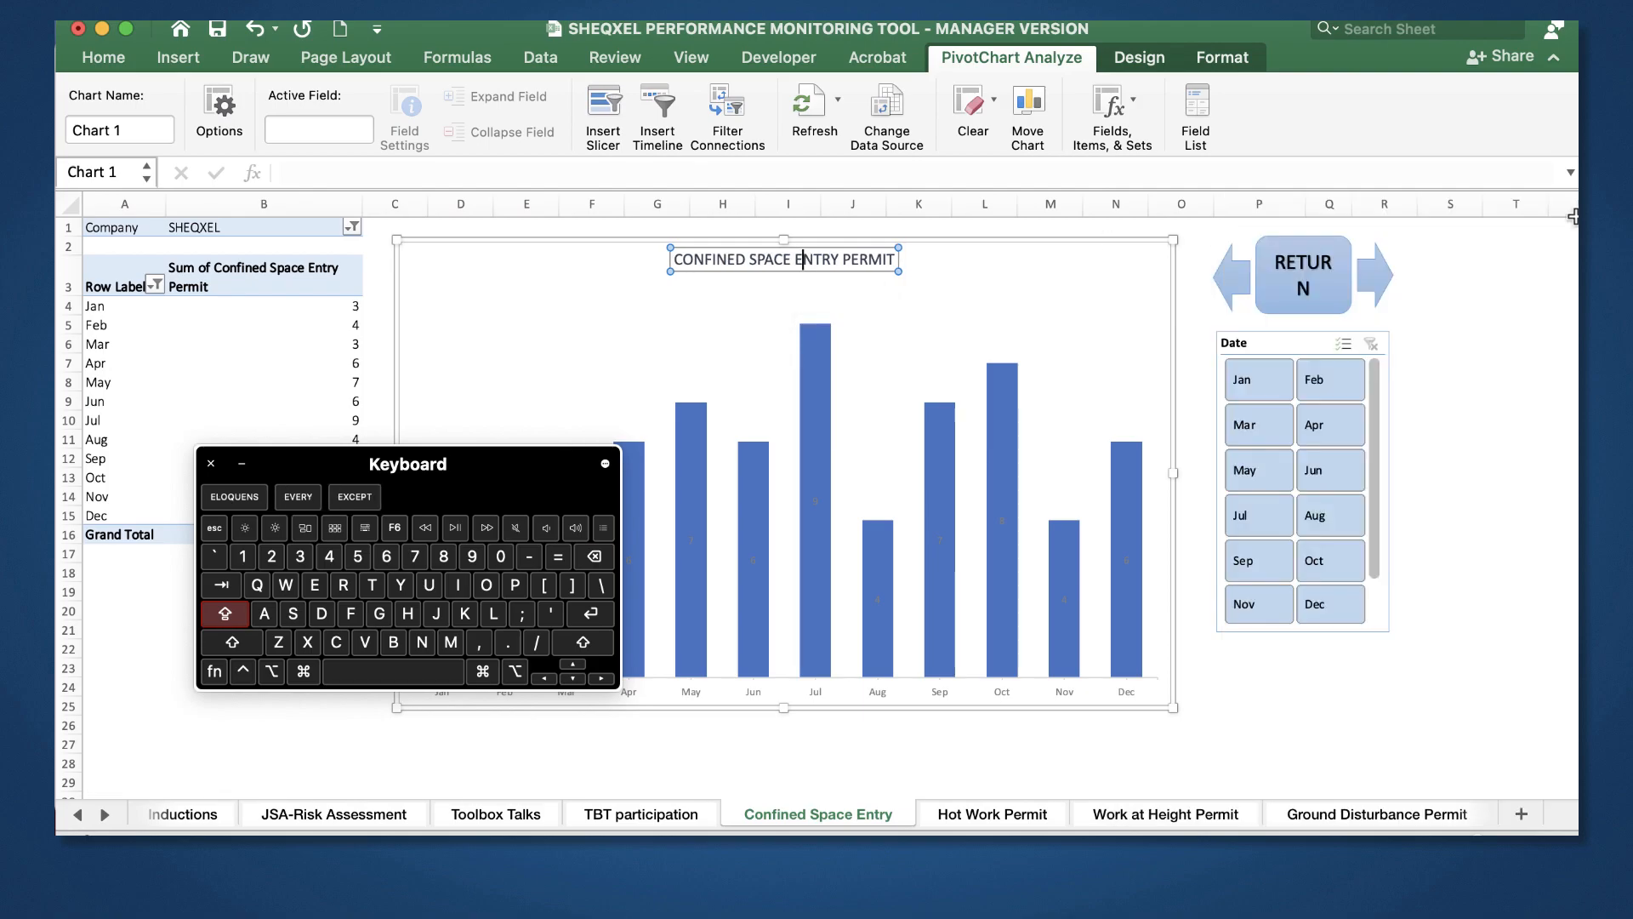
# Step: Show the field list of the Hot Work Permit sheet's PivotTable, enlarge it and go to its permit fields
pyautogui.click(1000, 808)
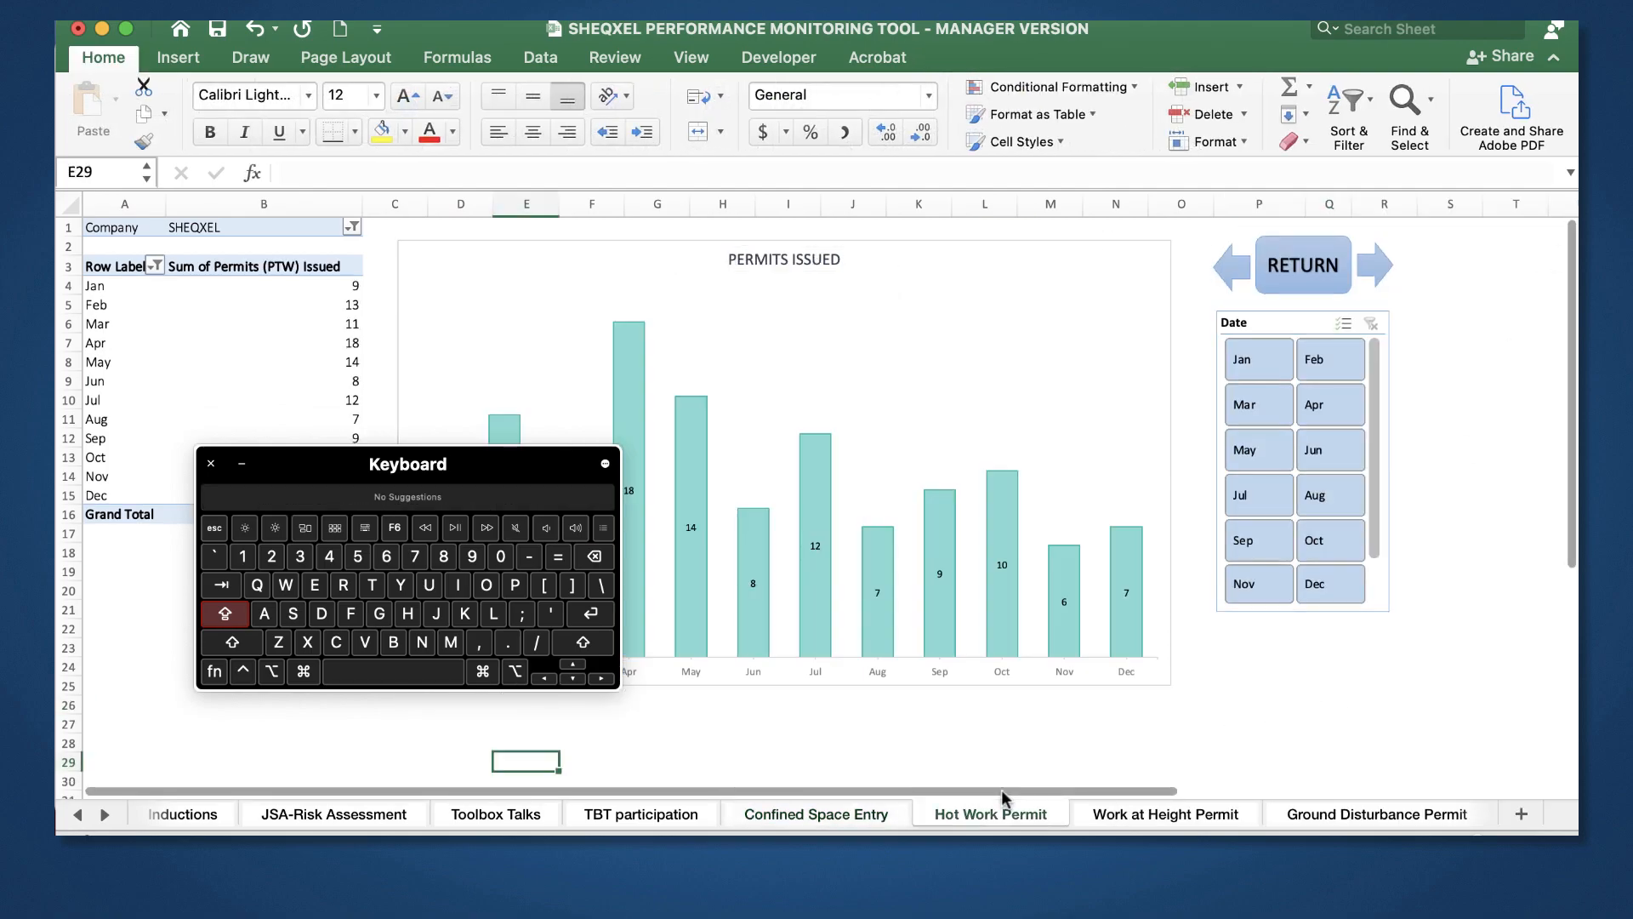
pyautogui.moveTo(280, 477); pyautogui.dragTo(133, 709)
pyautogui.click(177, 349)
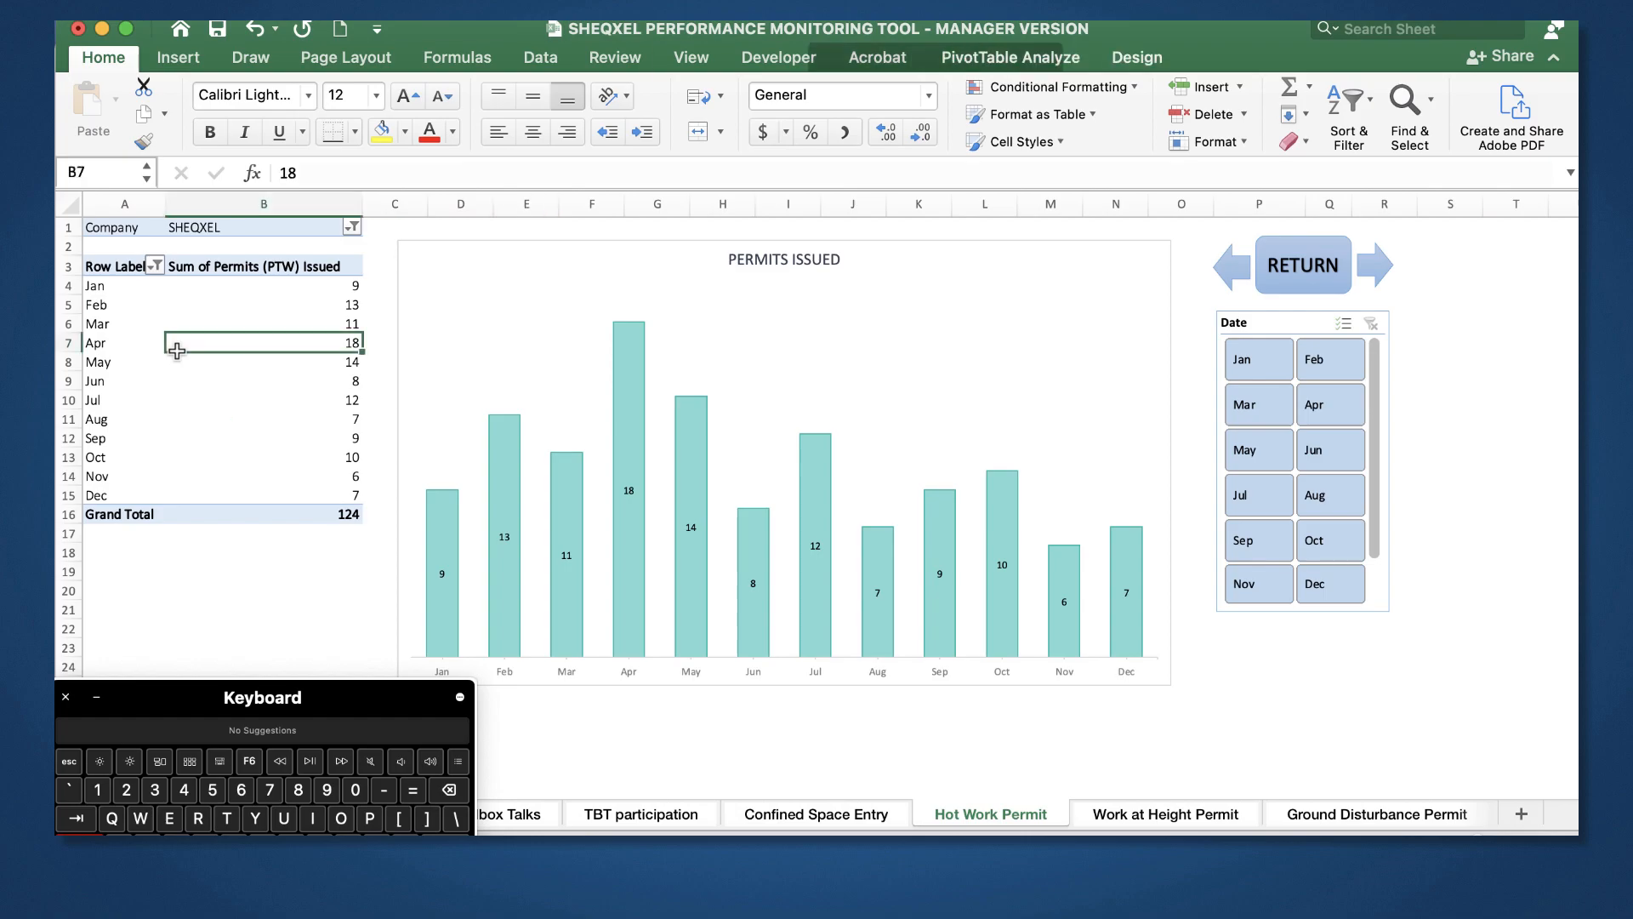
pyautogui.click(1053, 56)
pyautogui.click(1400, 111)
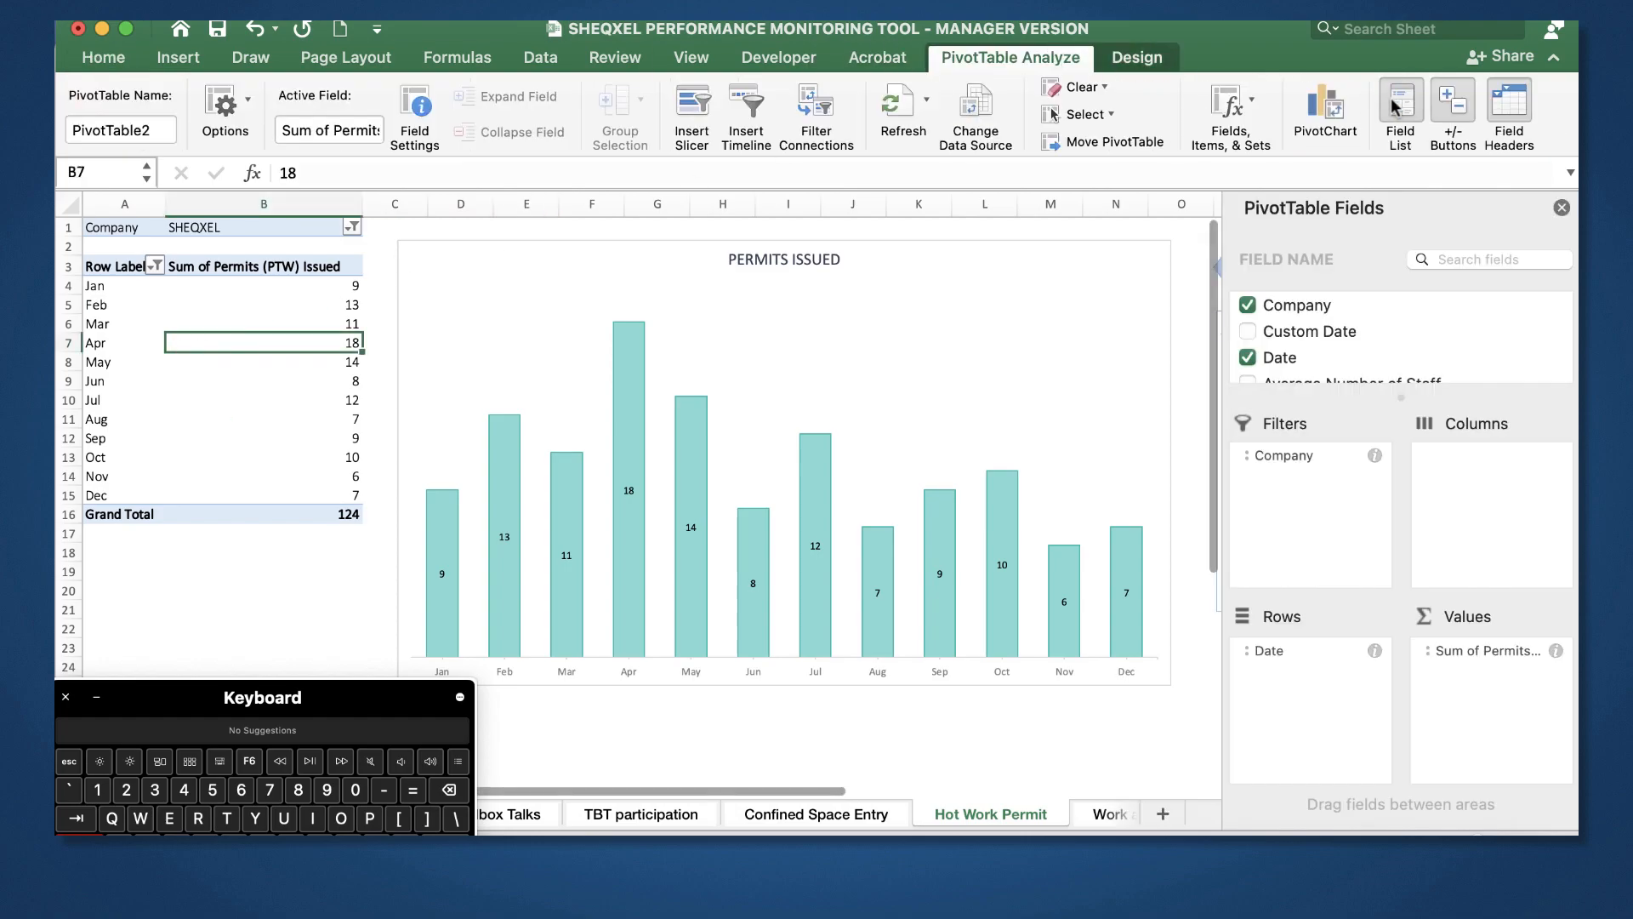
pyautogui.moveTo(1398, 450); pyautogui.dragTo(1398, 608)
pyautogui.scroll(-10, 1361, 425)
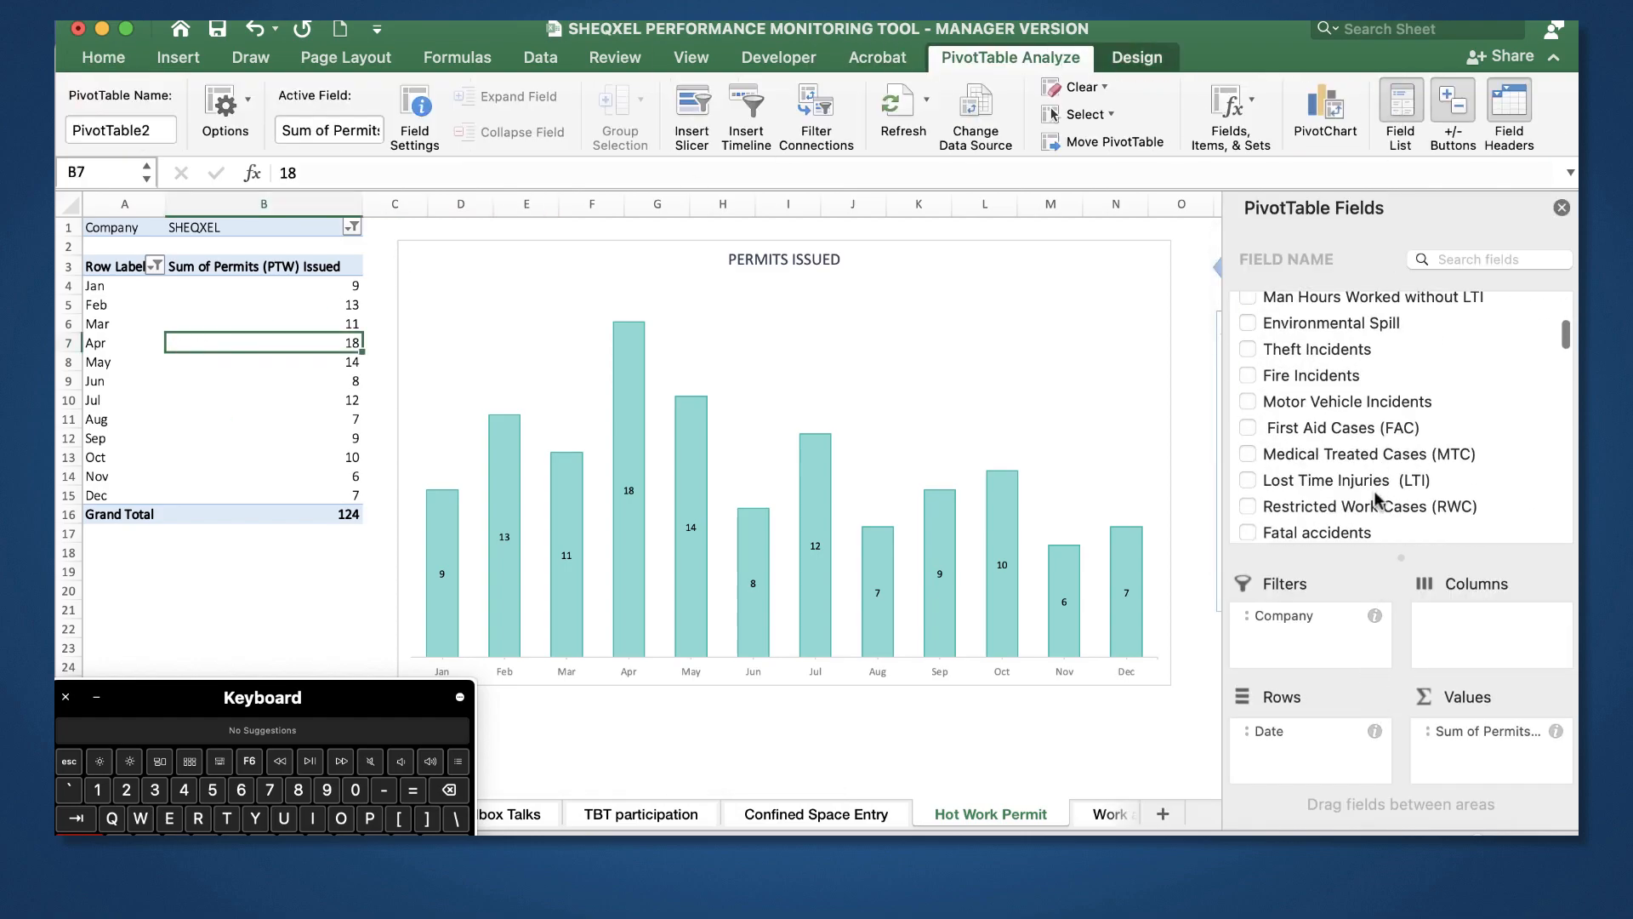
# Step: Replace the Permits (PTW) Issued field with Hot Work Permit in the PivotTable and close the field list
pyautogui.click(1248, 451)
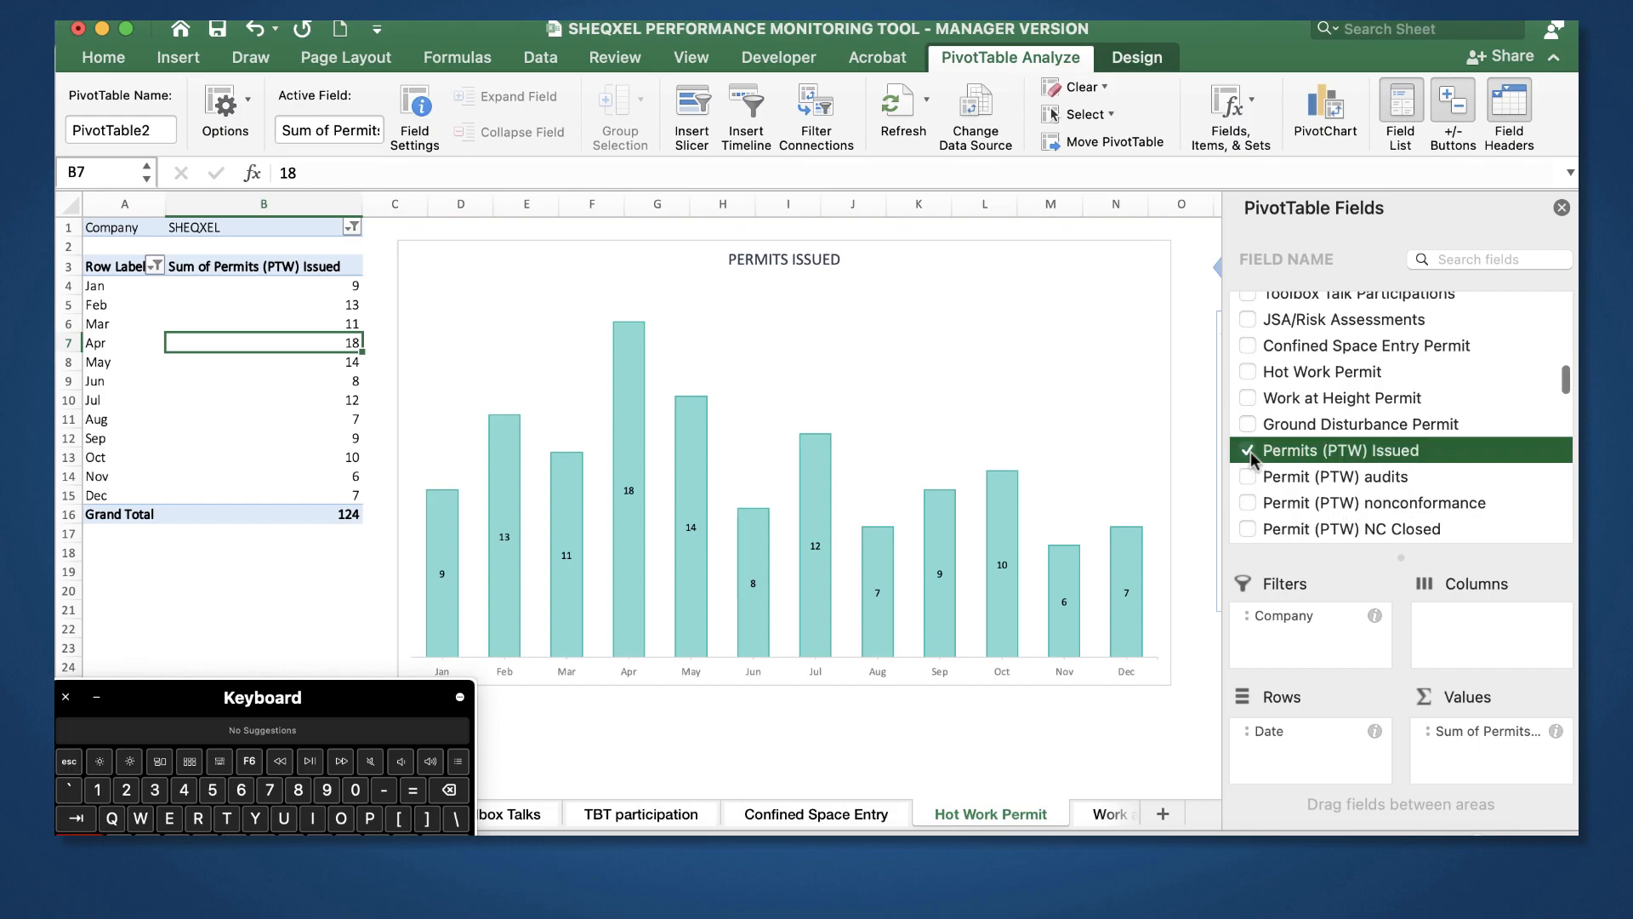
pyautogui.click(1259, 376)
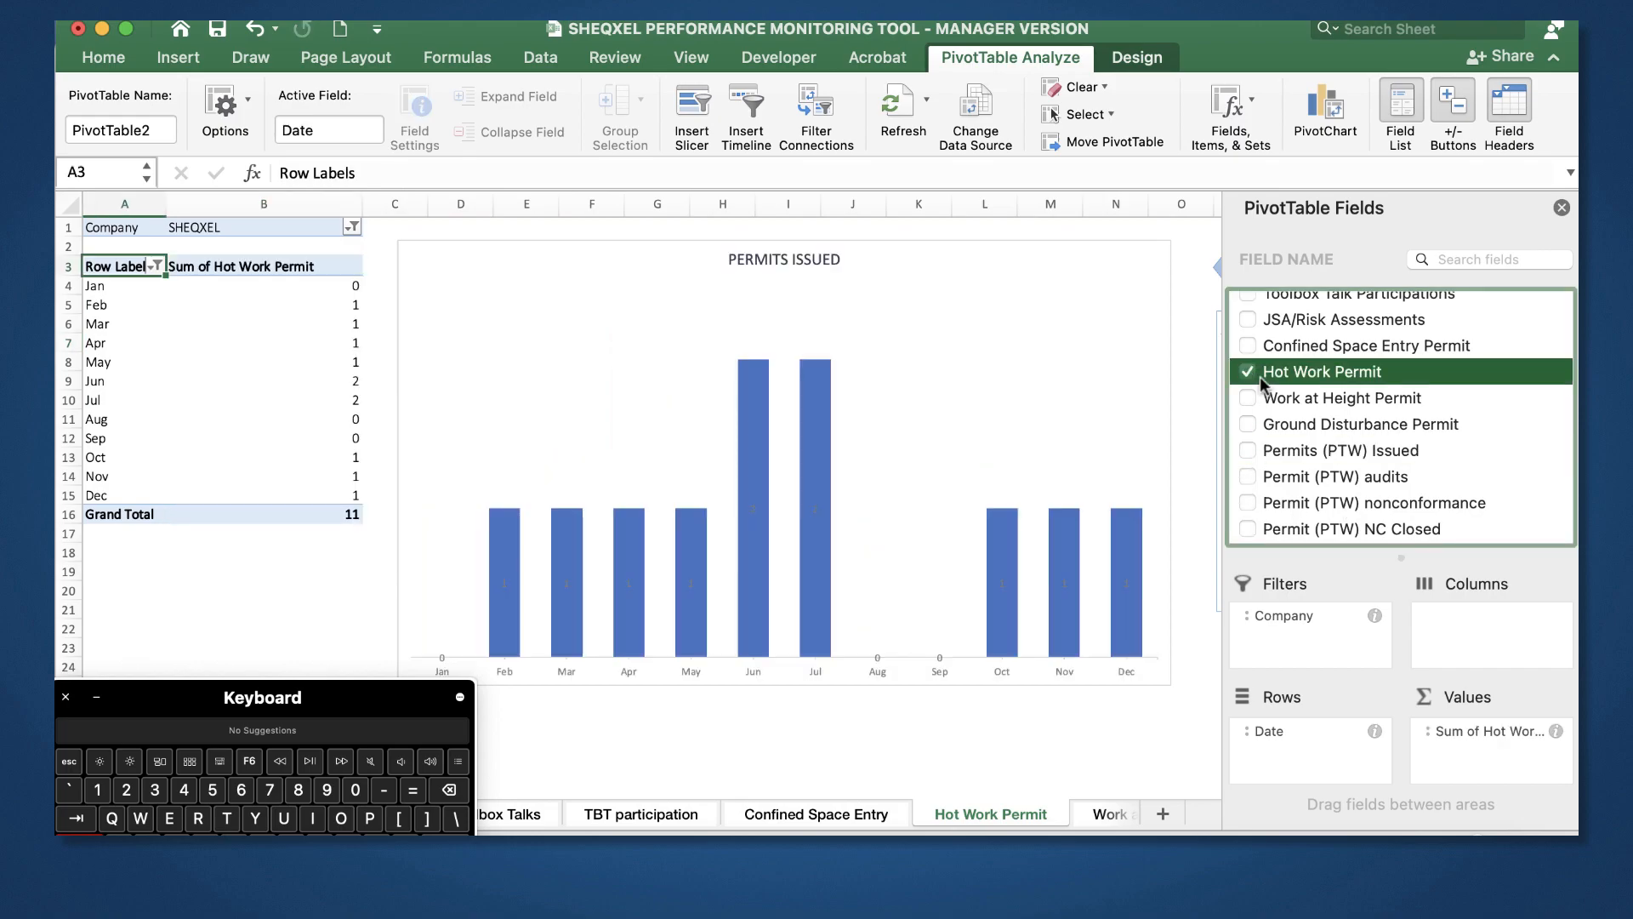
pyautogui.click(1457, 771)
pyautogui.click(1562, 207)
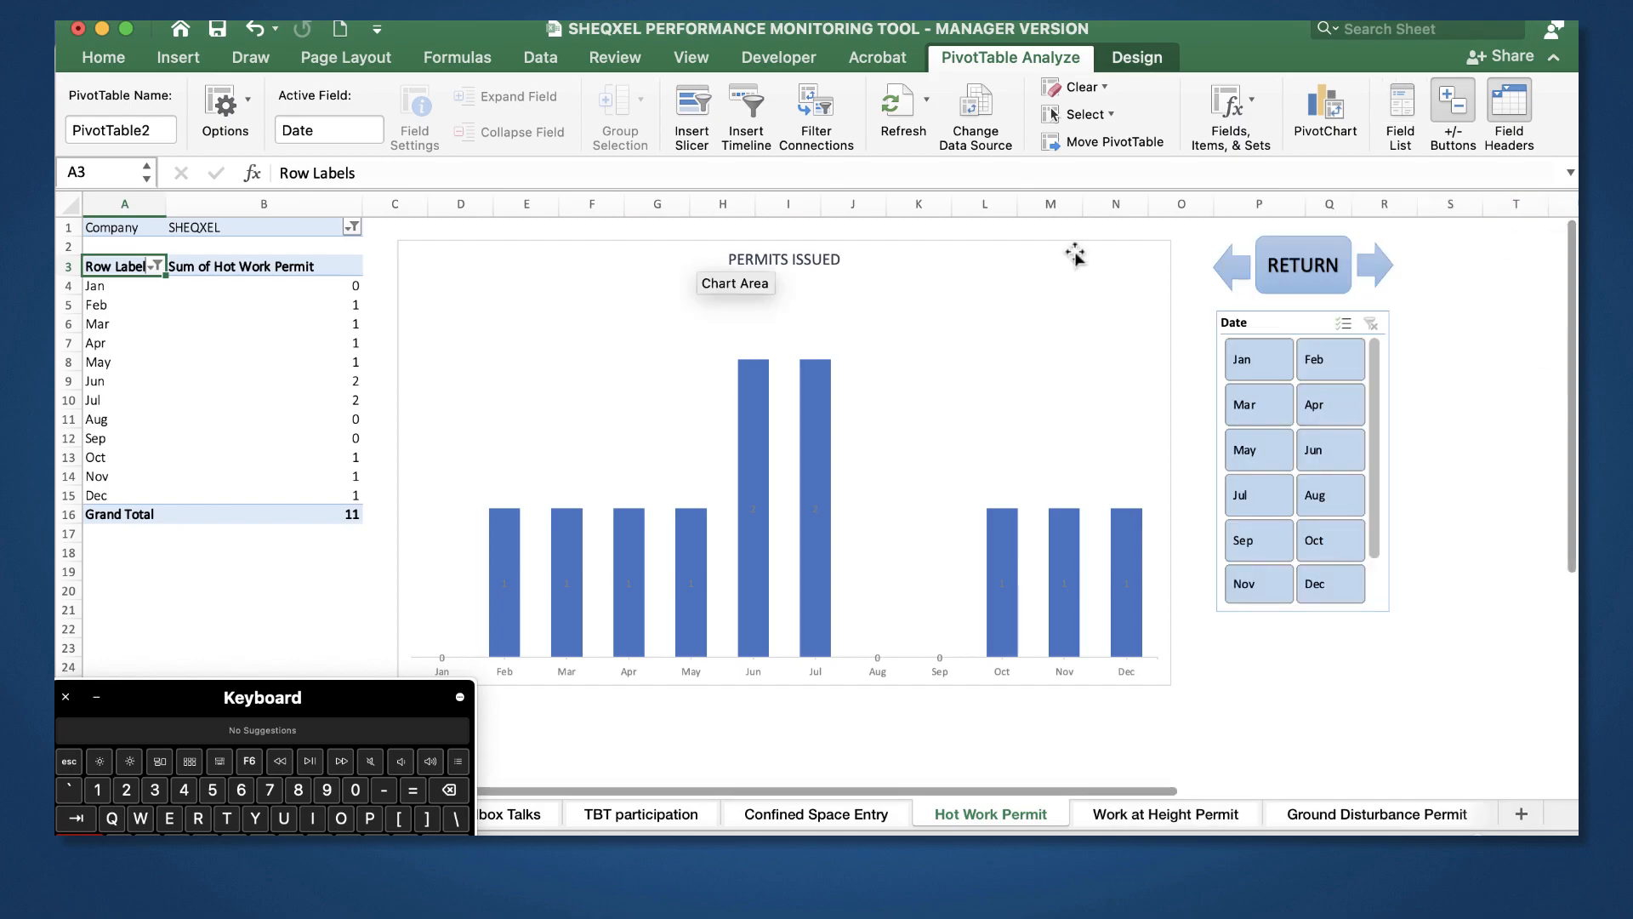
# Step: Retitle the Hot Work Permit sheet's chart as HOT WORK PERMIT and close the title formatting pane
pyautogui.doubleClick(741, 260)
pyautogui.tripleClick(741, 262)
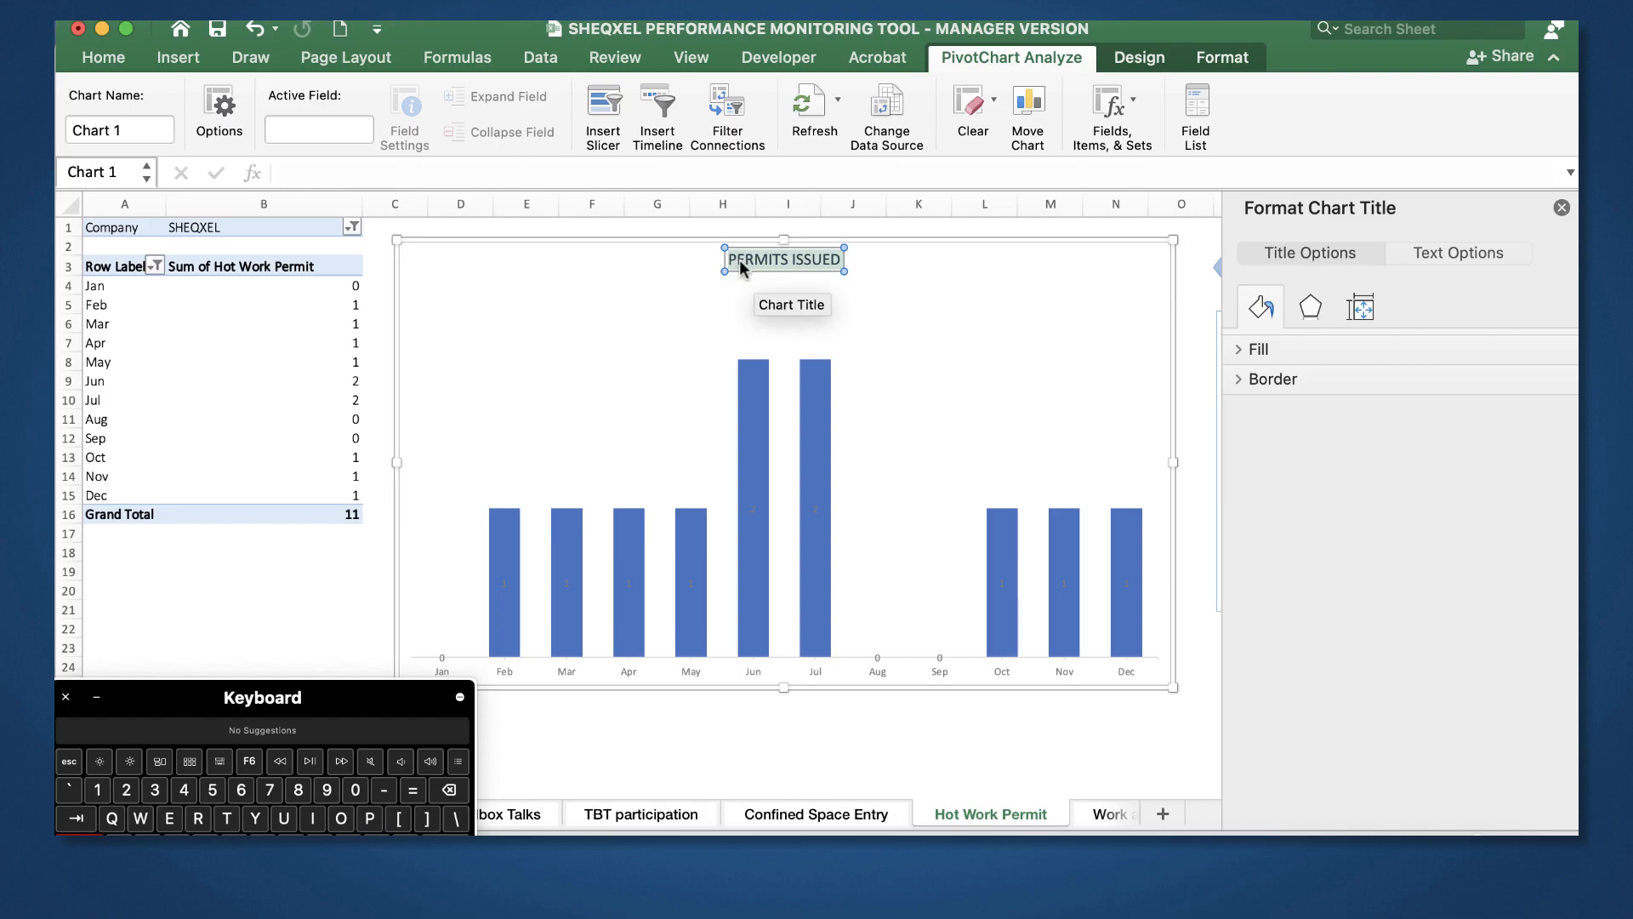
pyautogui.write('HOT')
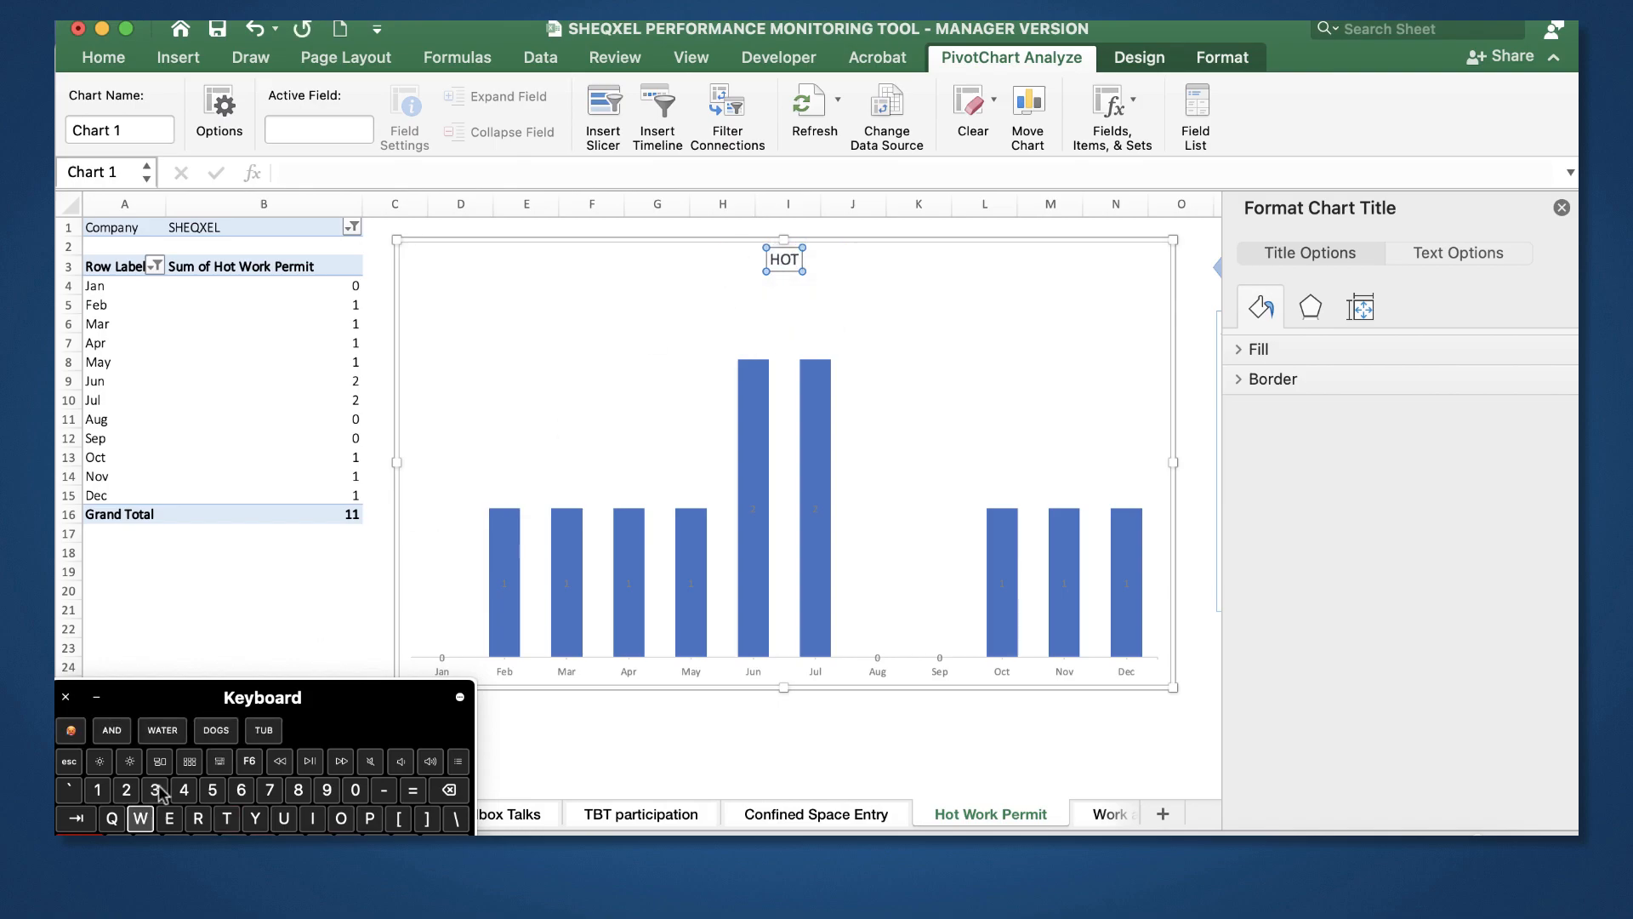
pyautogui.write(' WORK PERMIT')
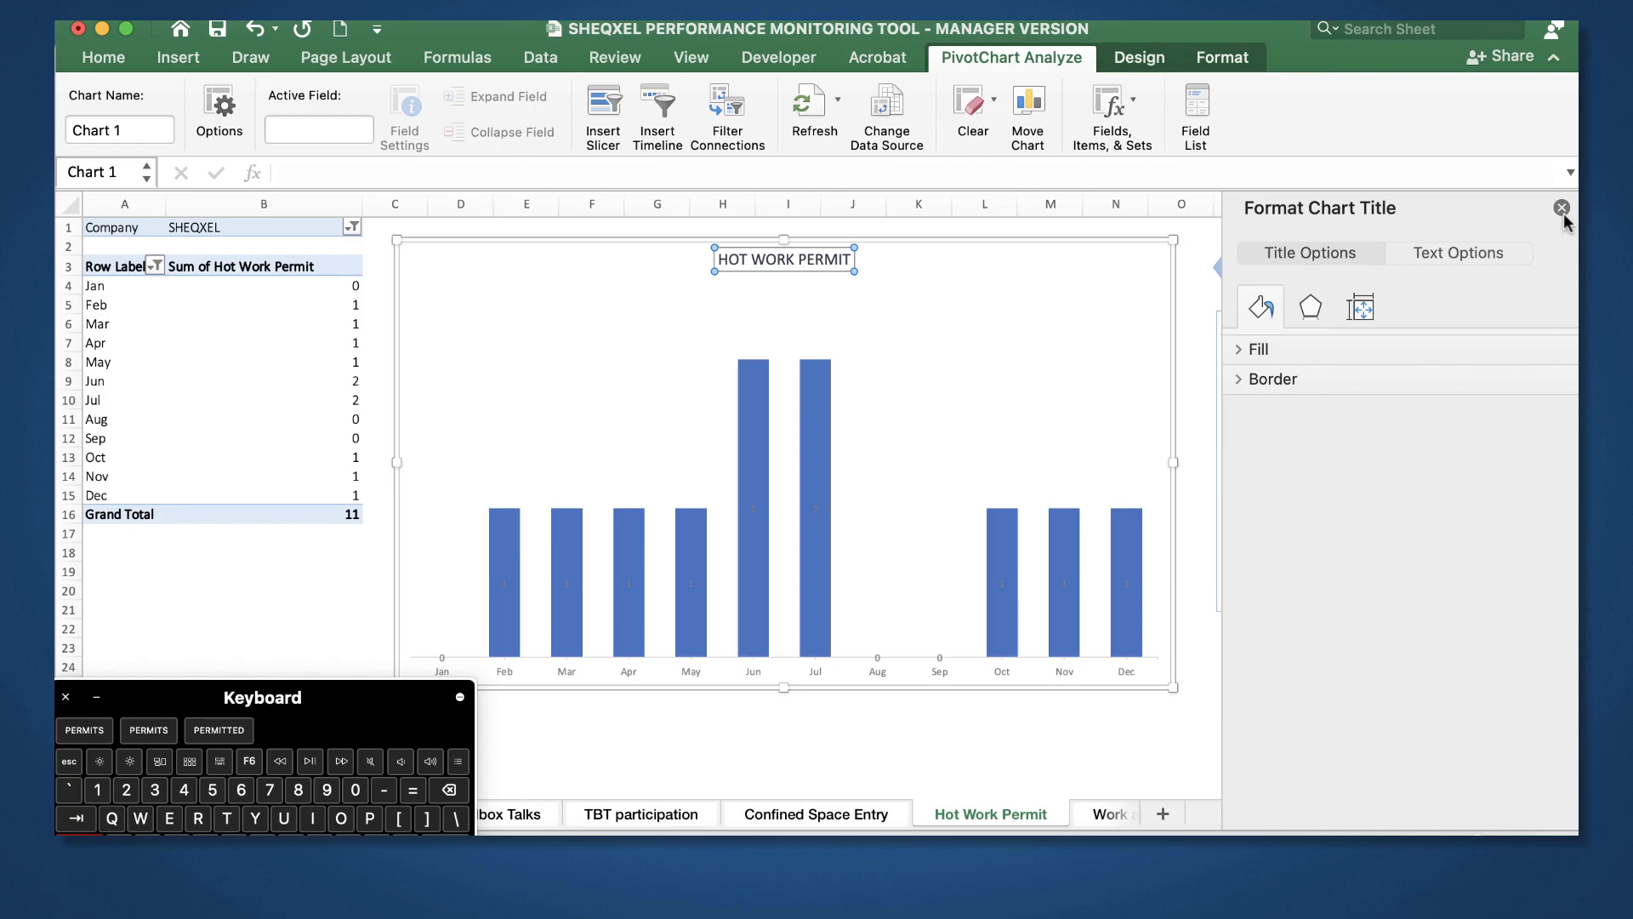
pyautogui.click(1561, 207)
pyautogui.click(1115, 761)
# Step: In the Work at Height Permit sheet's PivotTable, replace the Permits (PTW) Issued field with Work at Height Permit
pyautogui.click(1161, 814)
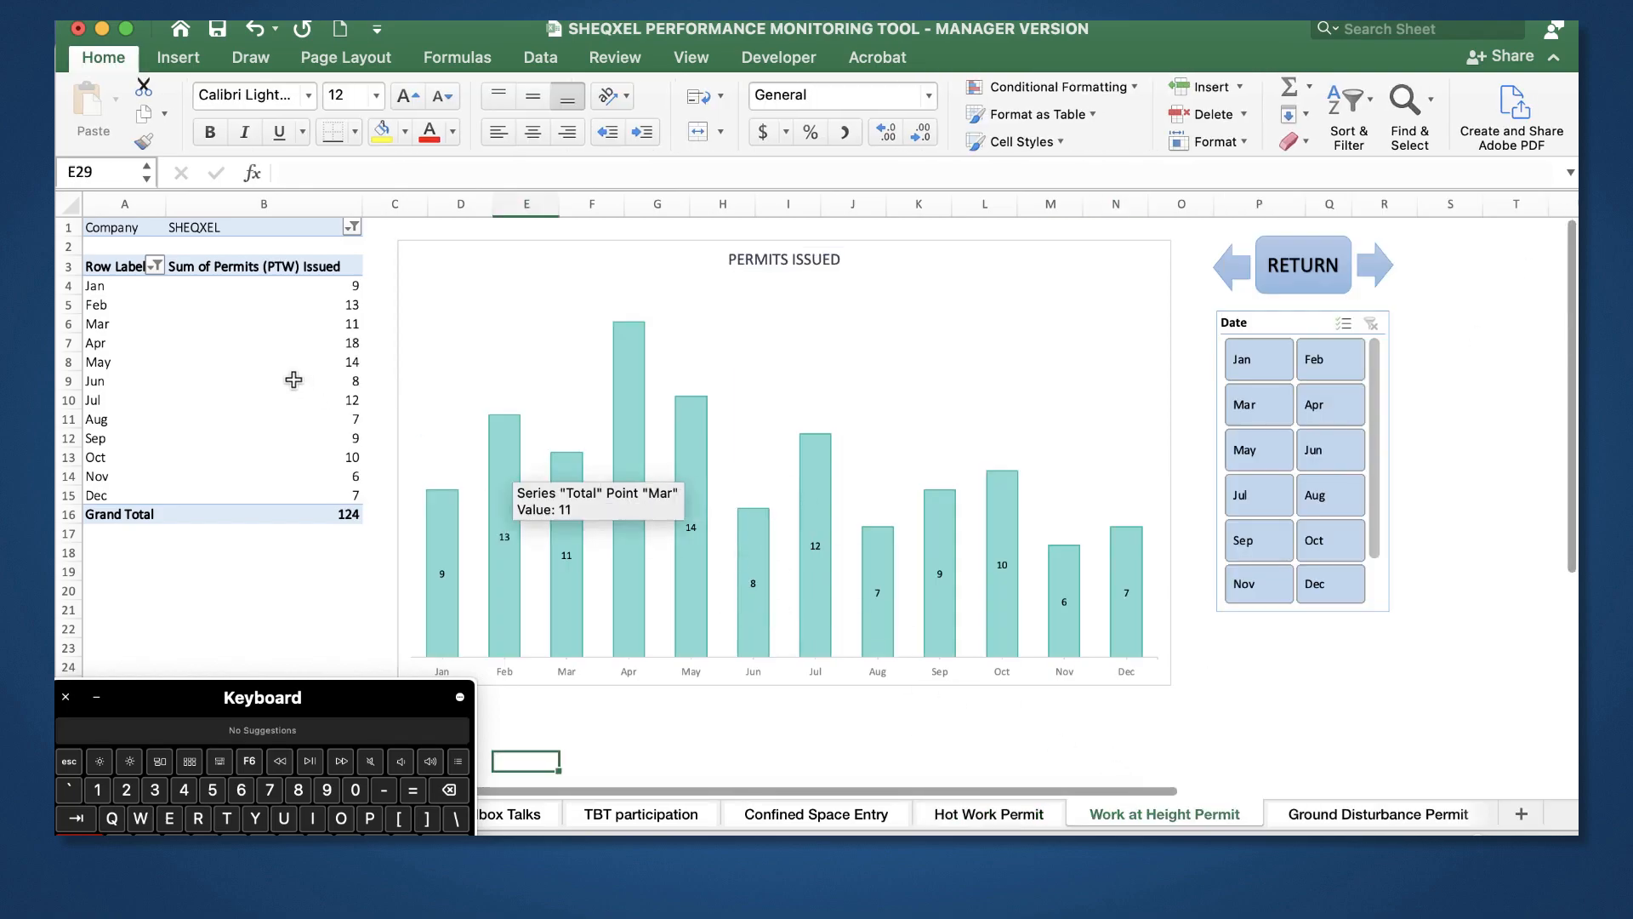
pyautogui.click(299, 362)
pyautogui.click(1010, 57)
pyautogui.click(1401, 110)
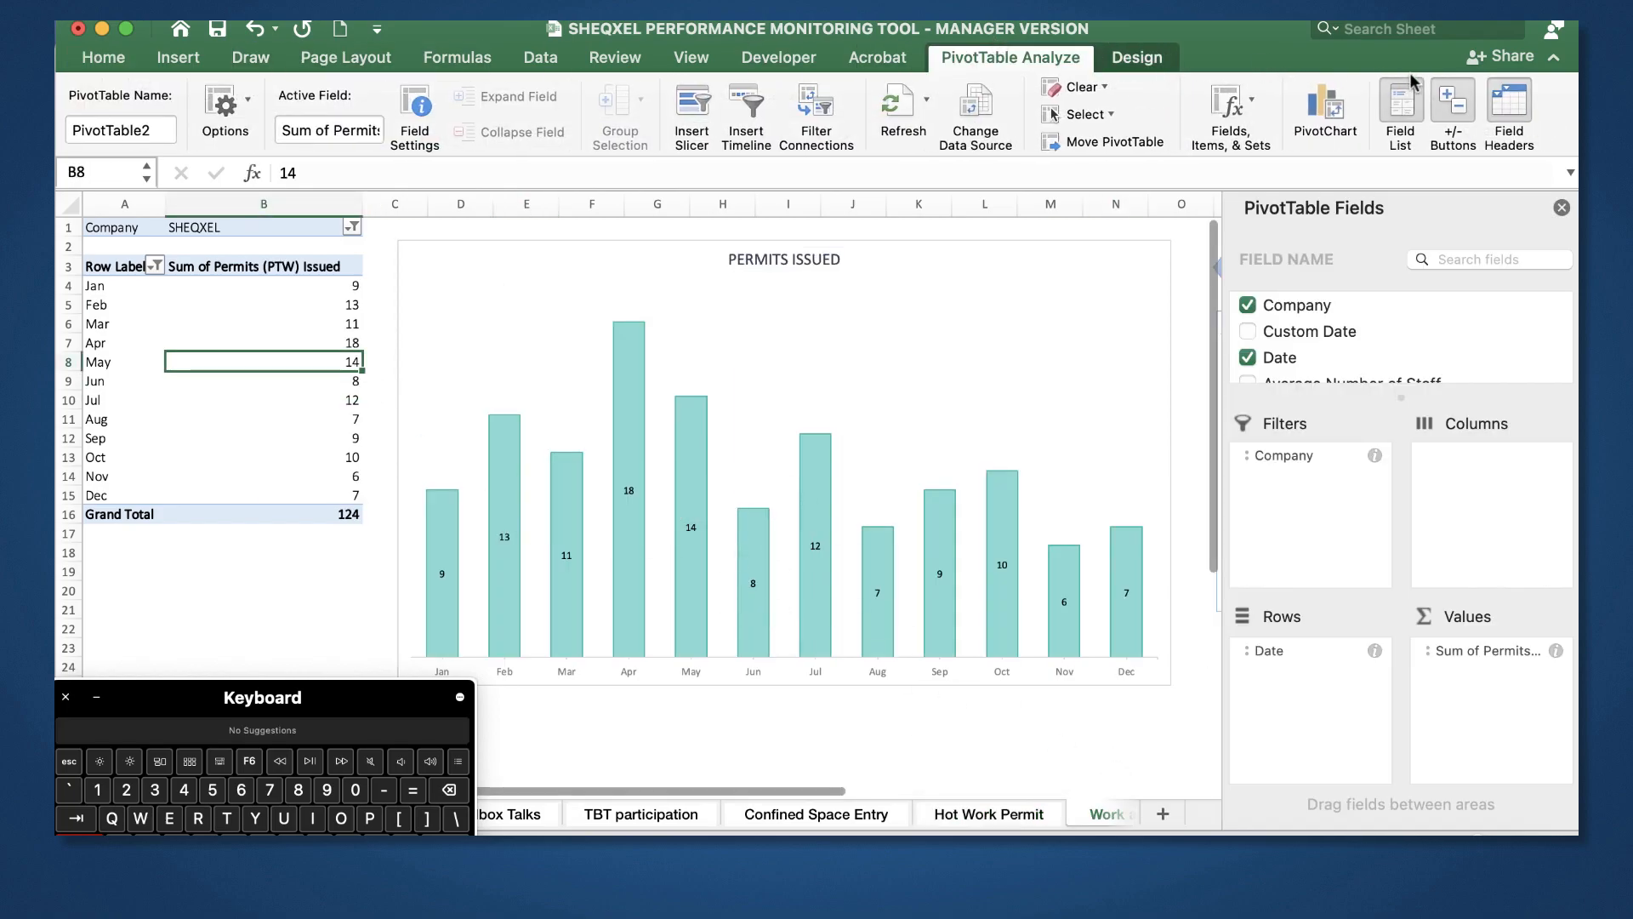
pyautogui.scroll(-10, 1365, 451)
pyautogui.scroll(-3, 1363, 451)
pyautogui.click(1248, 431)
pyautogui.click(1248, 379)
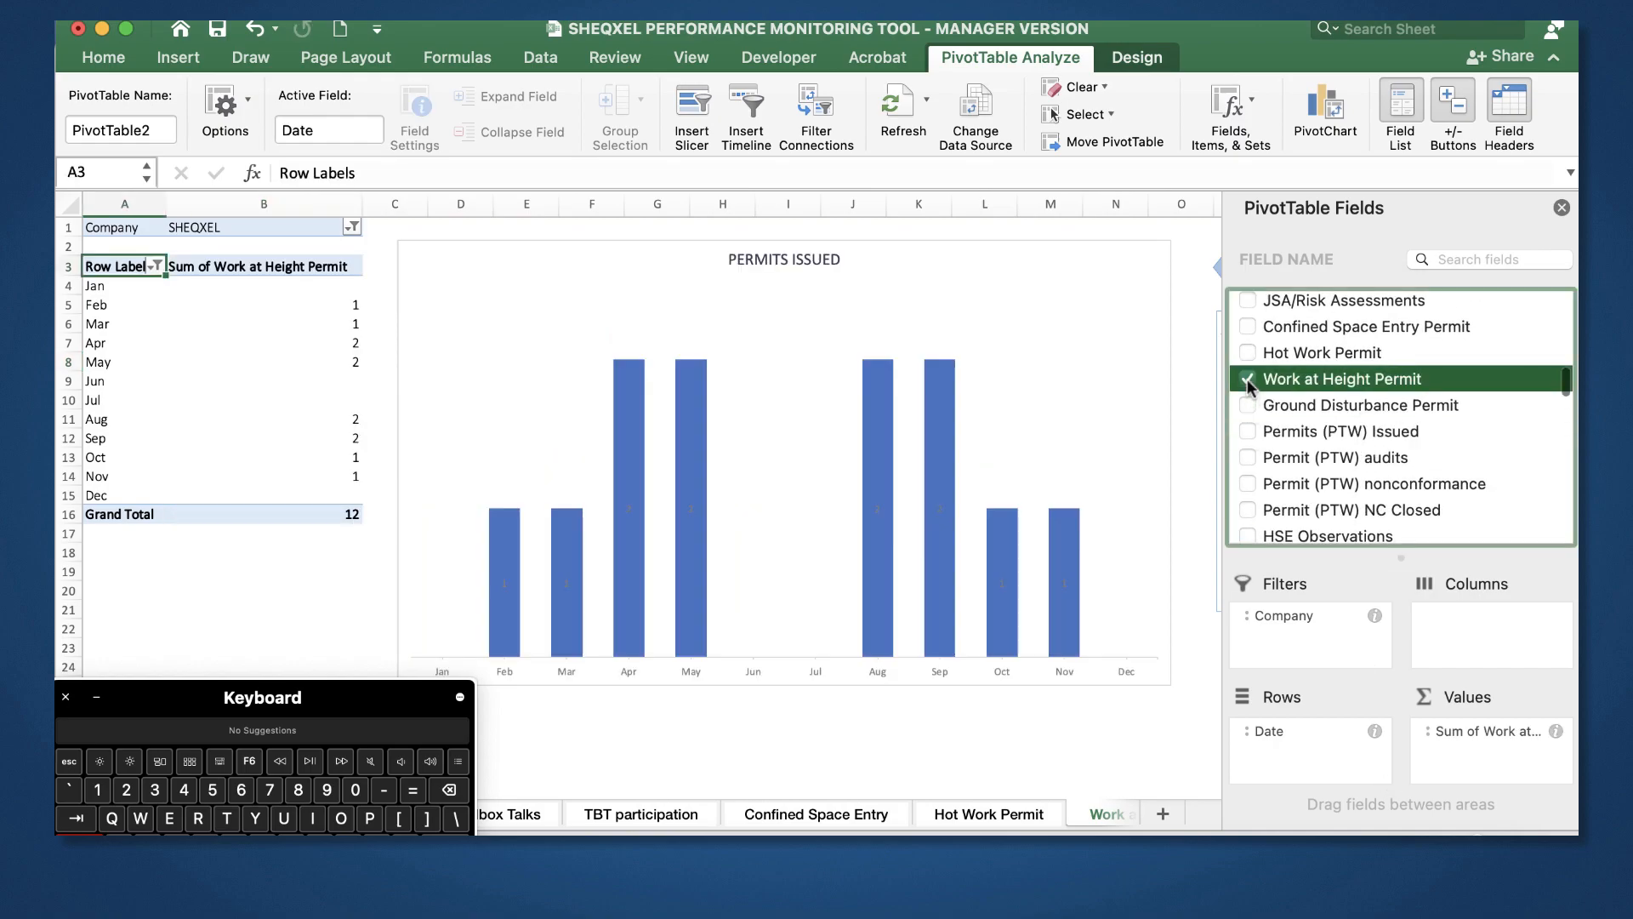
pyautogui.click(1561, 208)
# Step: Retitle the chart on the Work at Height Permit sheet as WORK AT HEIGHT PERMIT
pyautogui.click(784, 259)
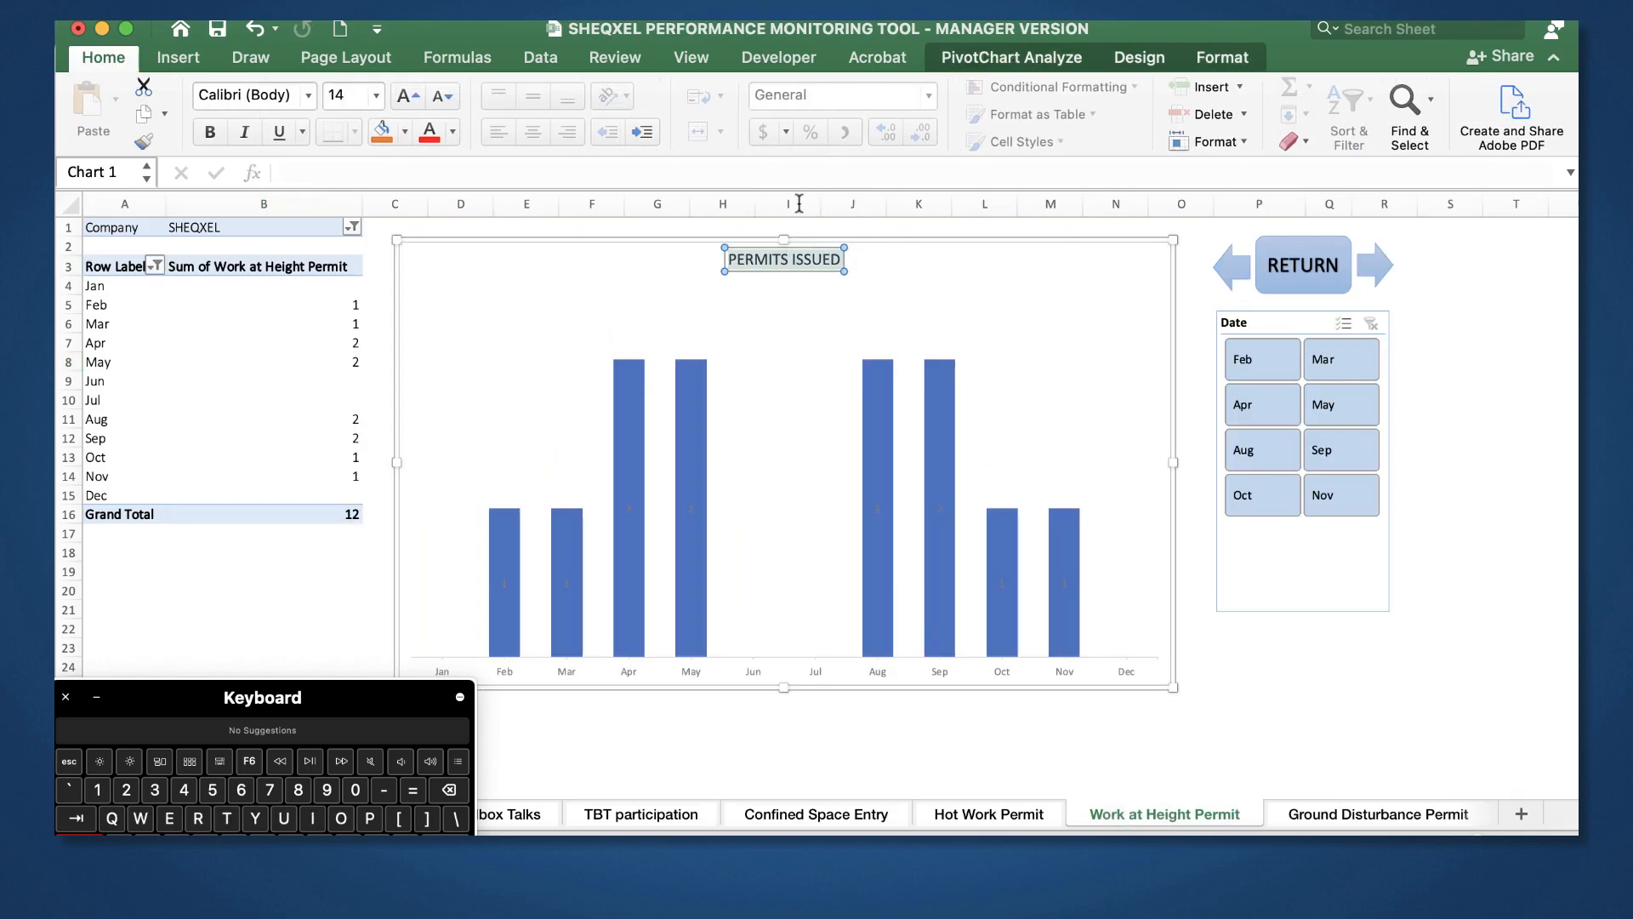
pyautogui.write('WORK AT')
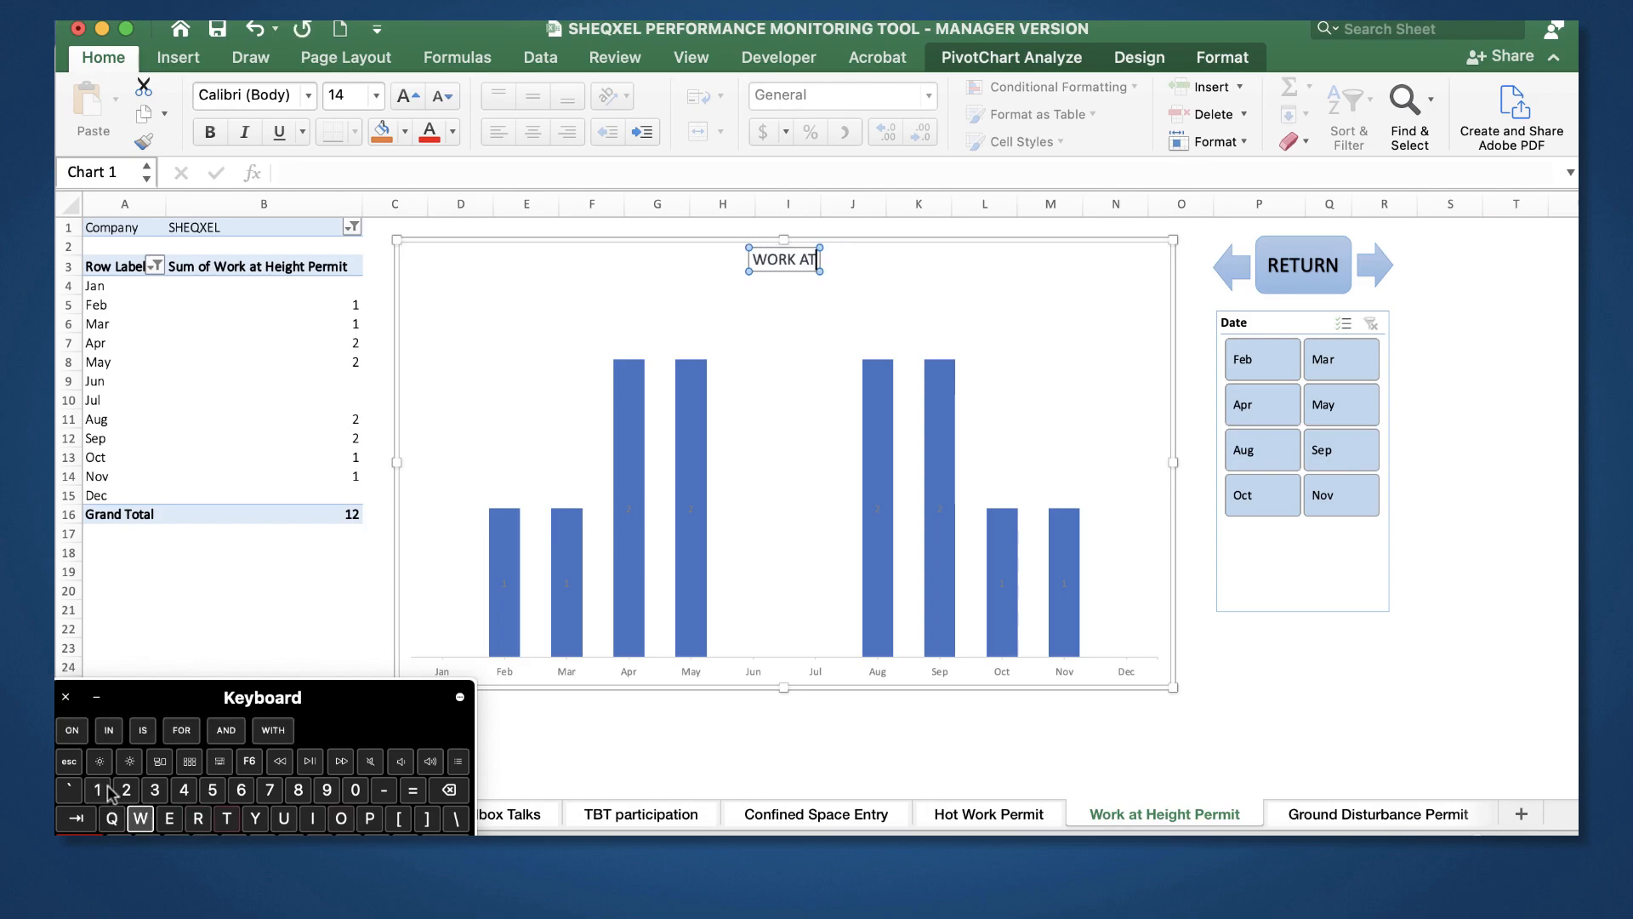
pyautogui.write(' HEIGHT PERMIT')
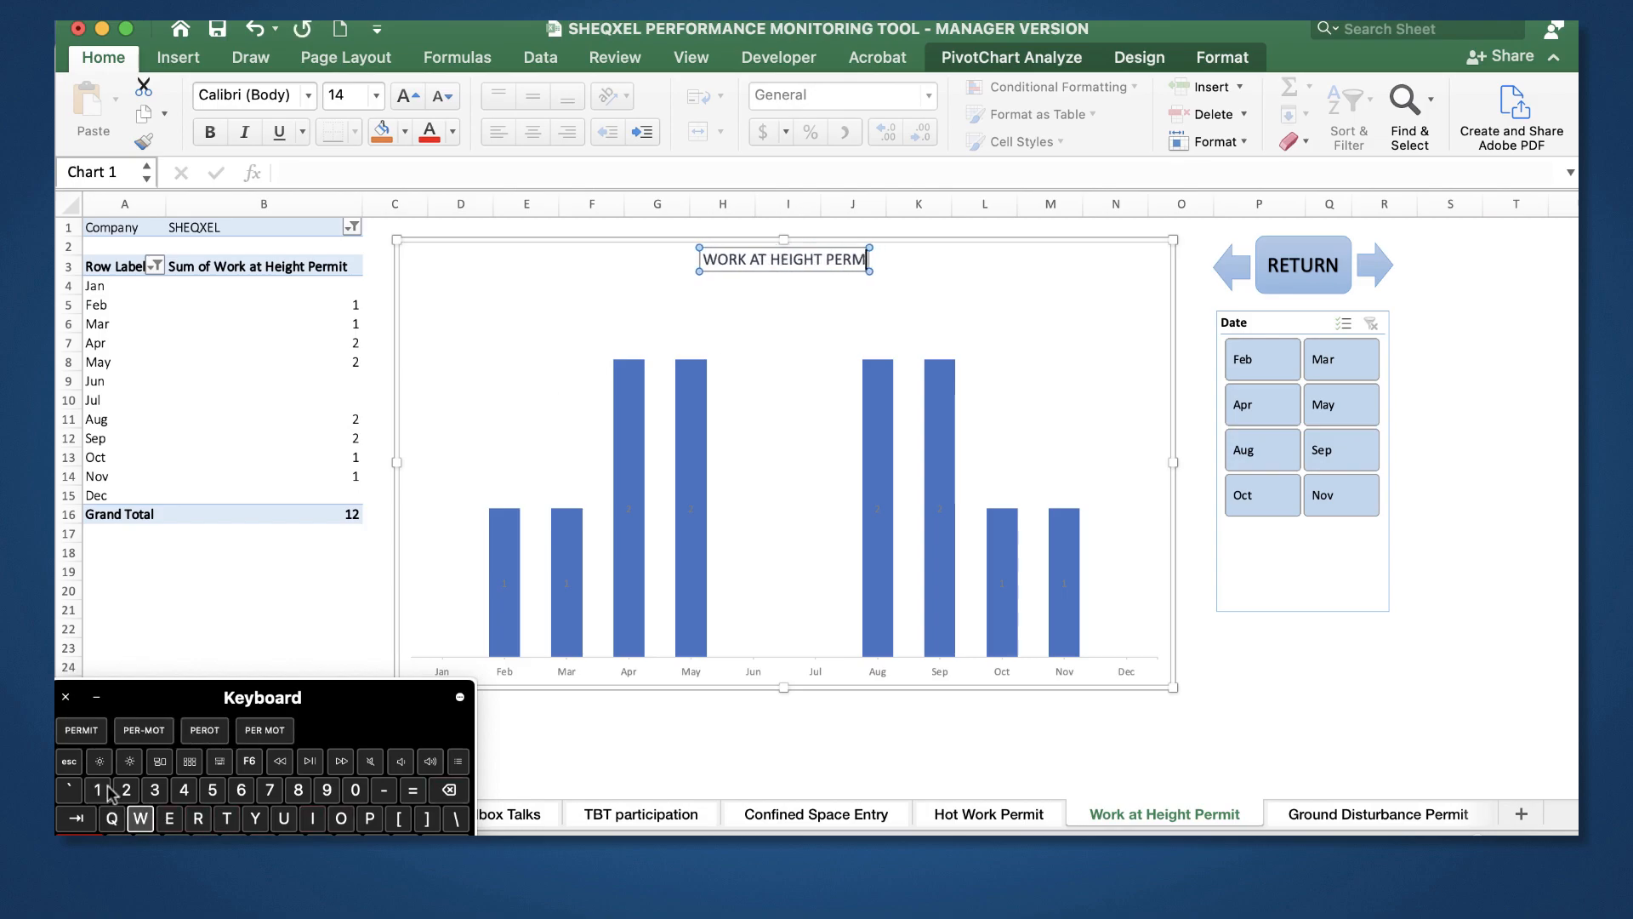
pyautogui.click(1230, 739)
pyautogui.click(187, 349)
# Step: Show the field list of the PivotTable on the Ground Disturbance Permit sheet
pyautogui.click(1274, 814)
pyautogui.click(151, 324)
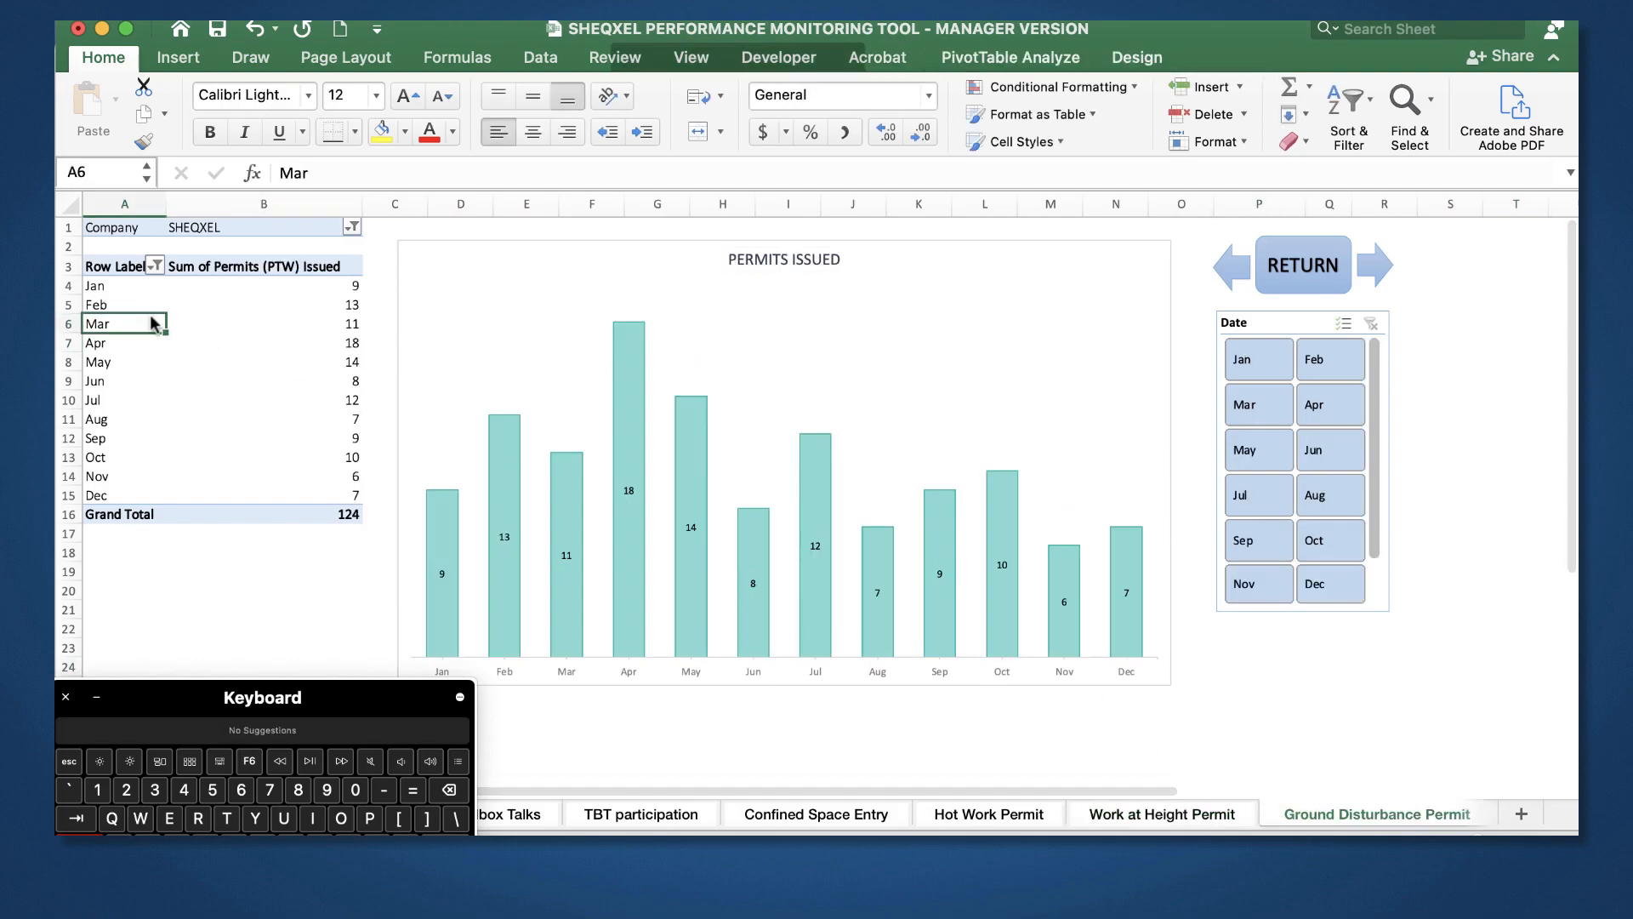
pyautogui.click(1055, 57)
pyautogui.click(1400, 111)
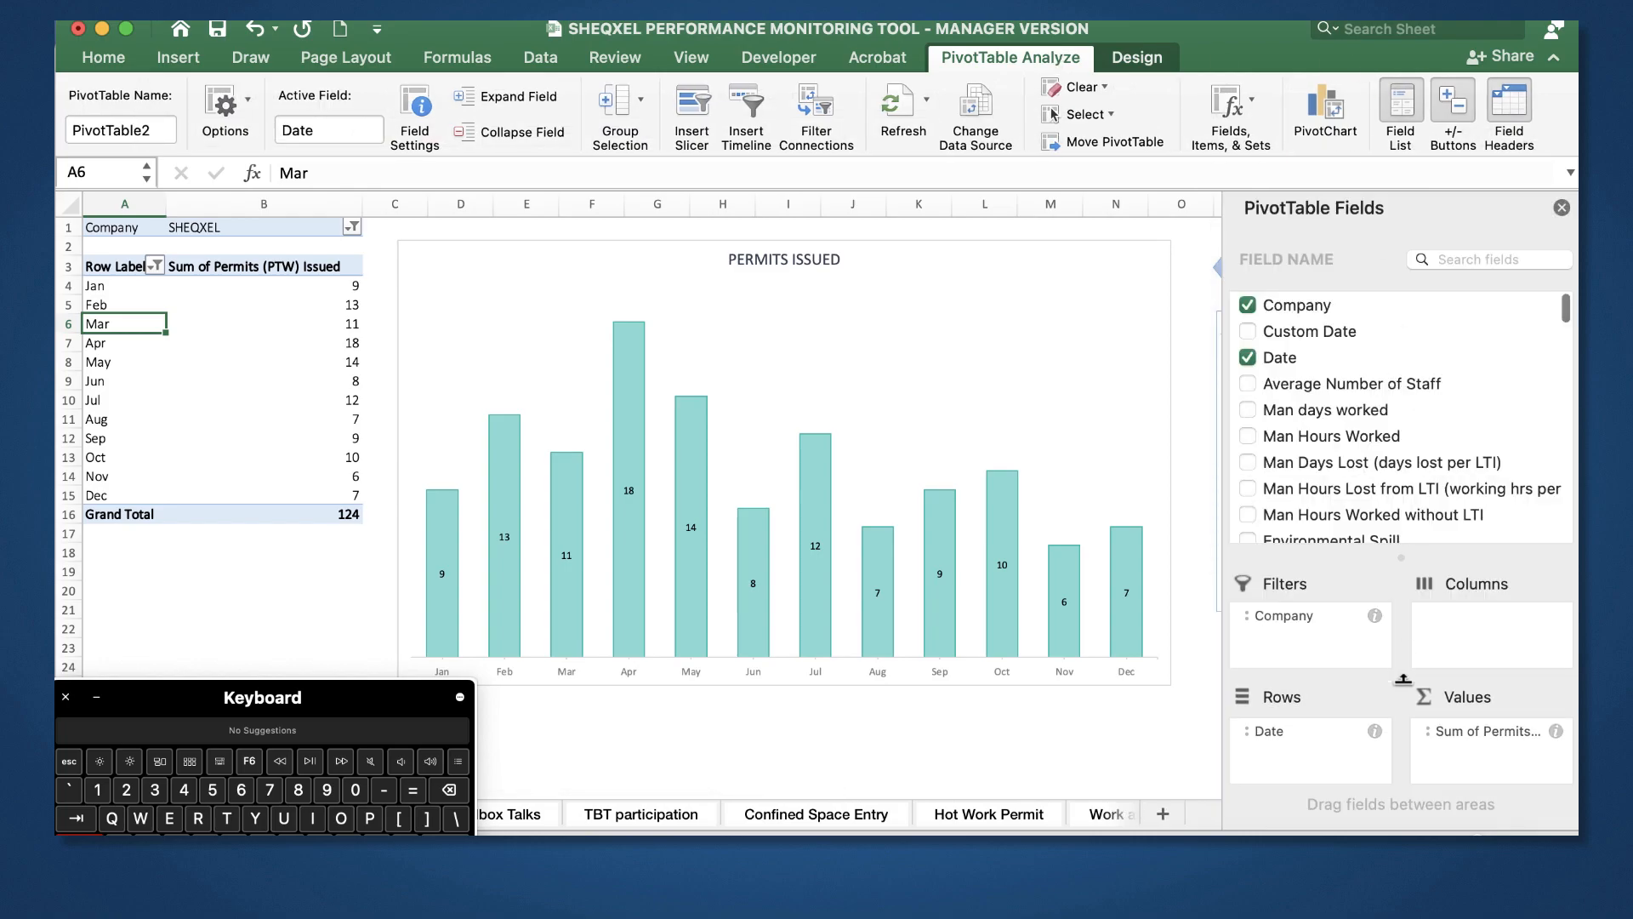
# Step: Replace Permits (PTW) Issued with Ground Disturbance Permit in the PivotTable values, summarized by Sum, and close the field list
pyautogui.scroll(-10, 1360, 460)
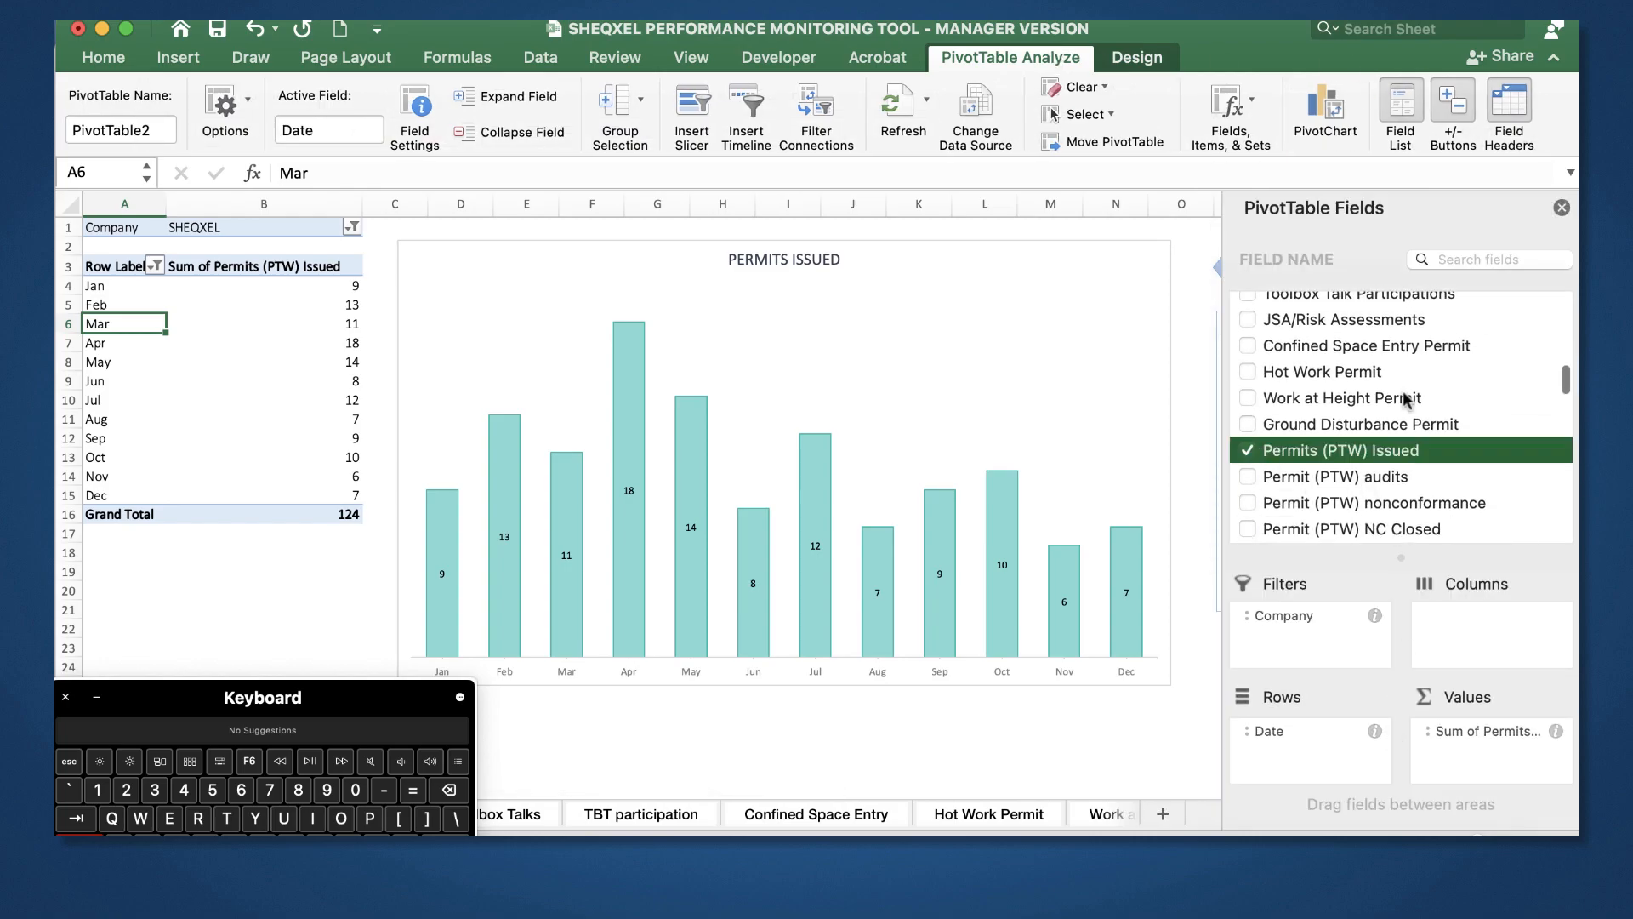
pyautogui.click(1361, 450)
pyautogui.click(1361, 423)
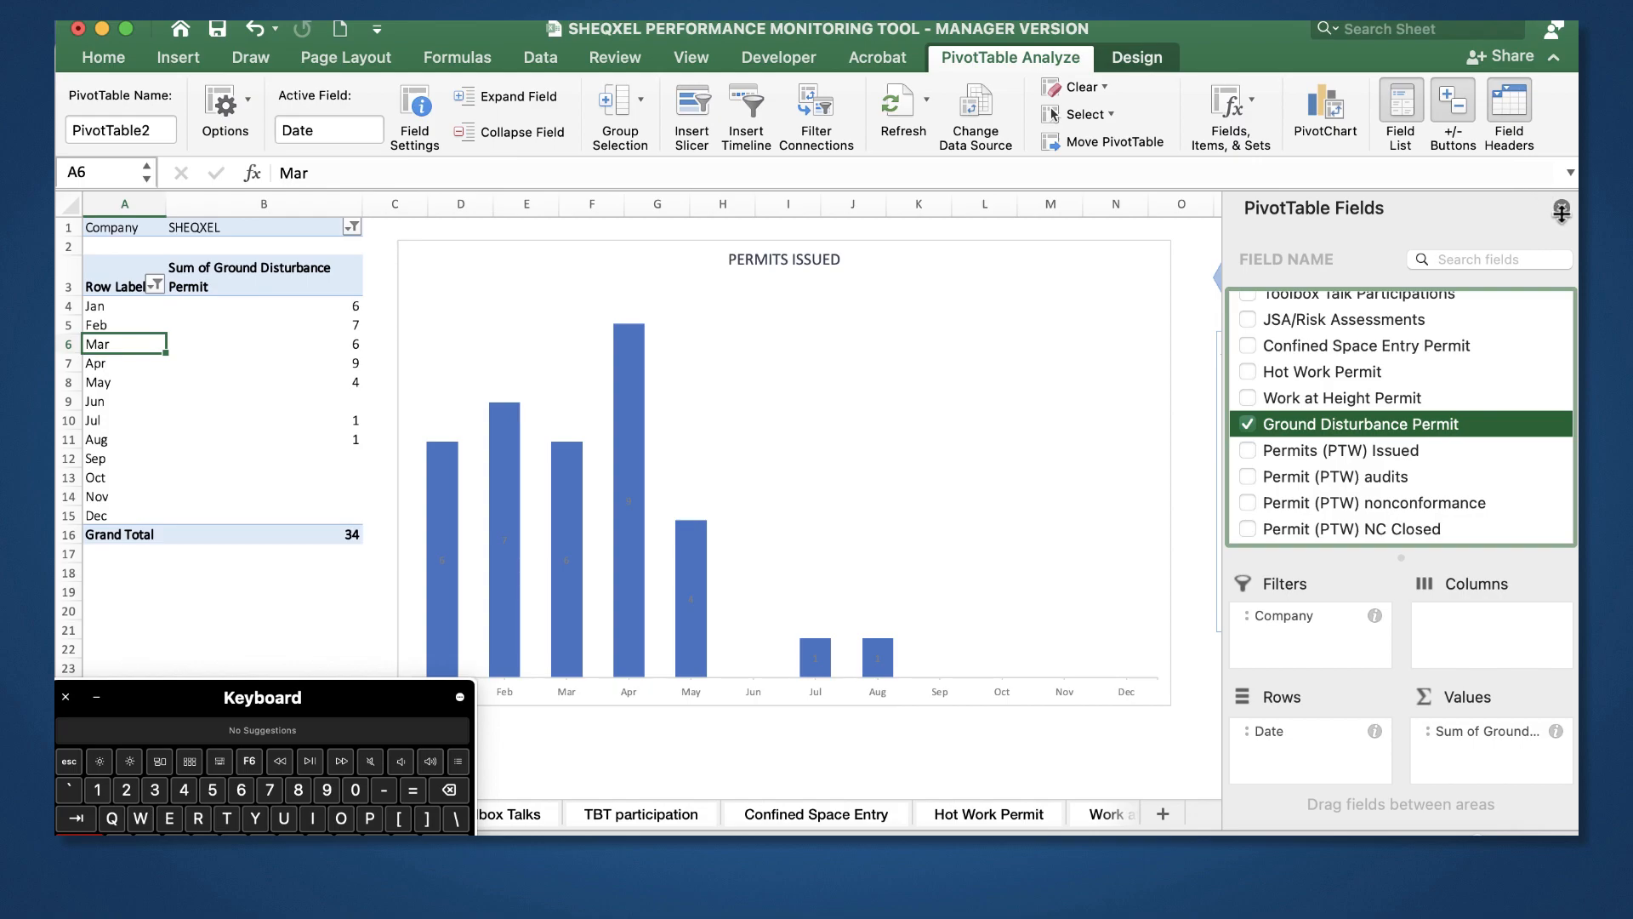
pyautogui.click(1476, 729)
pyautogui.click(1361, 830)
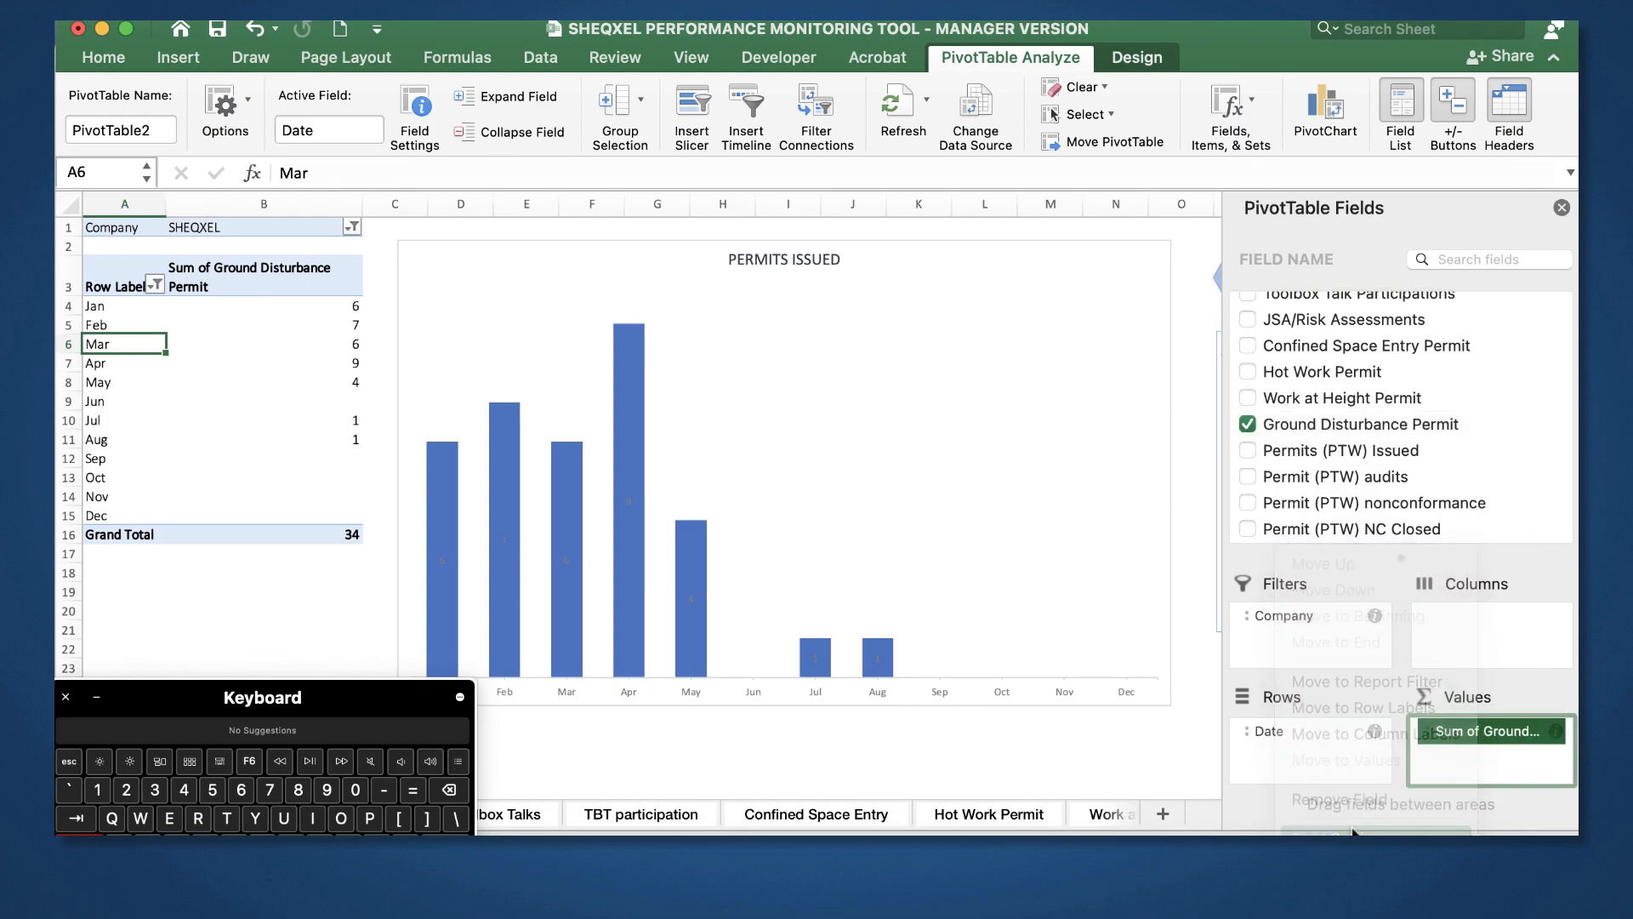
pyautogui.click(723, 303)
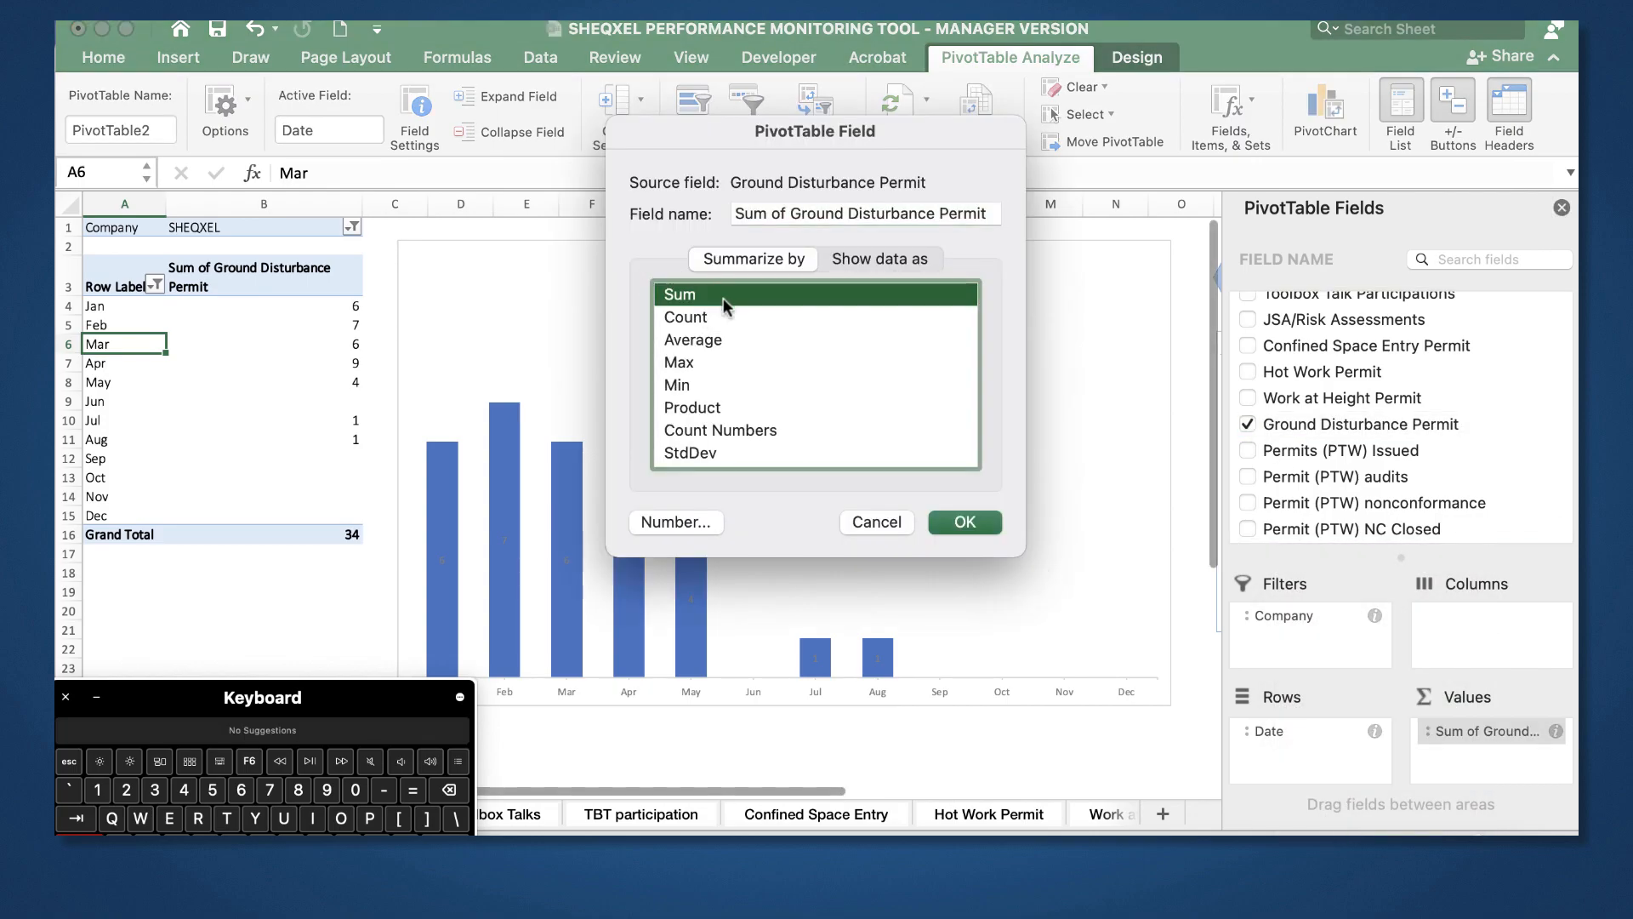
pyautogui.click(965, 522)
pyautogui.click(1561, 208)
# Step: Change the chart title to "GROUND DISTURBANCE PERMIT" and close the title formatting pane
pyautogui.doubleClick(779, 259)
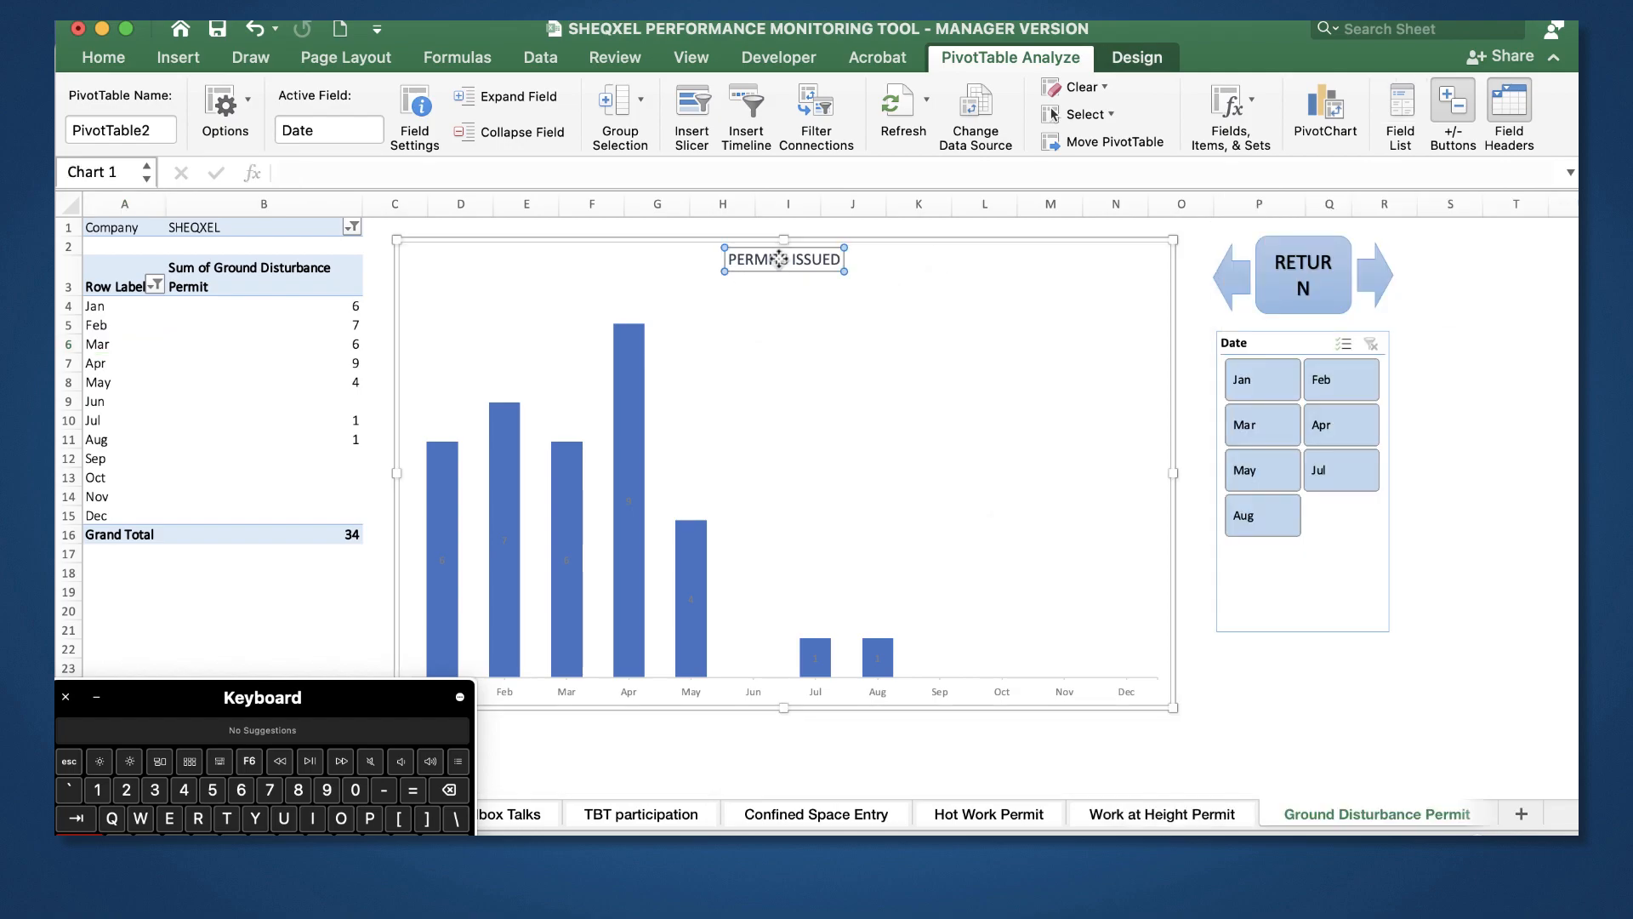
pyautogui.tripleClick(779, 260)
pyautogui.press('BackSpace')
pyautogui.write('GROUNND')
pyautogui.press('BackSpace')
pyautogui.press('BackSpace')
pyautogui.write('D')
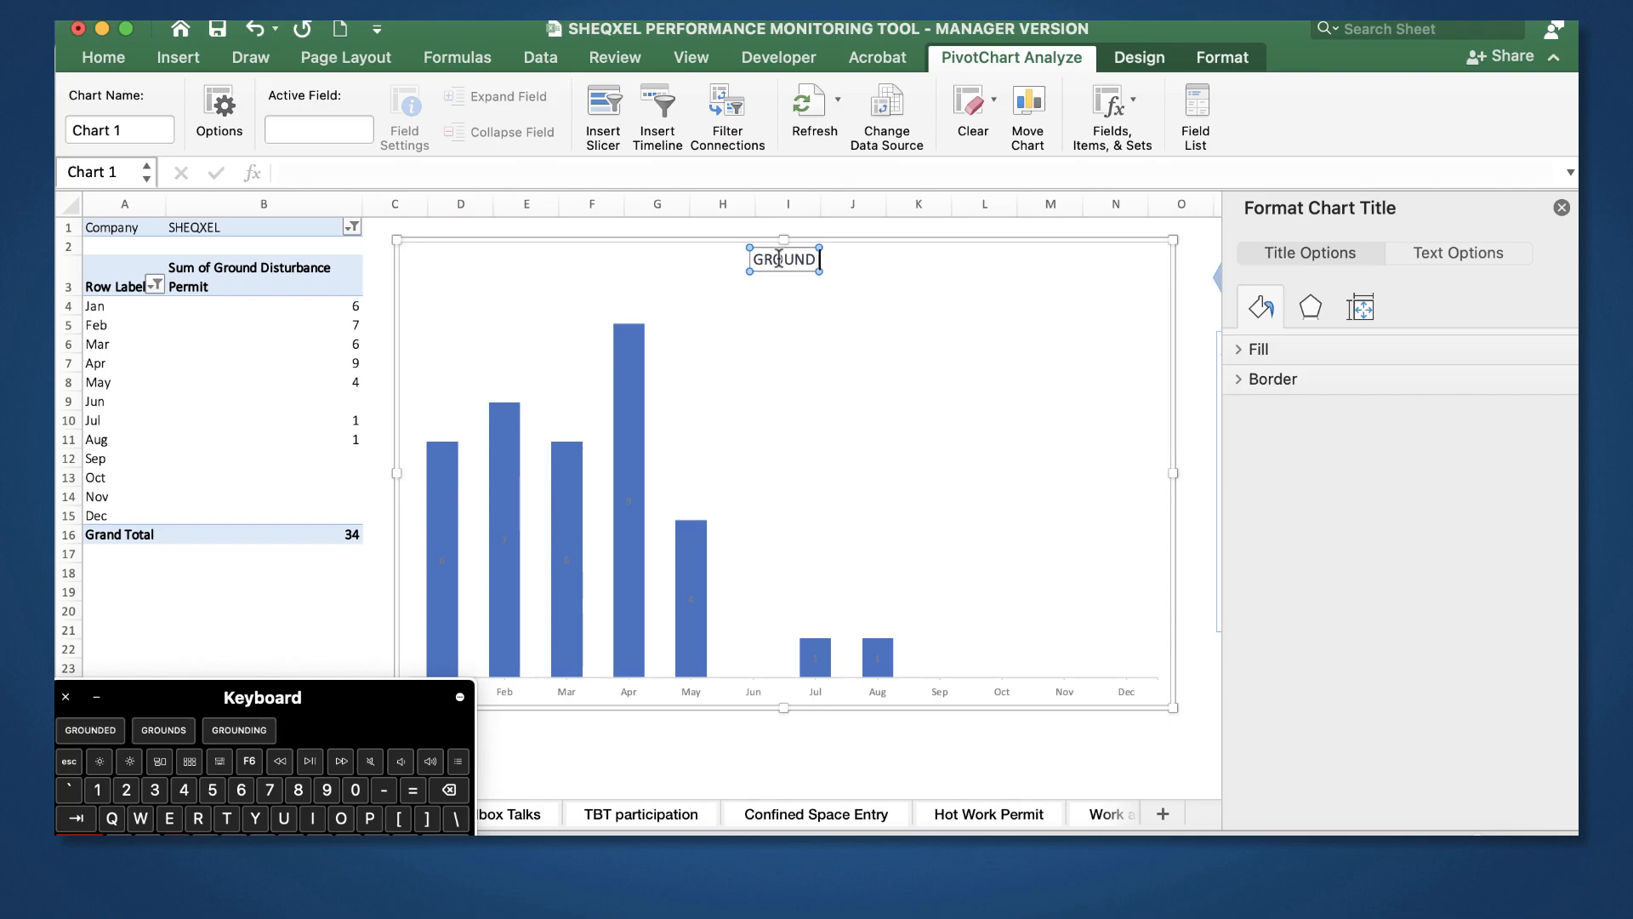
pyautogui.write(' DISTURN')
pyautogui.press('BackSpace')
pyautogui.write('BANCE')
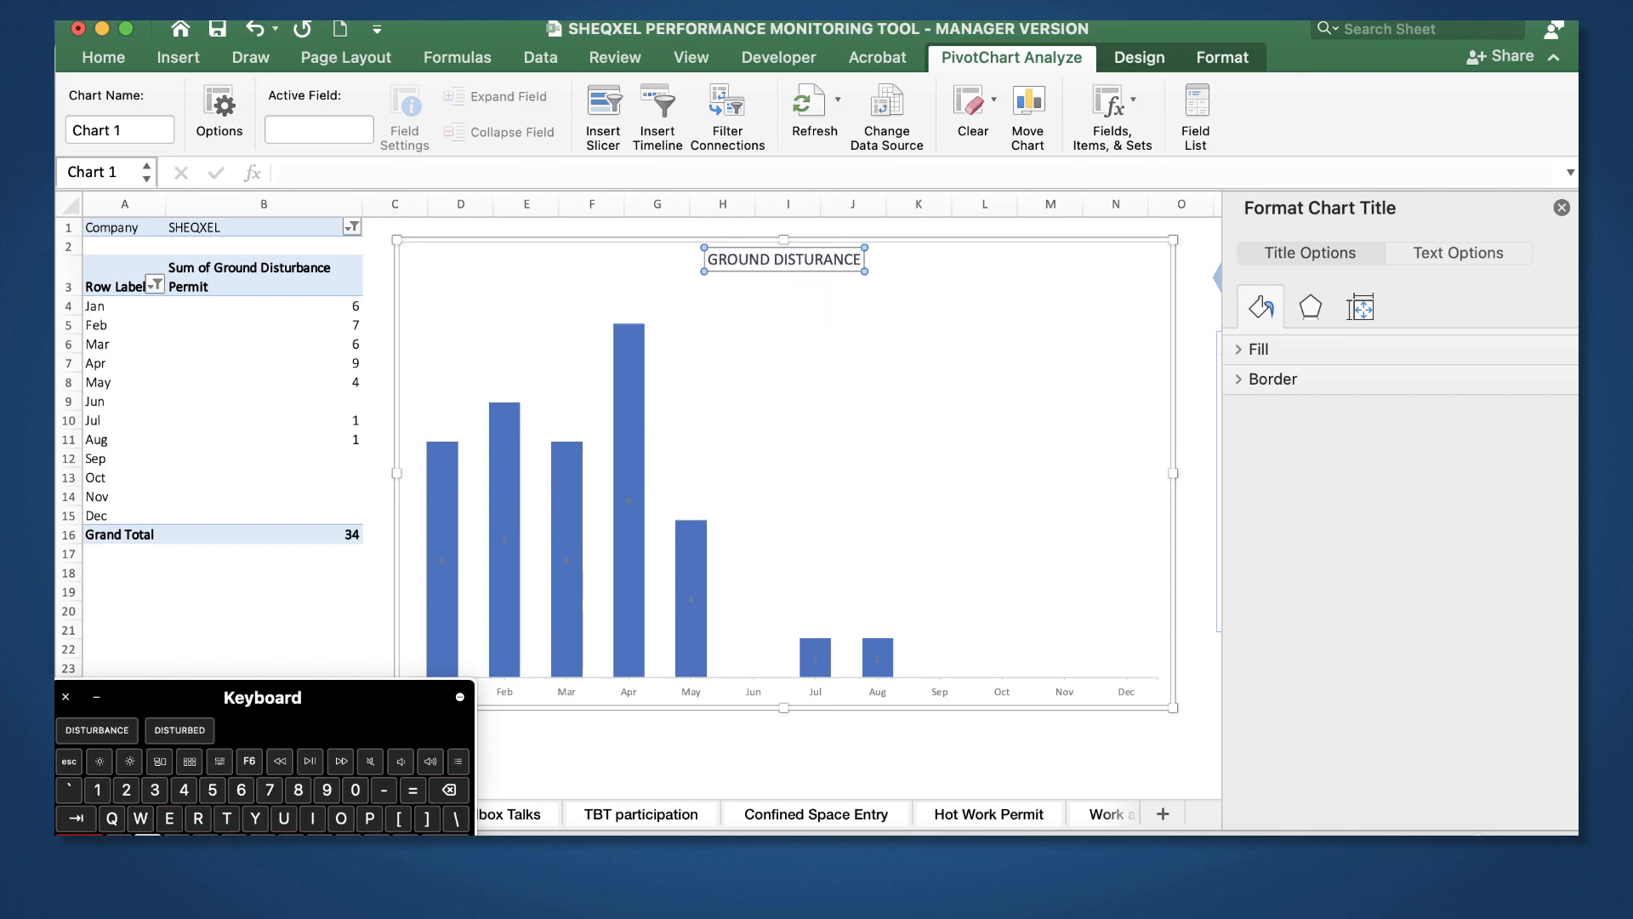
pyautogui.write(' PERMIT')
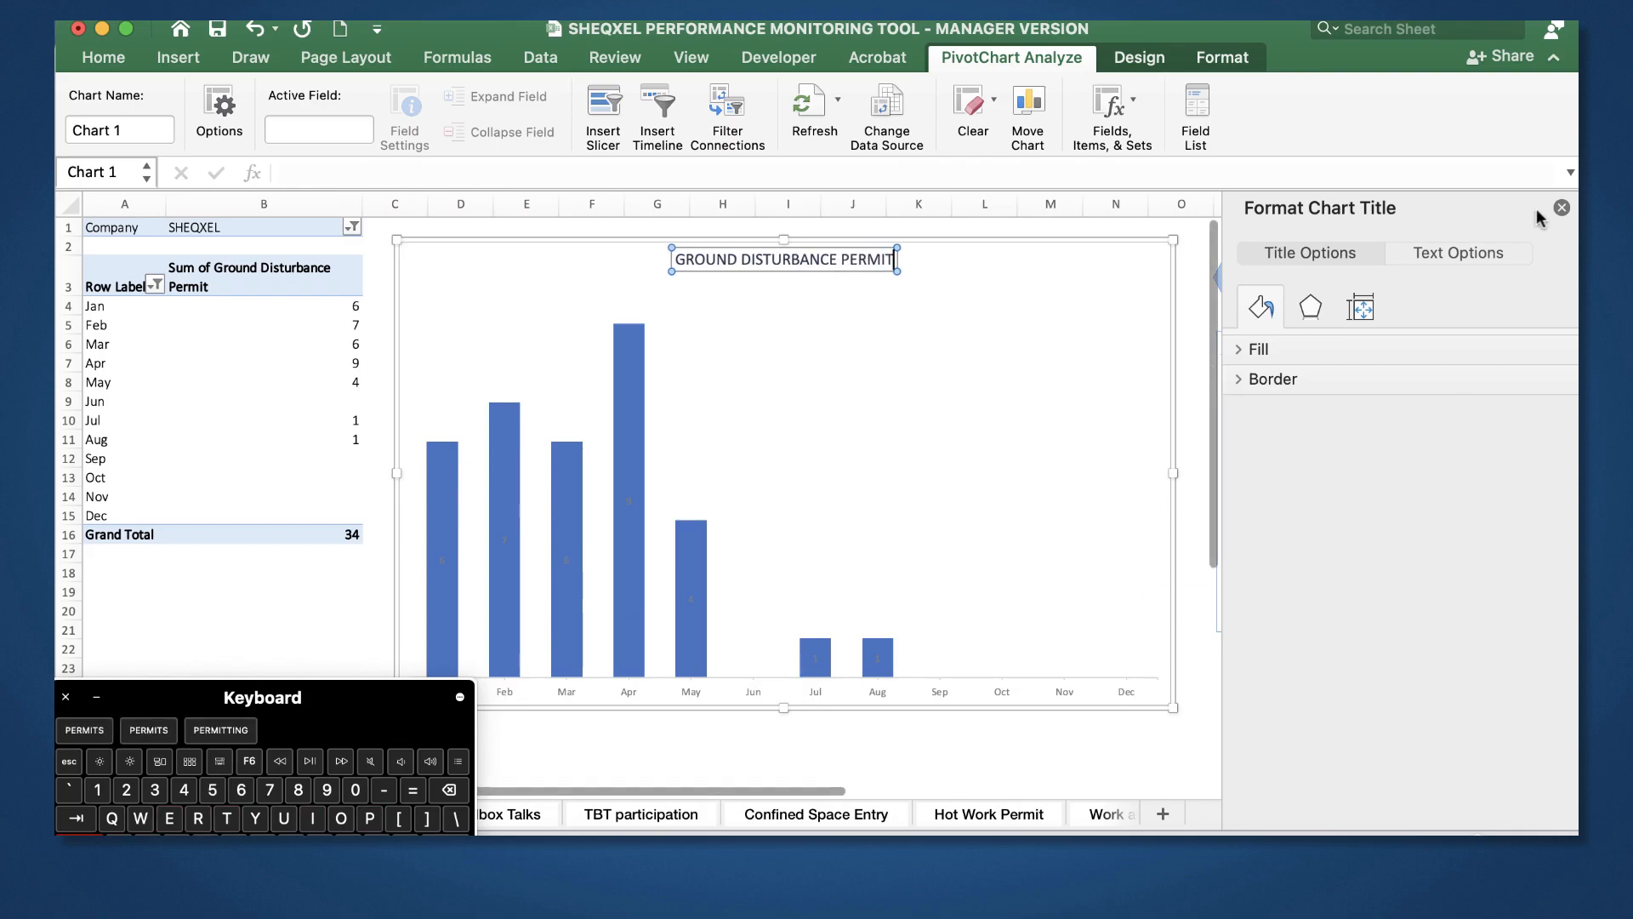
pyautogui.click(1538, 212)
pyautogui.click(1562, 208)
pyautogui.click(1356, 744)
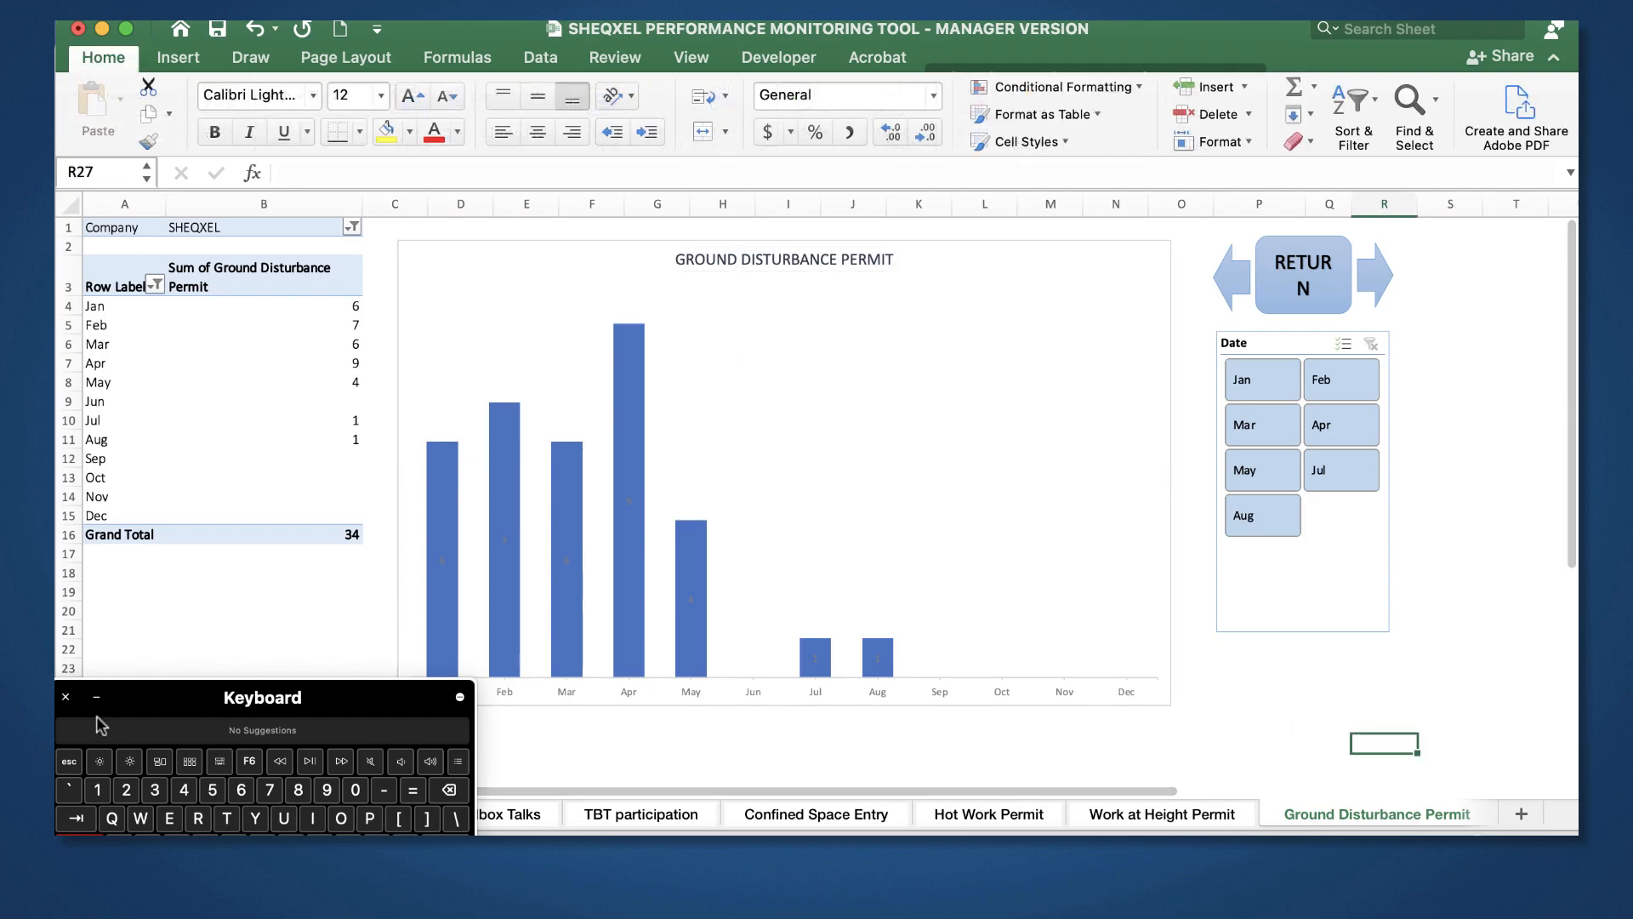
# Step: Filter the Date slicers from Jan to Aug on the Ground Disturbance Permit sheet and from Feb to Nov on the Work at Height Permit sheet
pyautogui.click(1264, 384)
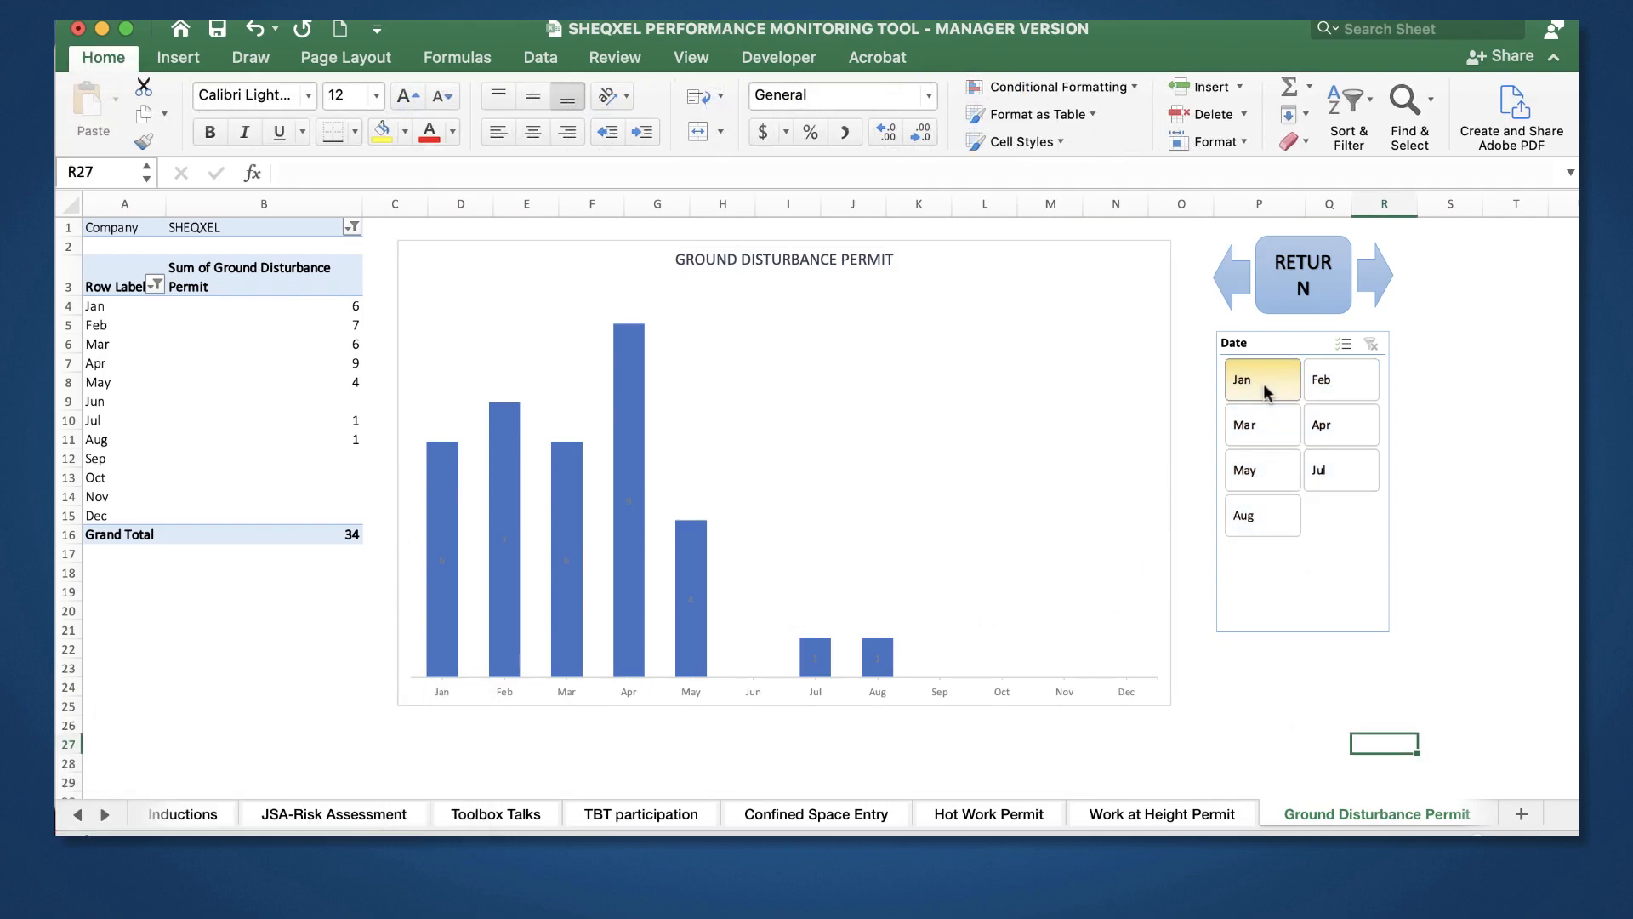
pyautogui.keyDown('shift'); pyautogui.click(1266, 524); pyautogui.keyUp('shift')
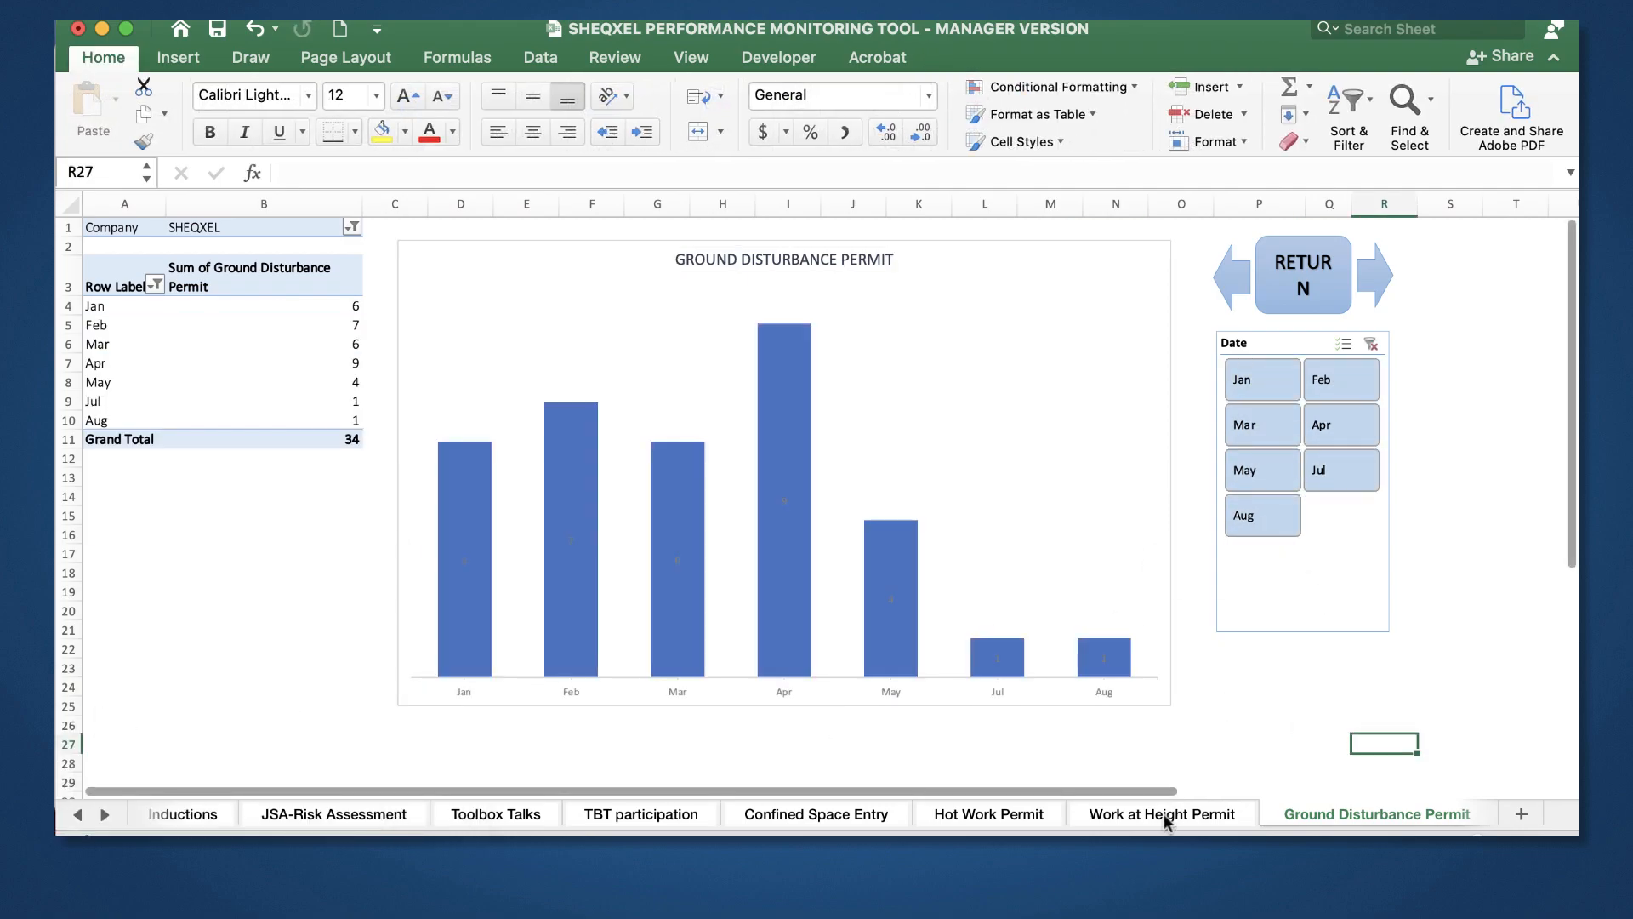
pyautogui.click(1162, 814)
pyautogui.click(1266, 370)
pyautogui.keyDown('shift'); pyautogui.click(1341, 495); pyautogui.keyUp('shift')
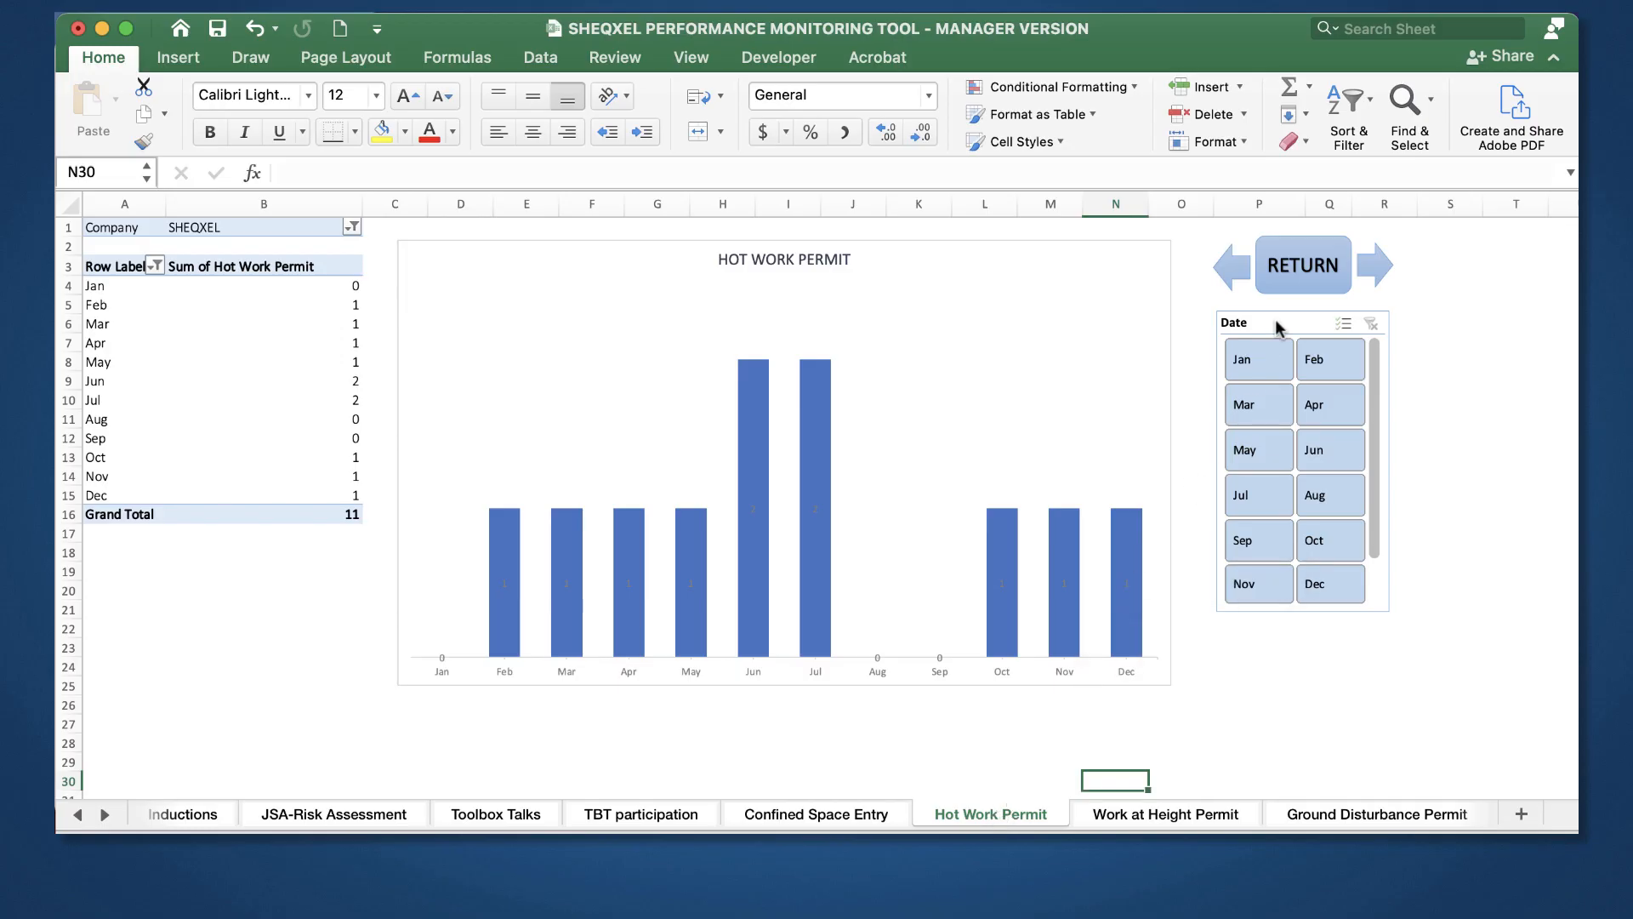
# Step: Connect the Date slicer on the Hot Work Permit sheet to all PivotTables listed in its report connections
pyautogui.click(1276, 325)
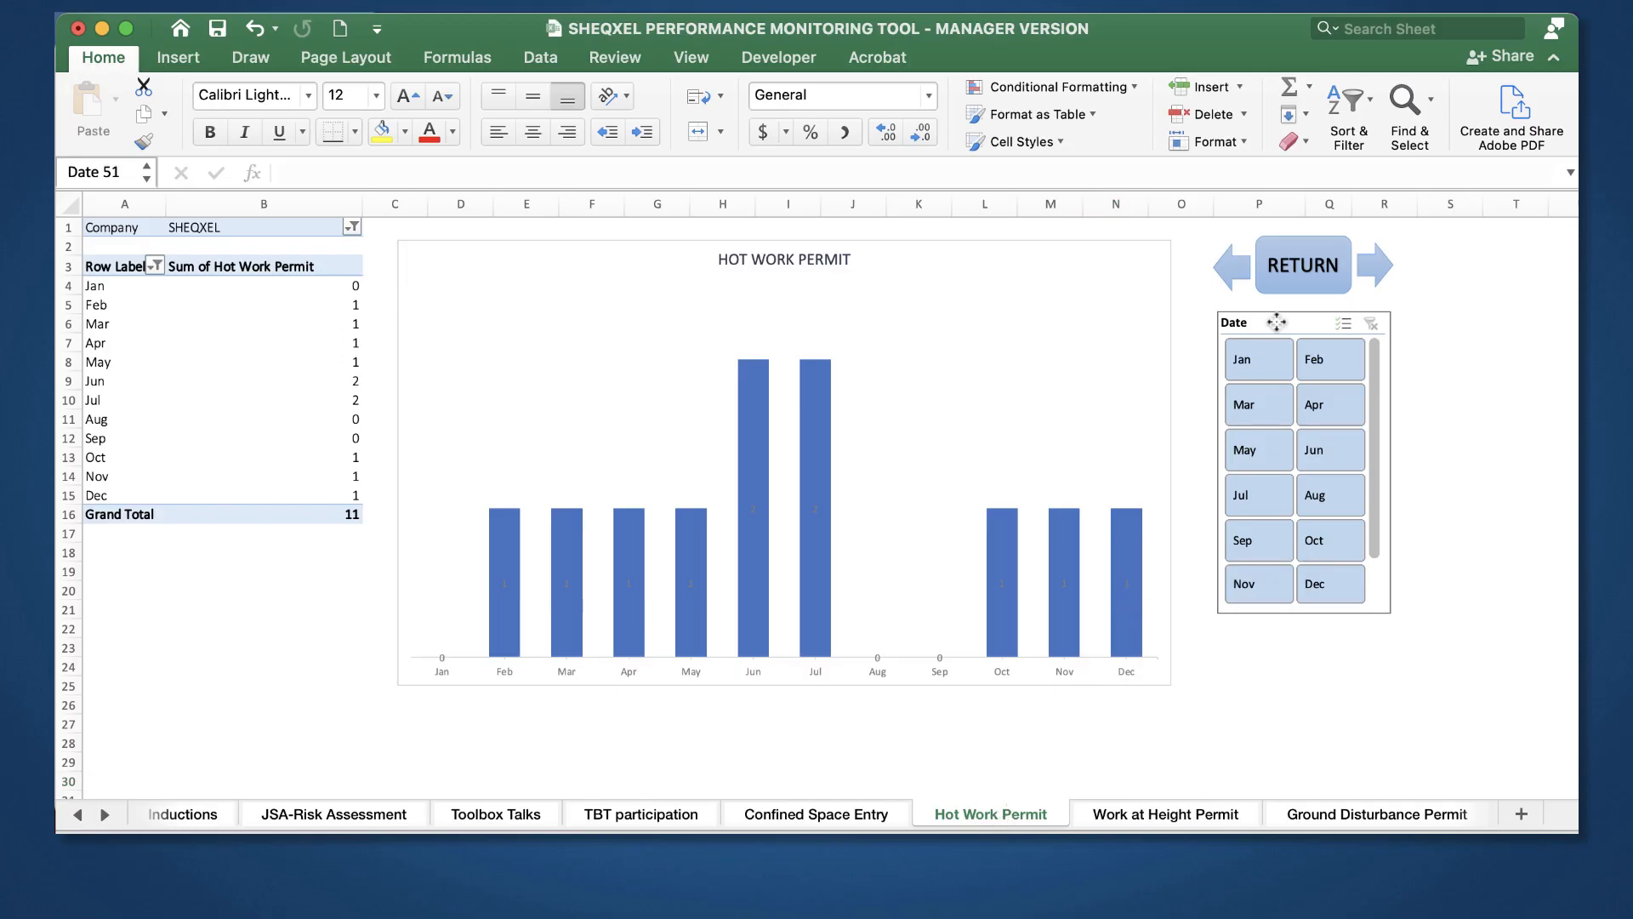
pyautogui.rightClick(1277, 325)
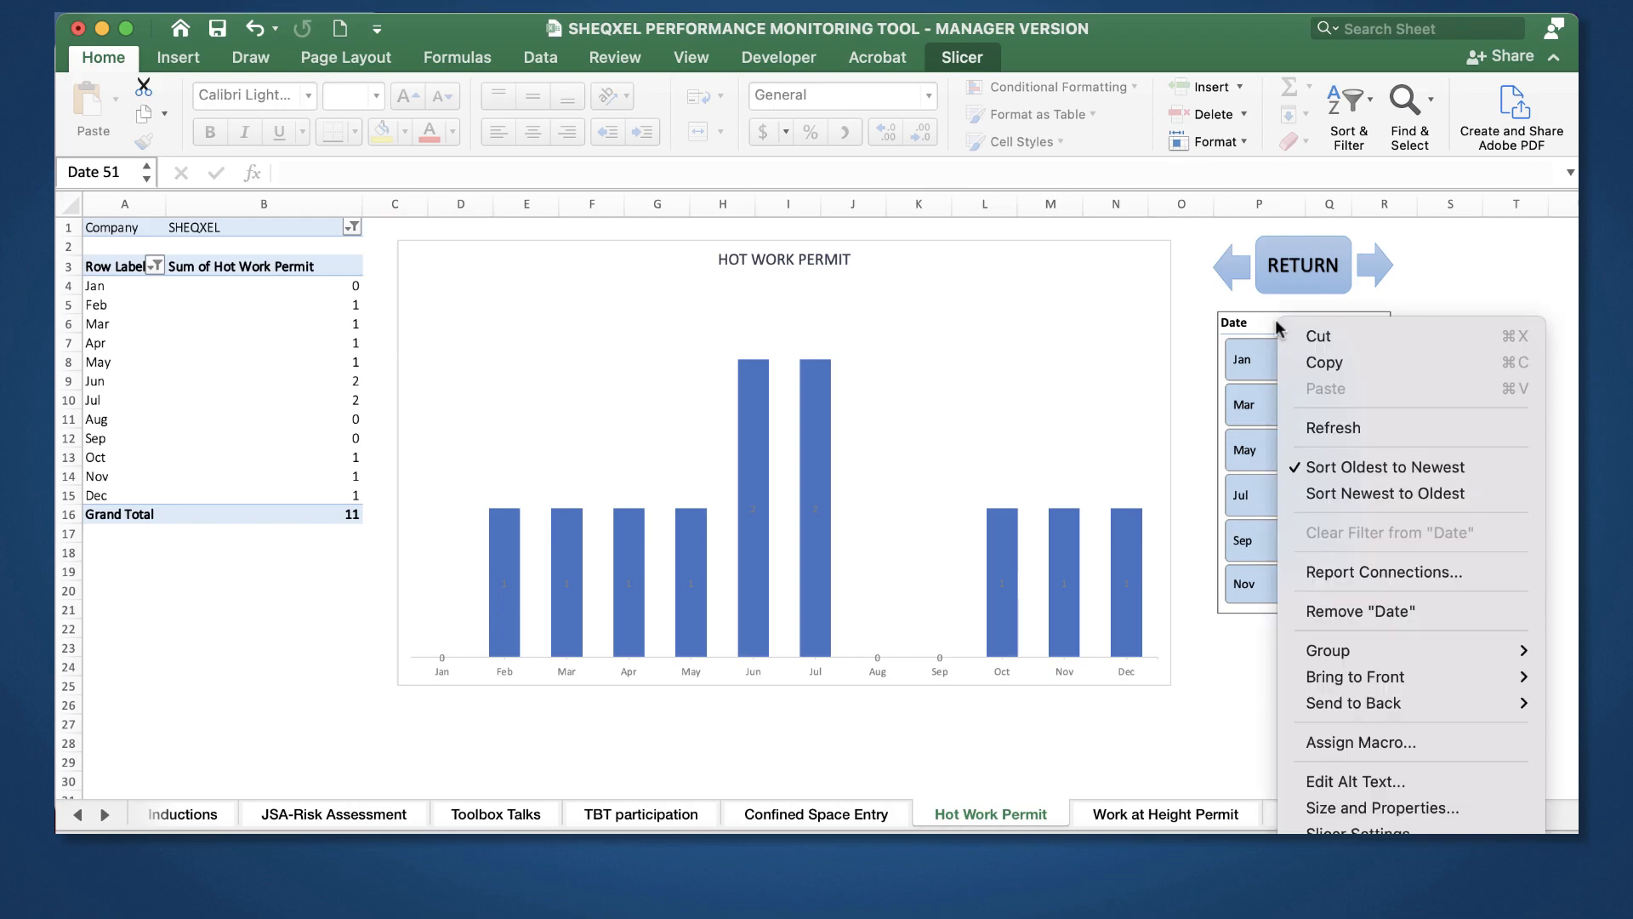
pyautogui.click(1338, 572)
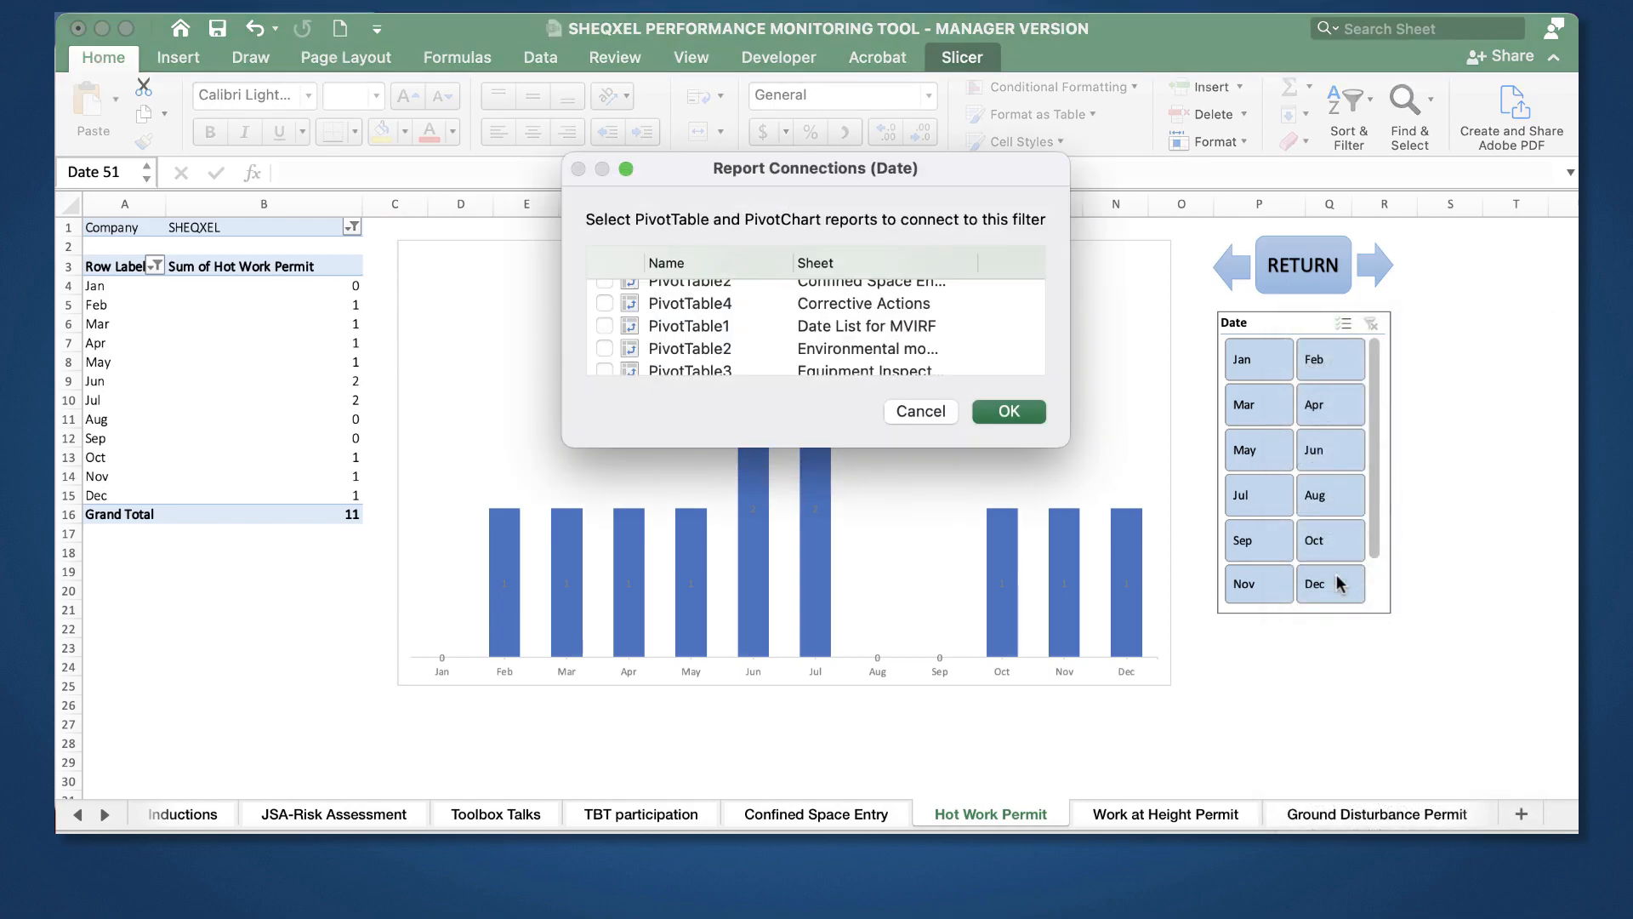
pyautogui.scroll(2, 715, 331)
pyautogui.scroll(-5, 682, 332)
pyautogui.scroll(6, 681, 332)
pyautogui.click(602, 293)
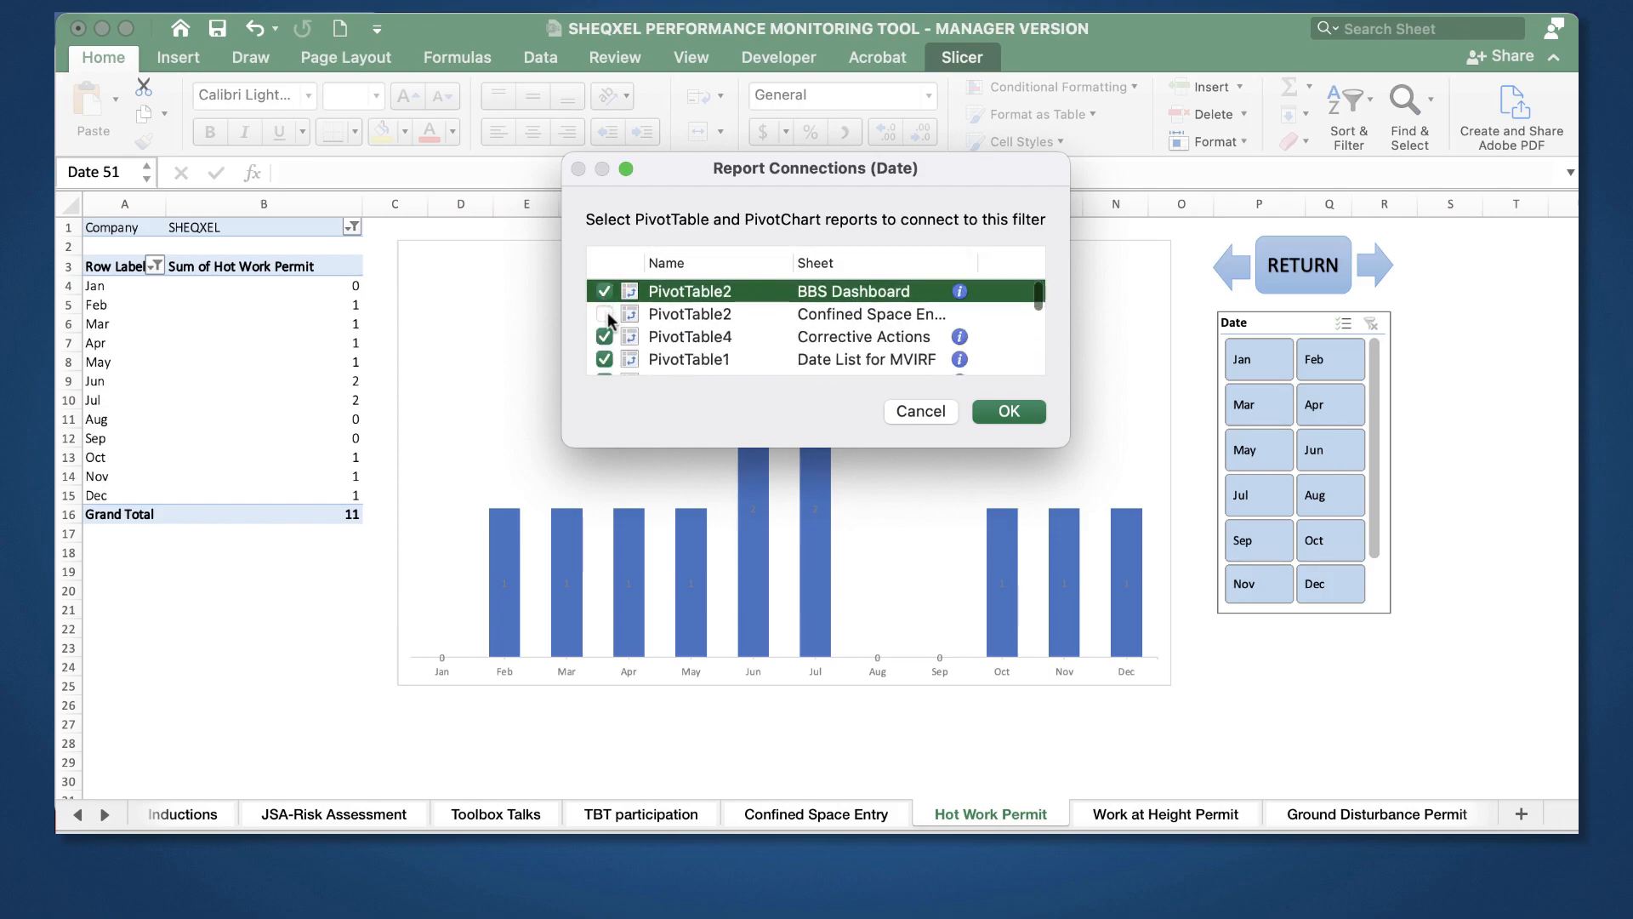
pyautogui.scroll(-10, 681, 341)
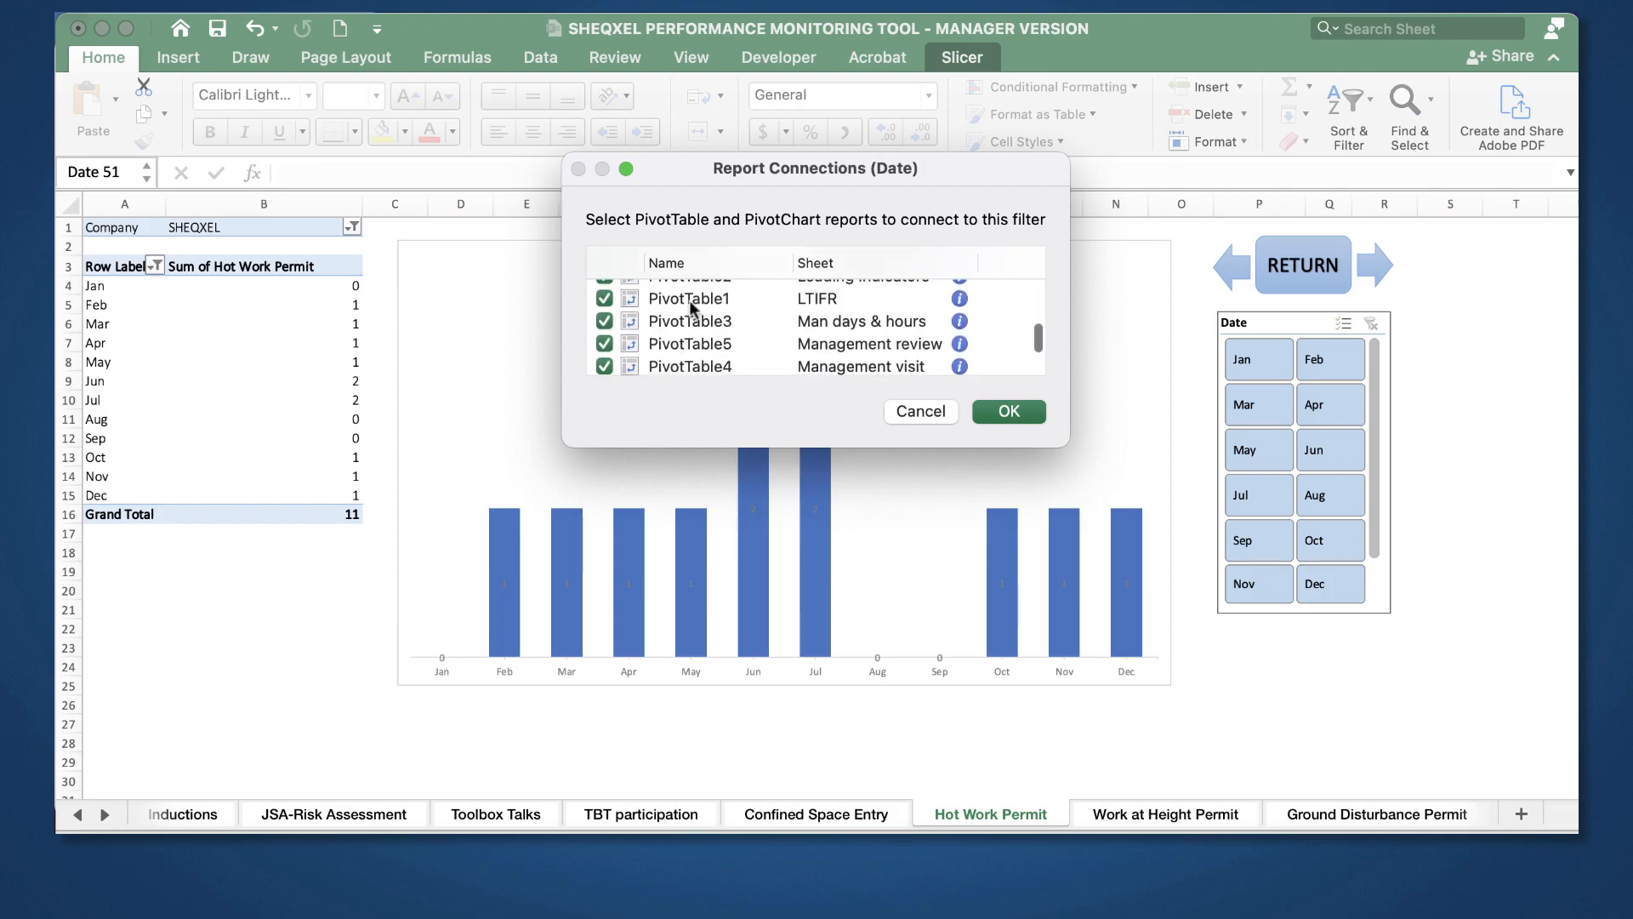
pyautogui.click(1008, 413)
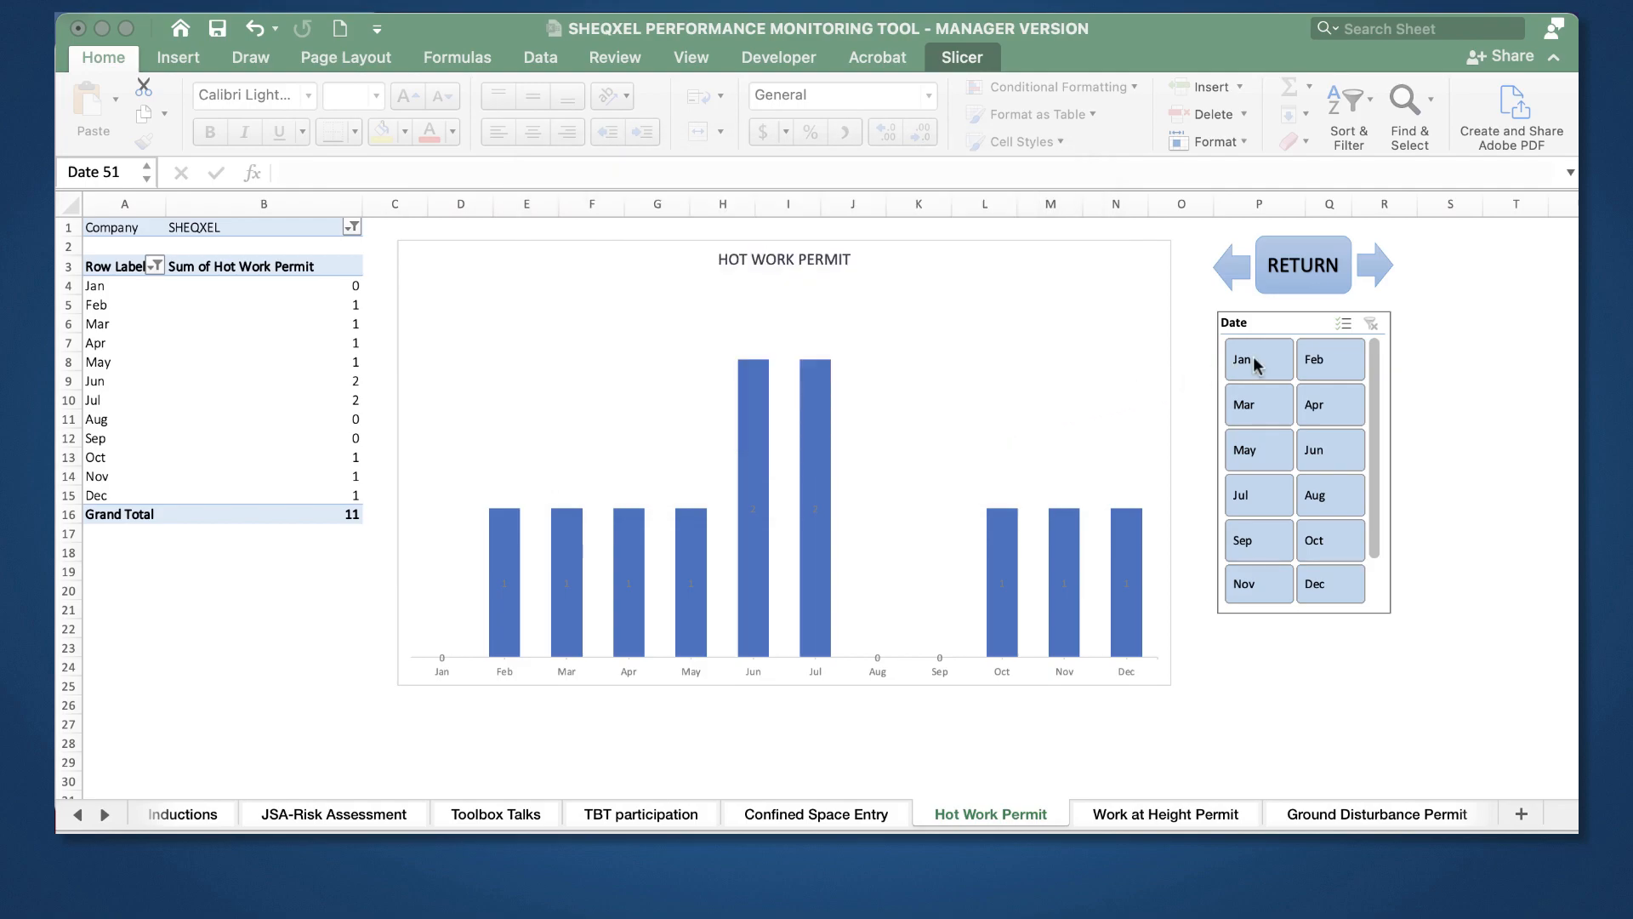
# Step: Filter the Hot Work Permit Date slicer from Jan to Apr and check the Confined Space Entry and Work at Height Permit sheets
pyautogui.moveTo(1251, 365); pyautogui.dragTo(1342, 432)
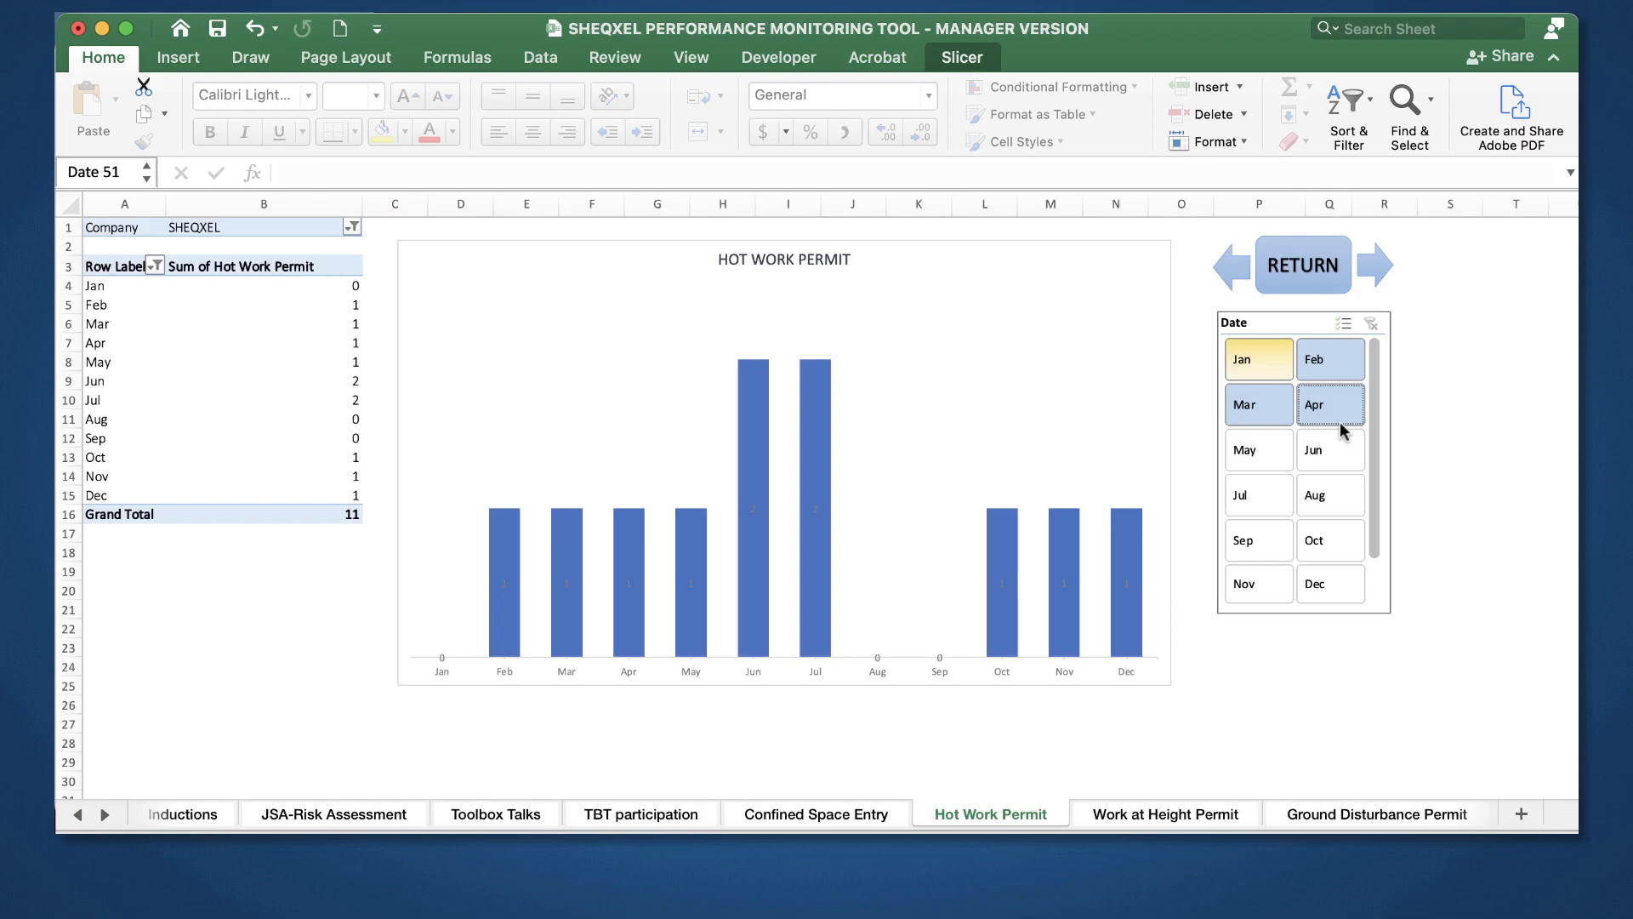
pyautogui.click(862, 822)
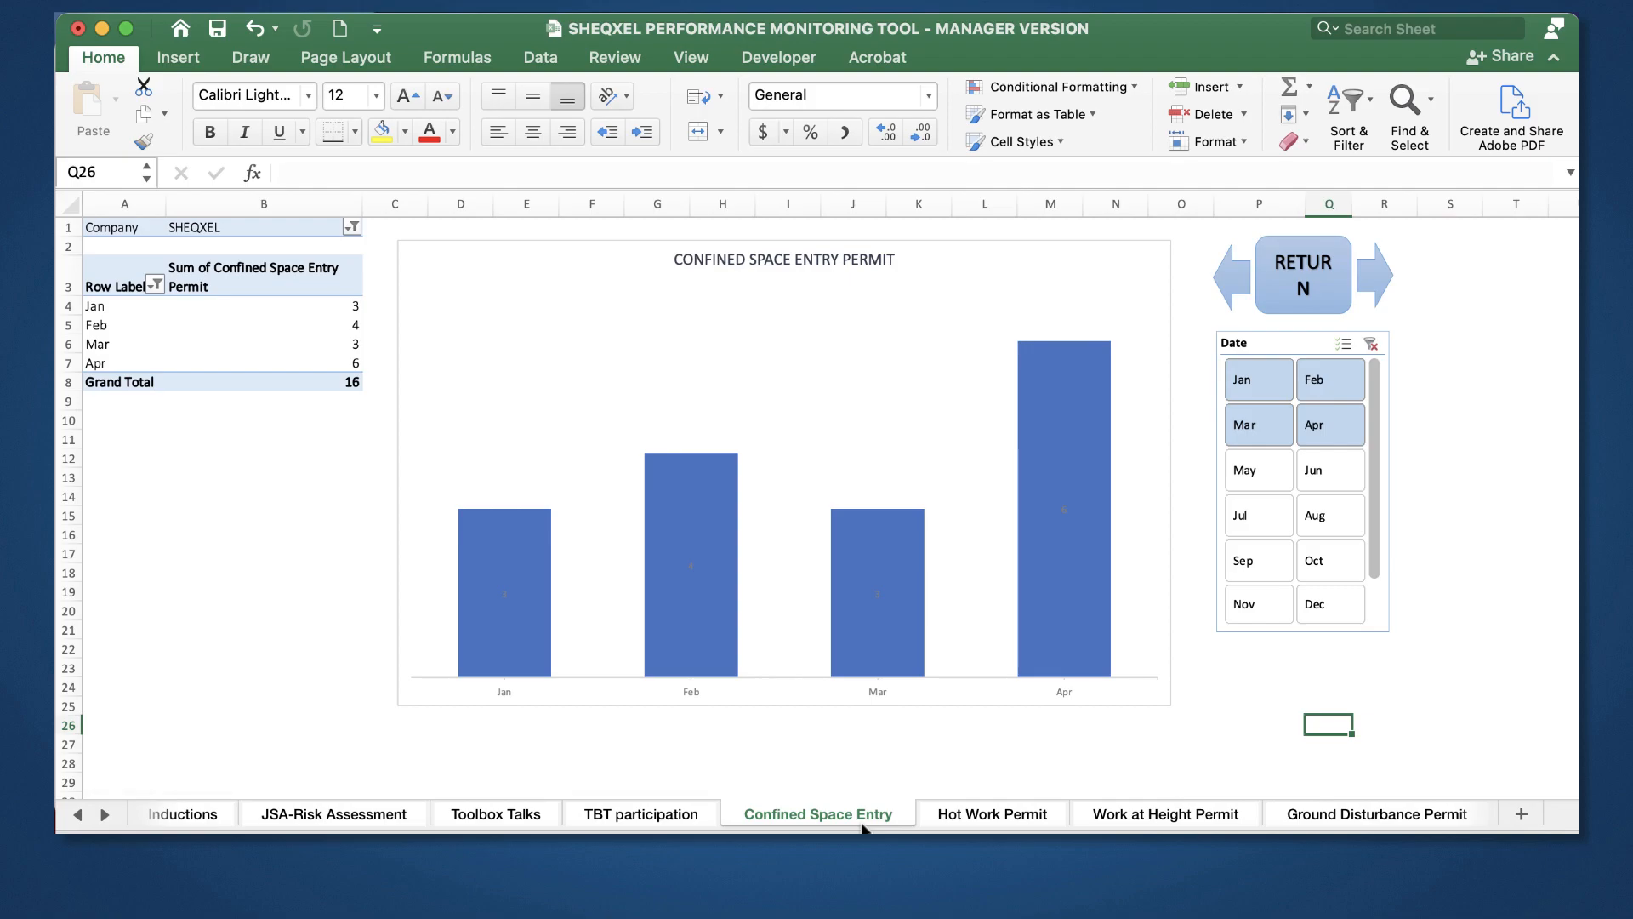
pyautogui.click(1131, 814)
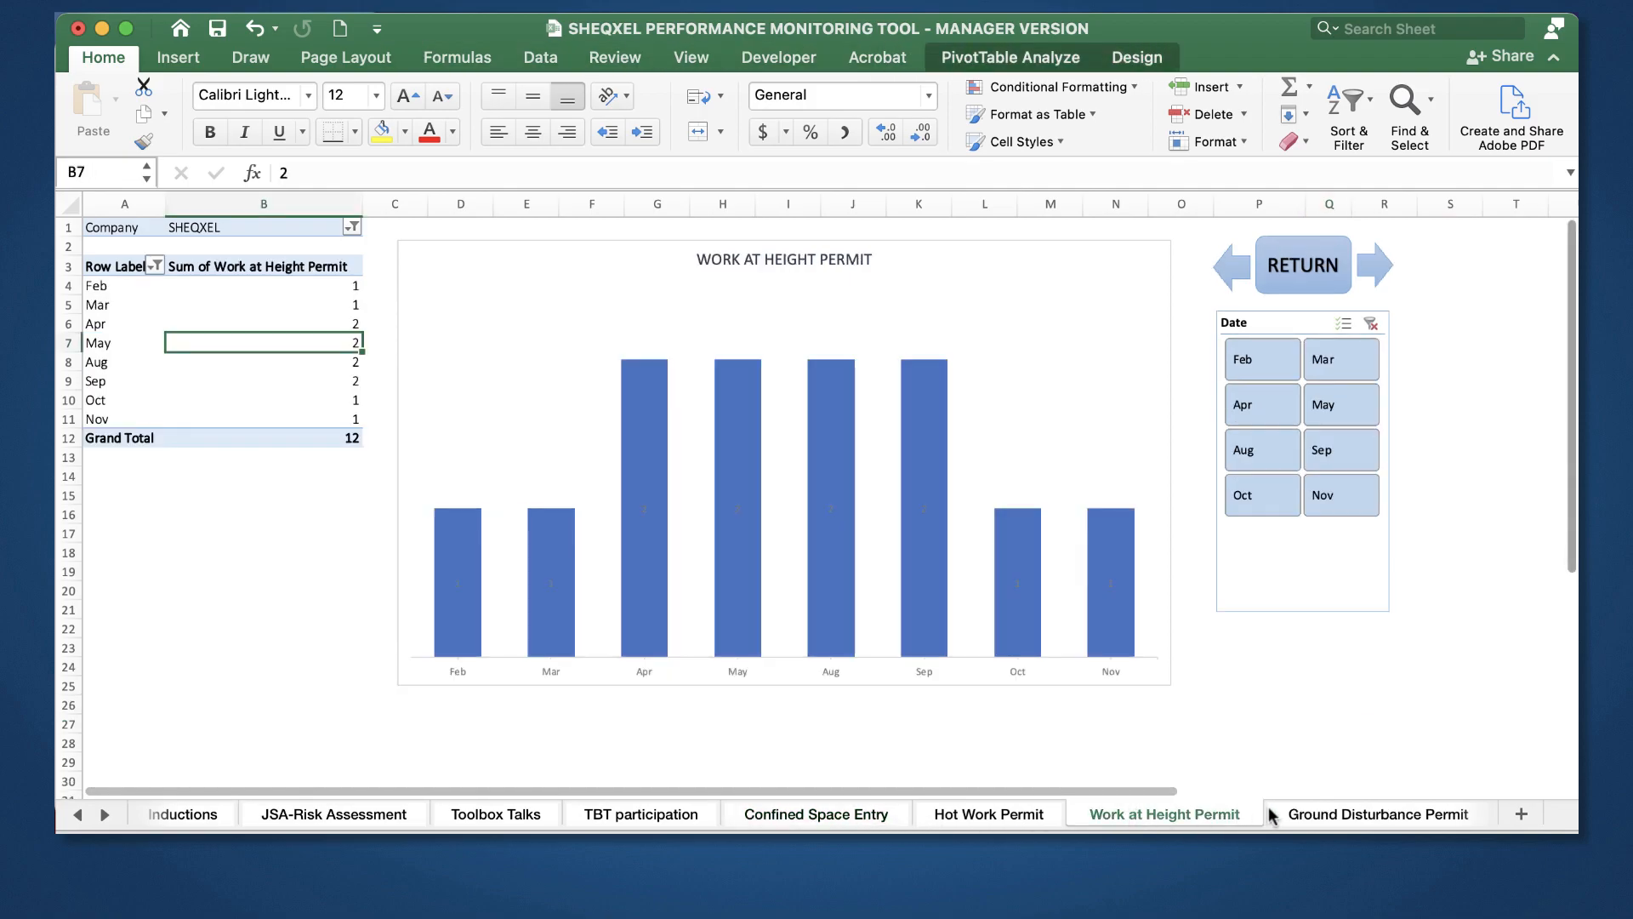
# Step: Connect the Work at Height Permit sheet's Date slicer to all listed PivotTables and filter it from Jan to Jun
pyautogui.rightClick(1286, 325)
pyautogui.click(1353, 567)
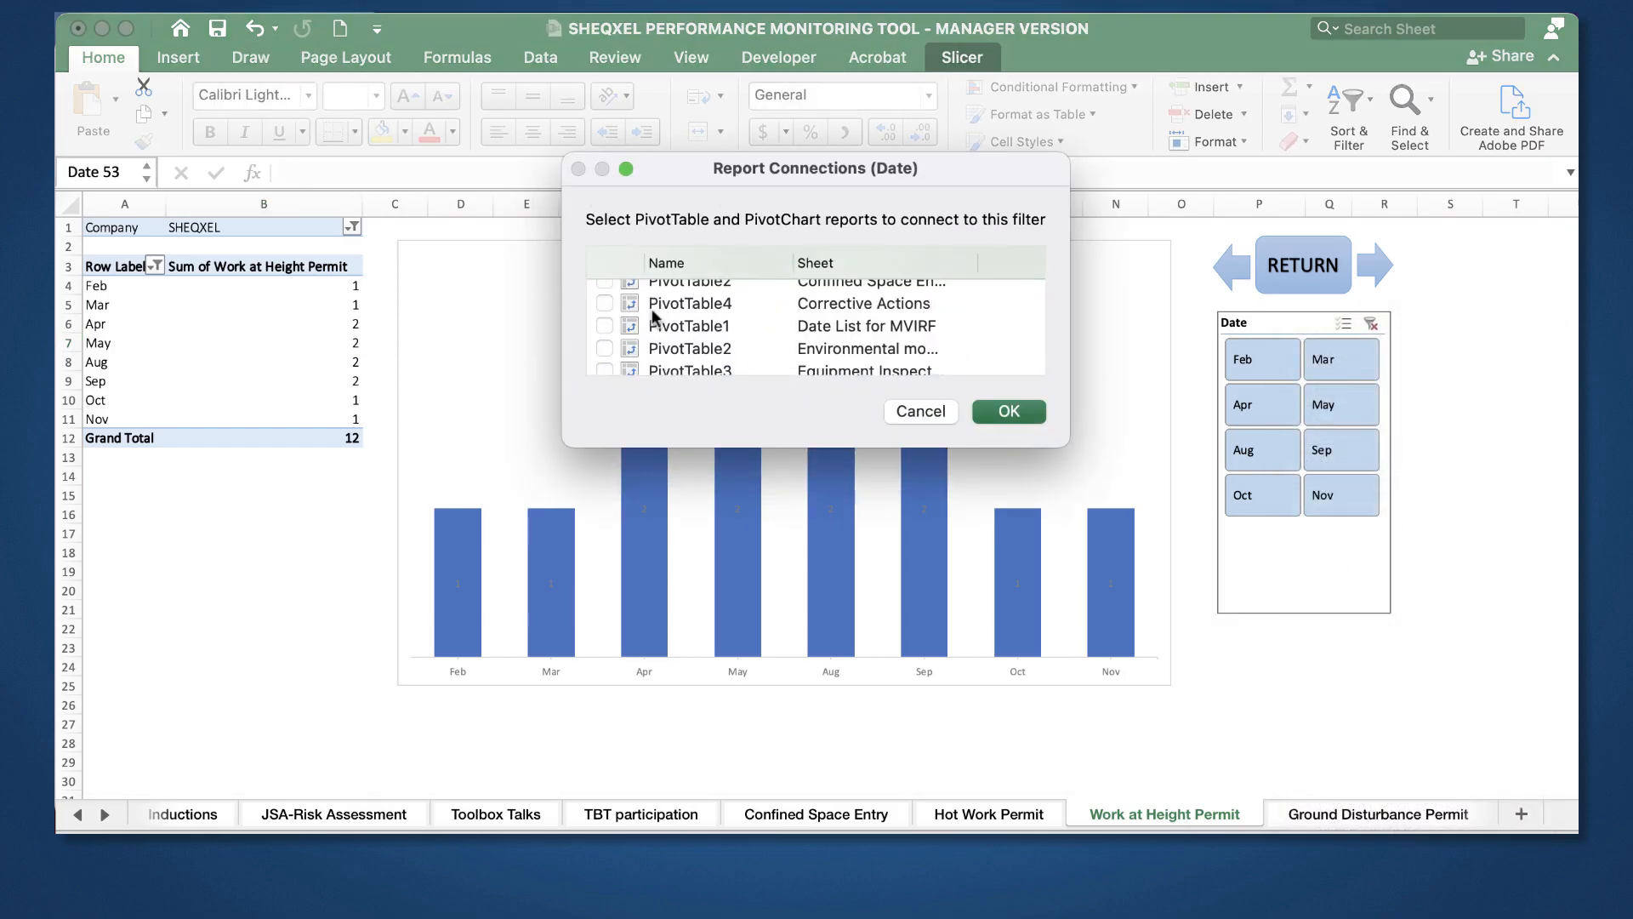
pyautogui.scroll(2, 653, 316)
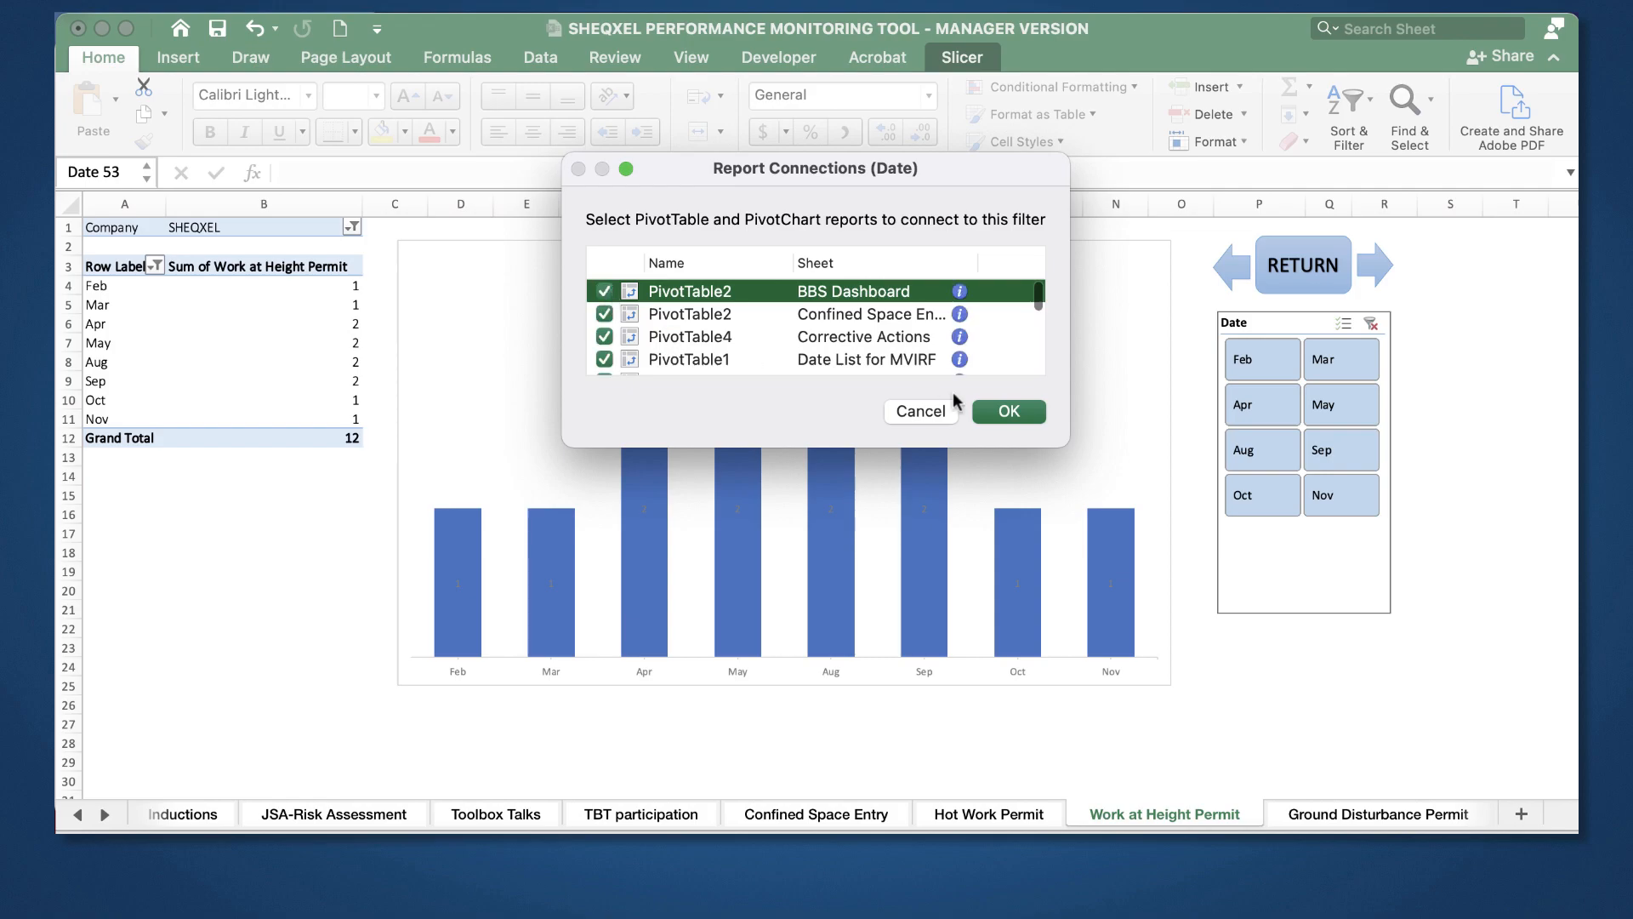
pyautogui.scroll(-5, 955, 374)
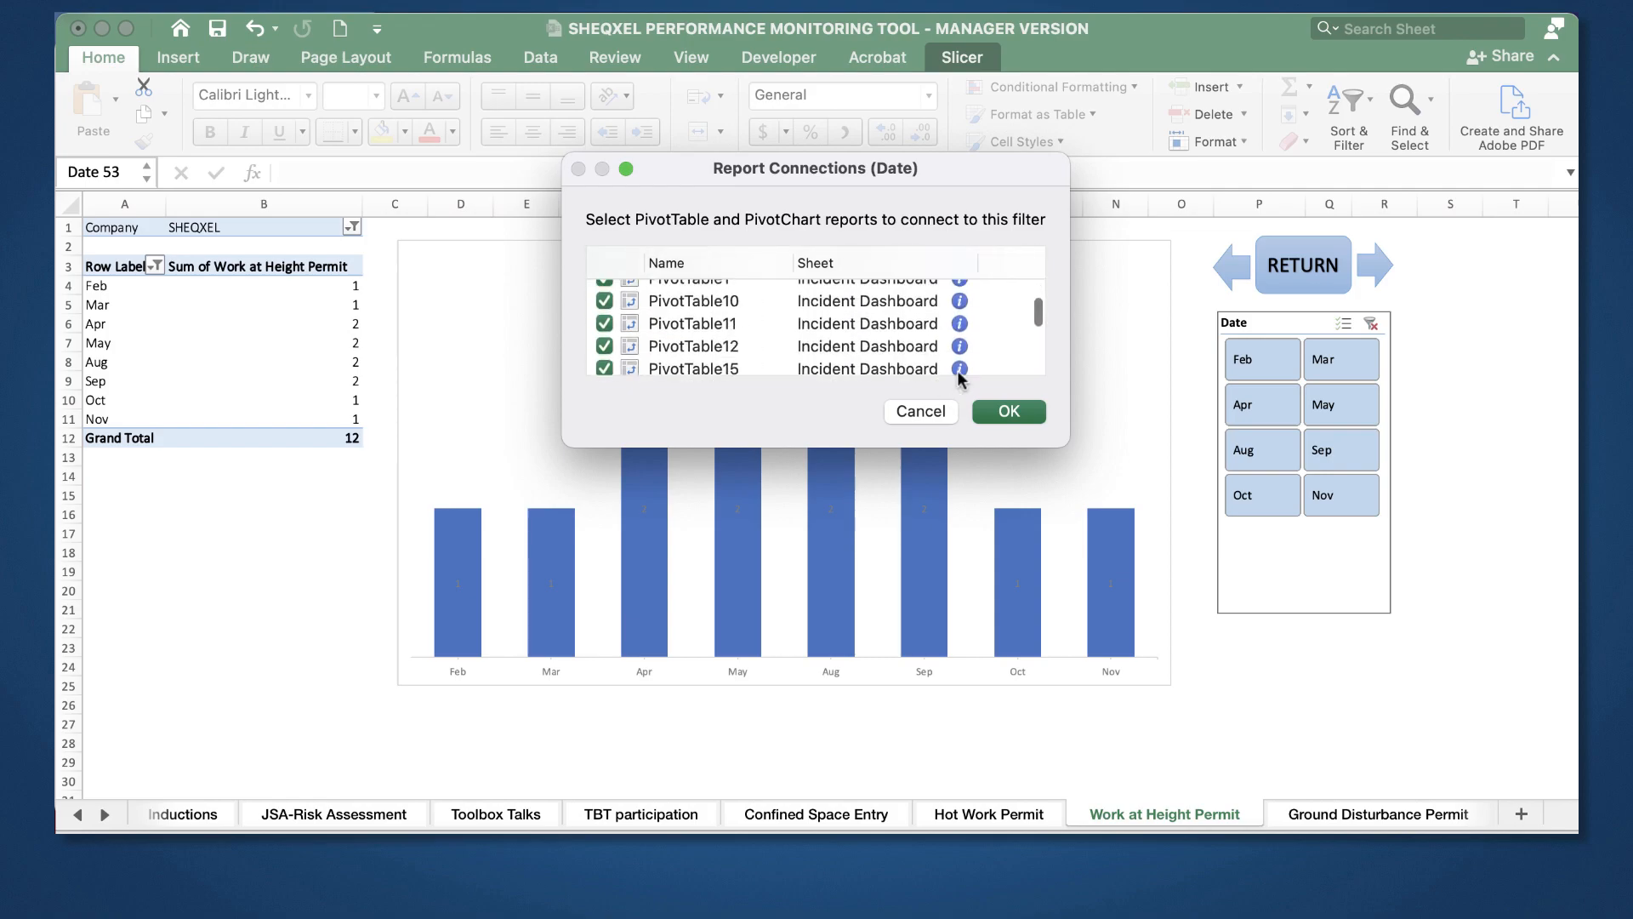
pyautogui.click(997, 414)
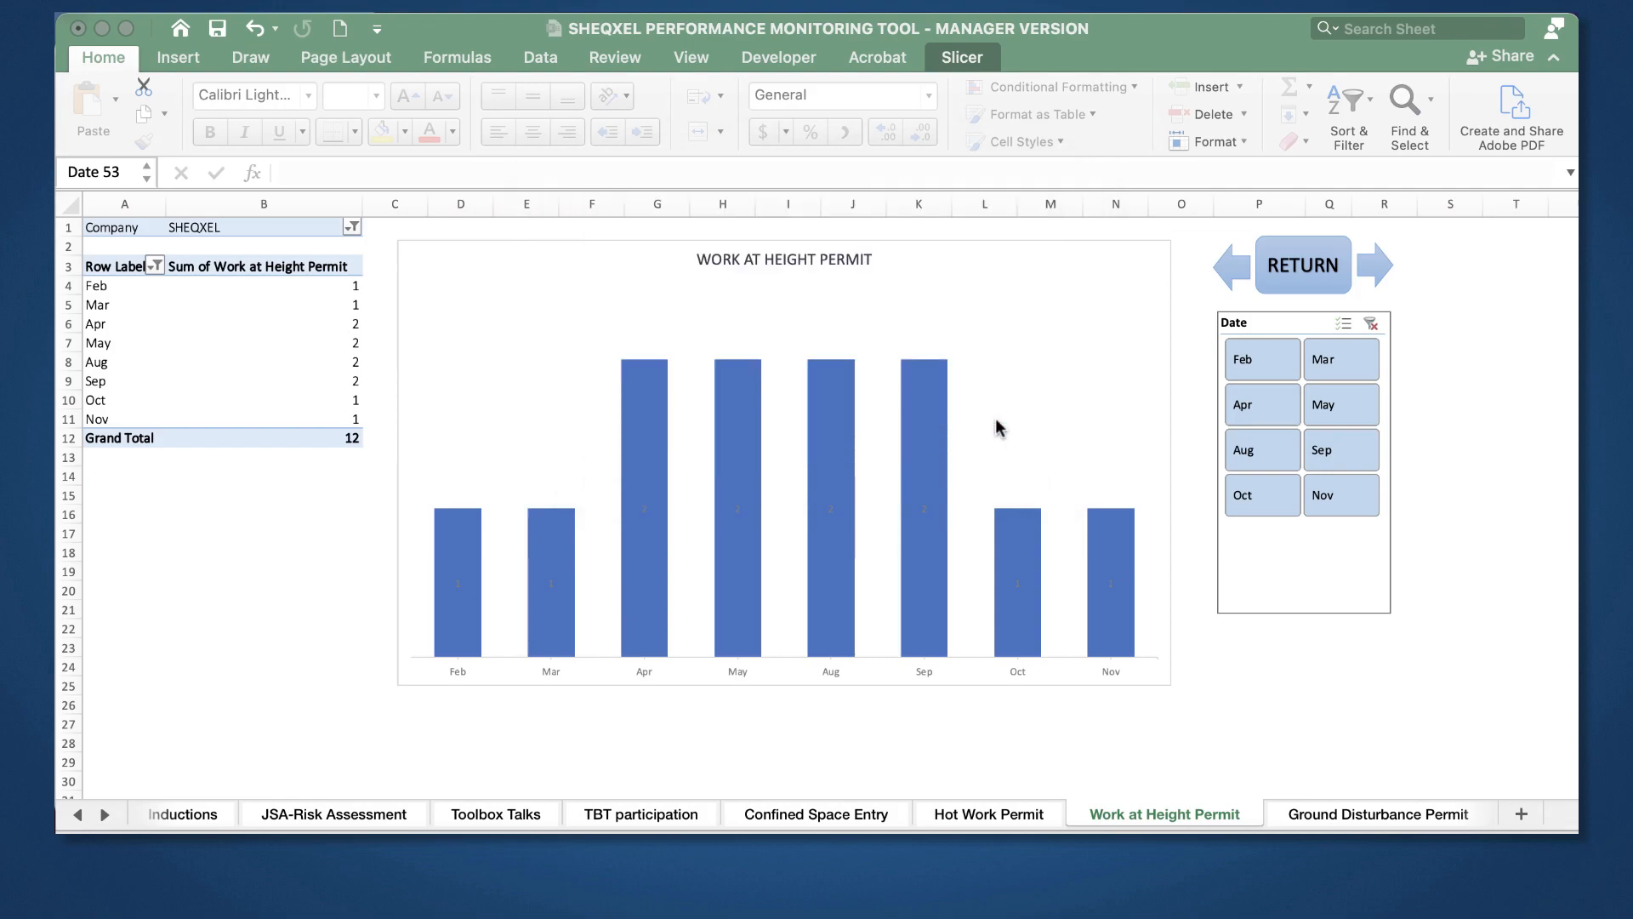
pyautogui.moveTo(1254, 350); pyautogui.dragTo(1344, 441)
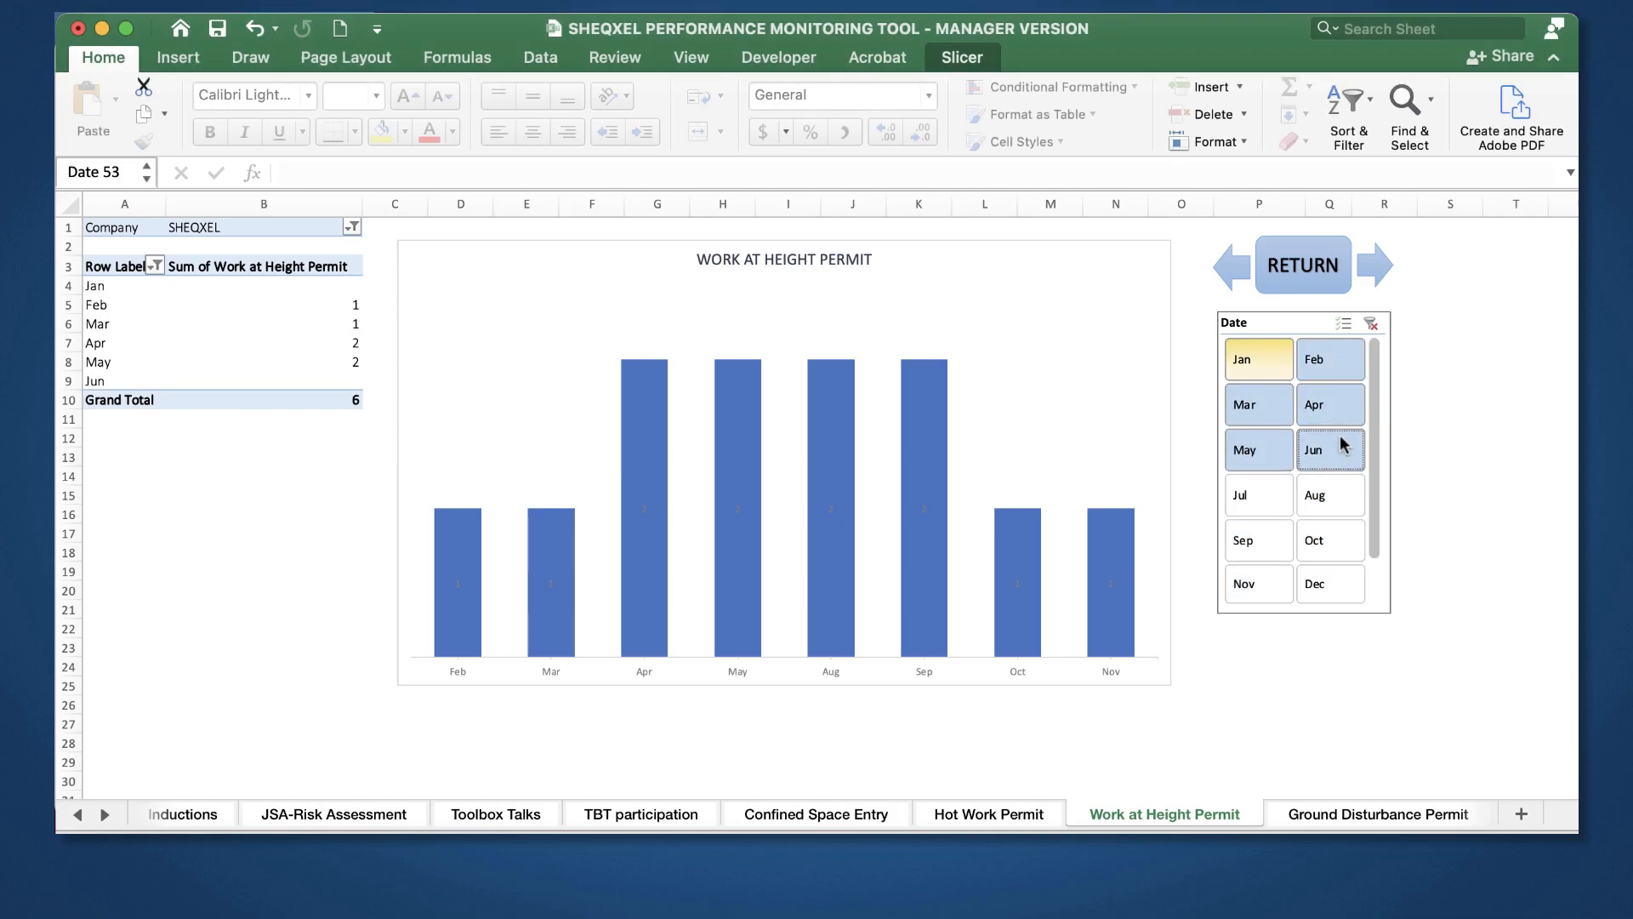
# Step: Connect the Ground Disturbance Permit sheet's Date slicer to all listed PivotTables and filter it from Jan to Jun
pyautogui.click(1337, 818)
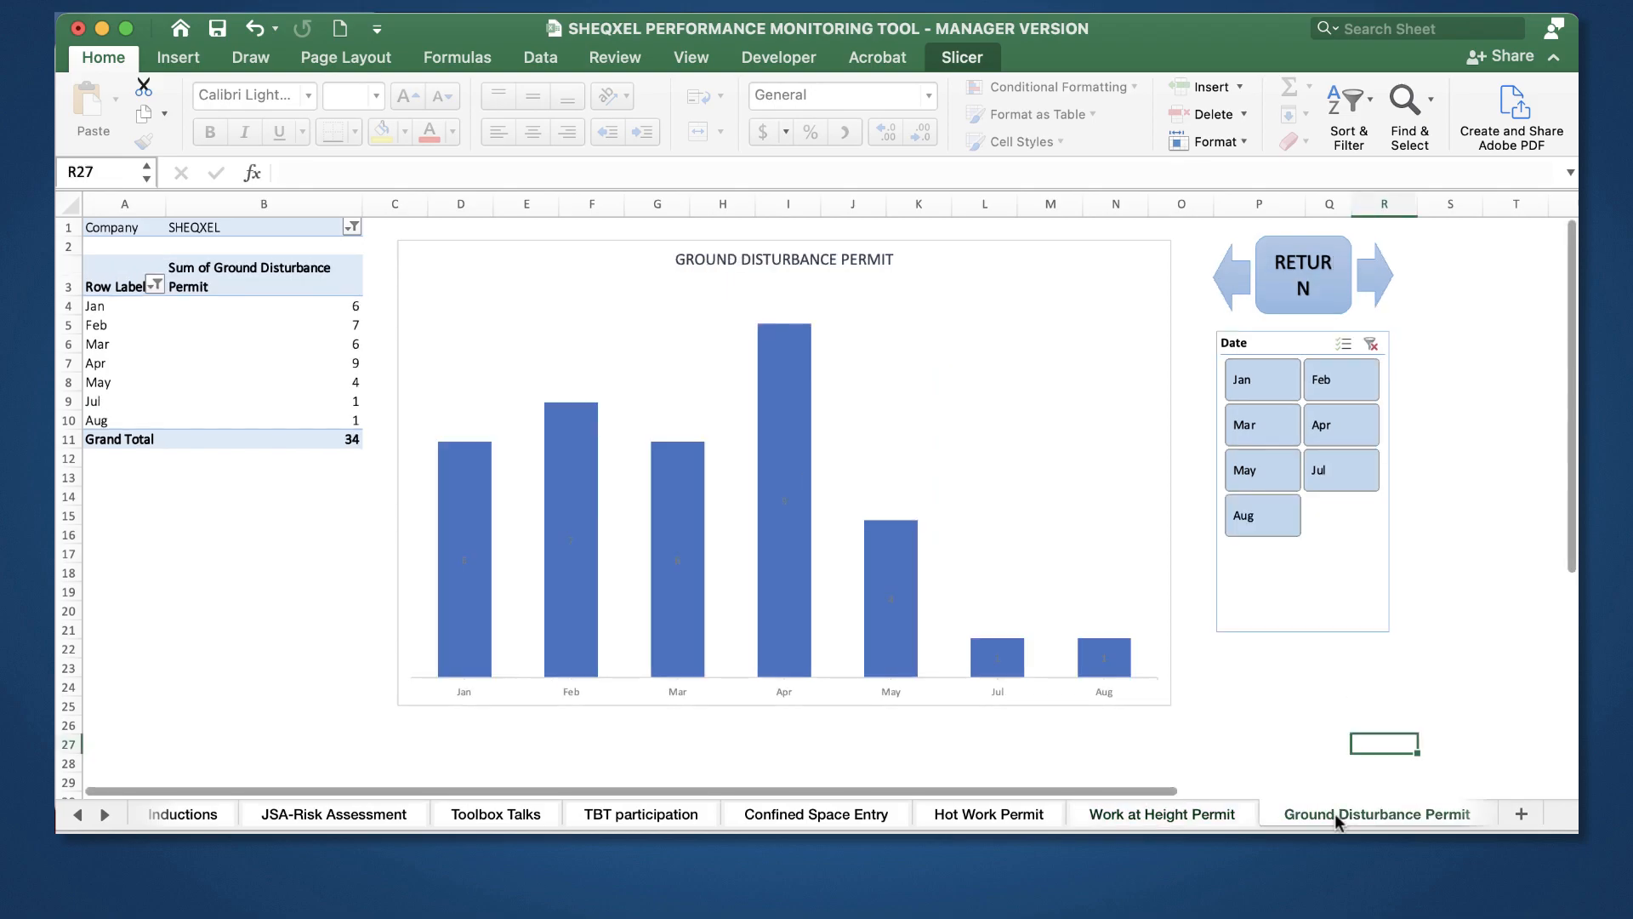
pyautogui.rightClick(1307, 344)
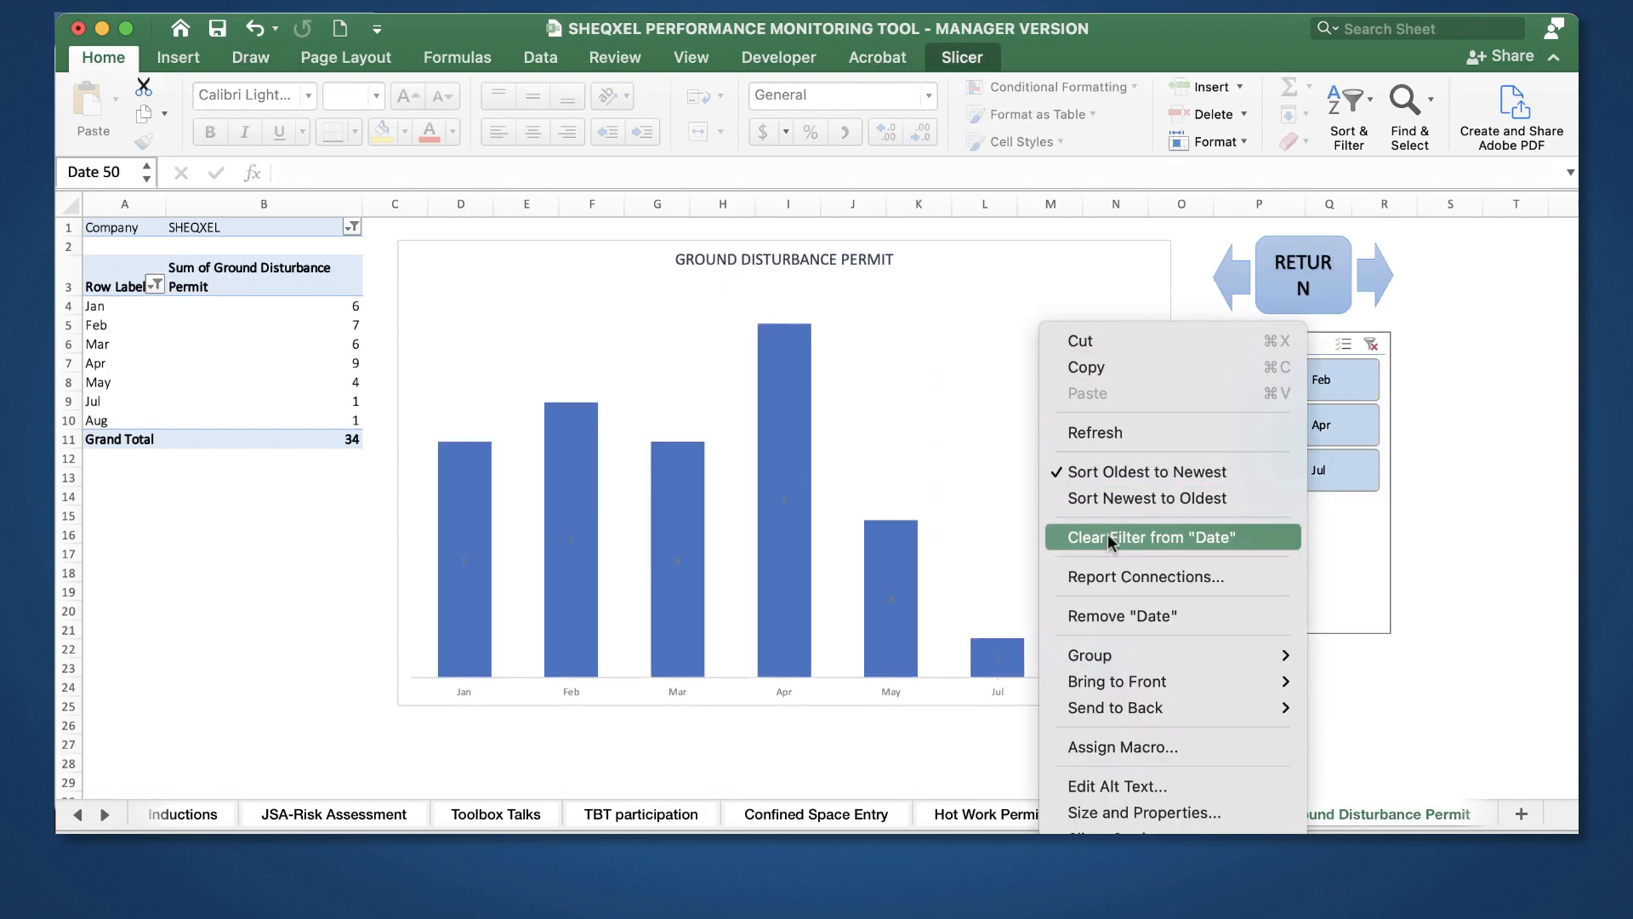
pyautogui.click(1106, 576)
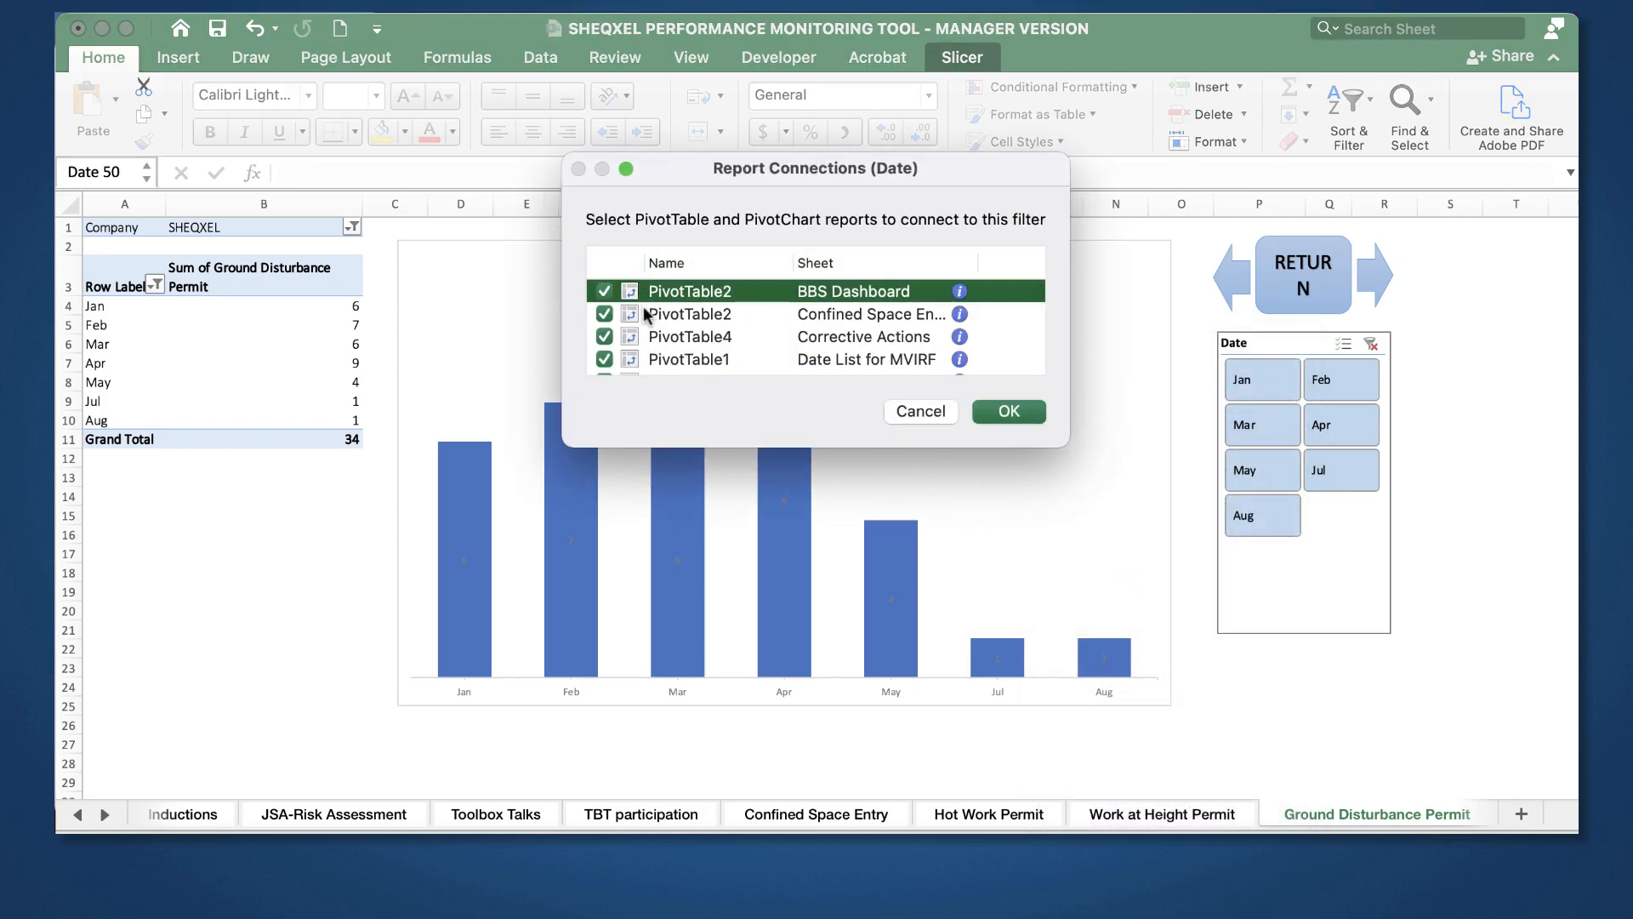
pyautogui.scroll(-10, 644, 315)
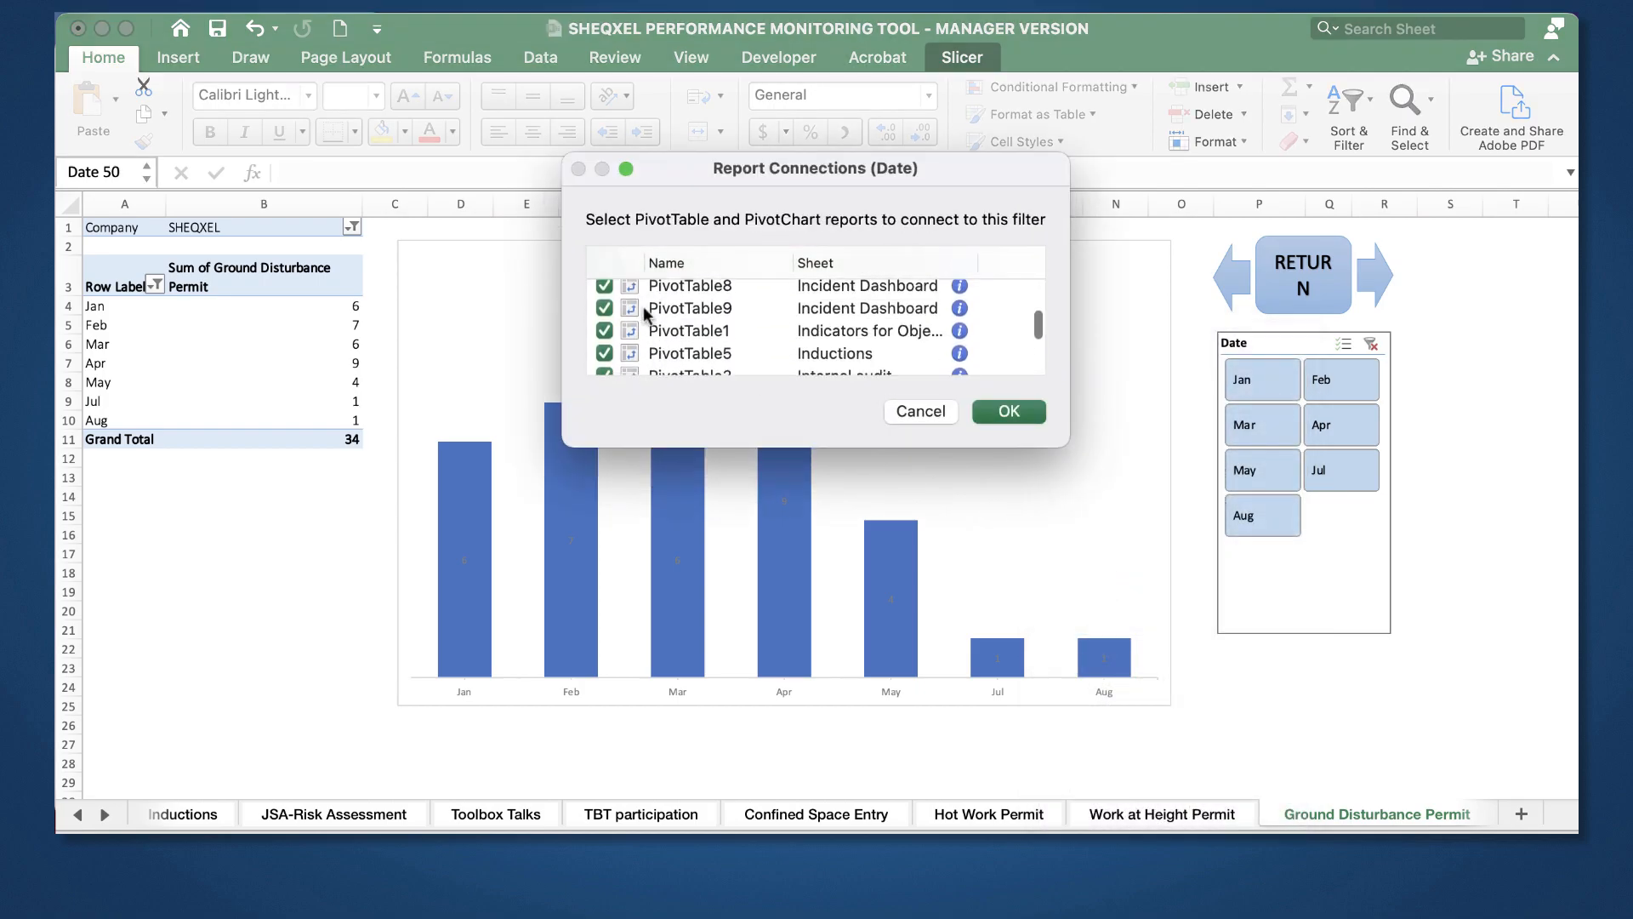
pyautogui.click(1007, 408)
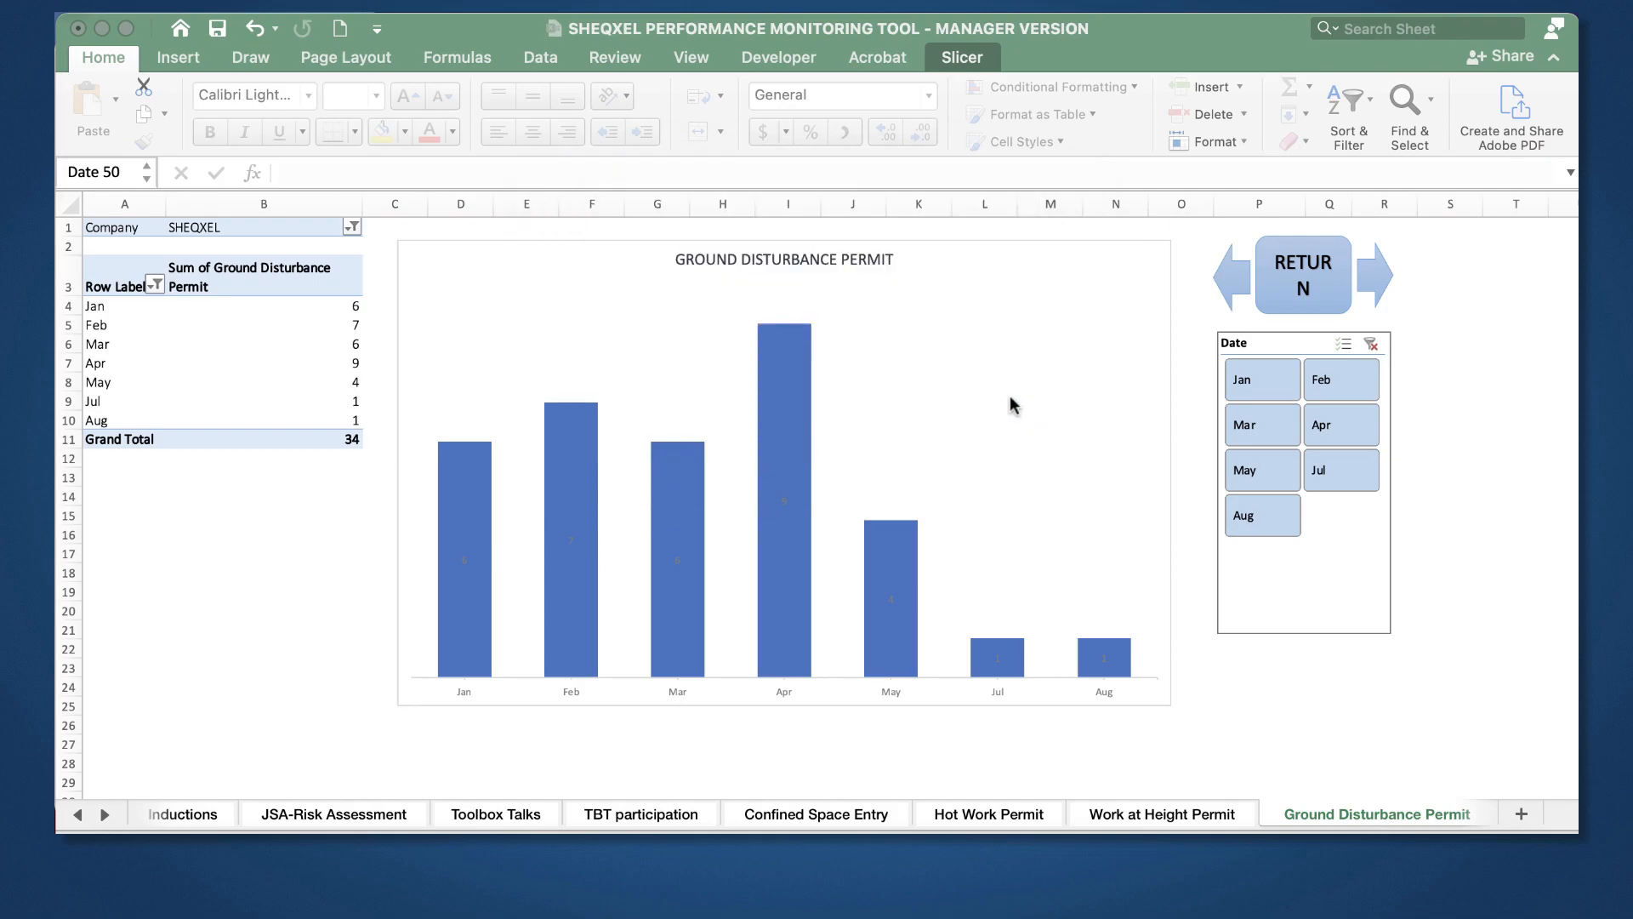
pyautogui.moveTo(1261, 376); pyautogui.dragTo(1333, 481)
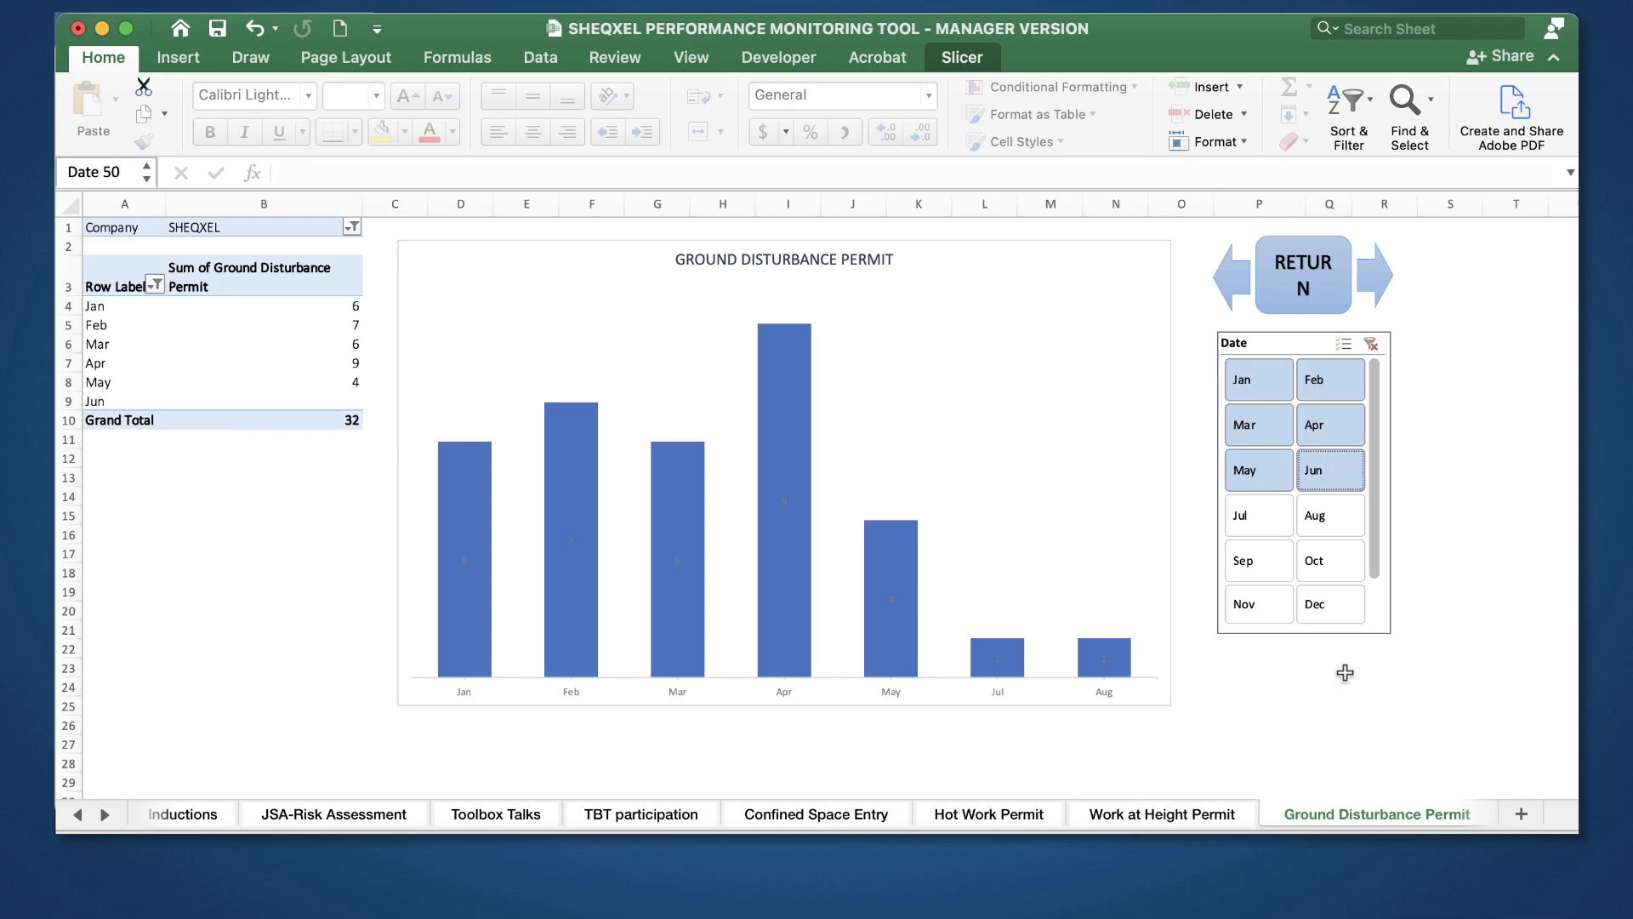
# Step: Check the date filter on the Work at Height Permit, Hot Work Permit and Confined Space Entry sheets
pyautogui.click(1209, 821)
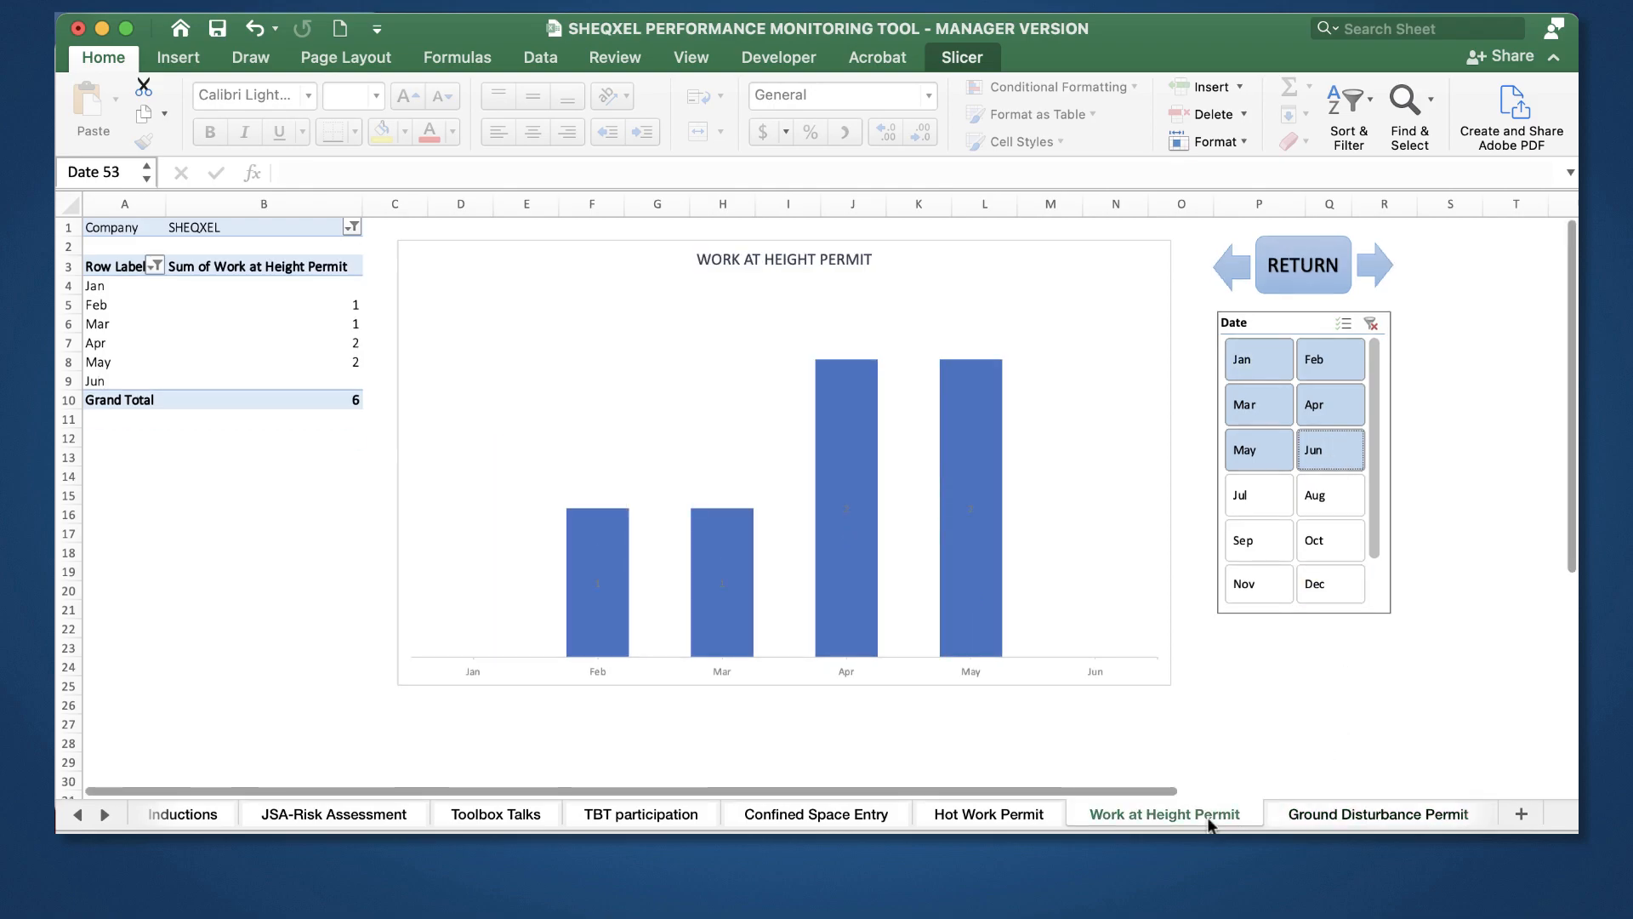
pyautogui.click(1020, 814)
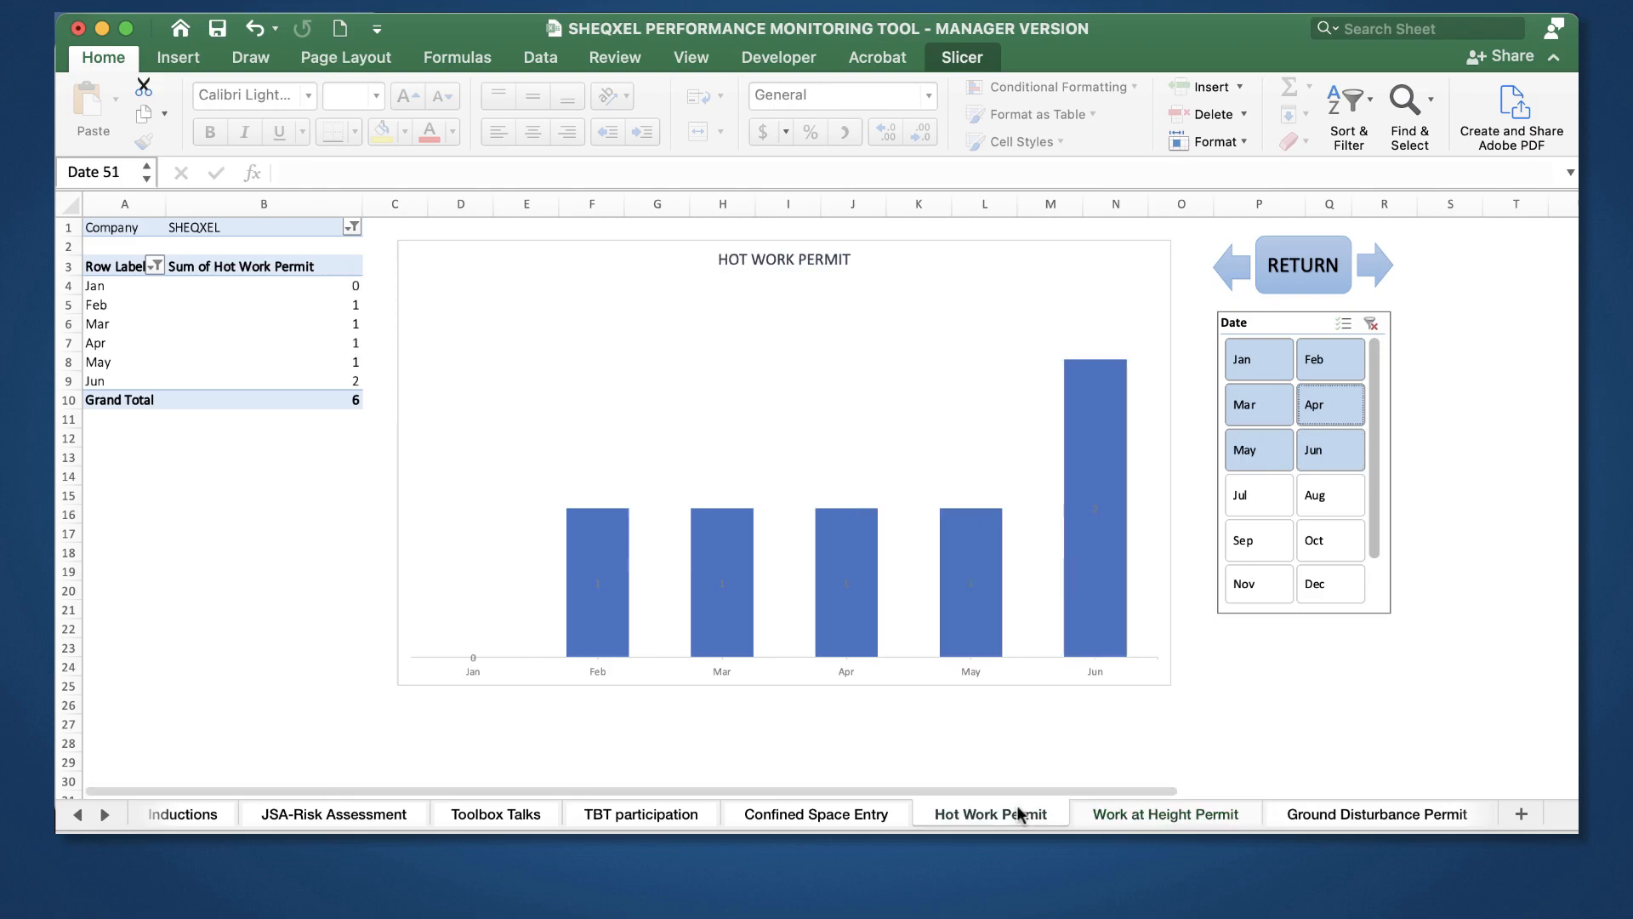
pyautogui.click(867, 822)
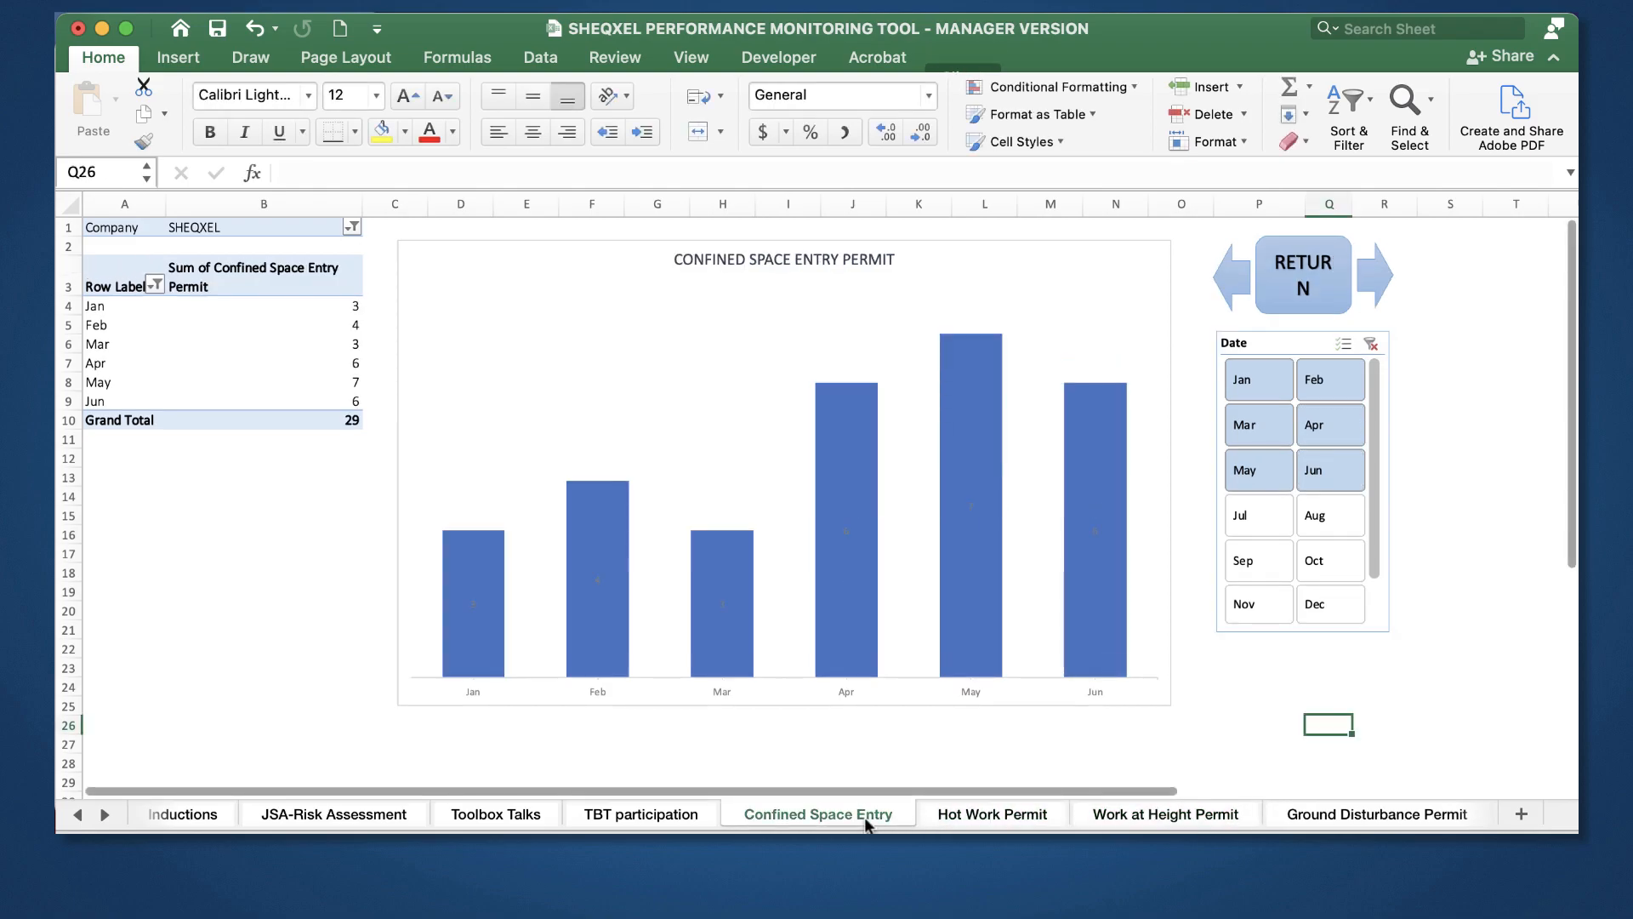
# Step: Check the date filter on the TBT participation, Toolbox Talks and JSA-Risk Assessment sheets
pyautogui.click(693, 819)
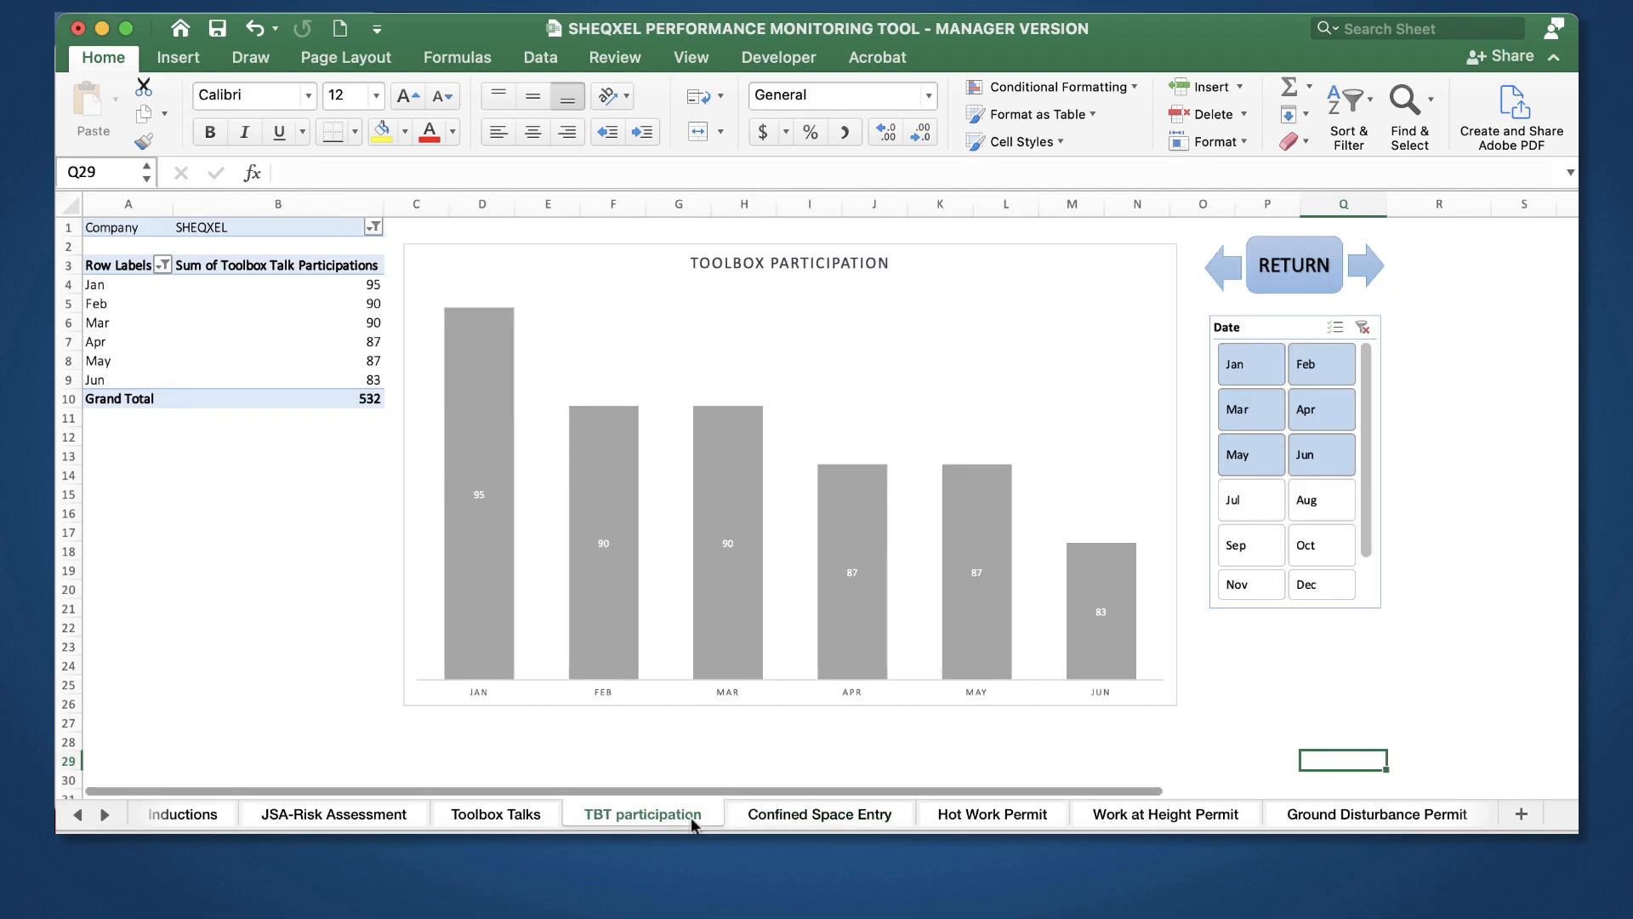
pyautogui.click(522, 802)
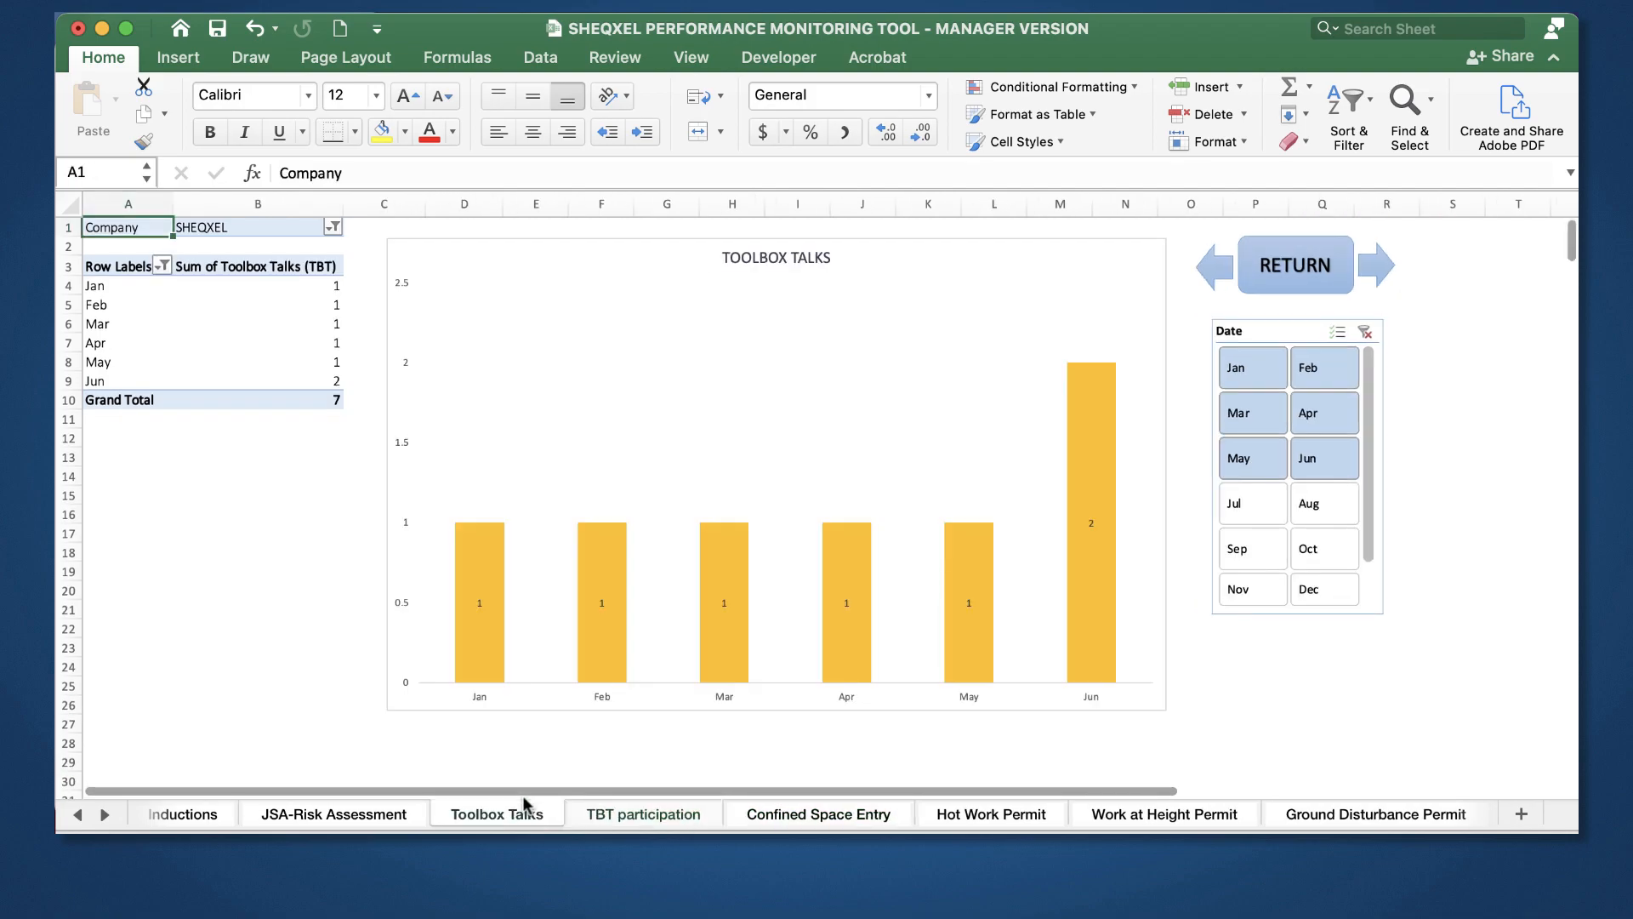
pyautogui.click(387, 818)
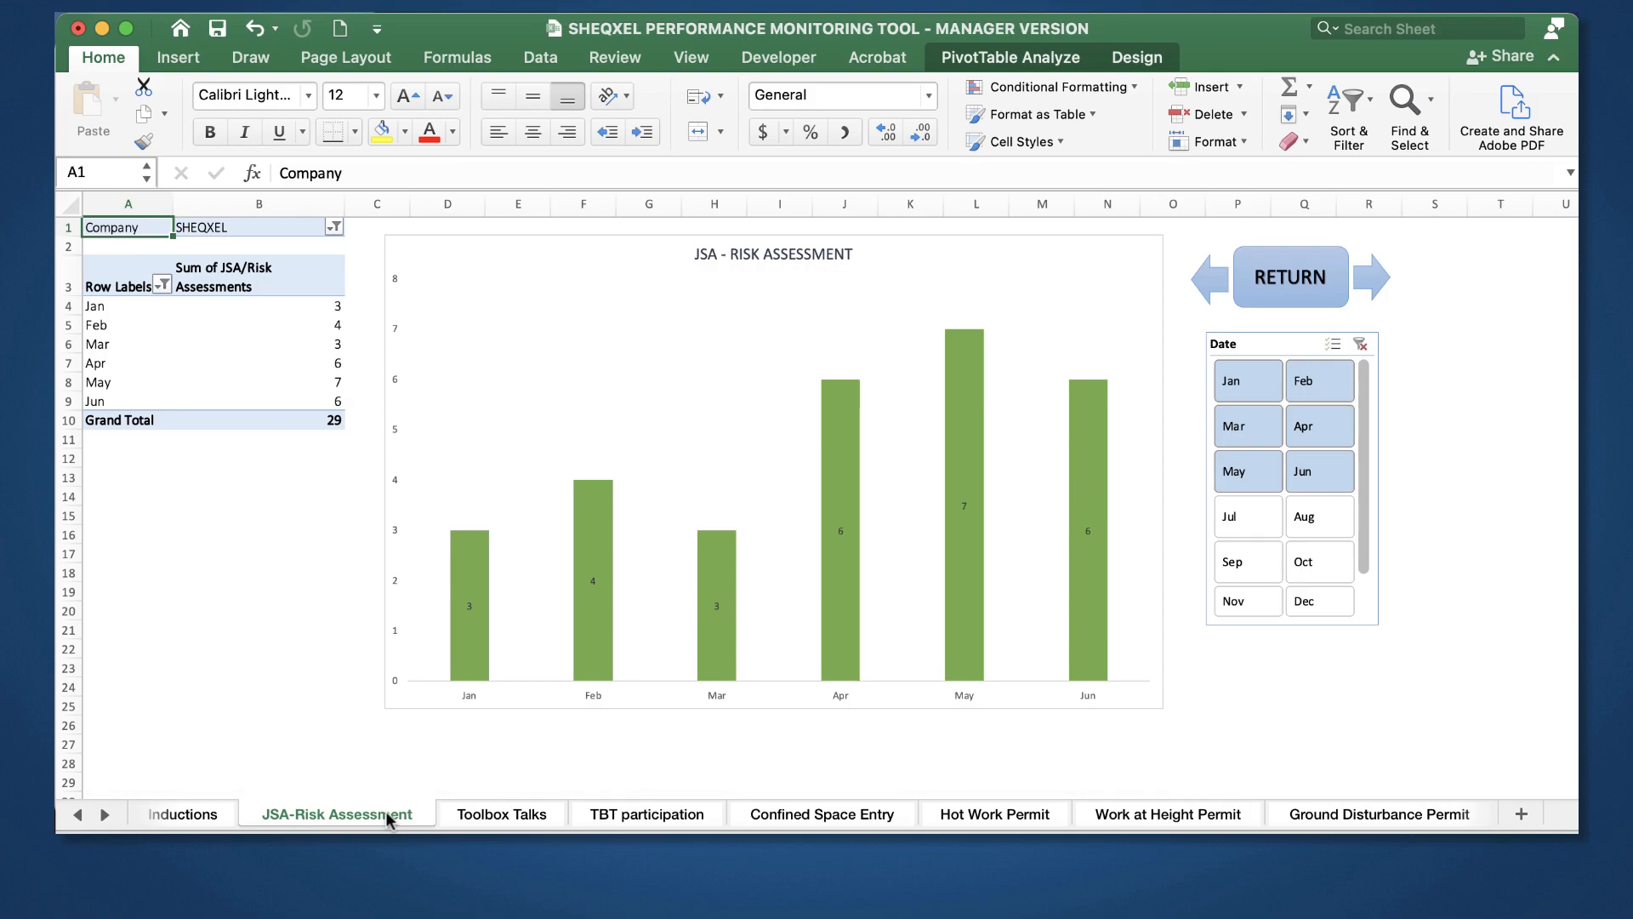
# Step: Review the Date slicer's settings on the Work at Height Permit sheet and filter it from Jan to Dec
pyautogui.click(1195, 819)
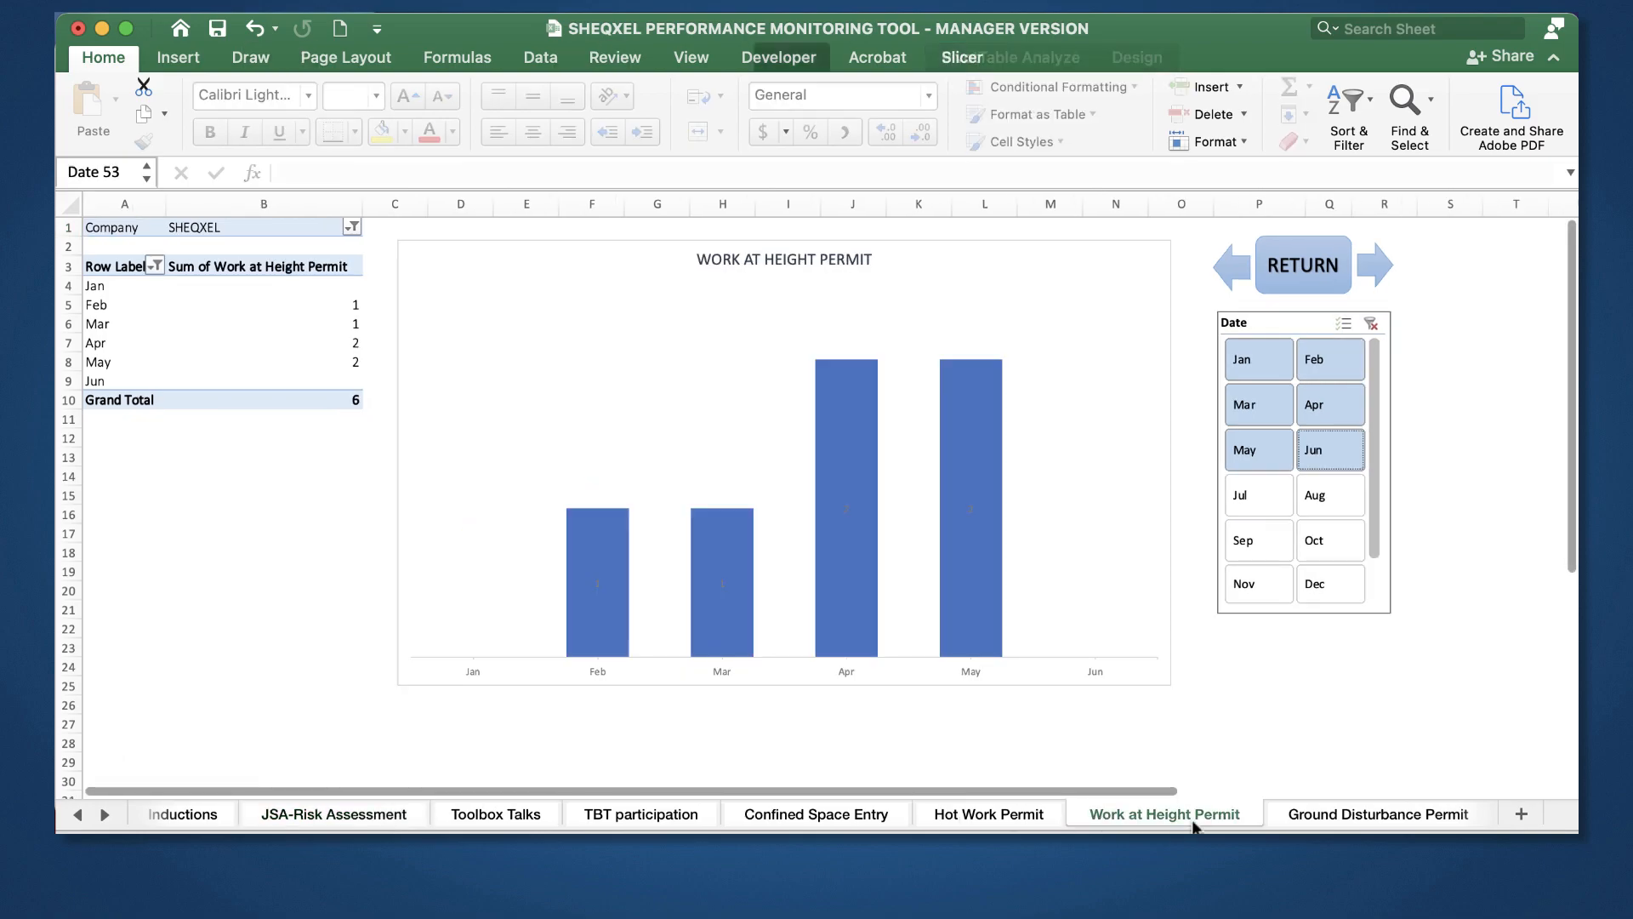
pyautogui.rightClick(1296, 328)
pyautogui.click(1375, 829)
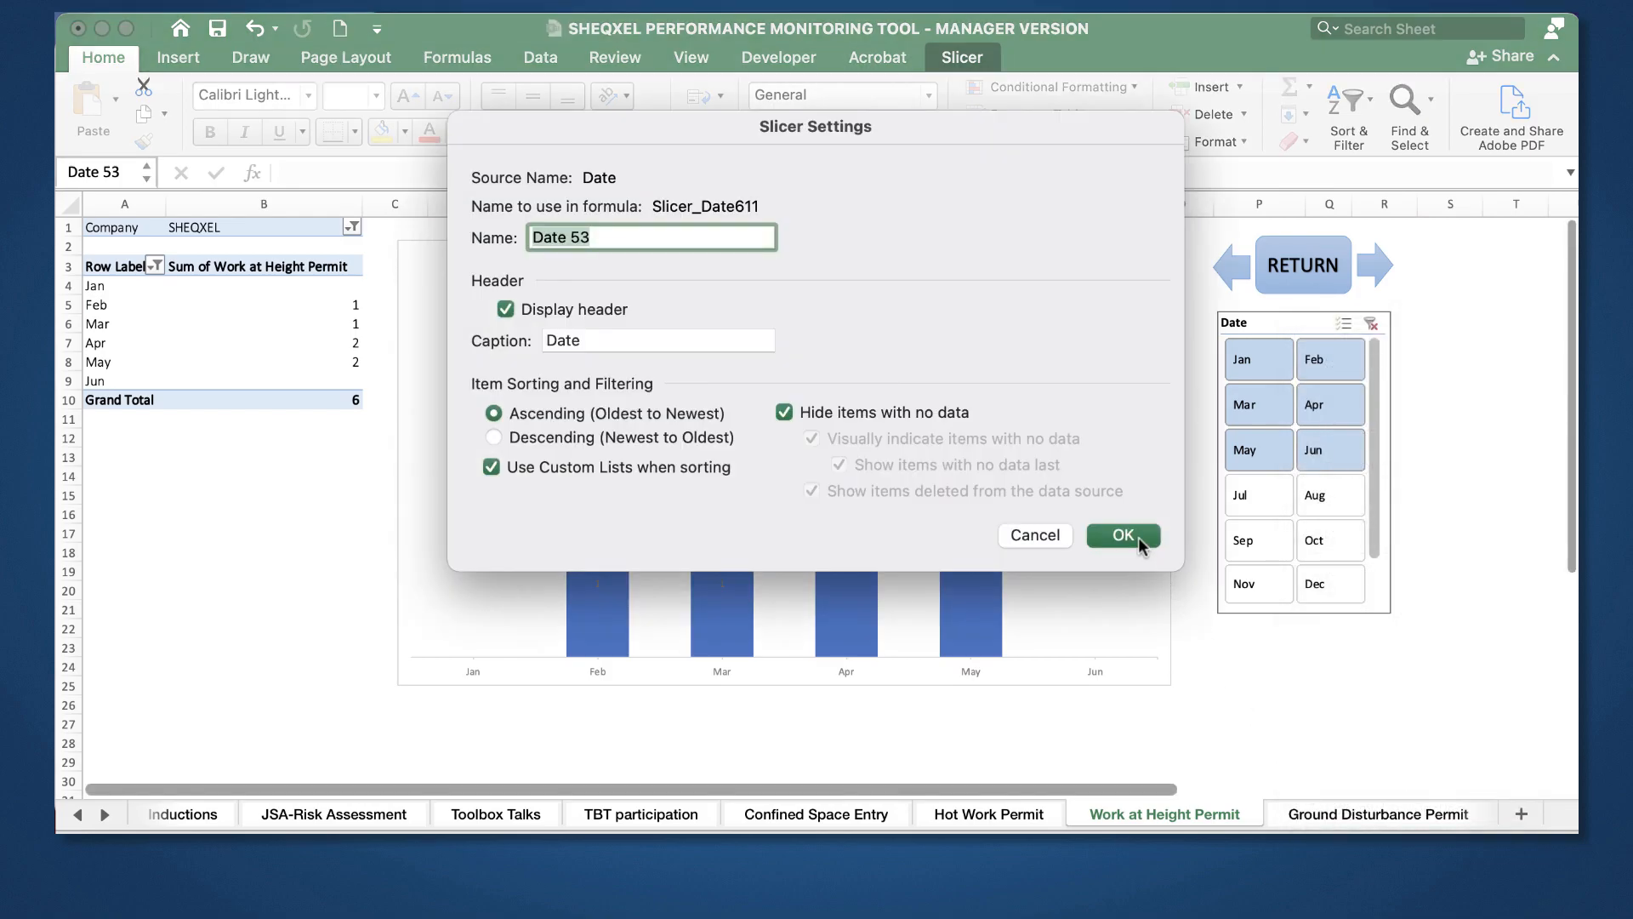
pyautogui.click(1123, 536)
pyautogui.click(1379, 717)
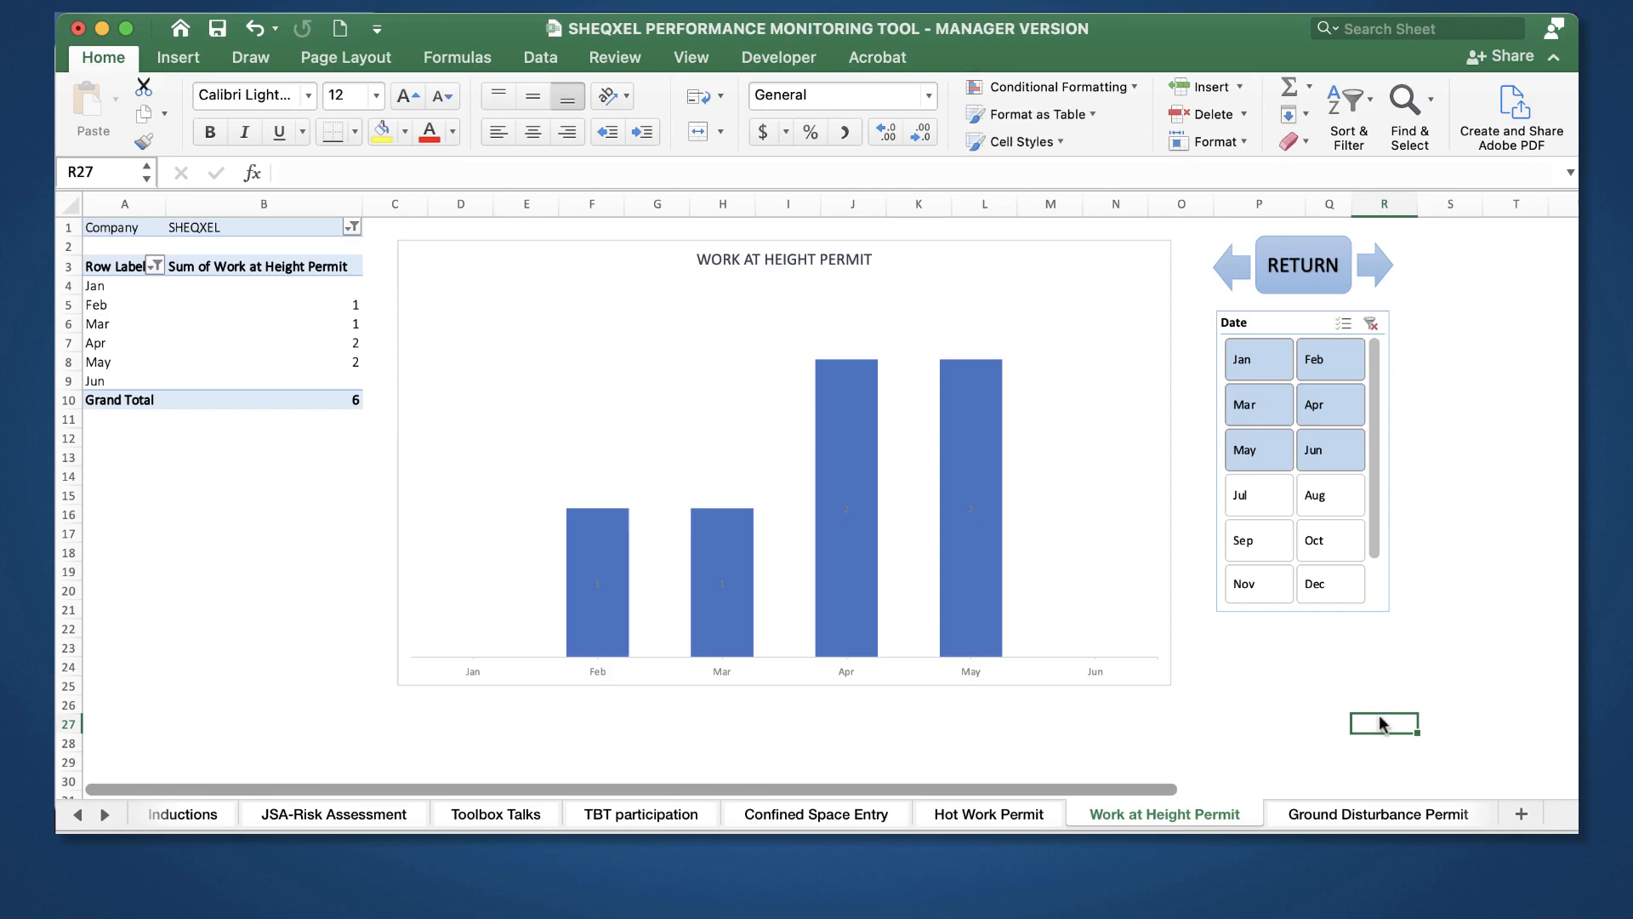
pyautogui.moveTo(1257, 363); pyautogui.dragTo(1349, 616)
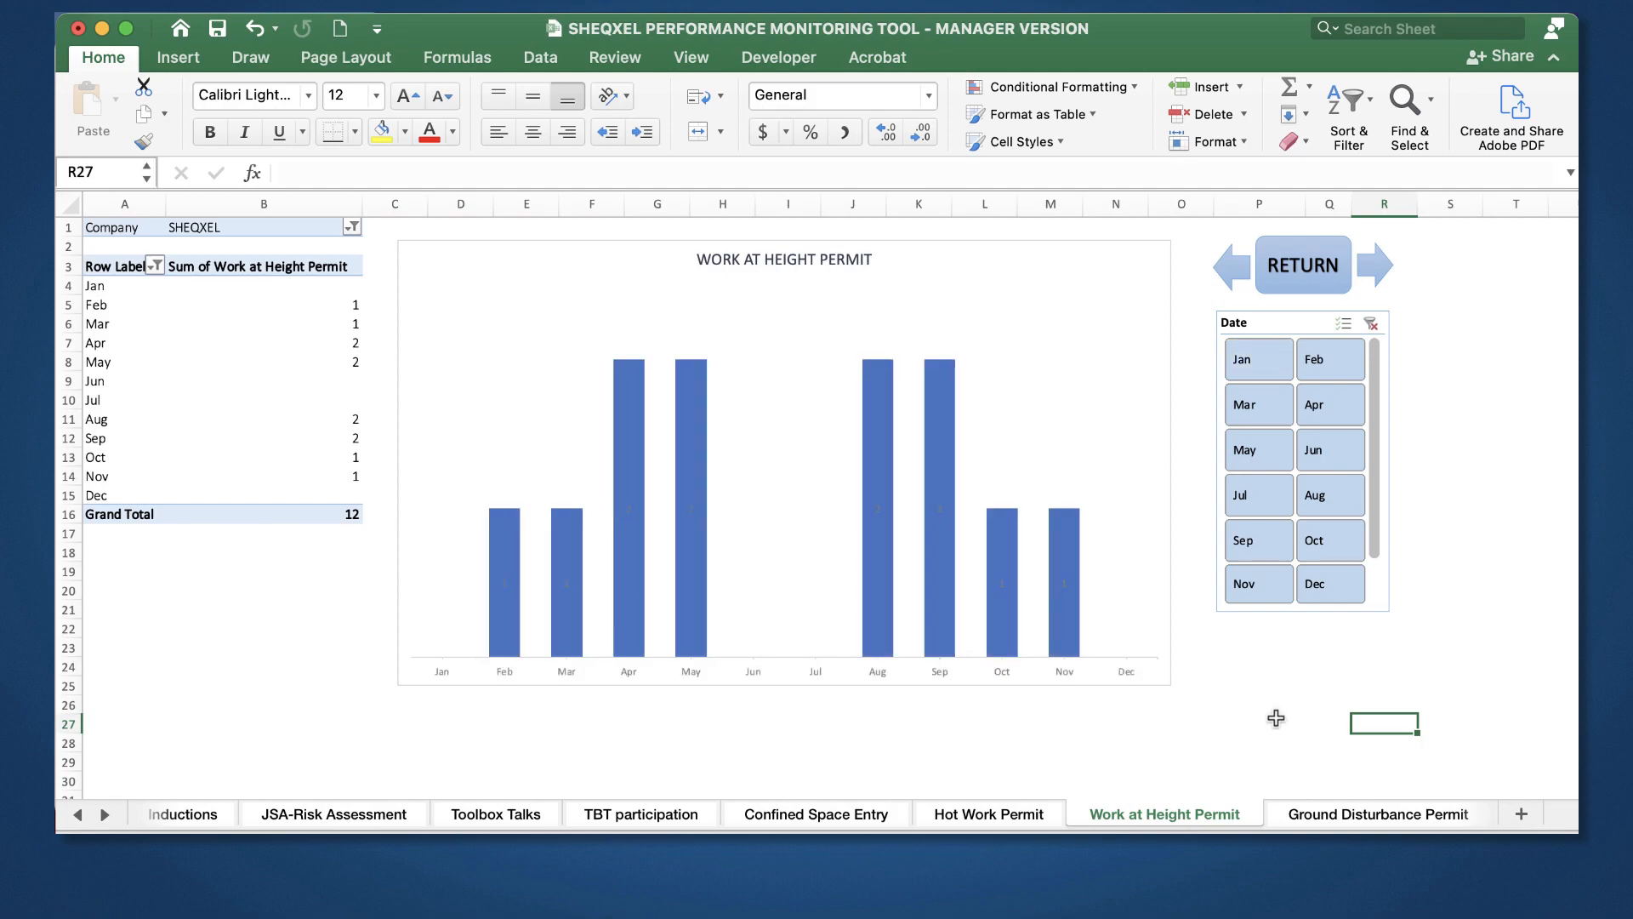
# Step: Check the date filter on the Ground Disturbance Permit, Permit to Work, Permit to Work audits, HSE Observations and Workplace Inspections sheets
pyautogui.click(1323, 821)
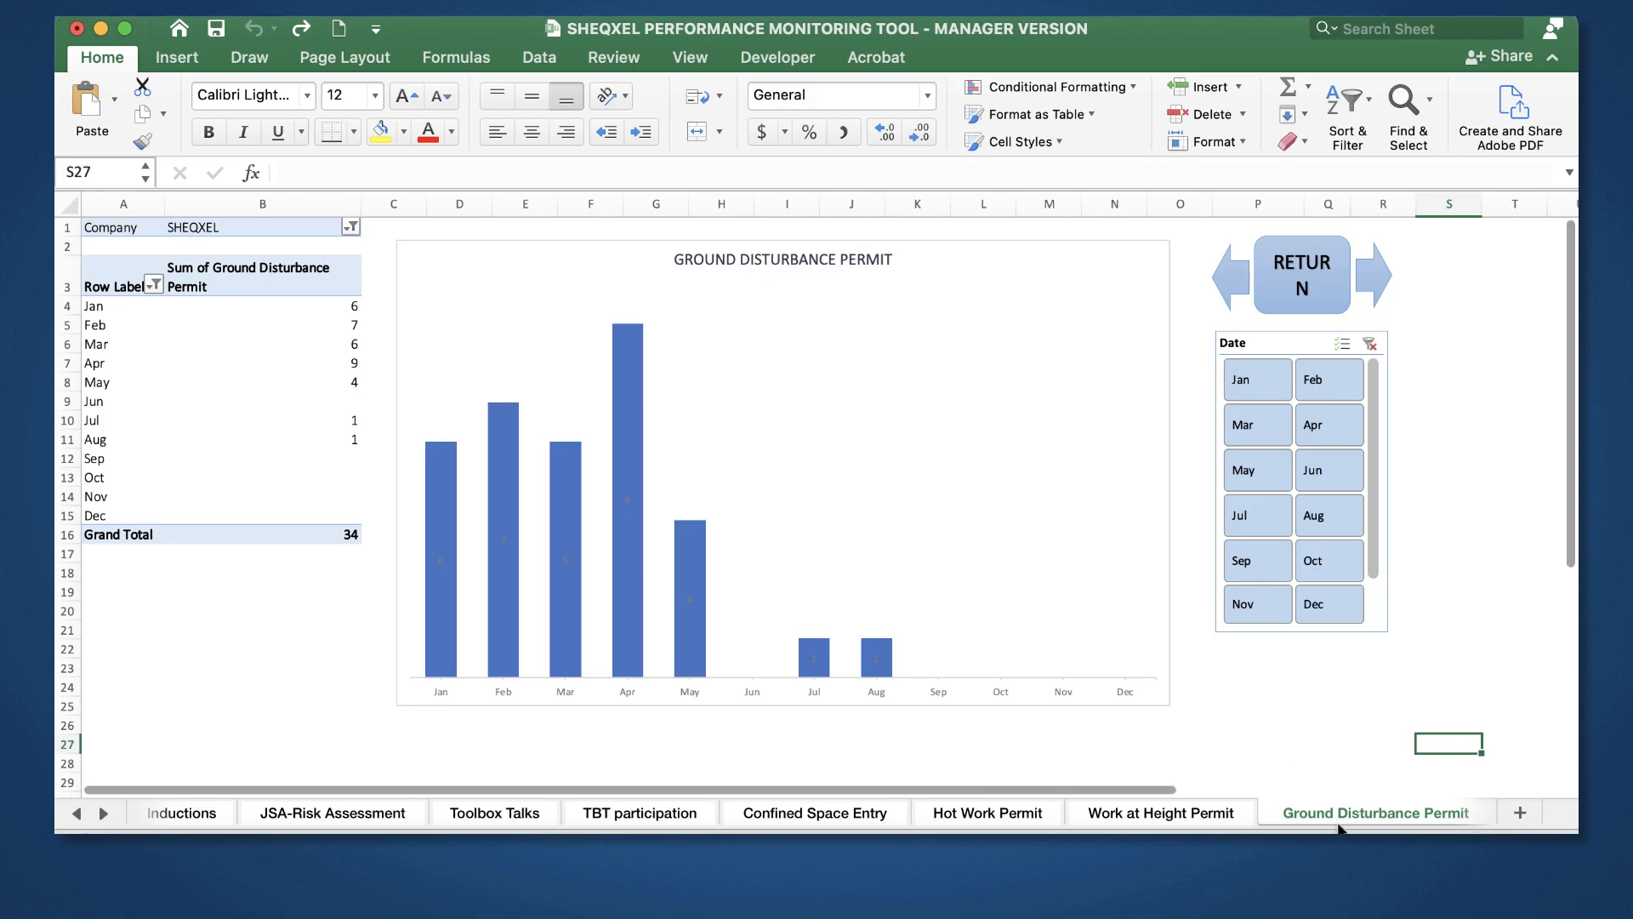
pyautogui.click(102, 813)
pyautogui.click(1115, 816)
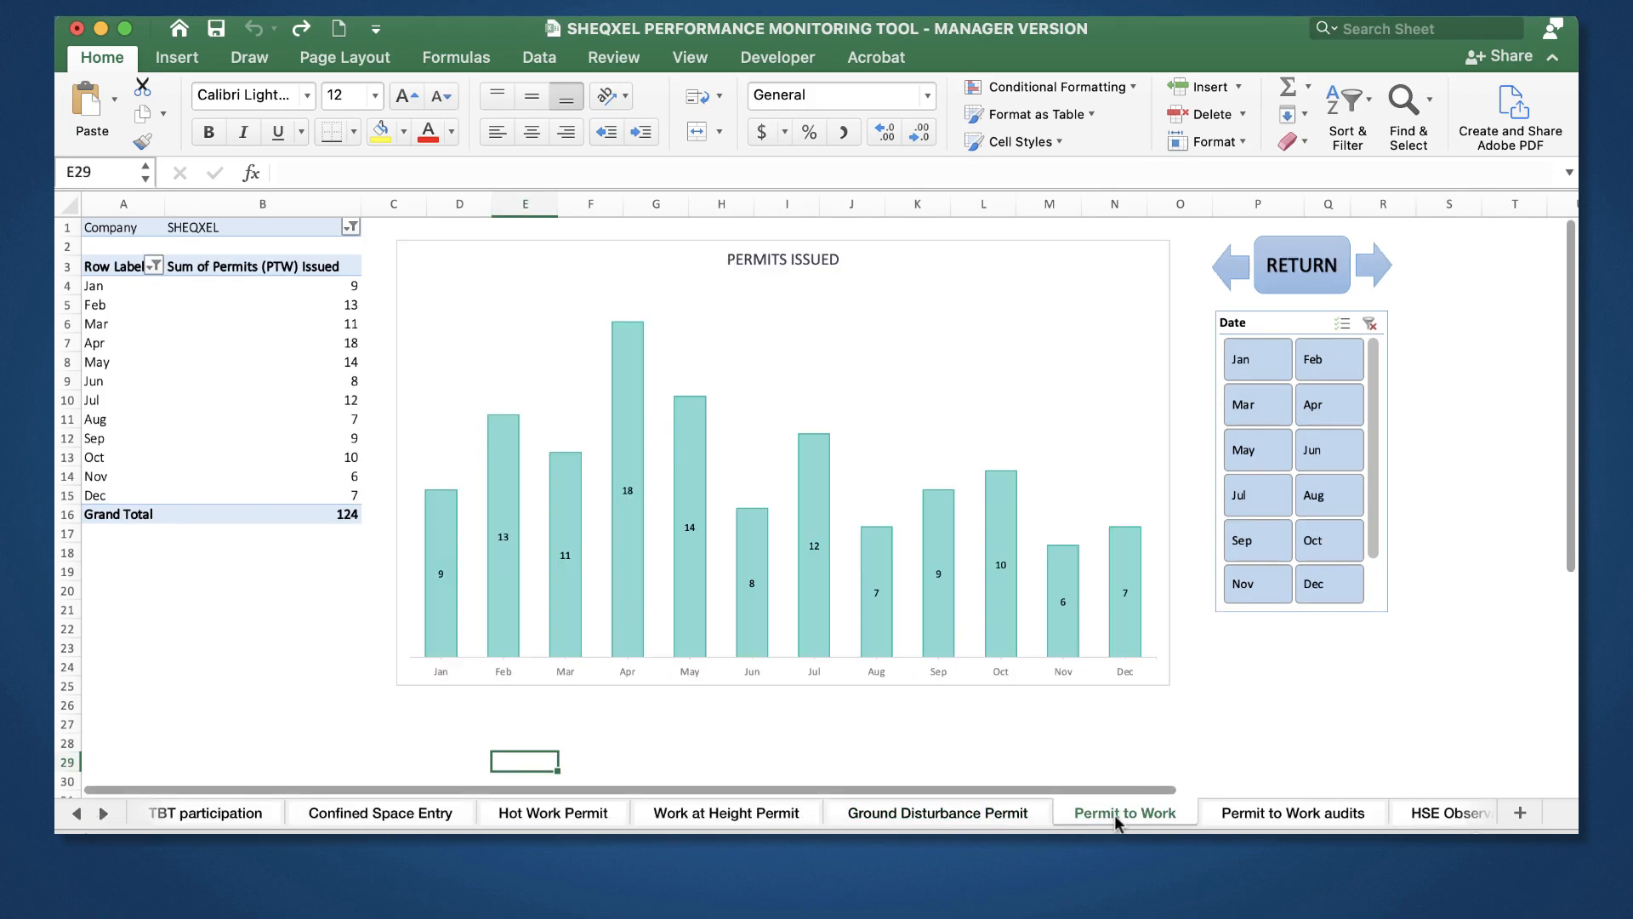
pyautogui.hotkey('ctrl', 'pagedown')
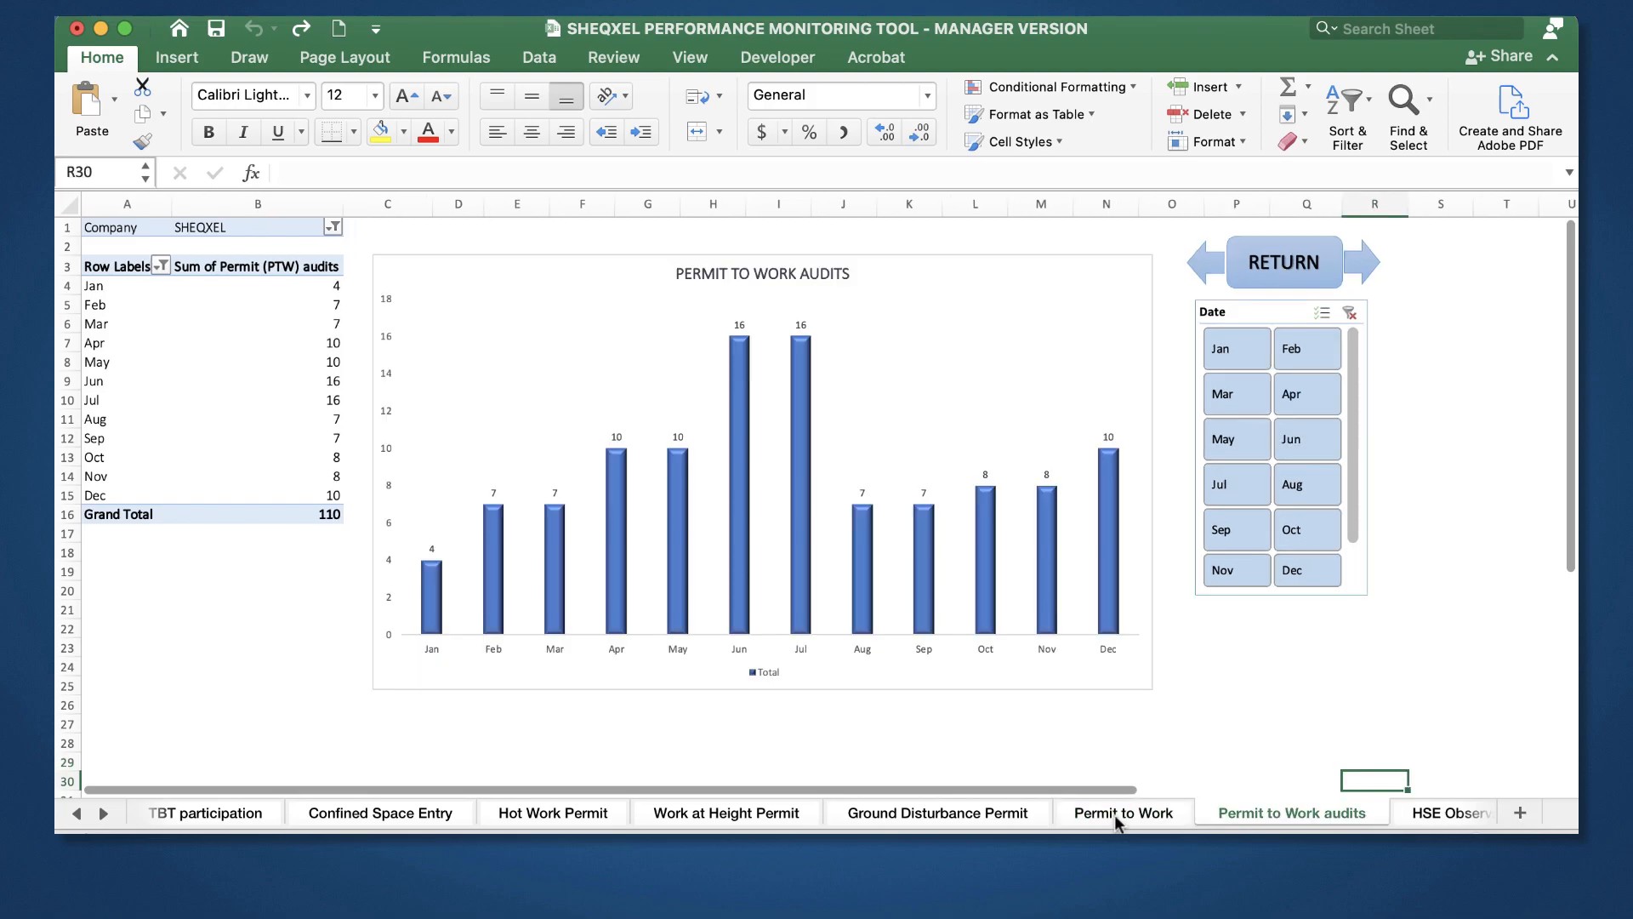
pyautogui.click(1425, 816)
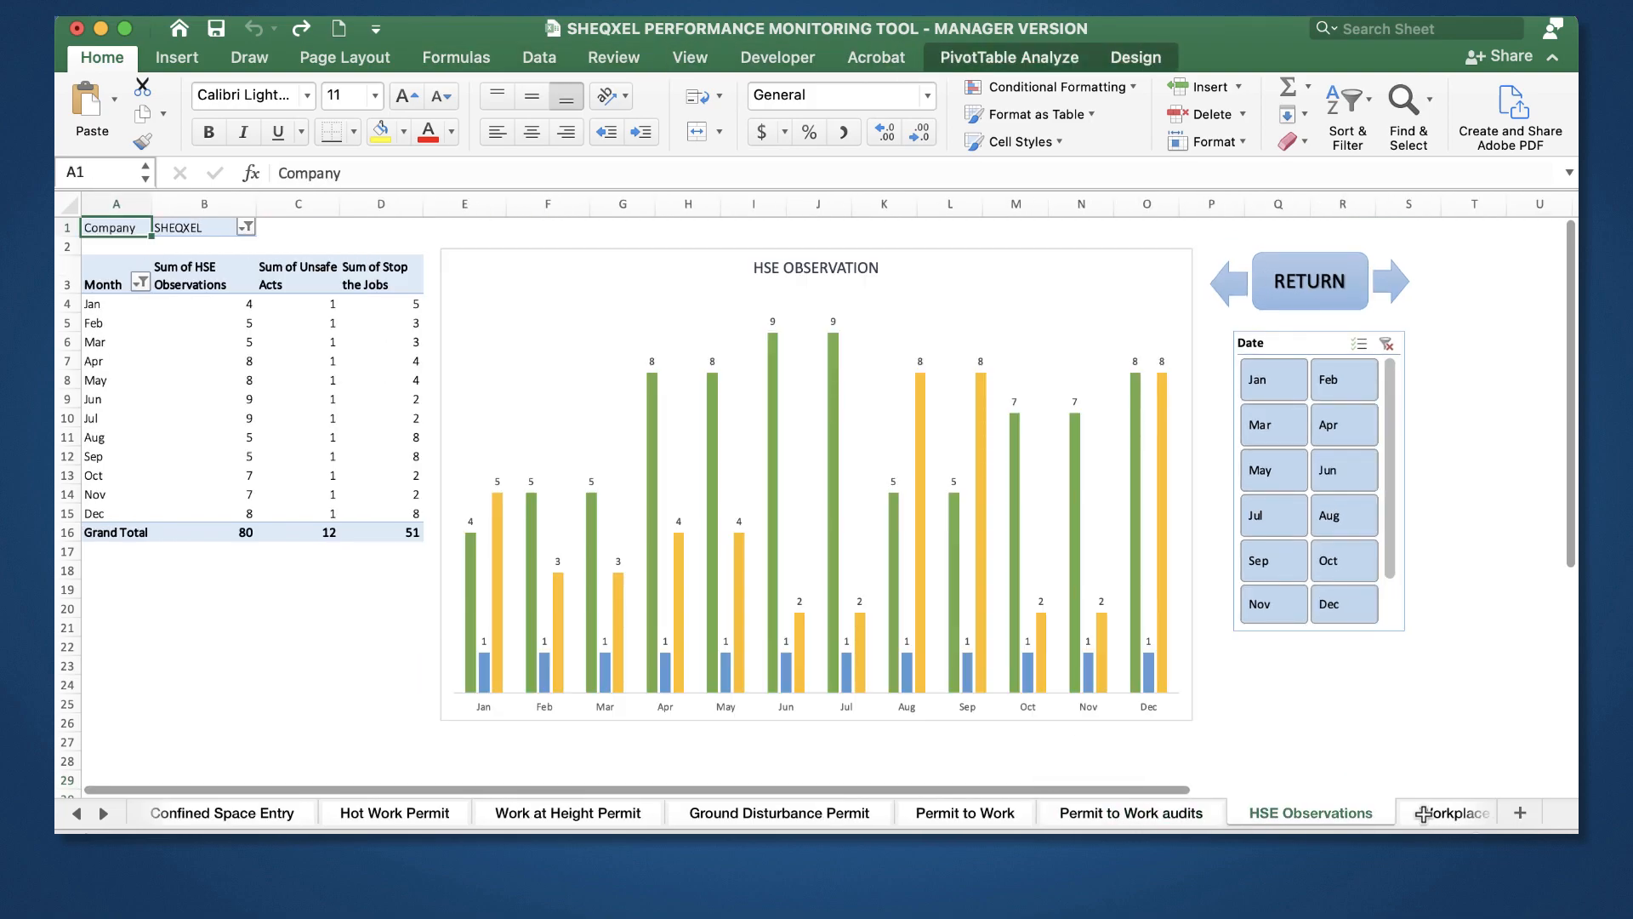
pyautogui.click(102, 813)
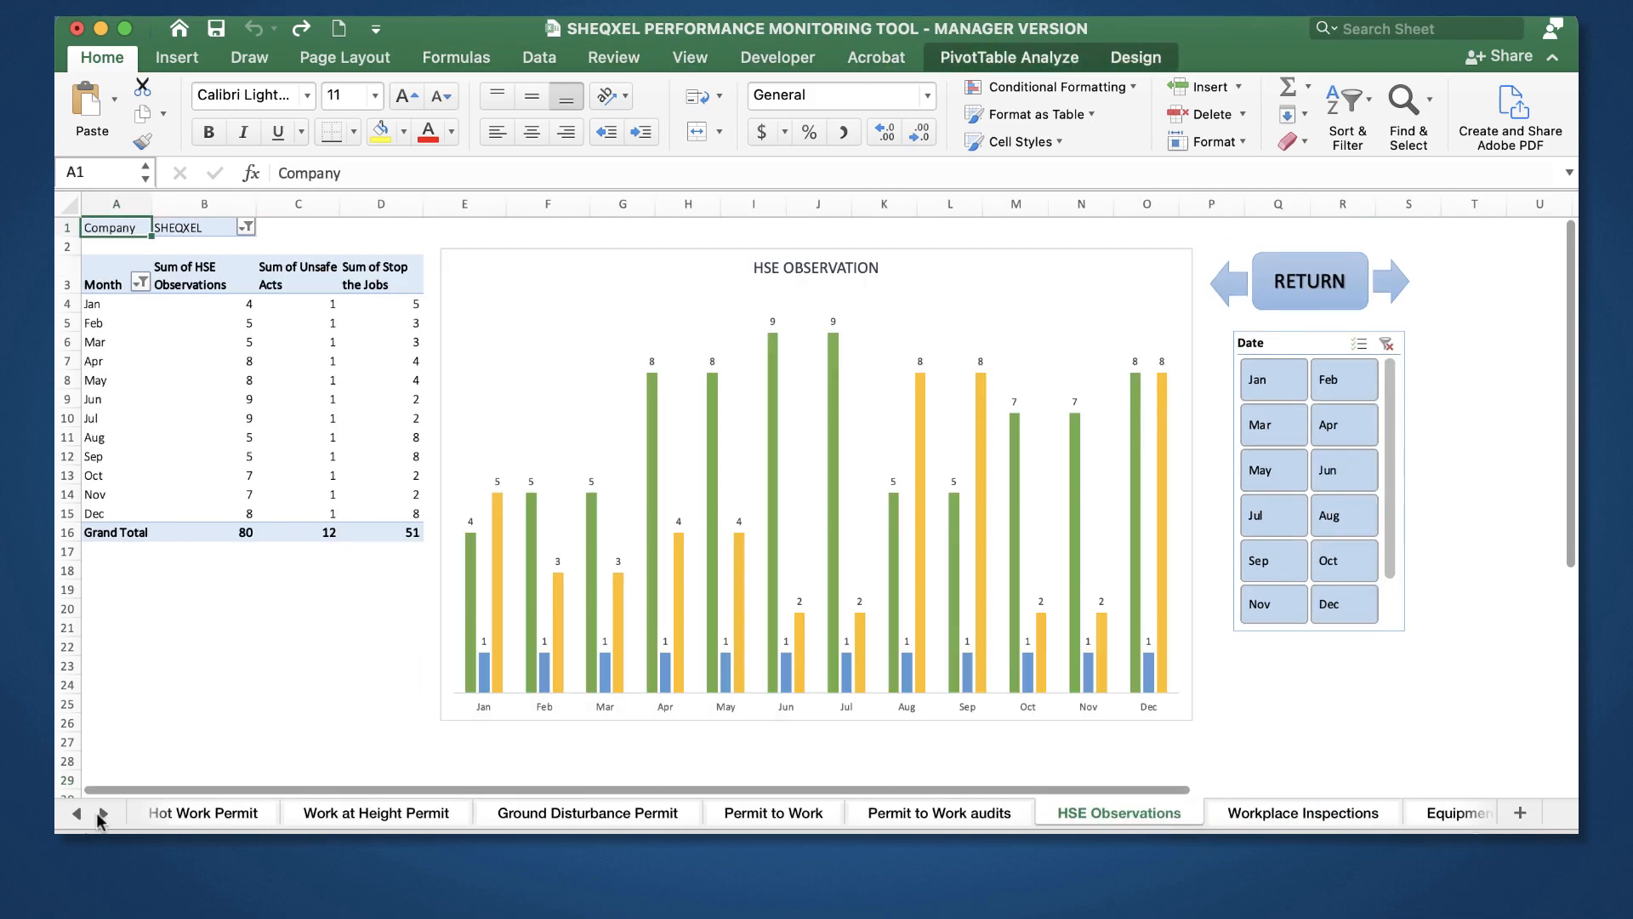
pyautogui.click(103, 813)
pyautogui.click(989, 814)
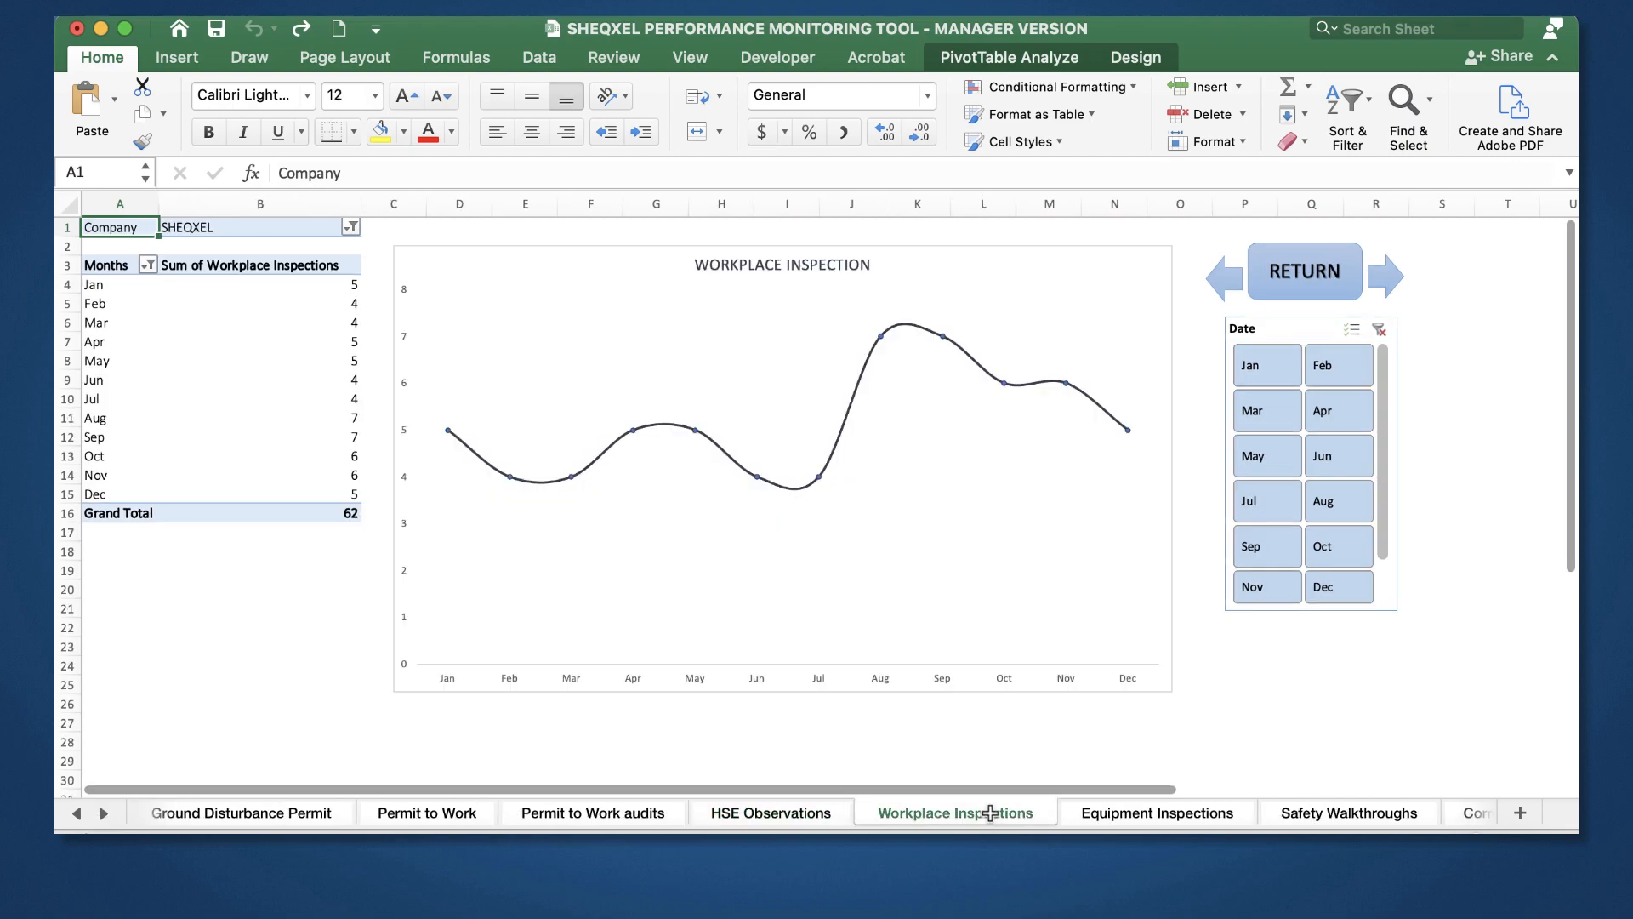
# Step: Copy the Equipment Inspection chart's formatting and apply it to the Ground Disturbance Permit chart
pyautogui.click(1120, 812)
pyautogui.click(987, 713)
pyautogui.click(77, 813)
pyautogui.click(77, 814)
pyautogui.click(77, 813)
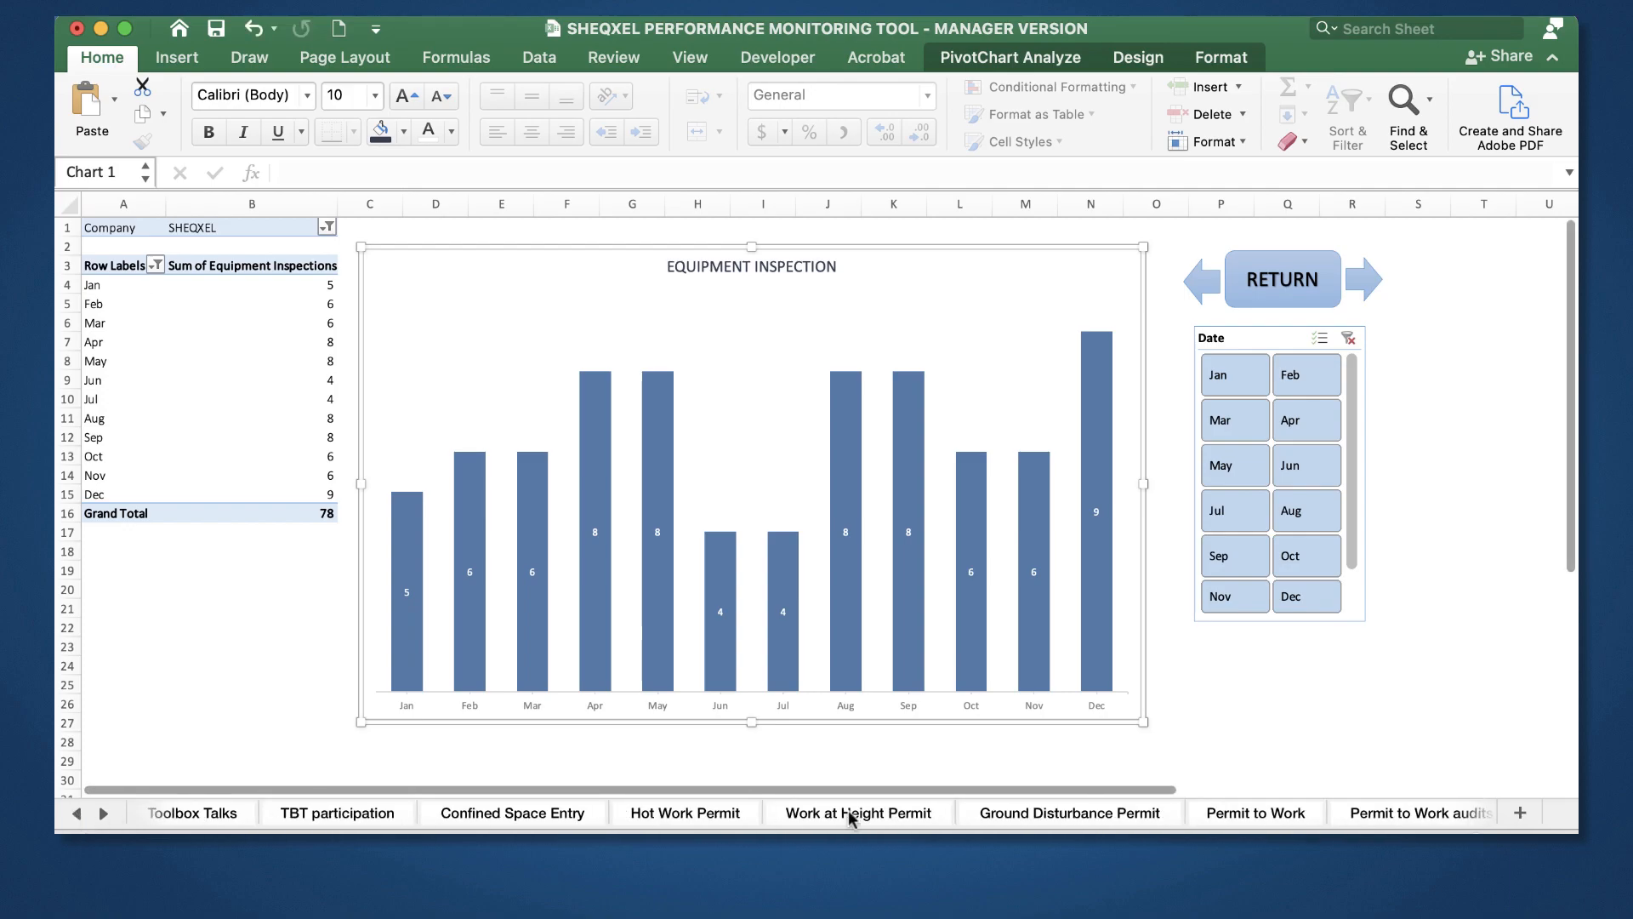
pyautogui.click(1001, 814)
pyautogui.click(848, 706)
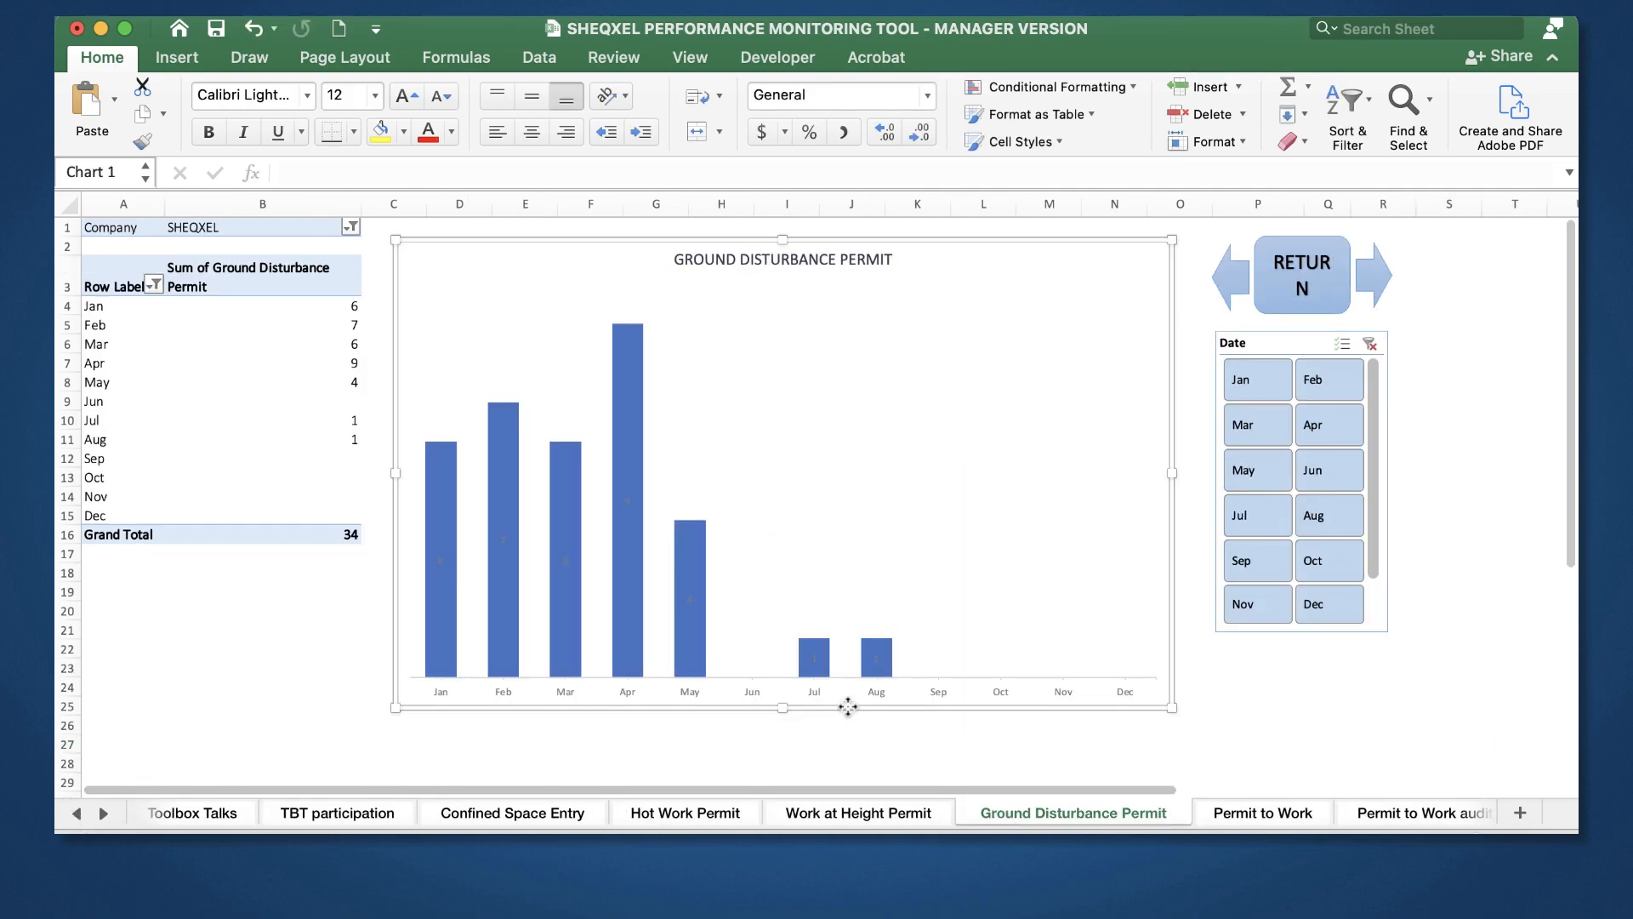
# Step: Apply the copied Equipment Inspection chart formatting to the Work at Height, Hot Work and Confined Space Entry Permit charts
pyautogui.click(853, 812)
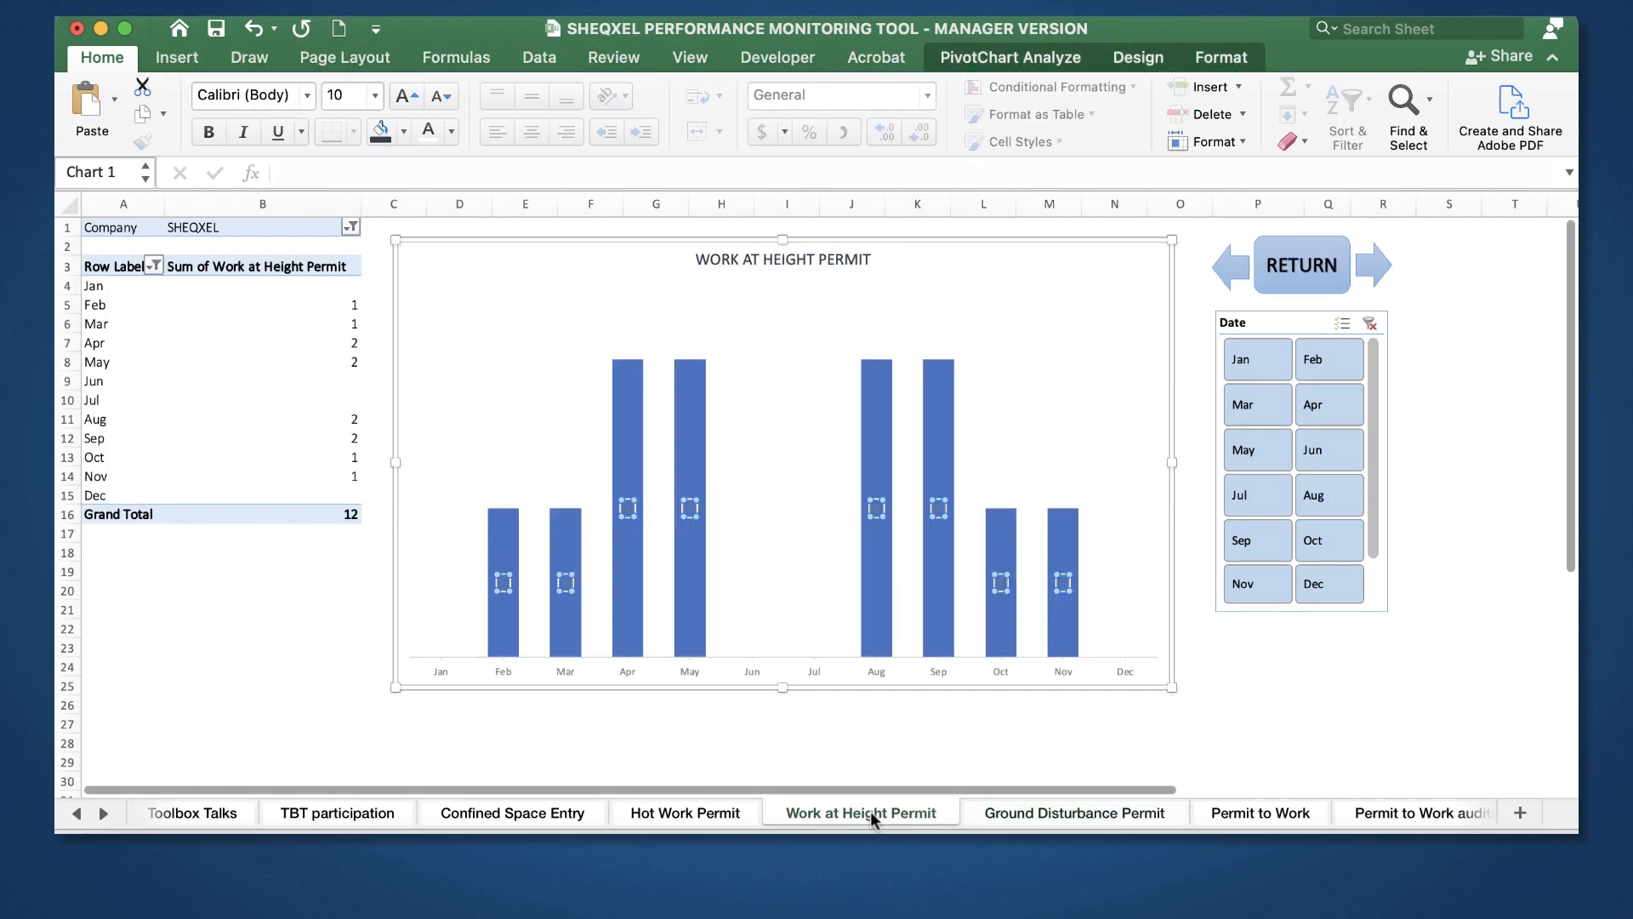
pyautogui.click(718, 814)
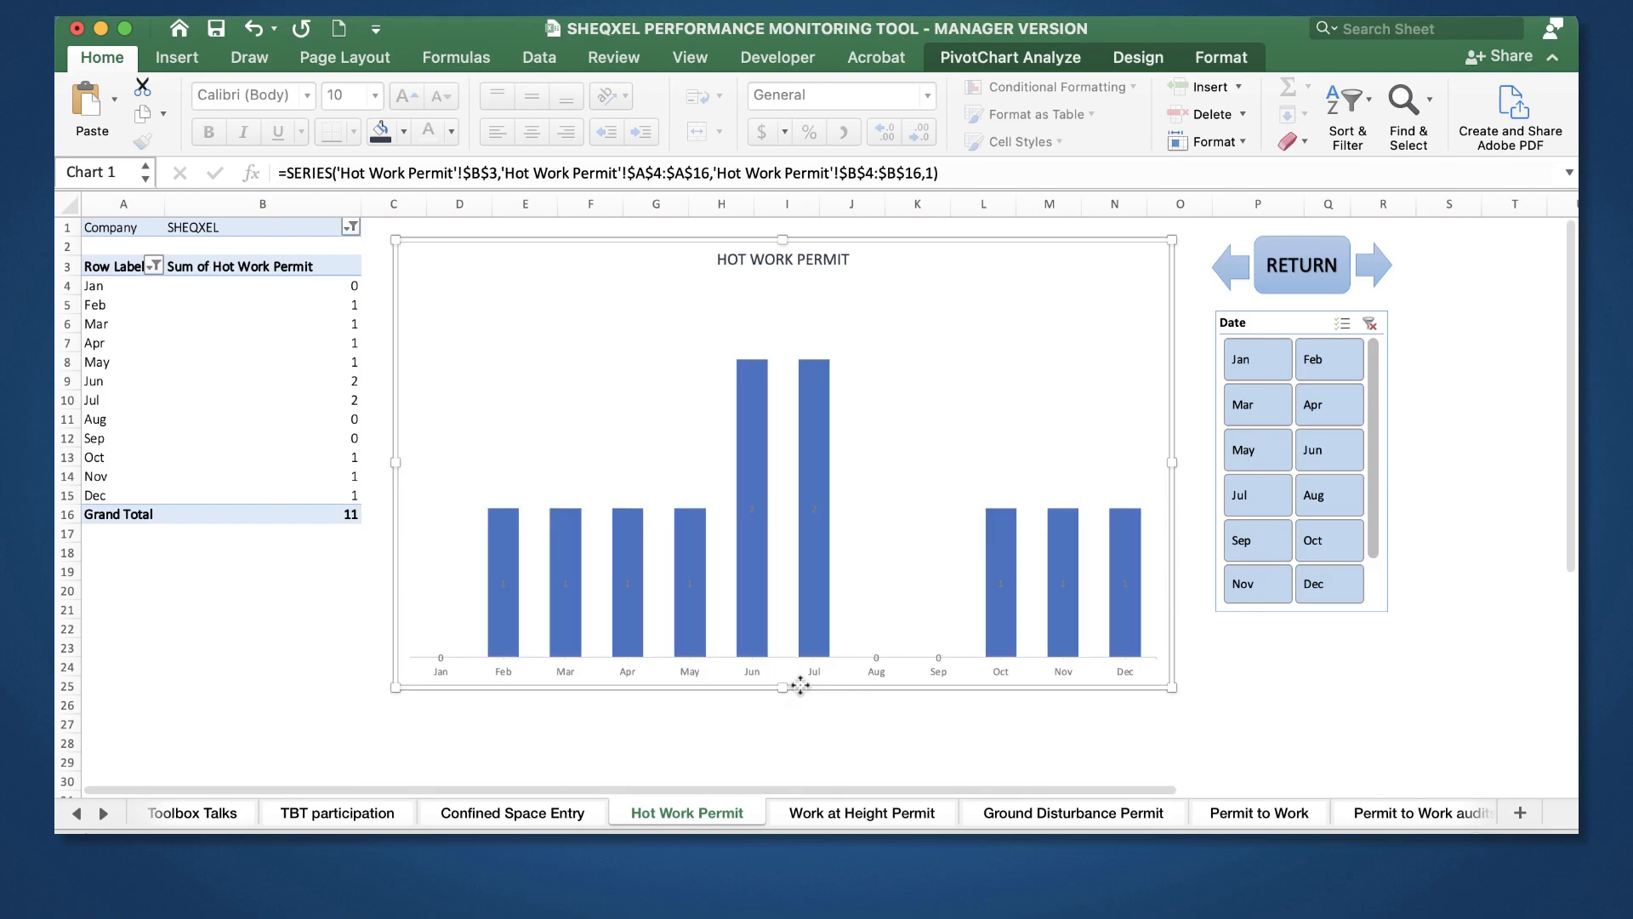
pyautogui.press('super+space')
pyautogui.press('Escape')
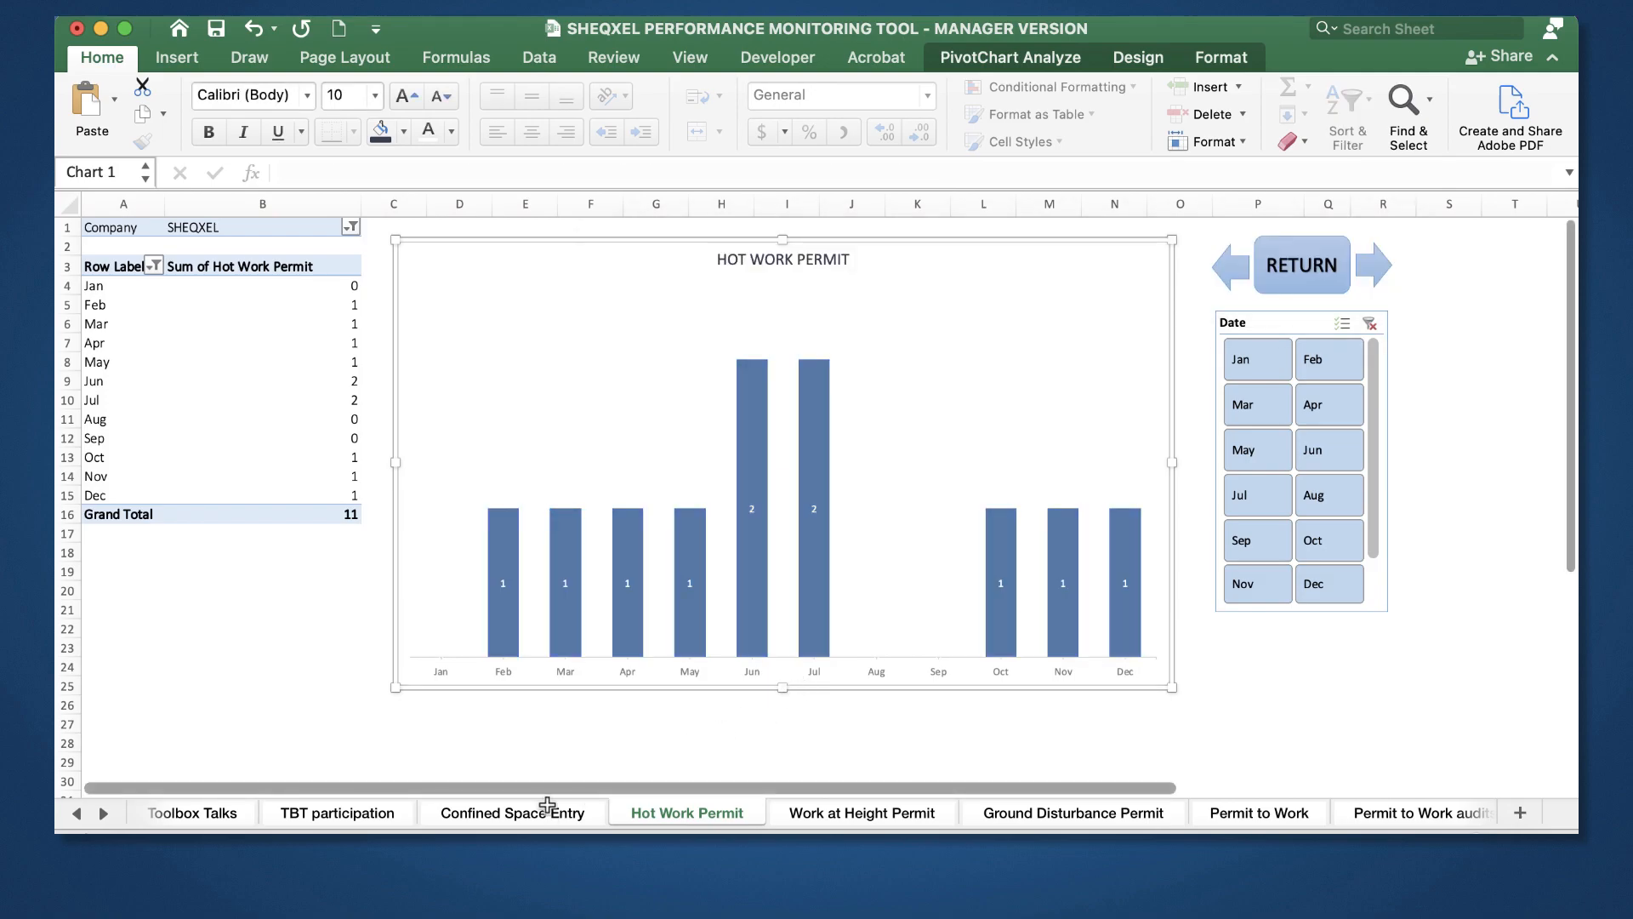
pyautogui.hotkey('ctrl', 'pageup')
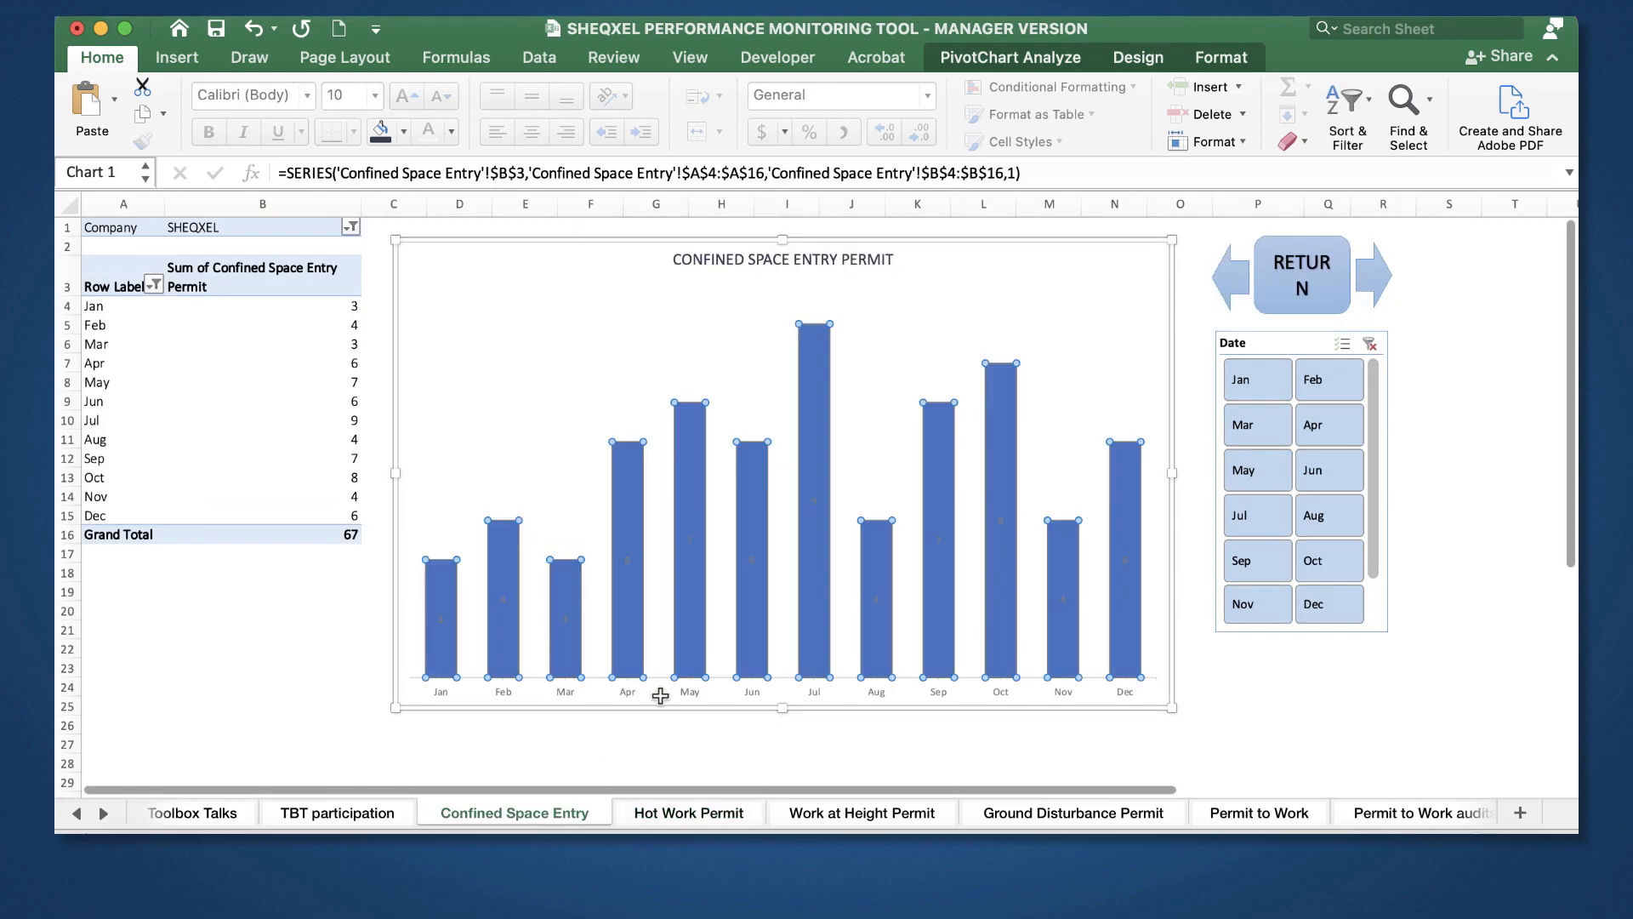
pyautogui.click(844, 762)
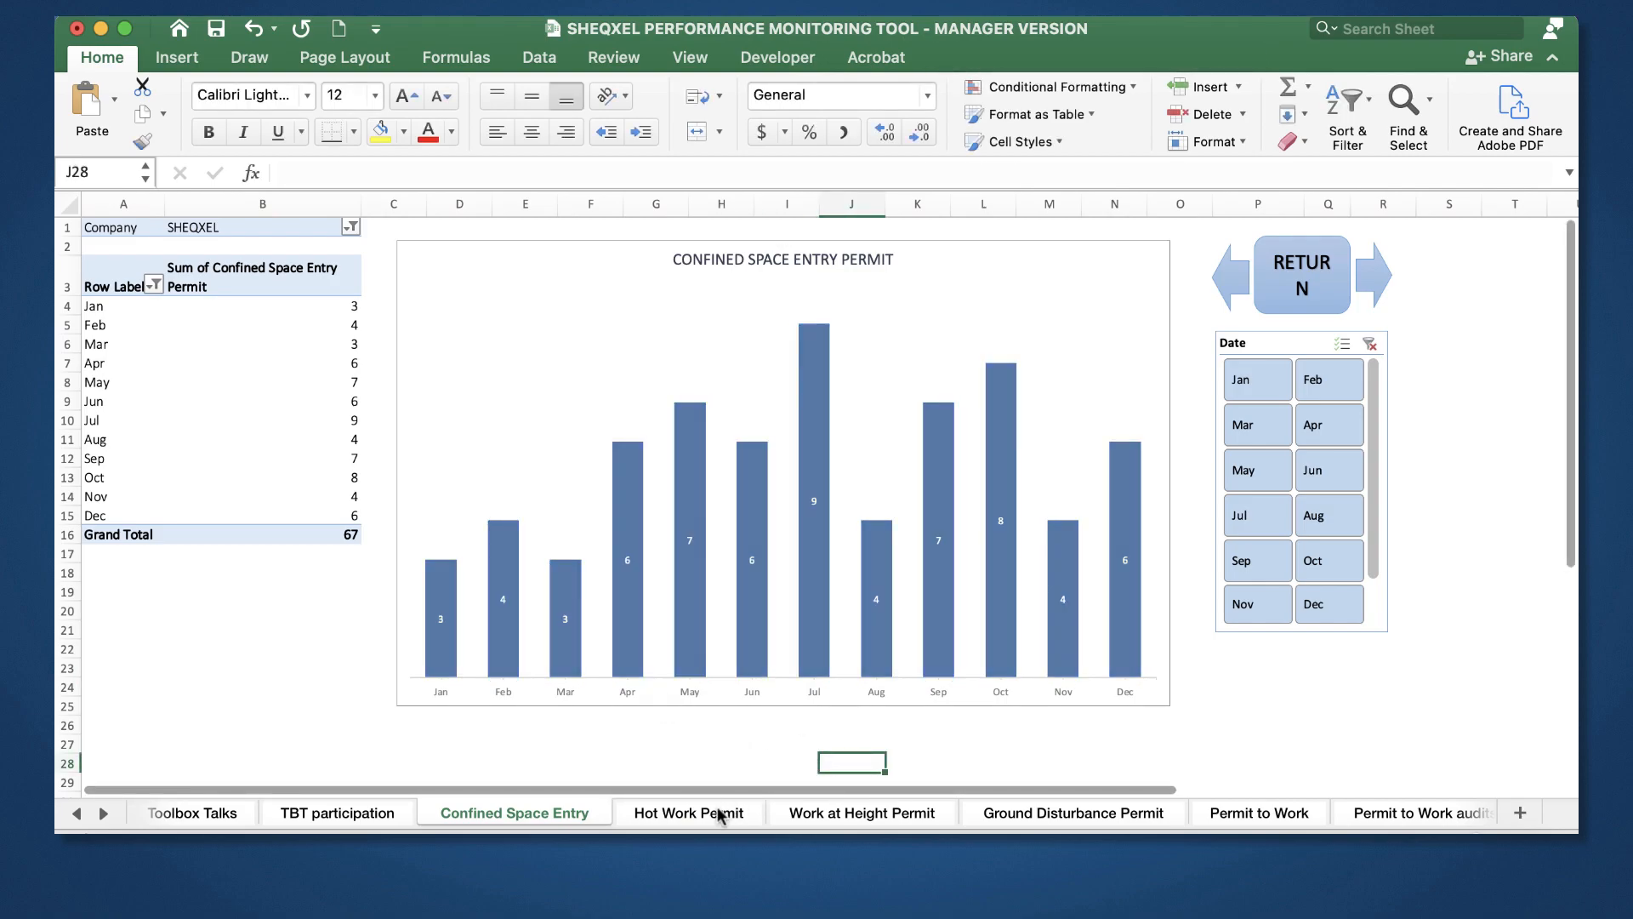
# Step: Check the chart formatting on the Hot Work, Work at Height and Ground Disturbance Permit sheets and deselect the charts
pyautogui.click(718, 815)
pyautogui.click(933, 750)
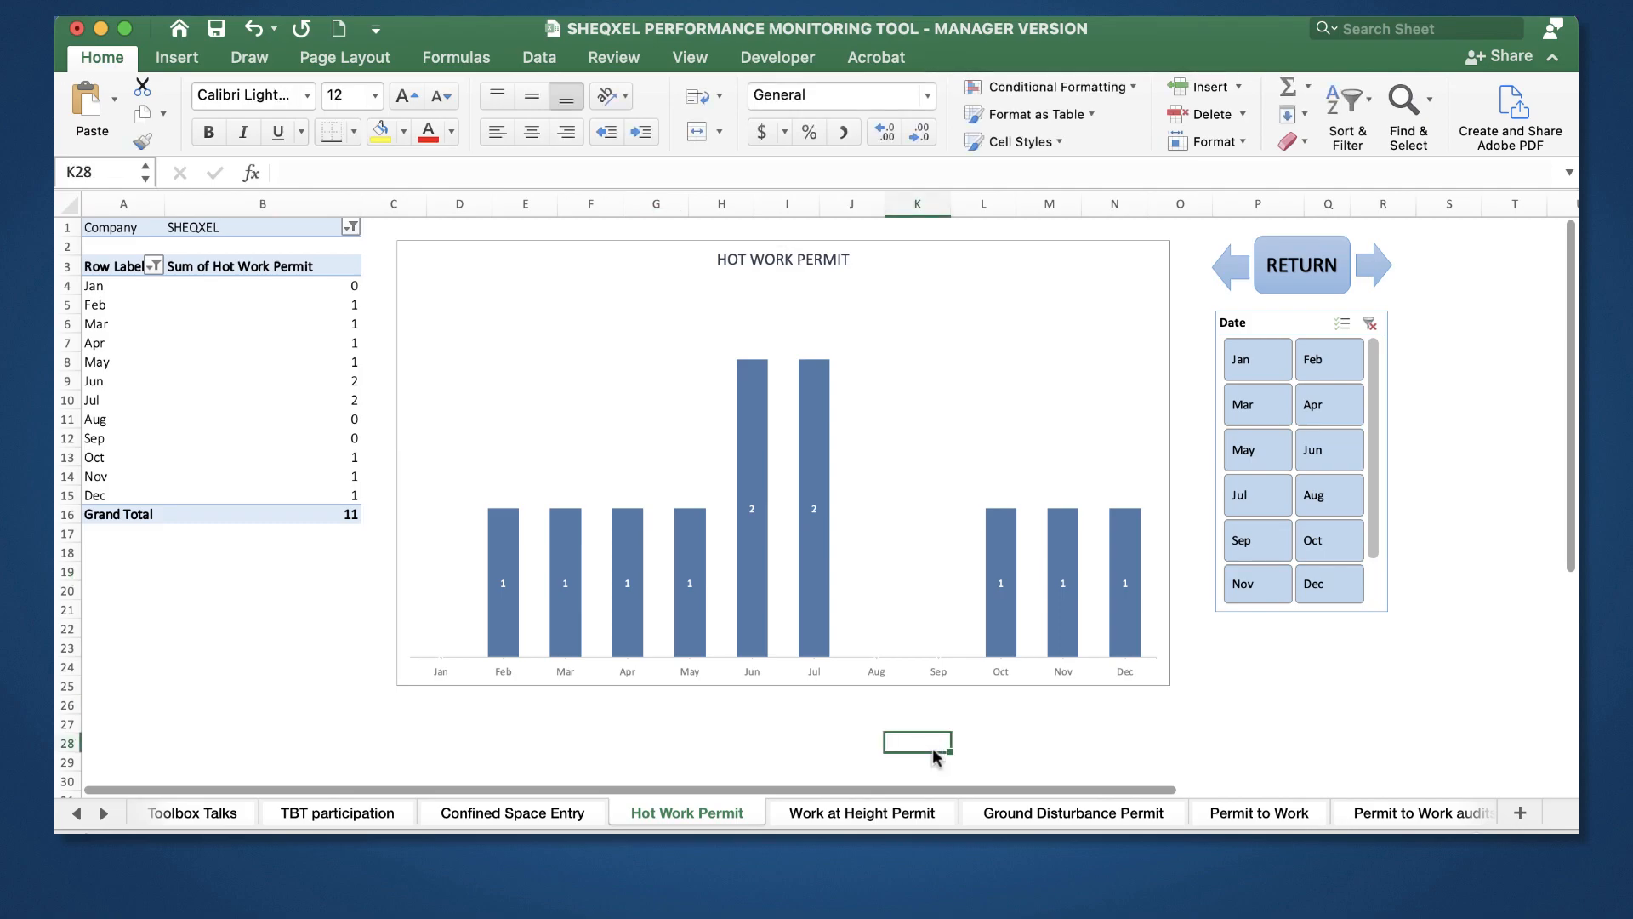
pyautogui.hotkey('ctrl', 'pagedown')
pyautogui.click(985, 770)
pyautogui.hotkey('ctrl', 'pagedown')
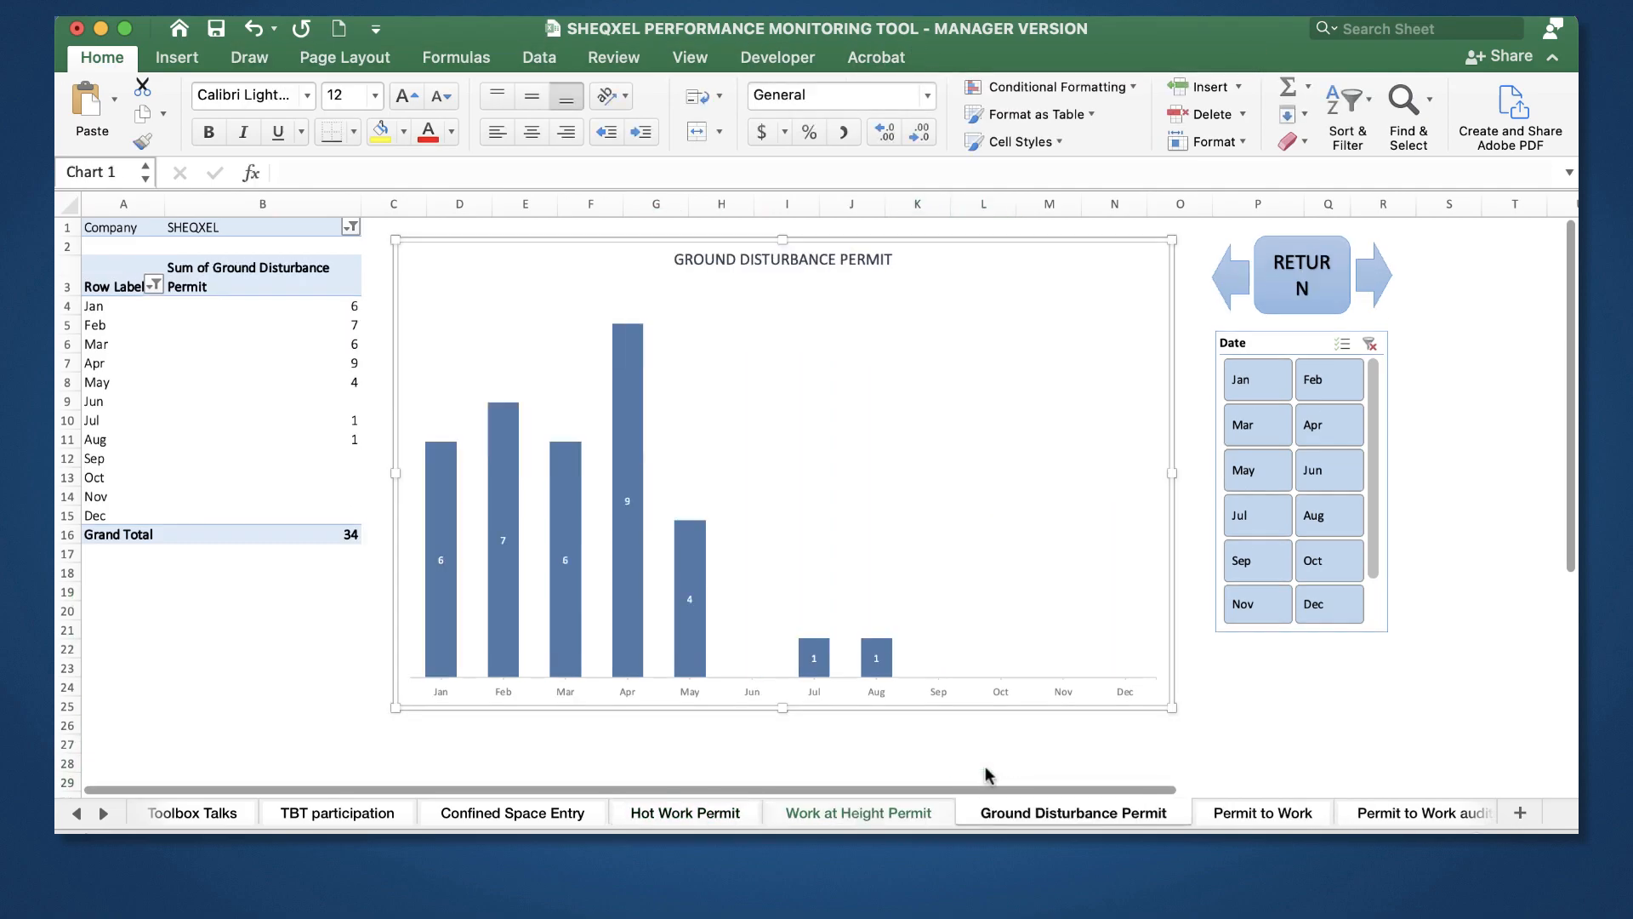
pyautogui.click(1158, 761)
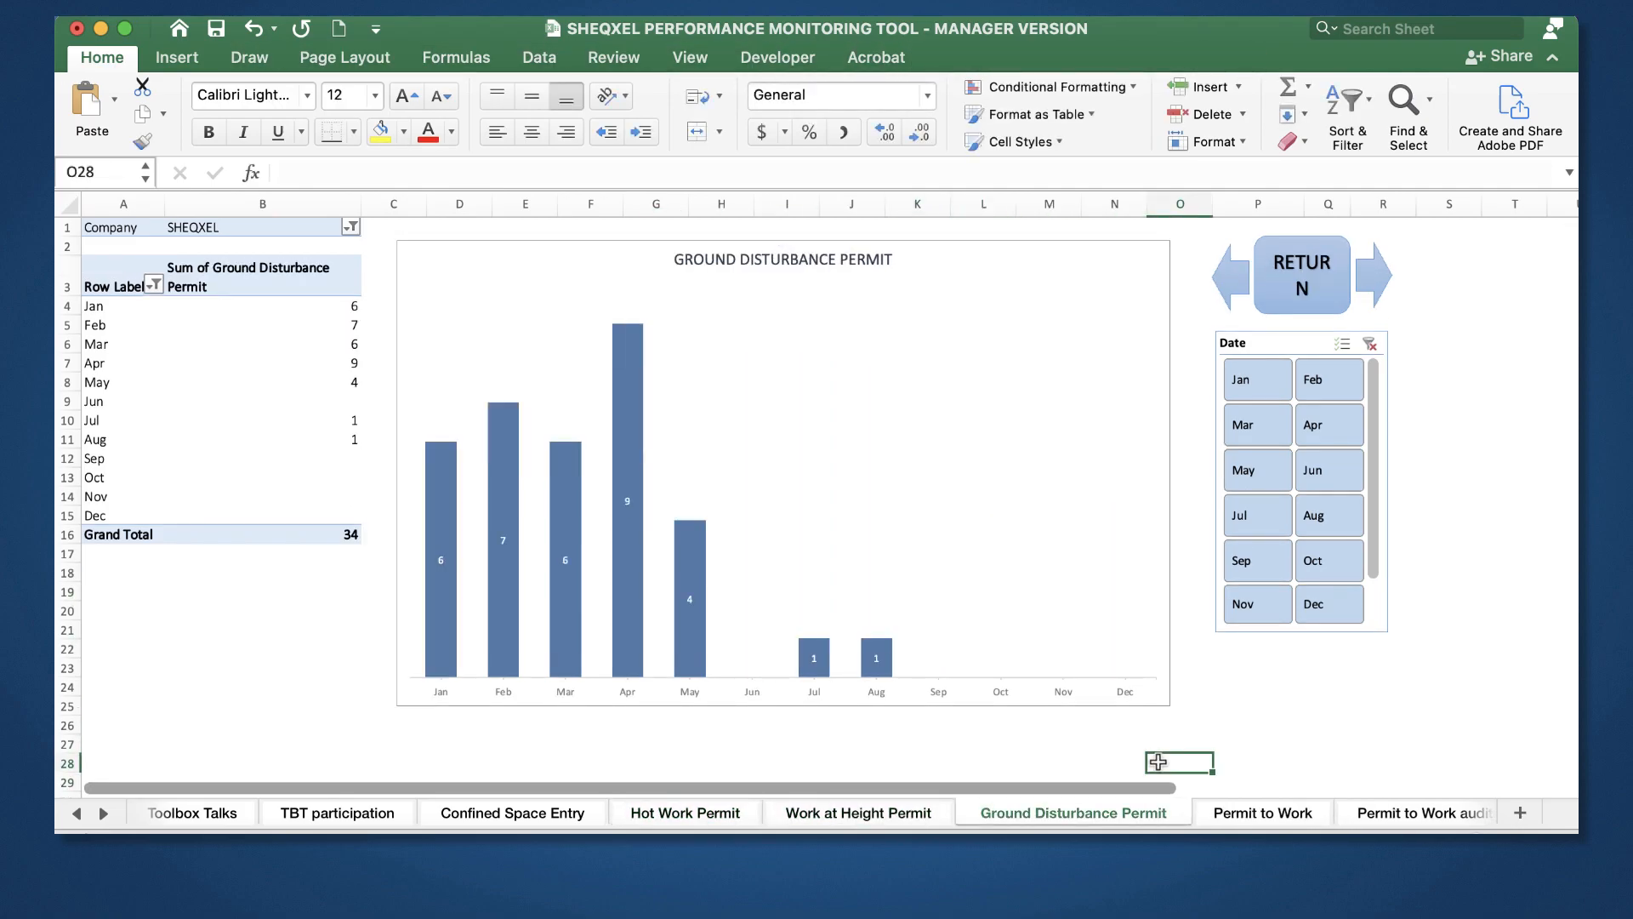
# Step: Add a new sheet after the Welcome to SHEQXEL sheet and name it Permit Dashboard
pyautogui.click(1329, 273)
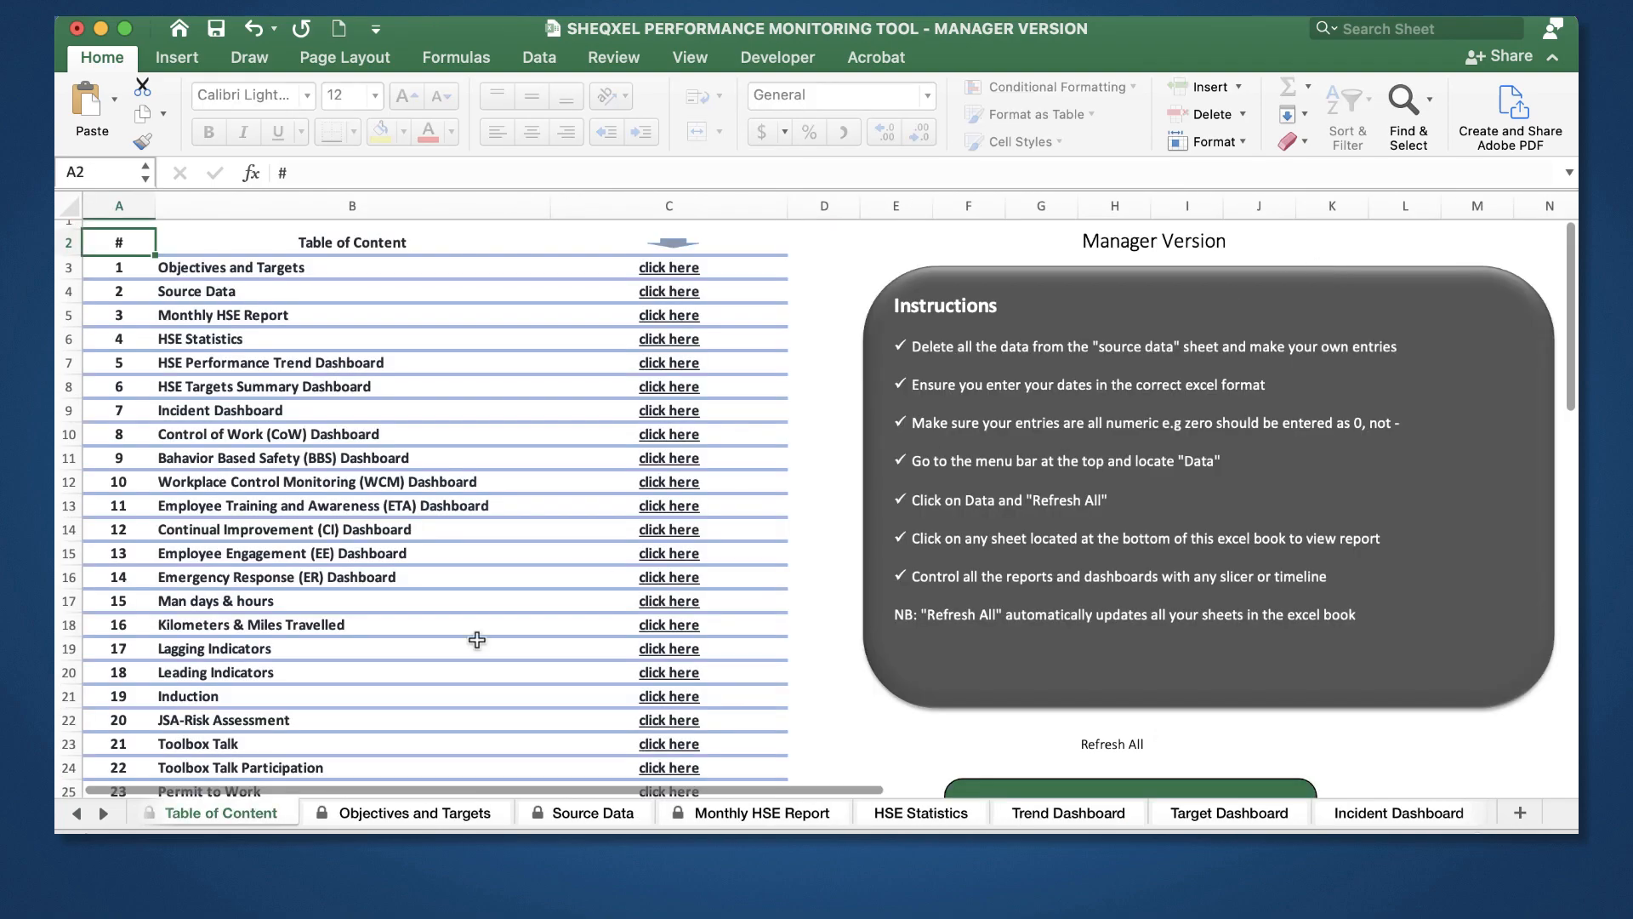
pyautogui.click(77, 814)
pyautogui.click(156, 814)
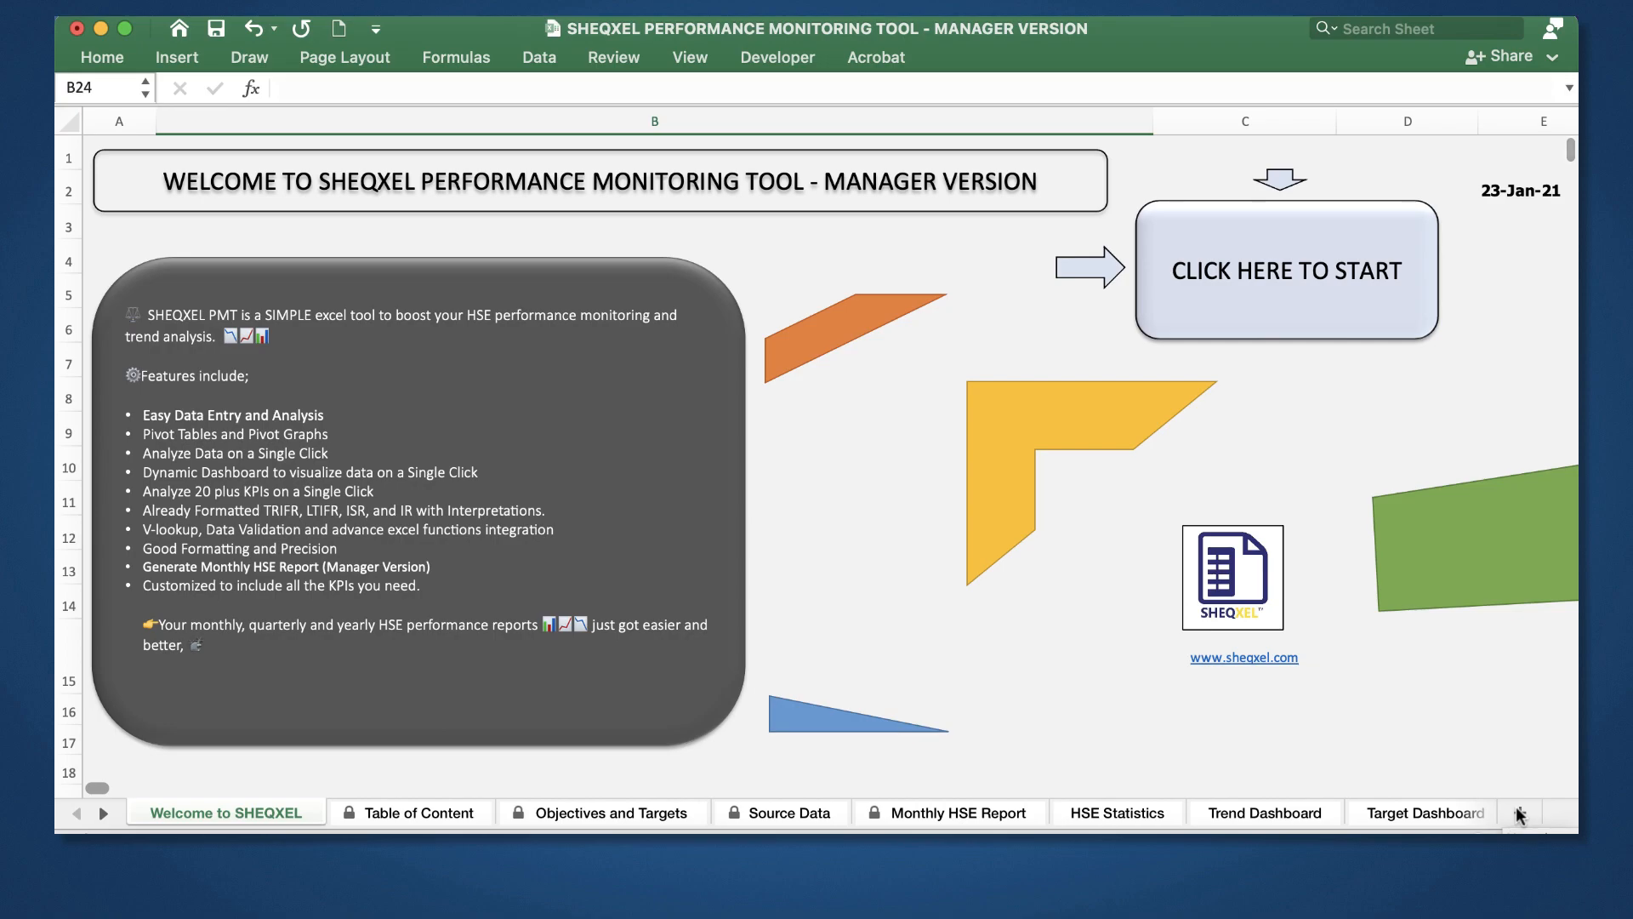
pyautogui.click(1518, 810)
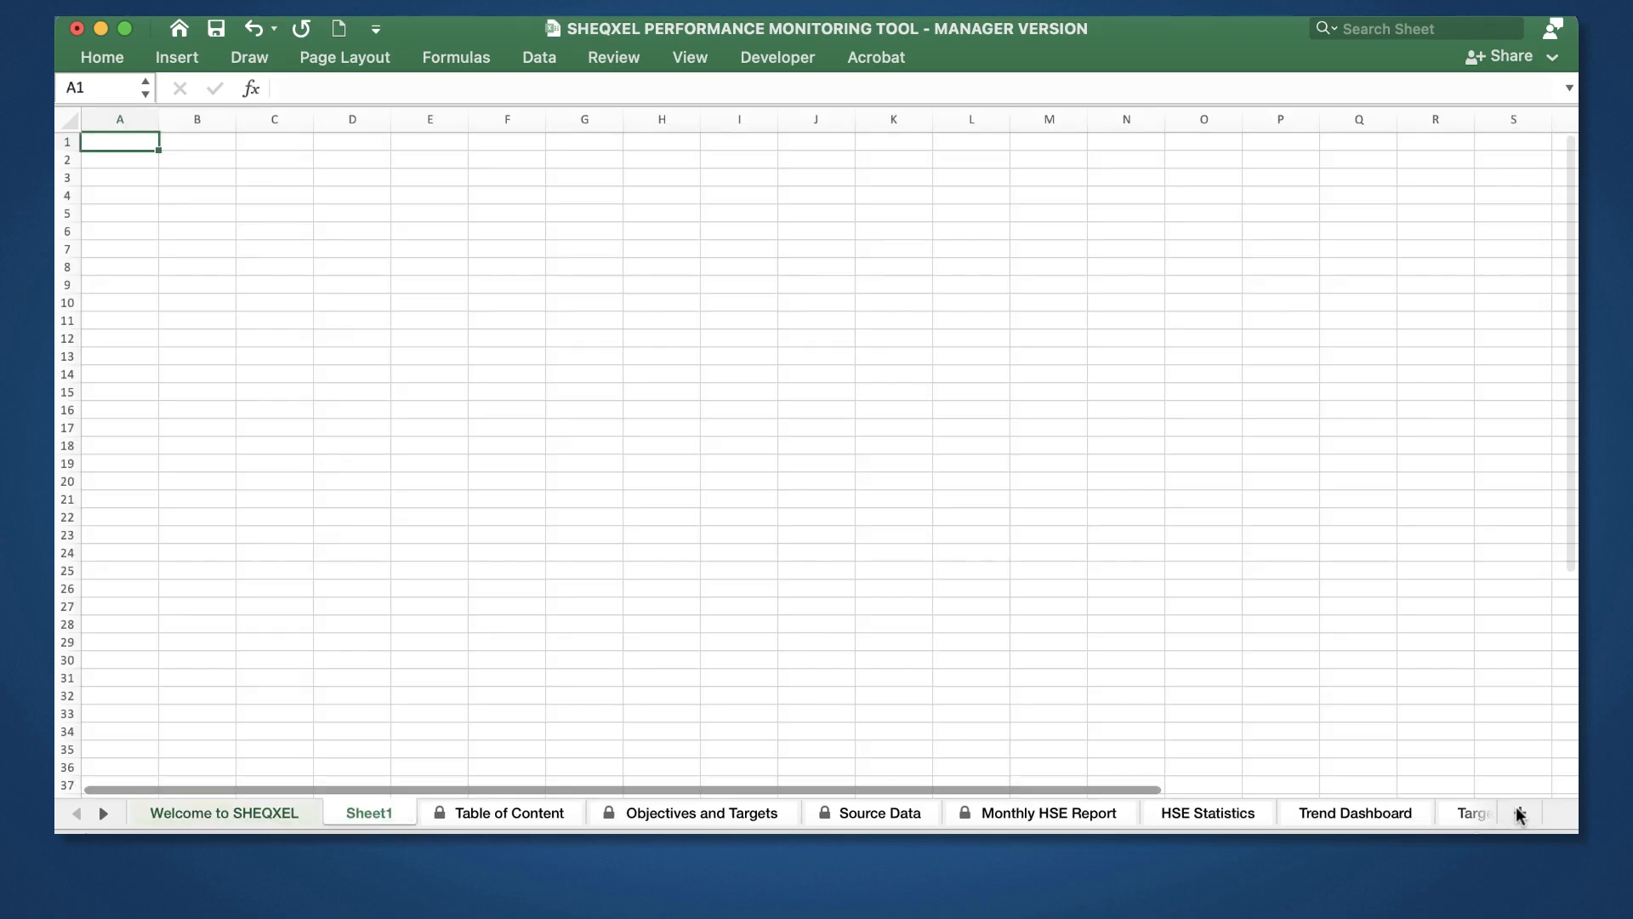
pyautogui.click(357, 817)
pyautogui.write('Permit')
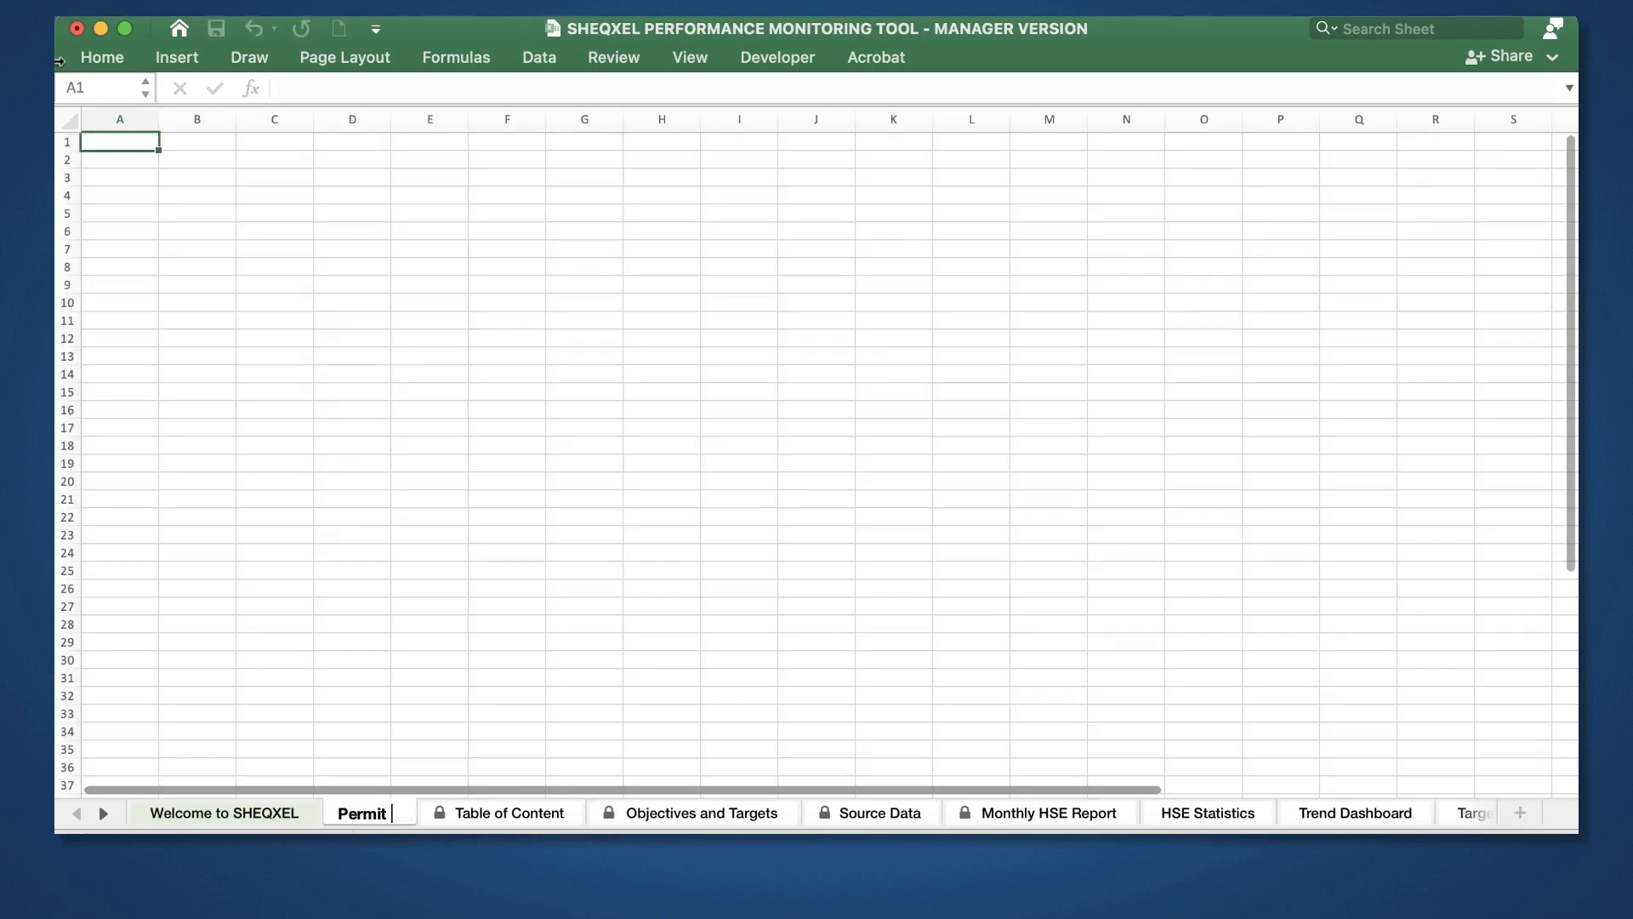
pyautogui.moveTo(56, 17)
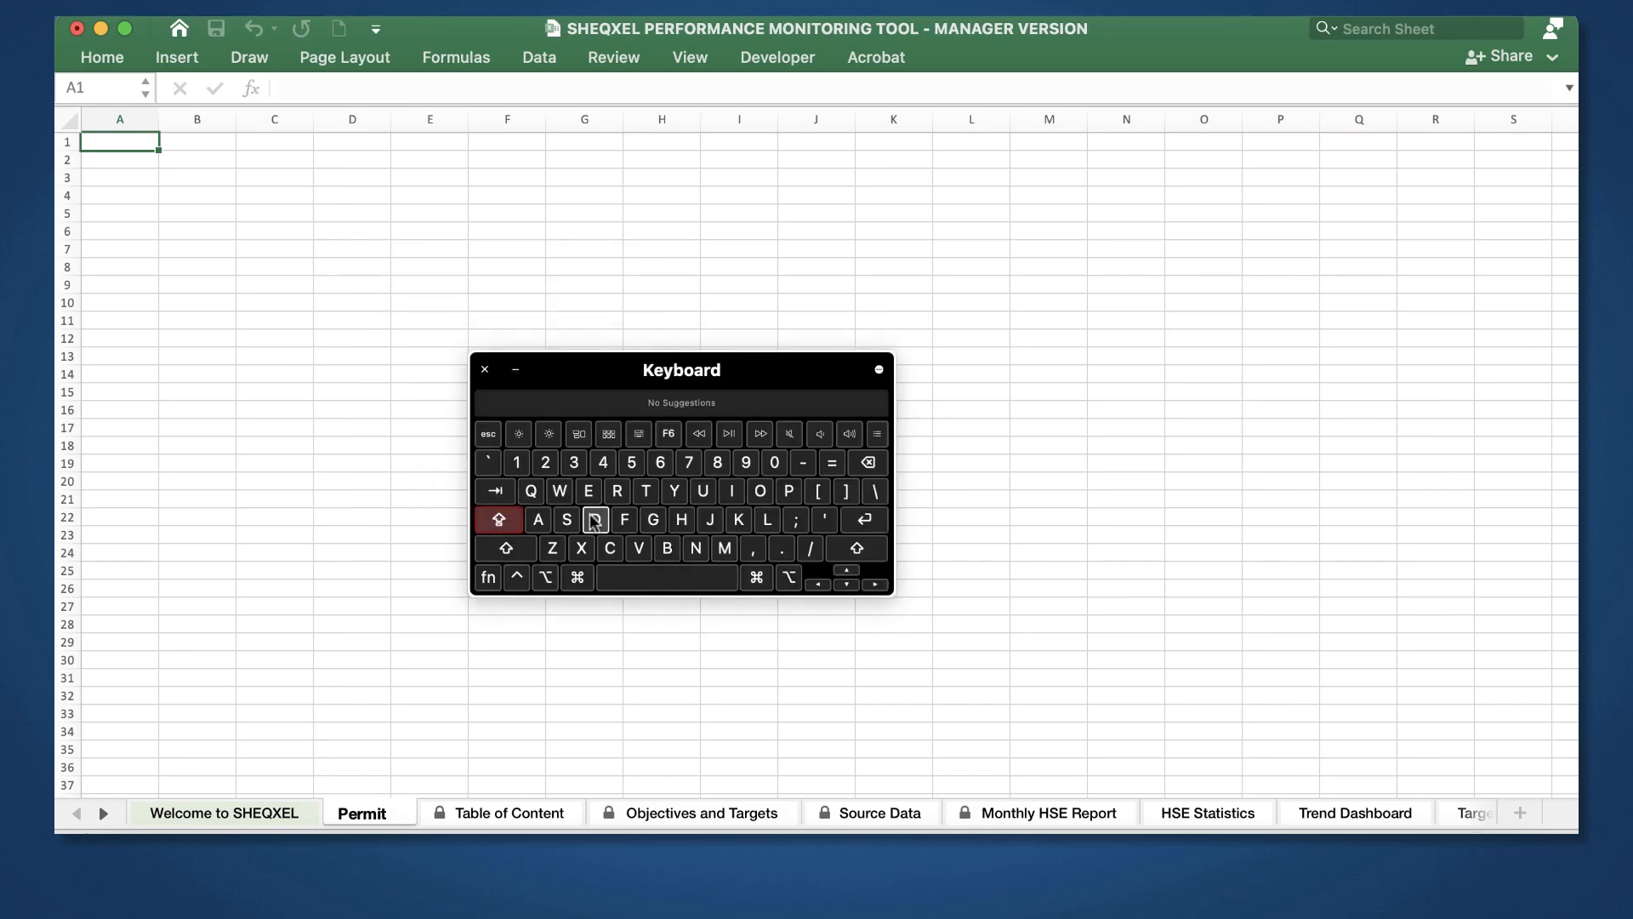
pyautogui.write('Dashboa')
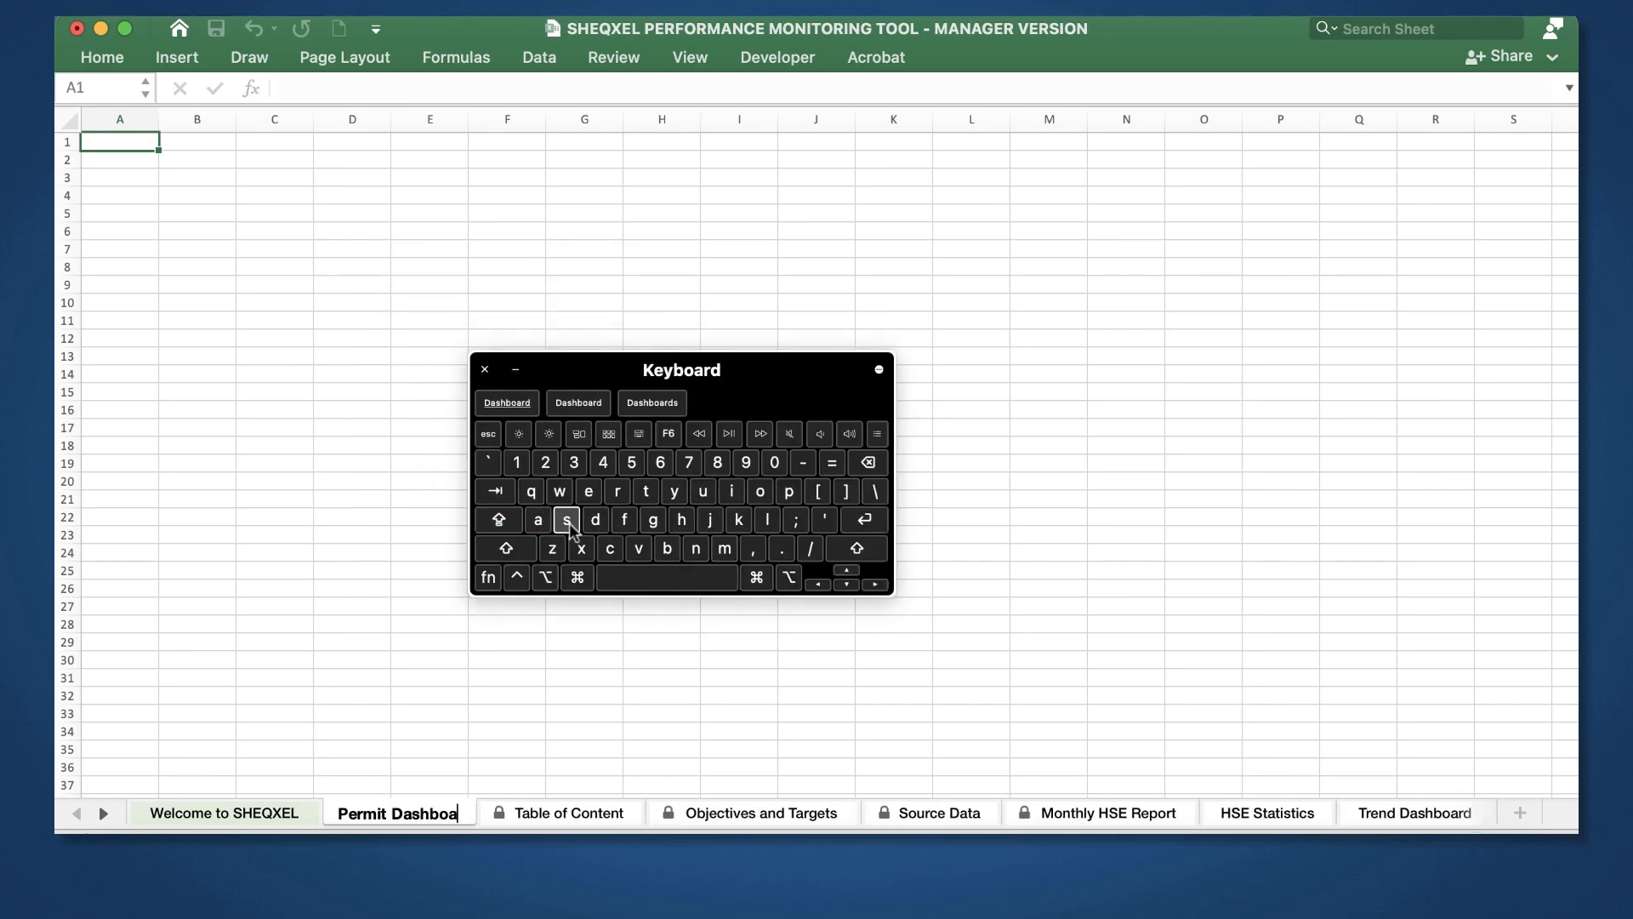
pyautogui.click(506, 402)
pyautogui.click(516, 369)
# Step: Hide the gridlines on the Permit Dashboard sheet and move it between the ER Dashboard and Man days & hours sheets
pyautogui.click(689, 58)
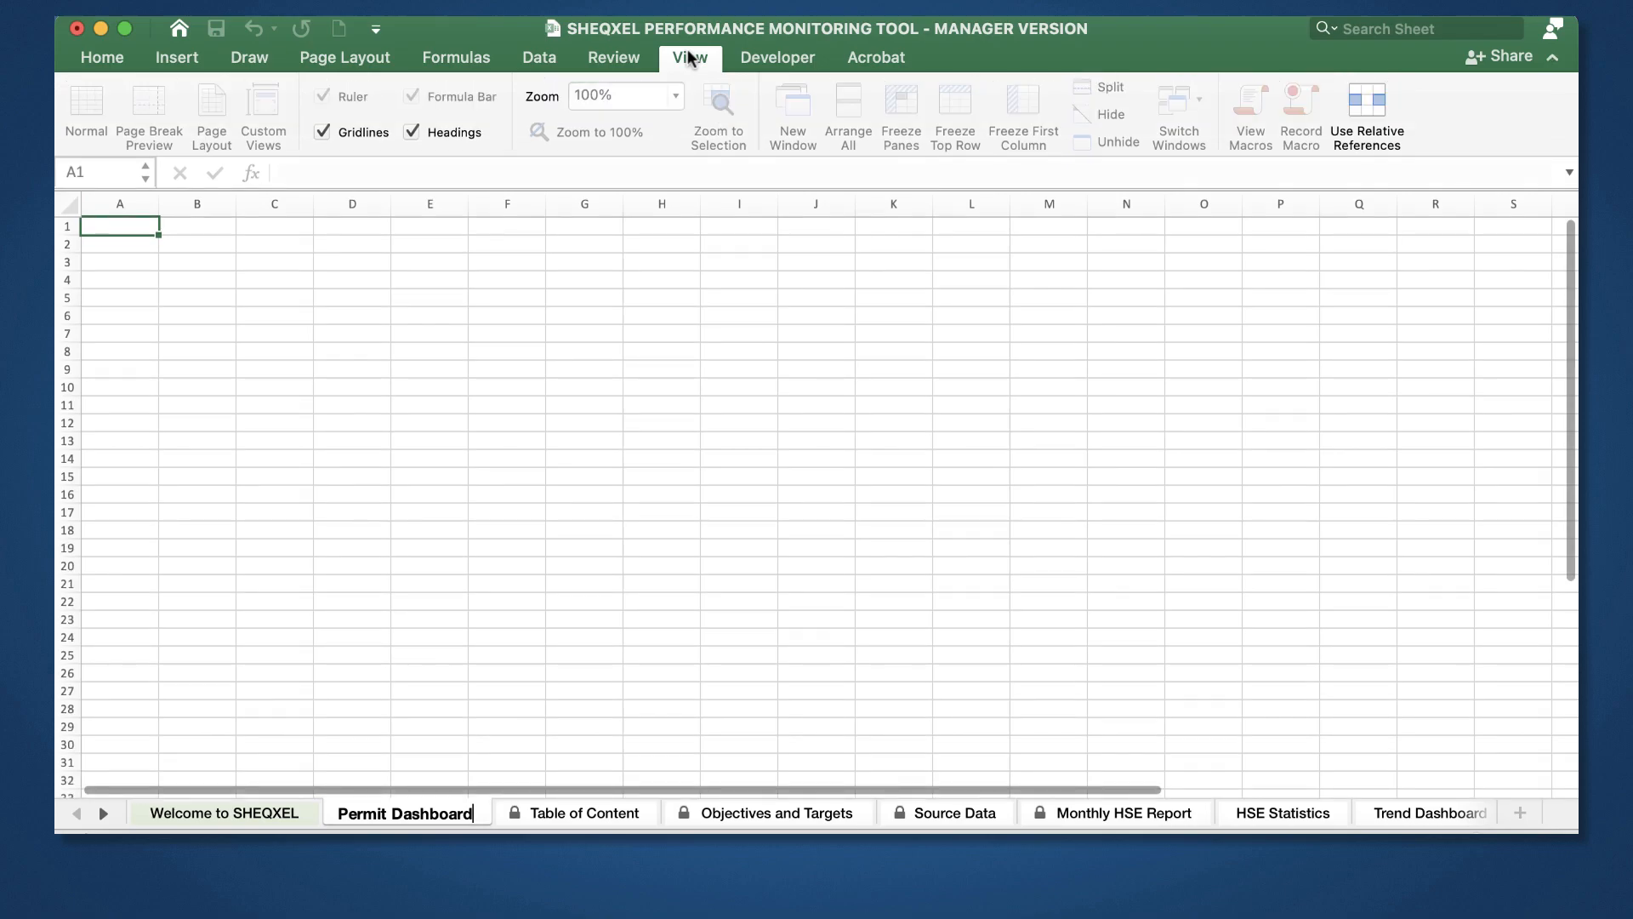
pyautogui.click(322, 132)
pyautogui.click(1021, 527)
pyautogui.click(1552, 57)
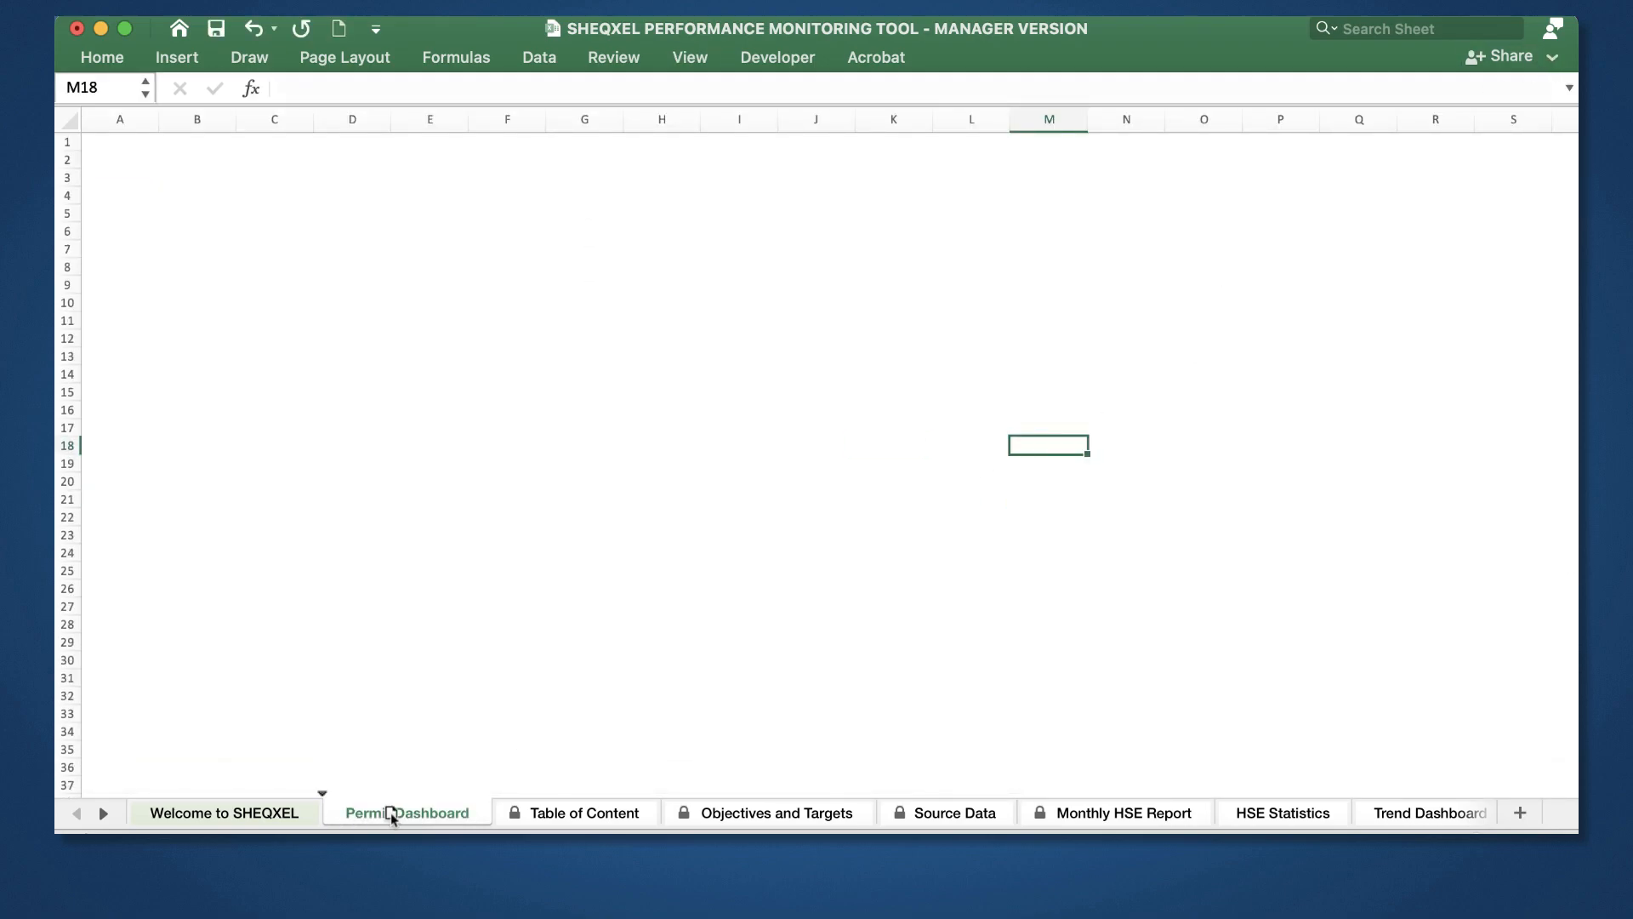
pyautogui.hscroll(15, 1487, 814)
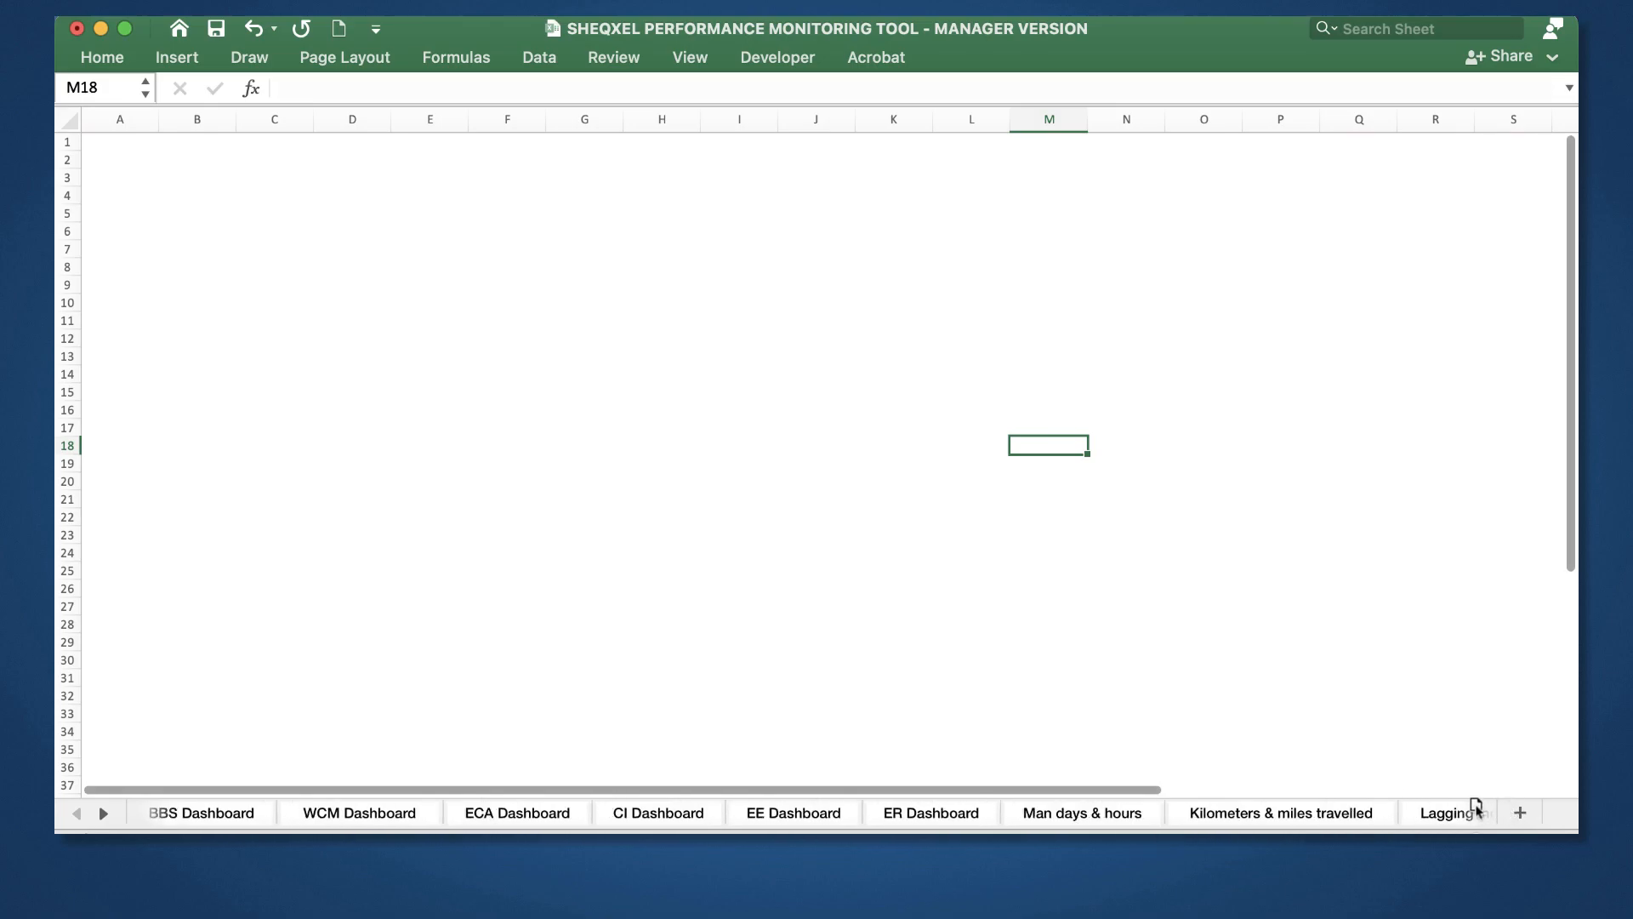
pyautogui.hscroll(2, 1049, 808)
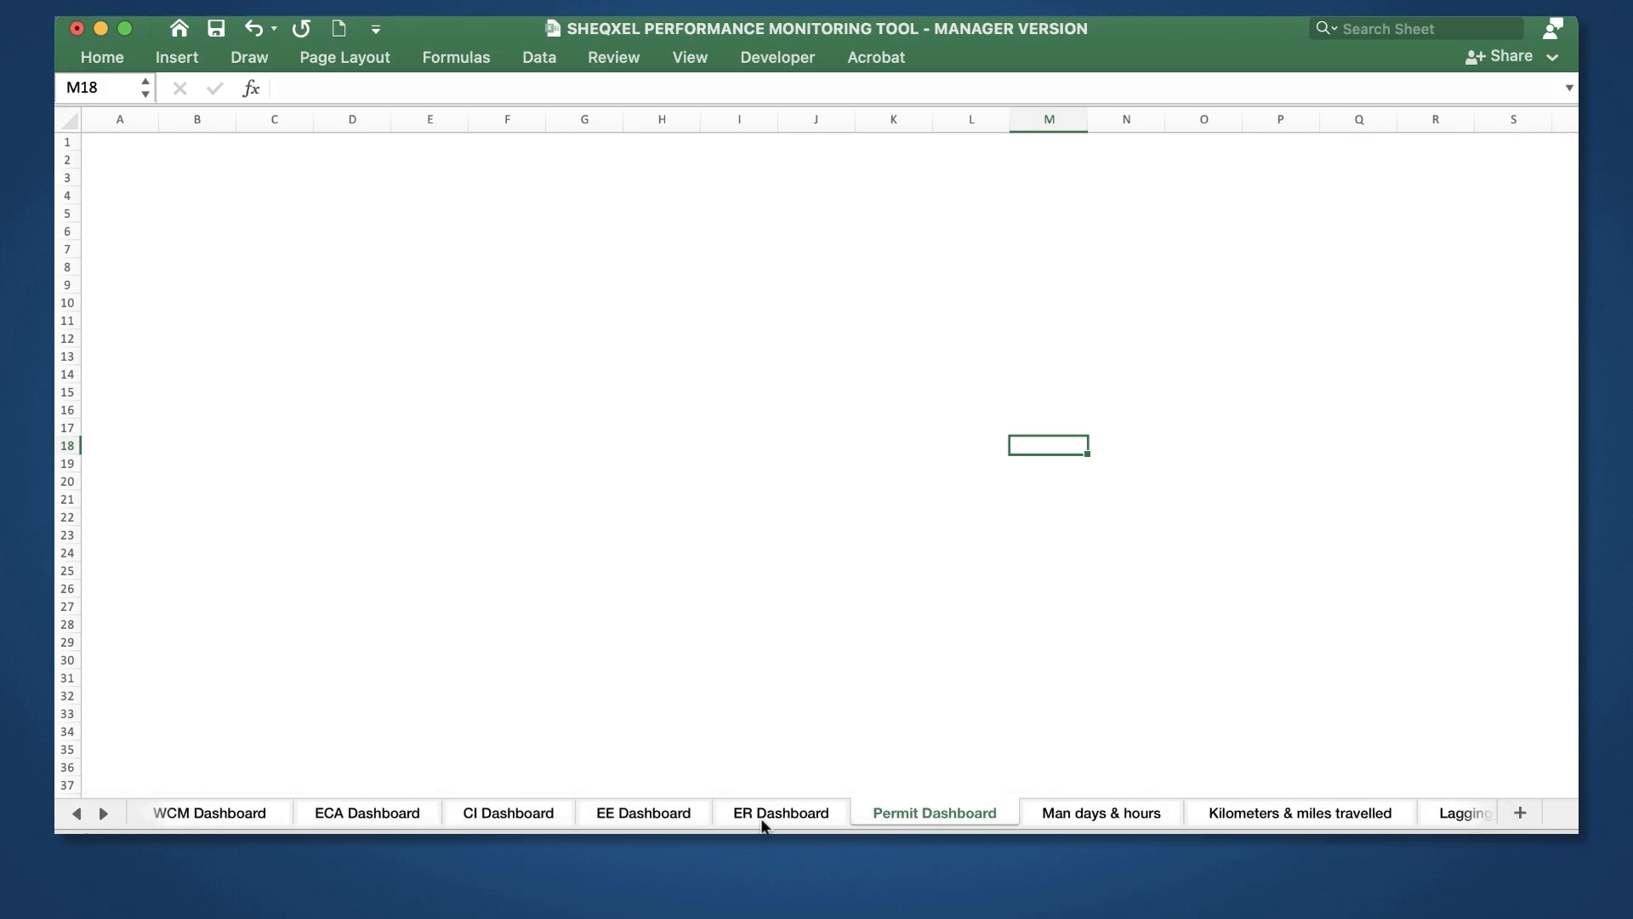
# Step: Copy the grouped dashboard from the ER Dashboard sheet, paste it into the Permit Dashboard sheet and position it near the sheet's upper-left area
pyautogui.click(652, 822)
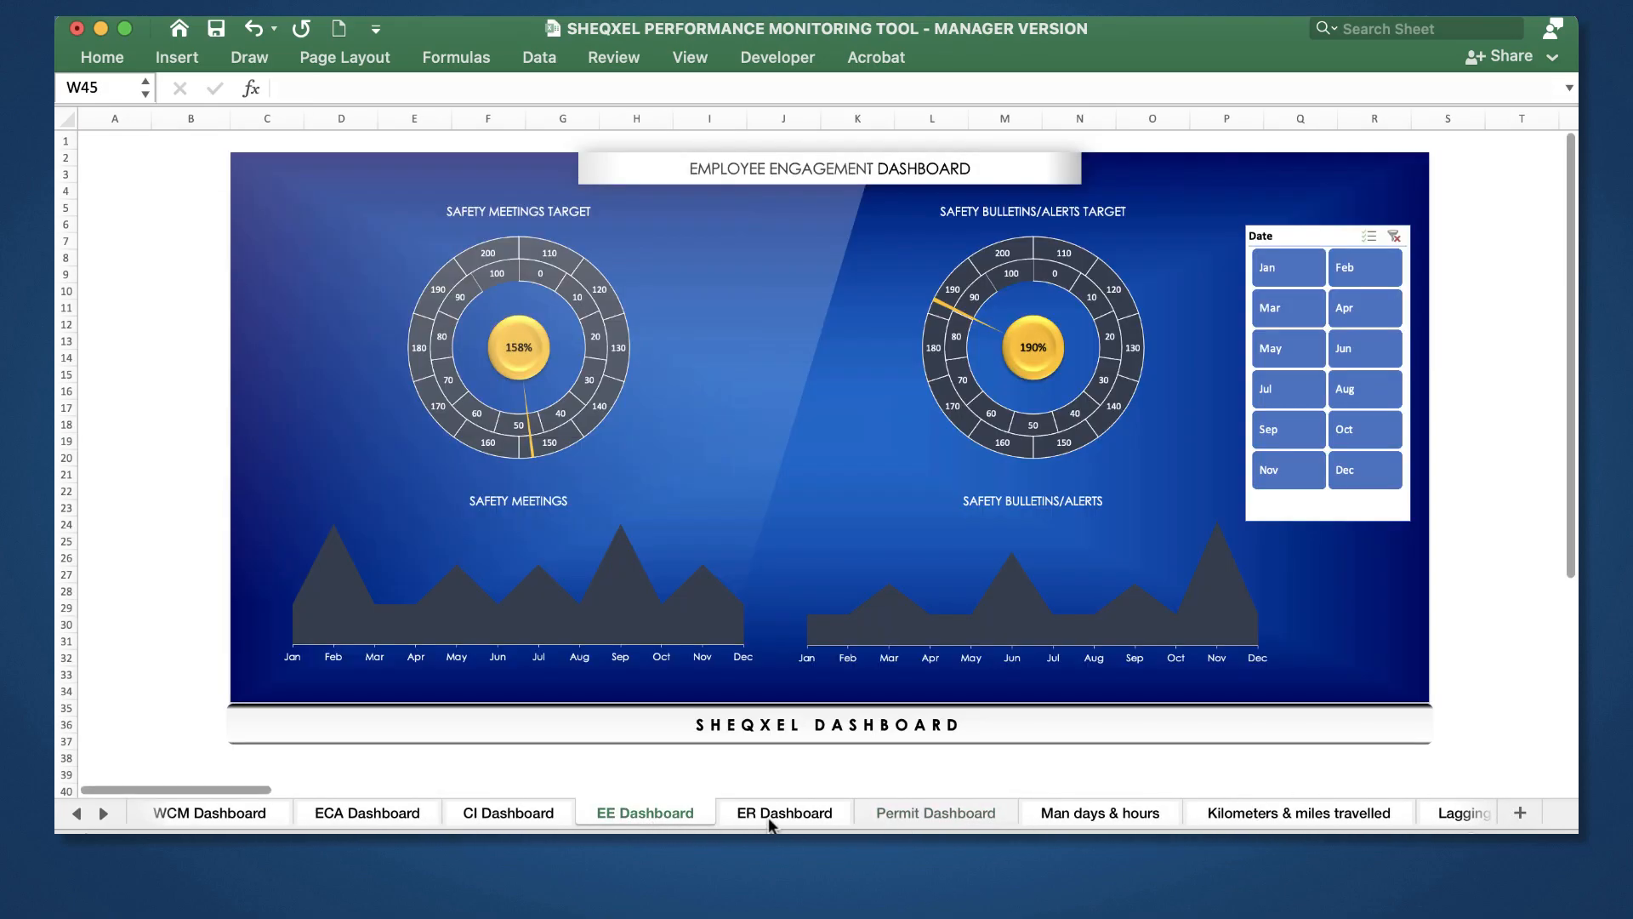
pyautogui.click(774, 820)
pyautogui.click(882, 742)
pyautogui.rightClick(884, 743)
pyautogui.click(933, 503)
pyautogui.click(931, 815)
pyautogui.rightClick(227, 212)
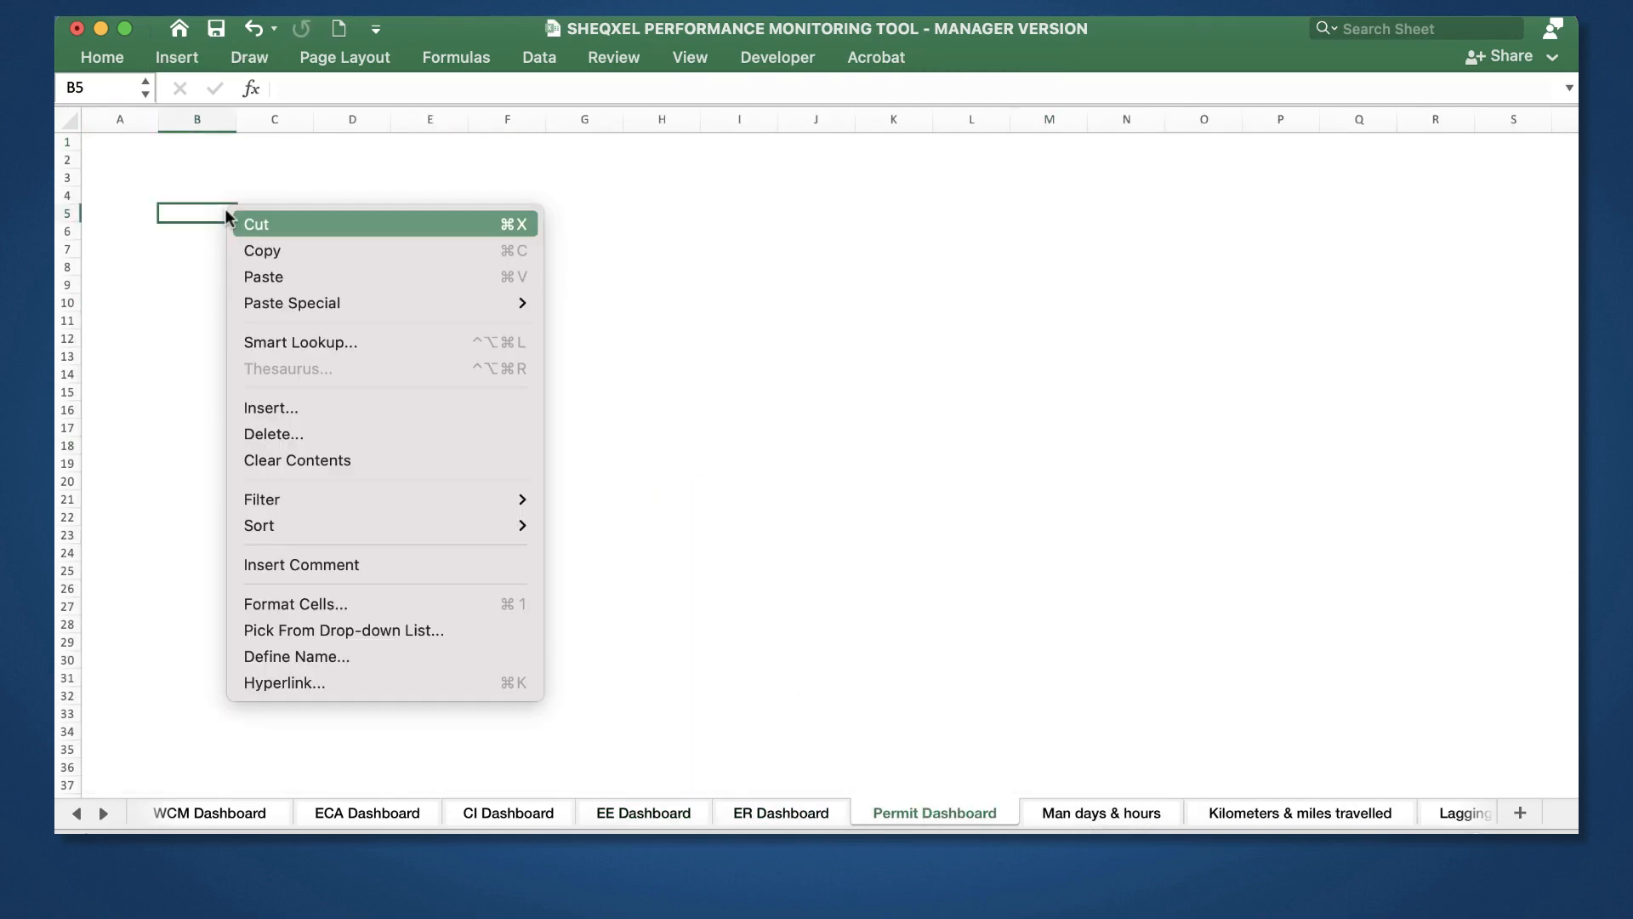
pyautogui.click(270, 274)
pyautogui.moveTo(133, 340); pyautogui.dragTo(95, 291)
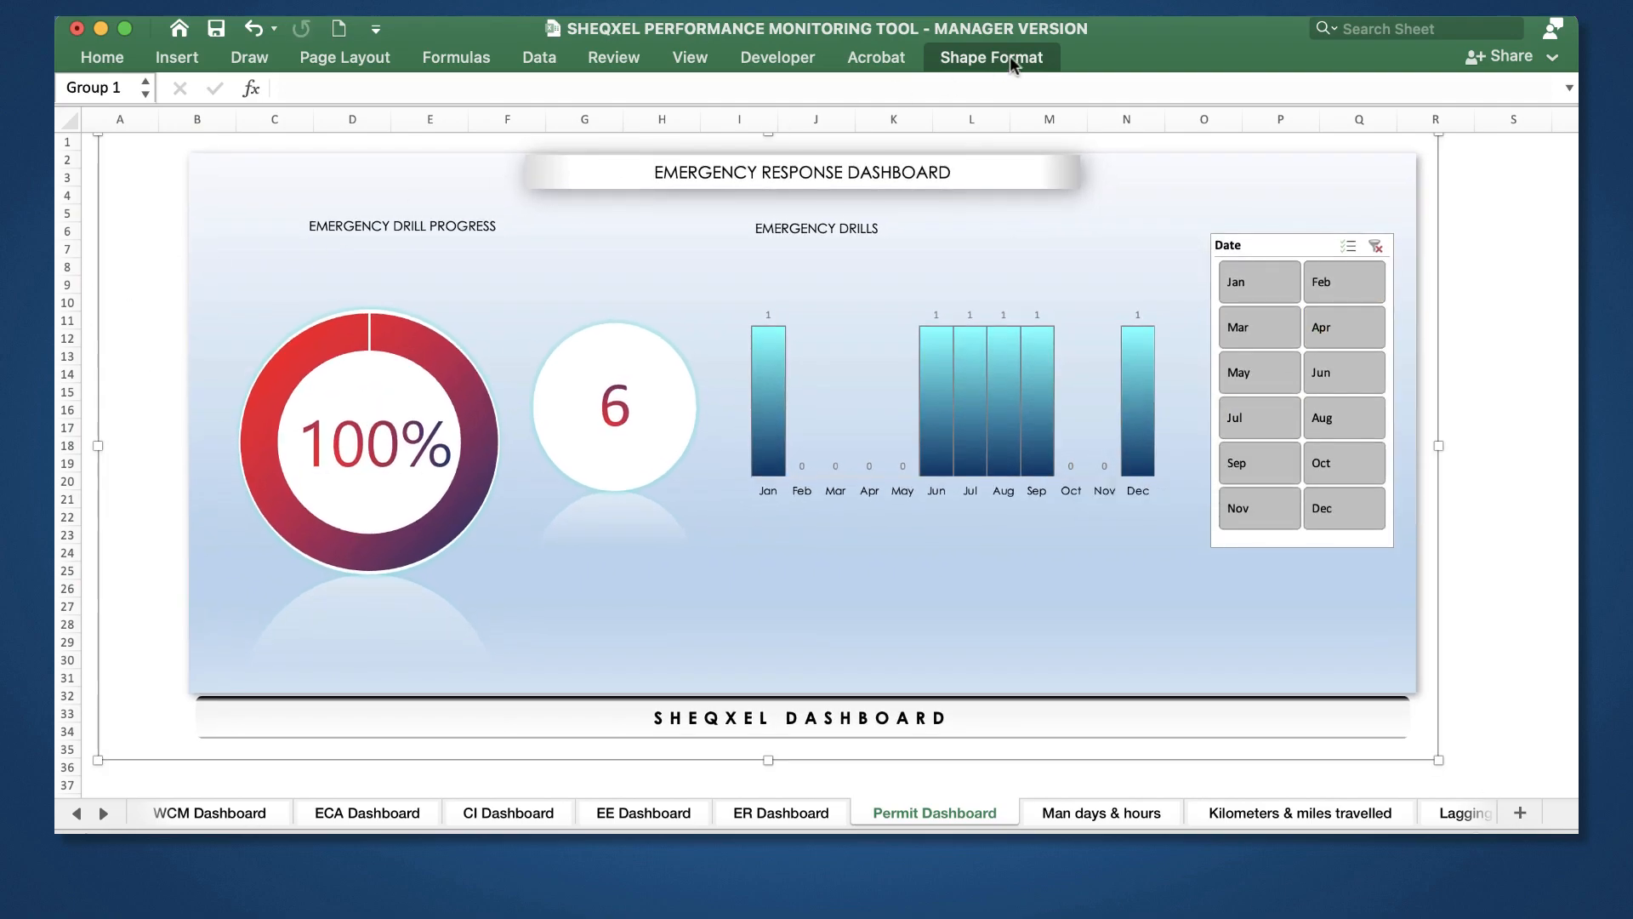
# Step: Ungroup the pasted Emergency Response dashboard and deselect its parts
pyautogui.click(1008, 56)
pyautogui.click(1065, 107)
pyautogui.click(1221, 178)
pyautogui.click(1258, 281)
pyautogui.click(1489, 384)
# Step: Delete the drill progress ring, the round counter, the Emergency Drills chart and the Date slicer from the Permit Dashboard
pyautogui.click(519, 502)
pyautogui.press('Delete')
pyautogui.click(633, 484)
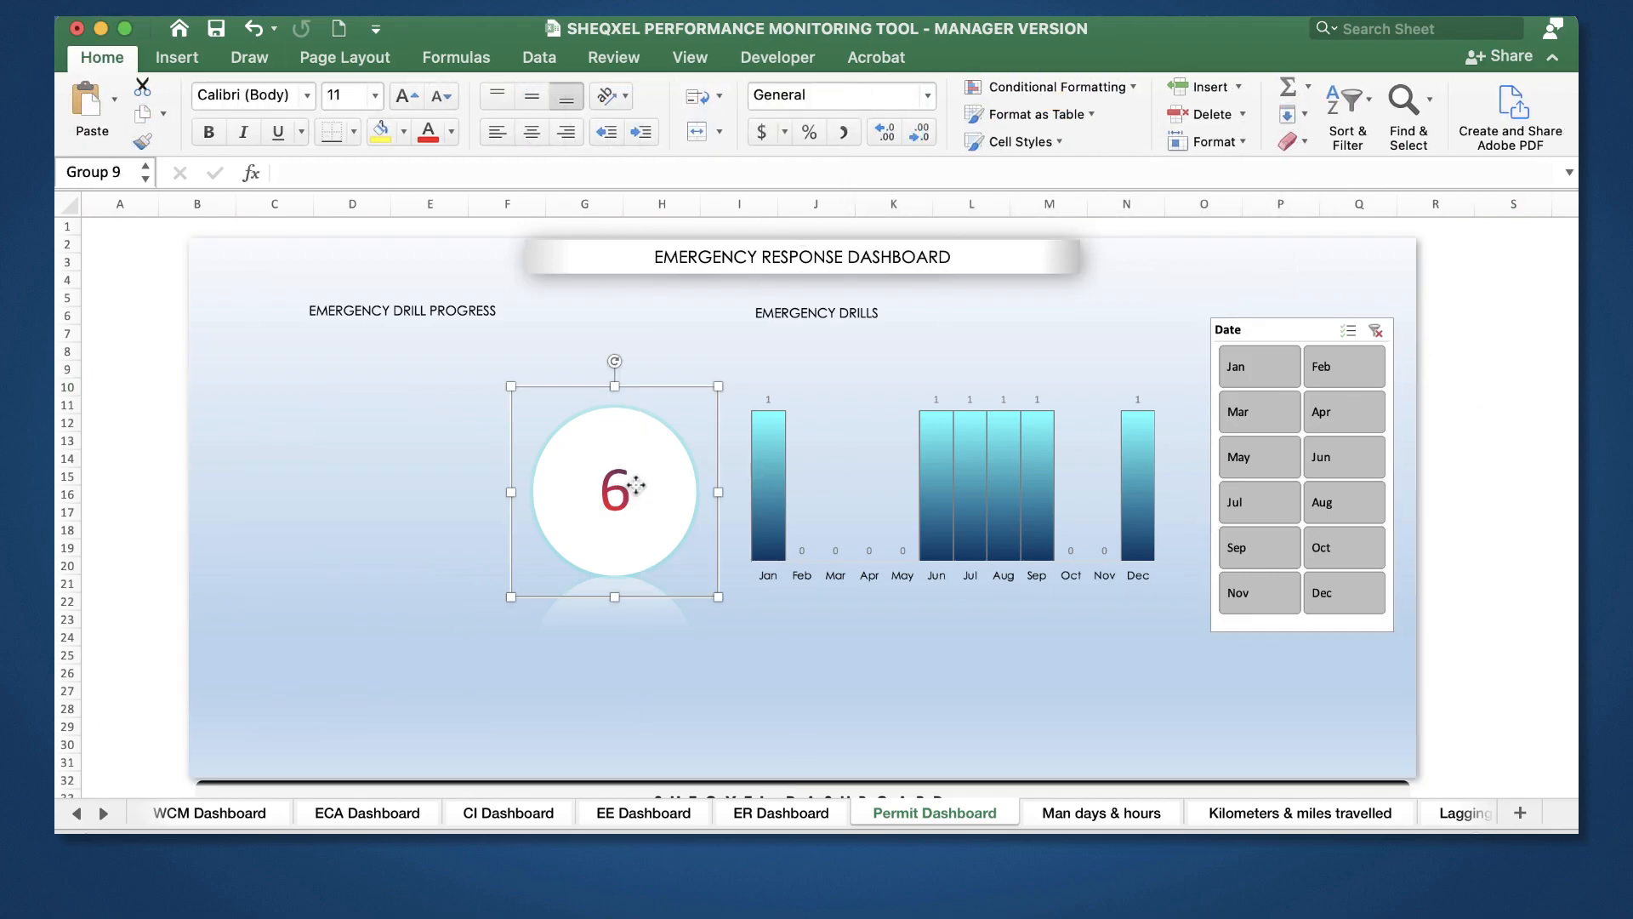
pyautogui.press('Delete')
pyautogui.click(772, 471)
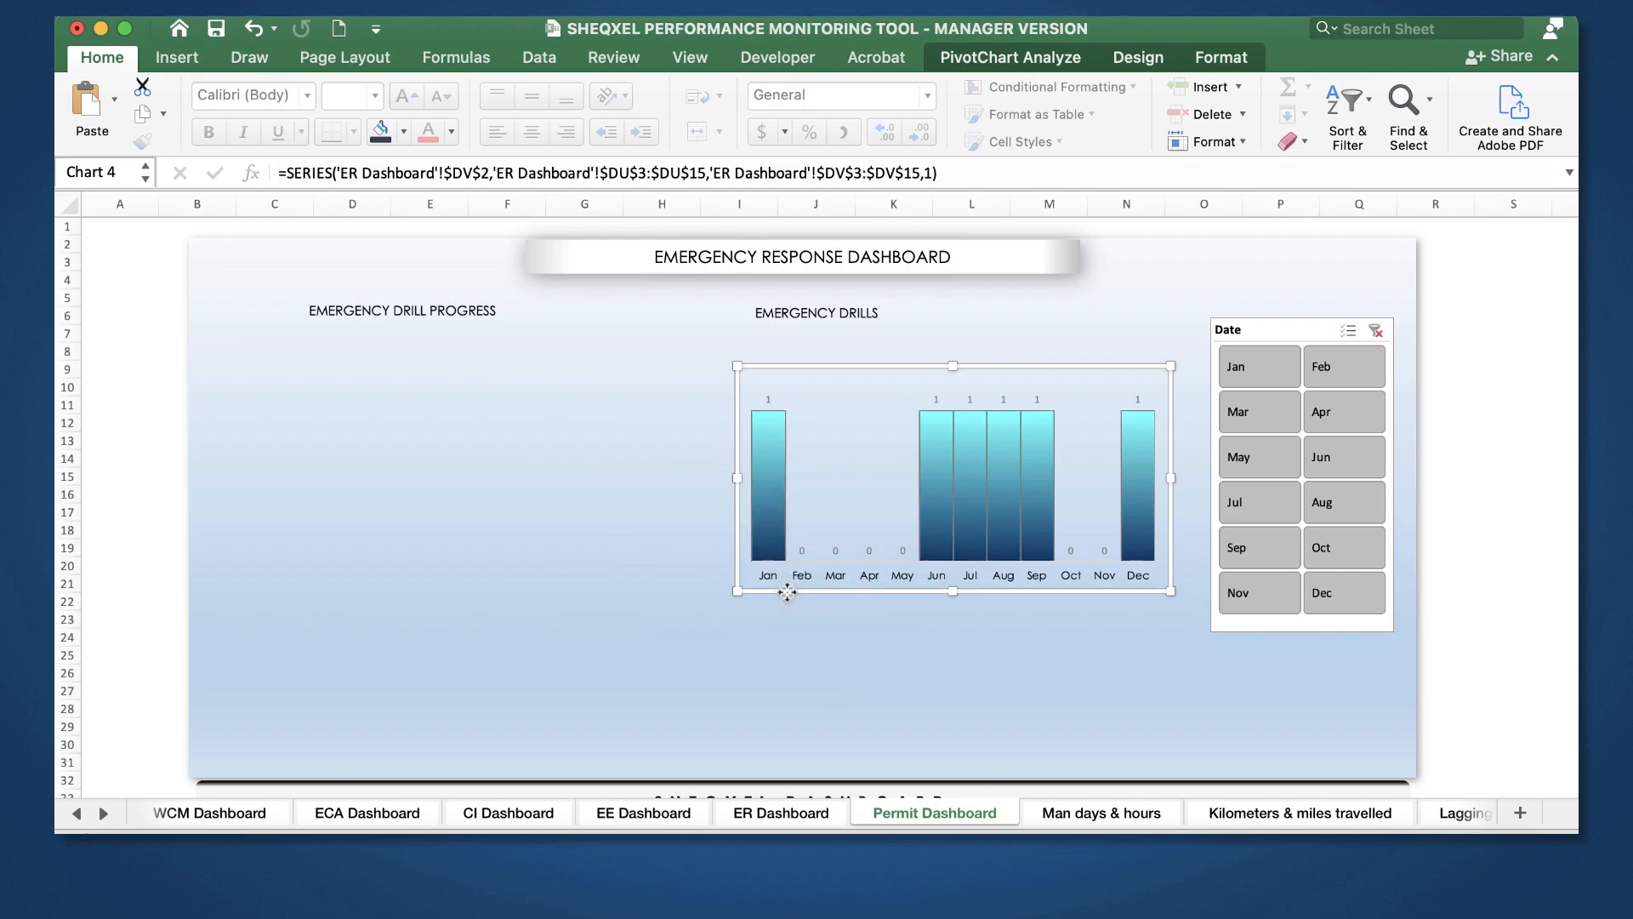
pyautogui.press('Delete')
pyautogui.click(1348, 340)
pyautogui.press('Delete')
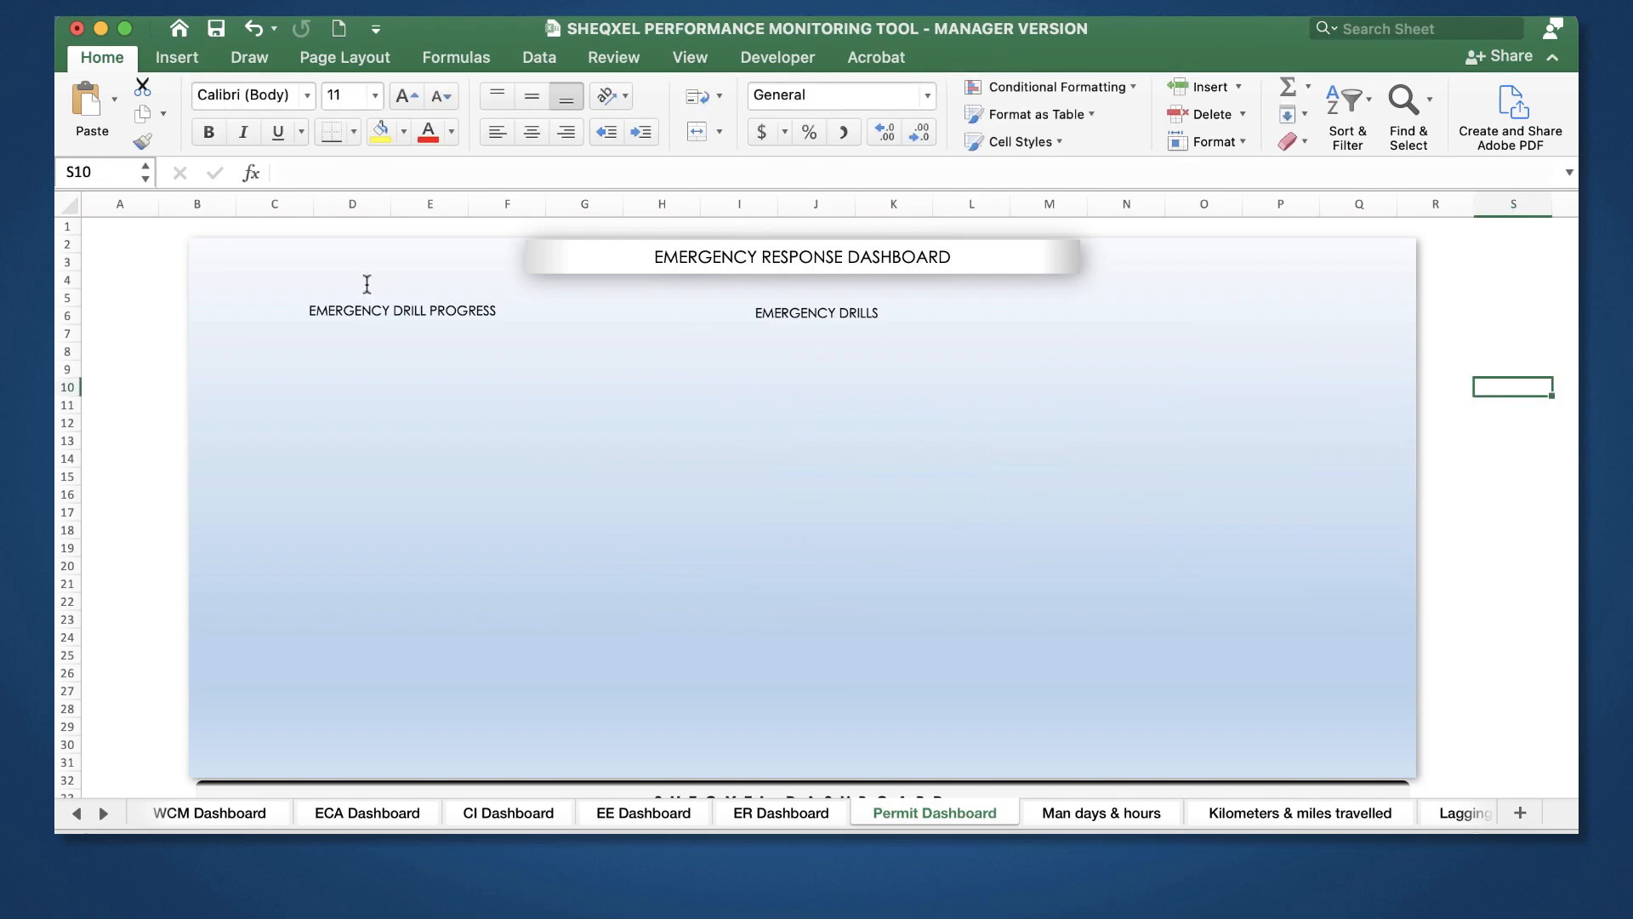
# Step: Delete the Emergency Drill Progress and Emergency Drills headings and the Emergency Response Dashboard title box
pyautogui.click(367, 283)
pyautogui.press('Delete')
pyautogui.scroll(-3, 1080, 364)
pyautogui.scroll(3, 1080, 364)
pyautogui.click(1047, 271)
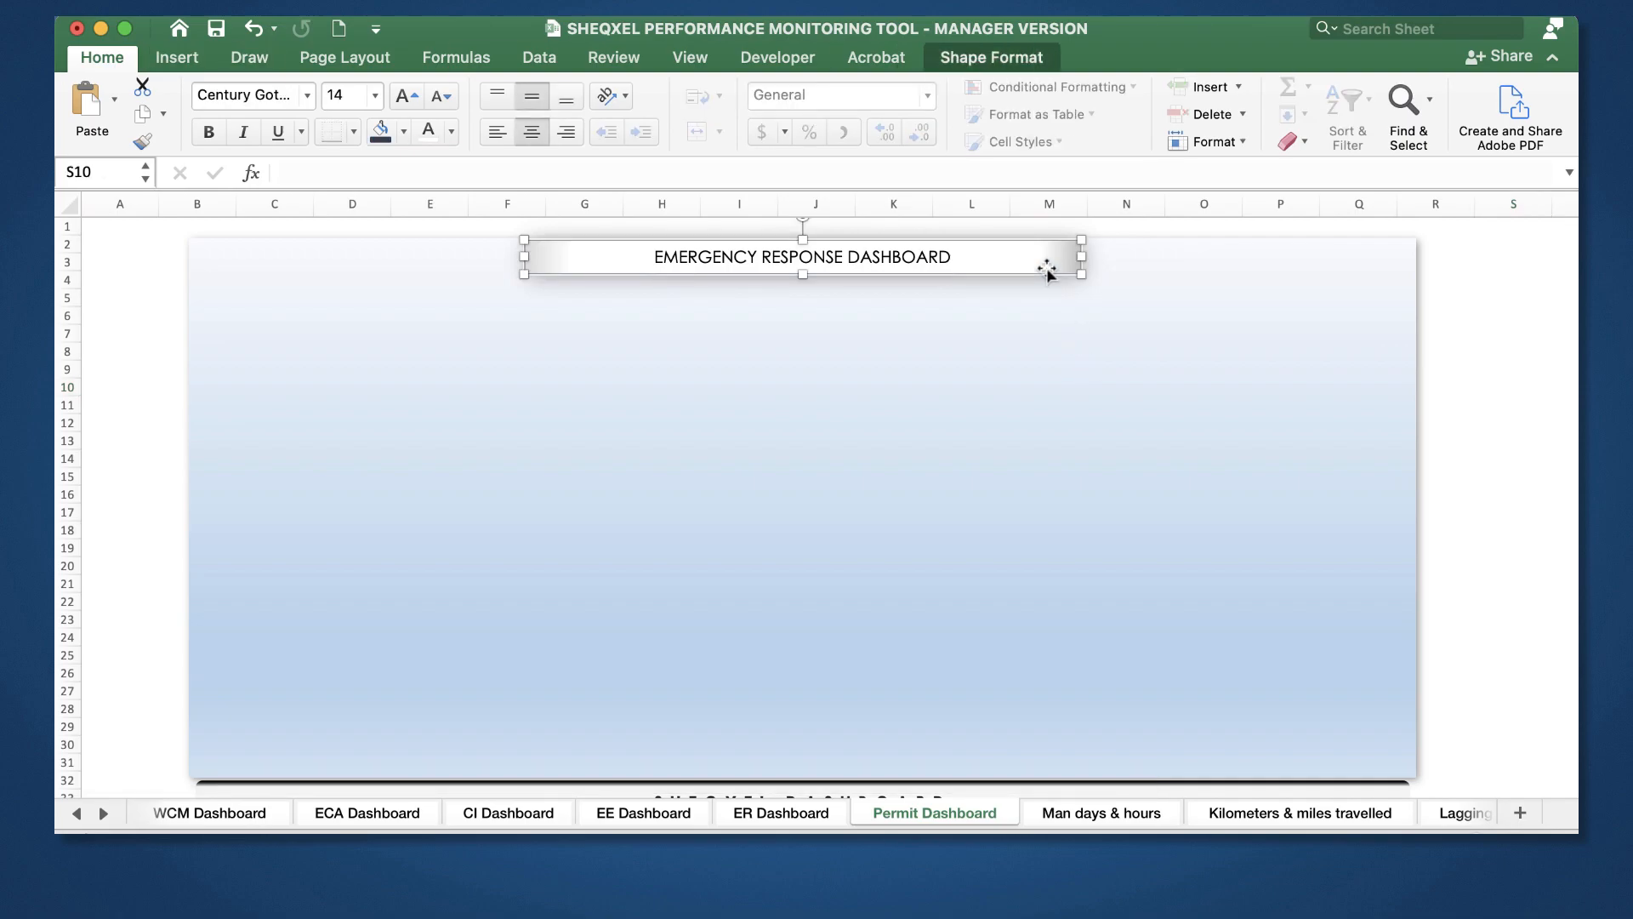
pyautogui.press('Delete')
# Step: In the background rectangle's gradient fill, move the middle stop to 56% and set the first stop to black
pyautogui.scroll(-5, 1047, 271)
pyautogui.click(1028, 477)
pyautogui.scroll(5, 1029, 477)
pyautogui.rightClick(1036, 526)
pyautogui.click(1096, 828)
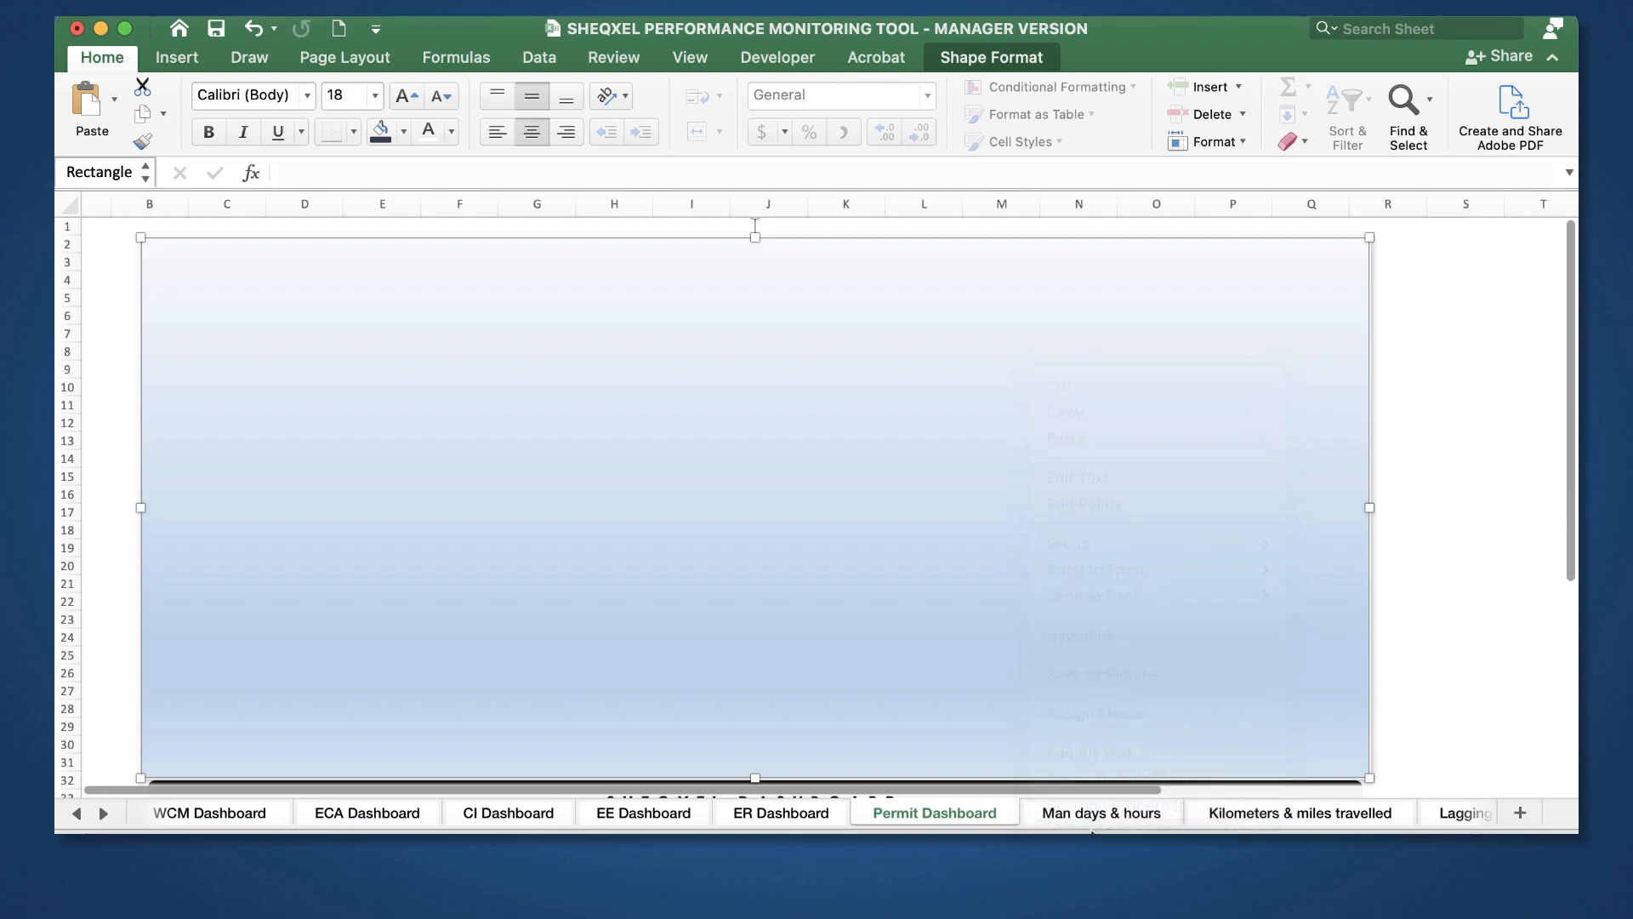
pyautogui.click(1240, 349)
pyautogui.click(1439, 697)
pyautogui.click(1528, 671)
pyautogui.moveTo(1496, 718); pyautogui.dragTo(1415, 722)
pyautogui.click(1252, 717)
pyautogui.click(1533, 751)
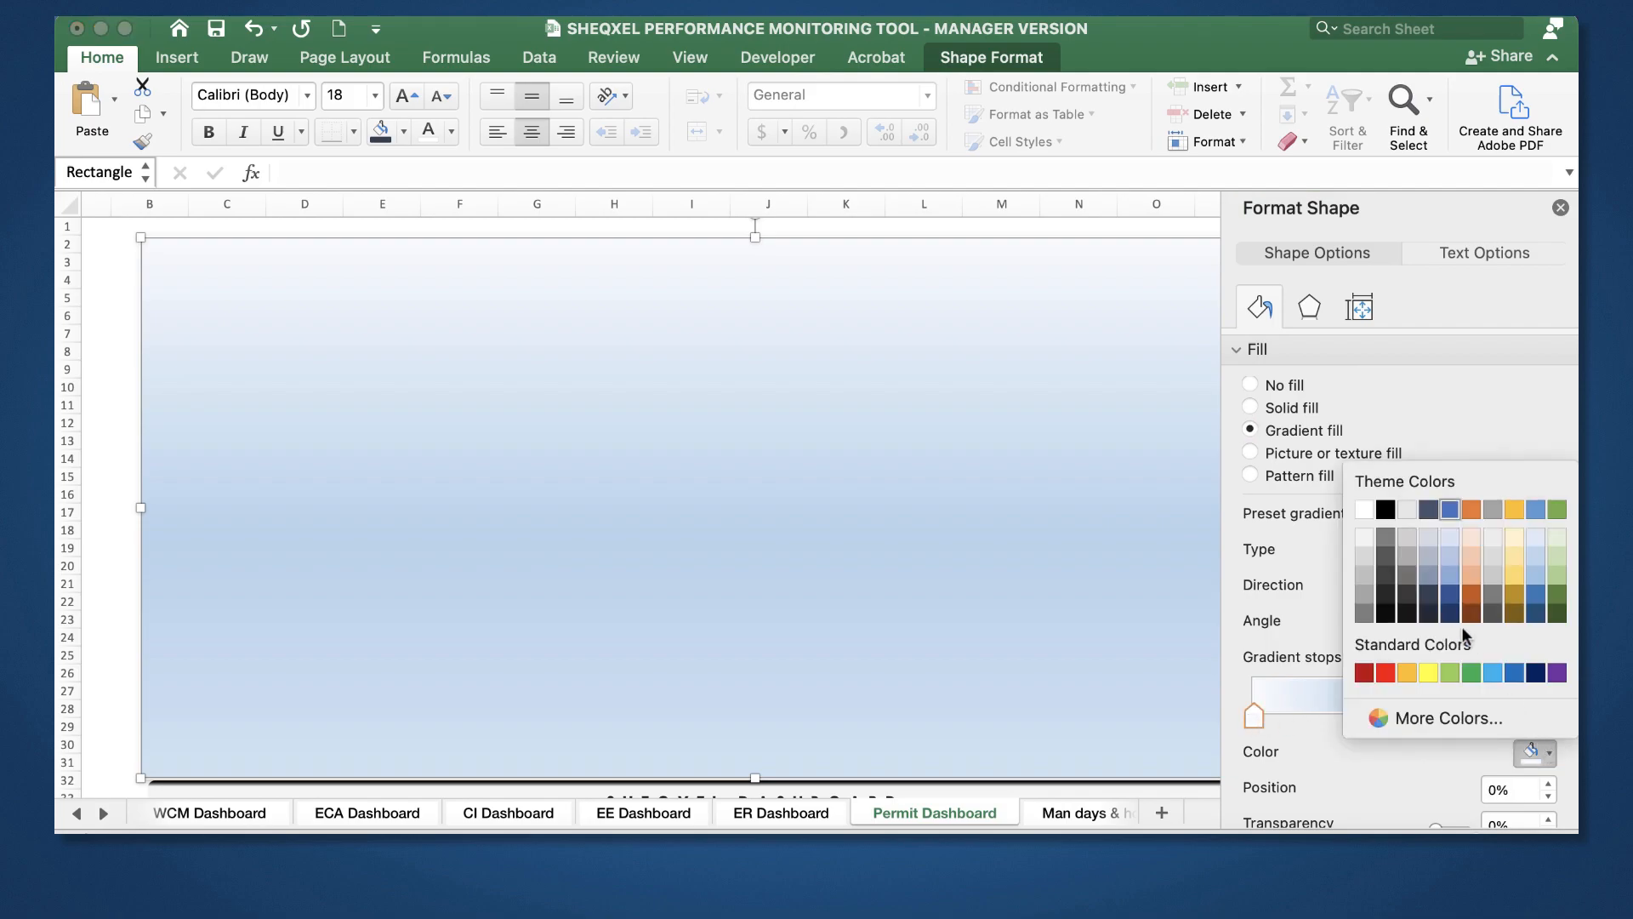
pyautogui.click(1384, 509)
# Step: Set the background's middle gradient stop to standard dark blue at 54% and the last stop to the darkest theme blue, and finish formatting
pyautogui.click(1424, 718)
pyautogui.click(1538, 752)
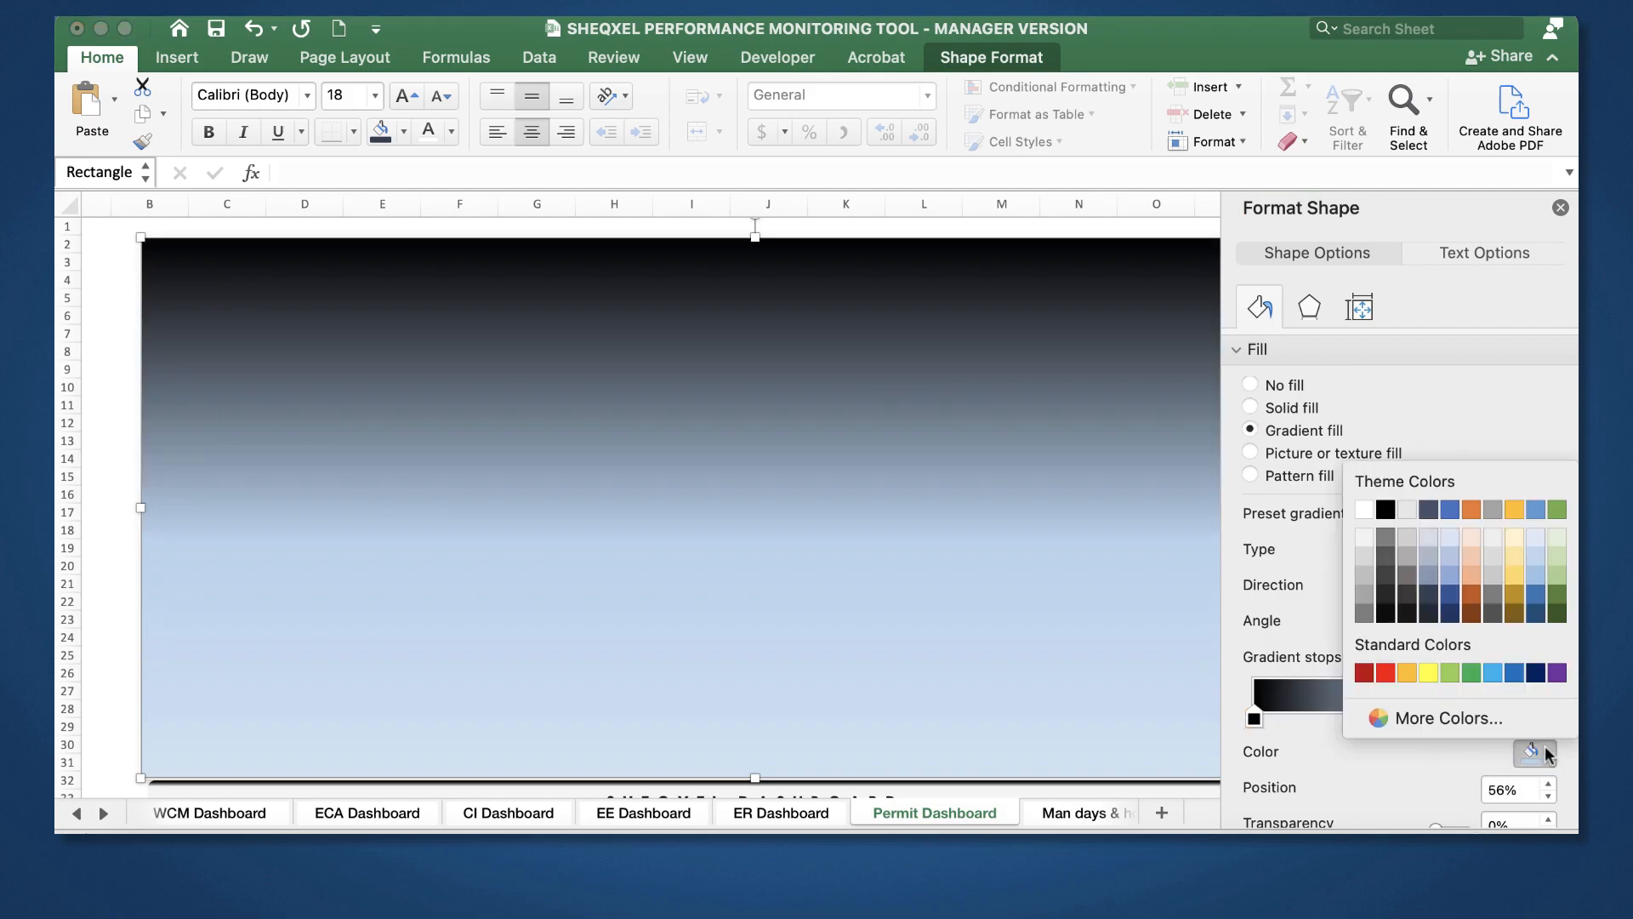
pyautogui.click(1533, 672)
pyautogui.click(1546, 719)
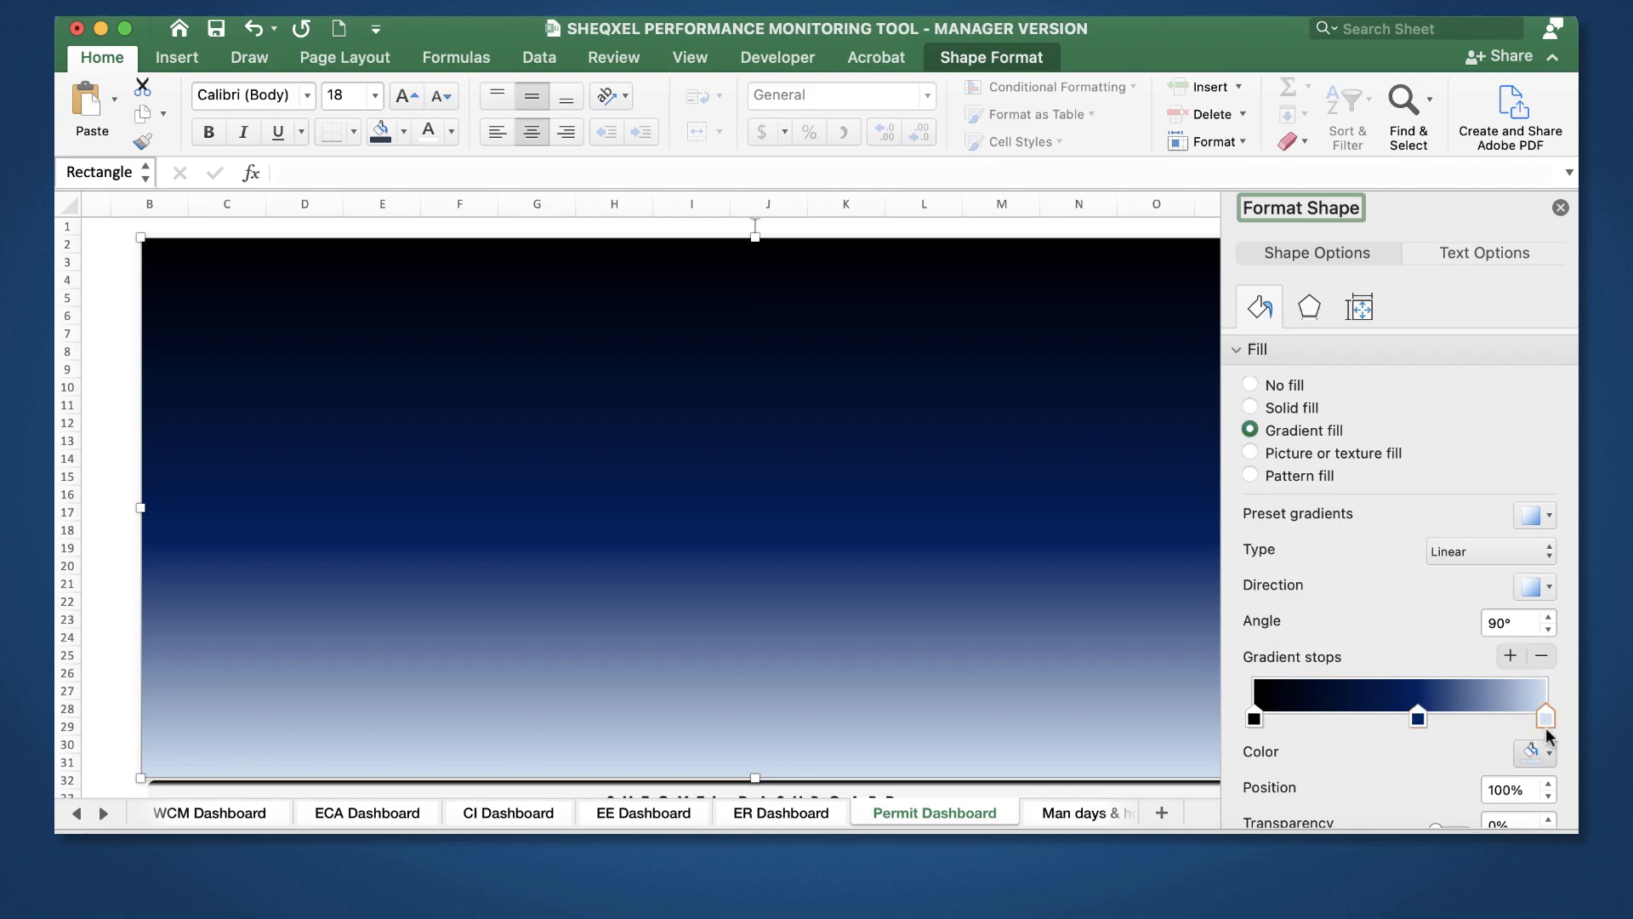
pyautogui.click(1534, 752)
pyautogui.click(1451, 610)
pyautogui.click(1420, 717)
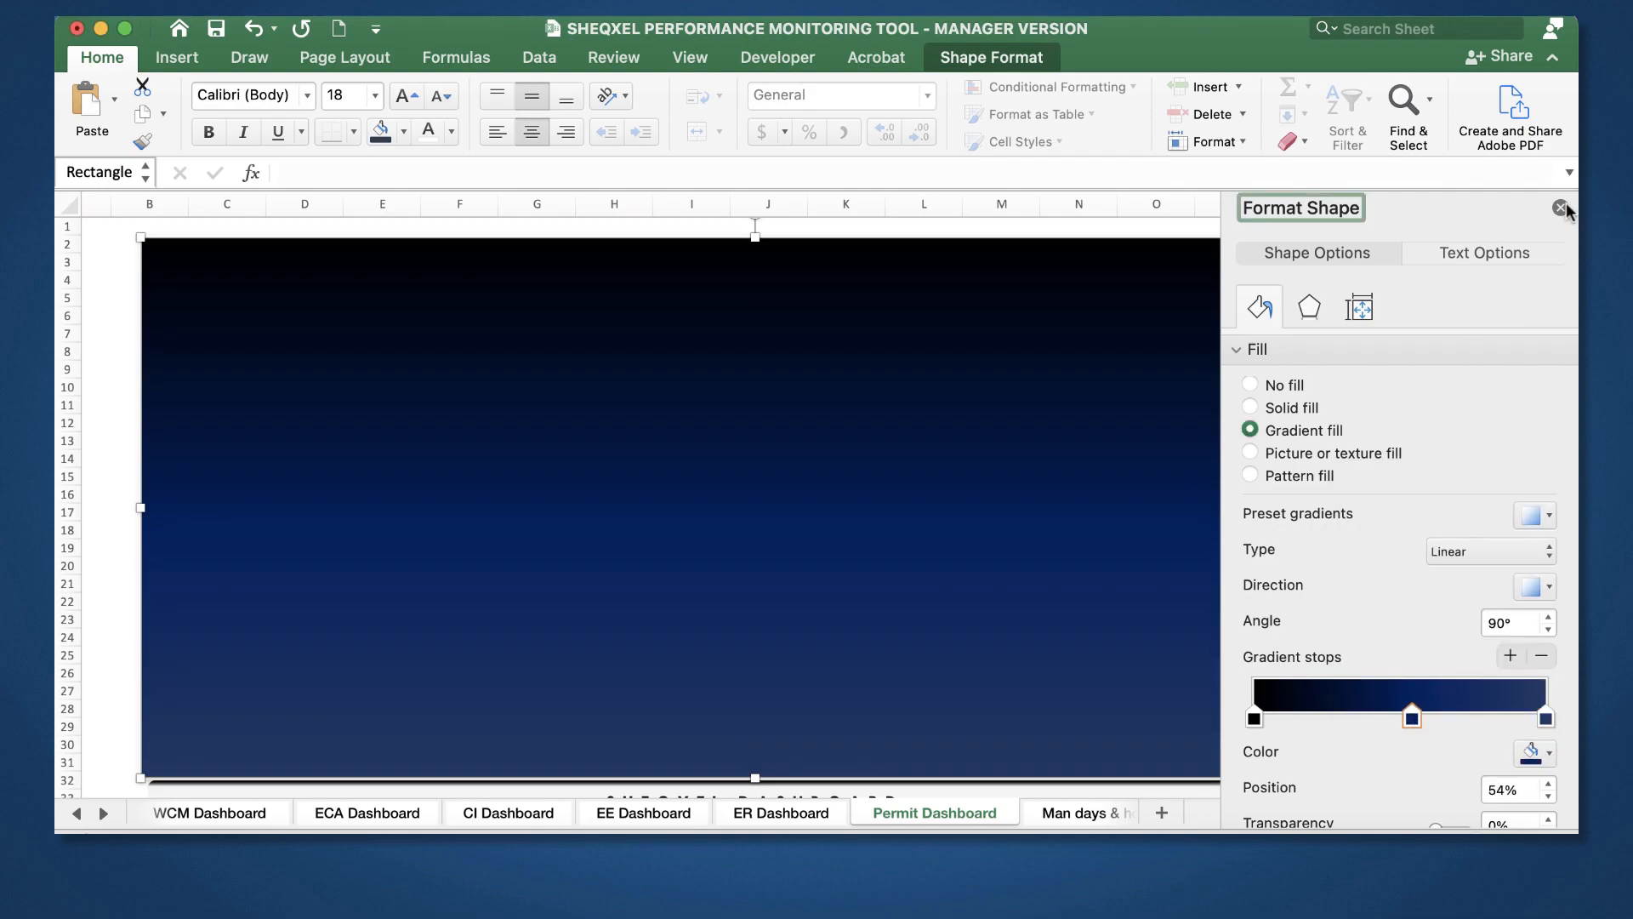
pyautogui.click(1561, 208)
pyautogui.click(1438, 448)
pyautogui.hscroll(-1, 1438, 448)
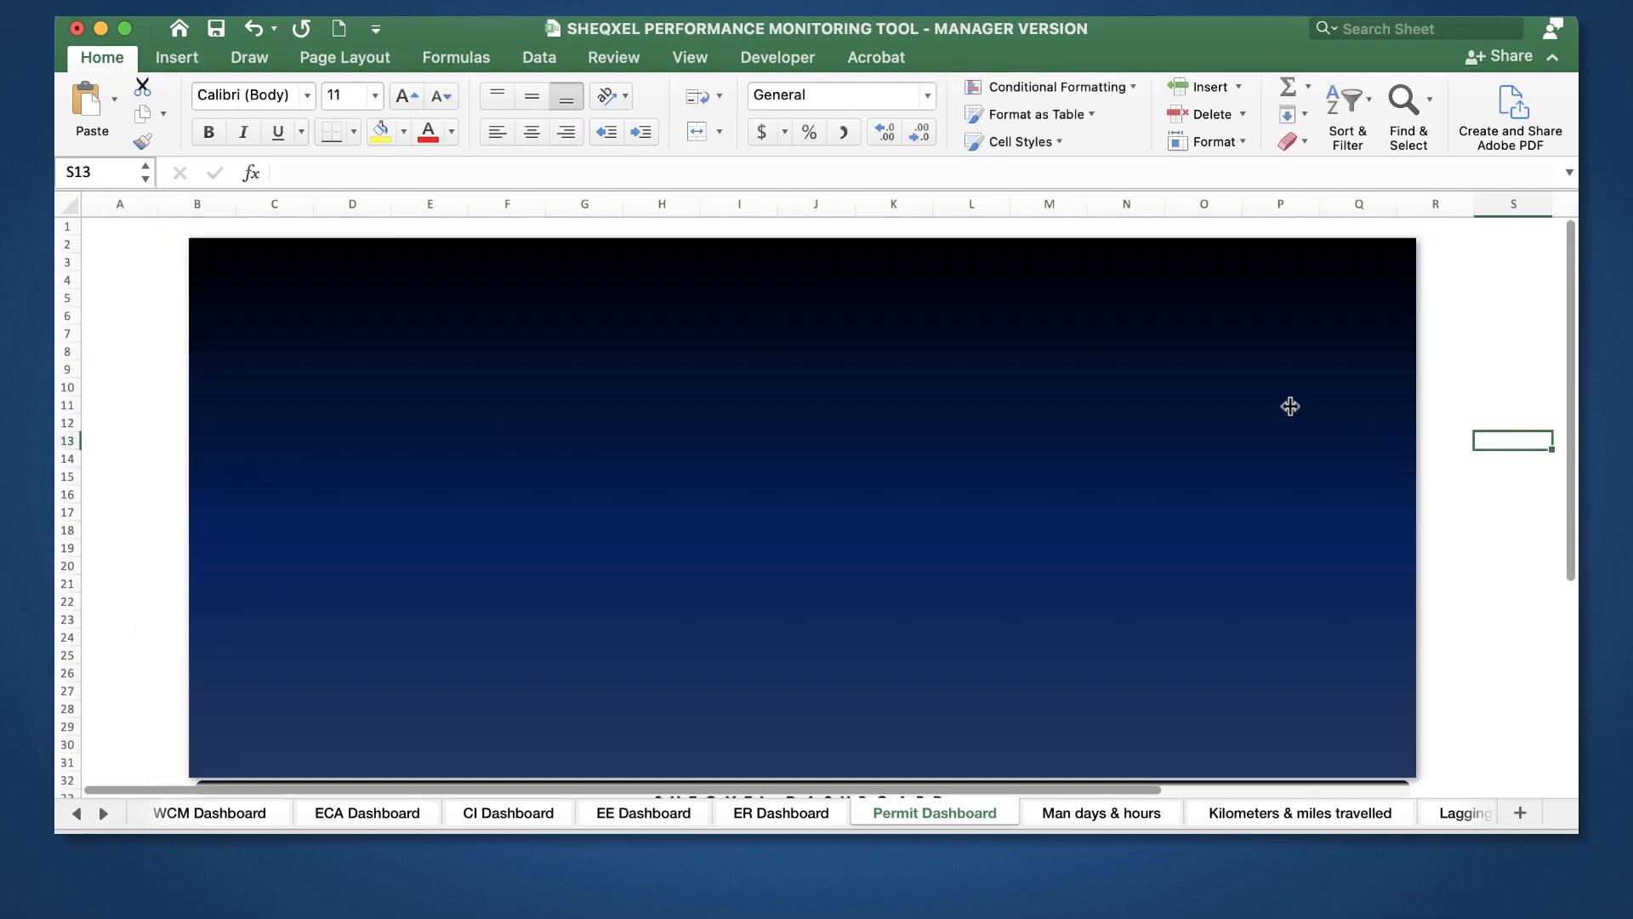
# Step: Draw a rounded rectangle about 2.63" high and 4.61" wide over the upper-left part of the dark background
pyautogui.click(191, 61)
pyautogui.click(337, 109)
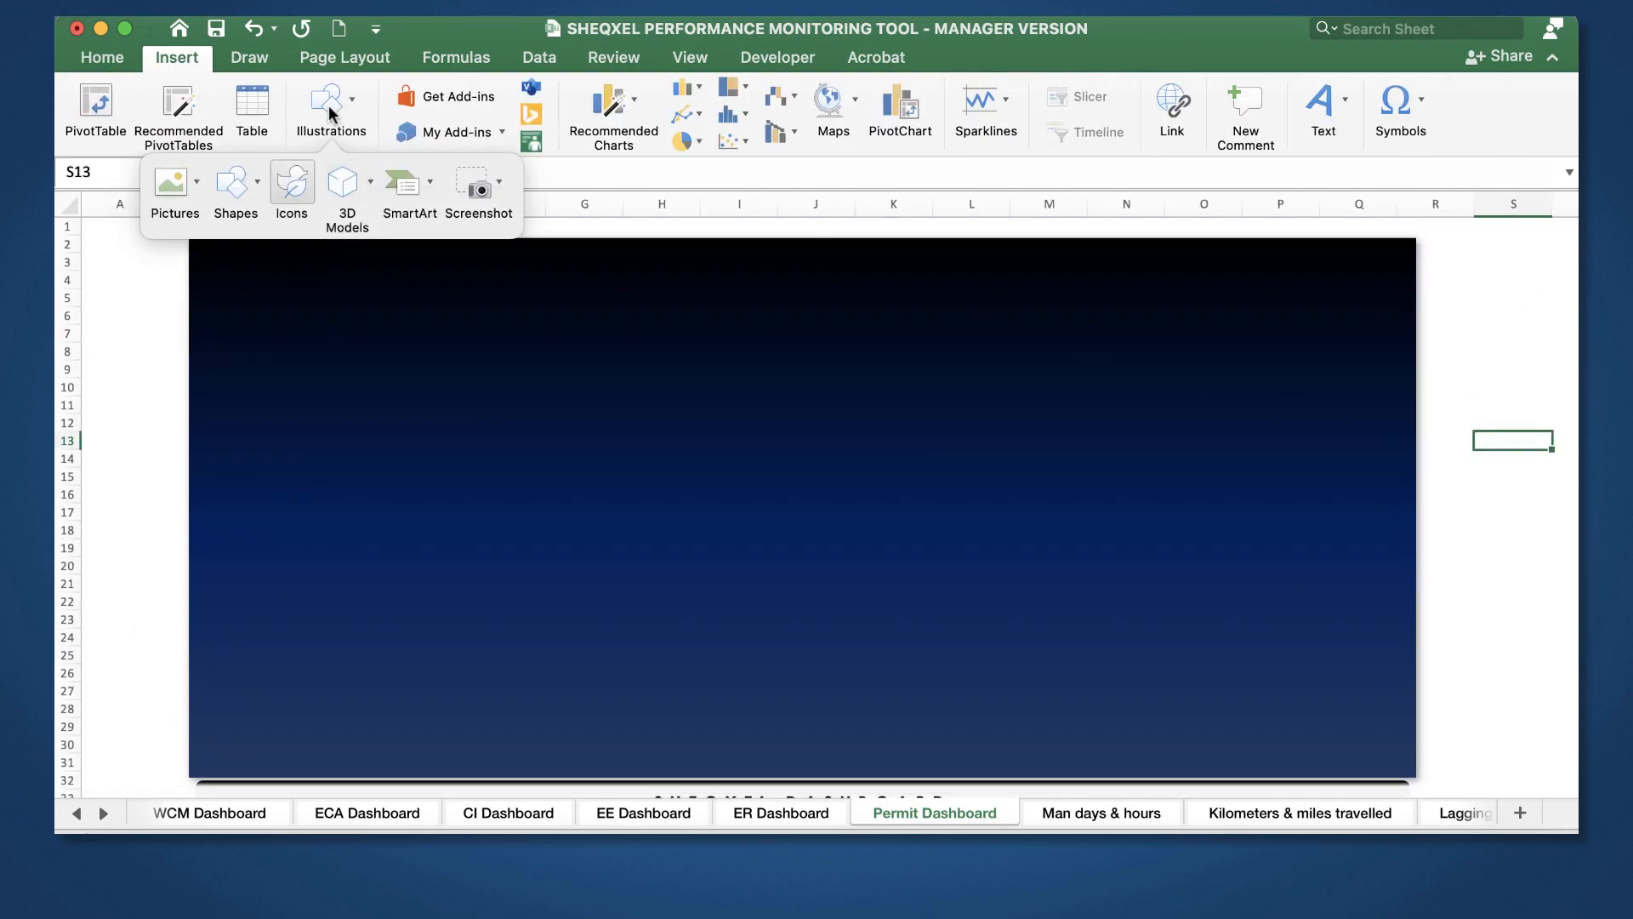
pyautogui.click(231, 185)
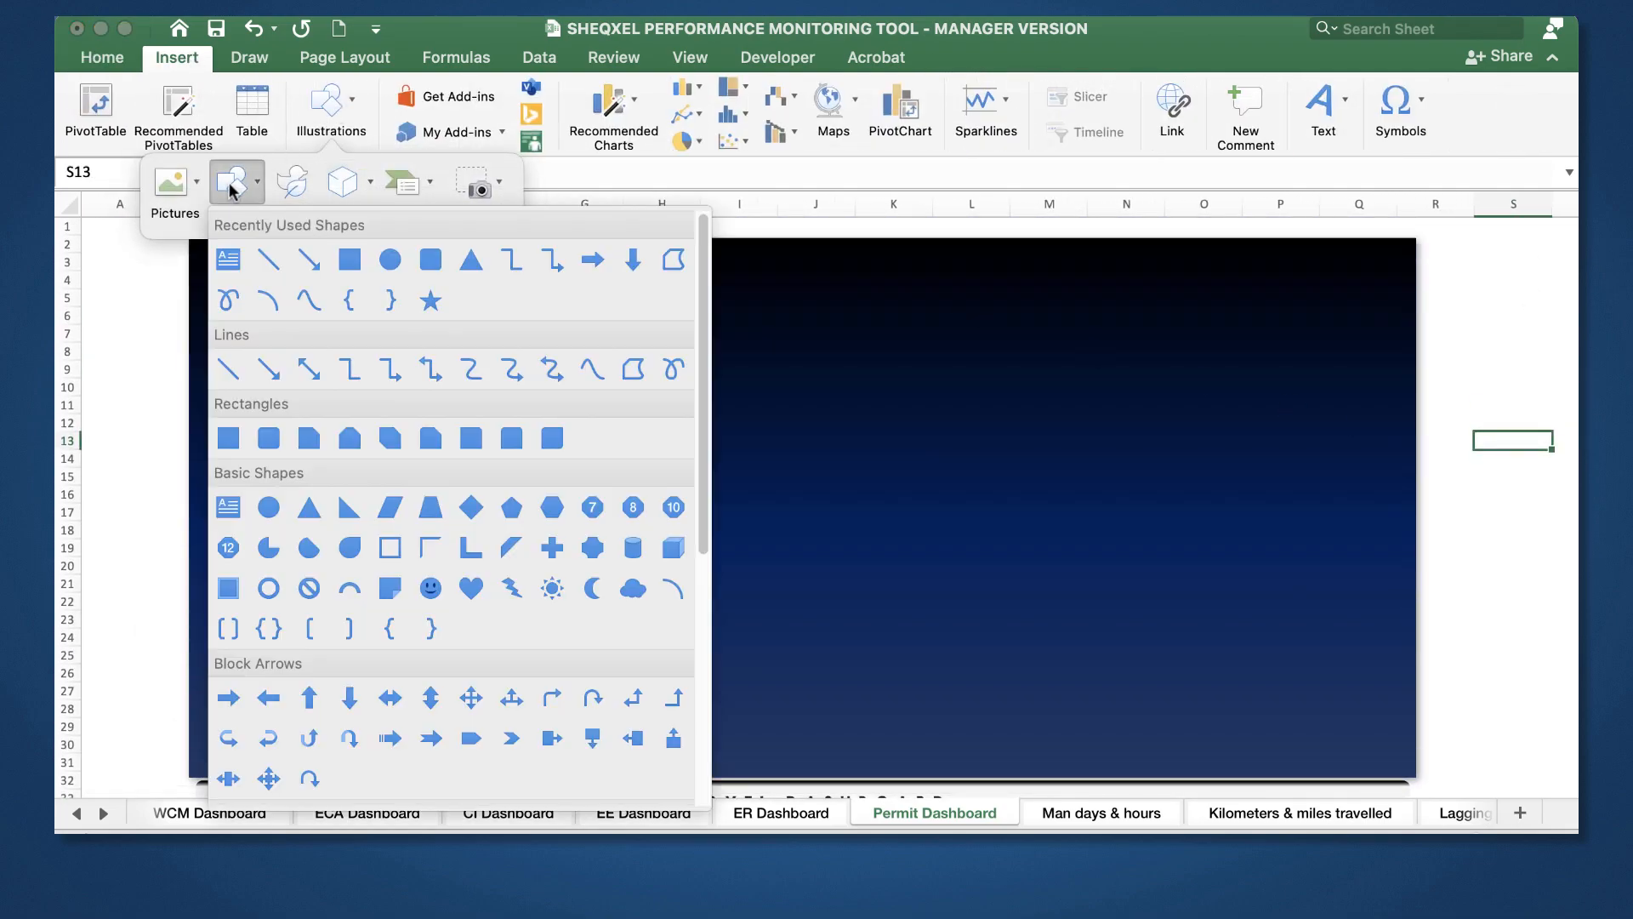
pyautogui.click(269, 439)
pyautogui.moveTo(237, 378)
pyautogui.mouseDown()
pyautogui.moveTo(334, 526)
pyautogui.moveTo(634, 605)
pyautogui.mouseUp()
# Step: Duplicate the rounded rectangle into four panels and arrange them in a two-by-two grid, leaving the background's right side free
pyautogui.moveTo(547, 553)
pyautogui.mouseDown()
pyautogui.moveTo(547, 516)
pyautogui.moveTo(936, 513)
pyautogui.moveTo(1031, 467)
pyautogui.moveTo(1044, 483)
pyautogui.mouseUp()
pyautogui.press('super+d')
pyautogui.press('super+d')
pyautogui.press('super+d')
pyautogui.moveTo(521, 518); pyautogui.dragTo(1037, 715)
pyautogui.moveTo(968, 476); pyautogui.dragTo(965, 426)
pyautogui.moveTo(951, 669); pyautogui.dragTo(941, 635)
pyautogui.moveTo(540, 491); pyautogui.dragTo(528, 692)
pyautogui.moveTo(456, 477); pyautogui.dragTo(448, 430)
pyautogui.click(479, 629)
pyautogui.moveTo(479, 629); pyautogui.dragTo(468, 608)
pyautogui.moveTo(995, 442); pyautogui.dragTo(917, 437)
pyautogui.moveTo(981, 635); pyautogui.dragTo(908, 636)
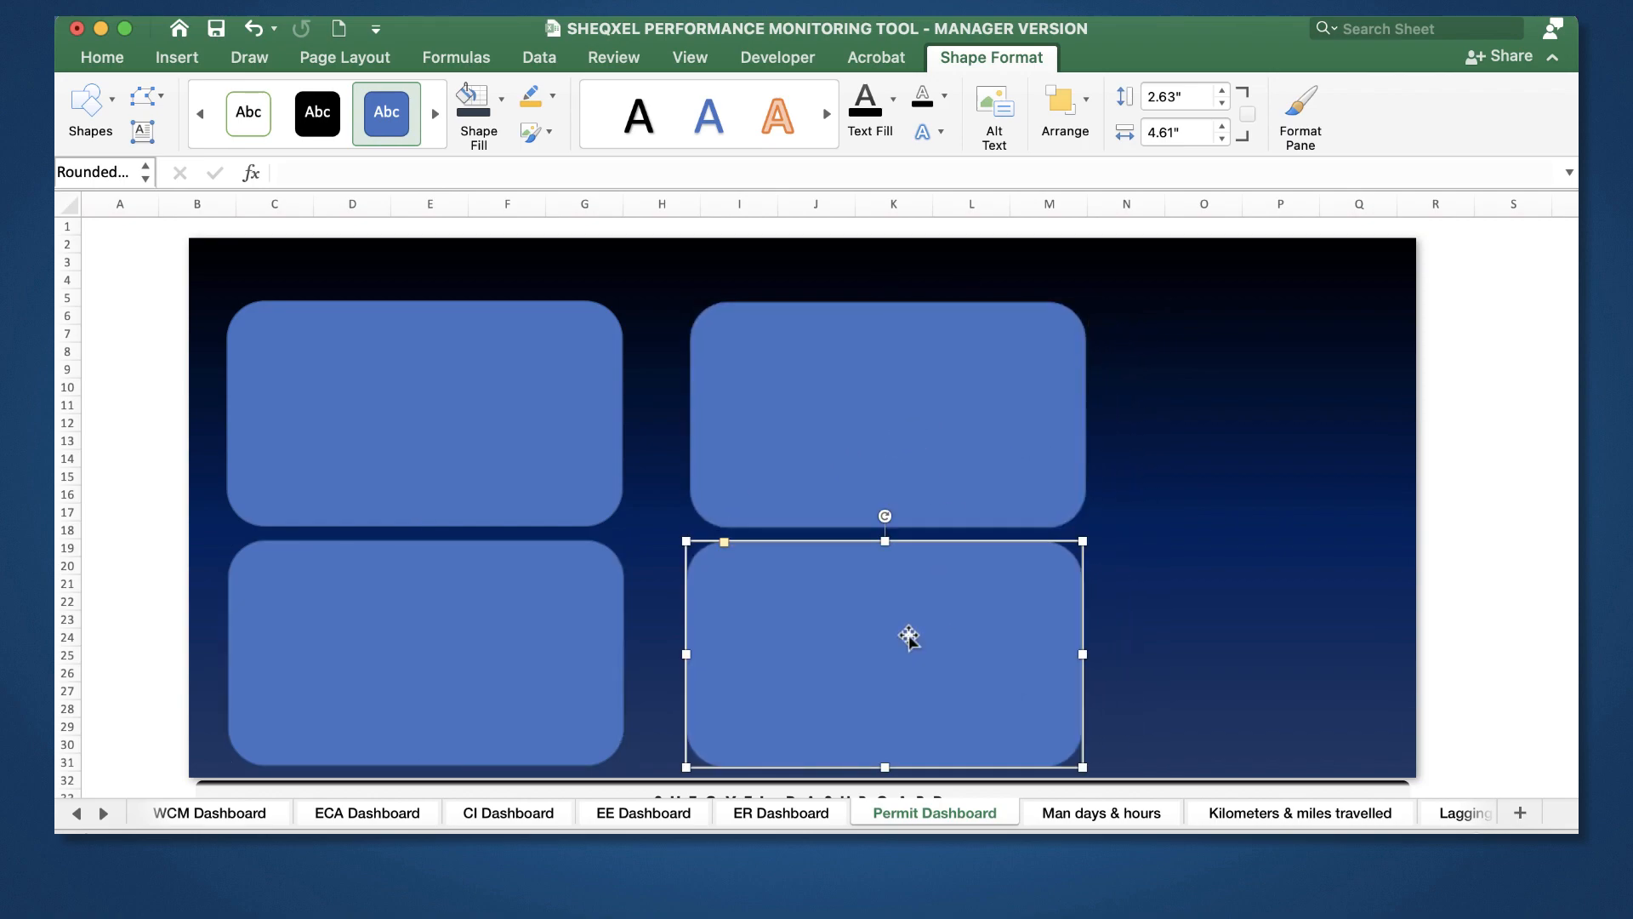
# Step: Duplicate the upper-left panel and reshape the copy into a title bar about 0.46" high and 10.18" wide above the four panels
pyautogui.click(485, 375)
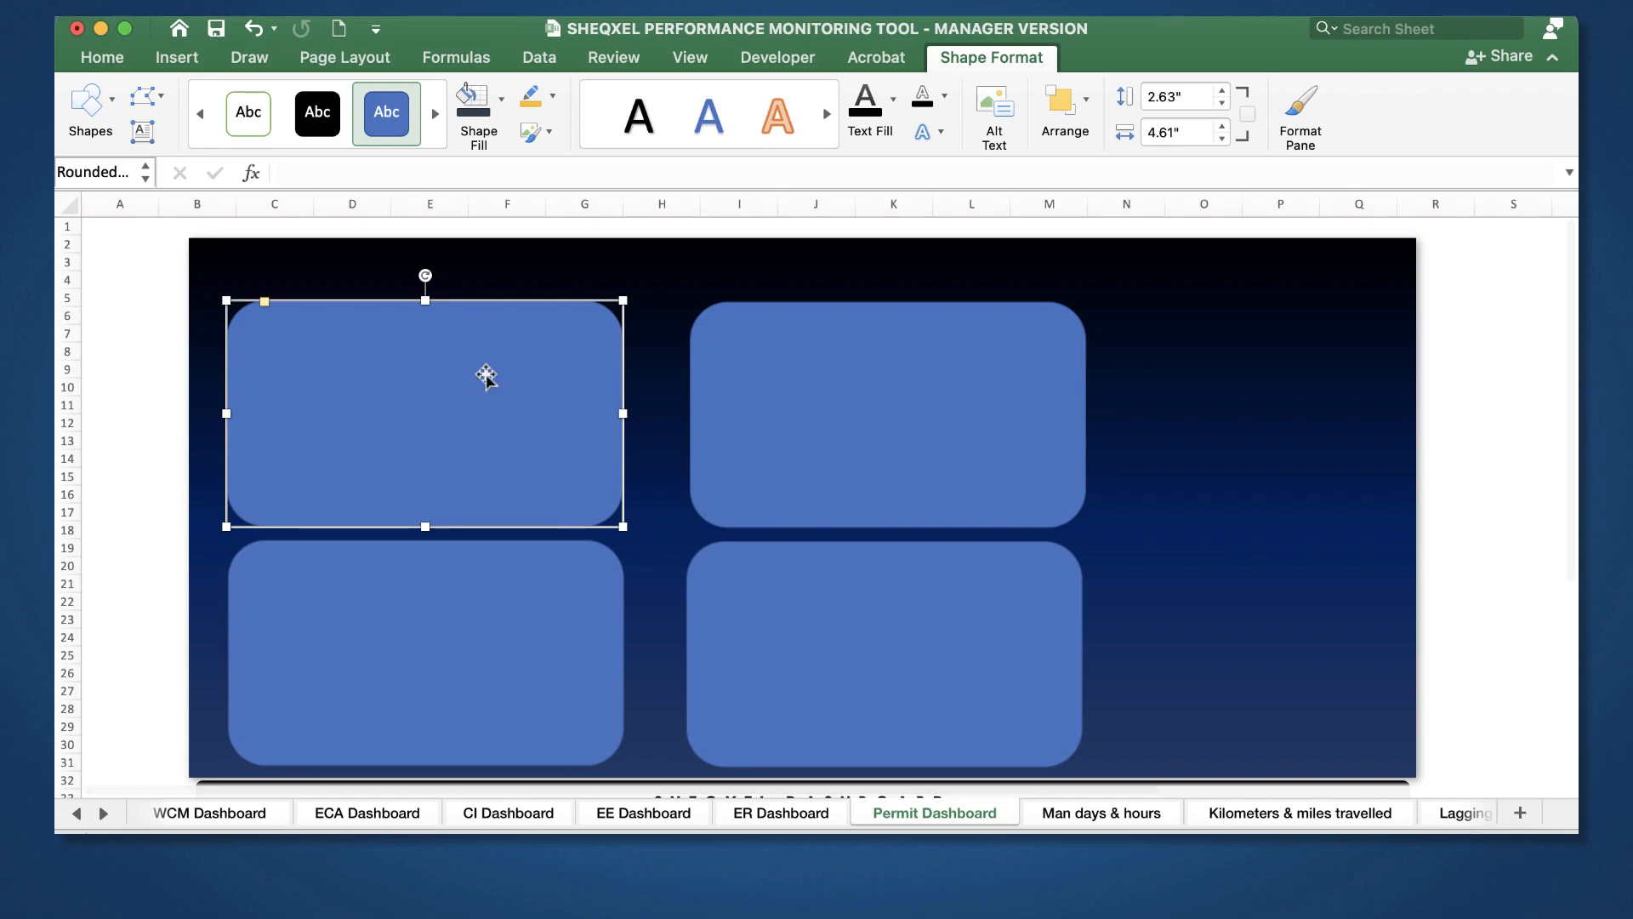
pyautogui.press('super+d')
pyautogui.moveTo(636, 544); pyautogui.dragTo(1205, 272)
pyautogui.moveTo(375, 268); pyautogui.dragTo(366, 268)
pyautogui.moveTo(1208, 267); pyautogui.dragTo(1241, 268)
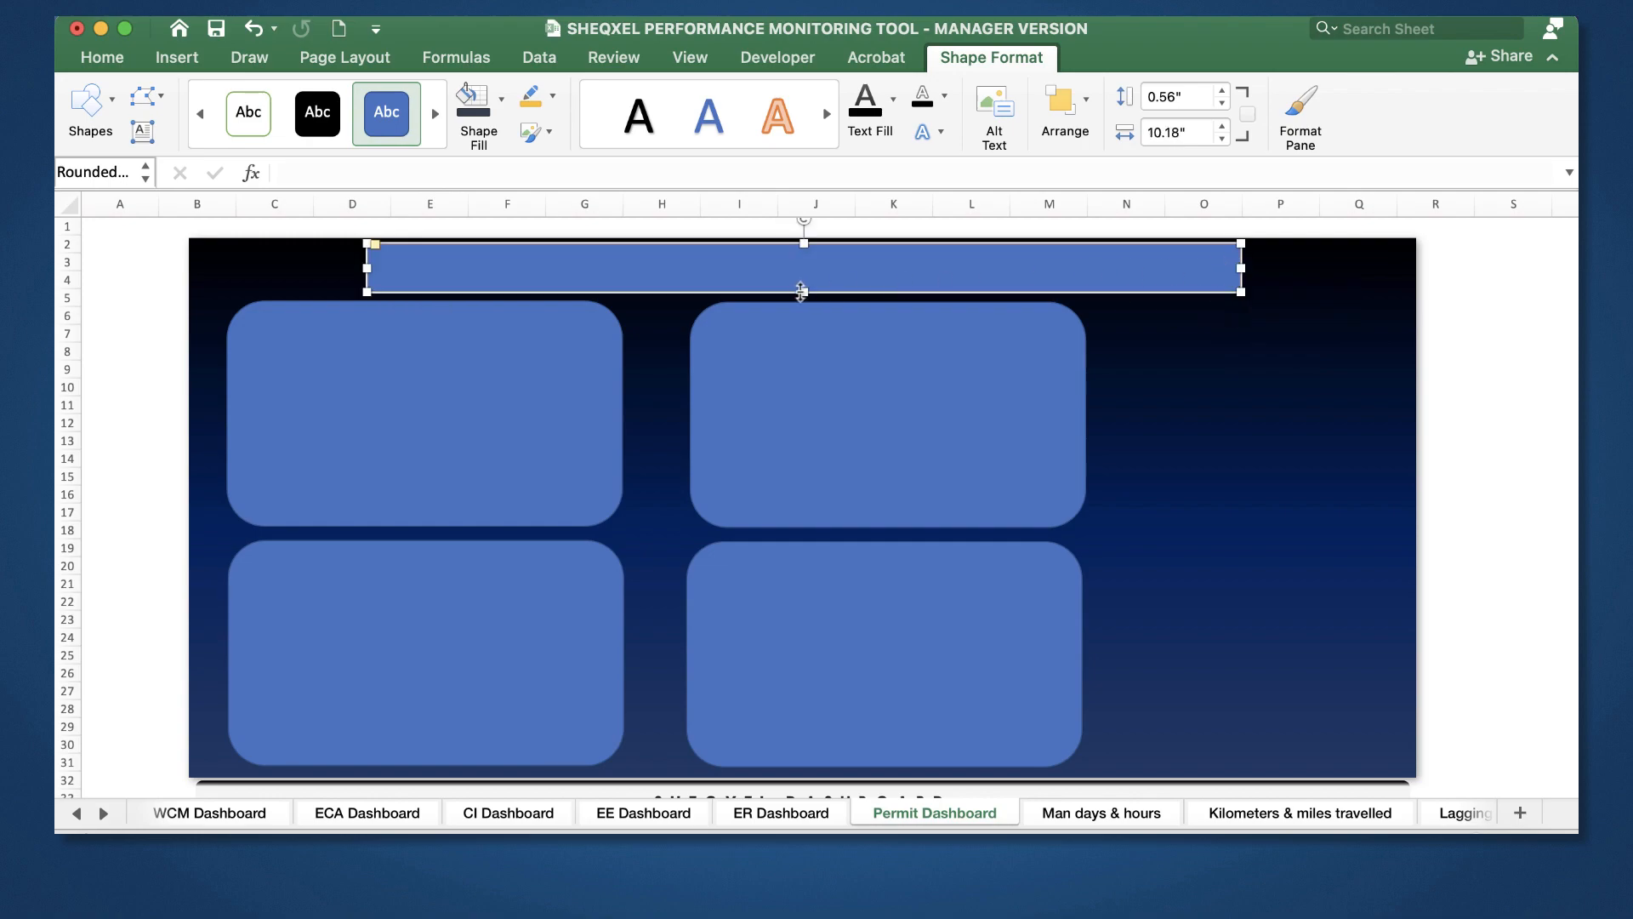
pyautogui.moveTo(801, 291); pyautogui.dragTo(799, 282)
# Step: Apply a gold outline to each of the four rounded panels
pyautogui.click(908, 445)
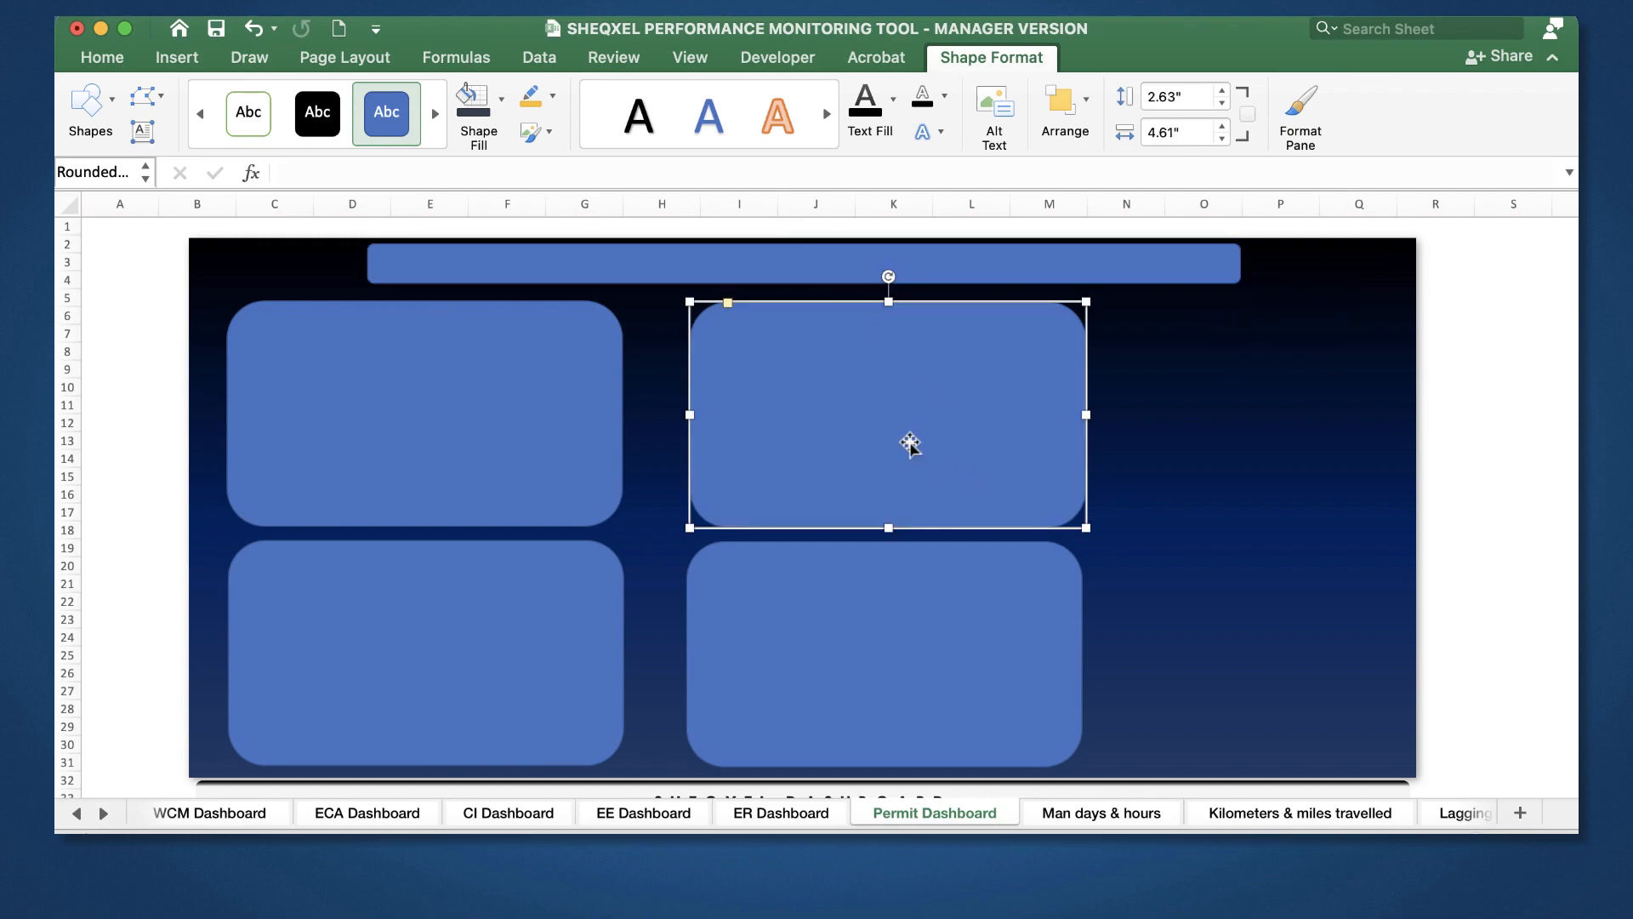
pyautogui.click(530, 95)
pyautogui.click(463, 363)
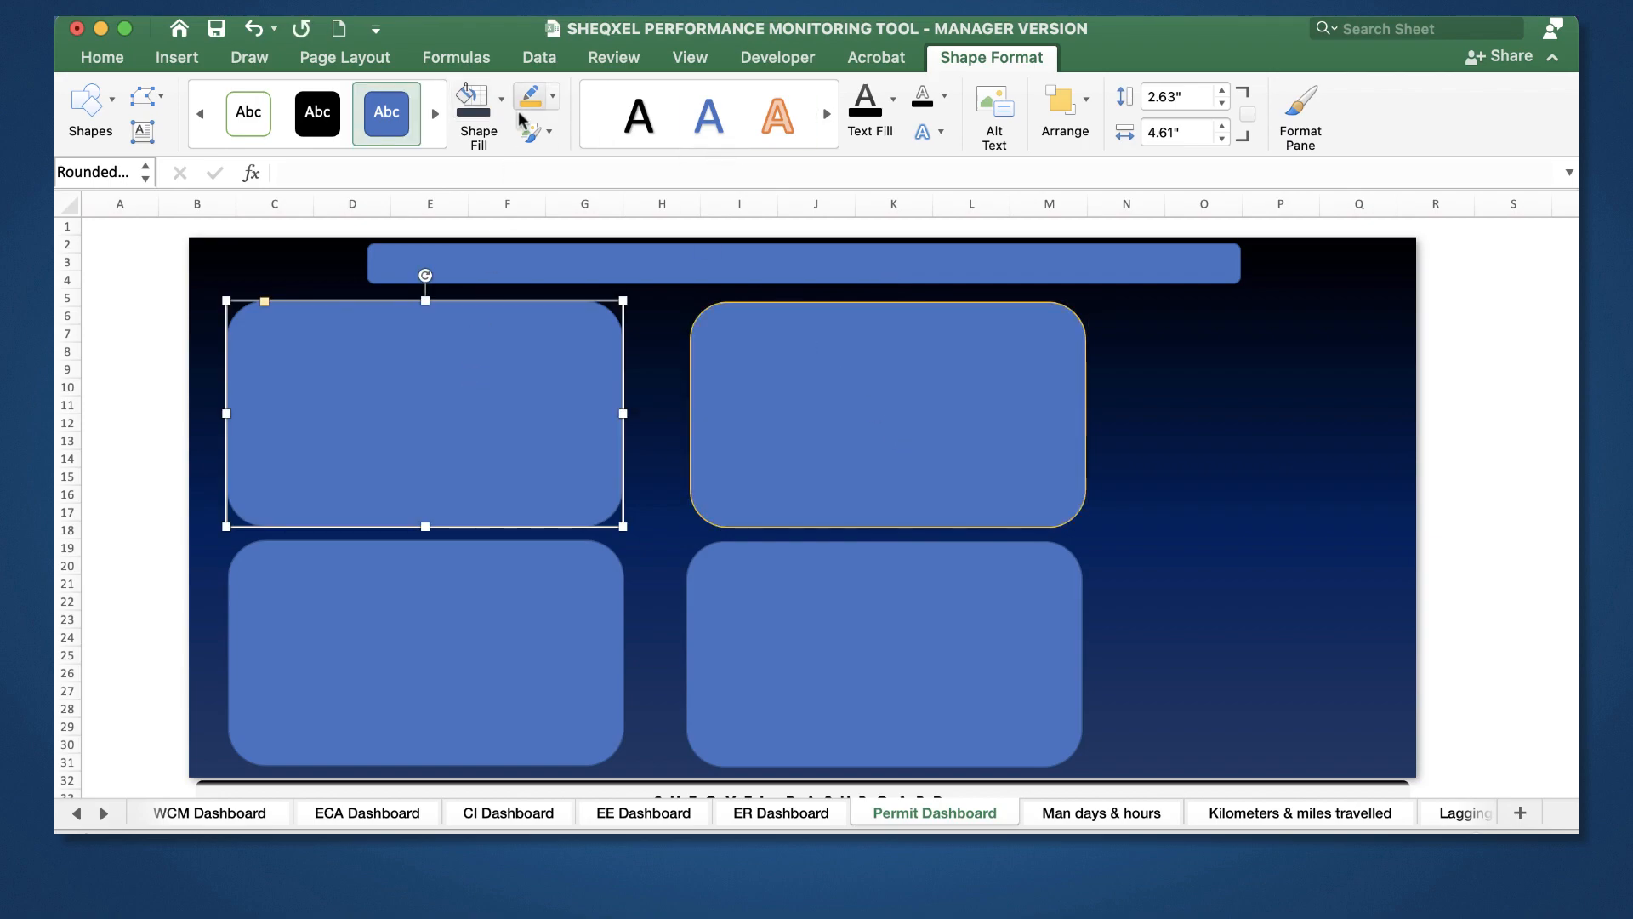
pyautogui.click(950, 657)
pyautogui.click(531, 95)
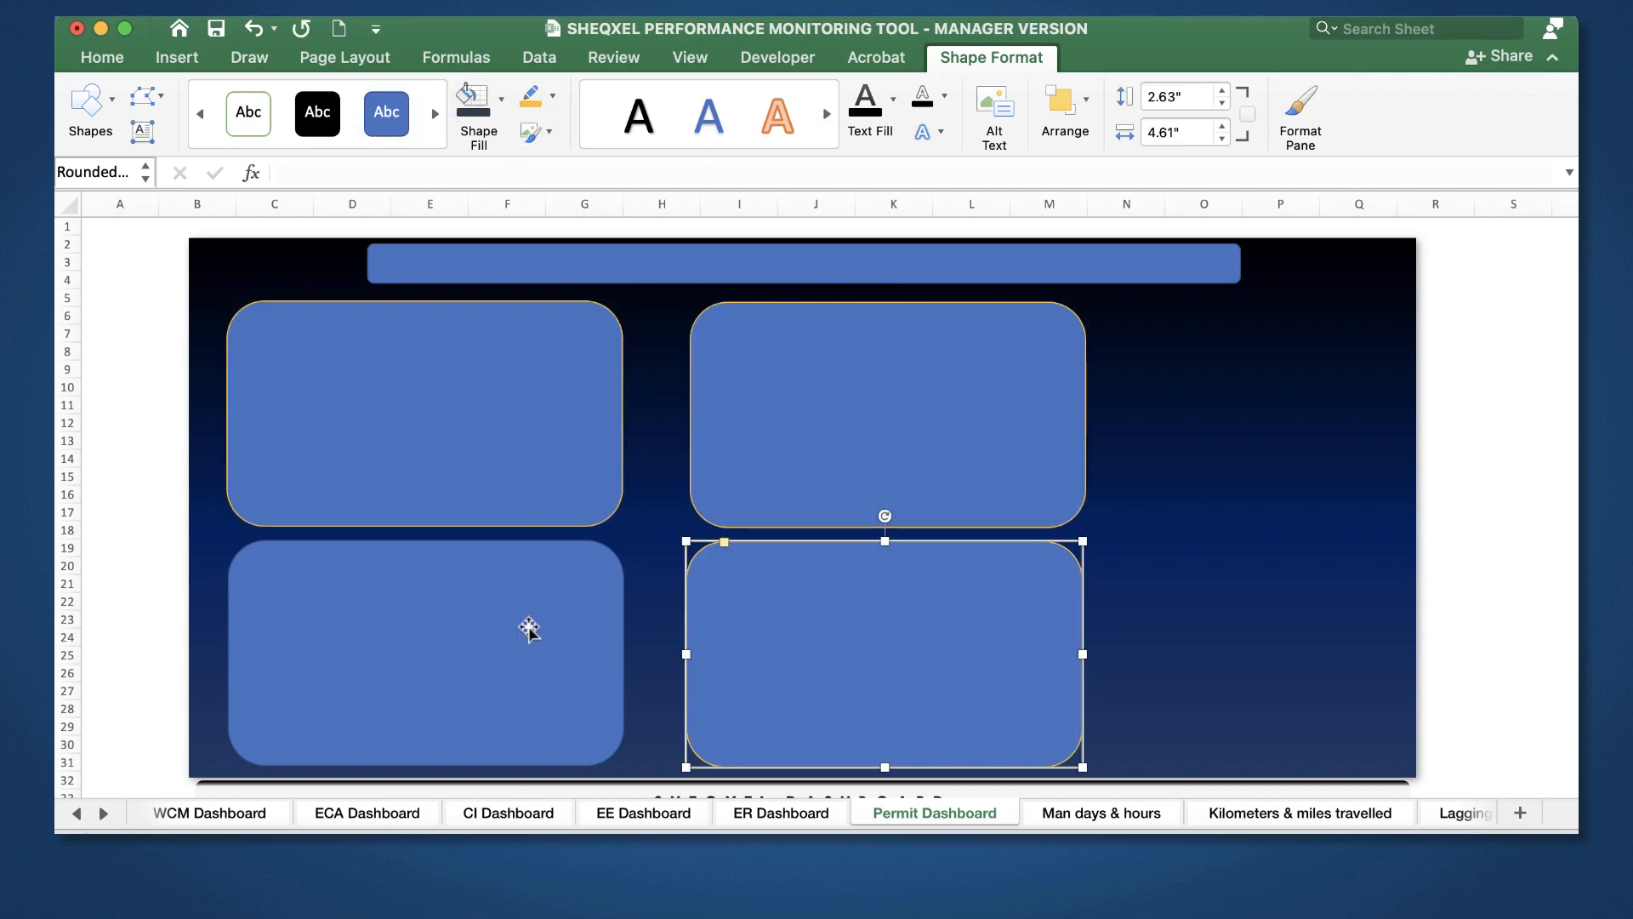
pyautogui.click(529, 627)
pyautogui.click(523, 106)
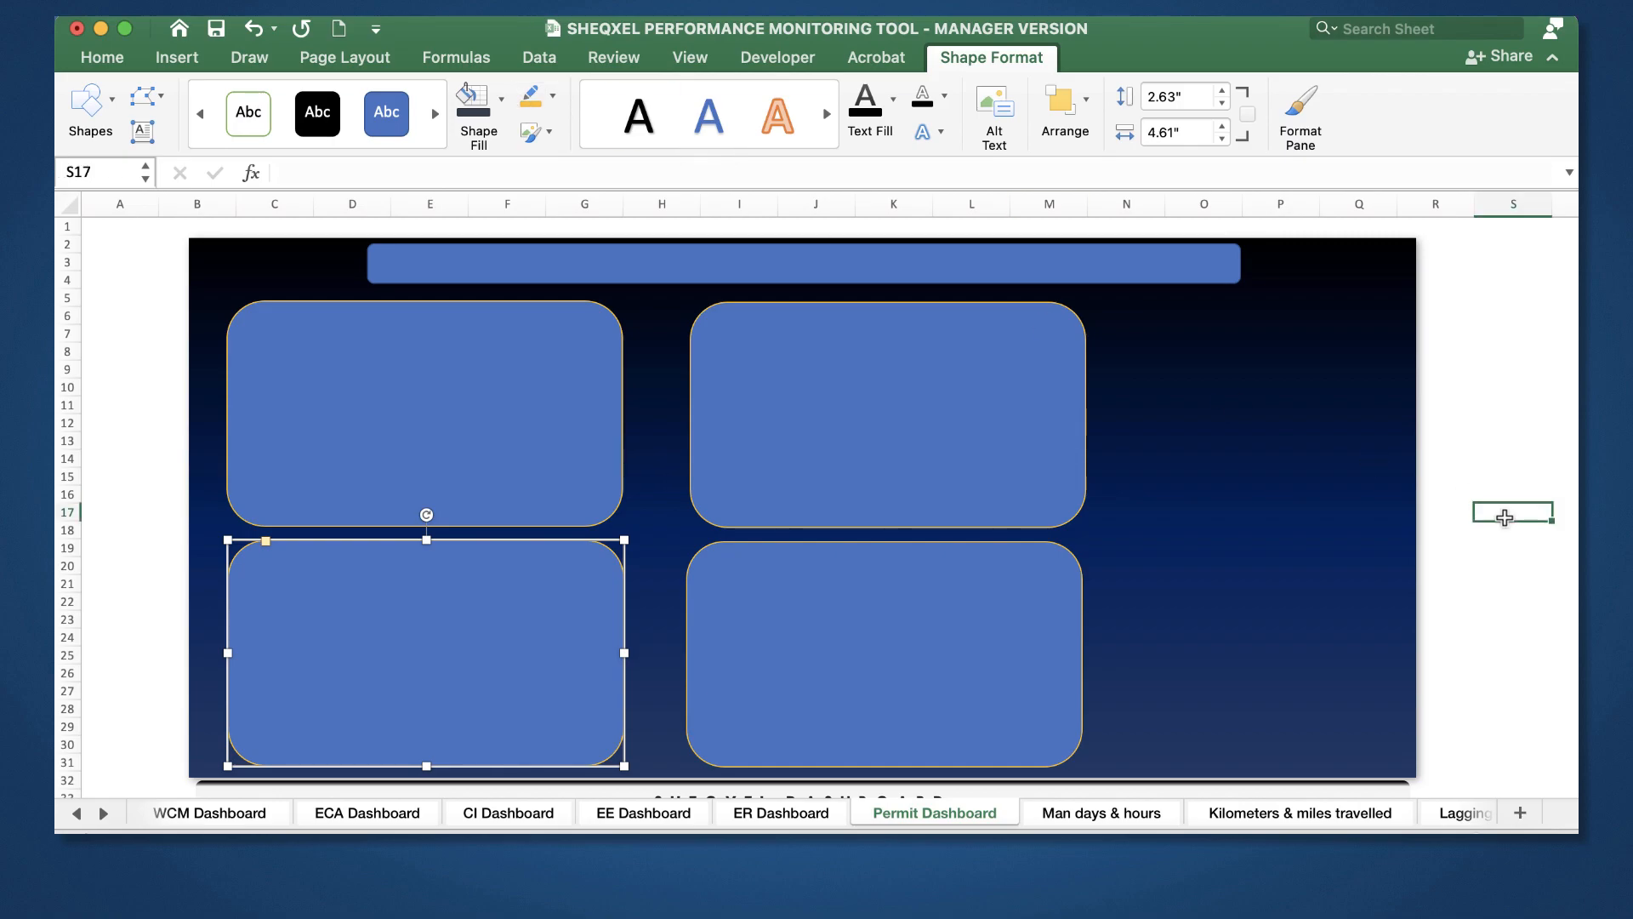
pyautogui.click(1505, 517)
# Step: Set the shape fill of all four rounded panels to No Fill
pyautogui.click(549, 417)
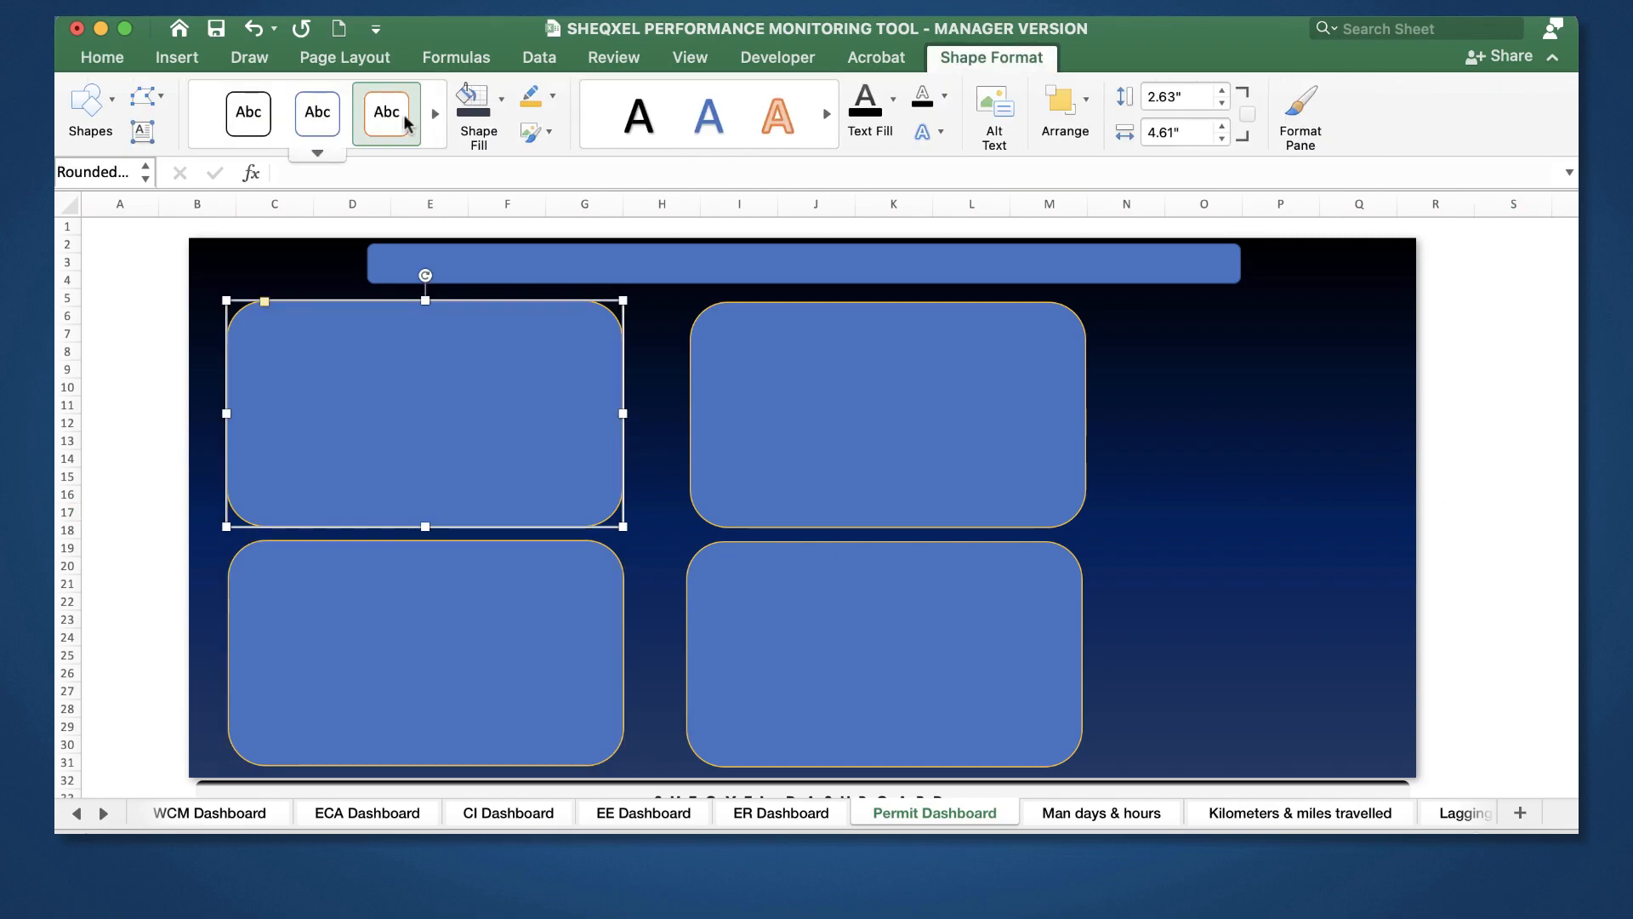
pyautogui.click(503, 102)
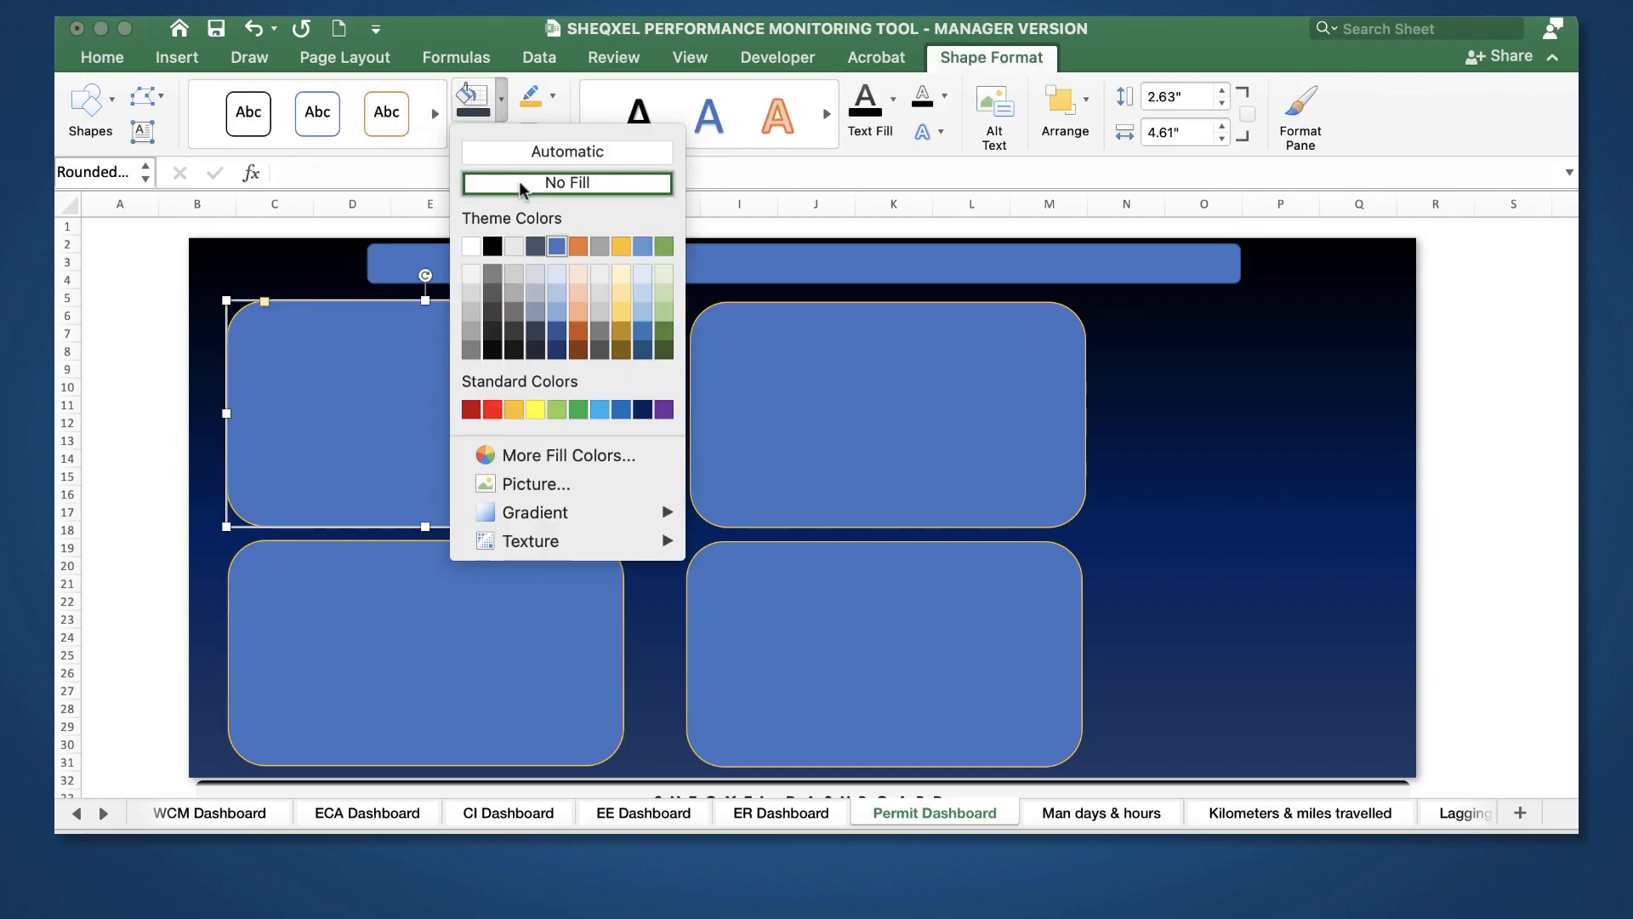
pyautogui.click(522, 184)
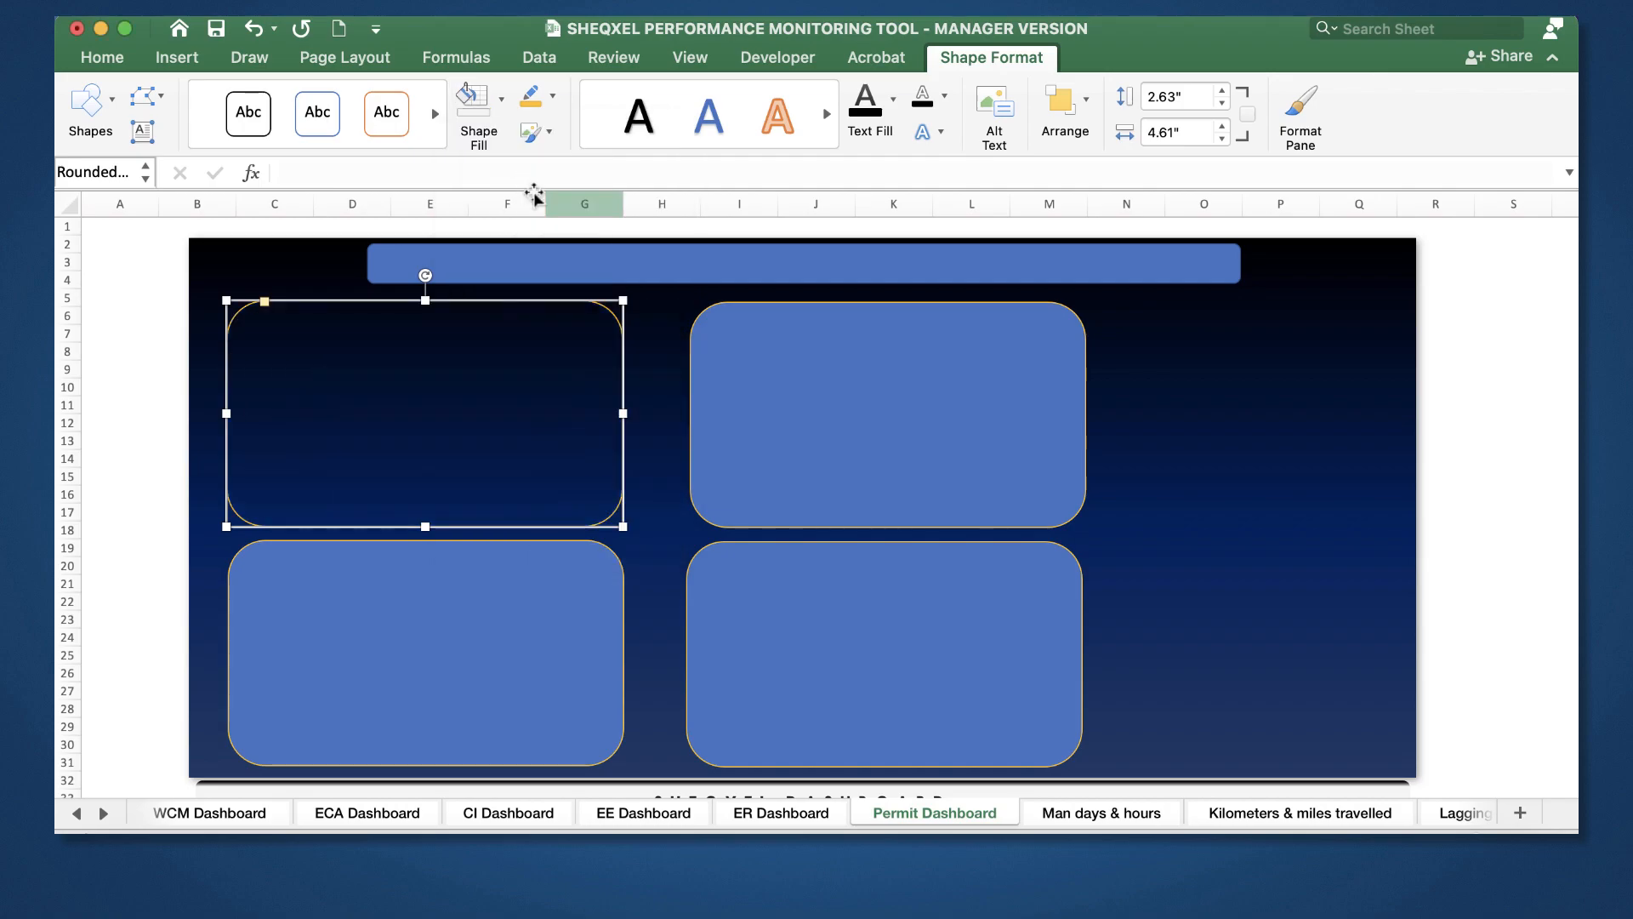
pyautogui.click(809, 373)
pyautogui.click(529, 382)
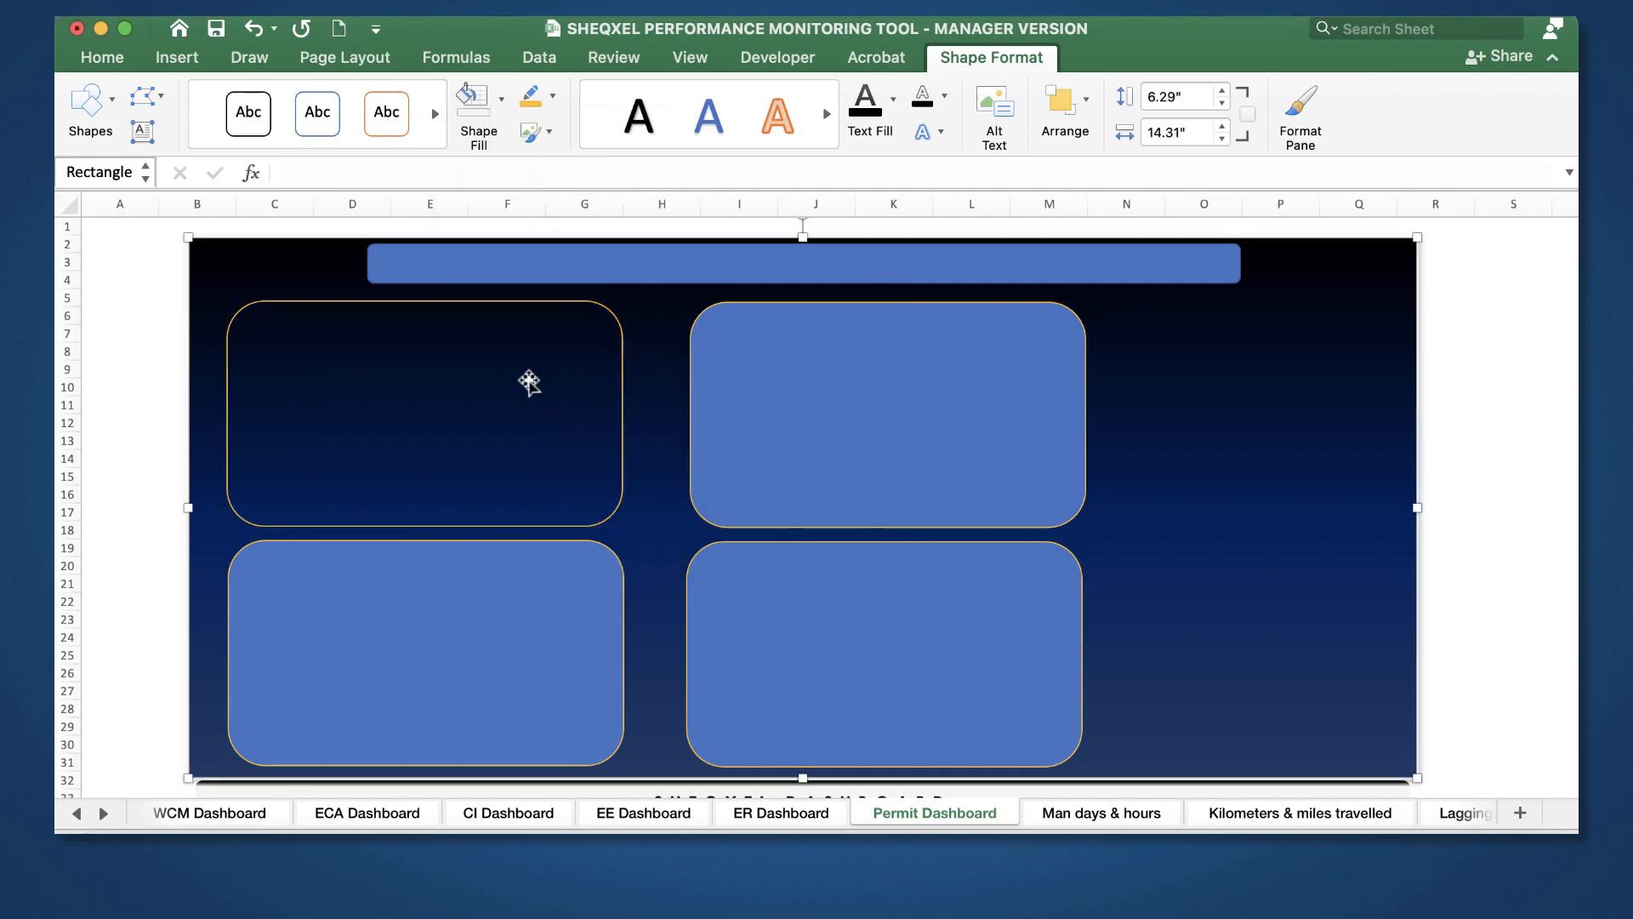
pyautogui.click(818, 377)
pyautogui.click(502, 100)
pyautogui.click(525, 185)
pyautogui.click(864, 630)
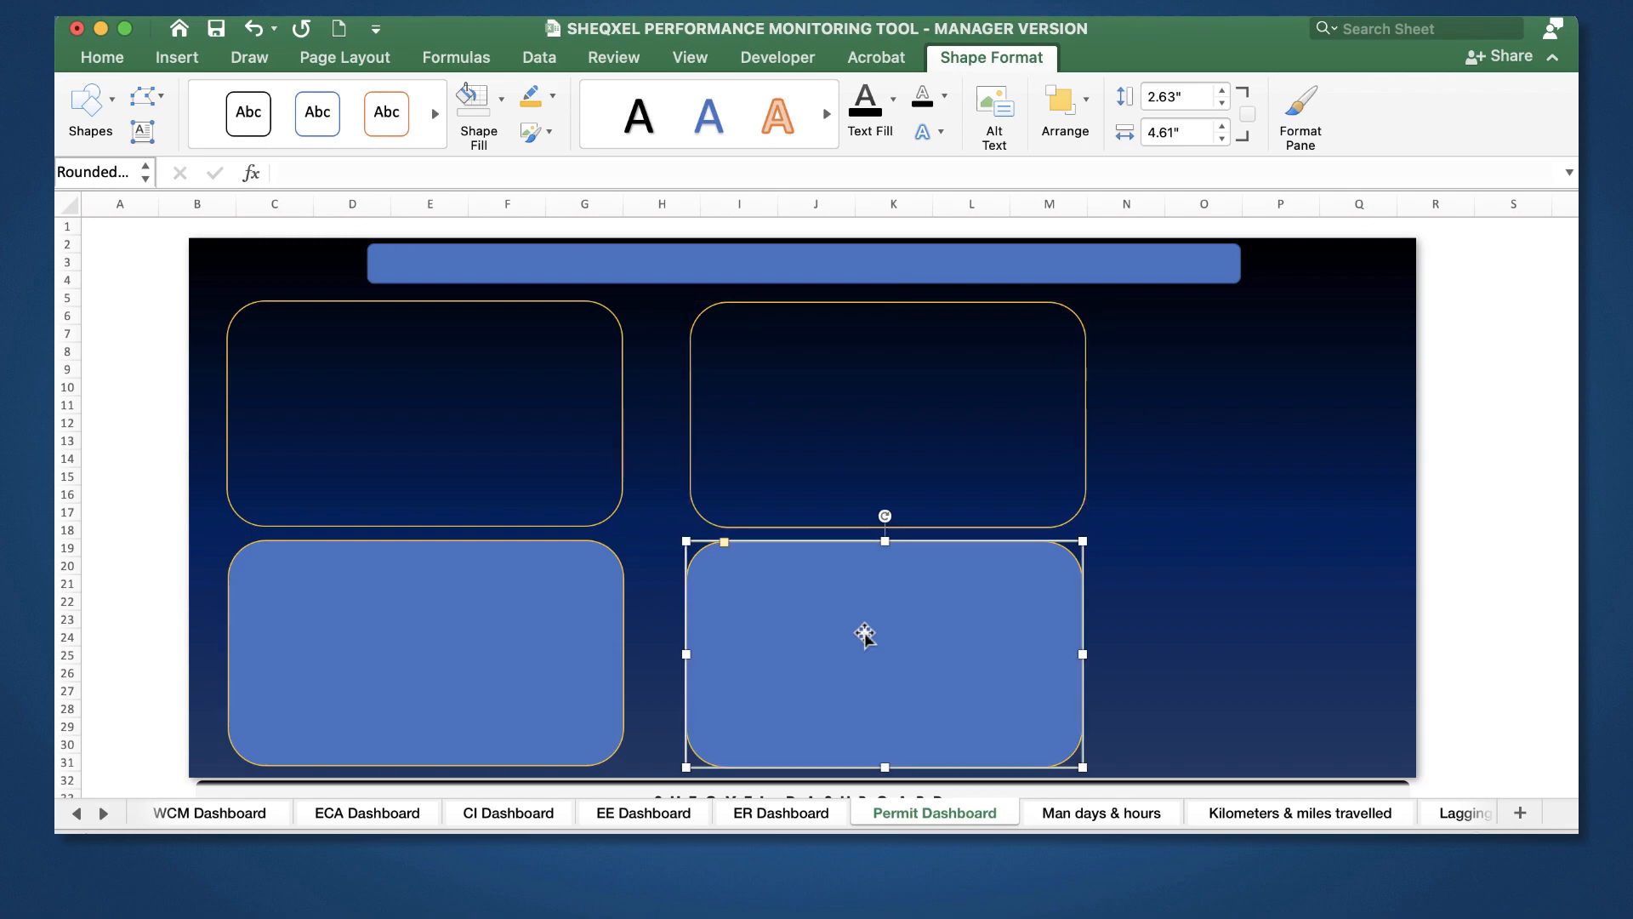
pyautogui.click(483, 109)
pyautogui.click(474, 660)
pyautogui.click(476, 109)
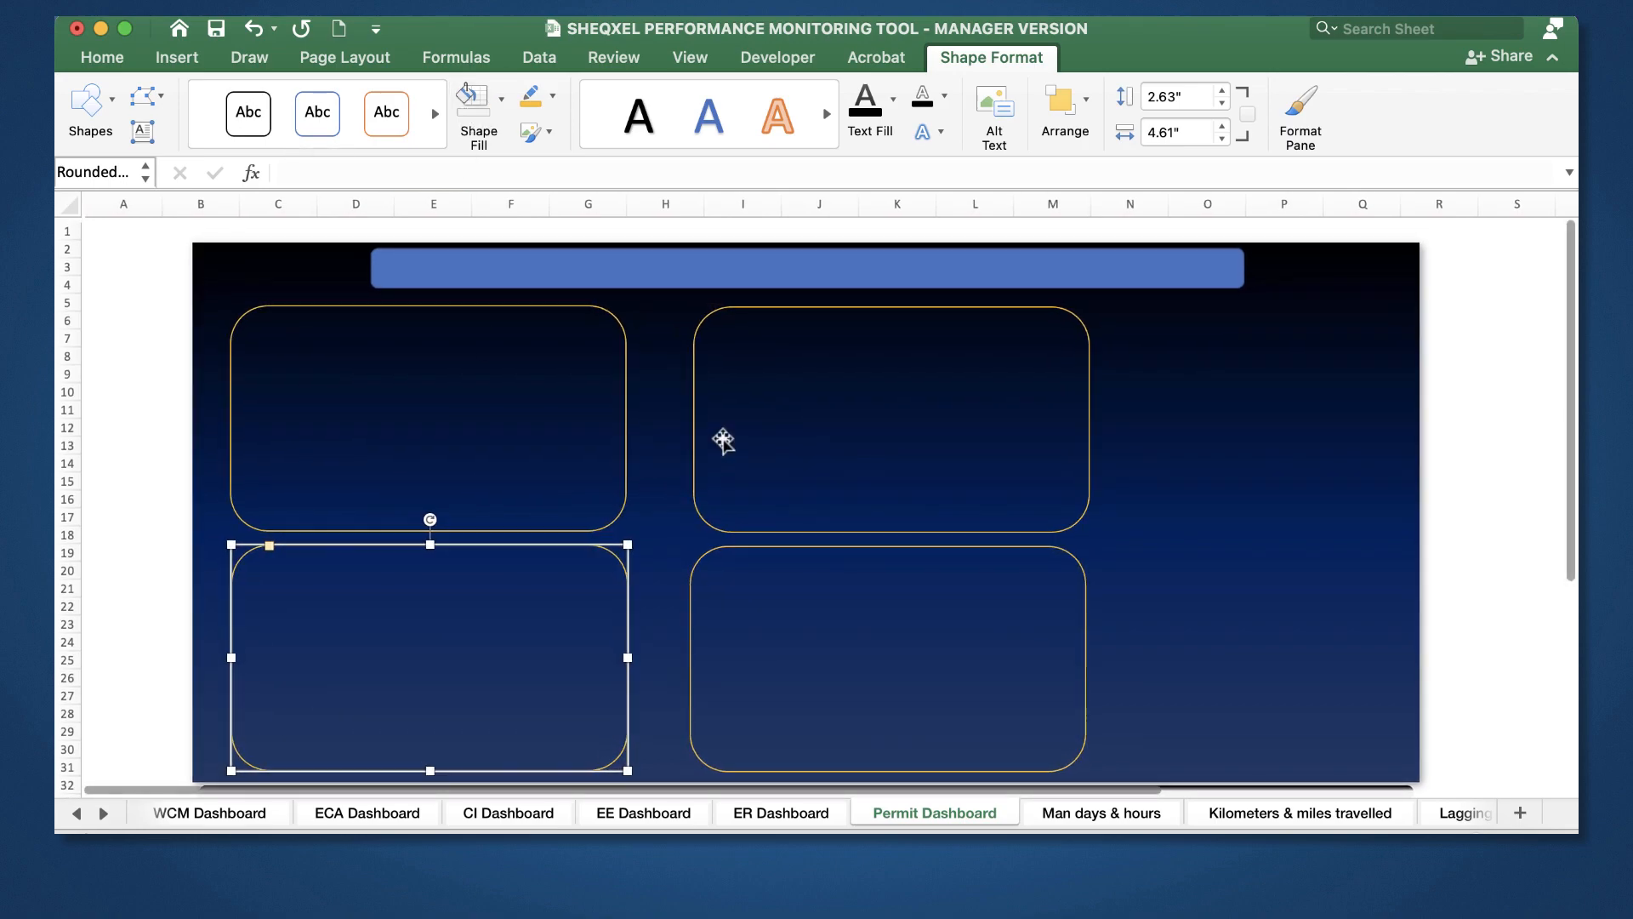
# Step: Give the title bar above the panels no fill and a gold outline, and deselect it
pyautogui.click(683, 280)
pyautogui.click(470, 111)
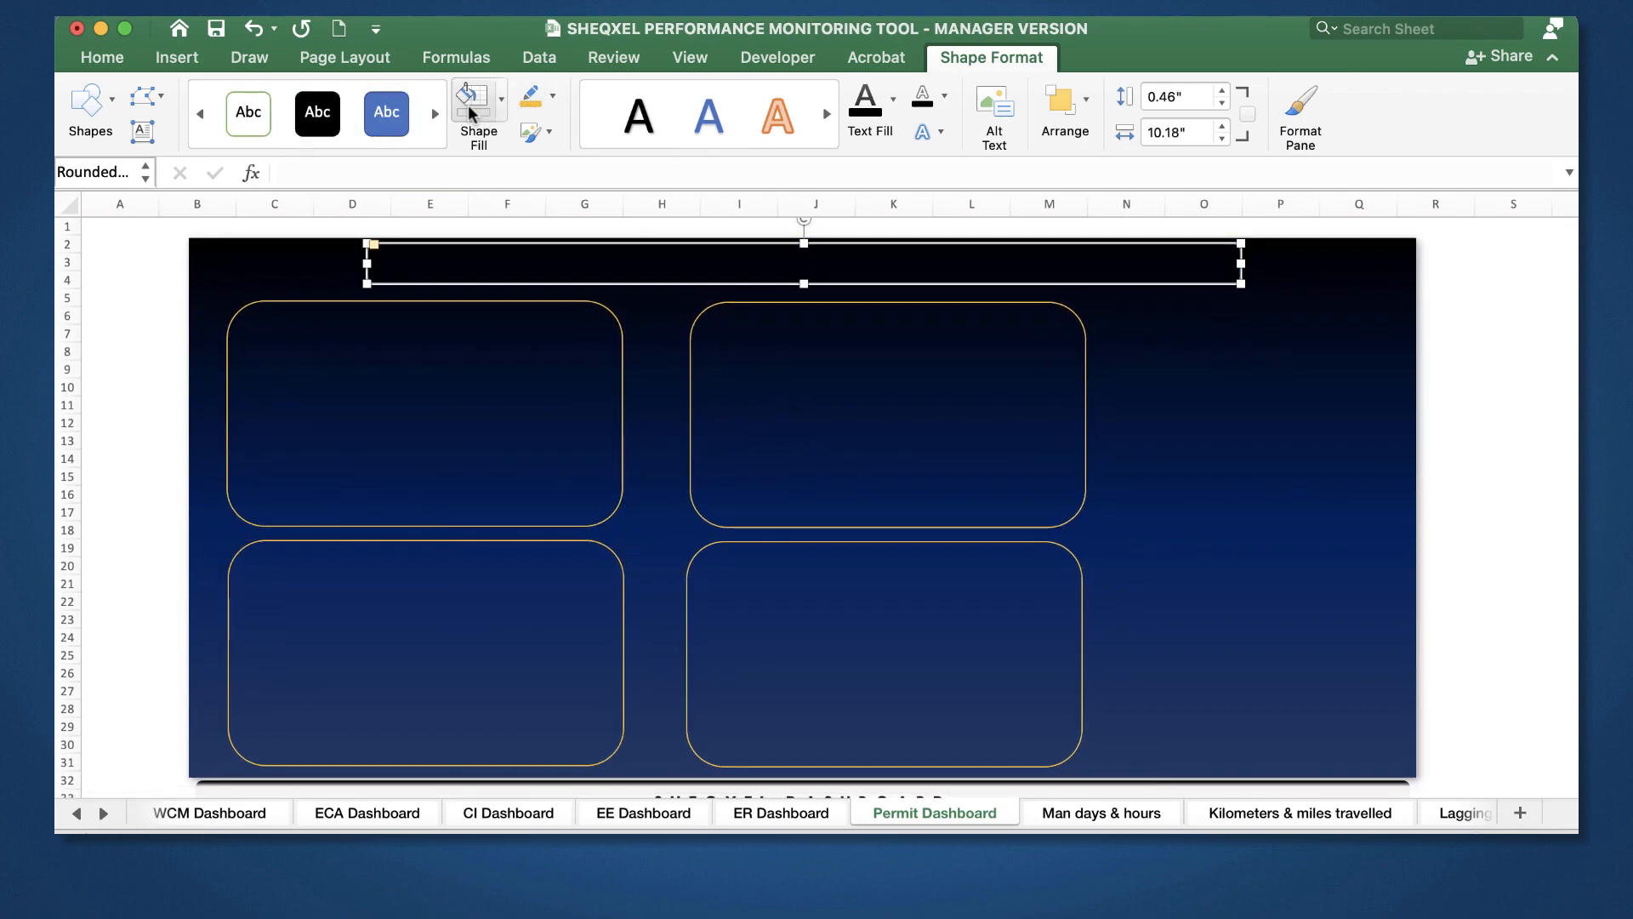
pyautogui.click(1432, 448)
pyautogui.scroll(-3, 1432, 448)
pyautogui.scroll(3, 1432, 447)
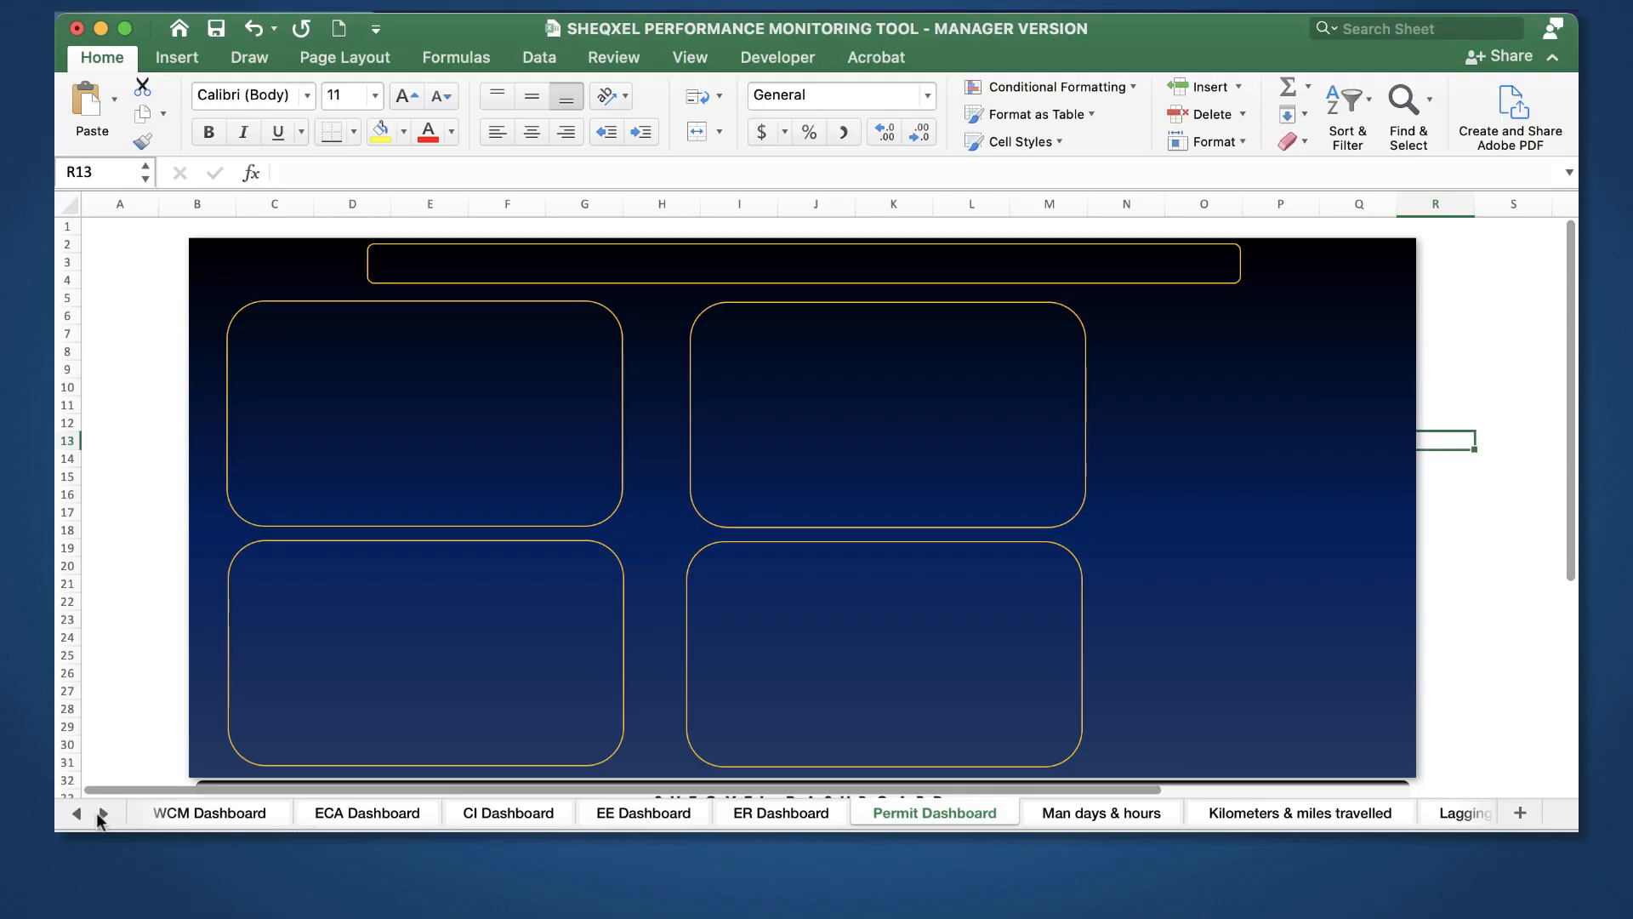
# Step: Select and copy the Confined Space Entry Permit chart on its sheet
pyautogui.click(102, 813)
pyautogui.click(102, 813)
pyautogui.click(102, 815)
pyautogui.click(102, 815)
pyautogui.click(103, 814)
pyautogui.click(102, 814)
pyautogui.click(102, 815)
pyautogui.click(698, 815)
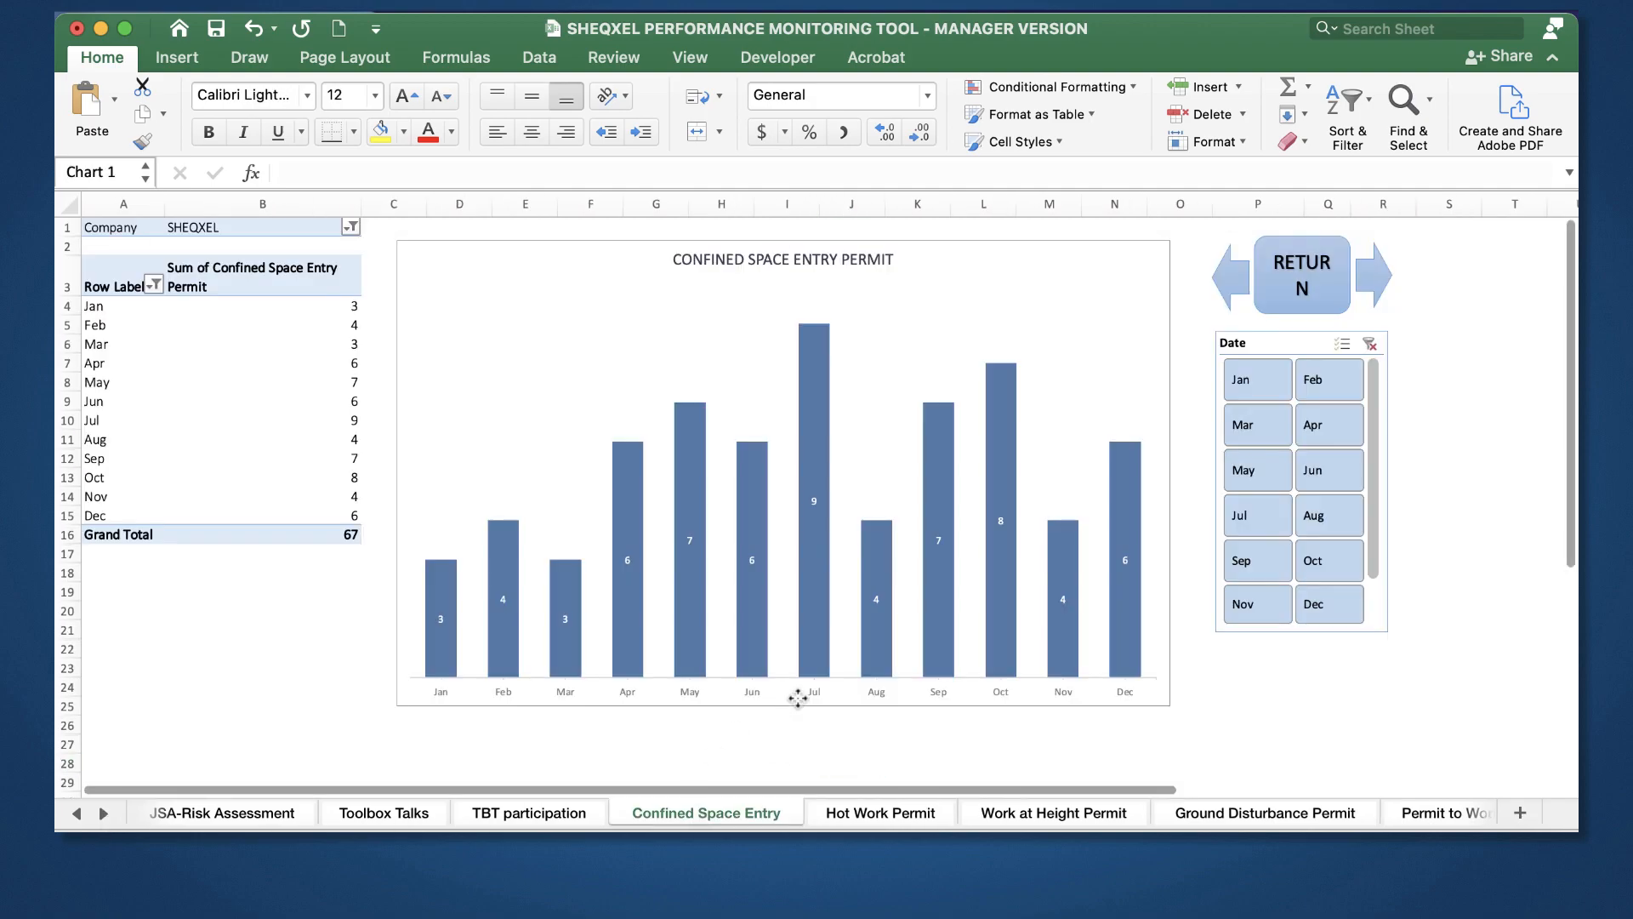
pyautogui.click(798, 697)
# Step: Paste the Confined Space Entry Permit chart below the SHEQXEL Dashboard footer on the Permit Dashboard sheet and shrink it to small panel size
pyautogui.rightClick(79, 814)
pyautogui.scroll(5, 230, 672)
pyautogui.scroll(-2, 230, 672)
pyautogui.click(153, 718)
pyautogui.click(313, 820)
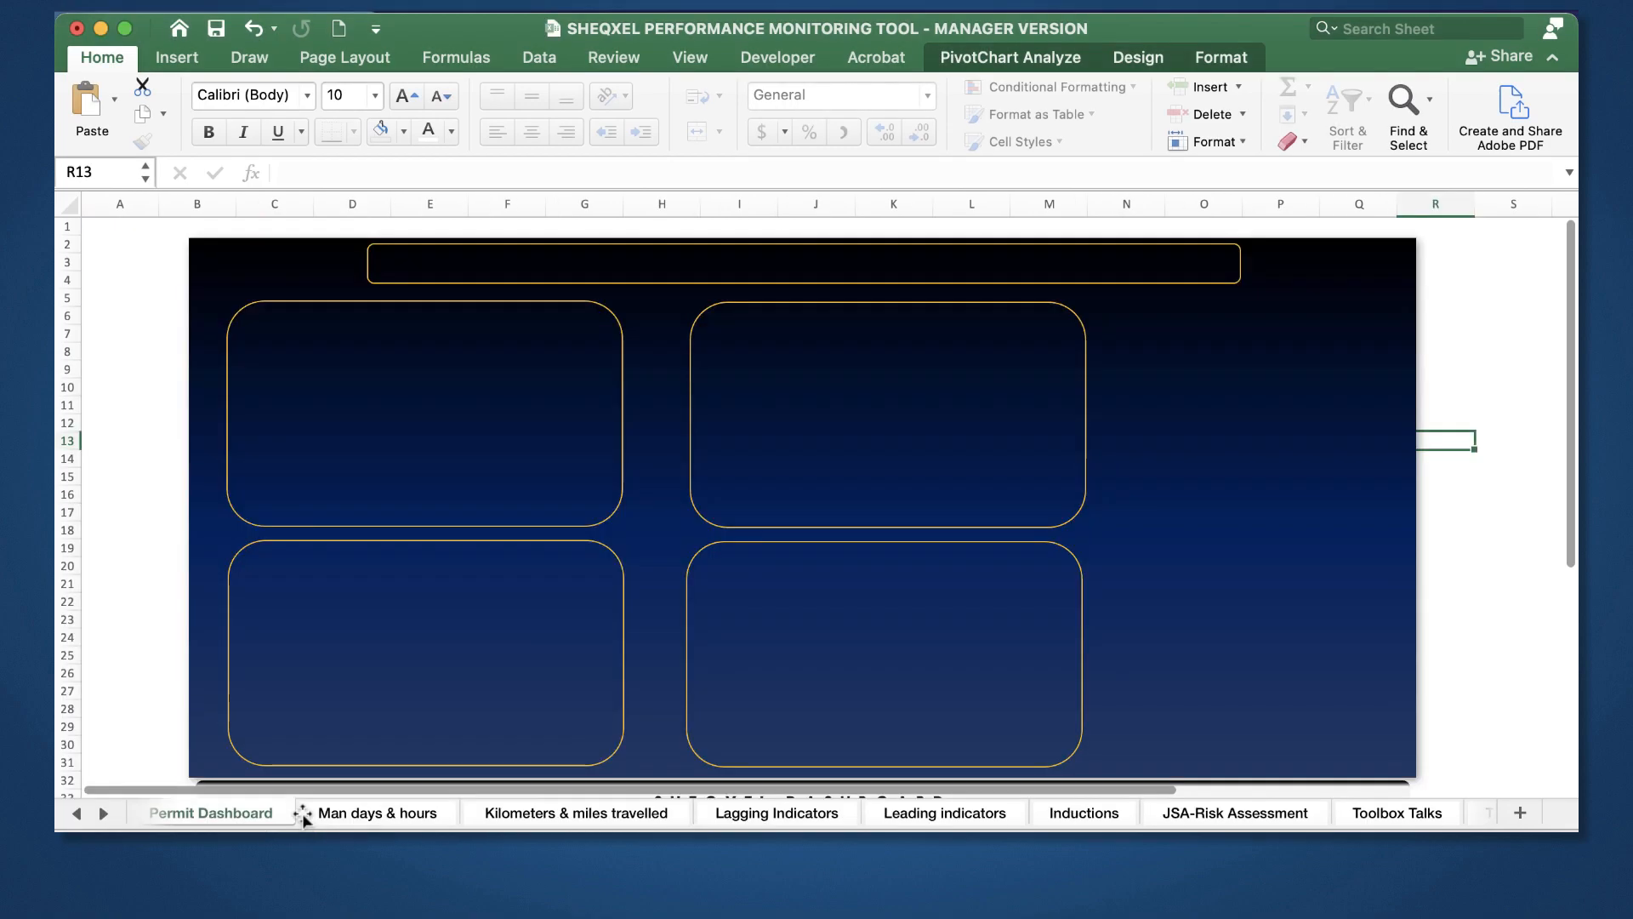
pyautogui.scroll(-8, 681, 674)
pyautogui.click(395, 460)
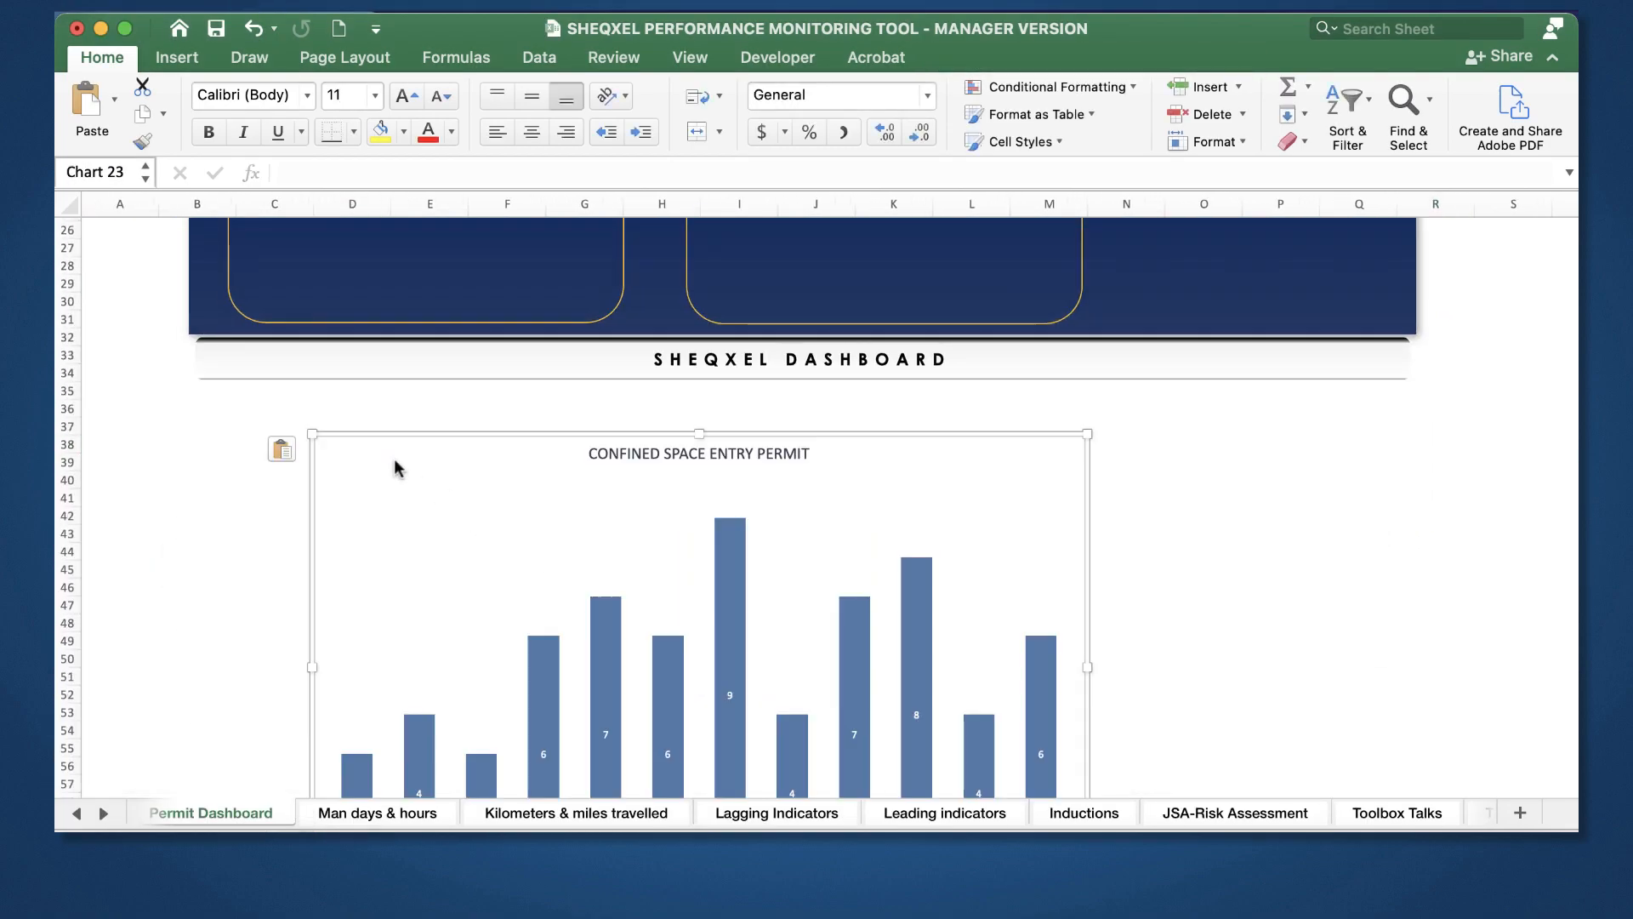
pyautogui.moveTo(1087, 748); pyautogui.dragTo(634, 503)
# Step: Select and copy the Hot Work Permit chart on its sheet
pyautogui.click(103, 813)
pyautogui.click(719, 815)
pyautogui.click(783, 689)
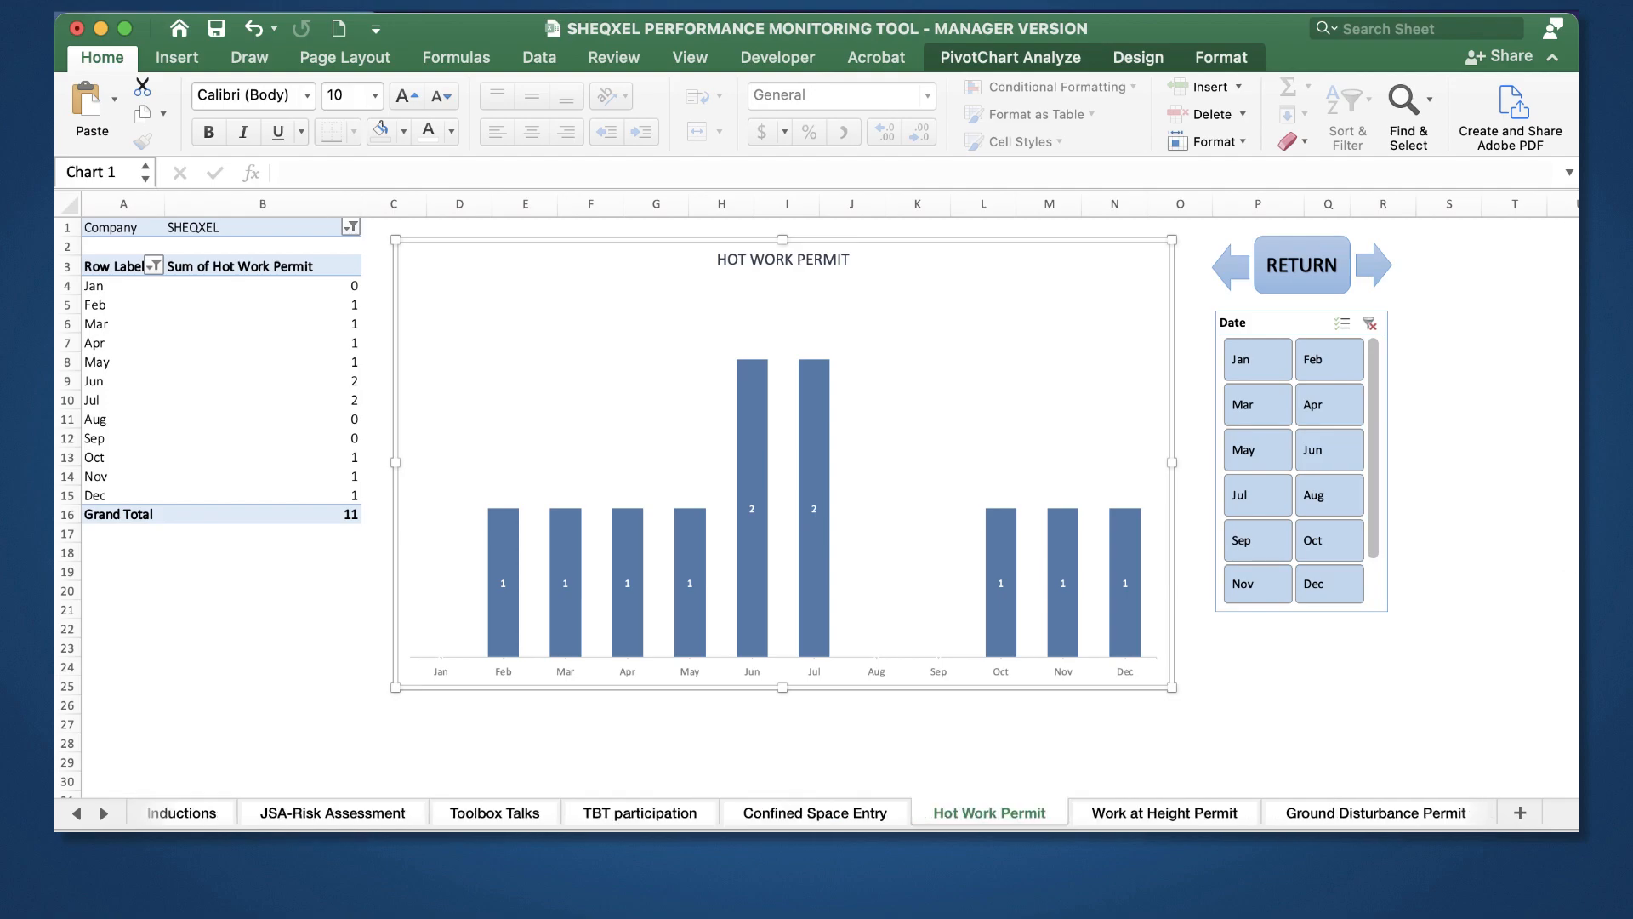
# Step: Paste the Hot Work Permit chart beside the Confined Space Entry Permit chart on the Permit Dashboard sheet and shrink it to small panel size
pyautogui.click(346, 813)
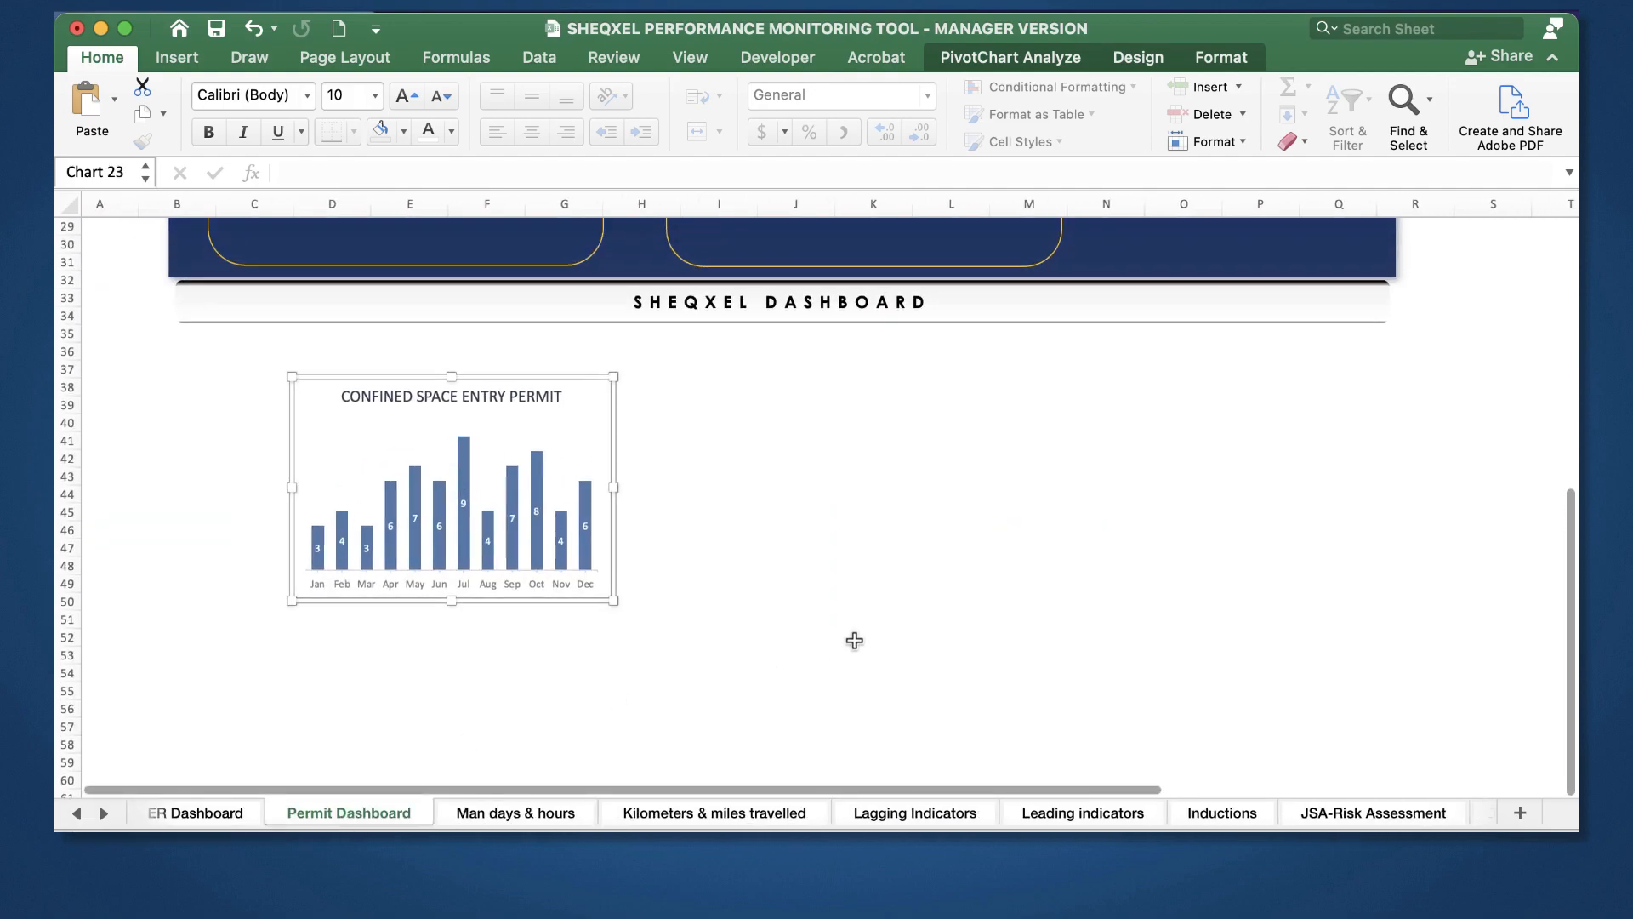
pyautogui.click(688, 382)
pyautogui.press('super+v')
pyautogui.scroll(-5, 1123, 680)
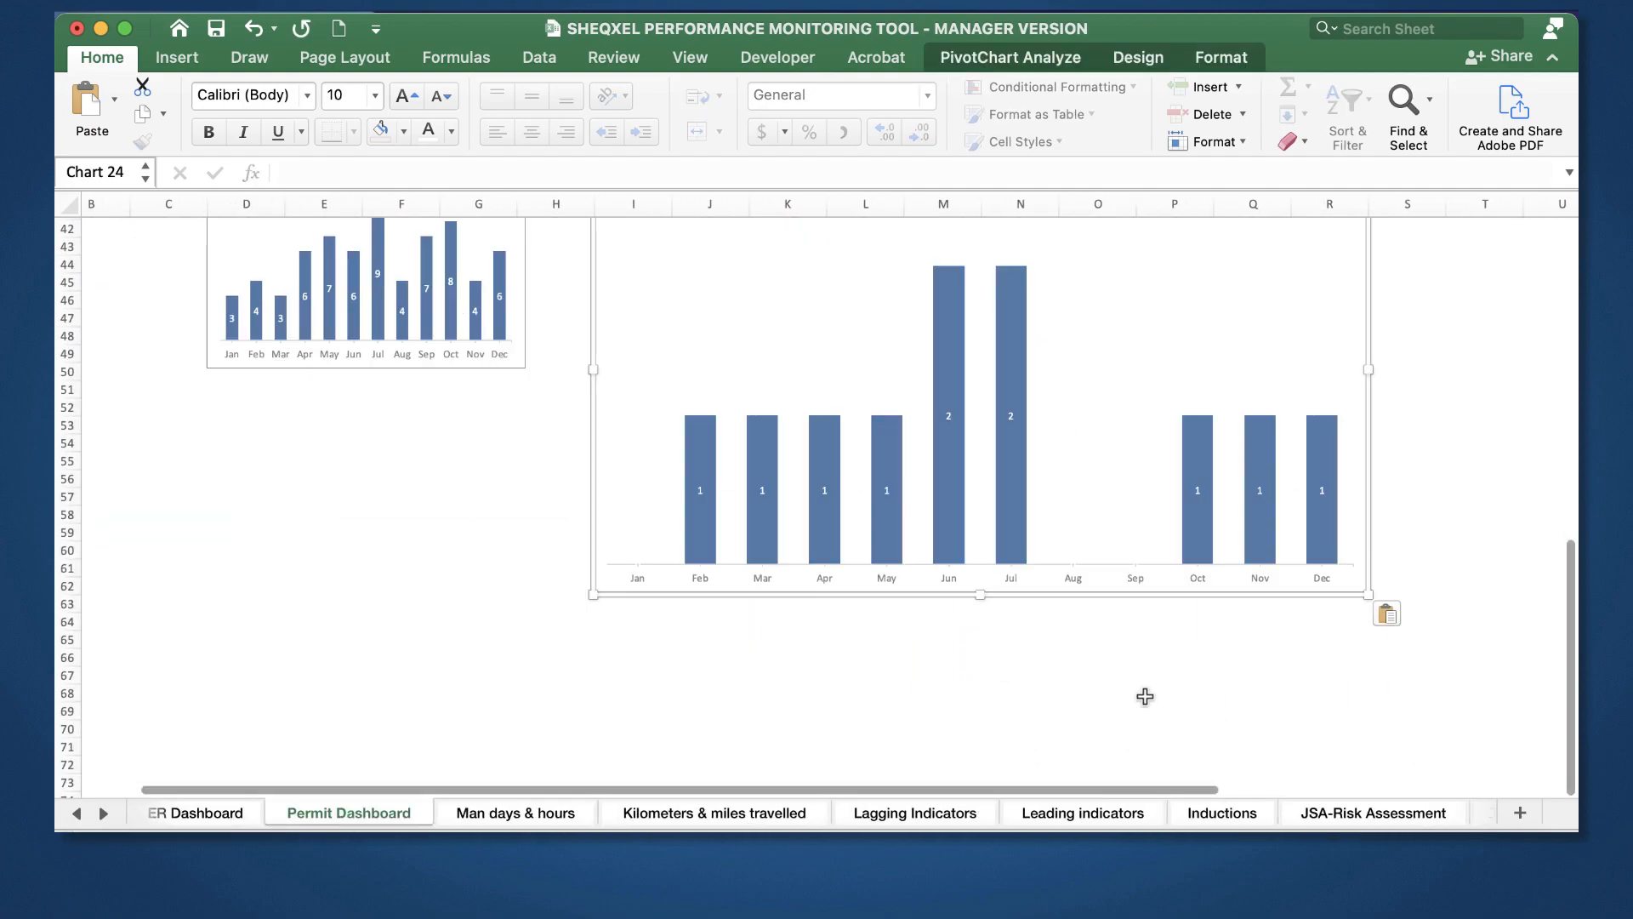
pyautogui.moveTo(1366, 593); pyautogui.dragTo(951, 375)
pyautogui.click(850, 452)
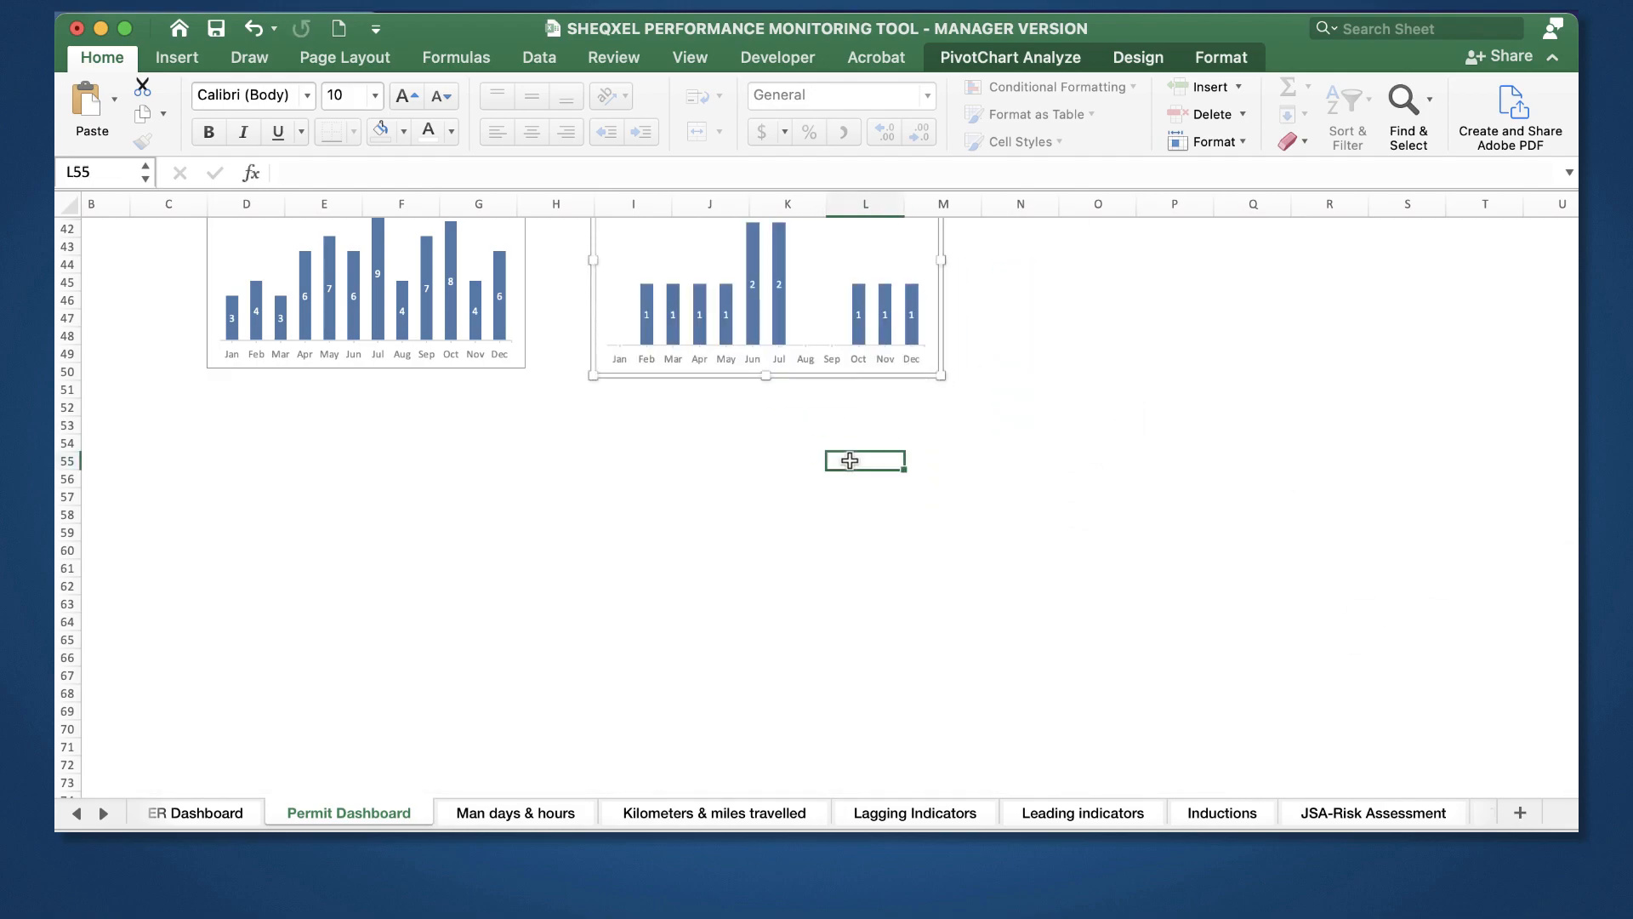
# Step: Select the chart on the Work at Height Permit sheet for copying
pyautogui.scroll(10, 849, 462)
pyautogui.hscroll(5, 103, 813)
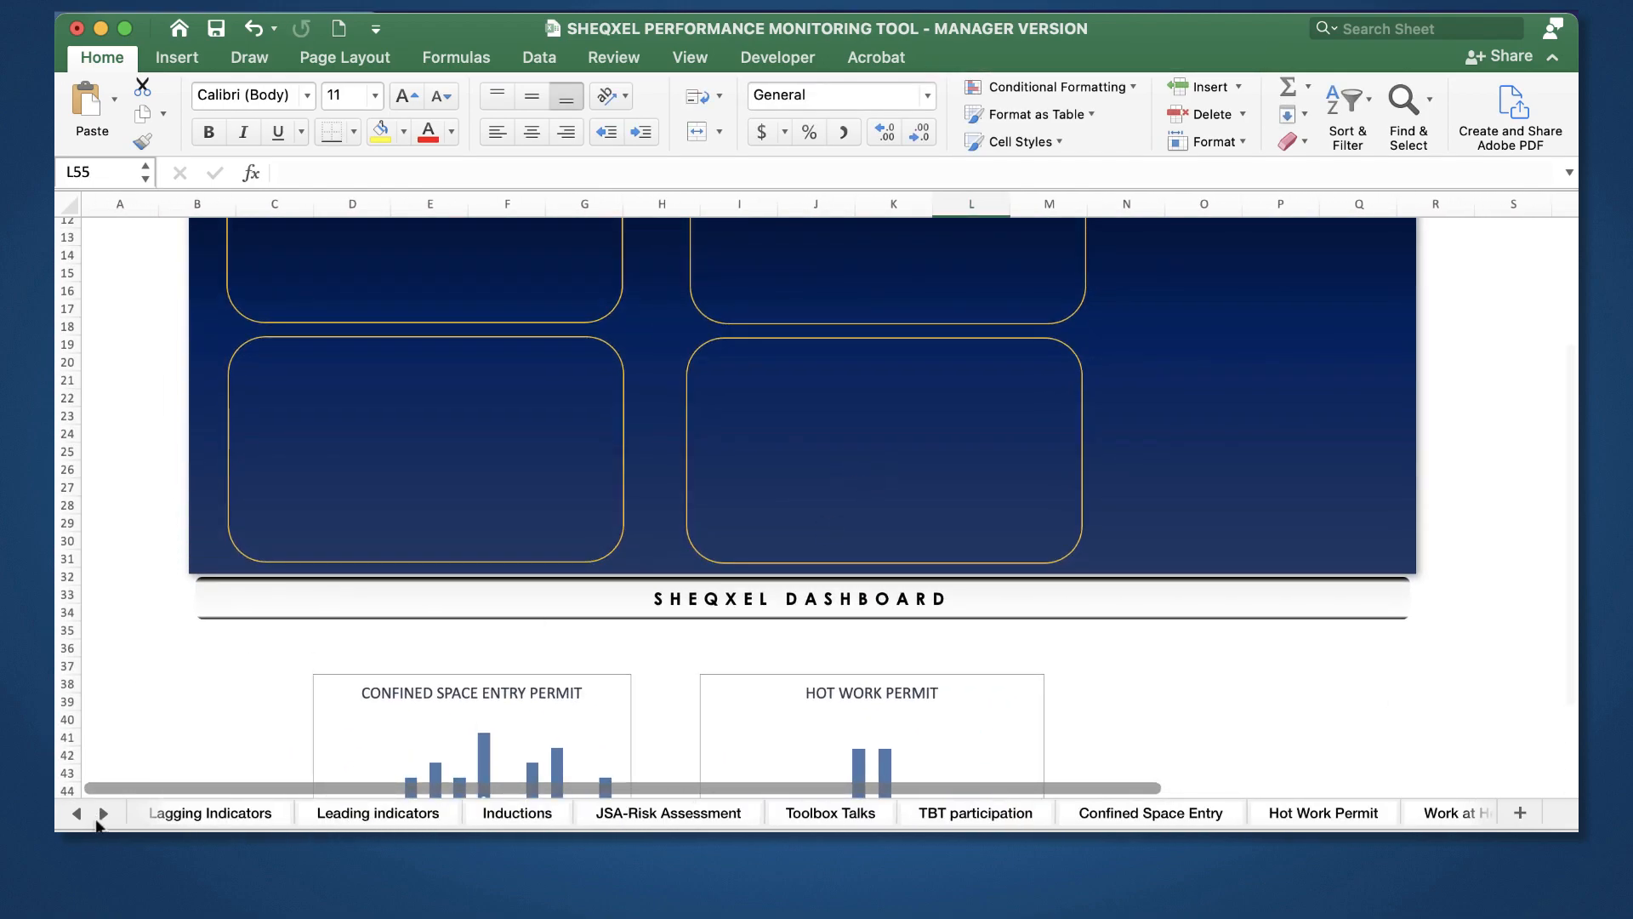
pyautogui.click(834, 818)
pyautogui.click(874, 685)
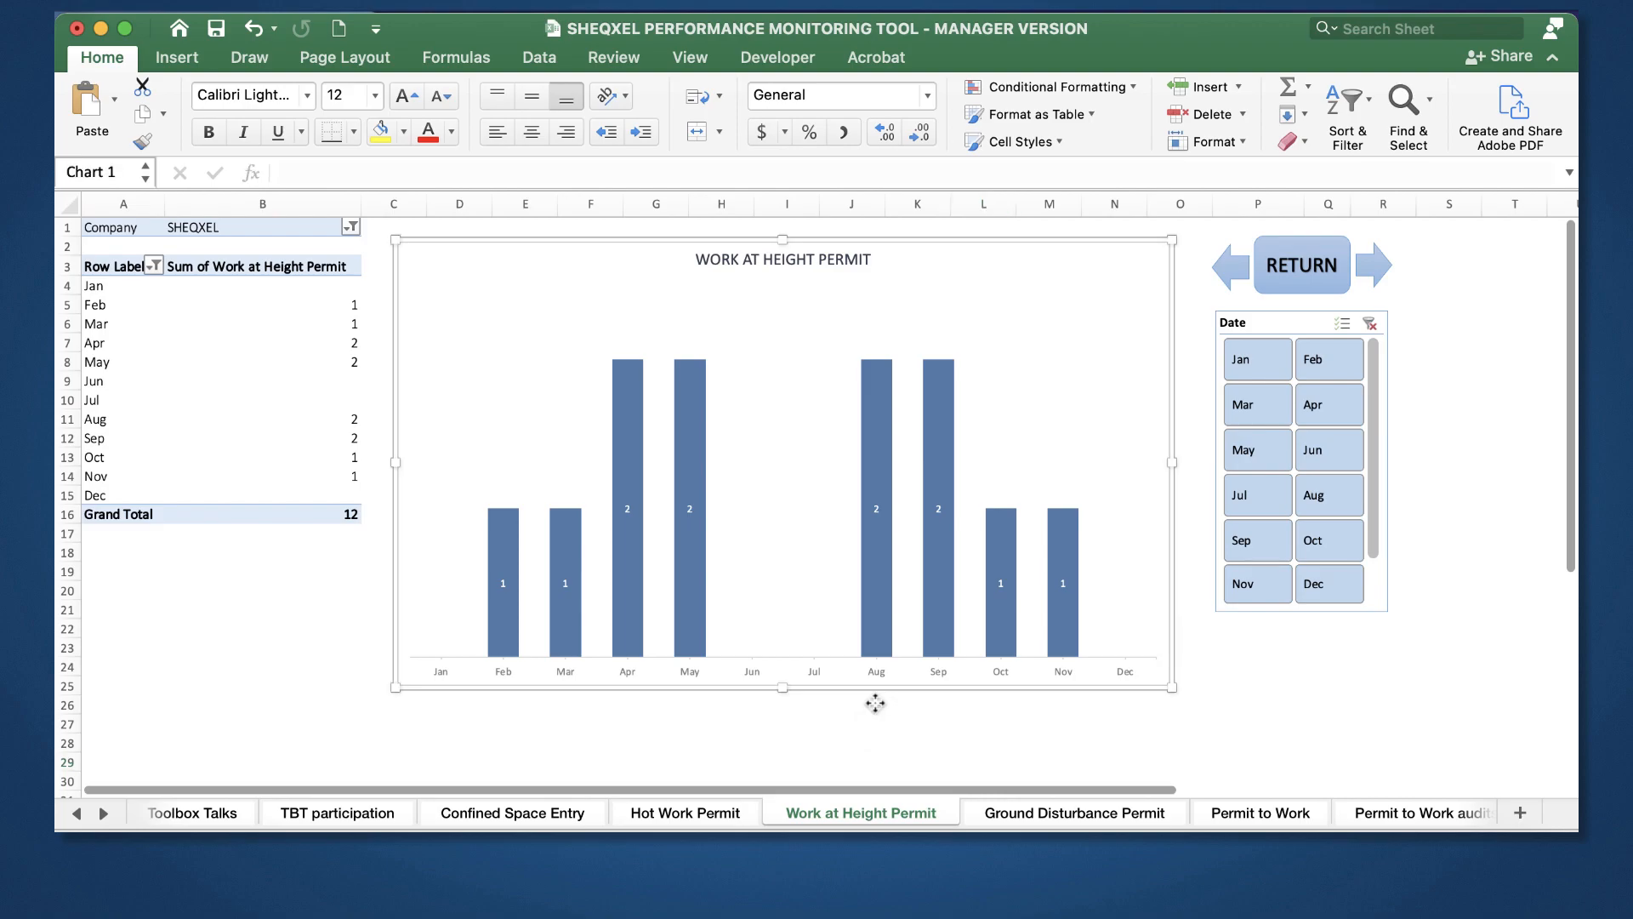
# Step: Paste the copied chart on the Permit Dashboard sheet, place it beside the Hot Work Permit chart and shrink it to a similar size
pyautogui.hscroll(-5, 497, 768)
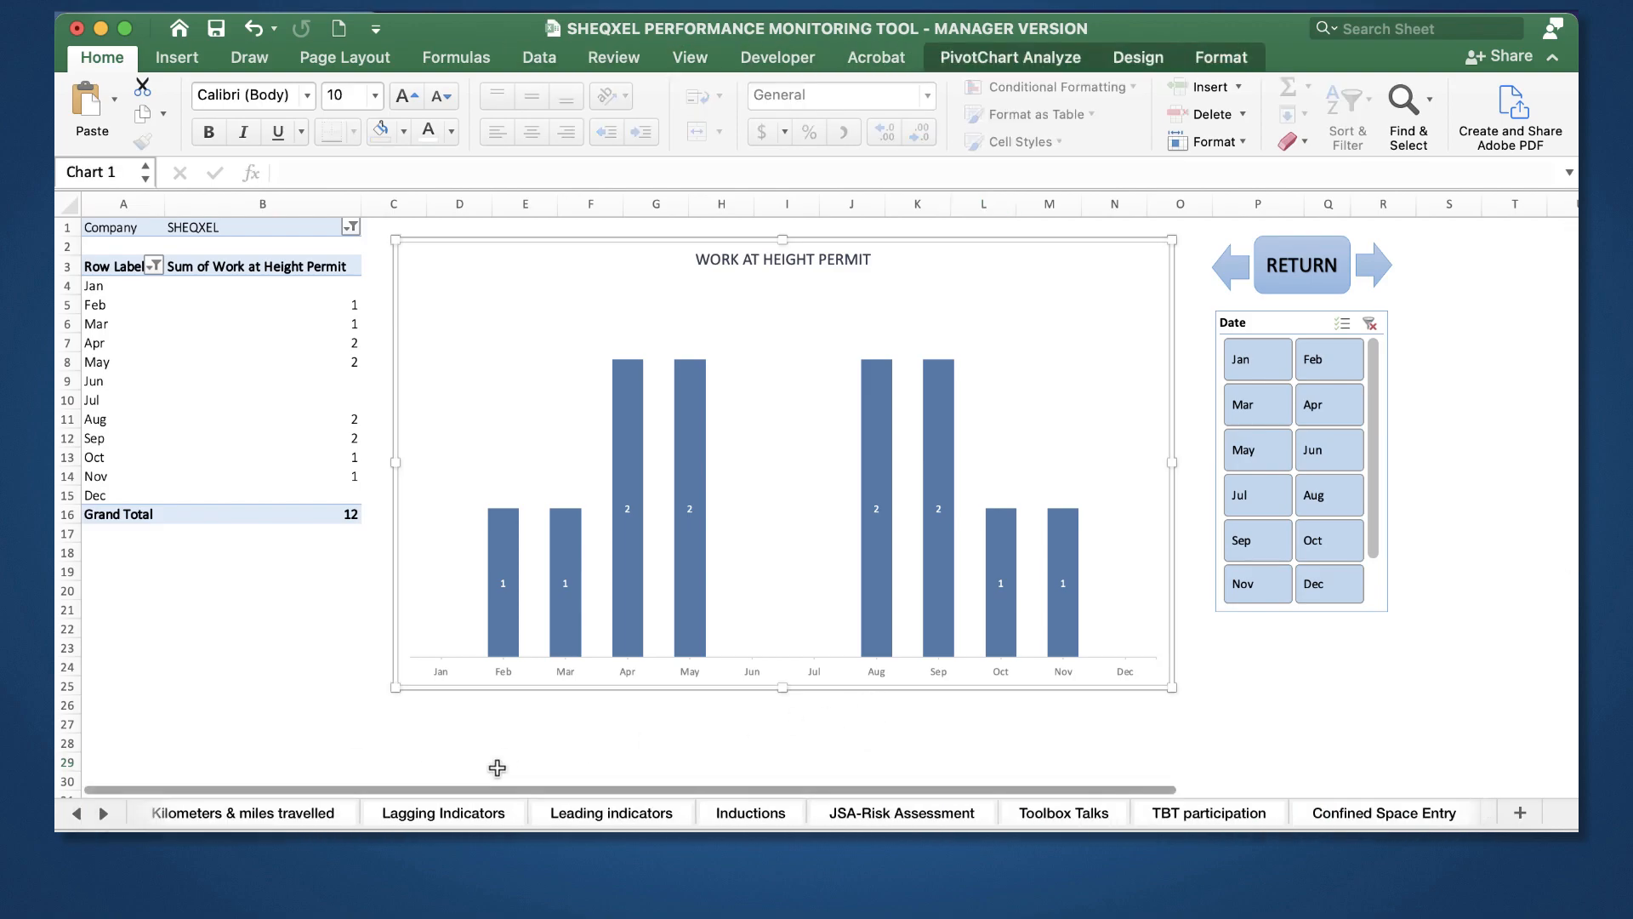
pyautogui.hscroll(-2, 111, 817)
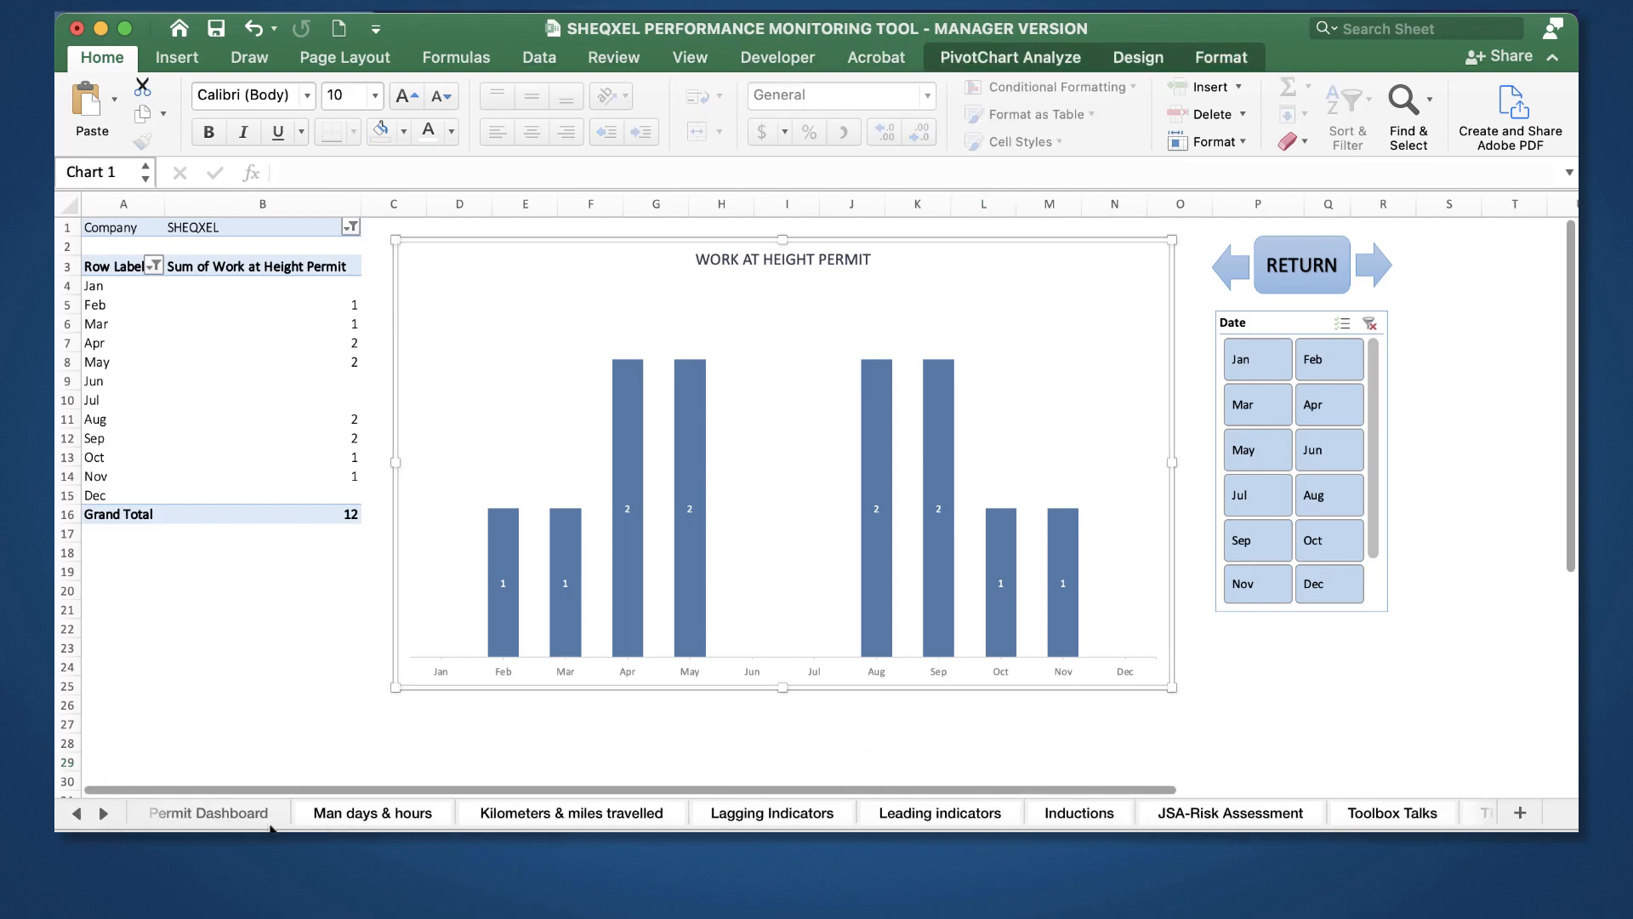
pyautogui.click(269, 822)
pyautogui.press('super+v')
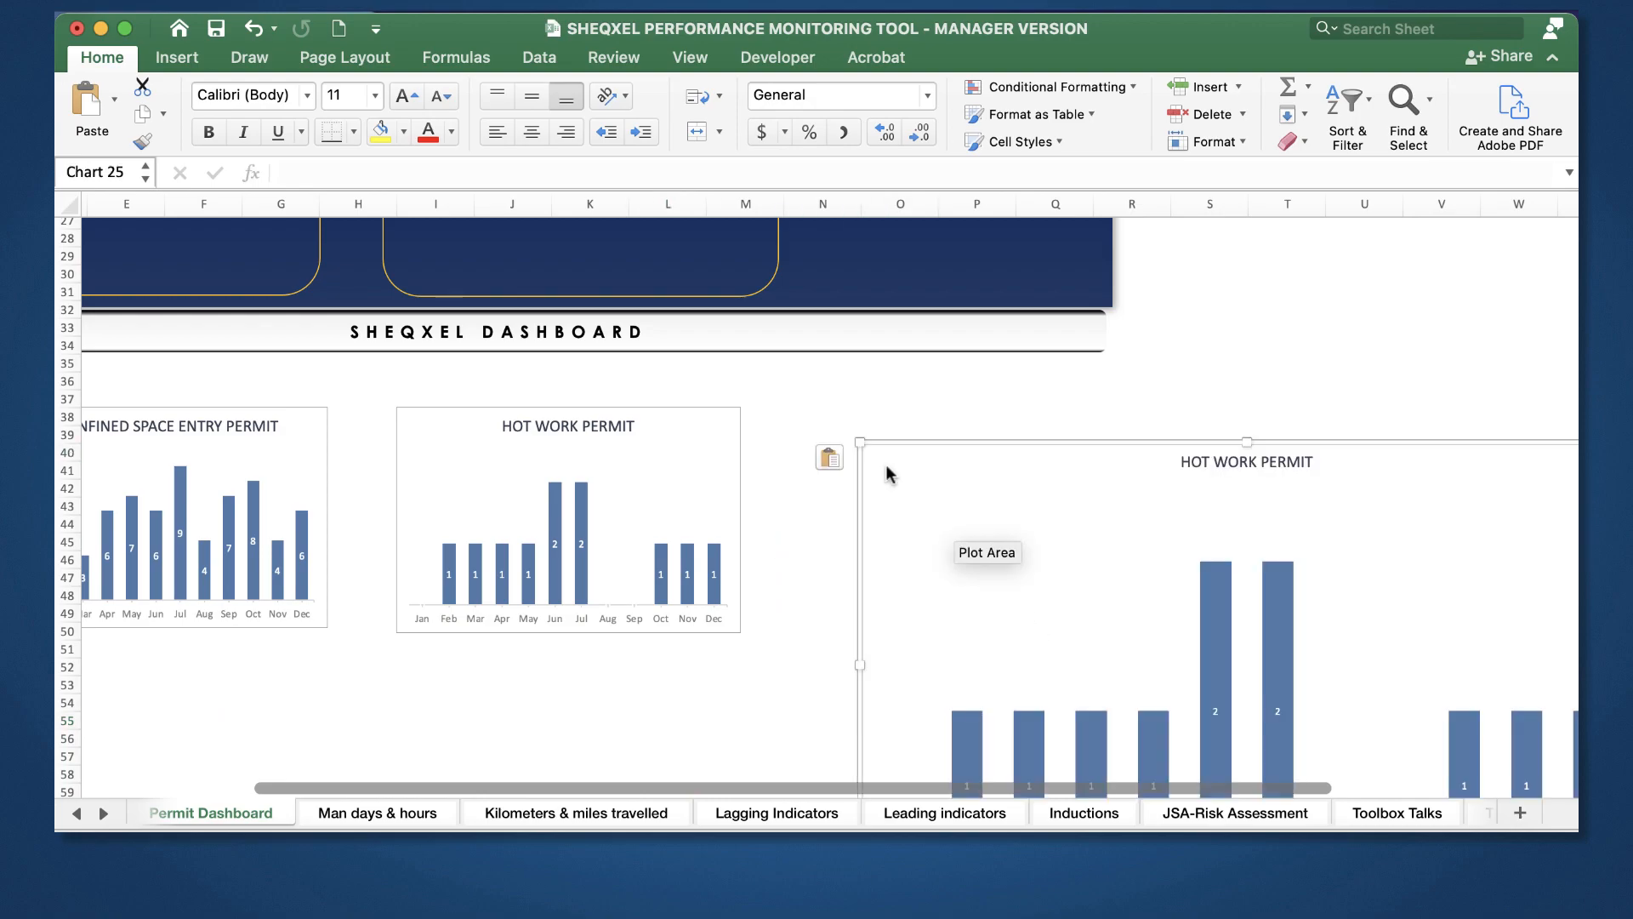
pyautogui.moveTo(908, 441); pyautogui.dragTo(507, 303)
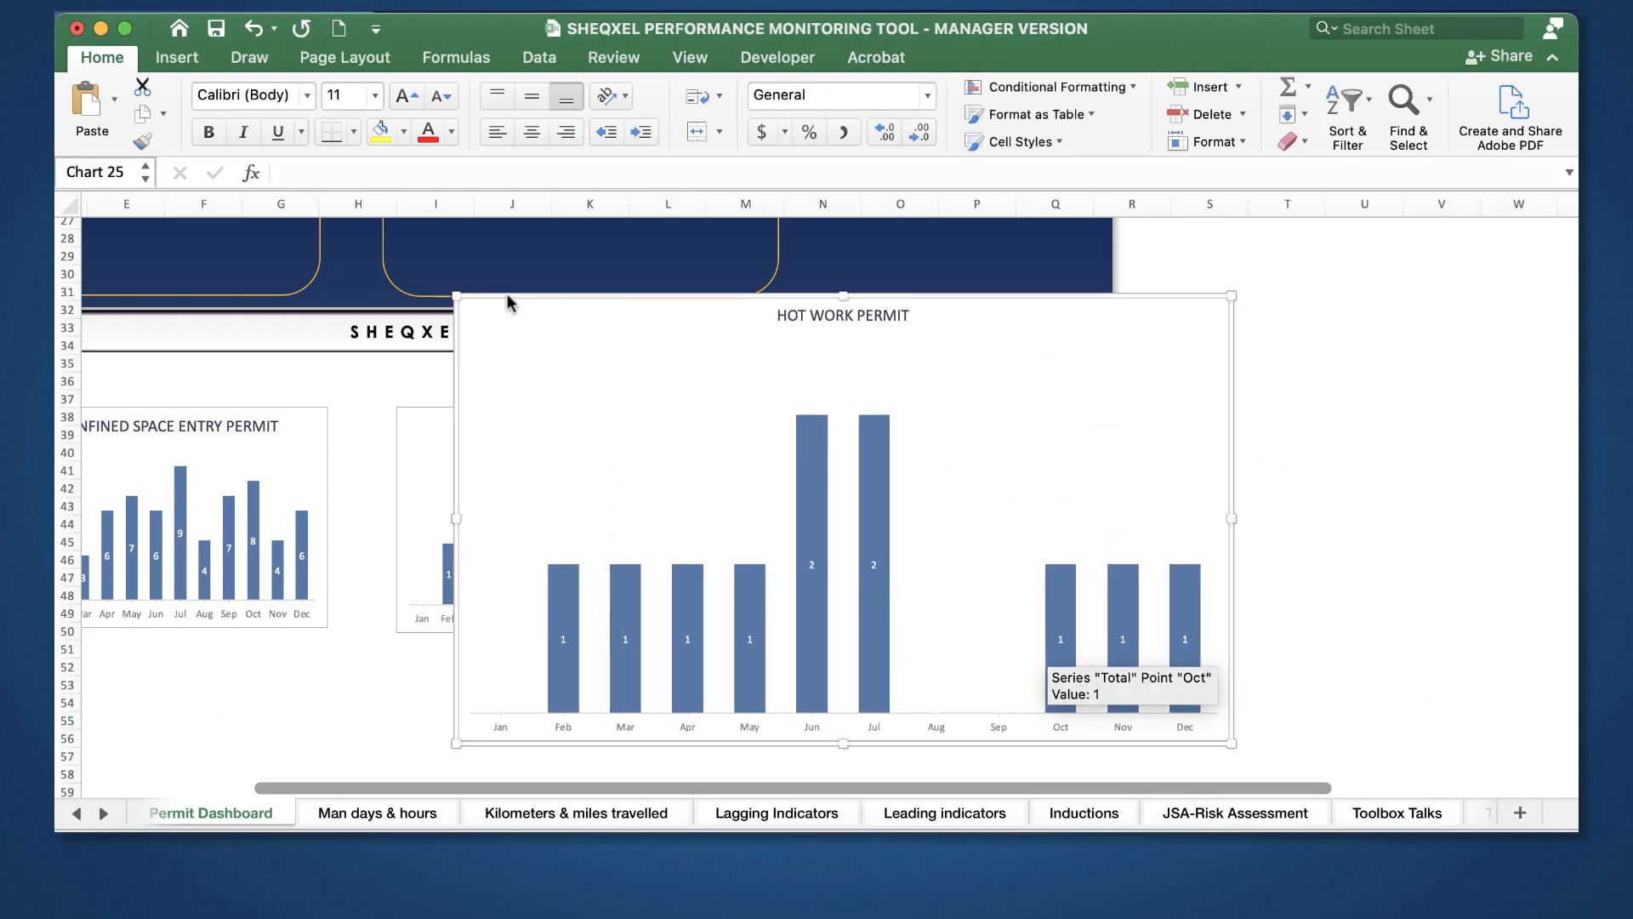
pyautogui.moveTo(1203, 722); pyautogui.dragTo(1032, 617)
# Step: Select and copy the Ground Disturbance Permit chart on its sheet
pyautogui.click(103, 814)
pyautogui.click(103, 814)
pyautogui.click(103, 814)
pyautogui.click(103, 814)
pyautogui.click(103, 814)
pyautogui.click(102, 814)
pyautogui.click(103, 814)
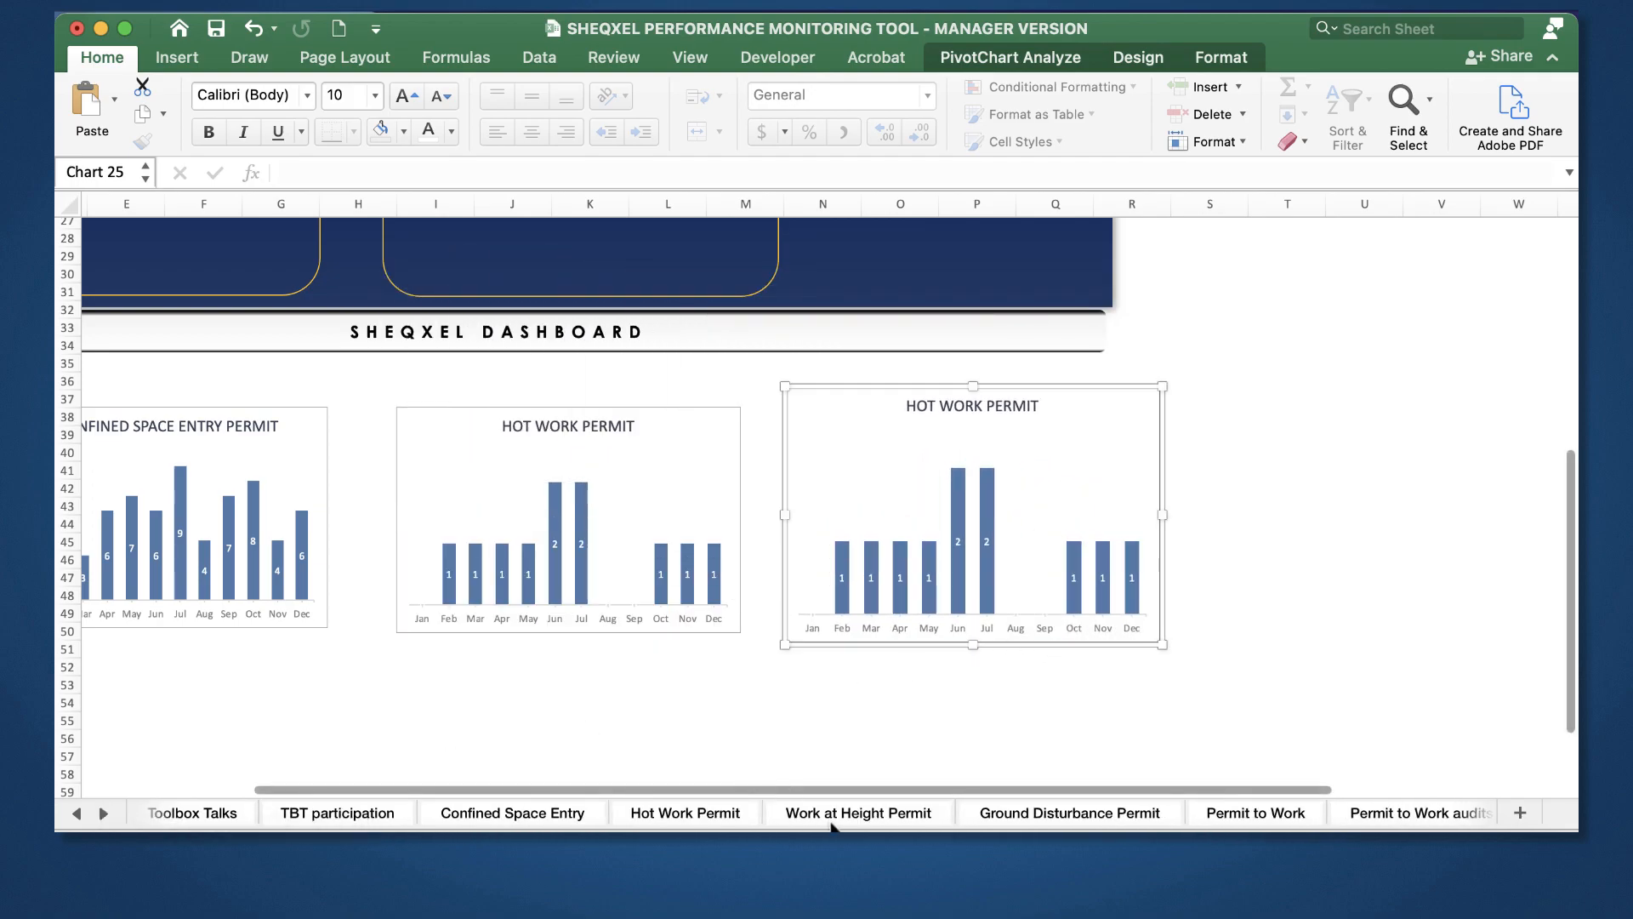
pyautogui.click(1009, 813)
pyautogui.click(888, 716)
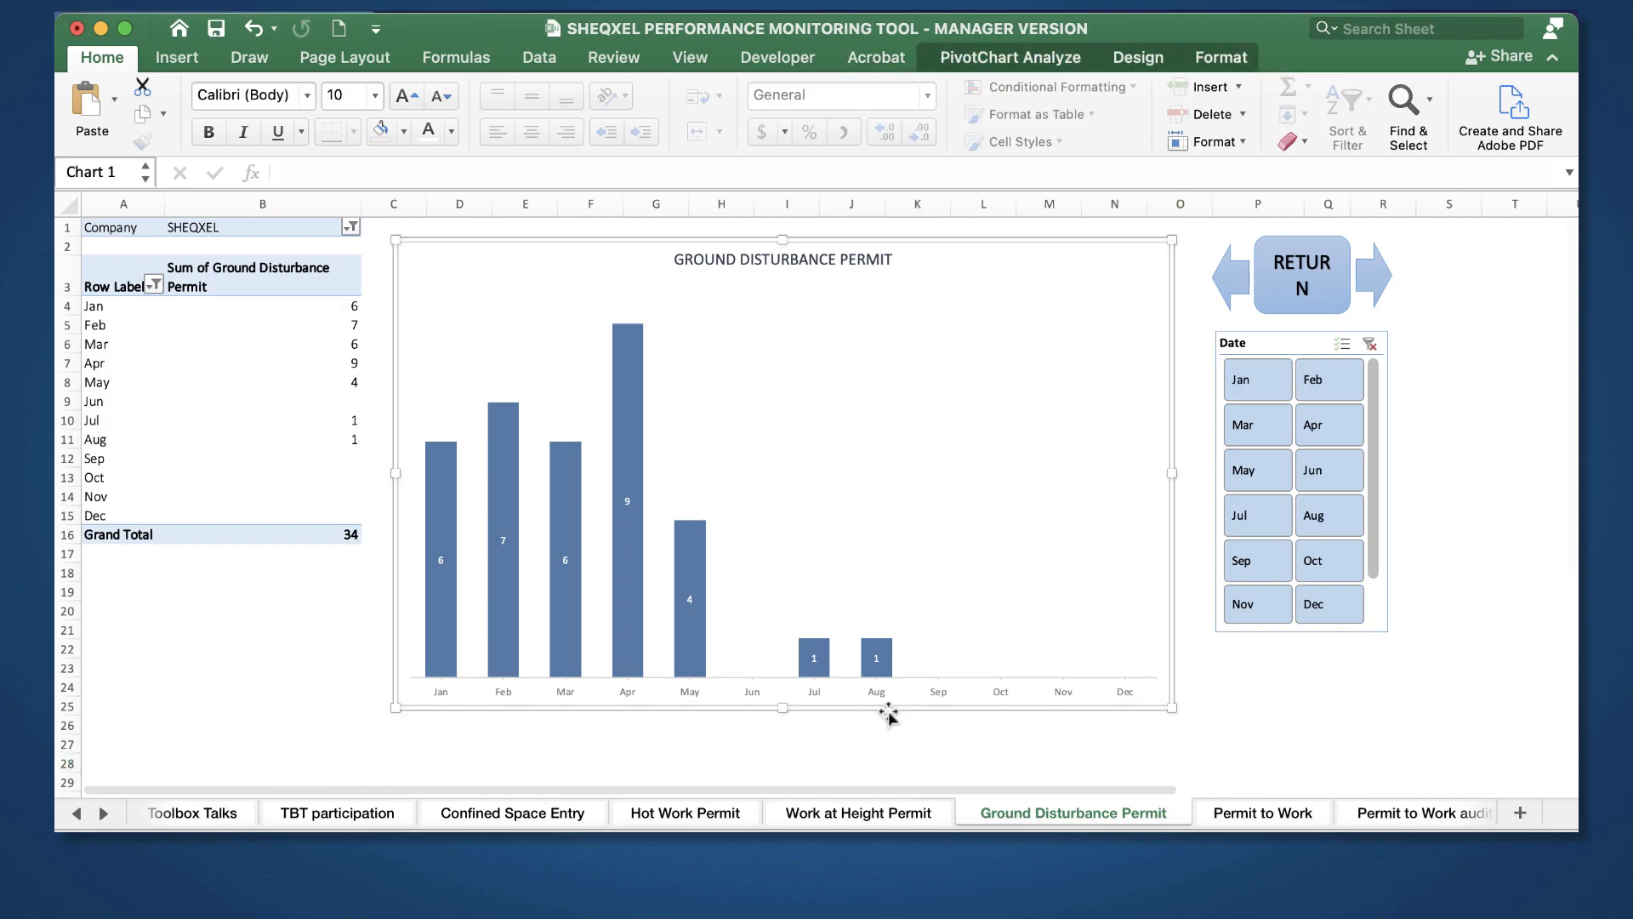
# Step: Paste the Ground Disturbance Permit chart below the other charts on the Permit Dashboard sheet and shrink it to small panel size
pyautogui.click(76, 814)
pyautogui.click(77, 814)
pyautogui.click(76, 814)
pyautogui.click(77, 814)
pyautogui.click(76, 813)
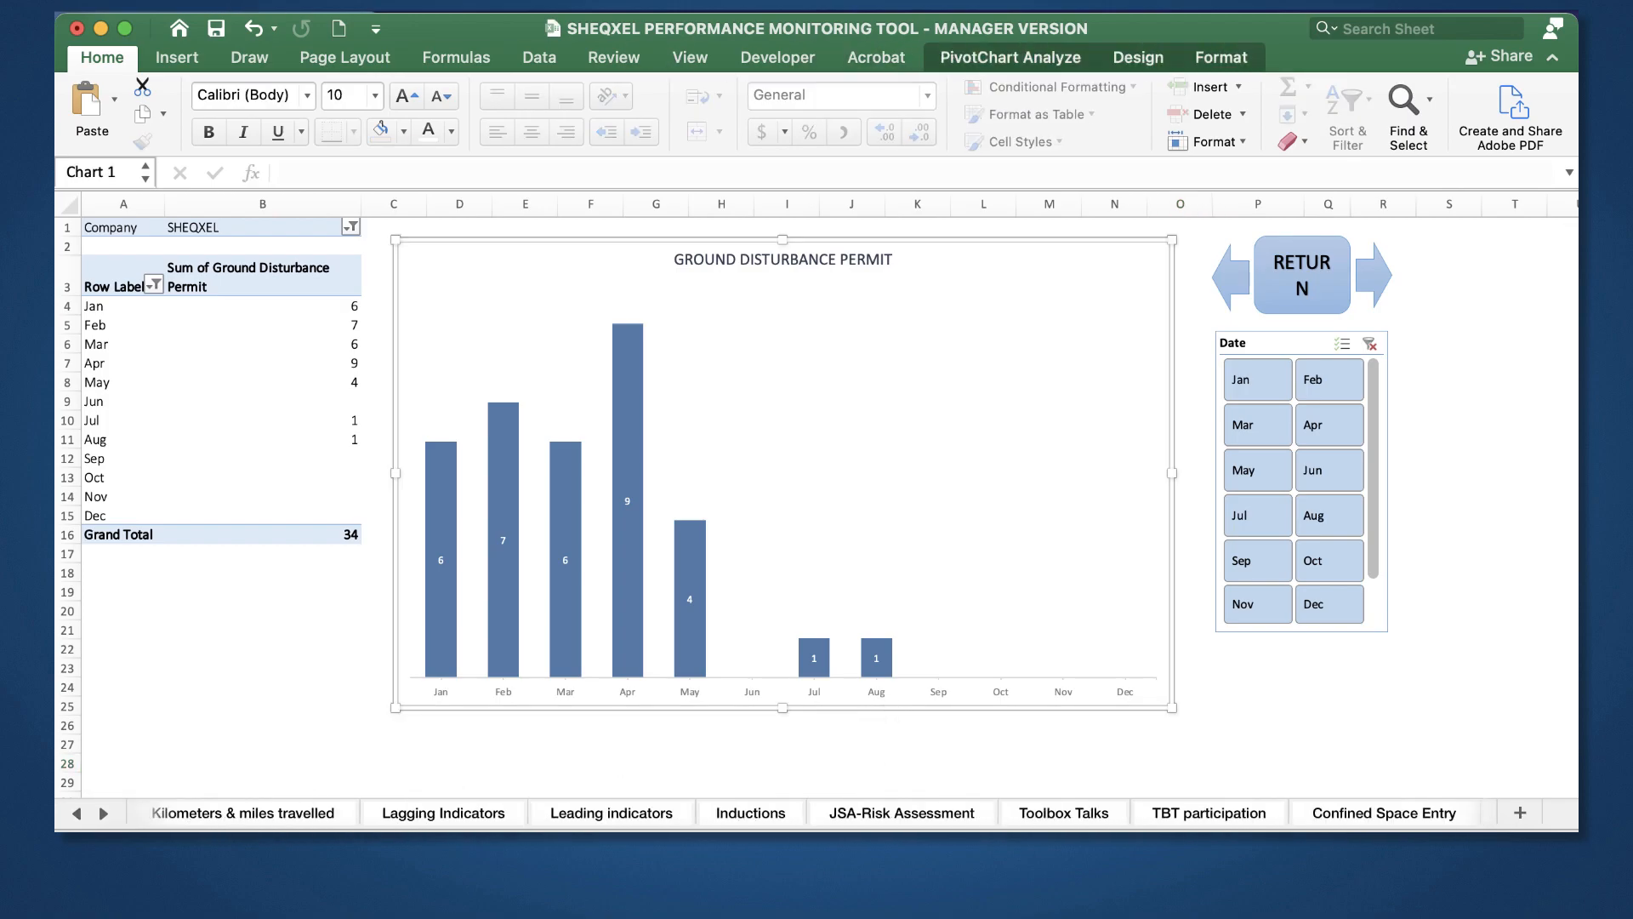
pyautogui.click(78, 814)
pyautogui.click(77, 814)
pyautogui.click(77, 814)
pyautogui.click(456, 816)
pyautogui.scroll(3, 984, 620)
pyautogui.scroll(-5, 984, 620)
pyautogui.press('Escape')
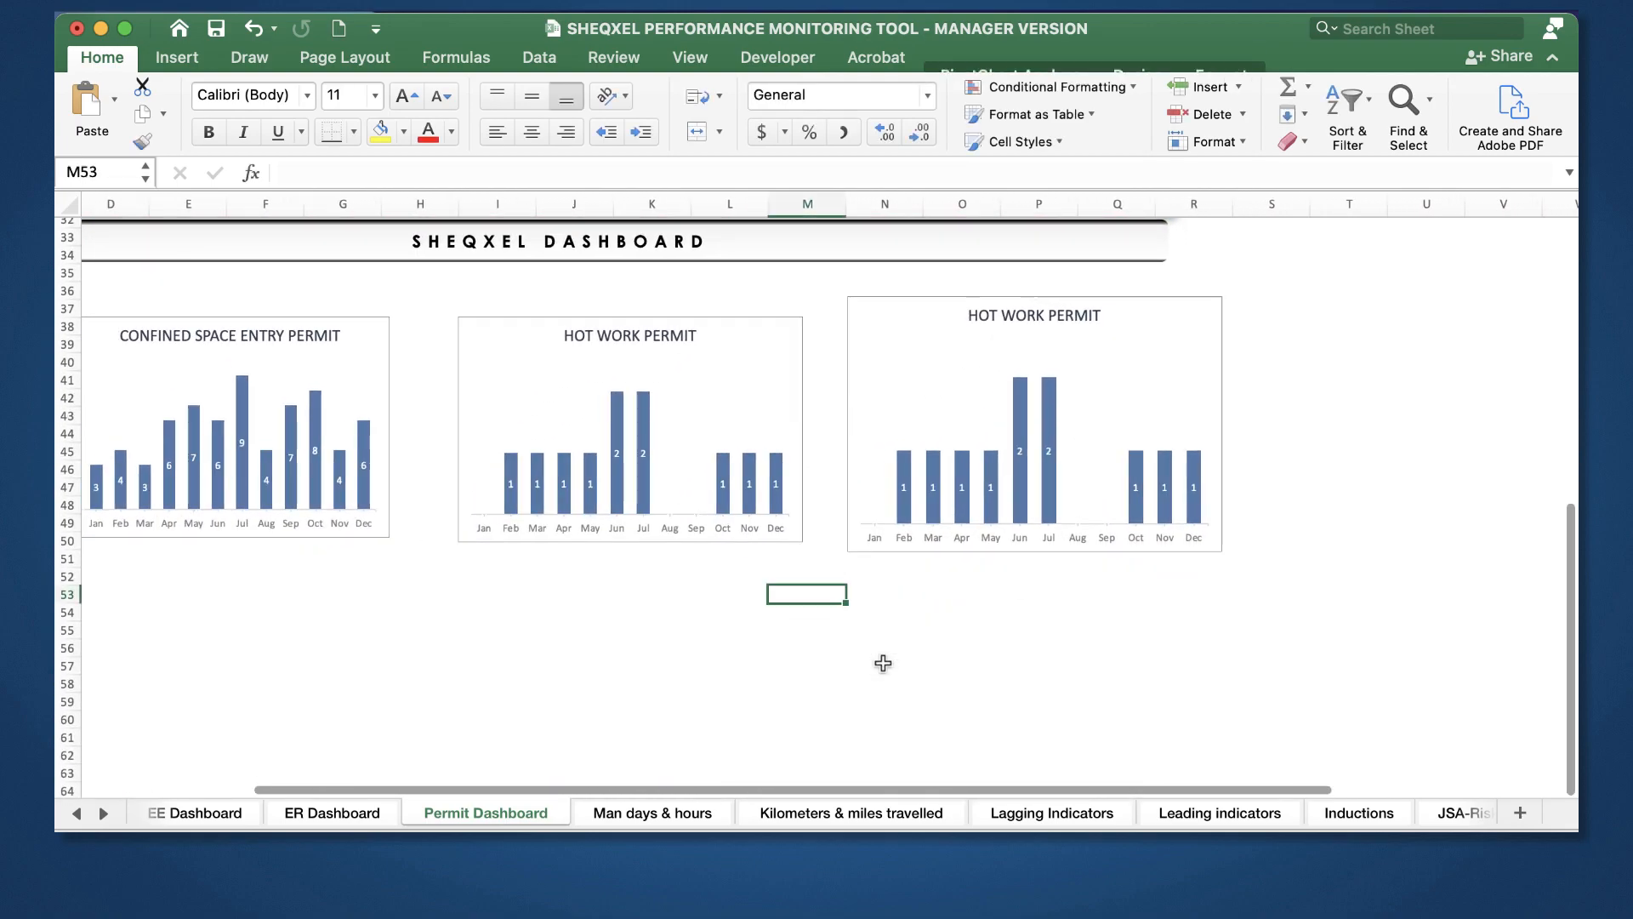
pyautogui.scroll(-2, 883, 663)
pyautogui.click(882, 667)
pyautogui.scroll(-10, 882, 666)
pyautogui.moveTo(1509, 668); pyautogui.dragTo(1035, 403)
# Step: Move the Ground Disturbance Permit chart up beside the Confined Space Entry Permit chart, overlapping its left edge
pyautogui.scroll(7, 1035, 403)
pyautogui.hscroll(-3, 1035, 404)
pyautogui.moveTo(1015, 591); pyautogui.dragTo(124, 394)
# Step: Select all four pasted permit charts together and set their height to 2.2 inches
pyautogui.scroll(4, 587, 565)
pyautogui.keyDown('shift'); pyautogui.click(508, 571); pyautogui.keyUp('shift')
pyautogui.keyDown('shift'); pyautogui.click(907, 571); pyautogui.keyUp('shift')
pyautogui.keyDown('shift'); pyautogui.click(1273, 582); pyautogui.keyUp('shift')
pyautogui.click(1000, 61)
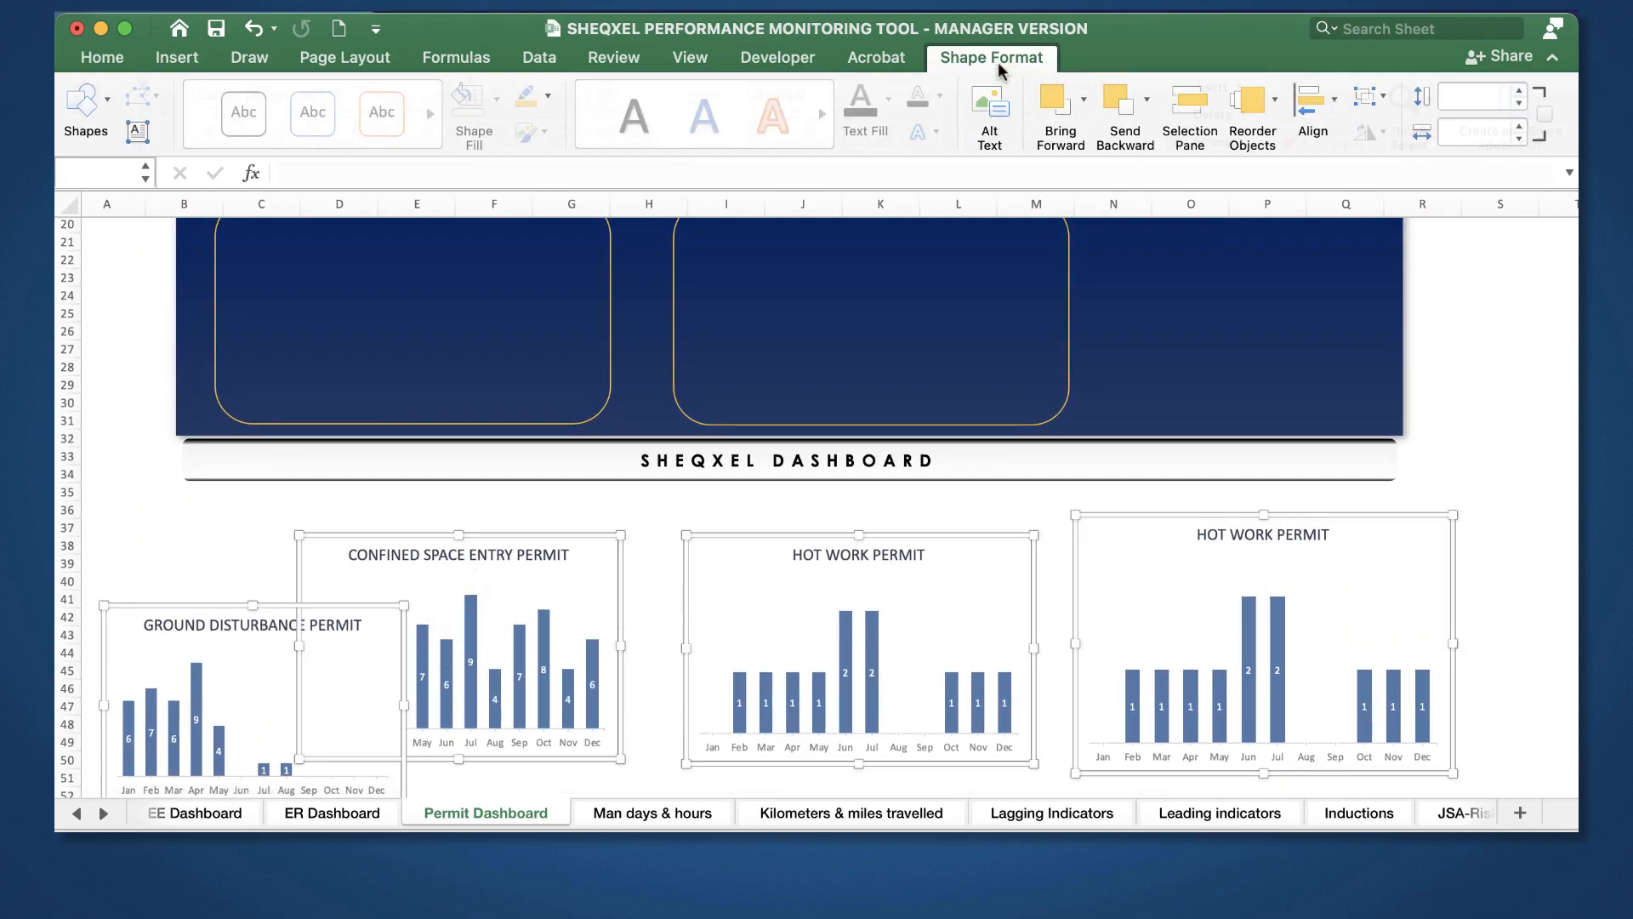
pyautogui.click(1523, 91)
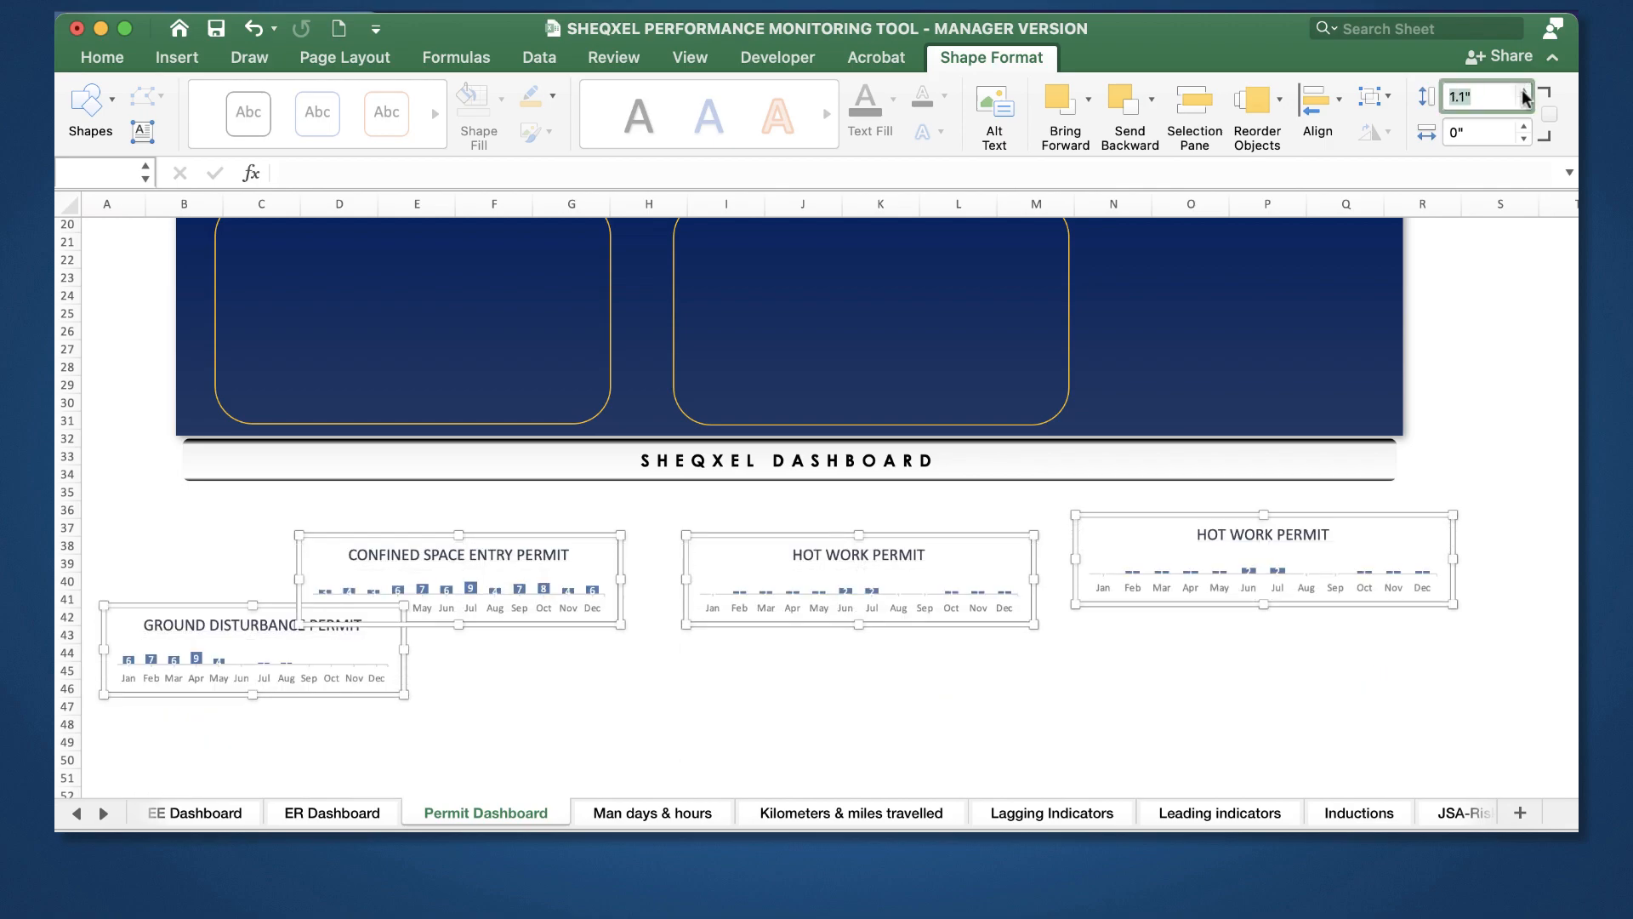
pyautogui.click(1523, 91)
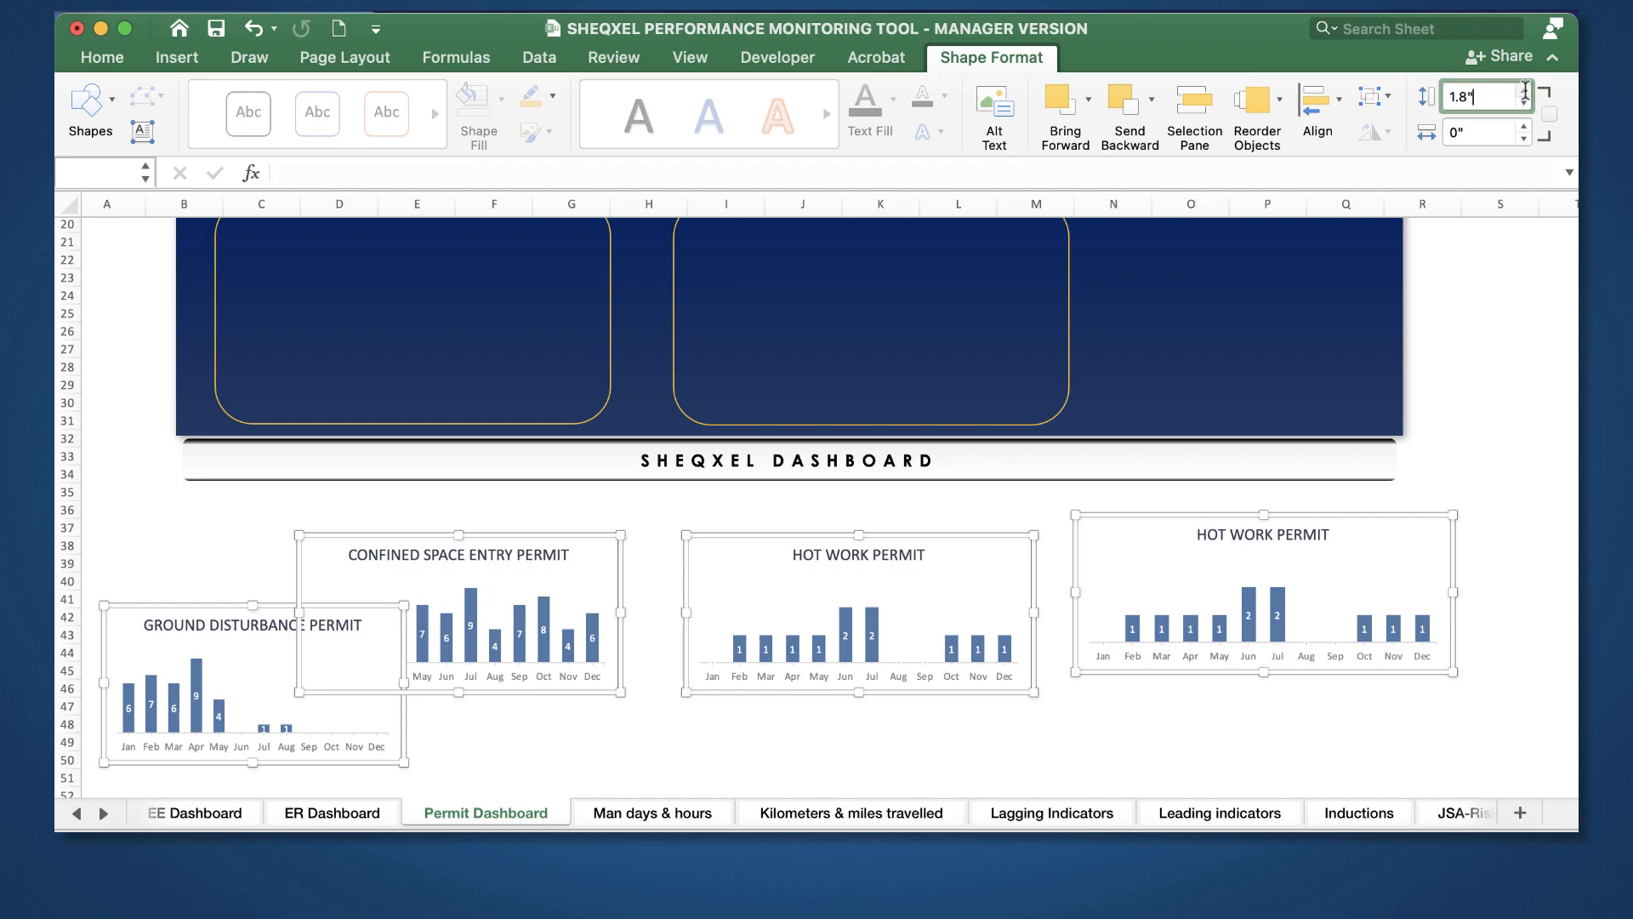
pyautogui.click(1524, 125)
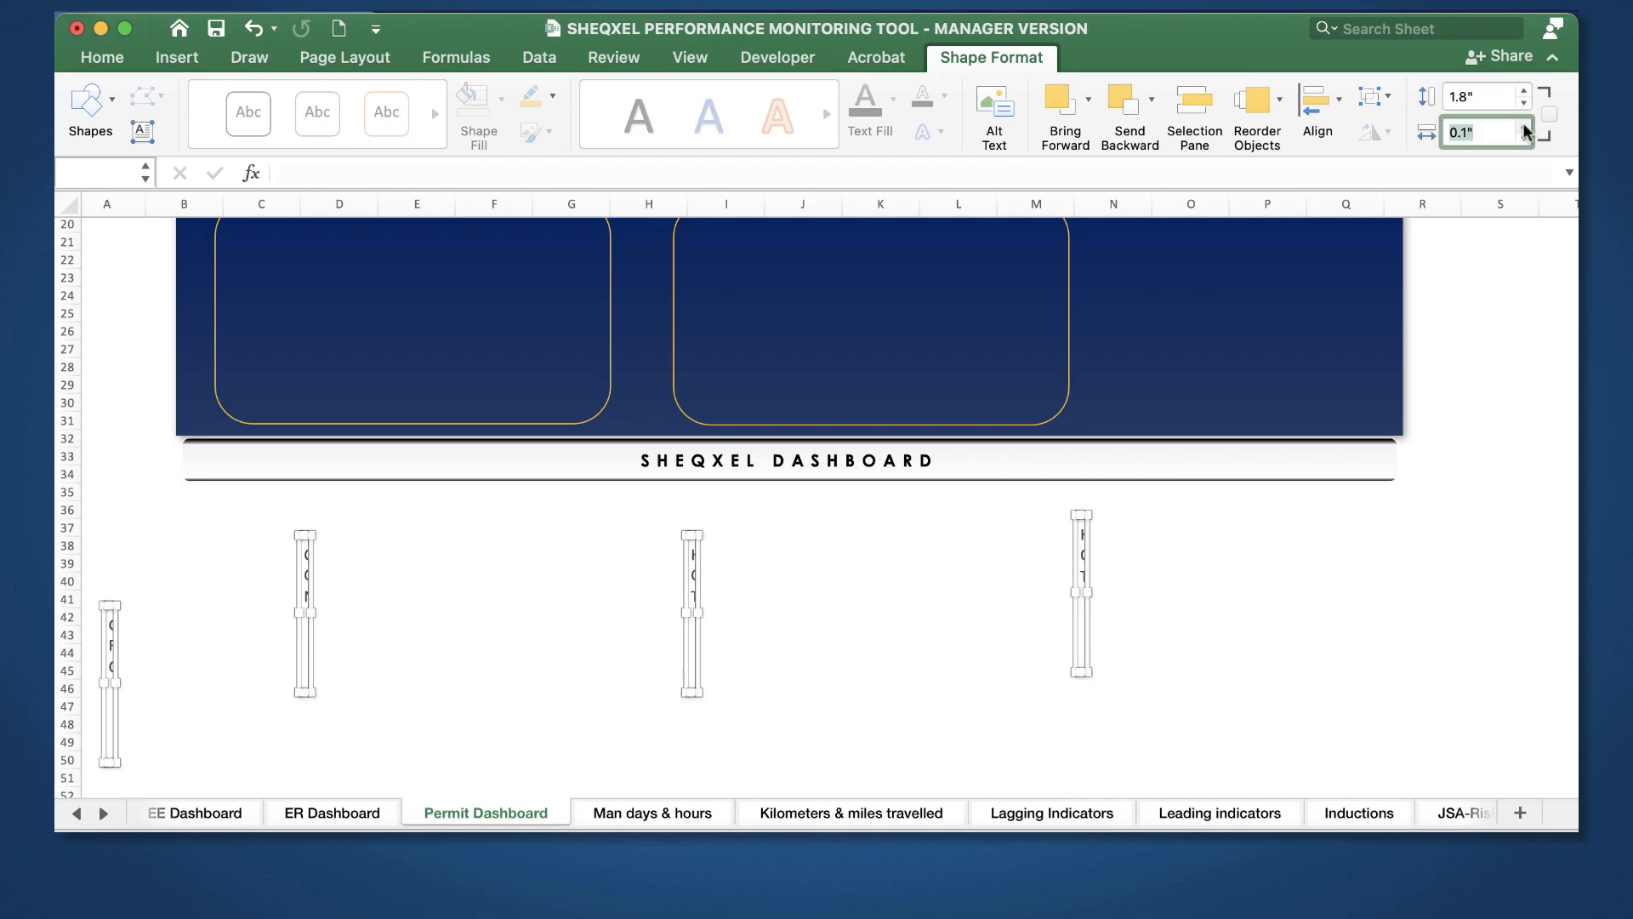
pyautogui.click(1524, 91)
pyautogui.click(1524, 91)
pyautogui.click(1523, 91)
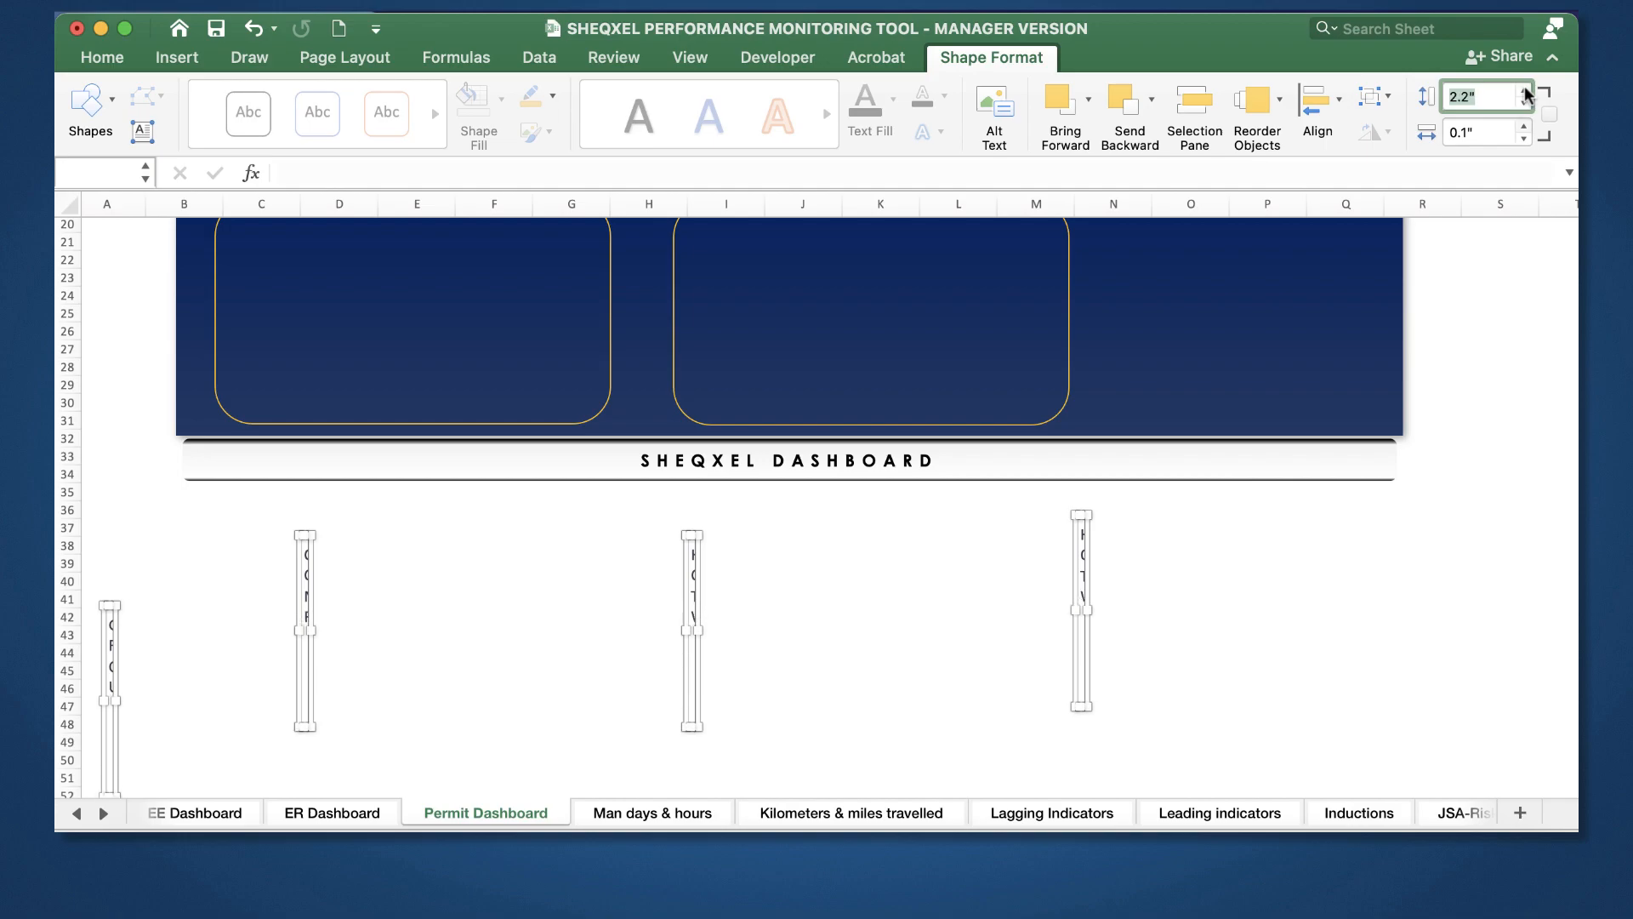
# Step: Set the width of the four selected charts to 4 inches
pyautogui.press('Tab')
pyautogui.press('Up')
pyautogui.press('Up')
pyautogui.press('Up')
pyautogui.press('Up')
pyautogui.press('Up')
pyautogui.press('Up')
pyautogui.press('Up')
pyautogui.press('Up')
pyautogui.press('Up')
pyautogui.press('Up')
pyautogui.press('Up')
pyautogui.press('Up')
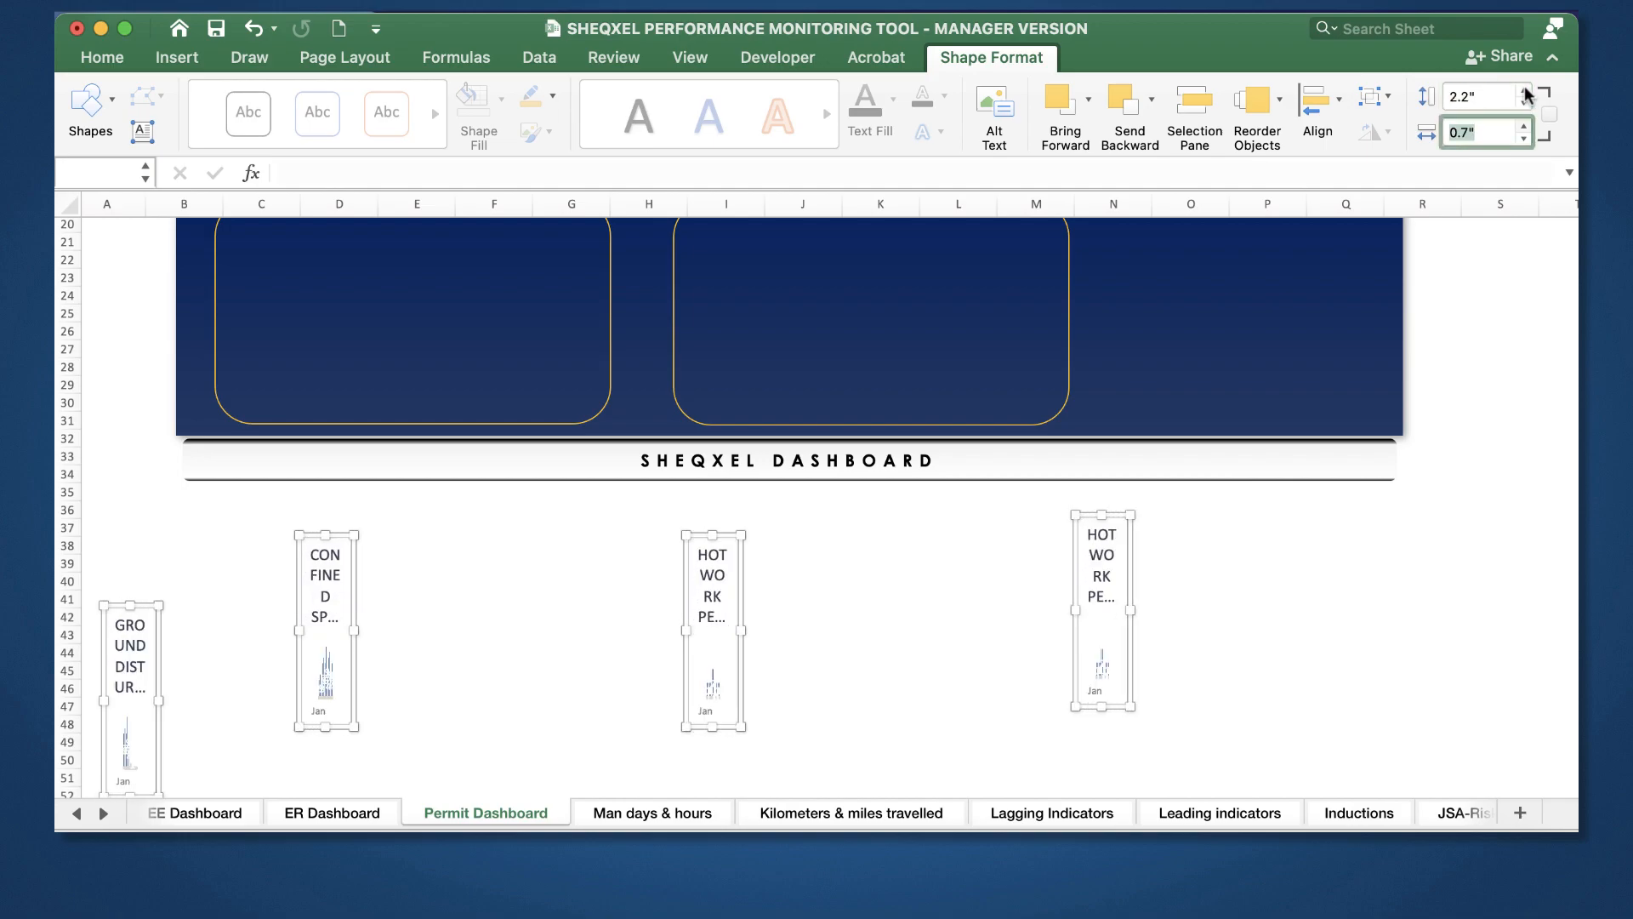
pyautogui.press('Up')
pyautogui.press('Up')
pyautogui.press('Up')
pyautogui.press('Up')
pyautogui.press('Up')
pyautogui.press('Up')
pyautogui.press('Up')
pyautogui.press('Up')
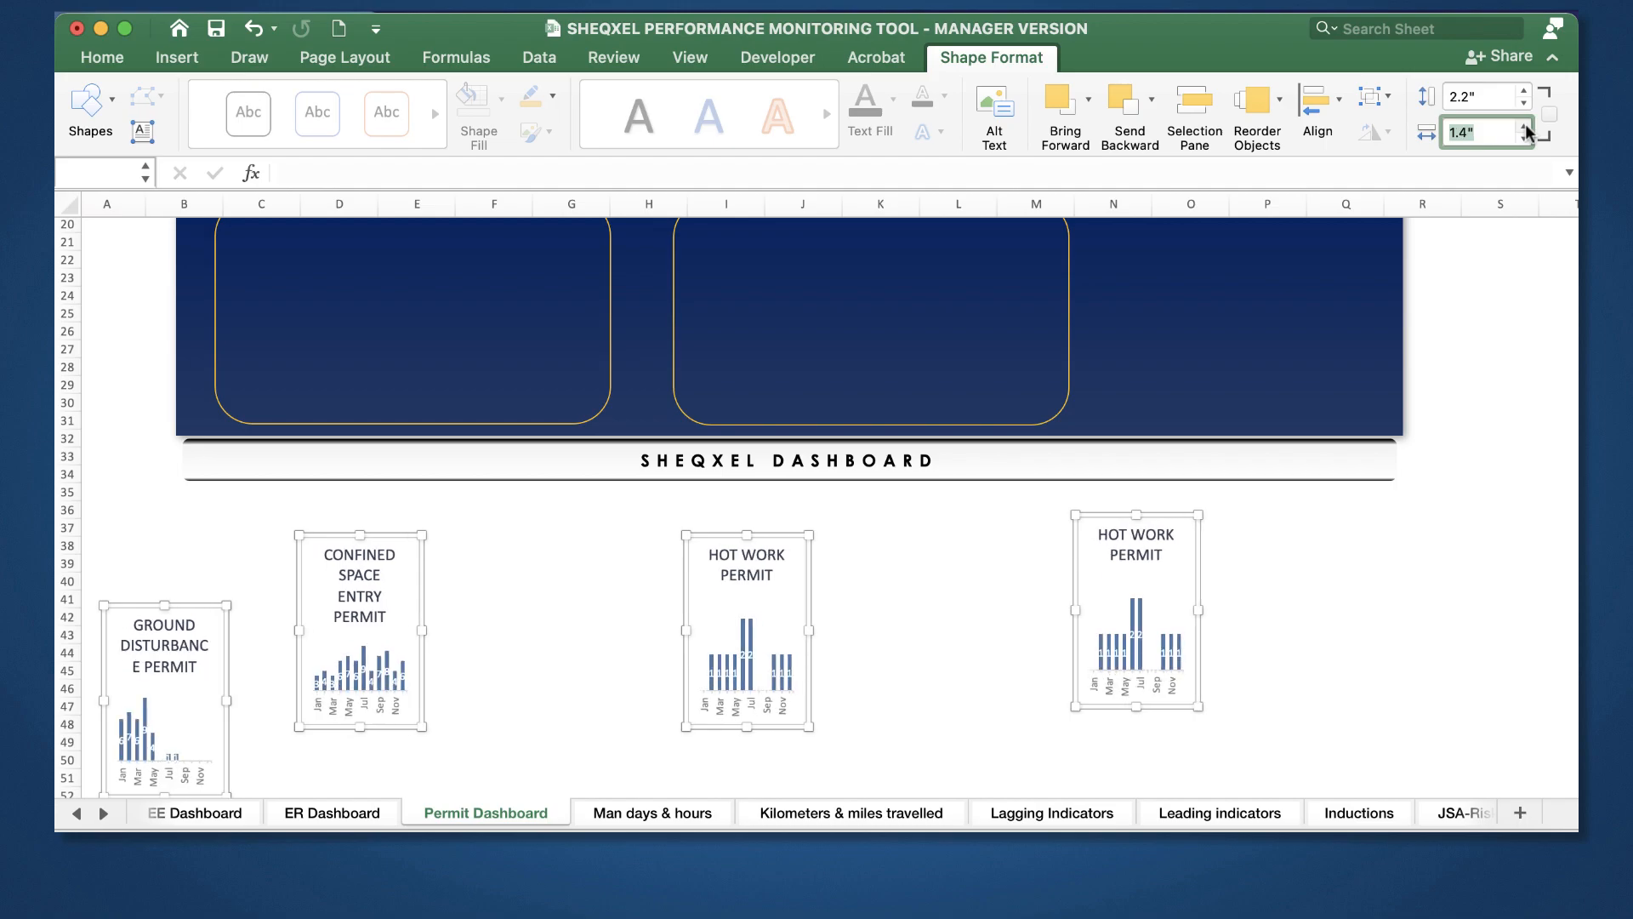
pyautogui.press('Up')
pyautogui.press('Up')
pyautogui.press('Up')
pyautogui.press('Up')
pyautogui.press('Up')
pyautogui.press('Up')
pyautogui.press('Up')
pyautogui.press('Up')
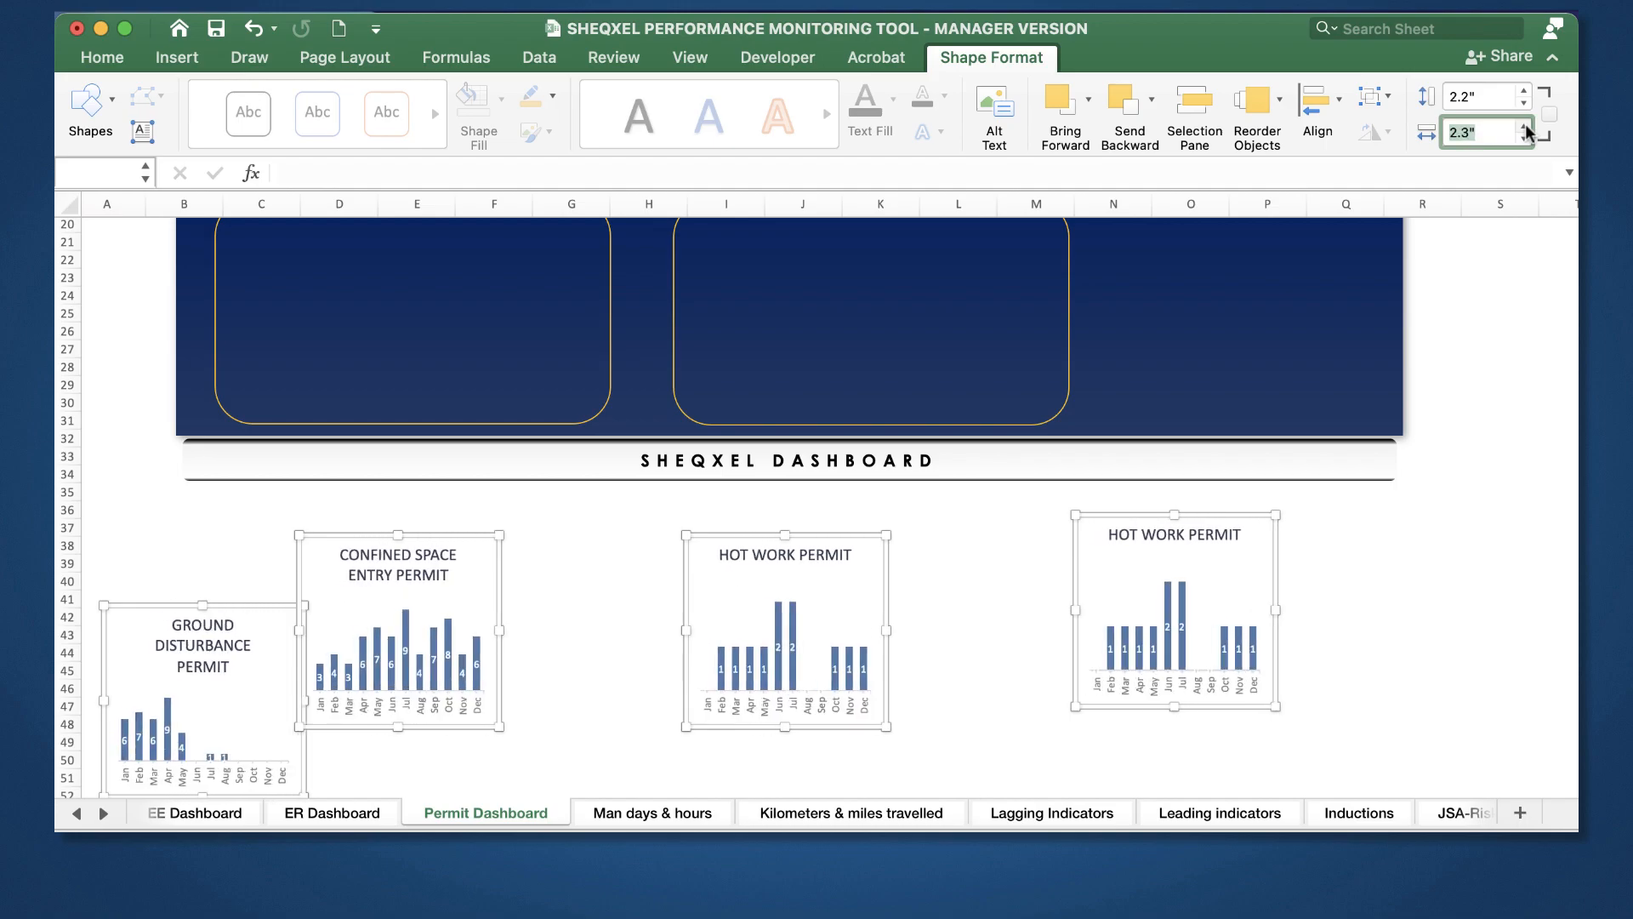
pyautogui.press('Up')
pyautogui.press('Up')
pyautogui.press('Up')
pyautogui.press('Up')
pyautogui.press('Up')
pyautogui.press('Up')
pyautogui.press('Up')
pyautogui.press('Up')
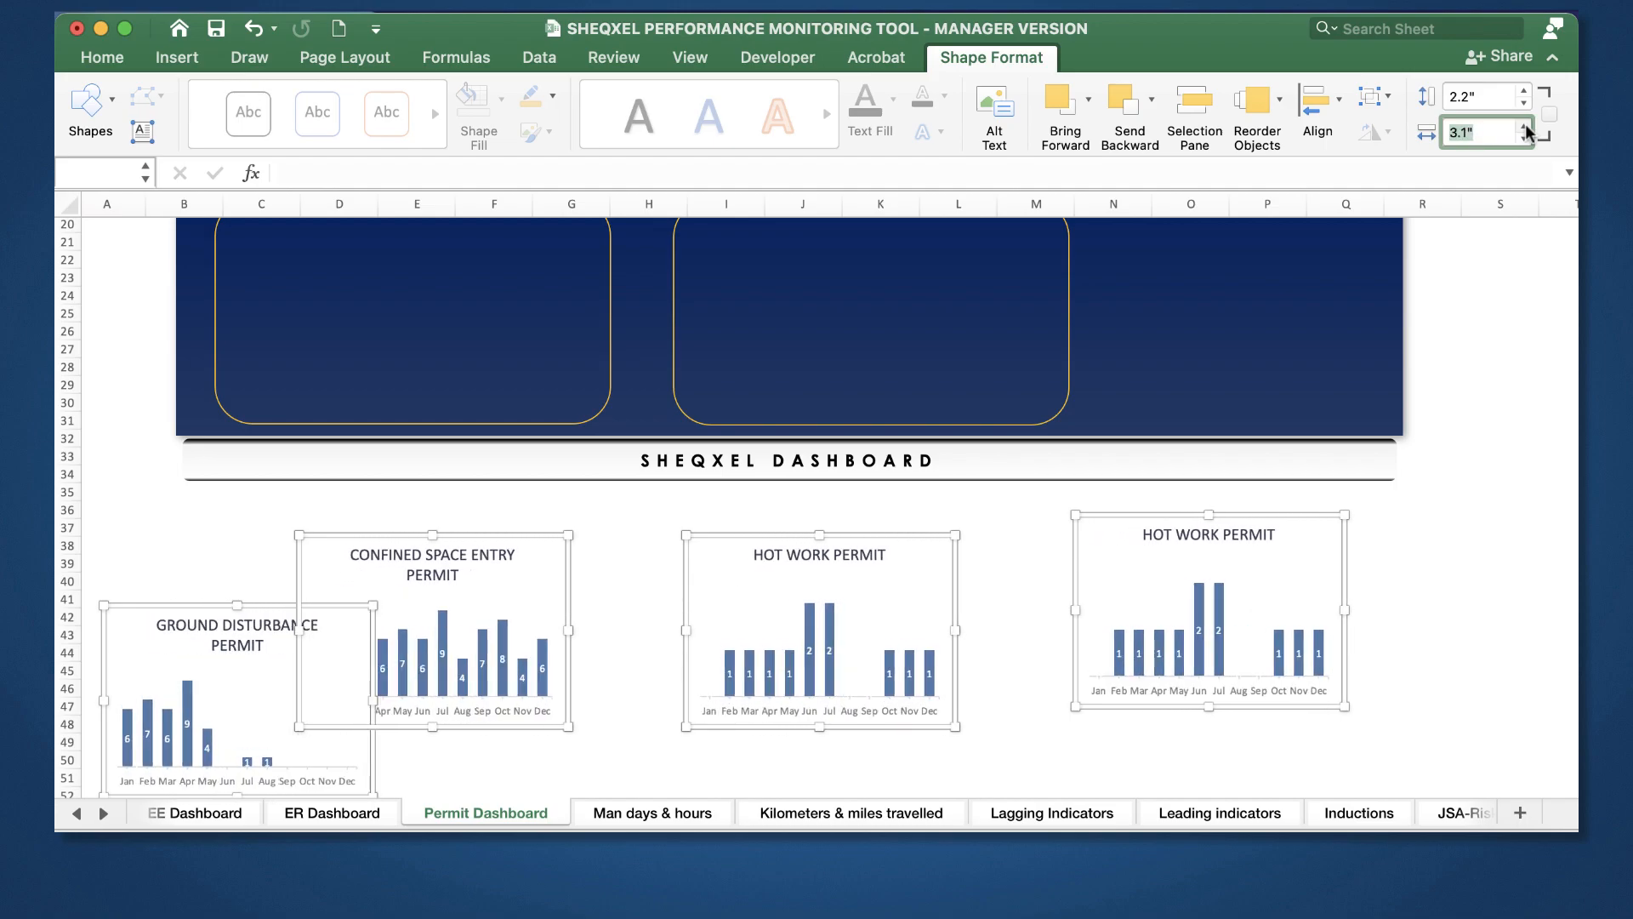
pyautogui.press('Up')
pyautogui.press('Up')
pyautogui.press('Up')
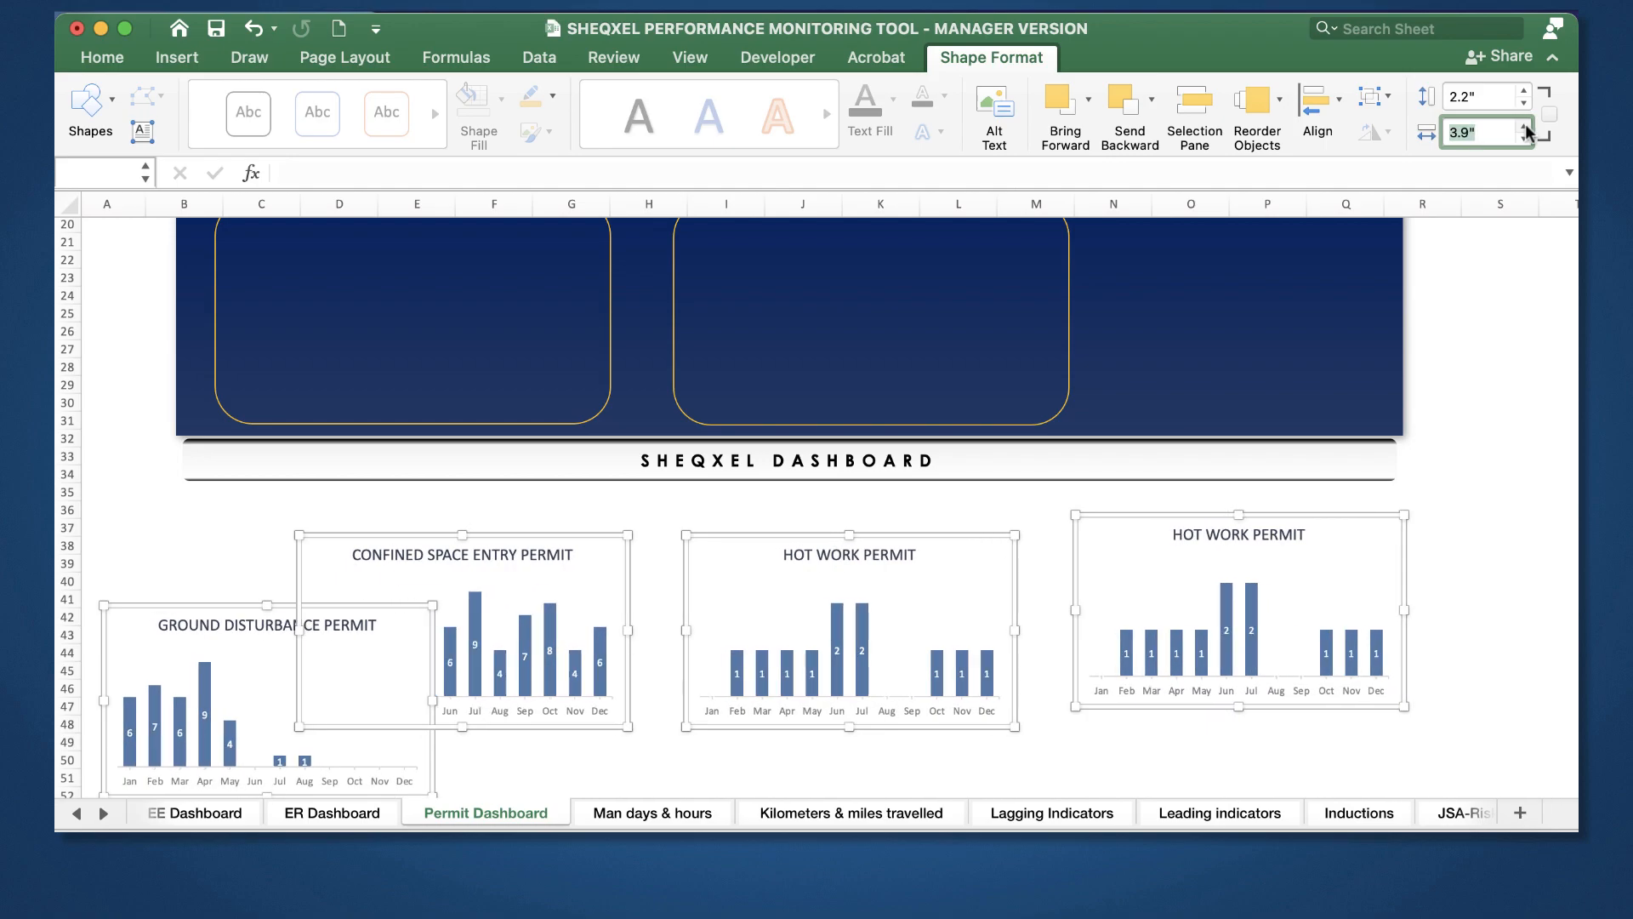
# Step: Set the height of the four selected charts to 3 inches and compare them with the rounded panels
pyautogui.hotkey('shift', 'Tab')
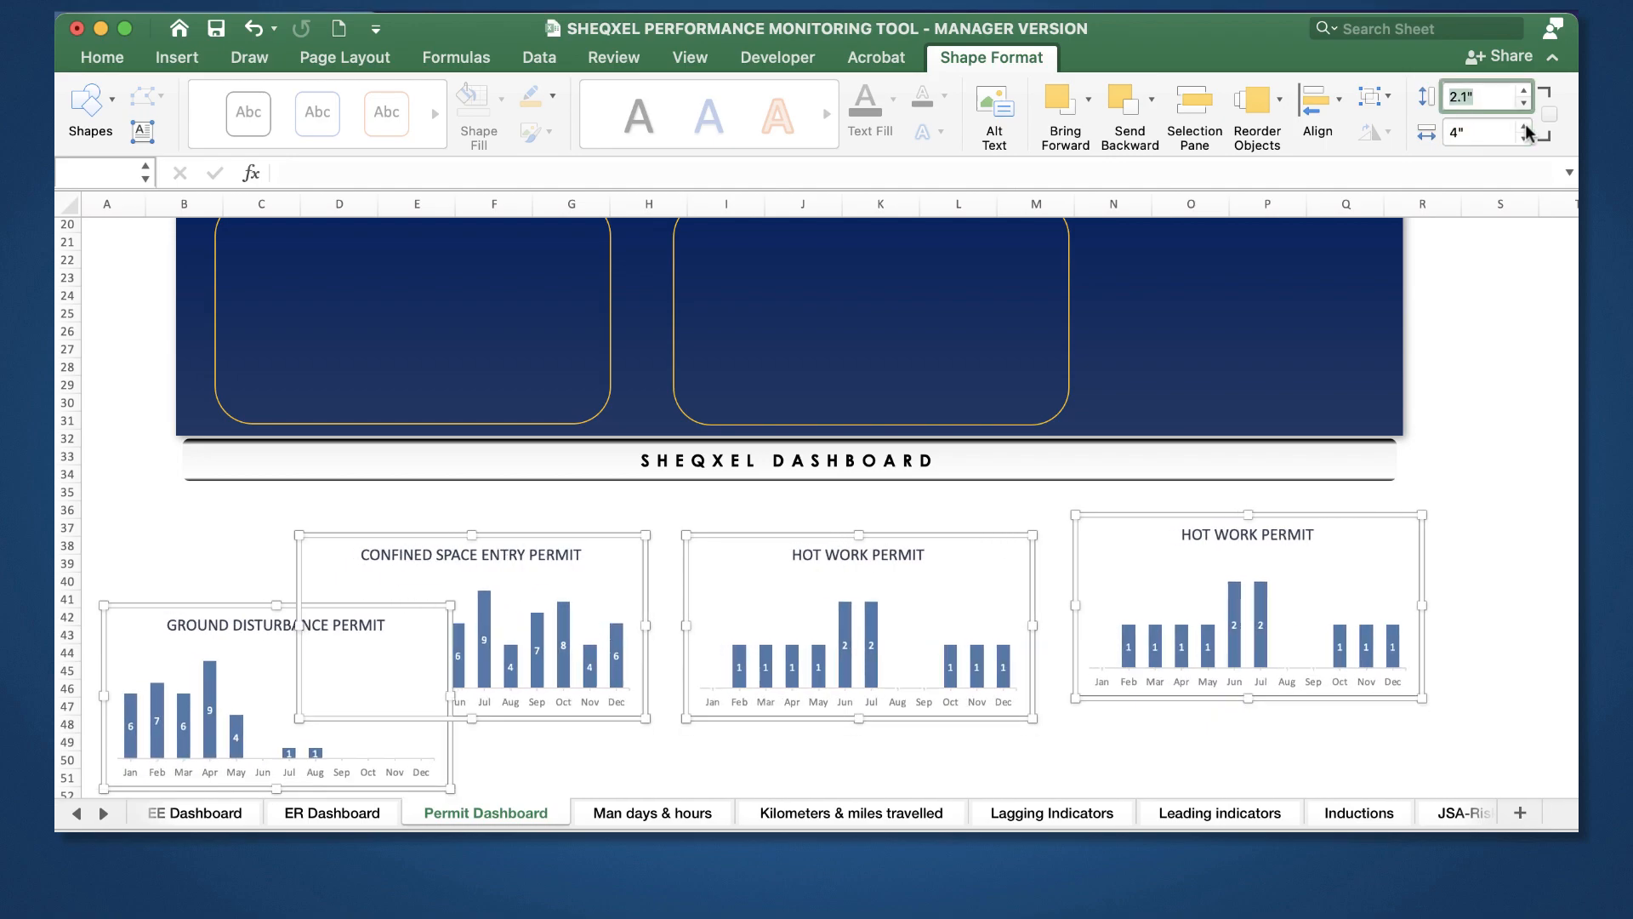
pyautogui.click(1523, 91)
pyautogui.click(1523, 91)
pyautogui.click(1522, 91)
pyautogui.click(1523, 91)
pyautogui.click(1522, 91)
pyautogui.click(1522, 91)
pyautogui.click(1523, 91)
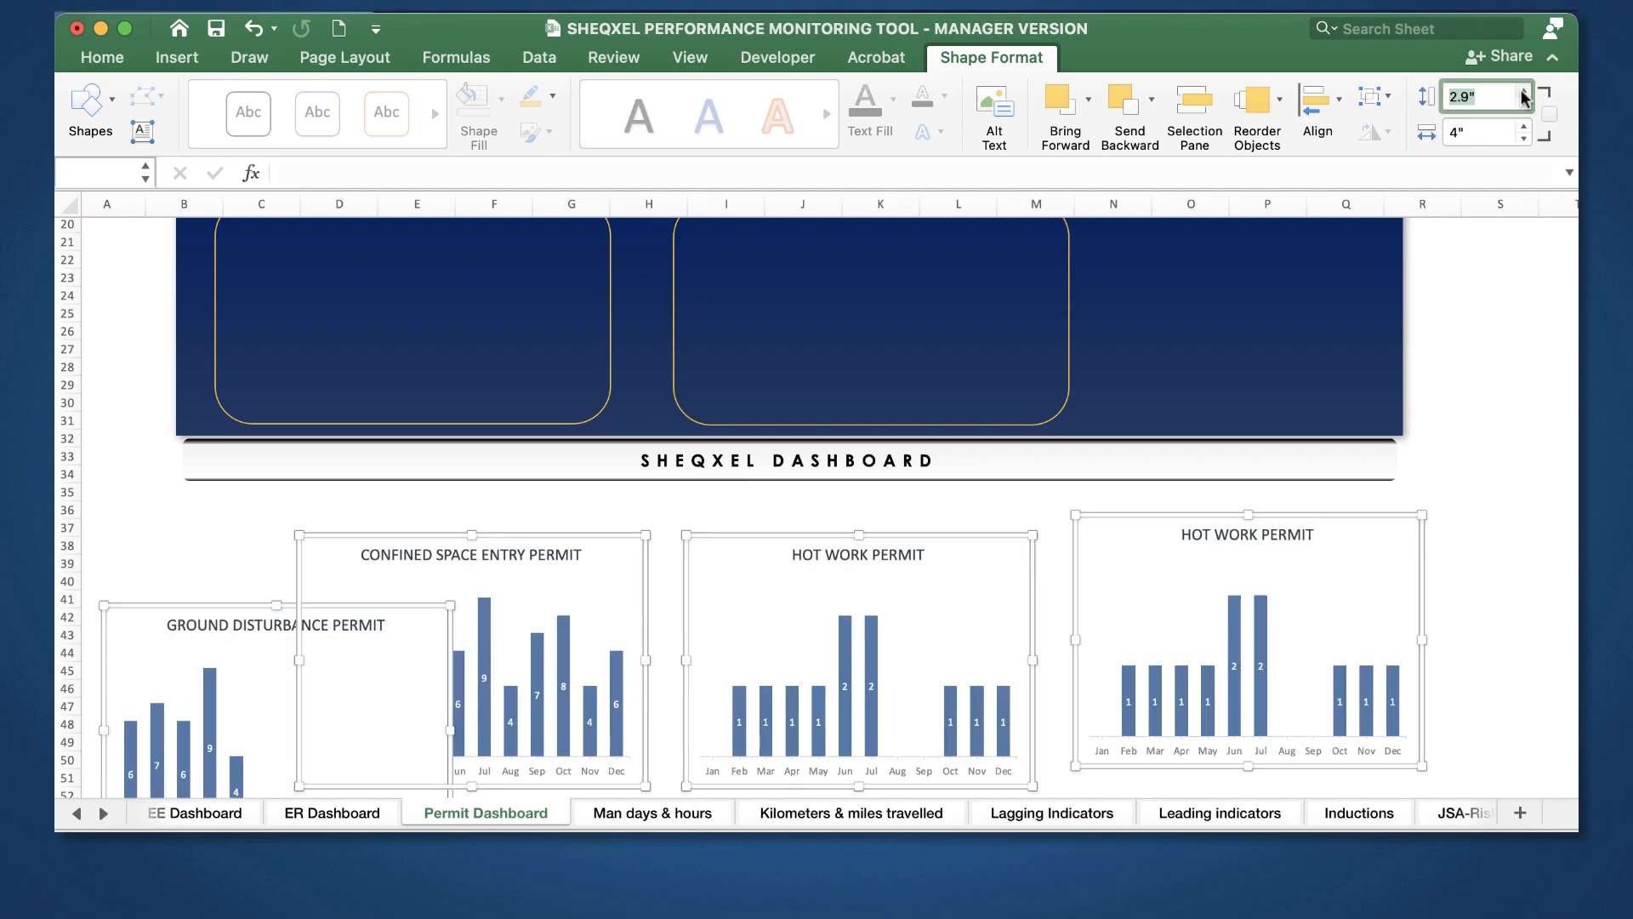
pyautogui.click(1522, 91)
pyautogui.scroll(6, 1486, 386)
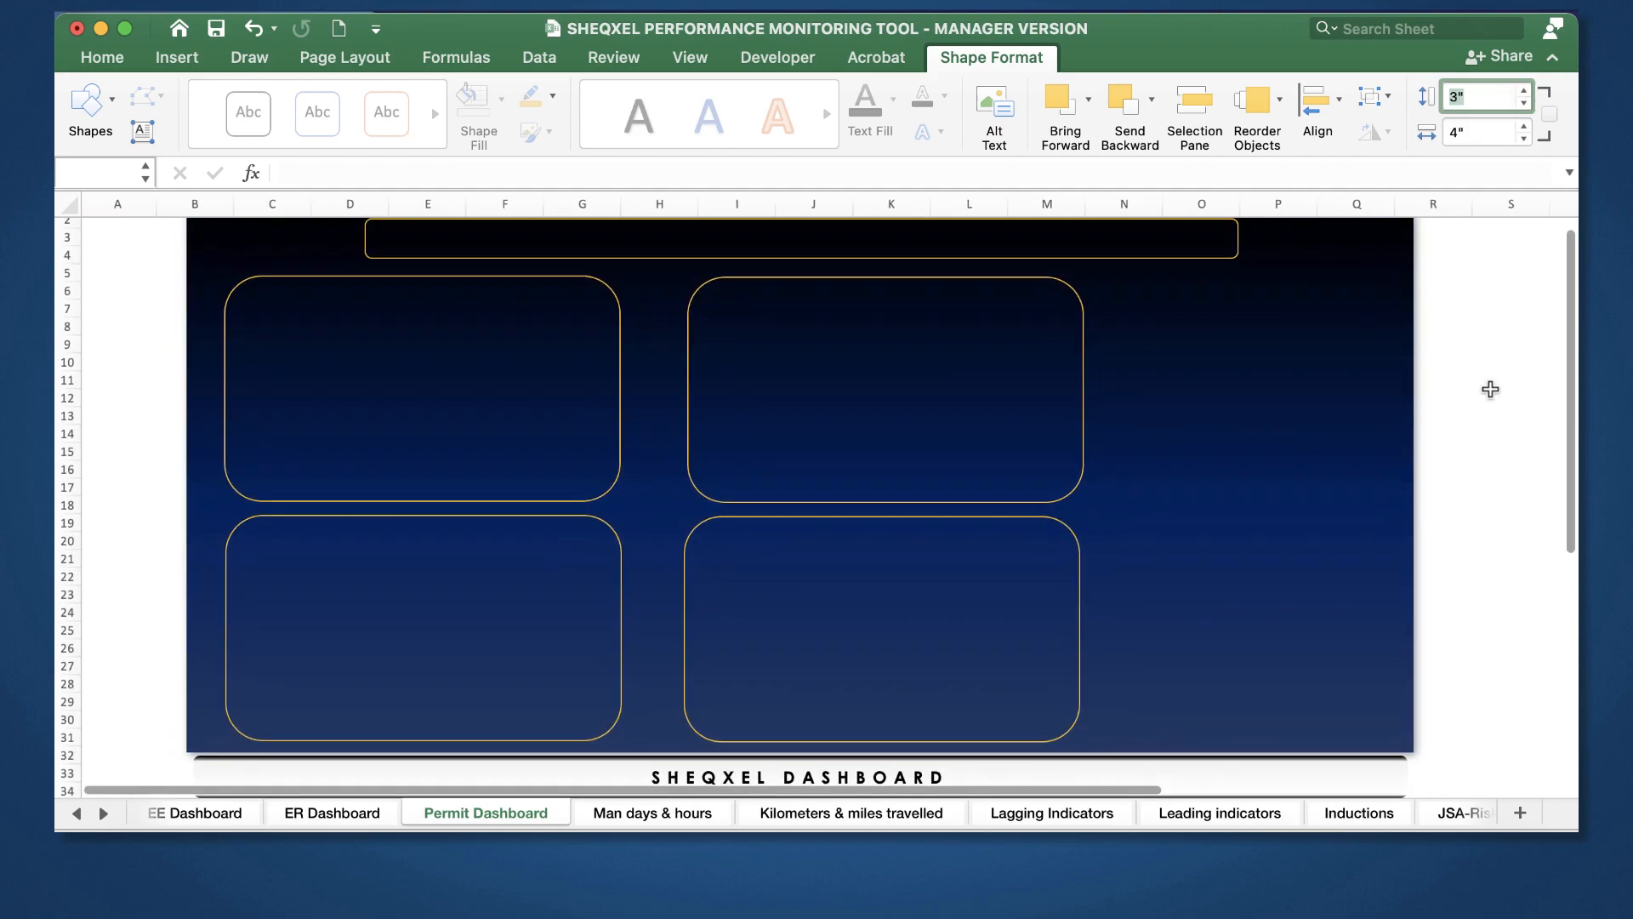
# Step: Set the height of the four selected charts to 2.5 inches and deselect them
pyautogui.scroll(-9, 1488, 388)
pyautogui.write('2.5')
pyautogui.press('Return')
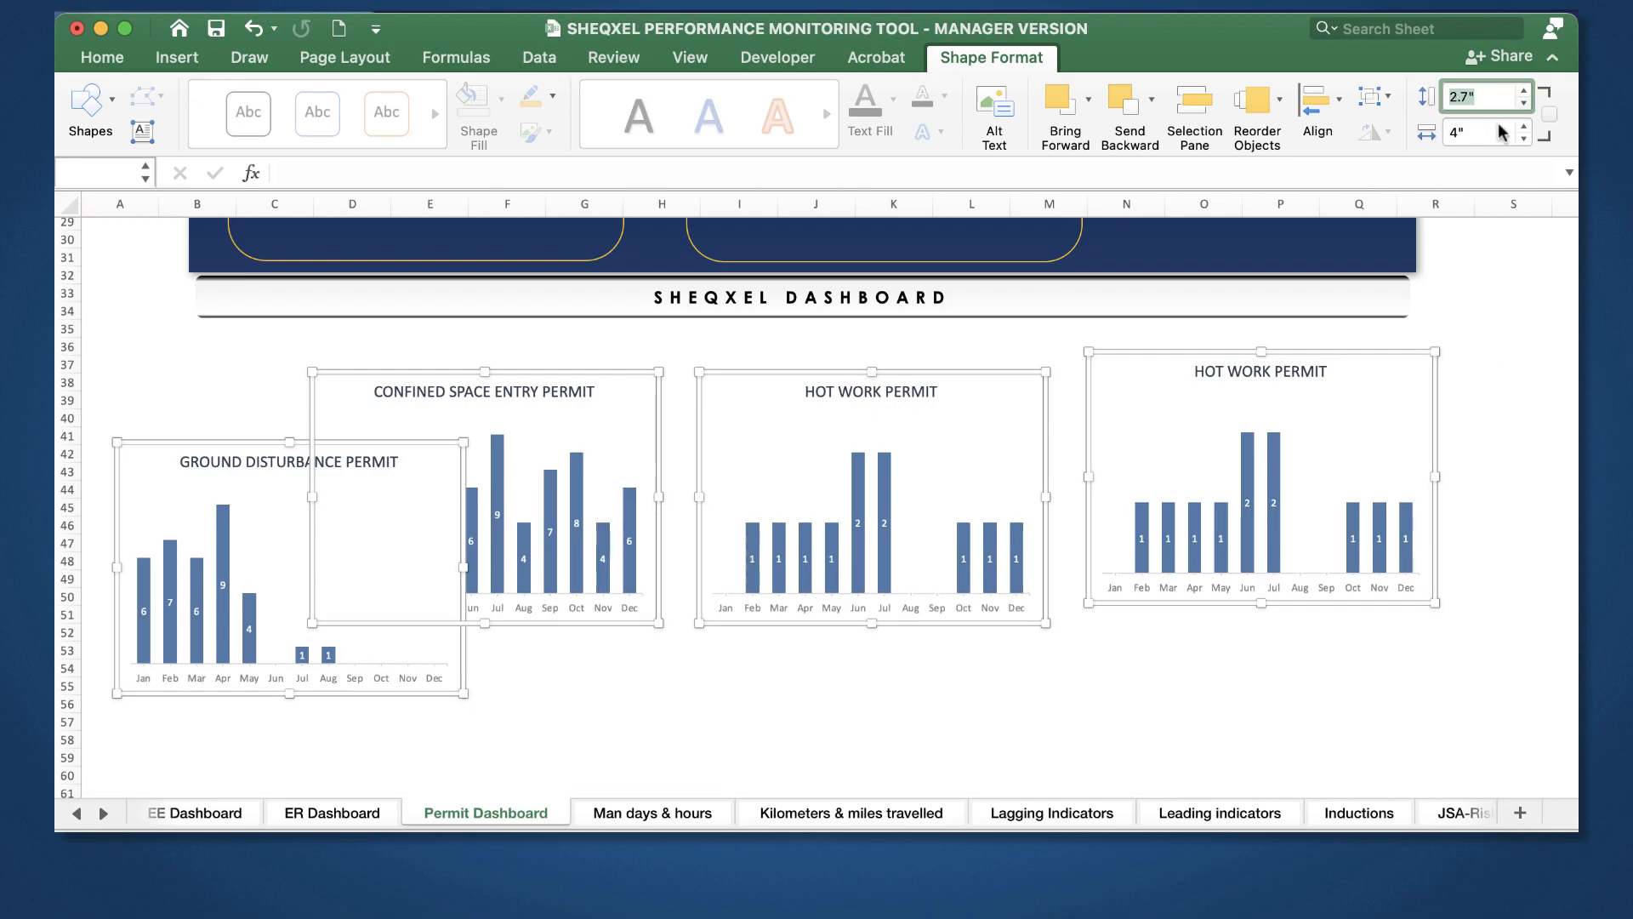
pyautogui.click(776, 672)
# Step: Shrink the navy background rectangle from its left edge to a narrow strip around column Q, clear of the rounded panels
pyautogui.scroll(10, 774, 723)
pyautogui.click(1111, 528)
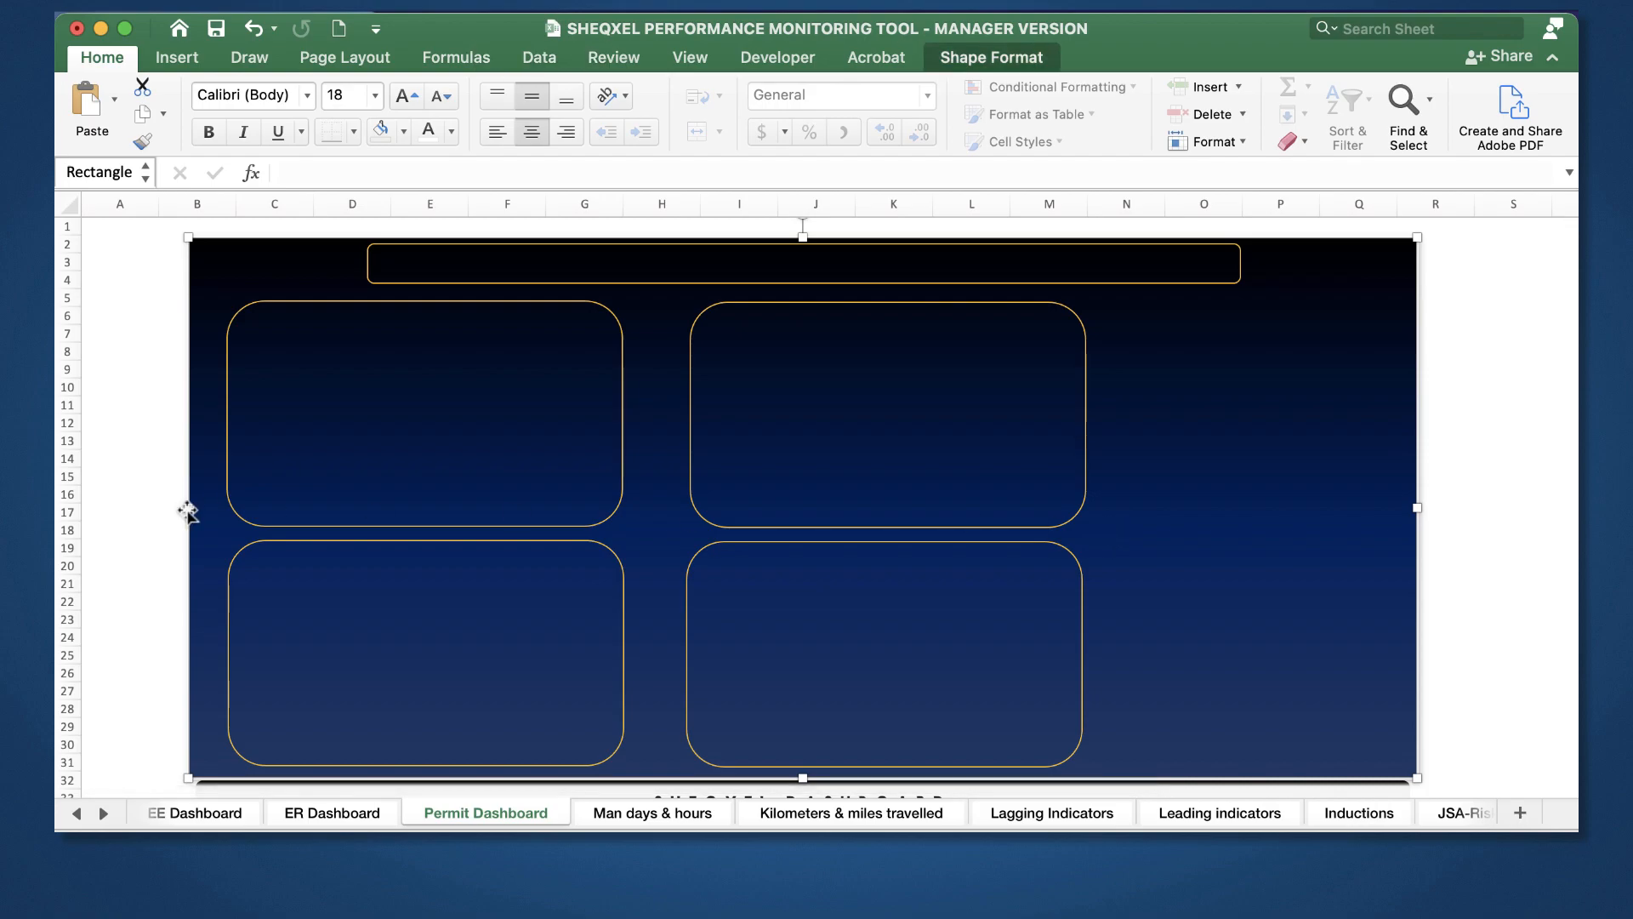
pyautogui.moveTo(188, 509); pyautogui.dragTo(1308, 442)
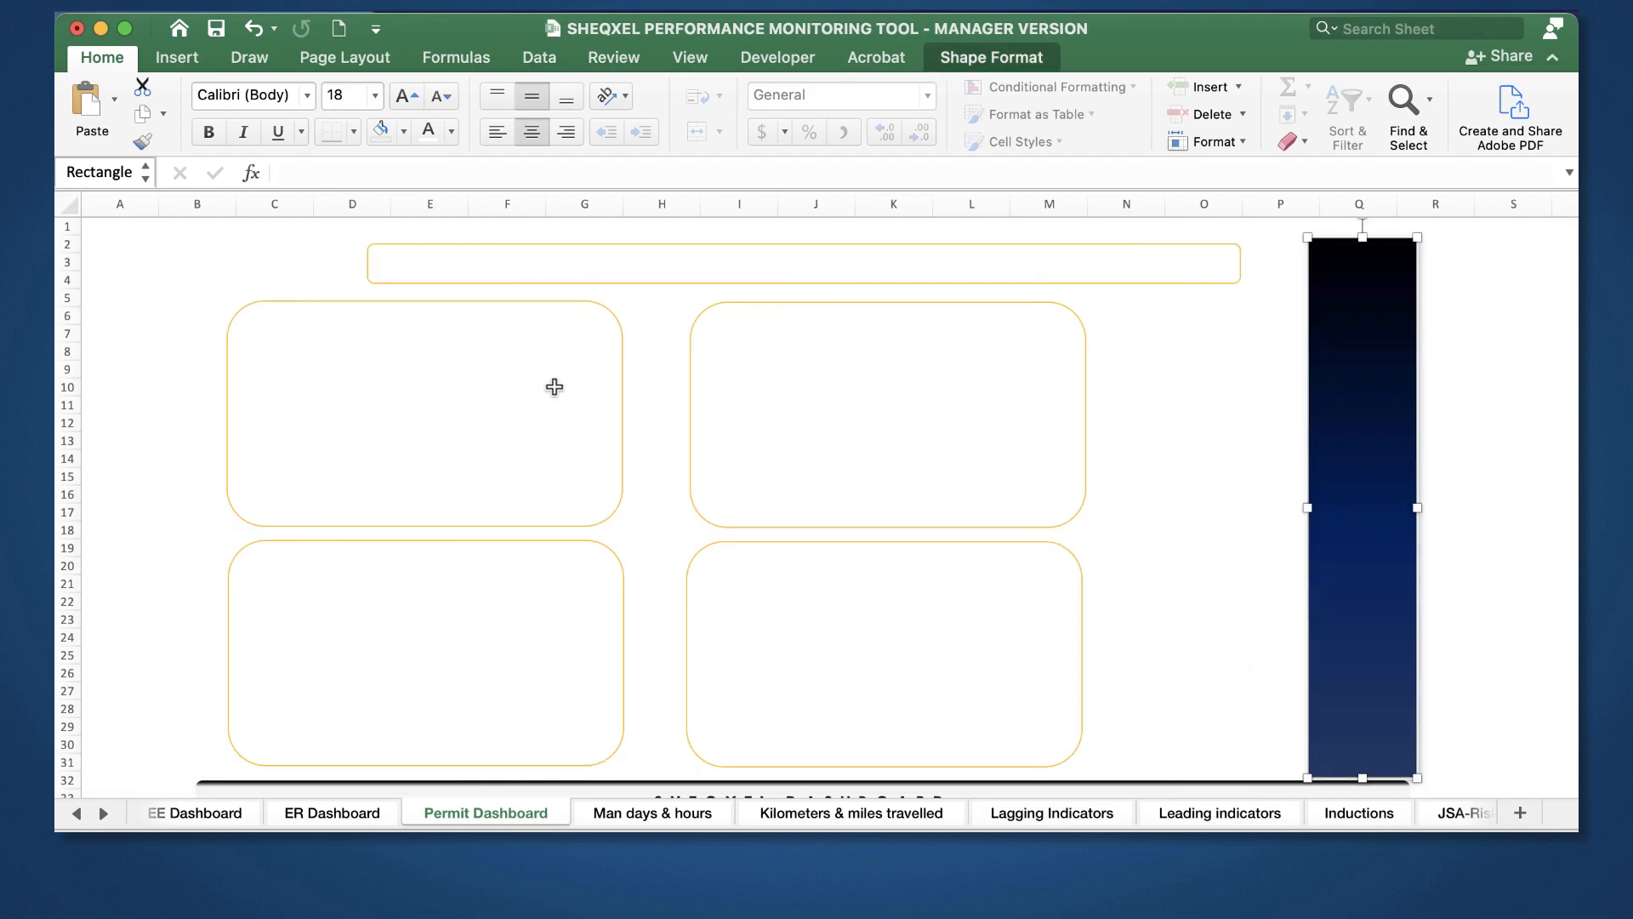
pyautogui.click(511, 392)
pyautogui.click(609, 383)
# Step: Move the Confined Space Entry Permit chart into the upper-left rounded panel
pyautogui.scroll(-10, 686, 375)
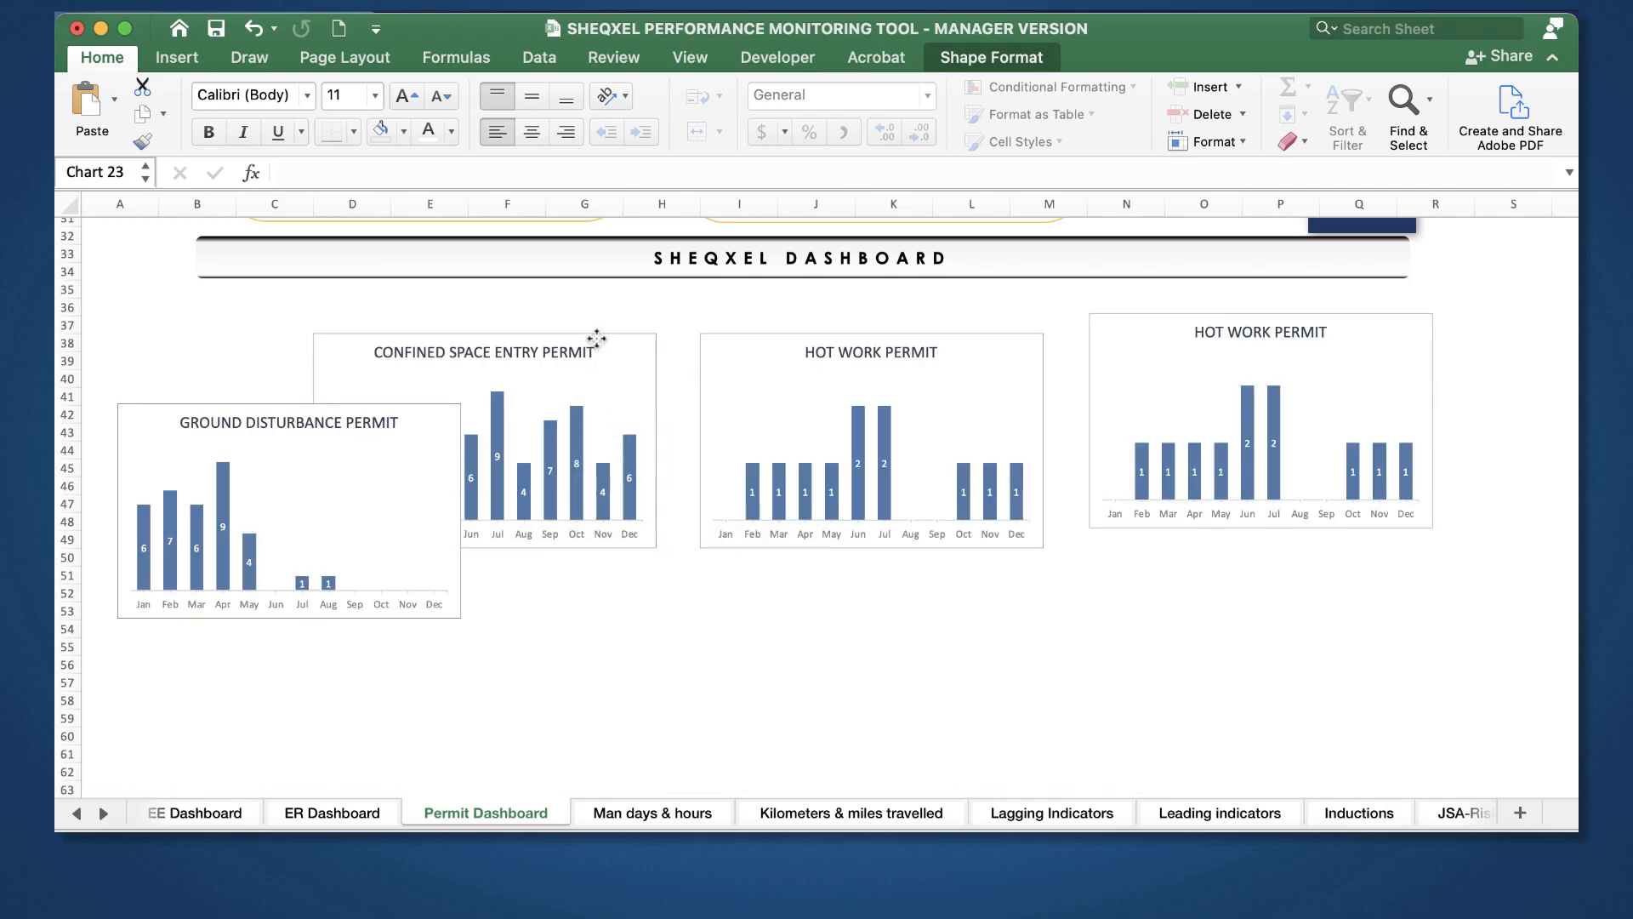
pyautogui.click(600, 352)
pyautogui.scroll(2, 596, 341)
pyautogui.scroll(3, 597, 340)
pyautogui.moveTo(598, 550); pyautogui.dragTo(569, 337)
pyautogui.scroll(6, 569, 336)
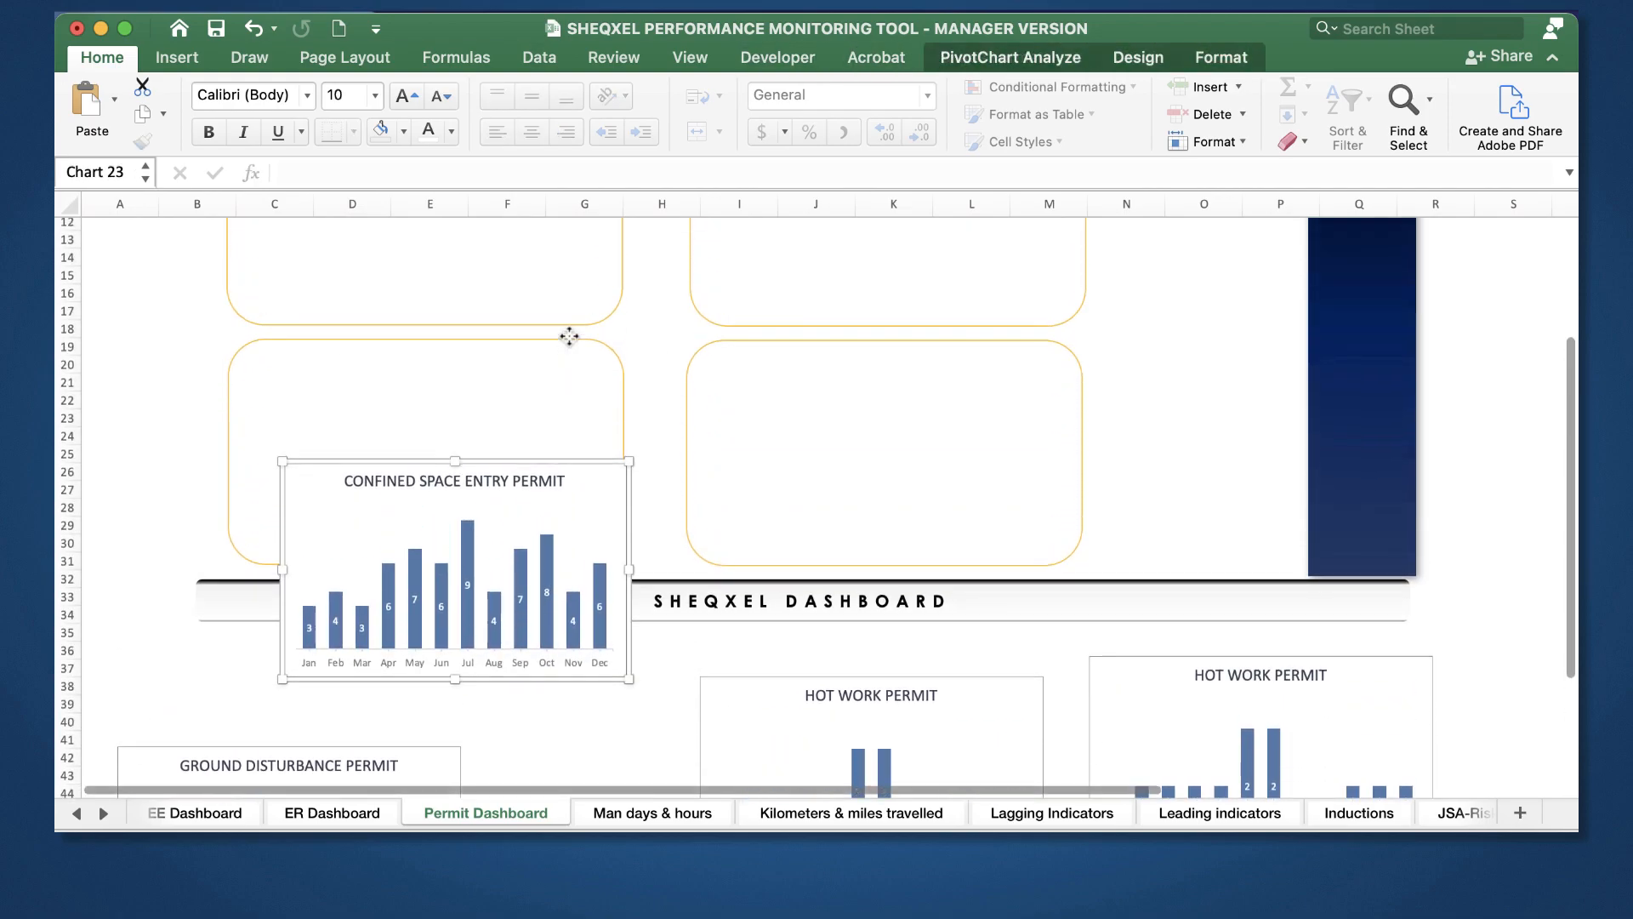
pyautogui.moveTo(558, 665); pyautogui.dragTo(534, 307)
# Step: Move the Hot Work Permit chart from beneath the footer into the upper-right rounded panel
pyautogui.scroll(-10, 613, 385)
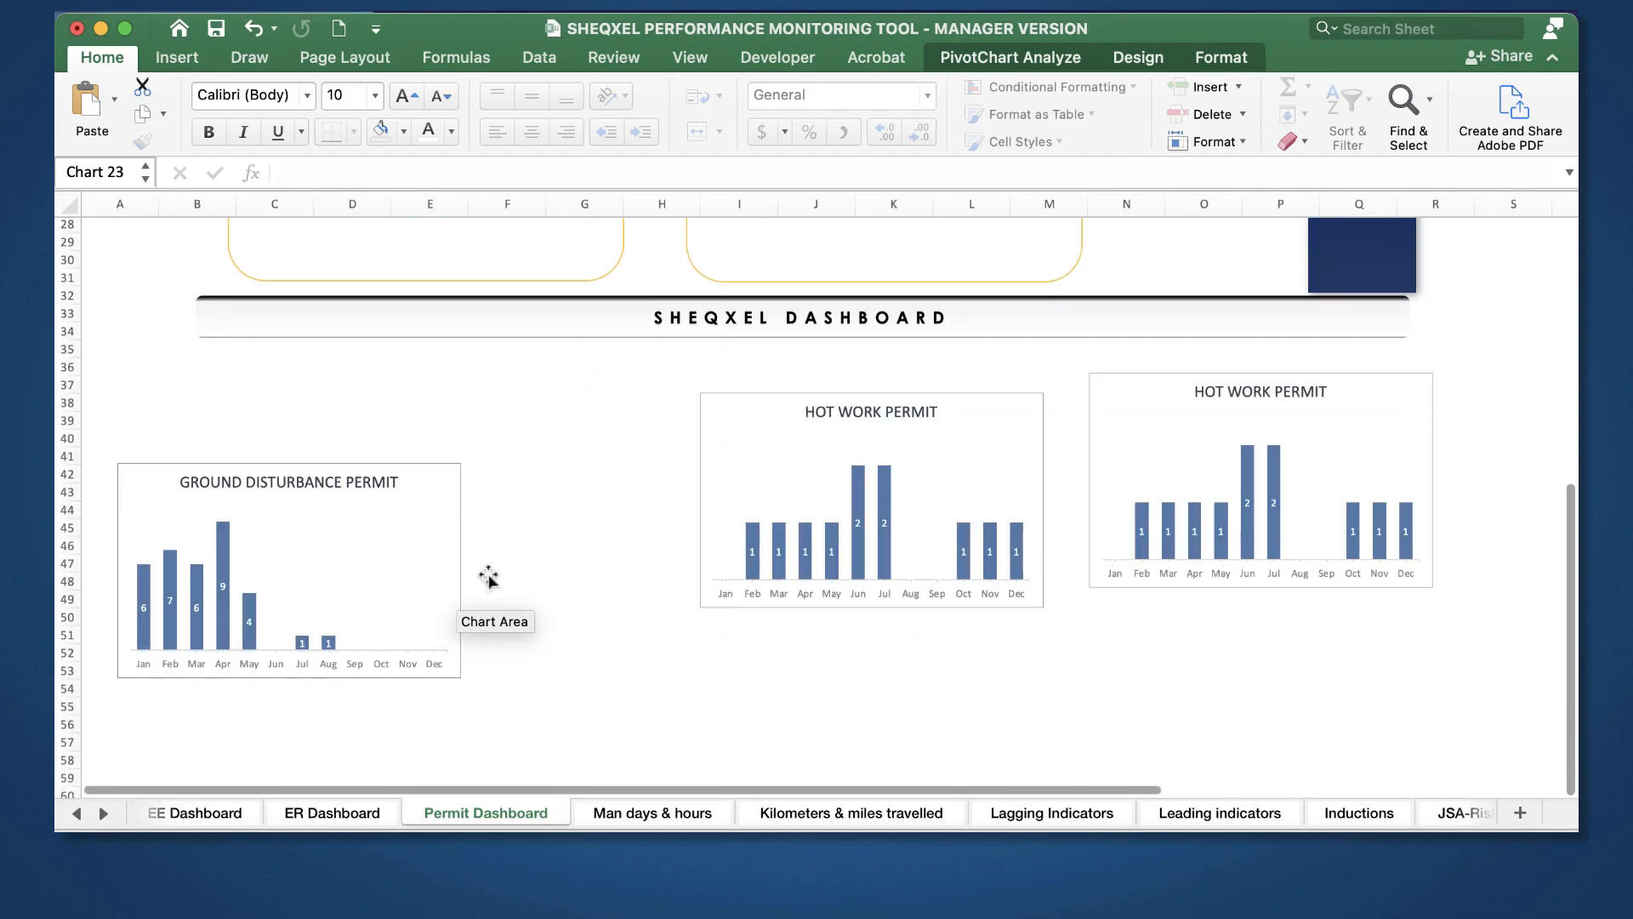
pyautogui.scroll(7, 813, 515)
pyautogui.click(755, 704)
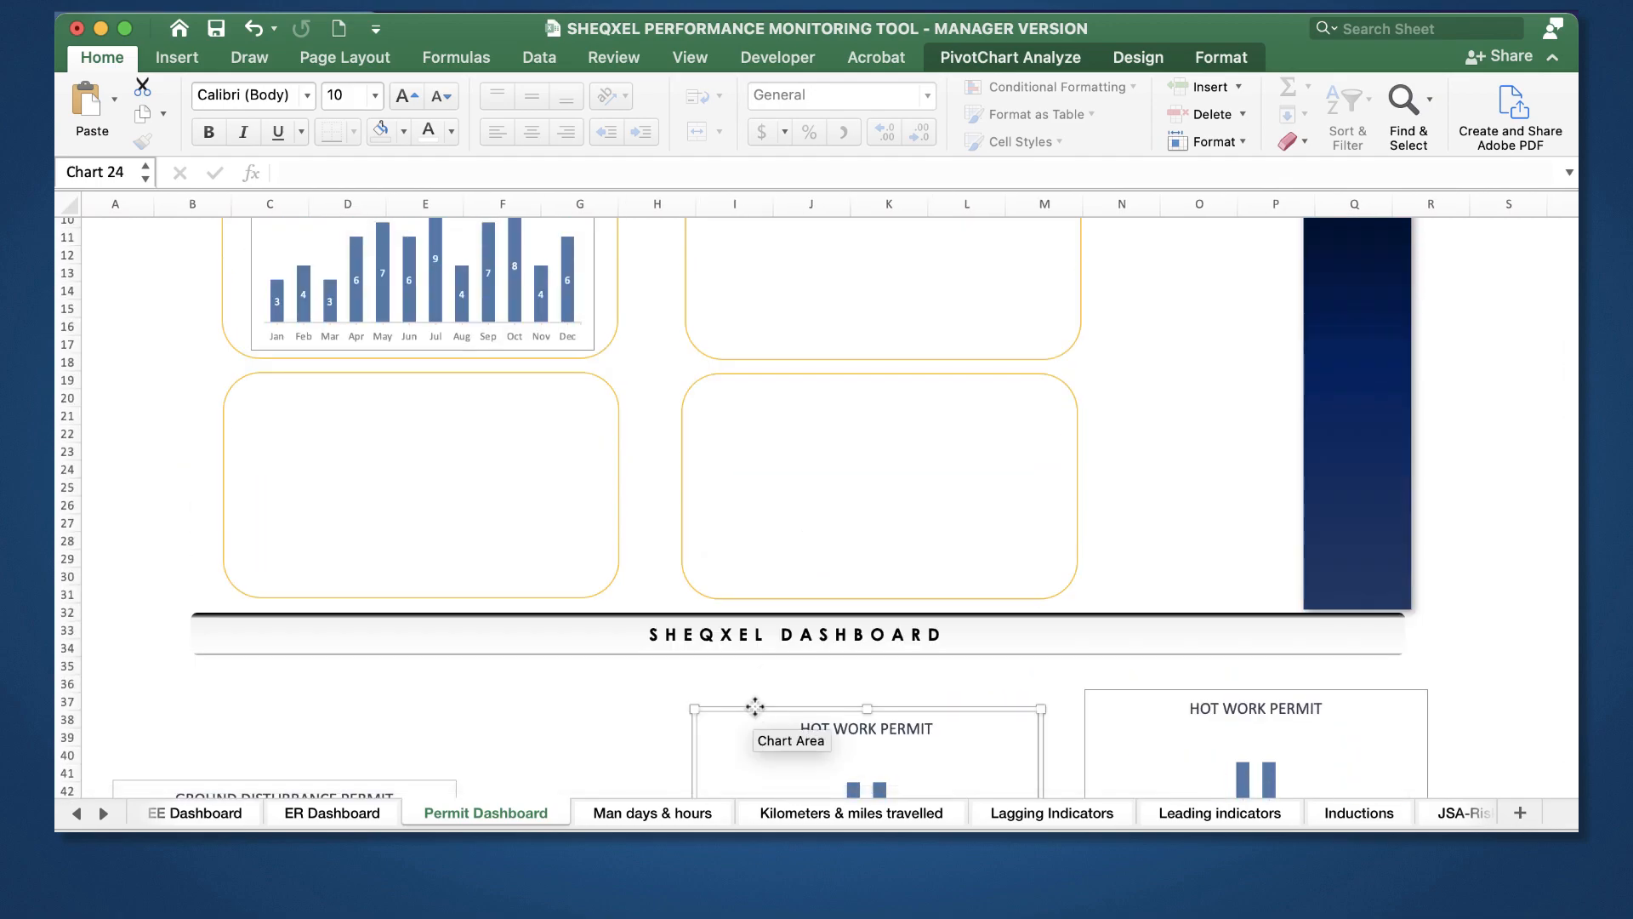
pyautogui.moveTo(754, 703); pyautogui.dragTo(831, 252)
pyautogui.scroll(5, 831, 252)
pyautogui.moveTo(824, 424); pyautogui.dragTo(760, 302)
pyautogui.scroll(-10, 922, 528)
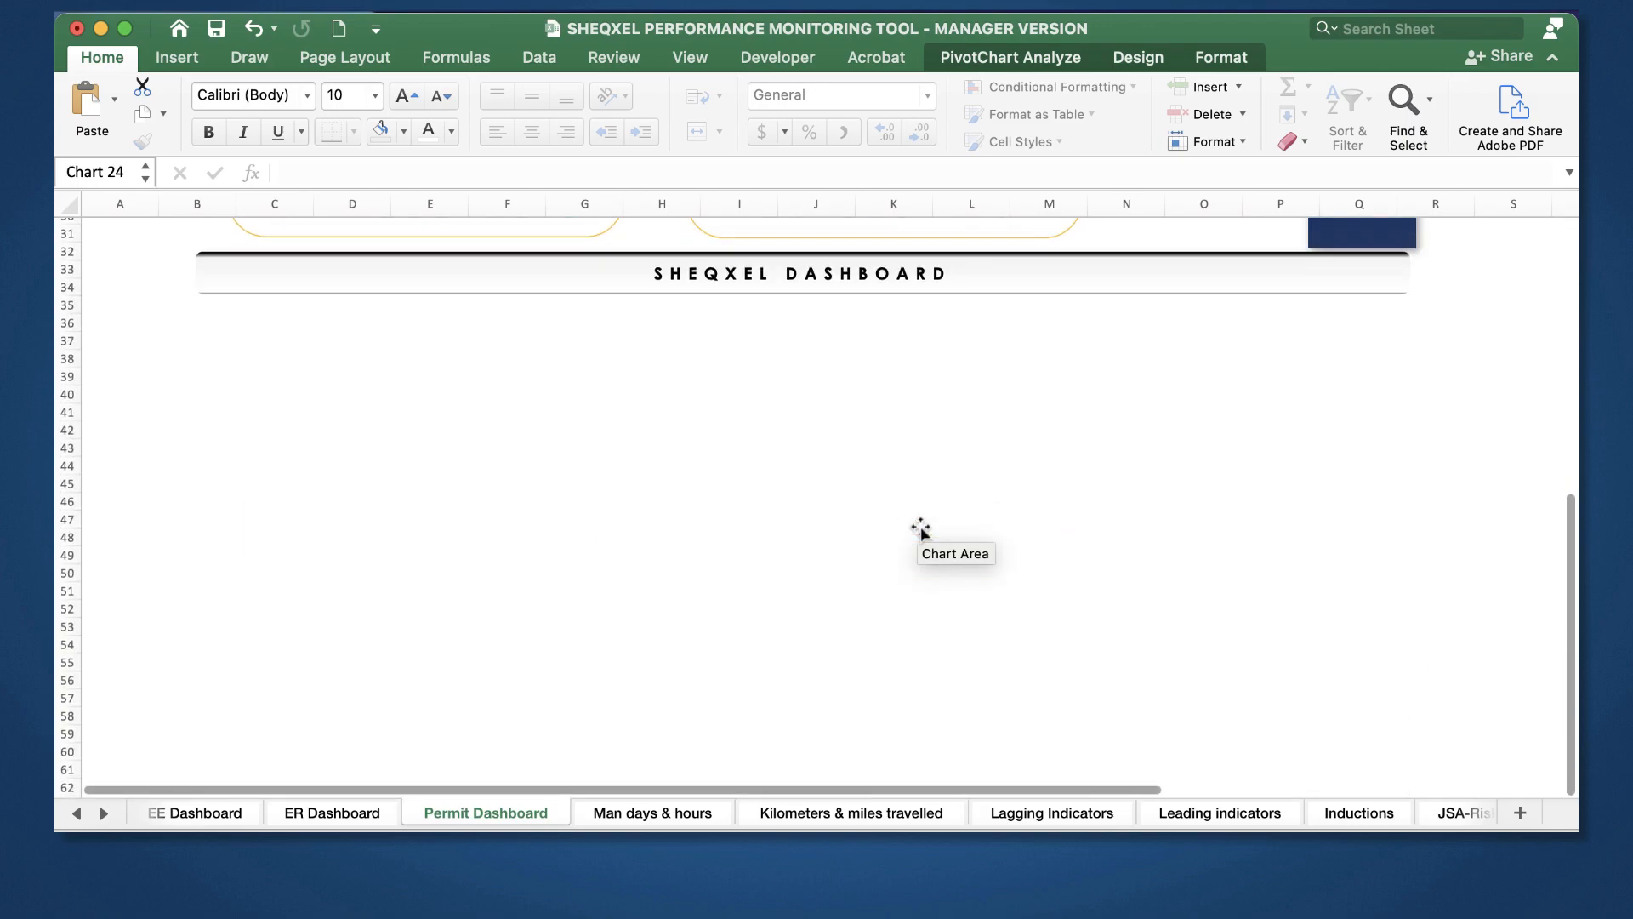
# Step: Move the remaining Hot Work Permit chart into the lower-left rounded panel and the Ground Disturbance Permit chart into the lower-right one
pyautogui.click(459, 503)
pyautogui.scroll(5, 459, 503)
pyautogui.moveTo(437, 656); pyautogui.dragTo(1031, 259)
pyautogui.click(1091, 643)
pyautogui.moveTo(1091, 644); pyautogui.dragTo(251, 332)
pyautogui.scroll(5, 521, 491)
pyautogui.scroll(-1, 522, 492)
# Step: Stretch the navy rectangle from its left edge to just left of column B so it lies behind all panels and charts
pyautogui.click(1344, 449)
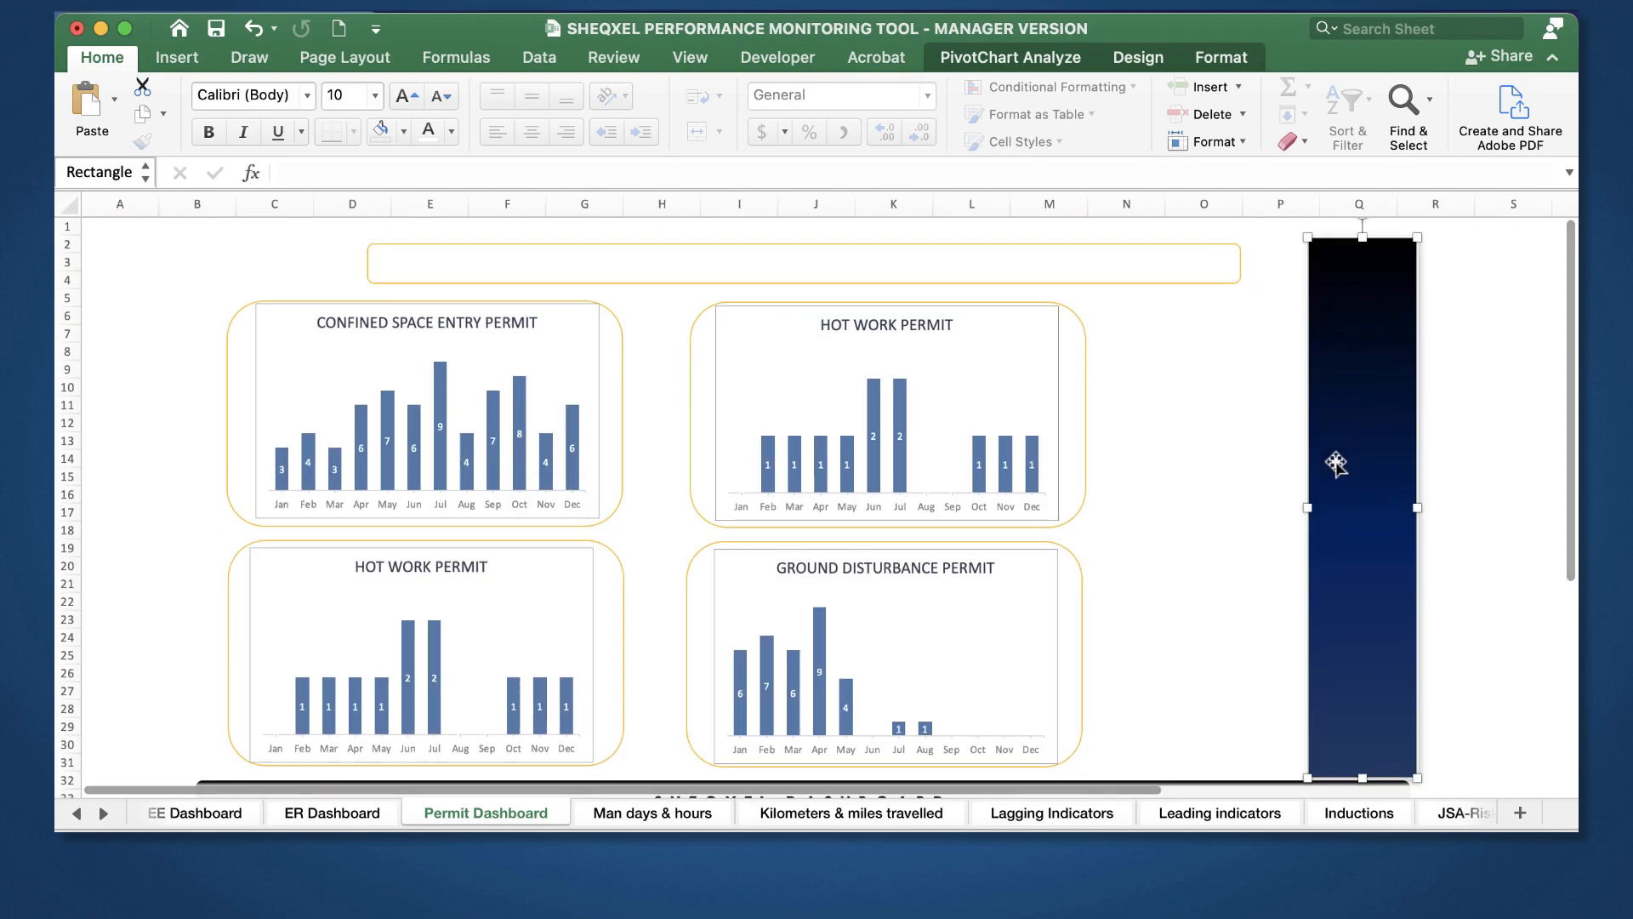
pyautogui.moveTo(1308, 504); pyautogui.dragTo(195, 420)
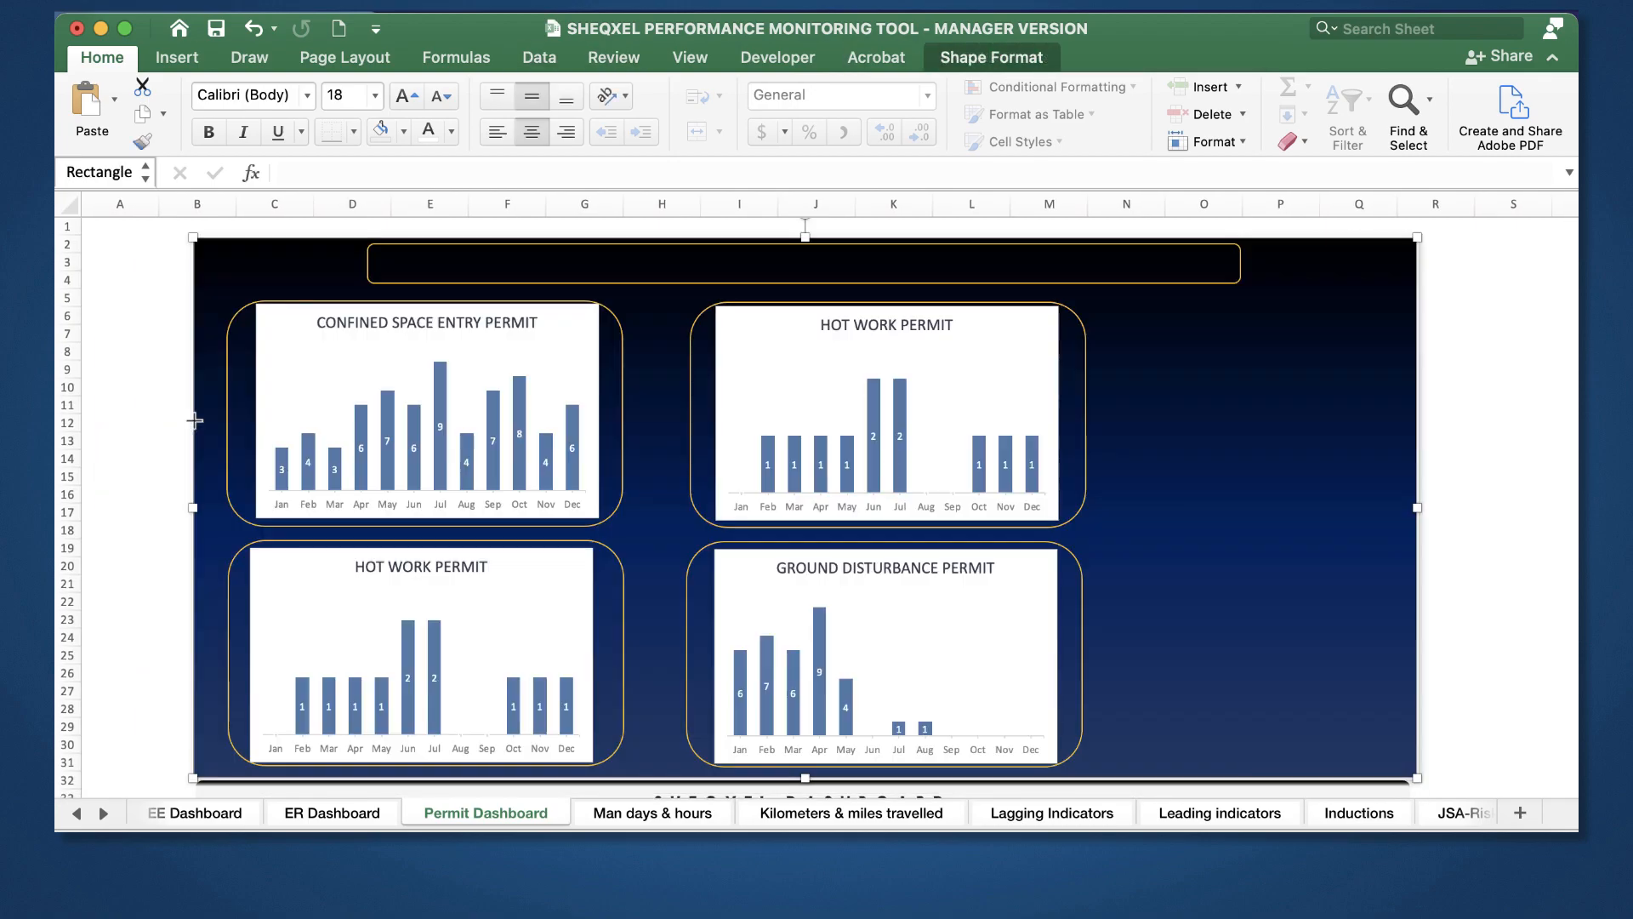
pyautogui.moveTo(193, 508); pyautogui.dragTo(182, 507)
pyautogui.click(420, 358)
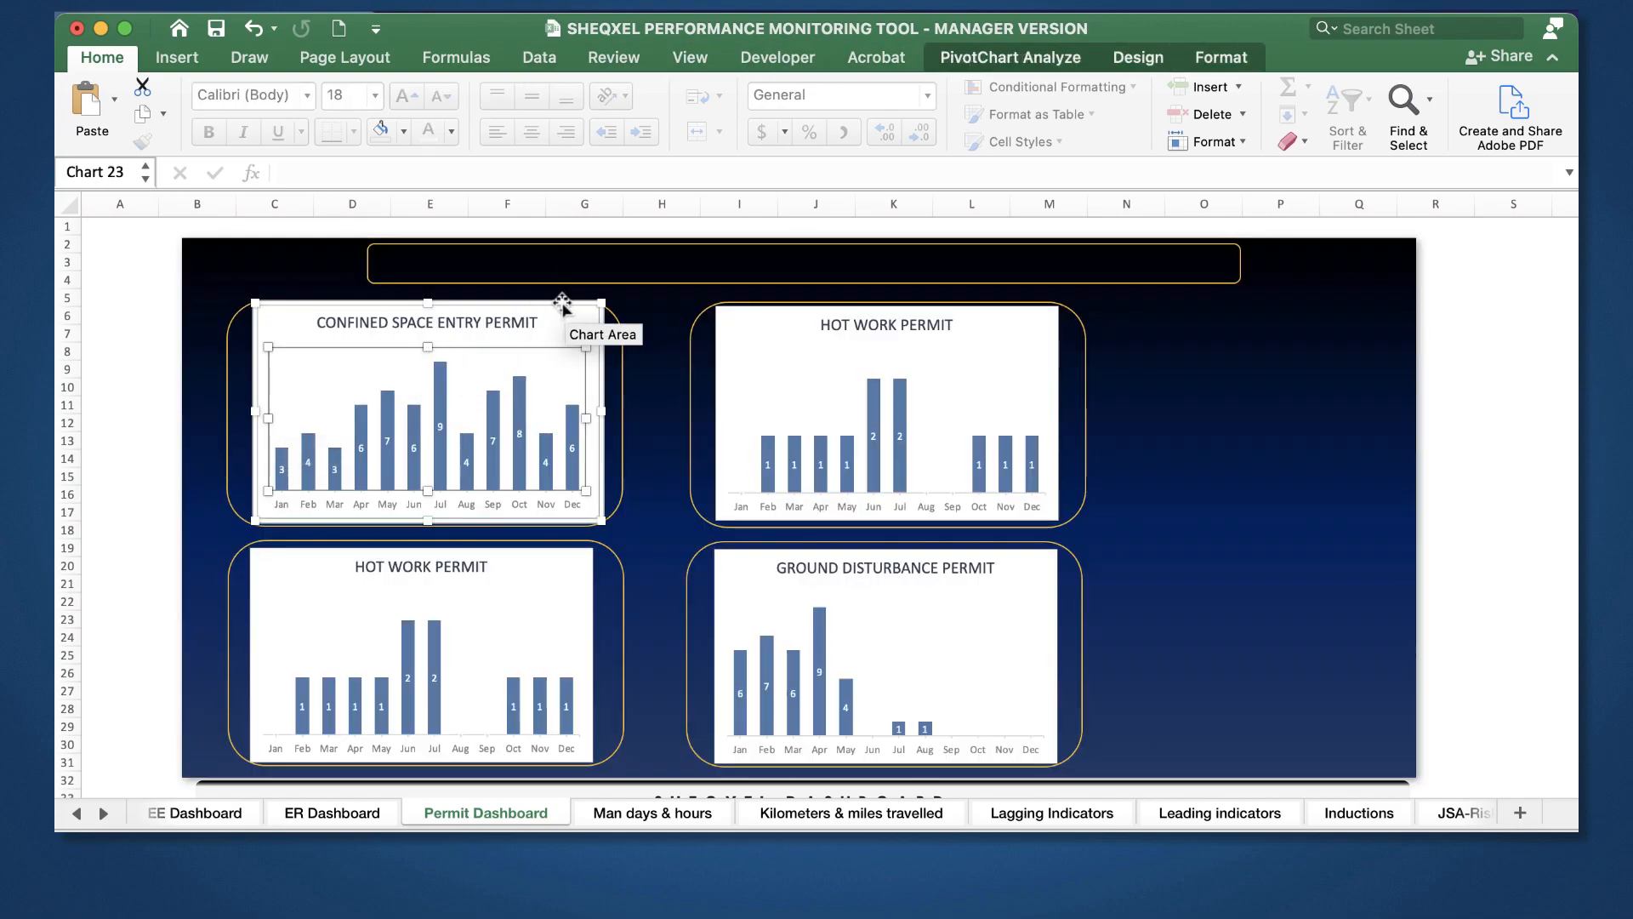
pyautogui.keyDown('shift'); pyautogui.click(835, 321); pyautogui.keyUp('shift')
pyautogui.keyDown('shift'); pyautogui.click(532, 612); pyautogui.keyUp('shift')
pyautogui.keyDown('shift'); pyautogui.click(776, 584); pyautogui.keyUp('shift')
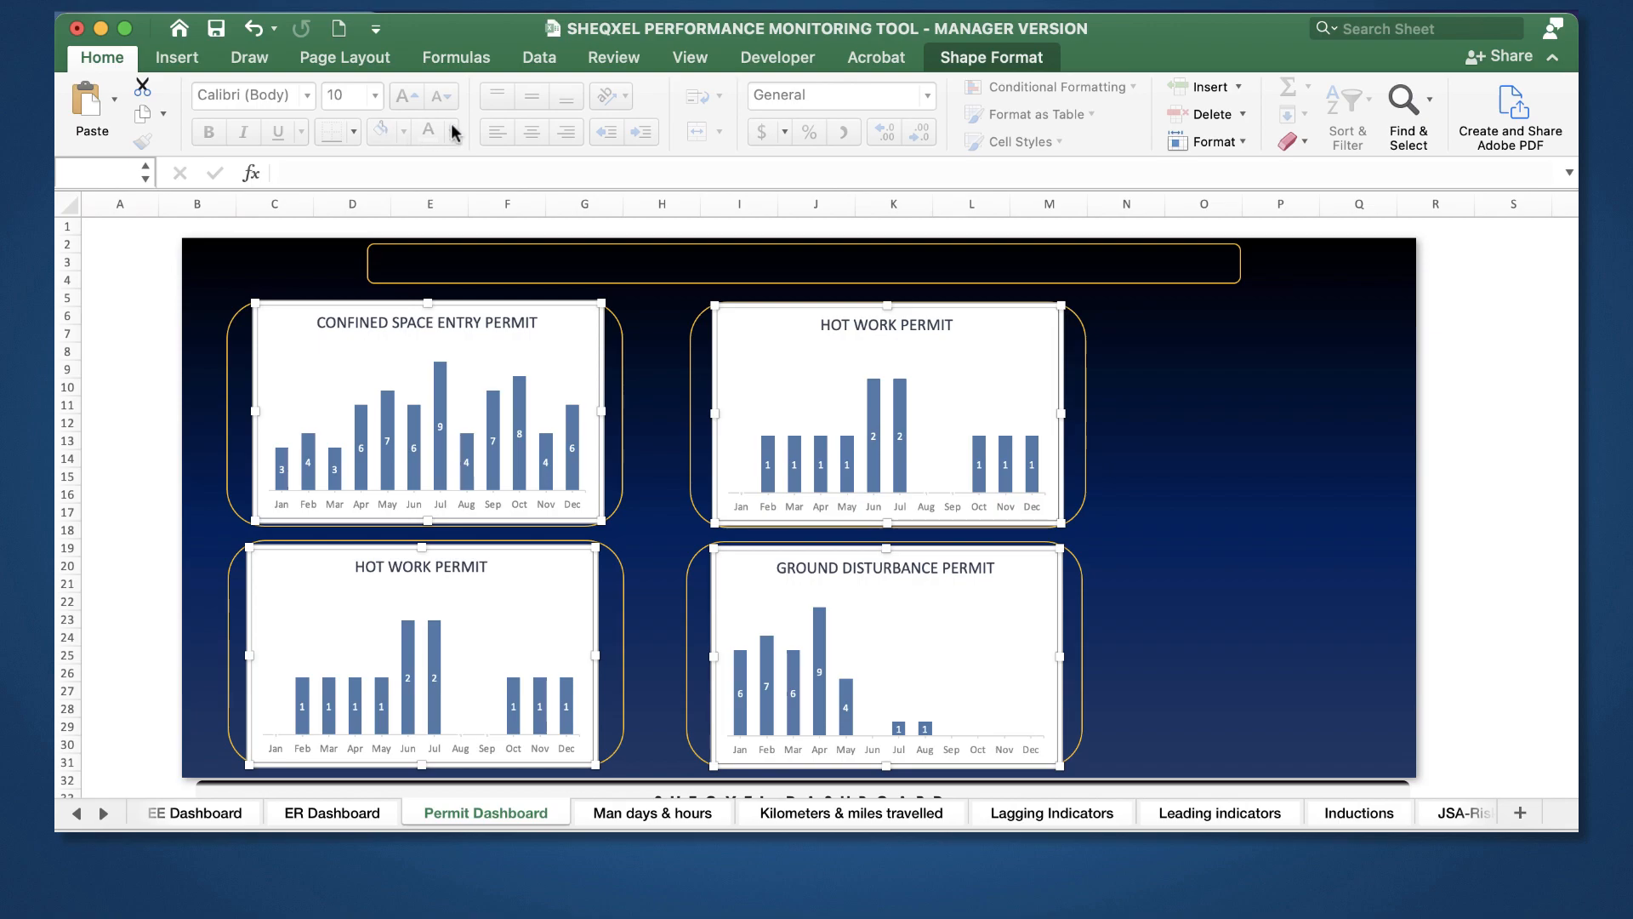
pyautogui.click(998, 57)
pyautogui.click(1496, 383)
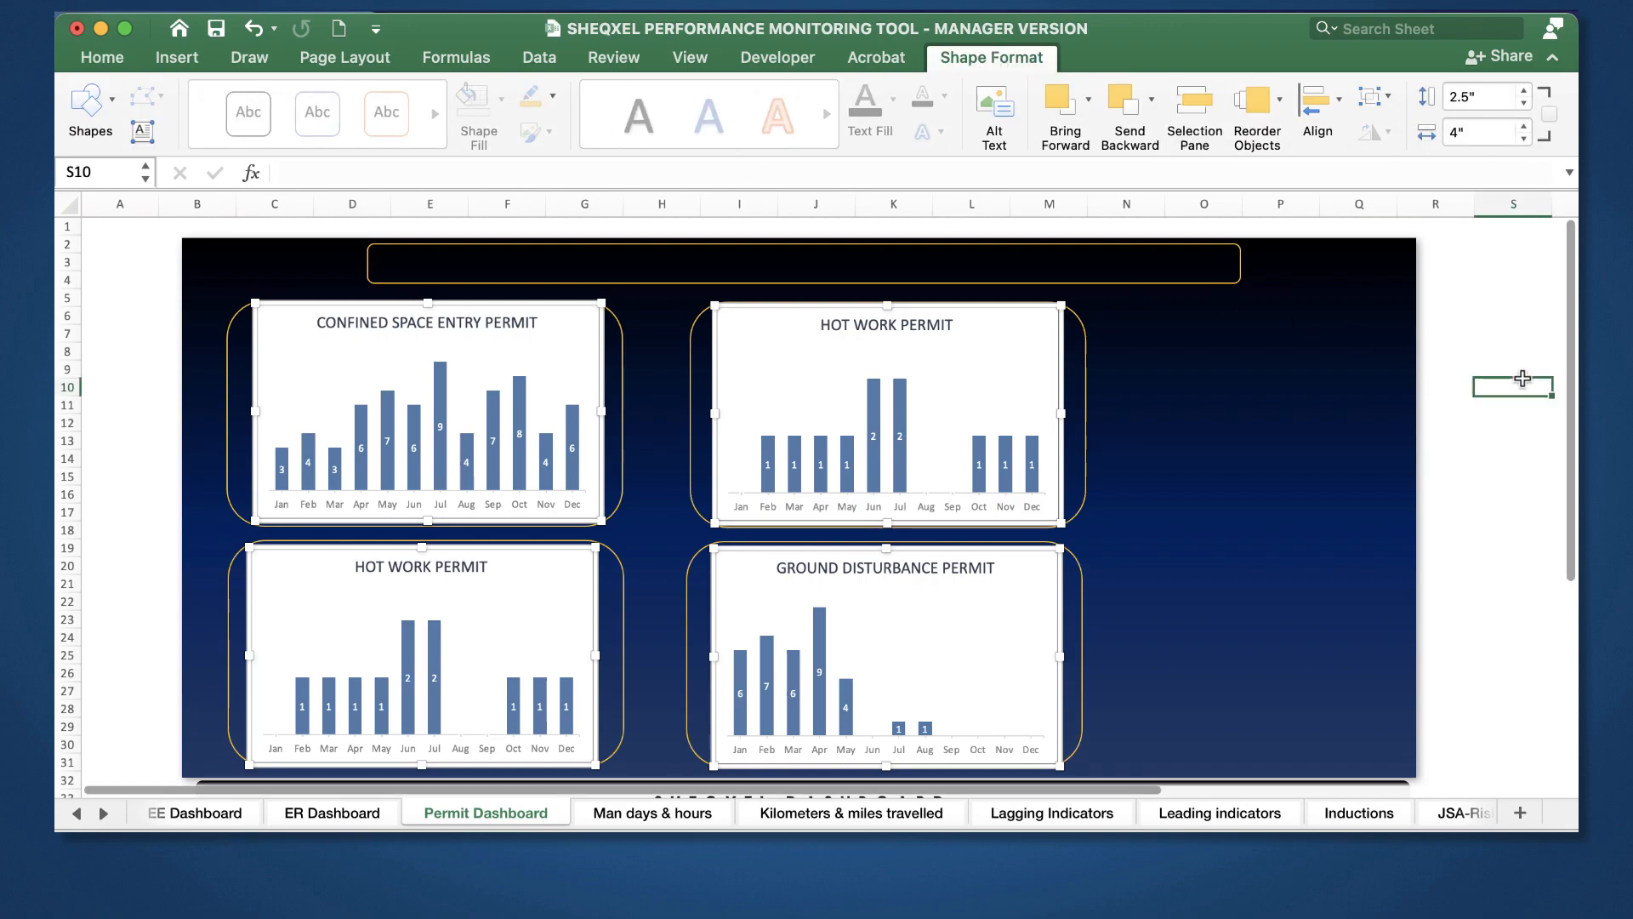
# Step: Set the Confined Space Entry Permit chart's chart area and plot area to No Fill
pyautogui.click(539, 372)
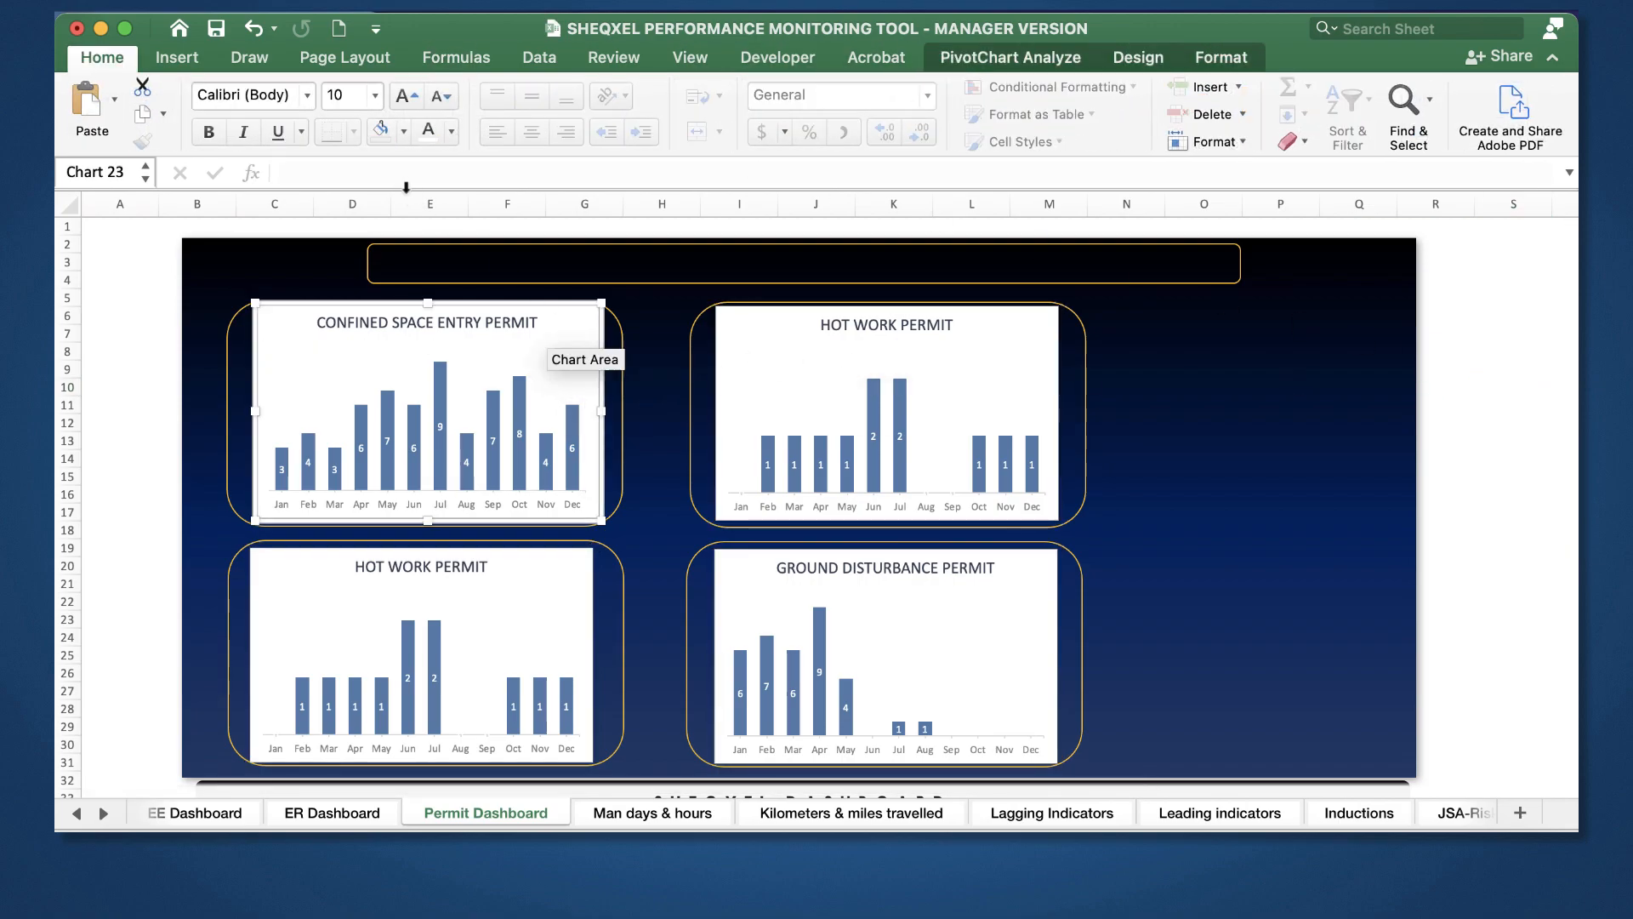
pyautogui.press('super+z')
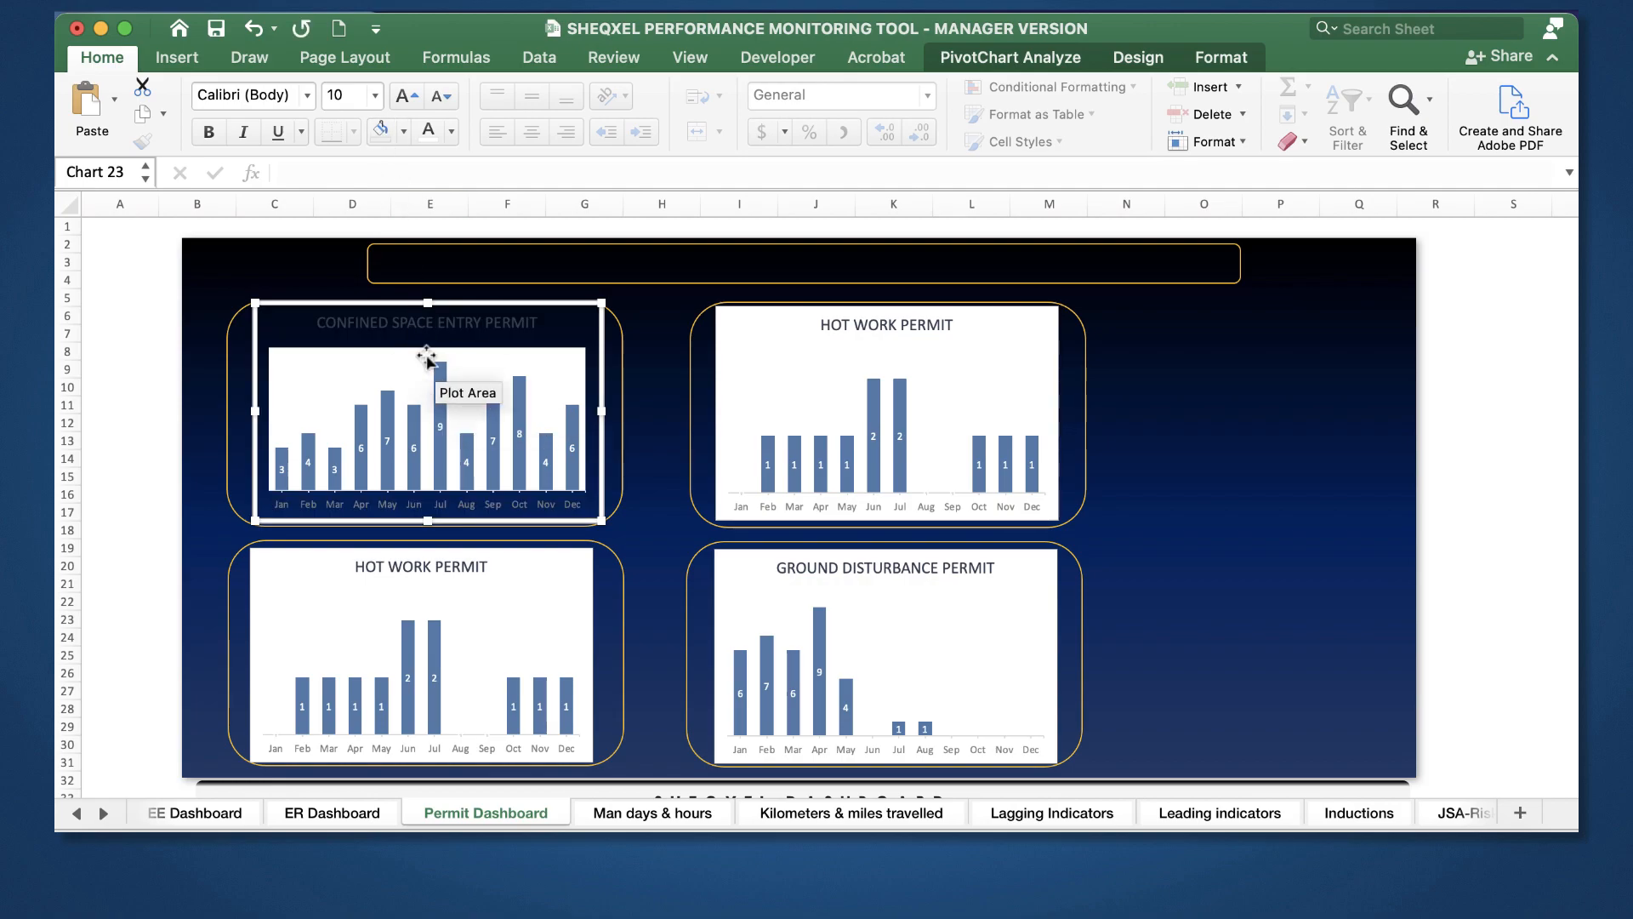
pyautogui.click(396, 126)
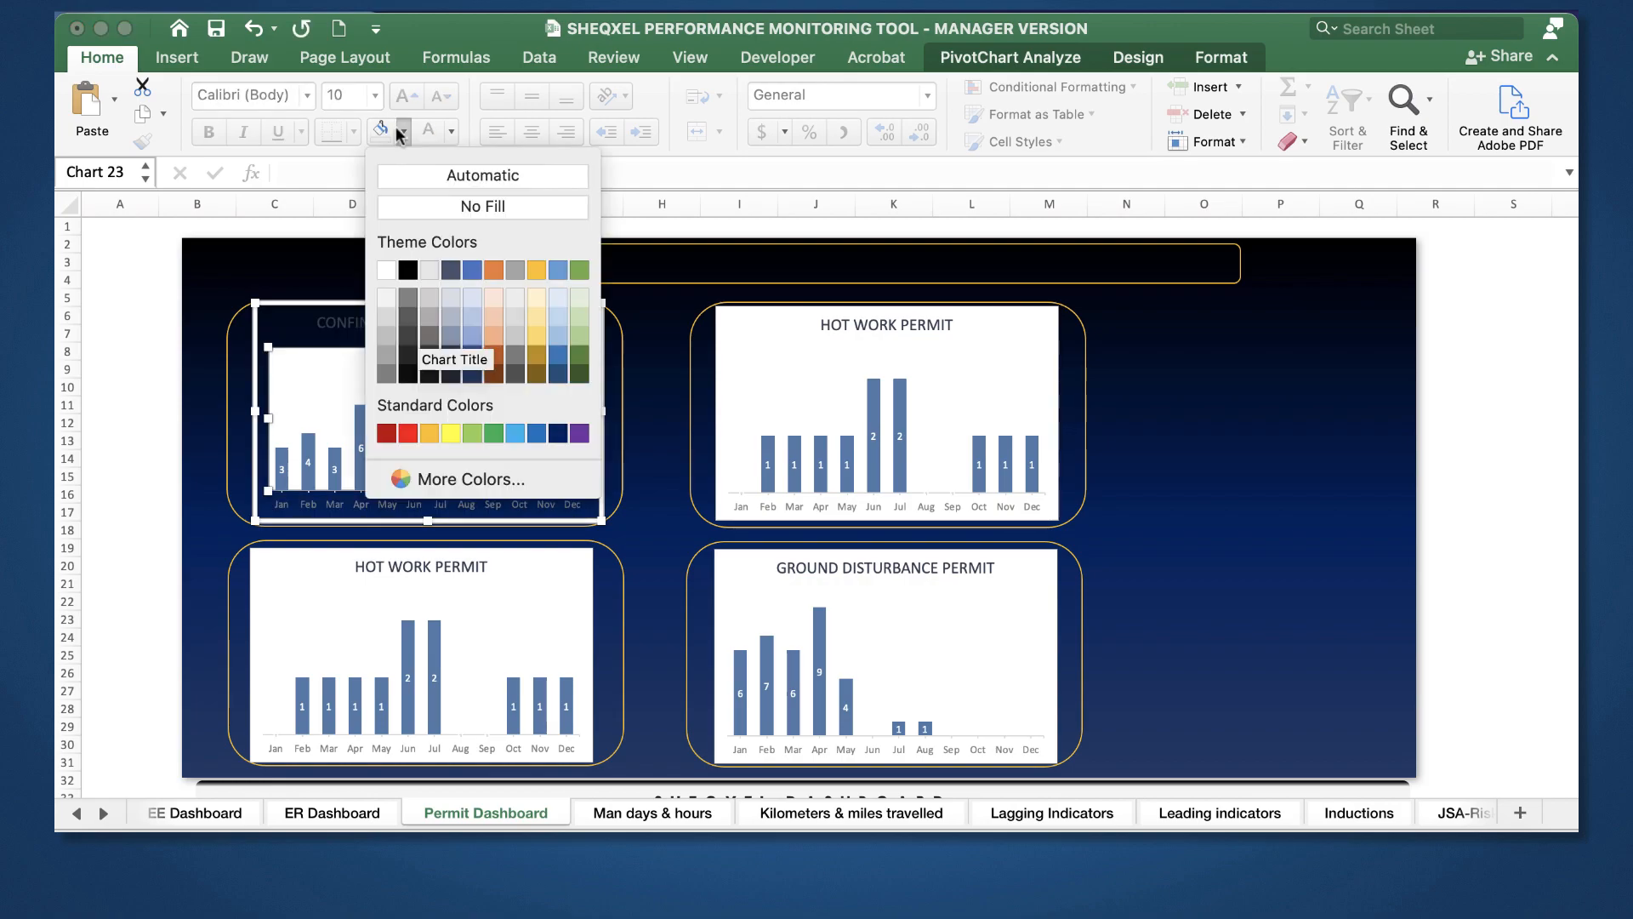
pyautogui.click(483, 204)
# Step: Apply No Fill to the chart area and plot area of both Hot Work Permit charts
pyautogui.click(848, 363)
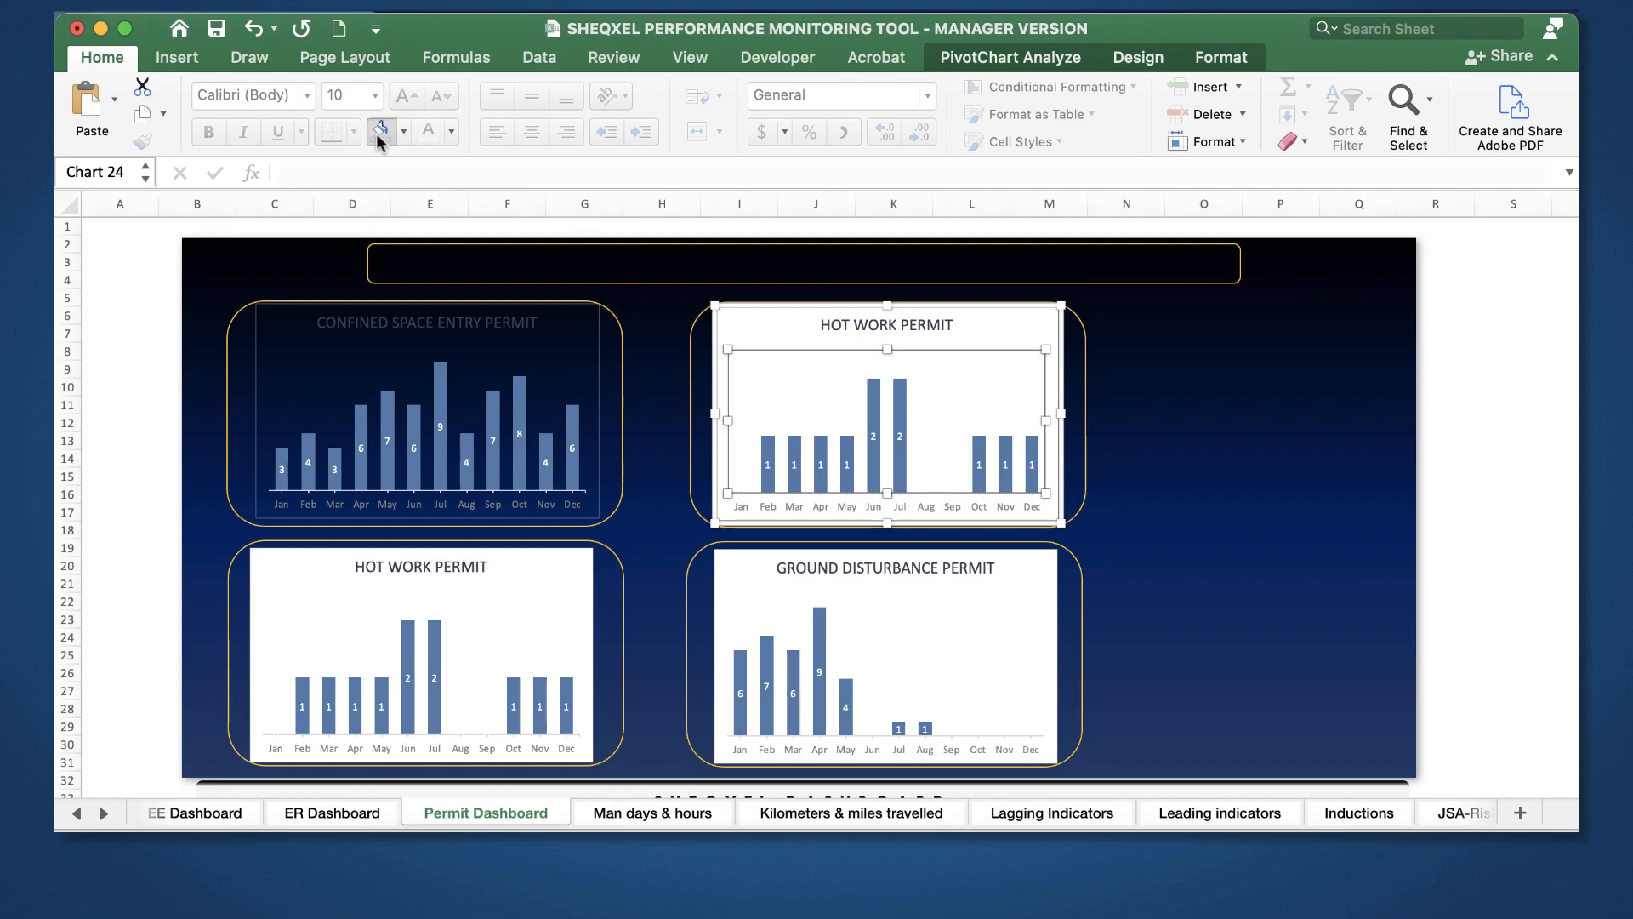
pyautogui.click(817, 308)
pyautogui.click(379, 134)
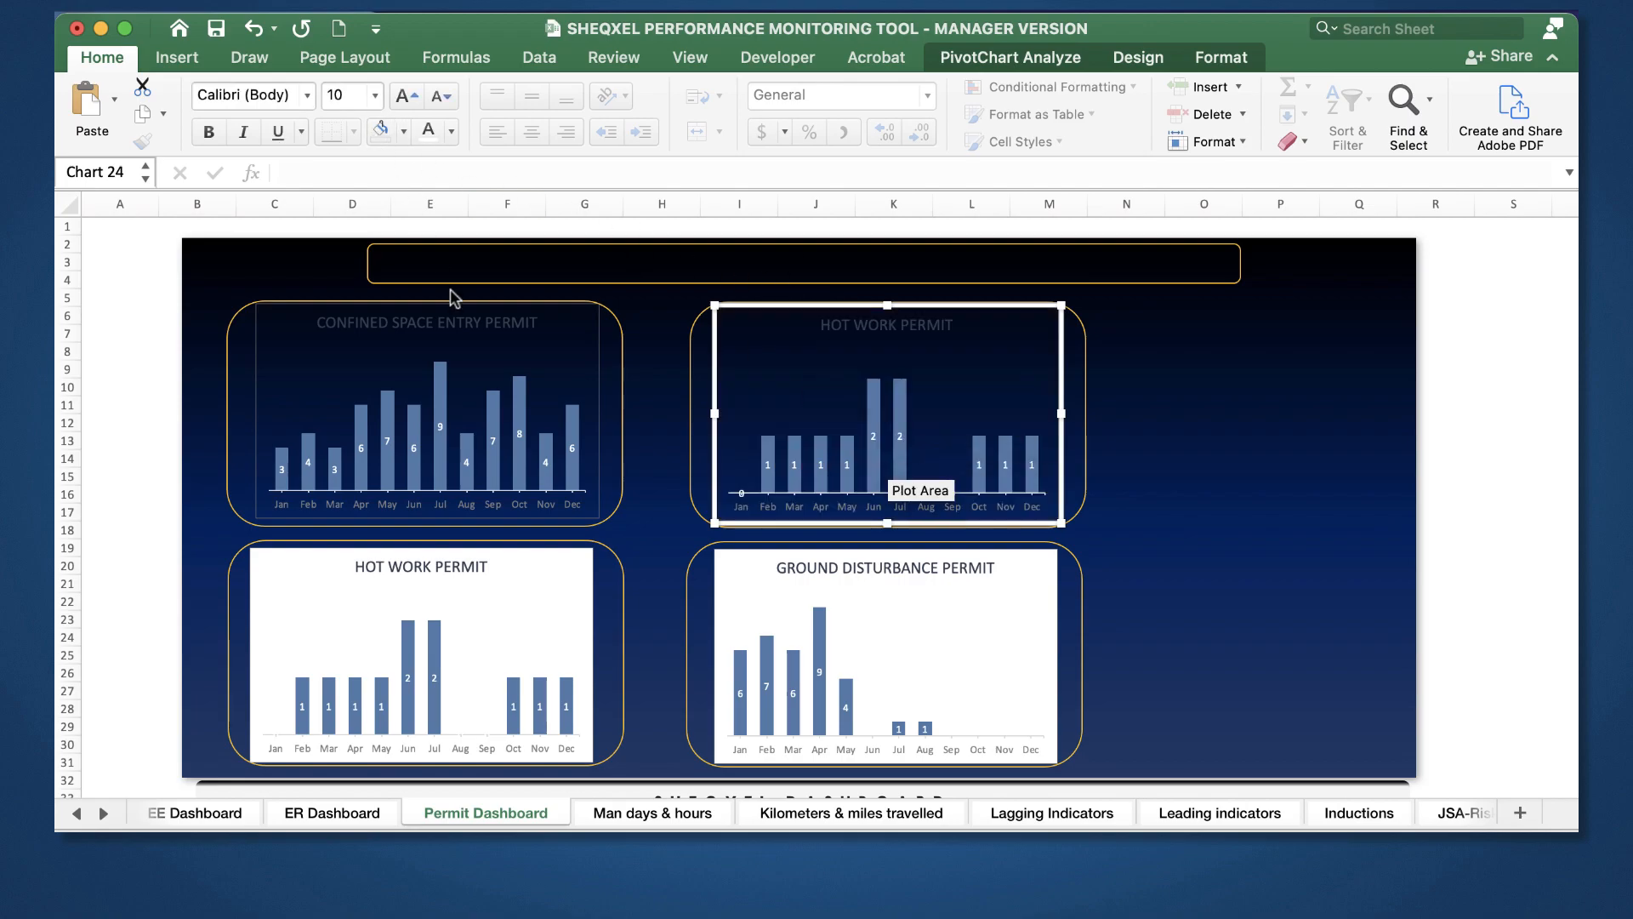
pyautogui.click(579, 557)
pyautogui.click(380, 132)
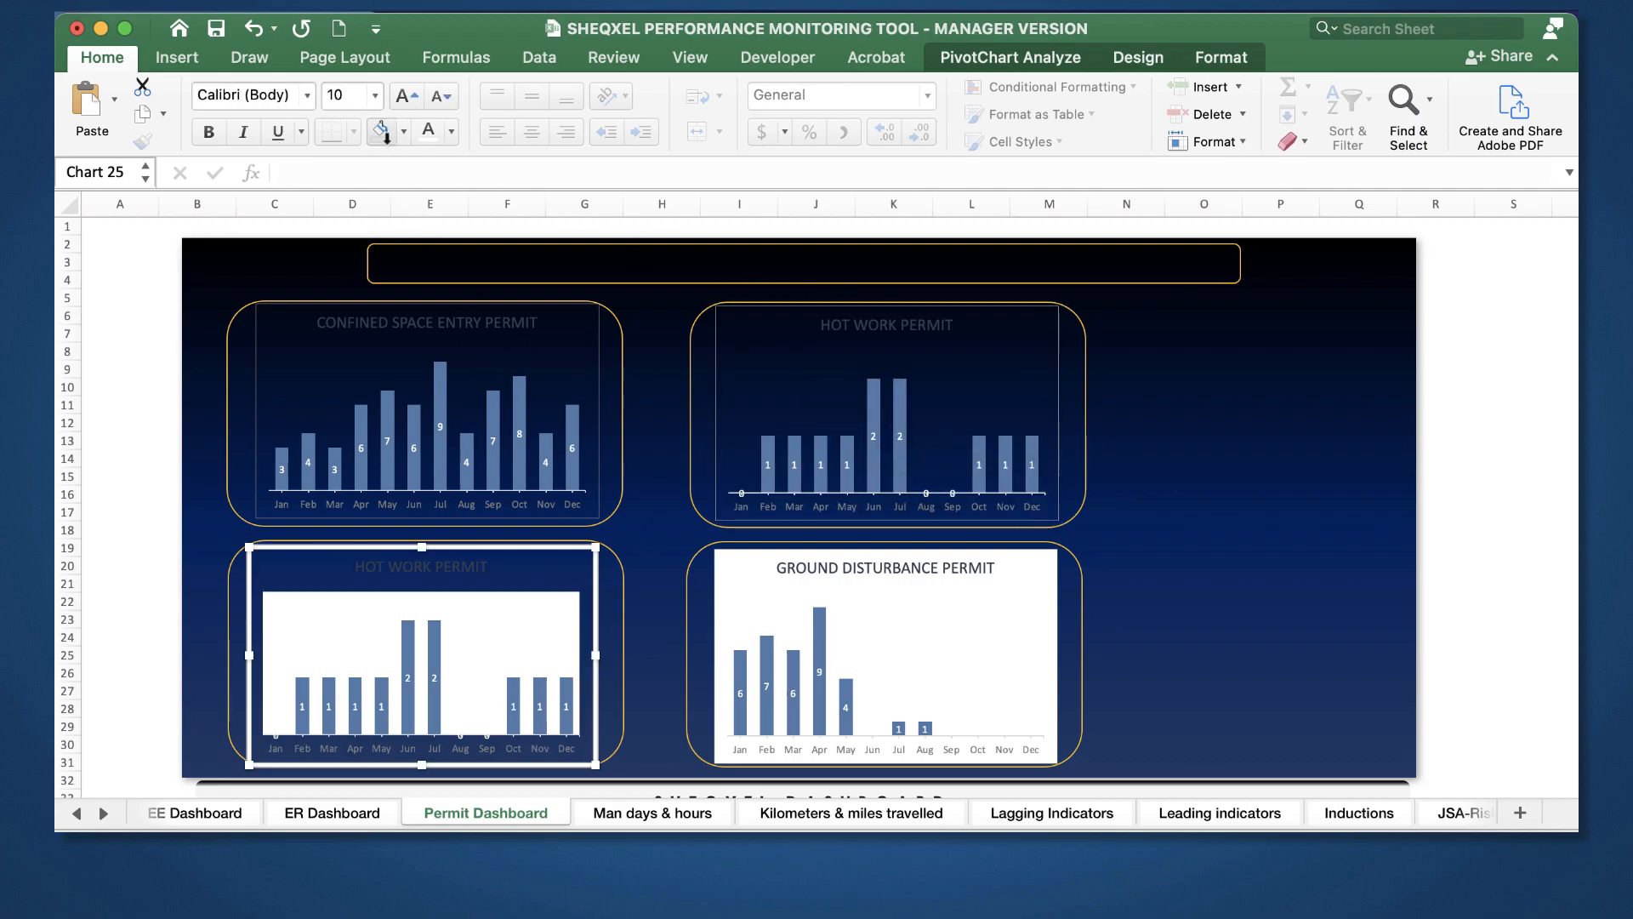
pyautogui.click(531, 652)
pyautogui.click(380, 131)
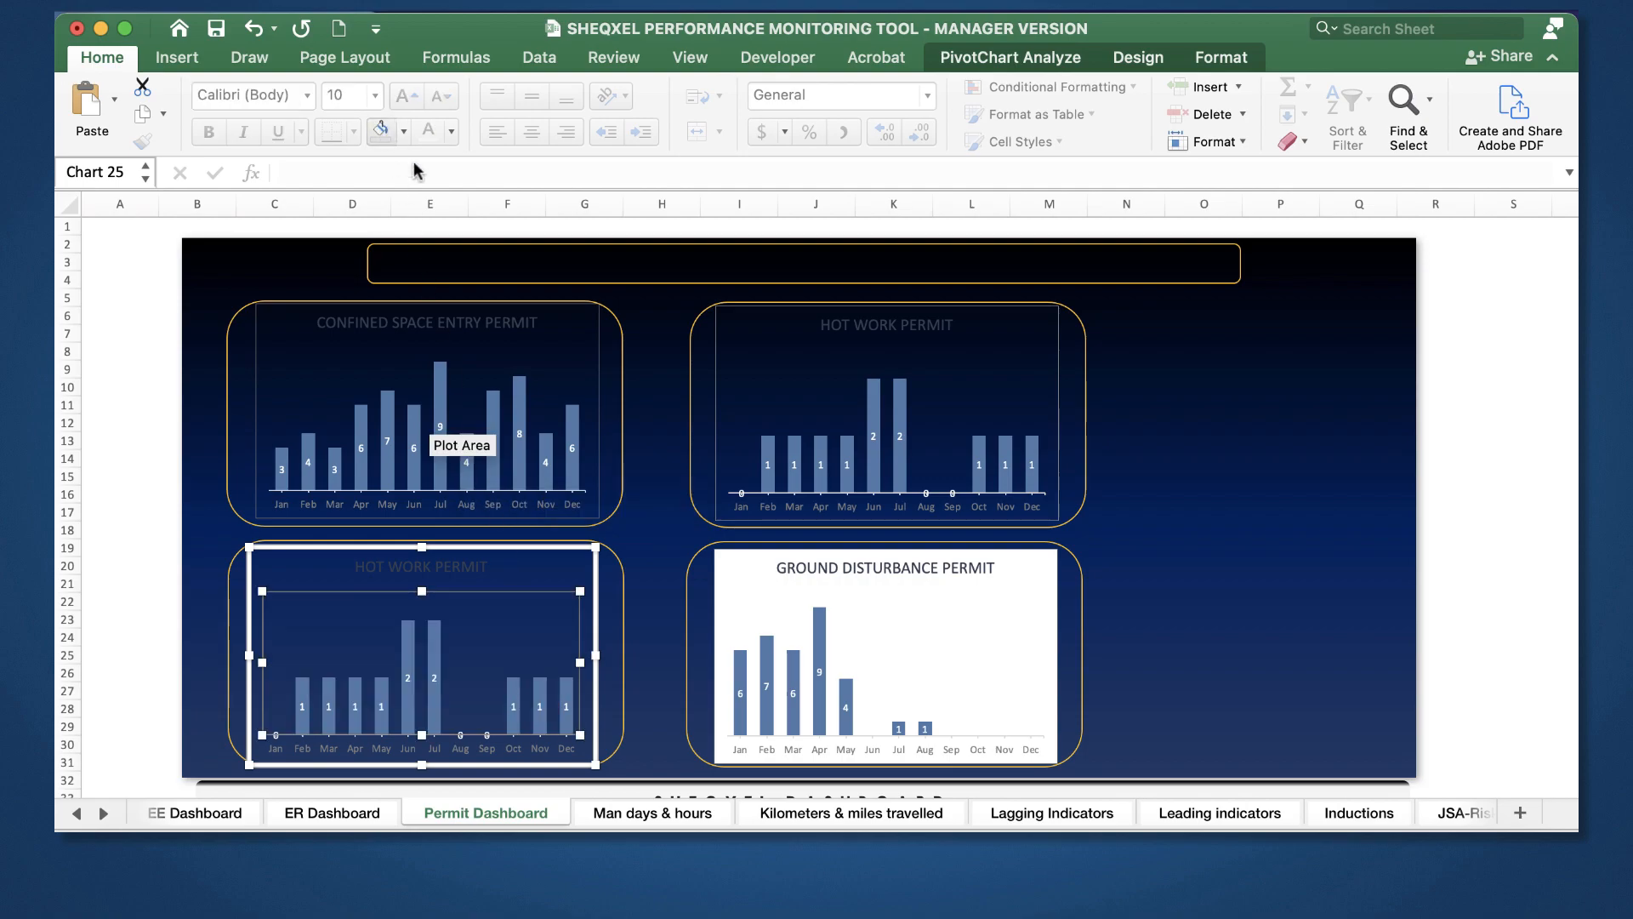
# Step: Remove the fill from the Ground Disturbance Permit chart's plot area and chart area
pyautogui.click(815, 619)
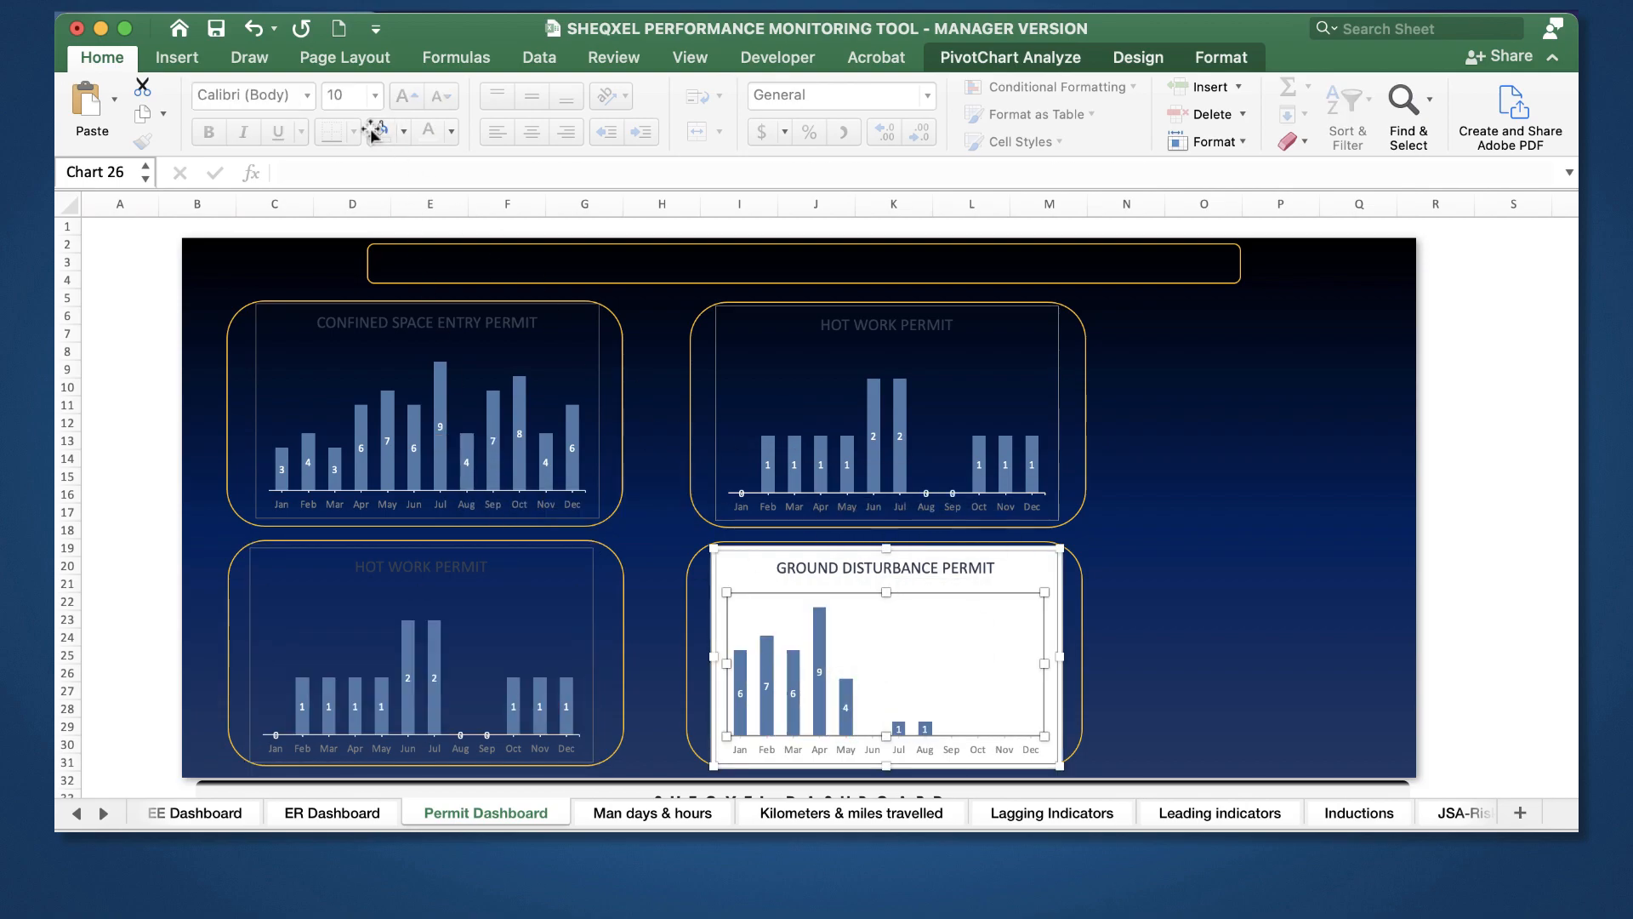
pyautogui.click(747, 565)
pyautogui.click(380, 131)
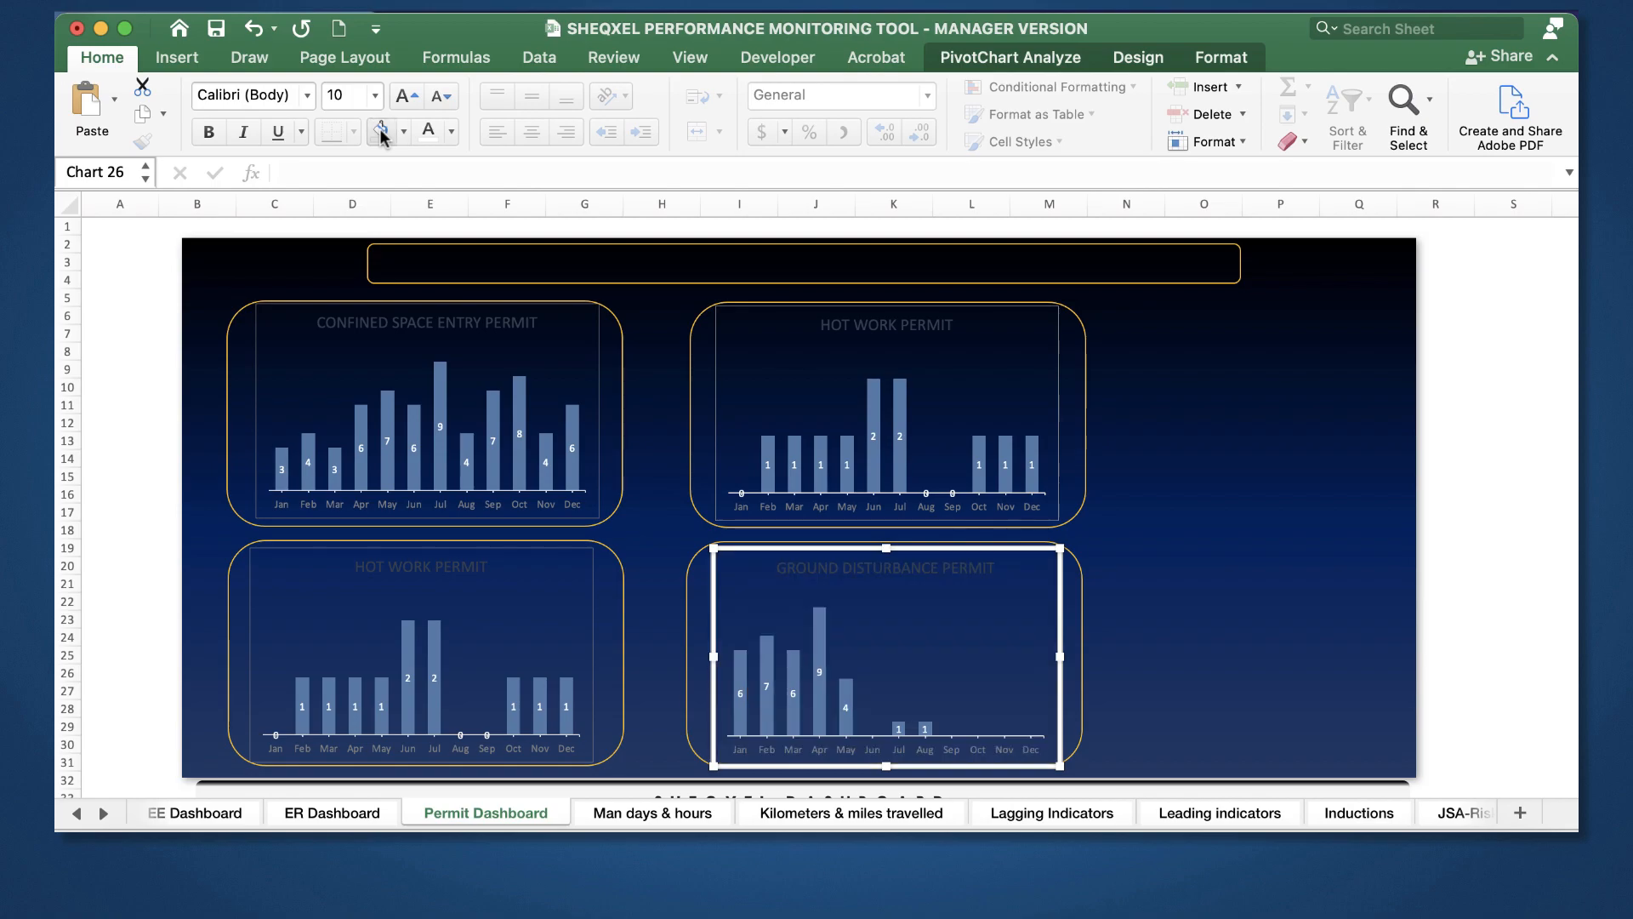
# Step: Remove the chart area outline from all four permit charts
pyautogui.click(1055, 371)
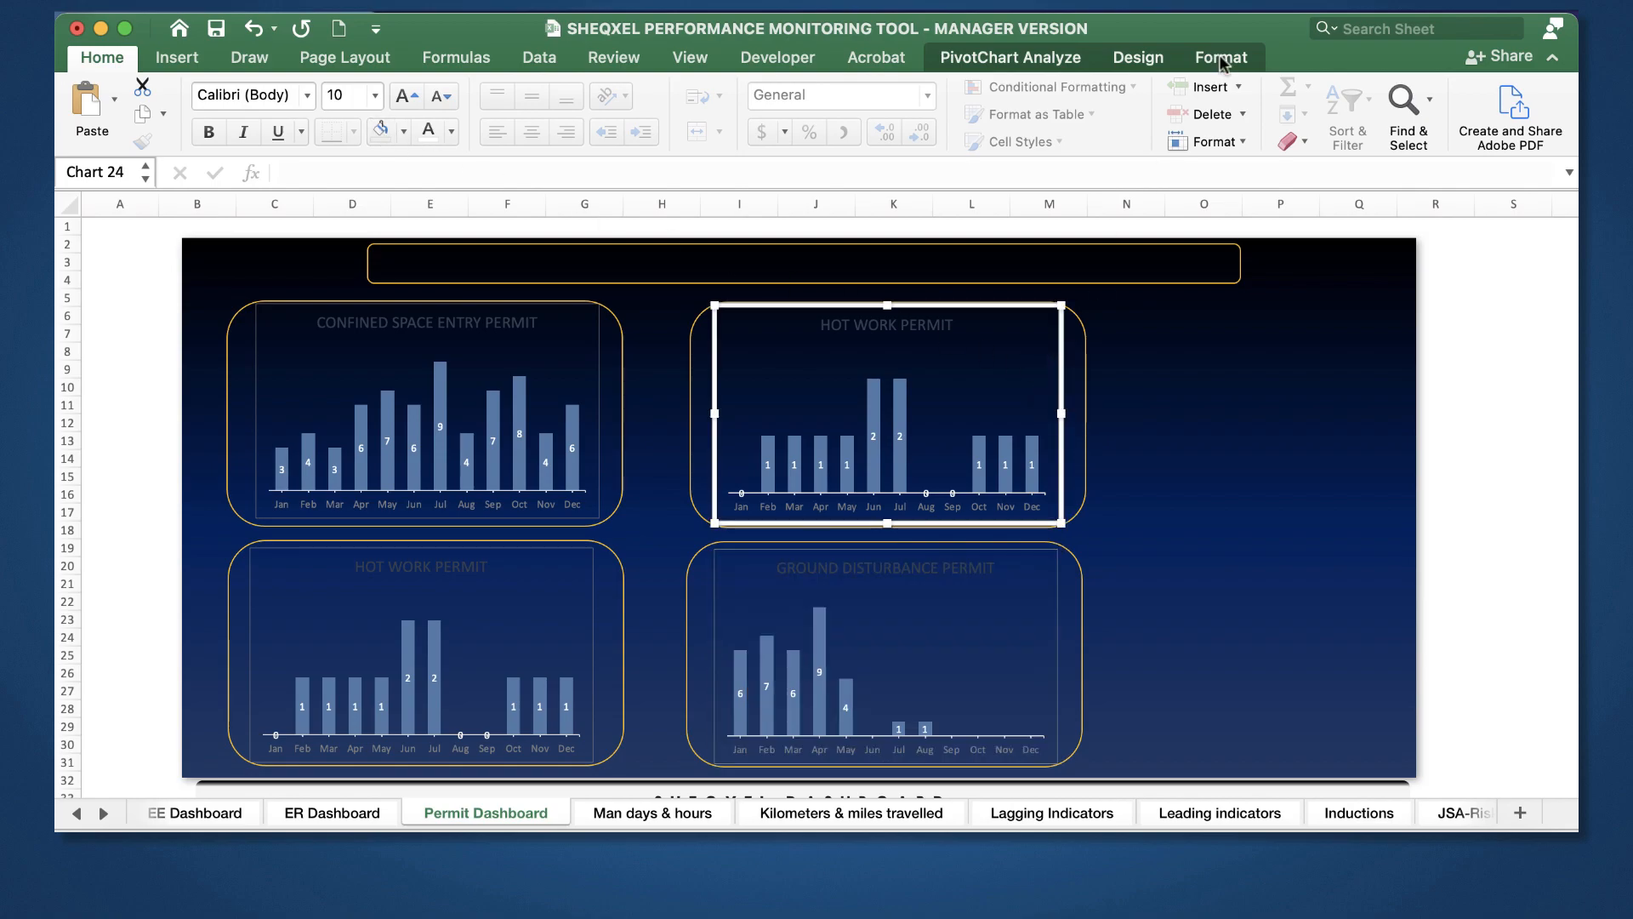
pyautogui.click(1220, 57)
pyautogui.click(706, 96)
pyautogui.click(737, 173)
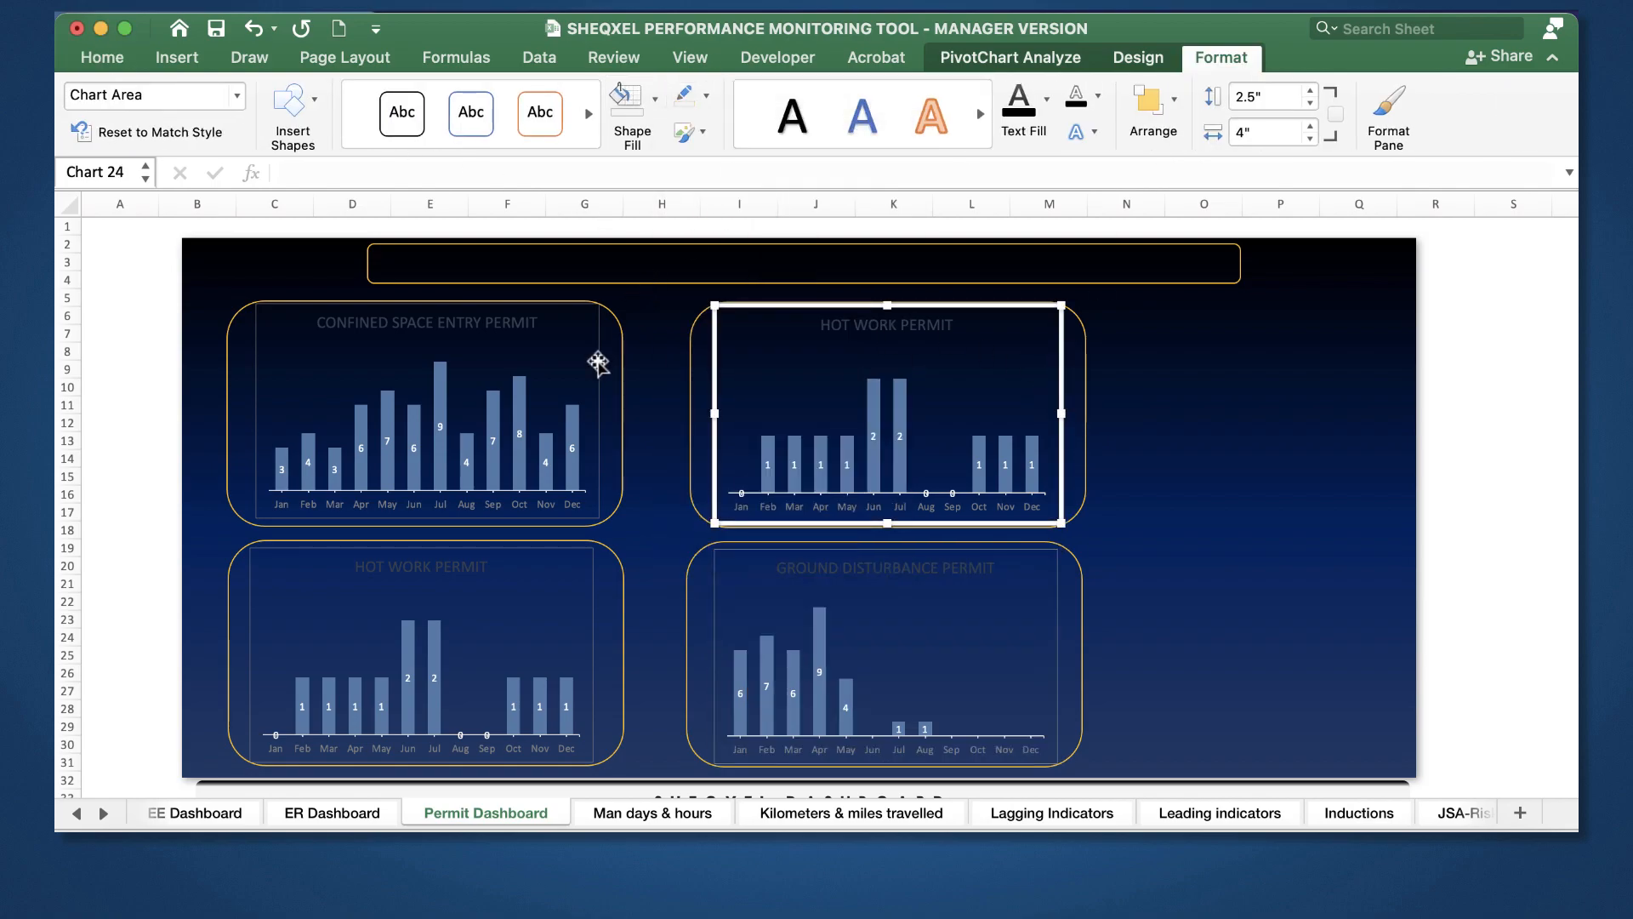
pyautogui.click(598, 359)
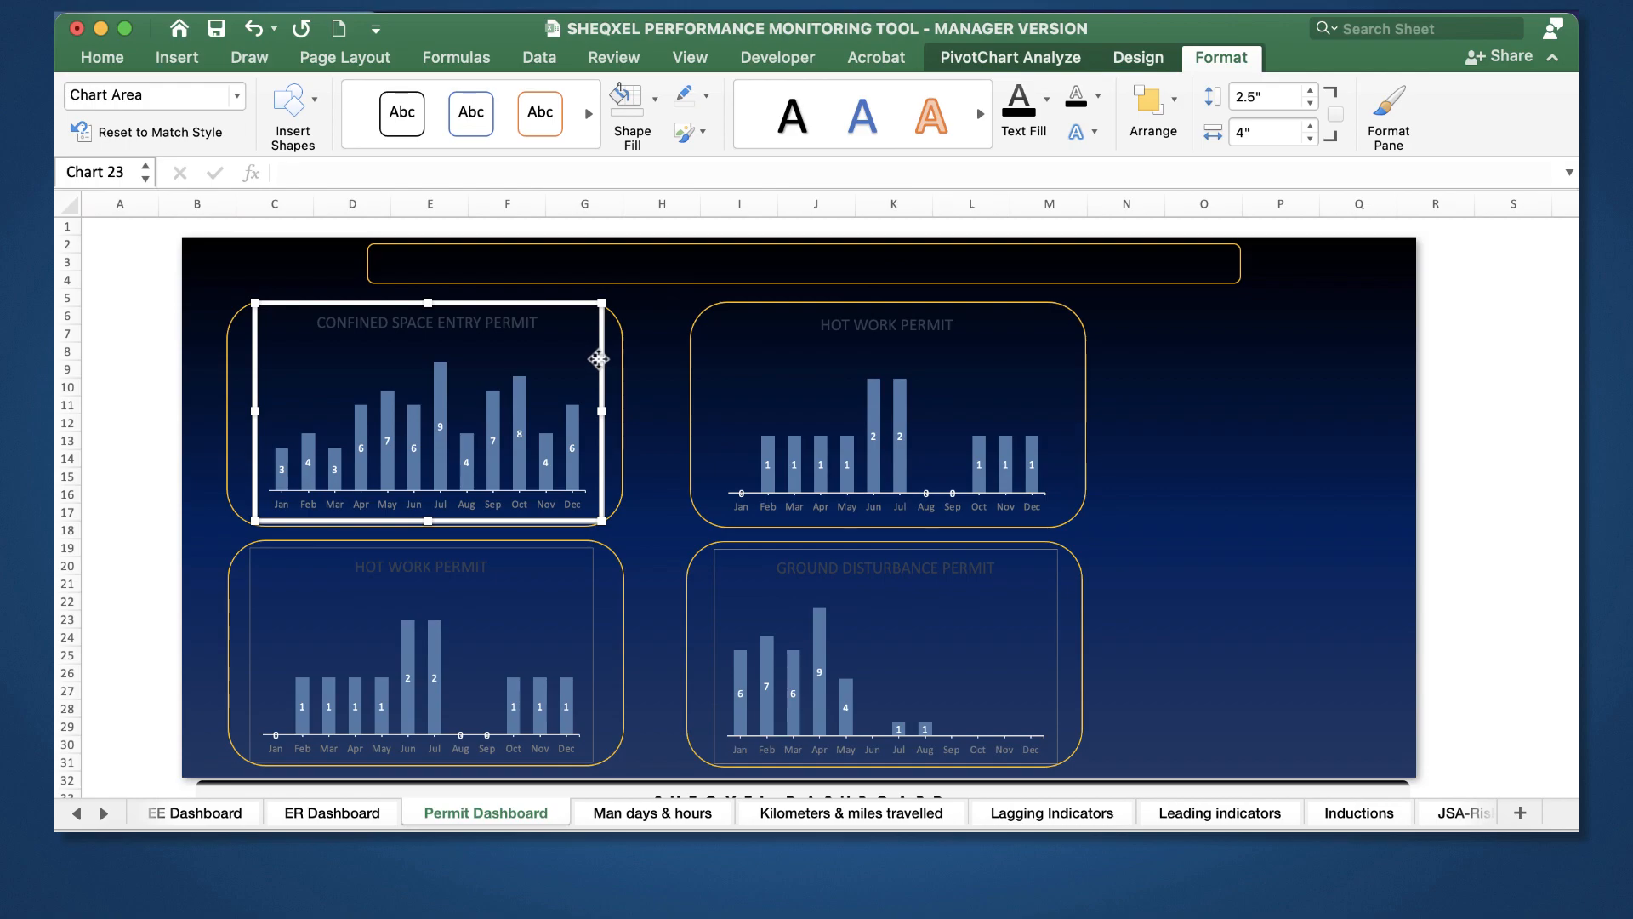
pyautogui.click(1054, 593)
pyautogui.click(588, 554)
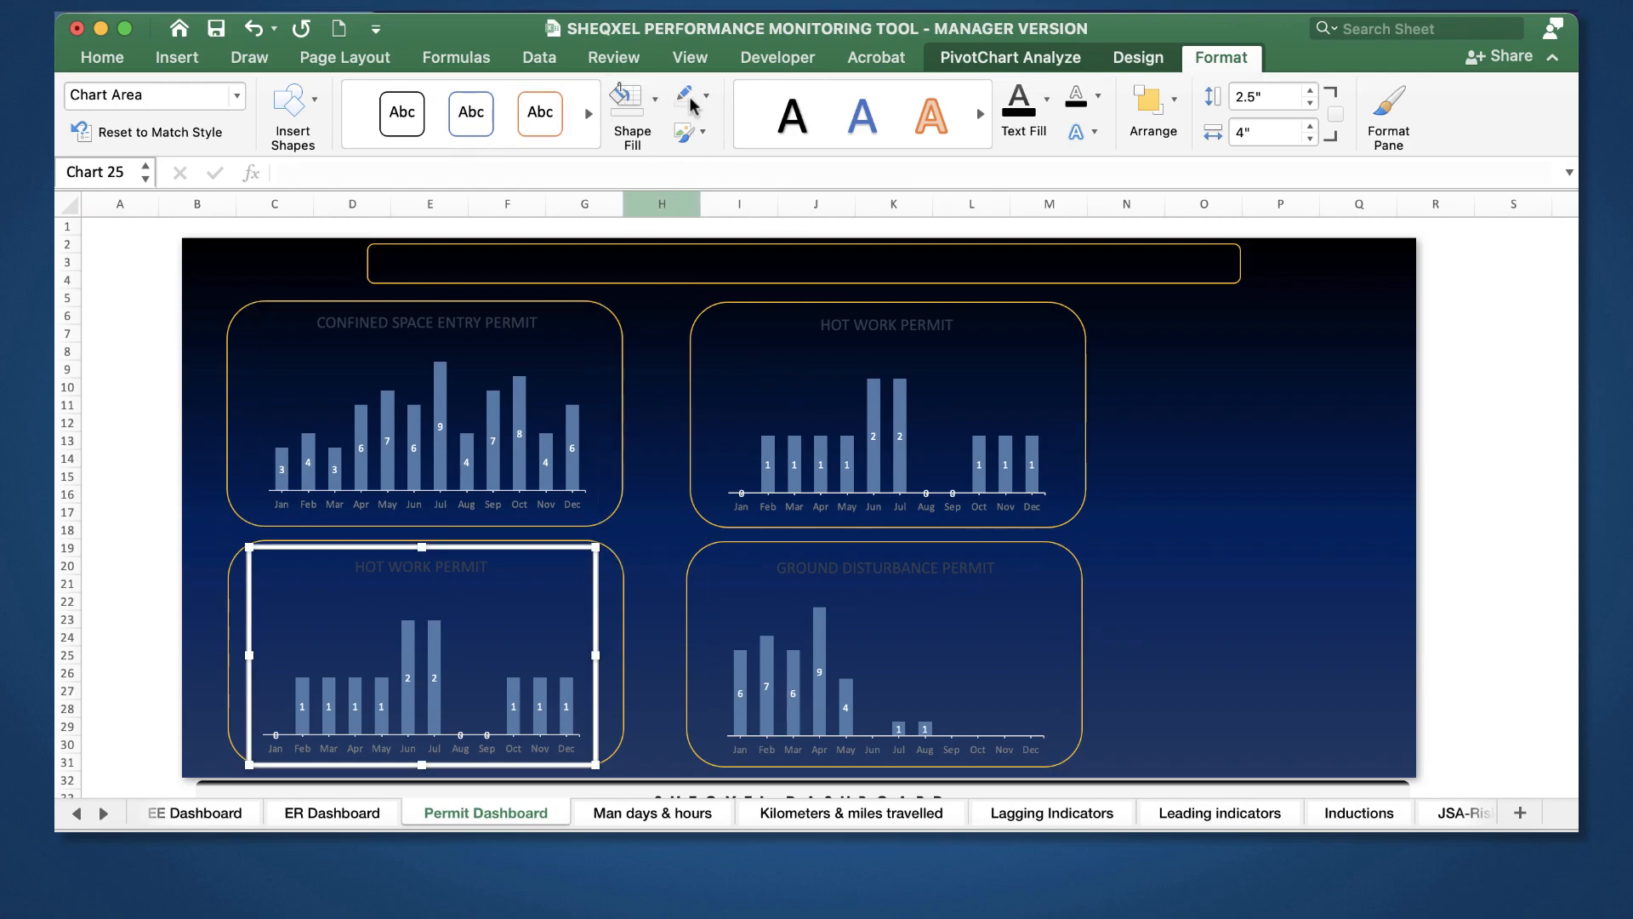
# Step: Make the month axis labels and the title of the Confined Space Entry Permit chart white
pyautogui.click(508, 495)
pyautogui.click(390, 498)
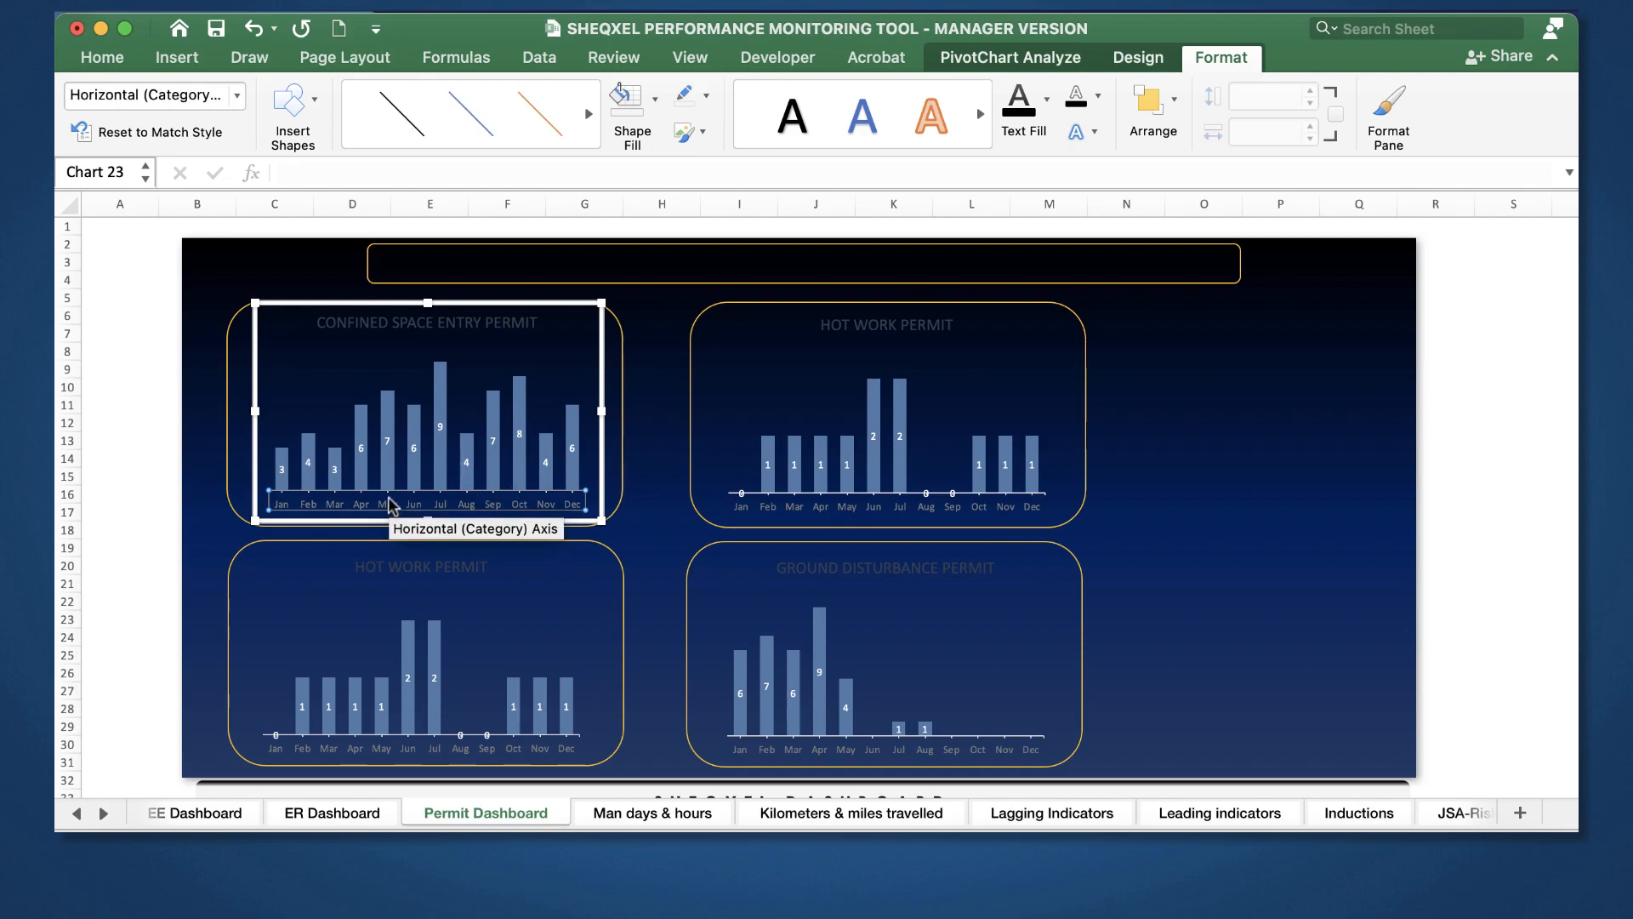
pyautogui.click(102, 58)
pyautogui.click(427, 129)
pyautogui.click(421, 325)
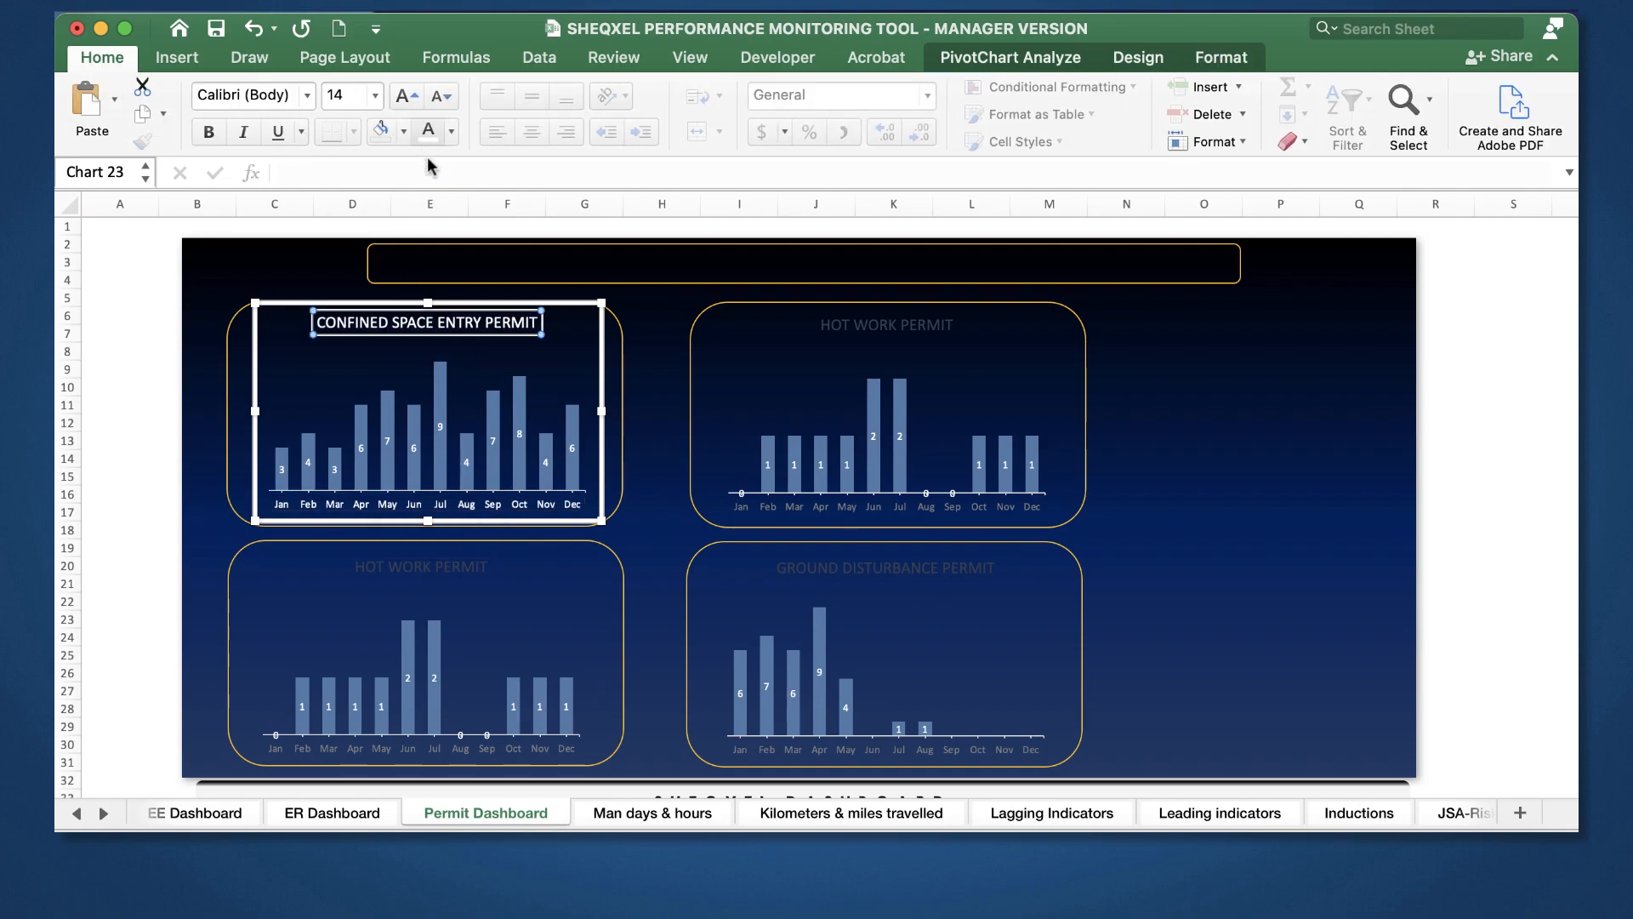
# Step: Apply the white font color to the titles and month labels of both Hot Work Permit charts
pyautogui.click(788, 512)
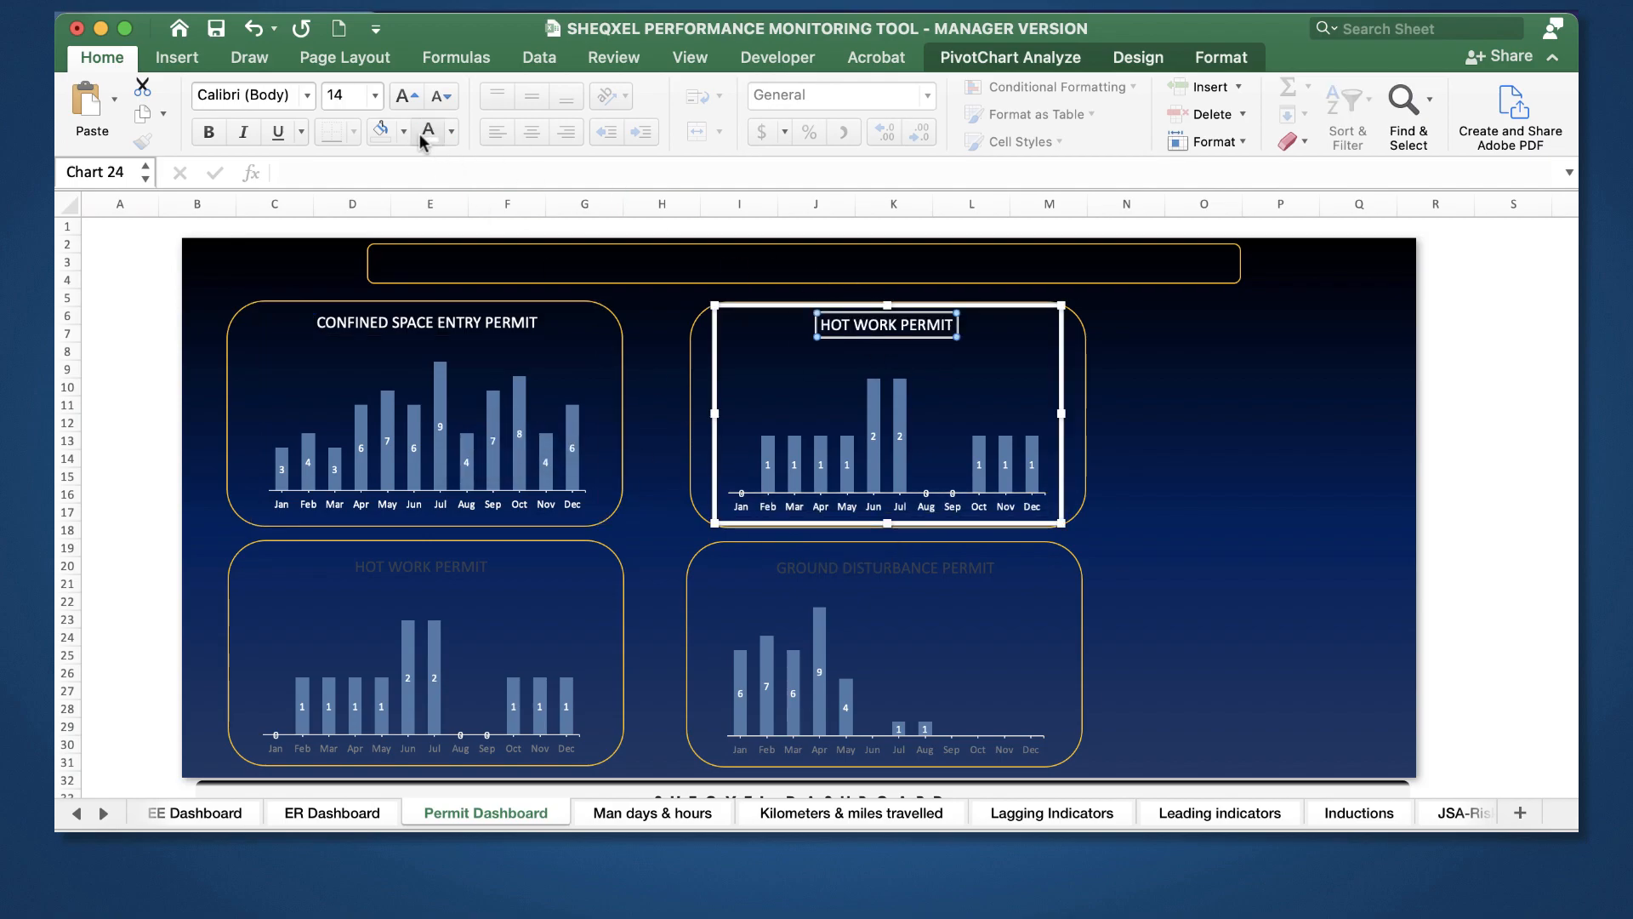
pyautogui.click(443, 565)
pyautogui.click(428, 129)
pyautogui.click(408, 753)
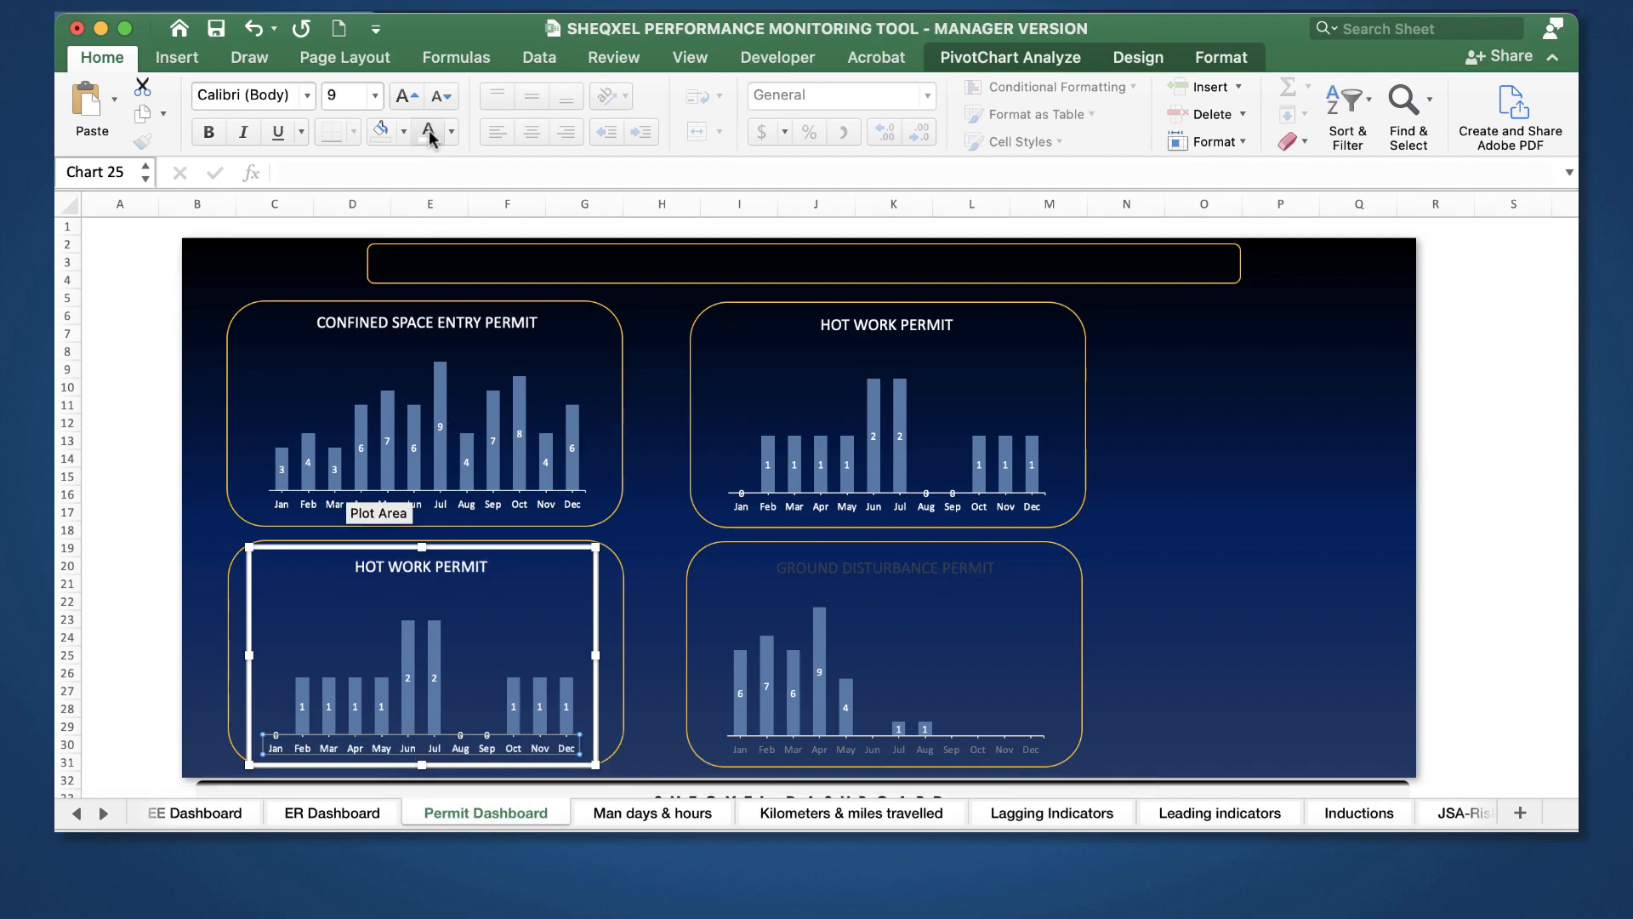
# Step: Set the Ground Disturbance Permit chart's title and month labels to white and deselect the chart
pyautogui.click(976, 565)
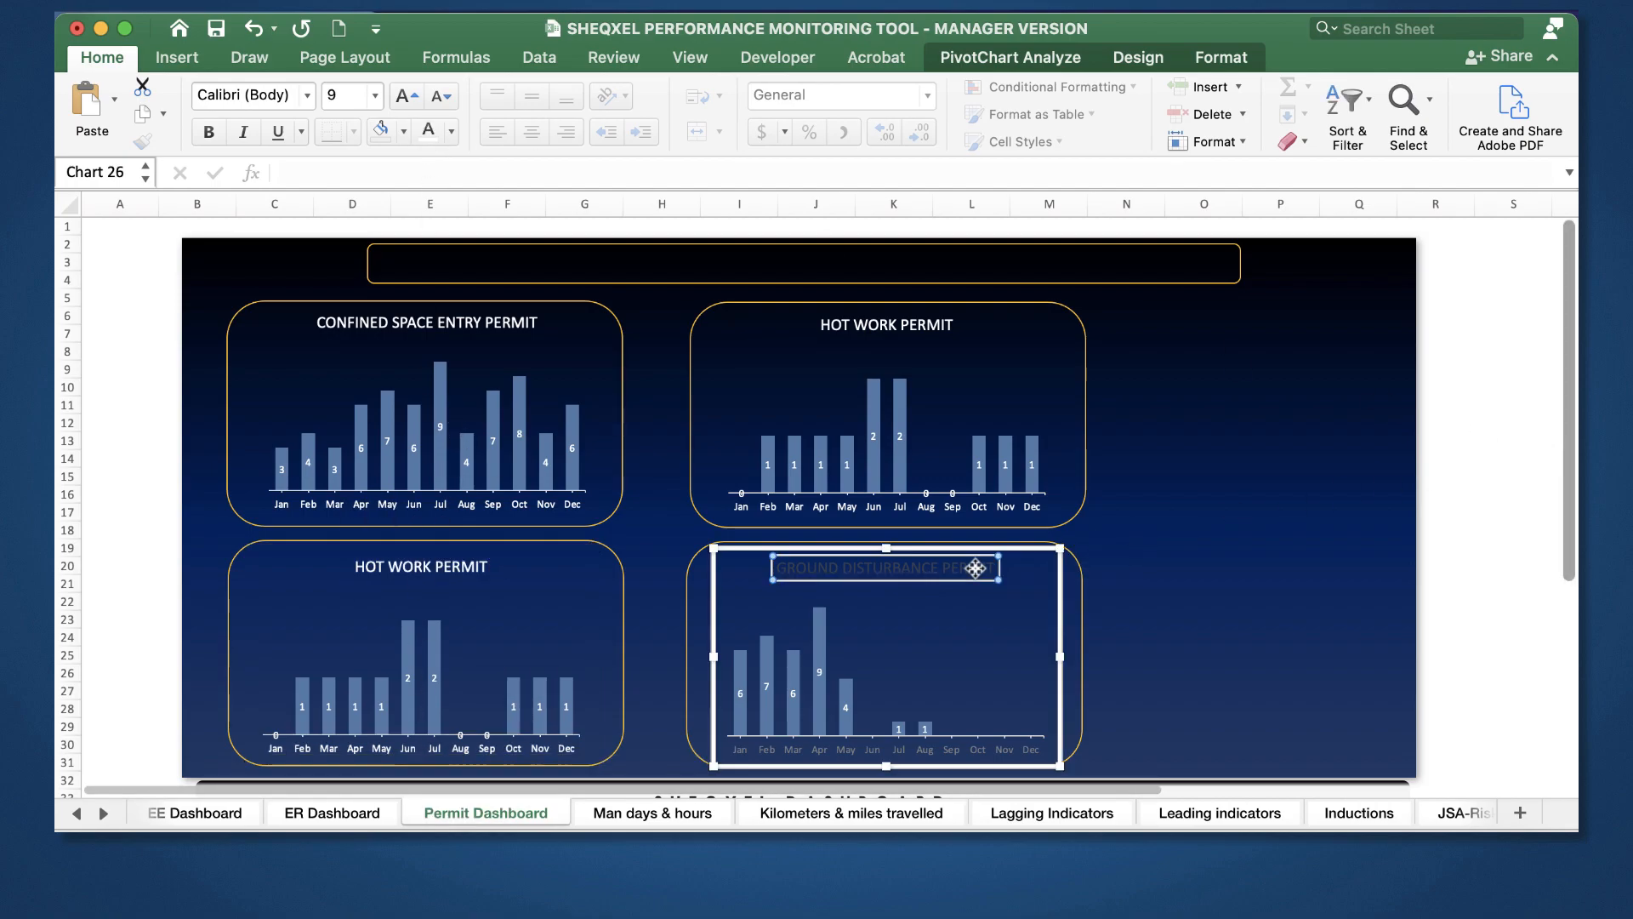
pyautogui.click(593, 609)
pyautogui.click(754, 684)
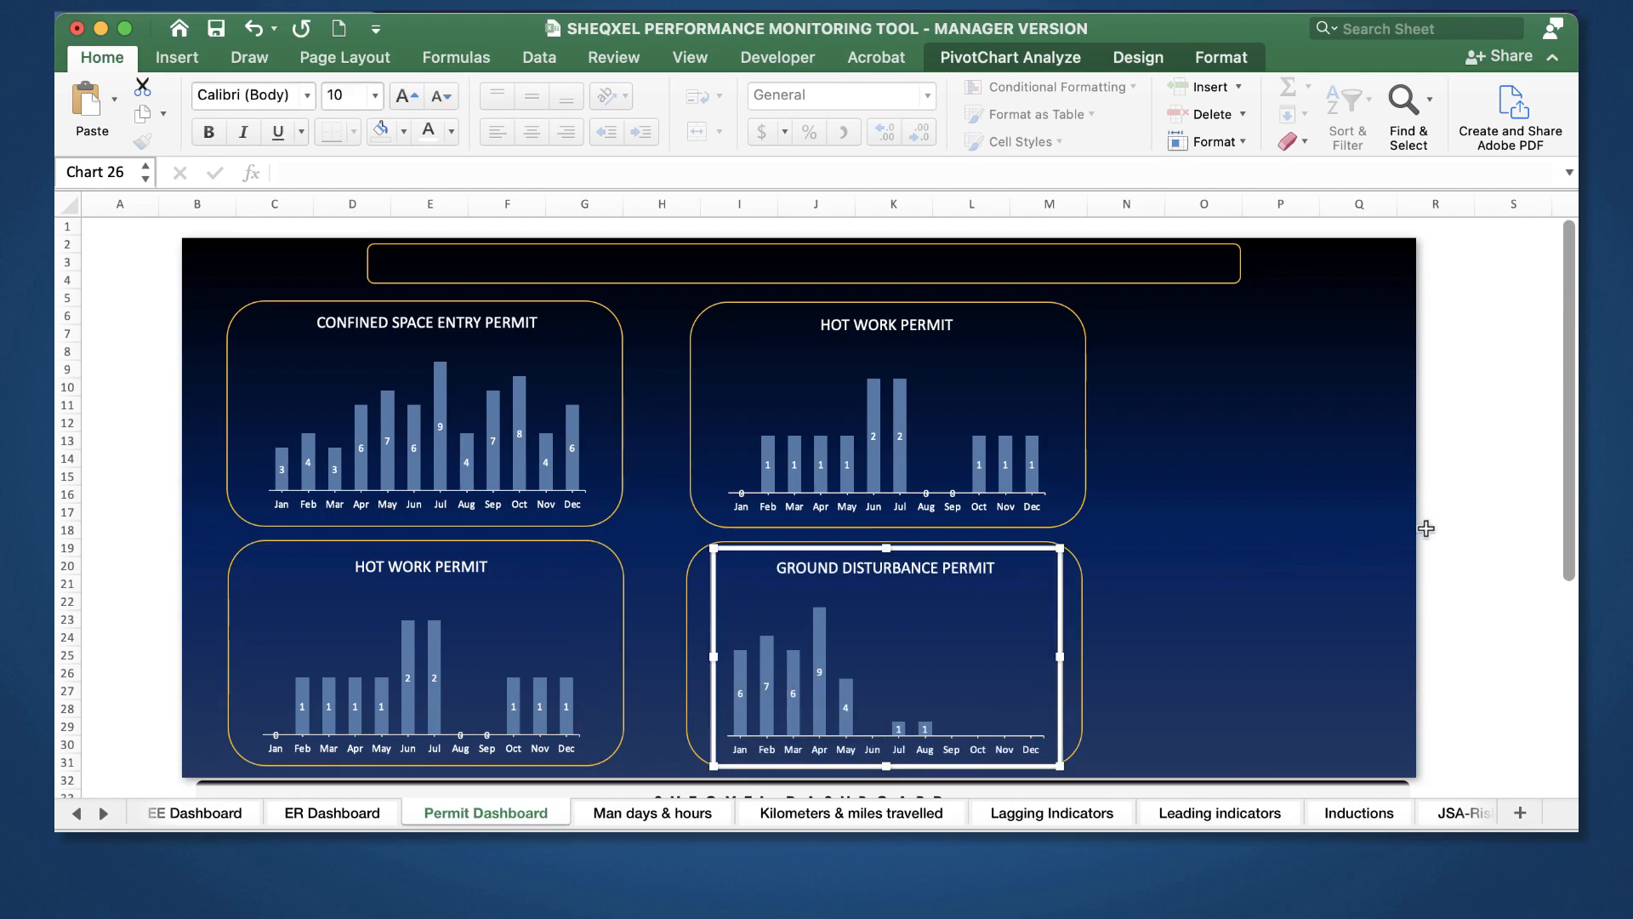
pyautogui.click(1425, 529)
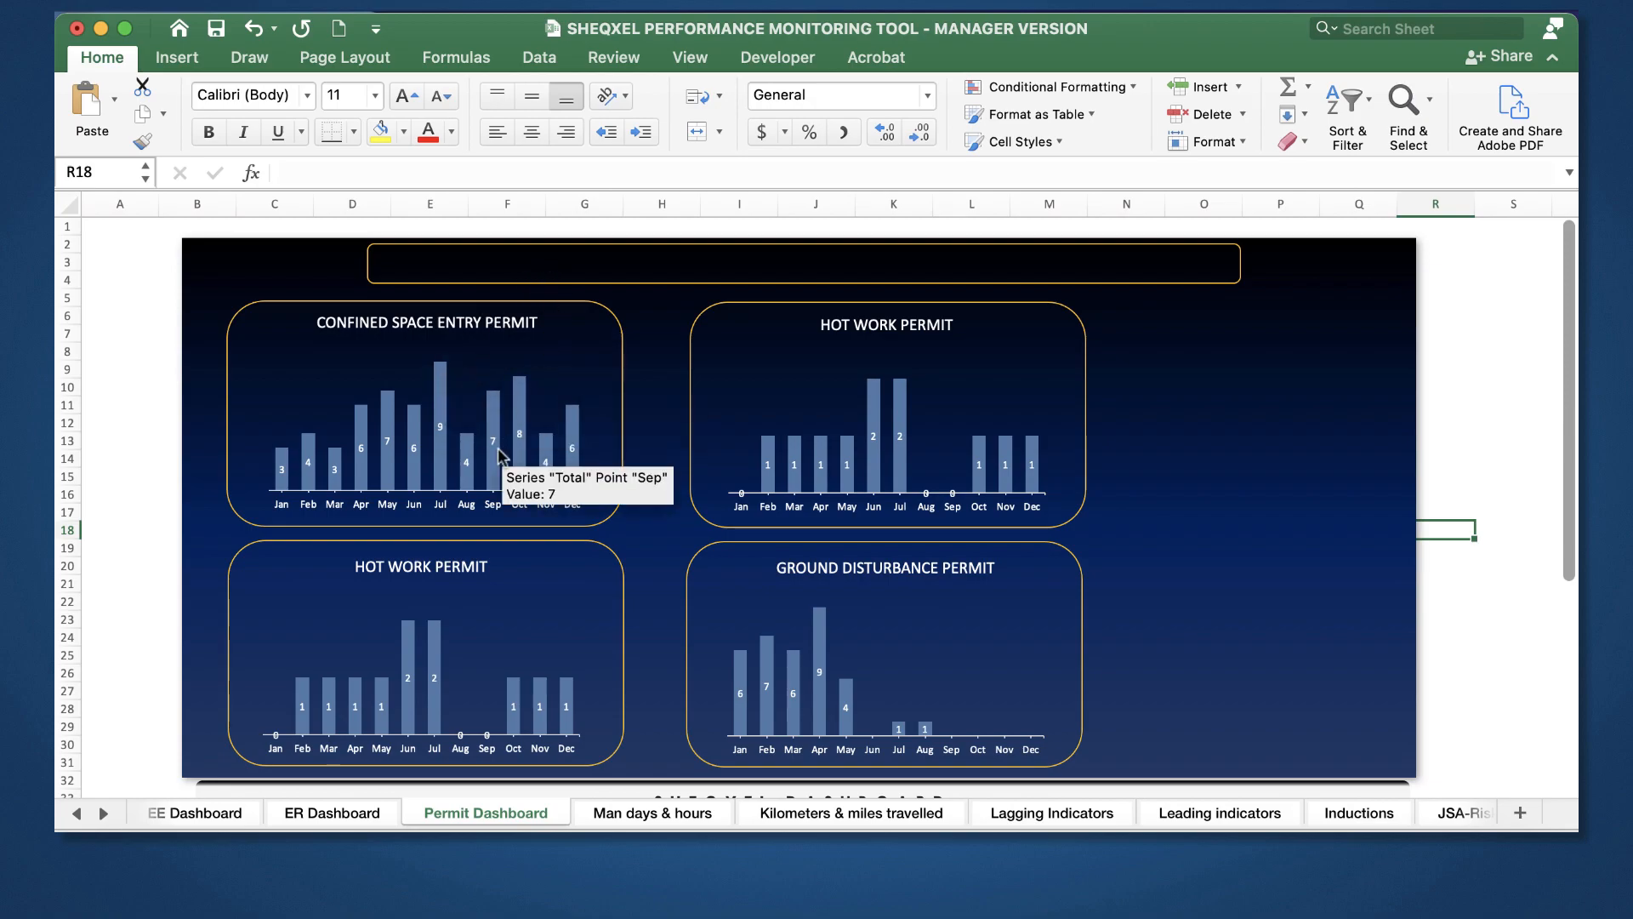
# Step: Shrink the navy rectangle from its left edge to a narrow strip over columns P and Q, clear of the rounded panels
pyautogui.click(494, 400)
pyautogui.click(614, 405)
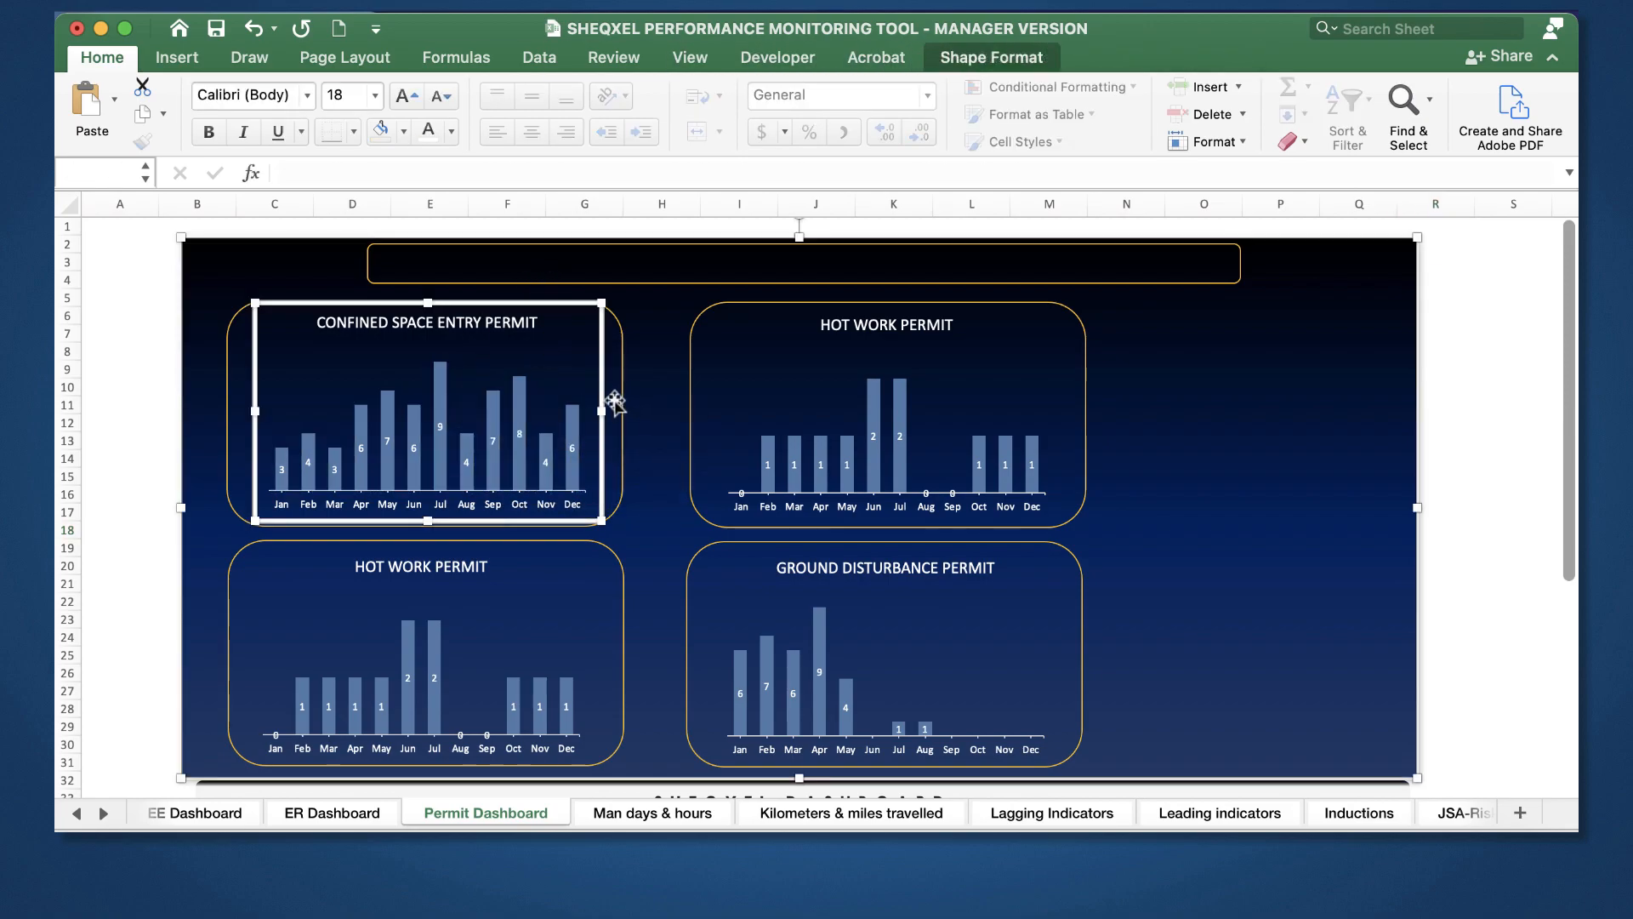
pyautogui.click(1002, 448)
pyautogui.click(1133, 478)
pyautogui.moveTo(180, 506); pyautogui.dragTo(1284, 539)
# Step: Align the Confined Space Entry Permit chart to the center and middle of its rounded panel, and group the two
pyautogui.click(346, 375)
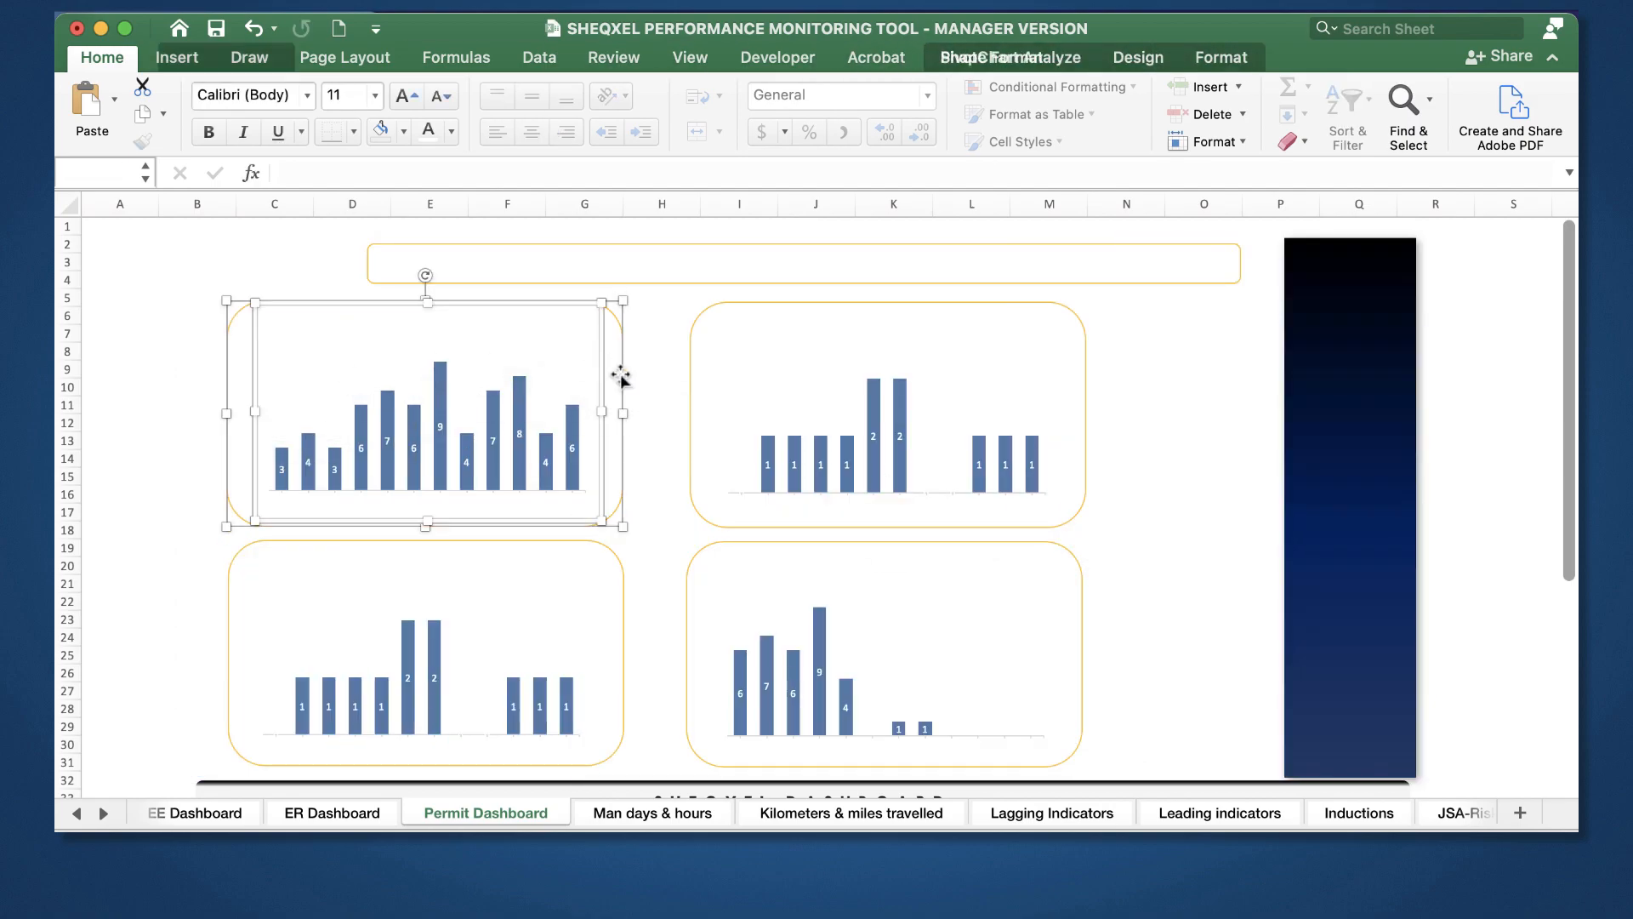
pyautogui.click(1018, 59)
pyautogui.click(1318, 99)
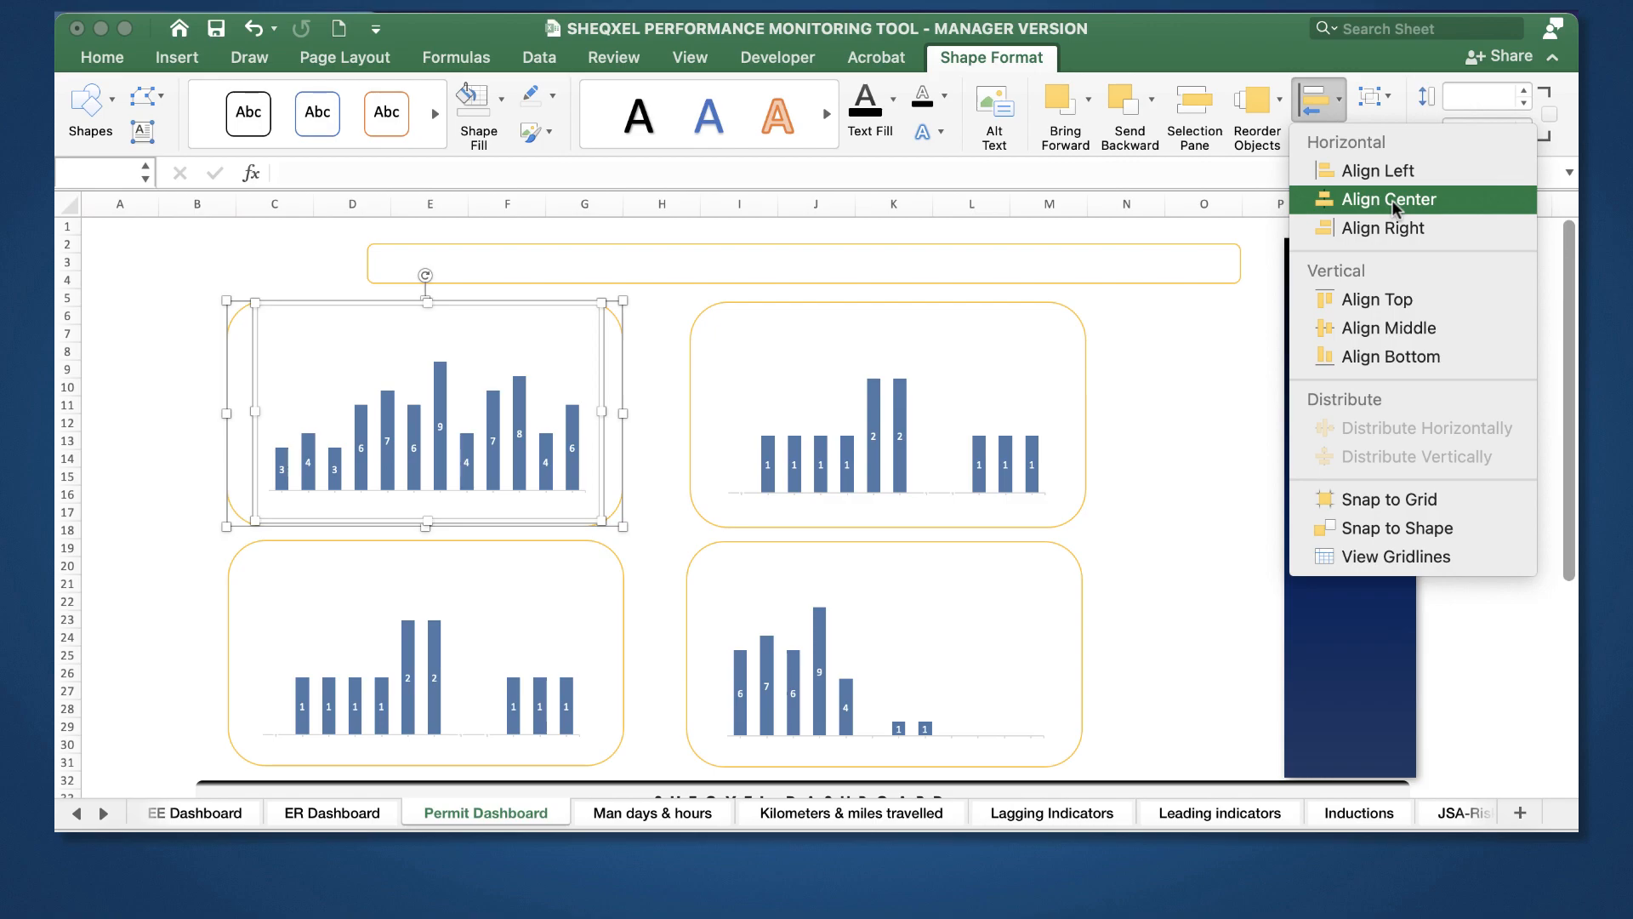
pyautogui.click(1391, 200)
pyautogui.click(1318, 100)
pyautogui.click(1422, 328)
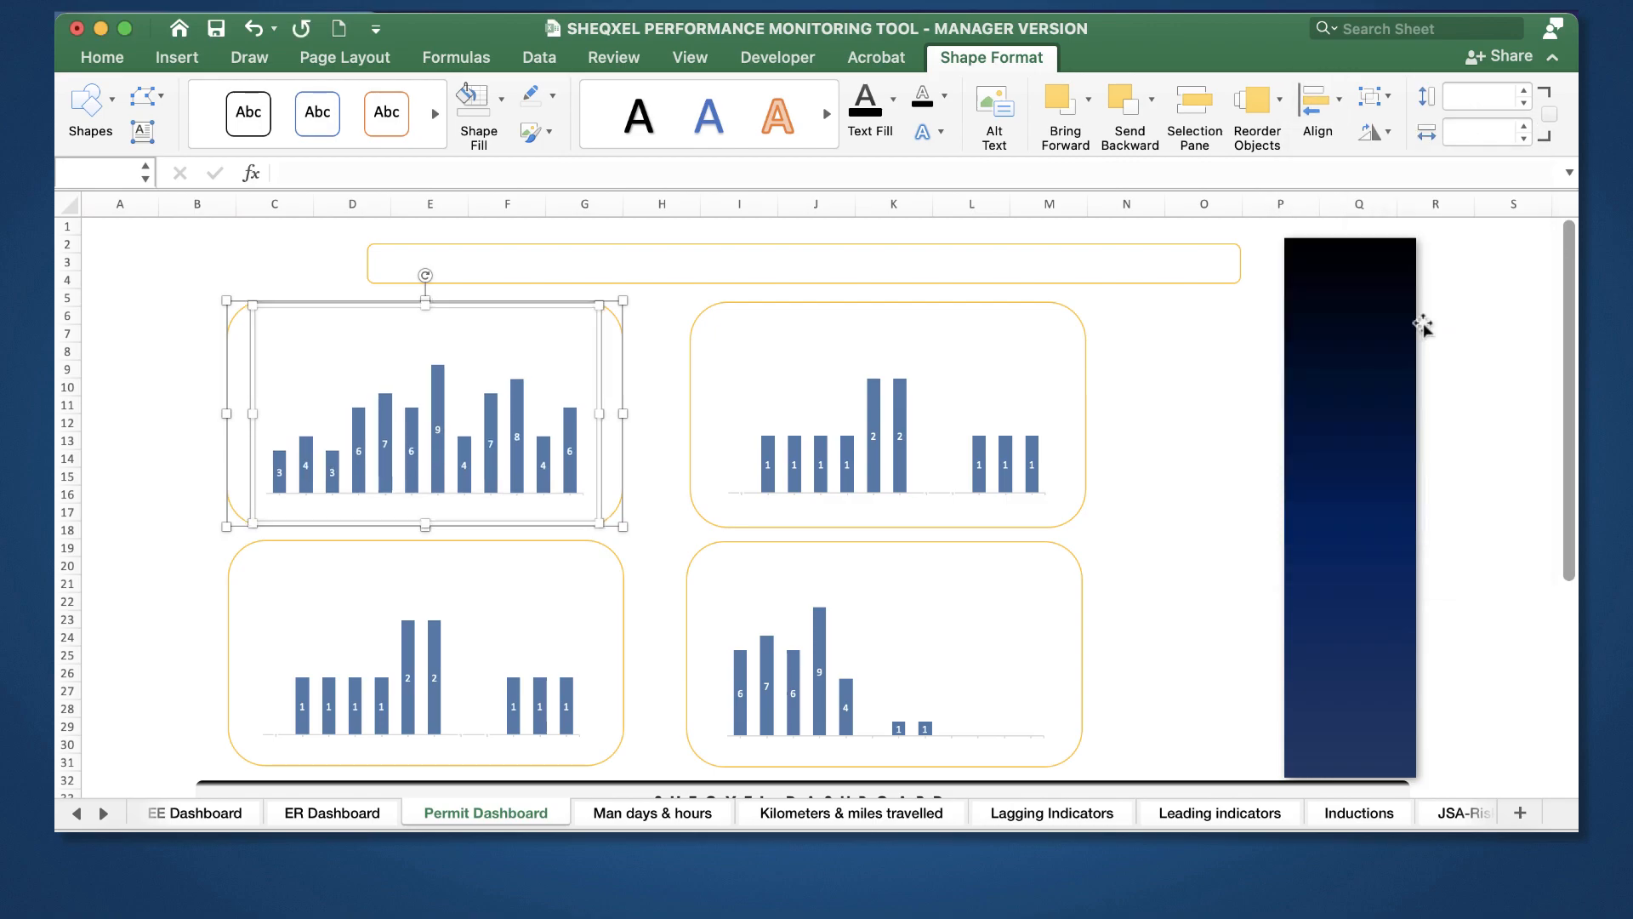
pyautogui.click(1379, 103)
pyautogui.click(1446, 129)
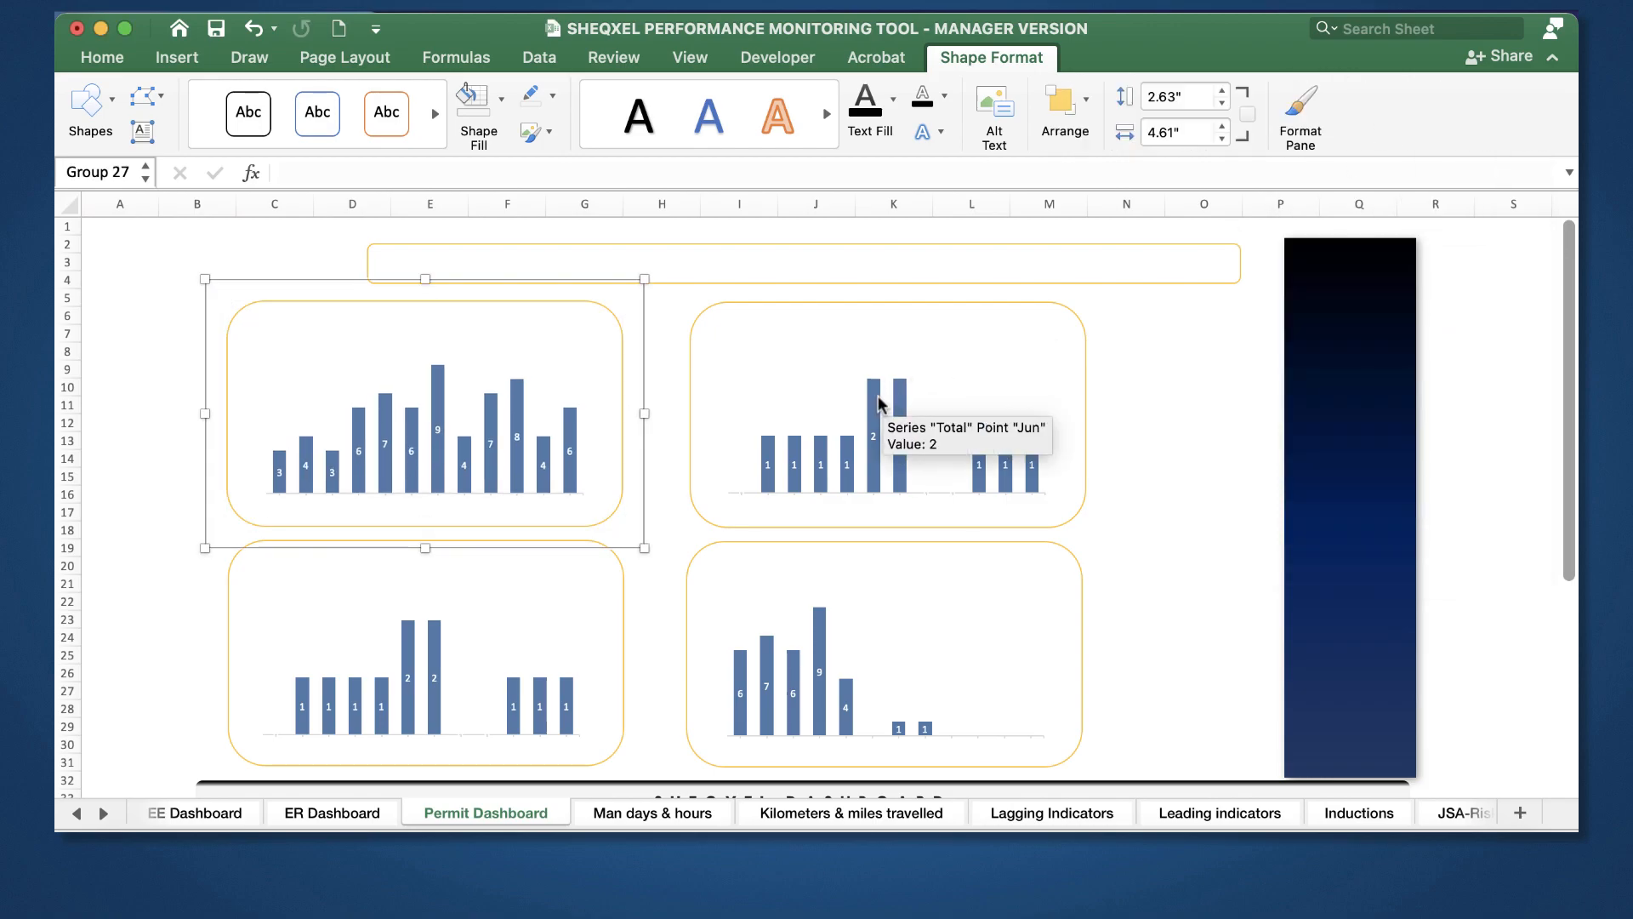
# Step: Align the upper-right Hot Work Permit chart to the center and middle of its rounded panel, and group them
pyautogui.click(848, 417)
pyautogui.click(1082, 372)
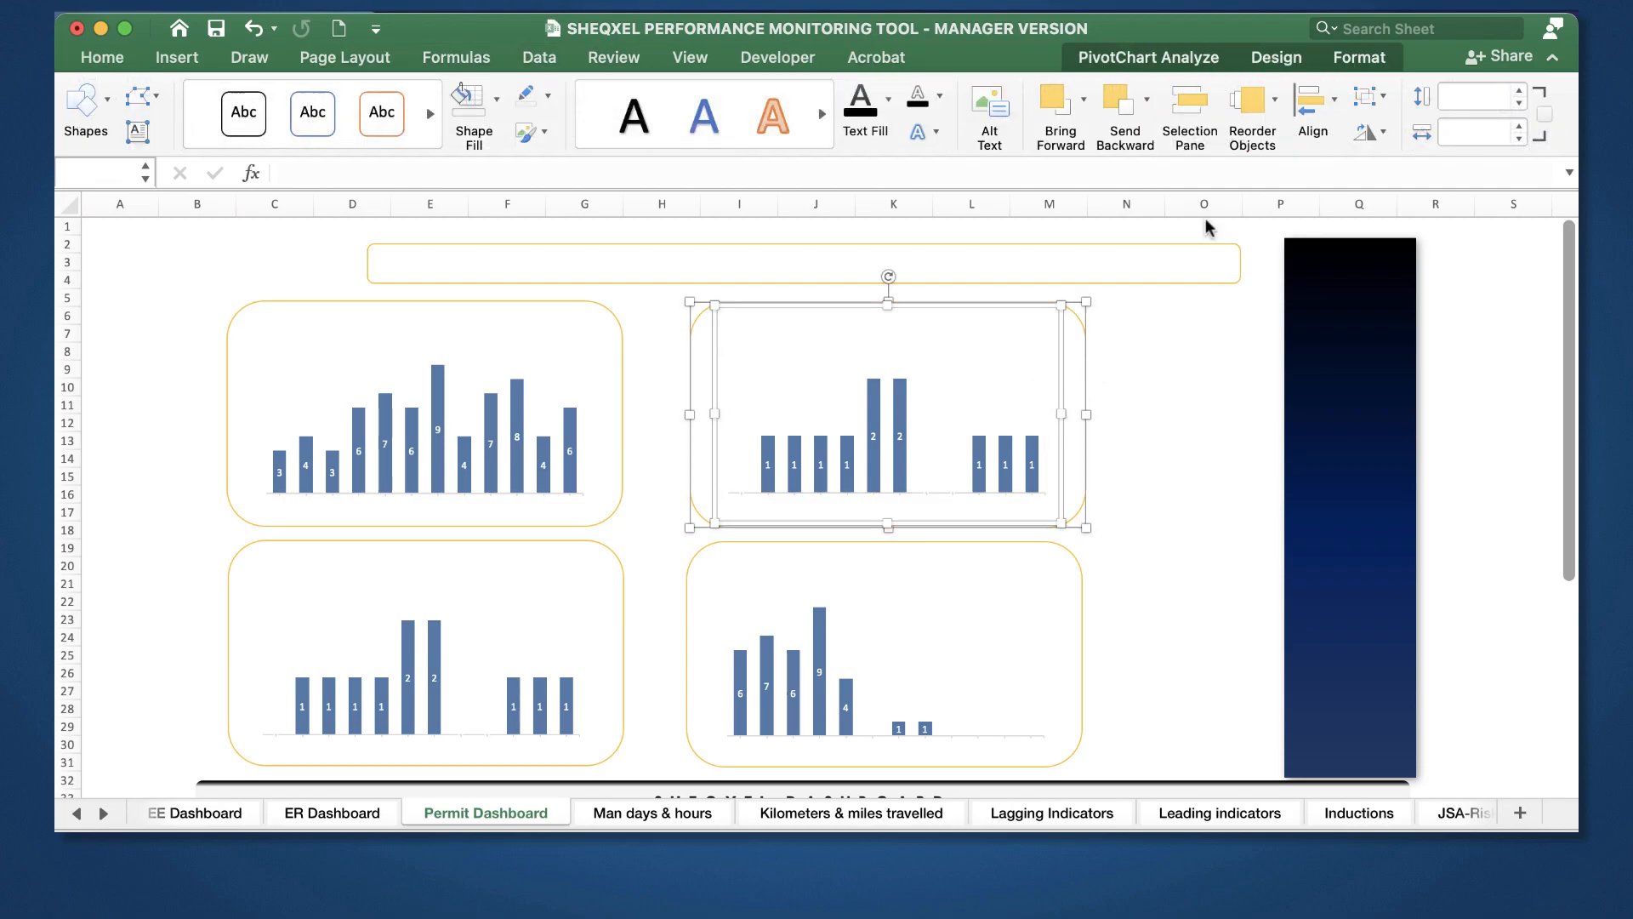
pyautogui.click(1317, 115)
pyautogui.click(1349, 199)
pyautogui.click(1322, 114)
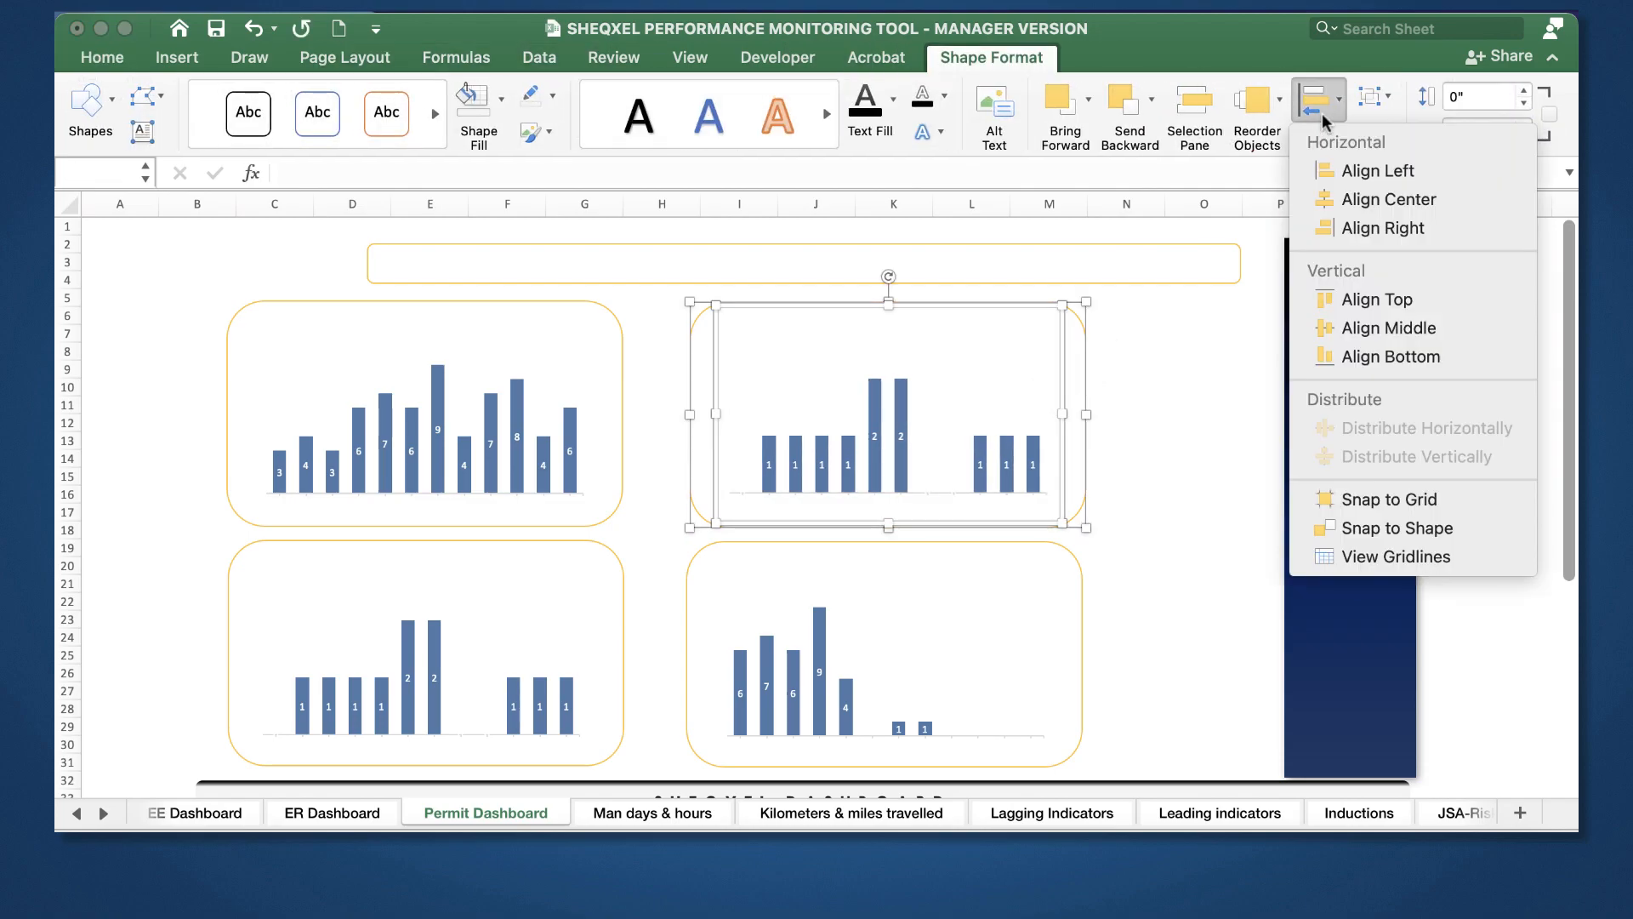
pyautogui.click(1390, 327)
pyautogui.click(1379, 104)
pyautogui.click(1429, 130)
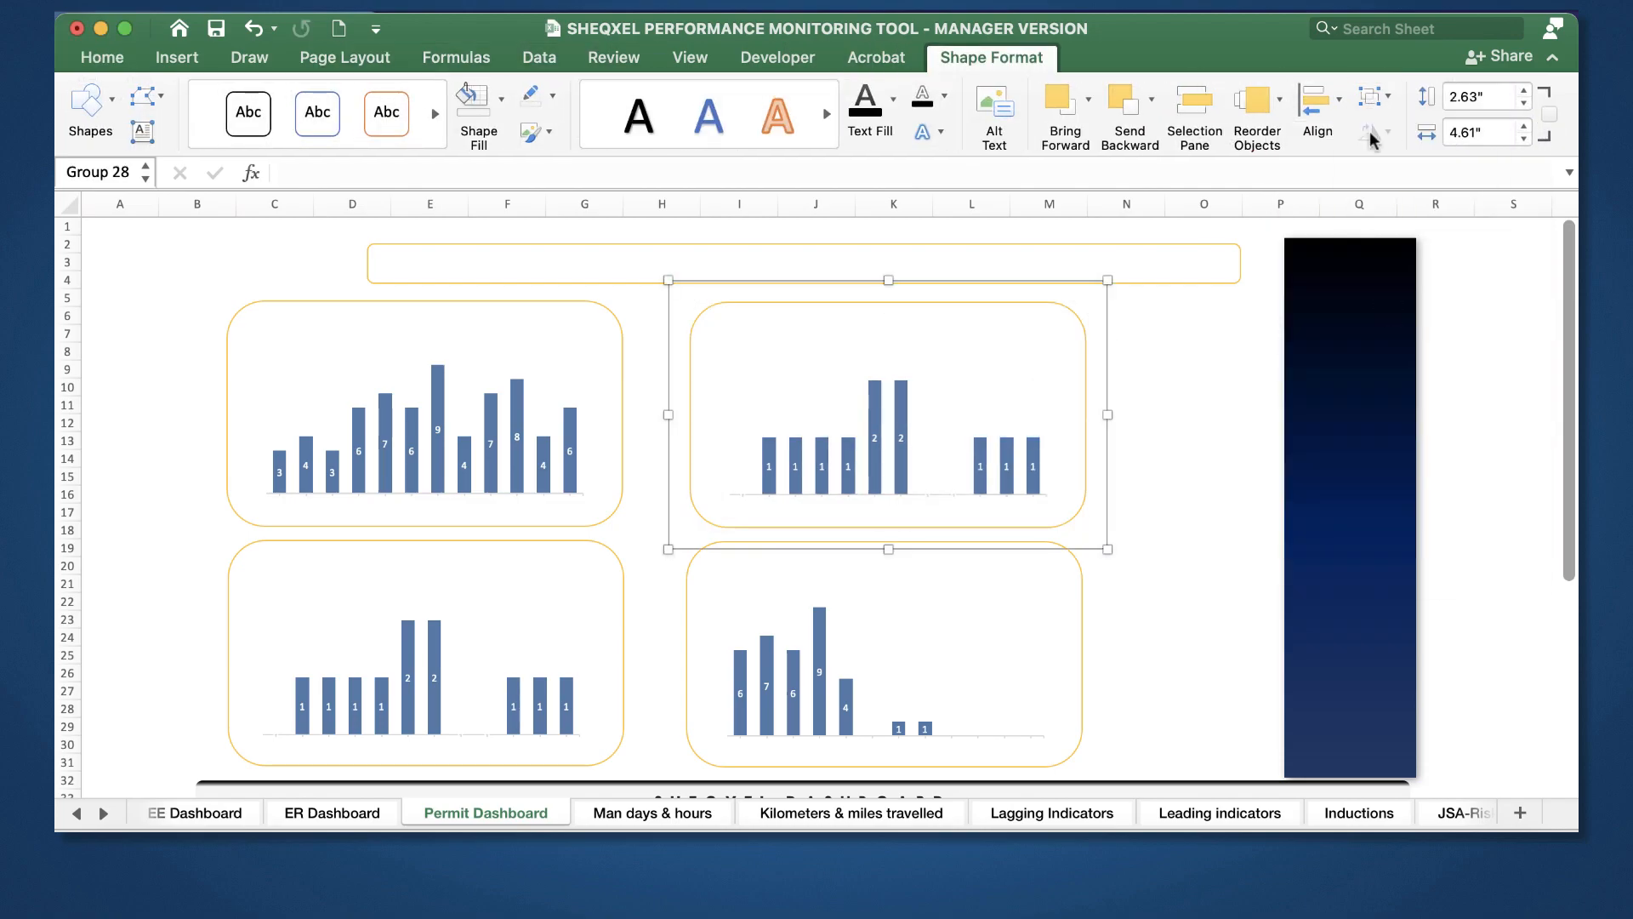
# Step: Align the lower-left Hot Work Permit chart to the center and middle of its rounded panel, and group the two
pyautogui.click(411, 640)
pyautogui.click(625, 600)
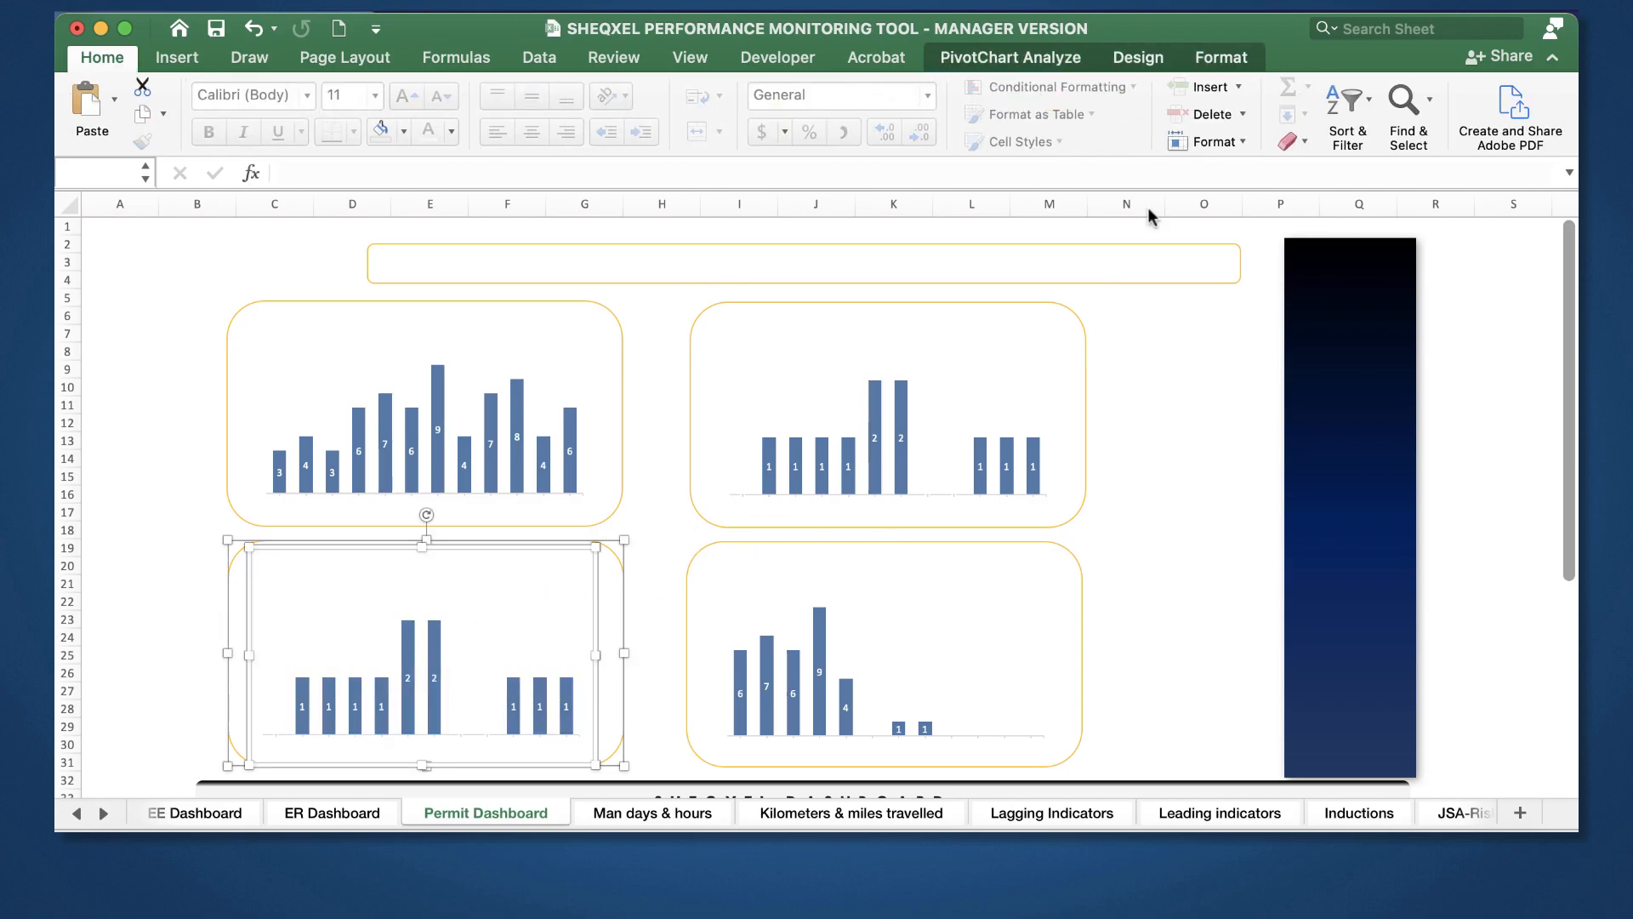
pyautogui.click(1317, 109)
pyautogui.click(1375, 199)
pyautogui.click(1316, 110)
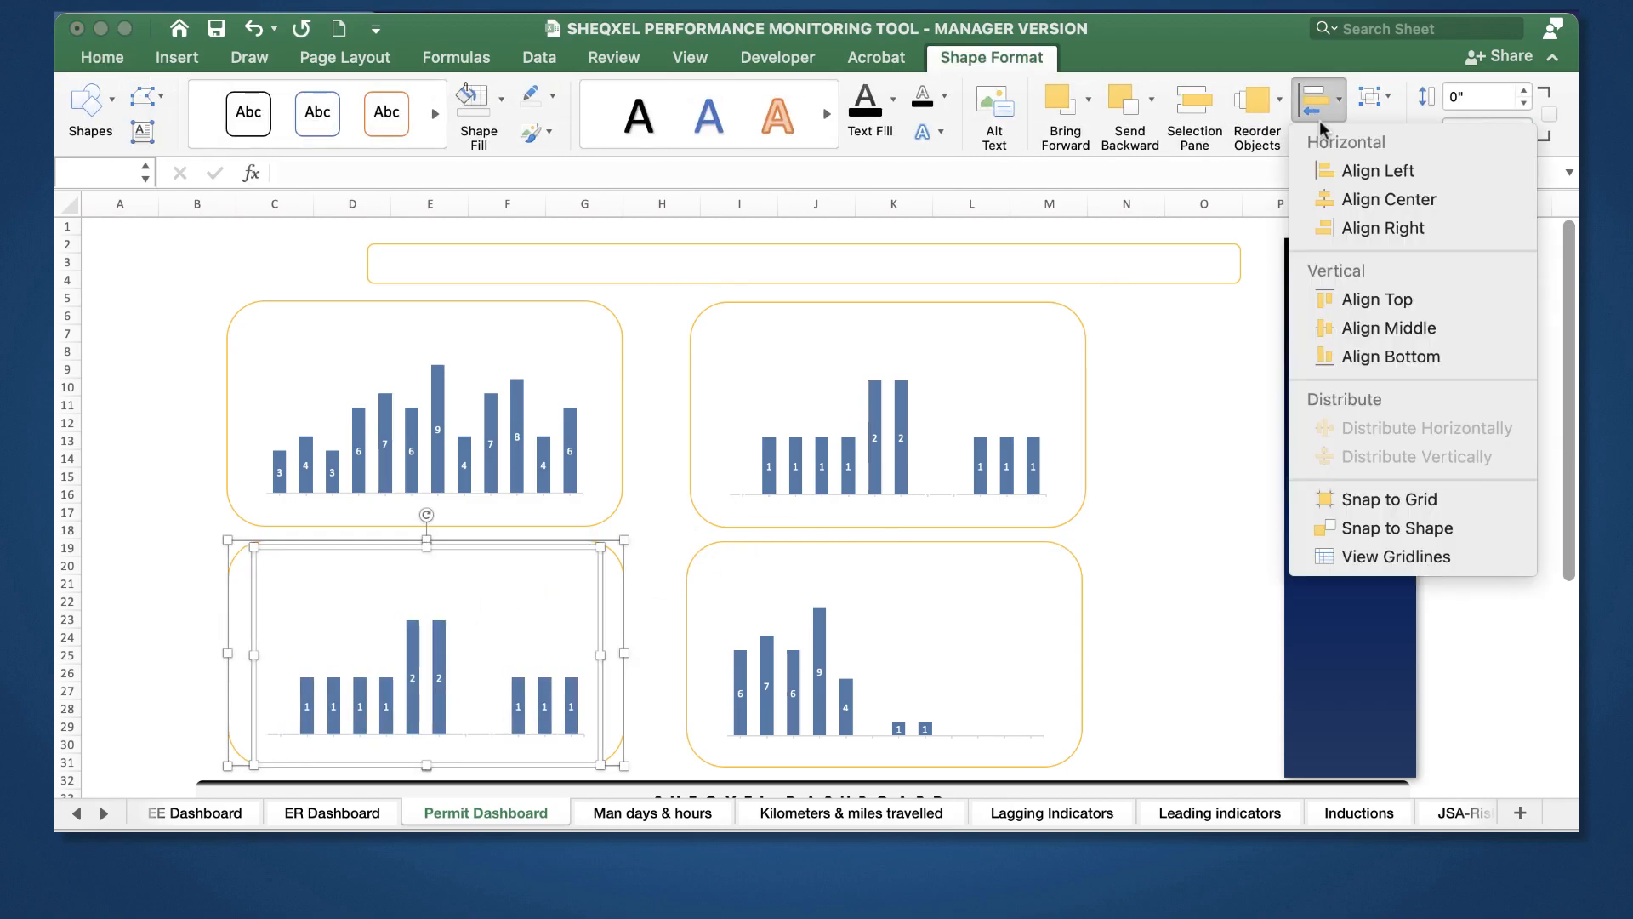
pyautogui.click(1349, 328)
pyautogui.click(1388, 96)
pyautogui.click(1428, 131)
# Step: Align the Ground Disturbance Permit chart to the center and middle of its rounded panel, and group them
pyautogui.click(798, 672)
pyautogui.click(1075, 599)
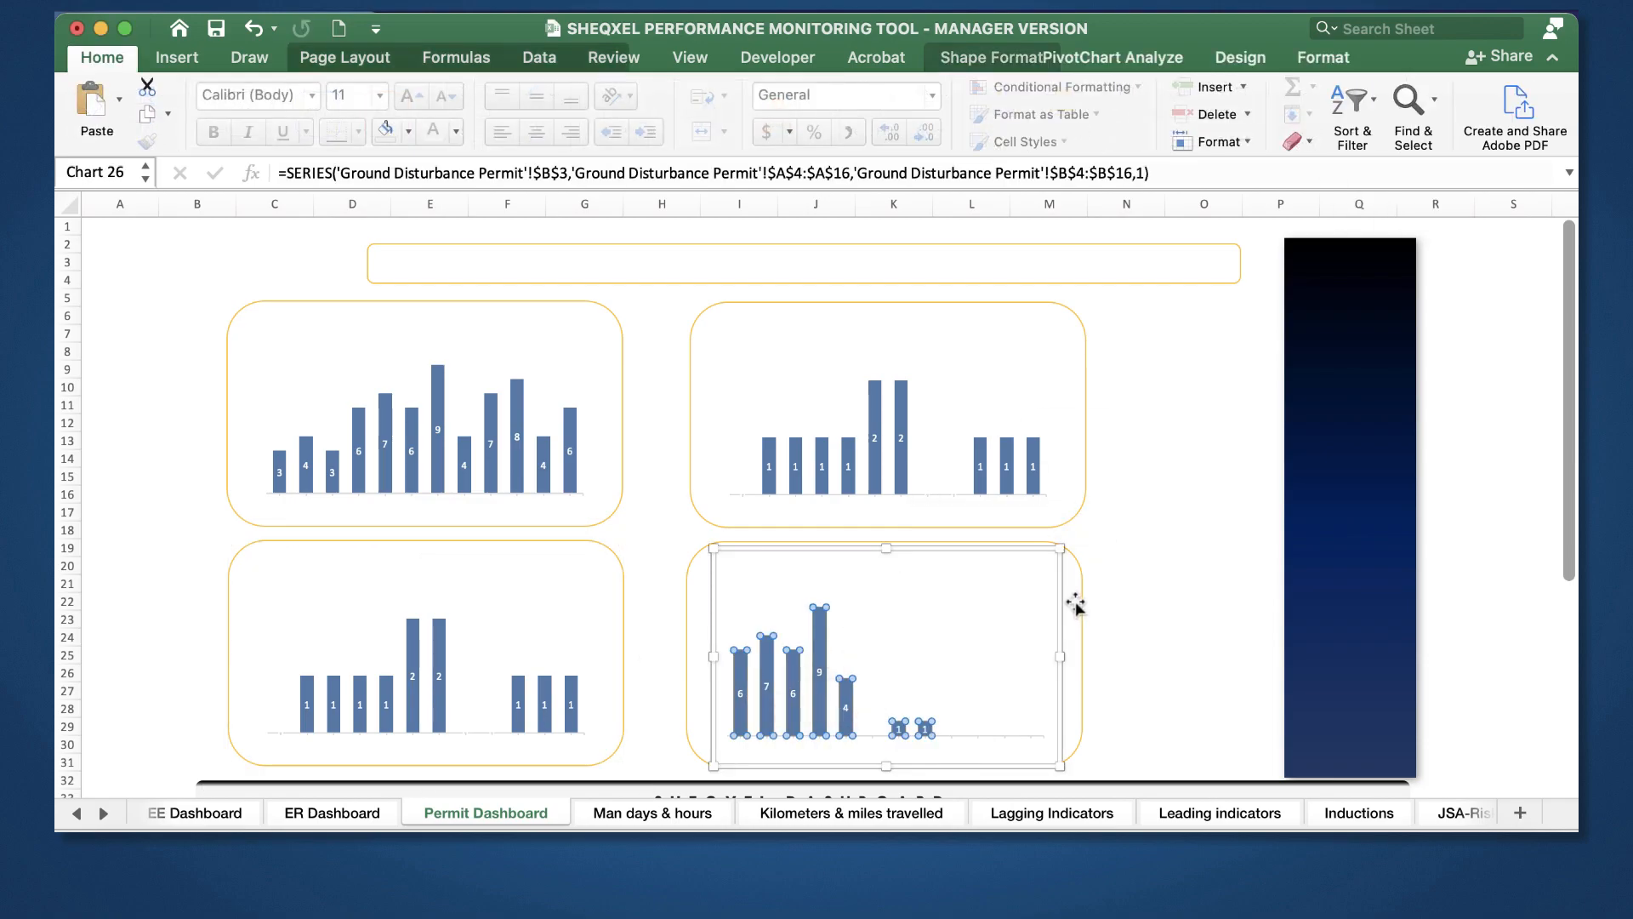
pyautogui.click(1316, 97)
pyautogui.click(1356, 200)
pyautogui.click(1316, 97)
pyautogui.click(1371, 96)
pyautogui.click(1384, 128)
# Step: Align the two upper chart groups with each other using Align Middle
pyautogui.click(494, 431)
pyautogui.keyDown('shift'); pyautogui.click(777, 429); pyautogui.keyUp('shift')
pyautogui.click(1087, 114)
pyautogui.click(1145, 173)
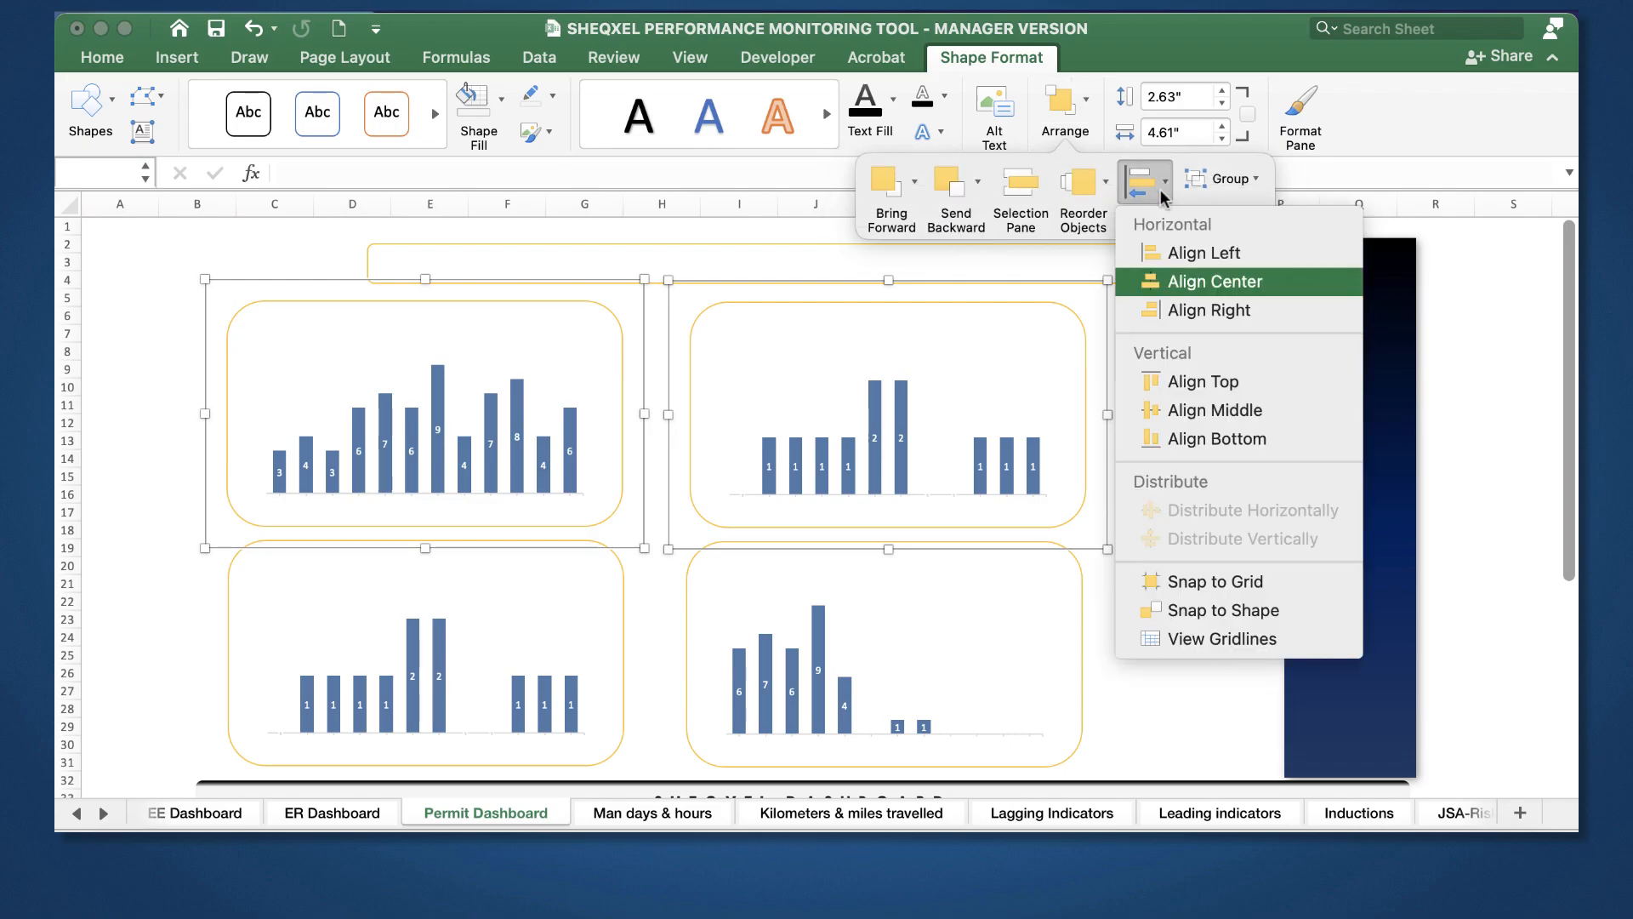
pyautogui.click(1225, 422)
# Step: Align the two lower chart groups with each other using Align Middle
pyautogui.click(528, 627)
pyautogui.keyDown('shift'); pyautogui.click(817, 627); pyautogui.keyUp('shift')
pyautogui.click(1076, 111)
pyautogui.click(1149, 169)
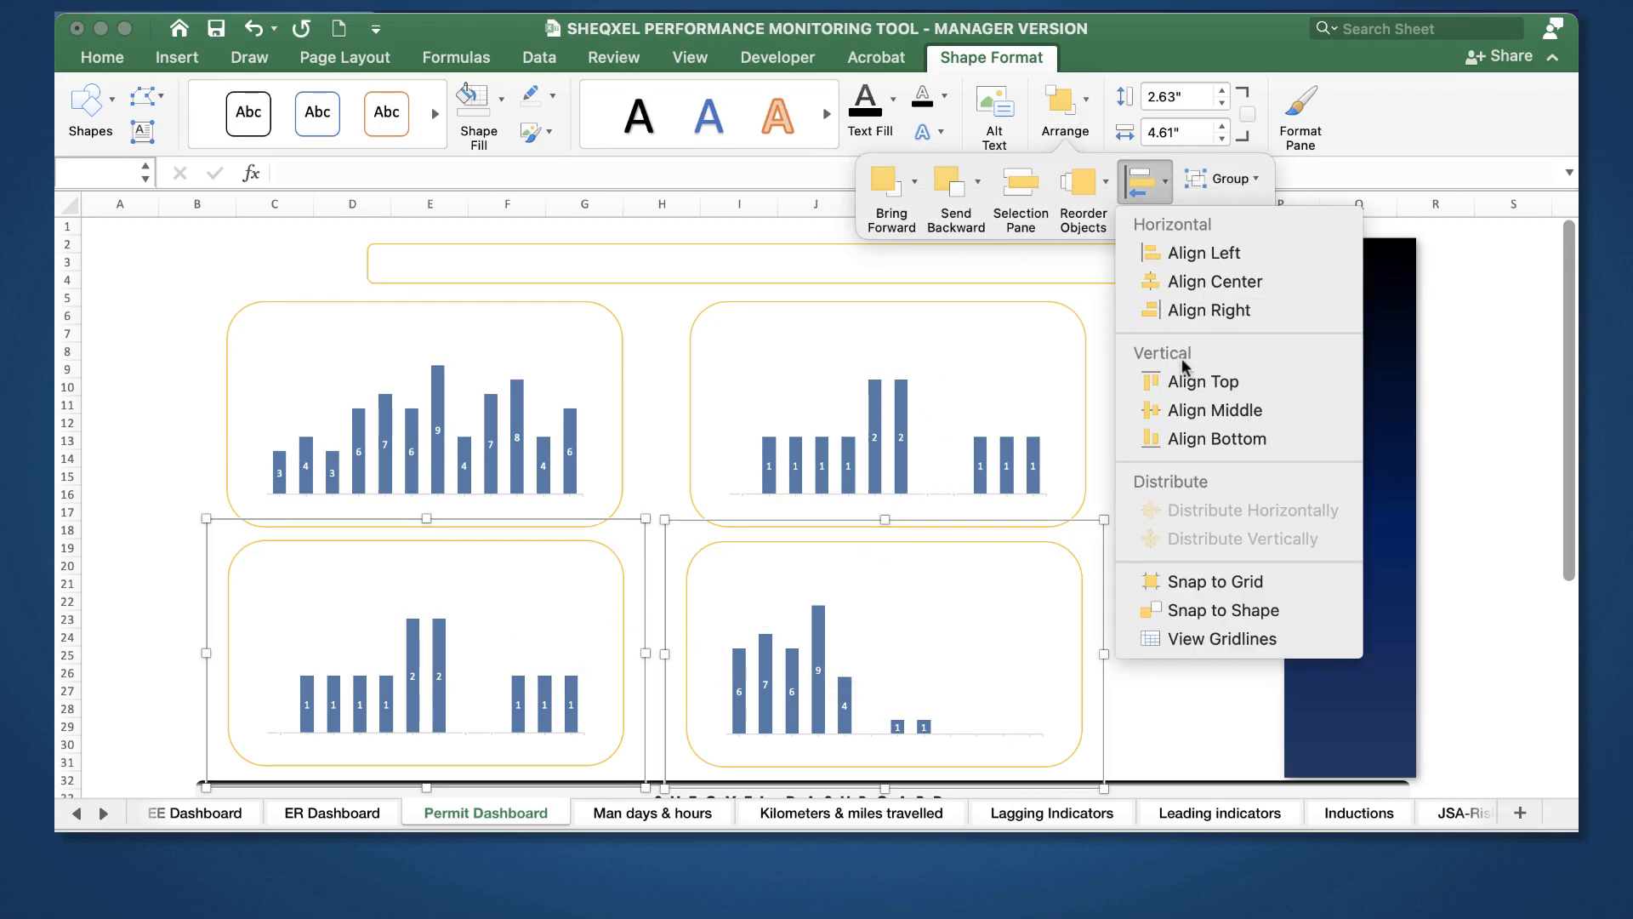
pyautogui.click(1185, 411)
# Step: Align the Confined Space Entry group and the Hot Work group below it using Align Center
pyautogui.click(474, 430)
pyautogui.keyDown('shift'); pyautogui.click(442, 629); pyautogui.keyUp('shift')
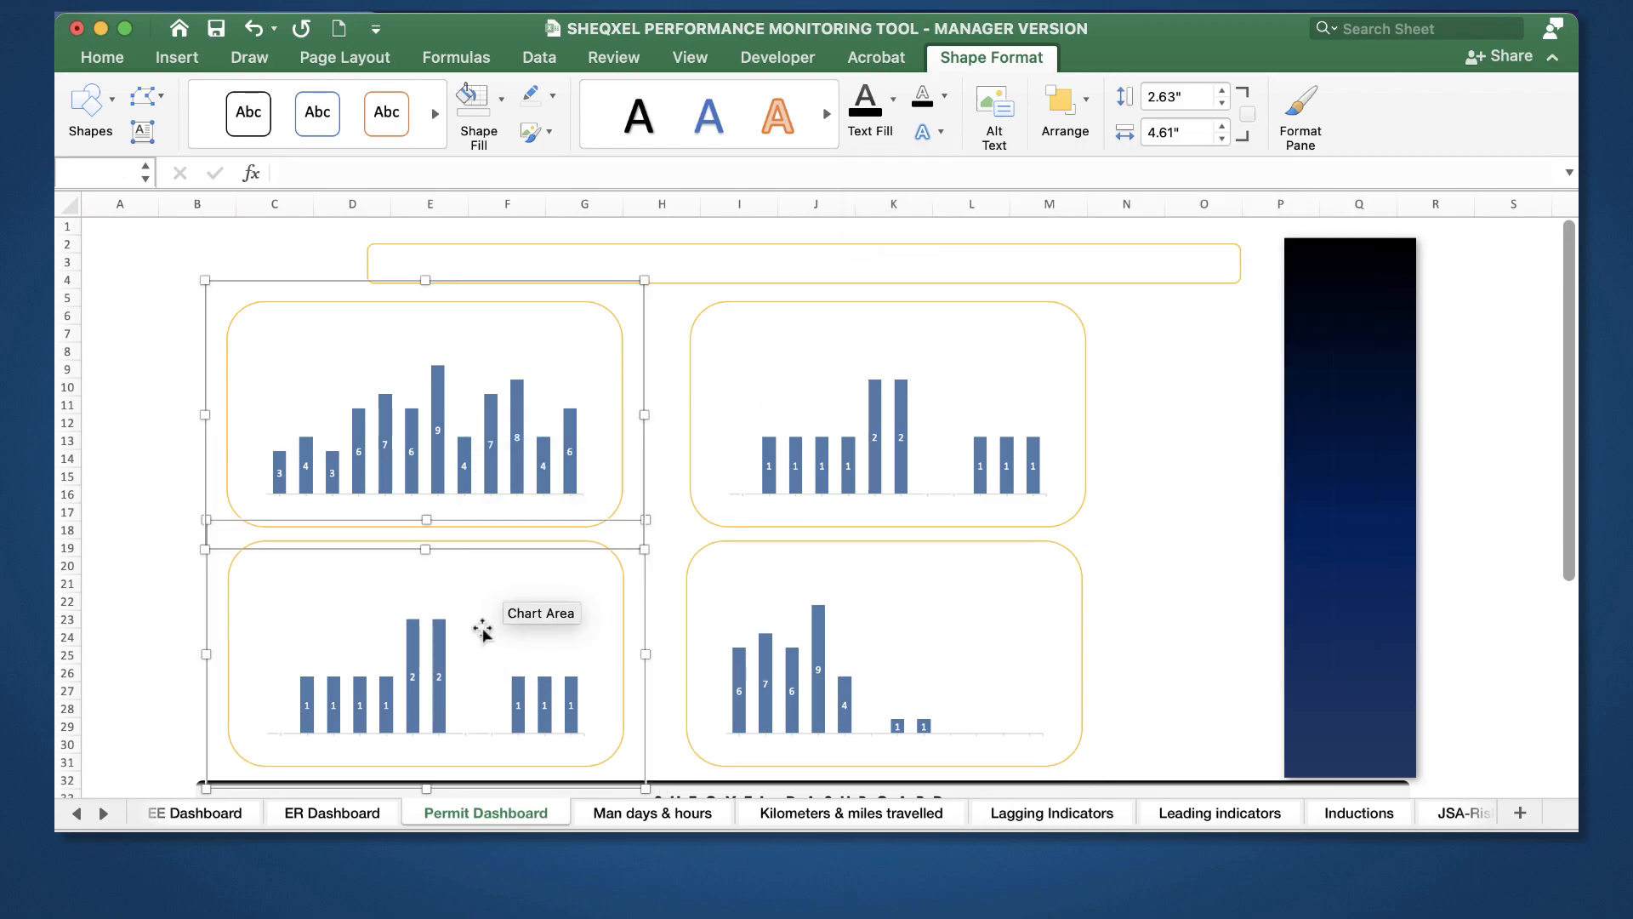
pyautogui.click(1063, 102)
pyautogui.click(1148, 170)
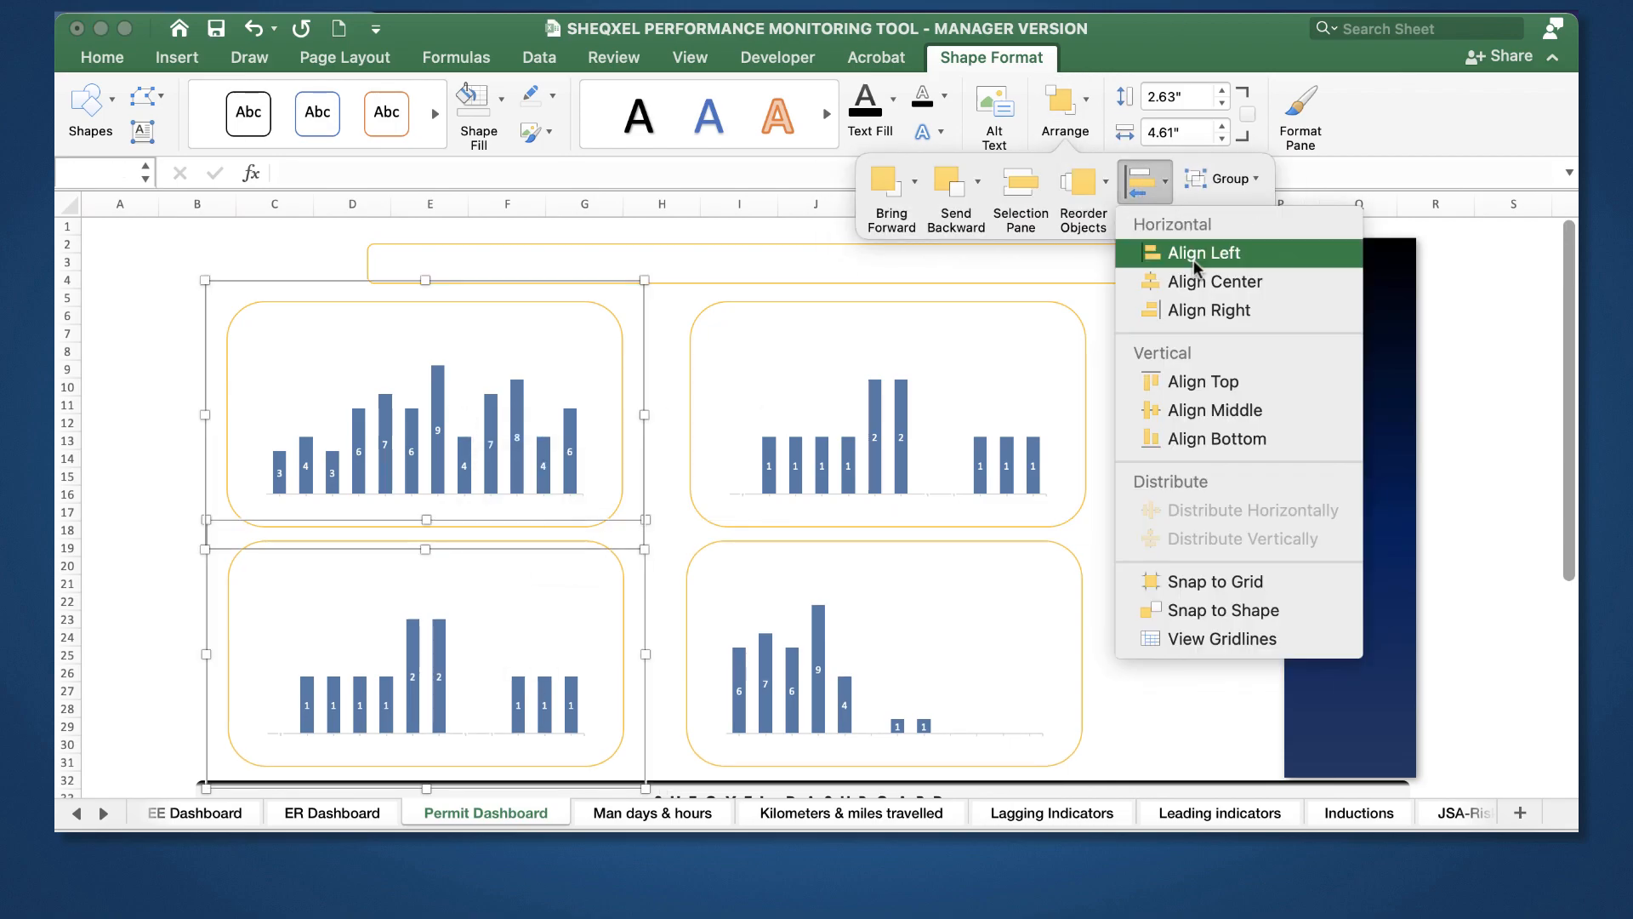
pyautogui.click(1204, 277)
# Step: Align the upper-right Hot Work group and the Ground Disturbance group below it using Align Center
pyautogui.click(936, 387)
pyautogui.keyDown('shift'); pyautogui.click(929, 612); pyautogui.keyUp('shift')
pyautogui.click(1064, 106)
pyautogui.click(1148, 182)
pyautogui.click(1204, 274)
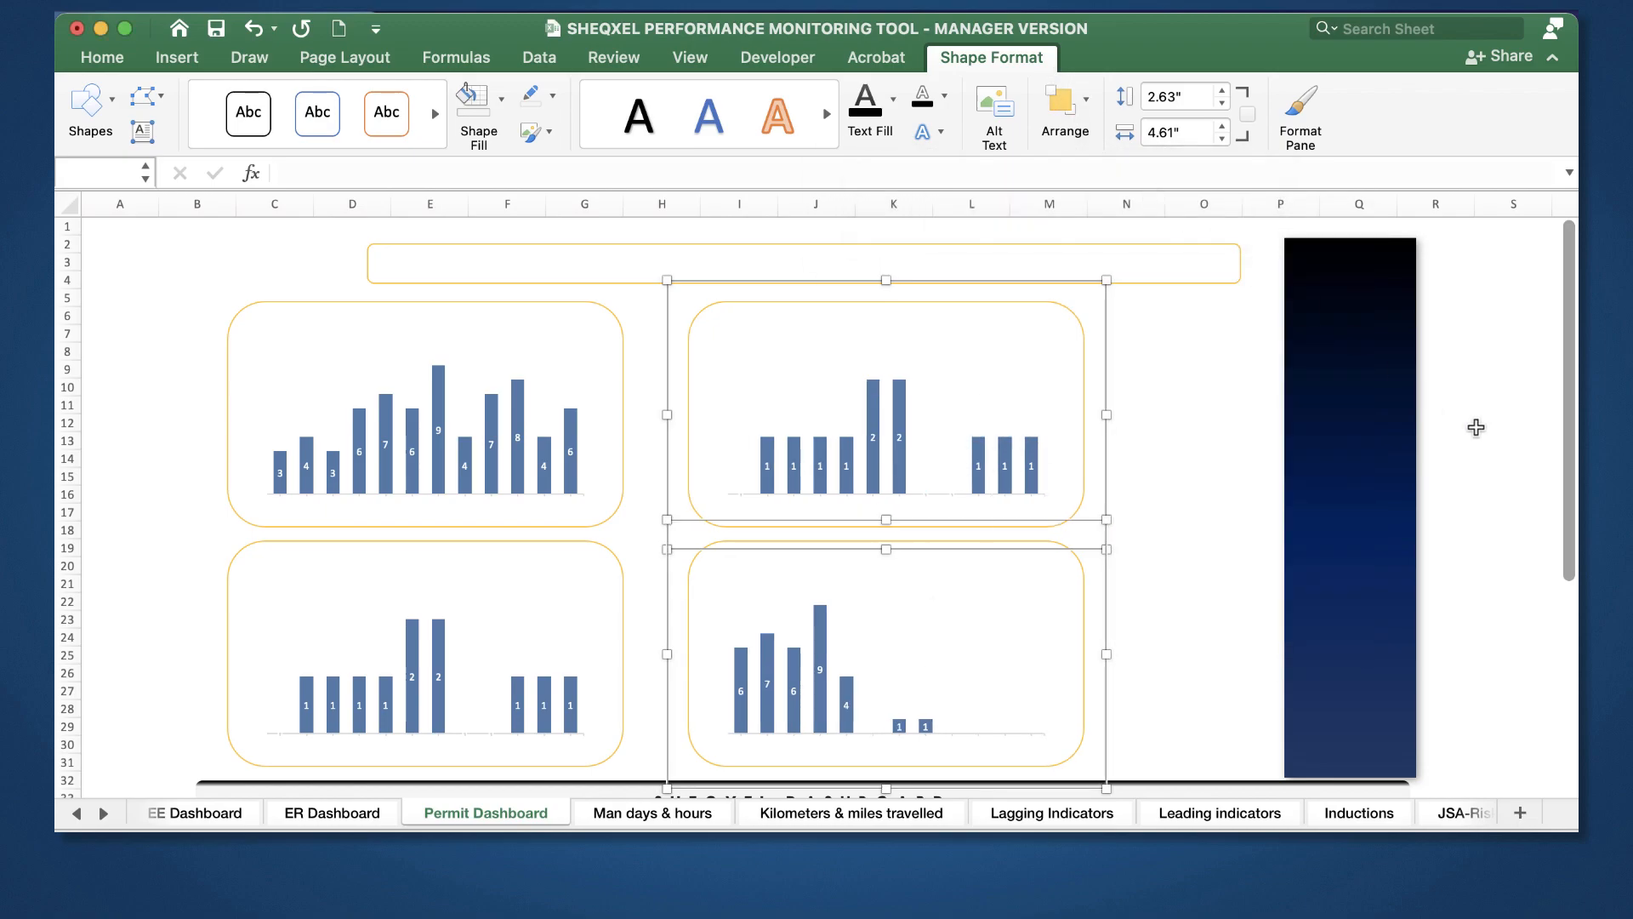
# Step: Stretch the navy rectangle from its left edge back to column B behind all four charts, about 14.27" wide
pyautogui.click(1284, 504)
pyautogui.moveTo(1284, 507); pyautogui.dragTo(193, 472)
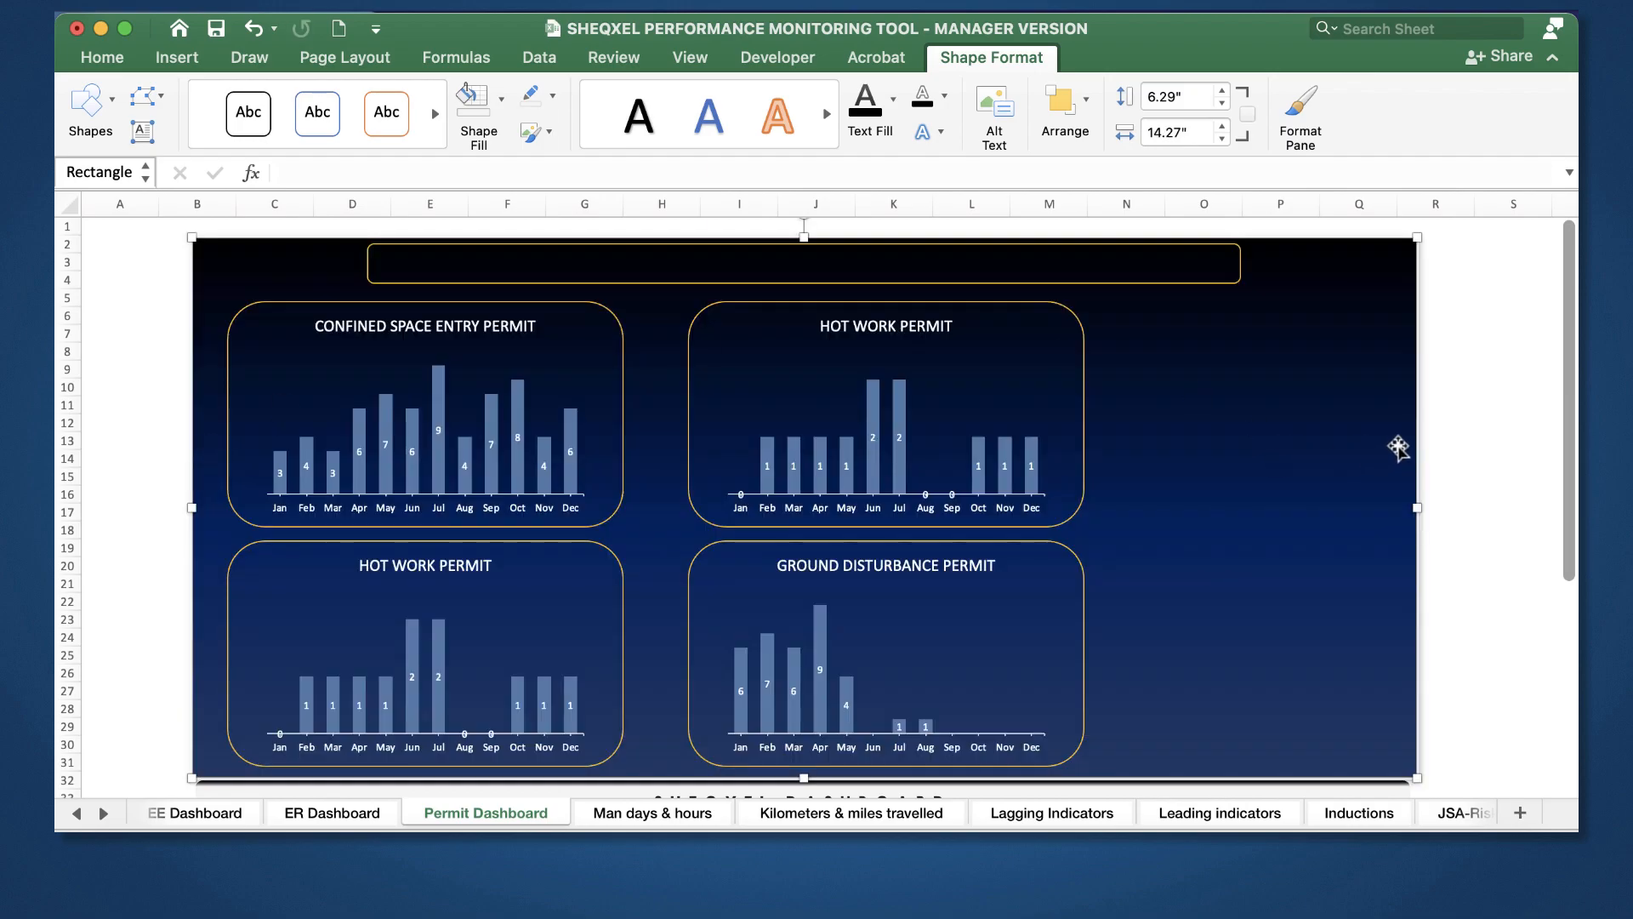
# Step: Fill the bars of the Confined Space Entry Permit chart with the gold theme color
pyautogui.click(415, 398)
pyautogui.click(415, 408)
pyautogui.click(404, 132)
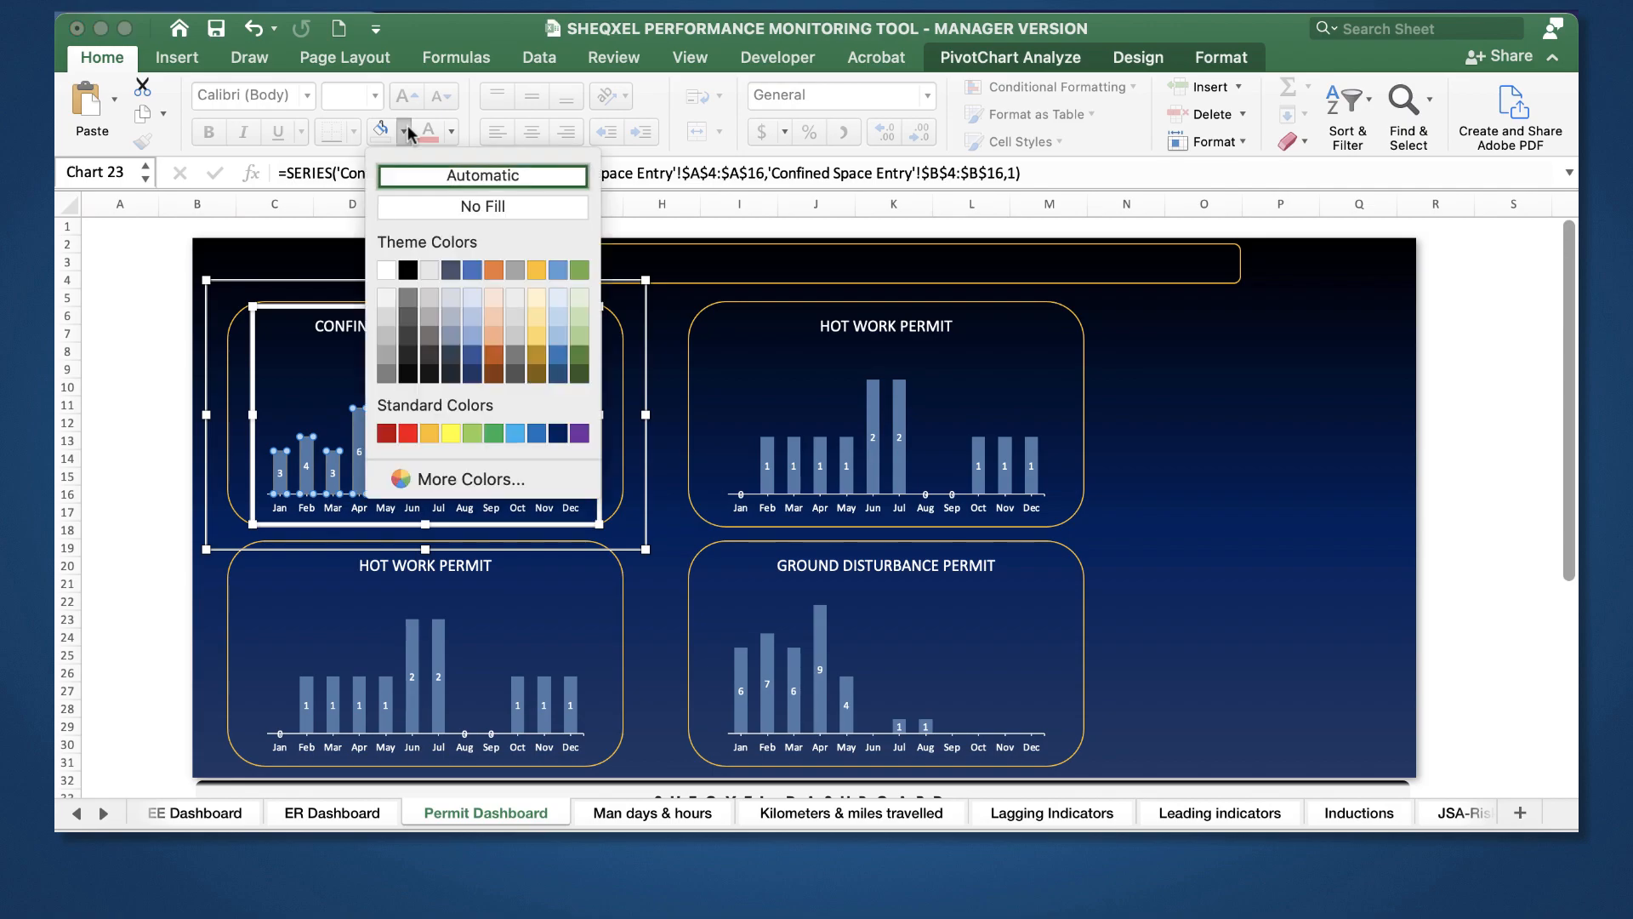
pyautogui.click(536, 270)
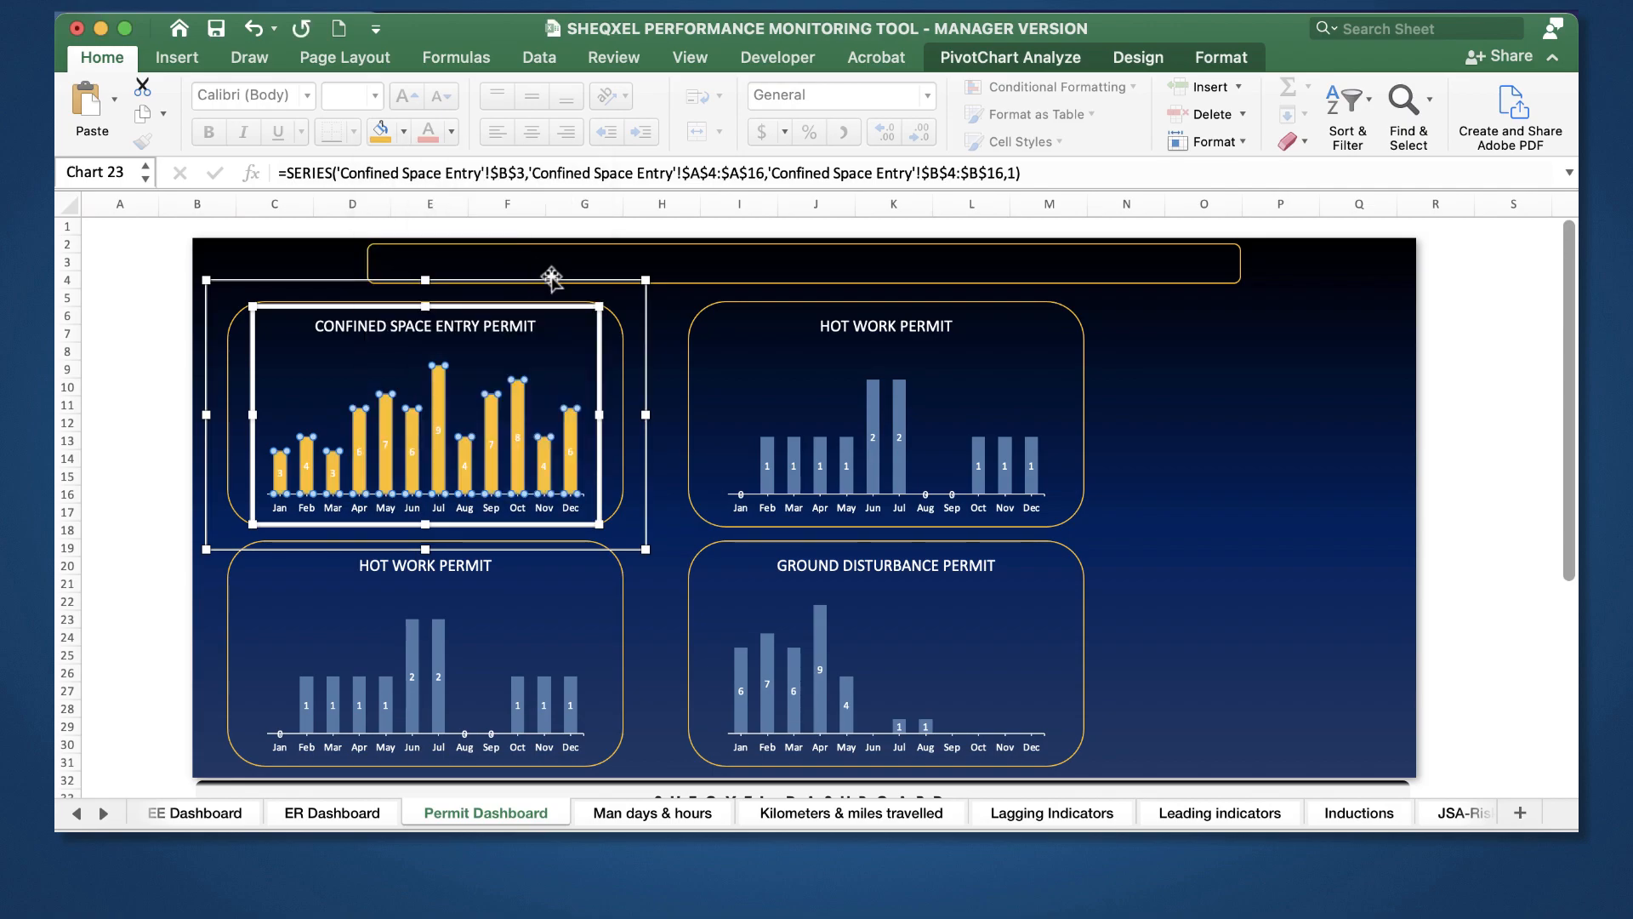
# Step: Apply the same gold fill to the bars of both Hot Work Permit charts and the Ground Disturbance Permit chart
pyautogui.click(765, 463)
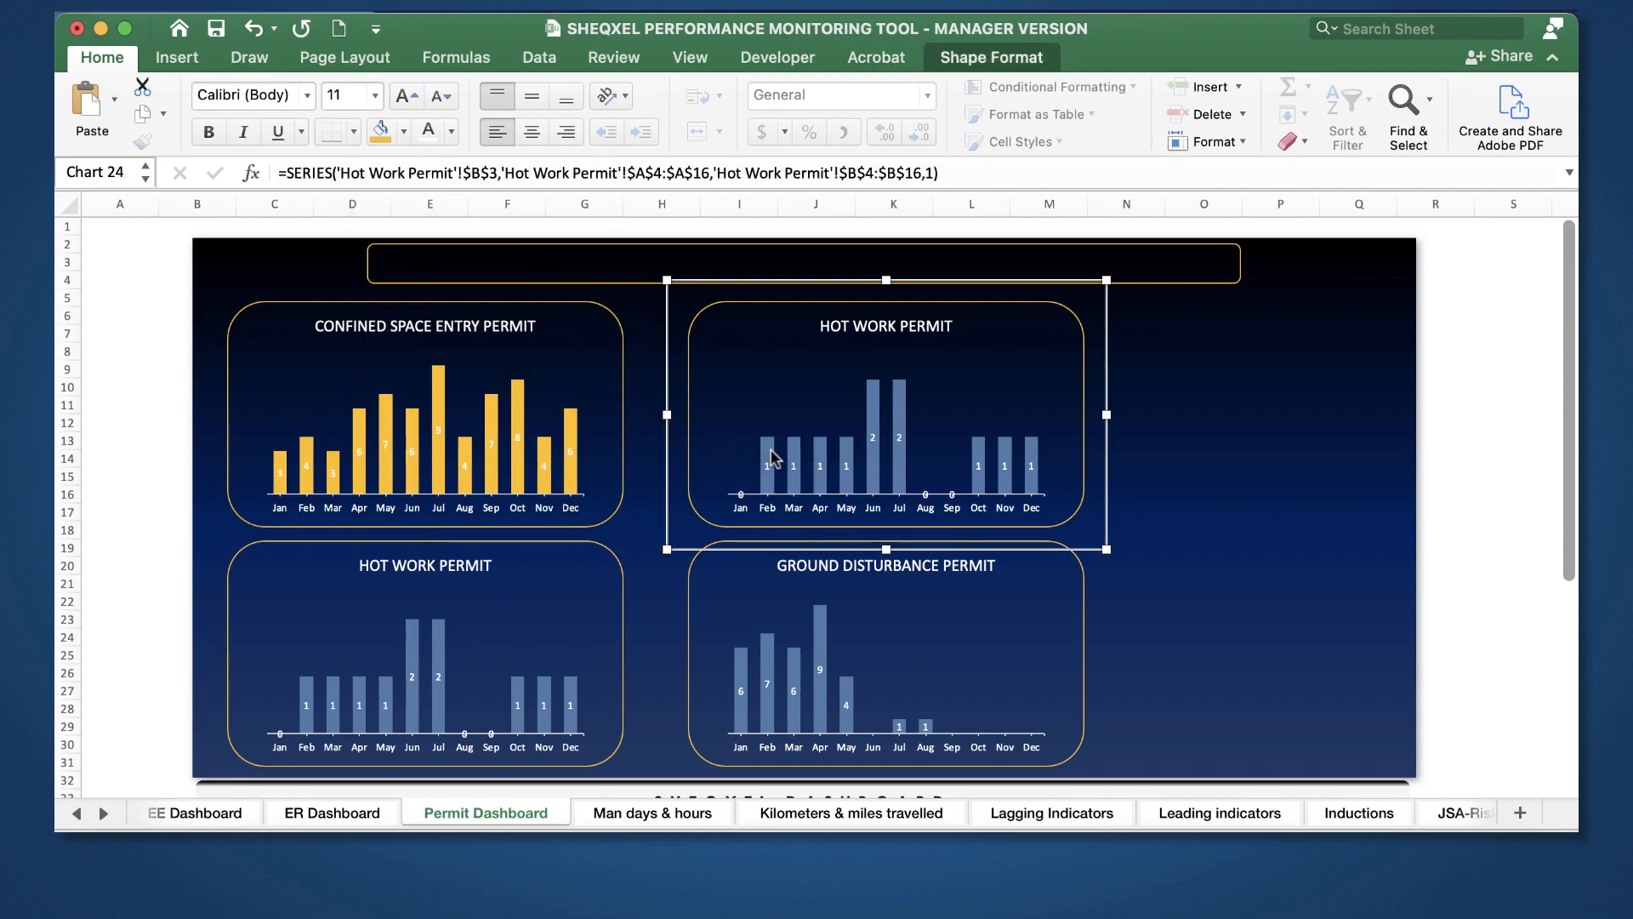
pyautogui.click(377, 133)
pyautogui.click(411, 672)
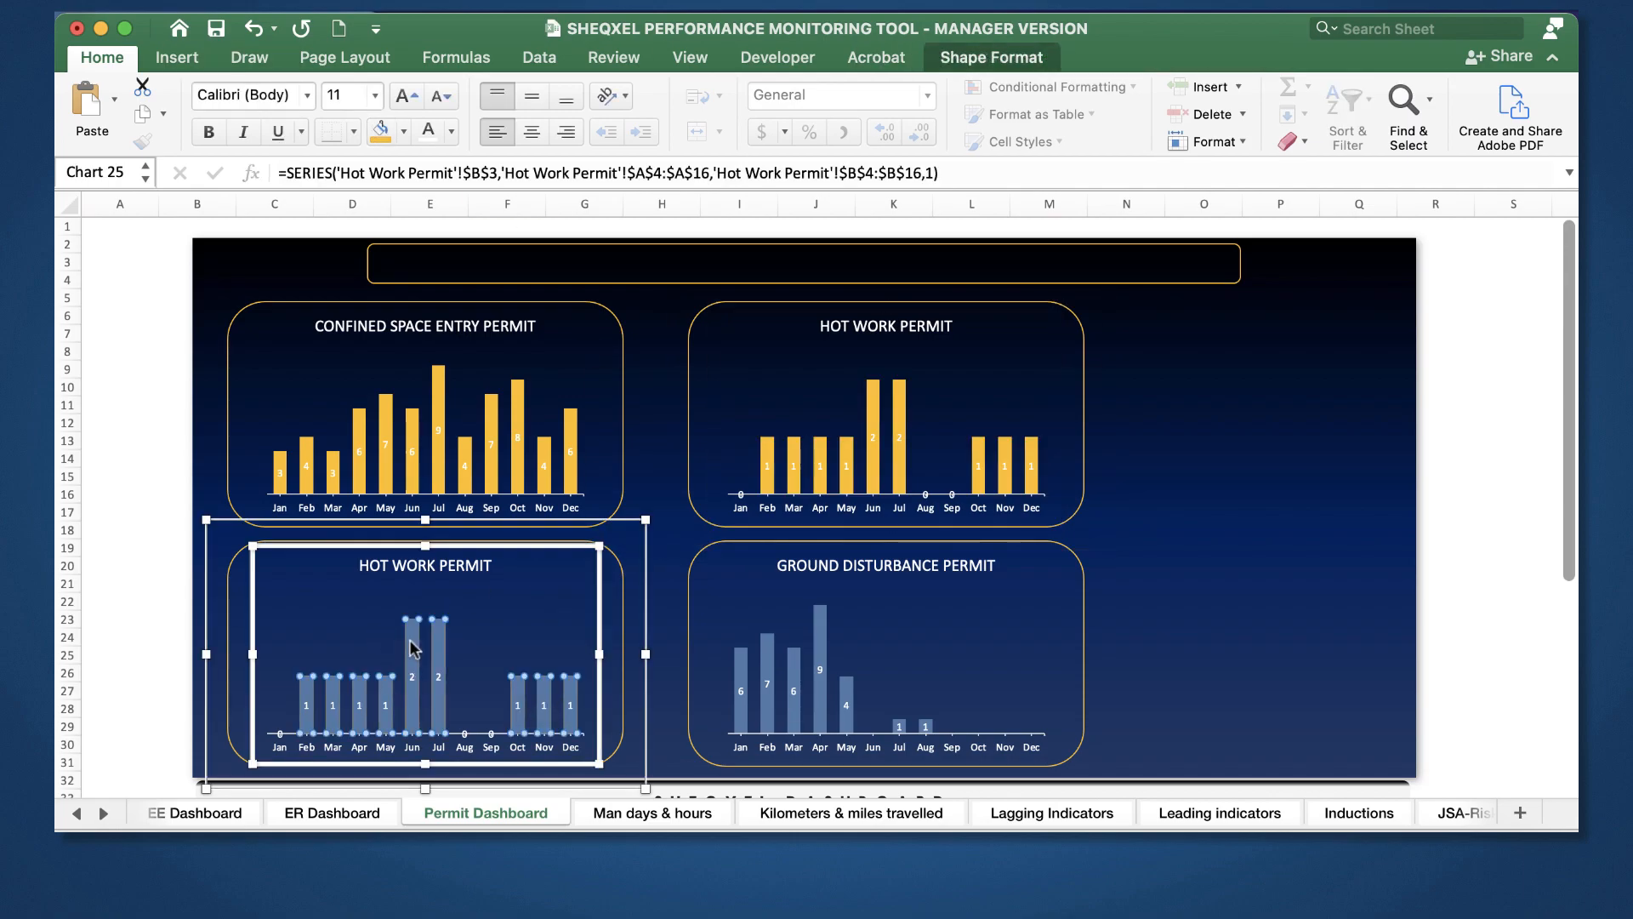
pyautogui.click(380, 133)
pyautogui.click(725, 662)
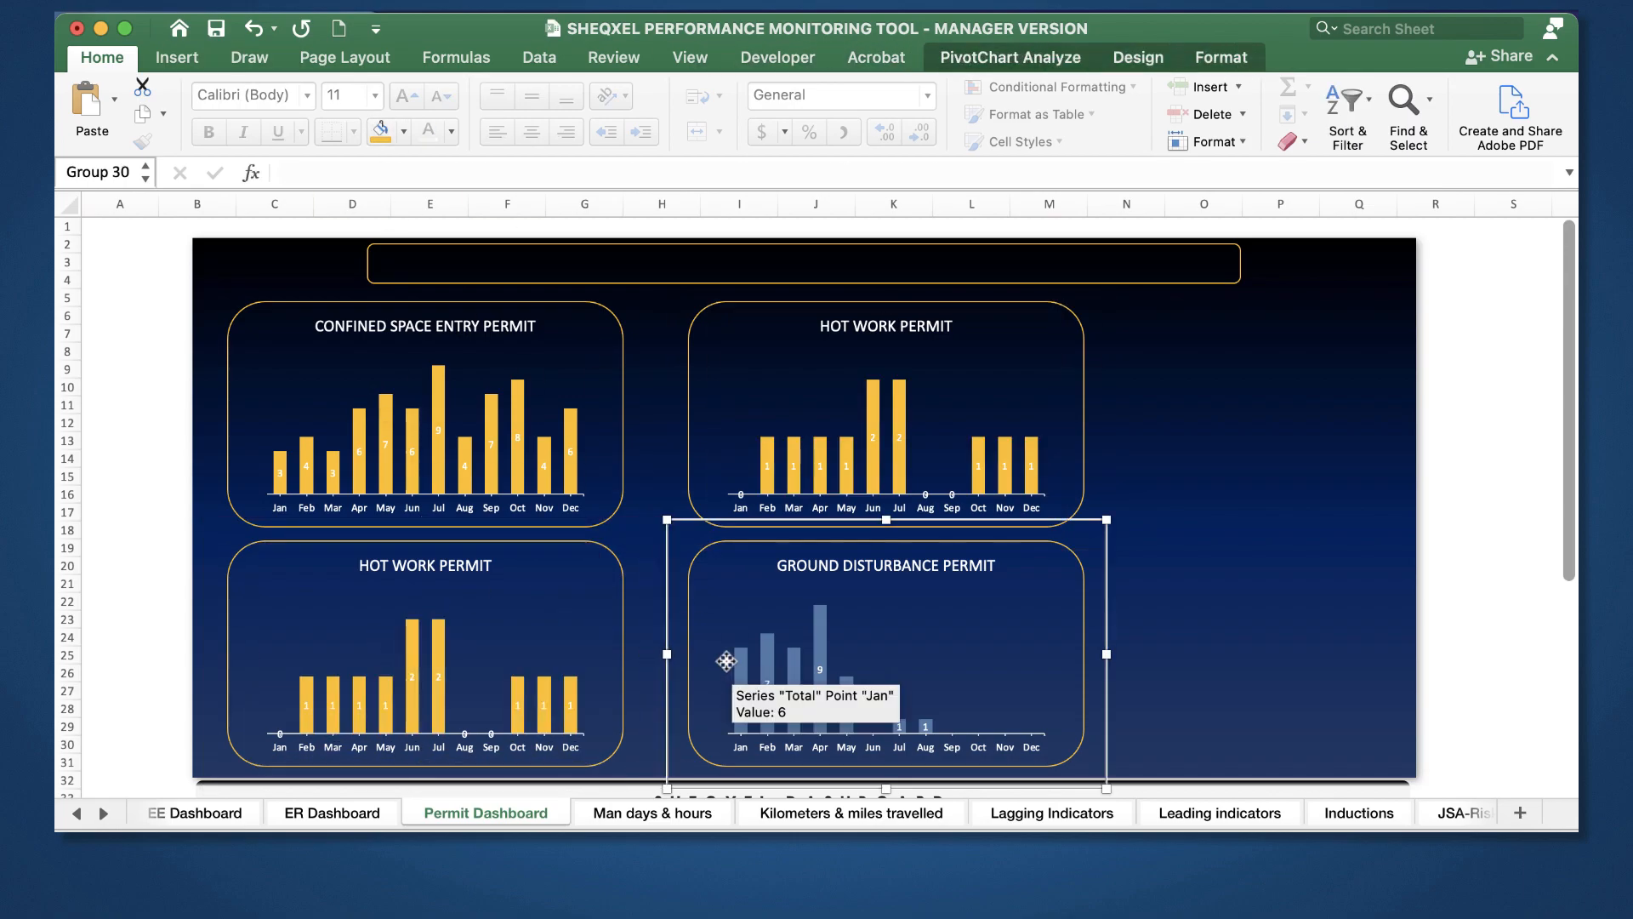
pyautogui.click(740, 672)
pyautogui.press('super+y')
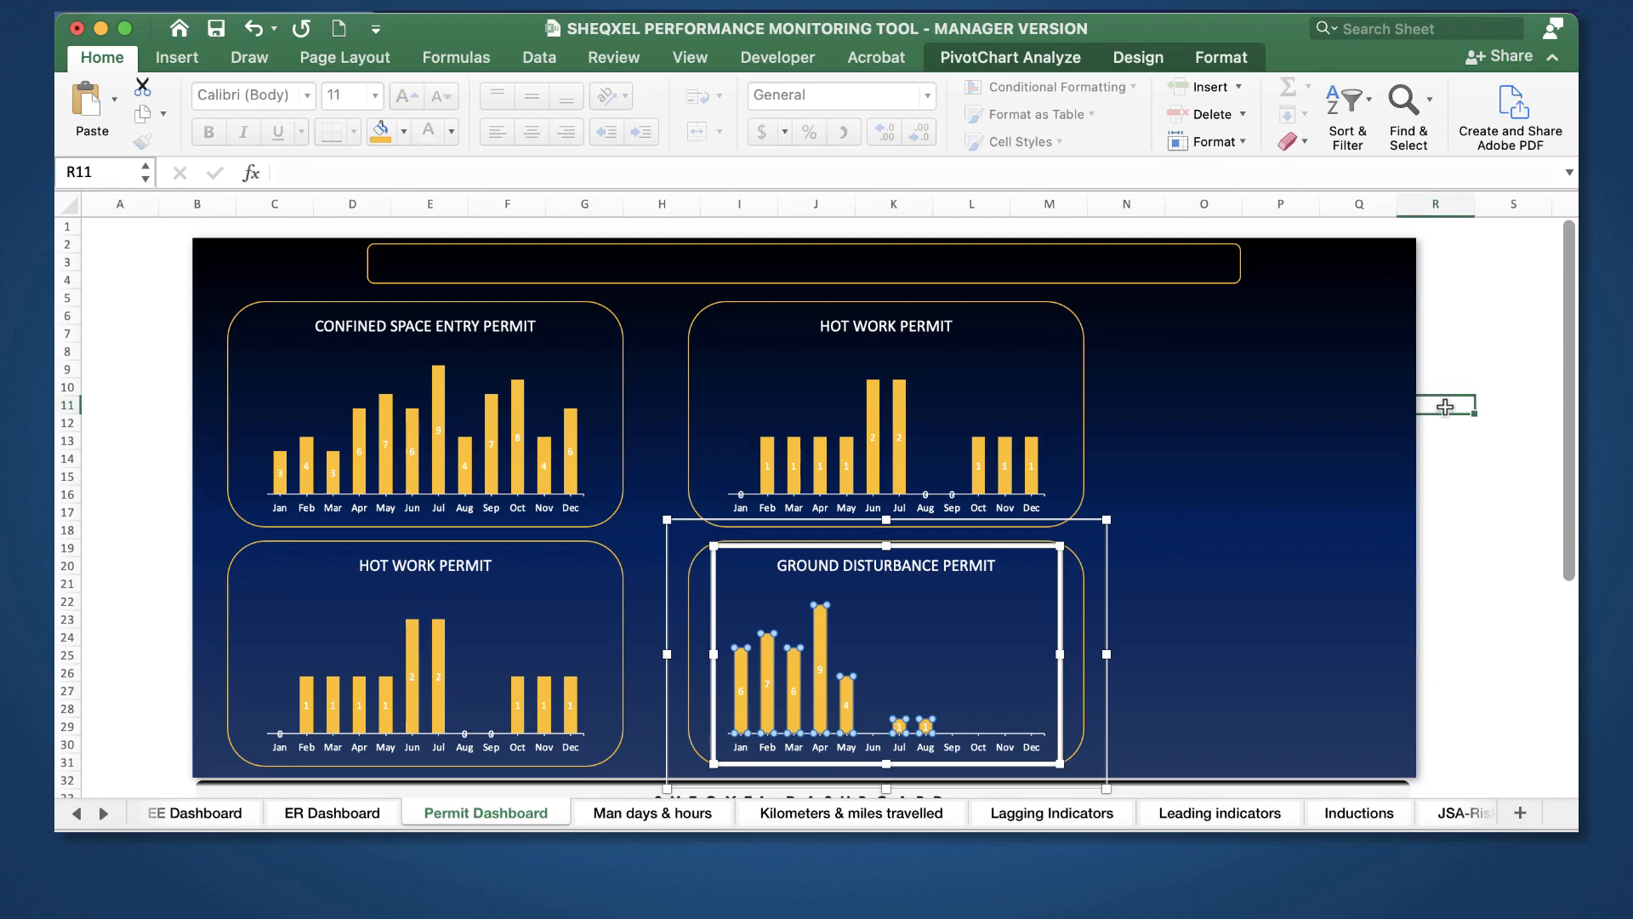
pyautogui.click(1446, 405)
pyautogui.click(858, 271)
pyautogui.rightClick(857, 272)
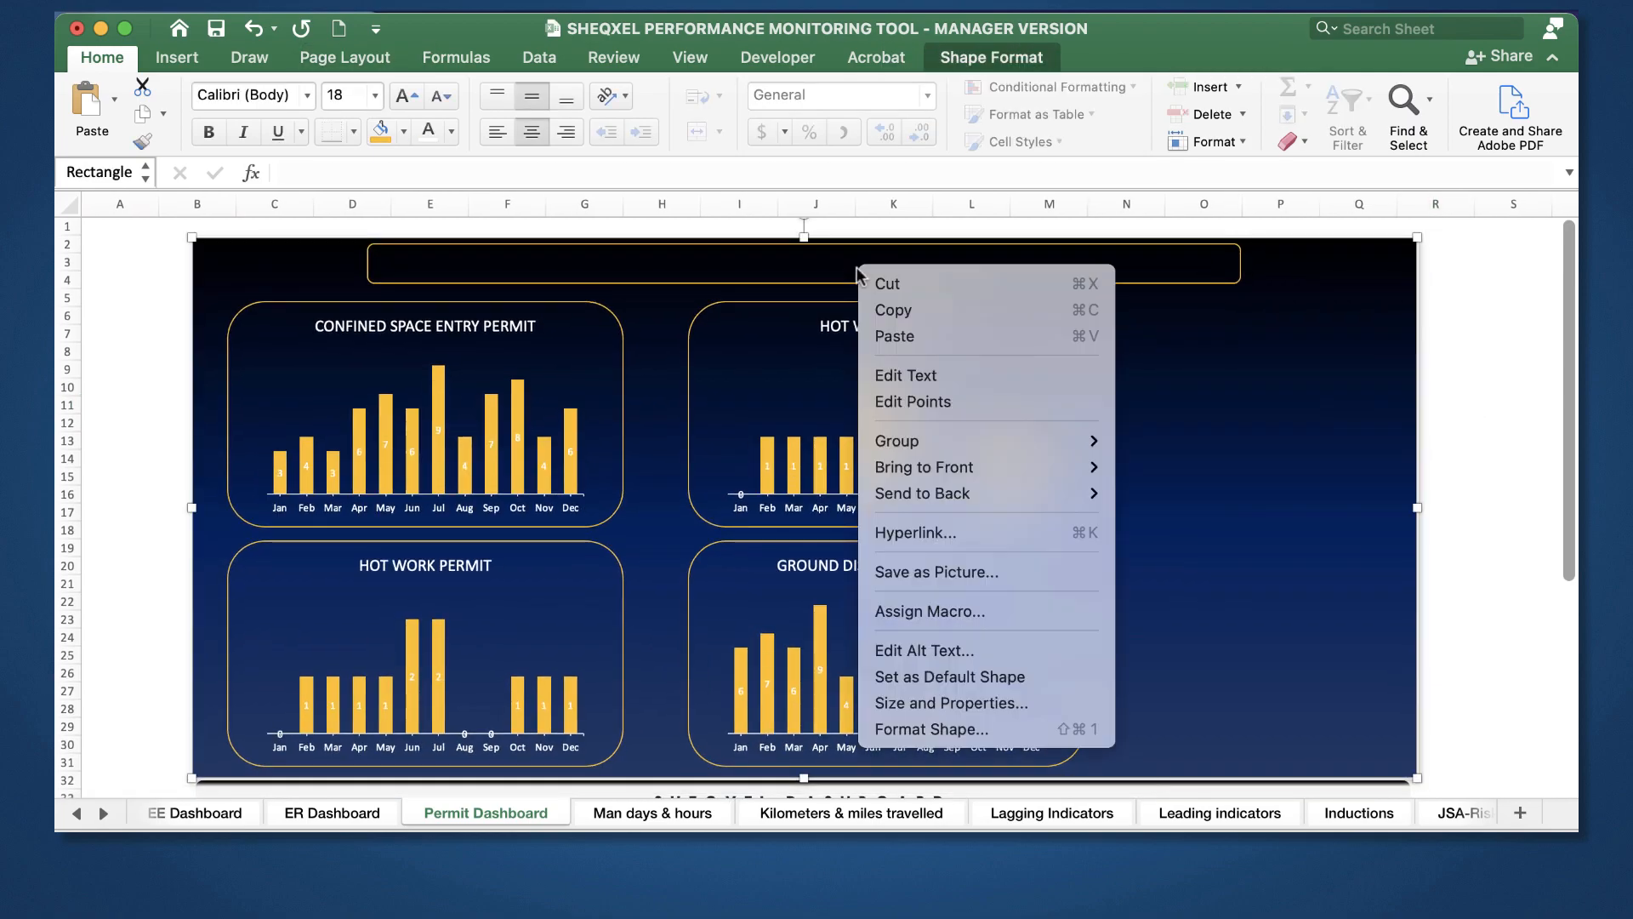
pyautogui.click(1456, 409)
# Step: Shrink the navy rectangle's left edge to about column L and enter PERMIT DASHBOARD as text in the rounded title box
pyautogui.moveTo(191, 508); pyautogui.dragTo(897, 497)
pyautogui.click(671, 263)
pyautogui.click(660, 281)
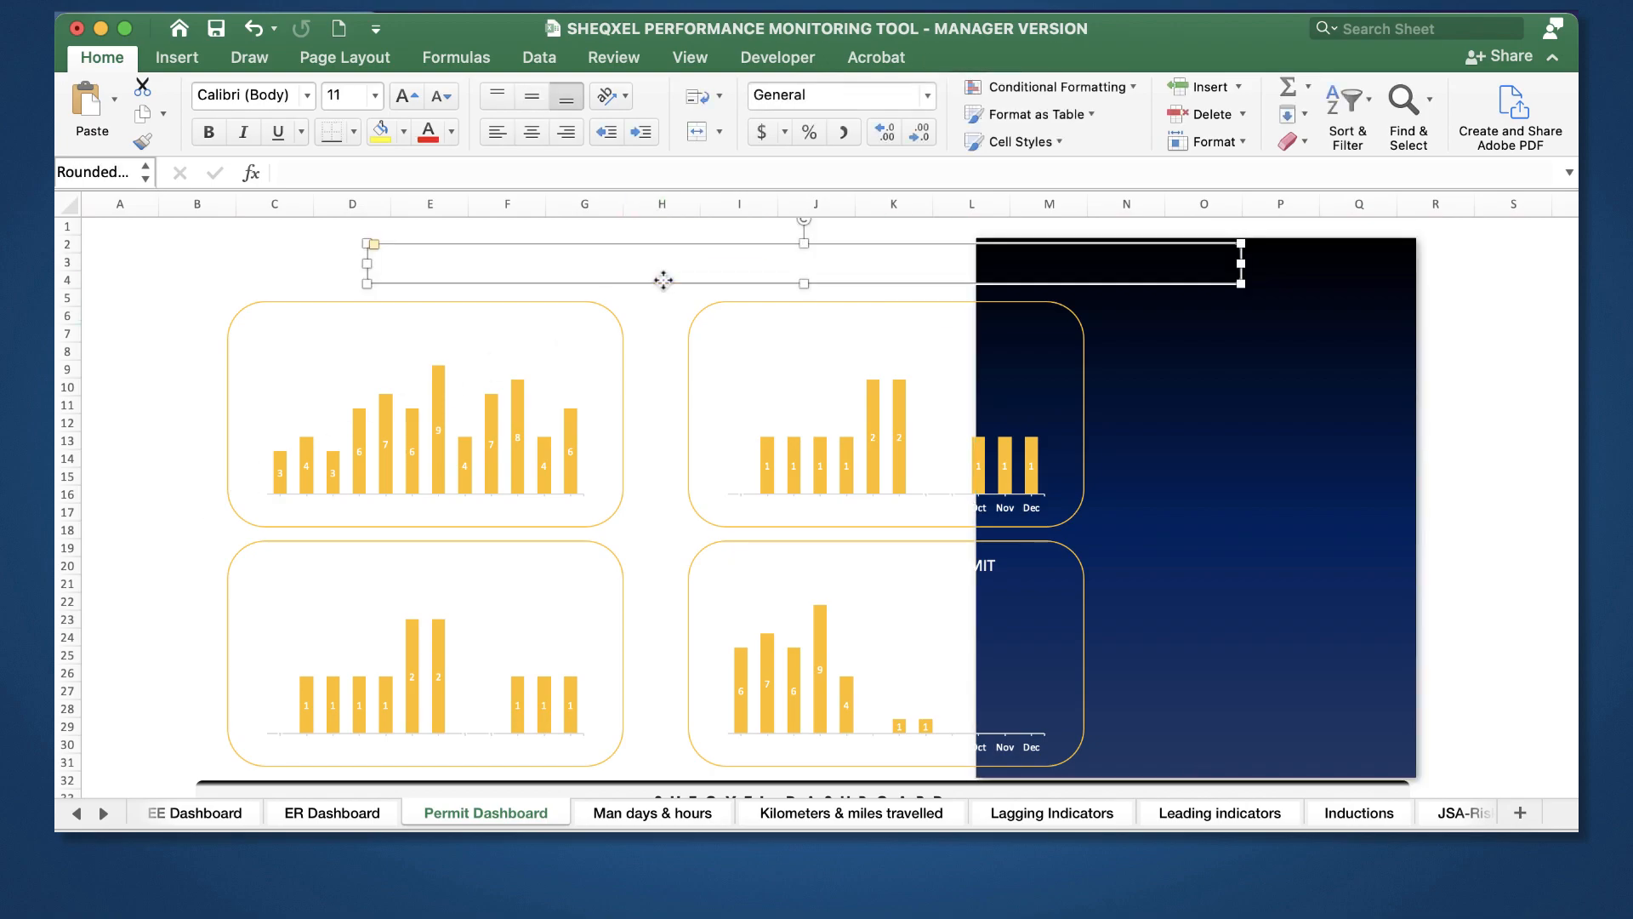
pyautogui.rightClick(665, 276)
pyautogui.click(728, 385)
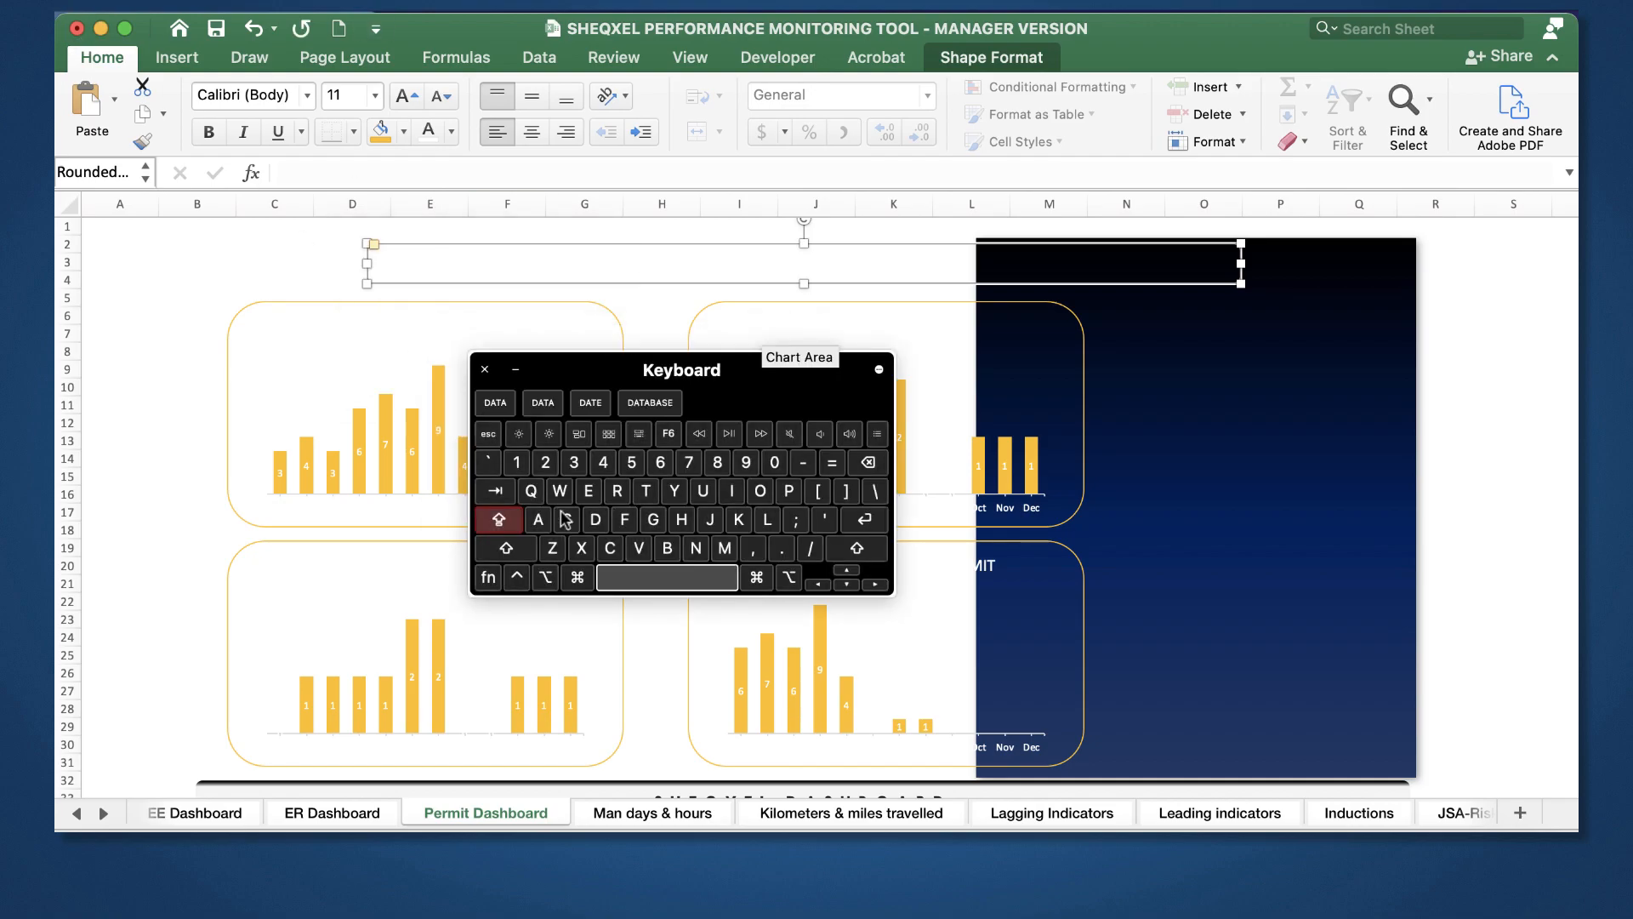
pyautogui.click(568, 521)
pyautogui.click(592, 402)
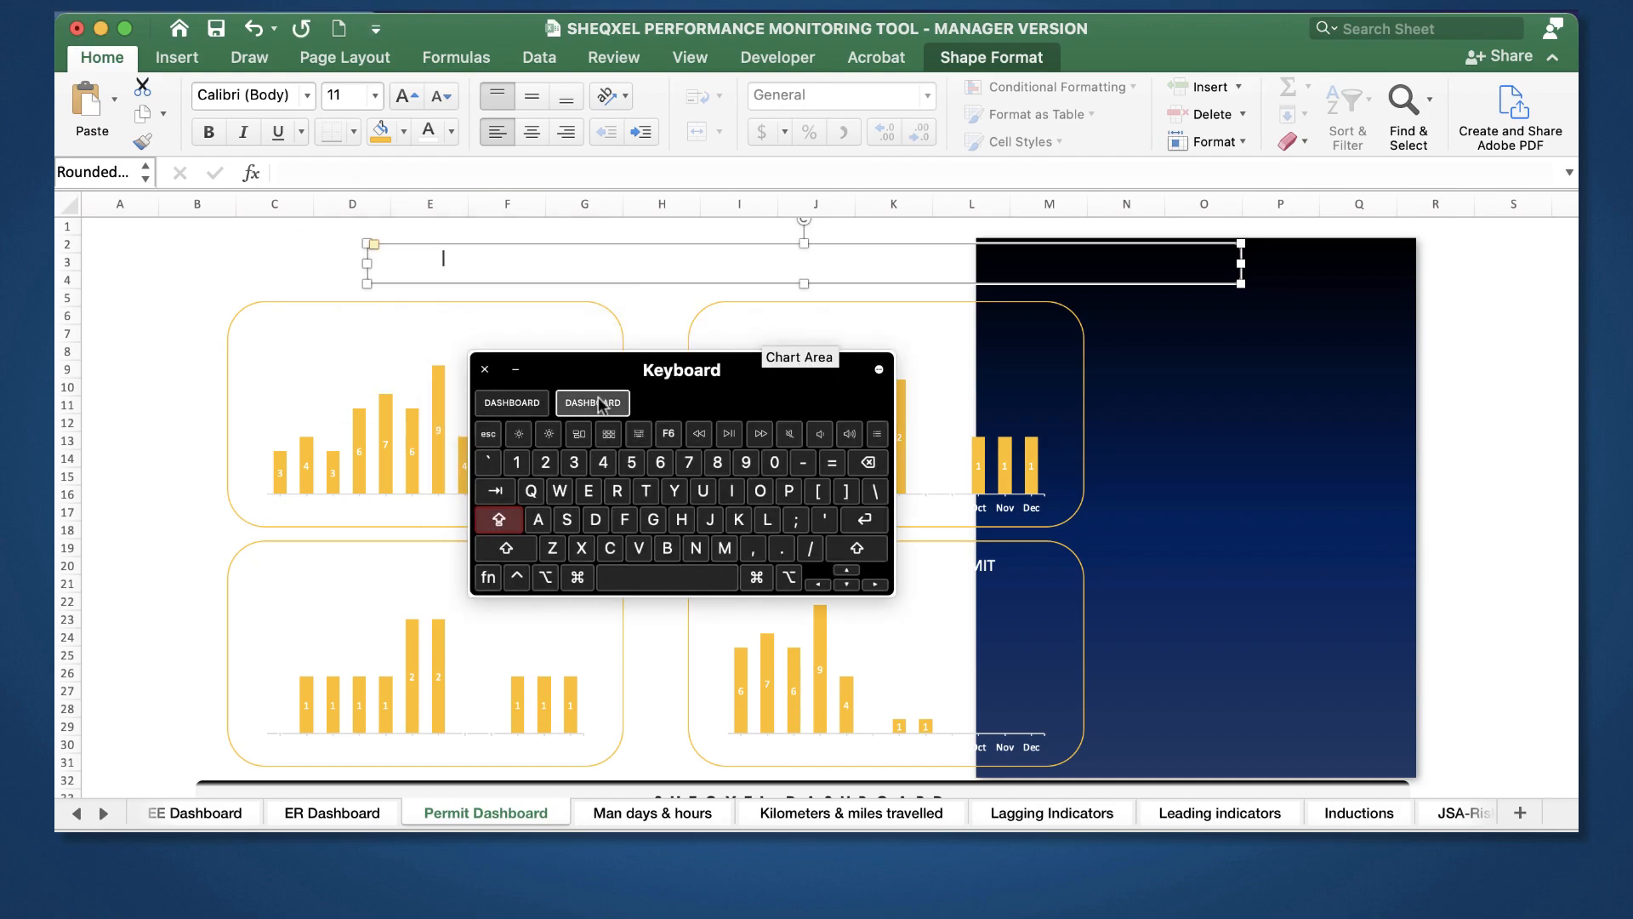
pyautogui.click(515, 369)
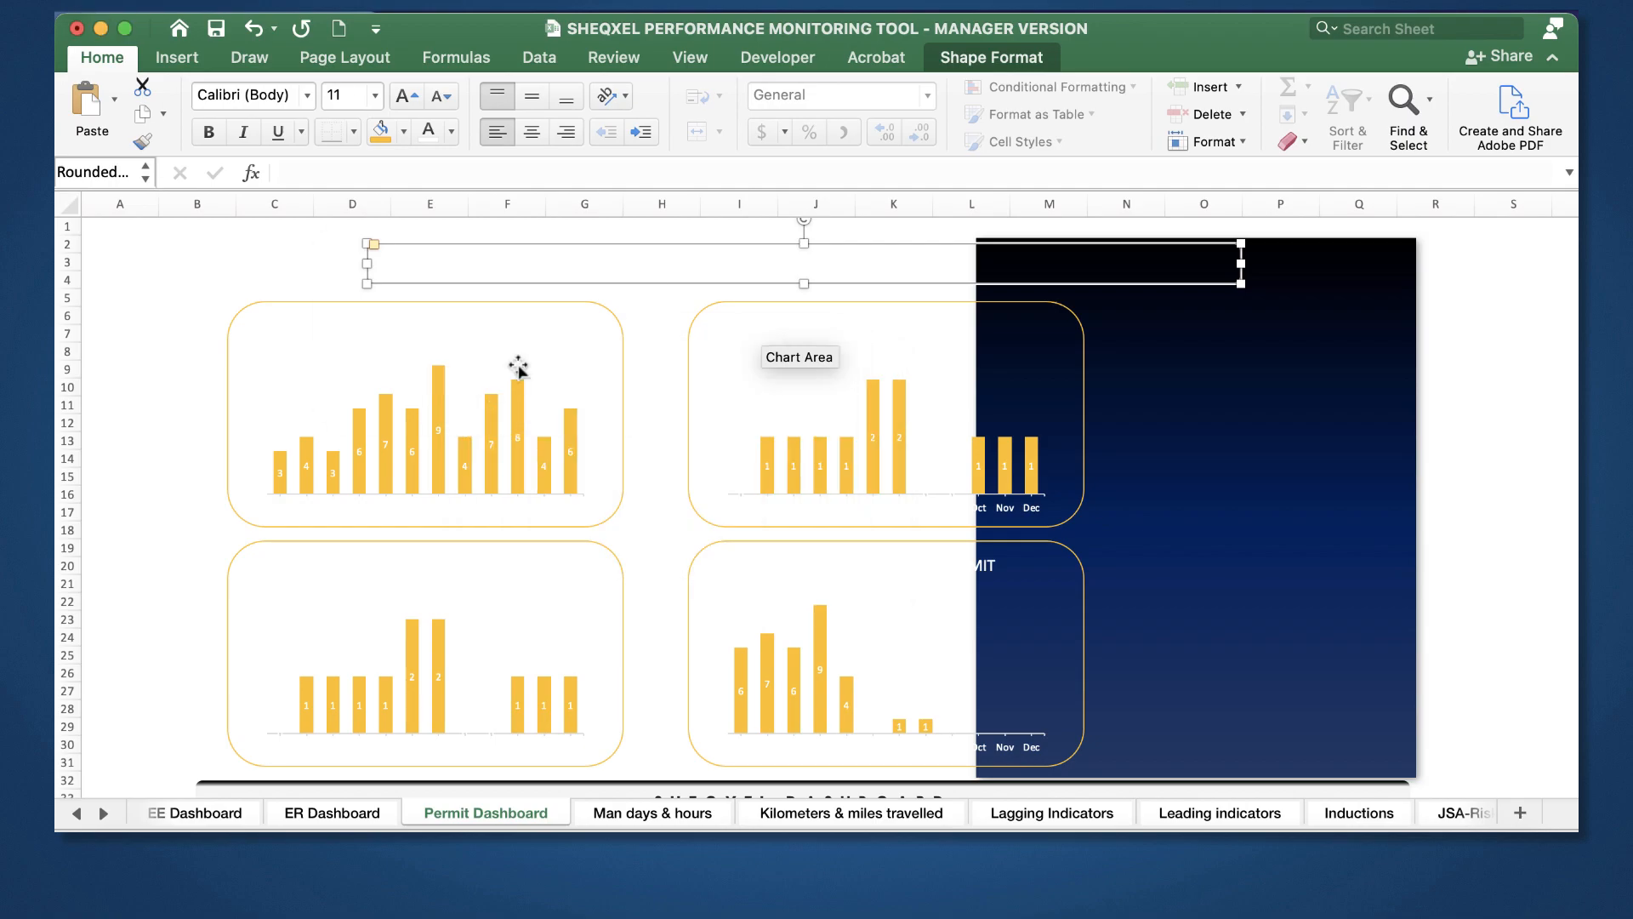
# Step: Make the PERMIT DASHBOARD title text white and center it horizontally in its box
pyautogui.click(450, 132)
pyautogui.click(440, 143)
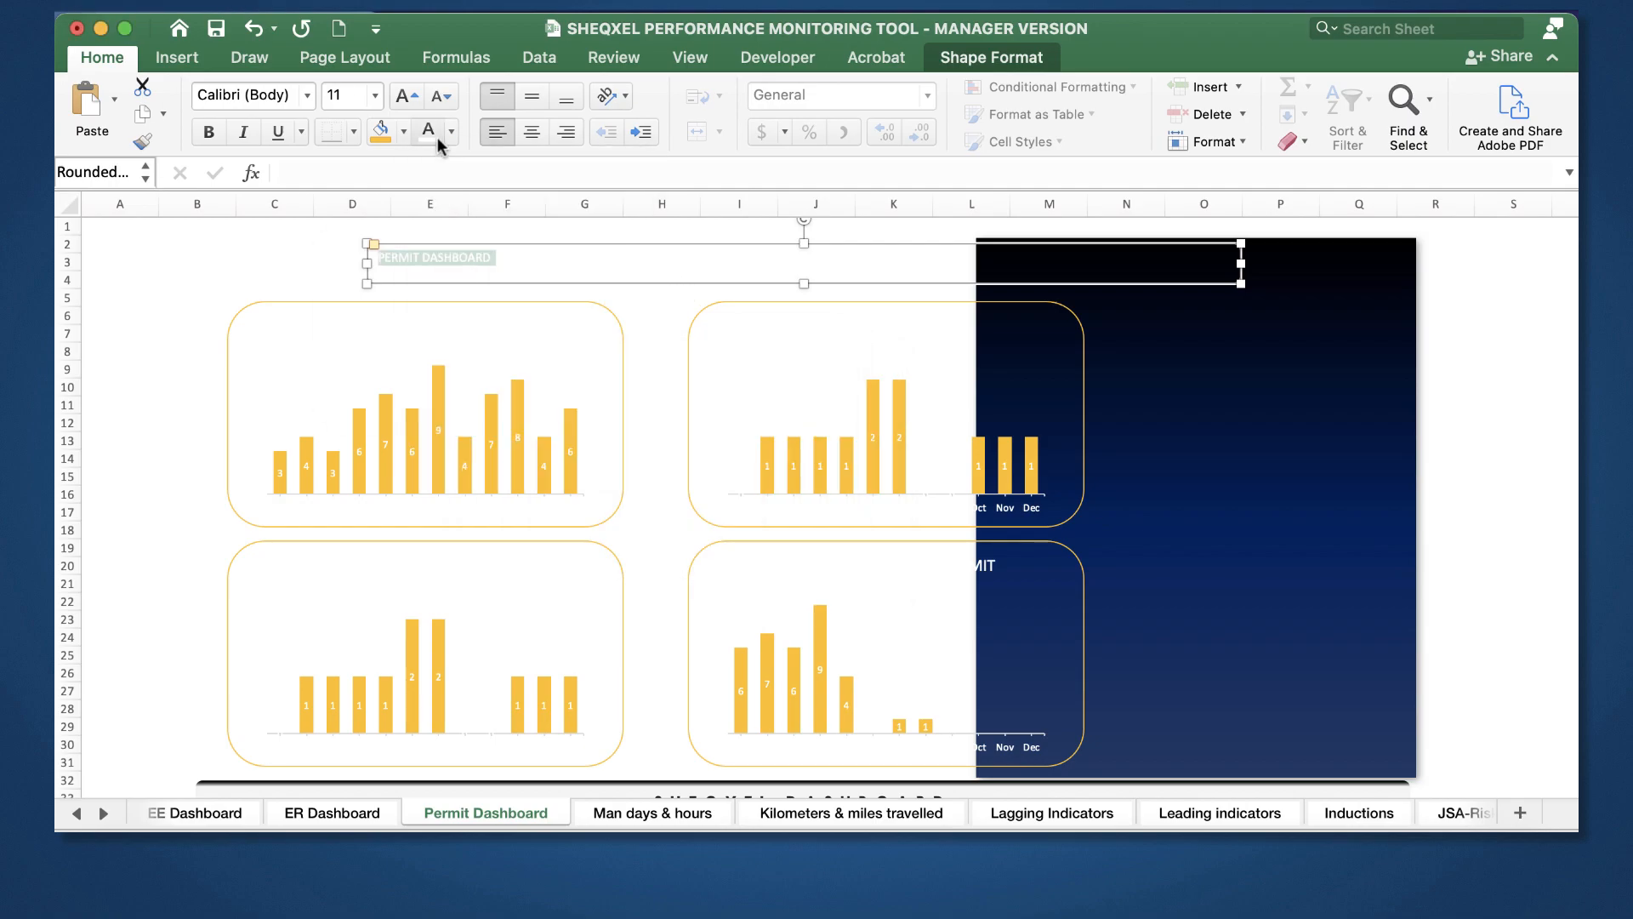
pyautogui.press('super+e')
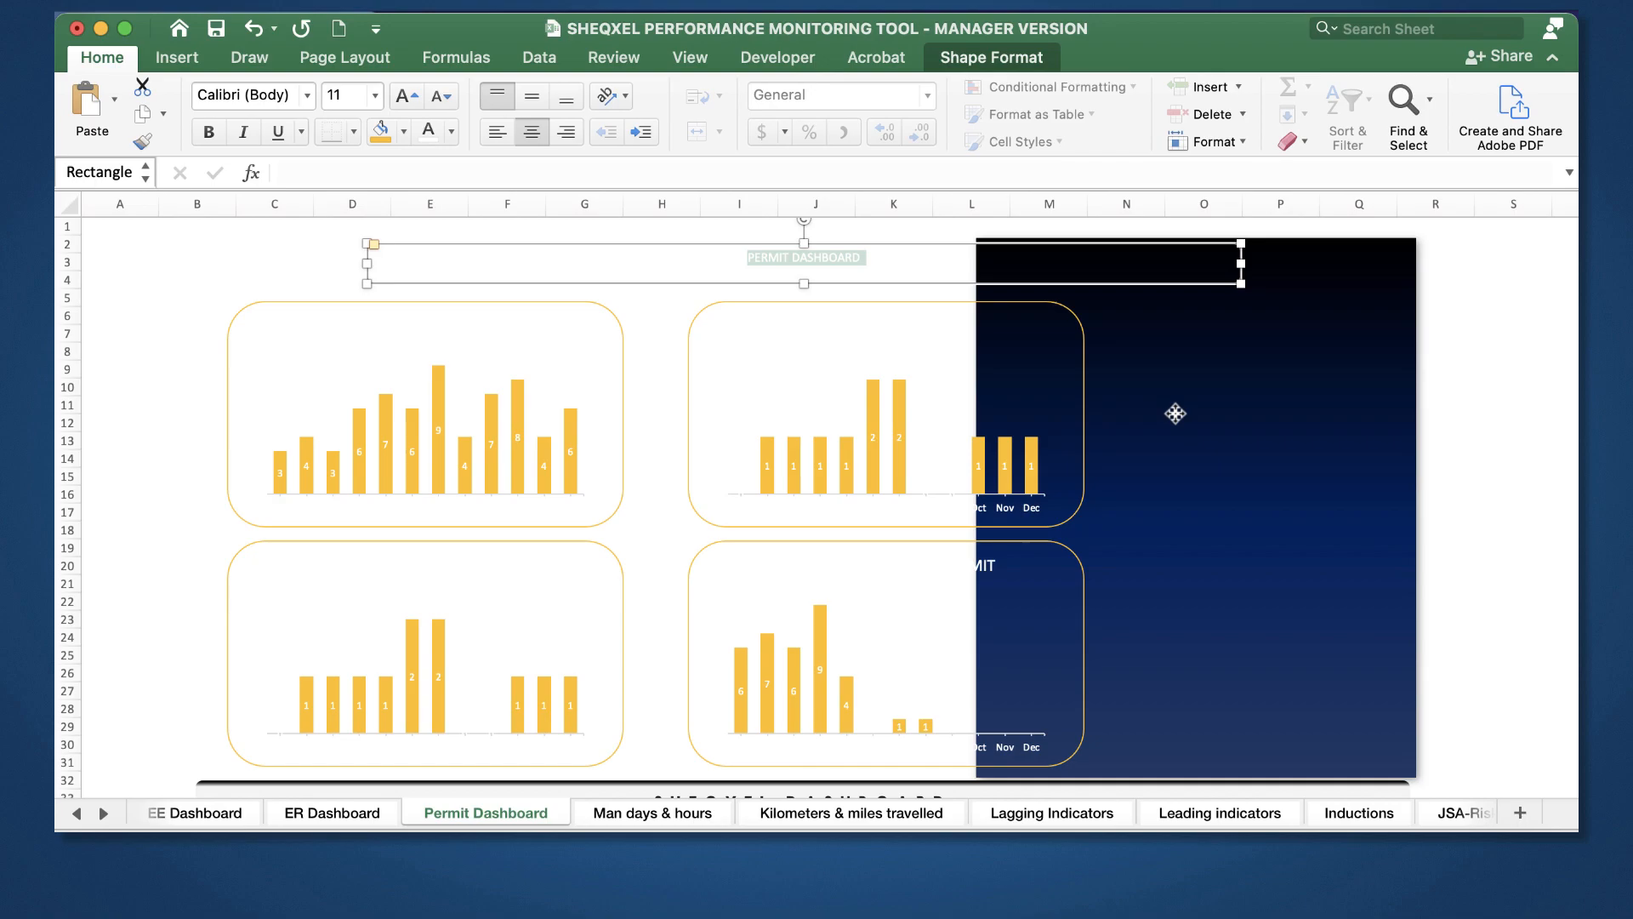
# Step: Extend the navy rectangle's left edge back to column B to preview the title on the dark background
pyautogui.click(1176, 413)
pyautogui.moveTo(846, 499); pyautogui.dragTo(194, 507)
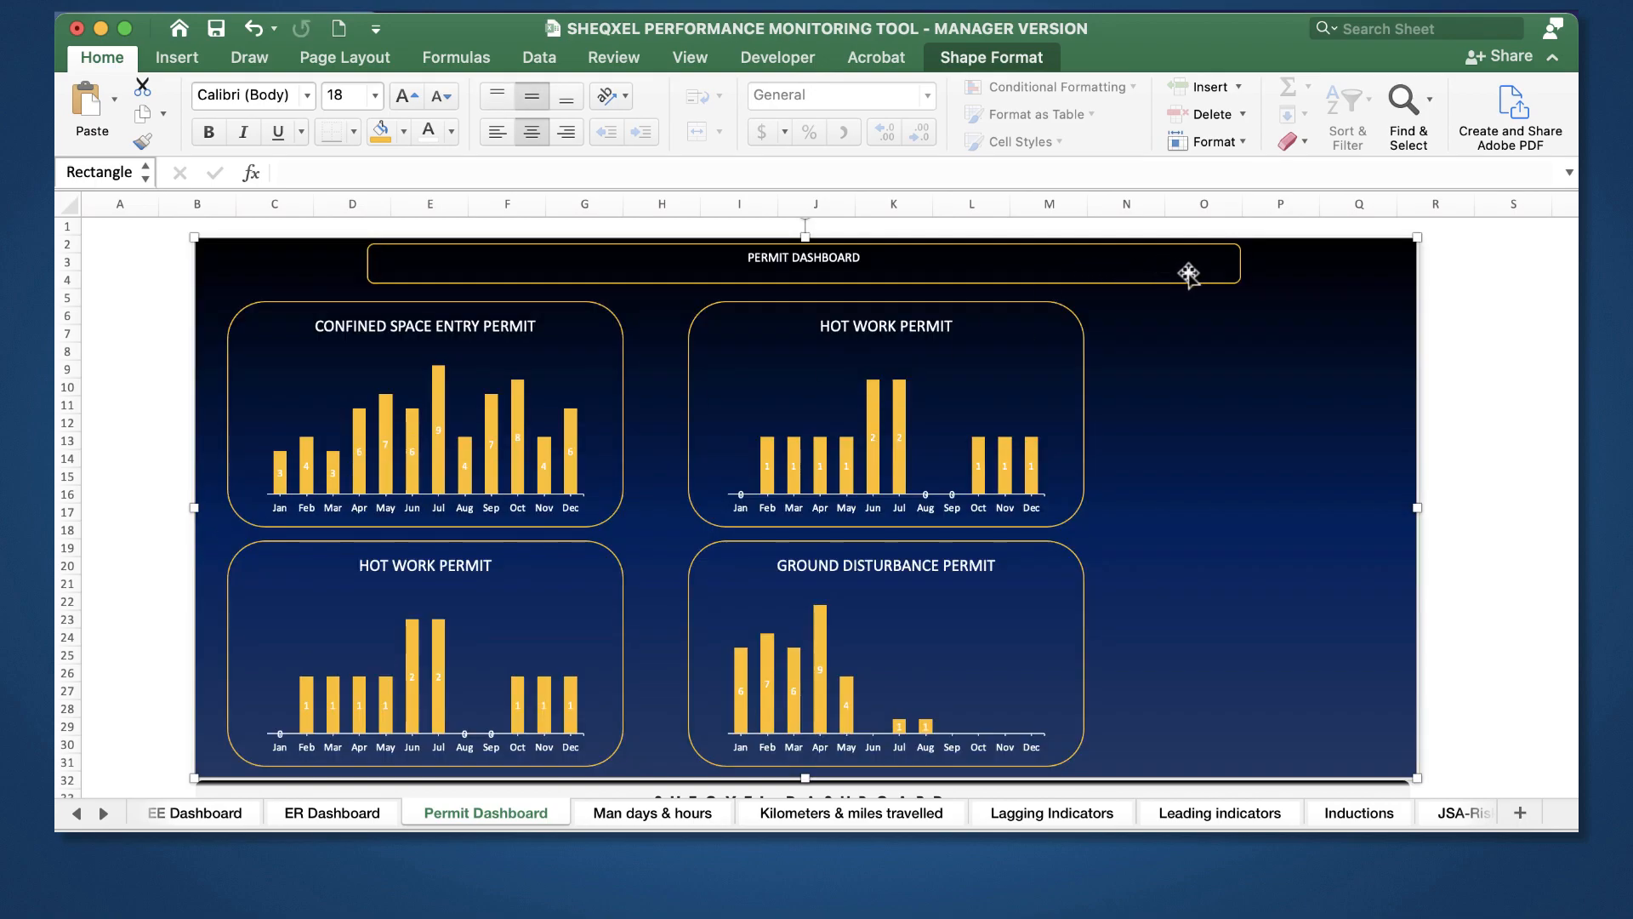
# Step: Shrink the navy rectangle to about column O and set the title box's text to a larger size in the Impact font
pyautogui.moveTo(193, 510); pyautogui.dragTo(1208, 539)
pyautogui.click(1124, 282)
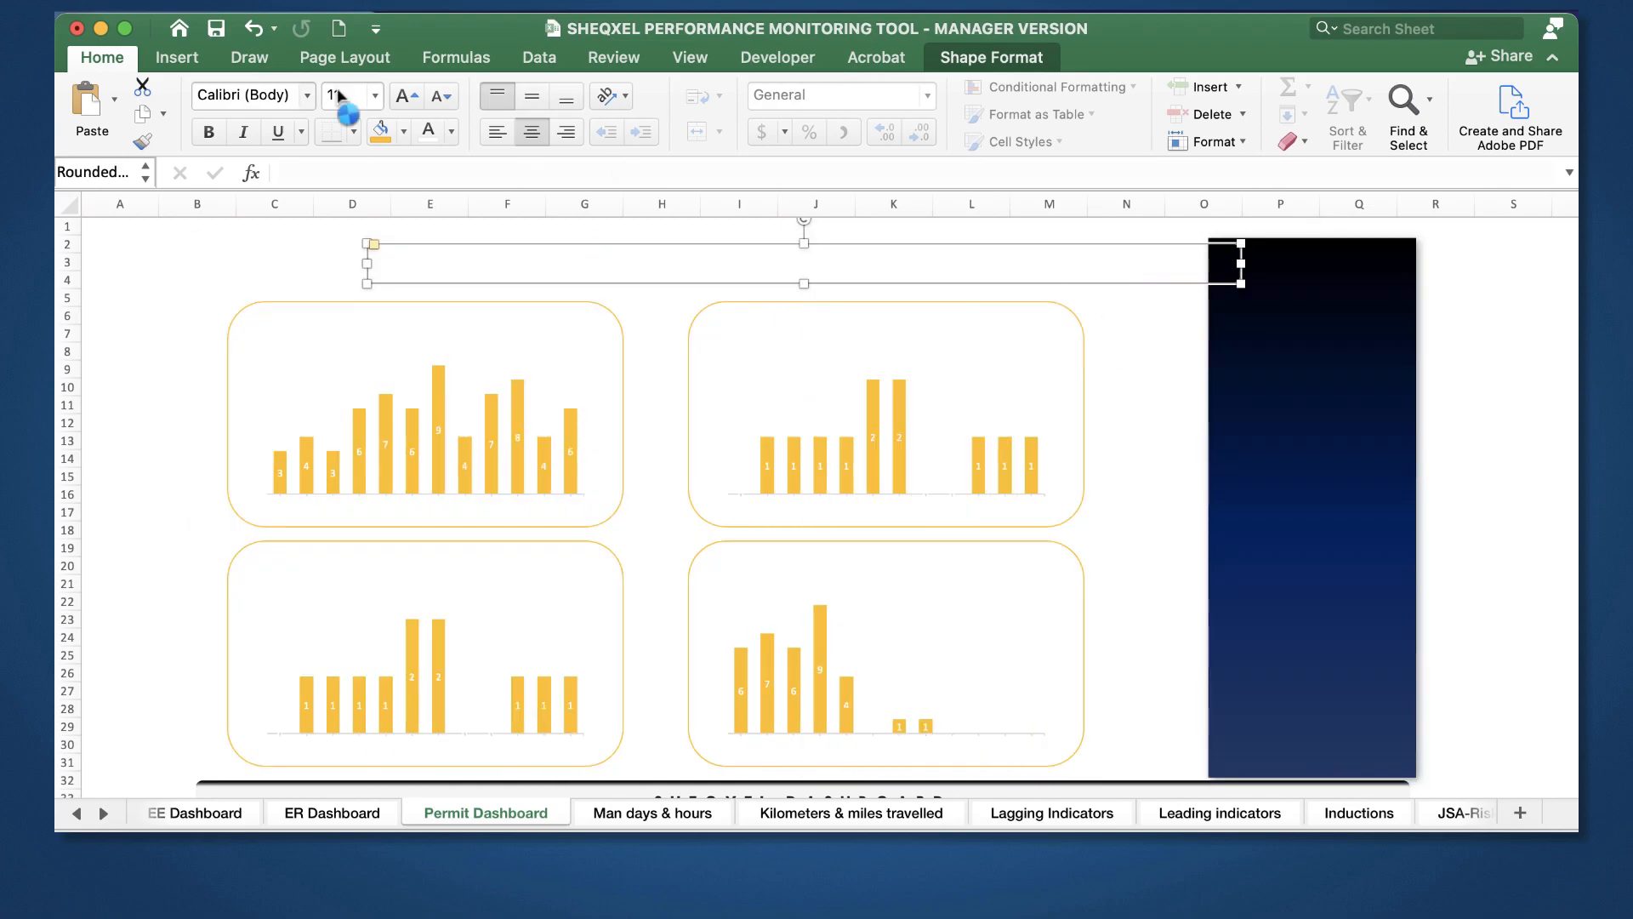
pyautogui.click(307, 96)
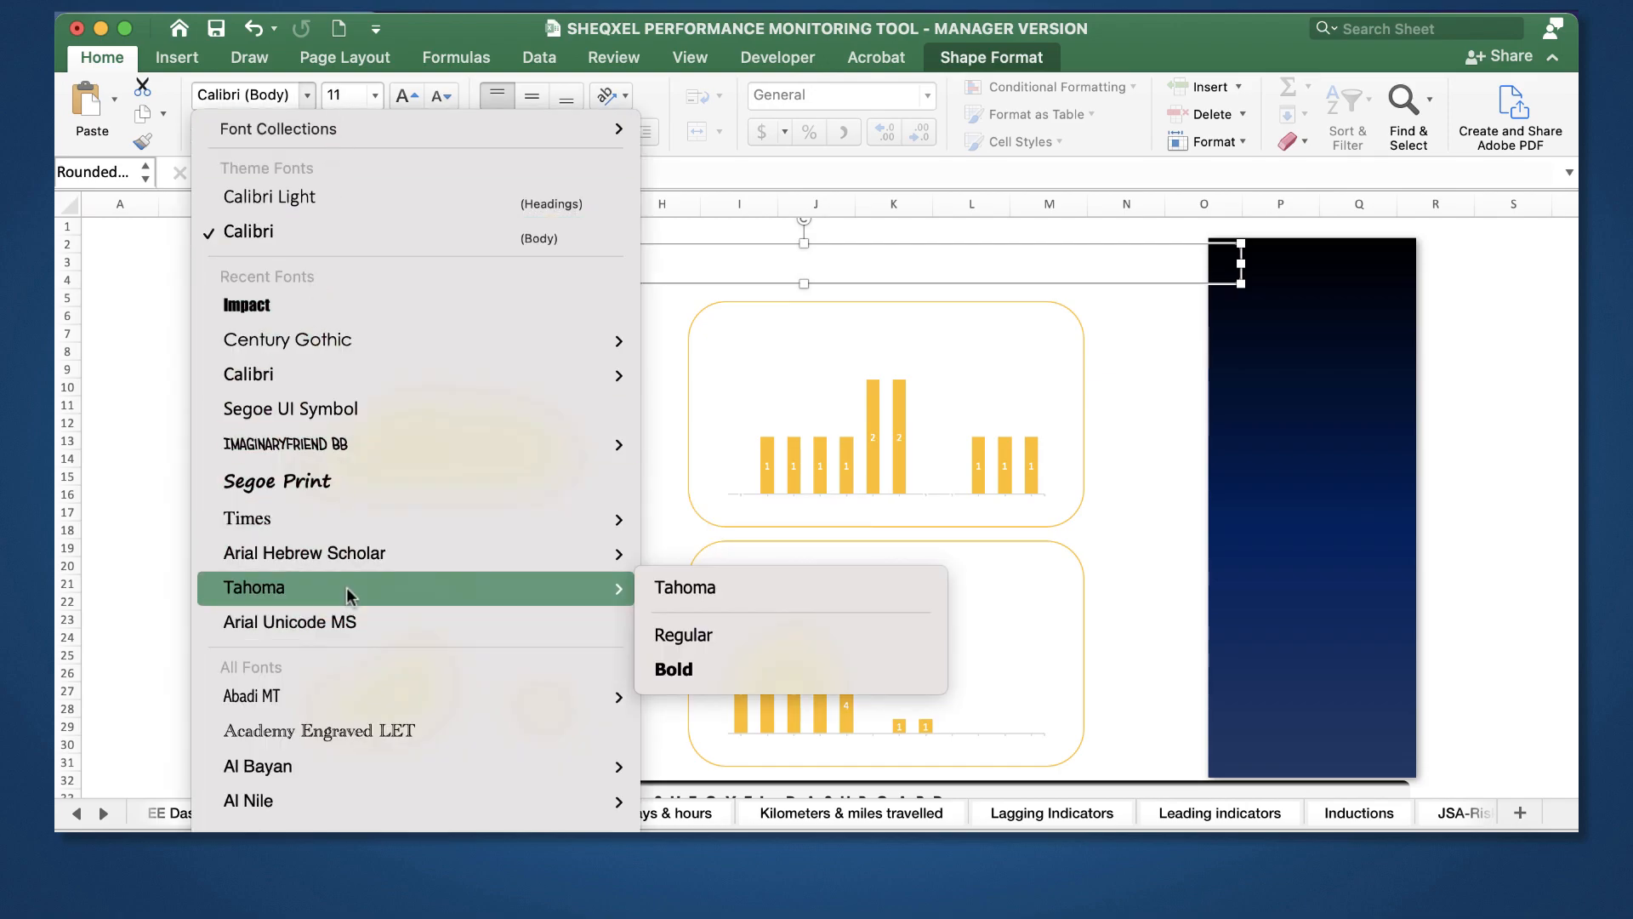
pyautogui.moveTo(379, 383)
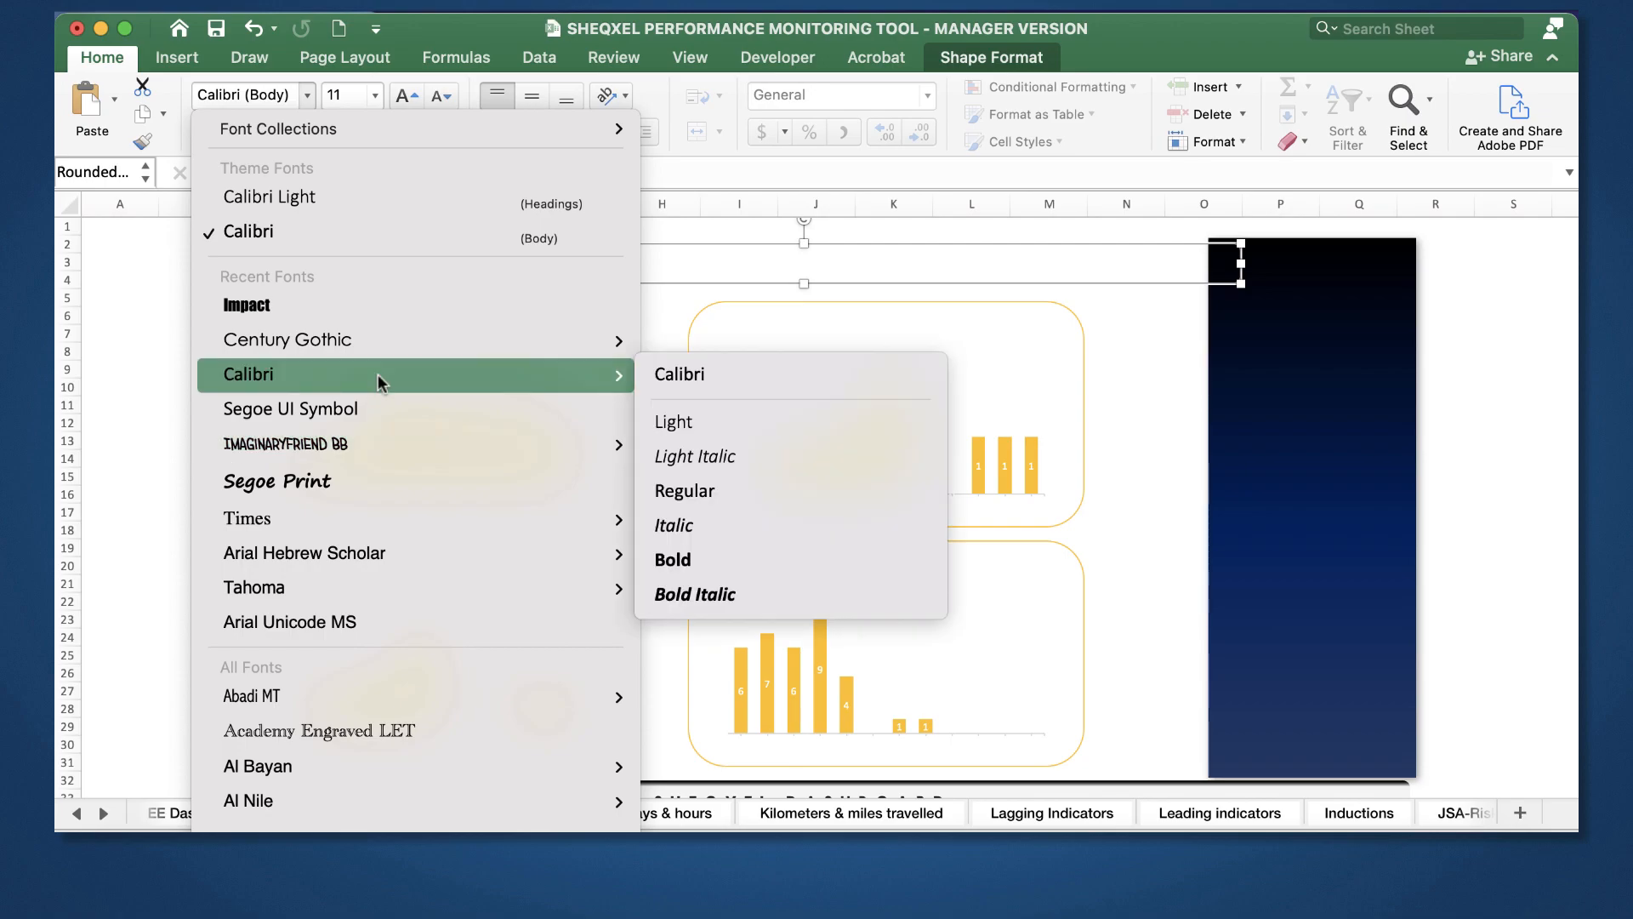
pyautogui.click(378, 304)
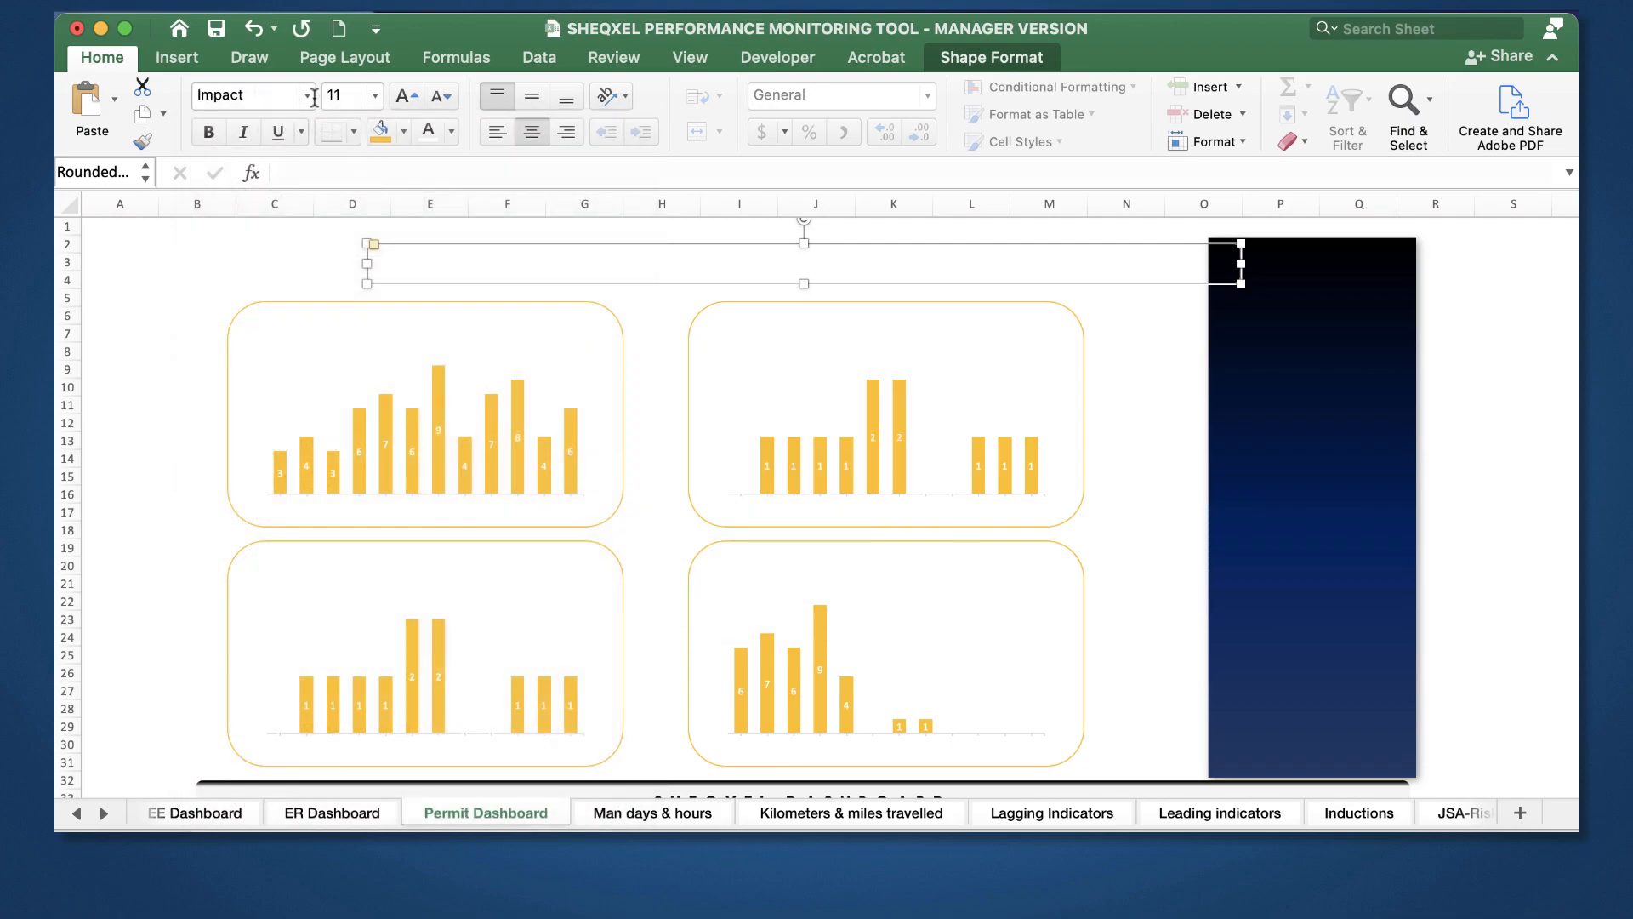
pyautogui.click(366, 98)
pyautogui.click(359, 385)
# Step: Extend the navy rectangle's left edge to column B behind the title and charts, and deselect it
pyautogui.click(1211, 509)
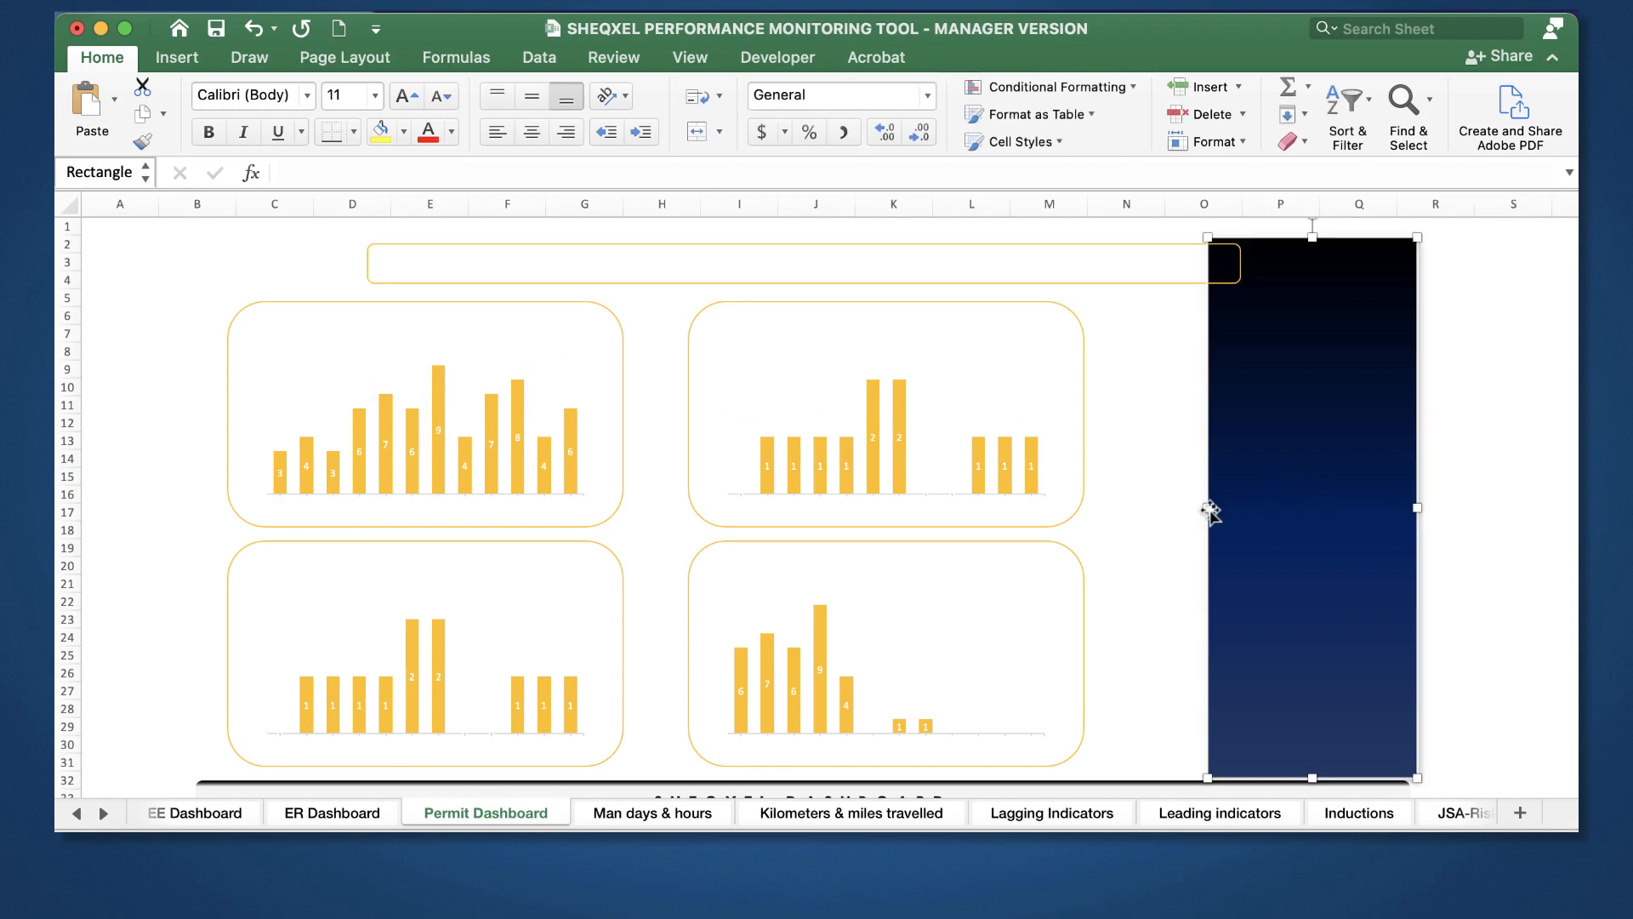
pyautogui.moveTo(1211, 508); pyautogui.dragTo(213, 482)
pyautogui.click(1470, 488)
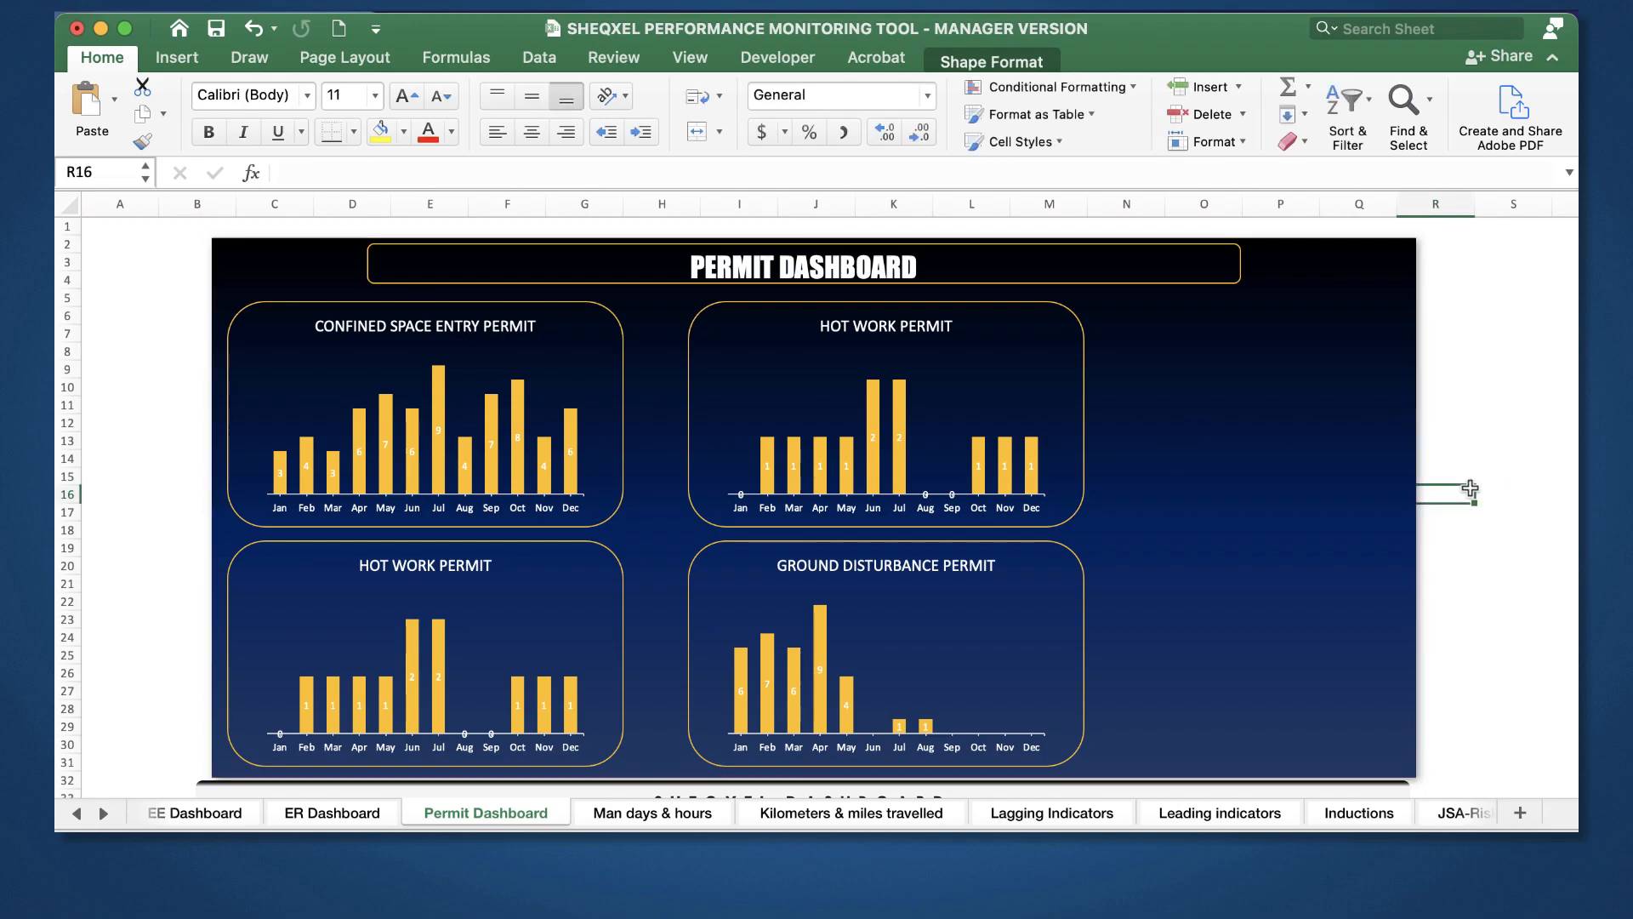
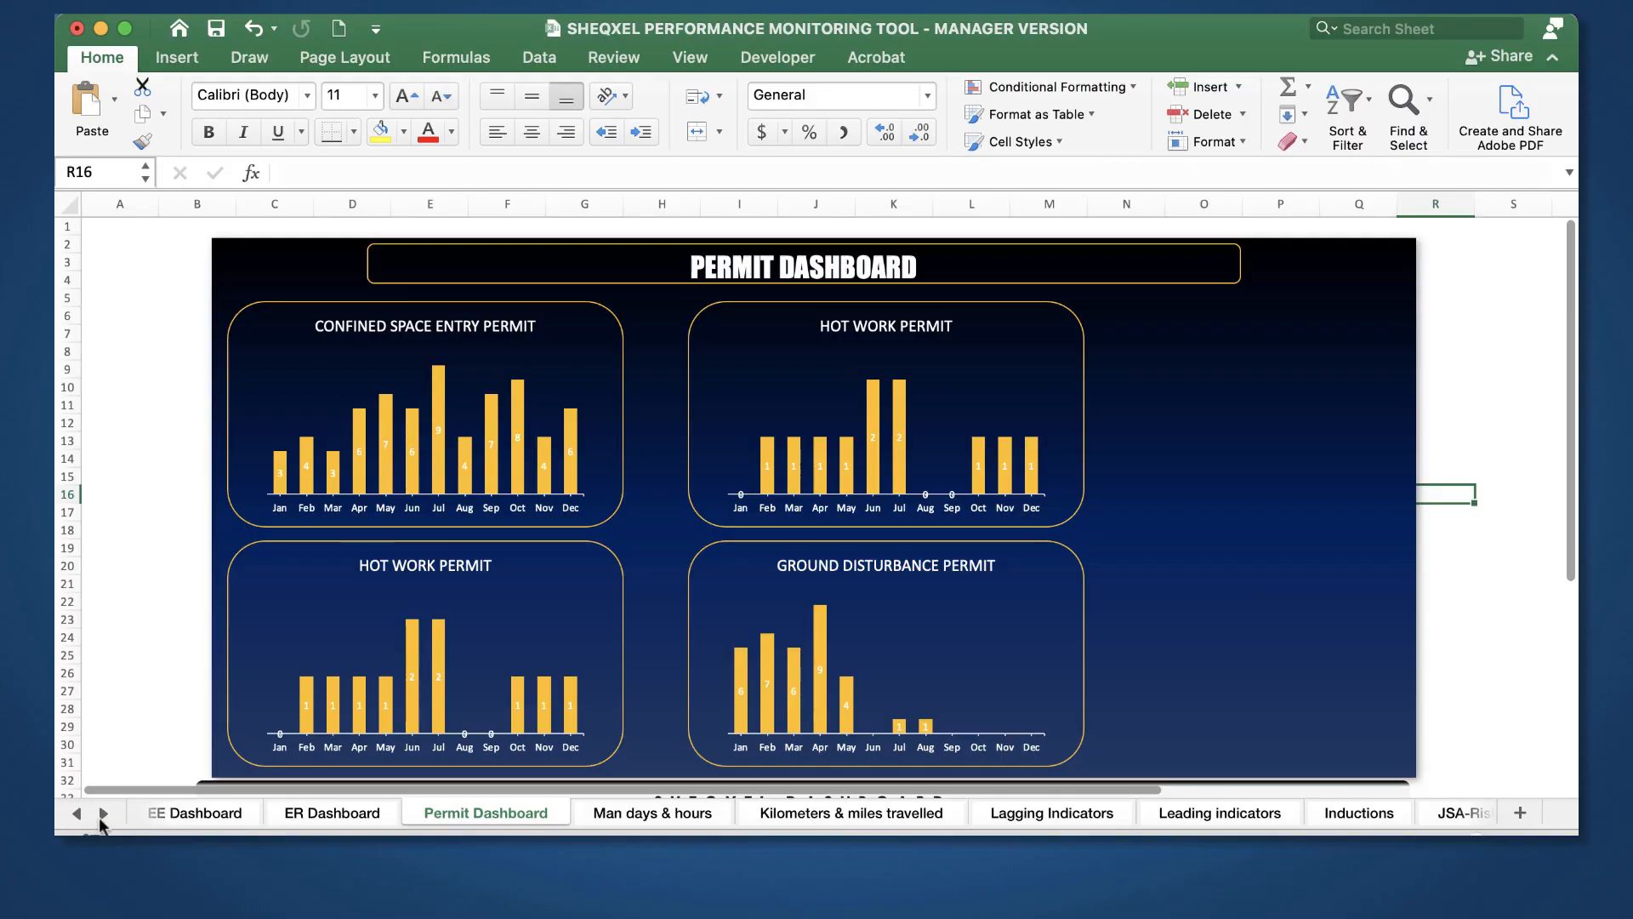
# Step: Open the Work at Height Permit sheet and select its Date slicer
pyautogui.click(103, 814)
pyautogui.click(103, 813)
pyautogui.click(103, 813)
pyautogui.click(1098, 815)
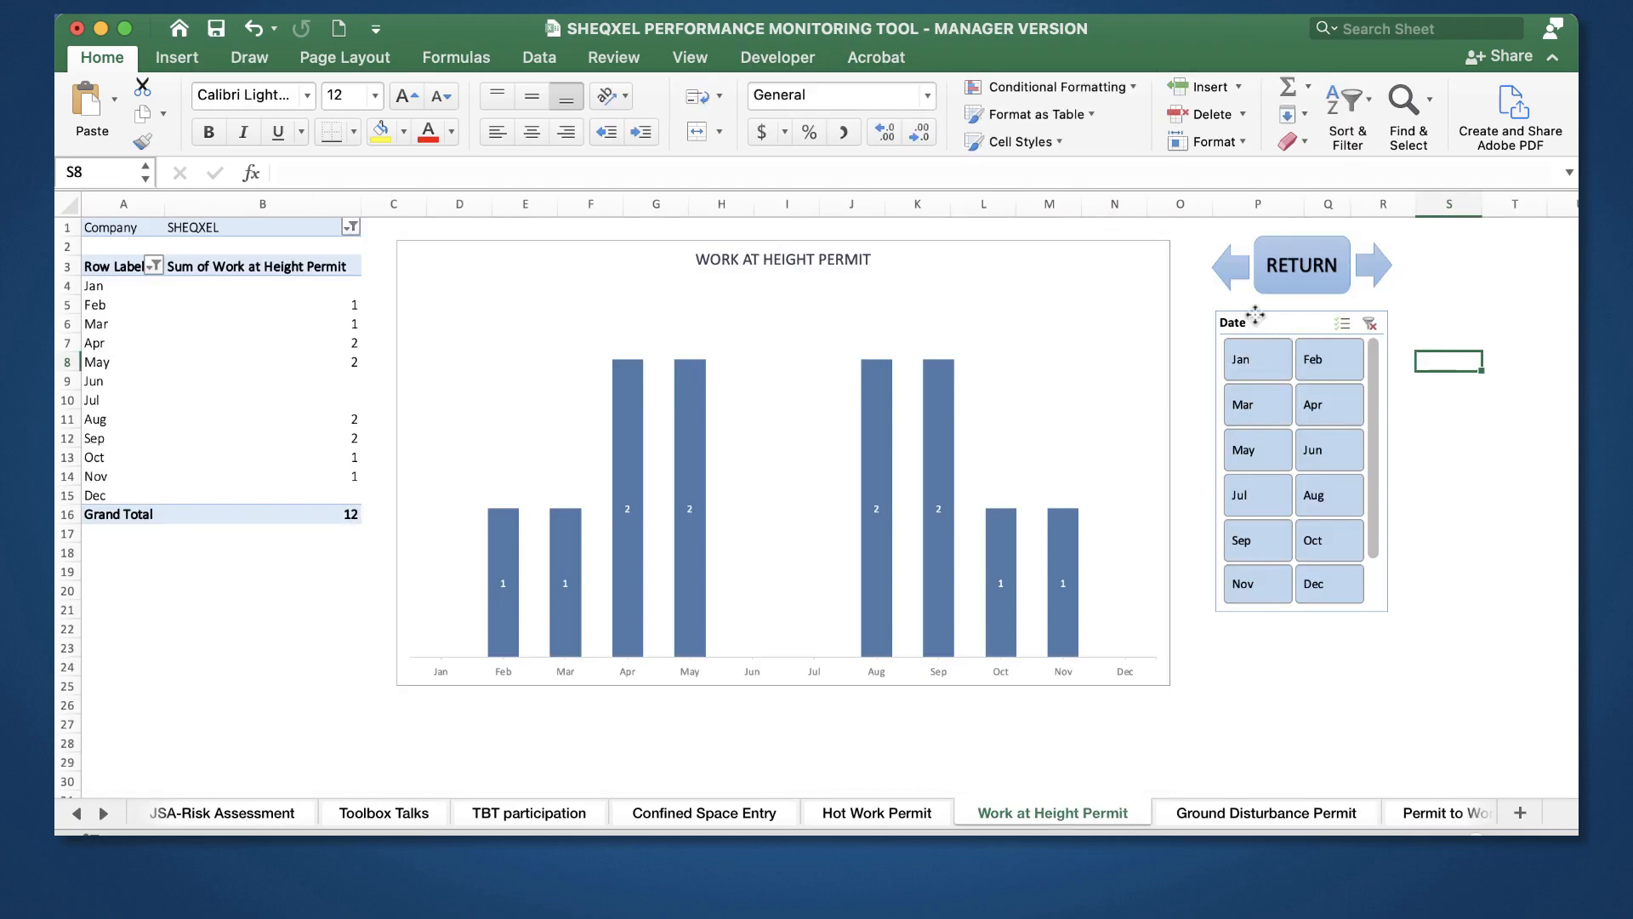
pyautogui.click(1278, 329)
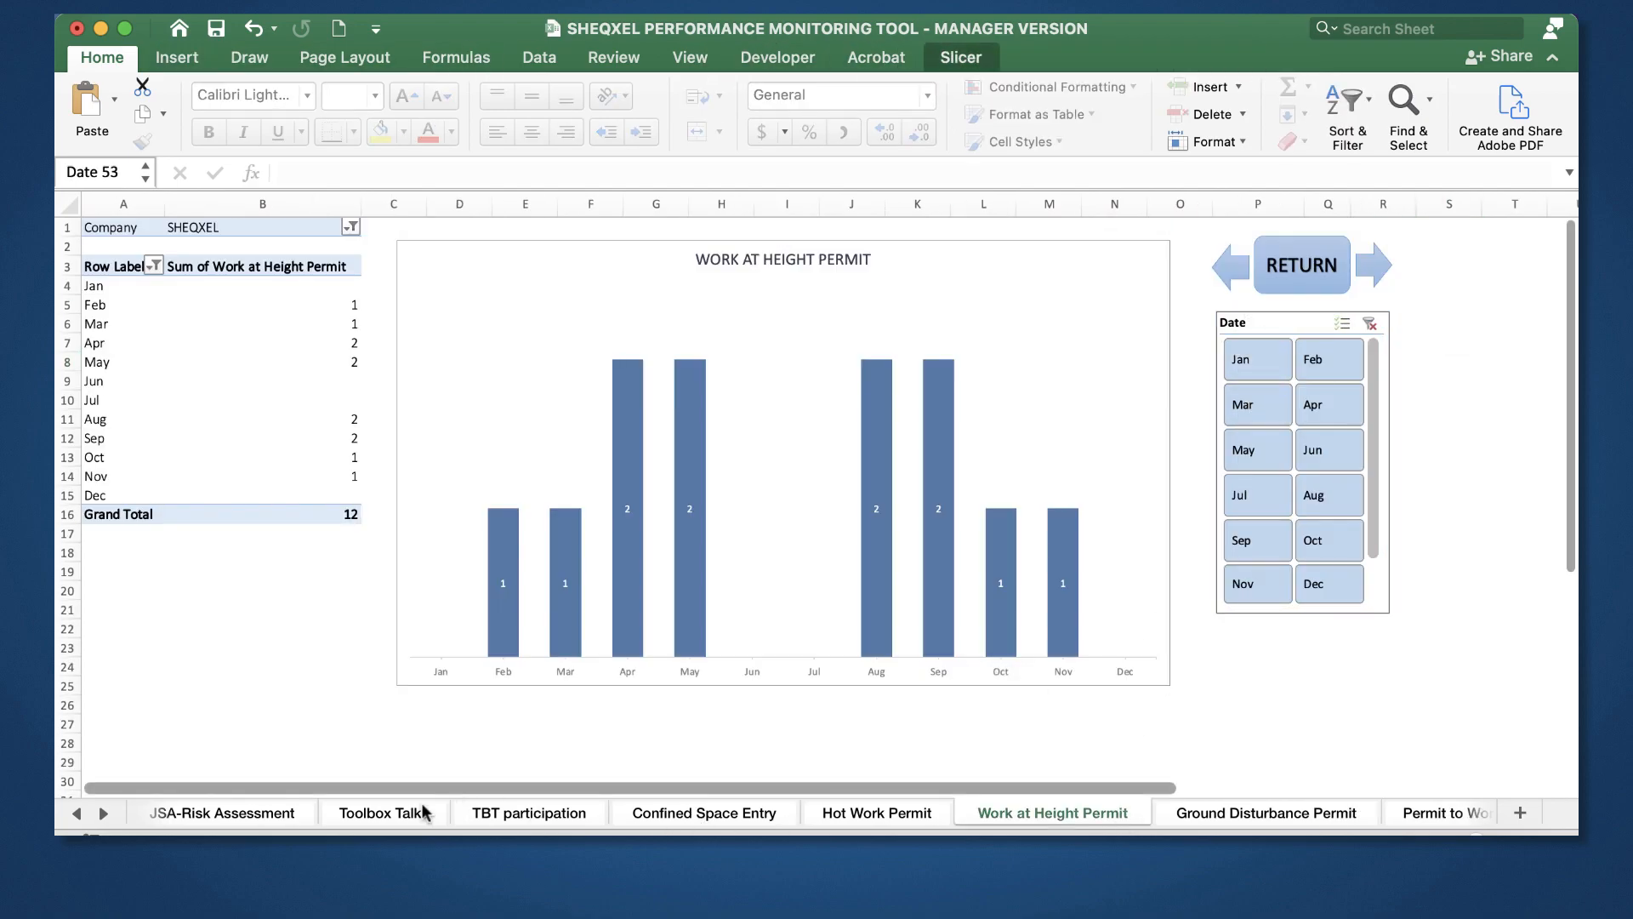
# Step: Return to the Permit Dashboard sheet and select cell T9 in the empty area beside the navy background
pyautogui.click(72, 814)
pyautogui.click(70, 814)
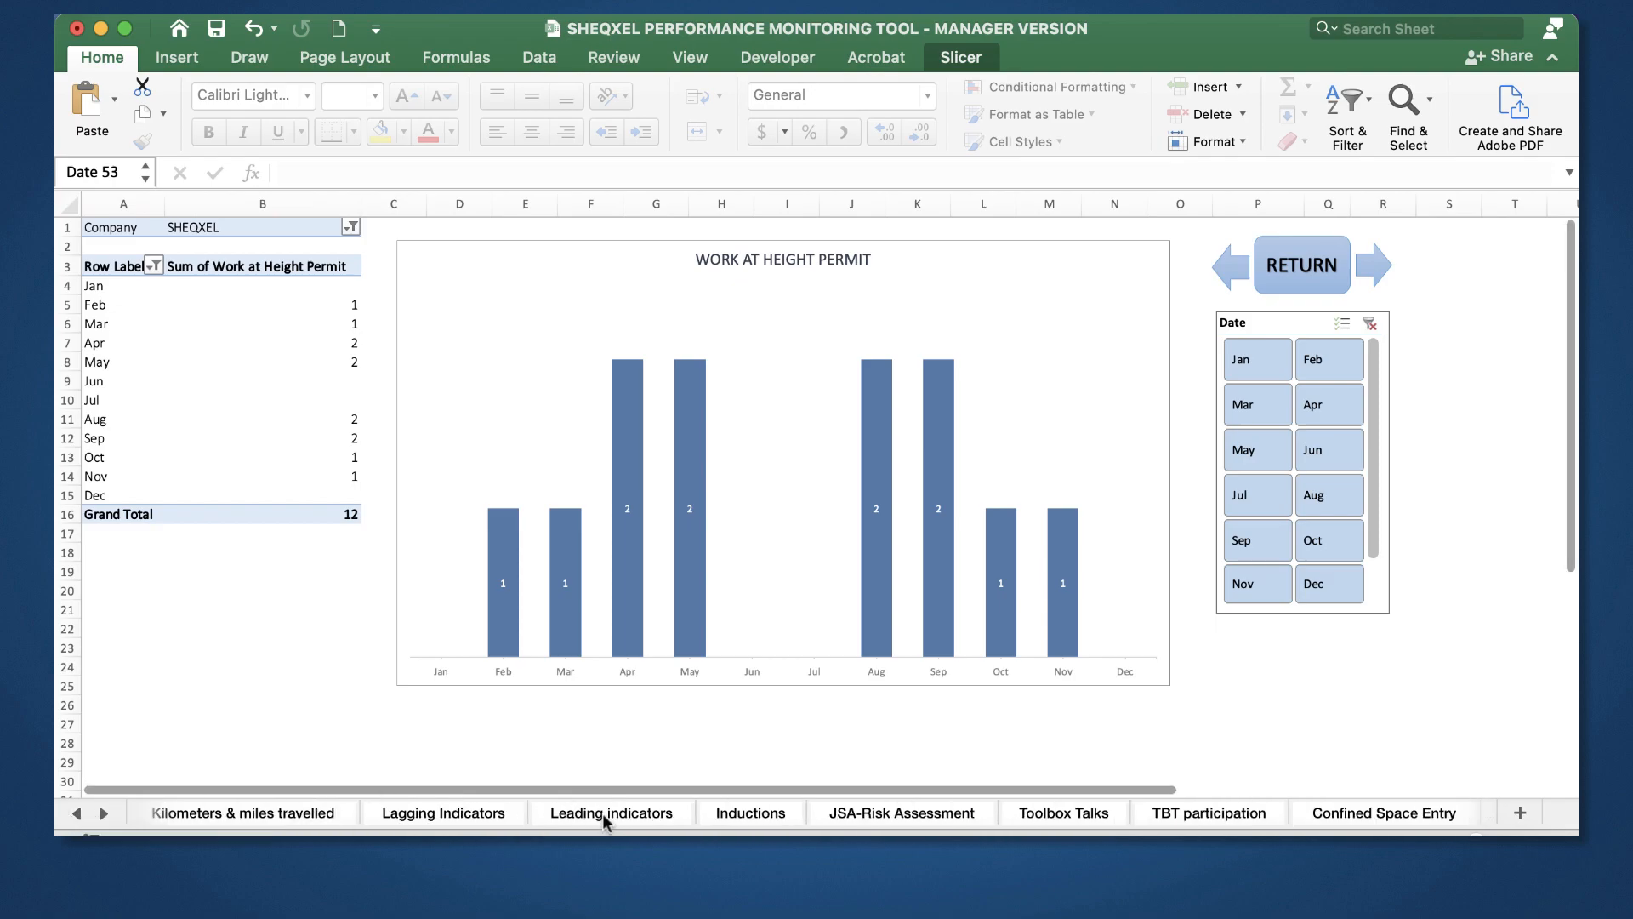
pyautogui.click(73, 816)
pyautogui.click(72, 817)
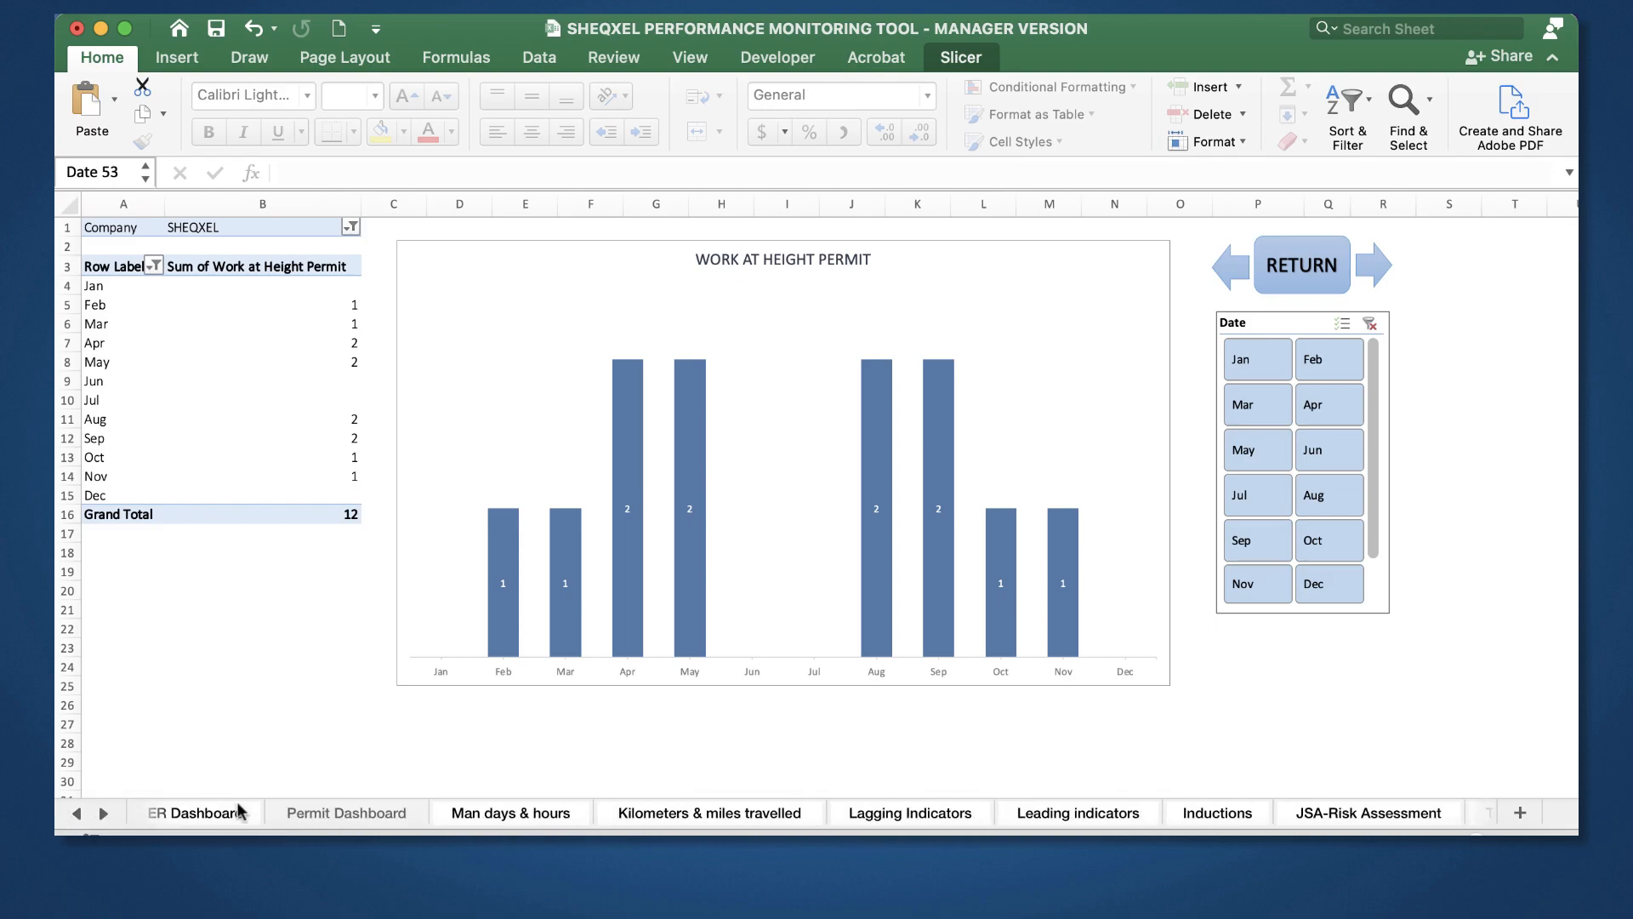
pyautogui.click(307, 813)
pyautogui.hscroll(5, 1361, 484)
pyautogui.click(1090, 369)
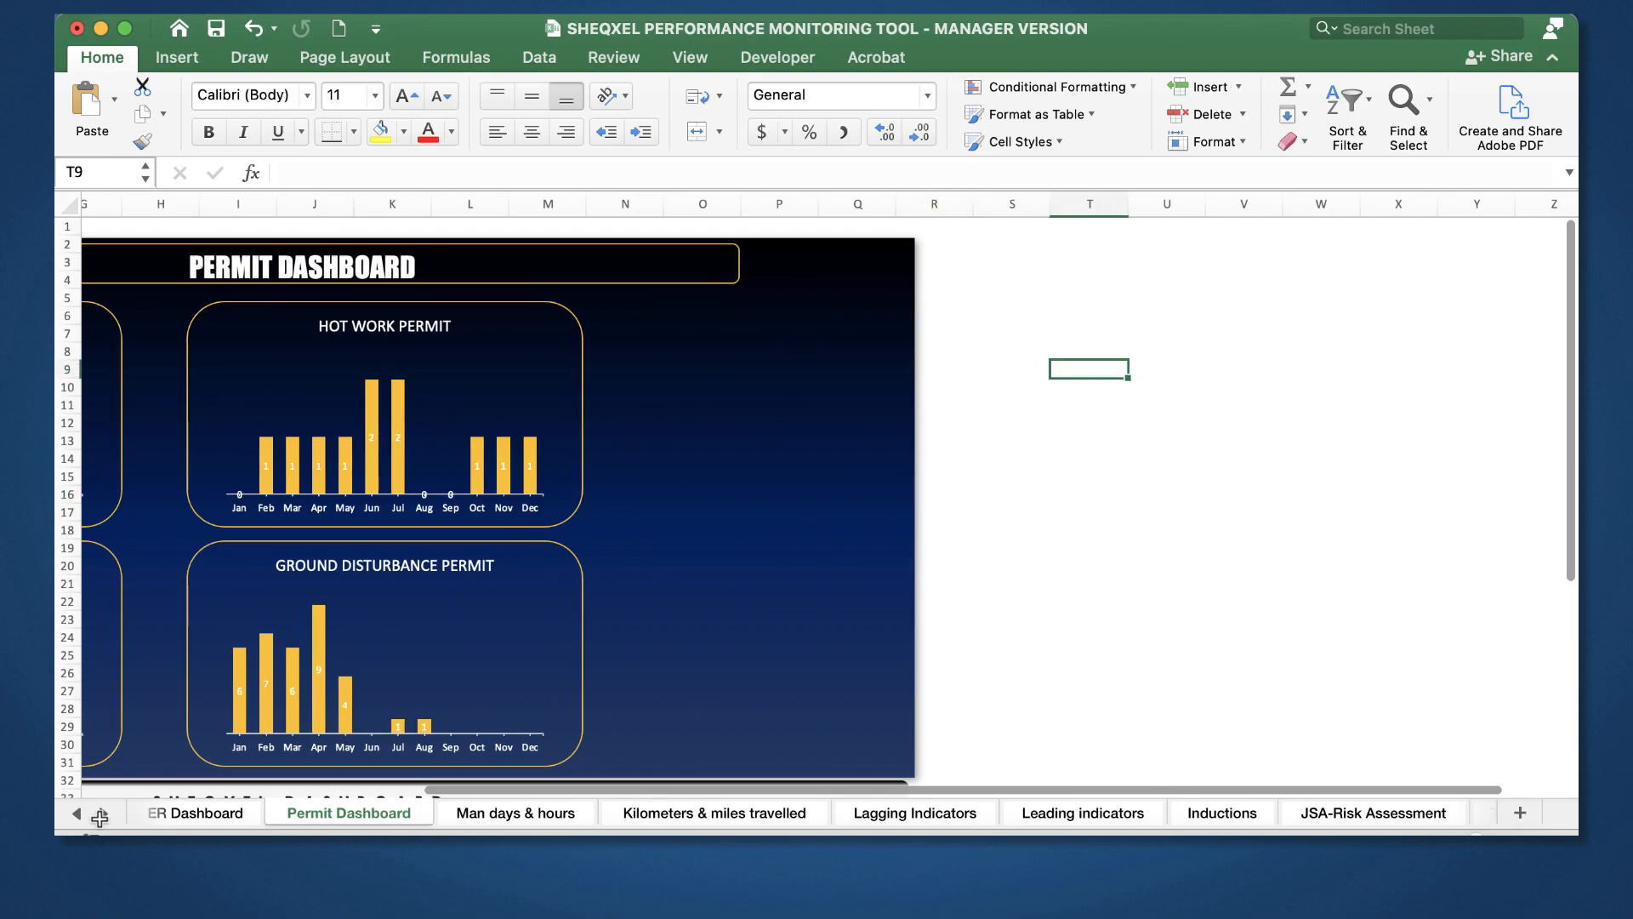
# Step: Paste the Date slicer into the empty area beside the navy background and turn off its Disable resizing and moving option
pyautogui.press('cmd+v')
pyautogui.click(1107, 374)
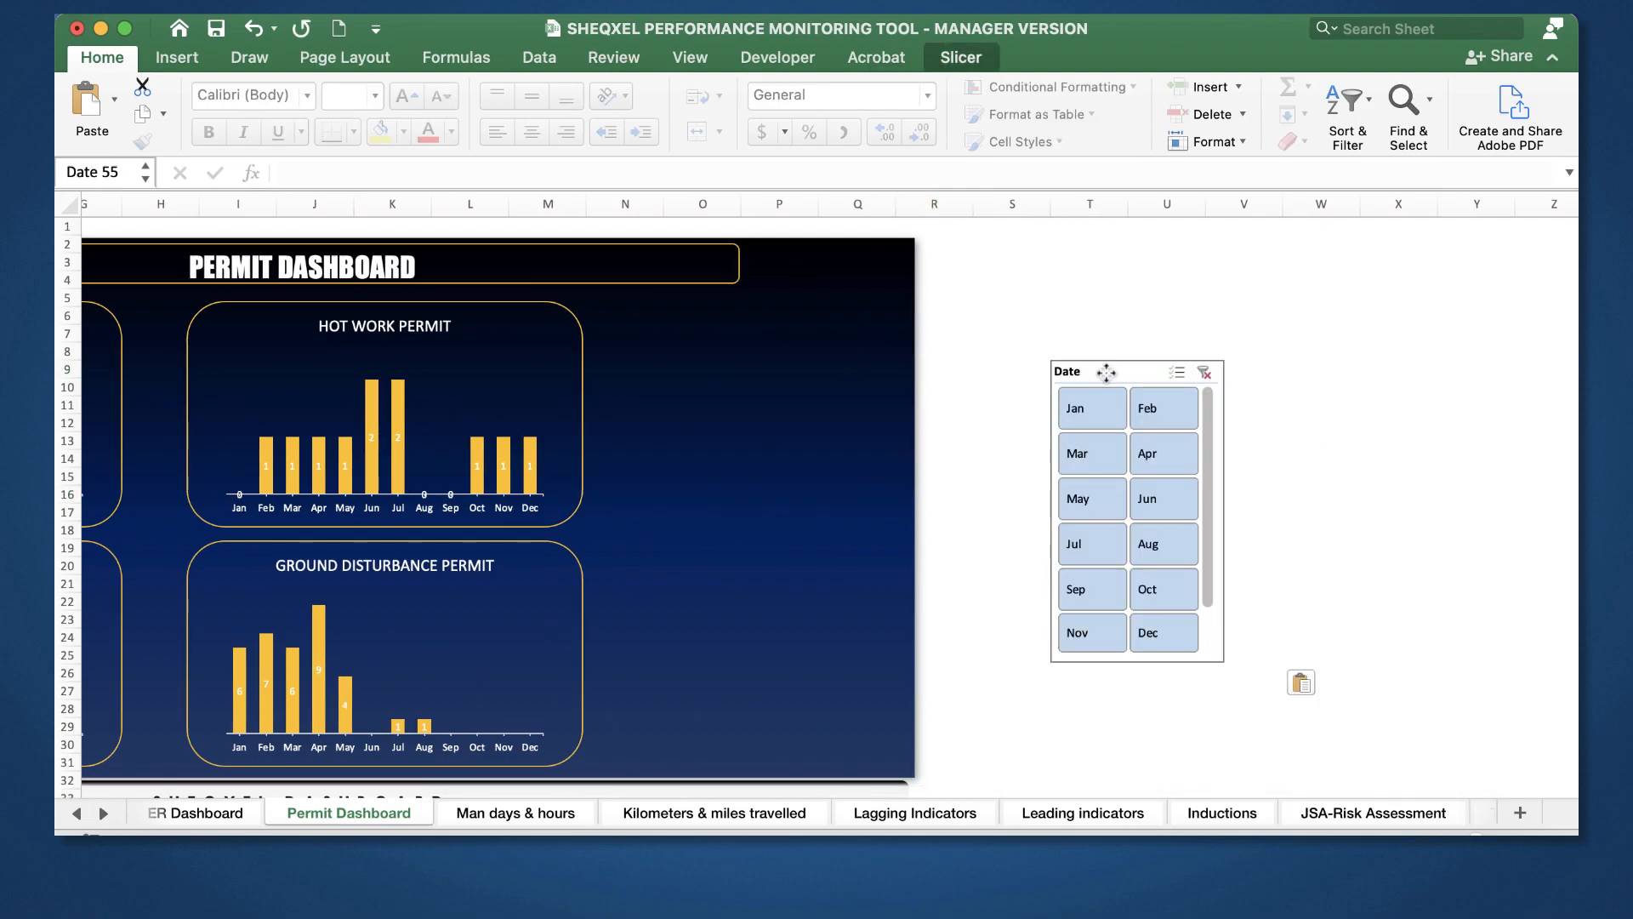
pyautogui.rightClick(1095, 374)
pyautogui.click(1180, 804)
pyautogui.click(1232, 303)
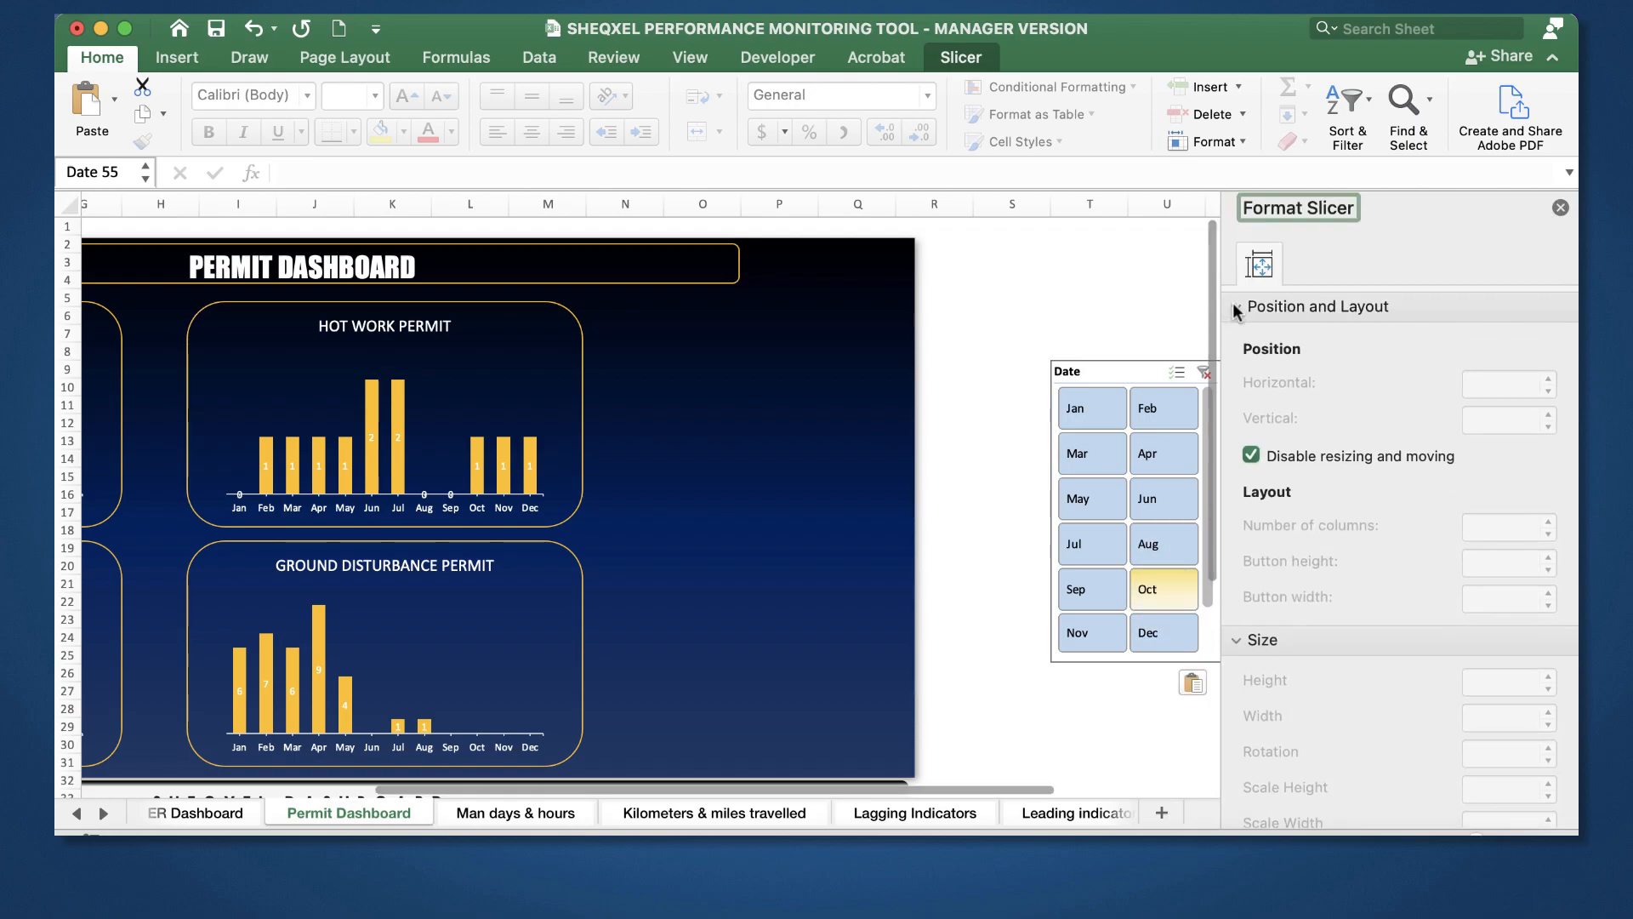
pyautogui.click(1250, 454)
pyautogui.click(1560, 208)
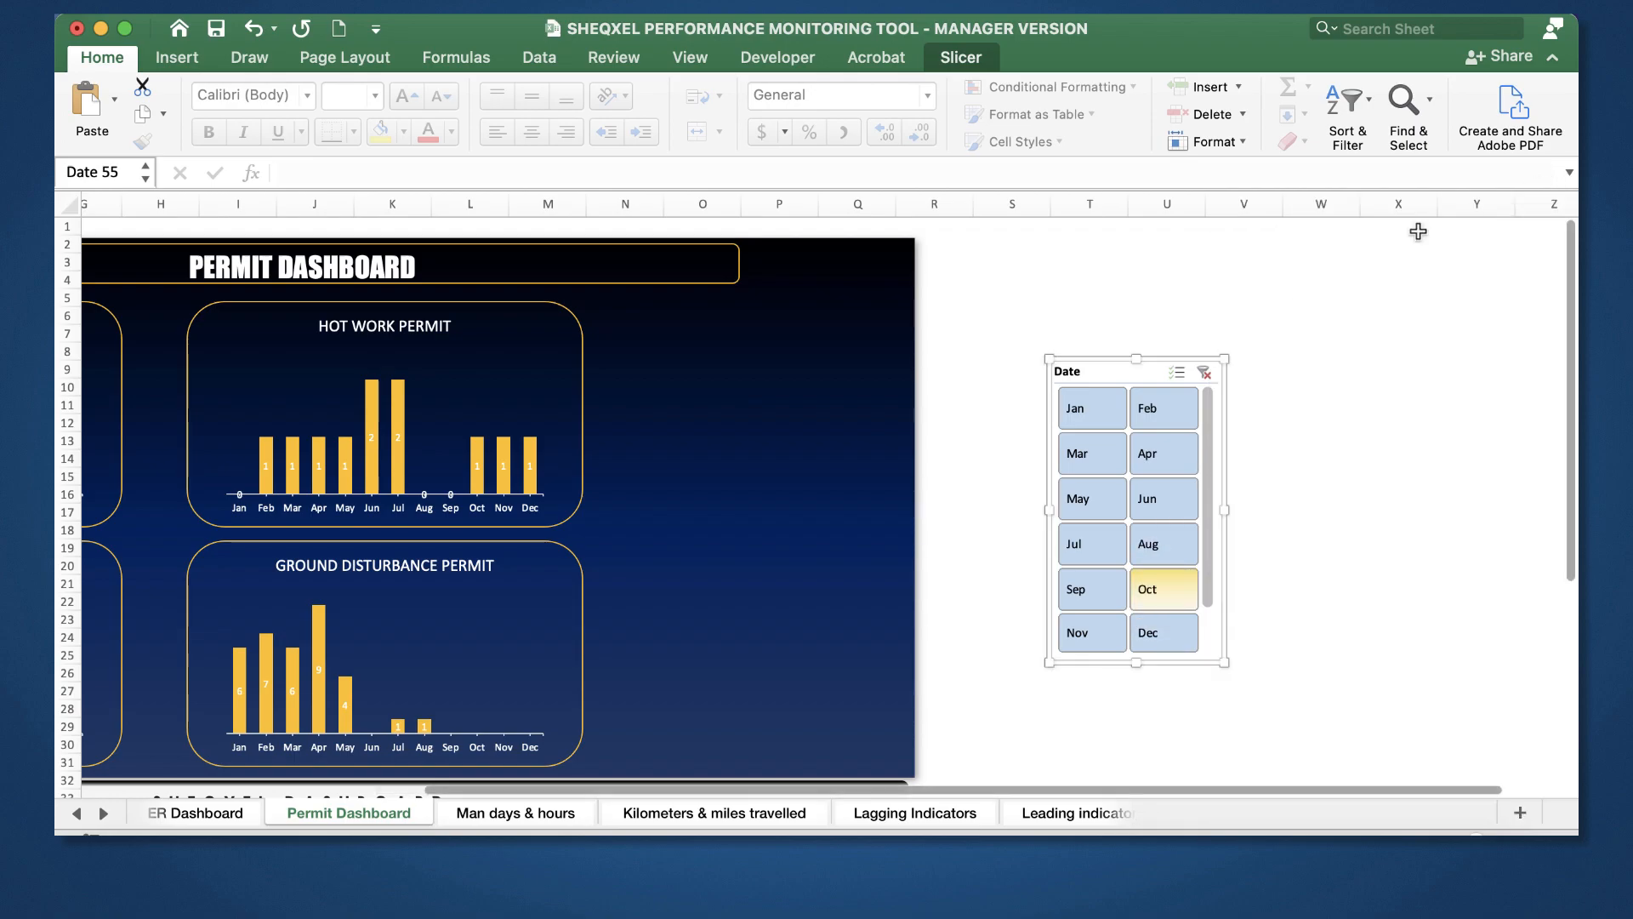
# Step: Move the Date slicer onto the navy background beside the charts and apply the dark gold slicer style
pyautogui.moveTo(1100, 371); pyautogui.dragTo(1224, 331)
pyautogui.hscroll(-10, 742, 346)
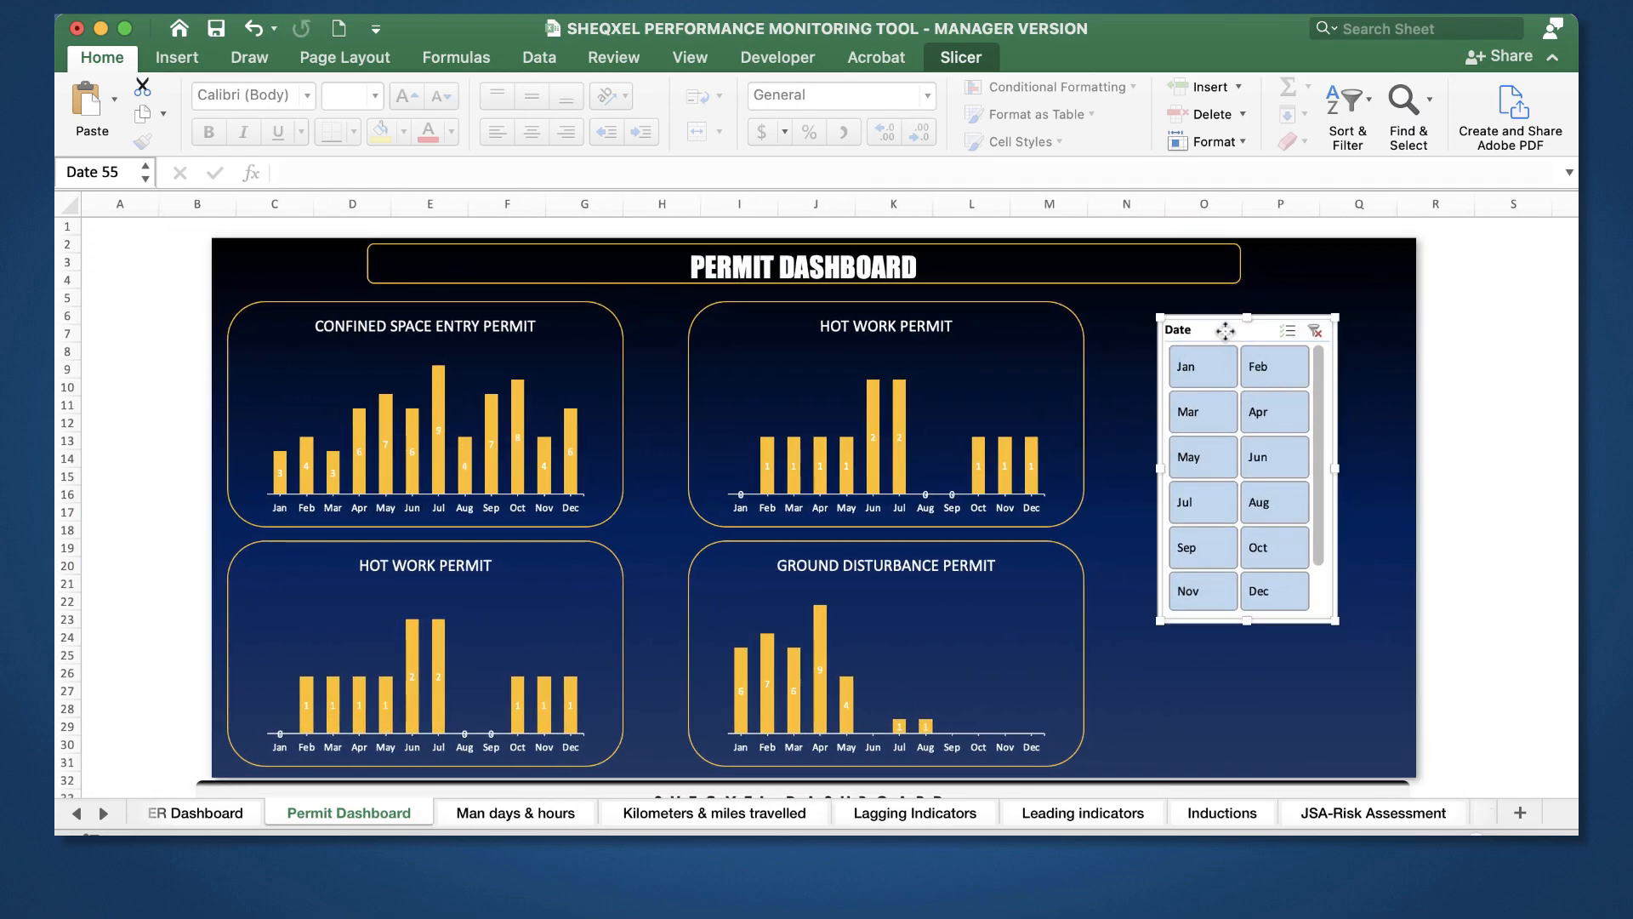
pyautogui.click(959, 58)
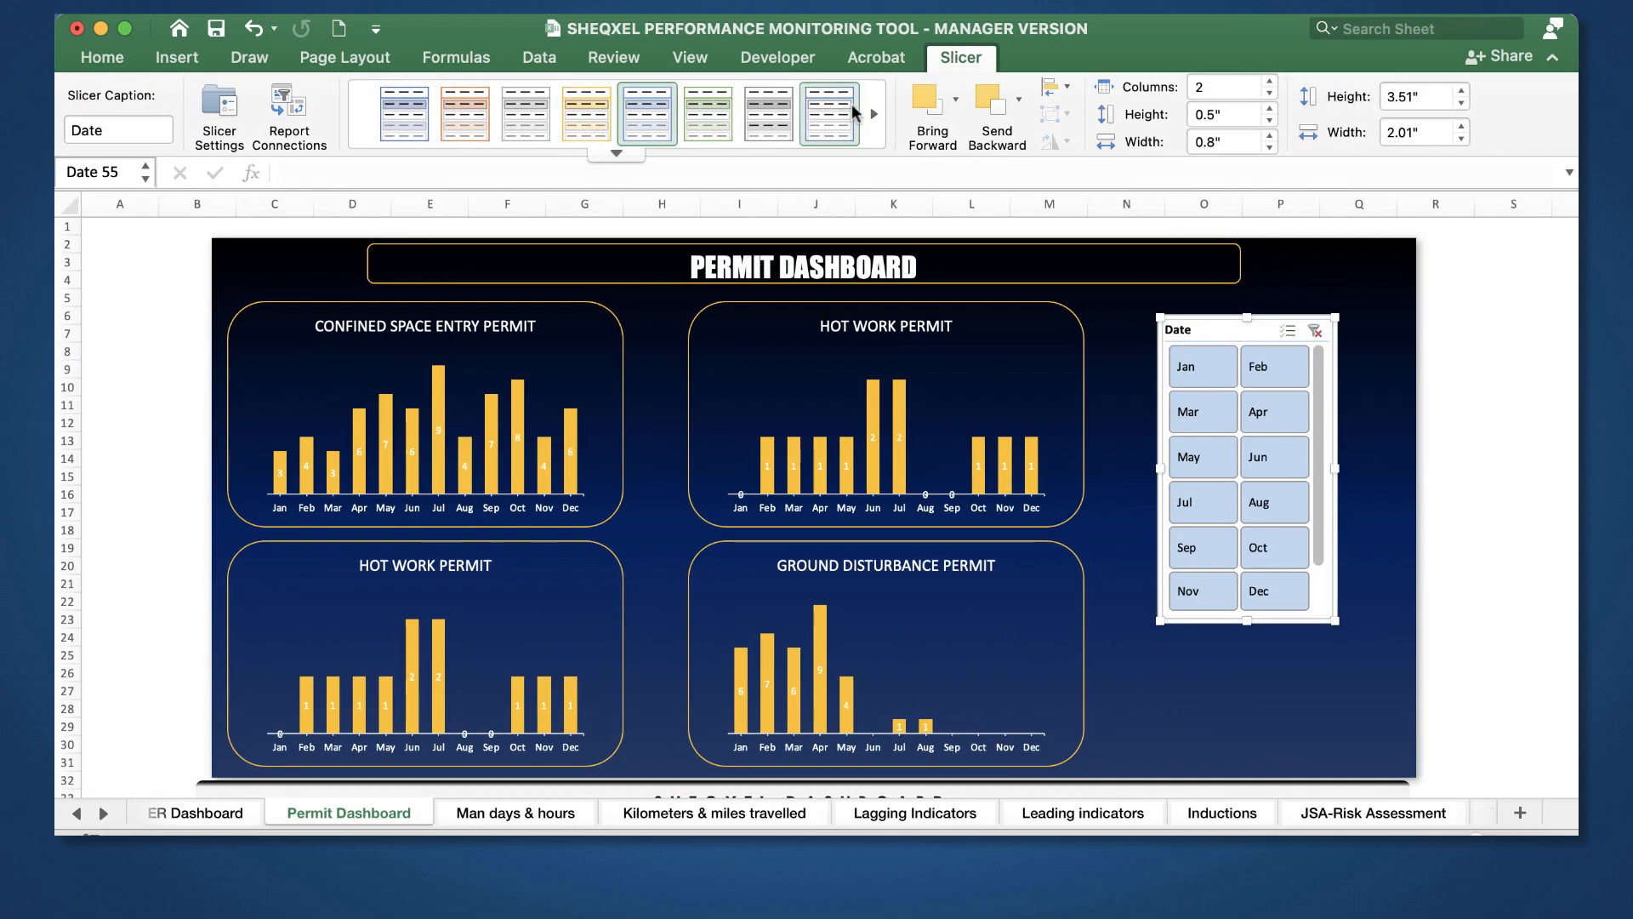
pyautogui.click(872, 117)
pyautogui.click(705, 117)
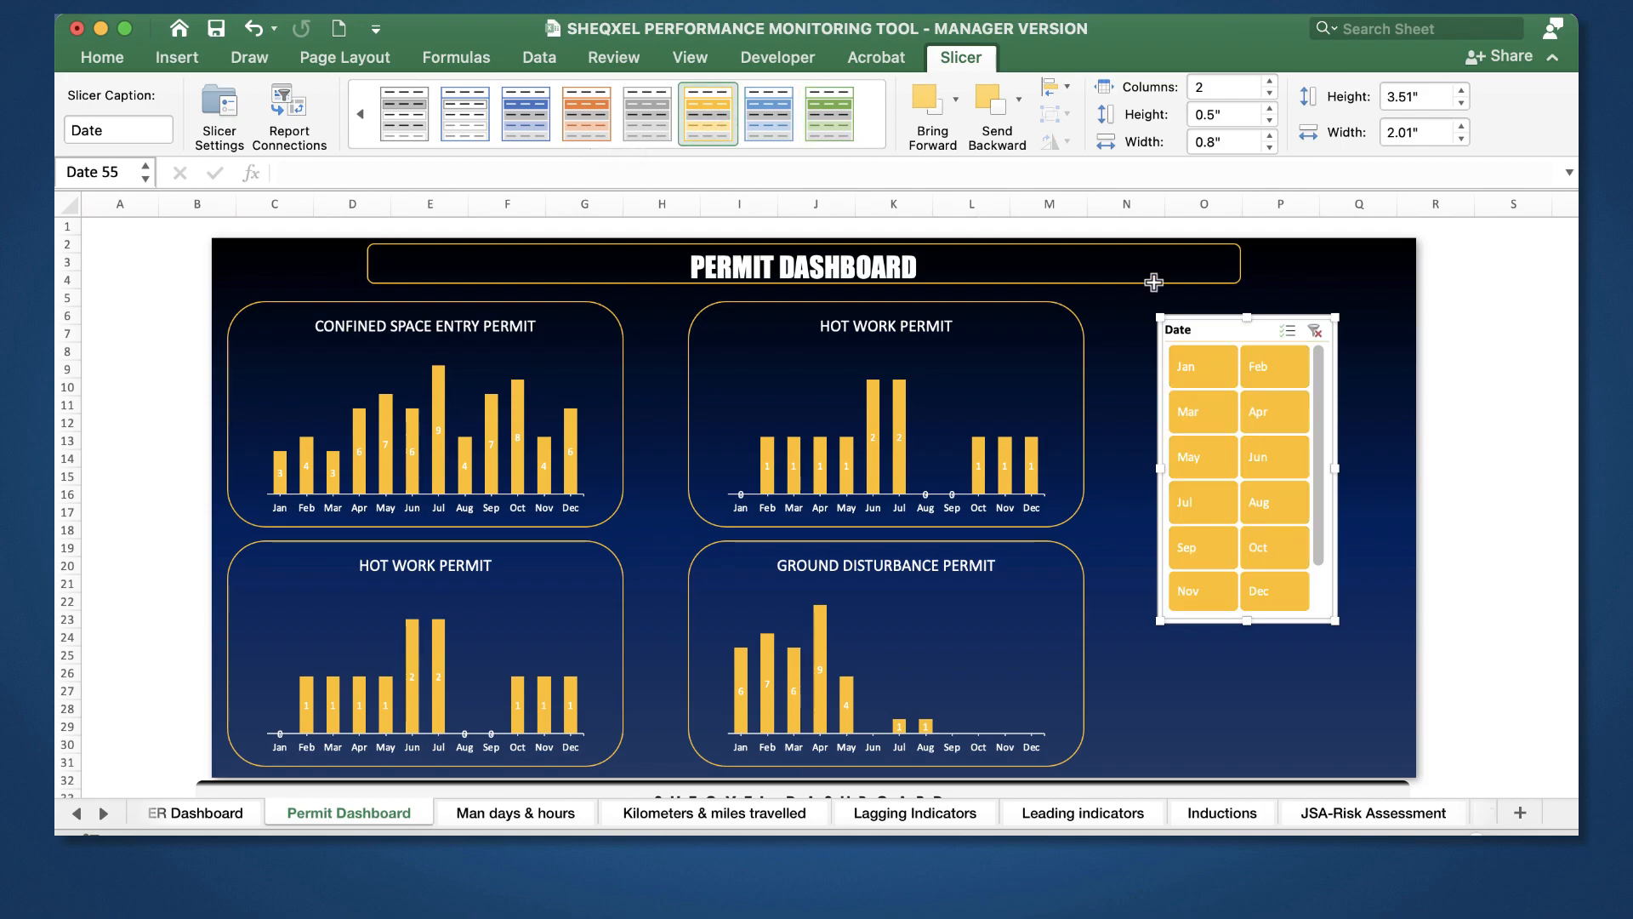
pyautogui.click(1528, 430)
pyautogui.scroll(-2, 1523, 572)
pyautogui.scroll(2, 1524, 573)
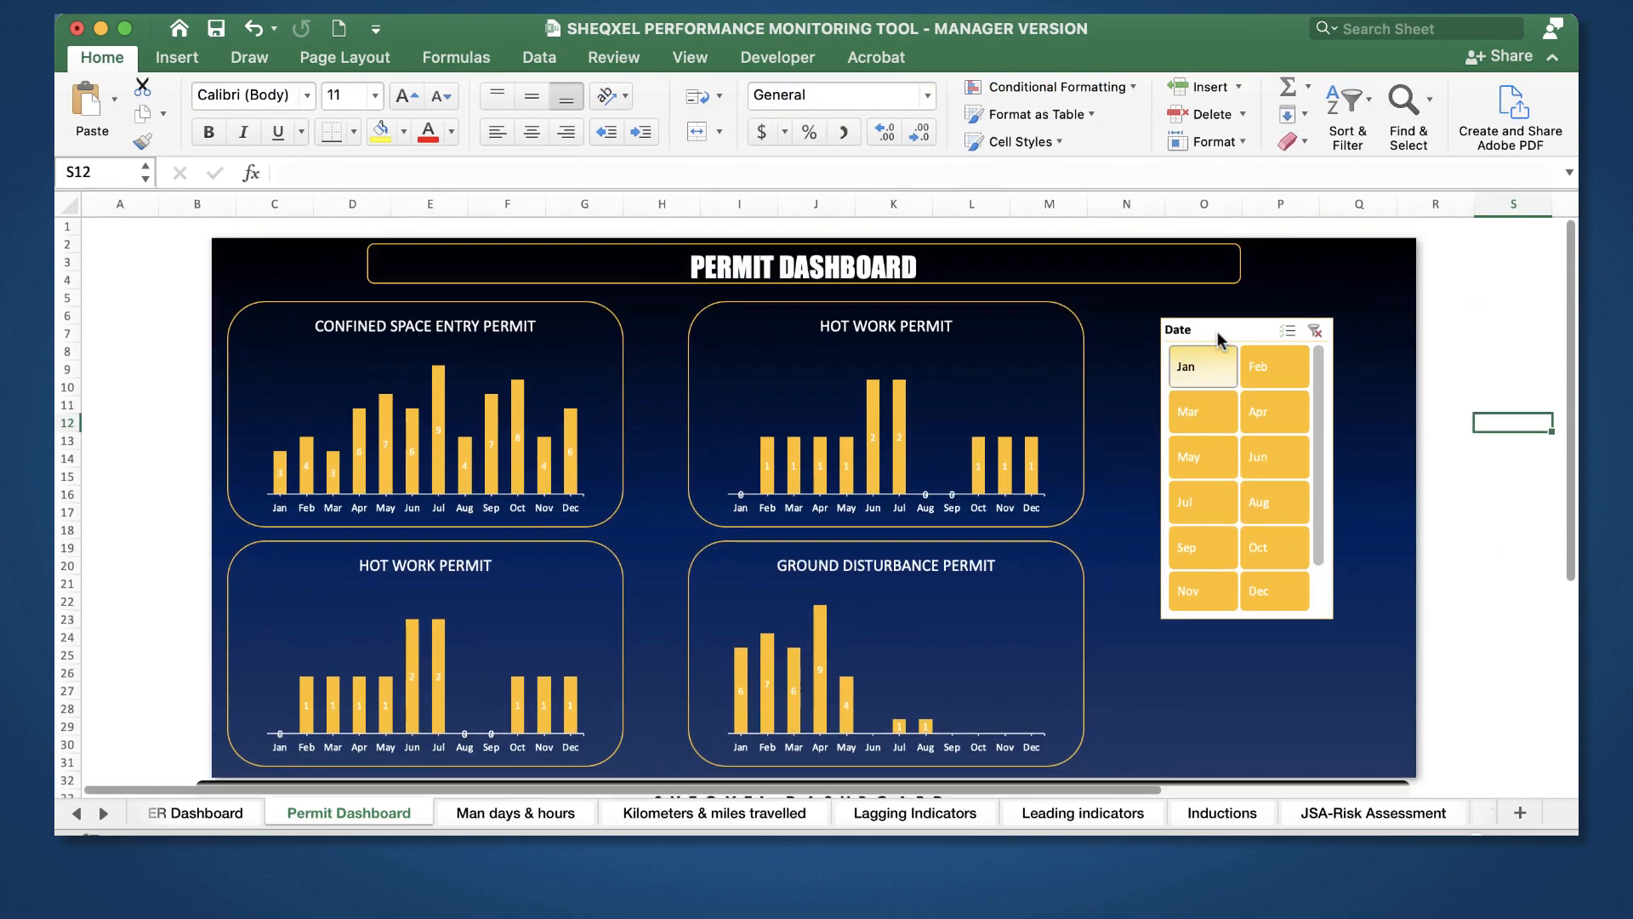
# Step: Check the Date slicer's report connections, and test it by filtering January to June and reselecting January to December
pyautogui.rightClick(1218, 336)
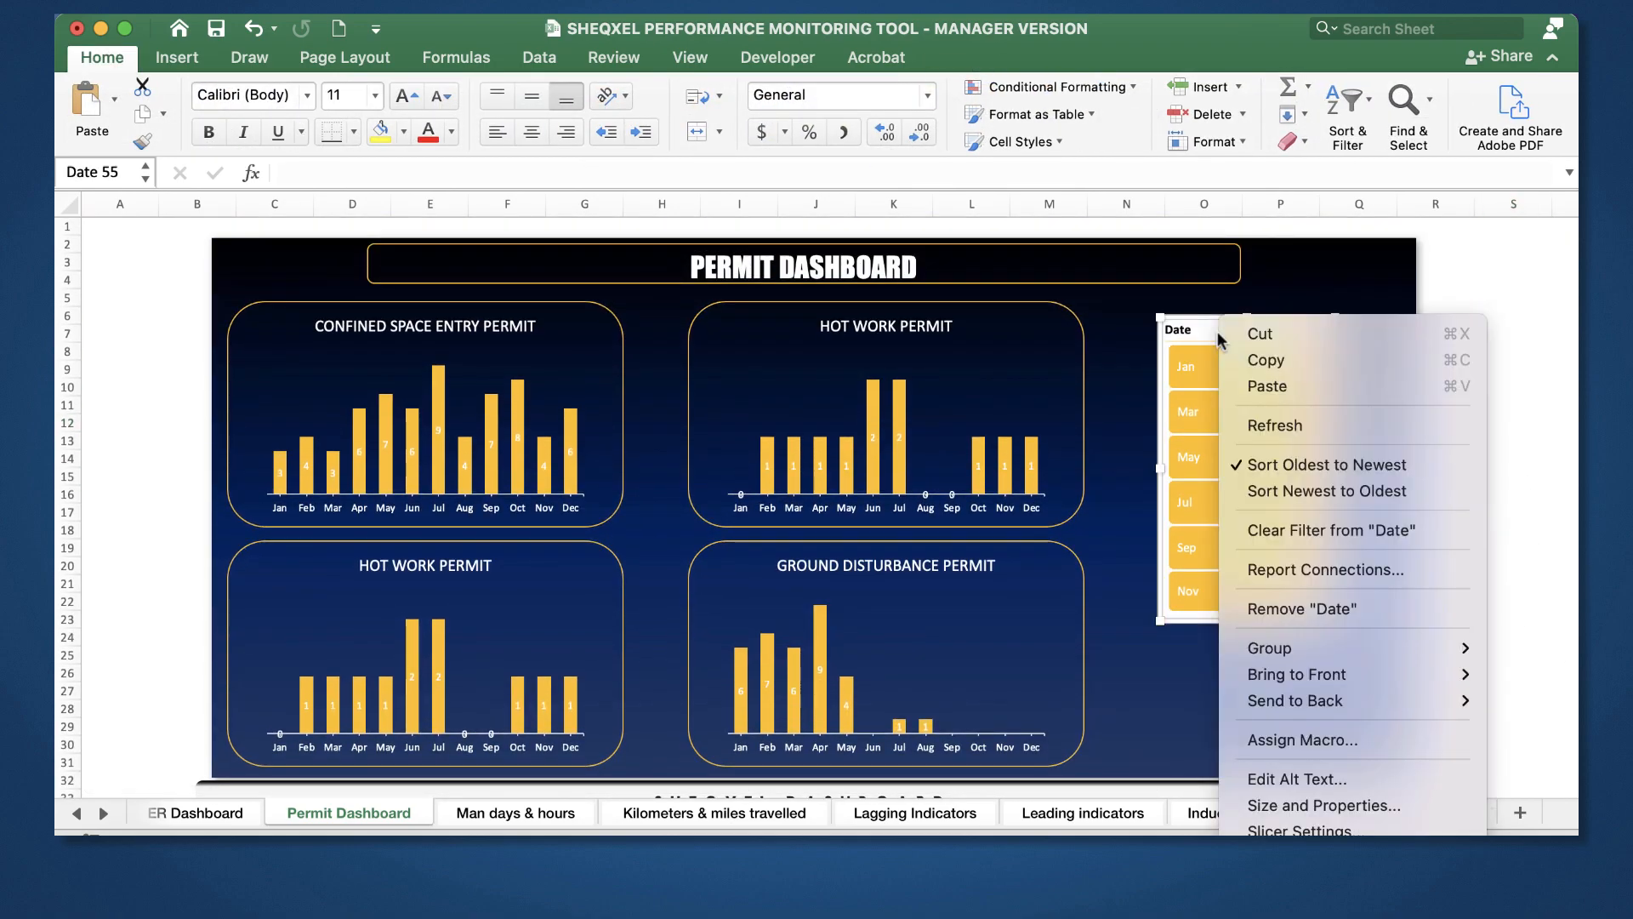
pyautogui.click(1280, 572)
pyautogui.scroll(-2, 810, 362)
pyautogui.scroll(-3, 810, 361)
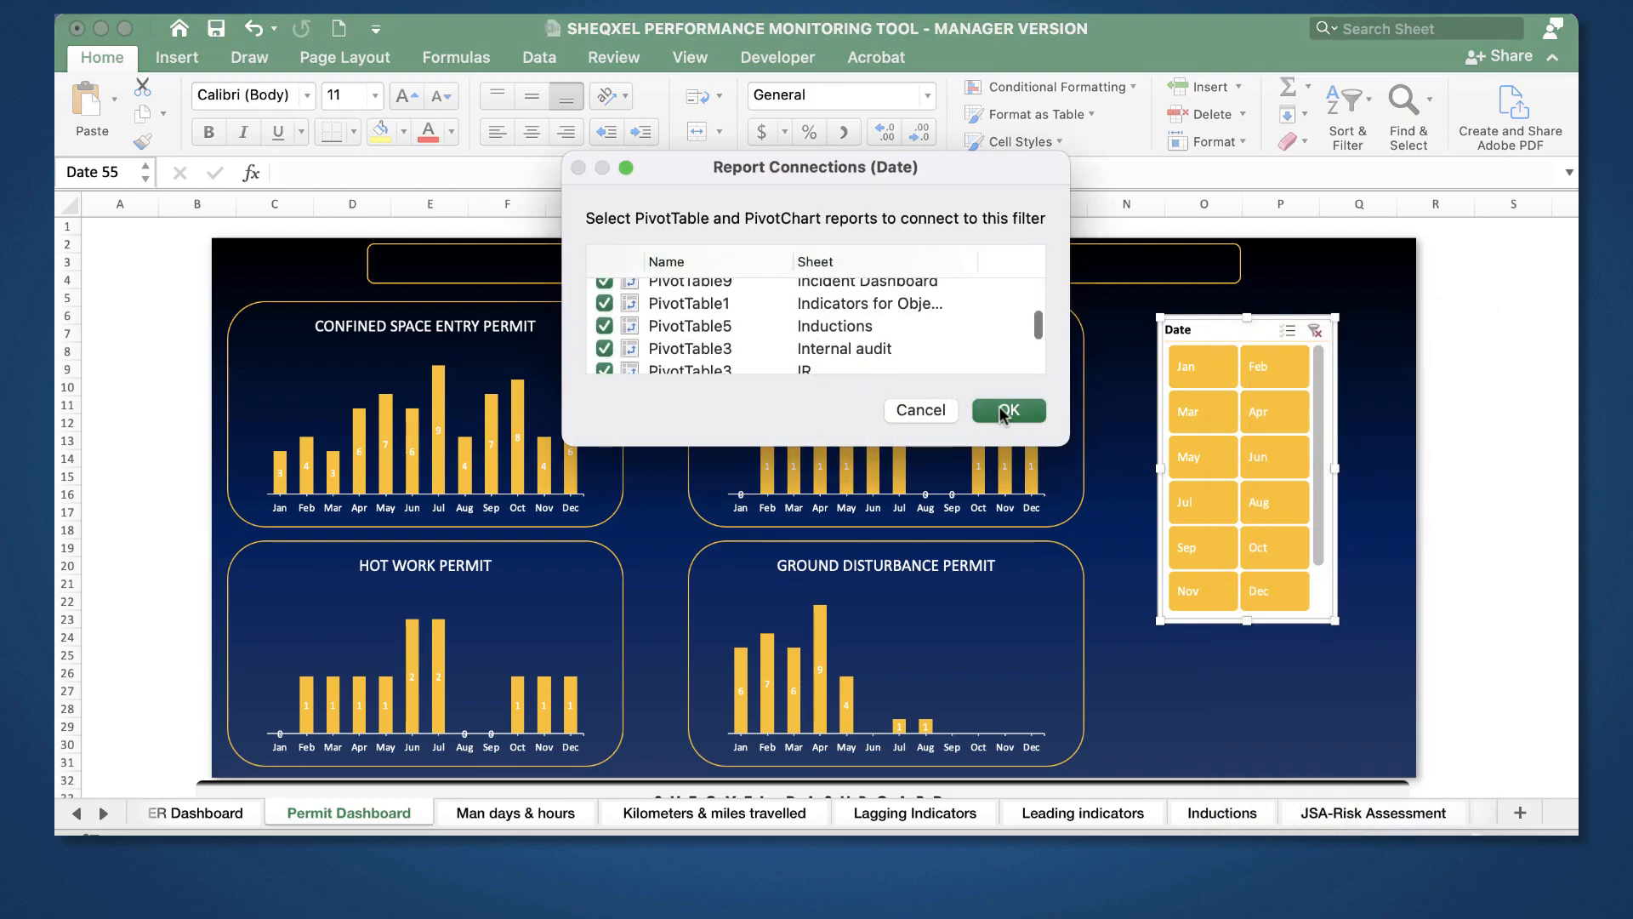
pyautogui.click(1008, 409)
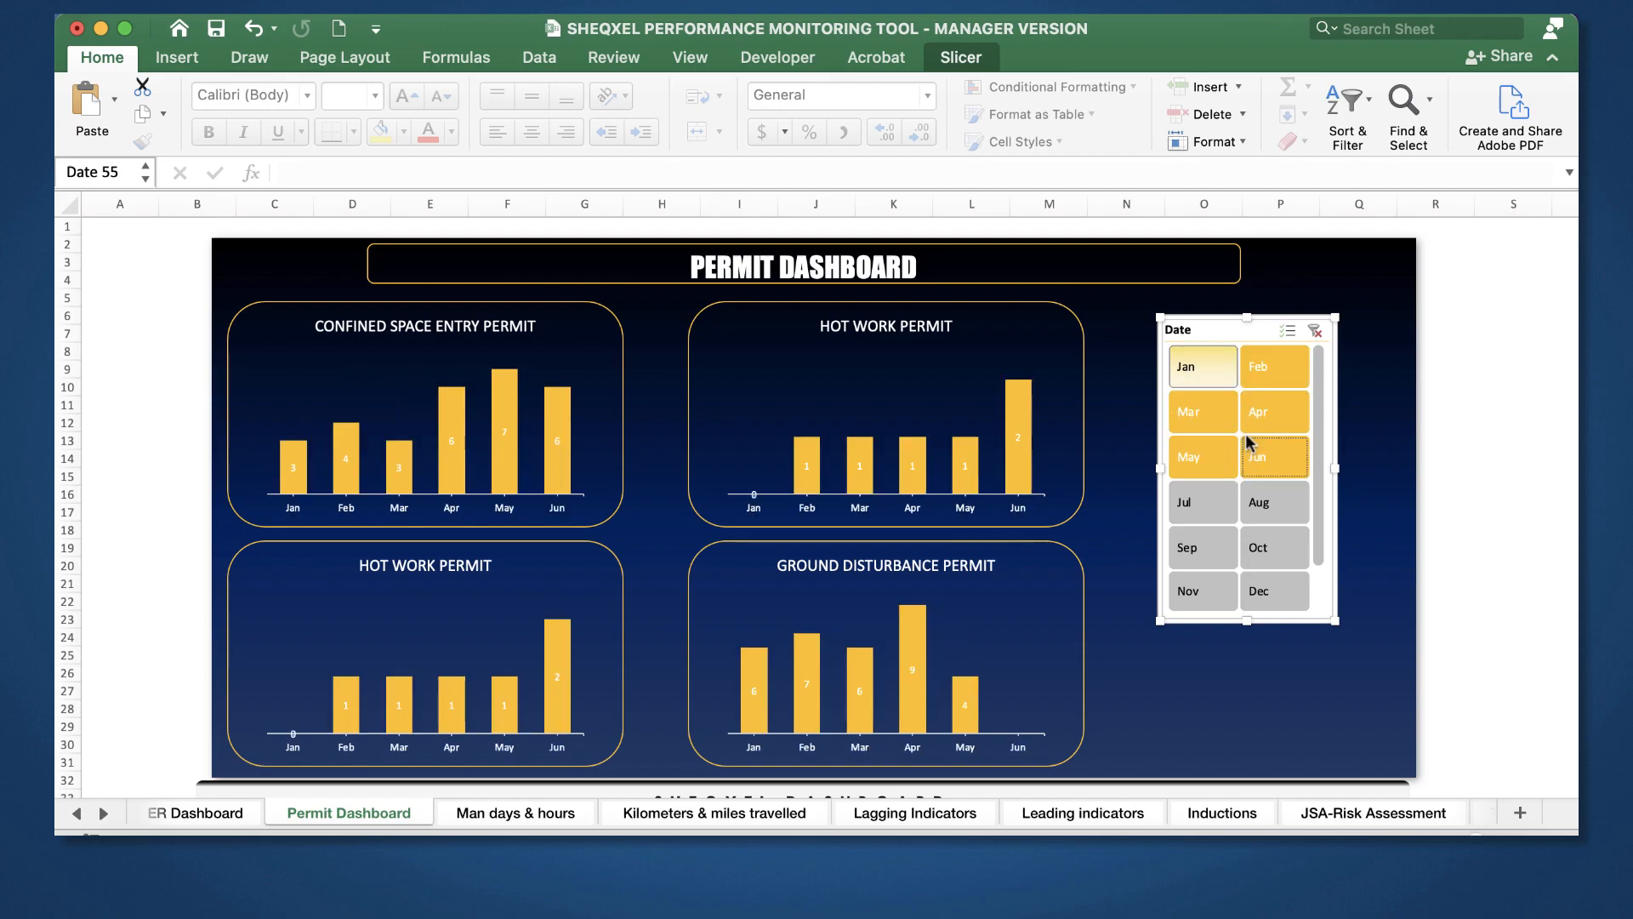
pyautogui.moveTo(1208, 367); pyautogui.dragTo(1286, 638)
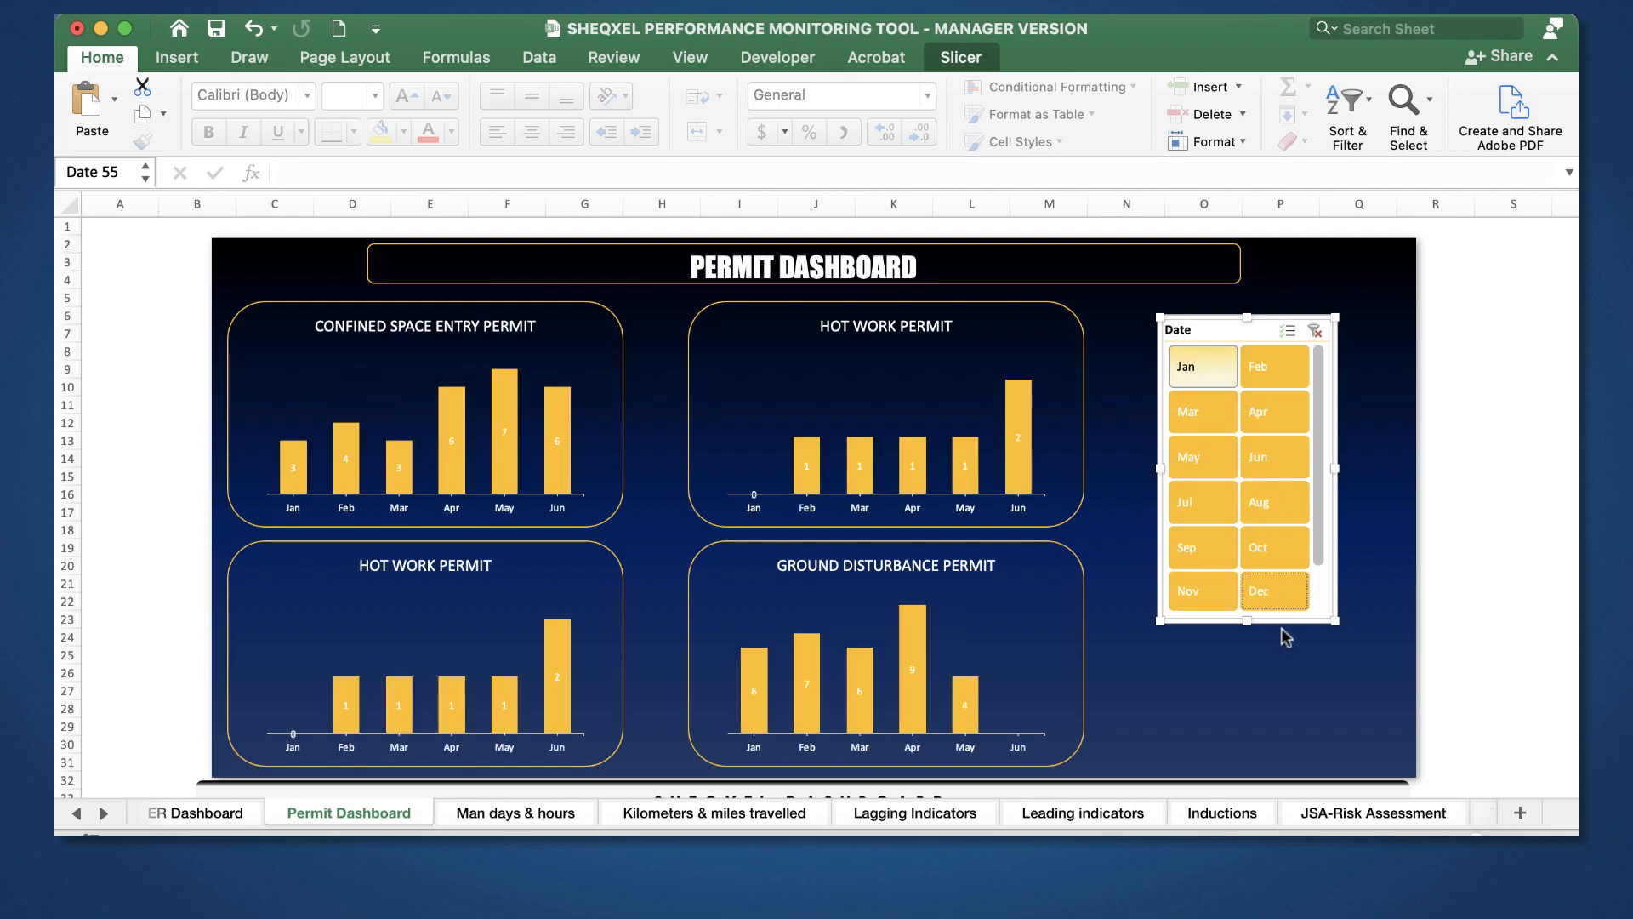
pyautogui.click(1493, 481)
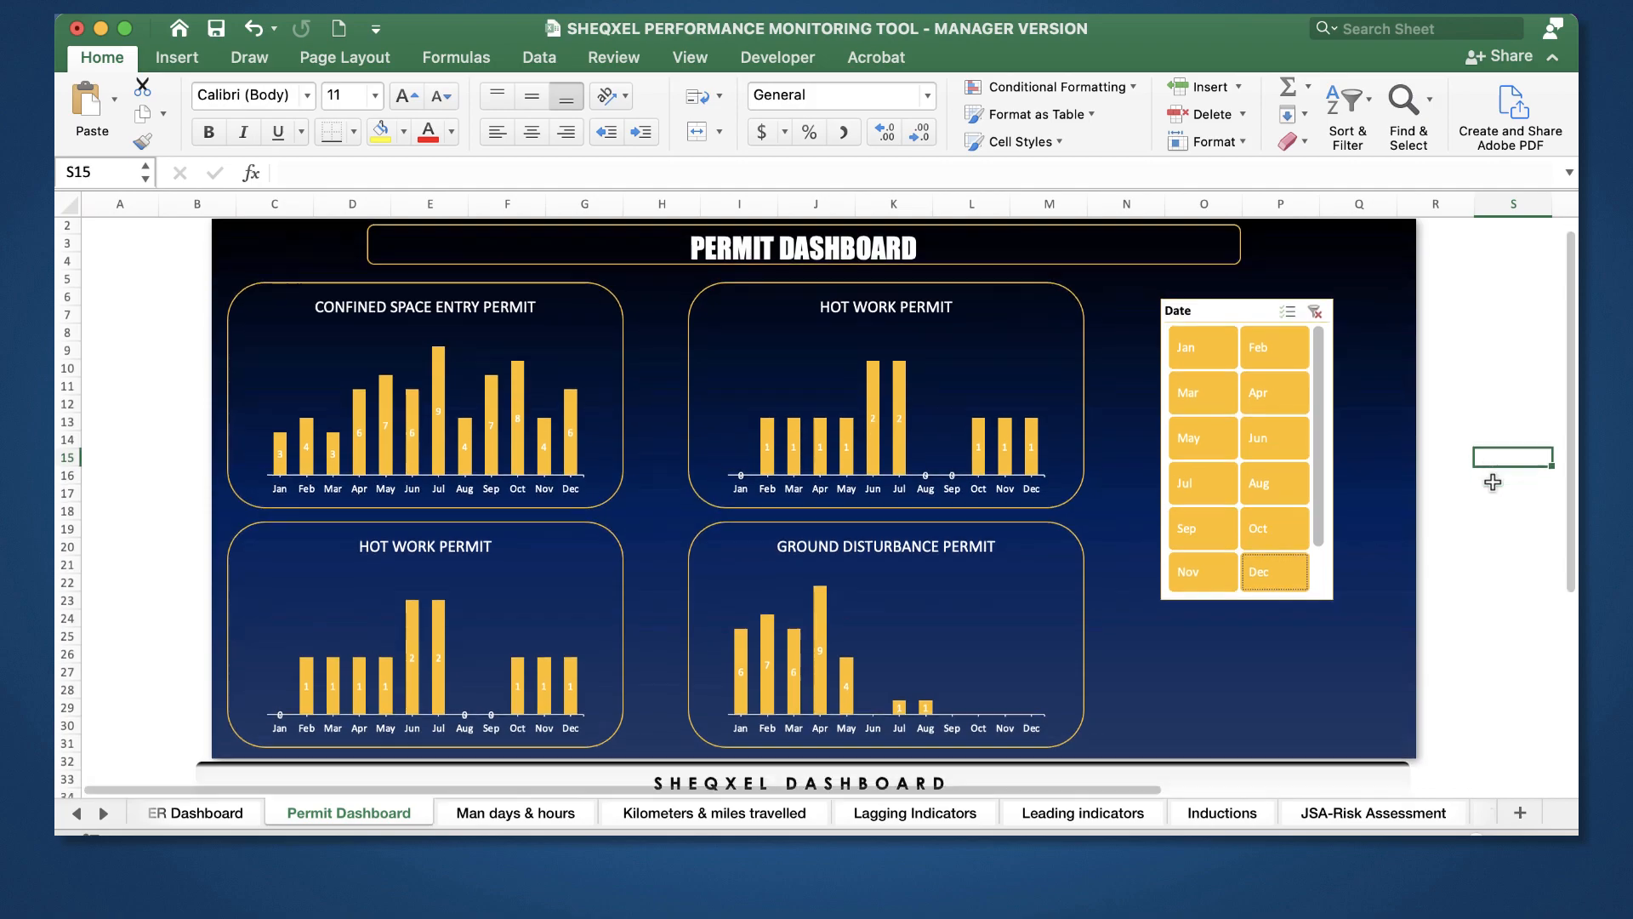
# Step: Collapse the ribbon, place the Date slicer nearer the navy background's right edge, and shift the two right-hand charts right beside it
pyautogui.click(1553, 59)
pyautogui.moveTo(1238, 251); pyautogui.dragTo(1279, 250)
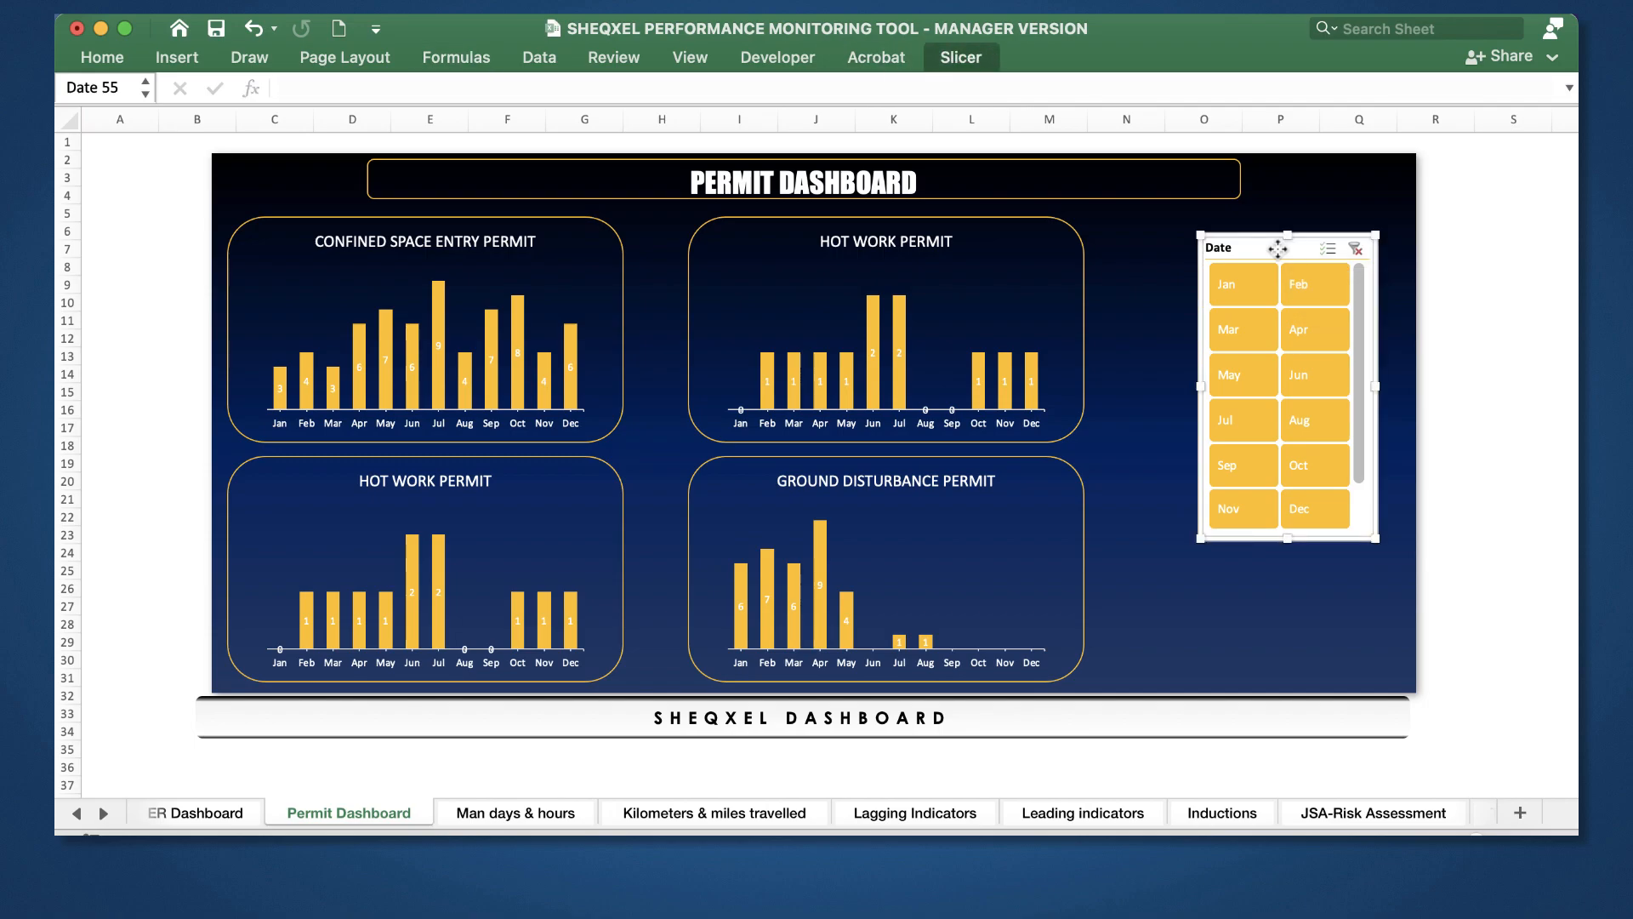
pyautogui.click(1053, 267)
pyautogui.keyDown('shift'); pyautogui.click(1058, 509); pyautogui.keyUp('shift')
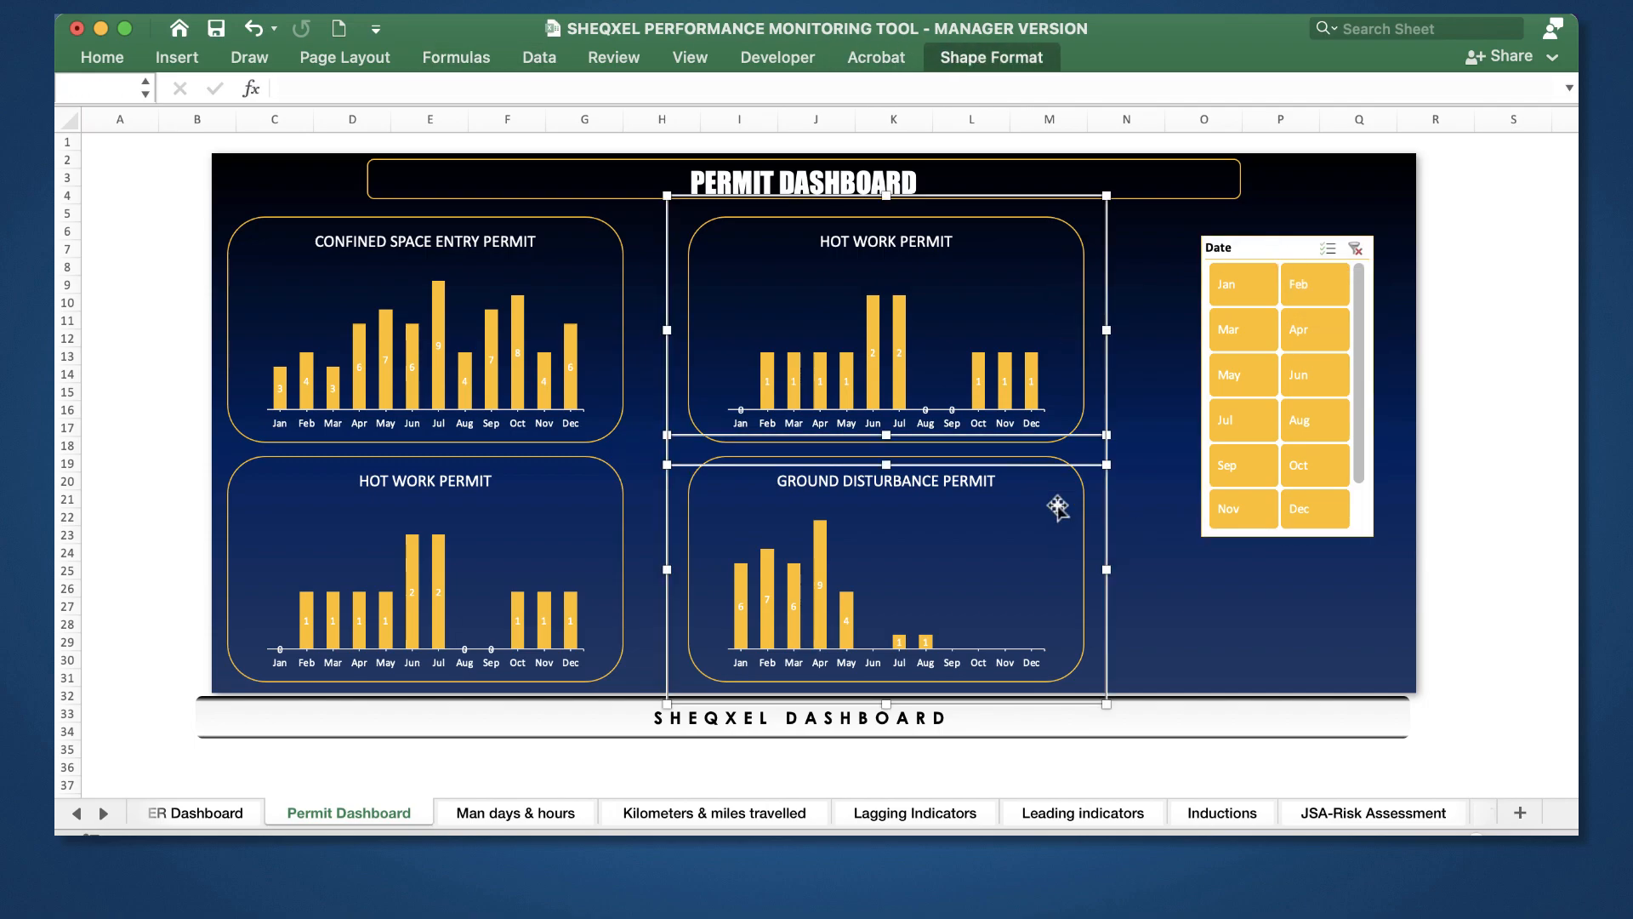
pyautogui.moveTo(1105, 541); pyautogui.dragTo(1200, 542)
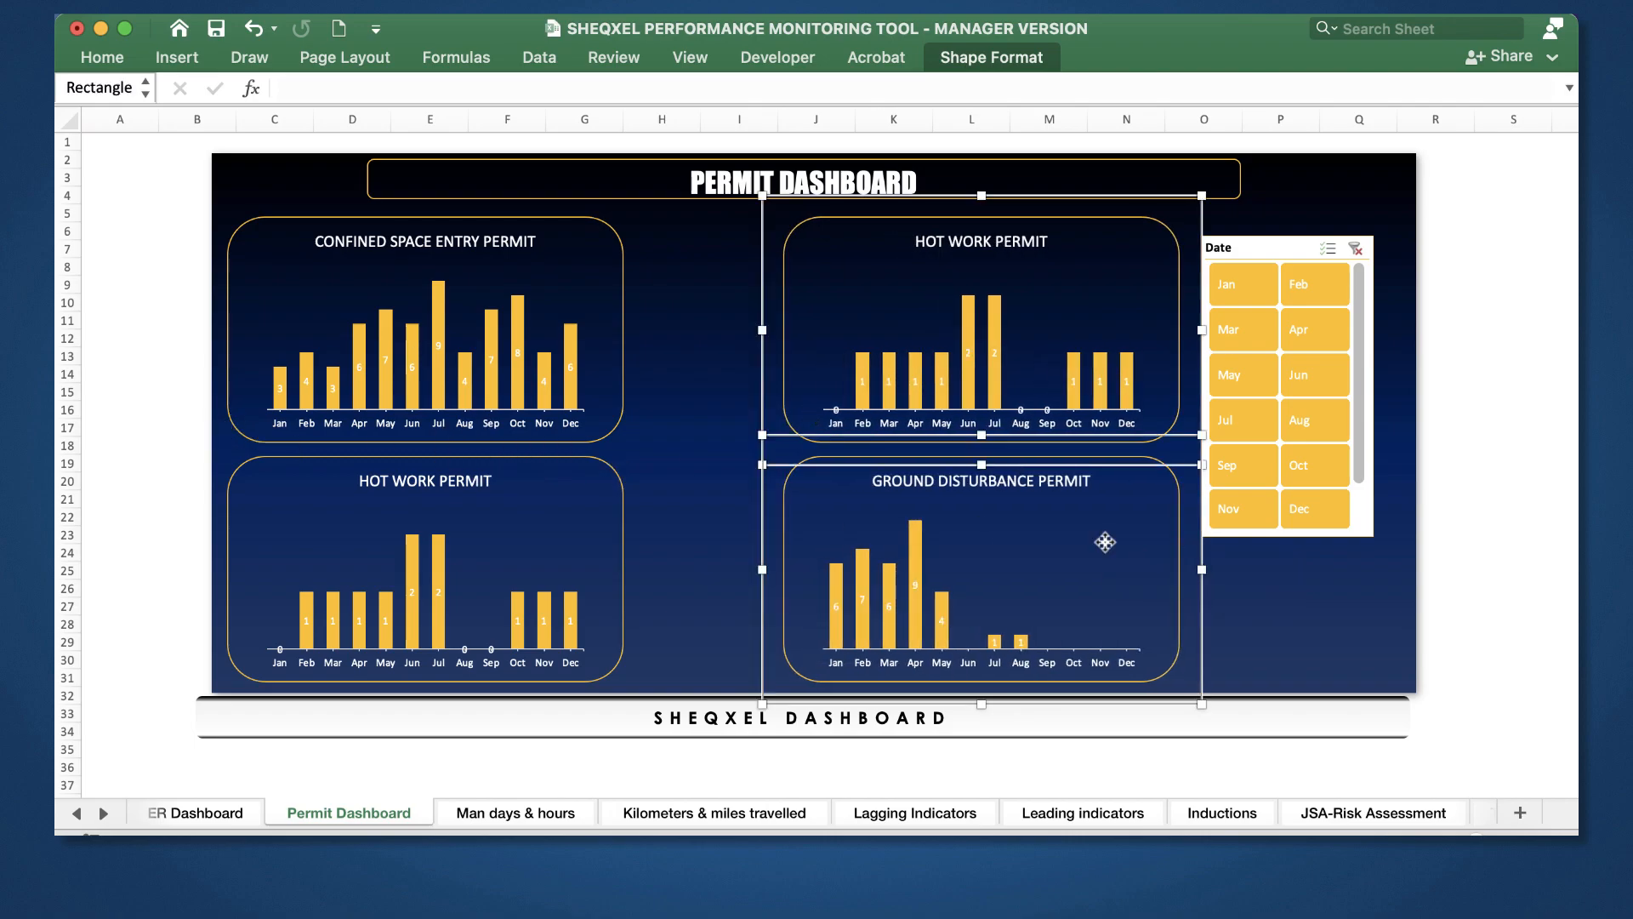
# Step: Extend the navy rectangle's left edge into column A and shift the Confined Space Entry chart and the chart below it left
pyautogui.click(1019, 531)
pyautogui.moveTo(205, 423); pyautogui.dragTo(108, 423)
pyautogui.click(504, 370)
pyautogui.keyDown('shift'); pyautogui.click(430, 536); pyautogui.keyUp('shift')
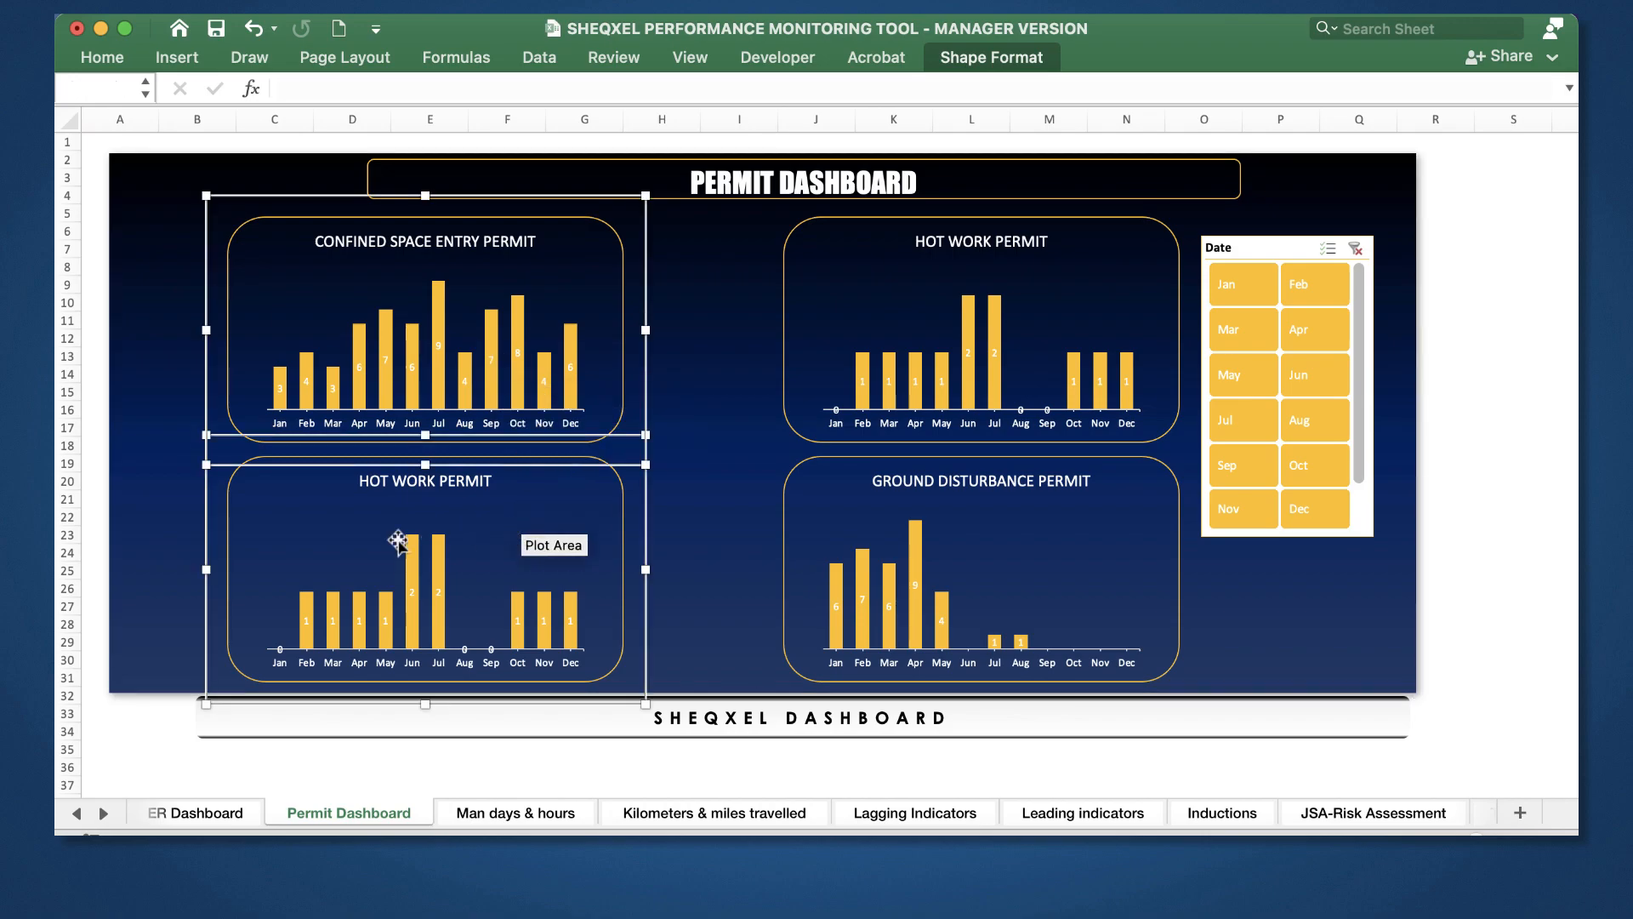
pyautogui.moveTo(191, 554); pyautogui.dragTo(101, 551)
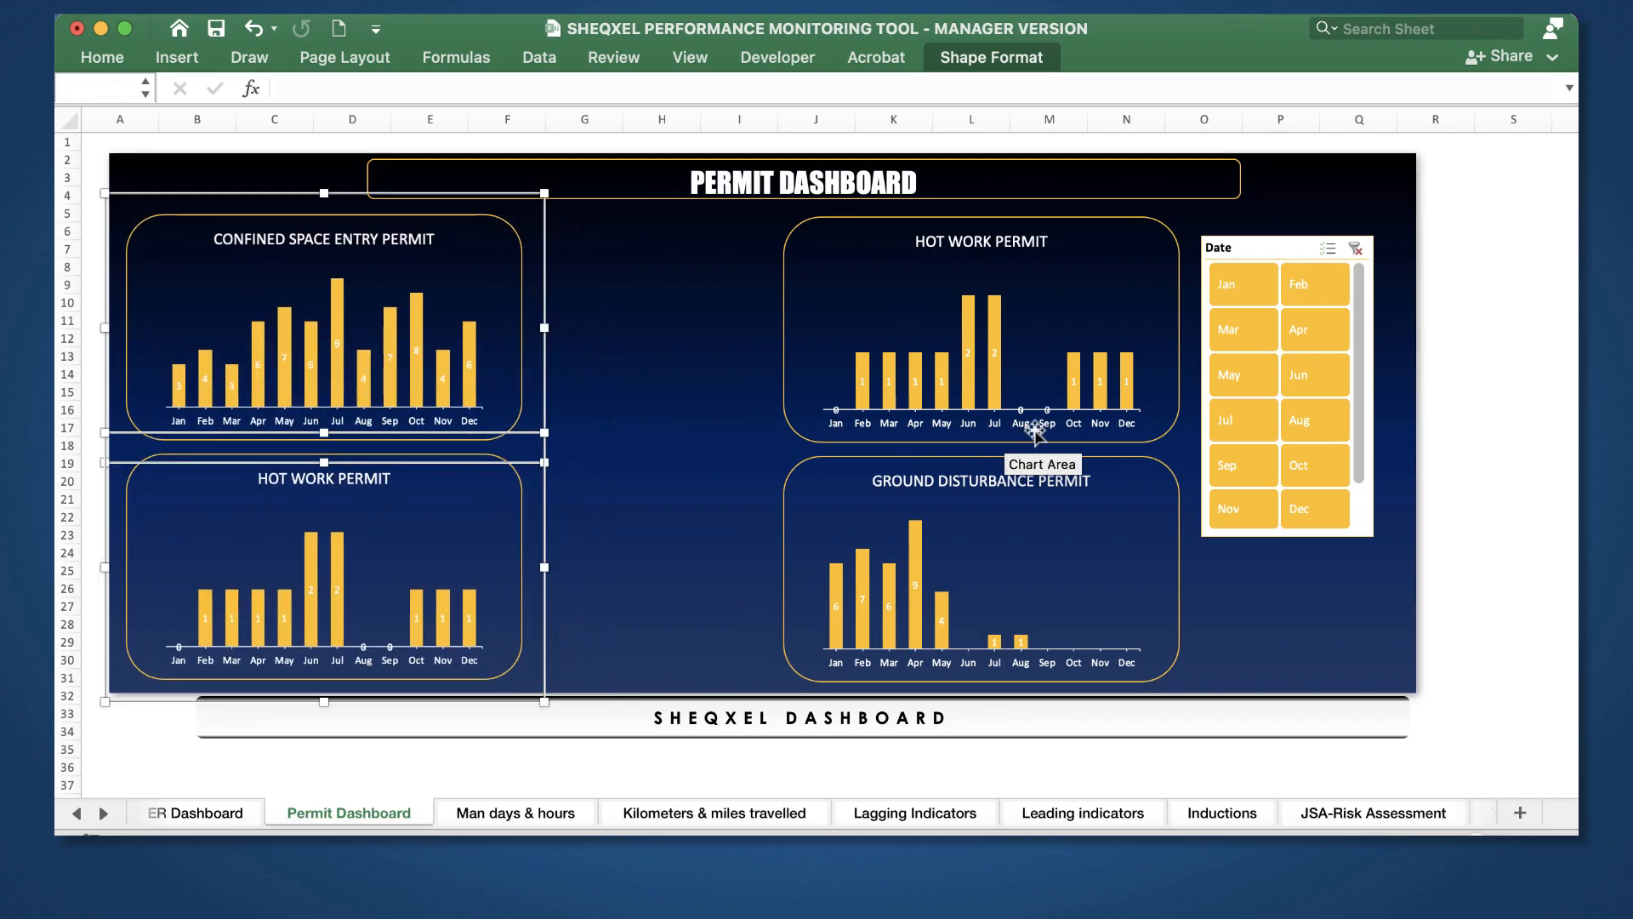
pyautogui.click(1504, 496)
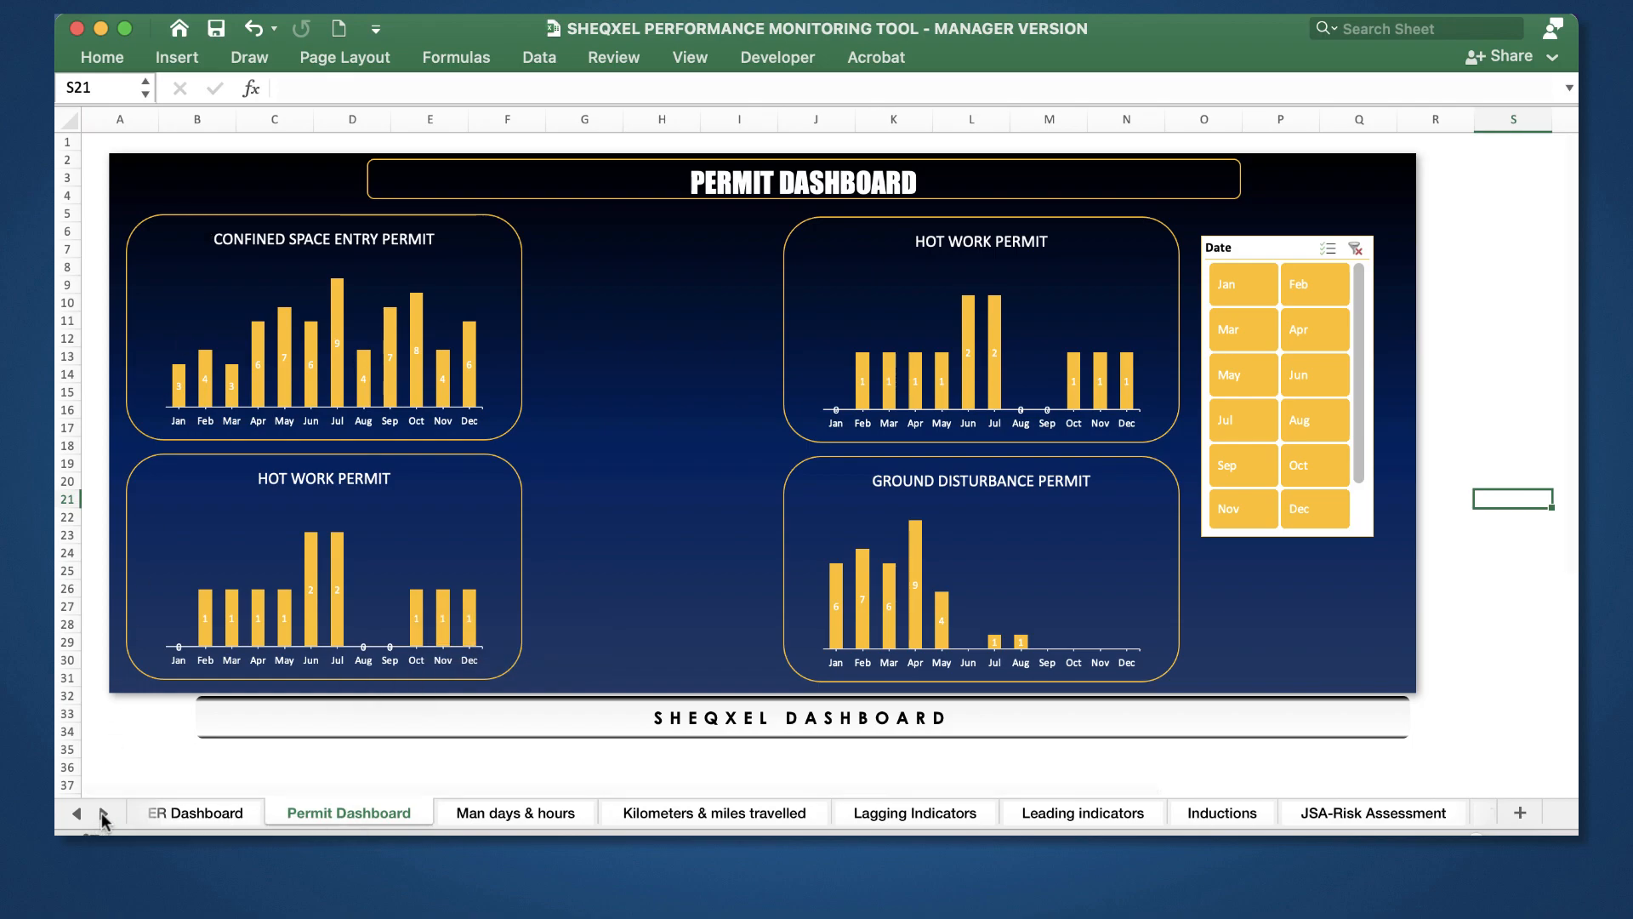
# Step: Enter the label Target in cell S3 and the value 100 in cell T3
pyautogui.hscroll(4, 1013, 547)
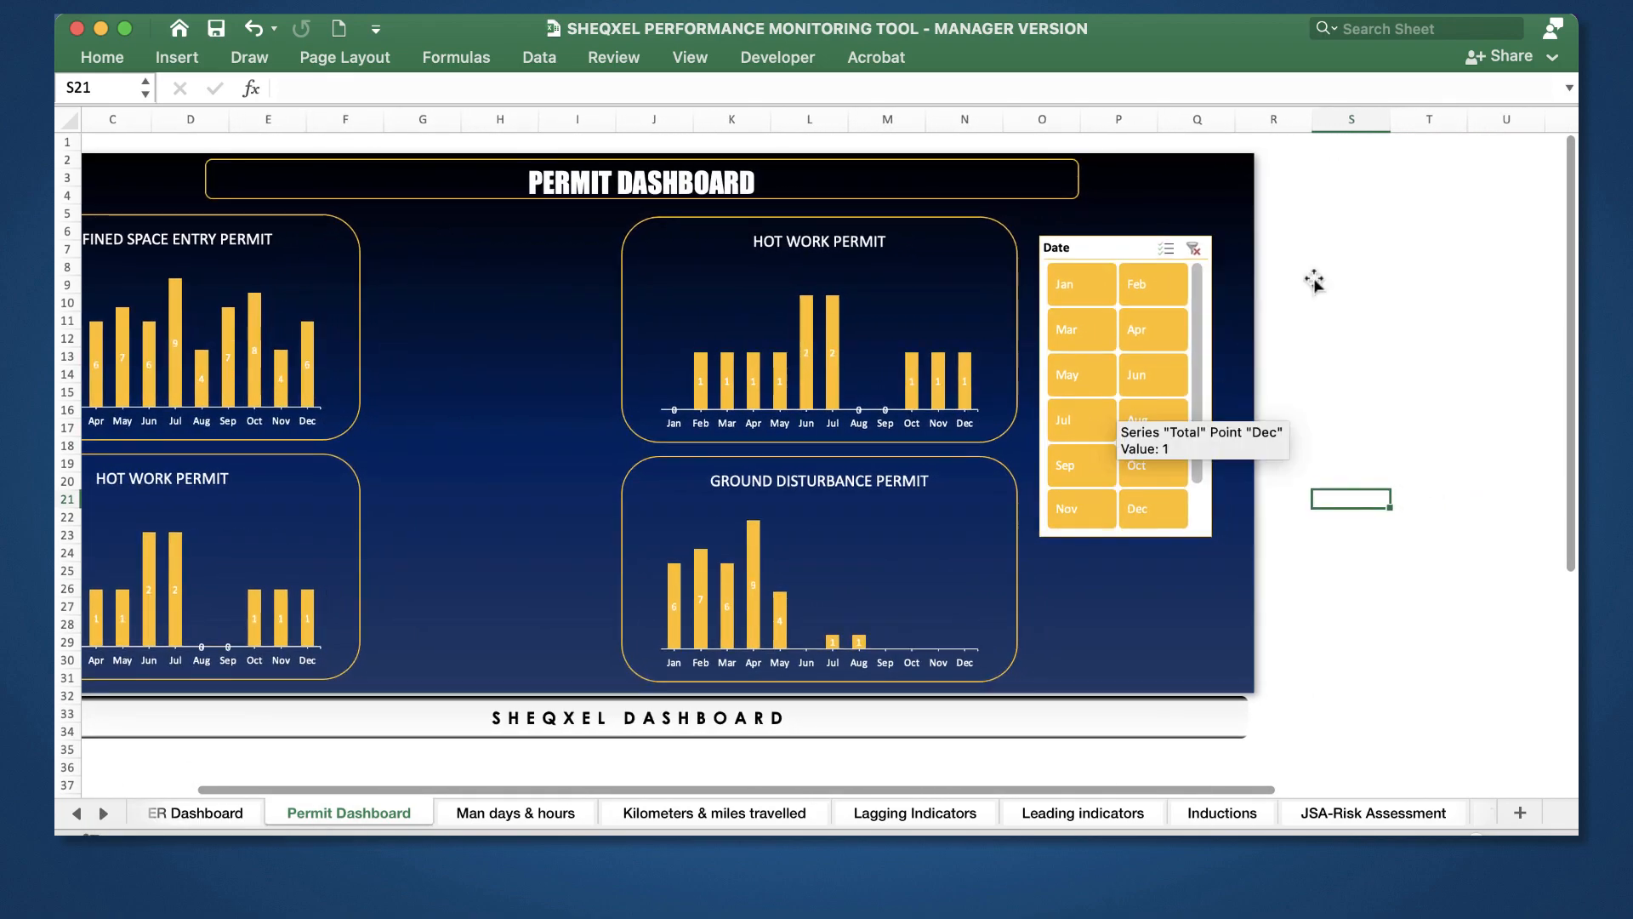
pyautogui.click(1385, 180)
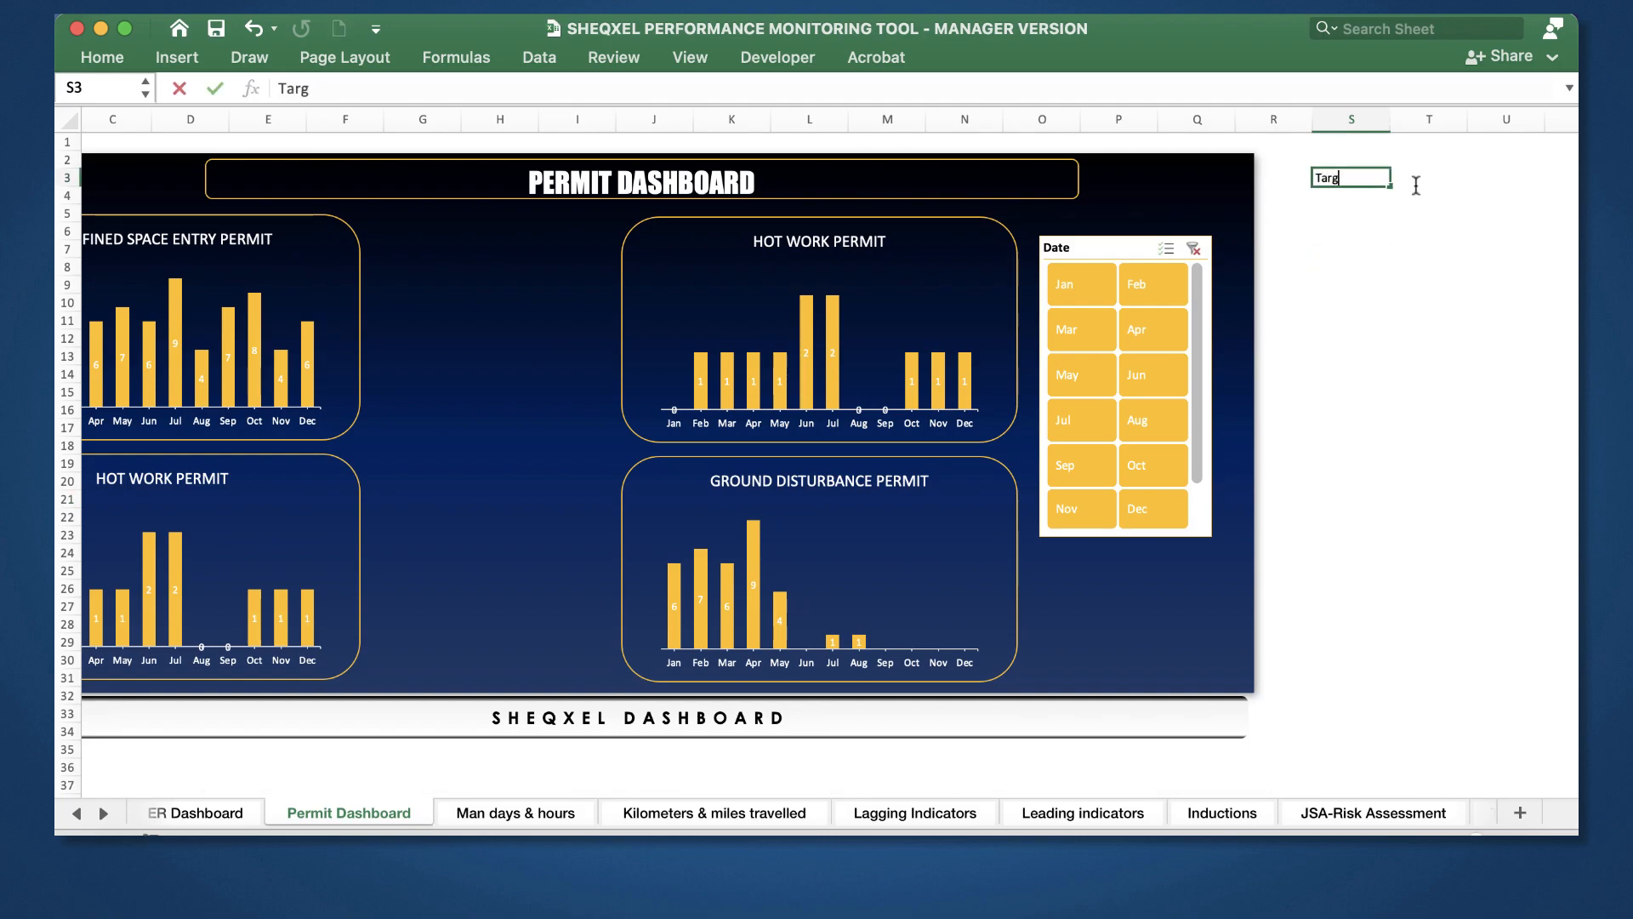
pyautogui.write('Target')
pyautogui.click(1416, 185)
pyautogui.write('100')
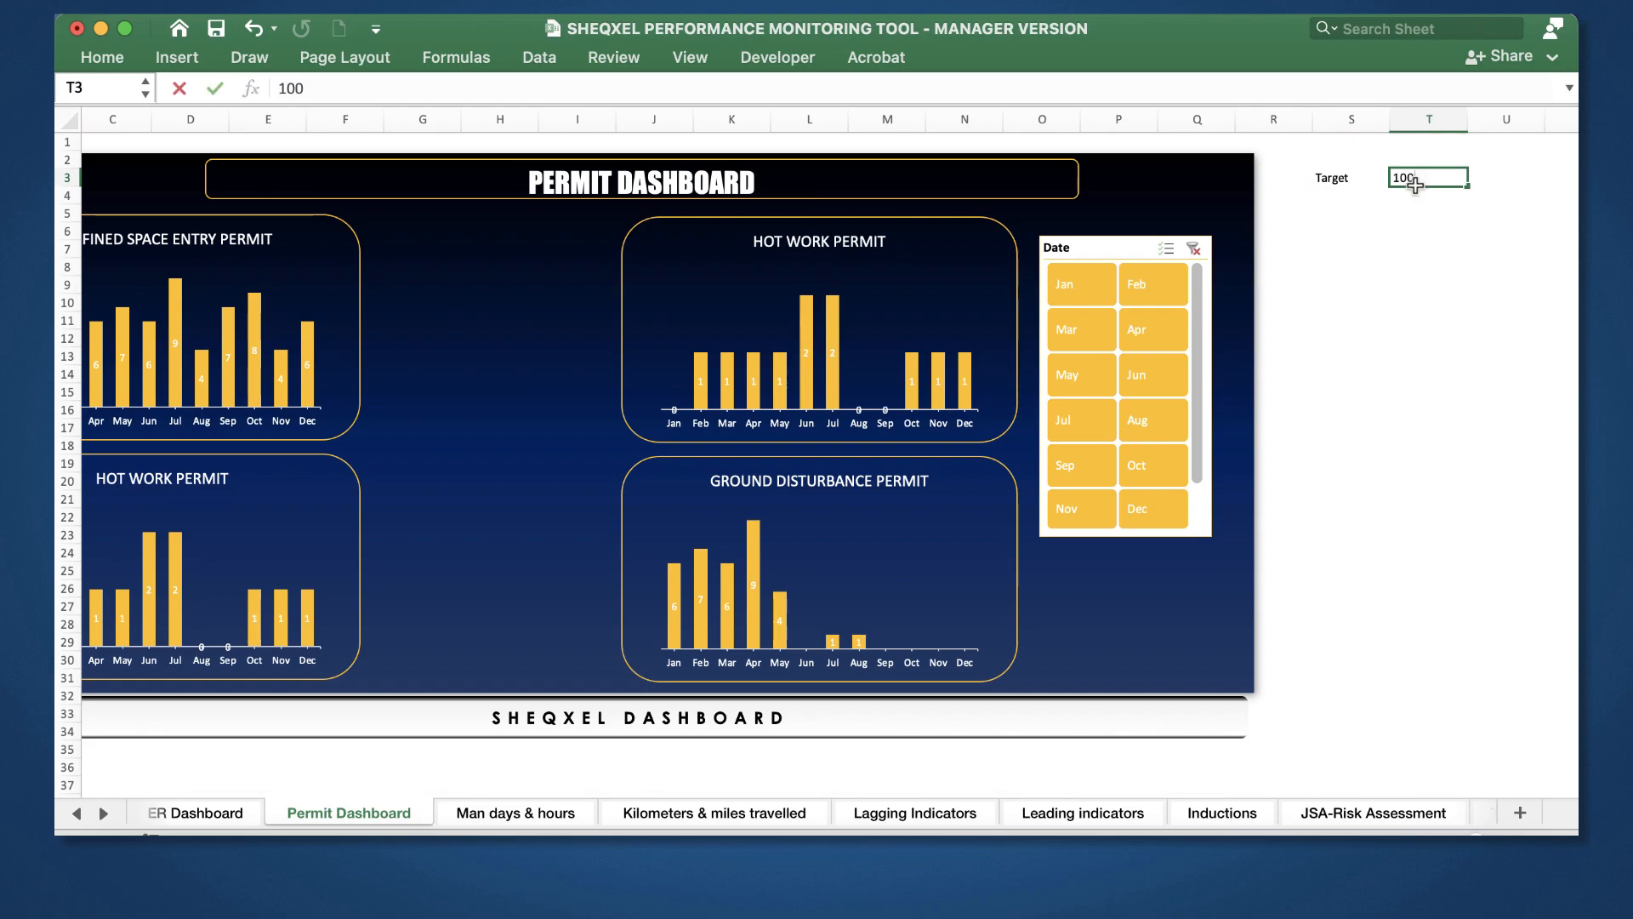
pyautogui.press('Return')
# Step: Enter the label Actual in cell S4 and begin a formula in cell T4
pyautogui.press('Return')
pyautogui.press('Return')
pyautogui.press('Up')
pyautogui.press('Up')
pyautogui.press('Left')
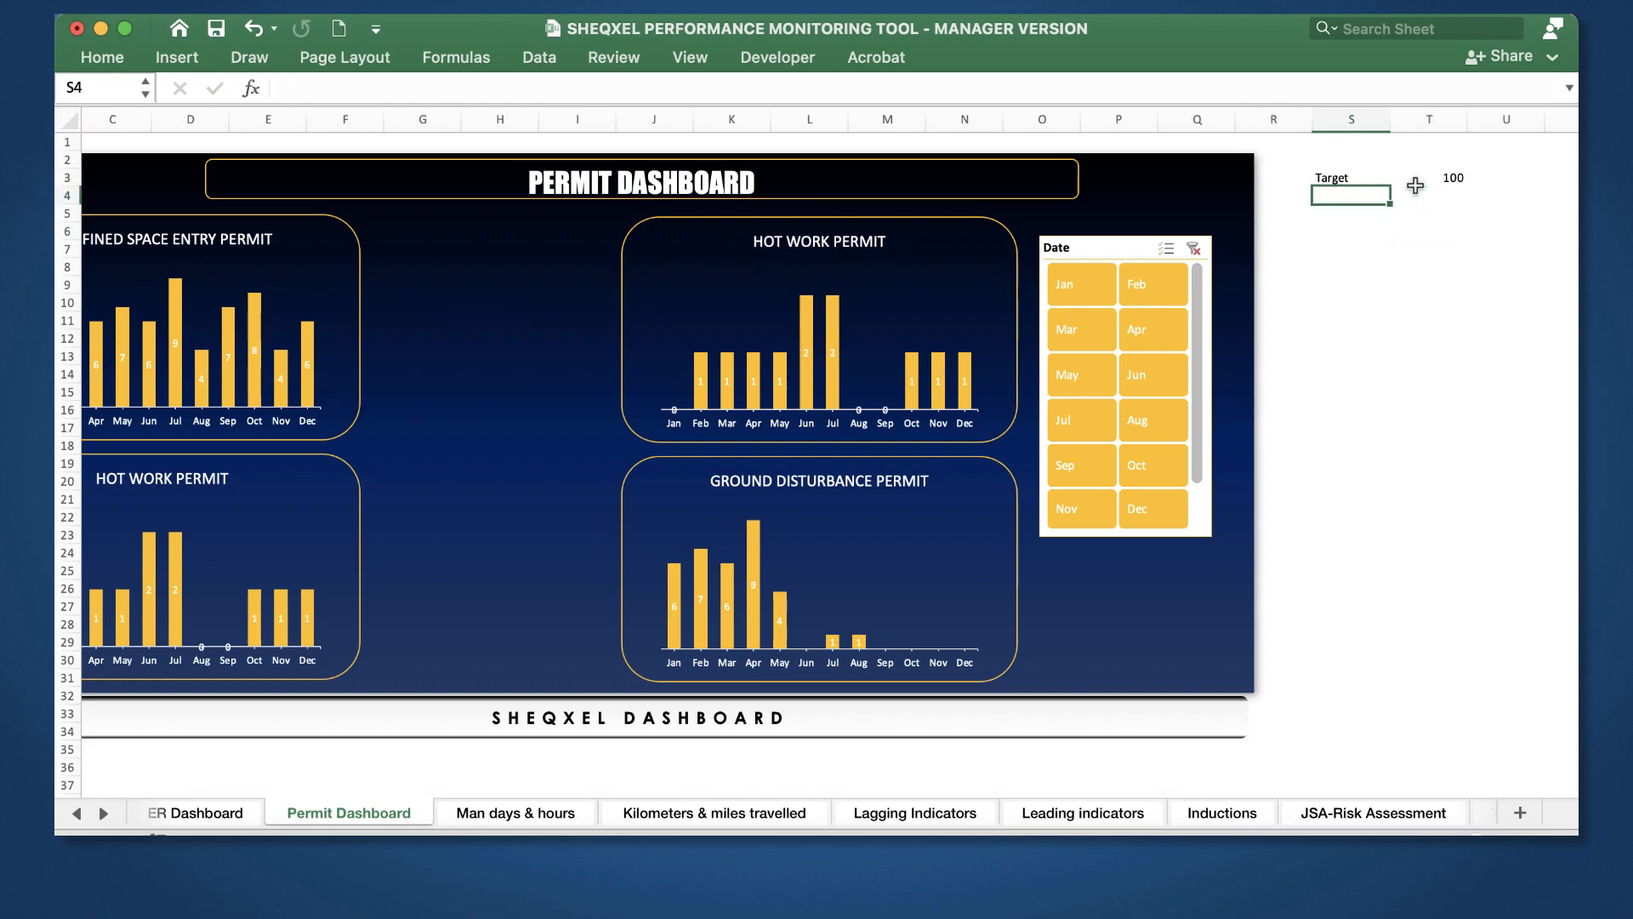
pyautogui.press('Right')
pyautogui.press('Down')
pyautogui.press('Down')
pyautogui.press('Down')
pyautogui.press('Down')
pyautogui.press('Down')
pyautogui.press('Down')
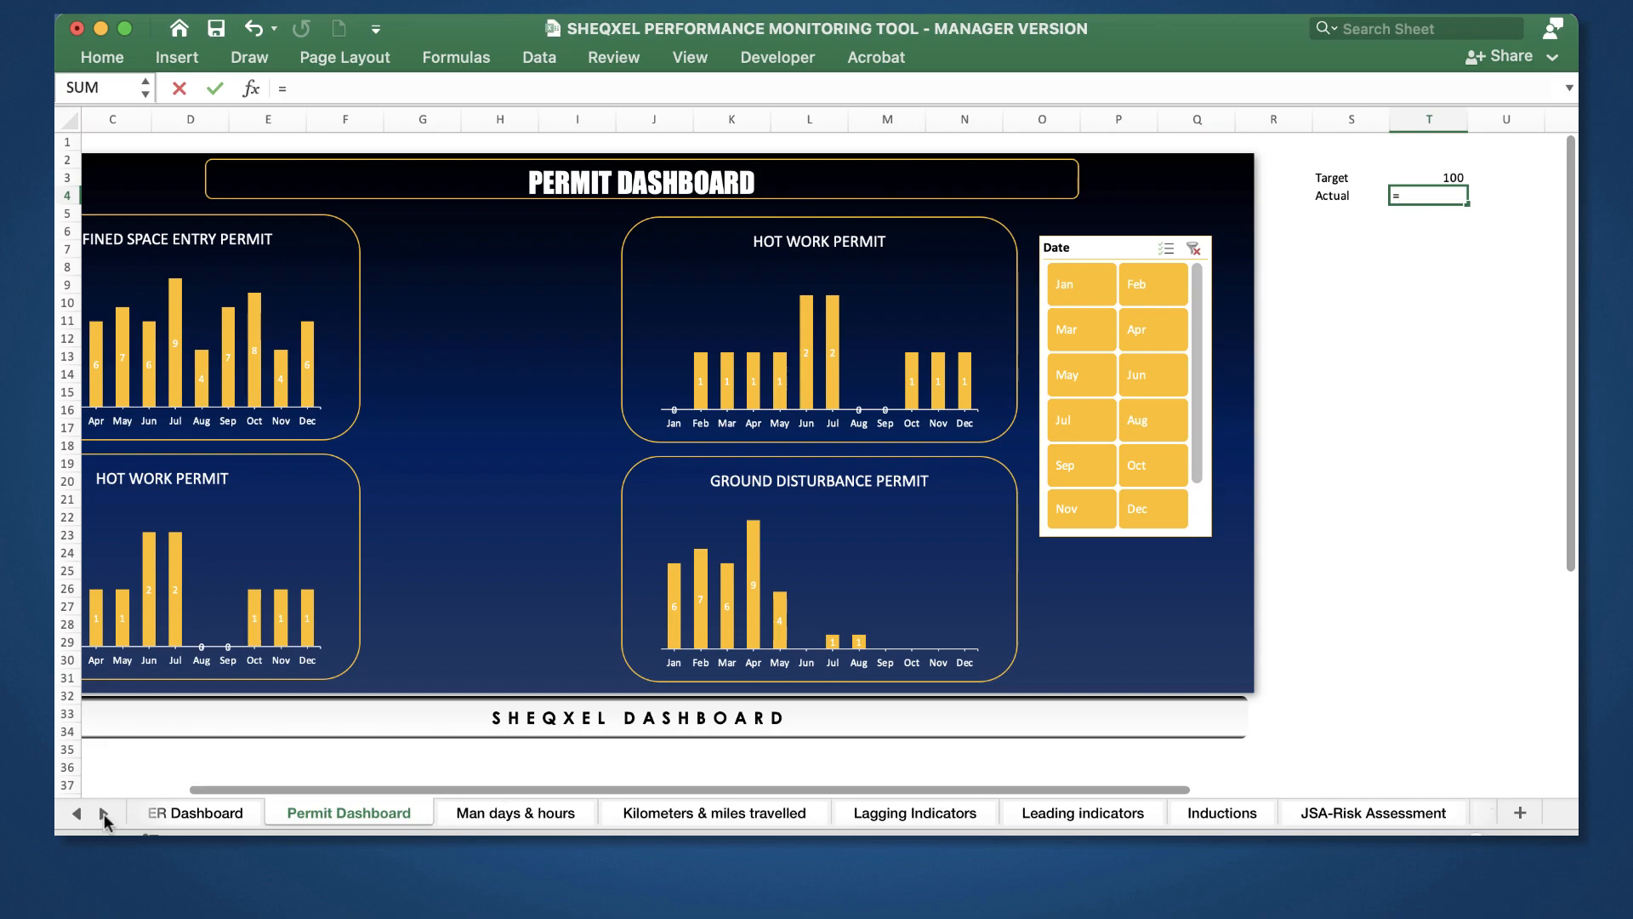
# Step: Complete the Actual formula in T4 as a reference to cell V4 on the Permit to Work sheet
pyautogui.click(104, 814)
pyautogui.click(104, 814)
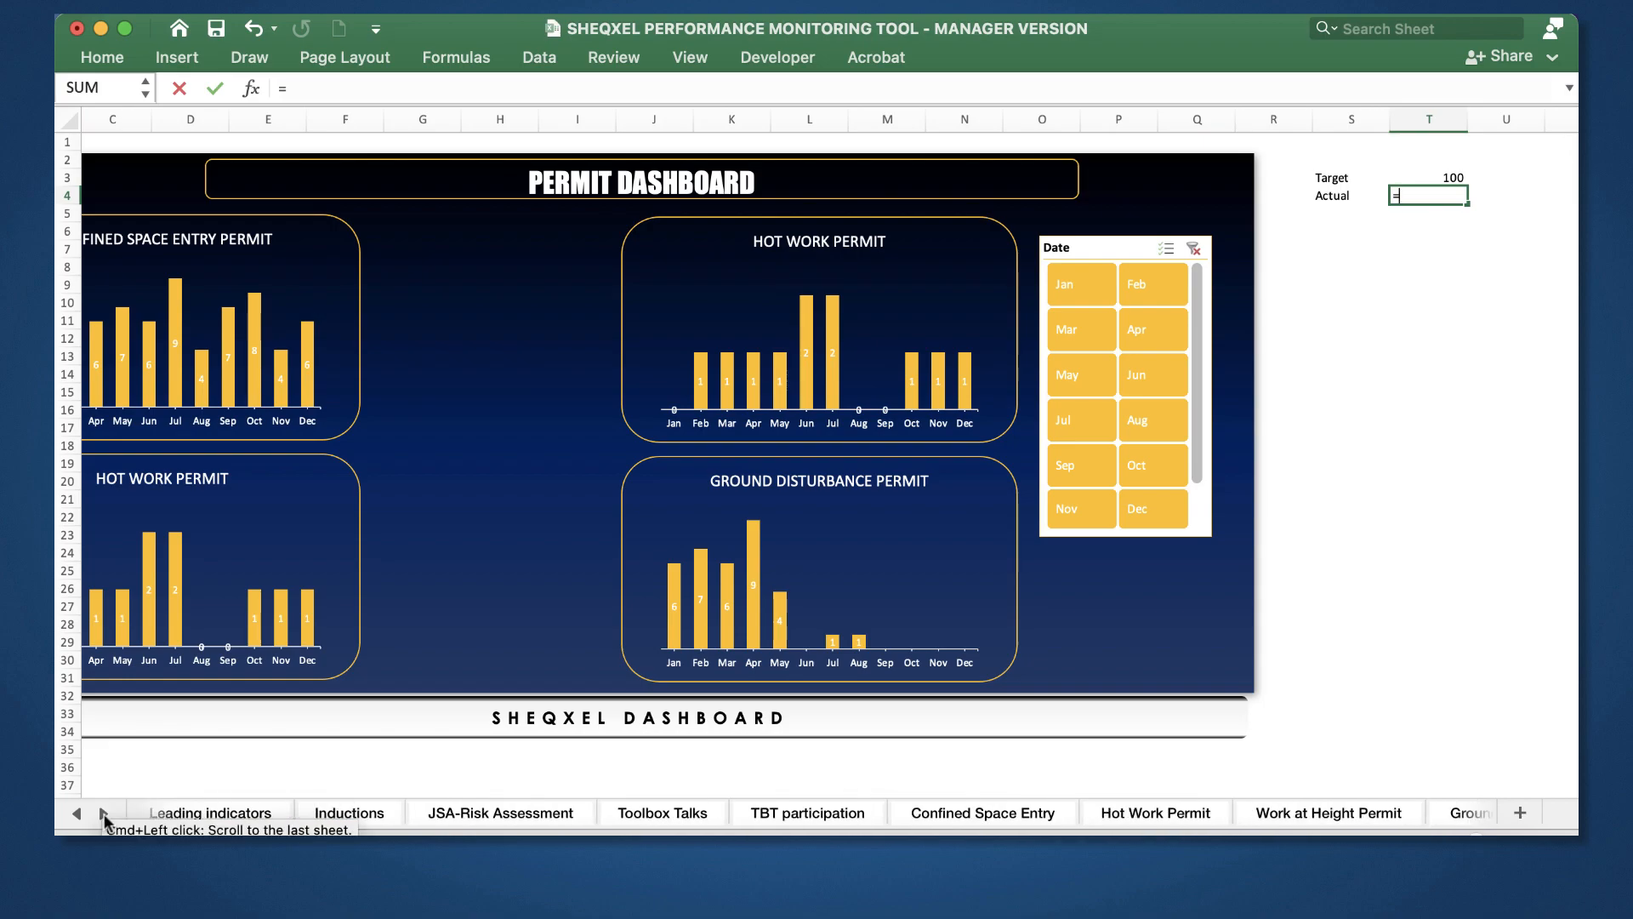
pyautogui.click(105, 814)
pyautogui.click(105, 814)
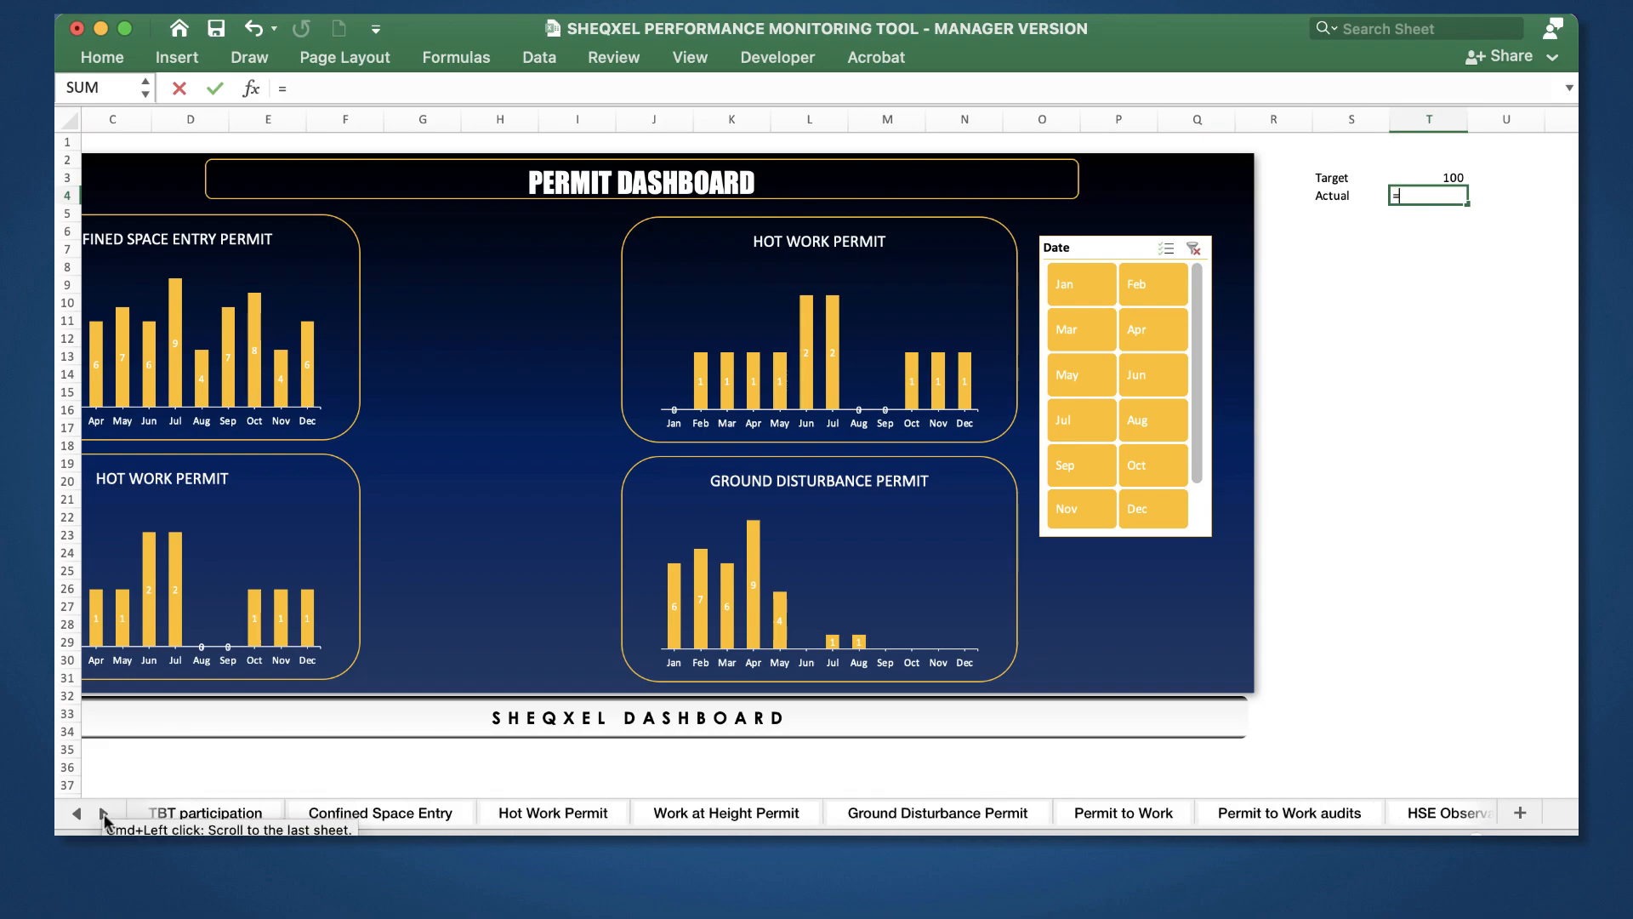
pyautogui.click(1121, 811)
pyautogui.hscroll(3, 1267, 646)
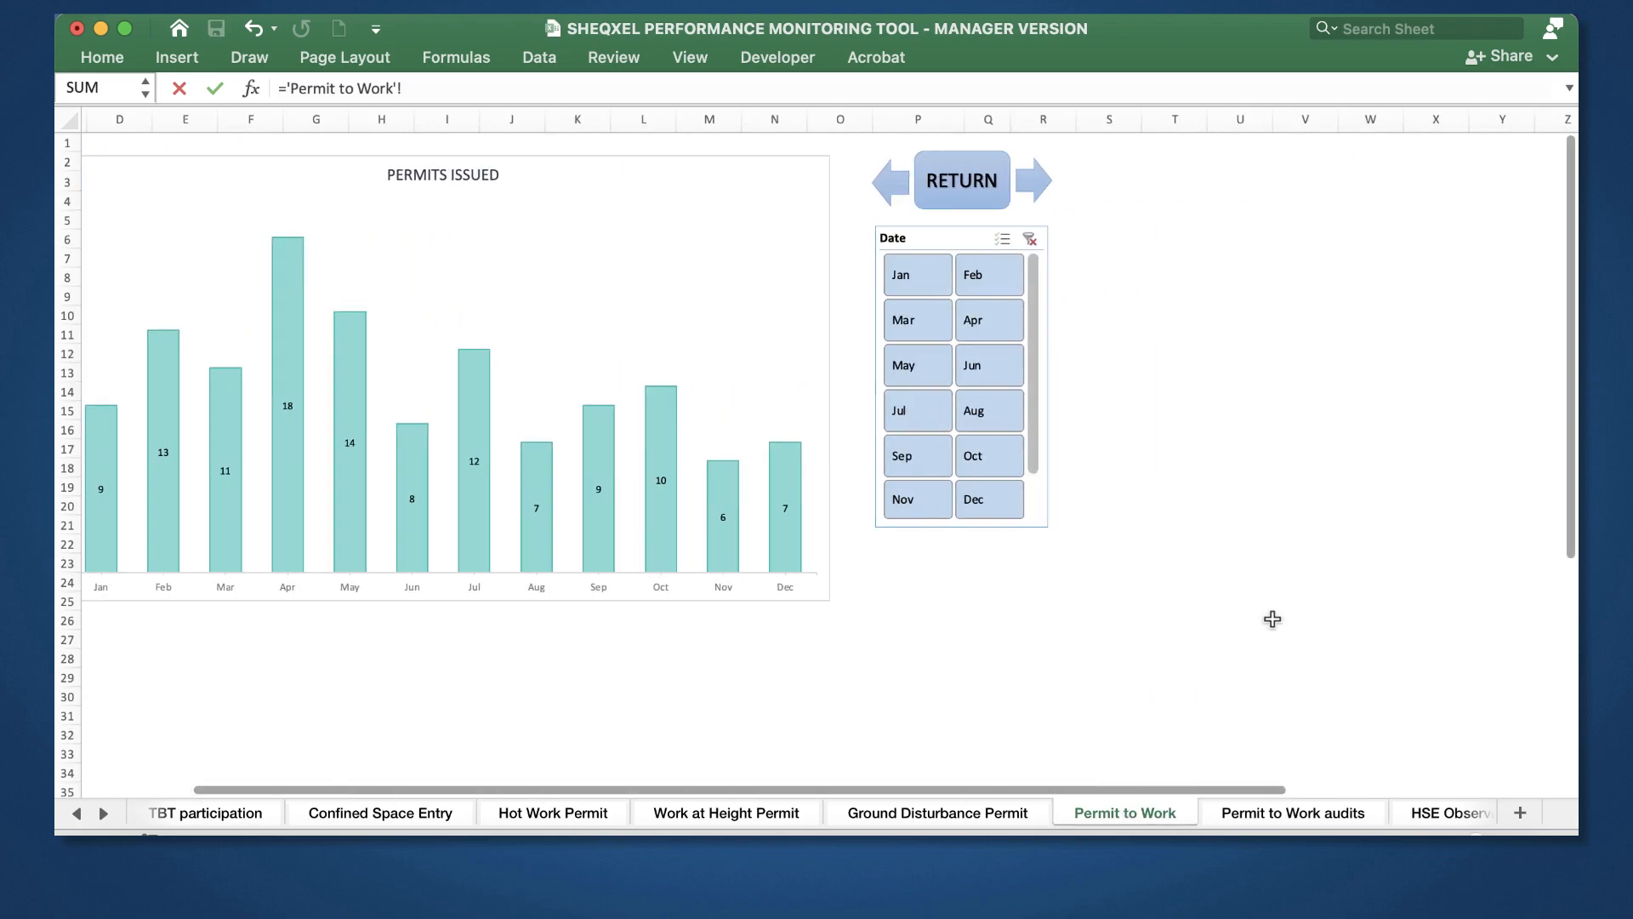
pyautogui.click(1288, 191)
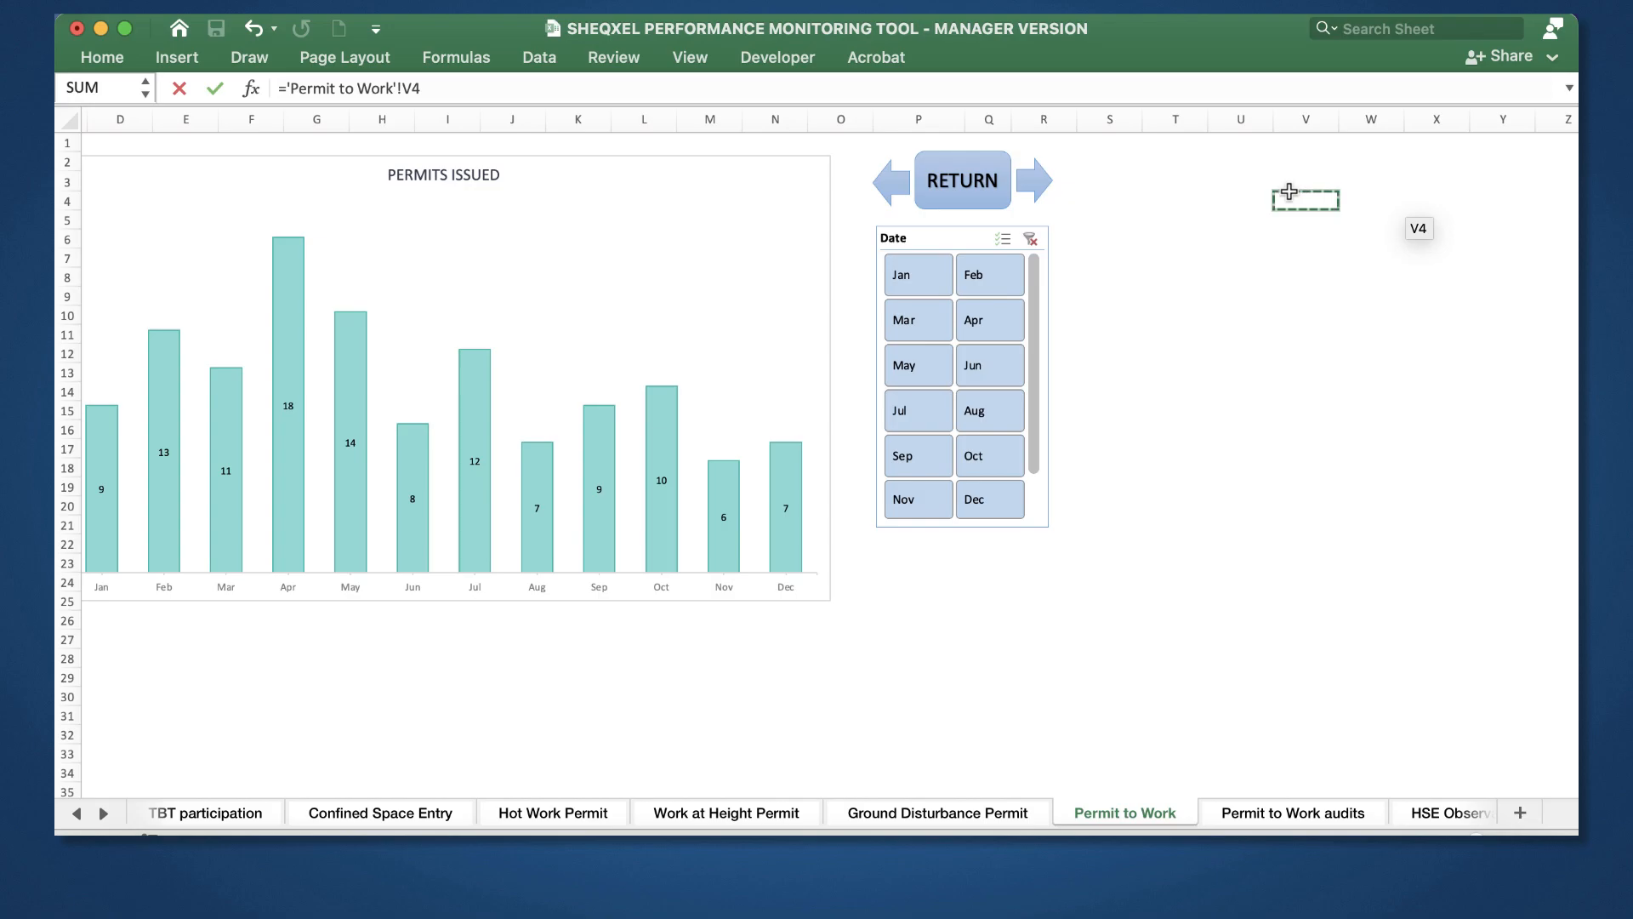
pyautogui.press('Return')
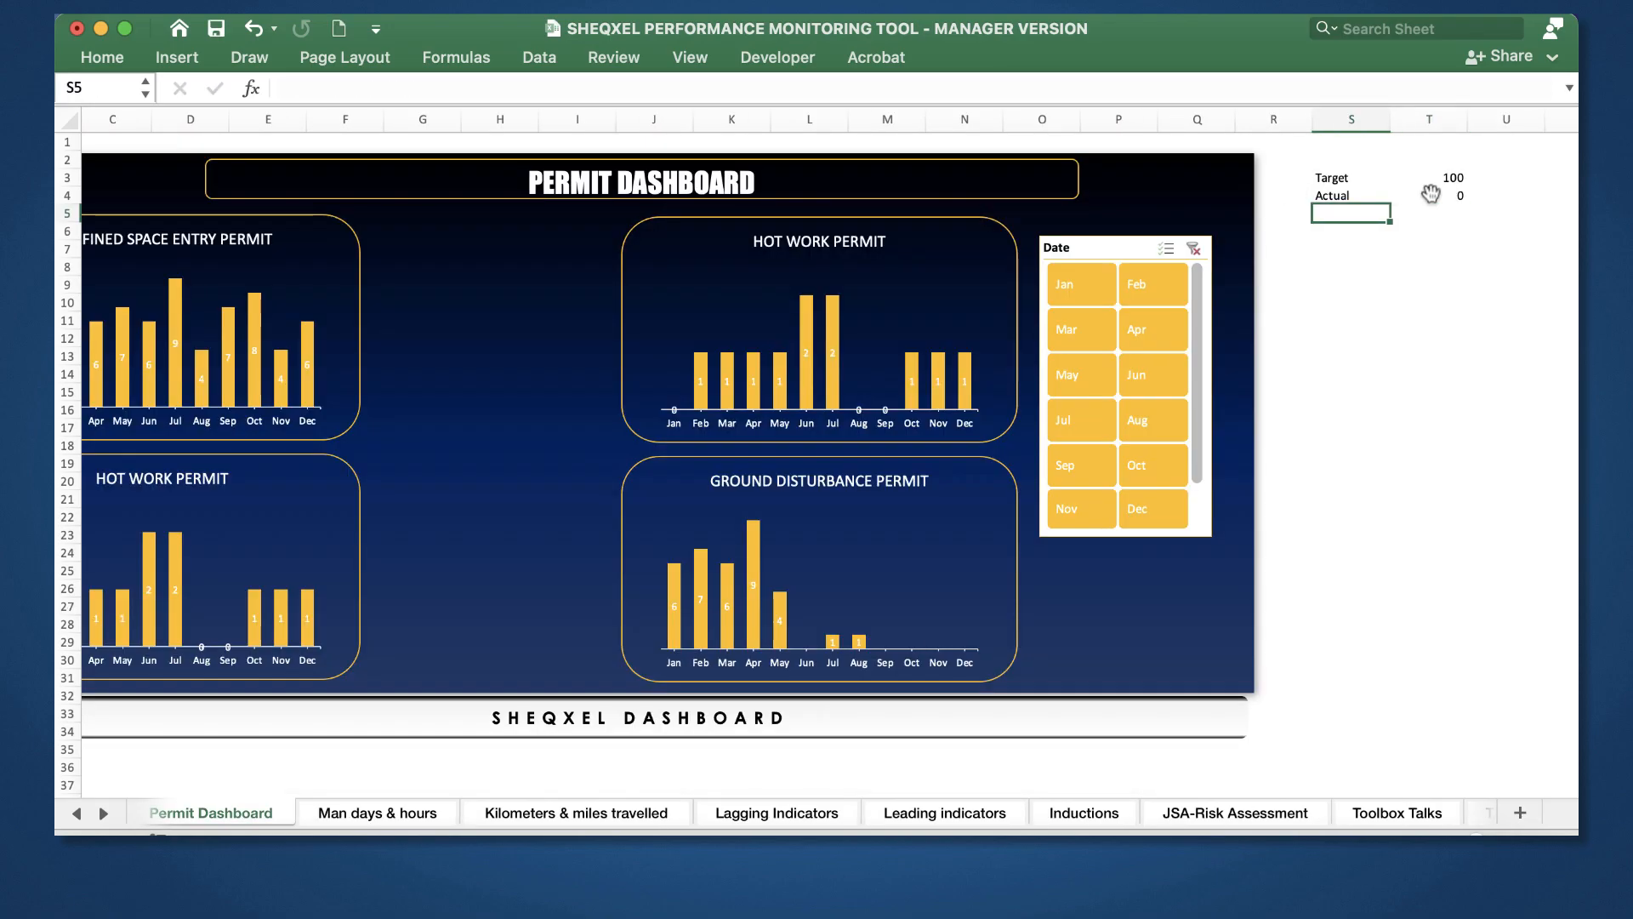
# Step: Open the Permit to Work sheet and enter the label Grand Total in cell T2
pyautogui.click(1431, 194)
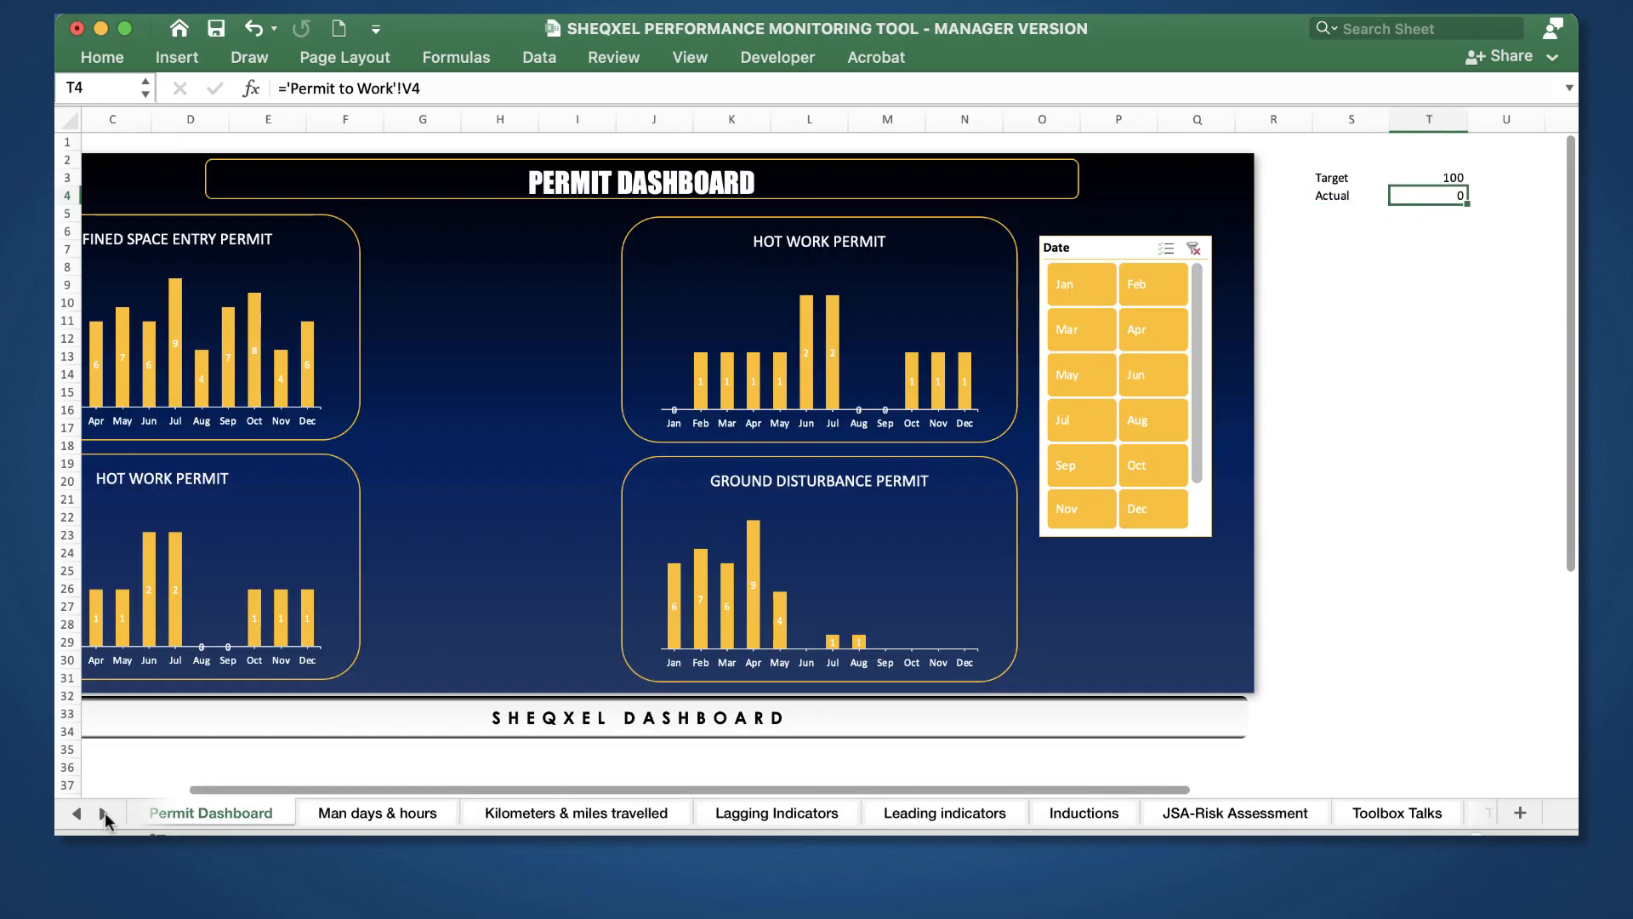
pyautogui.click(103, 814)
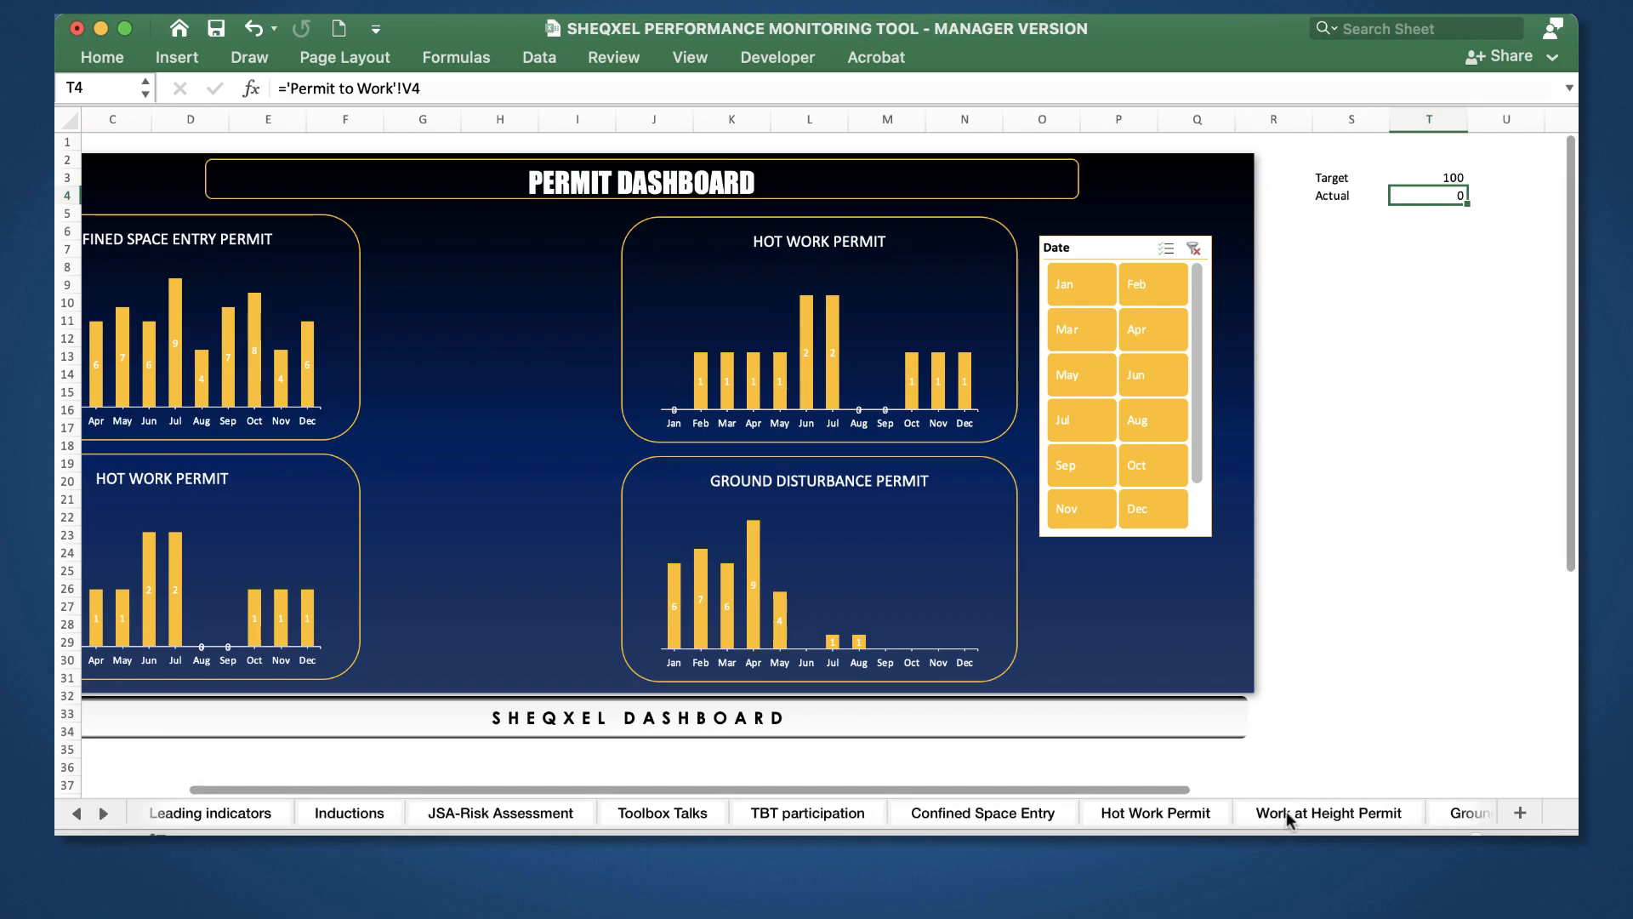
pyautogui.hscroll(3, 1106, 812)
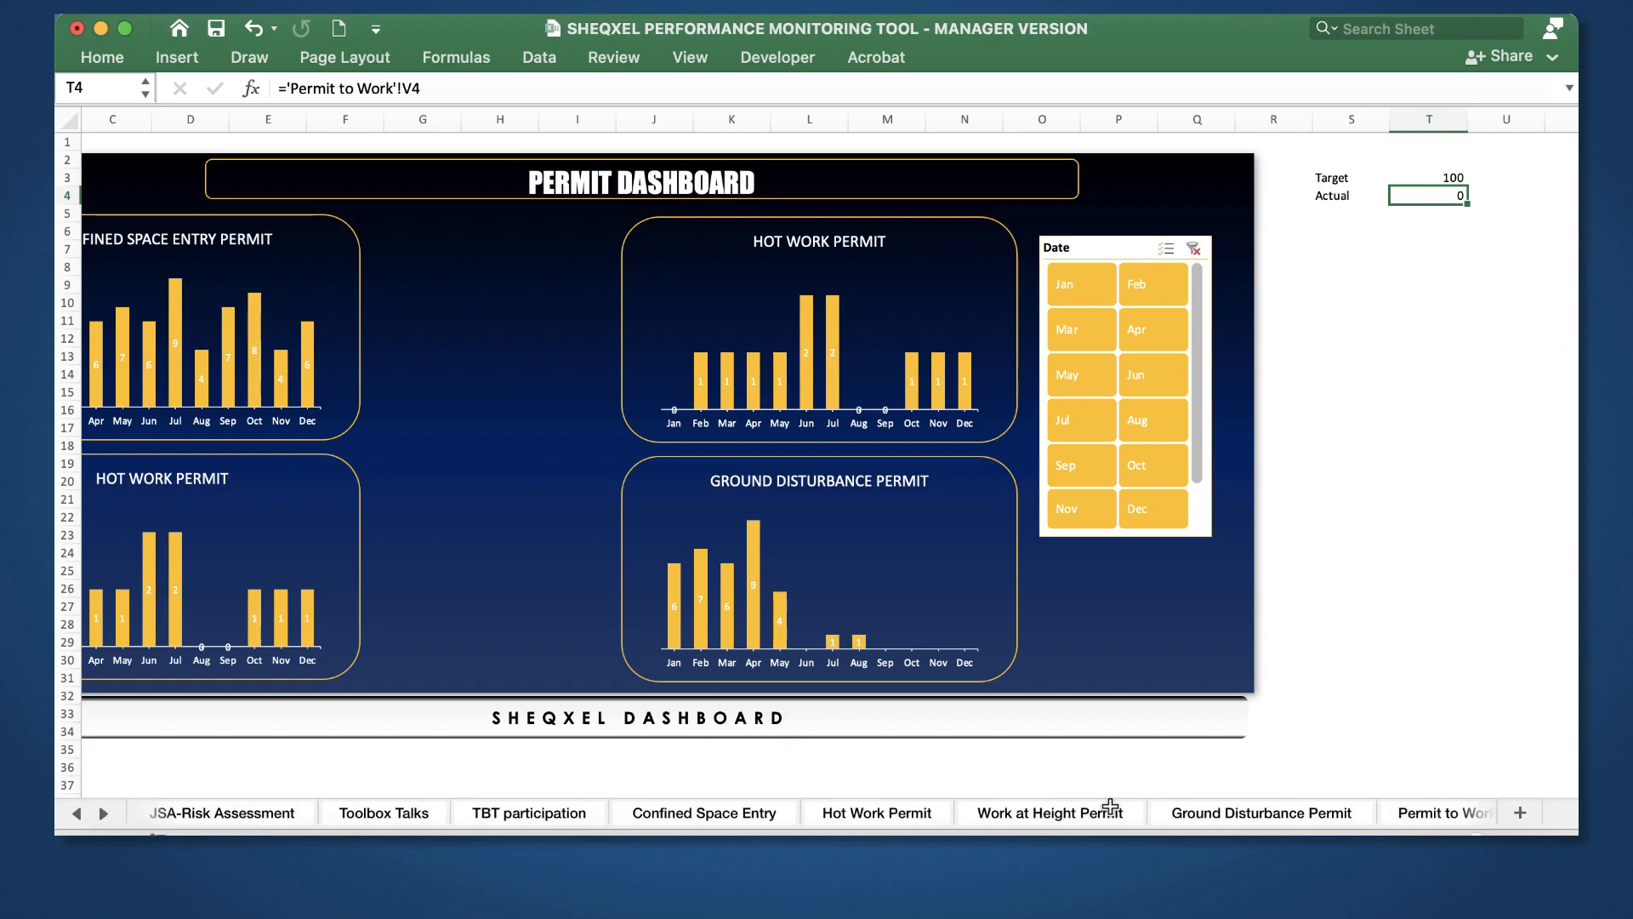
pyautogui.click(1268, 812)
pyautogui.click(1408, 812)
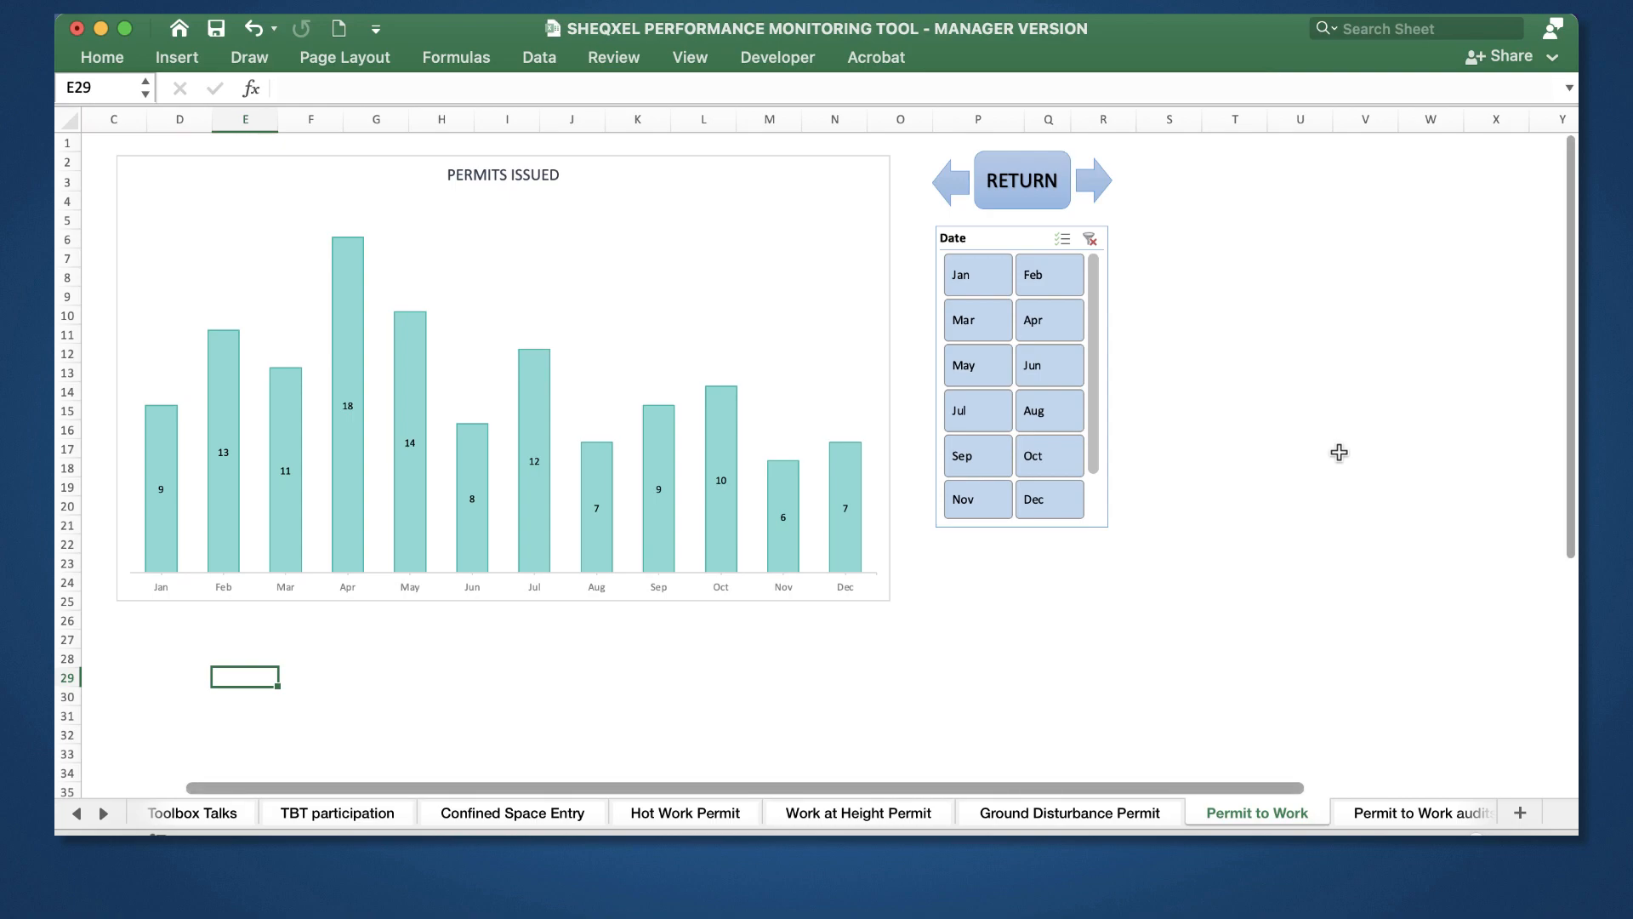
pyautogui.click(1344, 159)
pyautogui.hscroll(-2, 1343, 132)
pyautogui.press('Left')
pyautogui.press('Left')
pyautogui.write('ran')
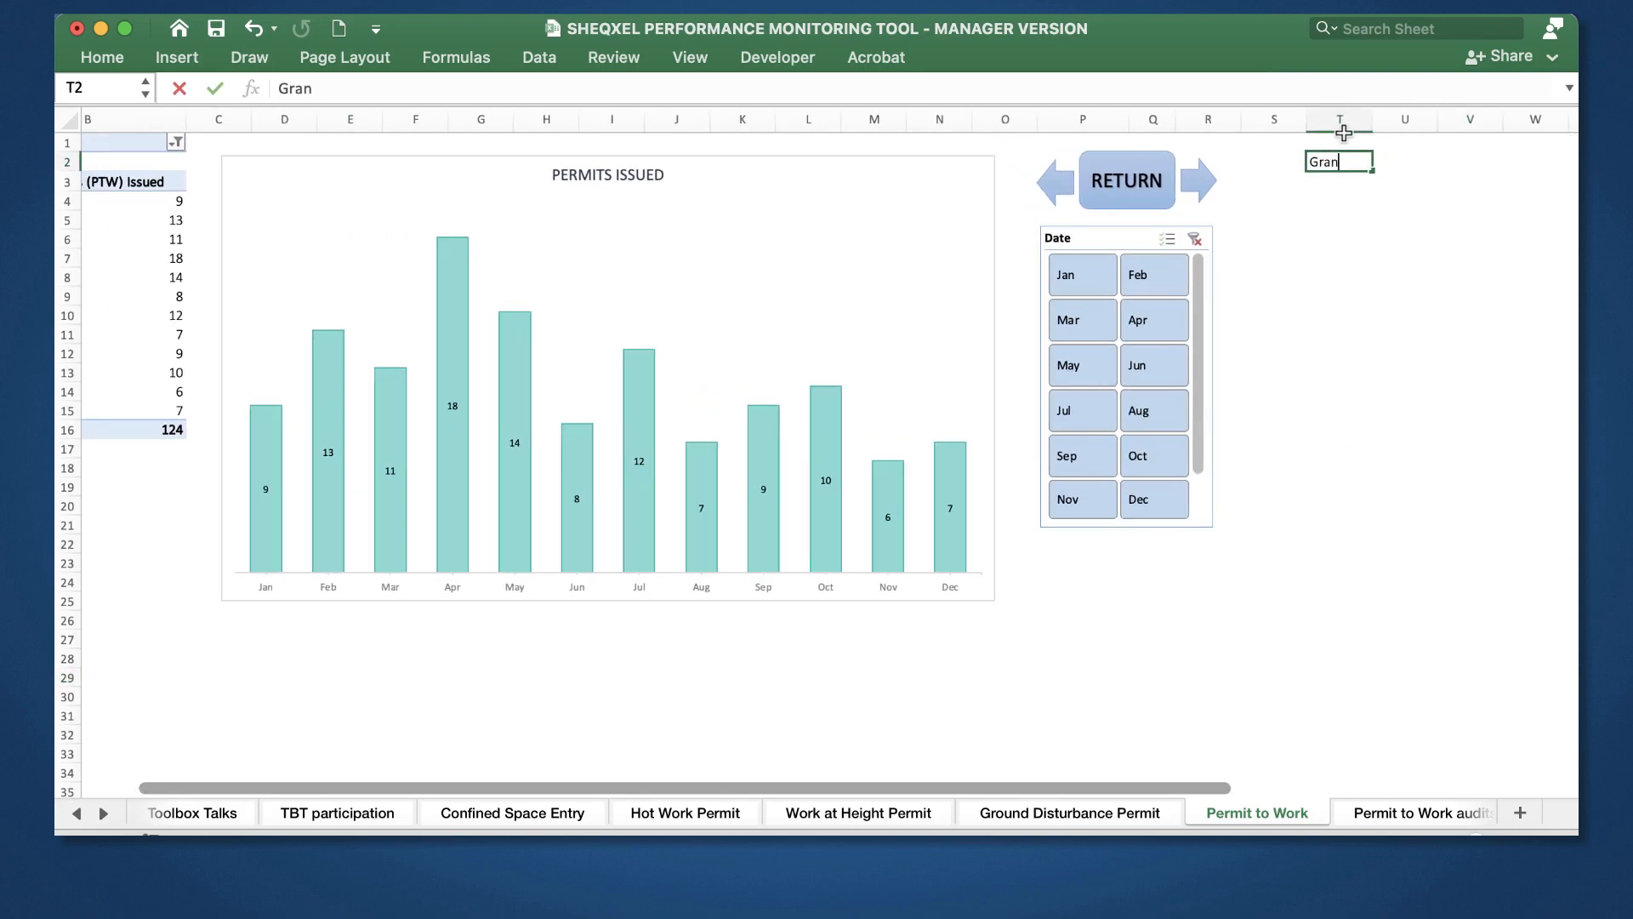
pyautogui.write('d Total')
pyautogui.click(1399, 276)
# Step: Begin a VLOOKUP formula in cell U2 beside the Grand Total label
pyautogui.click(1396, 165)
pyautogui.write('=V')
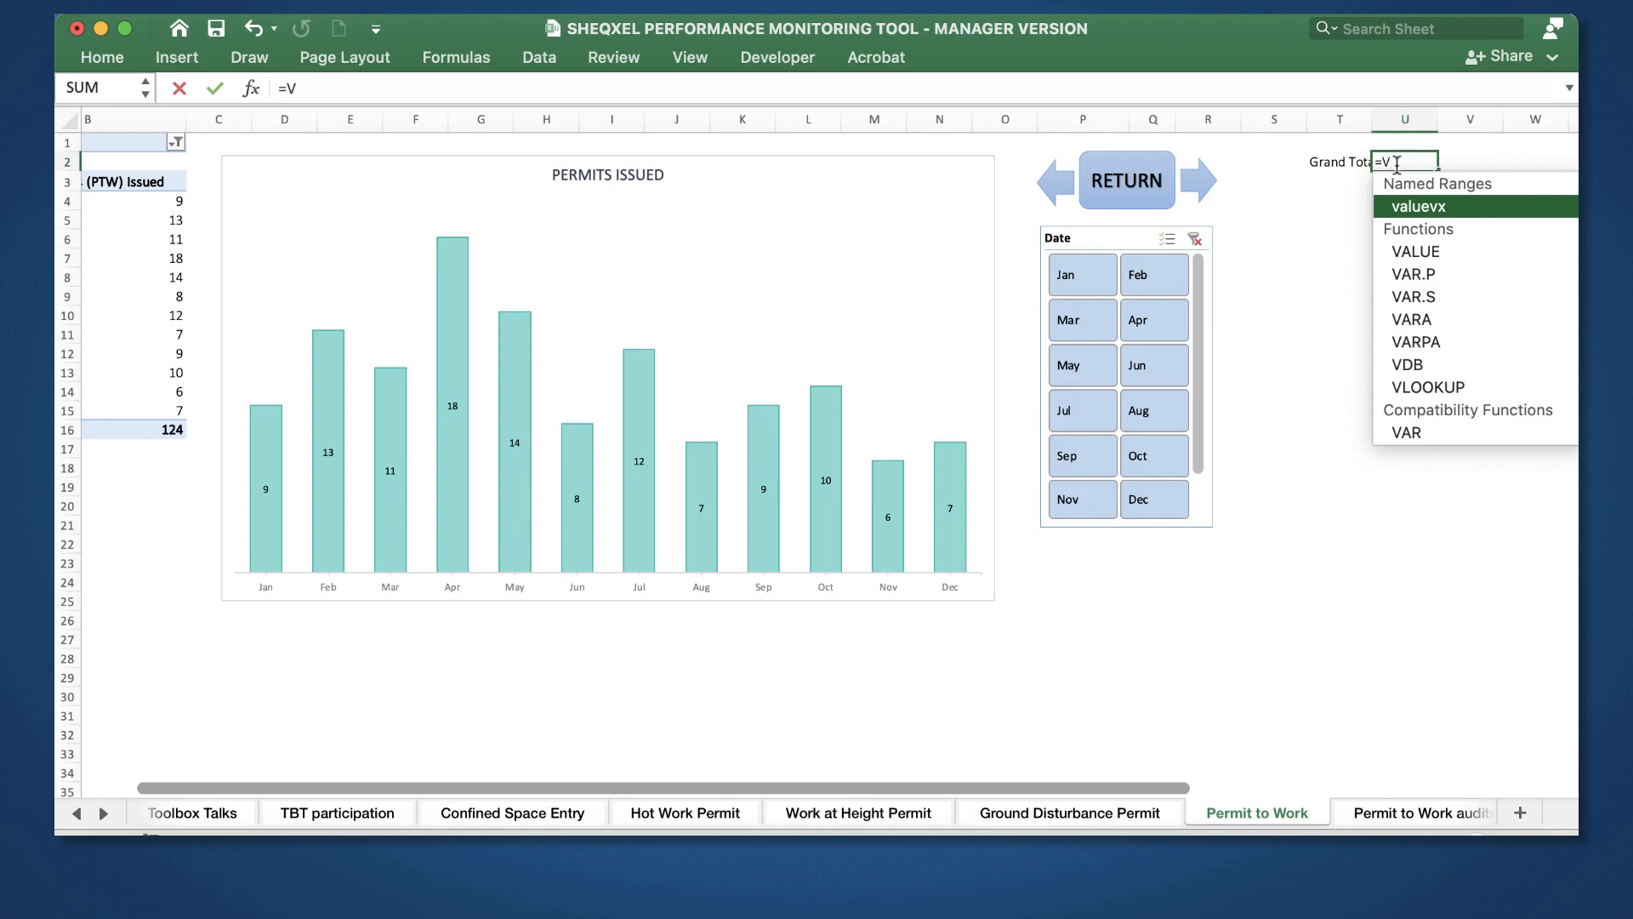
pyautogui.write('LOOKUP')
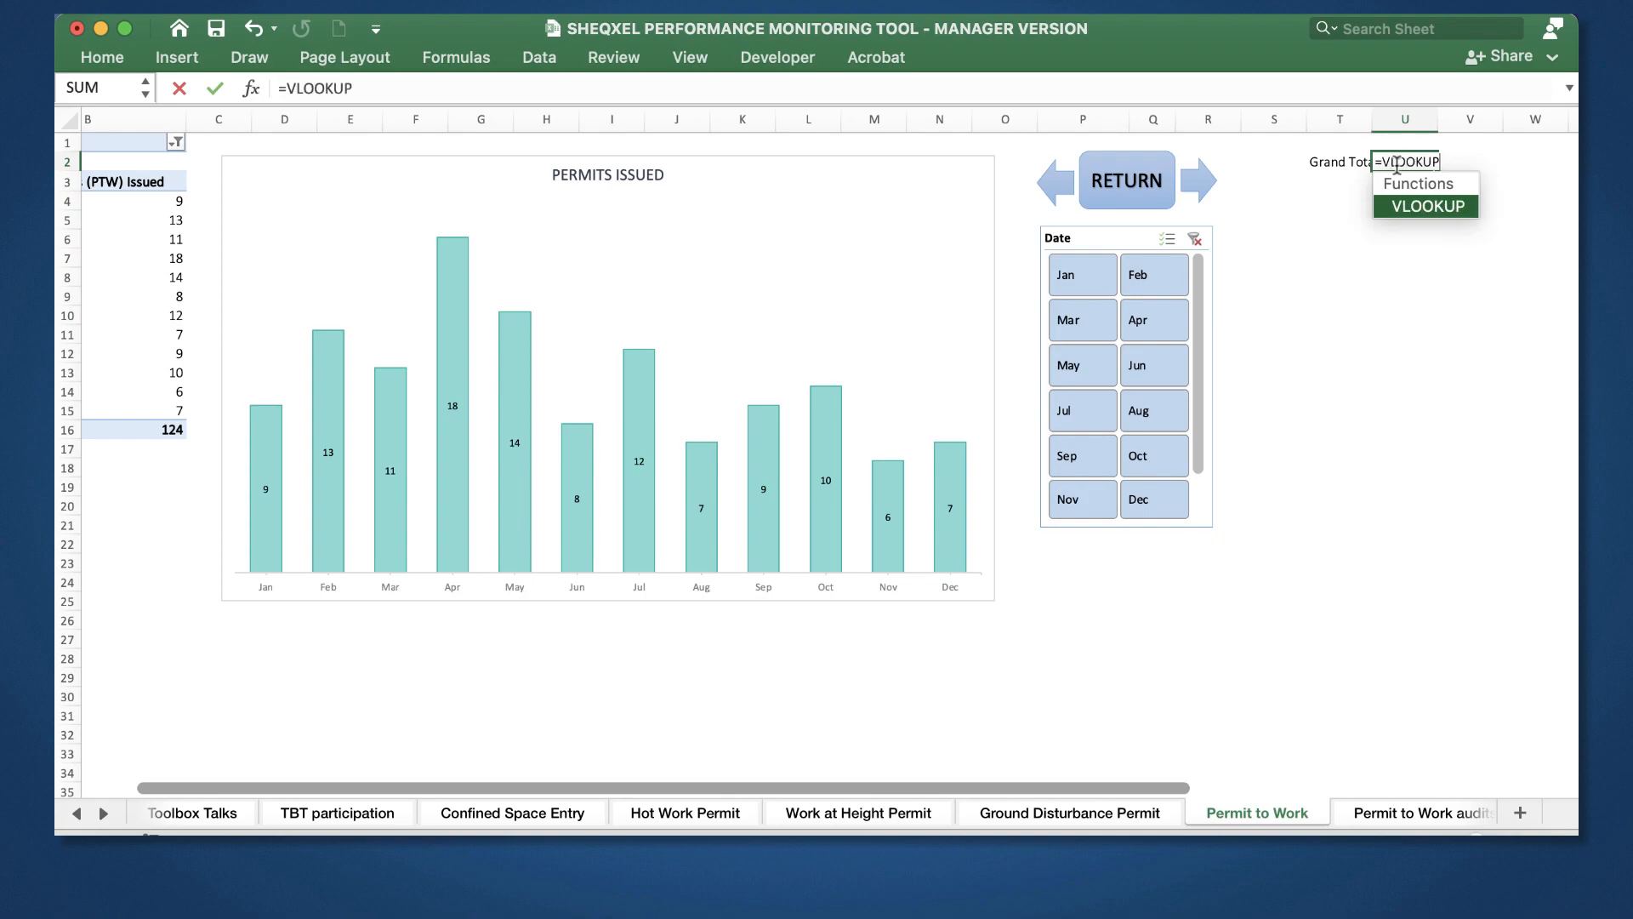
pyautogui.write('(')
pyautogui.hscroll(-2, 1171, 247)
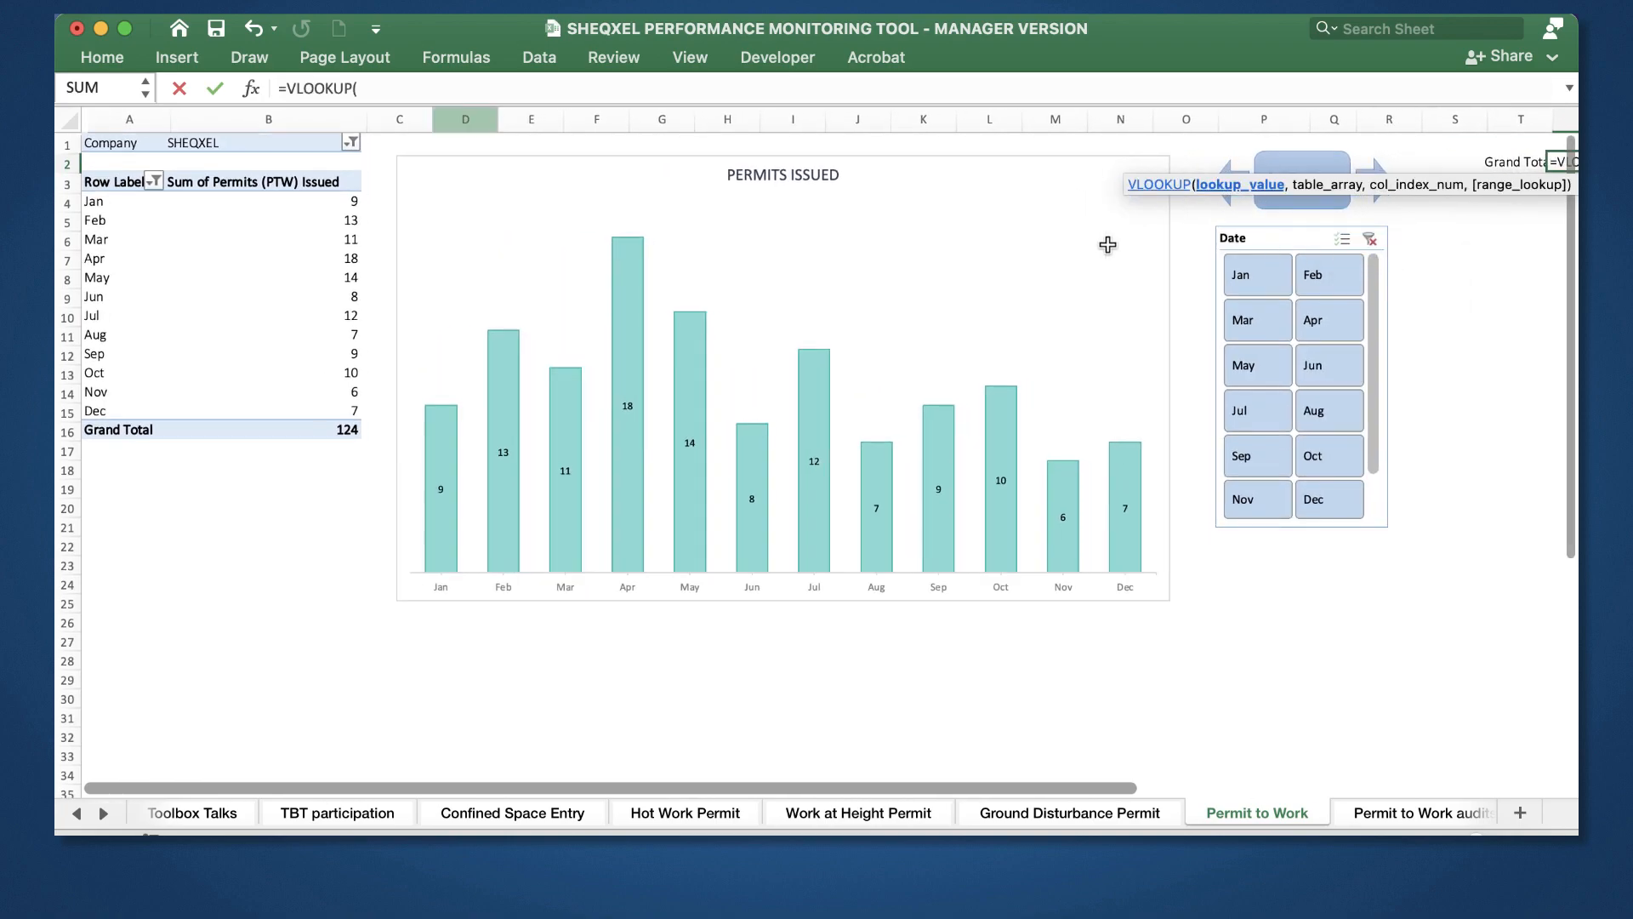
pyautogui.moveTo(111, 181); pyautogui.dragTo(313, 749)
pyautogui.click(367, 90)
pyautogui.press('F4')
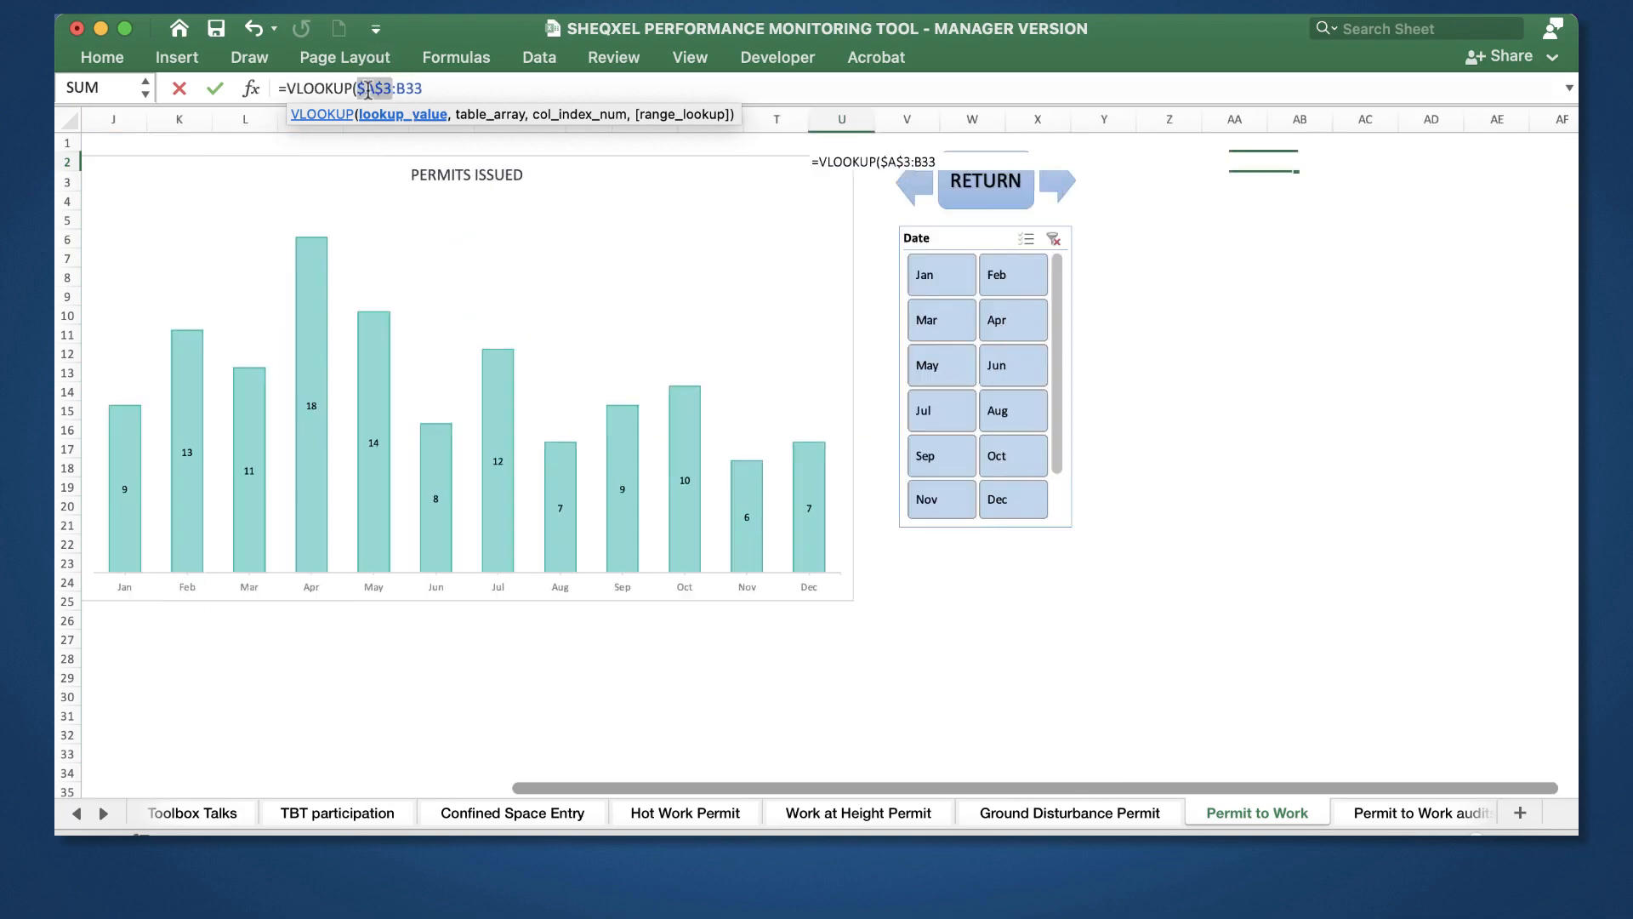
pyautogui.press('End')
pyautogui.press('F4')
pyautogui.press('End')
pyautogui.write(',')
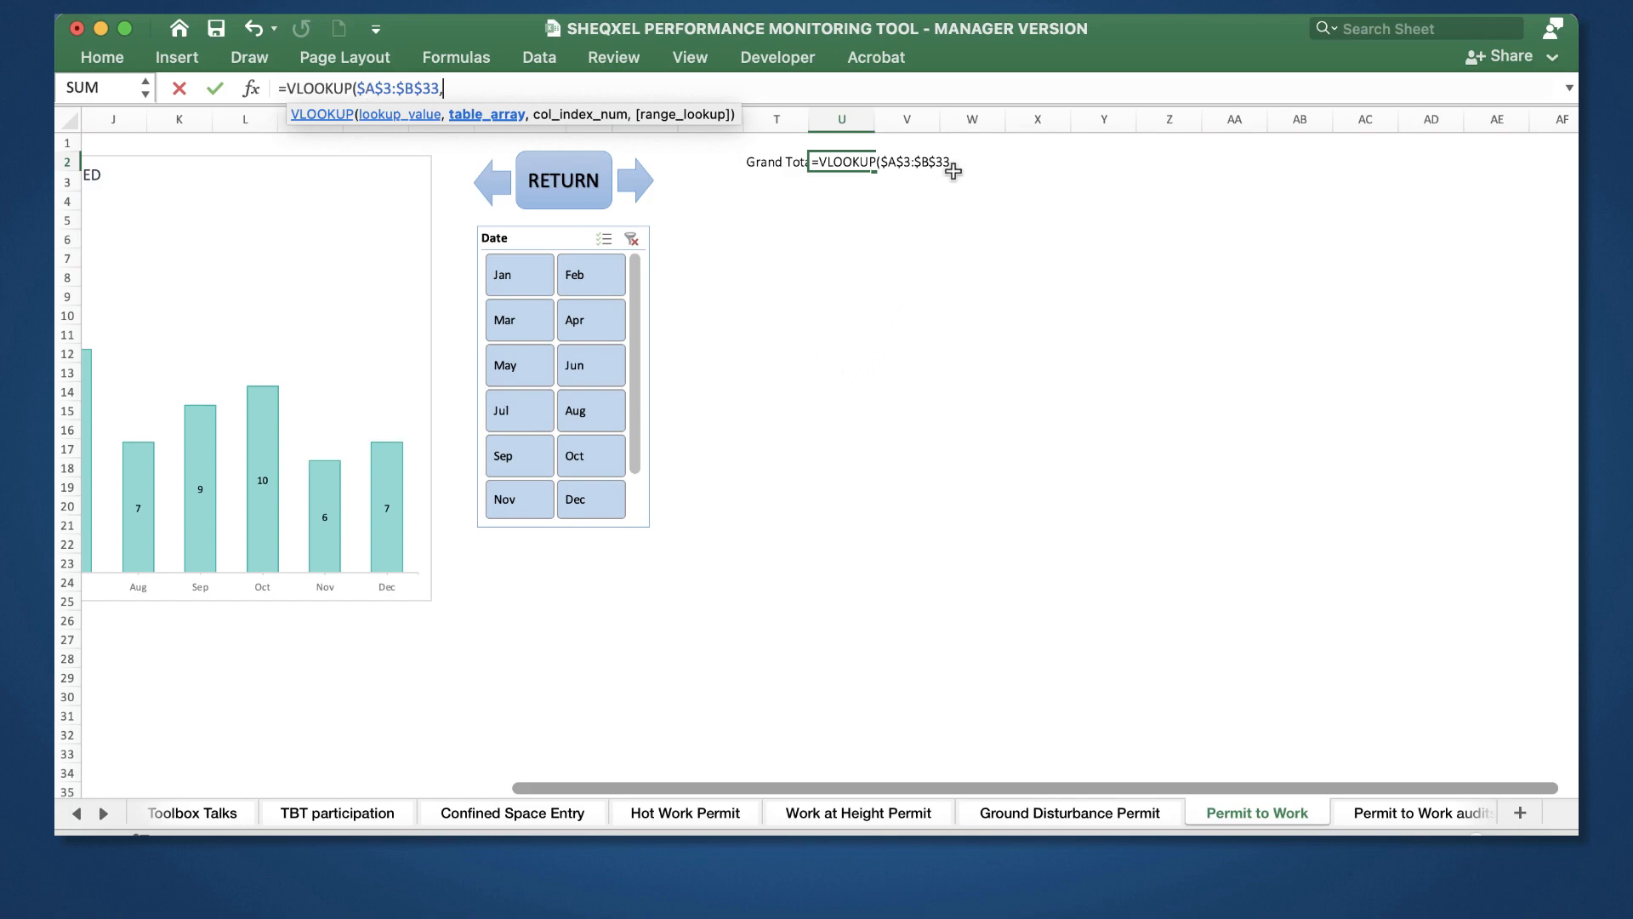
pyautogui.hscroll(-10, 1072, 273)
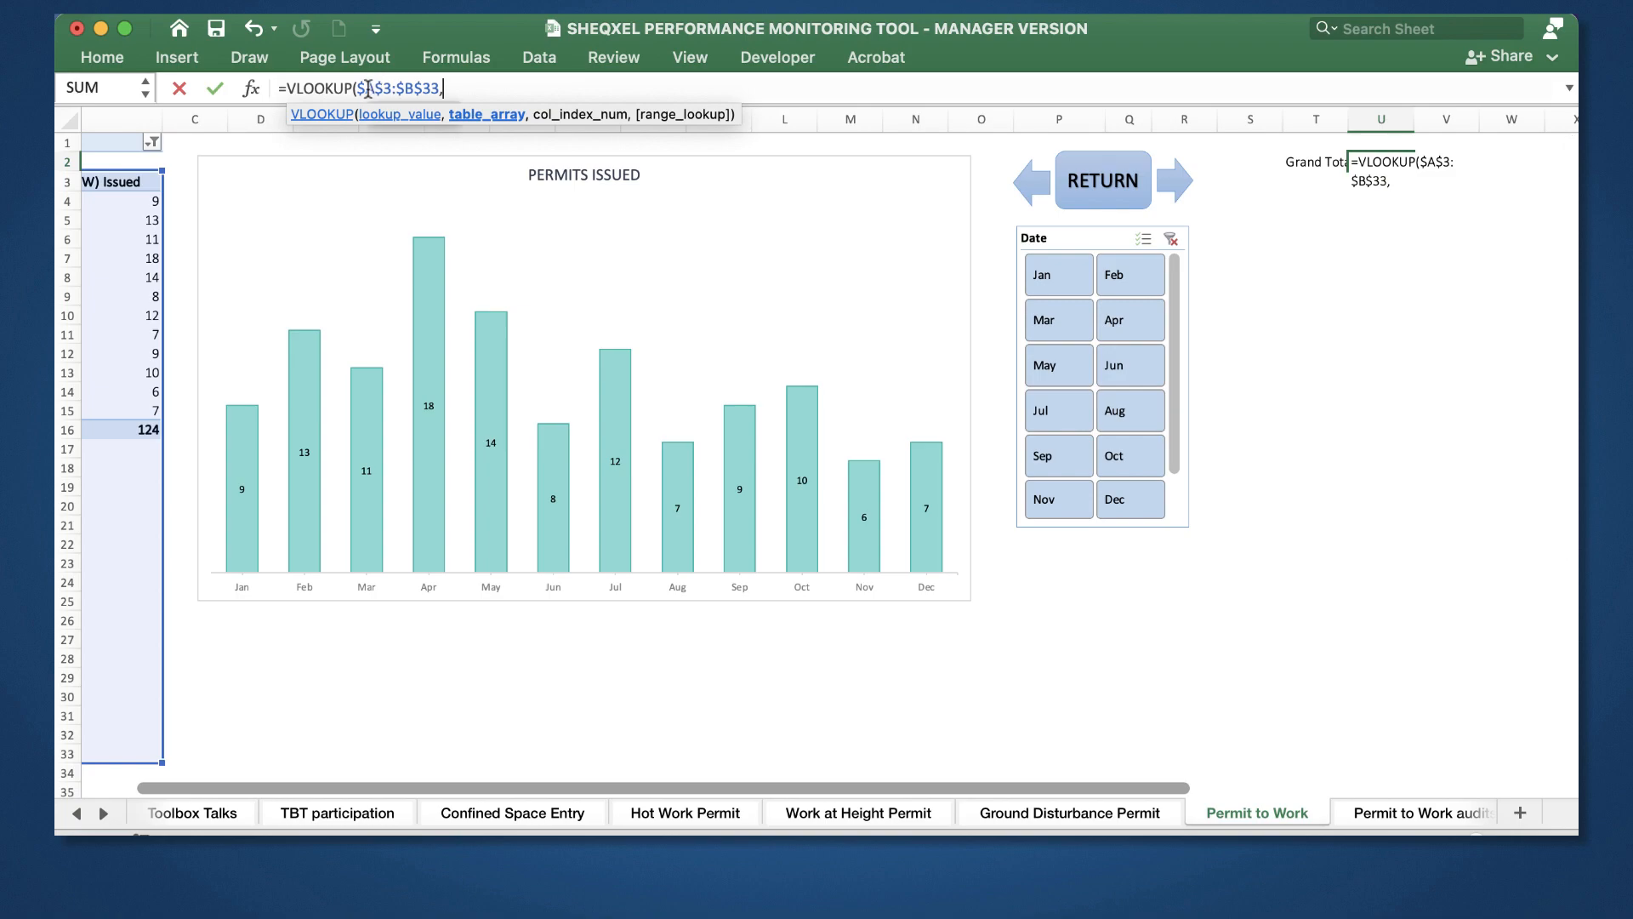
pyautogui.moveTo(444, 88); pyautogui.dragTo(356, 88)
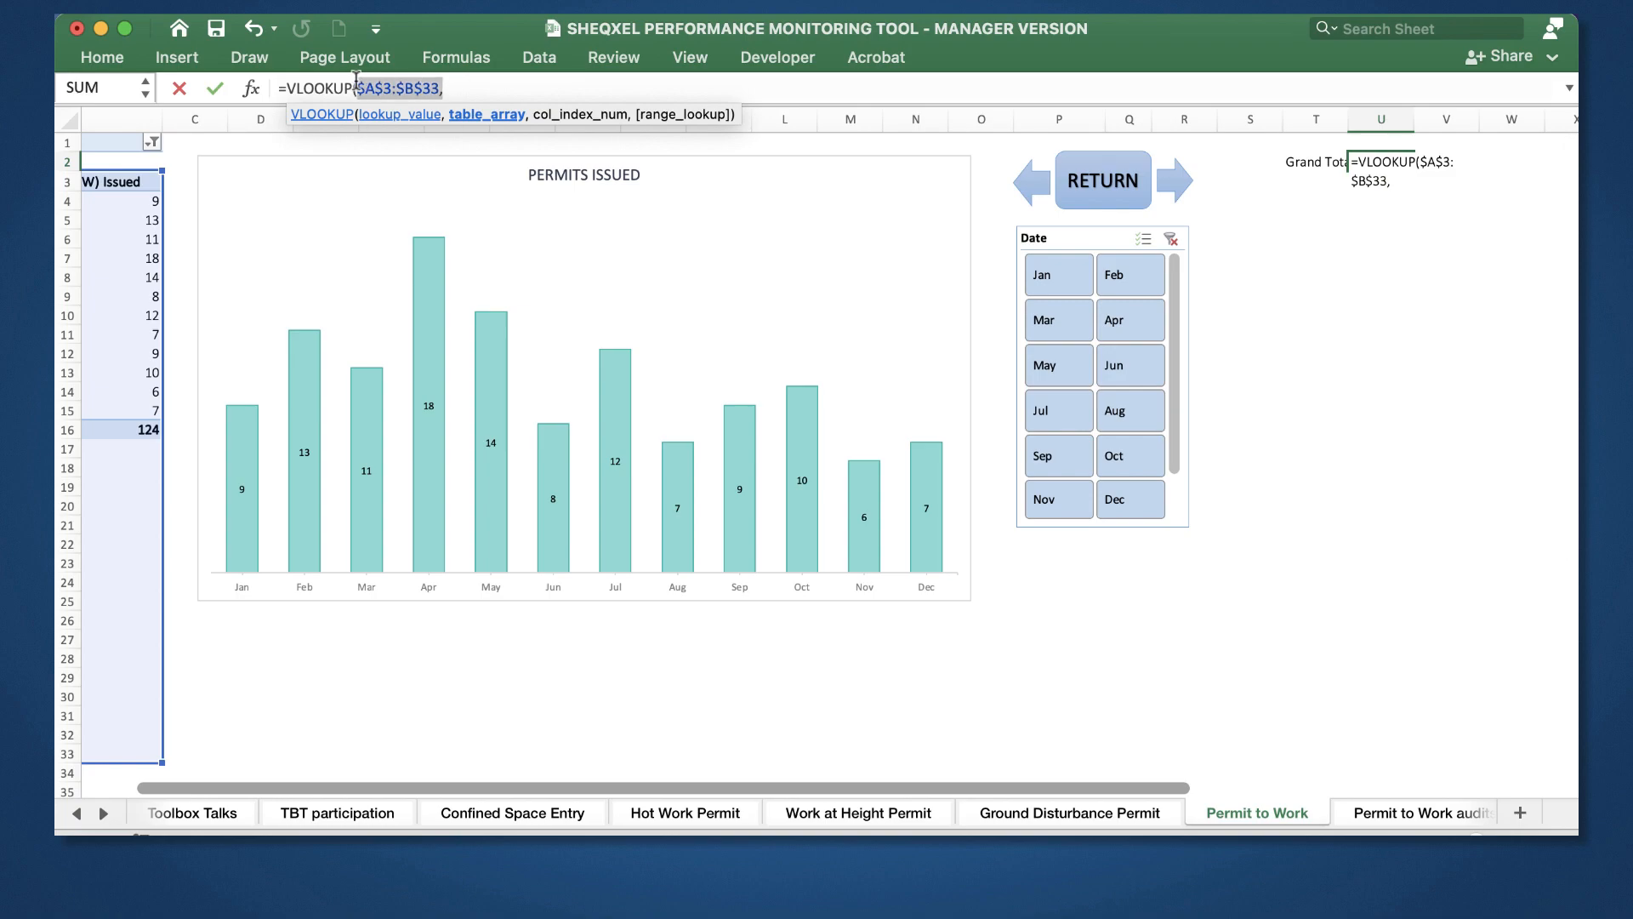
pyautogui.press('BackSpace')
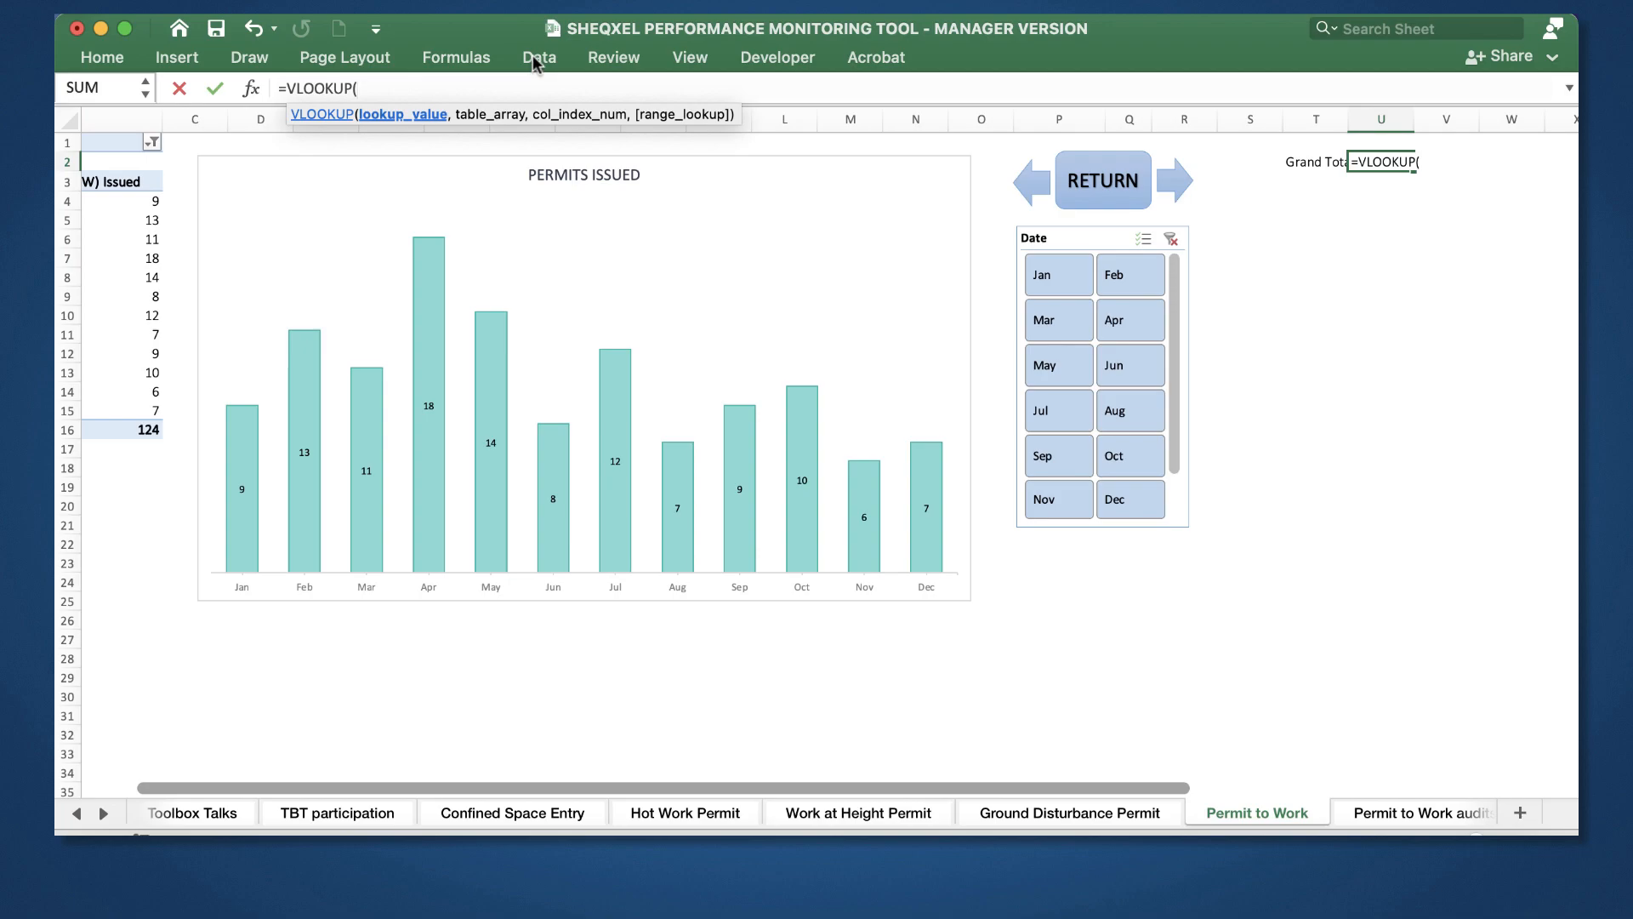
# Step: Set T2 as the VLOOKUP's lookup value and select A3:B41 of the pivot table columns as its table array
pyautogui.write('T')
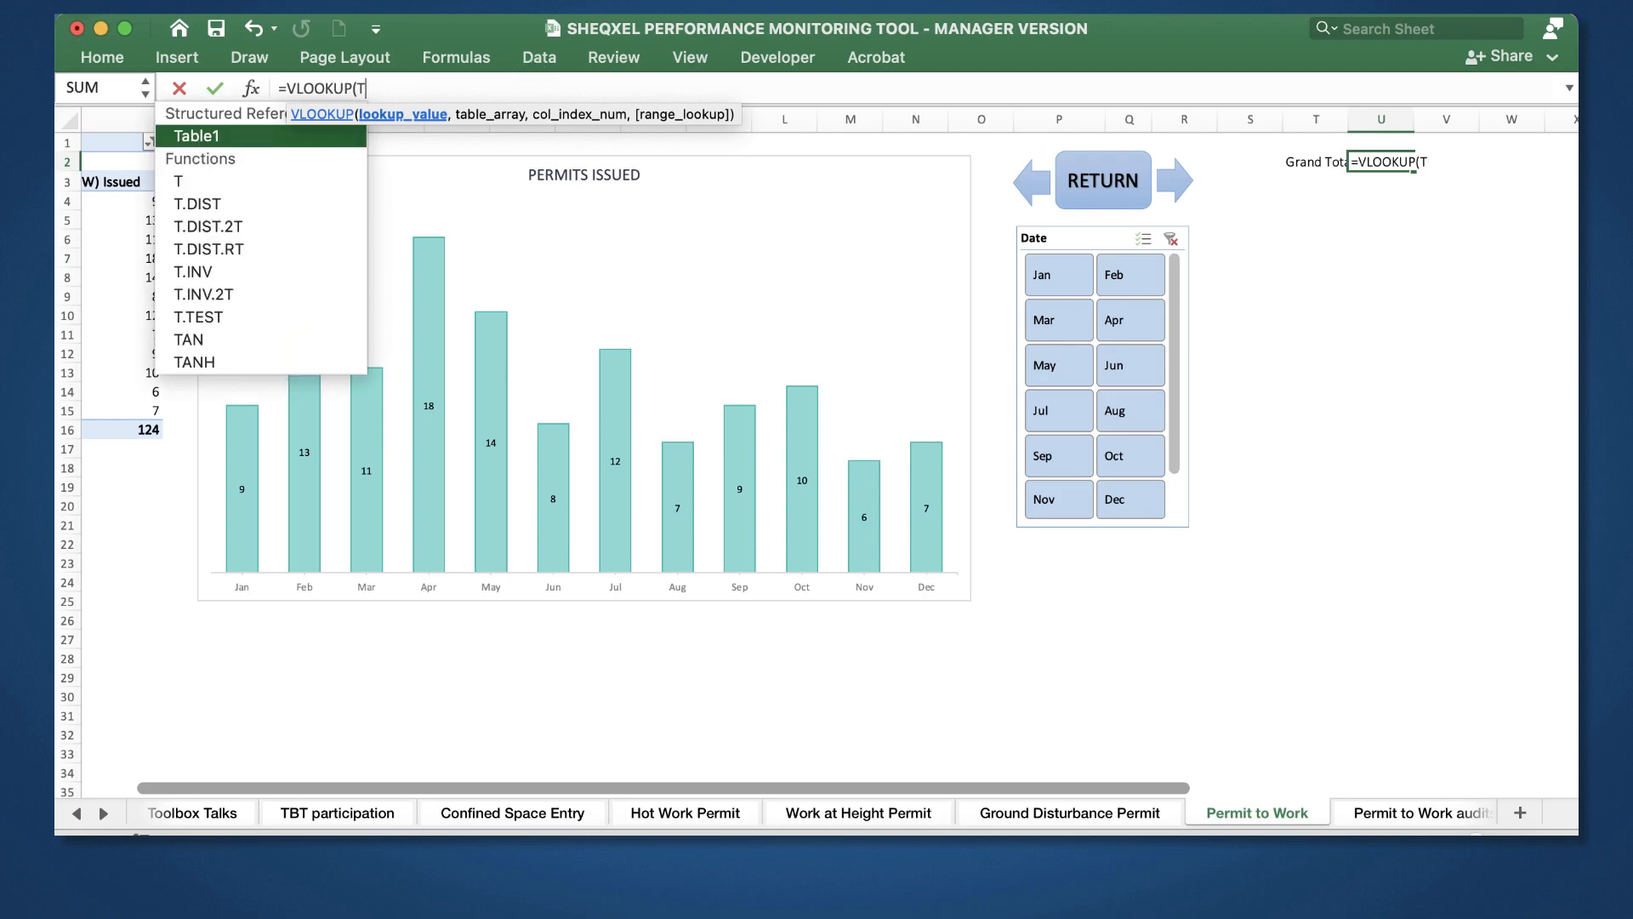
pyautogui.click(546, 461)
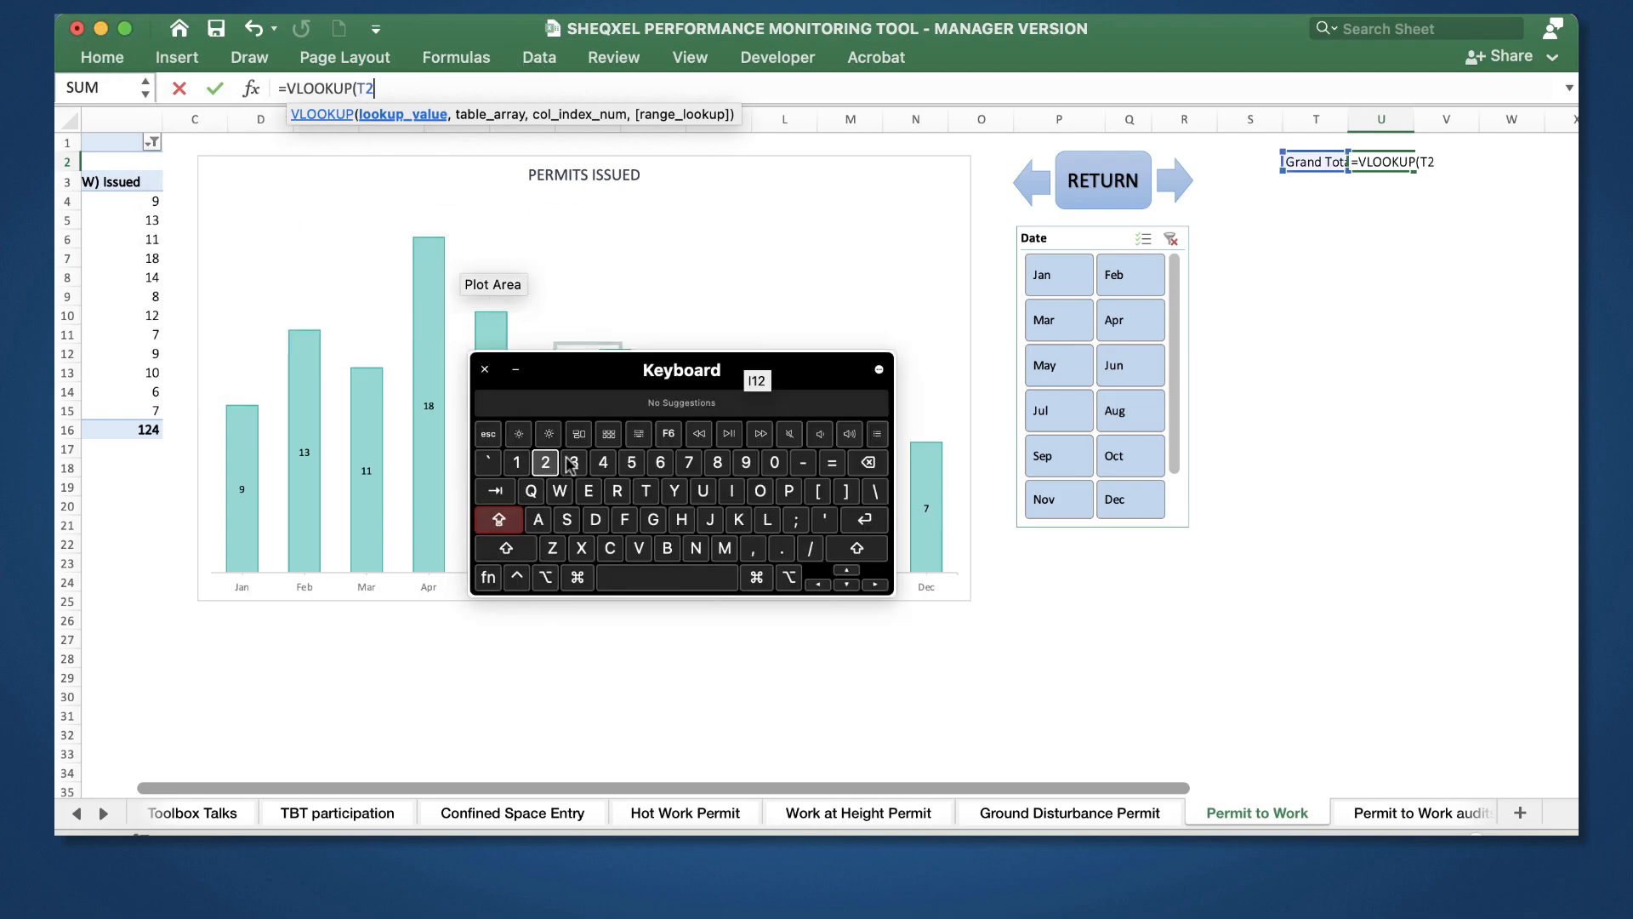
pyautogui.write(',')
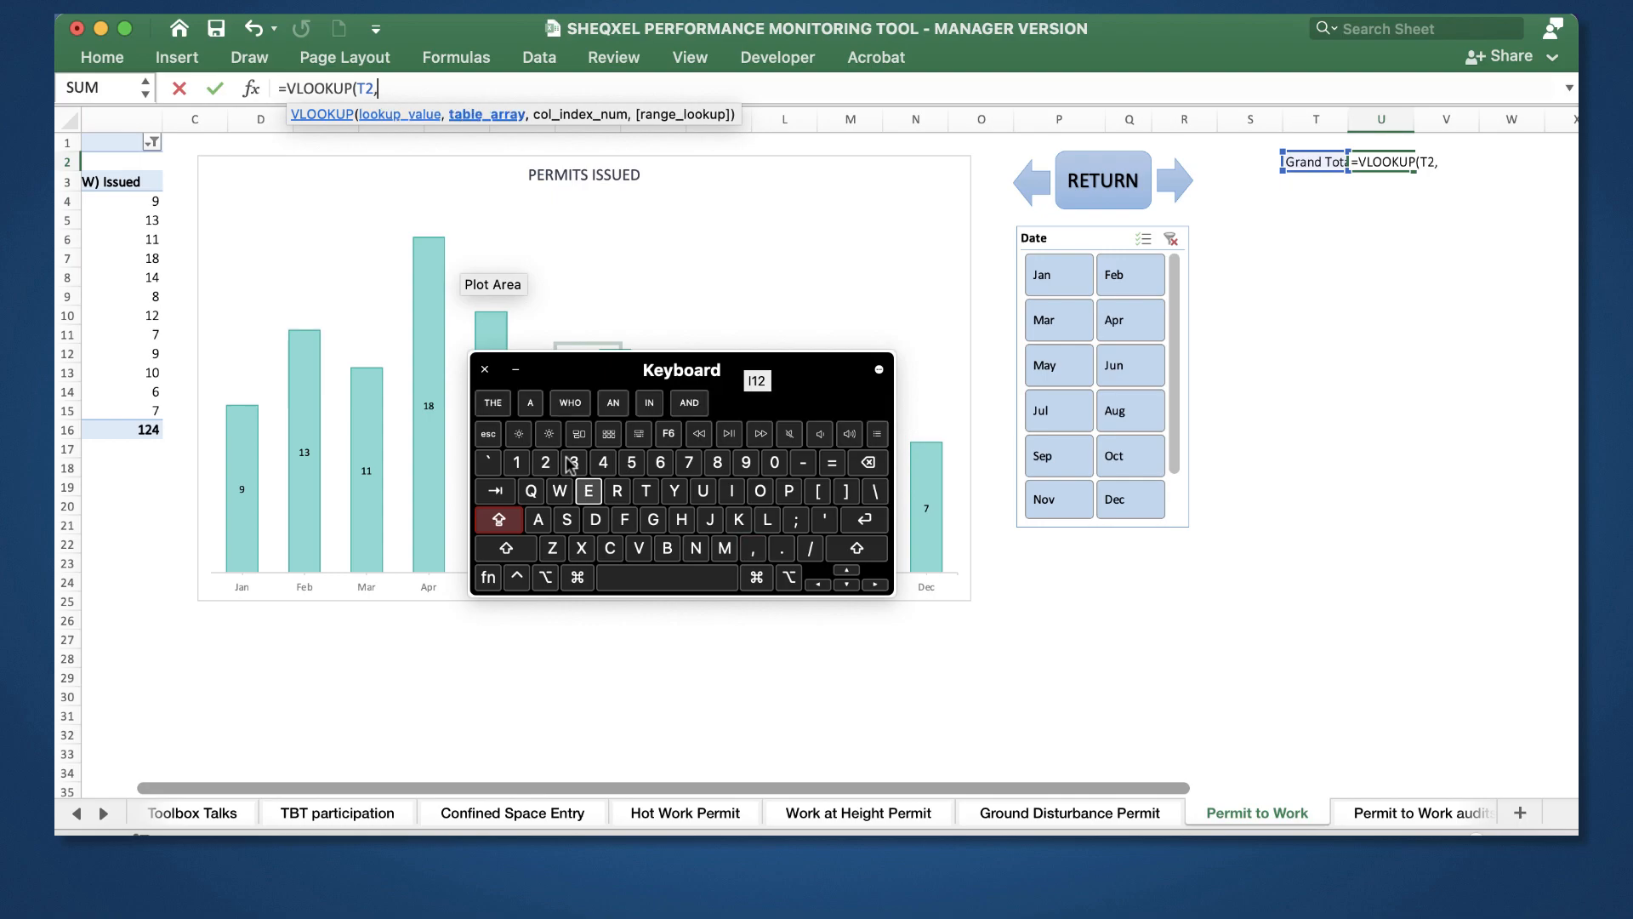
pyautogui.hscroll(-3, 448, 292)
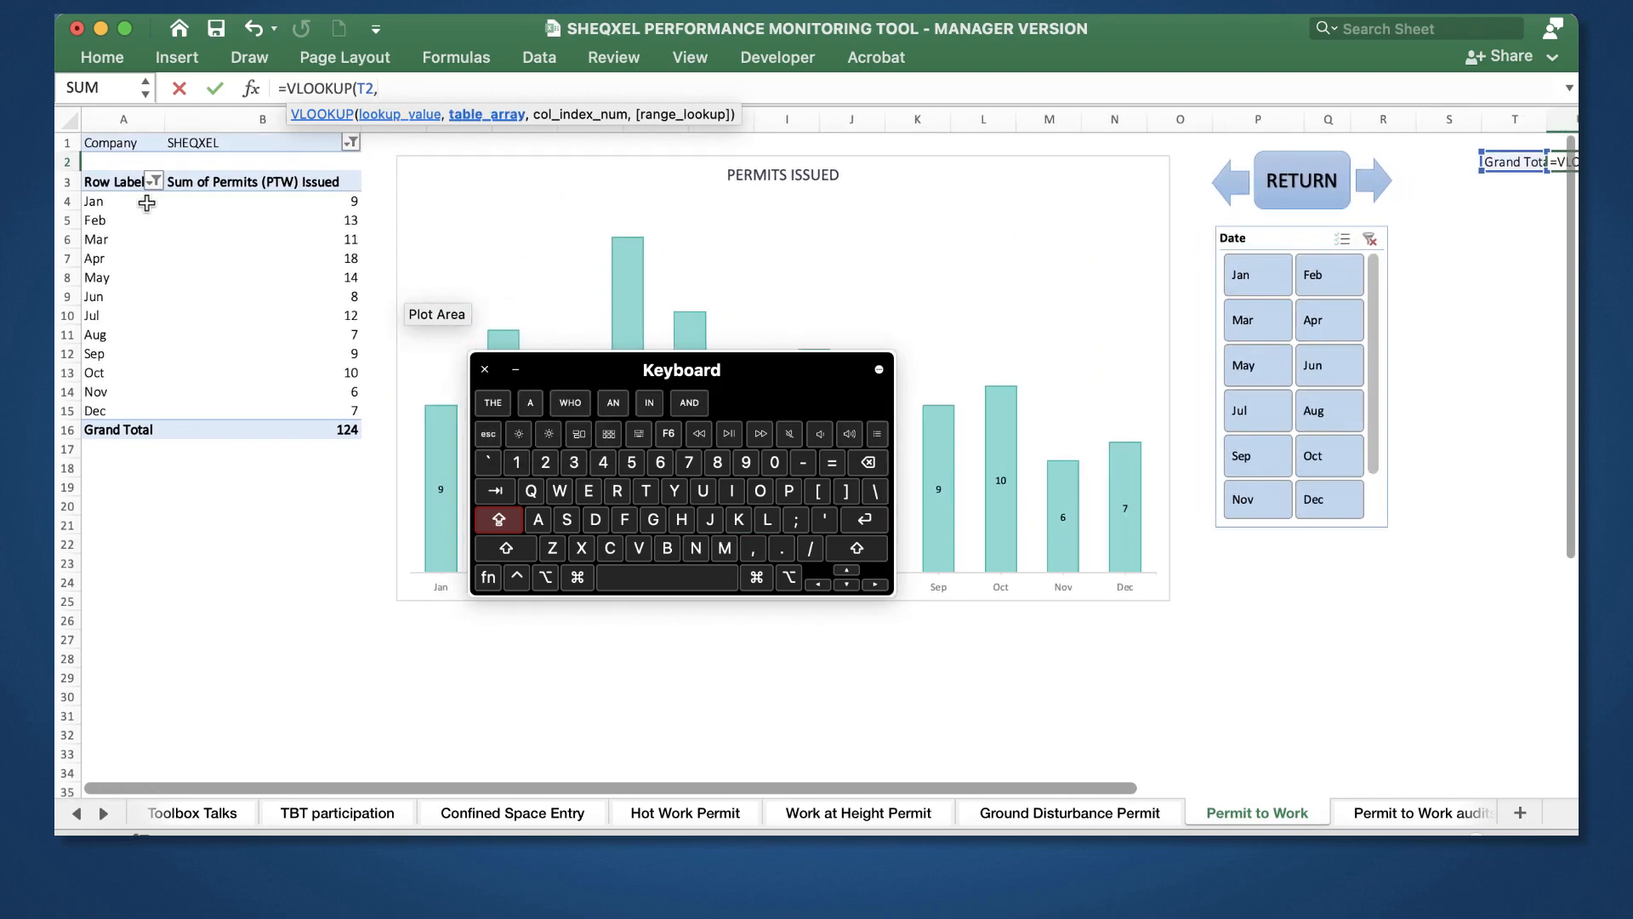
pyautogui.moveTo(136, 181); pyautogui.dragTo(332, 755)
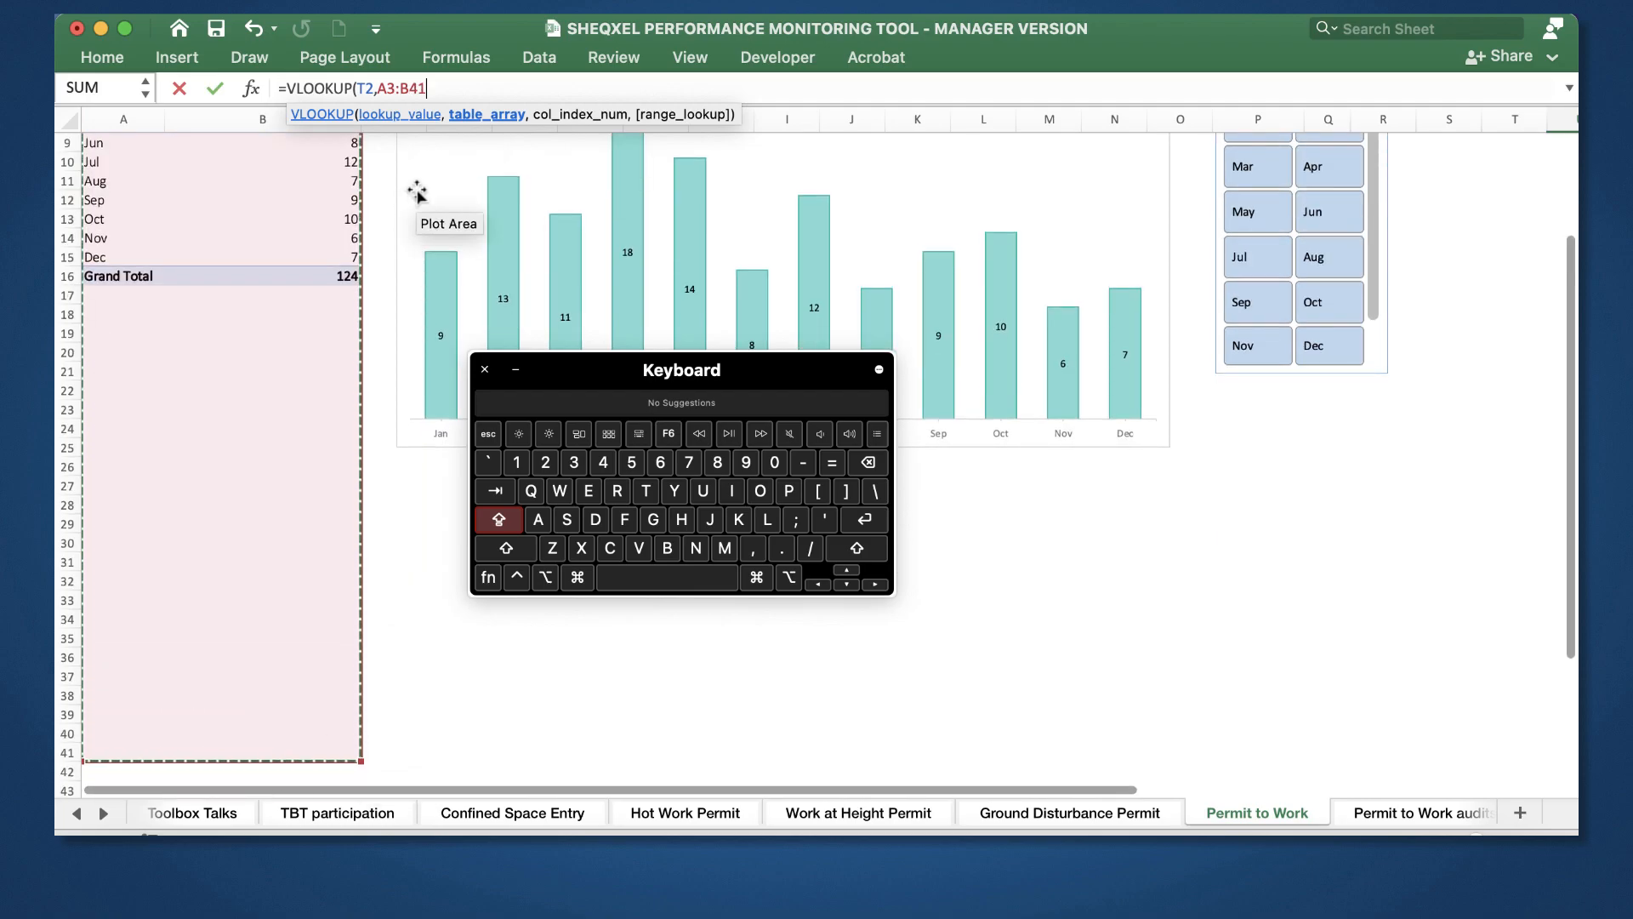
# Step: Make the table array absolute as $A$3:$B$41 and continue to the formula's column index argument
pyautogui.click(387, 88)
pyautogui.press('F4')
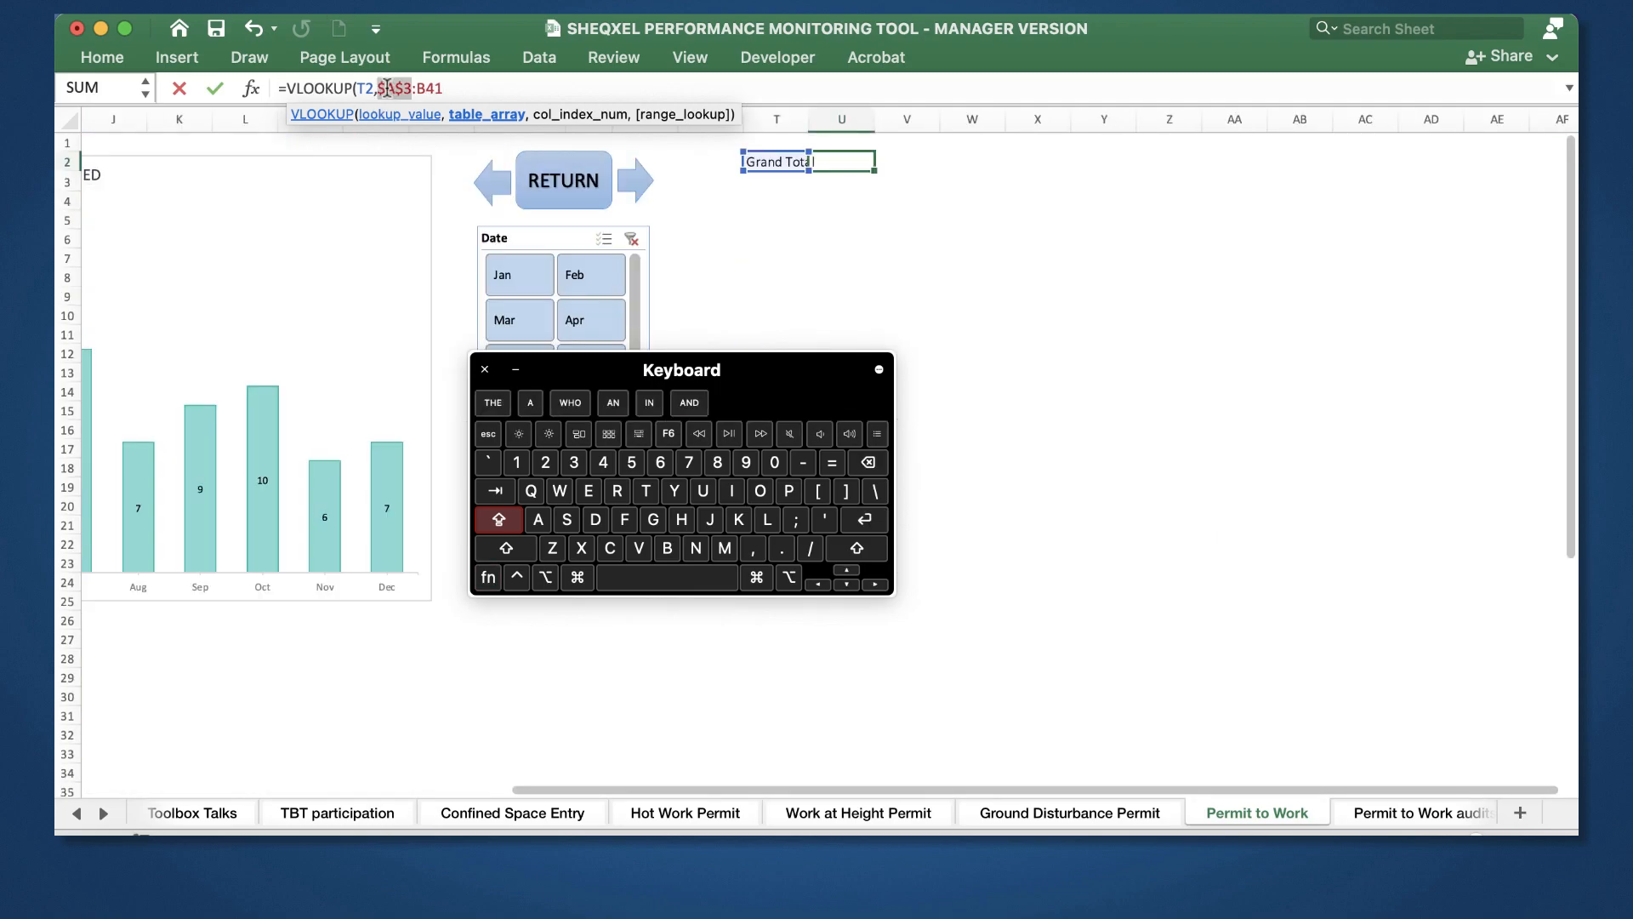
pyautogui.press('Right')
pyautogui.press('Right')
pyautogui.press('Right')
pyautogui.press('F4')
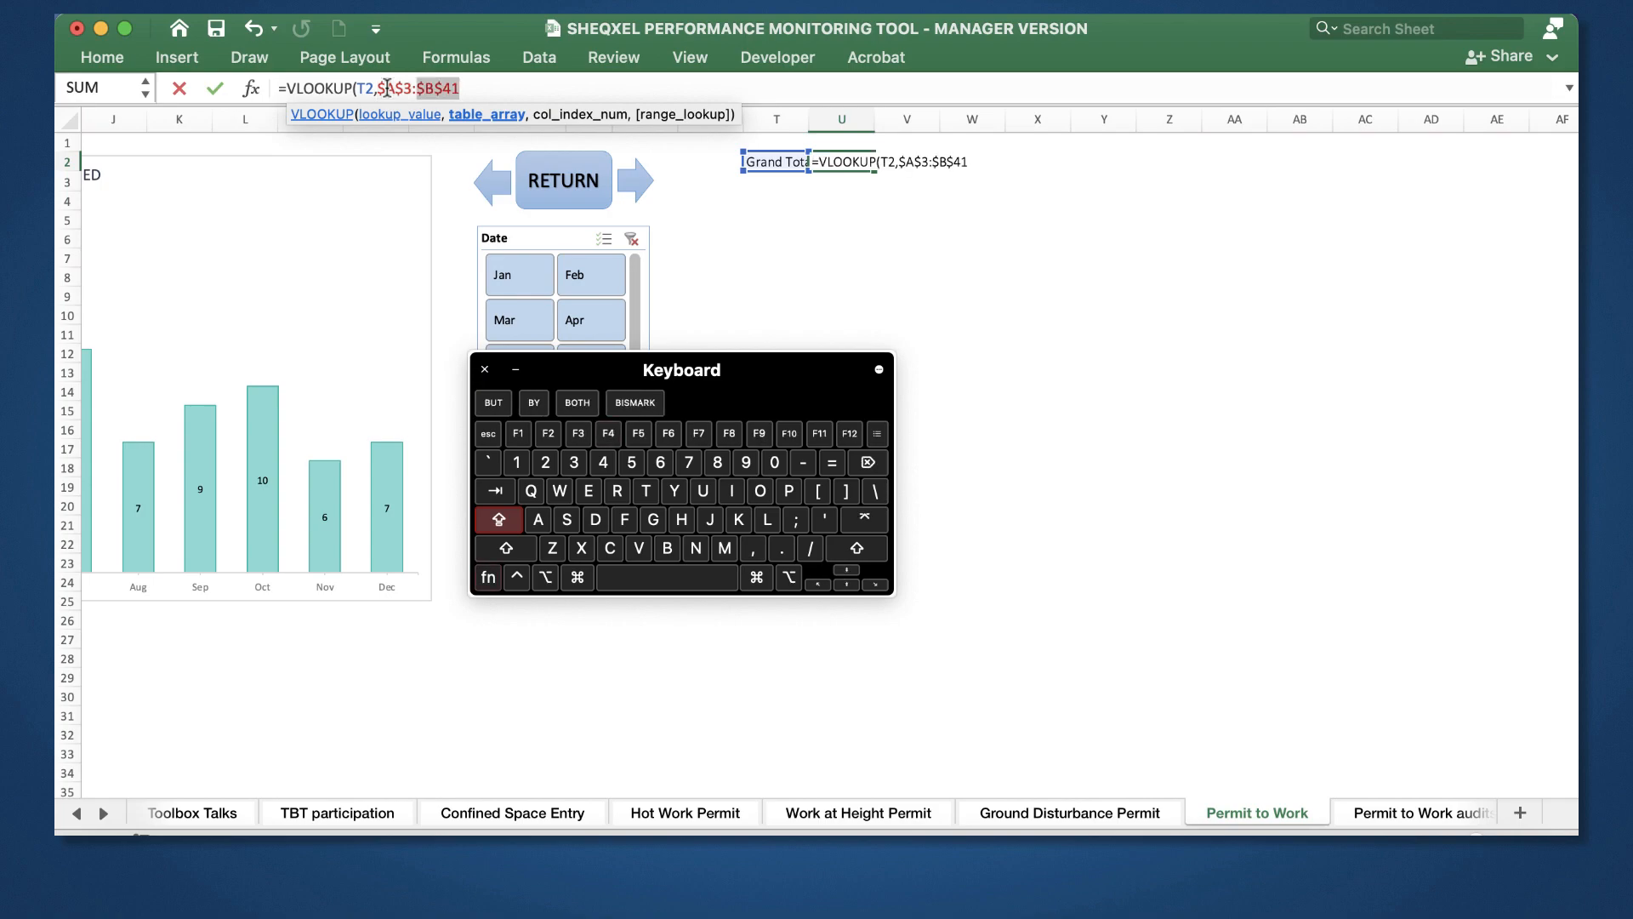
pyautogui.press('Right')
pyautogui.write(',')
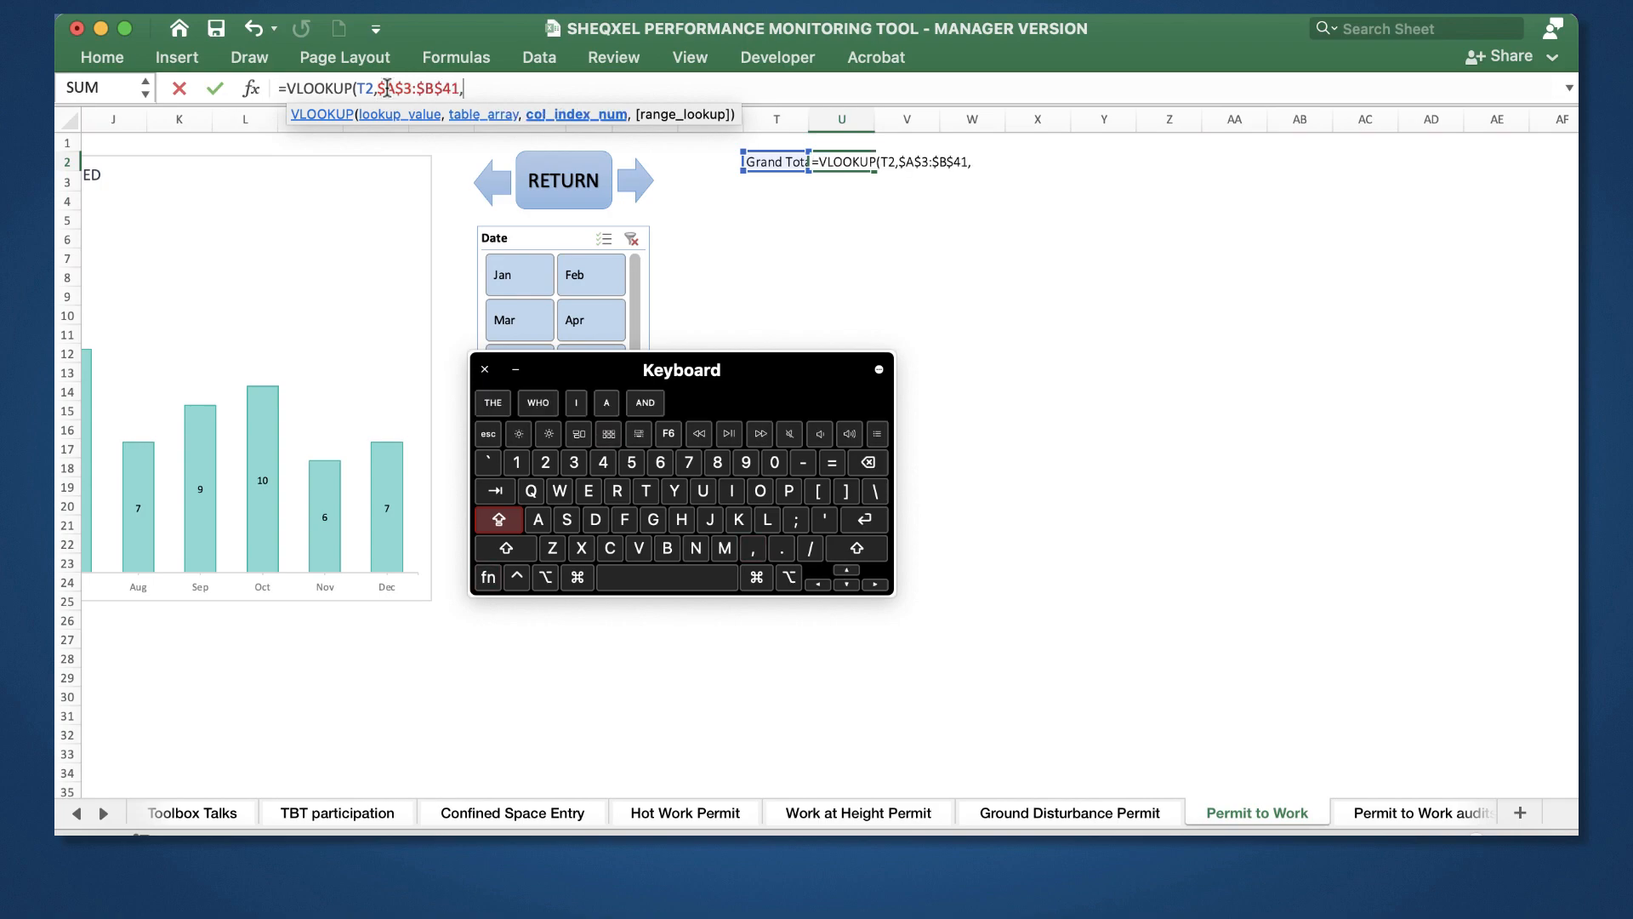
# Step: Complete the VLOOKUP in U2 with column index 2 and range lookup 0
pyautogui.write('2')
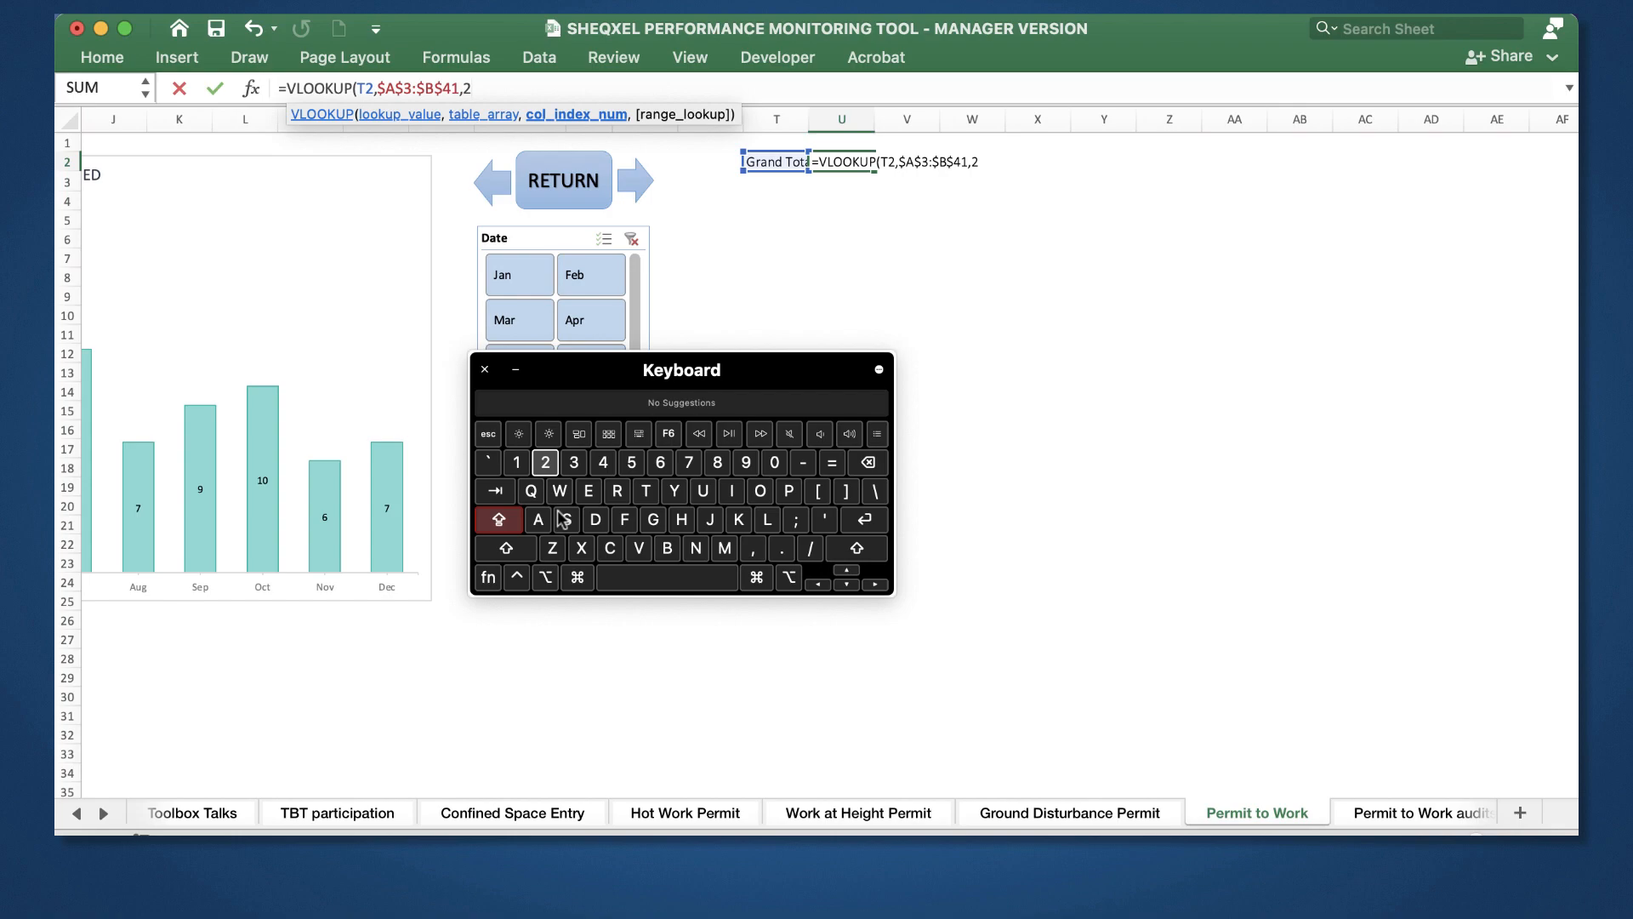
pyautogui.write(',0')
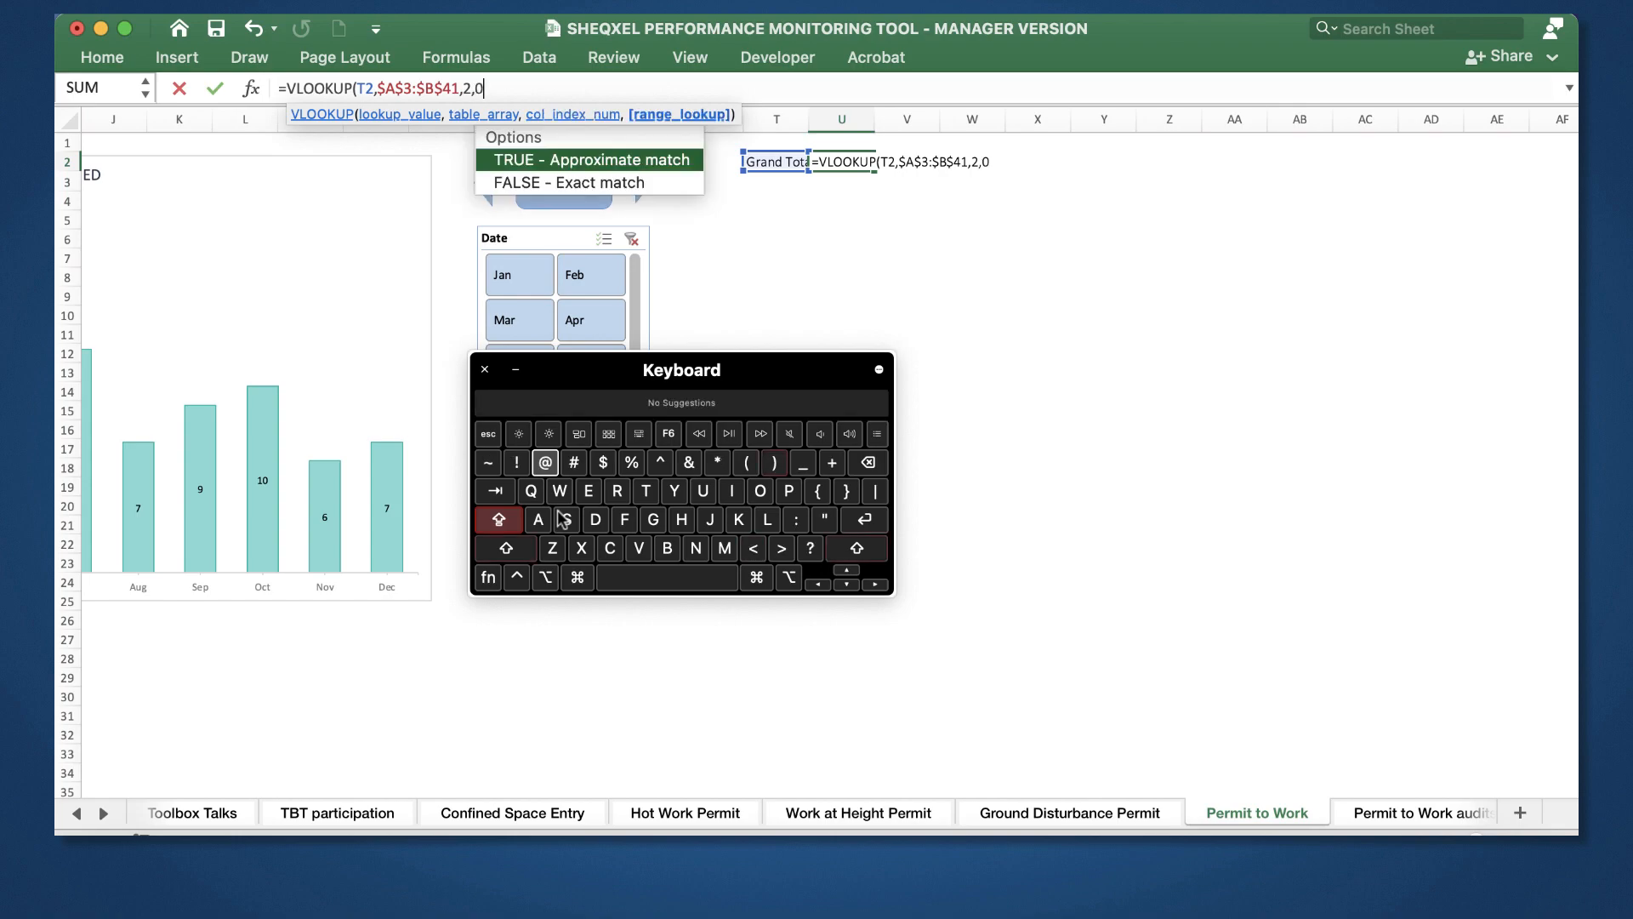
pyautogui.press('Return')
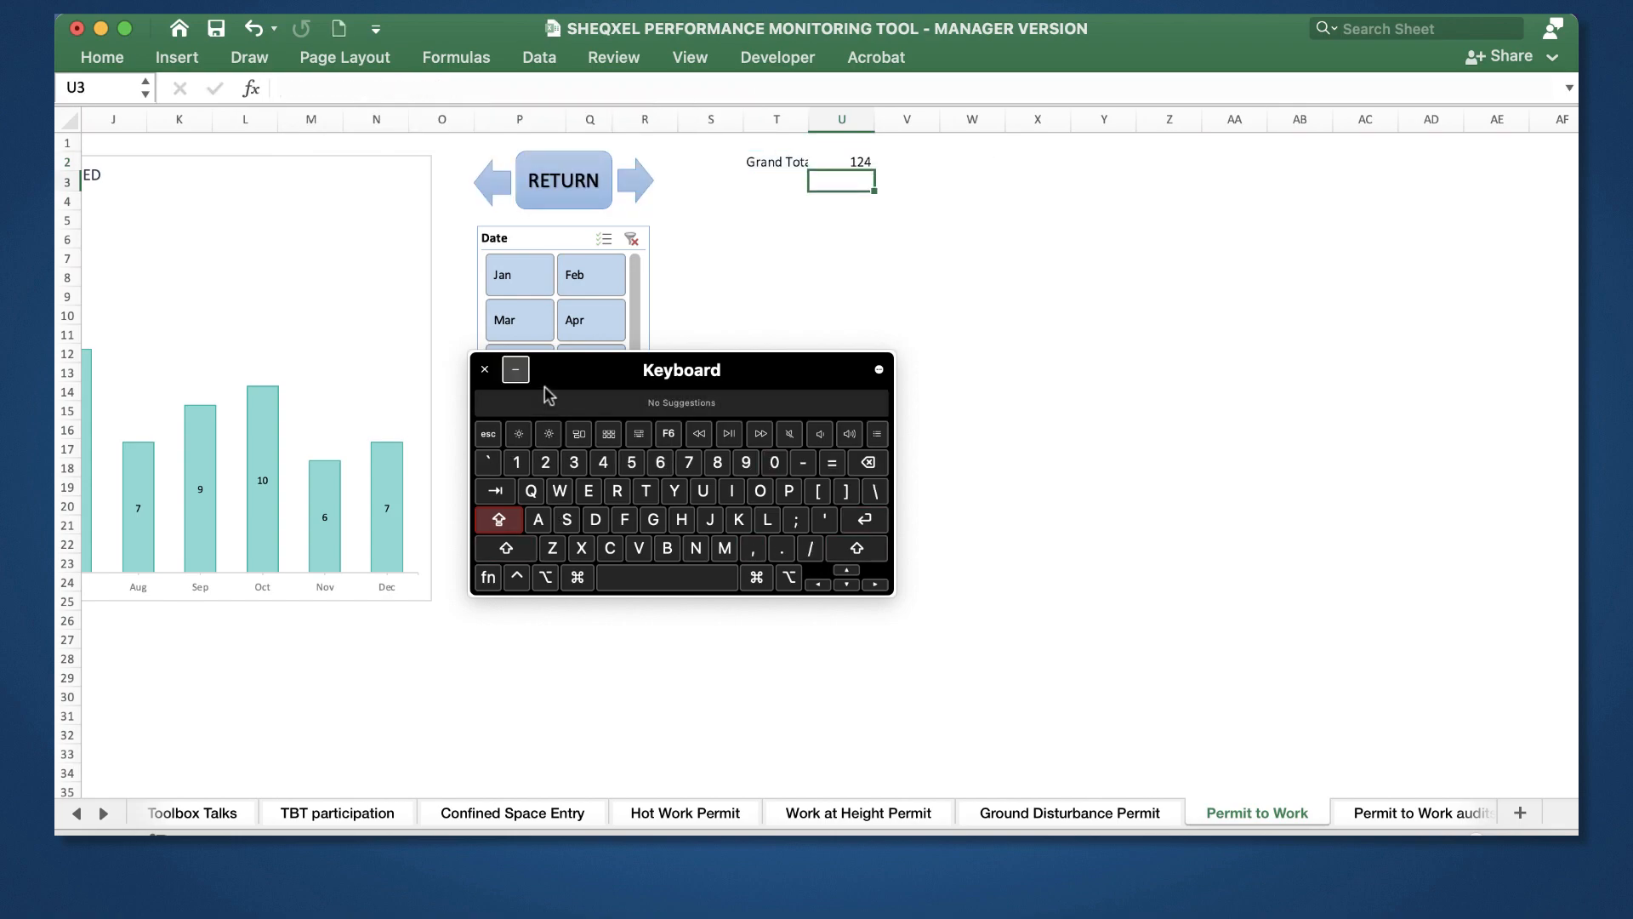
pyautogui.click(516, 369)
# Step: Widen column T to fit the Grand Total label, and select cell U2 to check its formula
pyautogui.hscroll(-10, 1115, 445)
pyautogui.hscroll(4, 1115, 445)
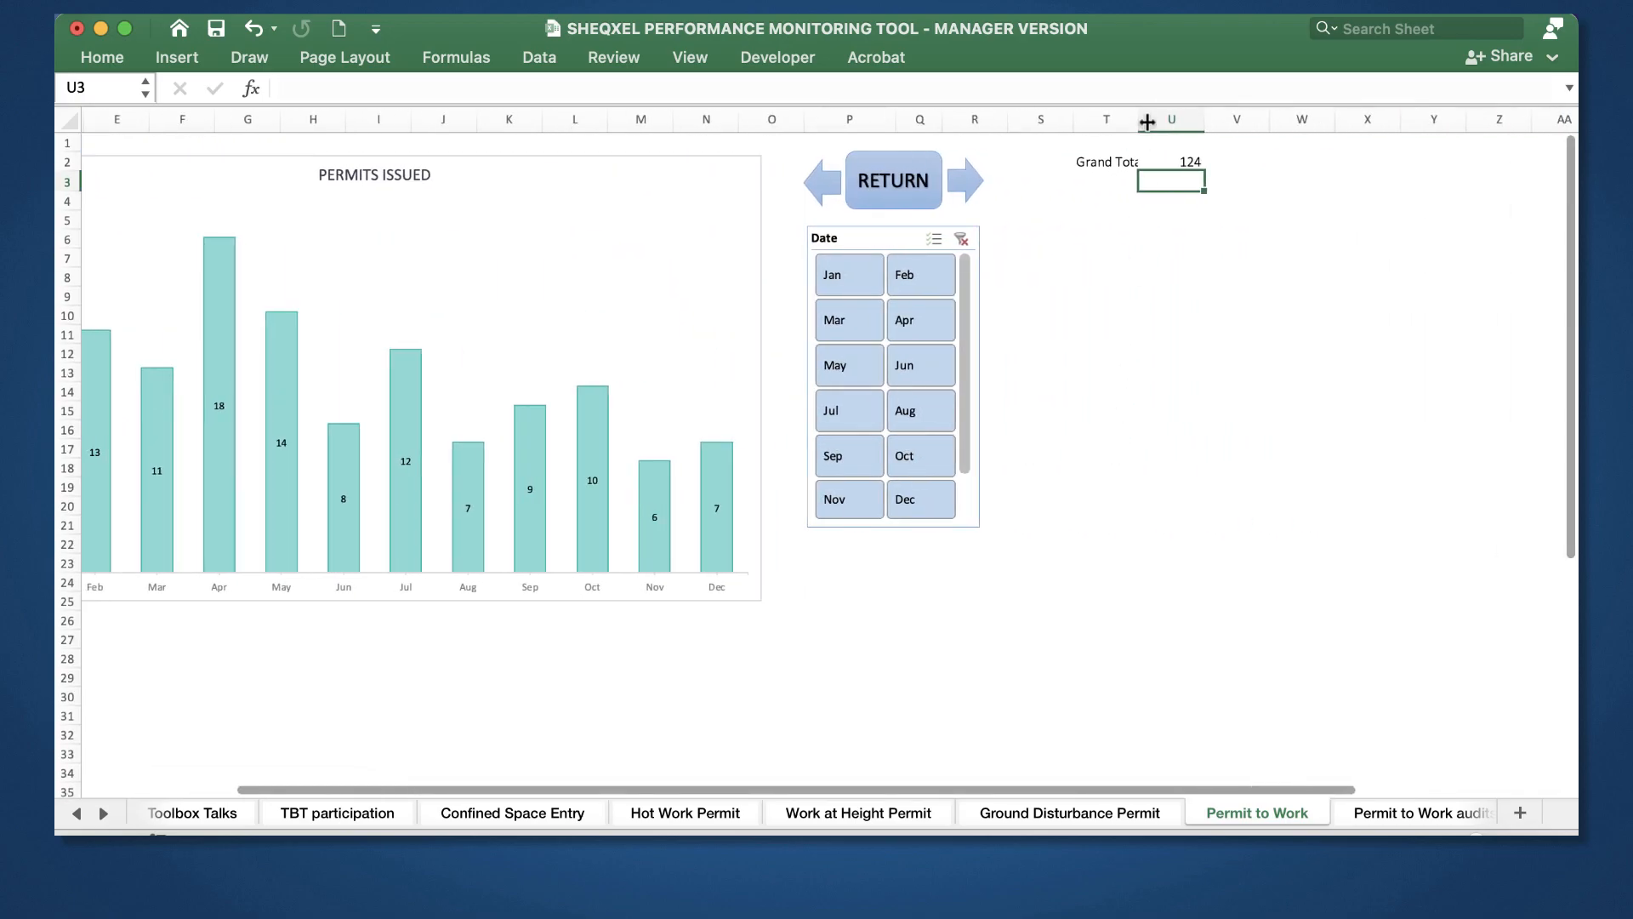
pyautogui.moveTo(1146, 121); pyautogui.dragTo(1157, 121)
pyautogui.click(1204, 309)
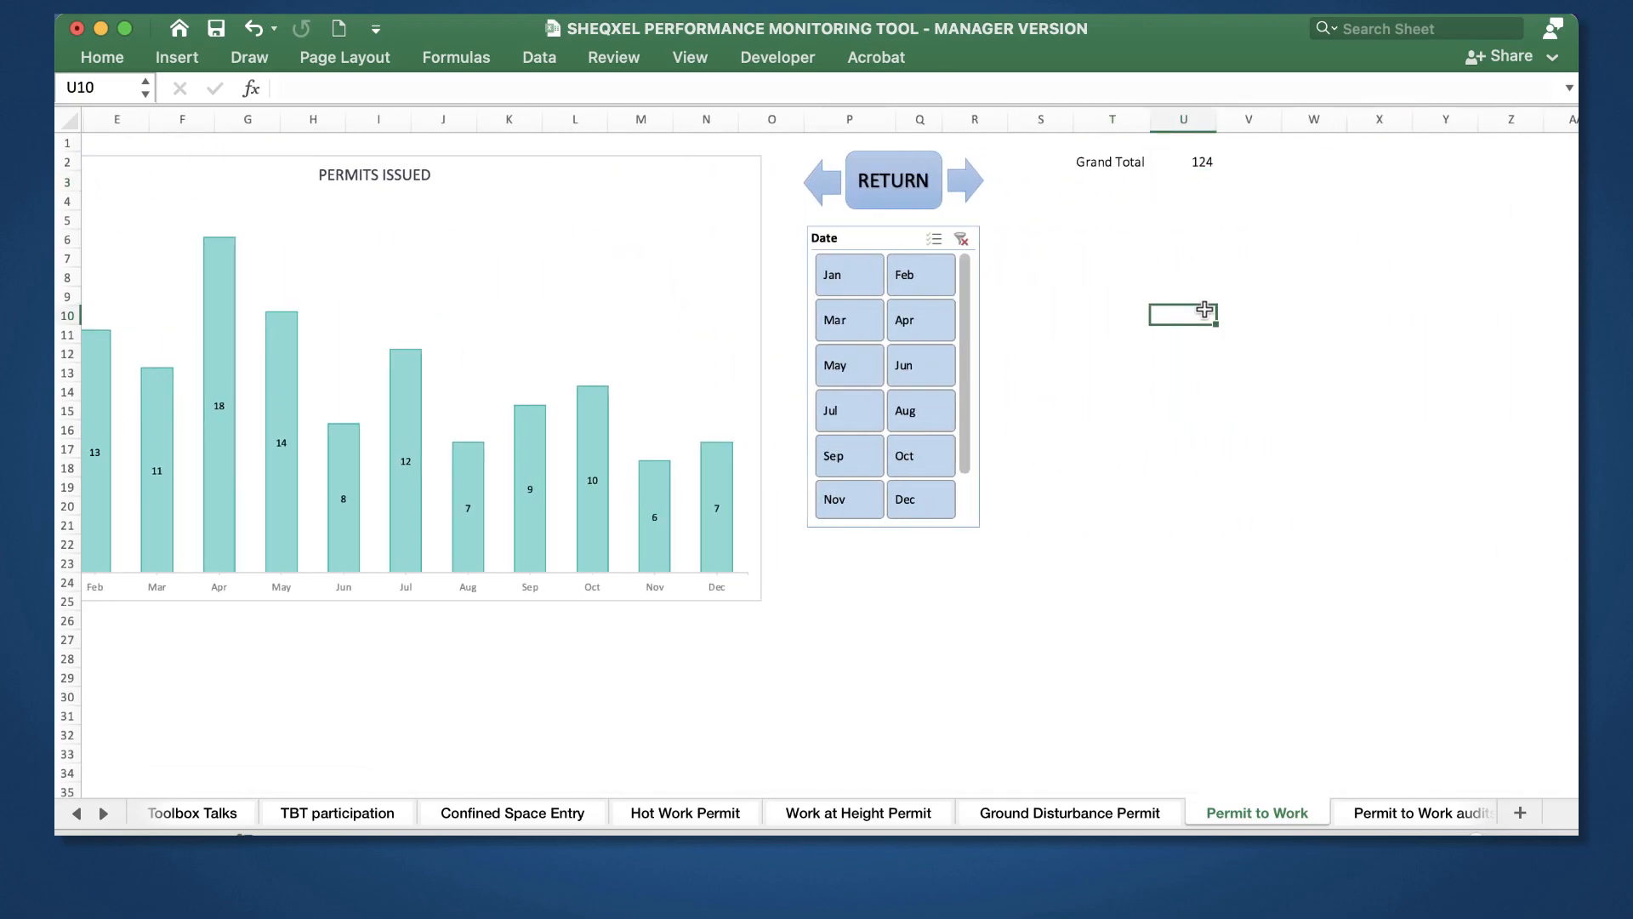
pyautogui.click(1198, 162)
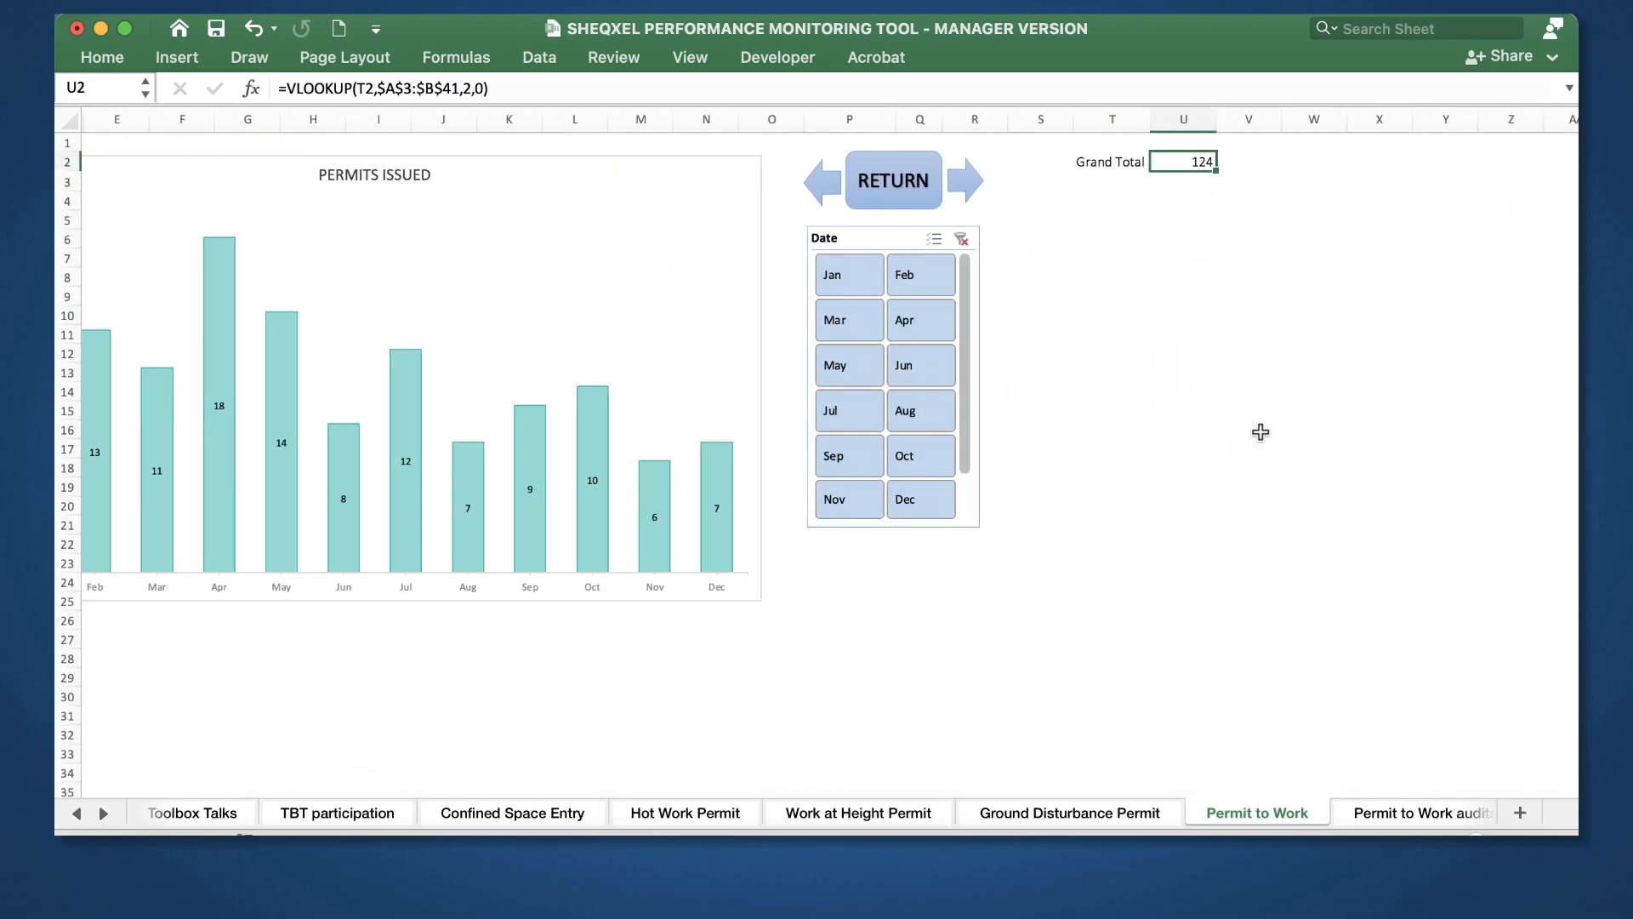
# Step: Replace the Actual formula in T4 on the Permit Dashboard sheet with a reference to cell U2 on the Permit to Work sheet
pyautogui.click(77, 813)
pyautogui.click(76, 813)
pyautogui.click(77, 814)
pyautogui.click(480, 814)
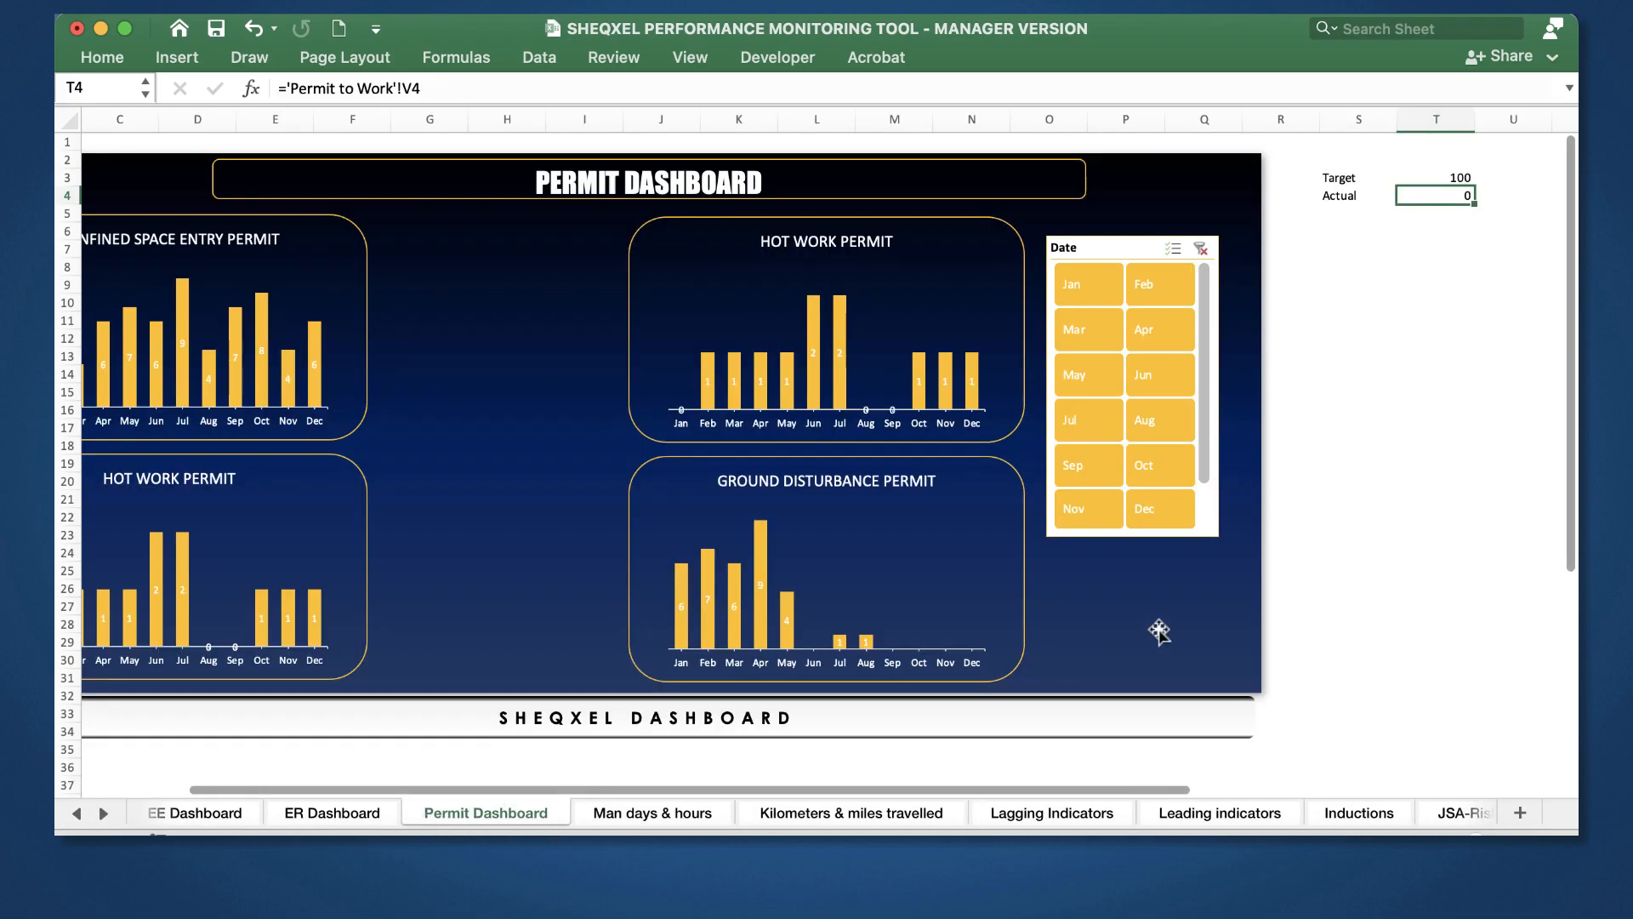
pyautogui.write('=')
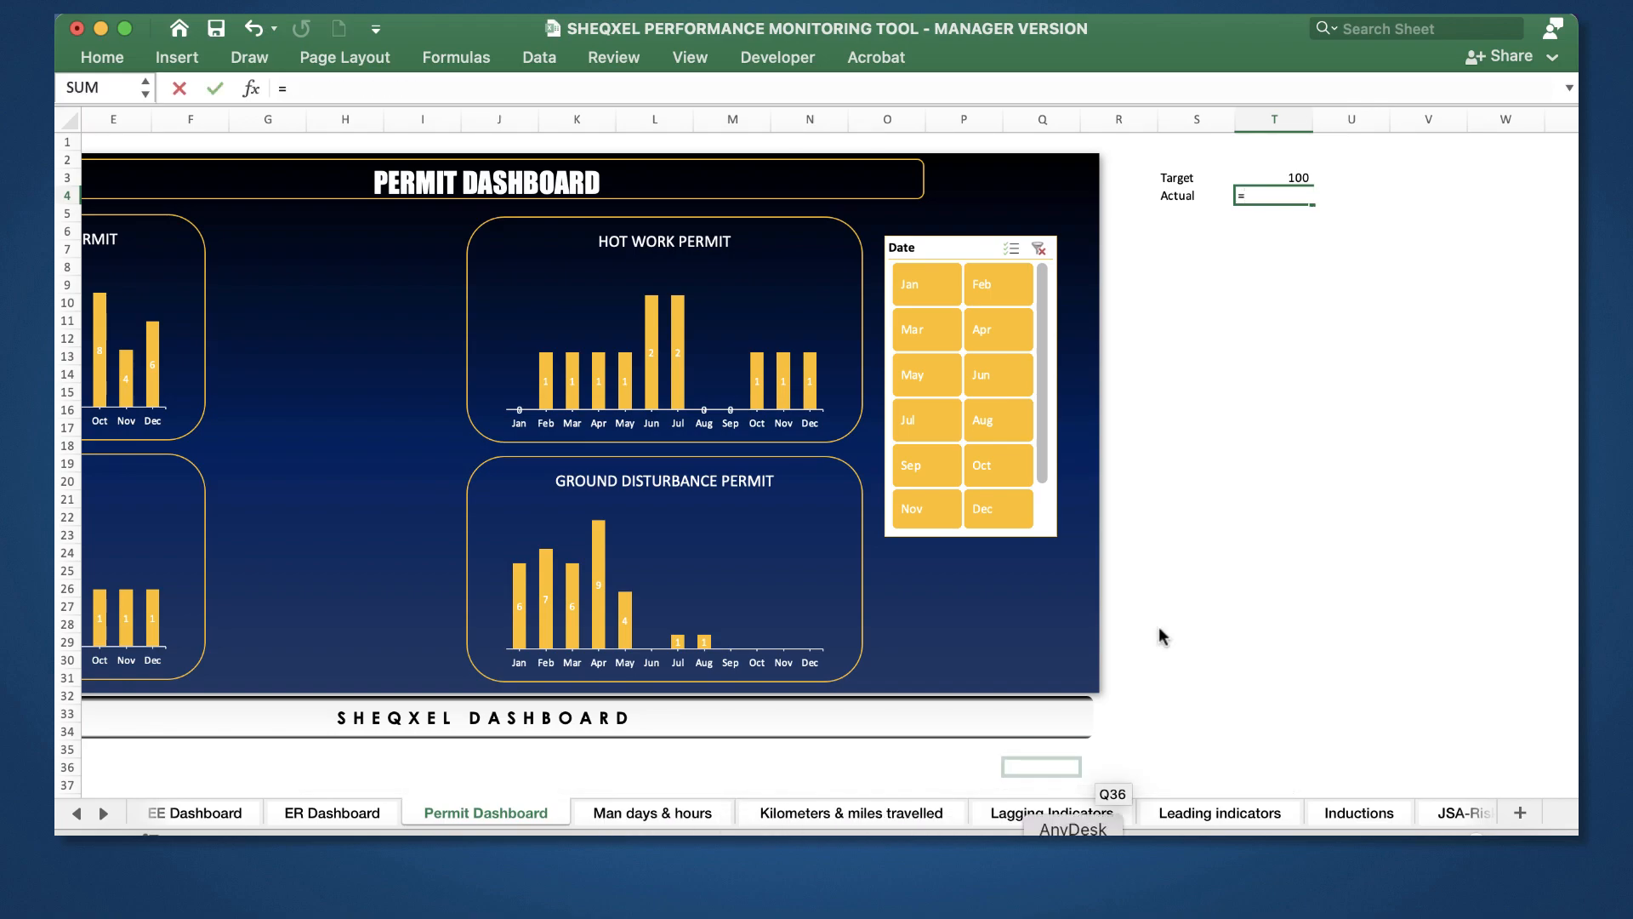
pyautogui.hscroll(10, 125, 814)
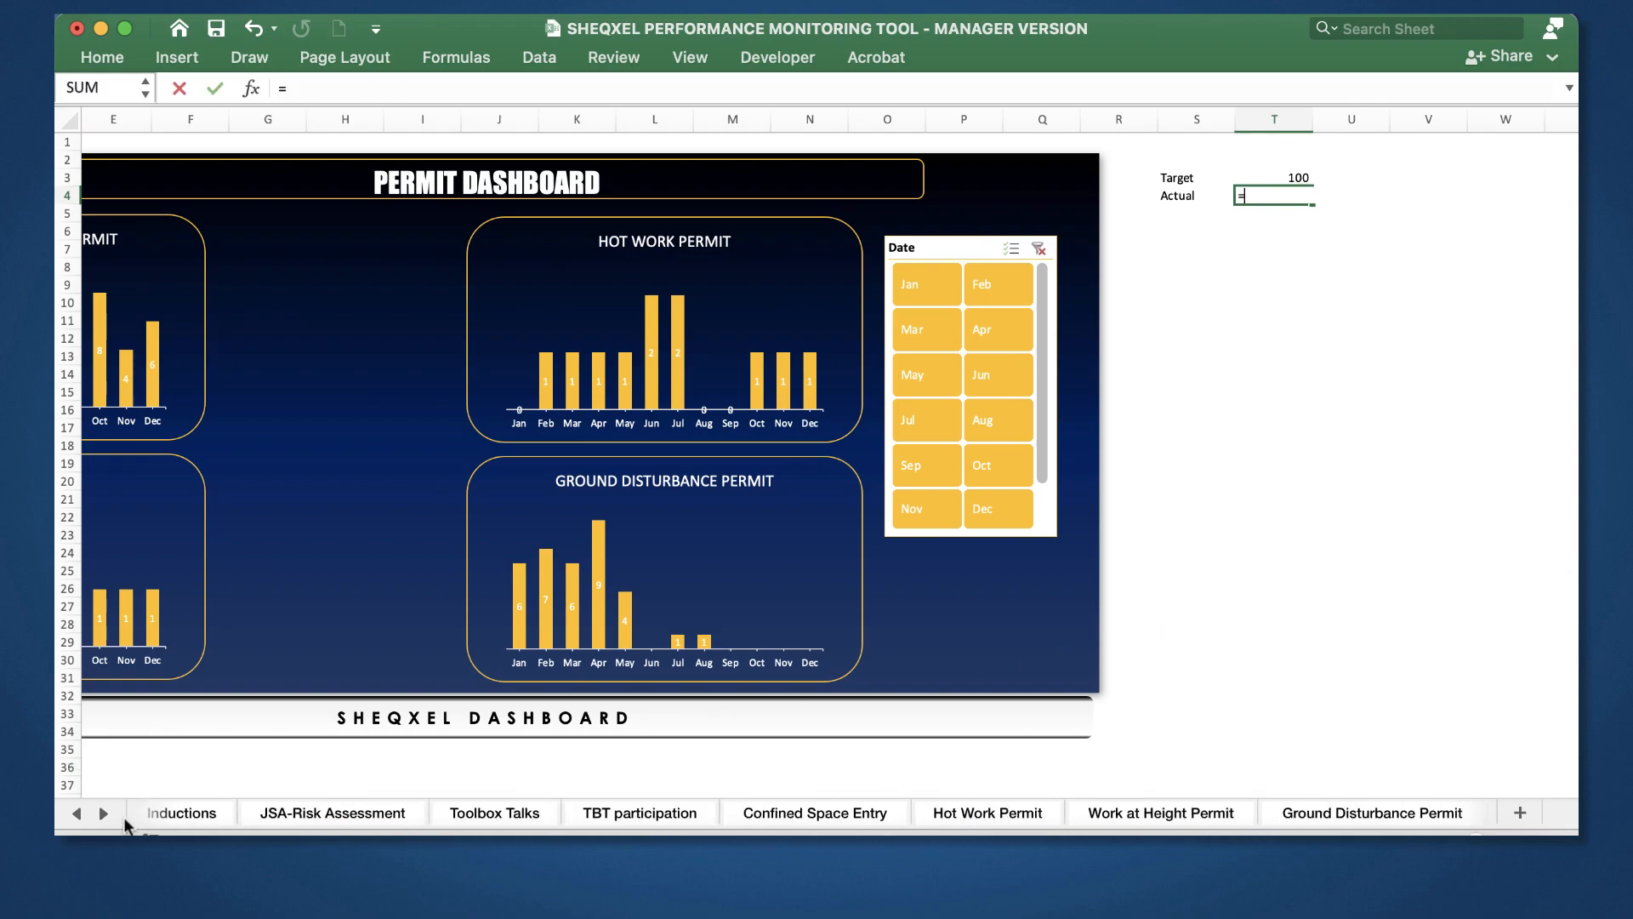
pyautogui.hscroll(3, 103, 817)
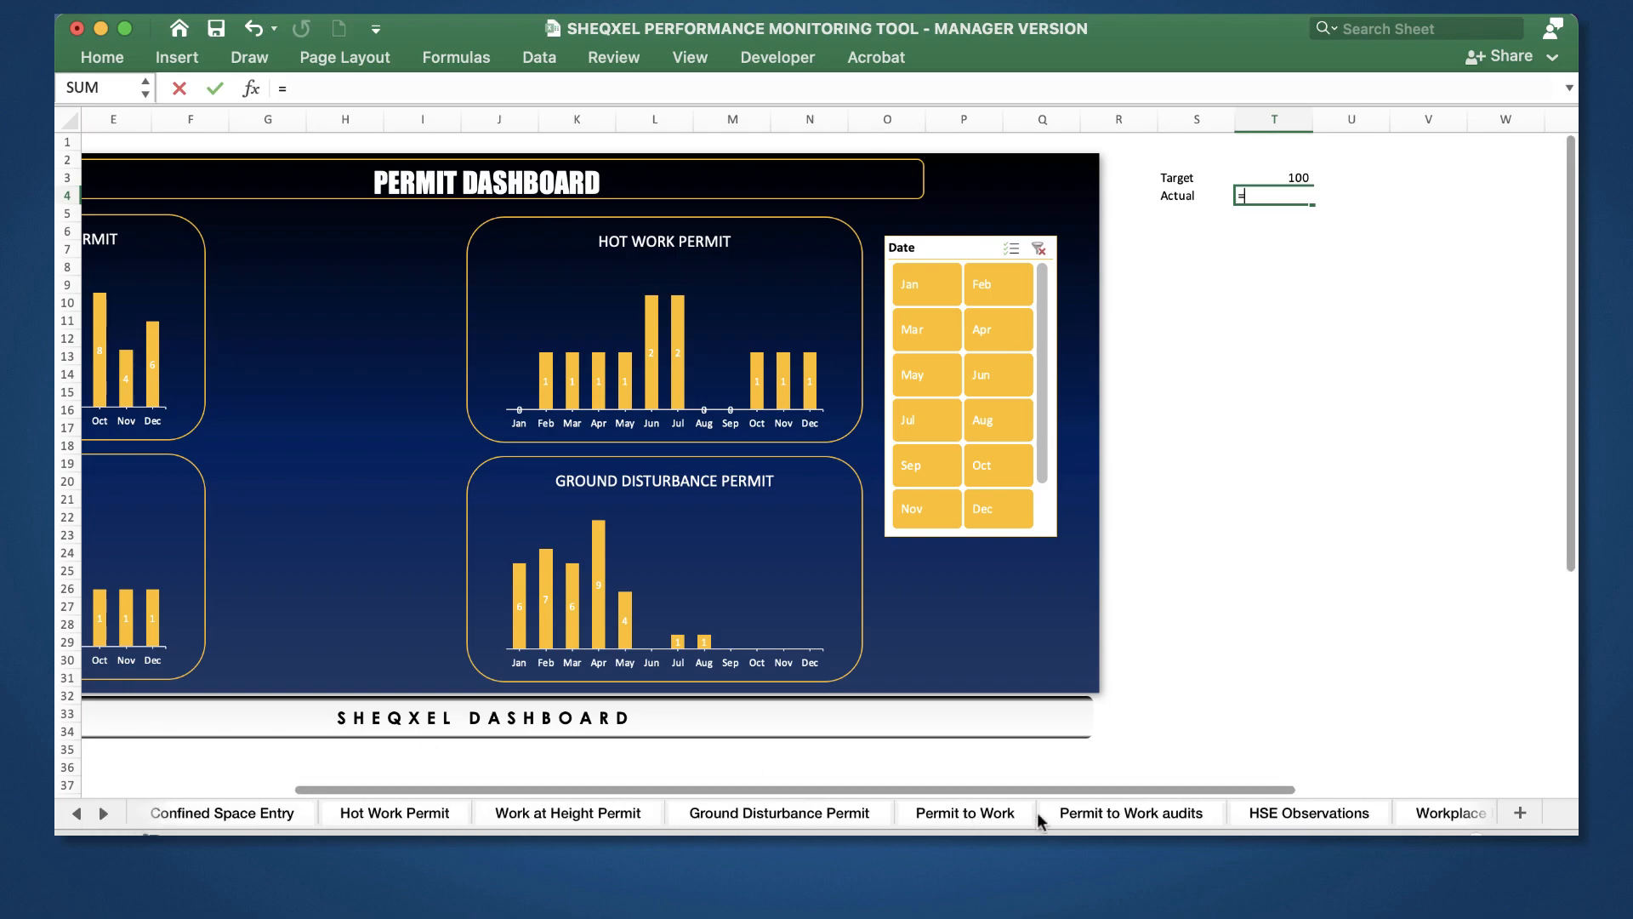
pyautogui.click(987, 818)
pyautogui.hscroll(-1, 1275, 196)
pyautogui.click(1275, 161)
pyautogui.press('Return')
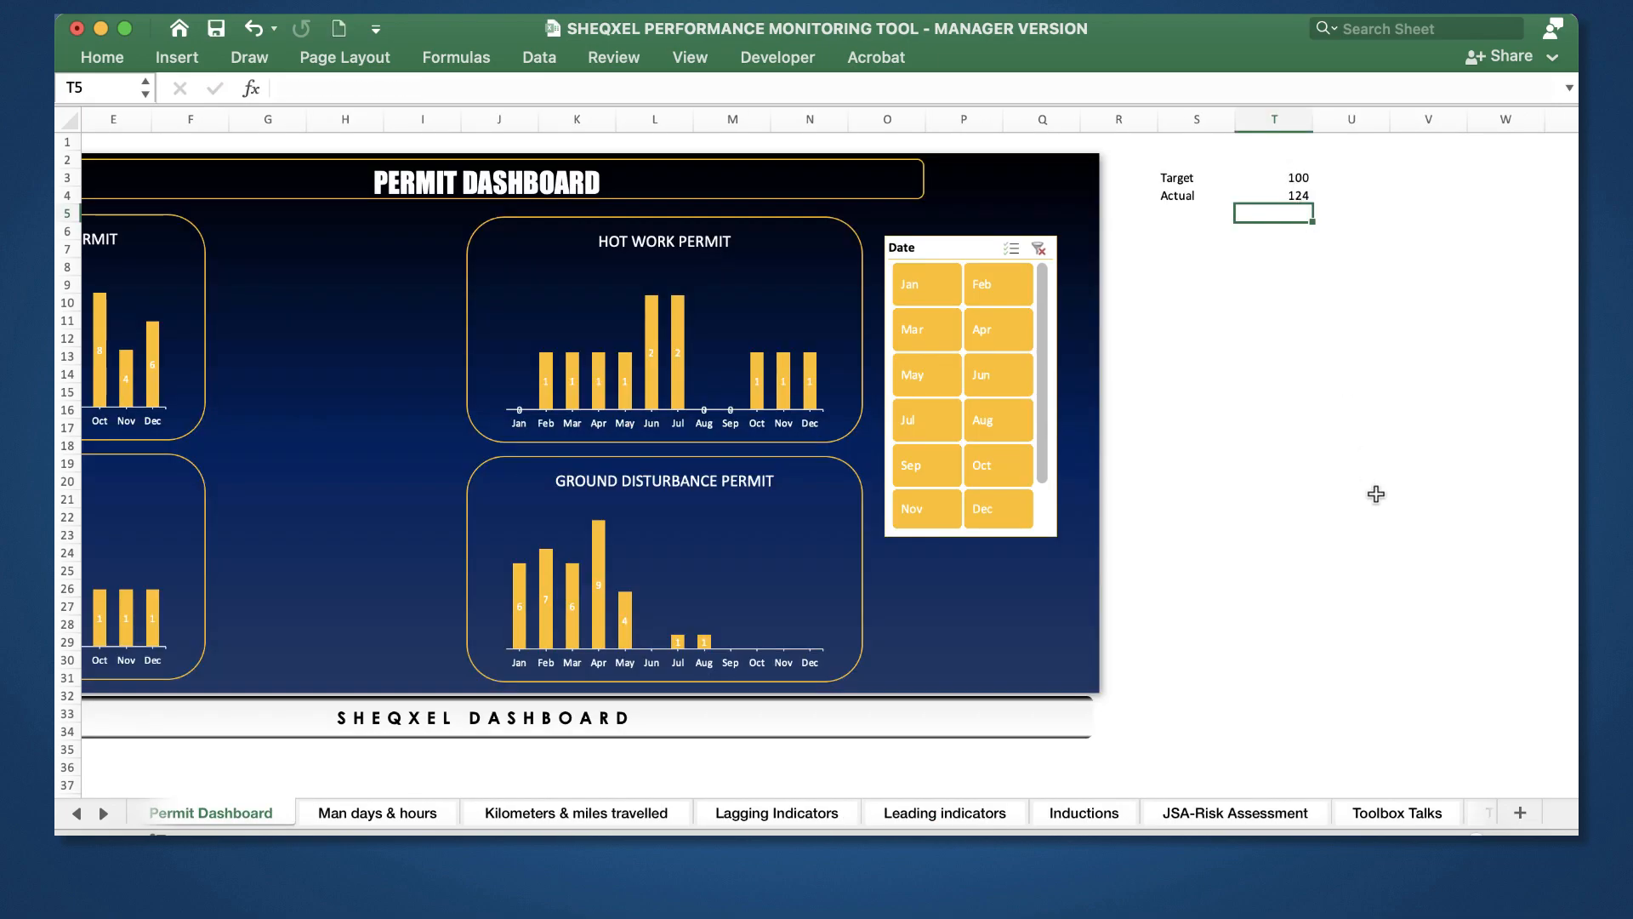
# Step: Enter the label Progress % in cell S6 below the target and actual figures
pyautogui.hscroll(-3, 1376, 492)
pyautogui.hscroll(2, 1376, 492)
pyautogui.hscroll(2, 1376, 497)
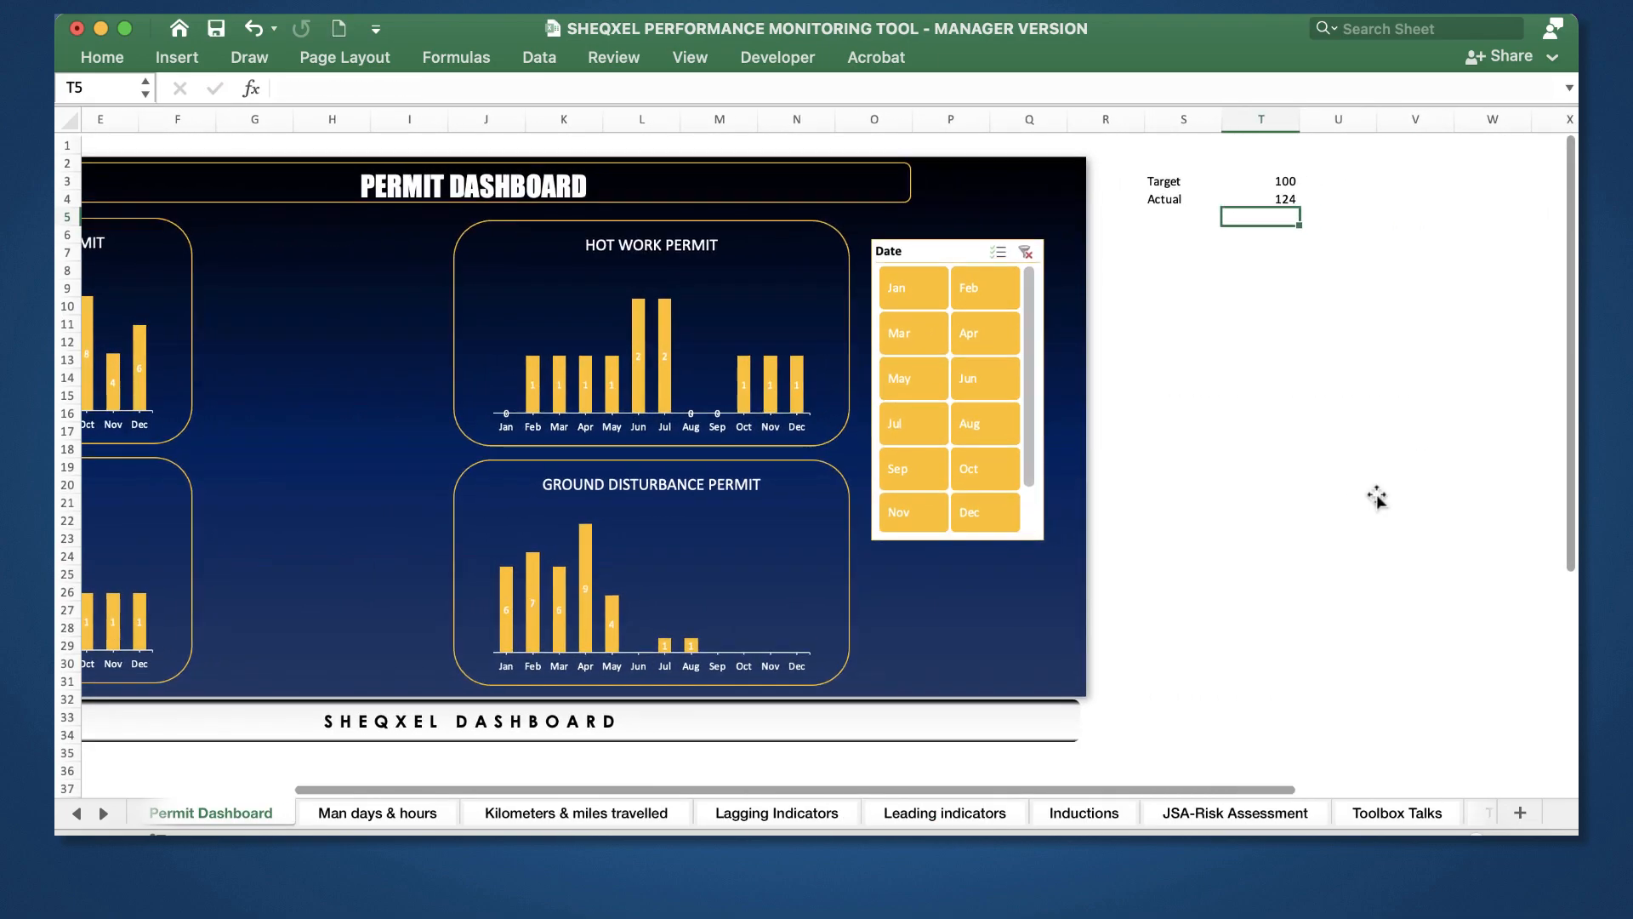
pyautogui.press('Down')
pyautogui.press('Left')
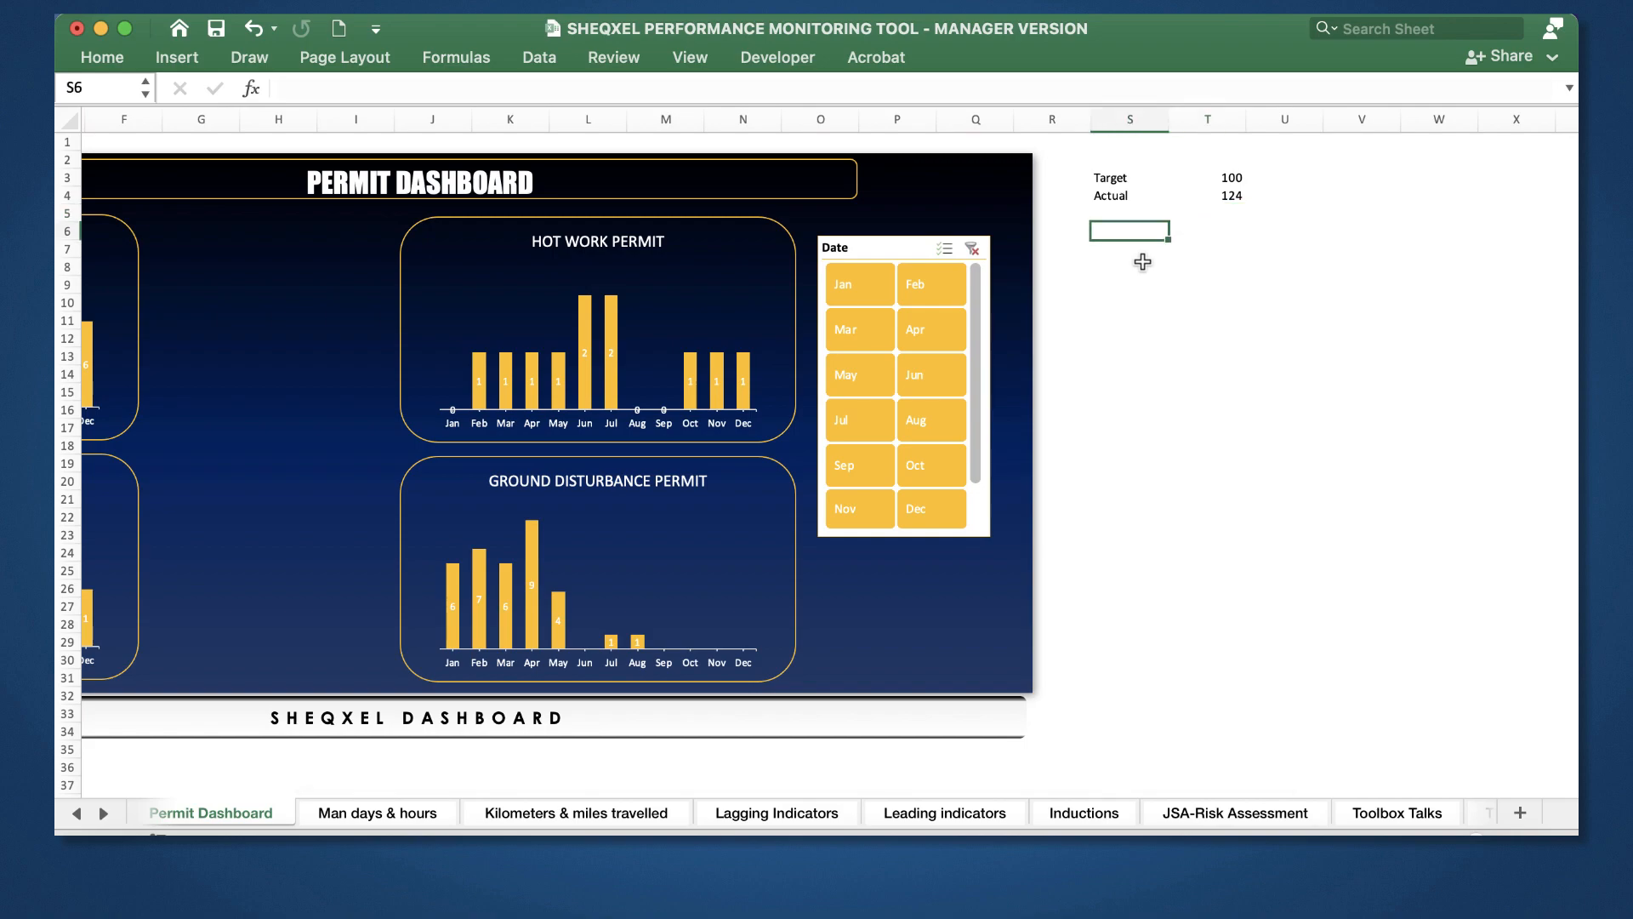
pyautogui.write('P')
pyautogui.write('ercenya')
pyautogui.write('gre')
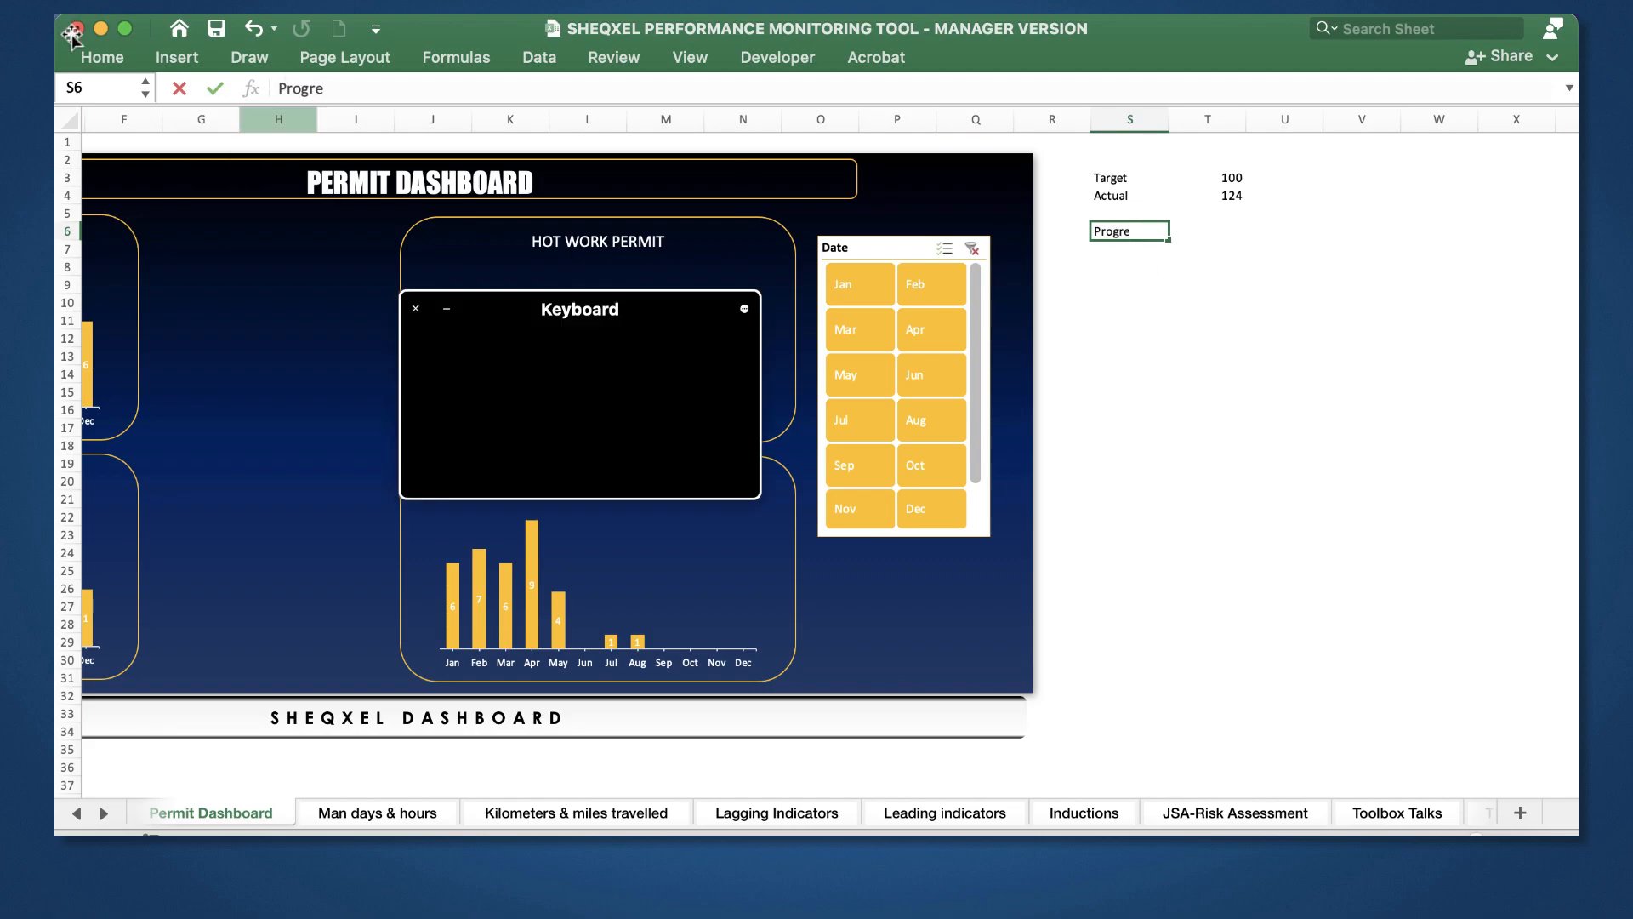
pyautogui.click(577, 510)
pyautogui.click(578, 511)
pyautogui.write('%')
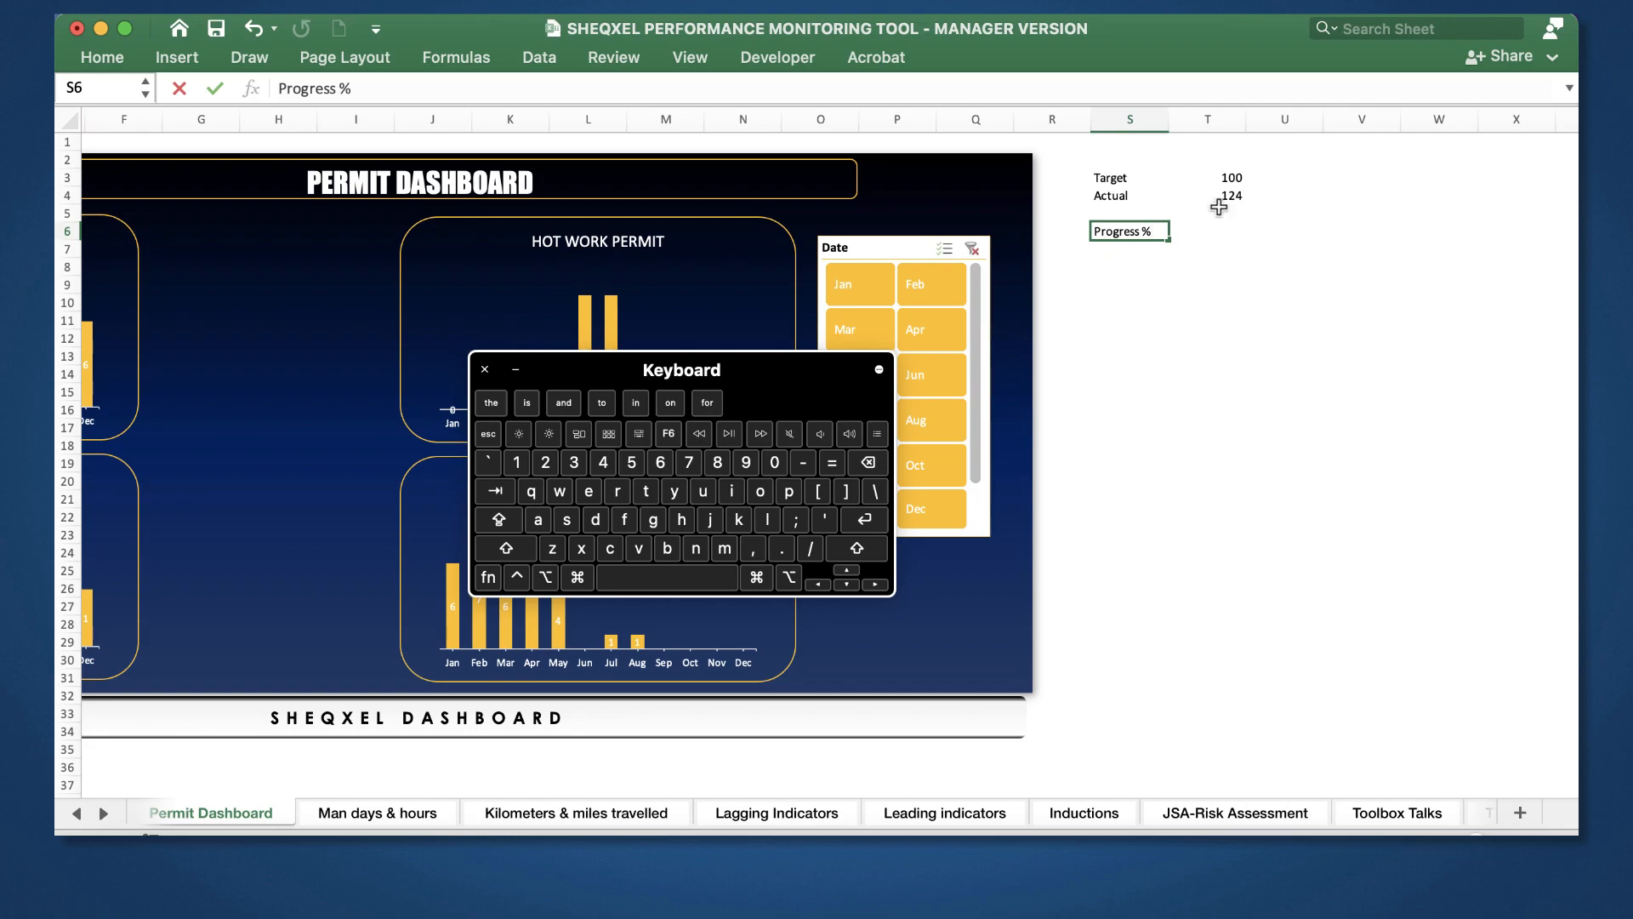
# Step: Enter the formula =T4/T3 in cell T6 to divide Actual by Target, and reselect the cell
pyautogui.press('Tab')
pyautogui.write('=')
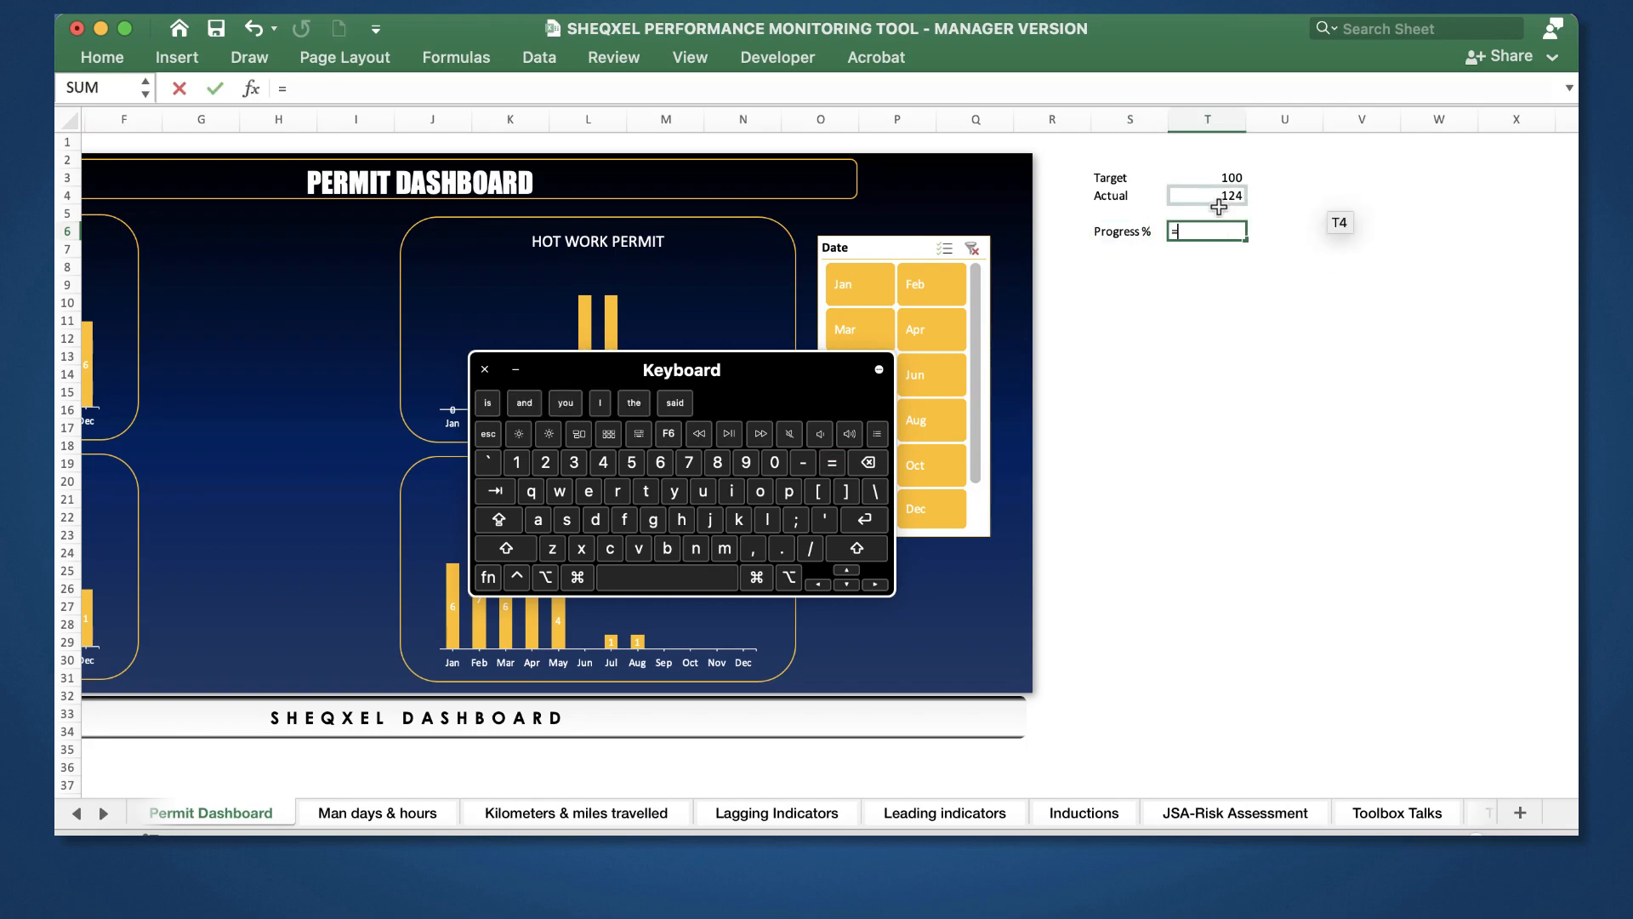
pyautogui.click(1218, 207)
pyautogui.write('/')
pyautogui.press('Up')
pyautogui.press('Up')
pyautogui.press('Up')
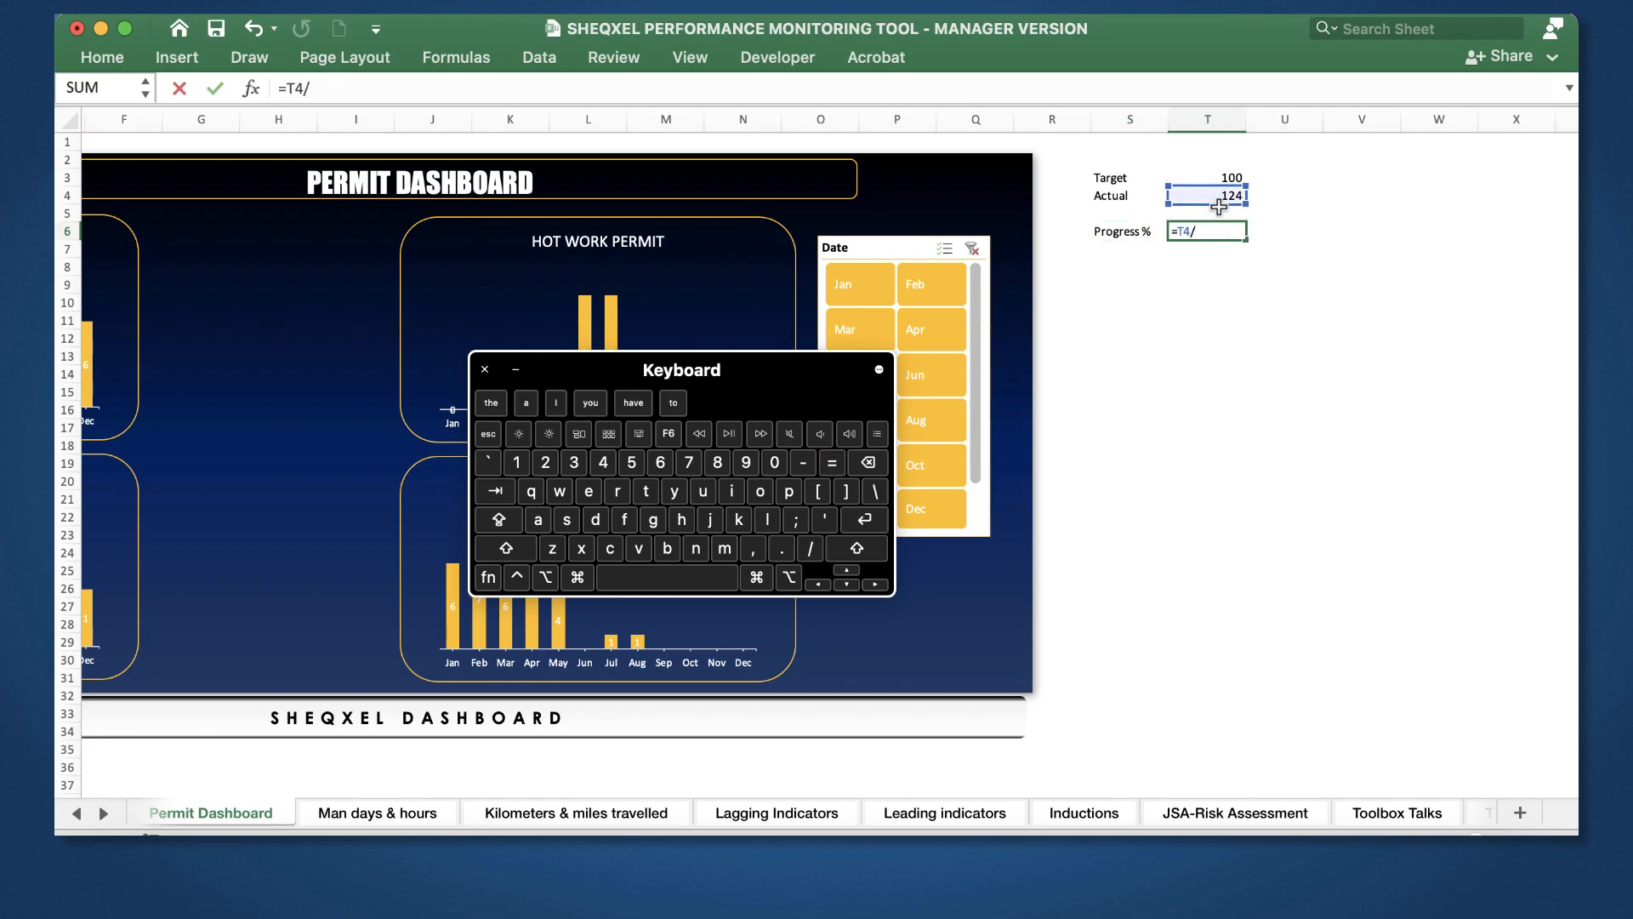
pyautogui.press('Return')
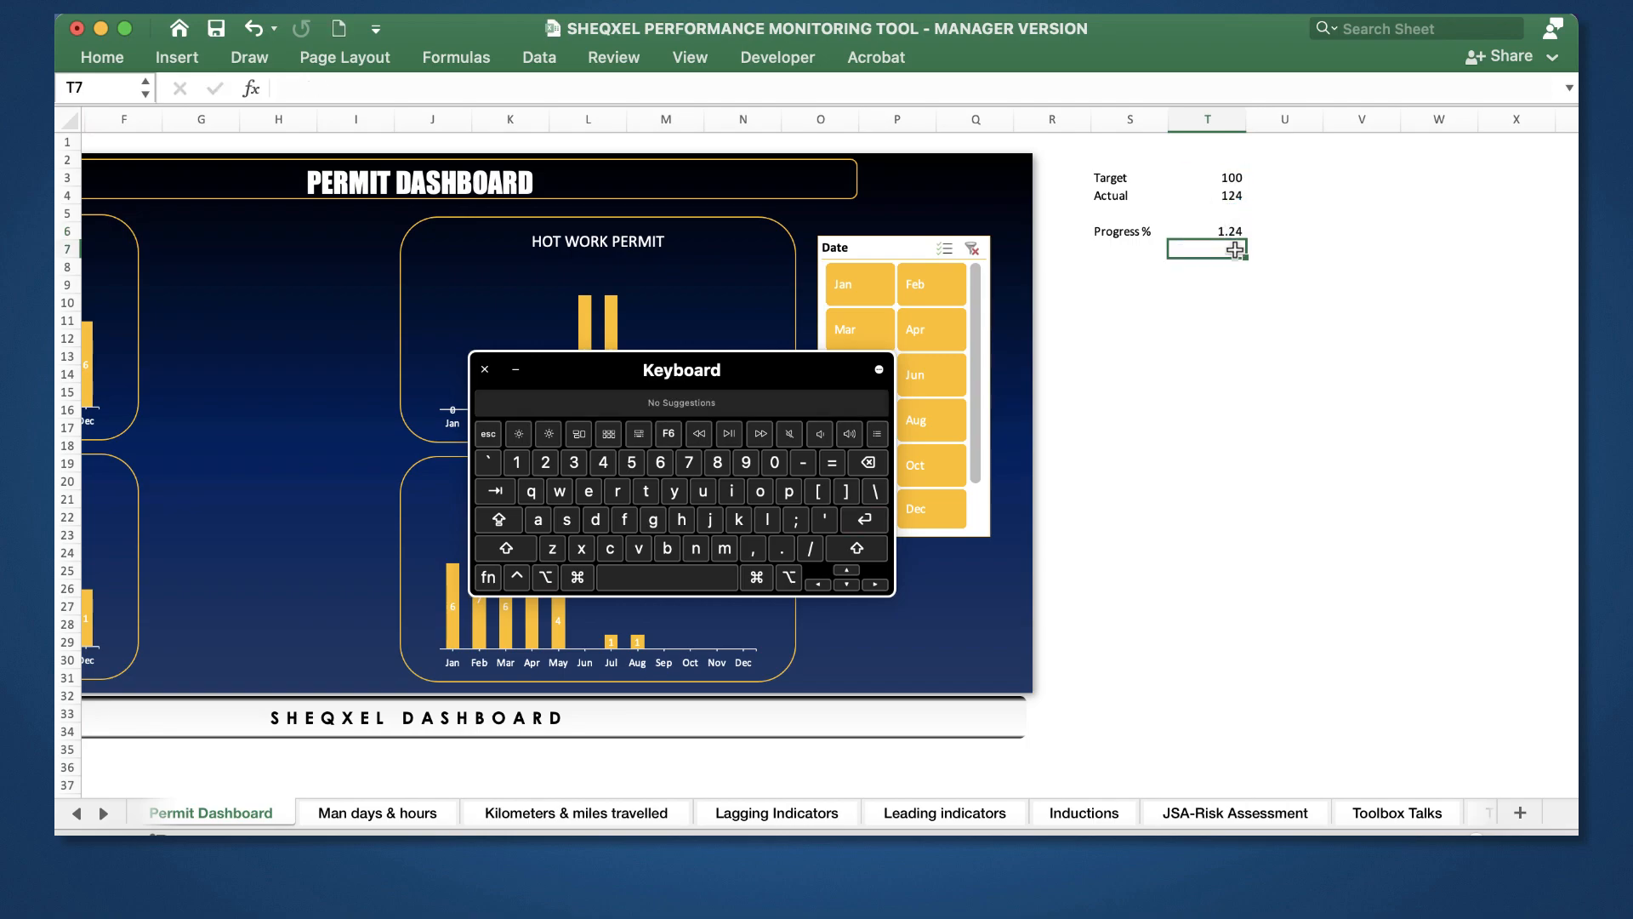
pyautogui.press('Up')
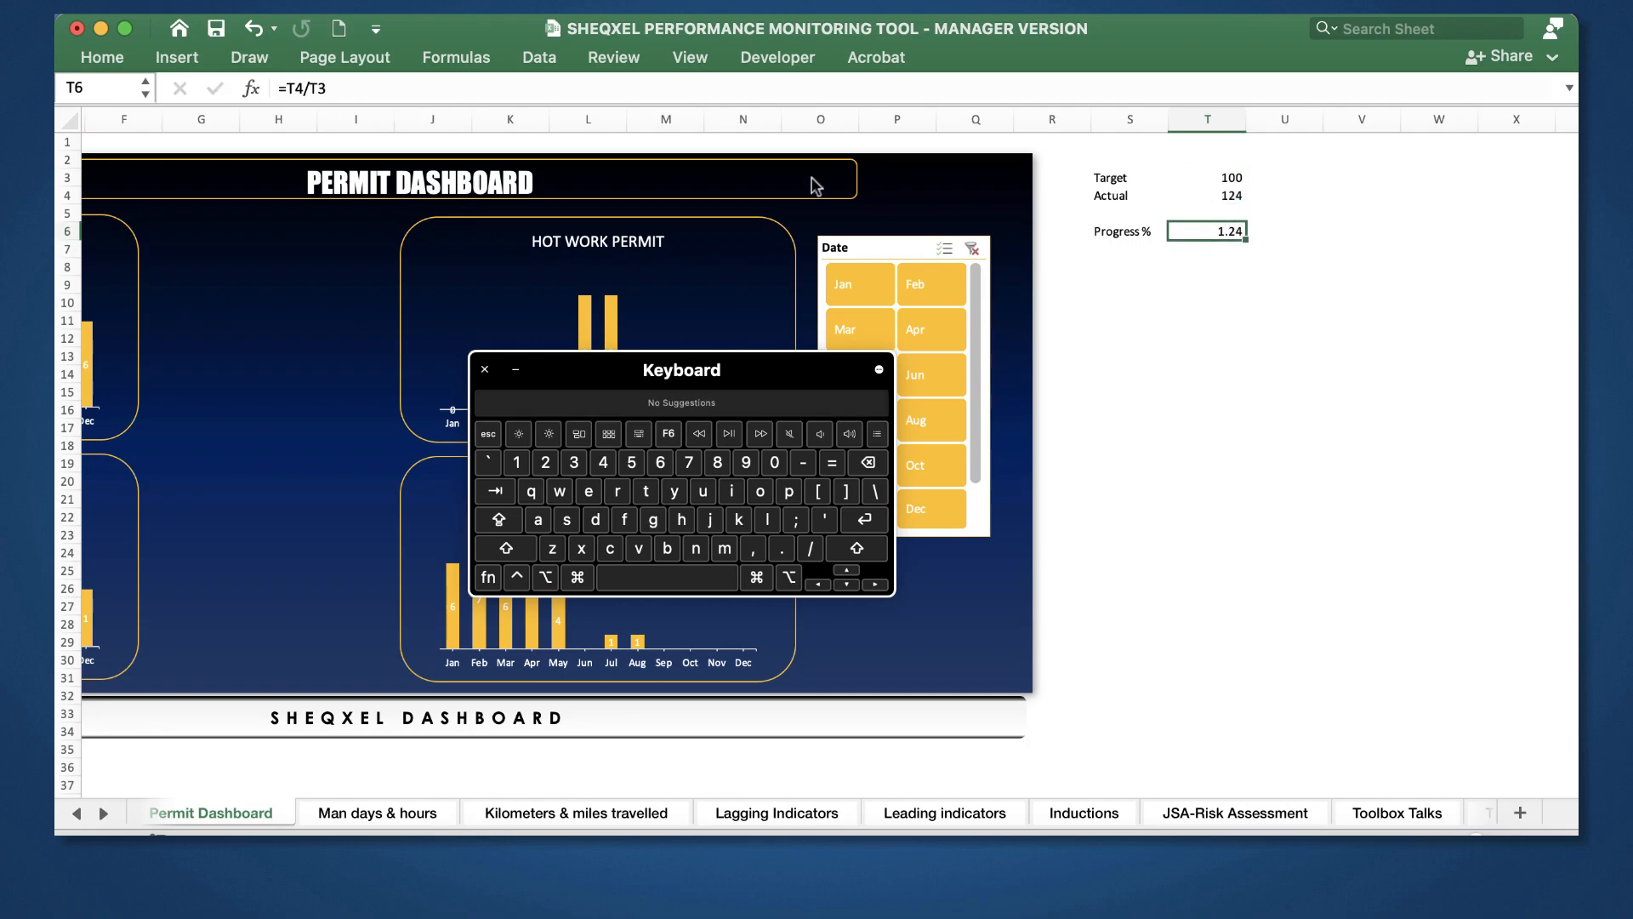
# Step: Format the Progress % value in T6 as a percentage and enter the label Remainder in cell S7
pyautogui.click(102, 57)
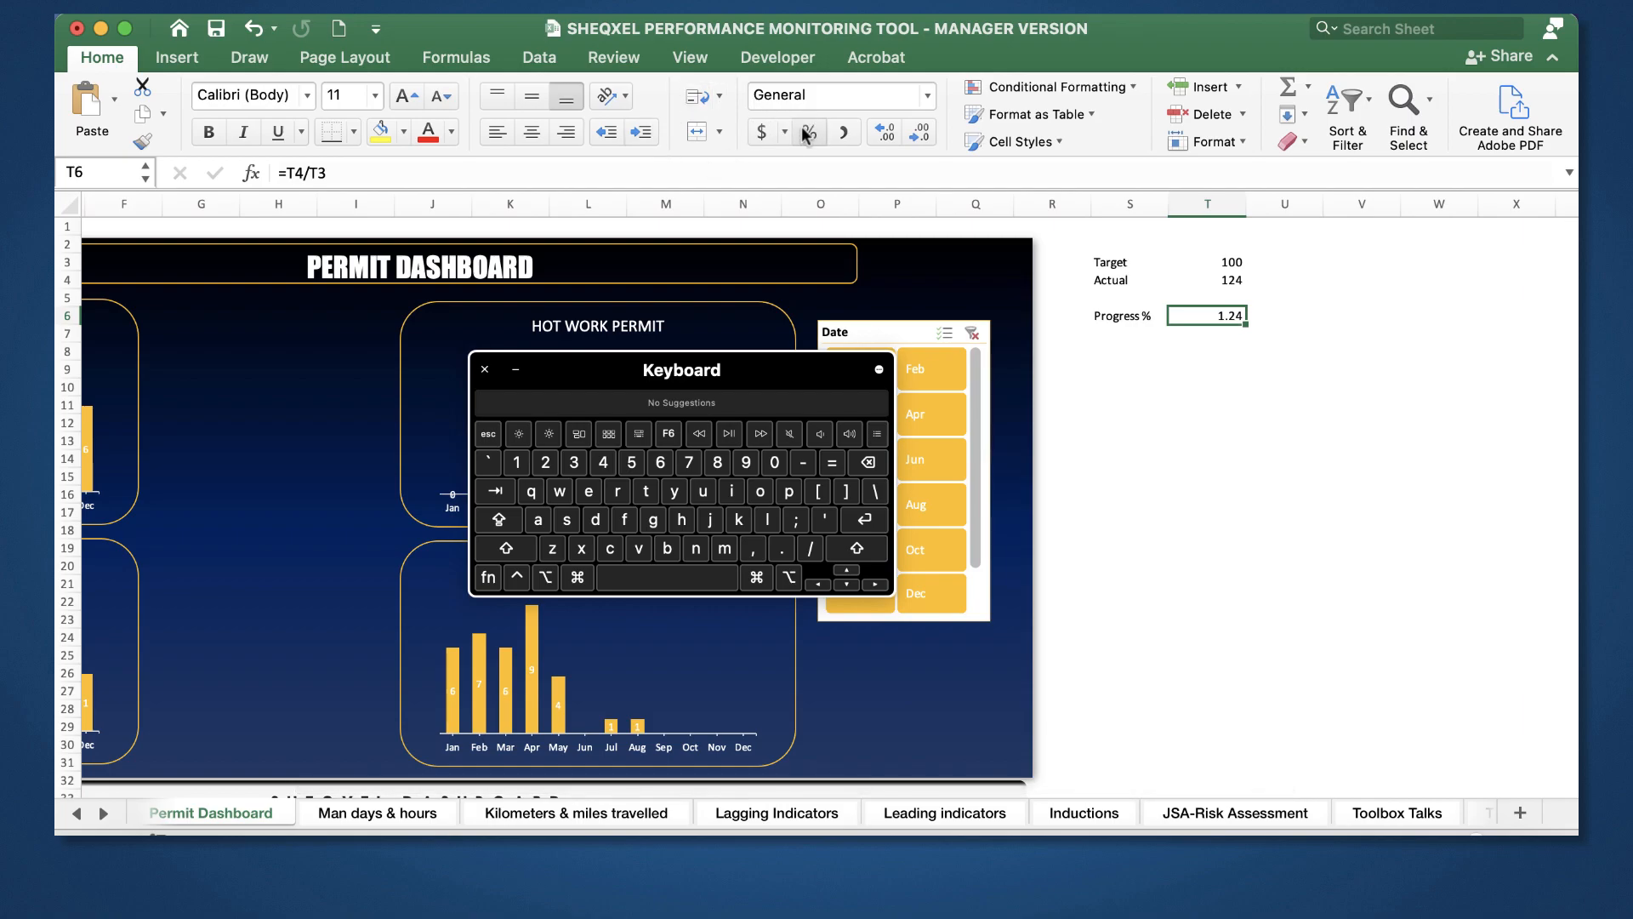
pyautogui.click(1280, 548)
pyautogui.click(1133, 334)
pyautogui.press('capslock')
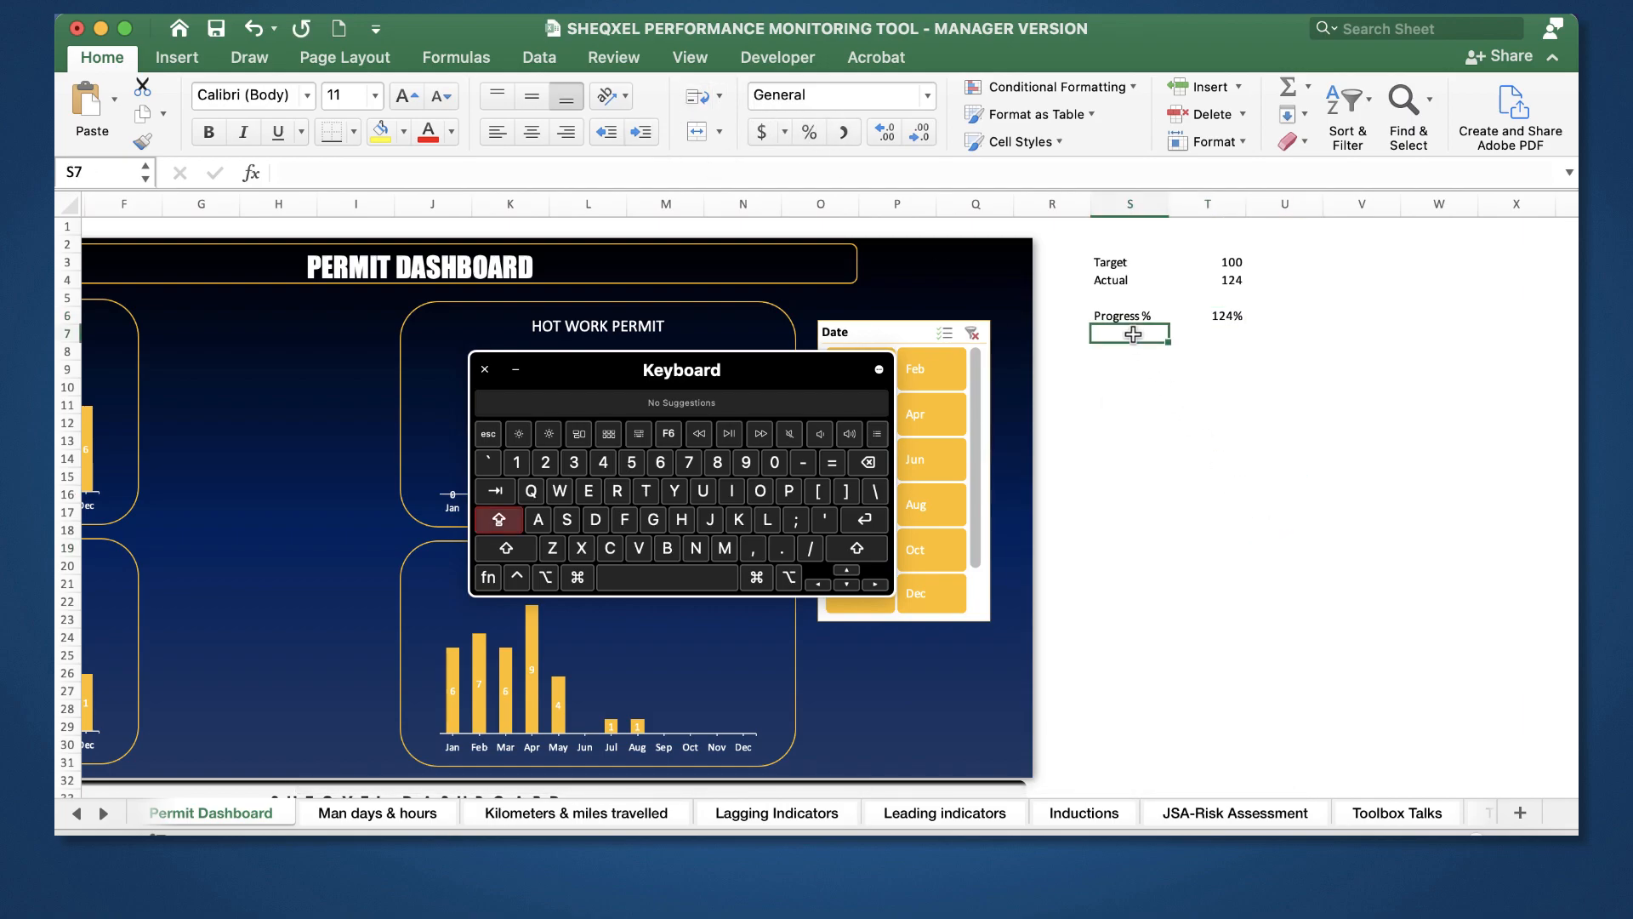
pyautogui.write('R')
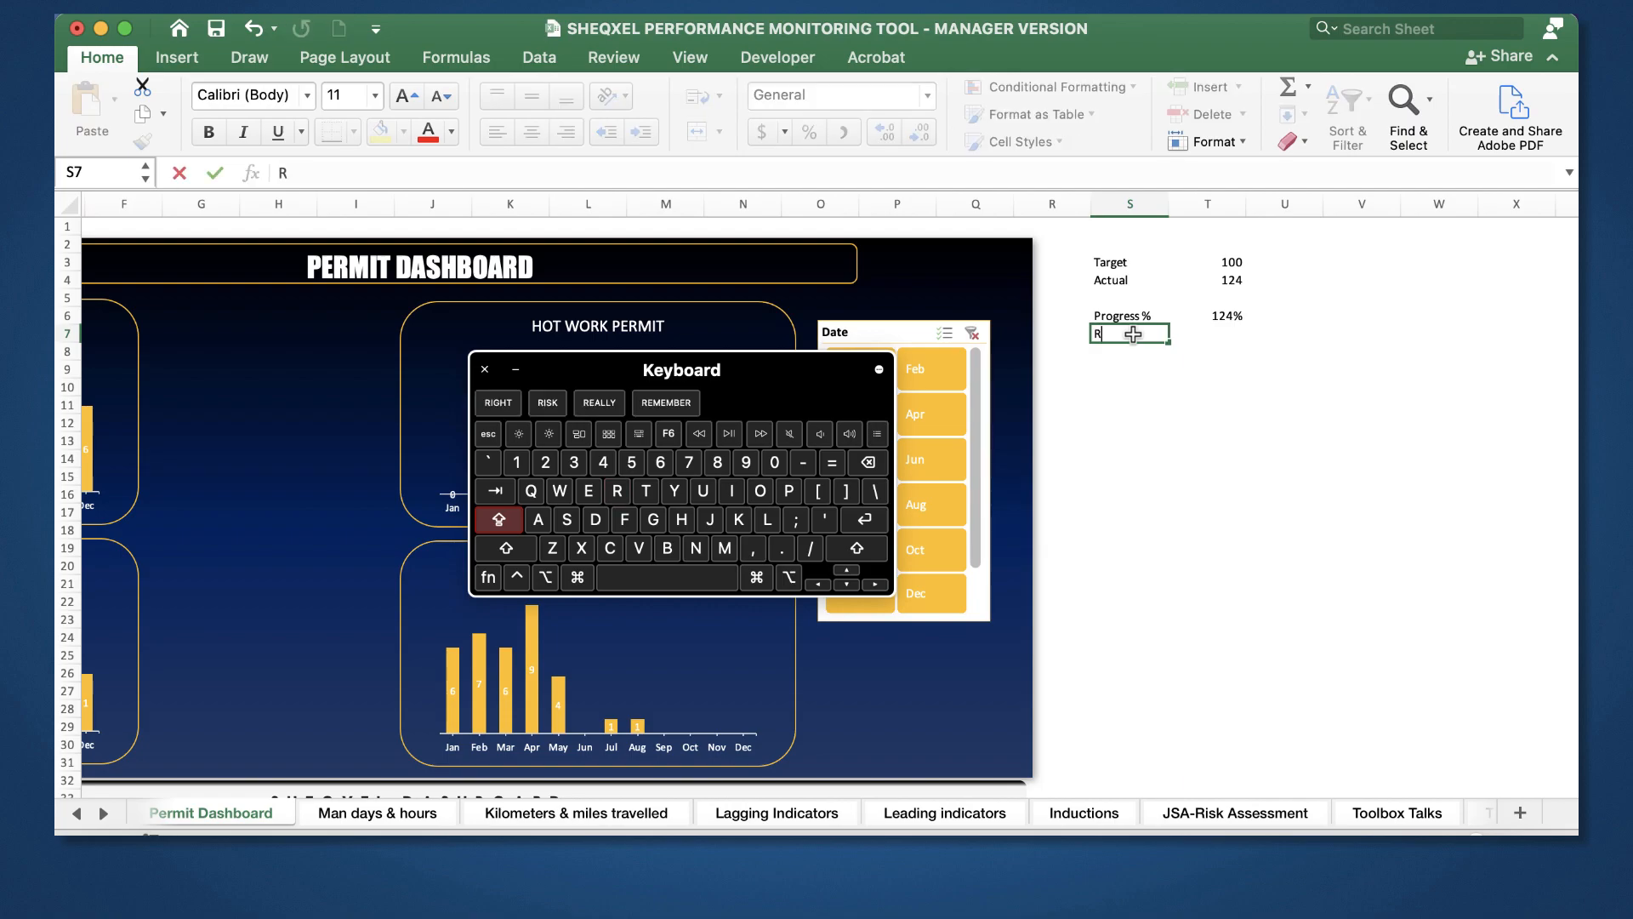
pyautogui.press('capslock')
pyautogui.write('emaining')
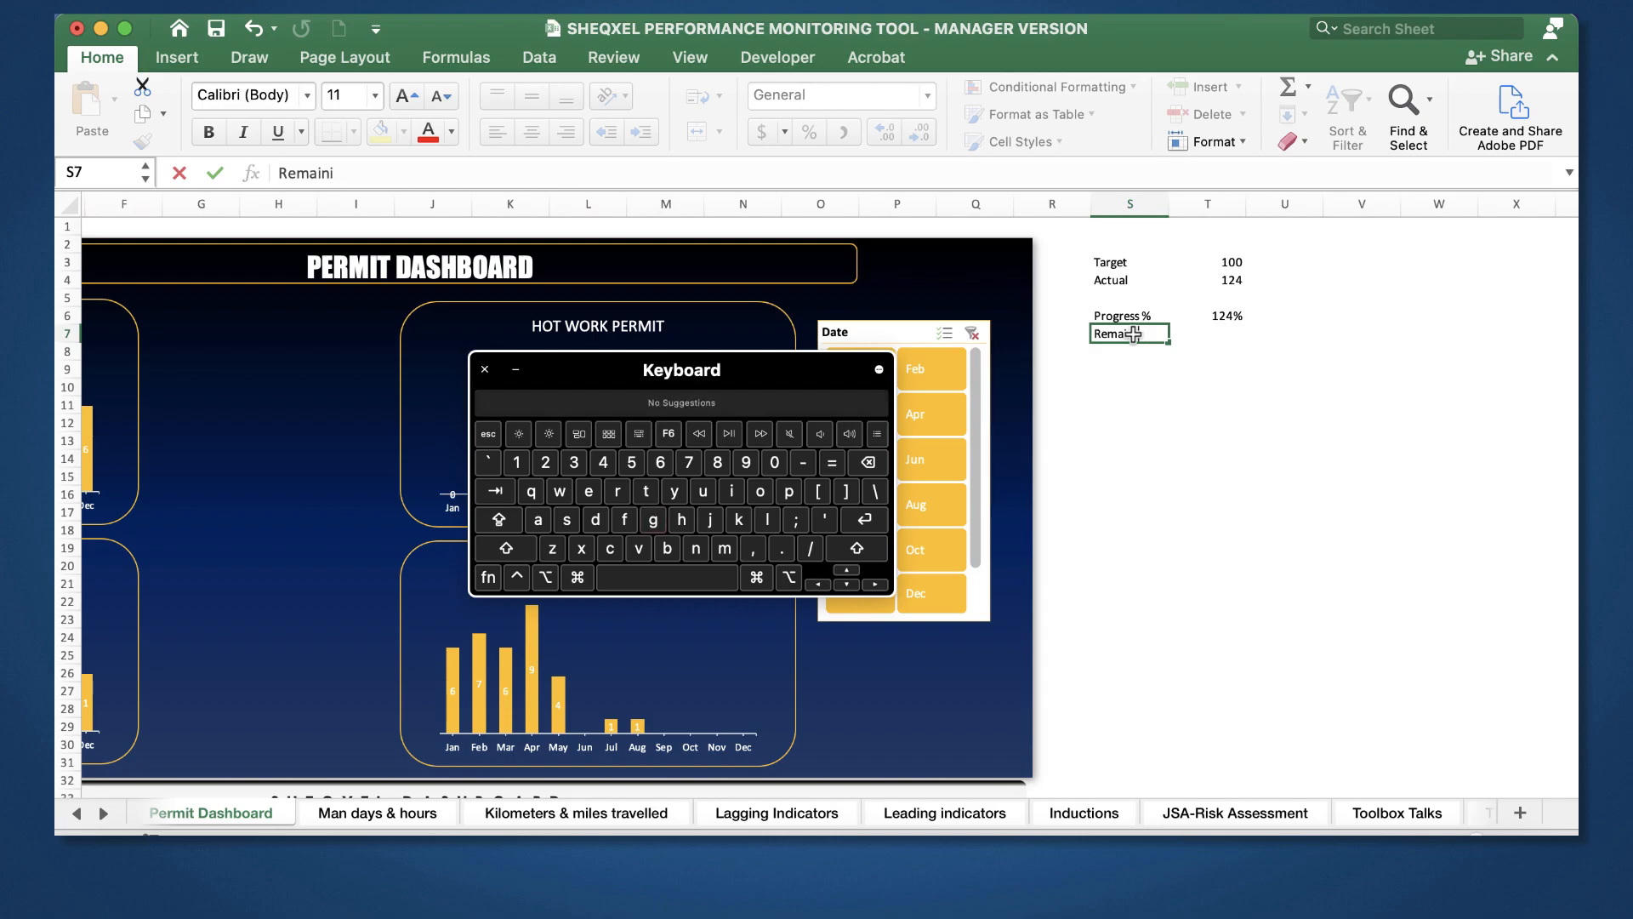
pyautogui.press('BackSpace')
pyautogui.write('der')
pyautogui.press('Tab')
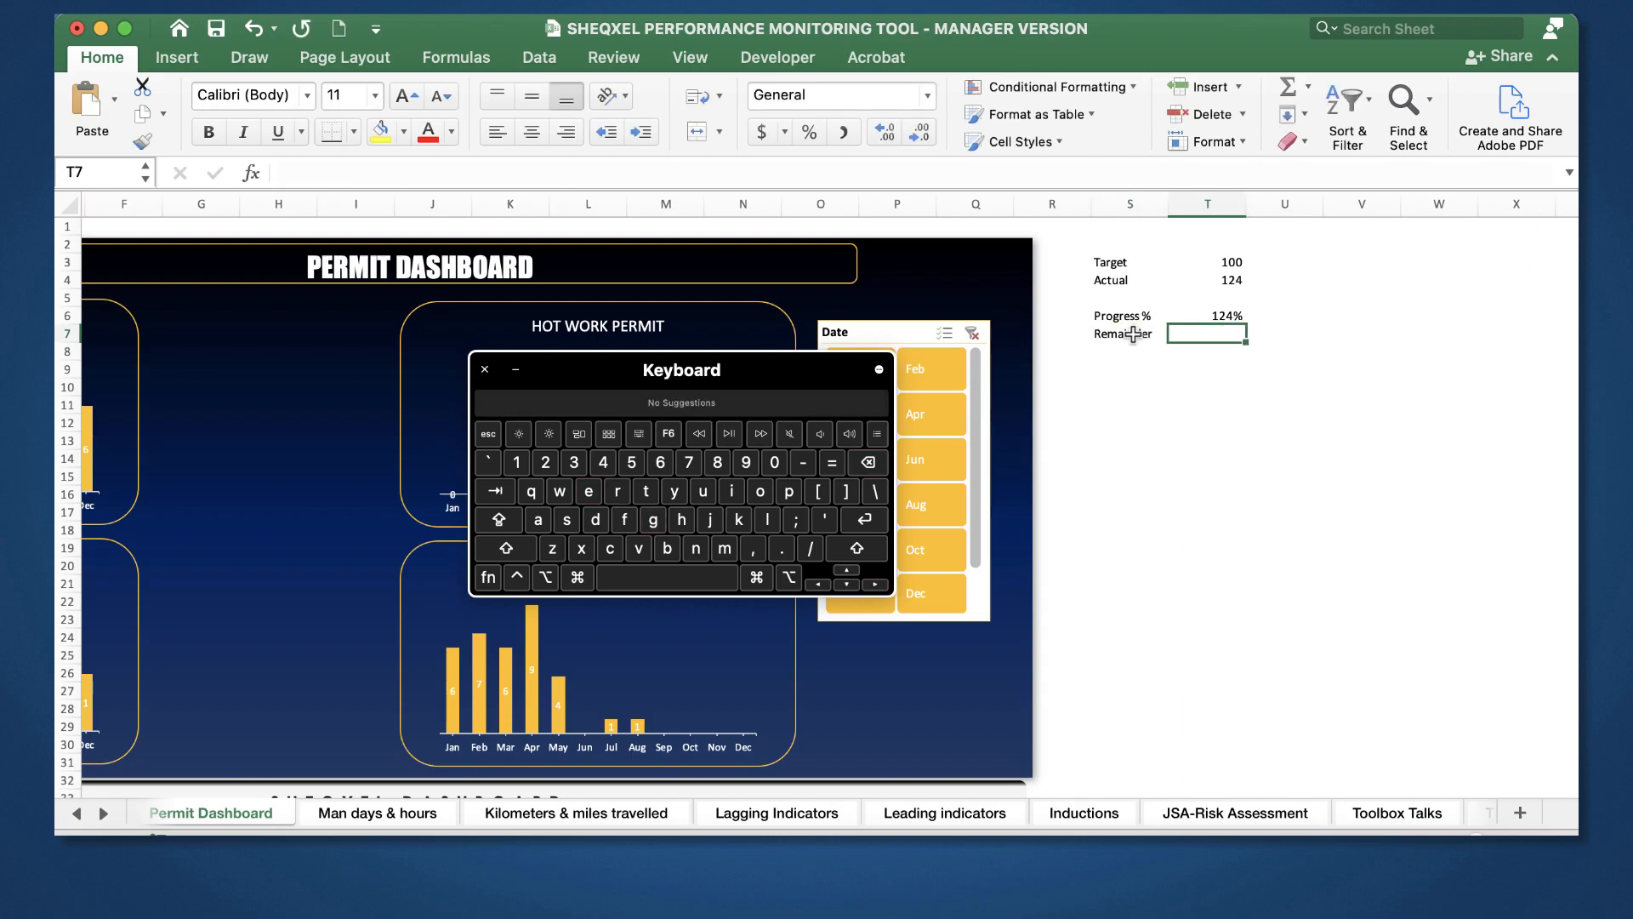
# Step: Enter the formula =100-T6 in cell T7 for the Remainder, and reselect the cell
pyautogui.write('10')
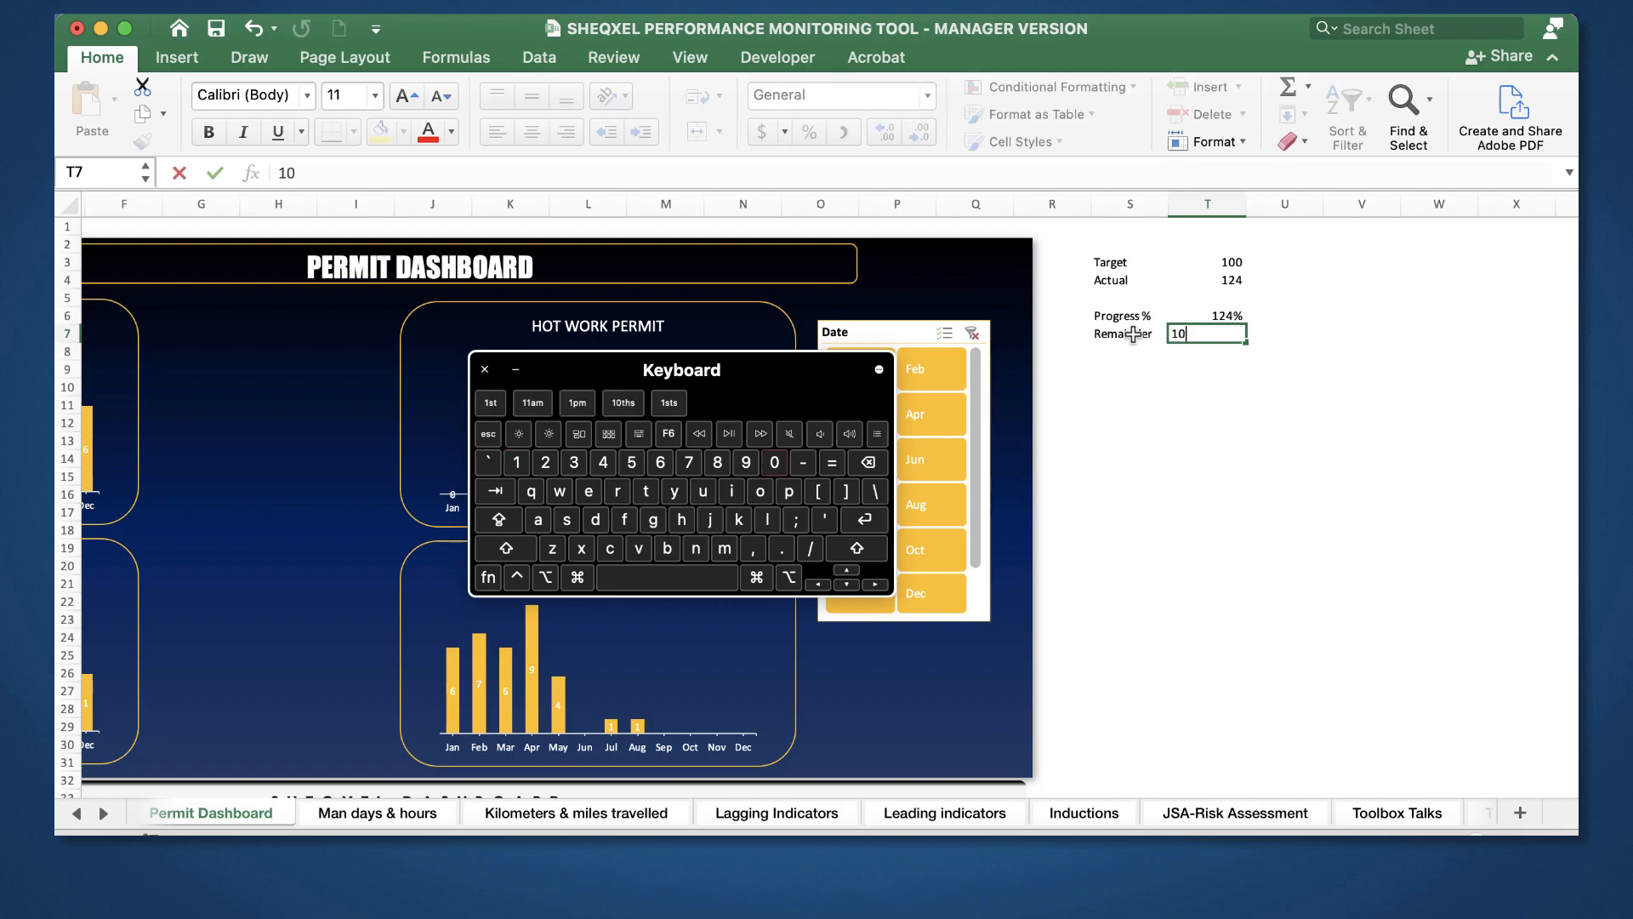
pyautogui.press('BackSpace')
pyautogui.press('BackSpace')
pyautogui.write('=100-')
pyautogui.press('Up')
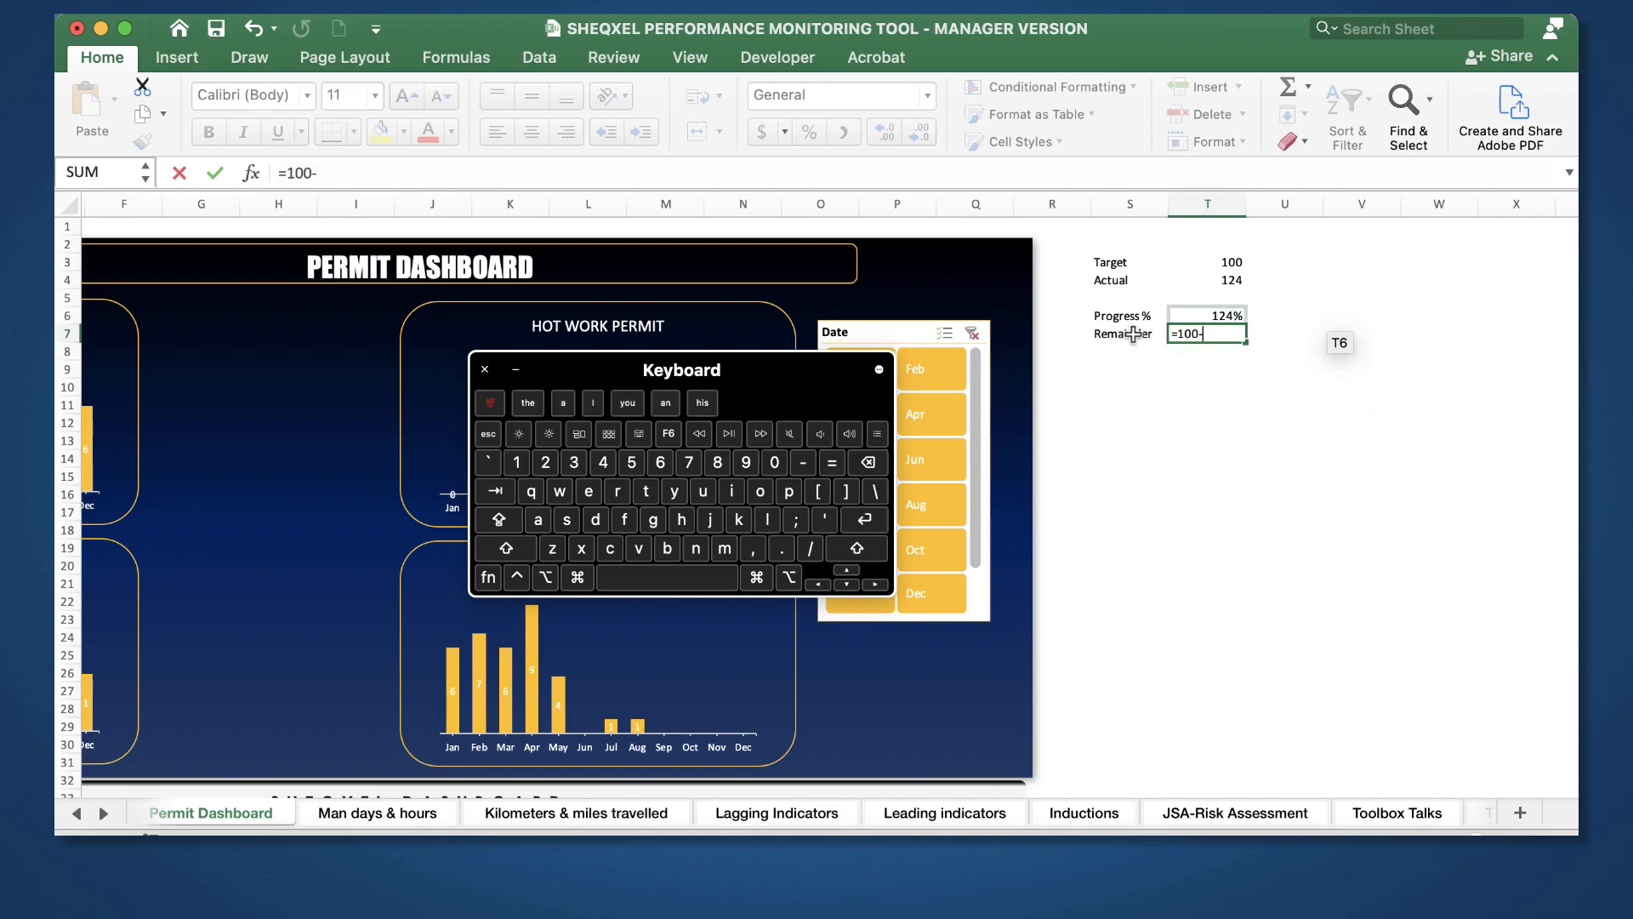
pyautogui.press('Return')
pyautogui.press('Up')
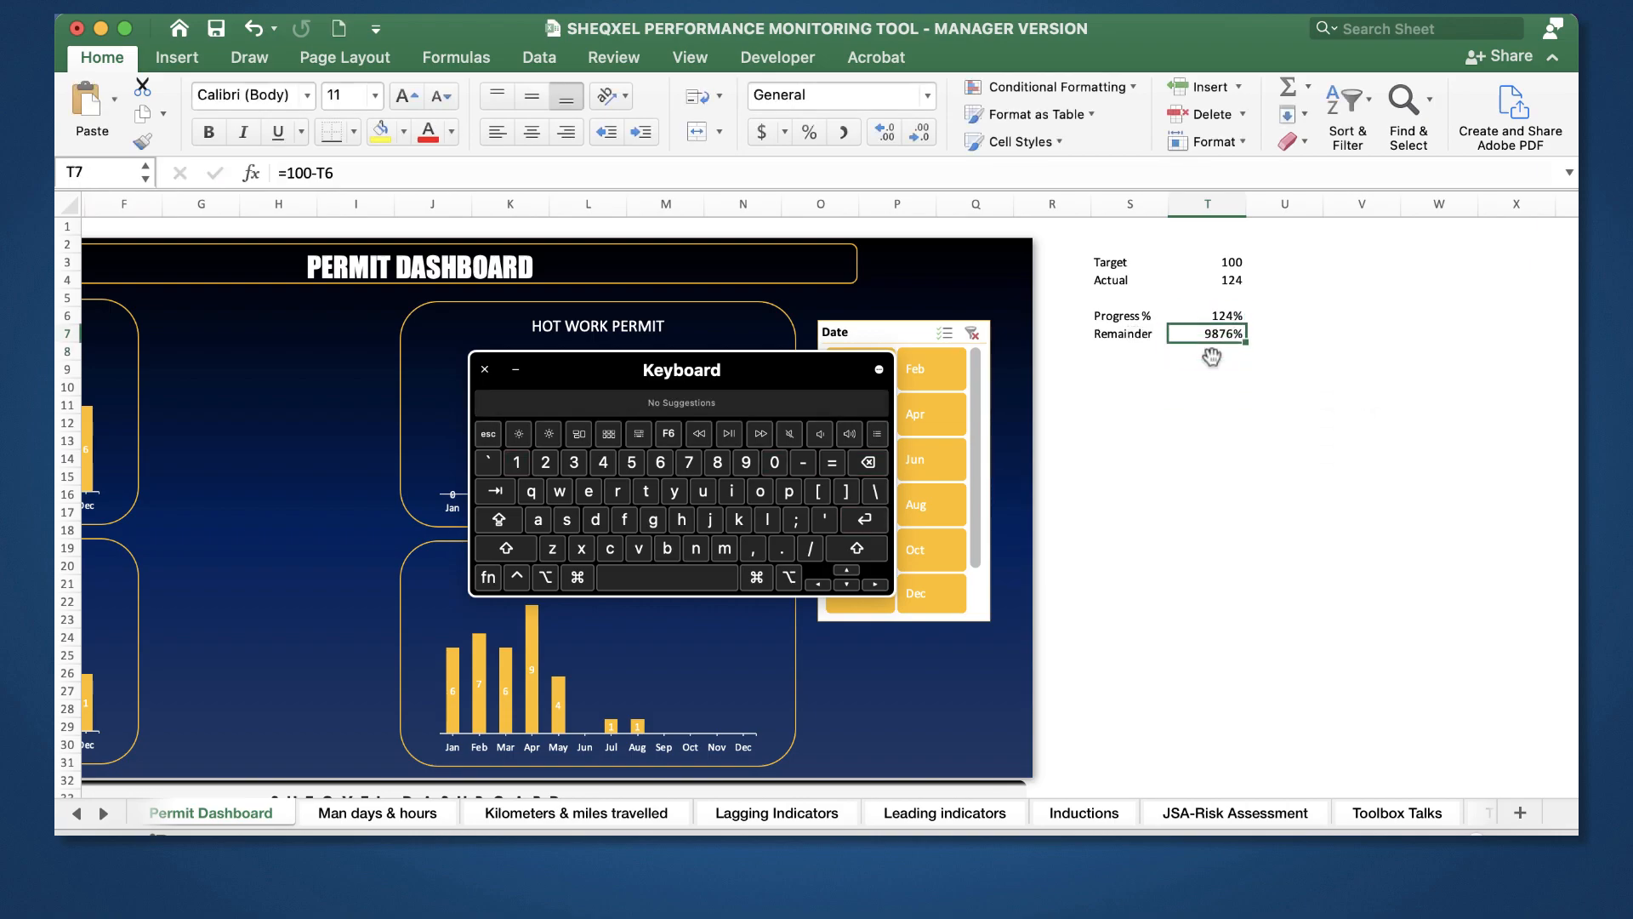
# Step: Change the Remainder formula in T7 to =1-T6 and reselect the cell
pyautogui.press('F2')
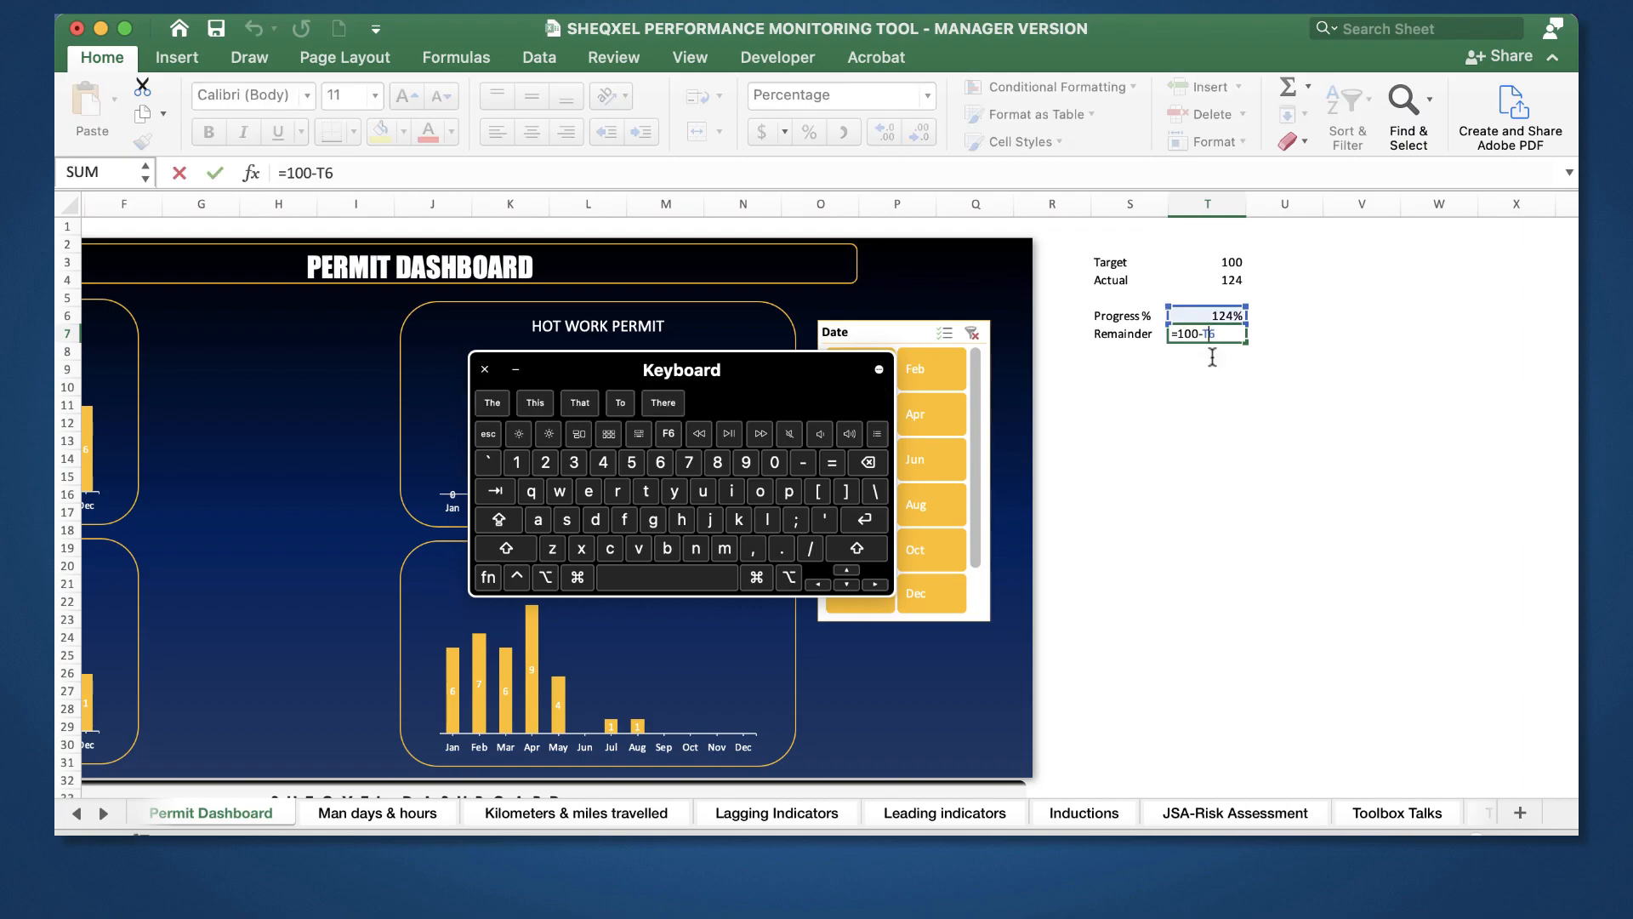
pyautogui.press('Left')
pyautogui.press('Left')
pyautogui.press('Left')
pyautogui.press('BackSpace')
pyautogui.press('BackSpace')
pyautogui.press('Return')
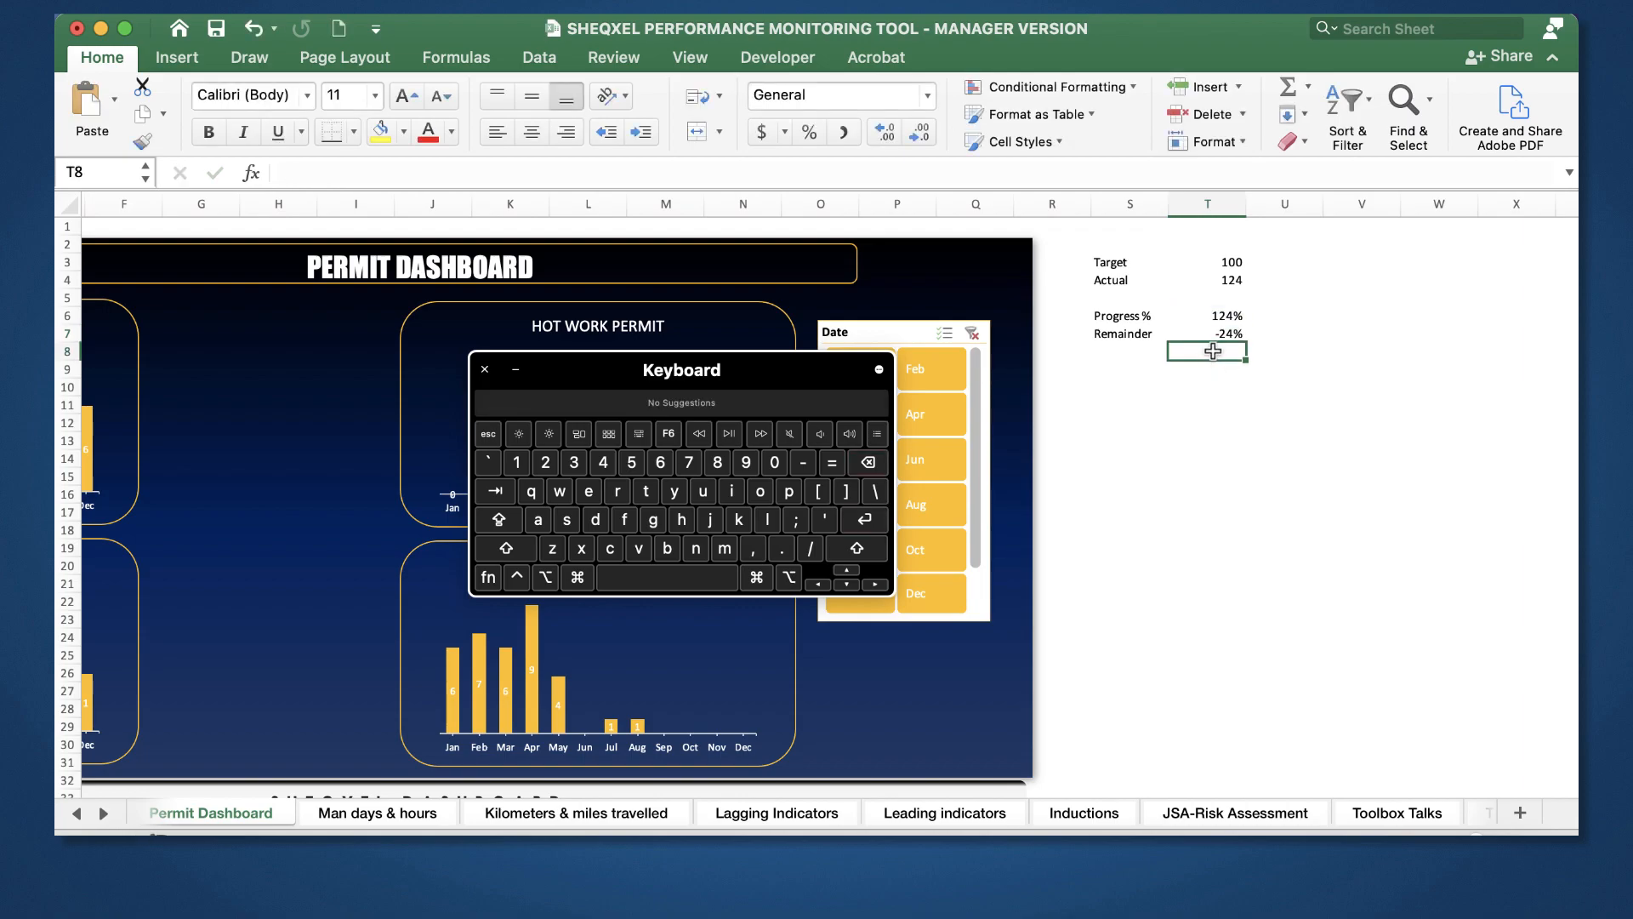
pyautogui.press('Up')
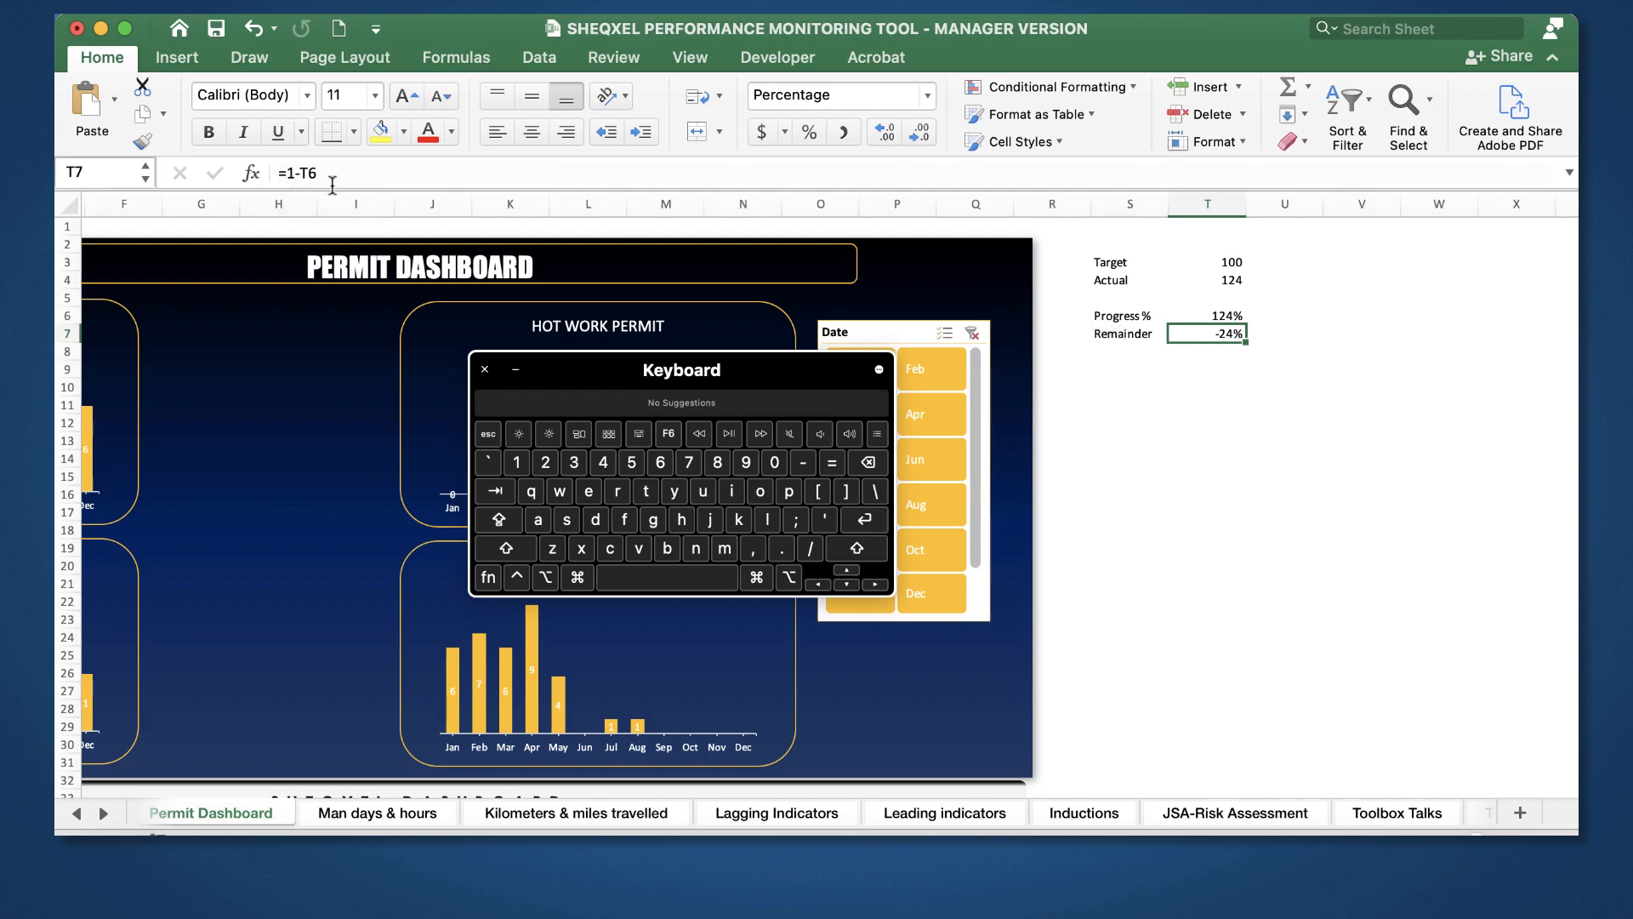
pyautogui.click(284, 170)
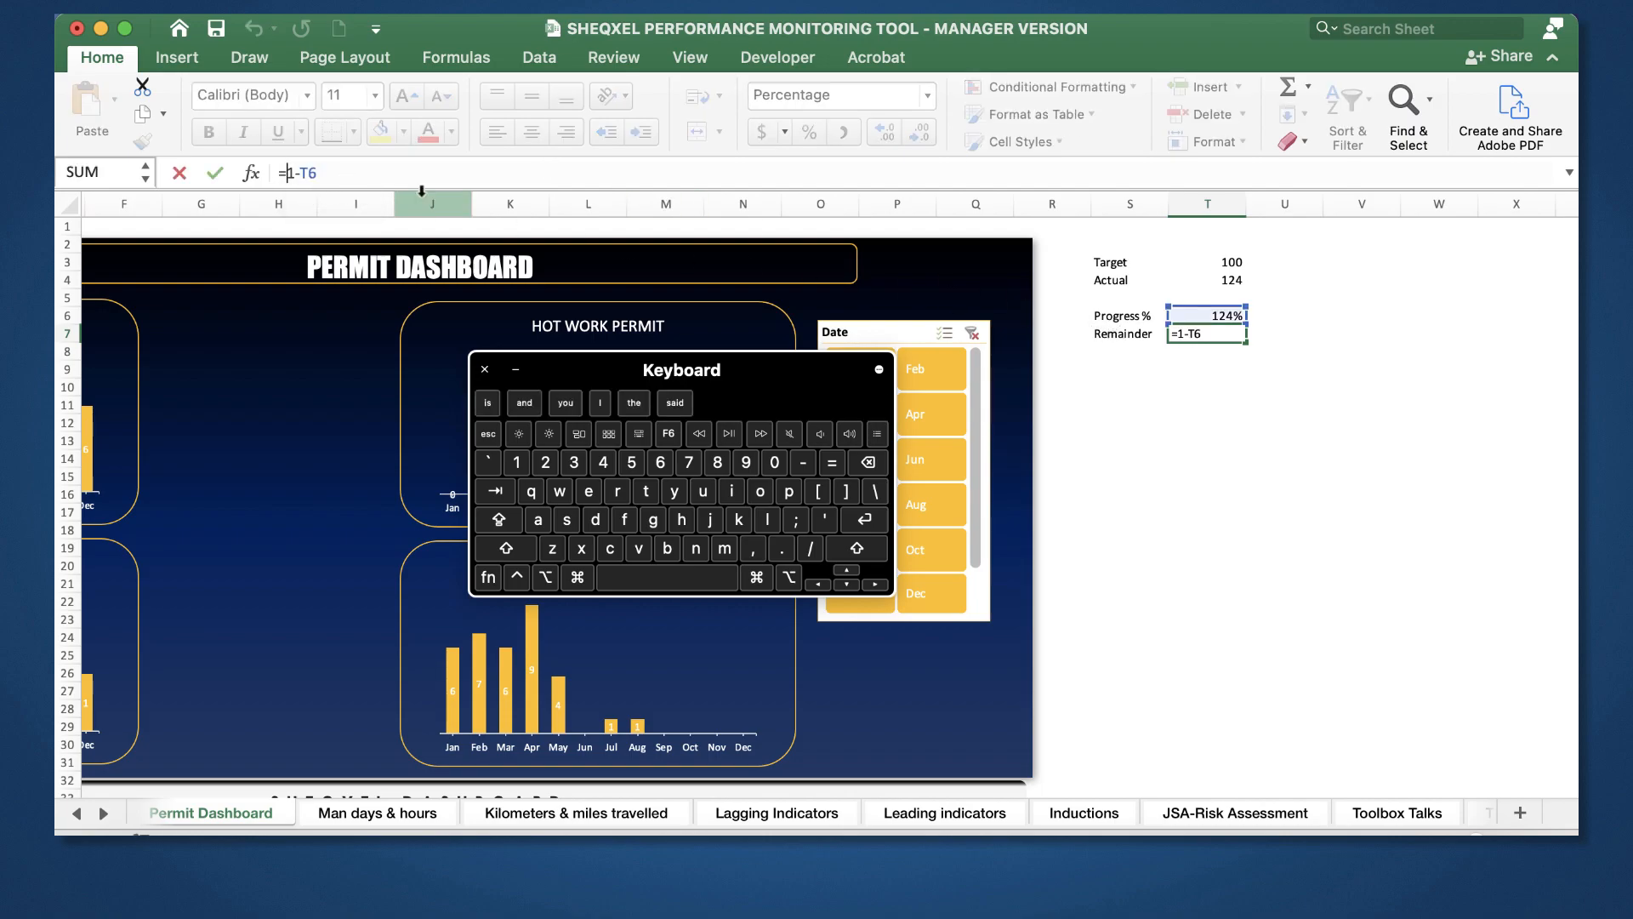
pyautogui.press('capslock')
pyautogui.write('IF')
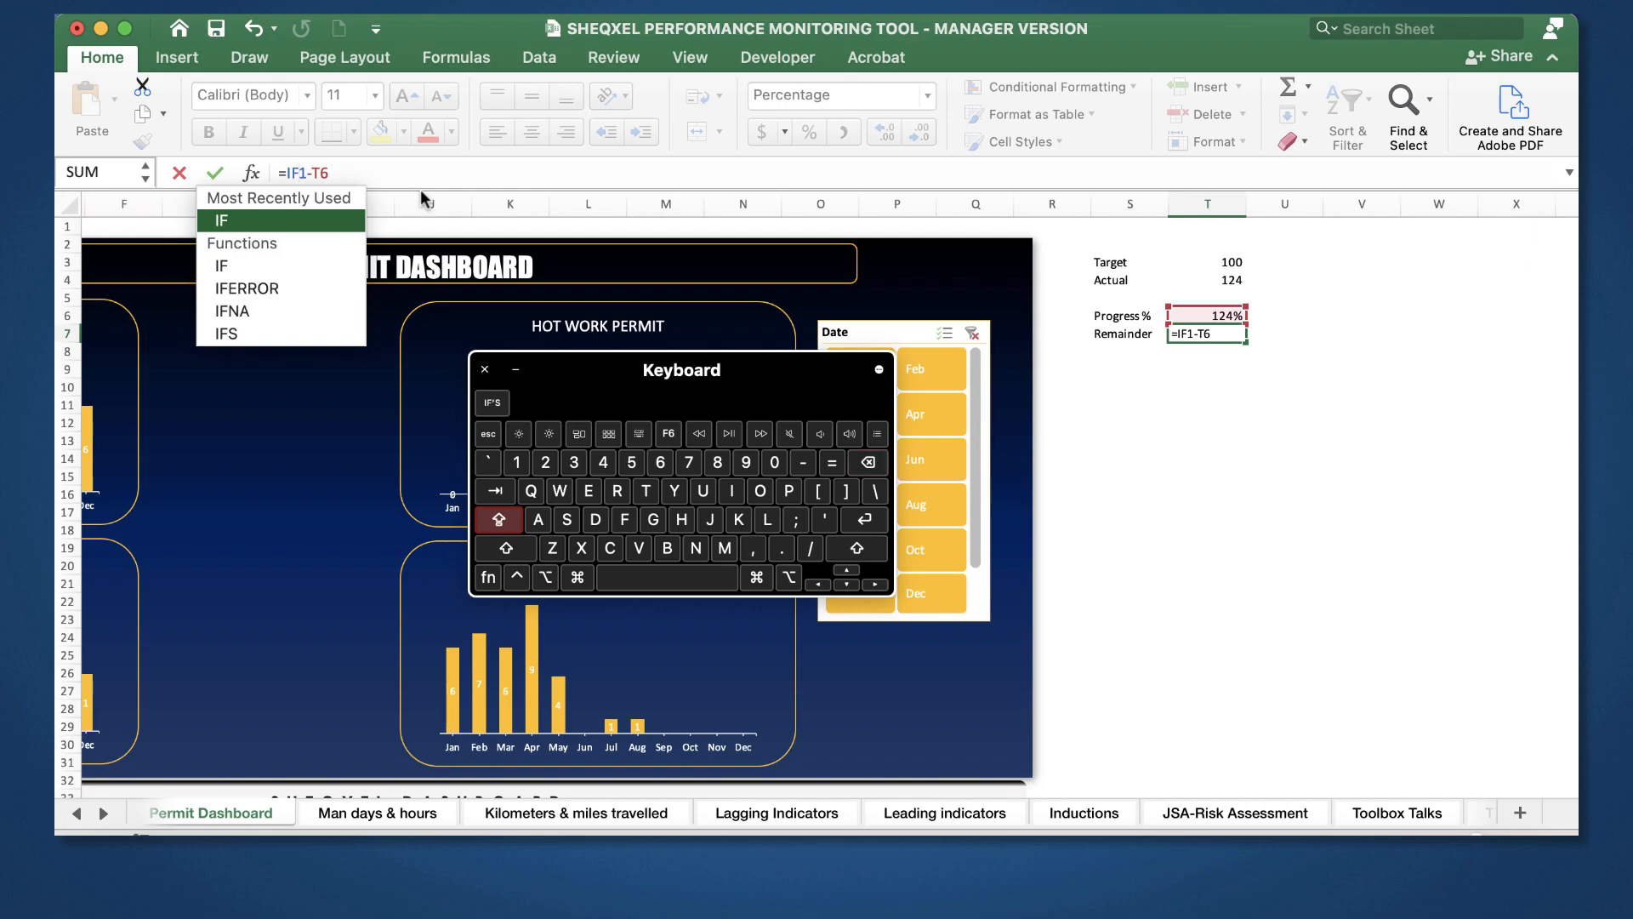
pyautogui.press('BackSpace')
pyautogui.press('BackSpace')
pyautogui.press('BackSpace')
pyautogui.write('=')
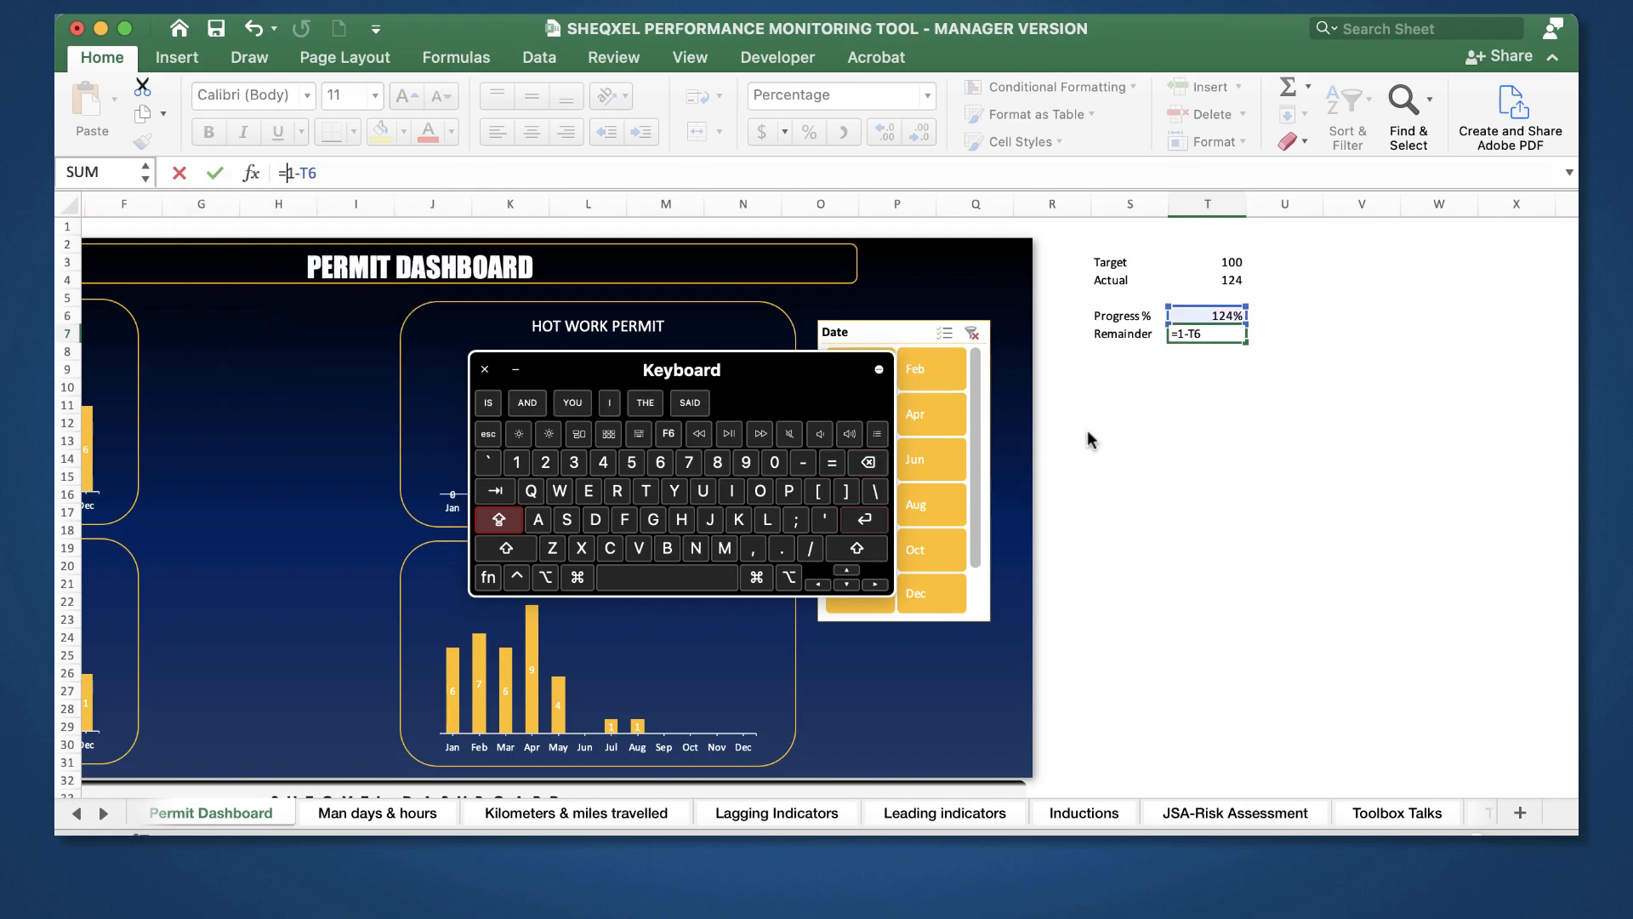
pyautogui.press('Return')
pyautogui.click(1269, 421)
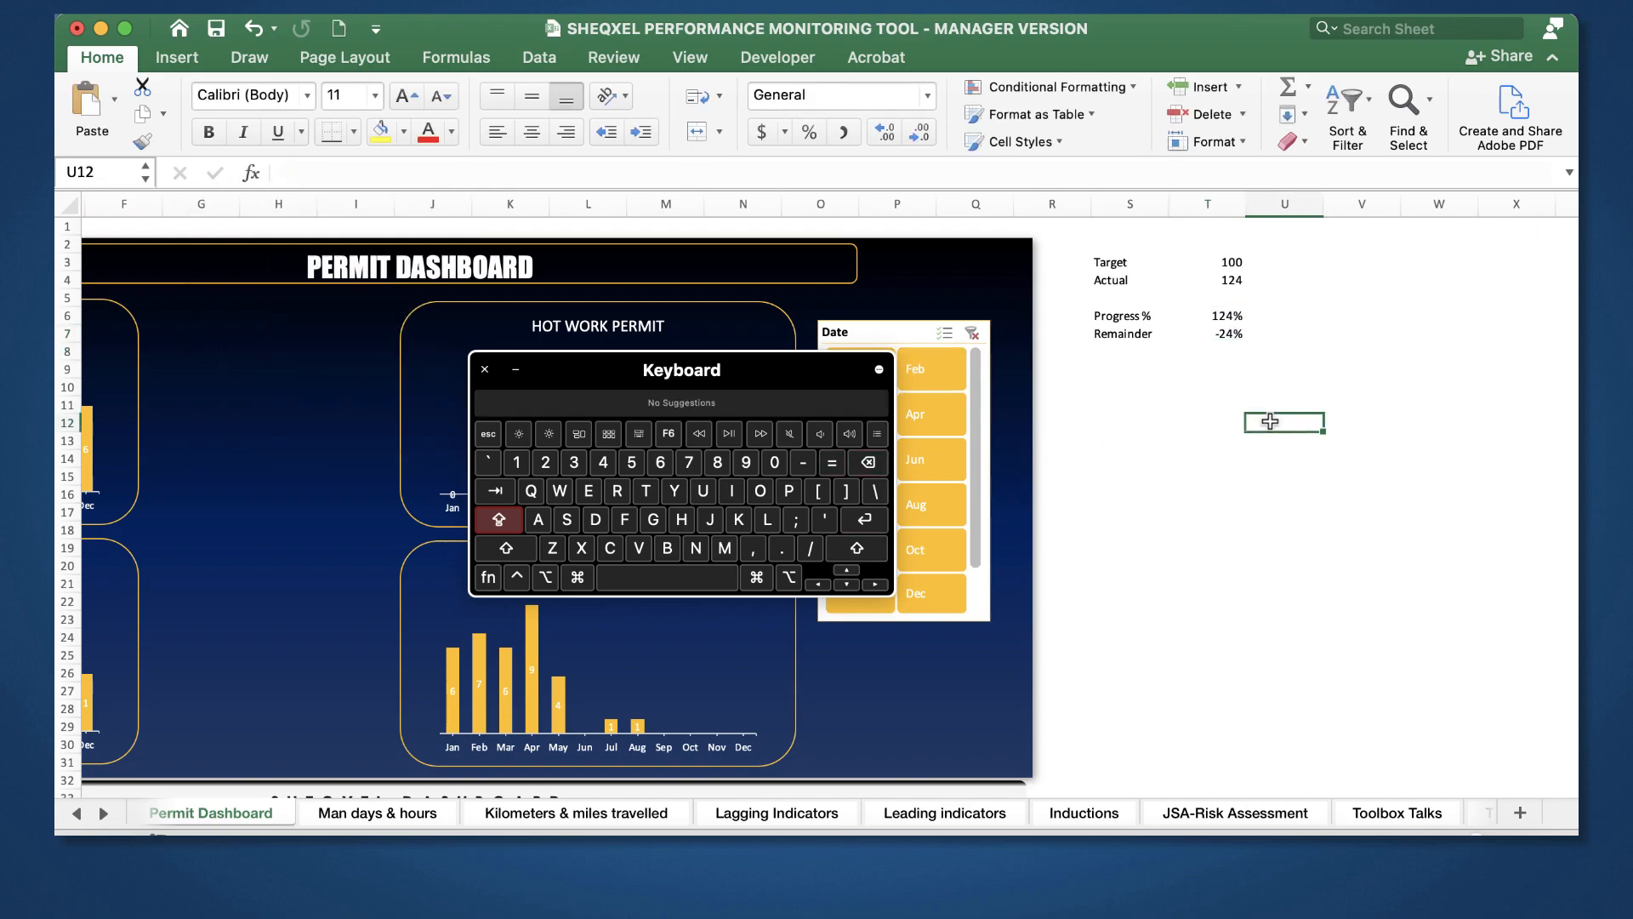
# Step: Enter the label Helper in cell S8 below Remainder, and select cell T8
pyautogui.click(1133, 347)
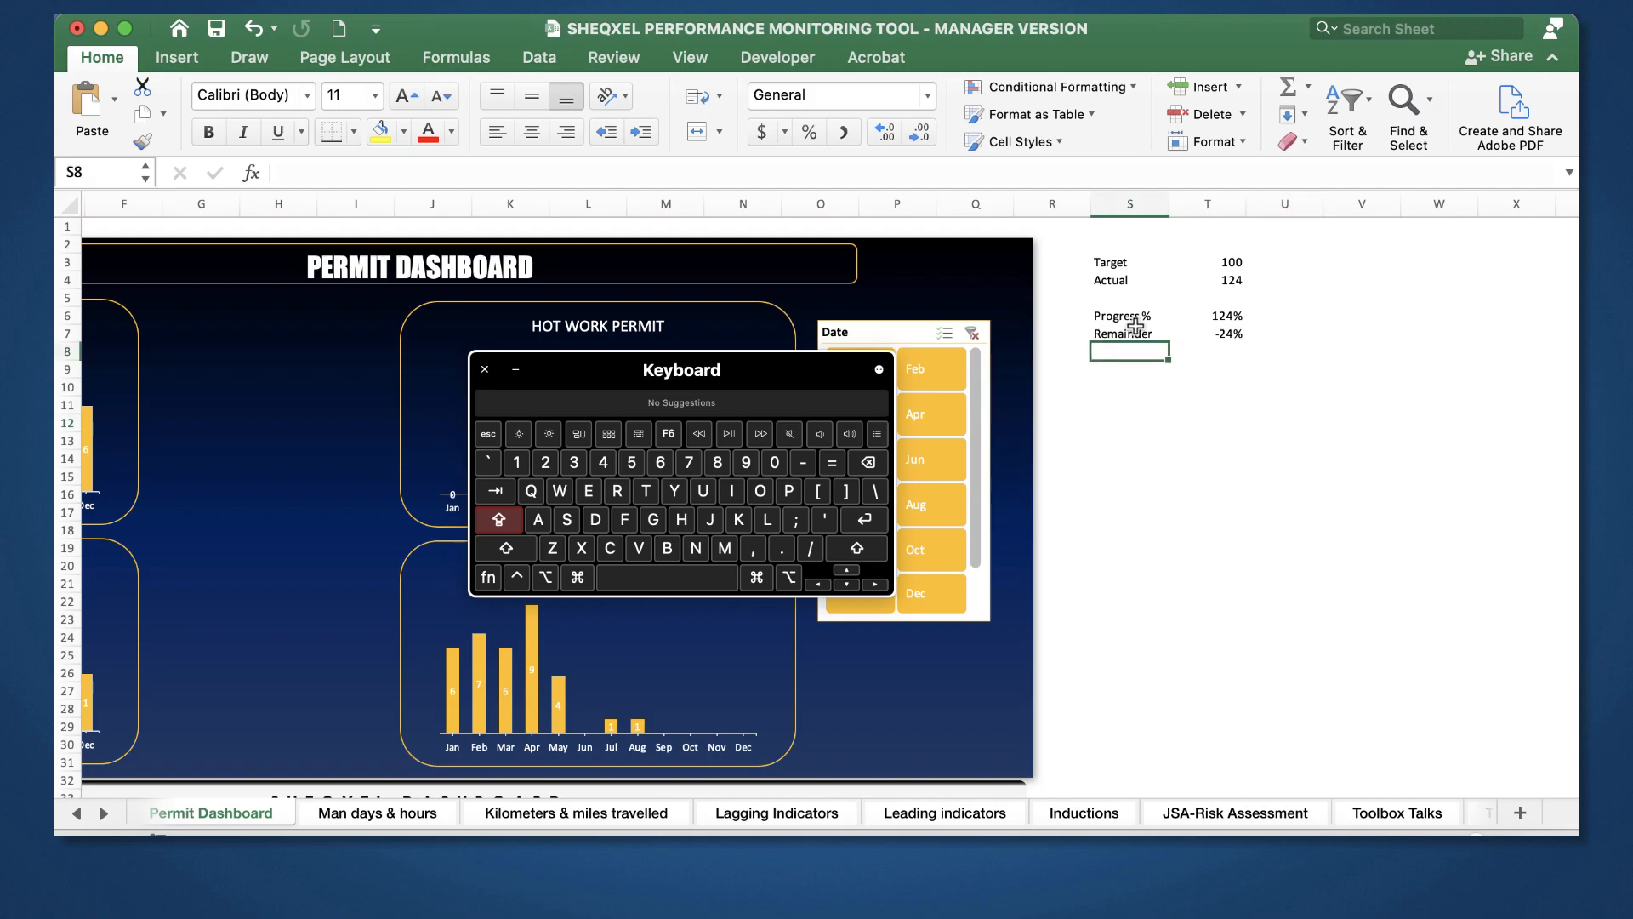
pyautogui.write('Hel')
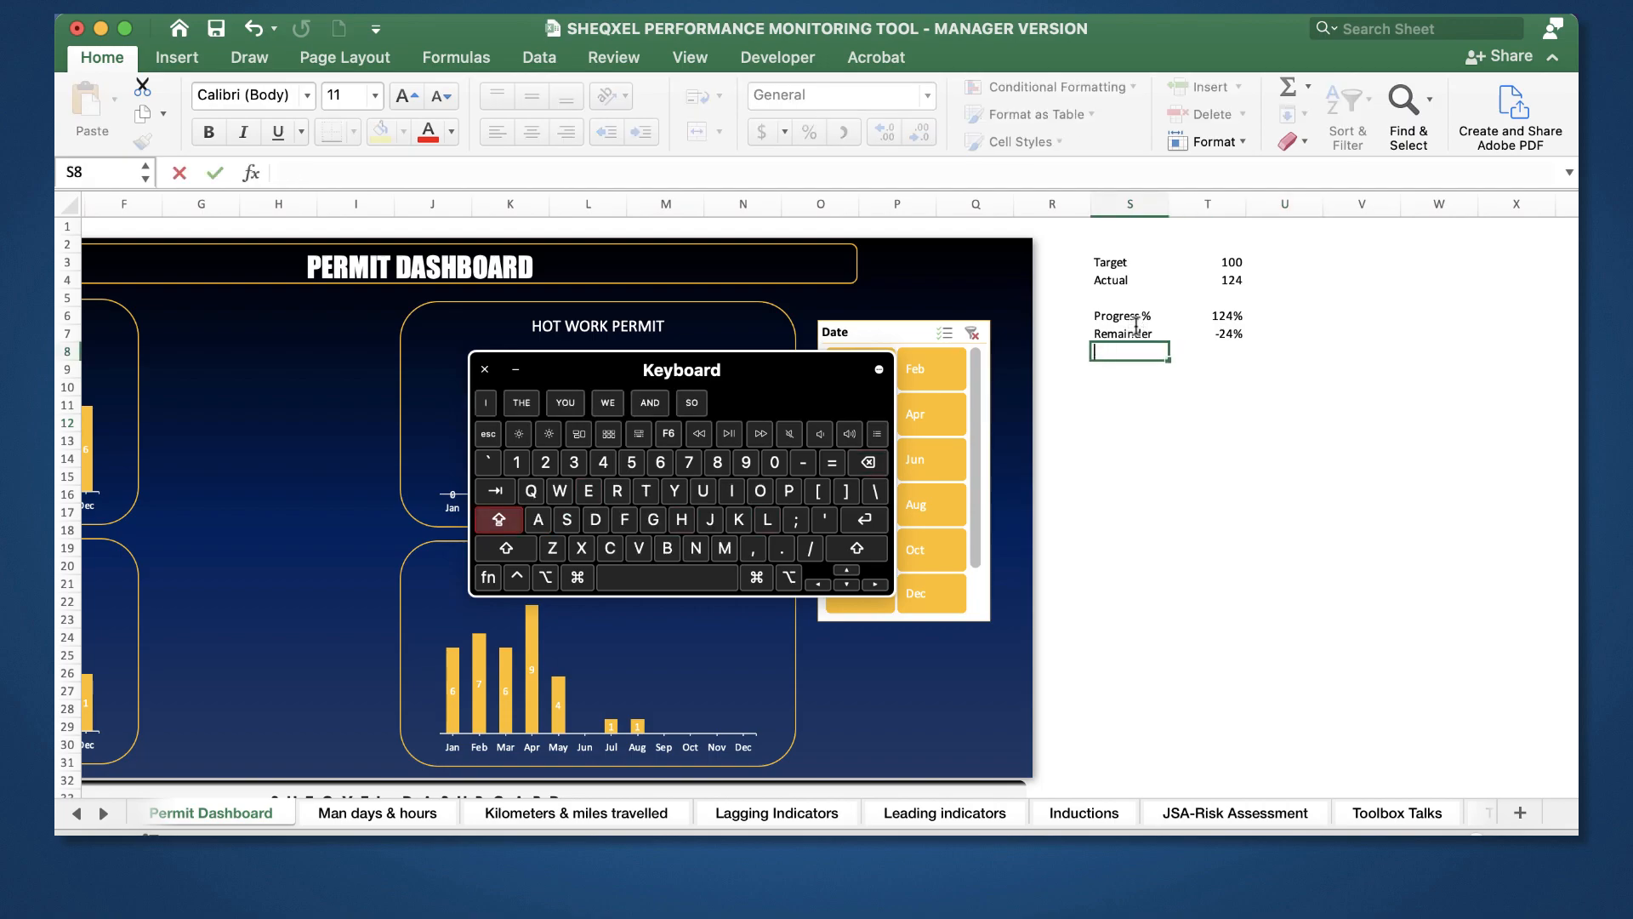
pyautogui.write('per')
pyautogui.click(1204, 493)
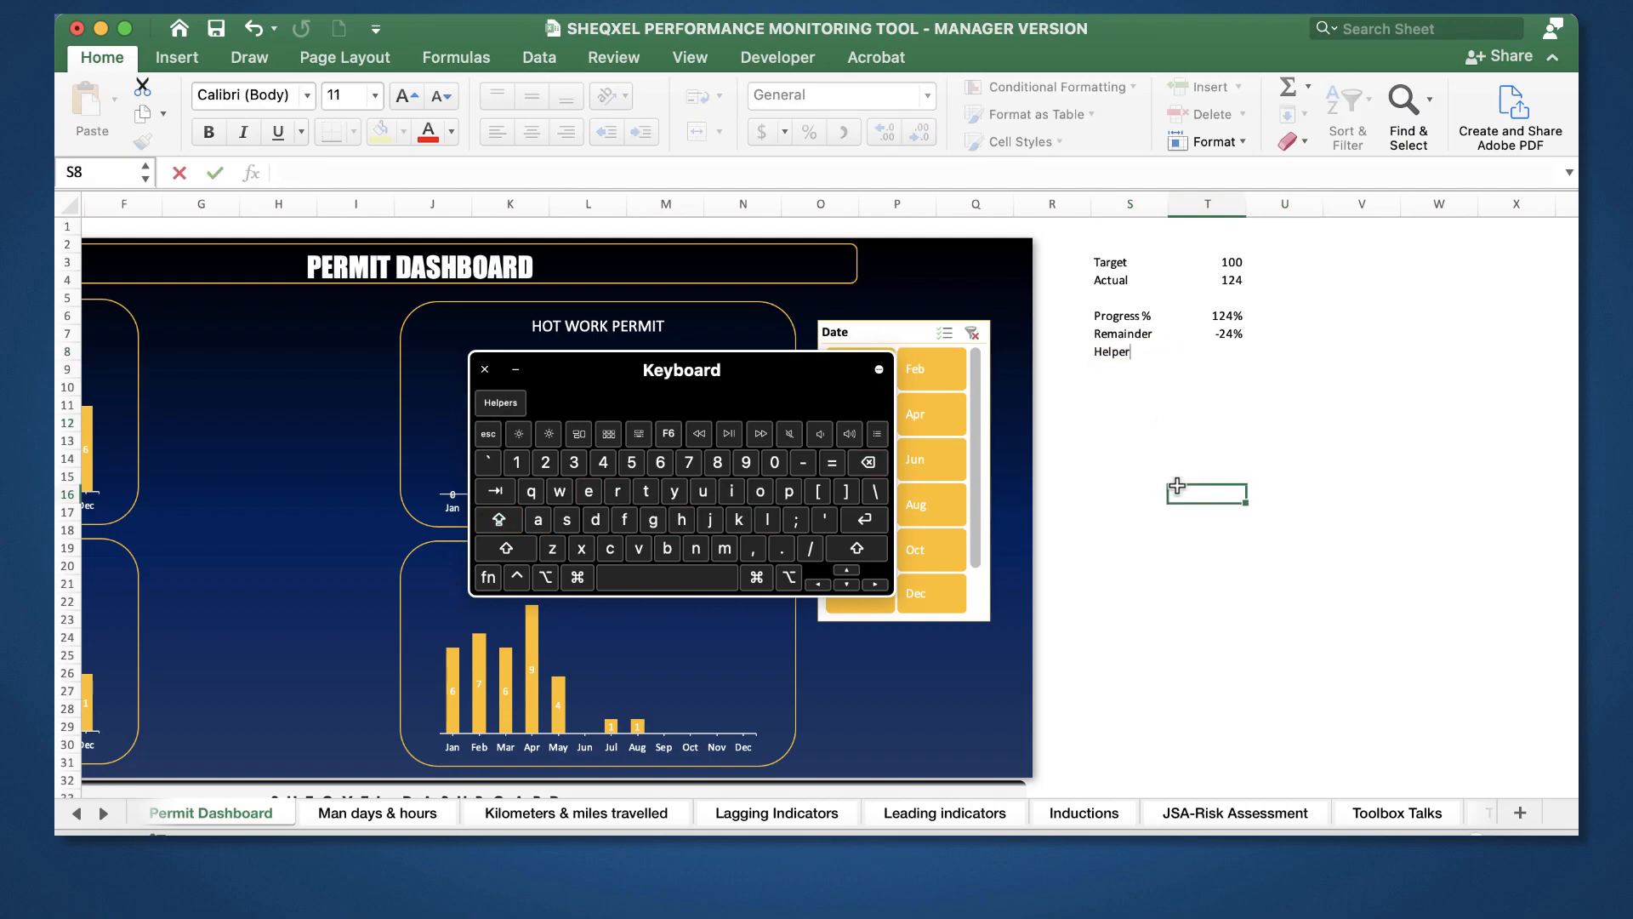
pyautogui.click(1223, 360)
pyautogui.press('capslock')
pyautogui.write('IF')
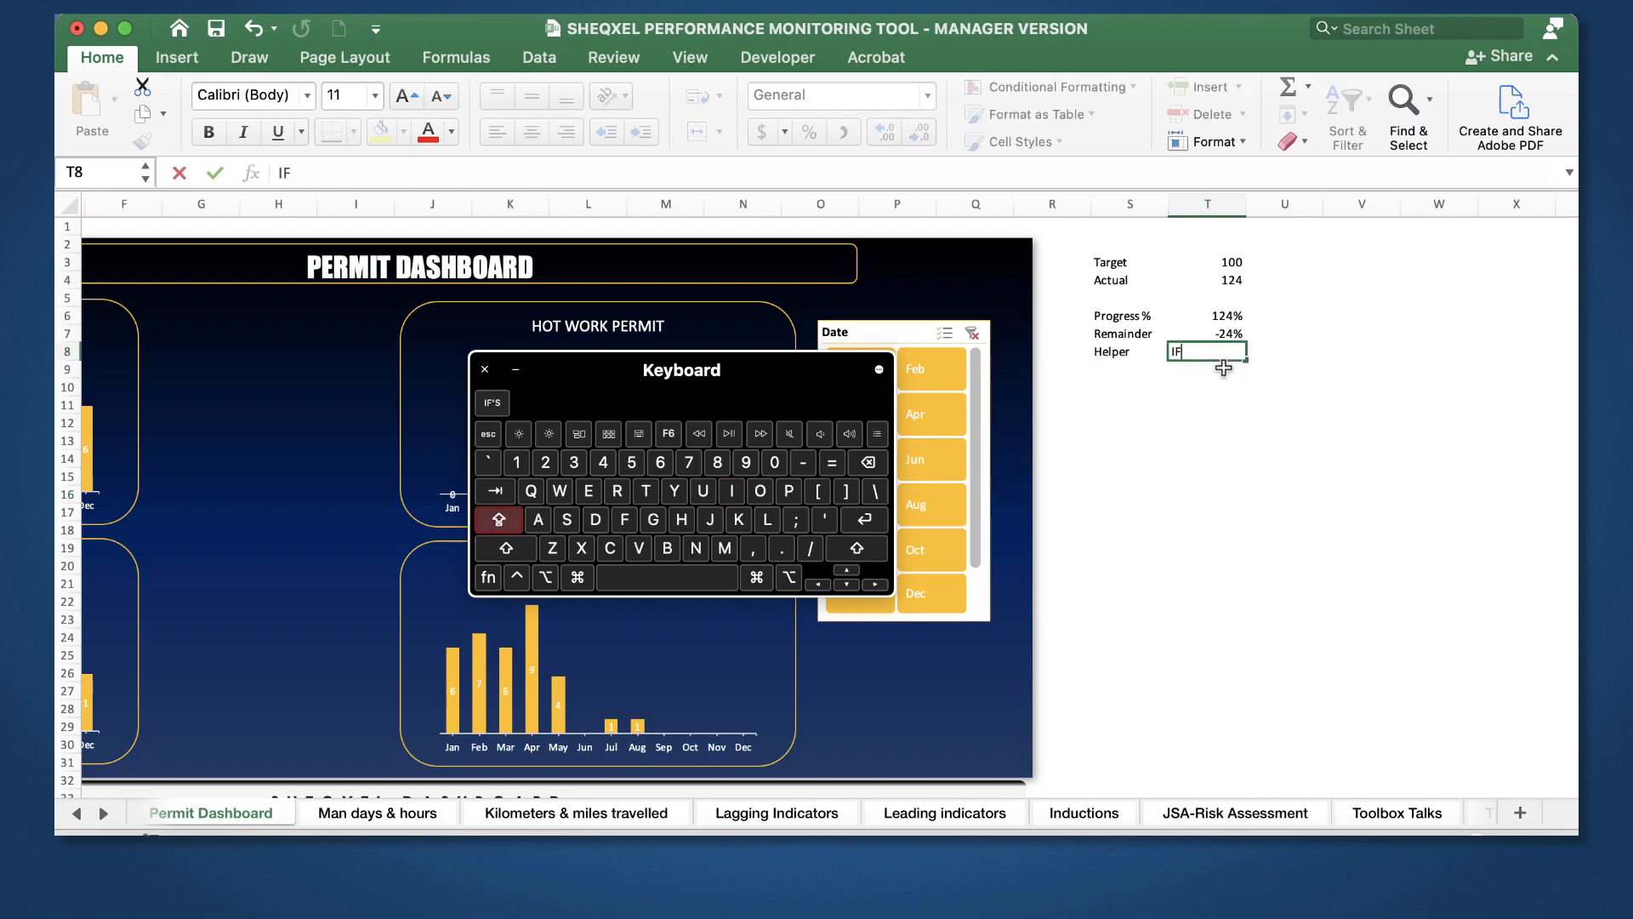
pyautogui.write('(T')
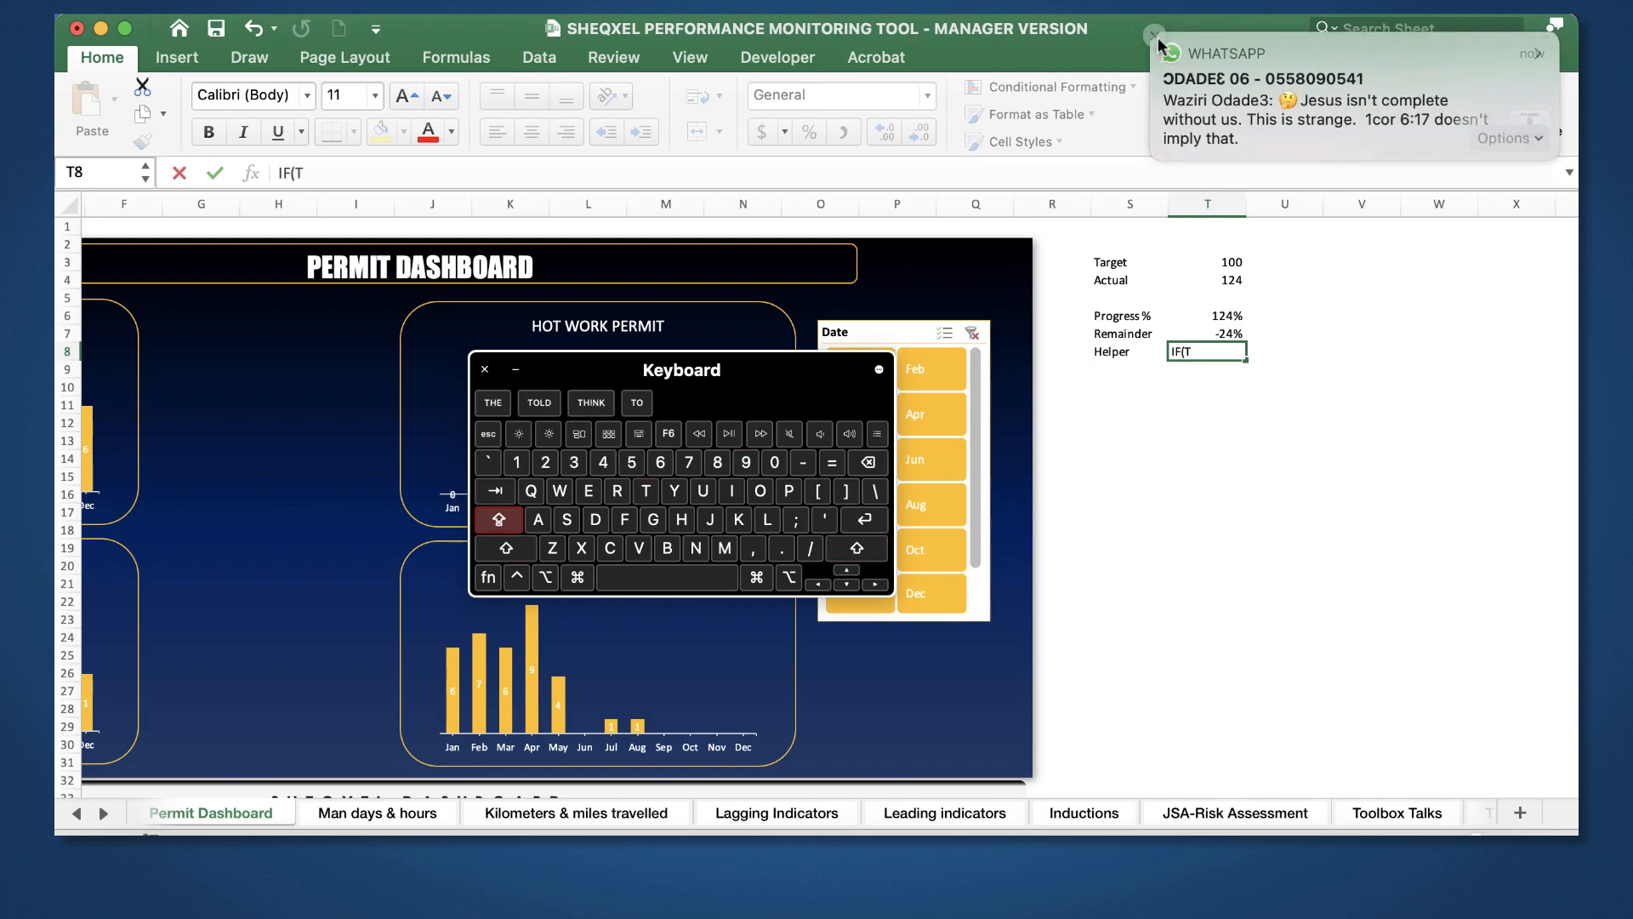
pyautogui.click(1157, 39)
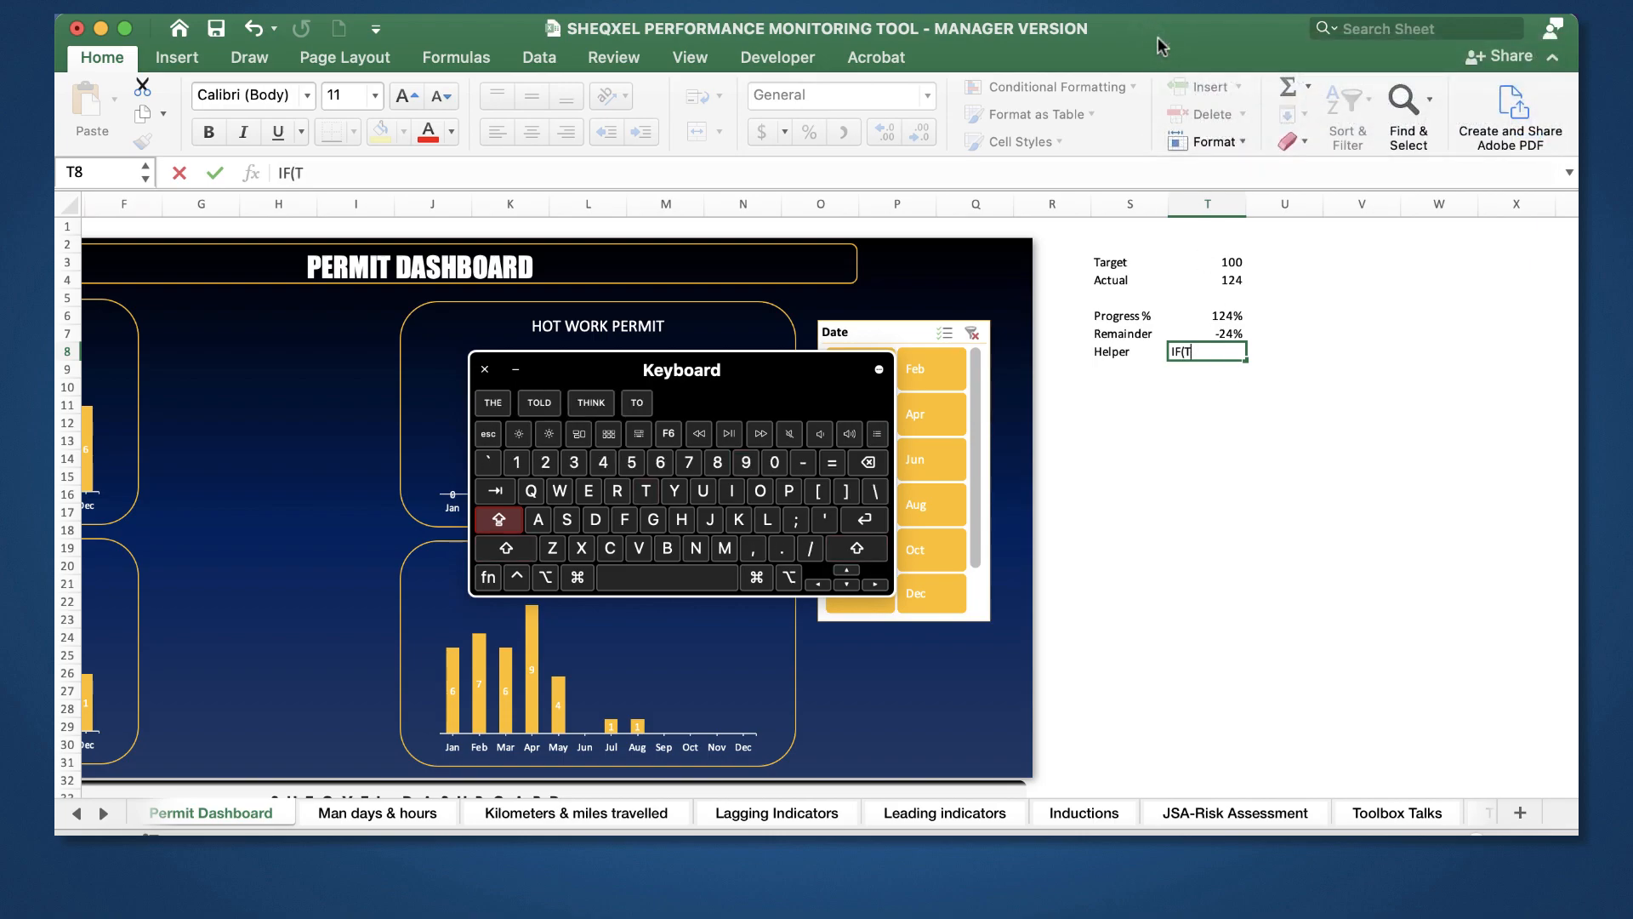
pyautogui.write('T8')
pyautogui.press('BackSpace')
pyautogui.press('BackSpace')
pyautogui.press('BackSpace')
pyautogui.press('BackSpace')
pyautogui.press('BackSpace')
# Step: Enter the formula =IF(T7<0,0,T7) in cell T8 so a negative remainder gives 0
pyautogui.write('=')
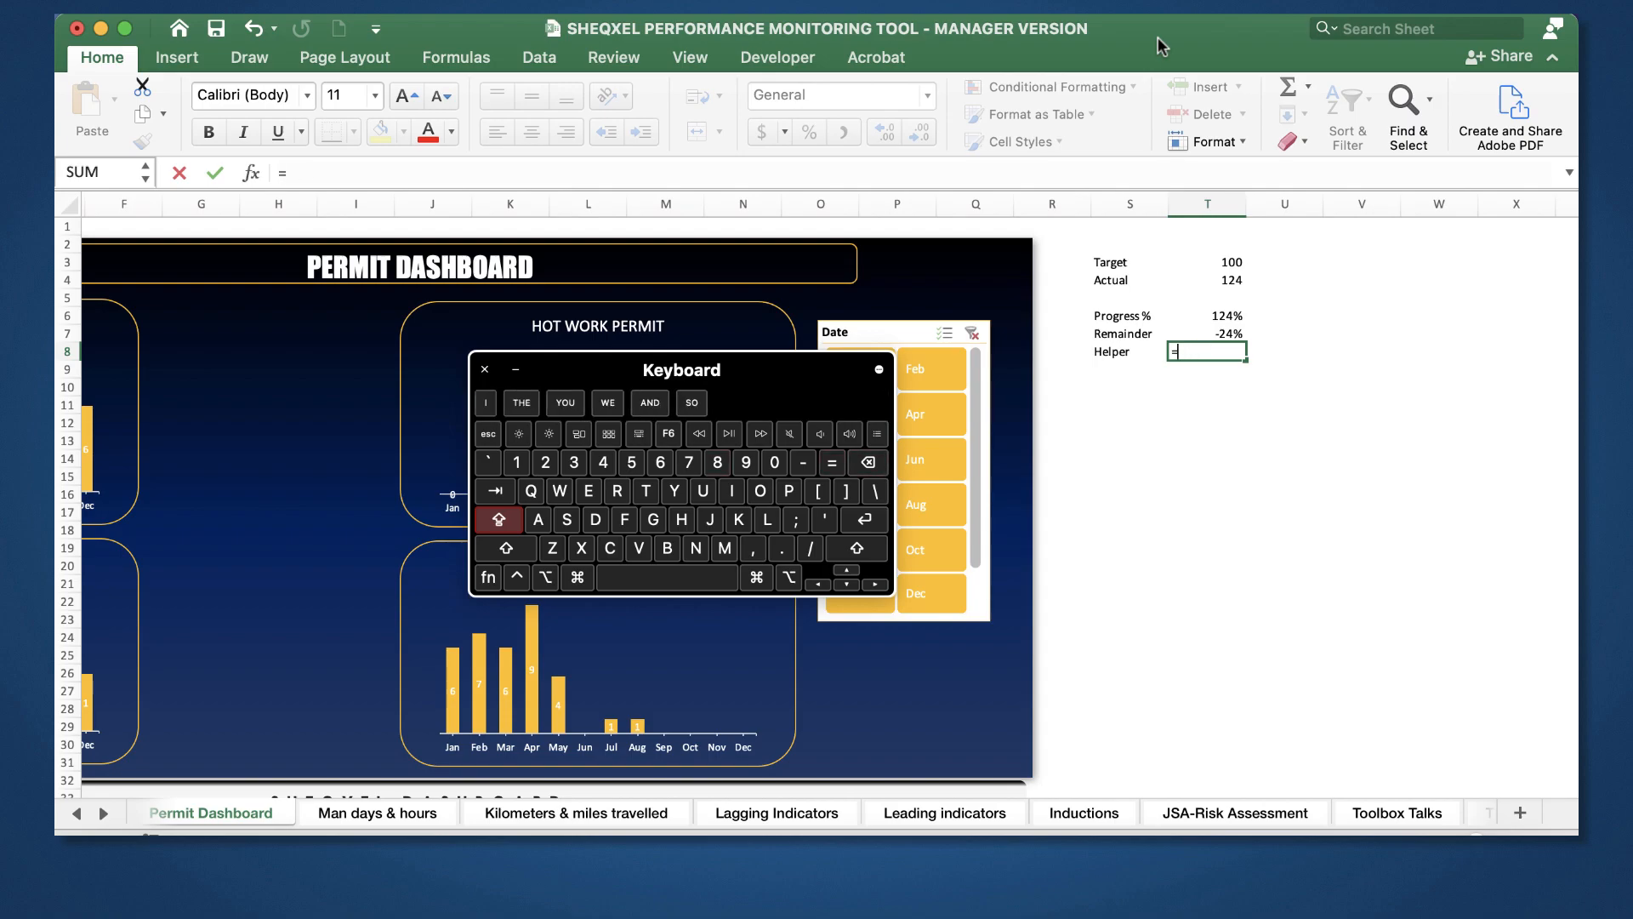
pyautogui.write('IF(')
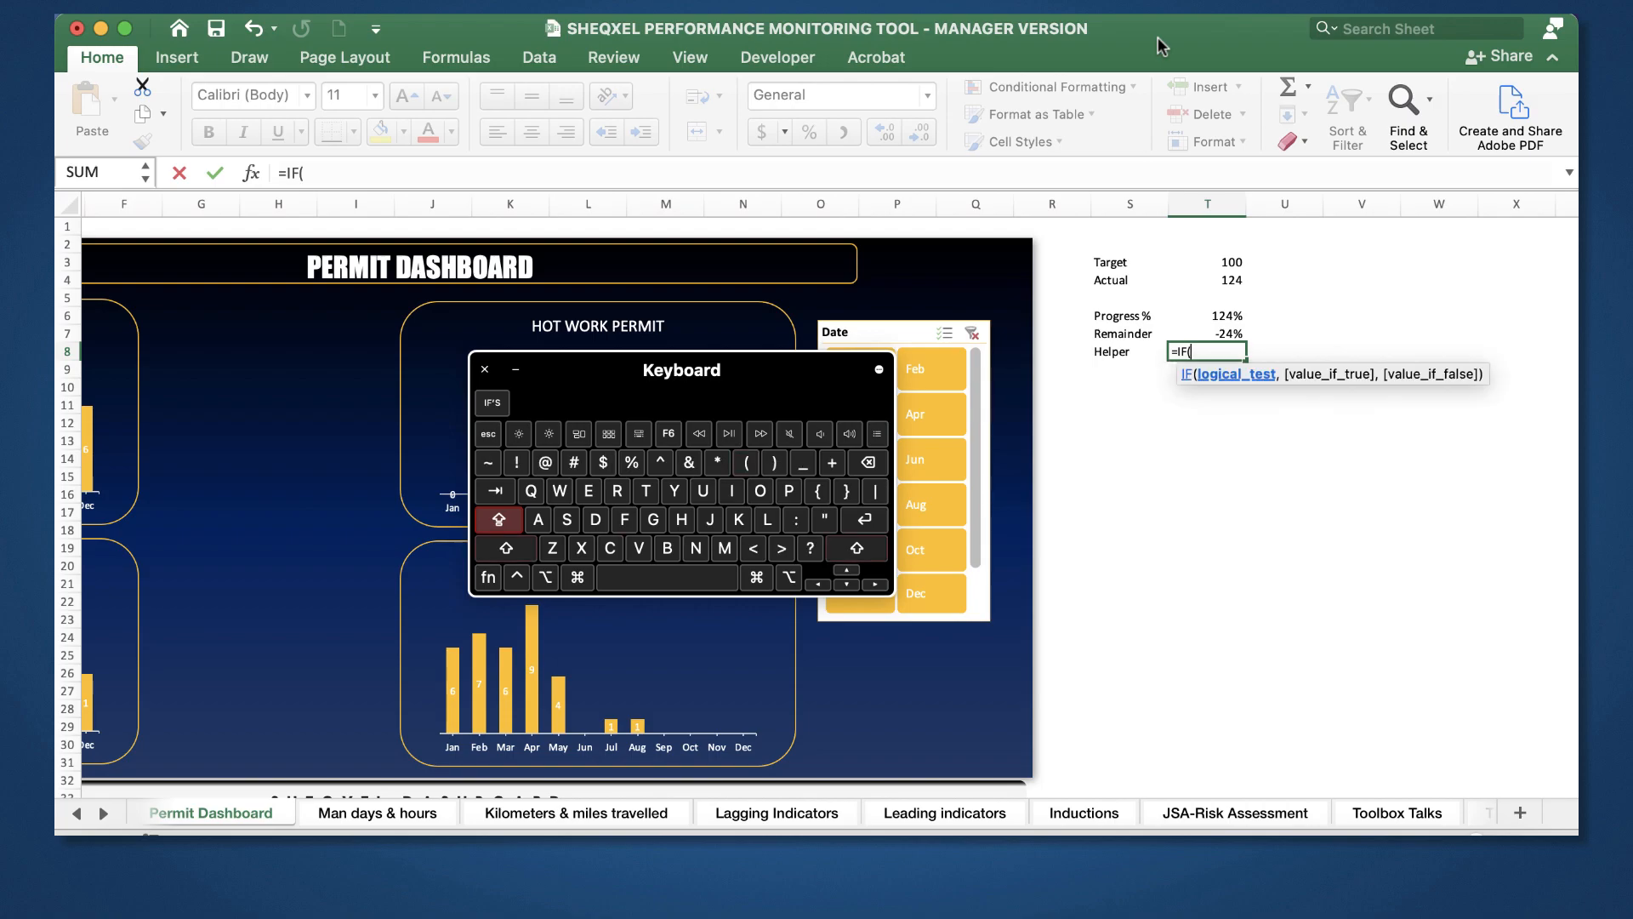
pyautogui.write('T7')
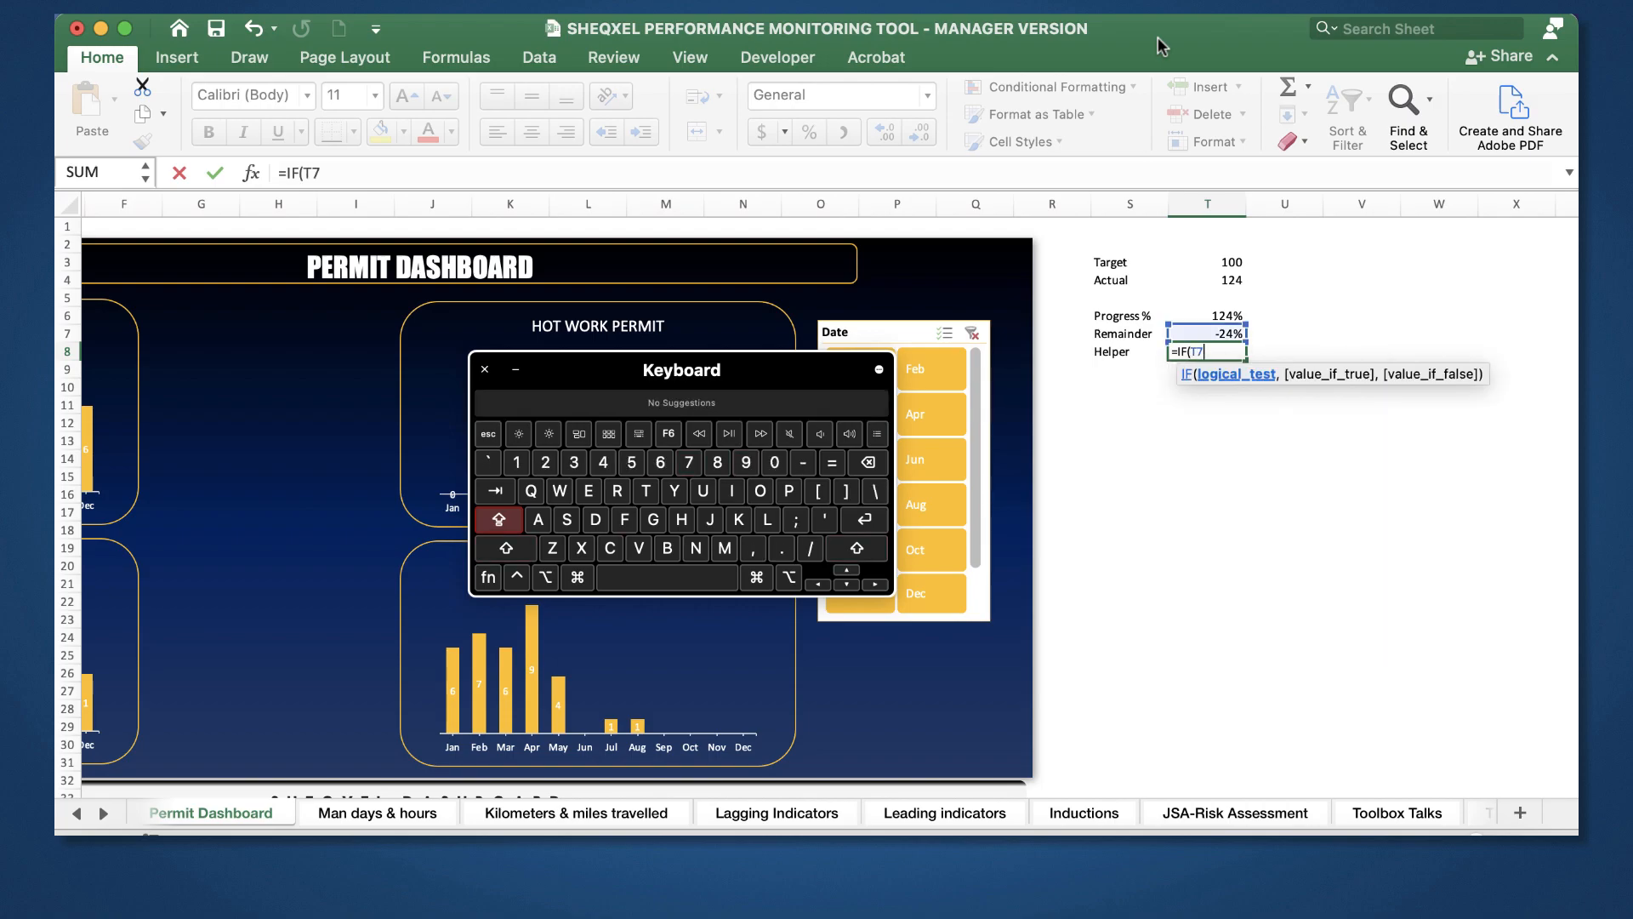
pyautogui.write('=')
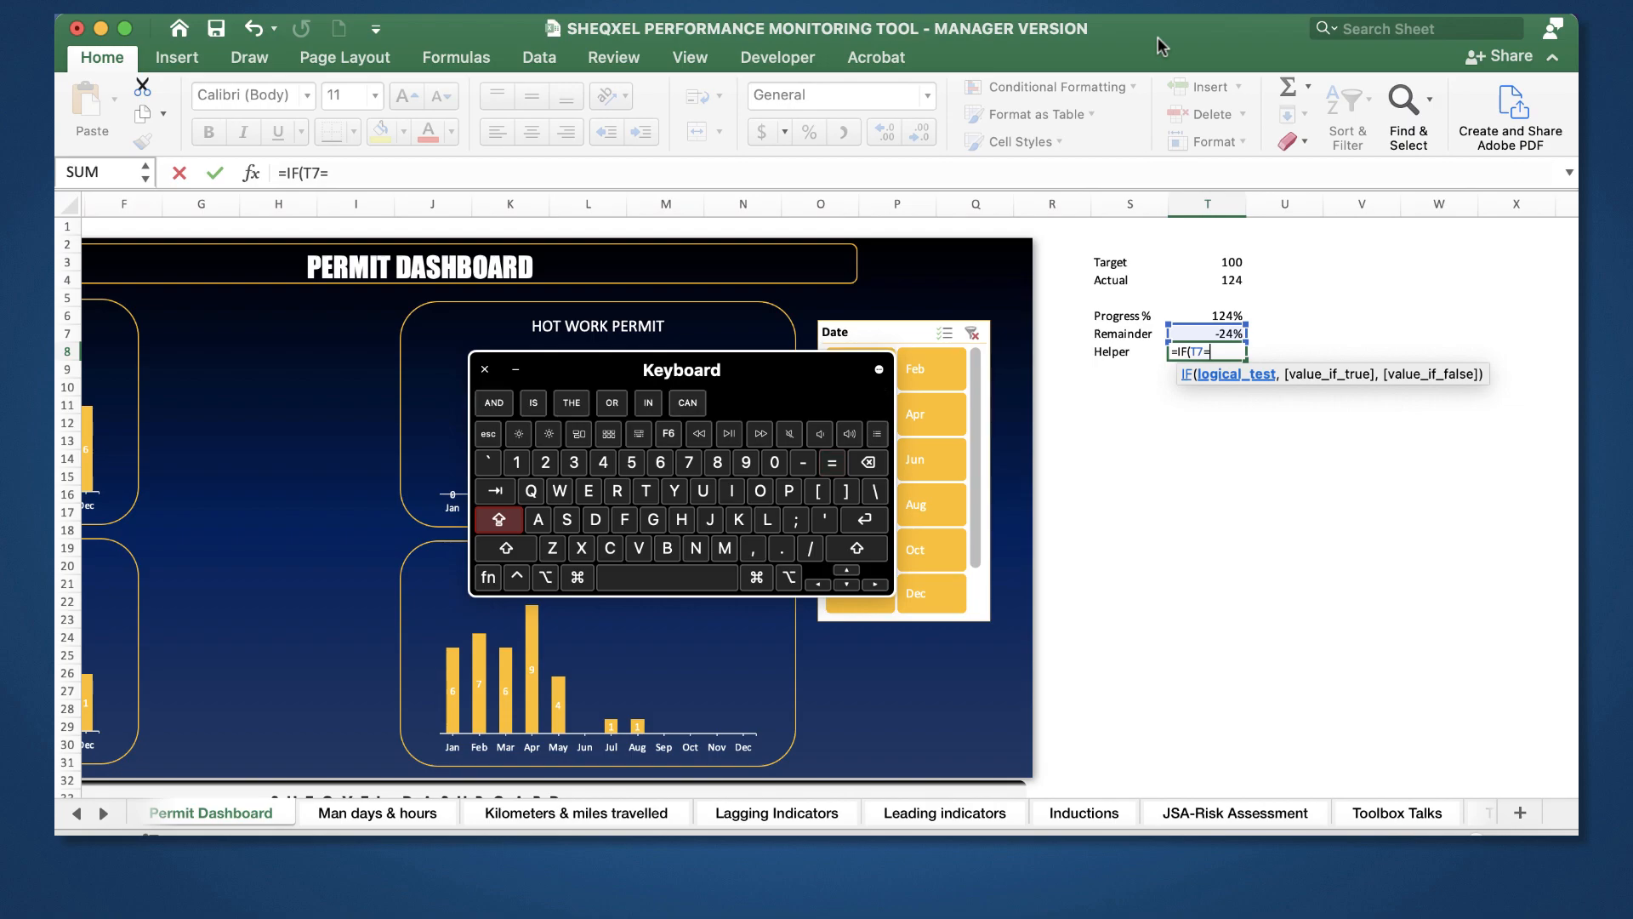
pyautogui.press('BackSpace')
pyautogui.write('<')
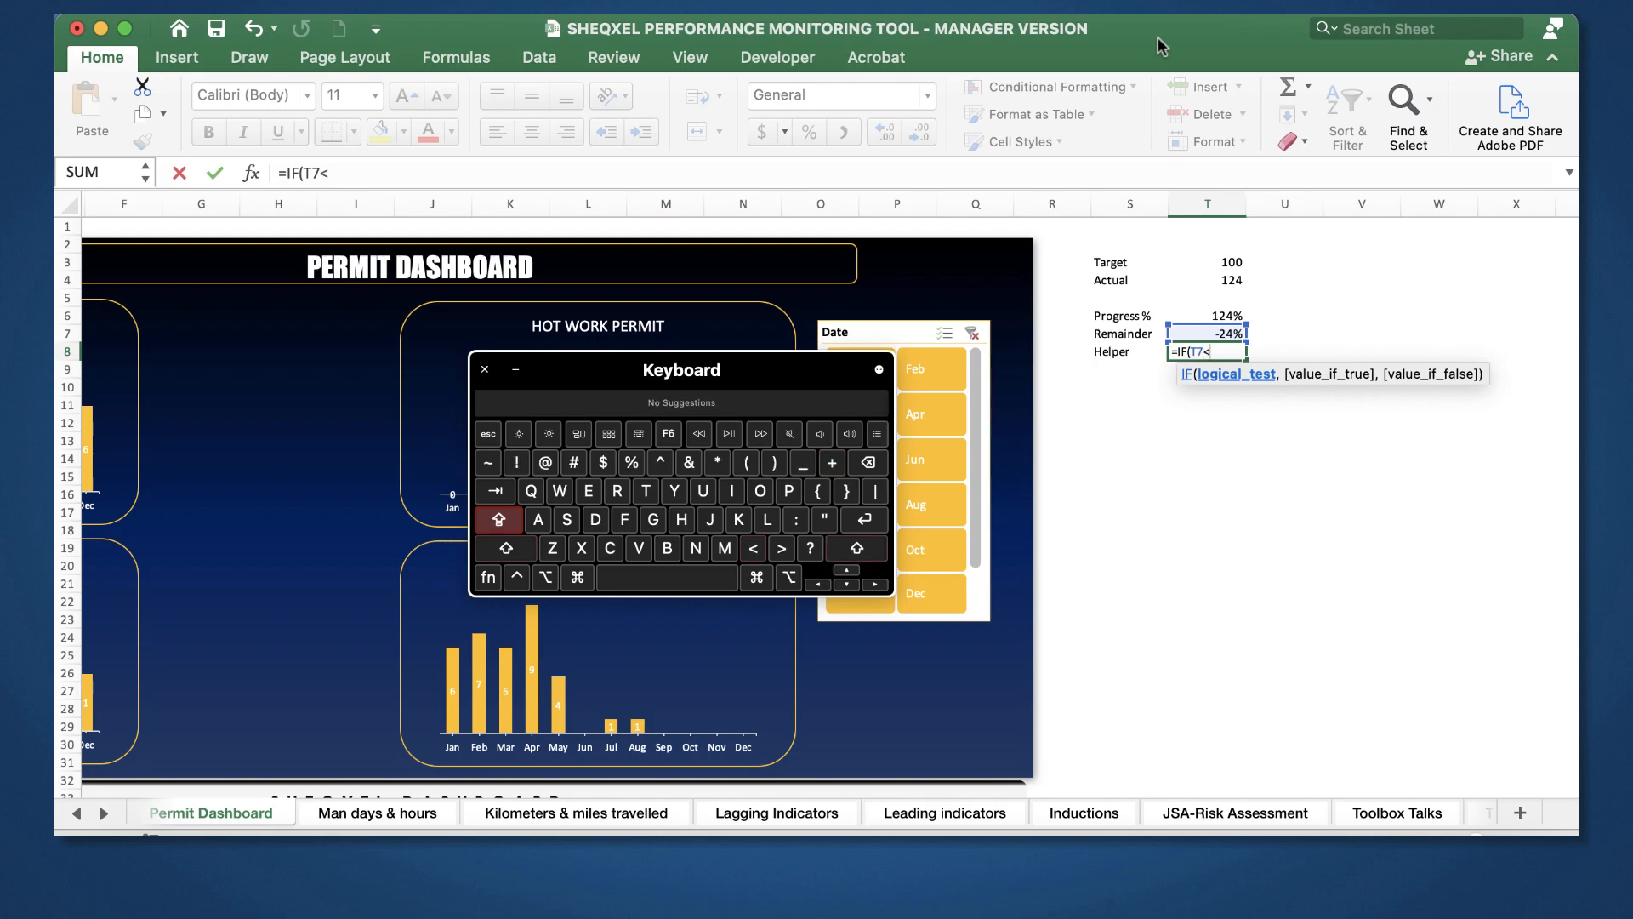
pyautogui.write('0,')
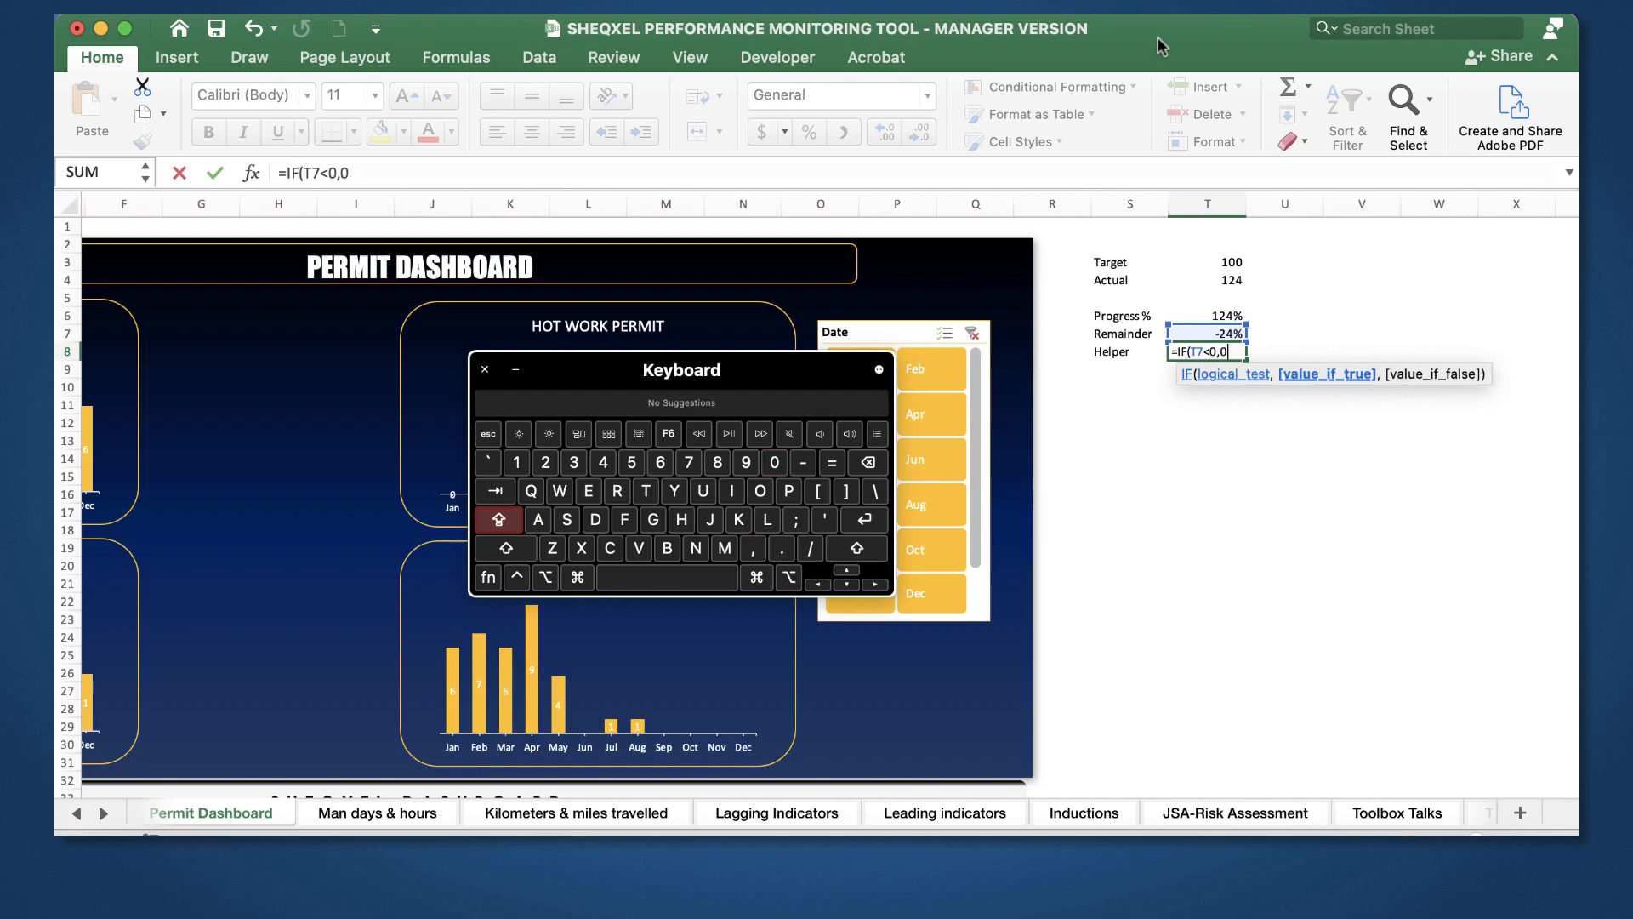
pyautogui.write('0,')
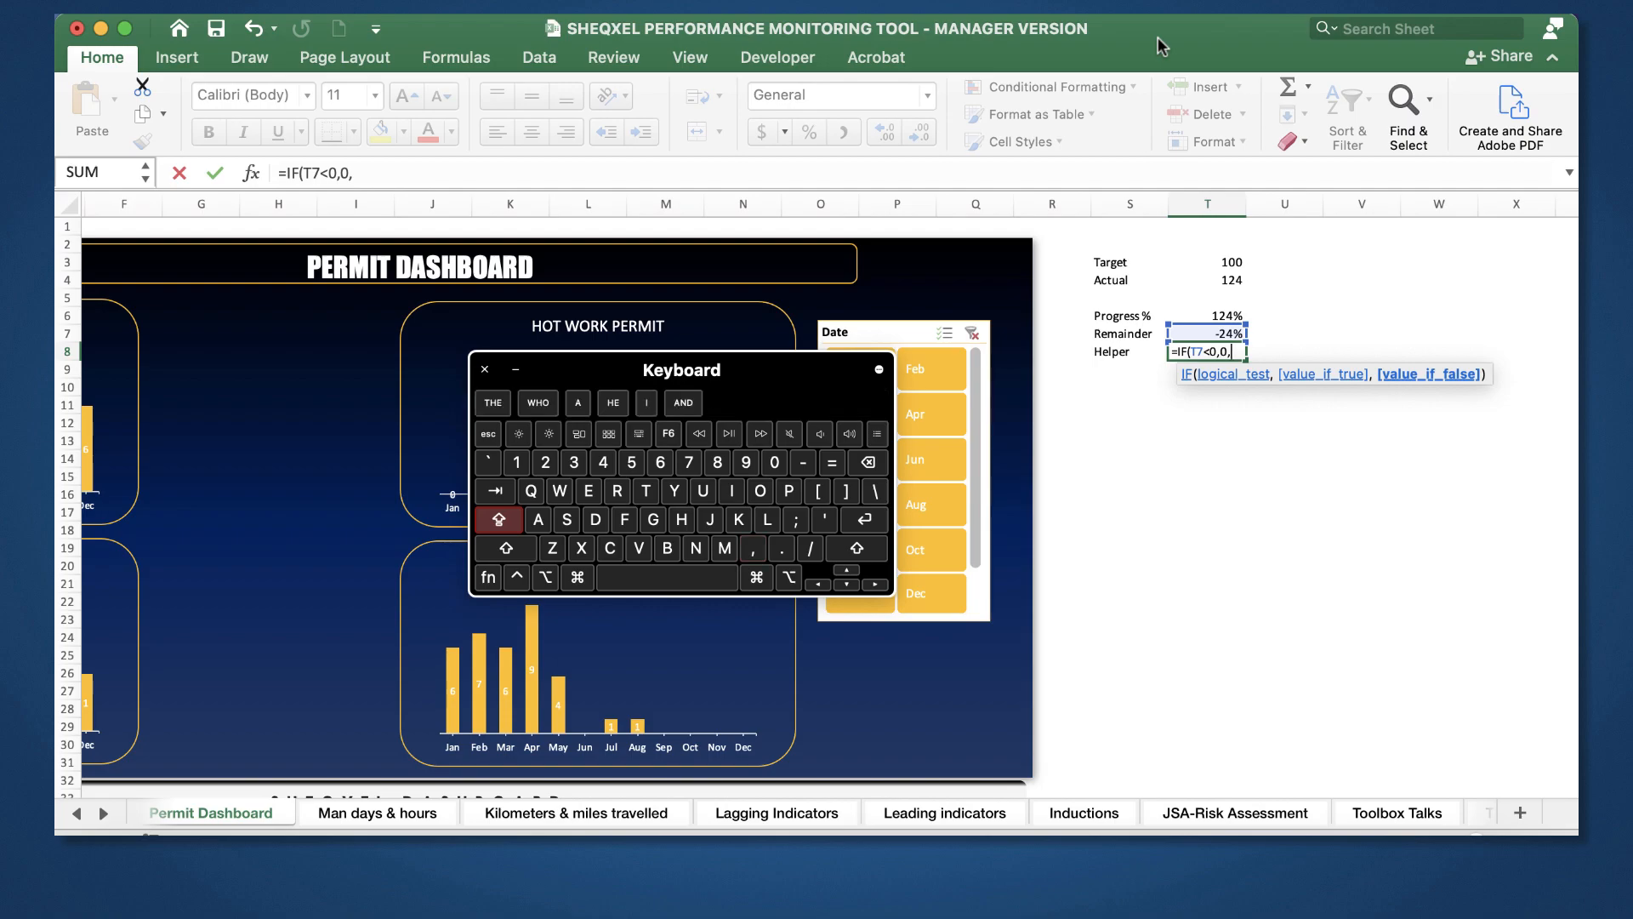
pyautogui.press('Up')
pyautogui.write('))')
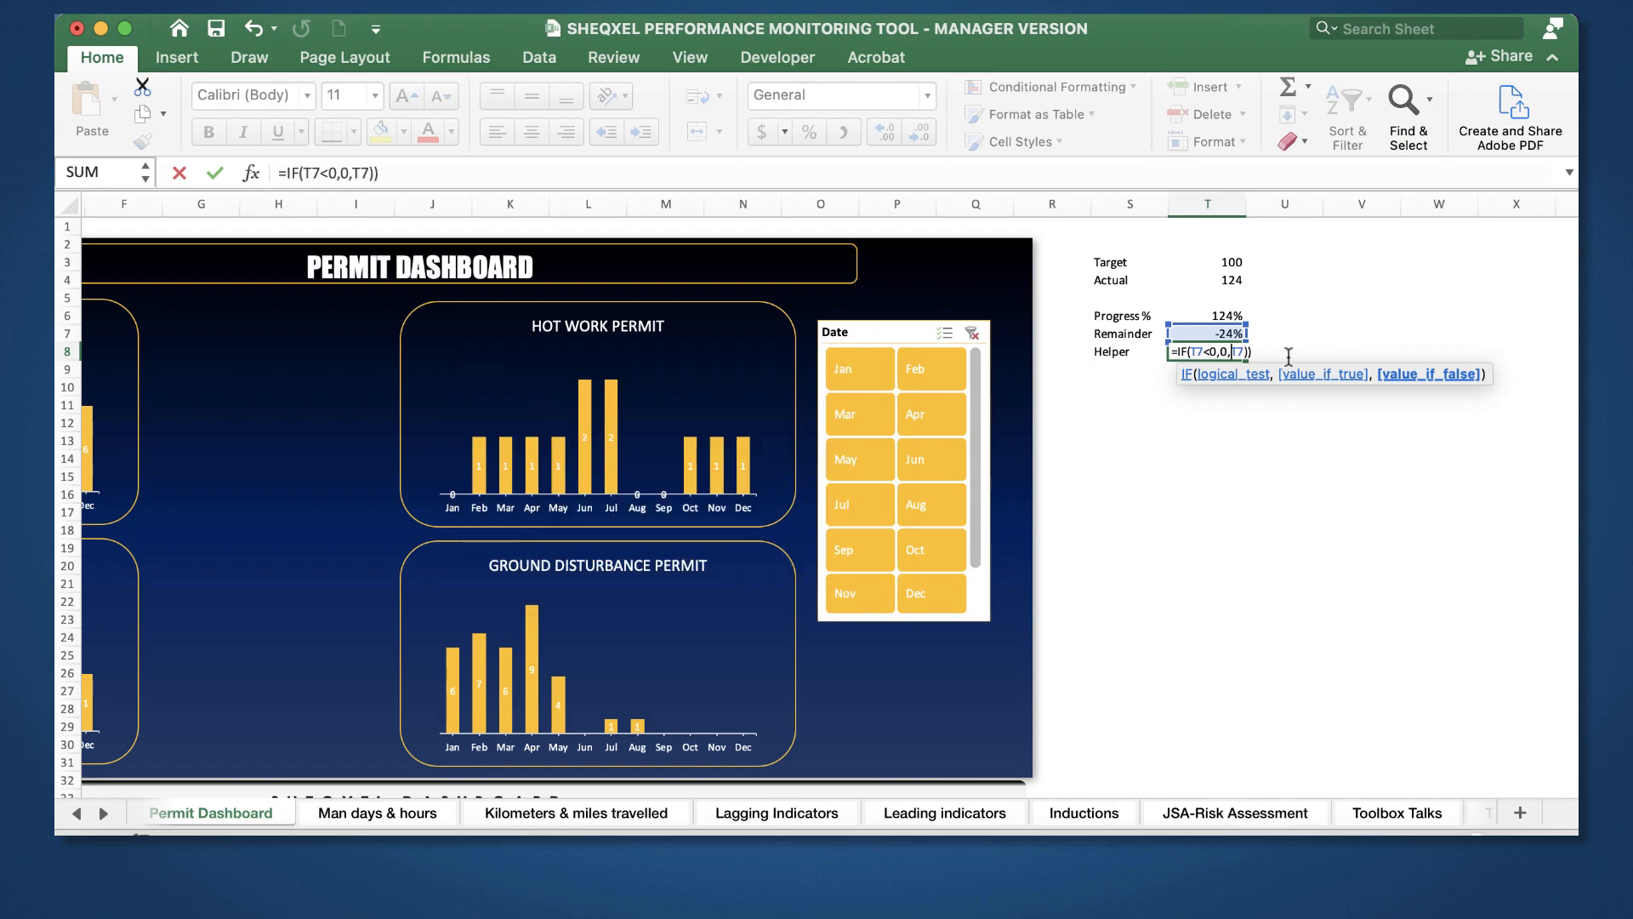
pyautogui.press('Return')
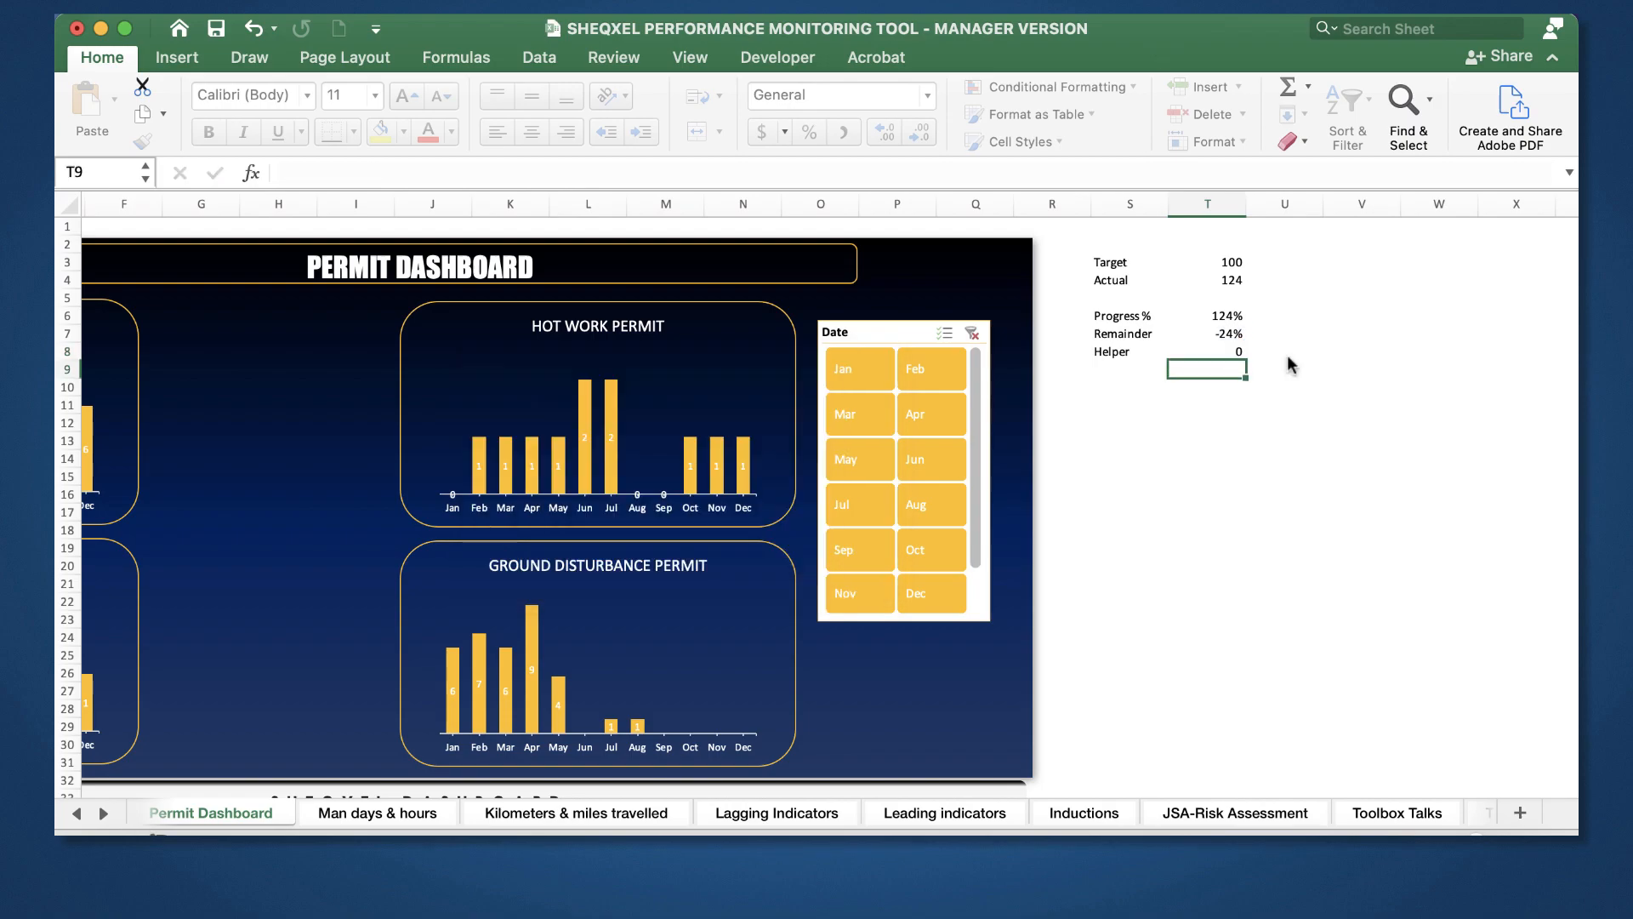
pyautogui.click(1274, 505)
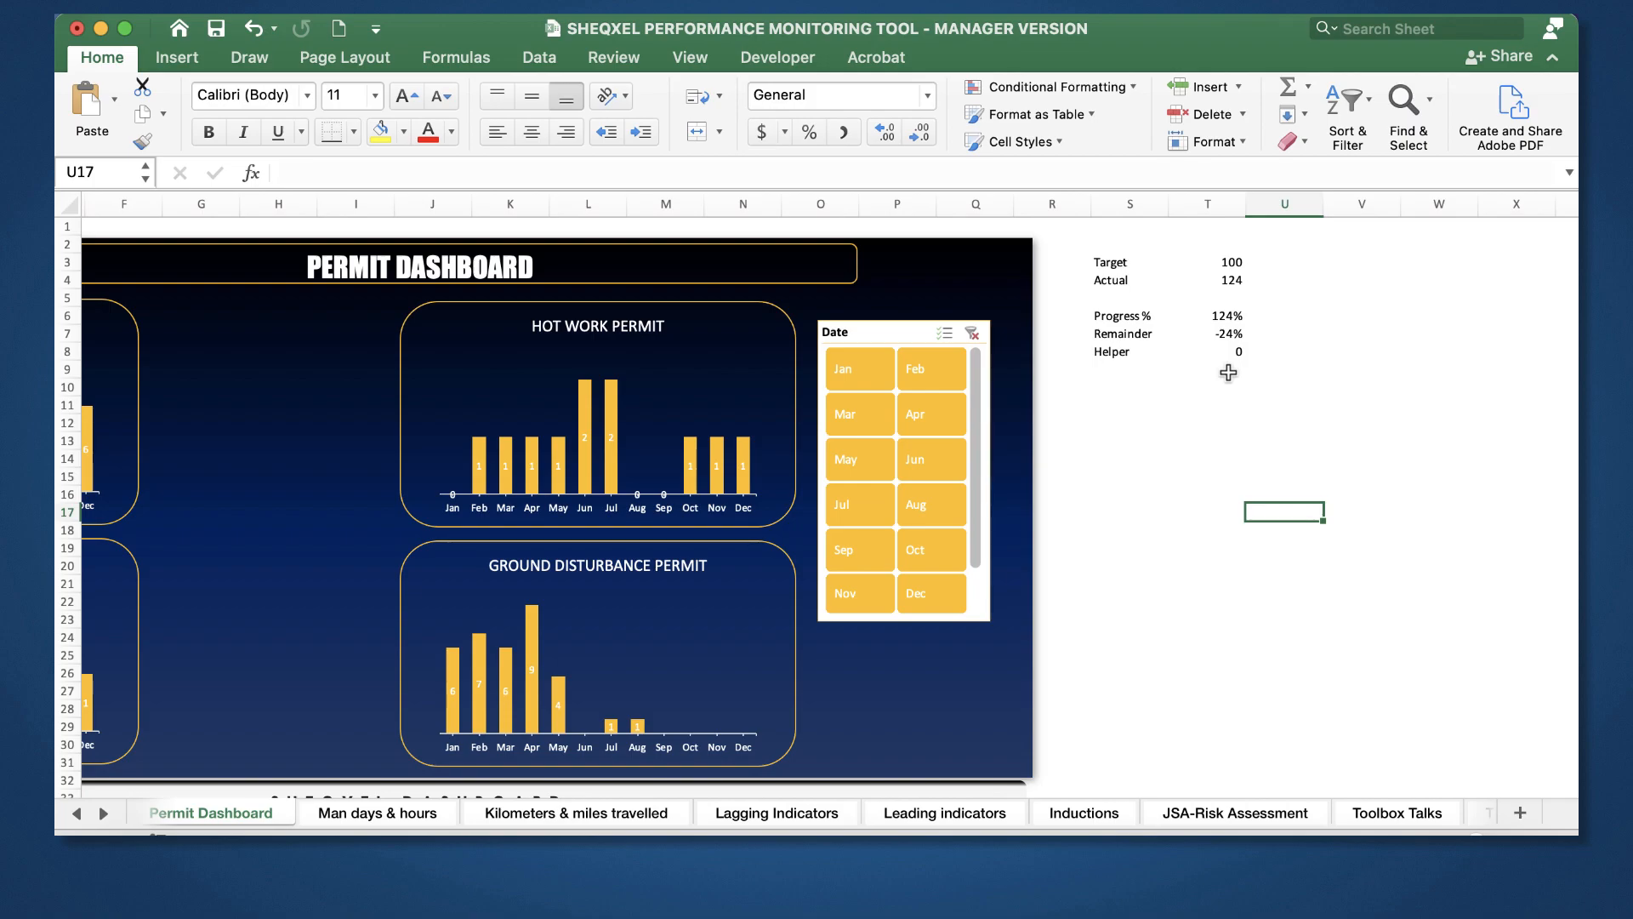
# Step: Insert a doughnut chart from the Progress % value in T6 and the Helper value in T8, and move it below the figures
pyautogui.keyDown('super'); pyautogui.click(1222, 314); pyautogui.keyUp('super')
pyautogui.keyDown('super'); pyautogui.click(1222, 350); pyautogui.keyUp('super')
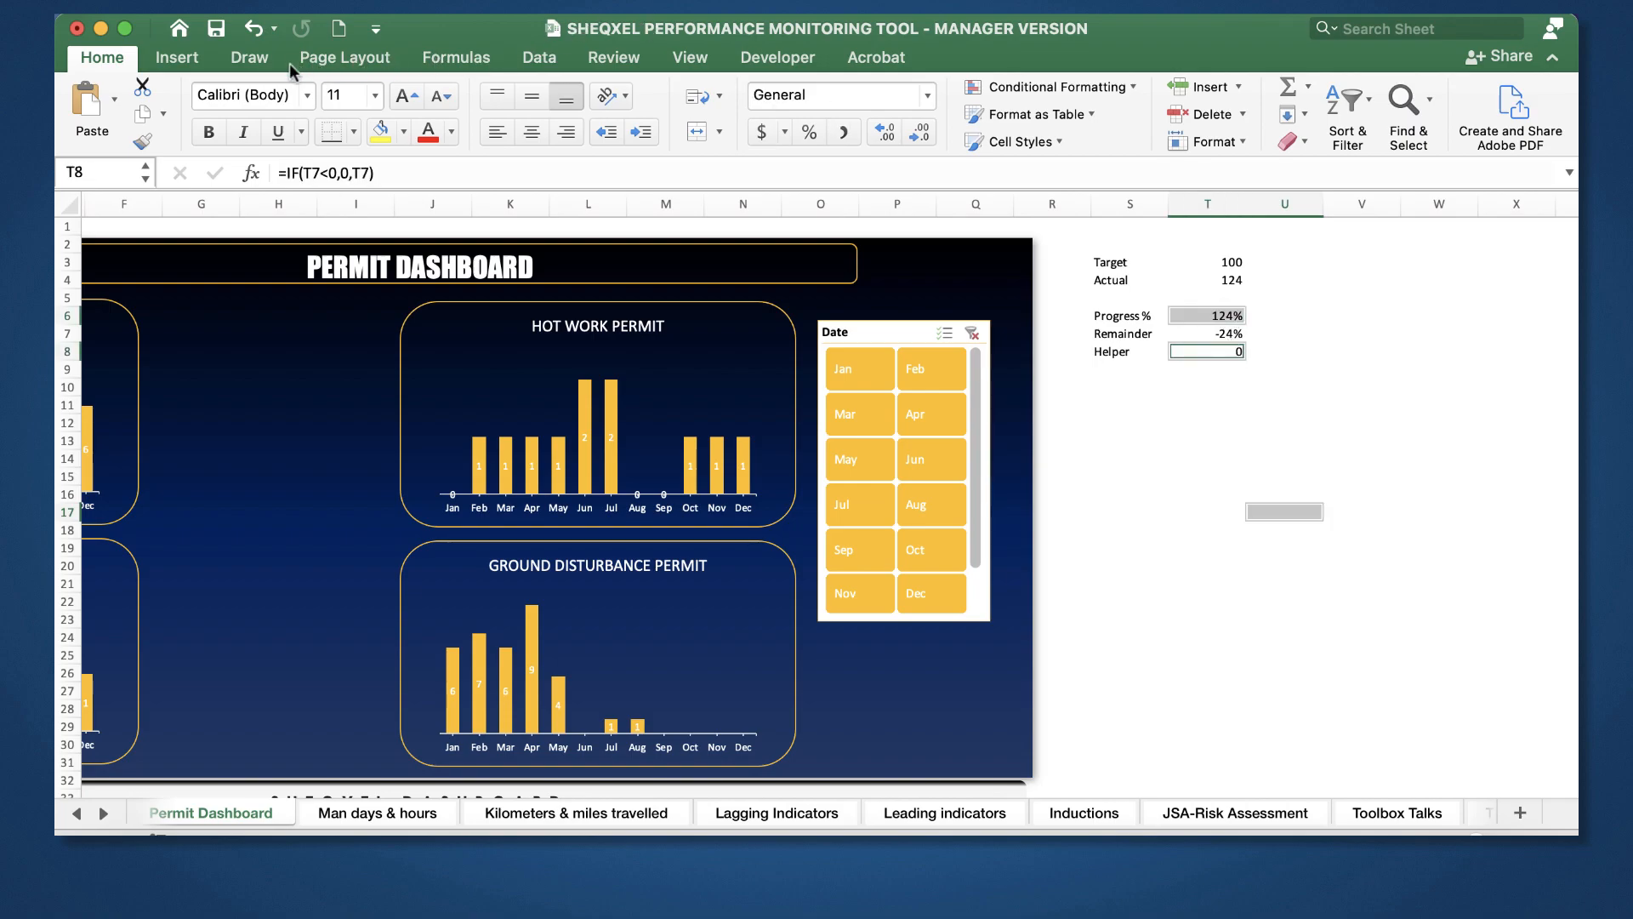
pyautogui.click(185, 67)
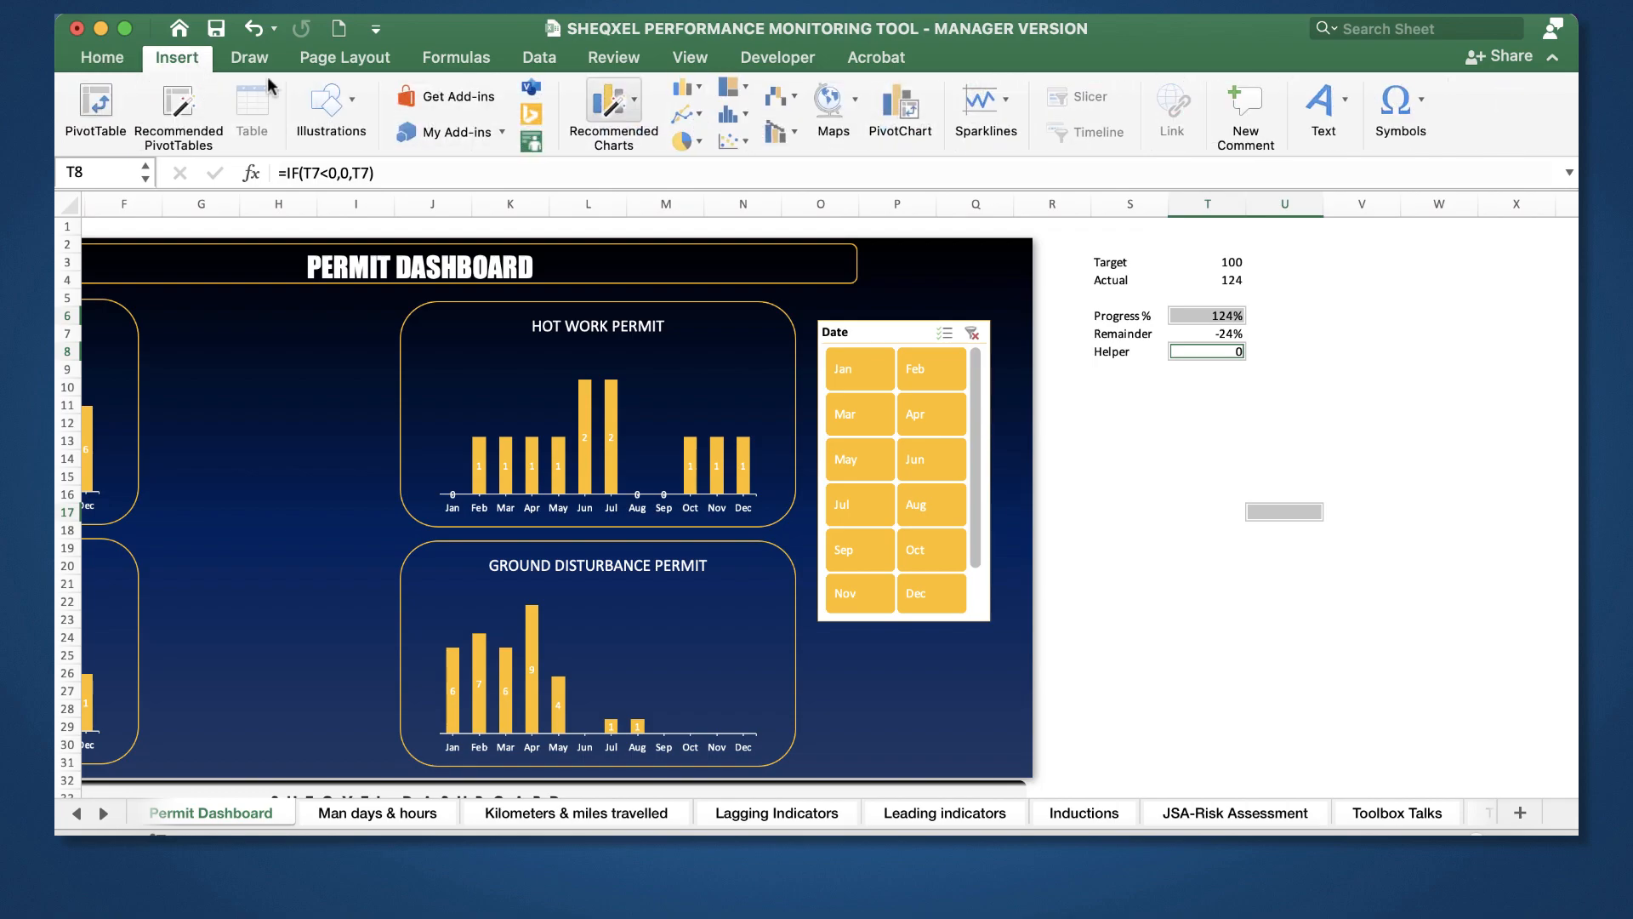
pyautogui.click(691, 139)
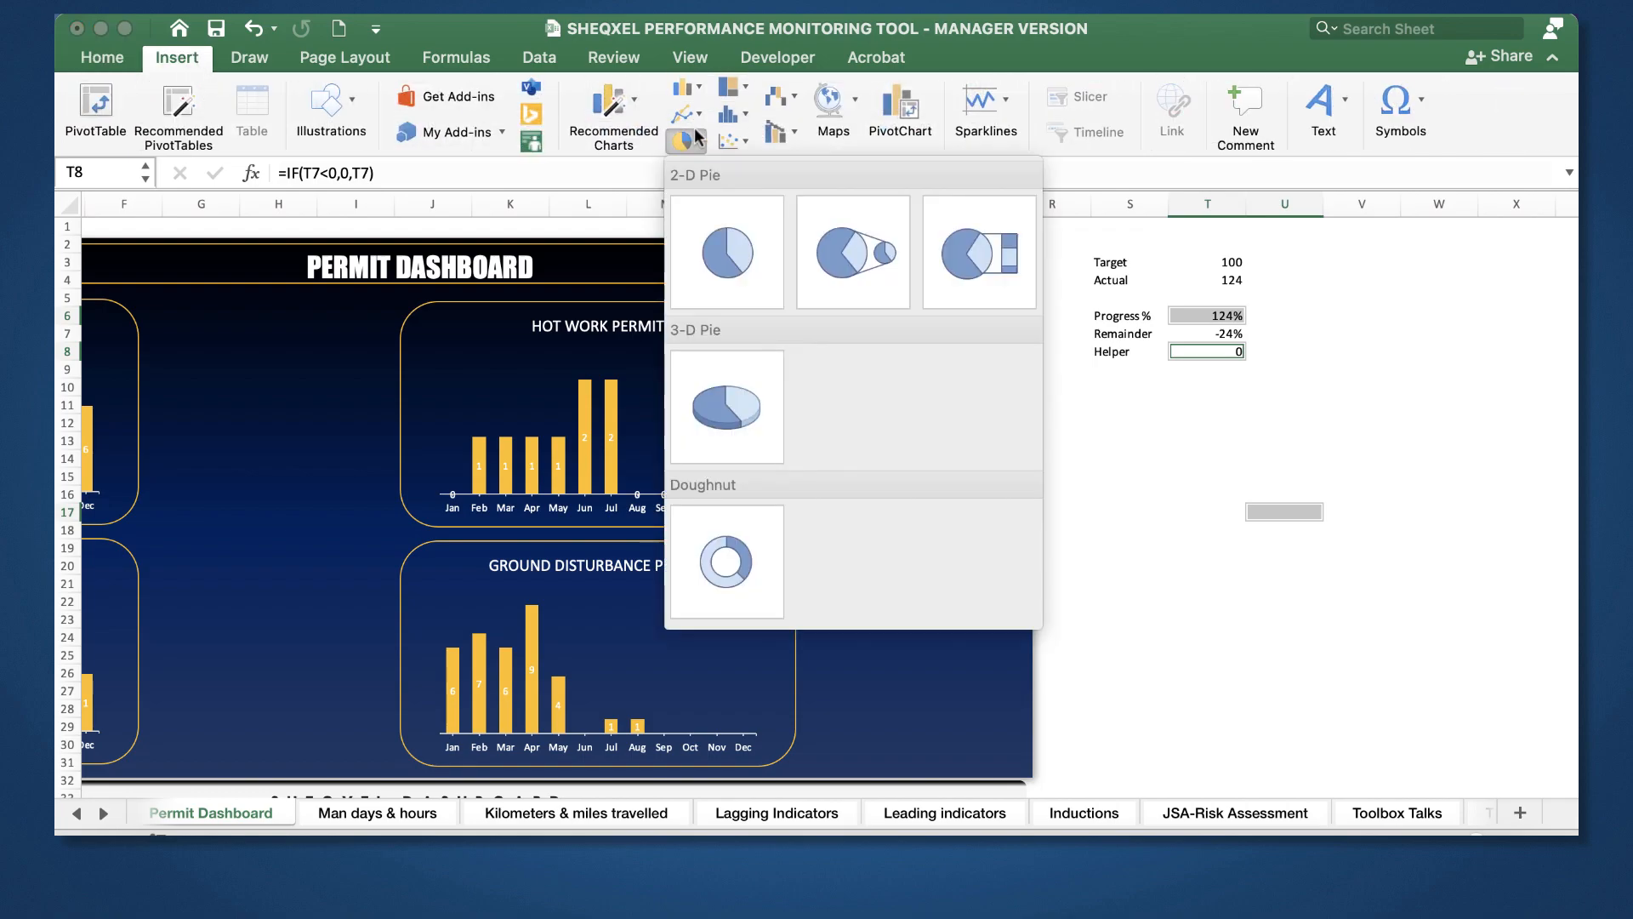
pyautogui.click(721, 534)
pyautogui.moveTo(768, 374); pyautogui.dragTo(1357, 408)
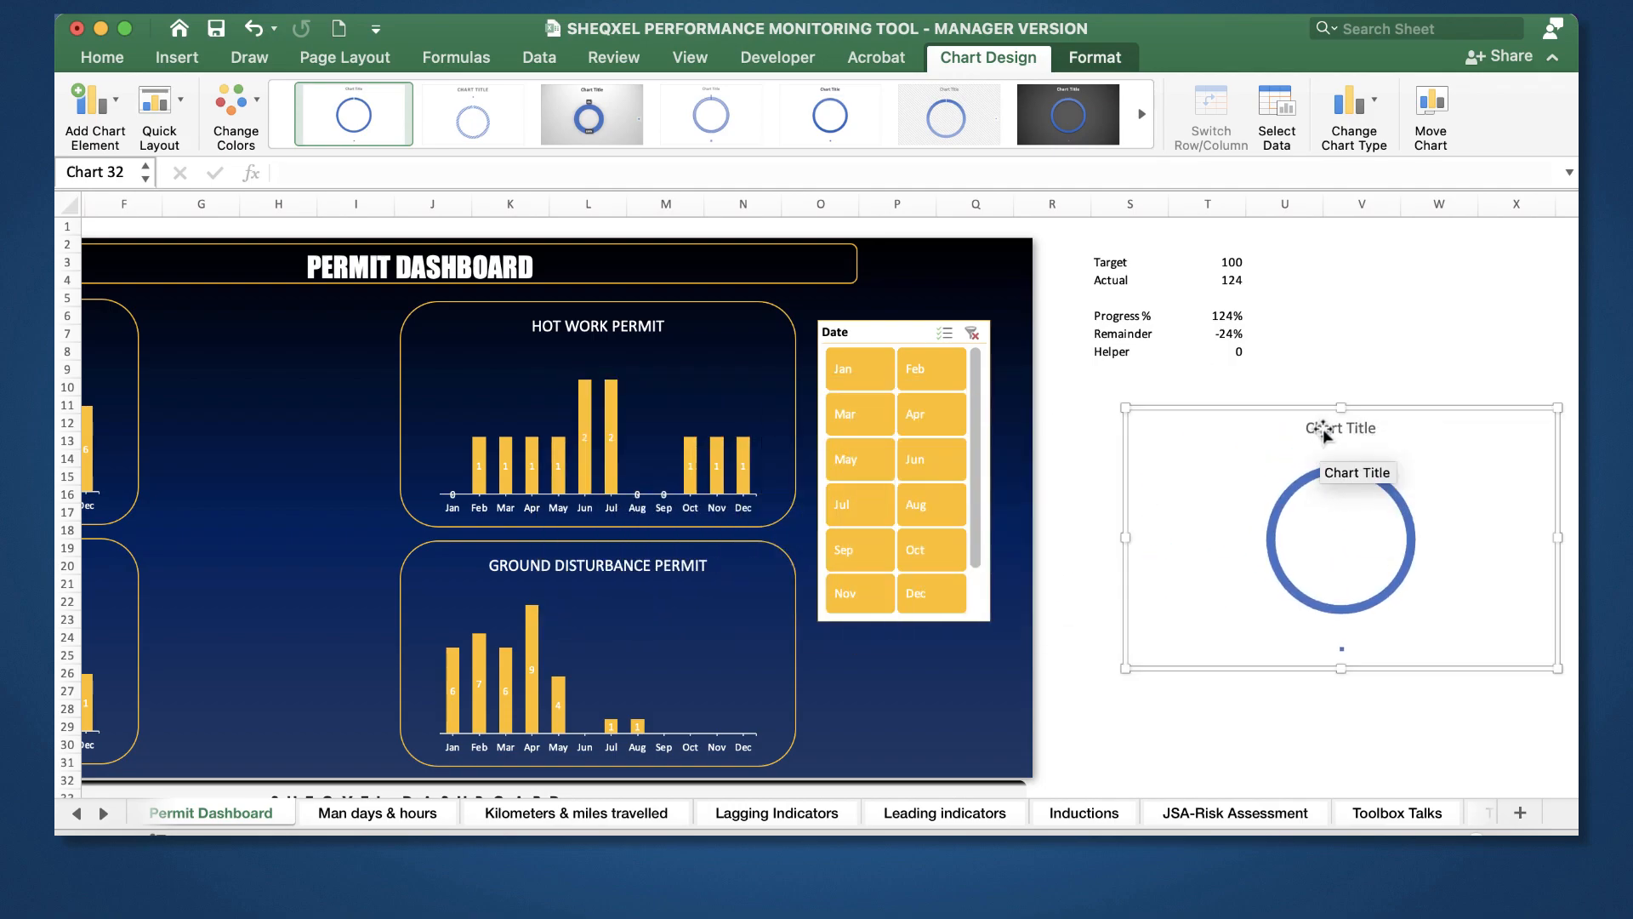
# Step: Filter the Date slicer to January through June and delete the doughnut chart below the progress figures
pyautogui.click(847, 372)
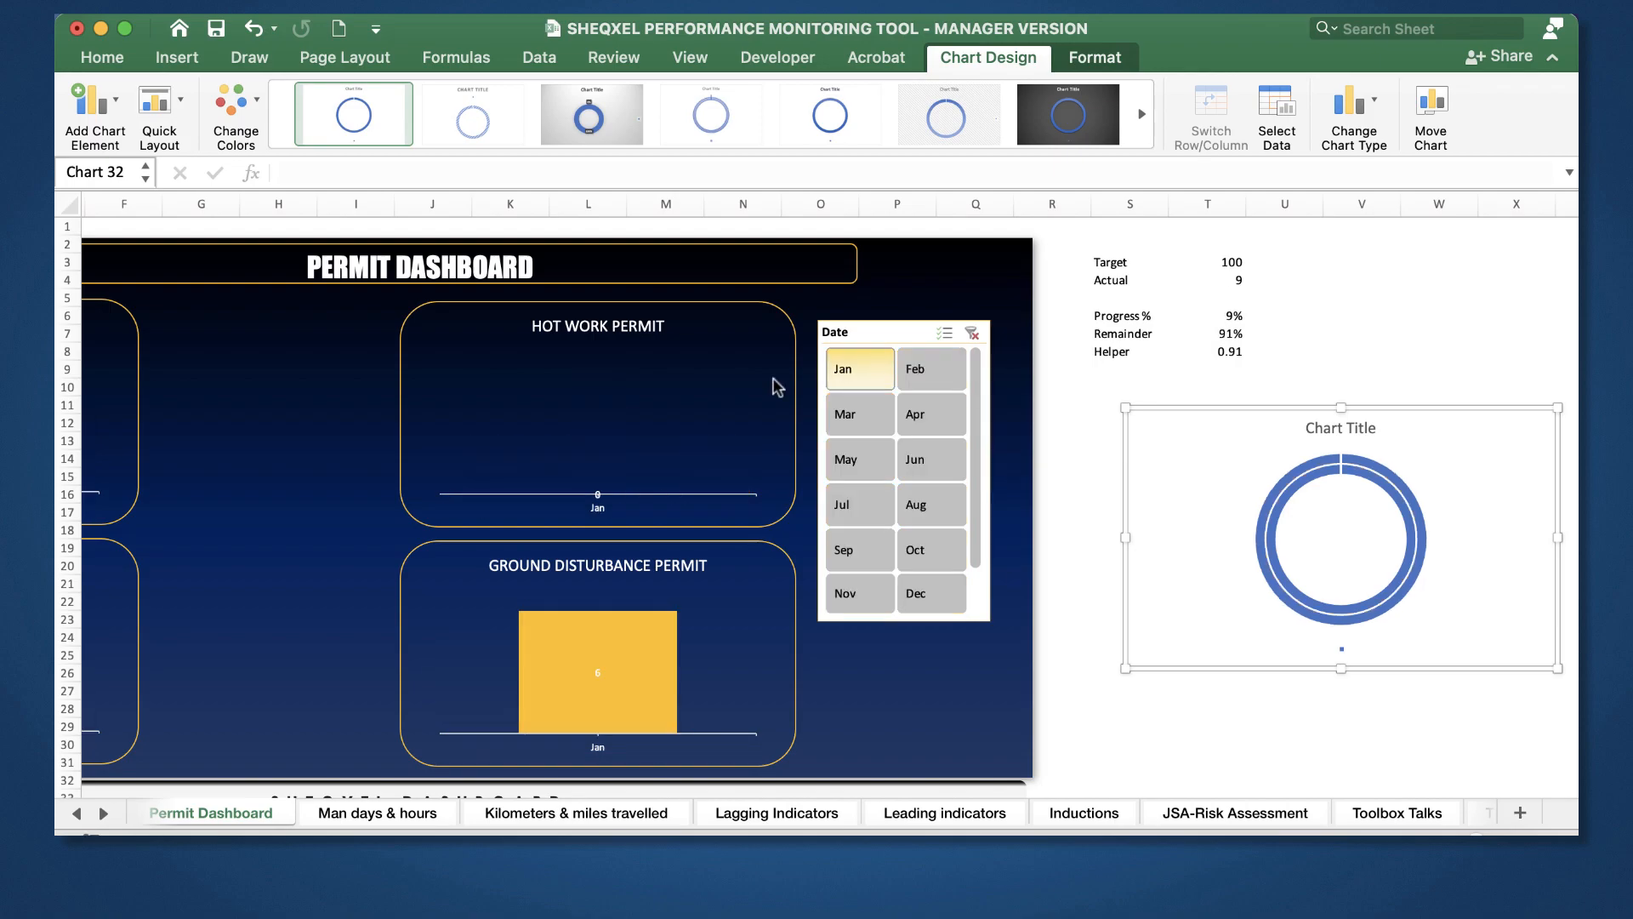
pyautogui.moveTo(848, 389); pyautogui.dragTo(904, 455)
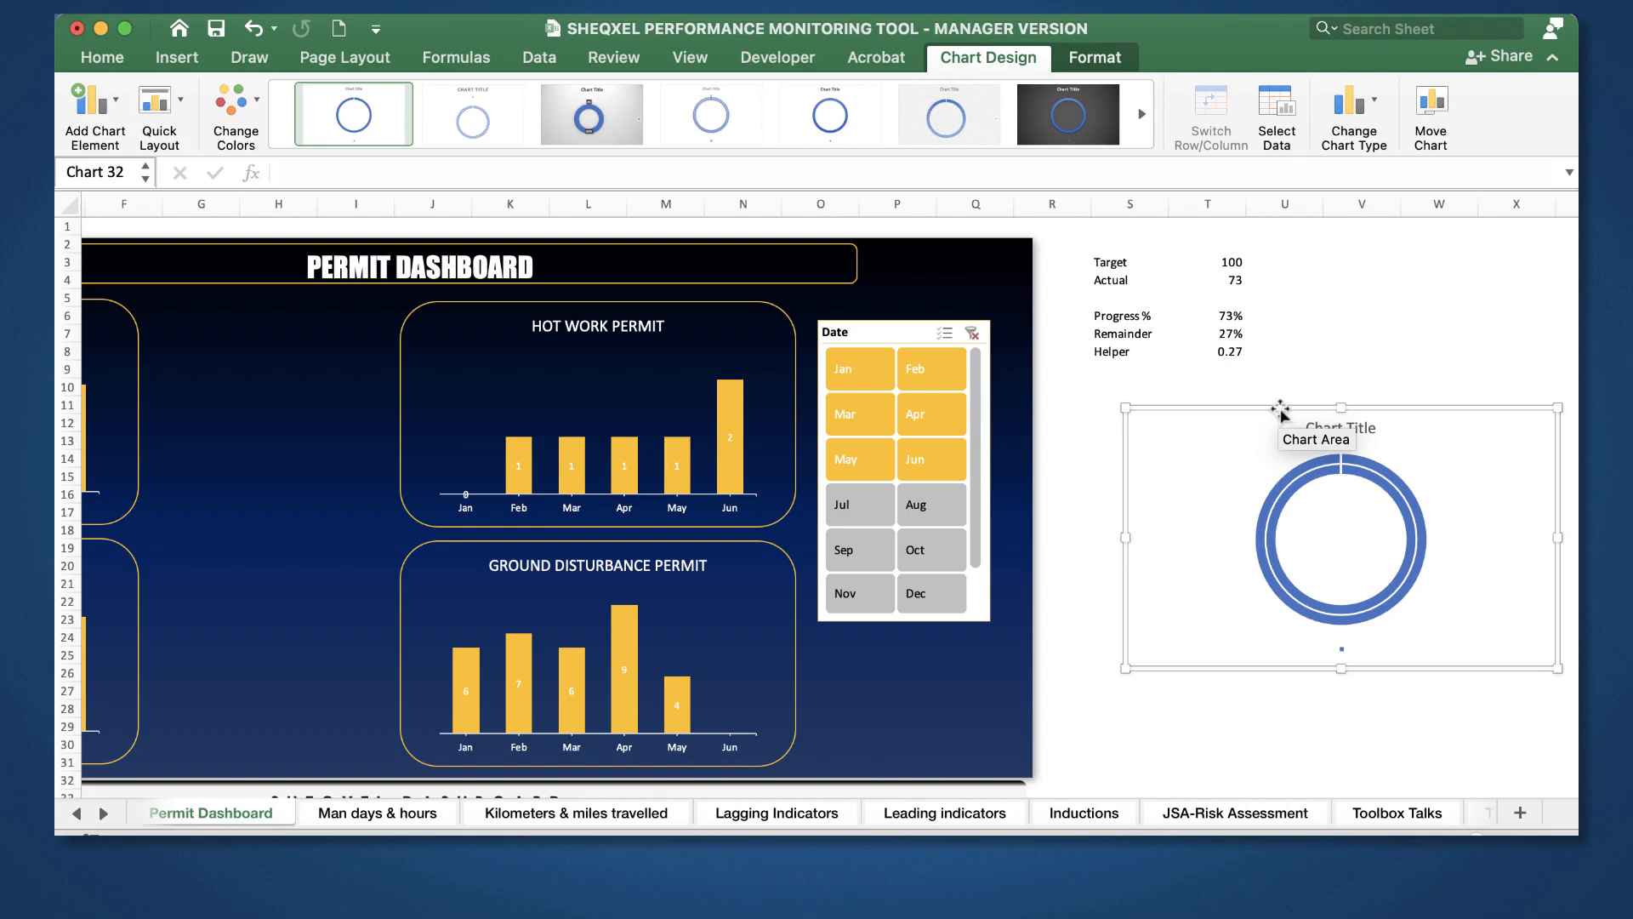
pyautogui.press('Delete')
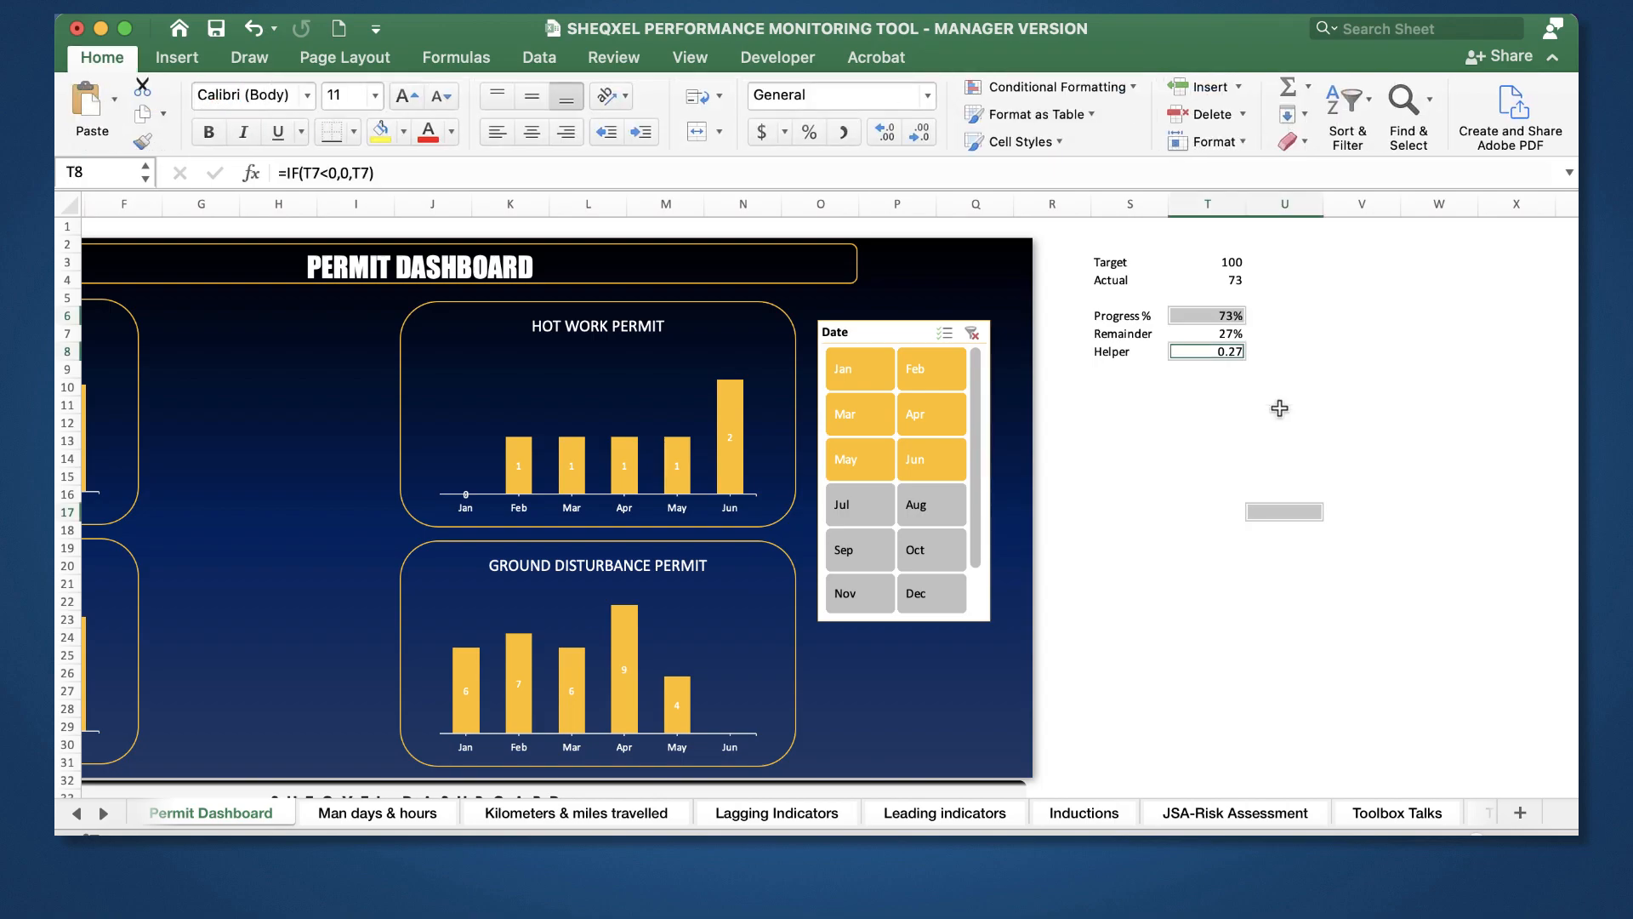
pyautogui.click(1243, 406)
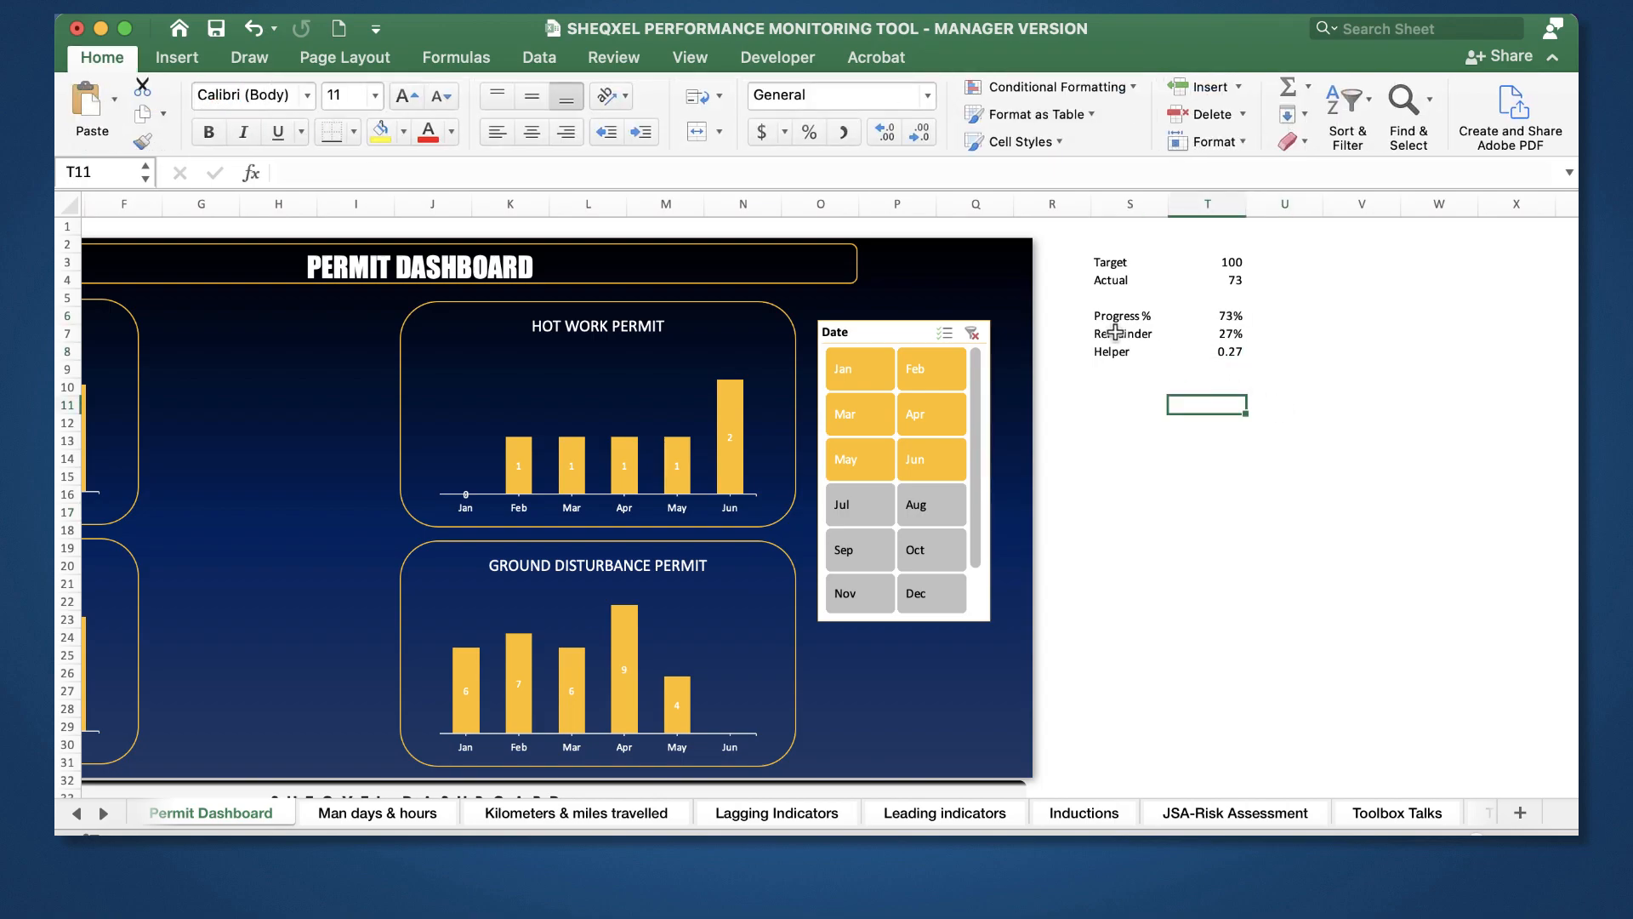
# Step: Format the Helper value in cell T8 as a percentage
pyautogui.moveTo(1115, 333); pyautogui.dragTo(1195, 341)
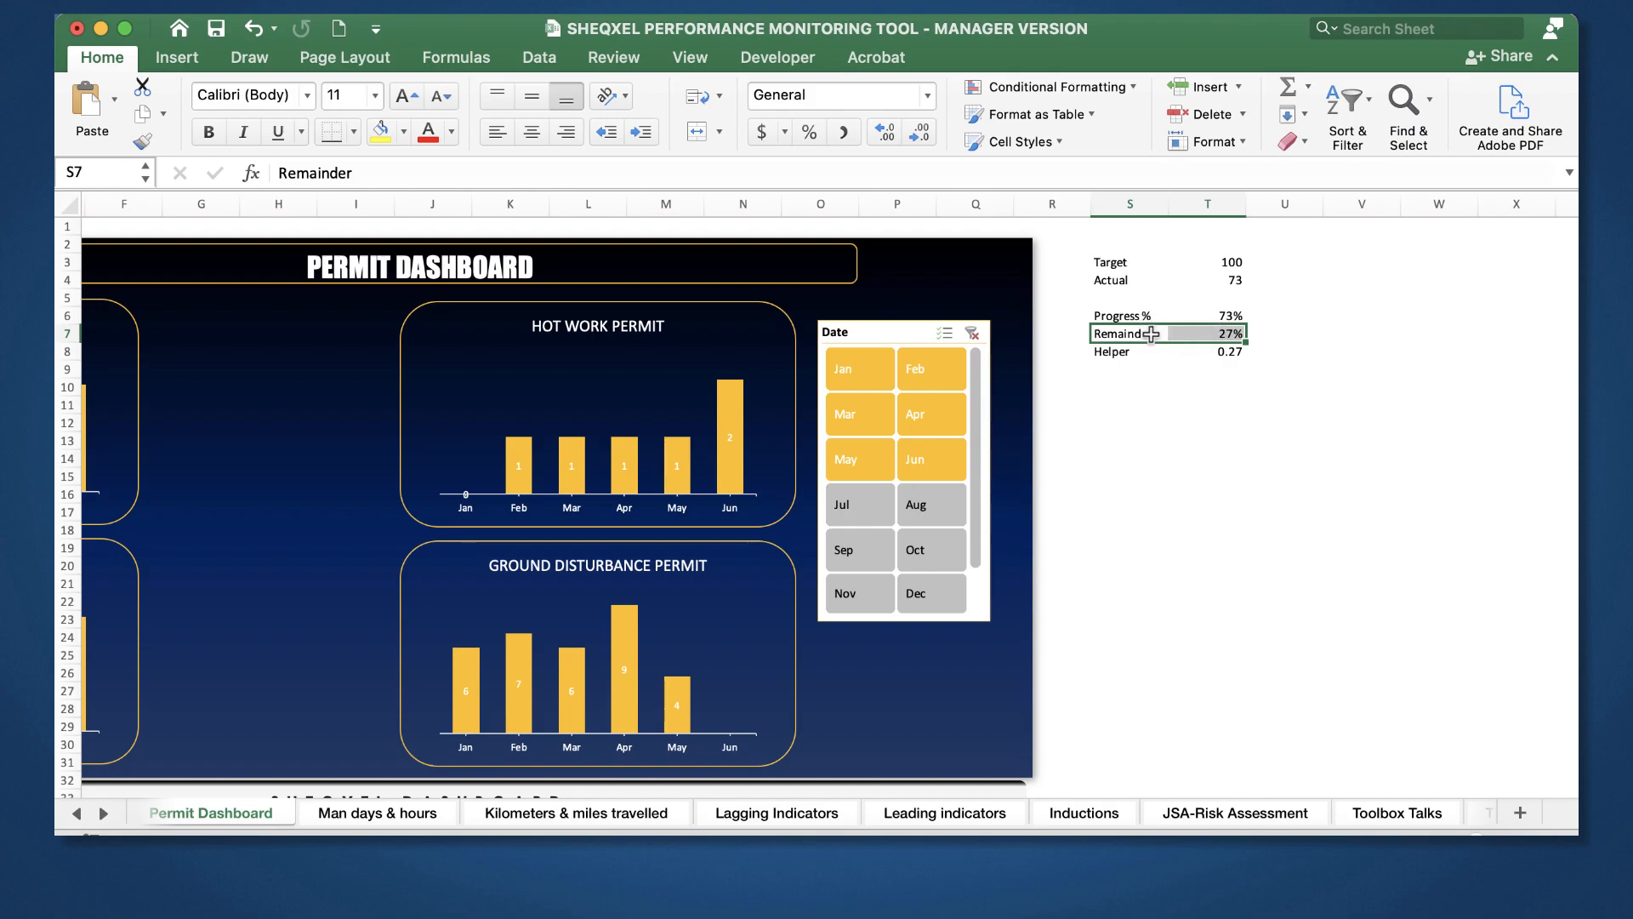
pyautogui.click(1185, 425)
pyautogui.press('Up')
pyautogui.press('Up')
pyautogui.press('Up')
pyautogui.press('Up')
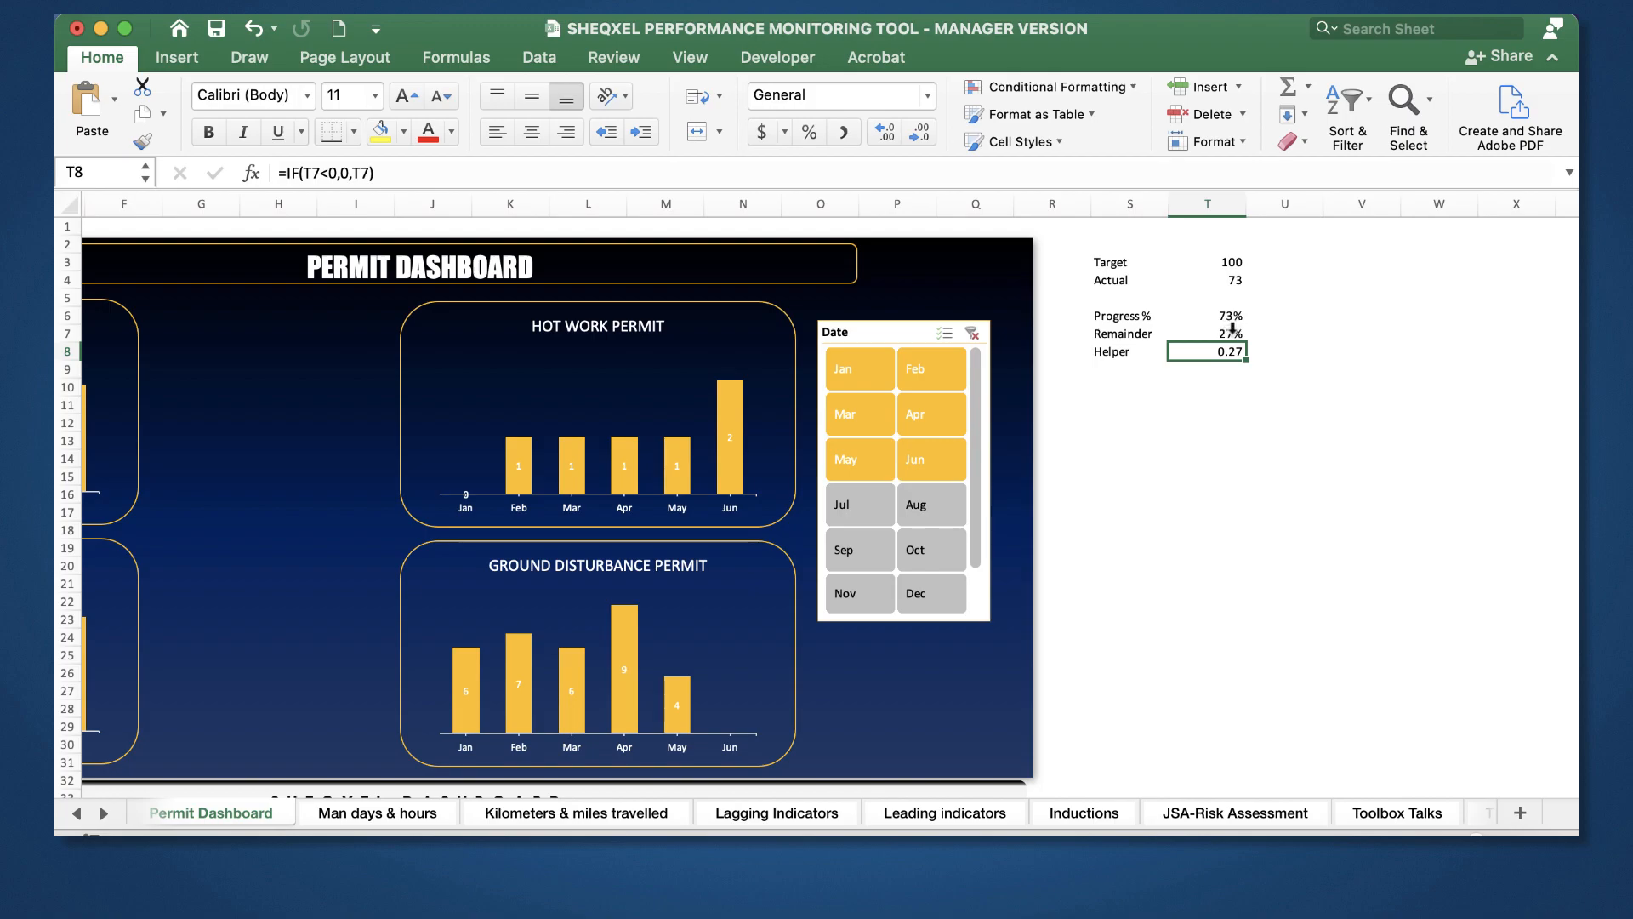
pyautogui.click(808, 131)
pyautogui.click(1225, 489)
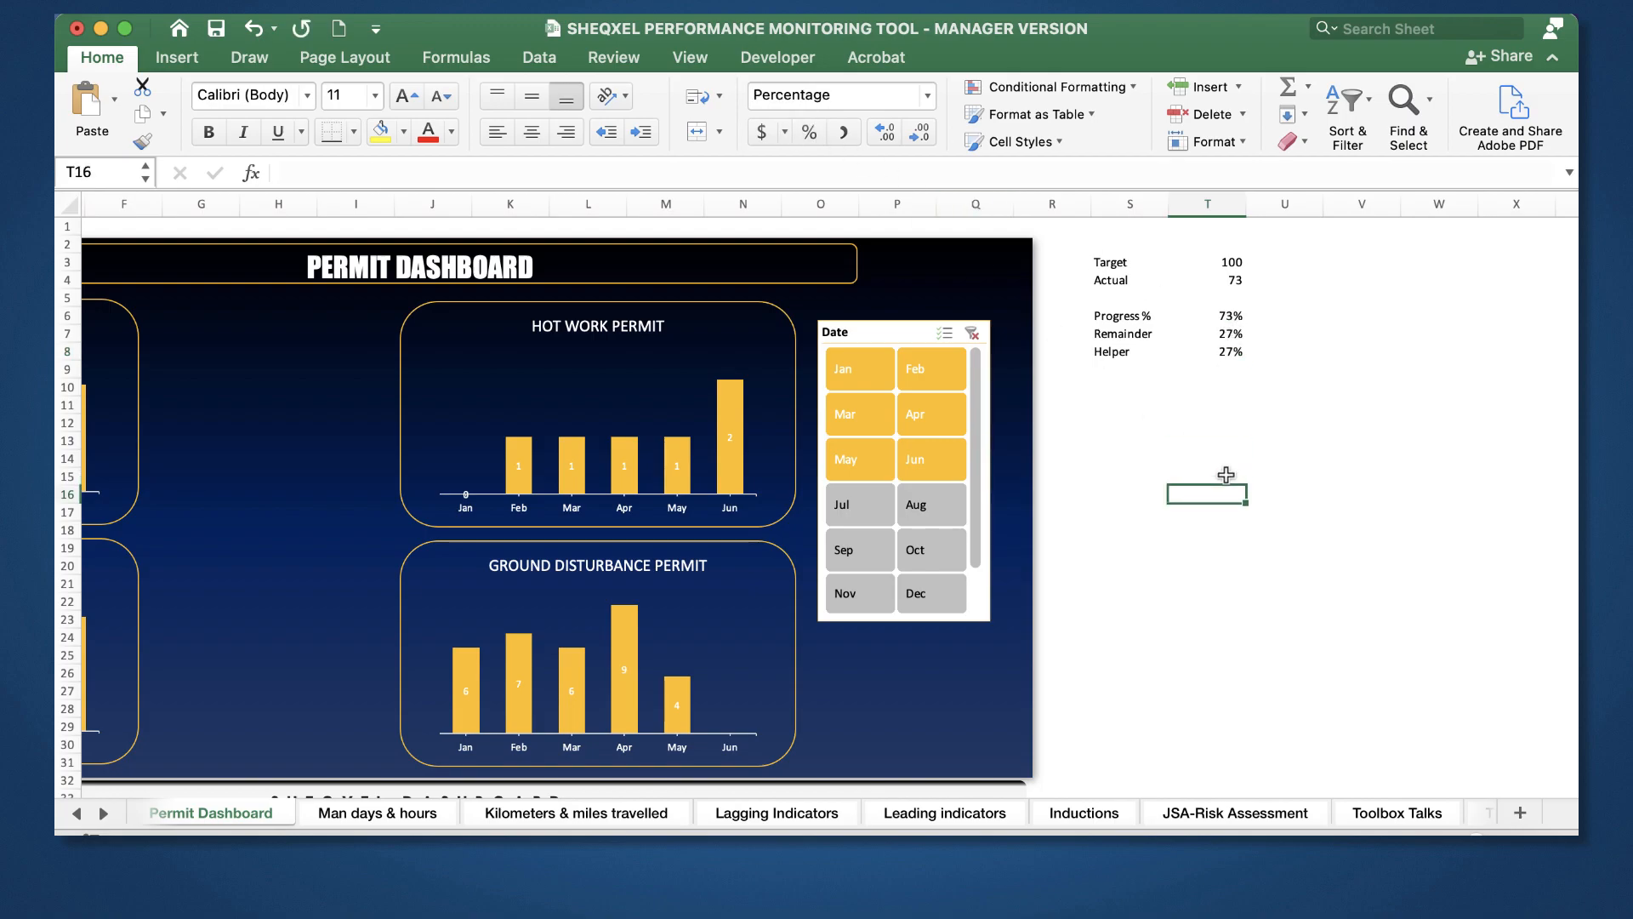
# Step: Insert a new doughnut chart from the Progress % value in T6 and the Helper value in T8, placing it below the figures
pyautogui.click(1221, 315)
pyautogui.keyDown('super'); pyautogui.click(1228, 351); pyautogui.keyUp('super')
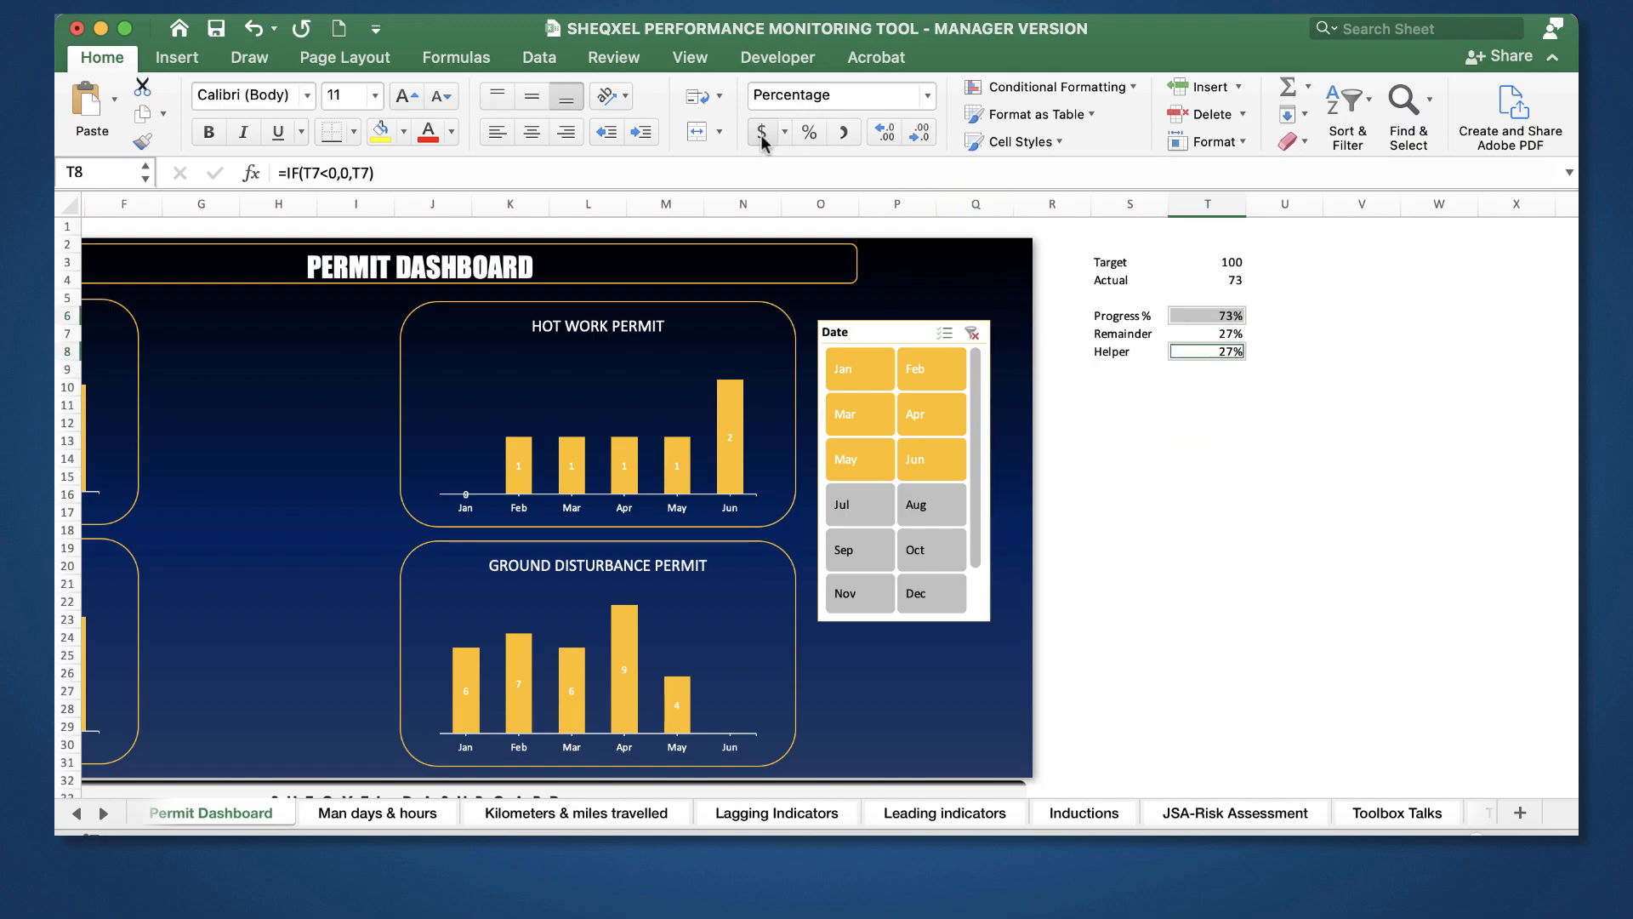
pyautogui.click(195, 57)
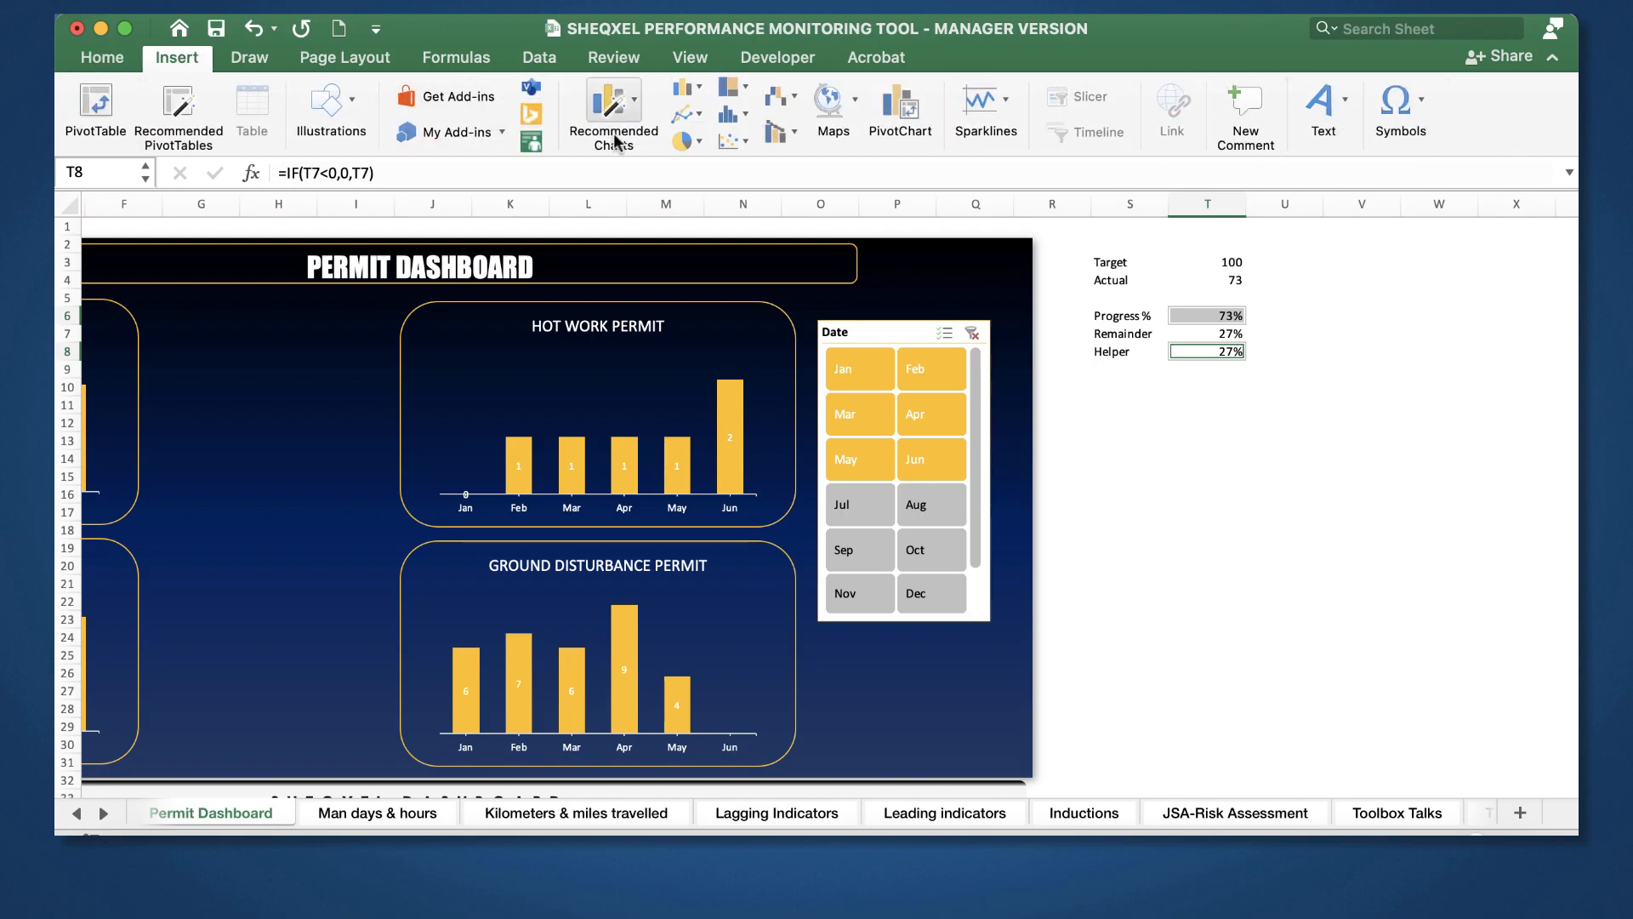
pyautogui.click(683, 140)
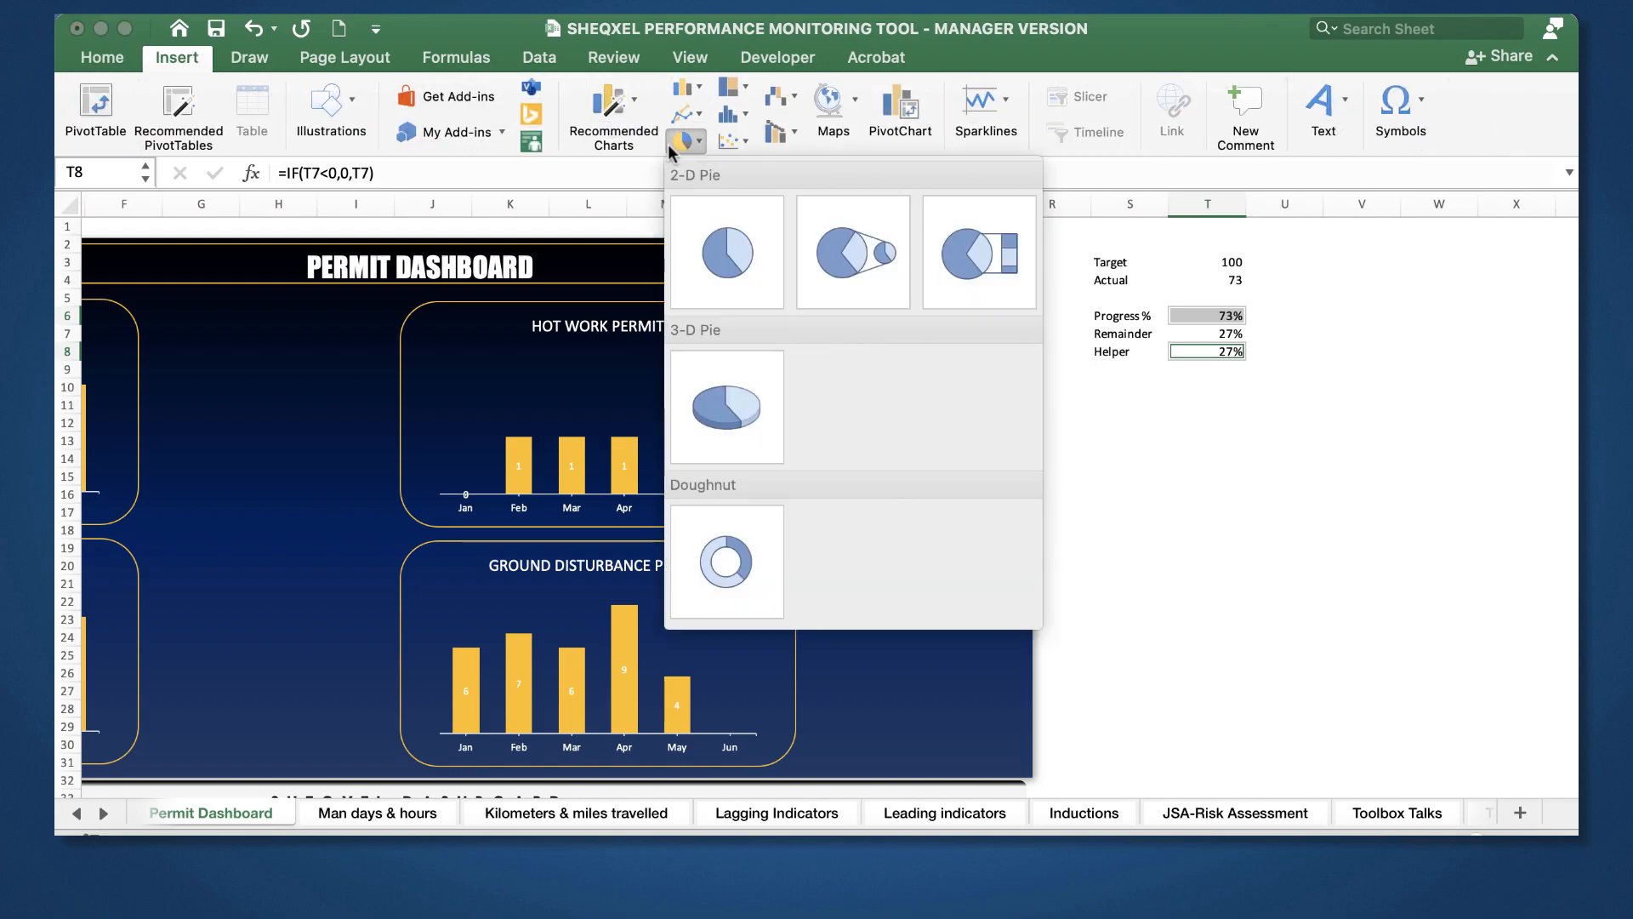
pyautogui.click(728, 567)
pyautogui.moveTo(803, 404); pyautogui.dragTo(1384, 452)
pyautogui.doubleClick(1299, 502)
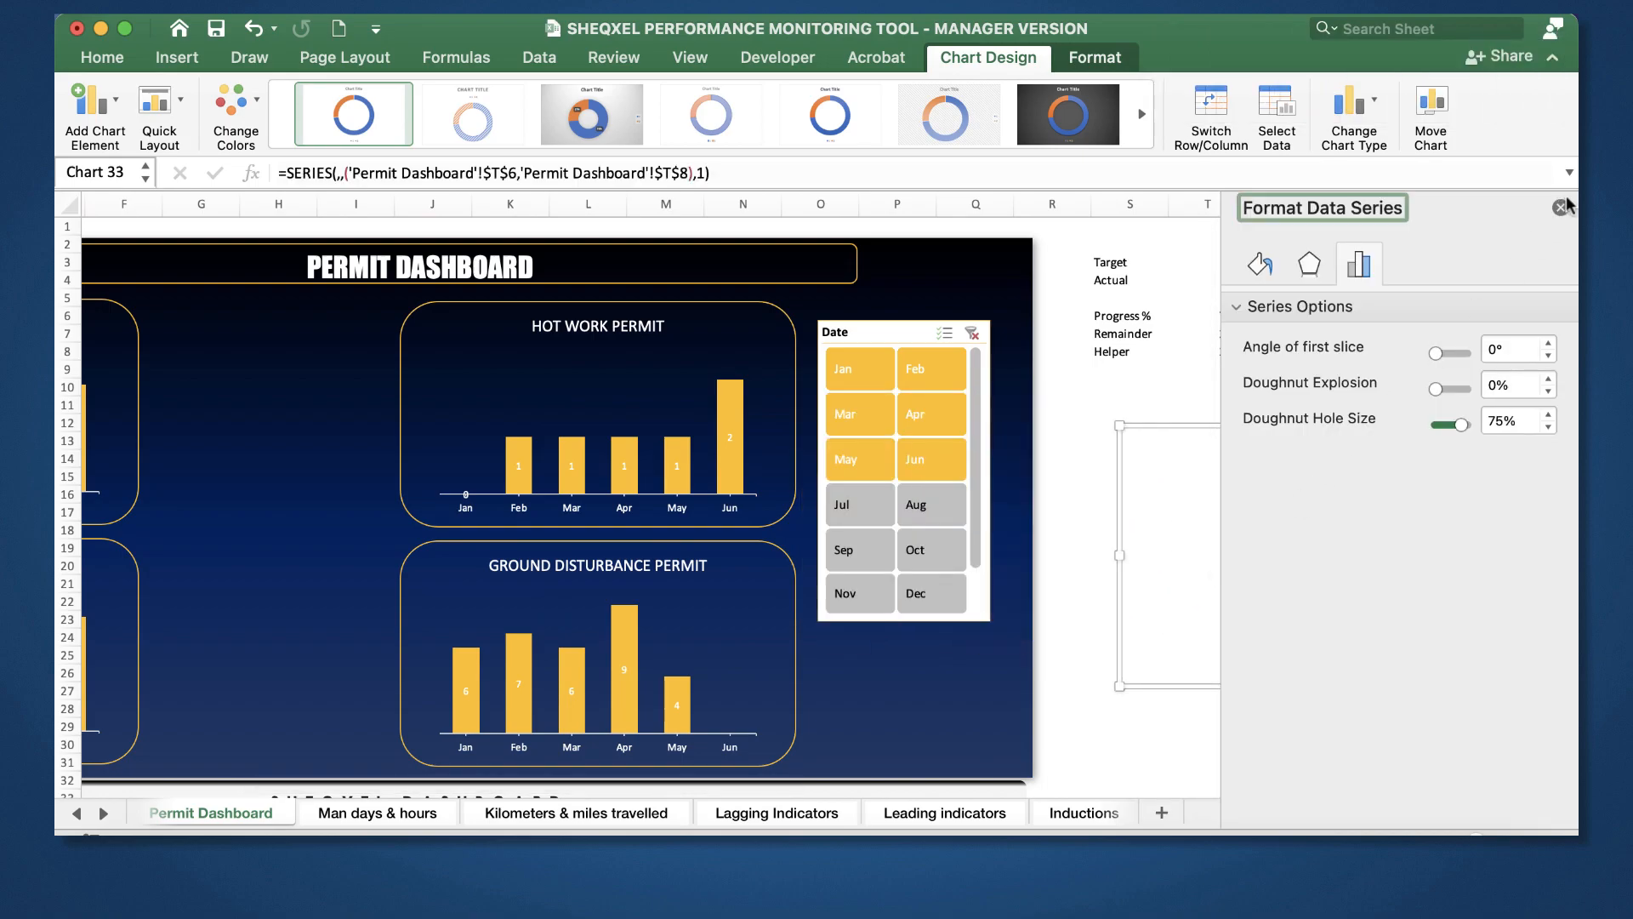
pyautogui.click(1560, 207)
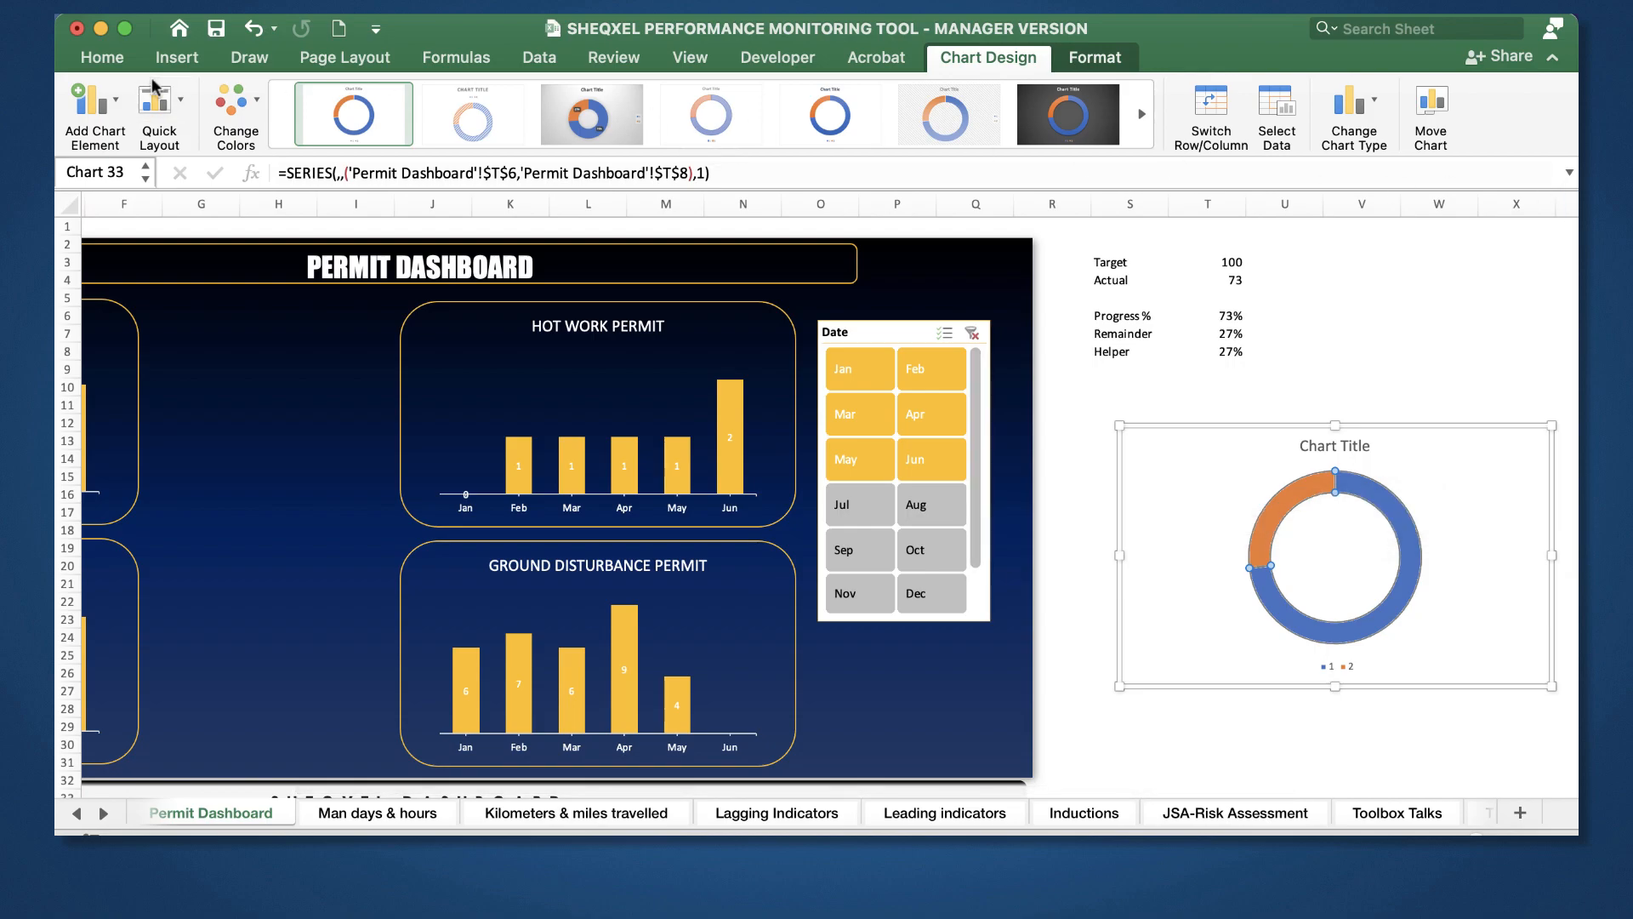
pyautogui.click(103, 57)
pyautogui.click(403, 131)
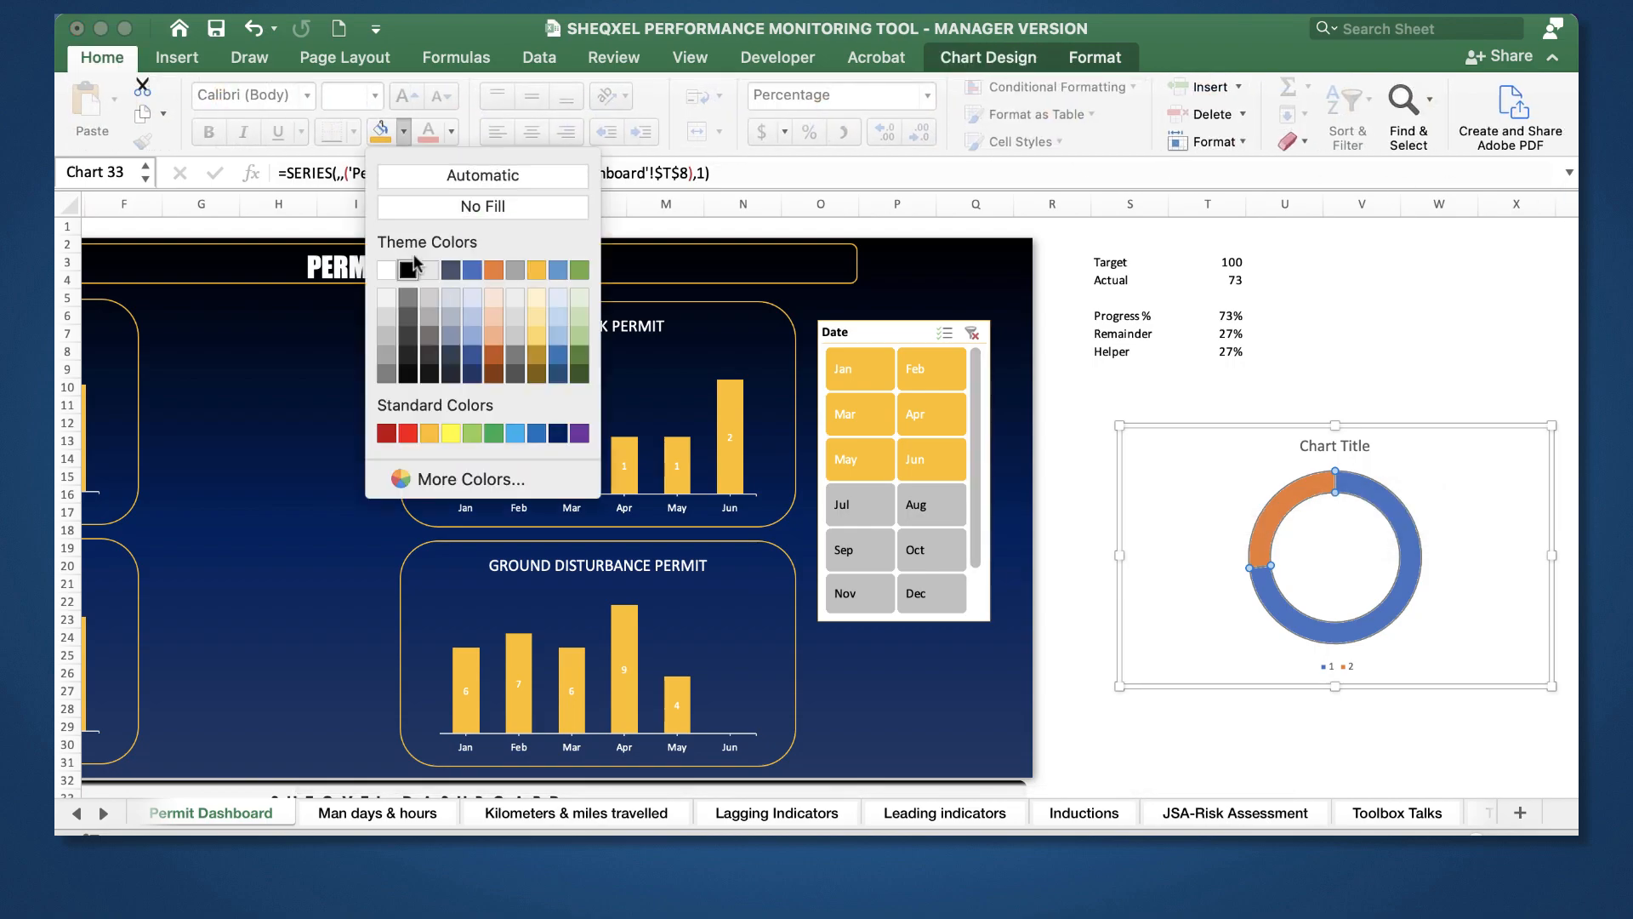
pyautogui.click(482, 206)
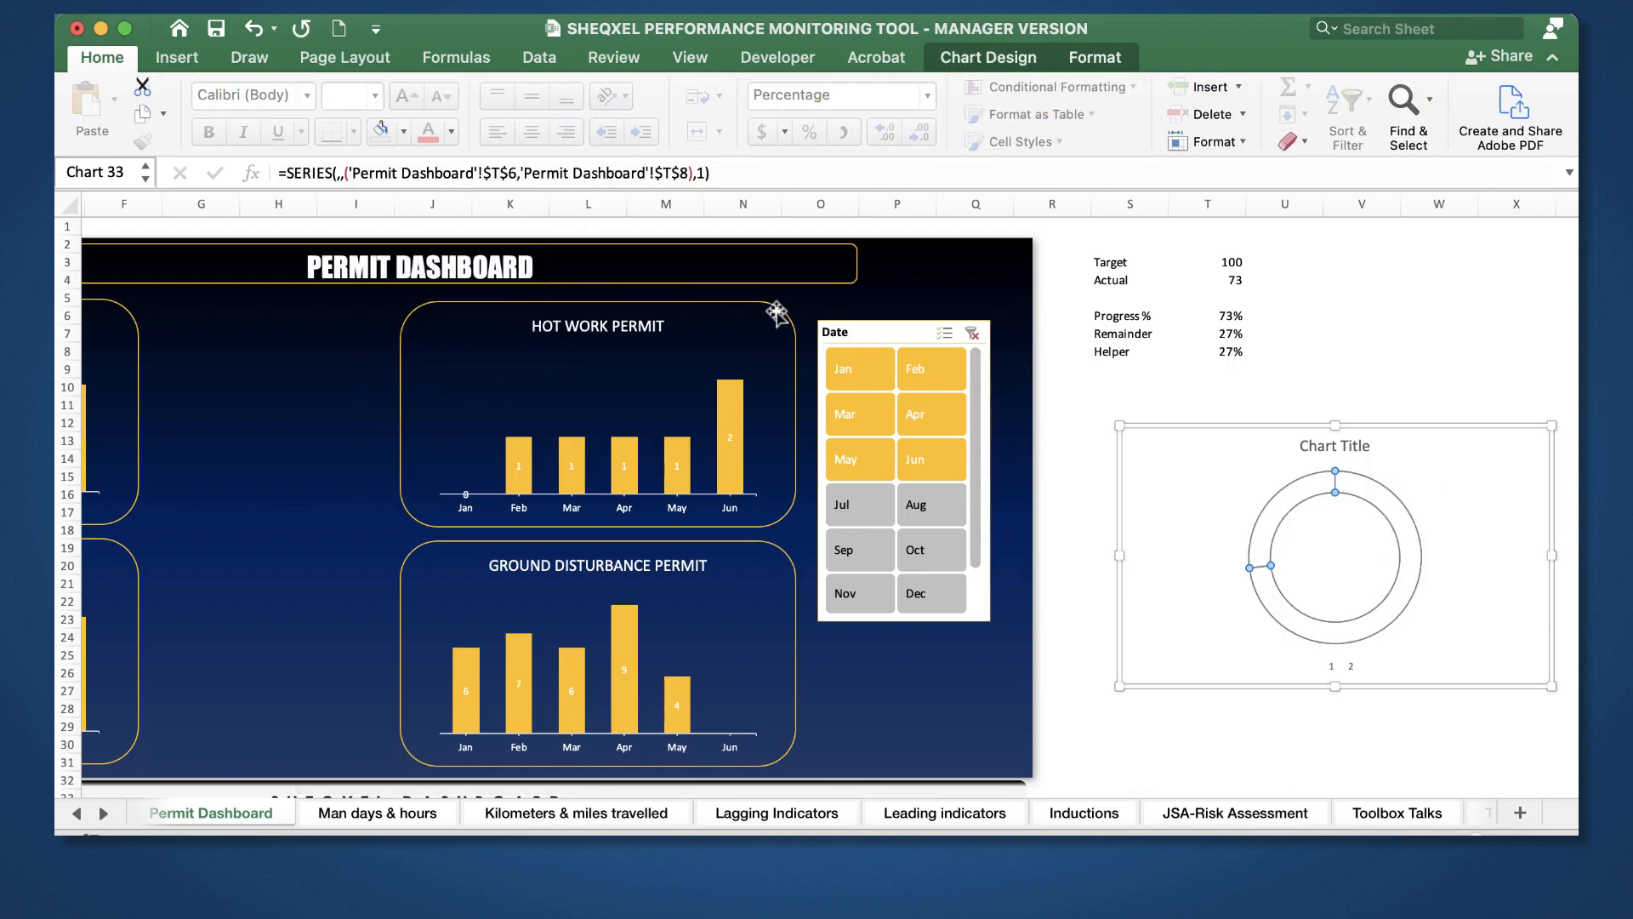
pyautogui.press('super+z')
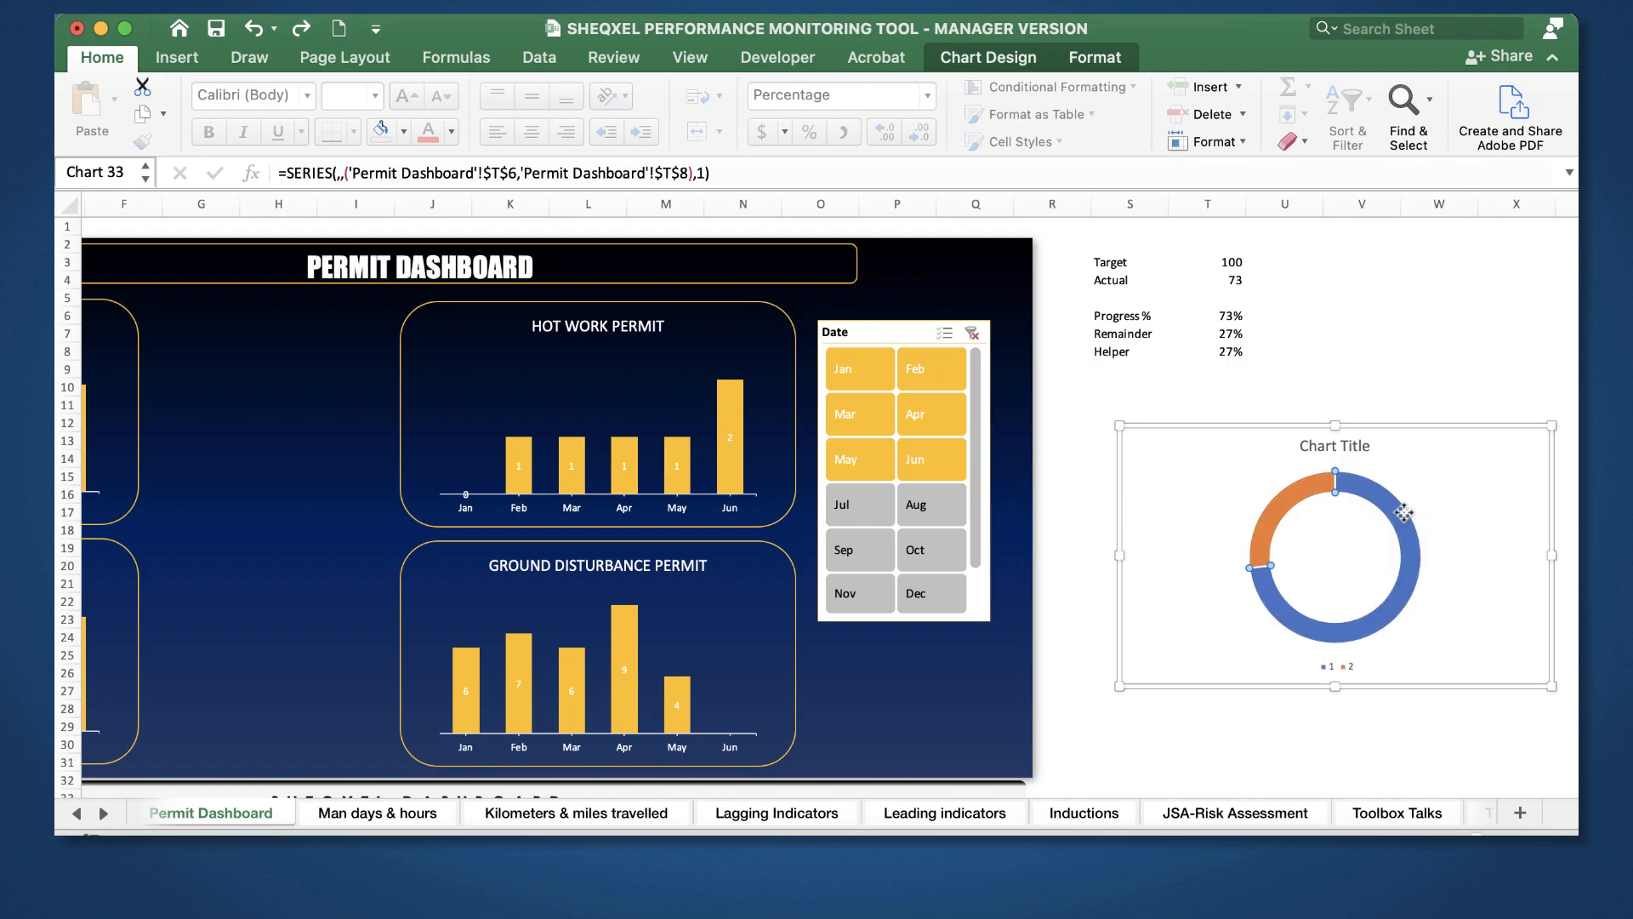
# Step: Fill only the larger Progress slice of the doughnut with solid gold from the standard colors
pyautogui.press('super+1')
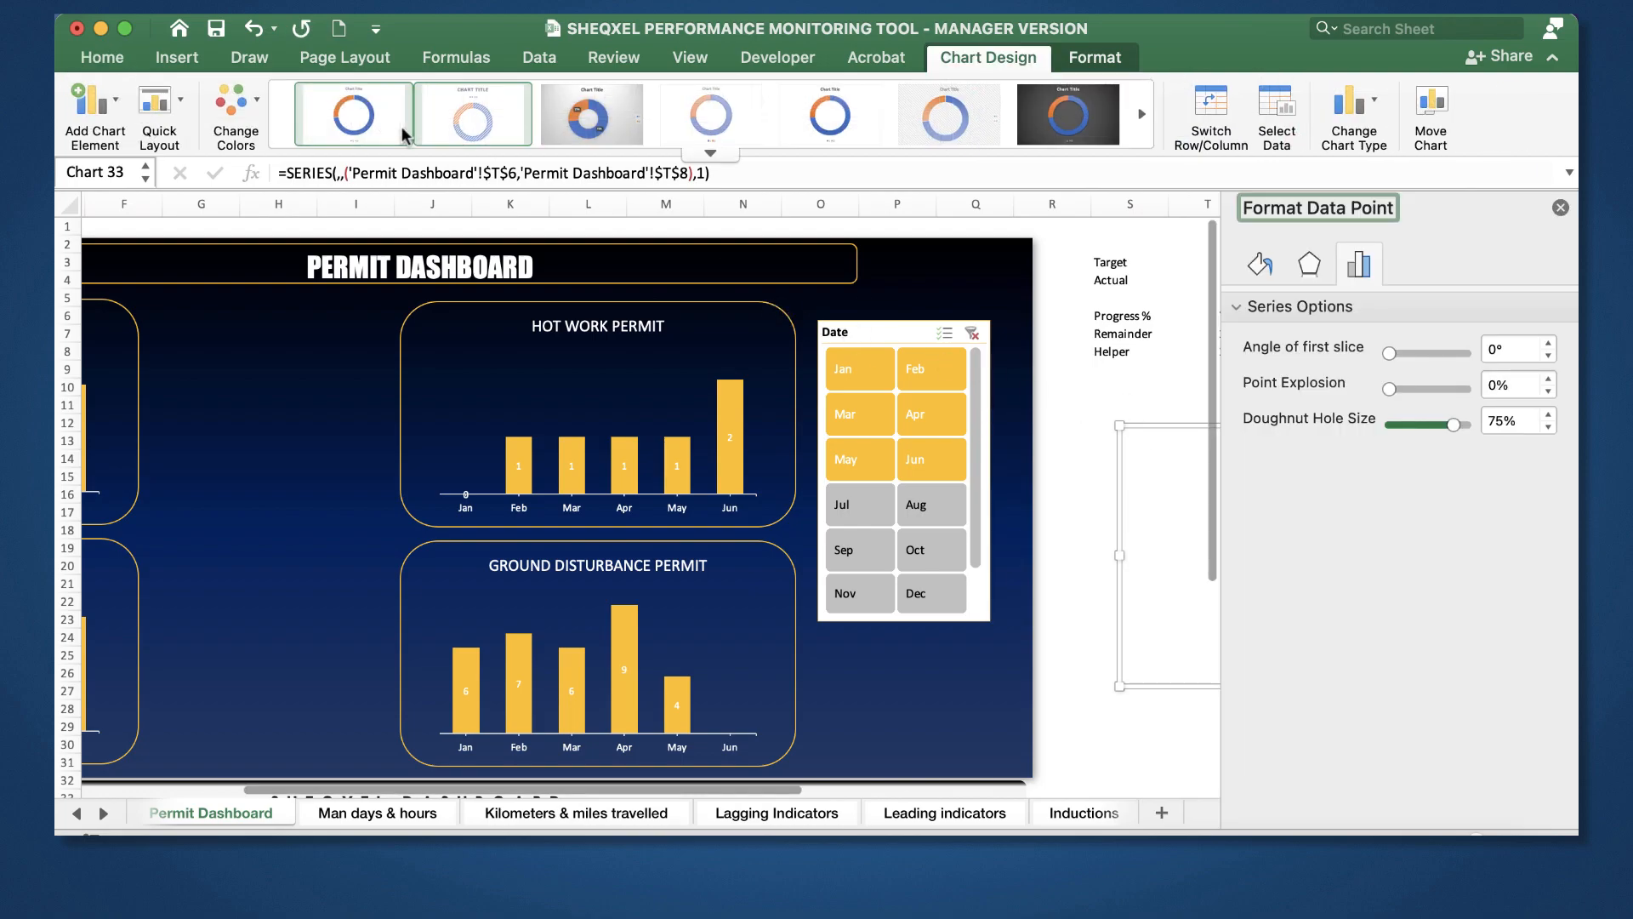
pyautogui.click(1261, 265)
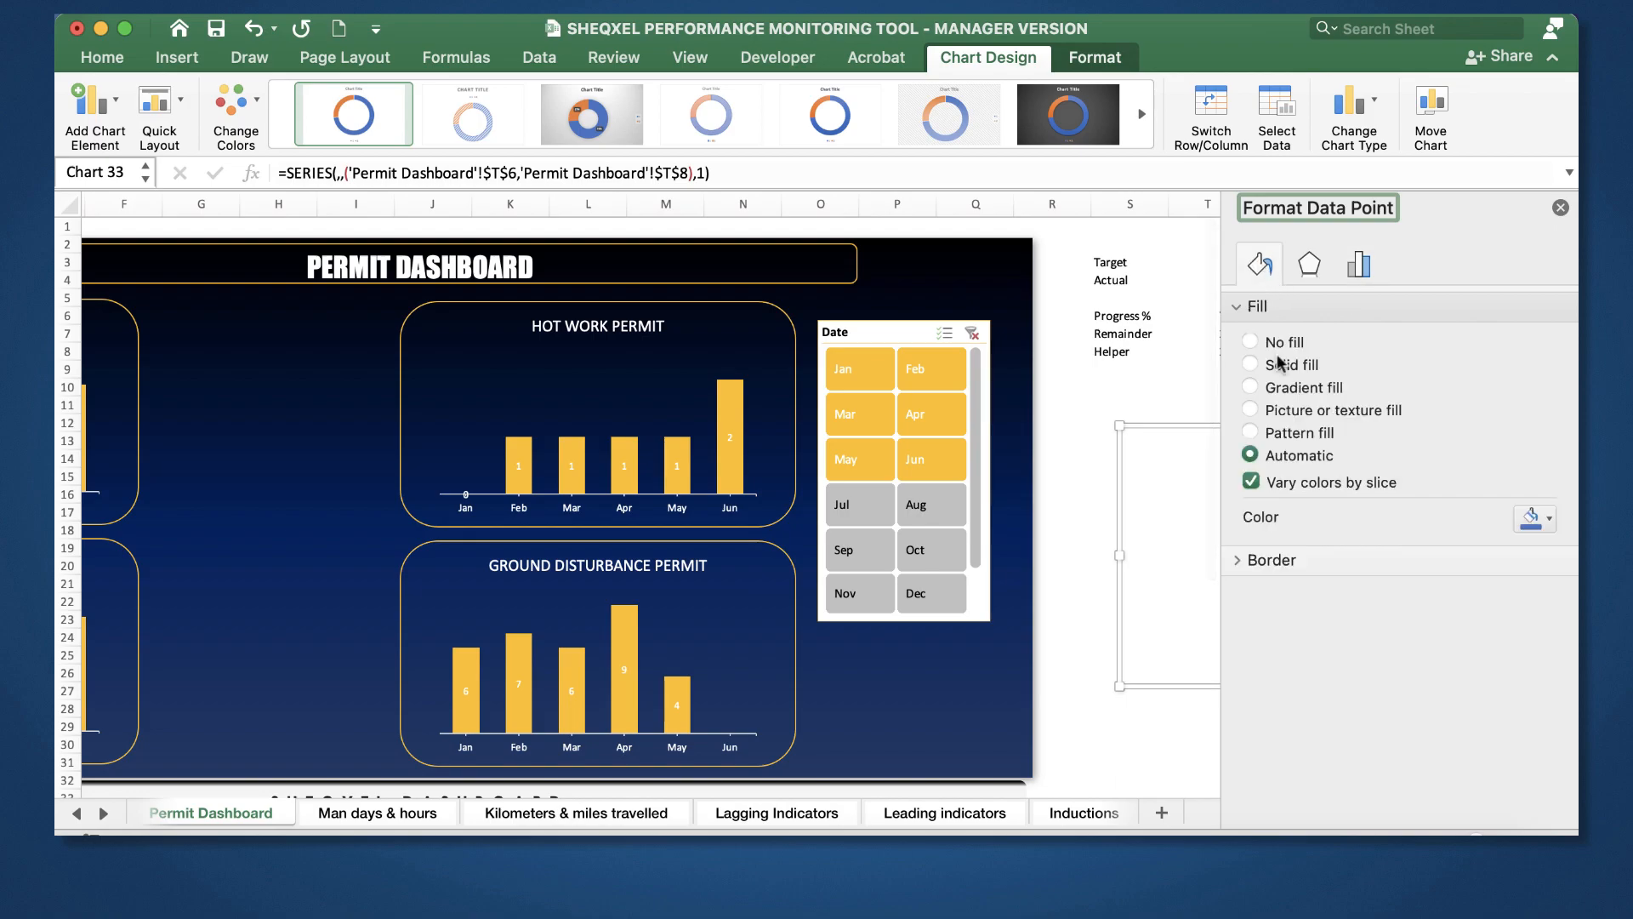
pyautogui.click(1547, 520)
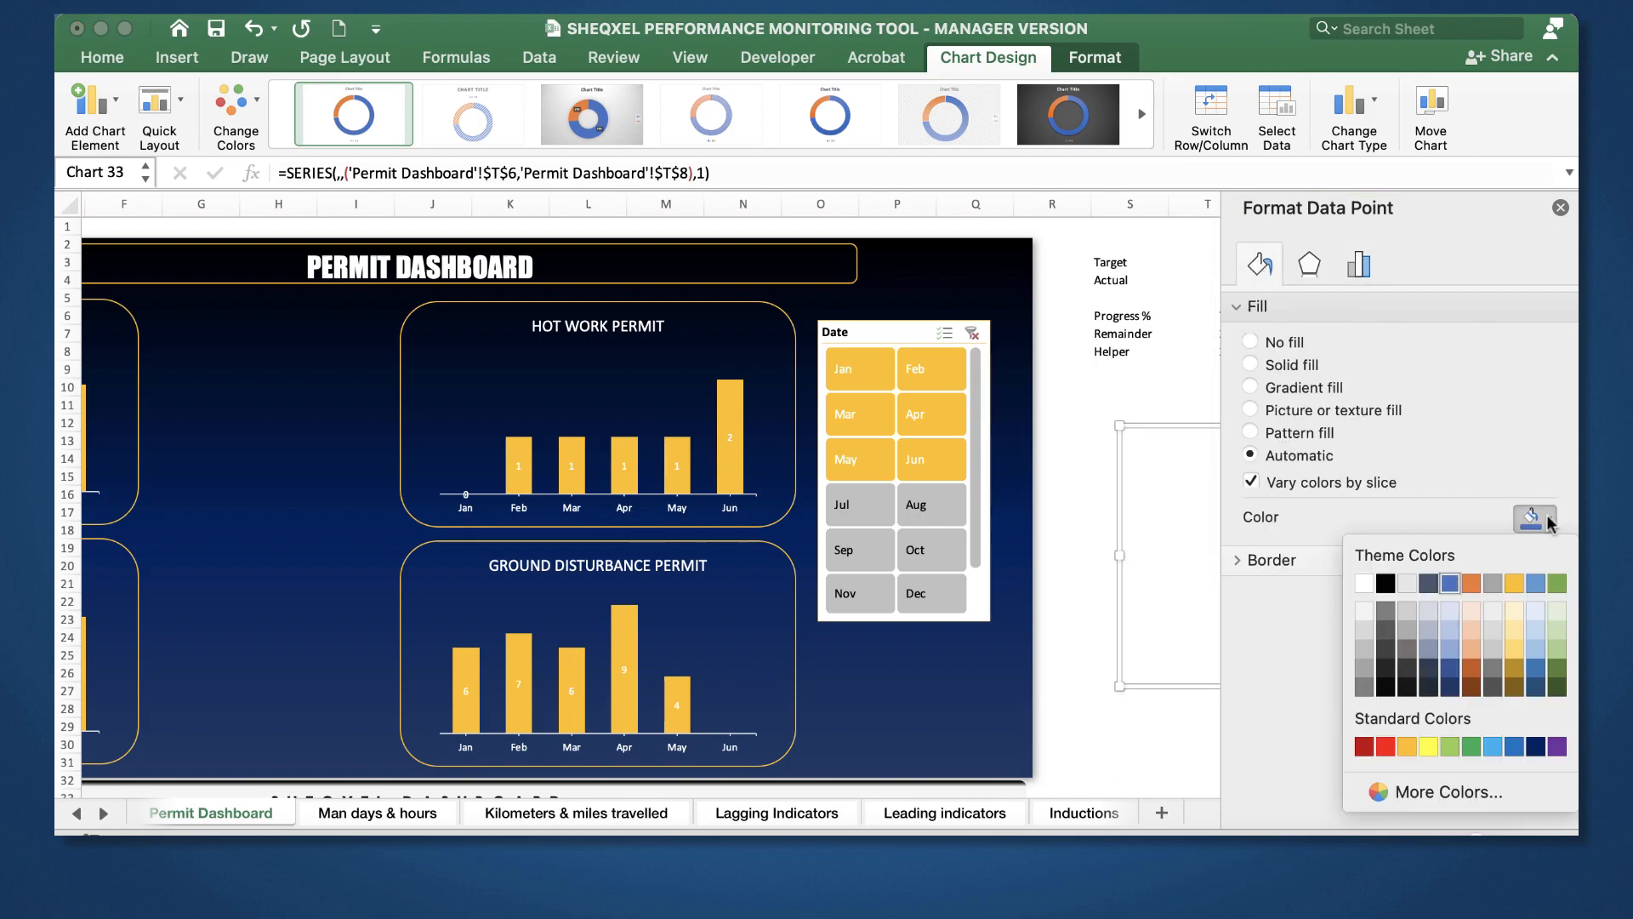
pyautogui.click(1407, 747)
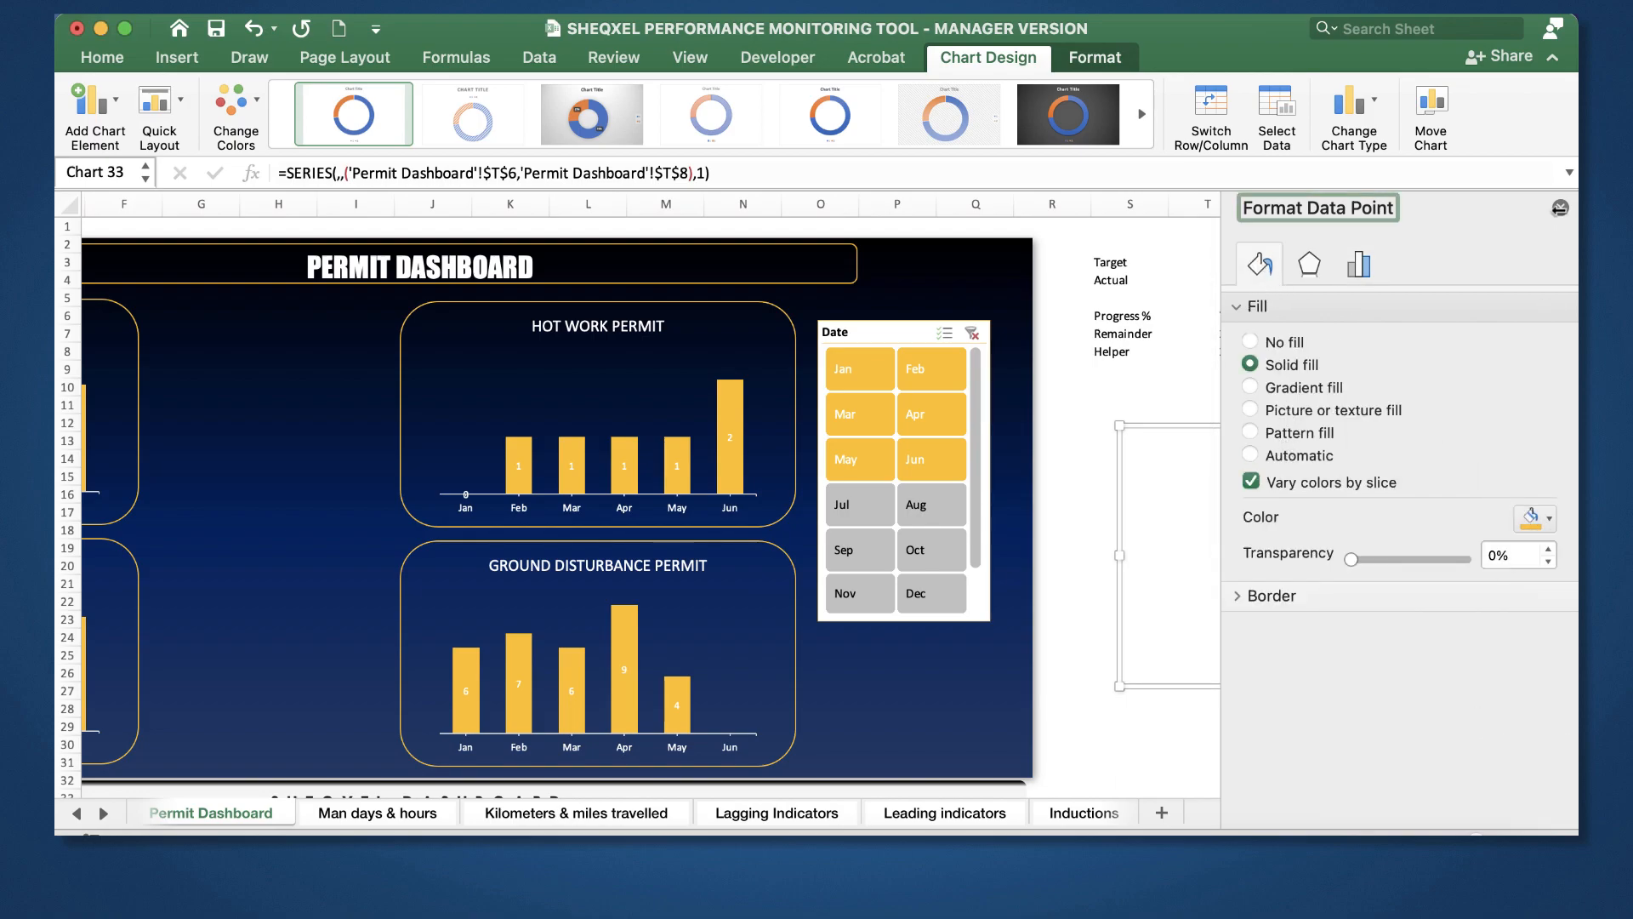
pyautogui.click(1560, 207)
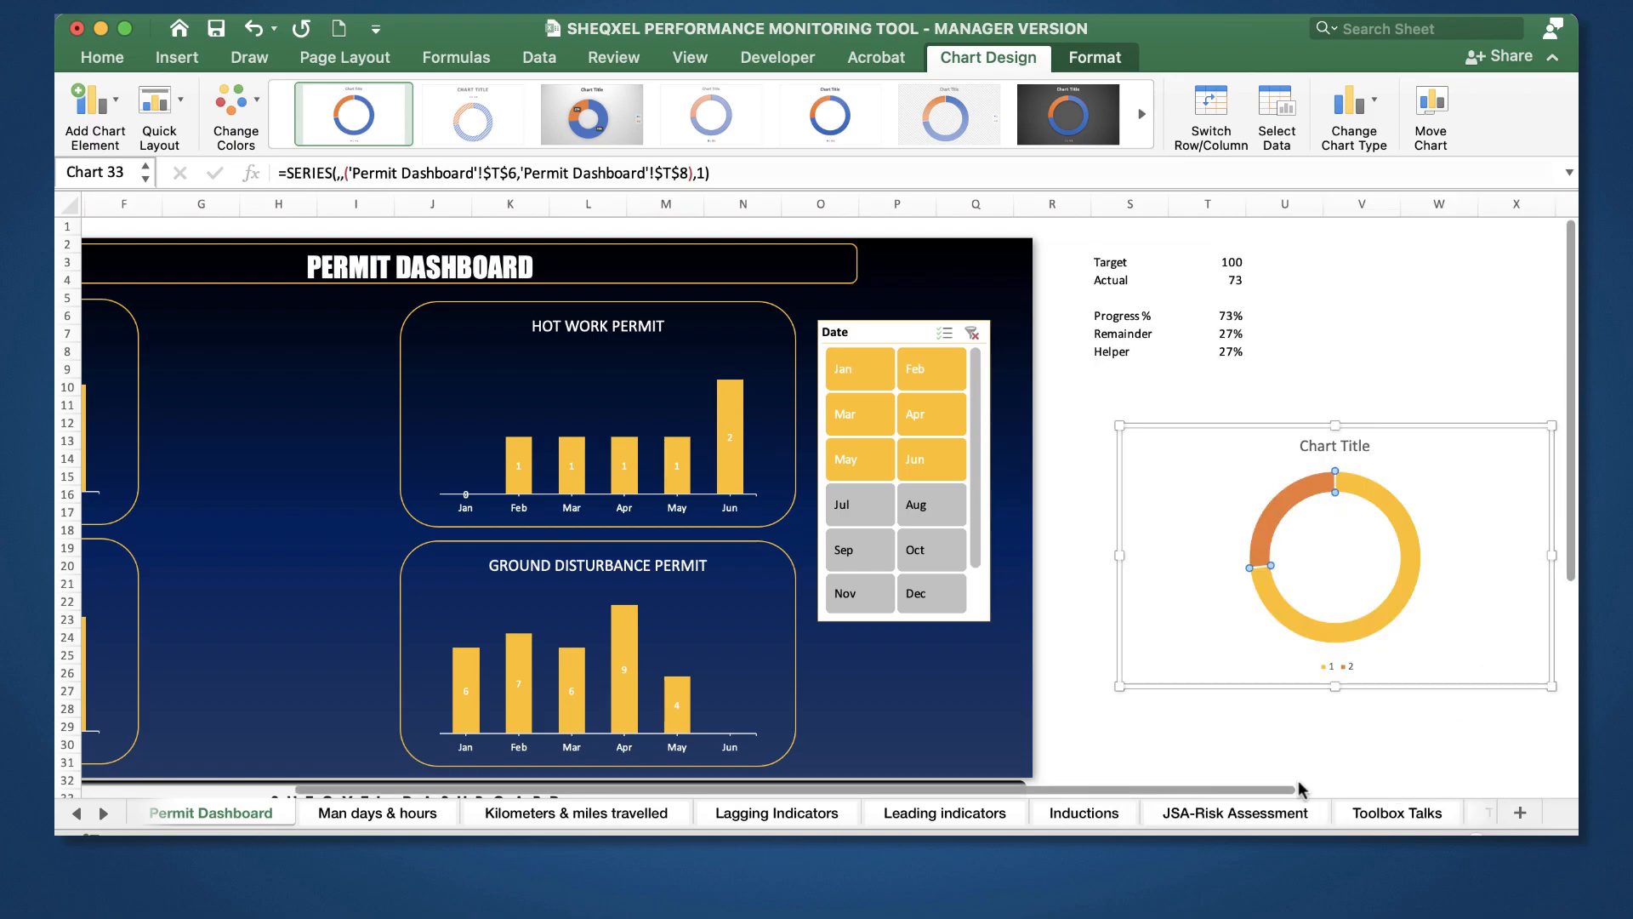
# Step: Fill the smaller Helper slice of the doughnut with solid gold from the theme colors at 90% transparency
pyautogui.click(1293, 727)
pyautogui.doubleClick(1287, 504)
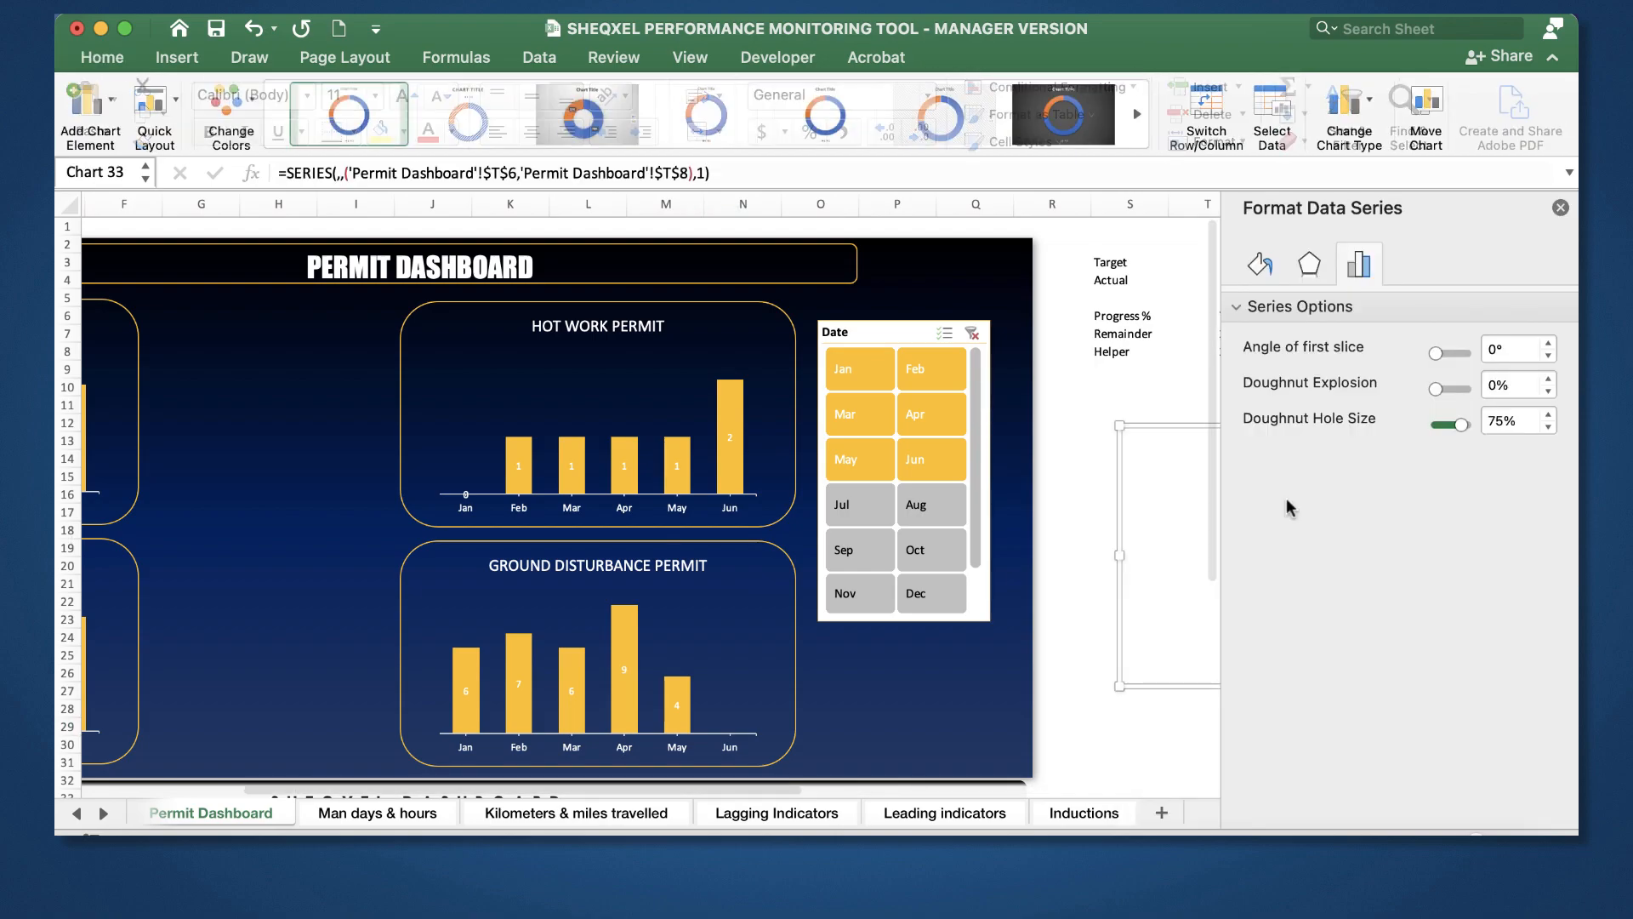
pyautogui.click(1560, 208)
pyautogui.doubleClick(1203, 523)
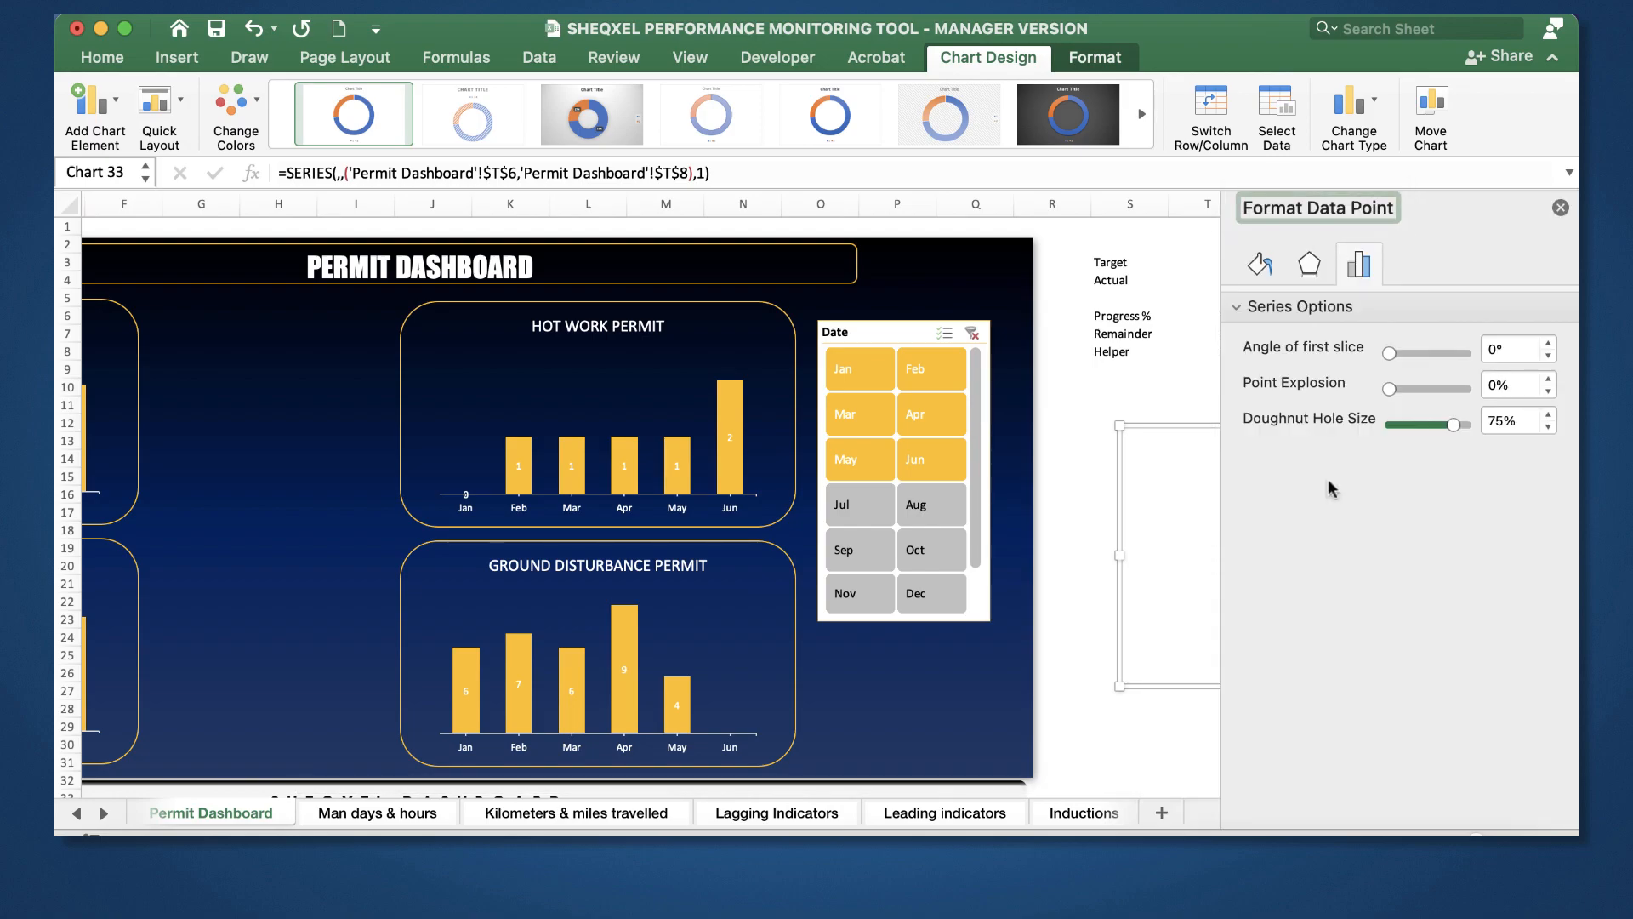
pyautogui.click(1261, 266)
pyautogui.click(1535, 514)
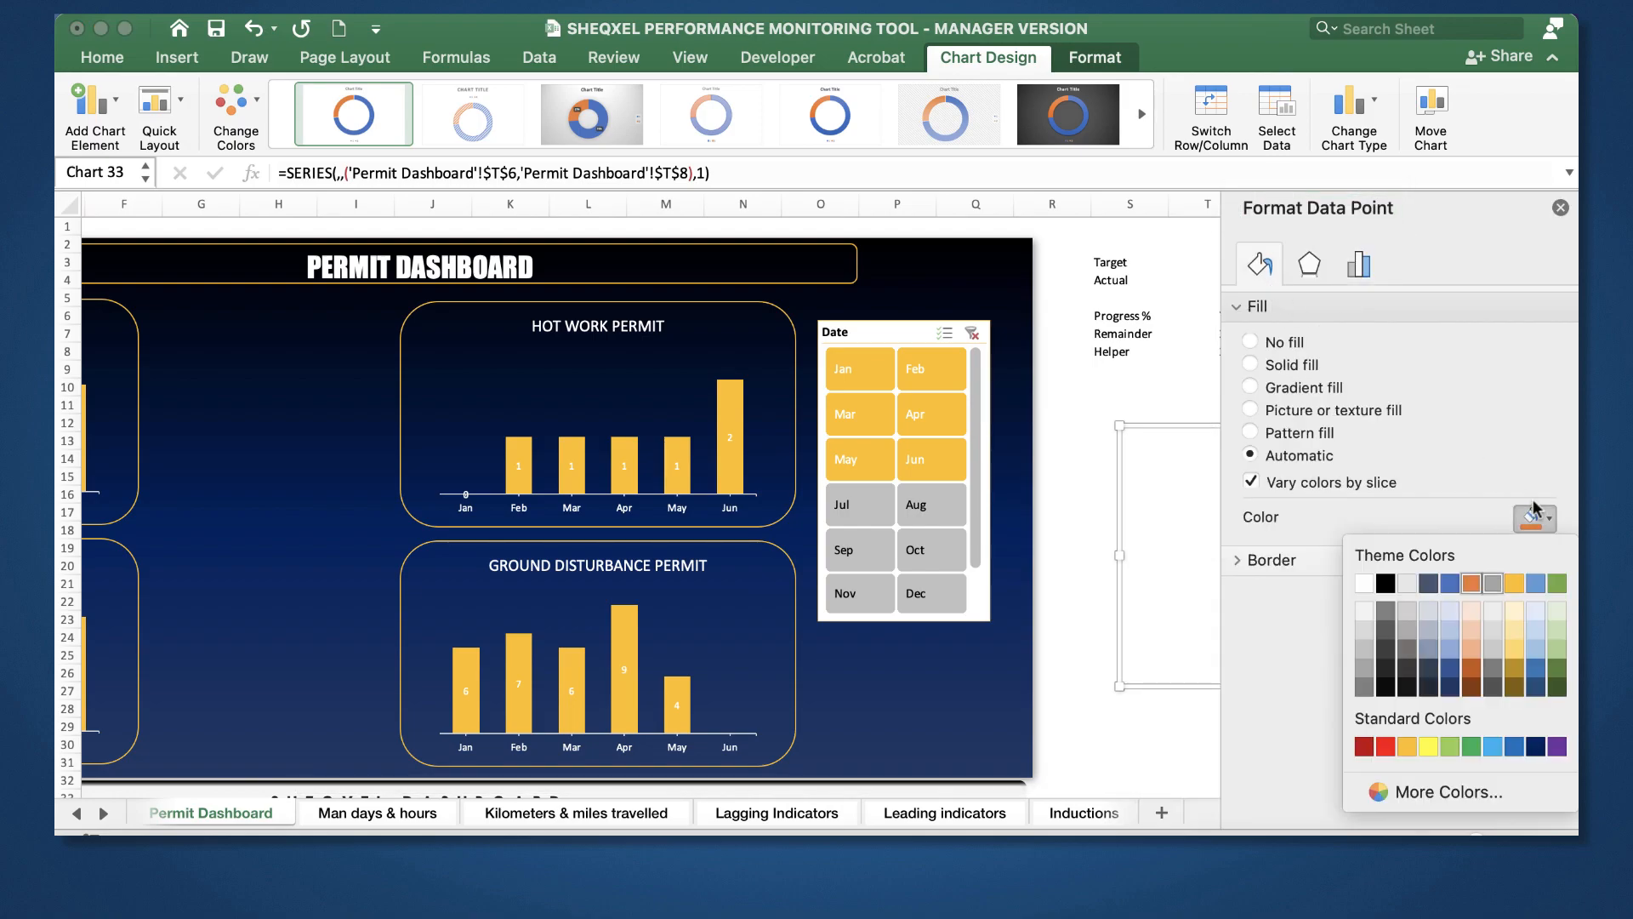
pyautogui.click(1514, 584)
pyautogui.moveTo(1405, 558); pyautogui.dragTo(1461, 564)
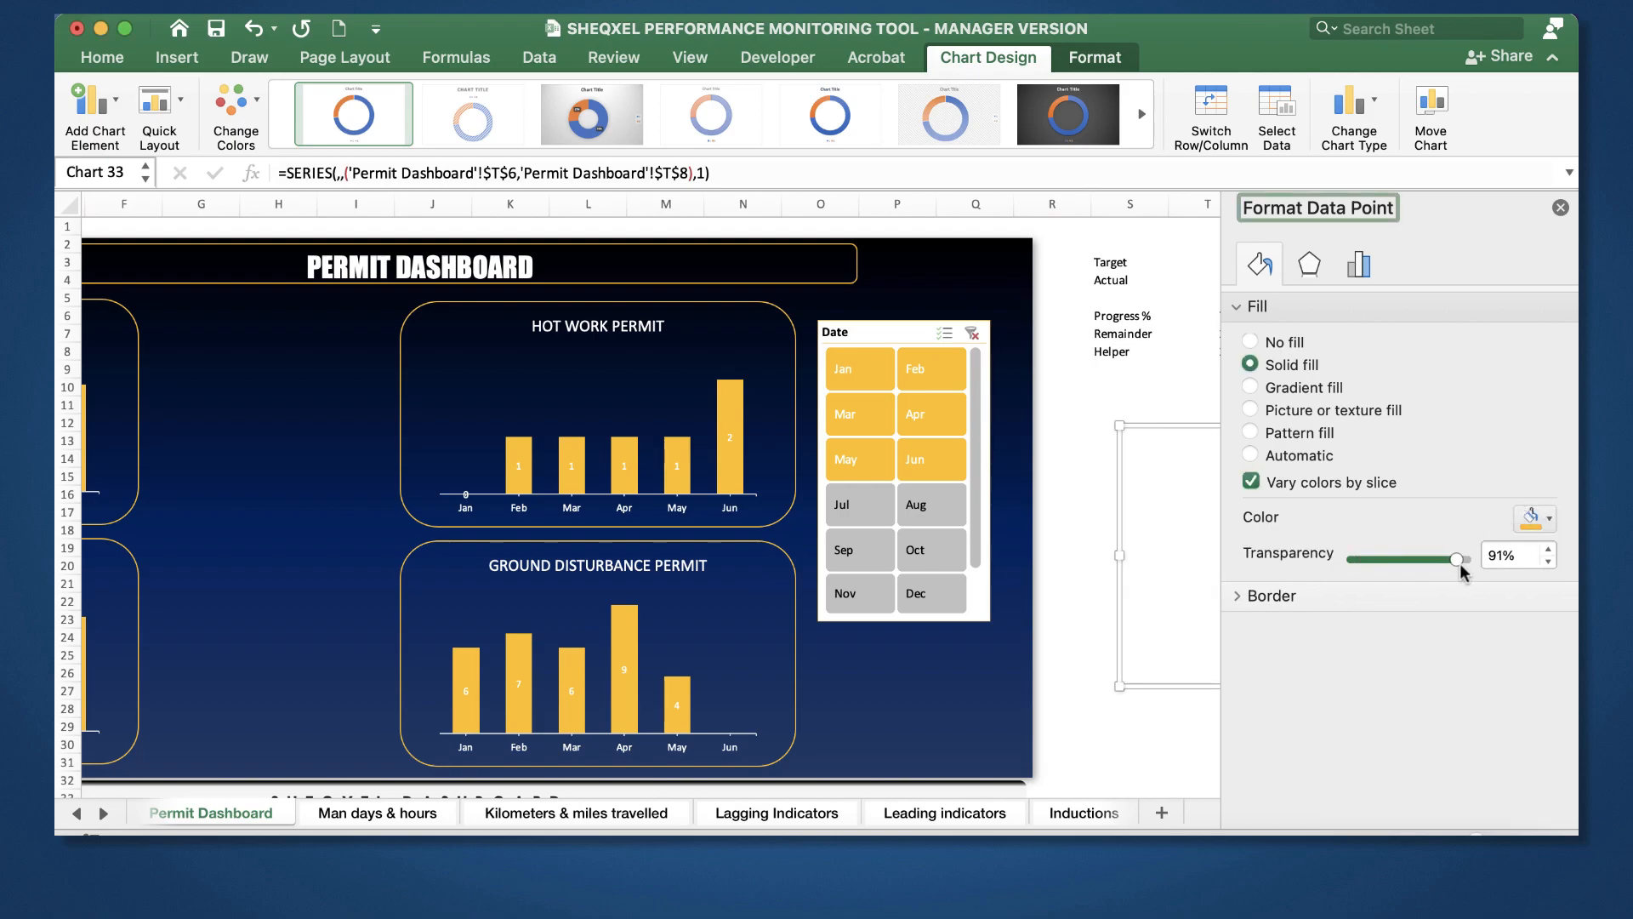
pyautogui.click(1549, 560)
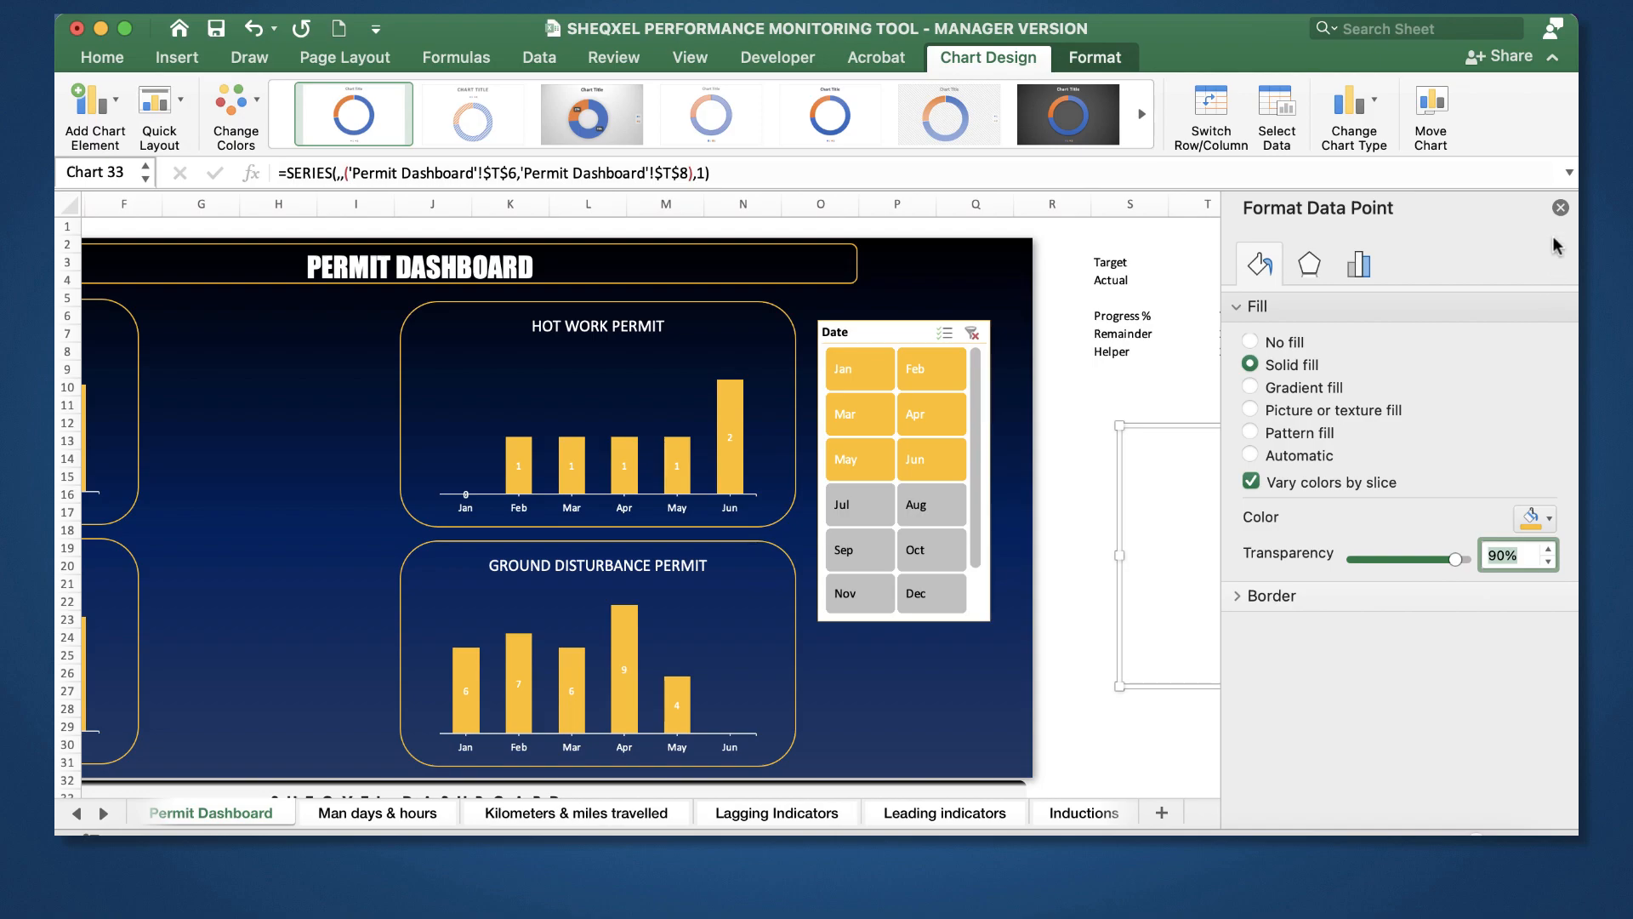
# Step: Rename the doughnut chart's title to "Permit Progress Chart"
pyautogui.click(1560, 207)
pyautogui.click(1358, 349)
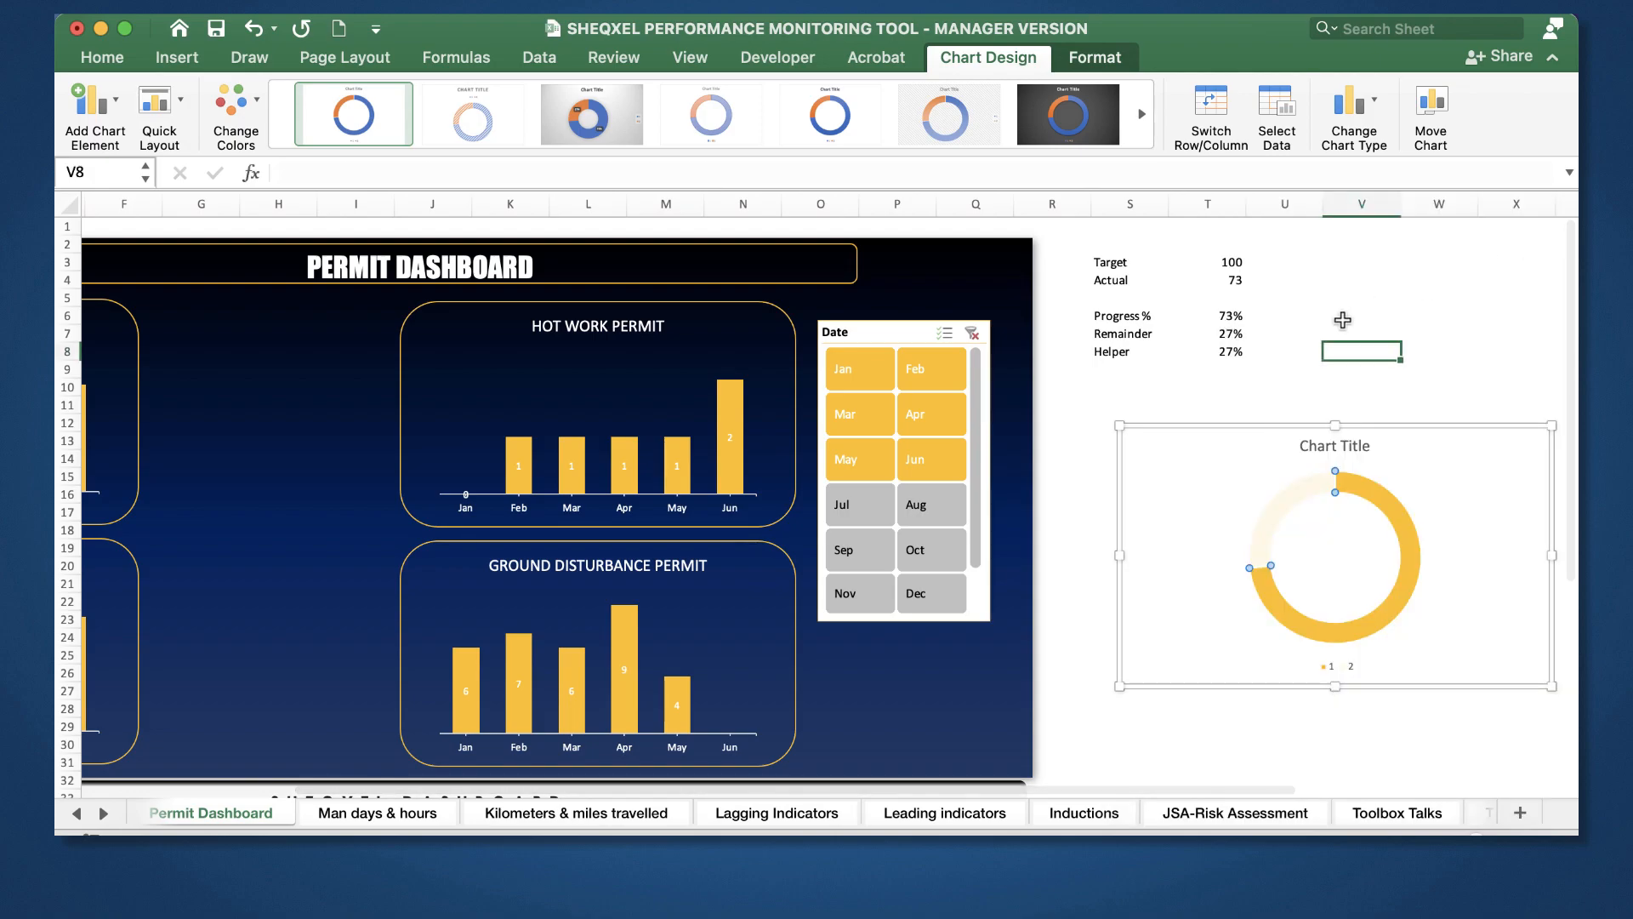
pyautogui.click(1333, 462)
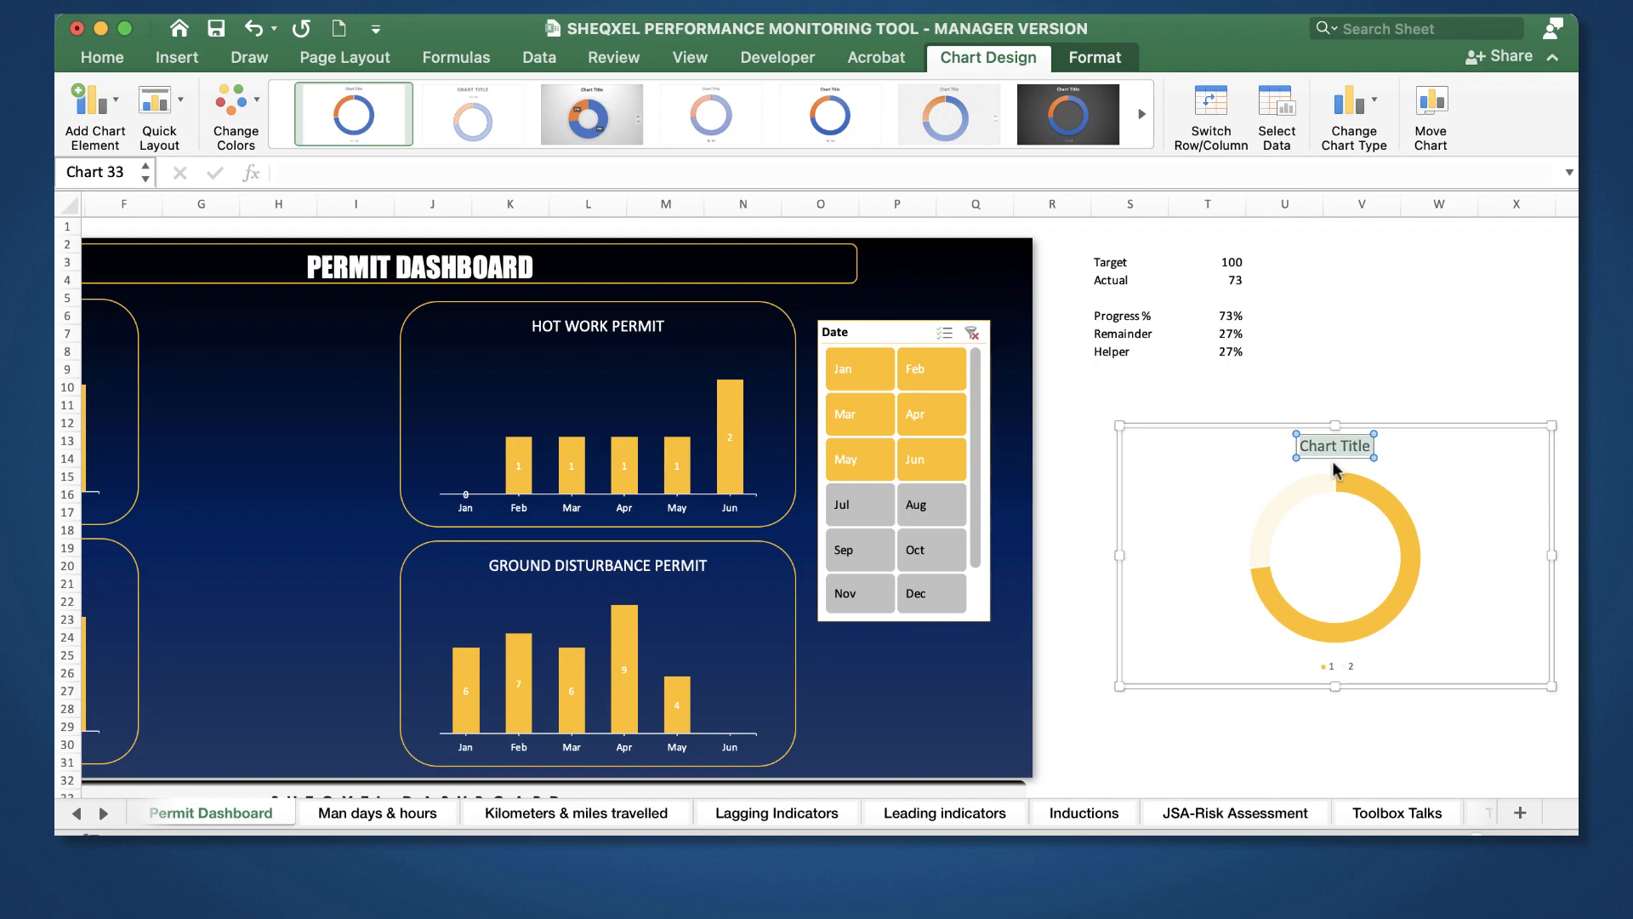
pyautogui.write('p')
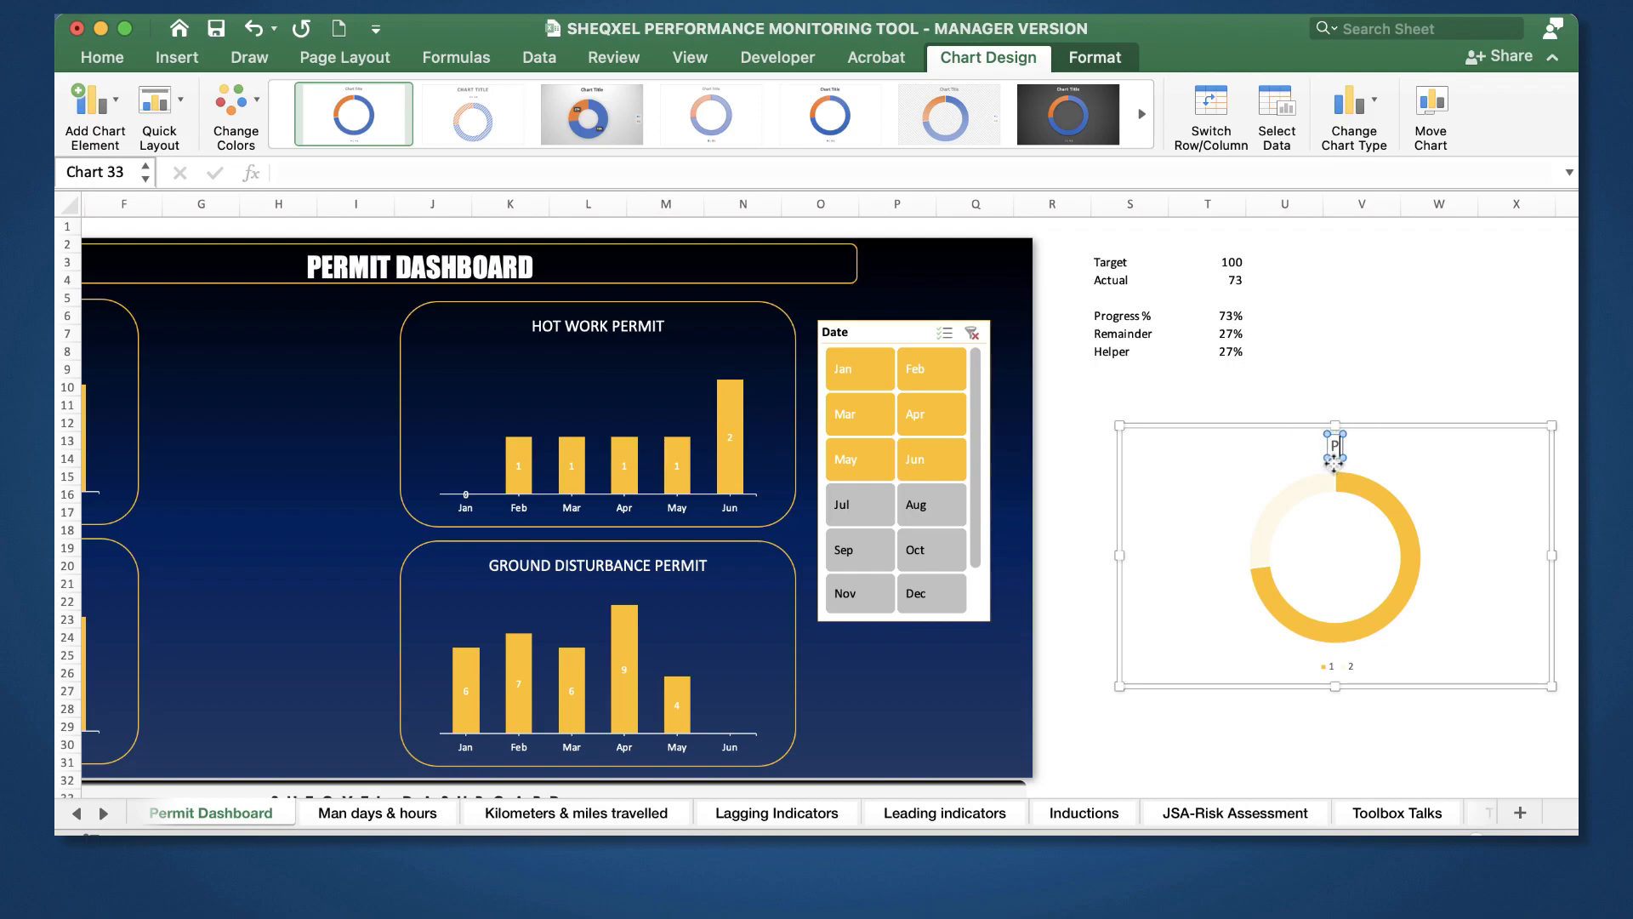
pyautogui.write('ermit Pgro')
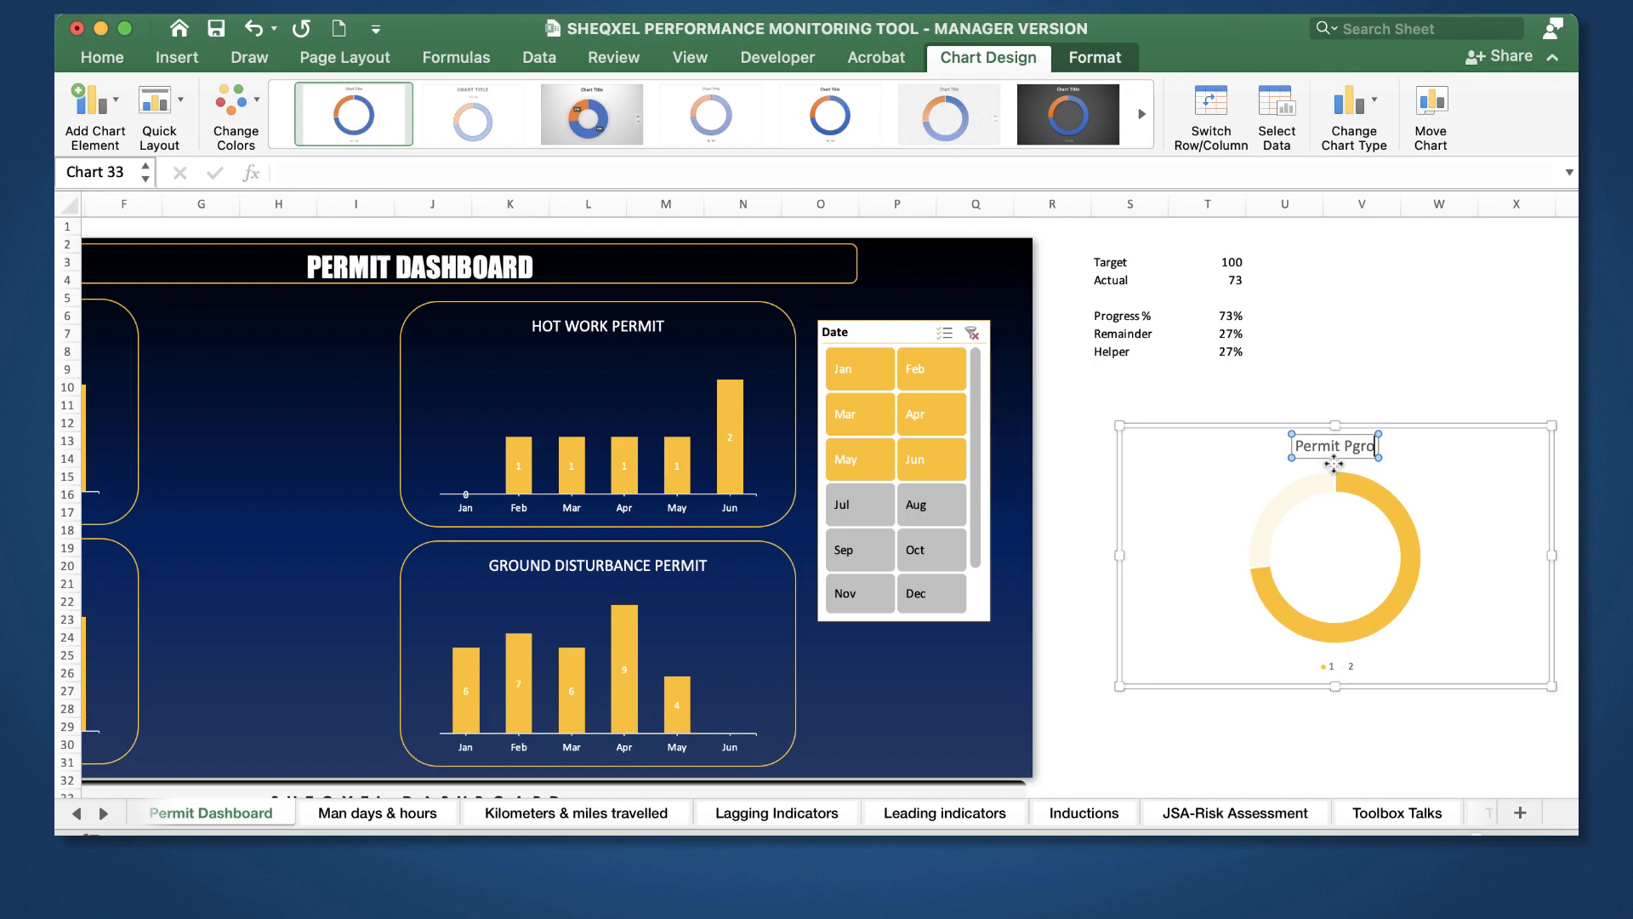
pyautogui.press('BackSpace')
pyautogui.press('BackSpace')
pyautogui.press('BackSpace')
pyautogui.write('rogre')
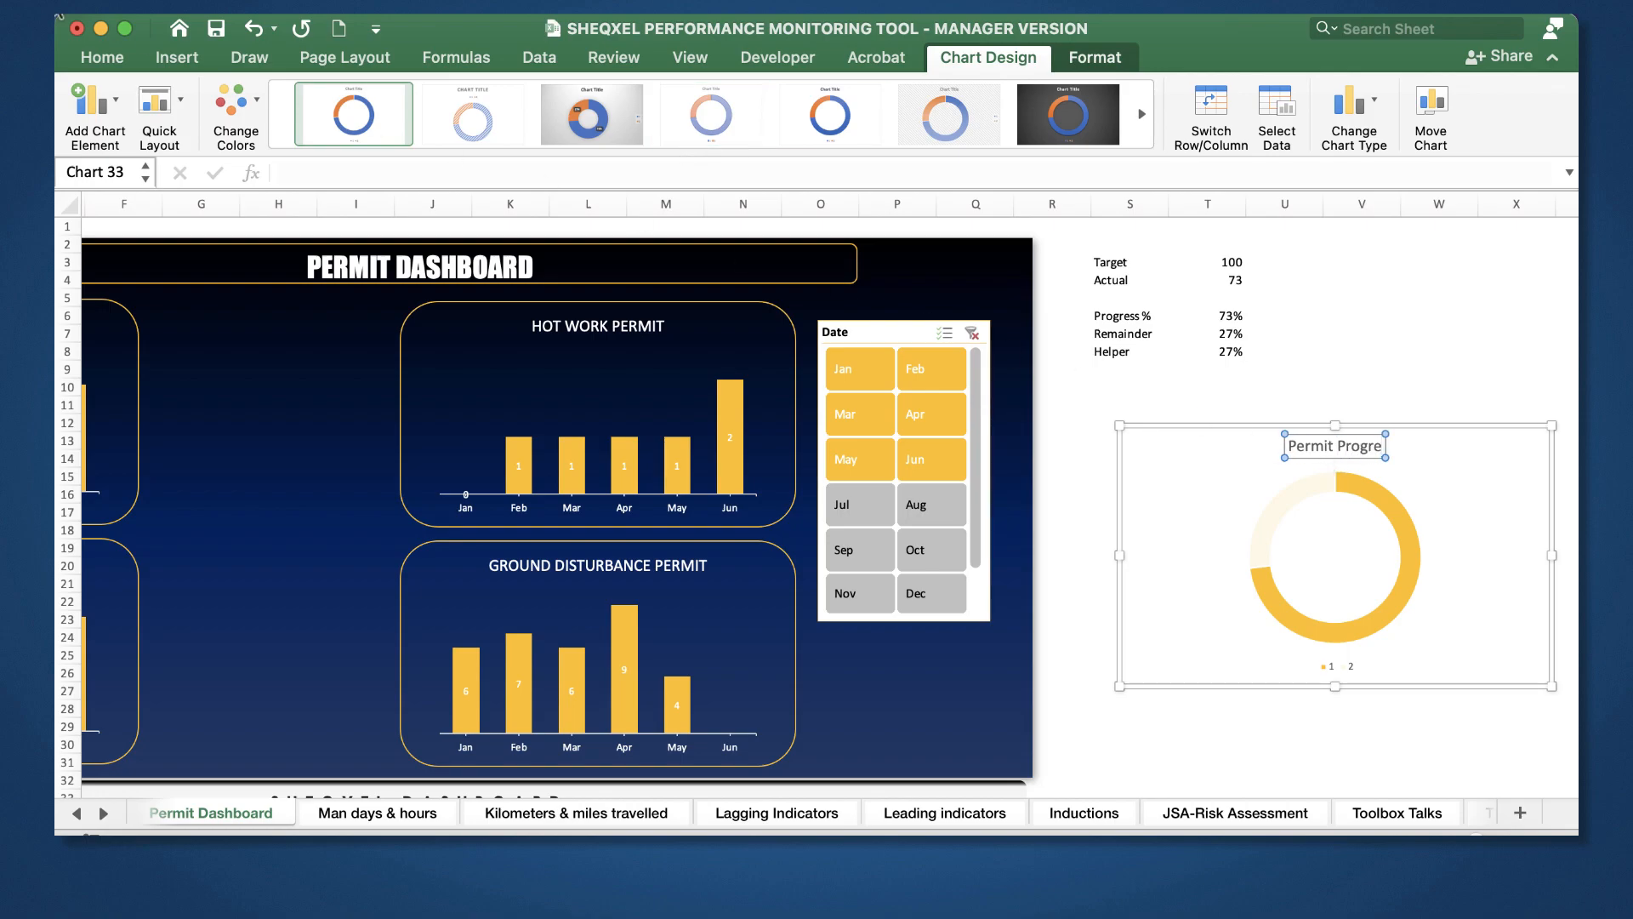
pyautogui.write('ss')
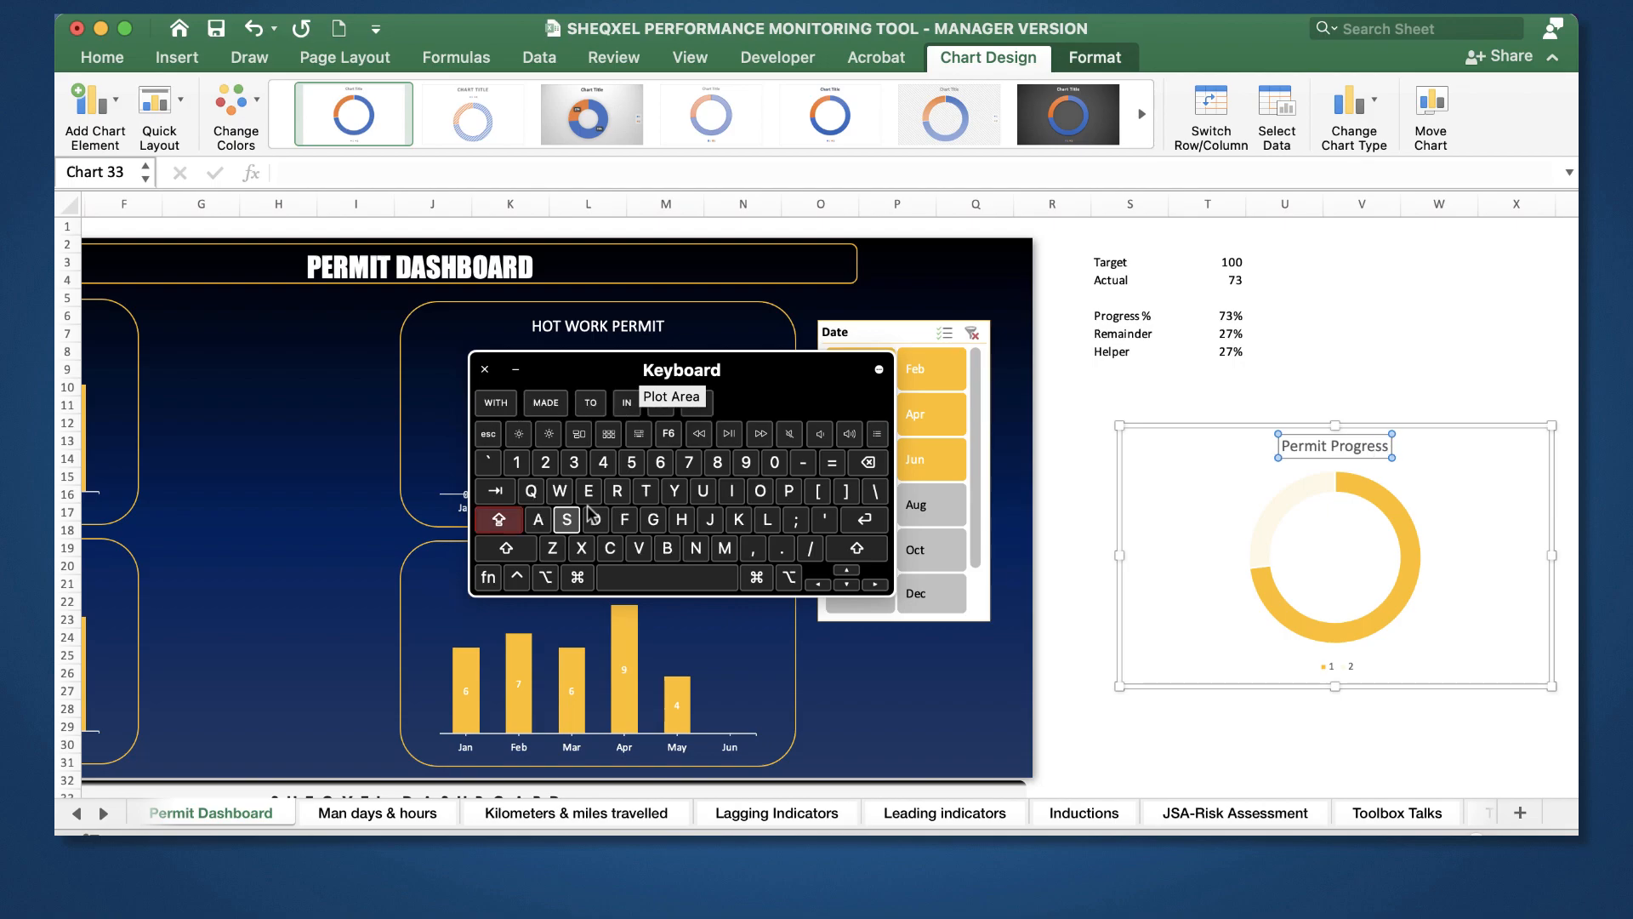
pyautogui.write(' C')
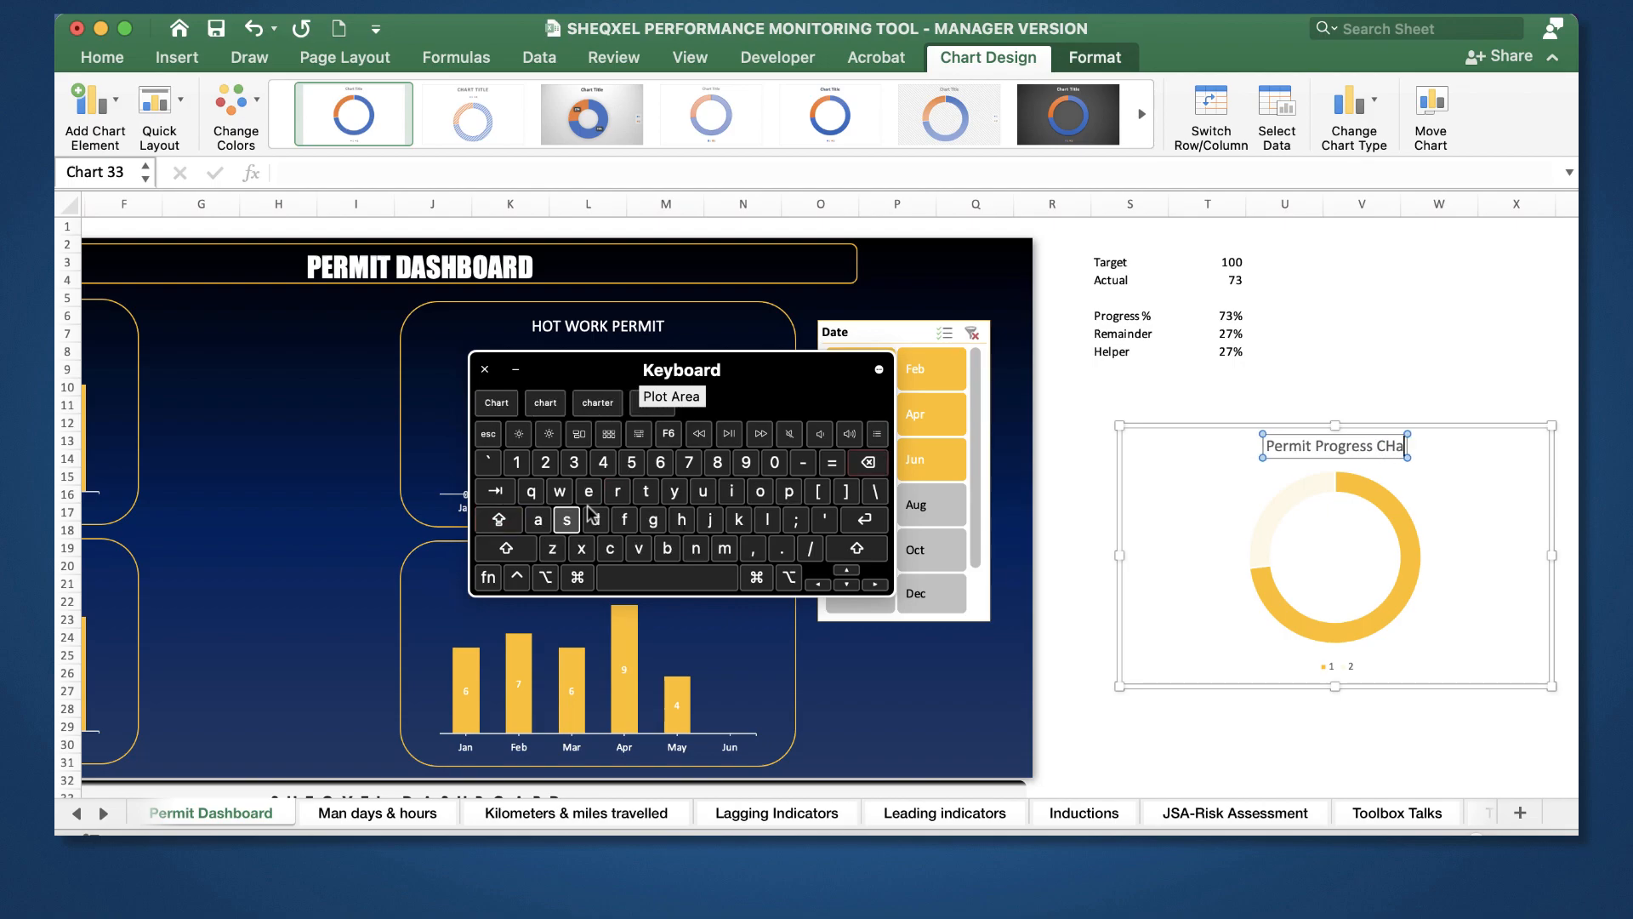
pyautogui.write('hart')
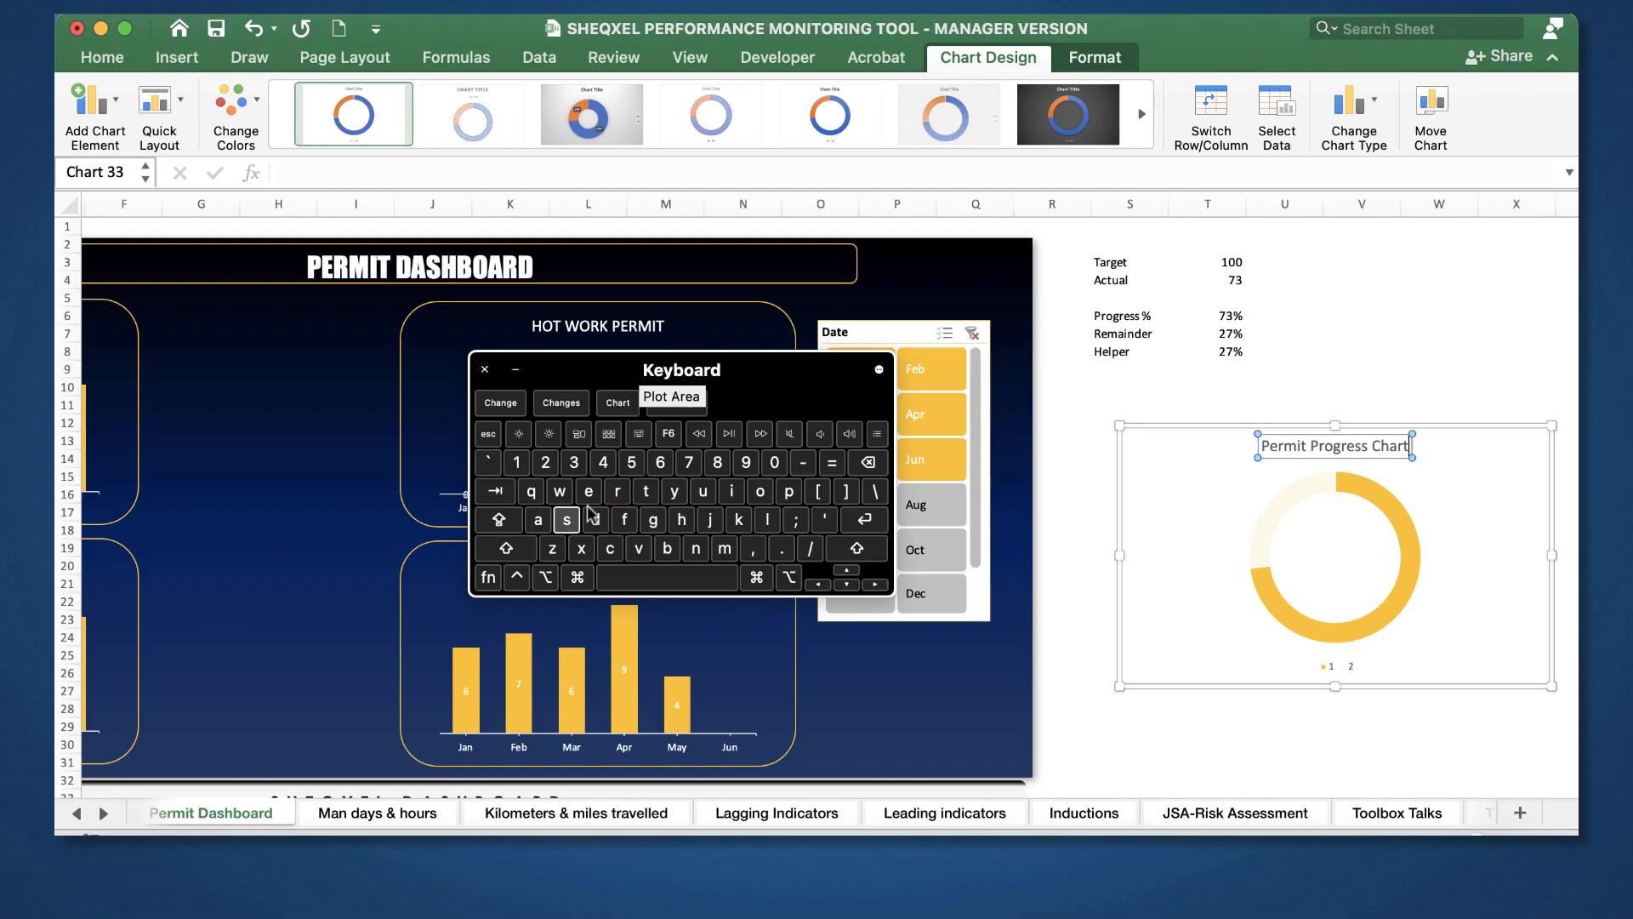
pyautogui.click(1361, 334)
# Step: Delete the doughnut chart's legend and move the chart onto the dashboard, between the two columns of permit charts
pyautogui.click(1338, 672)
pyautogui.press('BackSpace')
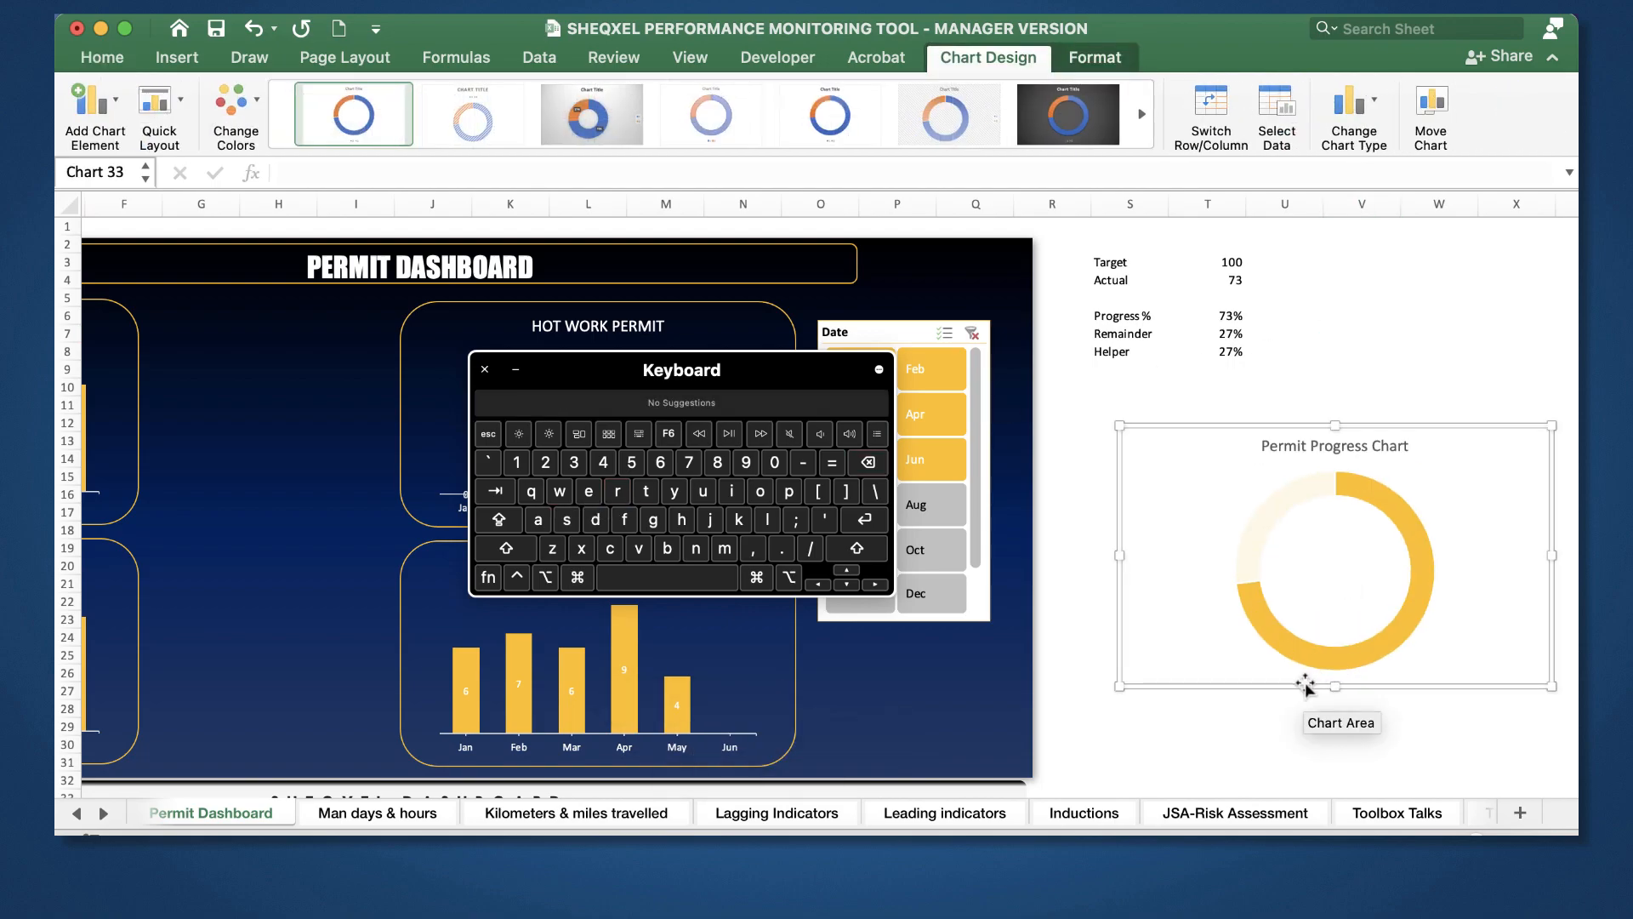
pyautogui.moveTo(1303, 684); pyautogui.dragTo(266, 621)
pyautogui.hscroll(-5, 1012, 712)
pyautogui.click(485, 368)
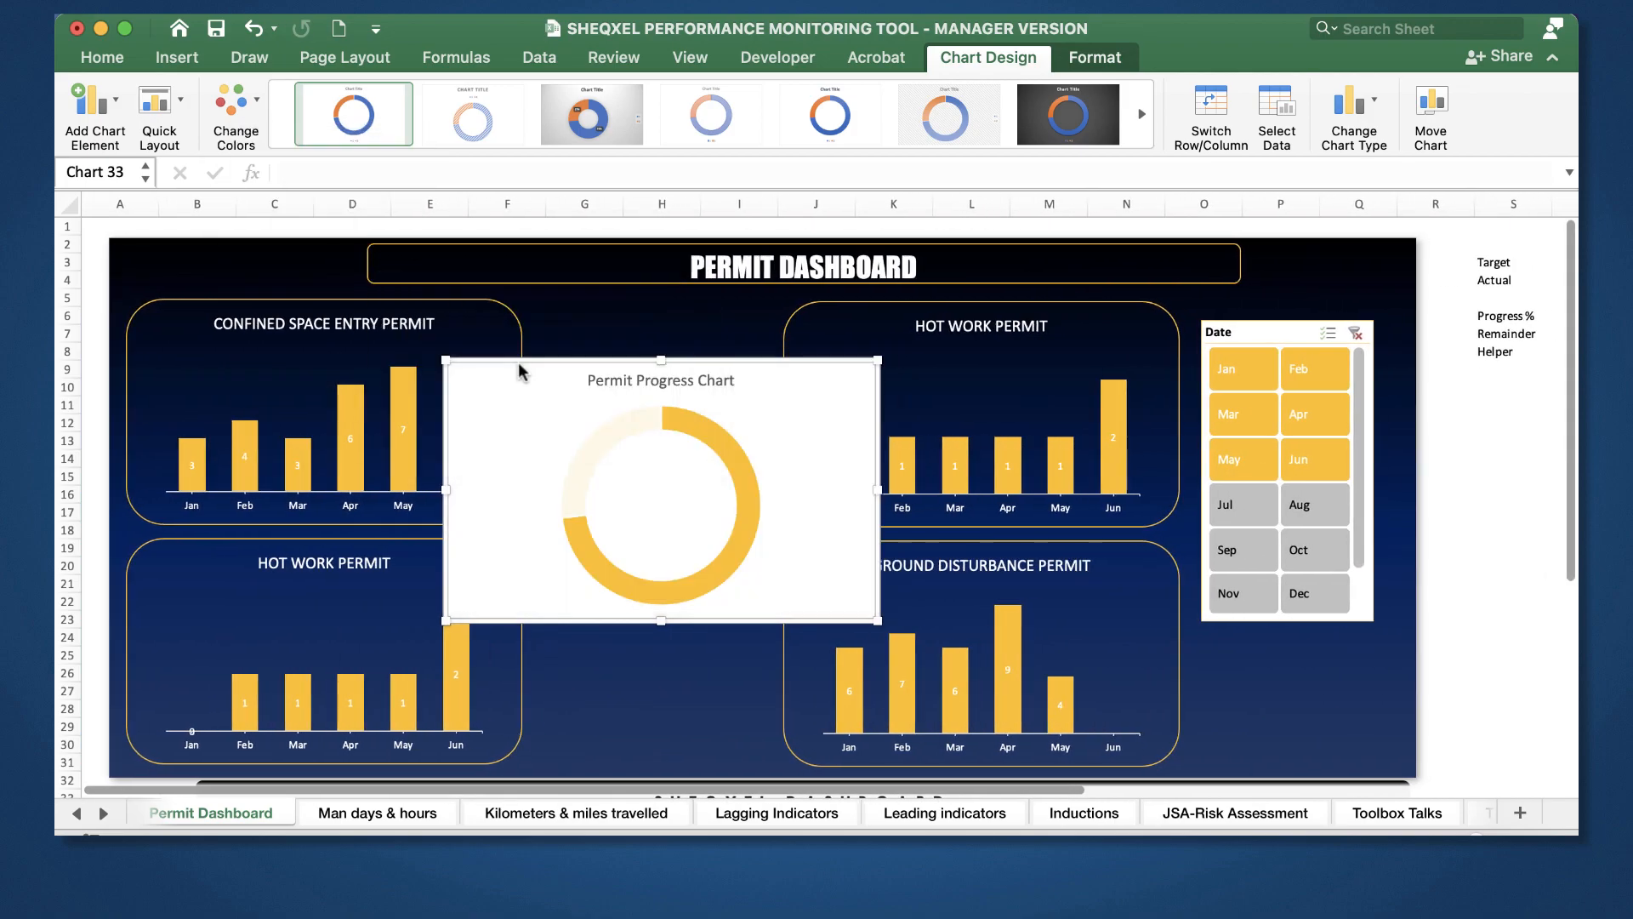
# Step: Remove the background fill of the Permit Progress Chart and the outline around its doughnut ring
pyautogui.click(103, 58)
pyautogui.click(381, 134)
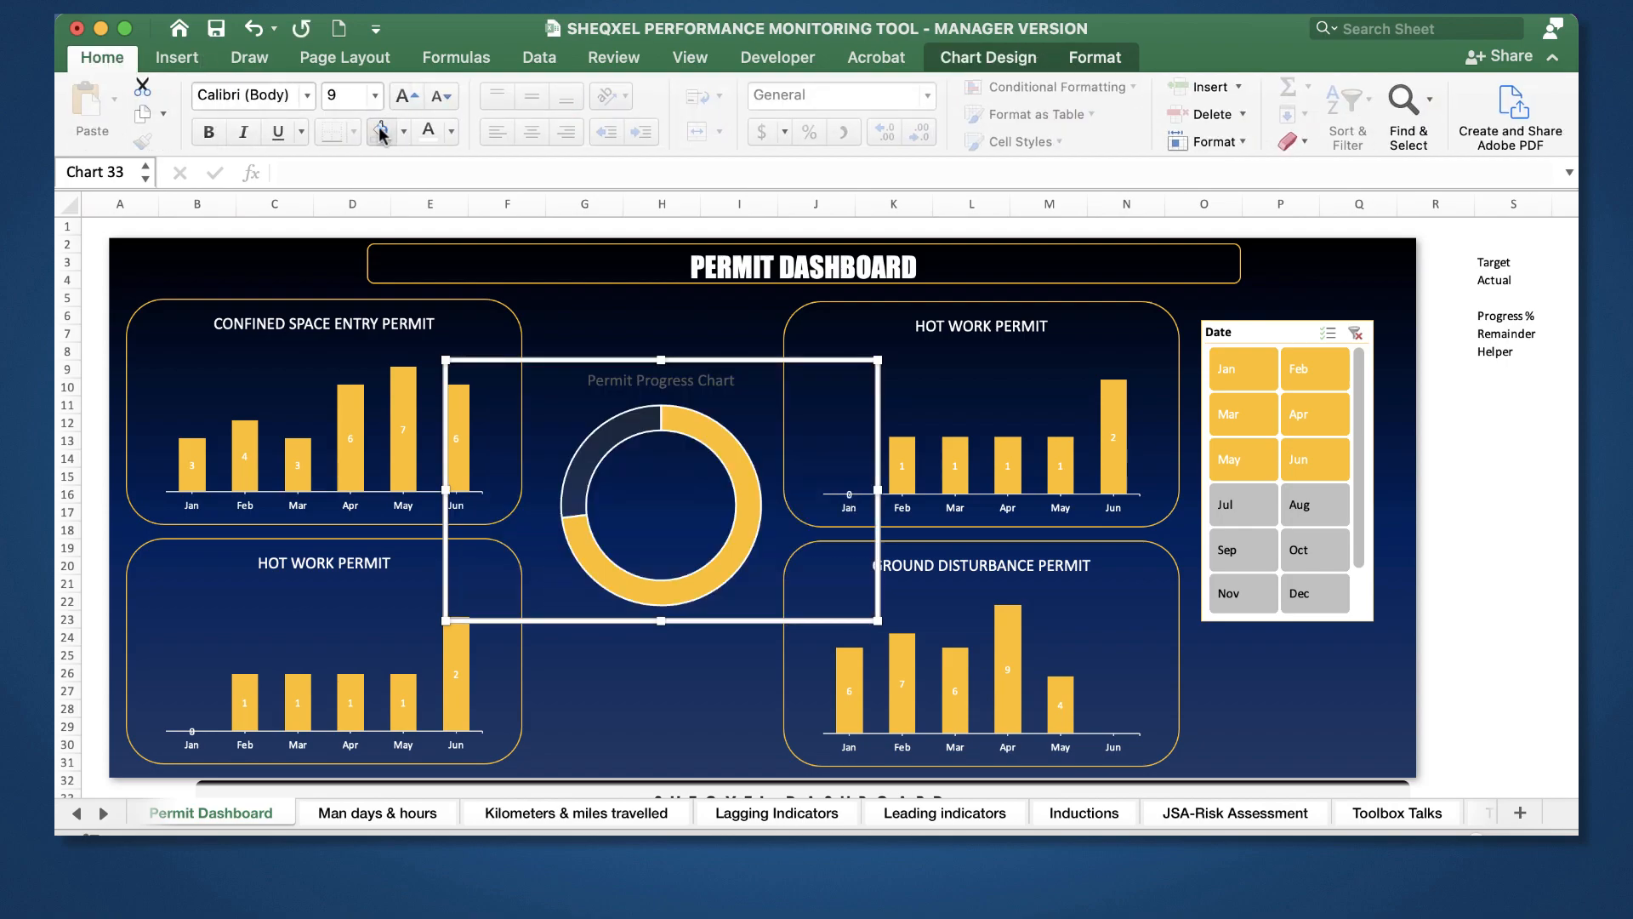
pyautogui.click(668, 387)
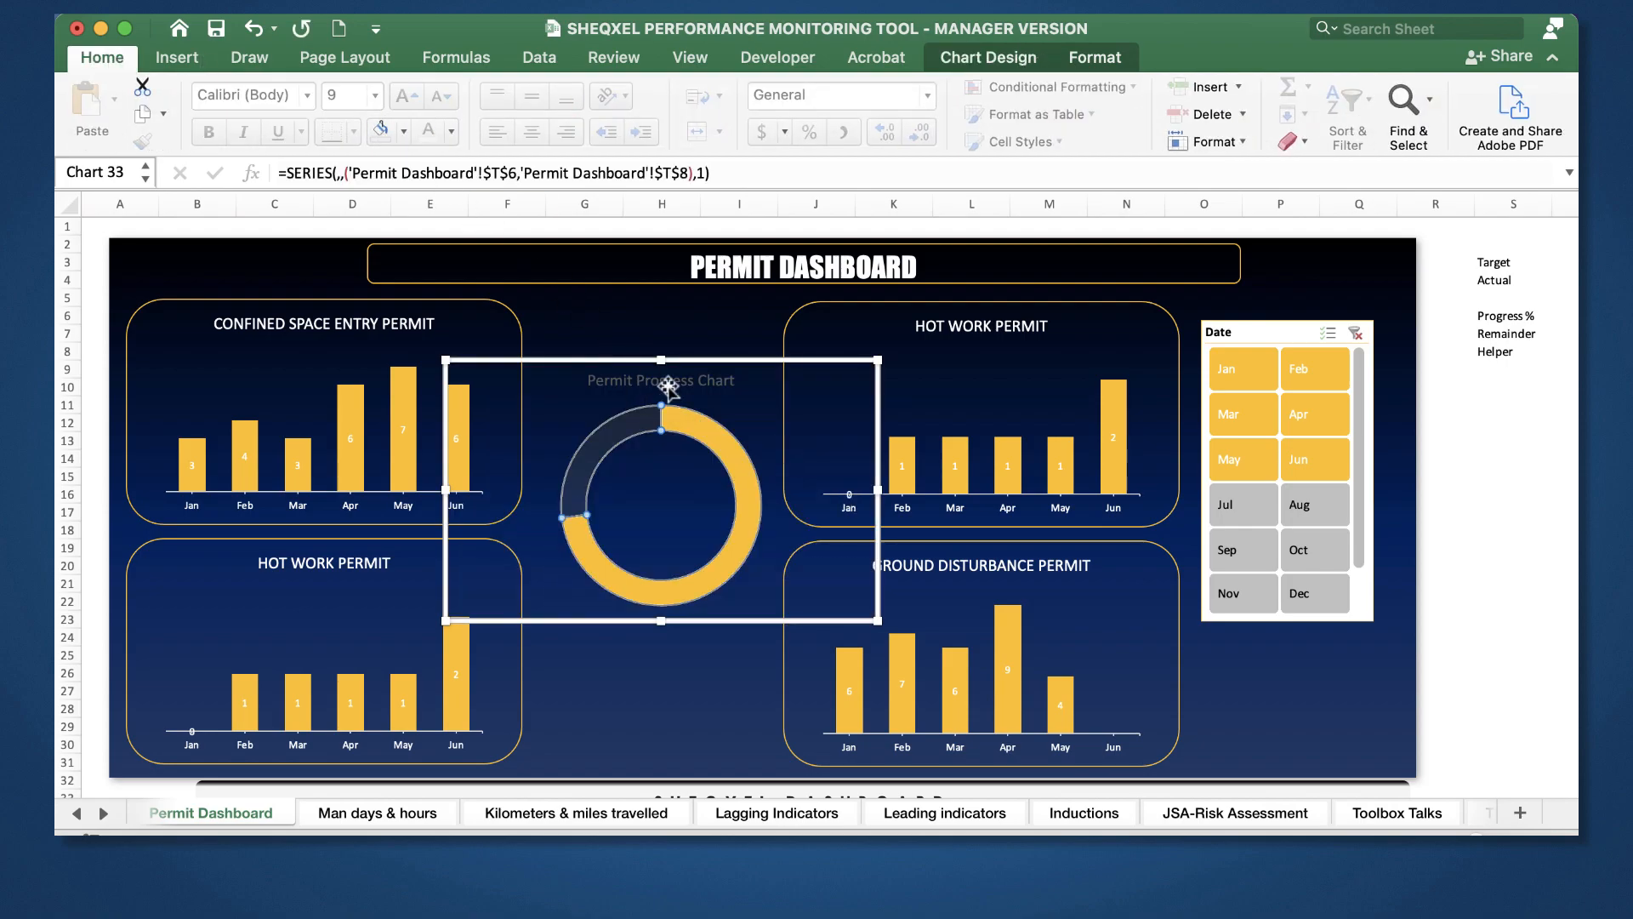
pyautogui.click(1082, 59)
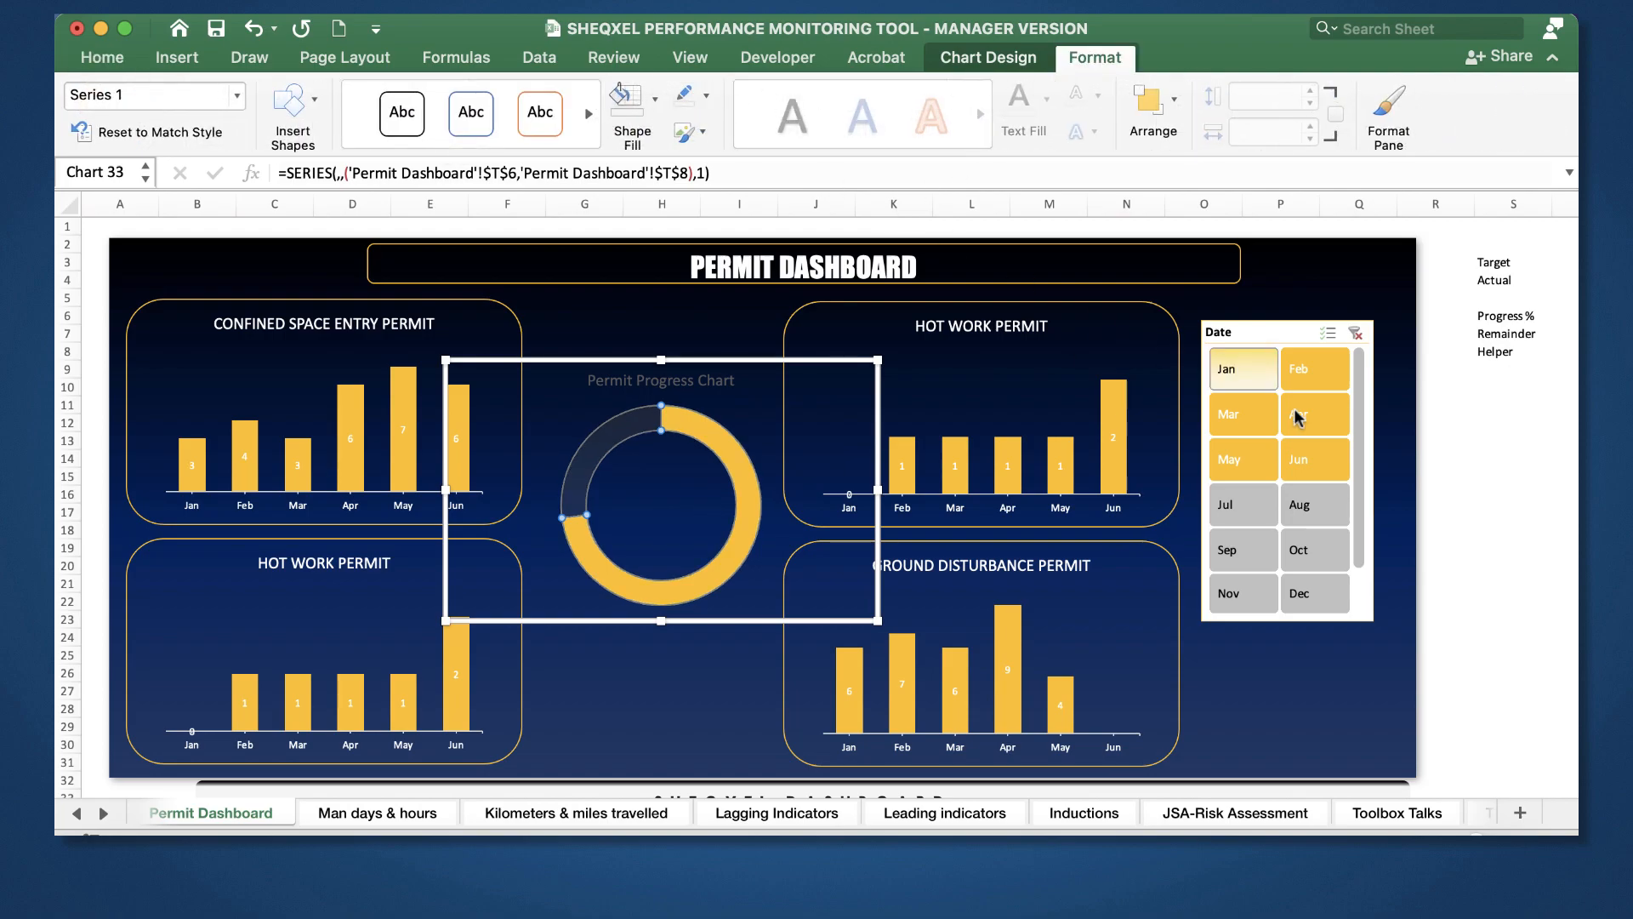
pyautogui.click(1486, 505)
# Step: Set the fill transparency of the doughnut's remainder slice to 70%
pyautogui.moveTo(656, 442)
pyautogui.click(607, 440)
pyautogui.click(607, 441)
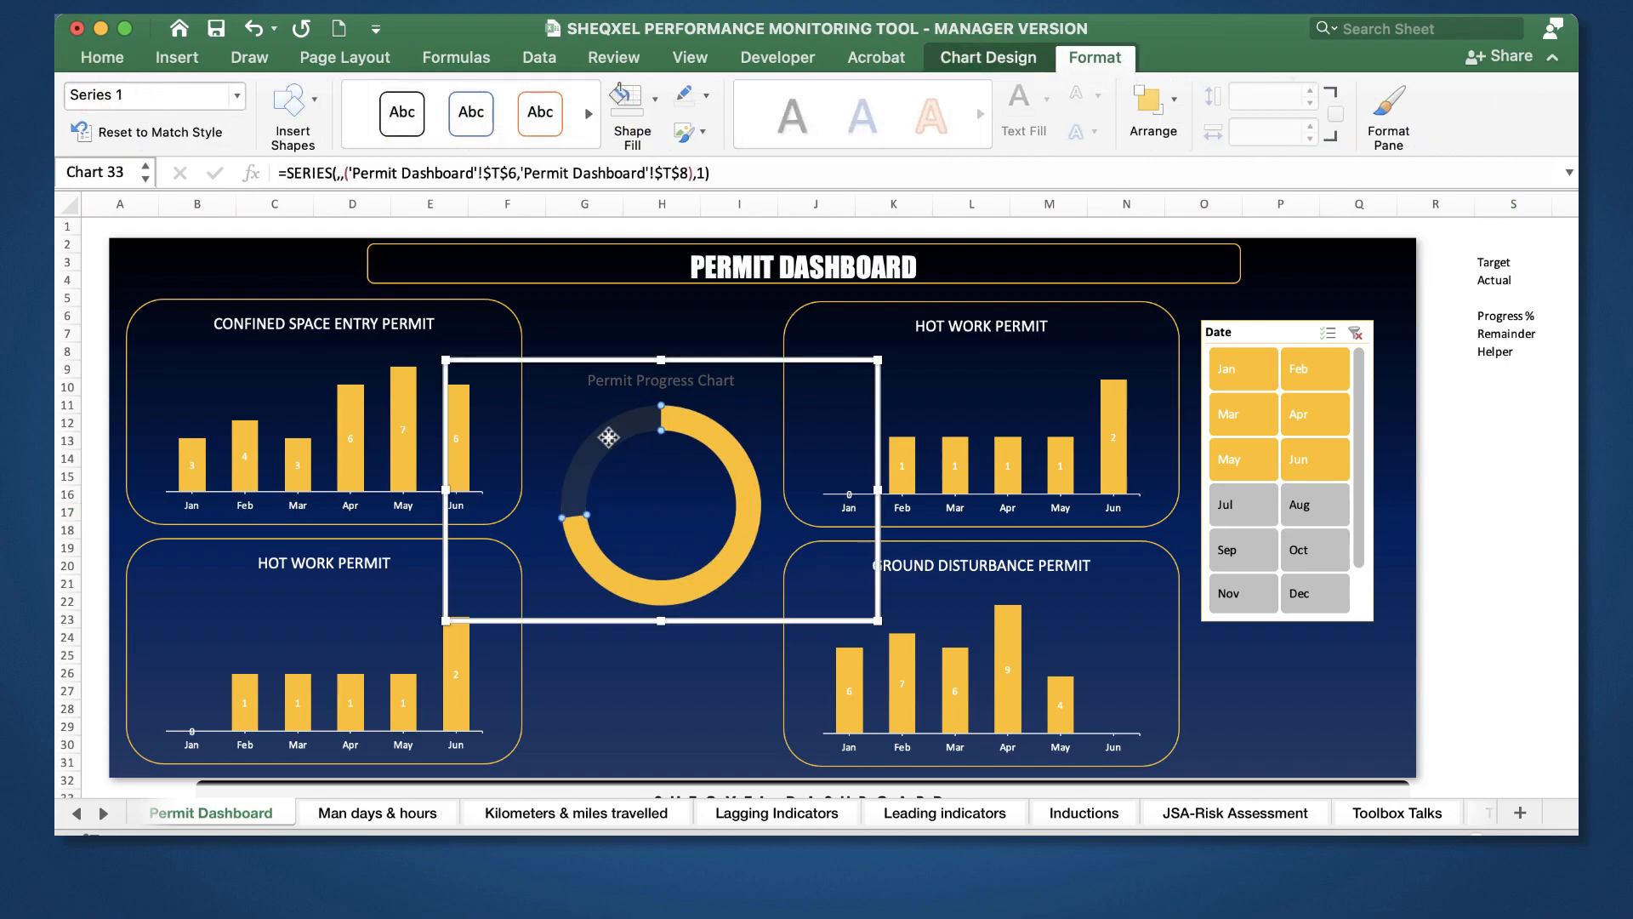
pyautogui.rightClick(608, 441)
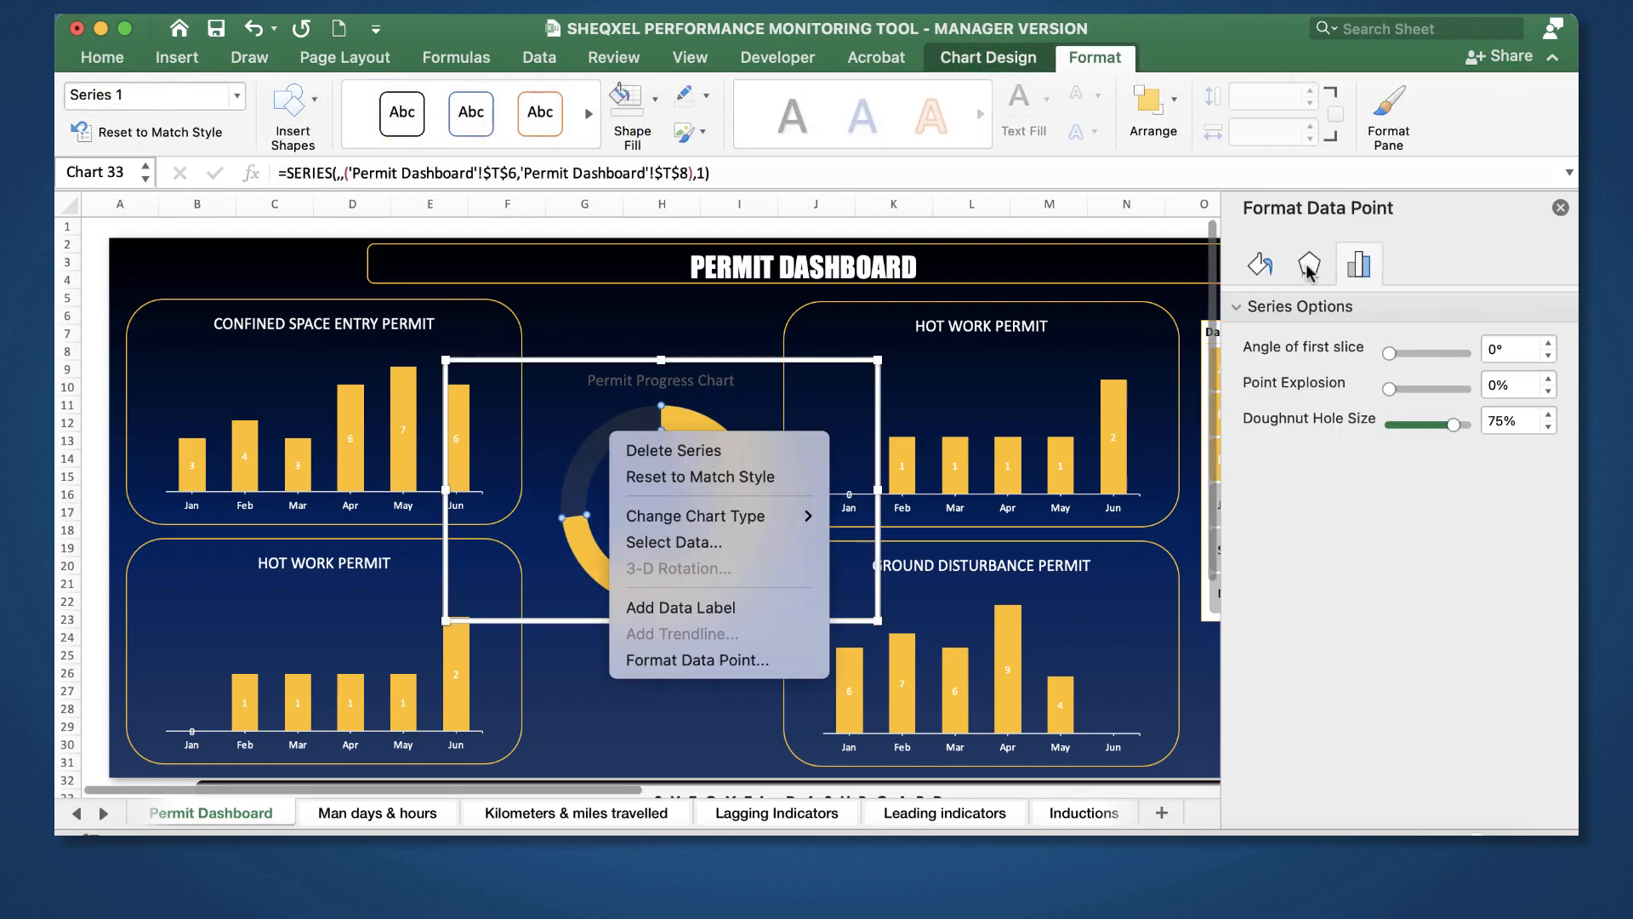
pyautogui.click(1261, 266)
pyautogui.click(1262, 266)
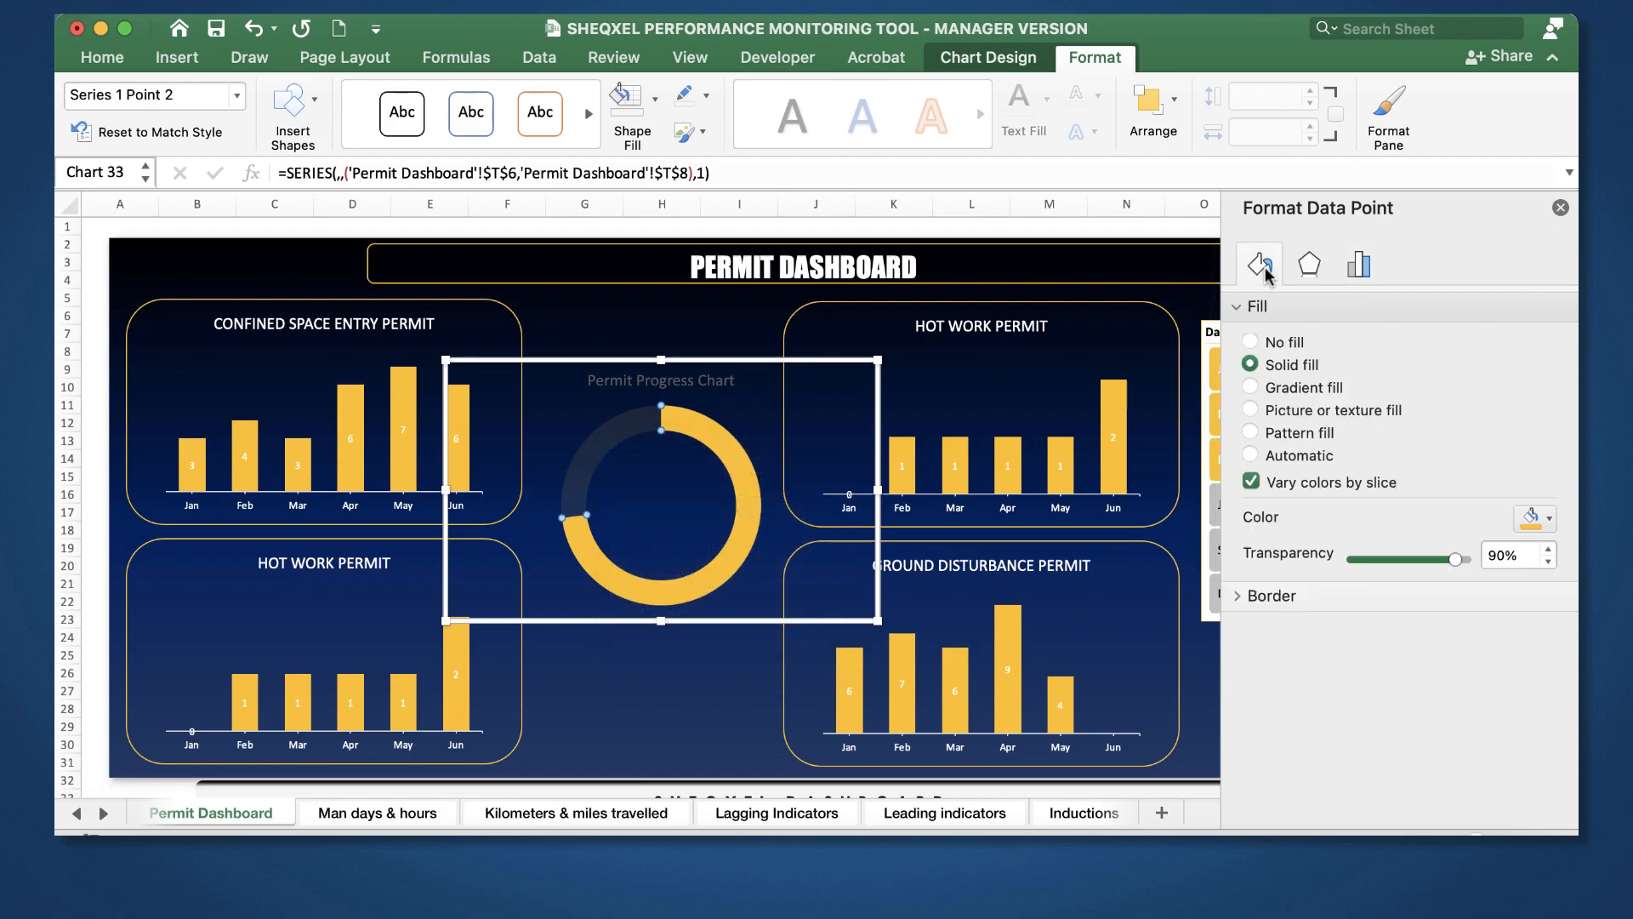
pyautogui.moveTo(1455, 559); pyautogui.dragTo(1428, 571)
pyautogui.click(1547, 554)
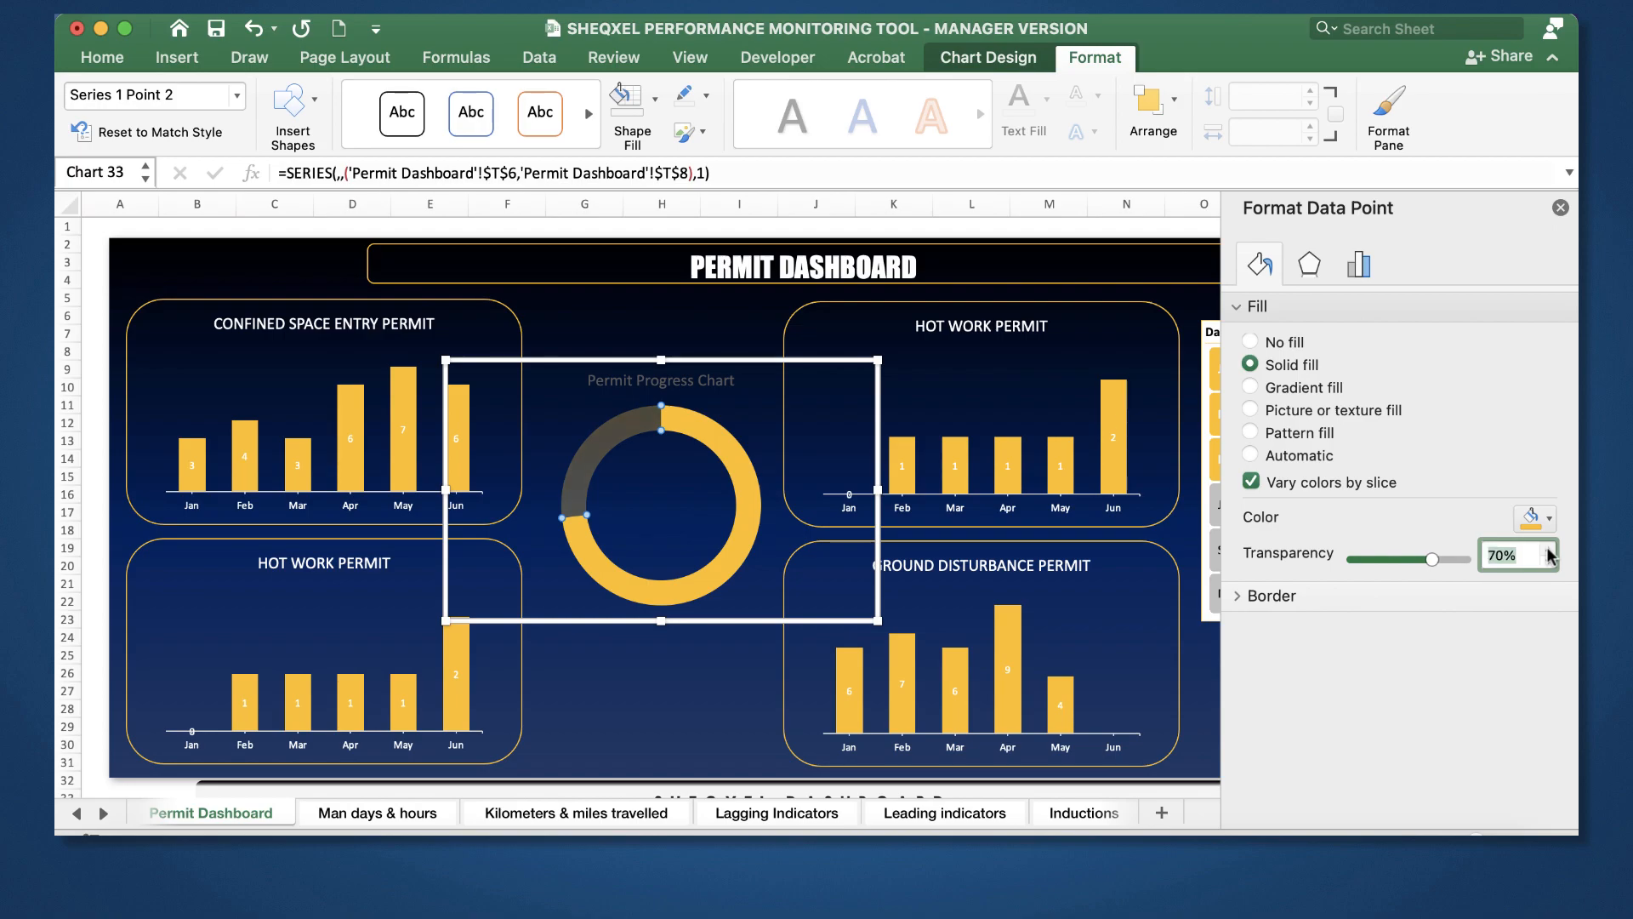
pyautogui.click(1560, 208)
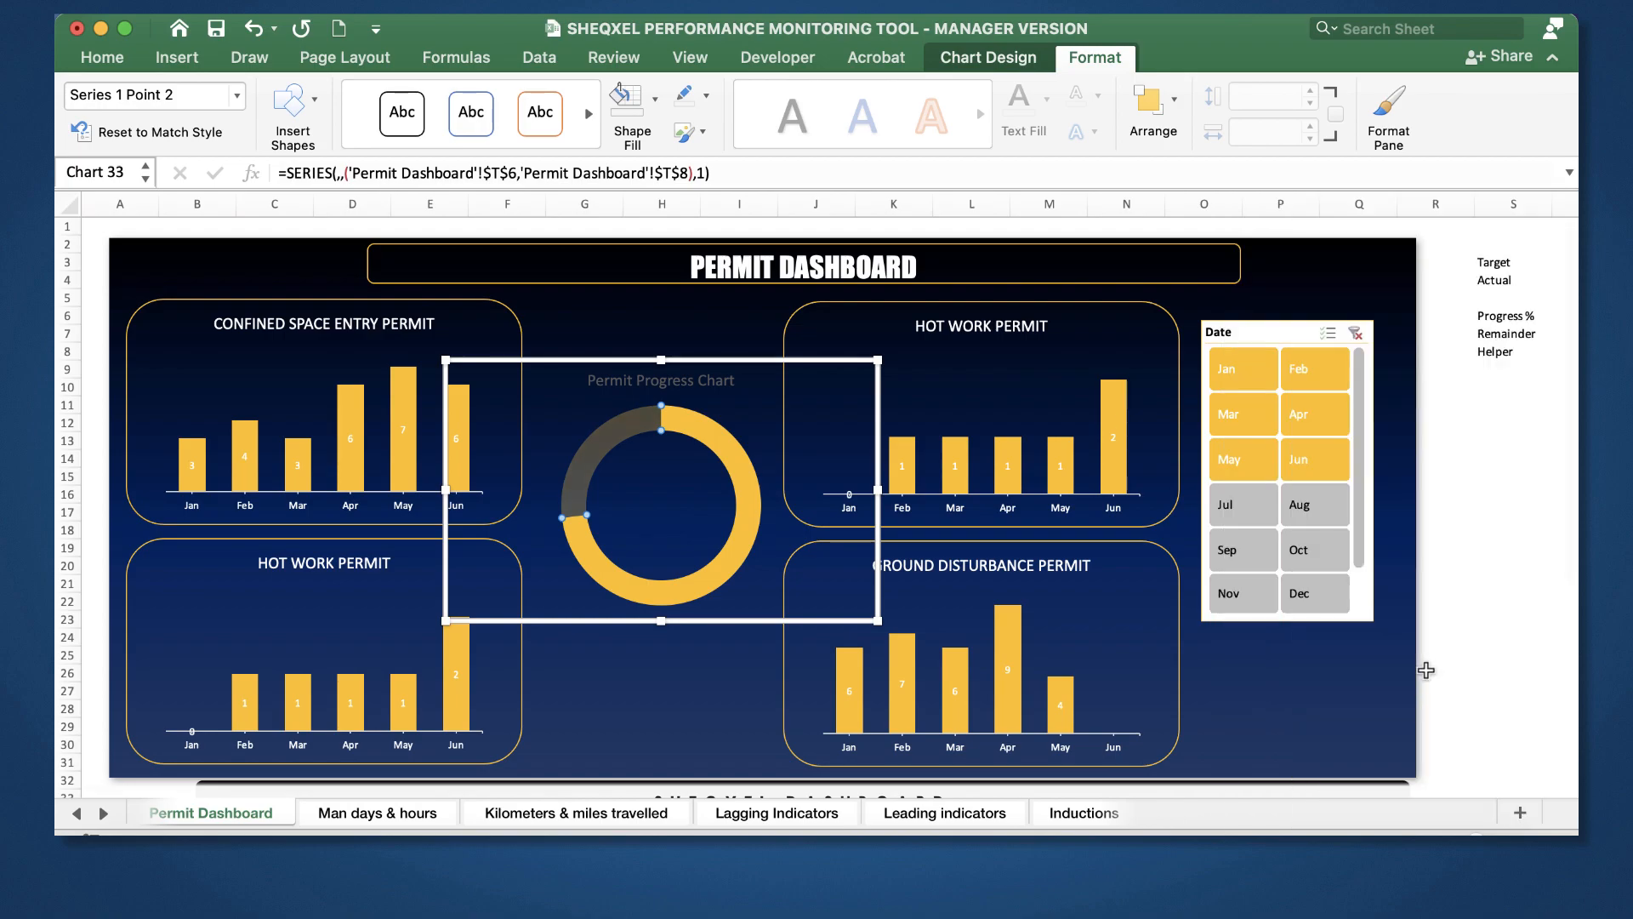
pyautogui.click(1425, 670)
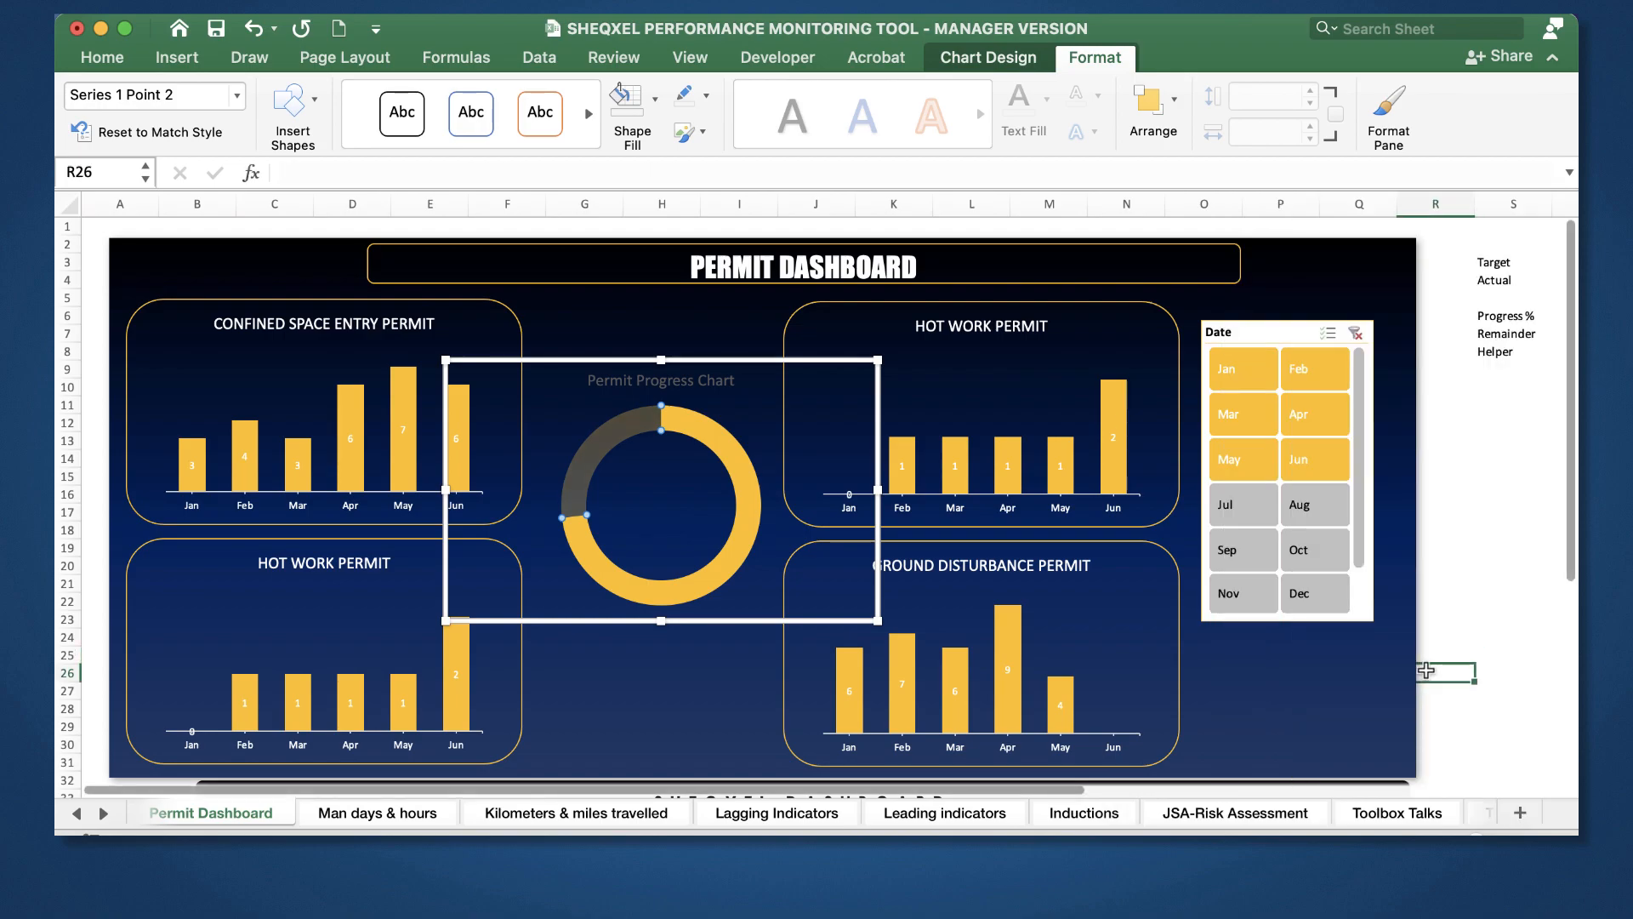
# Step: Remove the chart area's outline and set the Permit Progress Chart title's font colour to white
pyautogui.click(680, 353)
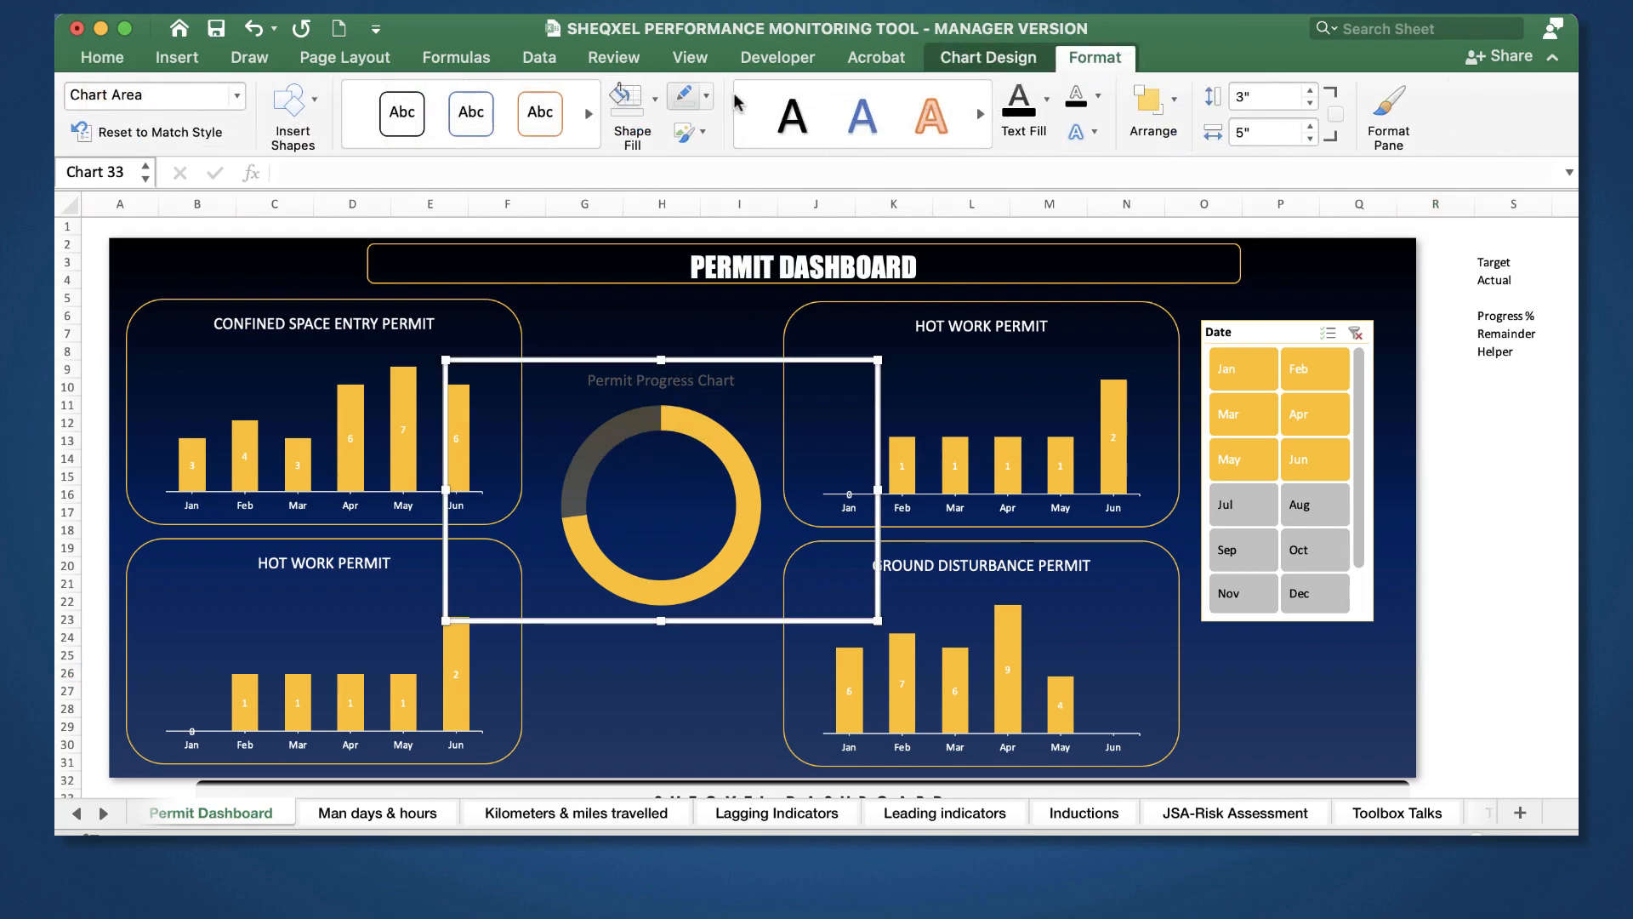
pyautogui.click(93, 404)
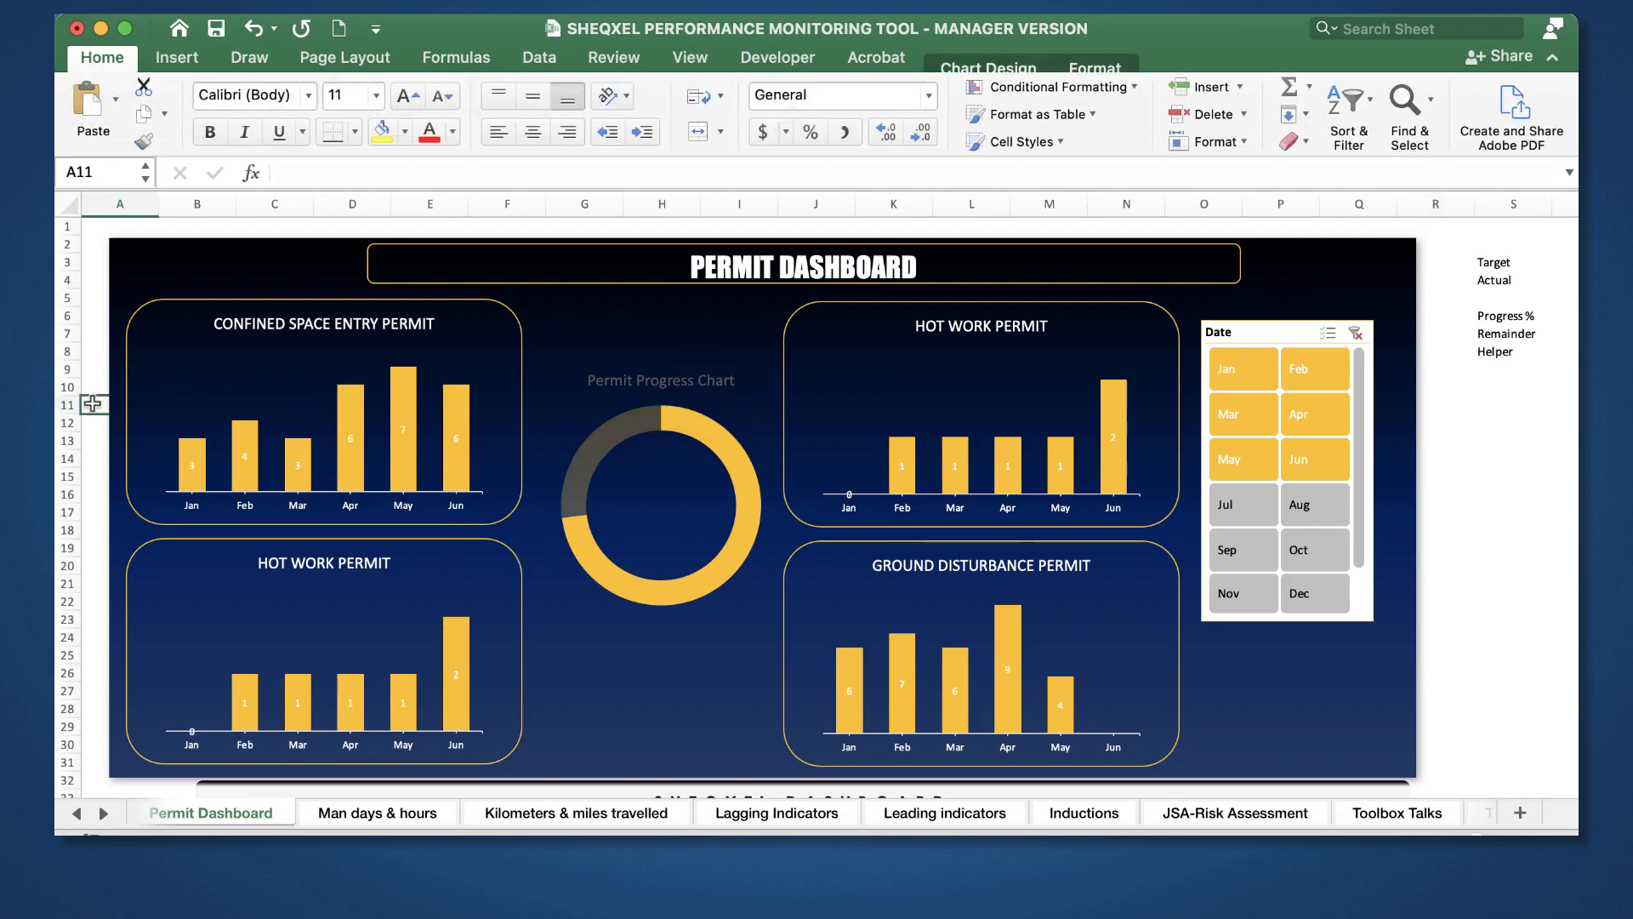
pyautogui.click(589, 371)
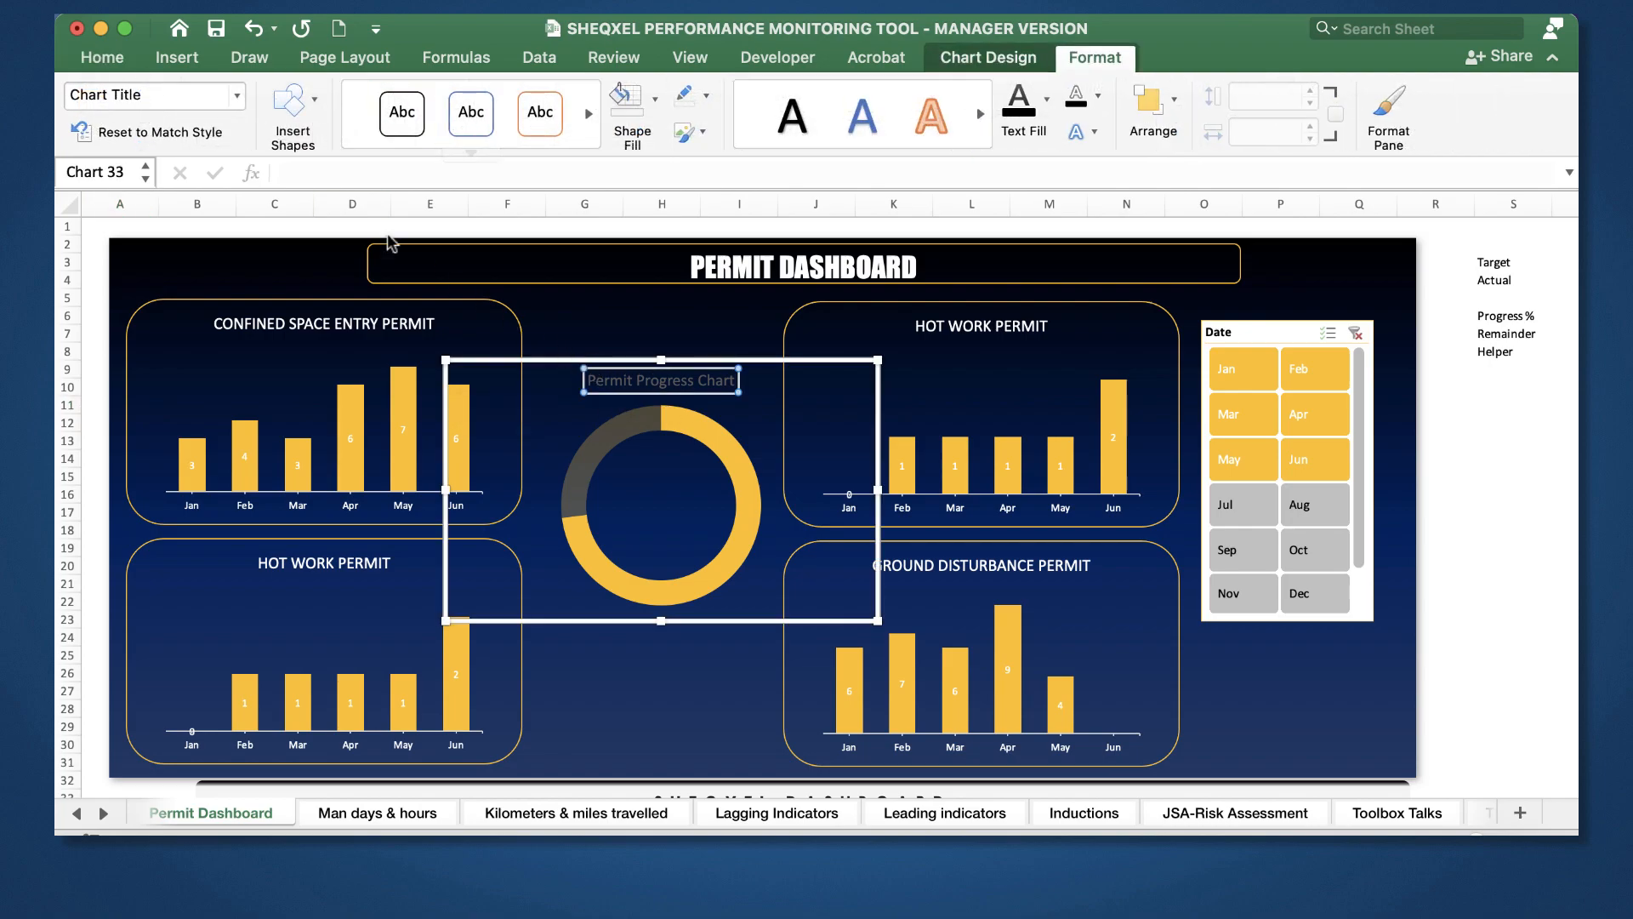
pyautogui.click(102, 58)
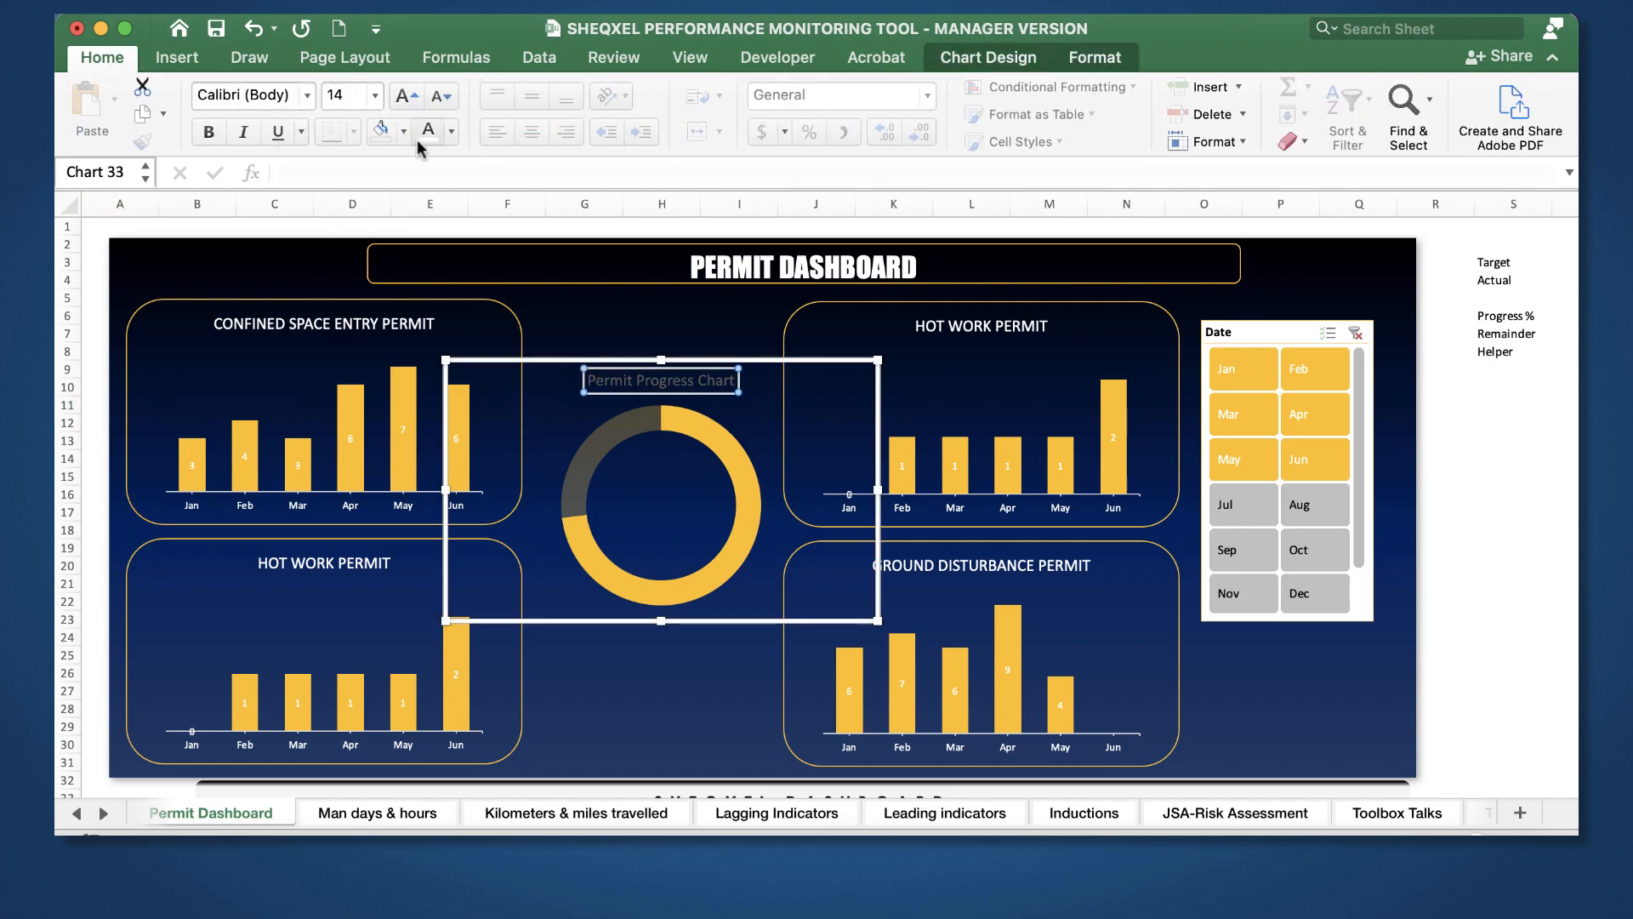
pyautogui.click(424, 133)
pyautogui.click(1505, 527)
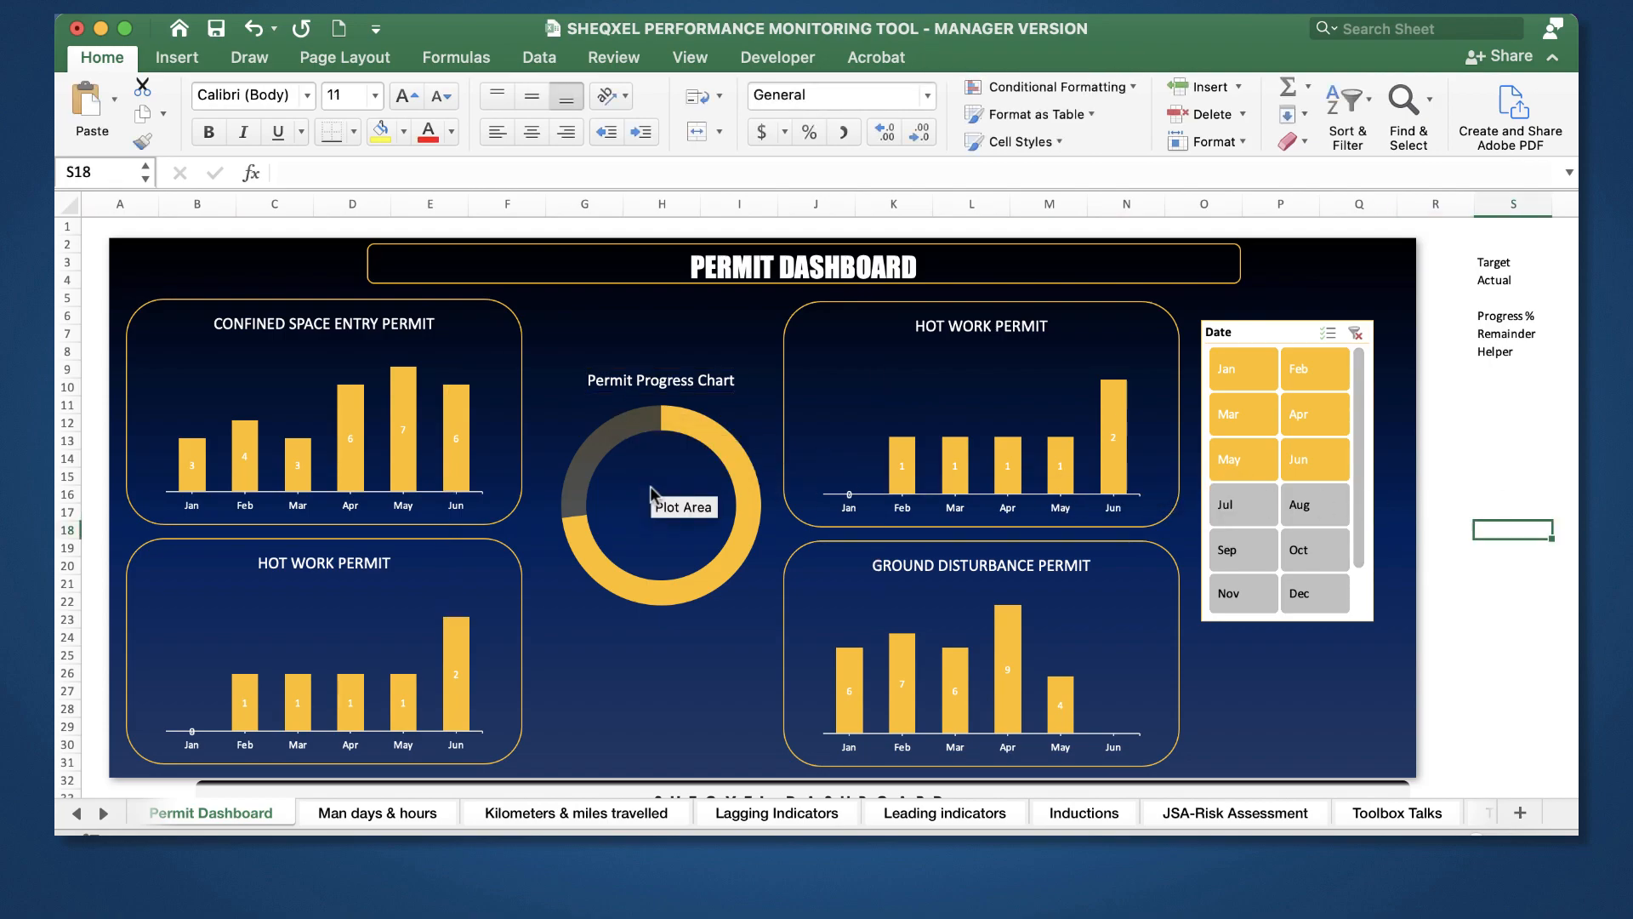
pyautogui.click(651, 494)
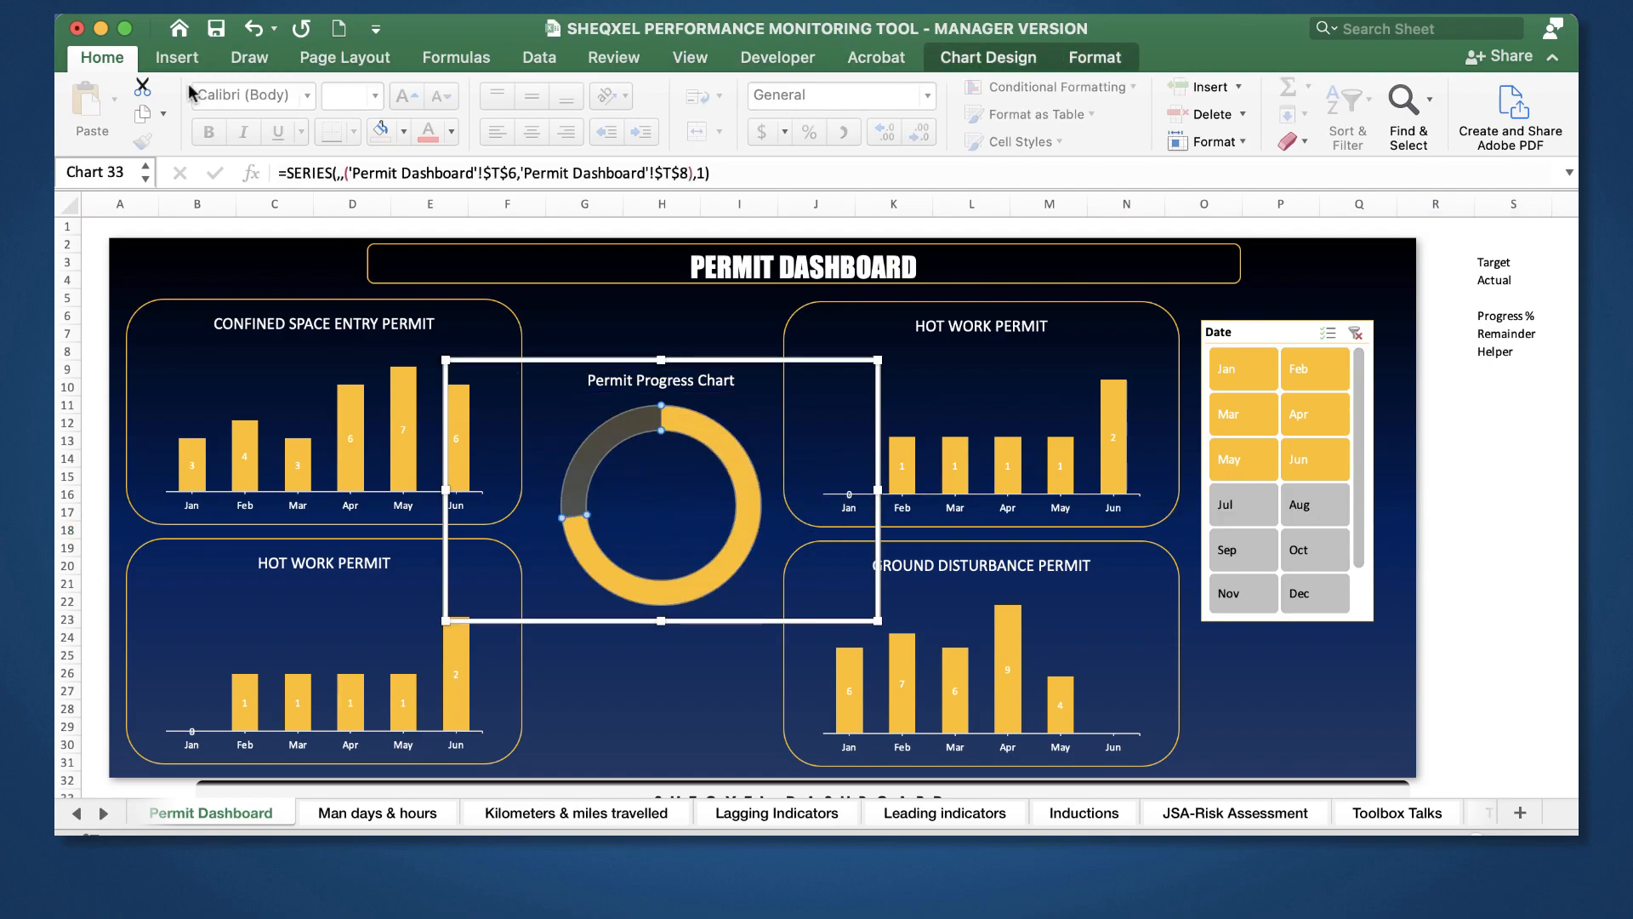
pyautogui.click(177, 57)
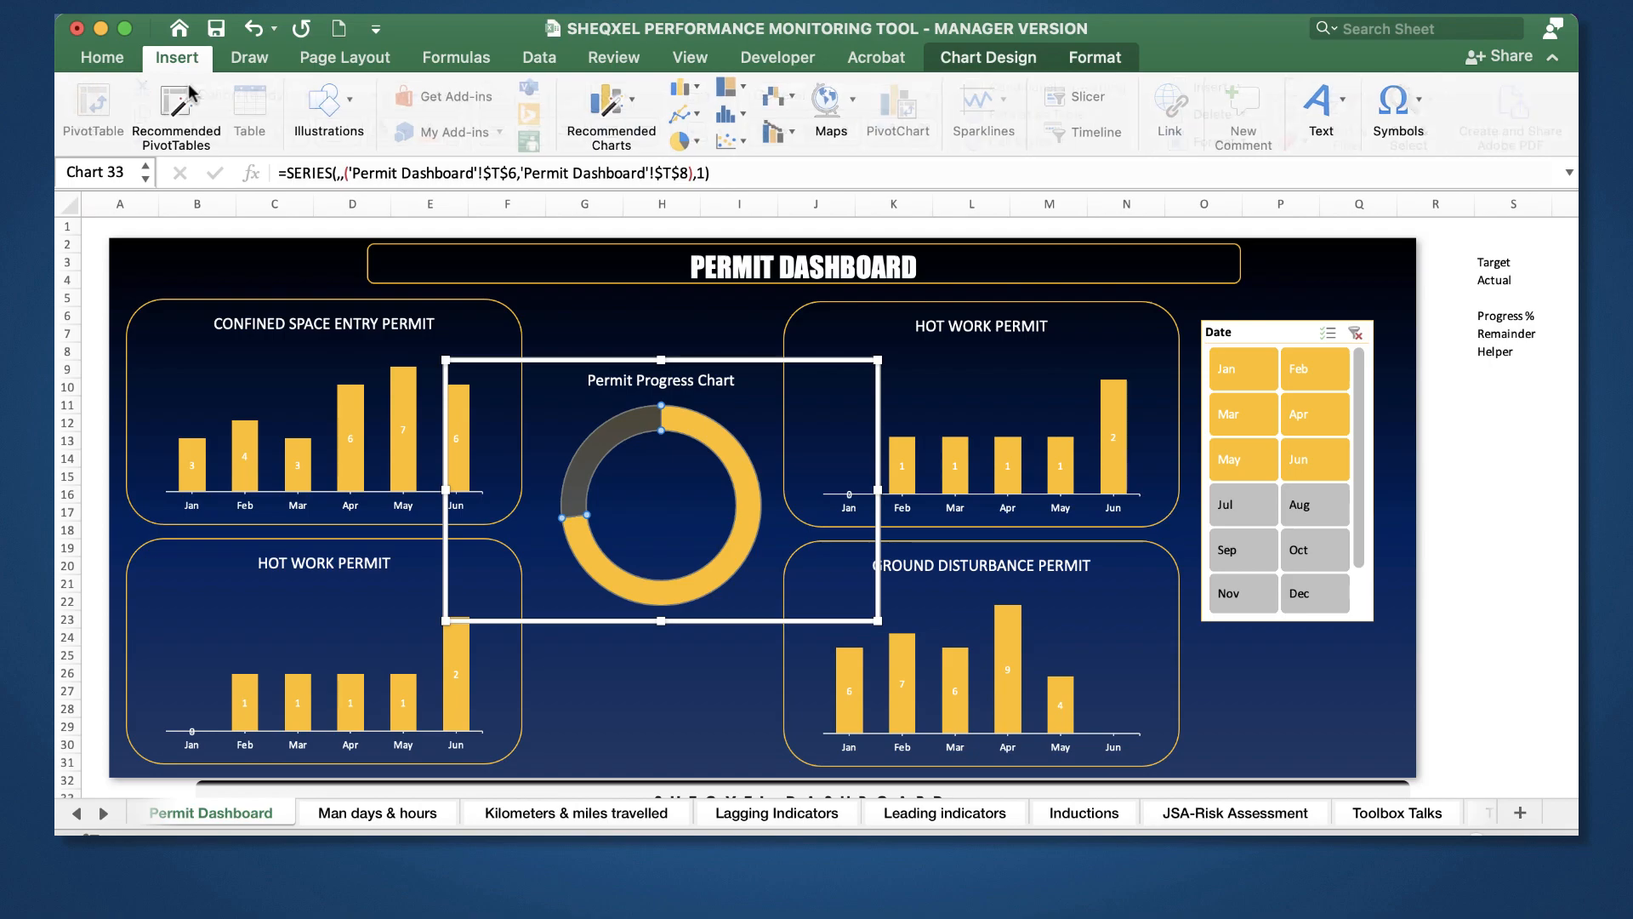
pyautogui.click(328, 106)
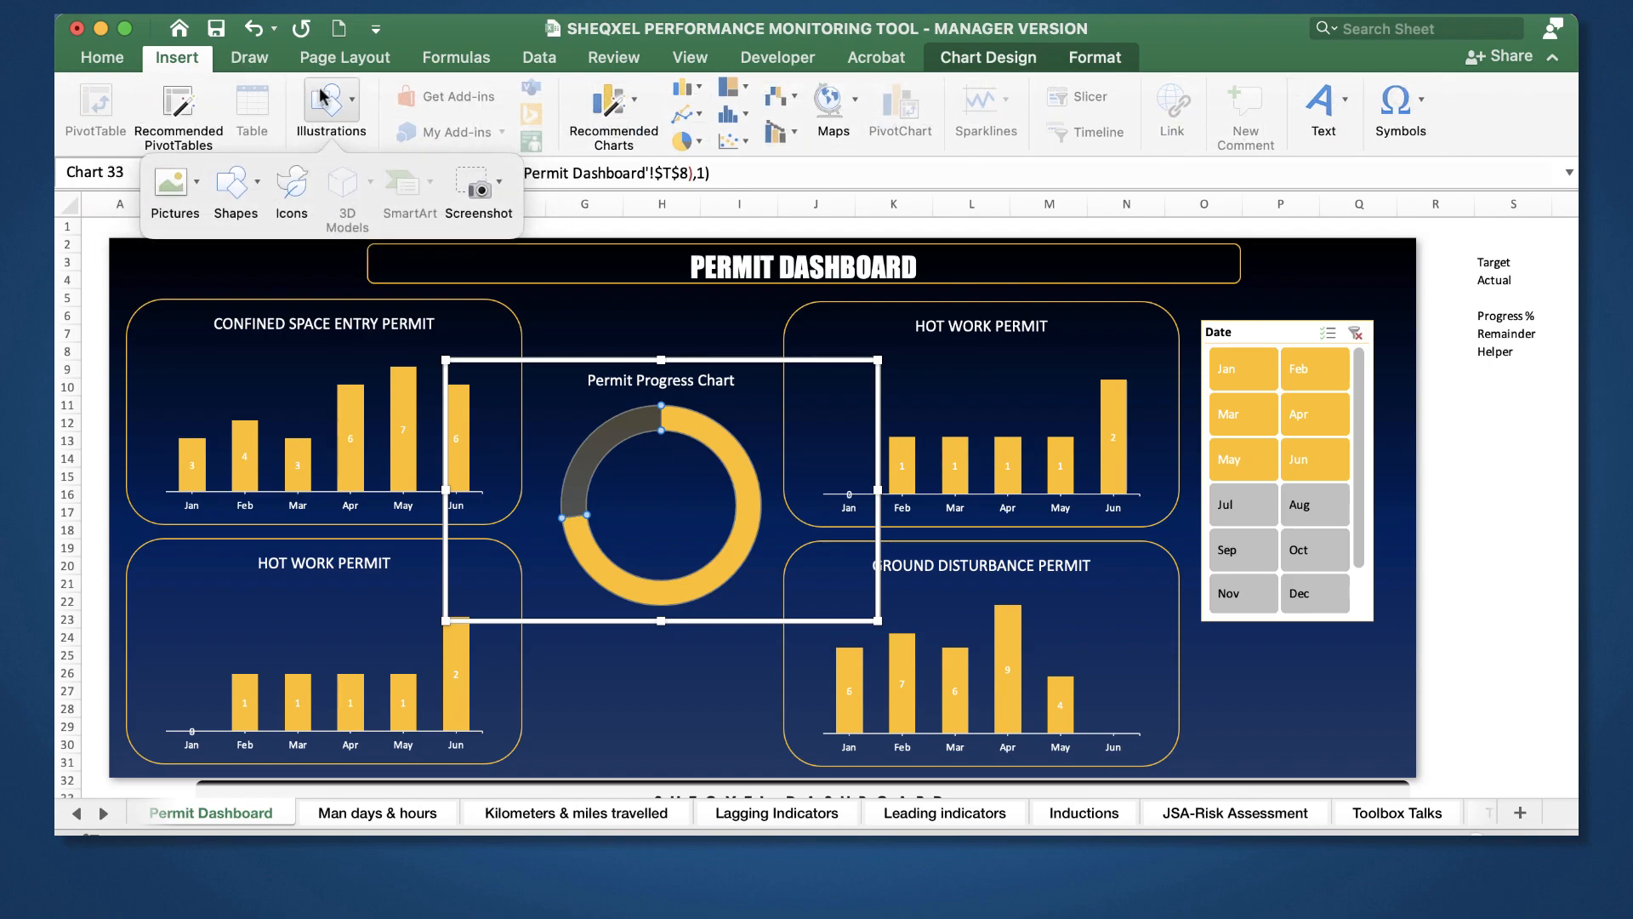
pyautogui.click(1514, 493)
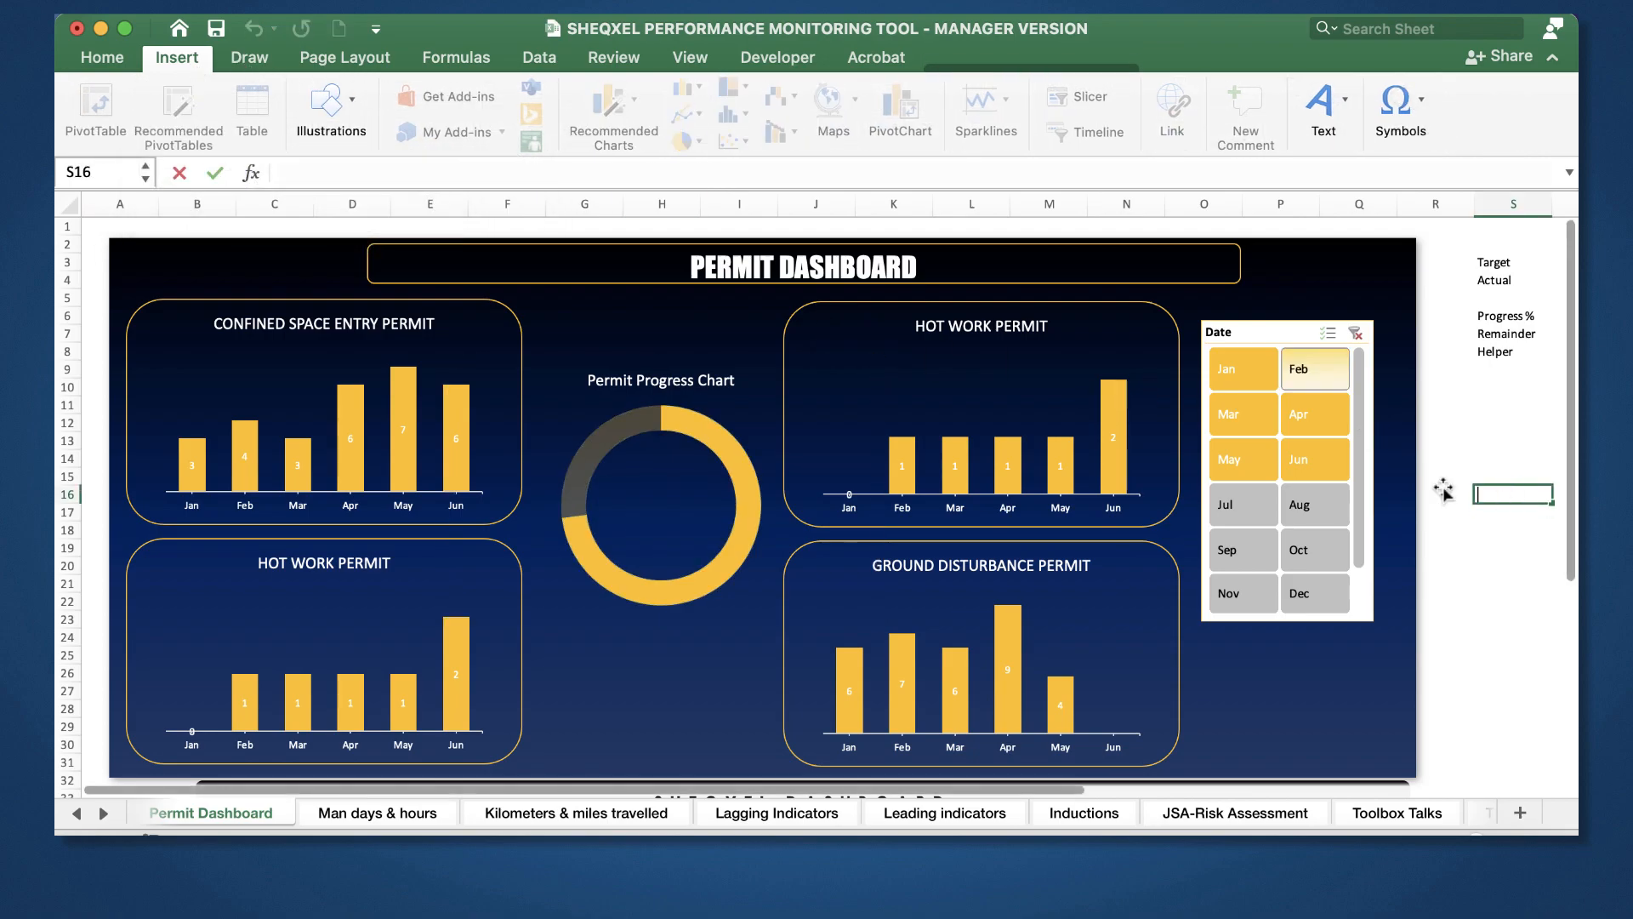
# Step: Move the doughnut chart off the dashboard to the empty cells below the Target and Actual table
pyautogui.click(755, 558)
pyautogui.hscroll(5, 749, 558)
pyautogui.moveTo(563, 572); pyautogui.dragTo(1511, 596)
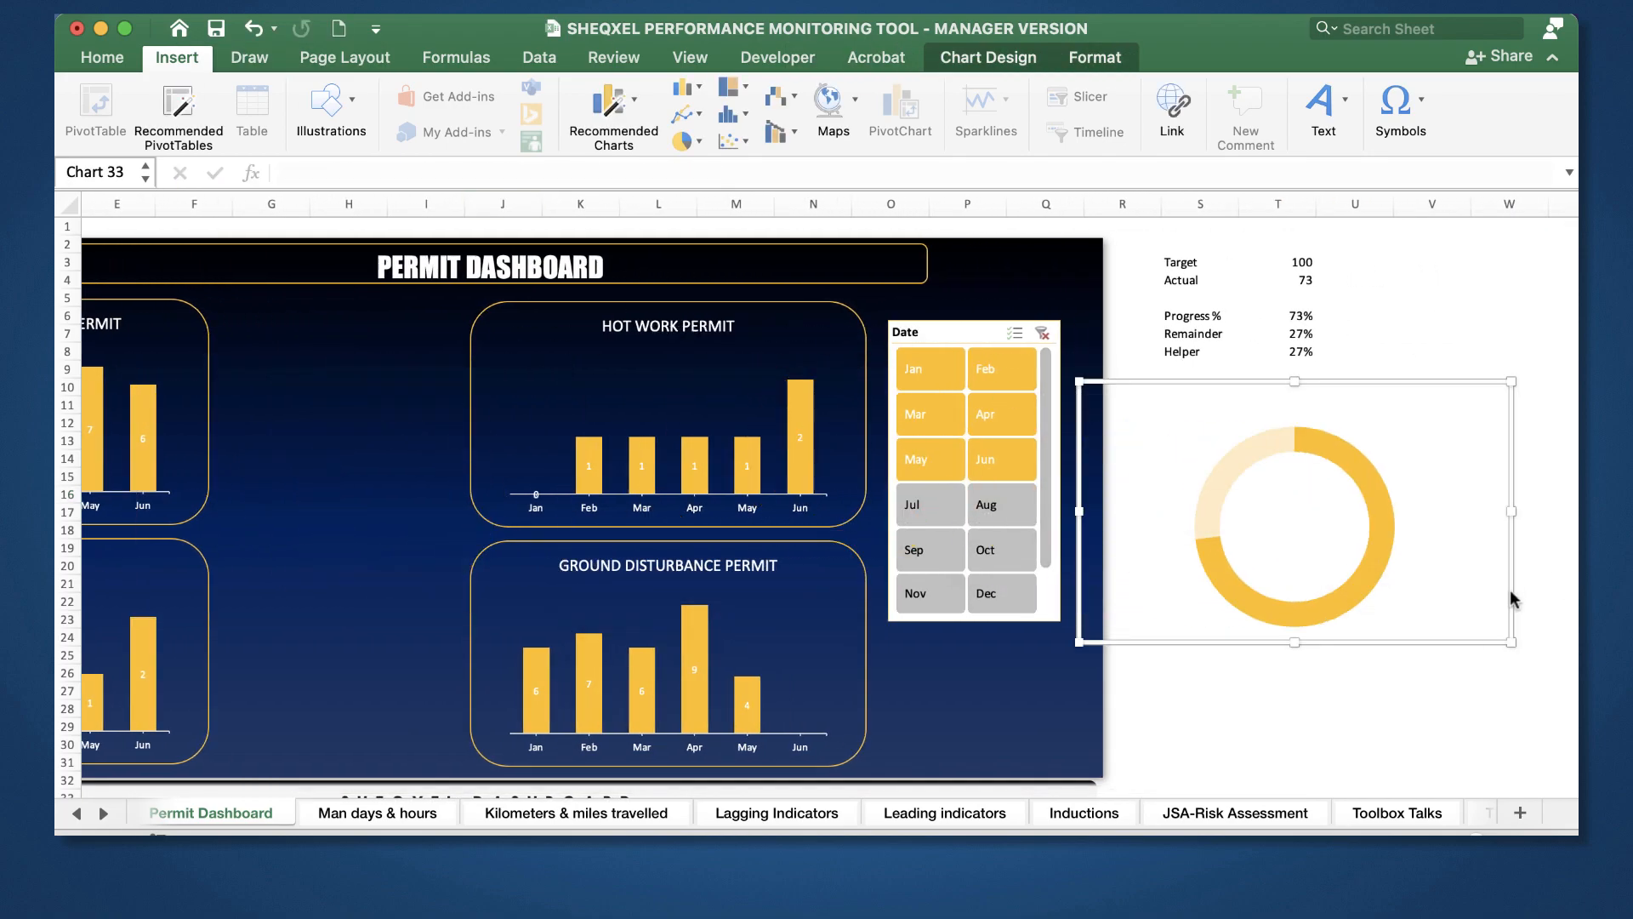
# Step: Insert a text box in the centre of the doughnut and link it to the Progress % value in cell T6
pyautogui.click(1323, 99)
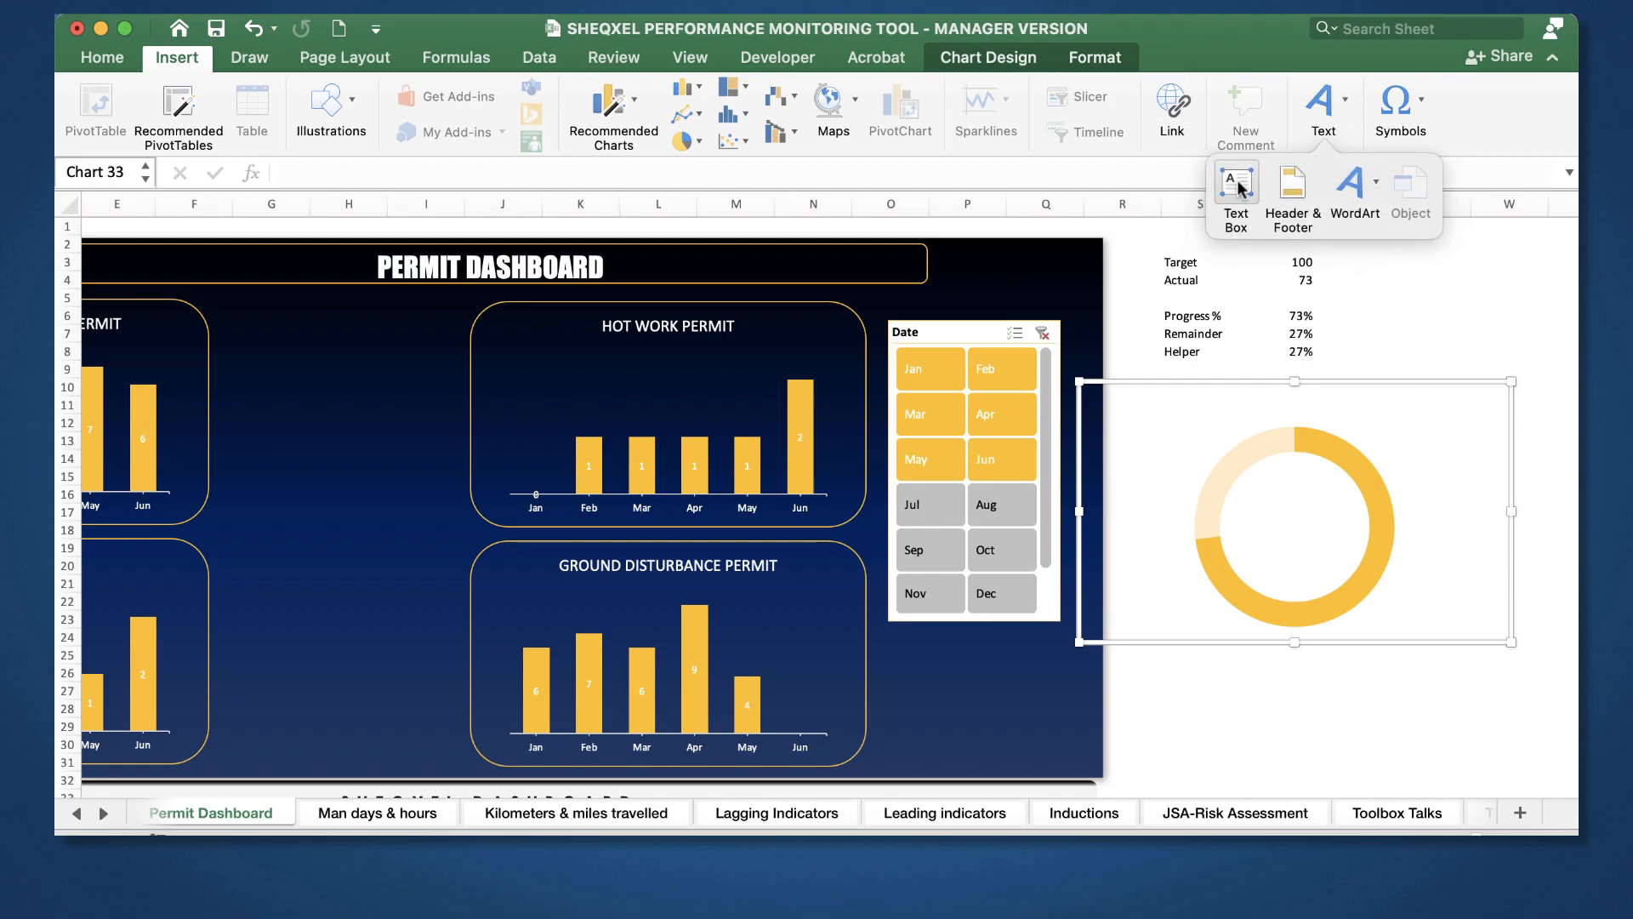
pyautogui.moveTo(1249, 481); pyautogui.dragTo(1344, 561)
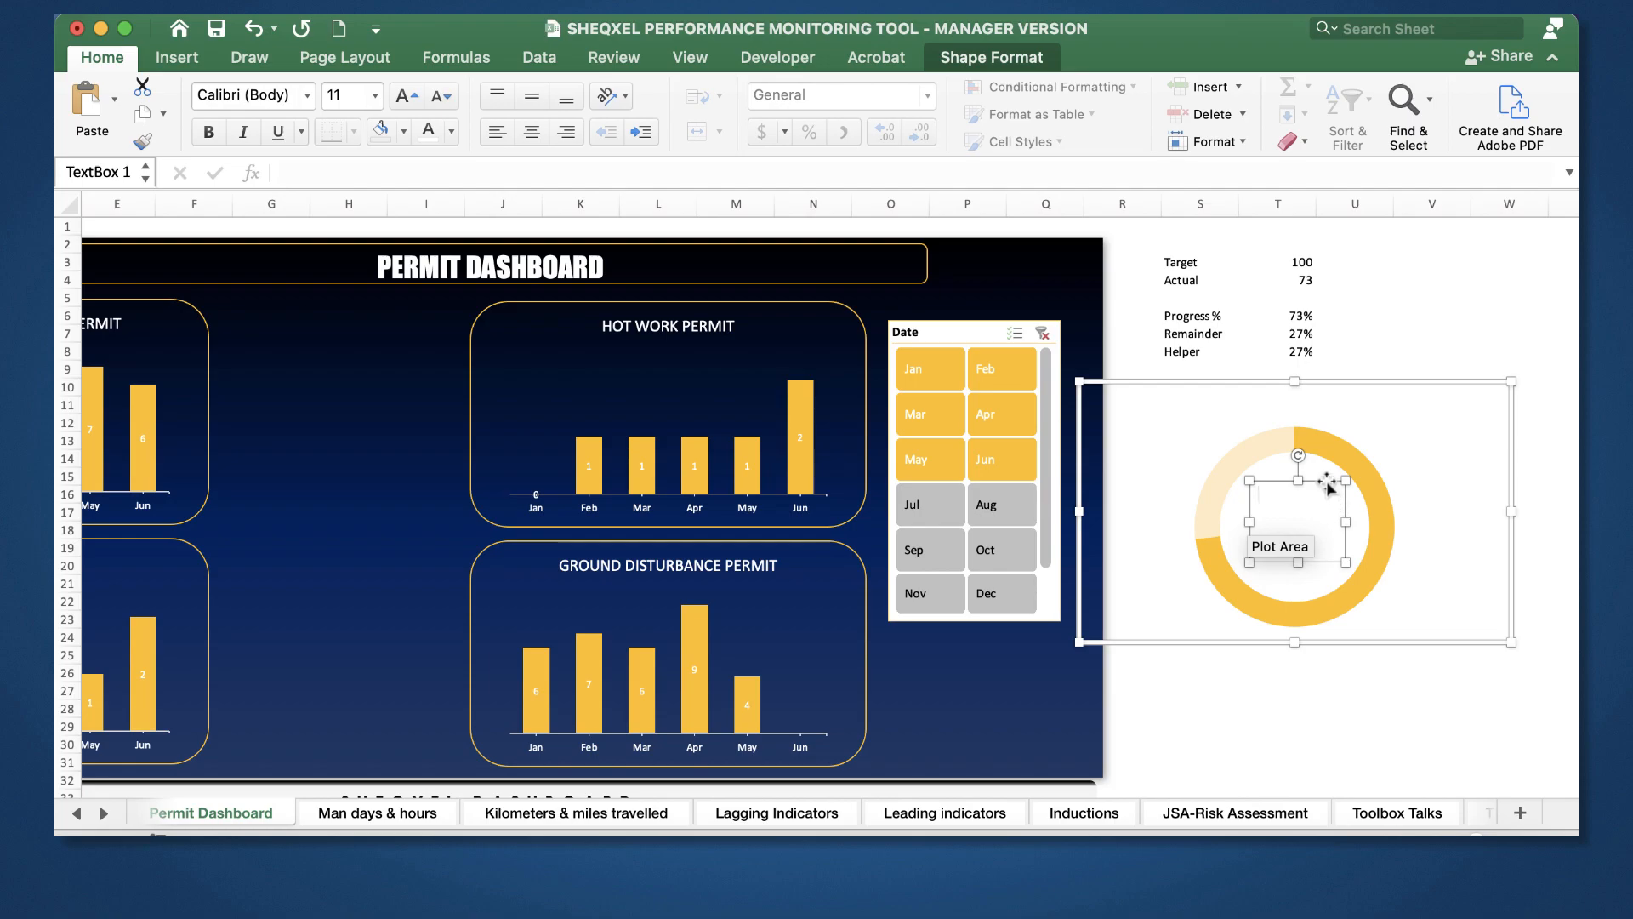
pyautogui.click(328, 174)
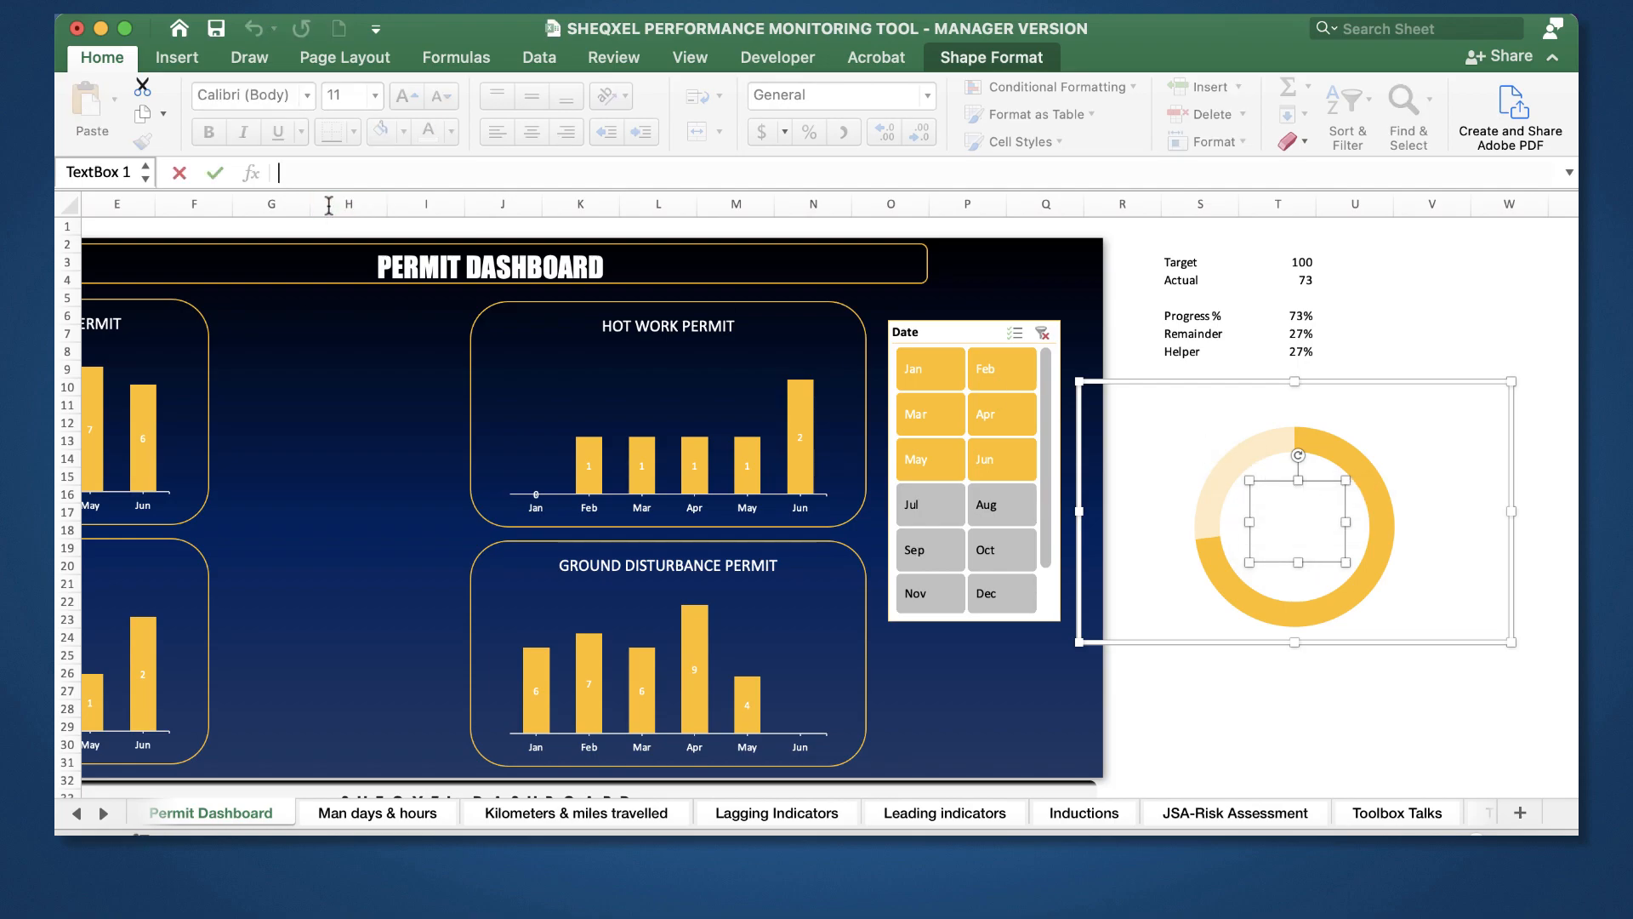
pyautogui.write('=')
pyautogui.click(1270, 311)
pyautogui.press('Return')
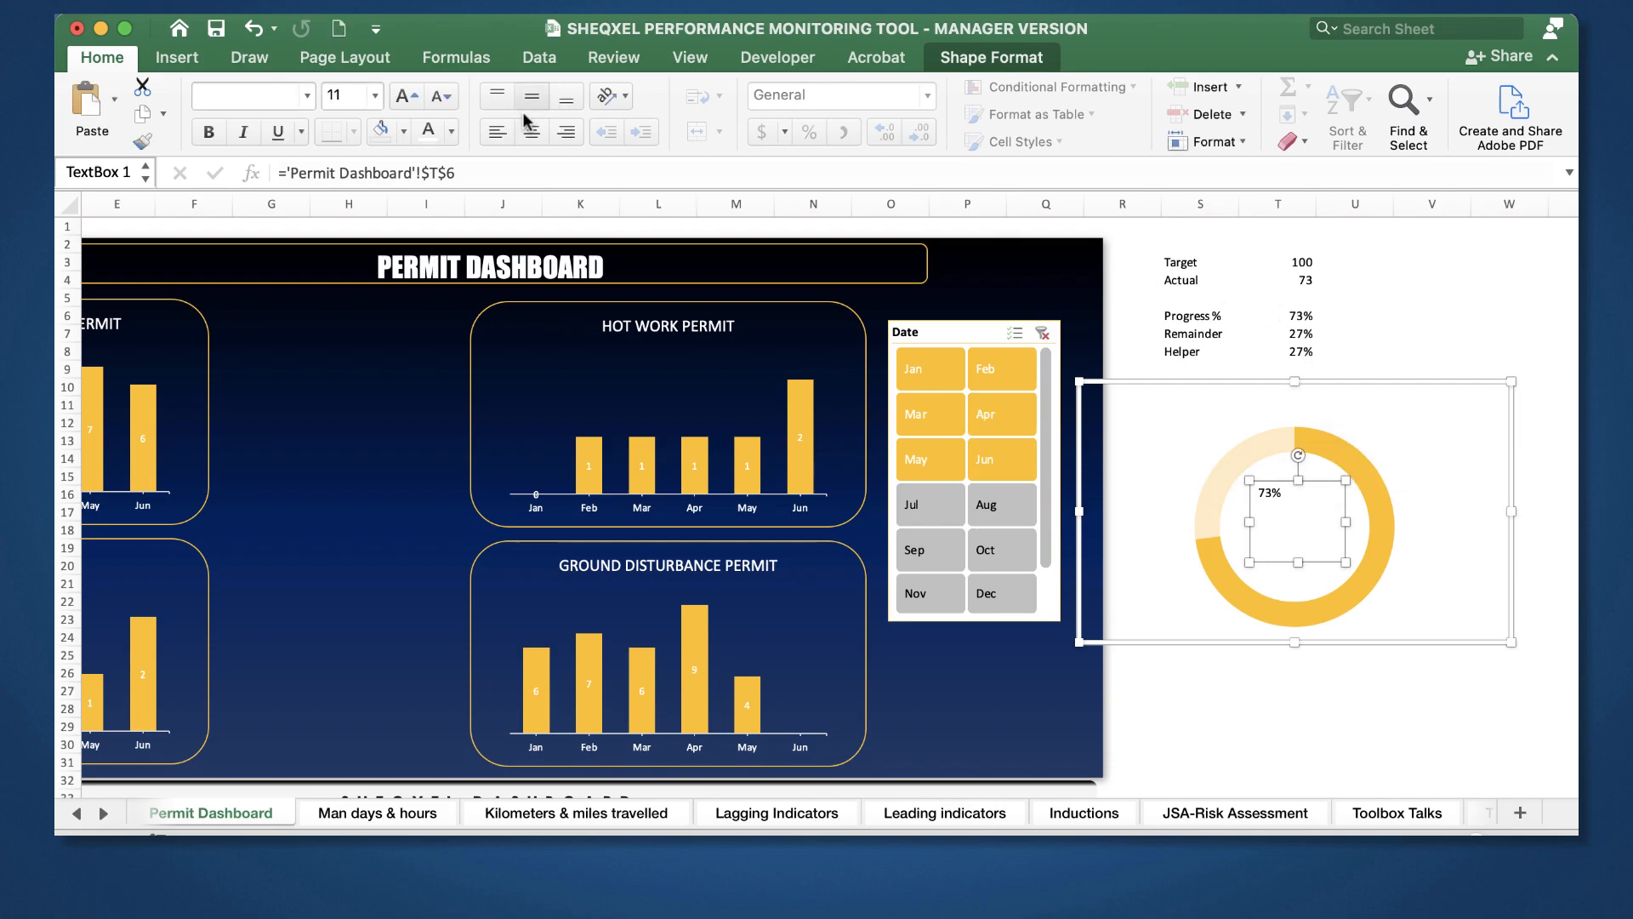
# Step: Format the linked percentage label inside the doughnut with the Segoe UI Symbol font at size 40
pyautogui.click(307, 95)
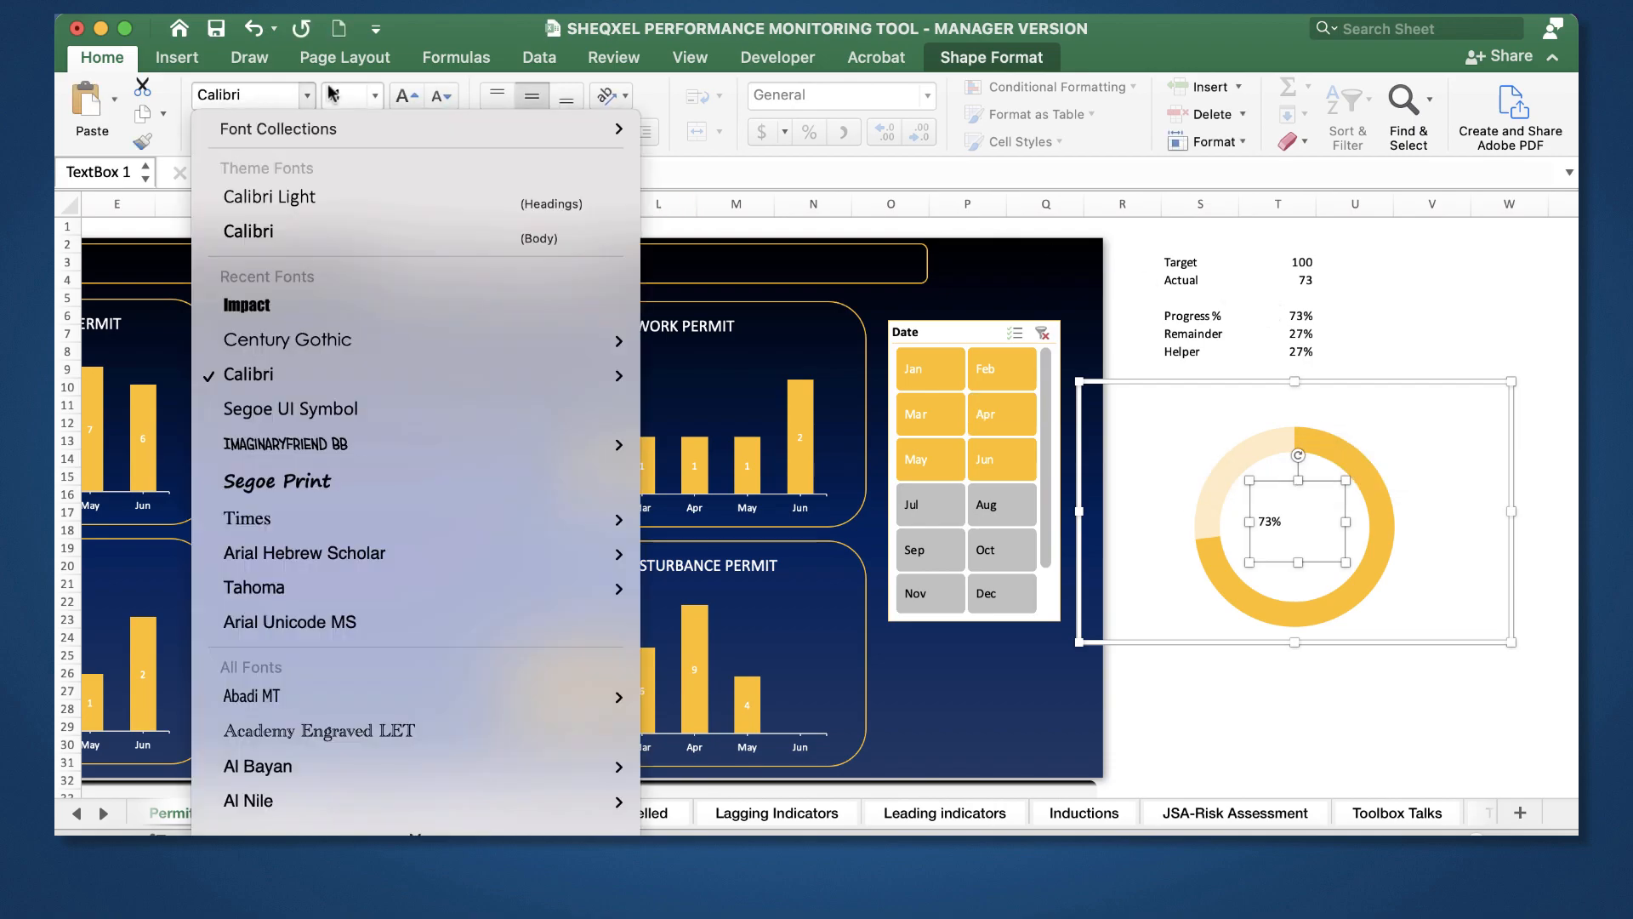
pyautogui.click(251, 415)
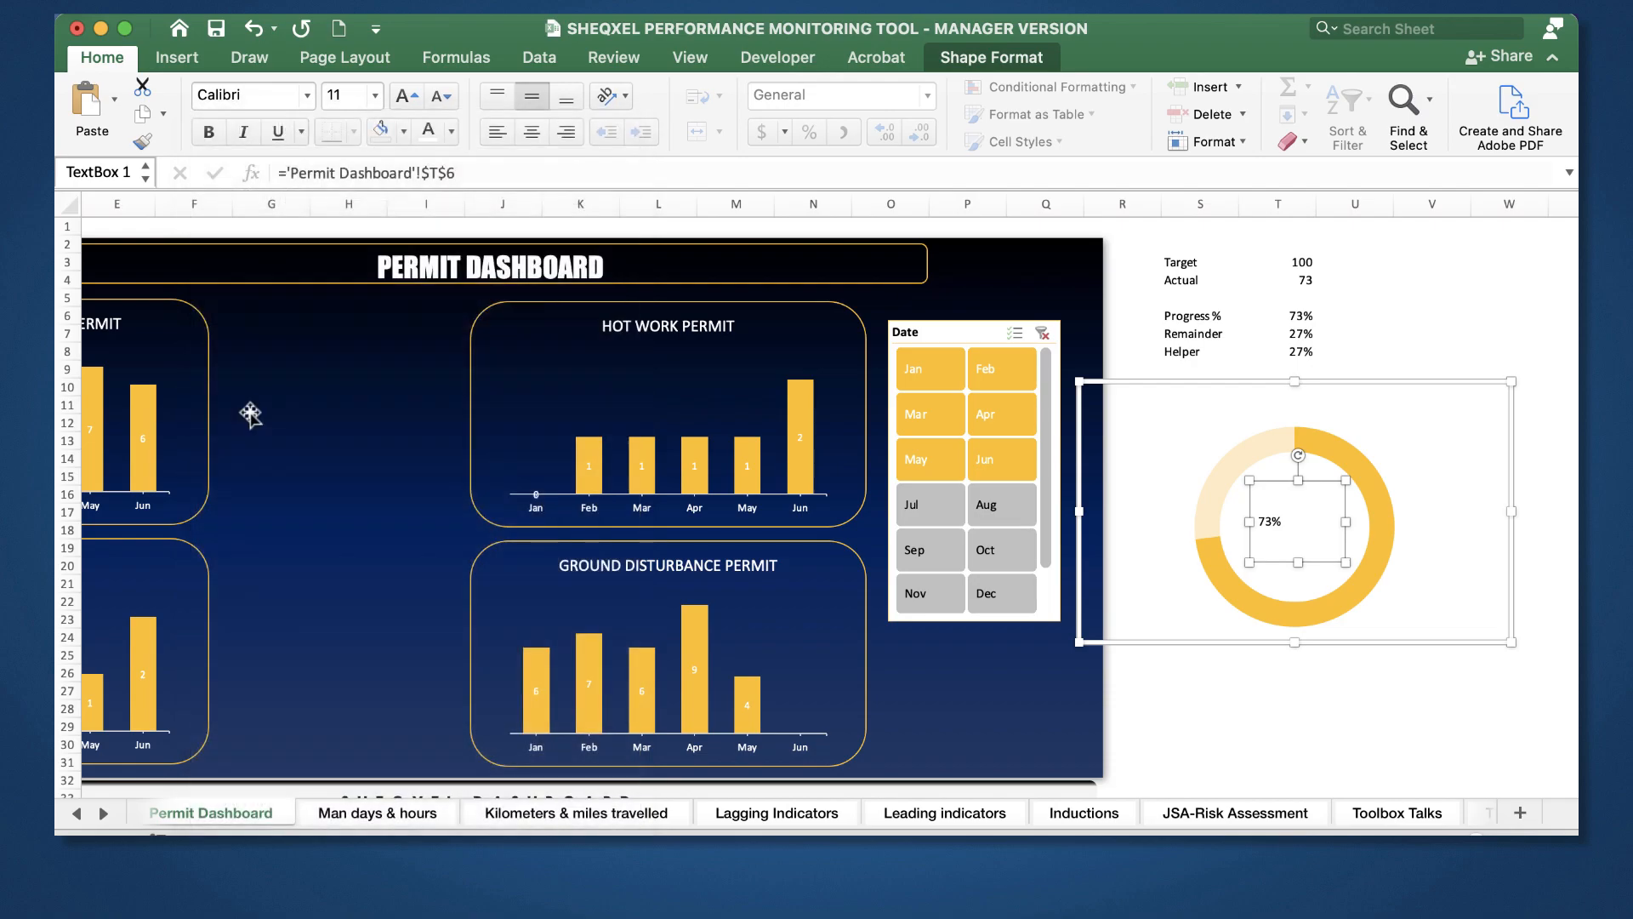
pyautogui.click(374, 95)
pyautogui.click(360, 548)
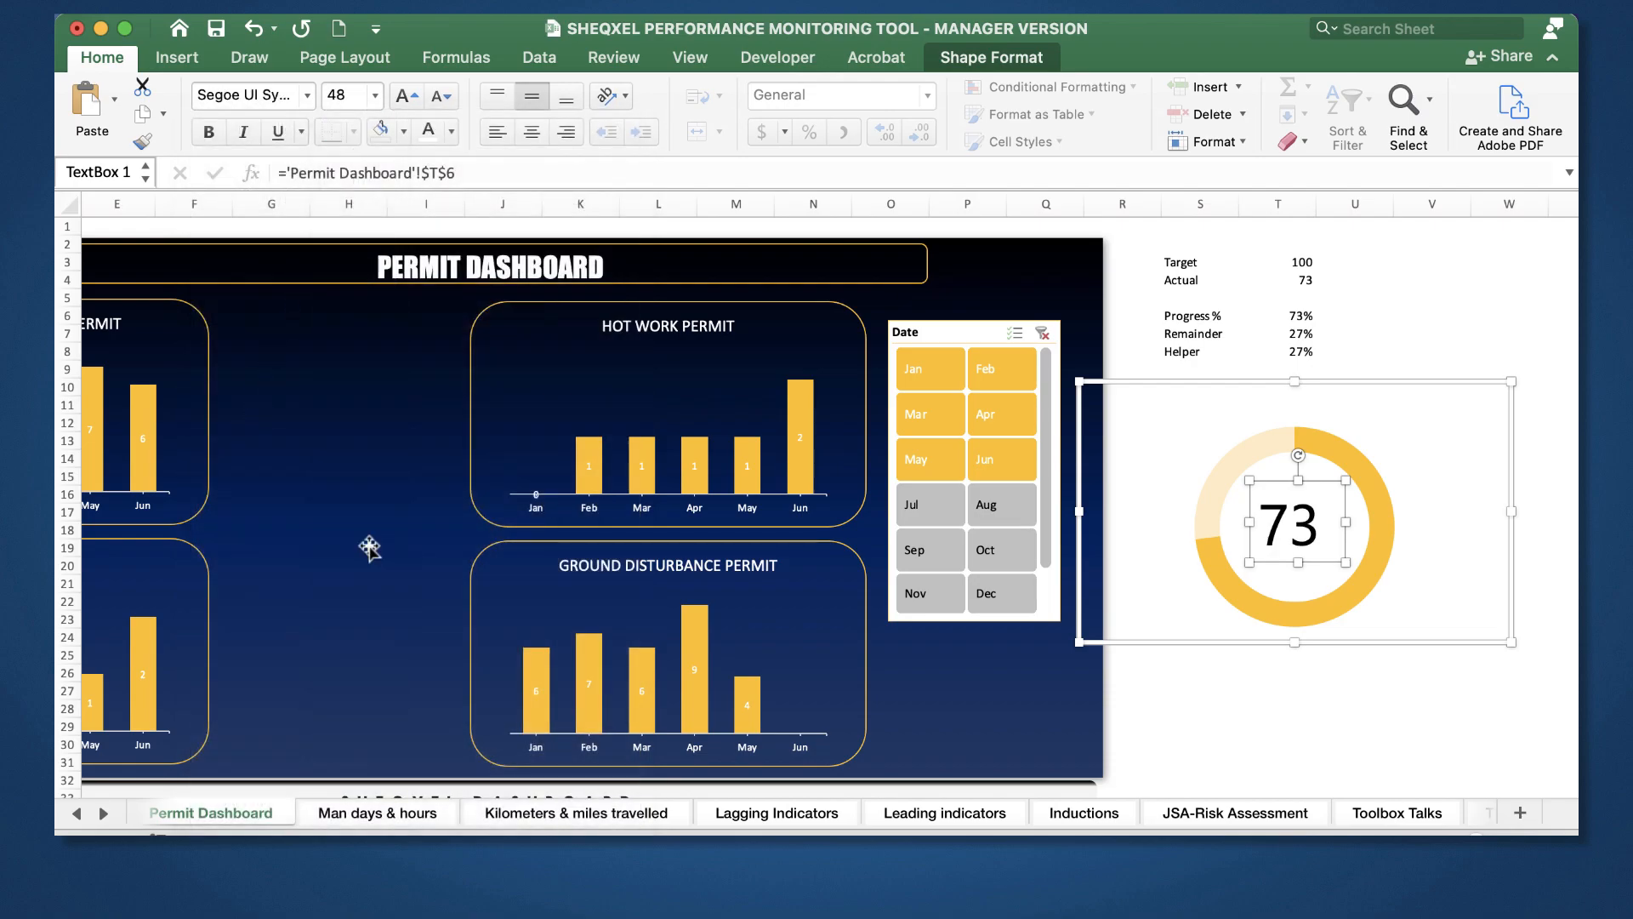
pyautogui.click(374, 94)
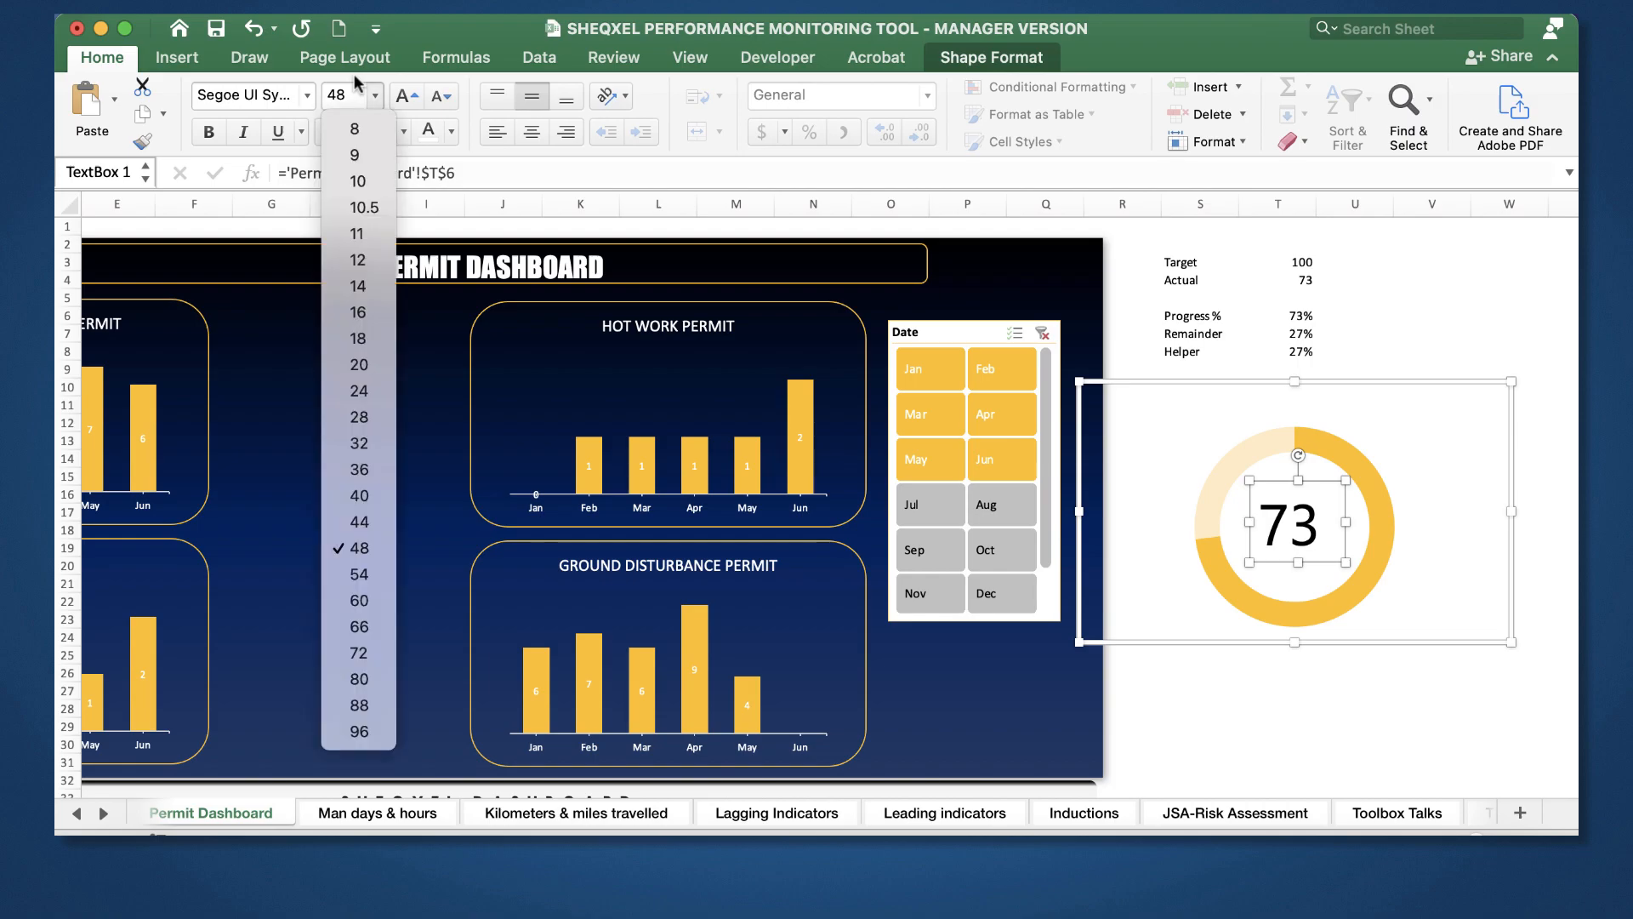
pyautogui.click(361, 502)
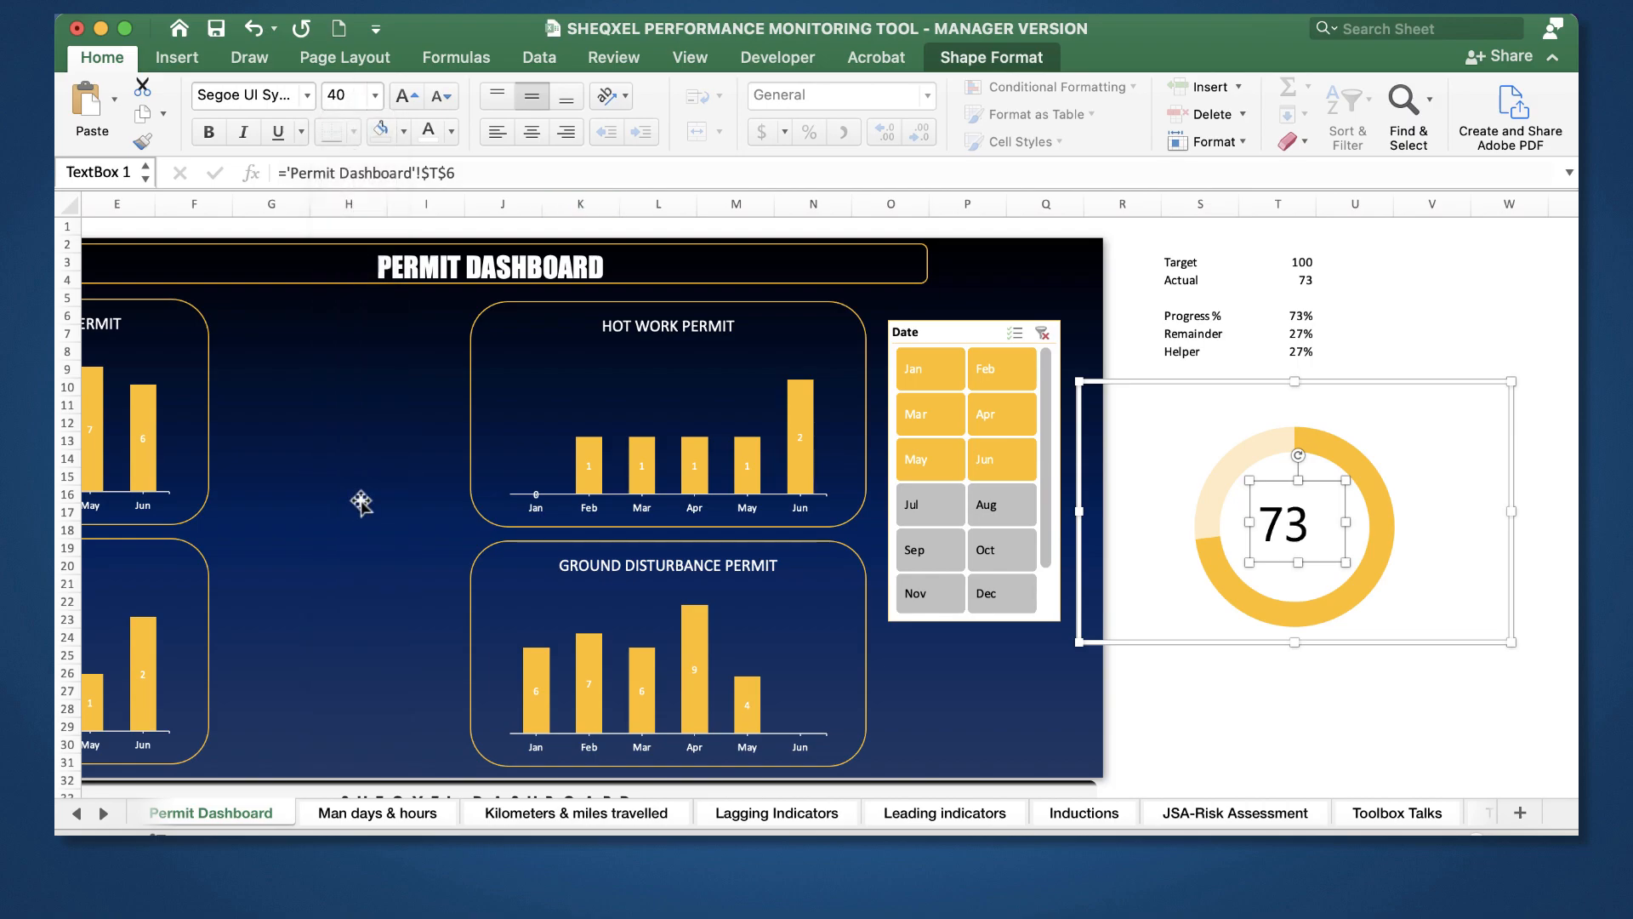
# Step: Enlarge the percentage text box until the whole label fits and centre it inside the doughnut ring
pyautogui.moveTo(1346, 562); pyautogui.dragTo(1365, 568)
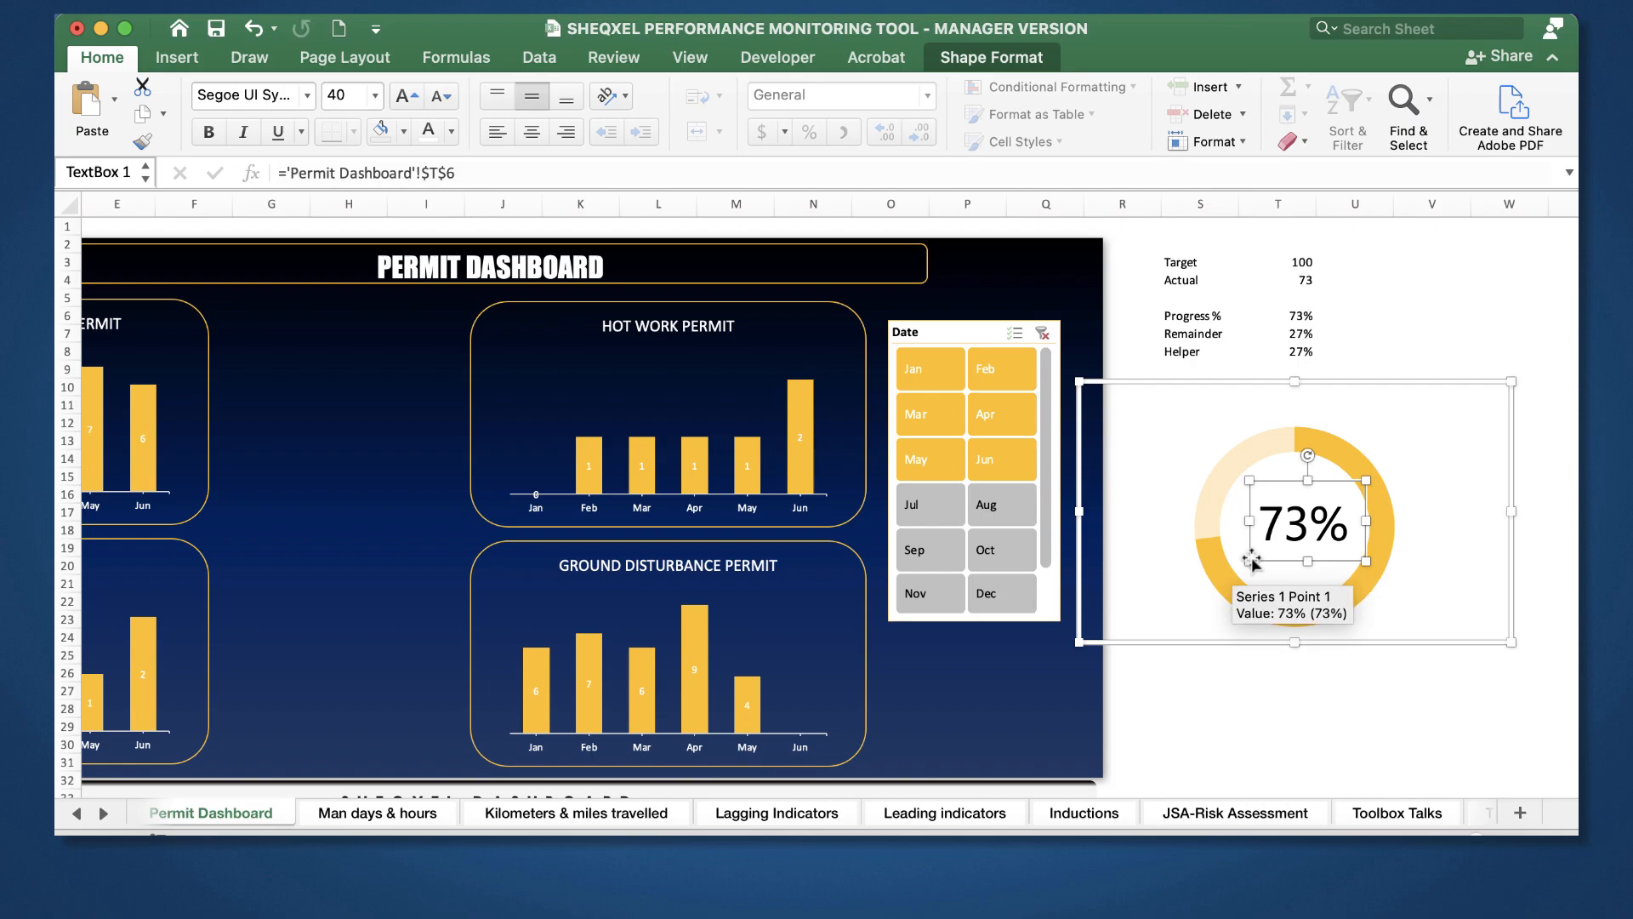
pyautogui.moveTo(1226, 563); pyautogui.dragTo(1230, 564)
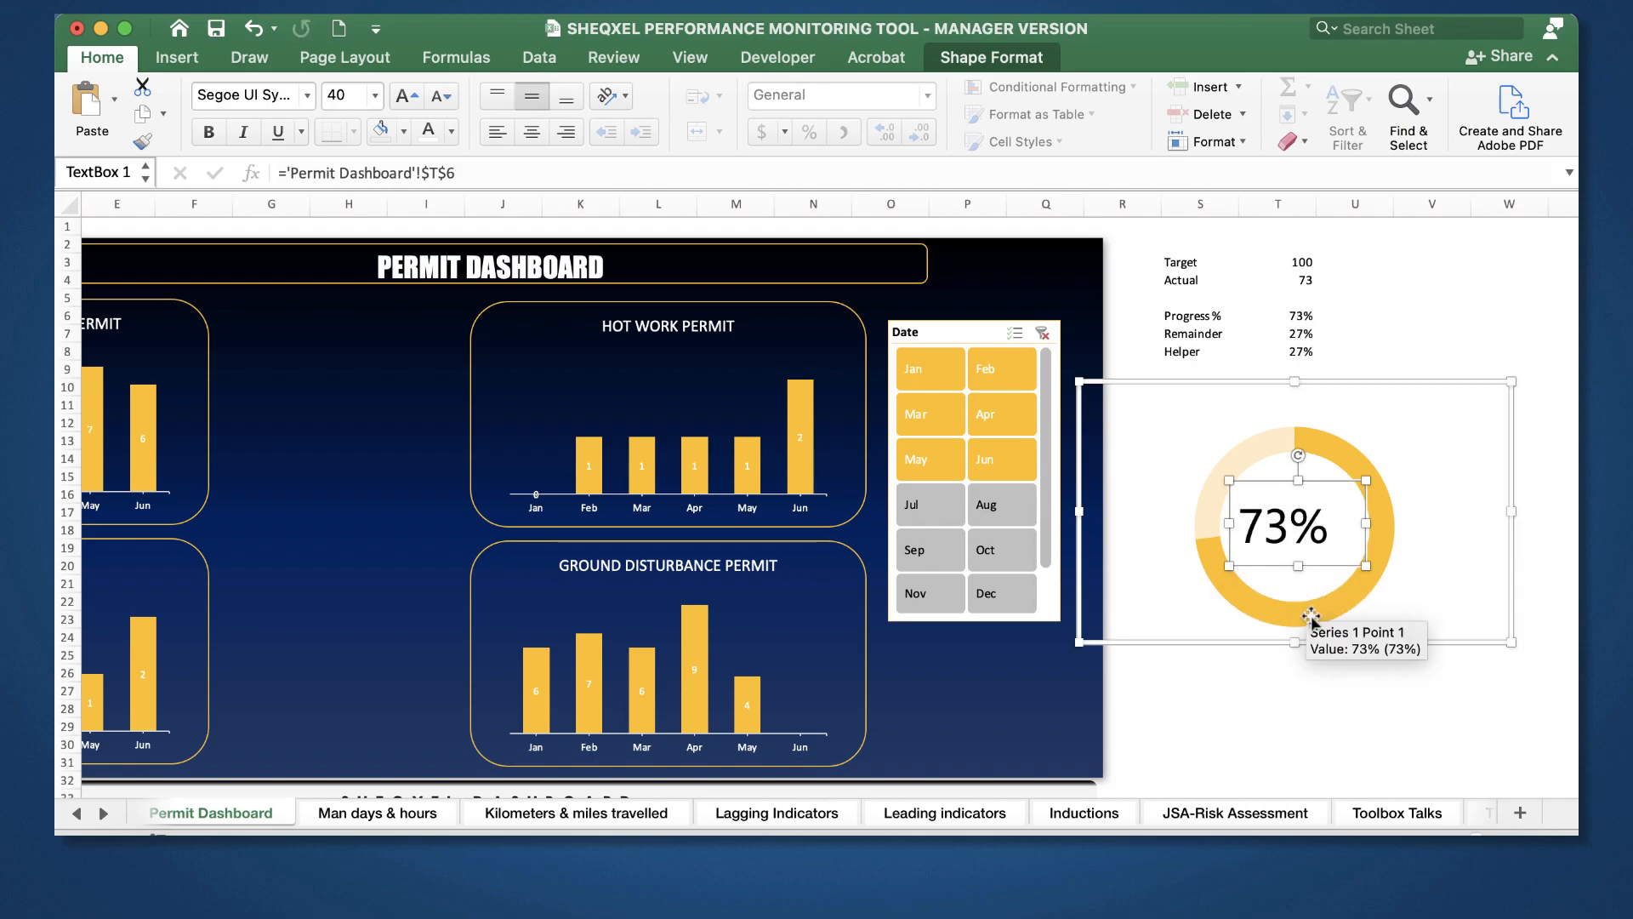
pyautogui.click(1217, 672)
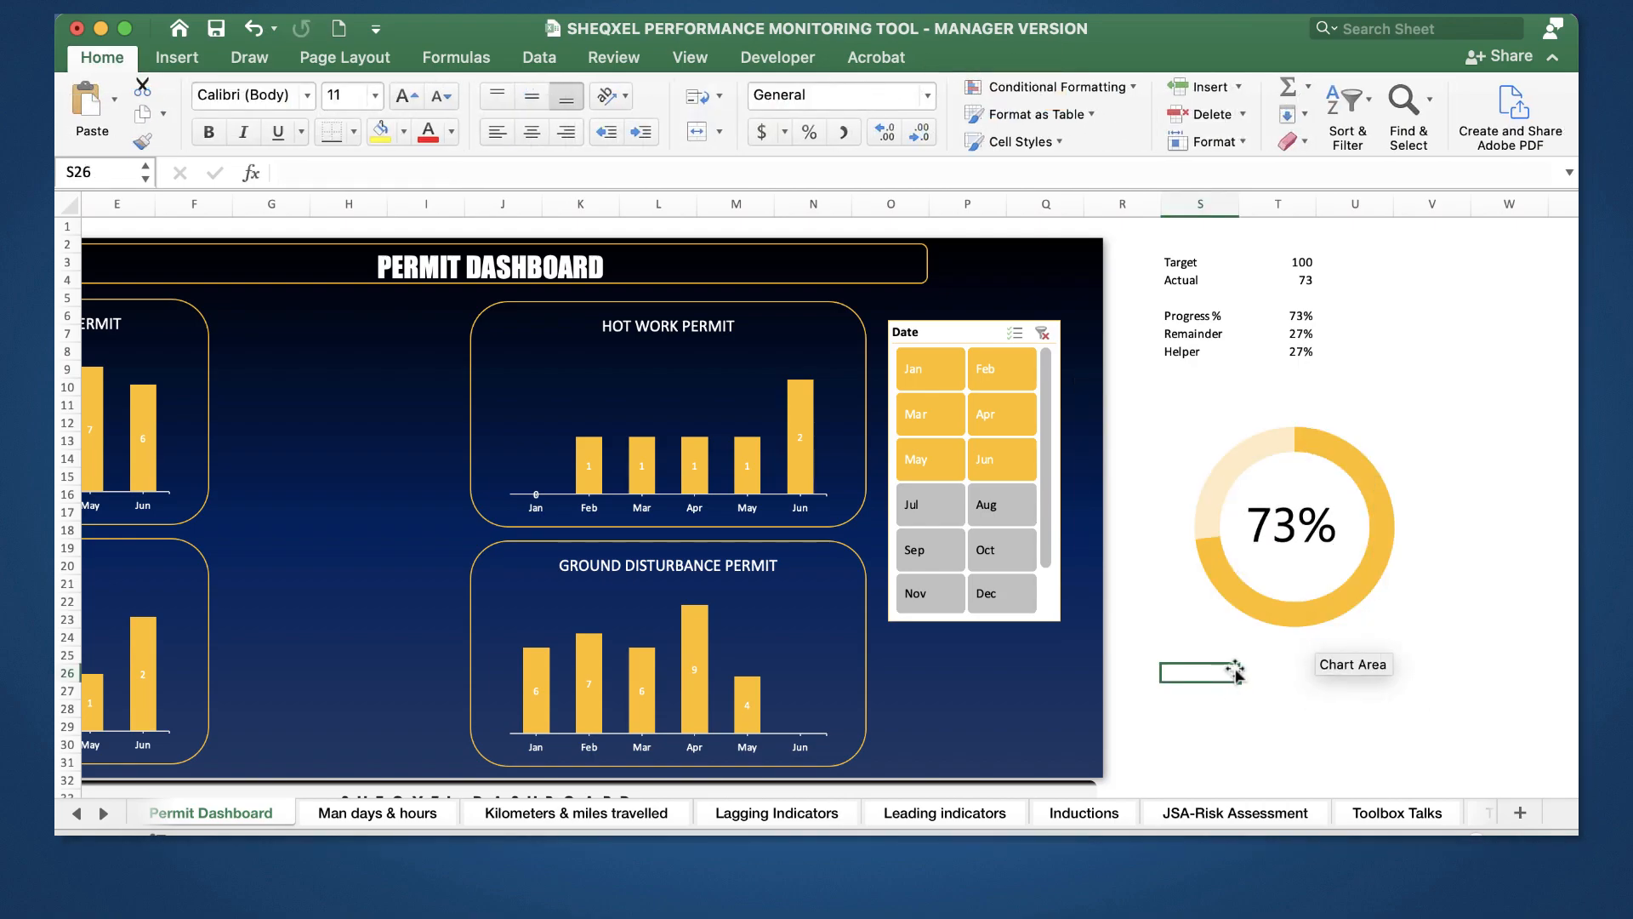
pyautogui.click(1264, 600)
pyautogui.click(1280, 557)
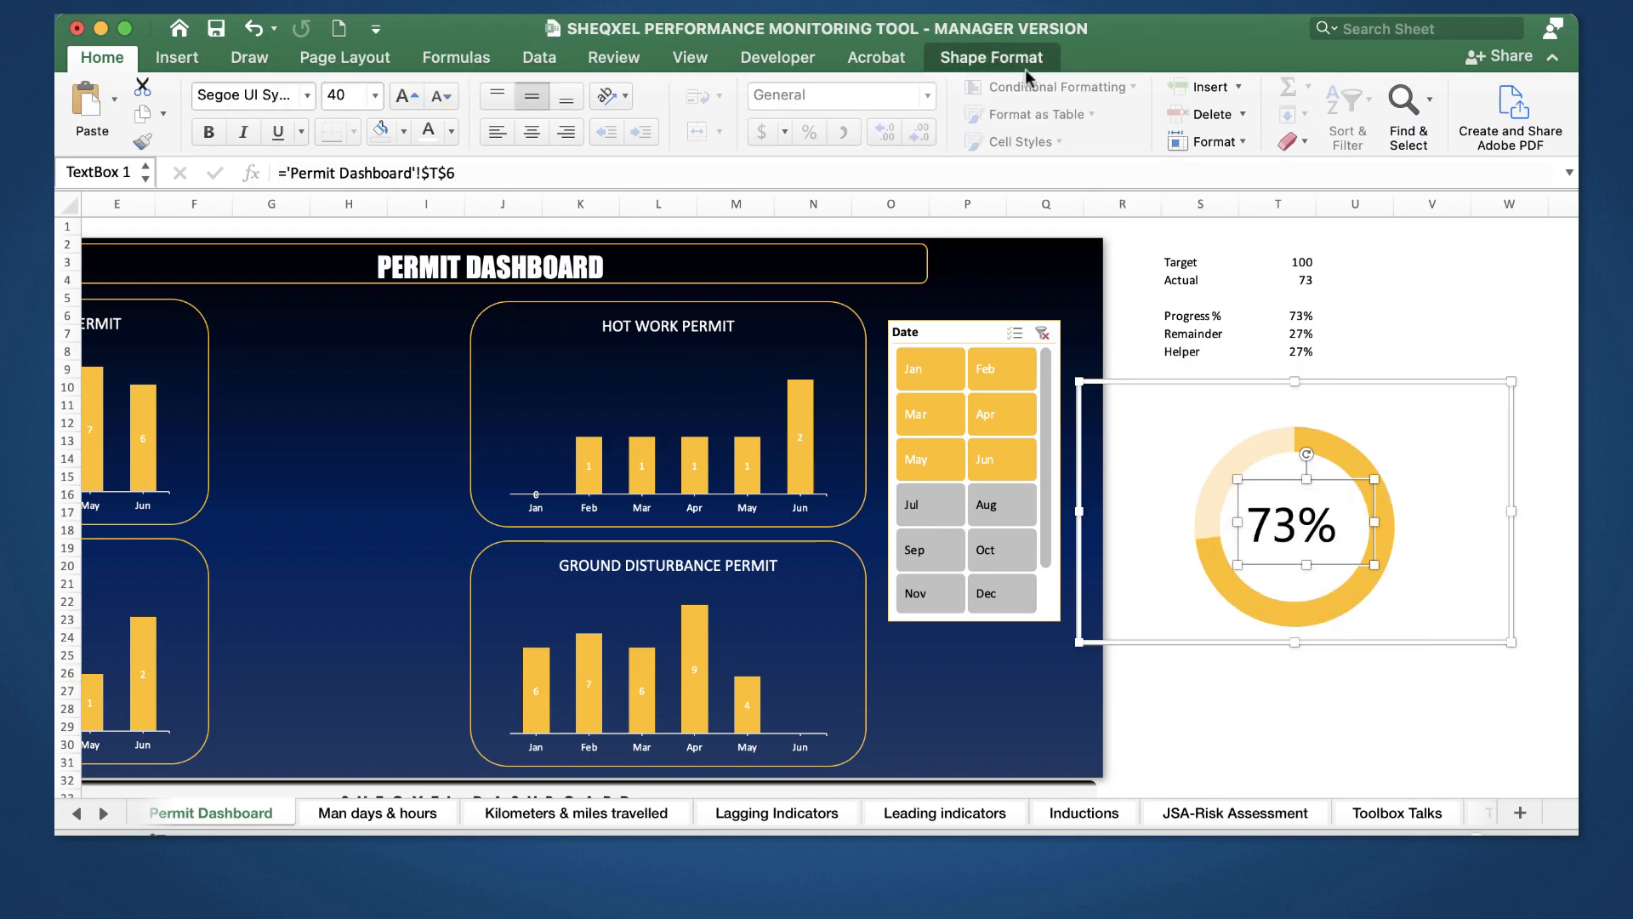
pyautogui.click(1016, 57)
pyautogui.click(1073, 100)
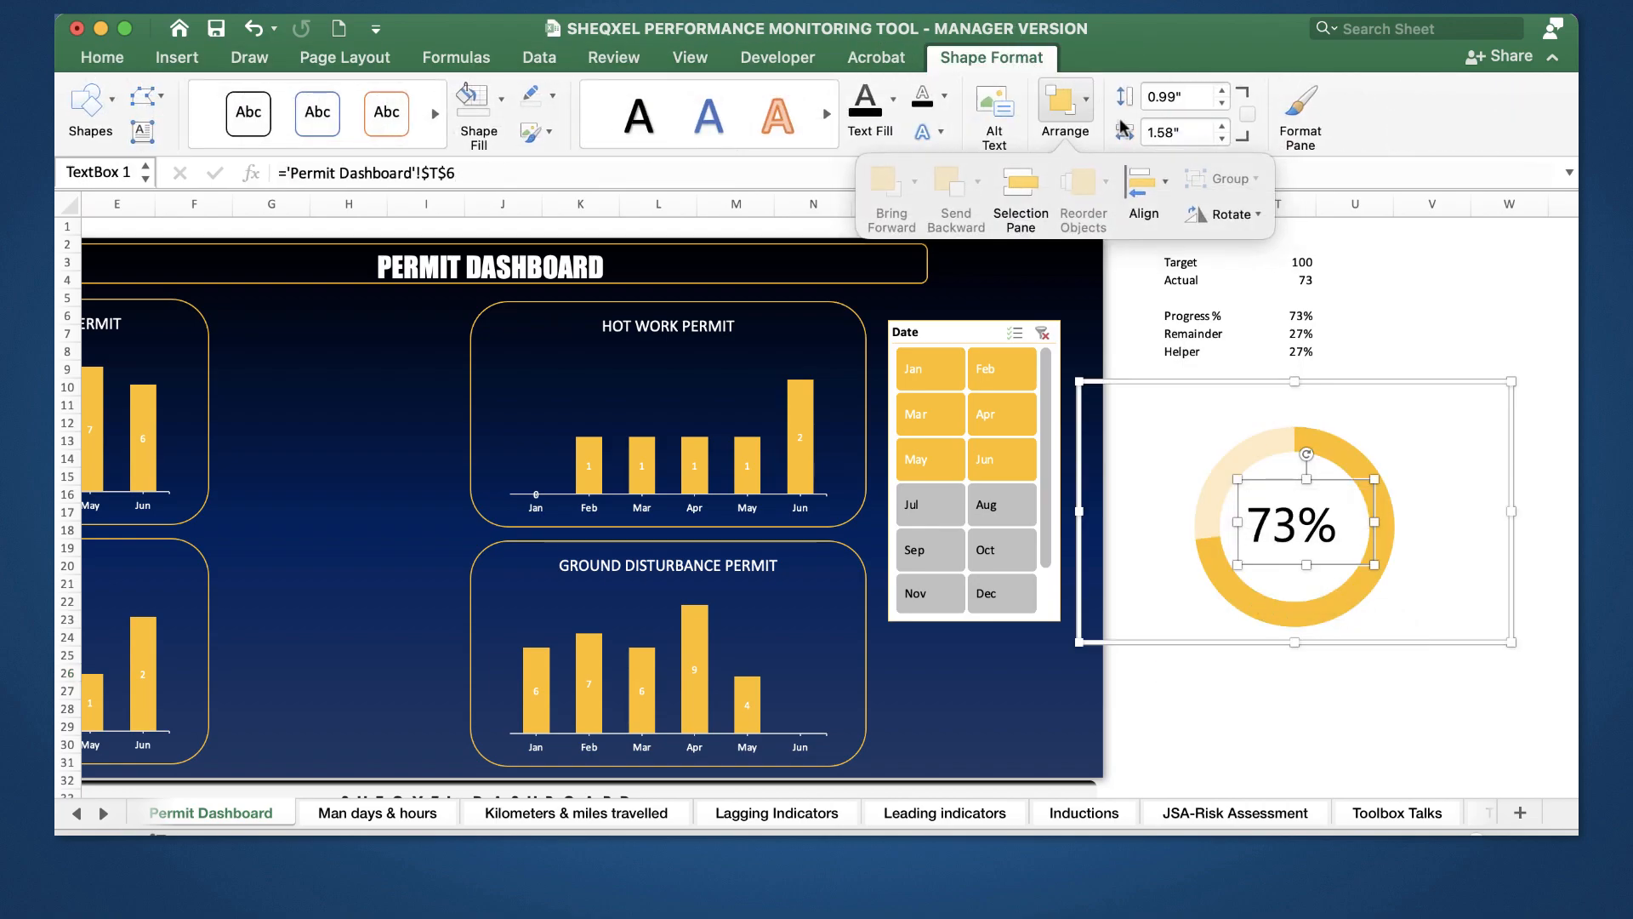
pyautogui.click(1283, 709)
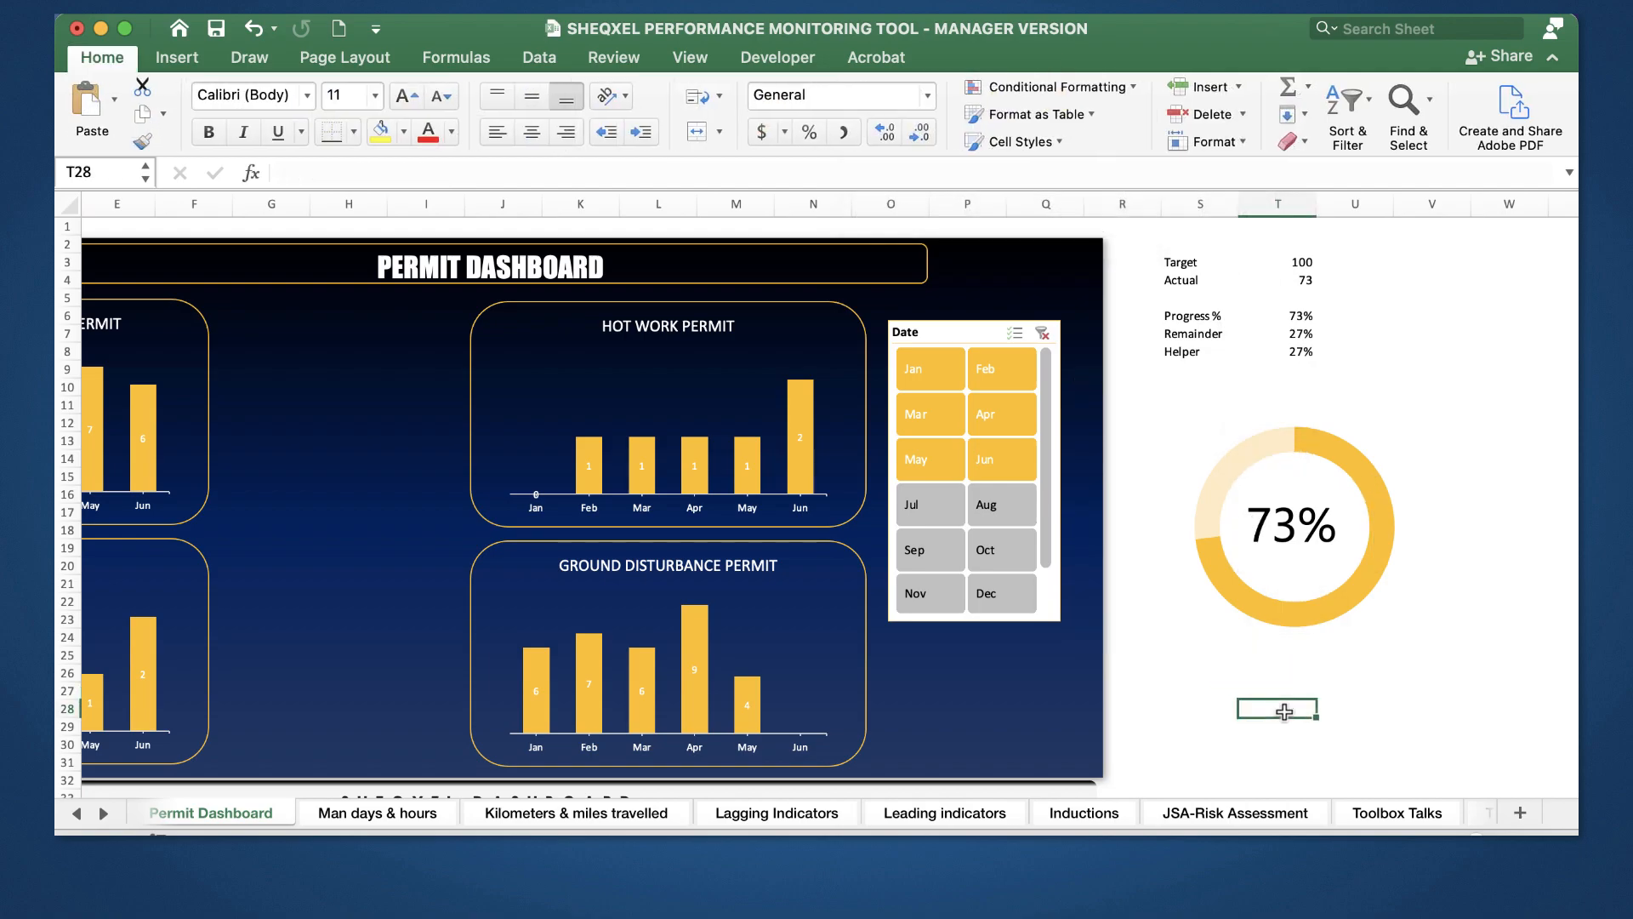
# Step: Move the doughnut chart onto the Permit Dashboard, into the gap between the left and right permit charts
pyautogui.click(1302, 609)
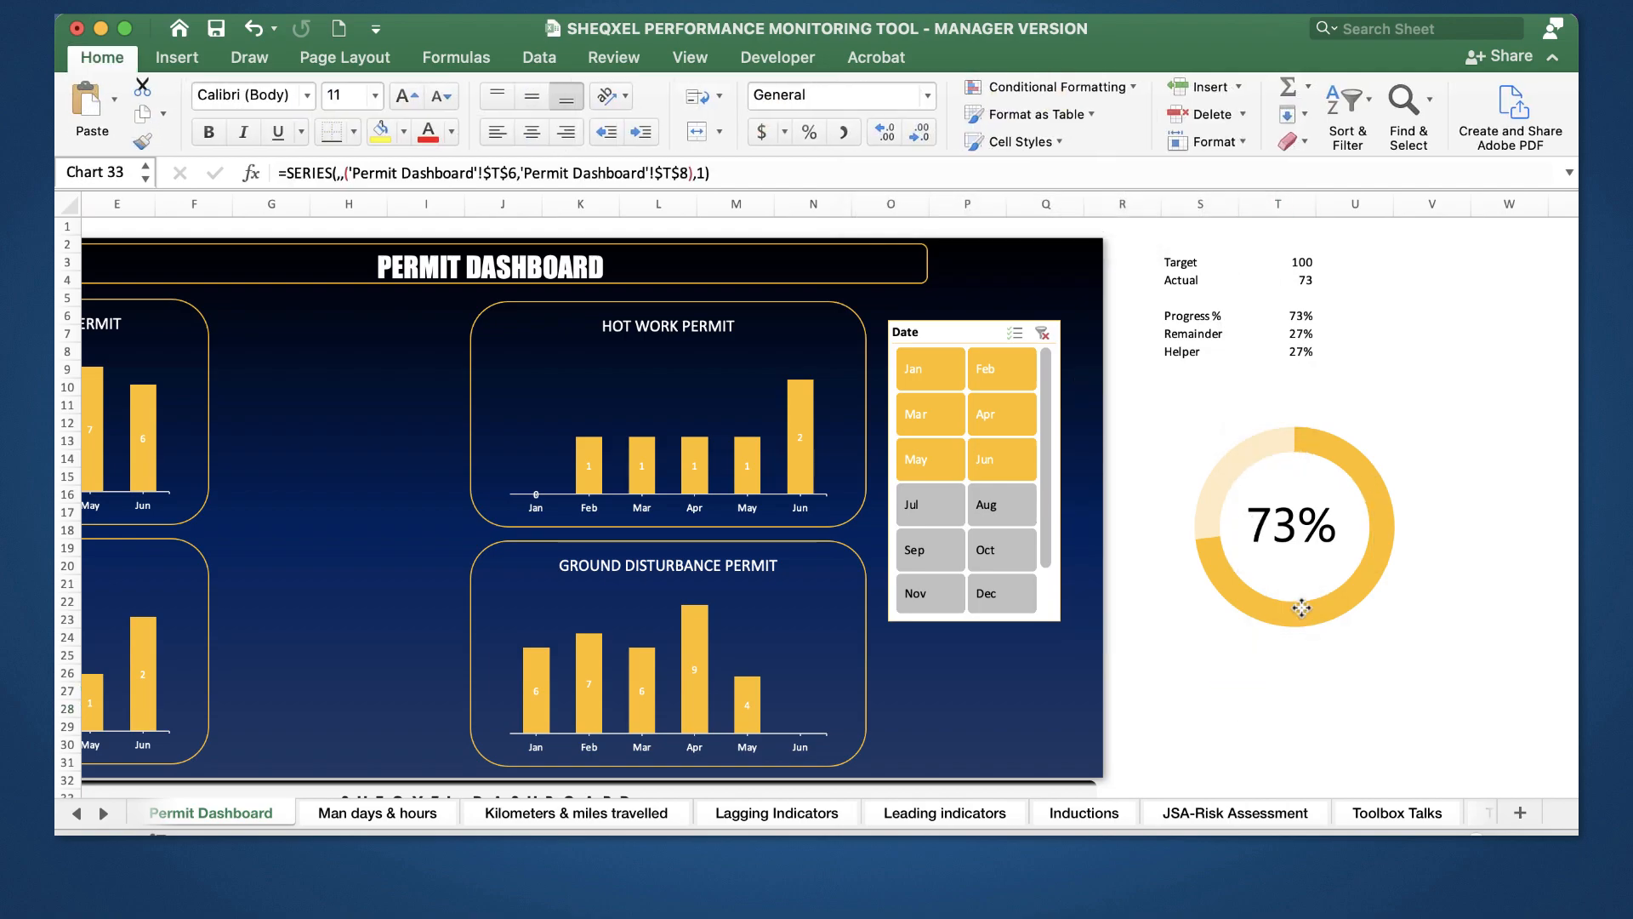
pyautogui.moveTo(1302, 609); pyautogui.dragTo(319, 583)
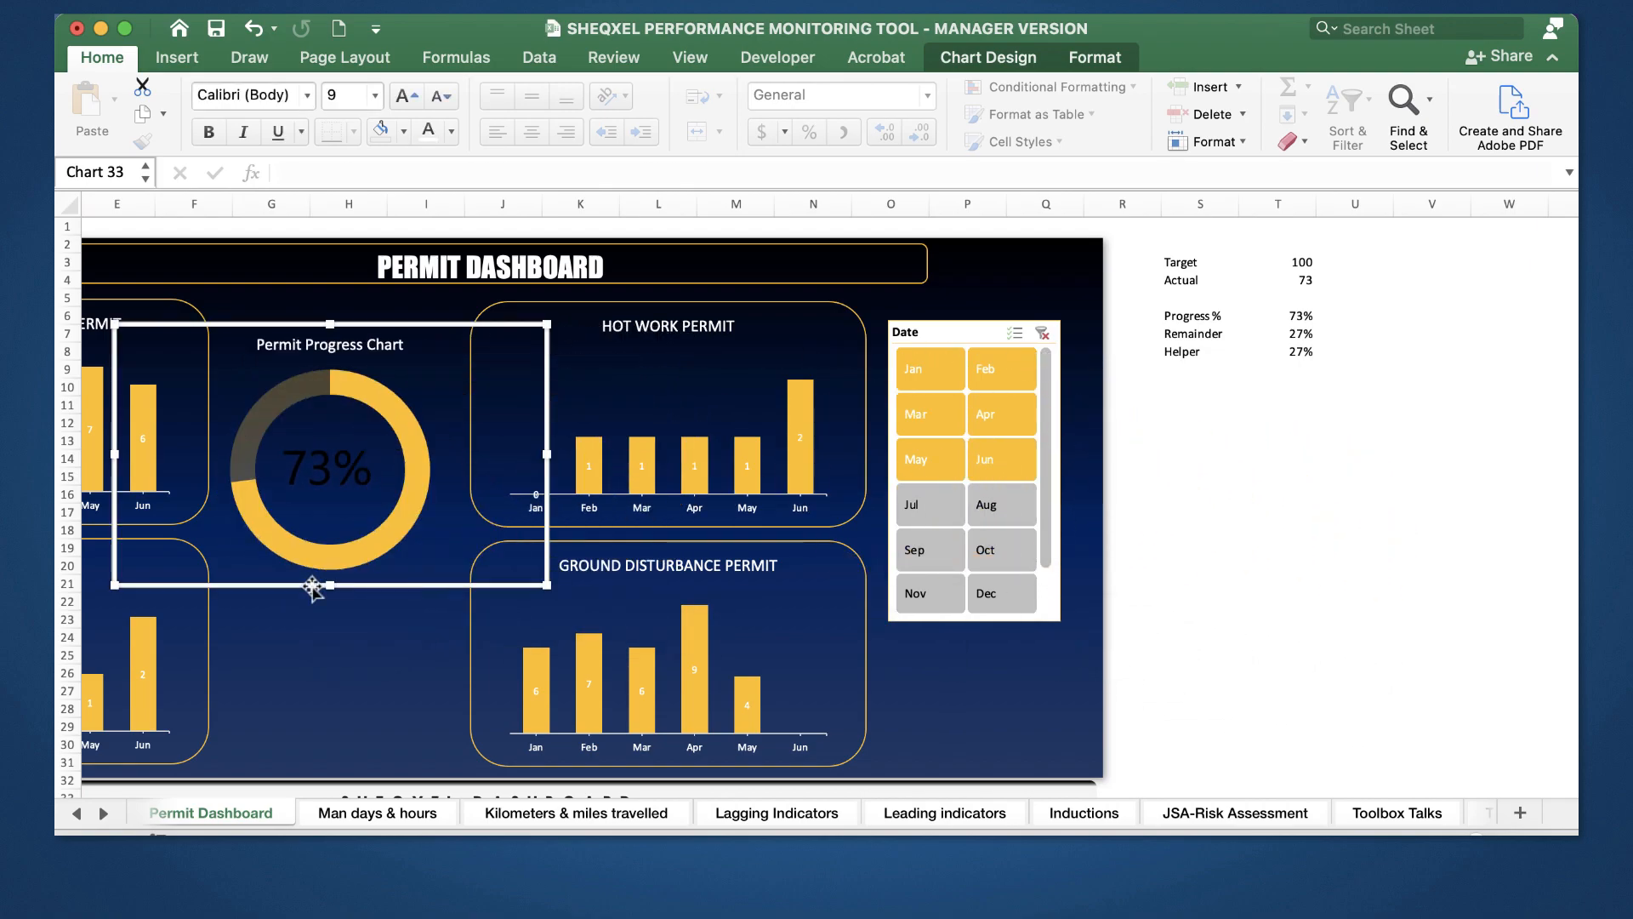
pyautogui.hscroll(-5, 654, 469)
# Step: Set the font colour of the doughnut's percentage label to white and collapse the ribbon
pyautogui.click(654, 469)
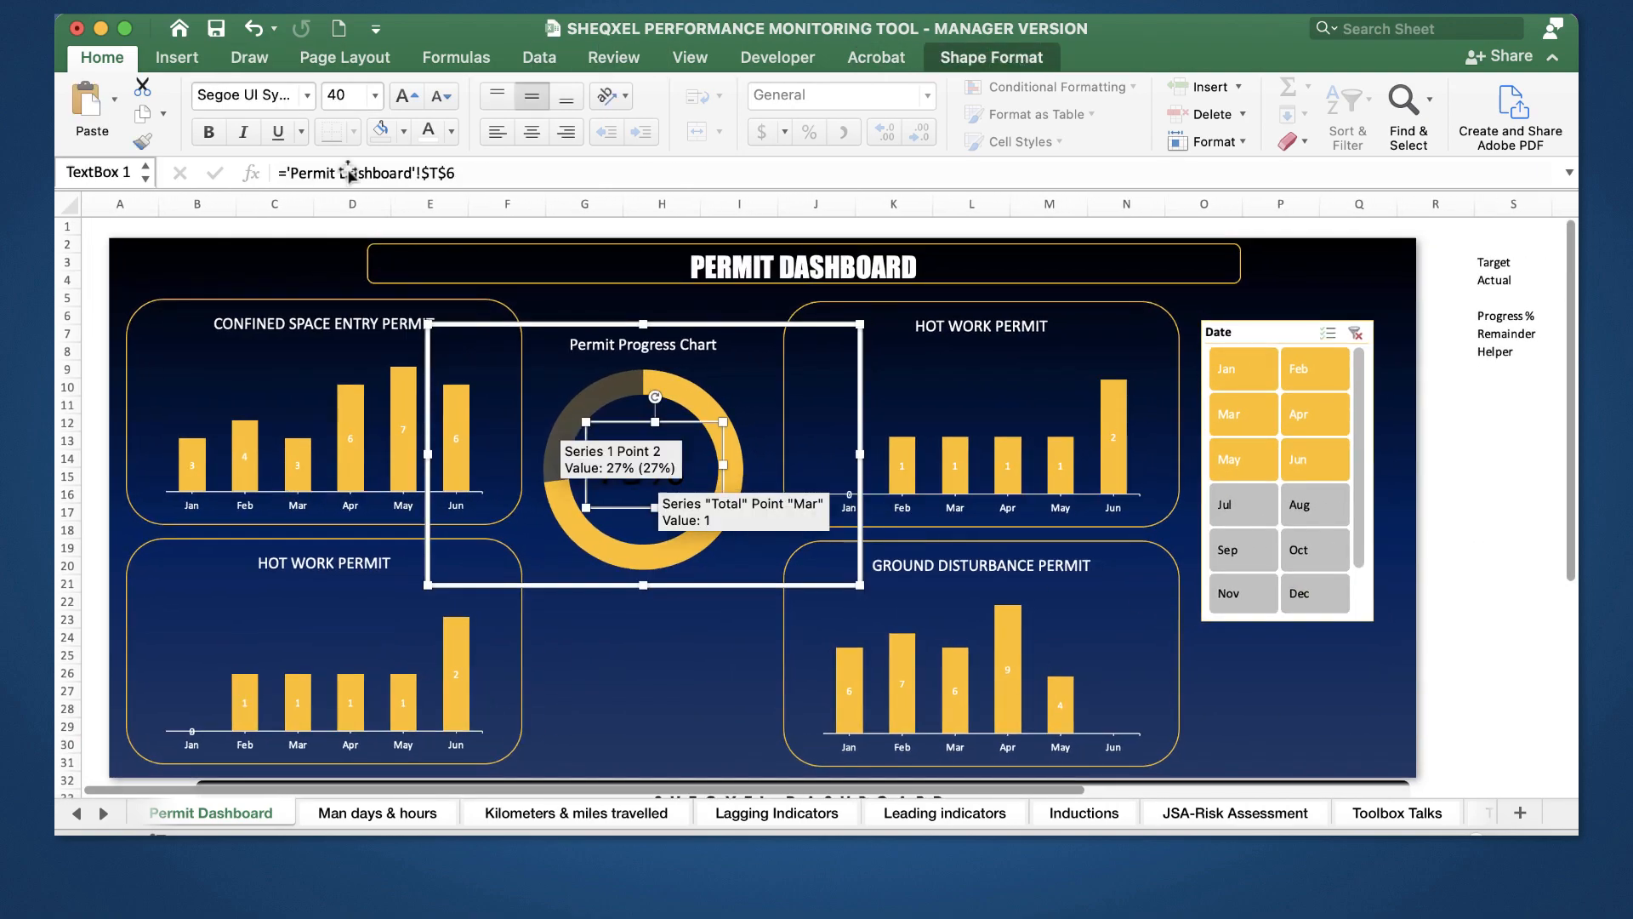
pyautogui.click(1514, 546)
pyautogui.click(1553, 62)
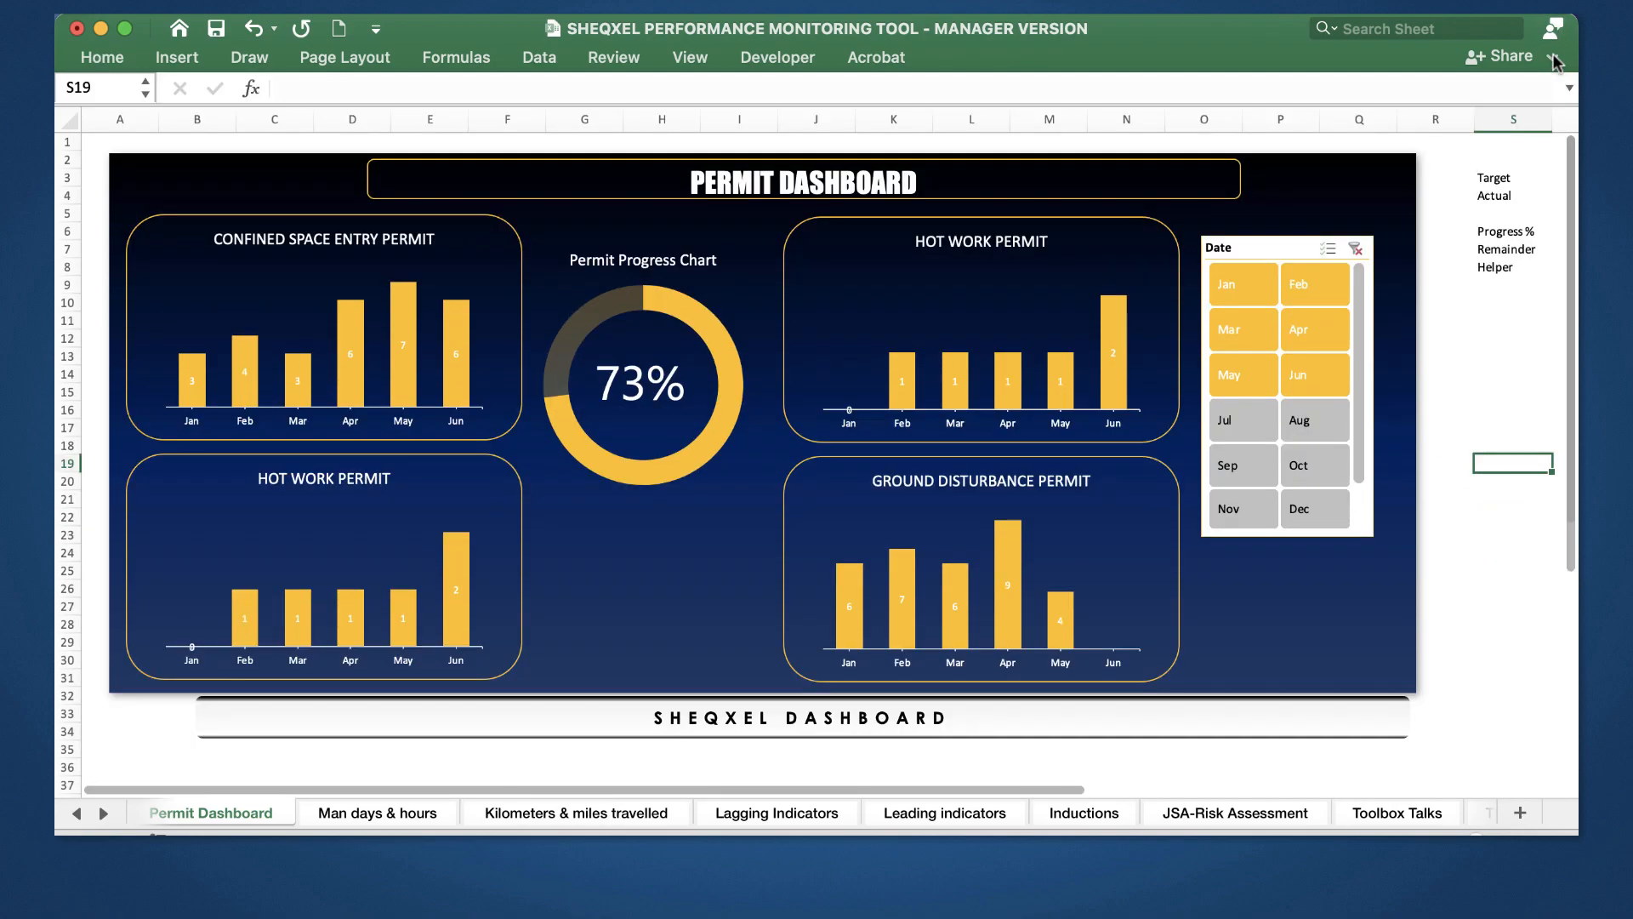
# Step: Resize the PERMIT DASHBOARD title banner to span the full width of the four permit charts and make it slightly taller
pyautogui.click(365, 177)
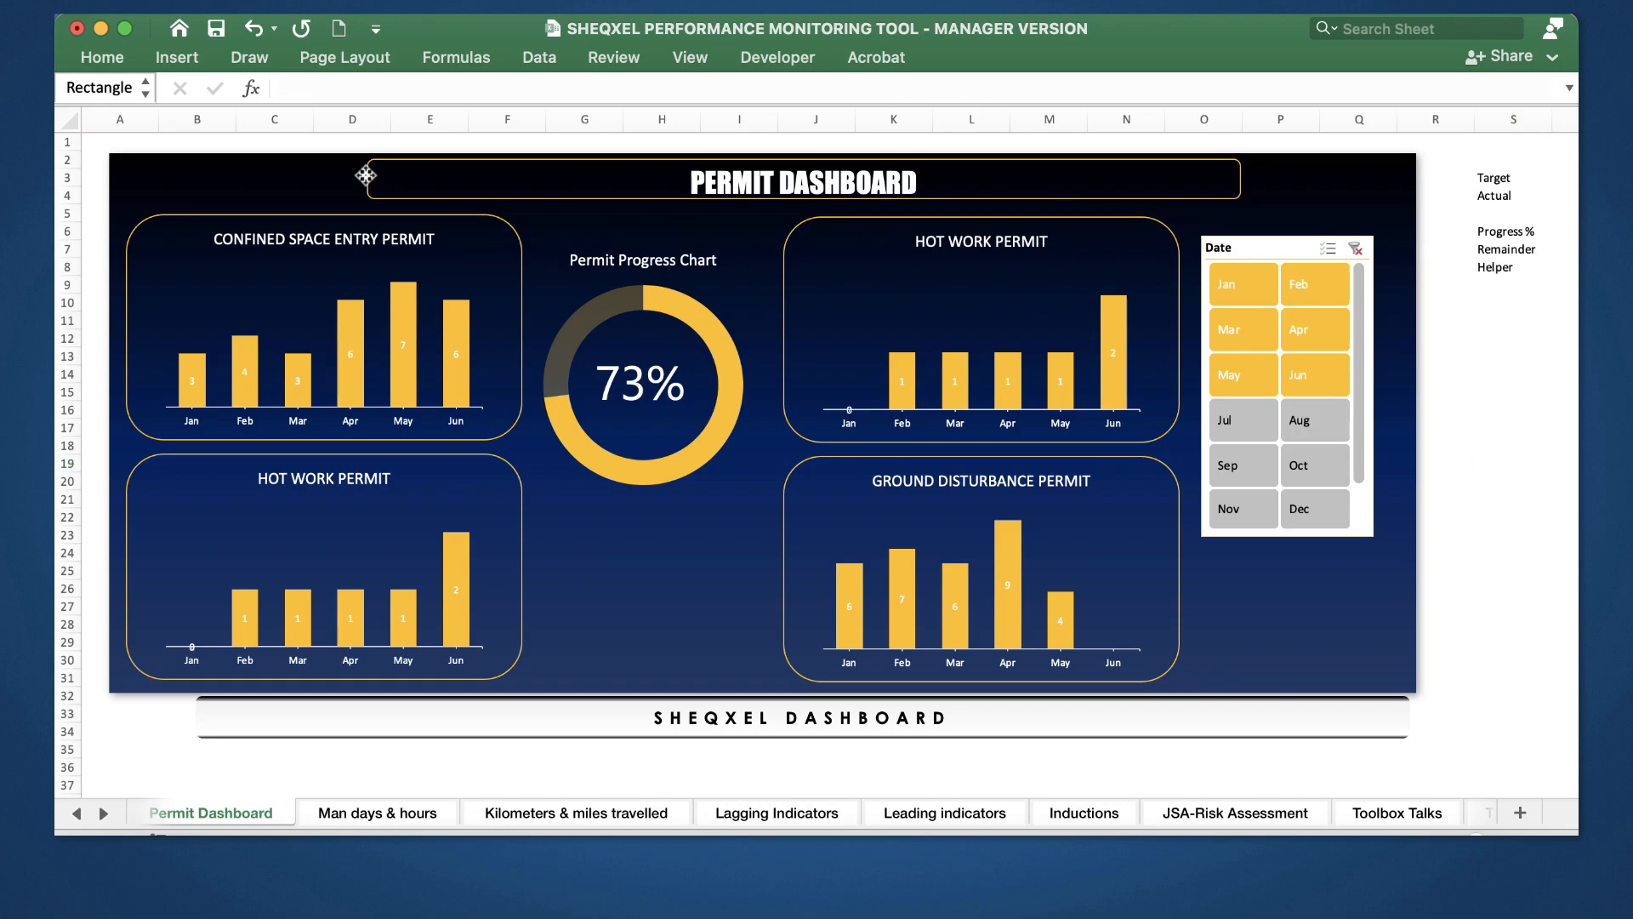
pyautogui.click(366, 182)
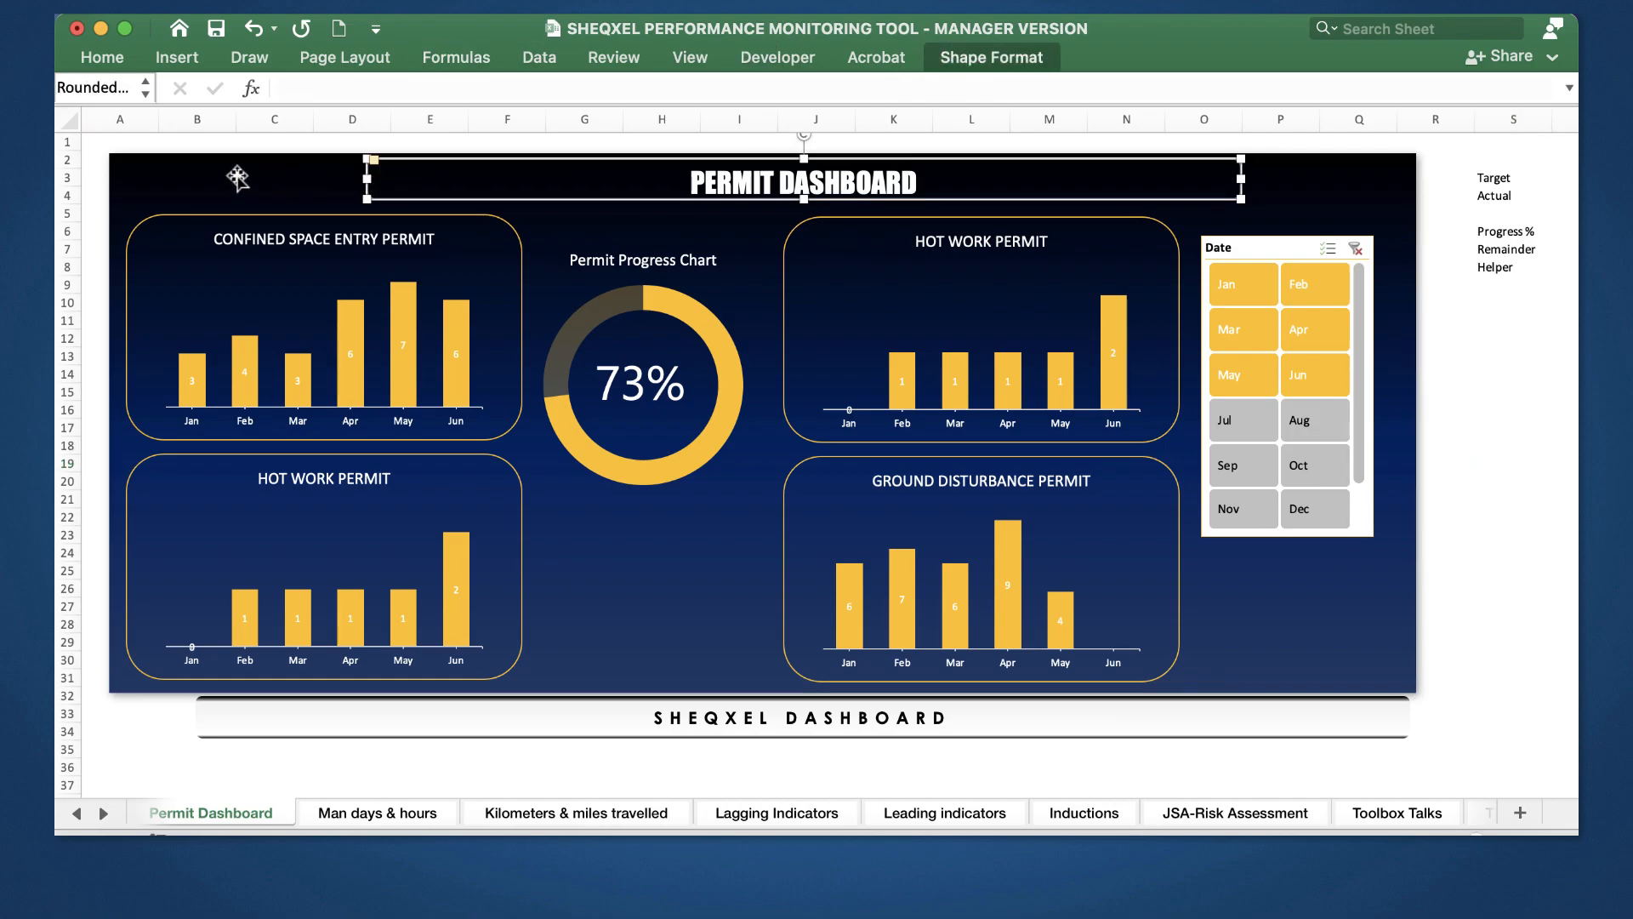
pyautogui.moveTo(233, 176); pyautogui.dragTo(196, 169)
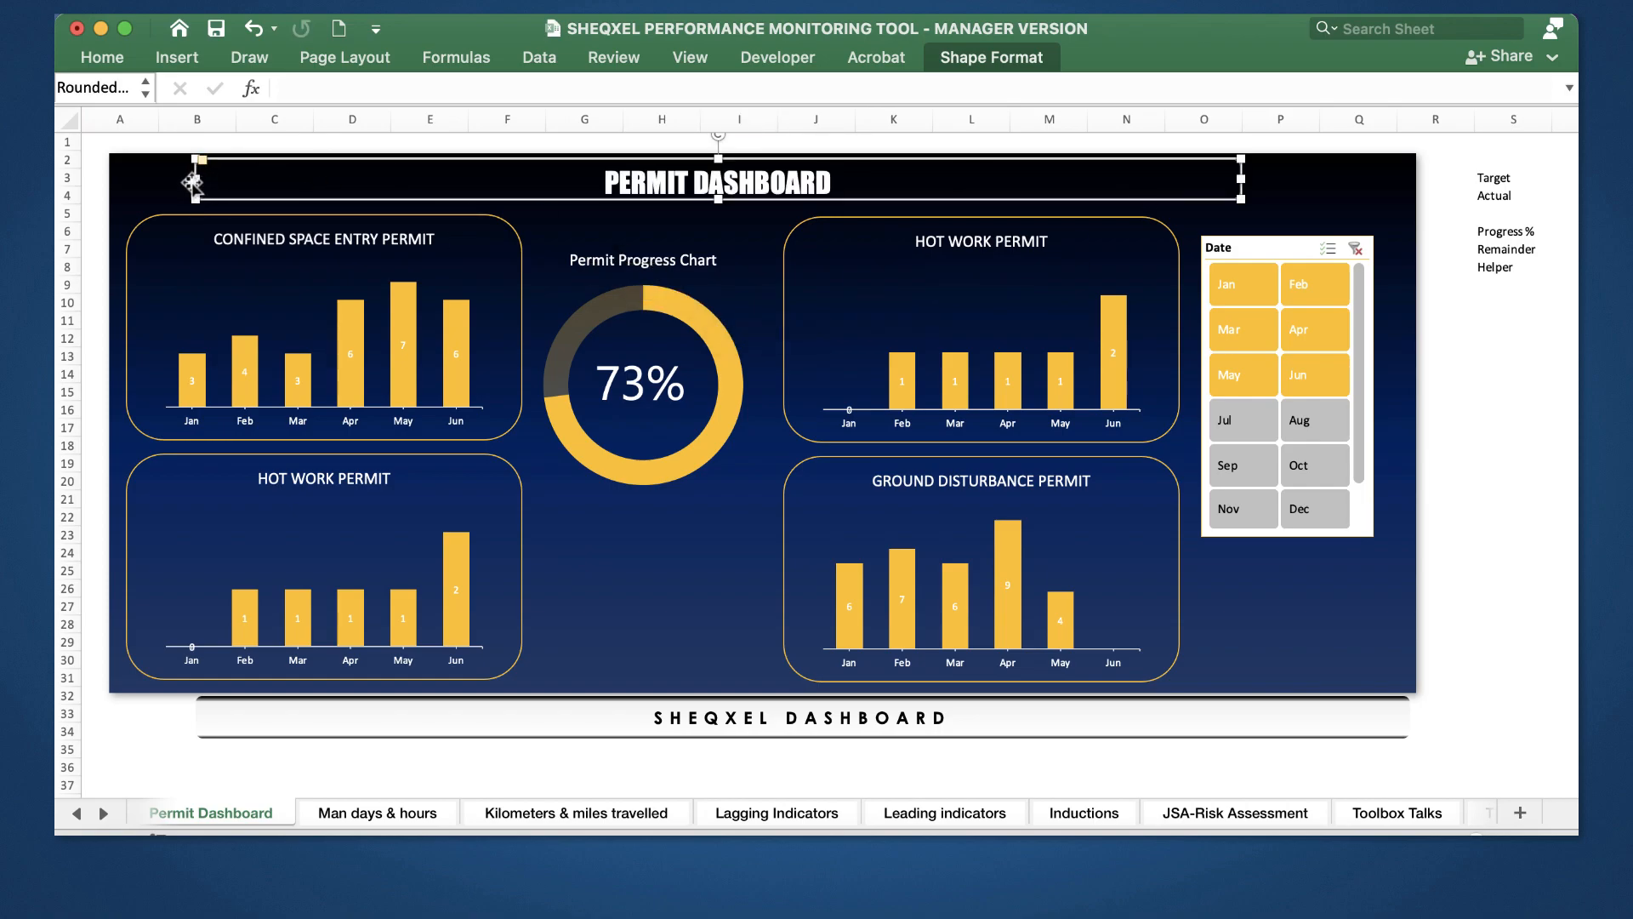
pyautogui.click(191, 180)
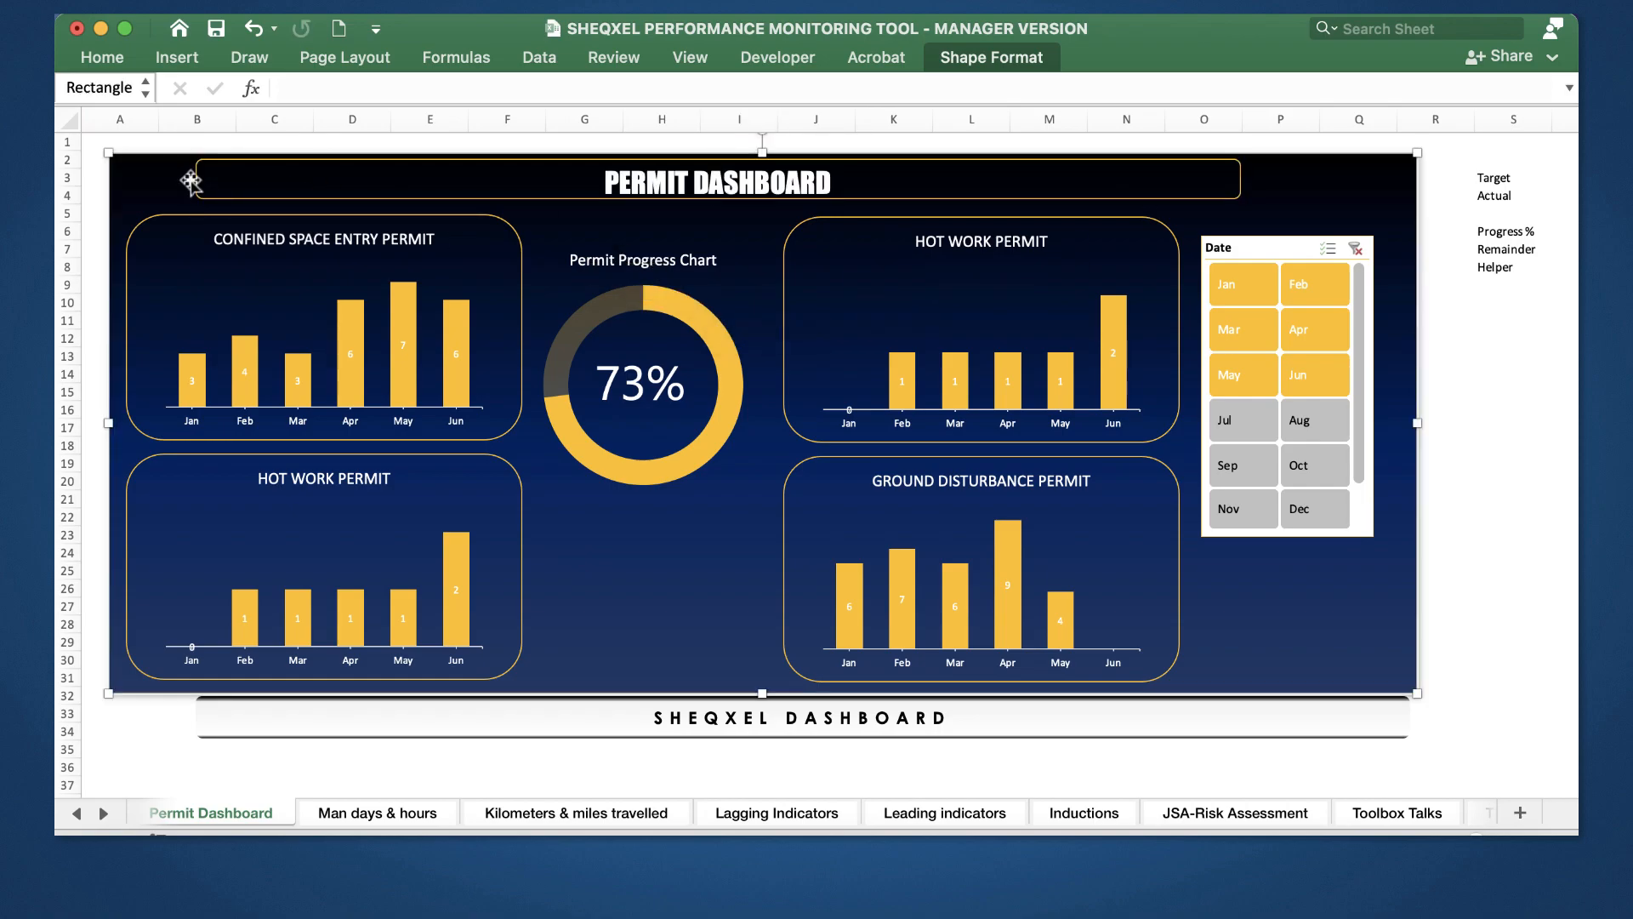
pyautogui.click(796, 192)
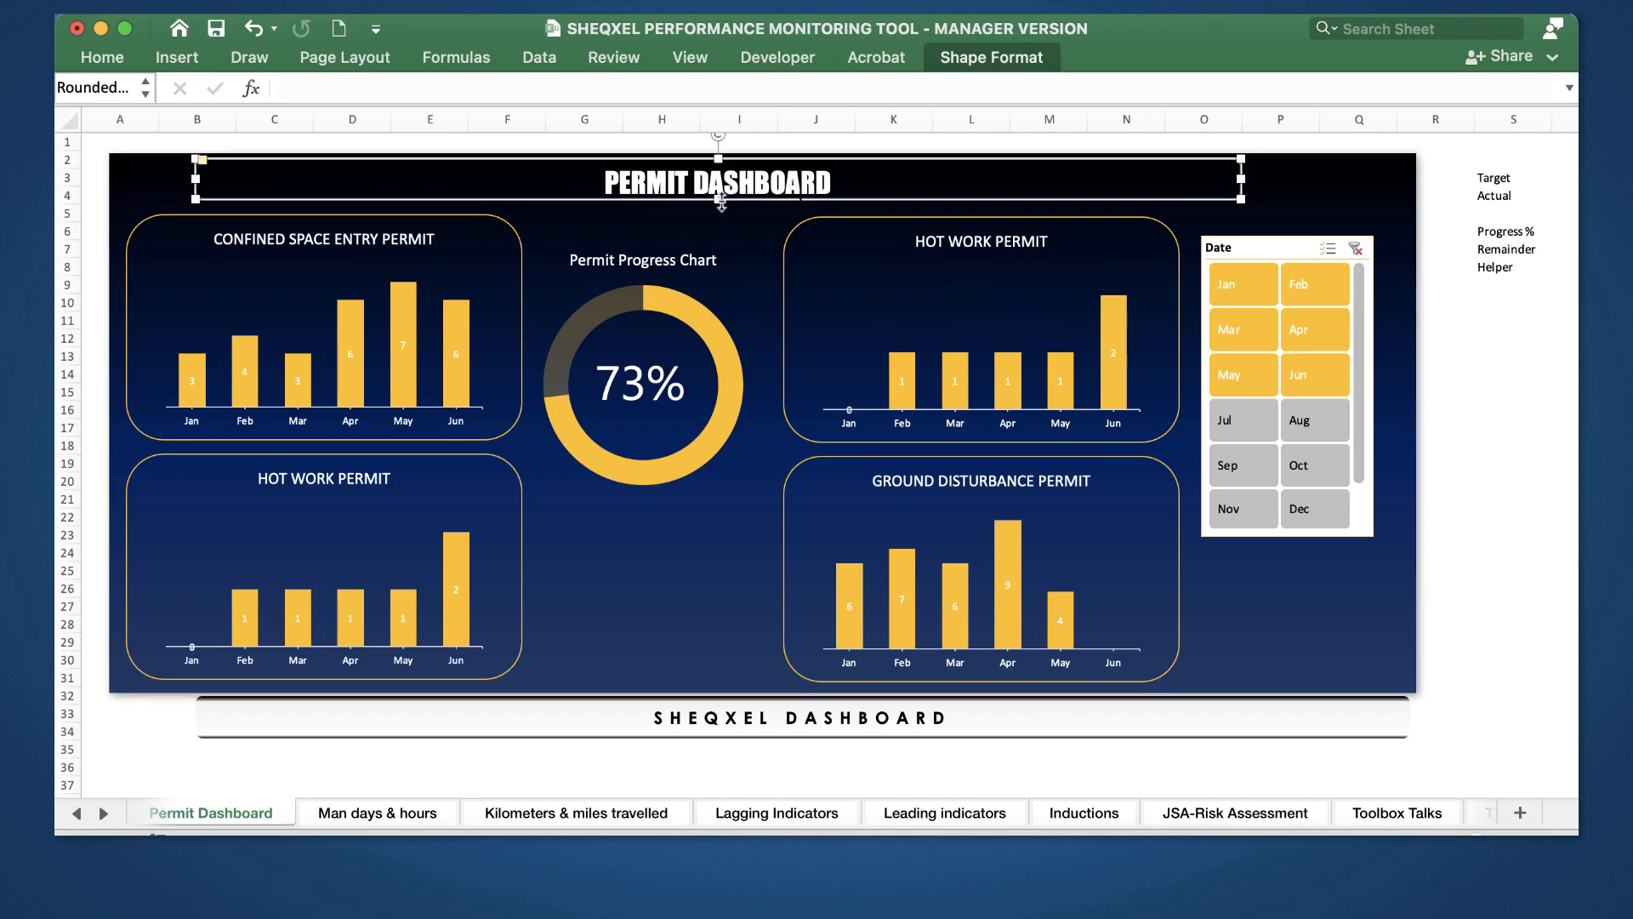
pyautogui.moveTo(721, 203); pyautogui.dragTo(724, 206)
pyautogui.moveTo(1221, 182); pyautogui.dragTo(1174, 194)
pyautogui.moveTo(152, 182); pyautogui.dragTo(132, 182)
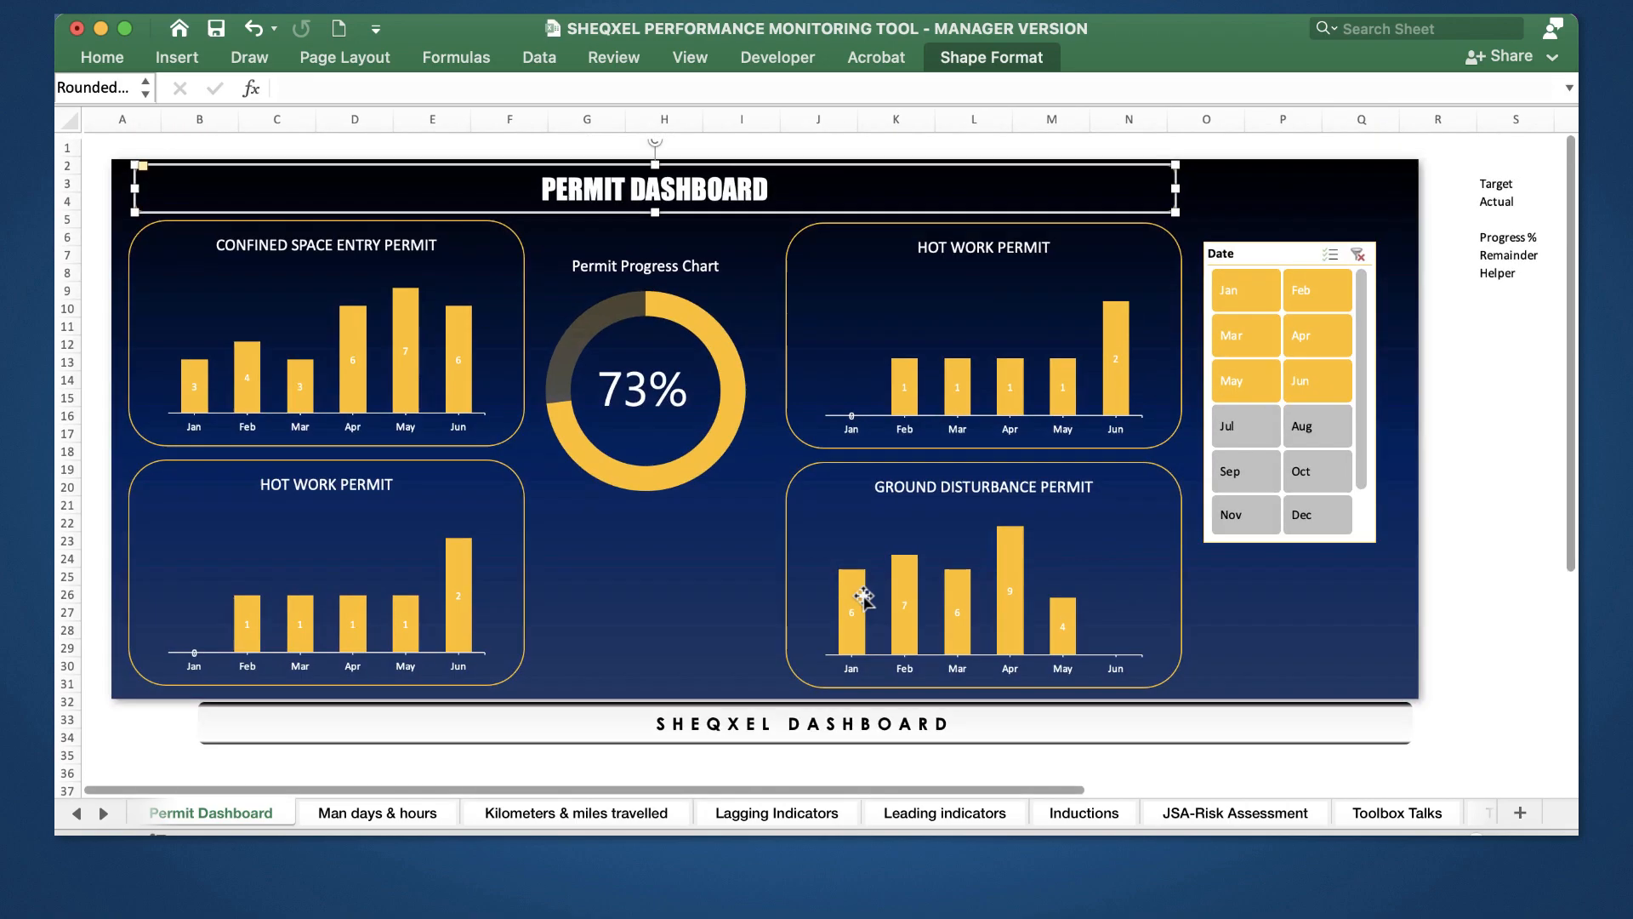
# Step: Lower the doughnut chart to the middle of the gap and shift the SHEQXEL DASHBOARD banner left to align with the permit charts
pyautogui.click(616, 483)
pyautogui.moveTo(628, 500); pyautogui.dragTo(632, 577)
pyautogui.moveTo(707, 727); pyautogui.dragTo(638, 729)
# Step: Select the lower Hot Work Permit and Ground Disturbance Permit chart groups together and nudge them slightly down
pyautogui.click(455, 507)
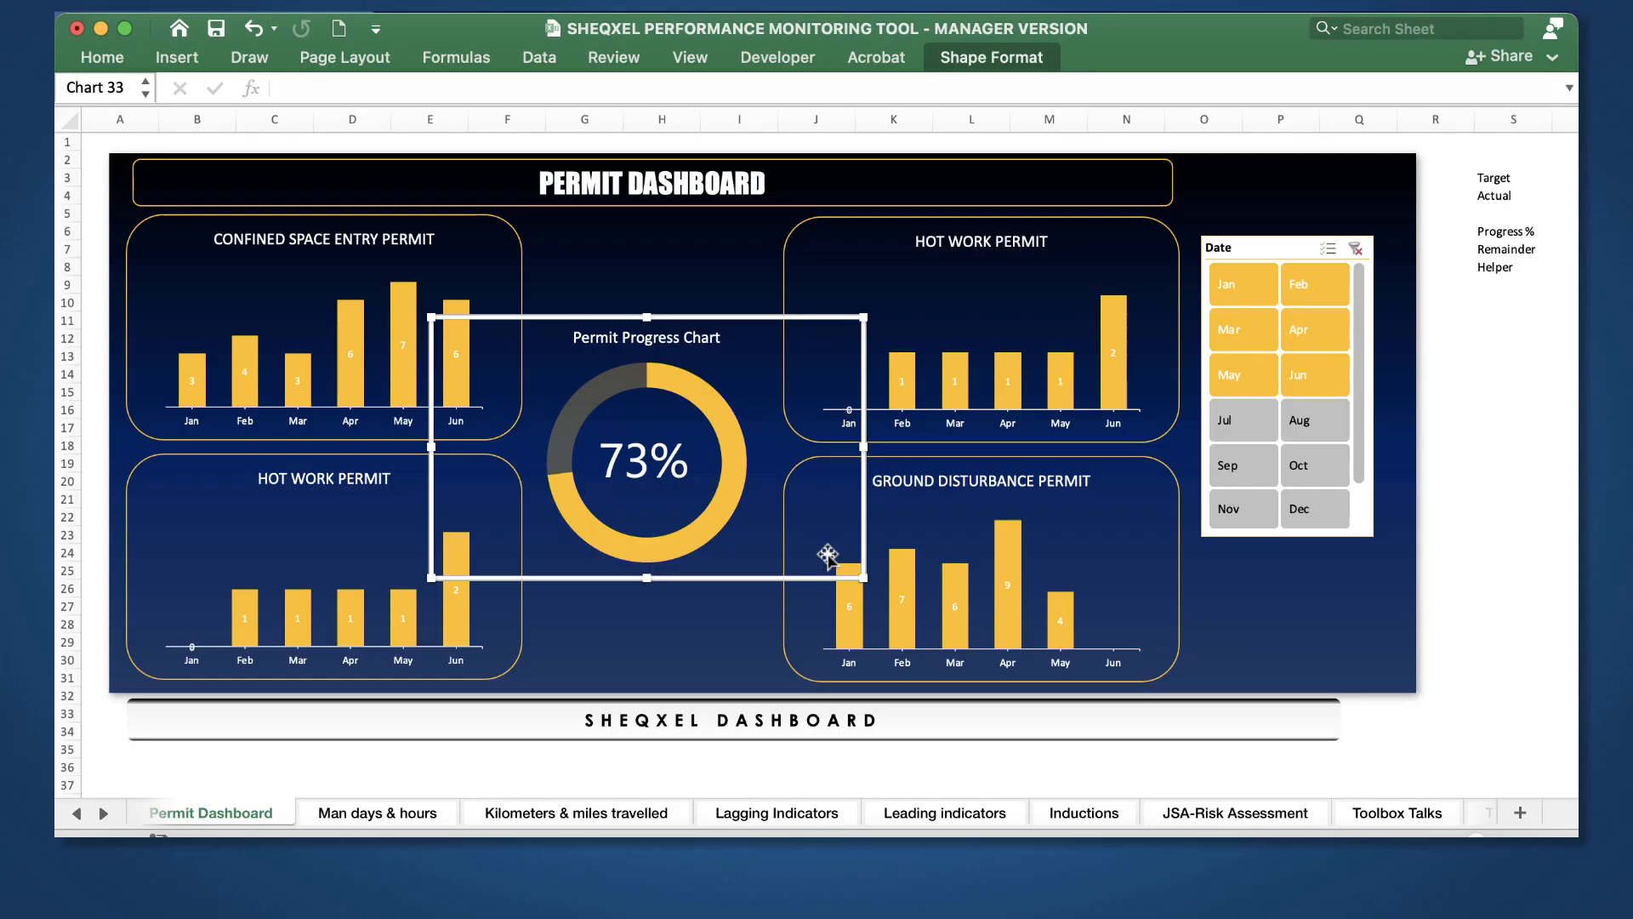
pyautogui.click(831, 554)
pyautogui.click(397, 605)
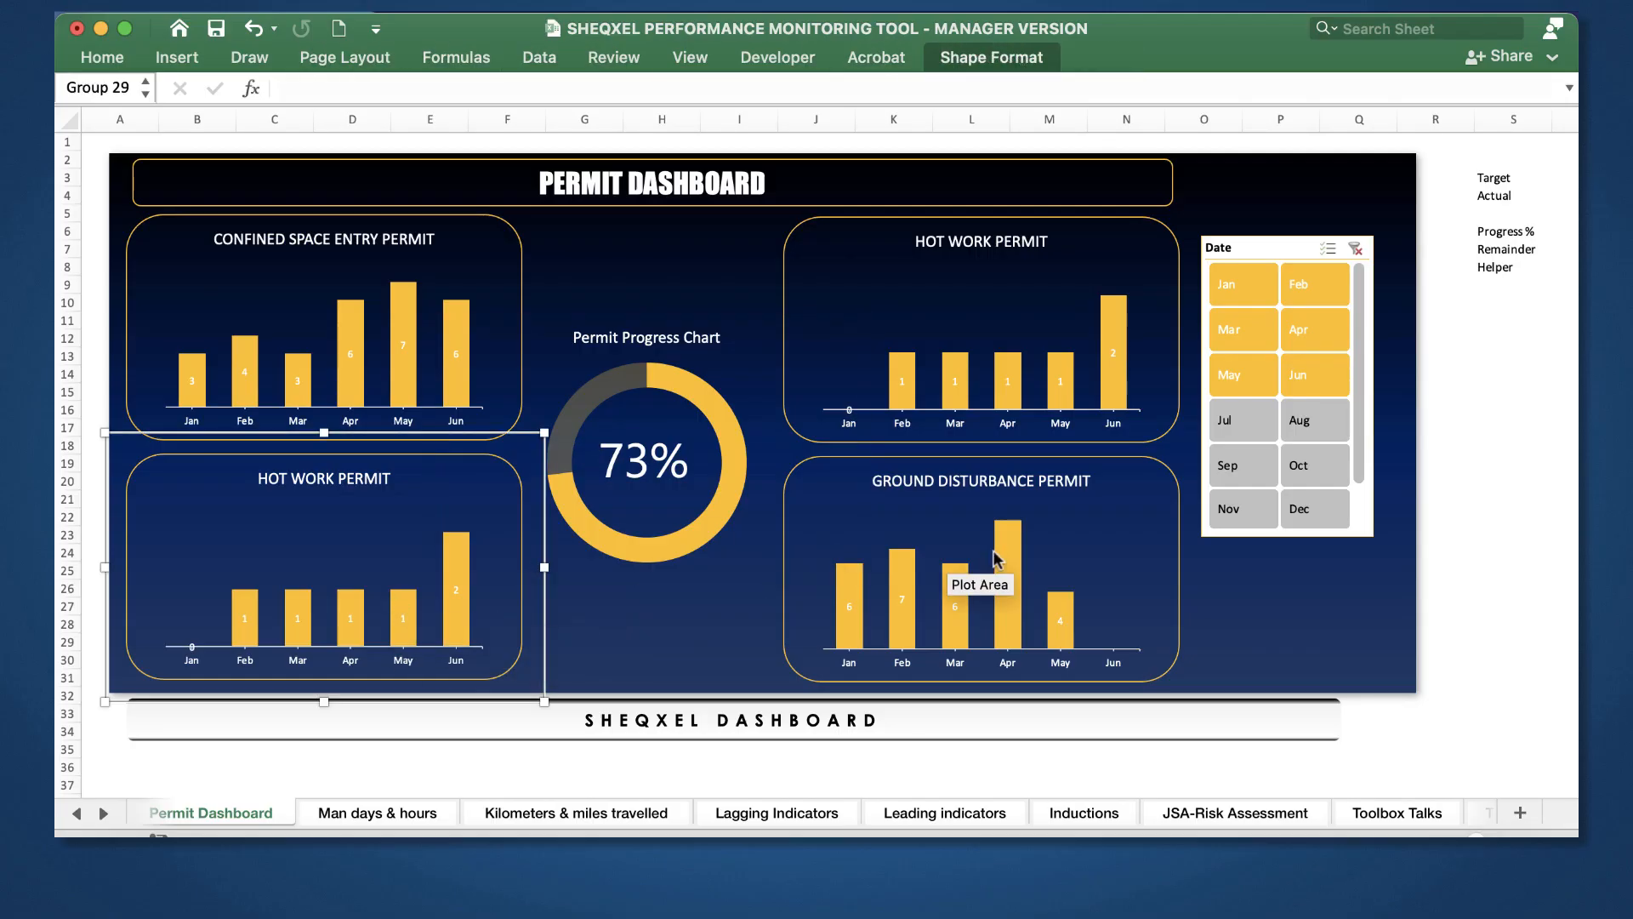
pyautogui.keyDown('shift'); pyautogui.click(993, 553); pyautogui.keyUp('shift')
pyautogui.press('super+z')
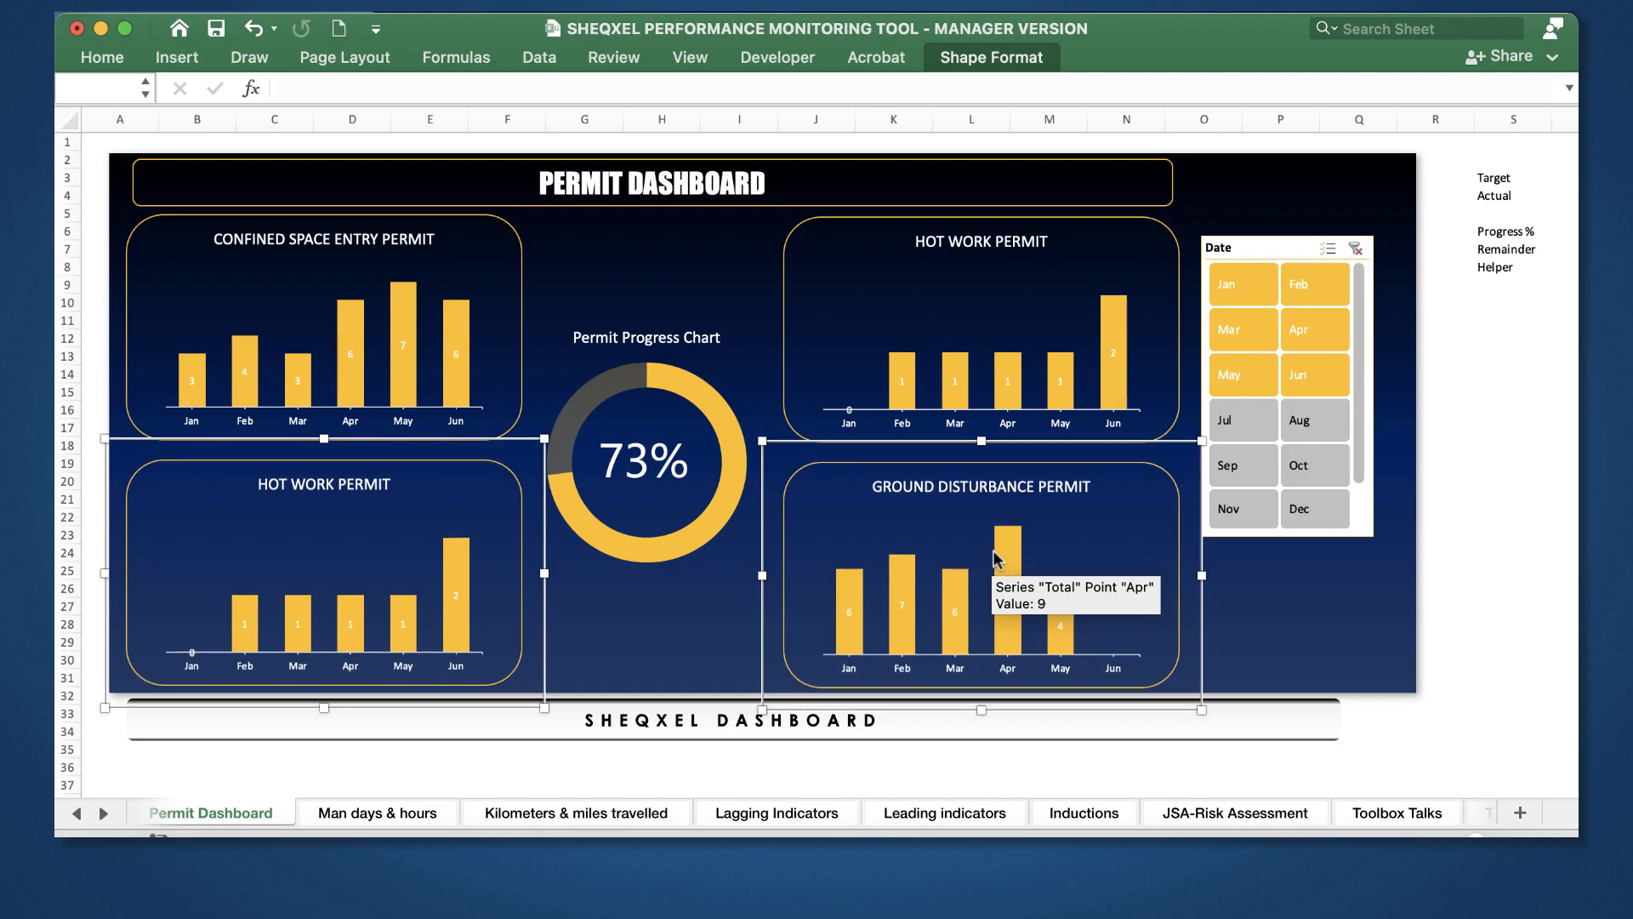
# Step: Nudge the Confined Space Entry Permit and upper Hot Work Permit chart groups slightly down, away from the title banner
pyautogui.click(451, 276)
pyautogui.keyDown('shift'); pyautogui.click(961, 281); pyautogui.keyUp('shift')
pyautogui.press('Down')
pyautogui.press('Down')
pyautogui.press('Down')
pyautogui.press('Down')
pyautogui.press('Down')
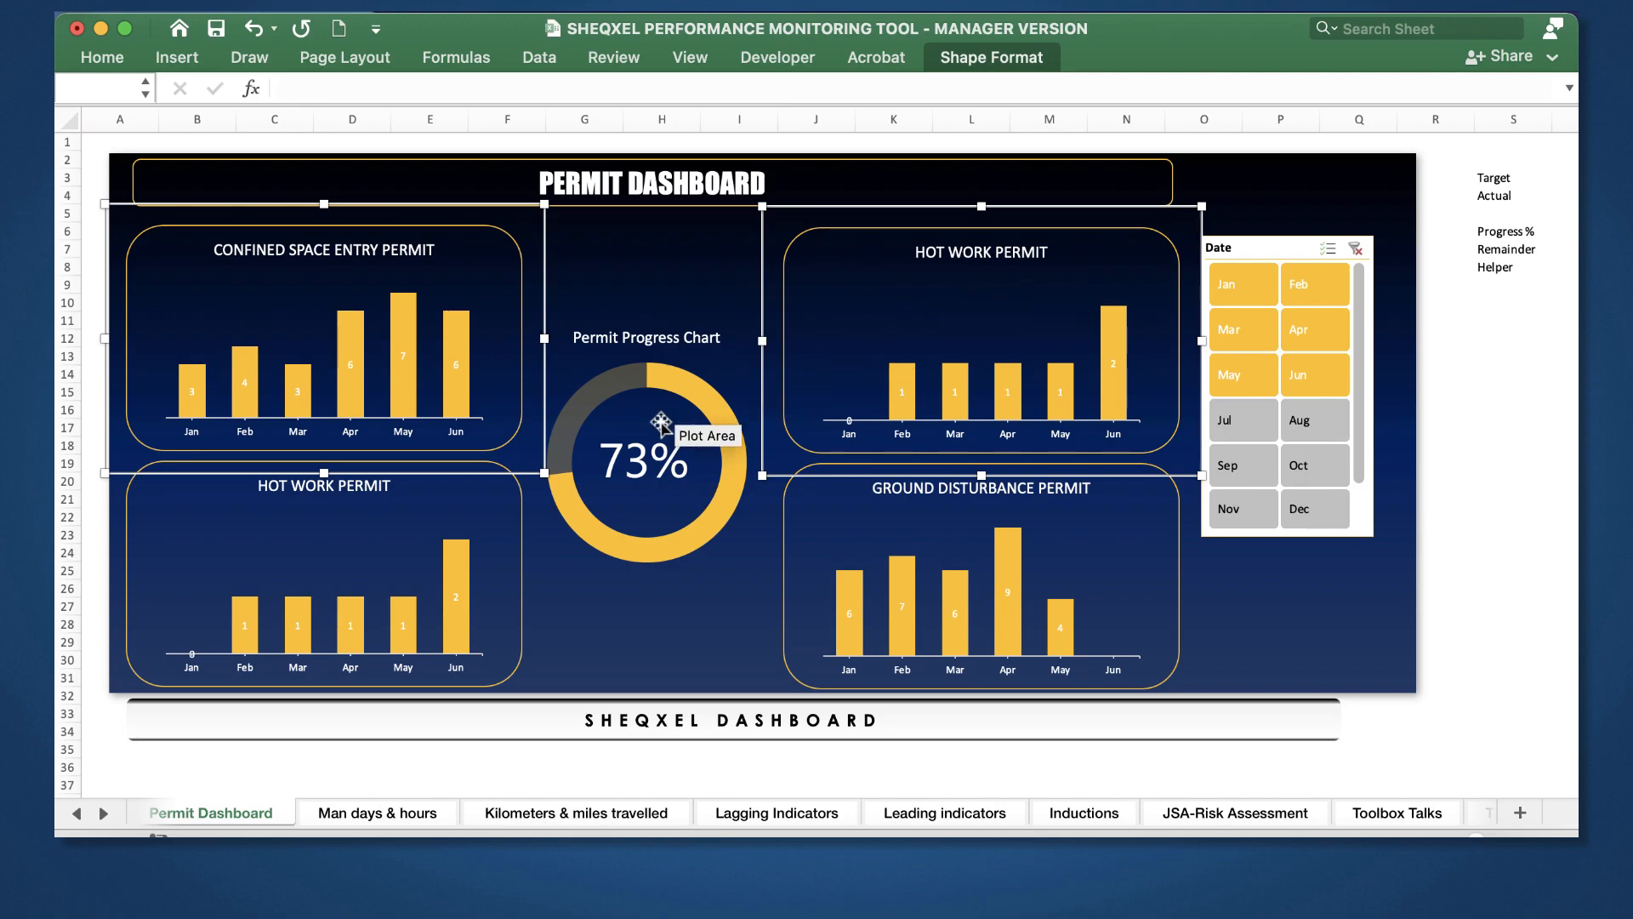
pyautogui.click(650, 457)
pyautogui.click(1497, 462)
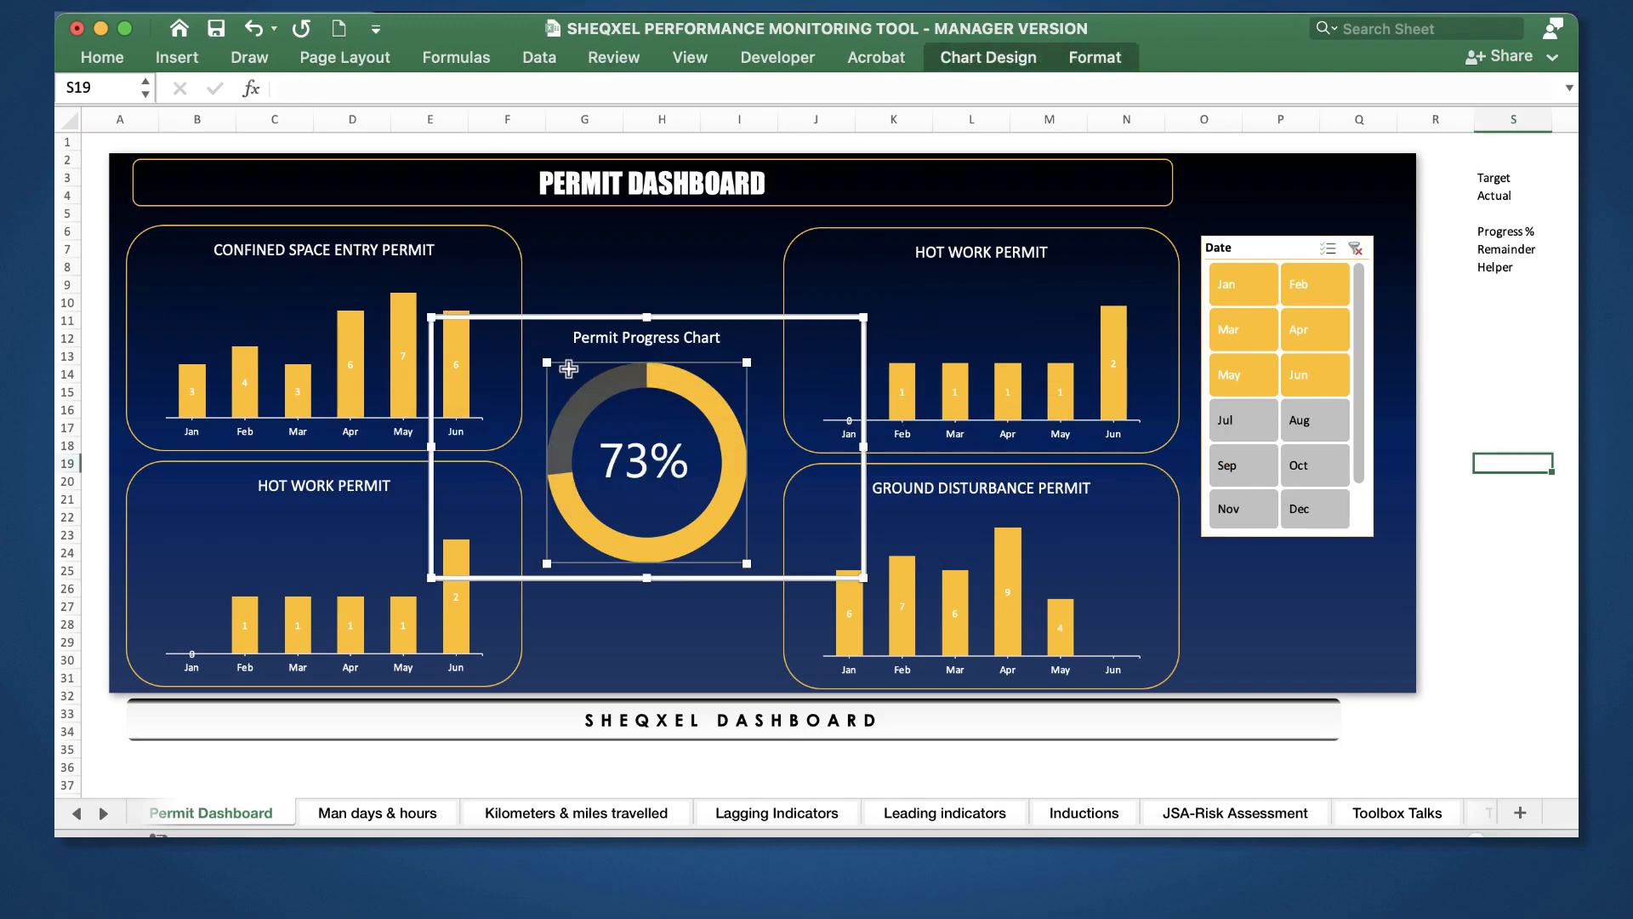
# Step: Group the four permit charts, doughnut chart, Date slicer, background, title banner and SHEQXEL DASHBOARD banner into one object, and collapse the ribbon
pyautogui.click(394, 538)
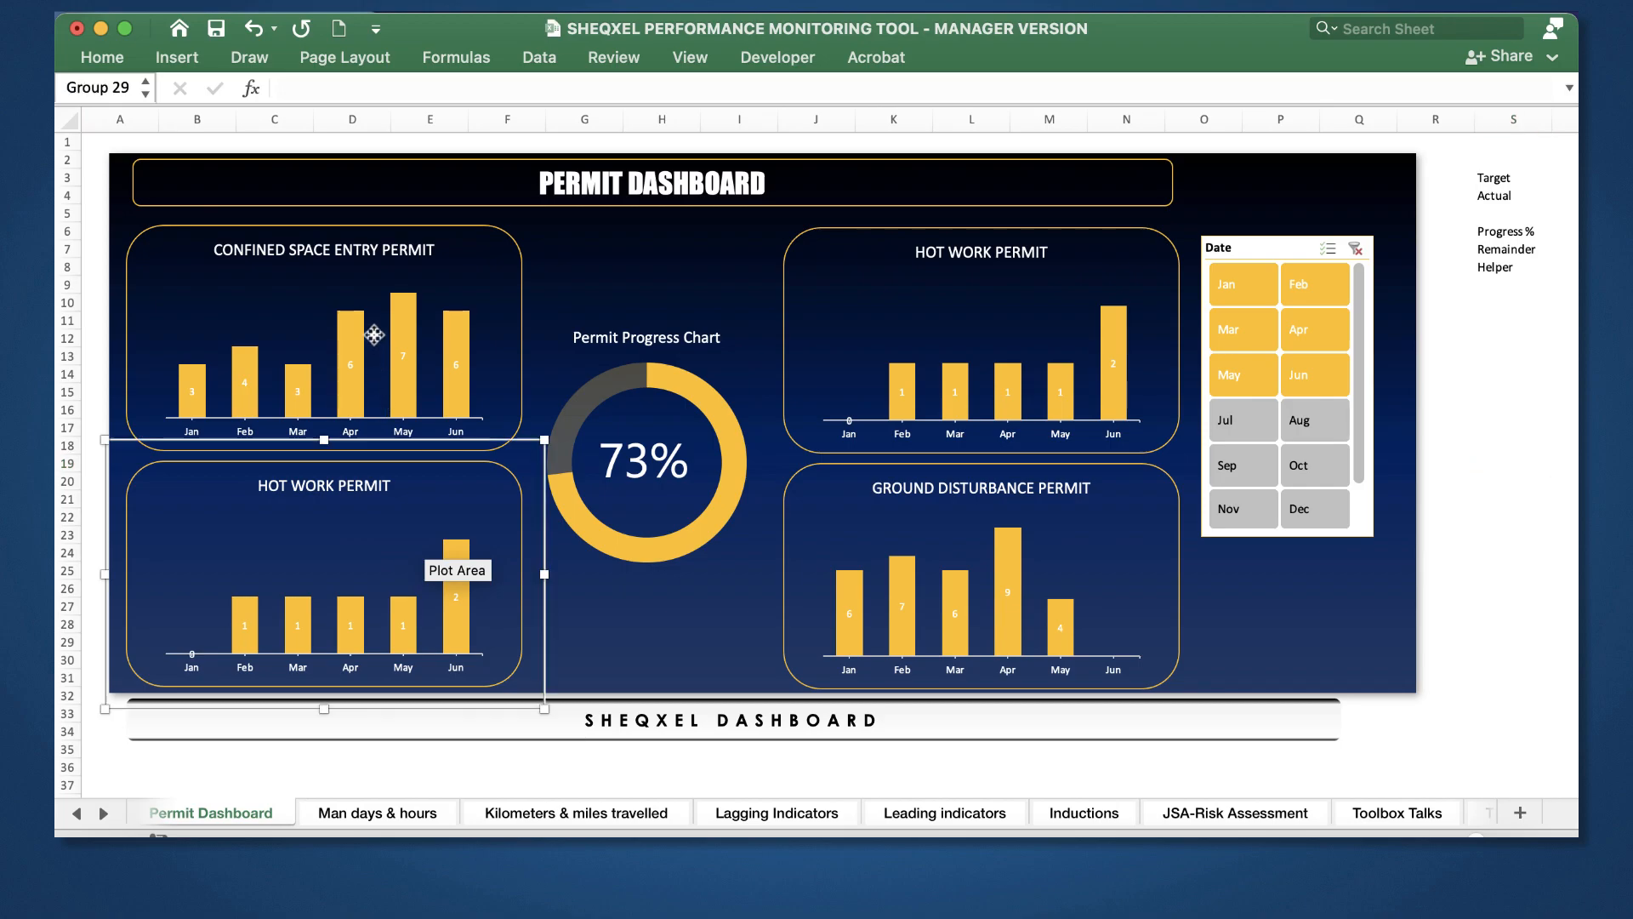
pyautogui.keyDown('shift'); pyautogui.click(374, 337); pyautogui.keyUp('shift')
pyautogui.keyDown('shift'); pyautogui.click(833, 272); pyautogui.keyUp('shift')
pyautogui.keyDown('shift'); pyautogui.click(953, 605); pyautogui.keyUp('shift')
pyautogui.keyDown('shift'); pyautogui.click(680, 470); pyautogui.keyUp('shift')
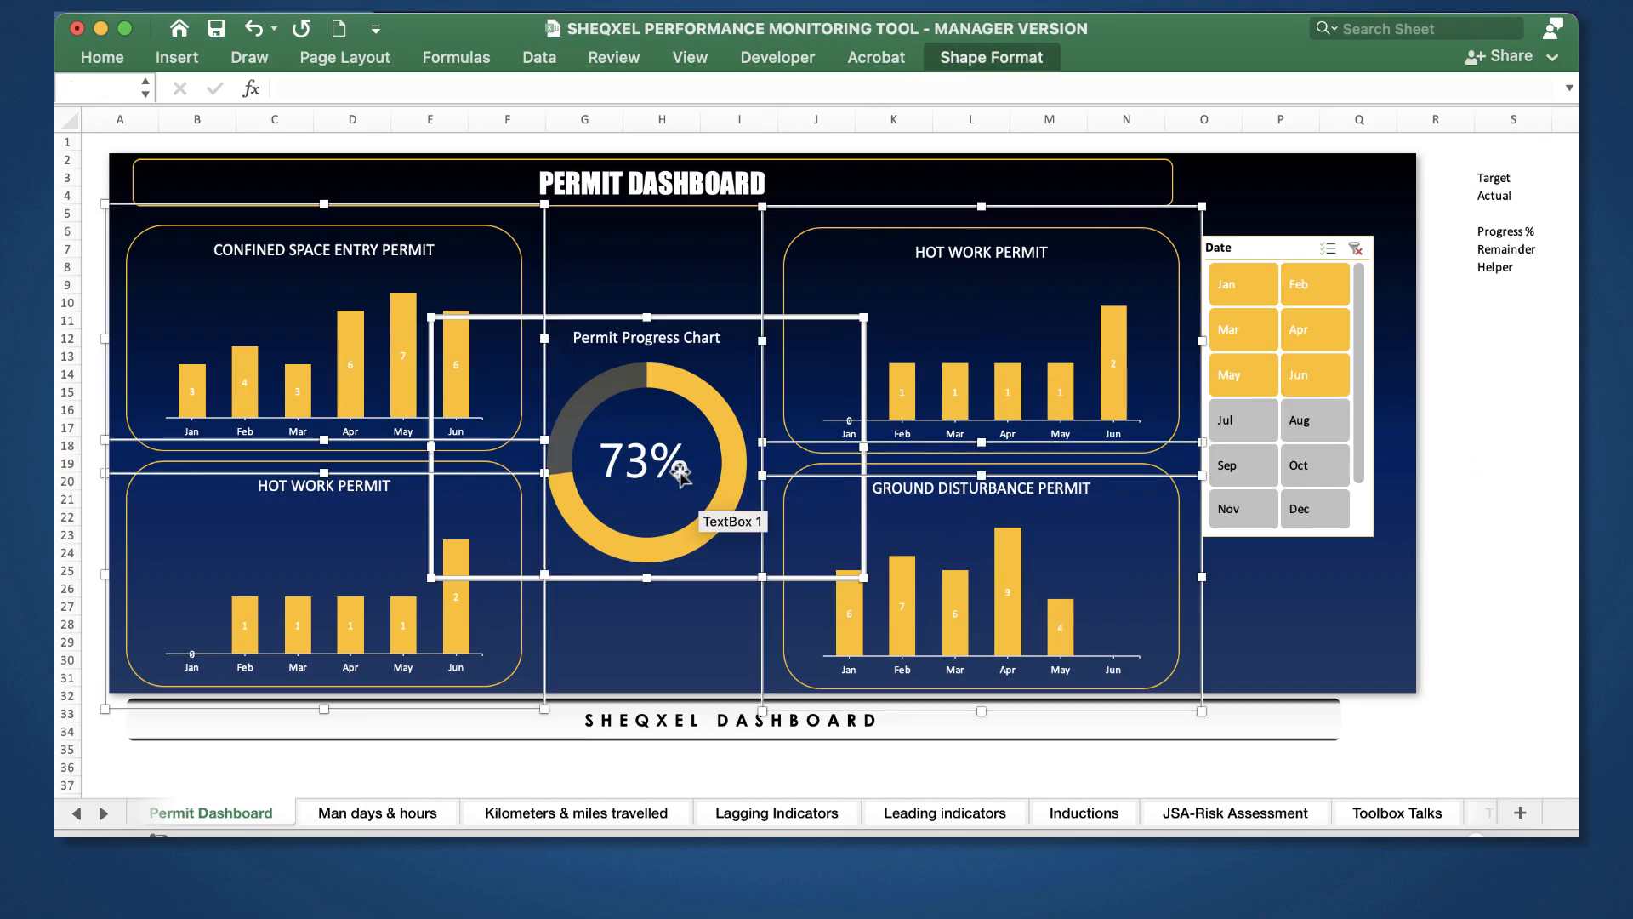
pyautogui.keyDown('shift'); pyautogui.click(1259, 242); pyautogui.keyUp('shift')
pyautogui.keyDown('shift'); pyautogui.click(1051, 178); pyautogui.keyUp('shift')
pyautogui.keyDown('shift'); pyautogui.click(697, 192); pyautogui.keyUp('shift')
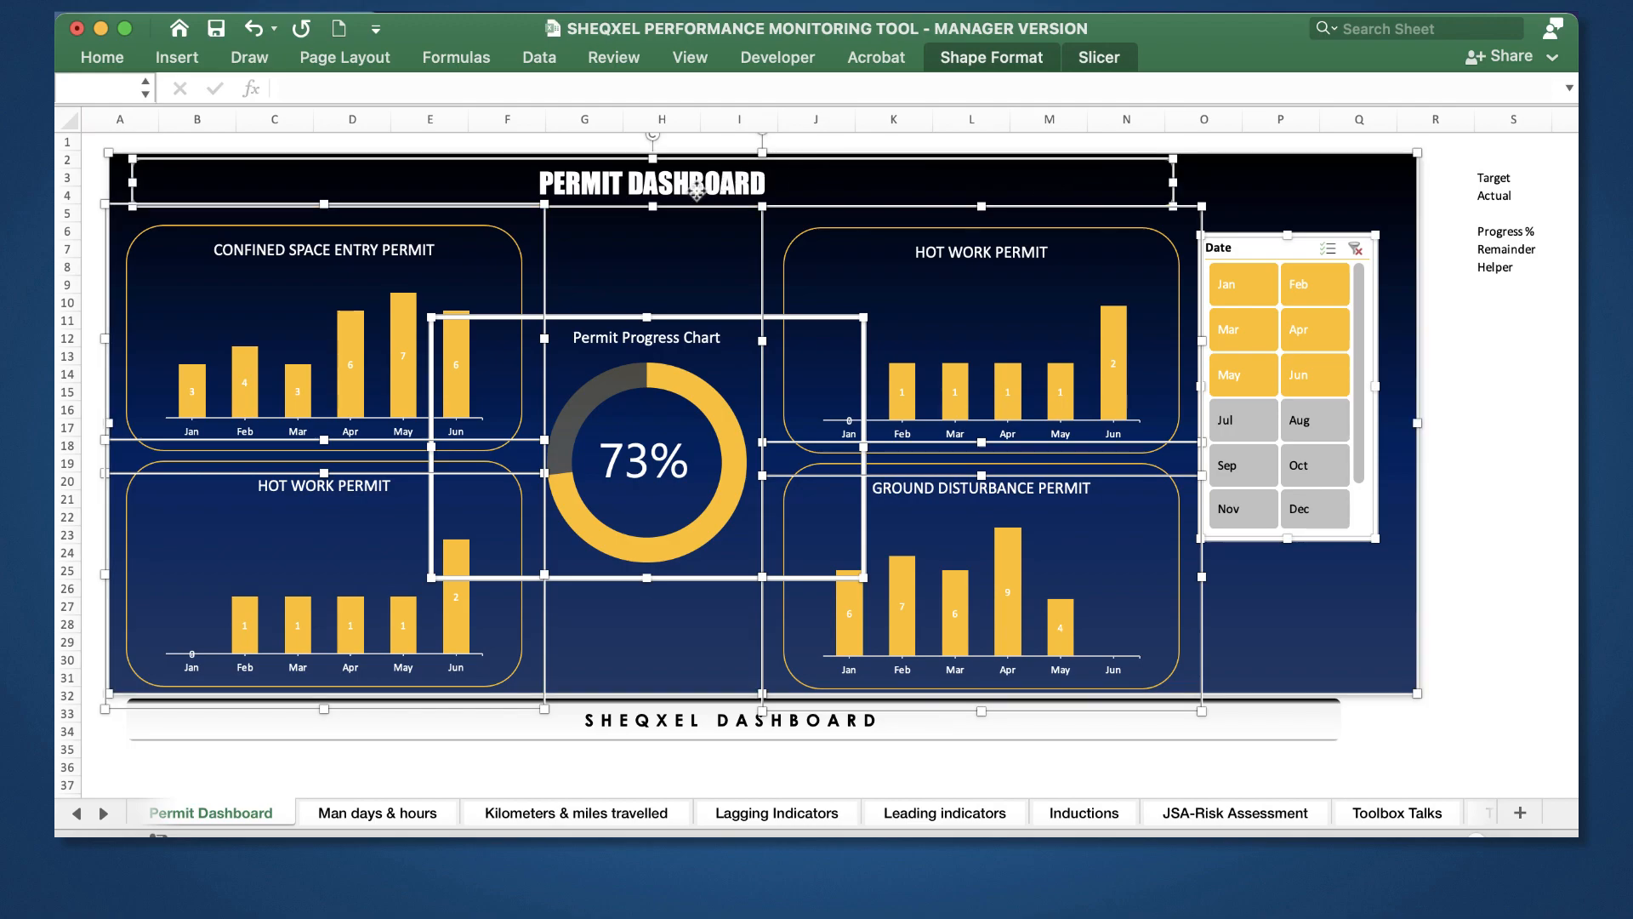
pyautogui.keyDown('shift'); pyautogui.click(1284, 723); pyautogui.keyUp('shift')
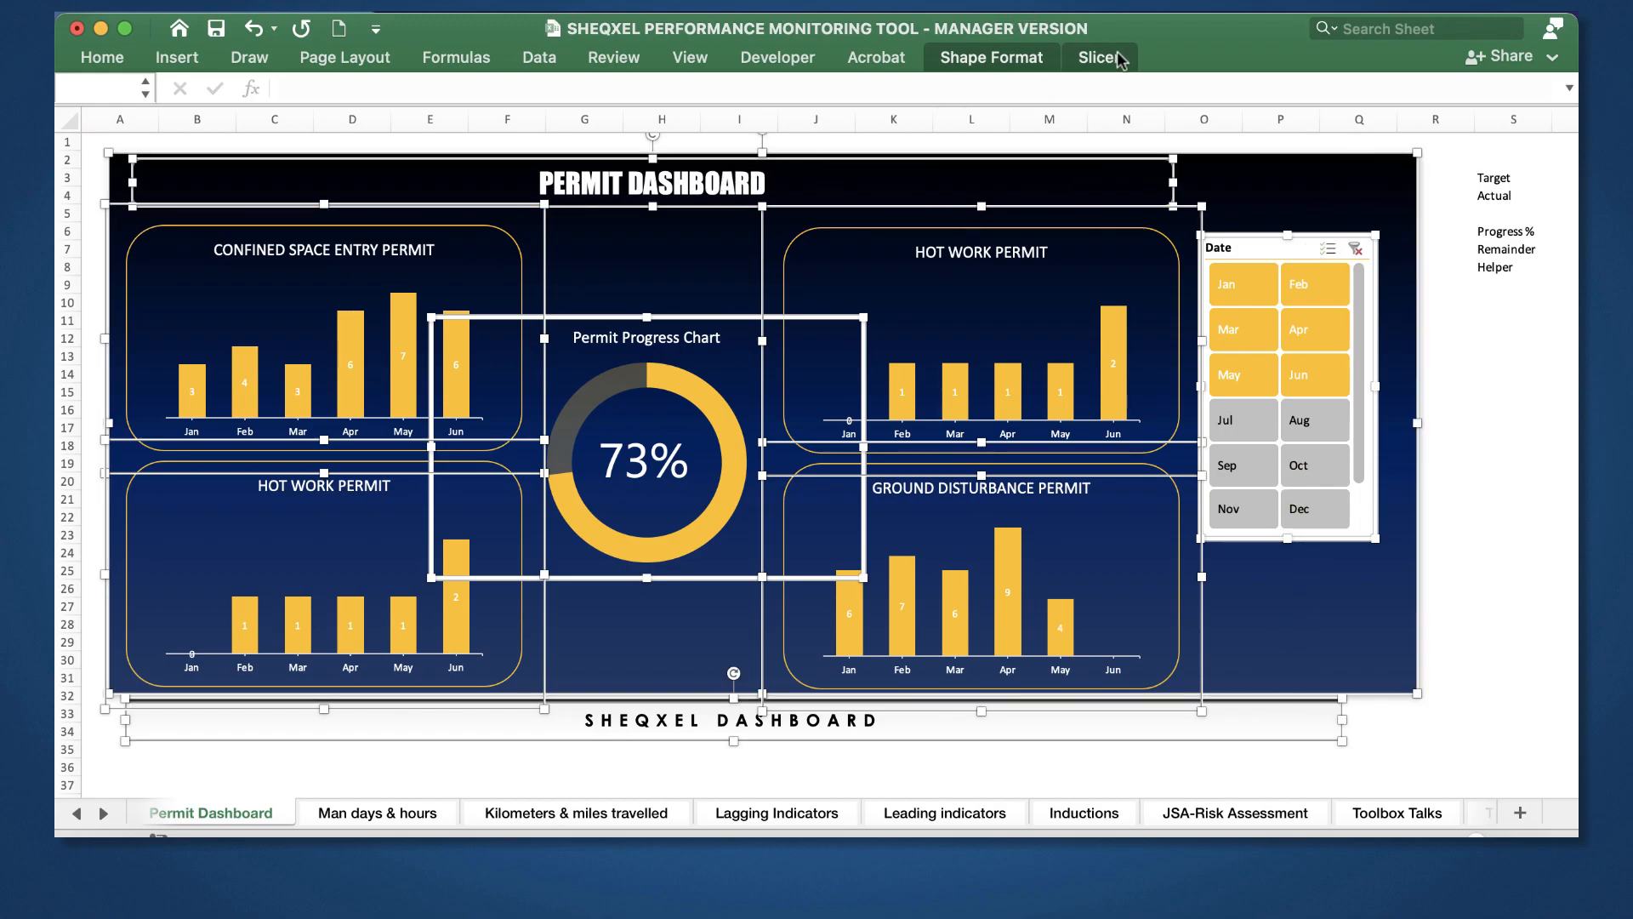
pyautogui.click(1097, 57)
pyautogui.click(1060, 113)
pyautogui.click(1083, 149)
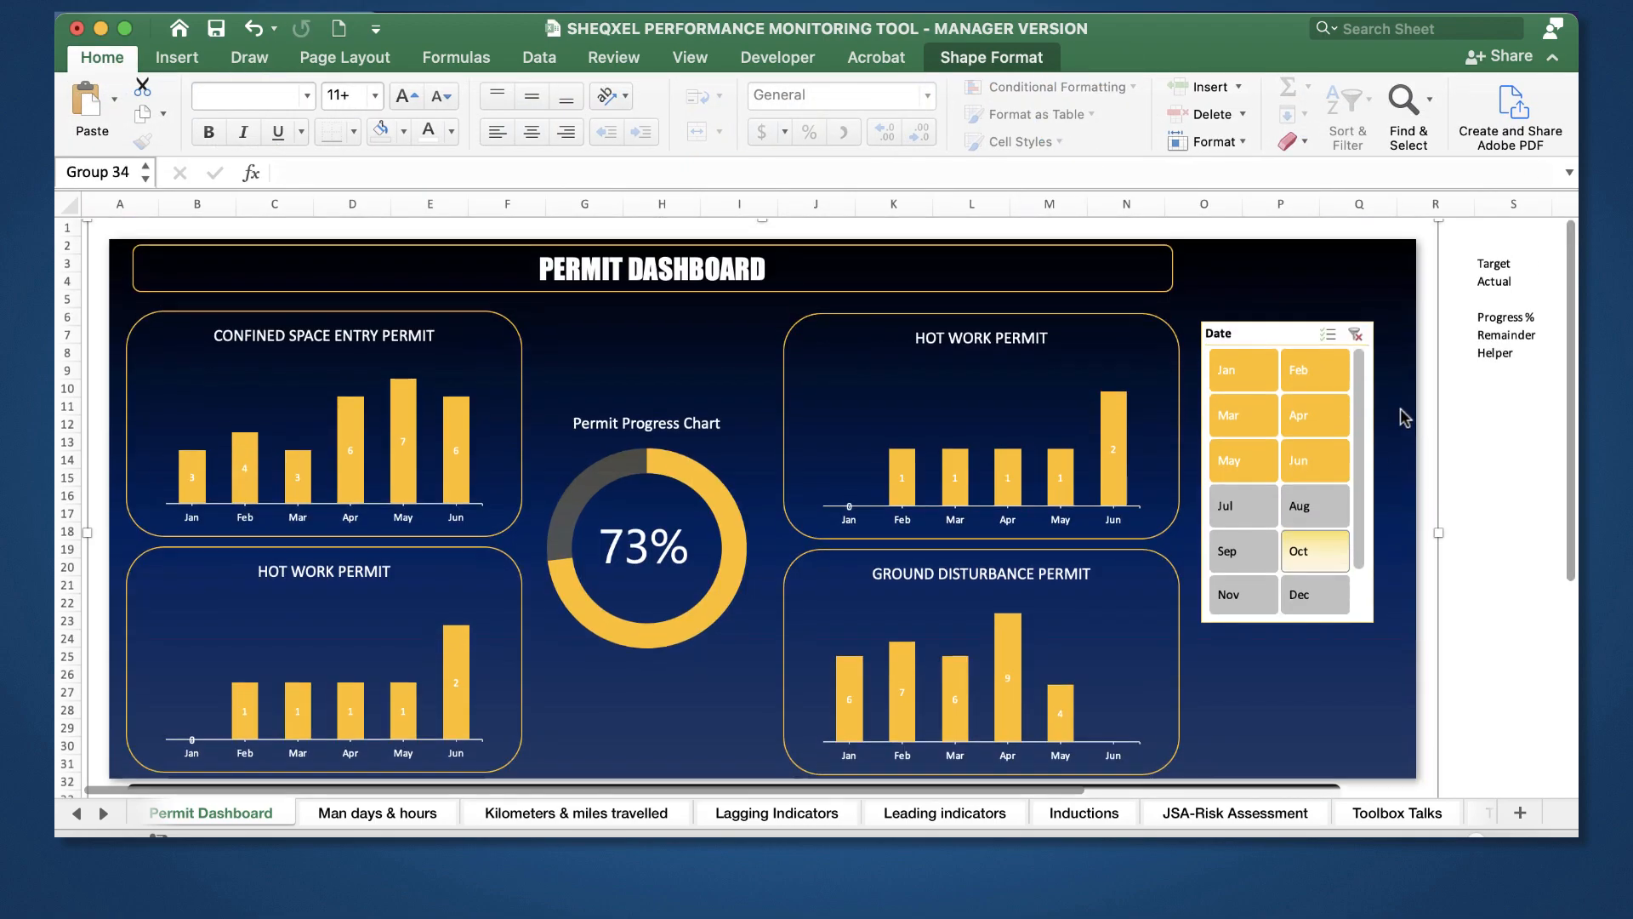
pyautogui.click(1553, 56)
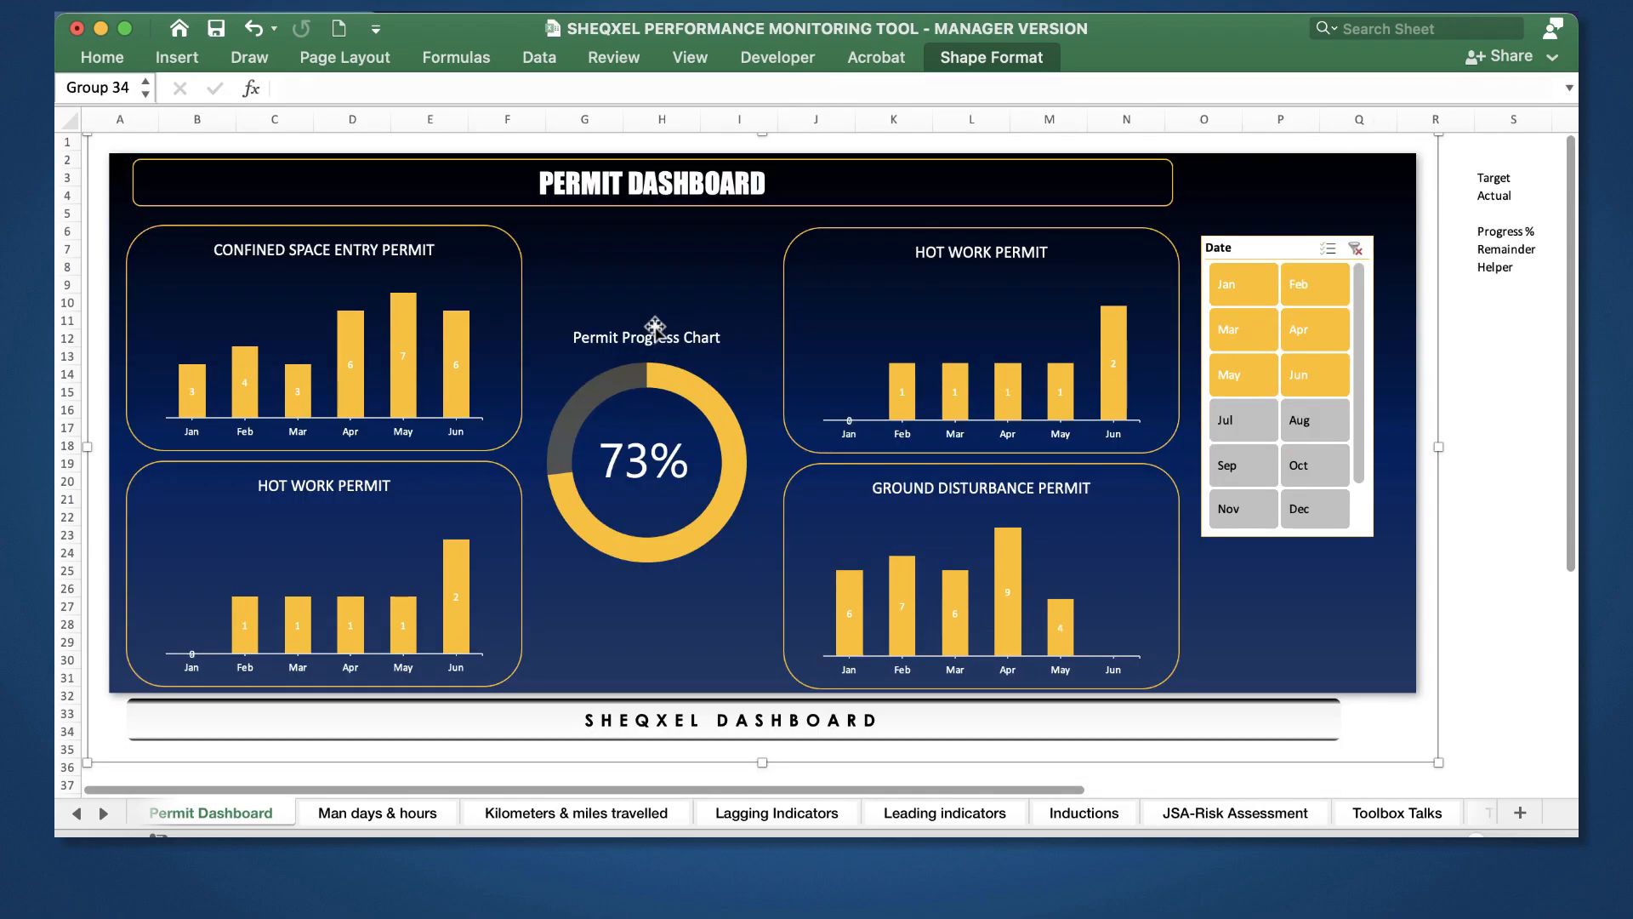
# Step: Try moving the Permit Progress Chart title higher above the doughnut, undo that move and clear the selection
pyautogui.click(654, 326)
pyautogui.moveTo(654, 327); pyautogui.dragTo(649, 252)
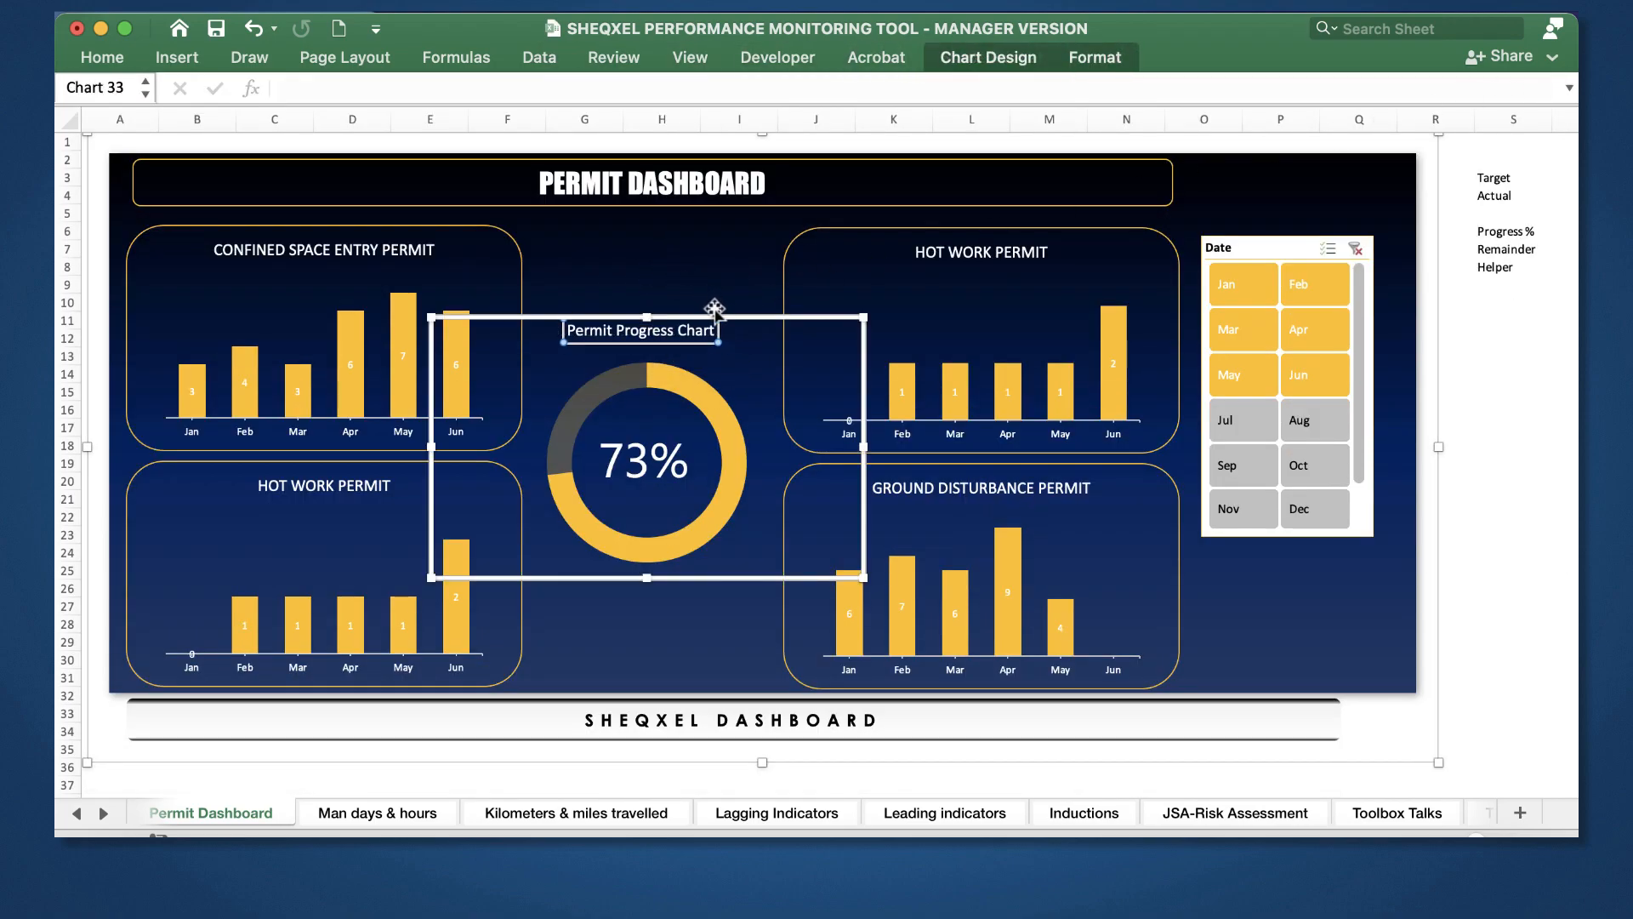
pyautogui.press('super+z')
pyautogui.click(364, 258)
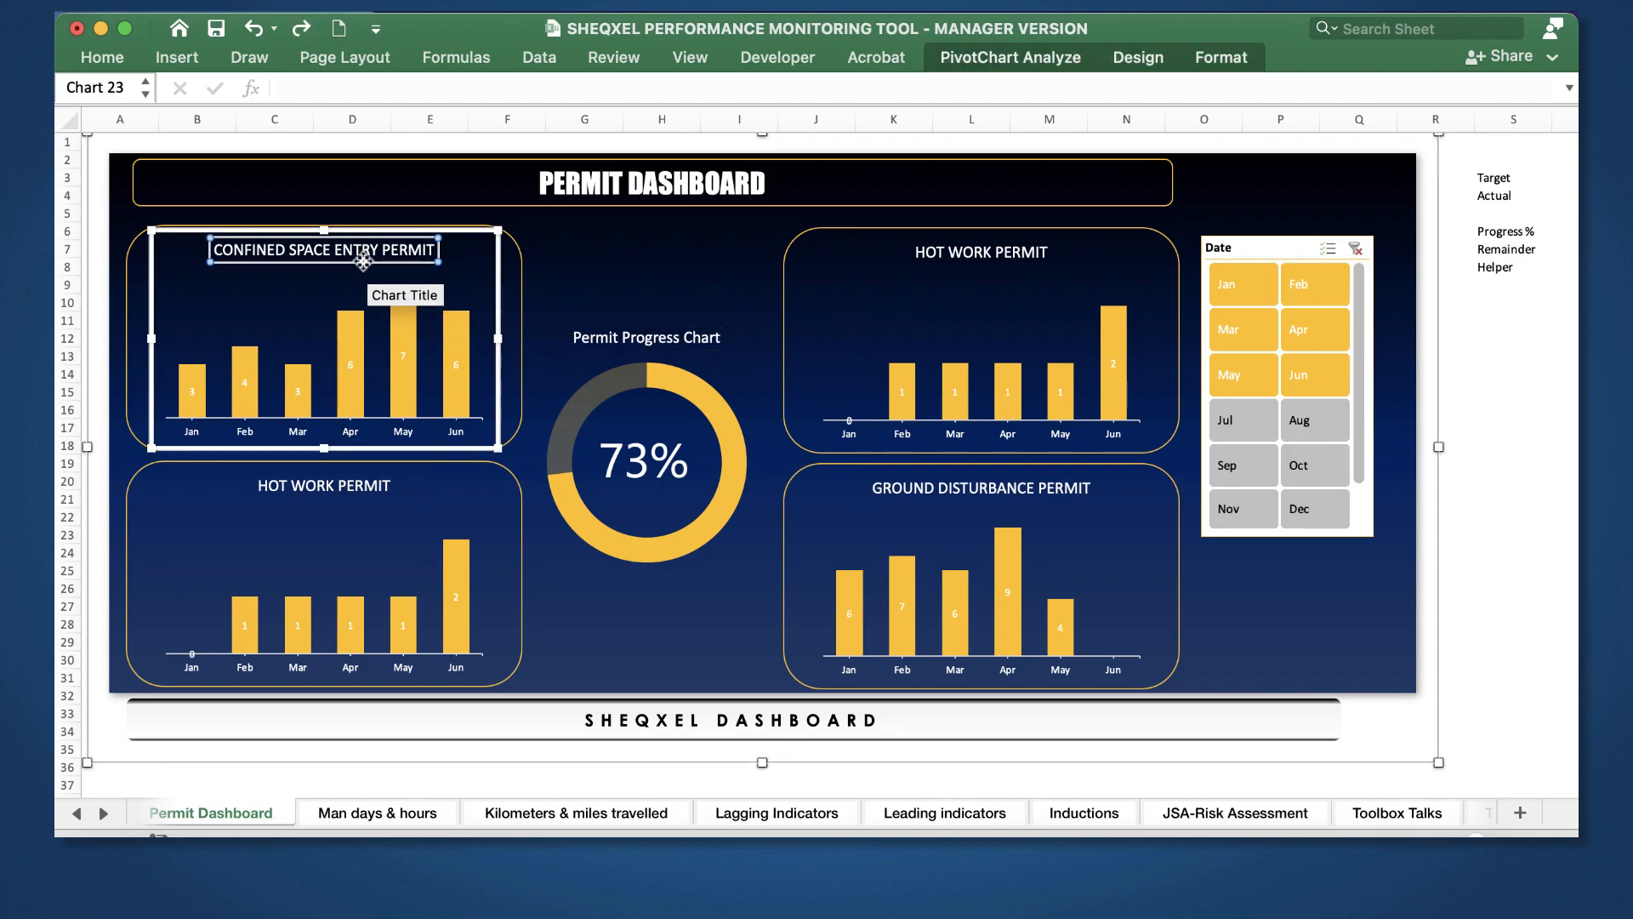
pyautogui.click(1509, 444)
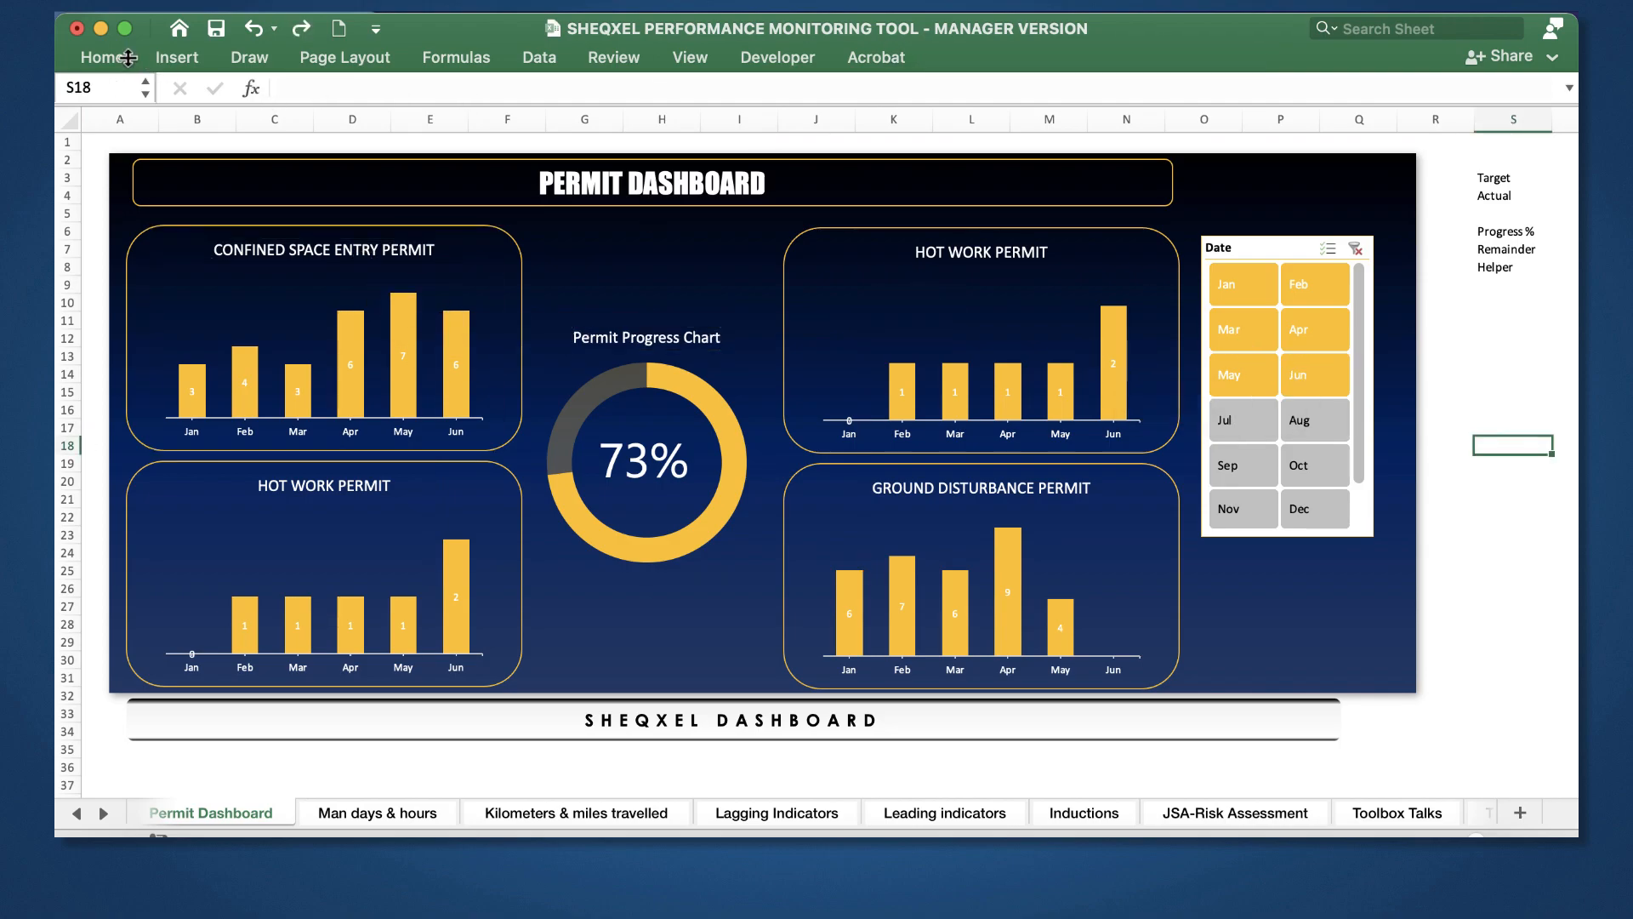
# Step: Format the Permit Progress Chart title's font as all caps, clear the selection and collapse the ribbon
pyautogui.click(175, 58)
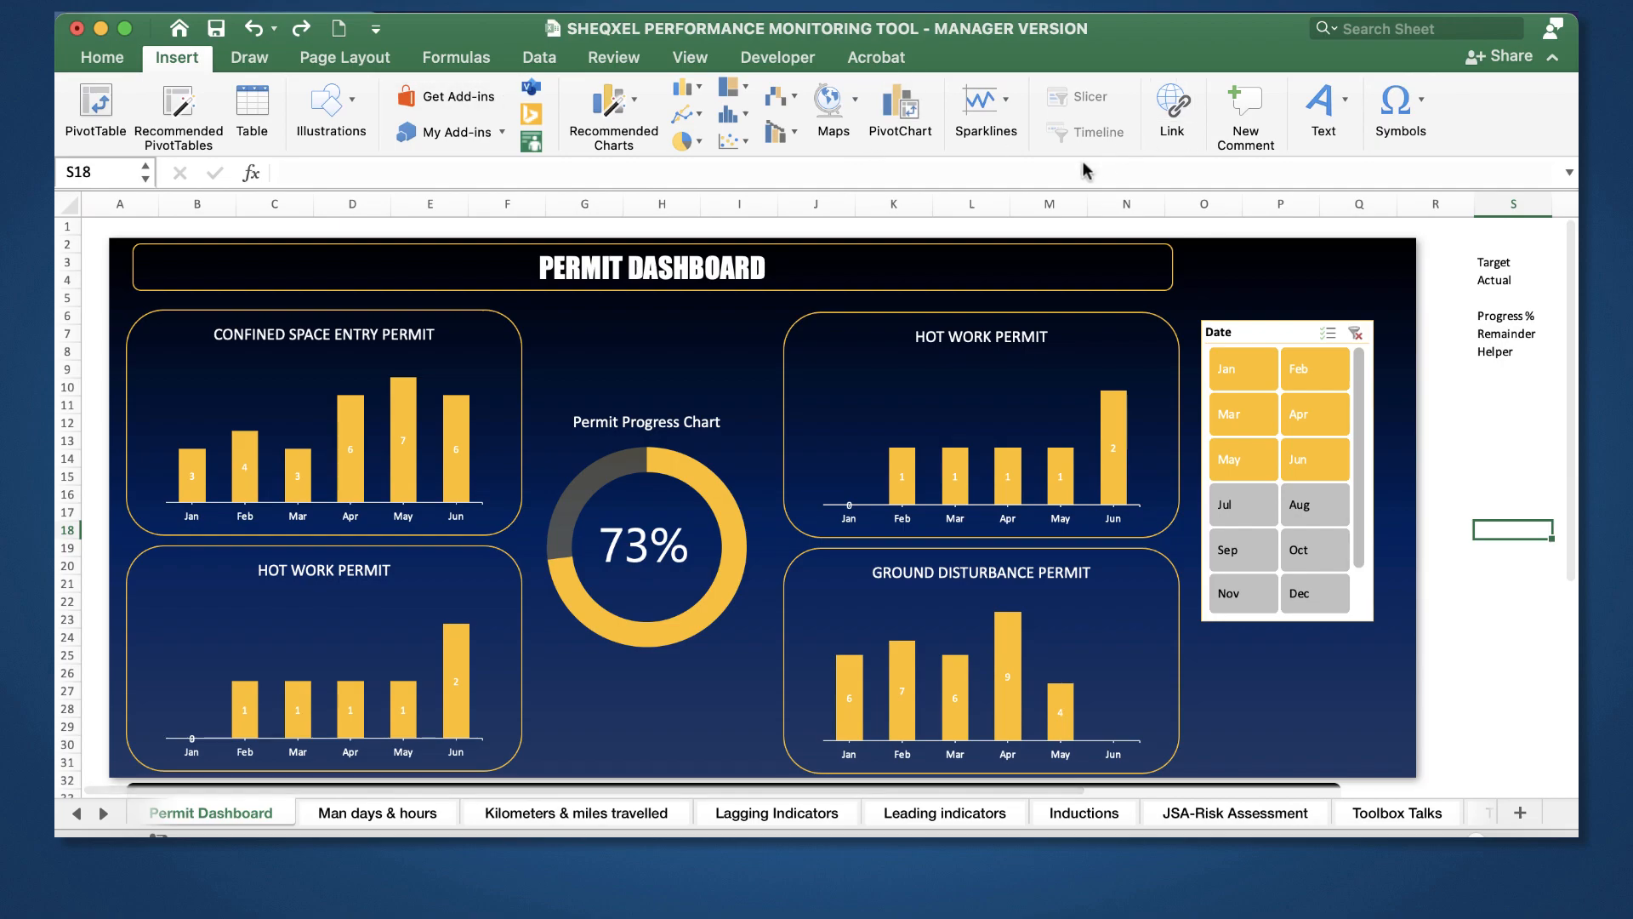
pyautogui.click(664, 421)
pyautogui.click(664, 421)
pyautogui.tripleClick(664, 421)
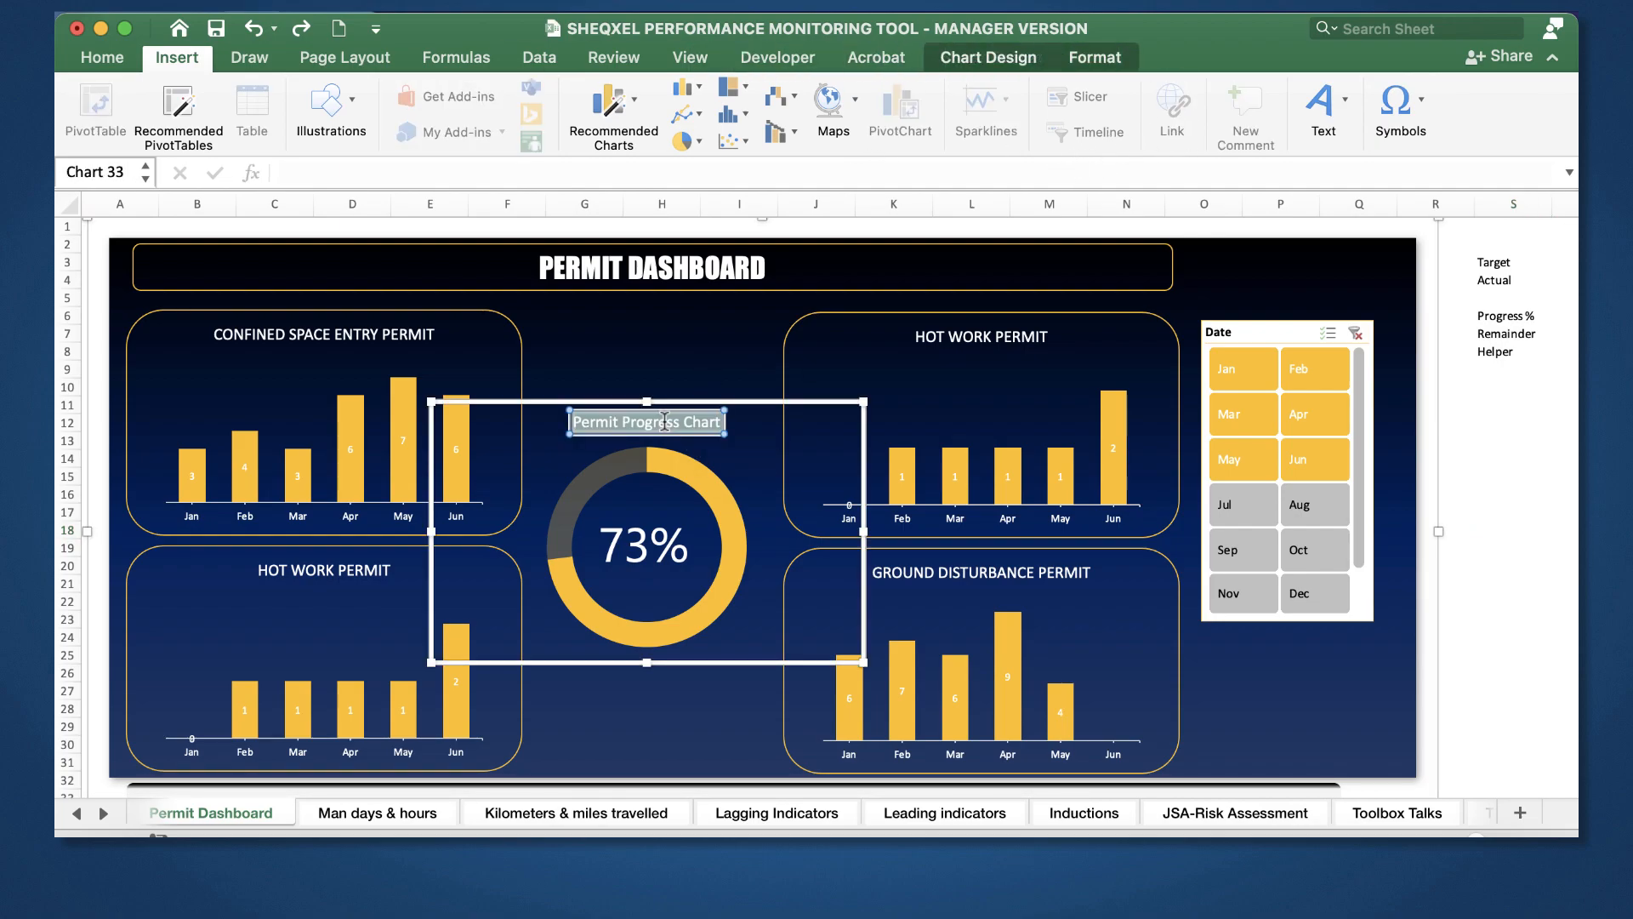
pyautogui.click(103, 64)
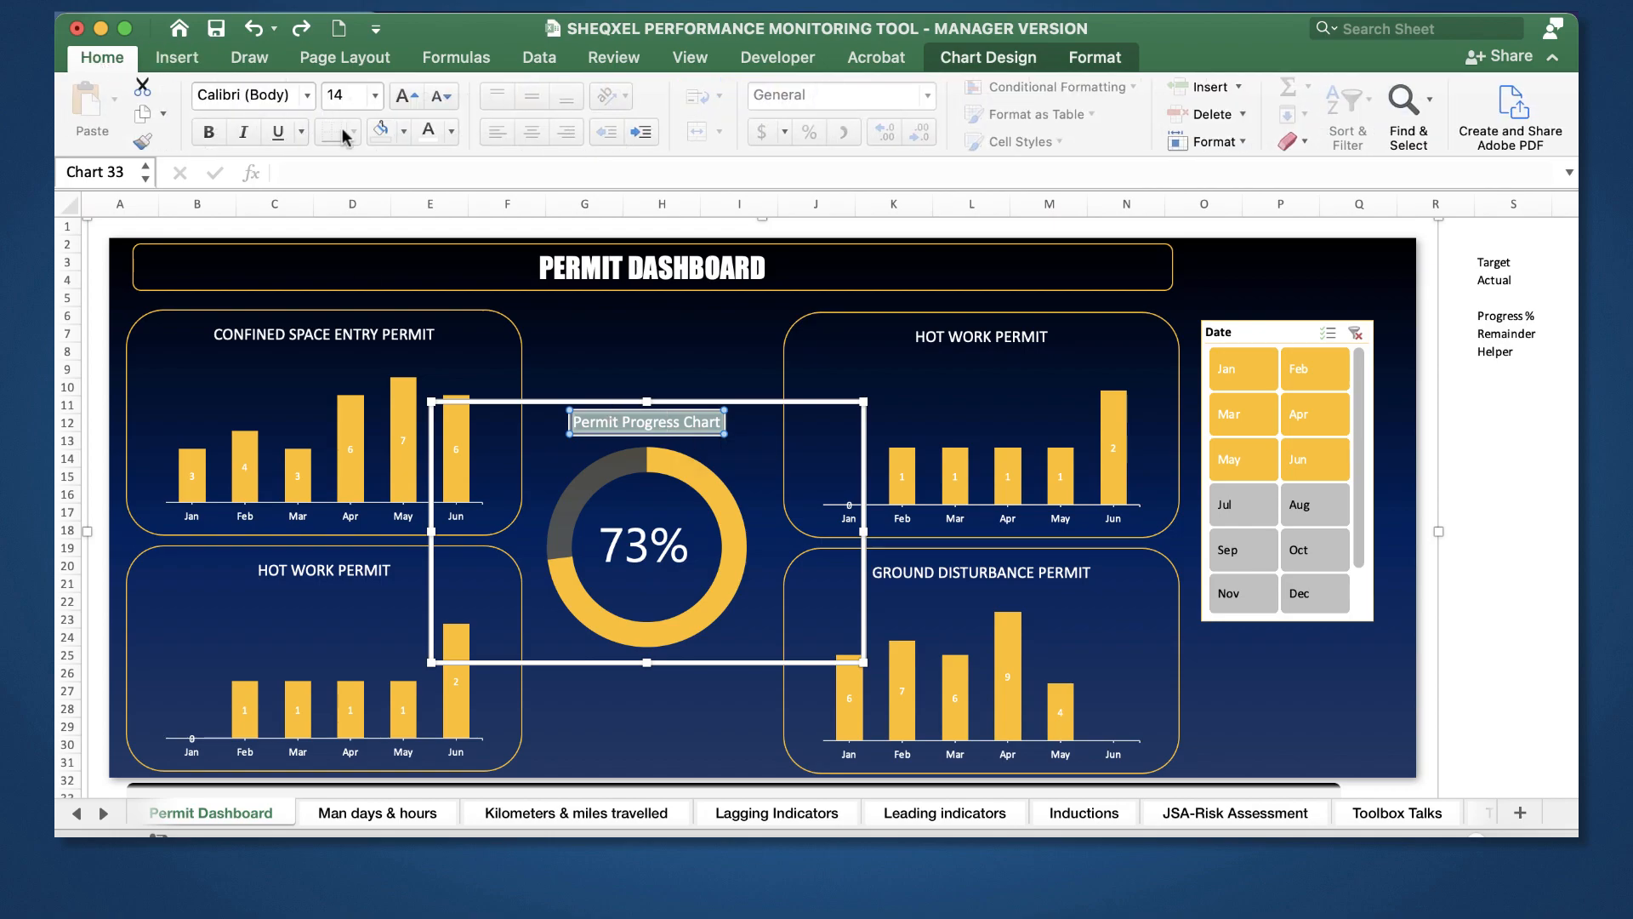
pyautogui.rightClick(664, 421)
pyautogui.click(702, 527)
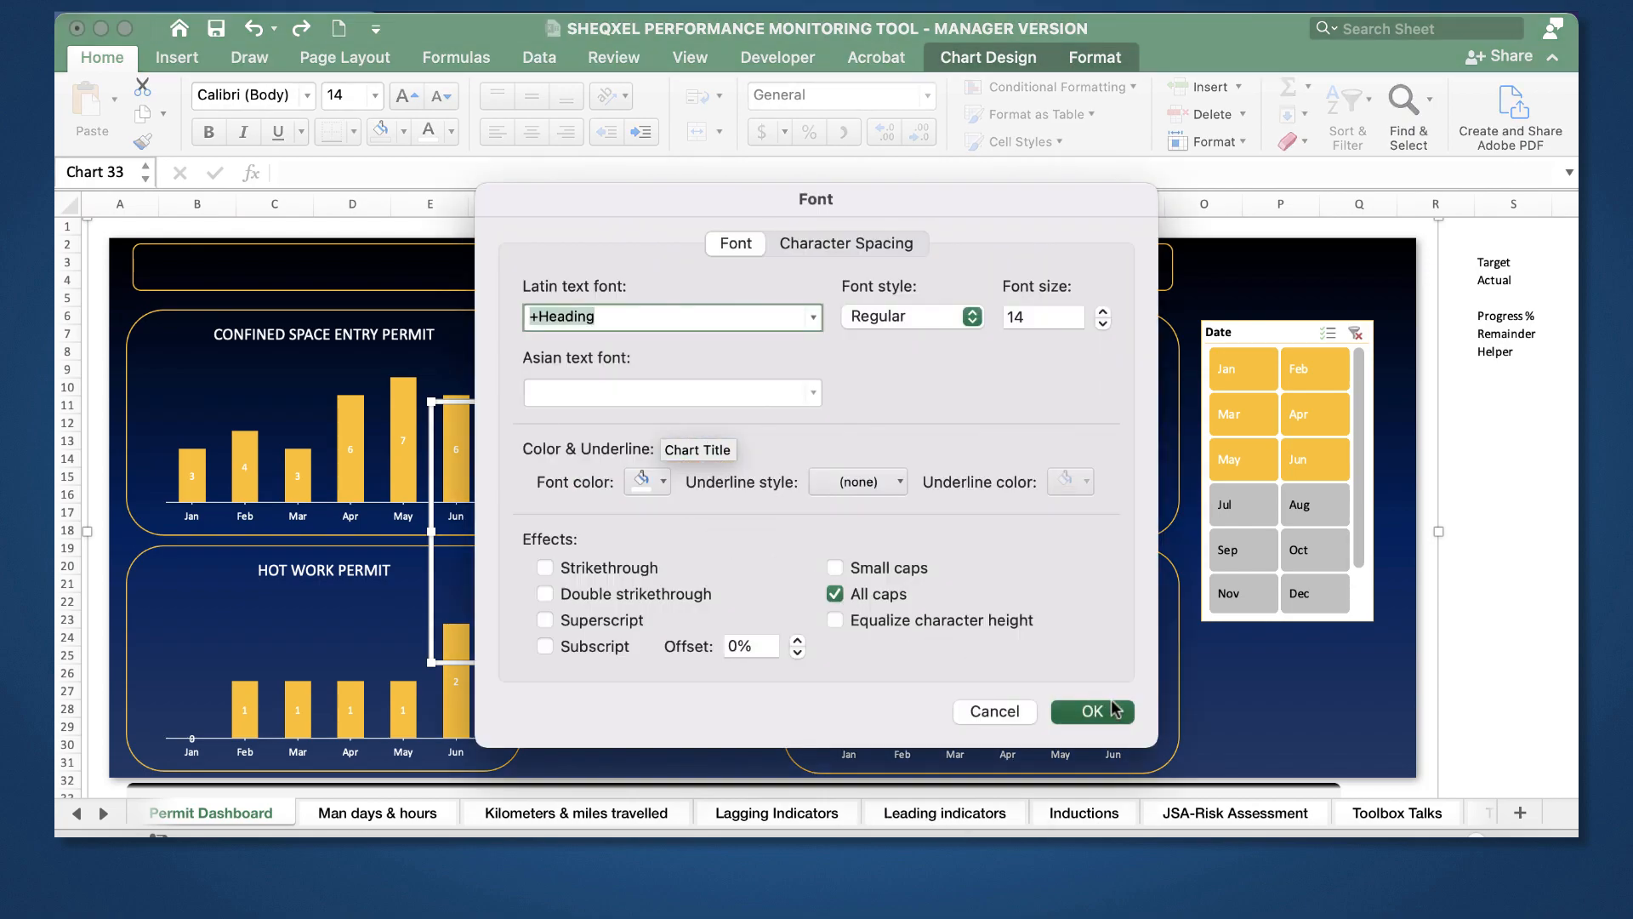
pyautogui.click(1092, 711)
pyautogui.click(1513, 548)
pyautogui.scroll(-5, 1112, 701)
pyautogui.scroll(5, 1111, 701)
pyautogui.click(1553, 57)
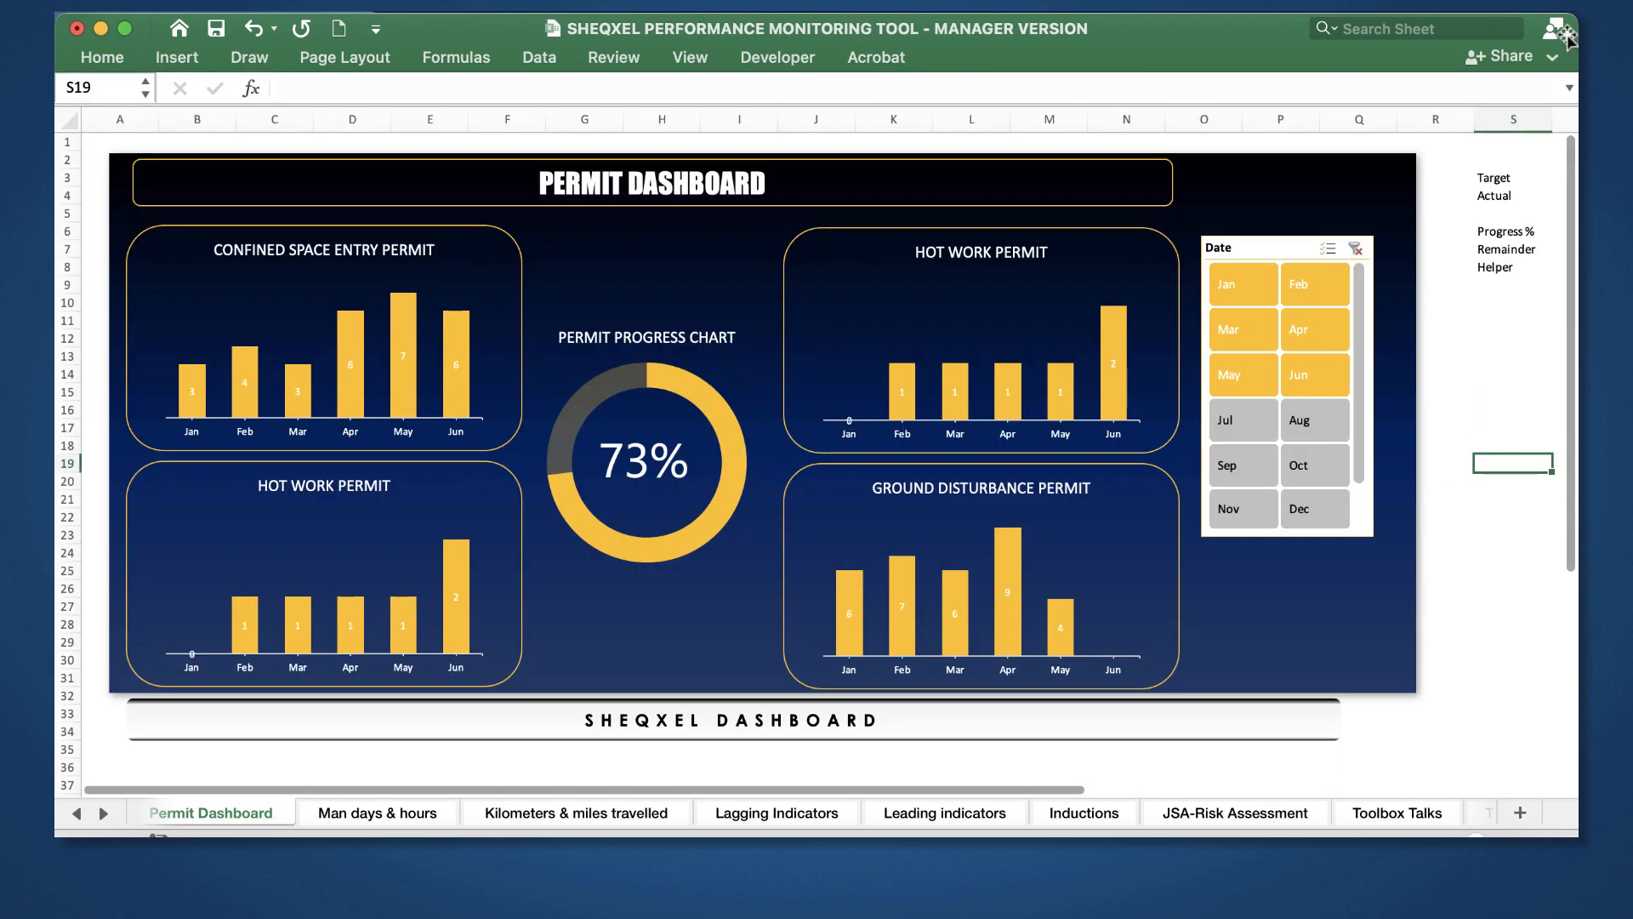
# Step: Test the Date slicer with Jan alone and with Jan to Jun, and leave all months from Jan to Dec selected
pyautogui.click(1230, 295)
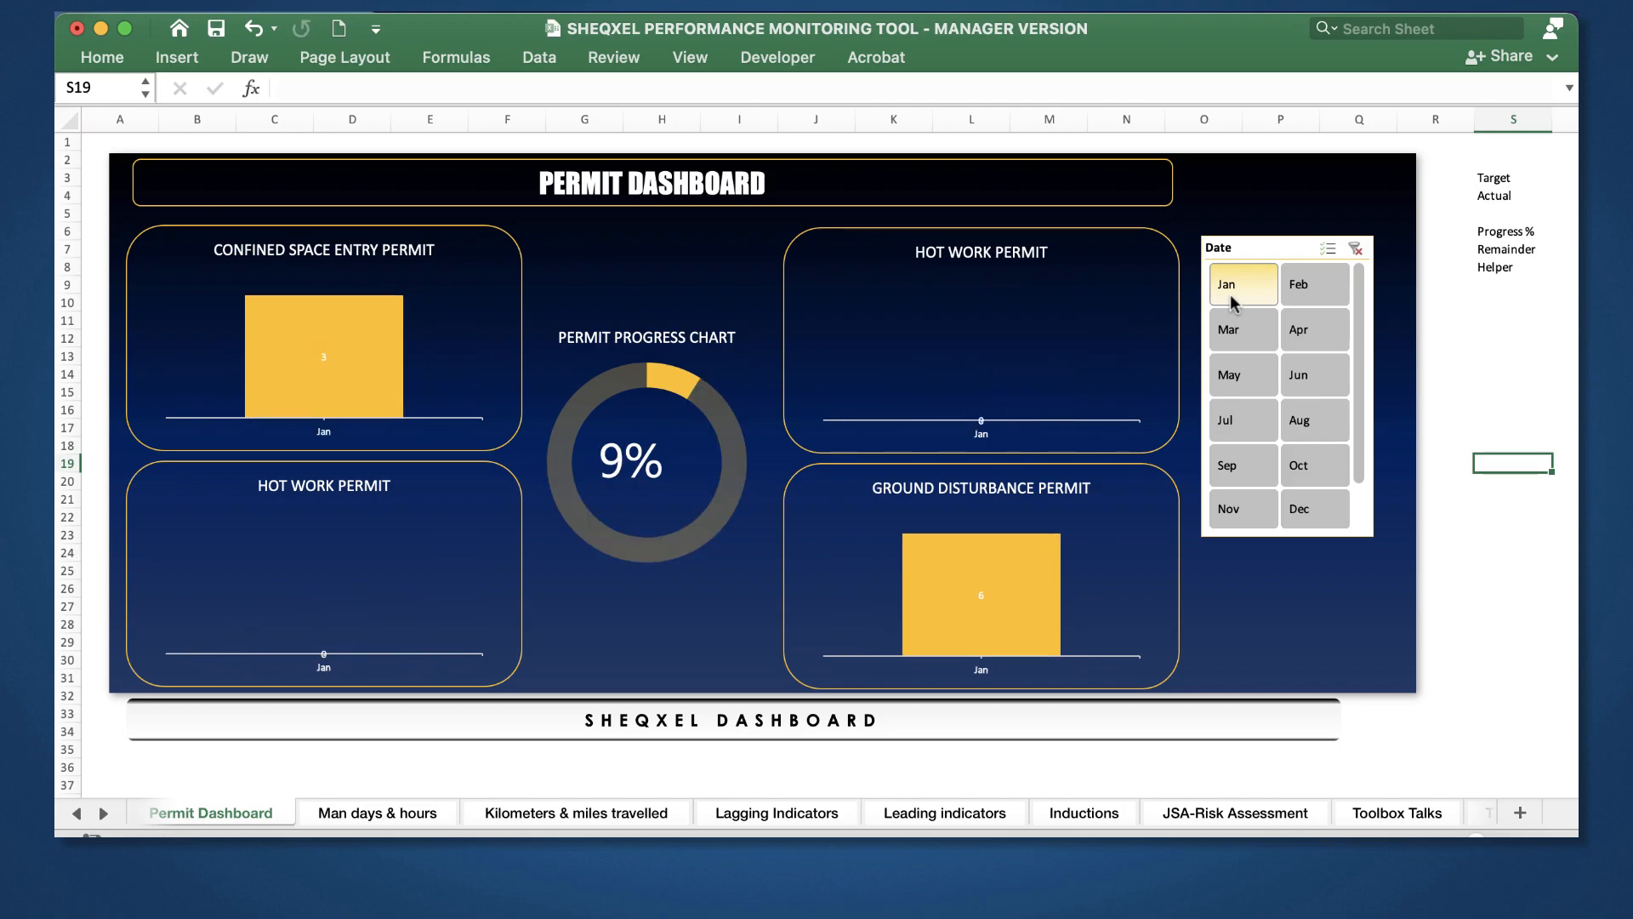
pyautogui.moveTo(1229, 294); pyautogui.dragTo(1305, 371)
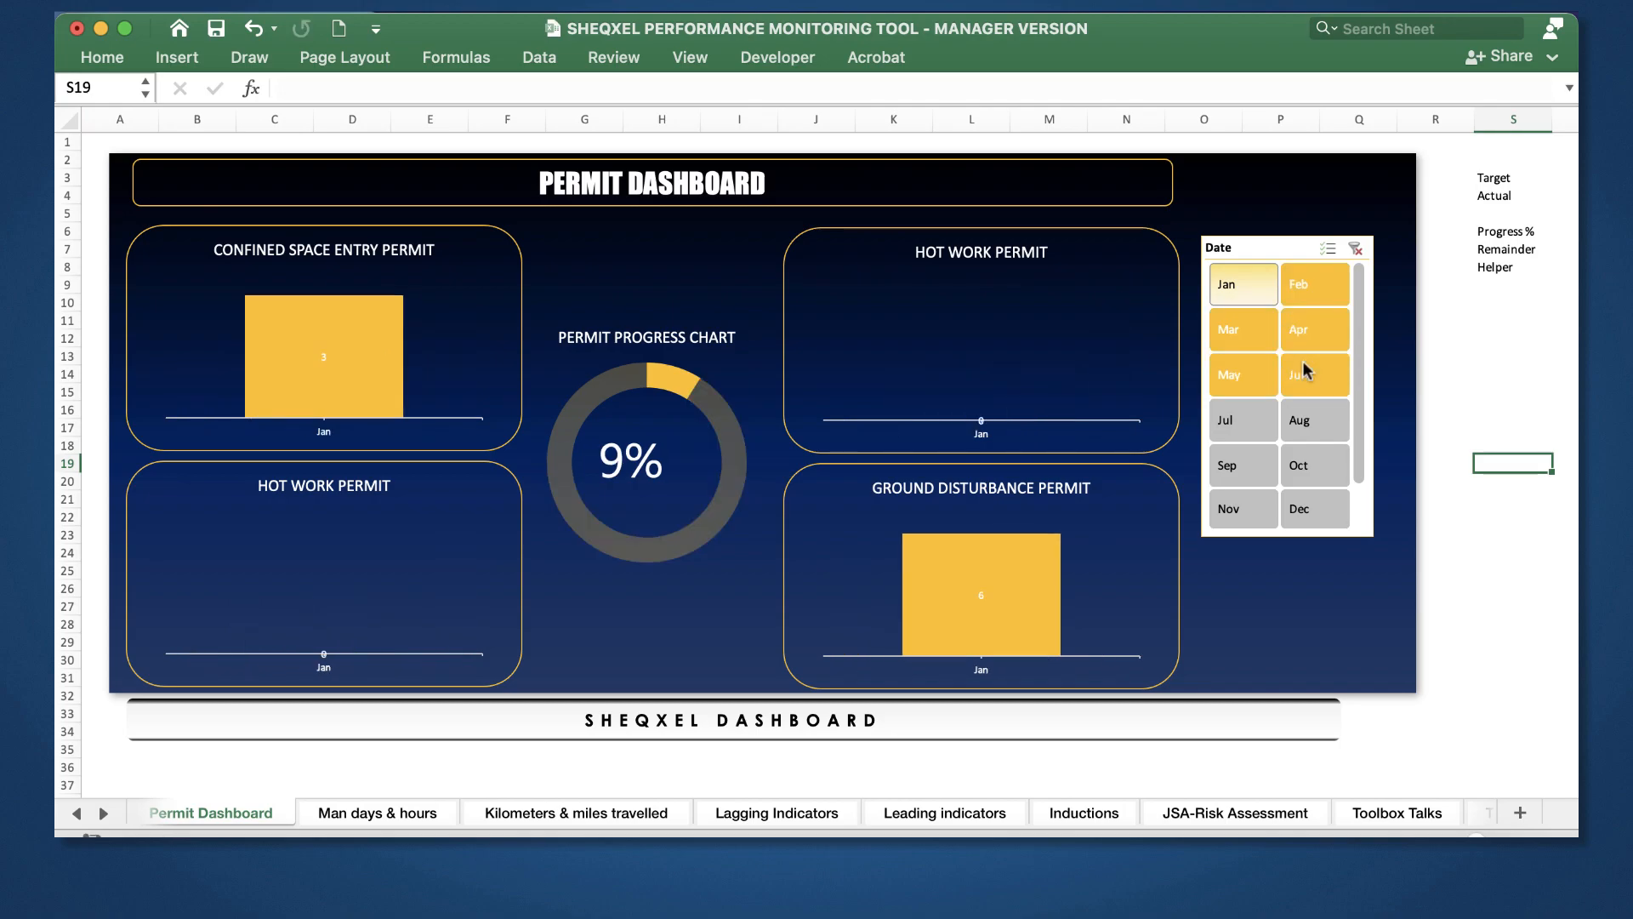
pyautogui.moveTo(1324, 515); pyautogui.dragTo(1322, 517)
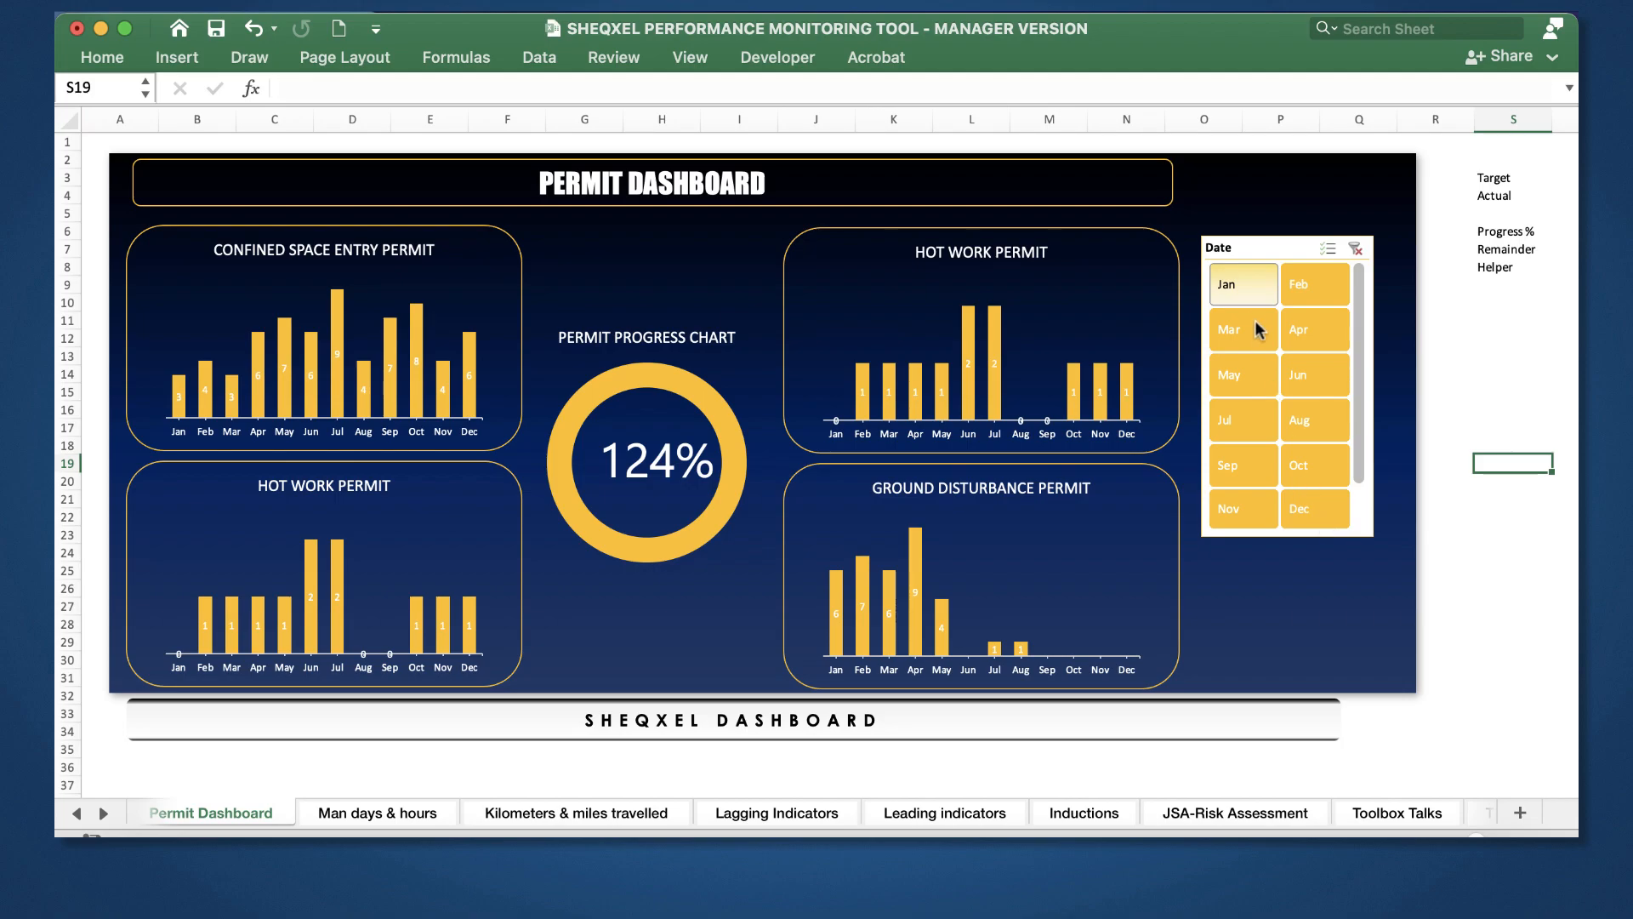
pyautogui.click(1253, 282)
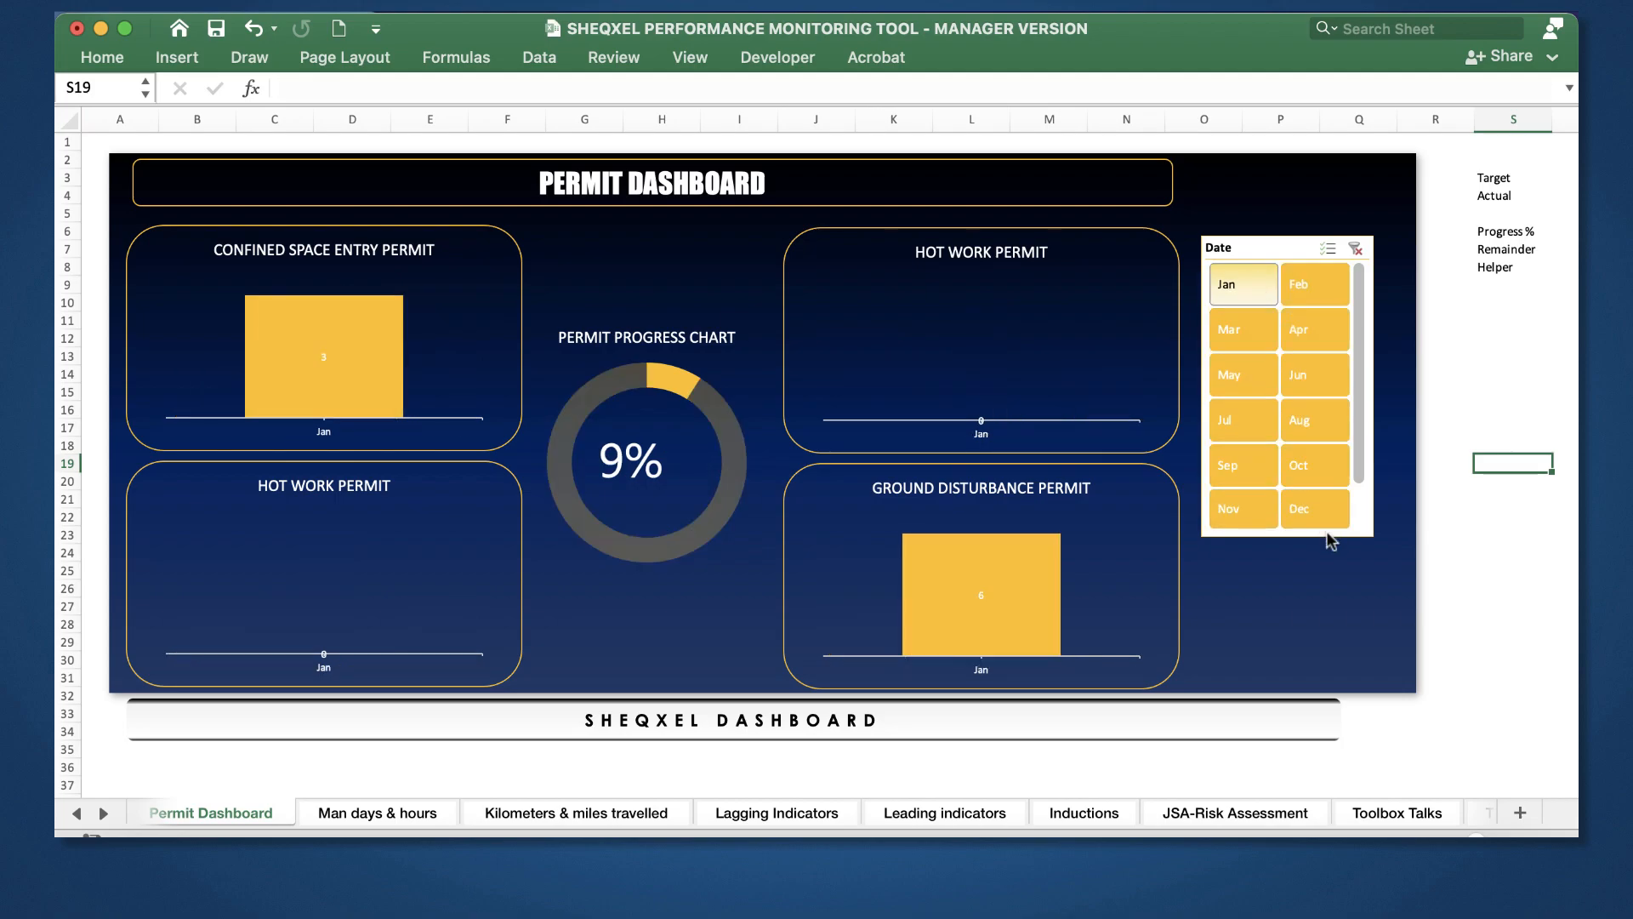
pyautogui.click(1476, 600)
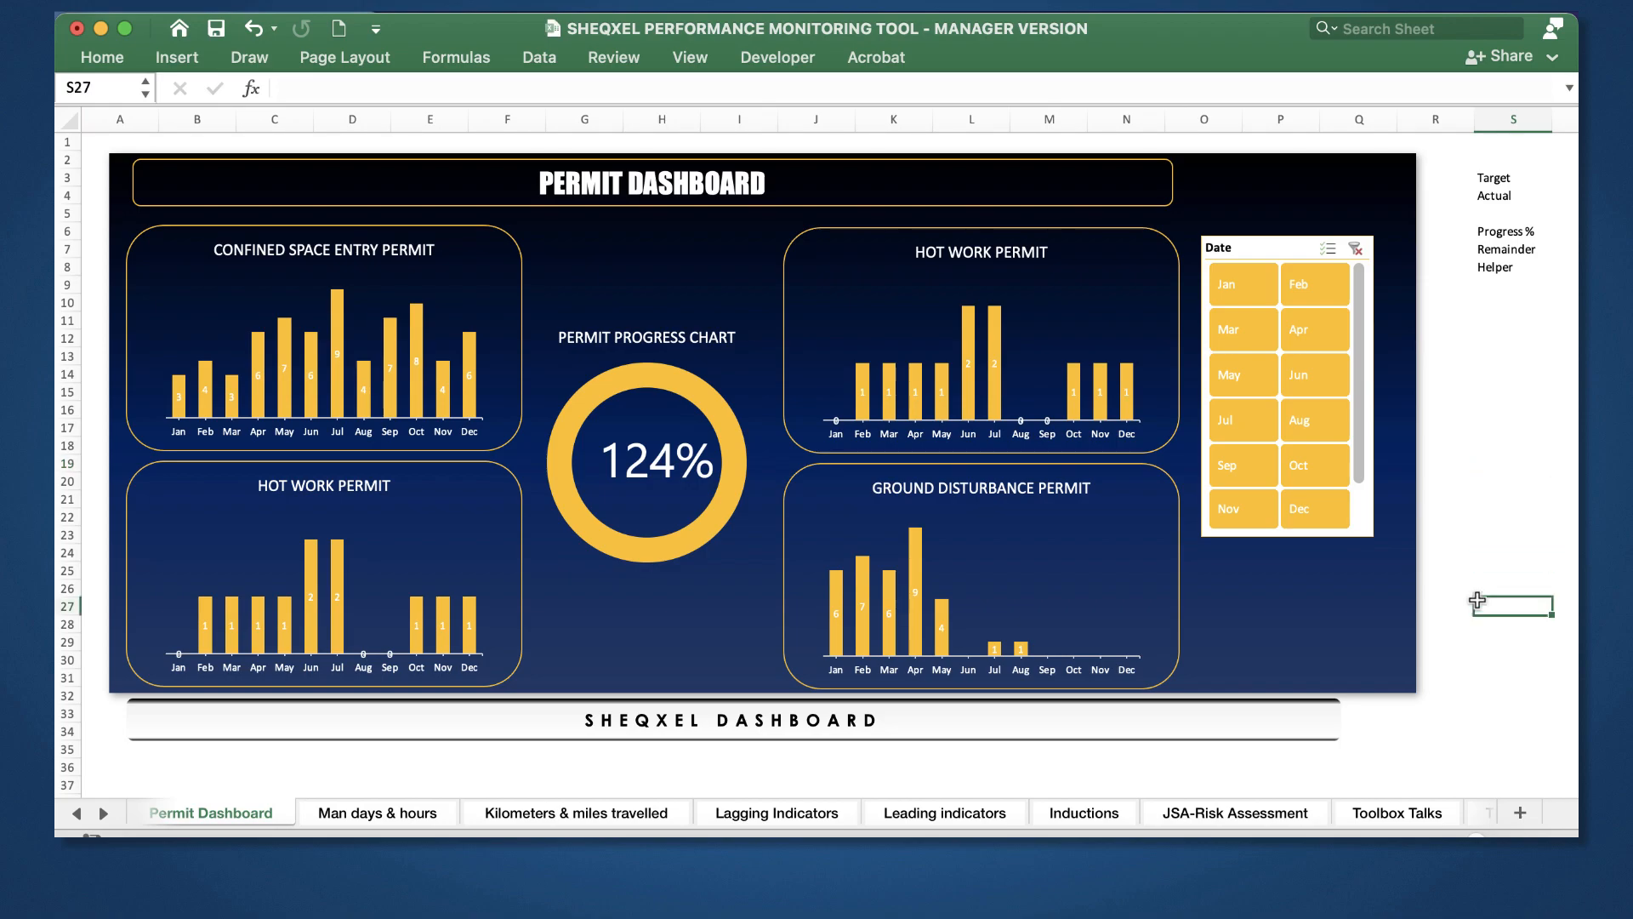
# Step: Widen column R between the dashboard and the Target, Actual and Progress % helper table
pyautogui.hscroll(8, 1476, 600)
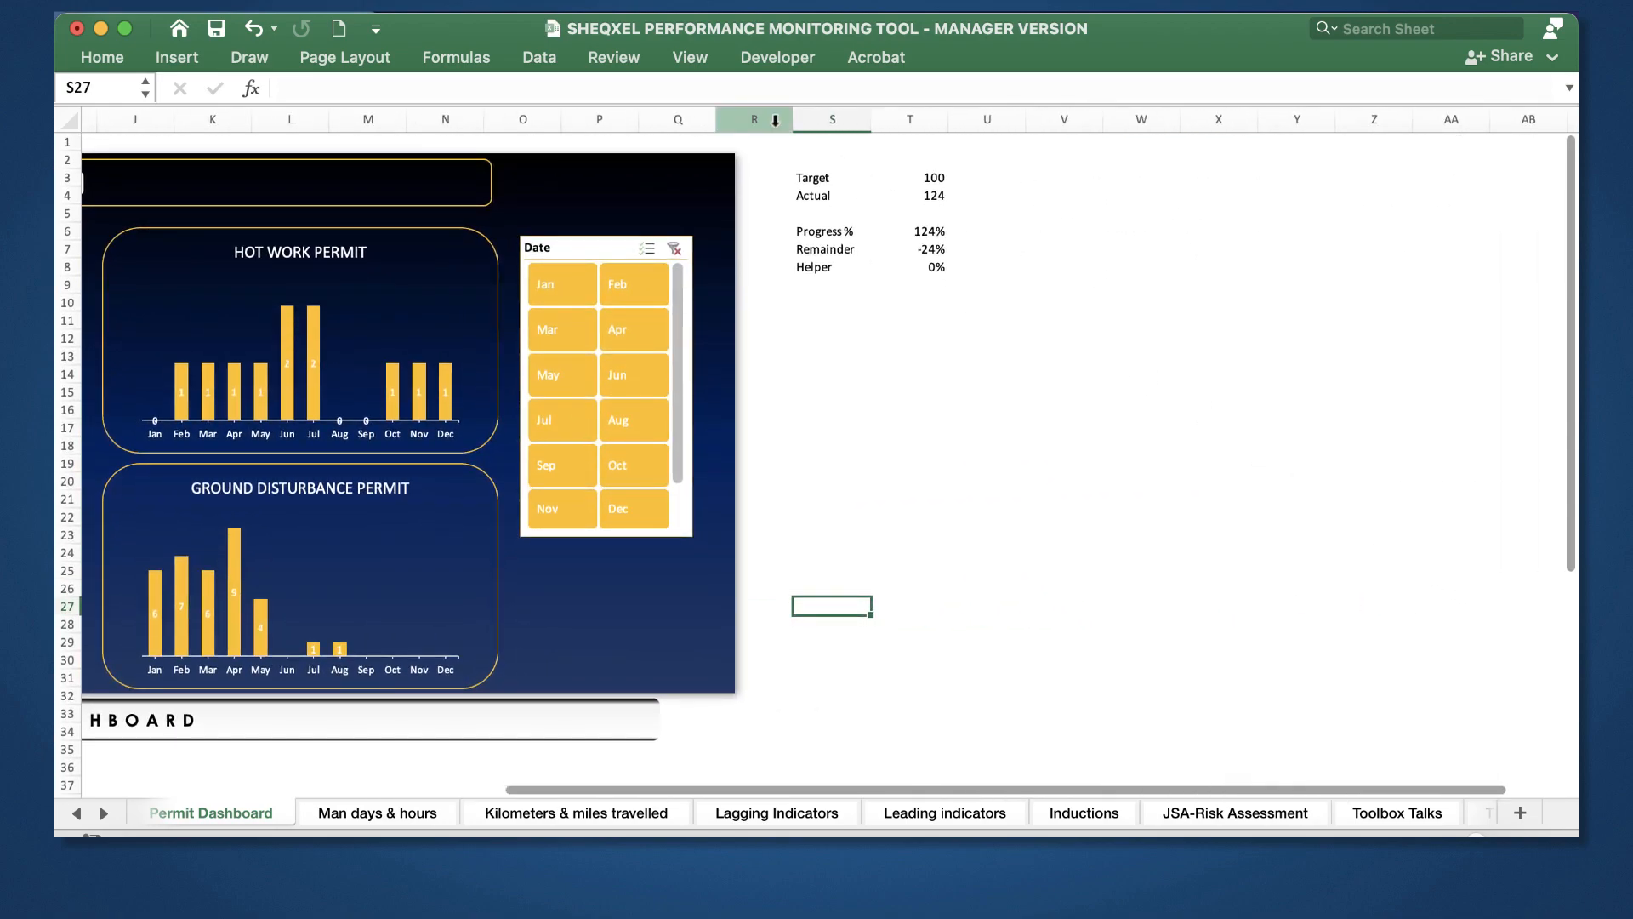
pyautogui.click(774, 121)
pyautogui.click(868, 432)
pyautogui.moveTo(794, 119); pyautogui.dragTo(1061, 403)
pyautogui.click(1060, 403)
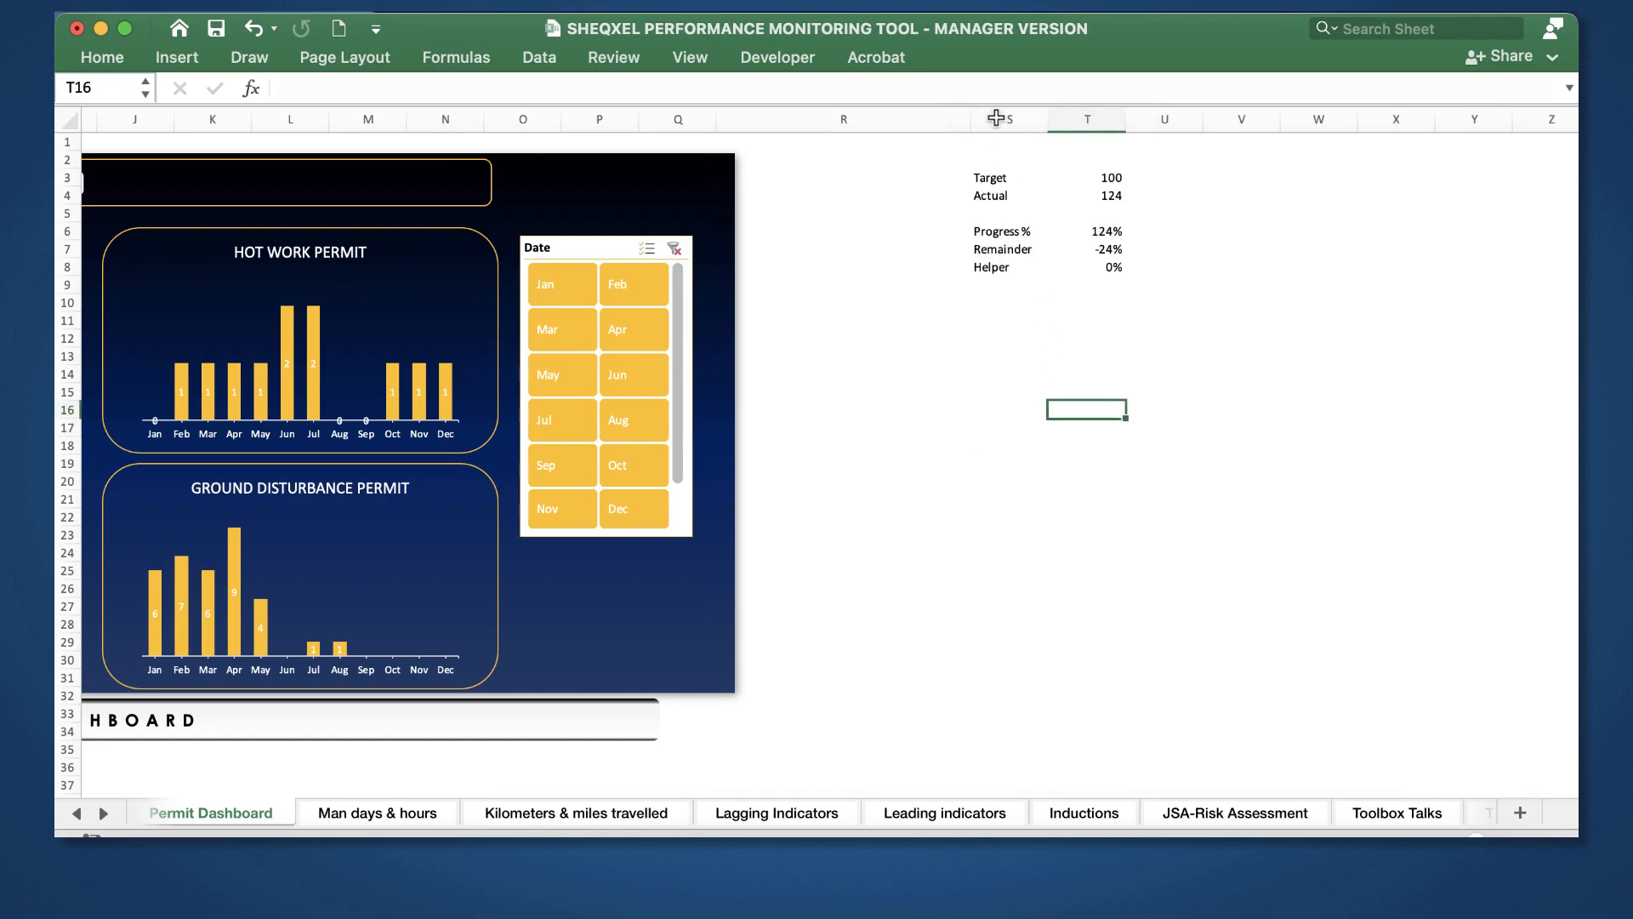
# Step: Try inserting a new column at the widened column R, undo the insertion and clear the selection
pyautogui.click(995, 118)
pyautogui.click(956, 119)
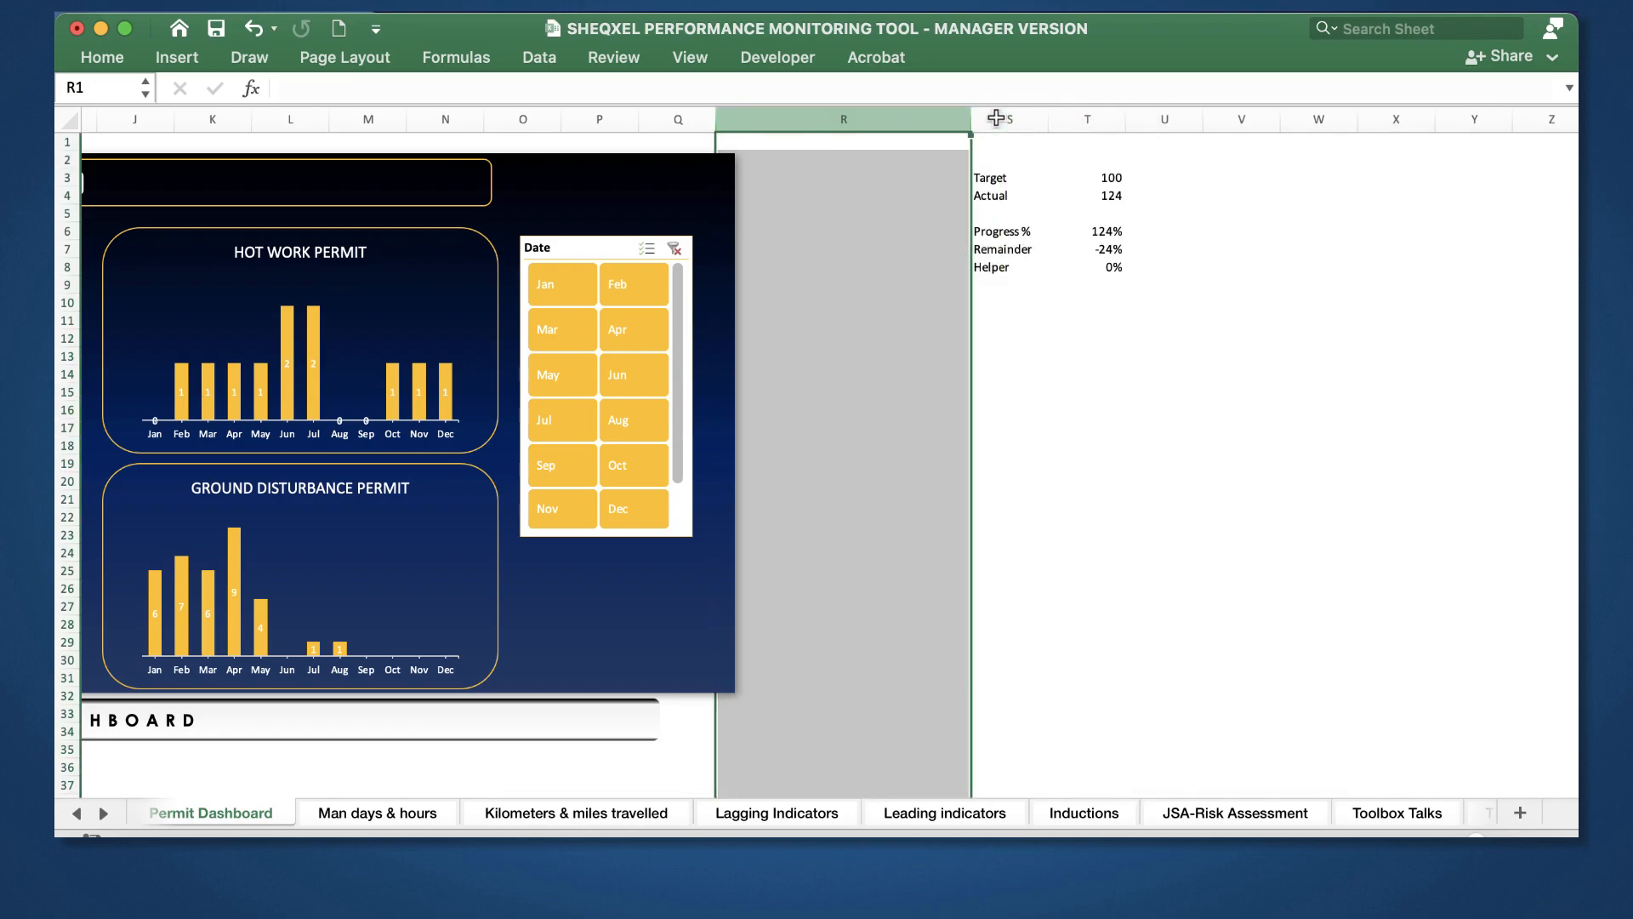
pyautogui.click(99, 58)
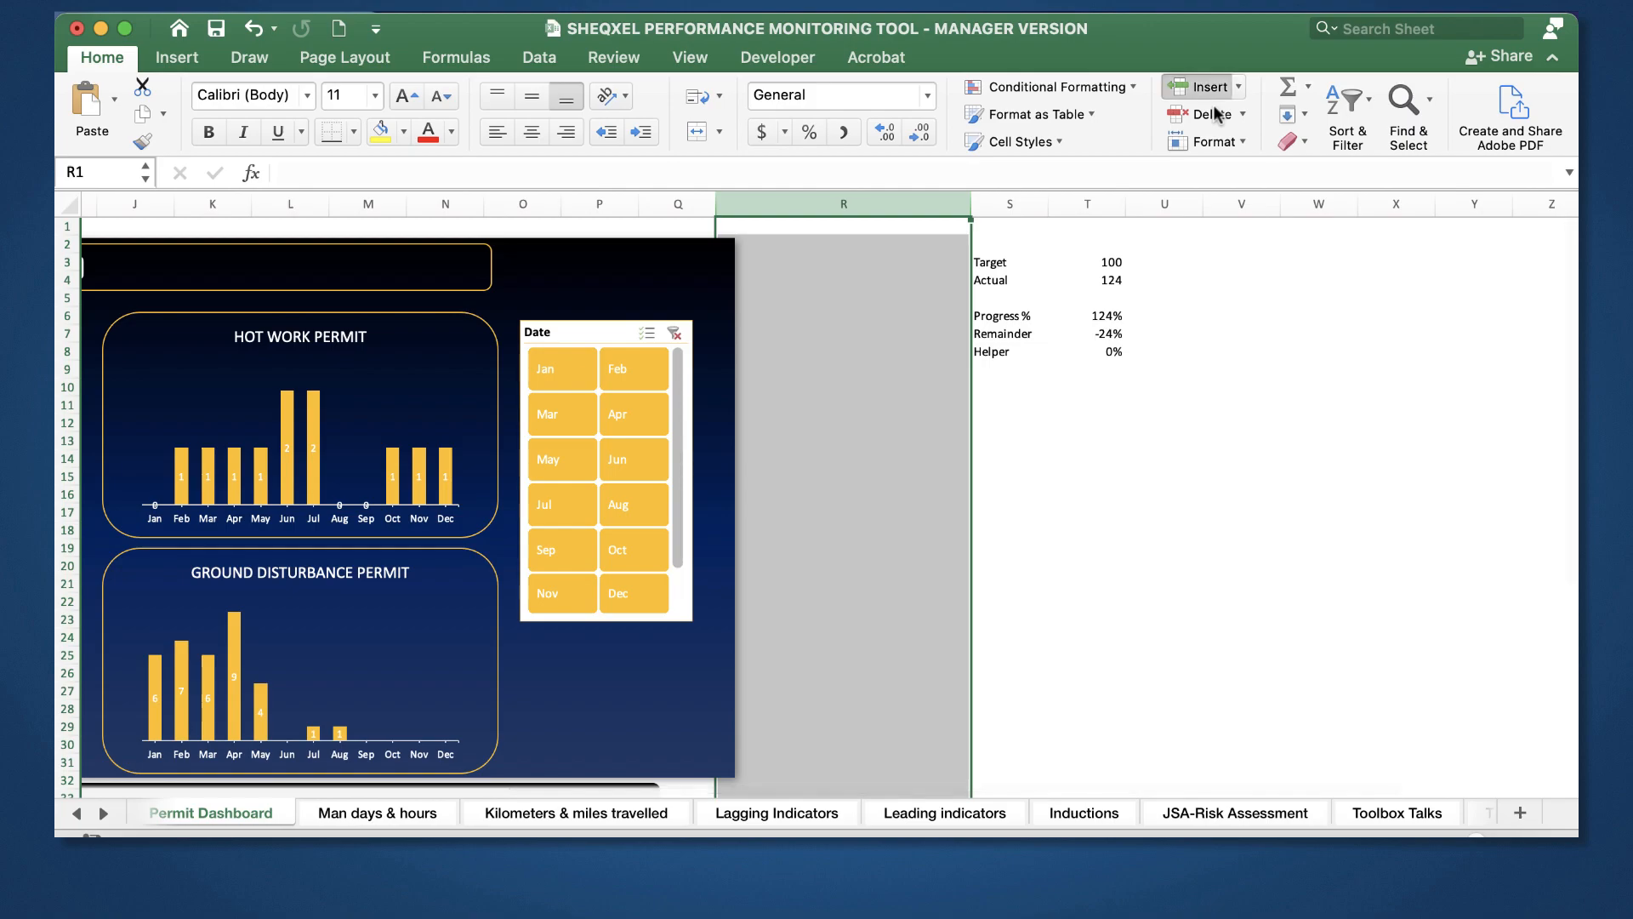
pyautogui.click(1203, 85)
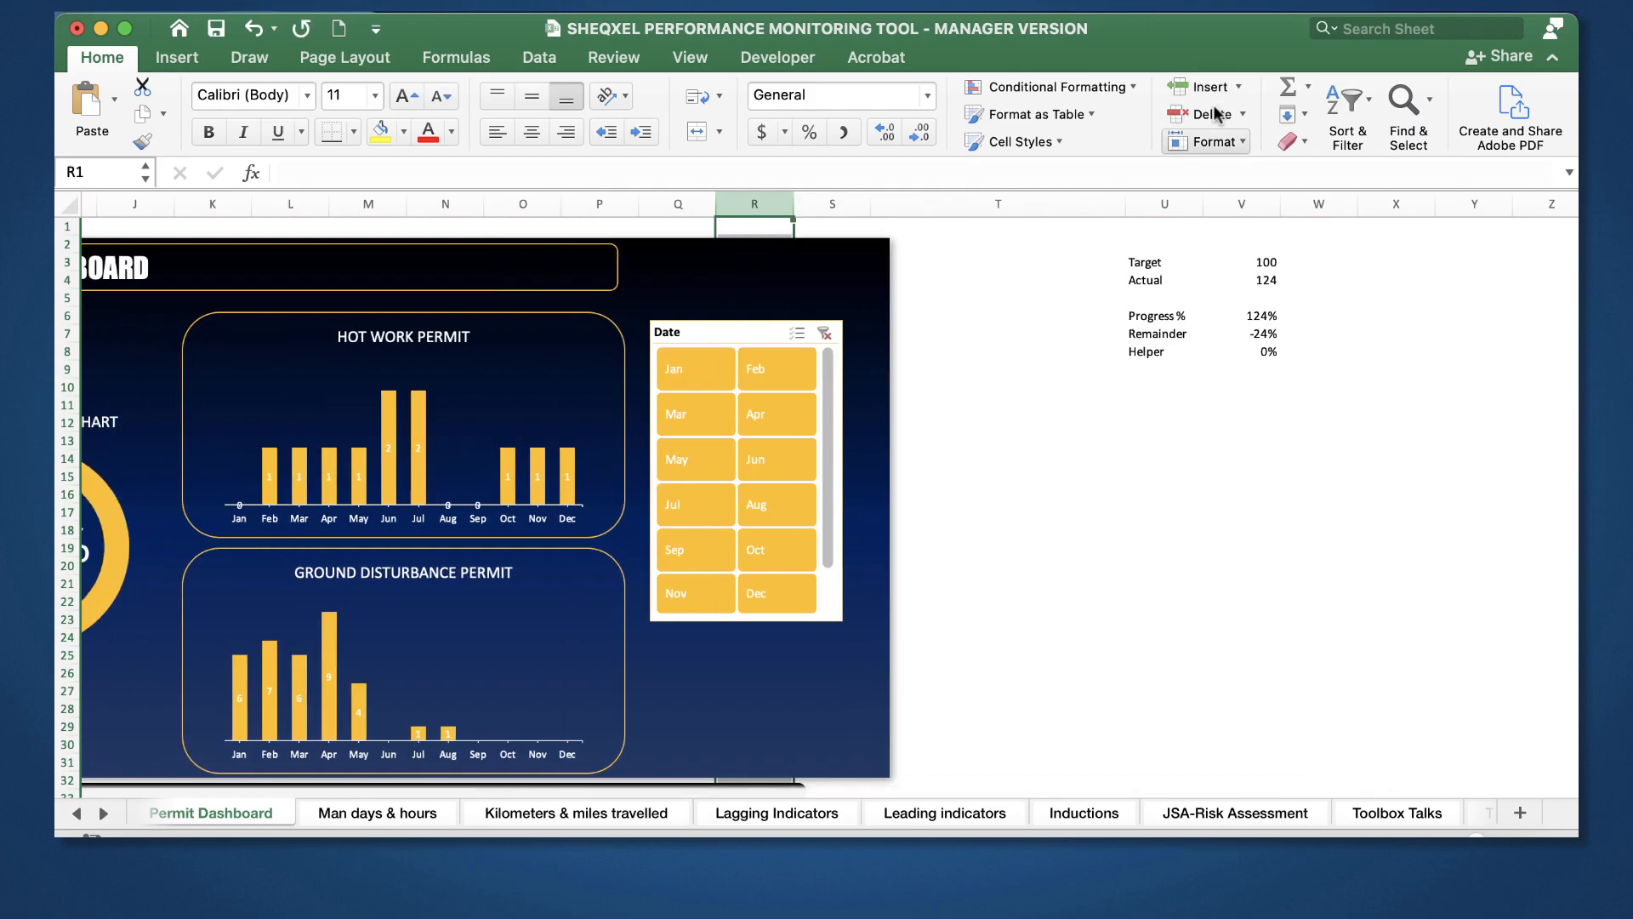
pyautogui.press('super+z')
pyautogui.click(1084, 566)
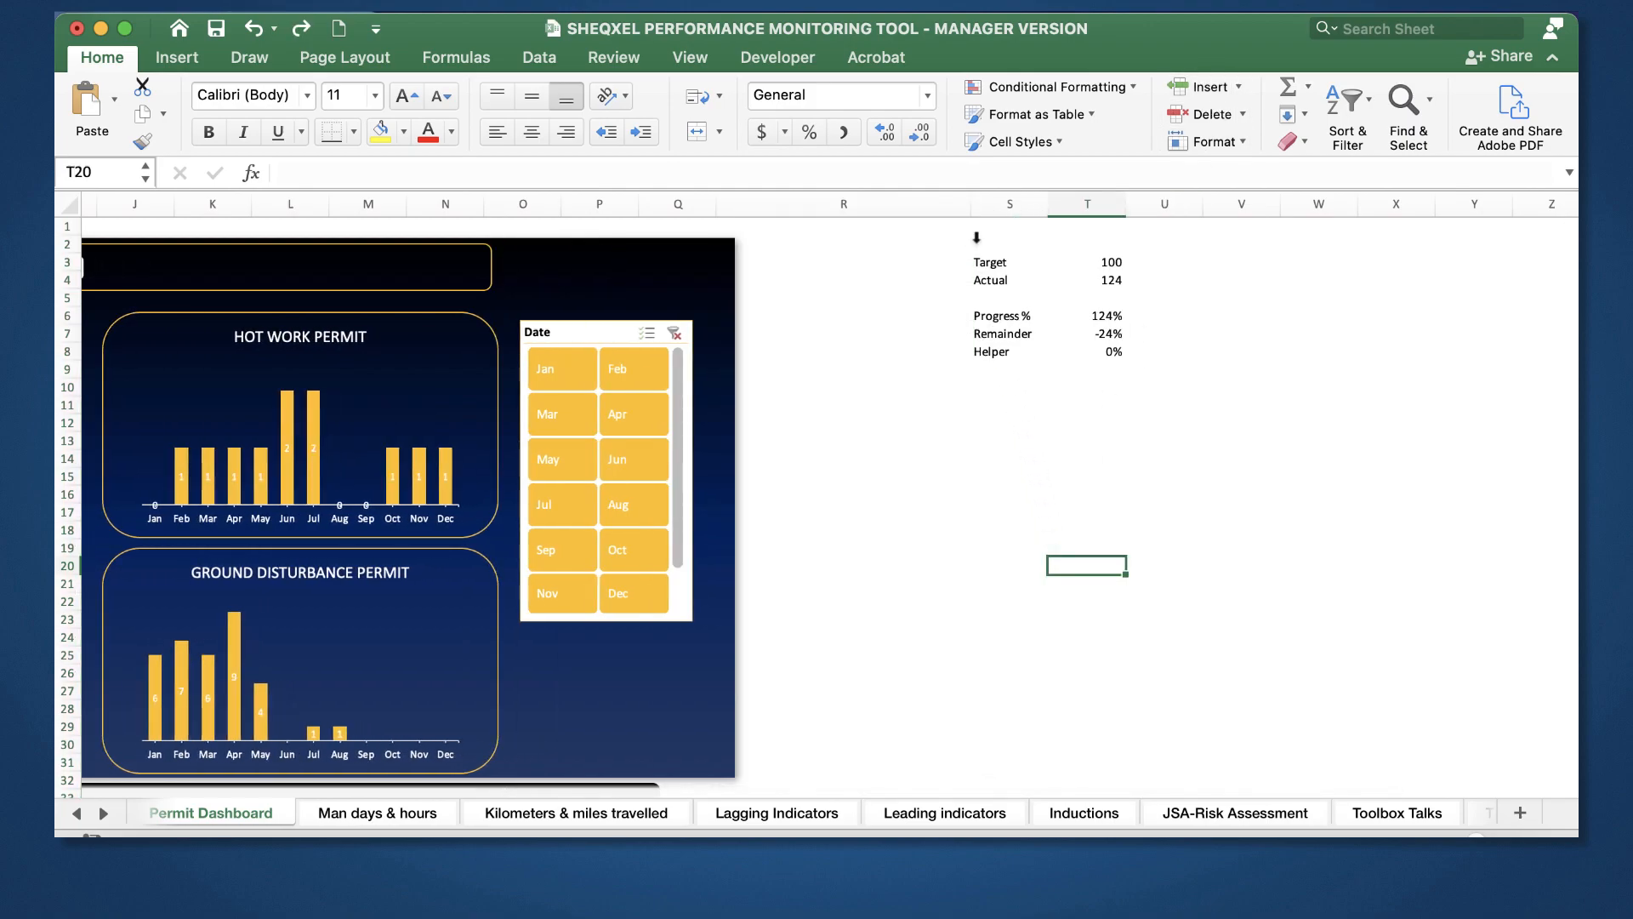
# Step: Move the Target-to-Helper table one column away from the dashboard, to cells T3:U8
pyautogui.moveTo(978, 240); pyautogui.dragTo(1086, 352)
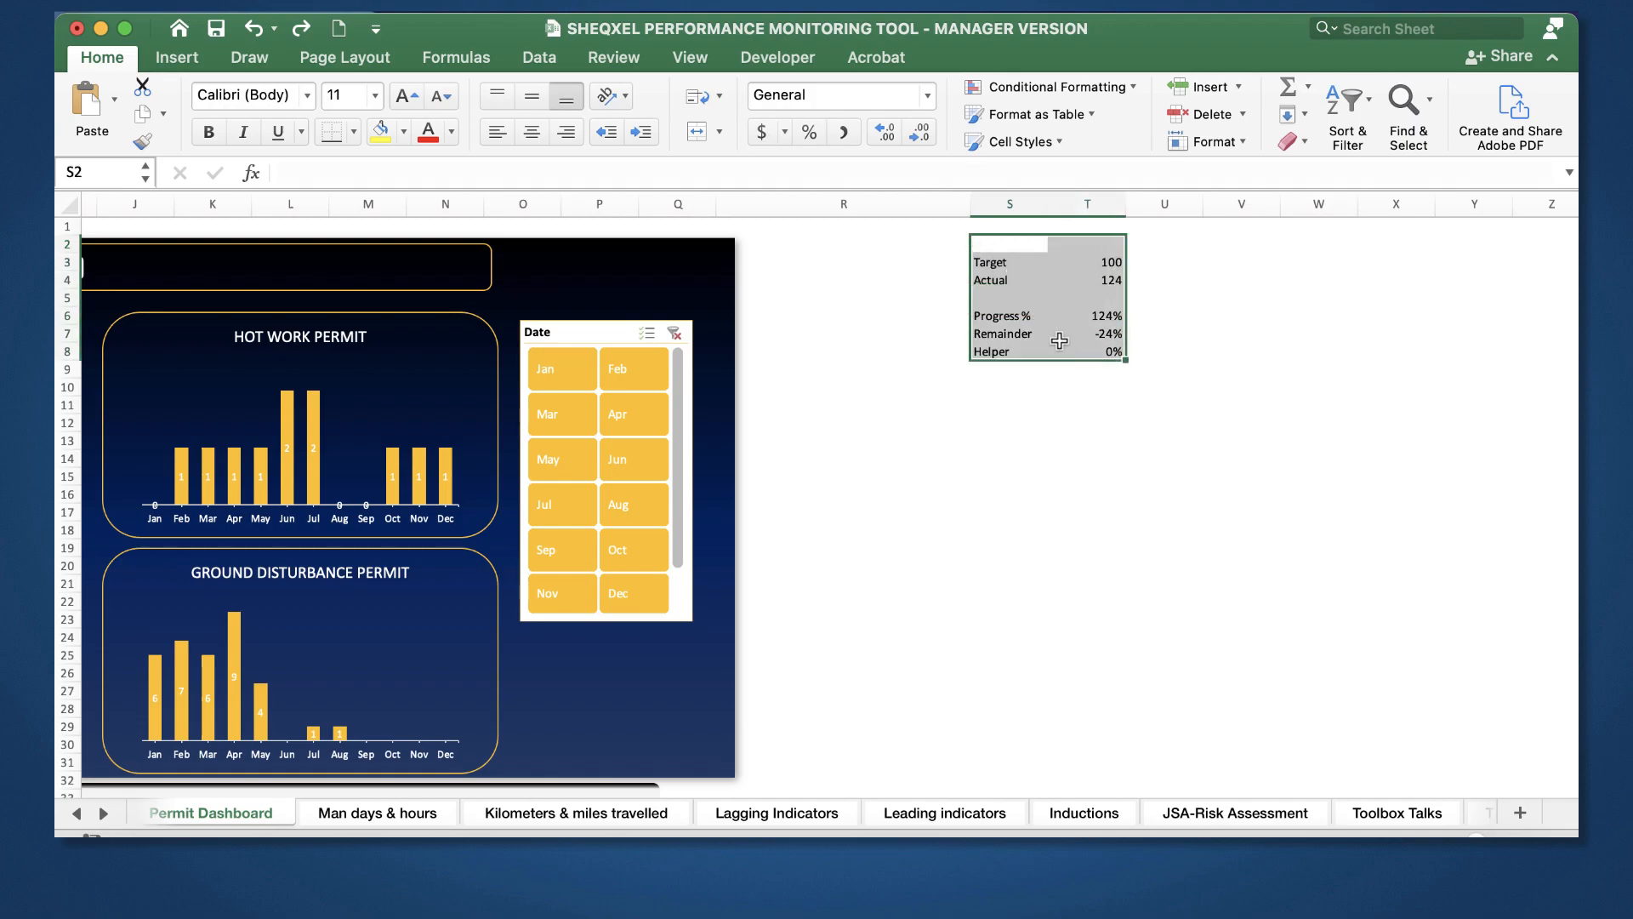
pyautogui.click(1160, 364)
pyautogui.moveTo(1002, 270); pyautogui.dragTo(1176, 363)
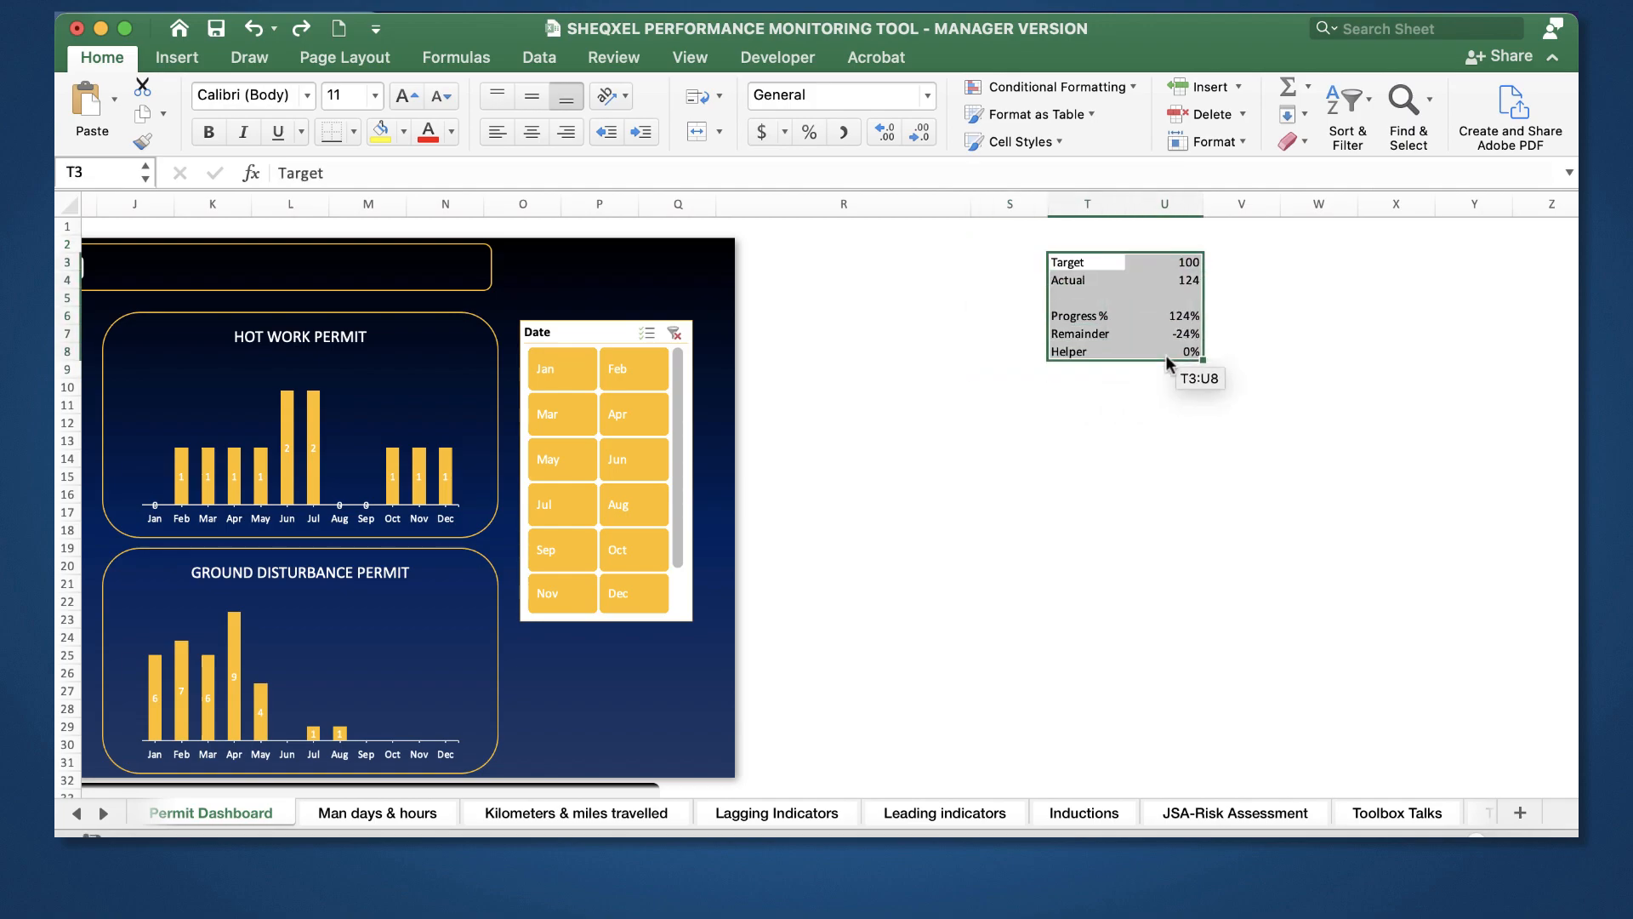
# Step: Insert blank columns at column S to push the helper table further from the dashboard
pyautogui.click(1005, 204)
pyautogui.click(1186, 95)
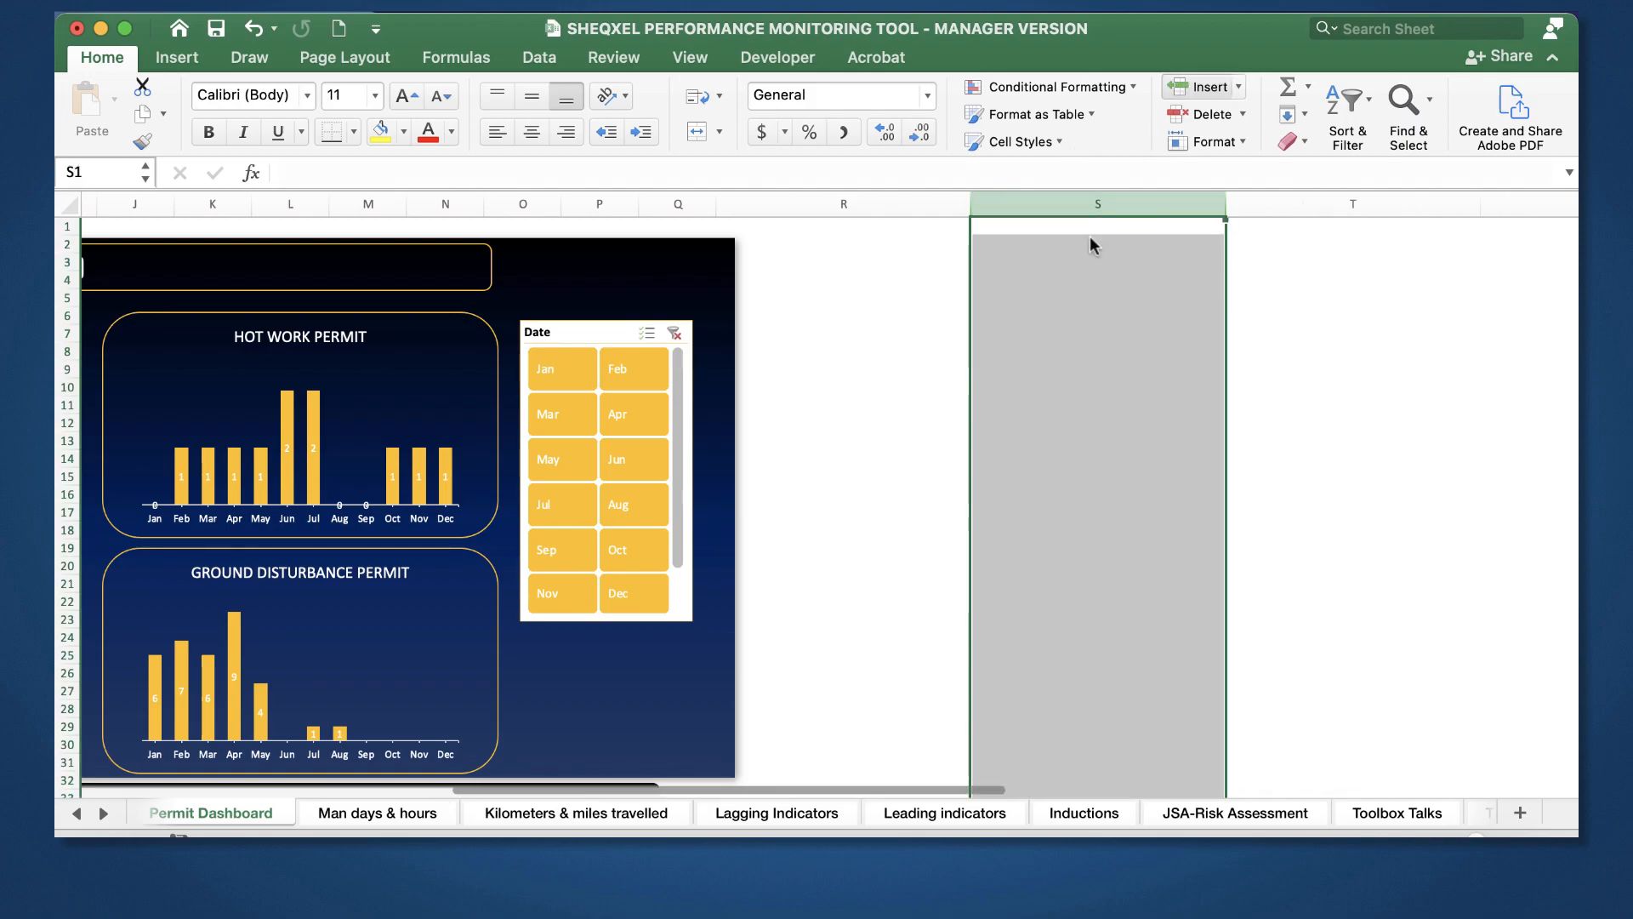
pyautogui.click(948, 465)
# Step: Return to the full dashboard with the ribbon collapsed and test the Date slicer with Jan alone and all twelve months
pyautogui.hscroll(-9, 948, 465)
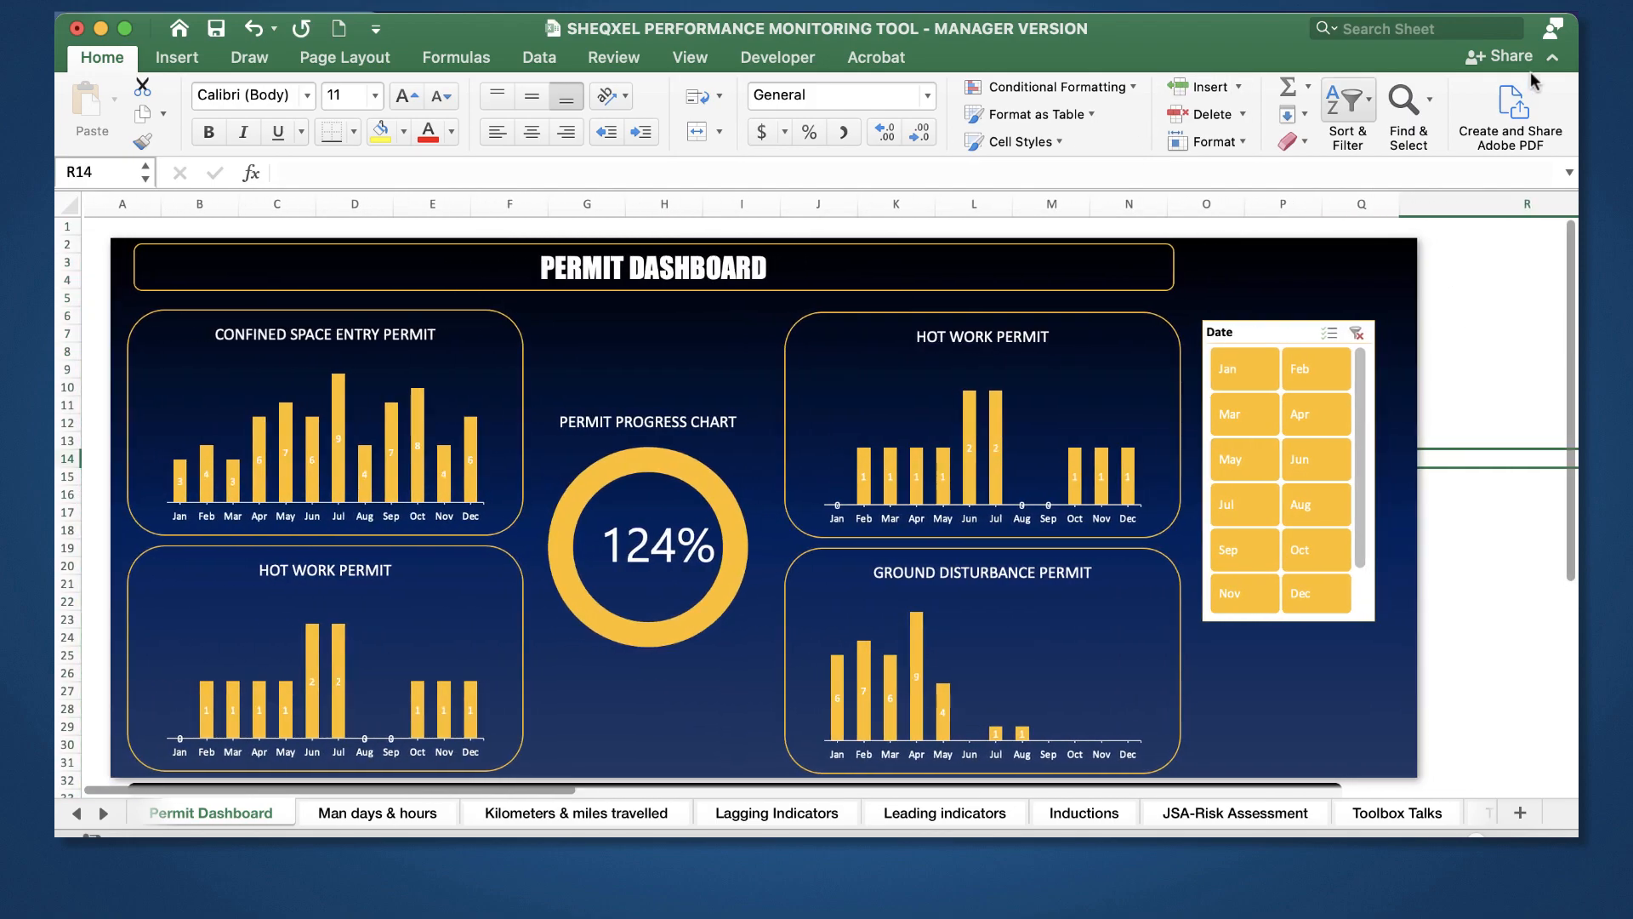
pyautogui.click(1531, 72)
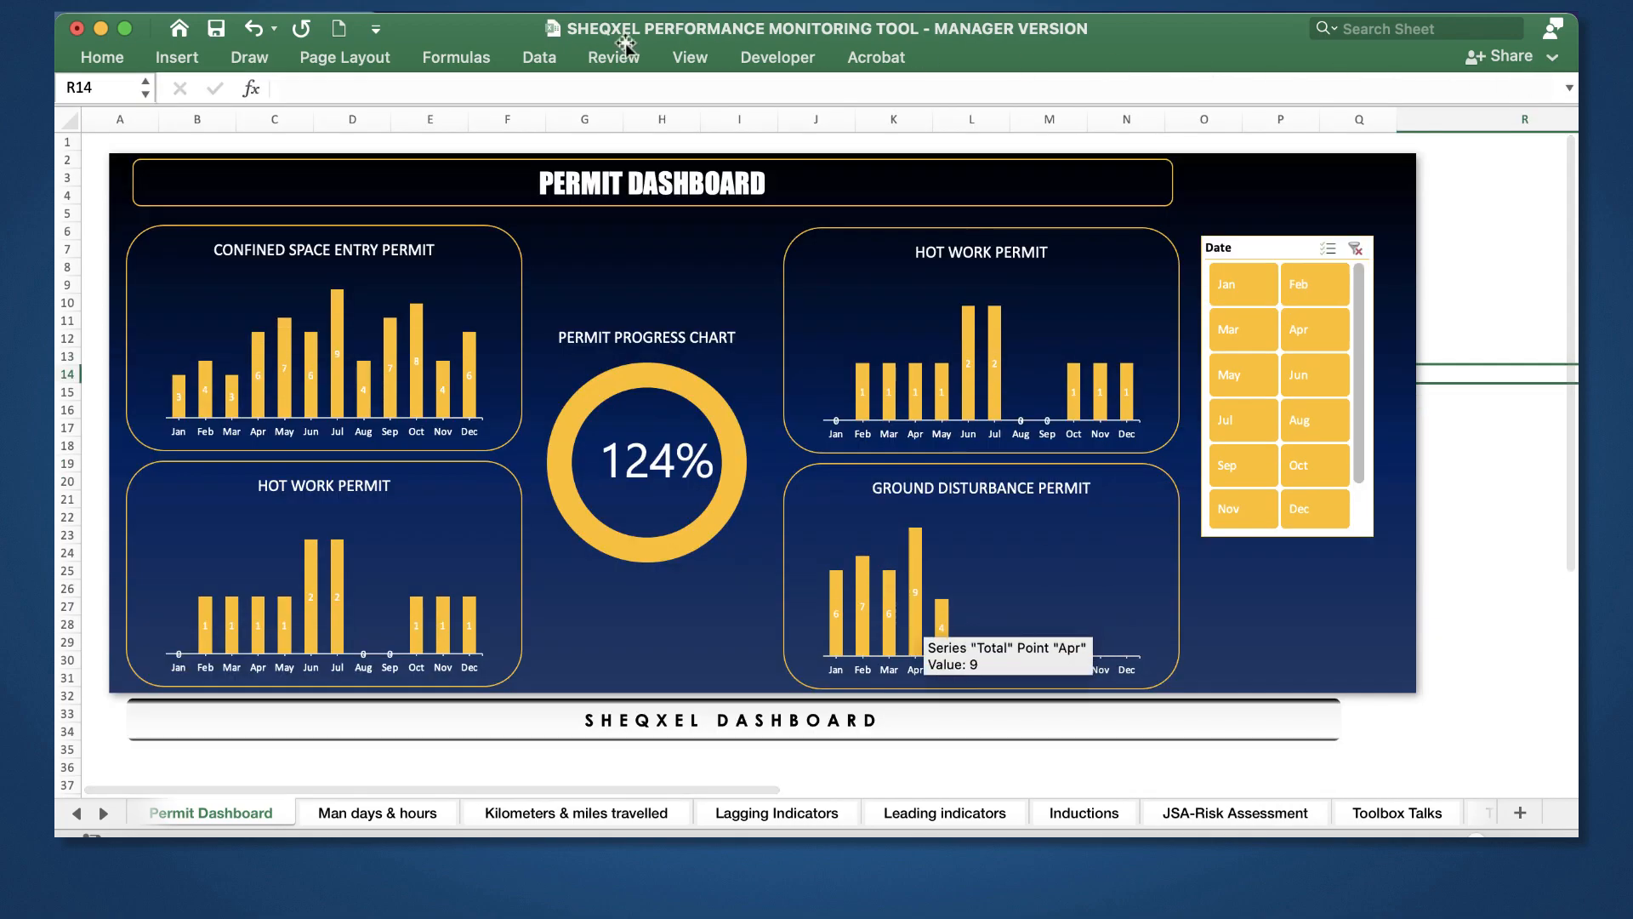
pyautogui.click(1227, 288)
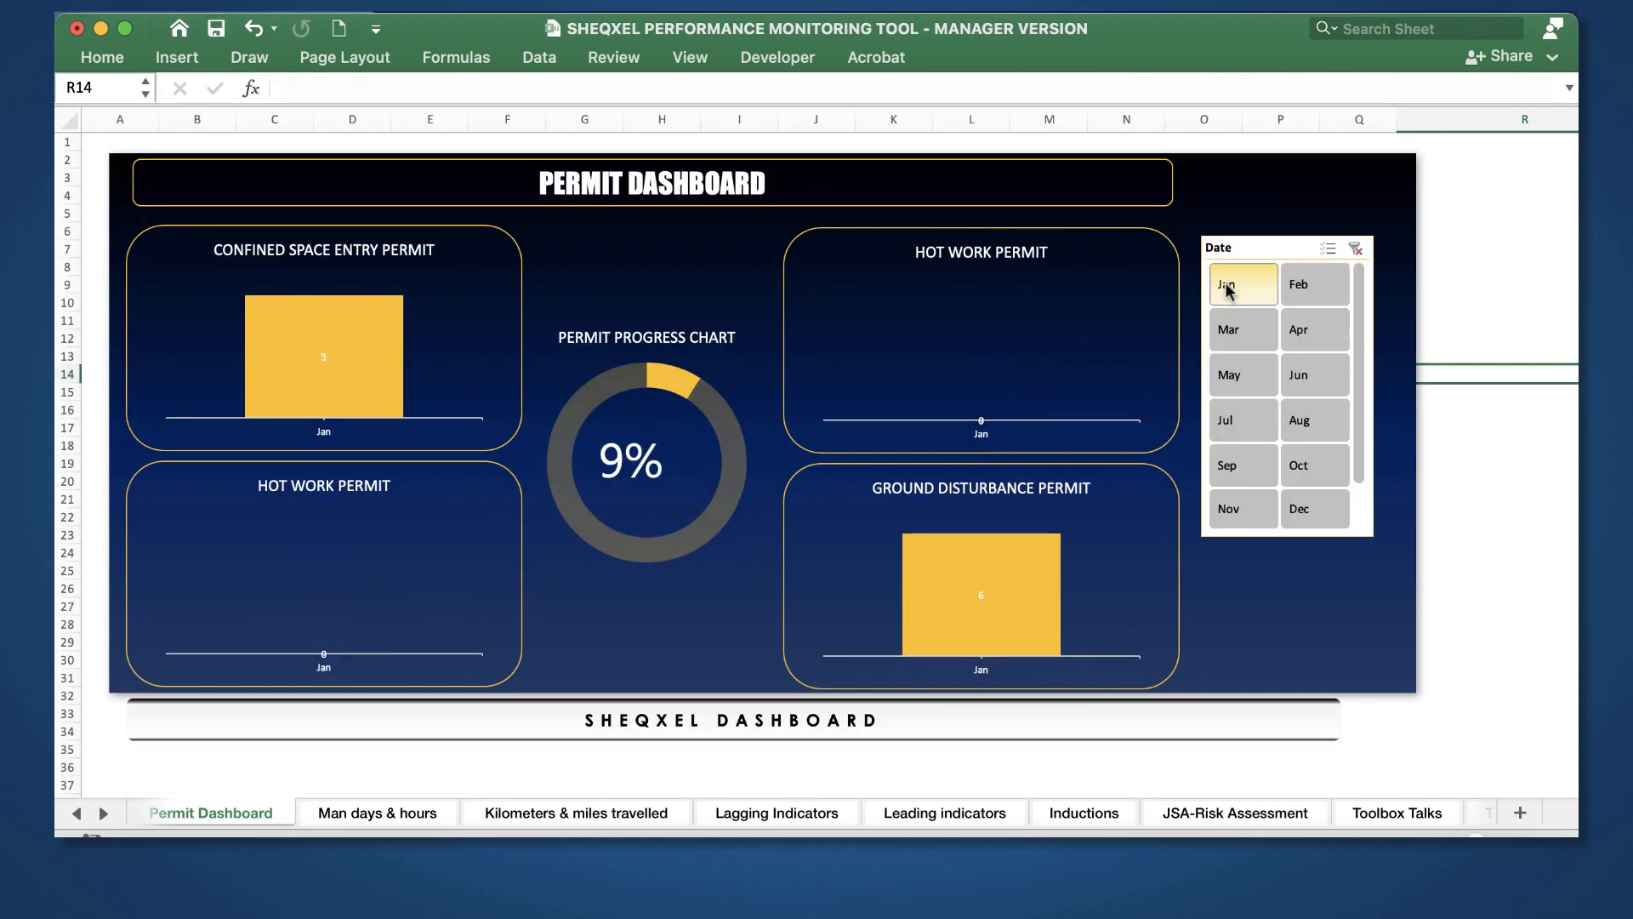
pyautogui.moveTo(1256, 281); pyautogui.dragTo(1311, 557)
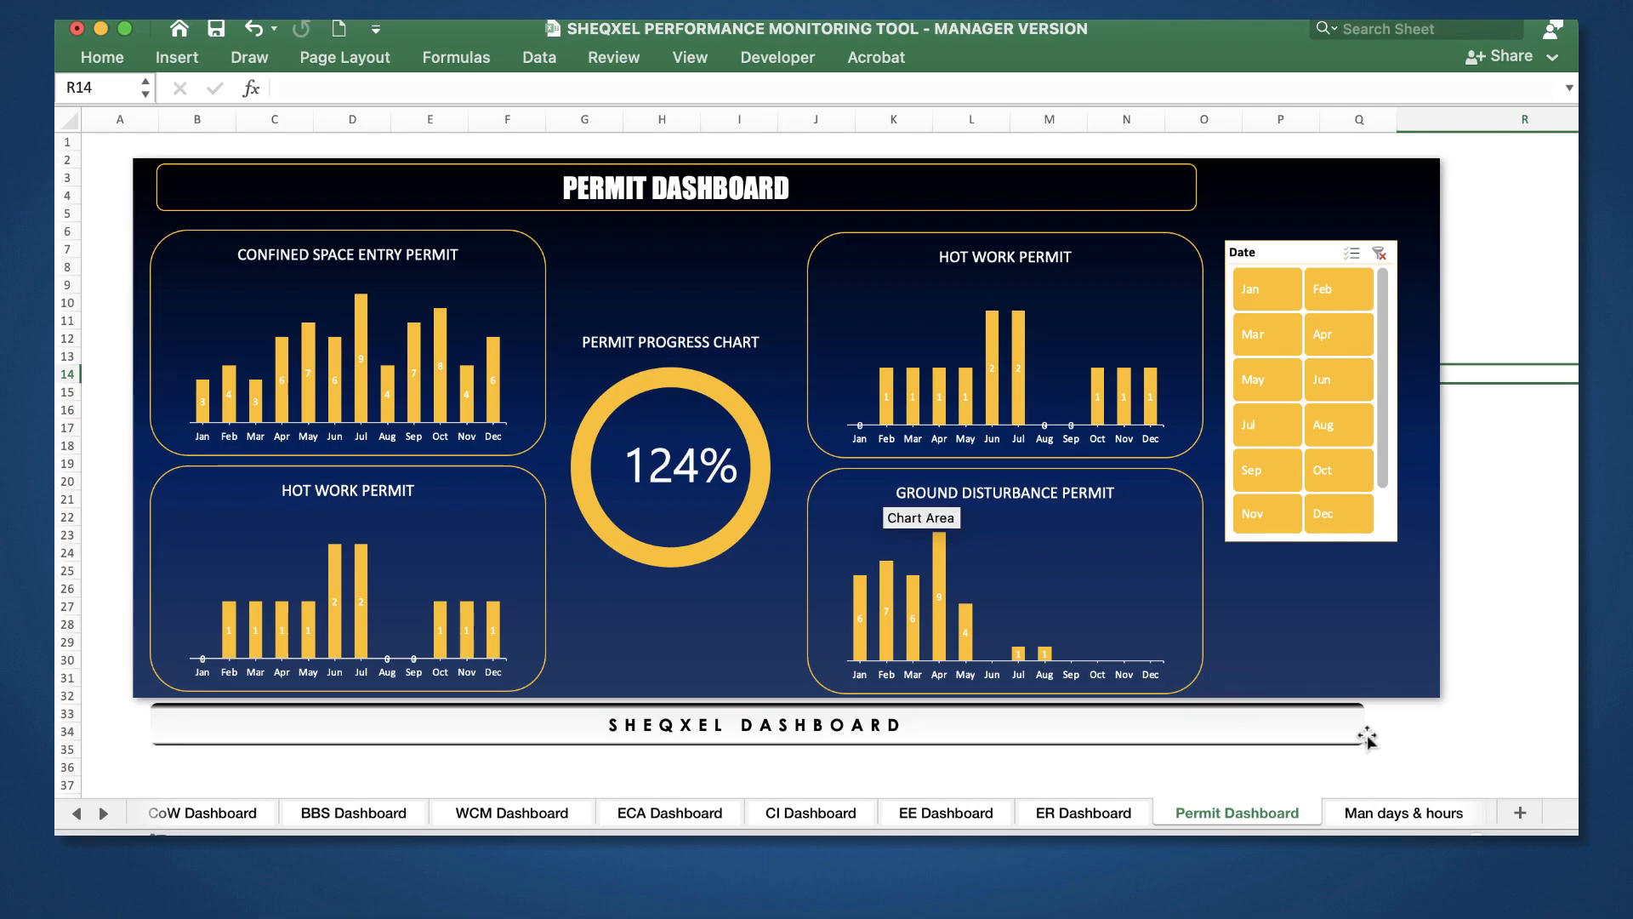
# Step: Draw a rectangle over the Permit Progress Chart, filling the gap between the chart panels from the title banner to the background's lower edge
pyautogui.click(177, 58)
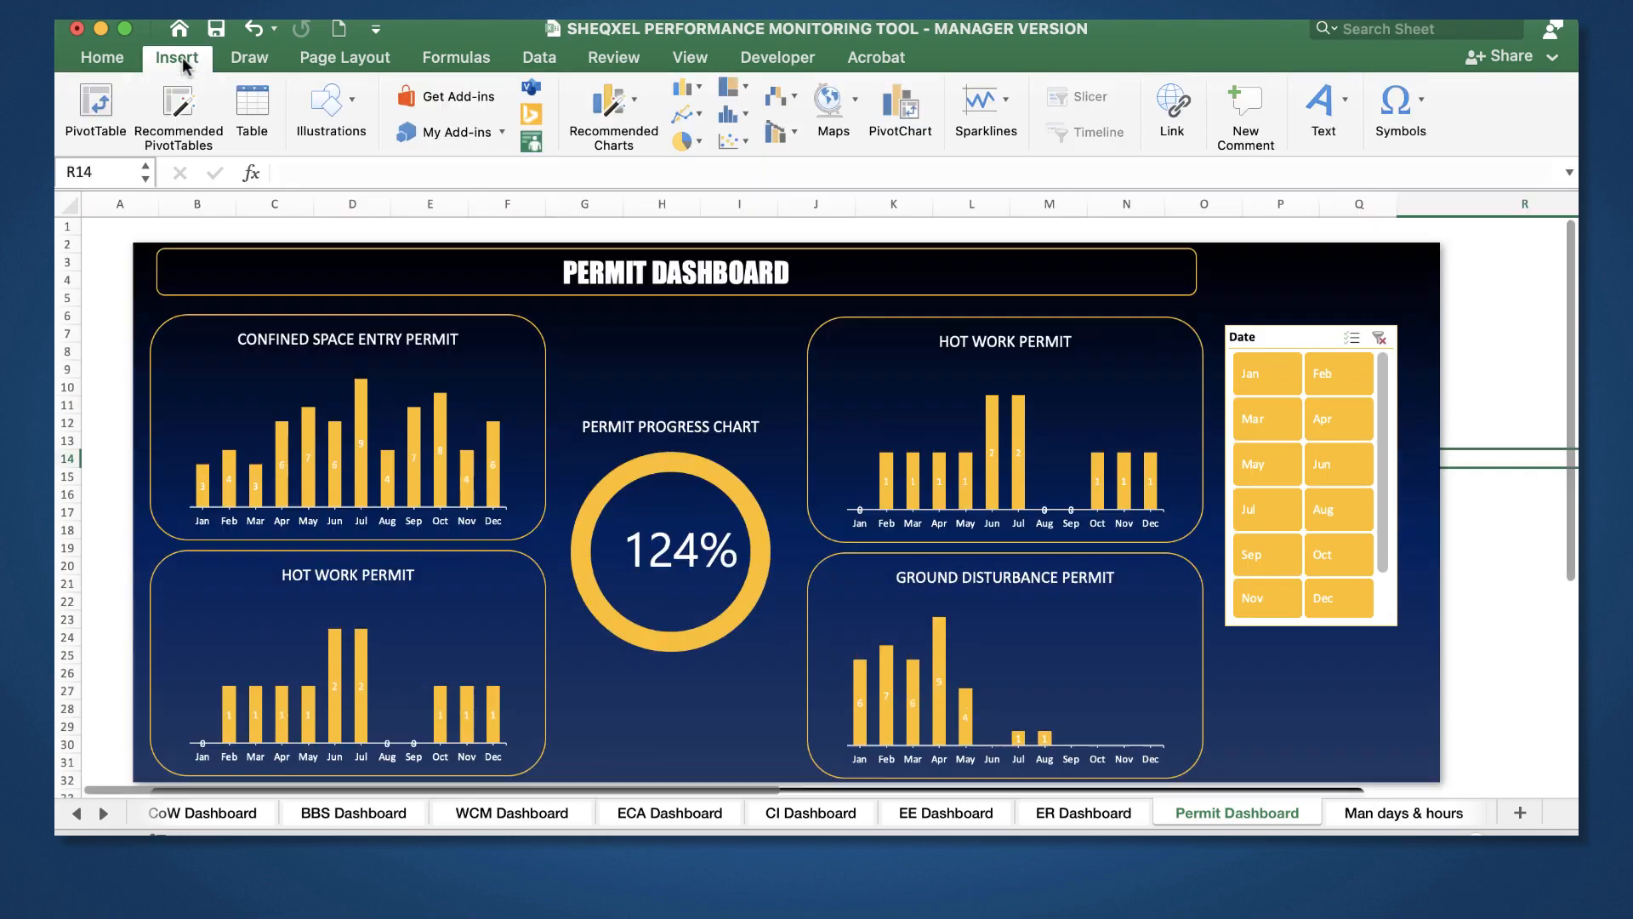
pyautogui.click(328, 104)
pyautogui.click(235, 183)
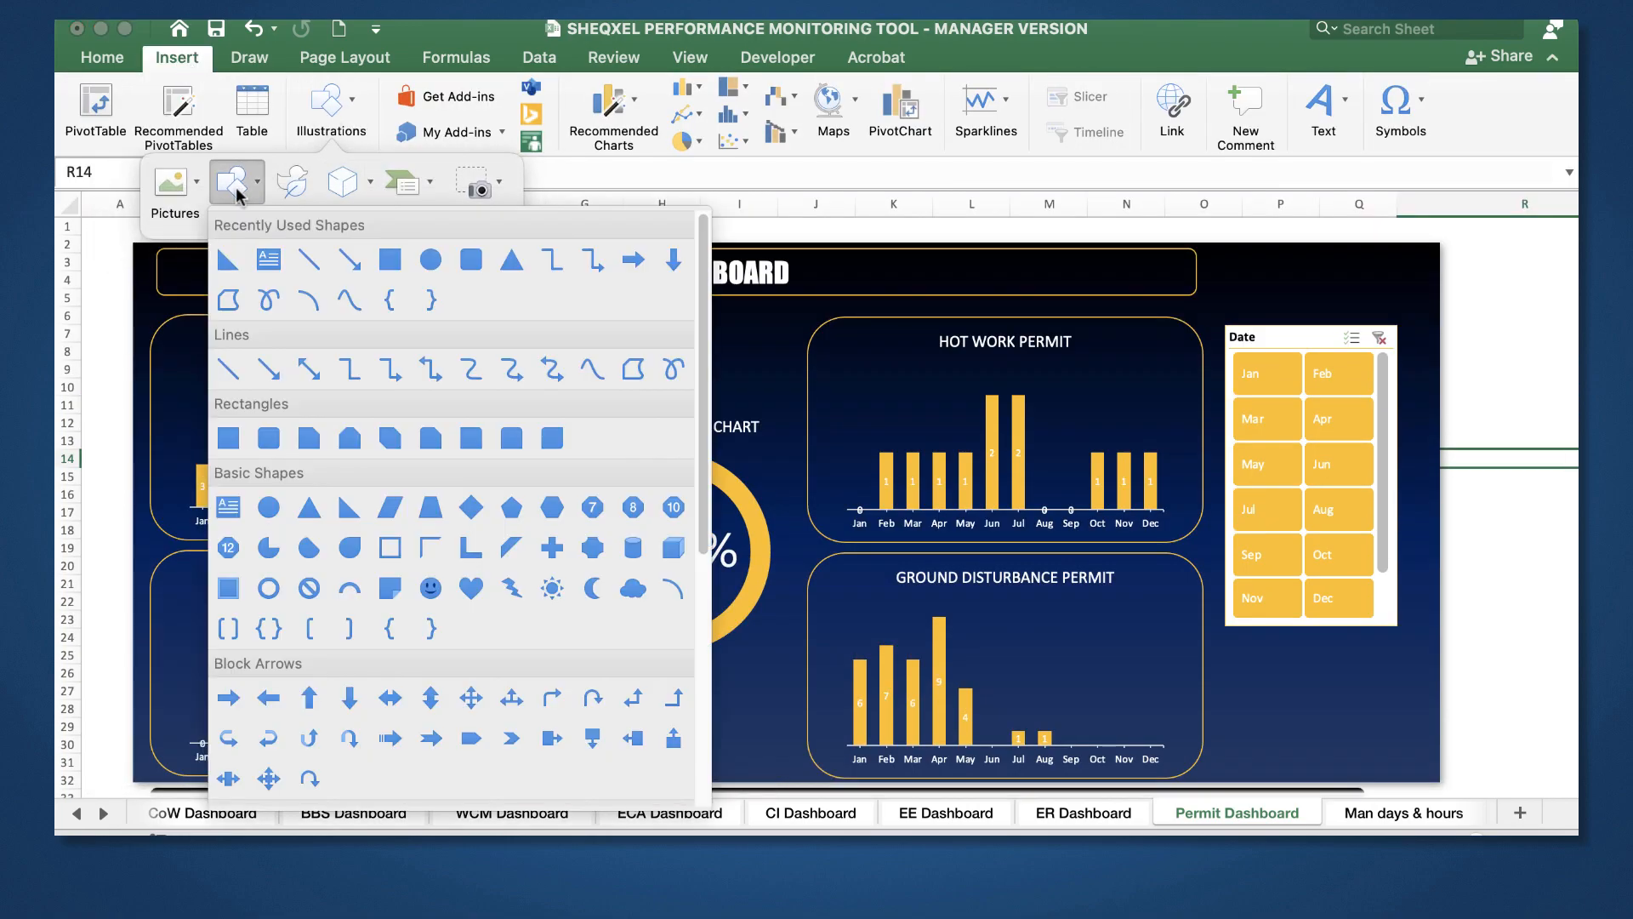
pyautogui.click(391, 259)
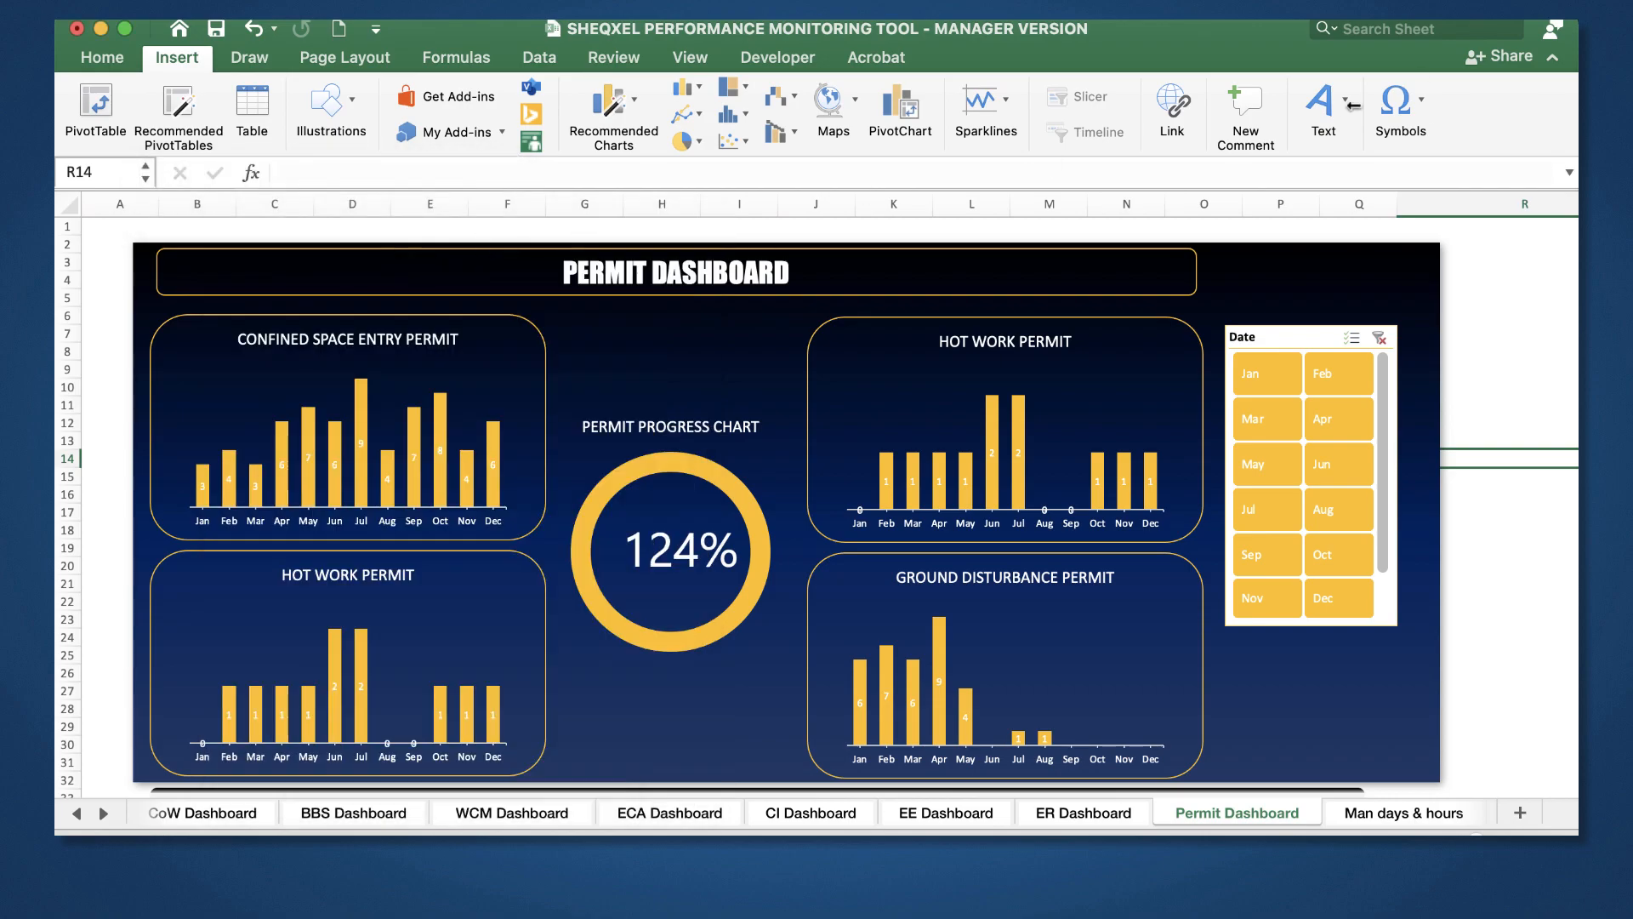
pyautogui.click(1553, 57)
pyautogui.click(581, 236)
pyautogui.moveTo(646, 324); pyautogui.dragTo(796, 698)
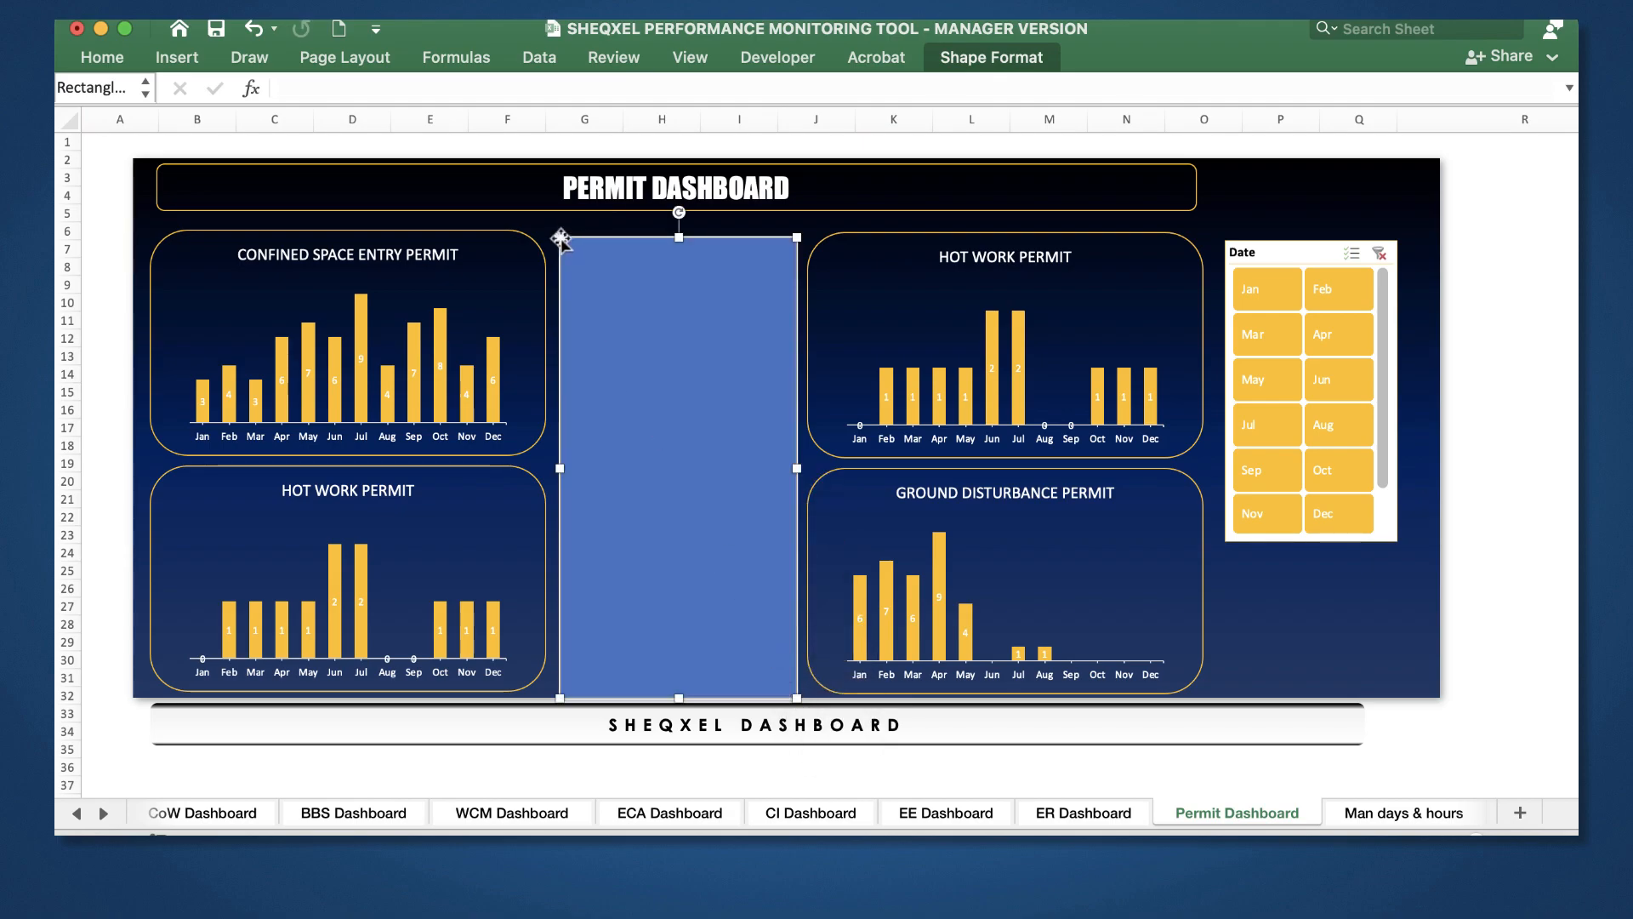
pyautogui.moveTo(560, 238); pyautogui.dragTo(552, 211)
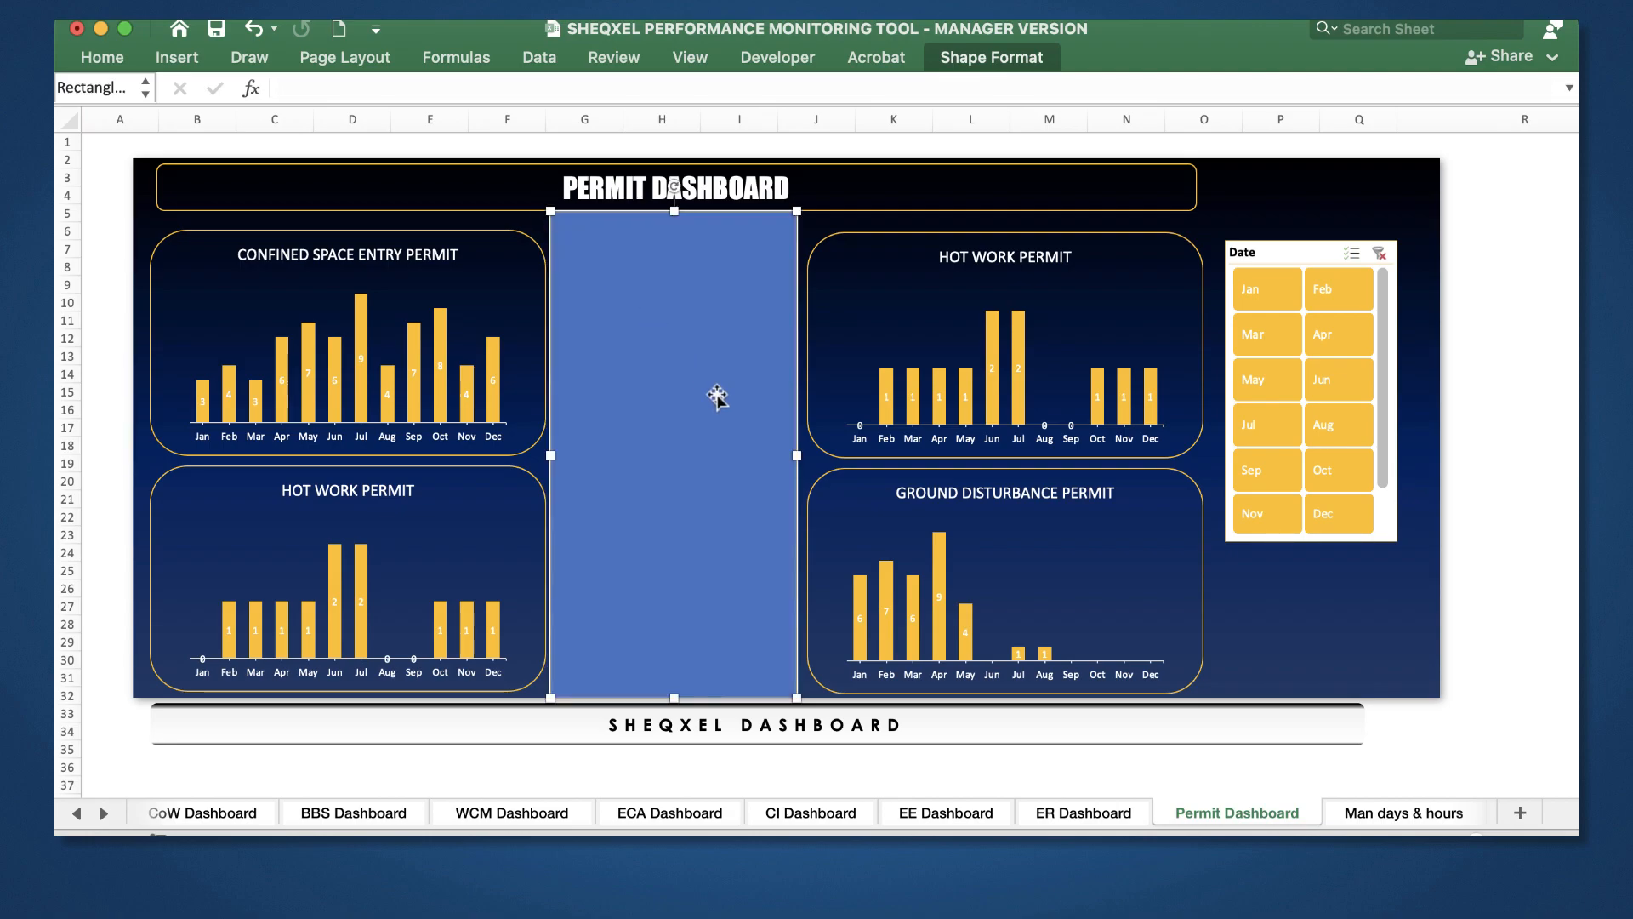
# Step: Give the rectangle a linear gradient fill with a white first stop at 80% transparency
pyautogui.rightClick(738, 369)
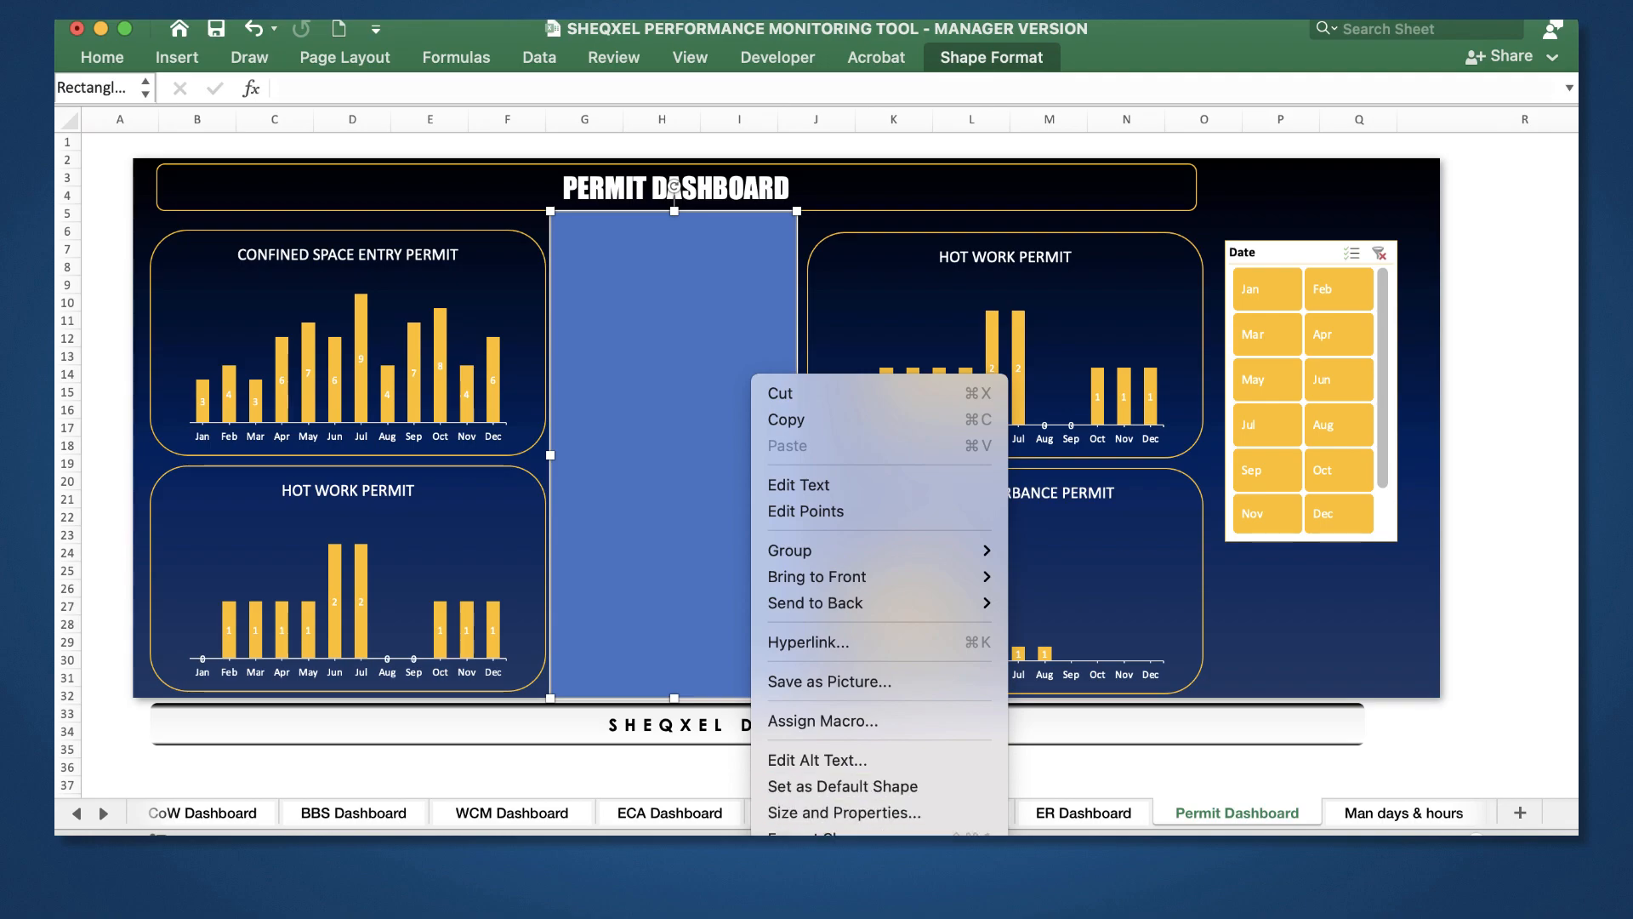
pyautogui.click(839, 809)
pyautogui.click(1251, 345)
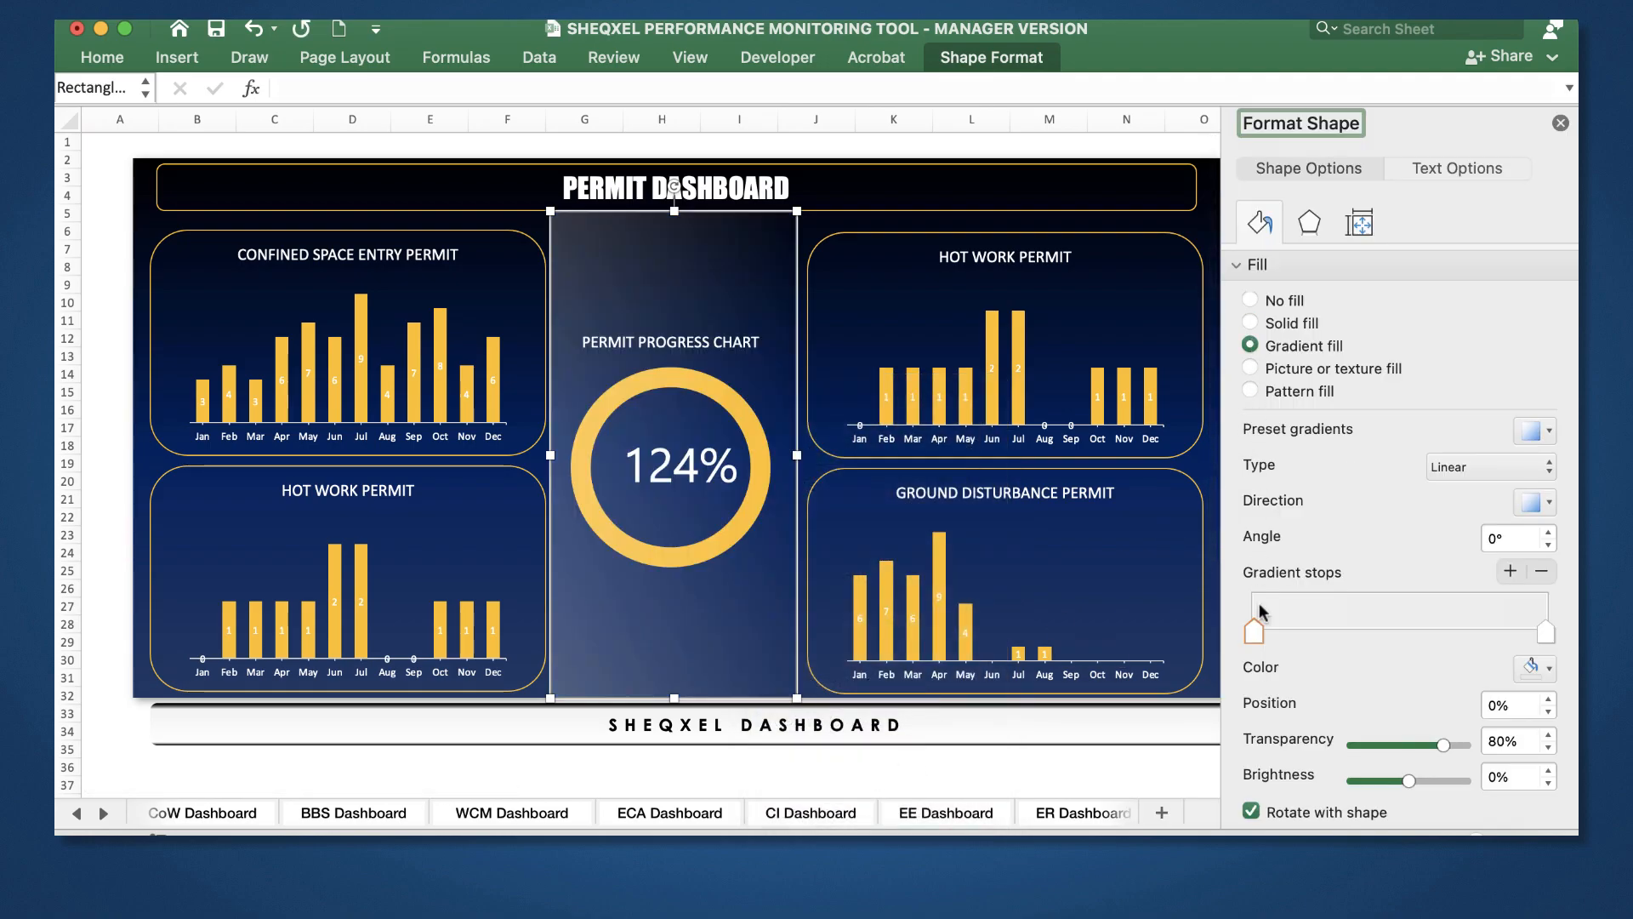
pyautogui.click(1564, 656)
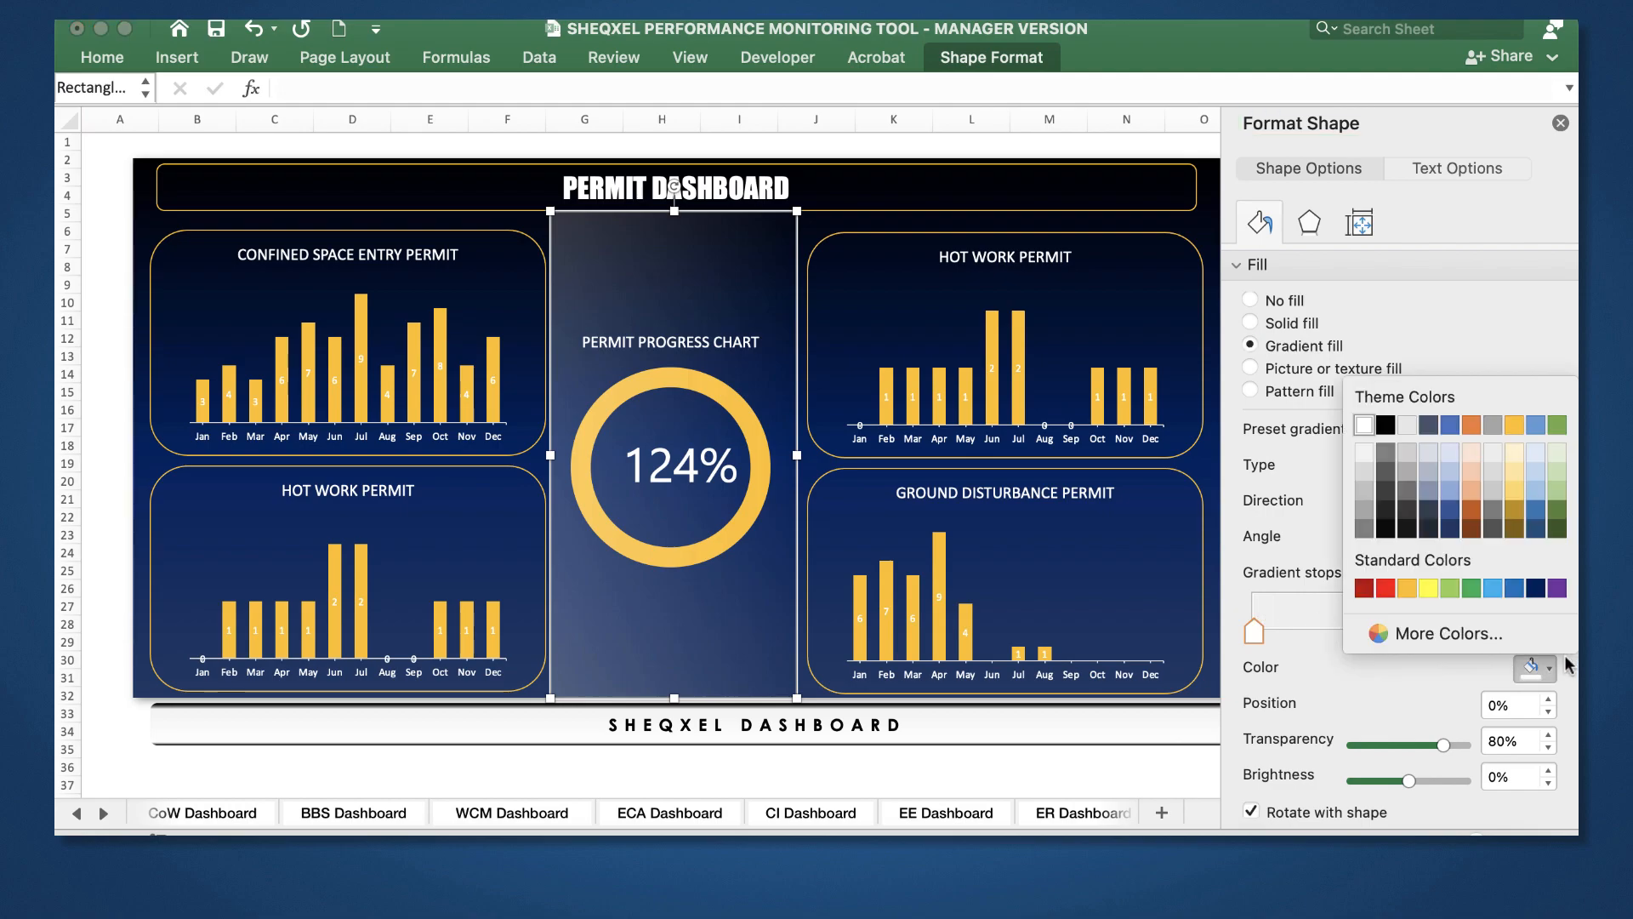
pyautogui.click(1362, 426)
pyautogui.moveTo(1351, 745); pyautogui.dragTo(1445, 751)
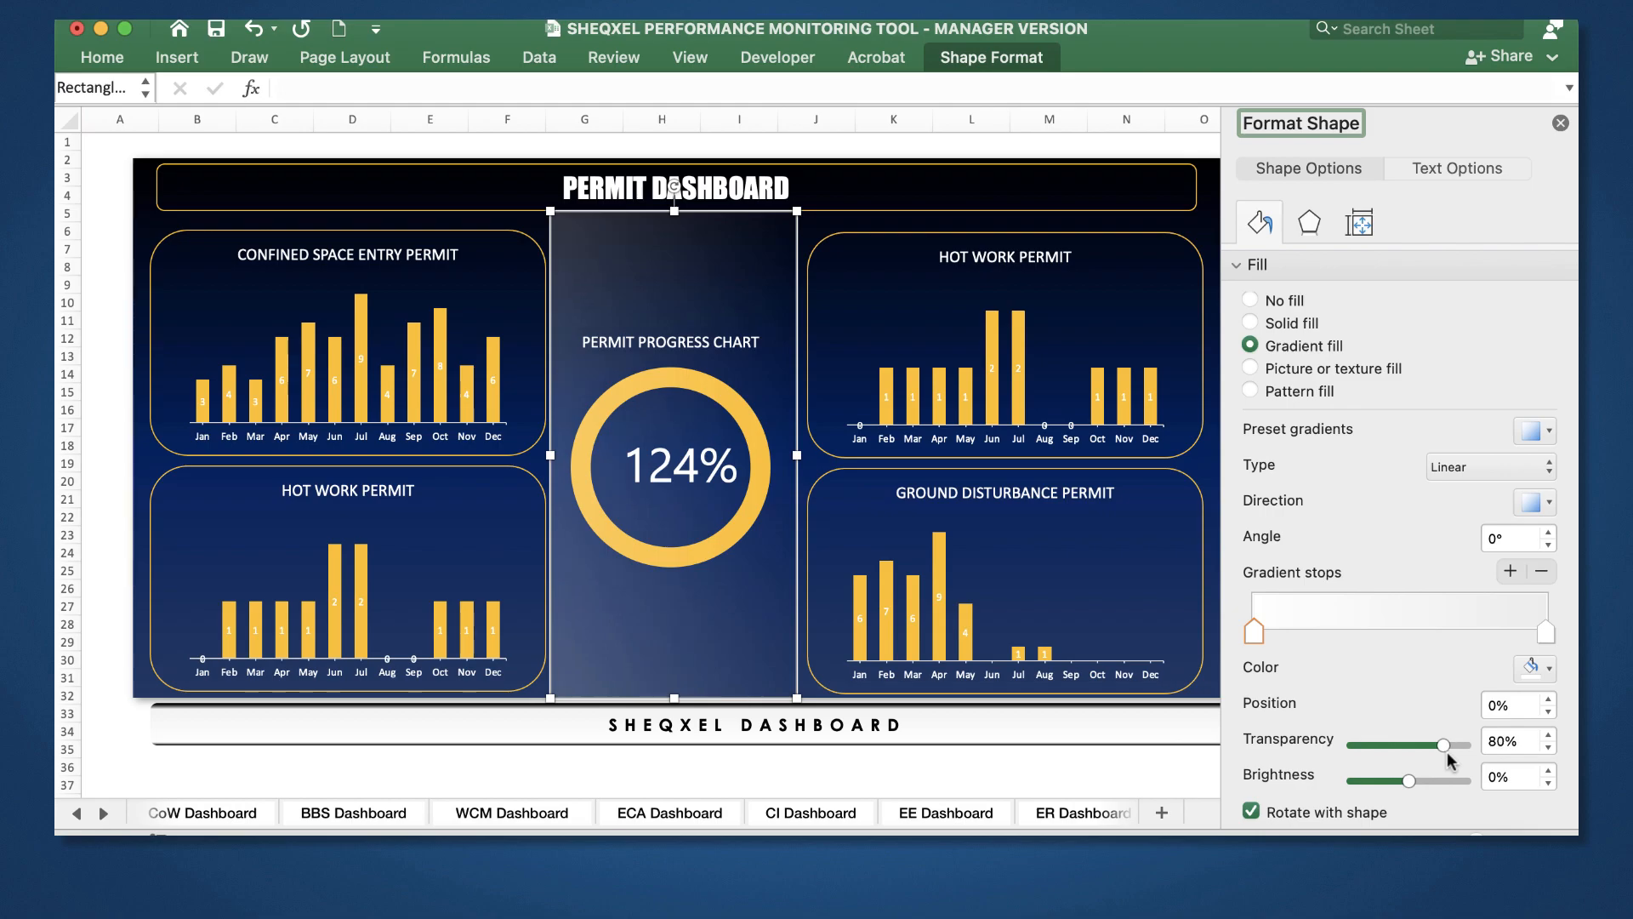
# Step: Set the rectangle's last gradient stop to white with 100% transparency
pyautogui.doubleClick(1546, 633)
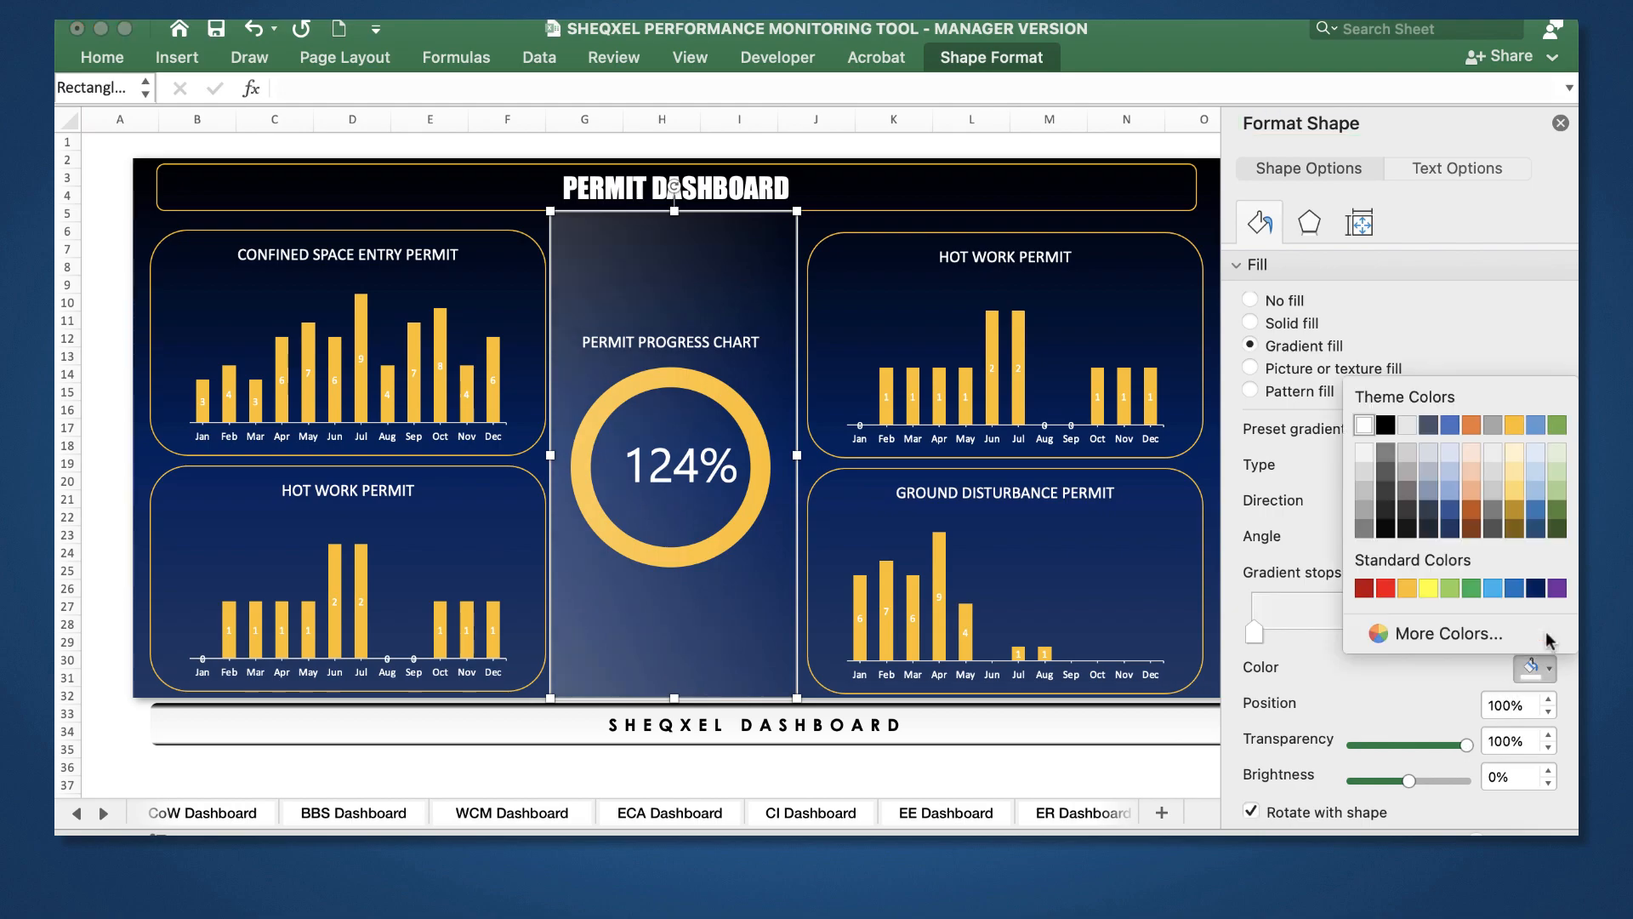
pyautogui.click(1375, 432)
pyautogui.moveTo(1351, 745); pyautogui.dragTo(1506, 753)
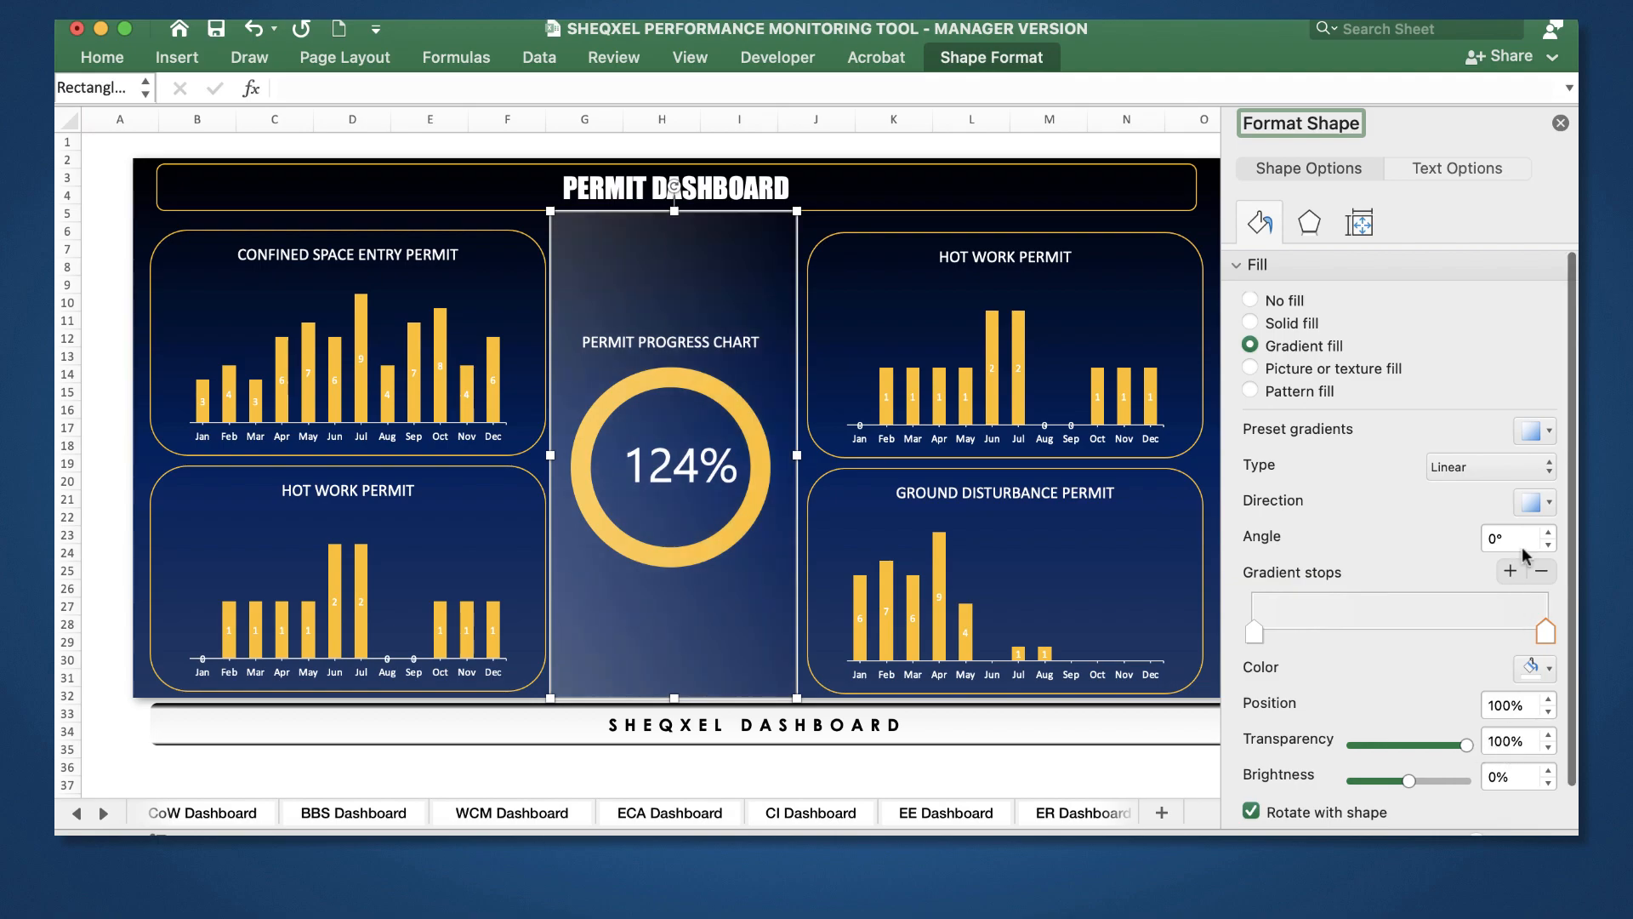
# Step: Try a 180° direction for the rectangle's linear gradient and return it to 0°
pyautogui.click(1542, 504)
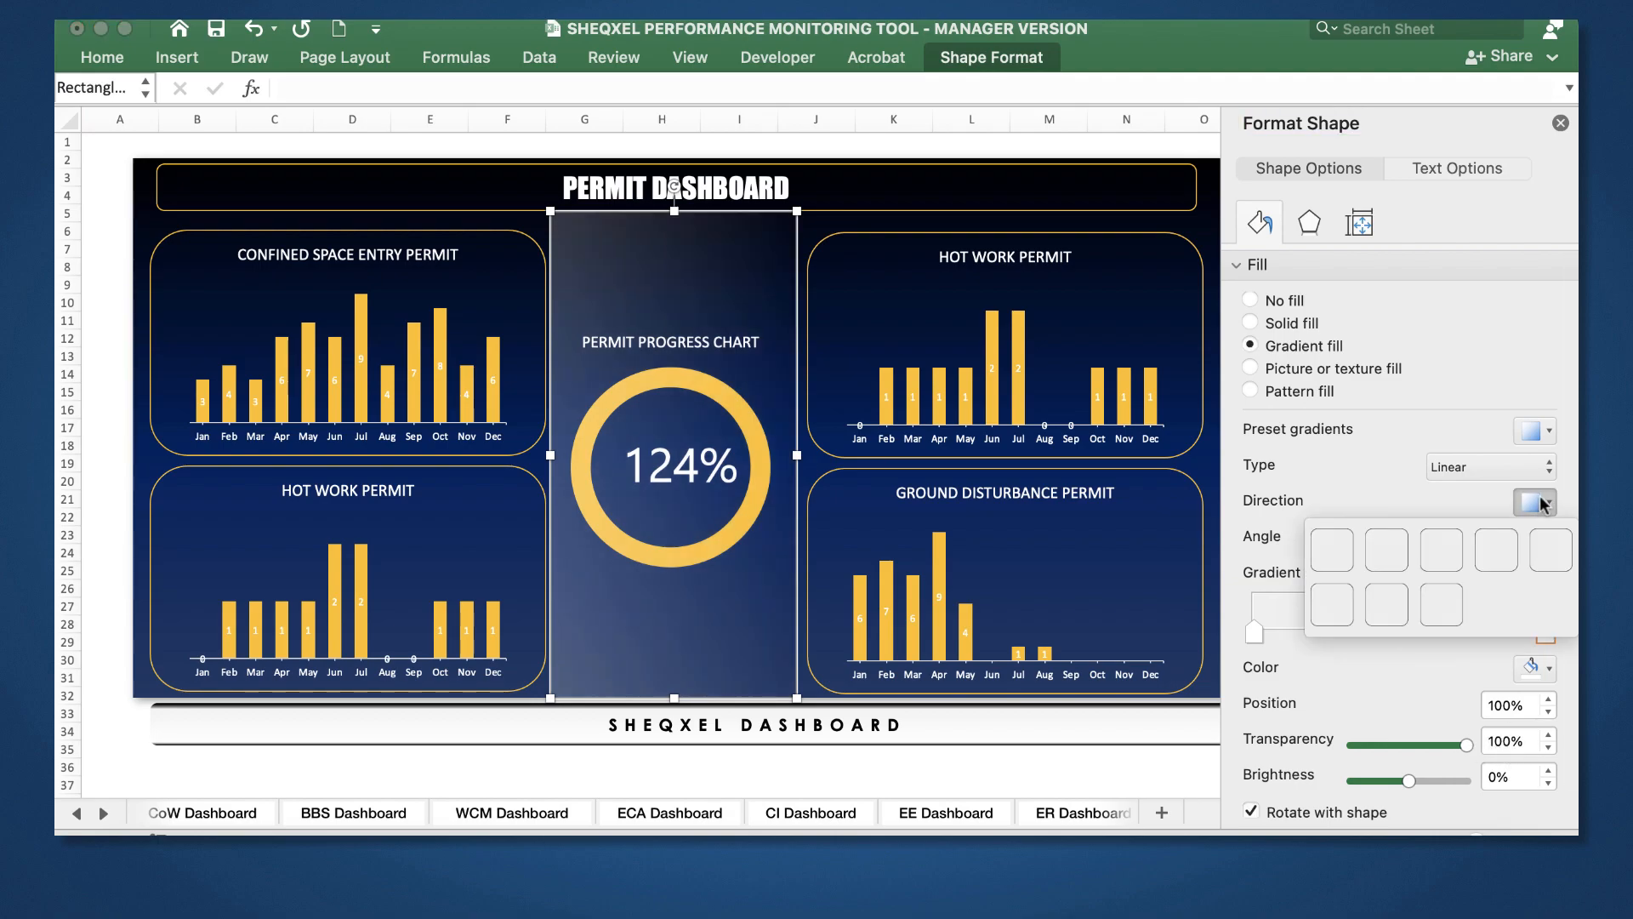
pyautogui.click(1550, 549)
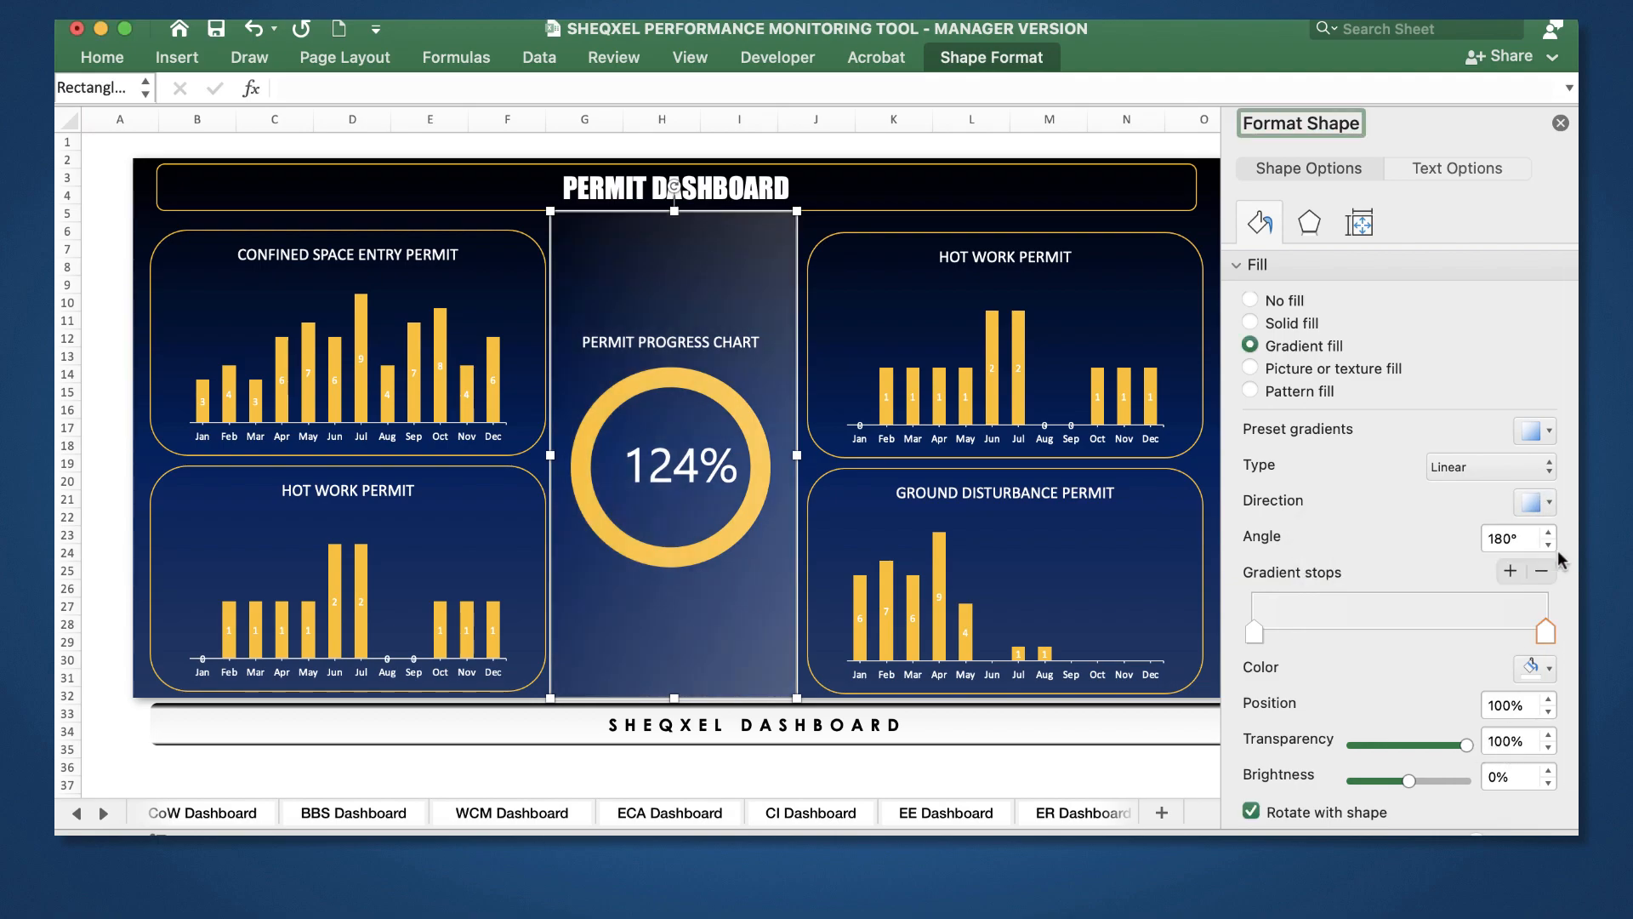
pyautogui.click(1542, 502)
pyautogui.click(1501, 542)
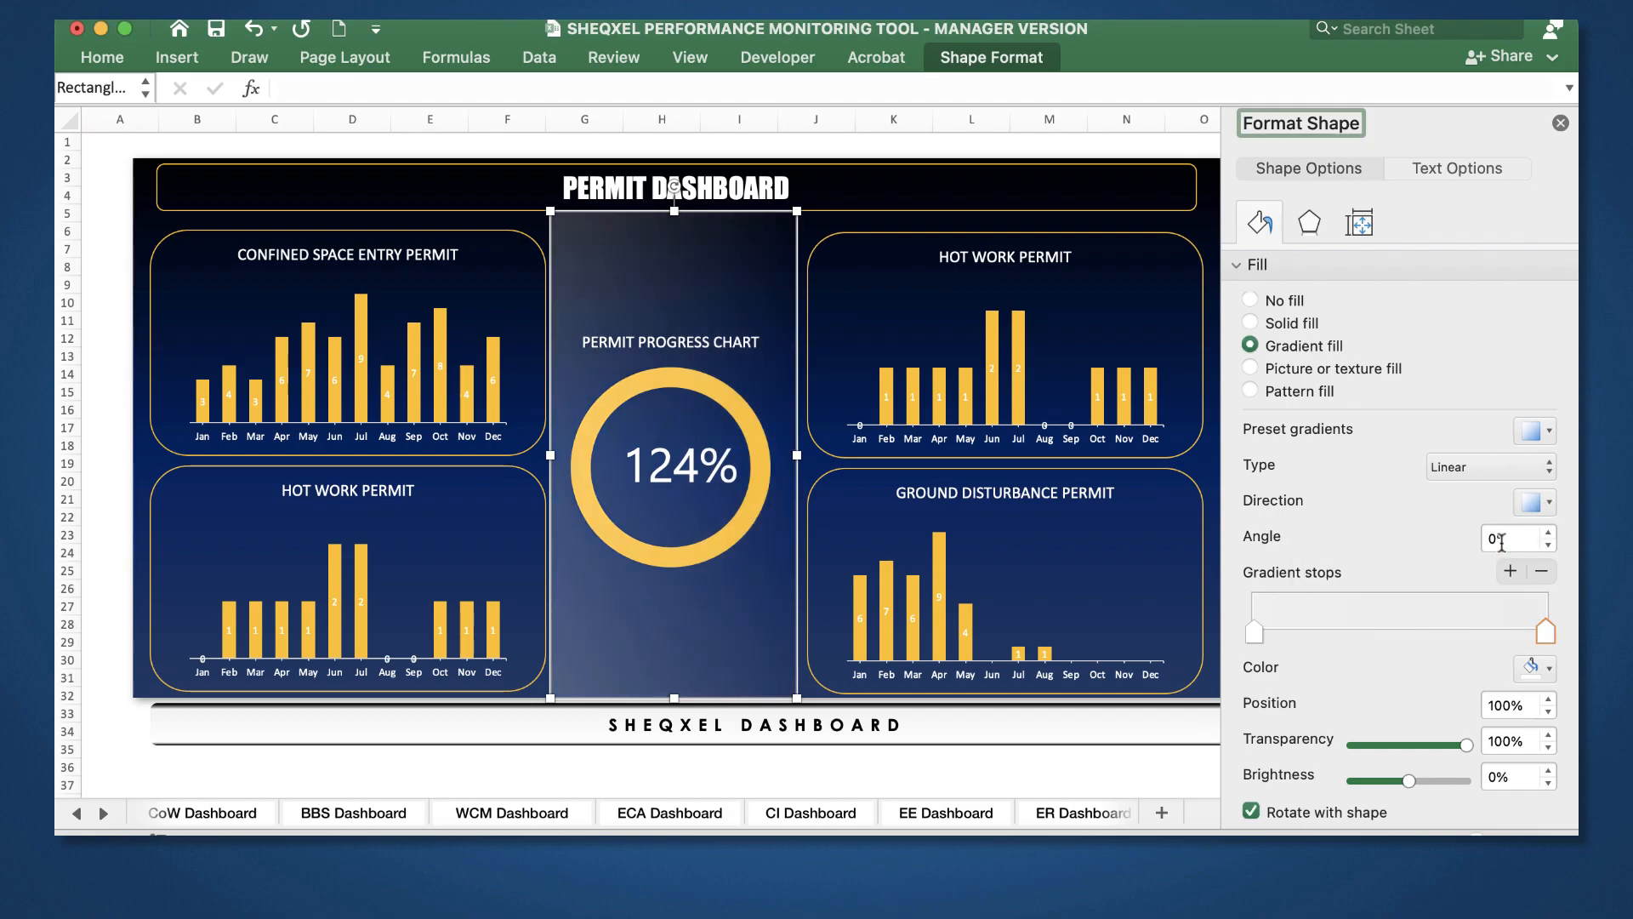
# Step: Remove the outline of the translucent rectangle behind the Permit Progress Chart
pyautogui.click(1560, 124)
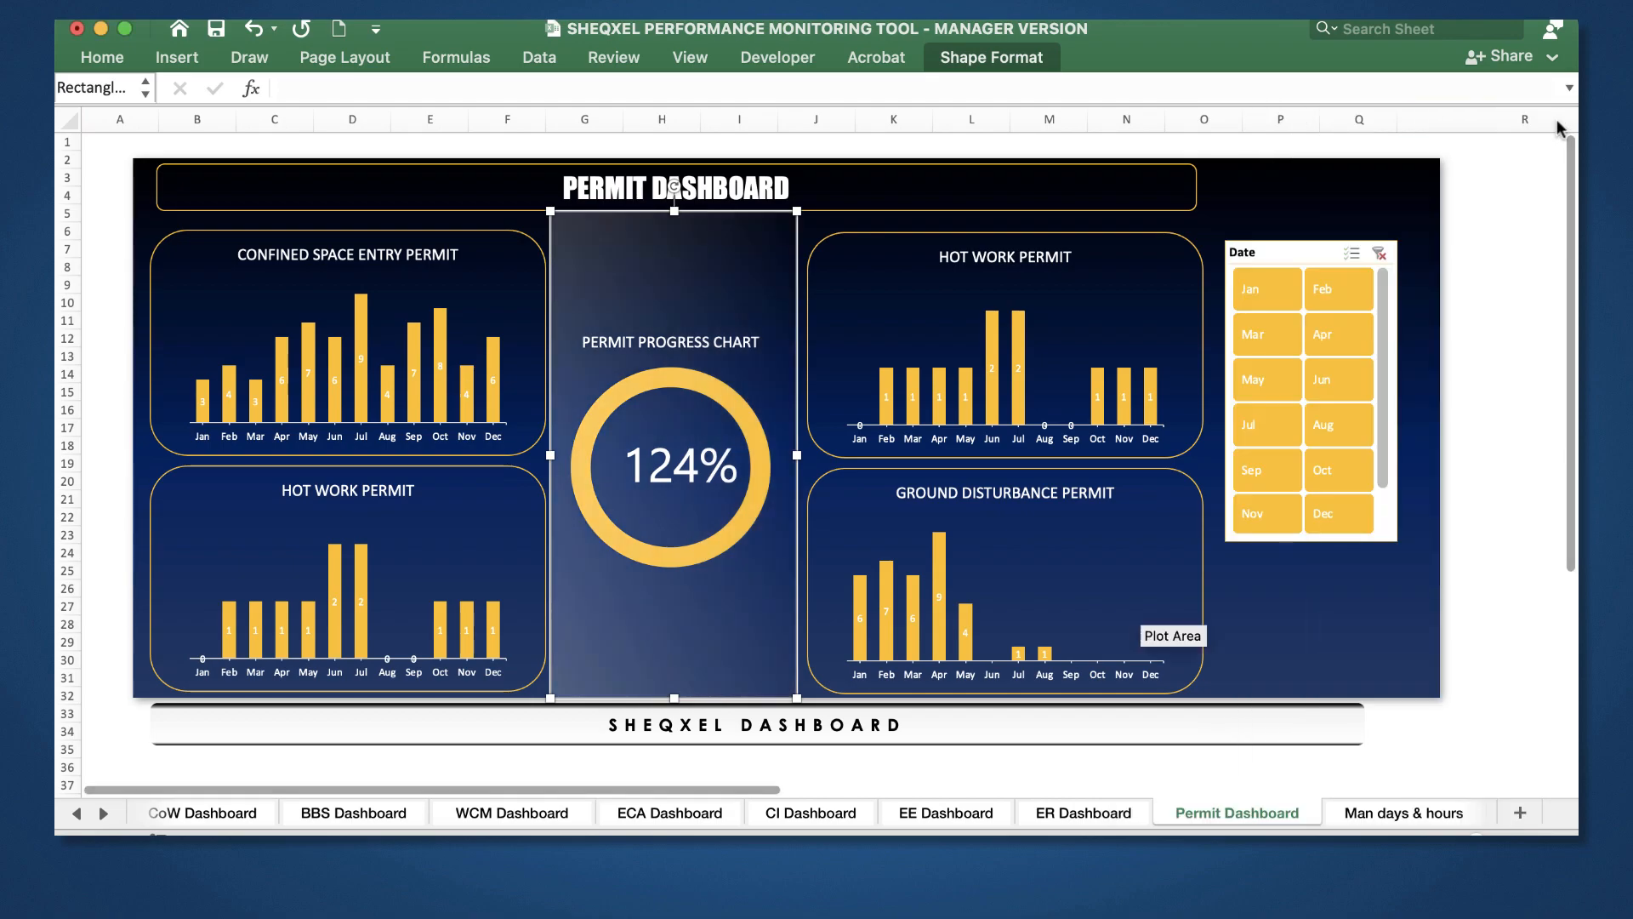
pyautogui.click(1012, 758)
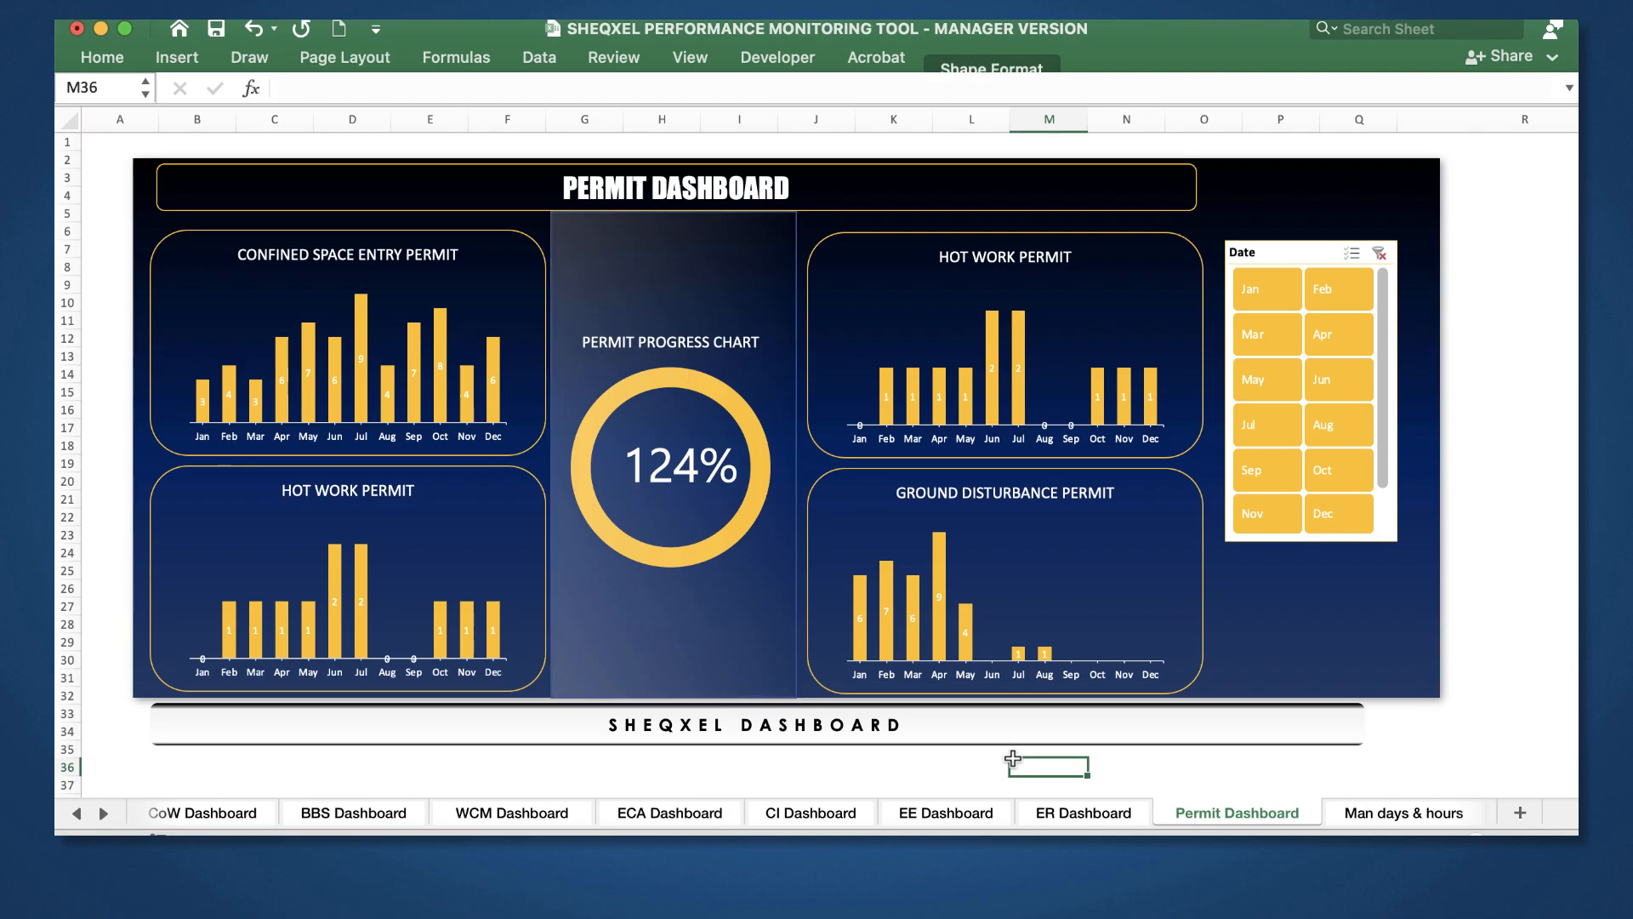
pyautogui.click(773, 467)
pyautogui.click(1020, 65)
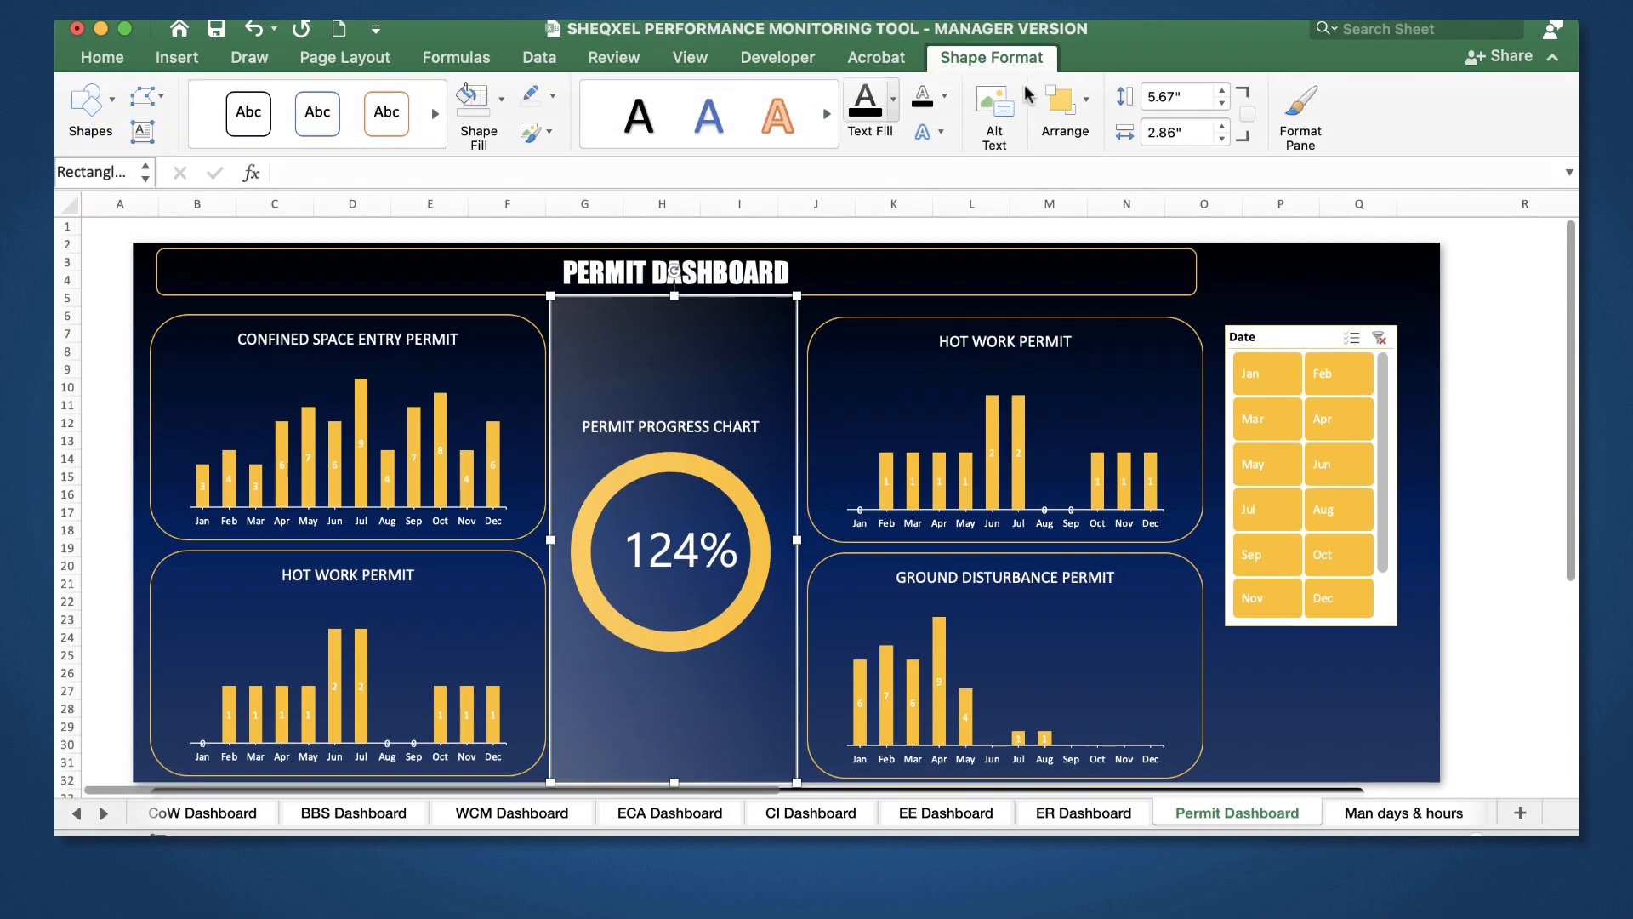
pyautogui.click(552, 95)
pyautogui.click(580, 173)
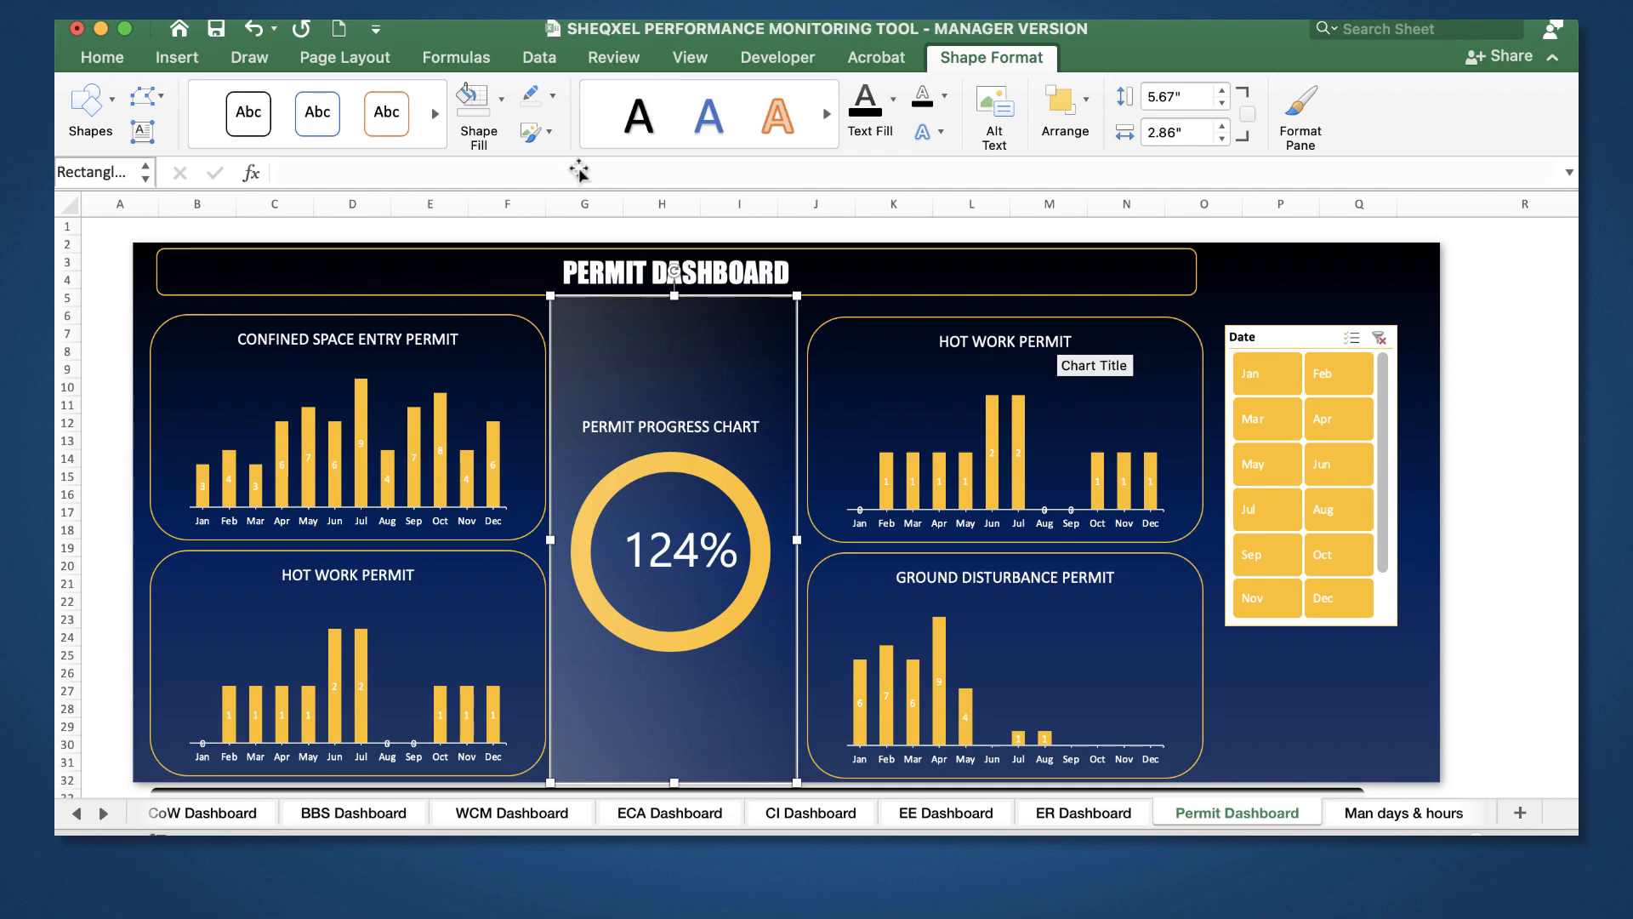
pyautogui.click(1553, 58)
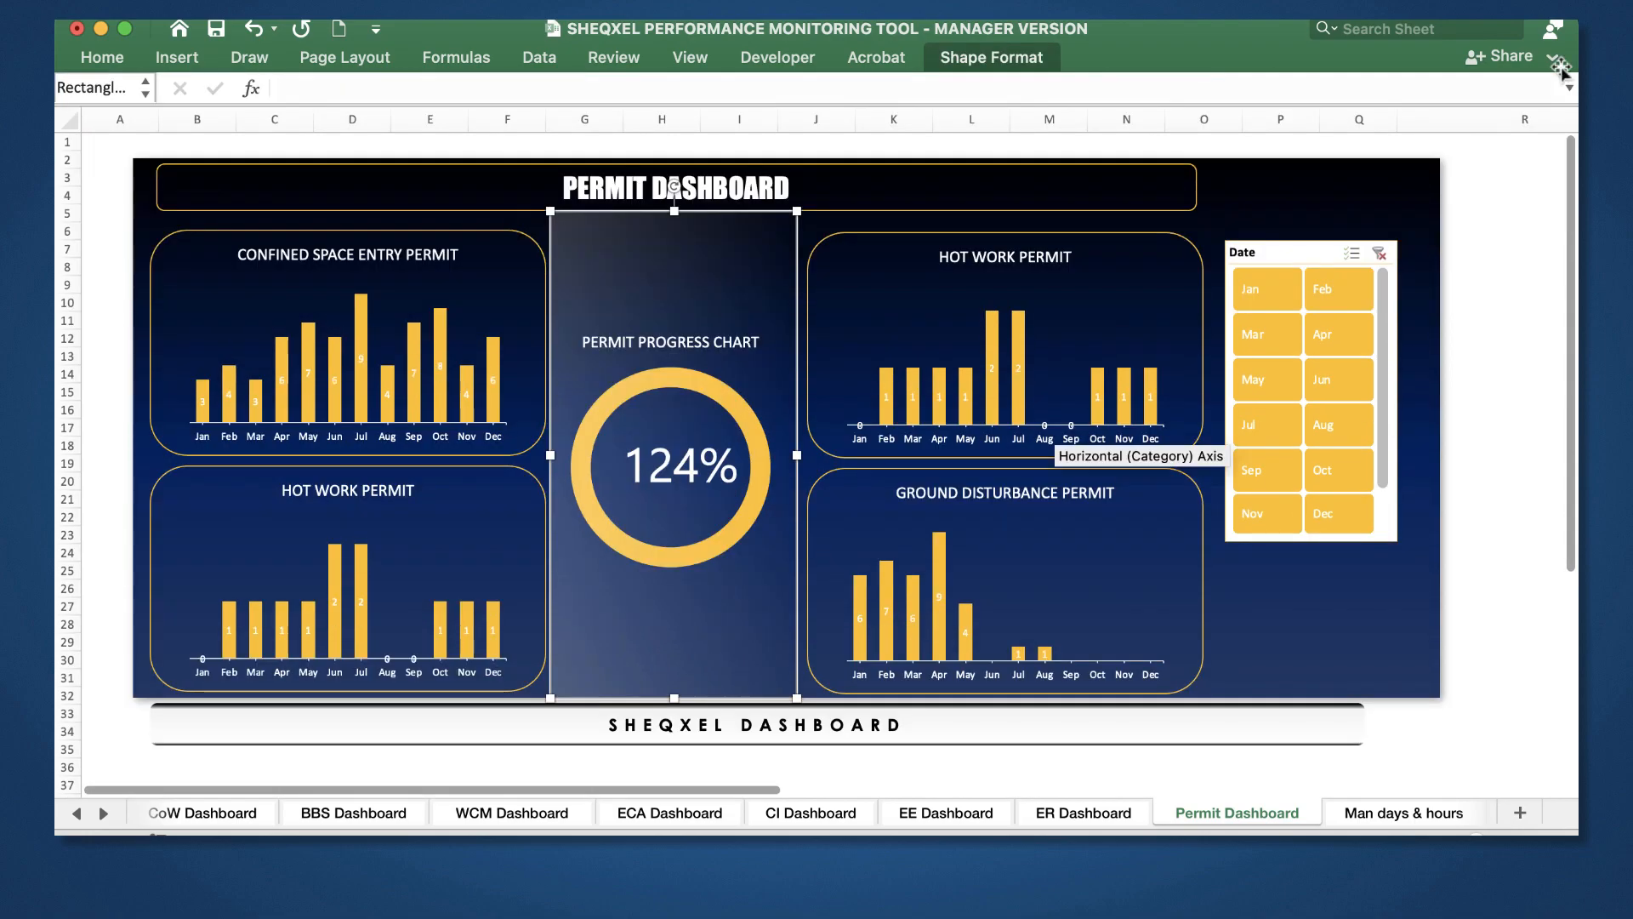
pyautogui.click(943, 757)
# Step: Shift both side edges of the translucent rectangle slightly right so it meets the chart panels beside it
pyautogui.click(748, 428)
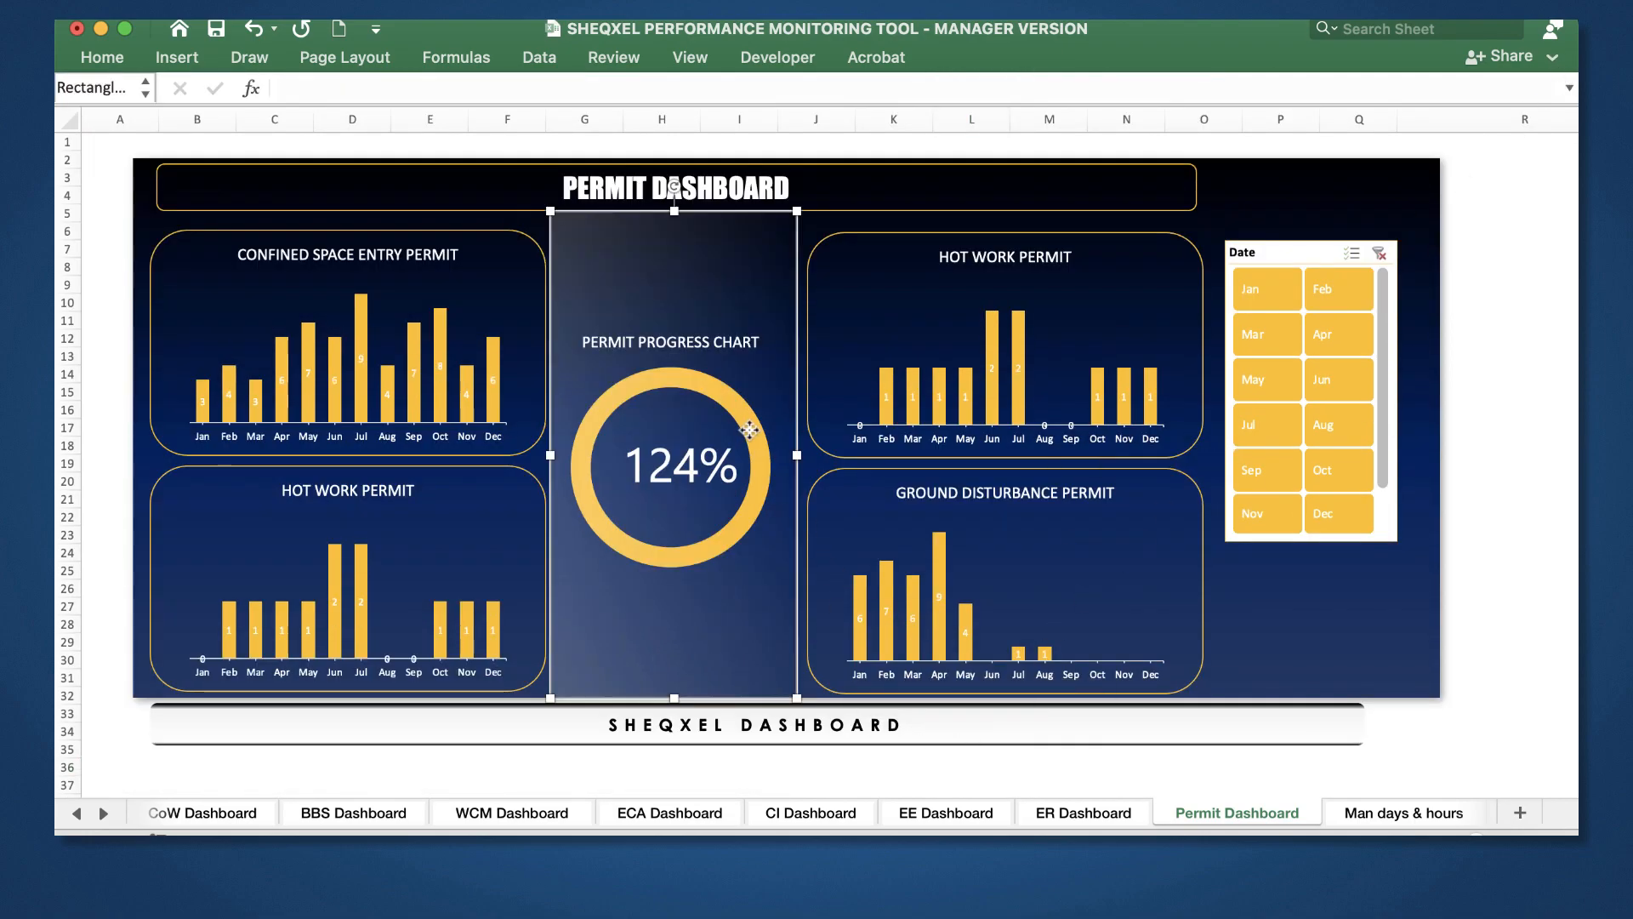
pyautogui.moveTo(800, 457); pyautogui.dragTo(806, 456)
pyautogui.moveTo(551, 456); pyautogui.dragTo(558, 457)
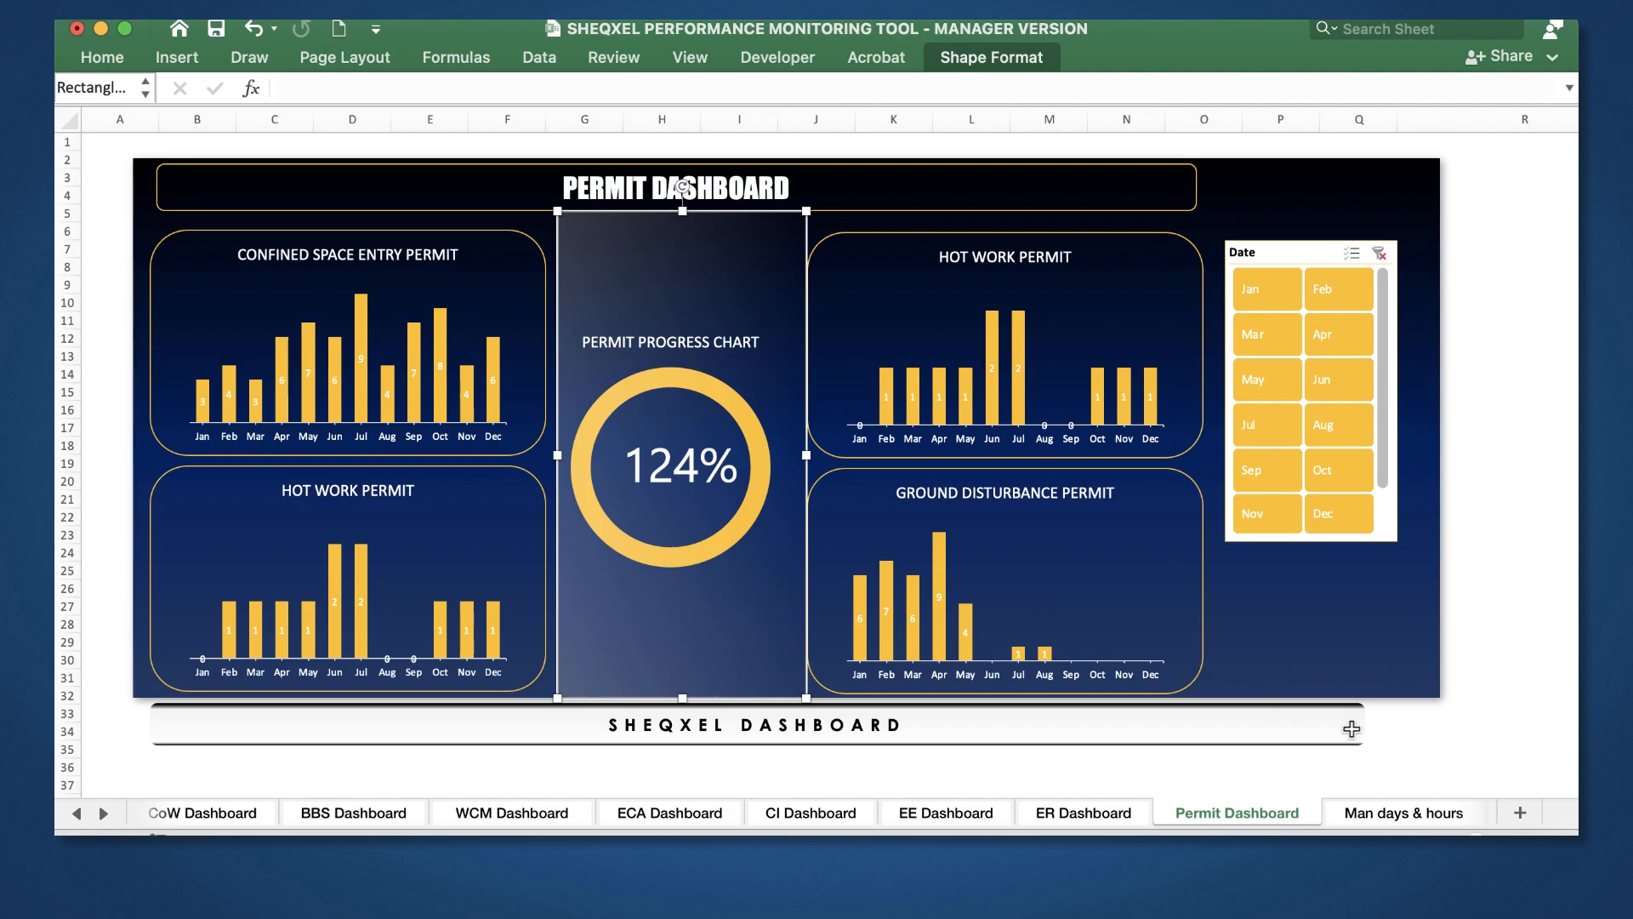
pyautogui.click(1451, 763)
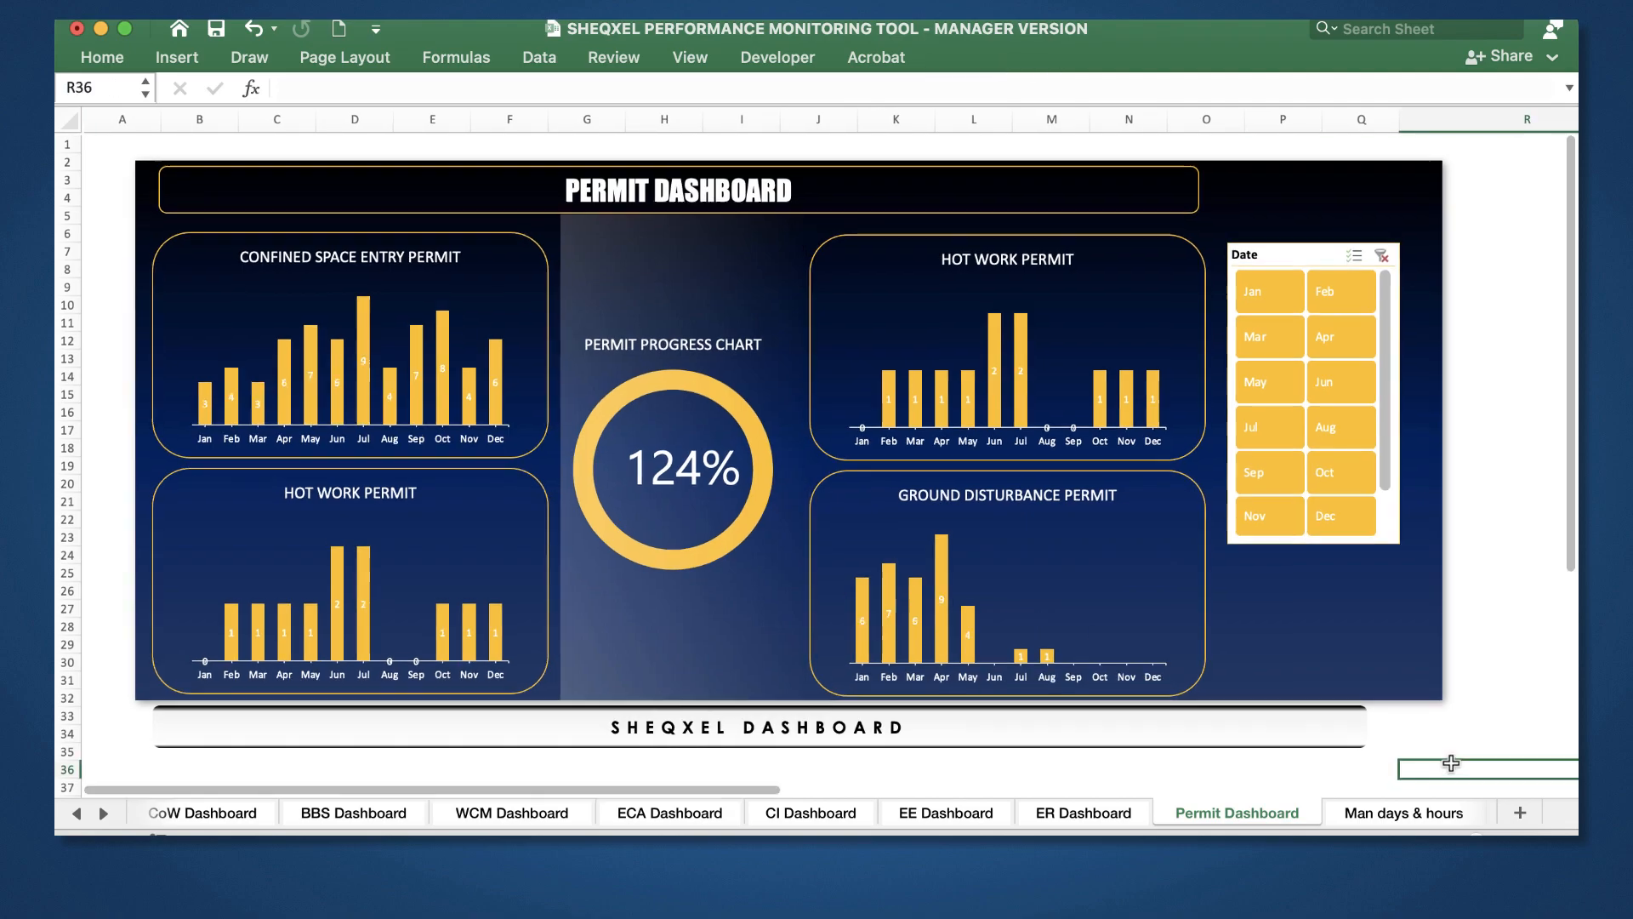
pyautogui.click(1477, 745)
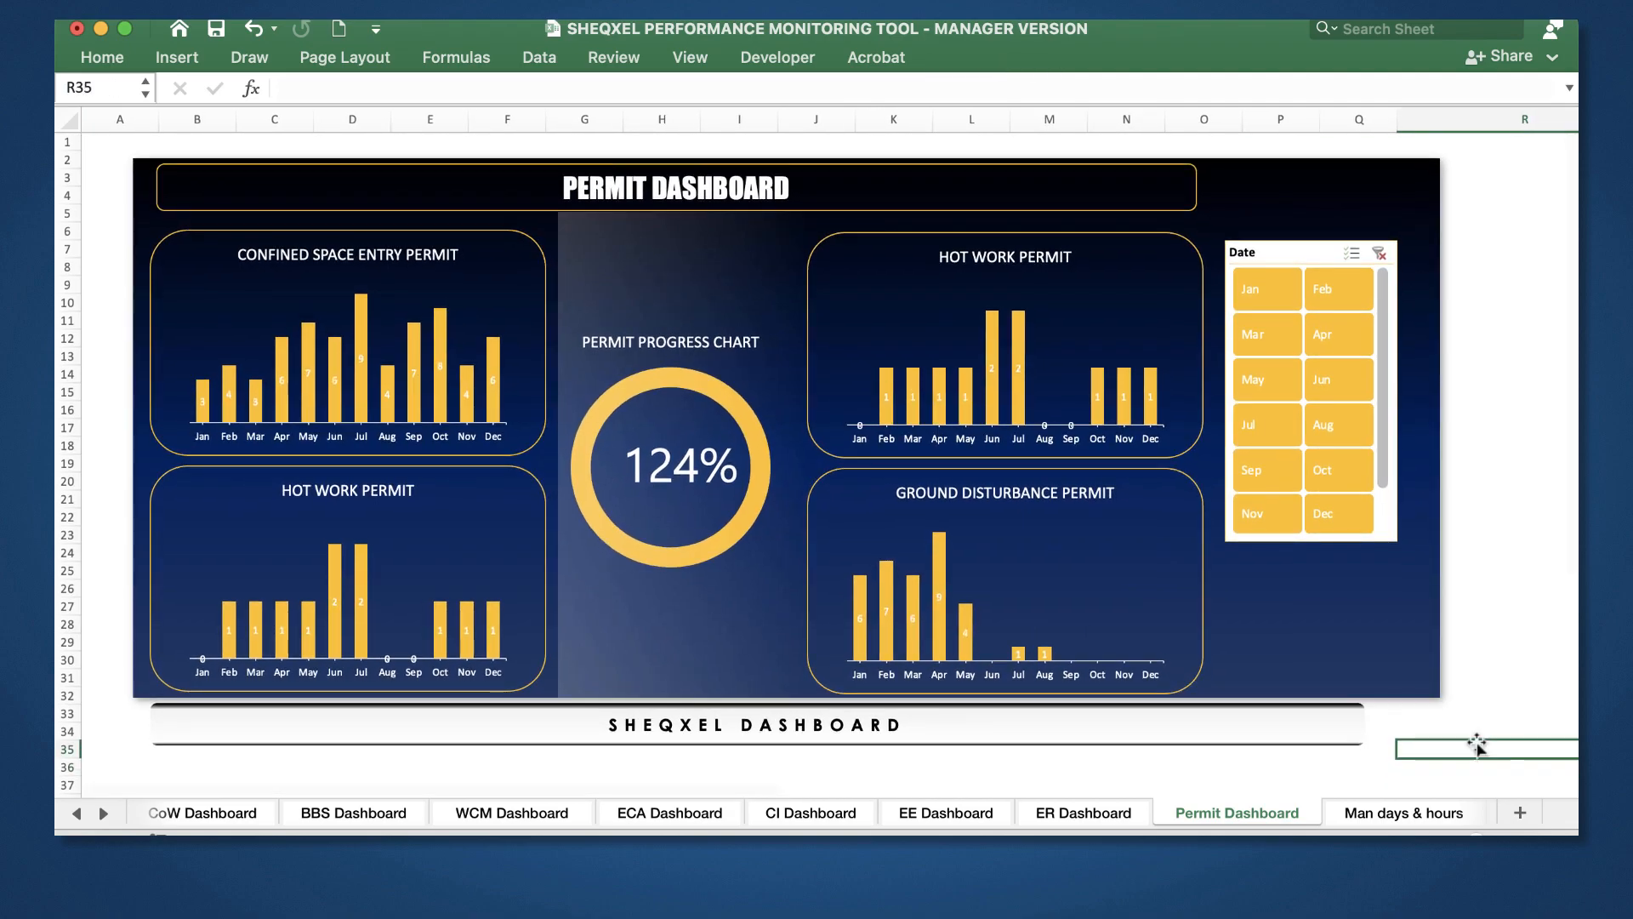
# Step: Group the translucent rectangle with the rest of the Permit Dashboard and return to the full dashboard with the ribbon collapsed
pyautogui.click(416, 587)
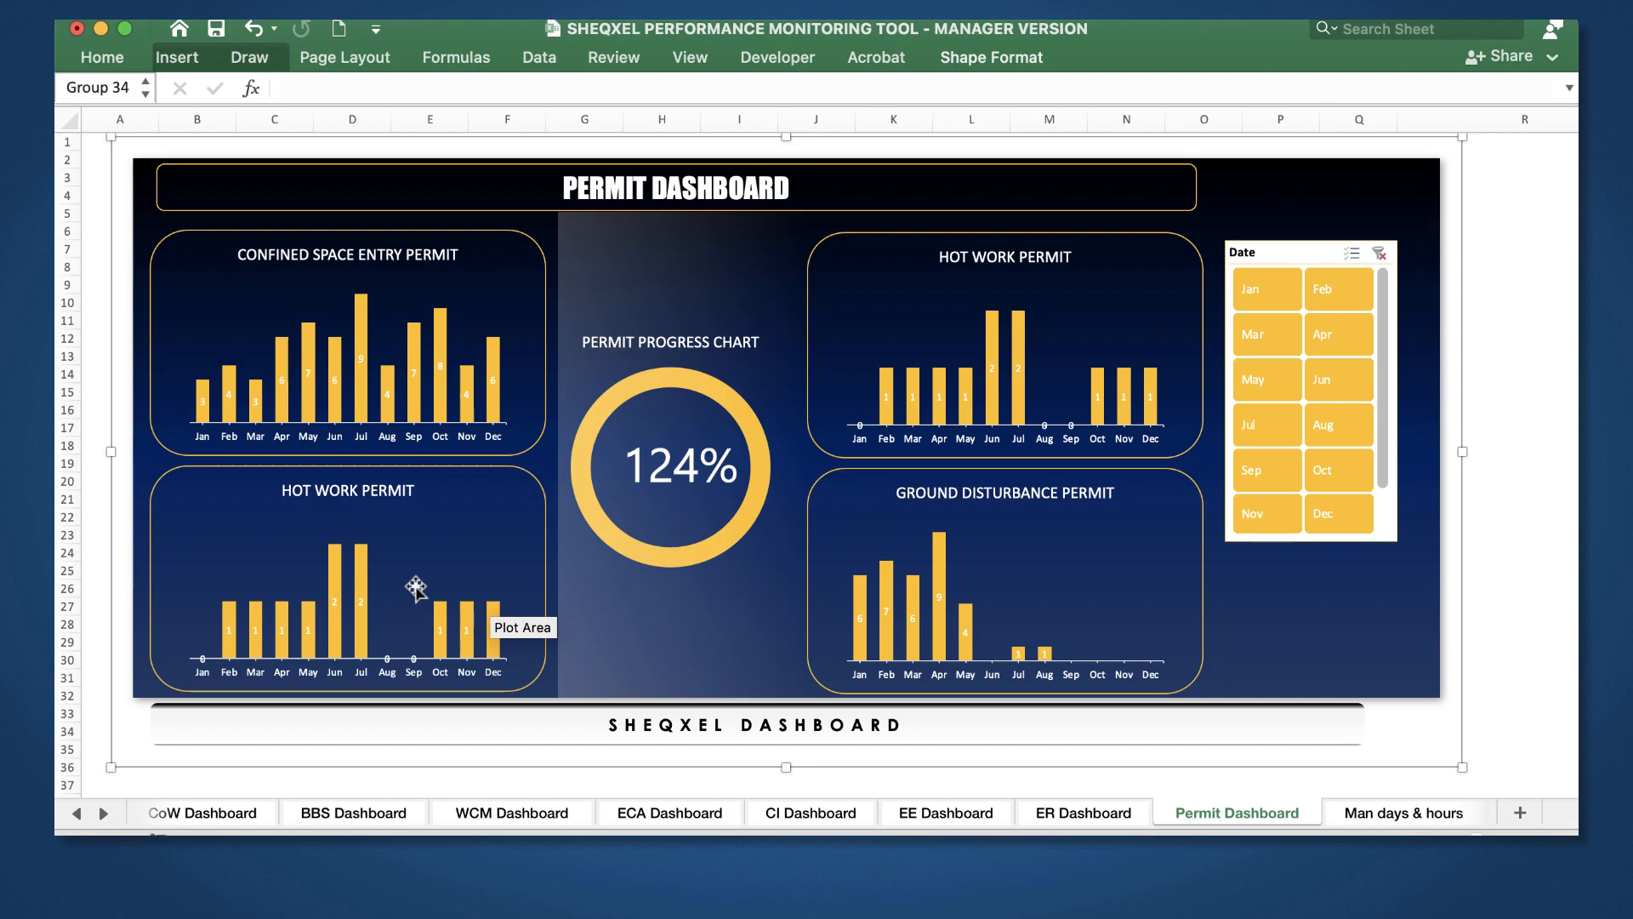
pyautogui.click(610, 436)
pyautogui.click(998, 58)
pyautogui.click(1065, 114)
pyautogui.click(1204, 180)
pyautogui.click(1224, 209)
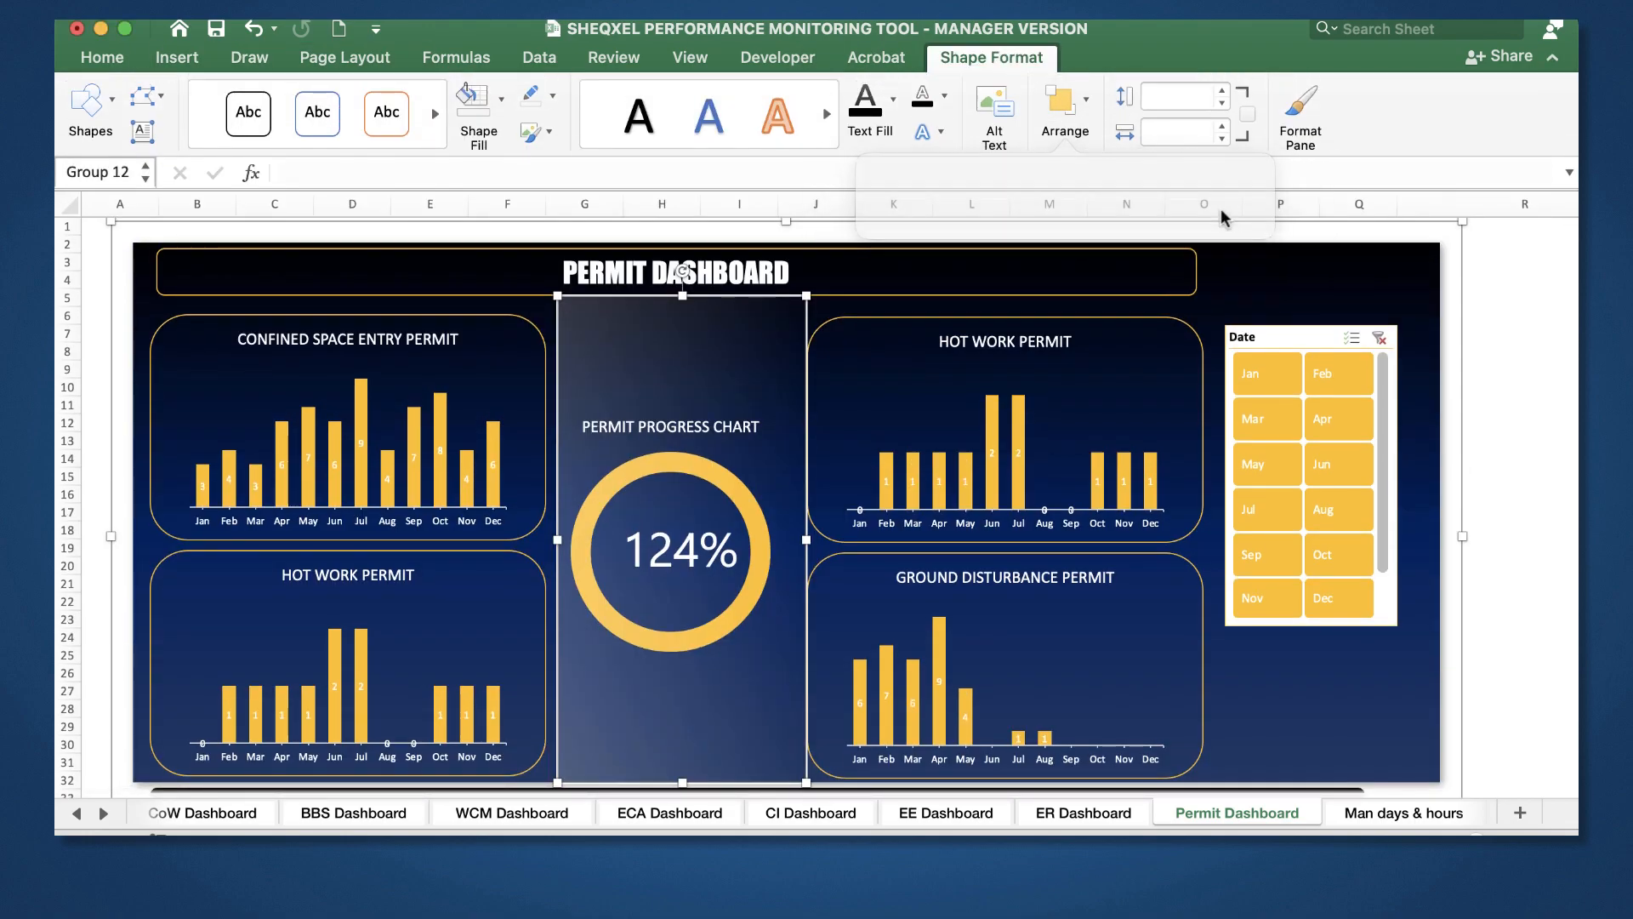
pyautogui.click(1557, 58)
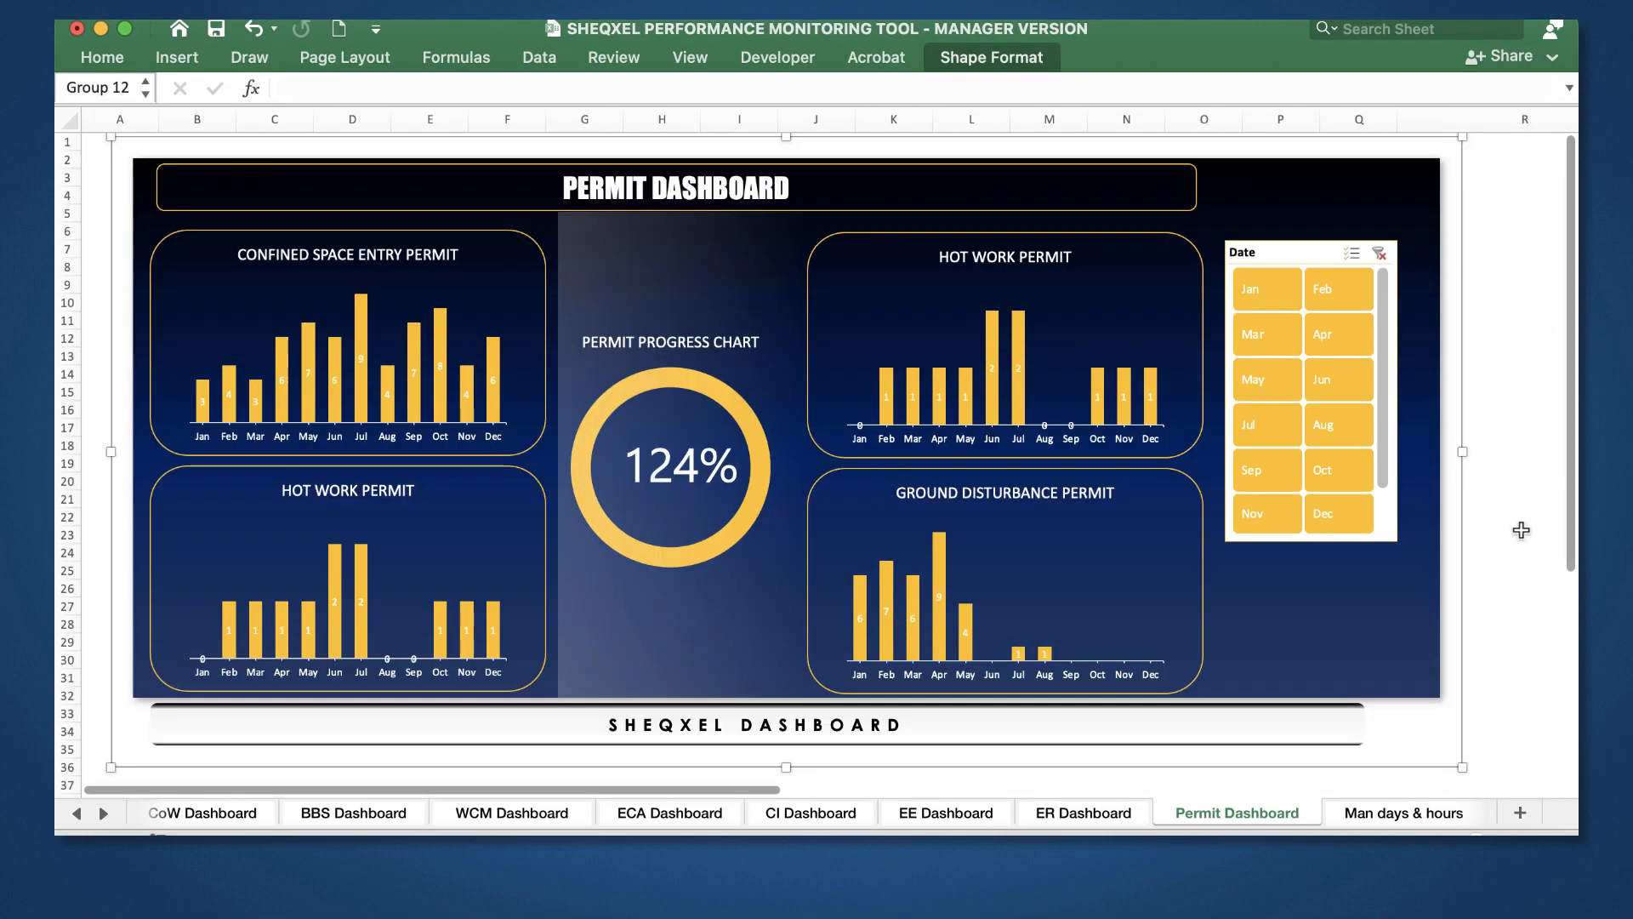
pyautogui.click(1504, 757)
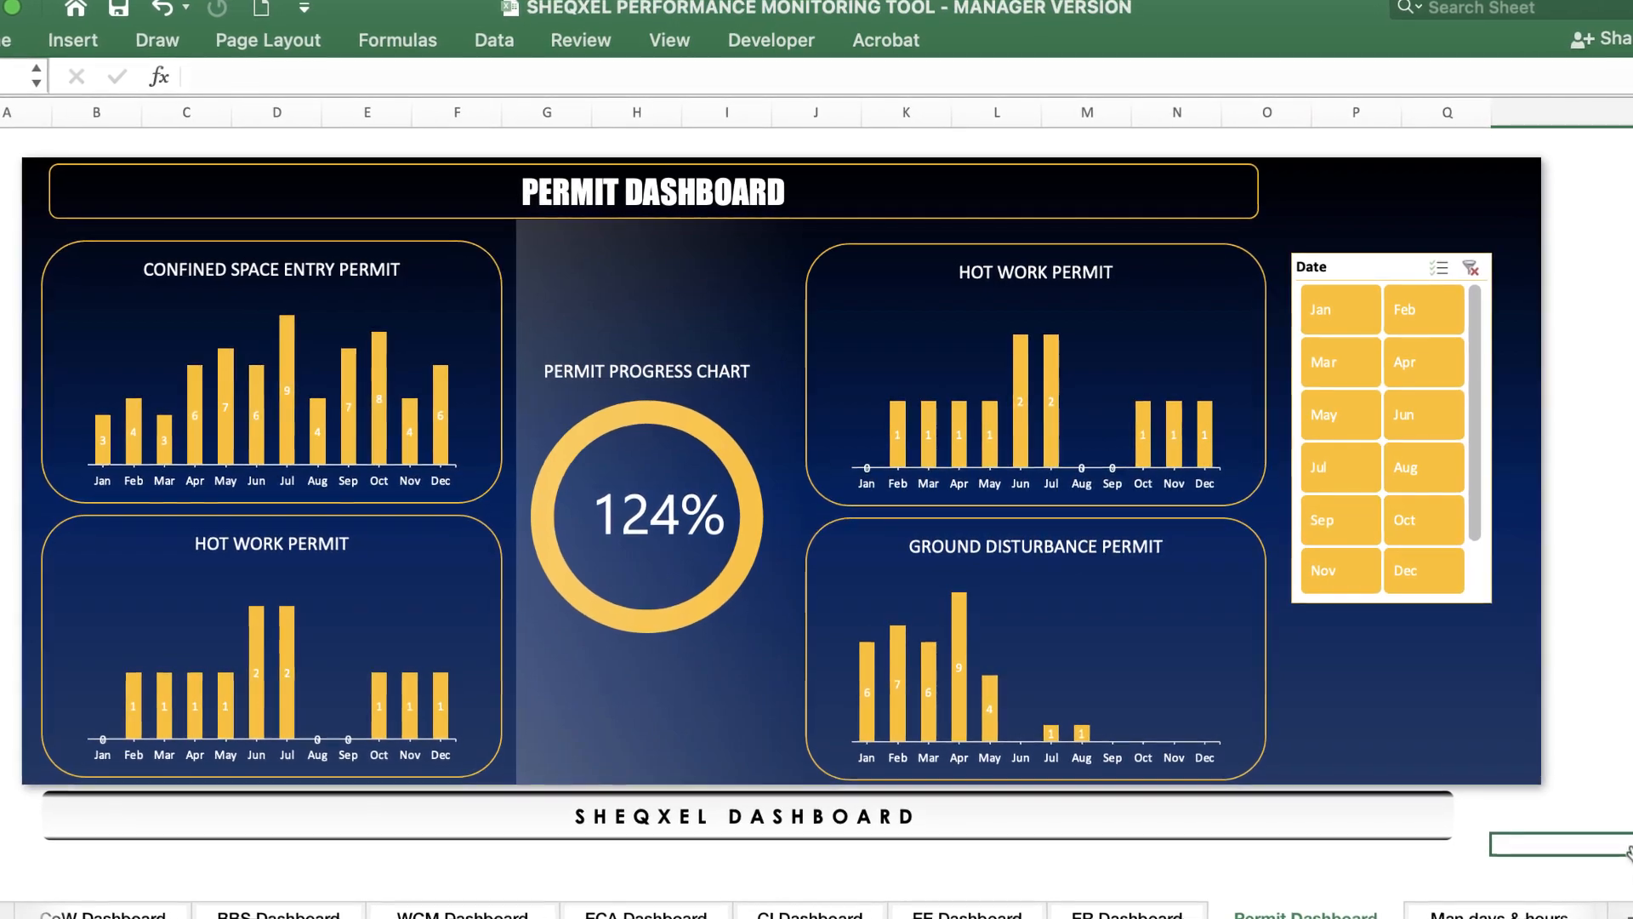
# Step: Return to the Welcome to SHEQXEL sheet
pyautogui.hotkey('ctrl', 'pageup')
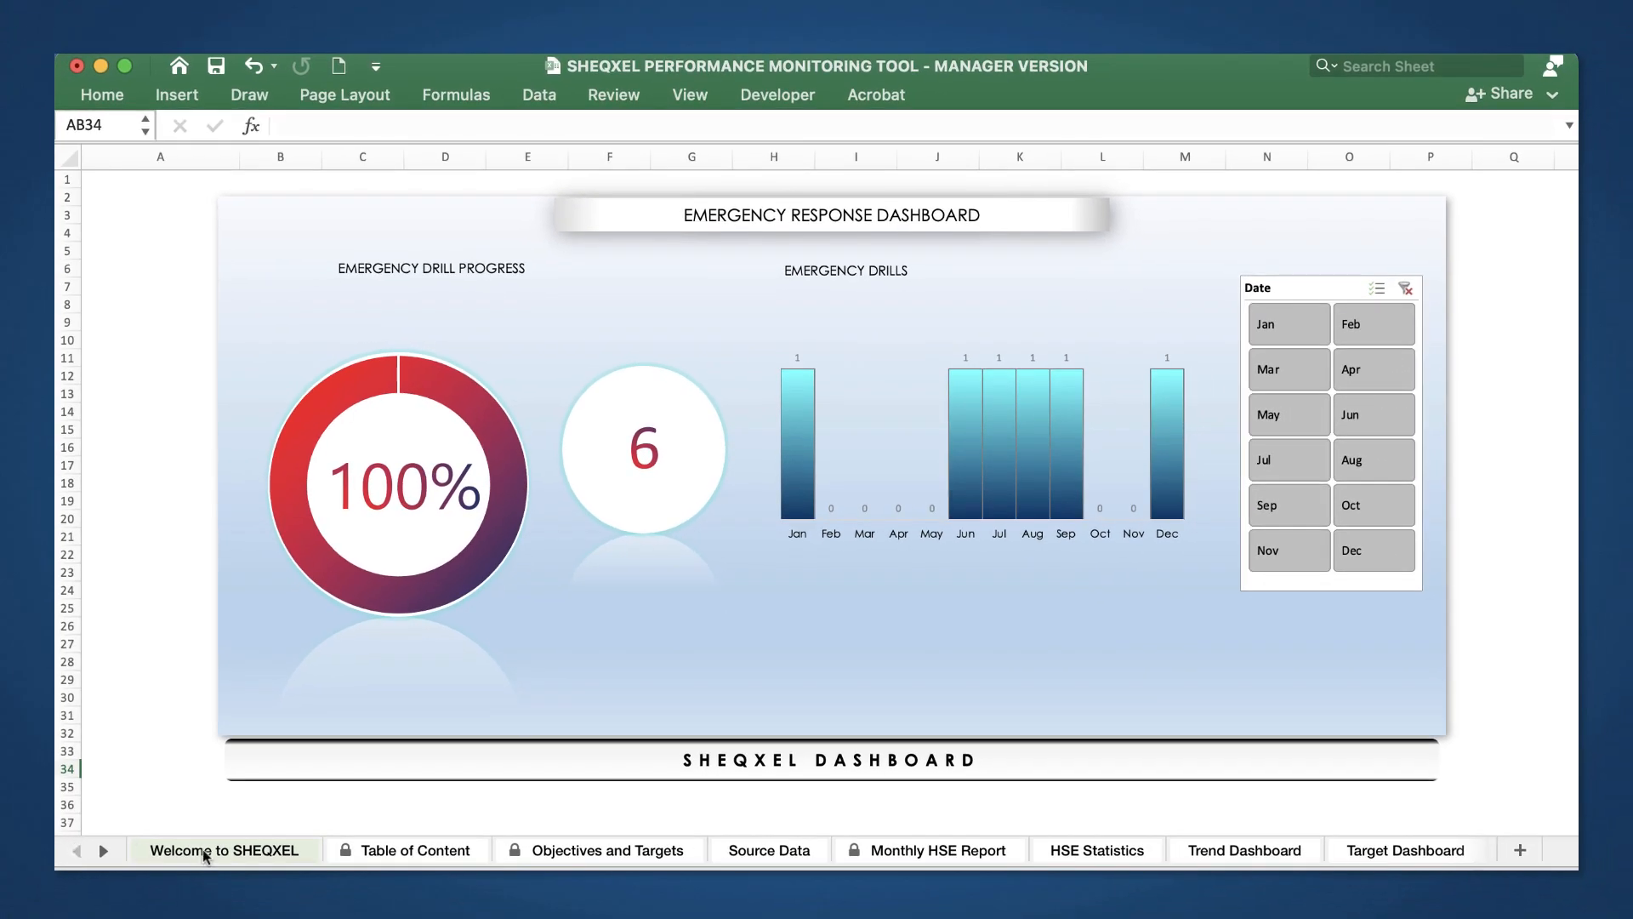
pyautogui.click(202, 849)
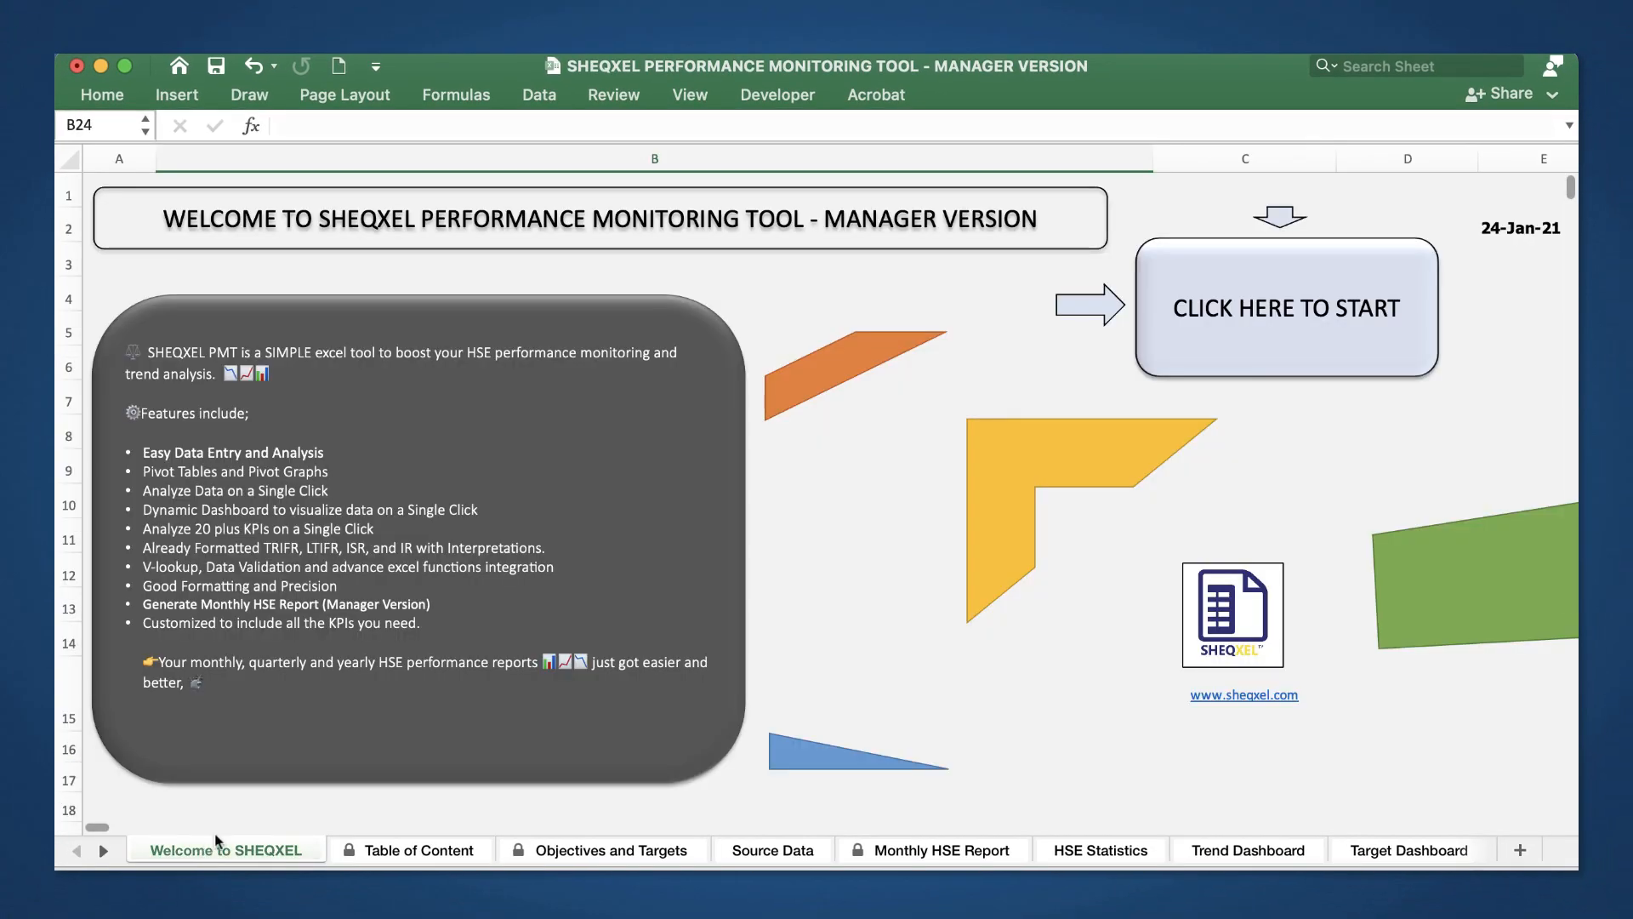
pyautogui.click(813, 58)
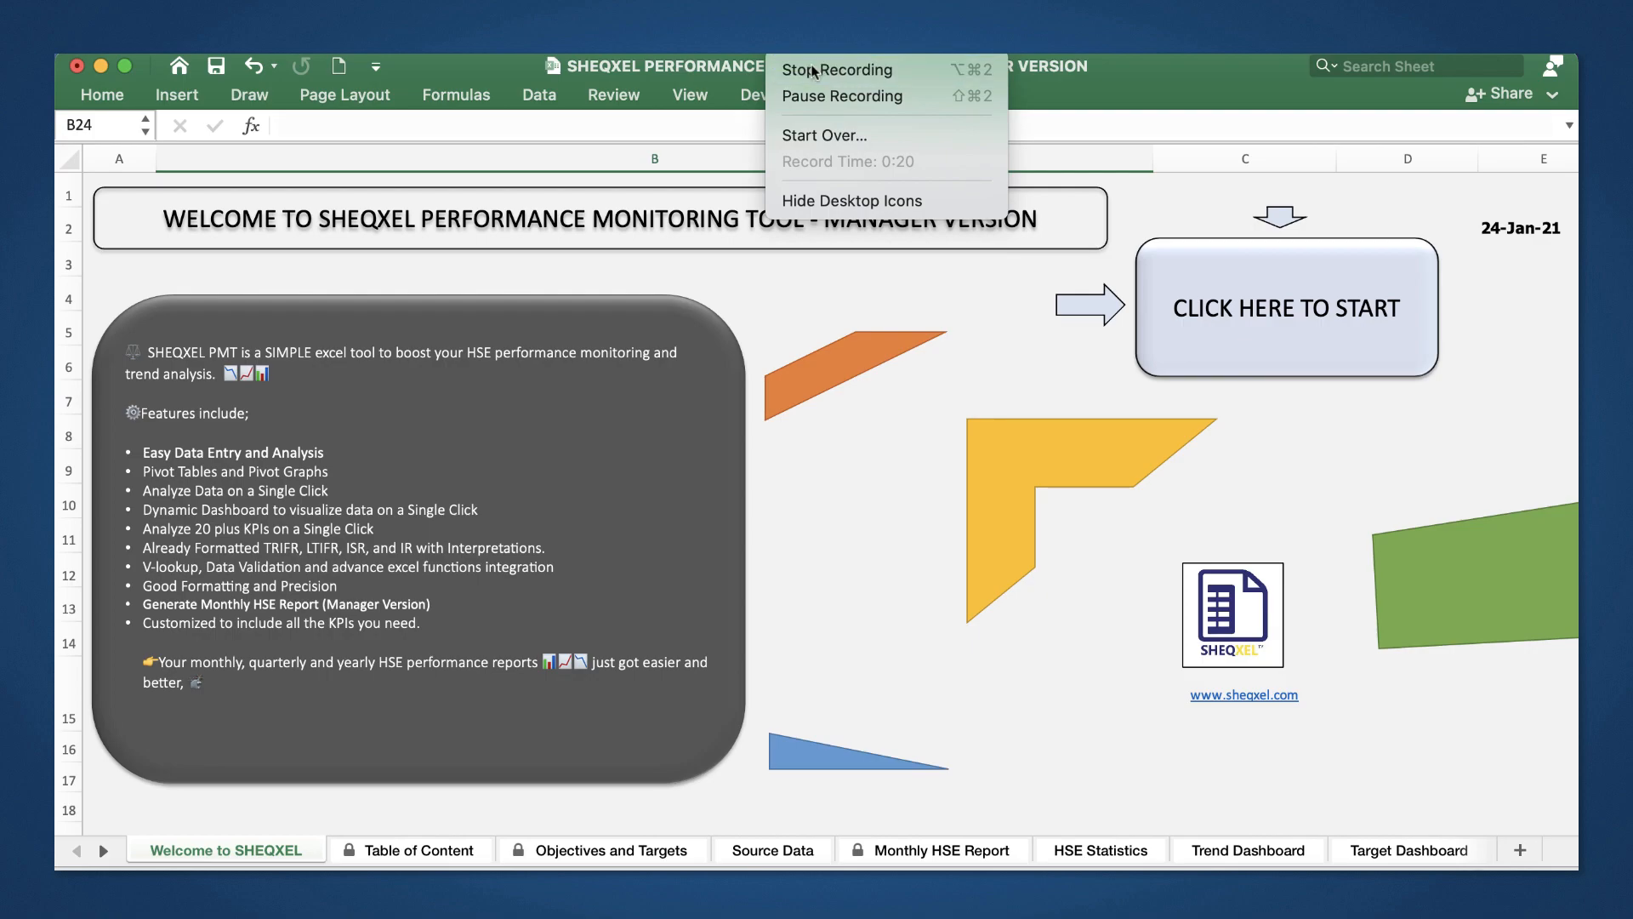
pyautogui.click(794, 64)
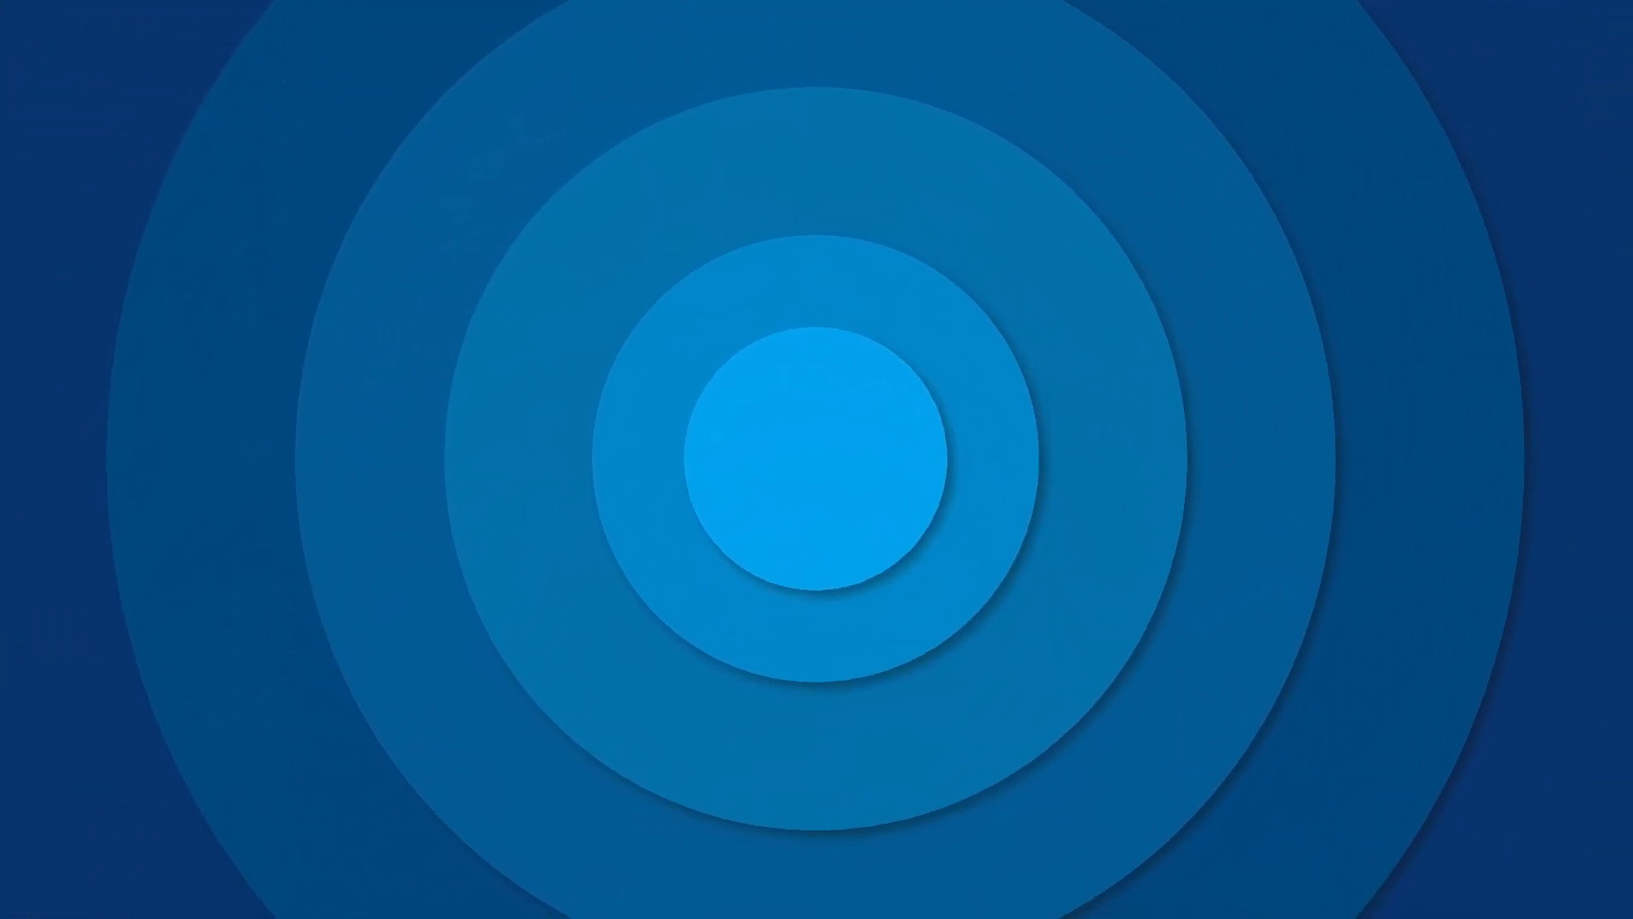
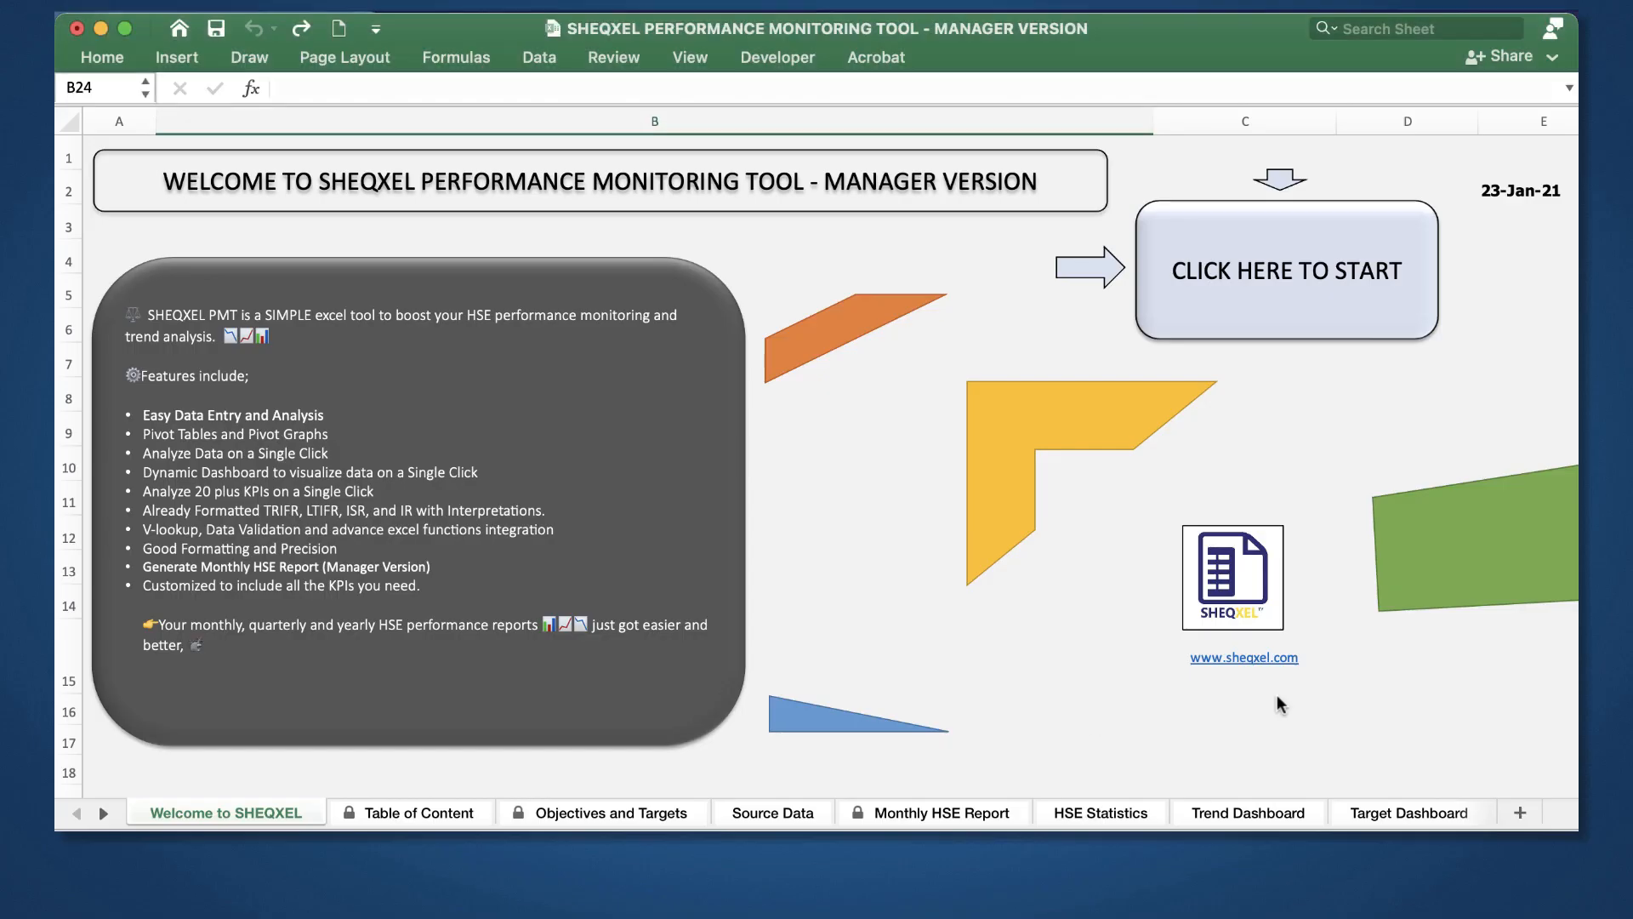
# Step: On the Source Data sheet, insert two blank rows below each of the January/19 and February/19 rows
pyautogui.click(755, 814)
pyautogui.click(64, 398)
pyautogui.click(102, 58)
pyautogui.click(1210, 86)
pyautogui.click(1210, 86)
pyautogui.click(67, 551)
pyautogui.click(1209, 87)
pyautogui.click(1210, 87)
# Step: Insert two blank rows below each of the March/19 and April/19 rows
pyautogui.scroll(-5, 763, 473)
pyautogui.scroll(2, 763, 473)
pyautogui.click(70, 502)
pyautogui.click(1209, 87)
pyautogui.click(1209, 87)
pyautogui.click(70, 569)
pyautogui.click(1174, 87)
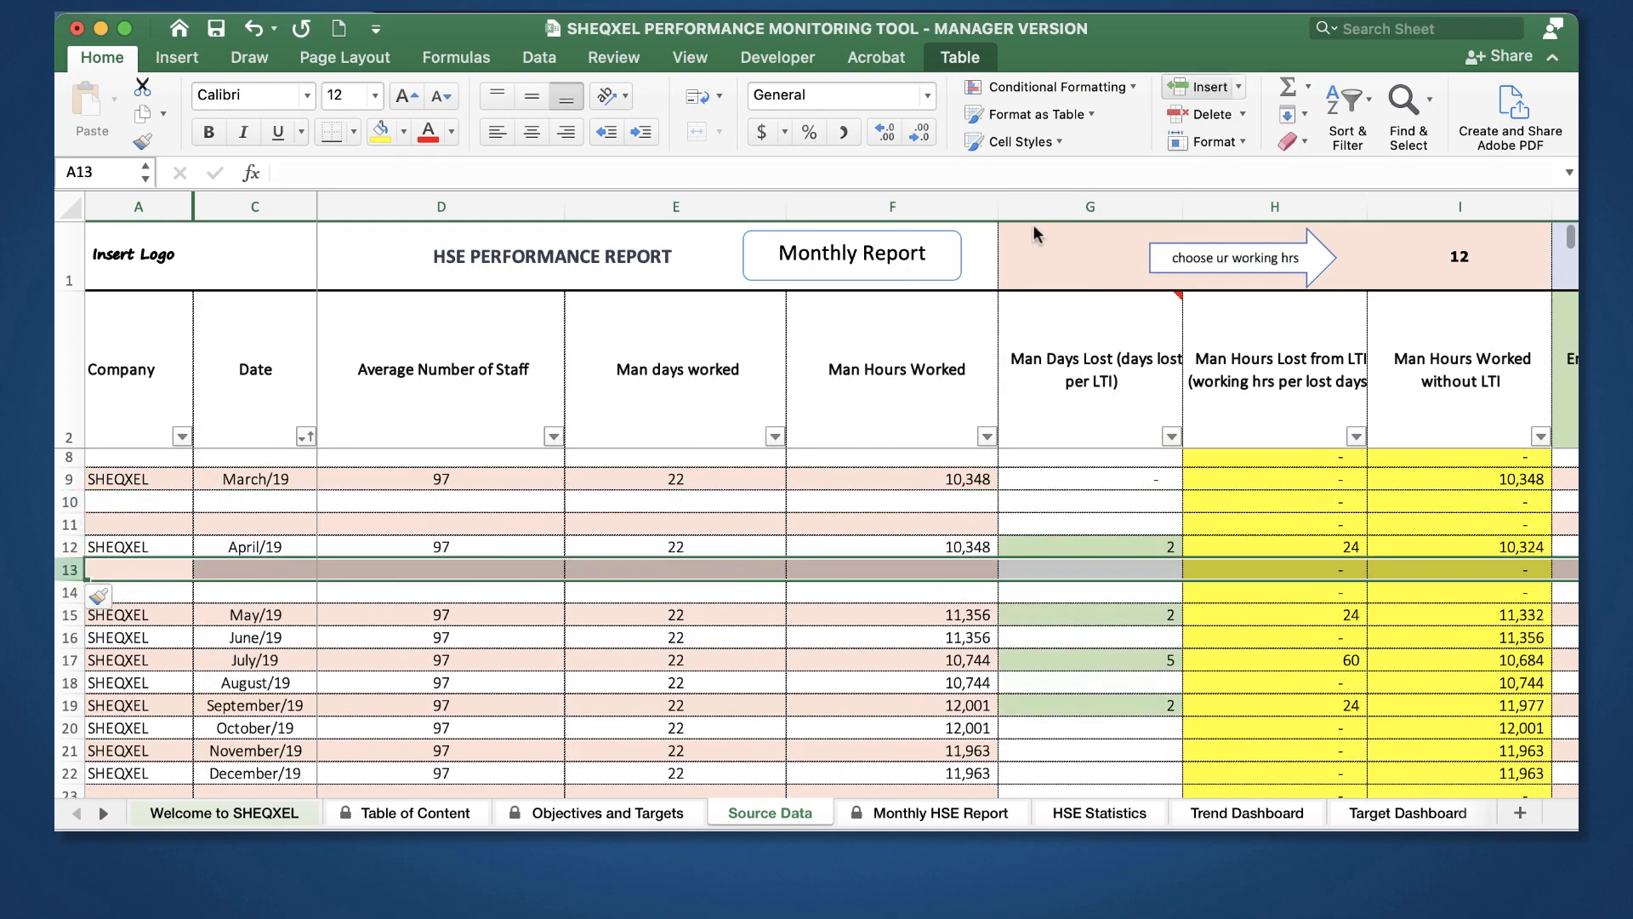
pyautogui.click(1173, 86)
# Step: Insert two blank rows below each of the May/19 and June/19 rows
pyautogui.scroll(-5, 763, 473)
pyautogui.click(70, 529)
pyautogui.click(1209, 87)
pyautogui.click(1210, 87)
pyautogui.click(70, 597)
pyautogui.click(1202, 86)
pyautogui.click(1202, 86)
# Step: Insert two blank rows below each of the July/19 and August/19 rows
pyautogui.scroll(-4, 510, 596)
pyautogui.click(70, 578)
pyautogui.click(1201, 87)
pyautogui.click(1202, 86)
pyautogui.click(70, 646)
pyautogui.click(1202, 87)
pyautogui.click(1202, 86)
# Step: Insert two blank rows below each of September/19 and October/19, and one blank row below November/19
pyautogui.scroll(-7, 595, 565)
pyautogui.click(70, 556)
pyautogui.click(1202, 87)
pyautogui.click(1202, 86)
pyautogui.click(70, 624)
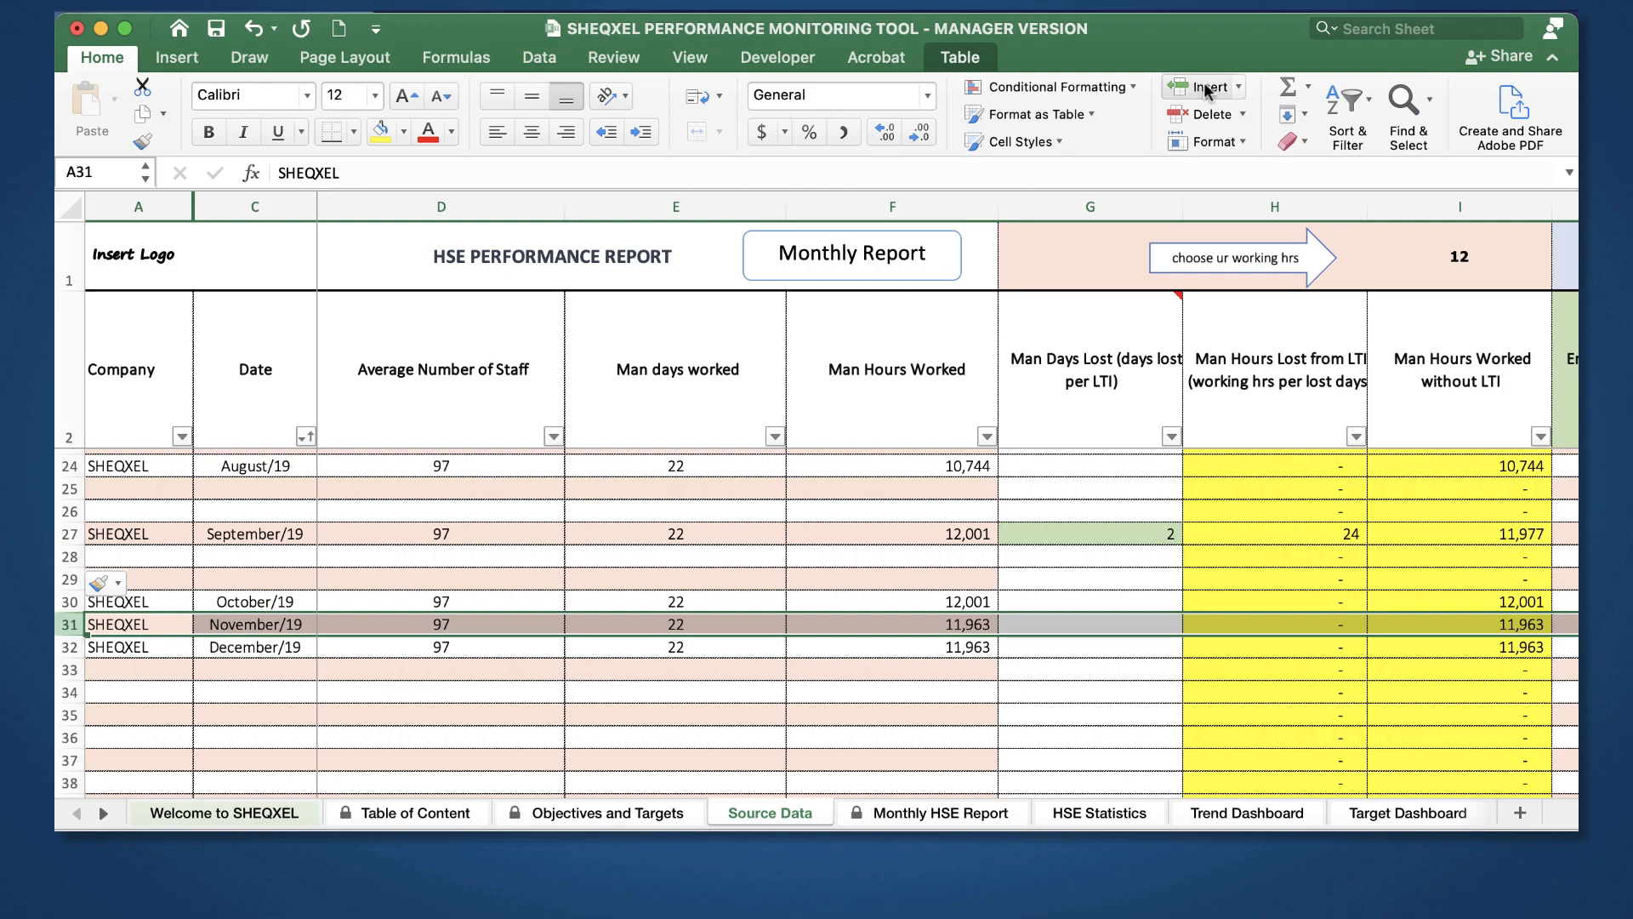
pyautogui.click(1202, 87)
pyautogui.click(1202, 87)
pyautogui.click(70, 692)
pyautogui.click(1201, 87)
# Step: Enter BP and SHELL below SHEQXEL for January and fill the three-company pattern down the Company column
pyautogui.scroll(10, 877, 546)
pyautogui.click(126, 481)
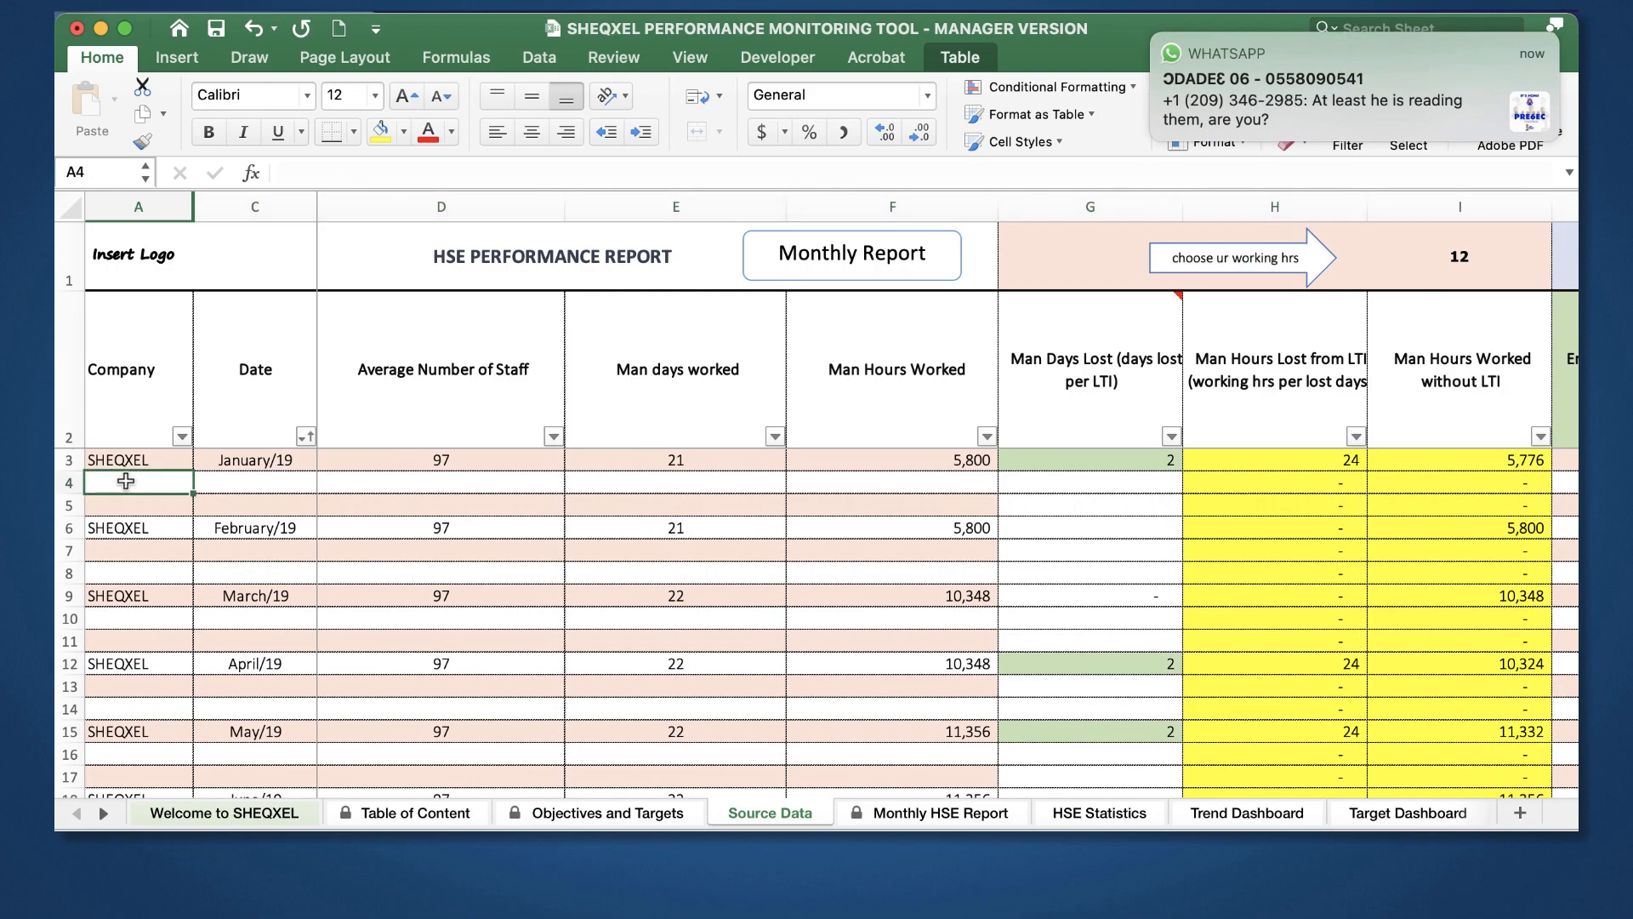
pyautogui.write('BPSHELL')
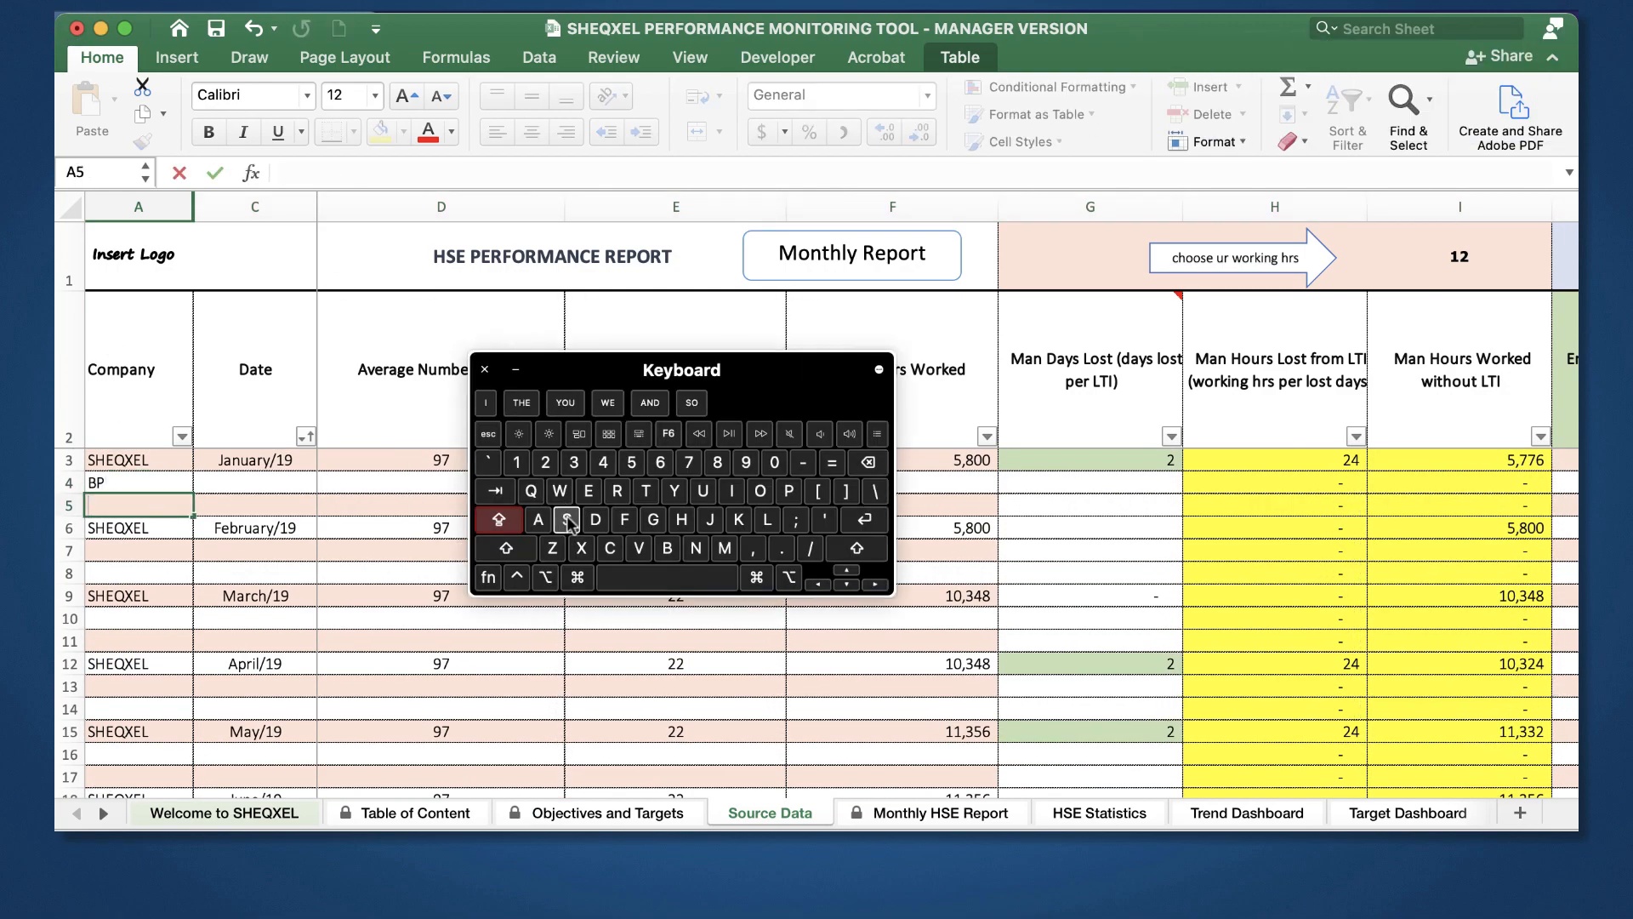
pyautogui.click(479, 525)
pyautogui.moveTo(126, 459); pyautogui.dragTo(200, 605)
pyautogui.scroll(10, 331, 614)
# Step: Fill January/19 into the first BP and SHELL rows and enter their average staff numbers, 81 and 77
pyautogui.moveTo(255, 460); pyautogui.dragTo(259, 504)
pyautogui.hotkey('ctrl', 'd')
pyautogui.click(445, 481)
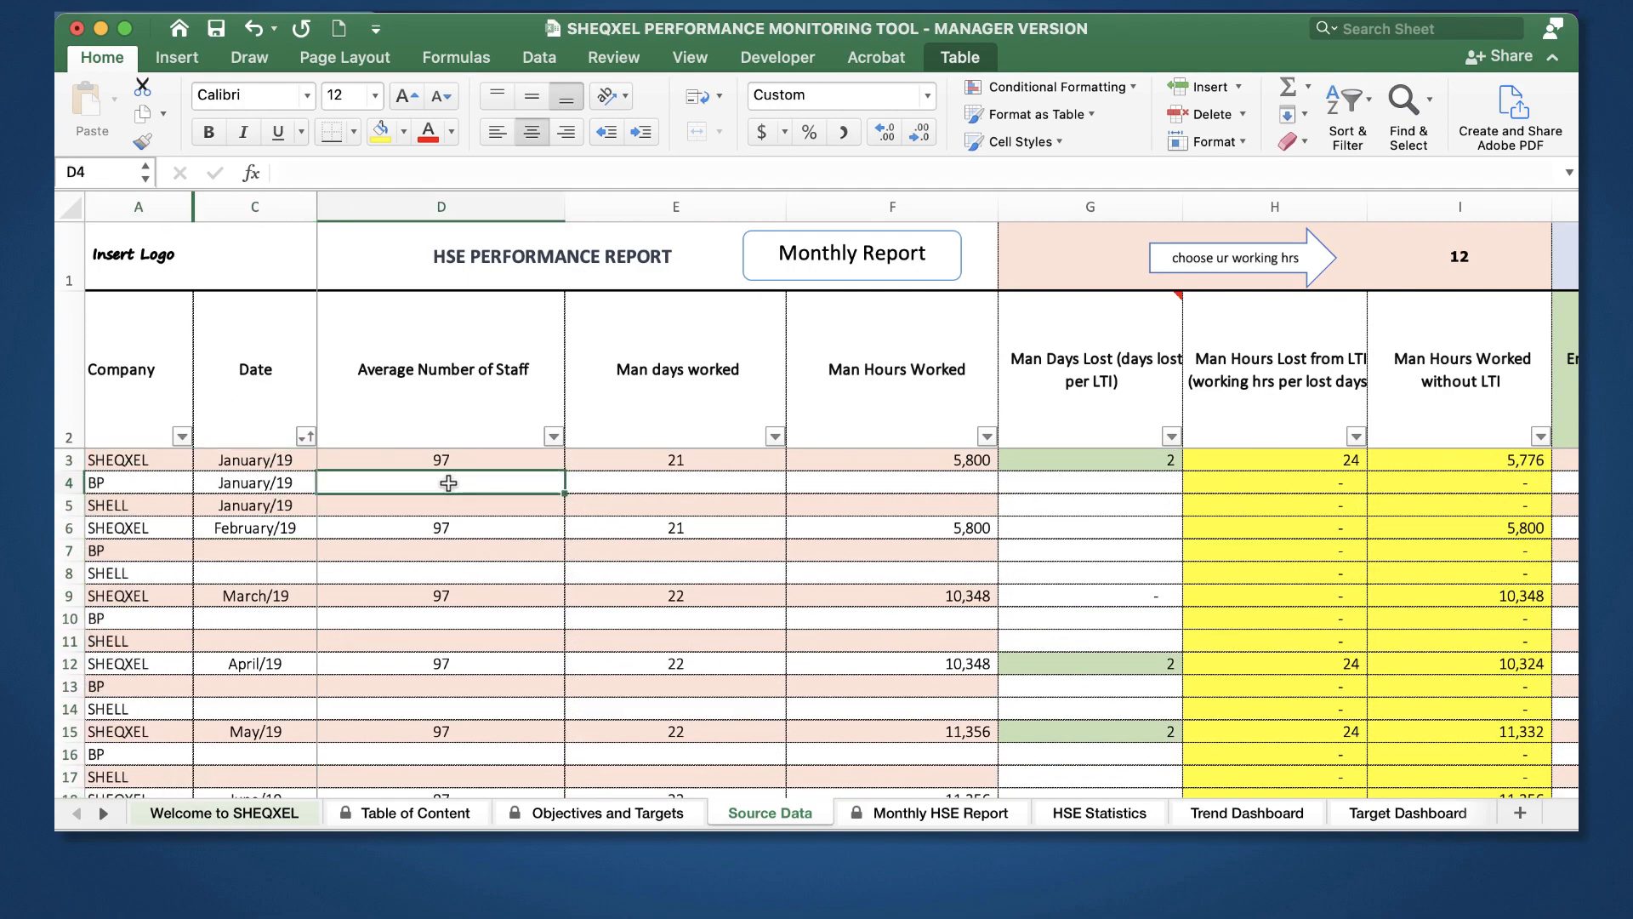
pyautogui.write('81')
pyautogui.press('Return')
pyautogui.write('77')
# Step: Enter 21 man days worked for BP and SHELL in January and fill 21 down the column for the following months
pyautogui.click(668, 482)
pyautogui.write('21')
pyautogui.press('Return')
pyautogui.write('21')
pyautogui.moveTo(710, 460); pyautogui.dragTo(713, 505)
pyautogui.moveTo(786, 515); pyautogui.dragTo(744, 795)
pyautogui.scroll(10, 595, 612)
# Step: Copy January's staff averages for the three companies (97, 81, 77) into the February to May blocks
pyautogui.moveTo(441, 460); pyautogui.dragTo(448, 507)
pyautogui.press('cmd+c')
pyautogui.click(445, 528)
pyautogui.press('super+v')
pyautogui.click(443, 595)
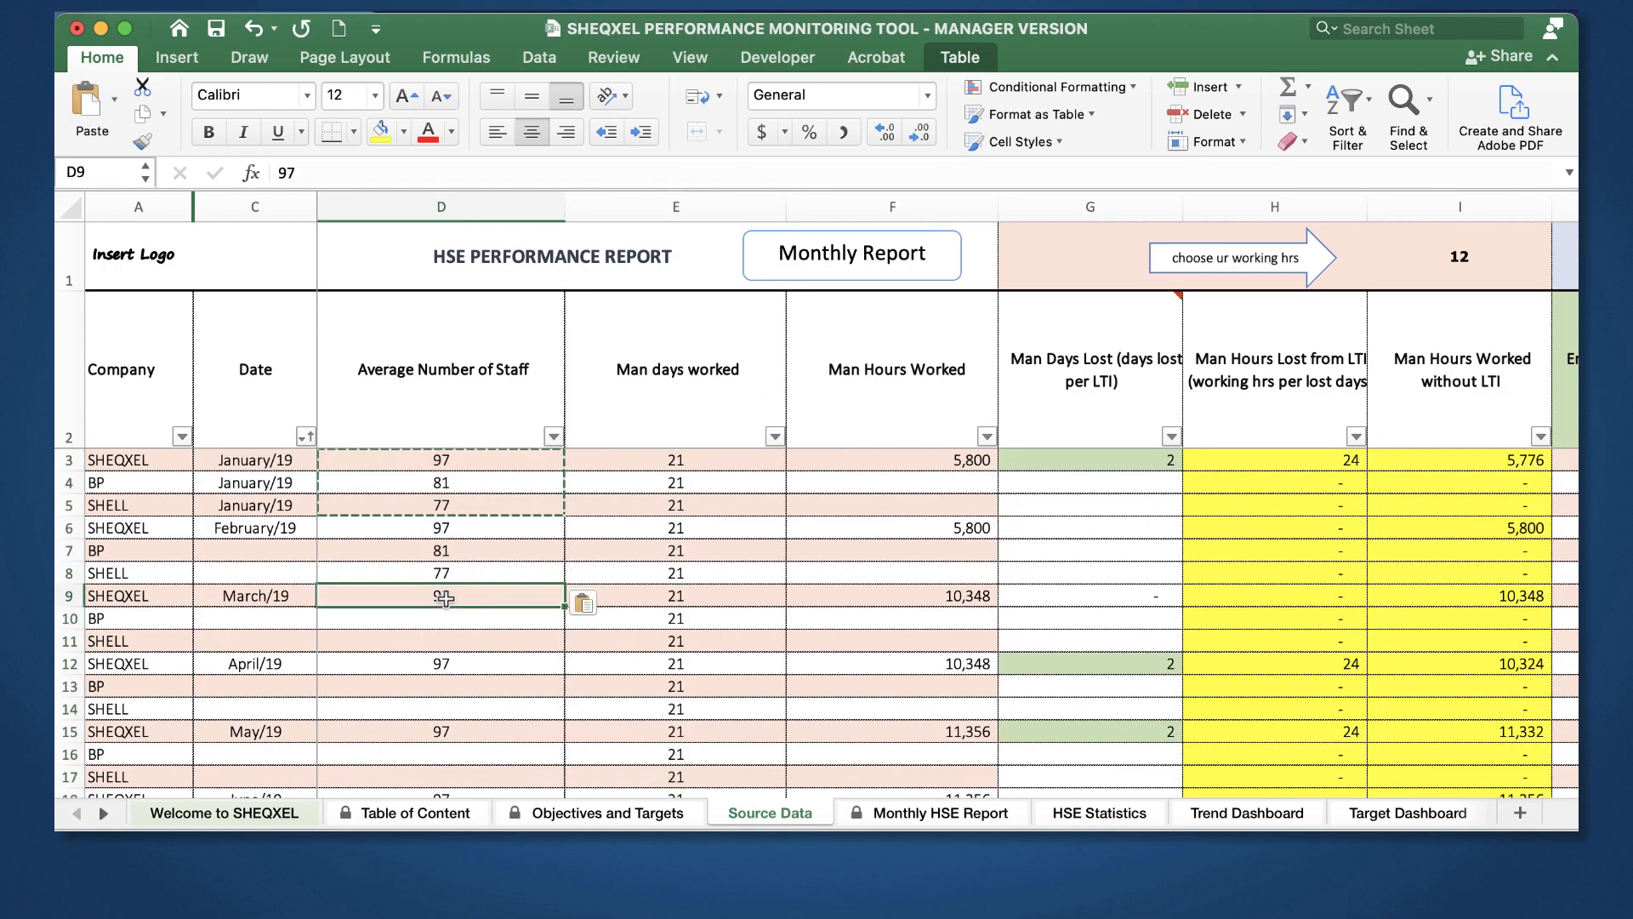
pyautogui.press('super+v')
pyautogui.scroll(-4, 445, 591)
pyautogui.click(444, 478)
pyautogui.press('super+v')
pyautogui.click(440, 547)
pyautogui.press('super+v')
# Step: Paste the staff averages 97, 81 and 77 into the blocks from June through December
pyautogui.scroll(-4, 443, 595)
pyautogui.click(443, 547)
pyautogui.press('super+v')
pyautogui.click(443, 612)
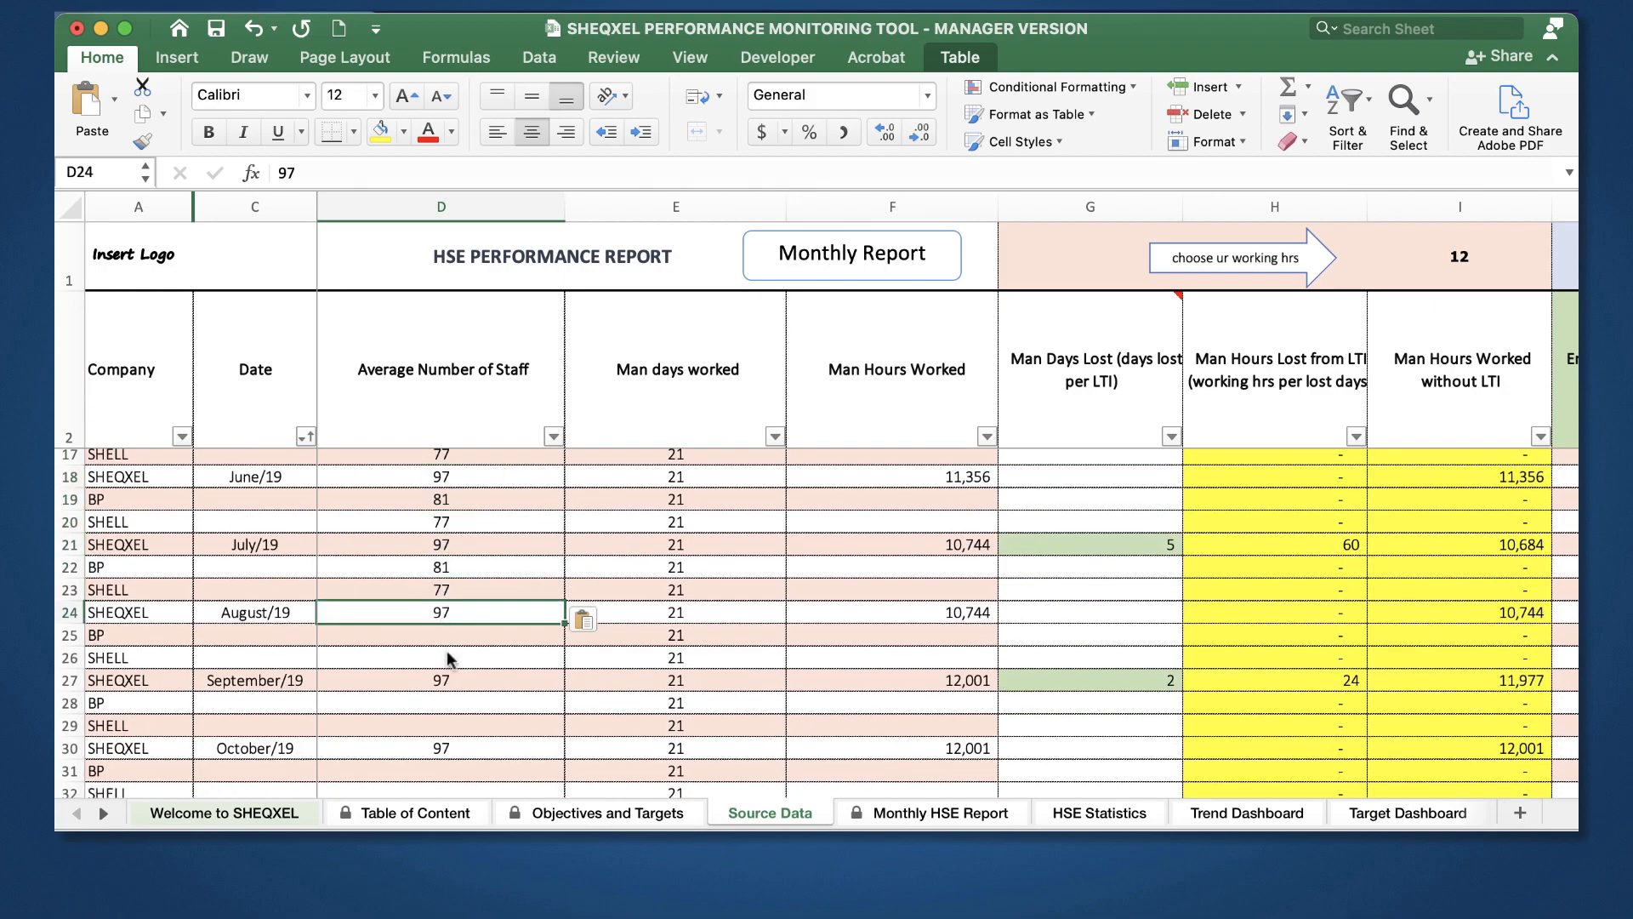
pyautogui.press('super+v')
pyautogui.click(443, 542)
pyautogui.press('super+v')
pyautogui.press('Down')
pyautogui.press('Down')
pyautogui.press('Down')
pyautogui.press('super+v')
pyautogui.scroll(-3, 467, 613)
pyautogui.press('Down')
pyautogui.press('Down')
pyautogui.press('super+v')
# Step: Fill the December/19 date down into the two rows below it
pyautogui.scroll(1, 258, 614)
pyautogui.moveTo(257, 614); pyautogui.dragTo(258, 655)
pyautogui.press('super+d')
pyautogui.scroll(3, 258, 595)
# Step: Insert a second blank row between November/19 and December/19 and enter 77 as its average number of staff
pyautogui.click(70, 691)
pyautogui.click(1204, 87)
pyautogui.scroll(-2, 723, 485)
pyautogui.click(446, 636)
pyautogui.write('77')
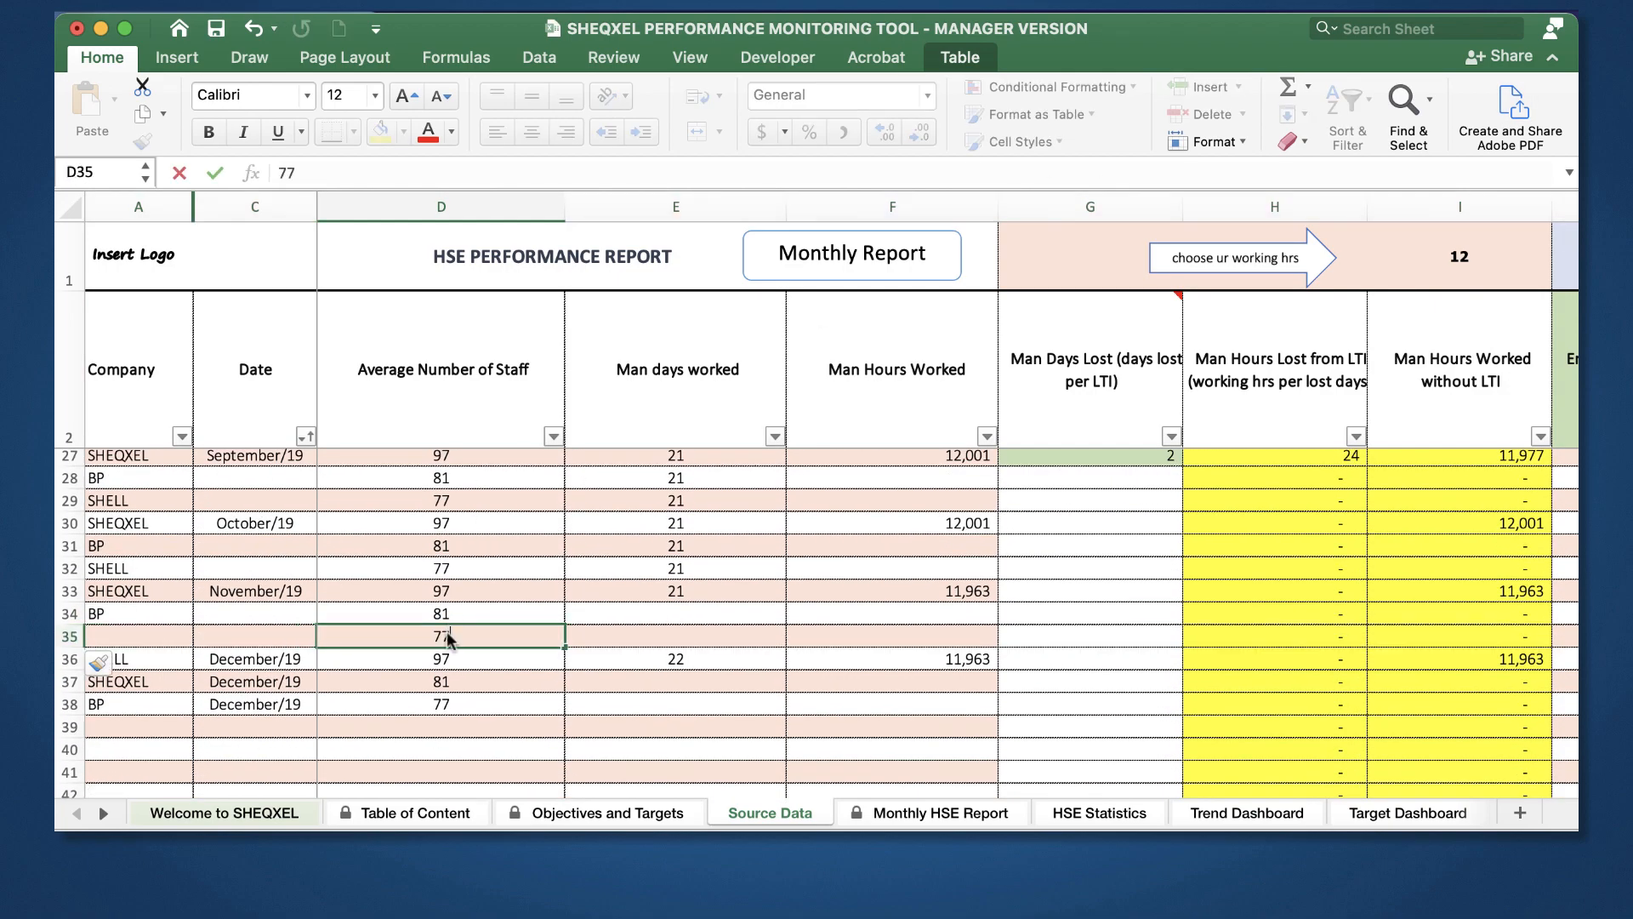
pyautogui.press('Return')
# Step: Fill the November/19 date down into the BP row and the new row below it
pyautogui.moveTo(262, 592); pyautogui.dragTo(265, 646)
pyautogui.press('super+d')
pyautogui.click(136, 636)
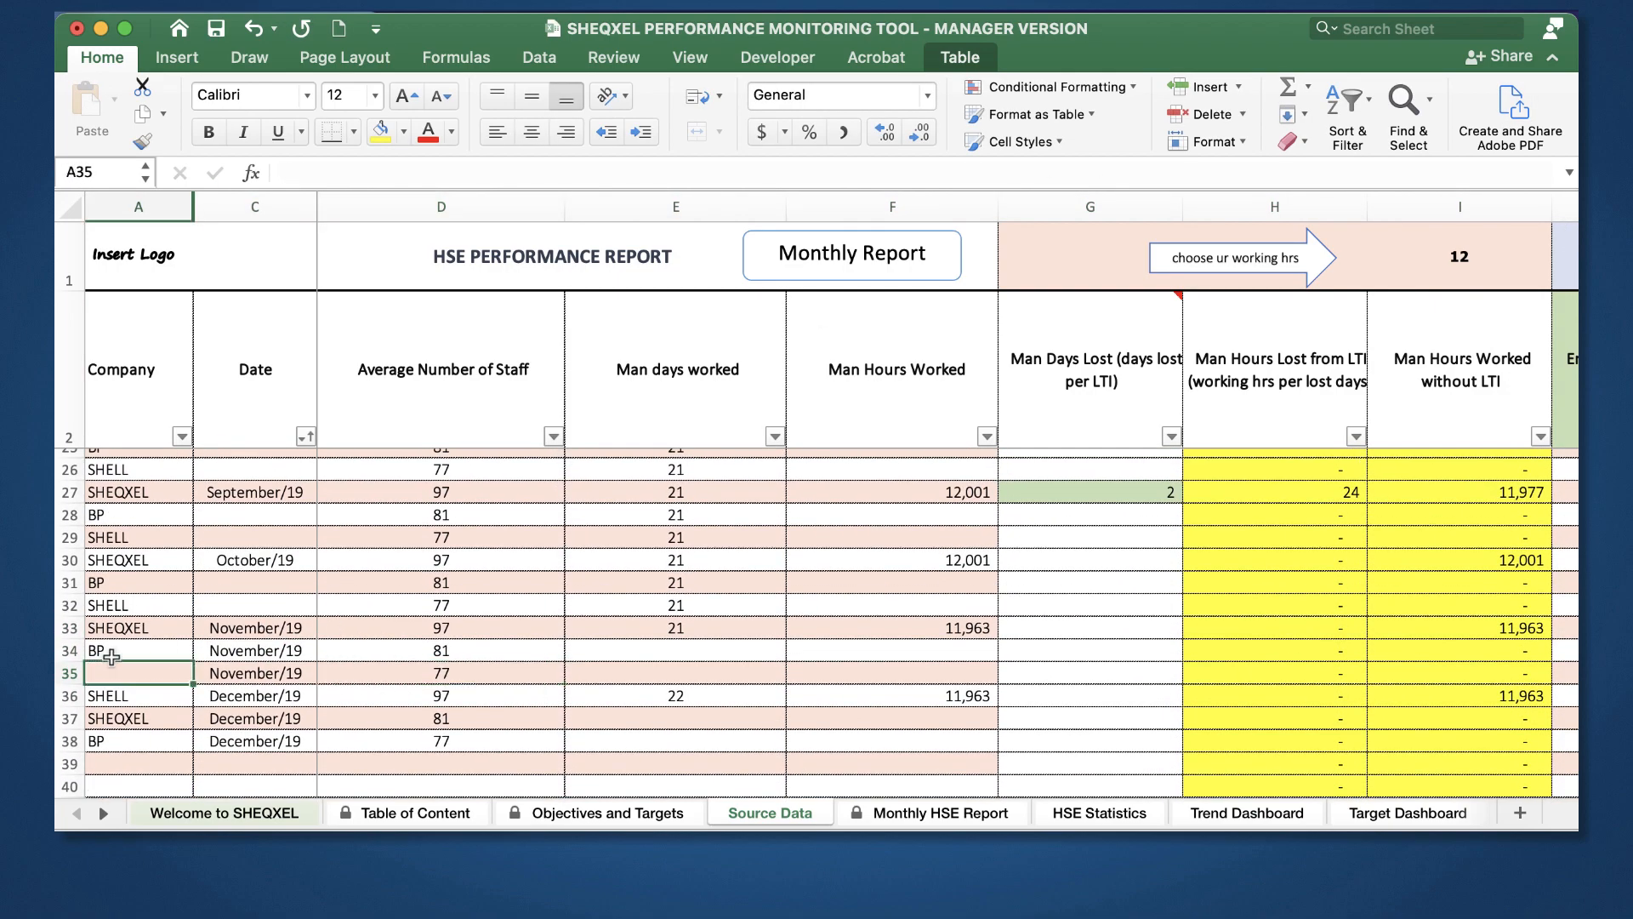
# Step: Fill each month's date down into its BP and SHELL rows for February/19 through October/19
pyautogui.scroll(8, 136, 595)
pyautogui.moveTo(128, 459); pyautogui.dragTo(266, 572)
pyautogui.scroll(8, 213, 587)
pyautogui.press('super+d')
pyautogui.scroll(-2, 264, 552)
pyautogui.moveTo(255, 496); pyautogui.dragTo(263, 614)
pyautogui.scroll(-2, 382, 639)
pyautogui.press('super+d')
pyautogui.moveTo(255, 542); pyautogui.dragTo(264, 593)
pyautogui.press('super+d')
pyautogui.scroll(-3, 280, 646)
pyautogui.scroll(-2, 272, 612)
pyautogui.press('super+d')
pyautogui.scroll(-2, 264, 593)
pyautogui.press('super+d')
pyautogui.moveTo(255, 524); pyautogui.dragTo(251, 631)
pyautogui.press('super+d')
pyautogui.scroll(4, 250, 636)
# Step: Fill 21 man days worked down through the November and December rows
pyautogui.scroll(-5, 510, 595)
pyautogui.moveTo(685, 558); pyautogui.dragTo(689, 692)
pyautogui.press('super+d')
# Step: Enter man hours of 7,900 and 4,500 for January's BP and SHELL rows, and 6,900, 1,500 and 4,500 for February's SHEQXEL, BP and SHELL rows
pyautogui.scroll(12, 758, 671)
pyautogui.click(969, 487)
pyautogui.write('7900')
pyautogui.press('Return')
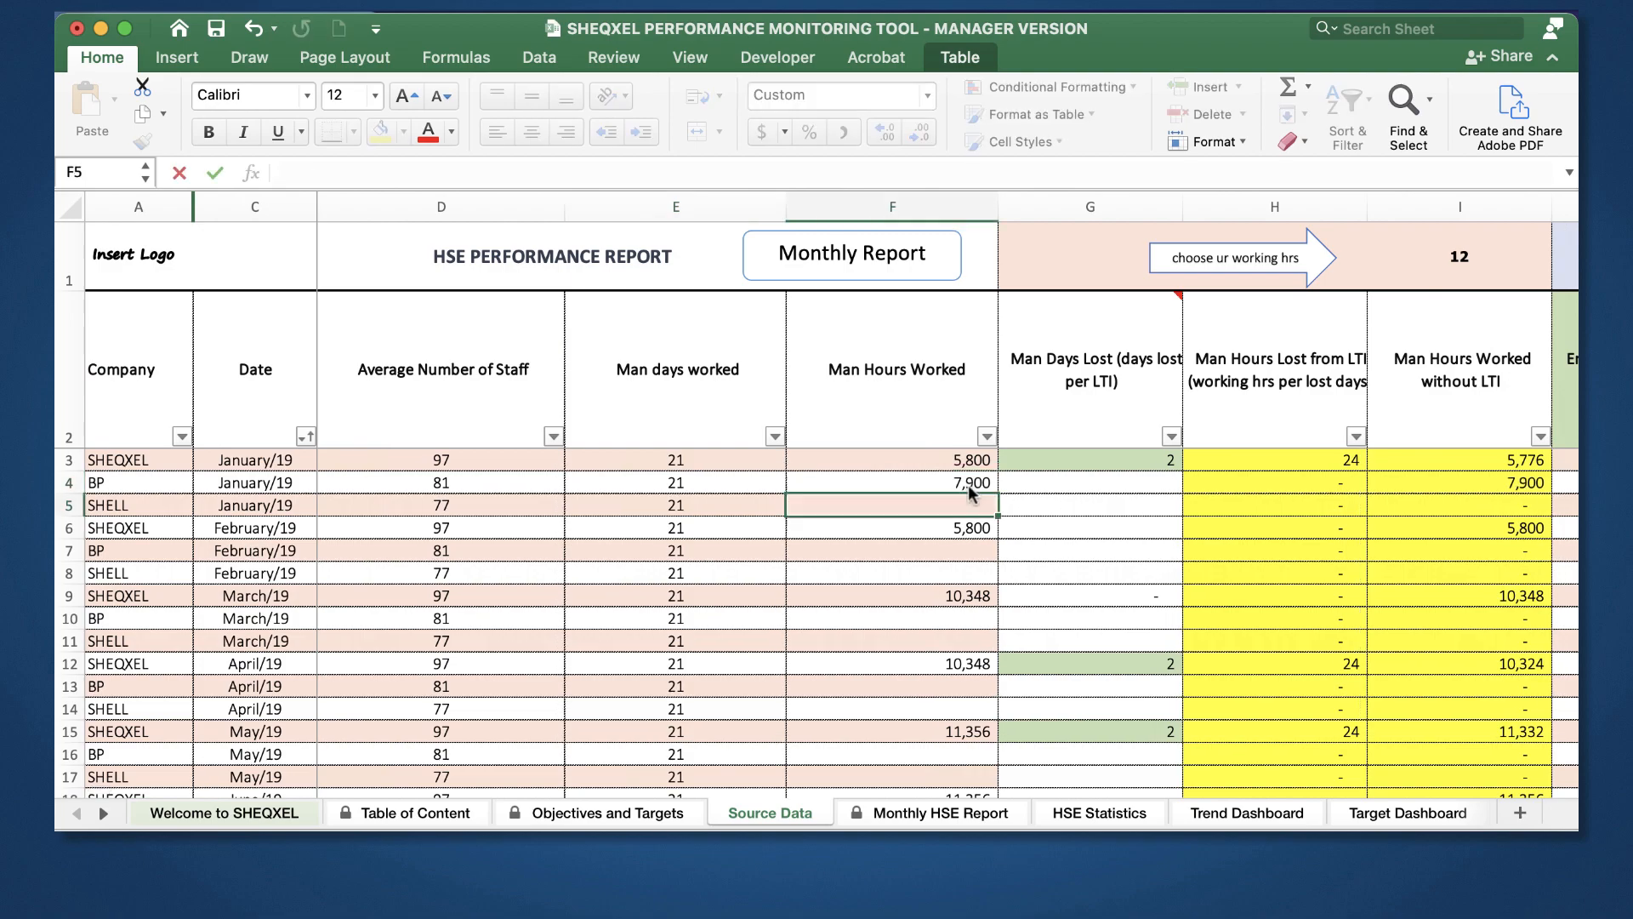
pyautogui.write('1,500')
pyautogui.press('Return')
pyautogui.write('4500')
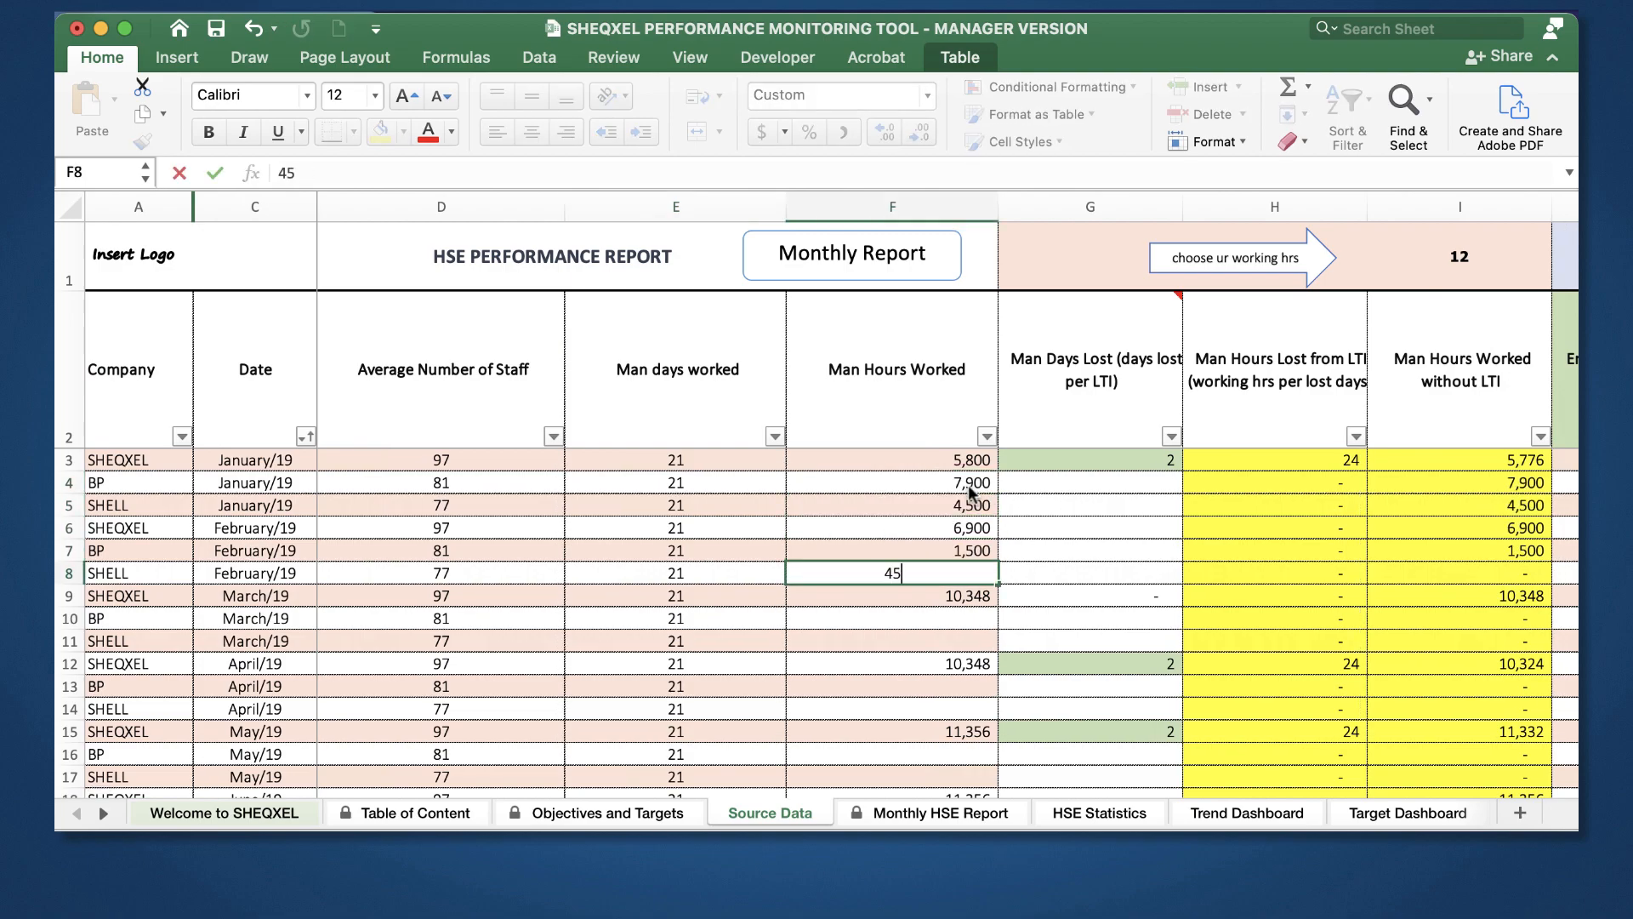
pyautogui.press('Return')
# Step: Enter man hours of 9,000 and 13,733 for March's BP and SHELL rows, 34,334 and 44,334 for April's, and 43,344 for BP in May
pyautogui.write('9,000')
pyautogui.press('Return')
pyautogui.write('13733')
pyautogui.press('Return')
pyautogui.press('Return')
pyautogui.write('34334')
pyautogui.press('Return')
pyautogui.write('44,334')
pyautogui.press('Return')
pyautogui.press('Return')
pyautogui.scroll(-3, 957, 674)
pyautogui.write('43344')
pyautogui.press('Return')
# Step: Copy the man hours of SHELL's January row through SHELL's April row into the rows from SHELL in May through SHELL in August
pyautogui.scroll(3, 955, 539)
pyautogui.click(957, 543)
pyautogui.moveTo(964, 508); pyautogui.dragTo(976, 709)
pyautogui.press('super+c')
pyautogui.scroll(-5, 976, 711)
pyautogui.scroll(2, 952, 595)
pyautogui.click(944, 538)
pyautogui.press('super+v')
# Step: Copy blocks of existing man hours into the rows from BP in September through SHELL in November
pyautogui.scroll(-4, 944, 535)
pyautogui.scroll(1, 945, 534)
pyautogui.press('super+c')
pyautogui.scroll(-3, 953, 544)
pyautogui.press('super+v')
pyautogui.scroll(-3, 954, 629)
pyautogui.scroll(5, 953, 672)
pyautogui.moveTo(956, 493); pyautogui.dragTo(959, 564)
pyautogui.press('super+c')
pyautogui.scroll(-6, 958, 557)
pyautogui.click(961, 533)
pyautogui.press('super+v')
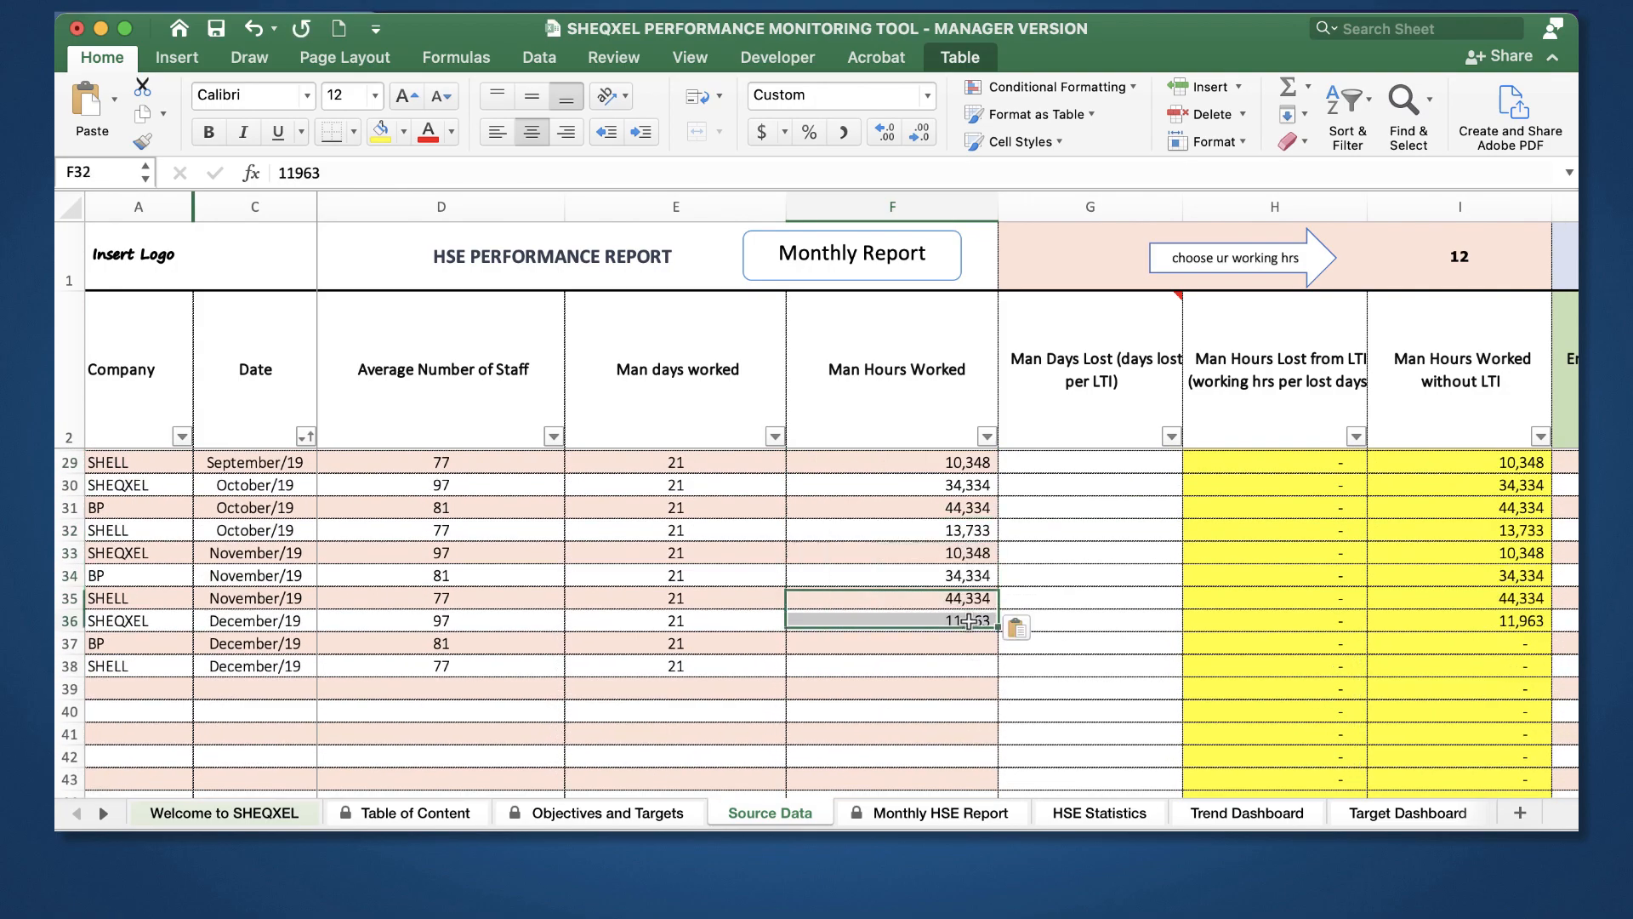
# Step: Copy the 12,001 man hours from SHEQXEL's September row into SHELL's December row
pyautogui.click(968, 620)
pyautogui.scroll(5, 968, 625)
pyautogui.click(970, 635)
pyautogui.press('super+c')
pyautogui.scroll(-6, 967, 625)
pyautogui.click(955, 609)
pyautogui.press('super+v')
# Step: Paste 1 into scattered safety lagging indicator cells of the BP and SHELL rows, including First Aid Cases for SHELL in September
pyautogui.scroll(15, 955, 609)
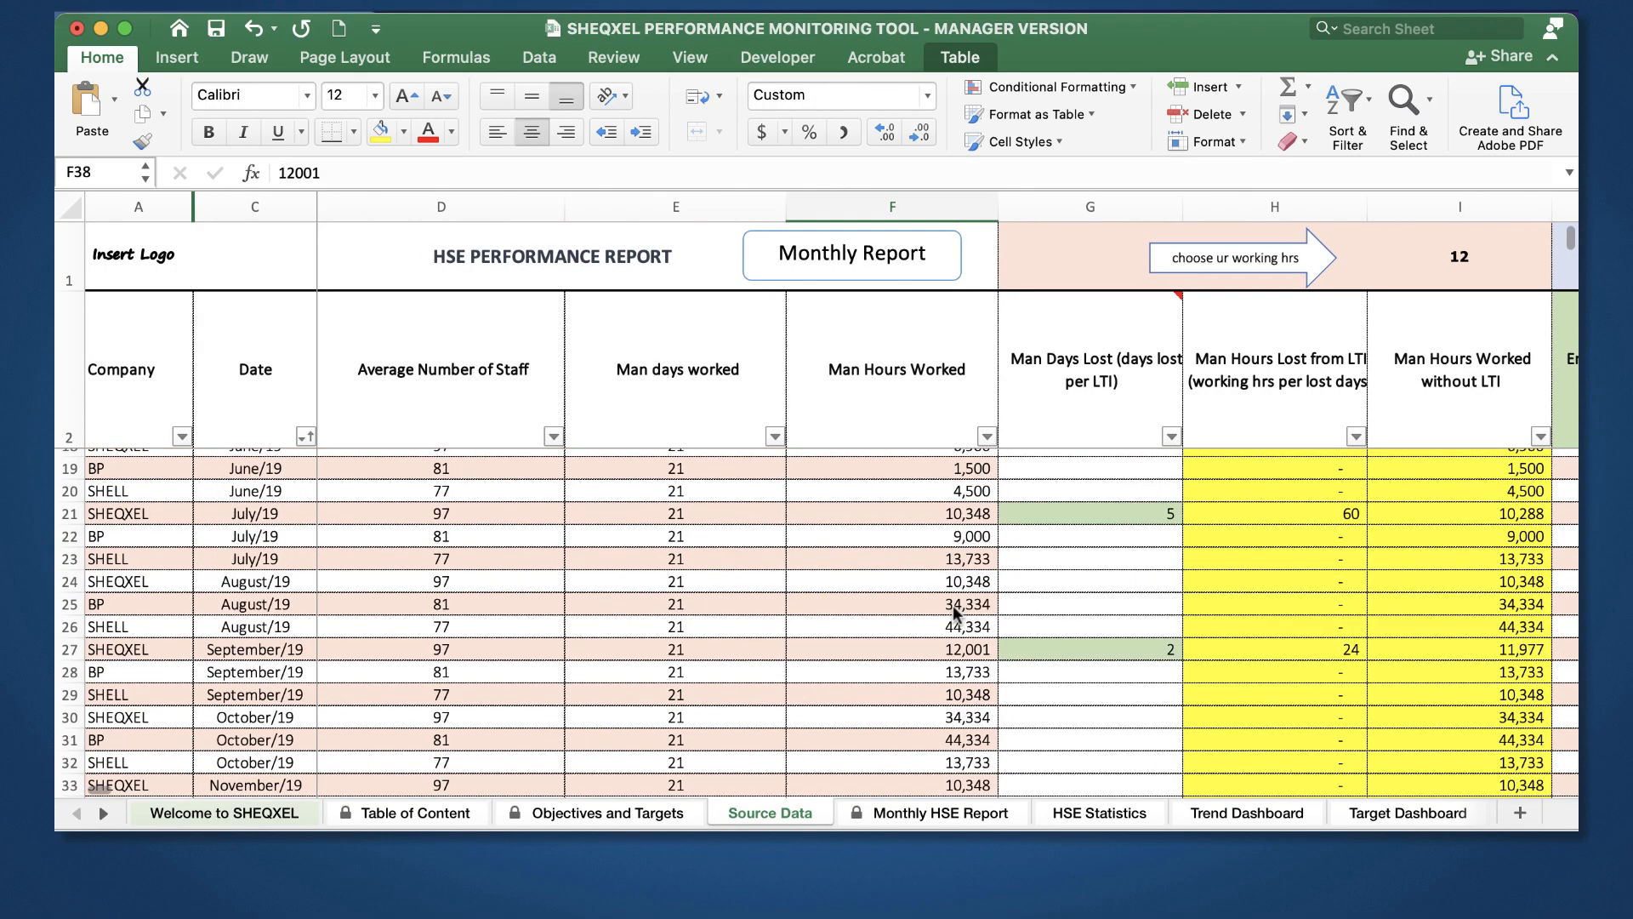
pyautogui.hscroll(5, 955, 609)
pyautogui.click(634, 482)
pyautogui.press('super+v')
pyautogui.click(1076, 571)
pyautogui.press('super+v')
pyautogui.click(889, 708)
pyautogui.press('super+v')
pyautogui.click(1230, 641)
pyautogui.press('super+v')
pyautogui.scroll(-3, 1091, 720)
pyautogui.click(849, 649)
pyautogui.press('super+v')
pyautogui.click(1043, 729)
pyautogui.press('super+v')
pyautogui.click(849, 729)
pyautogui.hscroll(8, 849, 729)
# Step: Paste 1 under Fatal accidents for SHELL in October and June and BP in September, and under Property Damage for BP in October and July
pyautogui.click(894, 696)
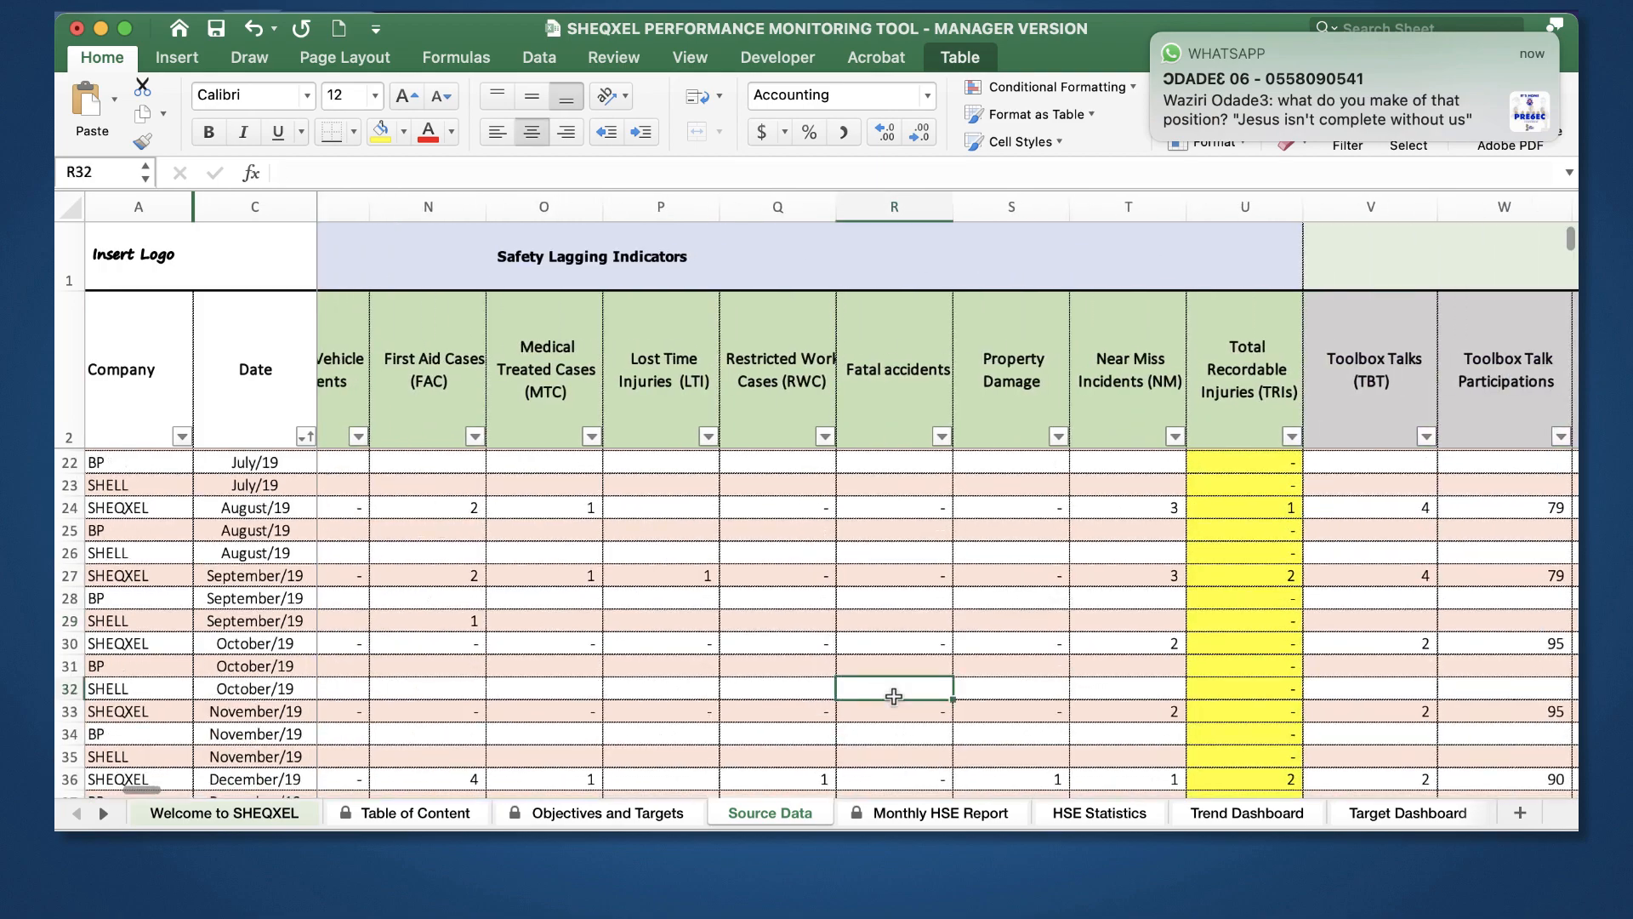
pyautogui.press('super+v')
pyautogui.click(1017, 660)
pyautogui.press('super+v')
pyautogui.click(925, 599)
pyautogui.press('super+v')
pyautogui.scroll(4, 925, 598)
pyautogui.click(1040, 566)
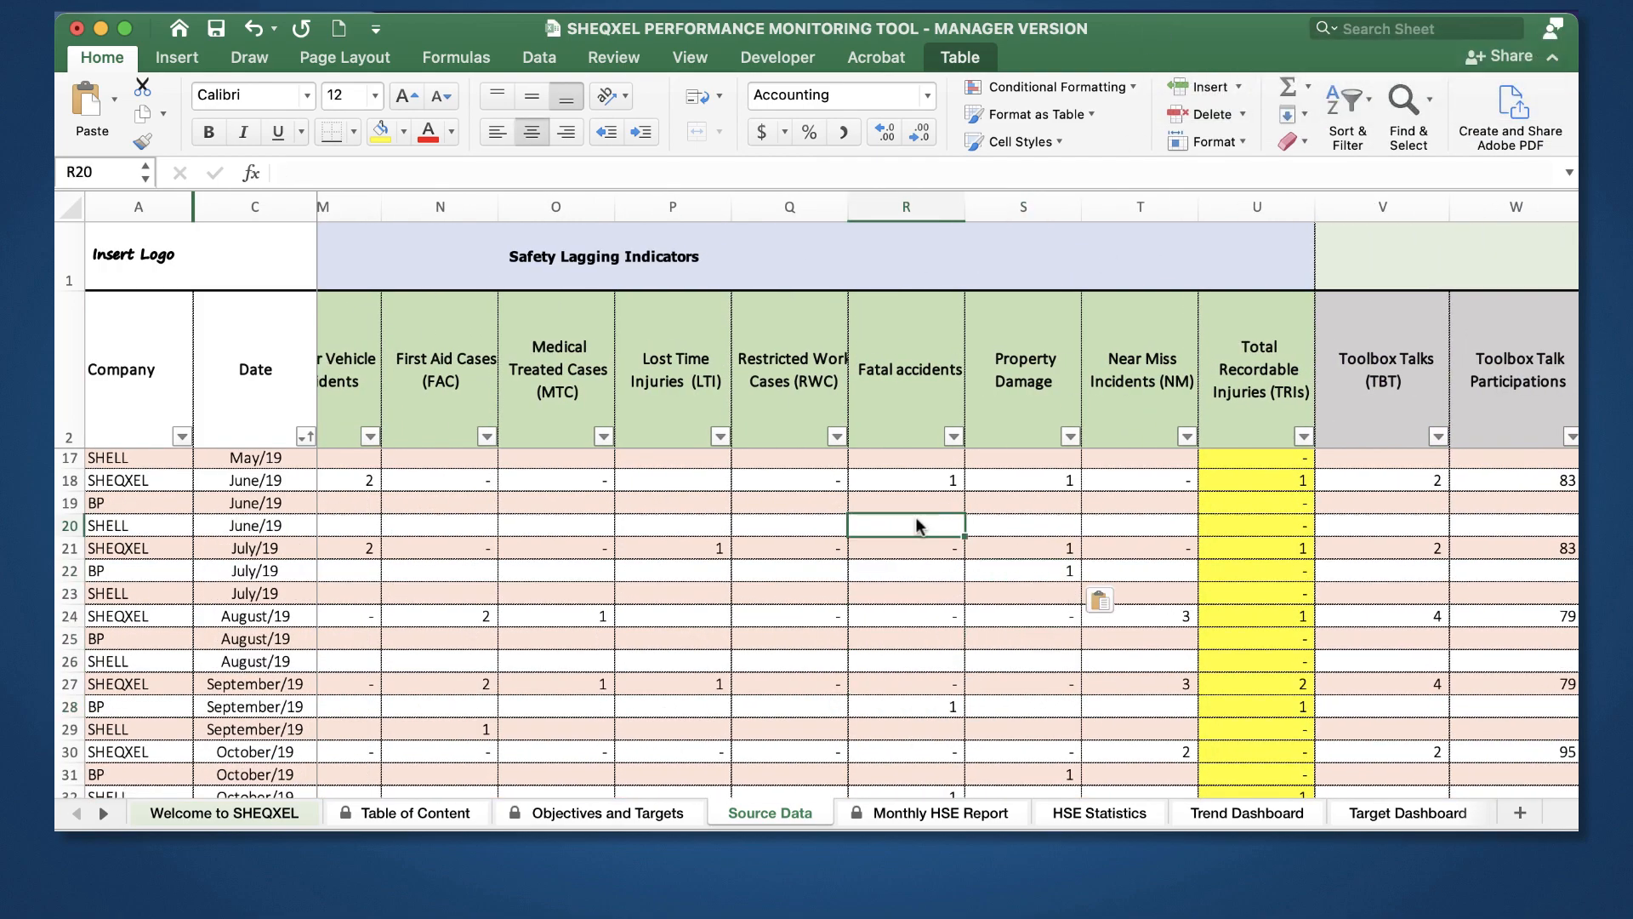
pyautogui.press('super+v')
# Step: Paste 1 into three more safety lagging indicator cells further down the table
pyautogui.scroll(-10, 827, 612)
pyautogui.click(477, 637)
pyautogui.press('super+v')
pyautogui.click(705, 663)
pyautogui.press('super+v')
pyautogui.click(953, 642)
pyautogui.press('super+v')
# Step: Copy SHEQXEL's February figures from Toolbox Talks through Confined Space Entry Permit into SHELL's February permit cells and SHELL's April row
pyautogui.click(489, 525)
pyautogui.hscroll(5, 493, 511)
pyautogui.scroll(9, 493, 511)
pyautogui.moveTo(566, 531); pyautogui.dragTo(901, 538)
pyautogui.press('super+c')
pyautogui.click(947, 566)
pyautogui.press('super+v')
pyautogui.click(561, 708)
pyautogui.press('super+v')
pyautogui.click(836, 7)
pyautogui.press('Escape')
# Step: Enter 1 under Toolbox Talks and Hot Work Permit for BP in January, and 1 under Confined Space Entry Permit for SHELL in January
pyautogui.click(565, 482)
pyautogui.write('1')
pyautogui.click(876, 616)
pyautogui.click(1063, 482)
pyautogui.write('1')
pyautogui.press('Tab')
pyautogui.click(928, 505)
pyautogui.write('1')
pyautogui.click(976, 641)
# Step: Copy the value 90 into SHELL's February JSA/Risk Assessments cell and SHELL's May Confined Space Entry Permit cell
pyautogui.click(1101, 576)
pyautogui.click(780, 575)
pyautogui.press('super+v')
pyautogui.press('super+c')
pyautogui.scroll(-4, 986, 714)
pyautogui.click(969, 687)
pyautogui.press('super+v')
# Step: Enter Work at Height Permit counts of 5, 6, 5, 3, 5, 6, 3, 5, 7, 78 and 3 from SHEQXEL in January down to BP in April
pyautogui.scroll(4, 1029, 633)
pyautogui.hscroll(5, 940, 618)
pyautogui.click(770, 464)
pyautogui.write('5')
pyautogui.press('Return')
pyautogui.write('6')
pyautogui.press('Return')
pyautogui.write('34')
pyautogui.press('Return')
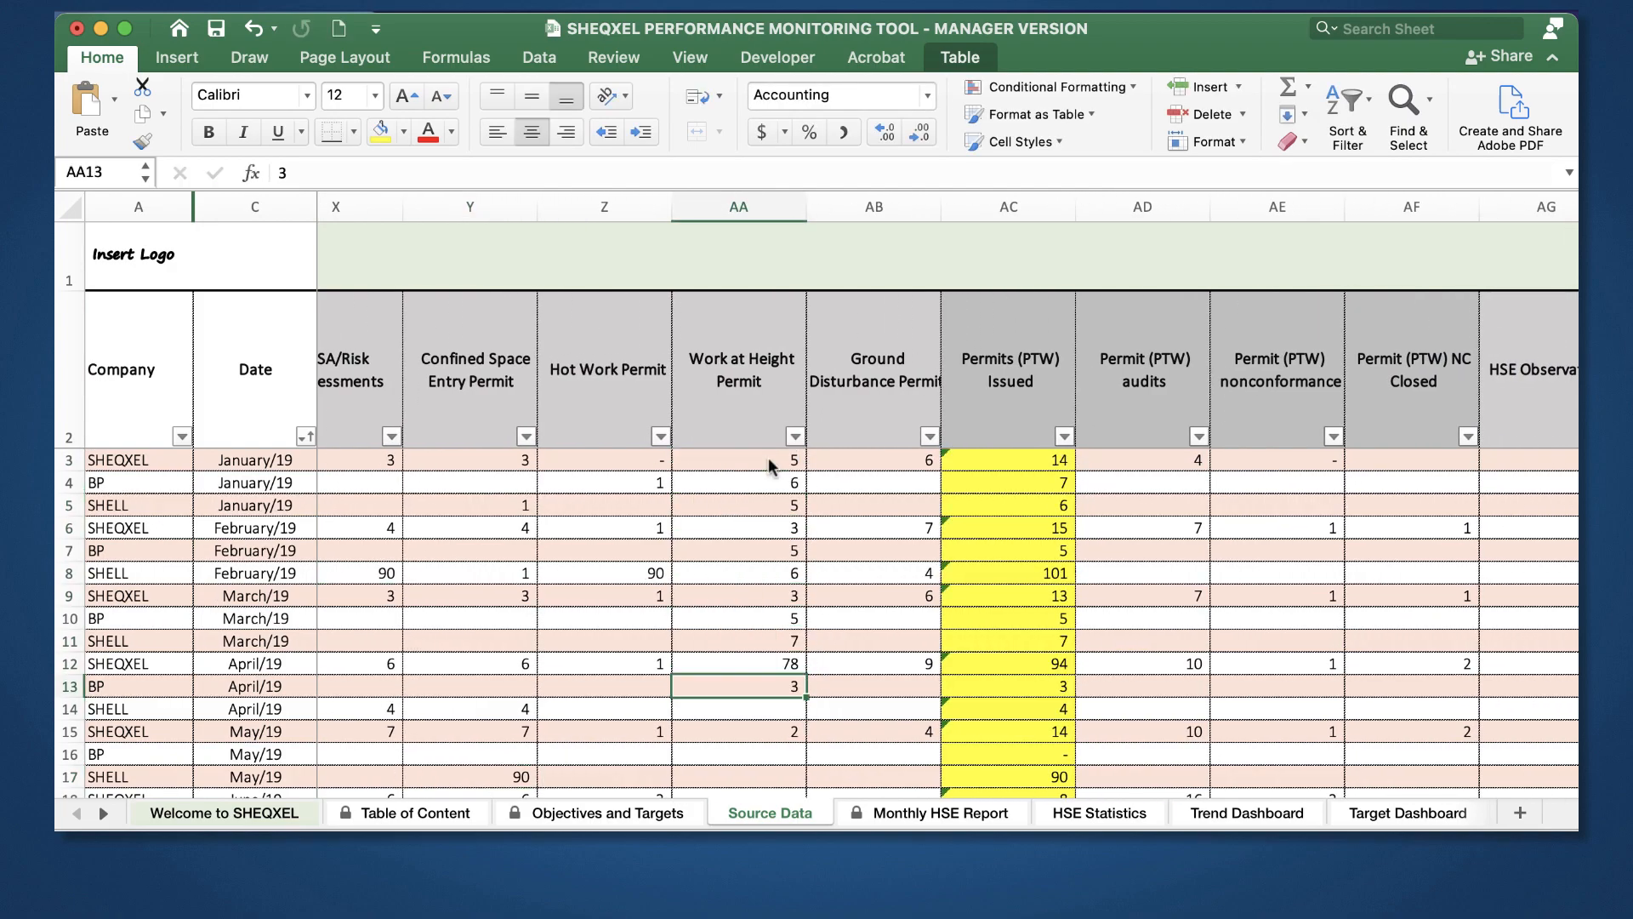
# Step: Continue the Work at Height Permit counts below BP's April row with the values 5, 6, 6, 4, 4 and 5
pyautogui.press('Return')
pyautogui.write('5')
pyautogui.press('Return')
pyautogui.write('6')
pyautogui.press('Return')
pyautogui.write('6')
pyautogui.press('Return')
pyautogui.write('4')
pyautogui.click(801, 651)
pyautogui.write('4')
pyautogui.click(800, 743)
pyautogui.write('5')
pyautogui.press('Return')
# Step: Enter Work at Height Permit counts of 5 for BP and SHELL from August to October, 3 for BP in November and 5 for SHEQXEL in December
pyautogui.scroll(-3, 803, 757)
pyautogui.write('5')
pyautogui.click(847, 671)
pyautogui.click(840, 739)
pyautogui.write('5')
pyautogui.press('Return')
pyautogui.scroll(-2, 840, 749)
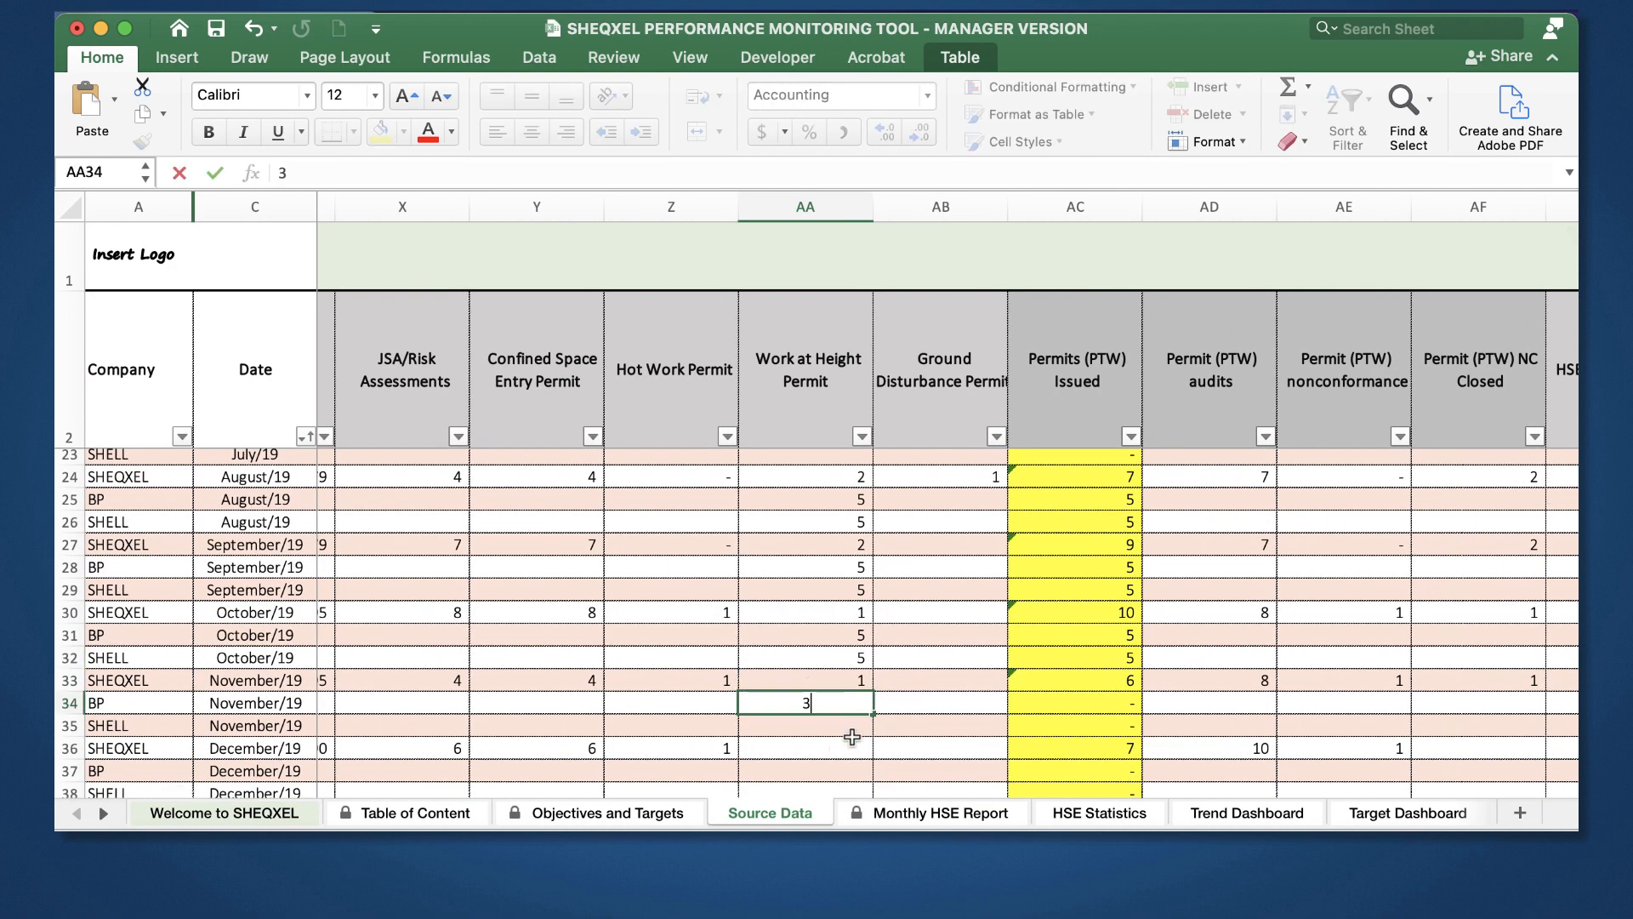
pyautogui.click(835, 724)
pyautogui.write('5')
# Step: Copy SHEQXEL's February Ground Disturbance Permit count of 7 into BP's March cell
pyautogui.scroll(10, 885, 646)
pyautogui.click(943, 529)
pyautogui.press('super+c')
pyautogui.click(948, 624)
pyautogui.press('super+v')
pyautogui.click(921, 712)
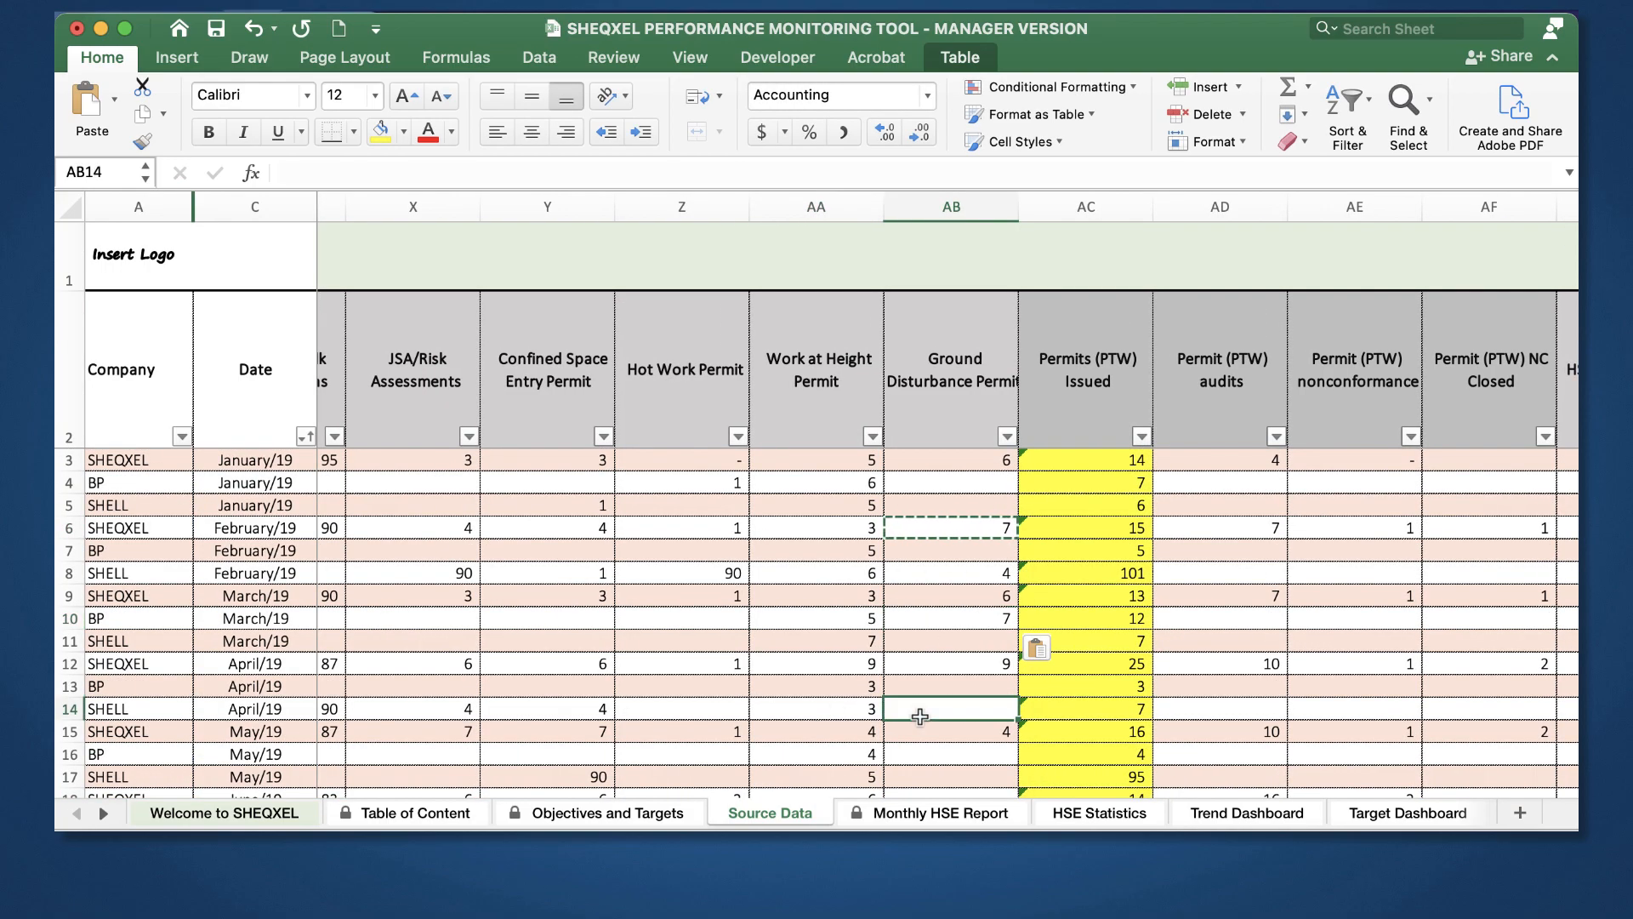
# Step: Copy existing permit counts into blank cells further down the sheet, including 4 in BP's October JSA/Risk Assessments cell
pyautogui.scroll(-2, 581, 636)
pyautogui.click(500, 690)
pyautogui.press('super+c')
pyautogui.scroll(-5, 977, 649)
pyautogui.click(976, 649)
pyautogui.press('super+v')
pyautogui.click(976, 690)
pyautogui.press('super+v')
pyautogui.click(458, 695)
# Step: Go through the Monthly HSE Report and HSE Statistics sheets to the Trend Dashboard and refresh all workbook data
pyautogui.hscroll(-2, 860, 635)
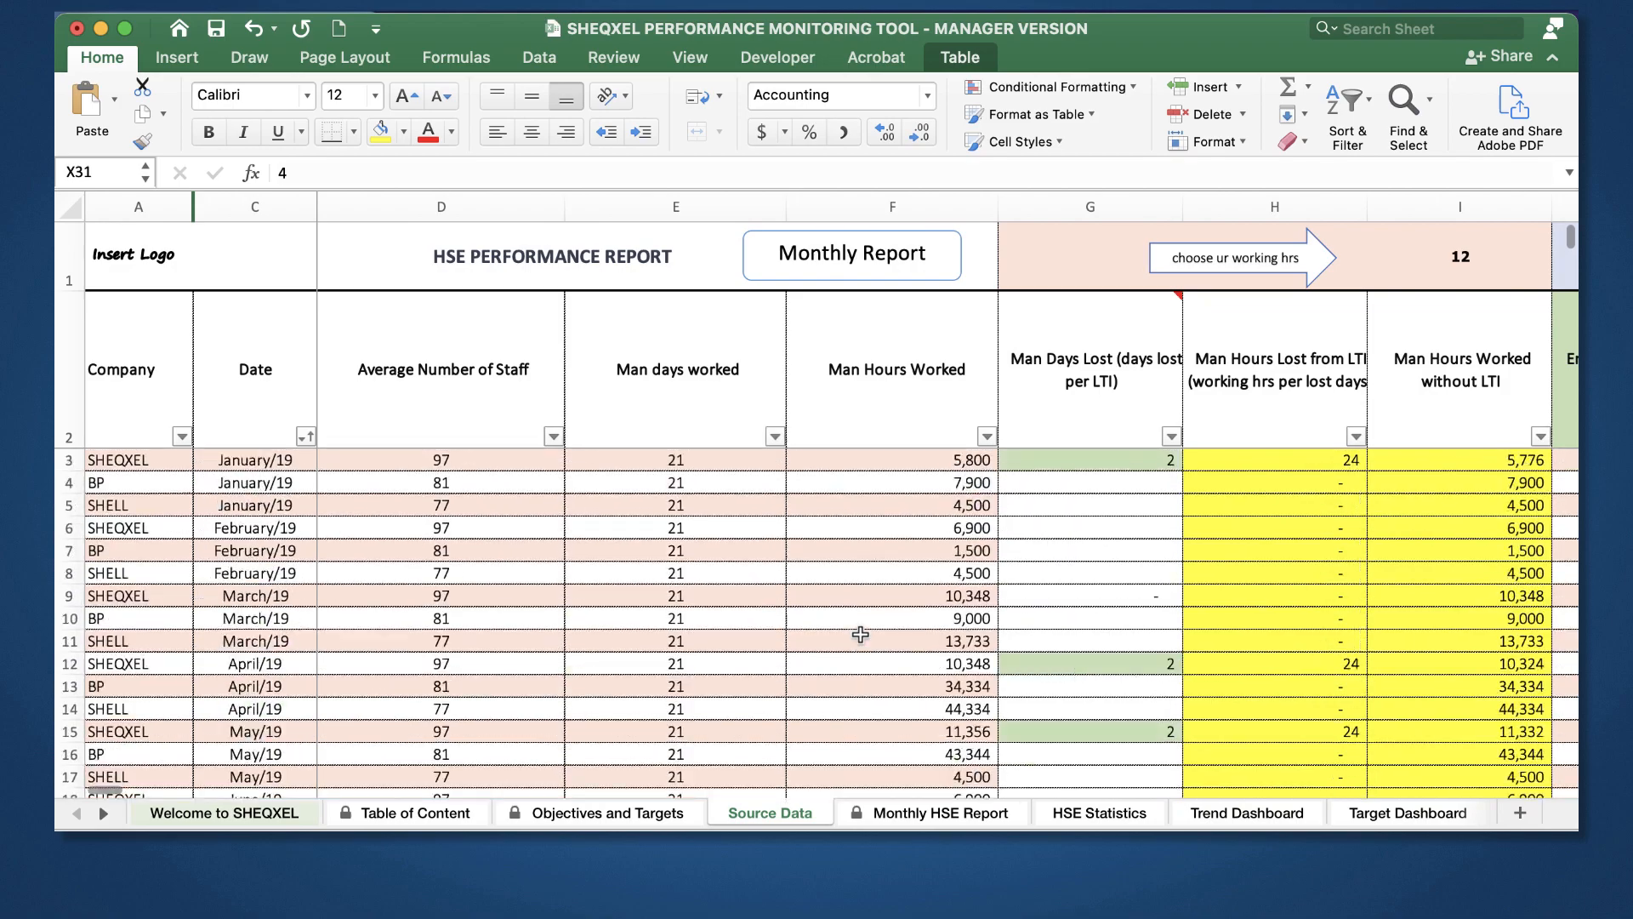
pyautogui.click(960, 817)
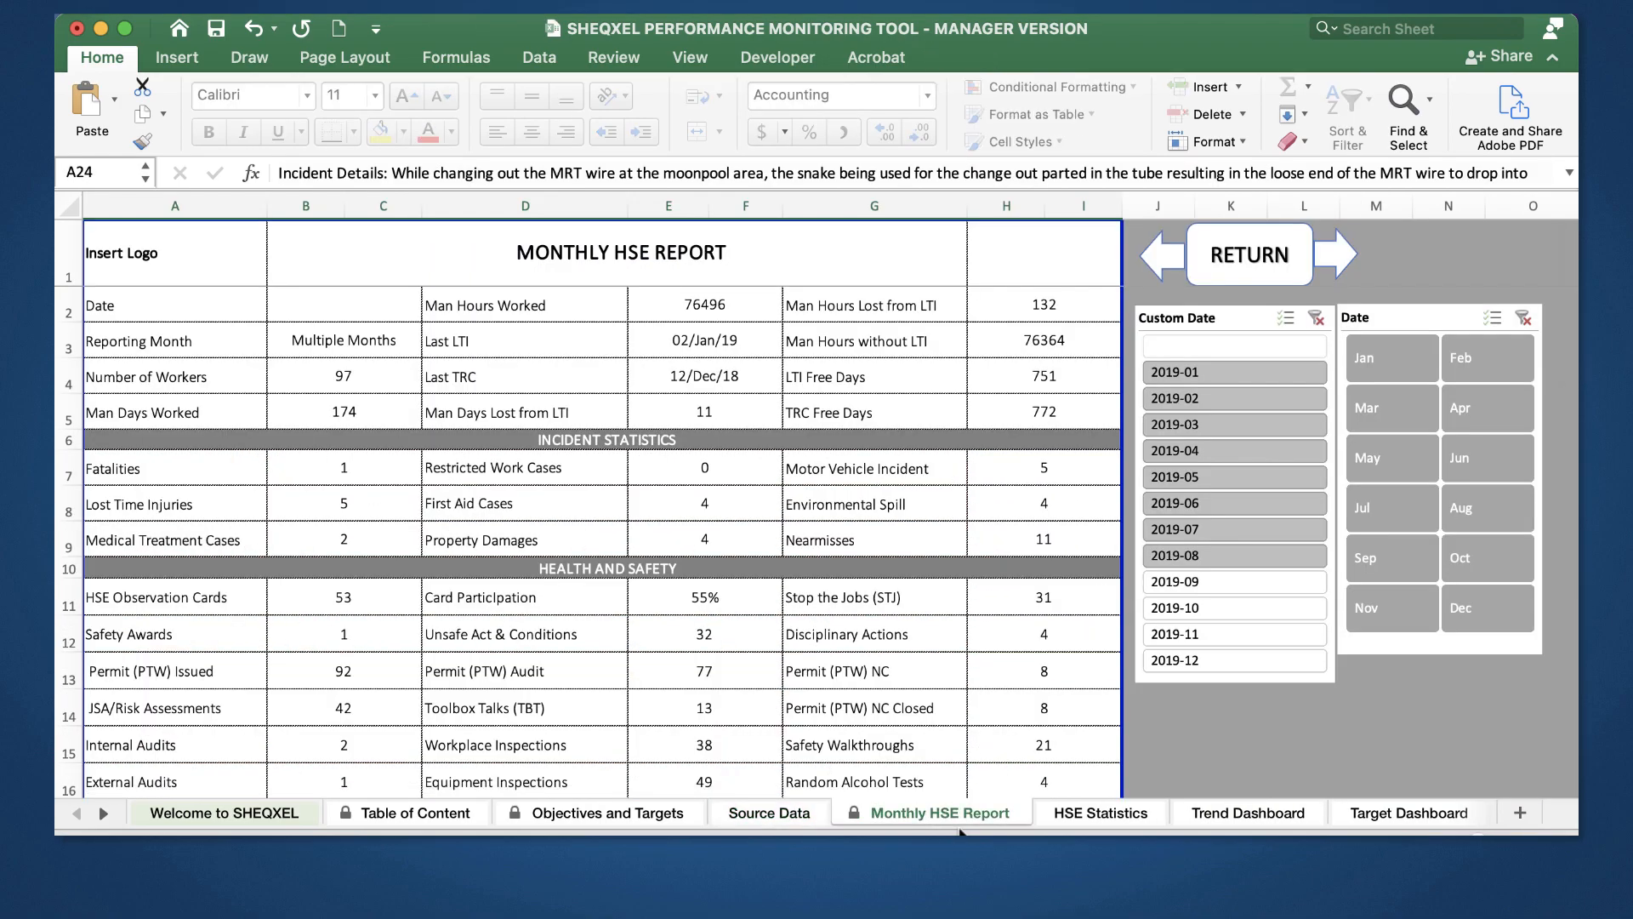
pyautogui.hotkey('ctrl', 'pagedown')
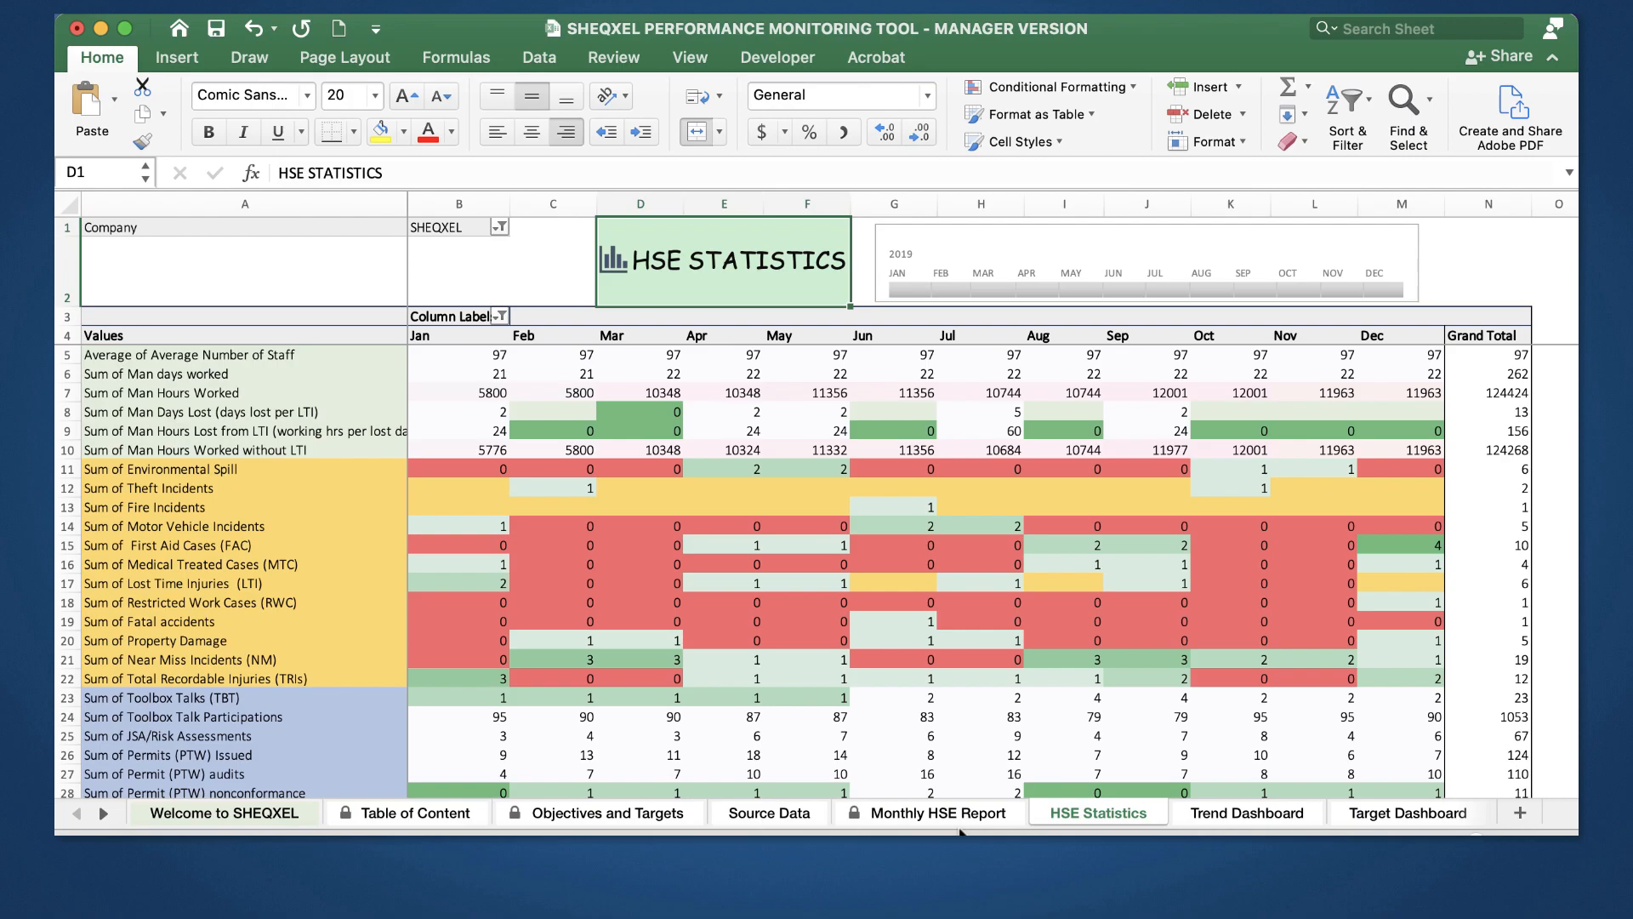
pyautogui.hotkey('ctrl', 'pagedown')
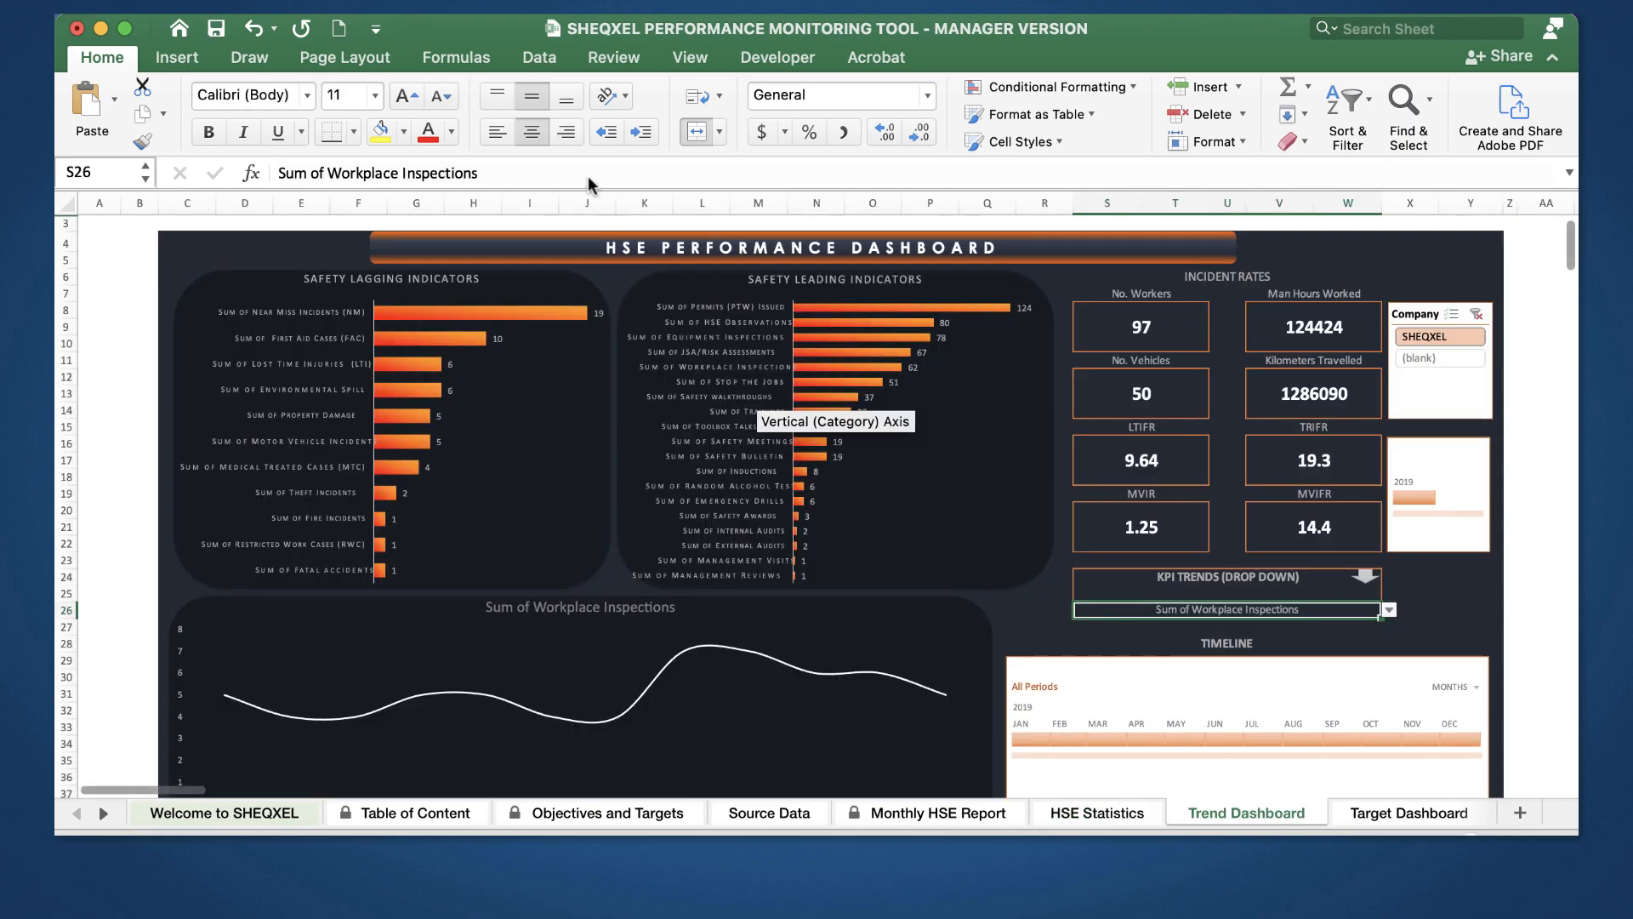
pyautogui.click(535, 58)
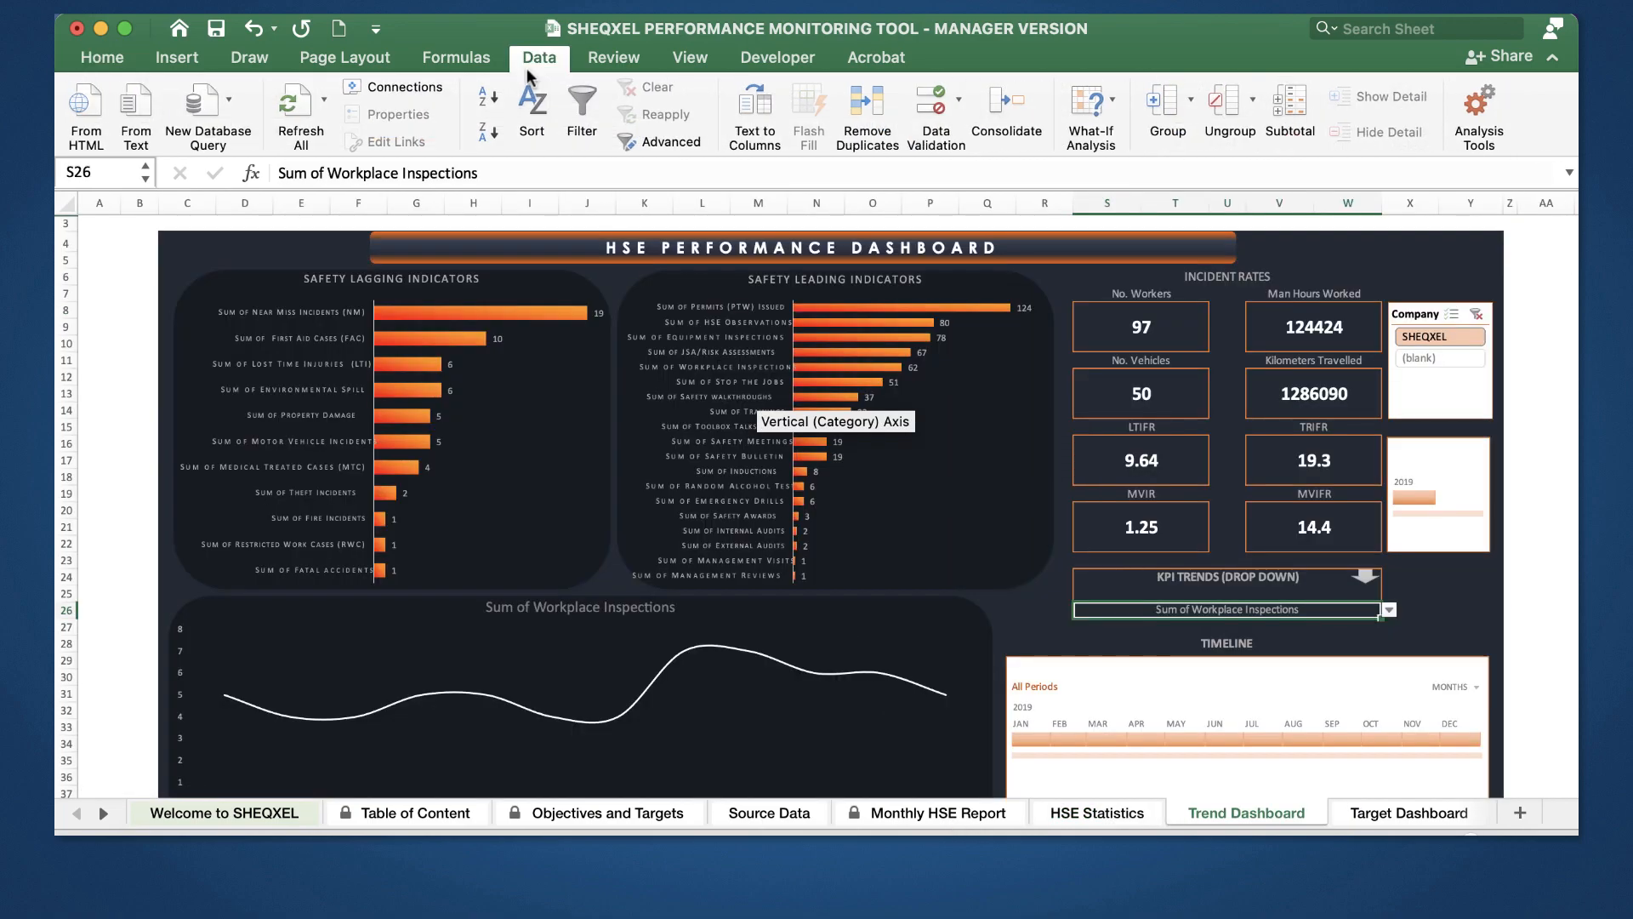
pyautogui.click(318, 85)
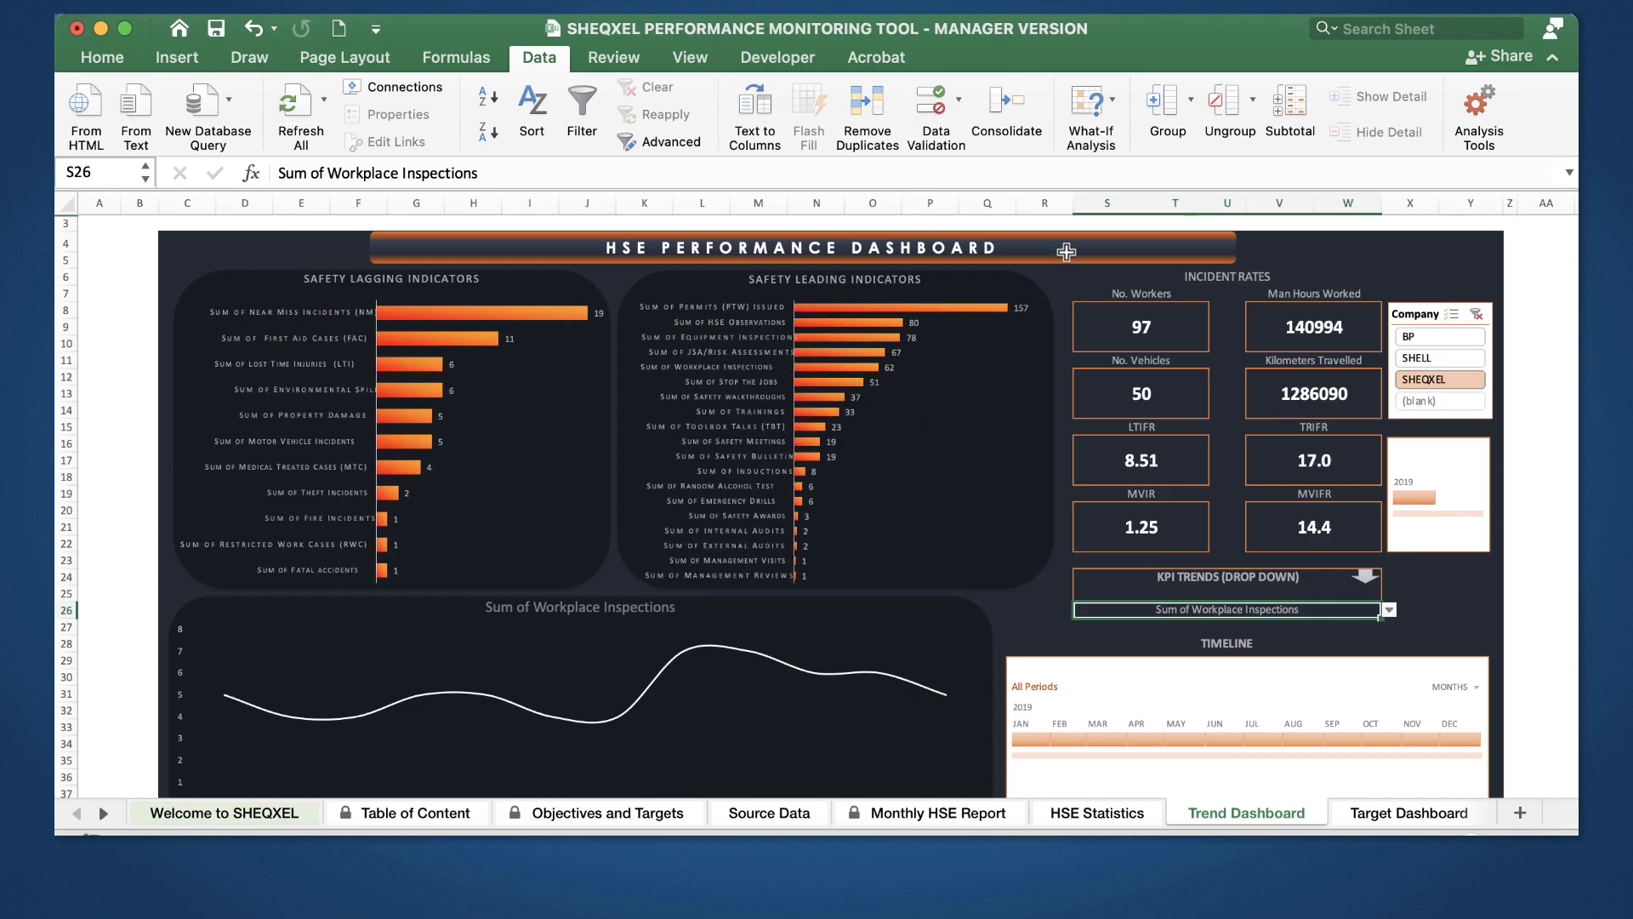
# Step: Check the Trend Dashboard for BP and SHELL, and return its company filter to SHEQXEL
pyautogui.click(1418, 339)
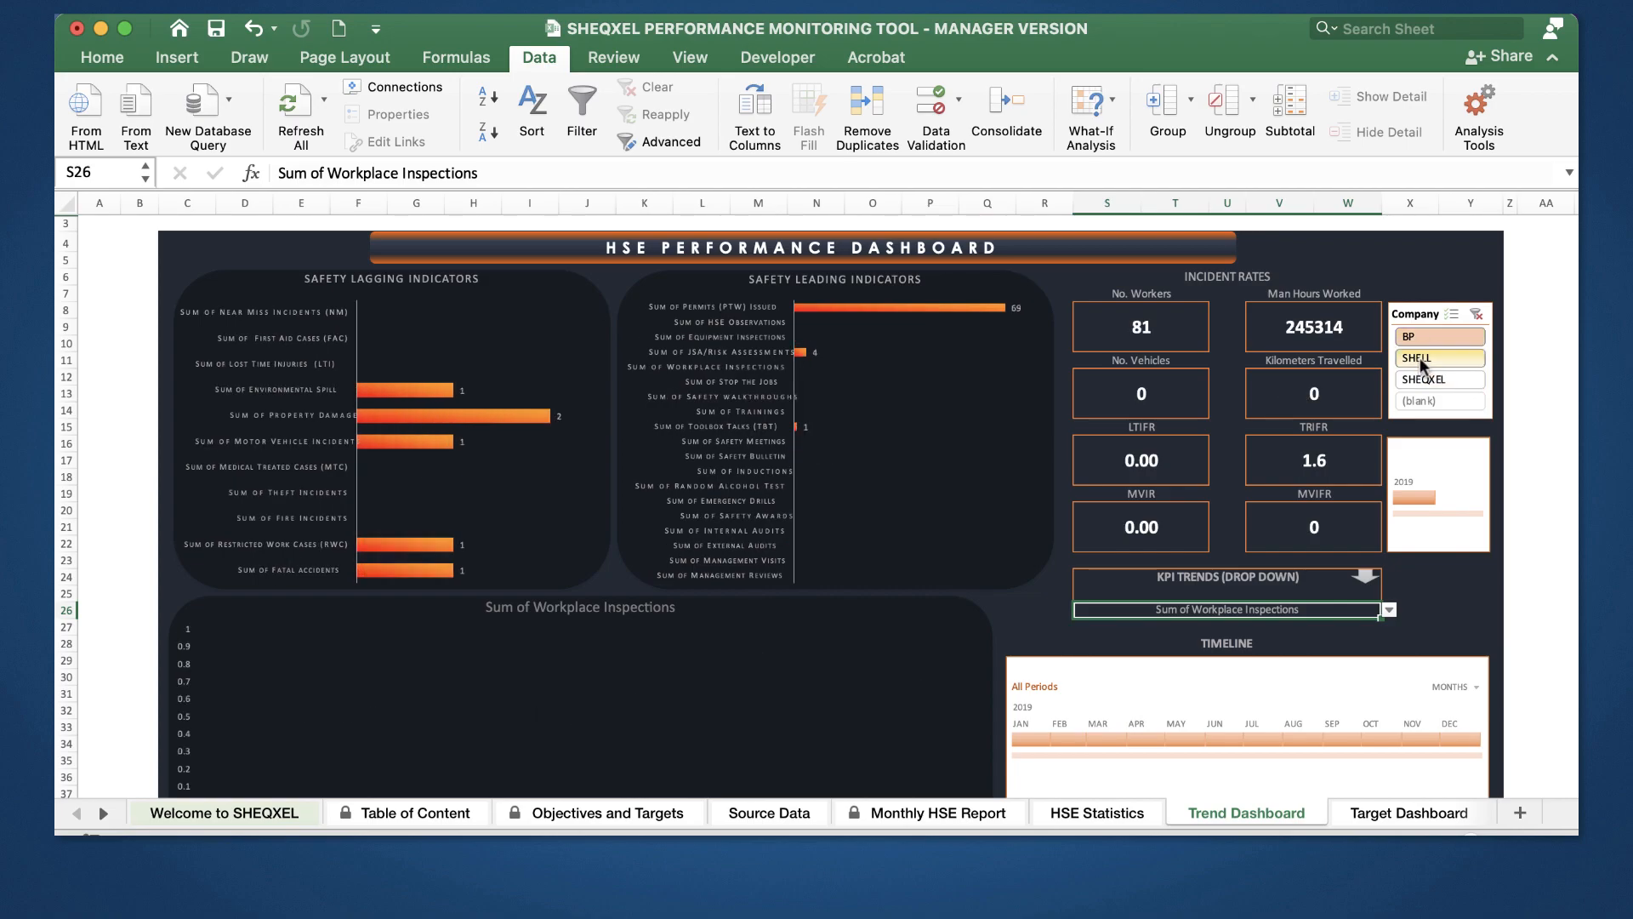
pyautogui.click(1554, 58)
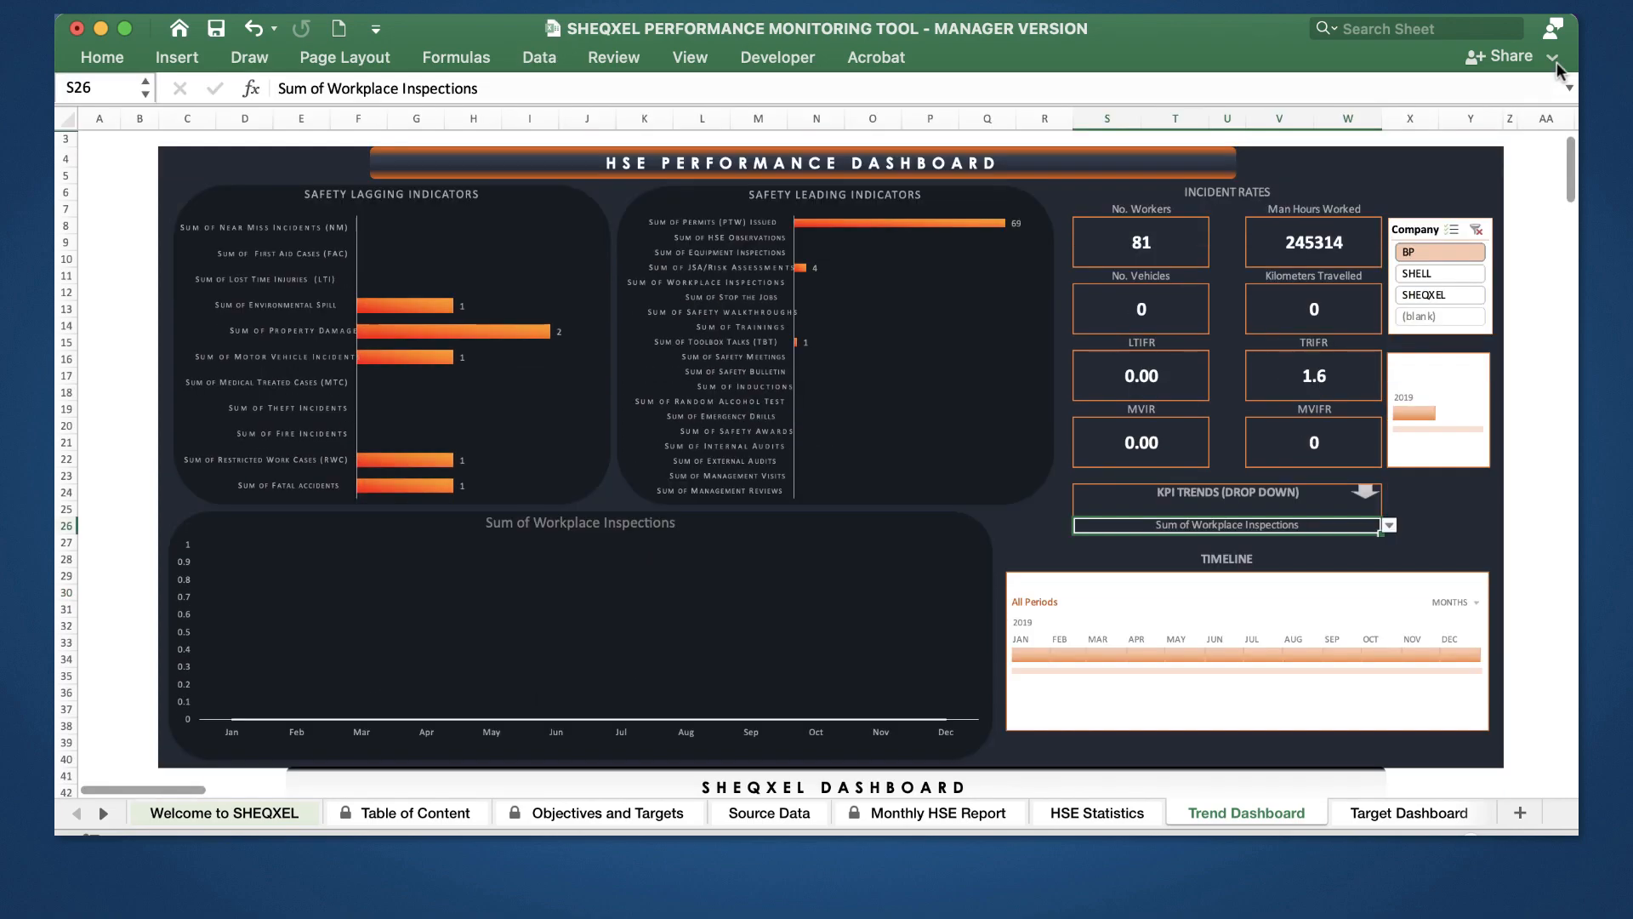
pyautogui.click(1442, 276)
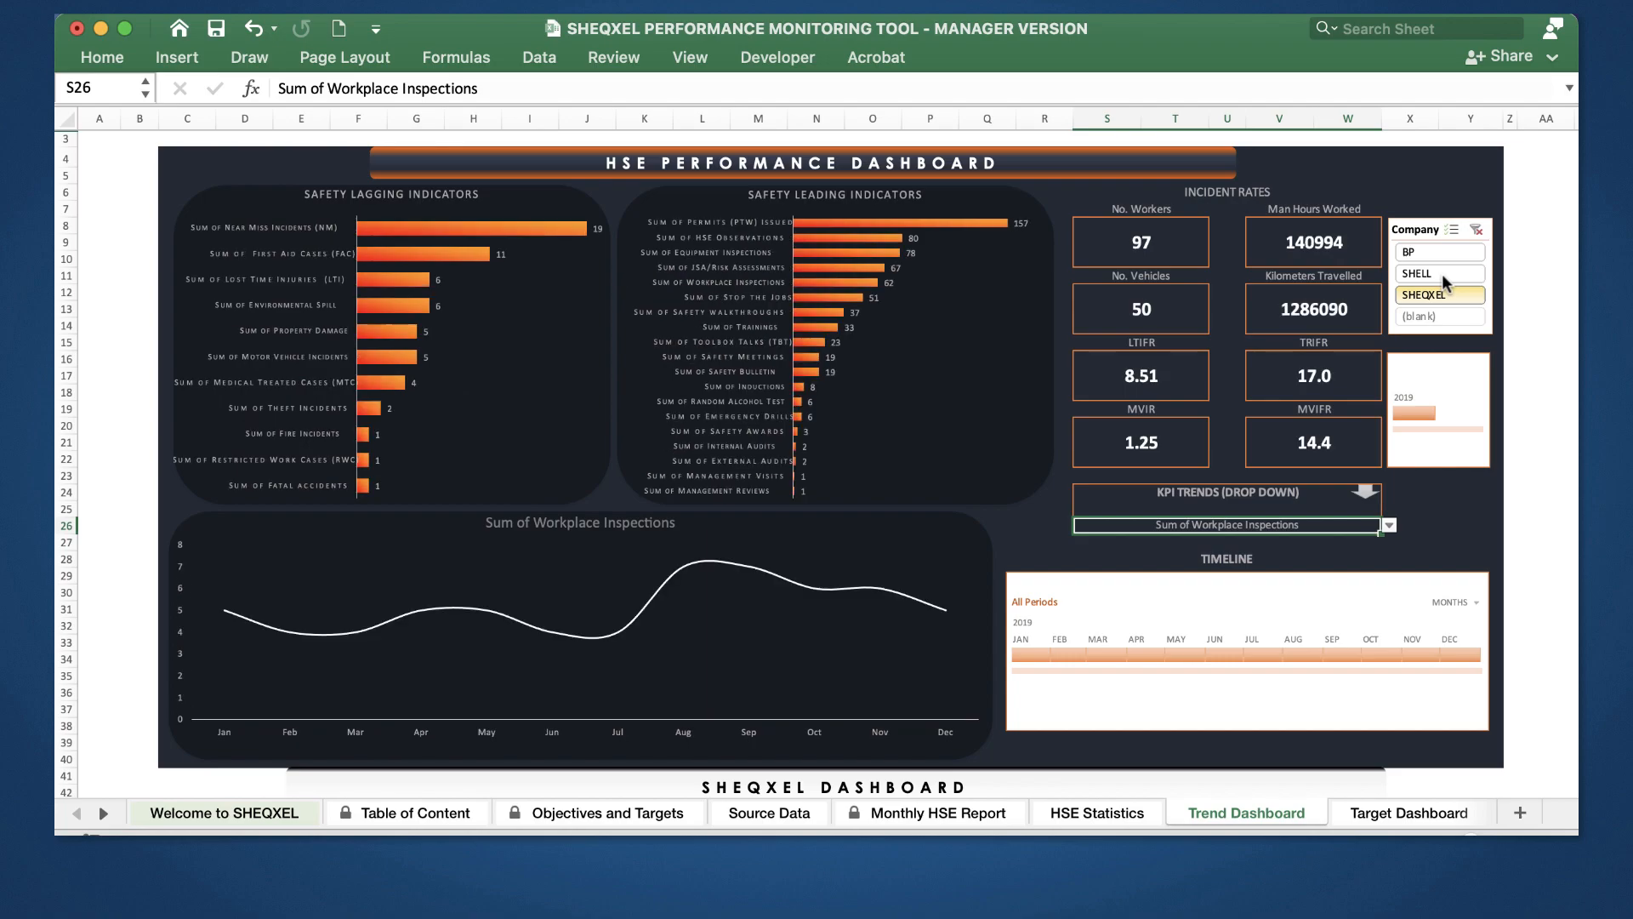
# Step: Review the Incident Dashboard, Hot Work Permit and Work at Height Permit sheets
pyautogui.hscroll(10, 135, 808)
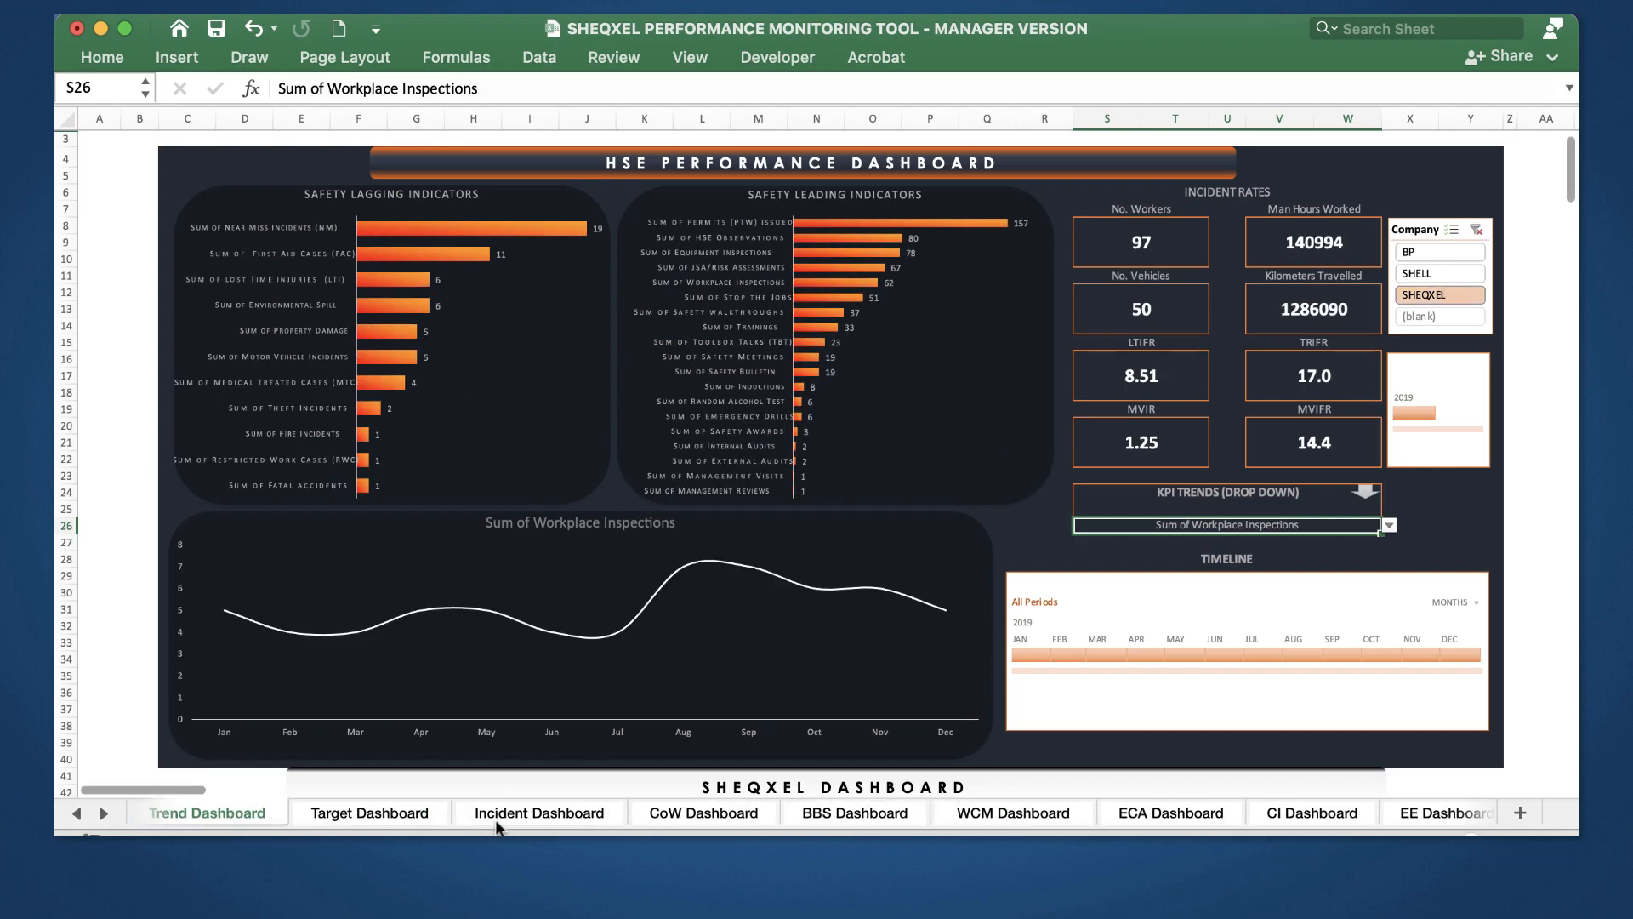
pyautogui.click(500, 814)
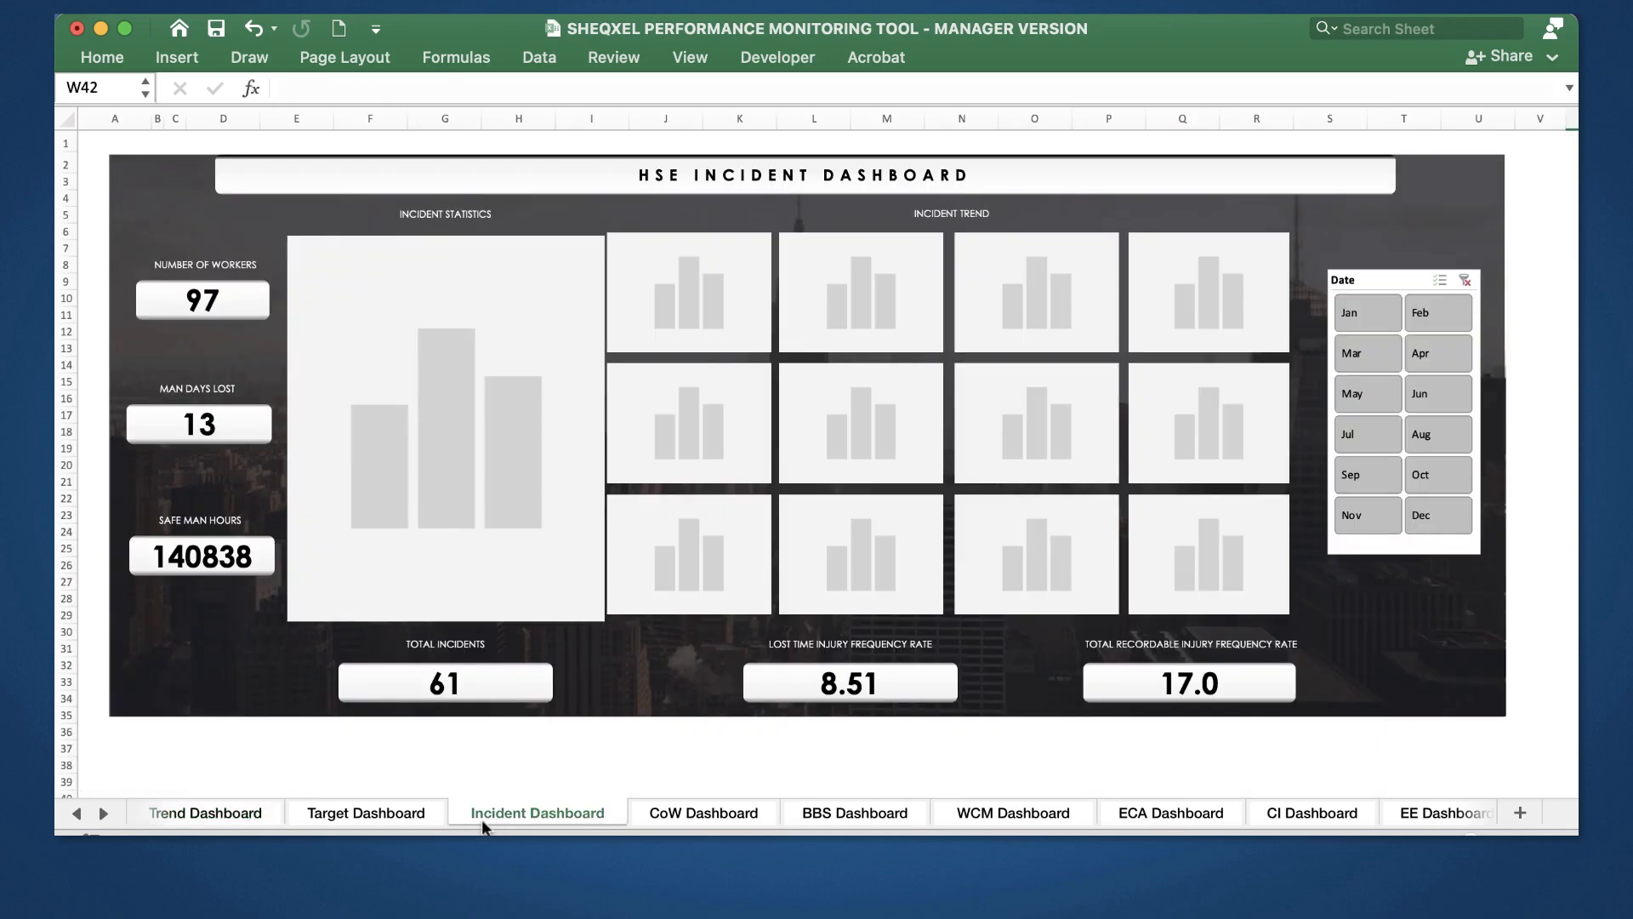
pyautogui.click(108, 812)
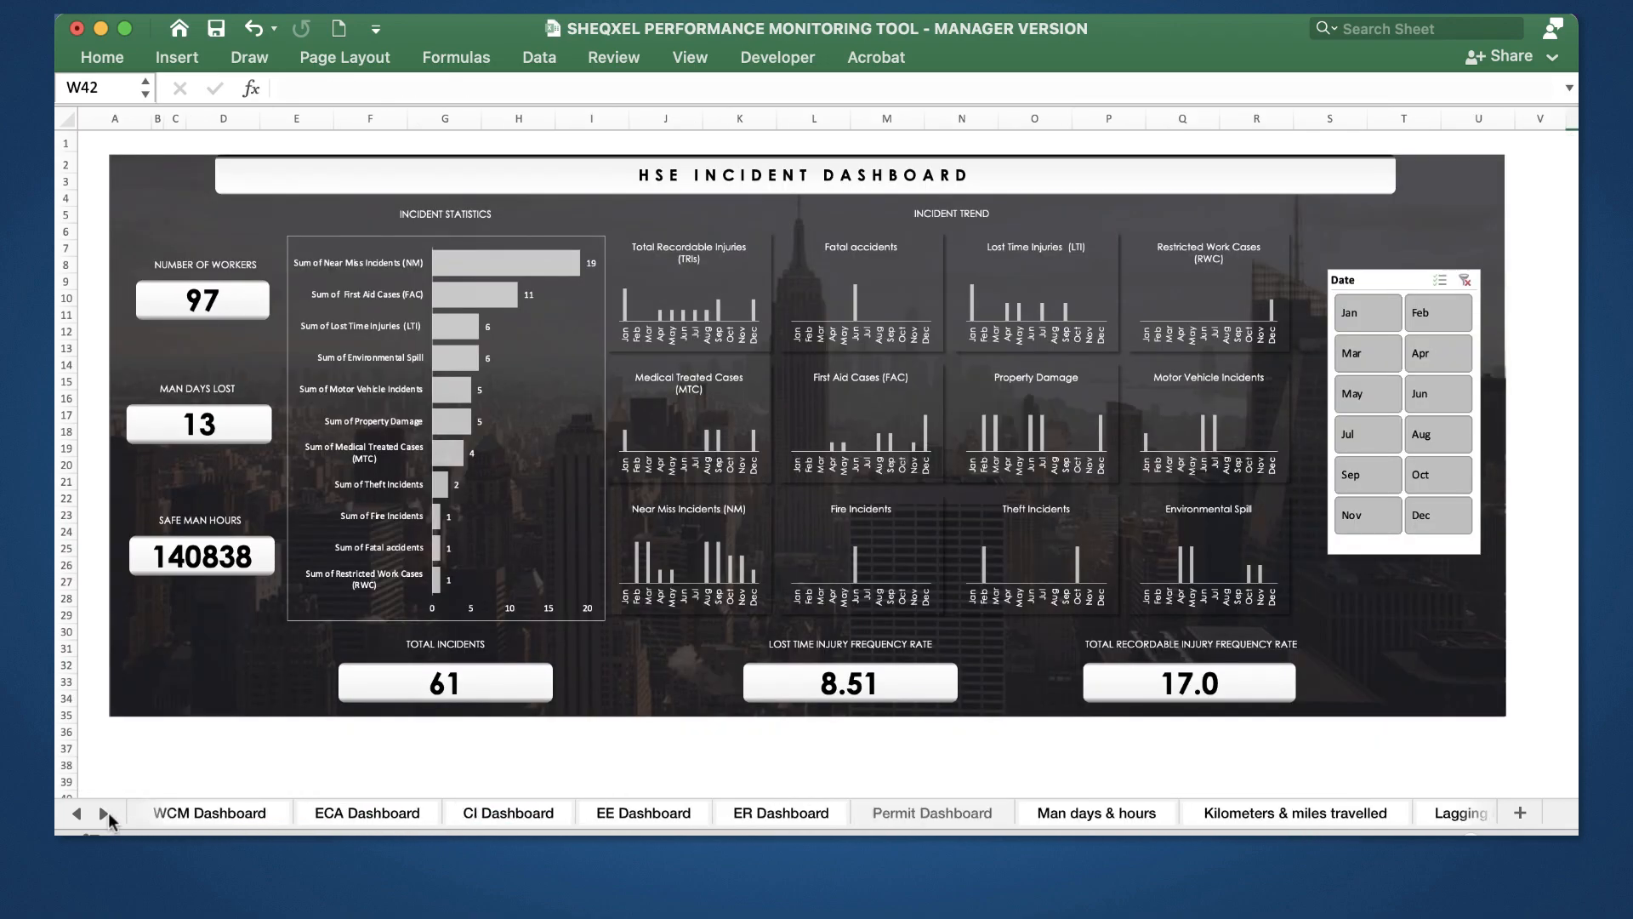
pyautogui.click(109, 811)
pyautogui.click(109, 811)
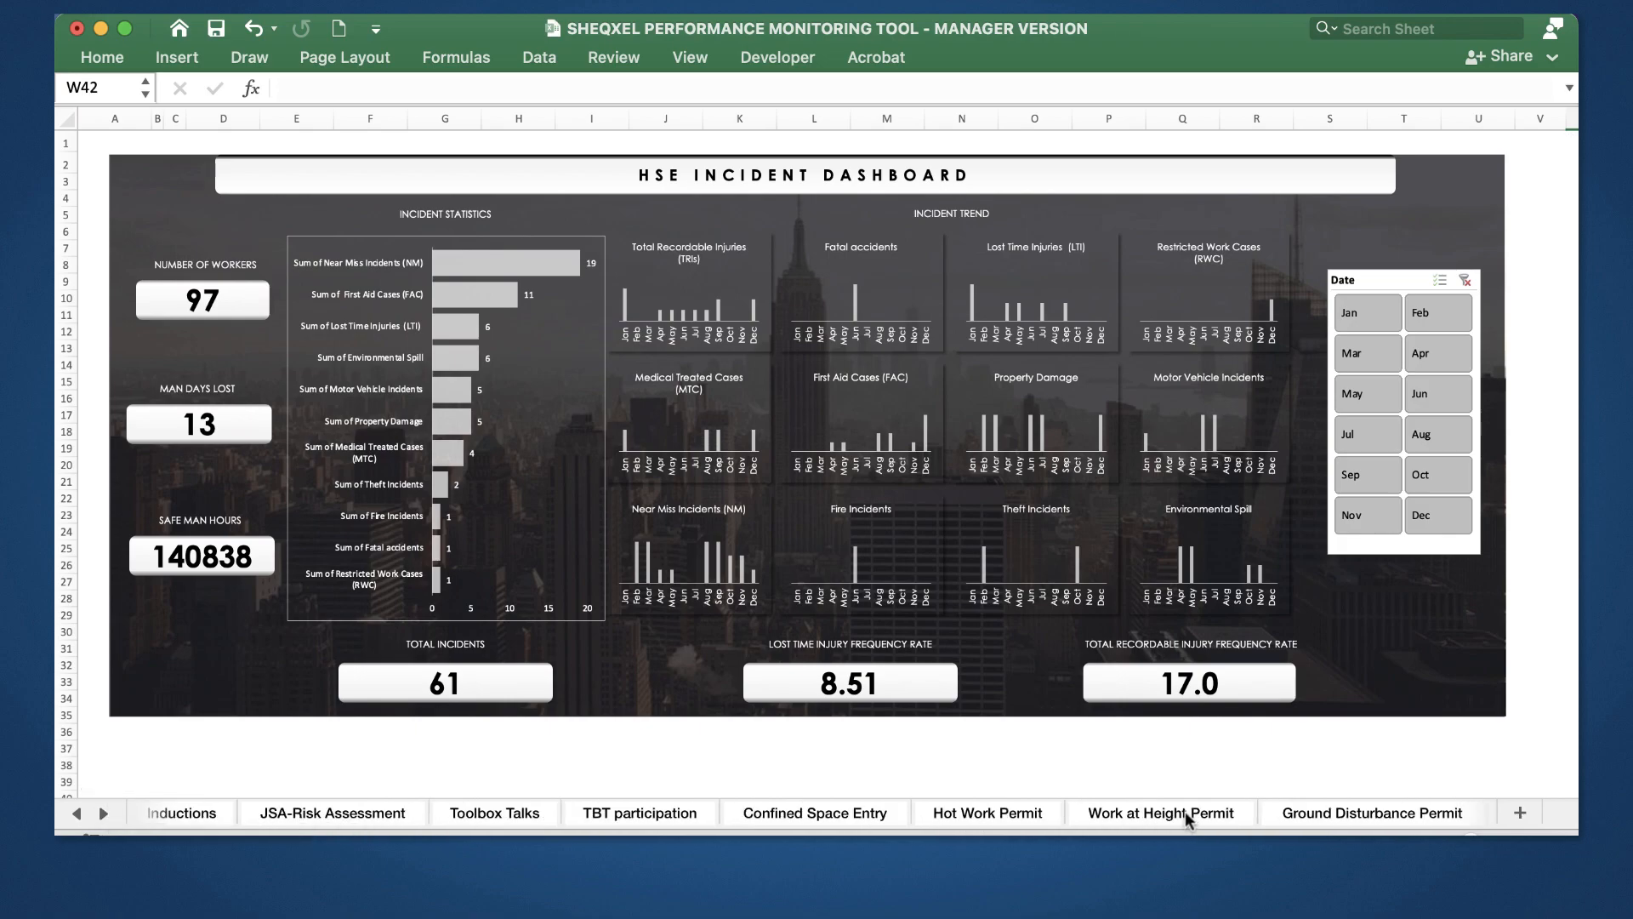
pyautogui.click(1004, 813)
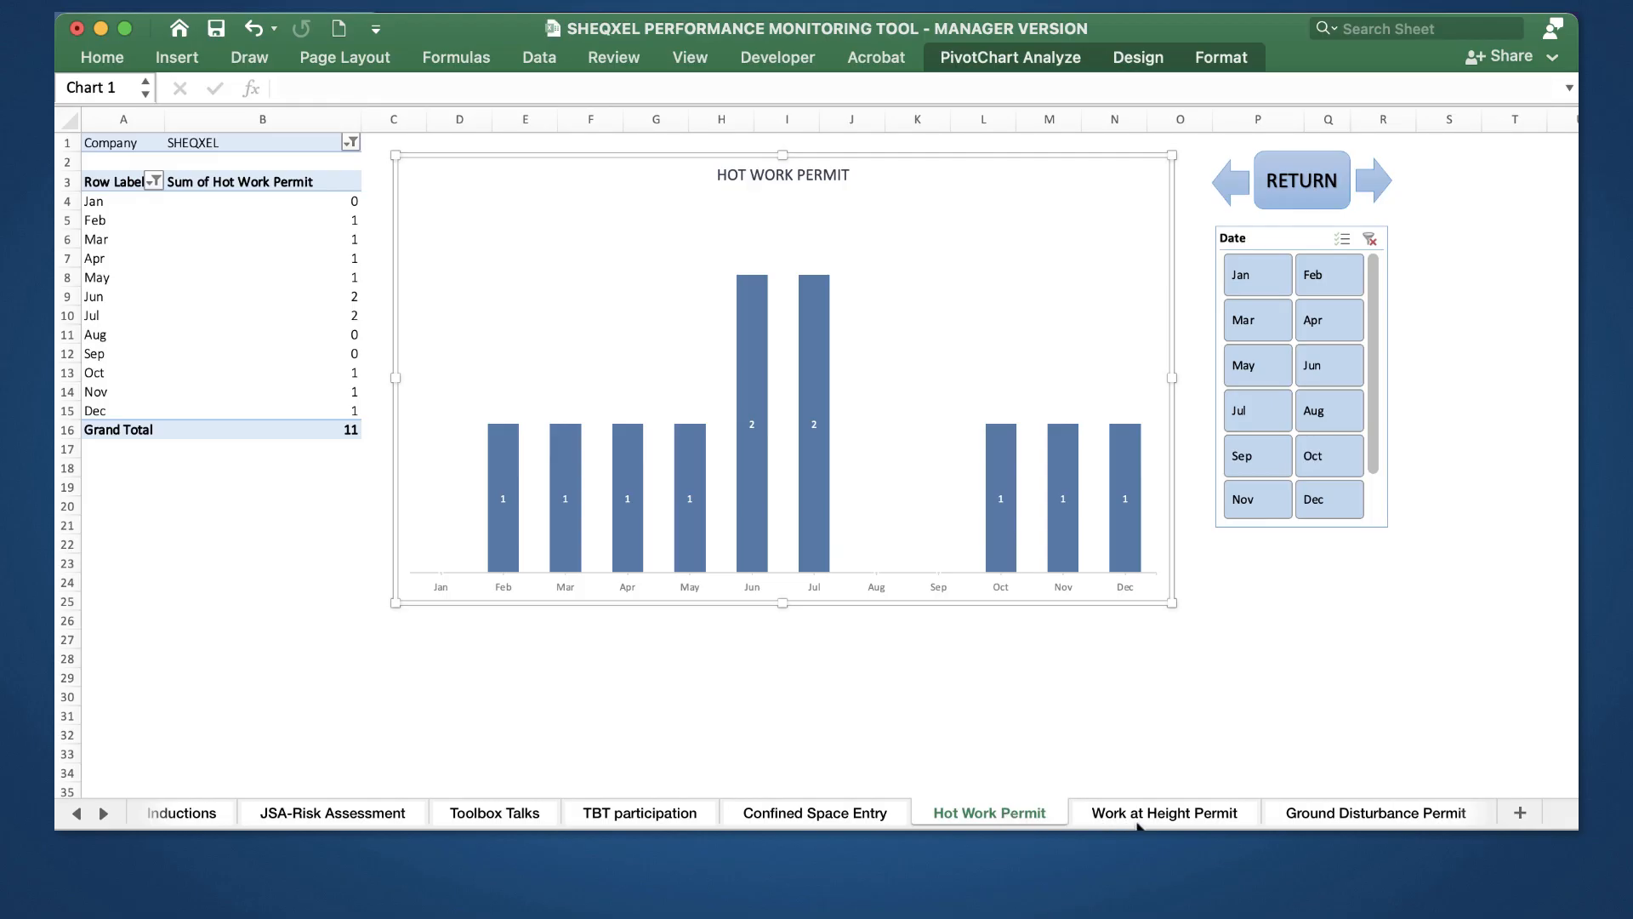
pyautogui.click(1135, 815)
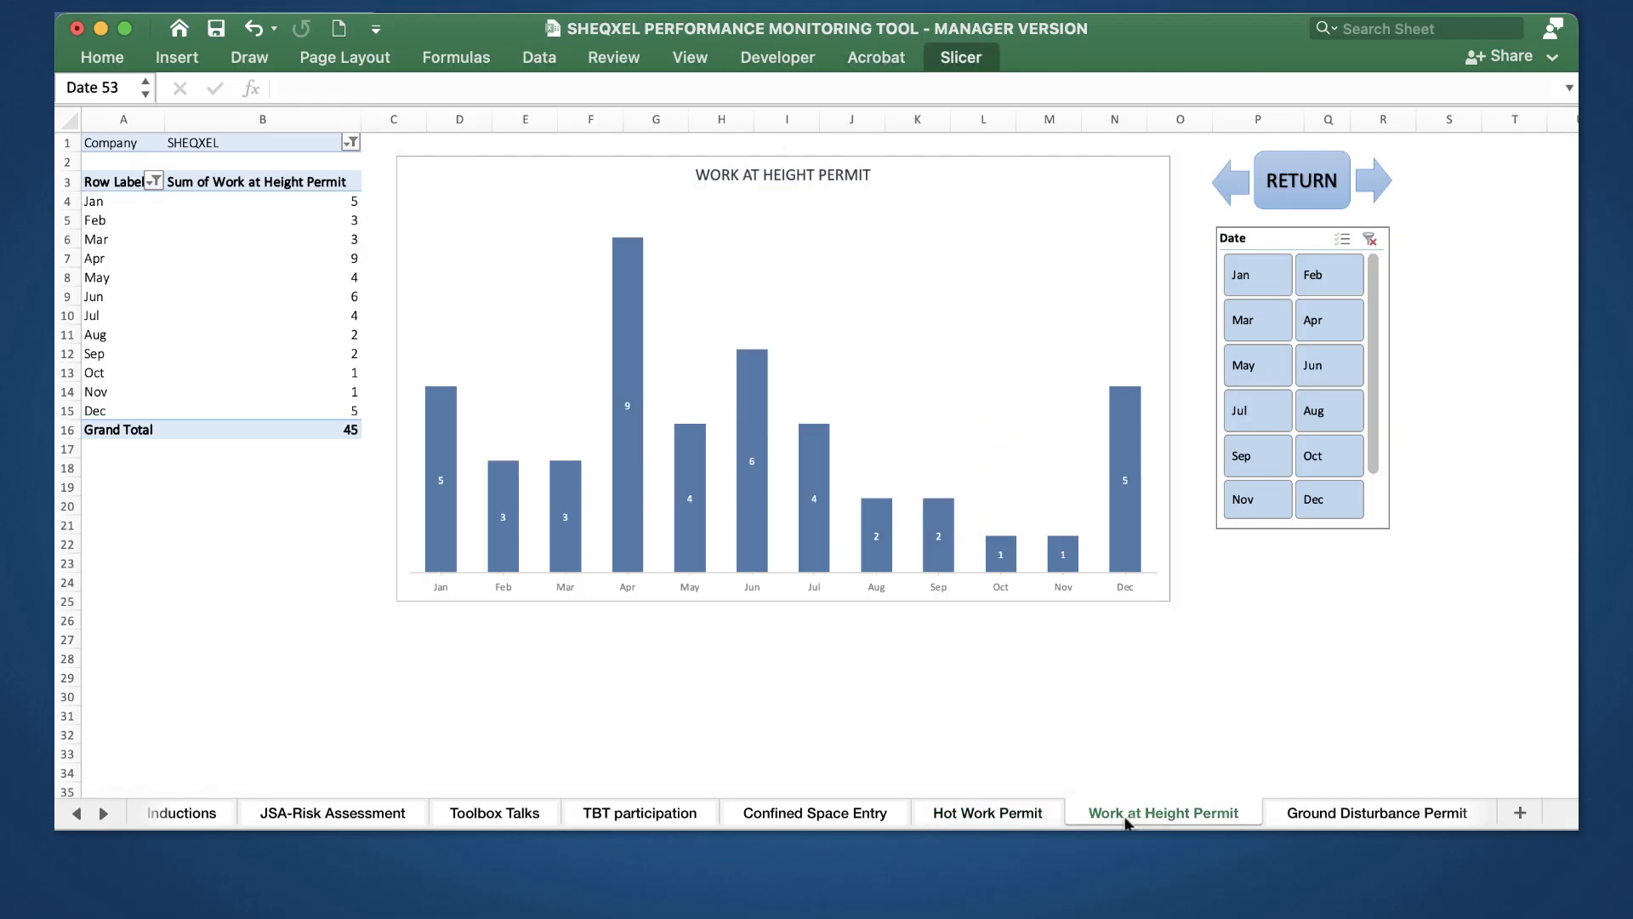
# Step: Create a copy of the Hot Work Permit sheet and place it before the Permit to Work sheet
pyautogui.click(993, 815)
pyautogui.rightClick(994, 814)
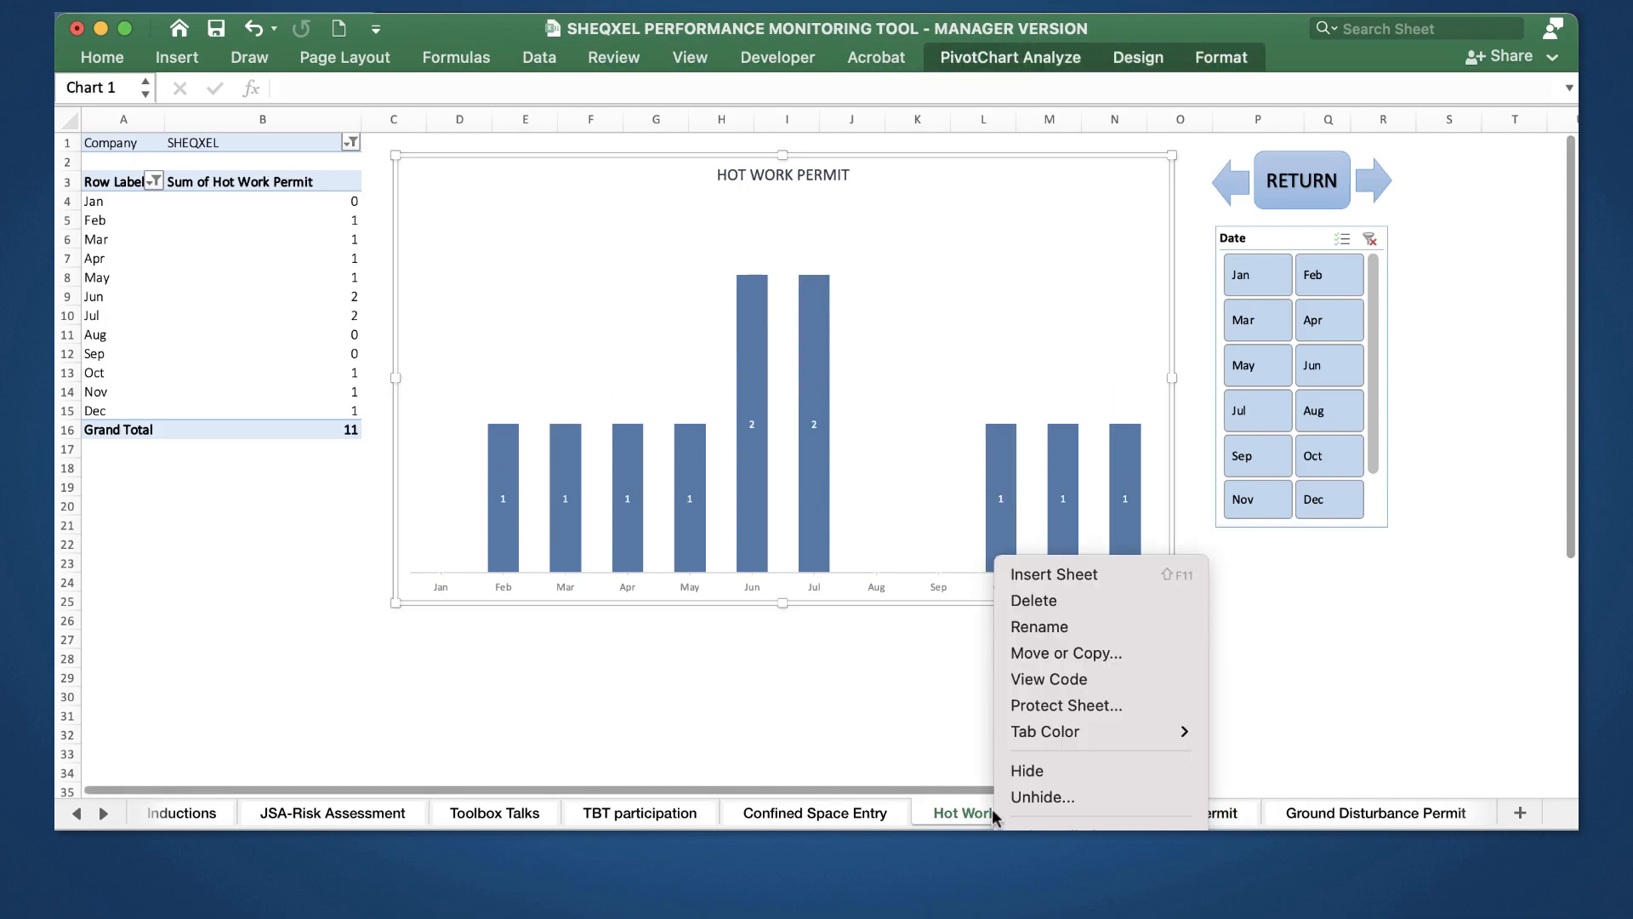
pyautogui.click(1063, 655)
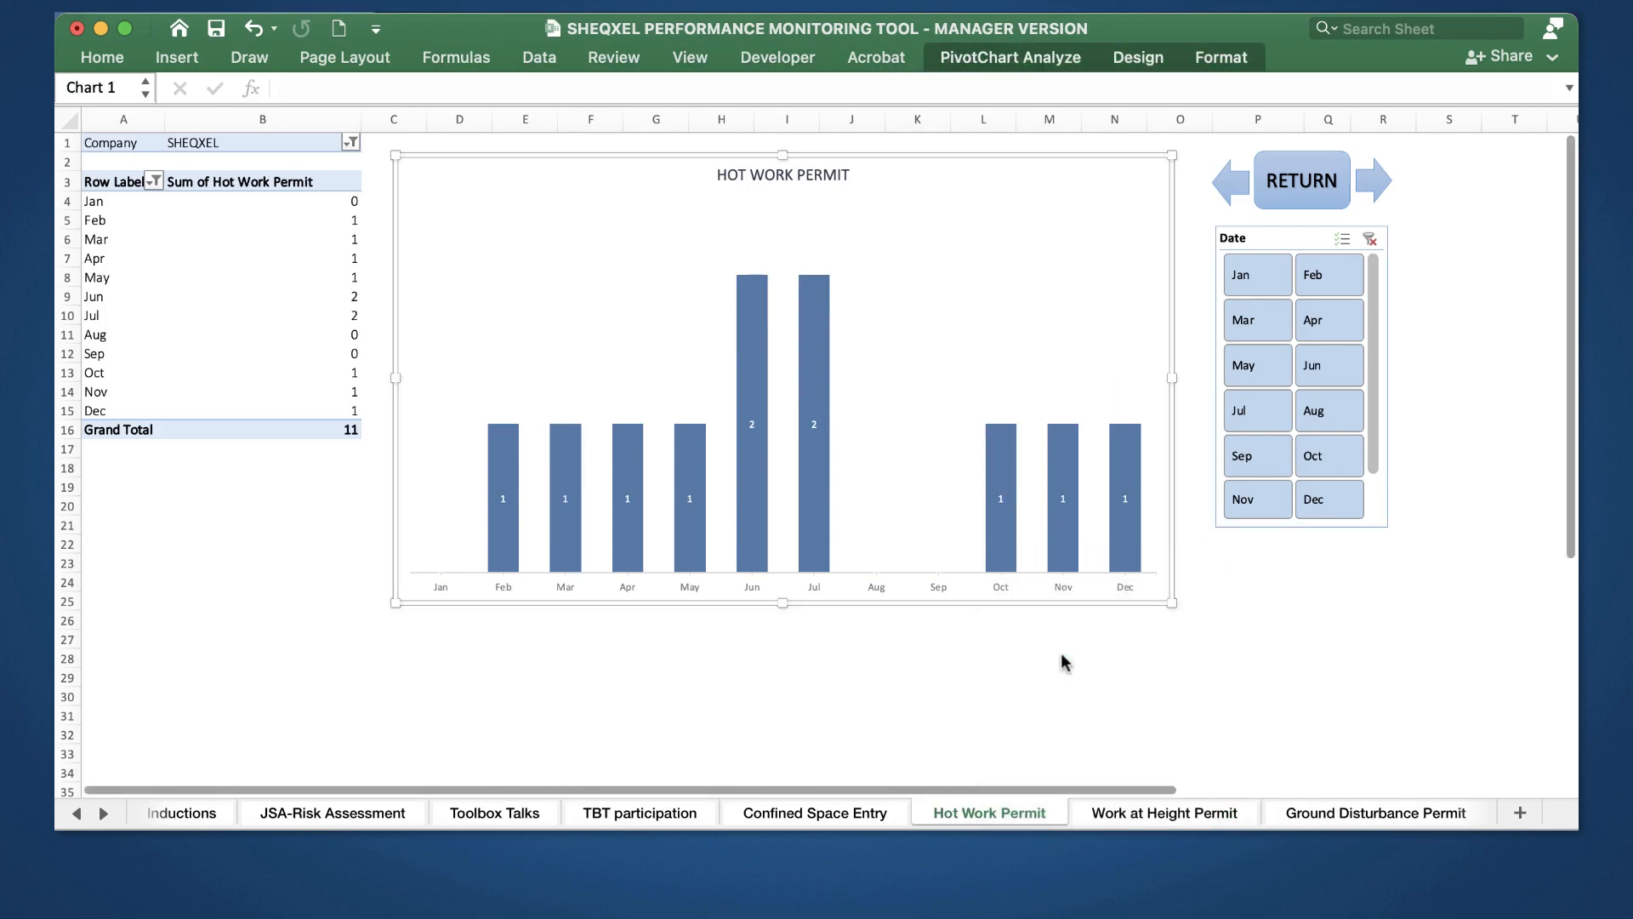
pyautogui.scroll(-2, 1063, 659)
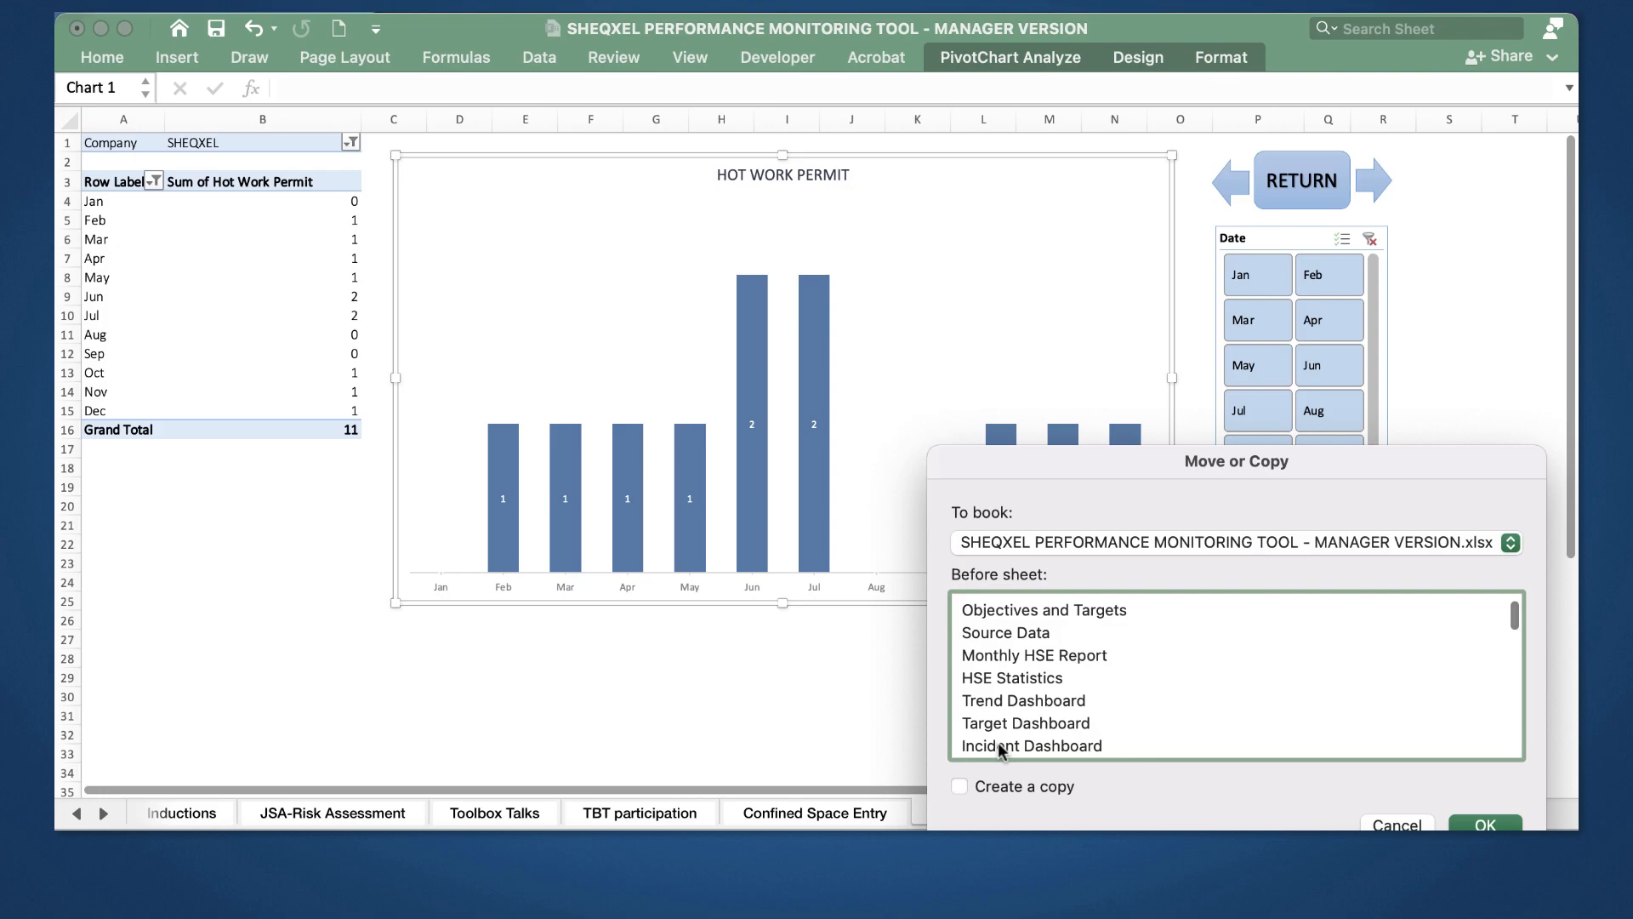
pyautogui.scroll(-12, 998, 748)
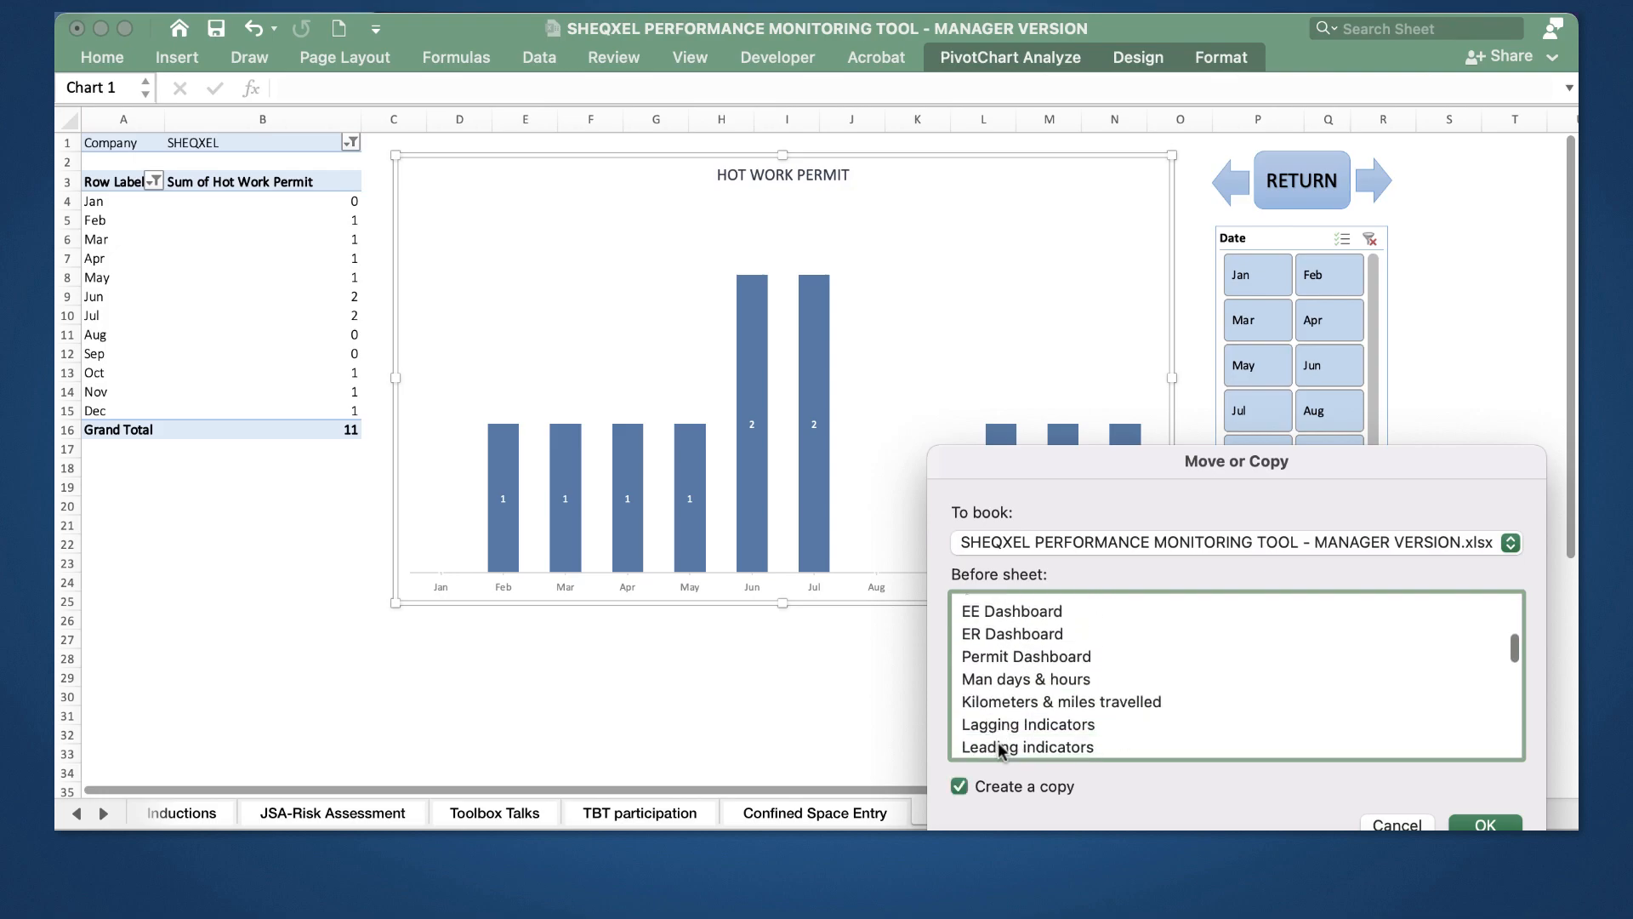
pyautogui.scroll(-10, 998, 749)
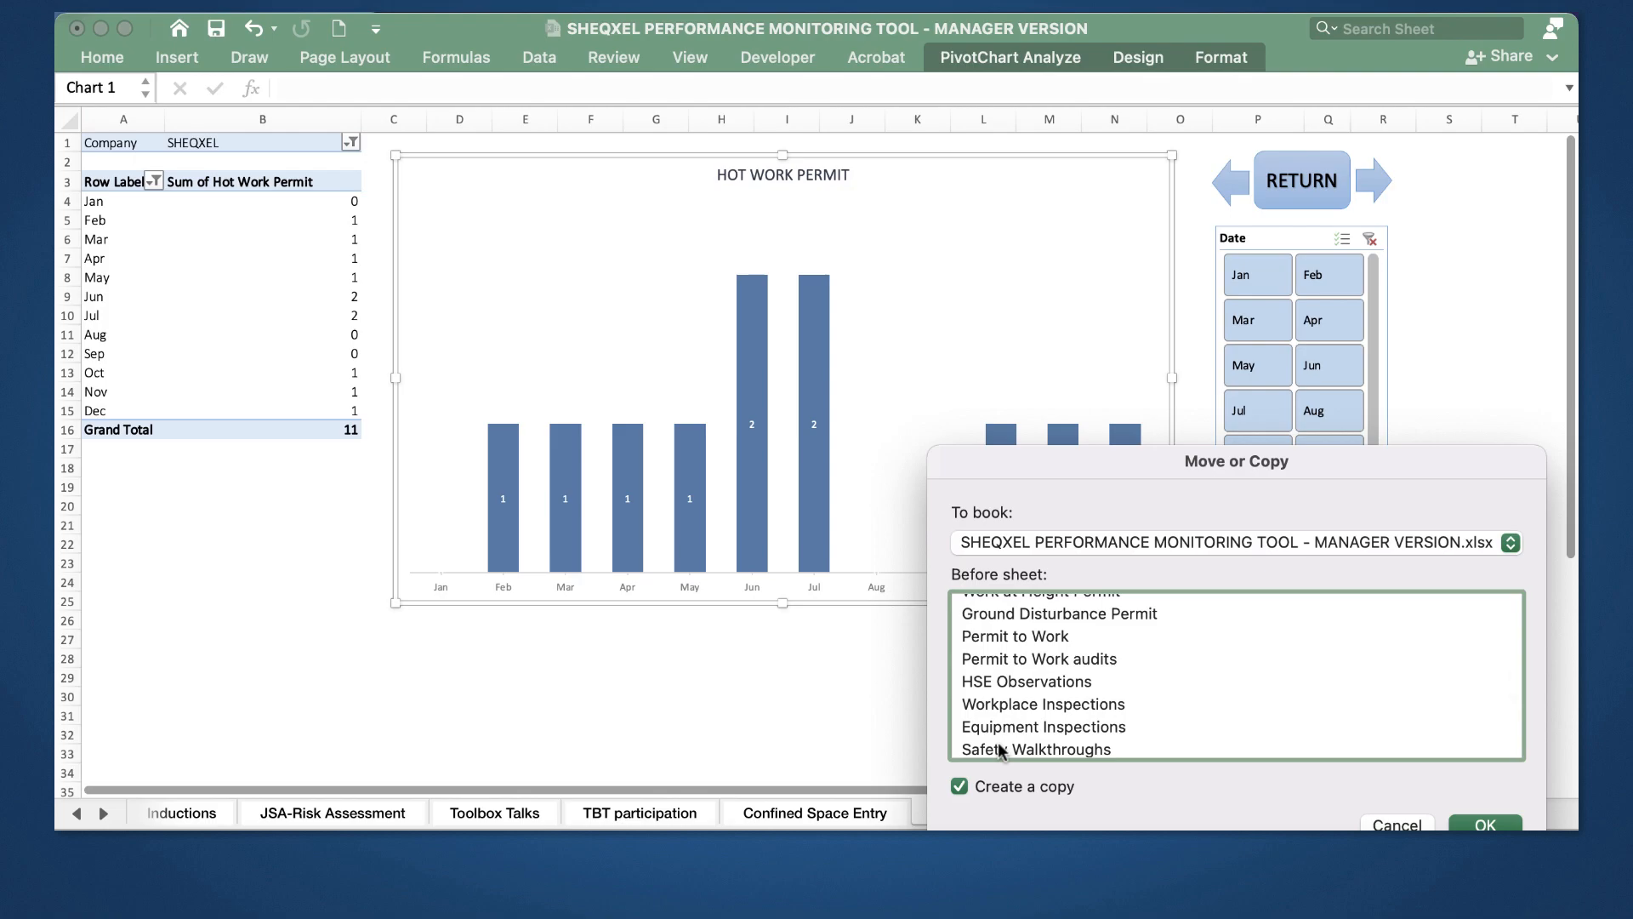
pyautogui.click(999, 744)
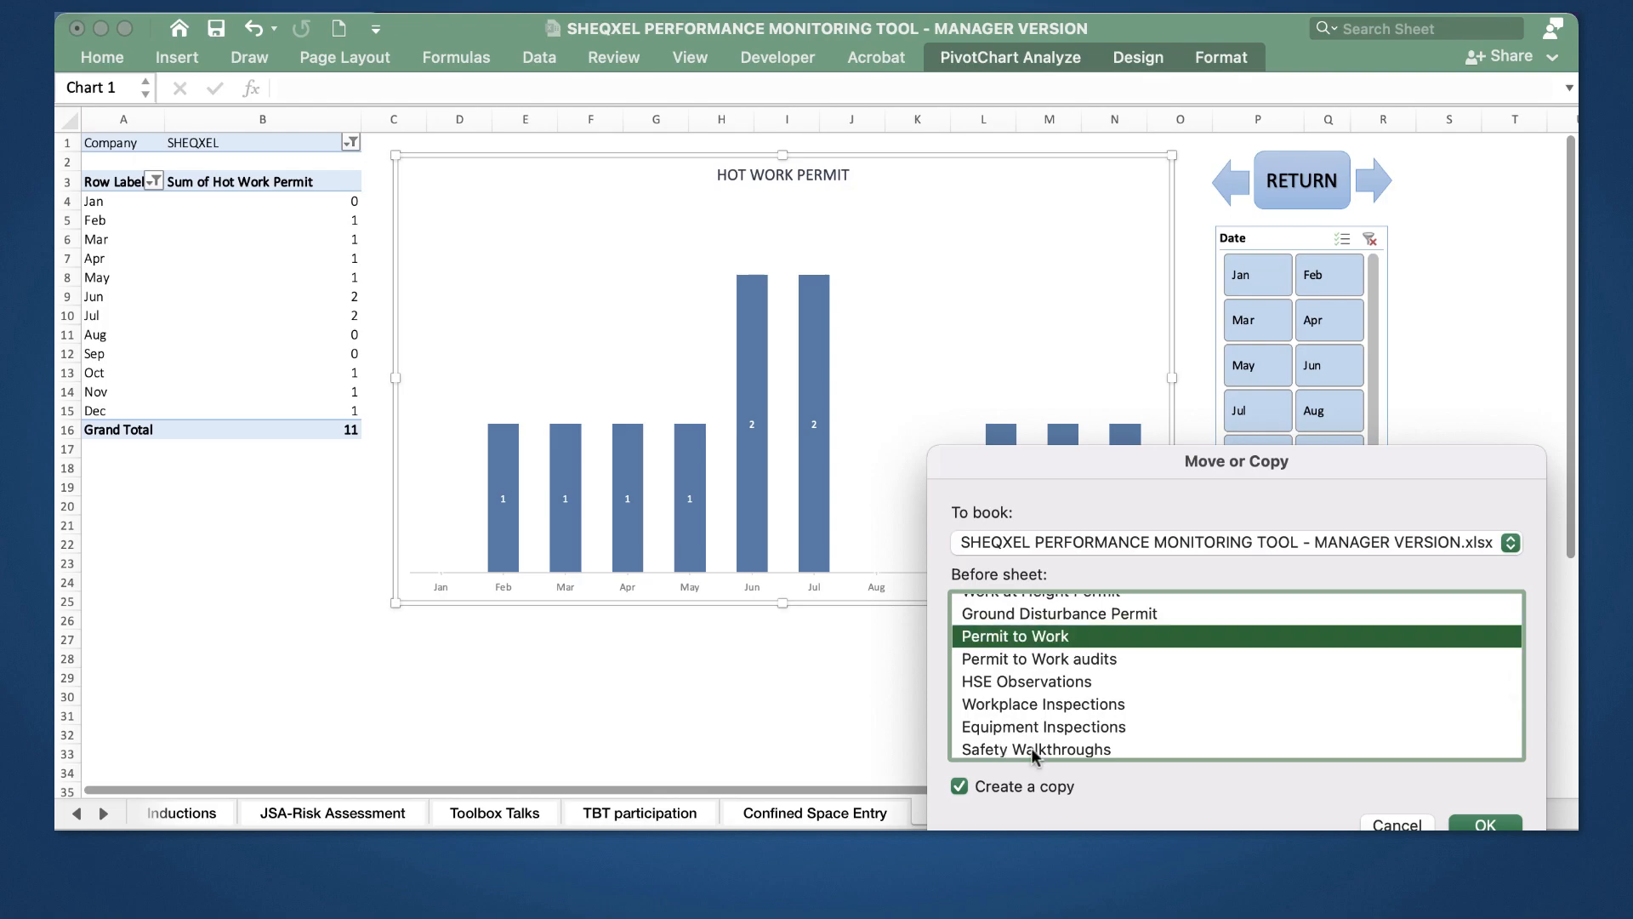
pyautogui.click(1480, 823)
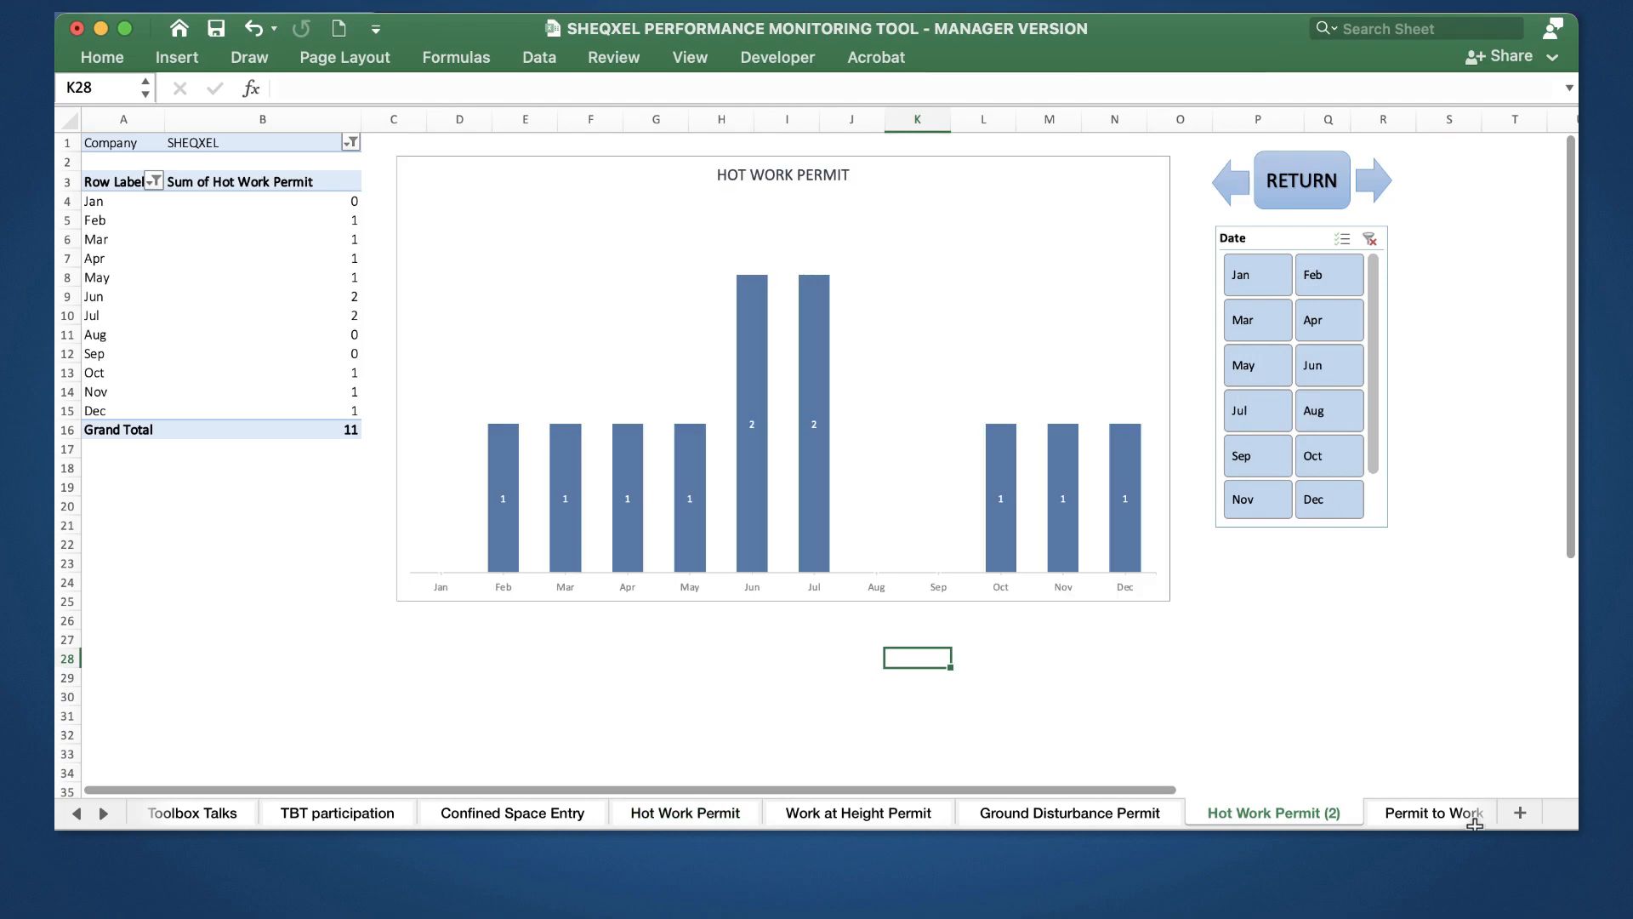
# Step: Rename the copied Hot Work Permit sheet as "Site Comparison - Hot work"
pyautogui.doubleClick(1240, 808)
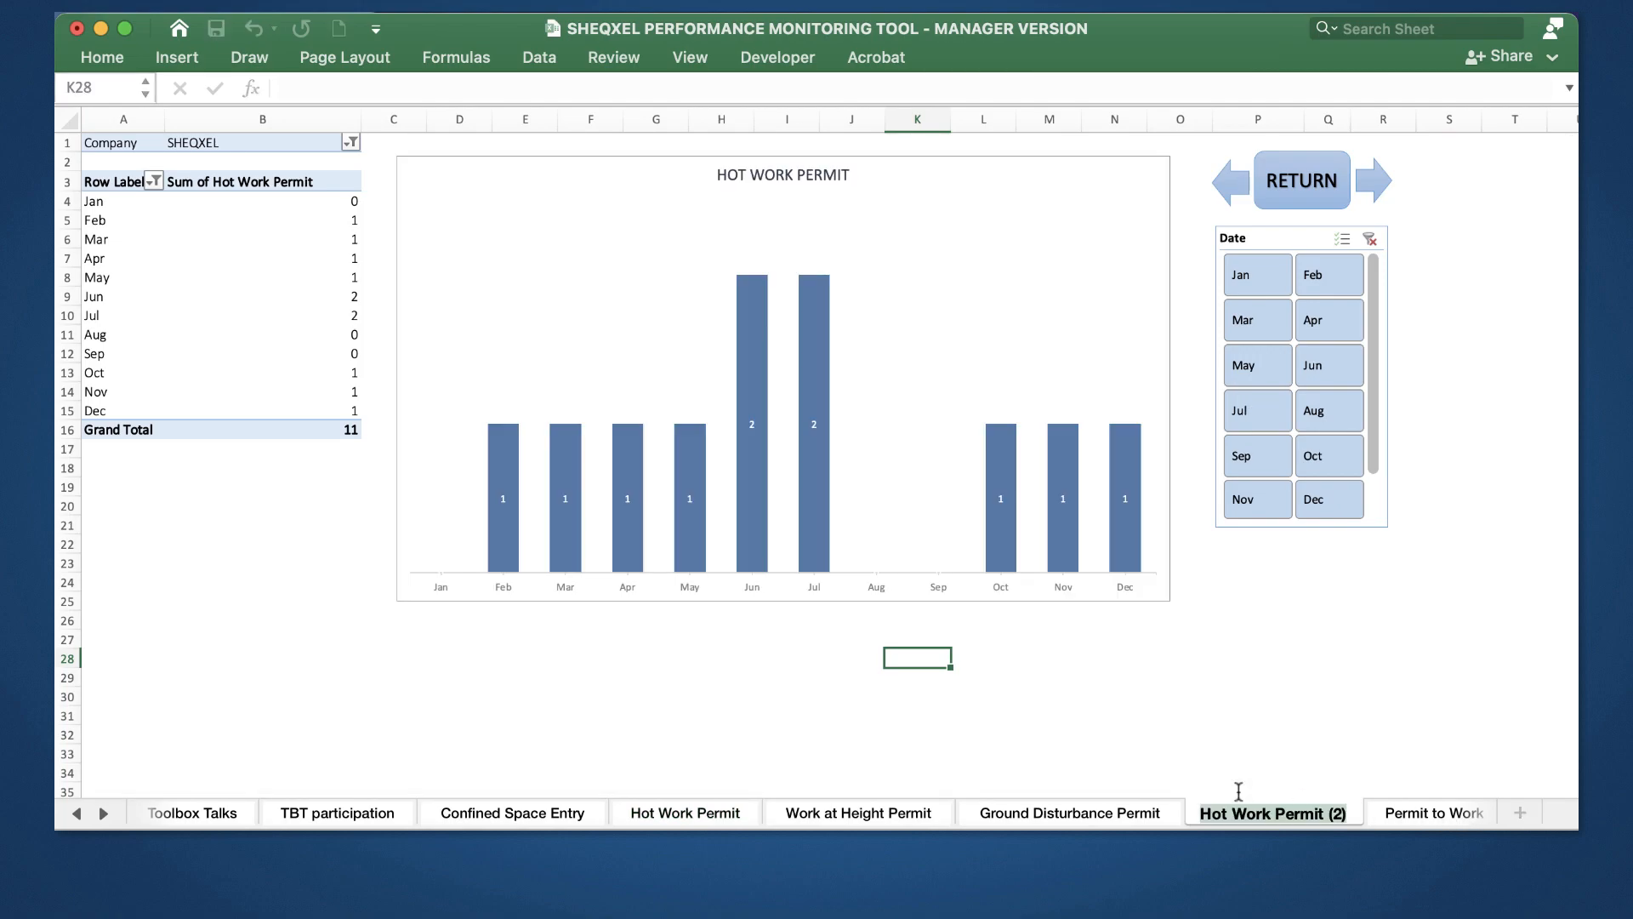
pyautogui.moveTo(77, 27)
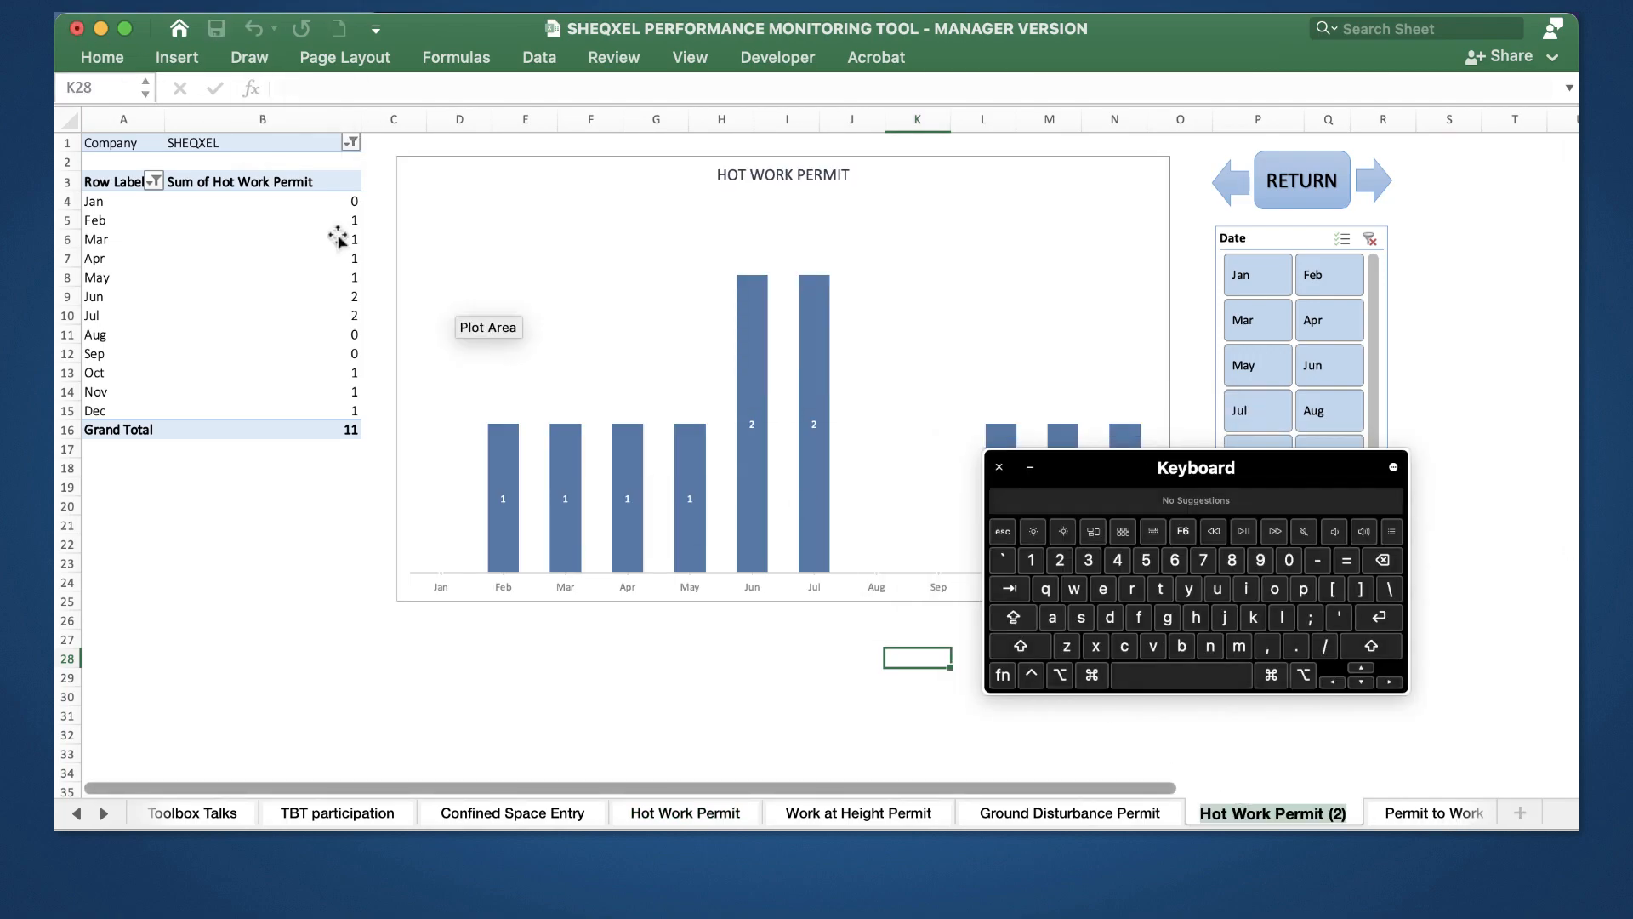
pyautogui.write('S')
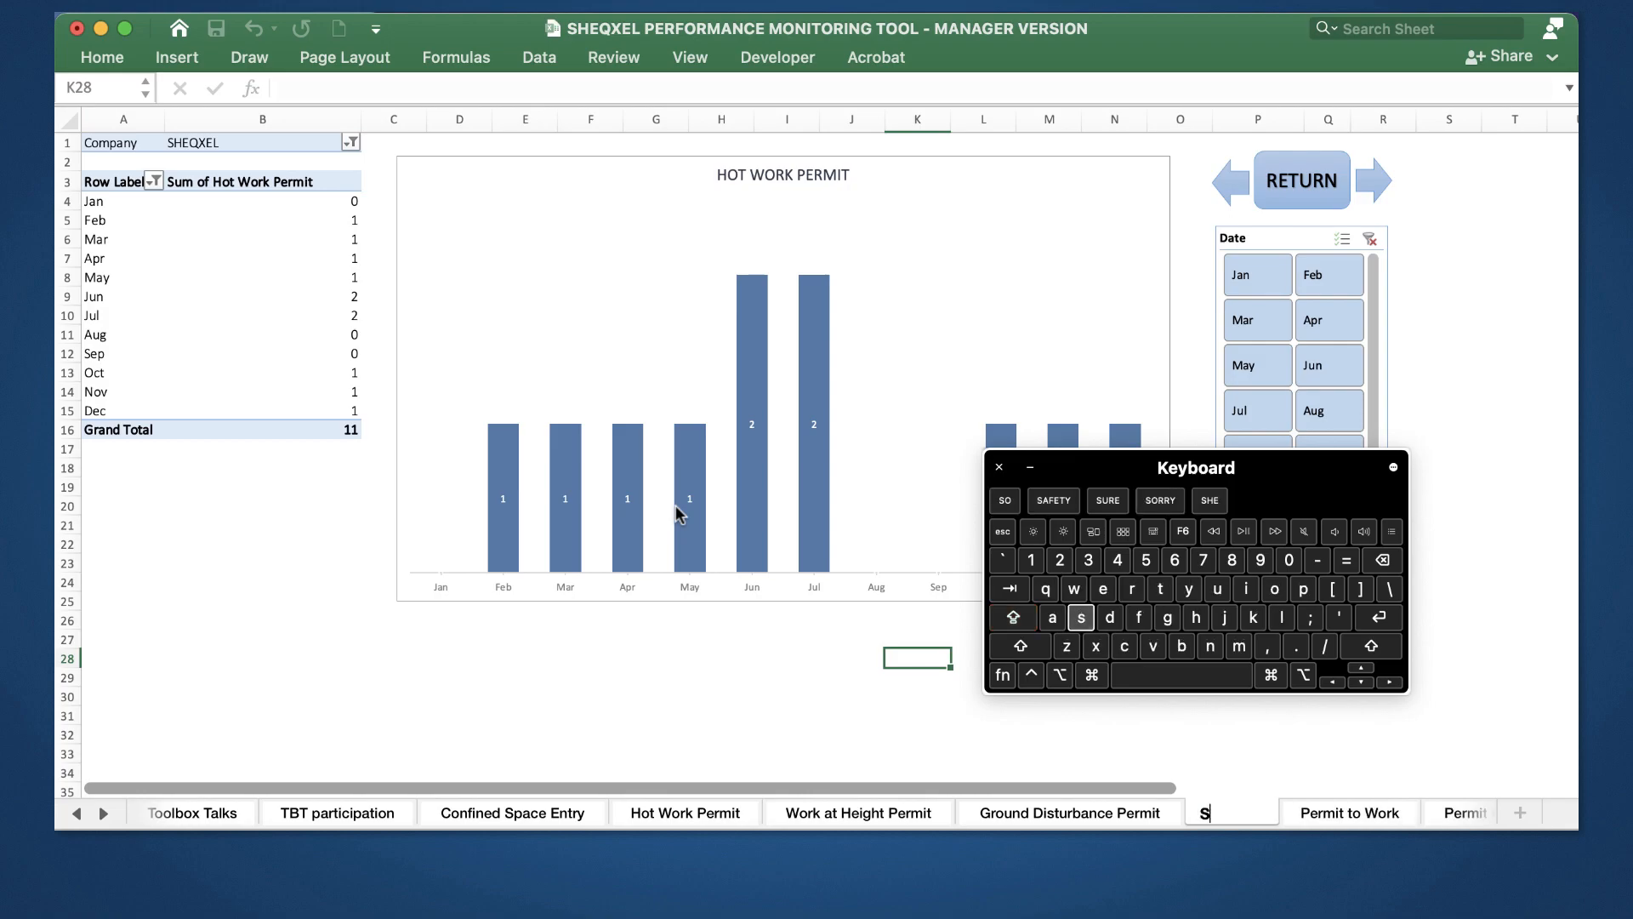
pyautogui.write('ite C')
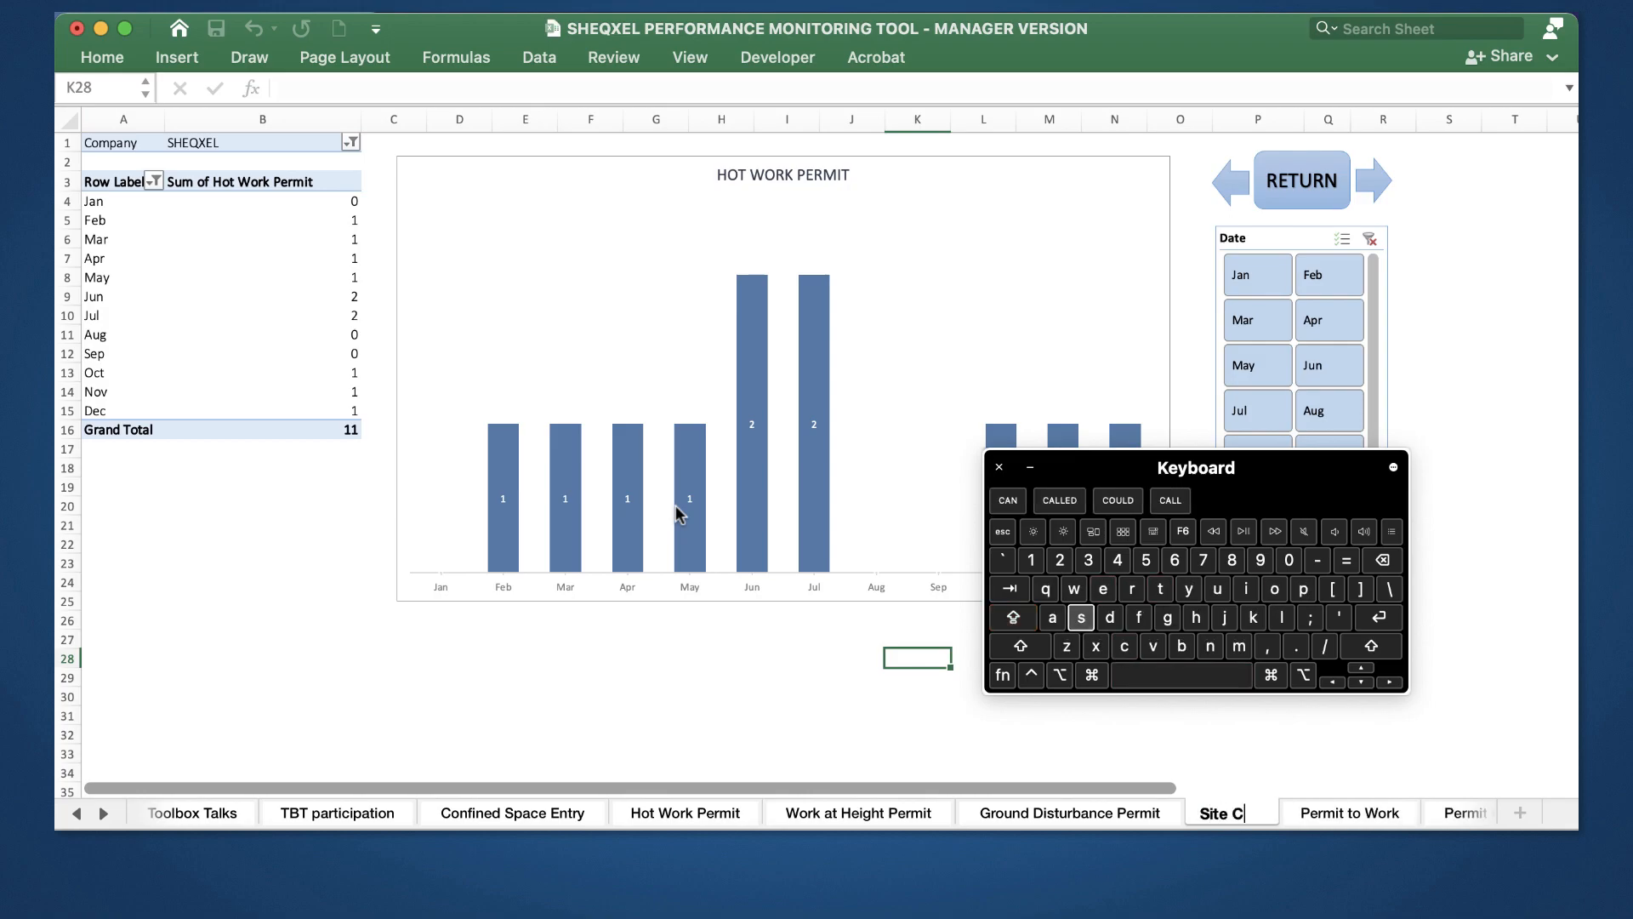
pyautogui.write('ompari')
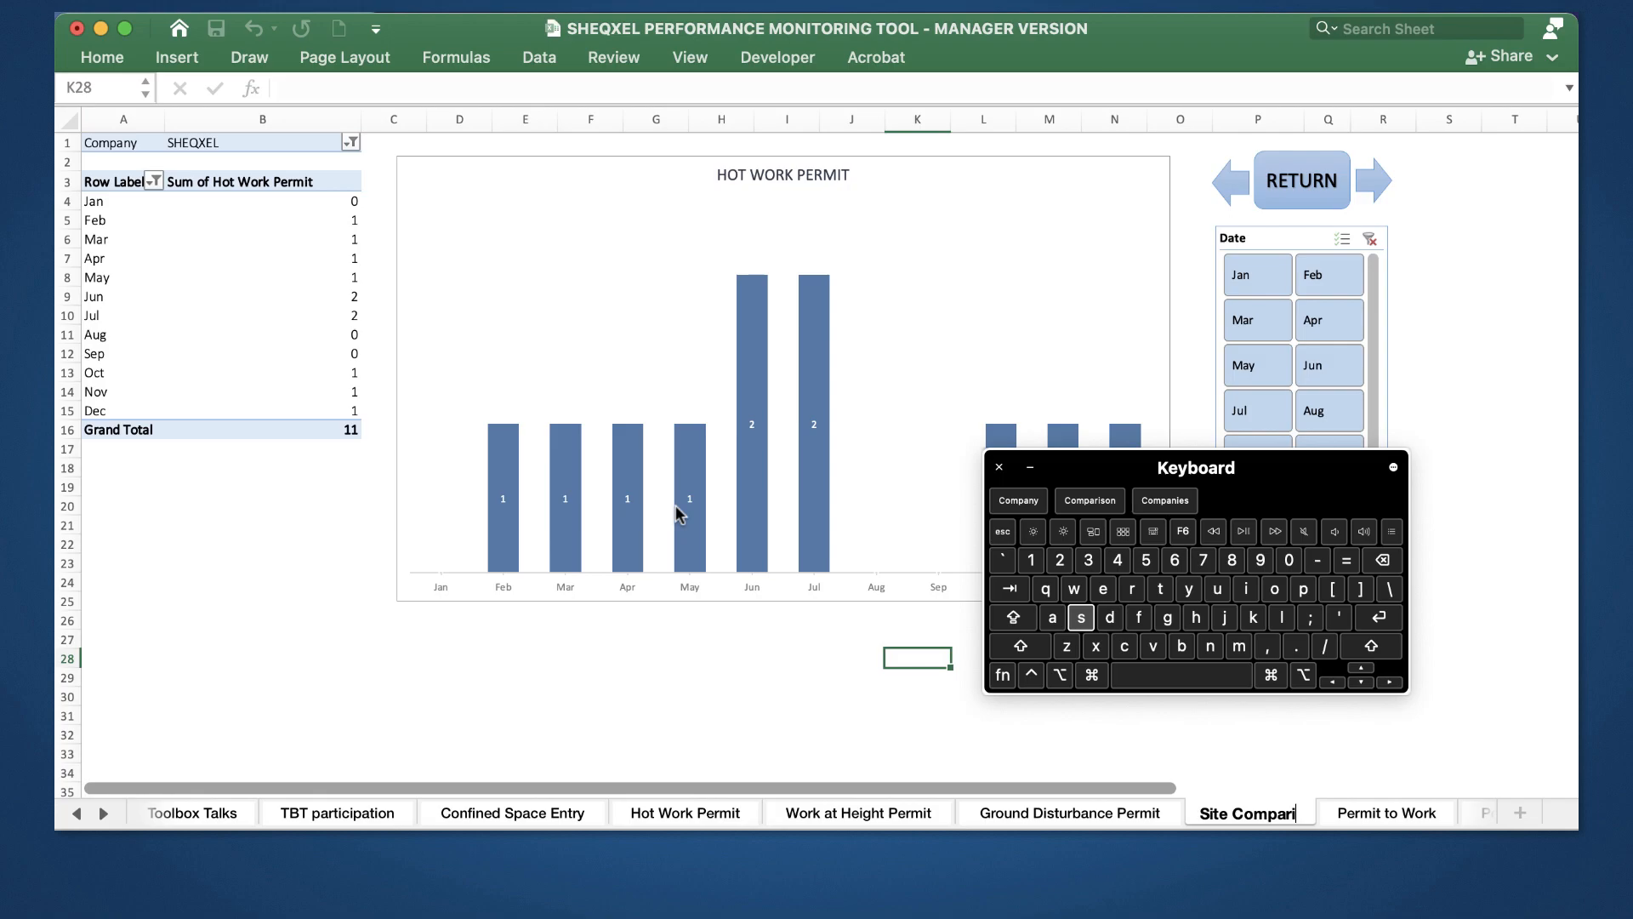
pyautogui.write('son - Hot wo')
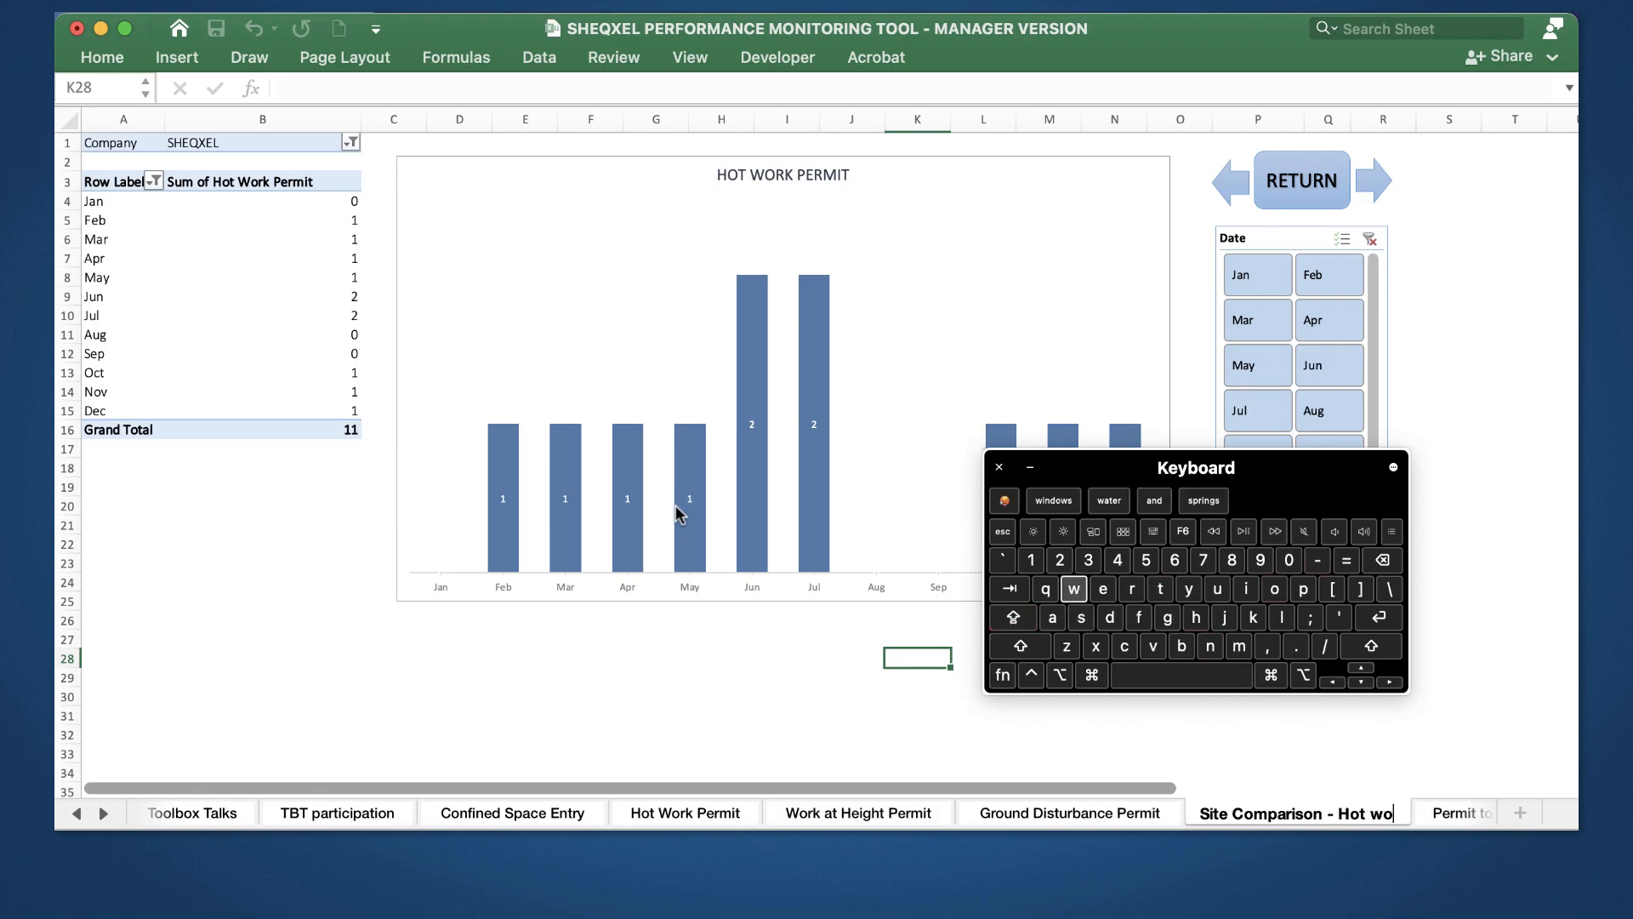
pyautogui.write('rk')
pyautogui.press('Return')
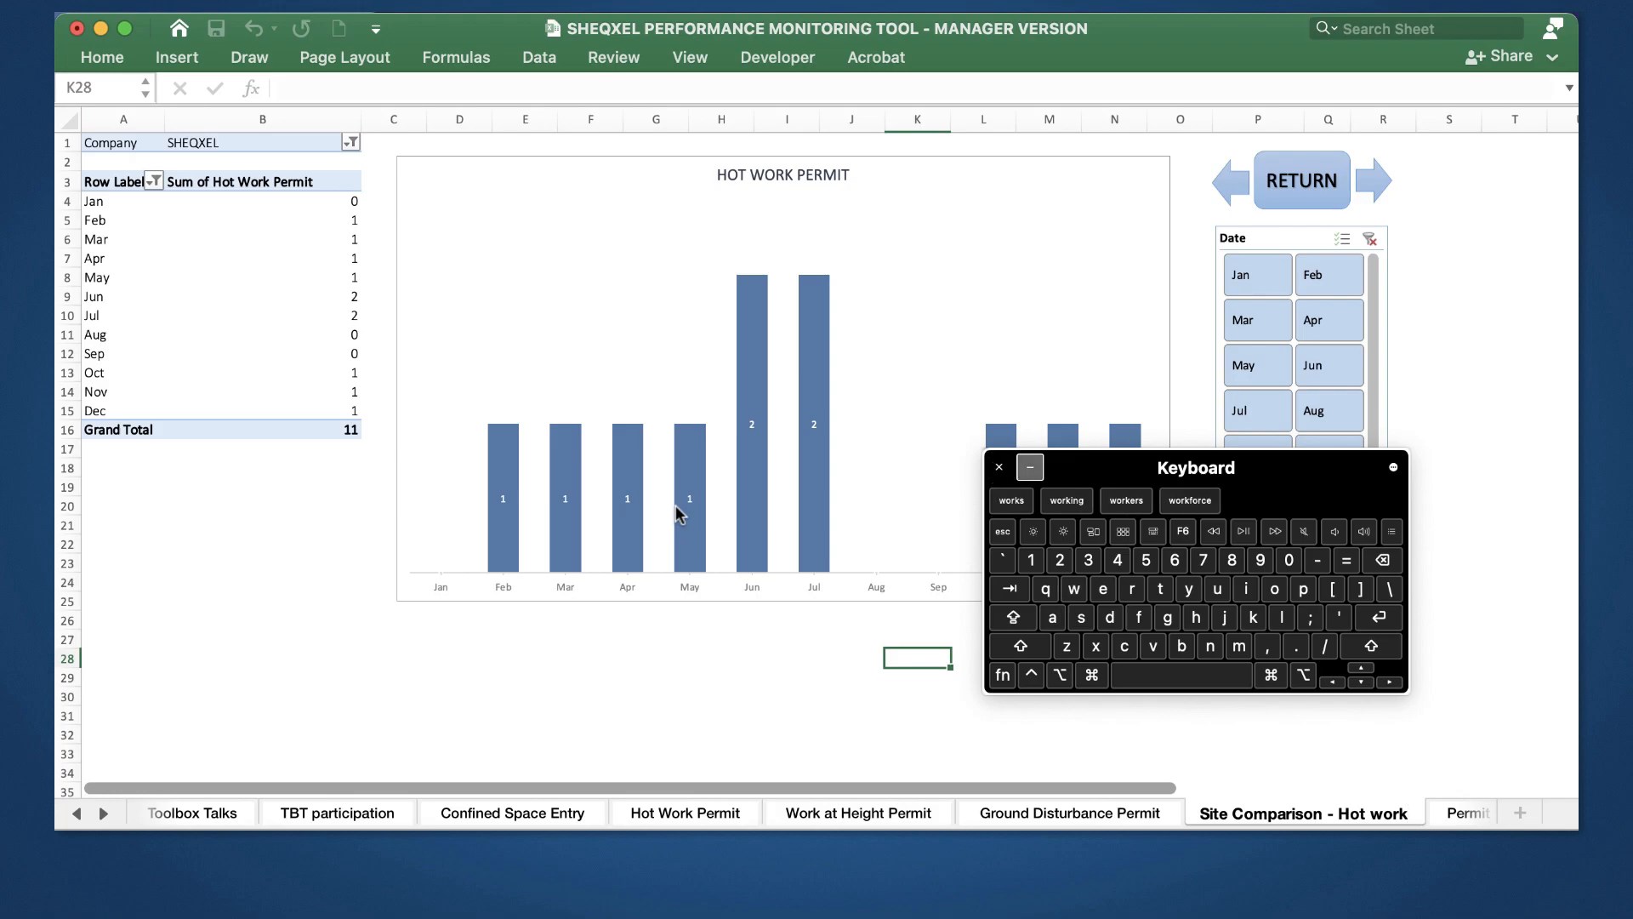
# Step: Move the Site Comparison - Hot work sheet between Permit to Work audits and HSE Observations
pyautogui.click(103, 814)
pyautogui.click(104, 814)
pyautogui.click(701, 750)
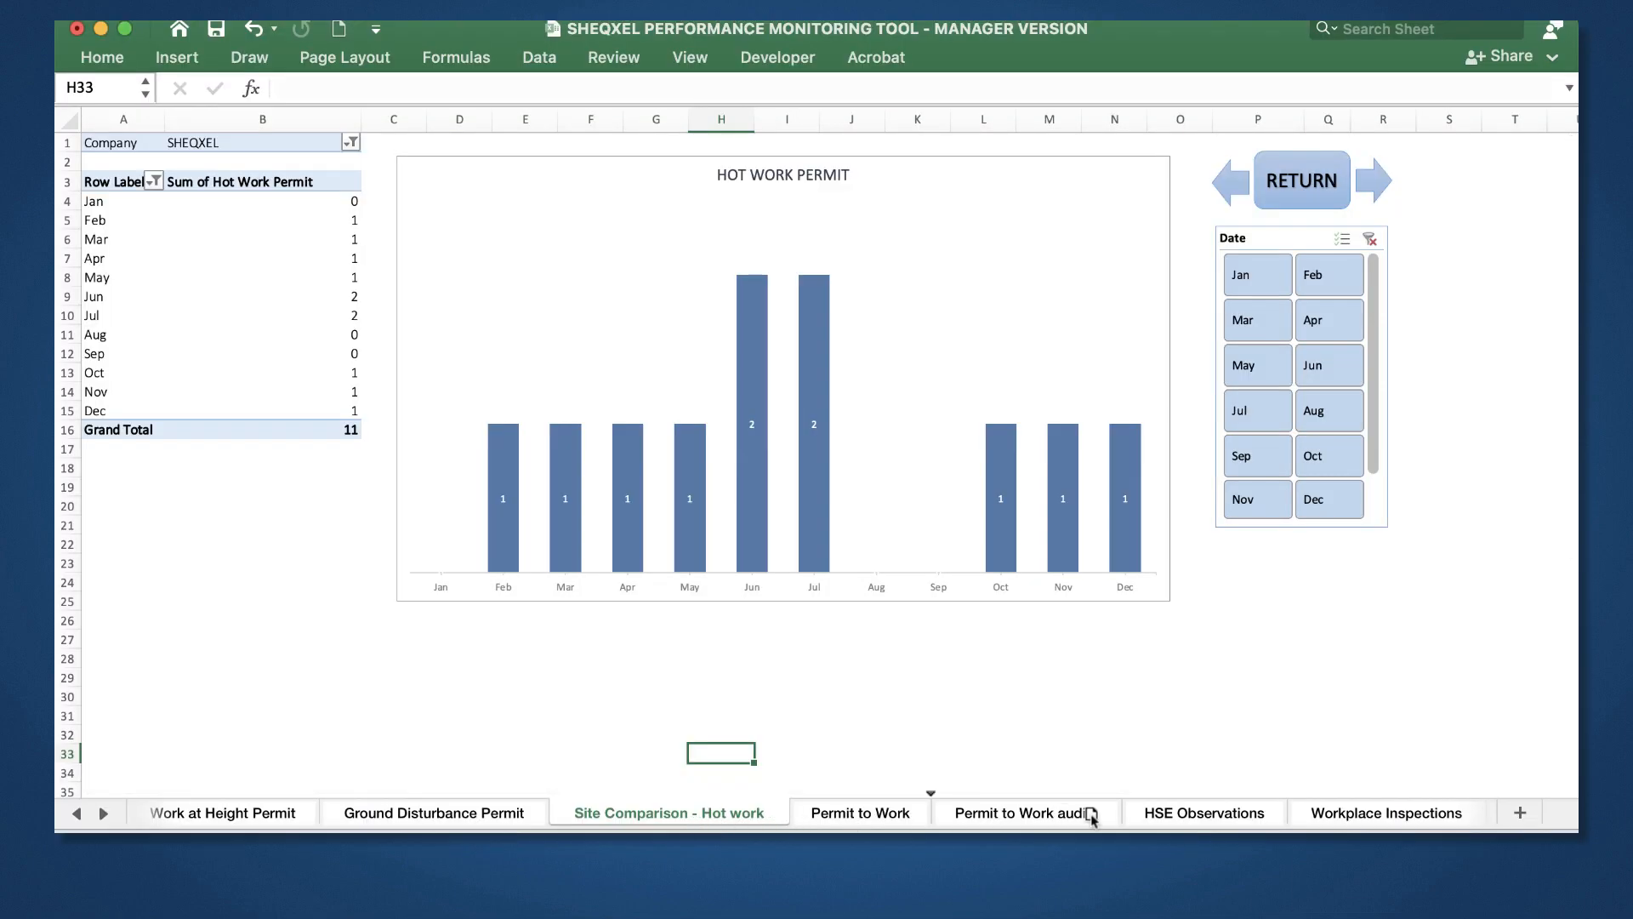
pyautogui.moveTo(1091, 817); pyautogui.dragTo(1136, 818)
# Step: Show the pivot table's field list and move the Company field from Filters to Columns
pyautogui.click(180, 237)
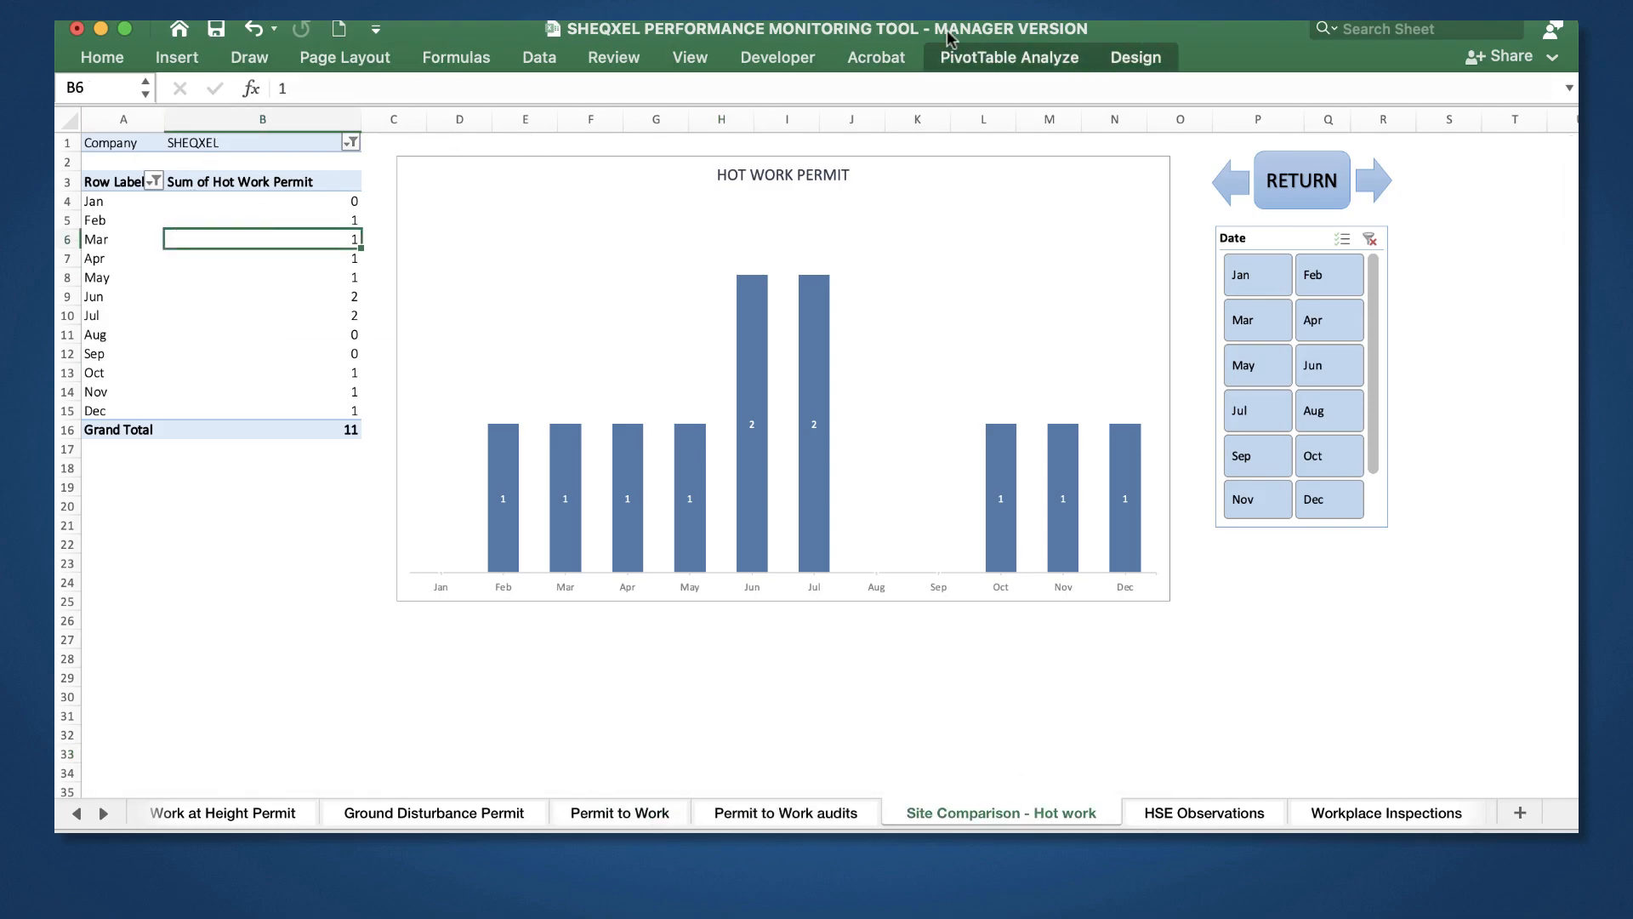
pyautogui.click(1010, 57)
pyautogui.click(1401, 111)
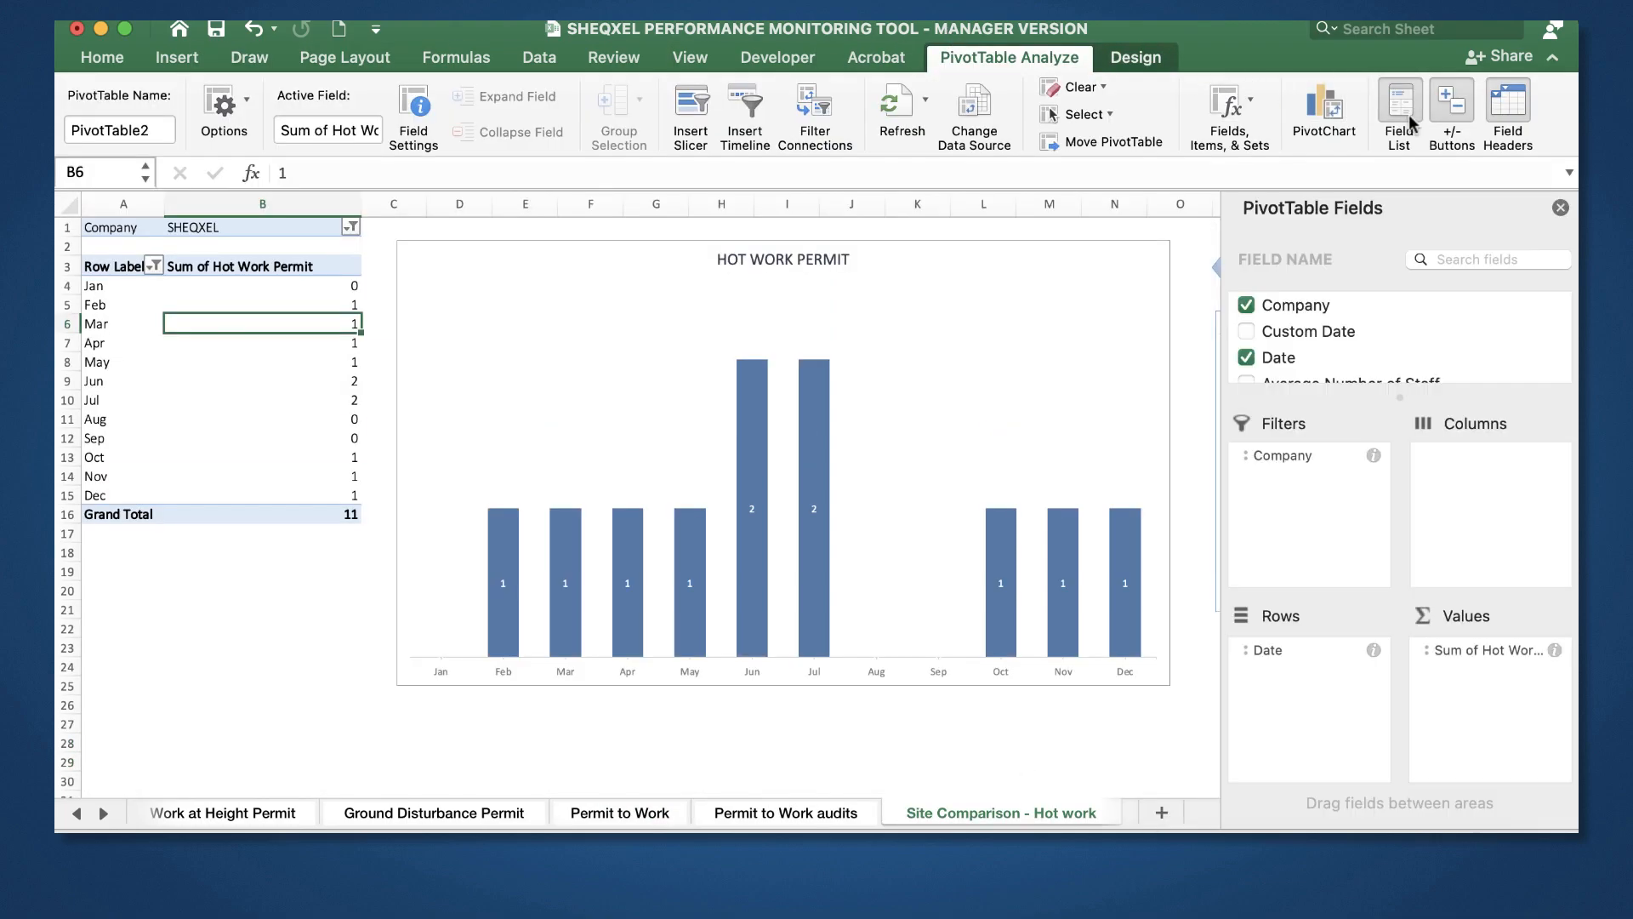
pyautogui.moveTo(1283, 455); pyautogui.dragTo(1456, 486)
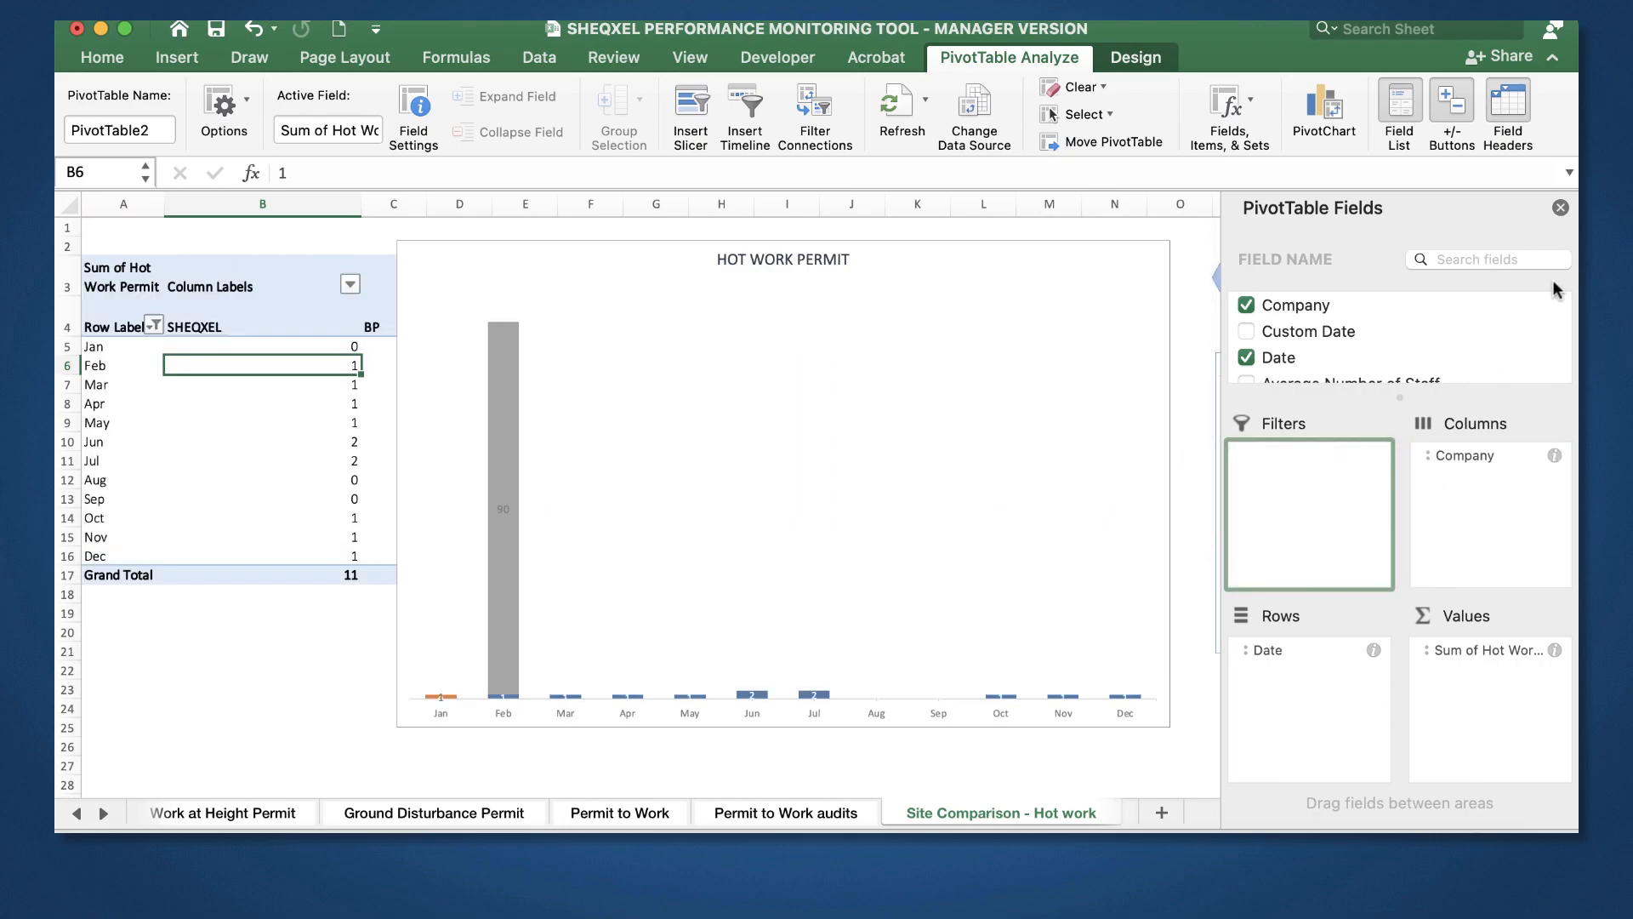
# Step: Hide the pivot table's field list and move the HOT WORK PERMIT chart clear of the pivot table's columns
pyautogui.click(1562, 208)
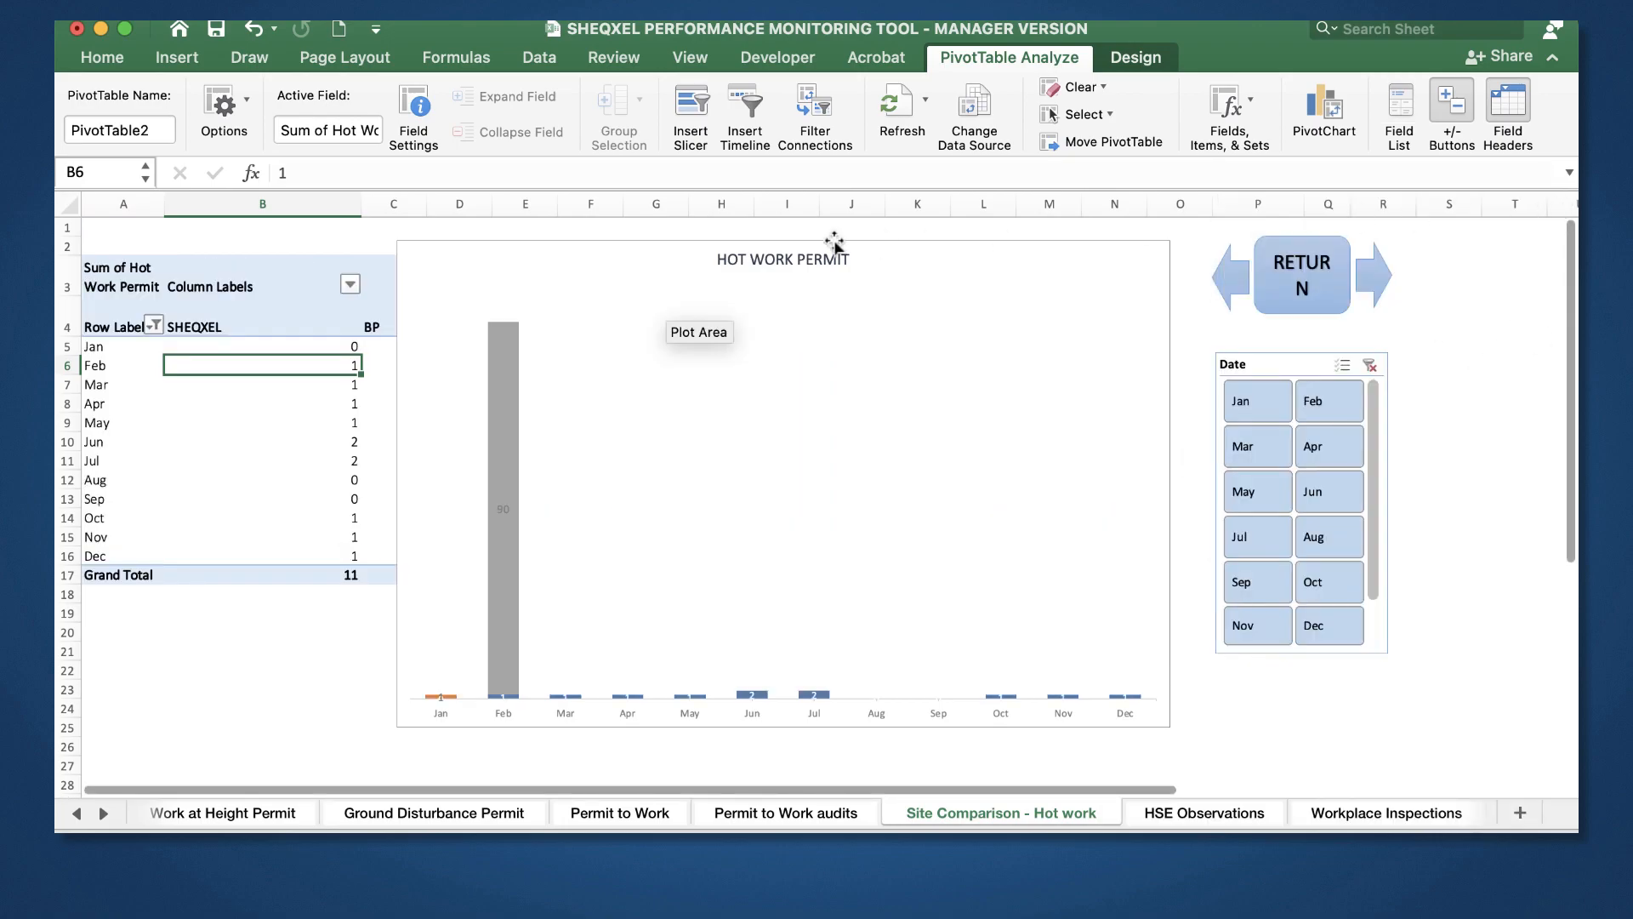
pyautogui.moveTo(732, 252); pyautogui.dragTo(877, 245)
pyautogui.click(379, 447)
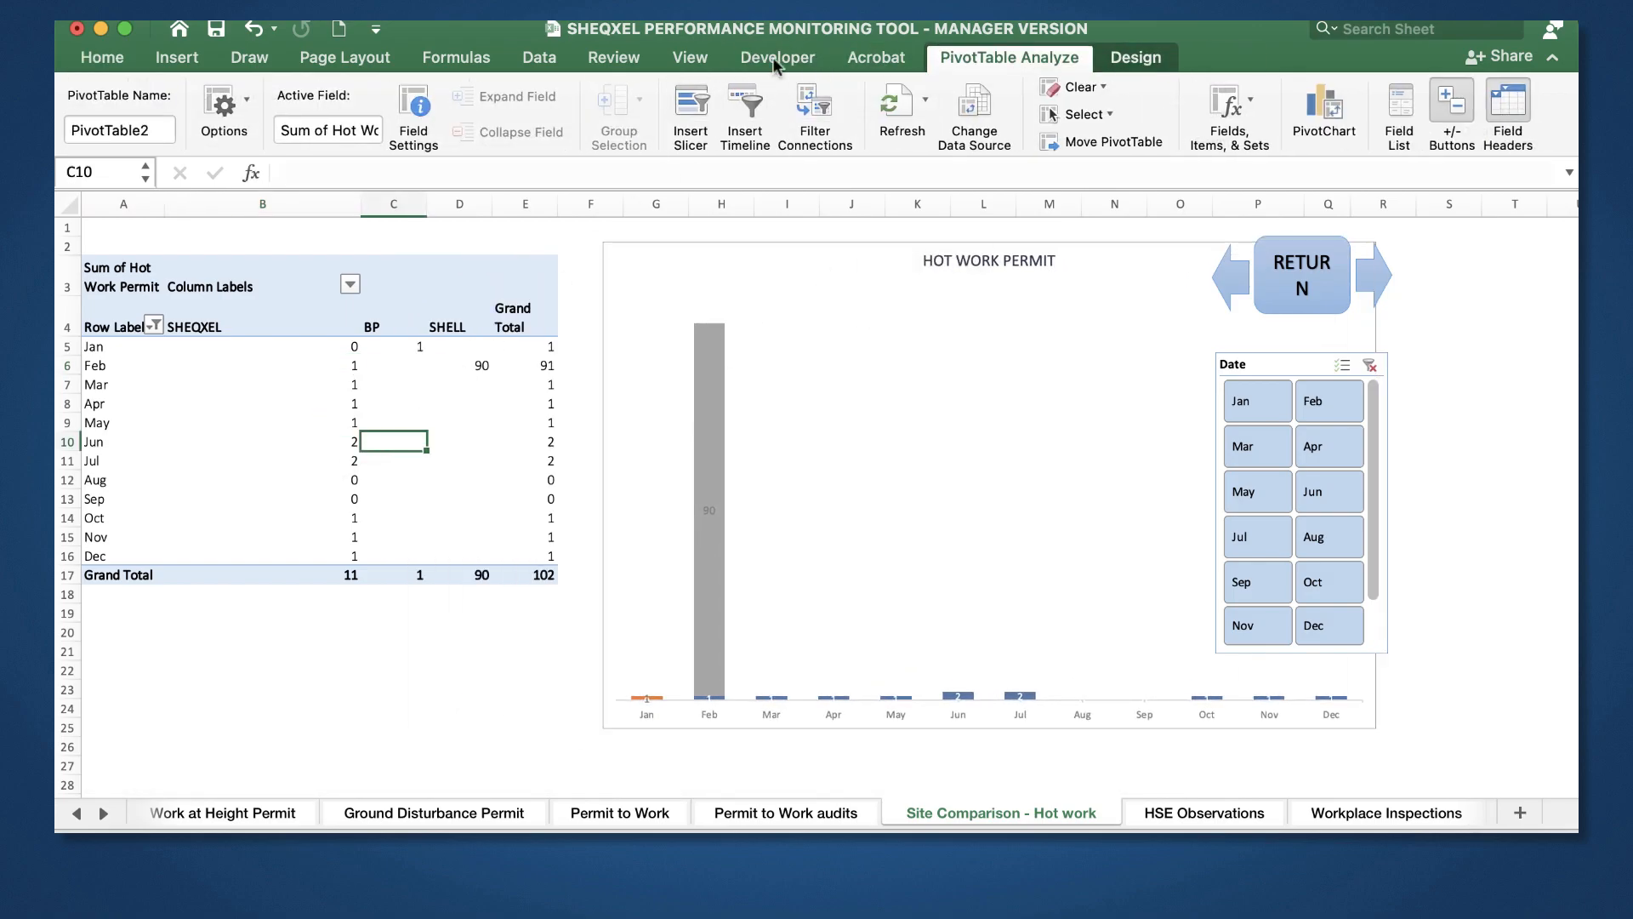
# Step: Turn off the pivot table's grand totals for rows and columns
pyautogui.click(1135, 57)
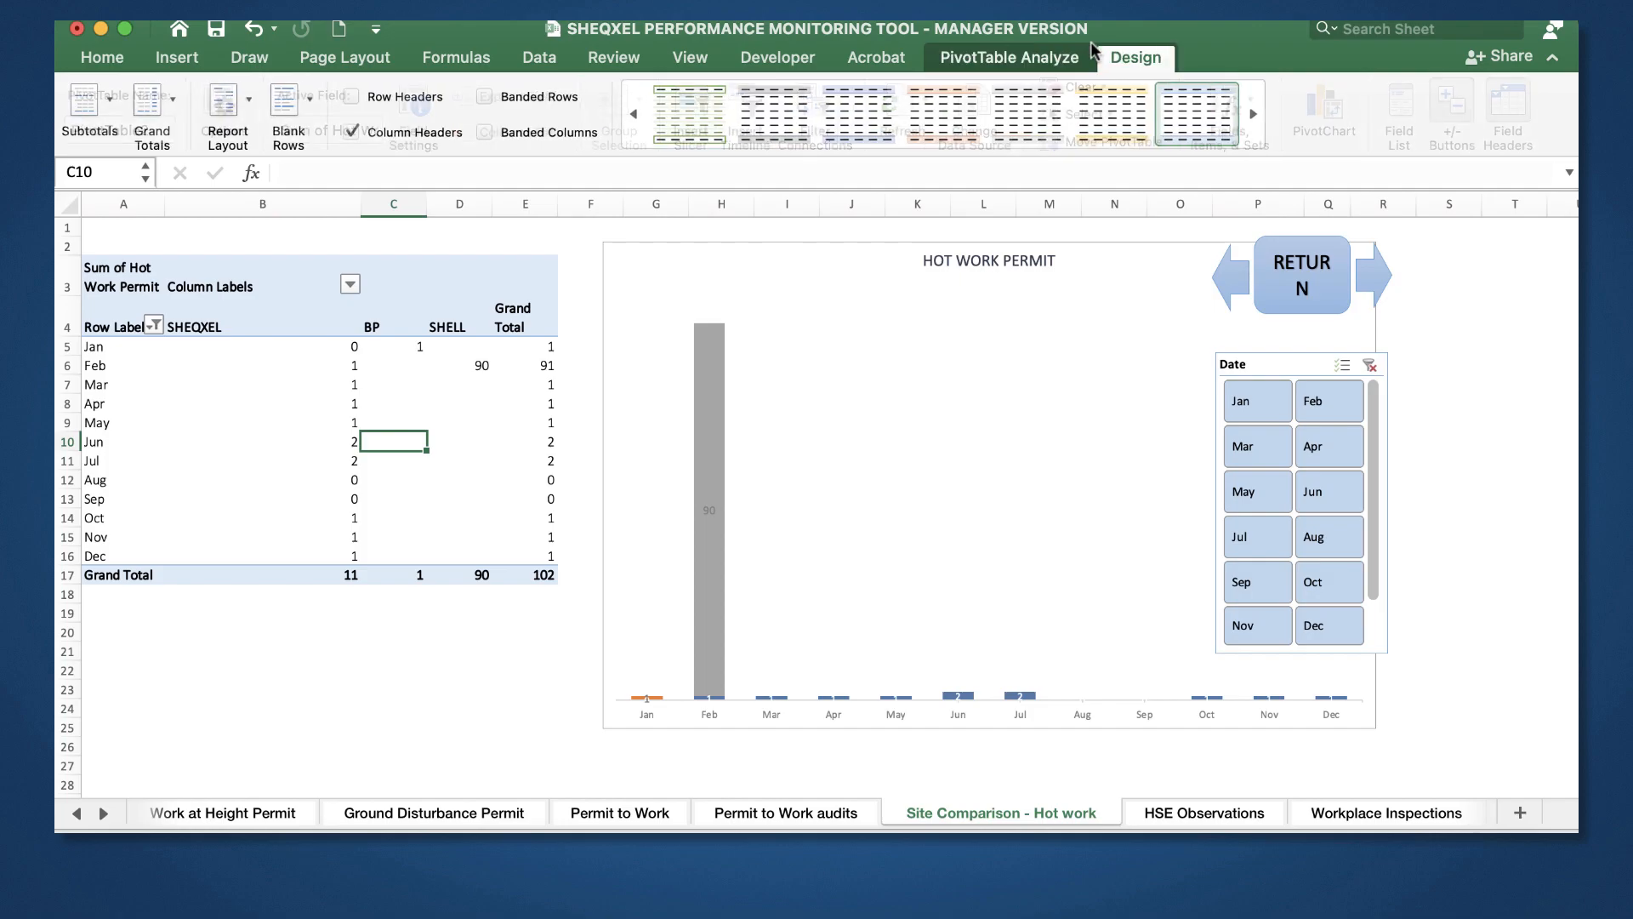
pyautogui.click(140, 105)
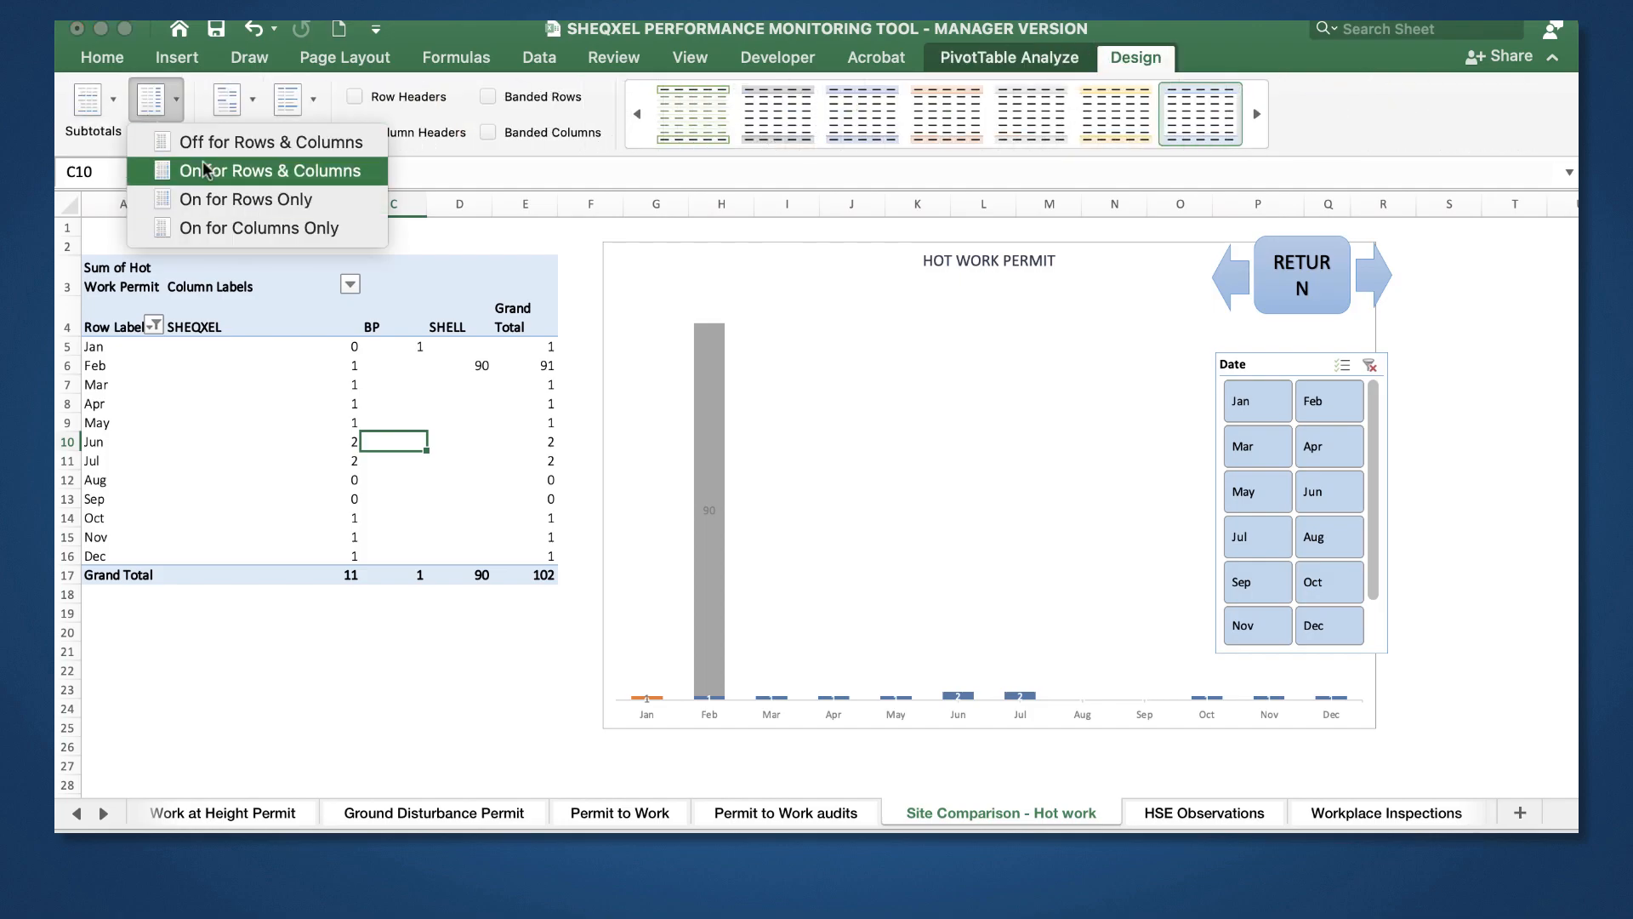
pyautogui.click(204, 169)
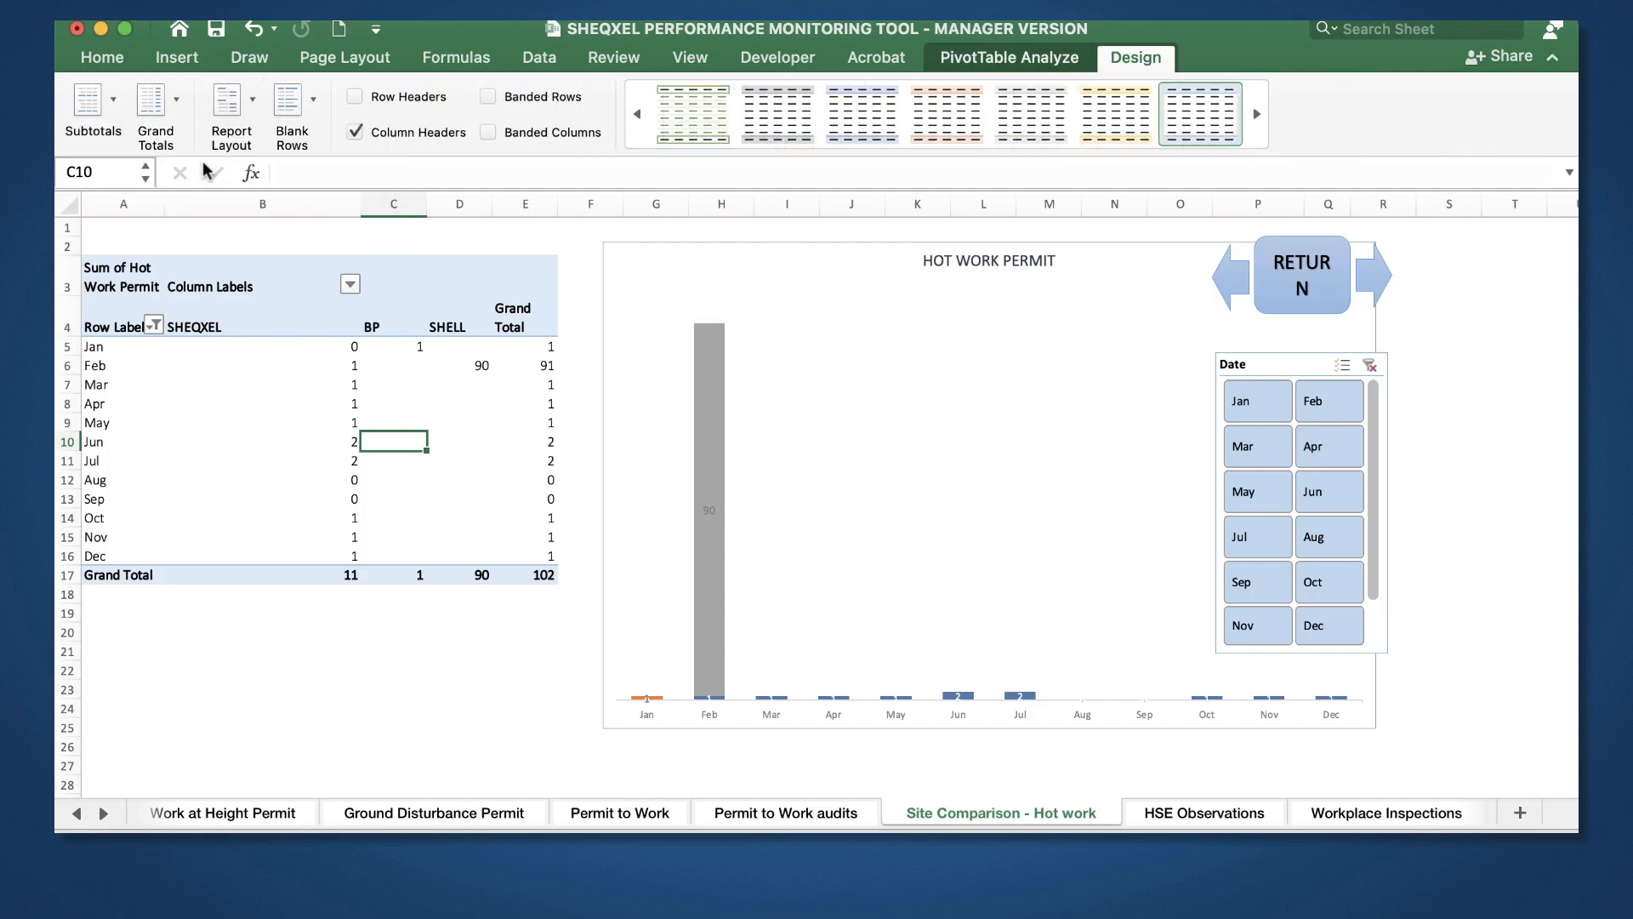
pyautogui.click(151, 102)
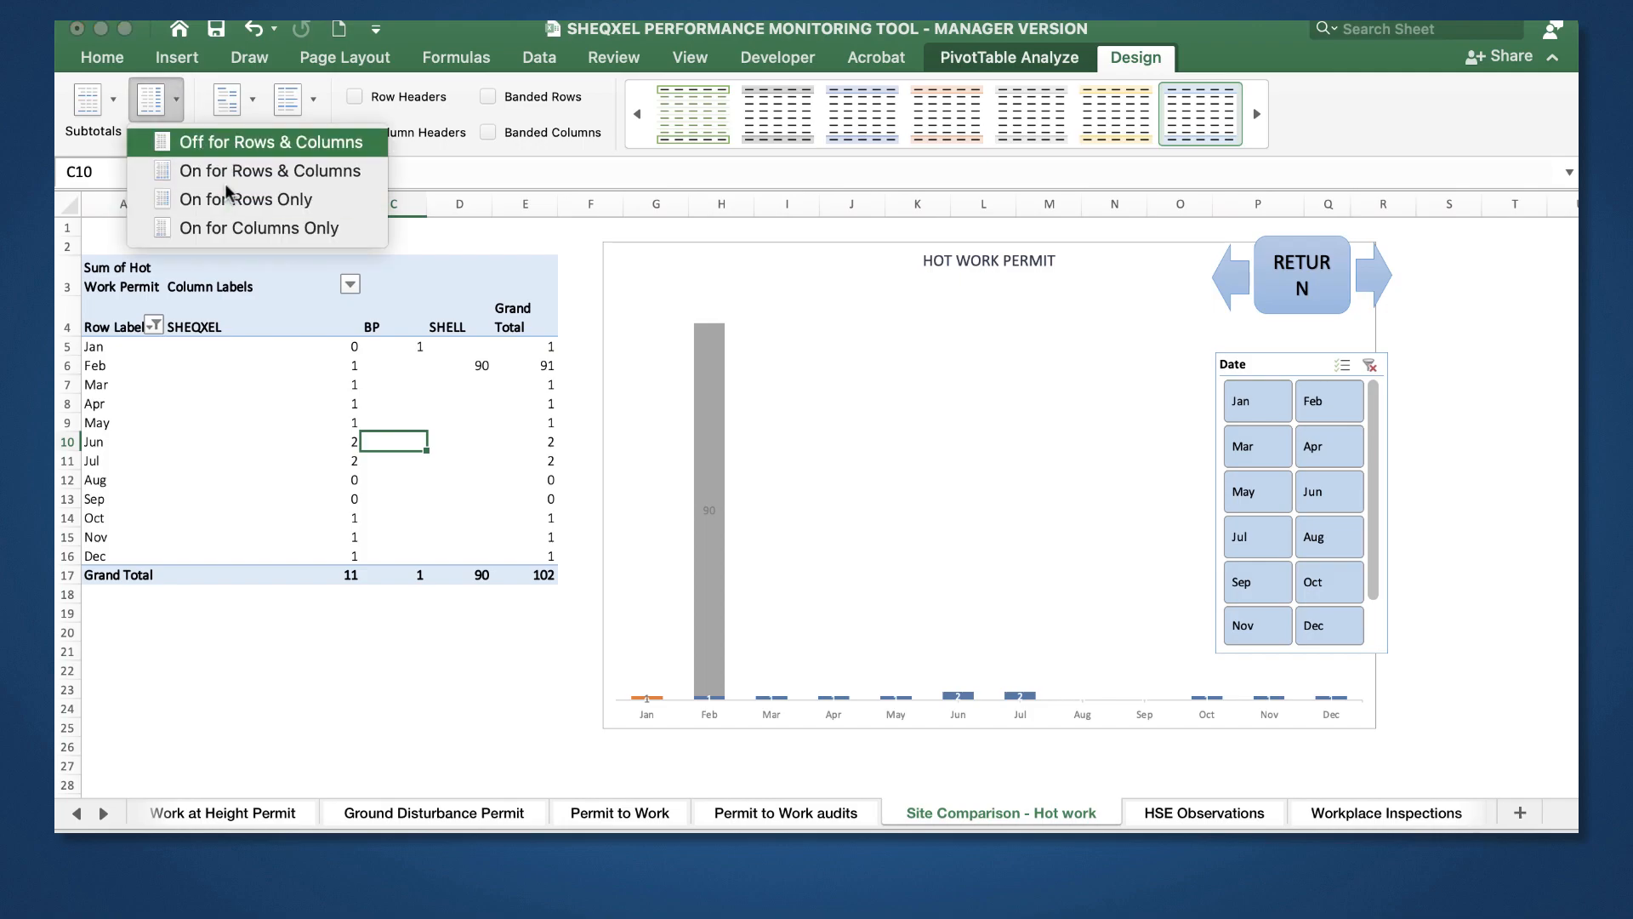
pyautogui.click(255, 141)
pyautogui.click(390, 633)
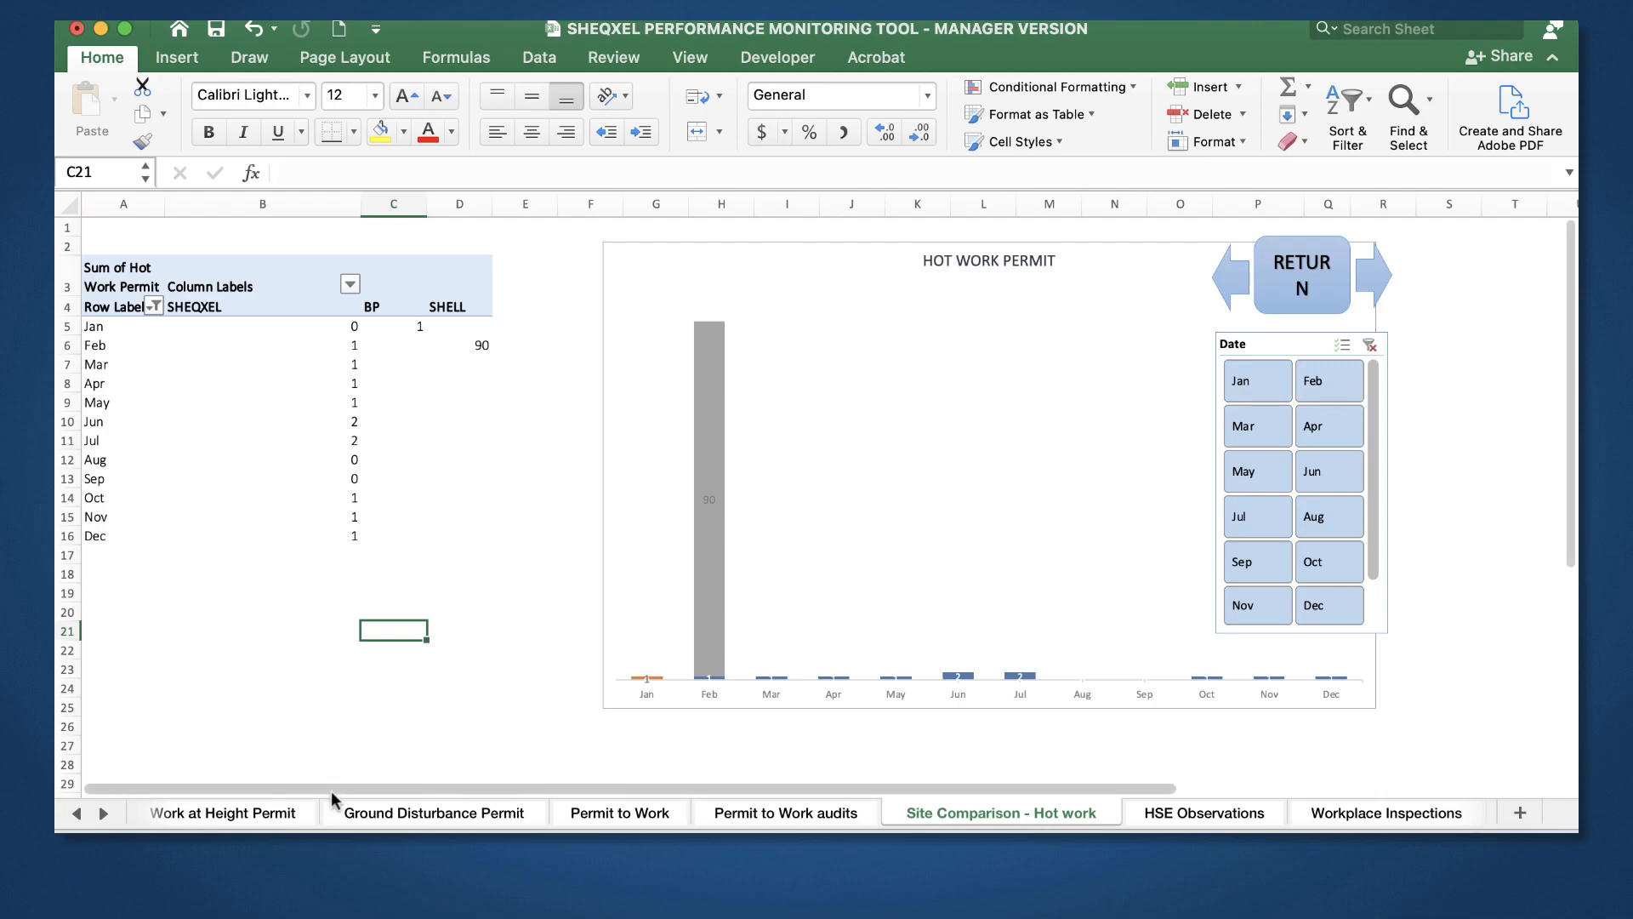
# Step: Go back to the Source Data sheet near the start of the workbook
pyautogui.click(78, 812)
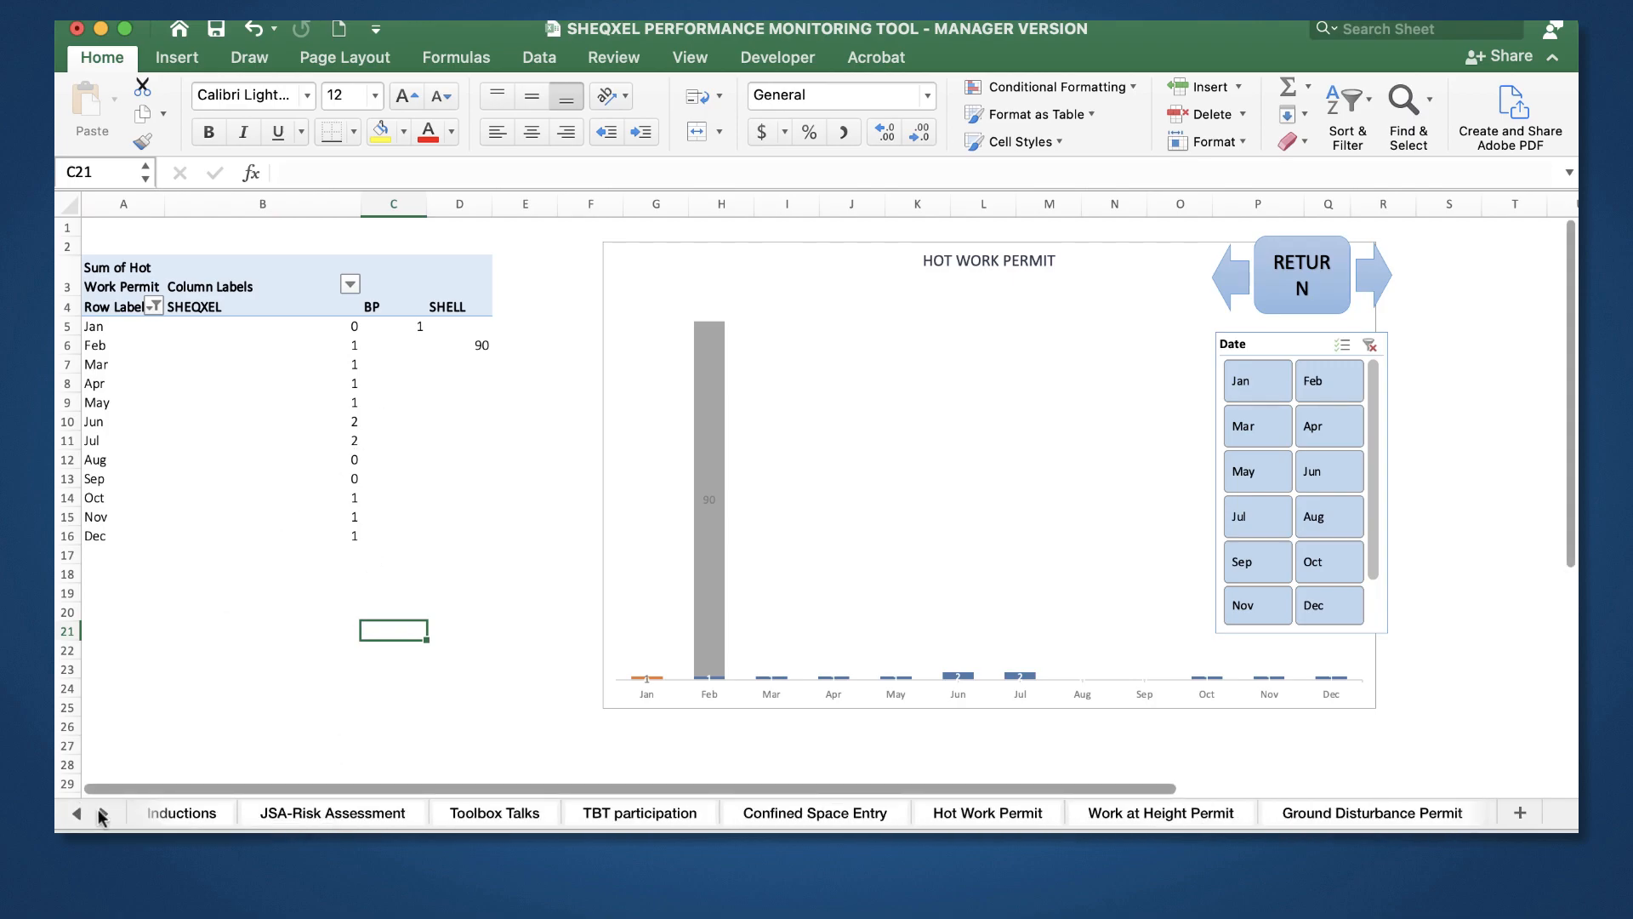
pyautogui.hscroll(-10, 100, 815)
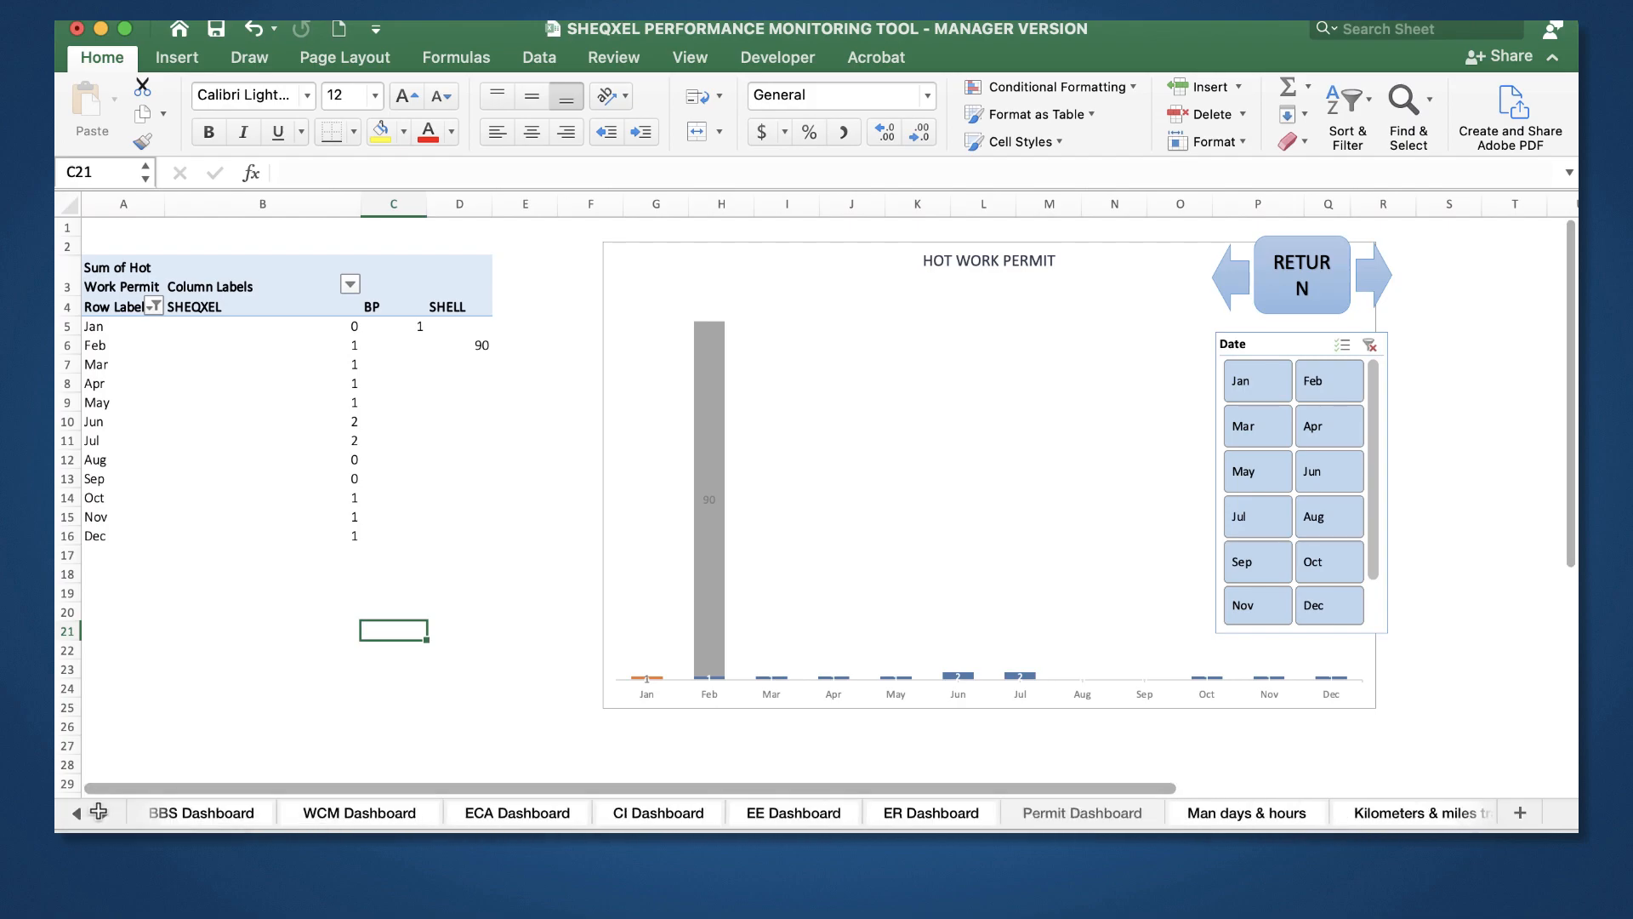
pyautogui.click(77, 817)
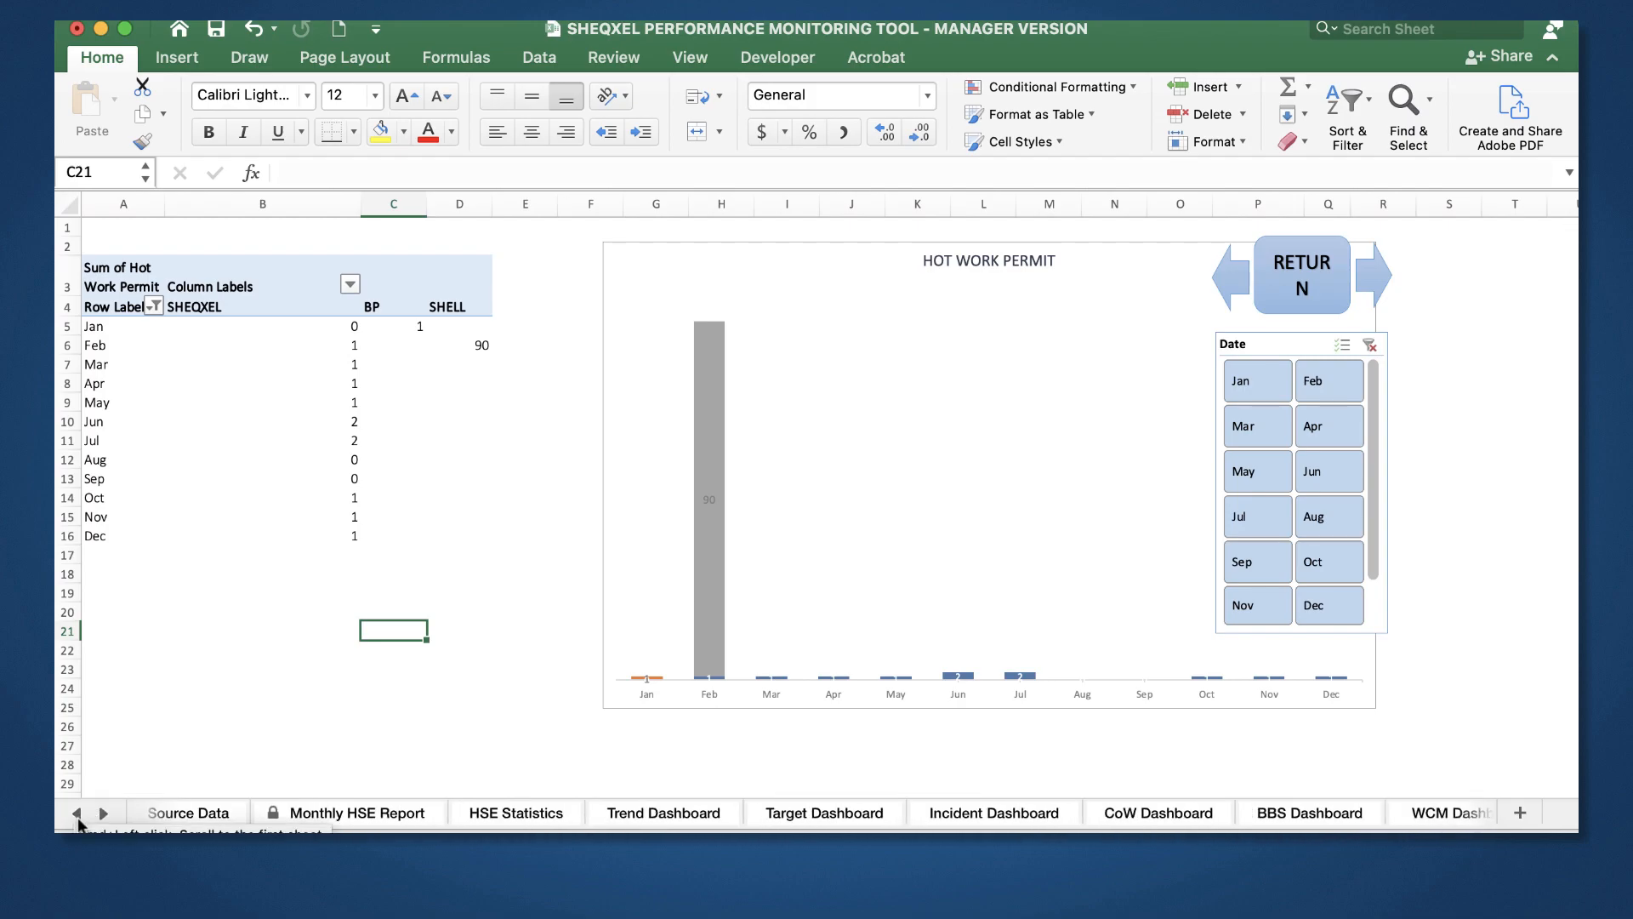
pyautogui.click(78, 817)
pyautogui.click(563, 810)
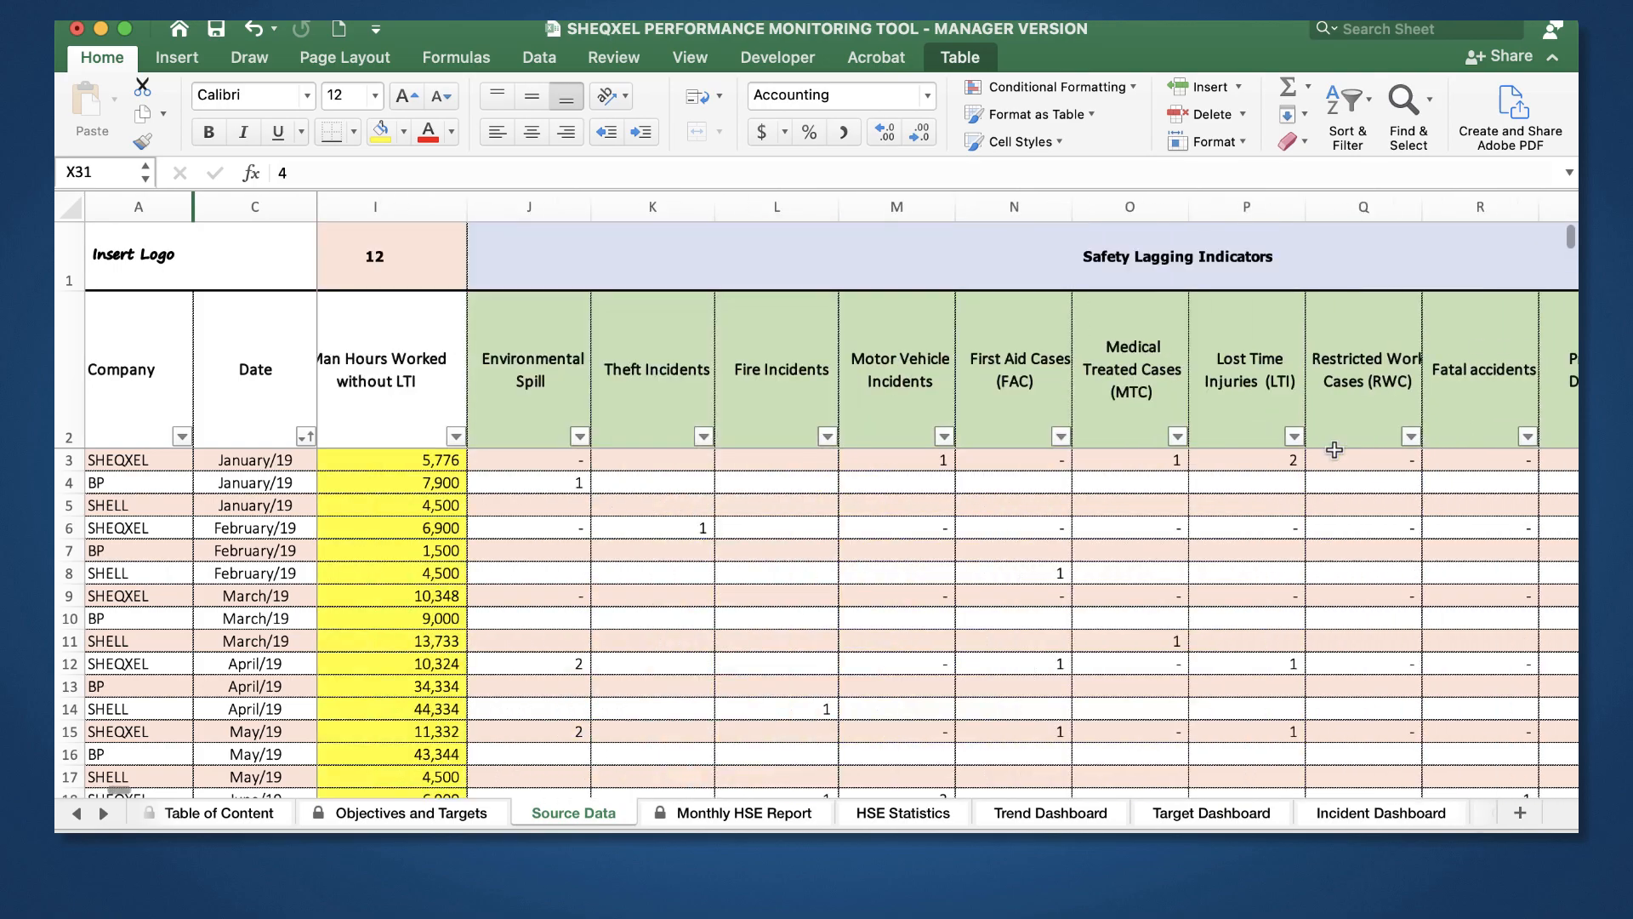
# Step: In the Hot Work Permit column, enter 3 for SHELL January, 4 for BP February and 4 for SHELL February
pyautogui.hscroll(10, 1334, 450)
pyautogui.scroll(-10, 1333, 450)
pyautogui.scroll(10, 1334, 450)
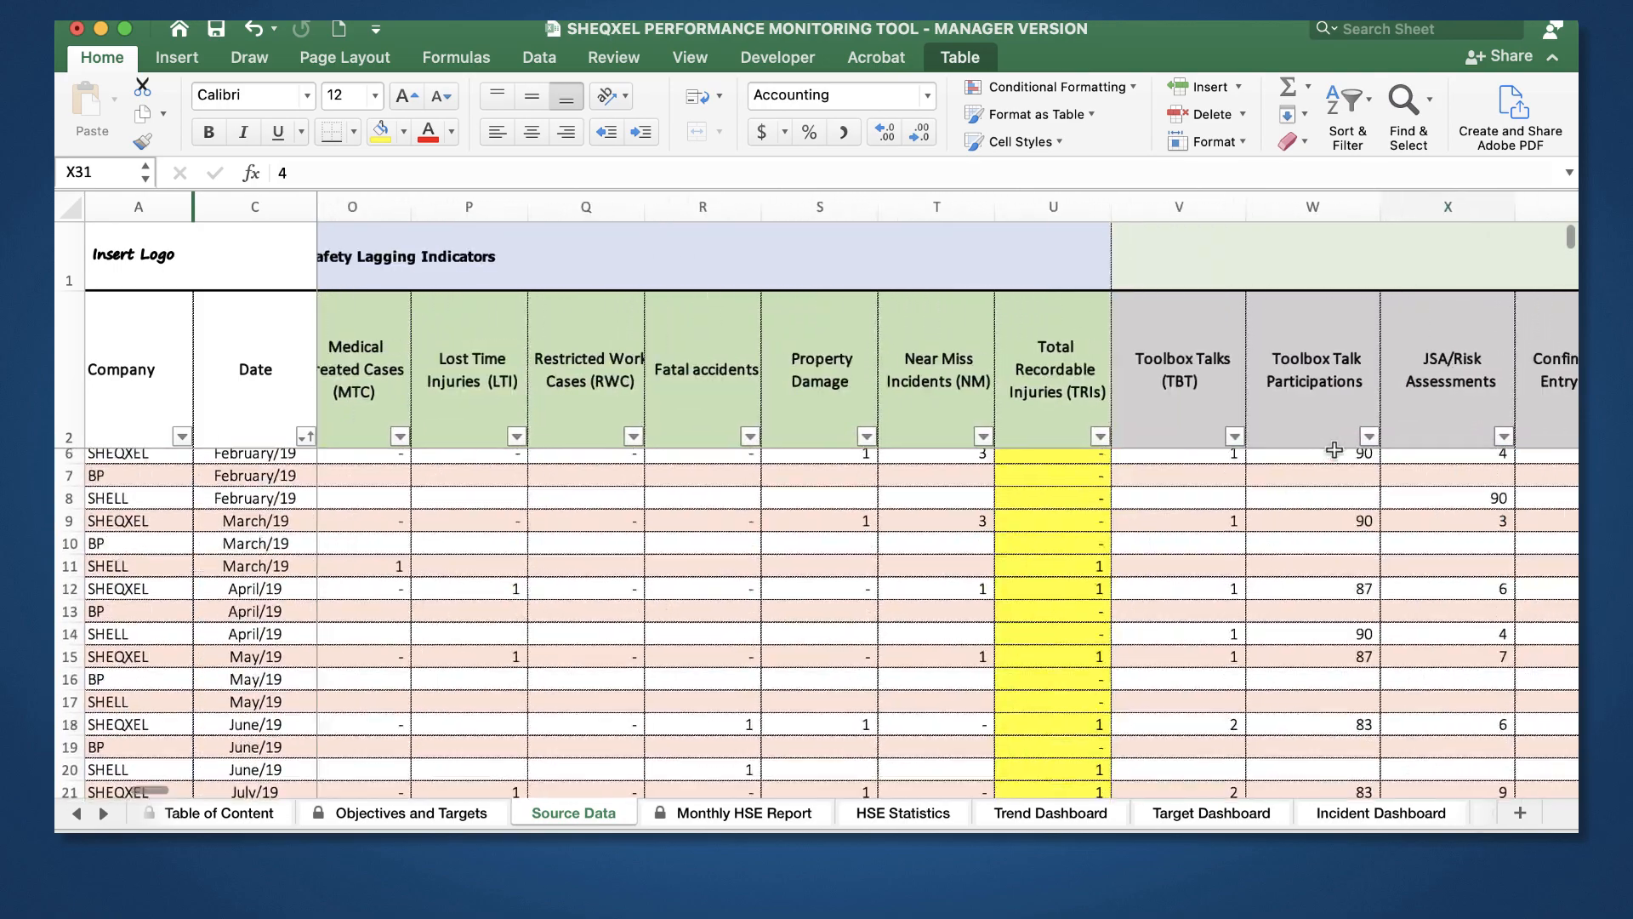
pyautogui.hscroll(6, 1333, 446)
pyautogui.scroll(3, 1334, 446)
pyautogui.click(875, 579)
pyautogui.write('4')
pyautogui.click(853, 676)
pyautogui.press('Up')
pyautogui.press('Up')
pyautogui.press('Up')
pyautogui.press('Up')
pyautogui.press('Up')
pyautogui.press('Up')
pyautogui.write('4')
pyautogui.press('Up')
pyautogui.press('Up')
pyautogui.click(871, 627)
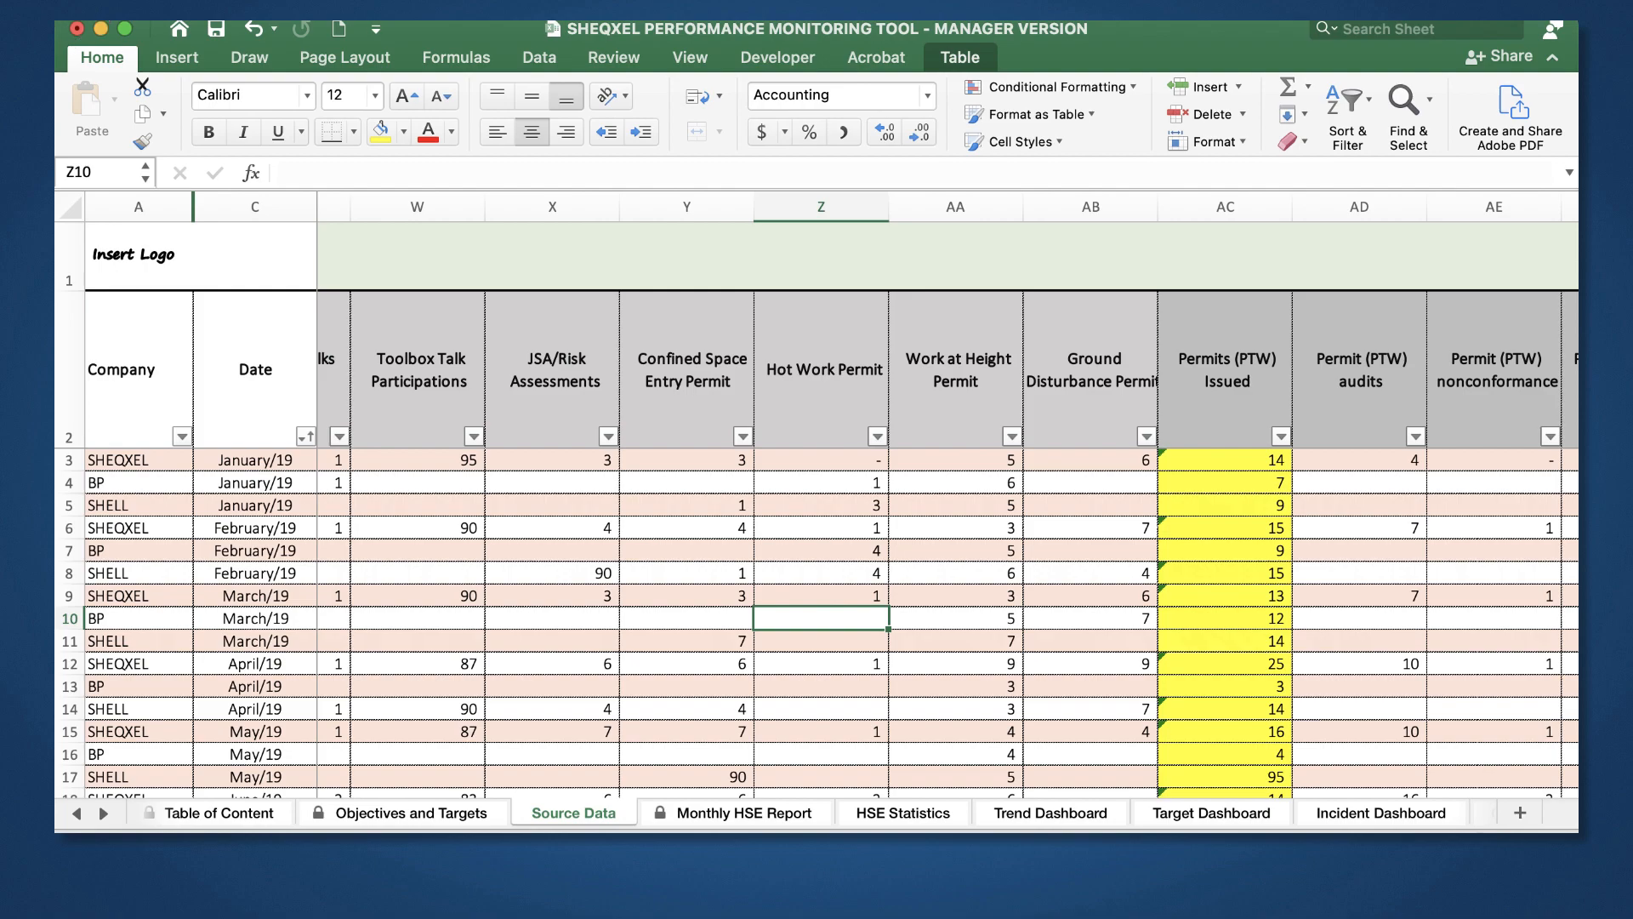
# Step: Fill the Hot Work Permit cells Z10 to Z18 with 2, 5, 6, 7, 3, 4, 5, 9 and 6
pyautogui.write('2')
pyautogui.press('Return')
pyautogui.write('5')
pyautogui.press('Return')
pyautogui.write('6')
pyautogui.press('Return')
pyautogui.write('7')
pyautogui.press('Return')
pyautogui.write('3')
pyautogui.press('Return')
pyautogui.write('4')
pyautogui.press('Return')
pyautogui.write('5')
pyautogui.press('Return')
pyautogui.write('9')
pyautogui.press('Return')
pyautogui.write('6')
pyautogui.press('Return')
# Step: Fill the Hot Work Permit cells Z19 to Z27 with 4, 3, 5, 6, 7, 8, 6, 4 and 5
pyautogui.write('4')
pyautogui.press('Return')
pyautogui.write('3')
pyautogui.press('Return')
pyautogui.write('5')
pyautogui.press('Return')
pyautogui.press('6')
pyautogui.press('Return')
pyautogui.write('7')
pyautogui.press('Return')
pyautogui.write('8')
pyautogui.press('Return')
pyautogui.write('6')
pyautogui.press('Return')
pyautogui.write('4')
pyautogui.press('Return')
pyautogui.write('5')
pyautogui.press('Return')
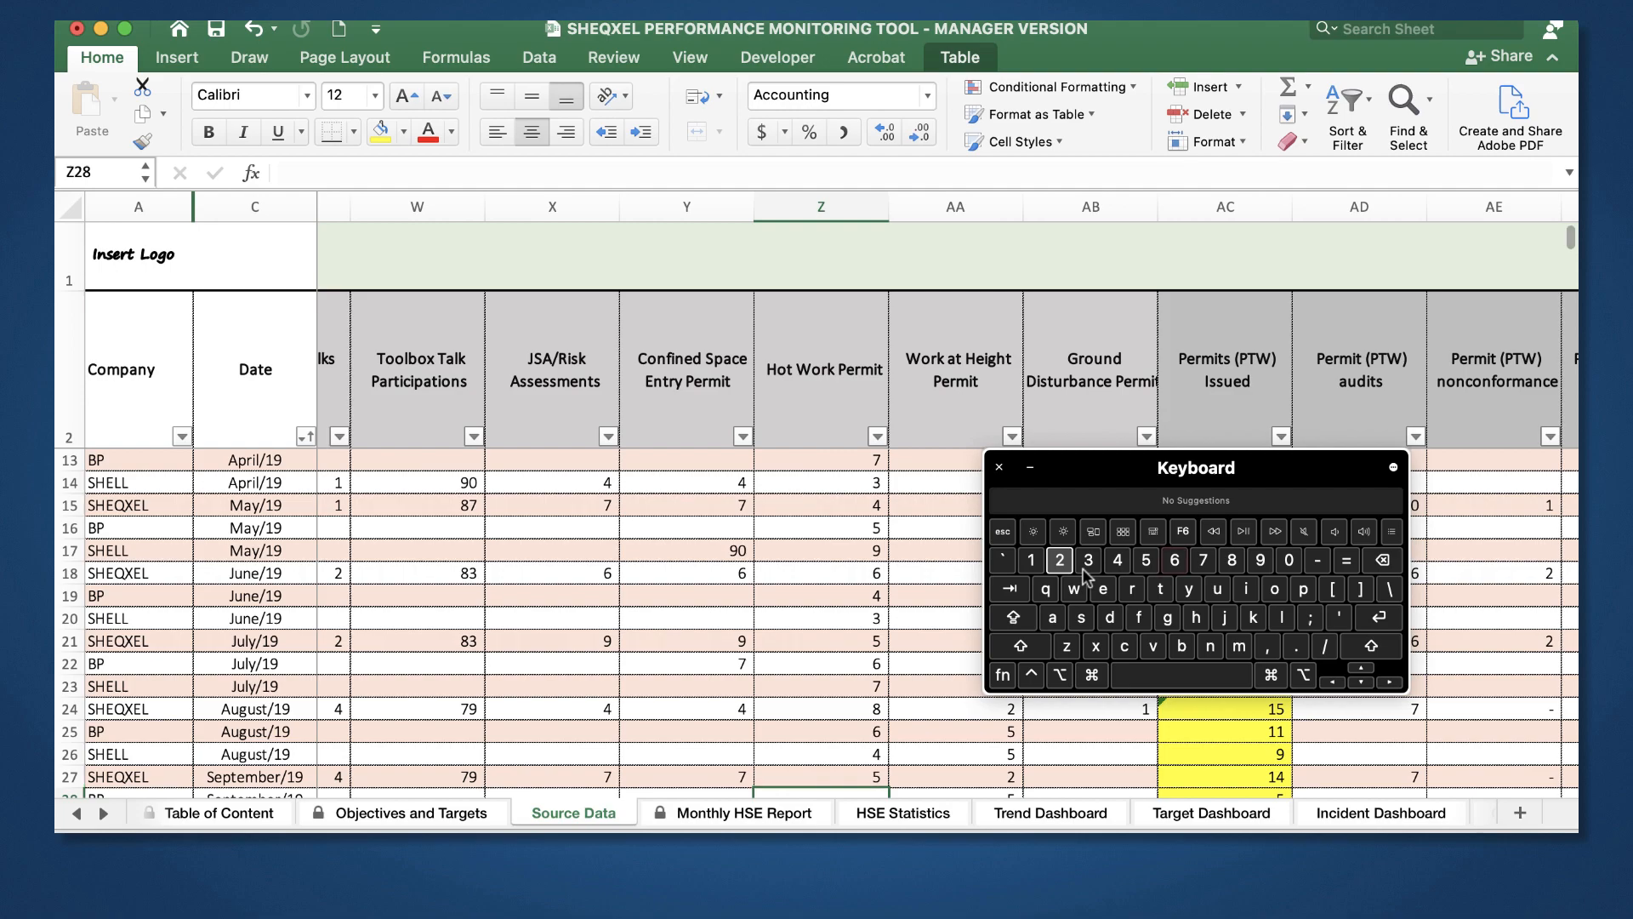
# Step: Fill the Hot Work Permit cells Z28 to Z38 with 6, 7, 8, 9, 9, 6, 5, 3, 3, 5 and 7
pyautogui.write('6')
pyautogui.press('Return')
pyautogui.write('7')
pyautogui.press('Return')
pyautogui.write('8')
pyautogui.press('Return')
pyautogui.press('9')
pyautogui.press('Return')
pyautogui.write('9')
pyautogui.press('Return')
pyautogui.write('6')
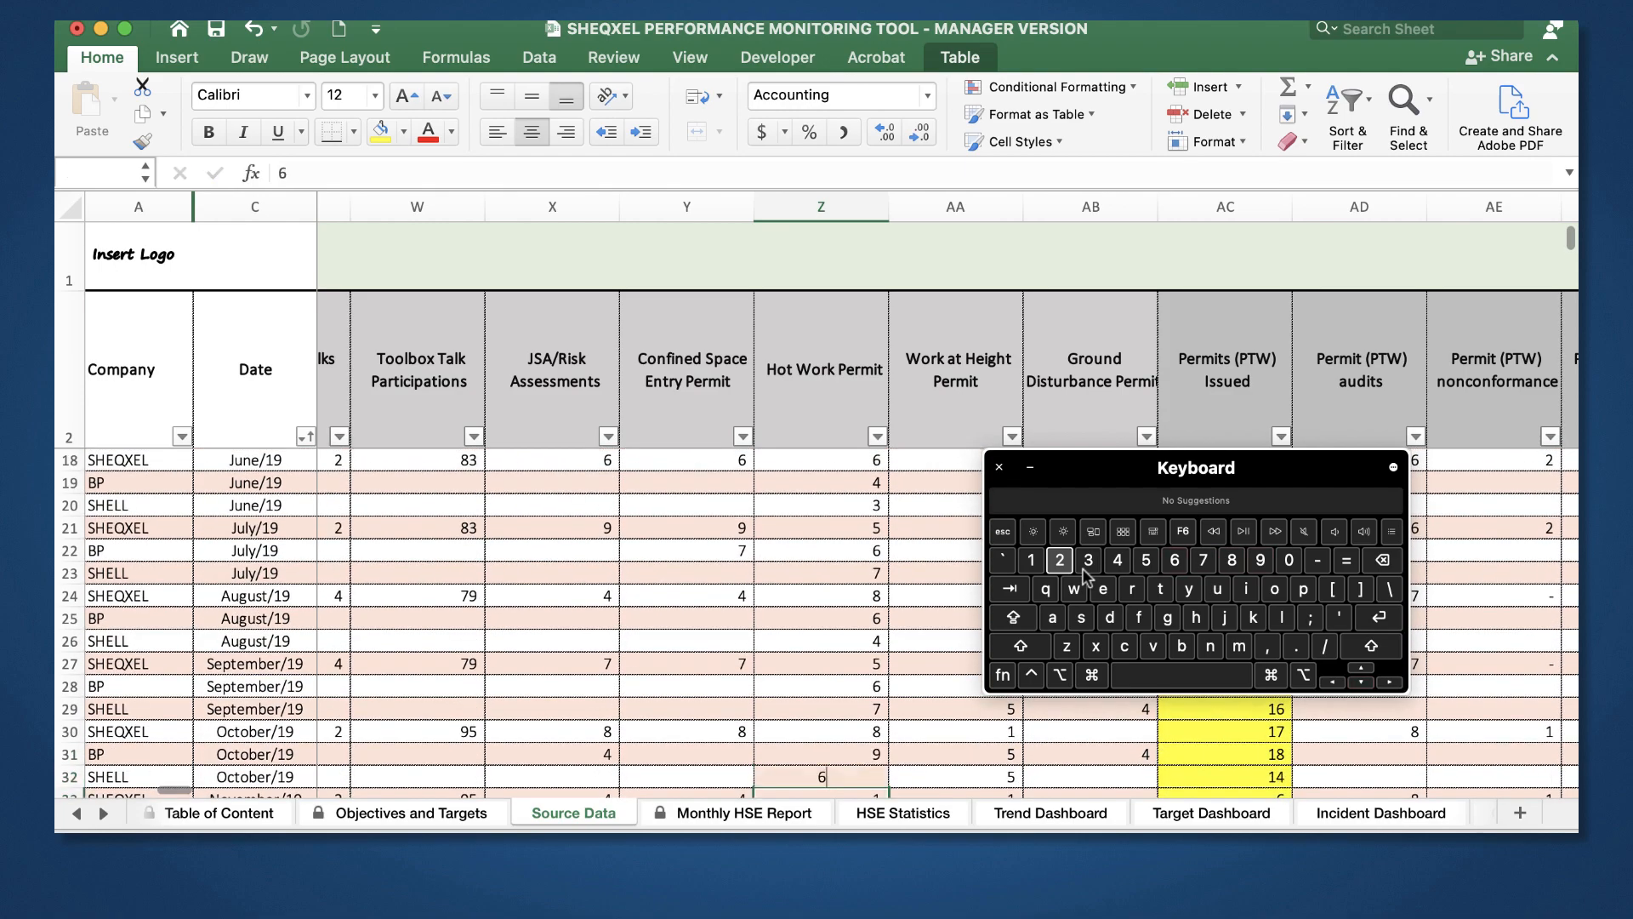
pyautogui.press('Return')
pyautogui.write('5')
pyautogui.press('Return')
pyautogui.press('3')
pyautogui.press('Return')
pyautogui.press('3')
pyautogui.press('Return')
pyautogui.write('5')
pyautogui.press('Return')
pyautogui.write('7')
pyautogui.press('Return')
pyautogui.write('8')
pyautogui.press('Return')
pyautogui.write('6')
pyautogui.press('Return')
pyautogui.press('5')
pyautogui.press('Return')
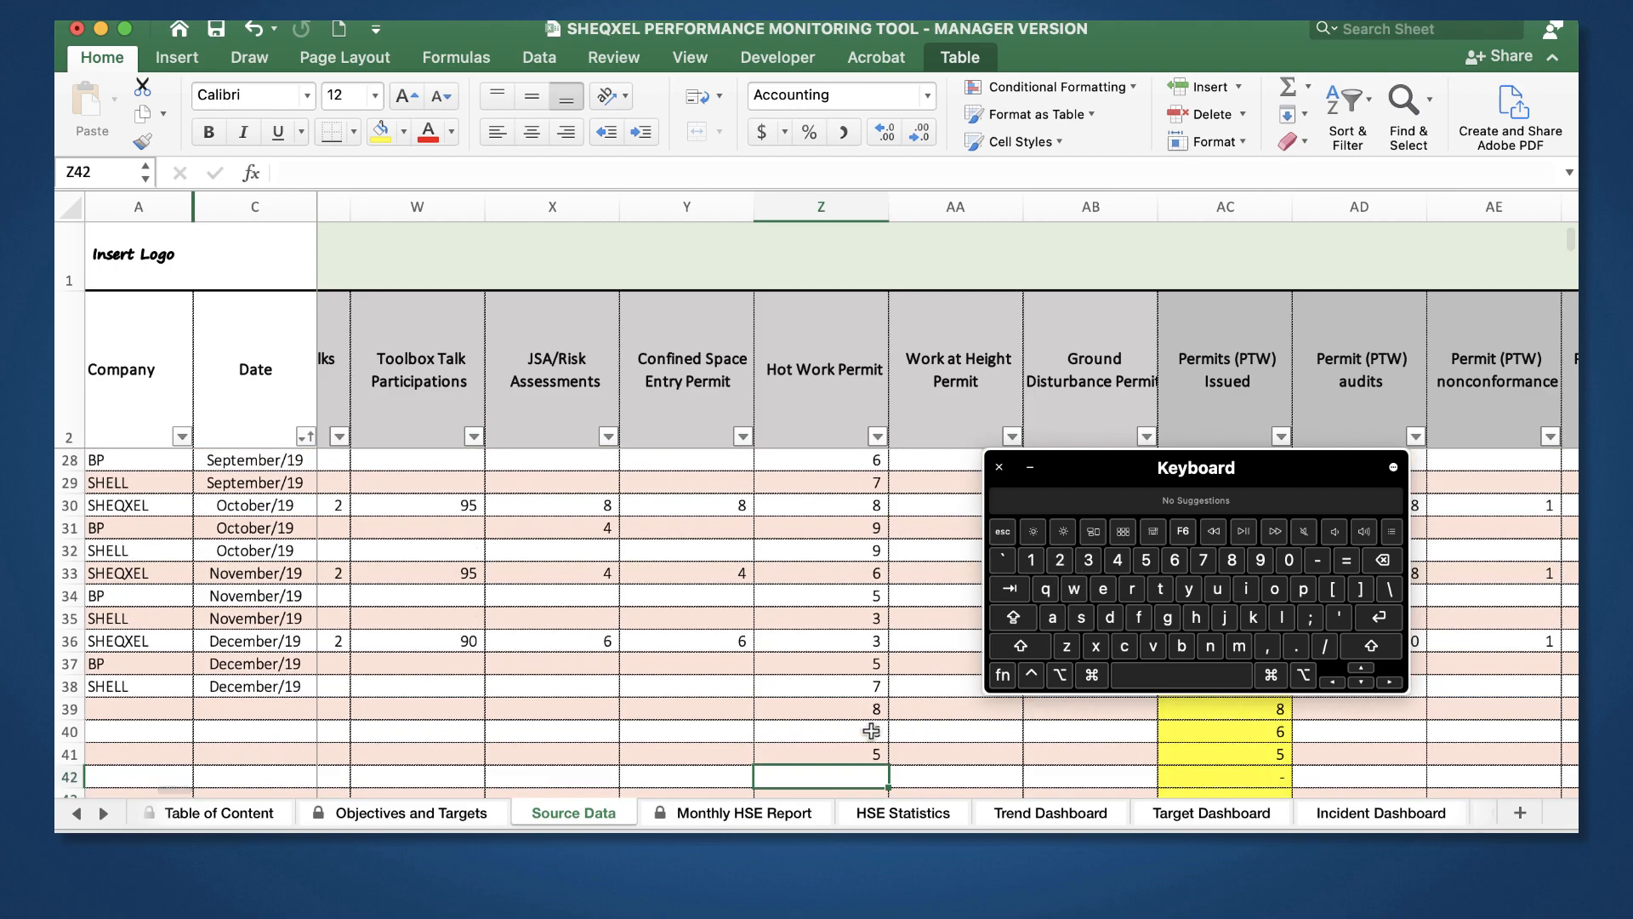
pyautogui.rightClick(865, 683)
pyautogui.click(787, 732)
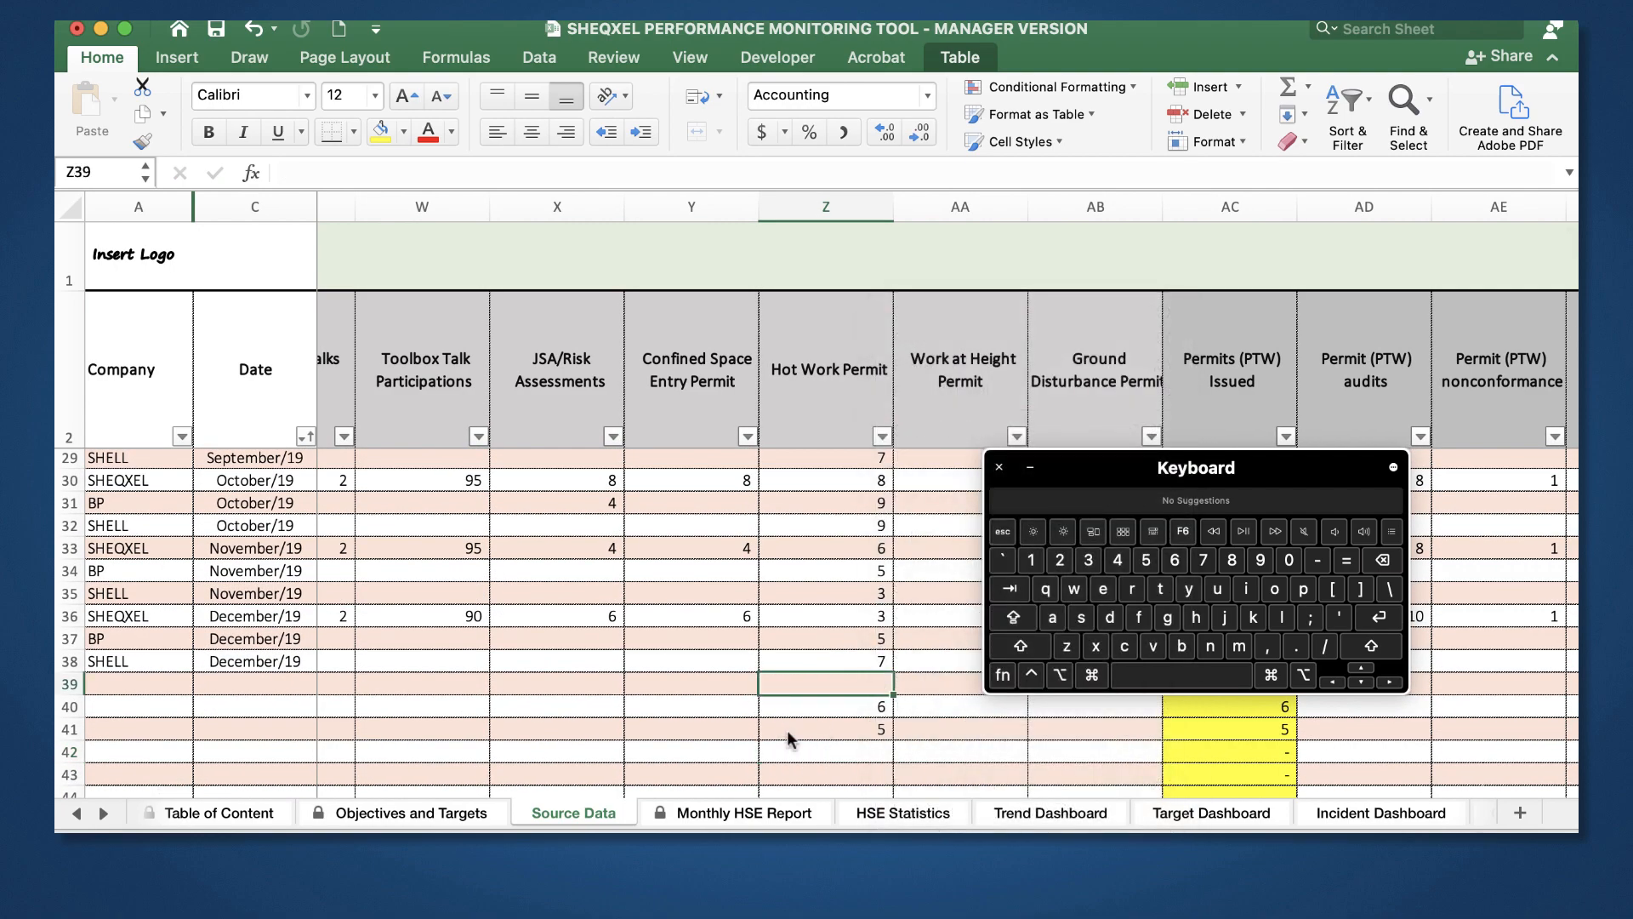
pyautogui.press('Down')
pyautogui.press('Delete')
pyautogui.press('Down')
pyautogui.press('Delete')
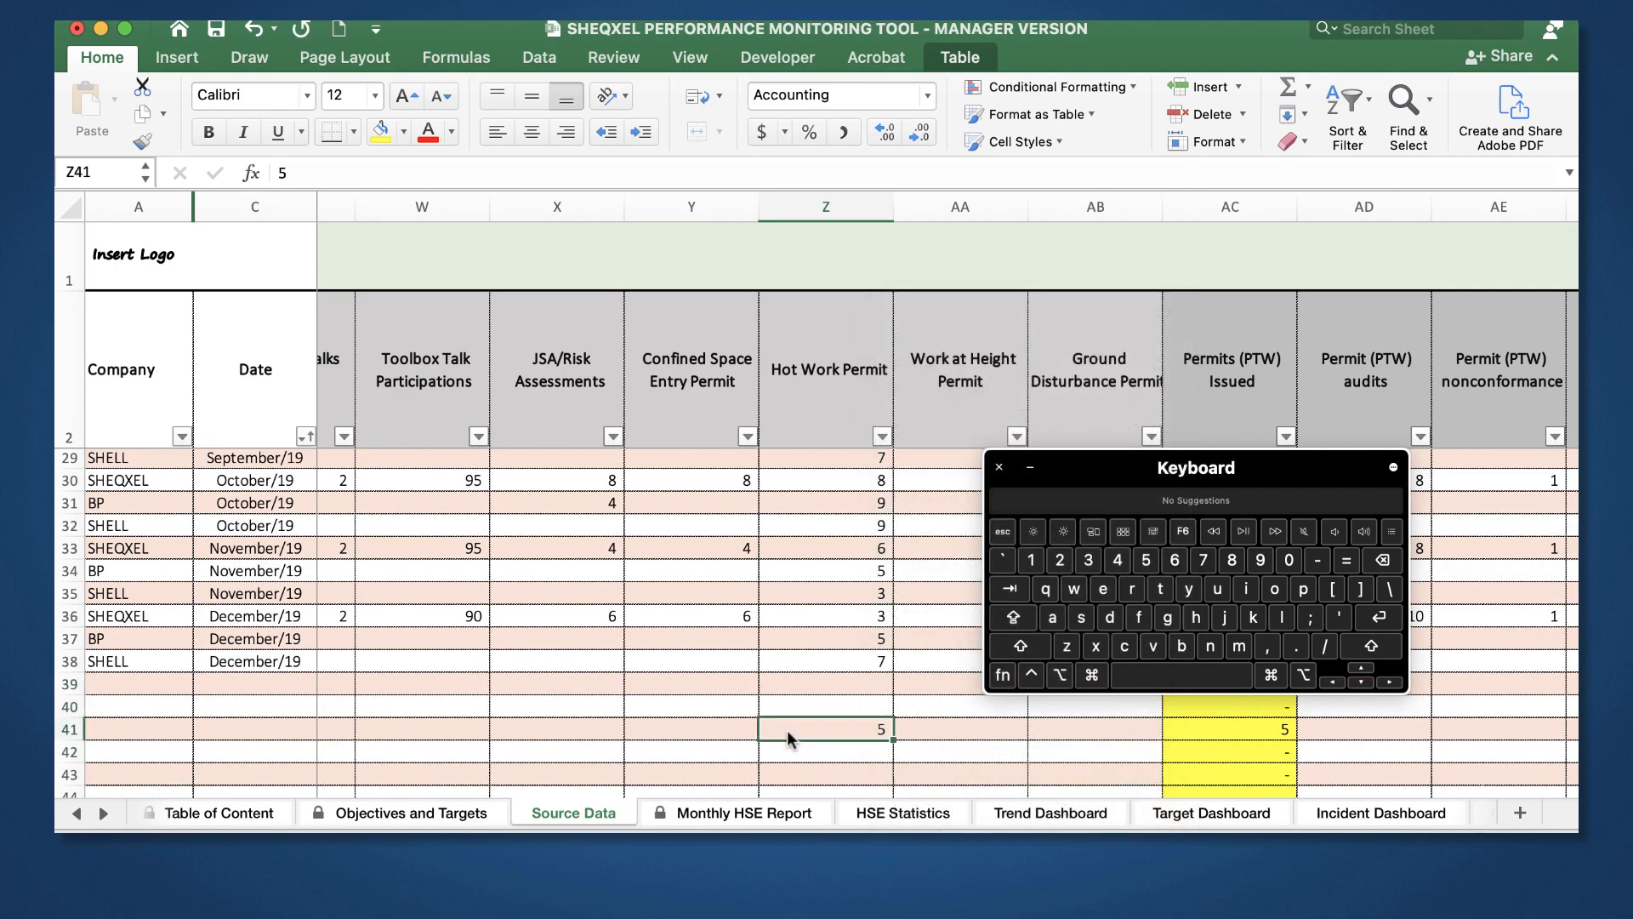
# Step: Return to the Site Comparison - Hot work sheet and refresh all the workbook's pivot data
pyautogui.click(998, 467)
pyautogui.scroll(10, 850, 544)
pyautogui.hscroll(1, 851, 545)
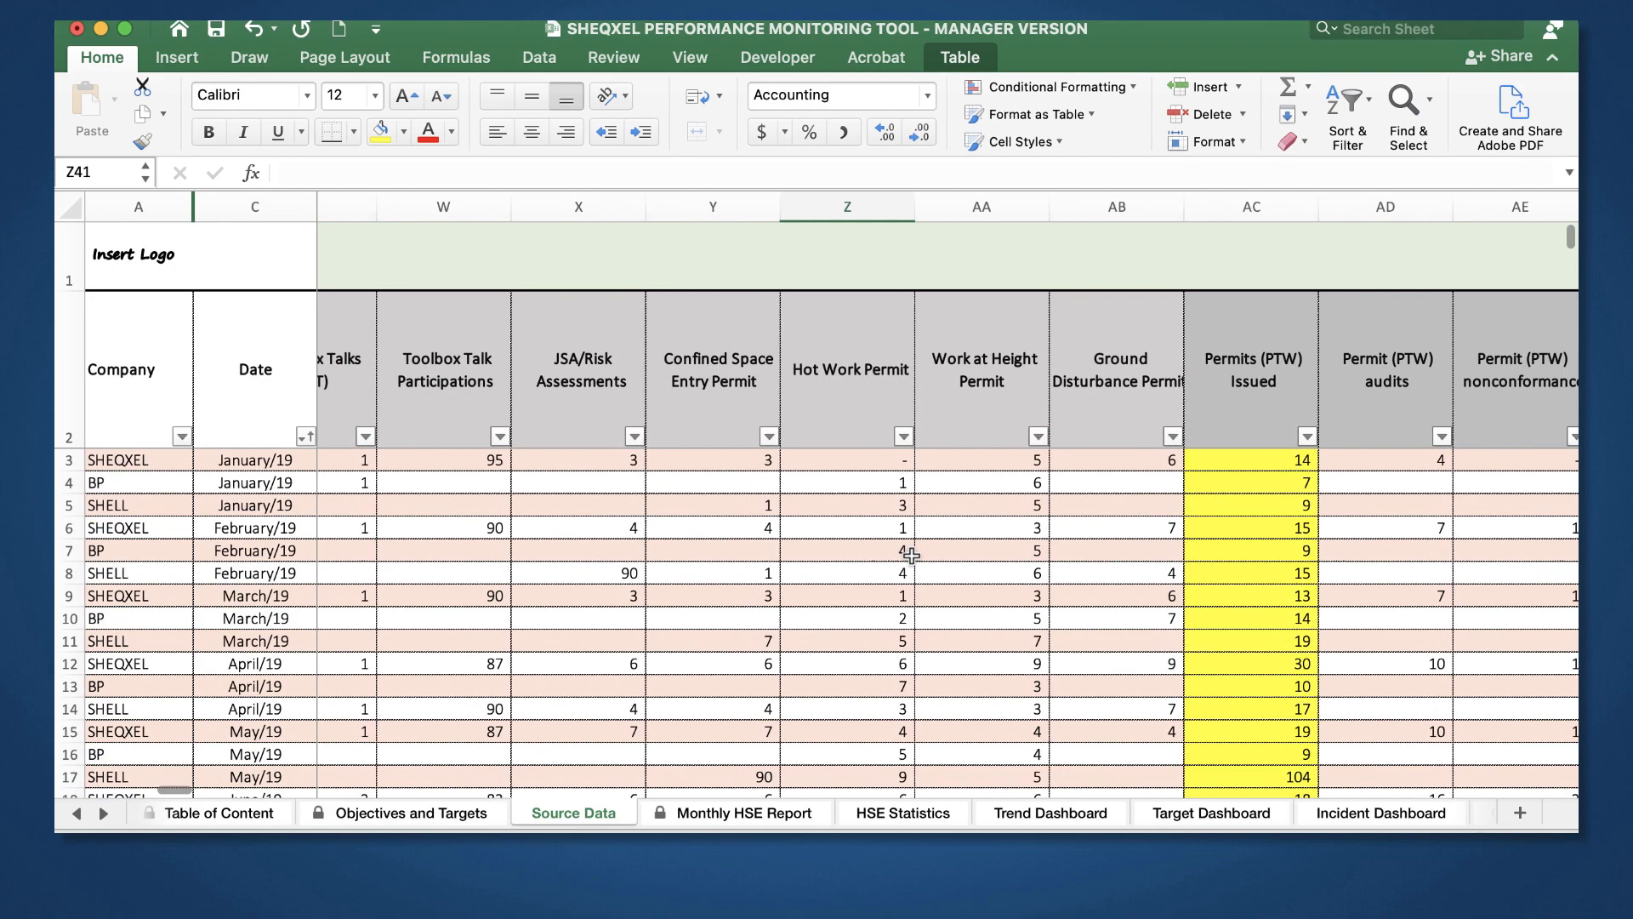
pyautogui.rightClick(103, 812)
pyautogui.scroll(-5, 175, 654)
pyautogui.scroll(2, 175, 655)
pyautogui.click(176, 644)
pyautogui.click(294, 819)
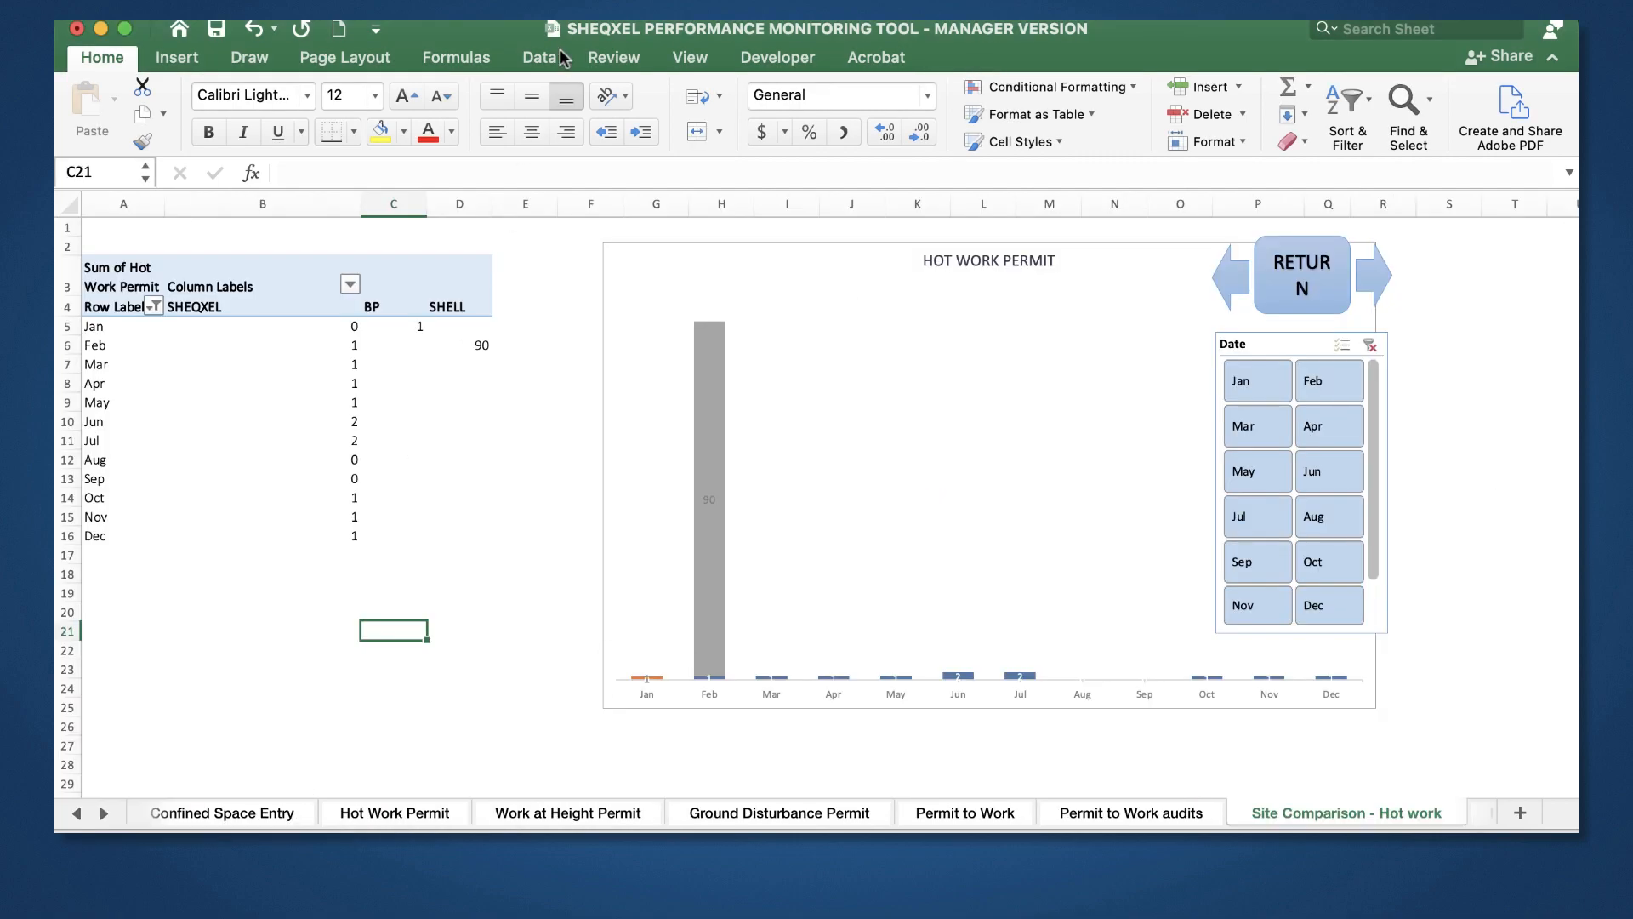
pyautogui.click(539, 57)
pyautogui.click(301, 104)
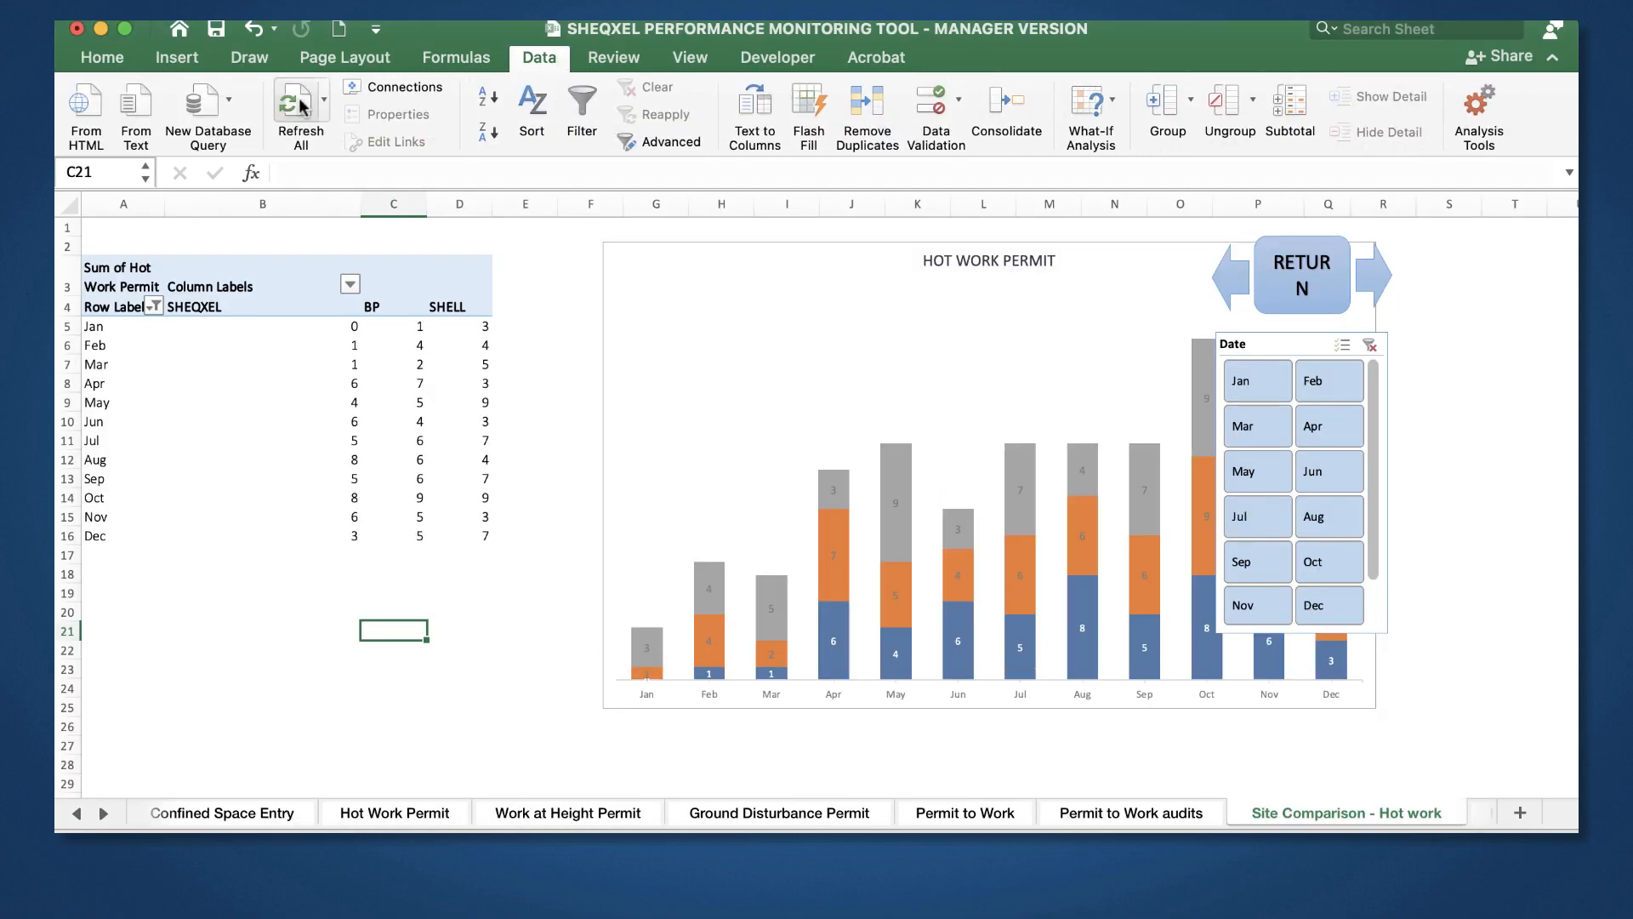
# Step: Select the RETURN shape together with both arrow shapes and move them clear of the chart's right side
pyautogui.hscroll(1, 1227, 312)
pyautogui.hscroll(3, 1227, 312)
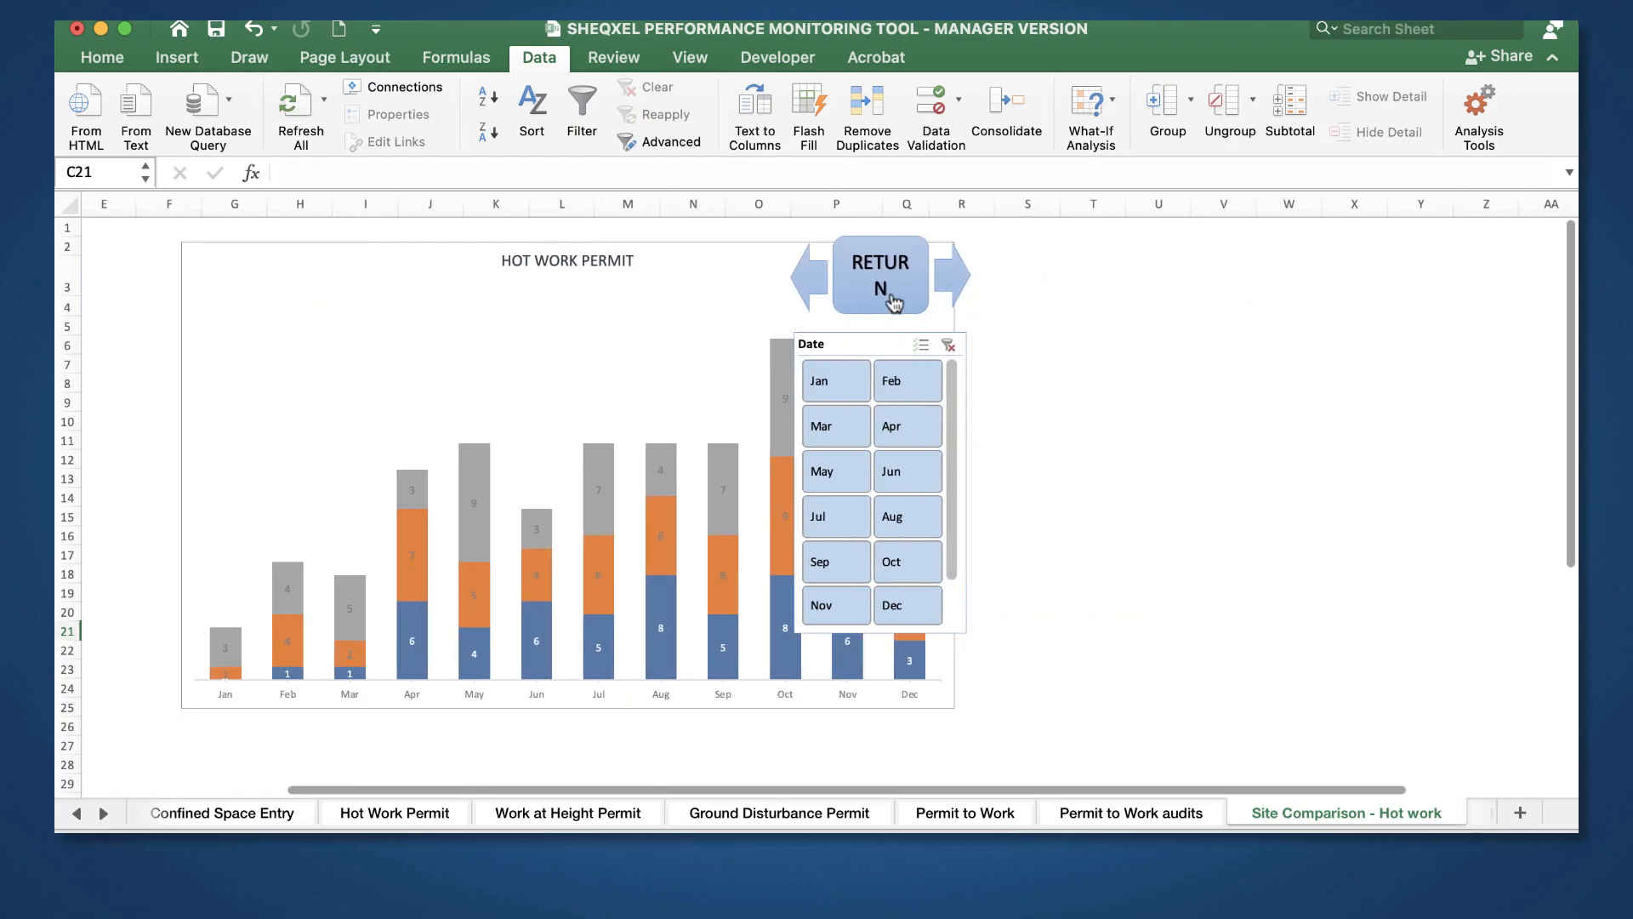
pyautogui.rightClick(884, 302)
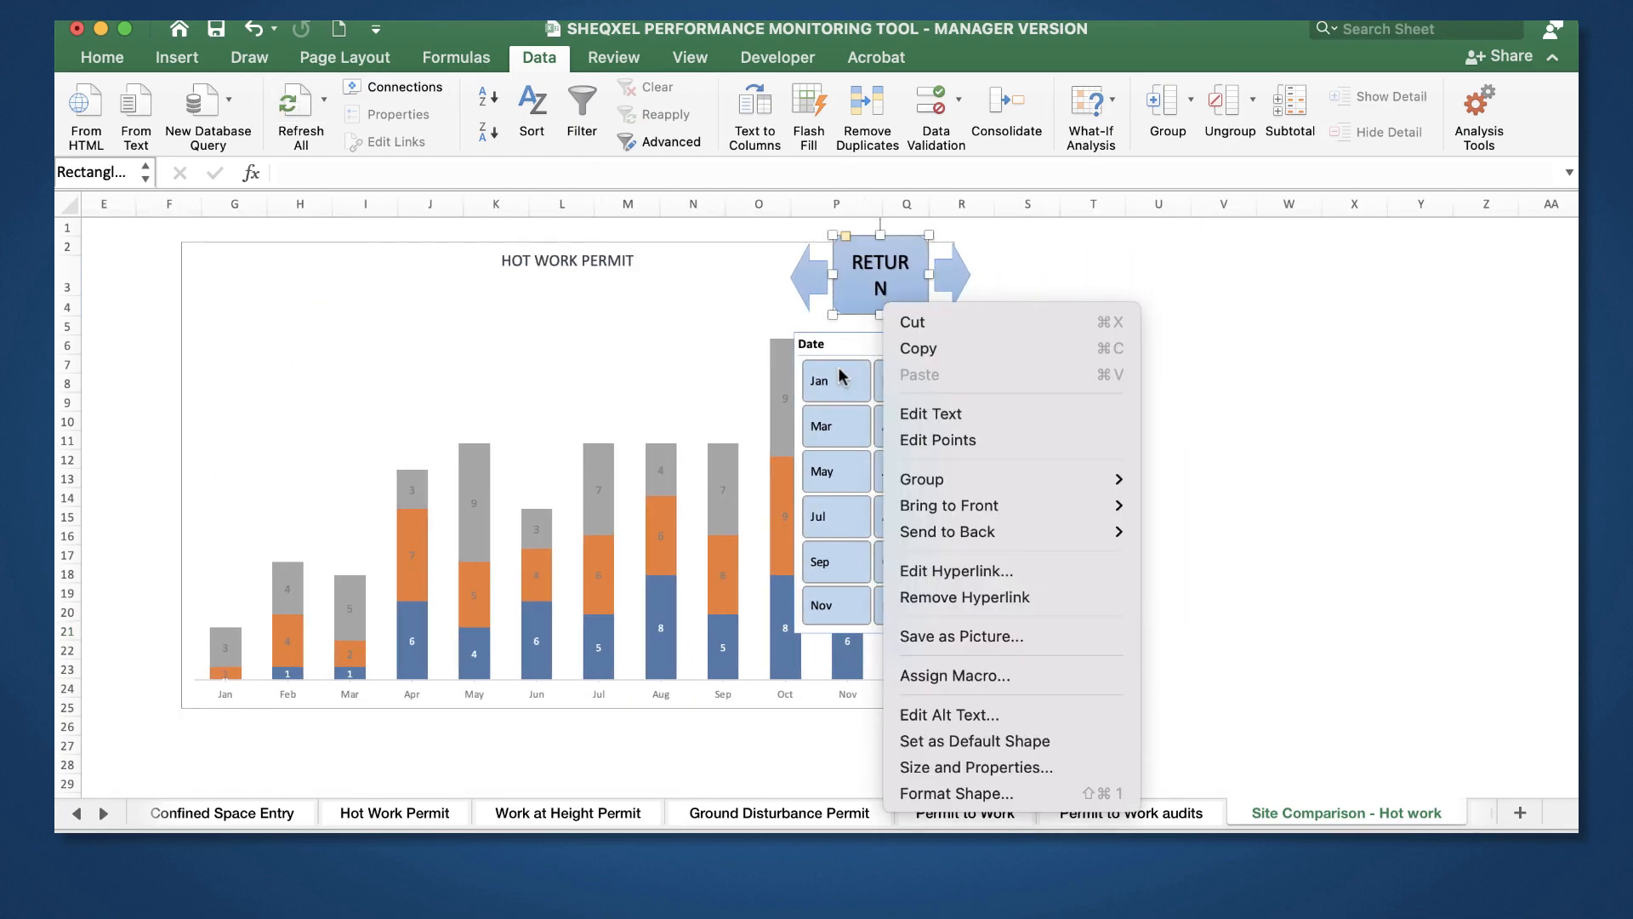
pyautogui.click(809, 276)
pyautogui.keyDown('ctrl'); pyautogui.rightClick(810, 276); pyautogui.keyUp('ctrl')
pyautogui.click(807, 277)
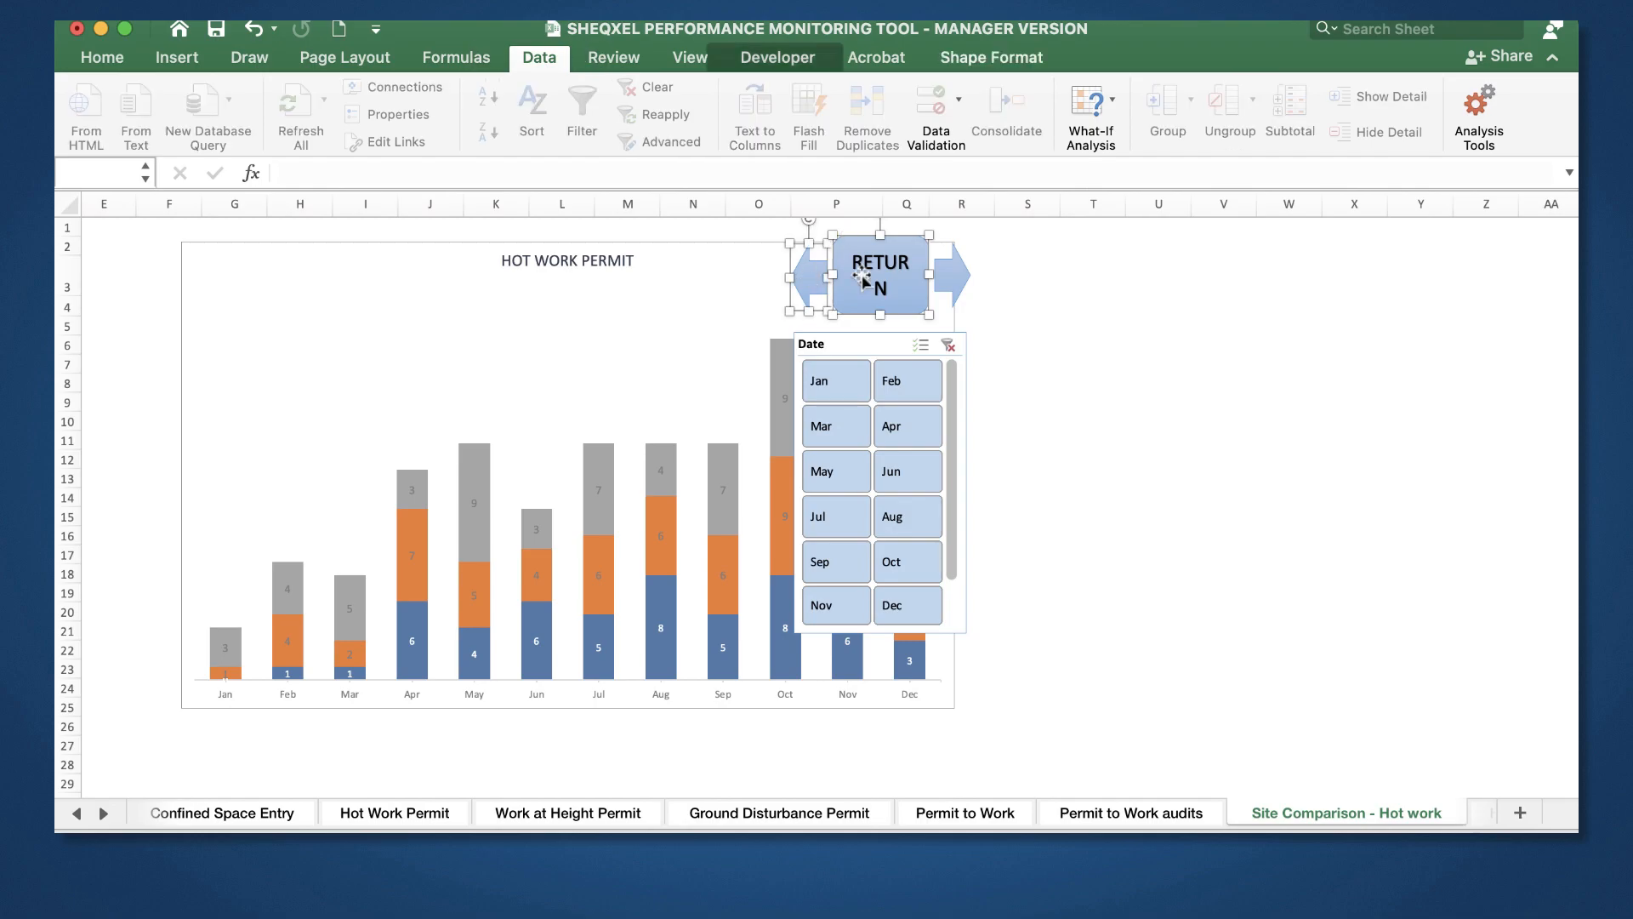
pyautogui.keyDown('shift'); pyautogui.rightClick(962, 276); pyautogui.keyUp('shift')
pyautogui.click(866, 348)
pyautogui.rightClick(868, 345)
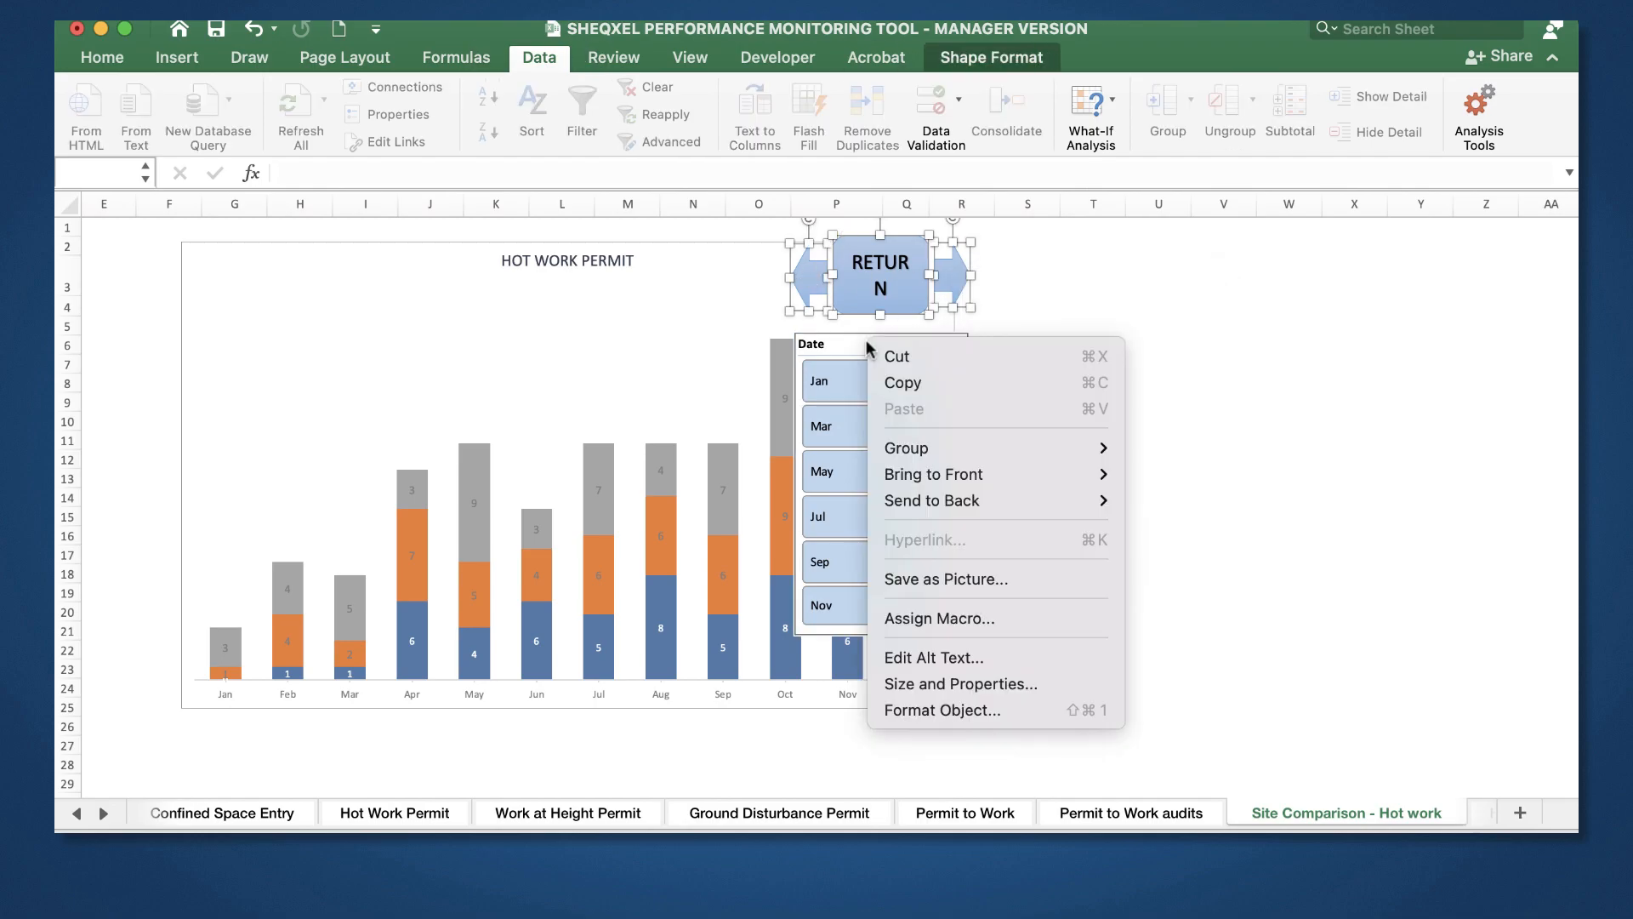
pyautogui.press('Escape')
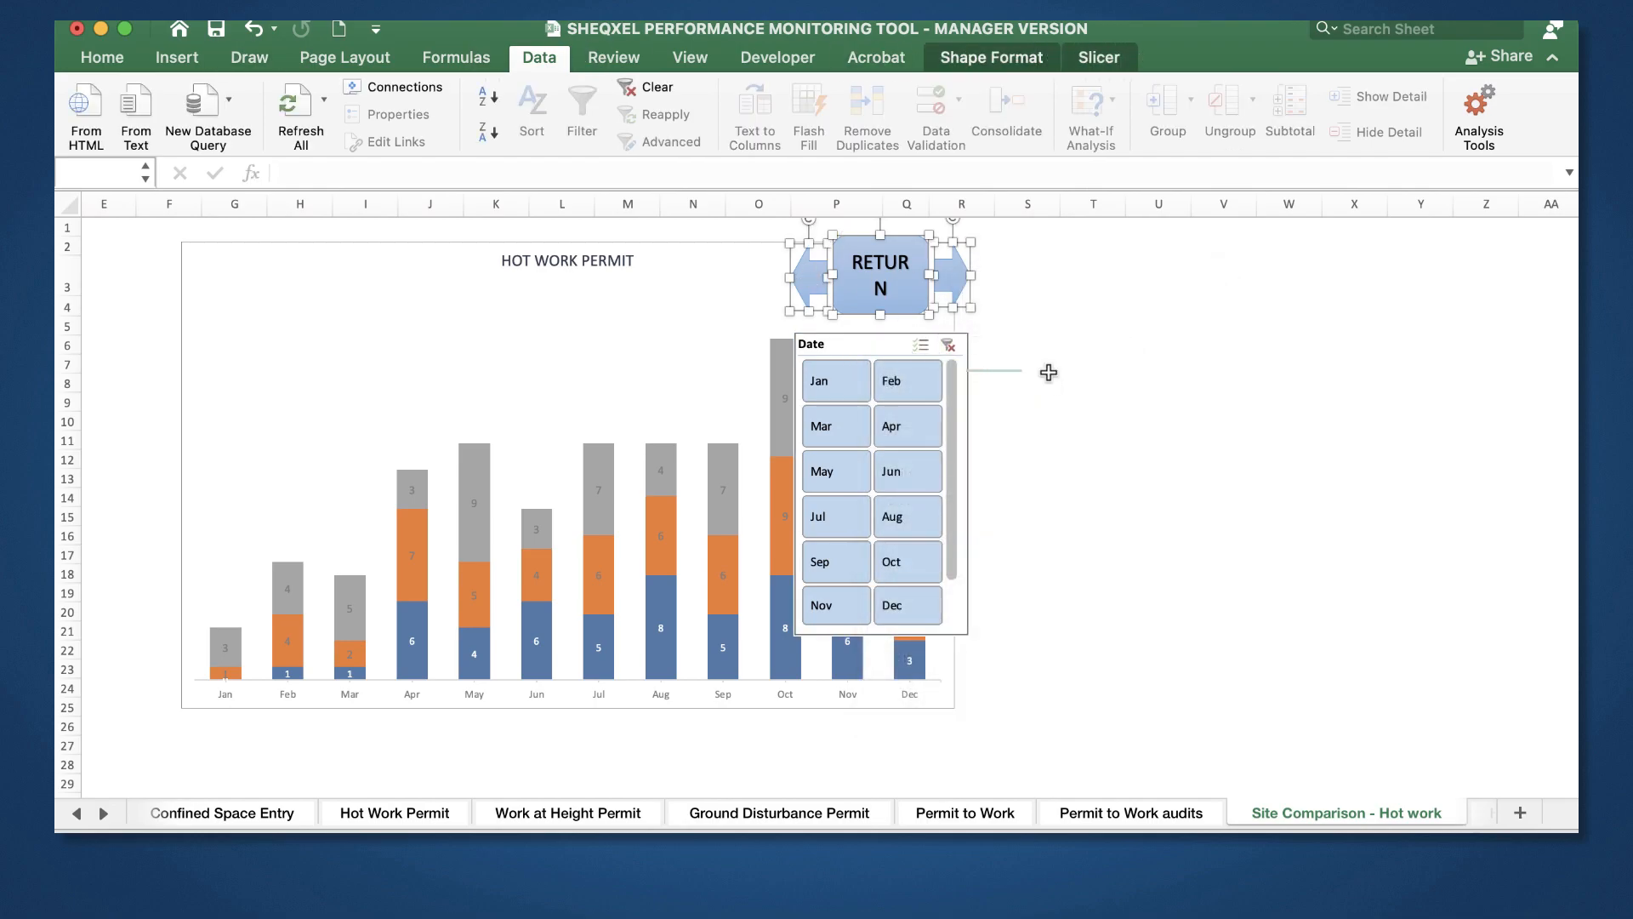
pyautogui.moveTo(902, 311); pyautogui.dragTo(1222, 317)
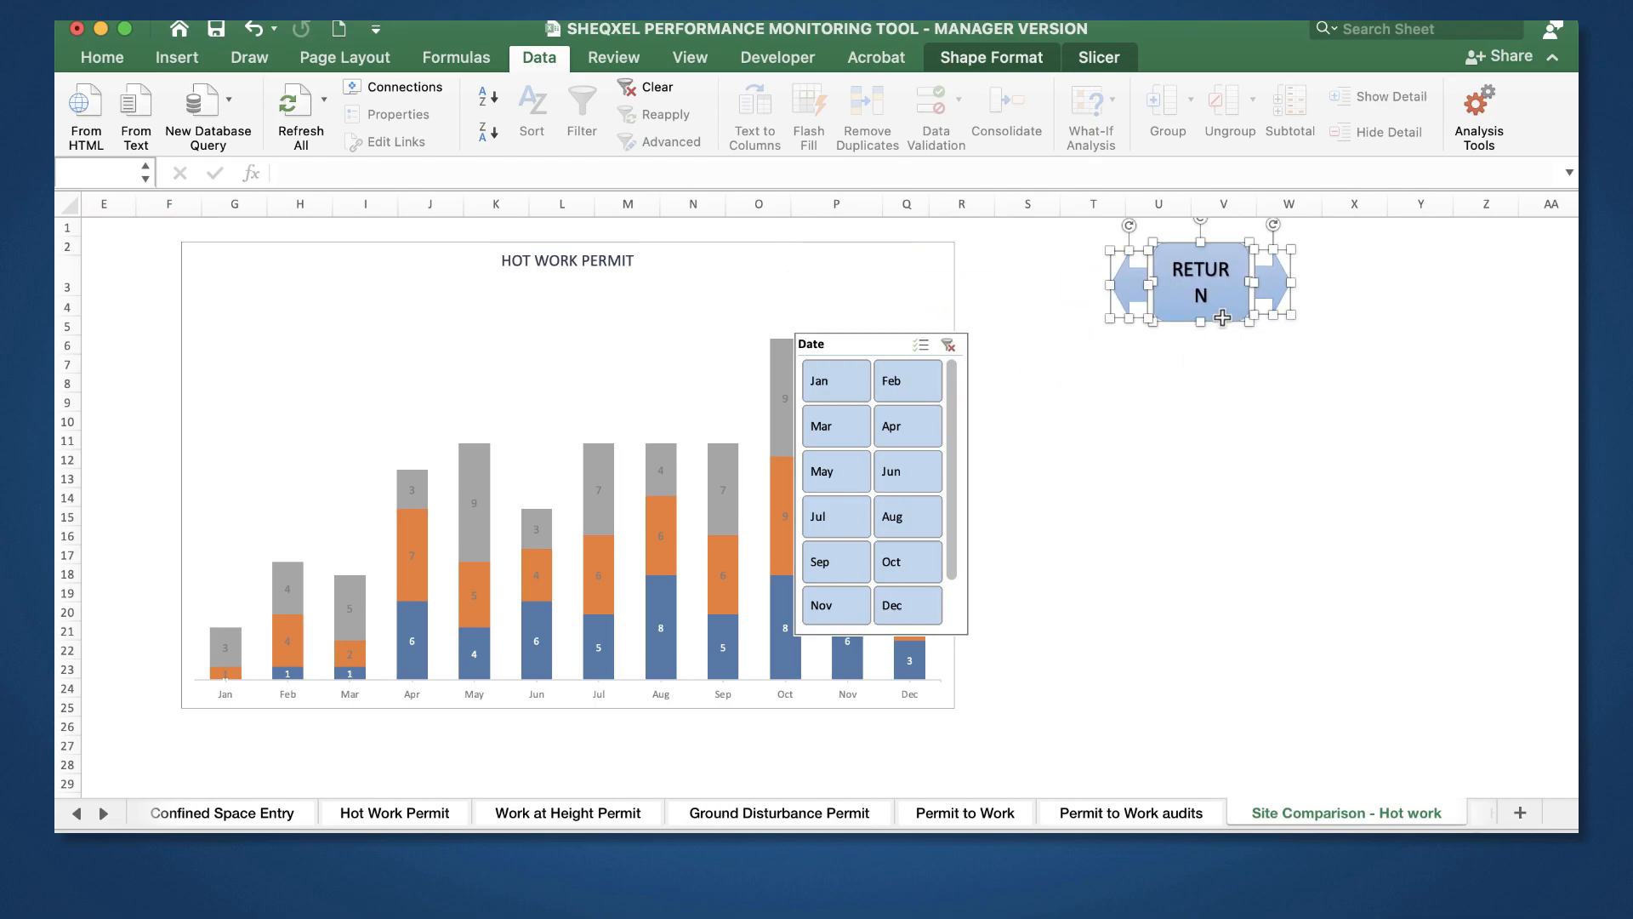
# Step: Allow the Date slicer to be resized and moved, and place it below the RETURN shape beside the chart
pyautogui.rightClick(848, 347)
pyautogui.click(916, 680)
pyautogui.click(1245, 347)
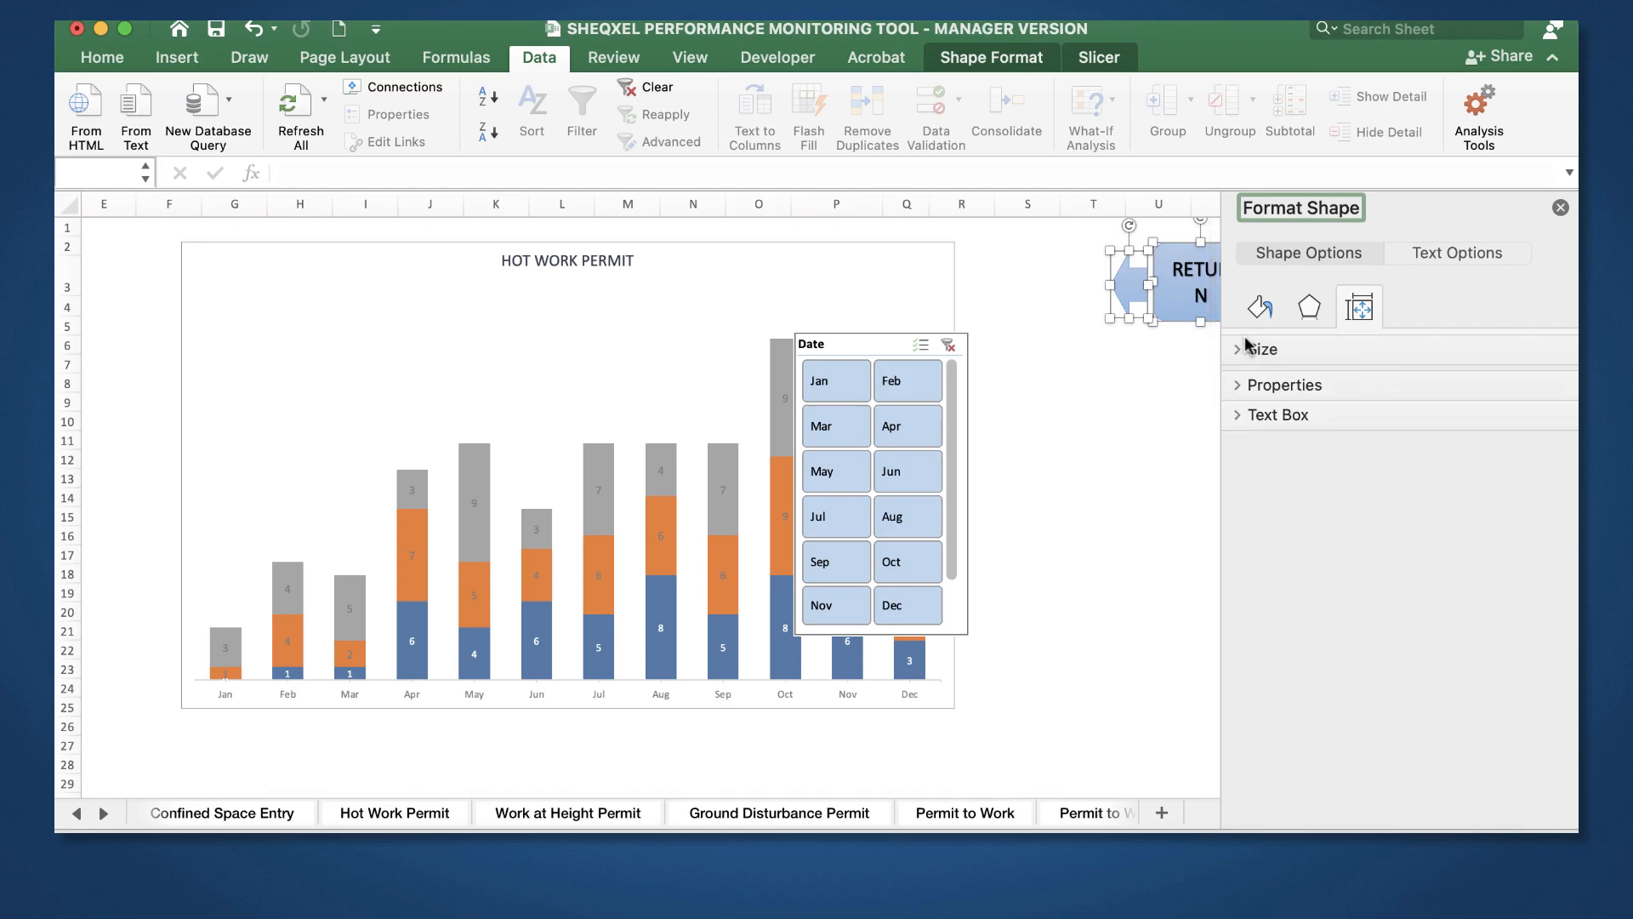
pyautogui.click(1246, 347)
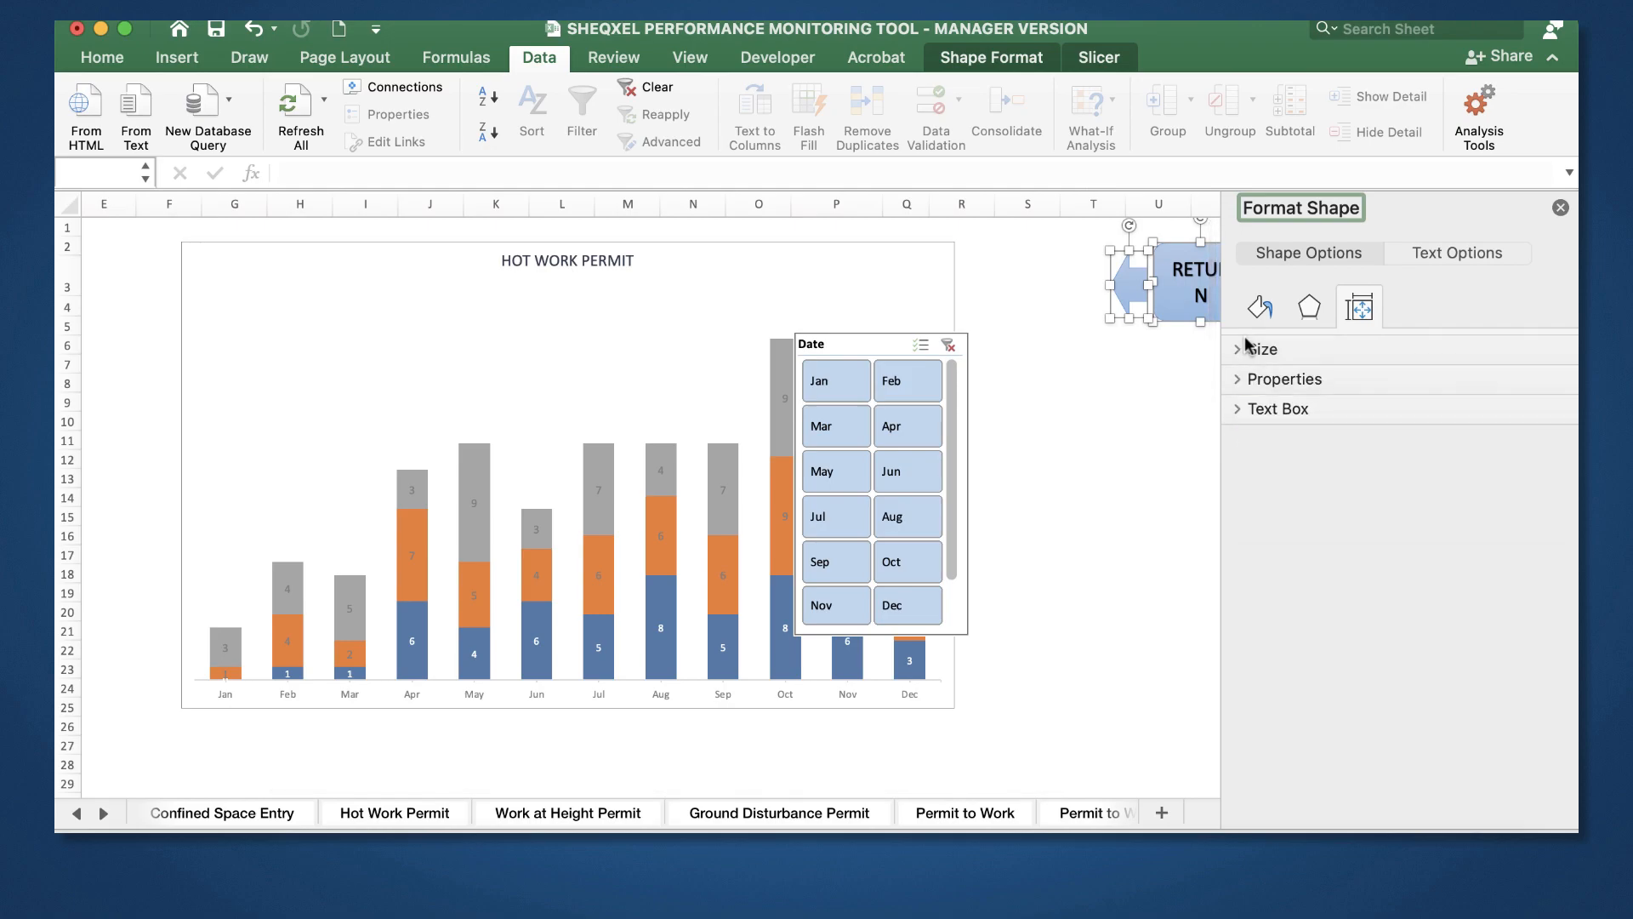
pyautogui.click(1242, 648)
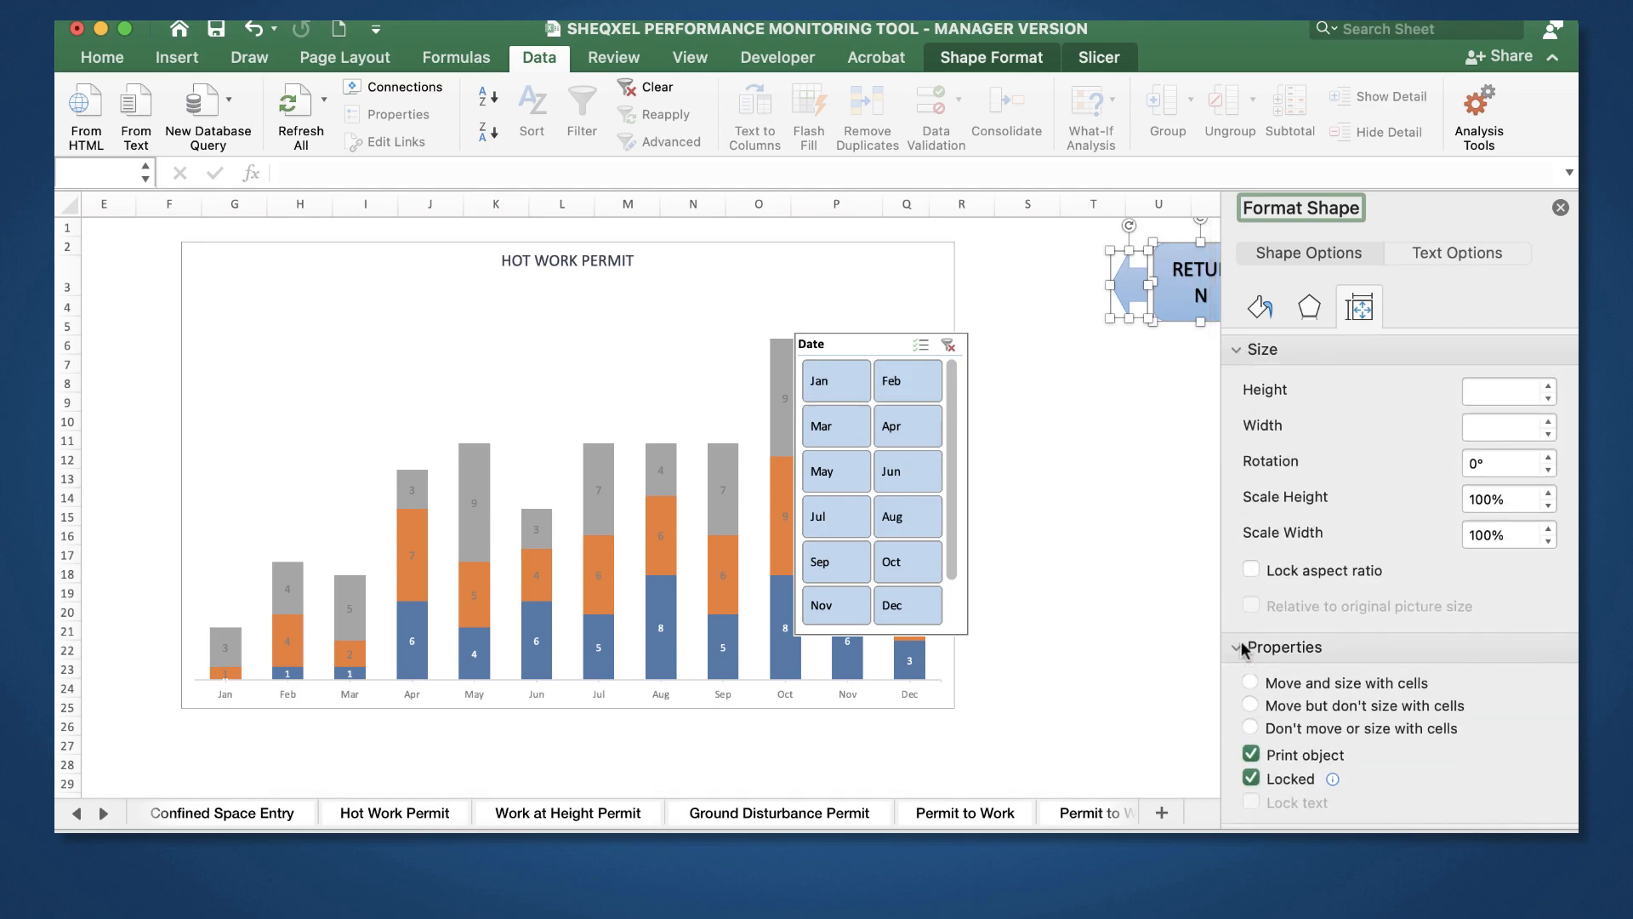
pyautogui.click(1020, 389)
pyautogui.click(936, 344)
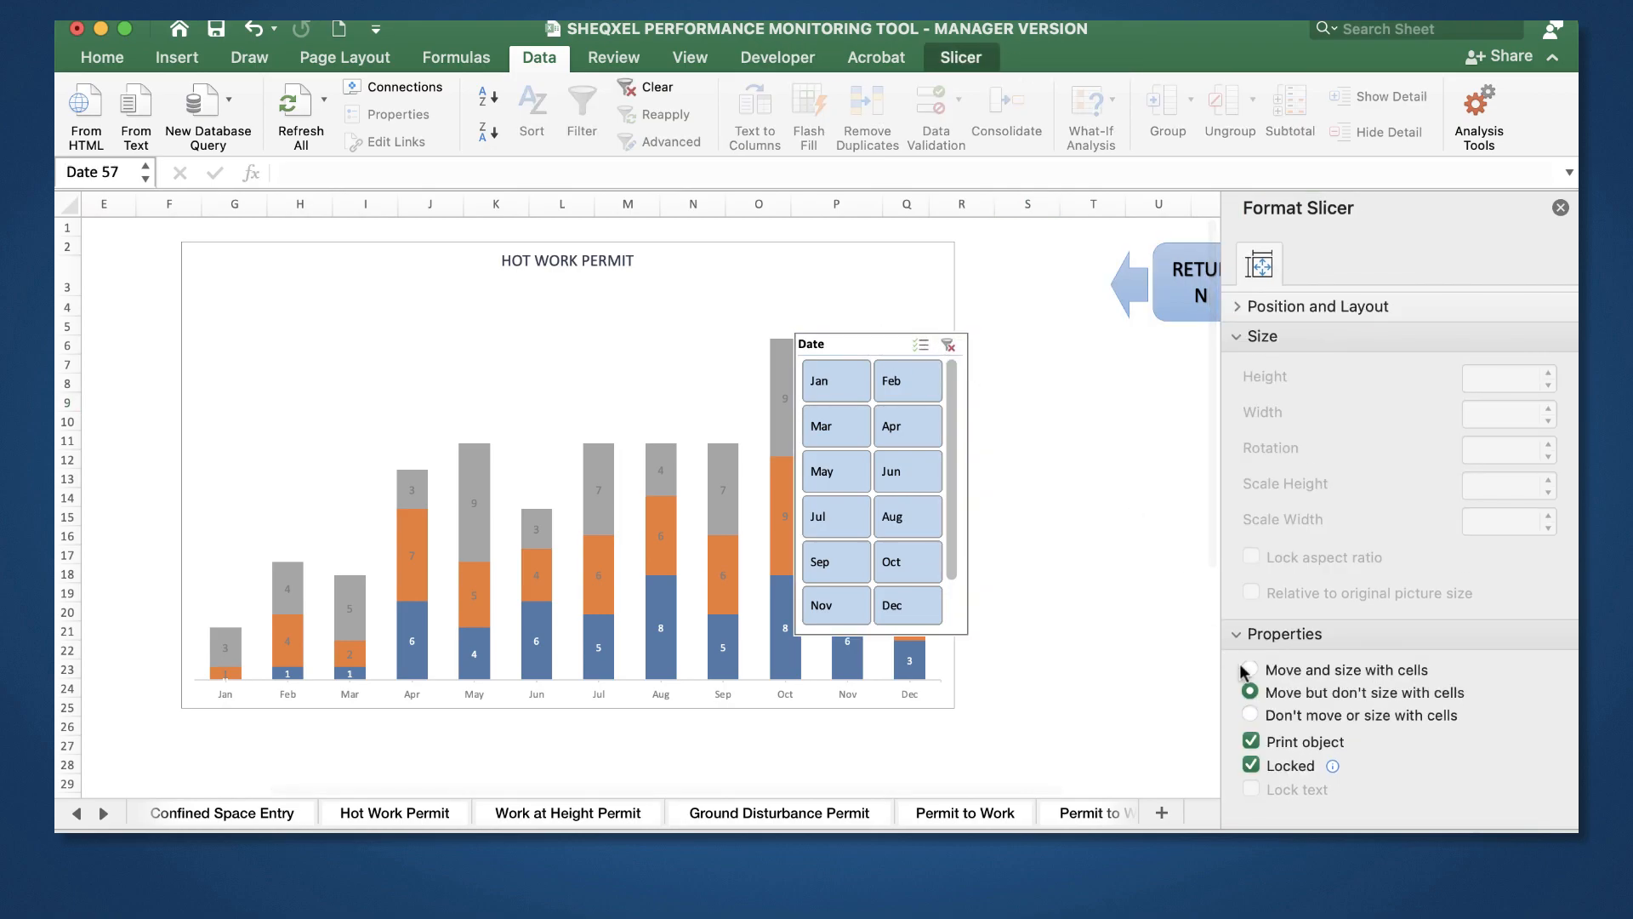
pyautogui.click(1242, 306)
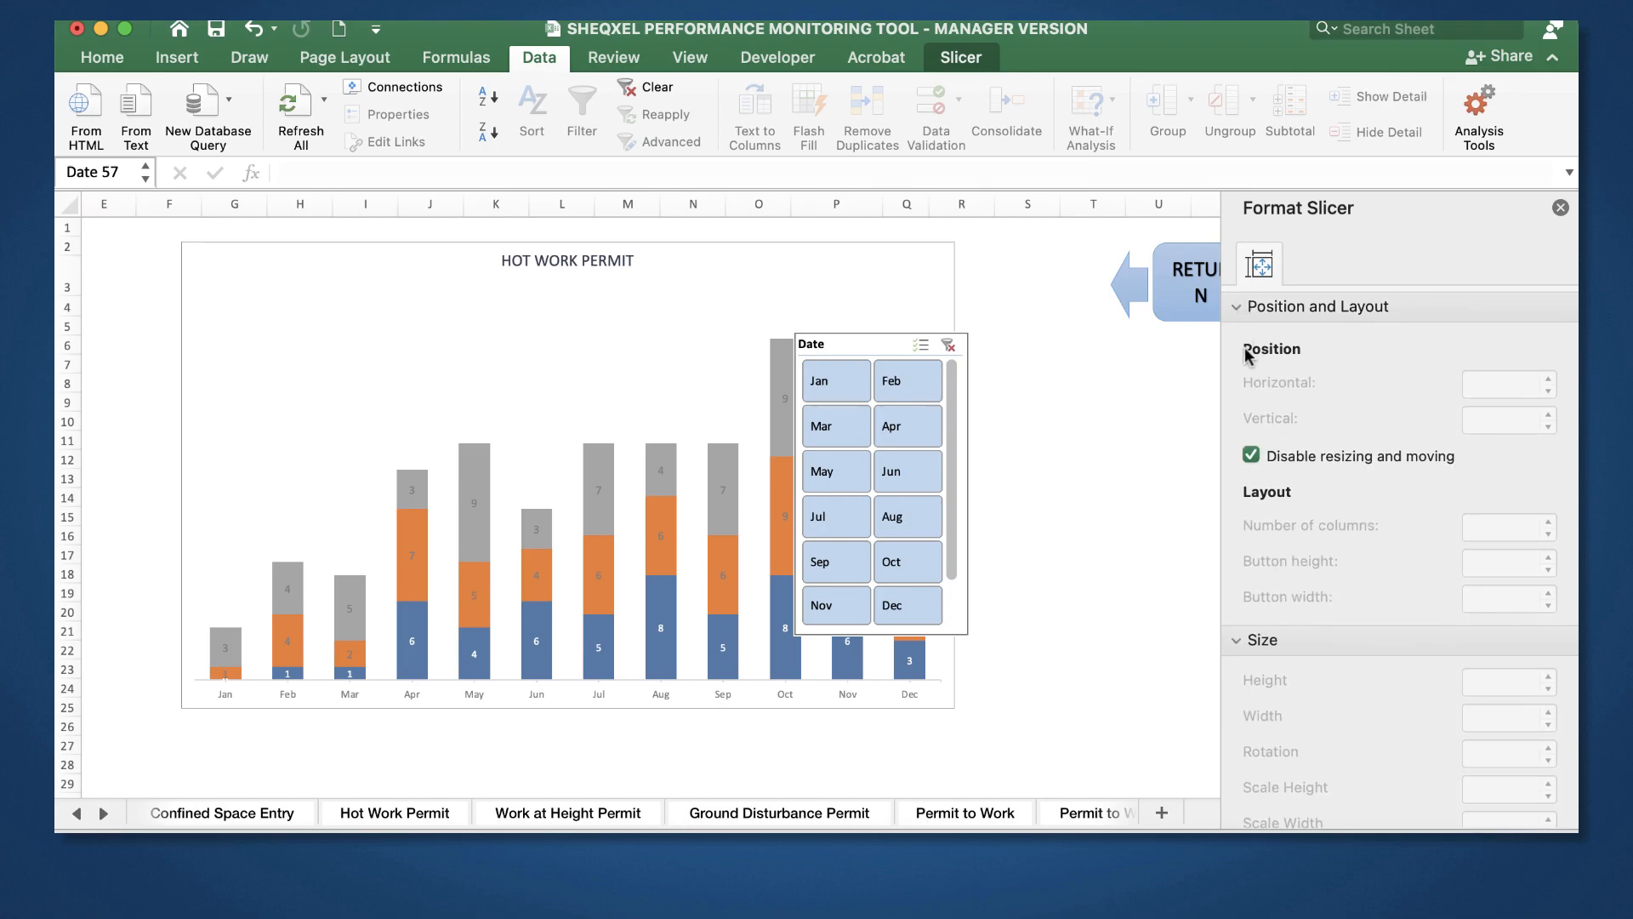
pyautogui.click(863, 343)
pyautogui.moveTo(863, 343); pyautogui.dragTo(1172, 365)
pyautogui.click(1559, 208)
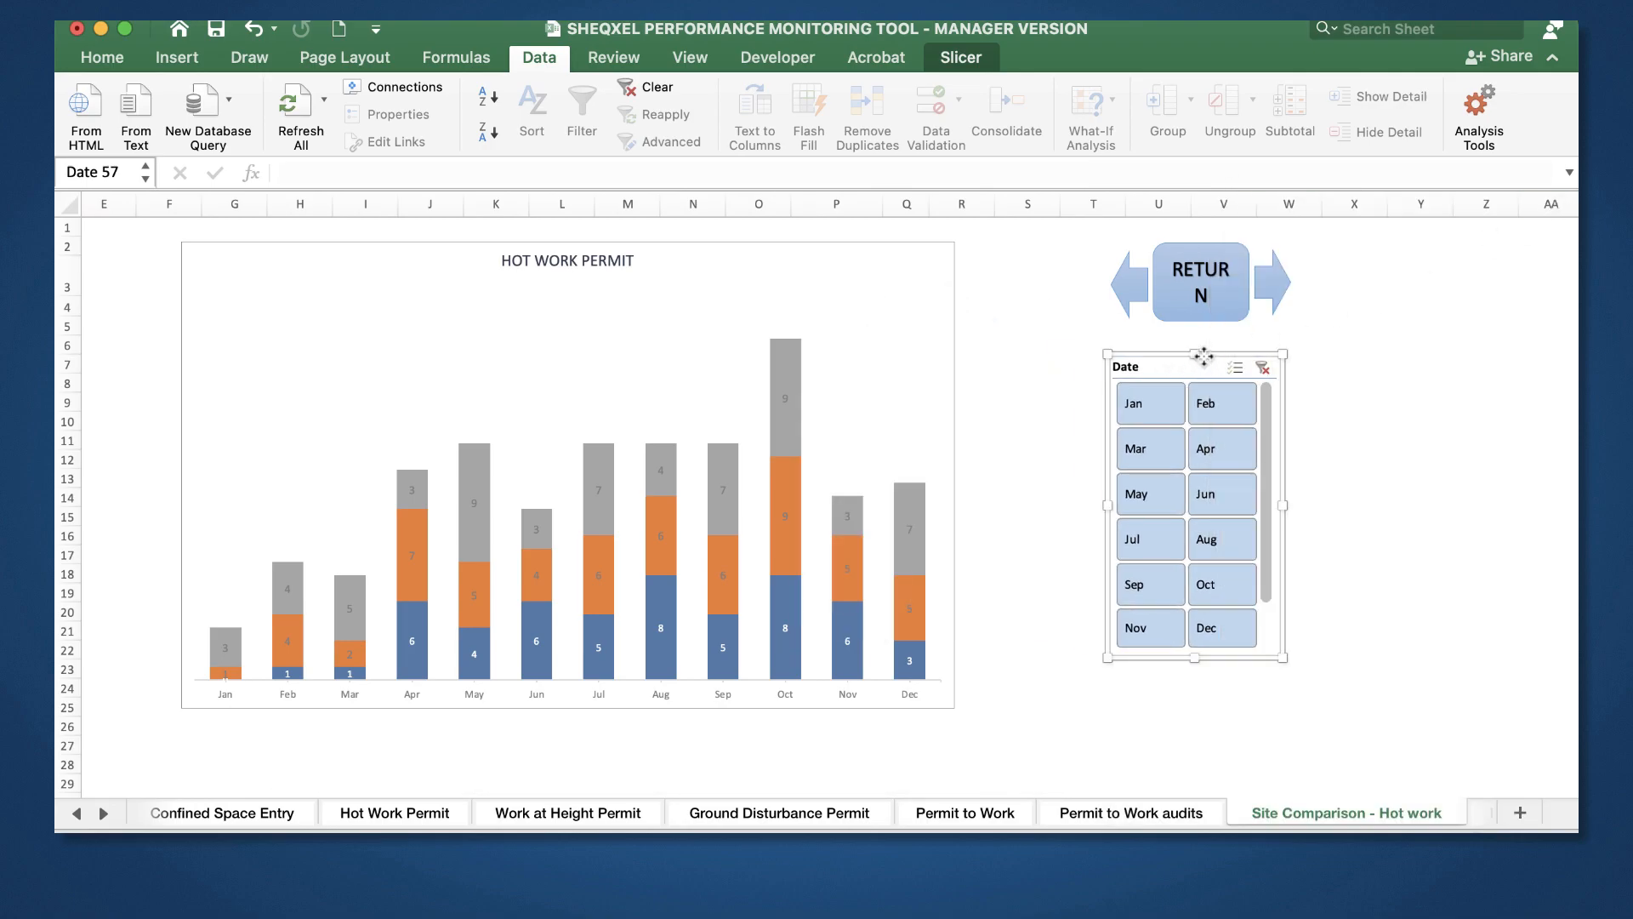
# Step: Change the HOT WORK PERMIT pivot chart from stacked columns to a 2-D clustered column chart
pyautogui.hscroll(-4, 1239, 357)
pyautogui.click(784, 242)
pyautogui.click(1027, 53)
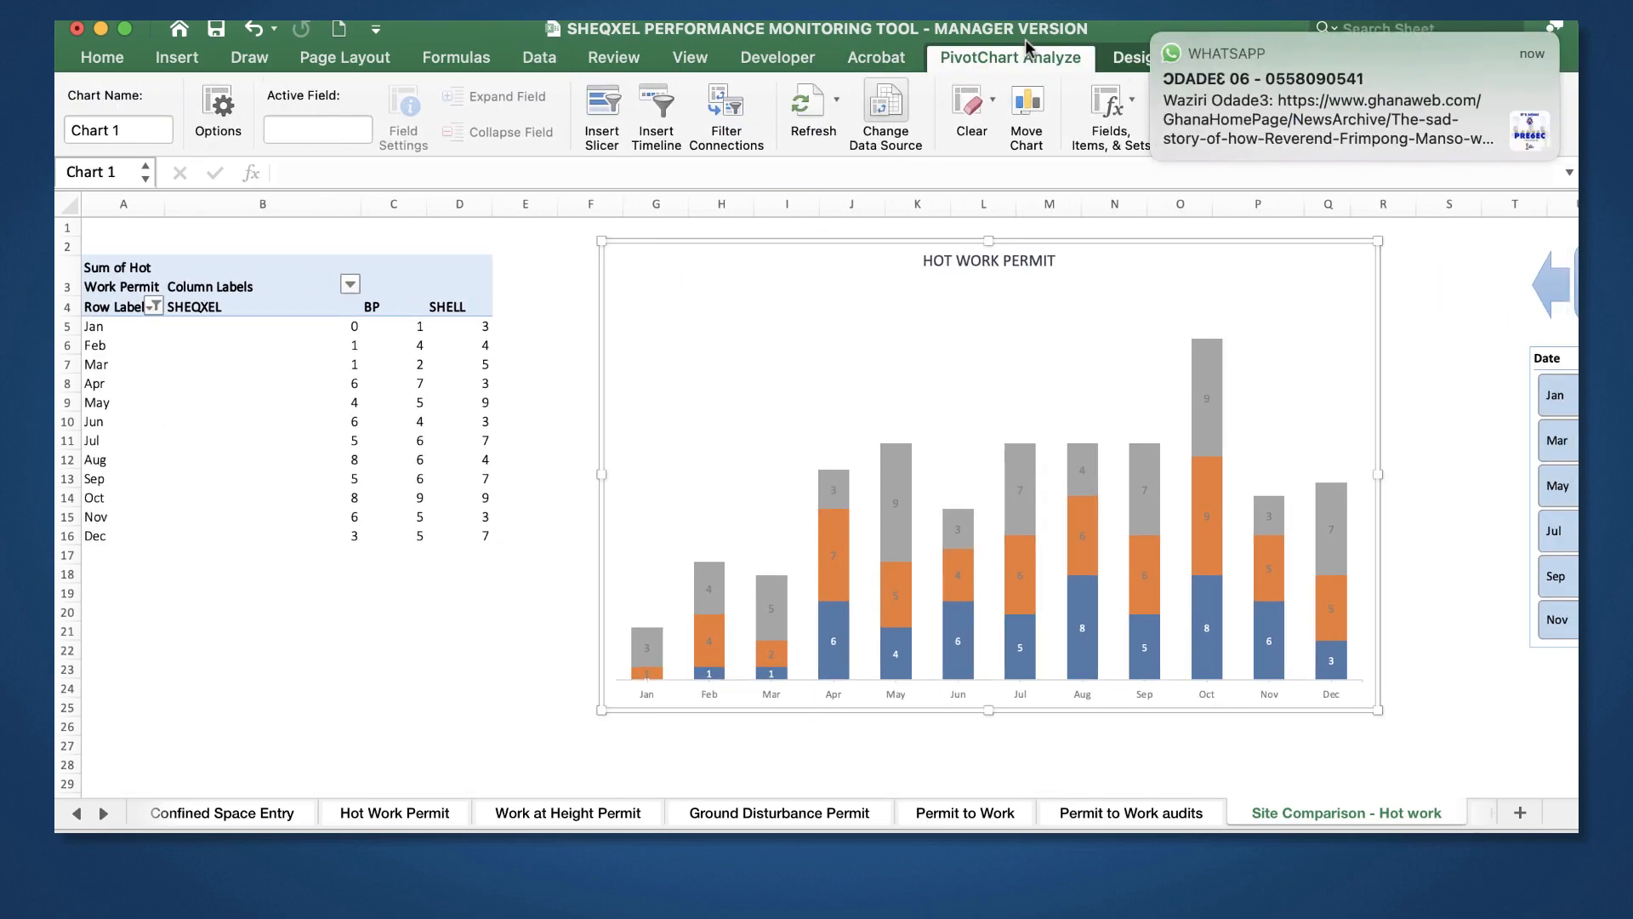
pyautogui.click(1139, 57)
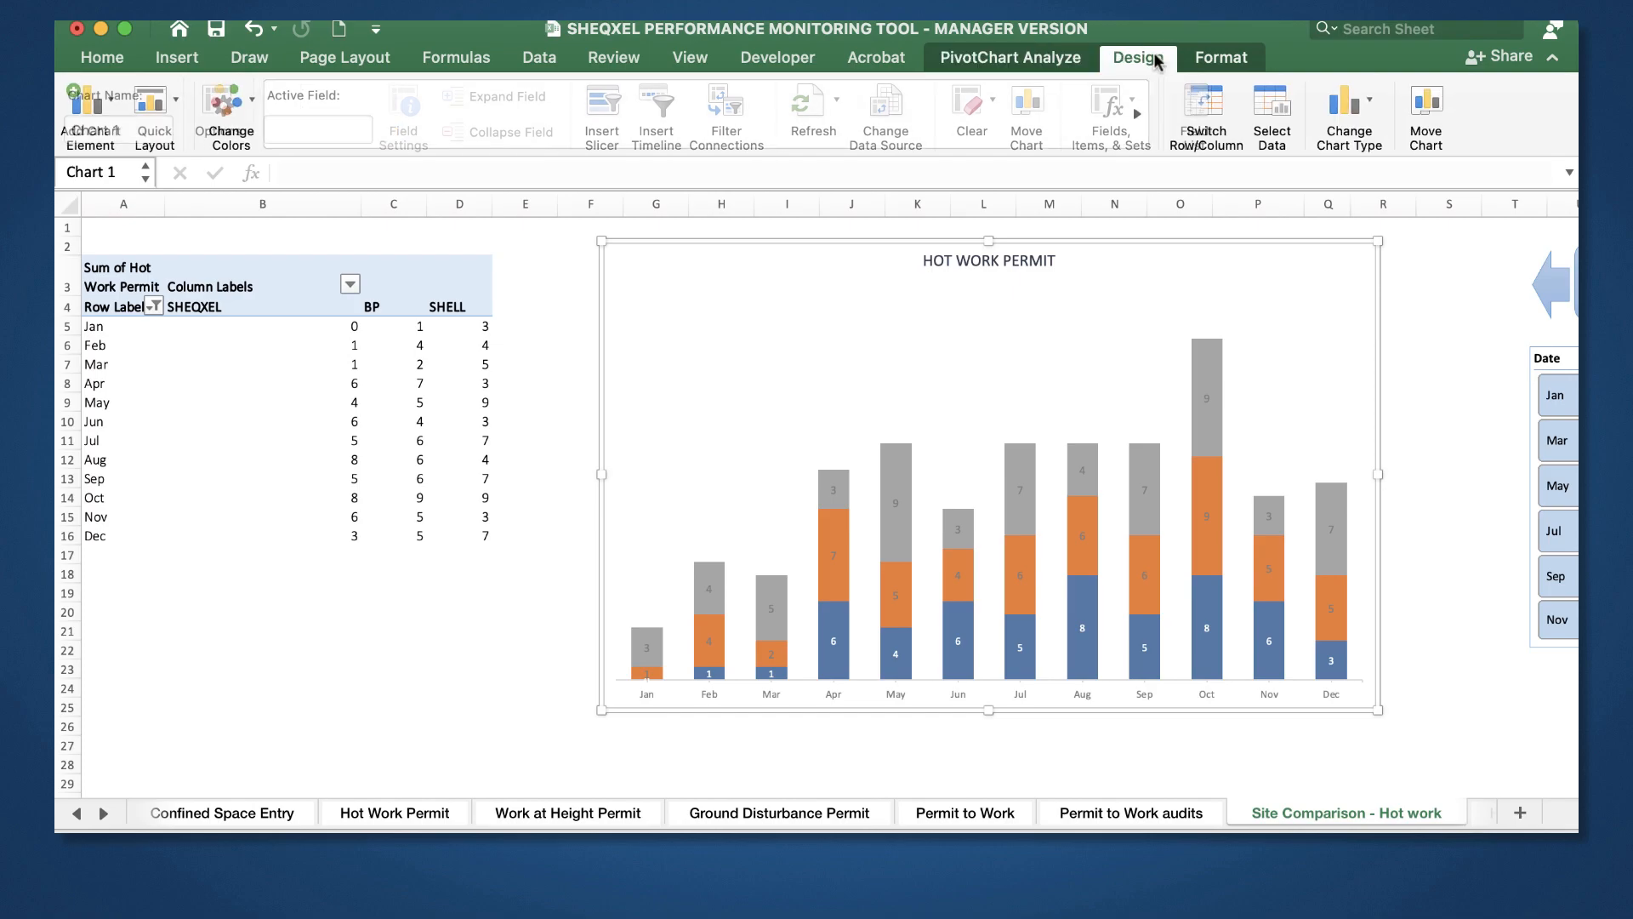
pyautogui.click(1325, 102)
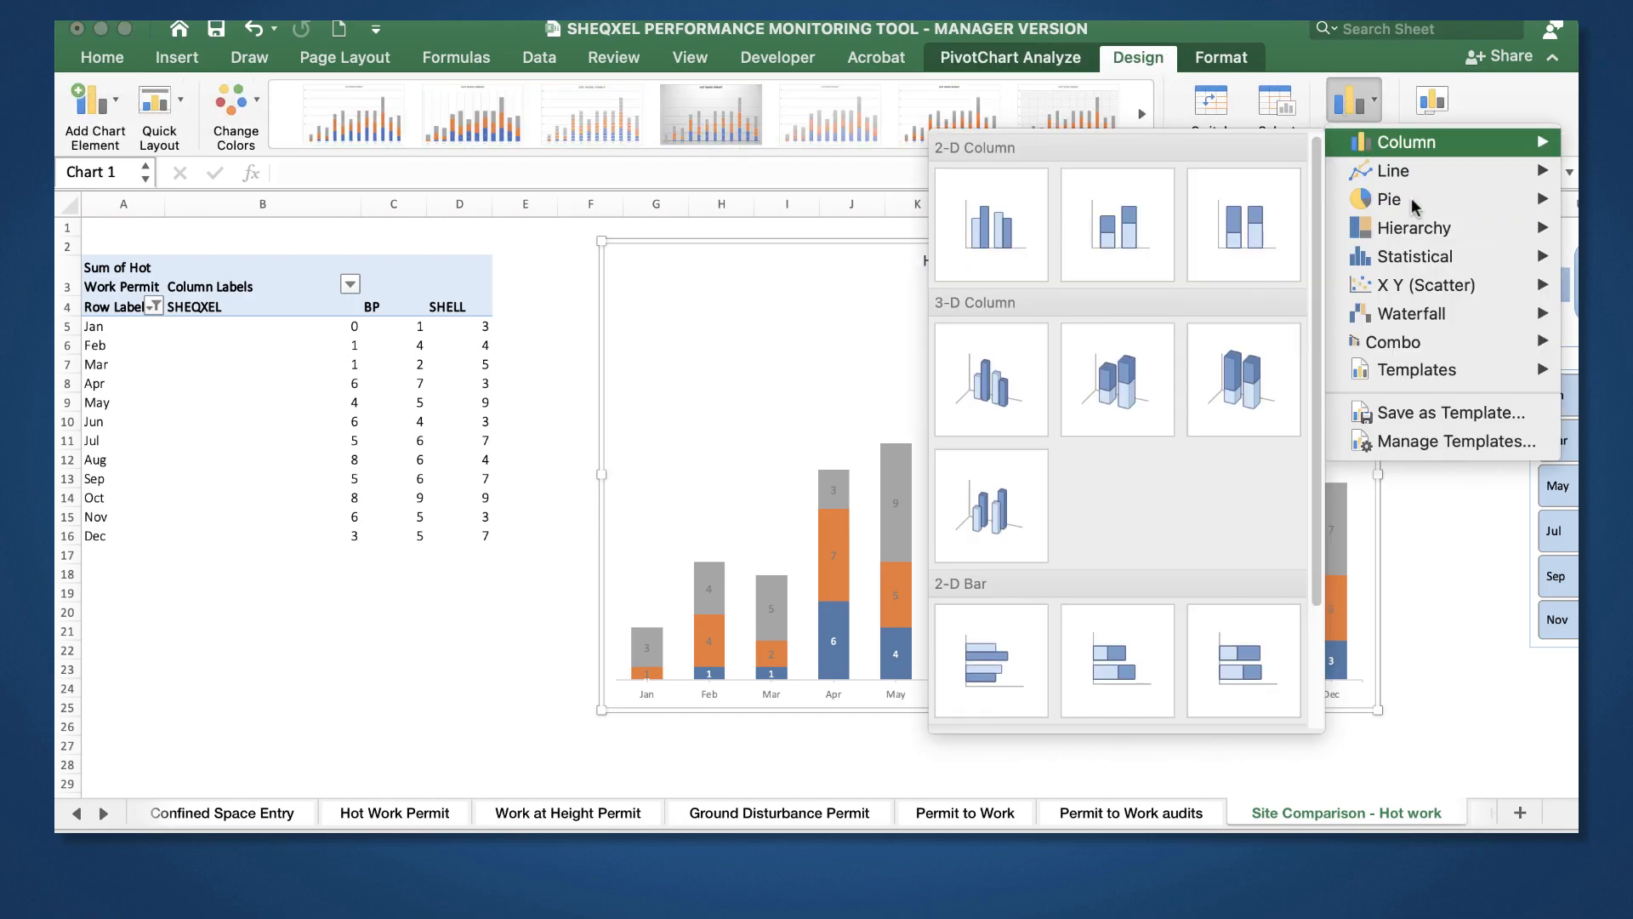
pyautogui.click(997, 213)
pyautogui.click(552, 739)
# Step: Move the HOT WORK PERMIT chart closer to the pivot table, closing the chart area formatting options
pyautogui.doubleClick(745, 706)
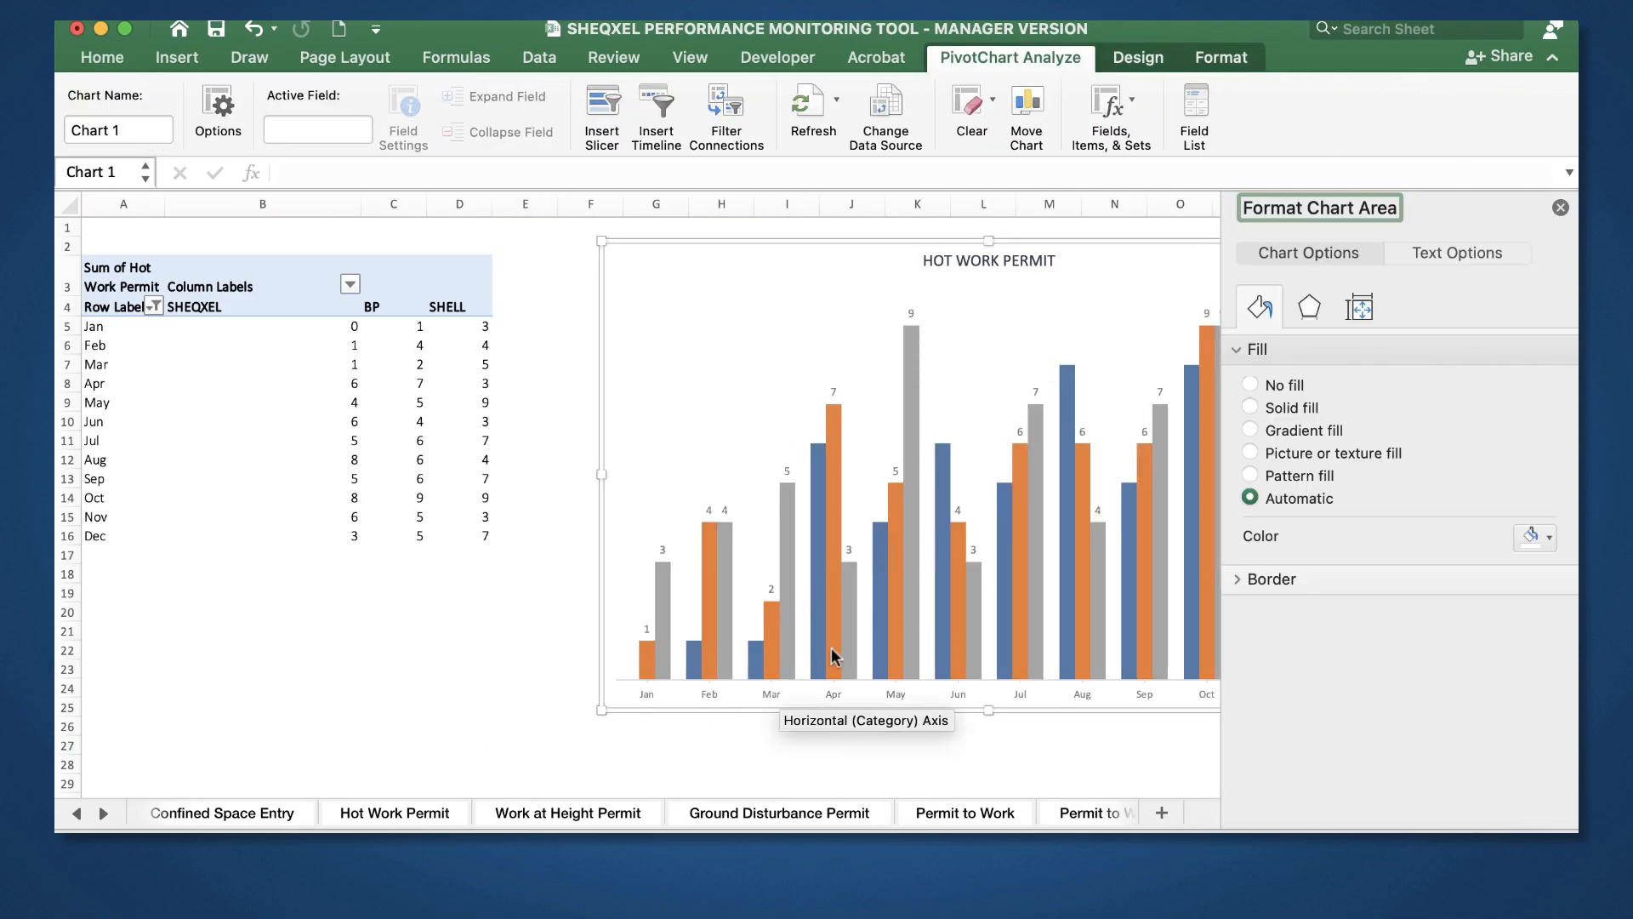
pyautogui.click(1560, 207)
pyautogui.moveTo(885, 696); pyautogui.dragTo(808, 693)
# Step: Delete empty column S, undo its repeated deletion, and delete columns Q and R to bring the slicer and RETURN shapes near the chart
pyautogui.click(1455, 204)
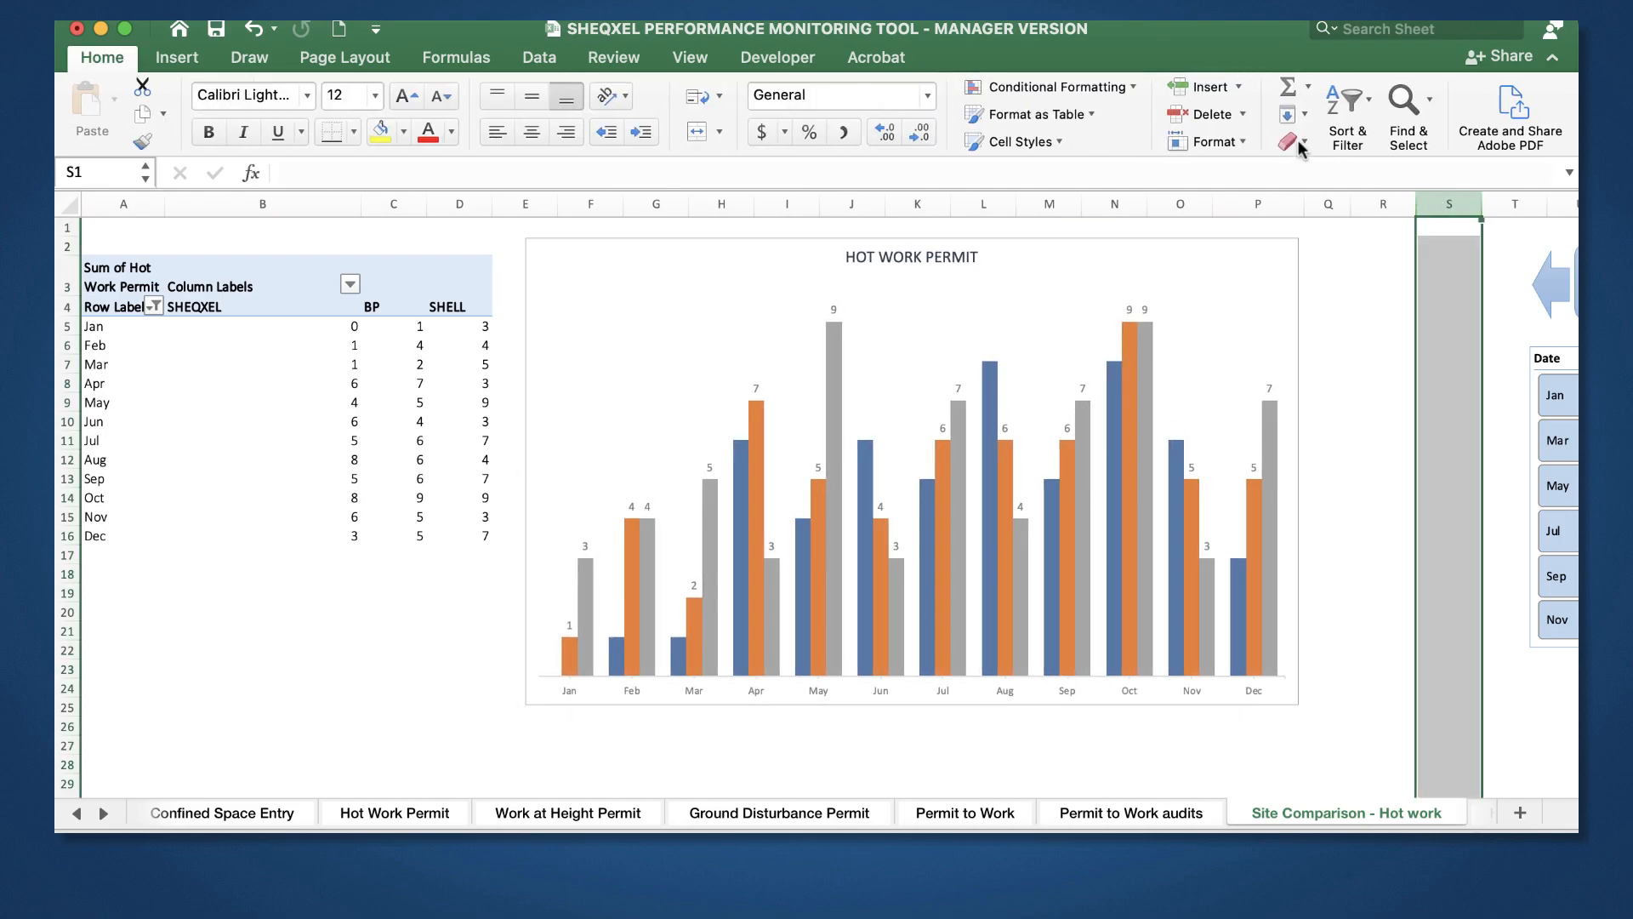
pyautogui.click(1197, 114)
pyautogui.click(1197, 113)
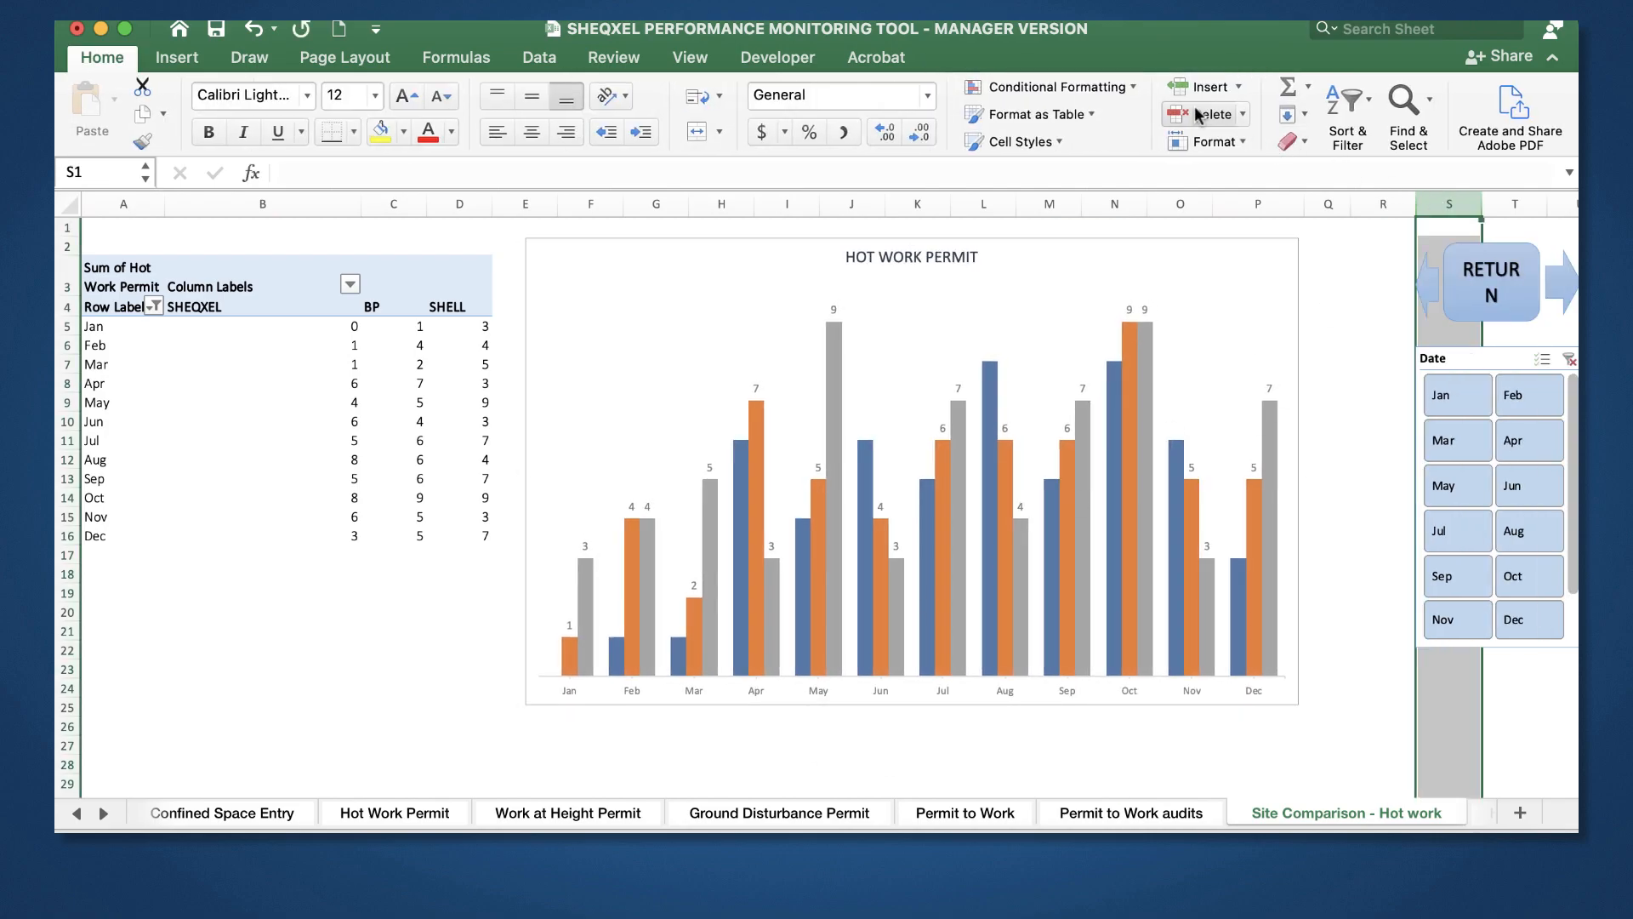
pyautogui.press('super+z')
pyautogui.moveTo(1351, 205); pyautogui.dragTo(1383, 204)
pyautogui.click(1198, 113)
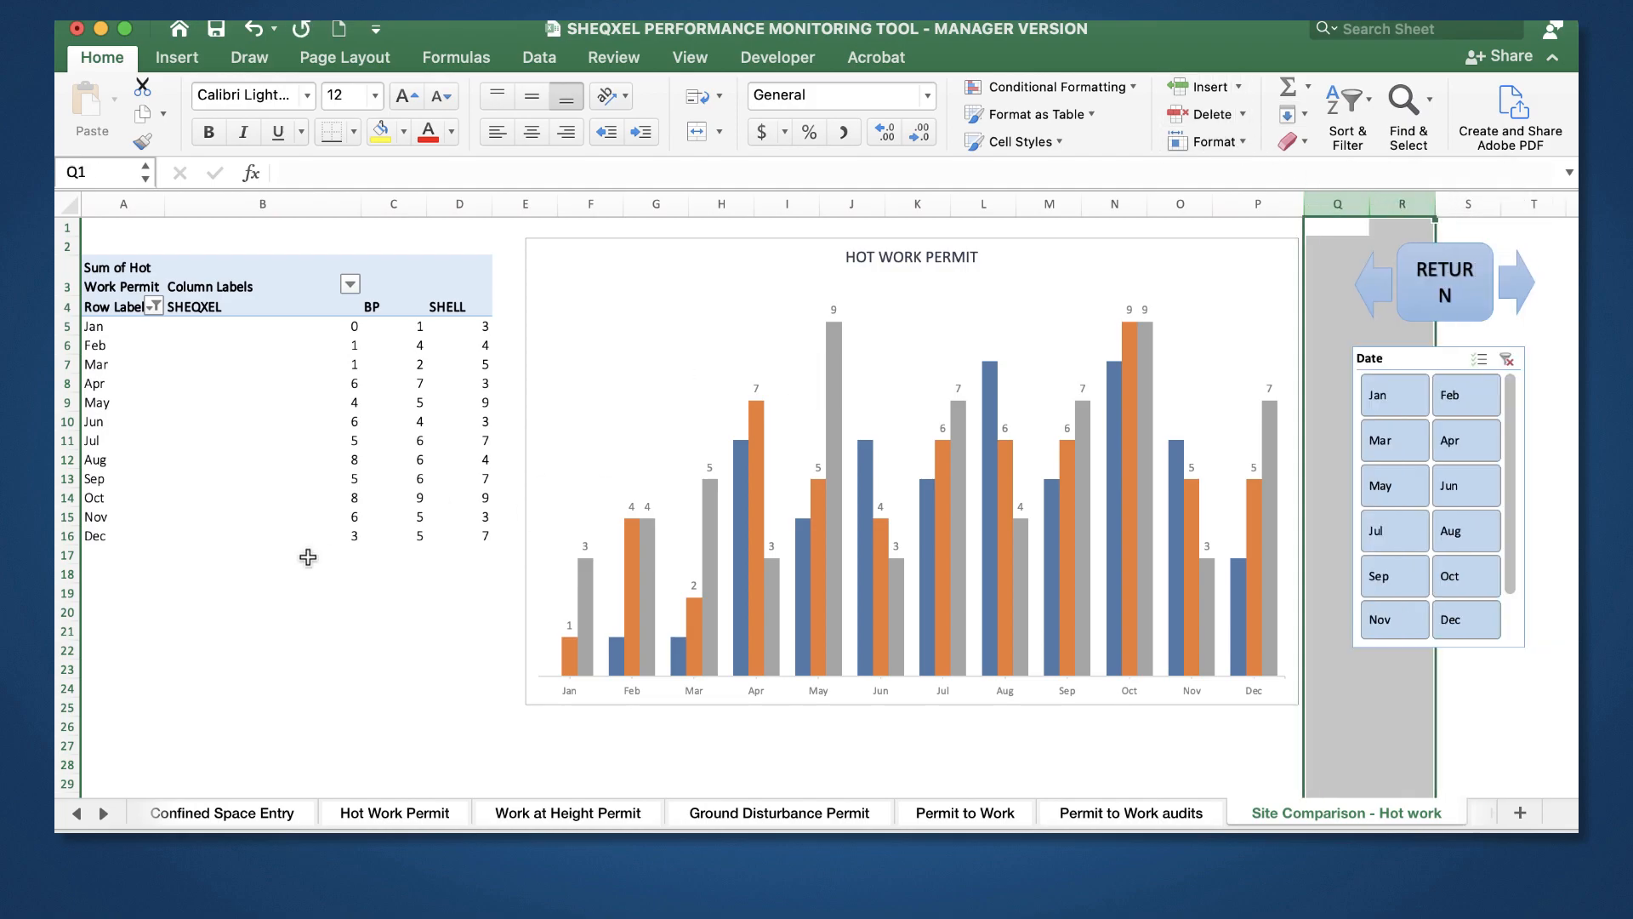
# Step: Narrow column B of the pivot table, and test the Date slicer by filtering to Jan and undoing the filter
pyautogui.click(306, 554)
pyautogui.moveTo(362, 205); pyautogui.dragTo(273, 205)
pyautogui.click(1472, 733)
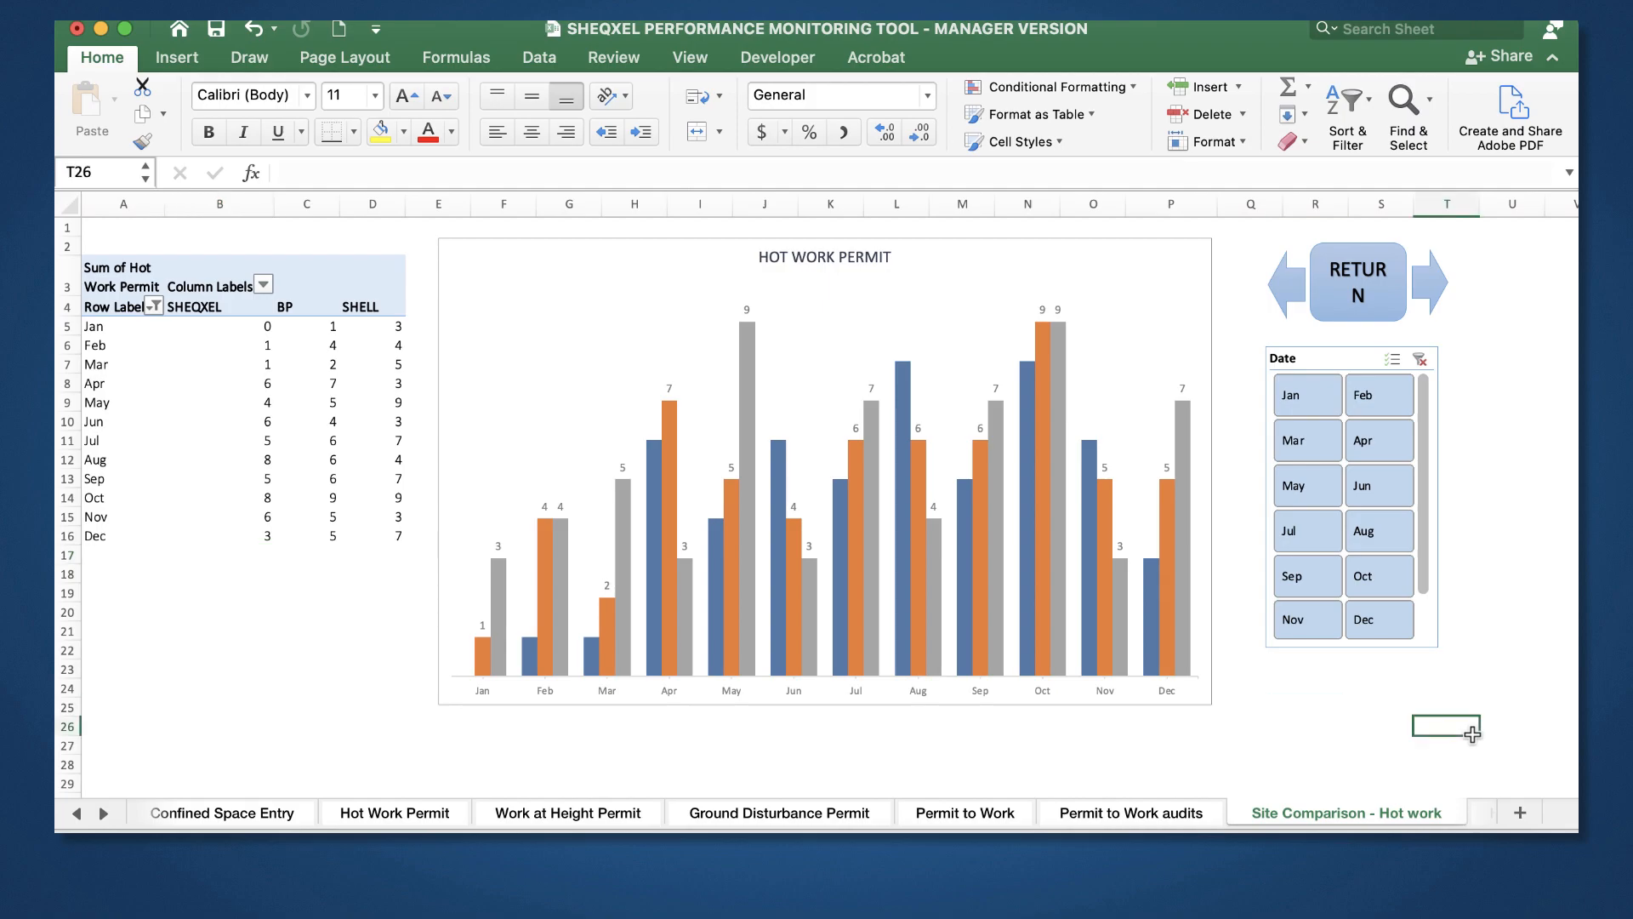
pyautogui.click(1310, 398)
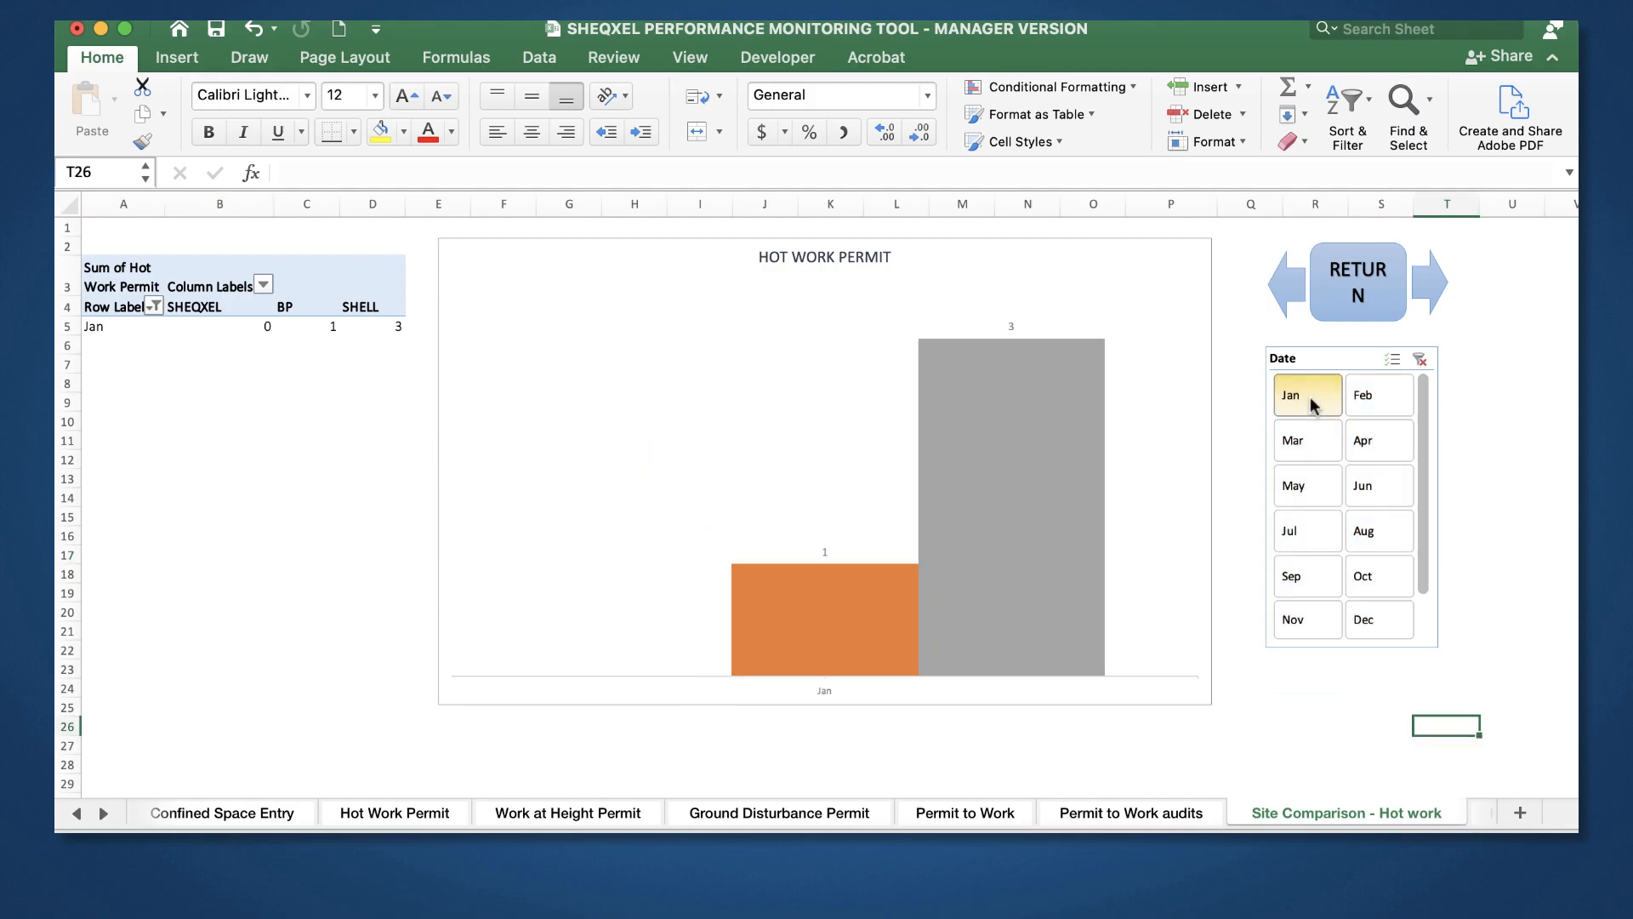
pyautogui.press('super+z')
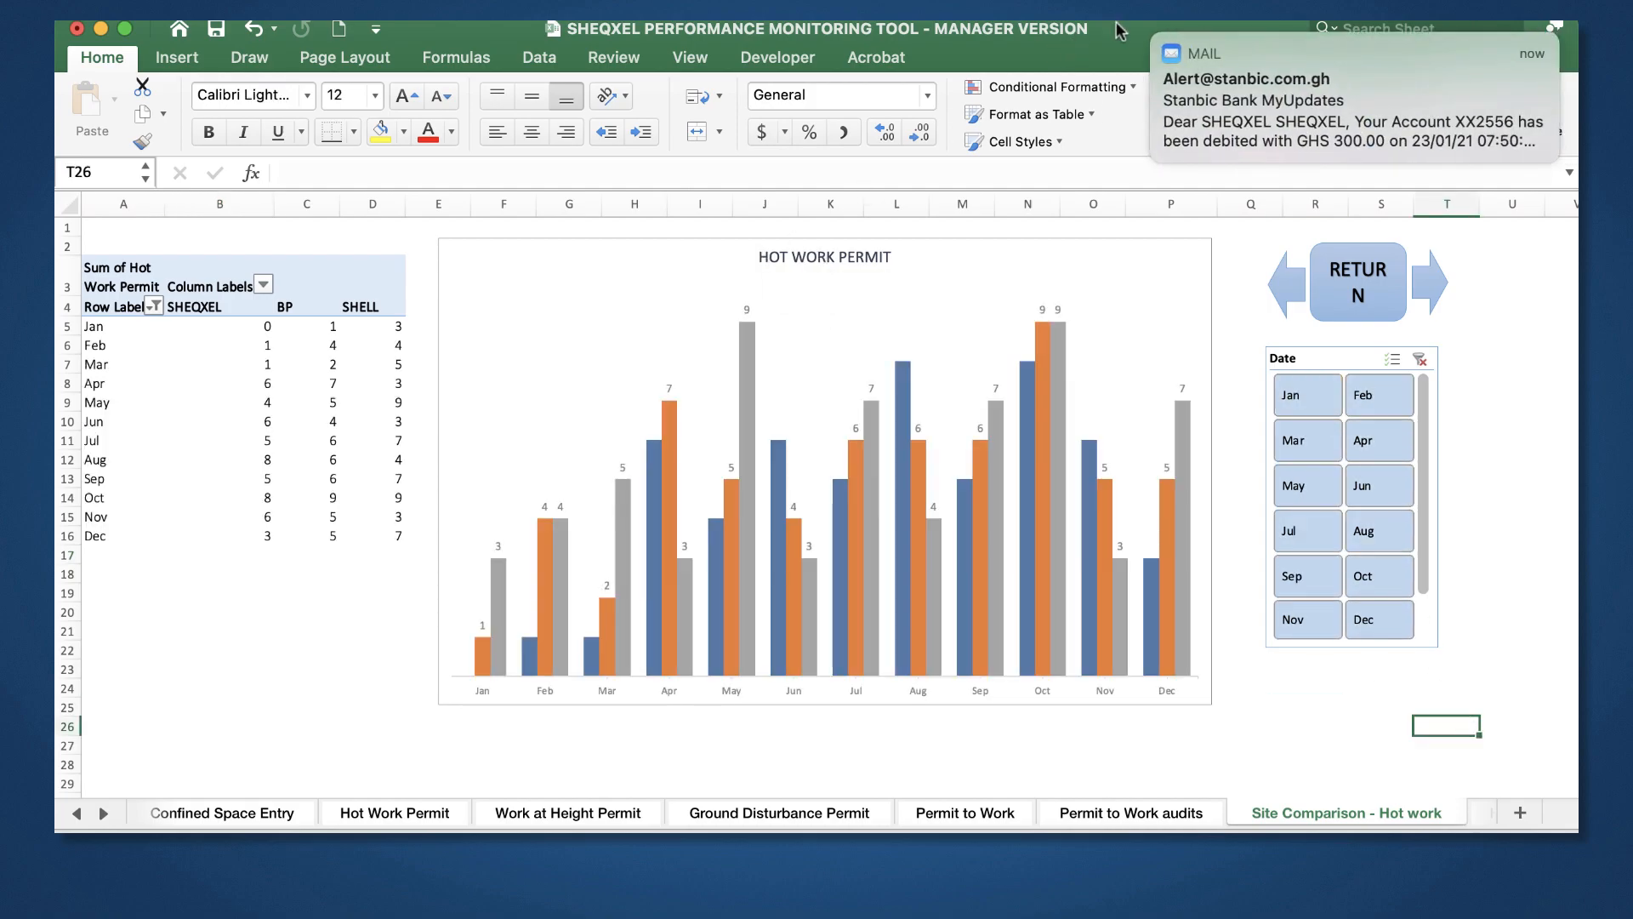
# Step: Rename the chart title to "SITE COMPARISON - HOTWORK PERMIT" and close the title formatting options
pyautogui.doubleClick(784, 256)
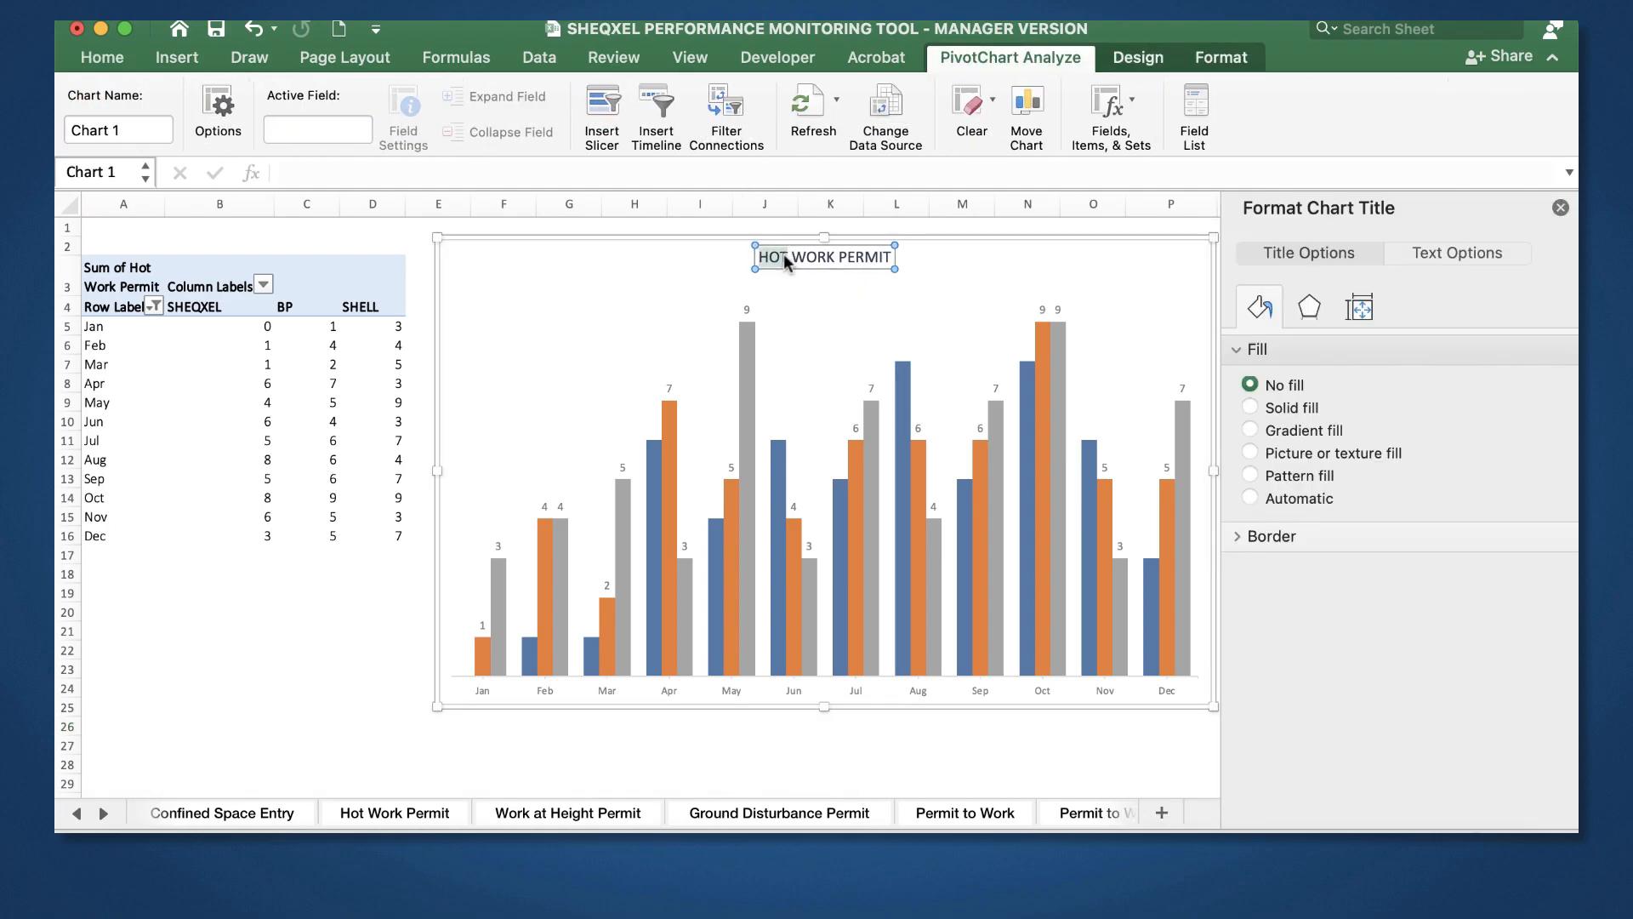
pyautogui.click(1014, 618)
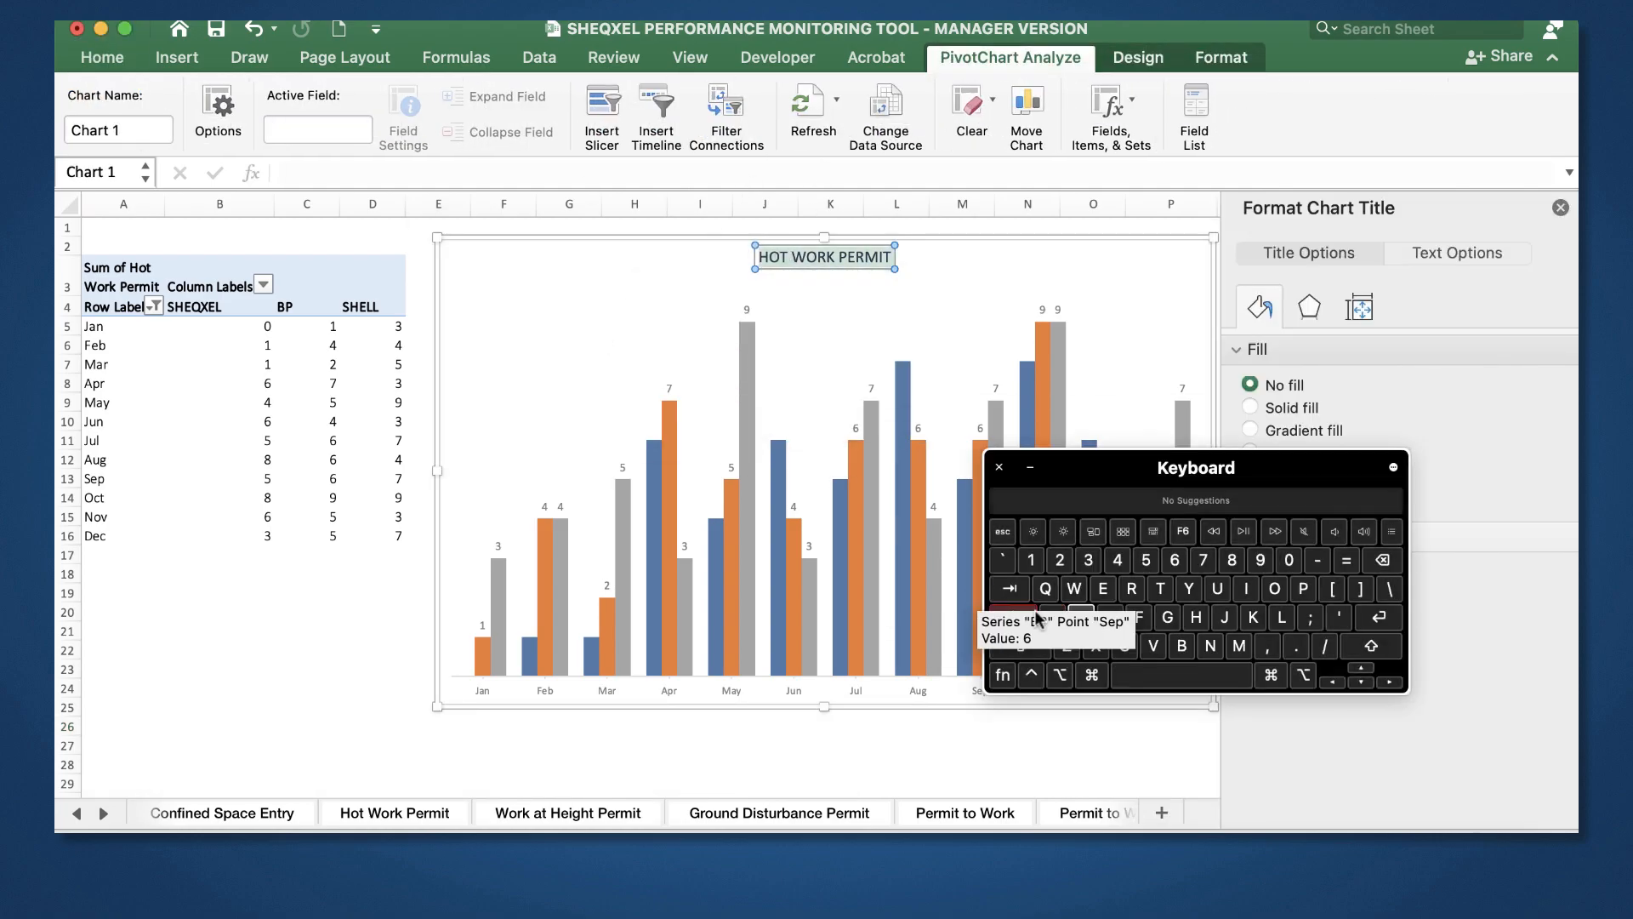
pyautogui.moveTo(1109, 467); pyautogui.dragTo(1083, 400)
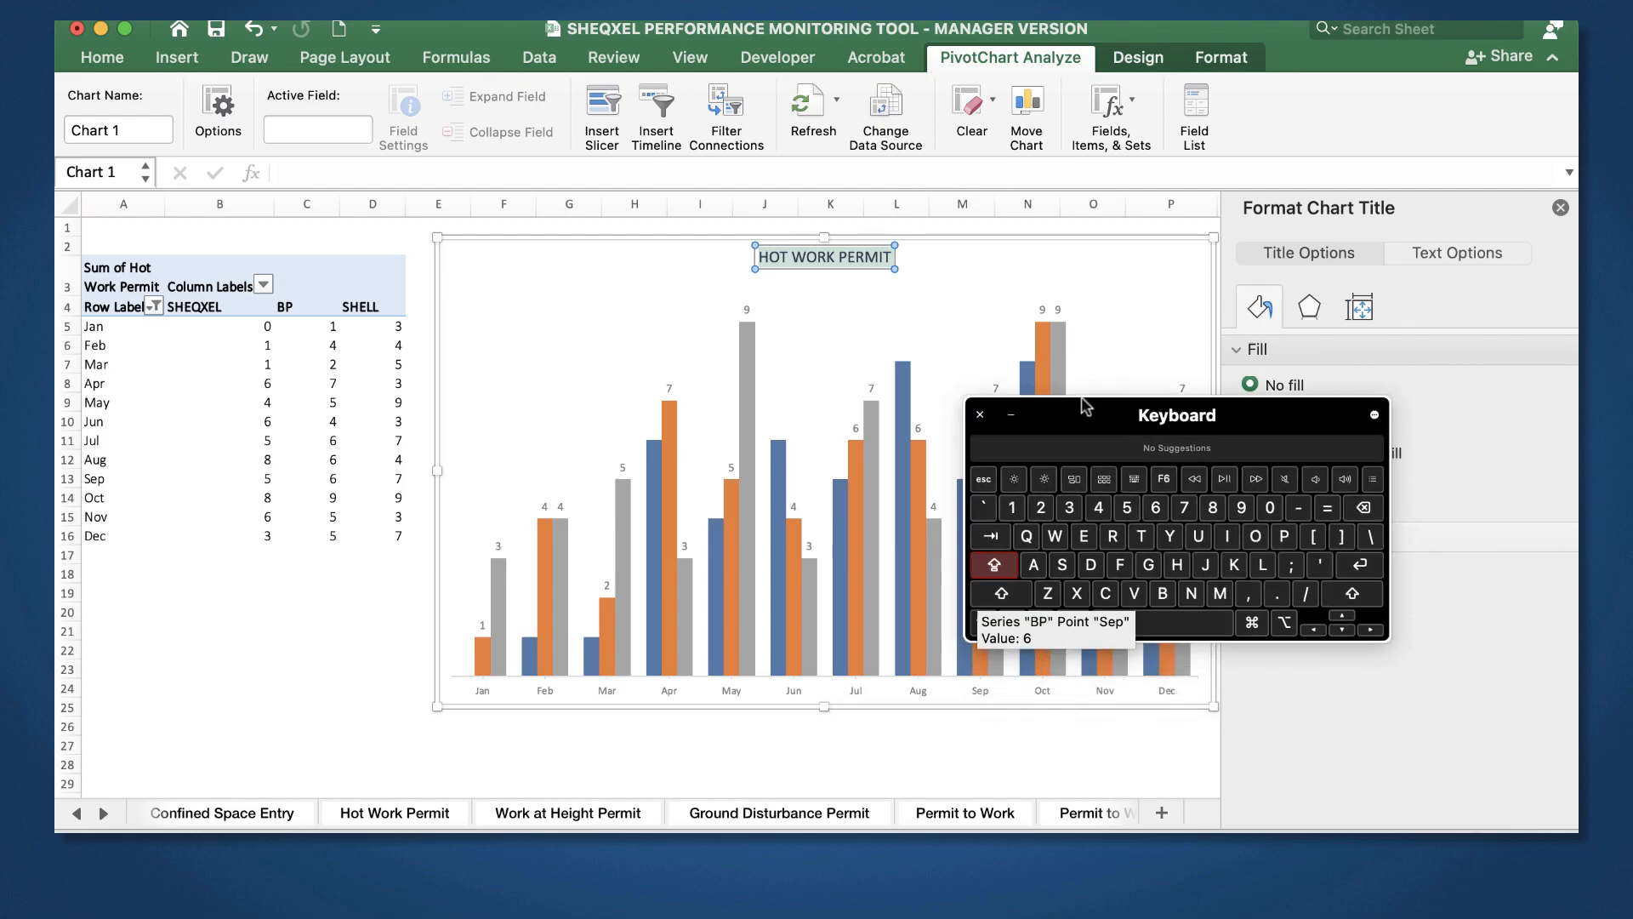
pyautogui.click(1054, 550)
pyautogui.write('TE CM')
pyautogui.press('BackSpace')
pyautogui.press('BackSpace')
pyautogui.press('BackSpace')
pyautogui.press('BackSpace')
pyautogui.press('BackSpace')
pyautogui.write('ITE CO')
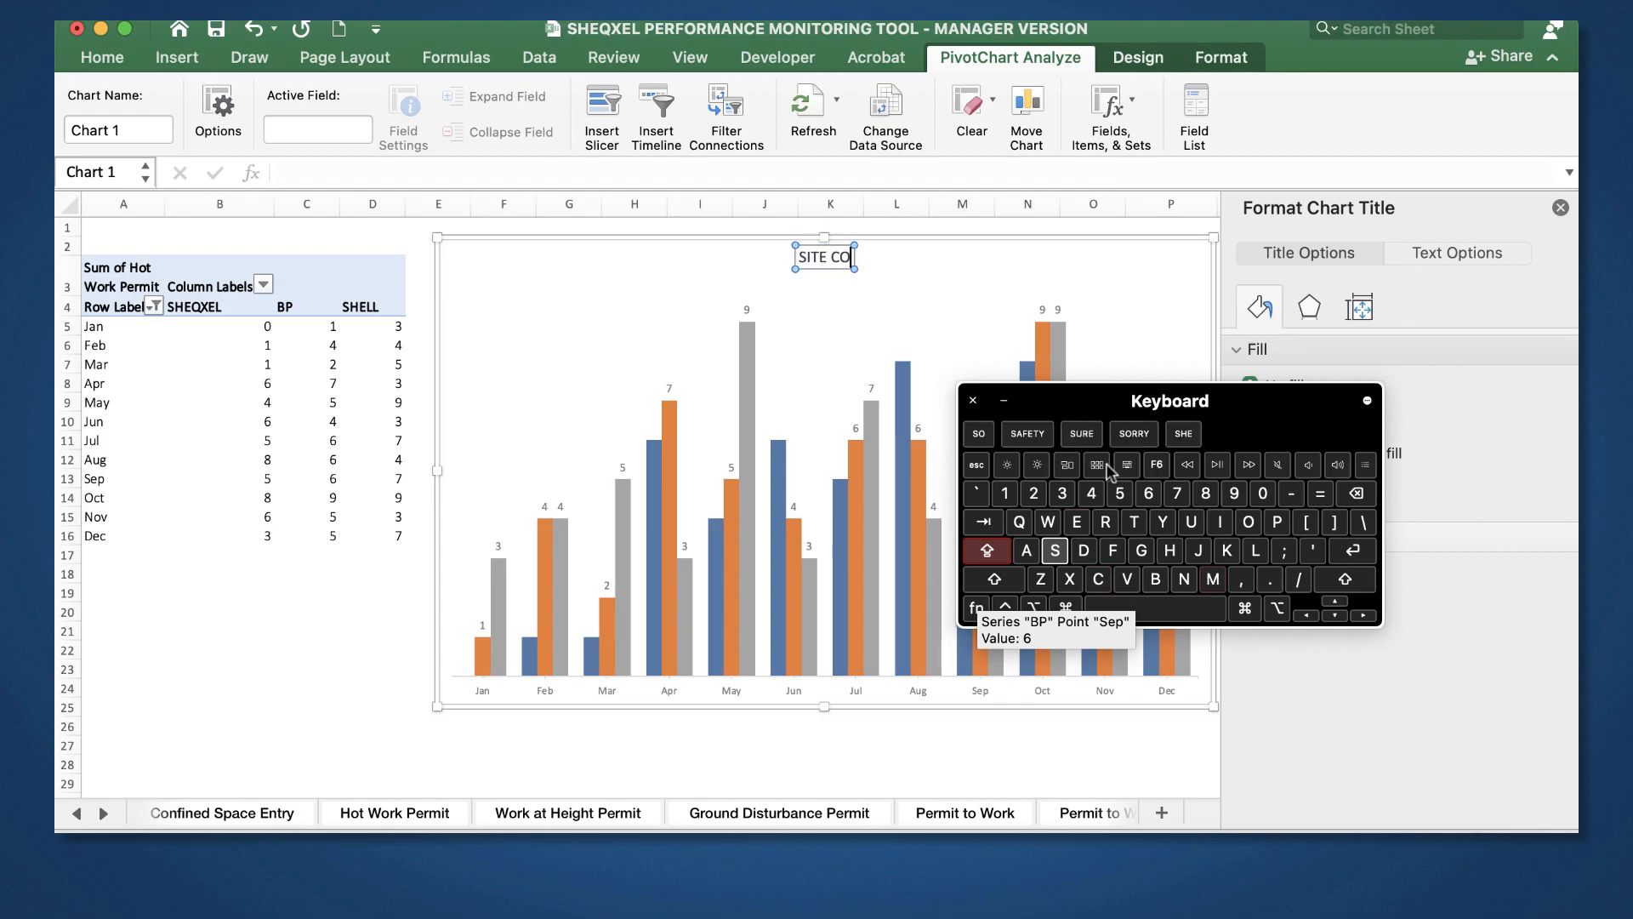
pyautogui.write('MPARISONS')
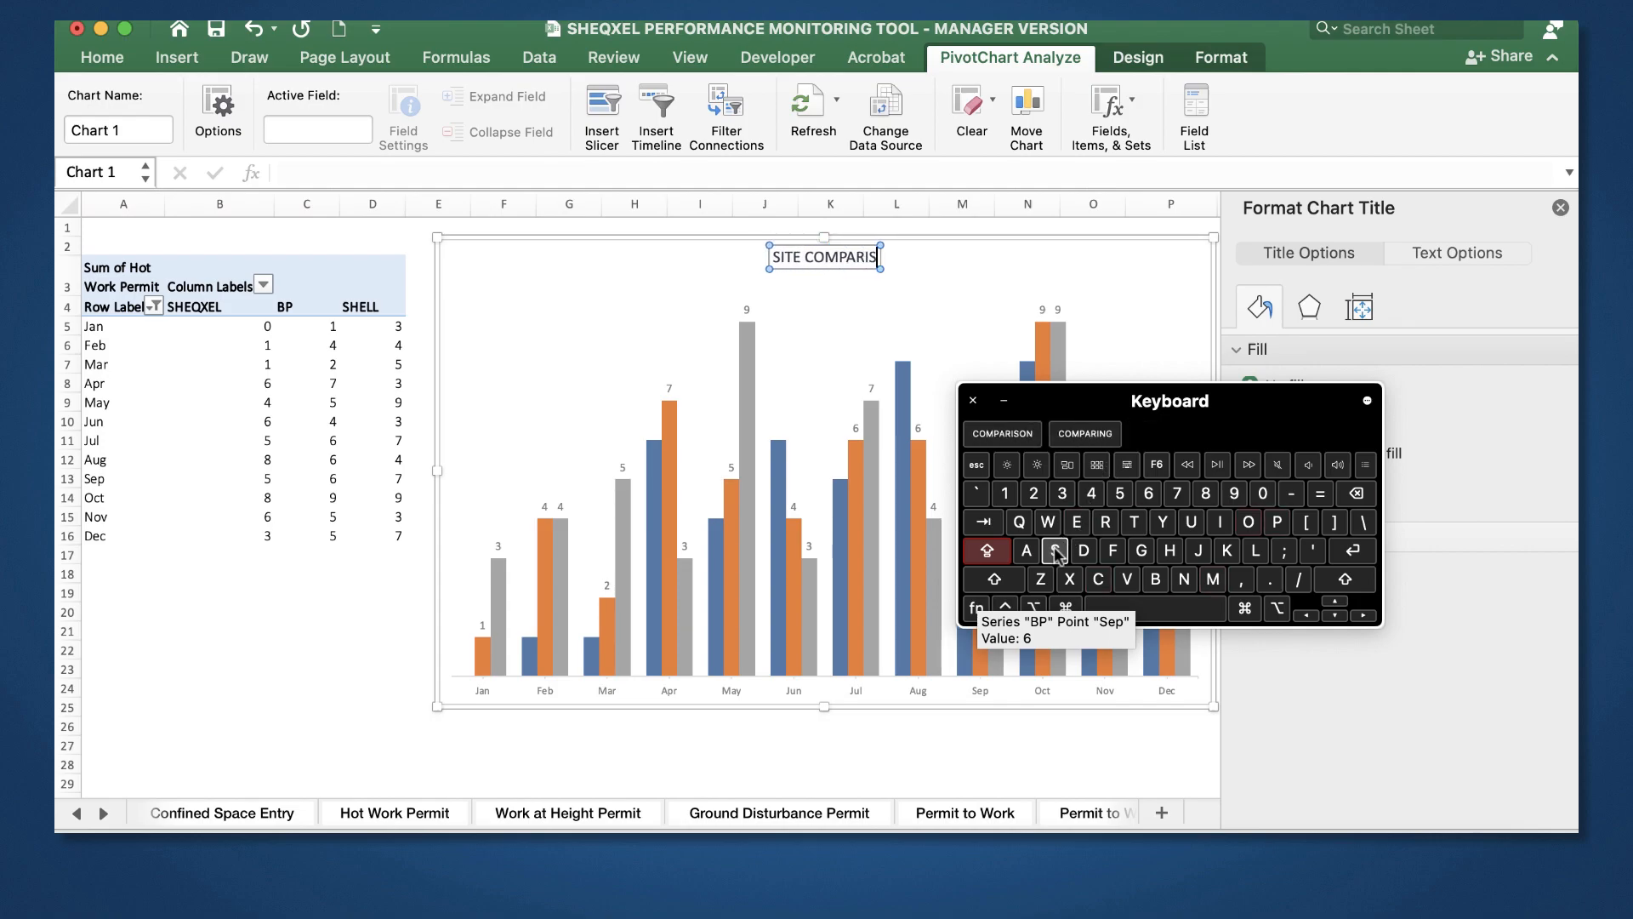
pyautogui.press('BackSpace')
pyautogui.write('- HOTWORK')
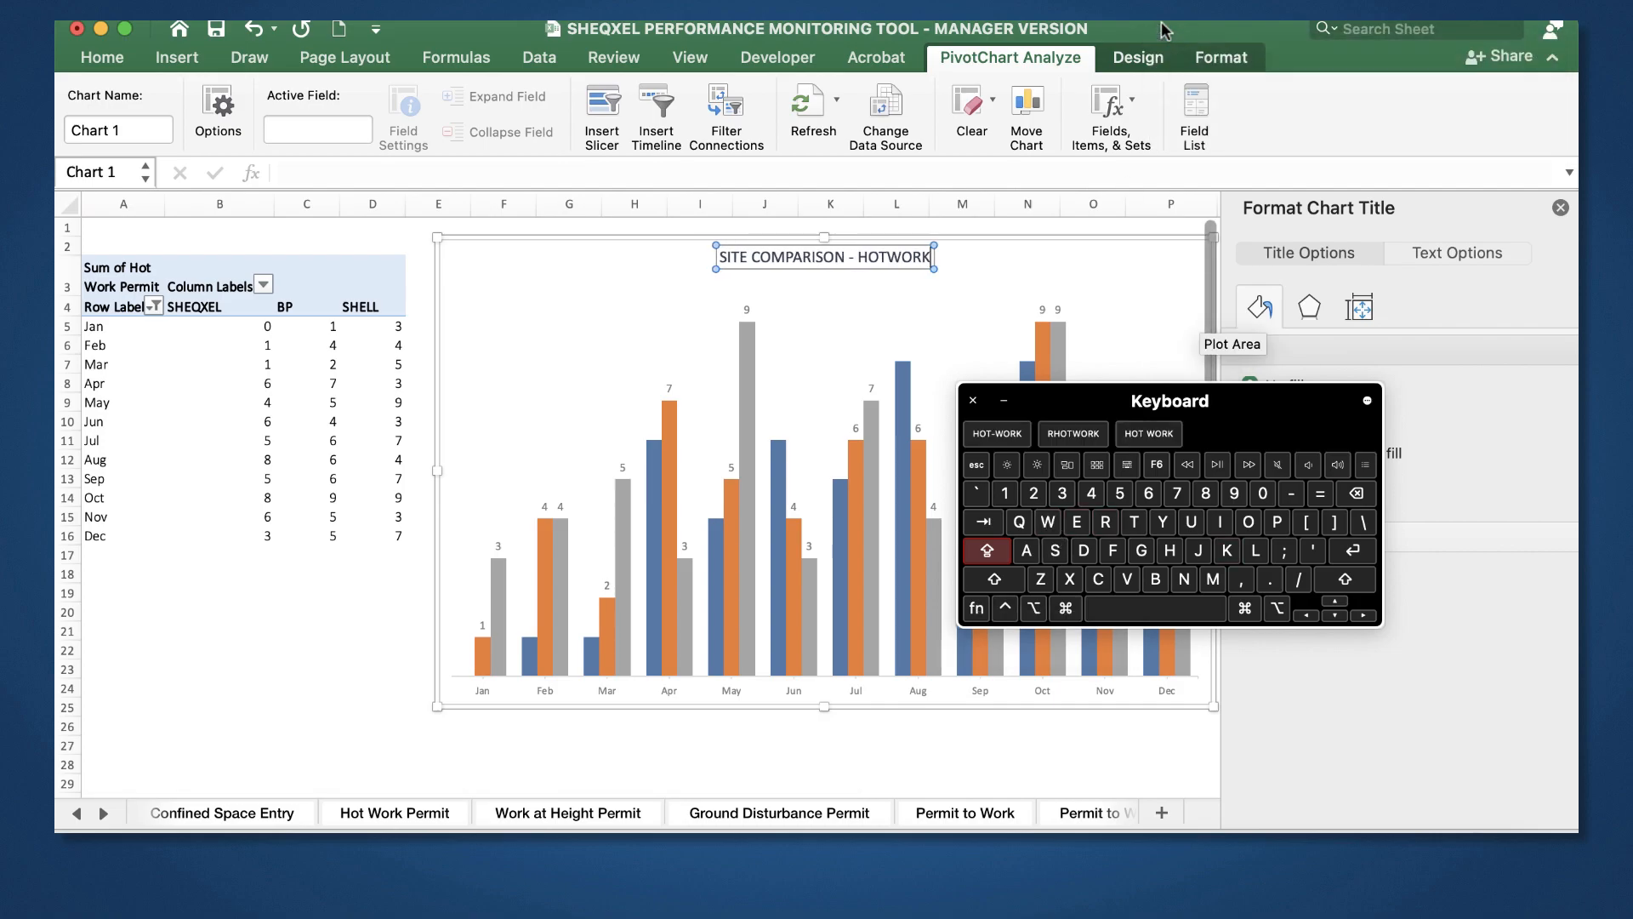
pyautogui.write(' PERMIT')
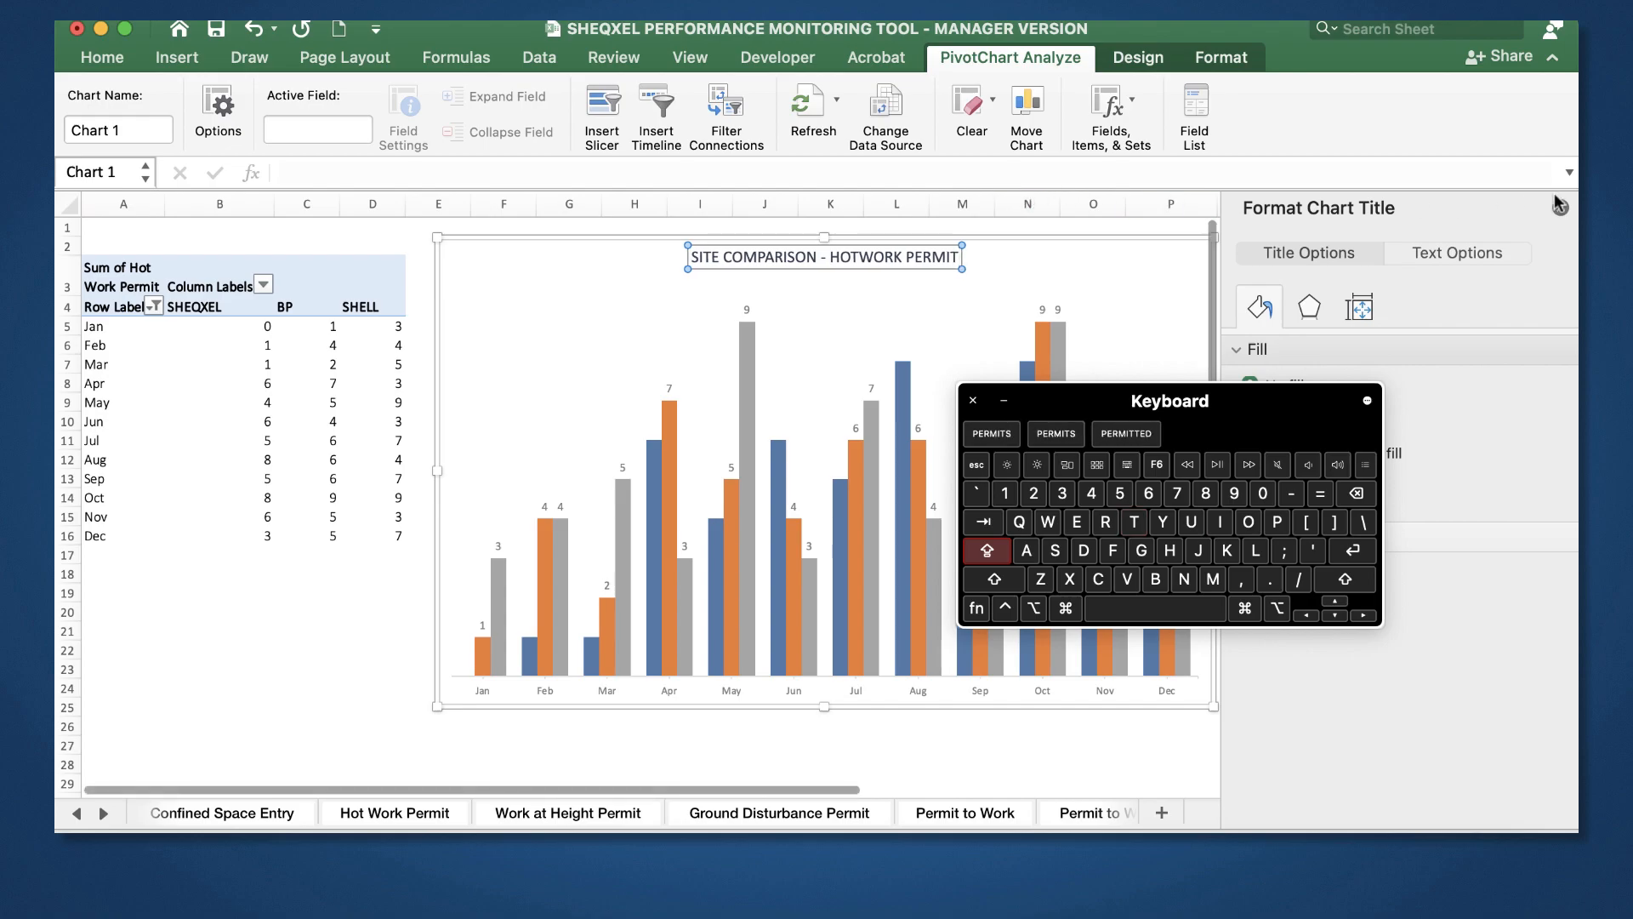
pyautogui.click(1560, 208)
pyautogui.click(1446, 745)
# Step: Check which pivot tables the Date slicer is connected to in its report connections and accept them
pyautogui.click(1338, 361)
pyautogui.rightClick(1338, 362)
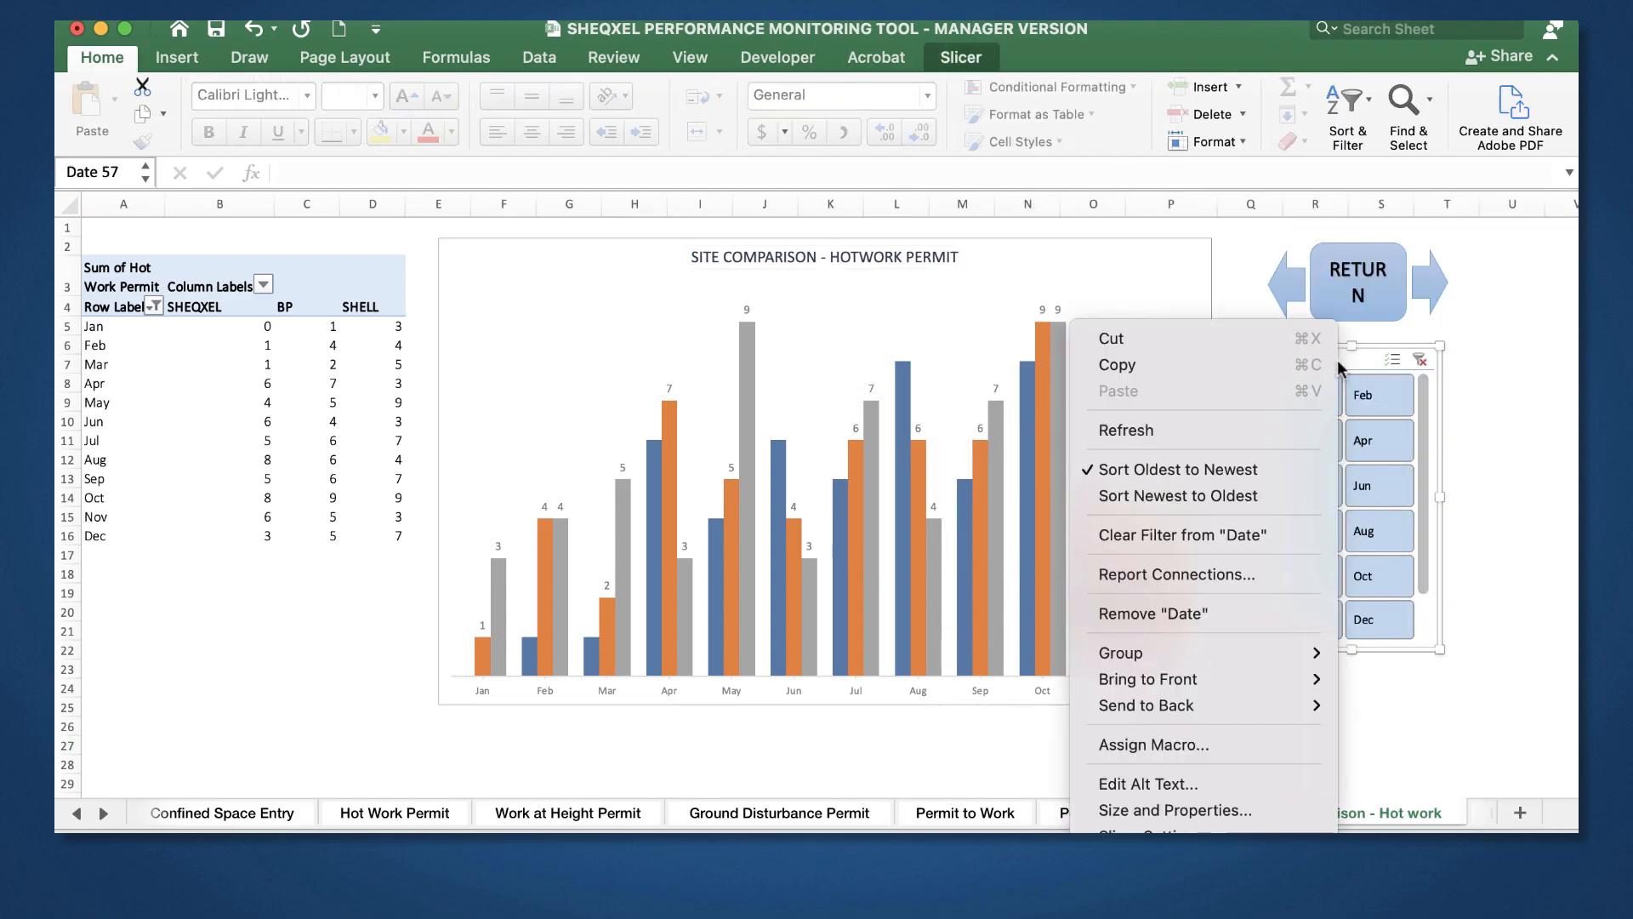
pyautogui.click(1136, 570)
pyautogui.scroll(2, 750, 374)
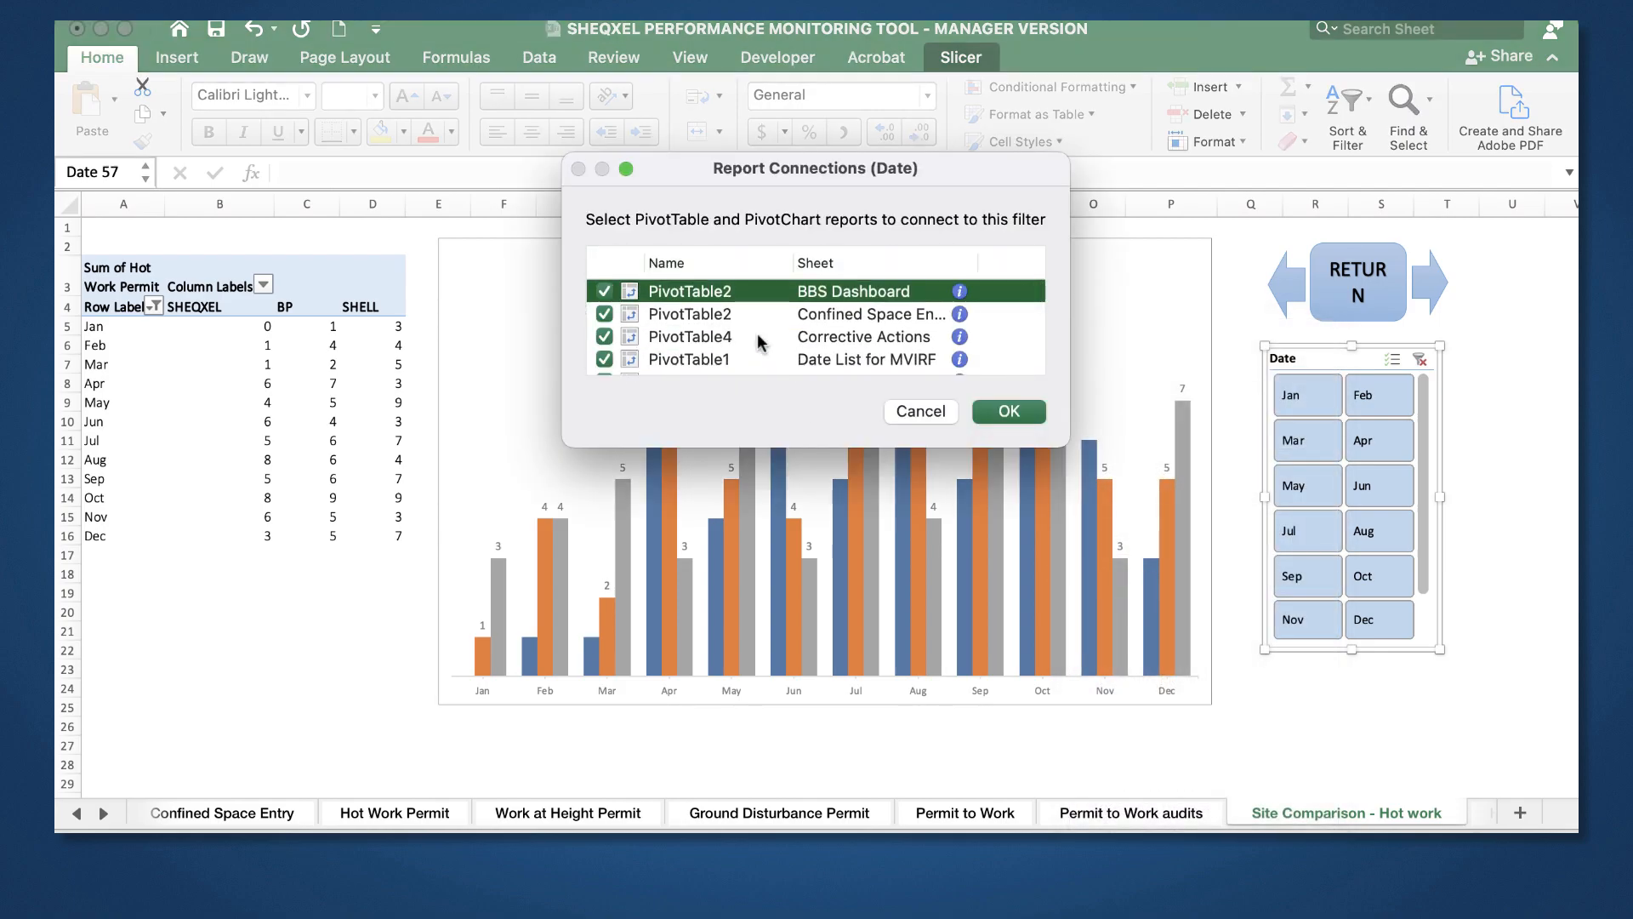
pyautogui.scroll(-8, 942, 375)
pyautogui.scroll(-2, 943, 375)
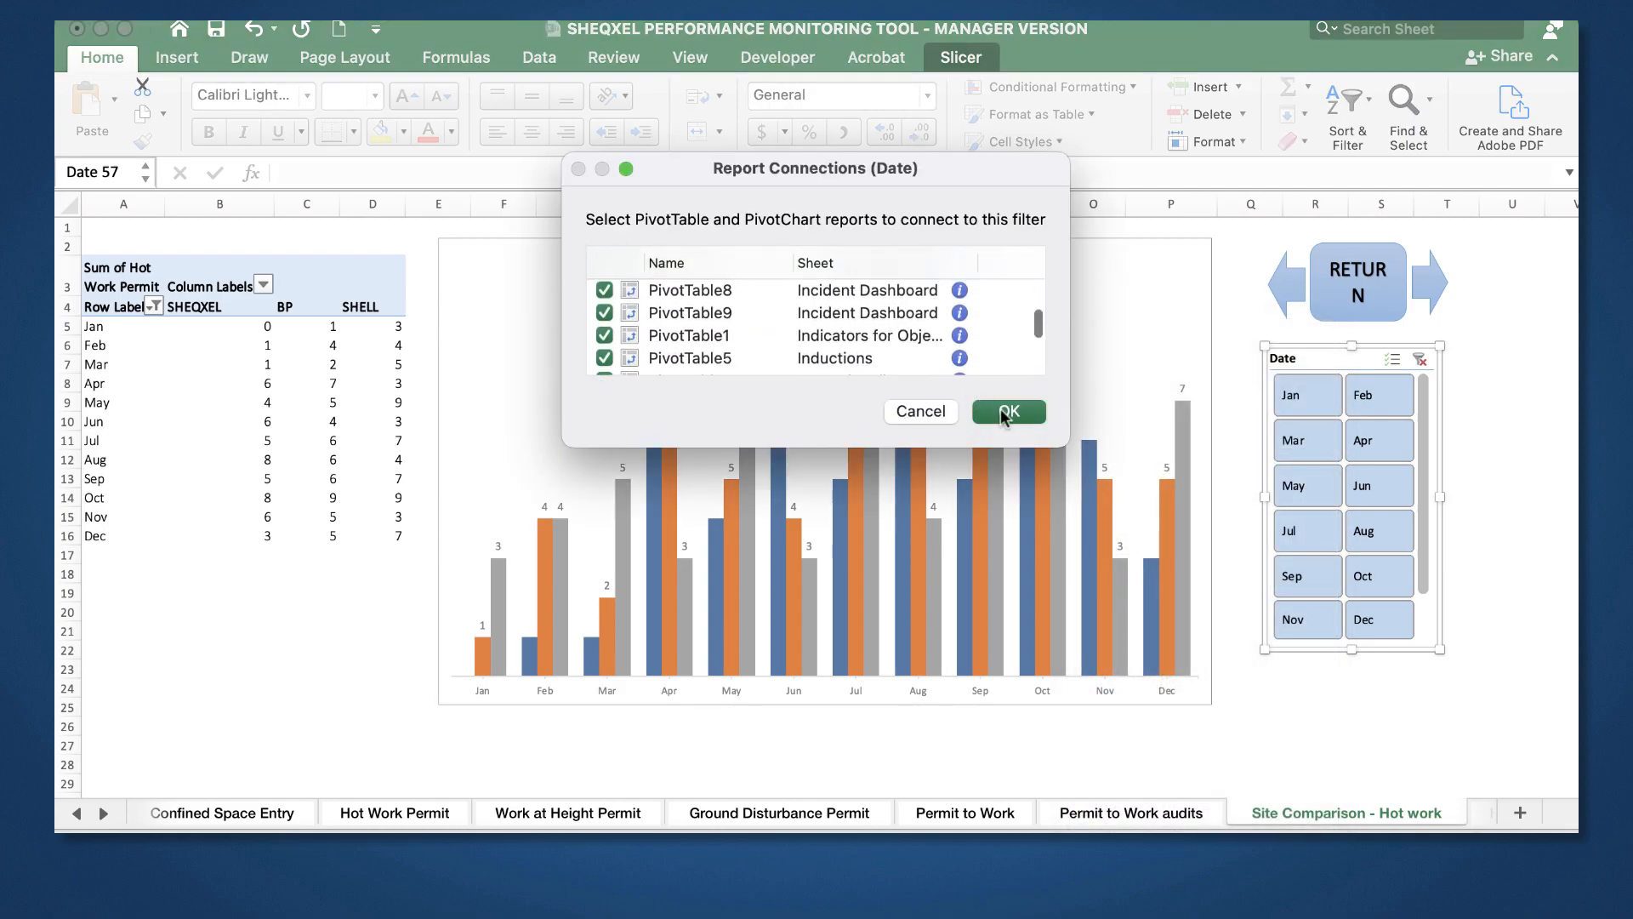
pyautogui.click(1006, 411)
pyautogui.click(1430, 762)
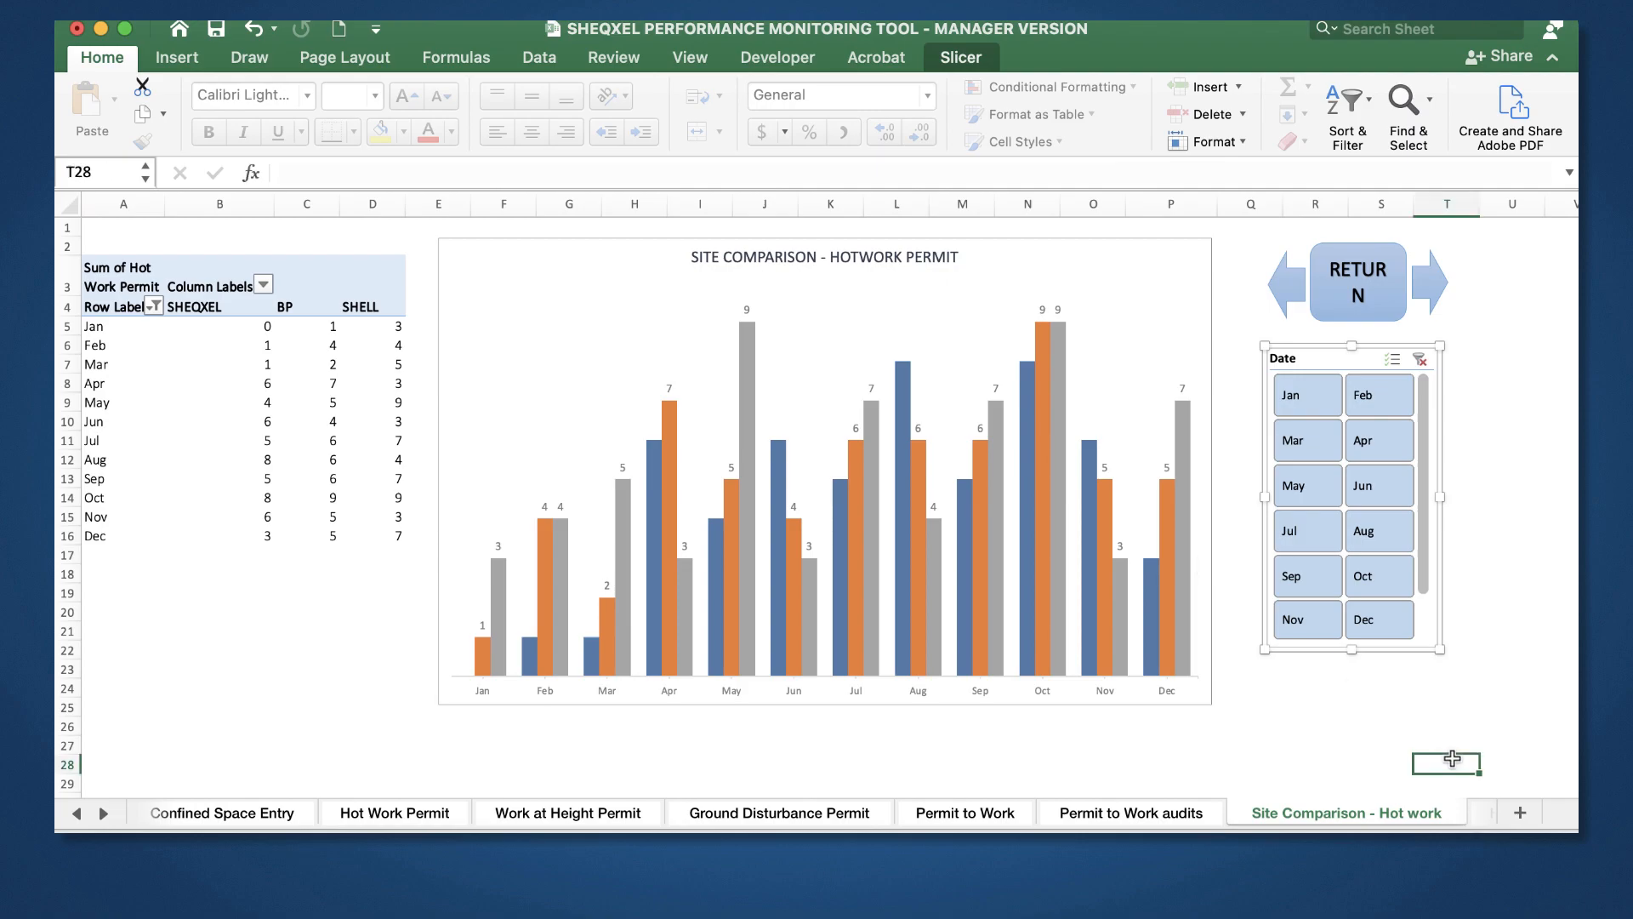
# Step: Add a legend at the bottom of the site comparison chart and collapse the ribbon
pyautogui.click(831, 241)
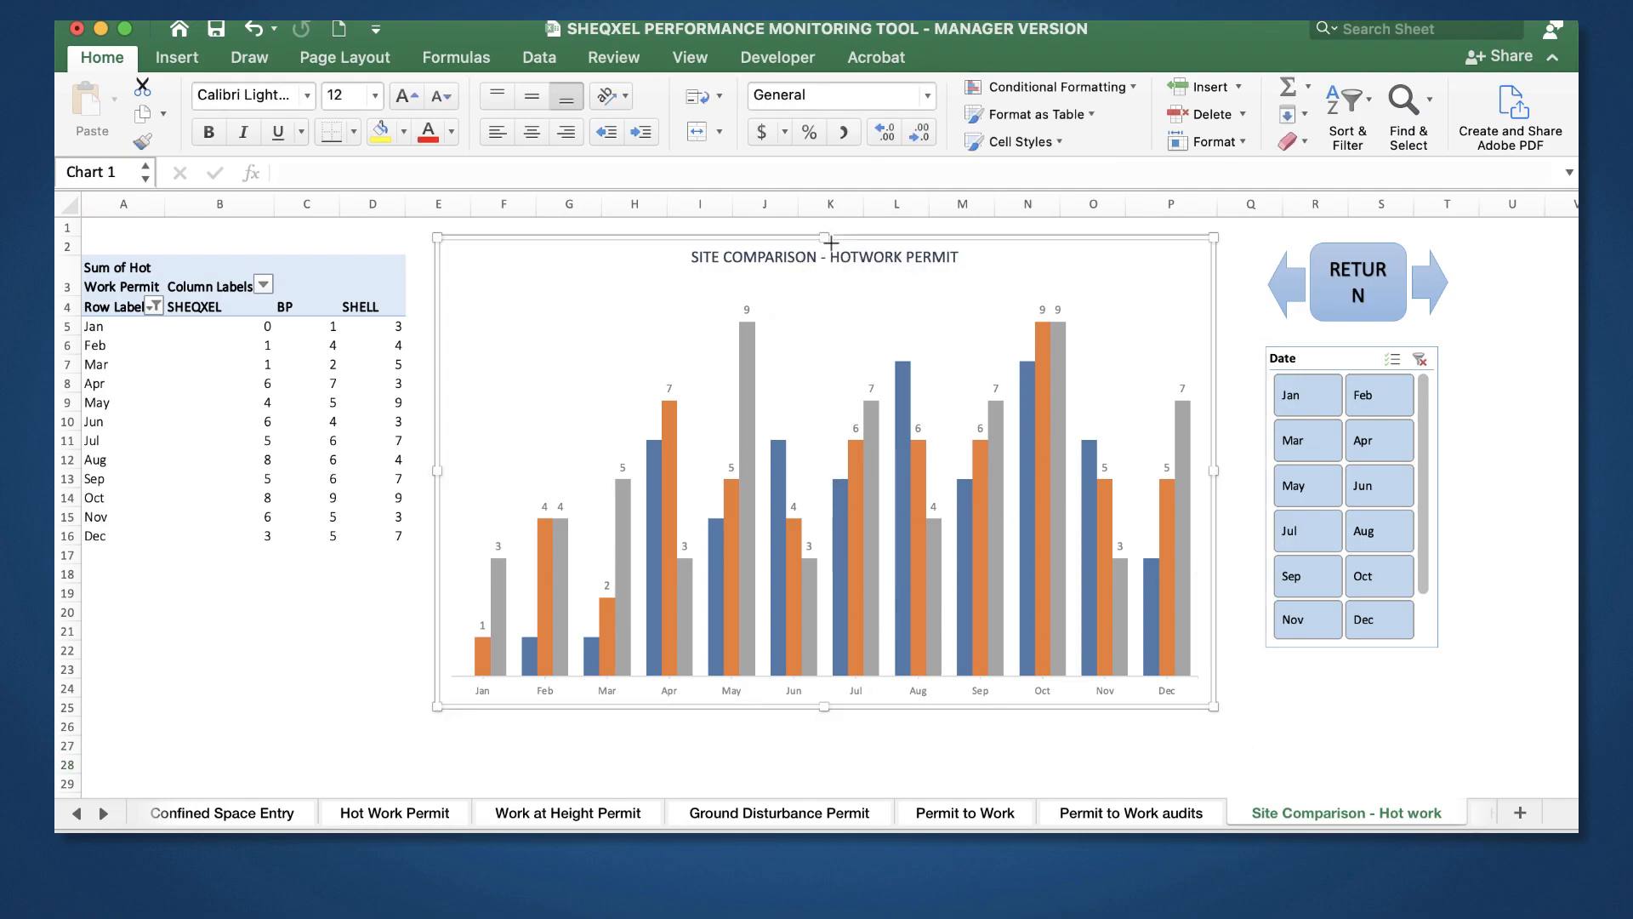
pyautogui.click(1138, 57)
pyautogui.click(92, 100)
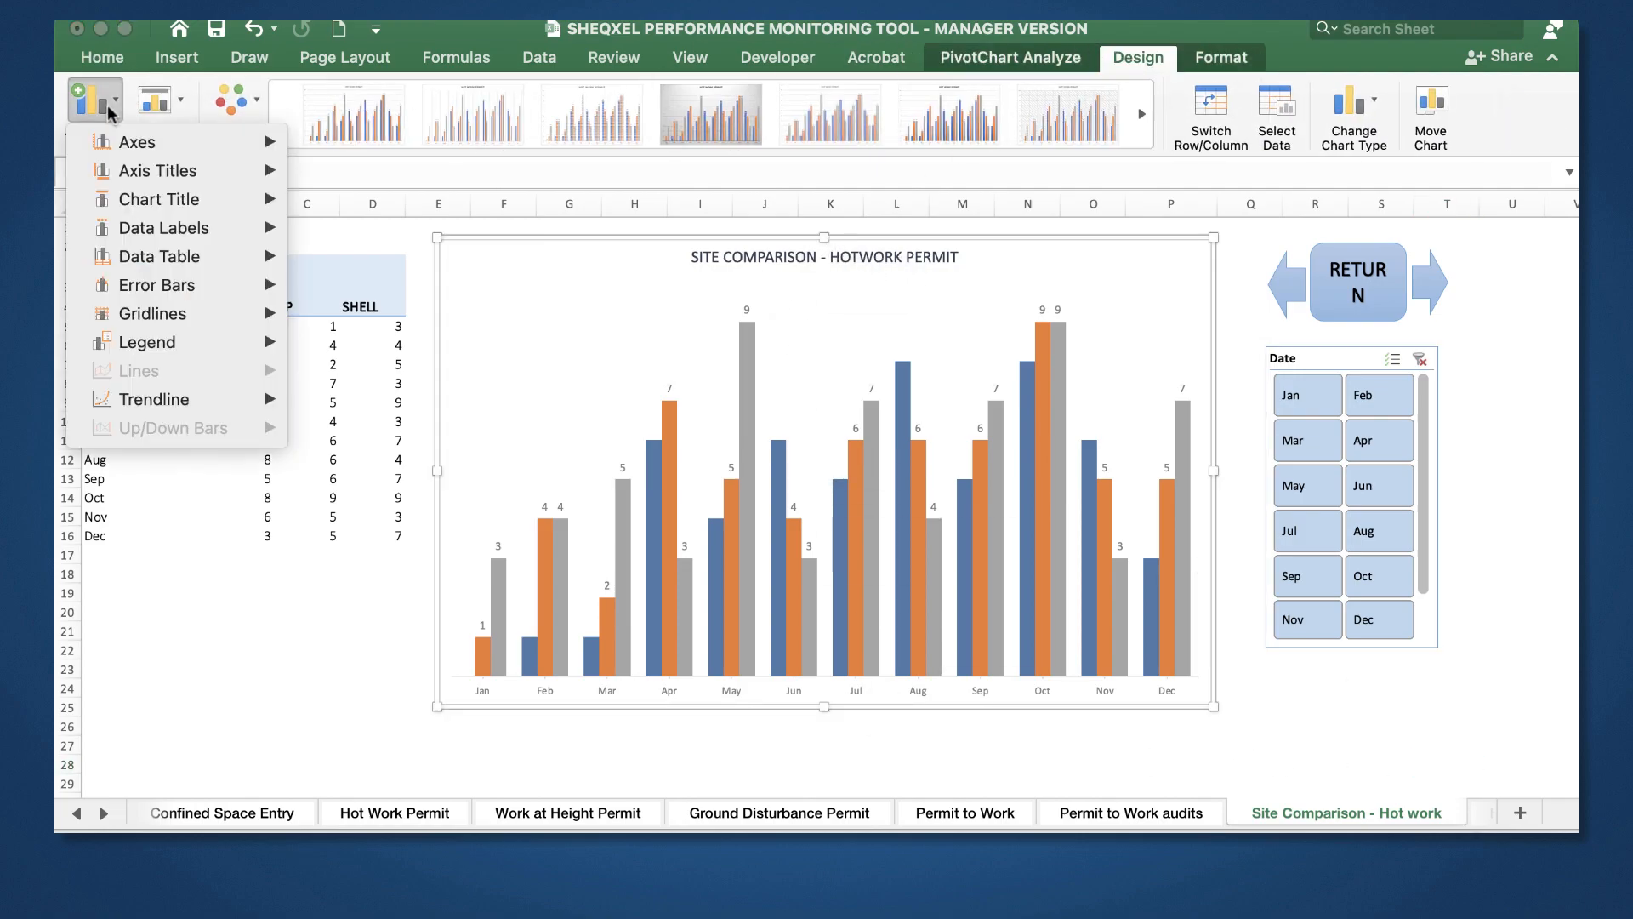
pyautogui.moveTo(161, 342)
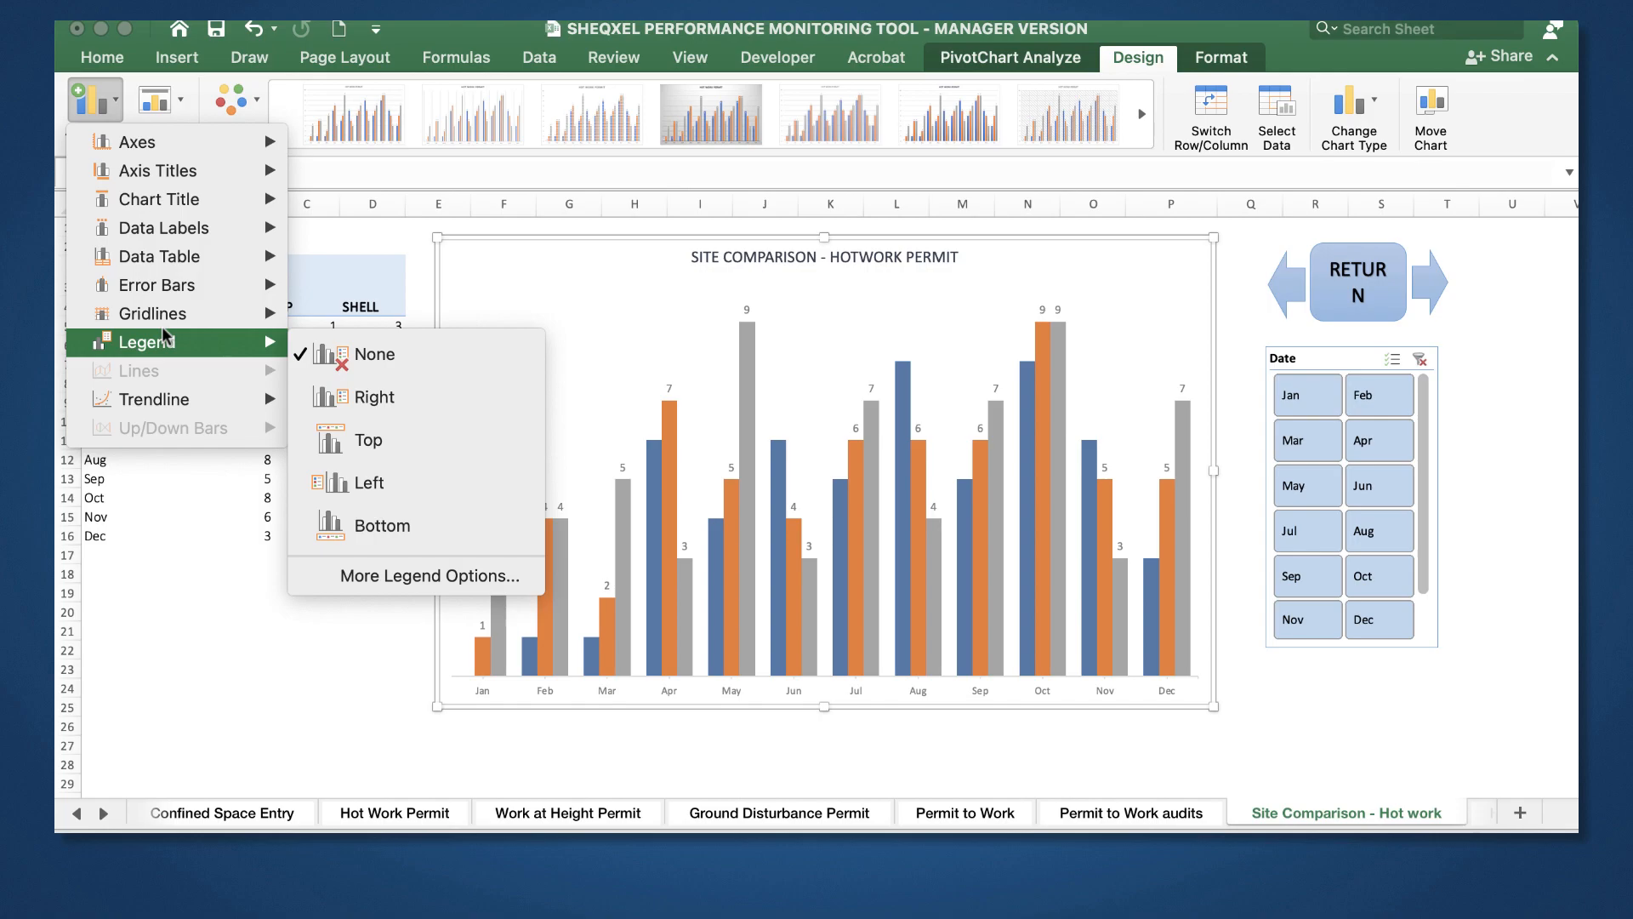
pyautogui.click(330, 527)
pyautogui.click(1351, 729)
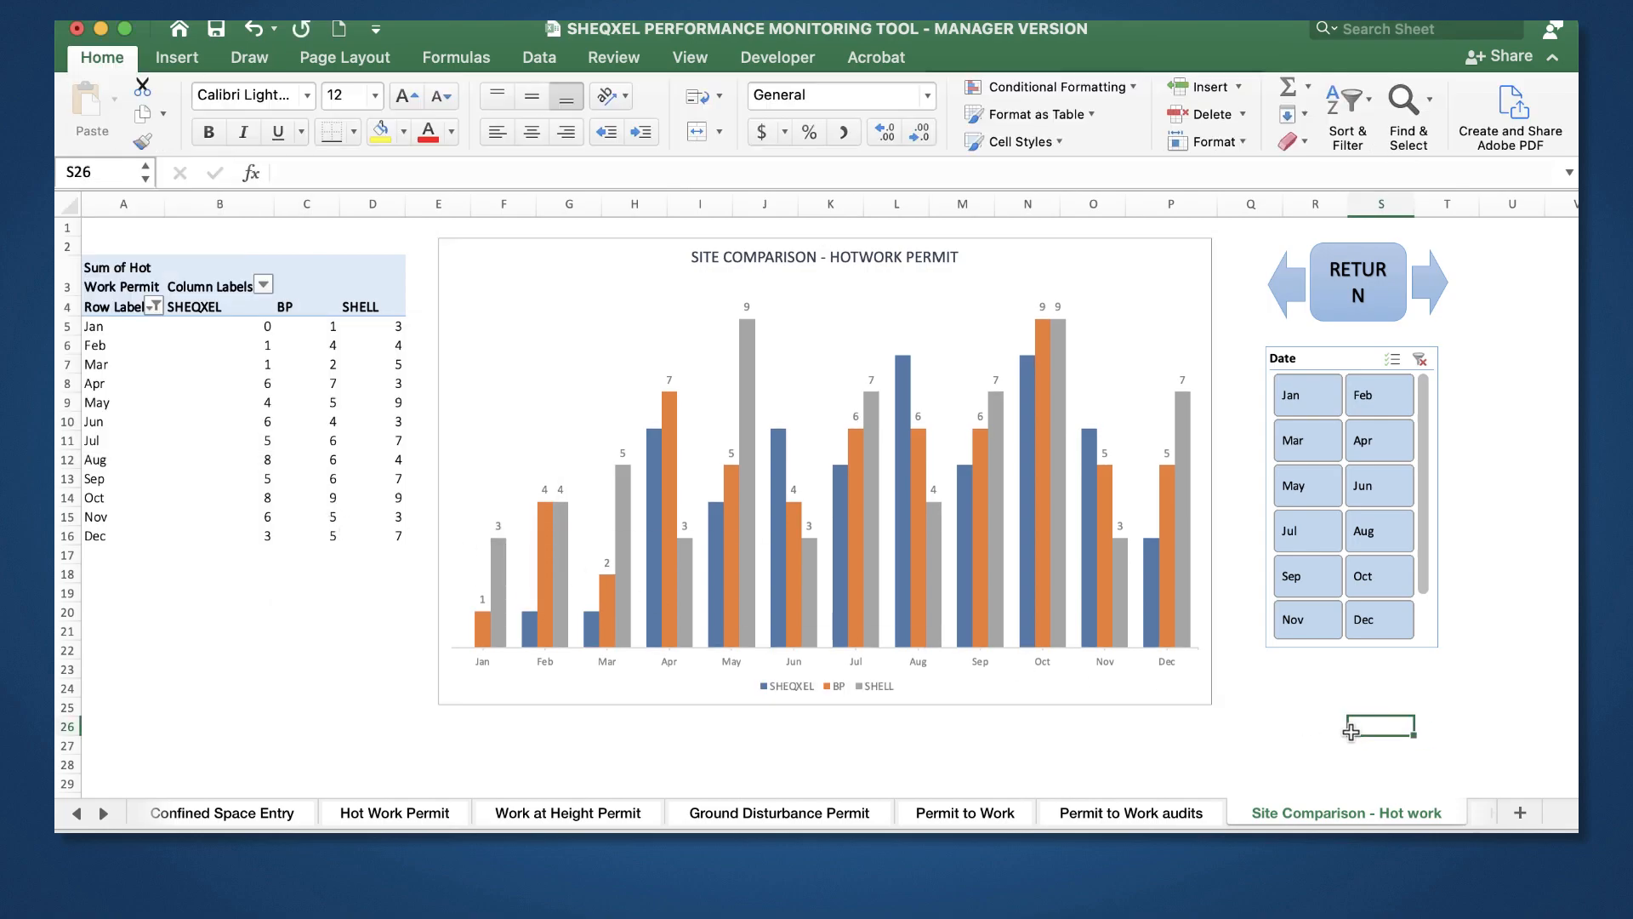
pyautogui.click(1552, 57)
pyautogui.click(1508, 762)
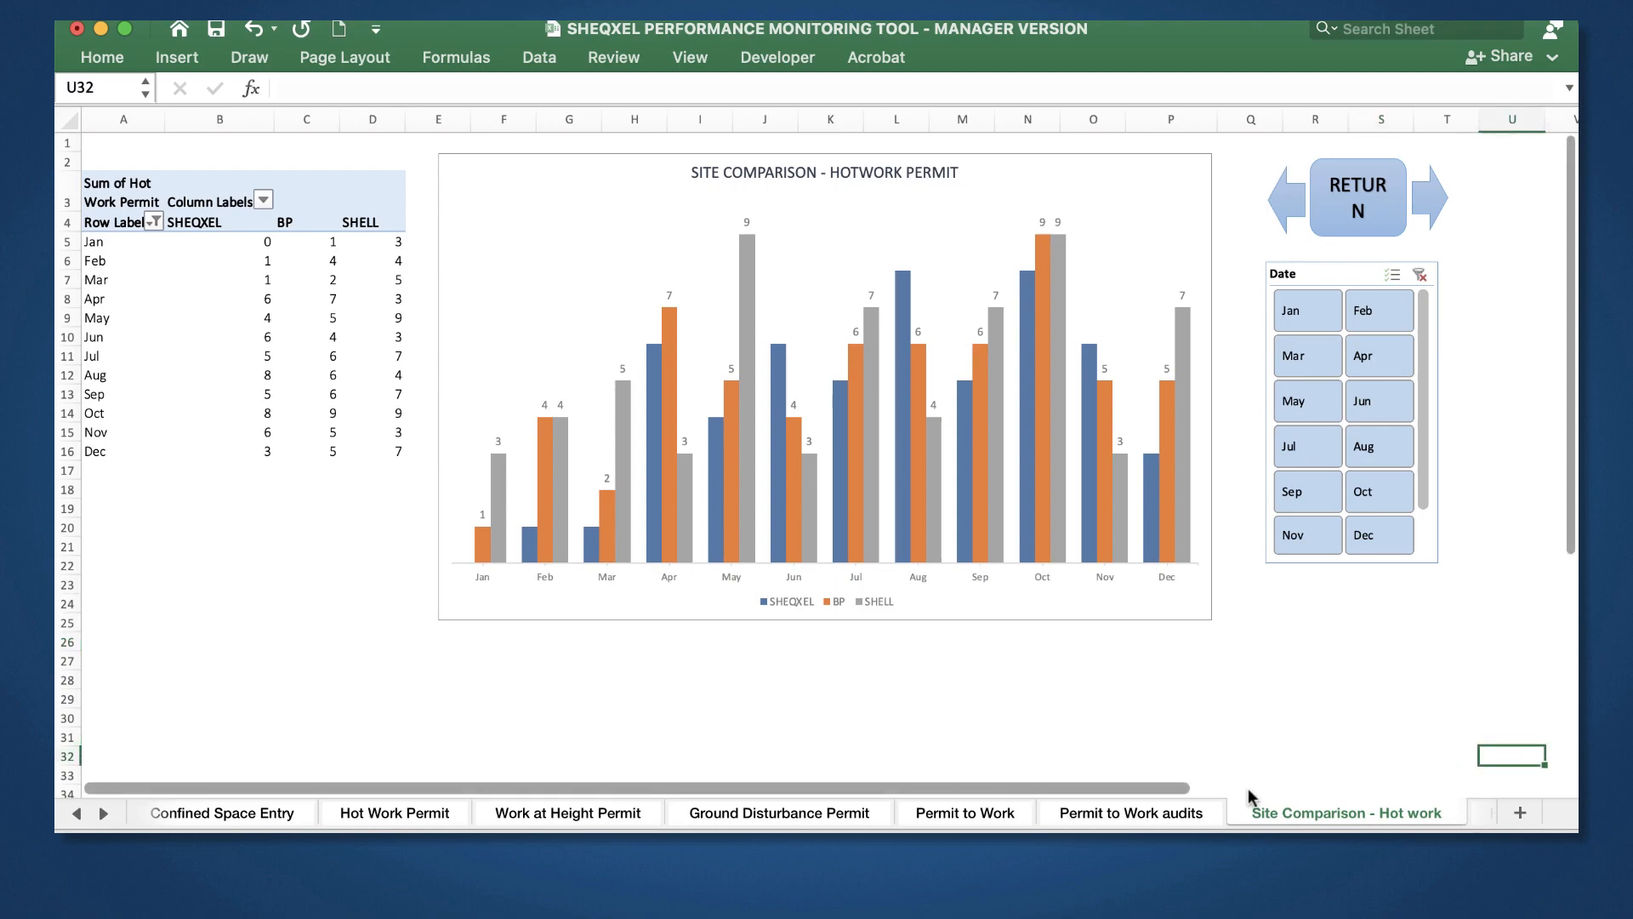
# Step: Review the other permit sheets back to Work at Height Permit, and return through the Table of Content to the Welcome to SHEQXEL sheet
pyautogui.click(1135, 812)
pyautogui.click(1008, 815)
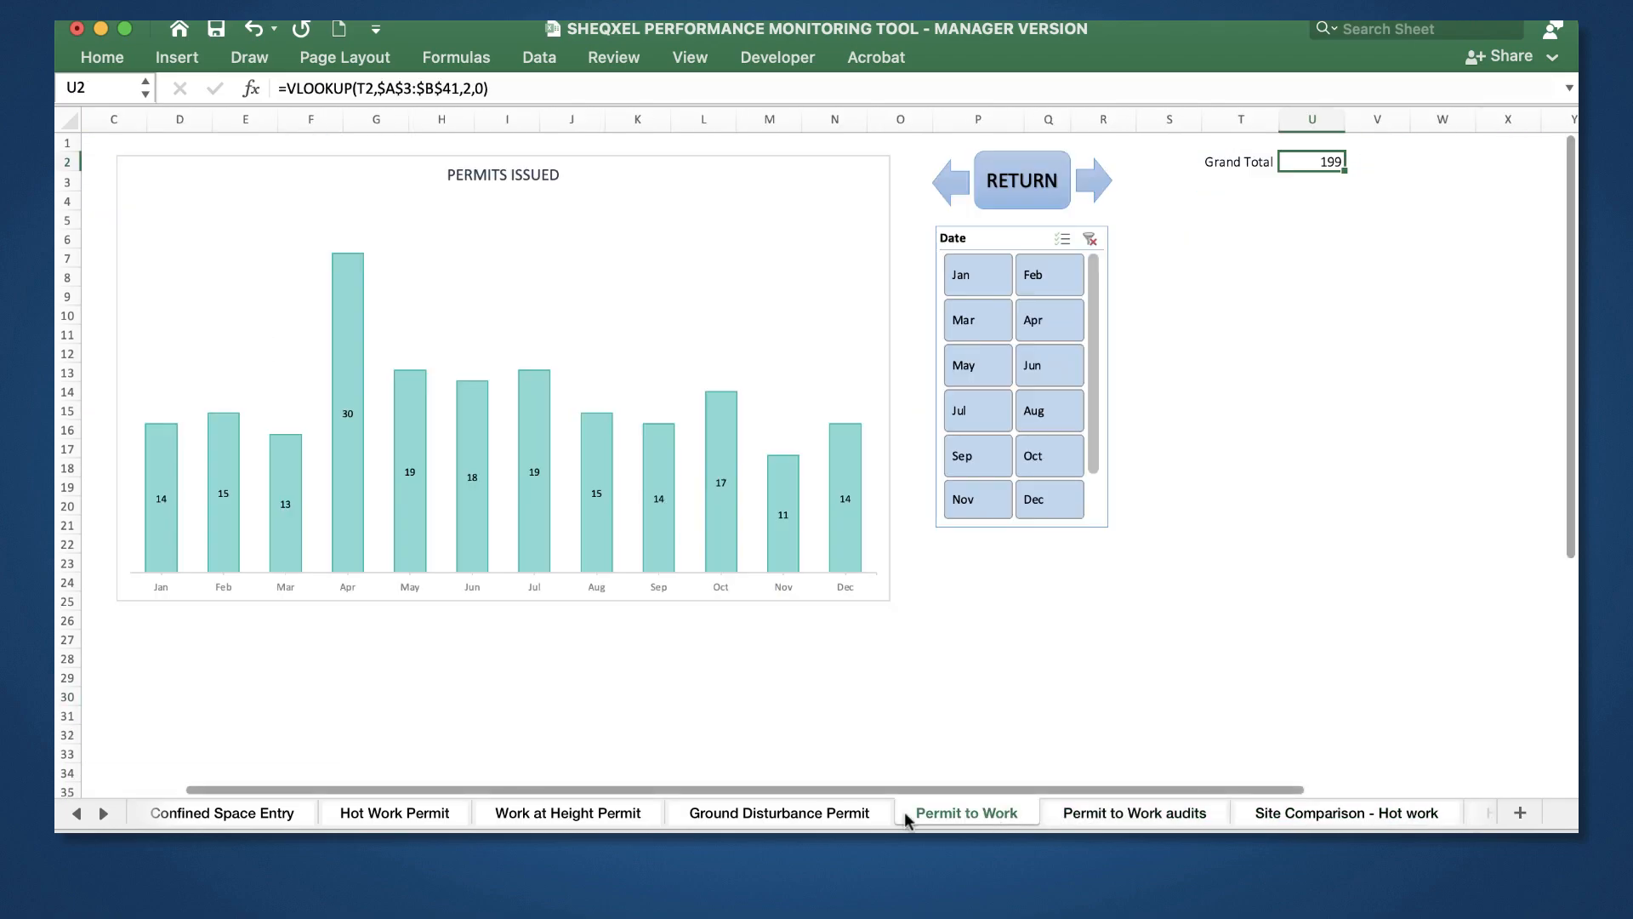
pyautogui.click(840, 813)
pyautogui.click(568, 812)
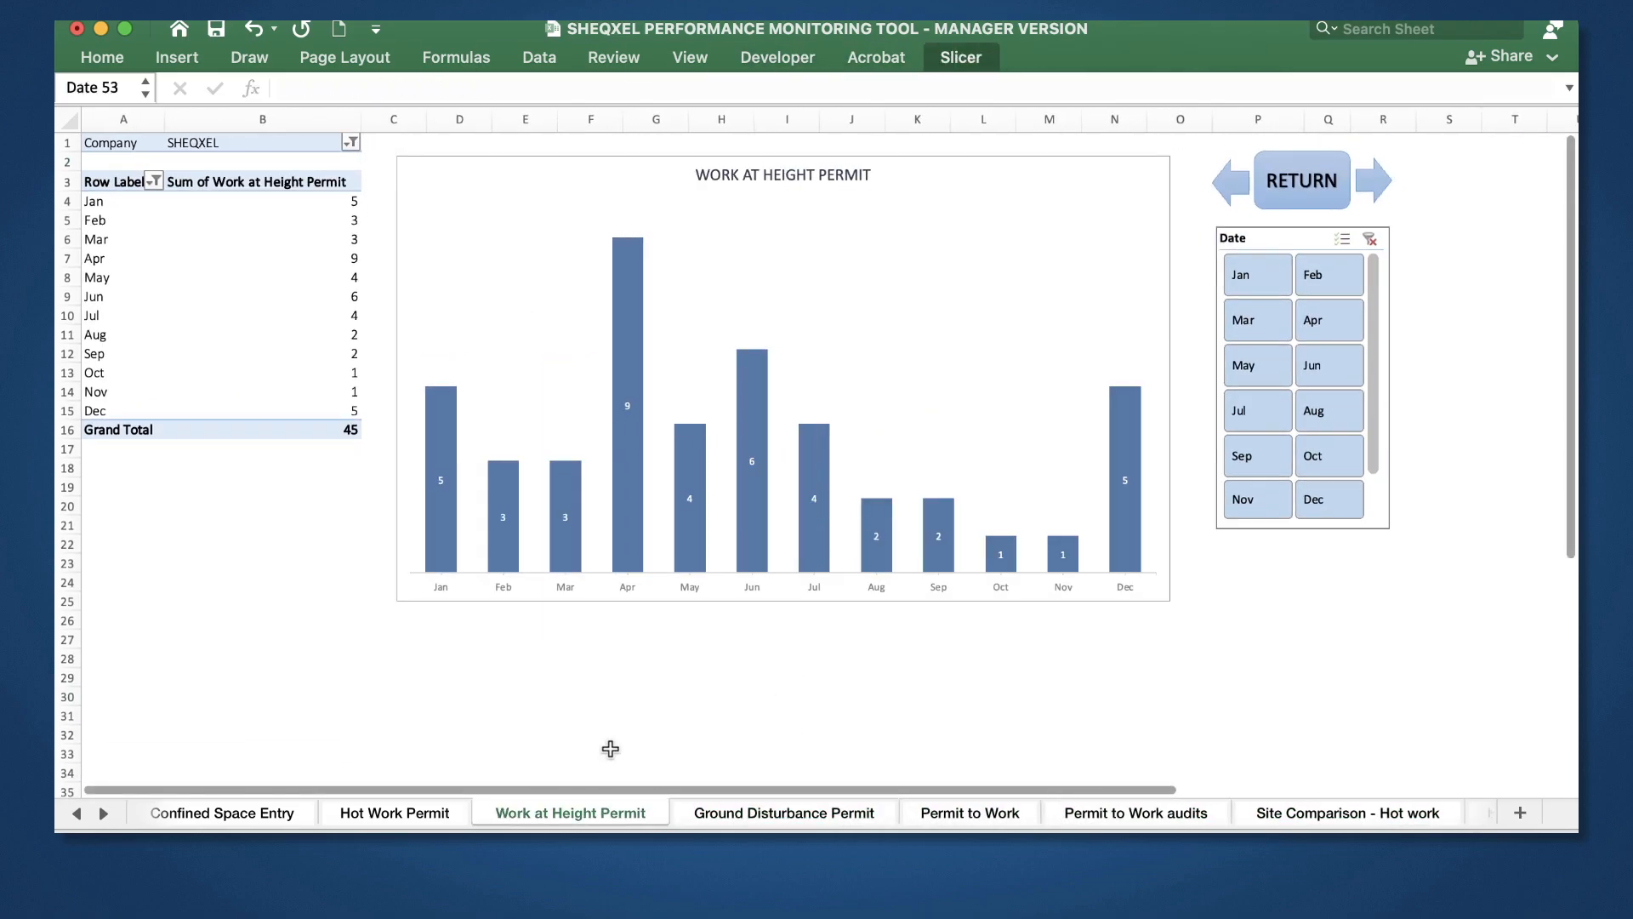
pyautogui.click(1314, 204)
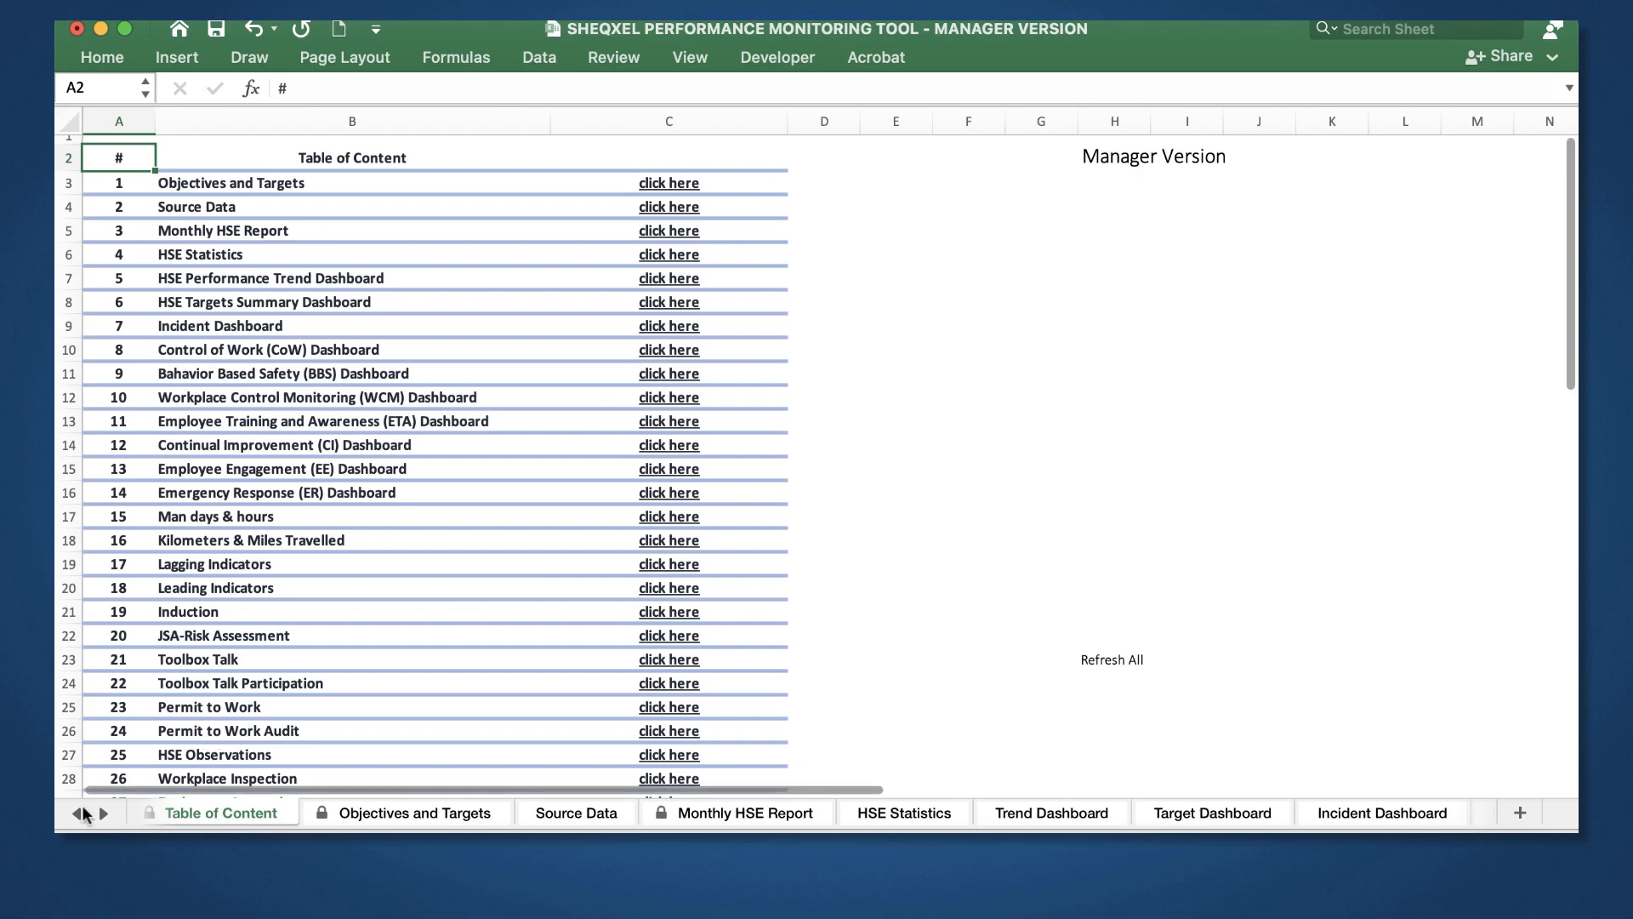
pyautogui.click(77, 813)
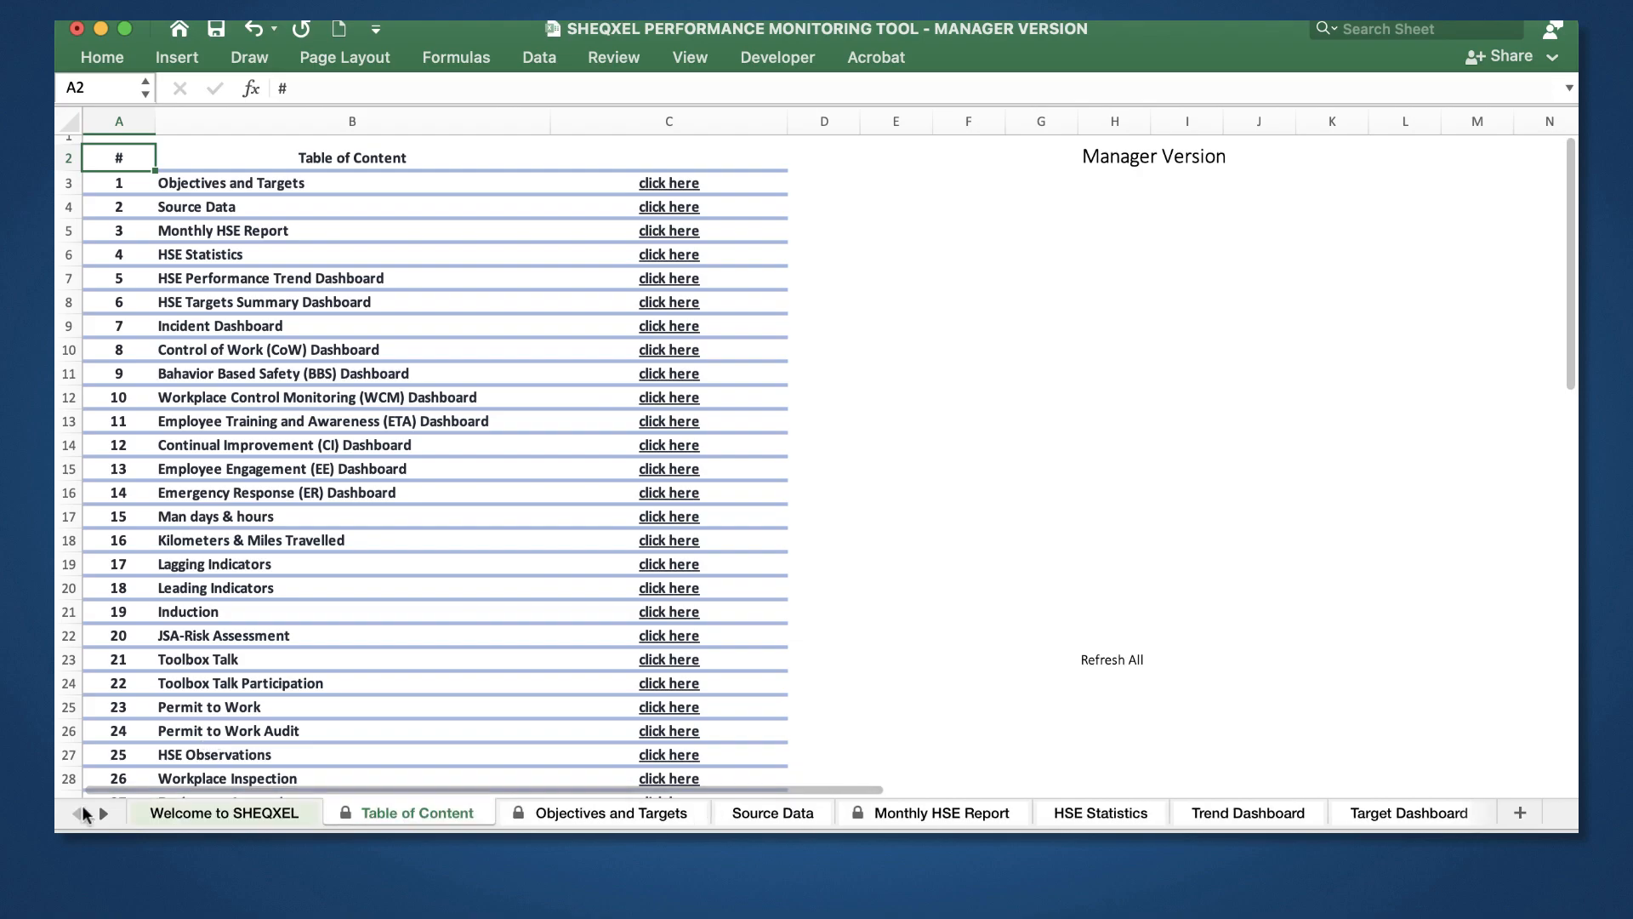
pyautogui.click(262, 809)
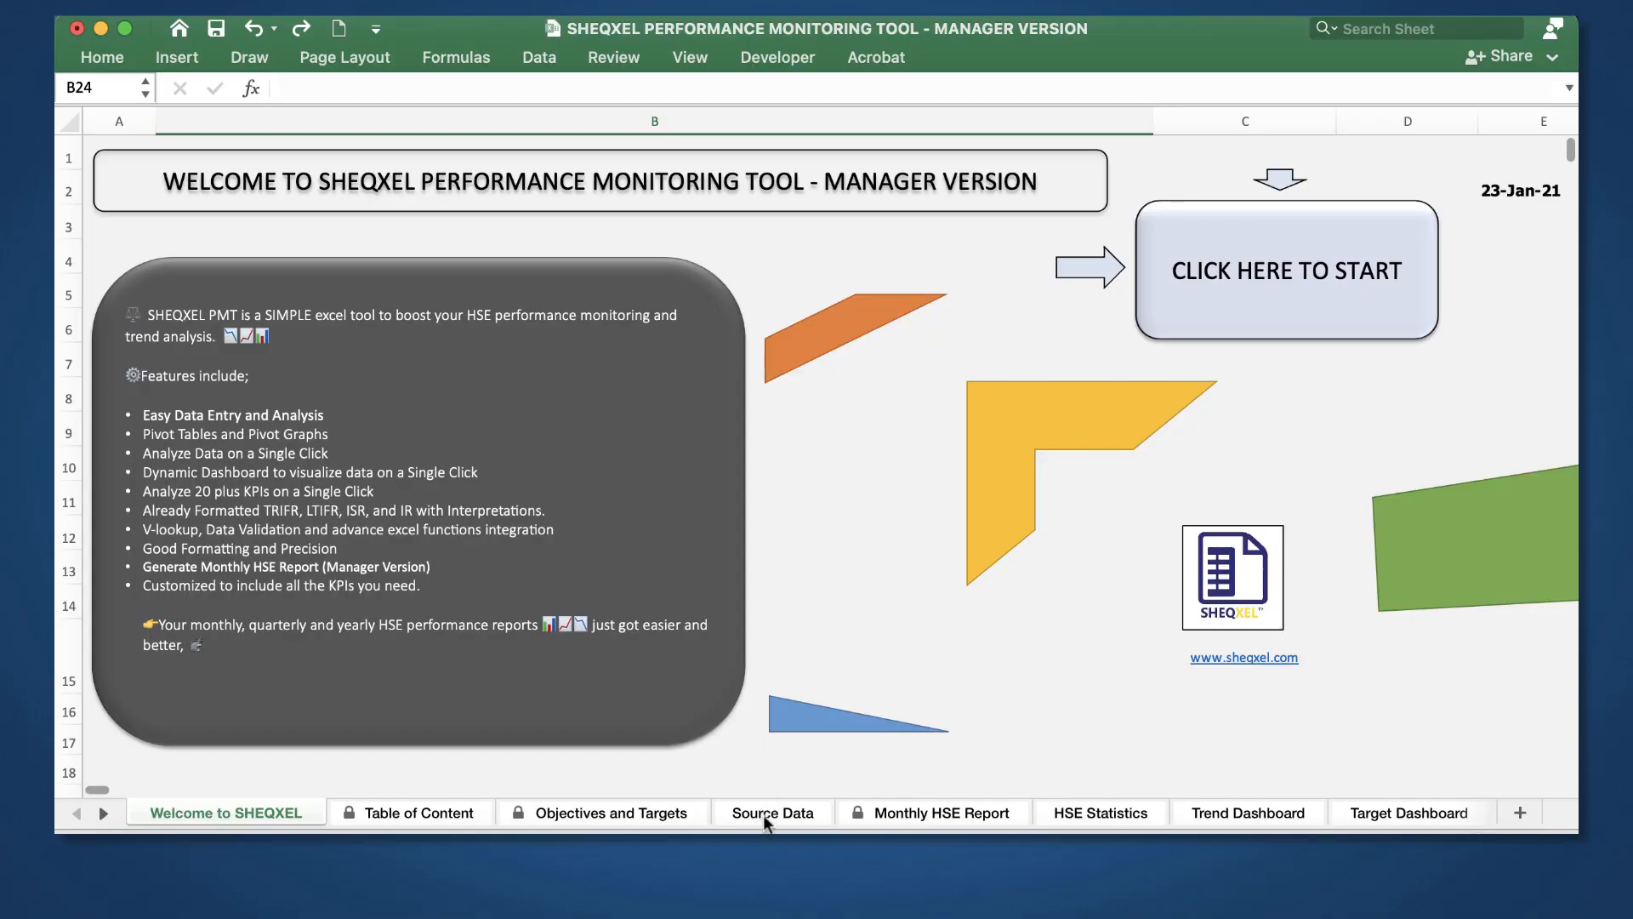
# Step: Rename the Toolbox Talks (TBT) header in Source Data to "Toolbox Talks" and refresh all the workbook's data
pyautogui.click(770, 812)
pyautogui.hscroll(2, 1118, 600)
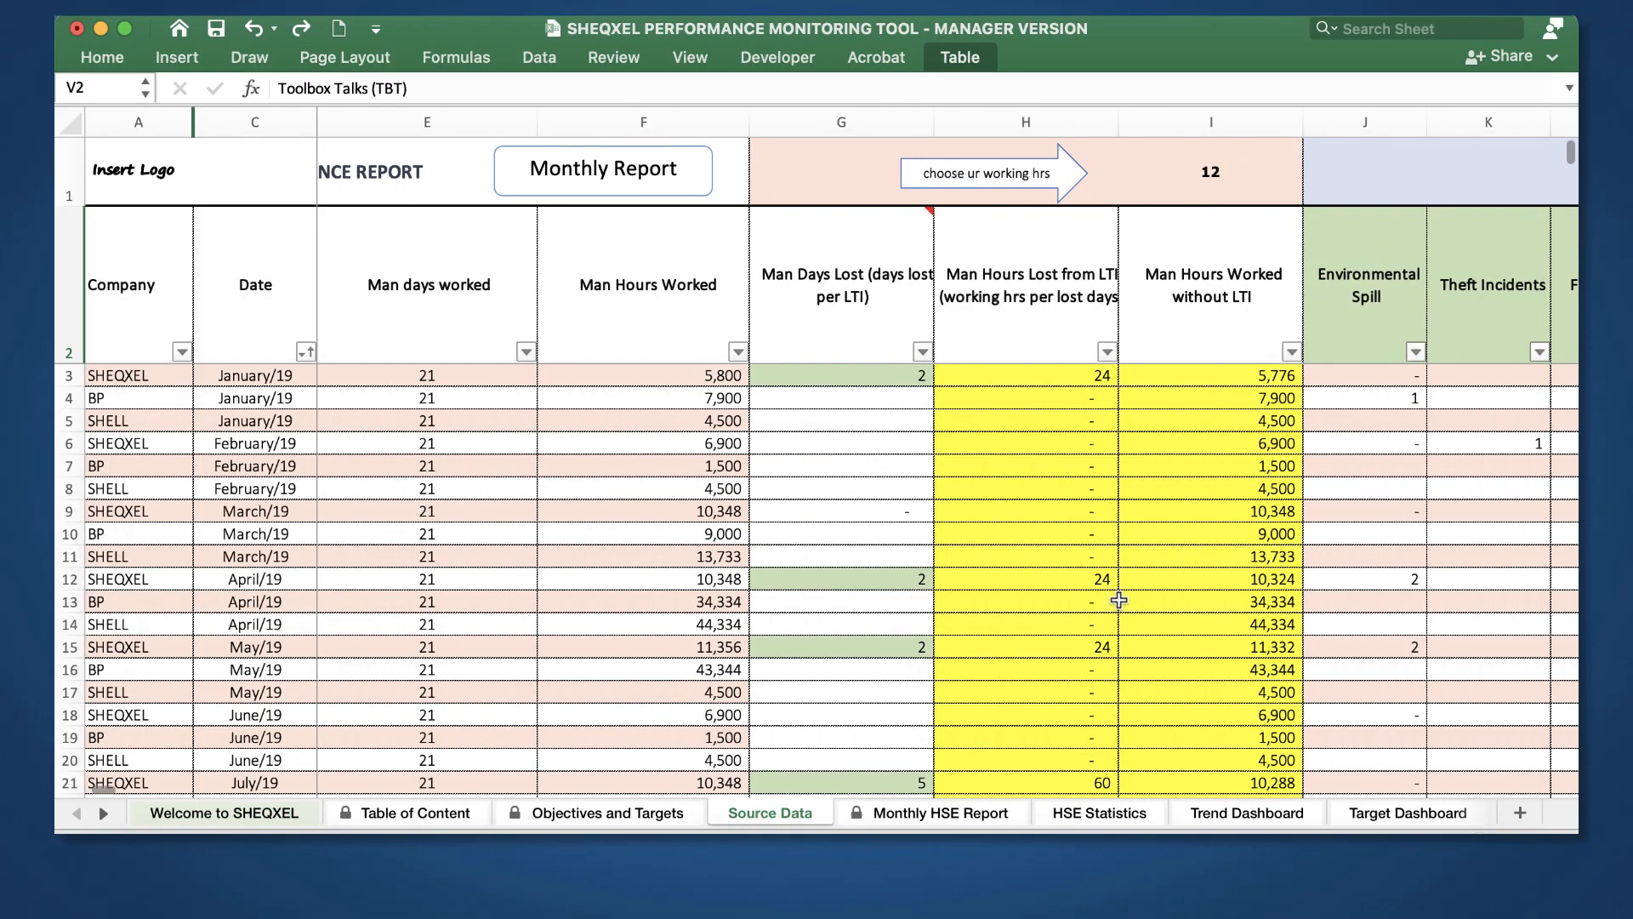
pyautogui.hscroll(10, 1118, 601)
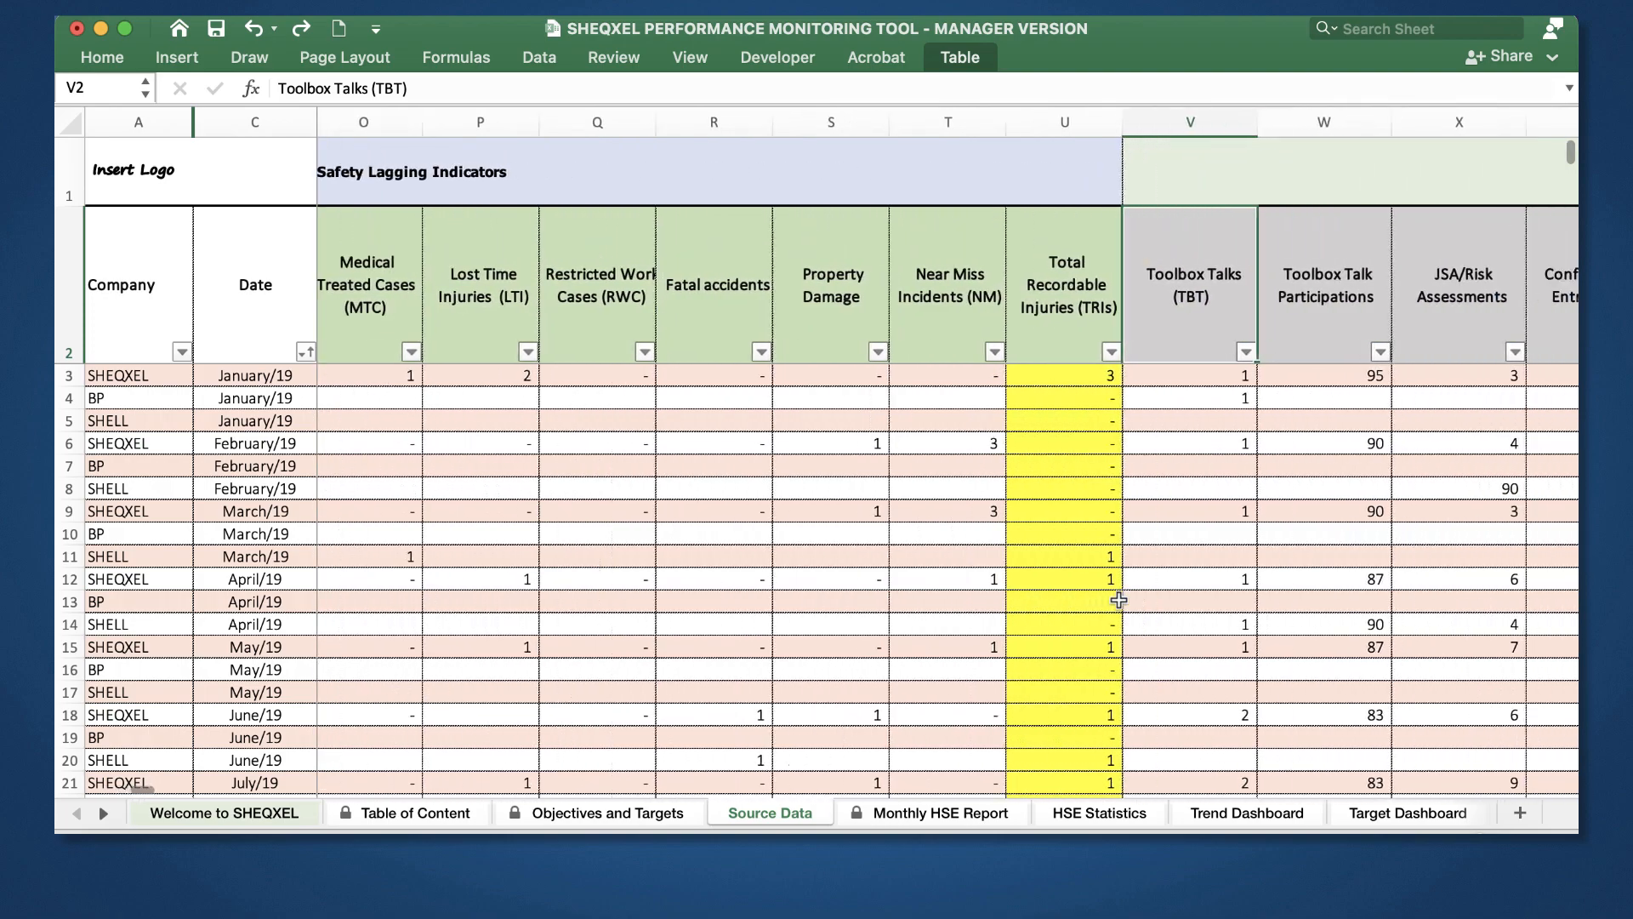
pyautogui.hscroll(4, 1118, 600)
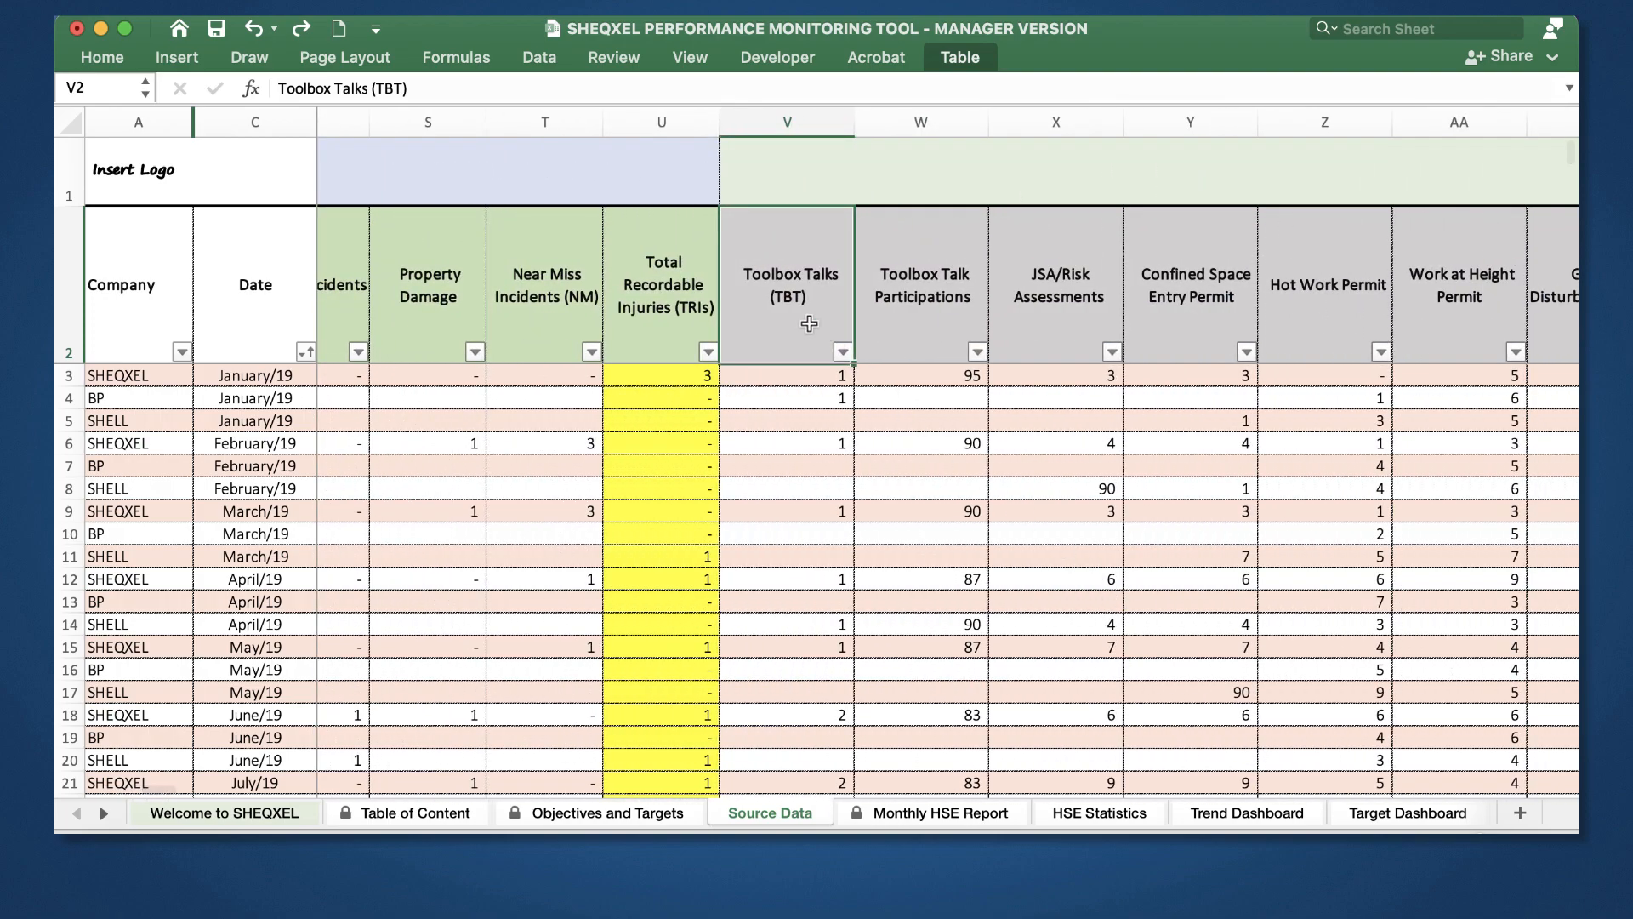
pyautogui.click(416, 88)
pyautogui.press('BackSpace')
pyautogui.press('BackSpace')
pyautogui.press('BackSpace')
pyautogui.press('BackSpace')
pyautogui.press('BackSpace')
pyautogui.press('BackSpace')
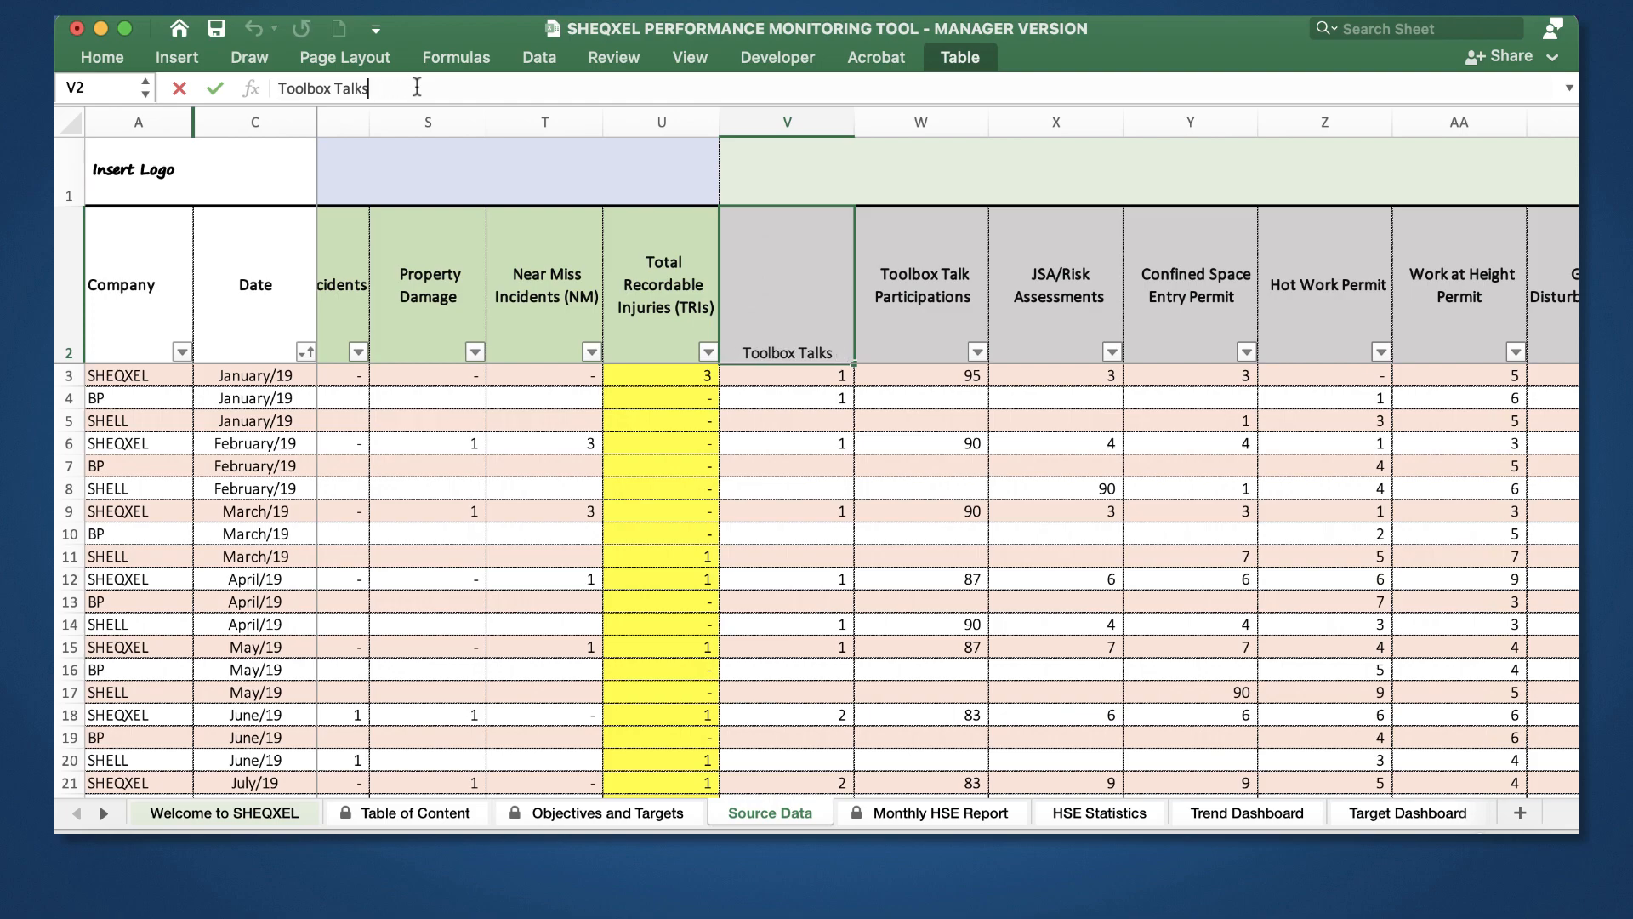
pyautogui.click(785, 505)
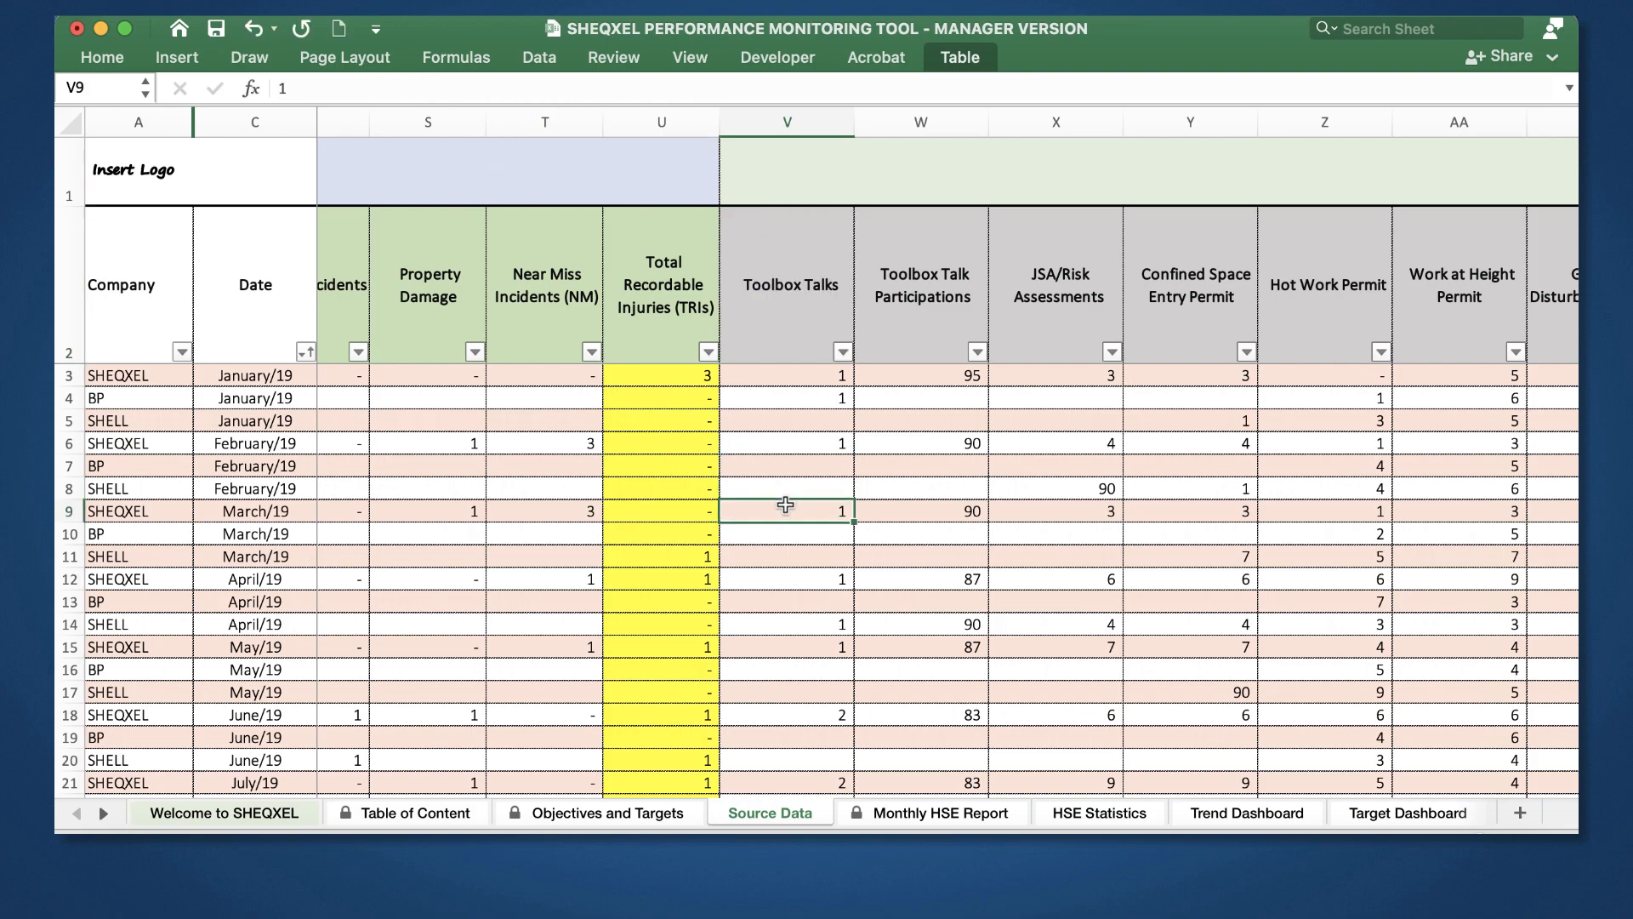
pyautogui.click(541, 59)
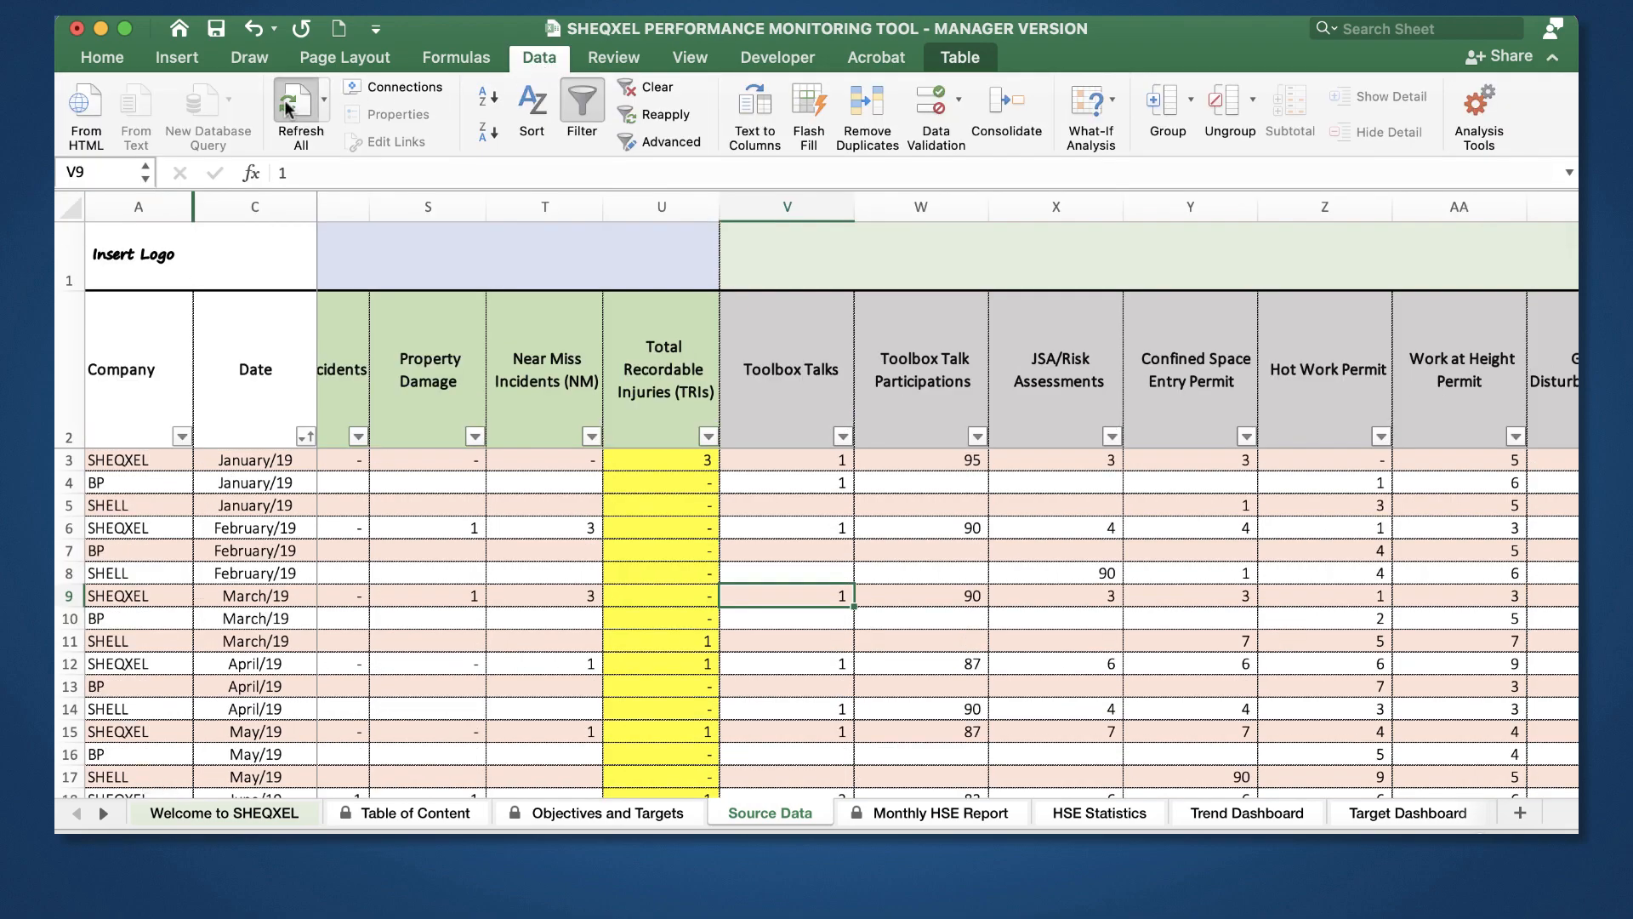
pyautogui.click(1553, 61)
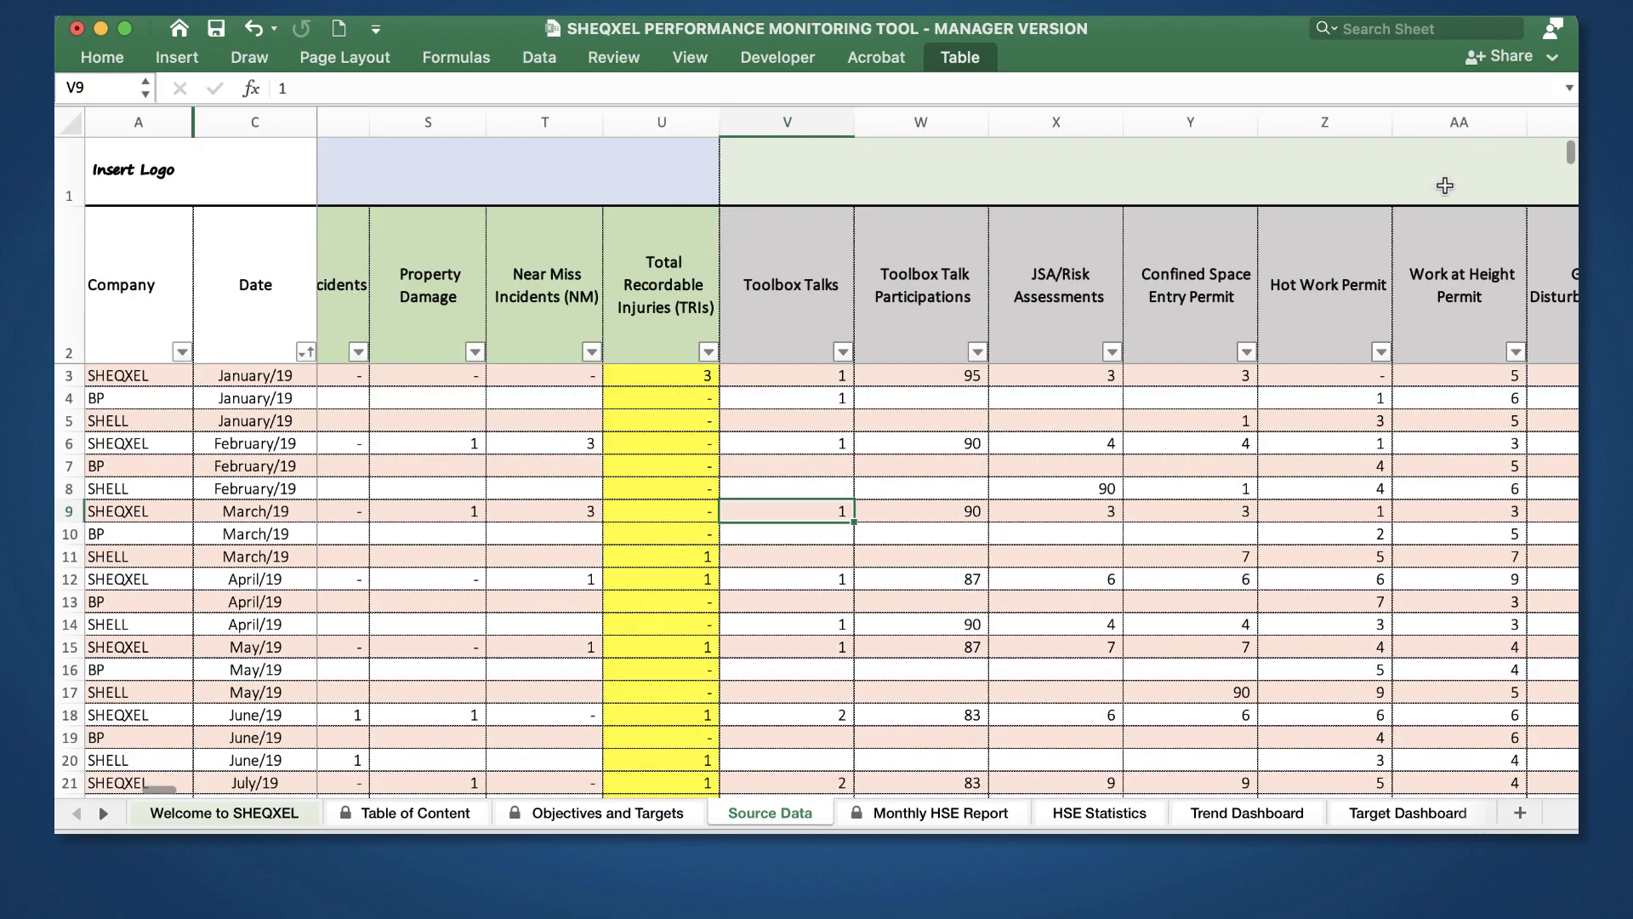
# Step: Inspect the formula behind the Toolbox Talks (TBT) figure in the Monthly HSE Report
pyautogui.click(942, 814)
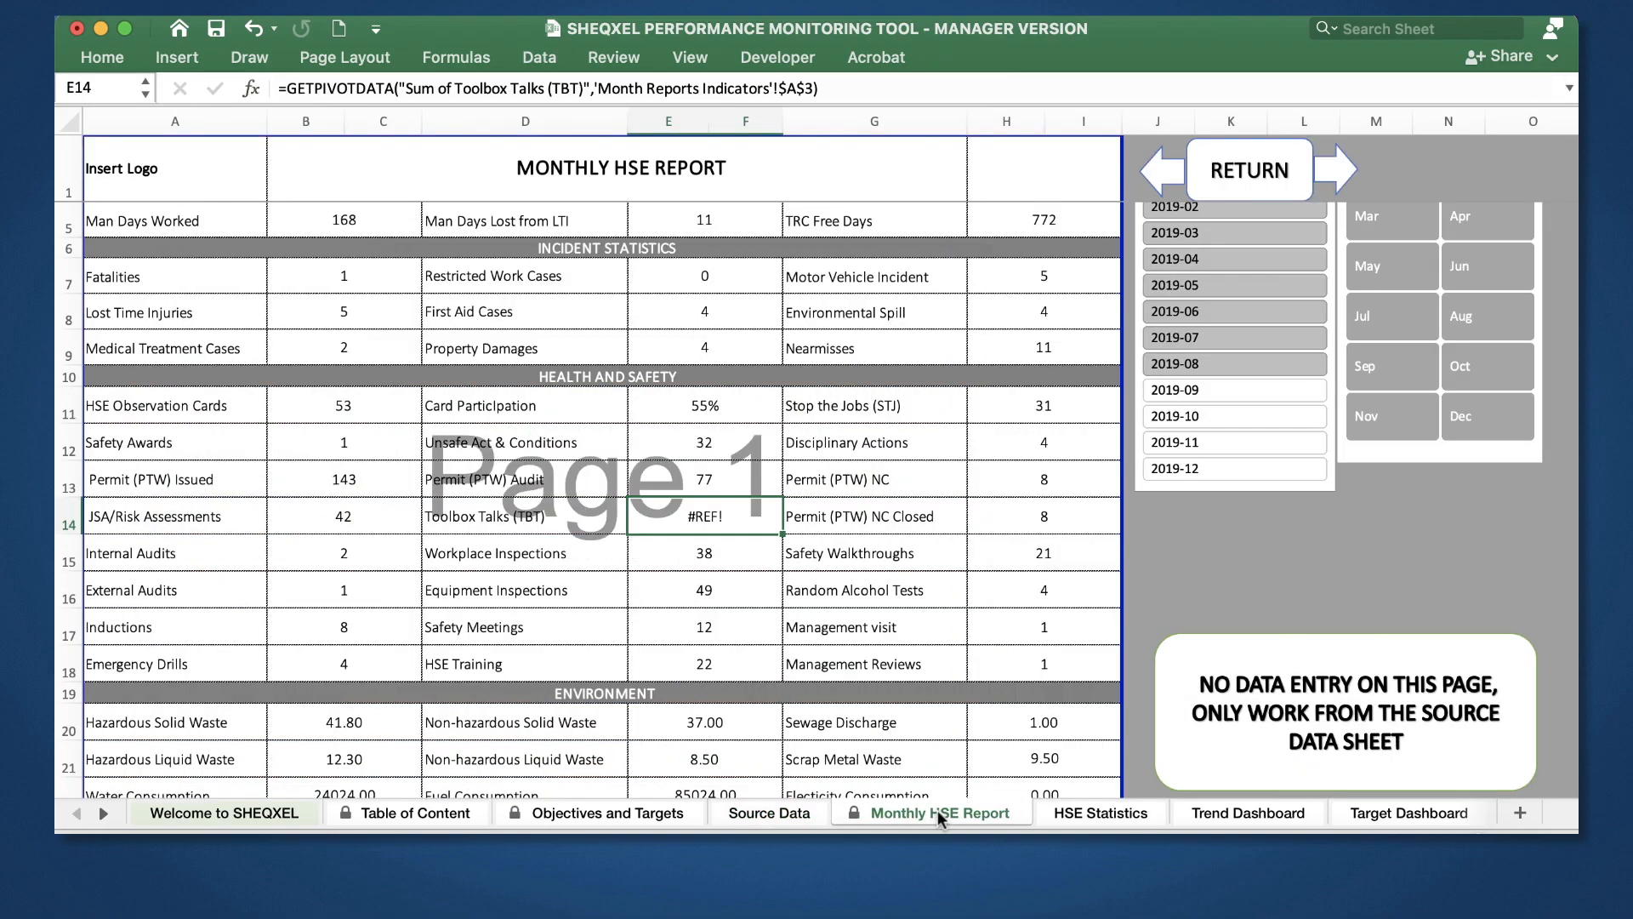
pyautogui.click(904, 588)
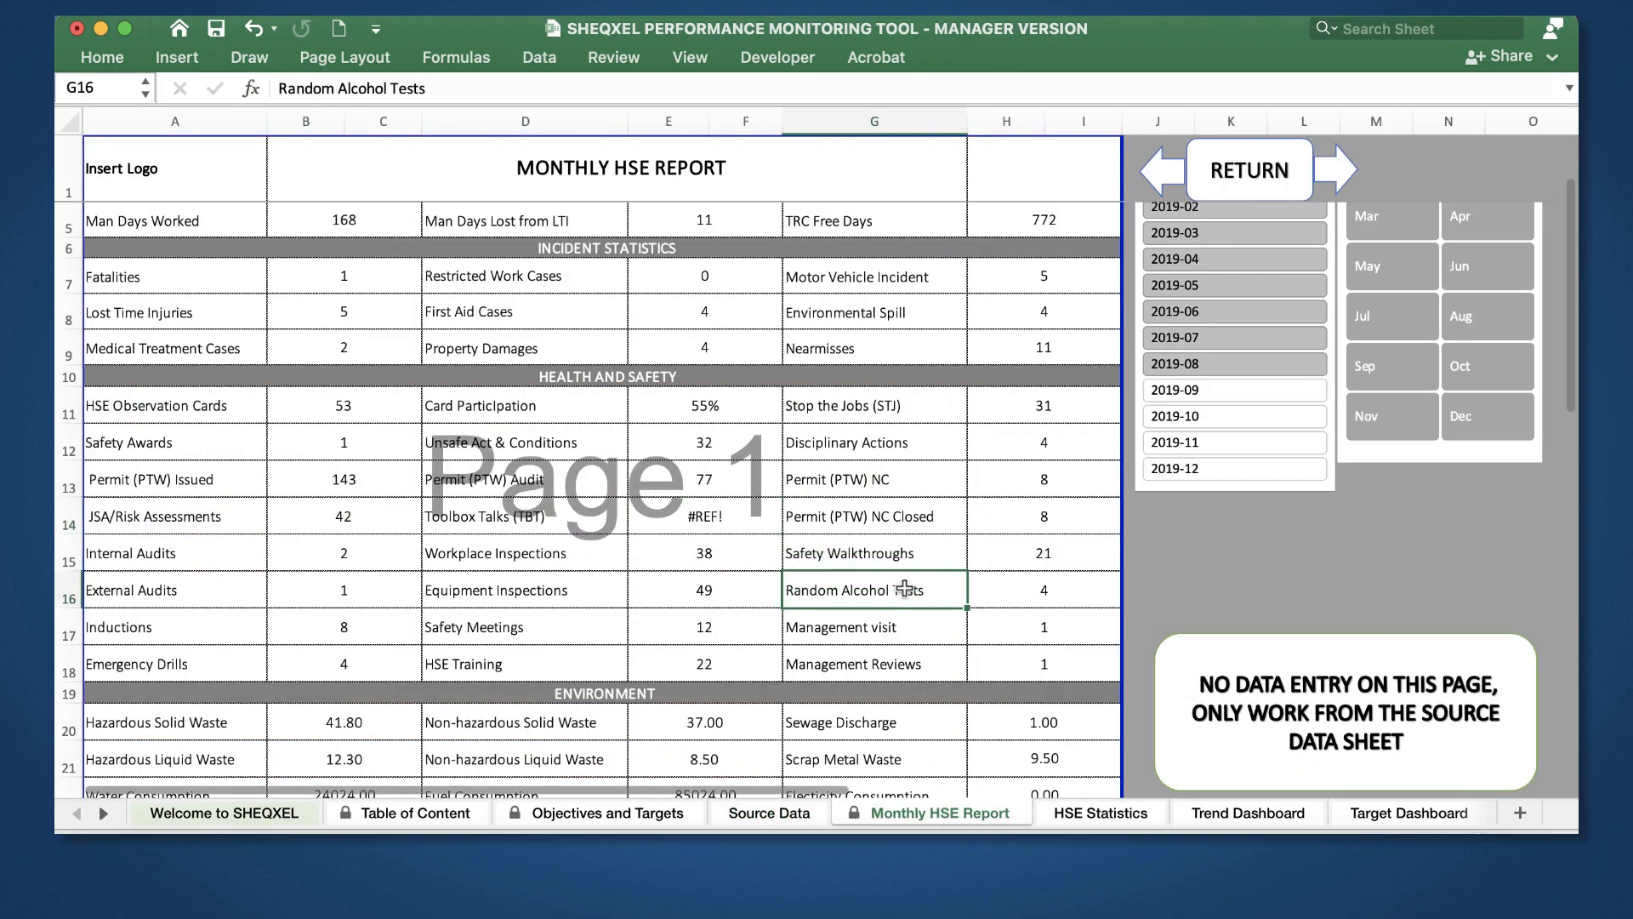
pyautogui.click(713, 517)
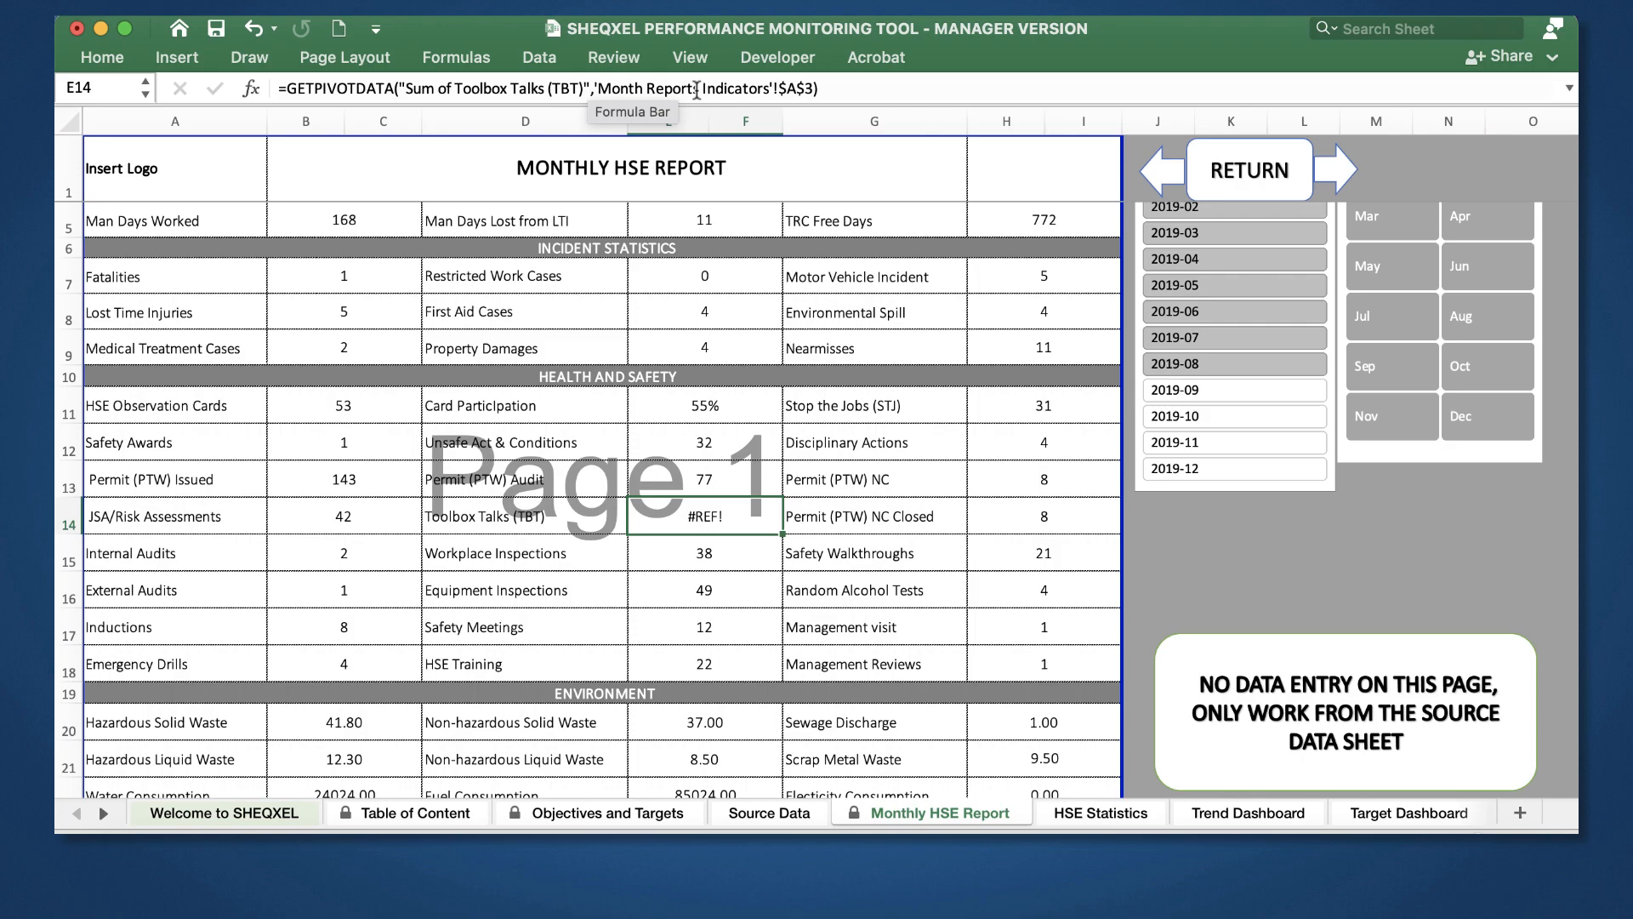
pyautogui.rightClick(926, 808)
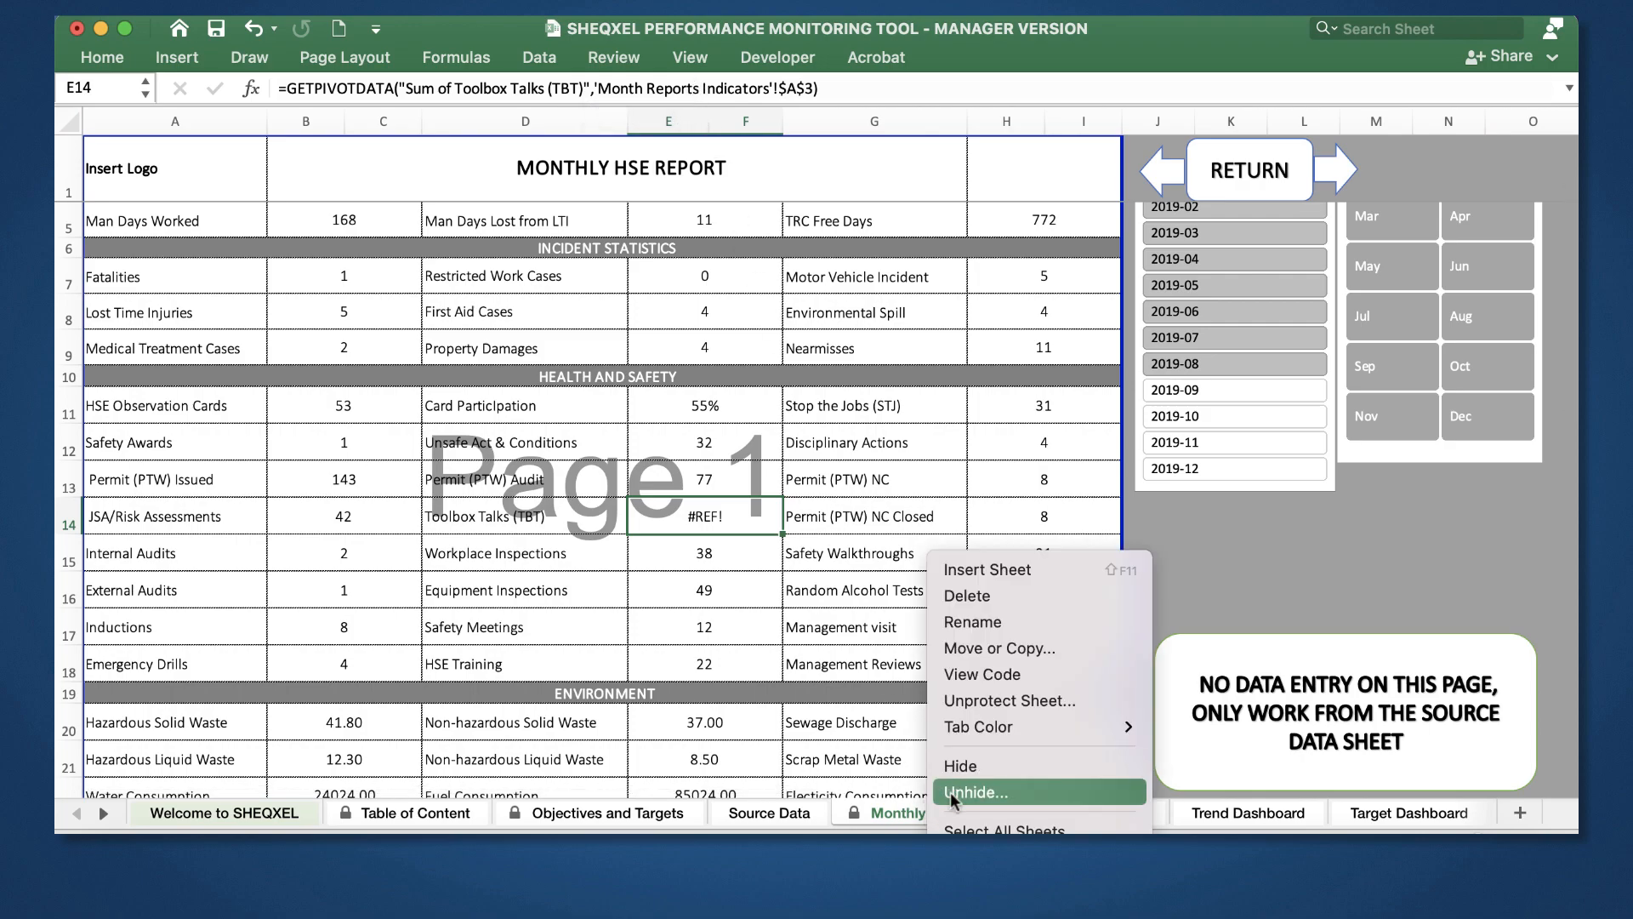
pyautogui.click(952, 796)
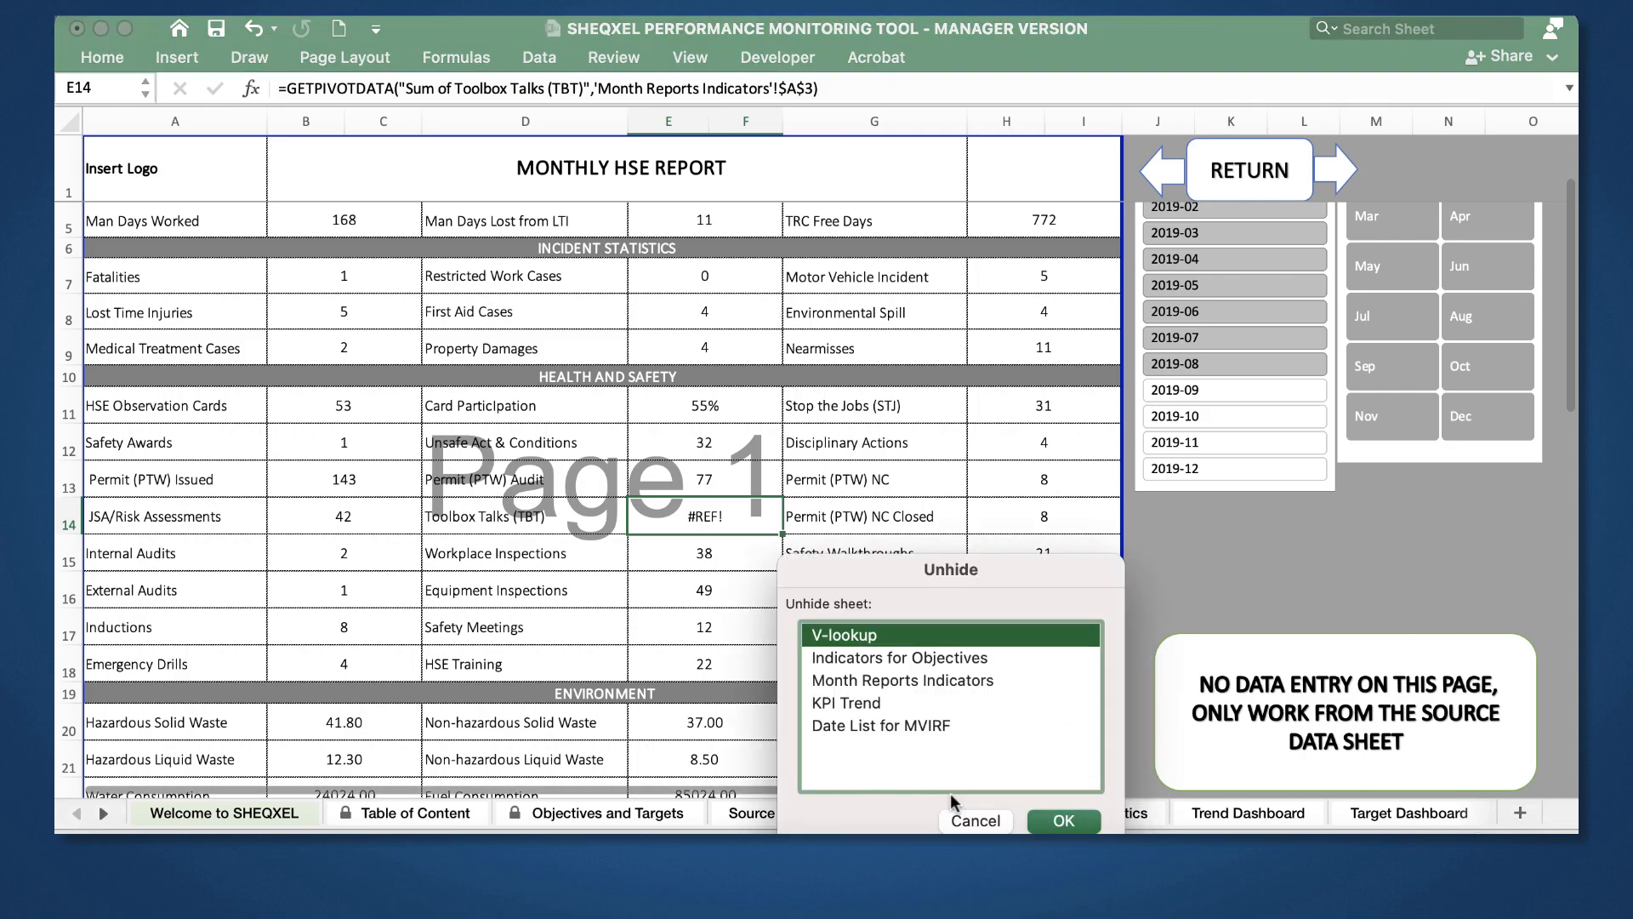
pyautogui.press('Escape')
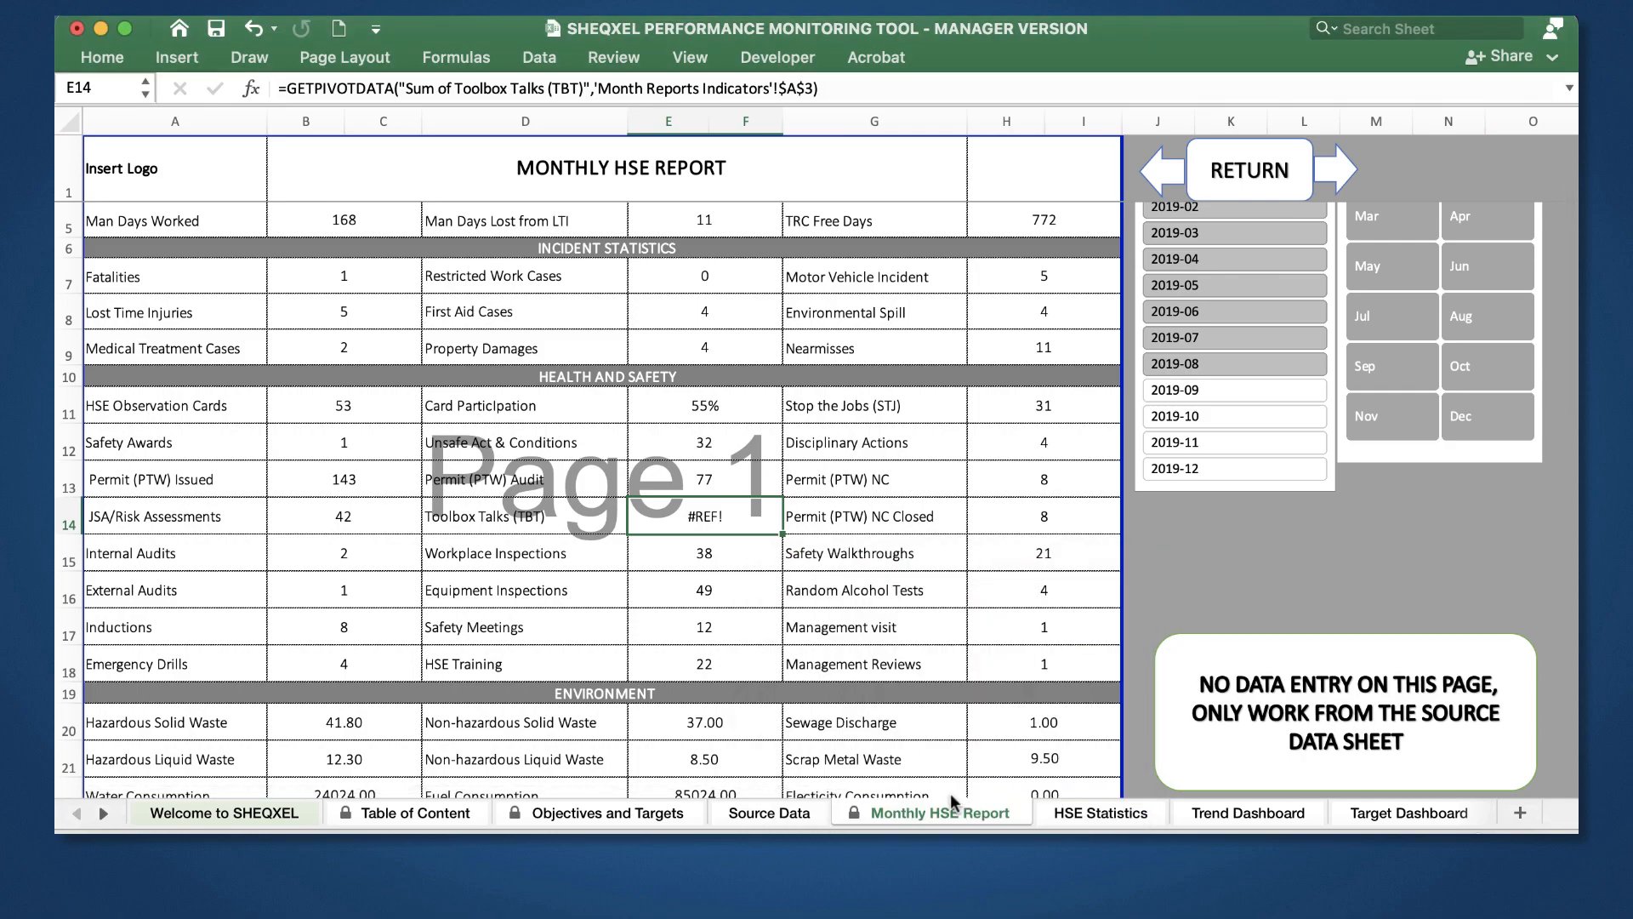
# Step: Inspect the formula behind the Toolbox Talks (TBT) actual value and its indicator label in Objectives and Targets
pyautogui.click(609, 813)
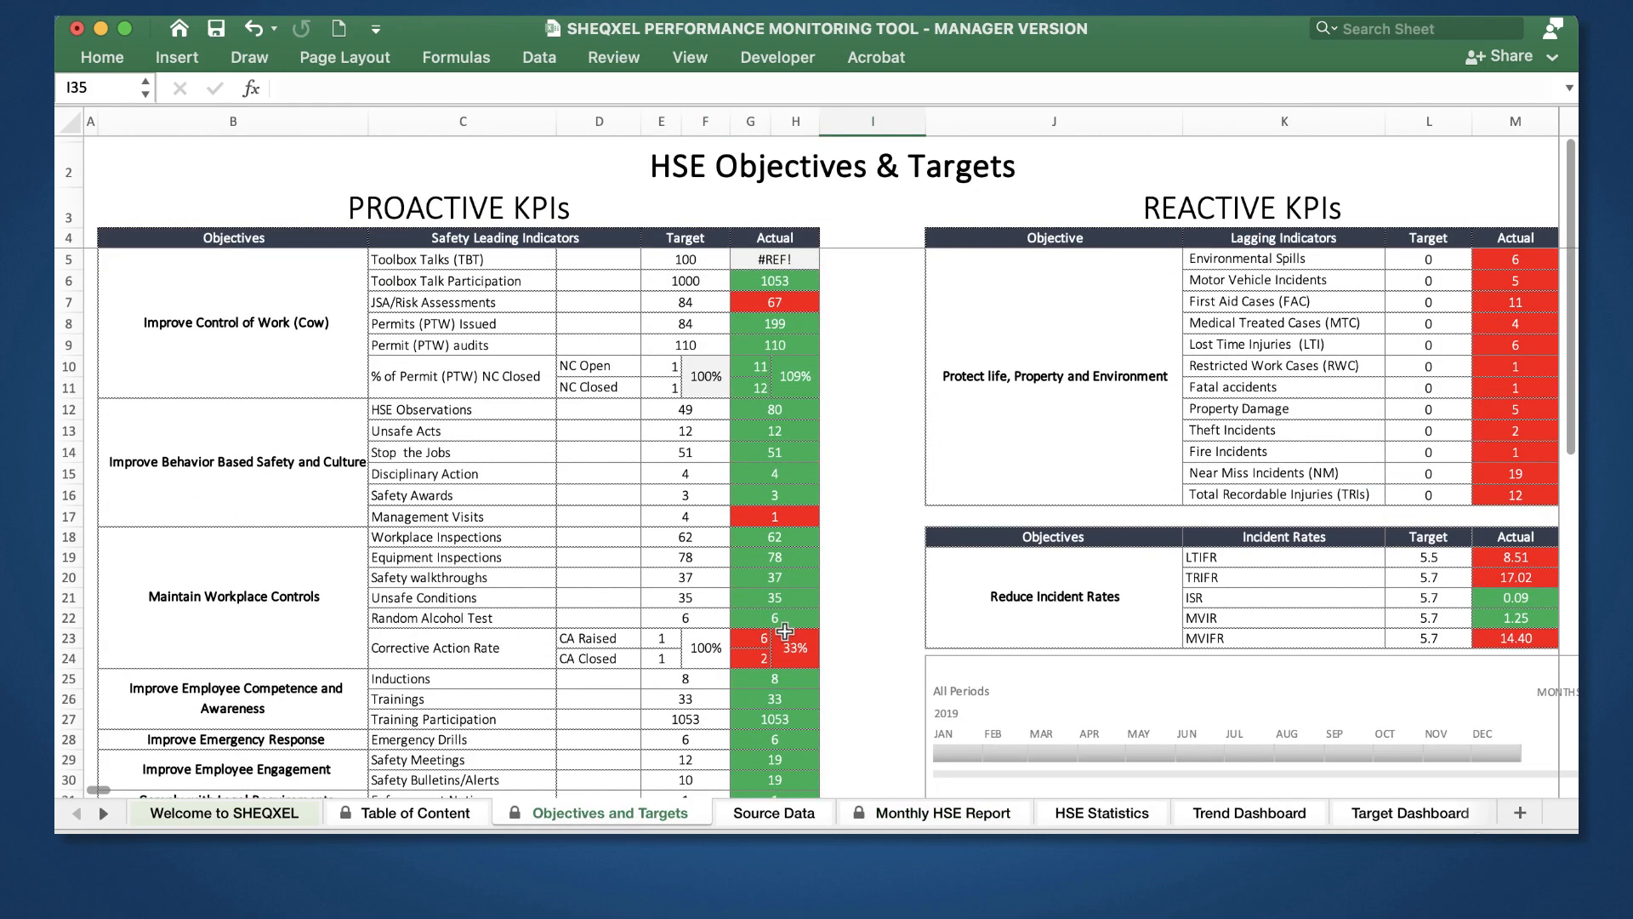
pyautogui.click(754, 261)
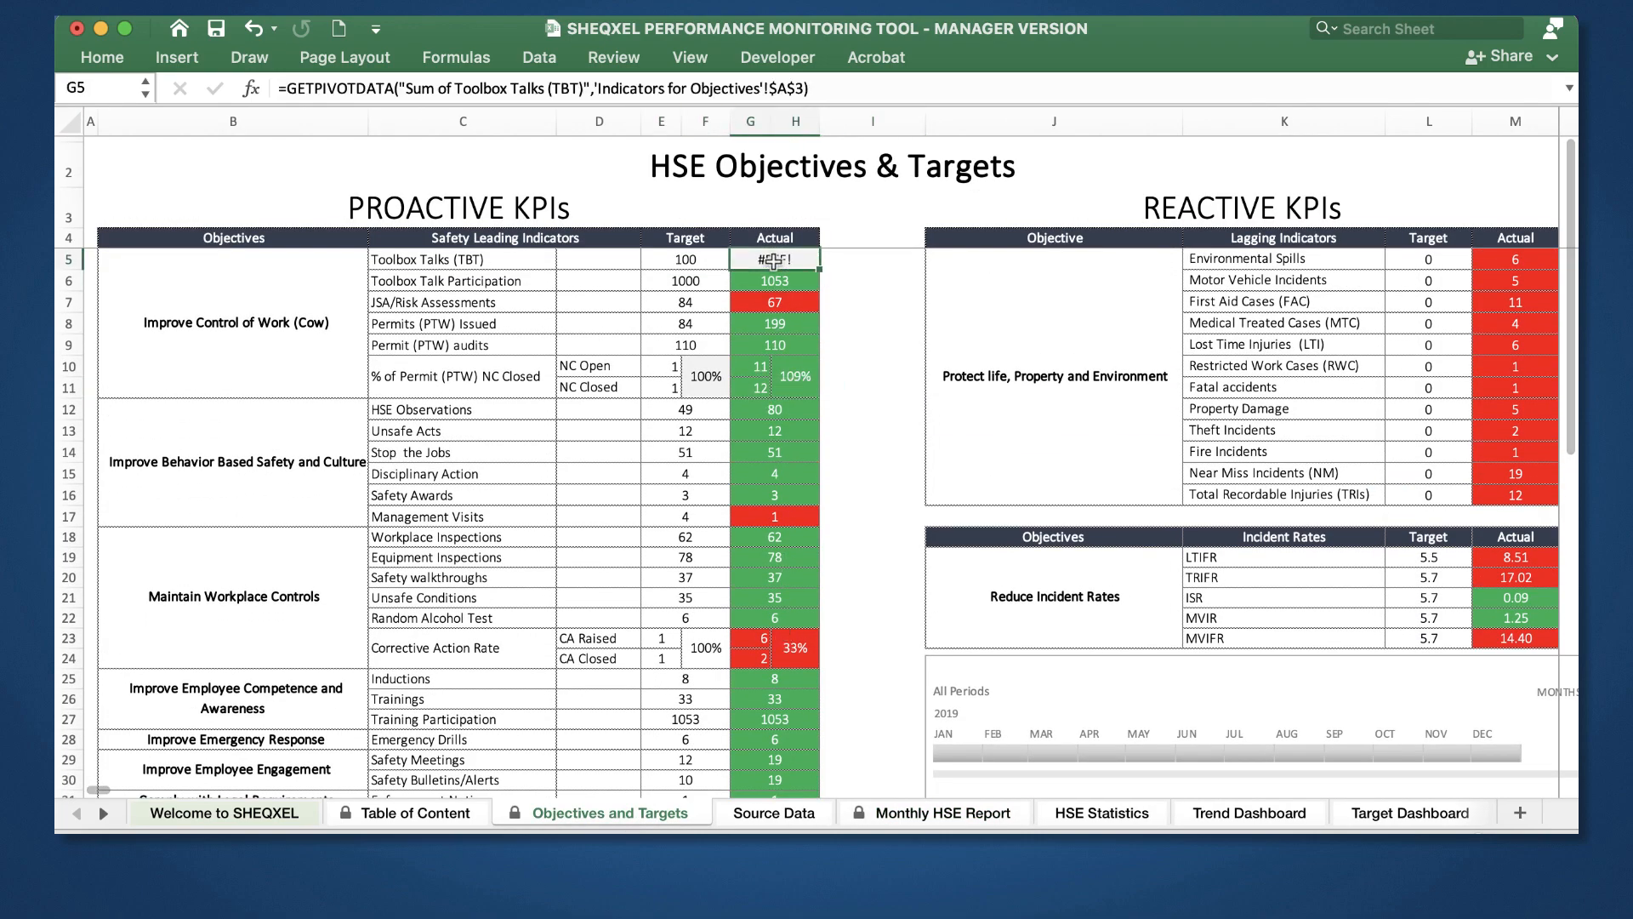
pyautogui.click(416, 258)
pyautogui.click(884, 472)
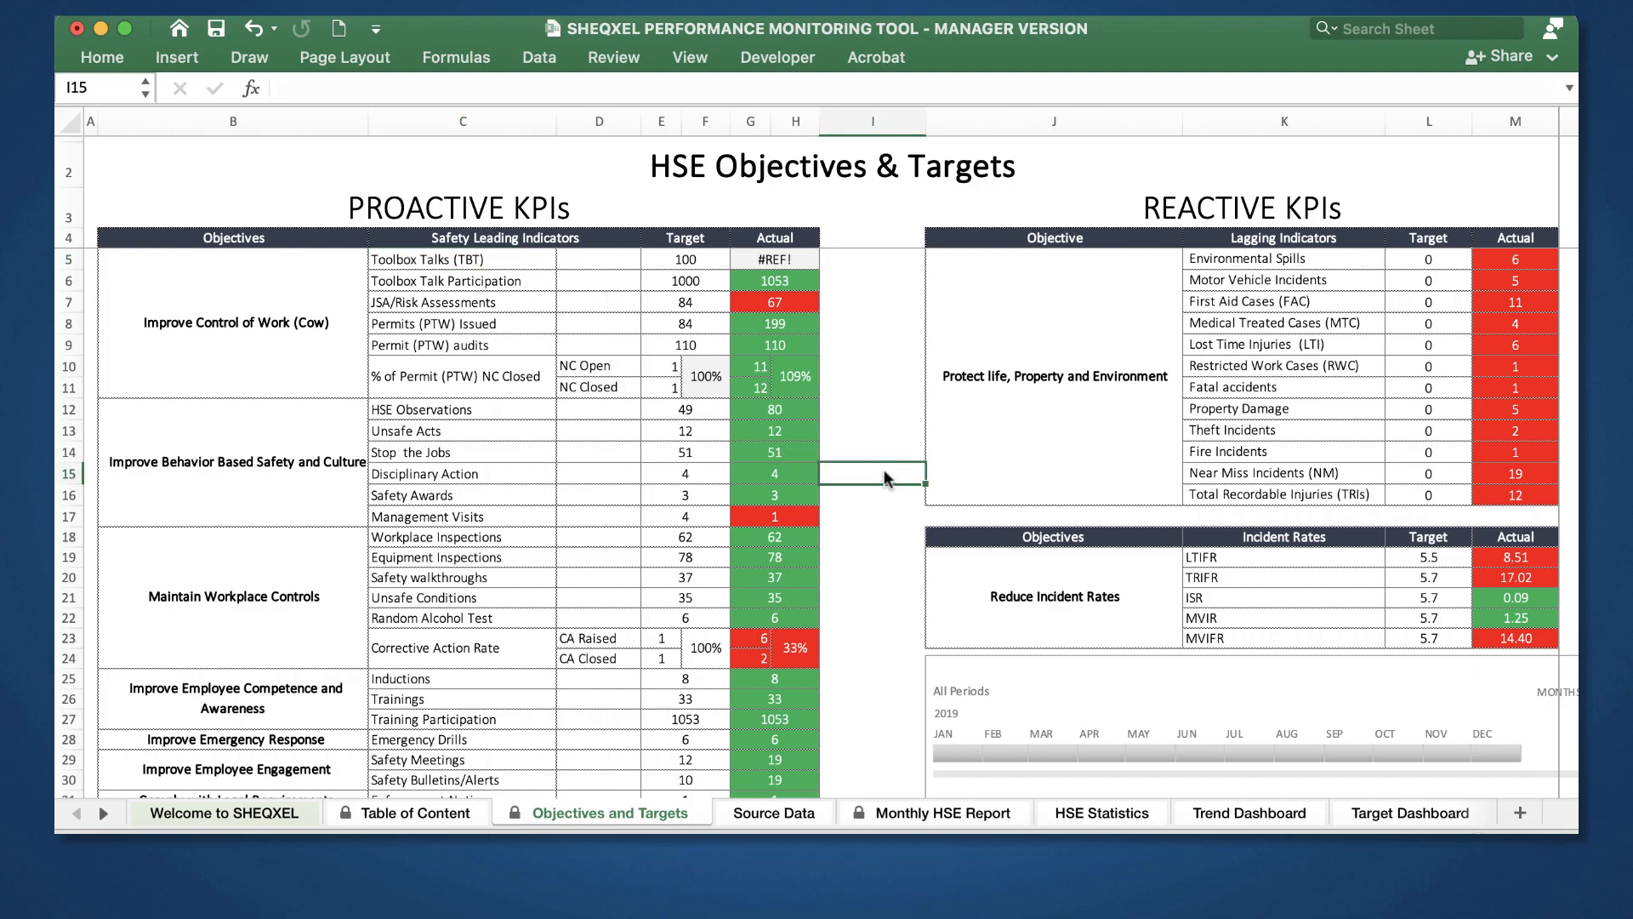
# Step: Check the toolbox talk gauge and figure on the CoW Dashboard
pyautogui.click(100, 815)
pyautogui.click(100, 814)
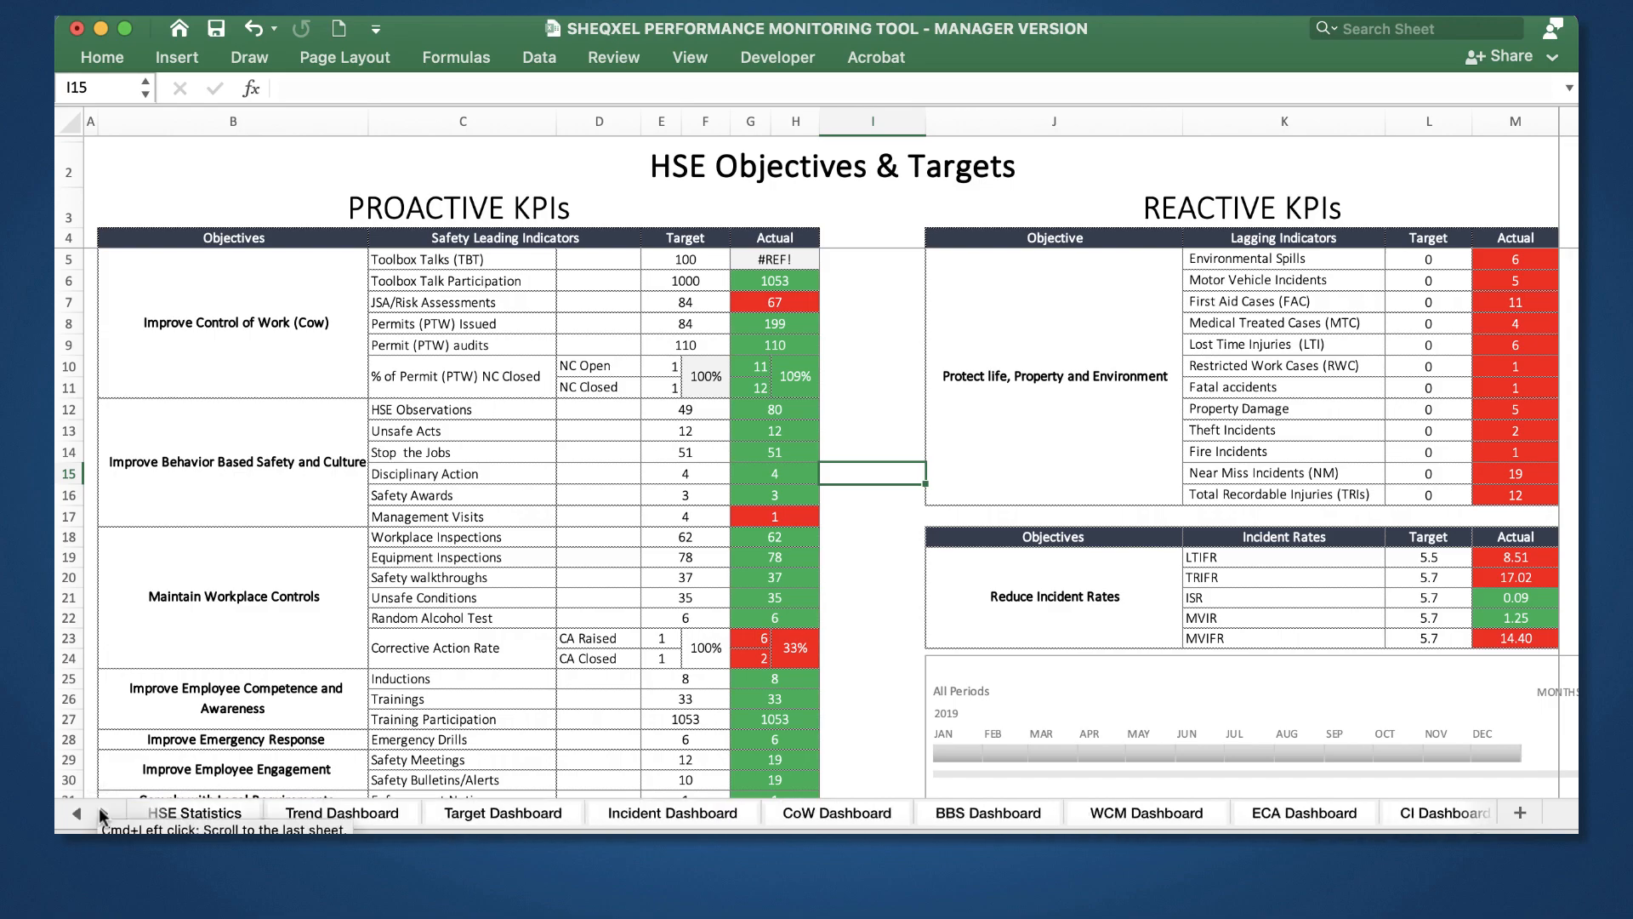
pyautogui.click(100, 814)
pyautogui.click(100, 815)
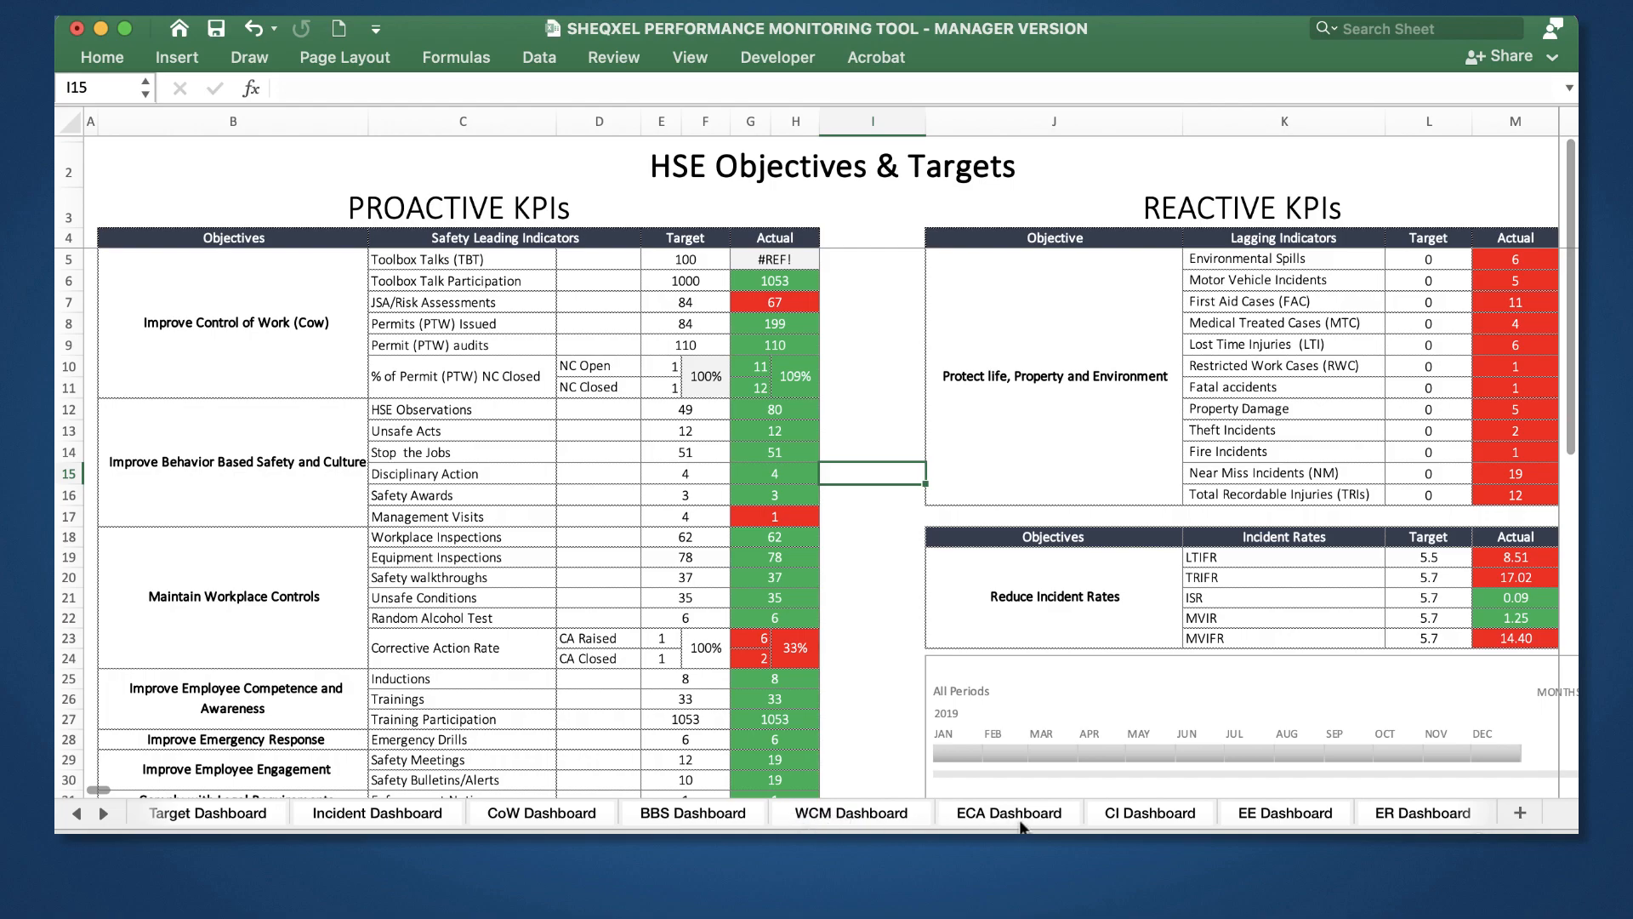
pyautogui.click(585, 813)
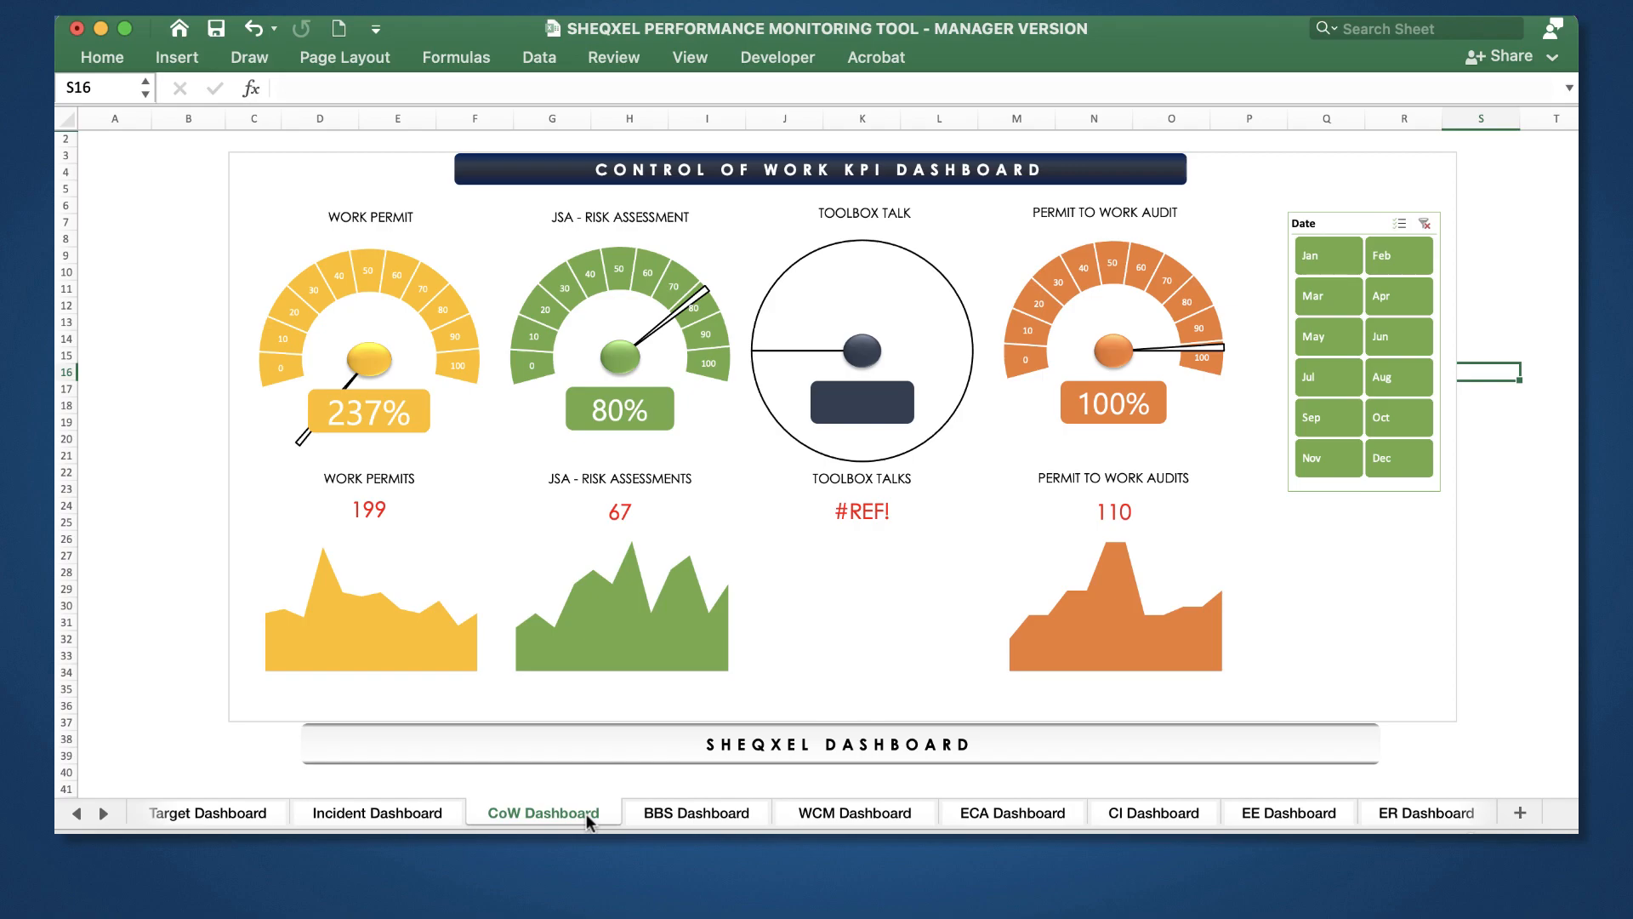
pyautogui.click(873, 516)
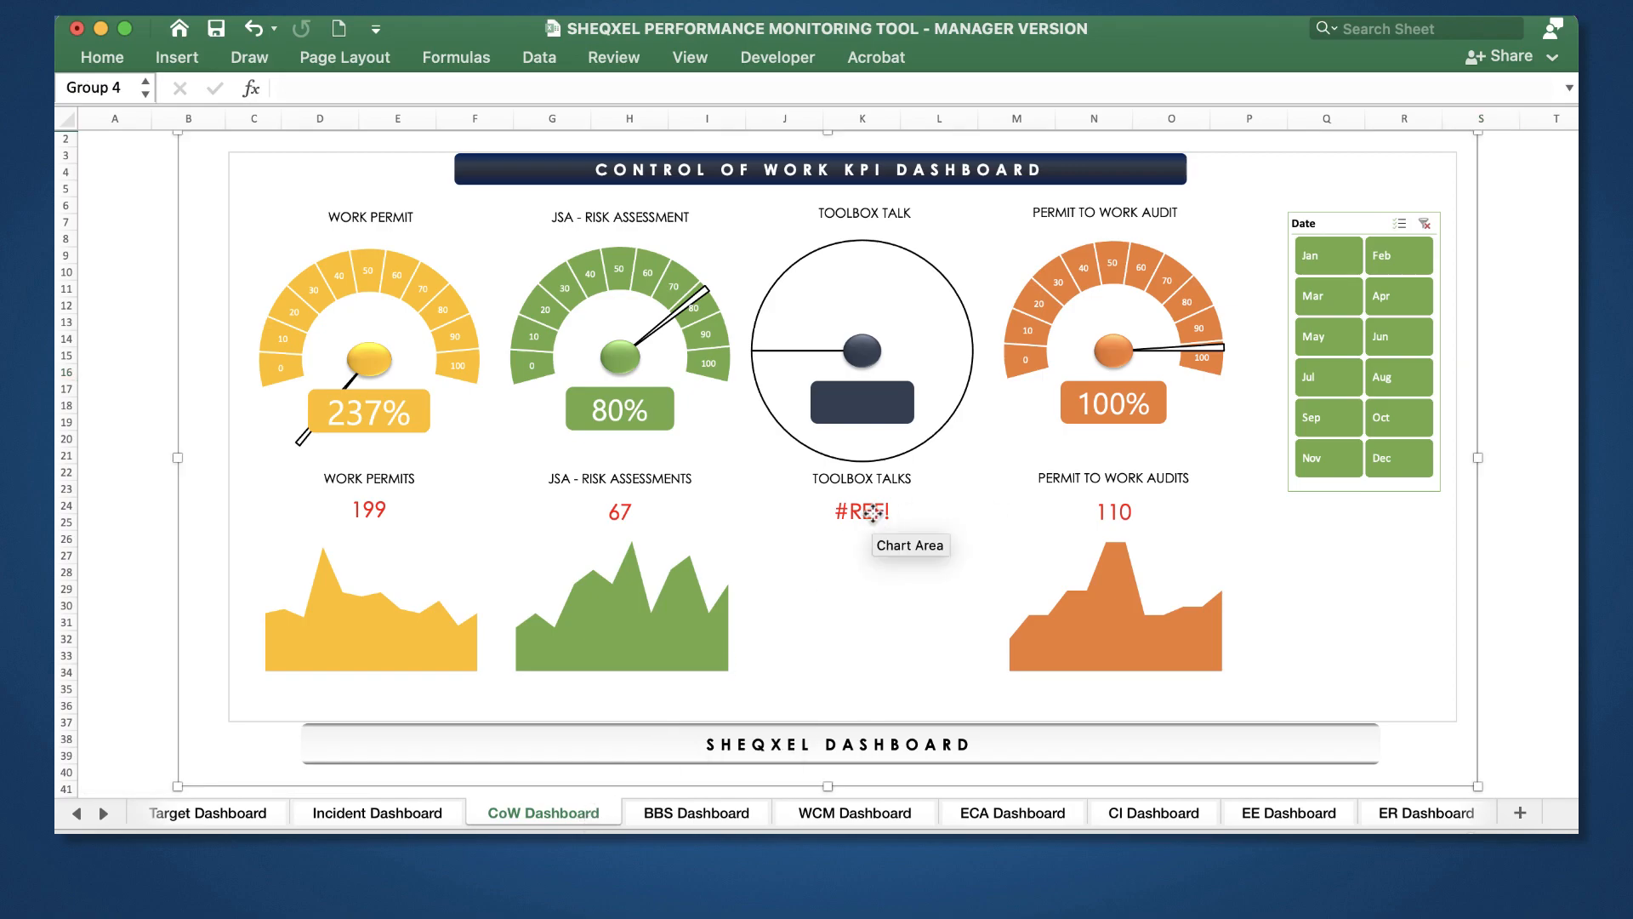
pyautogui.click(1502, 655)
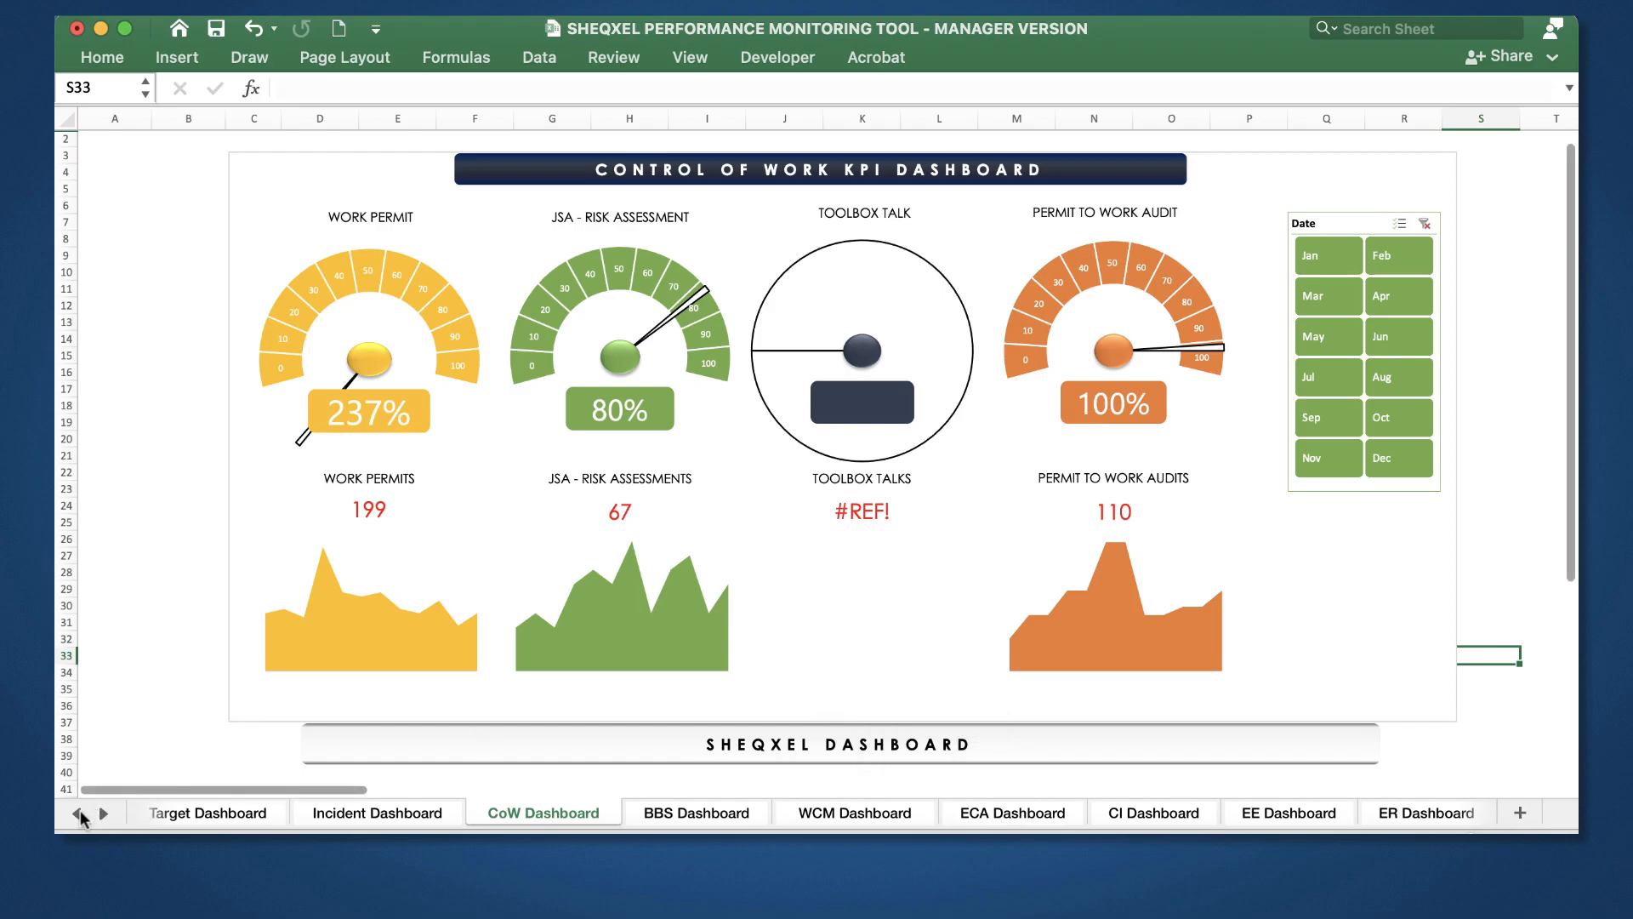
# Step: Return to the Monthly HSE Report and unhide the Month Reports Indicators sheet
pyautogui.click(78, 814)
pyautogui.click(78, 814)
pyautogui.click(78, 814)
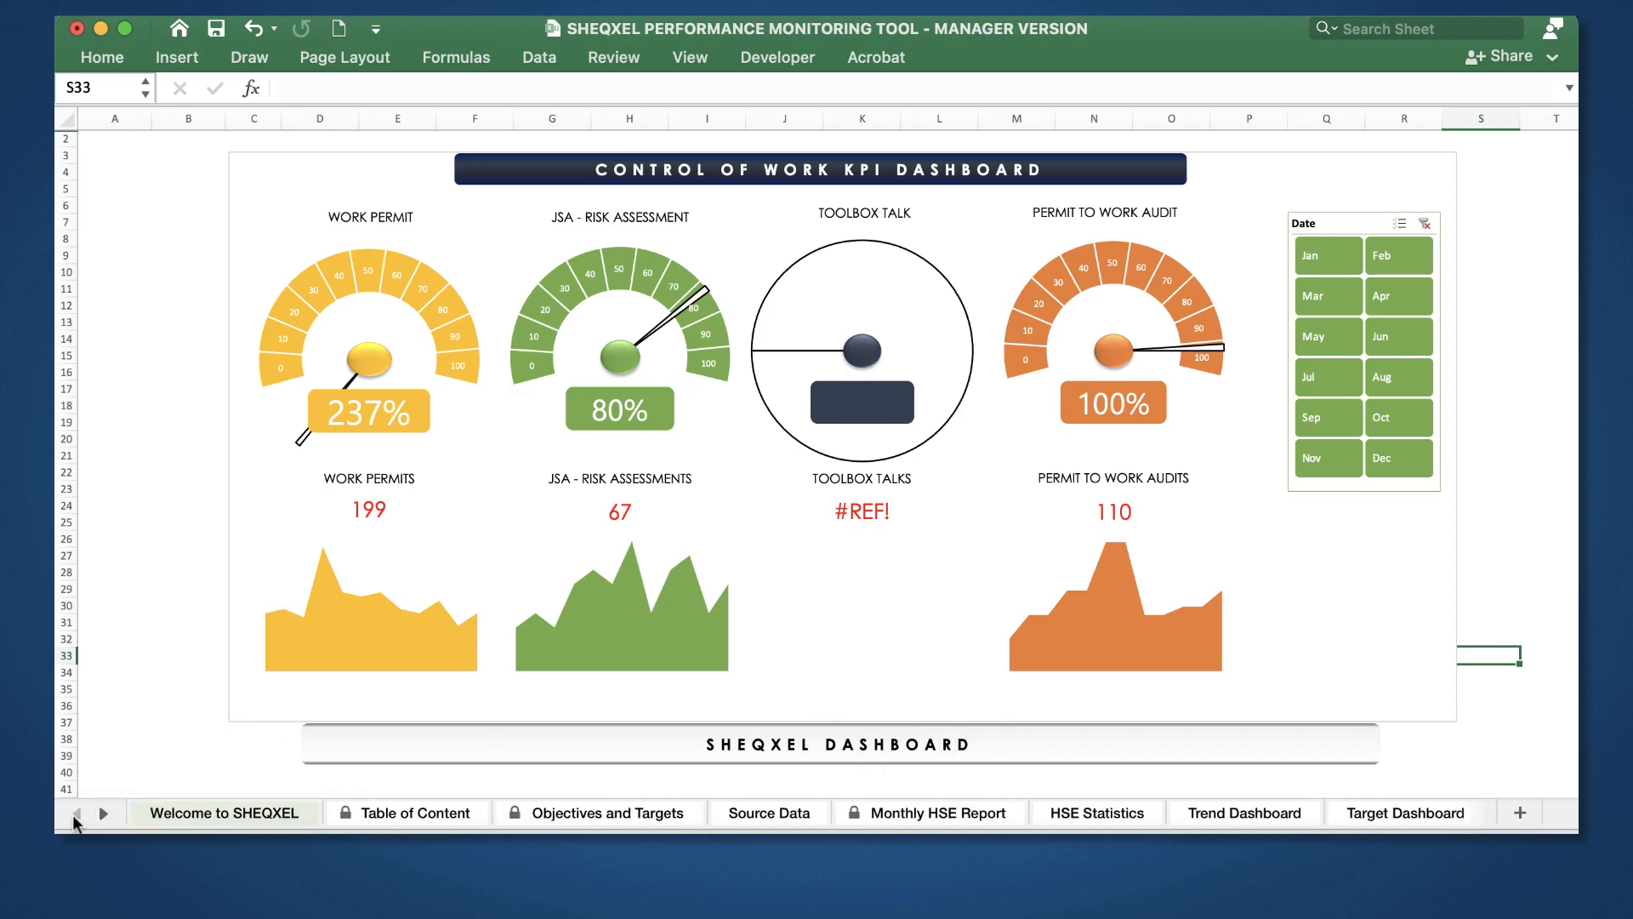
pyautogui.click(884, 818)
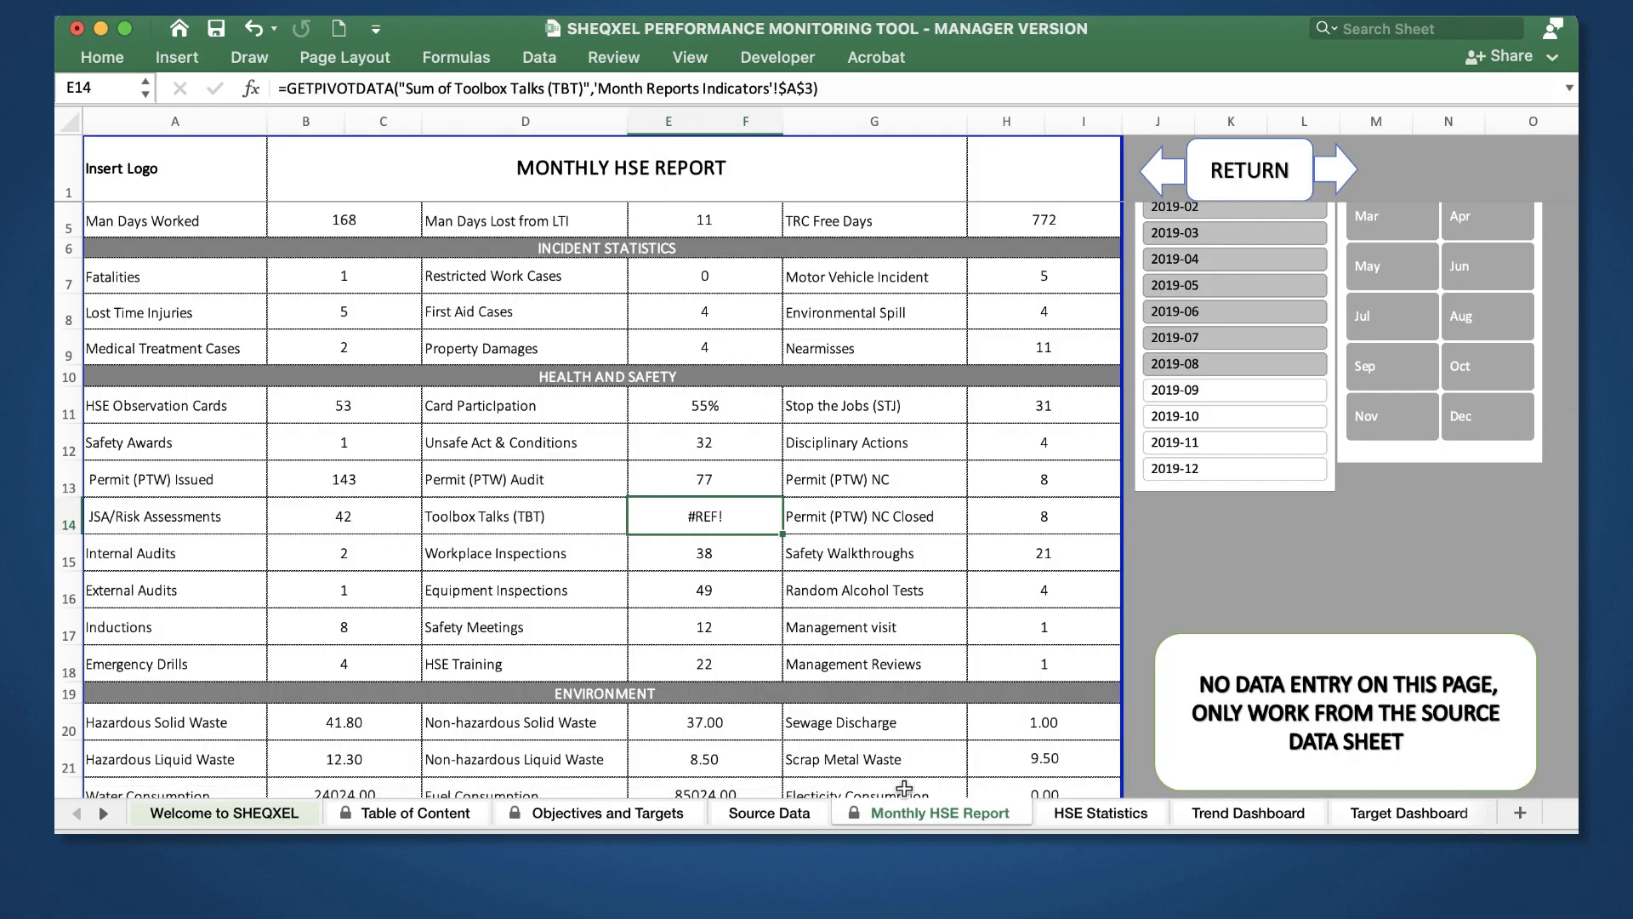
pyautogui.rightClick(913, 813)
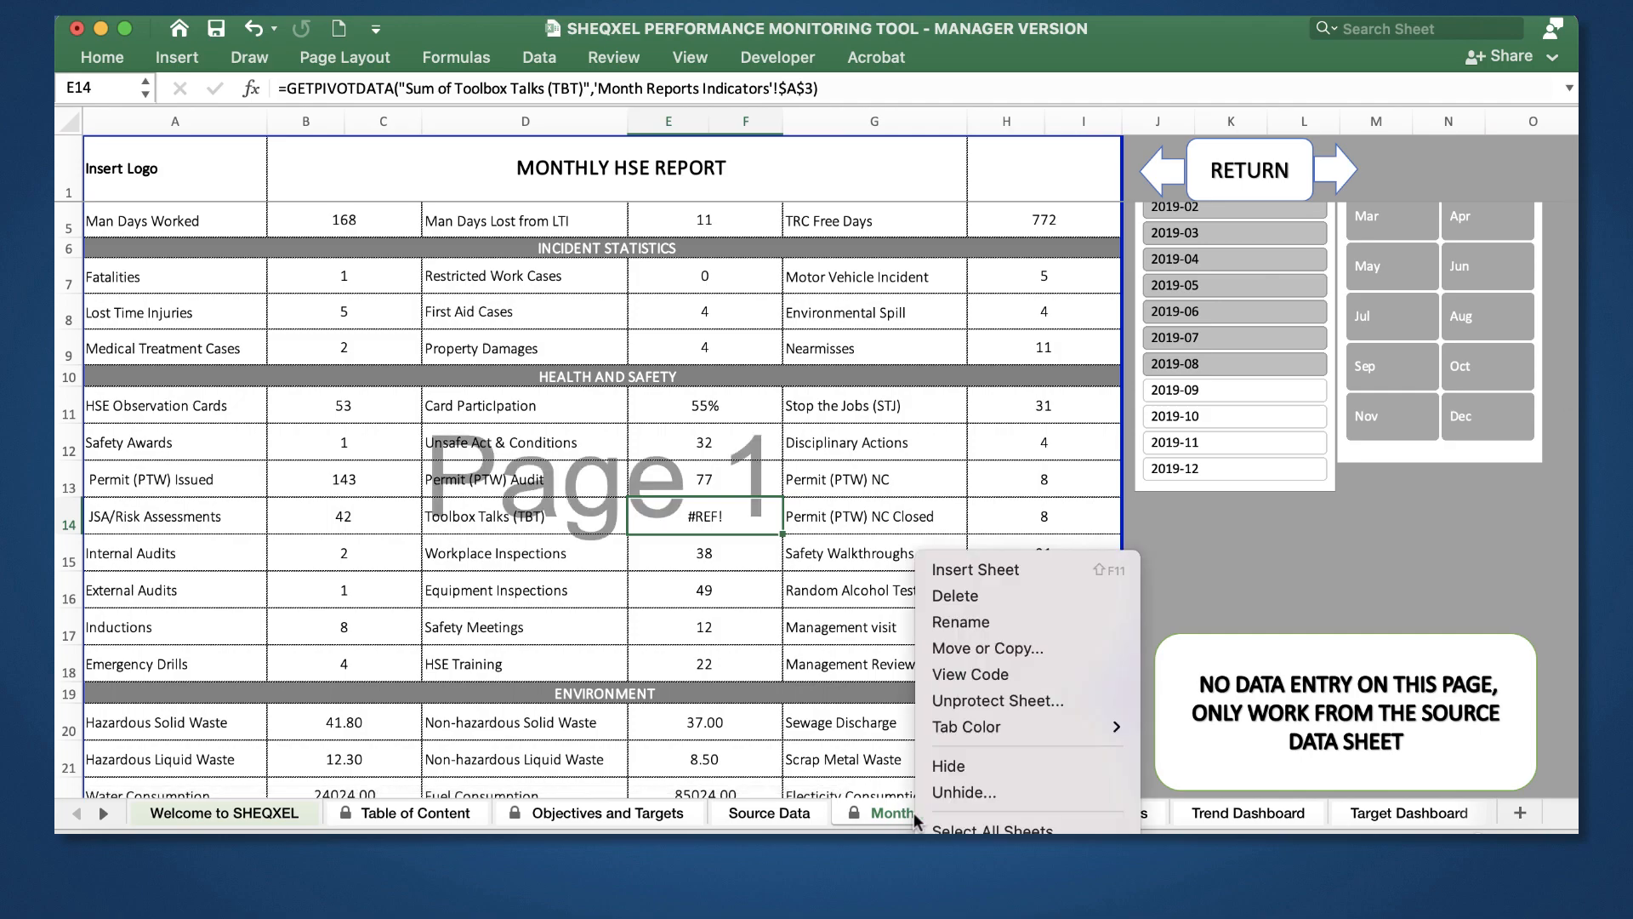
pyautogui.click(941, 793)
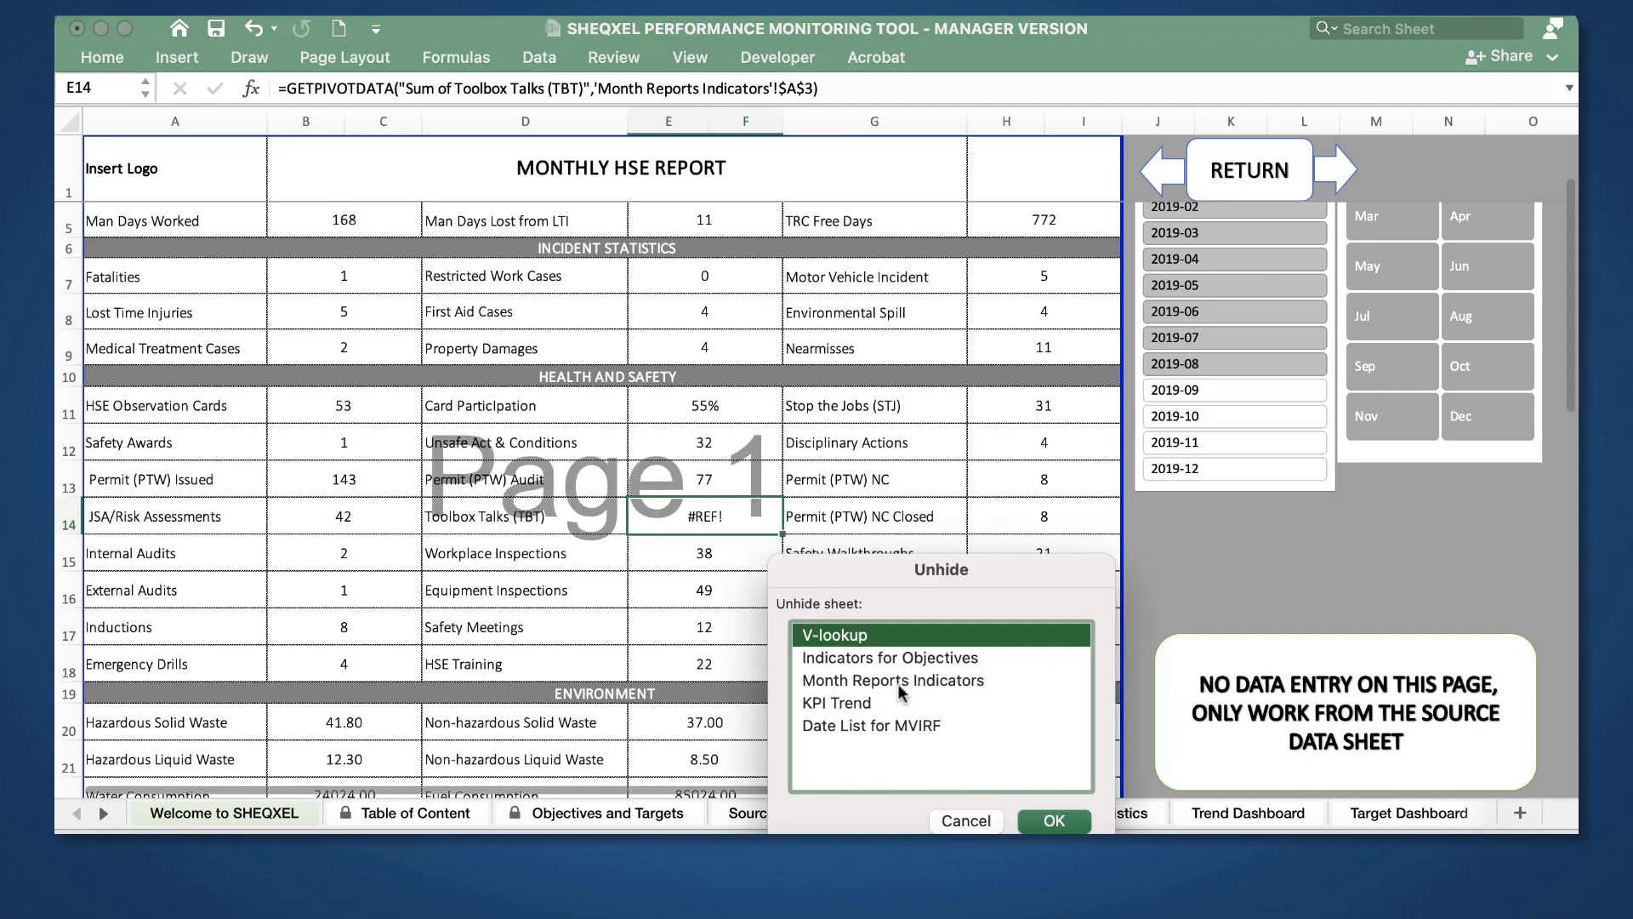
pyautogui.click(896, 681)
pyautogui.click(1055, 821)
# Step: Display the field list of the pivot table on Month Reports Indicators and enlarge its field name area
pyautogui.scroll(-10, 654, 587)
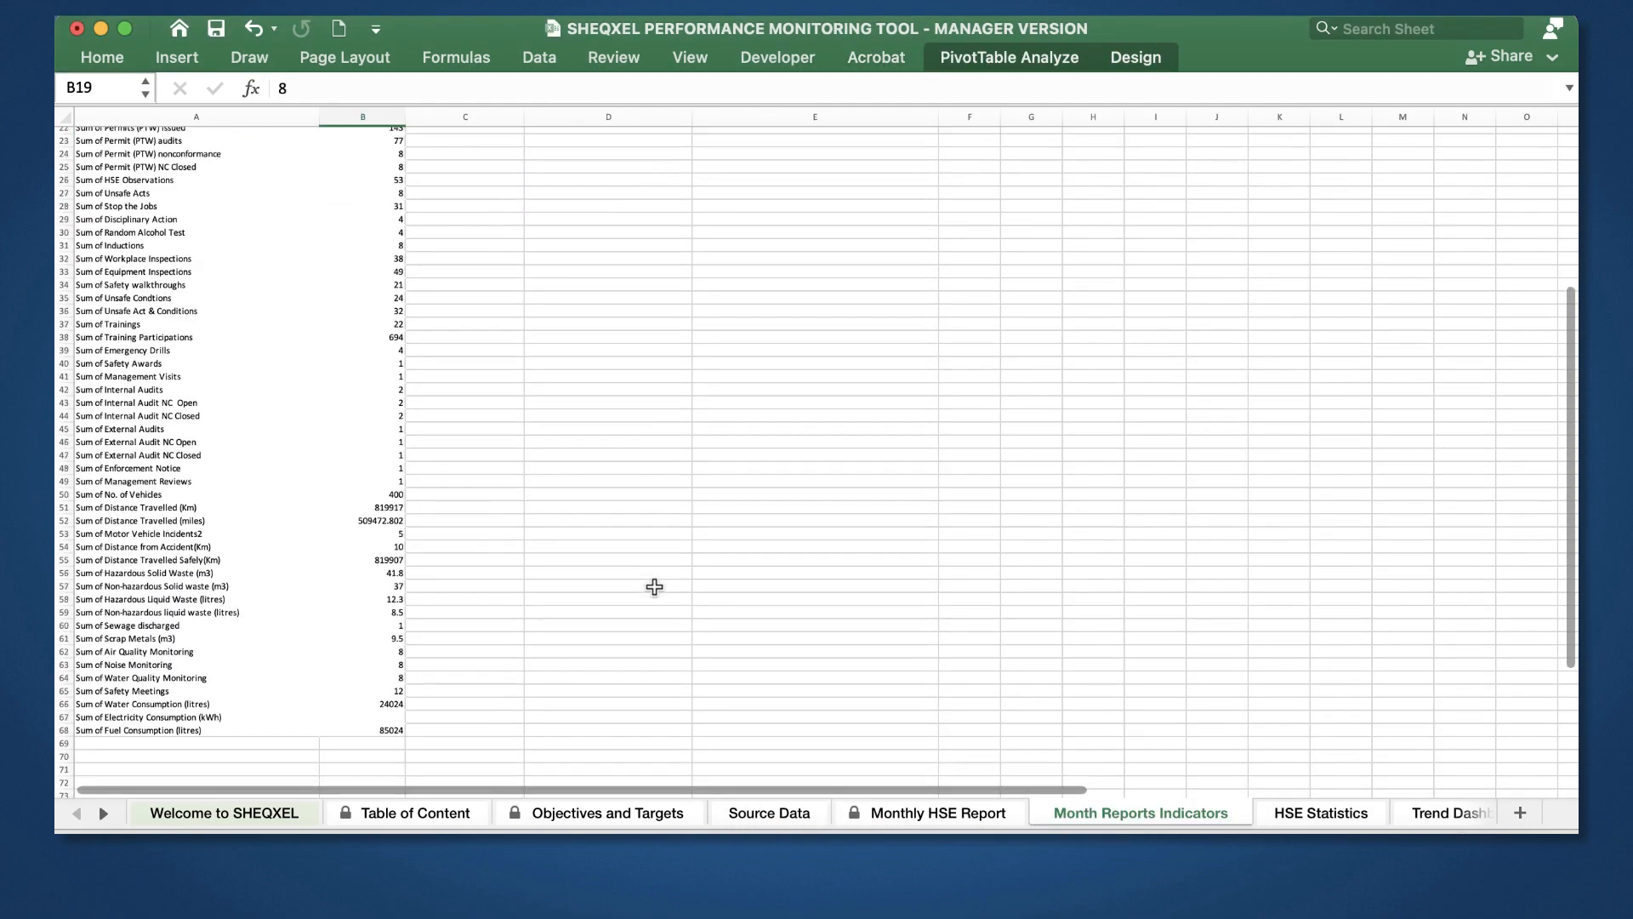
pyautogui.scroll(3, 654, 587)
pyautogui.click(247, 558)
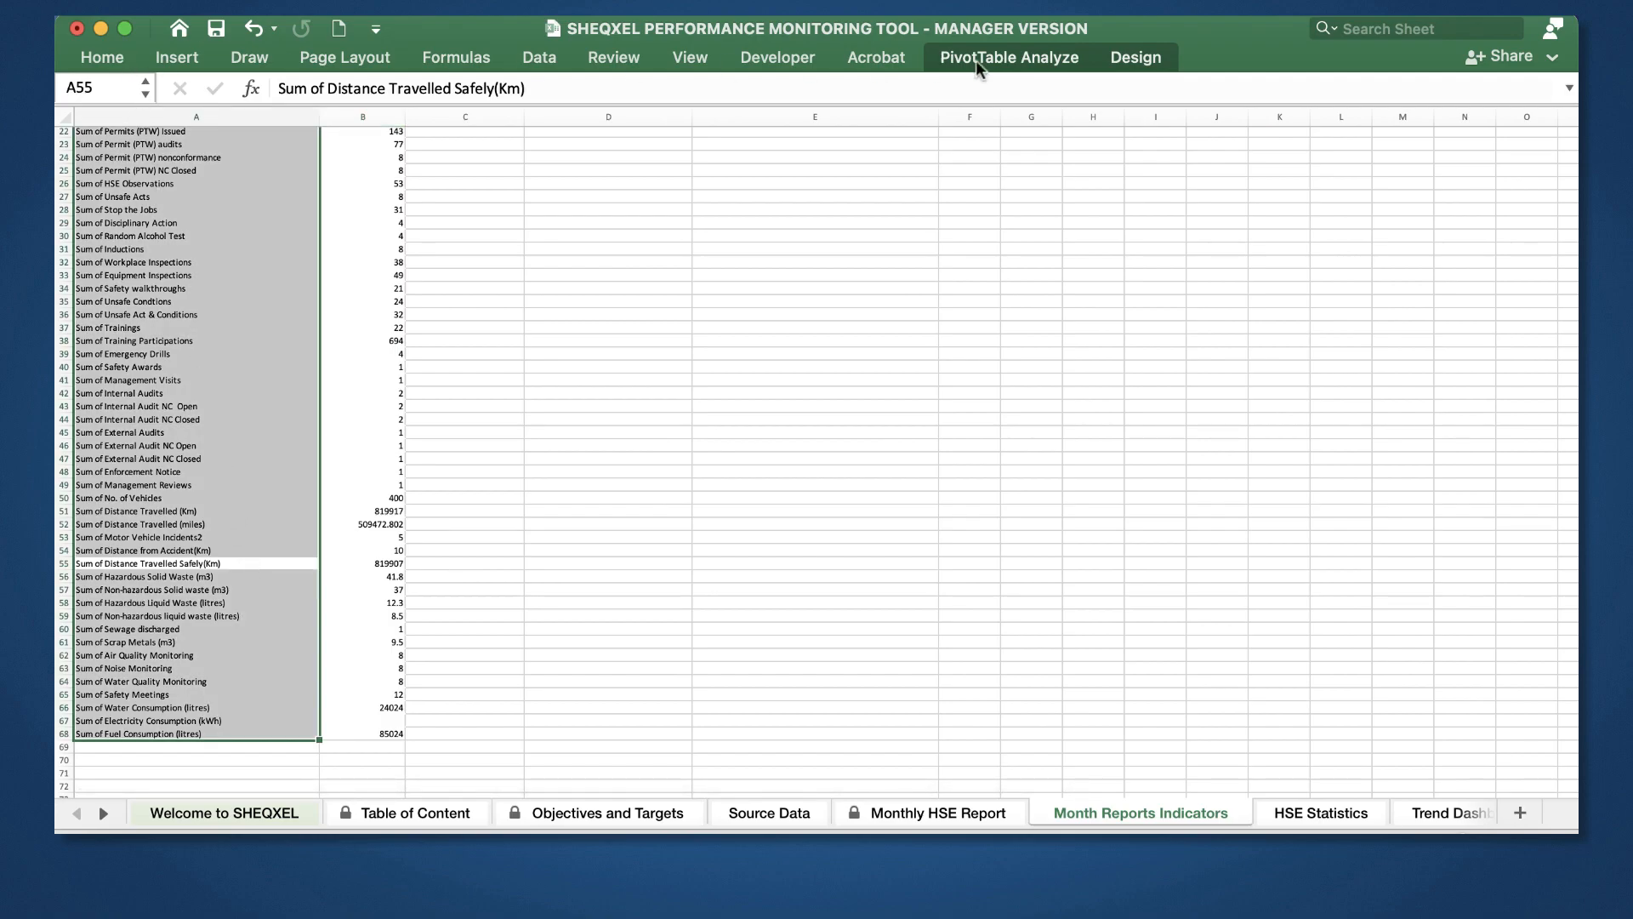
pyautogui.click(1036, 69)
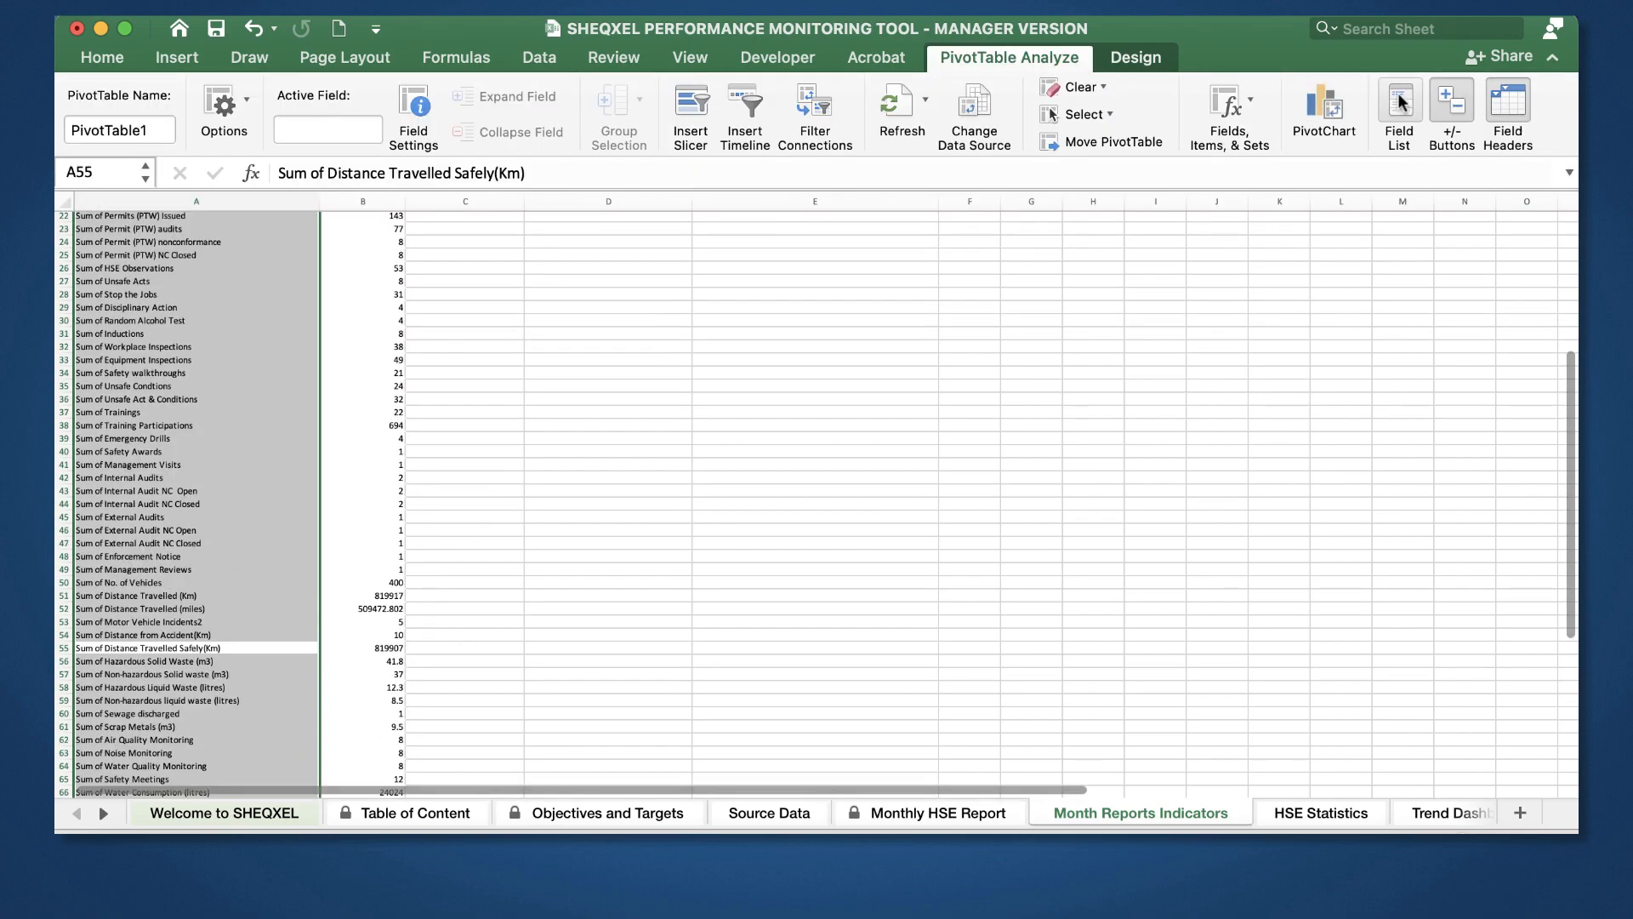
pyautogui.click(1399, 102)
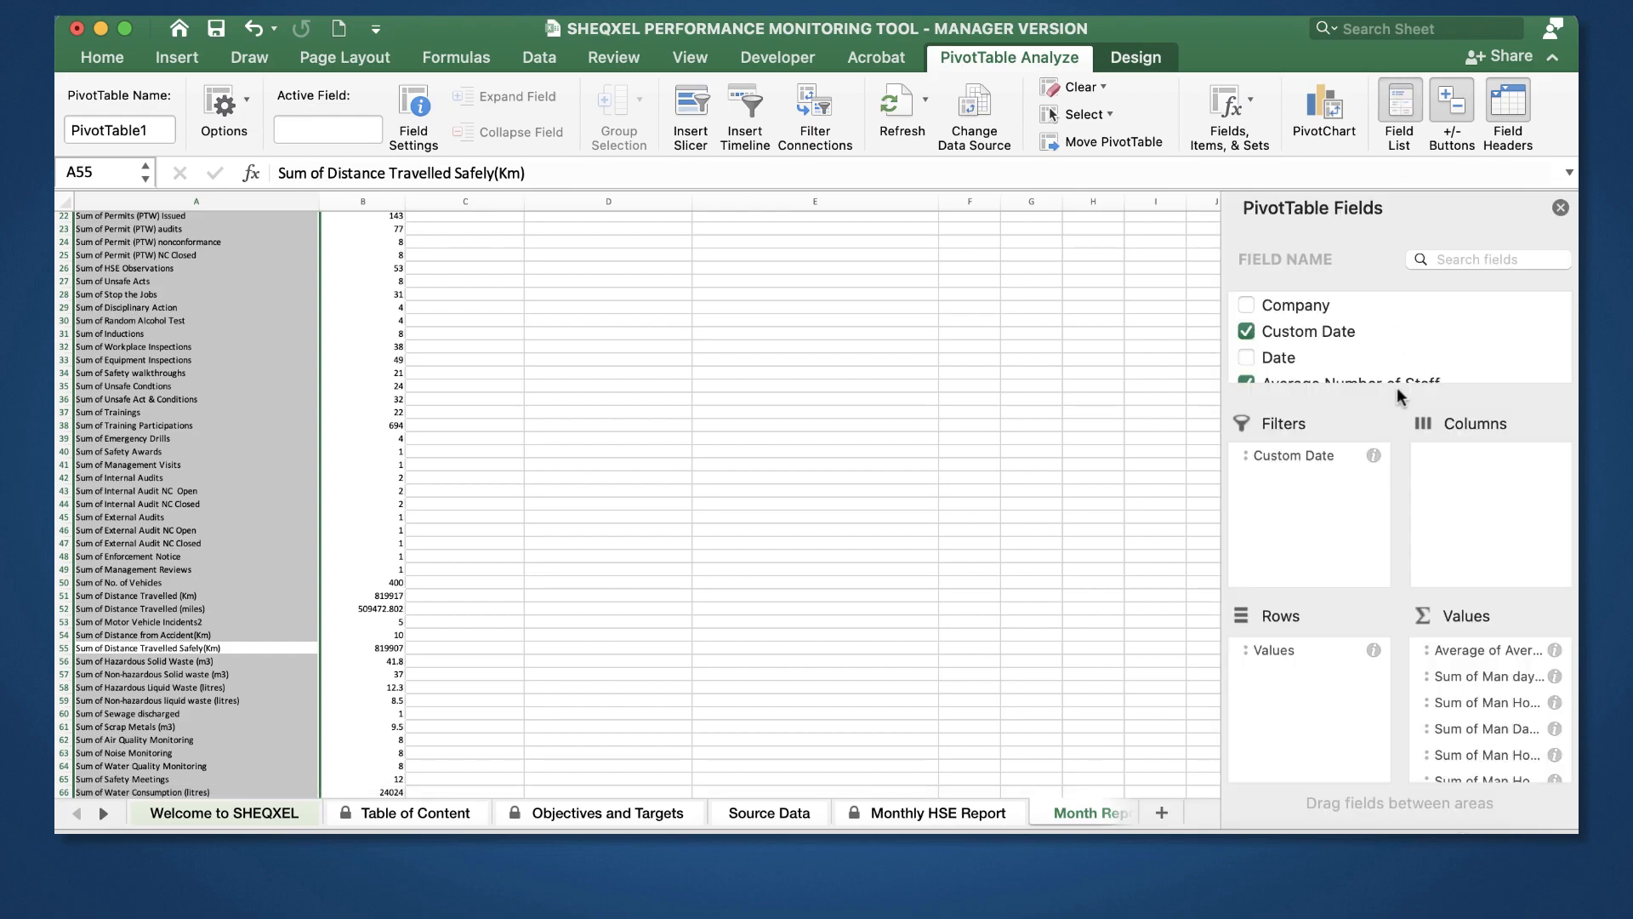
pyautogui.moveTo(1396, 387); pyautogui.dragTo(1399, 551)
# Step: Add the Toolbox Talks field to the values of the Month Reports Indicators pivot table, then close the field list and check its row
pyautogui.scroll(-10, 1411, 522)
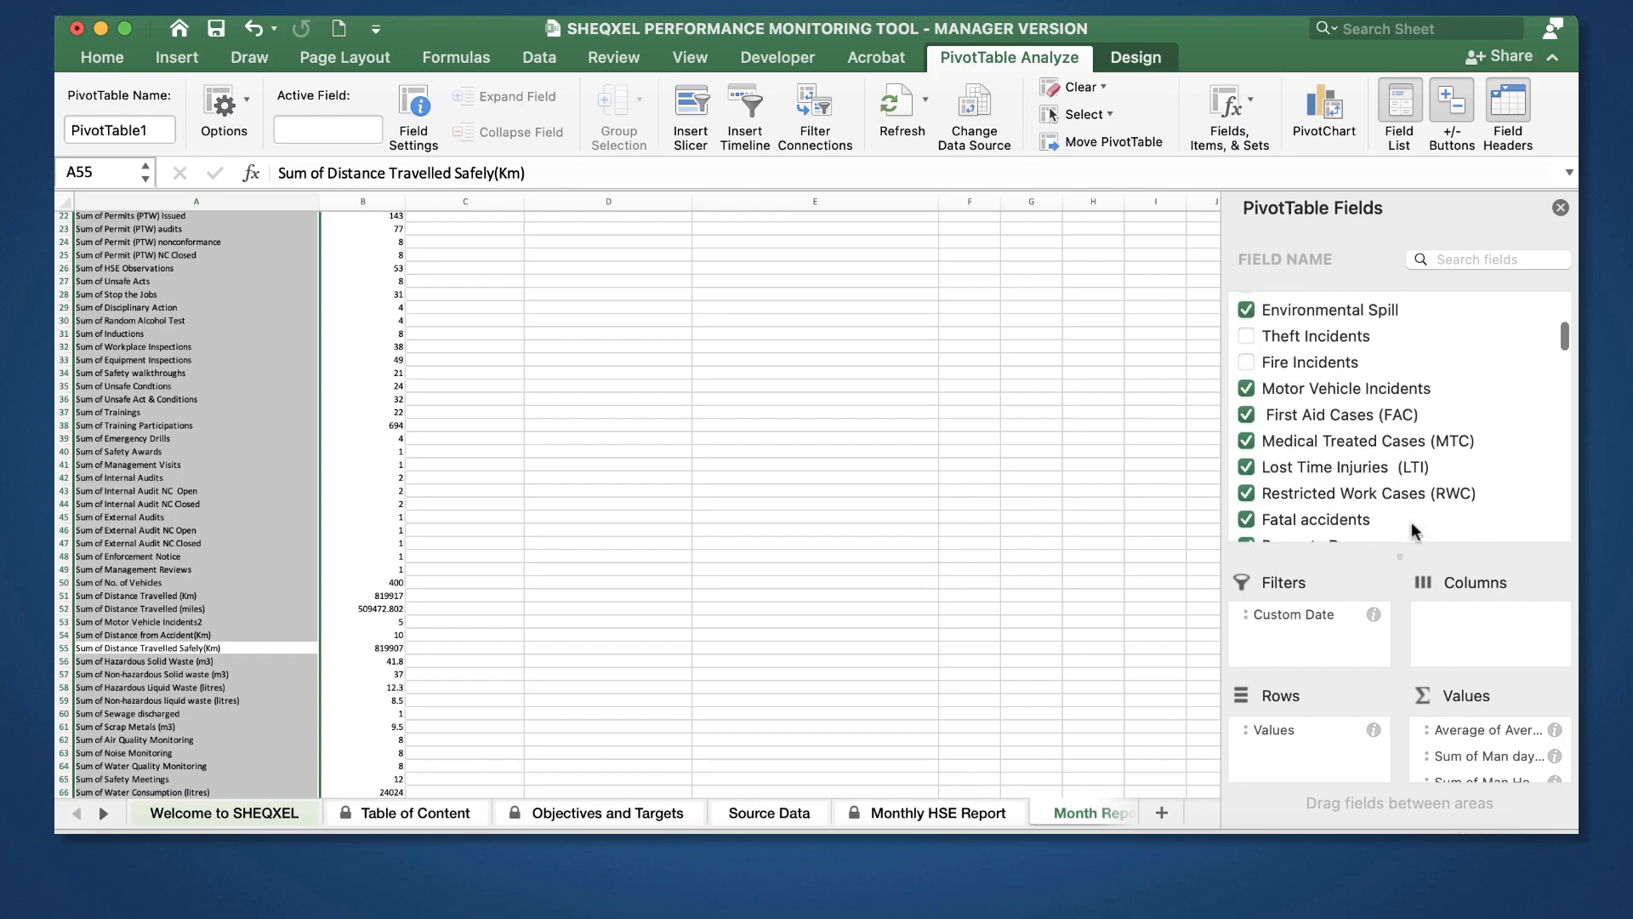
pyautogui.scroll(-6, 1411, 522)
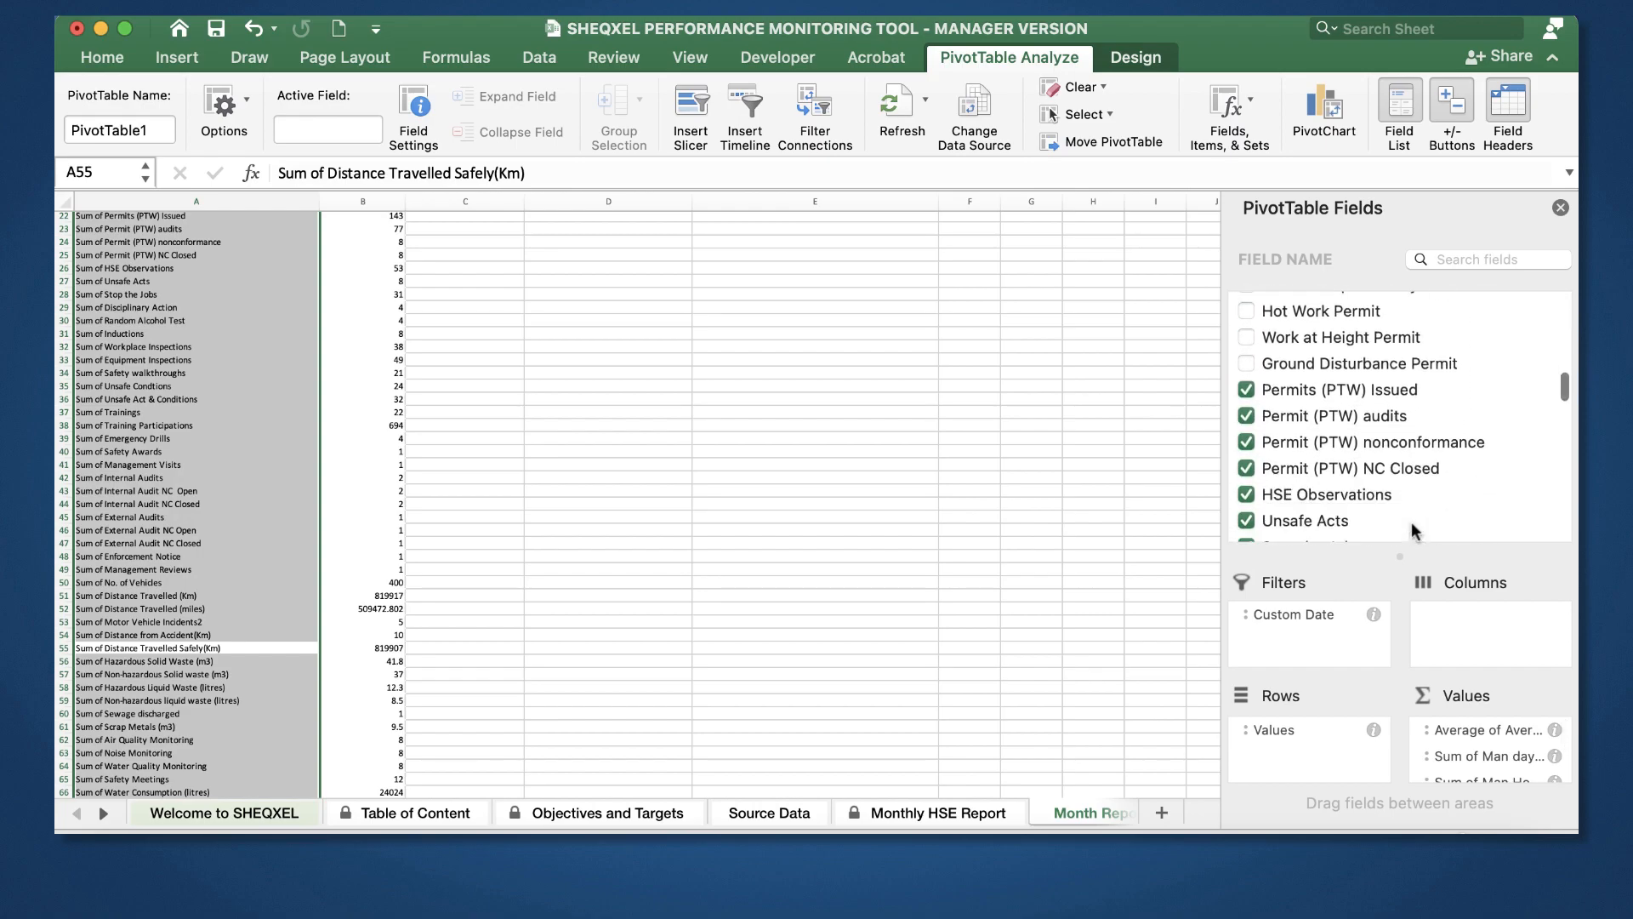
pyautogui.scroll(-7, 1411, 524)
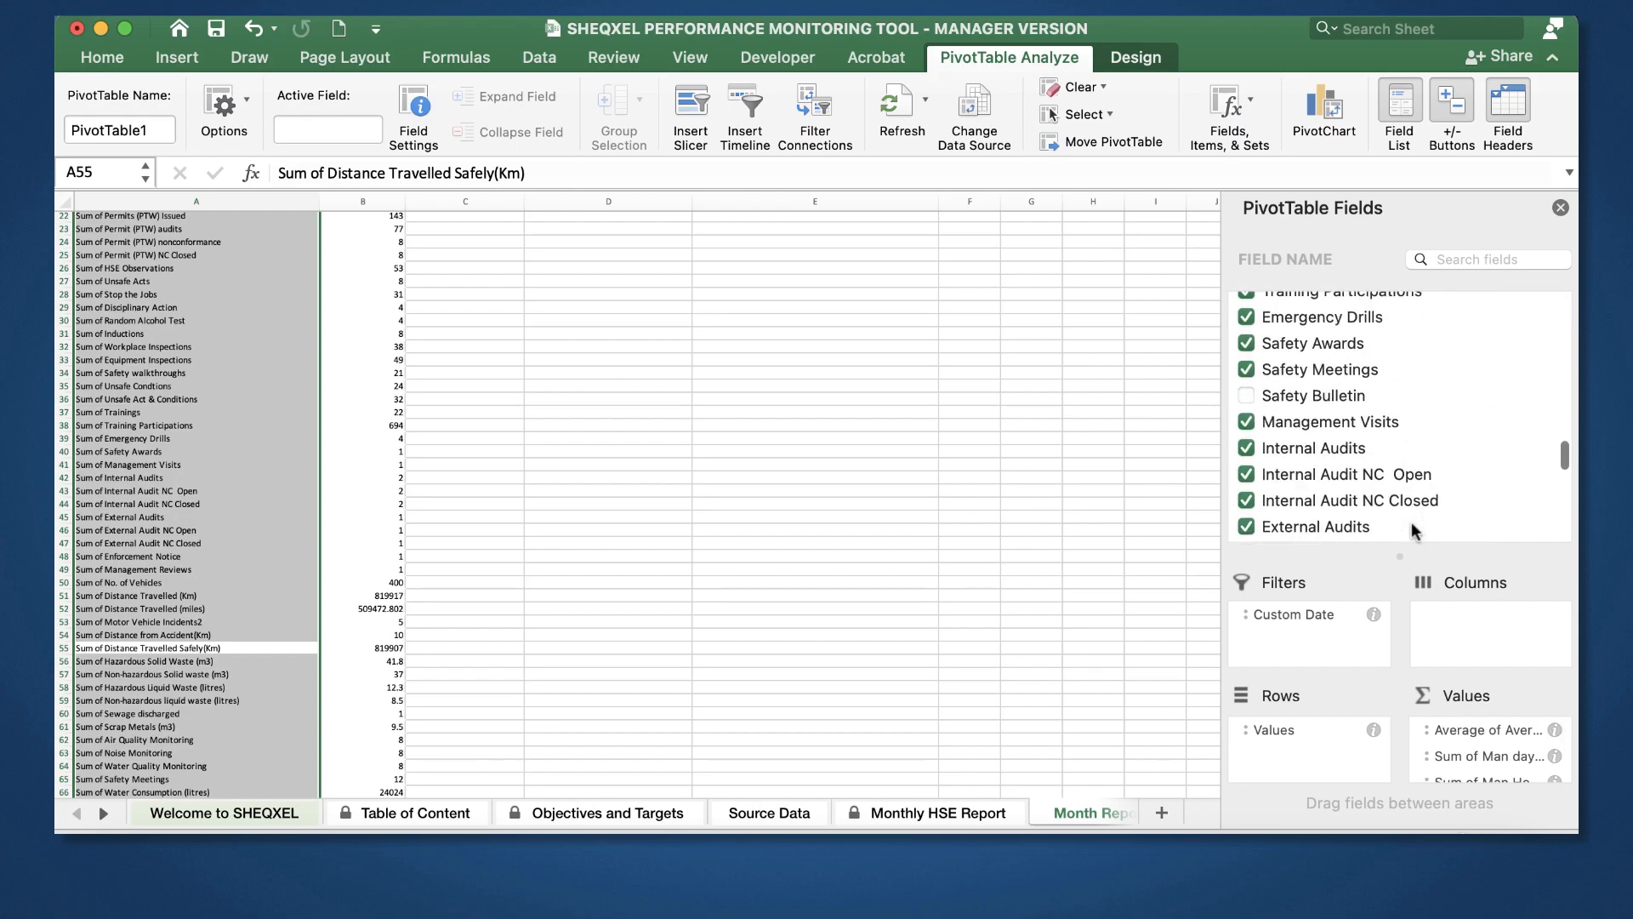
pyautogui.scroll(-2, 1410, 522)
pyautogui.scroll(6, 1411, 522)
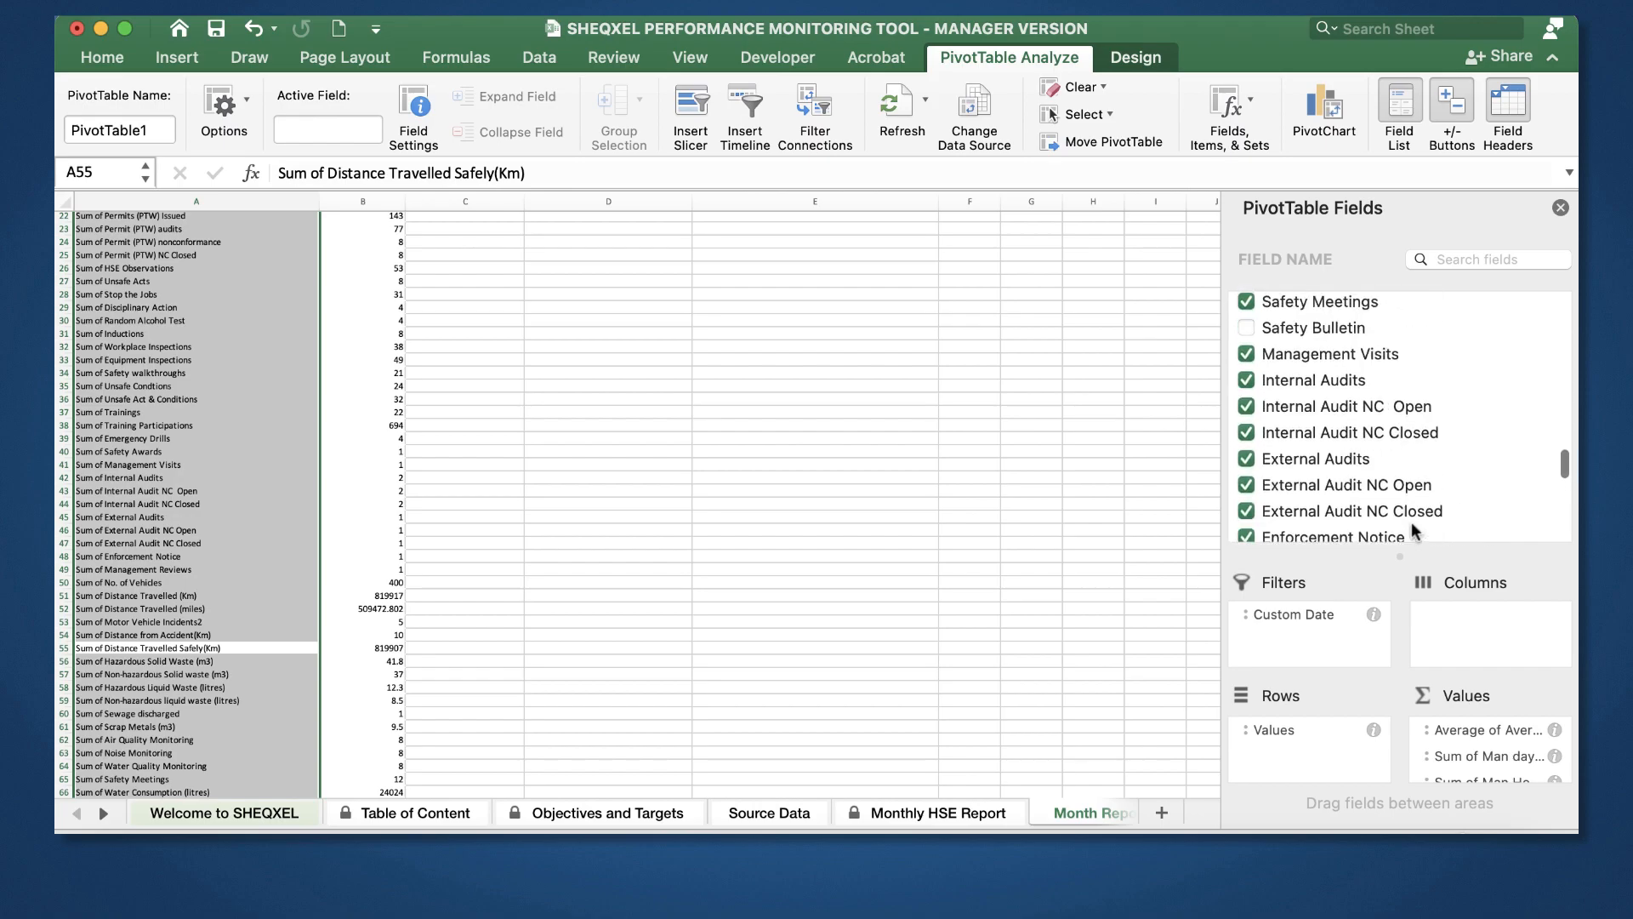
pyautogui.scroll(8, 1411, 522)
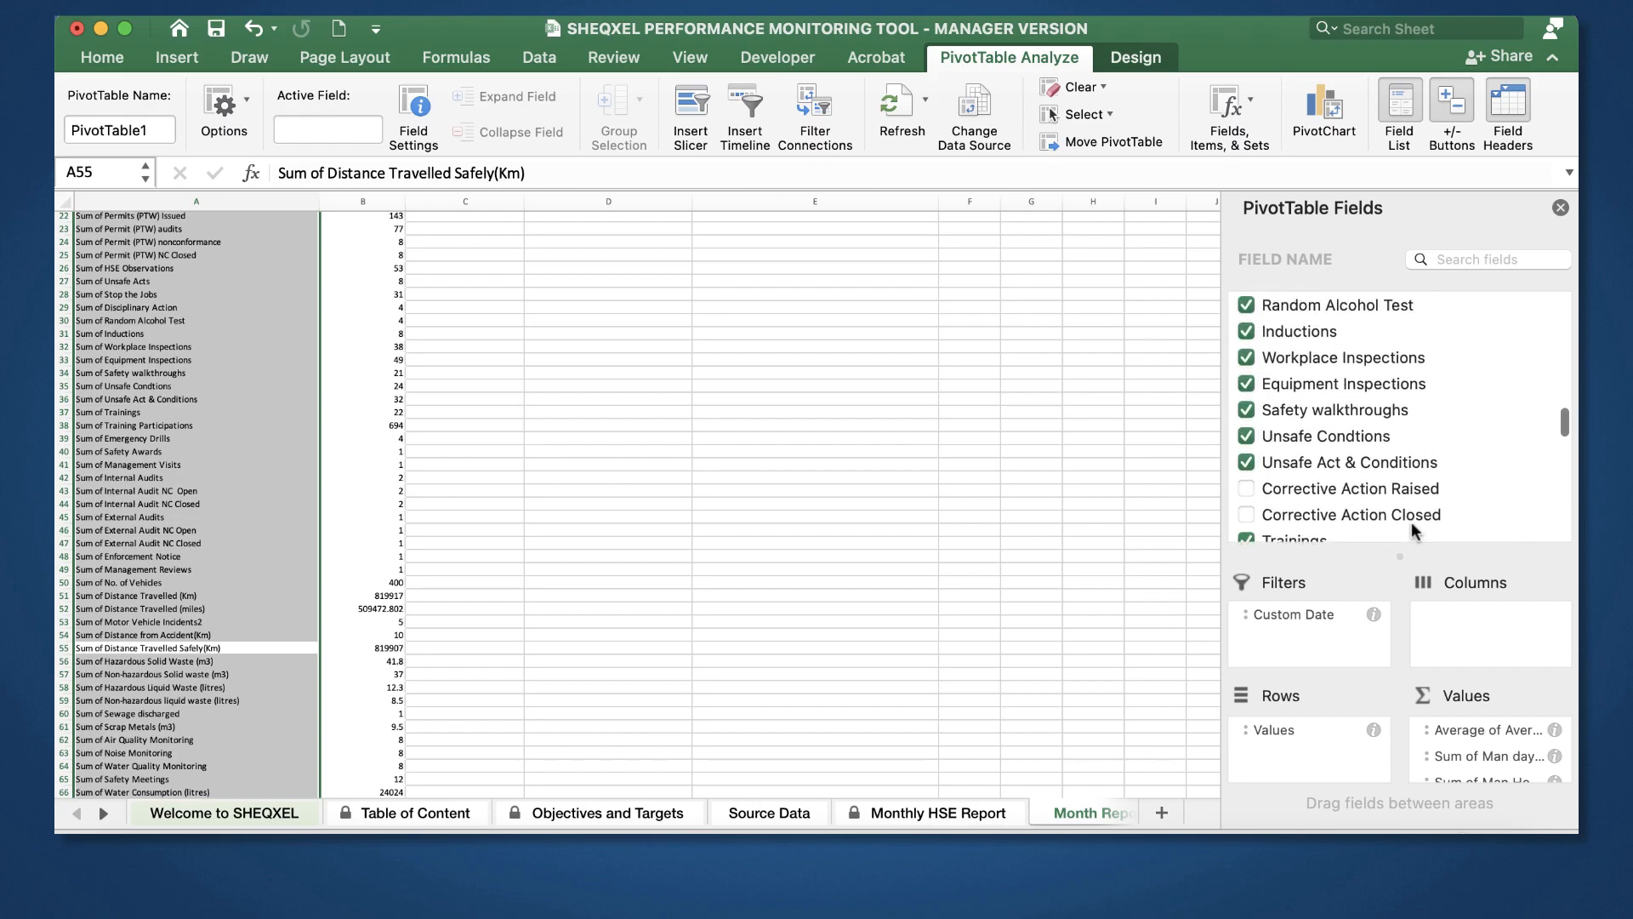
pyautogui.scroll(10, 1411, 523)
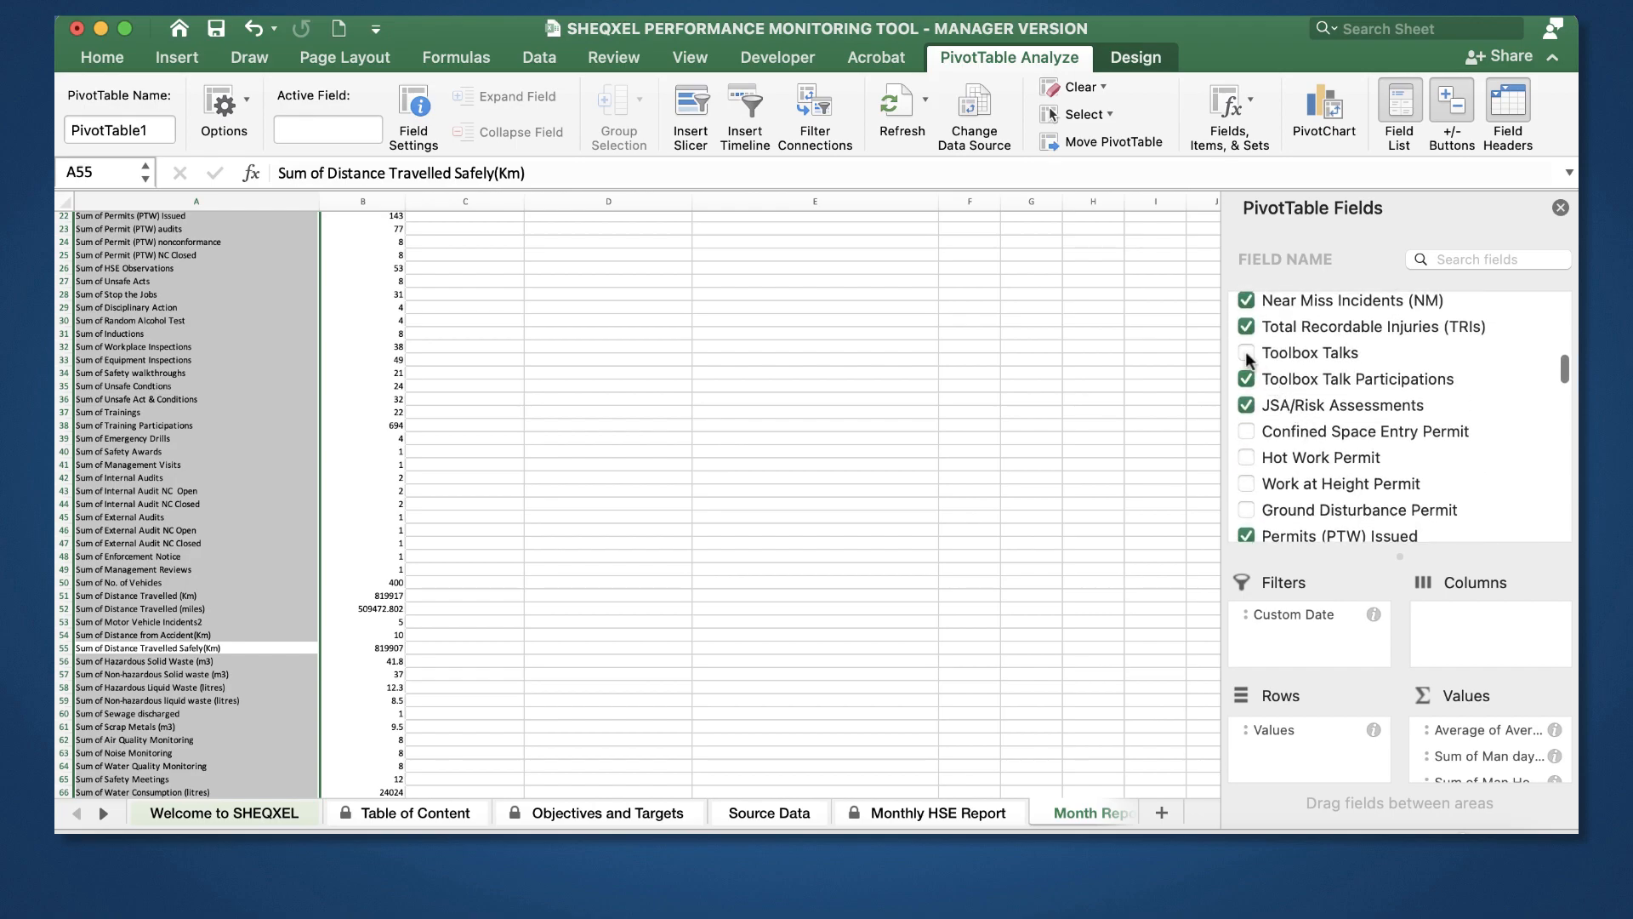
pyautogui.click(1247, 352)
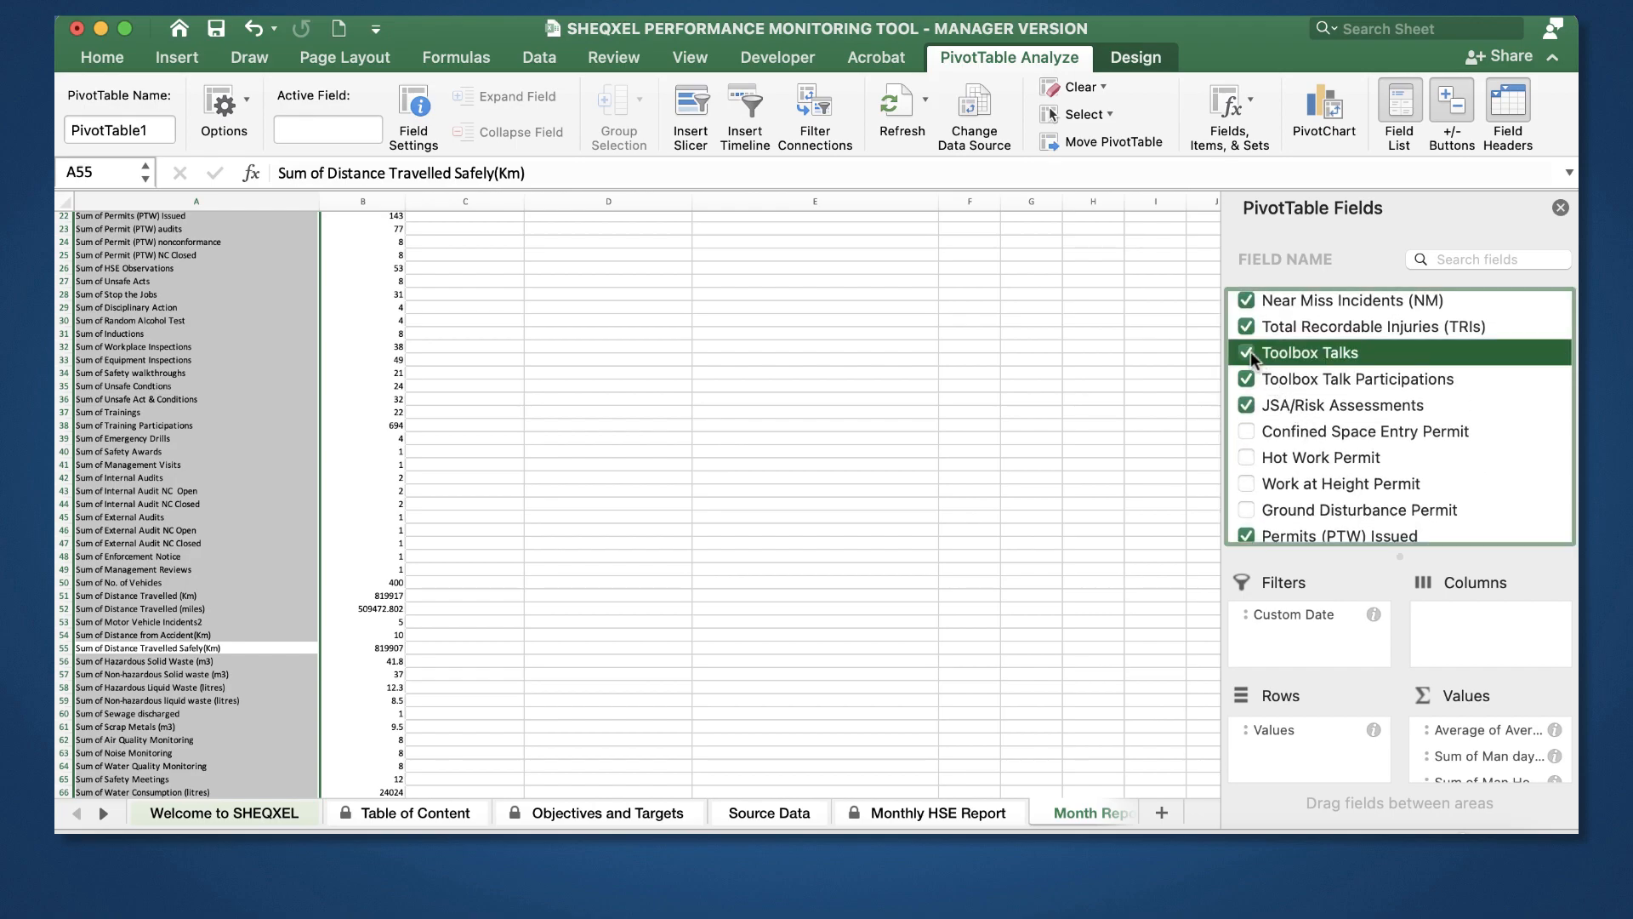
pyautogui.scroll(-5, 1458, 759)
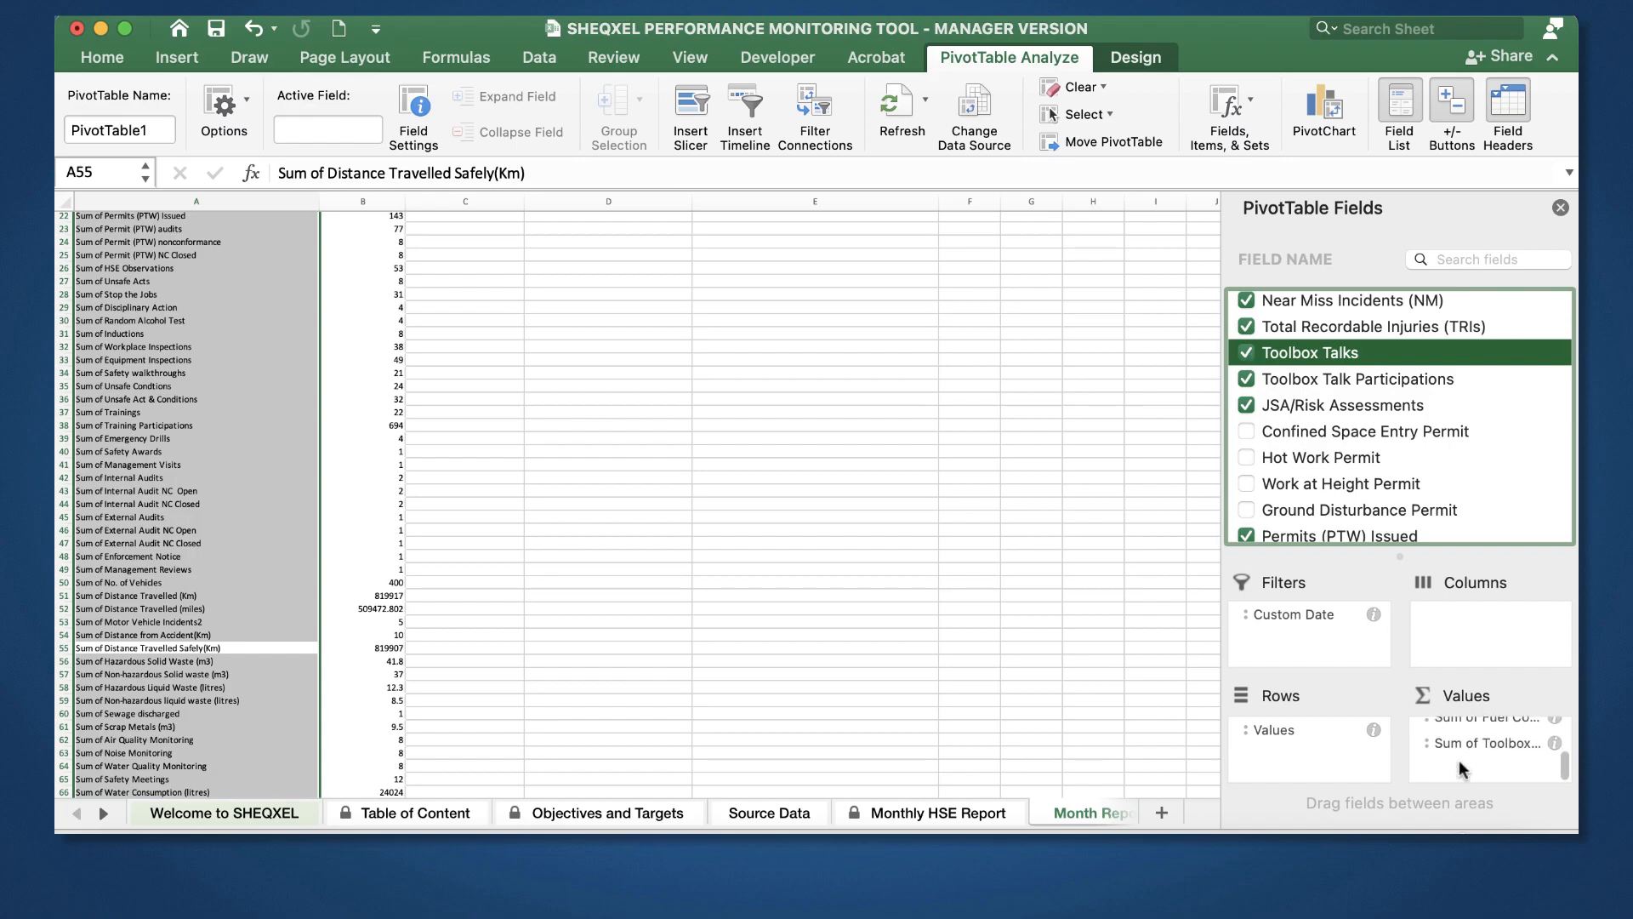
pyautogui.click(1560, 208)
pyautogui.scroll(-5, 703, 467)
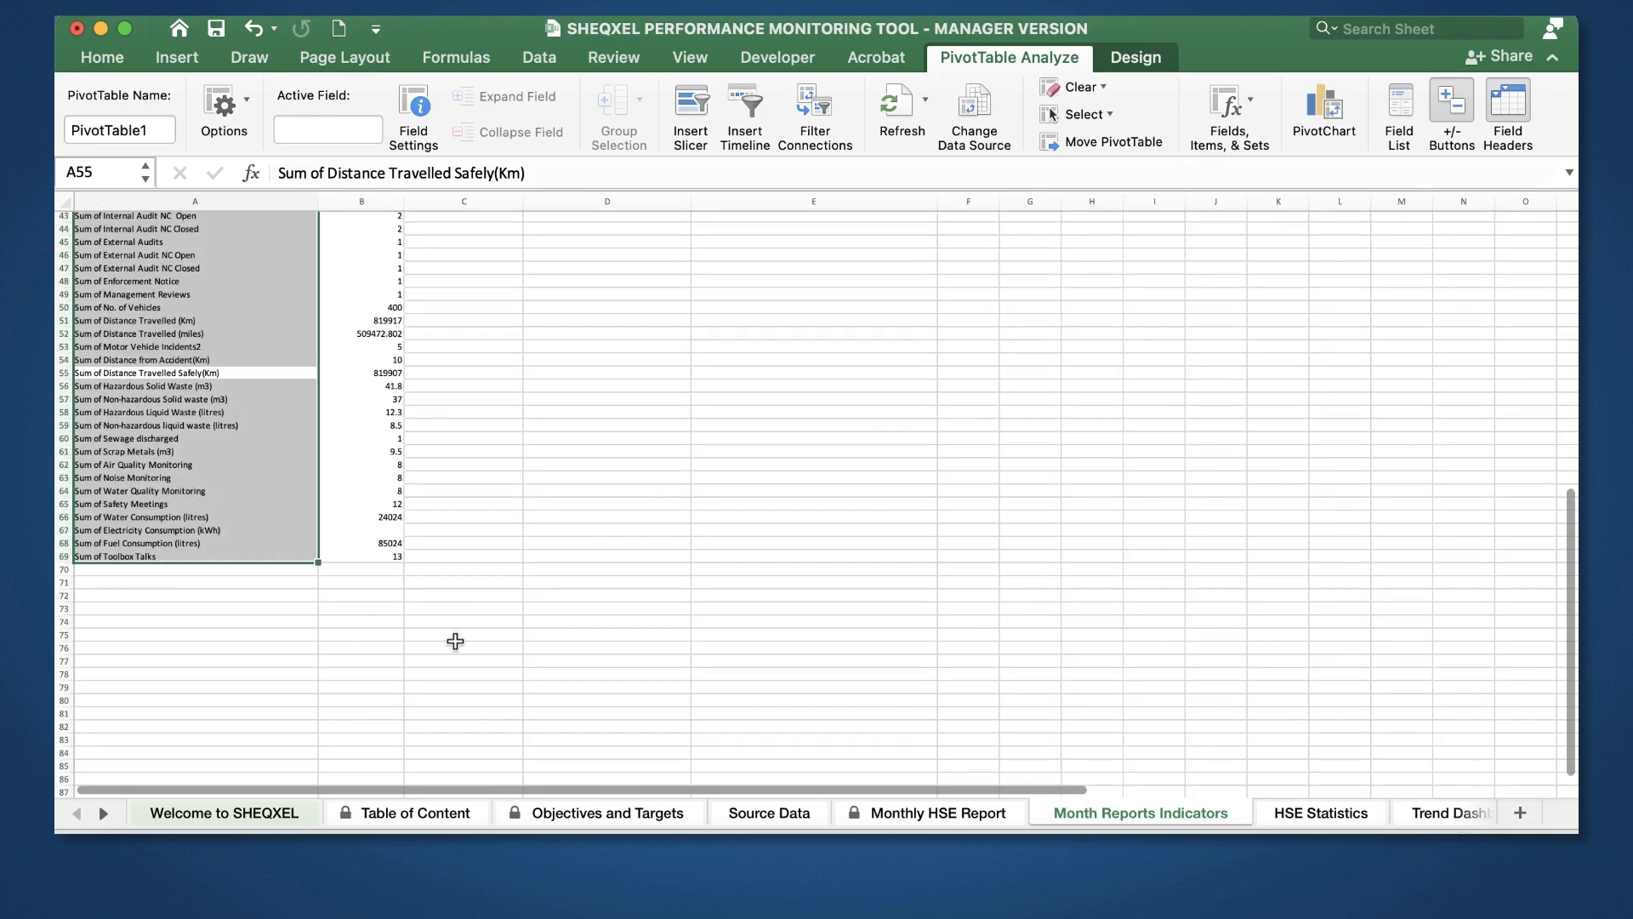
pyautogui.click(420, 661)
pyautogui.click(387, 558)
pyautogui.click(768, 541)
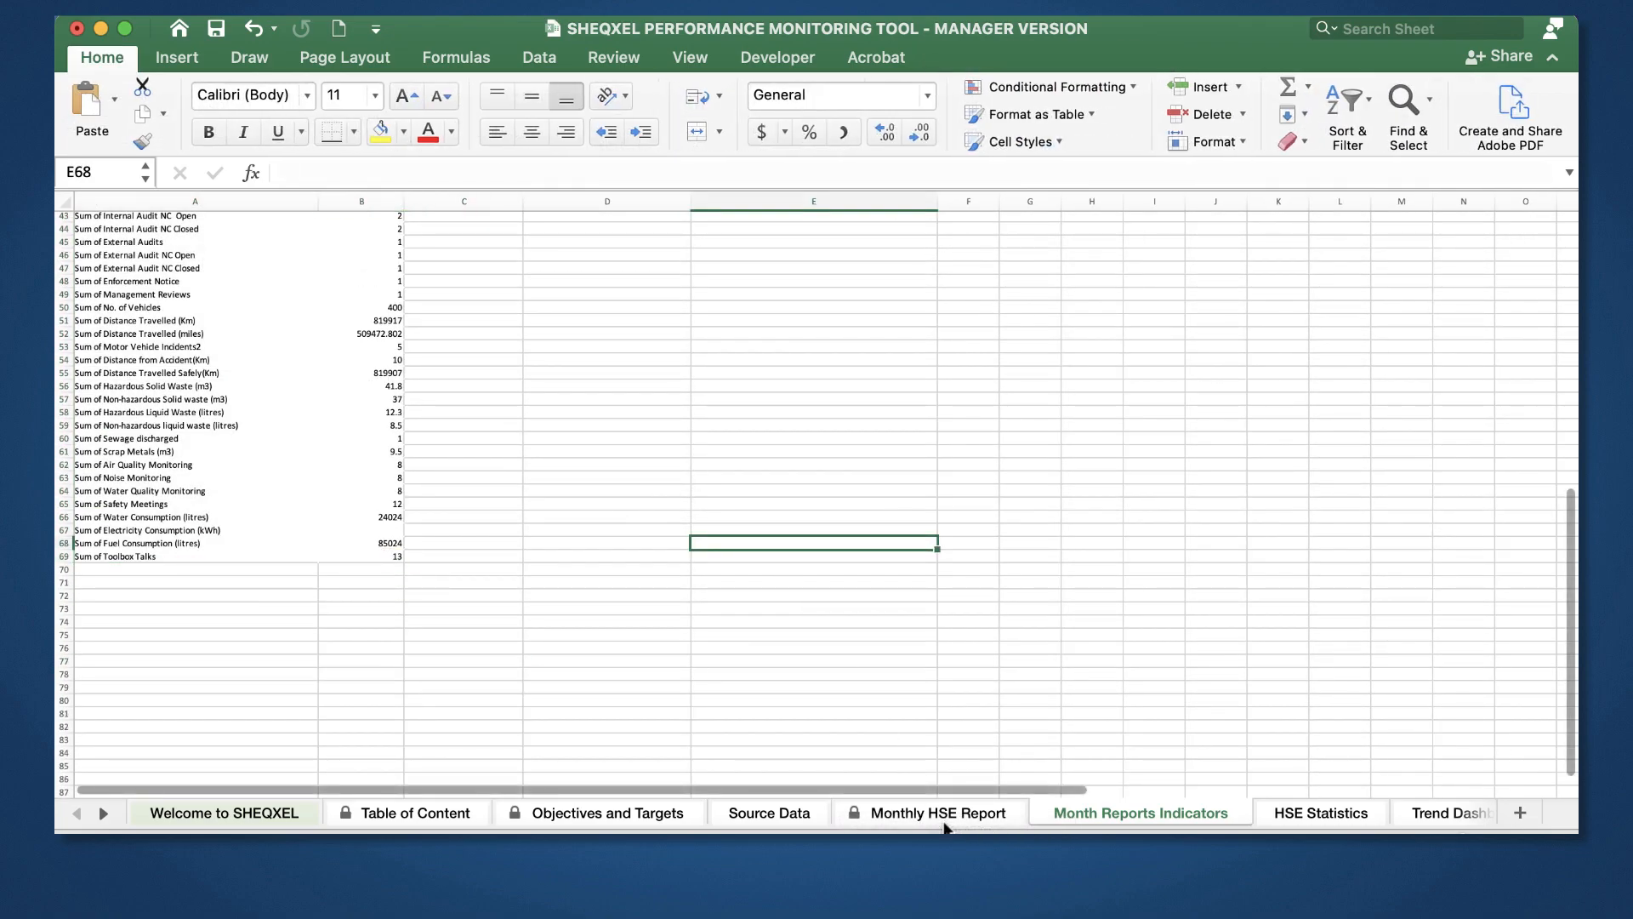
# Step: Copy the sheet password from the Welcome to SHEQXEL sheet and return to the Monthly HSE Report
pyautogui.click(945, 821)
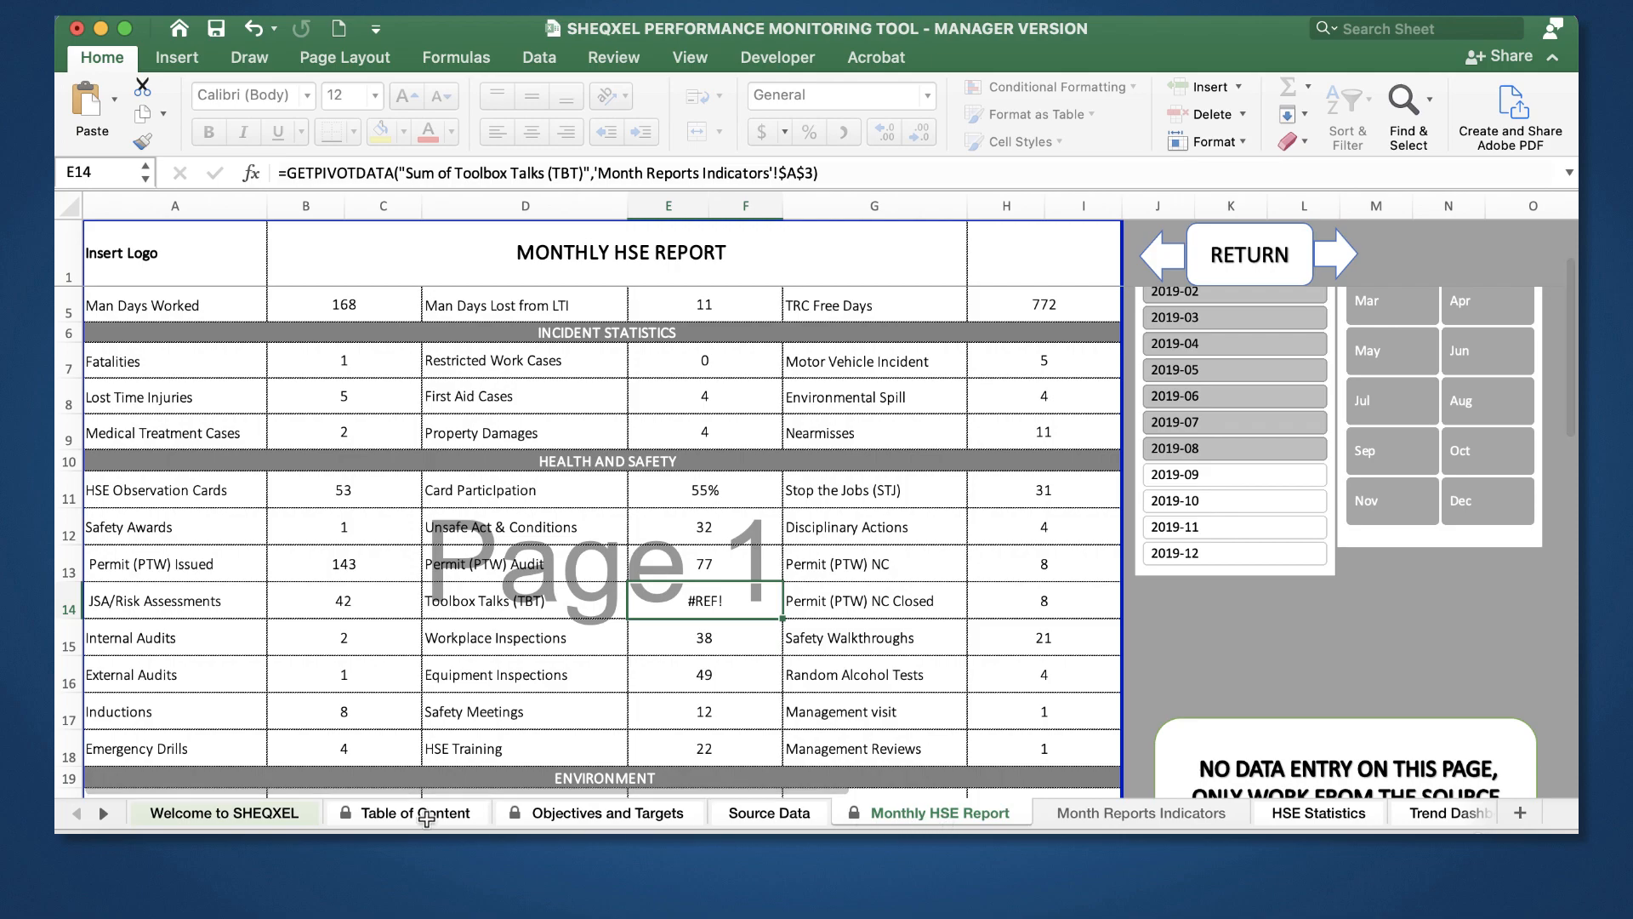
pyautogui.scroll(-5, 987, 611)
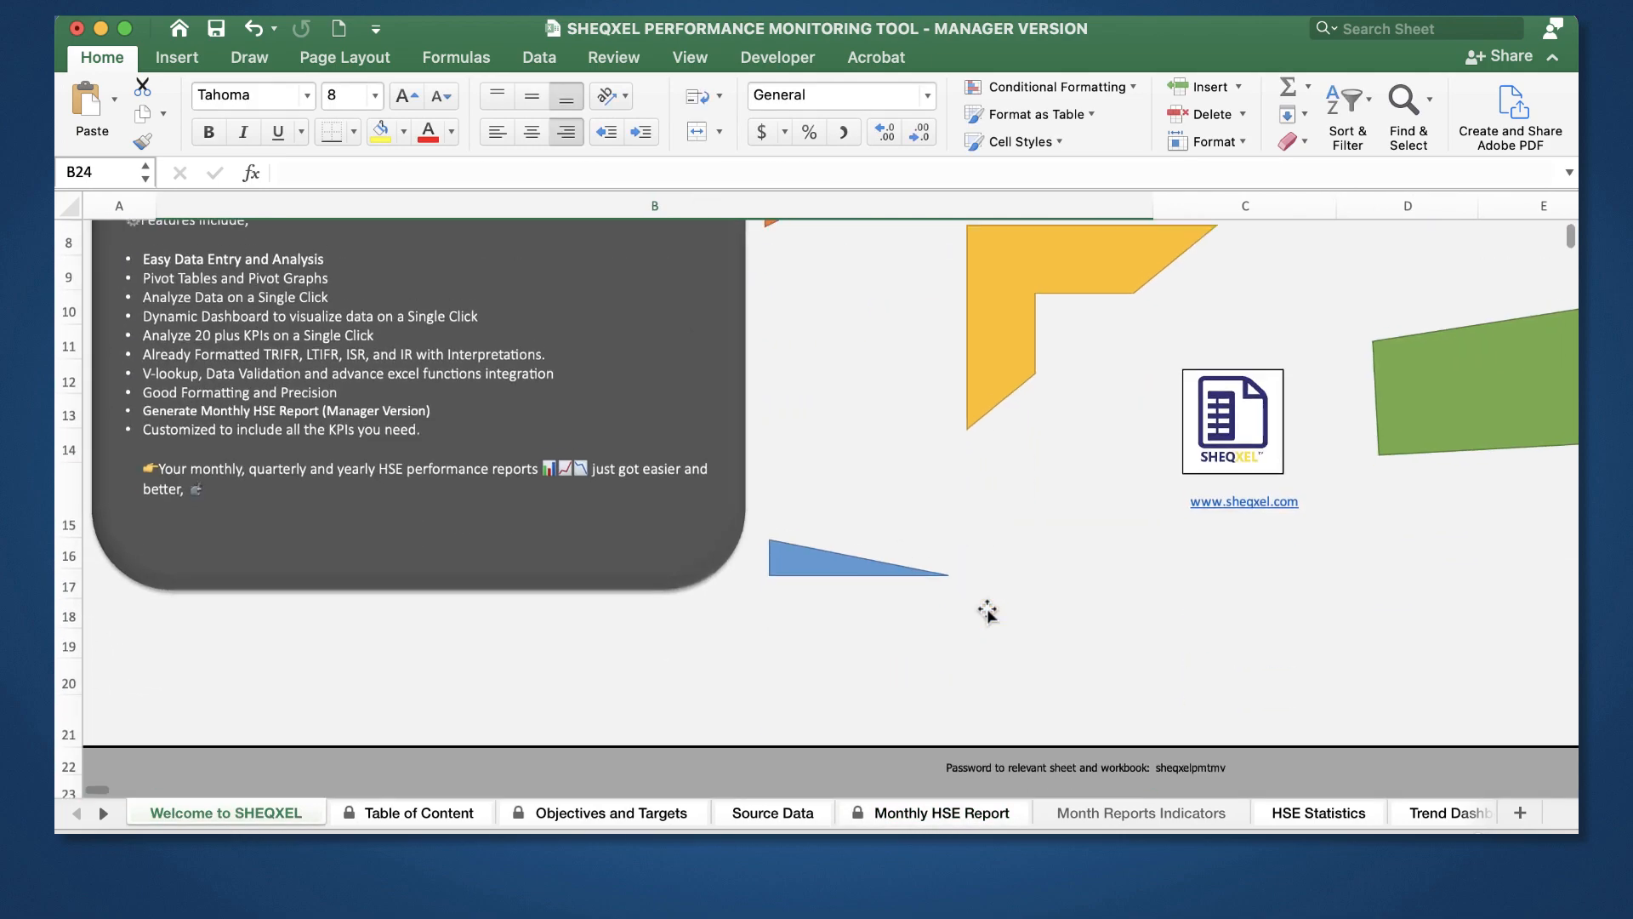
pyautogui.click(1208, 775)
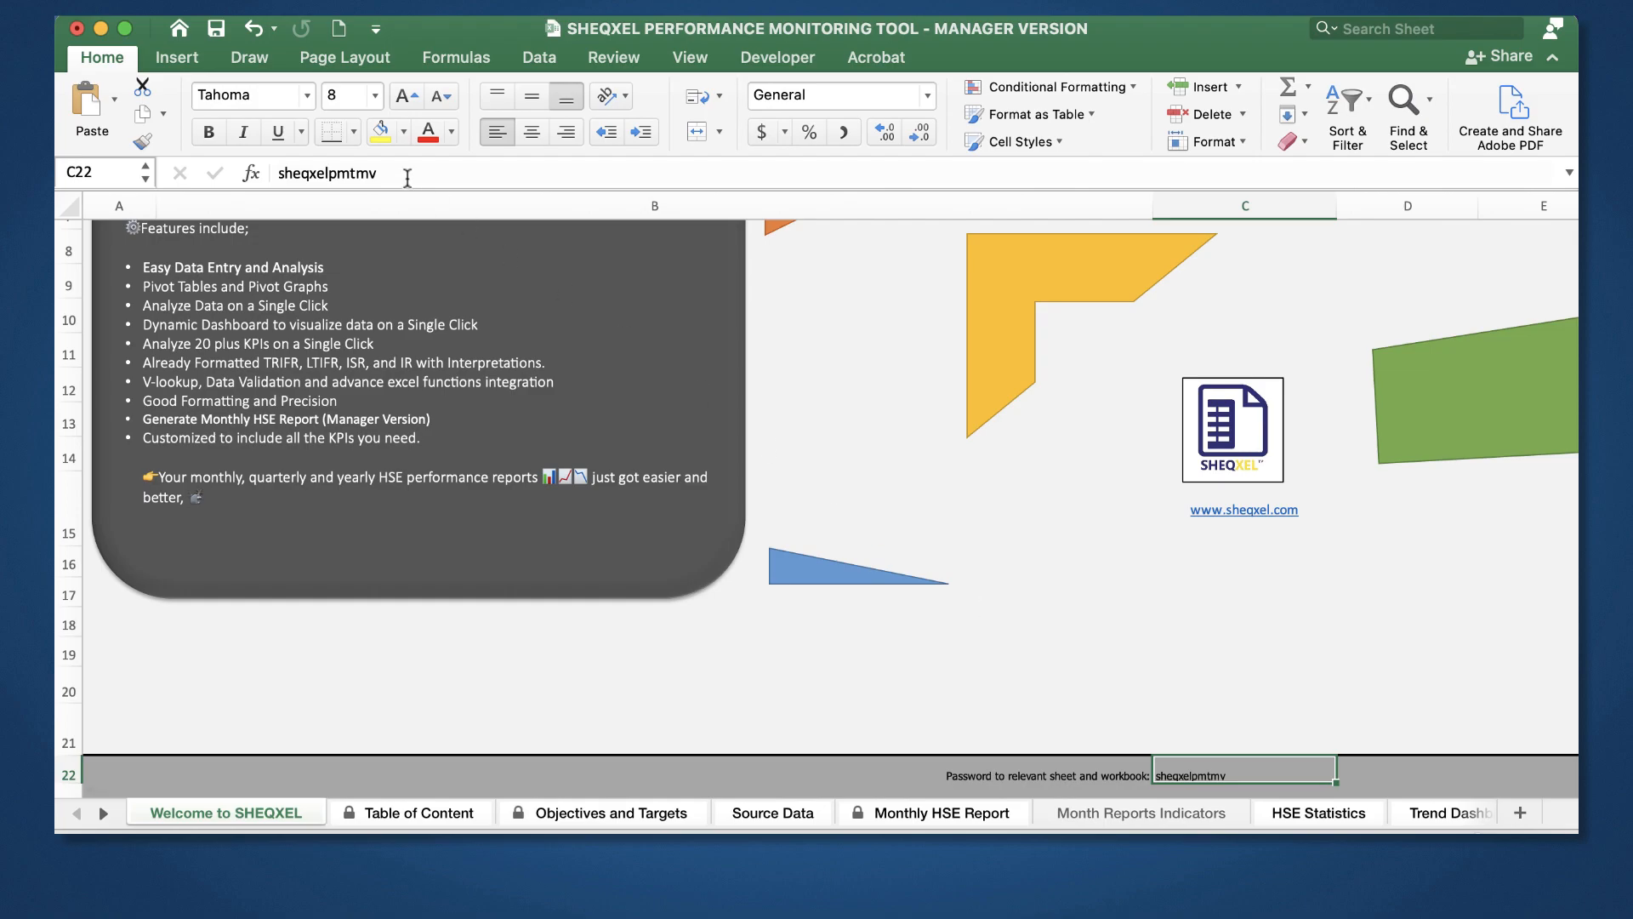
pyautogui.moveTo(408, 177); pyautogui.dragTo(171, 165)
pyautogui.click(902, 575)
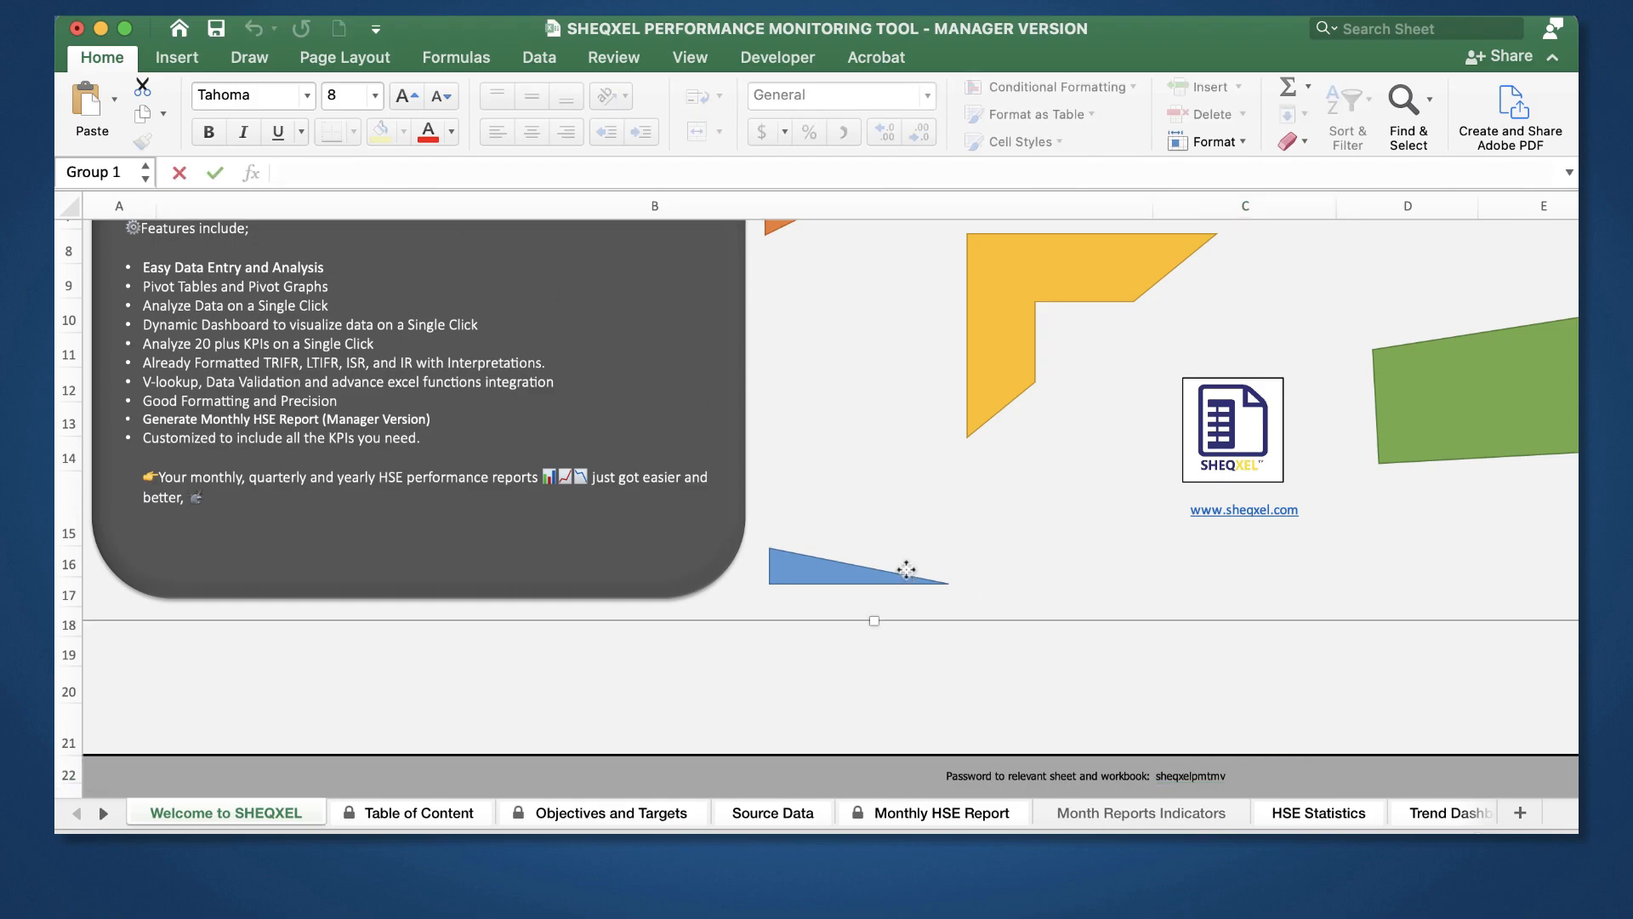
pyautogui.scroll(5, 900, 565)
pyautogui.click(938, 818)
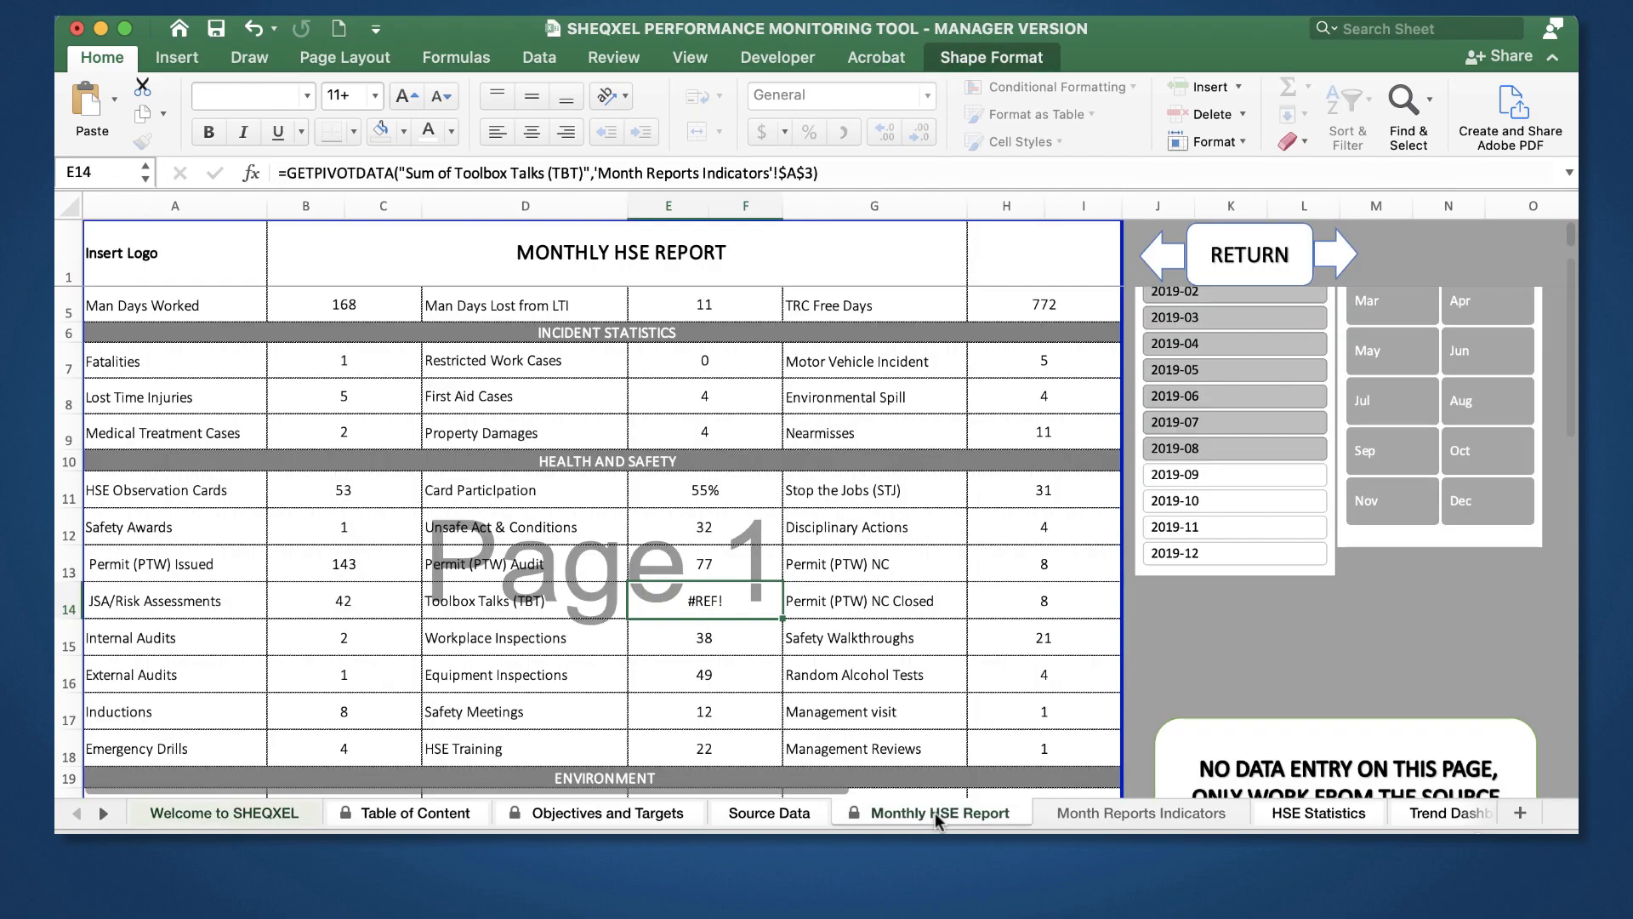
# Step: Unprotect the Monthly HSE Report sheet by entering the sheet password
pyautogui.click(617, 58)
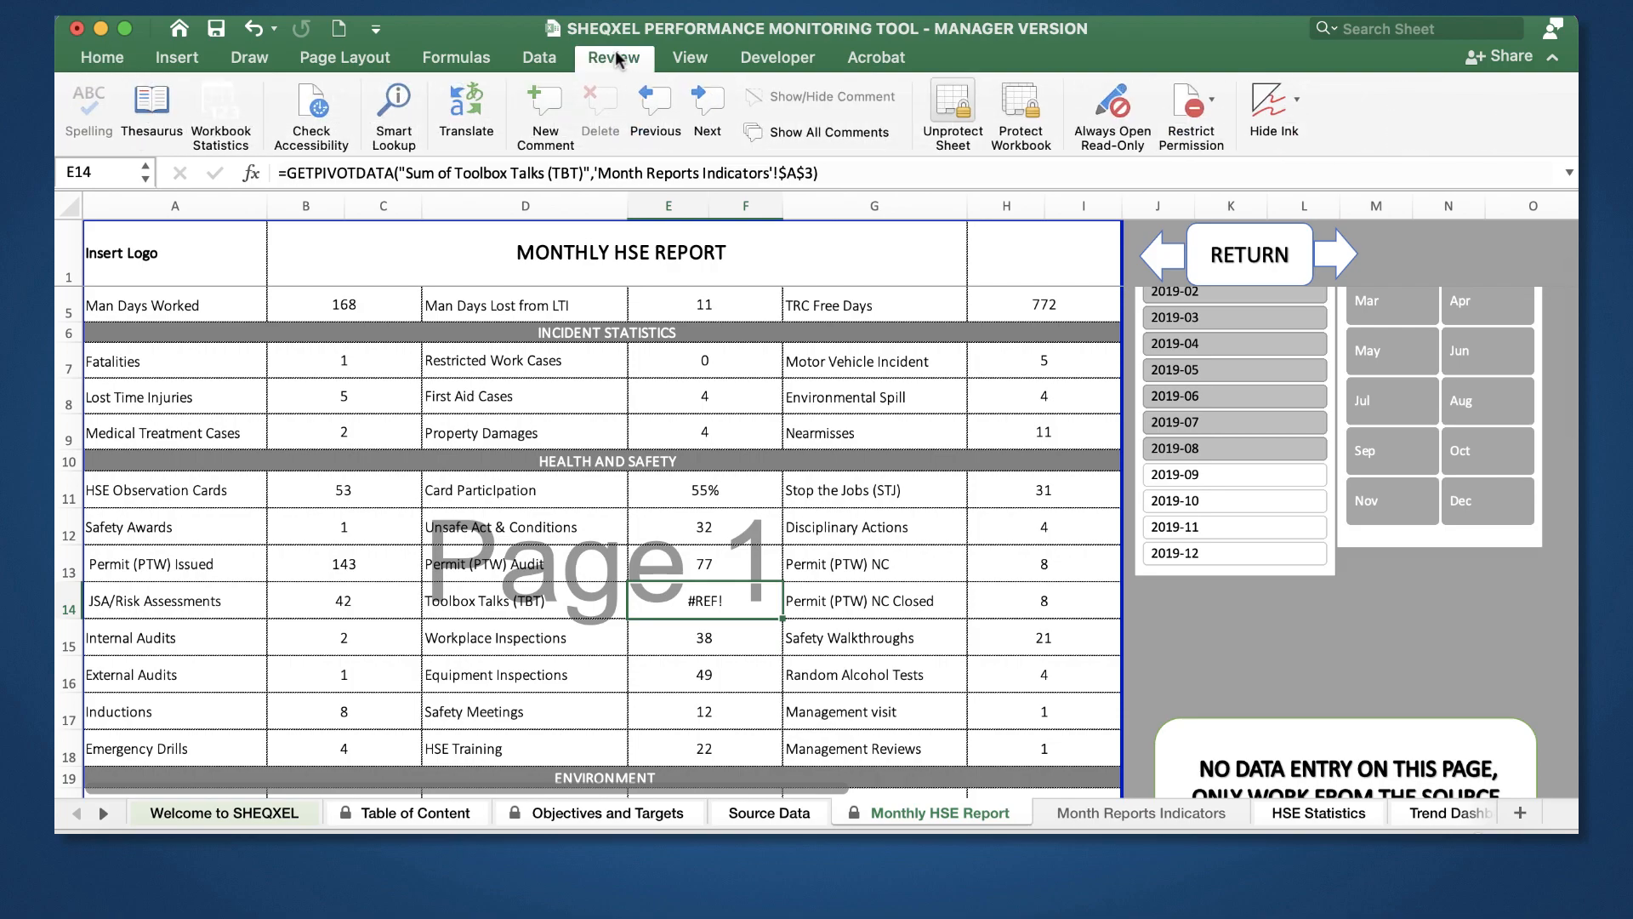
pyautogui.click(946, 104)
pyautogui.press('super+v')
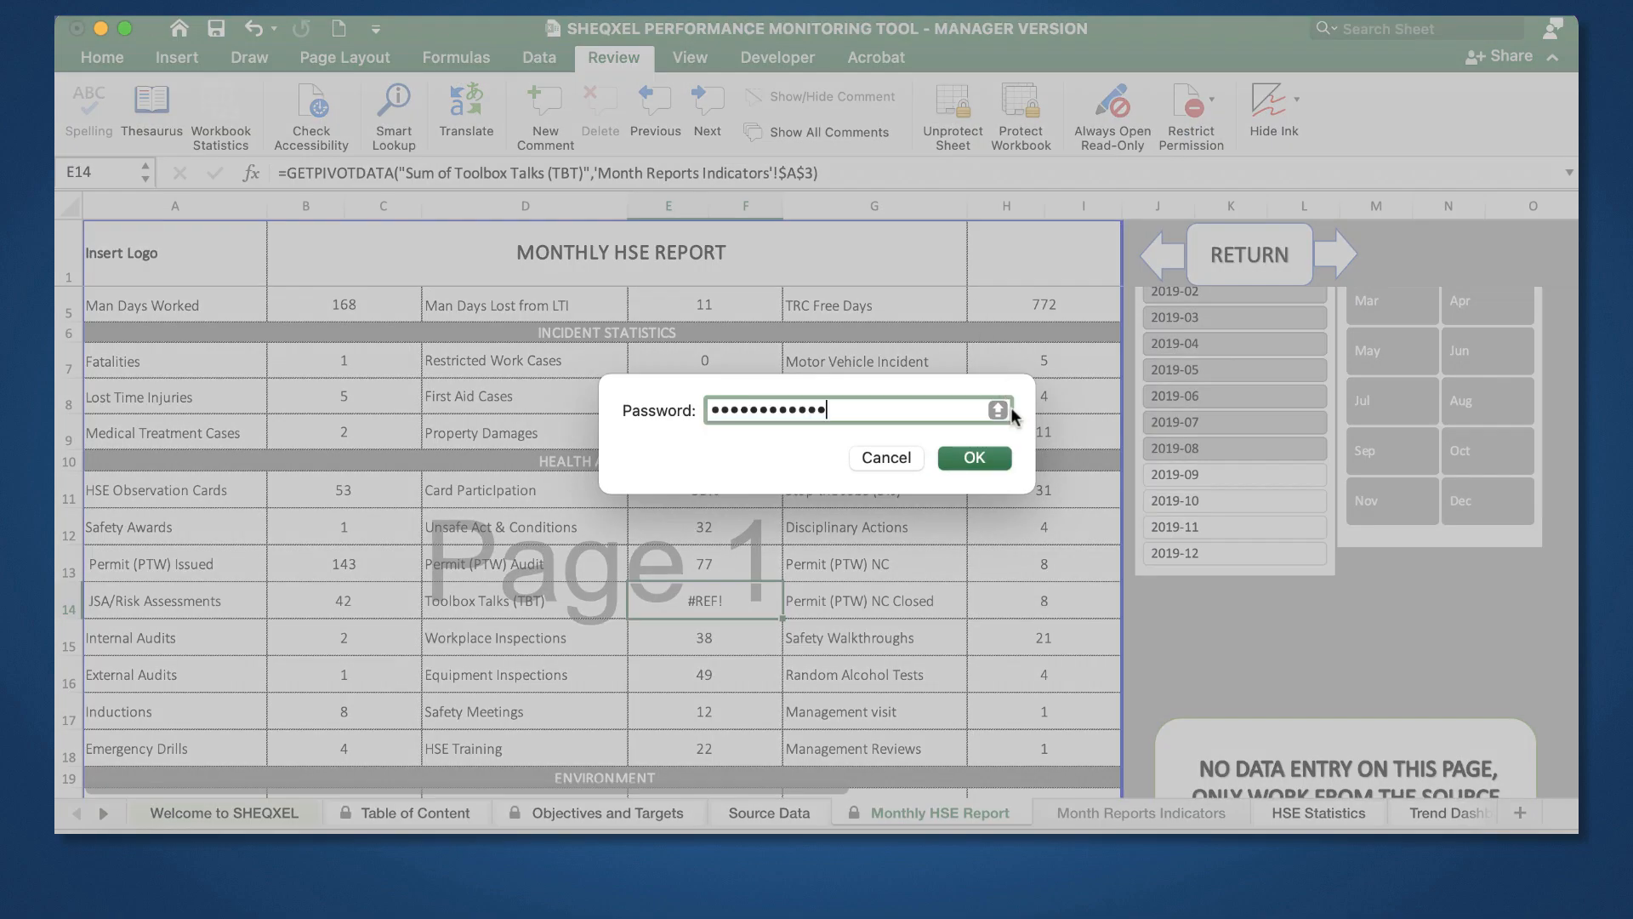
pyautogui.click(995, 460)
# Step: Relink the Toolbox Talks (TBT) value in E14 to the Sum of Toolbox Talks figure on Month Reports Indicators
pyautogui.scroll(-3, 1073, 616)
pyautogui.click(696, 497)
pyautogui.write('=')
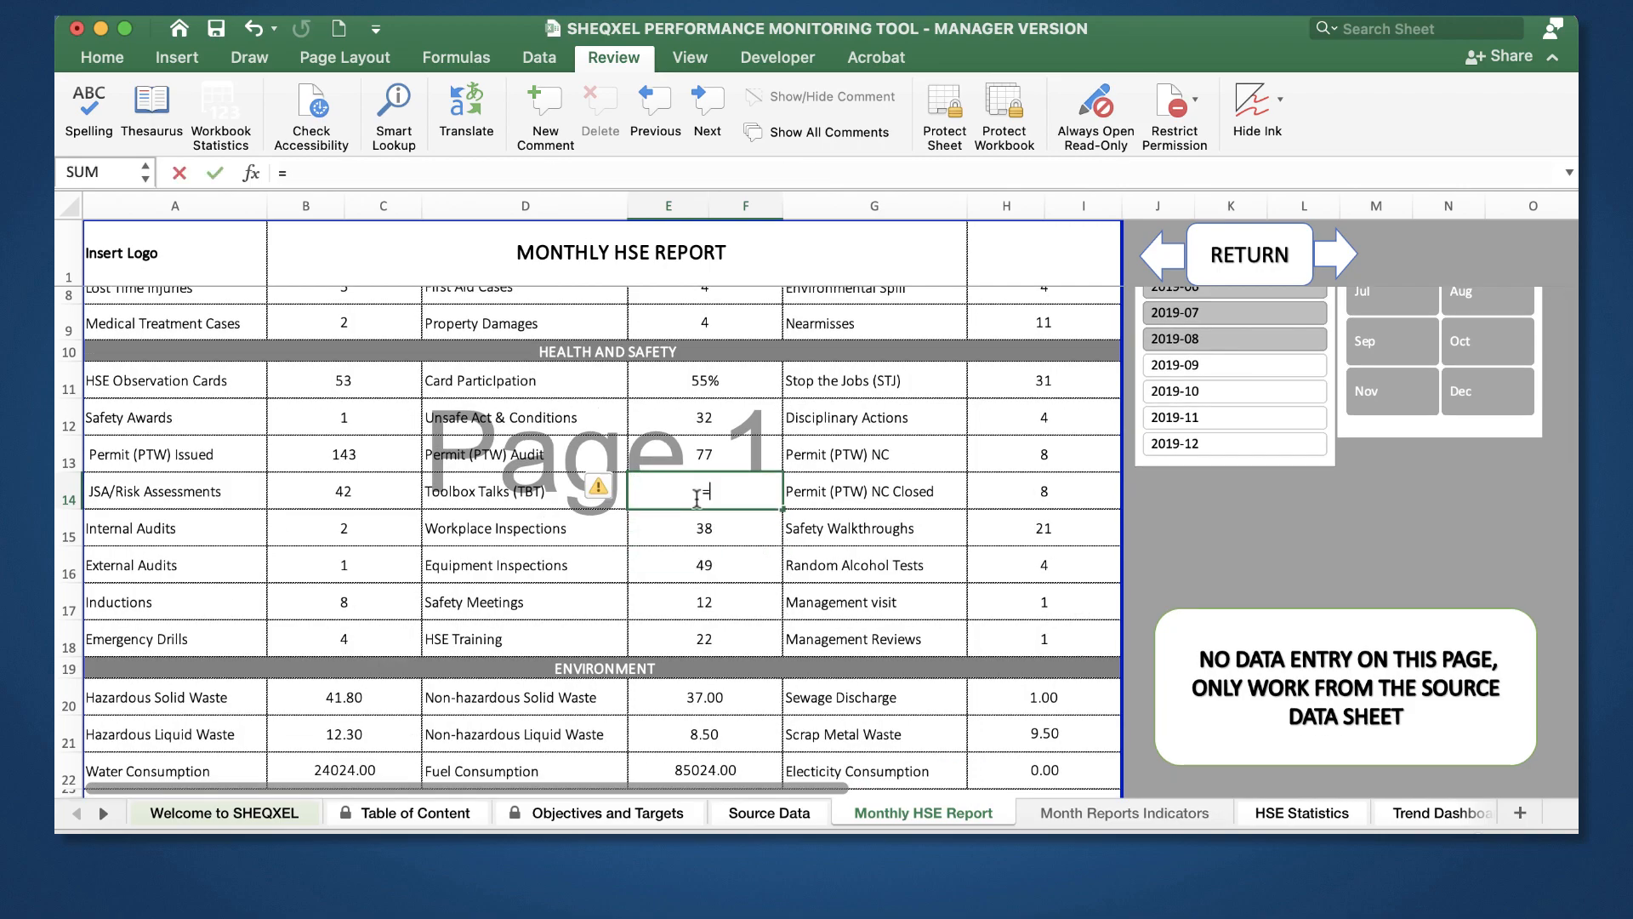
pyautogui.click(1093, 813)
pyautogui.click(388, 558)
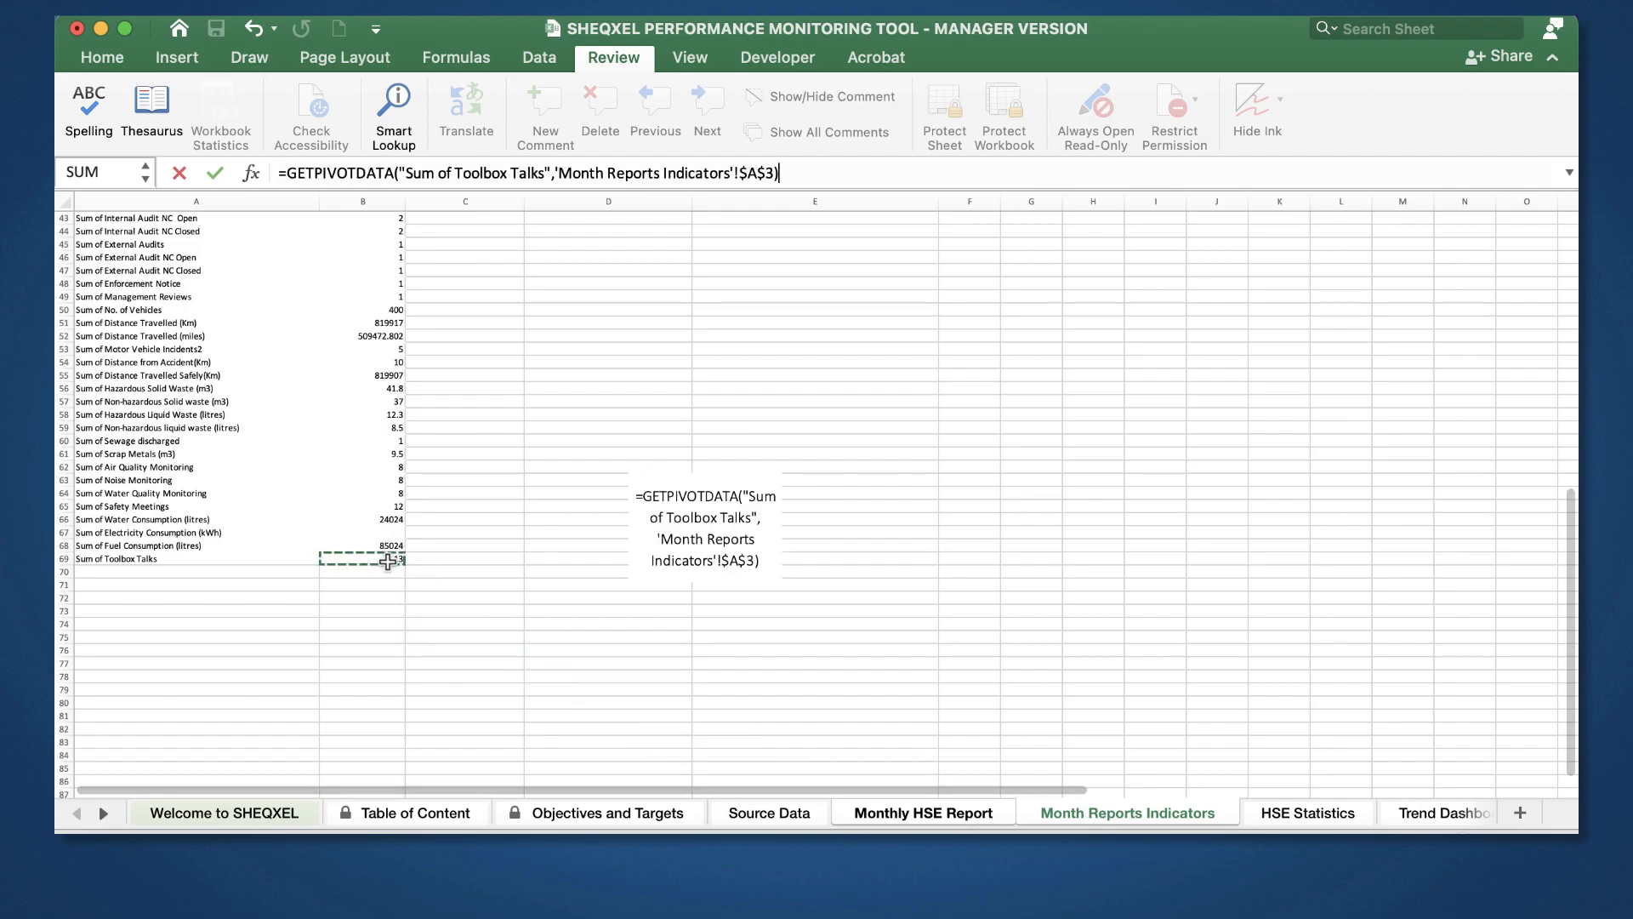
pyautogui.press('Return')
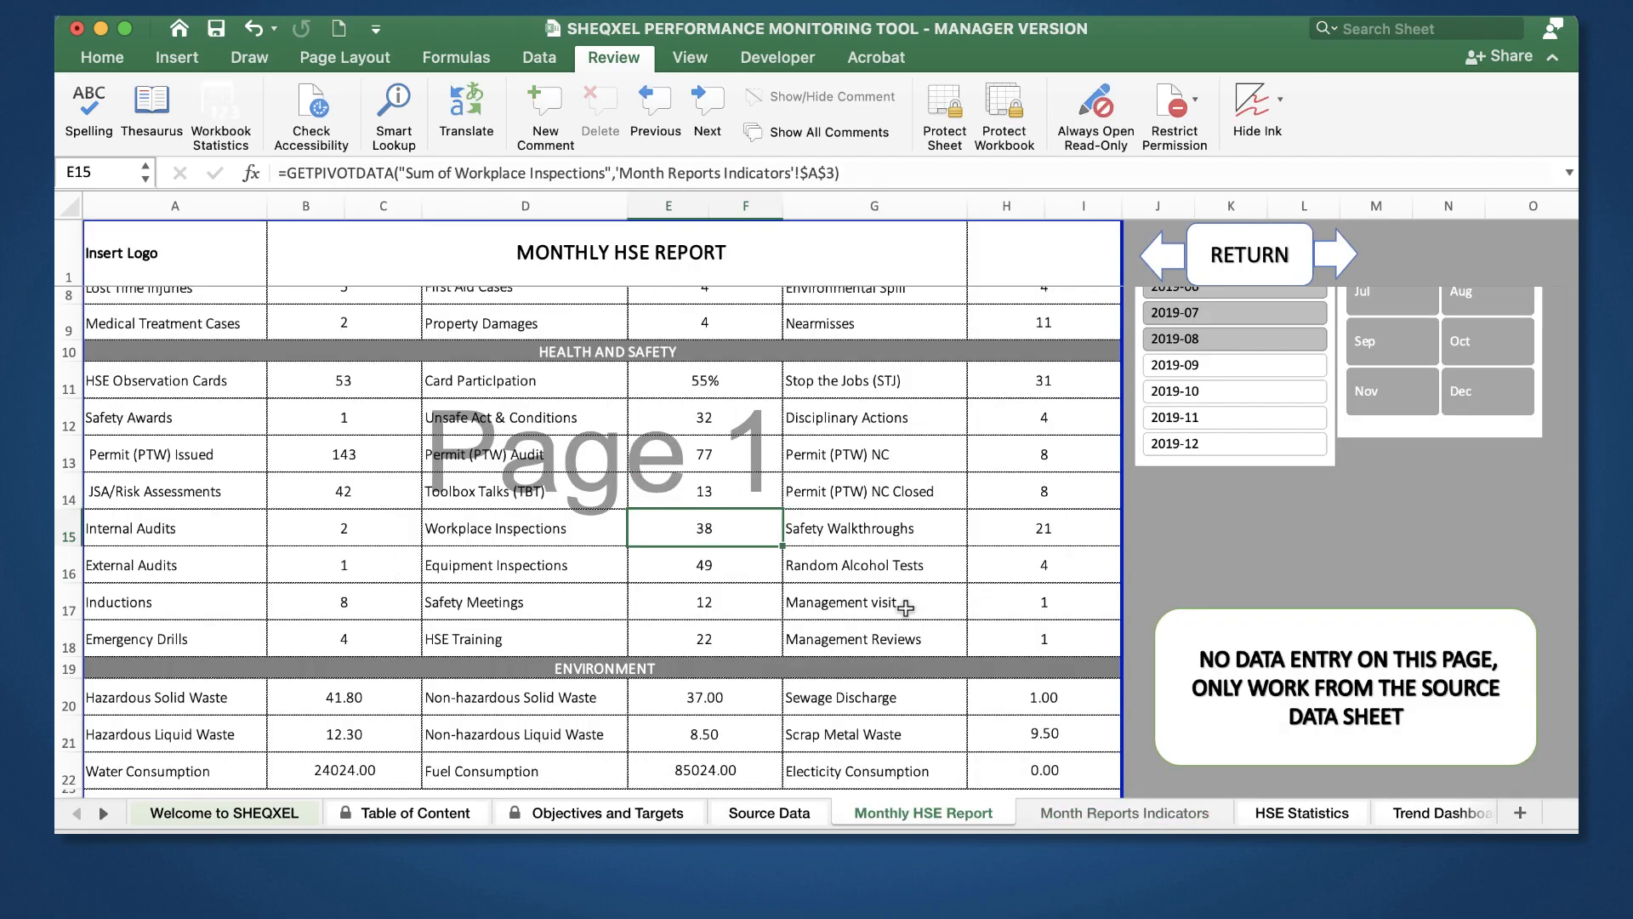
# Step: Protect the Monthly HSE Report sheet again, entering and verifying the sheet password
pyautogui.click(941, 109)
pyautogui.press('super+v')
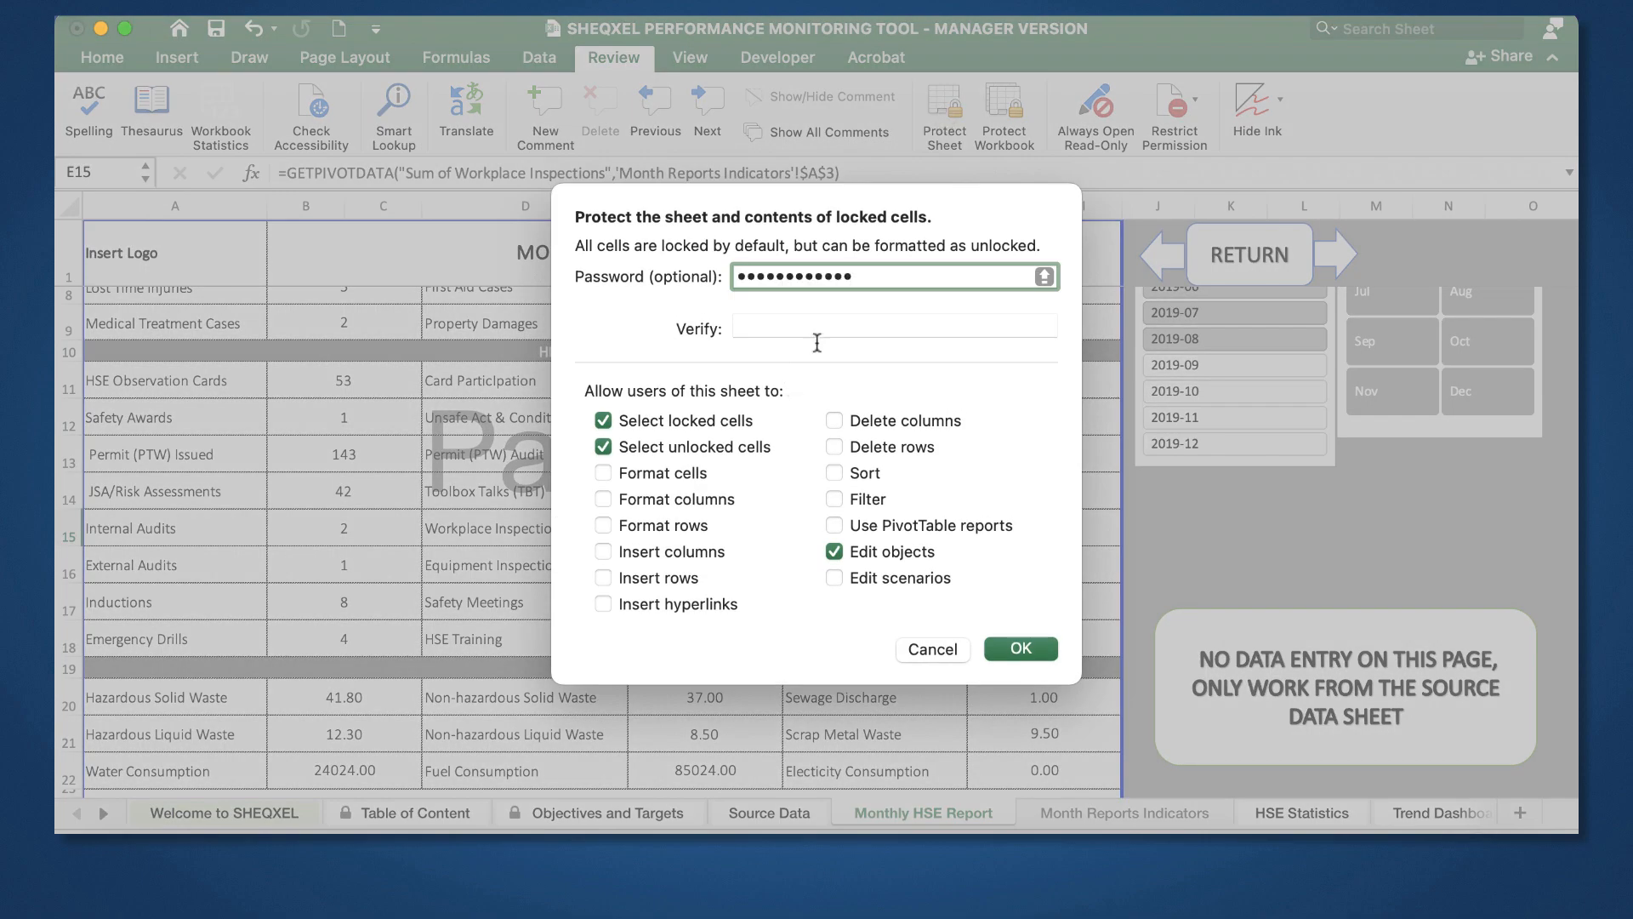
pyautogui.click(844, 321)
pyautogui.press('super+v')
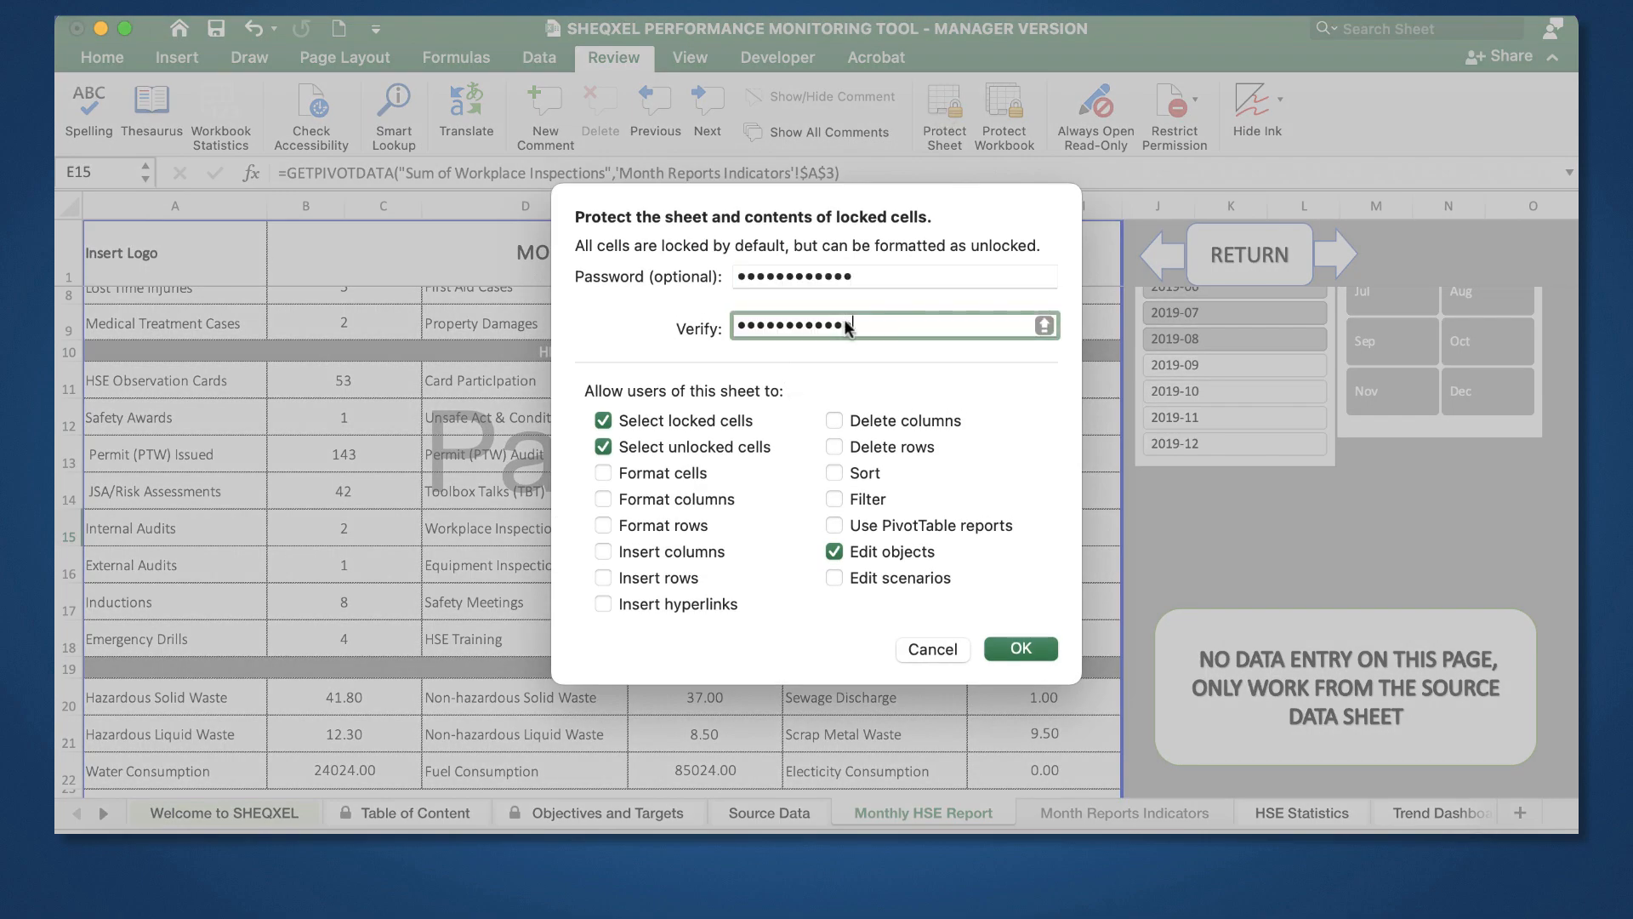
pyautogui.click(1018, 649)
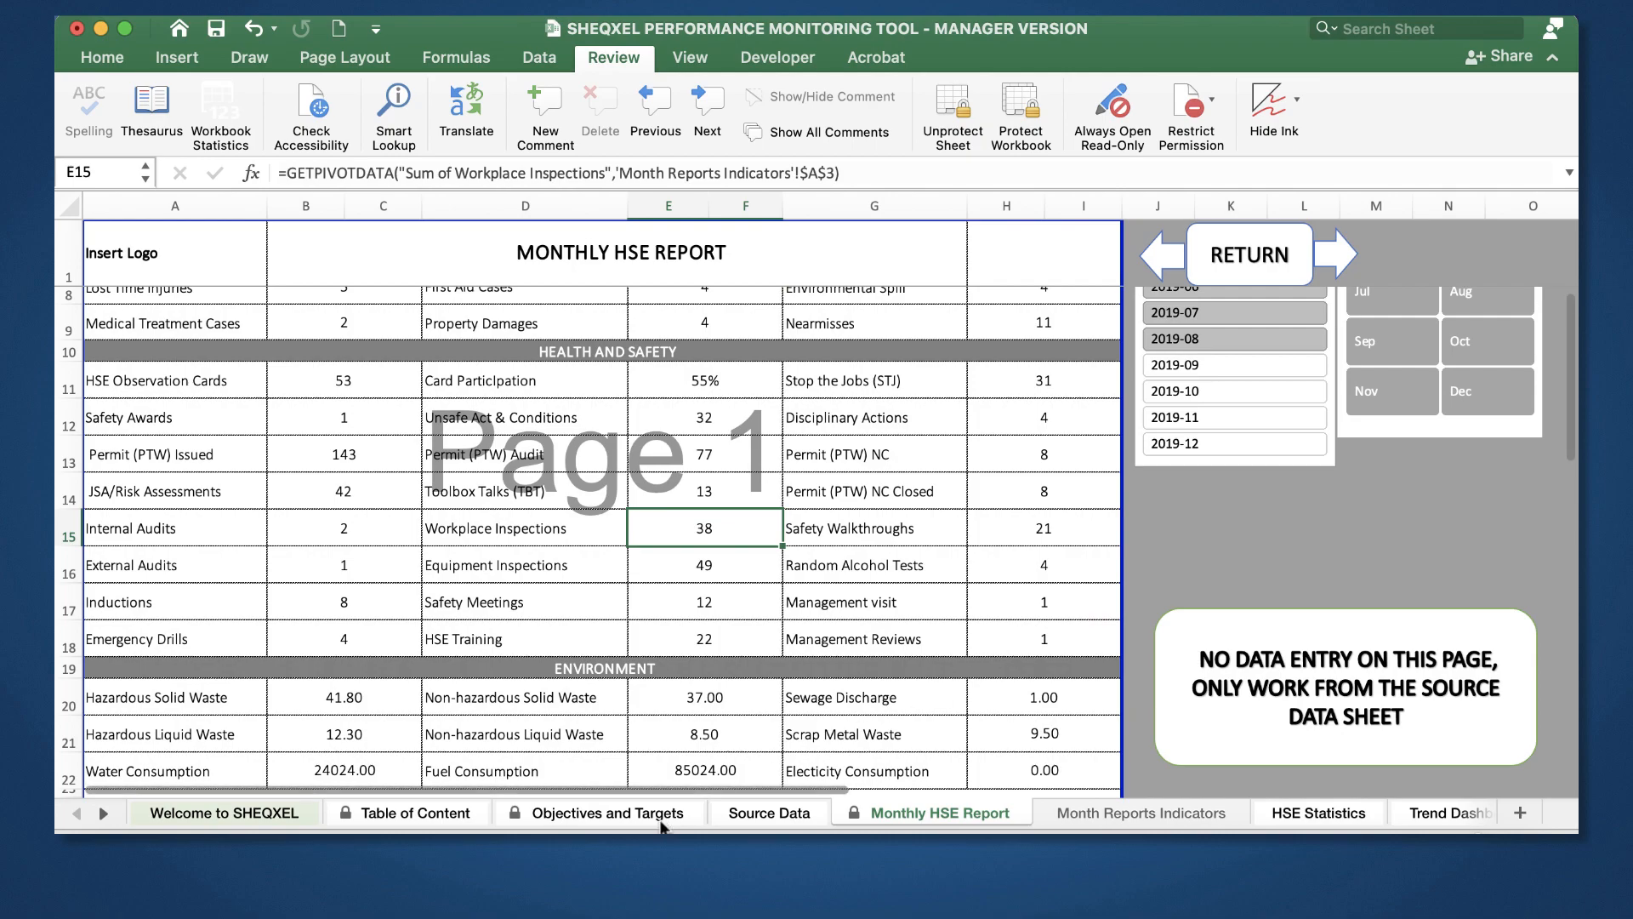
# Step: Unprotect the Objectives and Targets sheet with the sheet password and check which sheet the Toolbox Talks (TBT) actual formula references
pyautogui.click(660, 820)
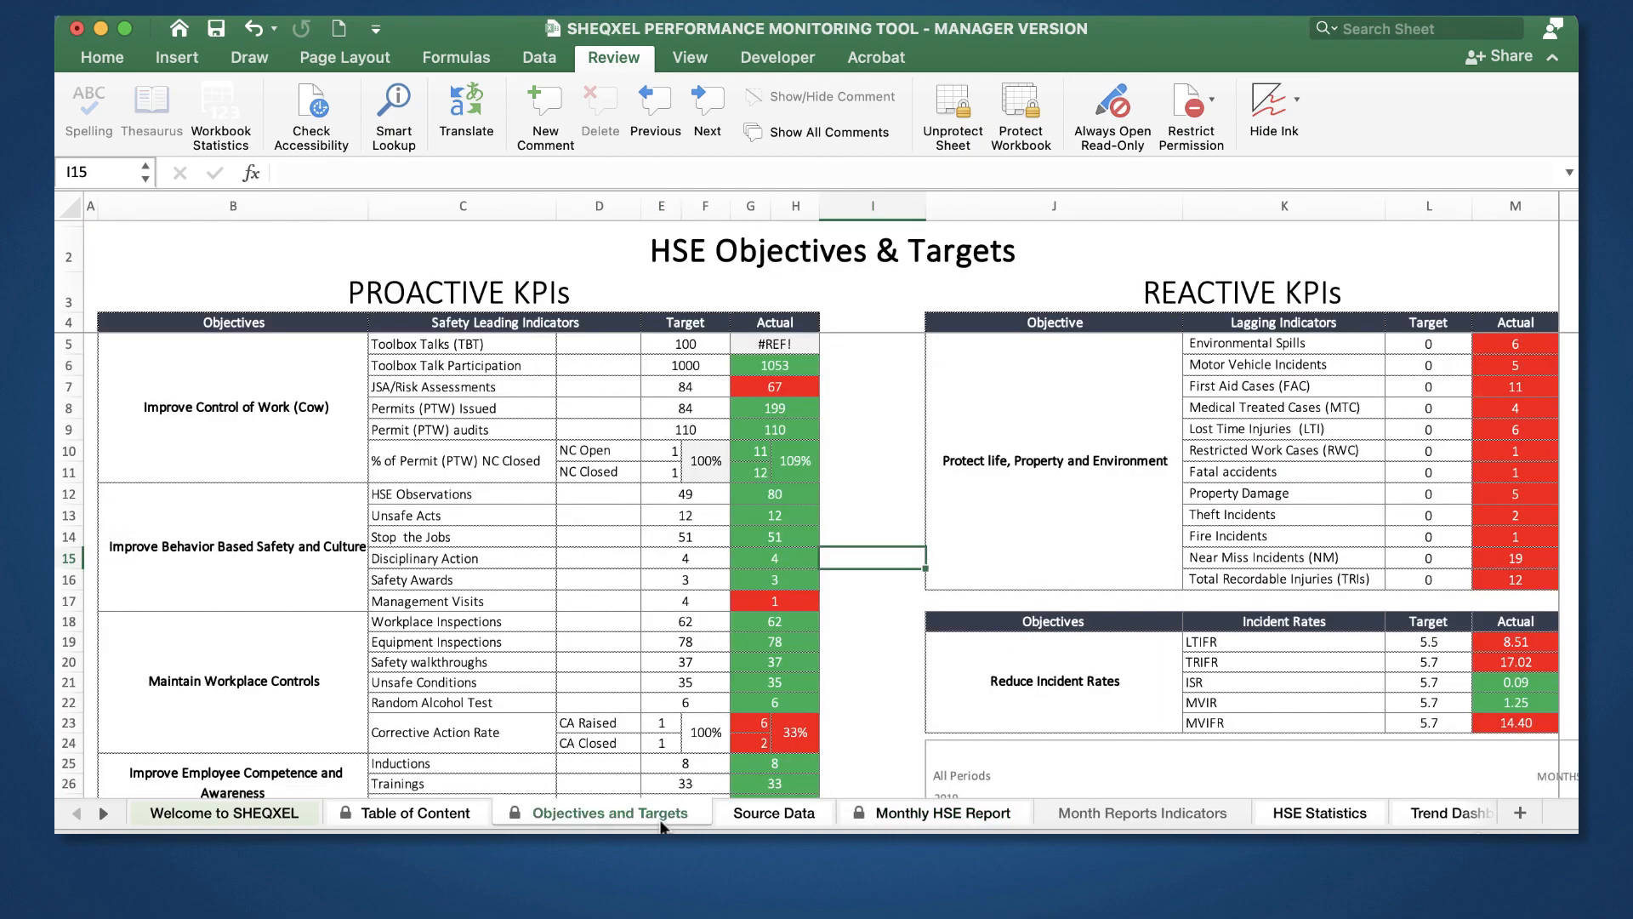
pyautogui.click(952, 108)
pyautogui.press('super+v')
pyautogui.click(972, 459)
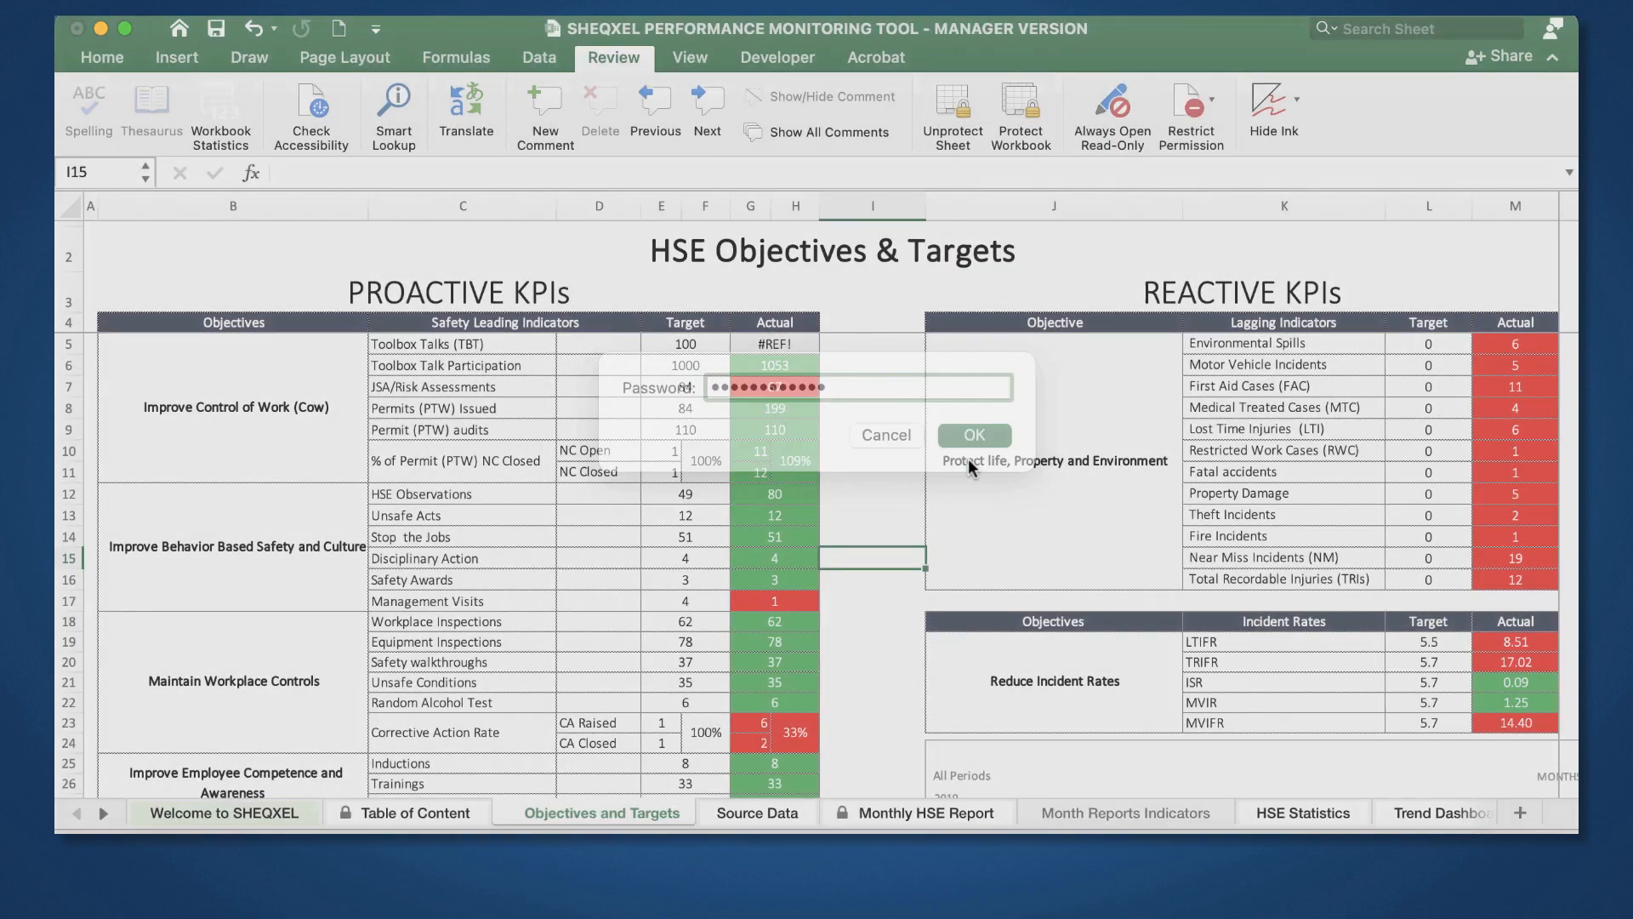
pyautogui.click(783, 345)
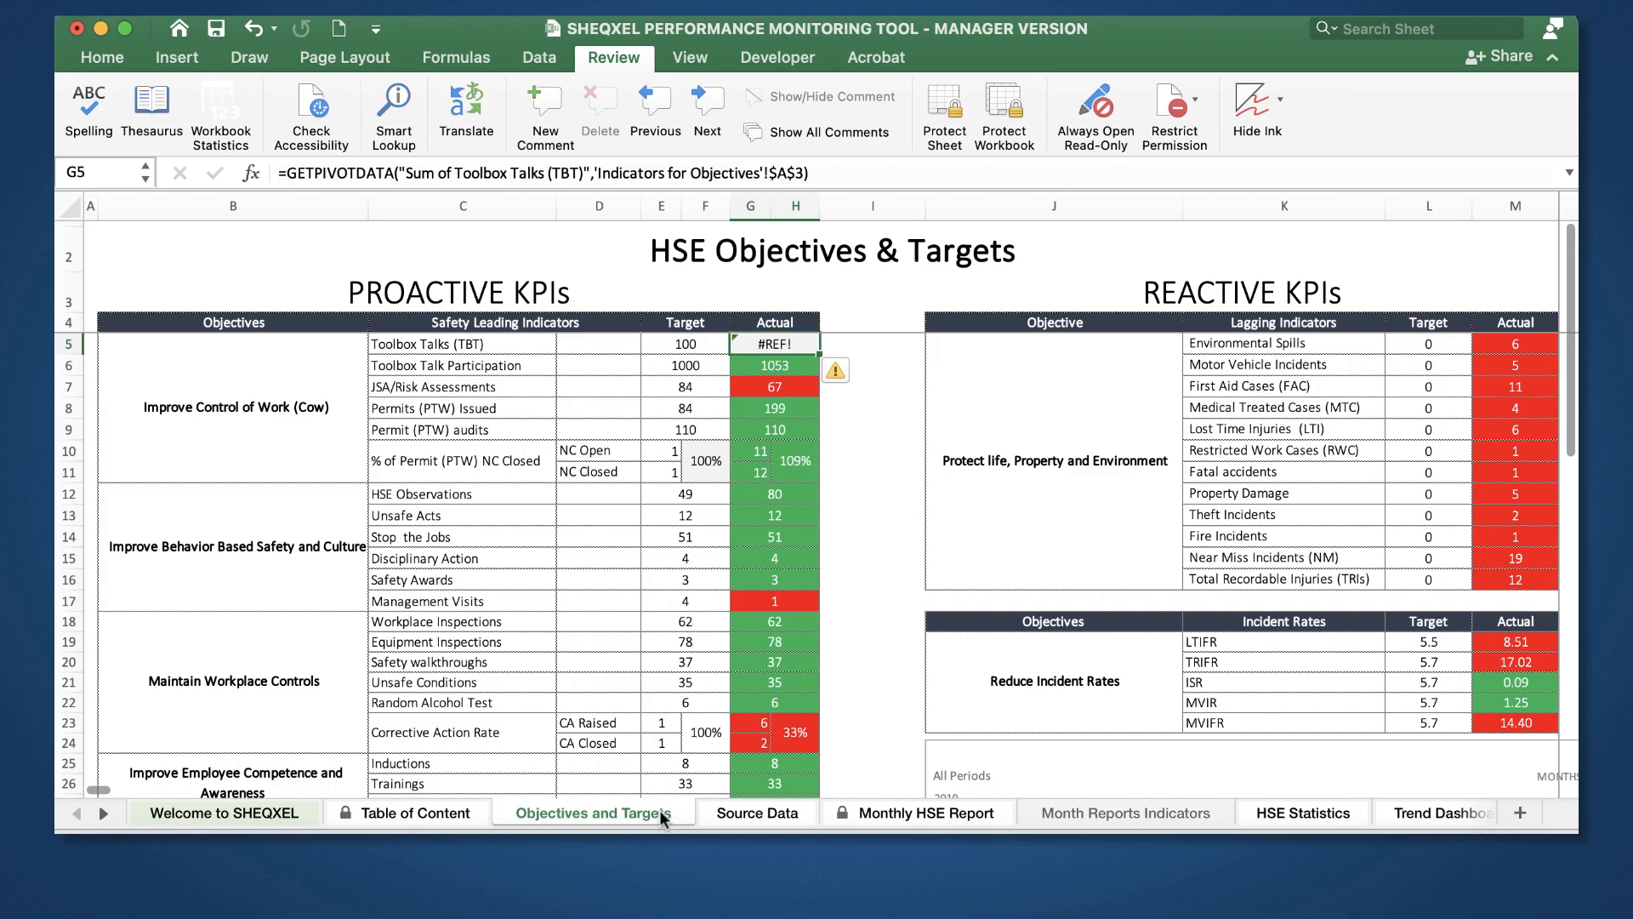
# Step: Hide the Month Reports Indicators sheet and unhide the Indicators for Objectives sheet
pyautogui.click(1078, 821)
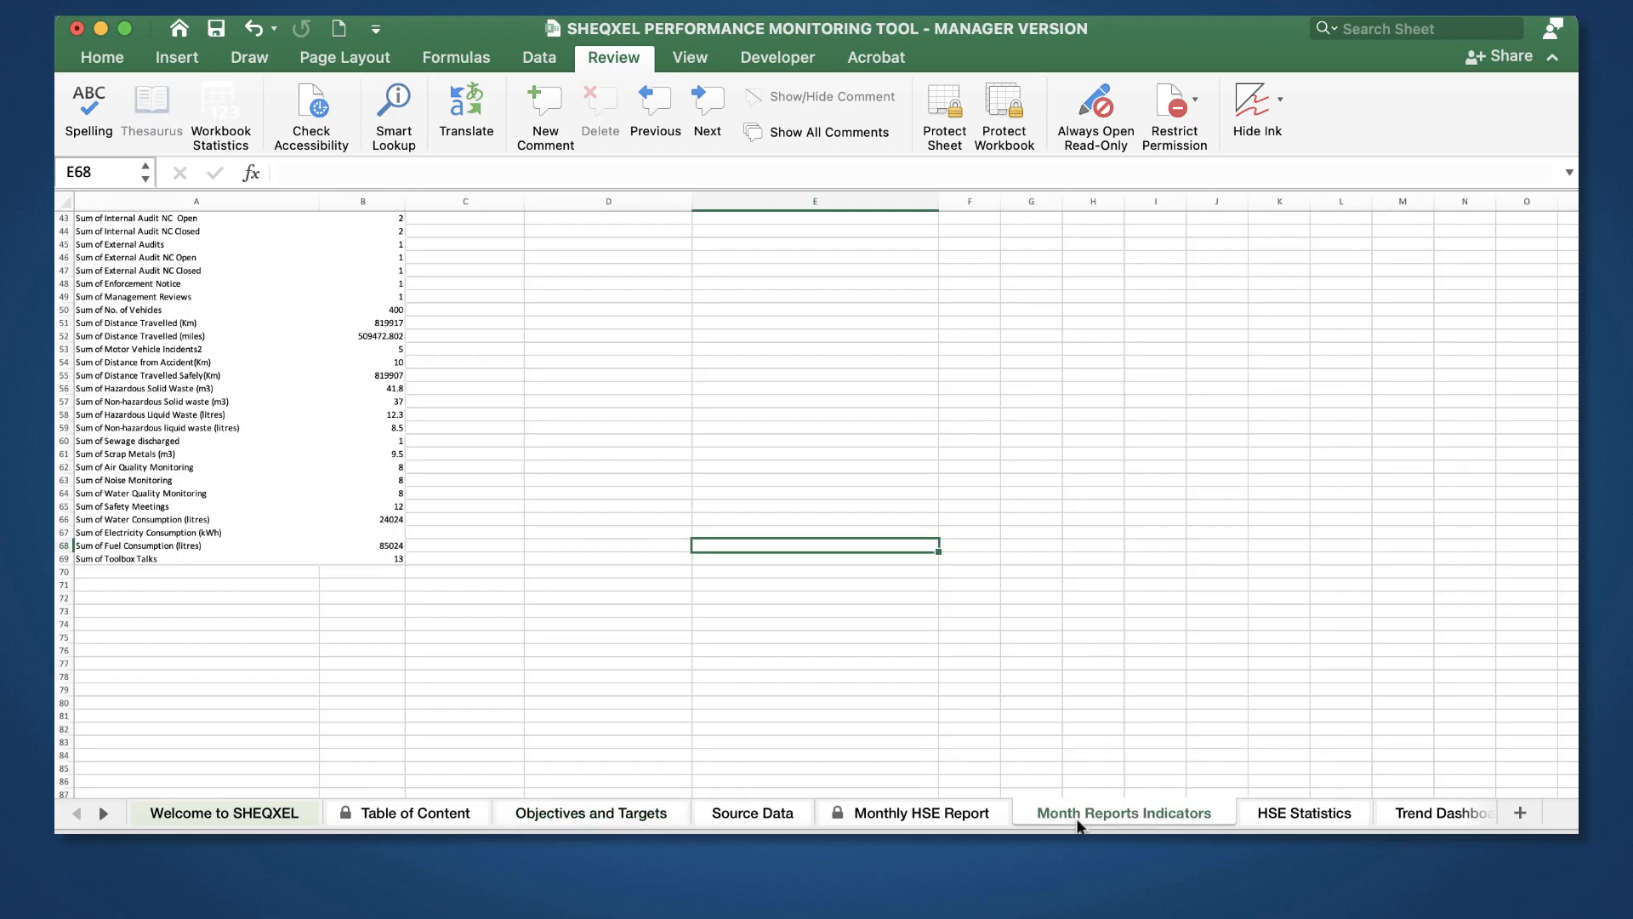
pyautogui.rightClick(1078, 822)
pyautogui.click(1094, 774)
pyautogui.rightClick(1063, 813)
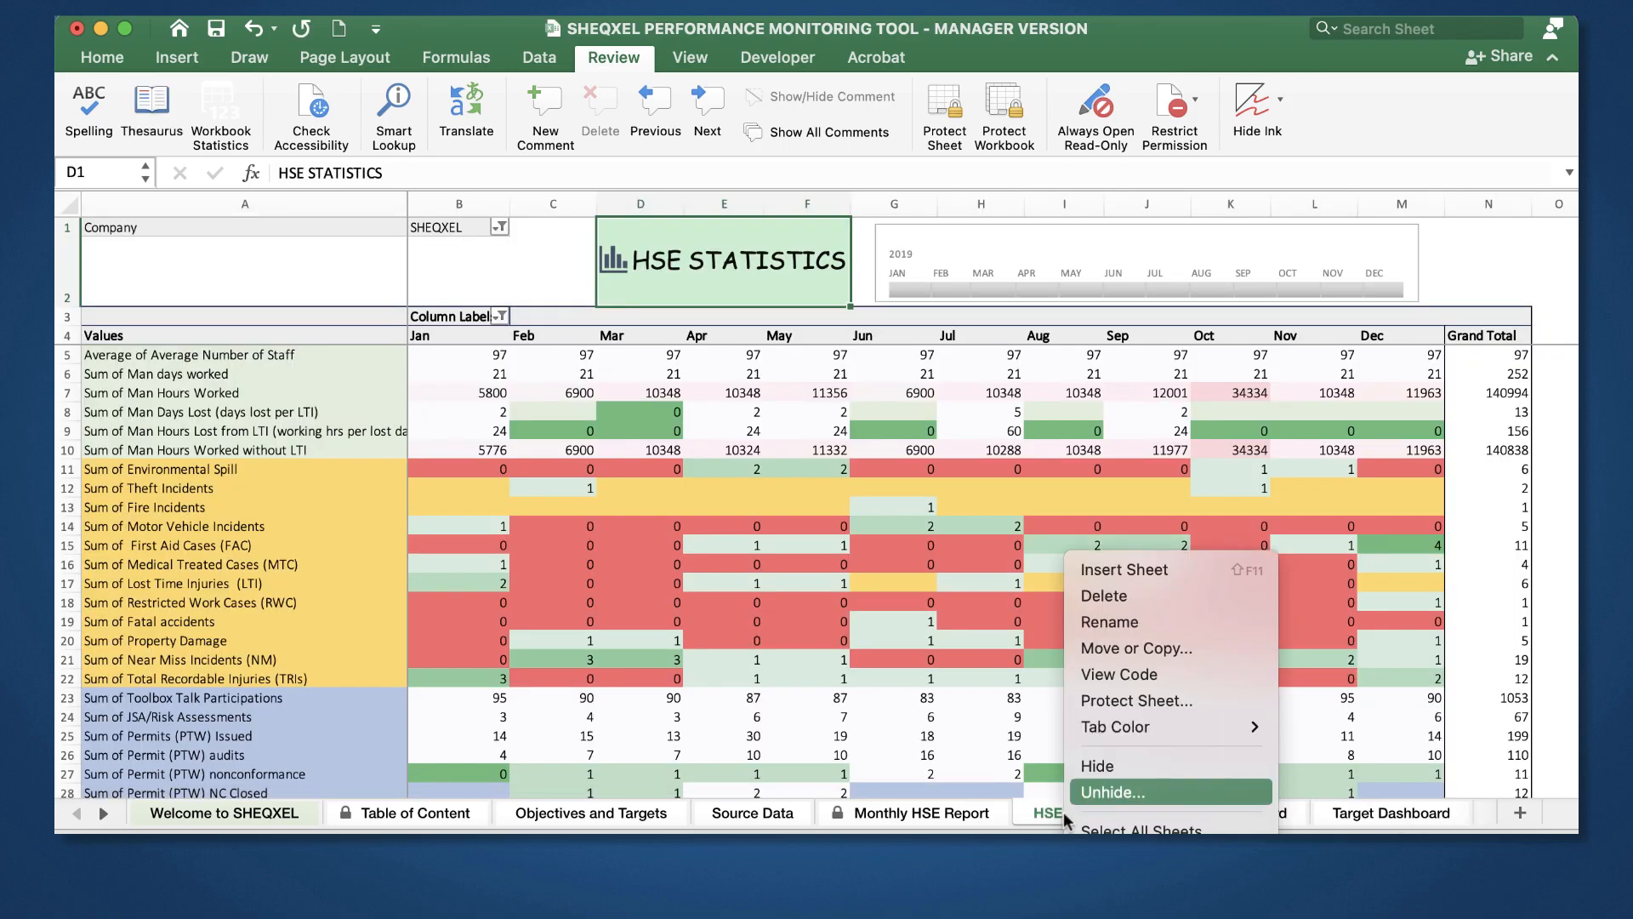
pyautogui.click(1092, 797)
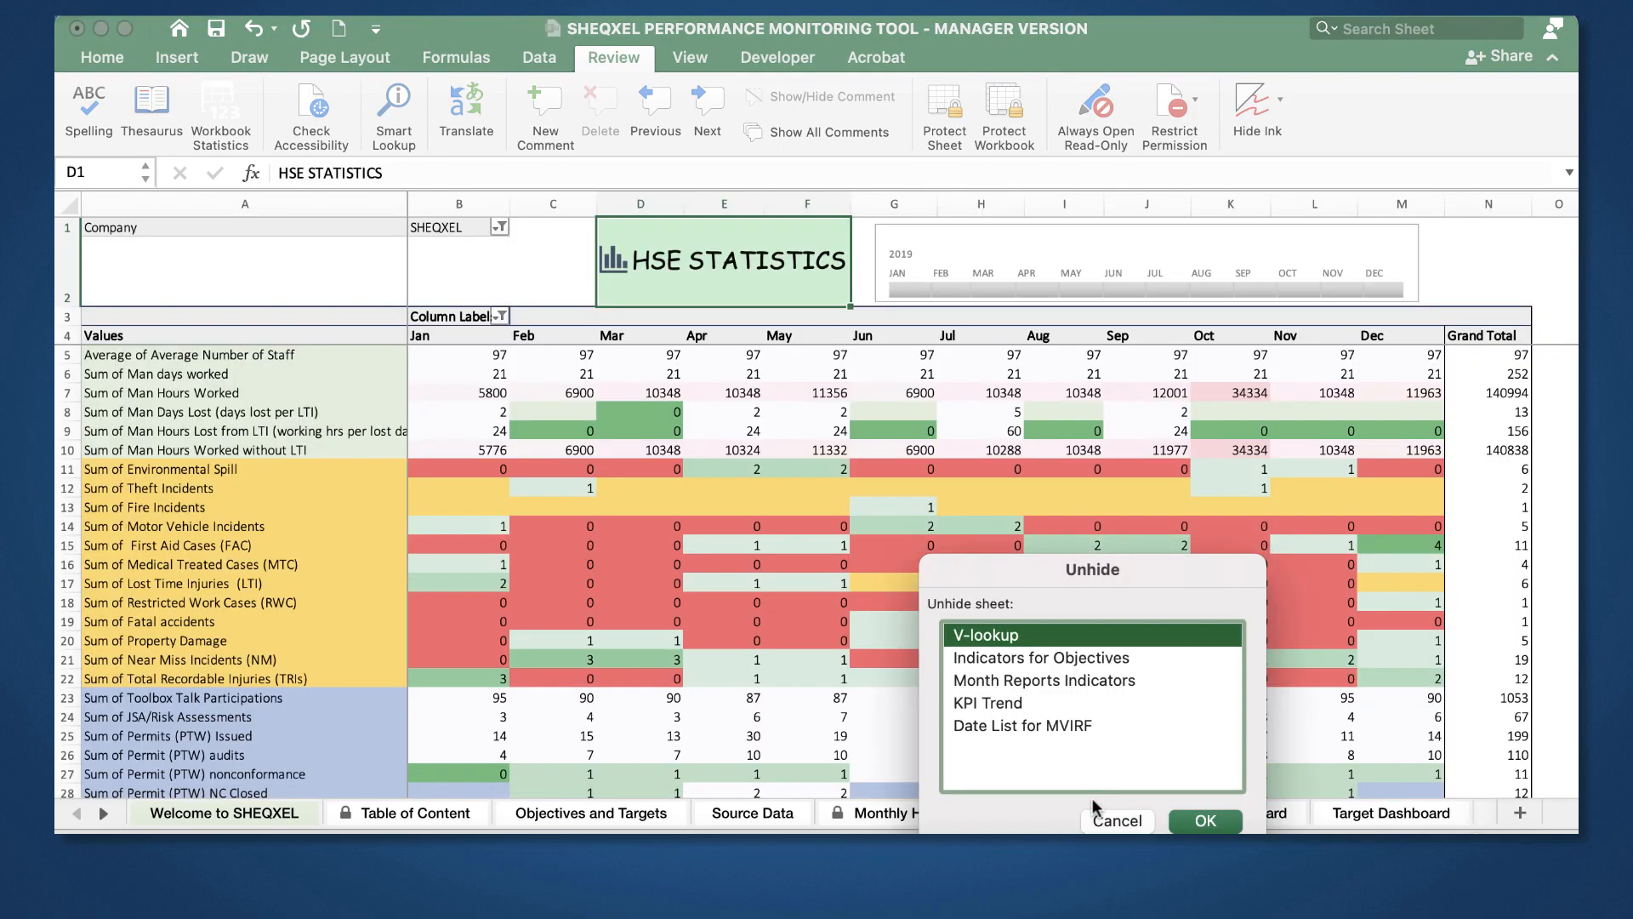
pyautogui.click(1046, 656)
pyautogui.click(1206, 821)
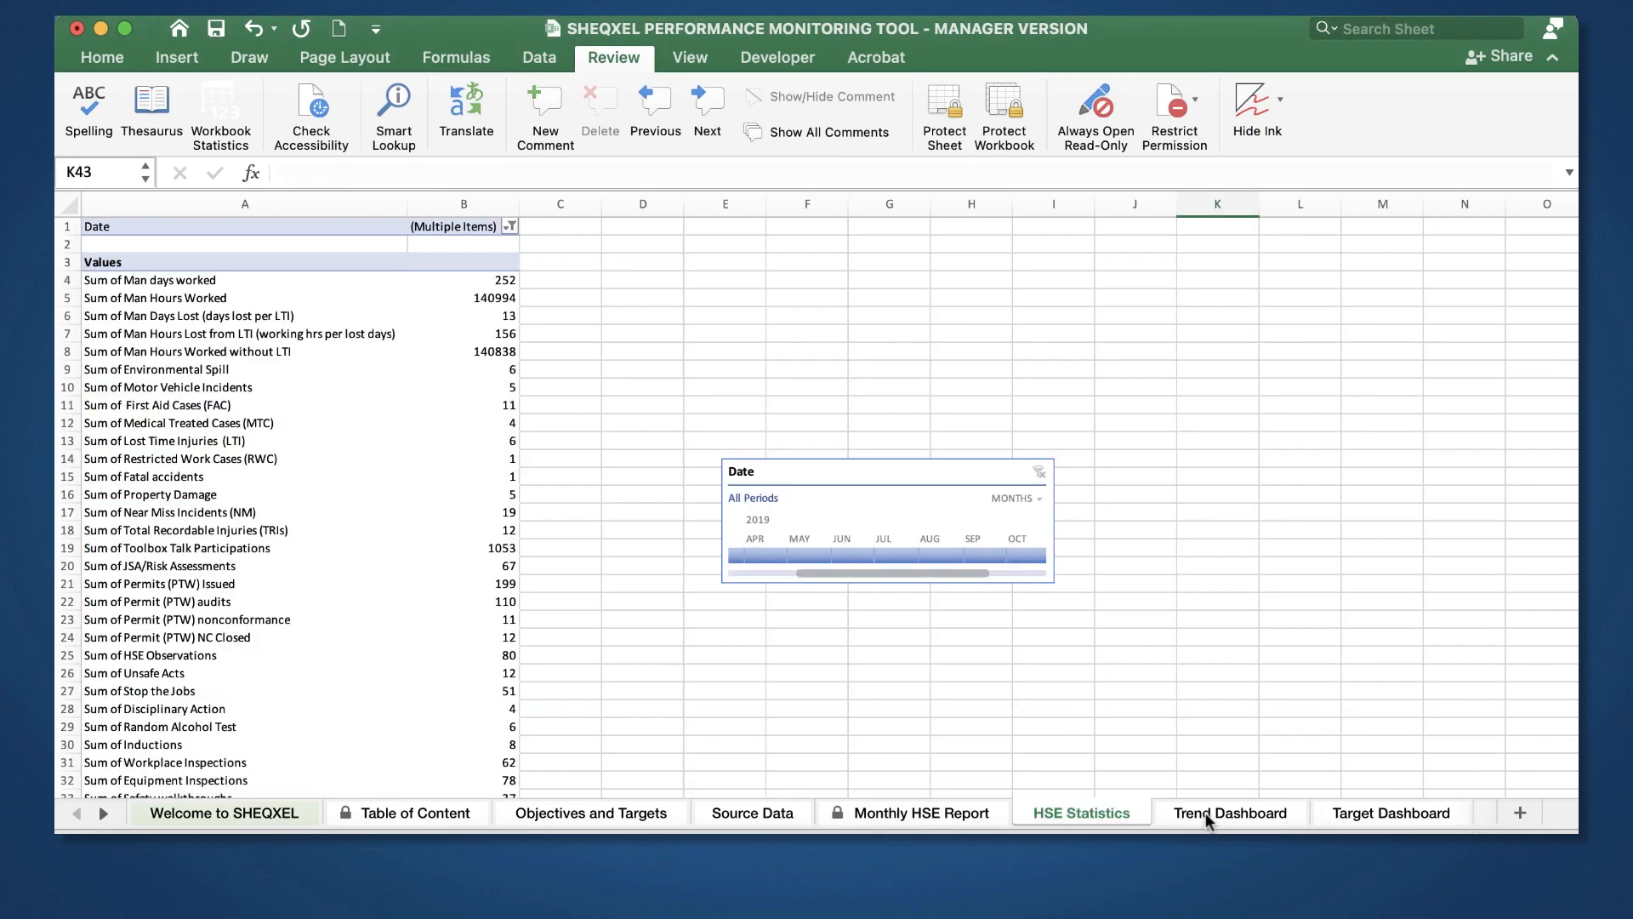
# Step: Add the Toolbox Talks field to the values of the pivot table on Indicators for Objectives and look for its row
pyautogui.click(351, 545)
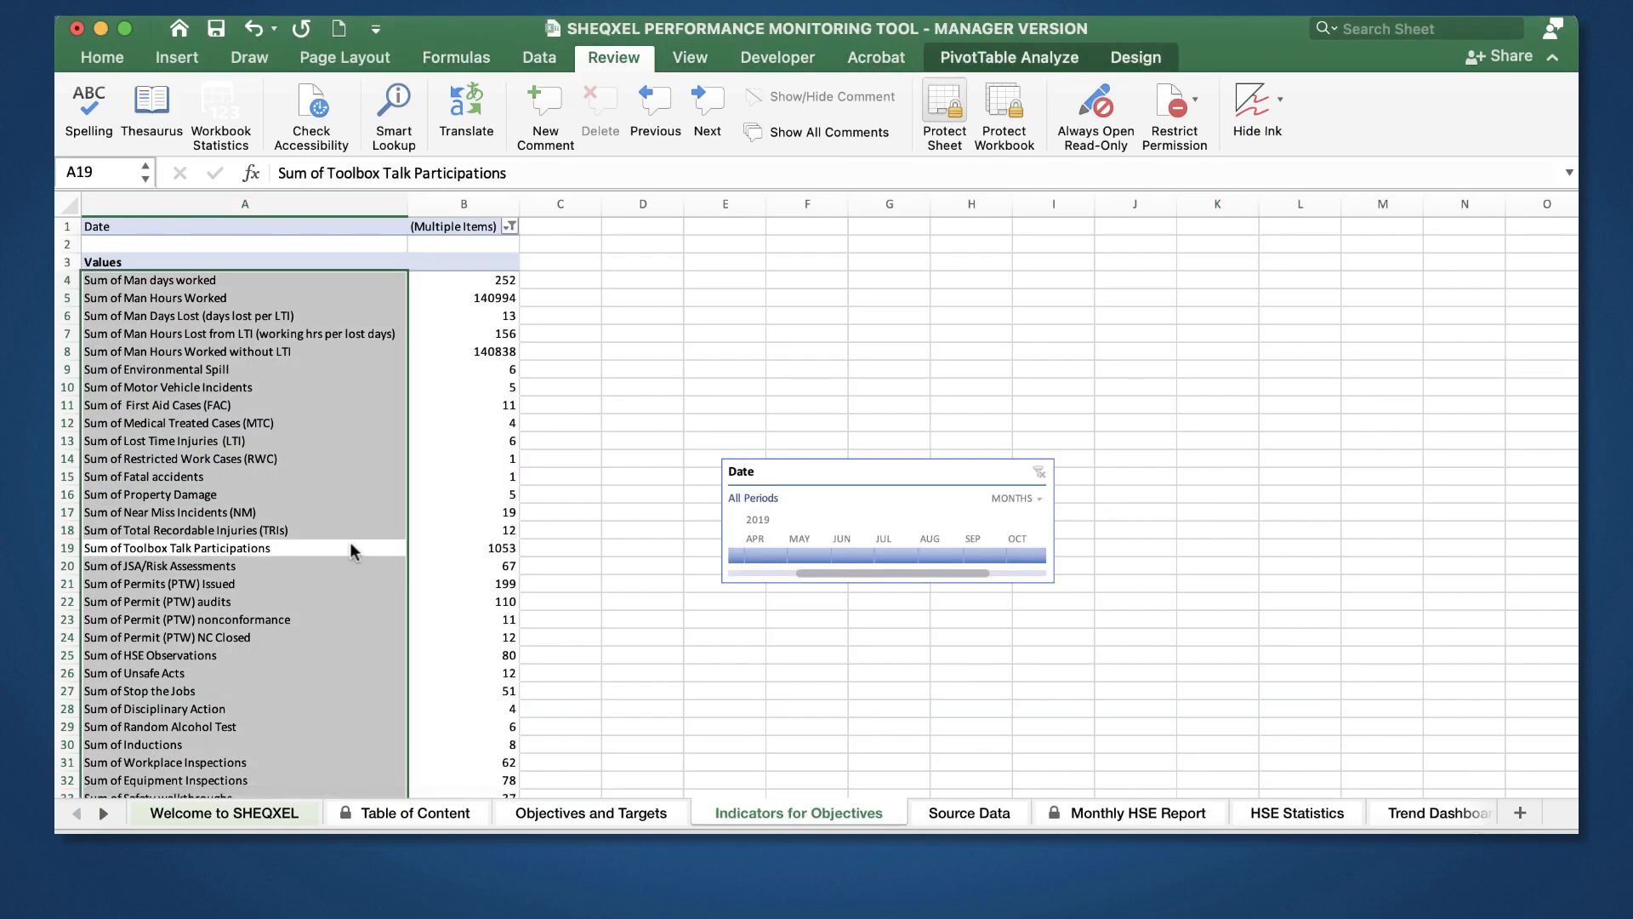
pyautogui.click(1006, 58)
pyautogui.click(1399, 110)
pyautogui.moveTo(1412, 394); pyautogui.dragTo(1401, 741)
pyautogui.scroll(-10, 1396, 472)
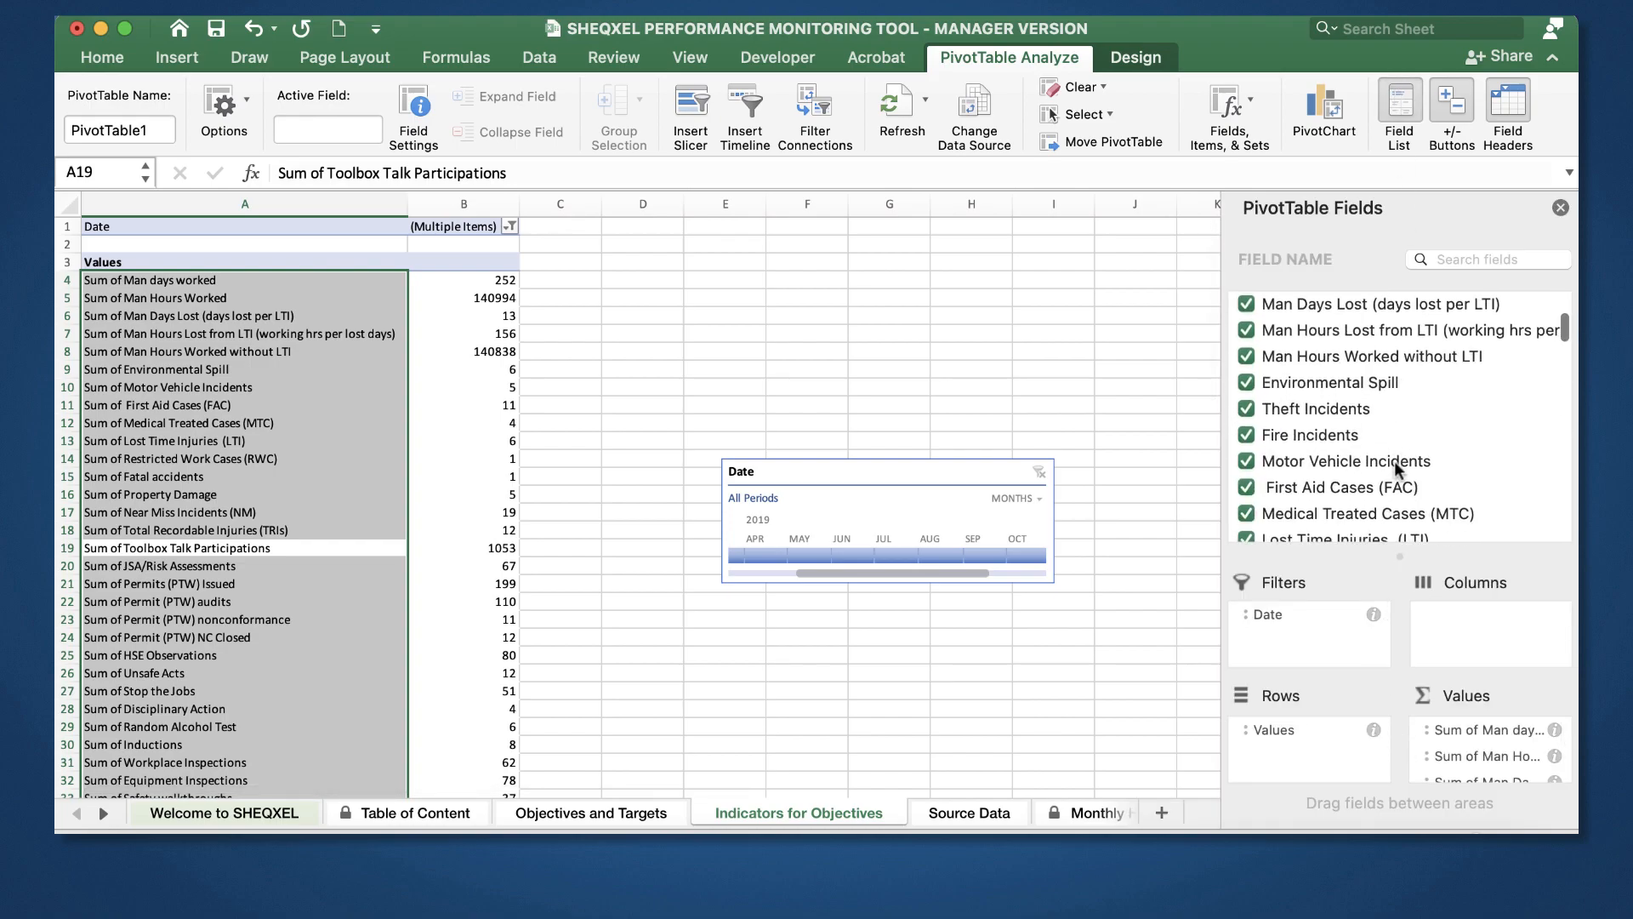
pyautogui.scroll(-1, 1396, 472)
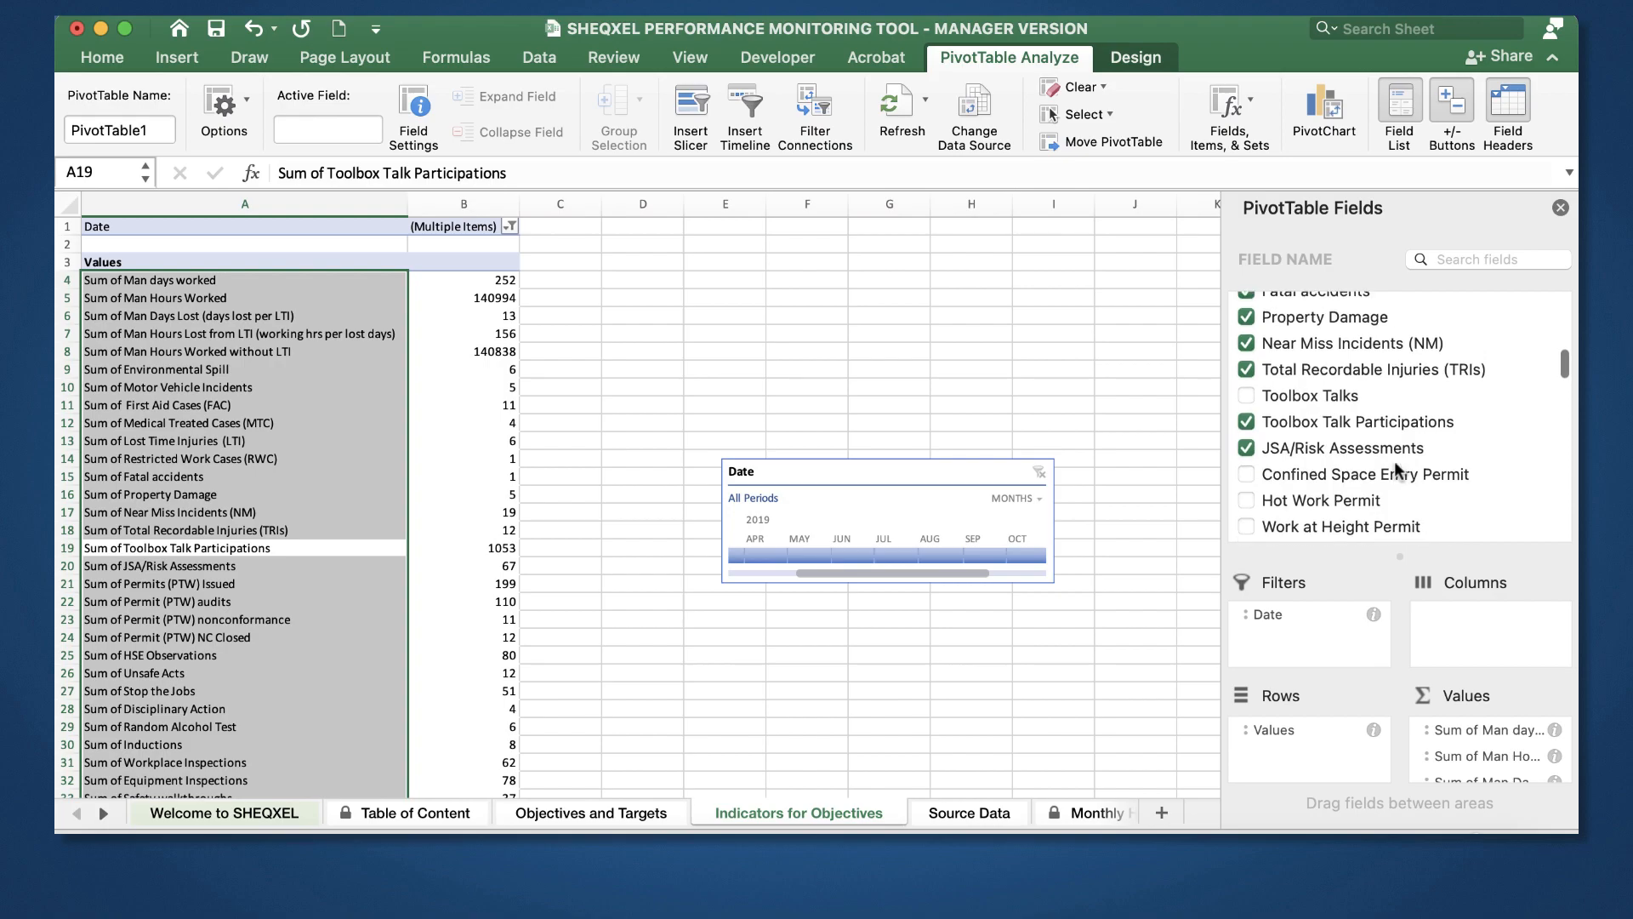
pyautogui.click(1244, 399)
pyautogui.scroll(-10, 1525, 759)
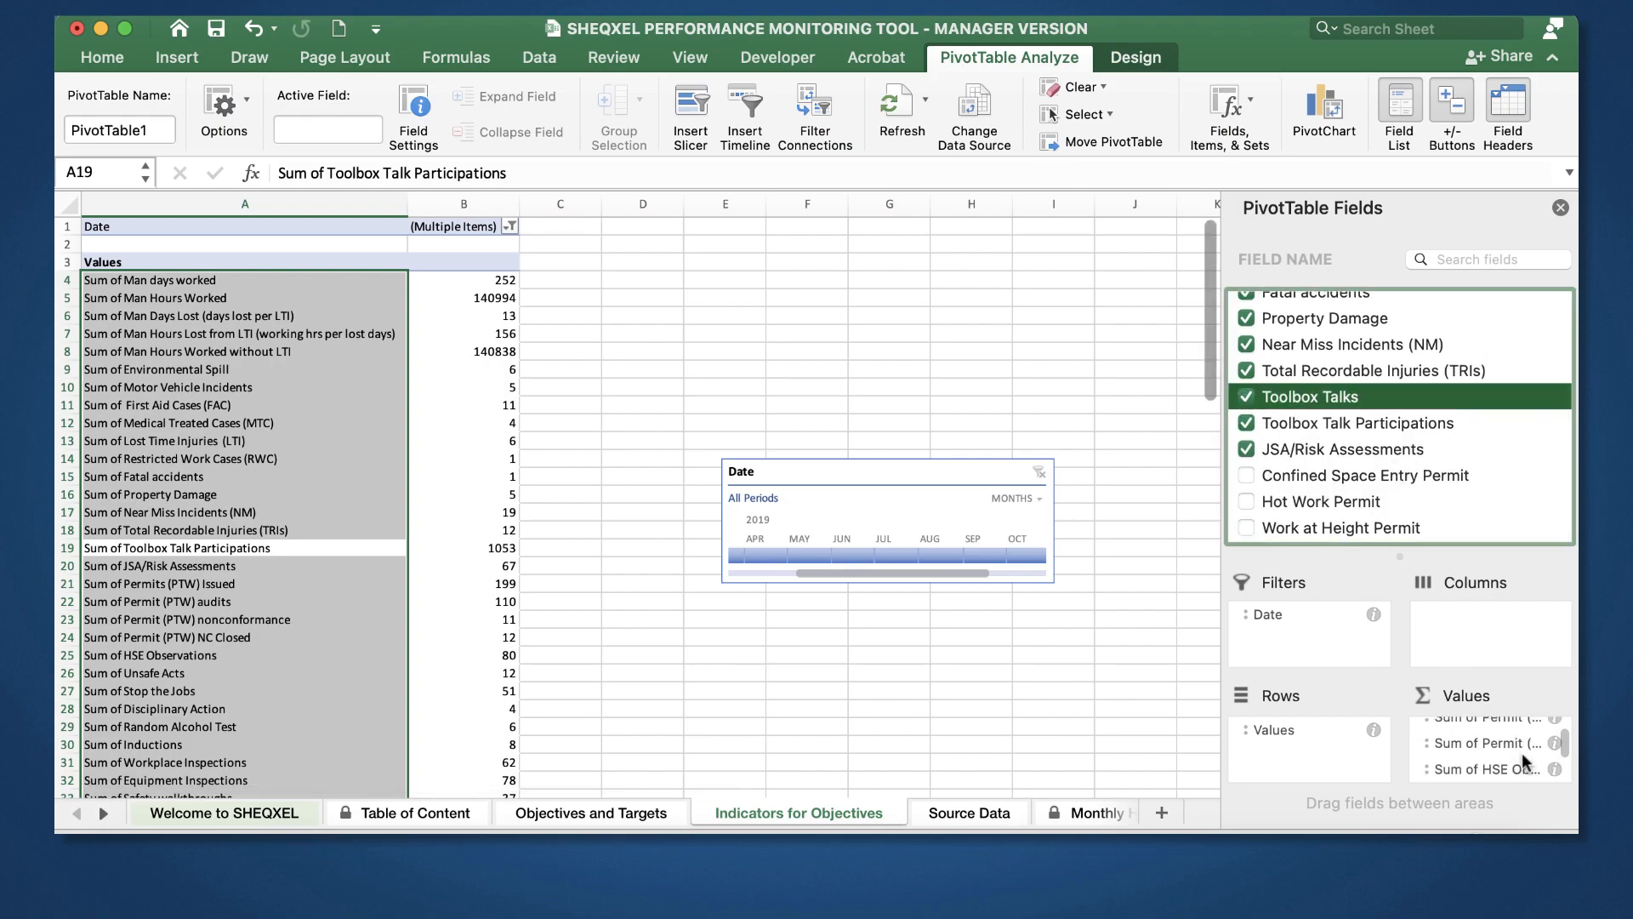
pyautogui.click(1561, 222)
pyautogui.scroll(-10, 693, 453)
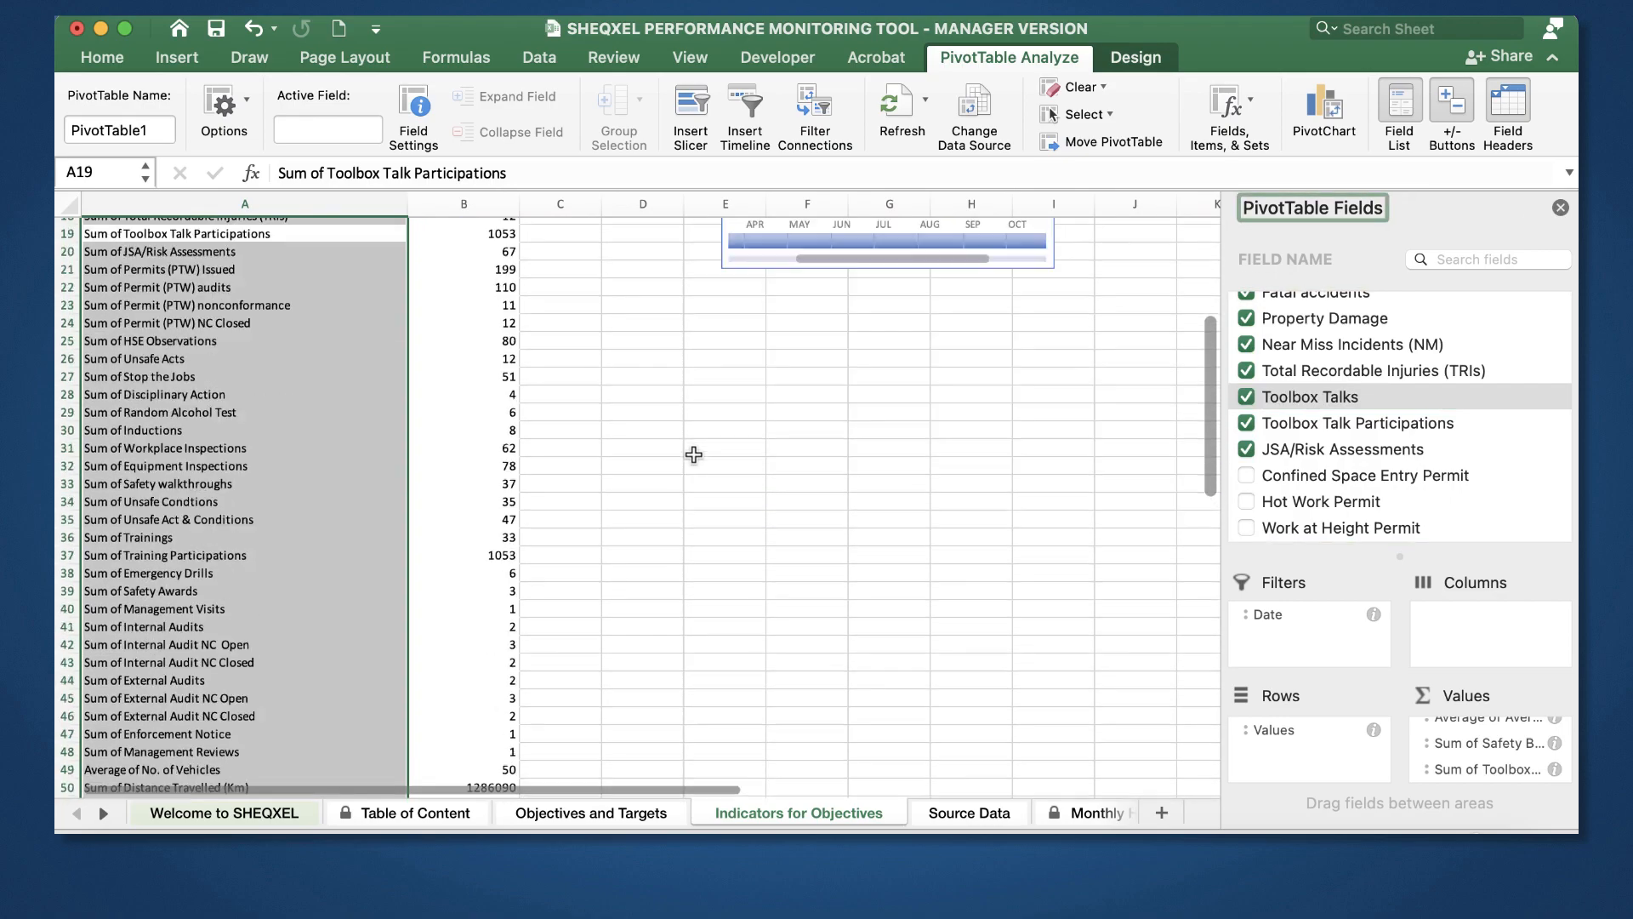
# Step: Select the Sum of Toolbox Talks value in the Indicators for Objectives pivot table and close the PivotTable field list
pyautogui.scroll(-5, 693, 453)
pyautogui.click(585, 580)
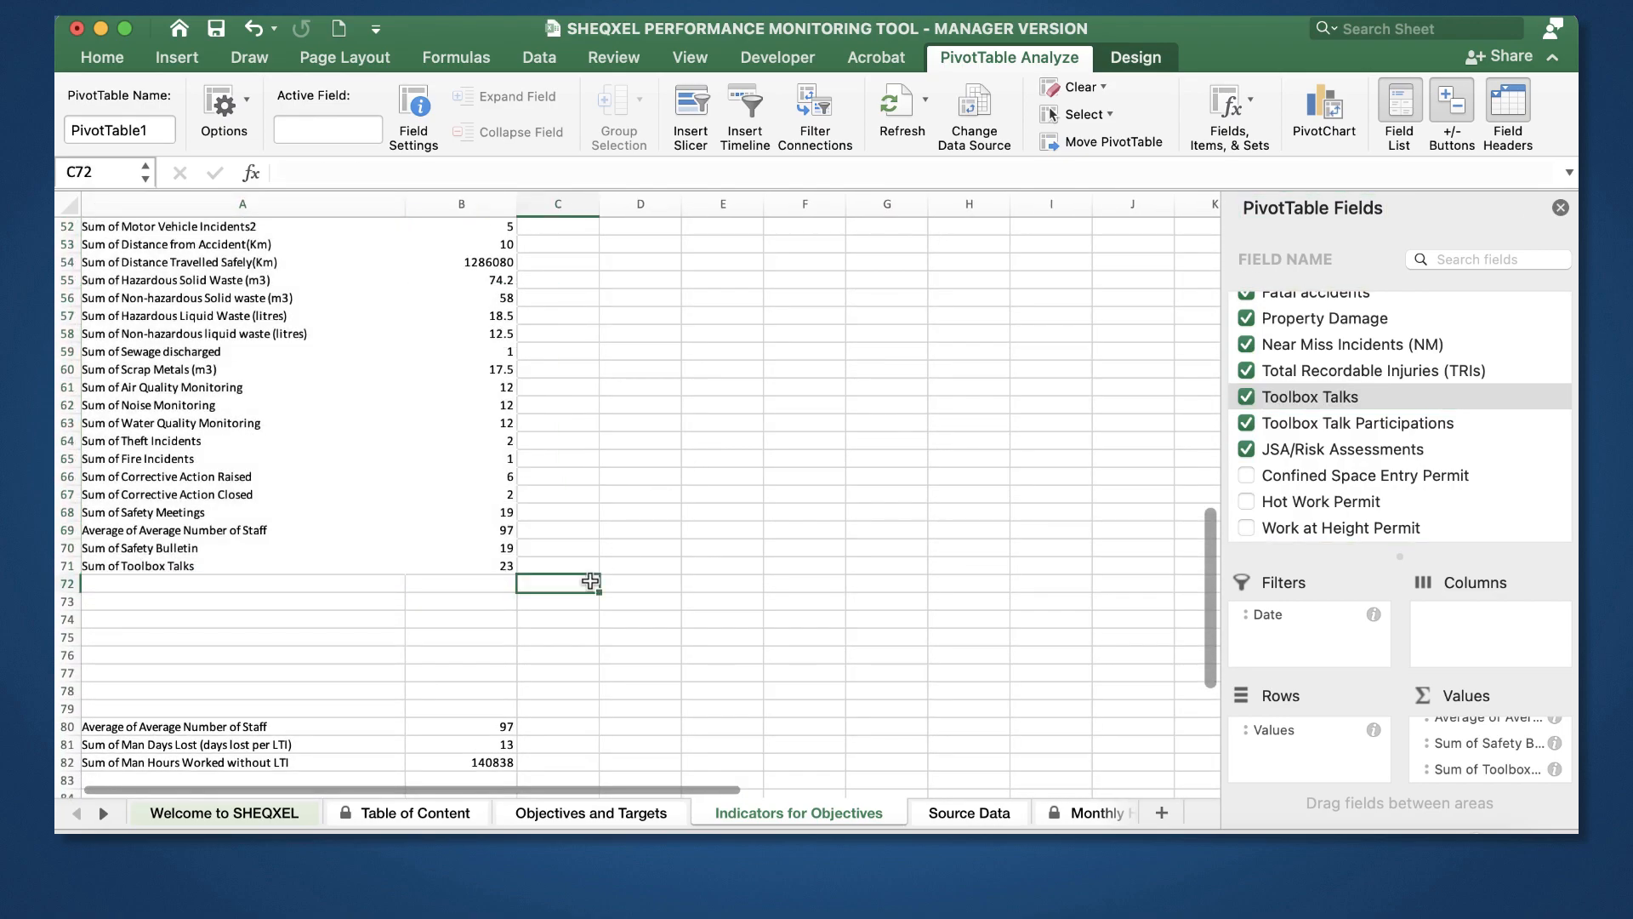
pyautogui.press('Up')
pyautogui.press('Left')
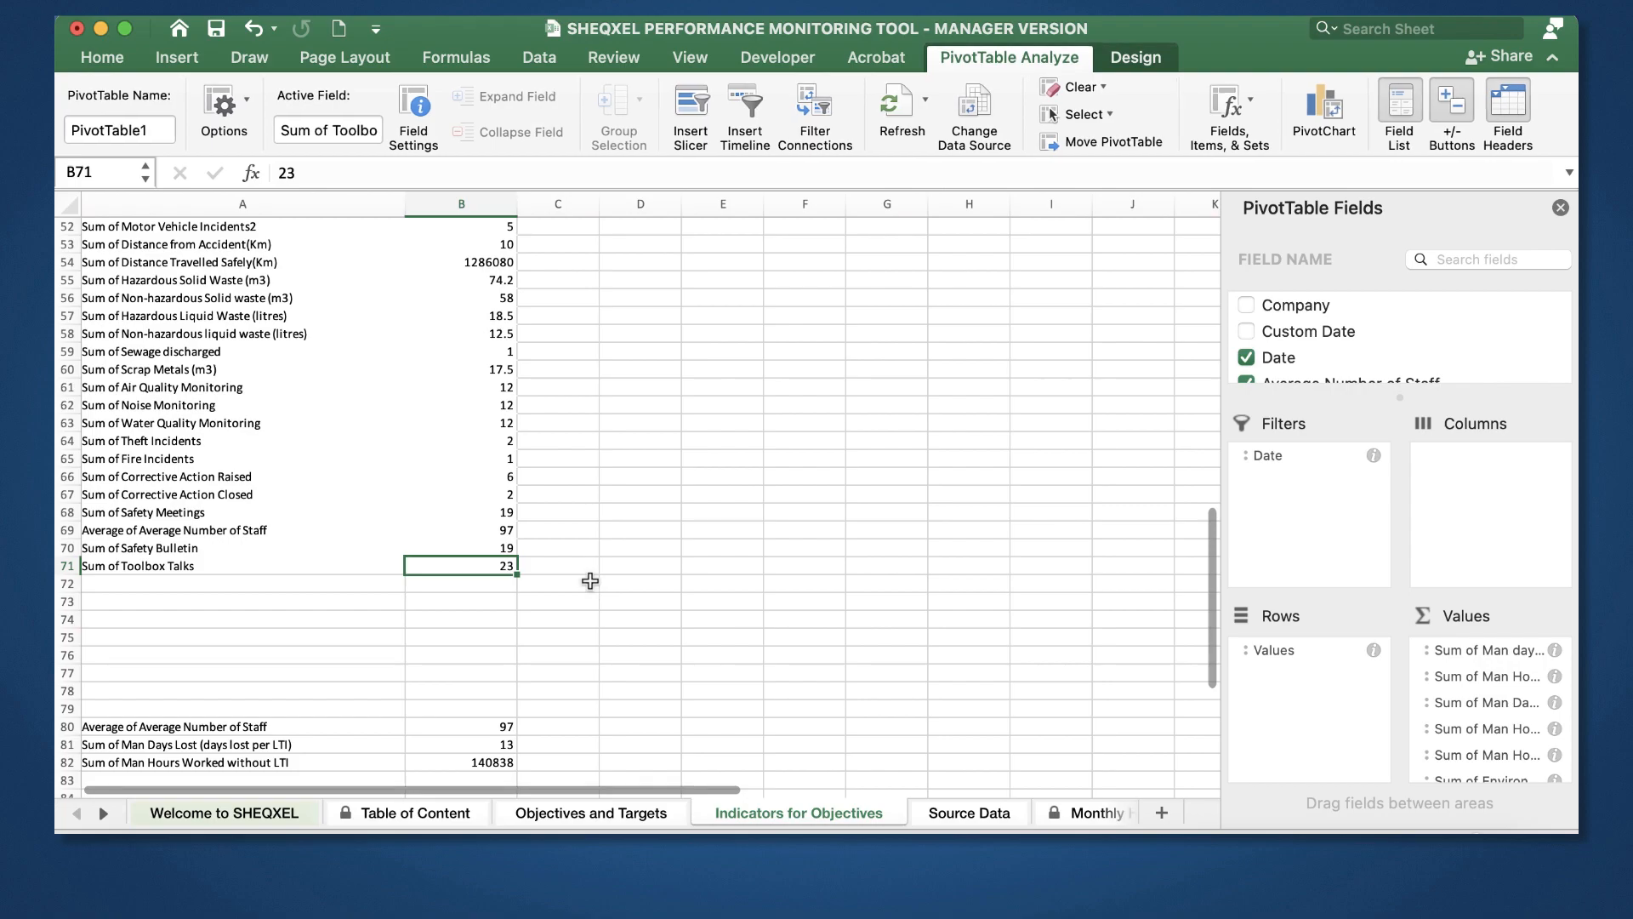
pyautogui.click(1560, 208)
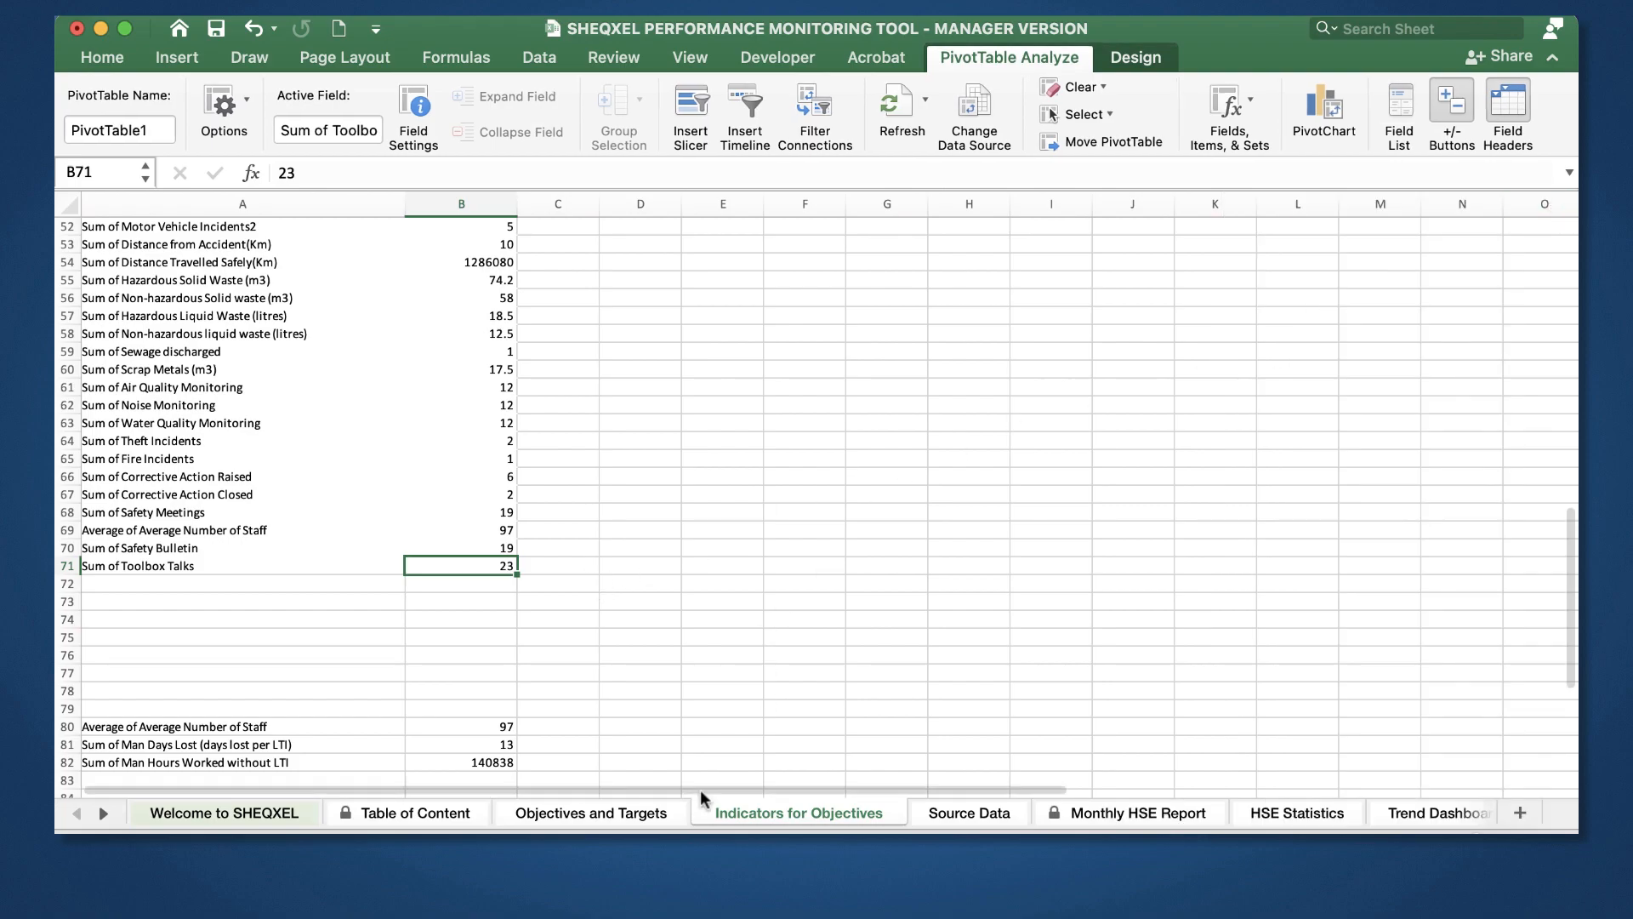
# Step: Relink the Toolbox Talks (TBT) actual cell on Objectives and Targets to the Sum of Toolbox Talks value on Indicators for Objectives
pyautogui.click(614, 819)
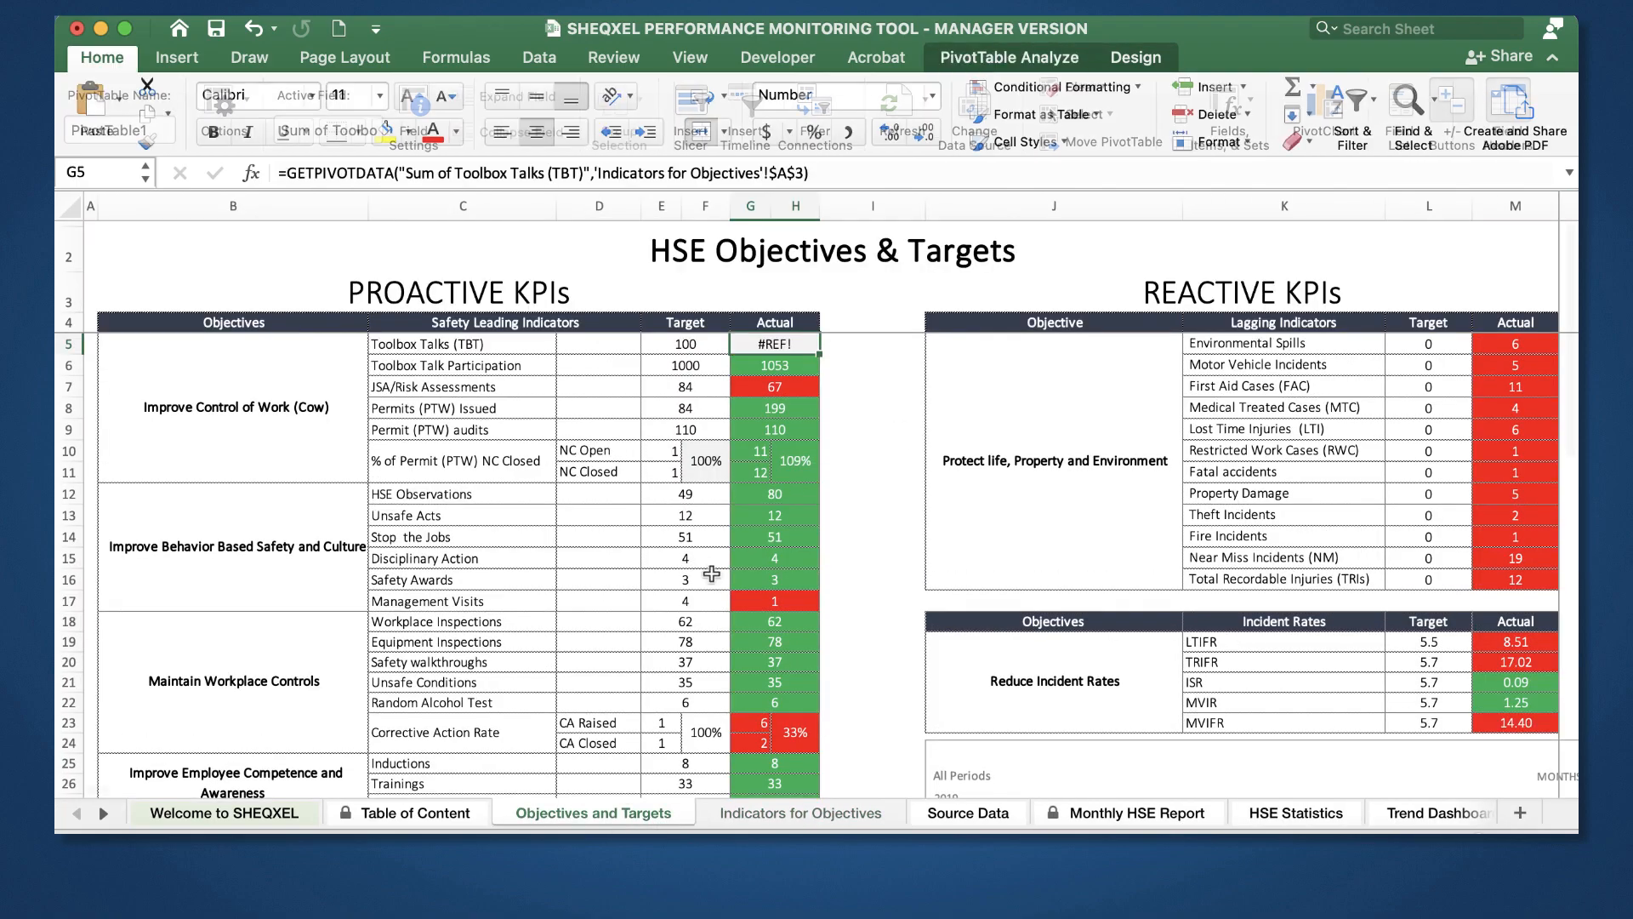
pyautogui.write('=')
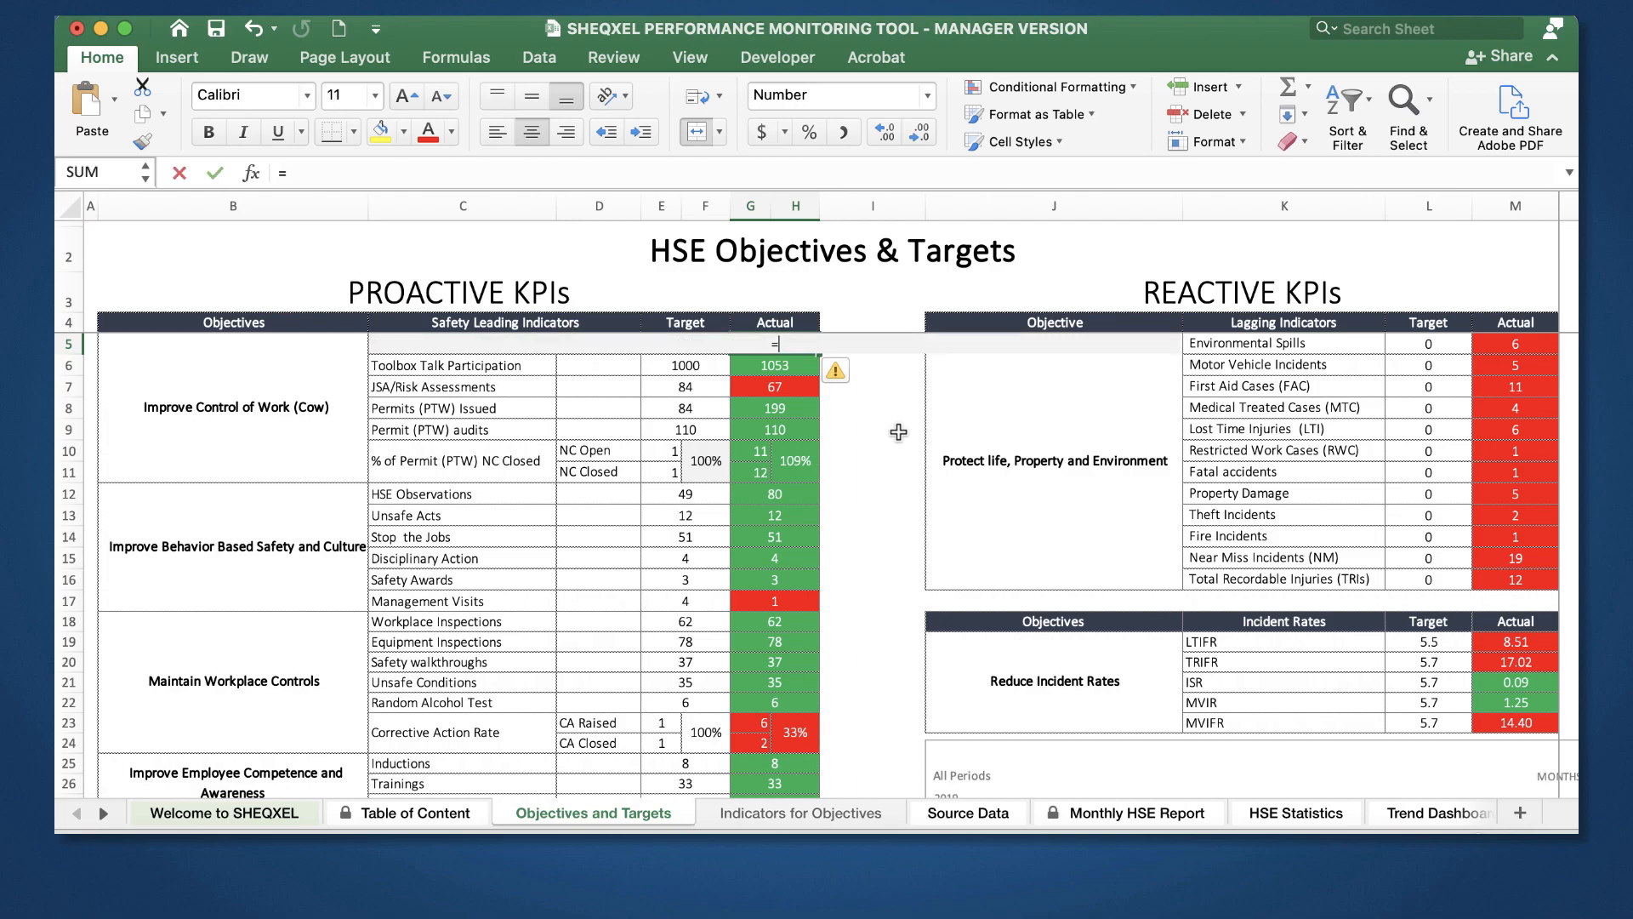
pyautogui.click(821, 817)
pyautogui.scroll(-1, 610, 689)
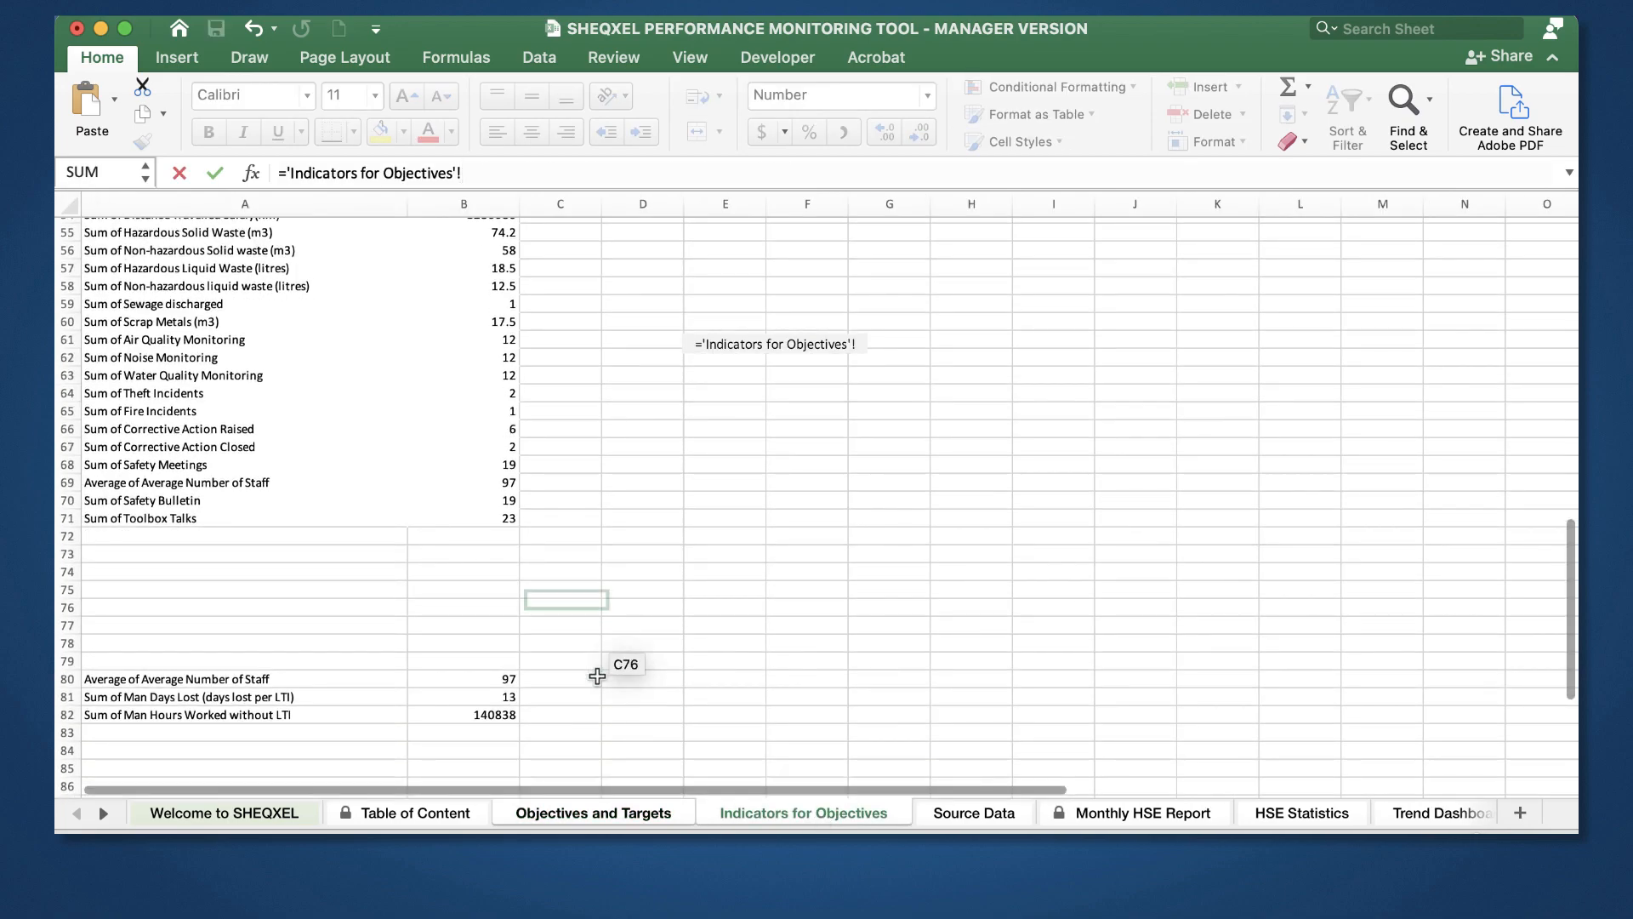
pyautogui.click(508, 518)
pyautogui.press('Return')
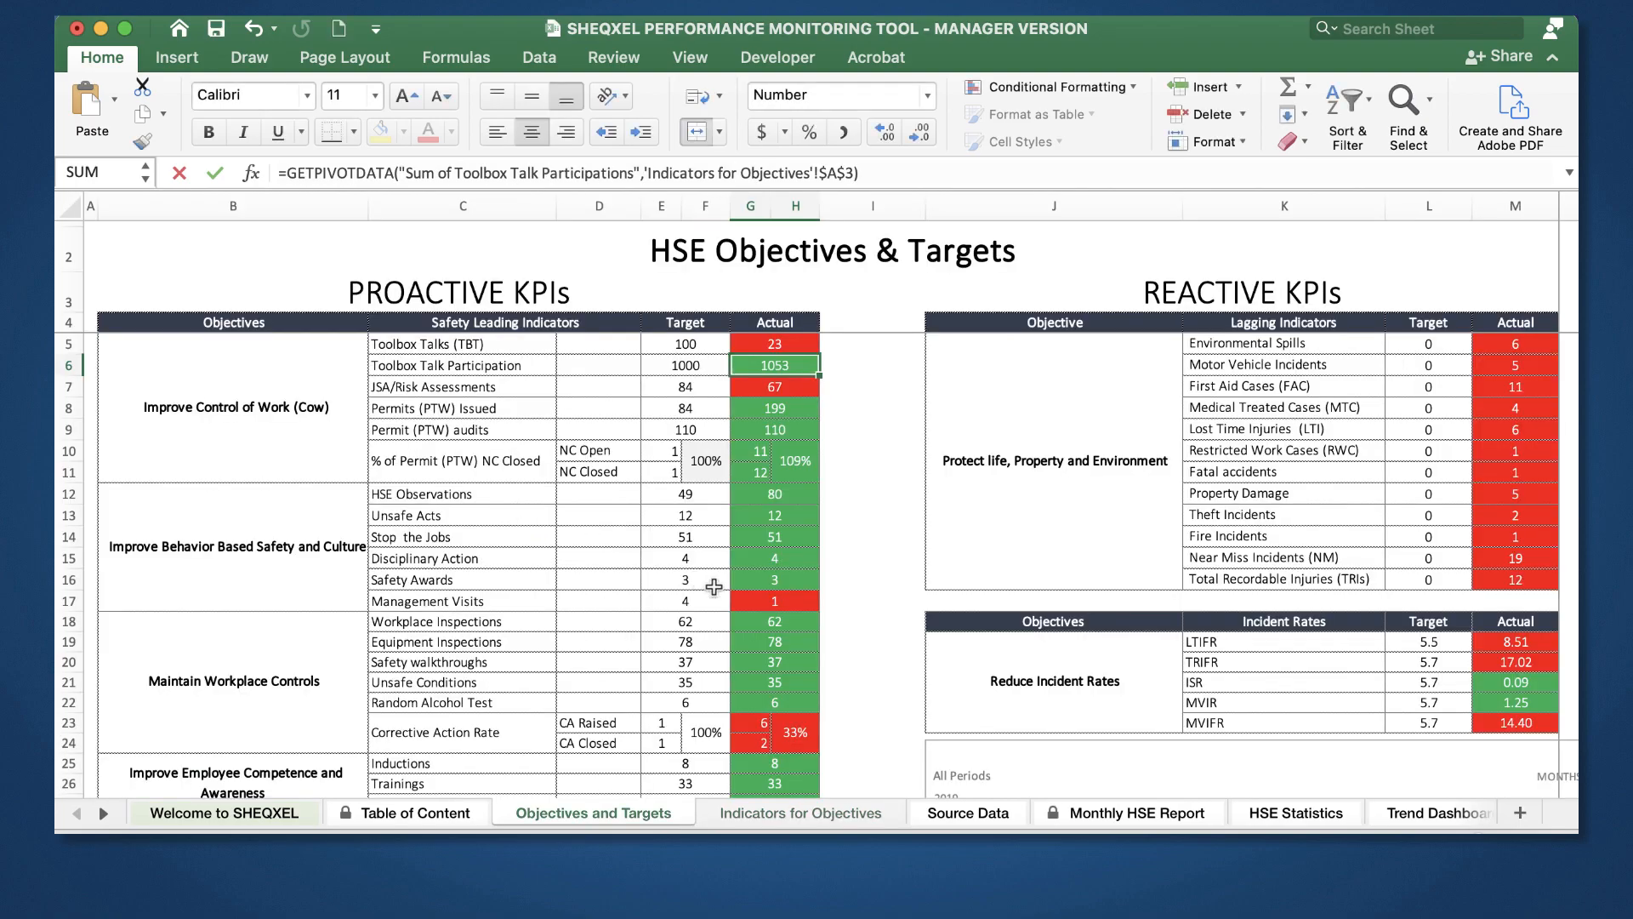
pyautogui.scroll(-2, 737, 601)
pyautogui.scroll(2, 737, 601)
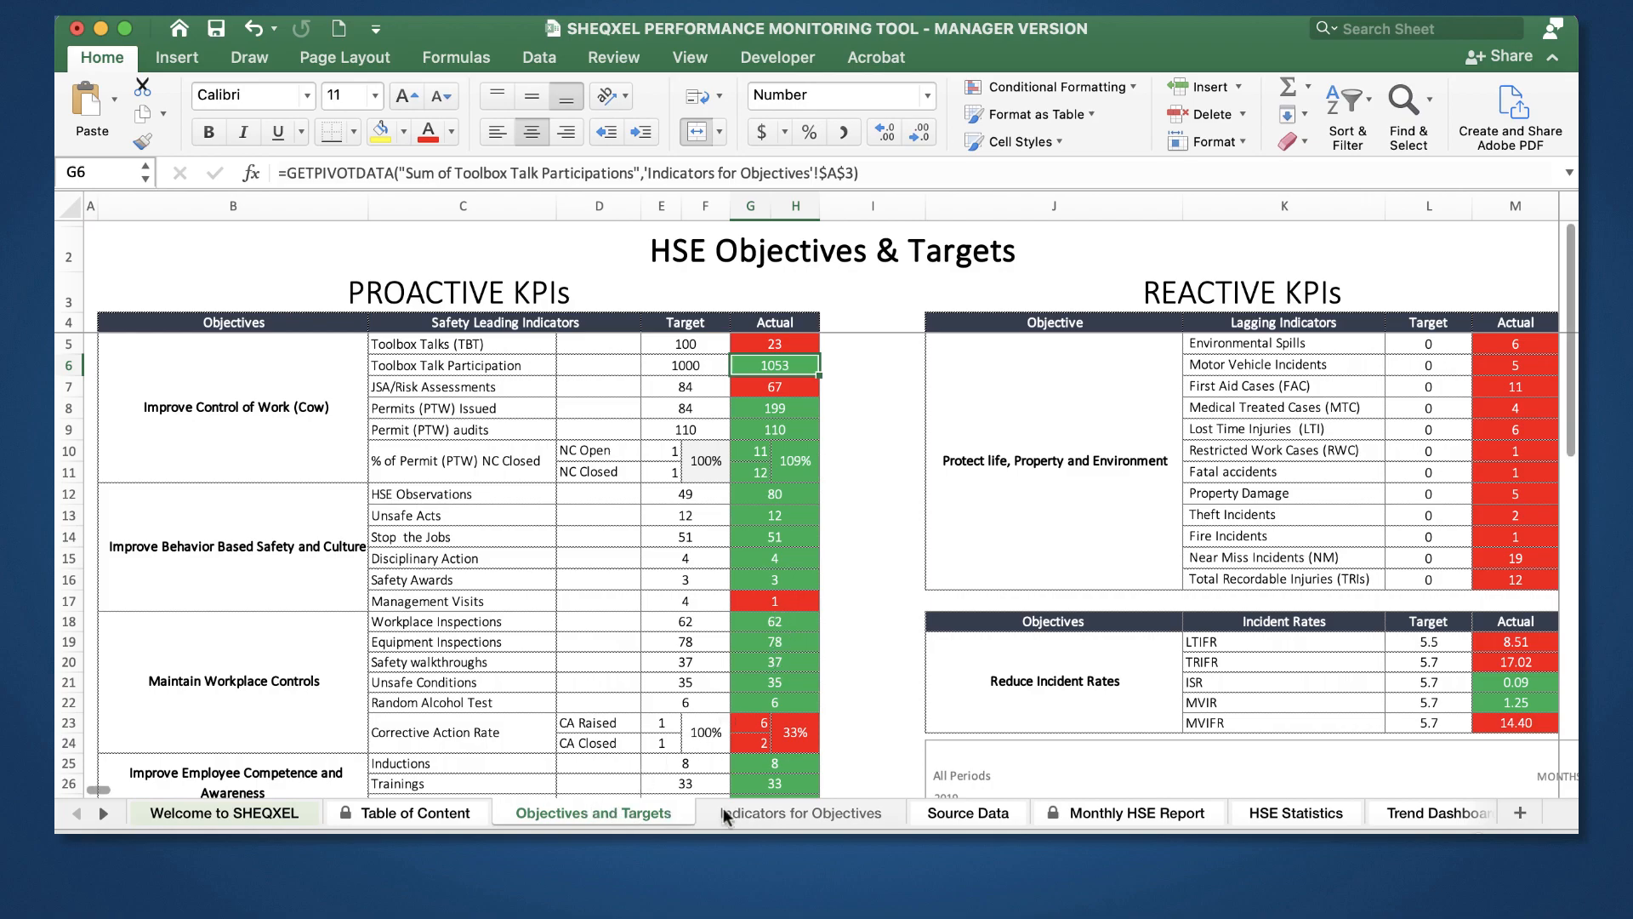
# Step: Hide the Indicators for Objectives sheet again
pyautogui.click(778, 817)
pyautogui.rightClick(782, 819)
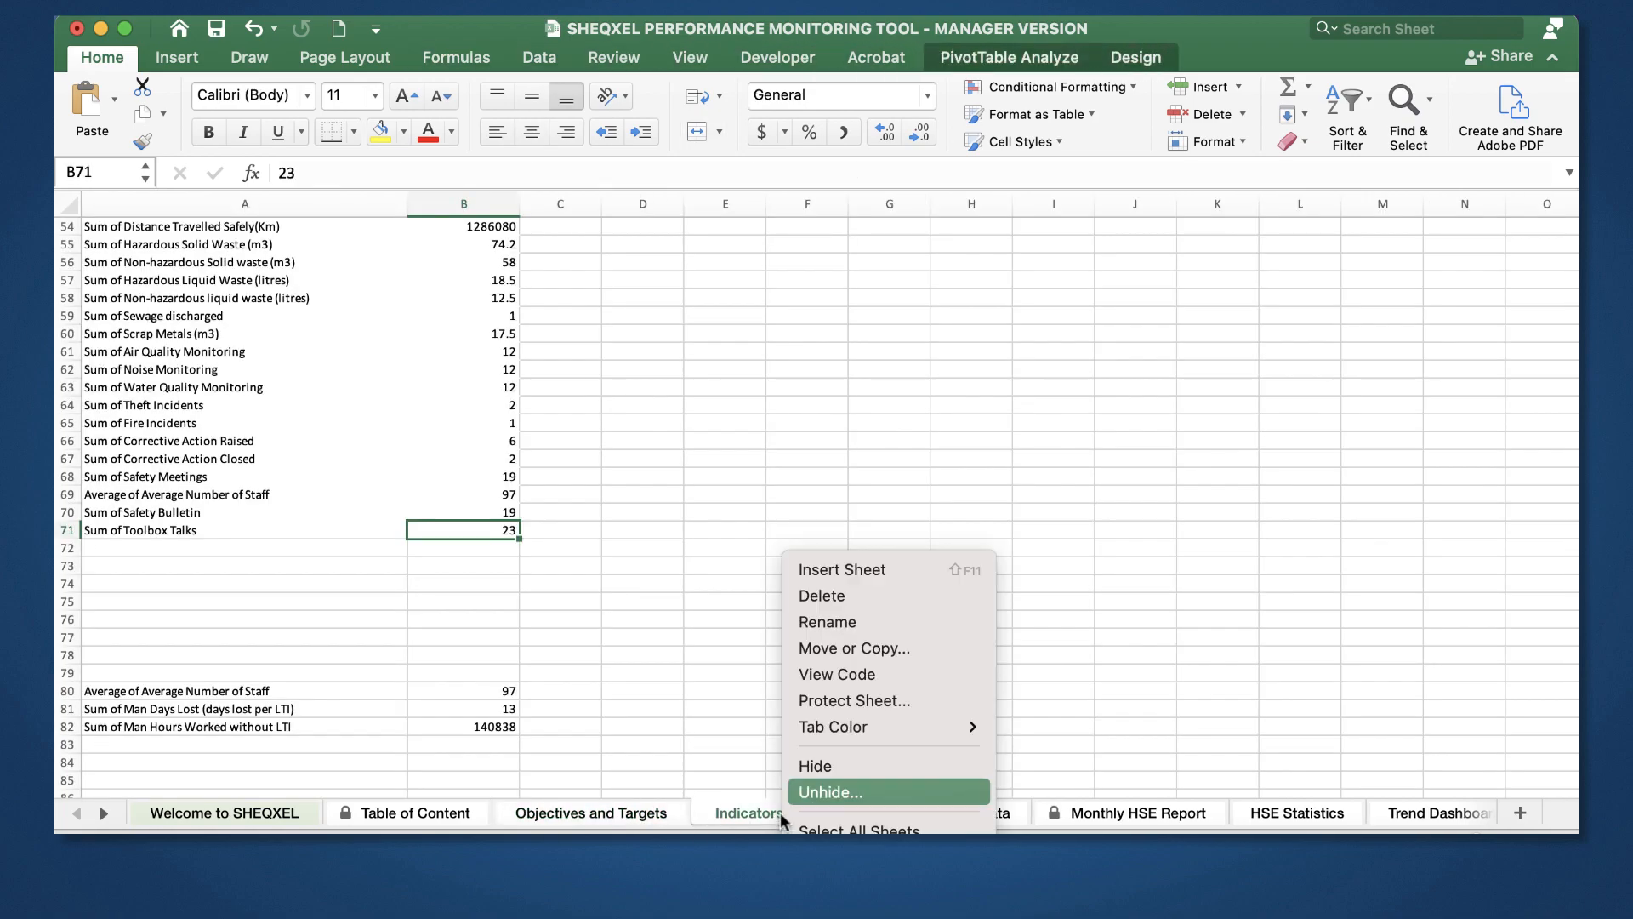
pyautogui.click(808, 764)
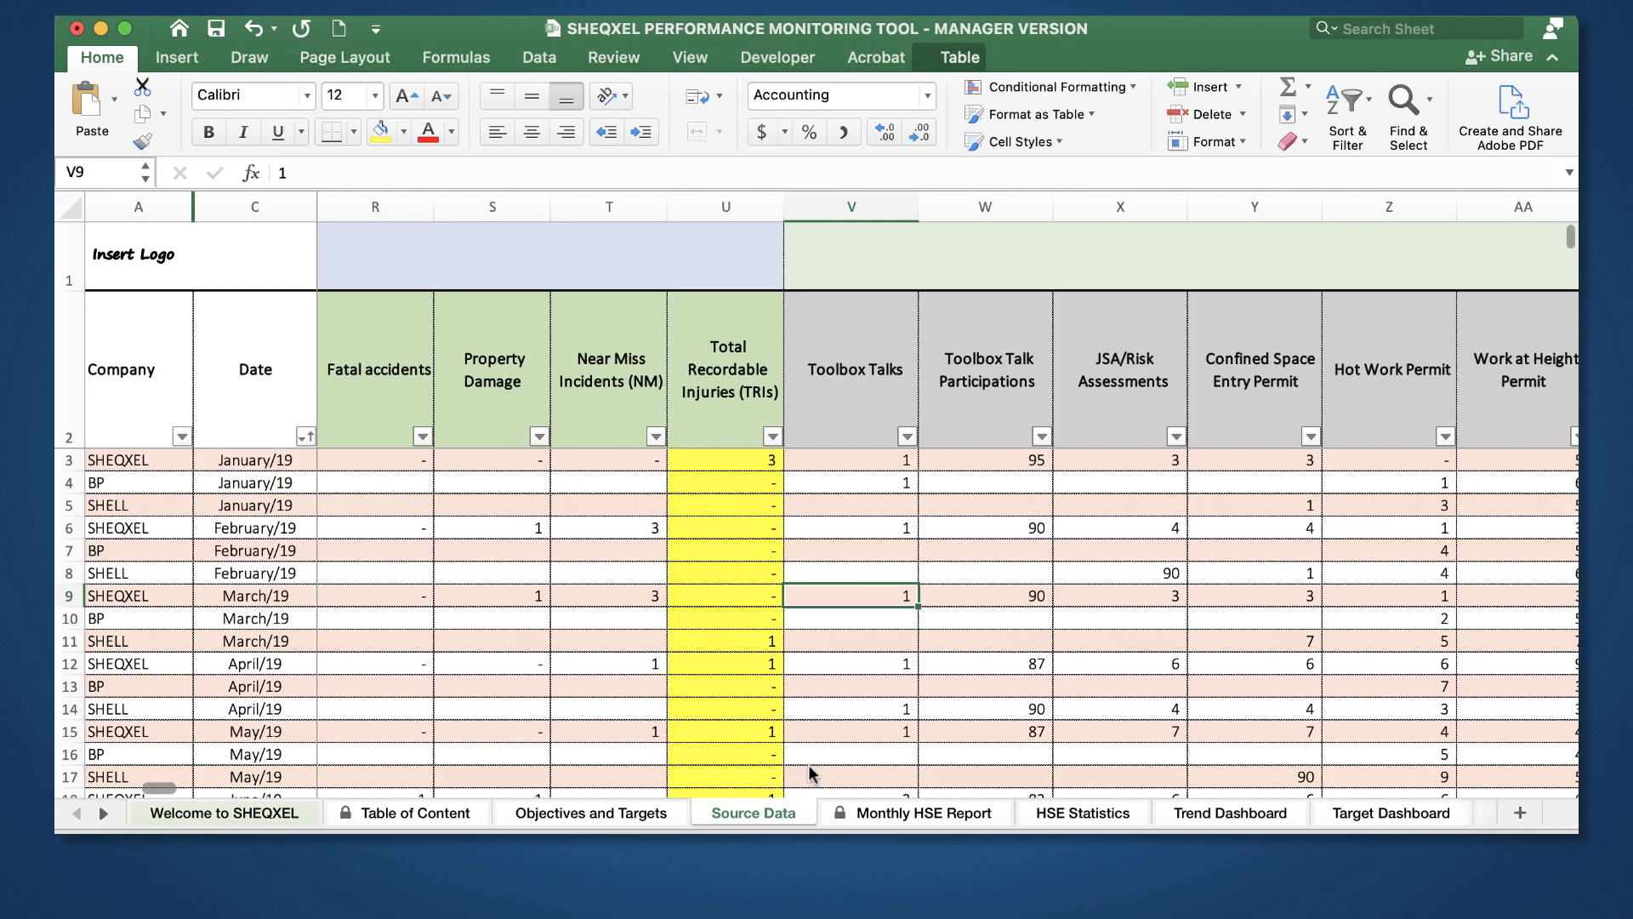
# Step: Find the Toolbox Talks sheet in the workbook's full sheet list and open it
pyautogui.hscroll(-2, 437, 681)
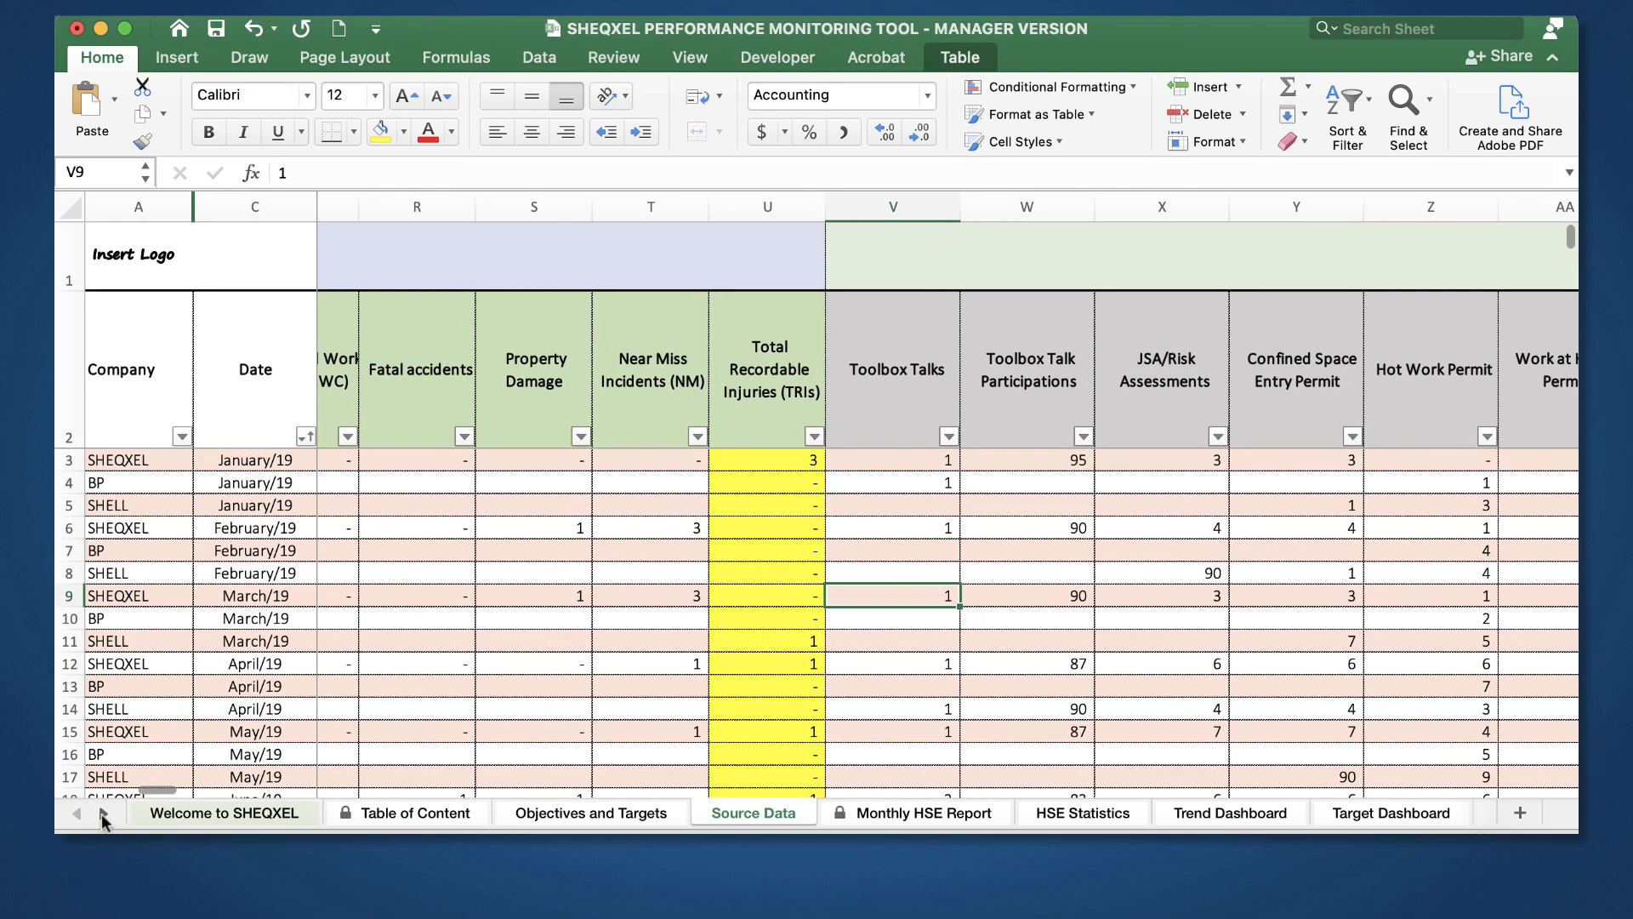
pyautogui.rightClick(103, 818)
pyautogui.scroll(-4, 207, 713)
pyautogui.scroll(-5, 207, 712)
pyautogui.scroll(-2, 207, 713)
pyautogui.click(188, 629)
pyautogui.click(315, 821)
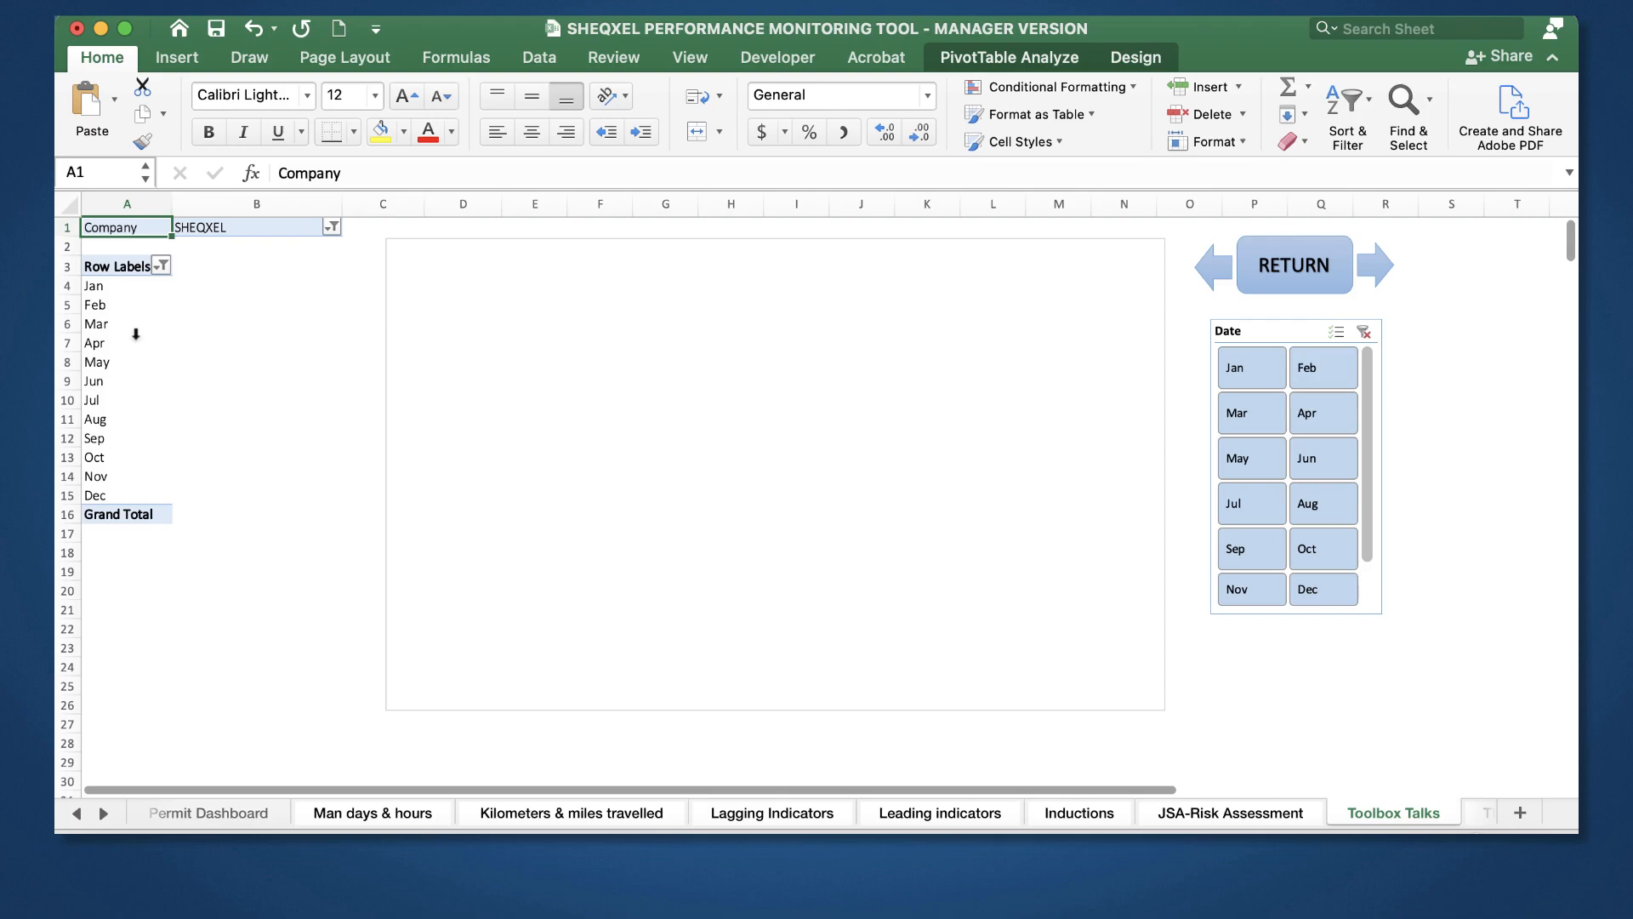
# Step: Add the Toolbox Talks field to the values of the Toolbox Talks pivot table and close the field list
pyautogui.click(135, 334)
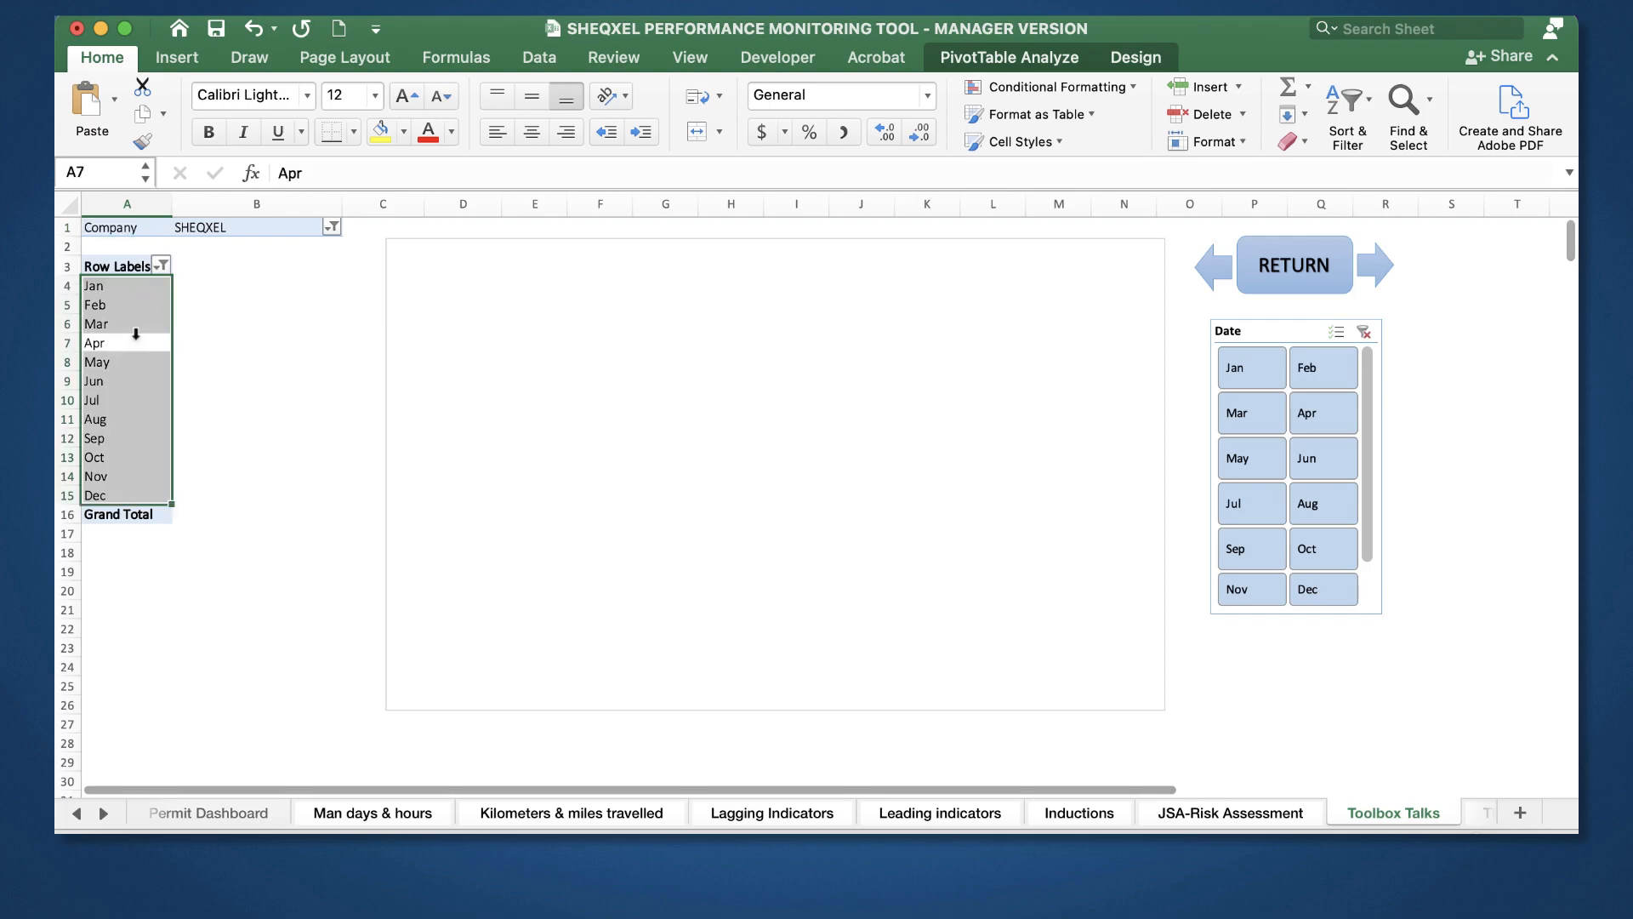
pyautogui.click(1051, 58)
pyautogui.click(1395, 114)
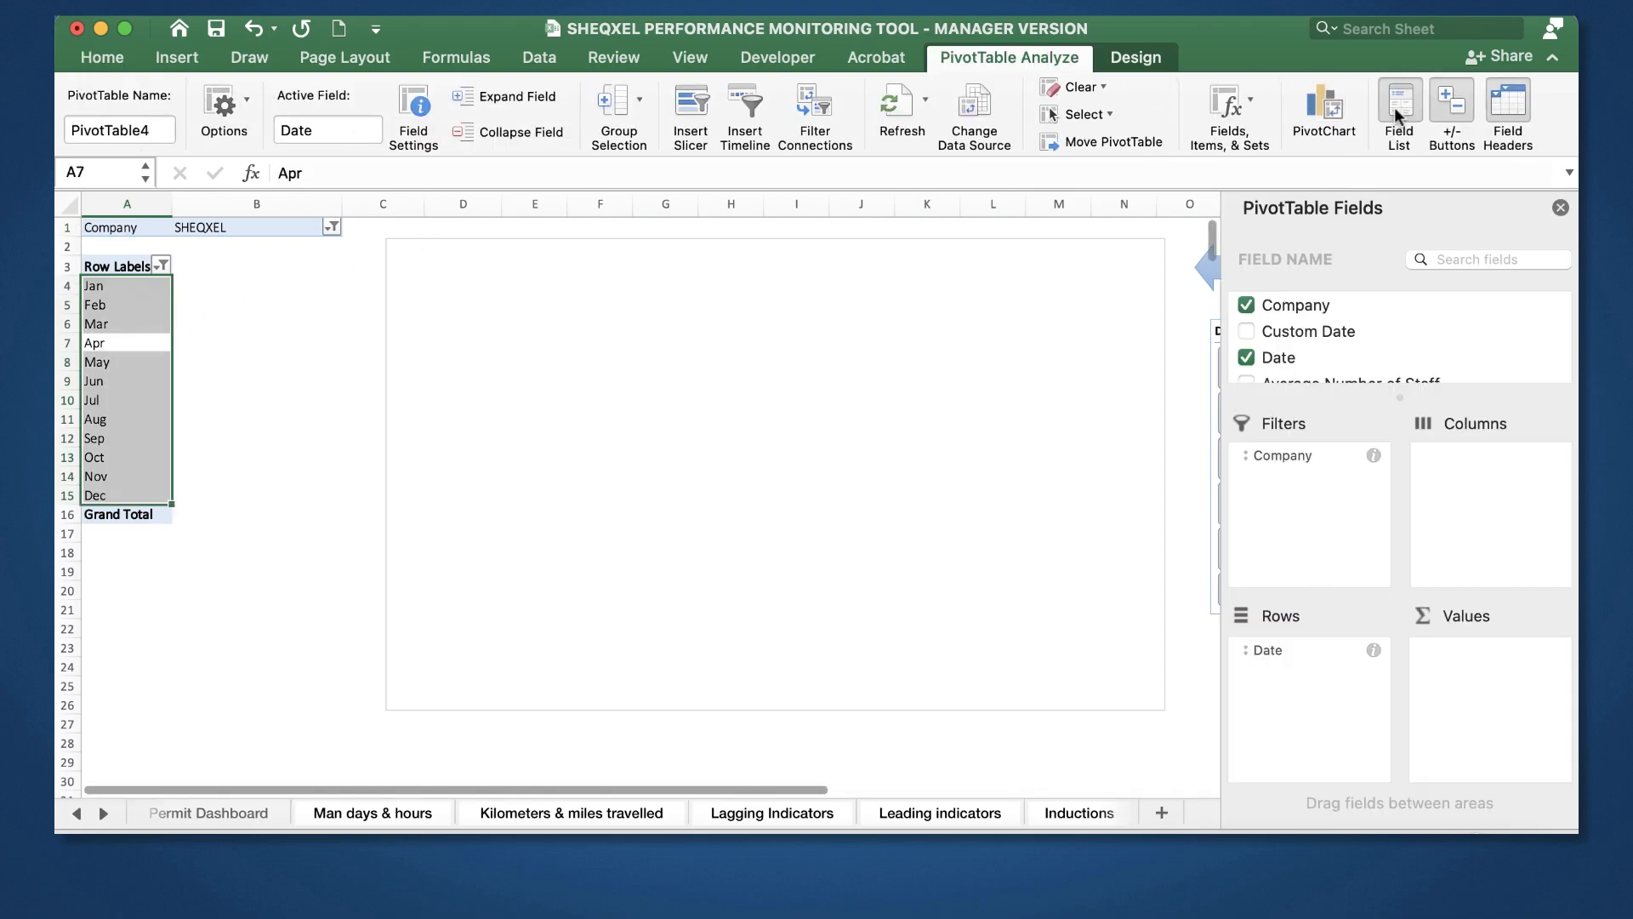
pyautogui.moveTo(1400, 384); pyautogui.dragTo(1399, 555)
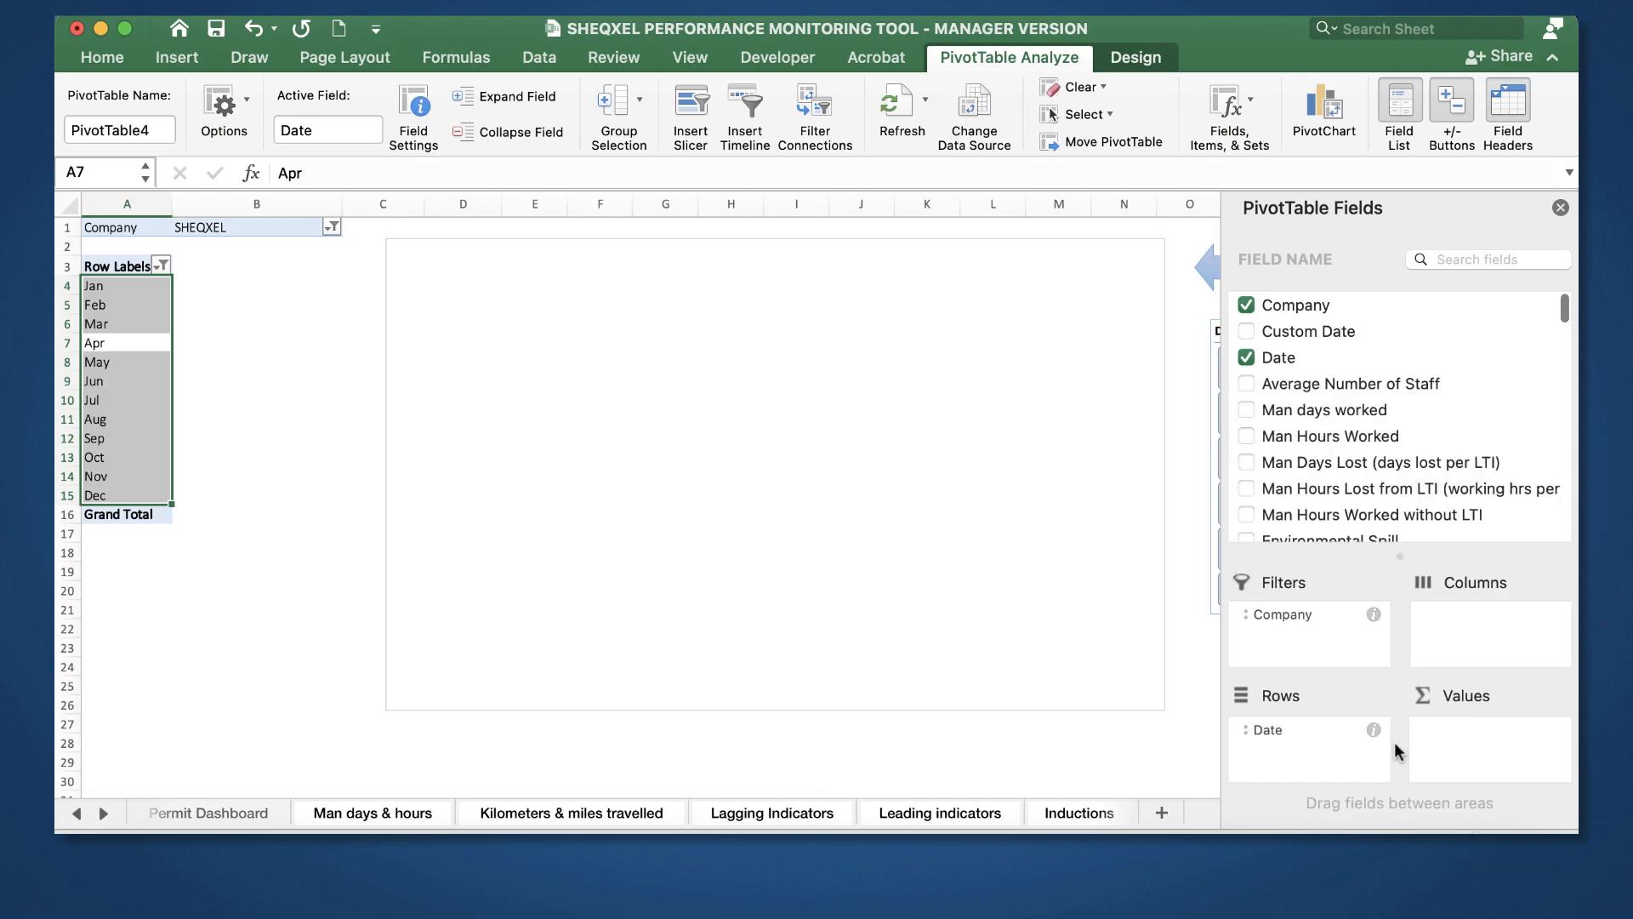
pyautogui.scroll(-10, 1371, 488)
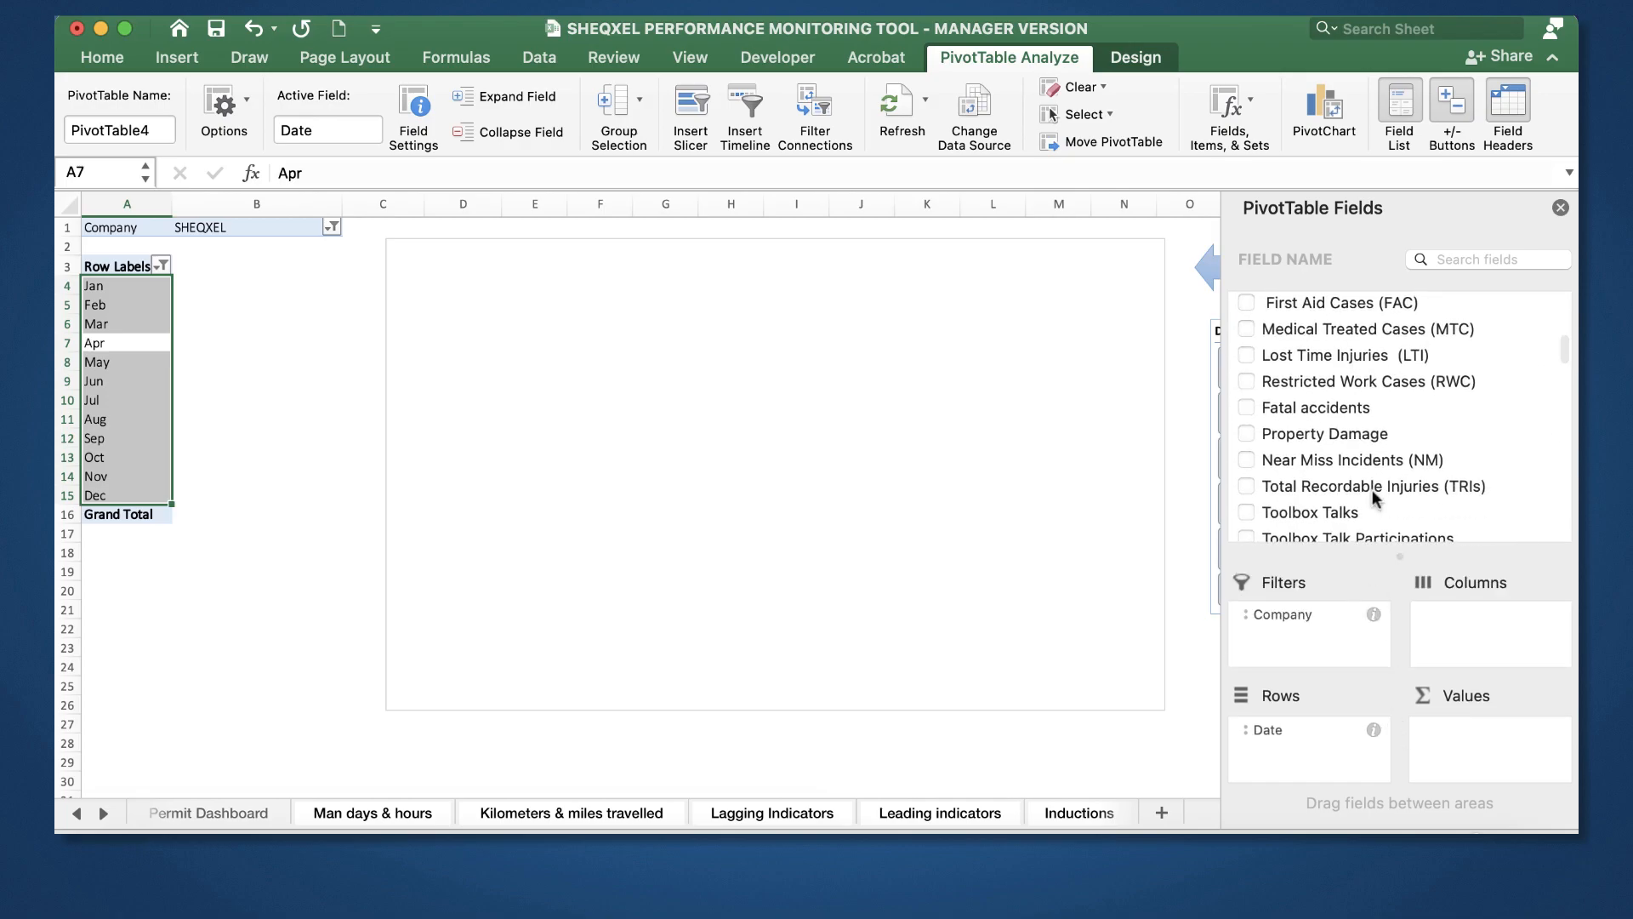
pyautogui.click(1246, 493)
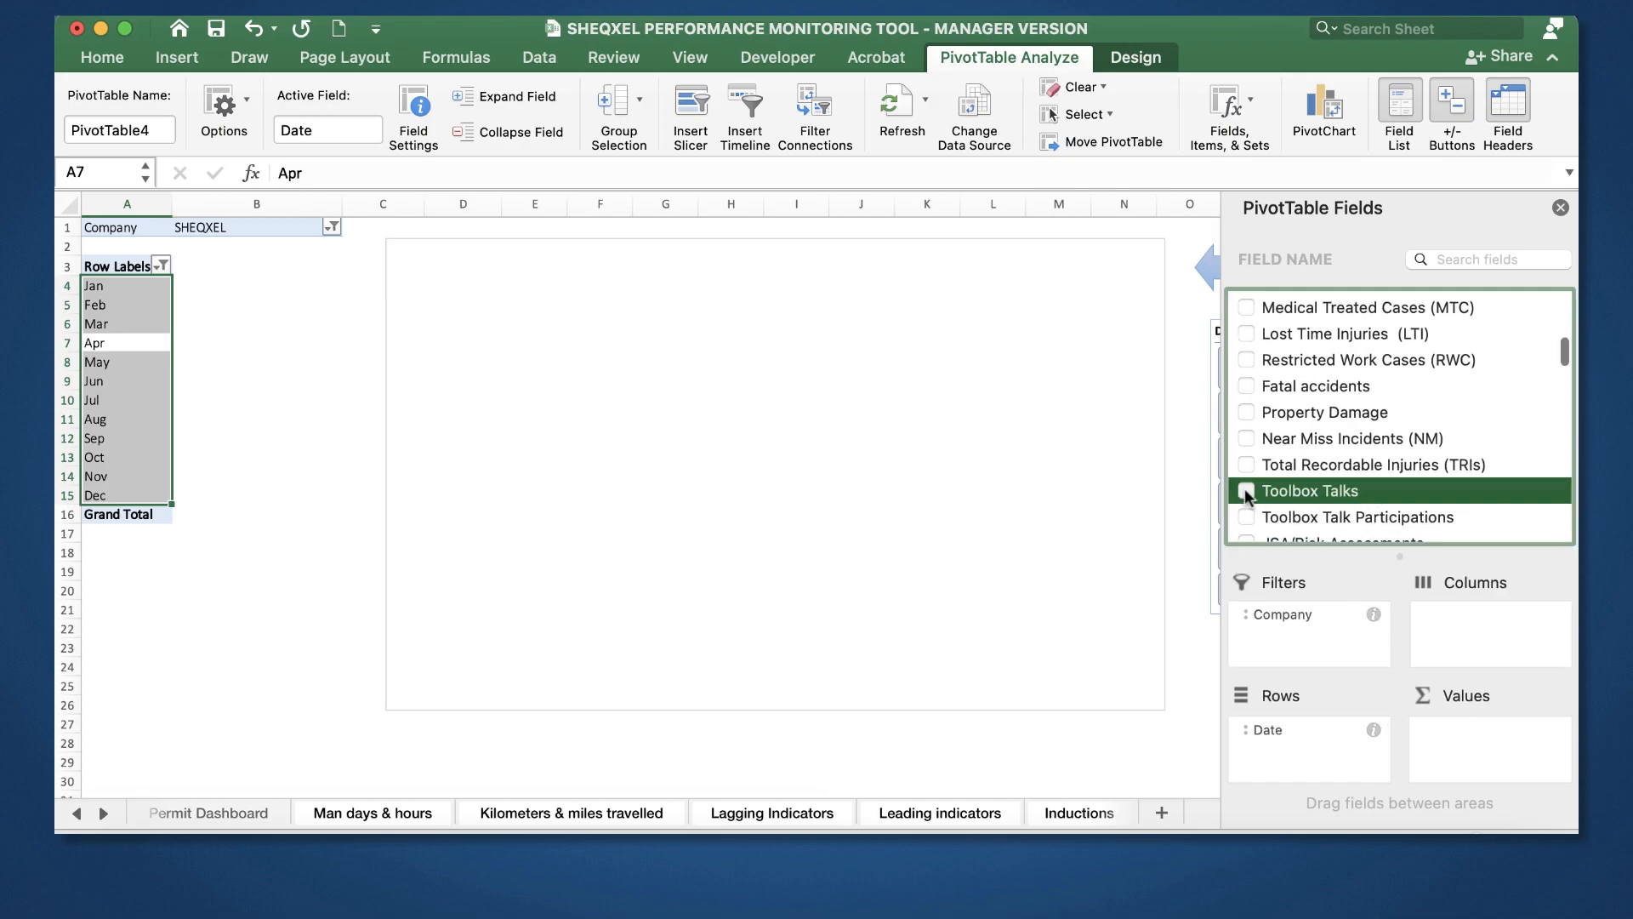
pyautogui.click(1561, 209)
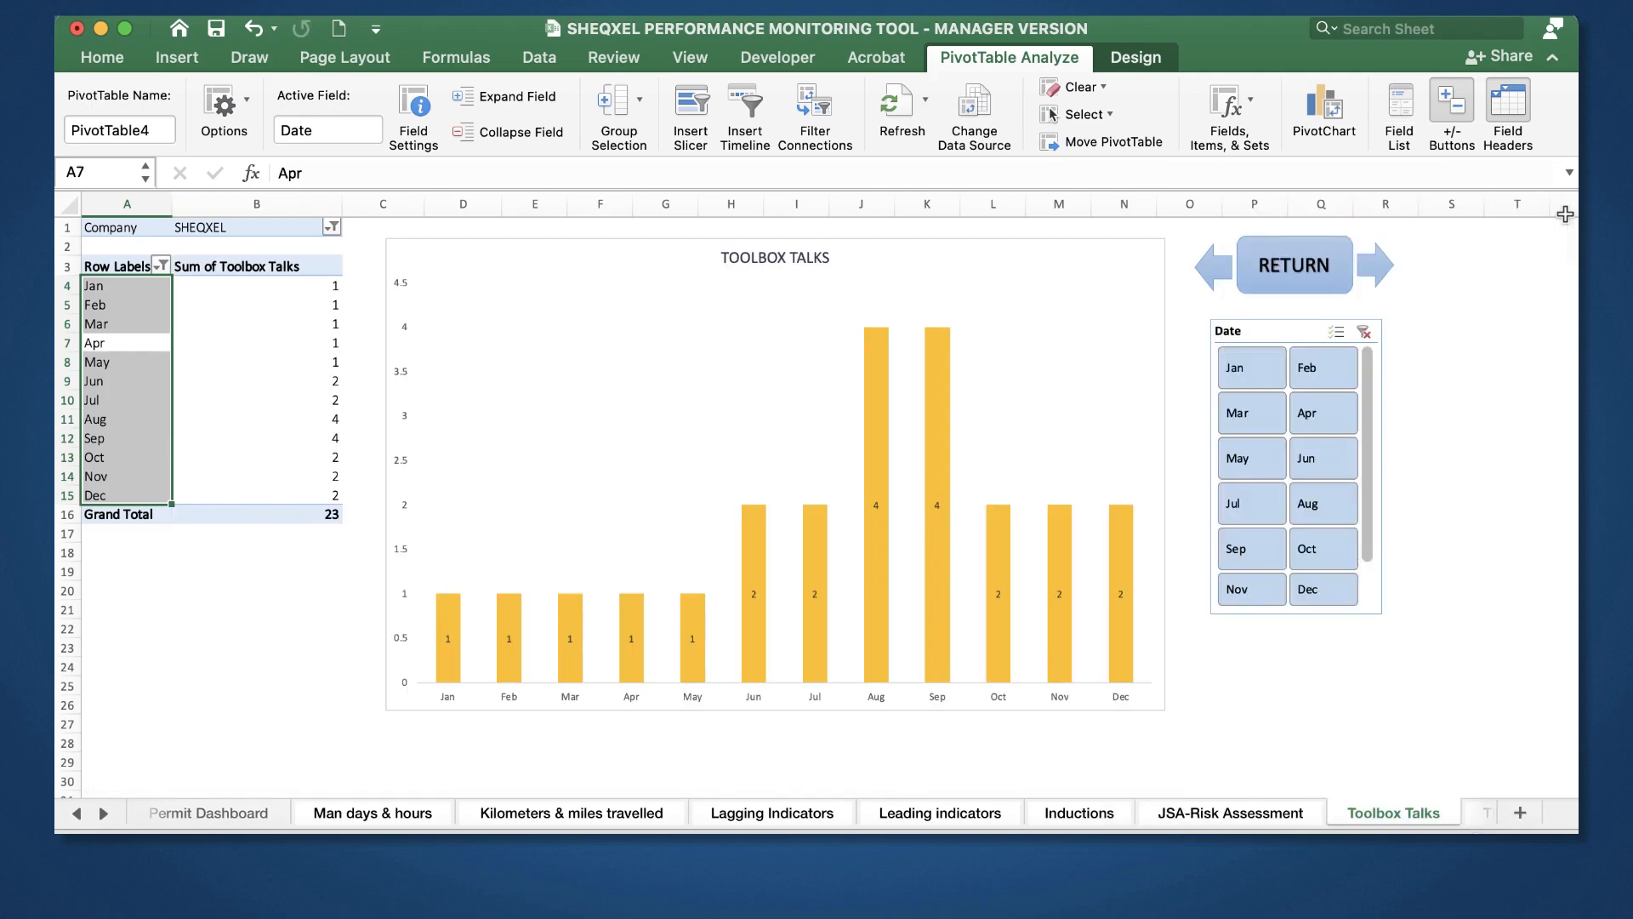
# Step: Check the toolbox talk gauge and chart on the CoW Dashboard and the Toolbox Talks (TBT) formula on the Monthly HSE Report
pyautogui.click(76, 814)
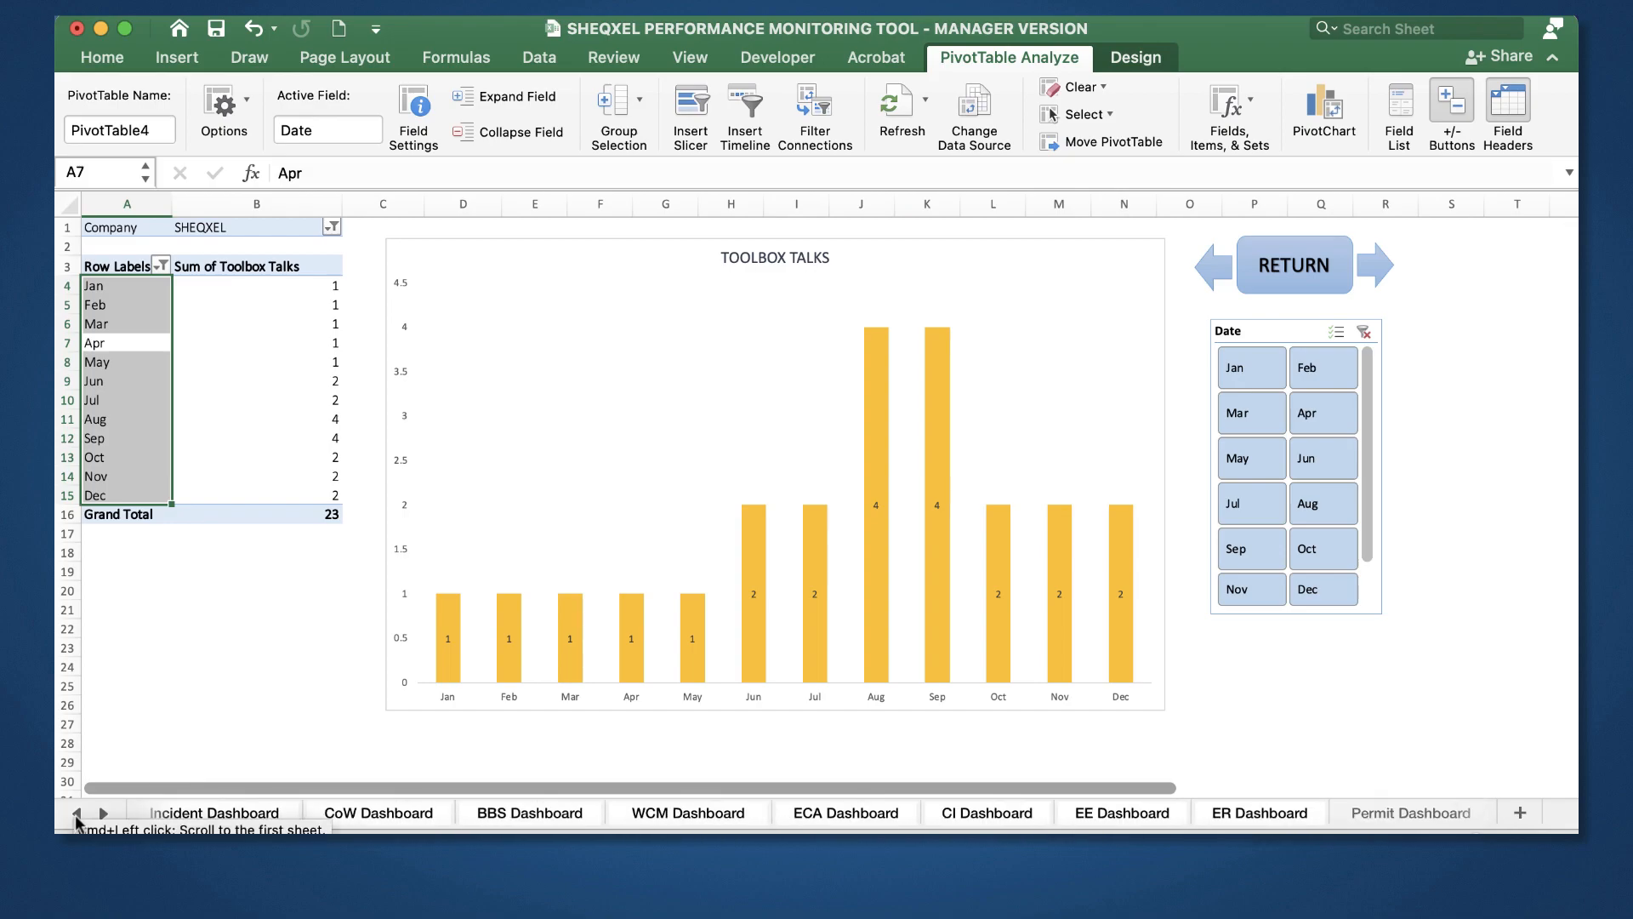
pyautogui.click(414, 814)
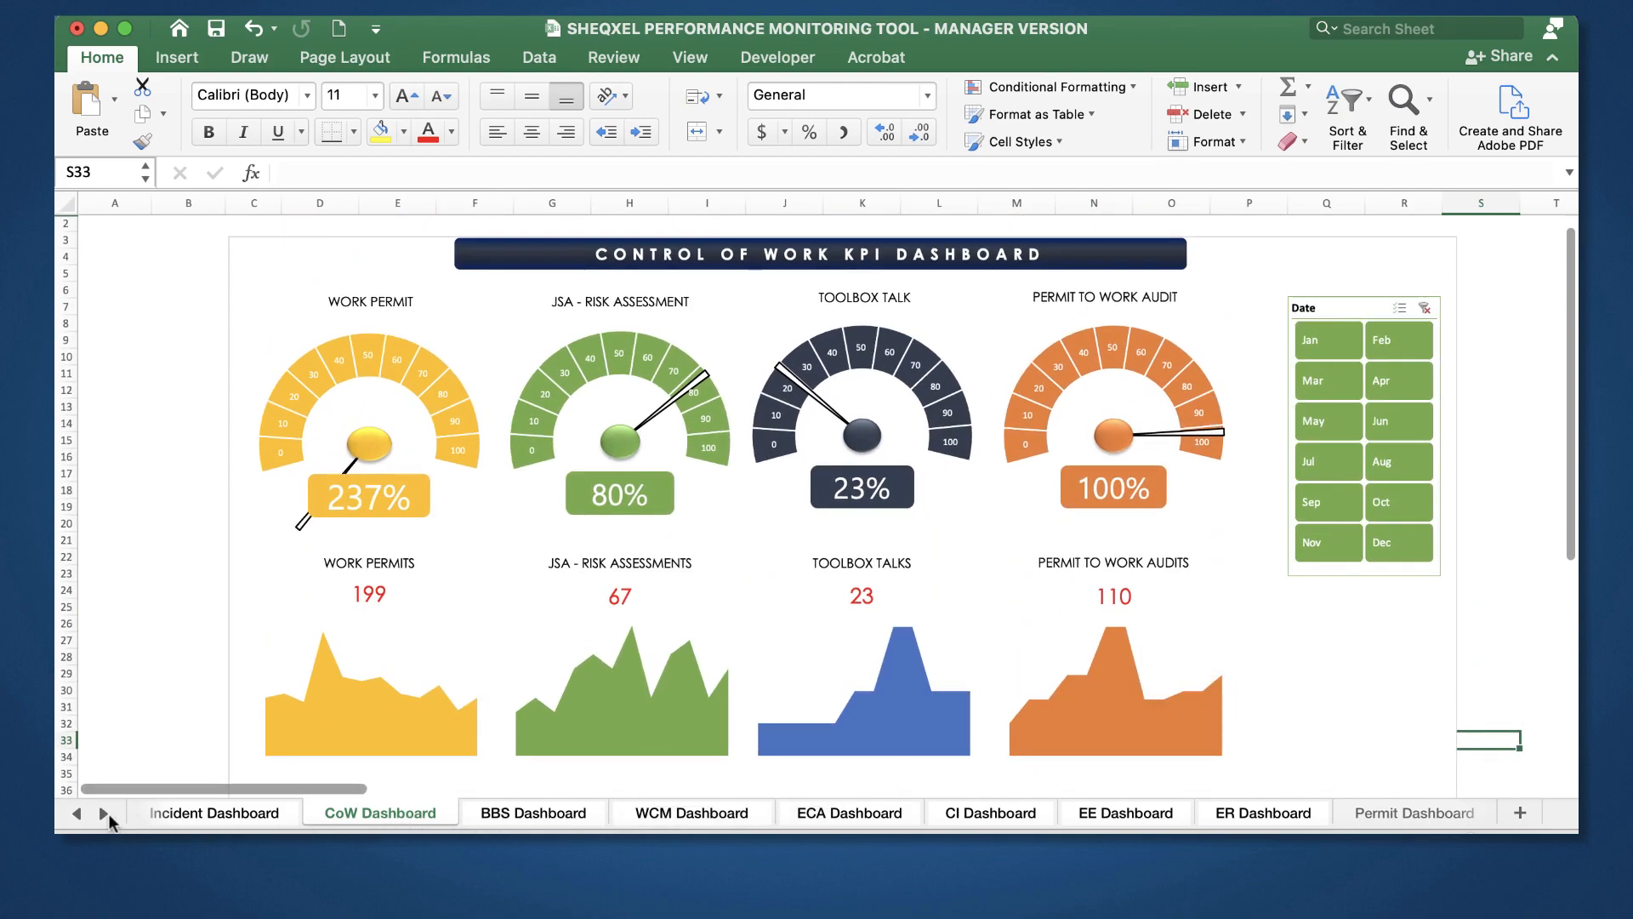
pyautogui.click(75, 814)
pyautogui.click(76, 814)
pyautogui.click(76, 814)
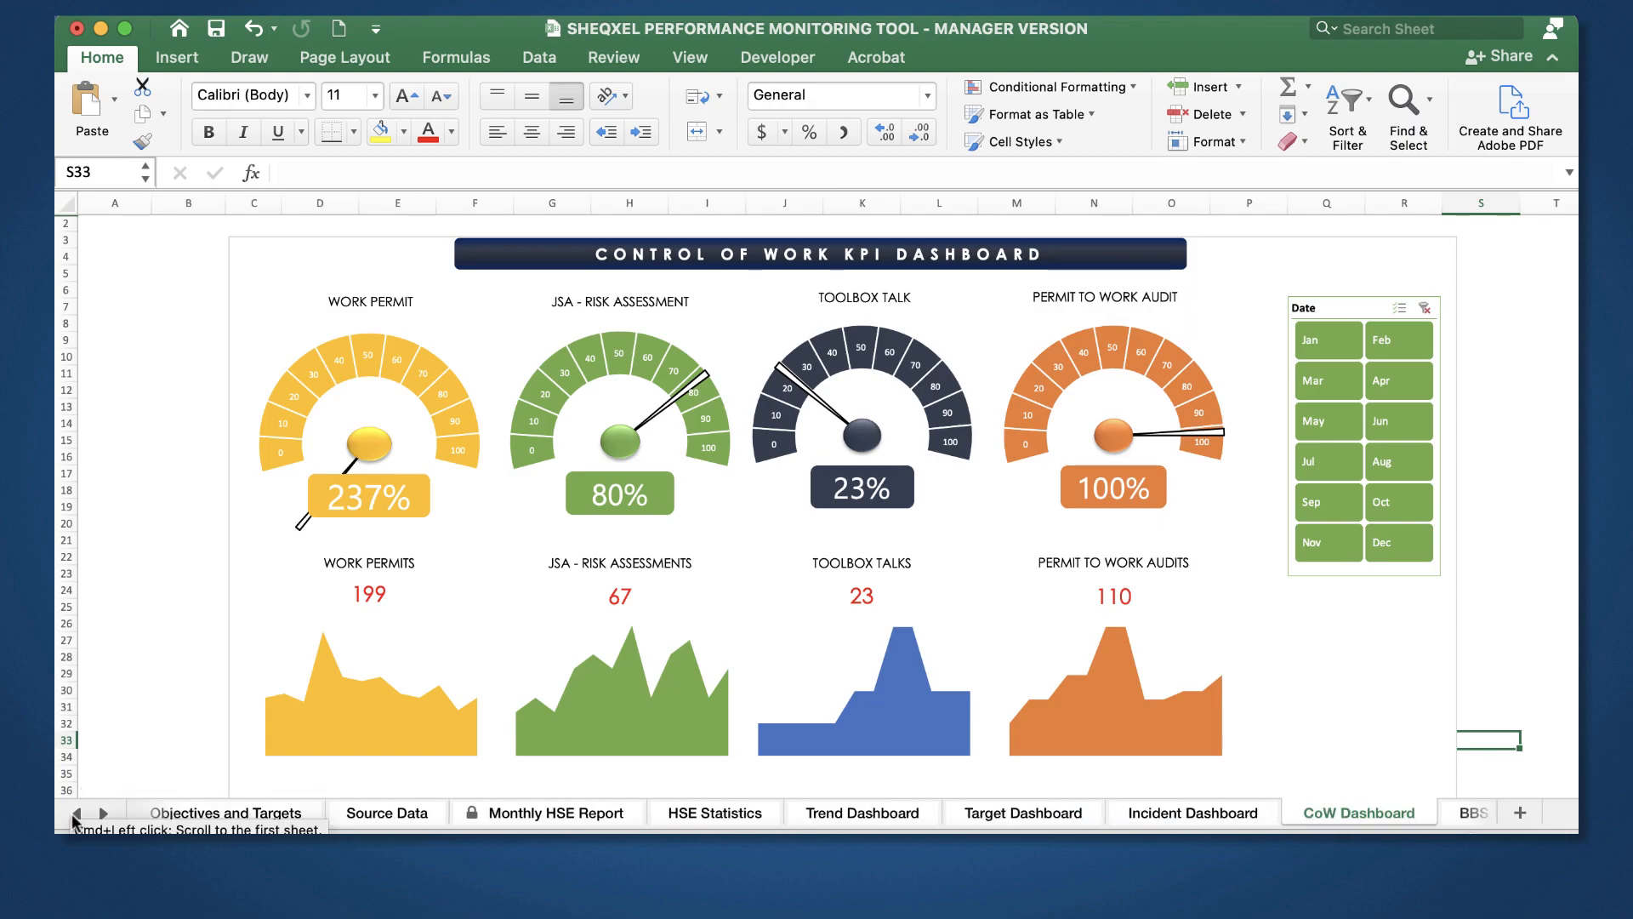
pyautogui.click(76, 814)
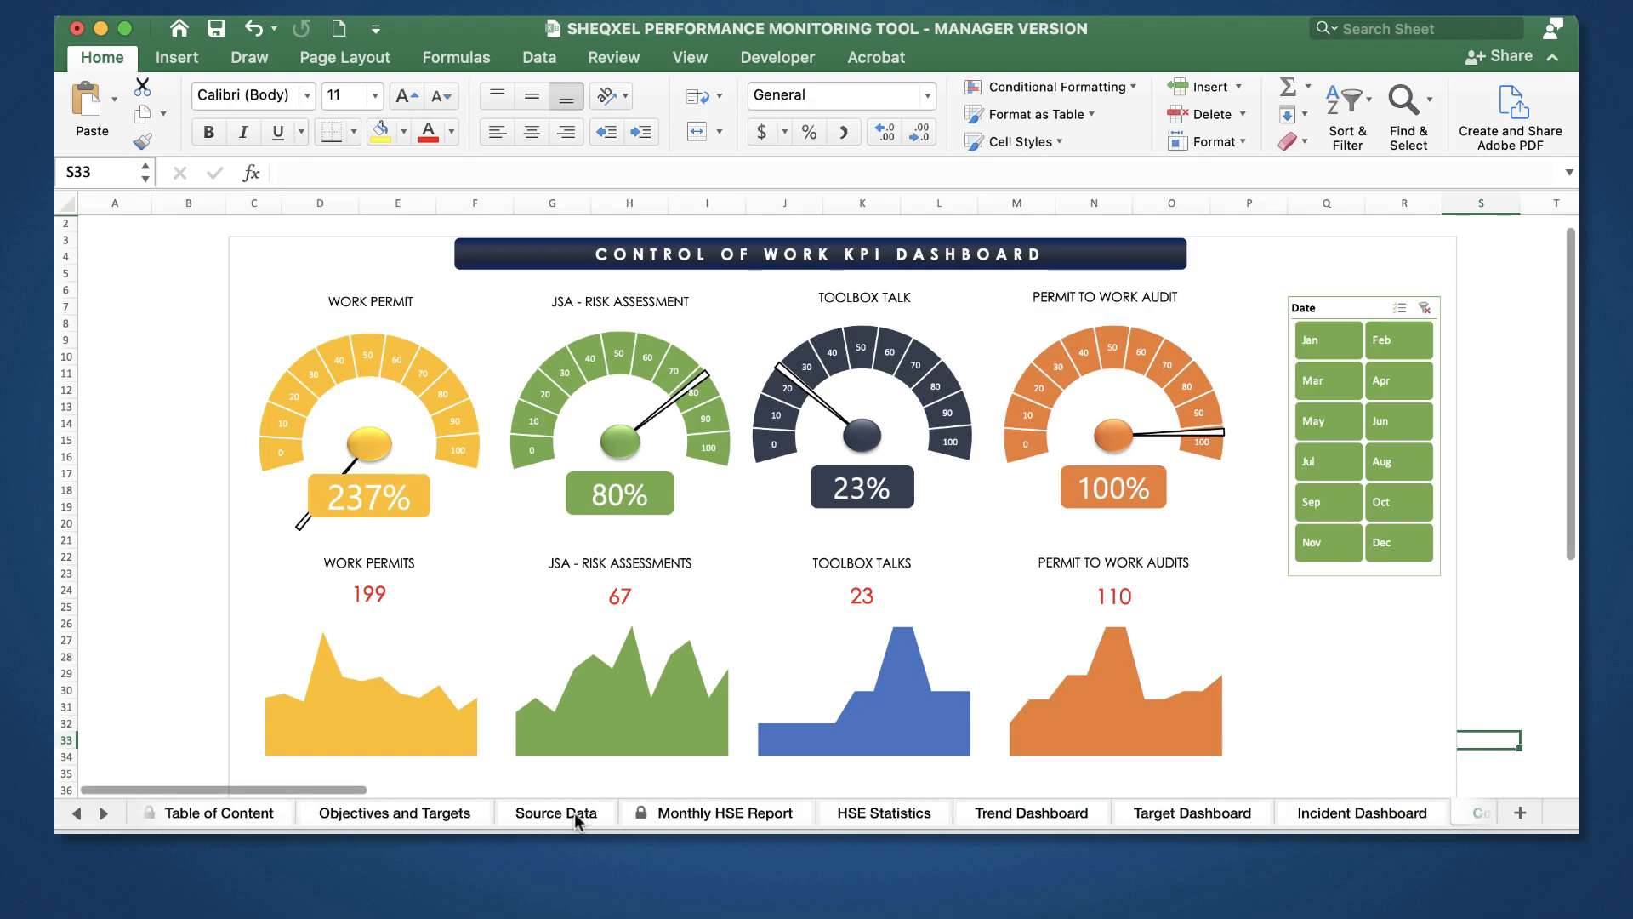
pyautogui.click(721, 814)
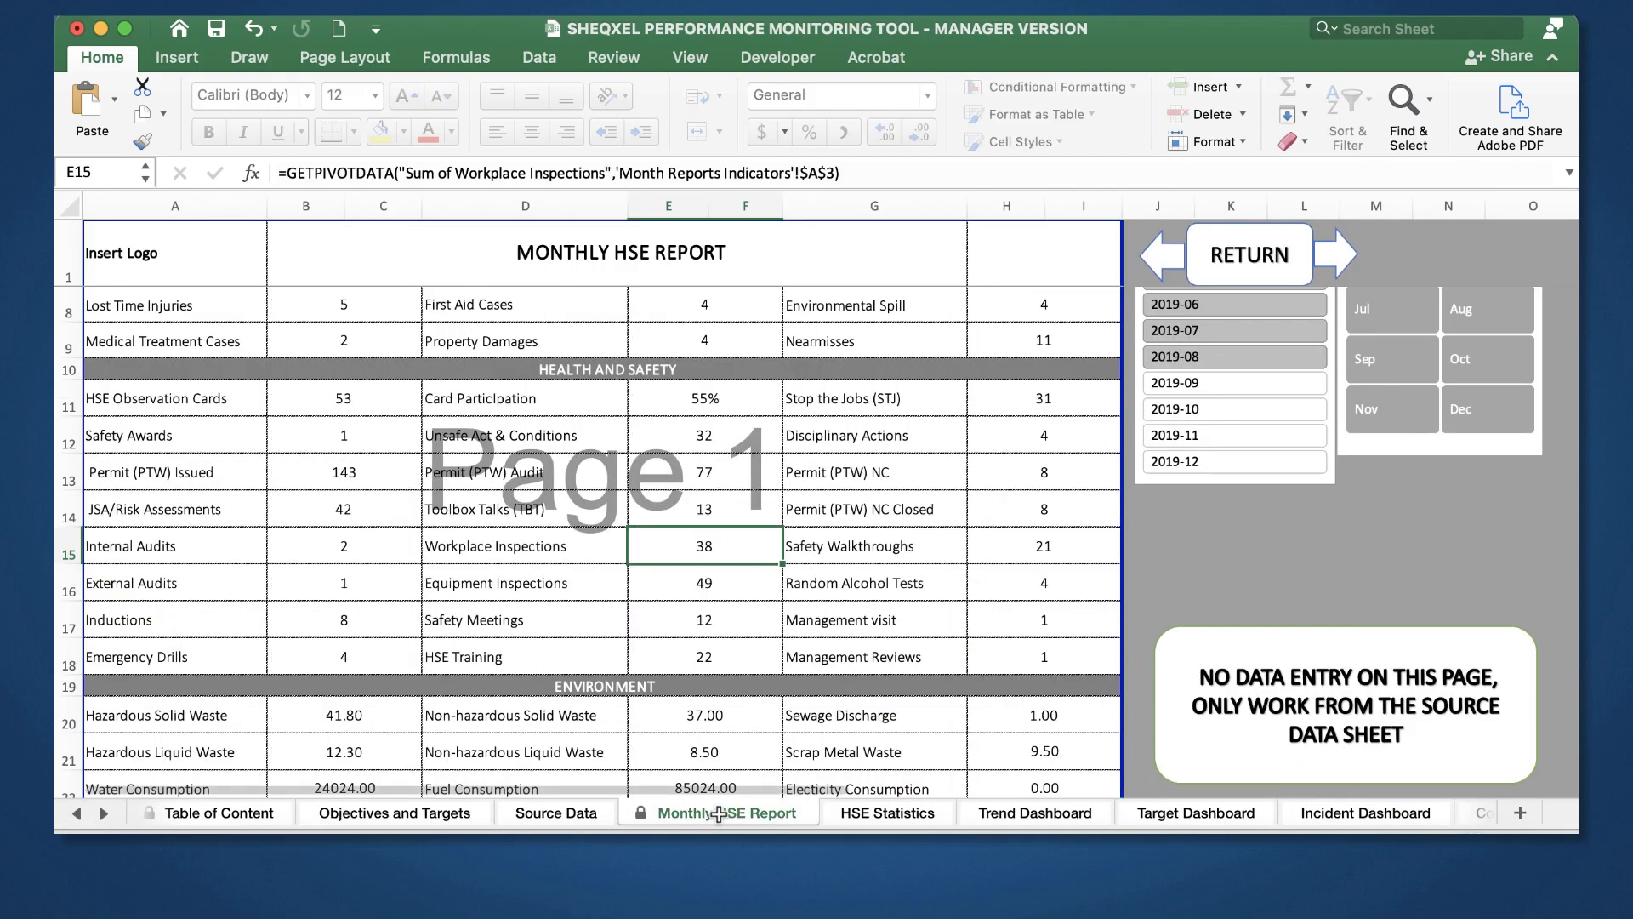
pyautogui.click(732, 513)
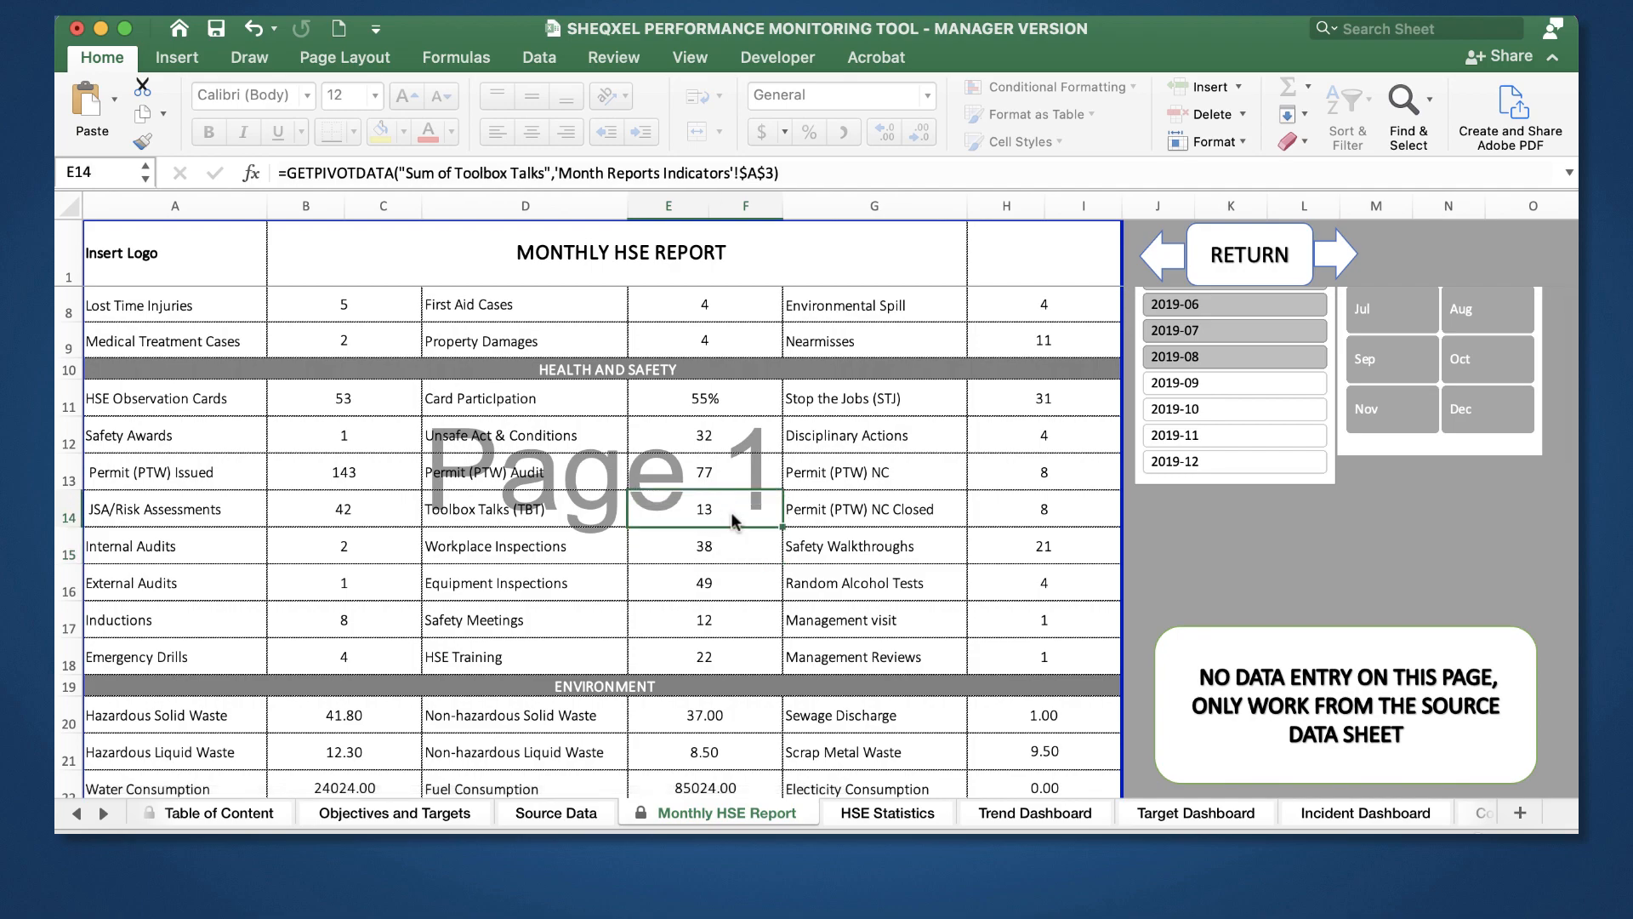
# Step: Check the Toolbox Talks (TBT) actual formula on Objectives and Targets and return to the Welcome to SHEQXEL sheet
pyautogui.click(435, 821)
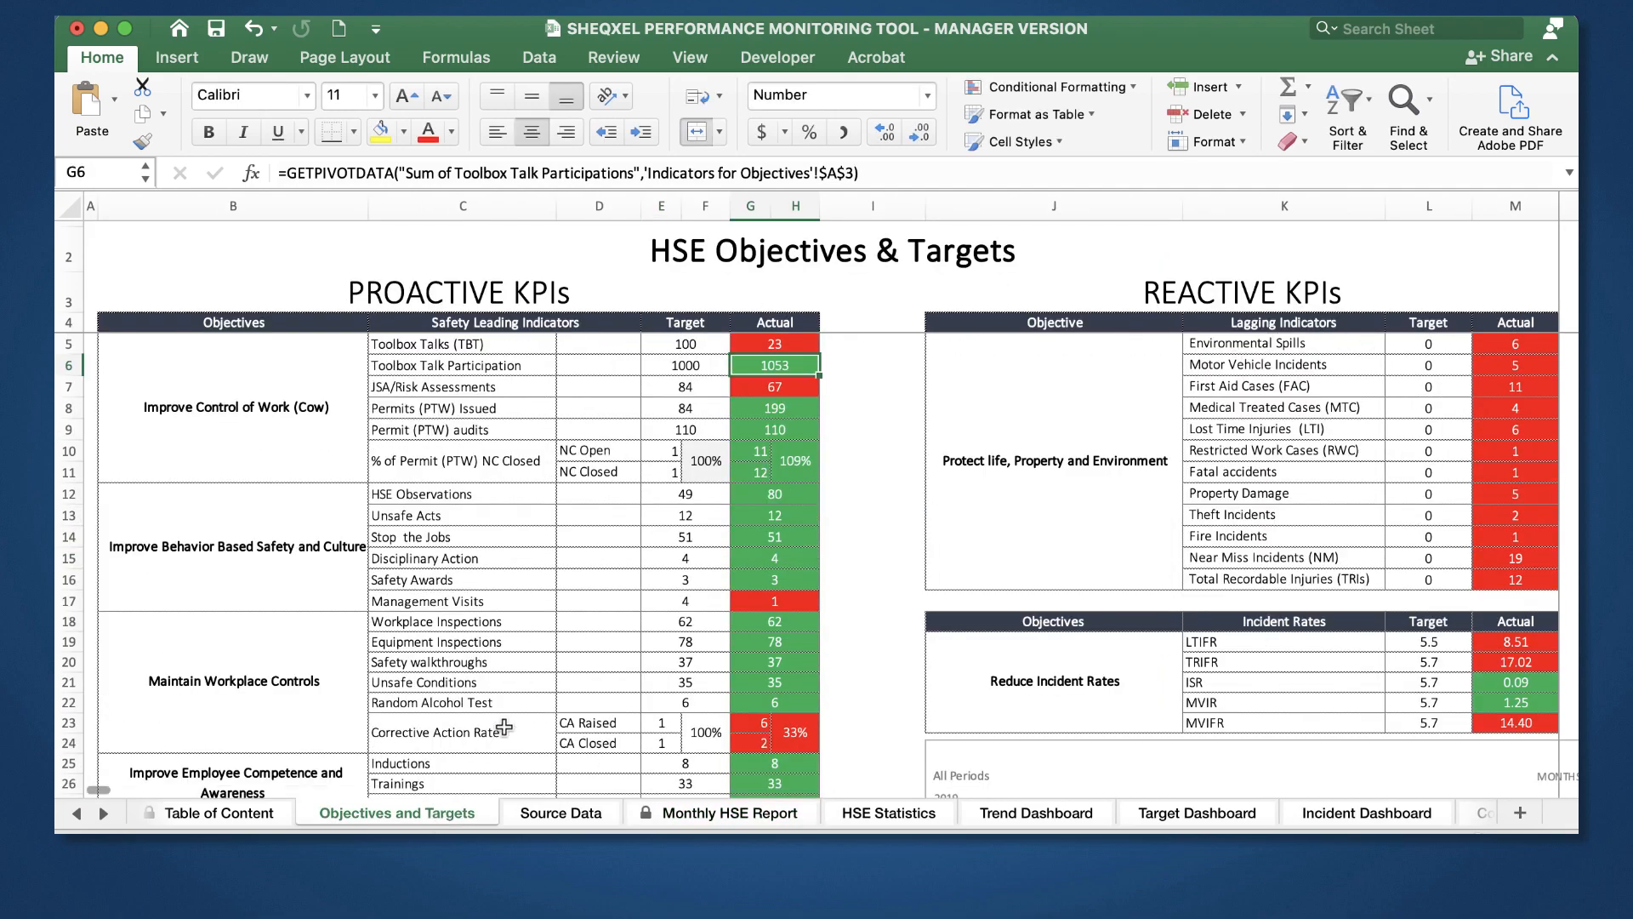
pyautogui.click(779, 343)
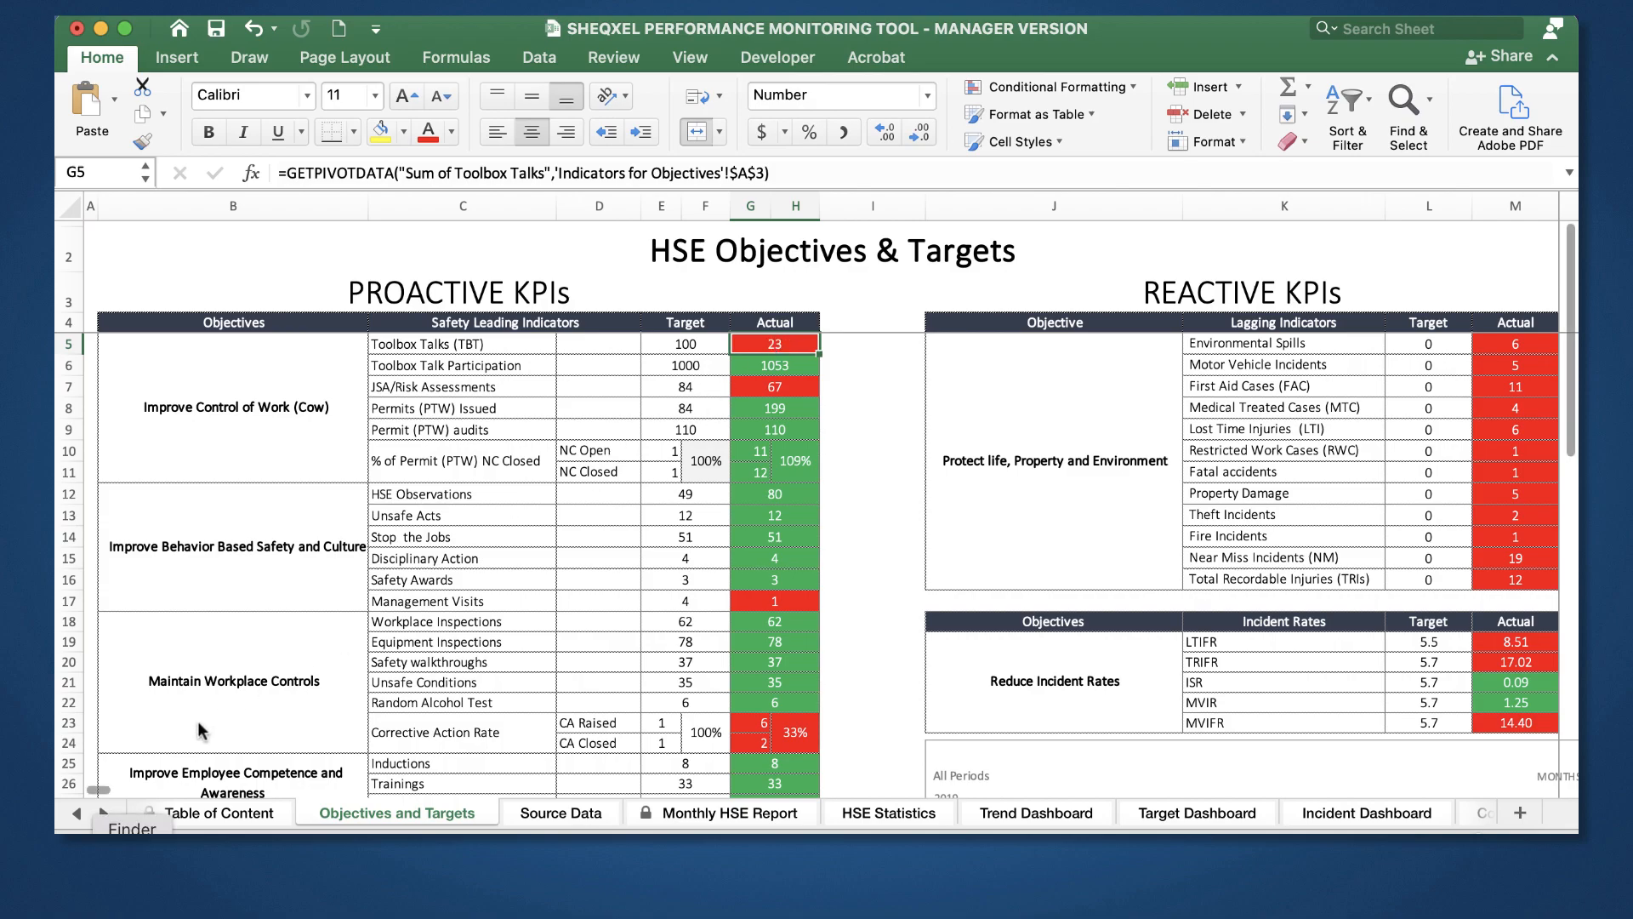
pyautogui.click(75, 813)
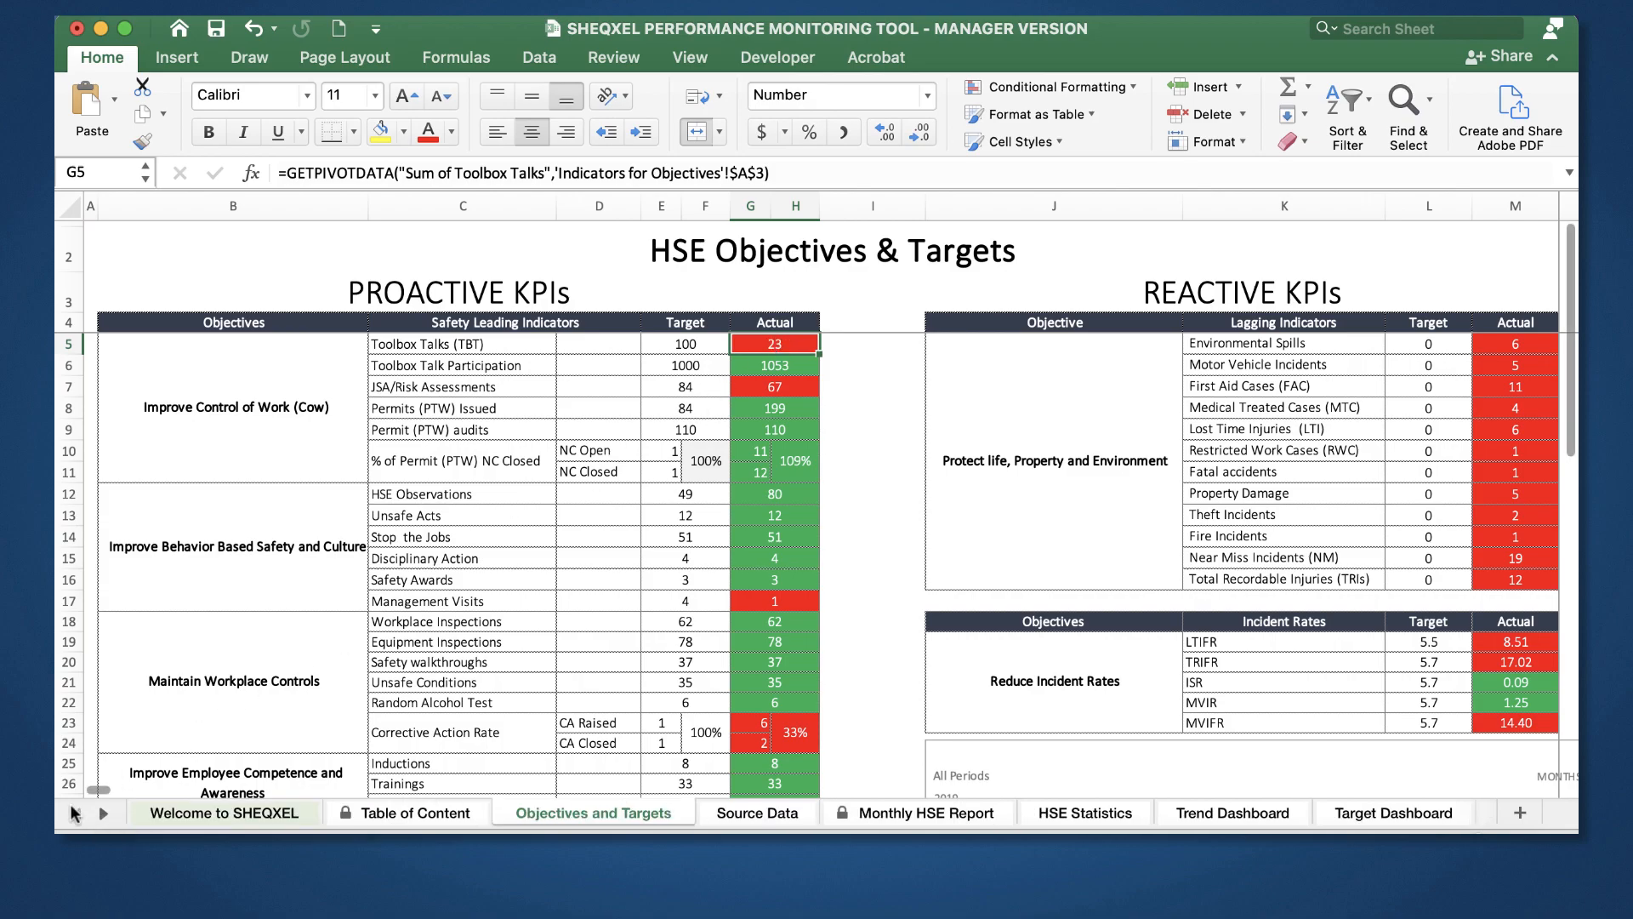
pyautogui.click(283, 811)
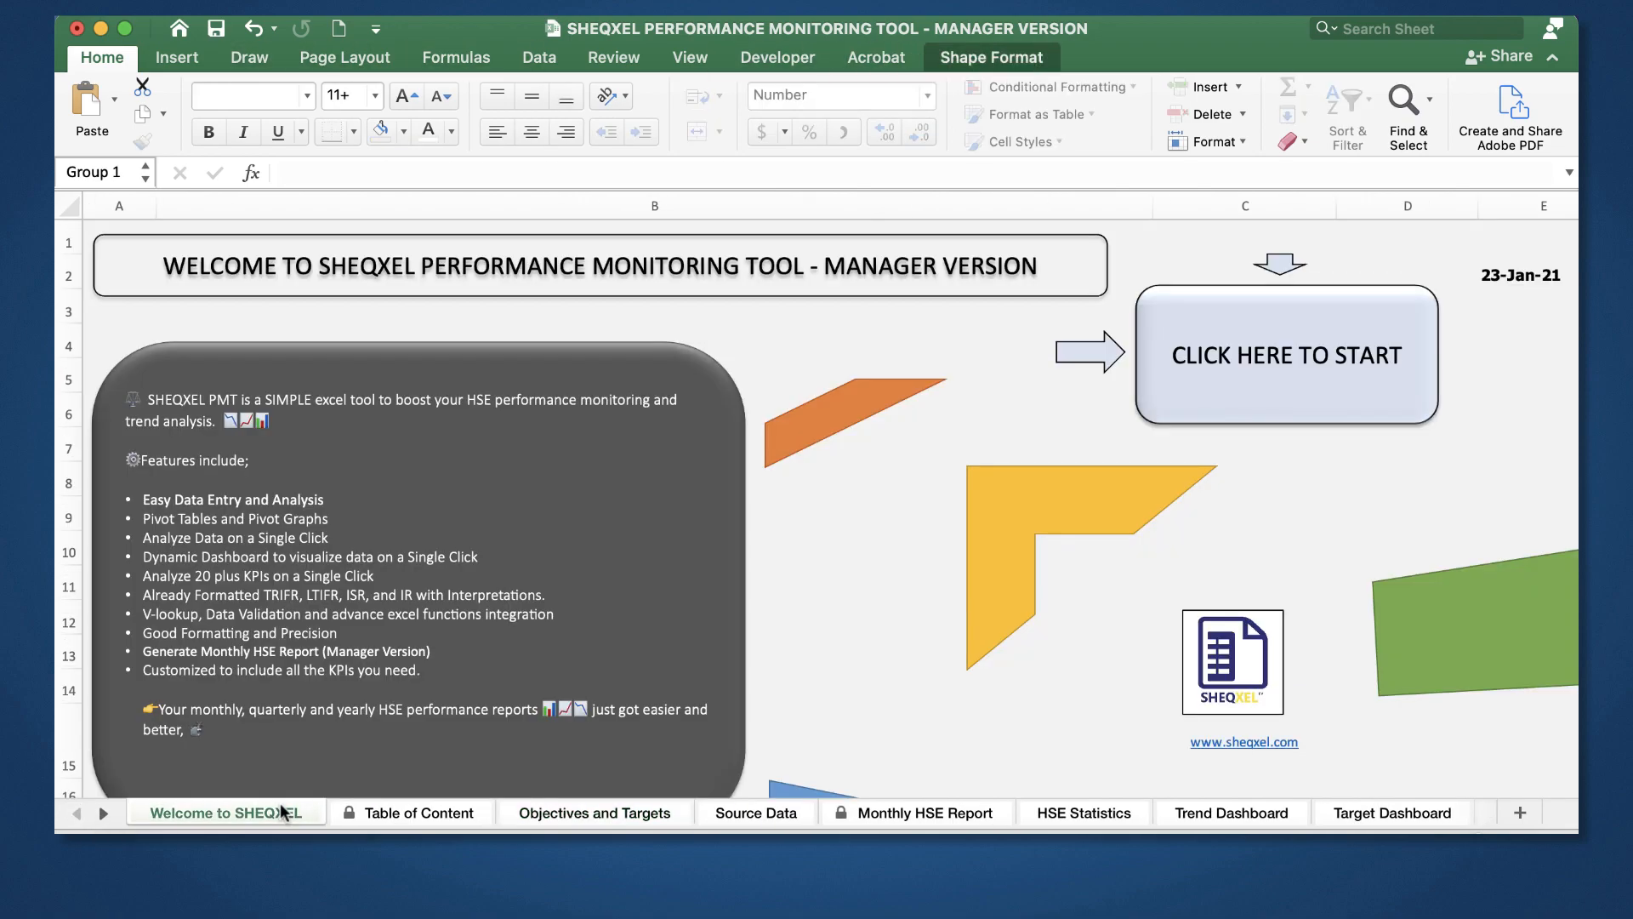
pyautogui.click(818, 3)
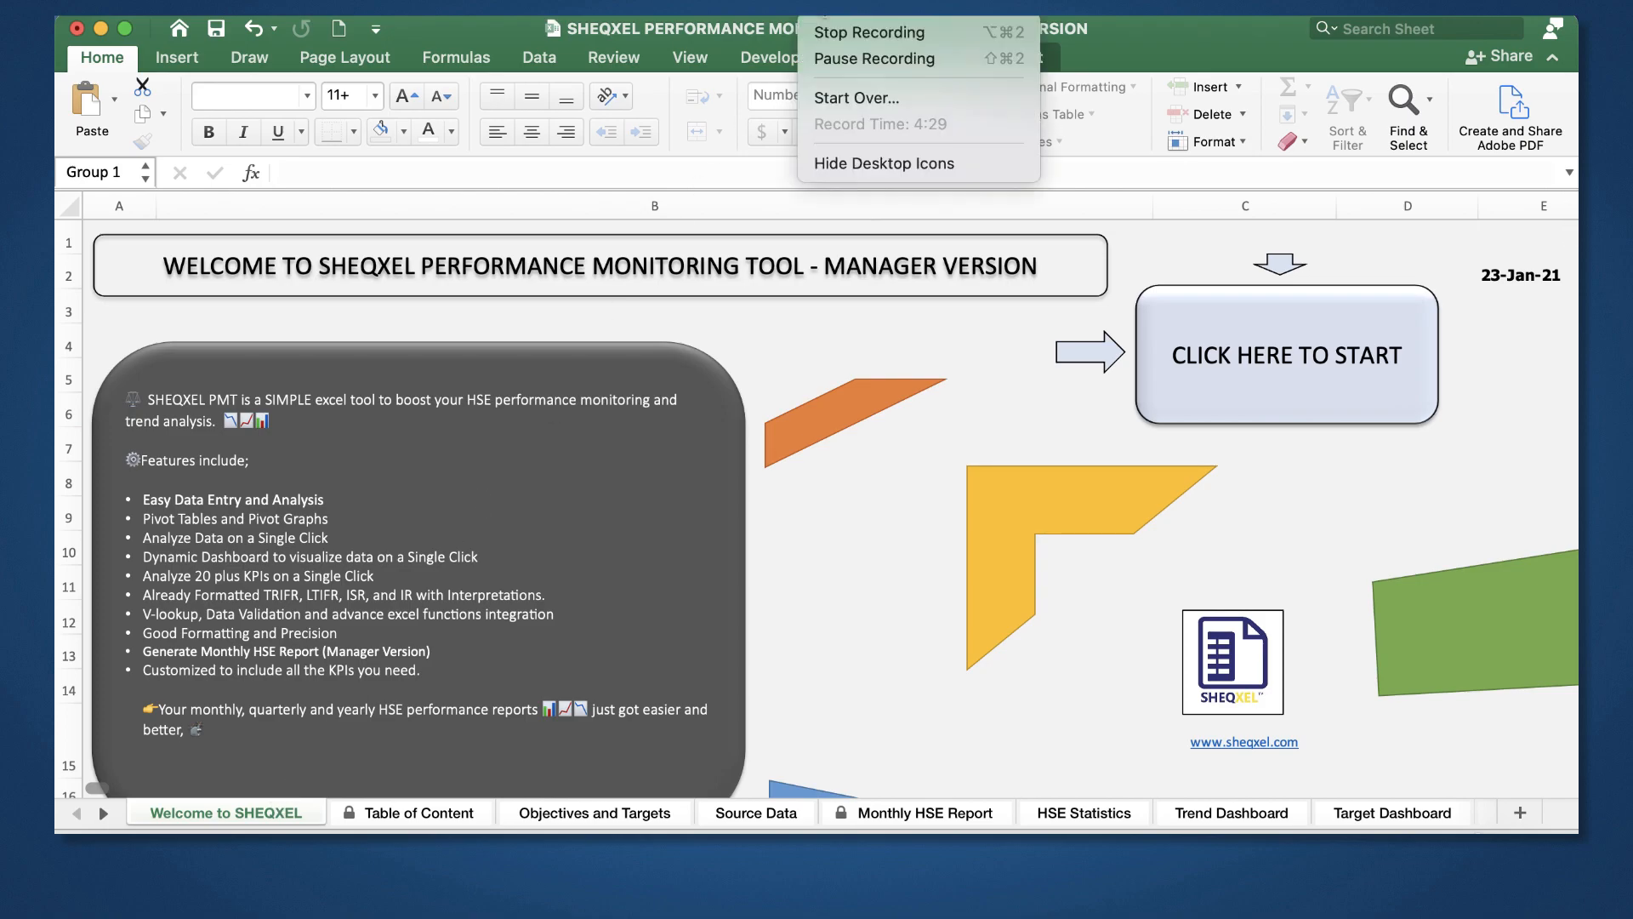
pyautogui.click(870, 30)
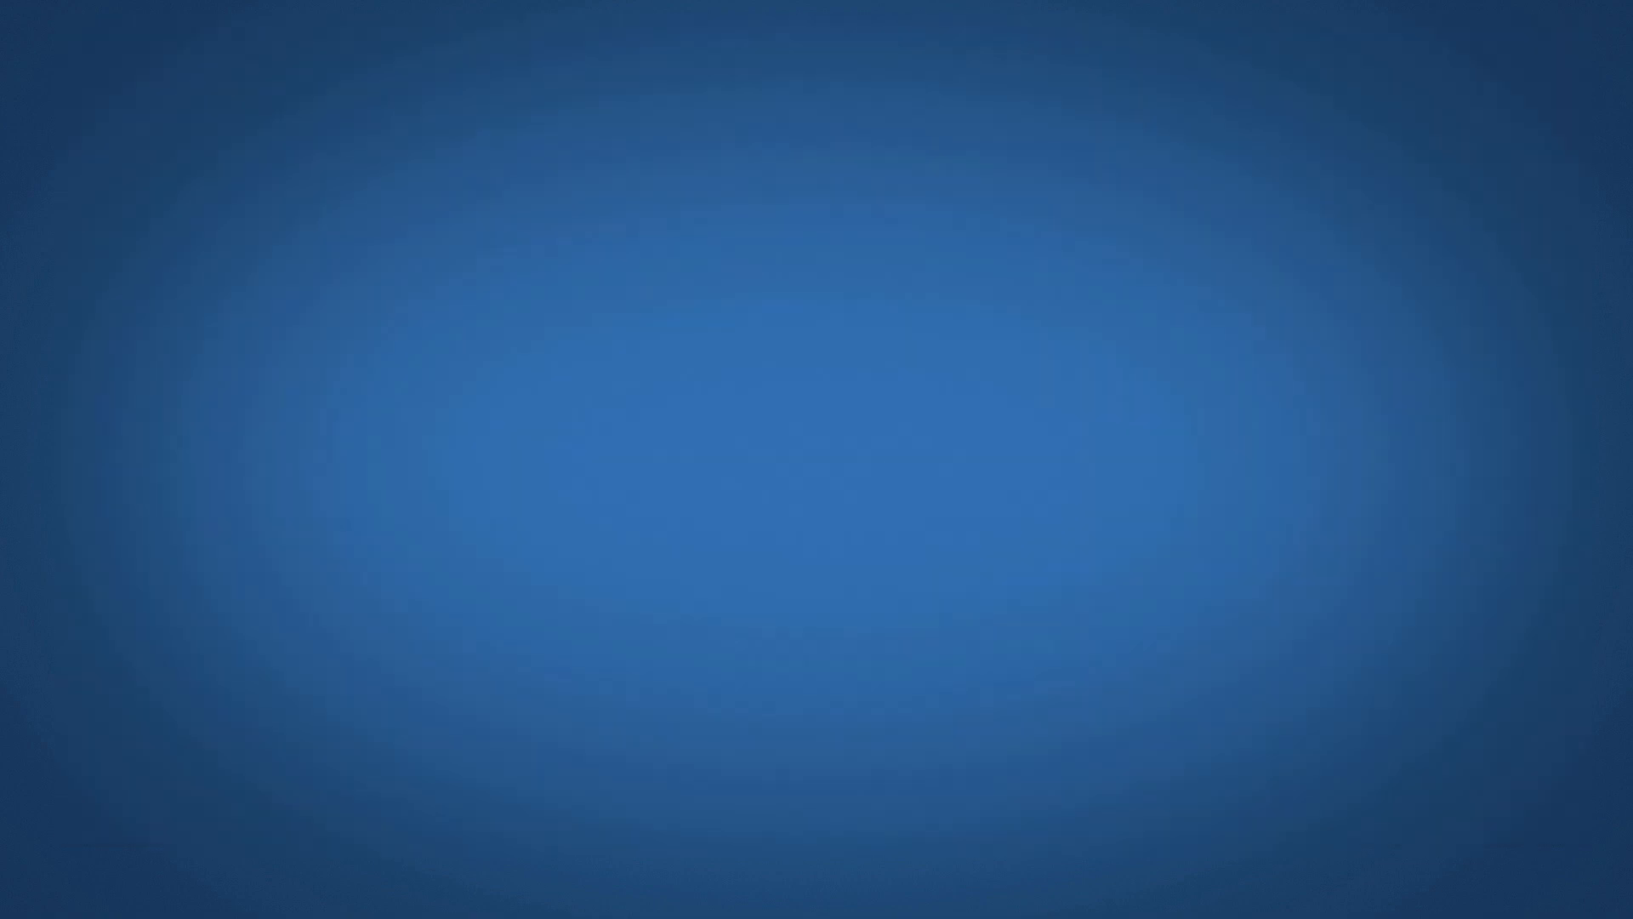